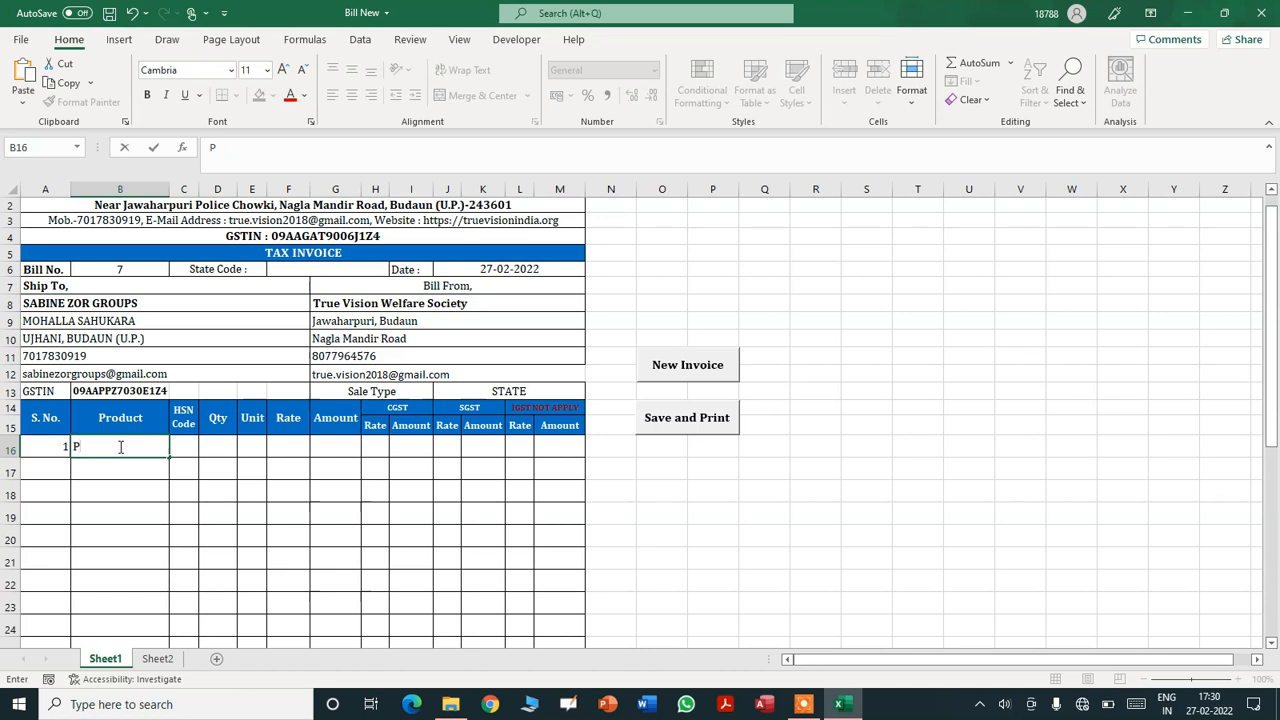
- Enter Pen as the first item with quantity 20, unit PCS and rate 20
{"action": "key", "text": "Tab"}
{"action": "key", "text": "Tab"}
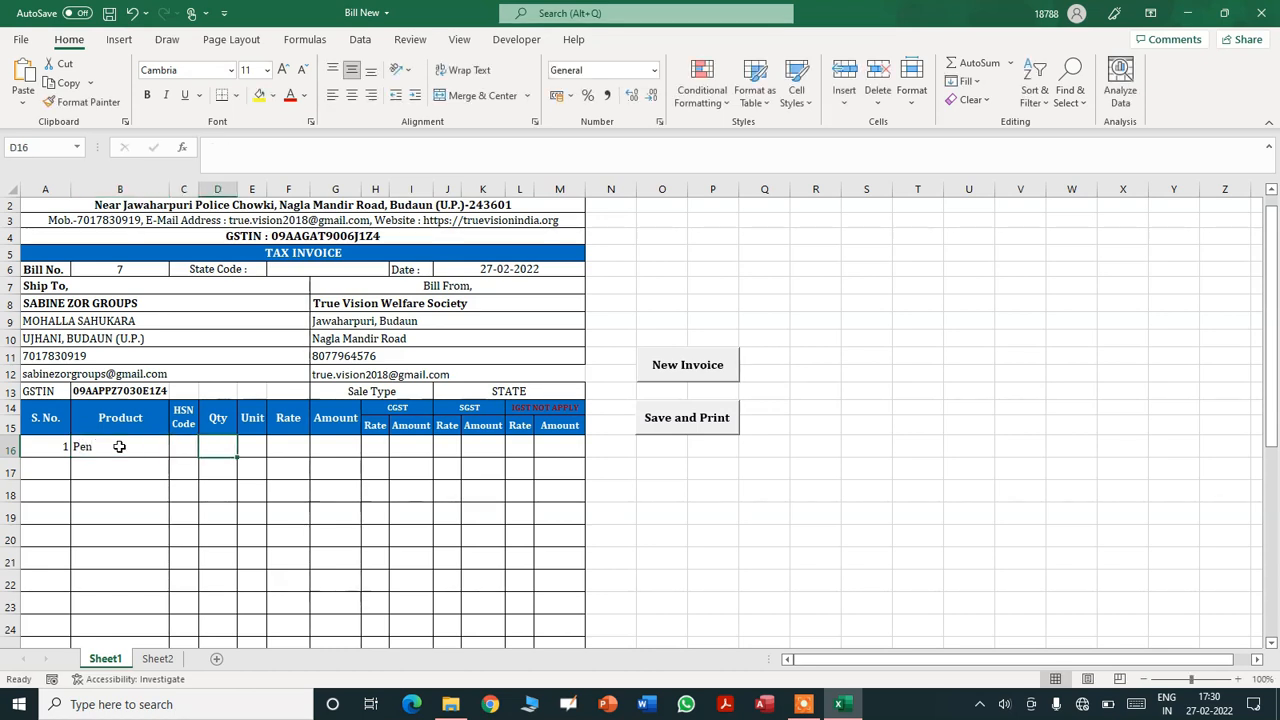
{"action": "type", "text": "20"}
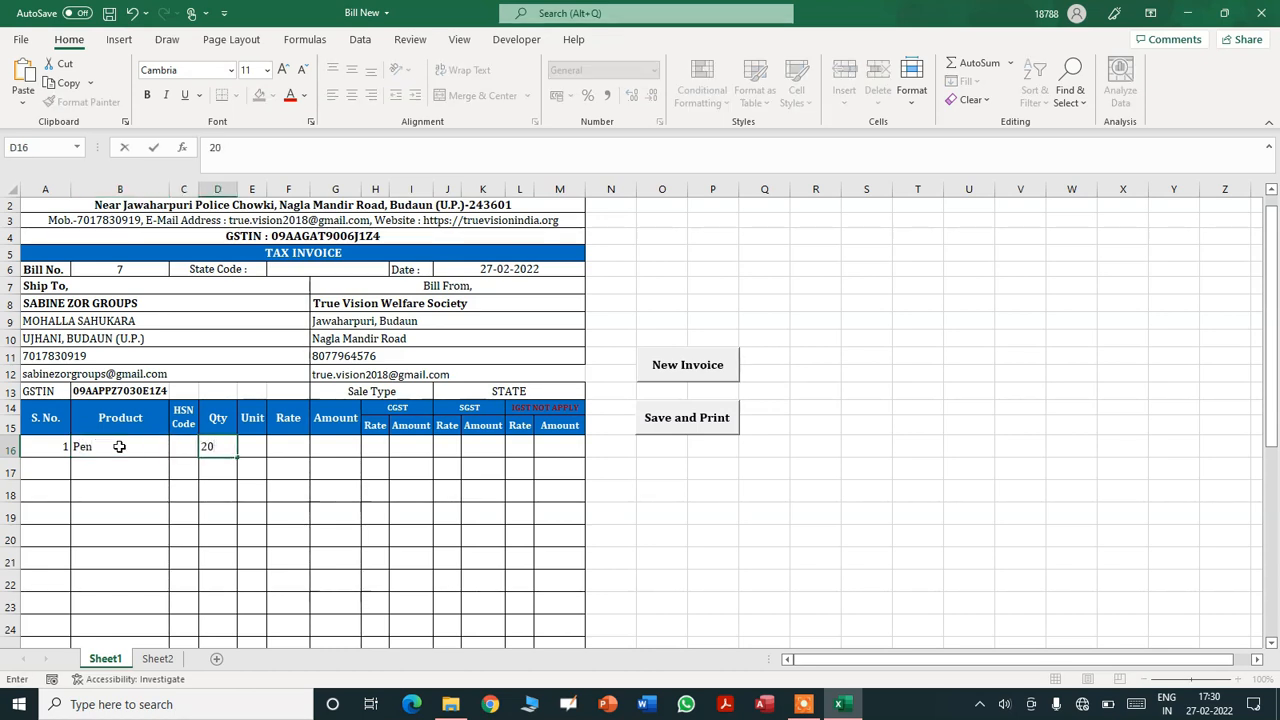
{"action": "key", "text": "Tab"}
{"action": "left_click", "coordinate": [273, 449]}
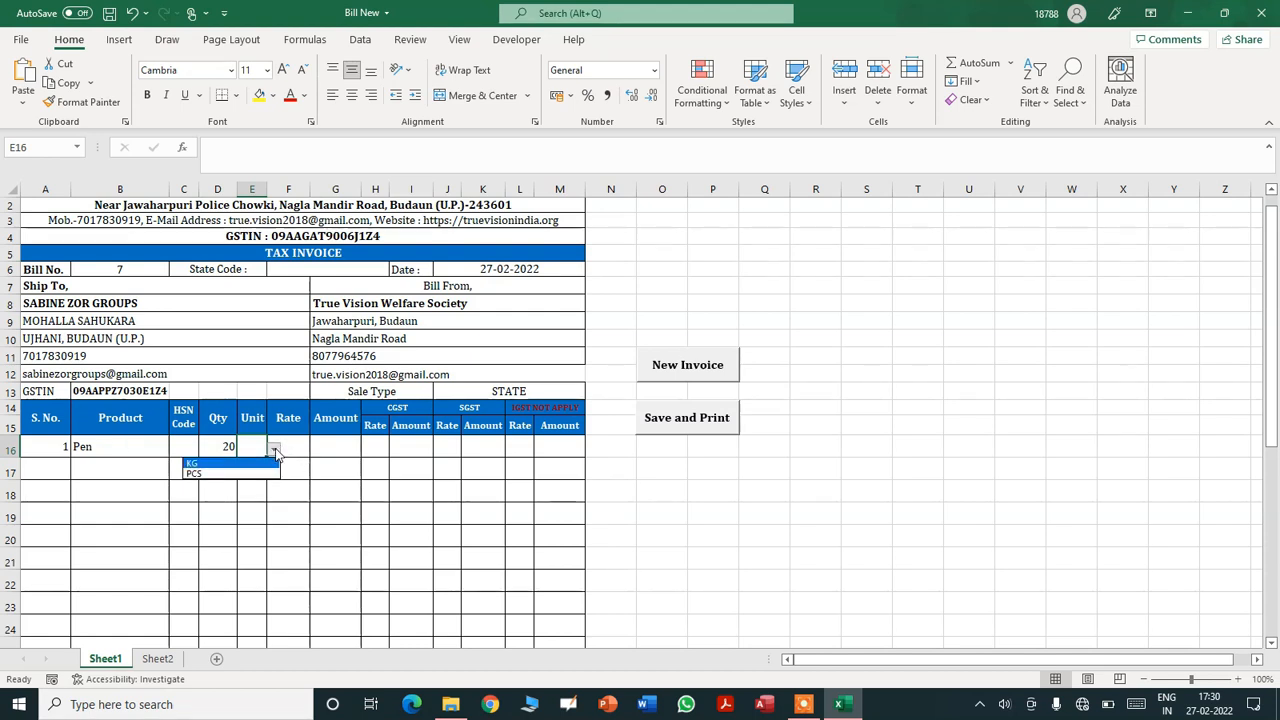
{"action": "left_click", "coordinate": [260, 474]}
{"action": "left_click", "coordinate": [295, 450]}
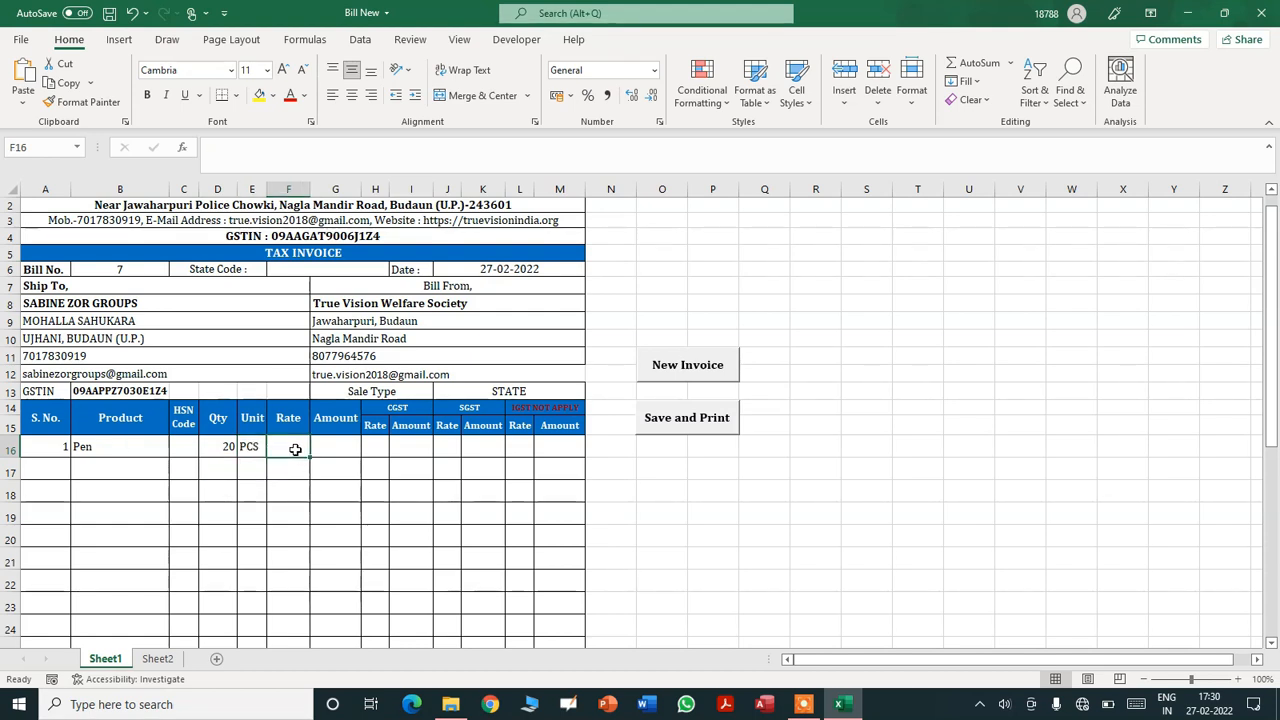
{"action": "type", "text": "20"}
{"action": "key", "text": "Tab"}
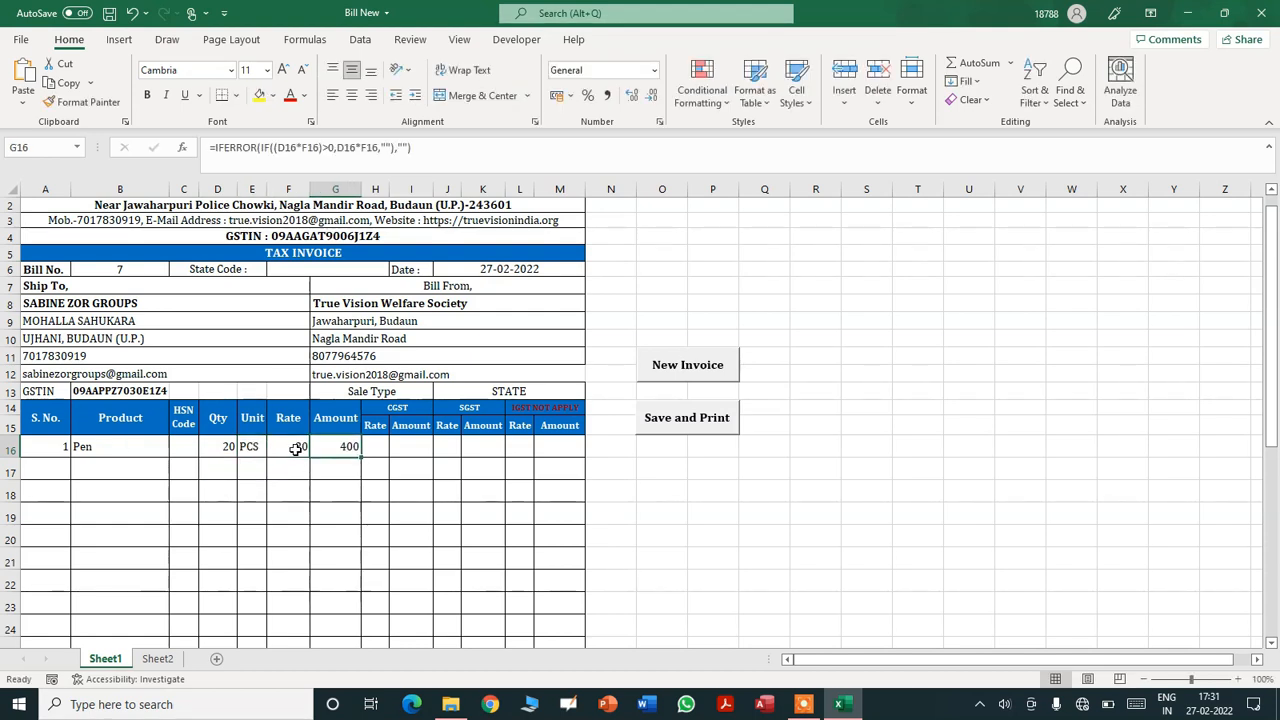
- Set 9% CGST and 9% SGST rates on the Pen line
{"action": "left_click", "coordinate": [385, 445]}
{"action": "left_click", "coordinate": [397, 451]}
{"action": "left_click", "coordinate": [380, 475]}
{"action": "left_click", "coordinate": [449, 447]}
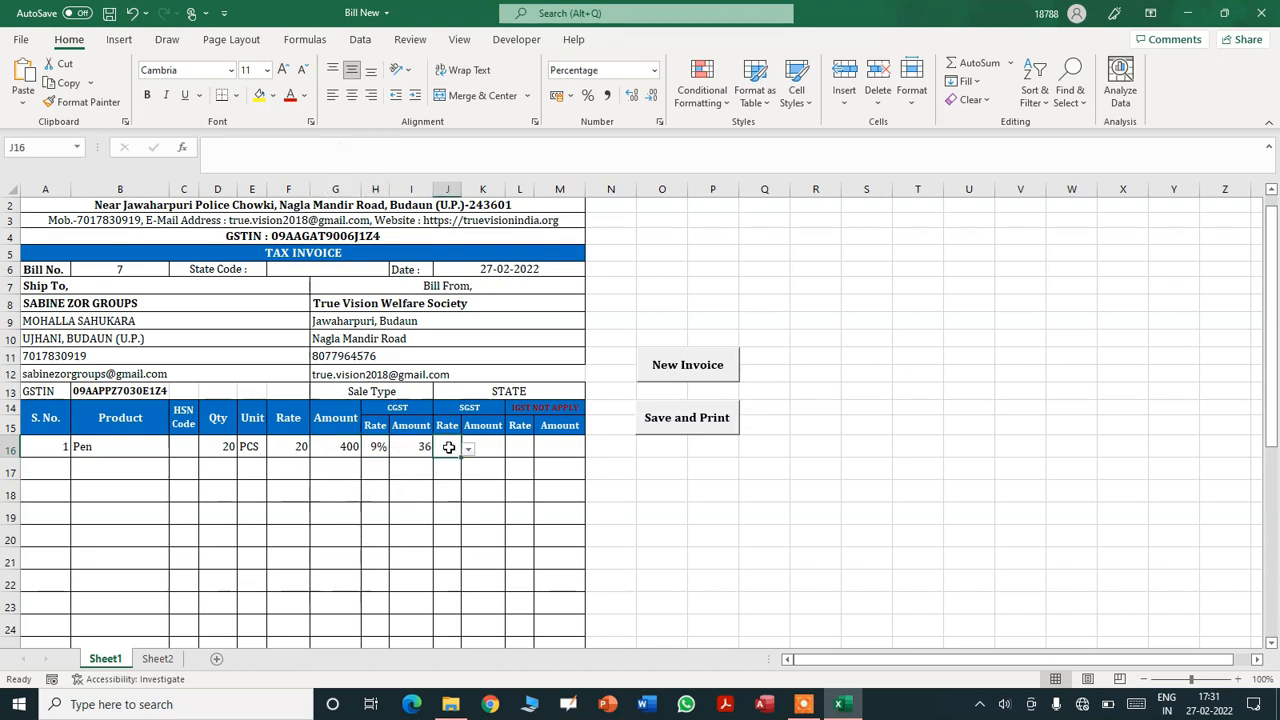
{"action": "left_click", "coordinate": [468, 450]}
{"action": "left_click", "coordinate": [387, 473]}
{"action": "left_click_drag", "start_coordinate": [1276, 290], "coordinate": [1276, 505]}
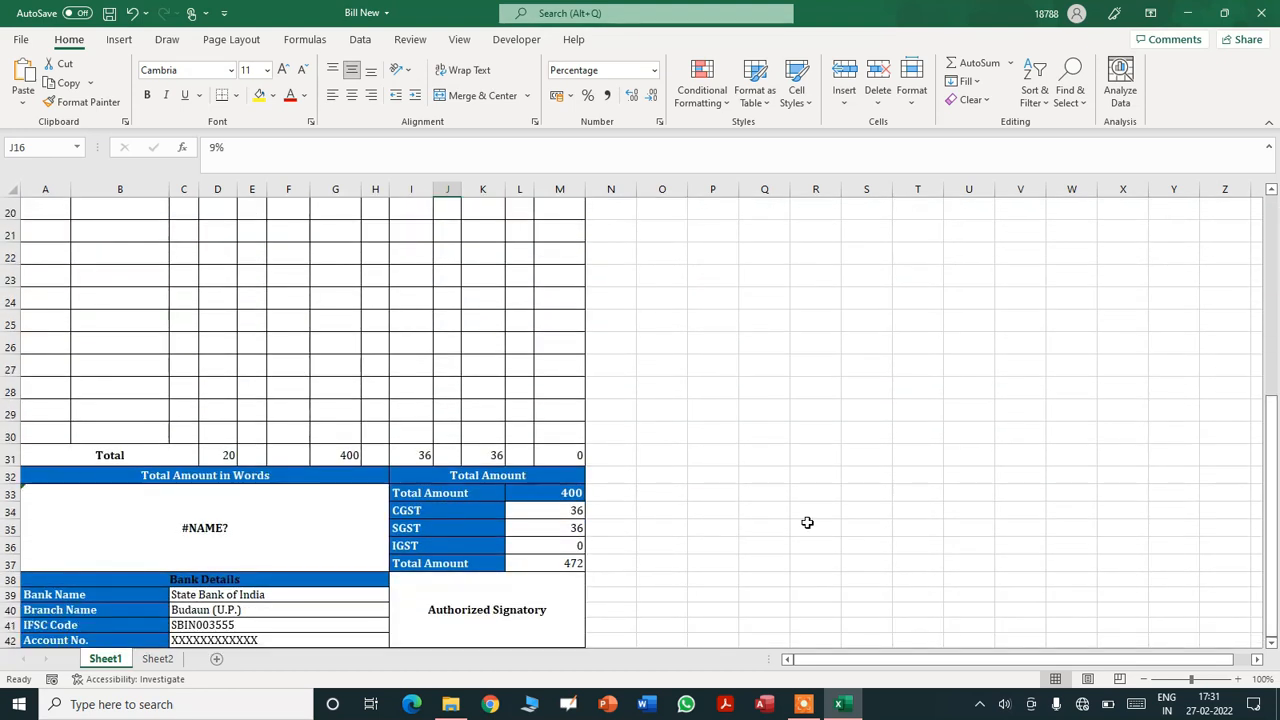
- Inspect the =spellnumber(L37) formula showing #NAME? and open Documents in File Explorer
{"action": "left_click", "coordinate": [215, 528]}
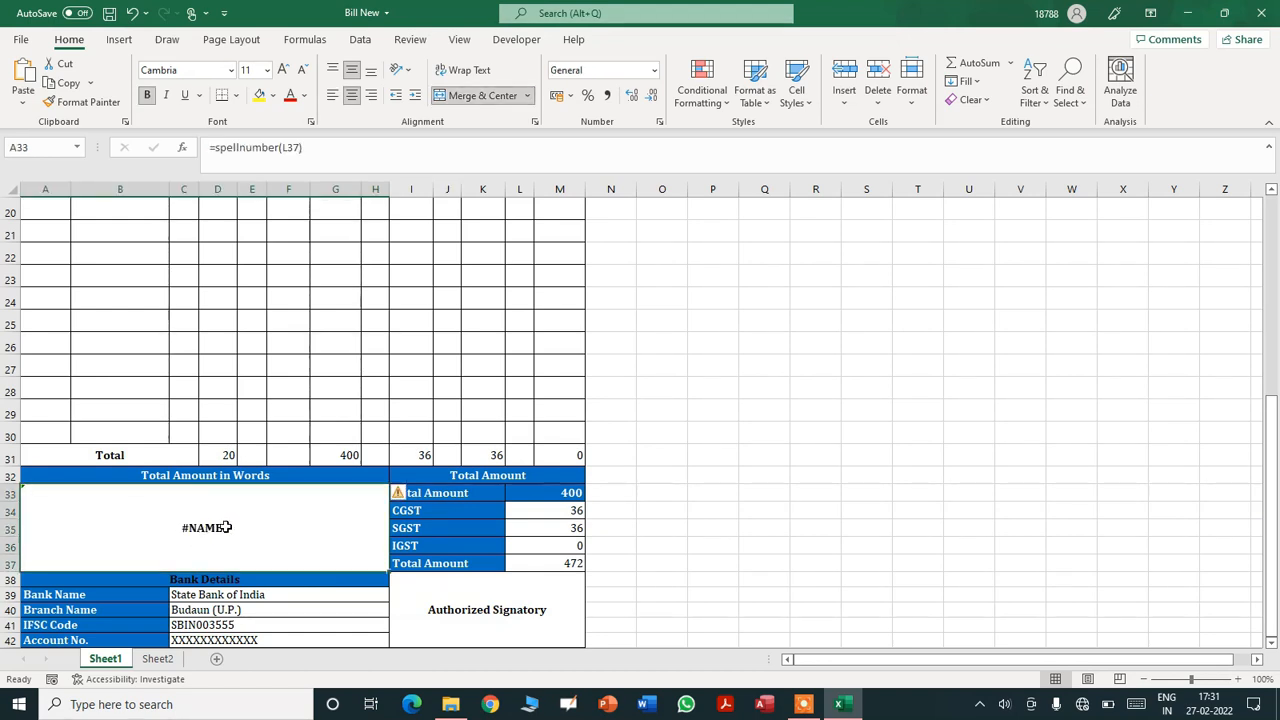
{"action": "left_click", "coordinate": [458, 704]}
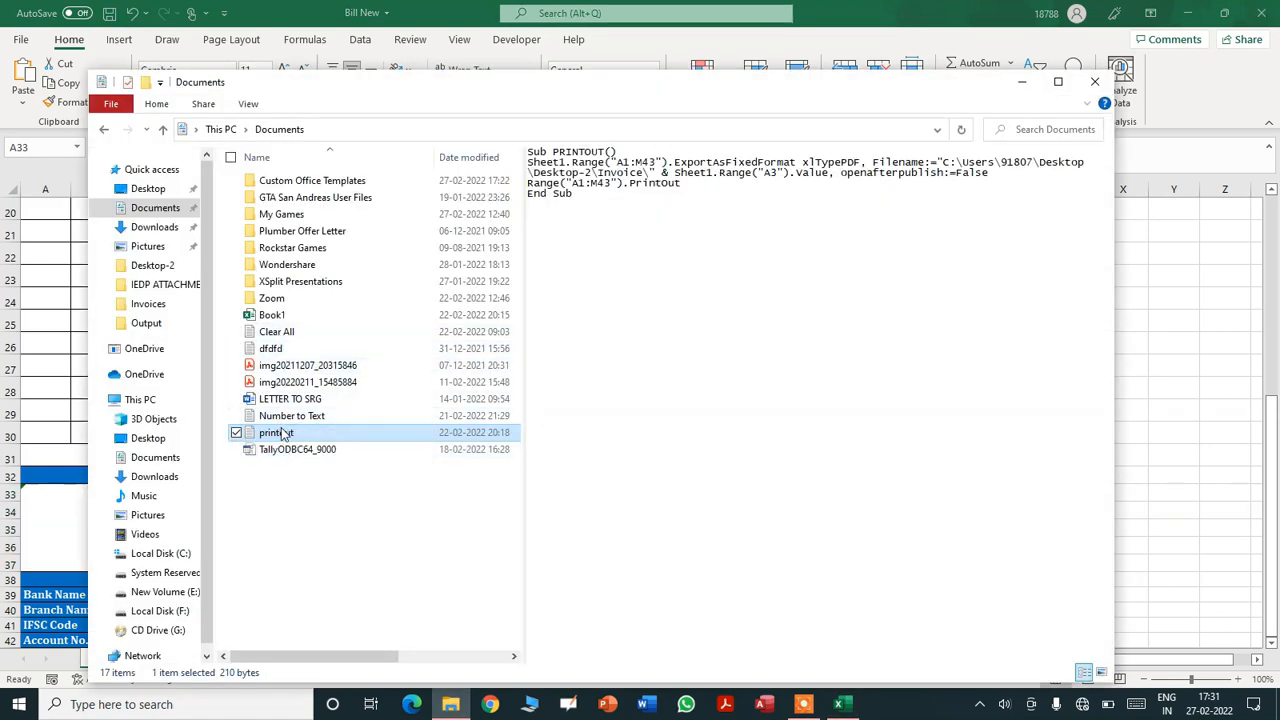
- Copy all SpellNumber code from the Number to Text file, then show Excel's Developer tab
{"action": "double_click", "coordinate": [291, 415]}
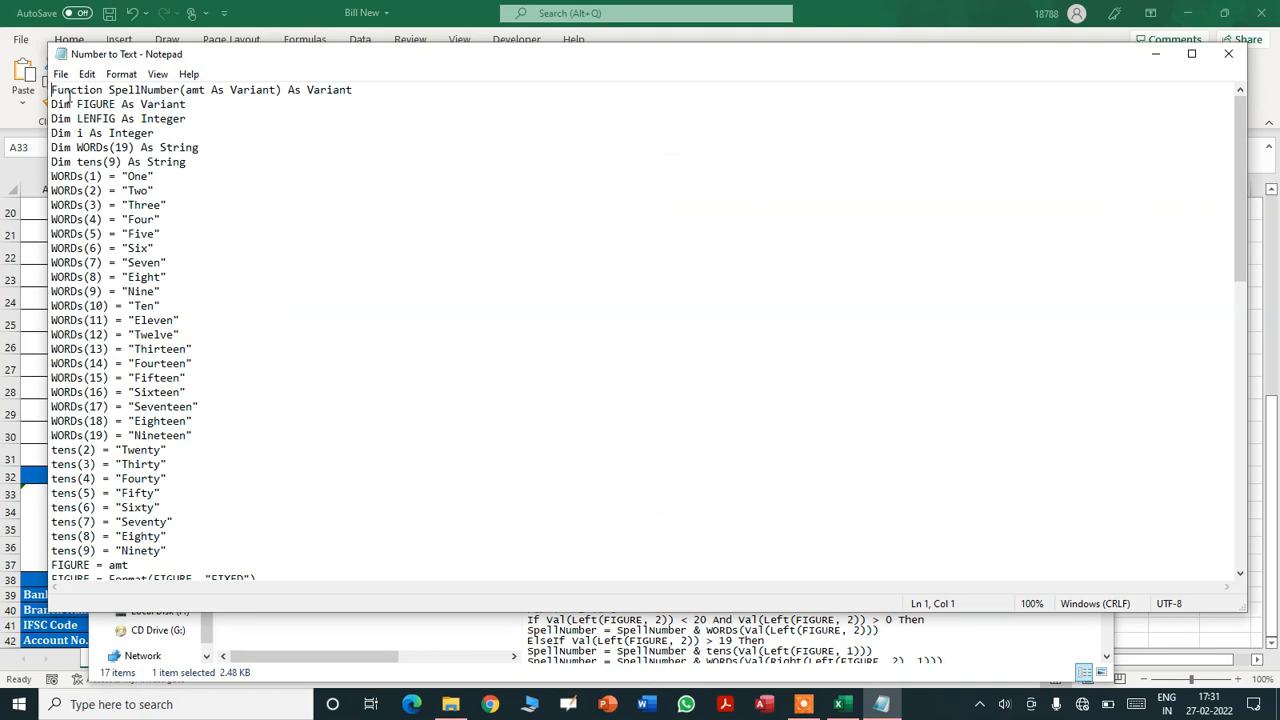
{"action": "left_click_drag", "start_coordinate": [58, 90], "coordinate": [157, 363]}
{"action": "key", "text": "ctrl+a"}
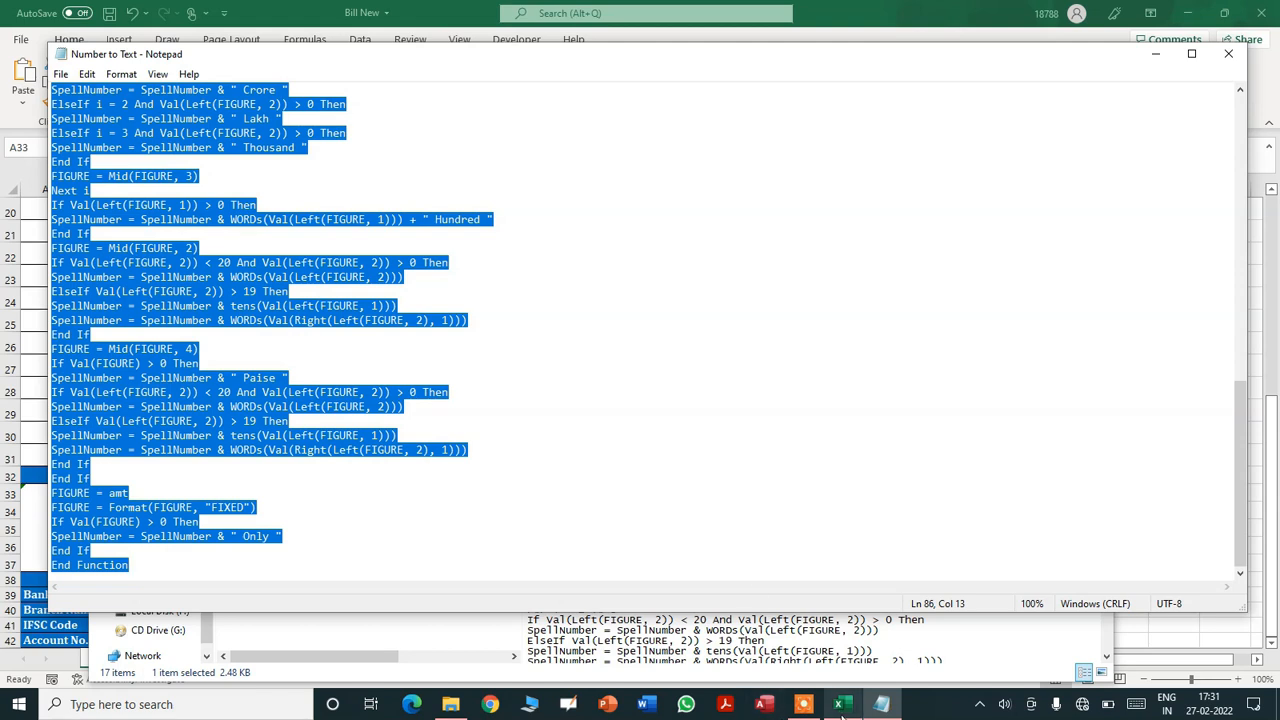
{"action": "left_click", "coordinate": [843, 704]}
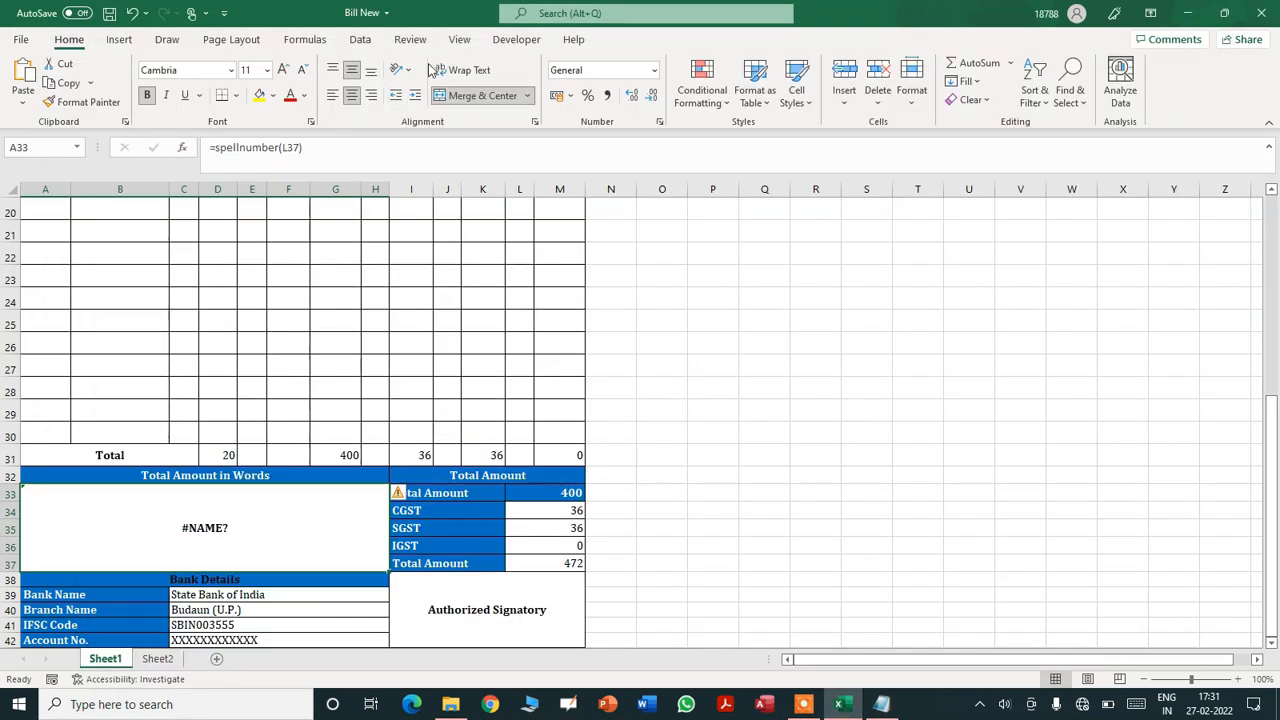
{"action": "left_click", "coordinate": [514, 39]}
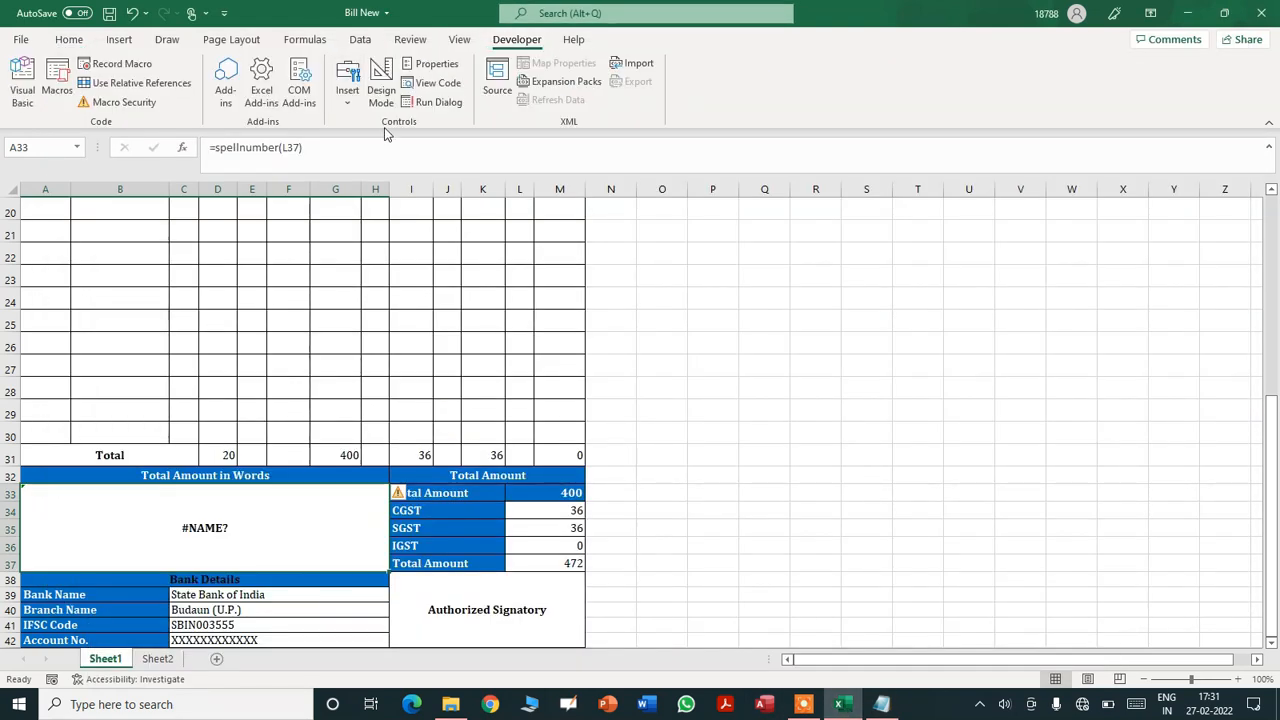
- Paste the SpellNumber code into a new Module3, save, and close the VBA editor
{"action": "left_click", "coordinate": [22, 80]}
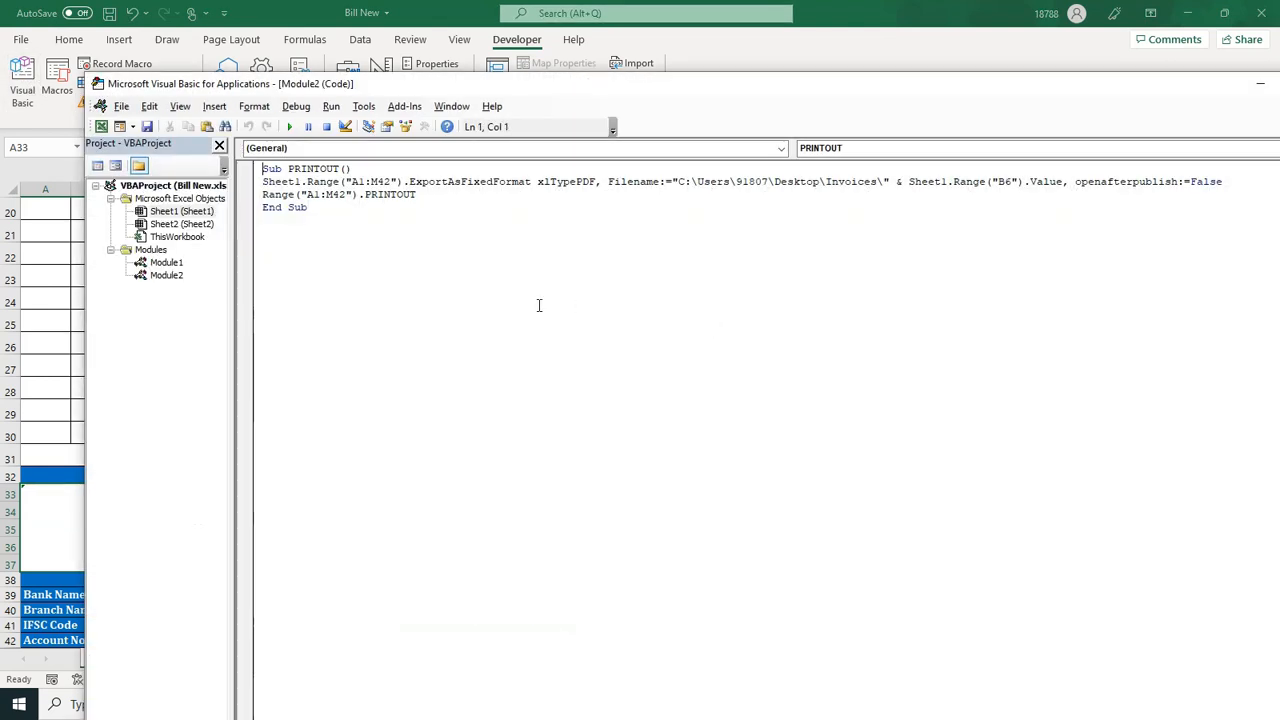
{"action": "left_click", "coordinate": [214, 106]}
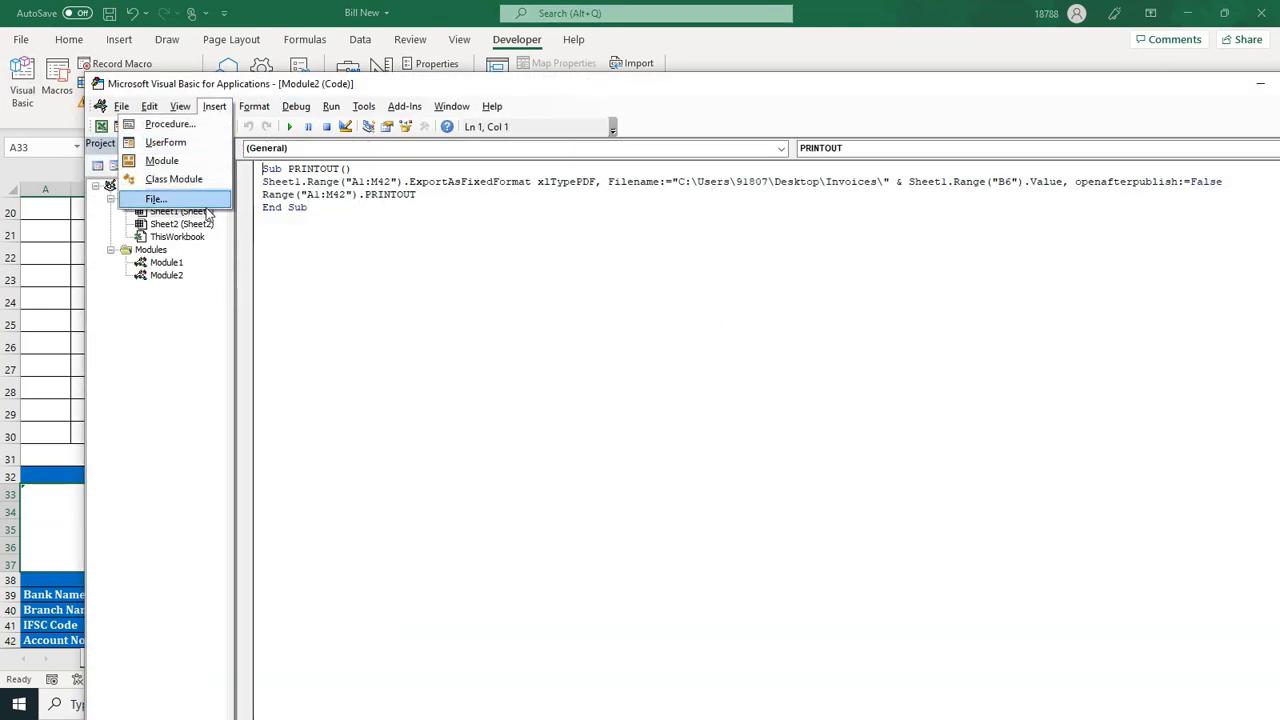
{"action": "left_click", "coordinate": [161, 160]}
{"action": "key", "text": "ctrl+v"}
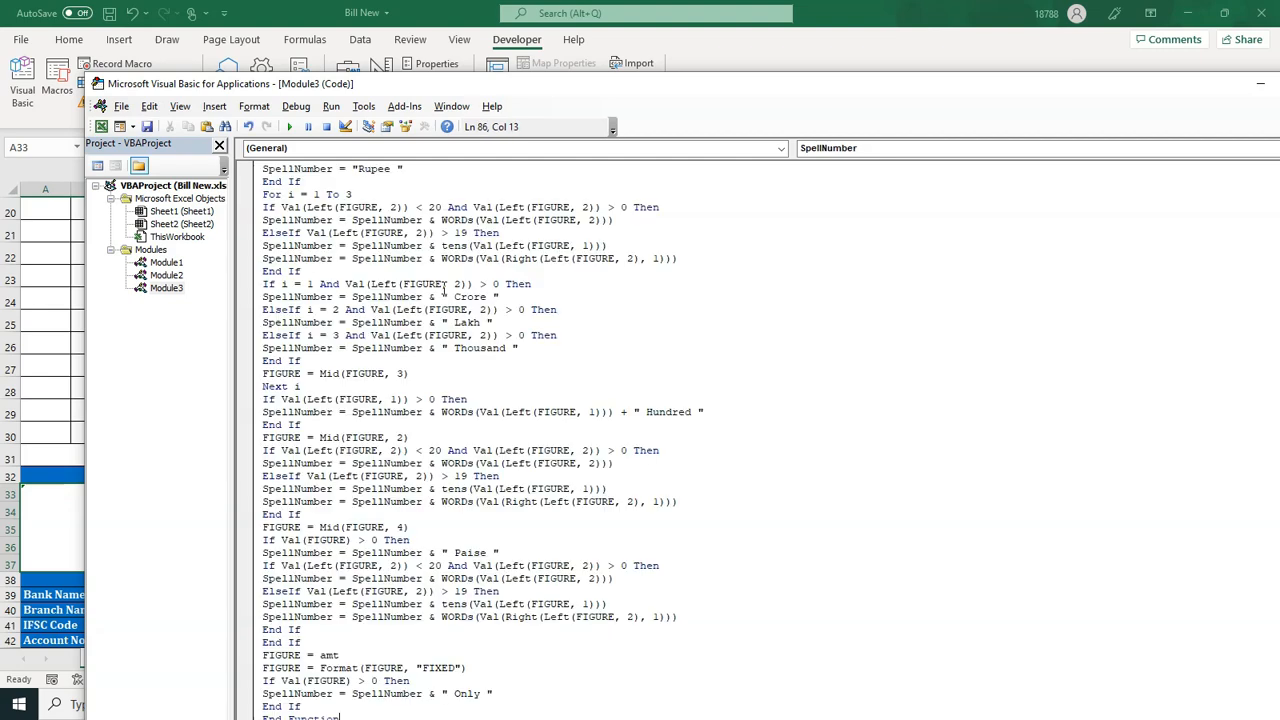
{"action": "key", "text": "ctrl+s"}
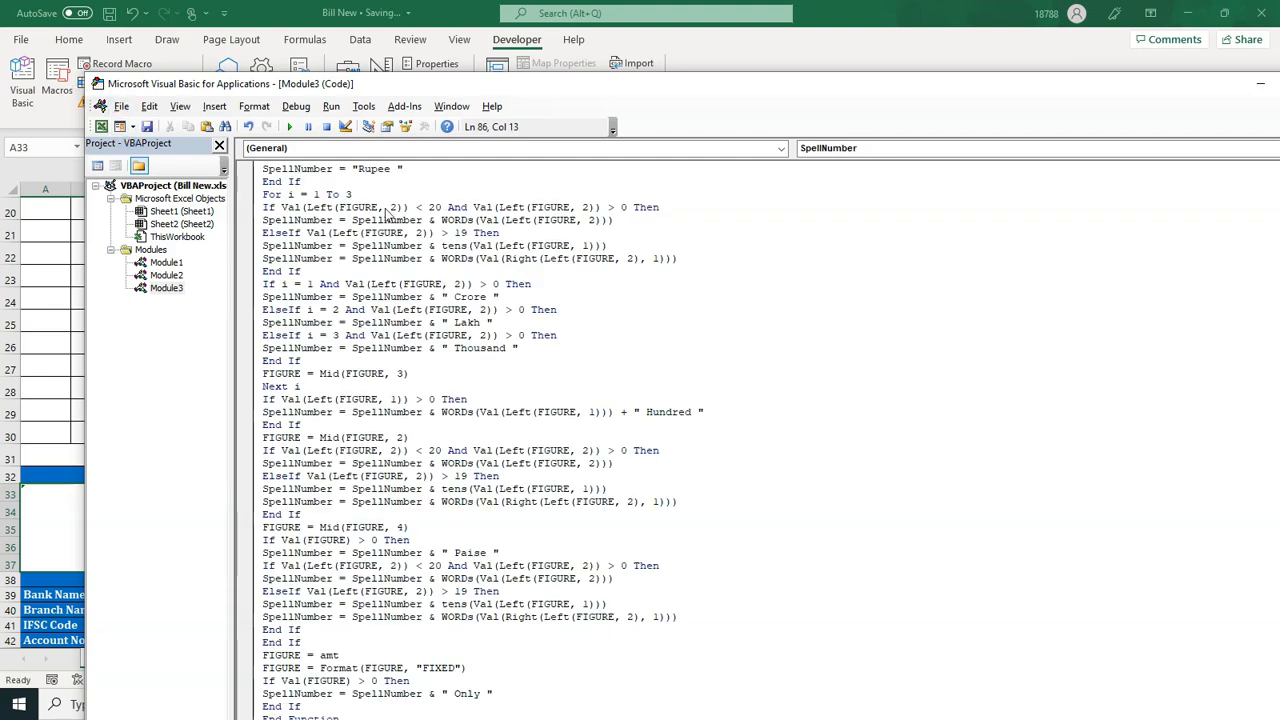
{"action": "left_click_drag", "start_coordinate": [1143, 88], "coordinate": [950, 92]}
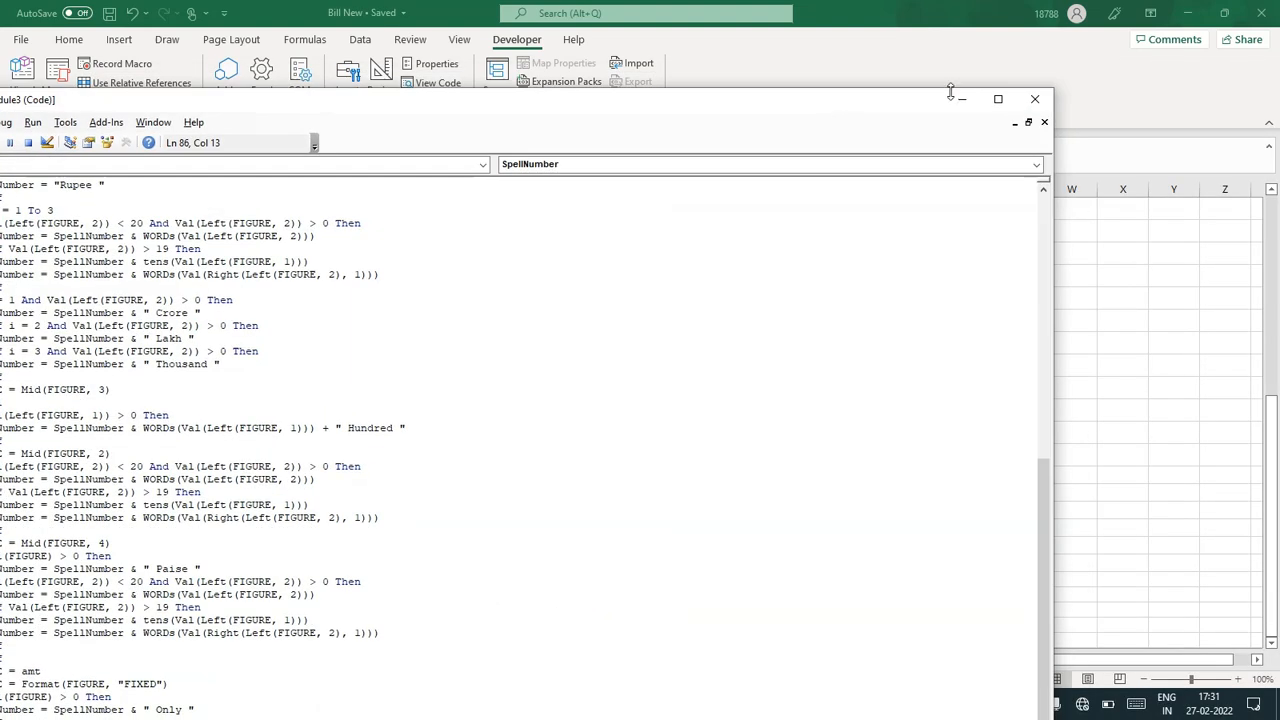
{"action": "left_click", "coordinate": [1034, 98]}
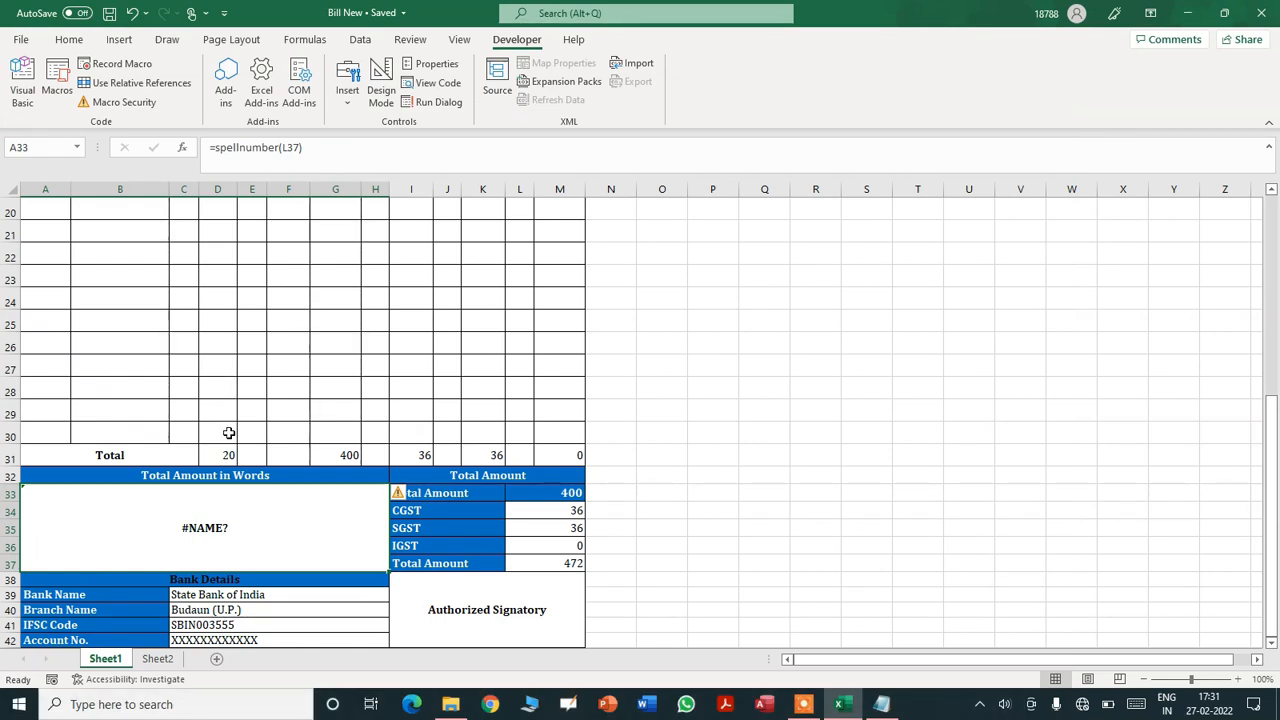
- Re-enter A33's =spellnumber(L37) so it reads Rupees Four Hundred SeventyTwo Only
{"action": "double_click", "coordinate": [260, 521]}
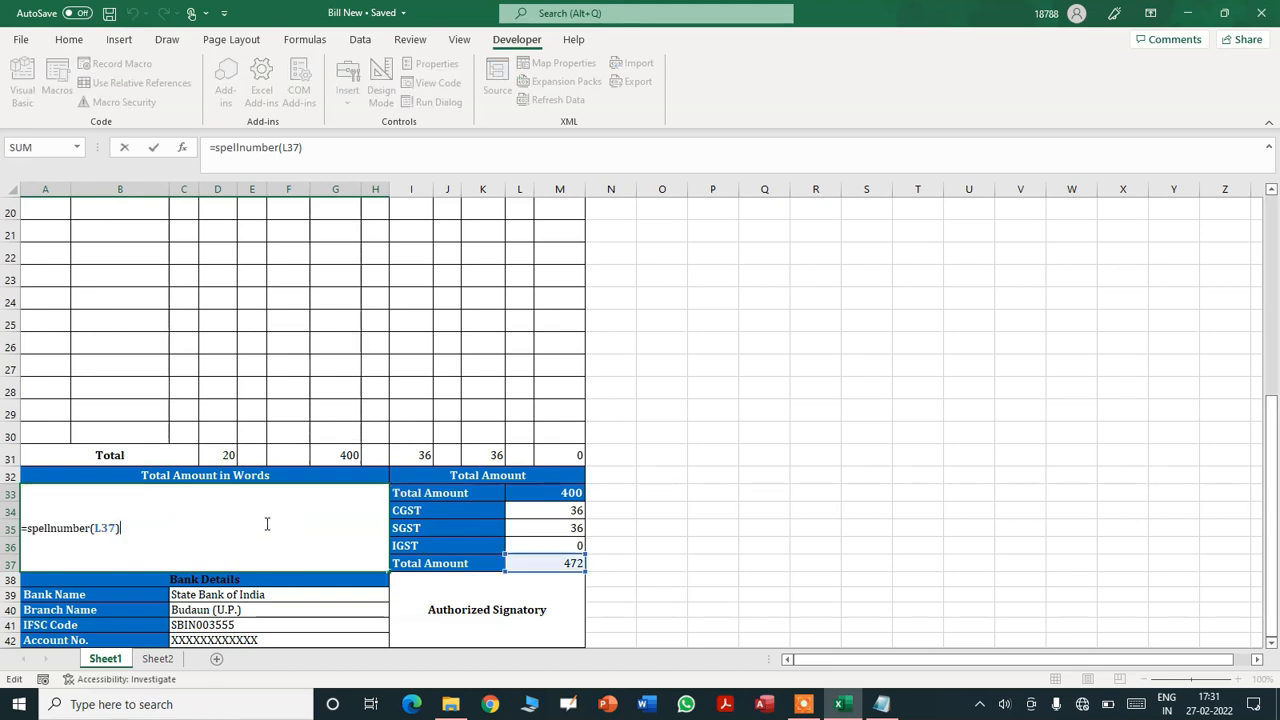
{"action": "key", "text": "Return"}
{"action": "left_click", "coordinate": [265, 525]}
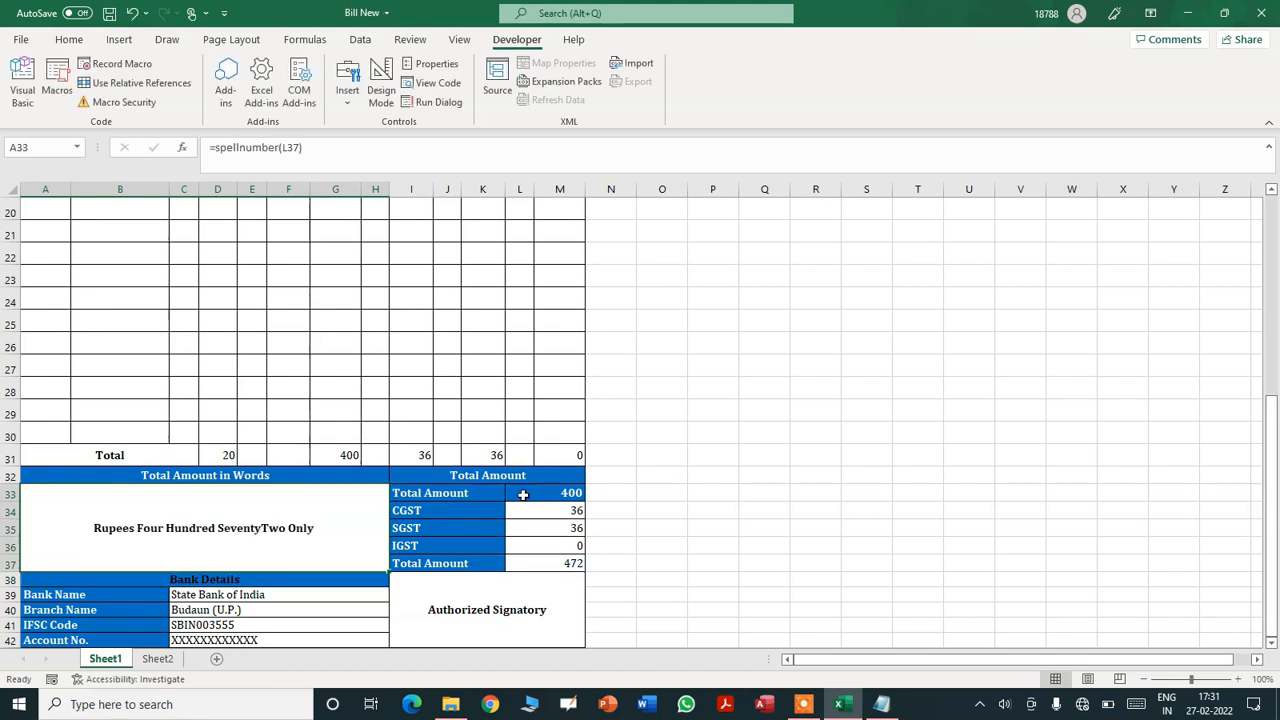
- Check the grand total, CGST and SGST total formulas in L37, L34 and L35
{"action": "left_click", "coordinate": [563, 564]}
{"action": "left_click", "coordinate": [194, 549]}
{"action": "left_click", "coordinate": [563, 513]}
{"action": "left_click", "coordinate": [555, 527]}
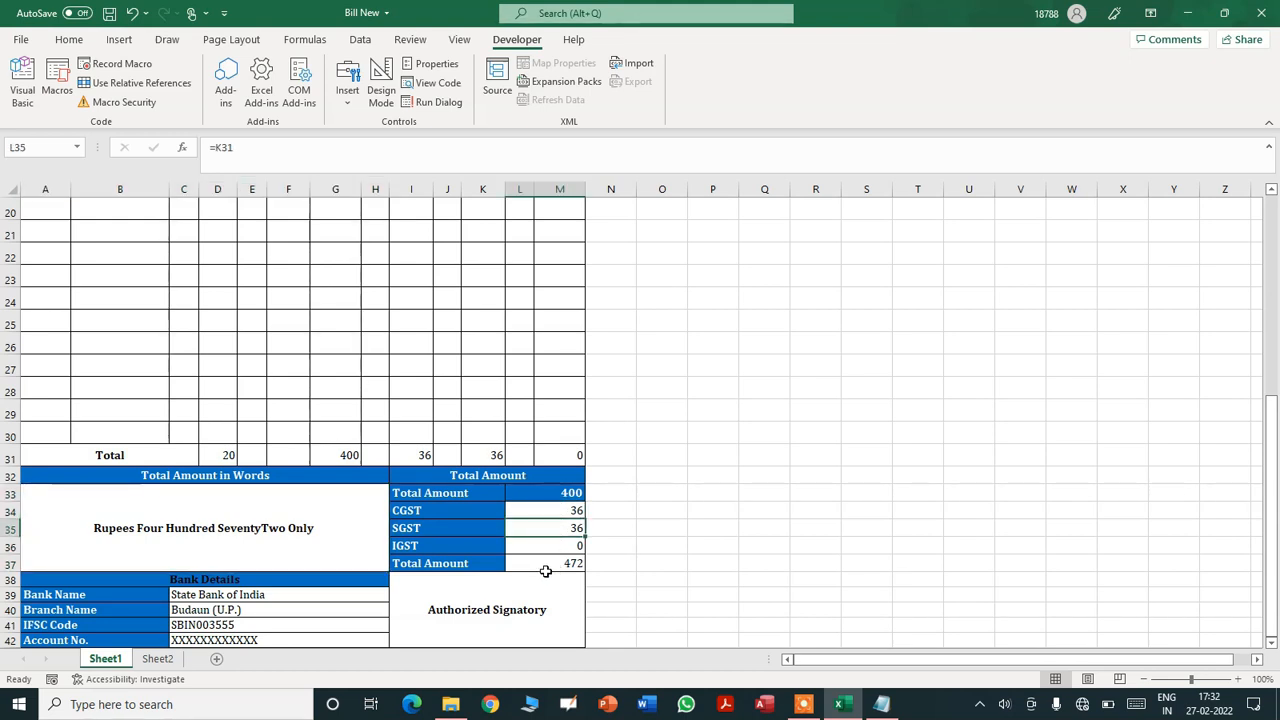
{"action": "left_click_drag", "start_coordinate": [1272, 560], "coordinate": [1268, 343]}
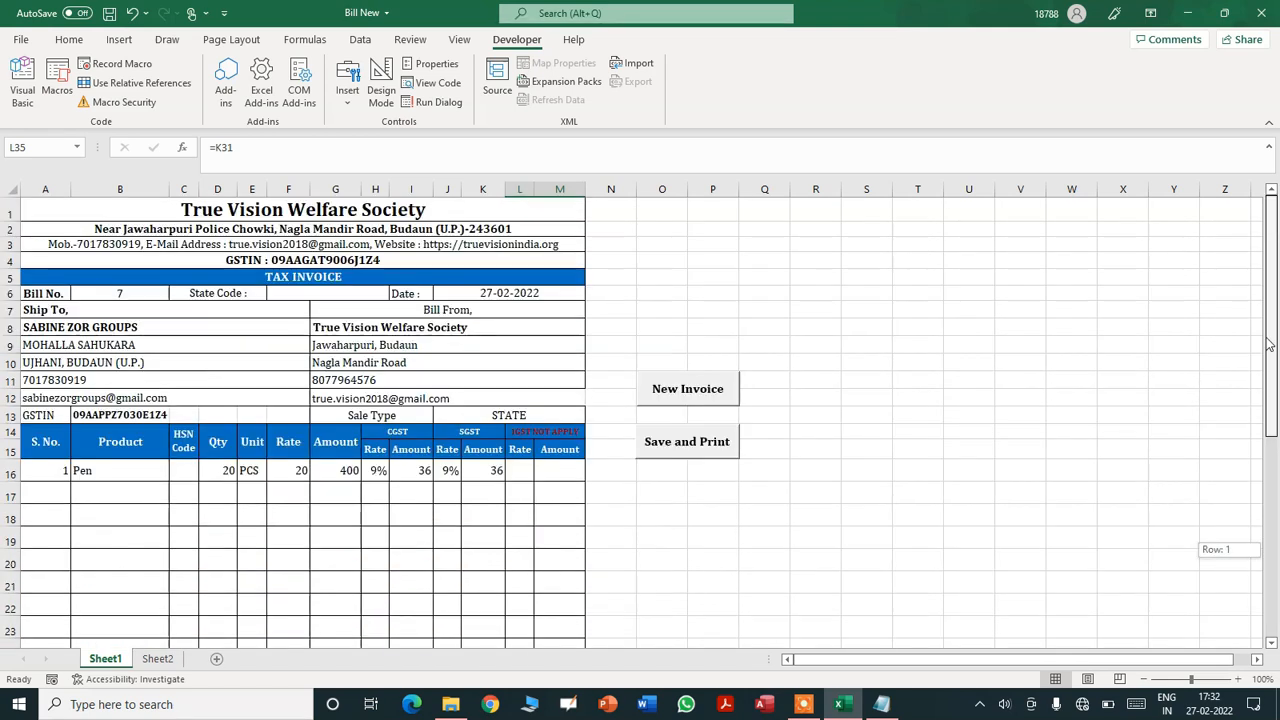
- Switch the sale type to INTERSTATE and clear the first item's SGST rate
{"action": "left_click", "coordinate": [534, 415]}
{"action": "left_click", "coordinate": [591, 416]}
{"action": "left_click", "coordinate": [578, 440]}
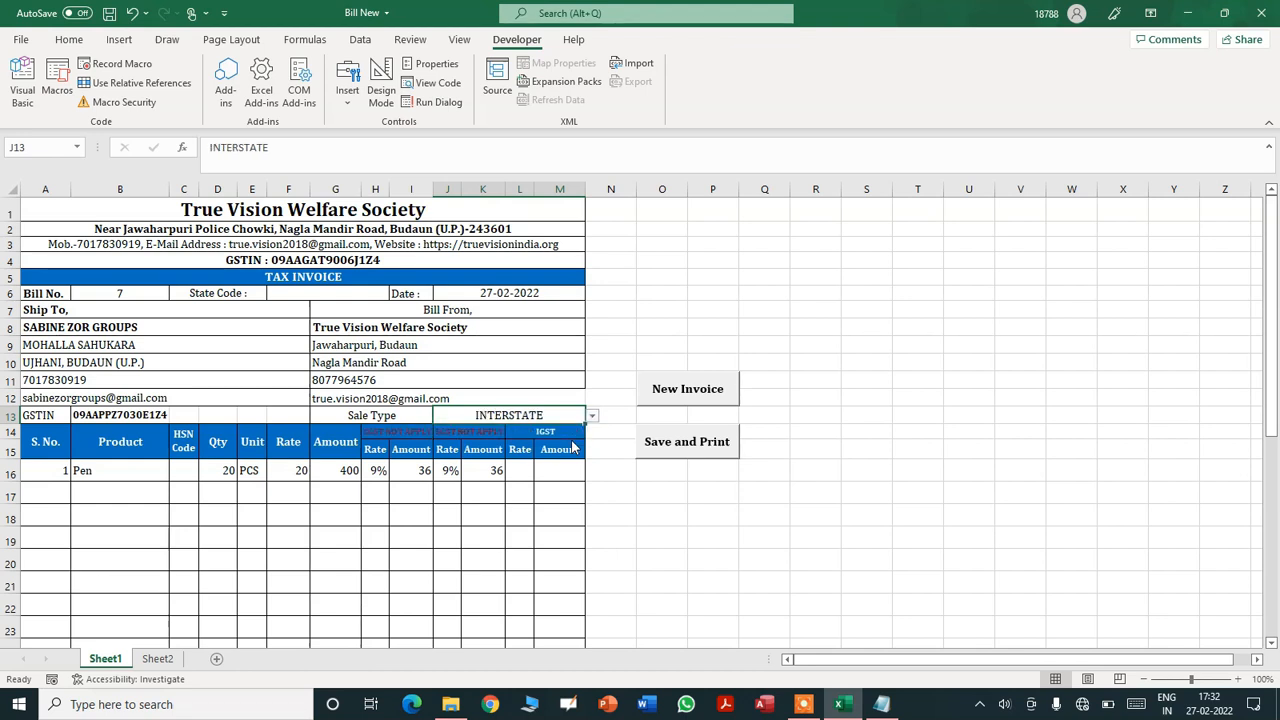
{"action": "left_click", "coordinate": [375, 470]}
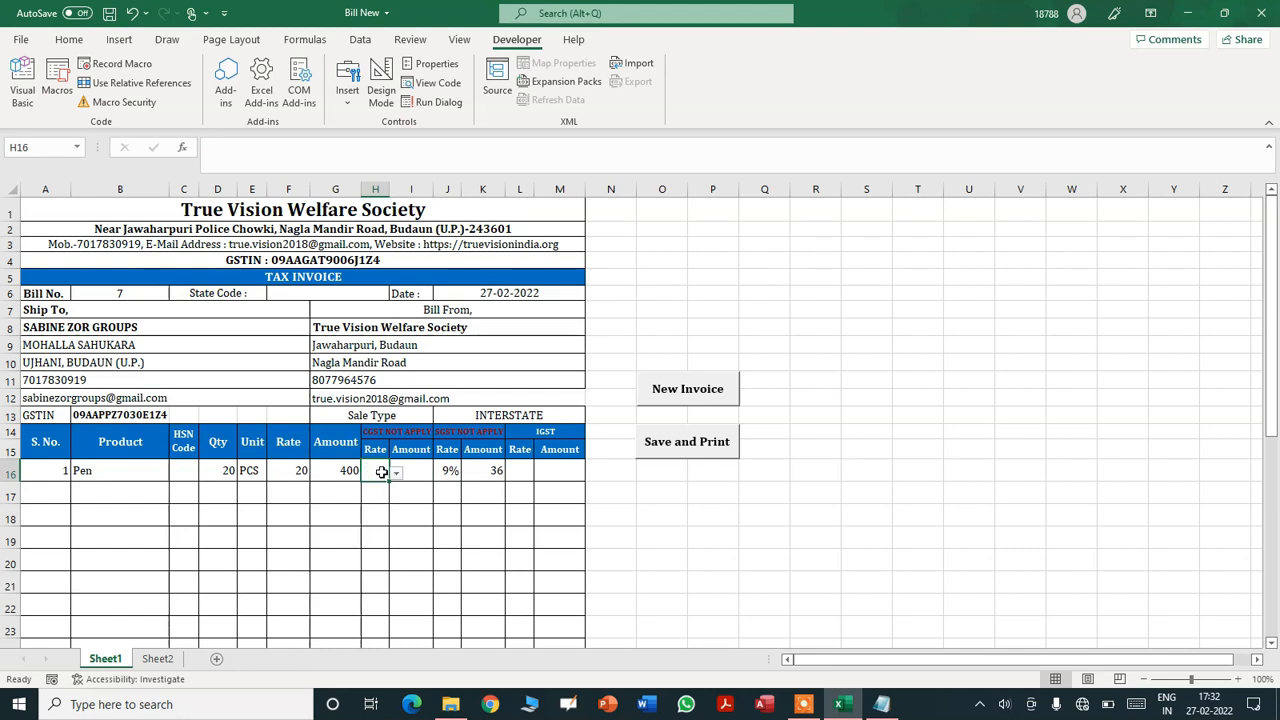
{"action": "left_click", "coordinate": [442, 470]}
{"action": "key", "text": "Delete"}
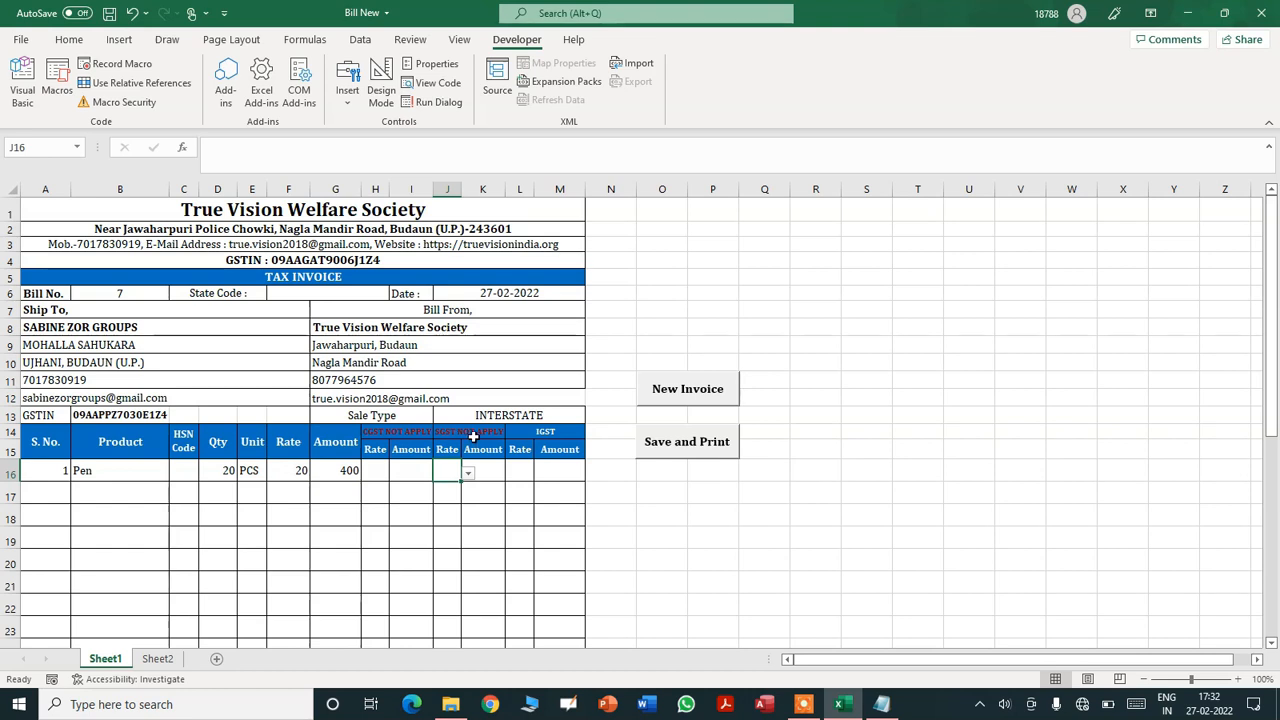
- Set the first item's IGST rate to 18%, giving 72 IGST
{"action": "left_click", "coordinate": [524, 475]}
{"action": "left_click", "coordinate": [542, 475]}
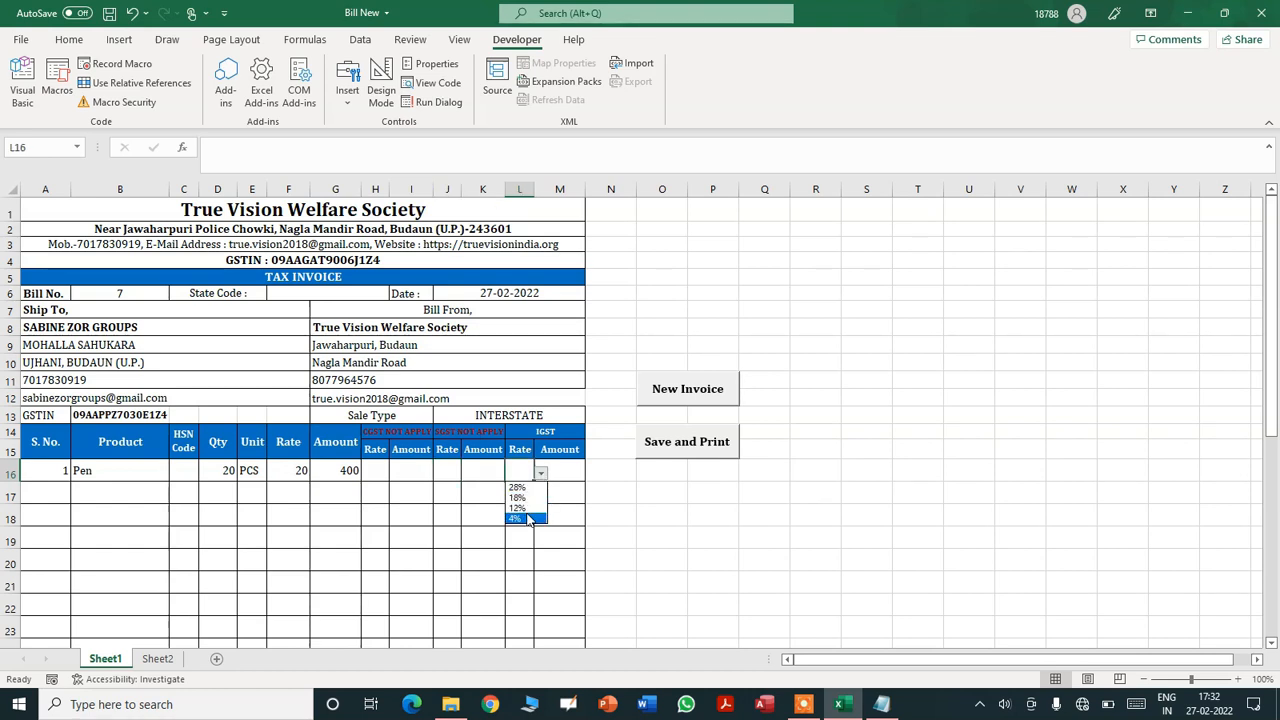
{"action": "left_click", "coordinate": [522, 497]}
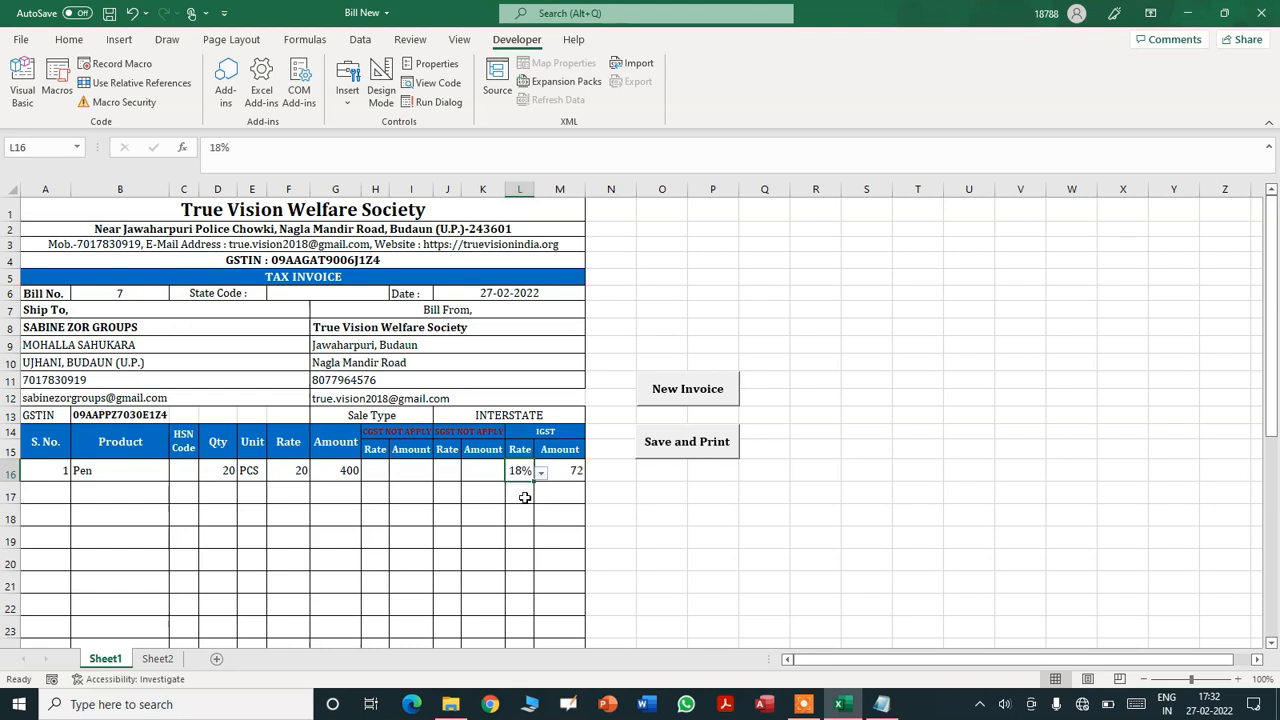
{"action": "mouse_move", "coordinate": [1270, 400]}
{"action": "left_mouse_down"}
{"action": "mouse_move", "coordinate": [1268, 527]}
{"action": "mouse_move", "coordinate": [1262, 387]}
{"action": "left_mouse_up"}
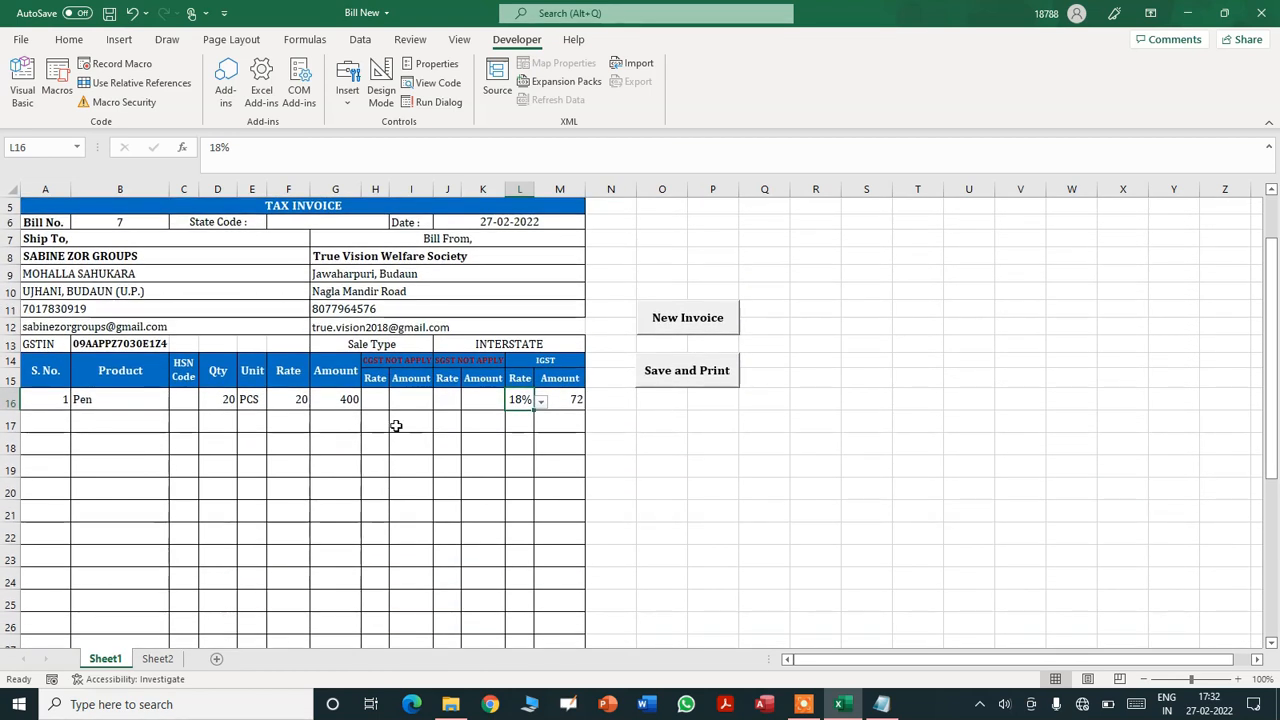
{"action": "left_click", "coordinate": [785, 461]}
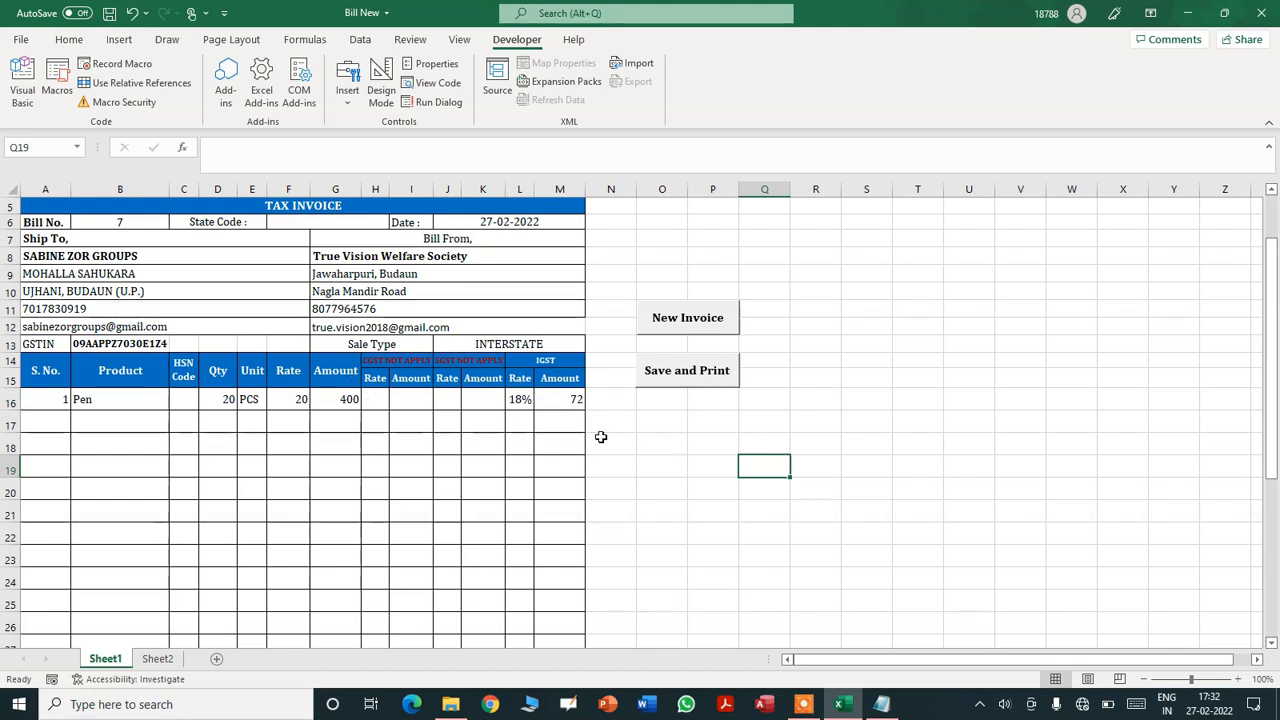
- Save invoice 7 as PDF and print it to the EPSON L3110, then show the desktop
{"action": "left_click", "coordinate": [687, 372]}
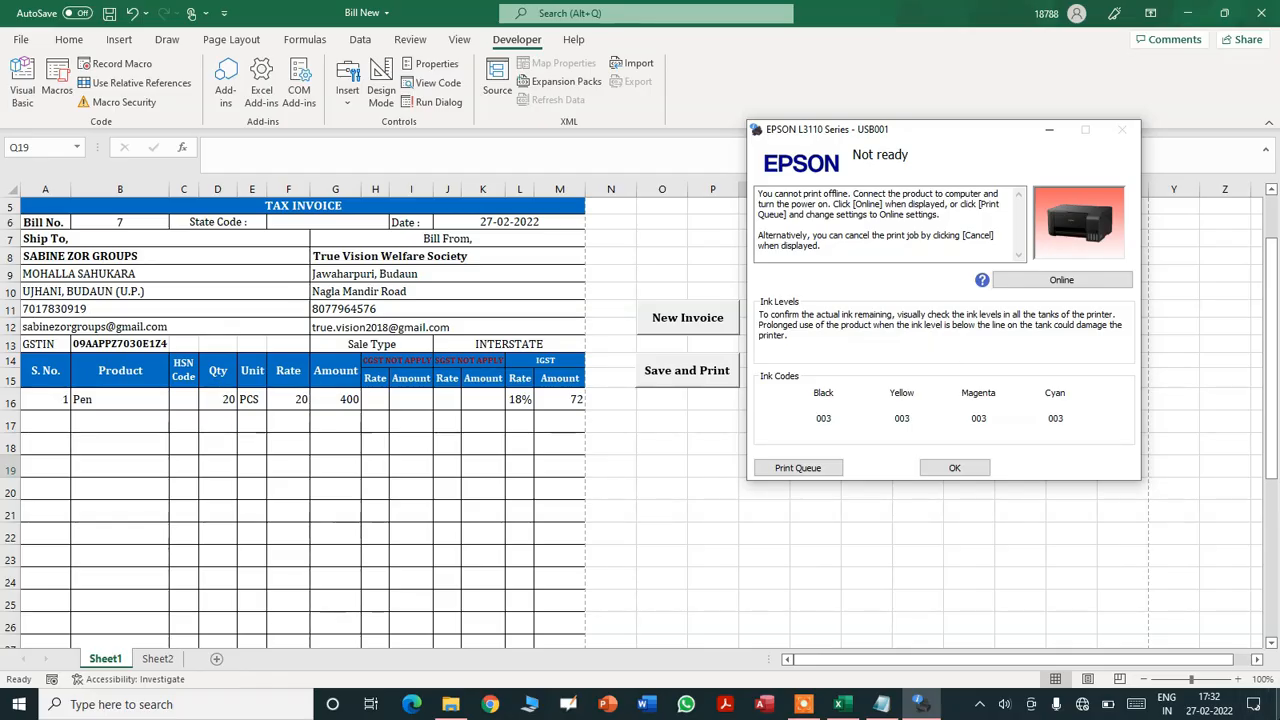
{"action": "left_click", "coordinate": [1278, 706]}
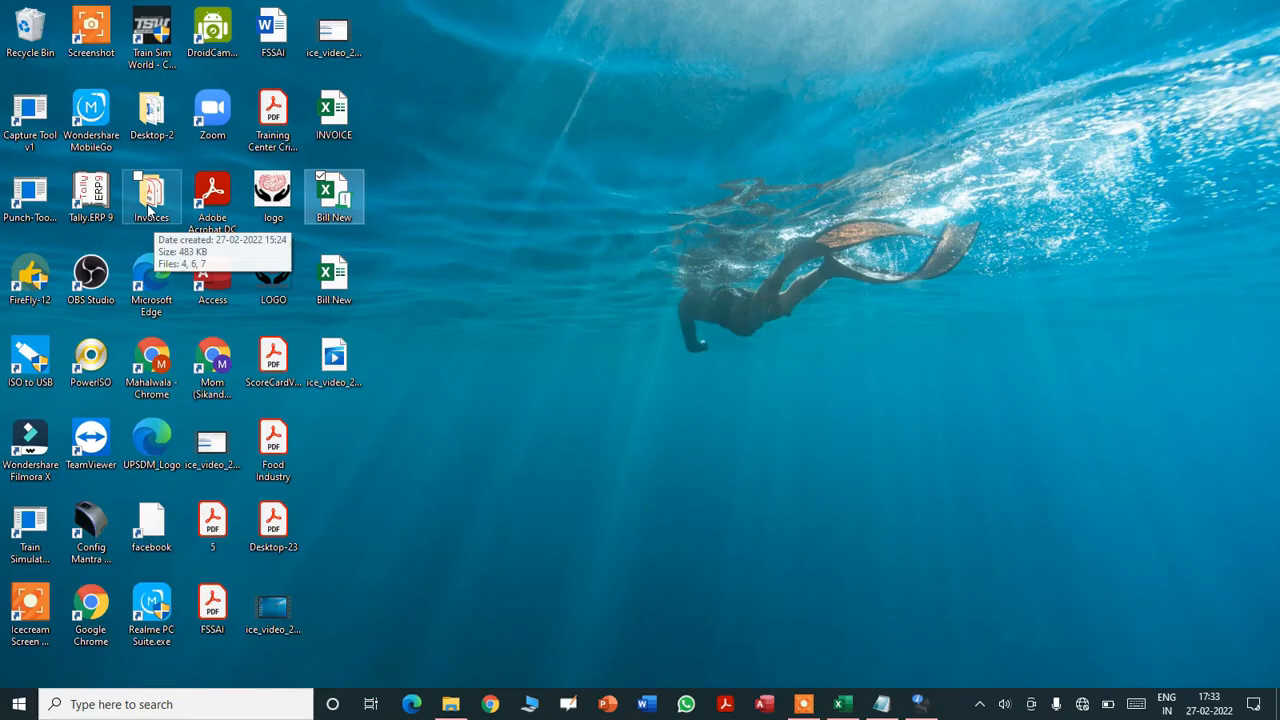
- Review 7.pdf from the desktop Invoices folder in Acrobat, then return to Bill New
{"action": "left_click", "coordinate": [150, 208]}
{"action": "double_click", "coordinate": [150, 208]}
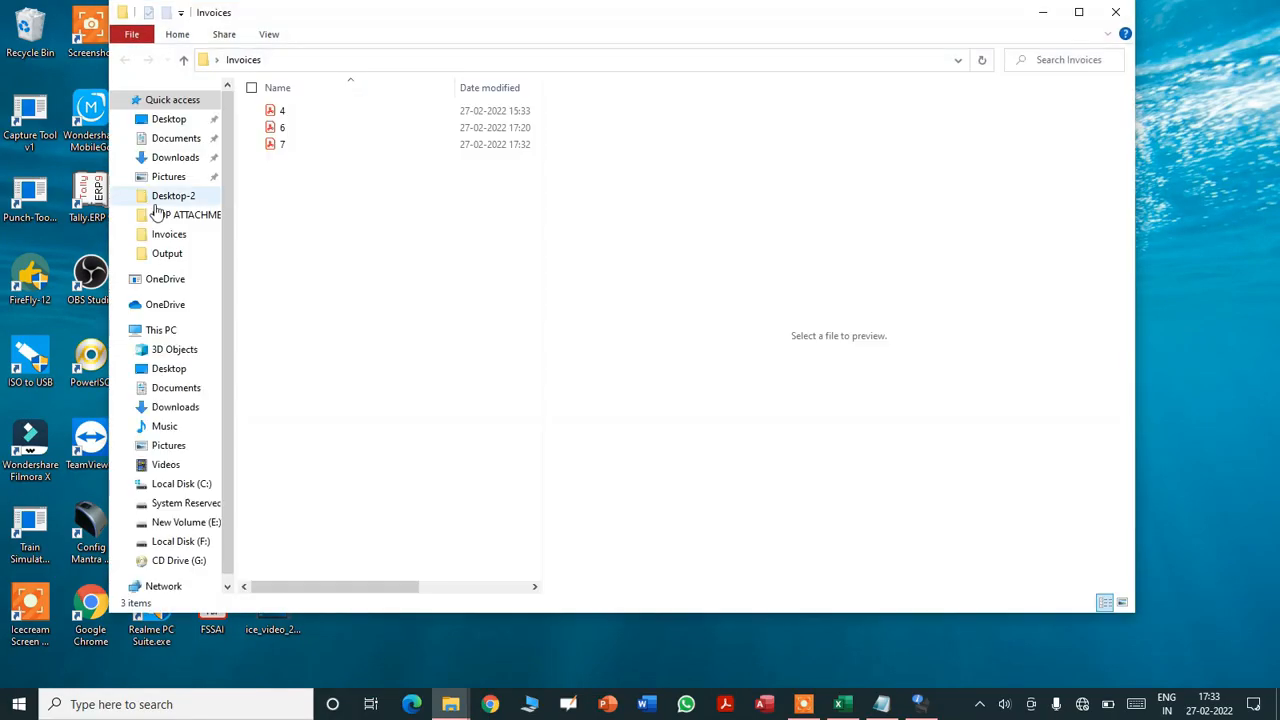
{"action": "left_click", "coordinate": [287, 148]}
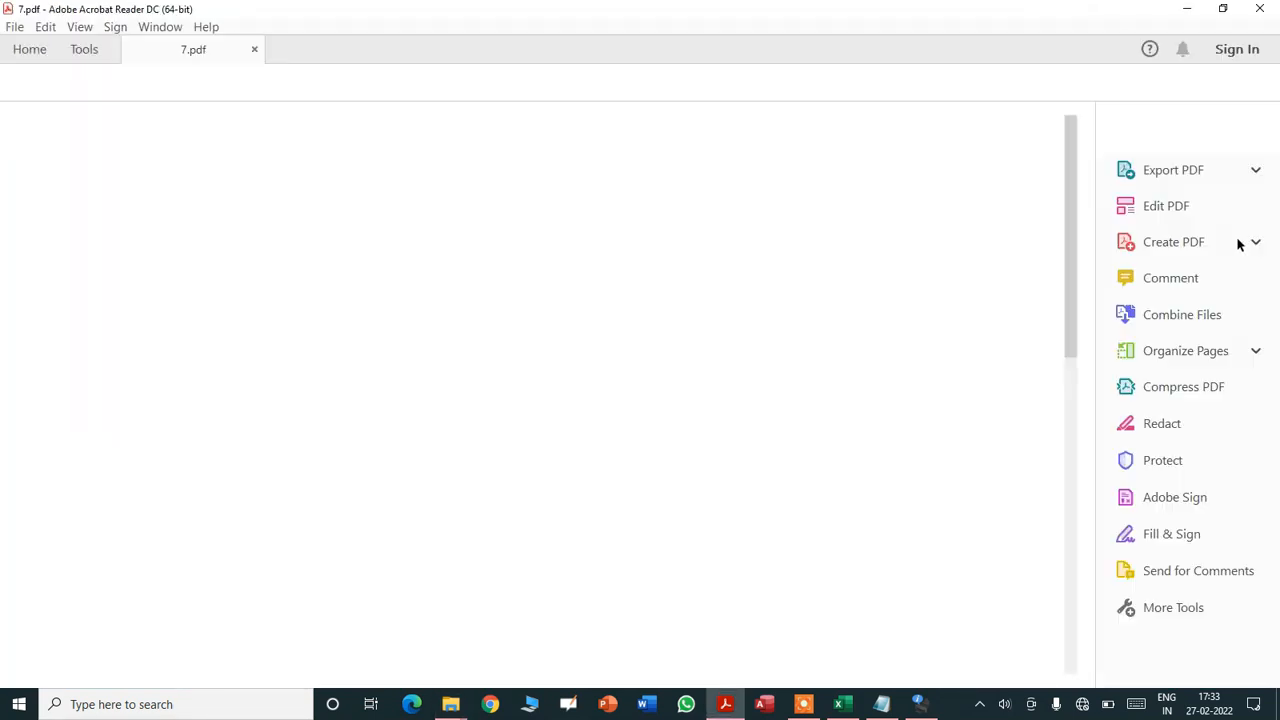
{"action": "left_click_drag", "start_coordinate": [1074, 214], "coordinate": [1071, 463]}
{"action": "left_click", "coordinate": [1260, 8]}
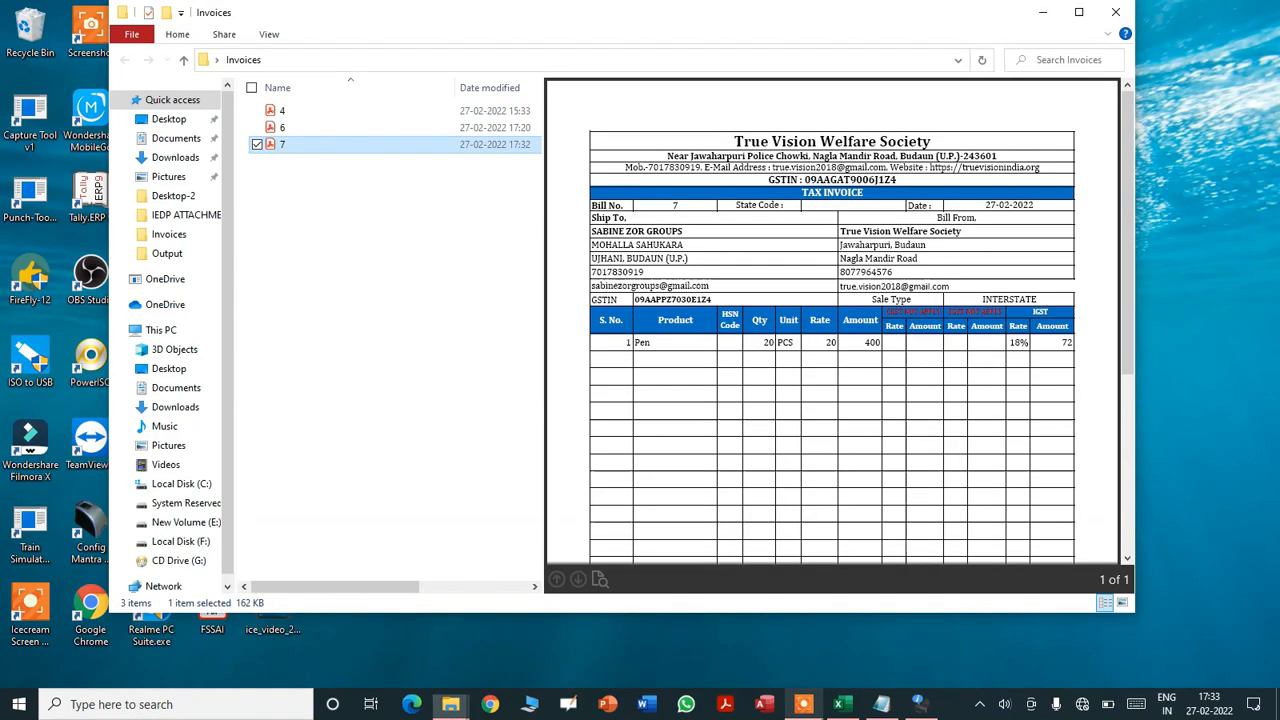
{"action": "left_click", "coordinate": [843, 704]}
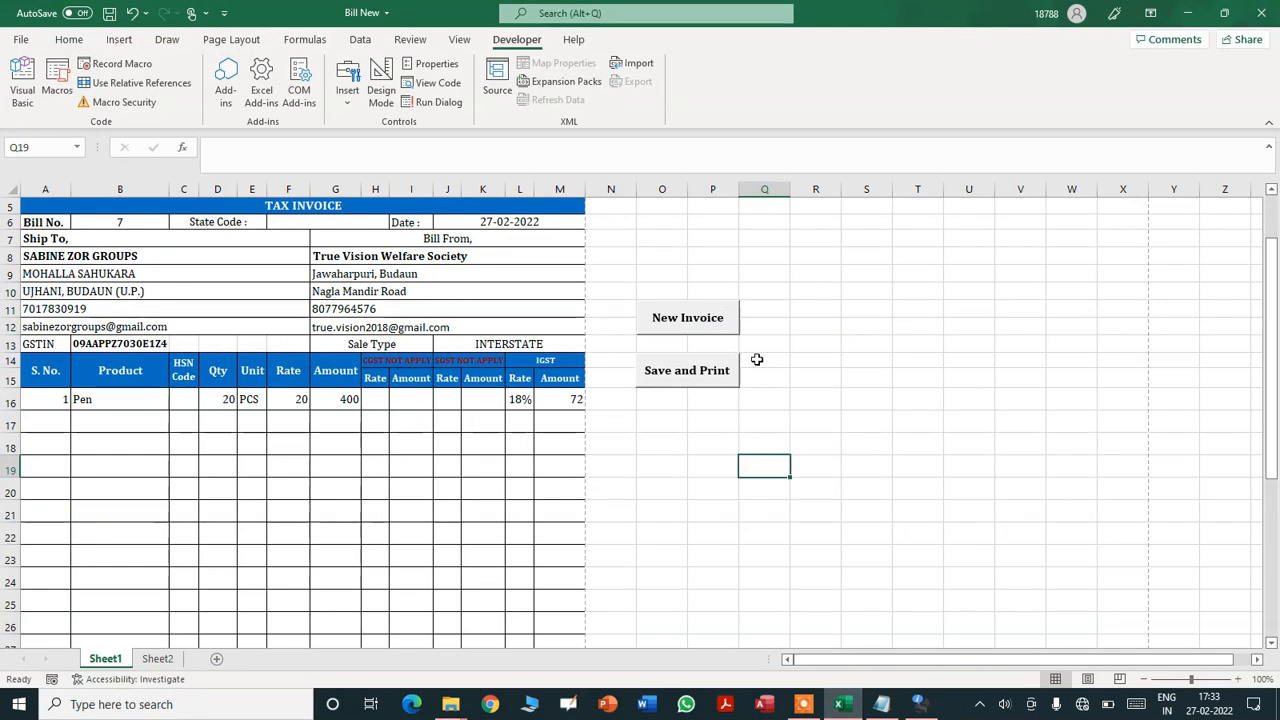
- Close the Invoices folder window and click New Invoice to start Bill No. 8
{"action": "left_click", "coordinate": [134, 222]}
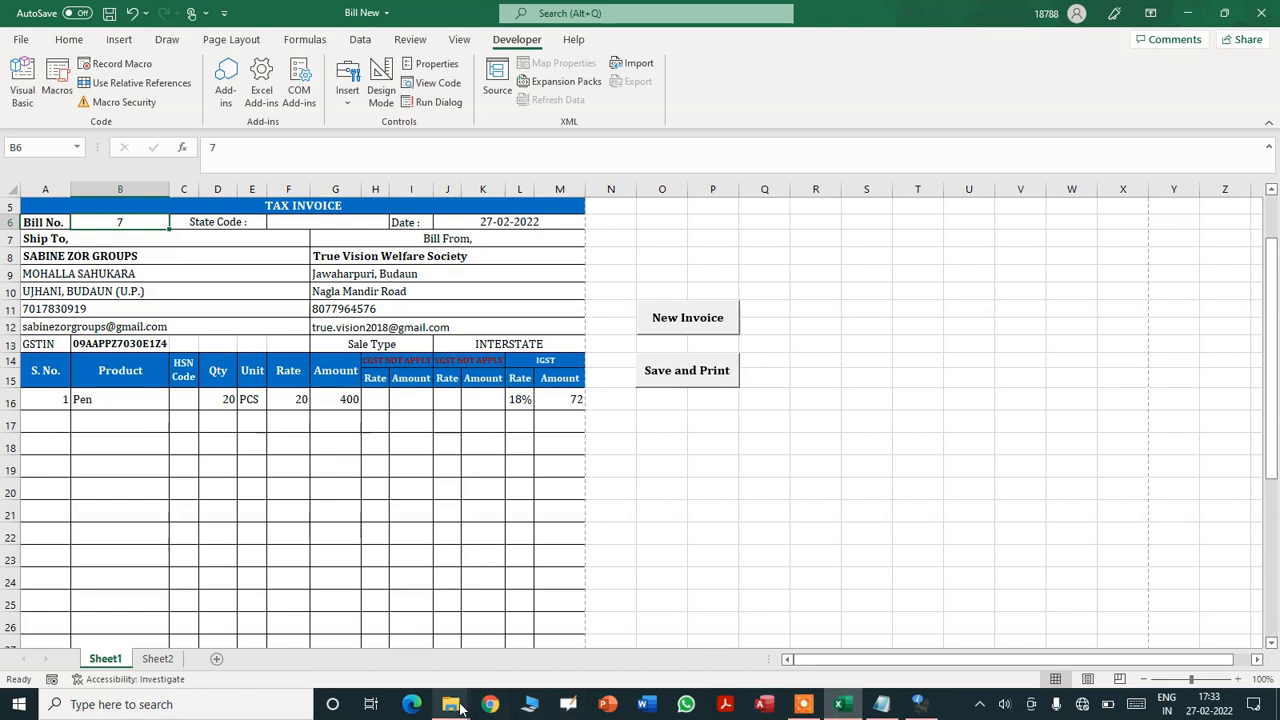
{"action": "mouse_move", "coordinate": [460, 708]}
{"action": "left_click", "coordinate": [485, 660]}
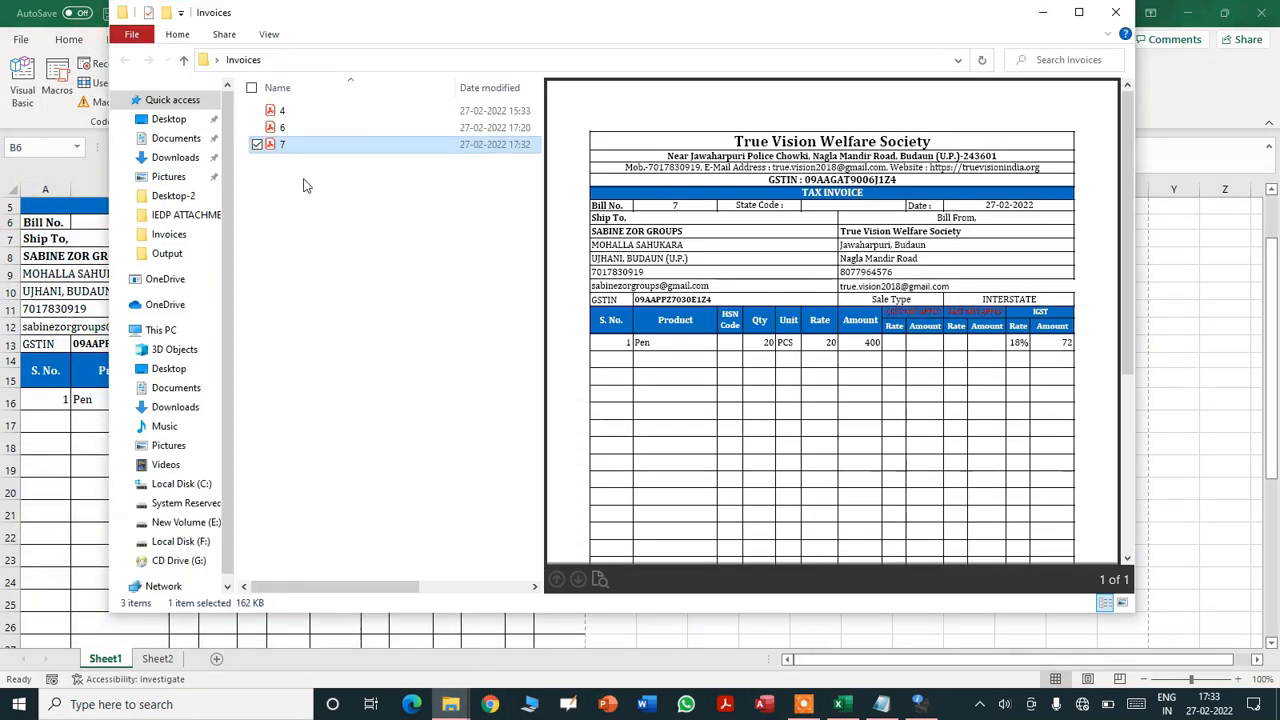
{"action": "left_click", "coordinate": [1116, 12]}
{"action": "left_click_drag", "start_coordinate": [1275, 384], "coordinate": [1275, 342]}
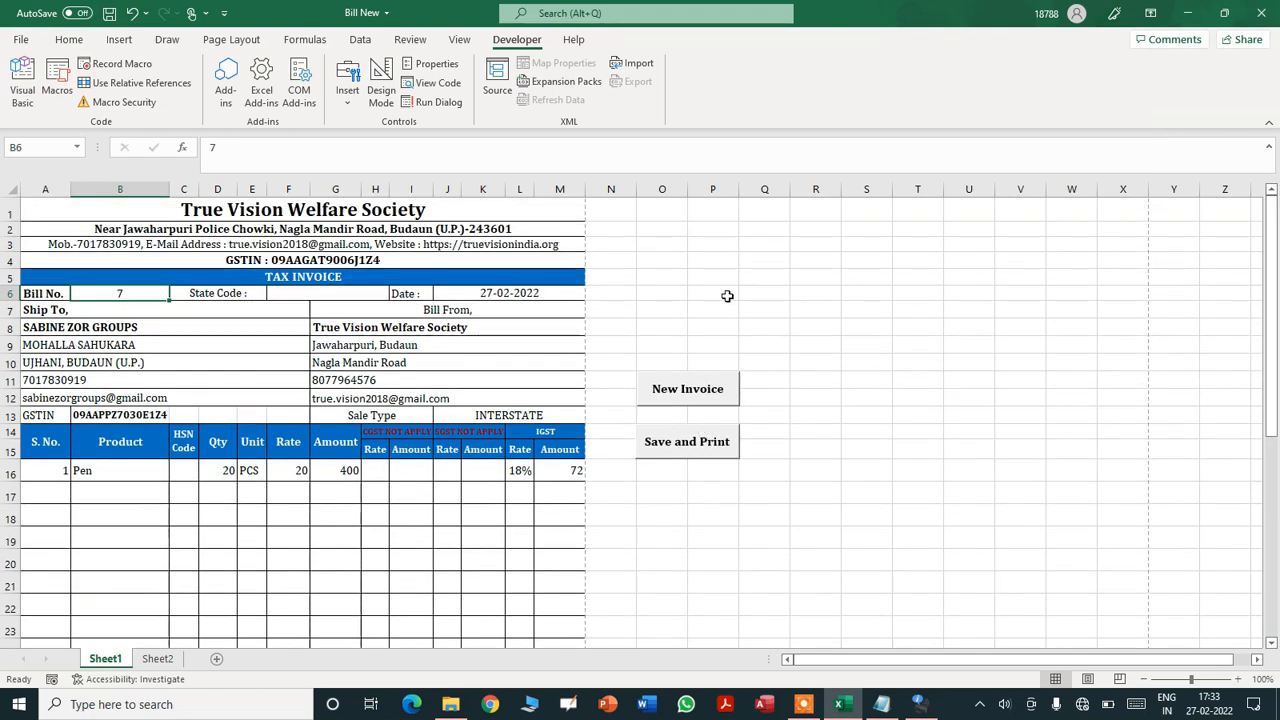
{"action": "left_click", "coordinate": [683, 394]}
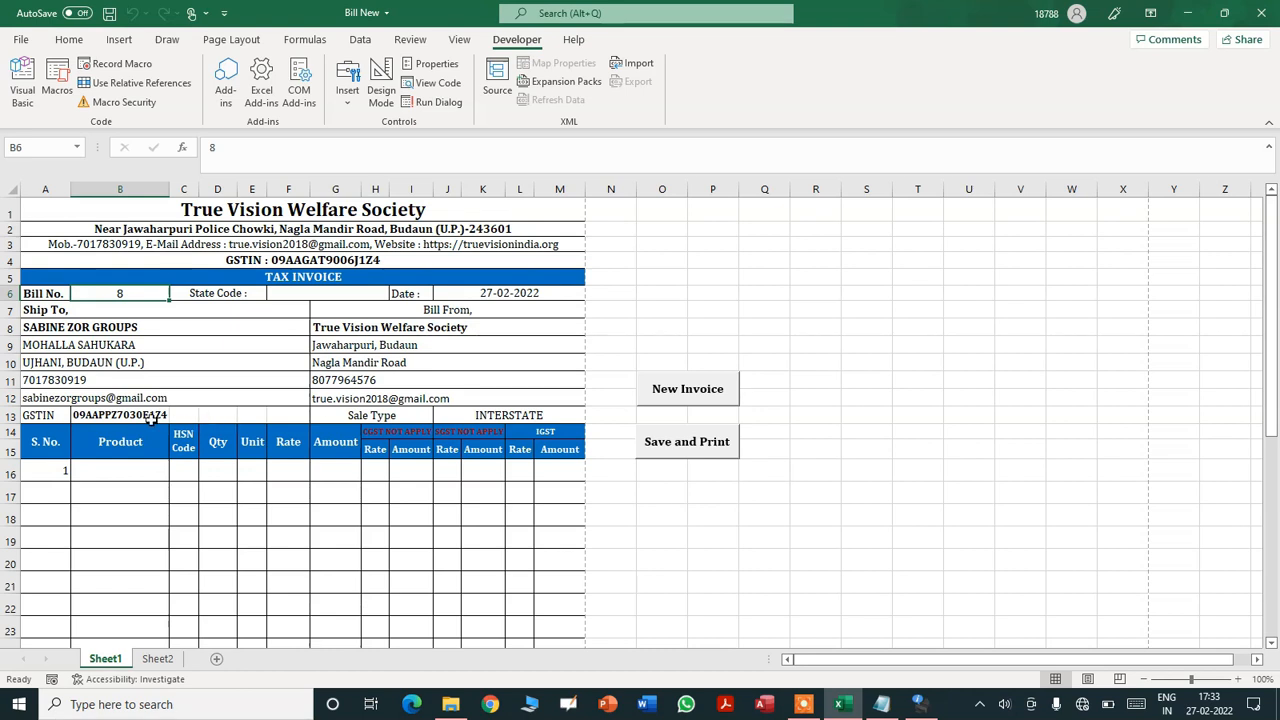
{"action": "left_click", "coordinate": [158, 660]}
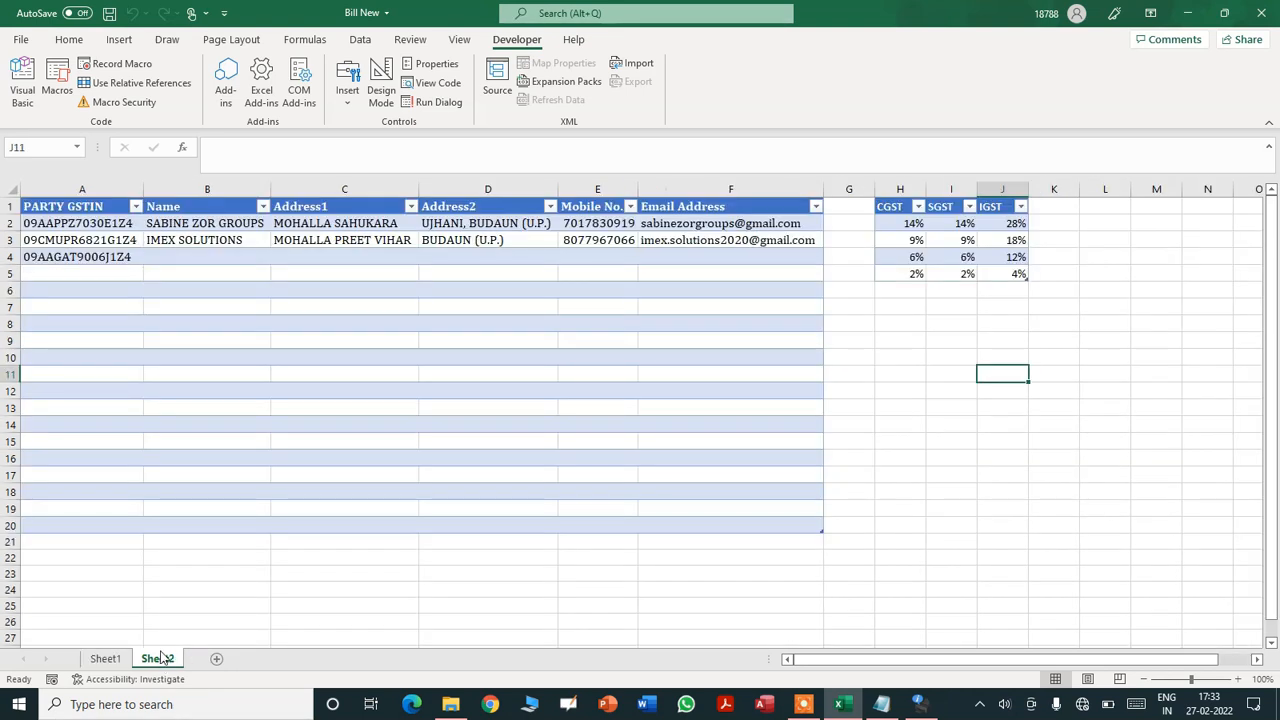
- Step through Sheet2's party GSTIN entries, then open Sheet1's B13 party GSTIN dropdown
{"action": "left_click", "coordinate": [92, 223]}
{"action": "key", "text": "Down"}
{"action": "key", "text": "Up"}
{"action": "key", "text": "Down"}
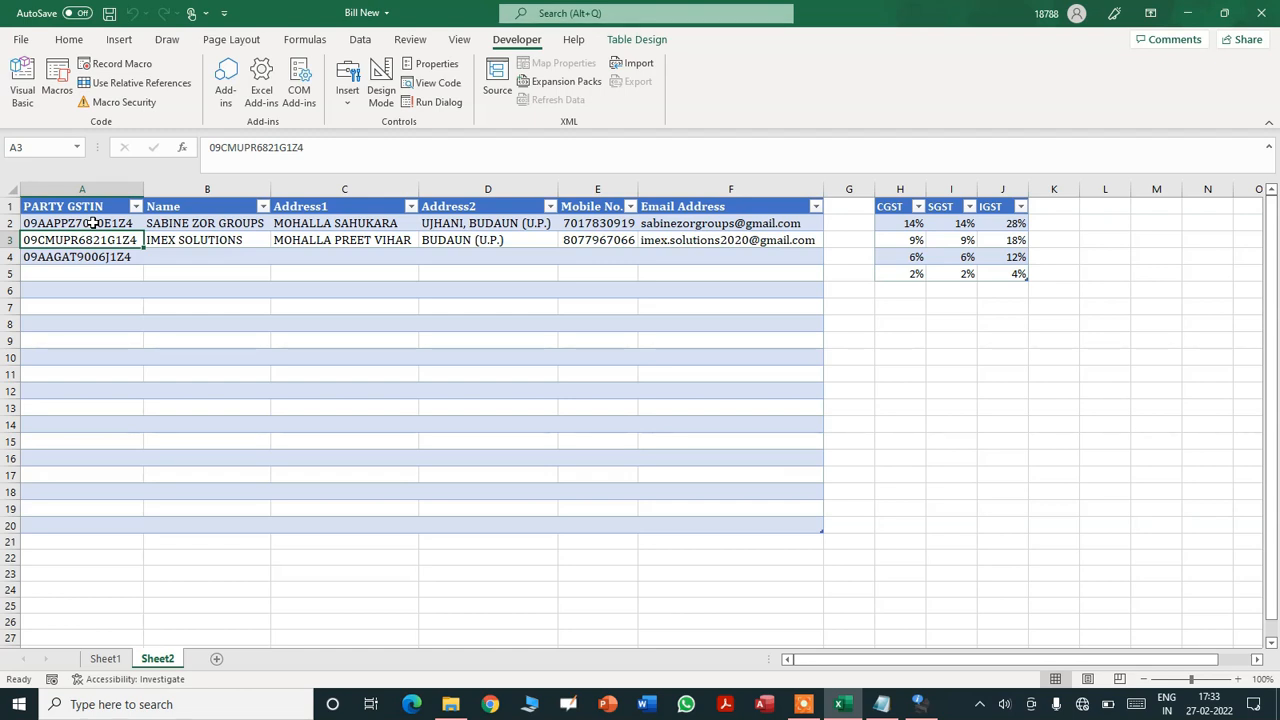
{"action": "key", "text": "Down"}
{"action": "key", "text": "Down"}
{"action": "key", "text": "Down"}
{"action": "key", "text": "Down"}
{"action": "key", "text": "Down"}
{"action": "key", "text": "Down"}
{"action": "key", "text": "Down"}
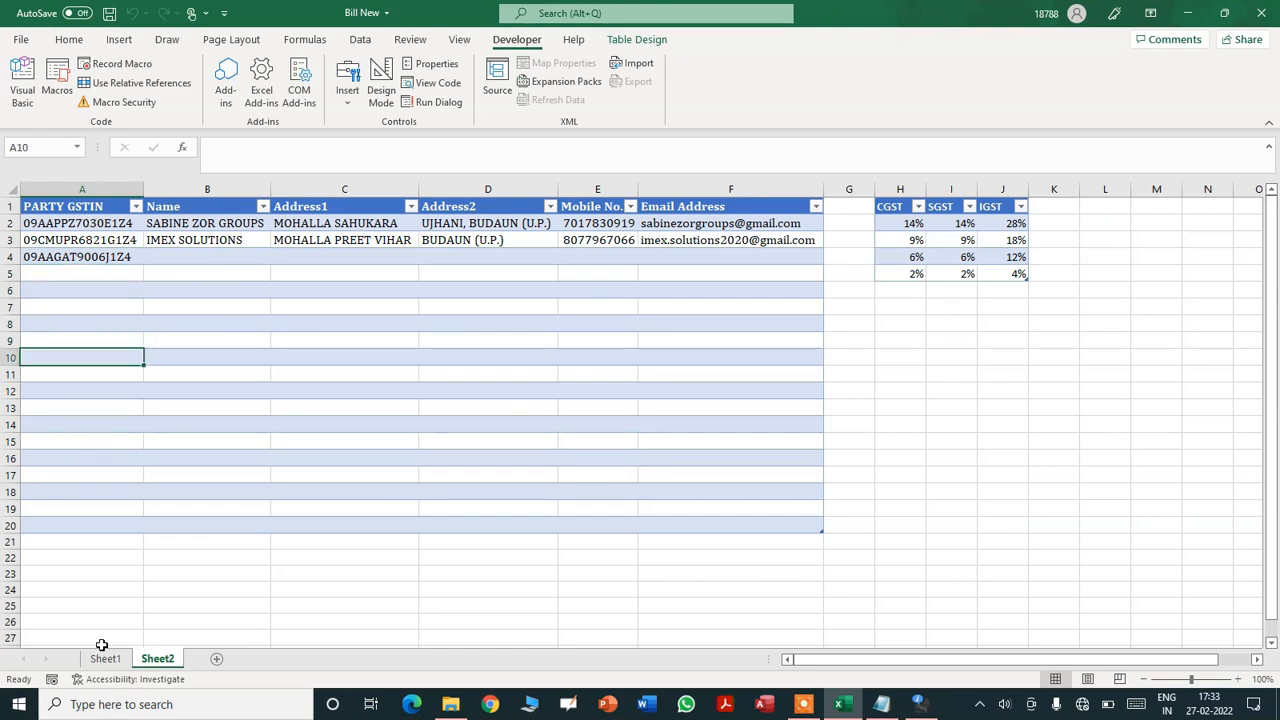
{"action": "left_click", "coordinate": [105, 660]}
{"action": "left_click", "coordinate": [165, 418]}
{"action": "left_click", "coordinate": [175, 416]}
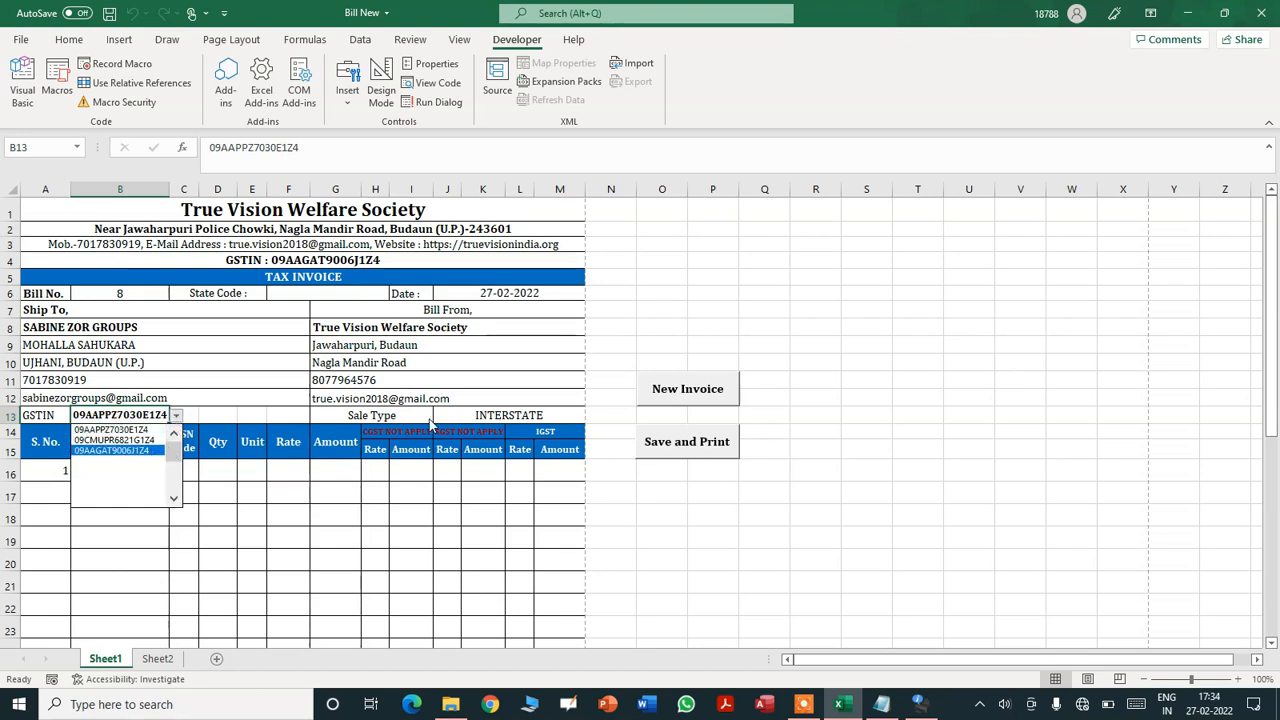
- Dismiss the B13 GSTIN dropdown list, leaving the party GSTIN unchanged
{"action": "key", "text": "Escape"}
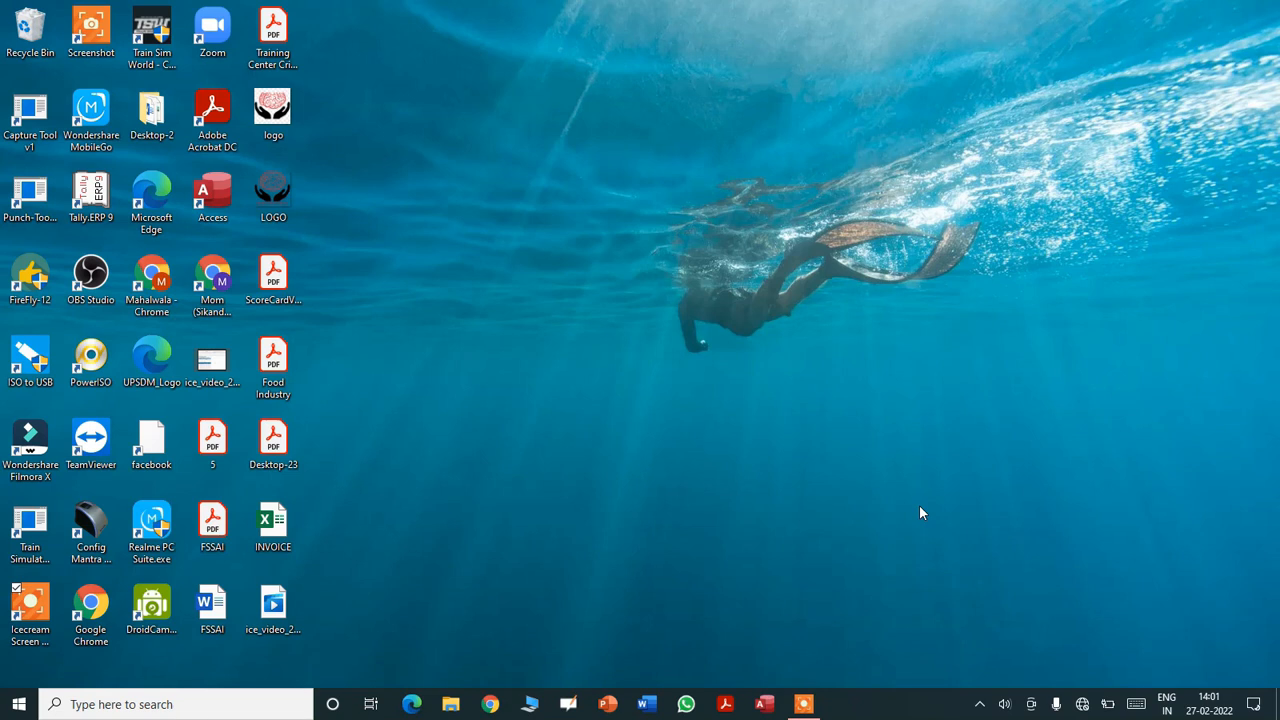
- Launch Excel from the Windows 10 search by typing 'exce'
{"action": "left_click", "coordinate": [166, 706]}
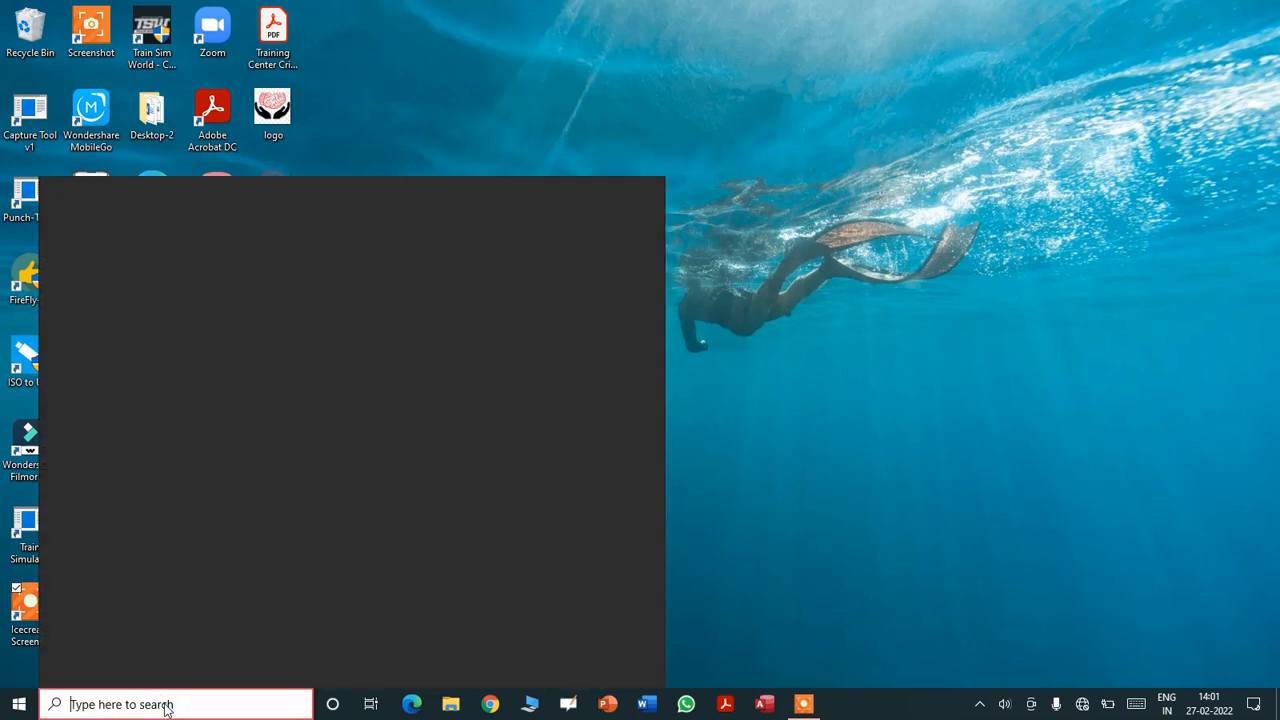
{"action": "type", "text": "exce"}
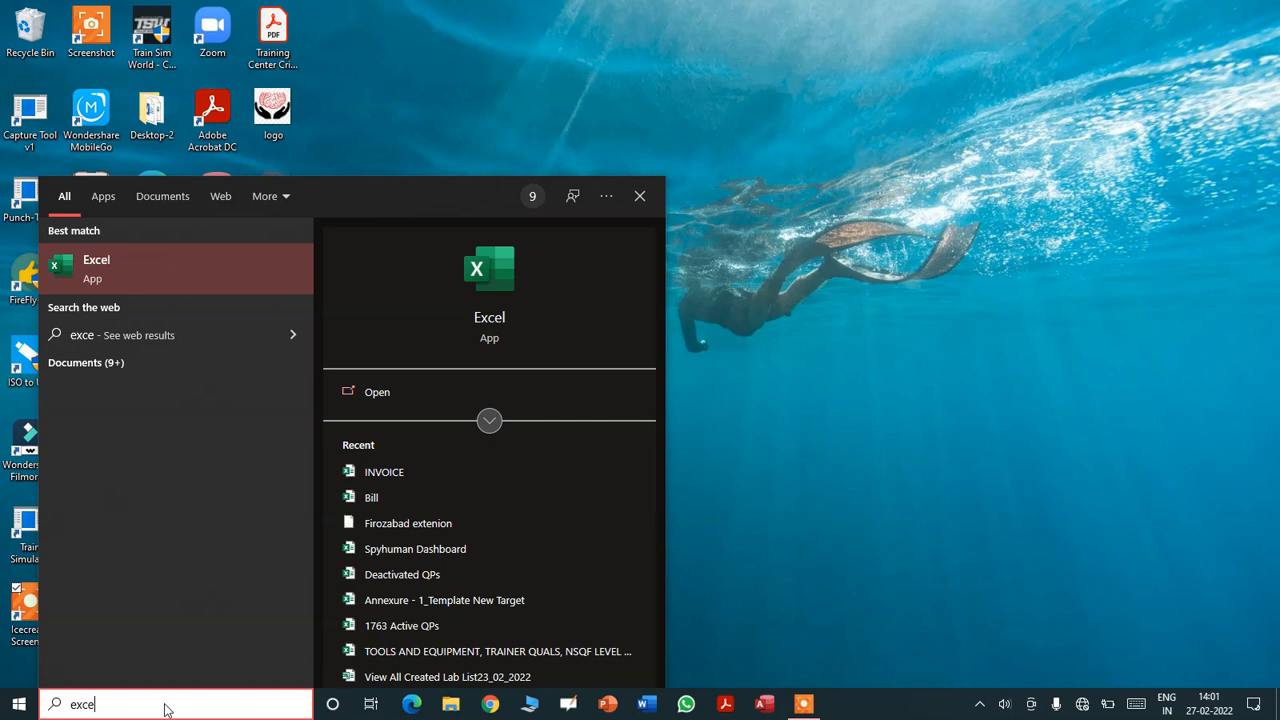
{"action": "key", "text": "Return"}
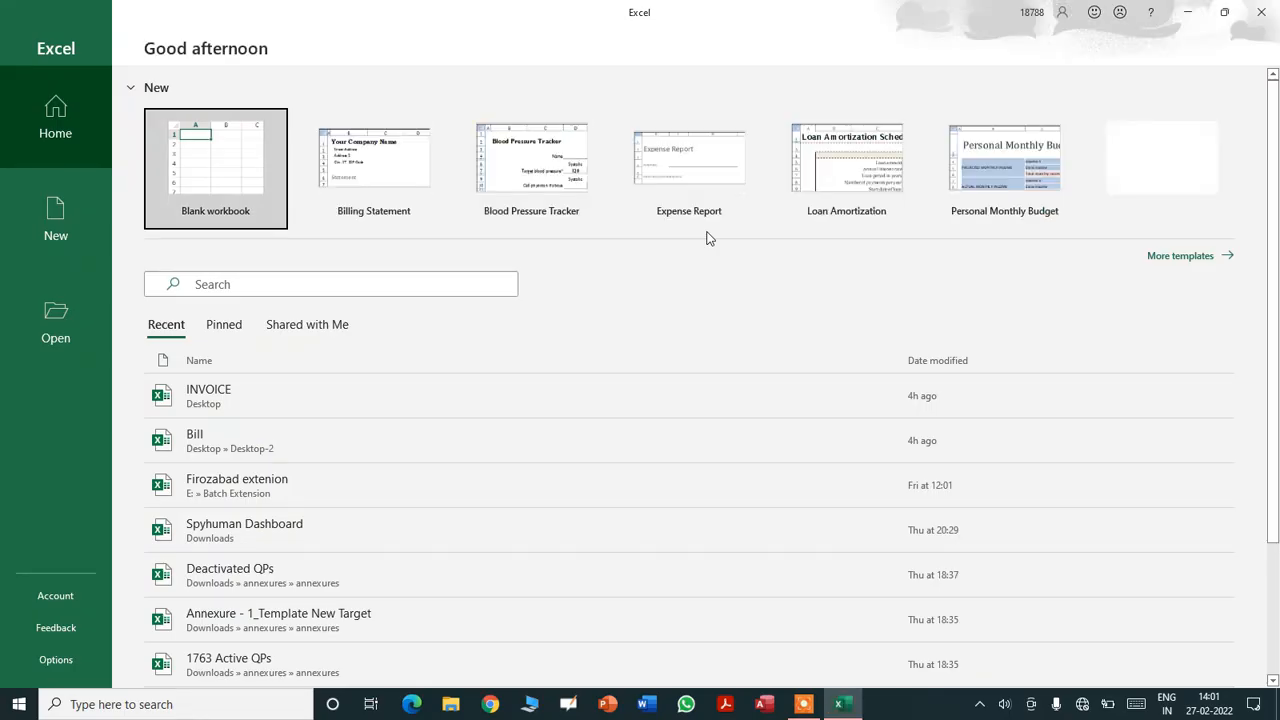
- Create a new blank workbook, Book1, and select cell A1
{"action": "left_click", "coordinate": [224, 165]}
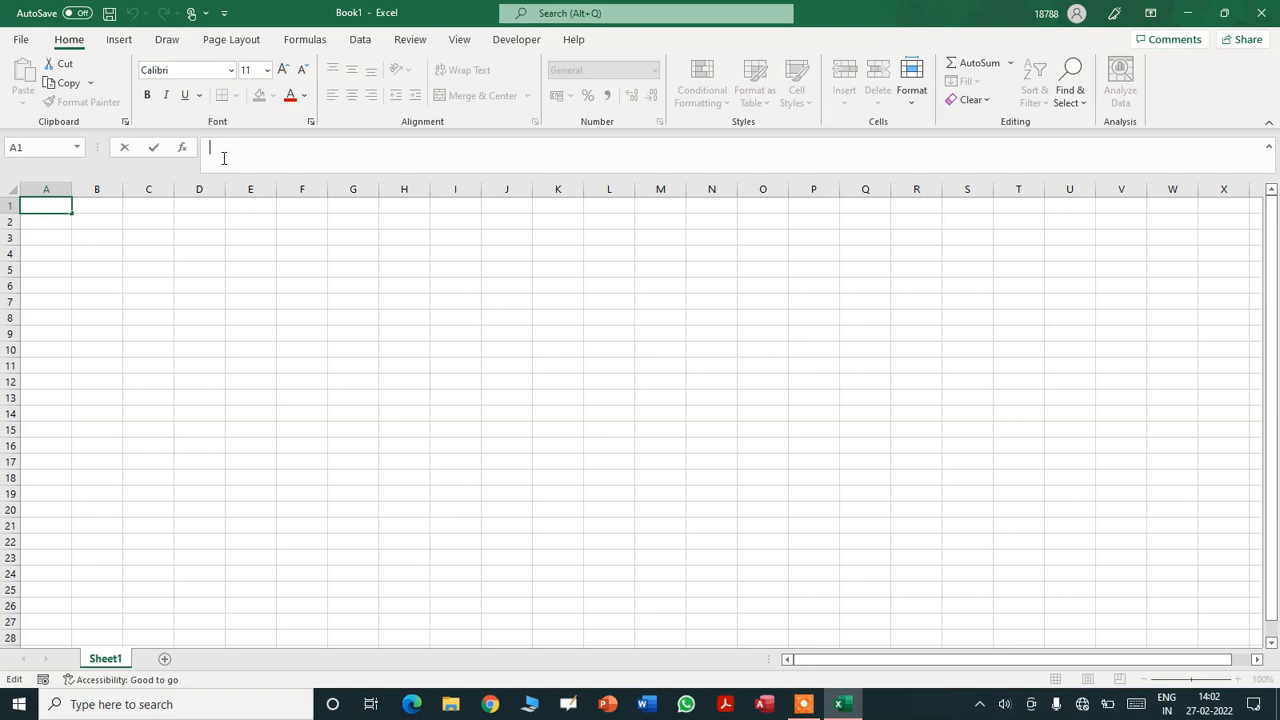
{"action": "left_click", "coordinate": [45, 203]}
- Enter row 13 headings S.No., Product, HSN Code, Qty, Unit, Rate and Amount in A13:G13
{"action": "left_click", "coordinate": [46, 232]}
{"action": "key", "text": "Down"}
{"action": "key", "text": "Down"}
{"action": "key", "text": "Down"}
{"action": "key", "text": "Down"}
{"action": "key", "text": "Down"}
{"action": "key", "text": "Down"}
{"action": "key", "text": "Down"}
{"action": "key", "text": "Down"}
{"action": "key", "text": "Down"}
{"action": "key", "text": "Down"}
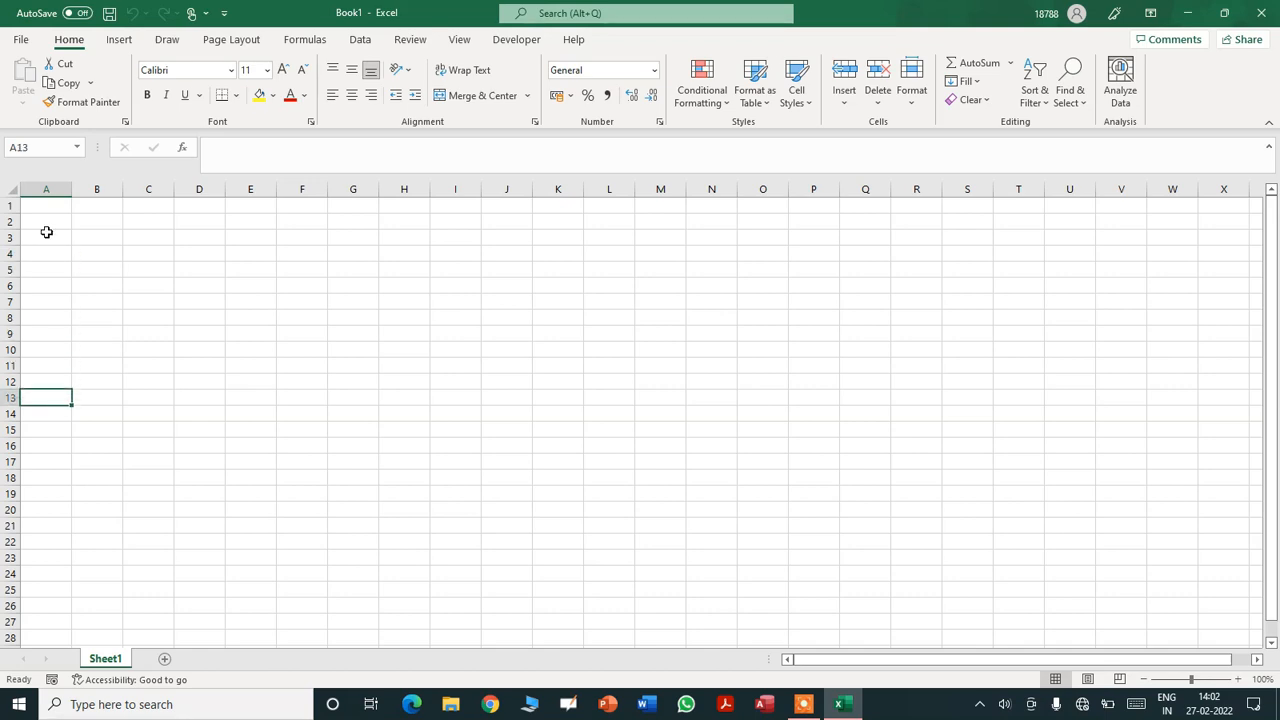
{"action": "type", "text": "S.No."}
{"action": "key", "text": "Tab"}
{"action": "type", "text": "Product"}
{"action": "key", "text": "Tab"}
{"action": "type", "text": "HSN Code"}
{"action": "key", "text": "Tab"}
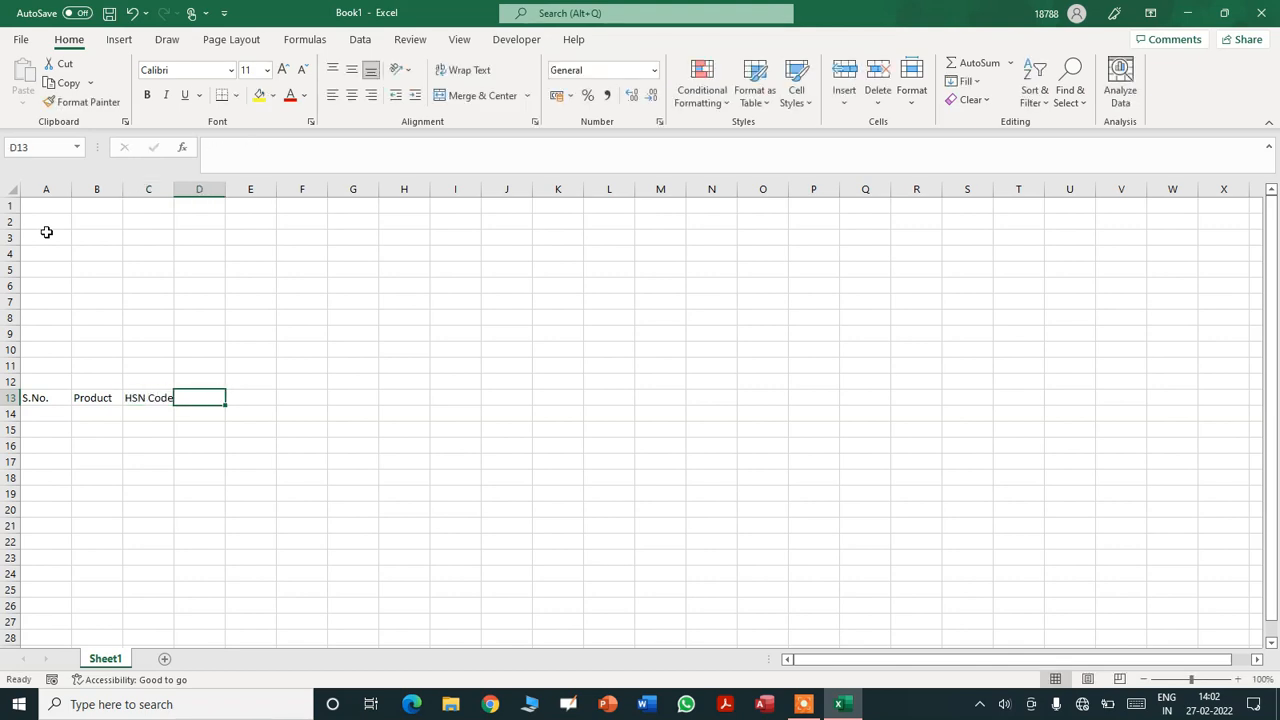
{"action": "type", "text": "Q"}
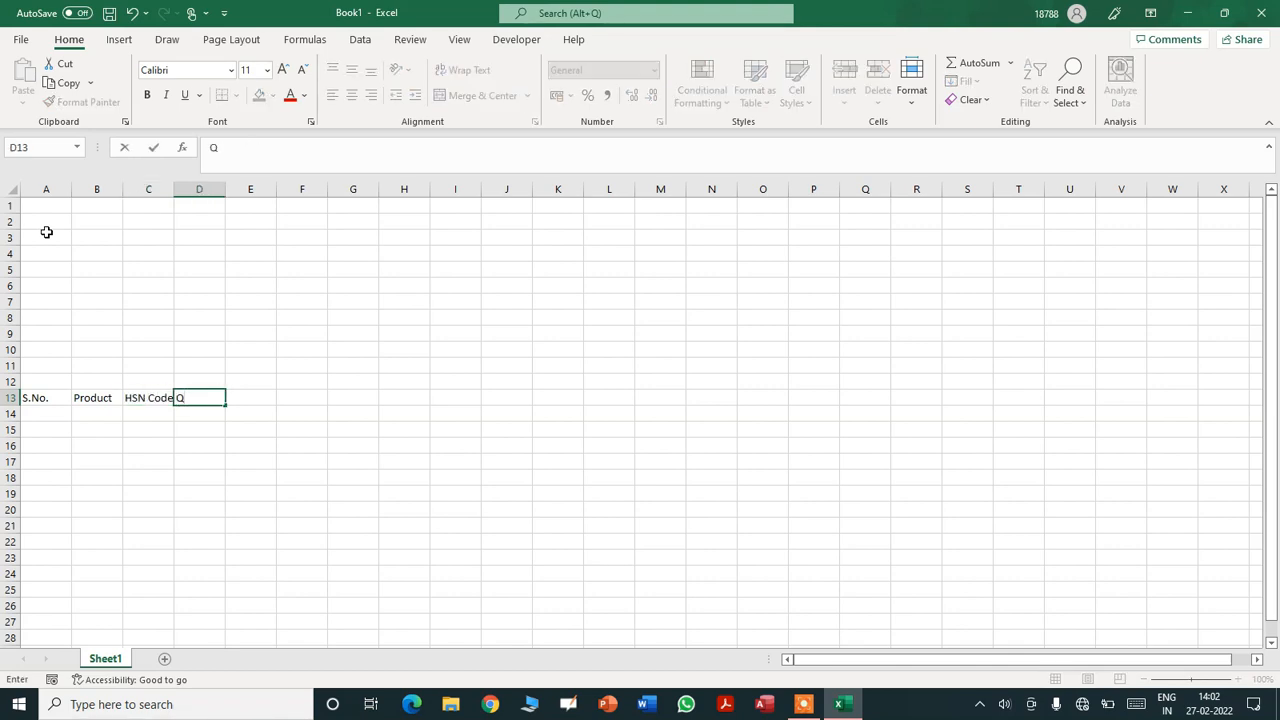
{"action": "type", "text": "ty"}
{"action": "key", "text": "Tab"}
{"action": "type", "text": "Unit"}
{"action": "key", "text": "Tab"}
{"action": "type", "text": "R"}
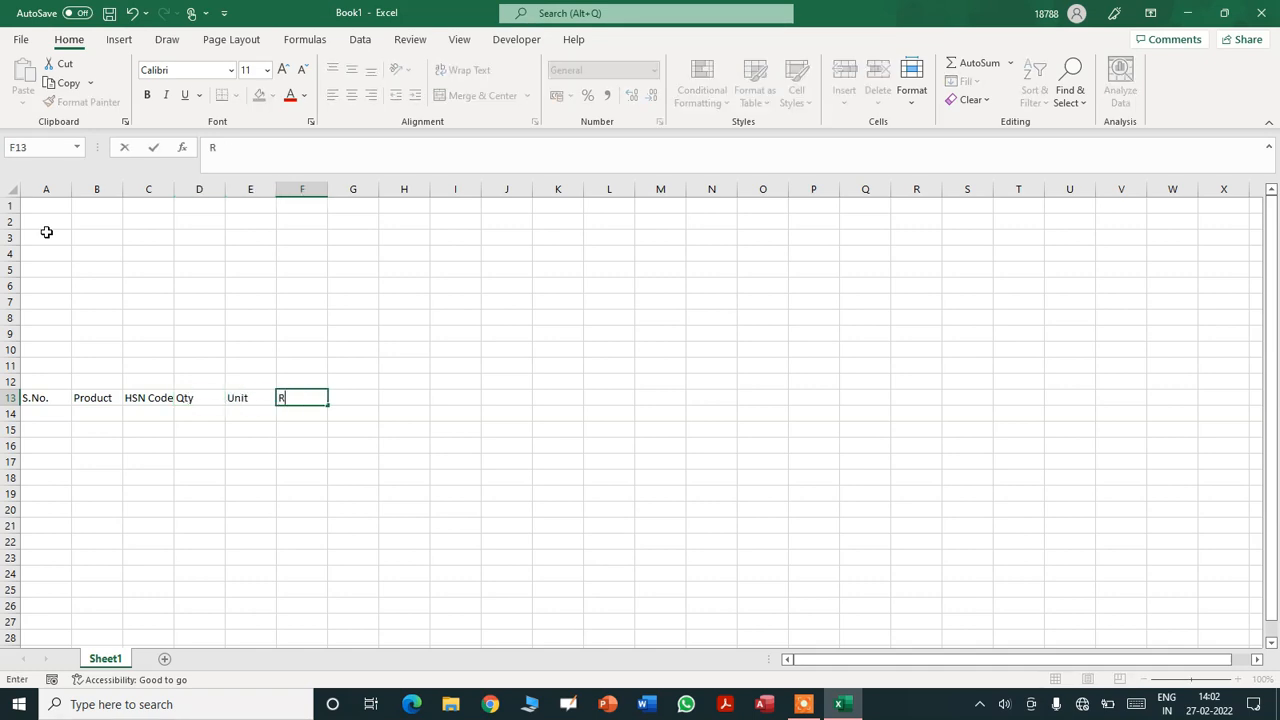
{"action": "key", "text": "Tab"}
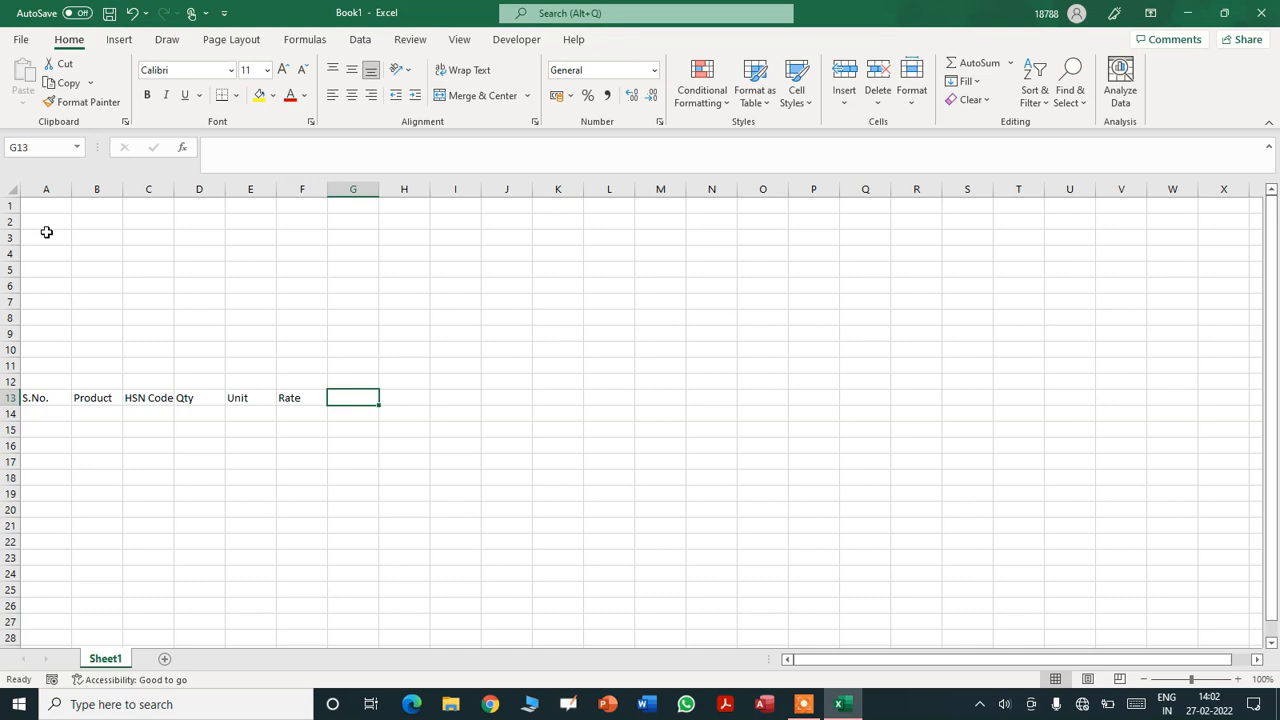
{"action": "type", "text": "Amount"}
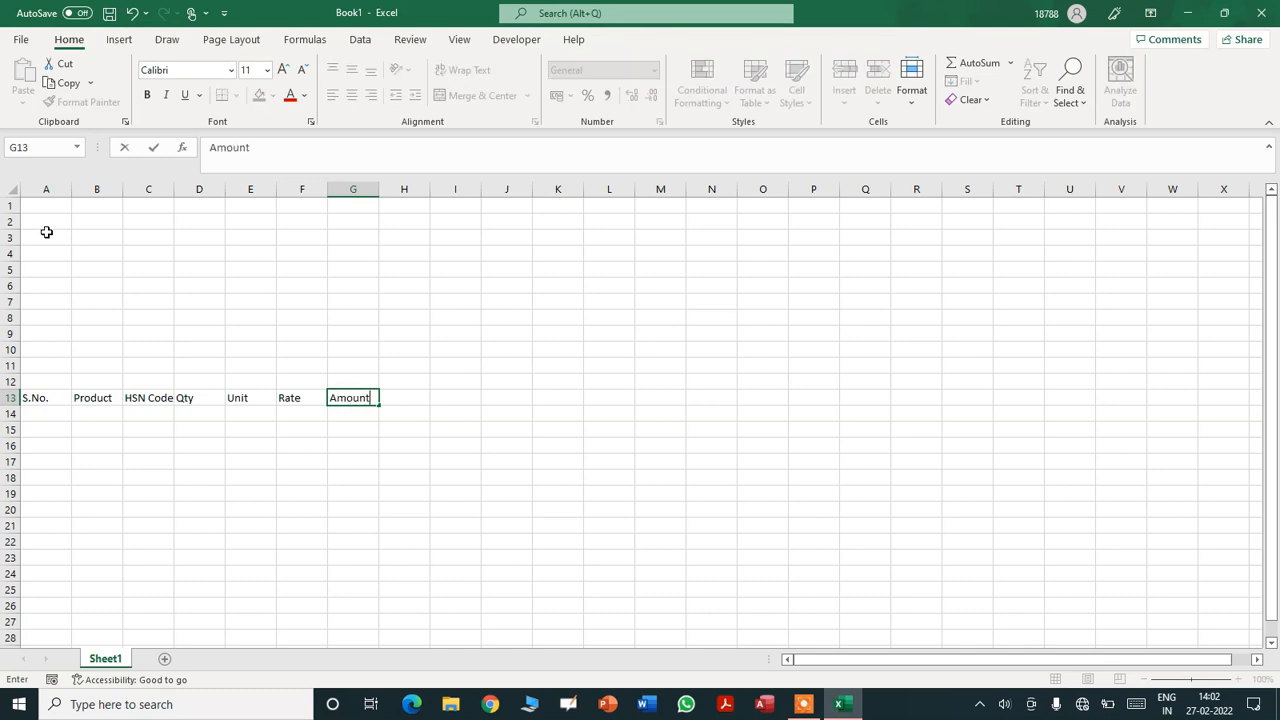
{"action": "key", "text": "Tab"}
- Add the CGST heading in H13 with Rate and Amount beneath in H14:I14
{"action": "type", "text": "C"}
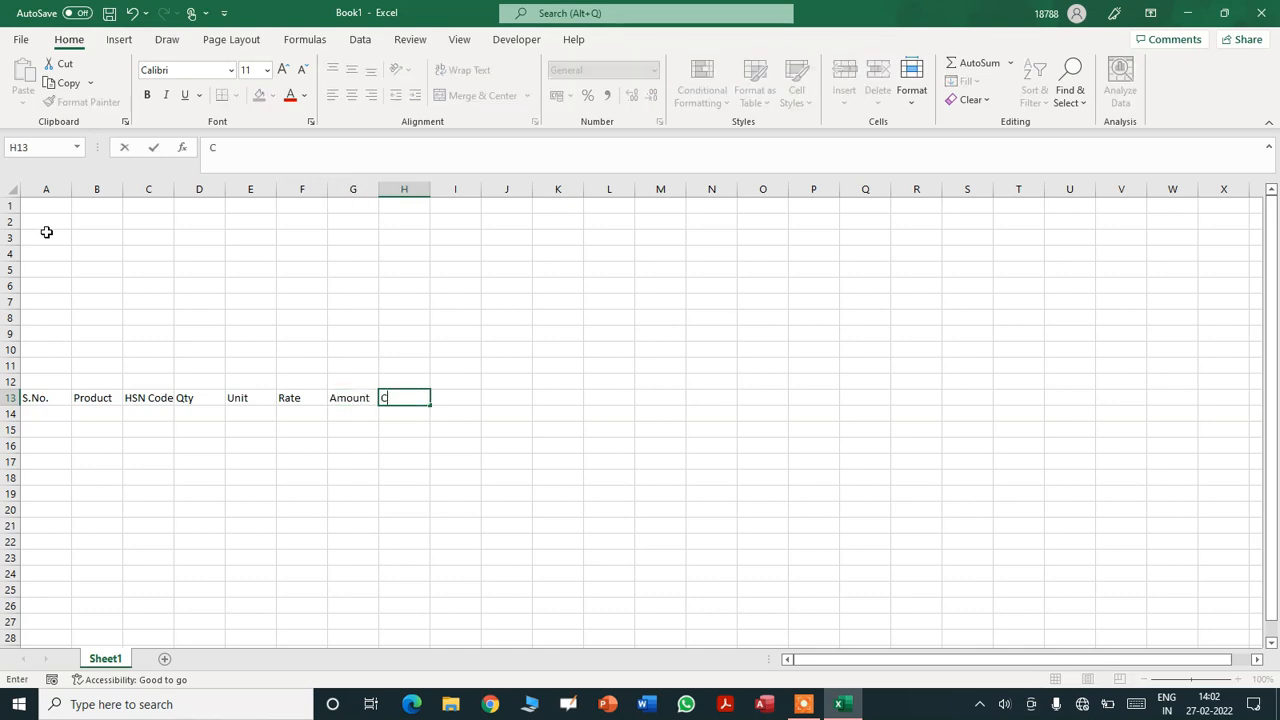
{"action": "key", "text": "BackSpace"}
{"action": "key", "text": "BackSpace"}
{"action": "key", "text": "Return"}
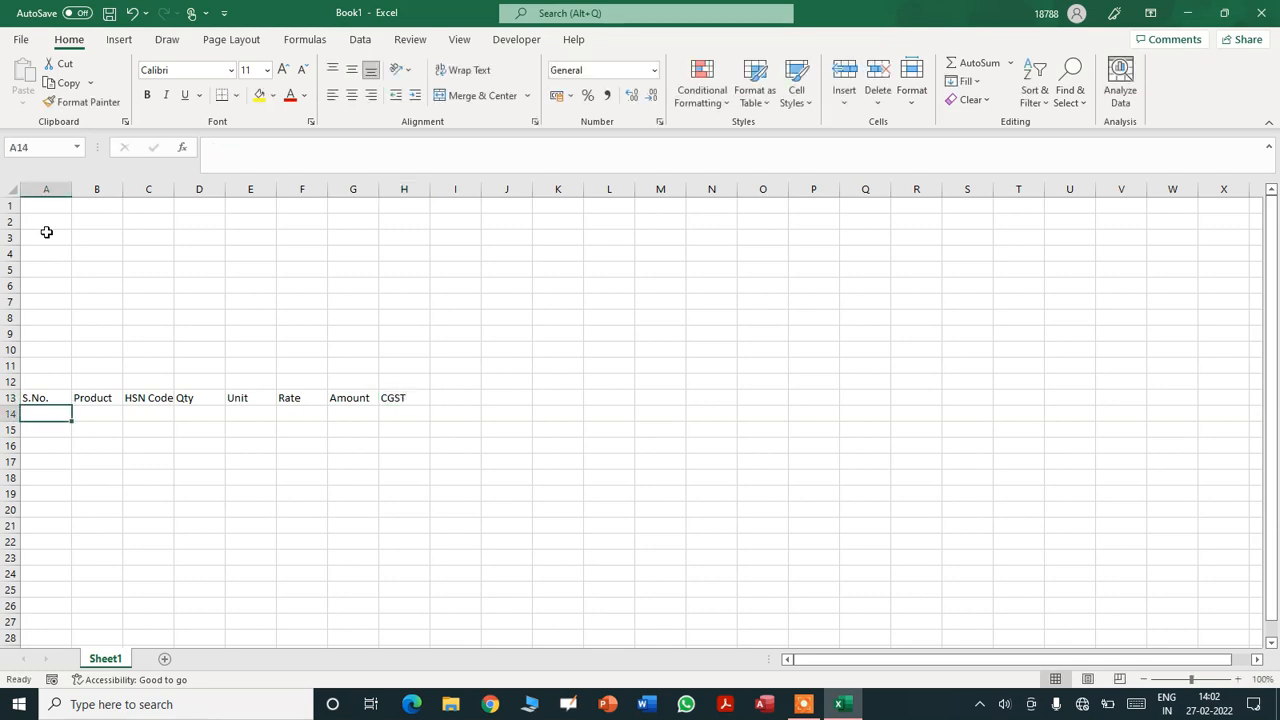
{"action": "key", "text": "Tab"}
{"action": "key", "text": "Tab"}
{"action": "key", "text": "Tab"}
{"action": "key", "text": "Tab"}
{"action": "key", "text": "Tab"}
{"action": "key", "text": "Tab"}
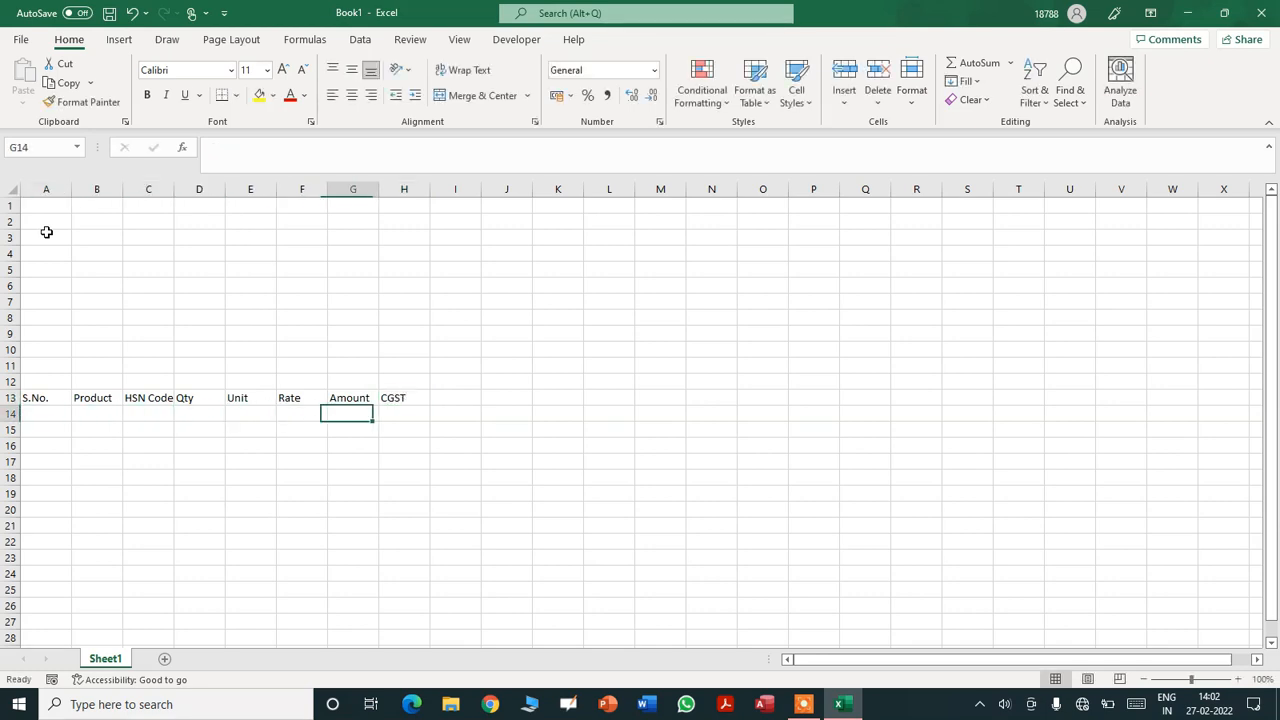
{"action": "key", "text": "Tab"}
{"action": "type", "text": "Rate"}
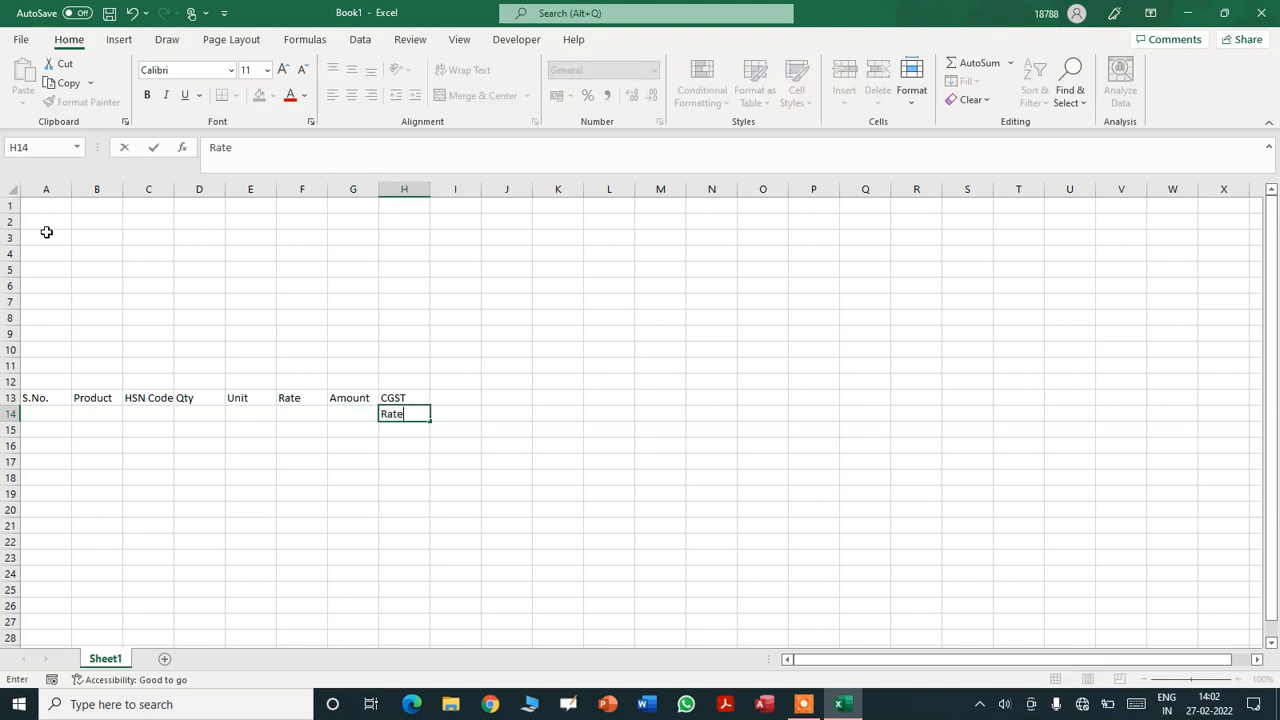
{"action": "key", "text": "Tab"}
{"action": "type", "text": "Amount"}
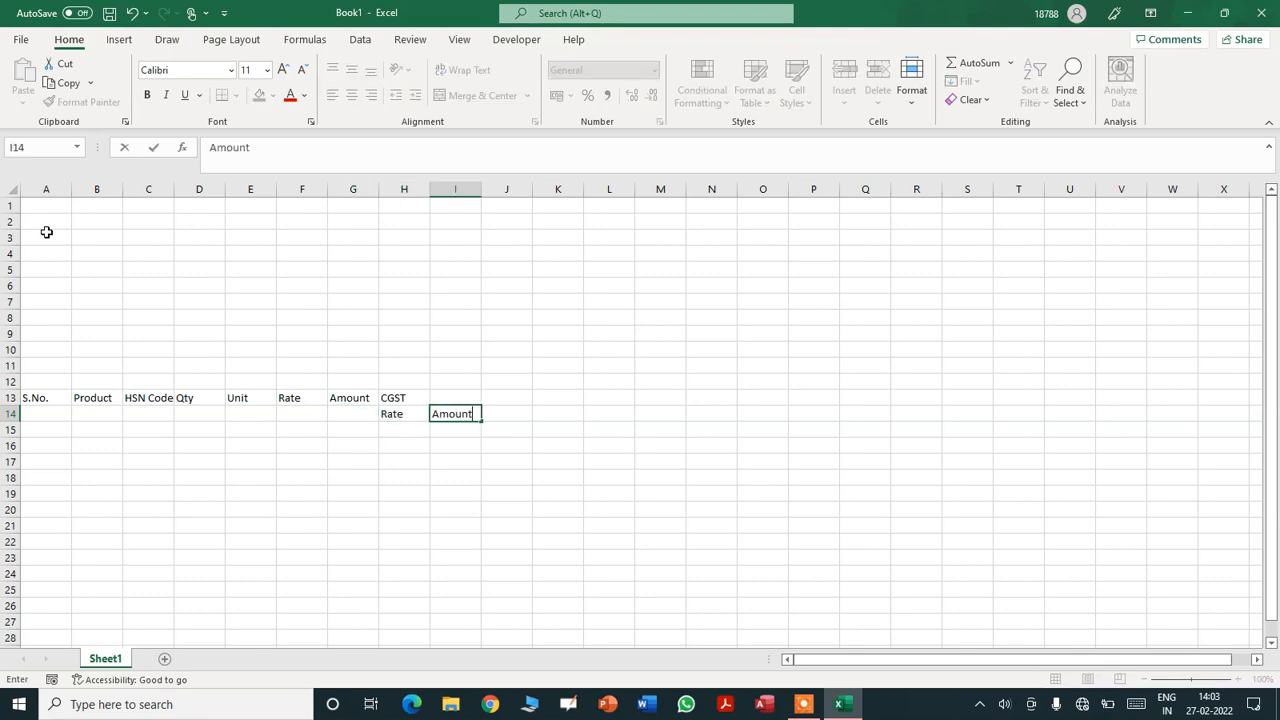
{"action": "key", "text": "Up"}
- Add the SGST heading in J13 with Rate and Amount beneath in J14:K14
{"action": "key", "text": "Tab"}
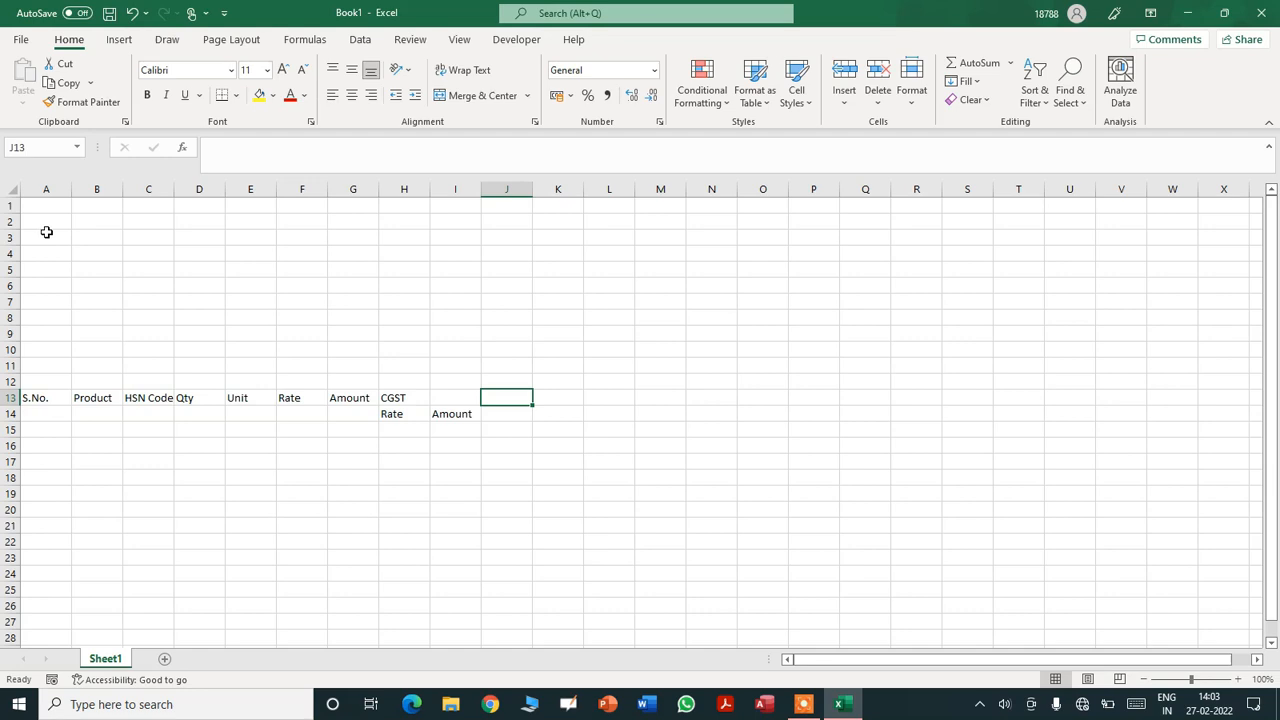
{"action": "type", "text": "SGST"}
{"action": "key", "text": "Return"}
{"action": "type", "text": "RA"}
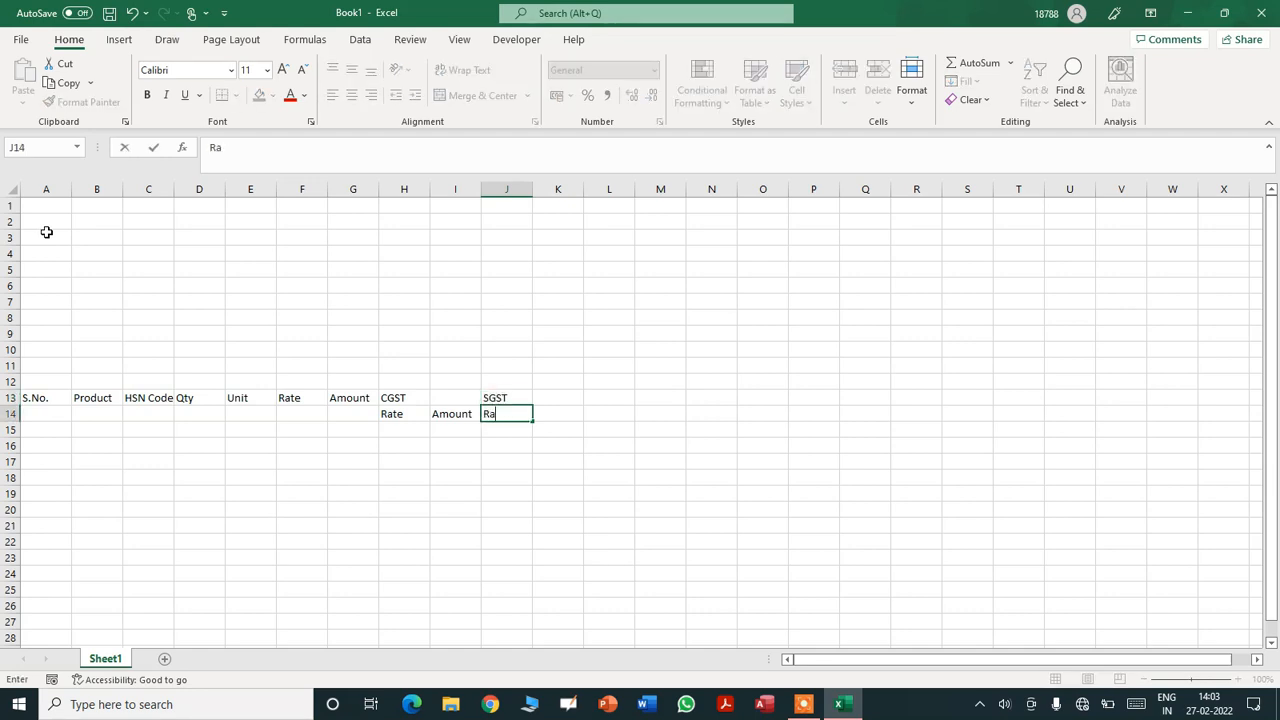
{"action": "key", "text": "Tab"}
{"action": "type", "text": "Amo"}
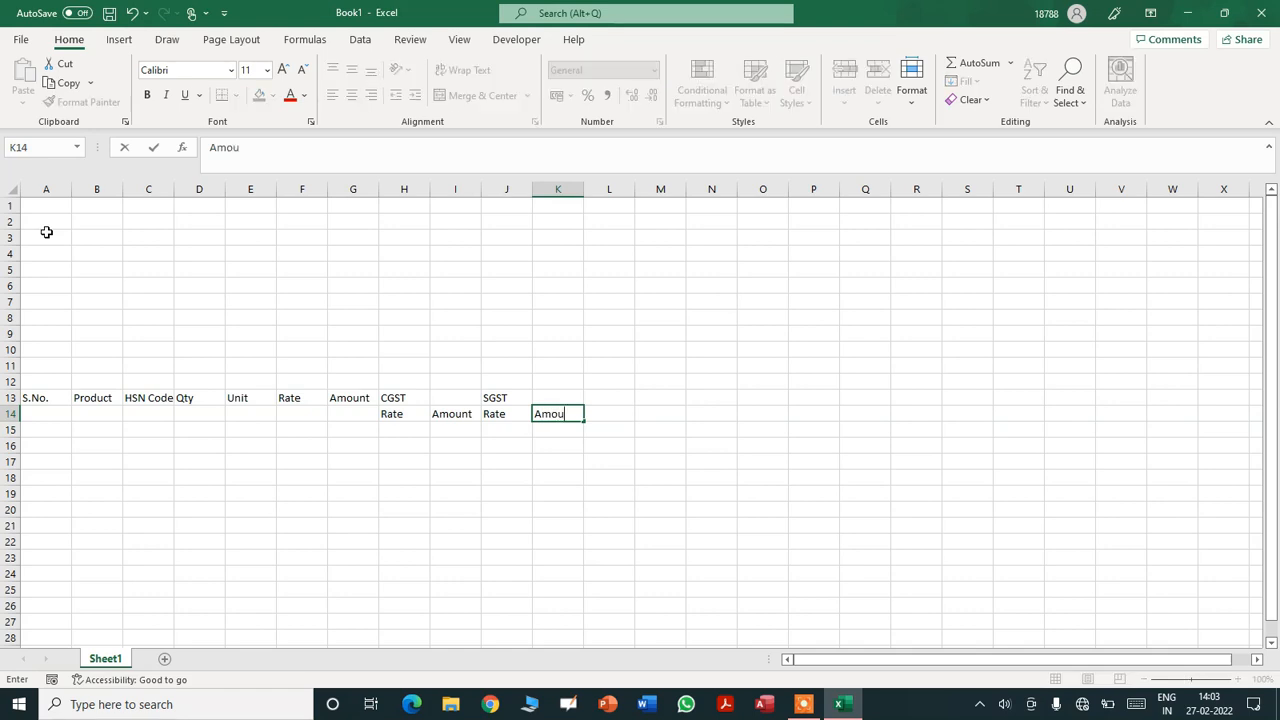
{"action": "key", "text": "Up"}
- Add the IGST heading in L13 with Rate and Amount beneath in L14:M14
{"action": "key", "text": "Tab"}
{"action": "type", "text": "IGST"}
{"action": "key", "text": "Return"}
{"action": "type", "text": "Rate"}
{"action": "key", "text": "Tab"}
{"action": "type", "text": "Amount"}
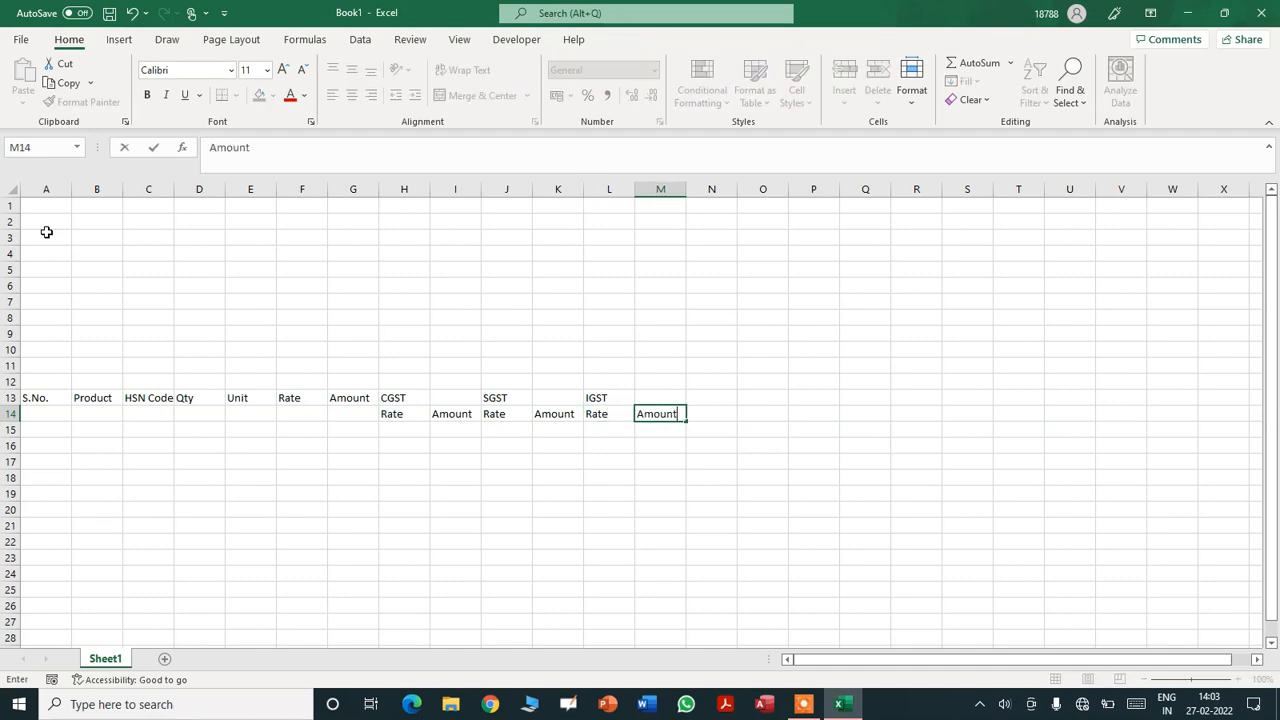
{"action": "key", "text": "Return"}
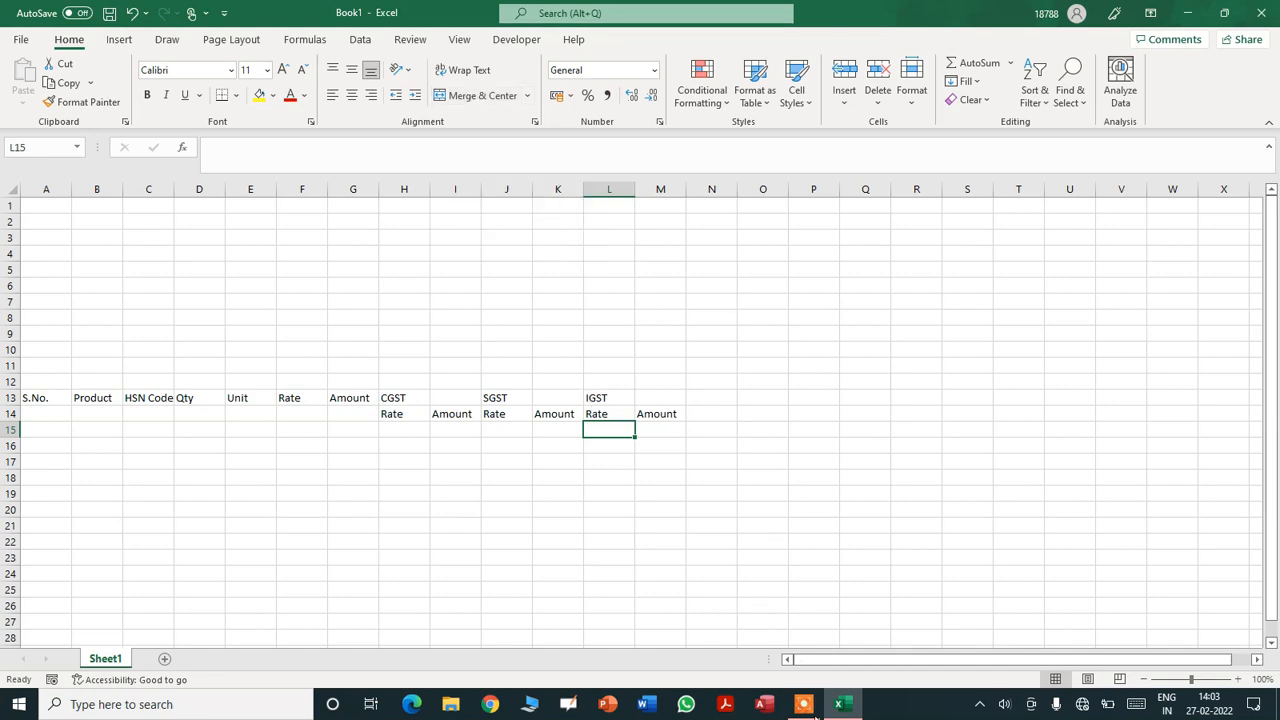
- Merge and centre IGST over L13:M13, SGST over J13:K13 and CGST over H13:I13
{"action": "mouse_move", "coordinate": [808, 700]}
{"action": "mouse_move", "coordinate": [816, 677]}
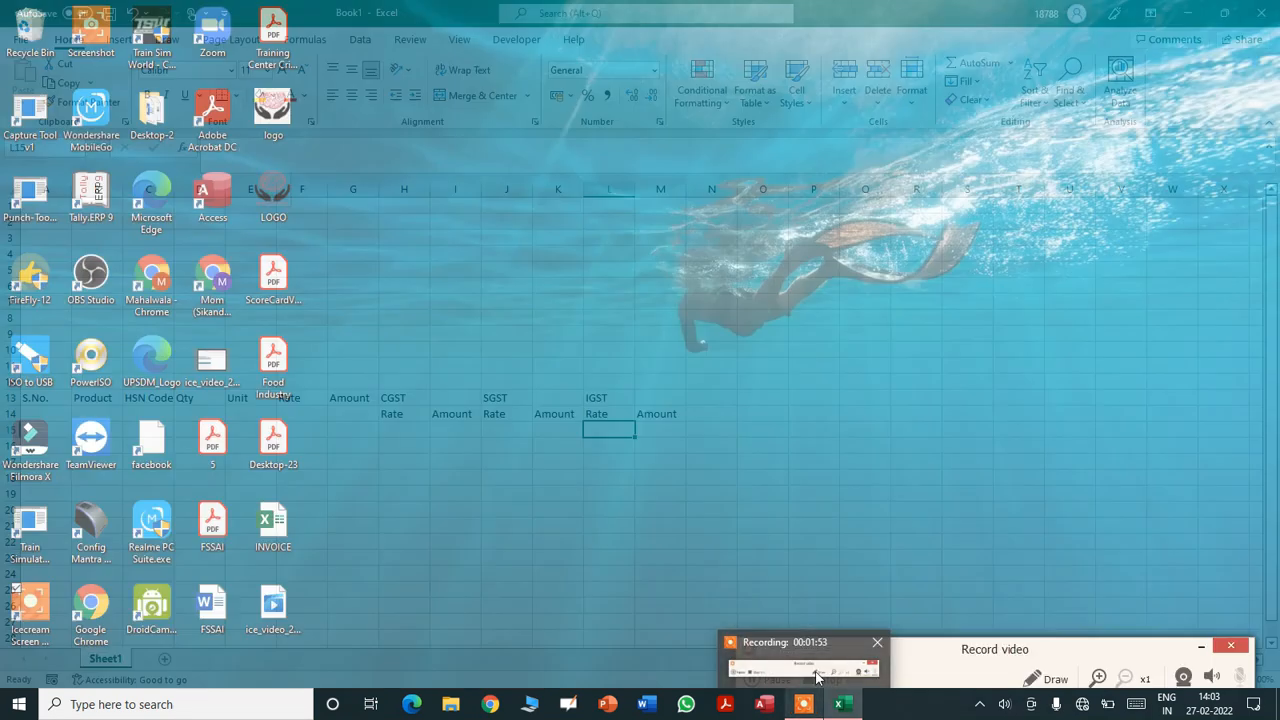
{"action": "left_click", "coordinate": [816, 677]}
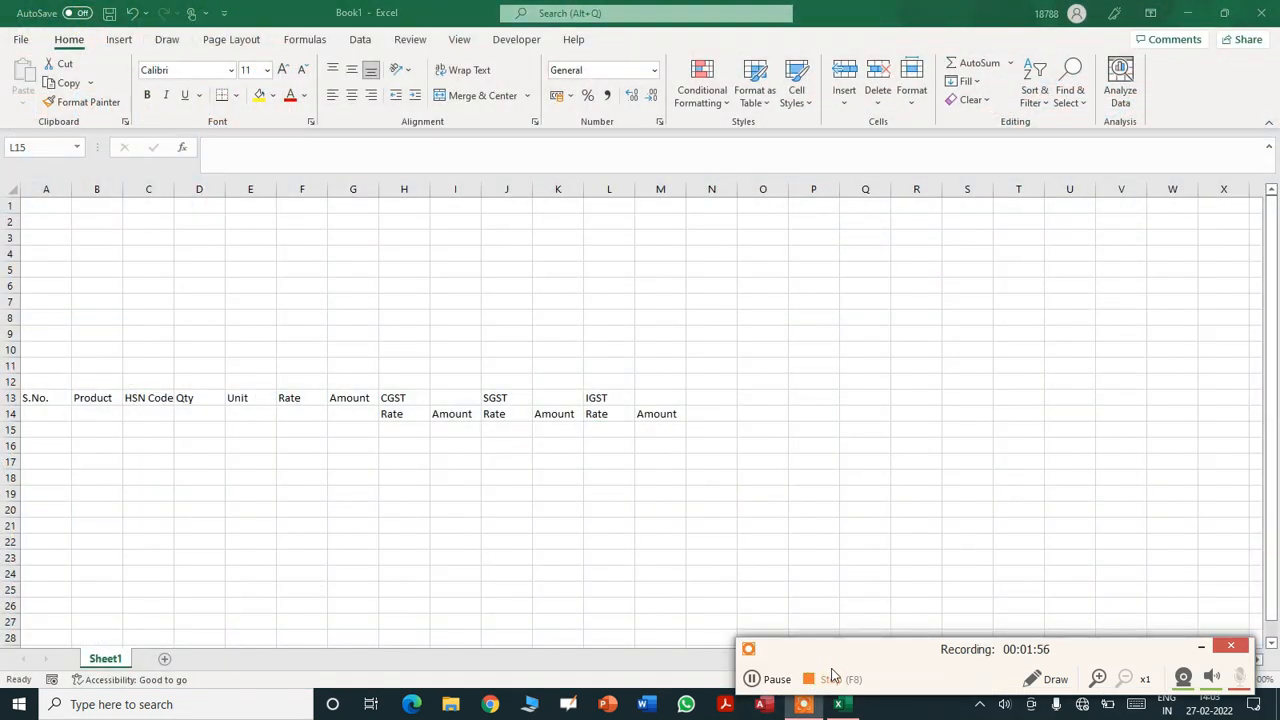
{"action": "left_click", "coordinate": [1201, 647]}
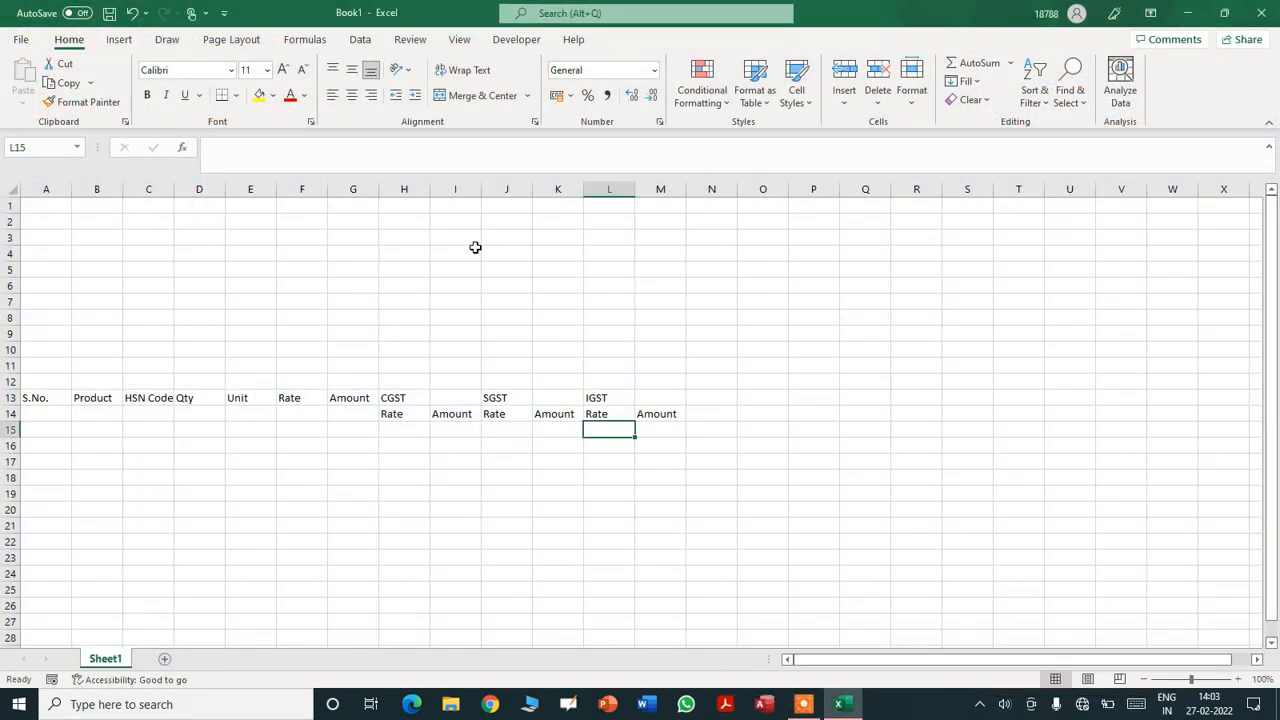
{"action": "left_click", "coordinate": [598, 399]}
{"action": "key", "text": "shift+Right"}
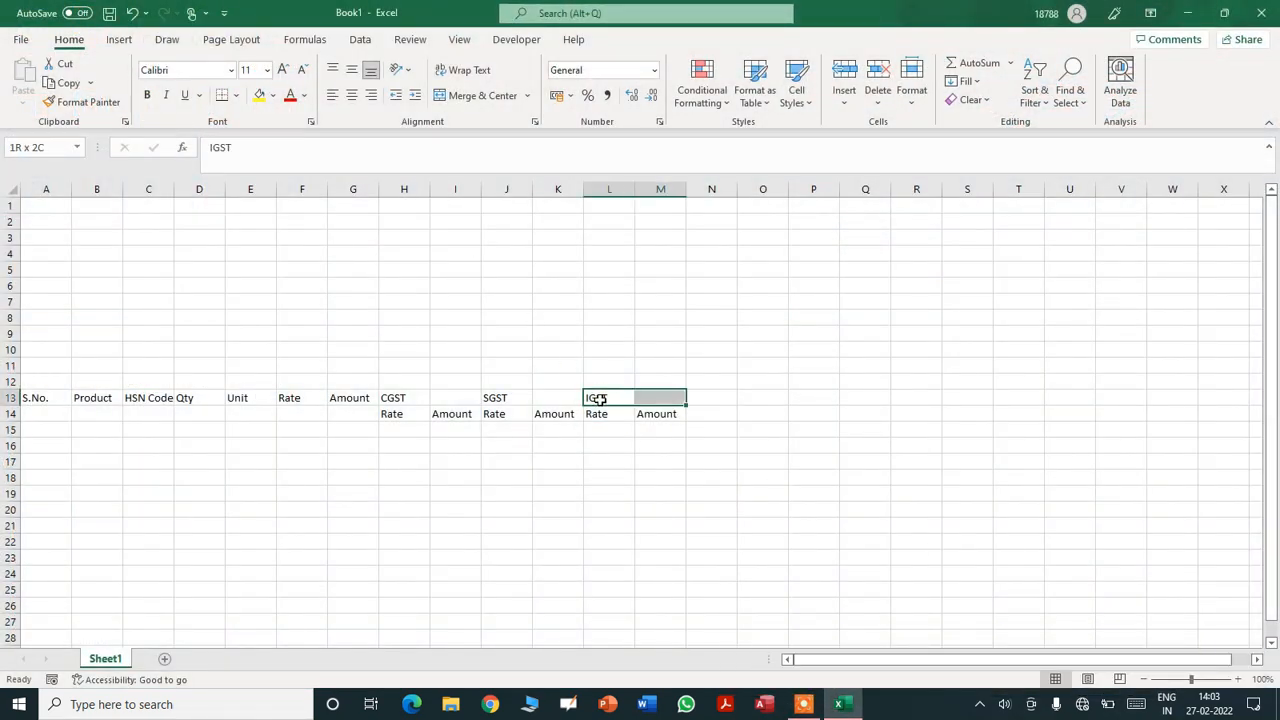
{"action": "left_click", "coordinate": [488, 99]}
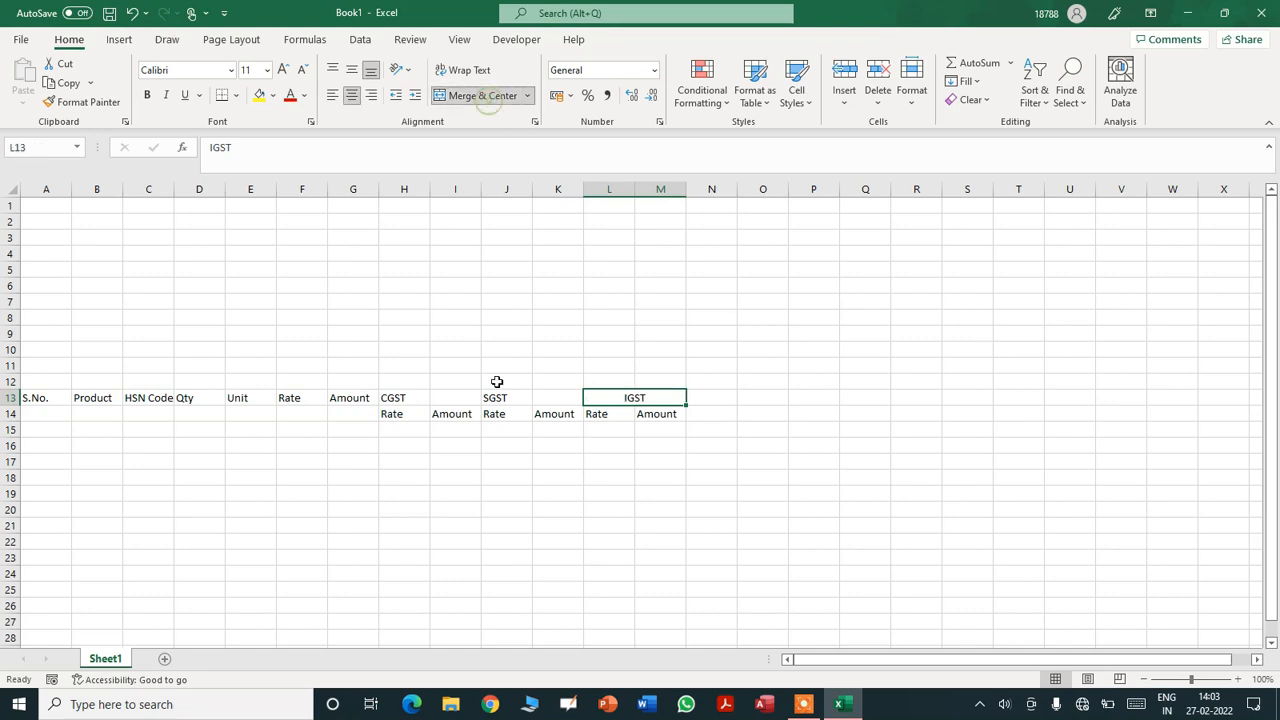
{"action": "left_click", "coordinate": [497, 396]}
{"action": "key", "text": "shift+Right"}
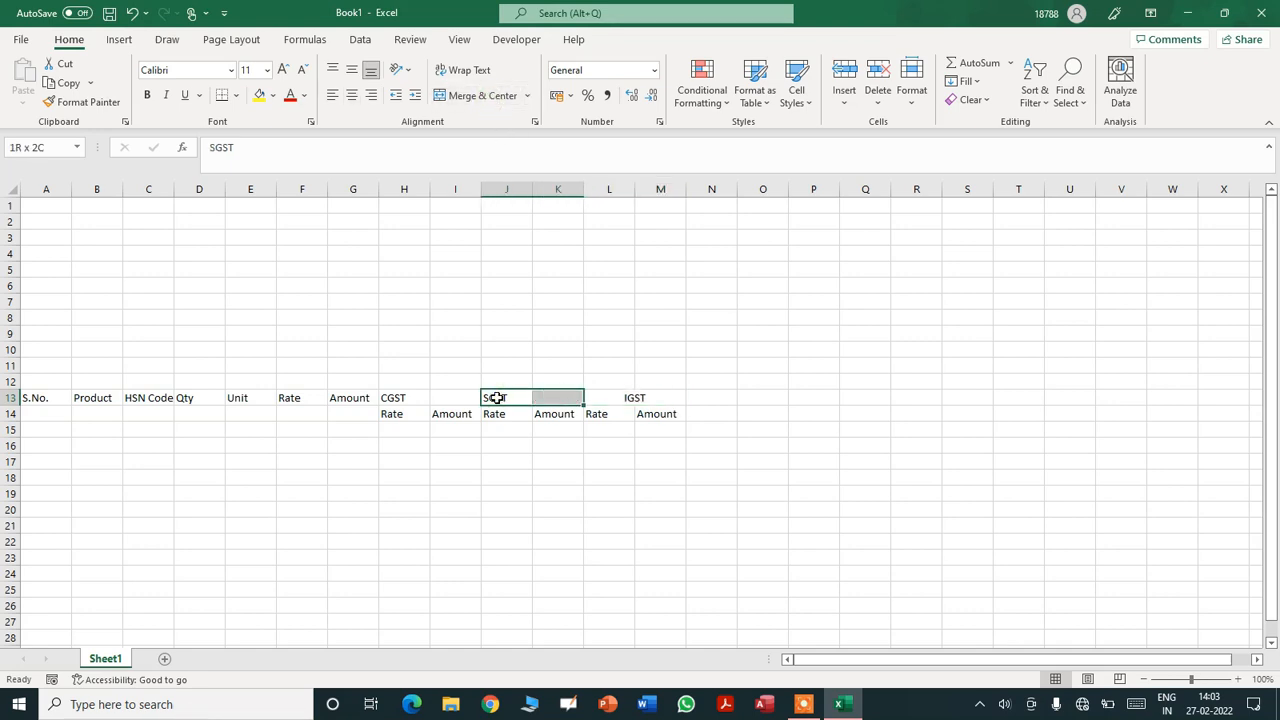
{"action": "left_click", "coordinate": [477, 99]}
{"action": "left_click", "coordinate": [389, 399]}
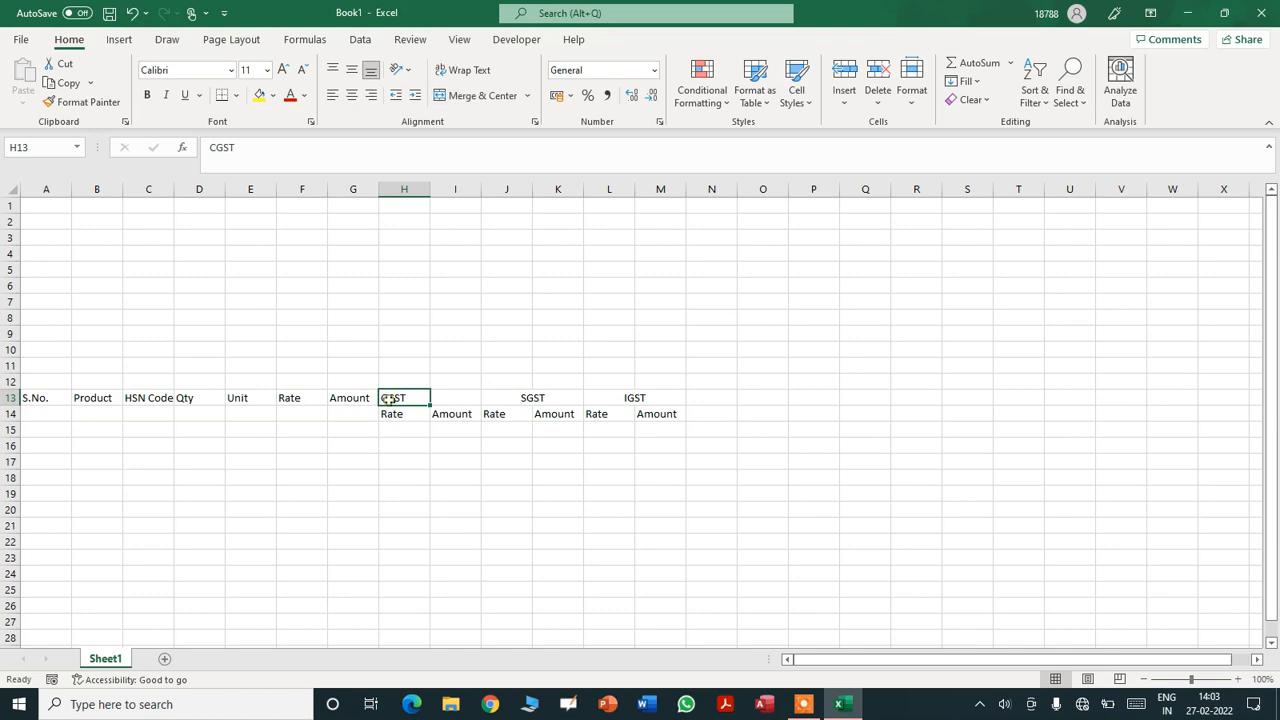
{"action": "key", "text": "shift+Right"}
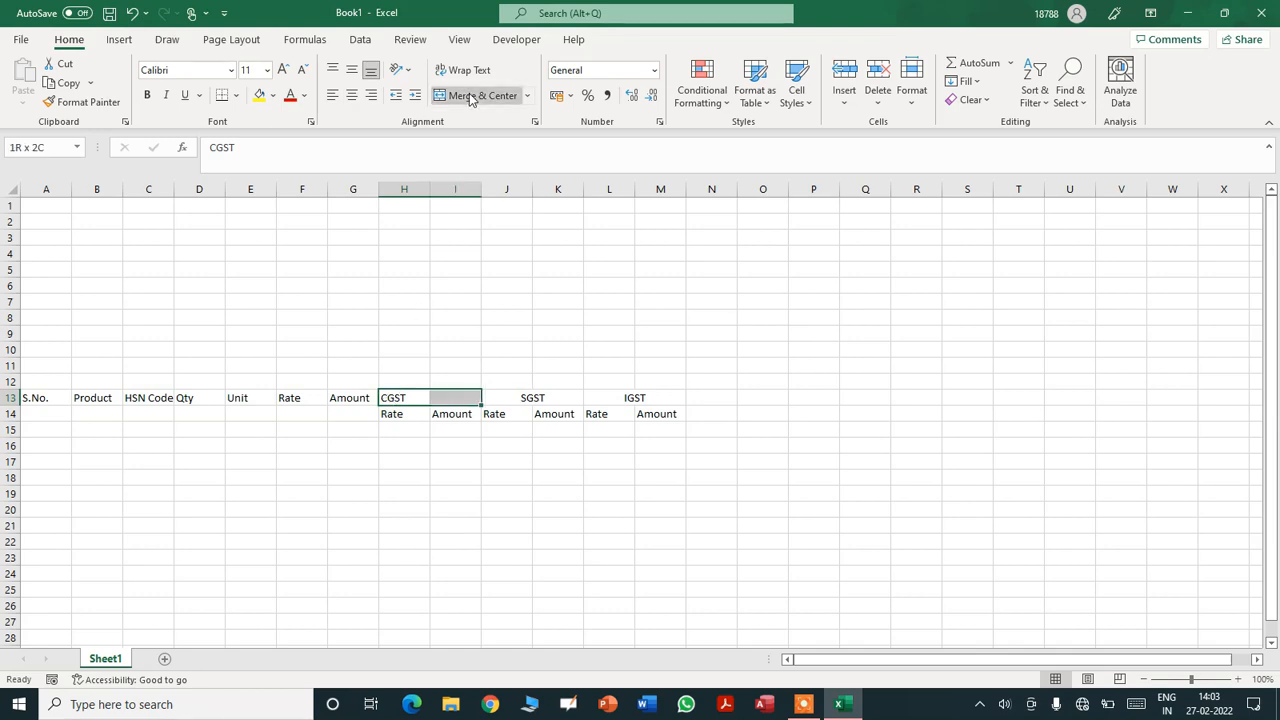
{"action": "left_click", "coordinate": [475, 96]}
- Merge the Amount, Rate, Unit and Qty headings down across rows 13 and 14
{"action": "left_click", "coordinate": [347, 399]}
{"action": "key", "text": "shift+Down"}
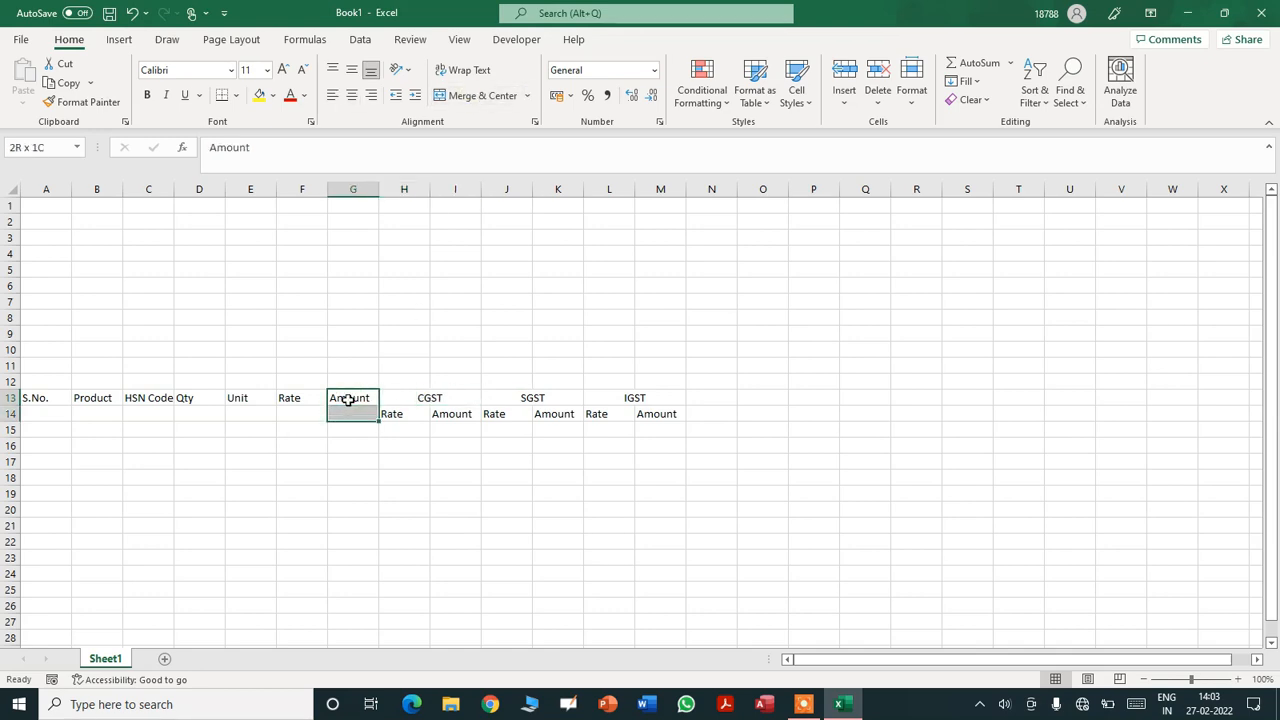
{"action": "left_click", "coordinate": [470, 100]}
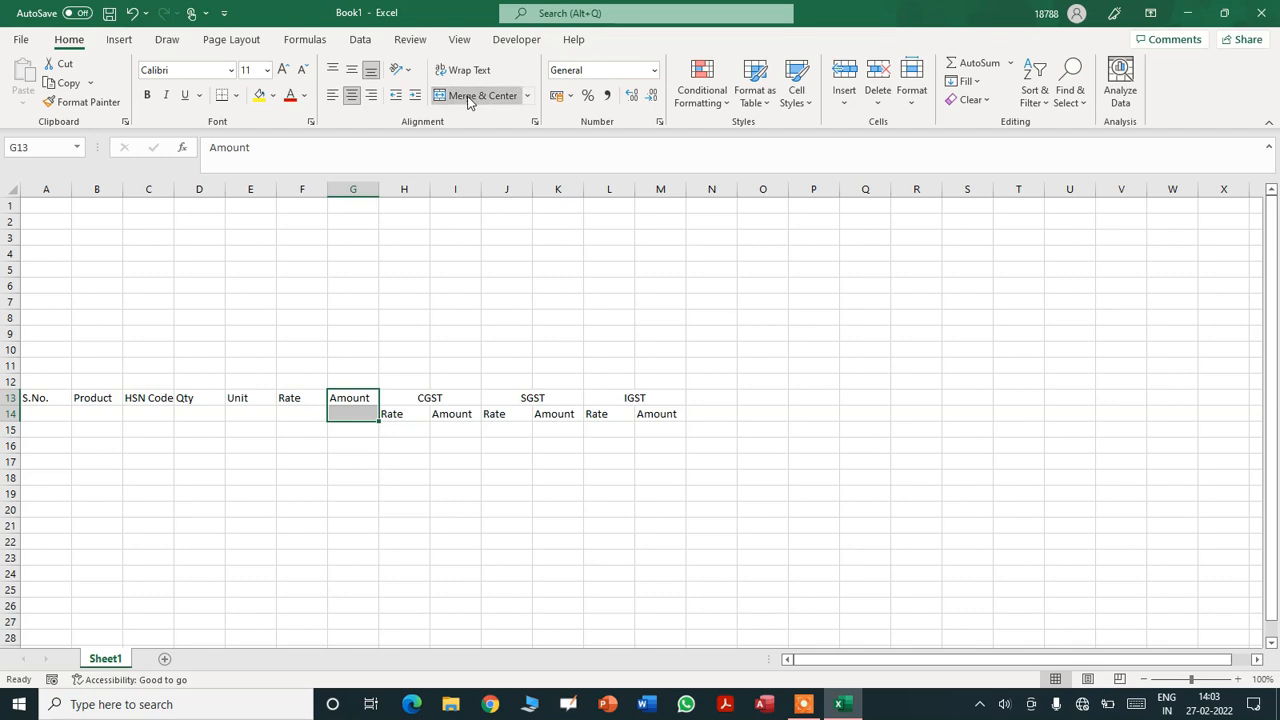
{"action": "left_click", "coordinate": [294, 400]}
{"action": "key", "text": "shift+Down"}
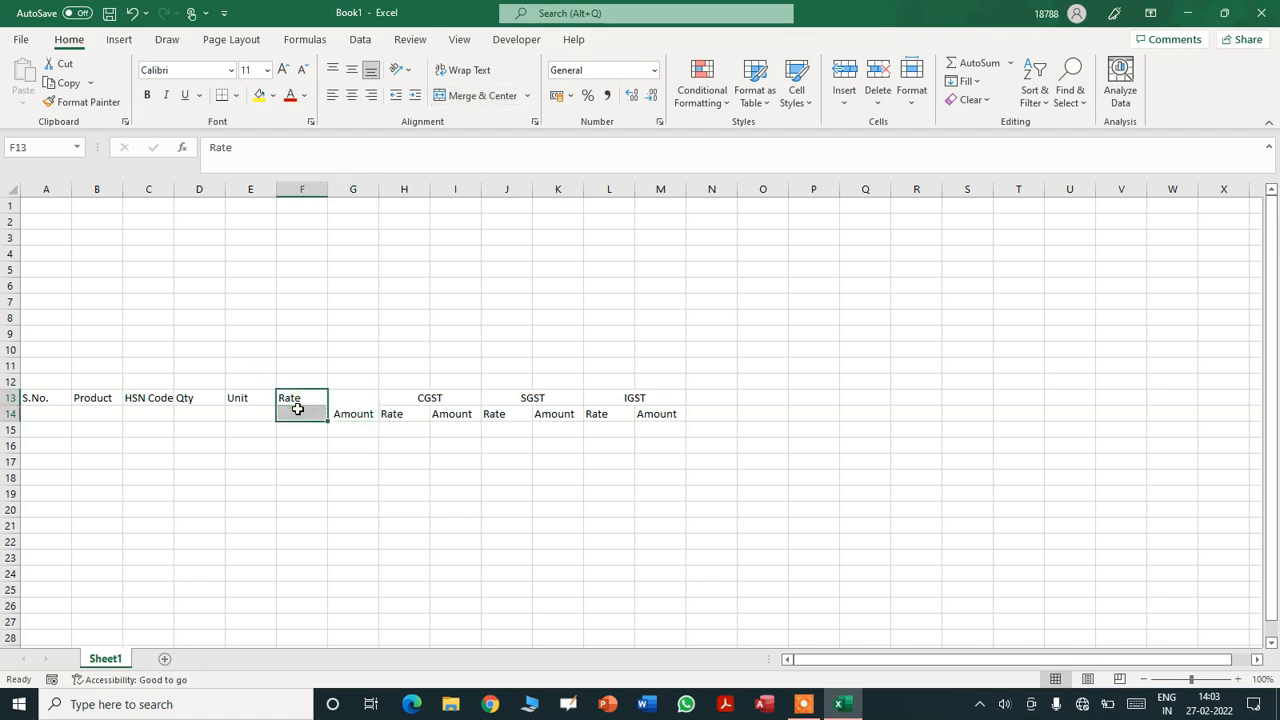
{"action": "left_click", "coordinate": [480, 97]}
{"action": "left_click_drag", "start_coordinate": [249, 399], "coordinate": [246, 413]}
{"action": "left_click", "coordinate": [481, 95]}
{"action": "left_click", "coordinate": [196, 398]}
{"action": "left_click_drag", "start_coordinate": [196, 398], "coordinate": [146, 411]}
{"action": "left_click", "coordinate": [481, 95]}
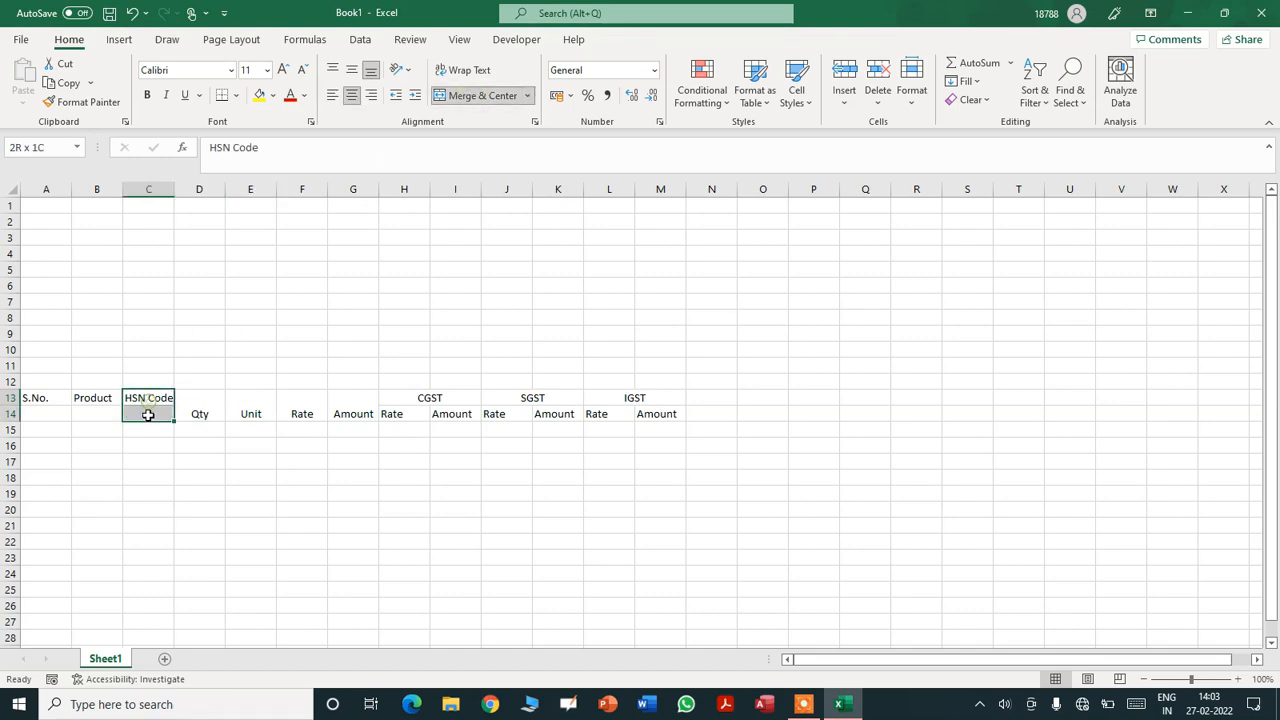
- Merge the HSN Code, Product and S.No. headings down rows 13–14, then select A13:M14
{"action": "left_click", "coordinate": [481, 95]}
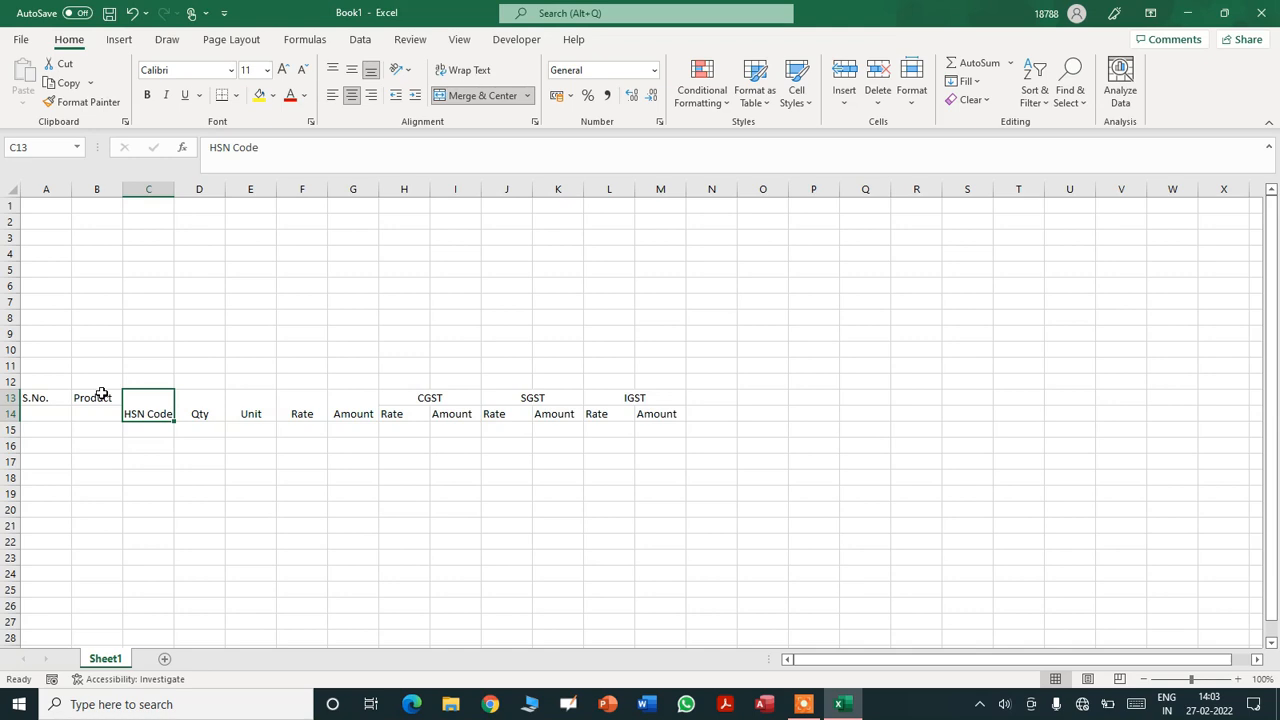
{"action": "left_click_drag", "start_coordinate": [100, 394], "coordinate": [97, 411]}
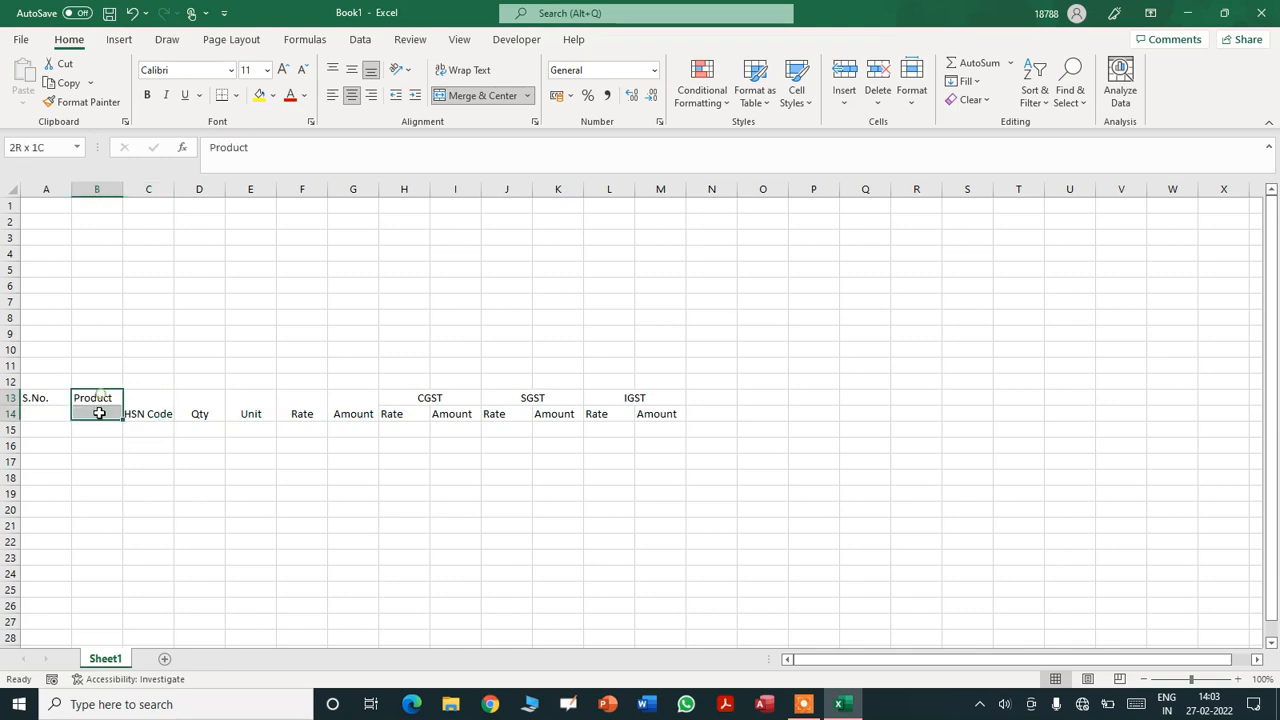
{"action": "left_click", "coordinate": [447, 96]}
{"action": "left_click_drag", "start_coordinate": [47, 400], "coordinate": [46, 409]}
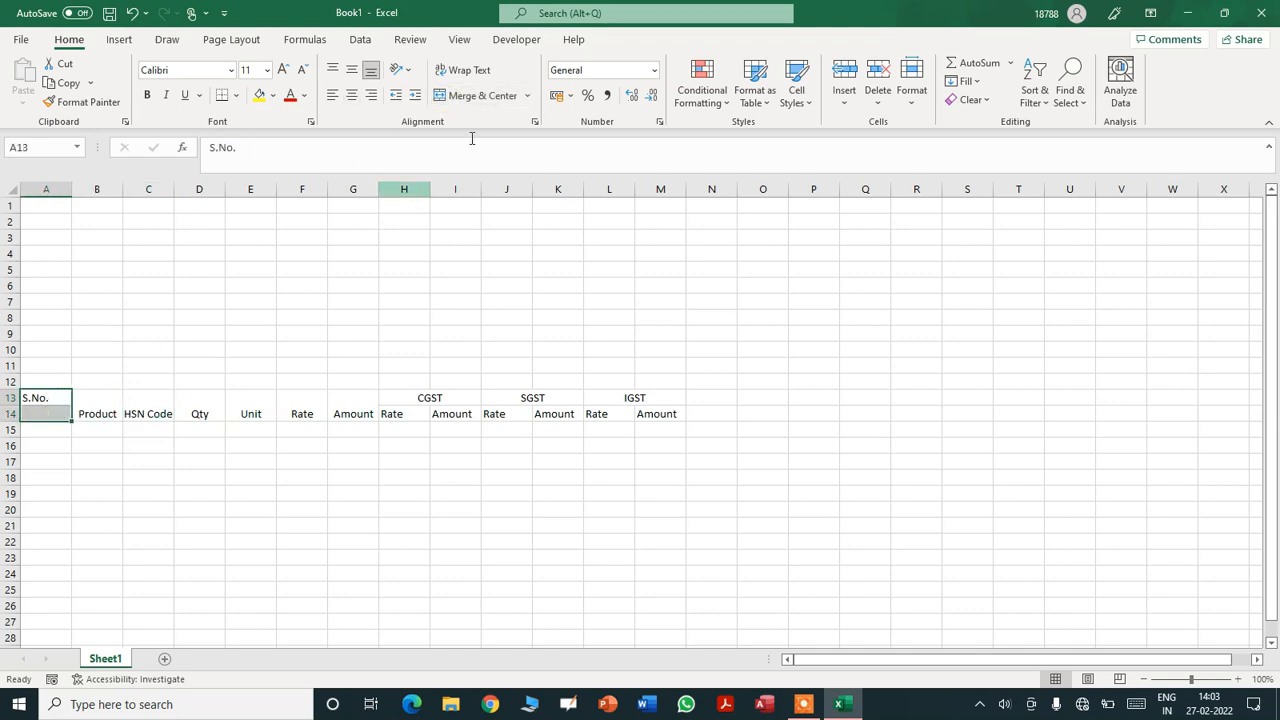
{"action": "left_click", "coordinate": [495, 100]}
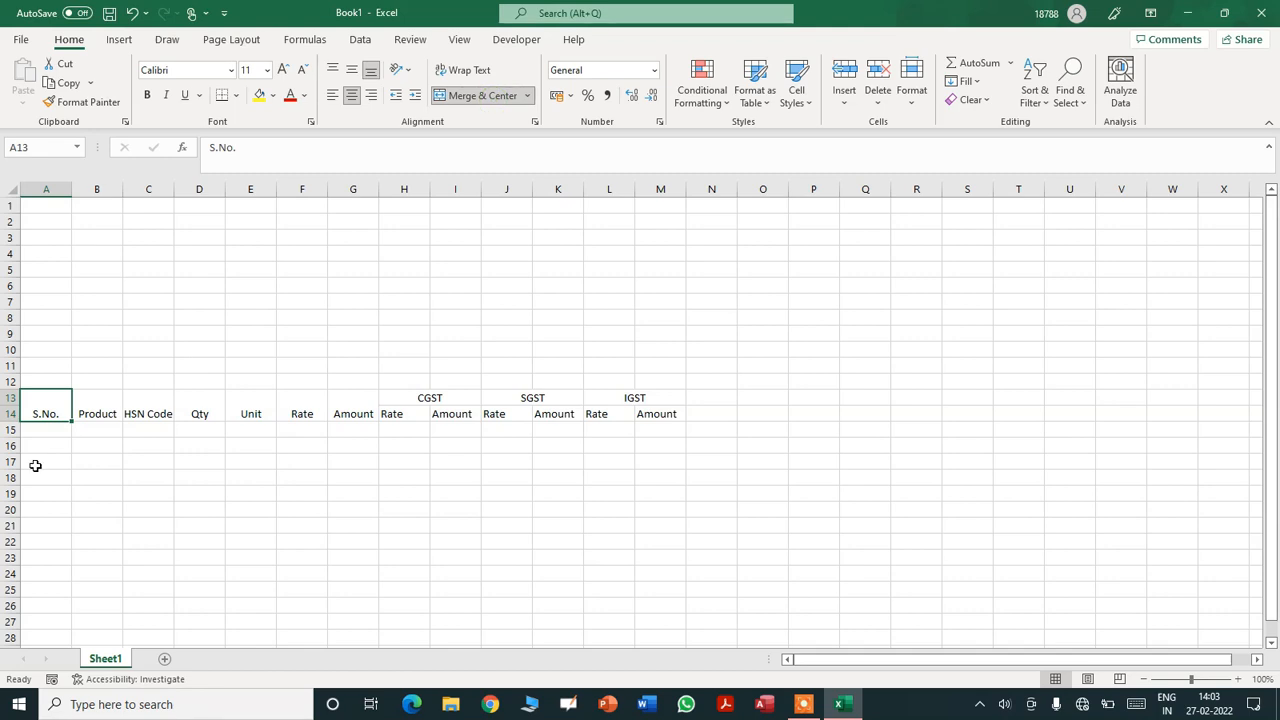
{"action": "key", "text": "shift+Right"}
{"action": "key", "text": "shift+Right"}
{"action": "key", "text": "shift+Right"}
{"action": "key", "text": "shift+Right"}
{"action": "key", "text": "shift+Right"}
{"action": "key", "text": "shift+Right"}
{"action": "key", "text": "shift+Right"}
{"action": "key", "text": "shift+Right"}
{"action": "key", "text": "shift+Right"}
{"action": "key", "text": "shift+Right"}
{"action": "key", "text": "shift+Right"}
{"action": "key", "text": "shift+Right"}
{"action": "key", "text": "shift+Right"}
{"action": "key", "text": "shift+Left"}
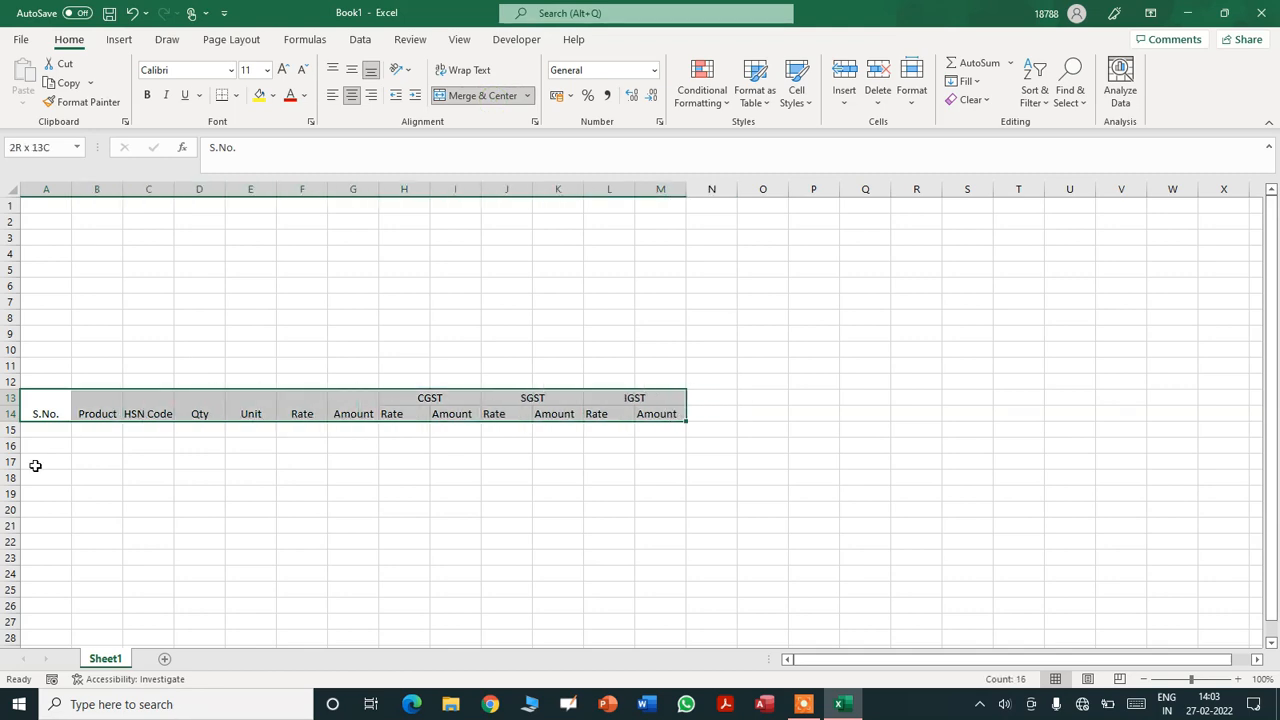
- Centre the A13:M14 header labels both vertically and horizontally
{"action": "left_click", "coordinate": [352, 71]}
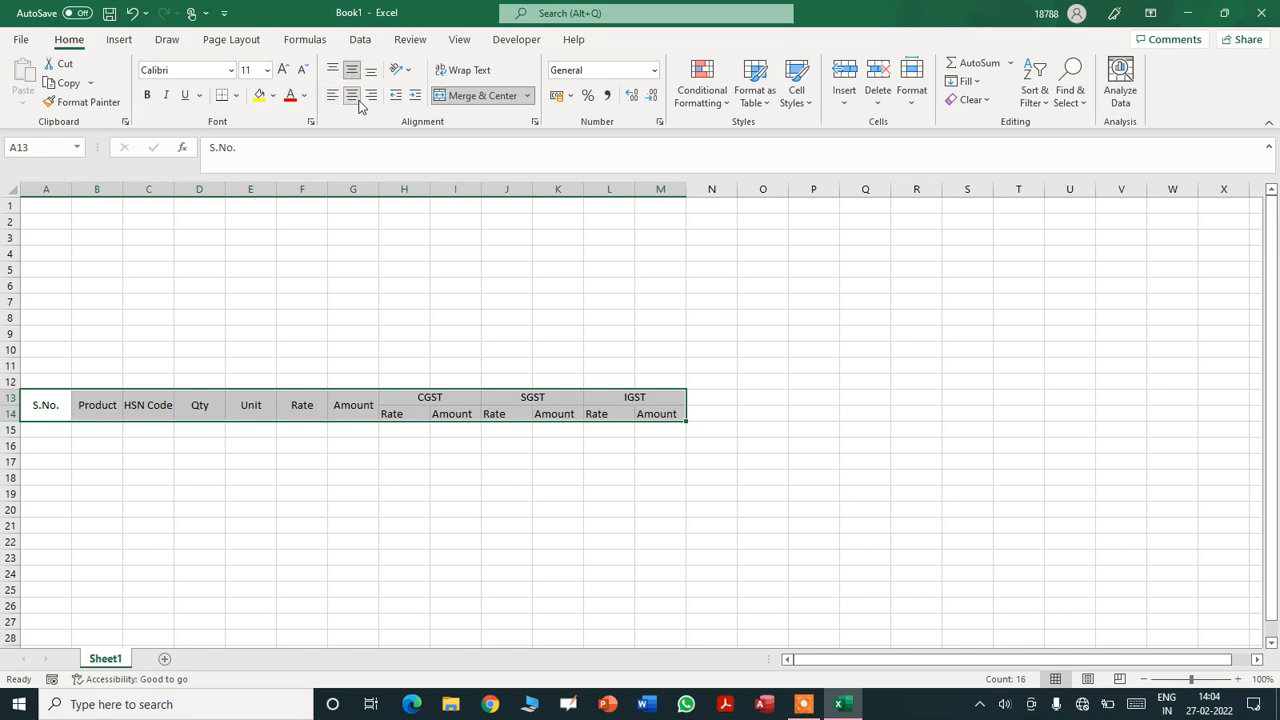
{"action": "left_click", "coordinate": [352, 97]}
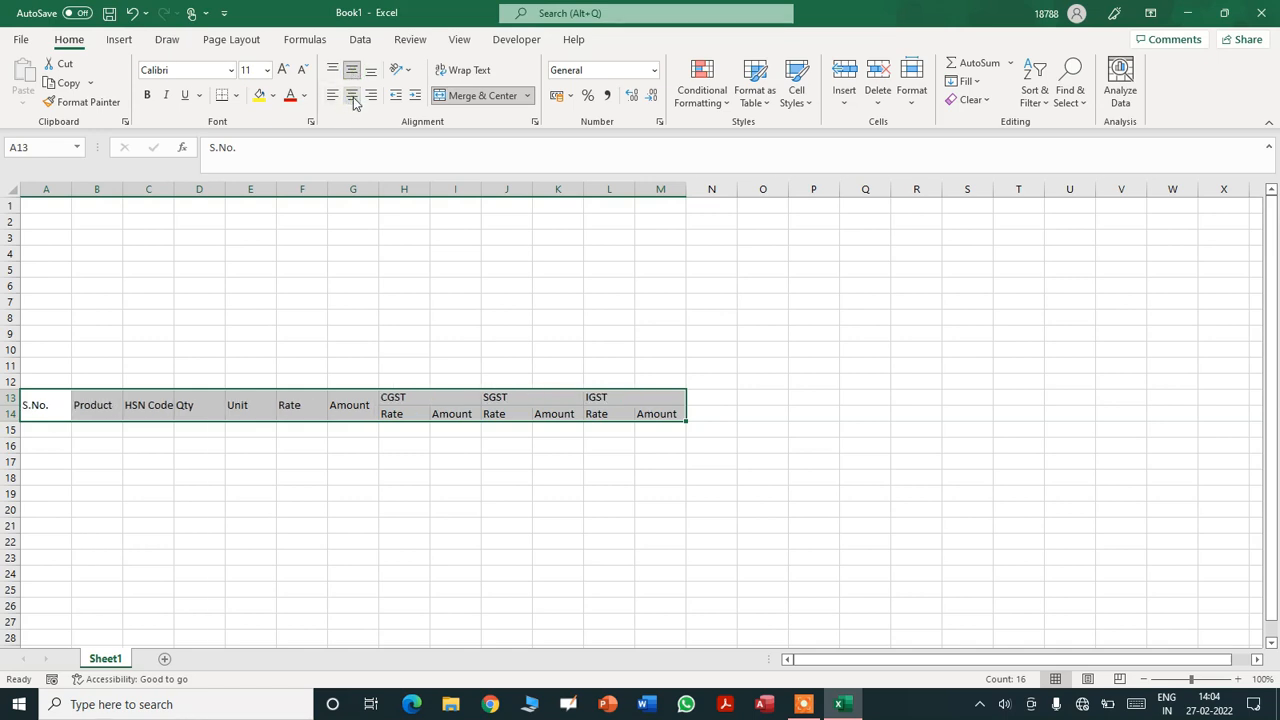
{"action": "left_click", "coordinate": [352, 97]}
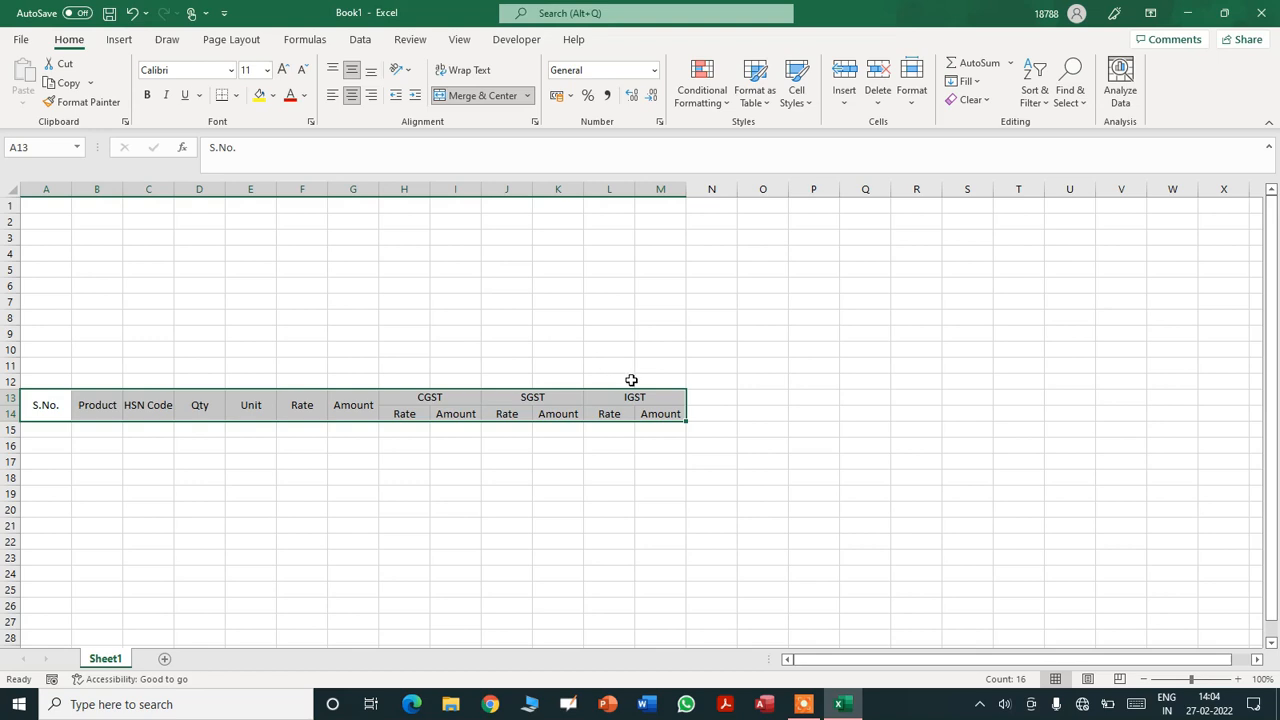
- Deselect the headers and open the Page Setup dialog from Page Layout
{"action": "left_click", "coordinate": [657, 413]}
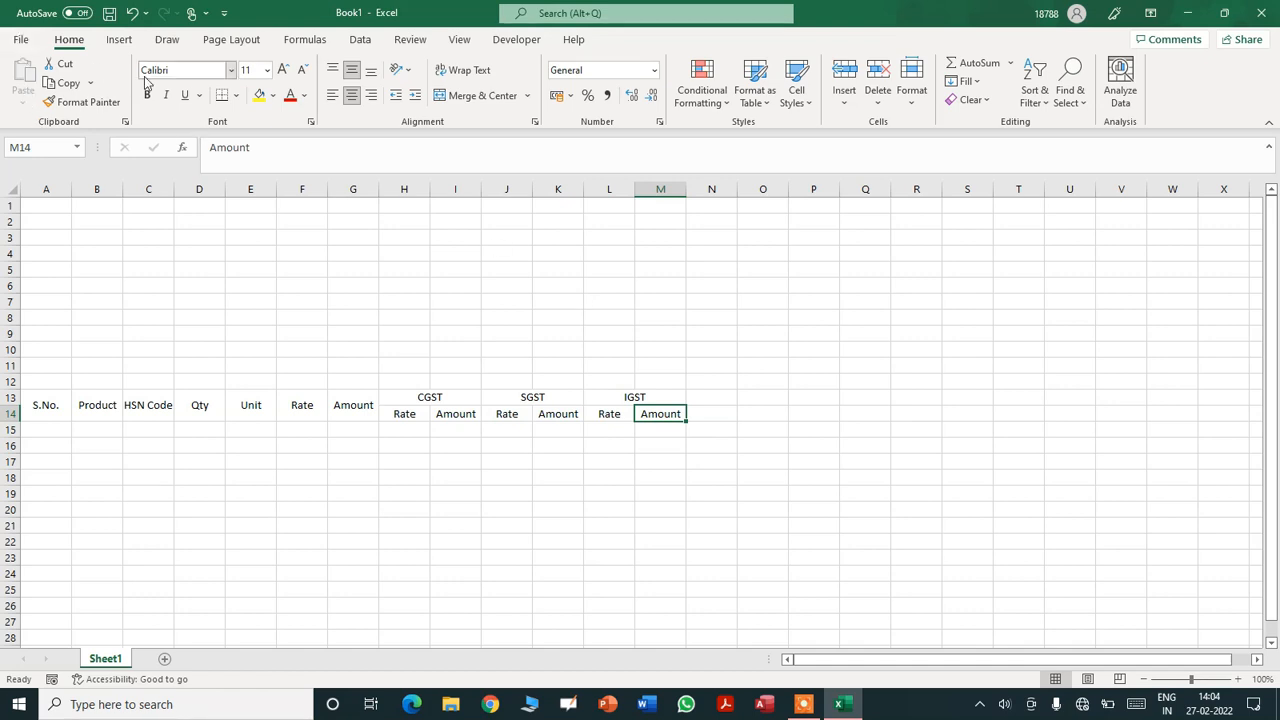
{"action": "left_click", "coordinate": [230, 41]}
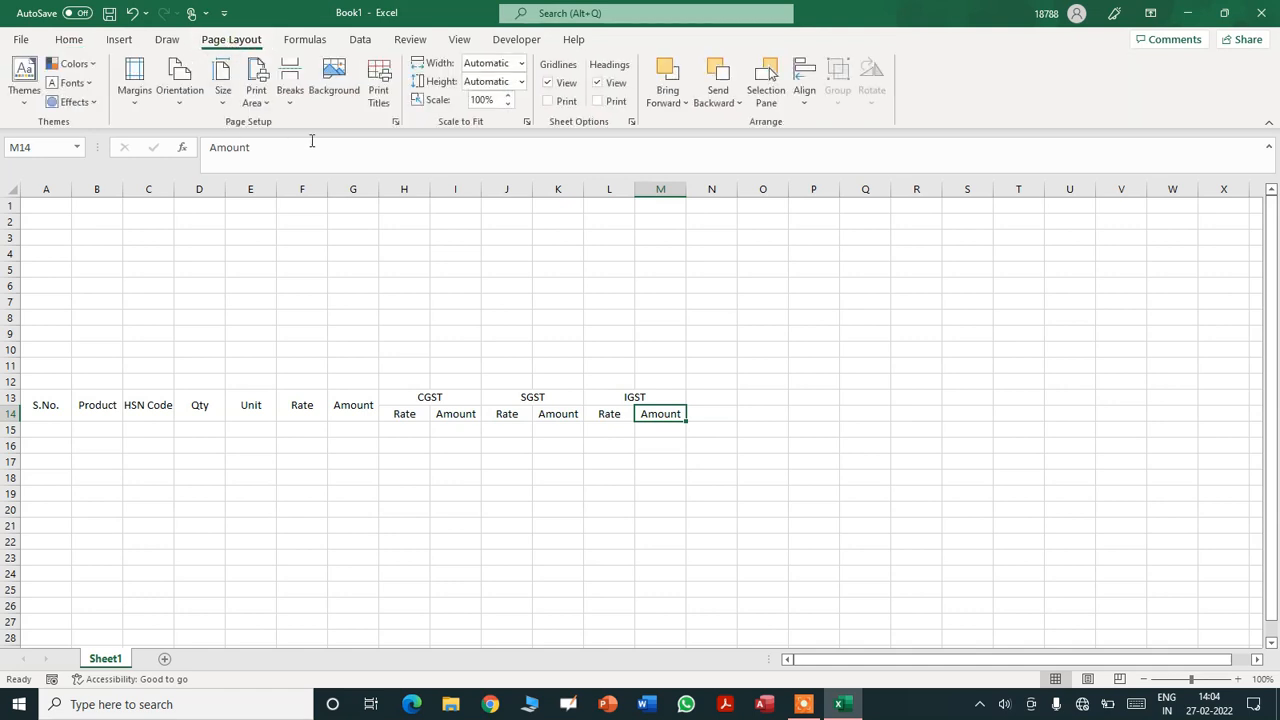
{"action": "left_click", "coordinate": [395, 121]}
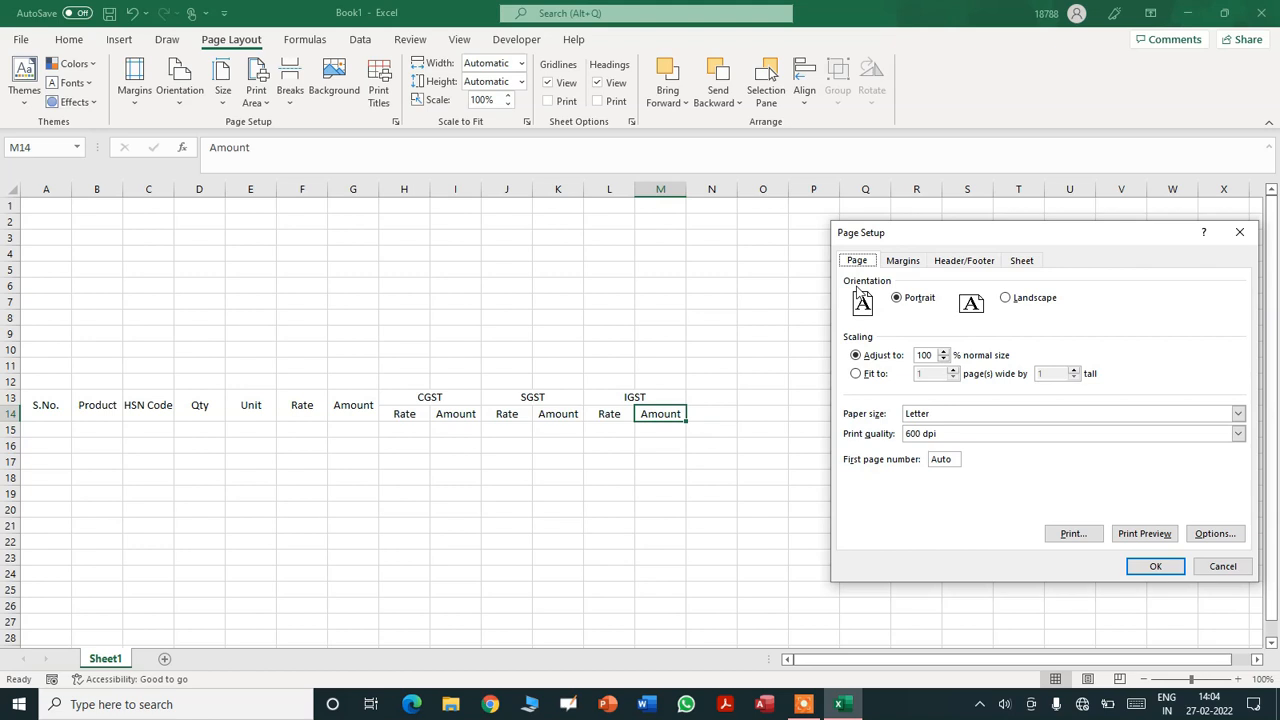
- Set the page paper size to A4
{"action": "left_click", "coordinate": [969, 412]}
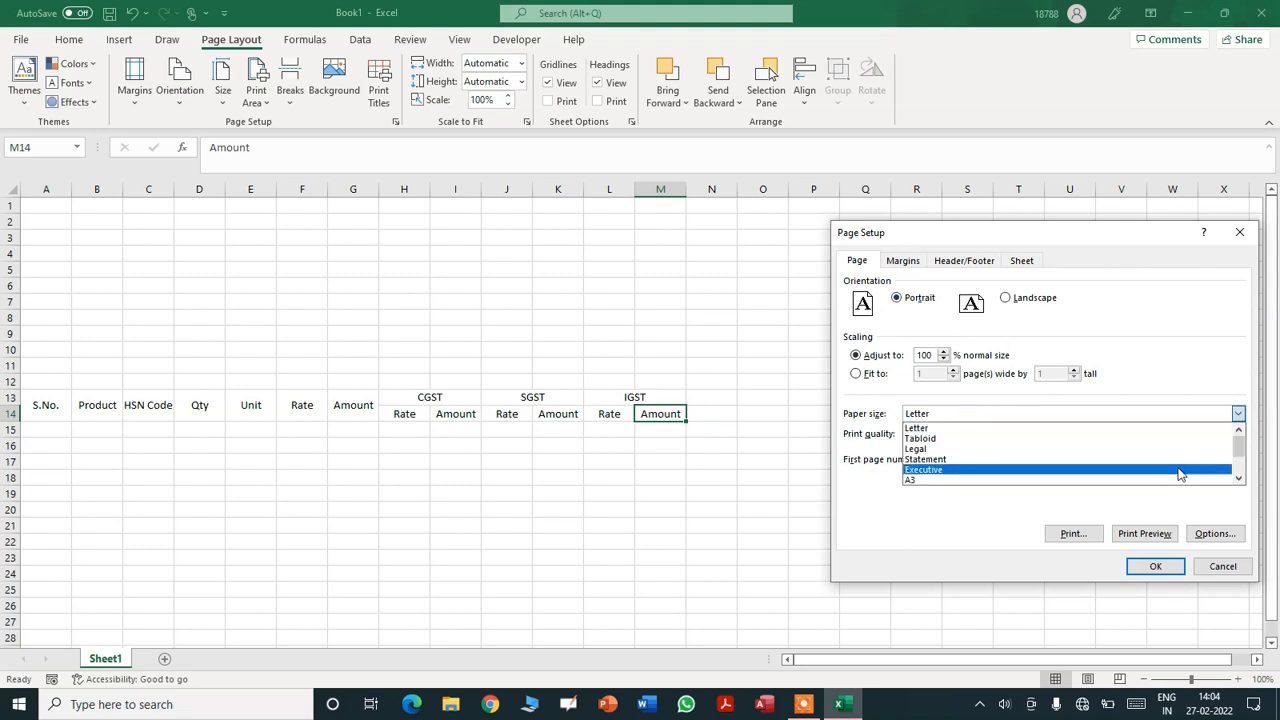
{"action": "left_click", "coordinate": [1238, 479]}
{"action": "left_click", "coordinate": [1238, 479]}
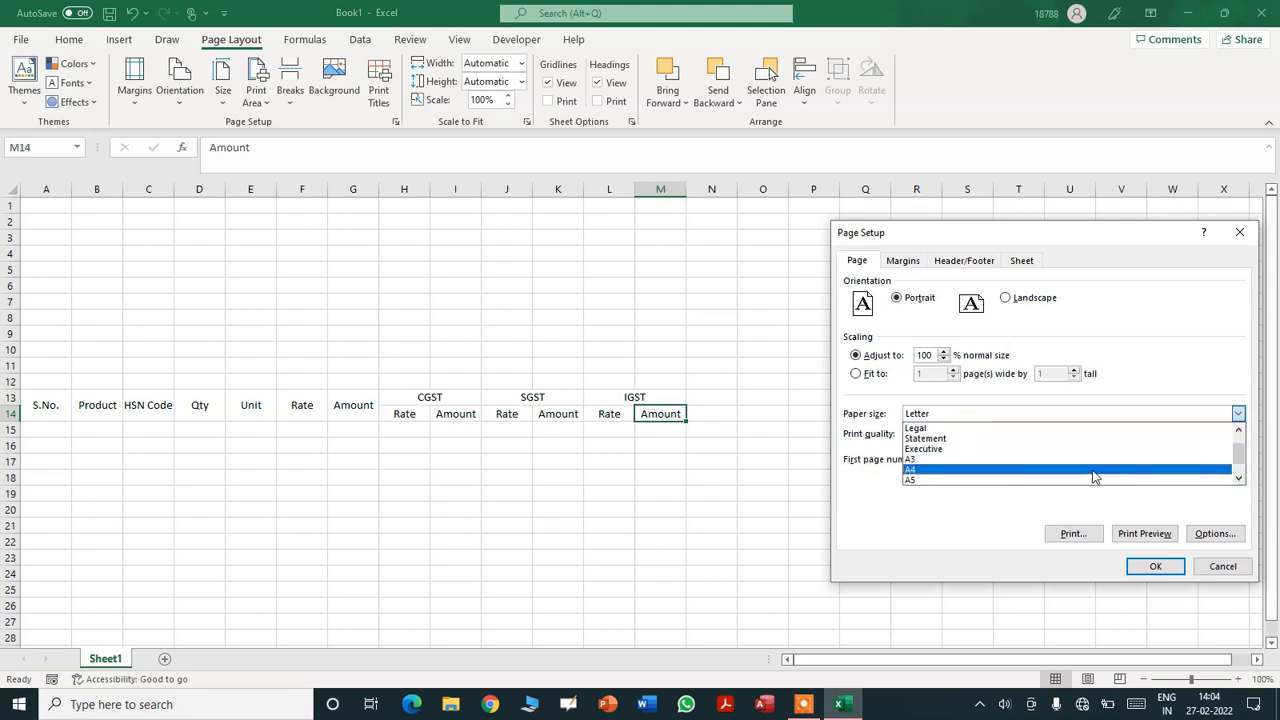
{"action": "left_click", "coordinate": [1097, 480]}
{"action": "left_click", "coordinate": [1147, 566]}
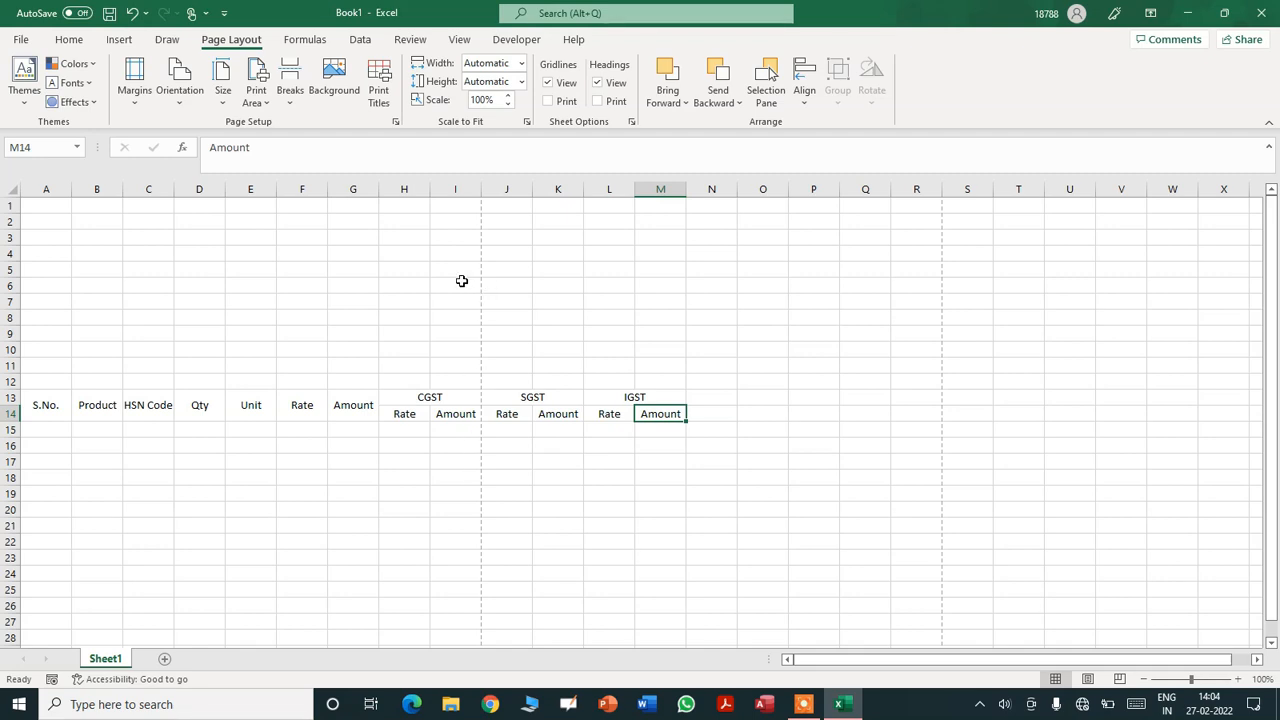
- Set the left and right page margins to 0.5
{"action": "left_click", "coordinate": [395, 121]}
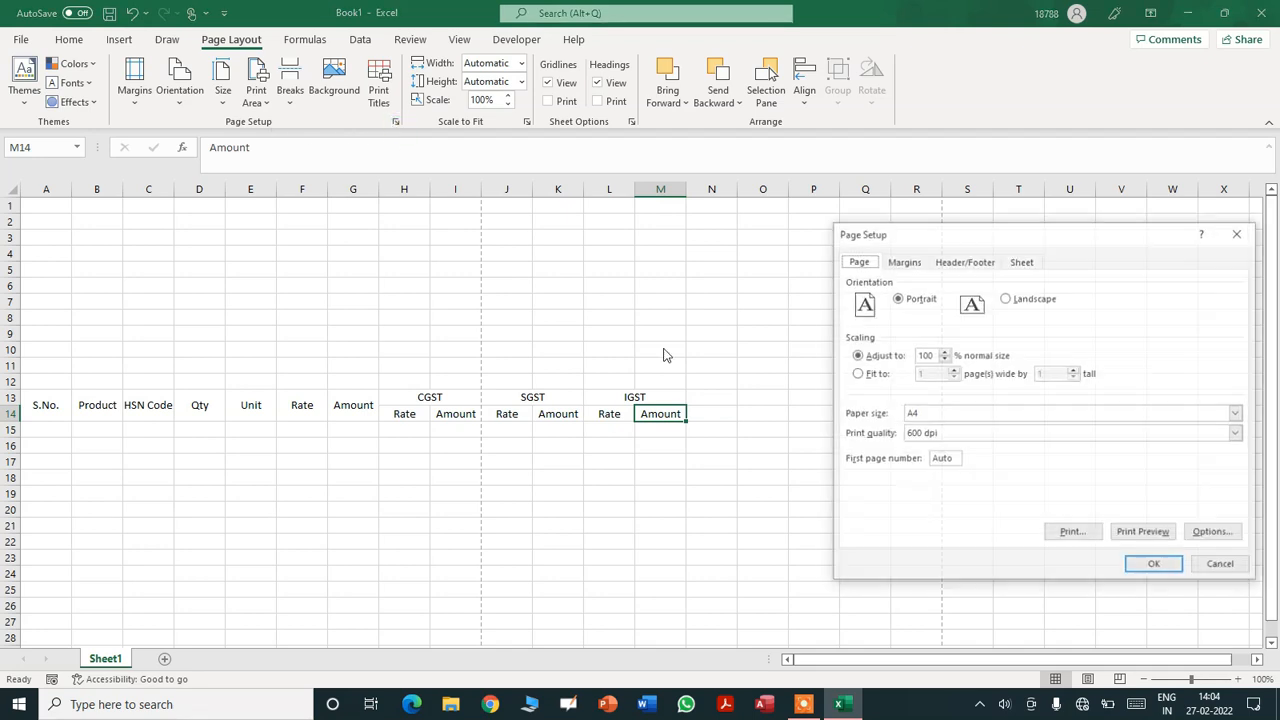
{"action": "left_click", "coordinate": [903, 262]}
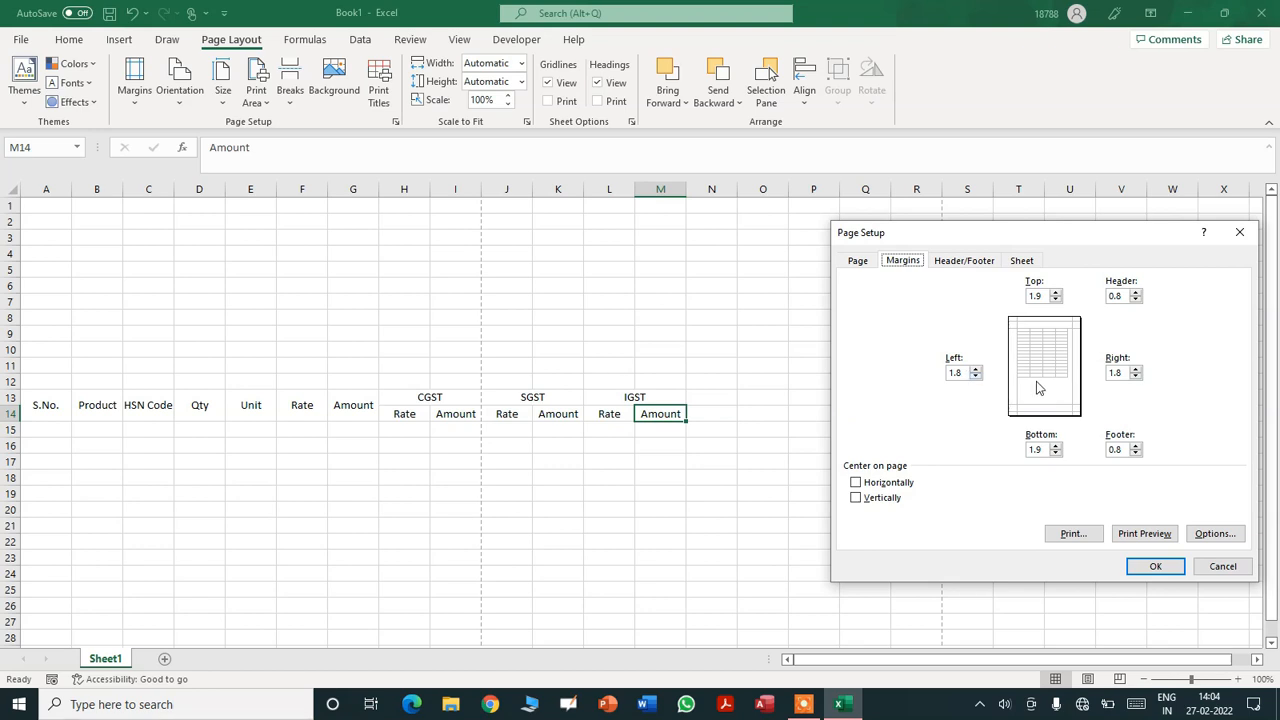
{"action": "left_click", "coordinate": [962, 373]}
{"action": "key", "text": "shift+Home"}
{"action": "key", "text": "BackSpace"}
{"action": "type", "text": ".5"}
{"action": "key", "text": "Tab"}
{"action": "type", "text": "."}
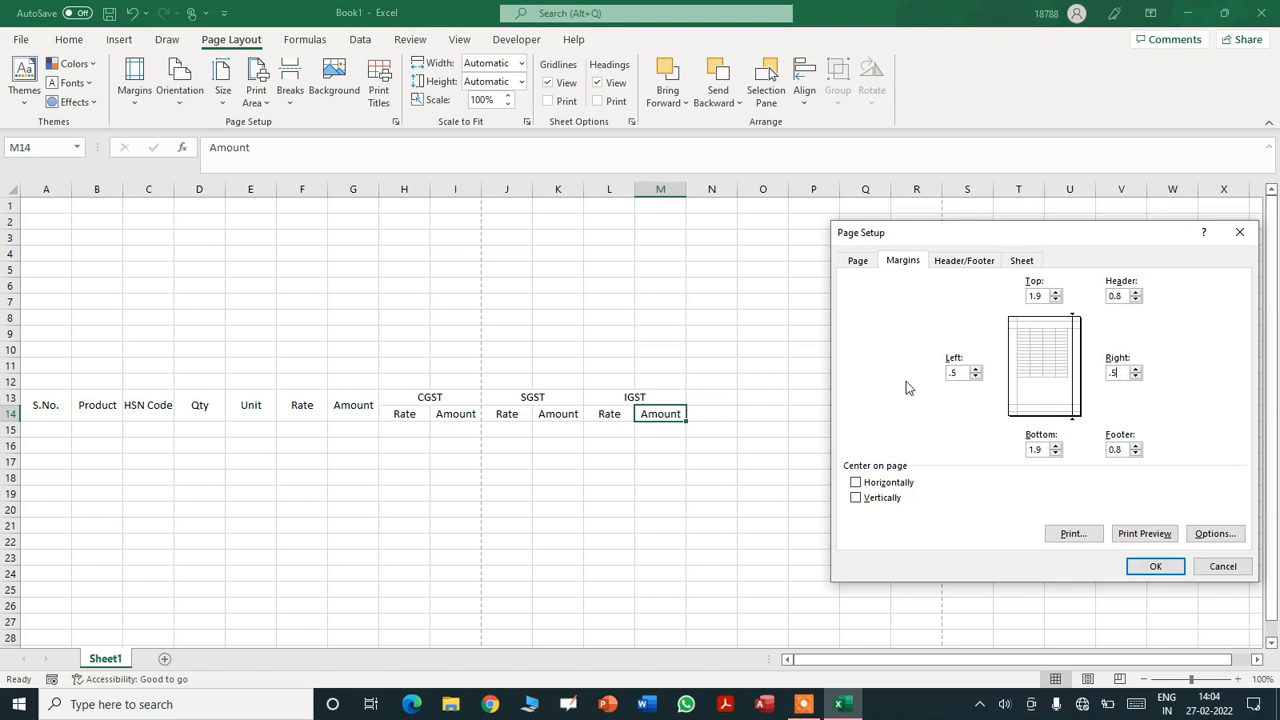
{"action": "left_click", "coordinate": [1160, 567]}
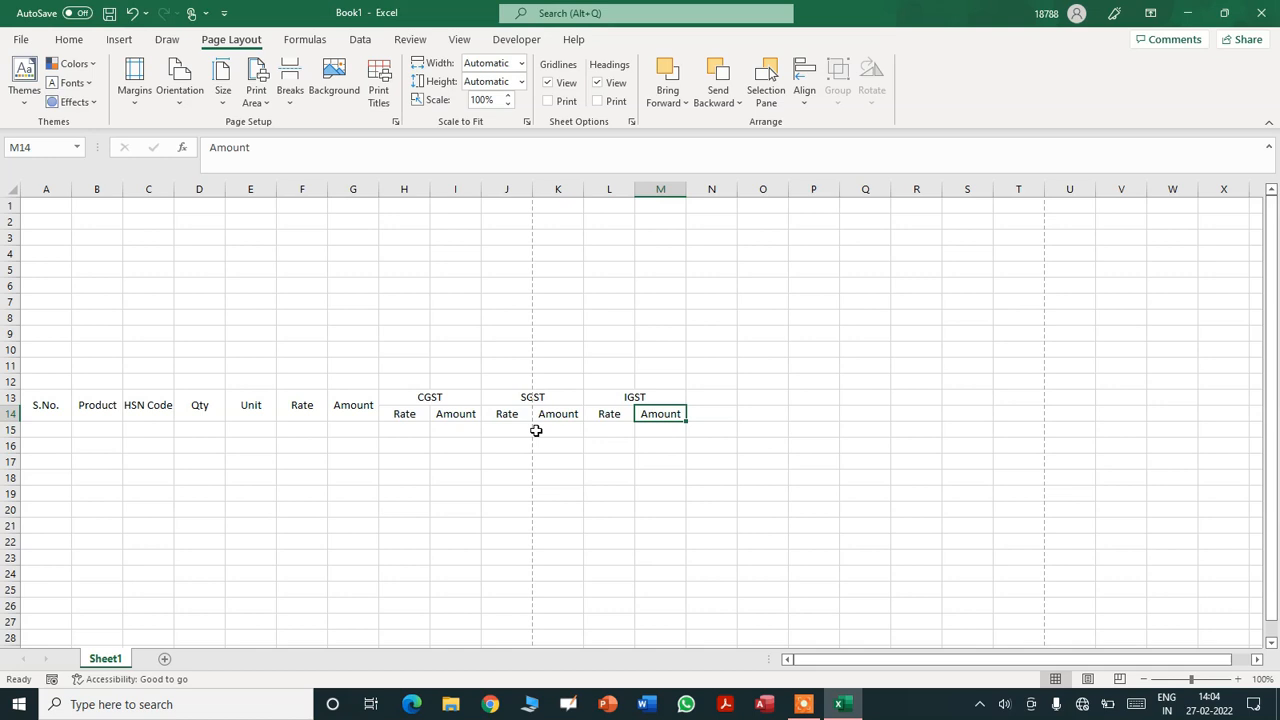
- Narrow column C and turn on wrap text for the HSN Code heading in C13
{"action": "left_click", "coordinate": [155, 408]}
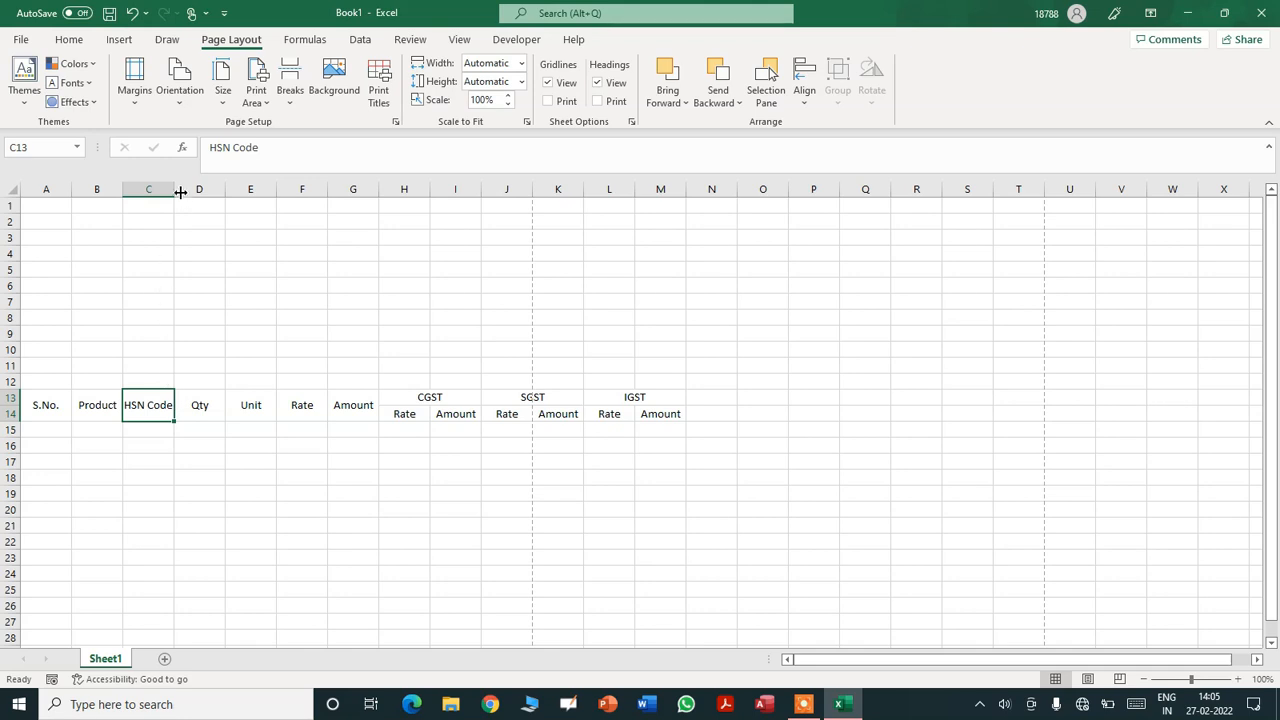
{"action": "left_click_drag", "start_coordinate": [174, 189], "coordinate": [151, 195]}
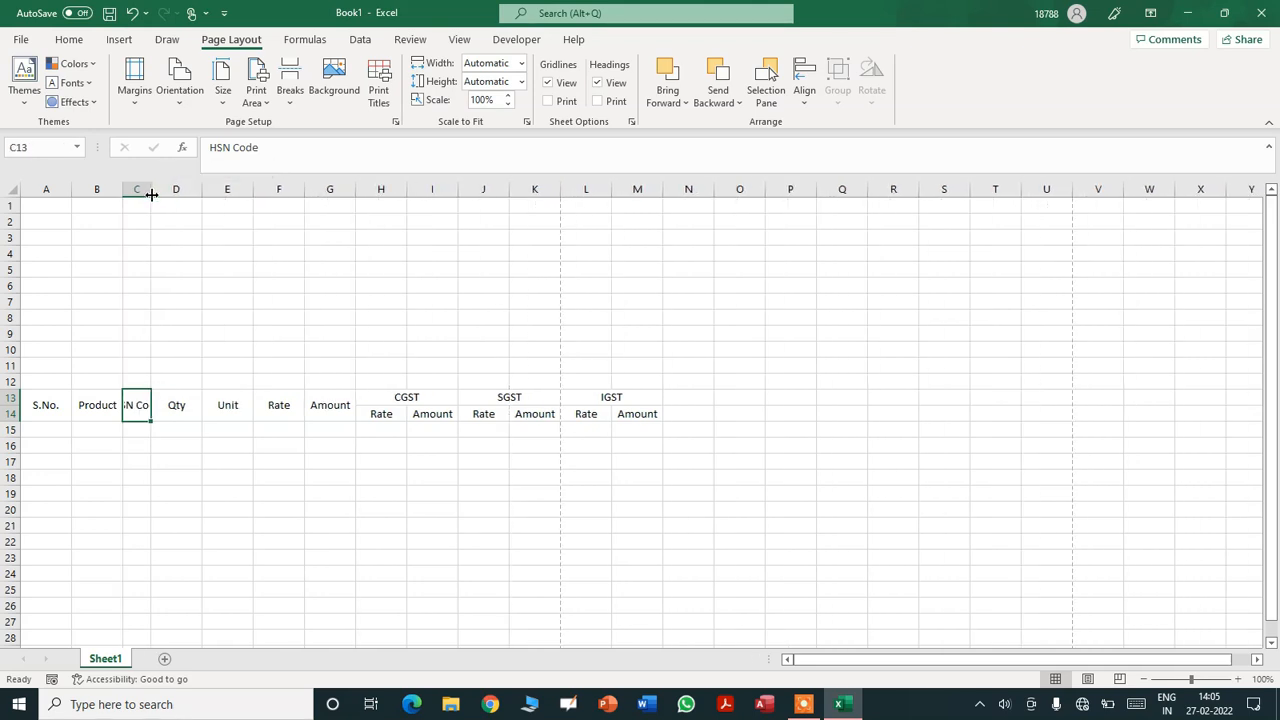
{"action": "right_click", "coordinate": [140, 408]}
{"action": "left_click", "coordinate": [186, 606]}
{"action": "left_click", "coordinate": [86, 335]}
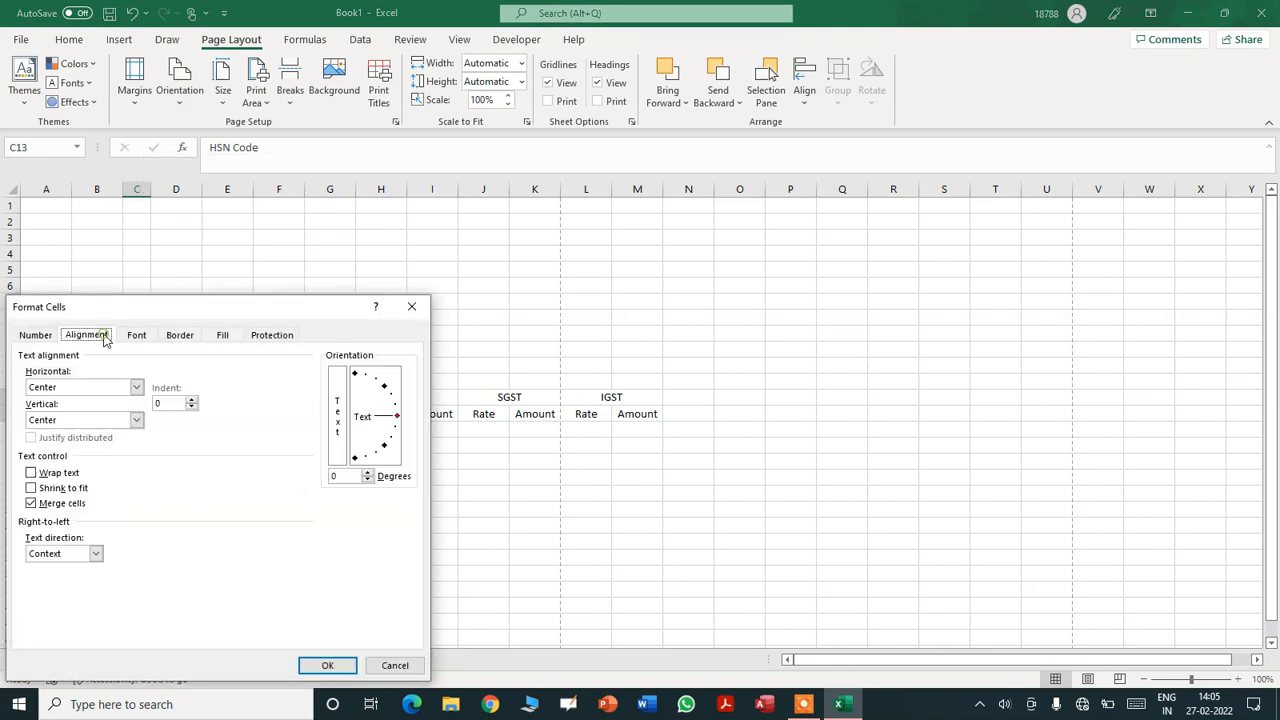
{"action": "left_click", "coordinate": [31, 472]}
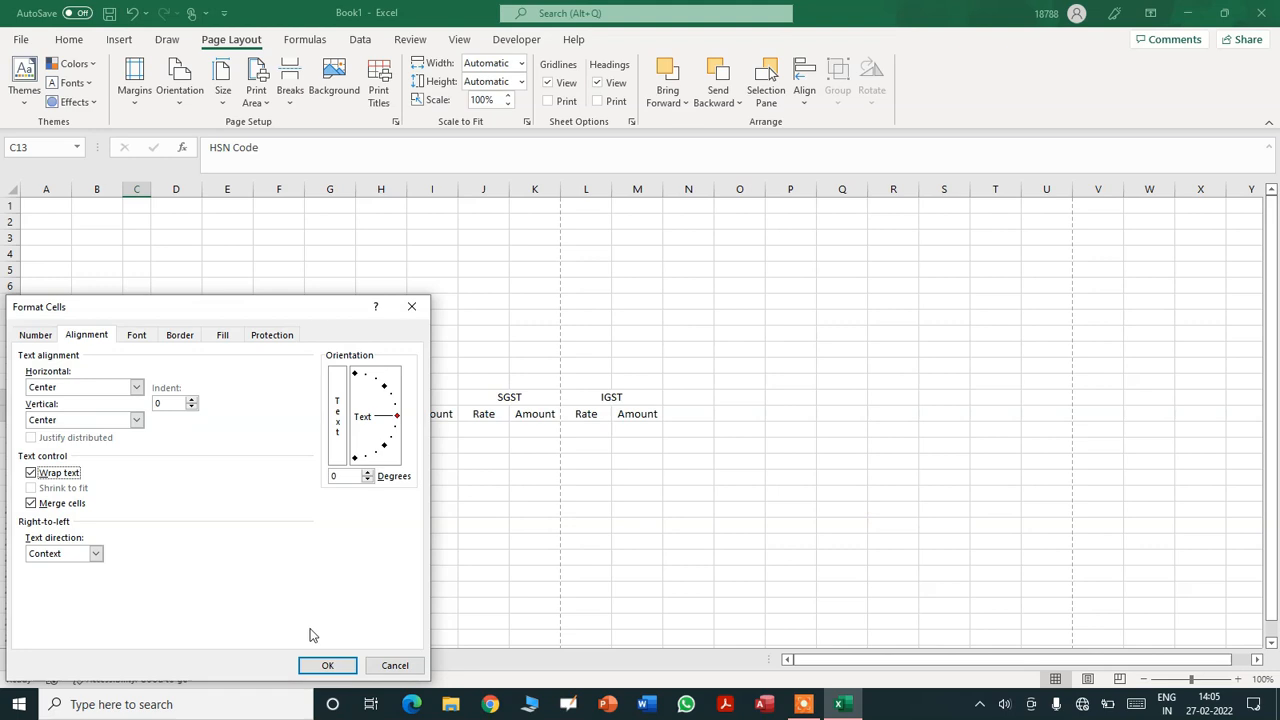
{"action": "left_click", "coordinate": [327, 664]}
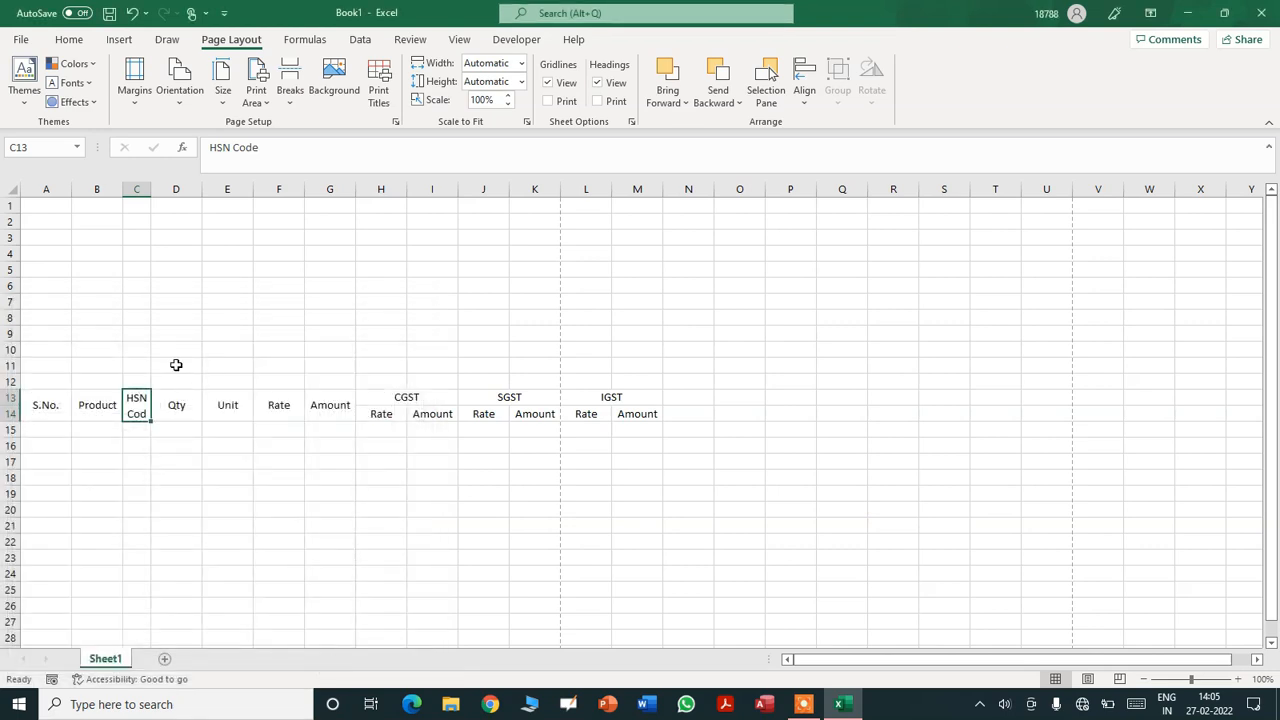
- Resize columns C, E, H, J, L, F and A so the headings sit closer together
{"action": "left_click_drag", "start_coordinate": [150, 190], "coordinate": [155, 189]}
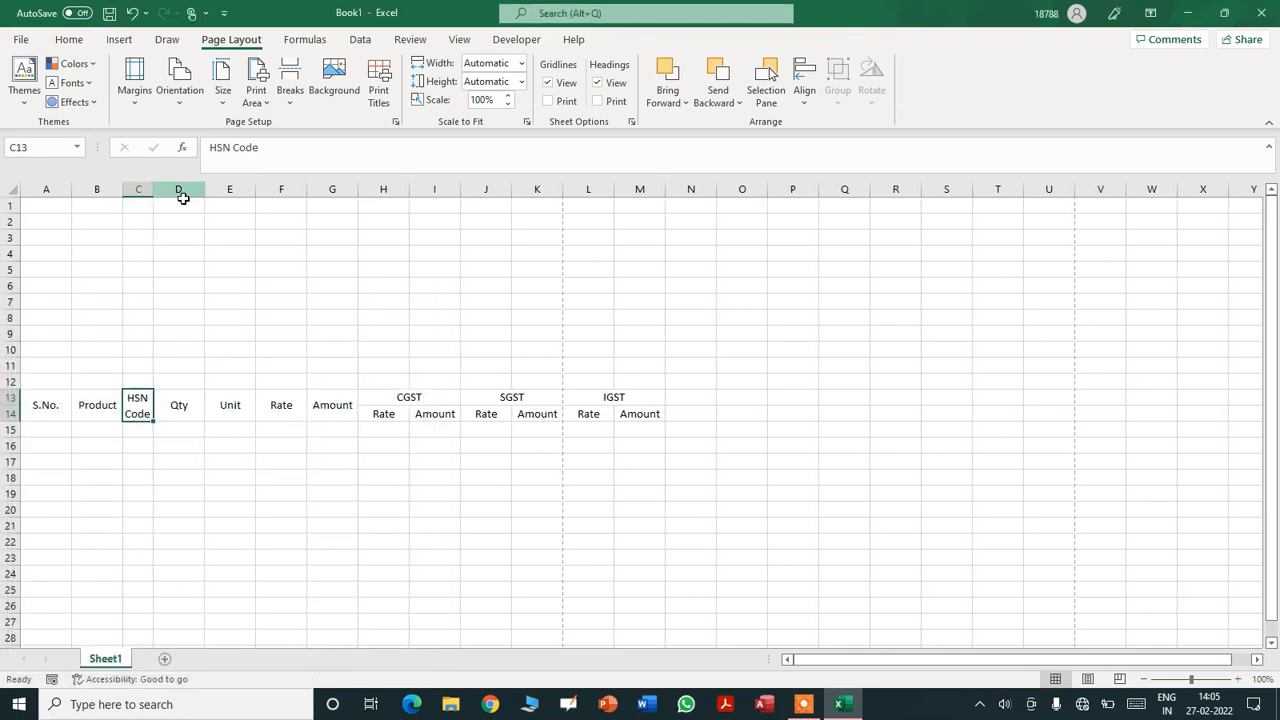
{"action": "left_click_drag", "start_coordinate": [255, 188], "coordinate": [237, 188]}
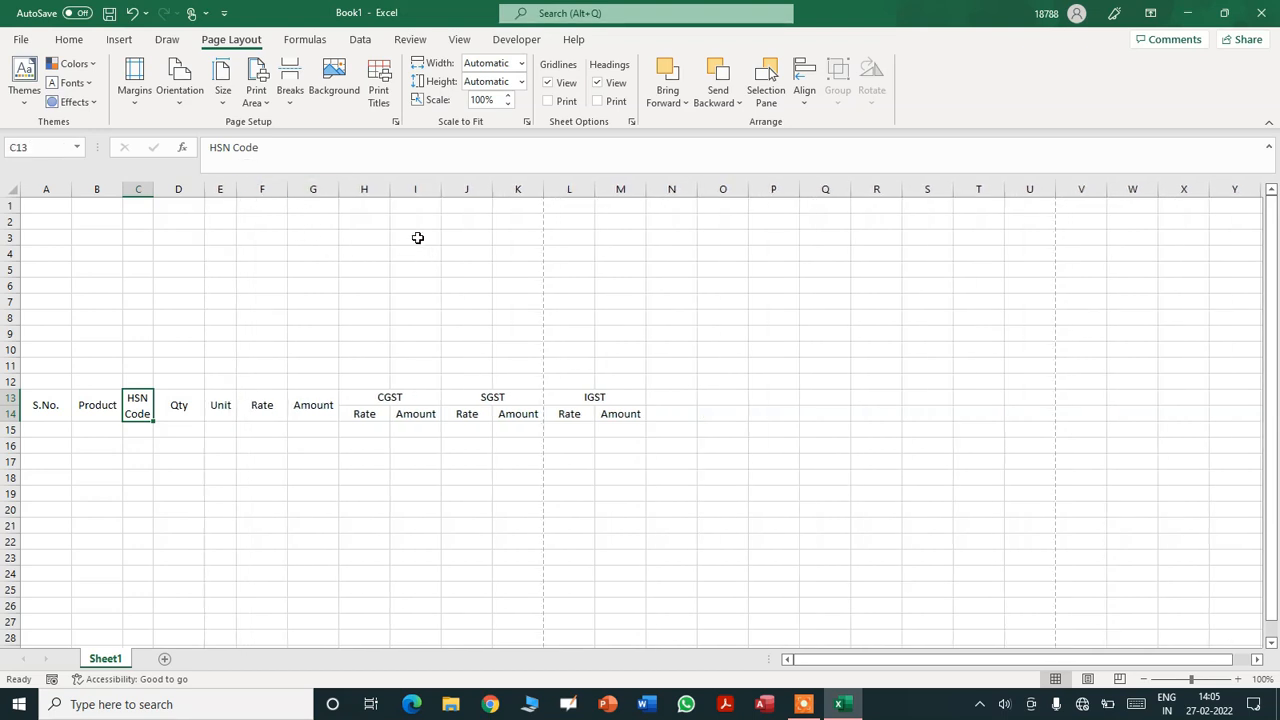
{"action": "left_click_drag", "start_coordinate": [390, 188], "coordinate": [370, 188]}
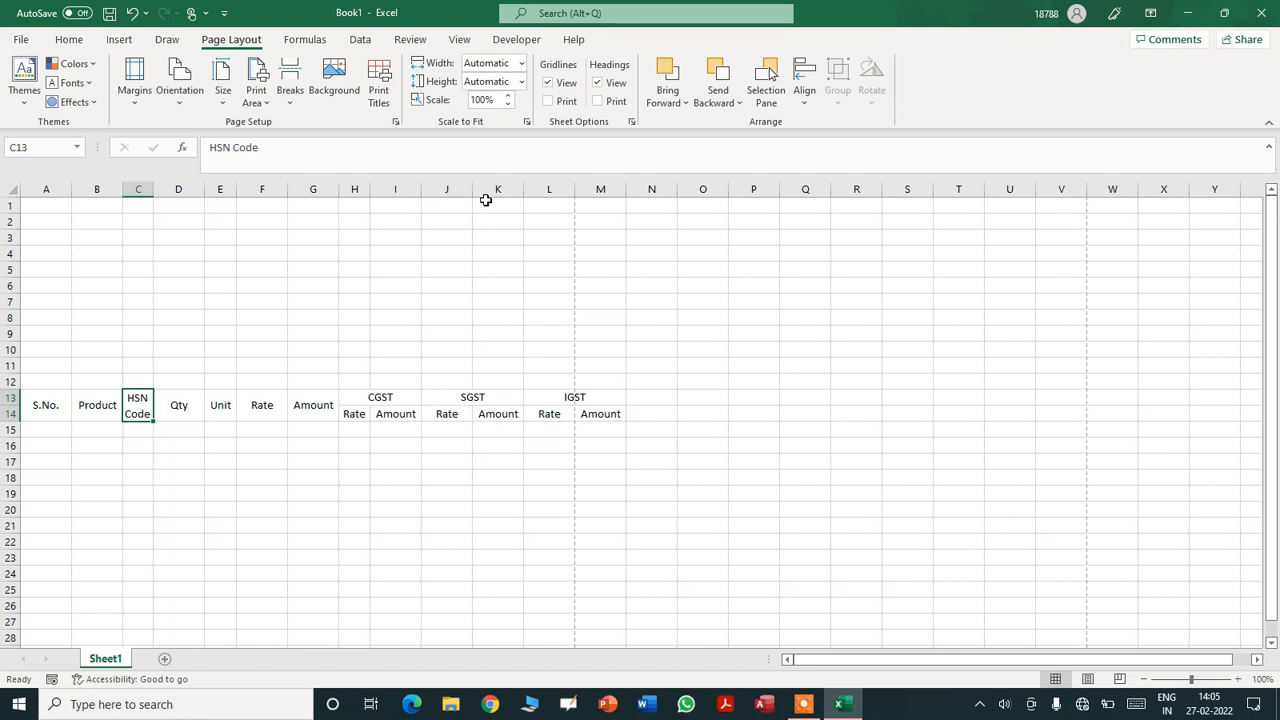
{"action": "left_click_drag", "start_coordinate": [472, 188], "coordinate": [455, 188]}
{"action": "left_click_drag", "start_coordinate": [558, 189], "coordinate": [539, 189]}
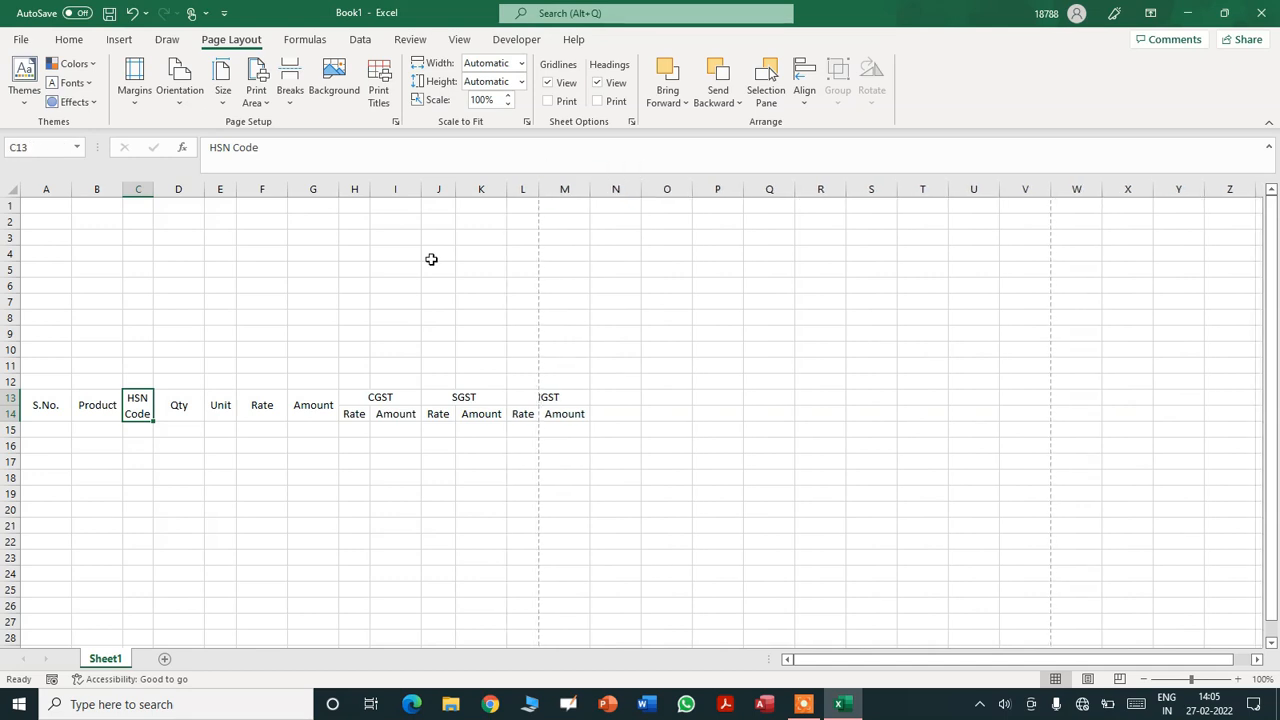
{"action": "left_click", "coordinate": [555, 399]}
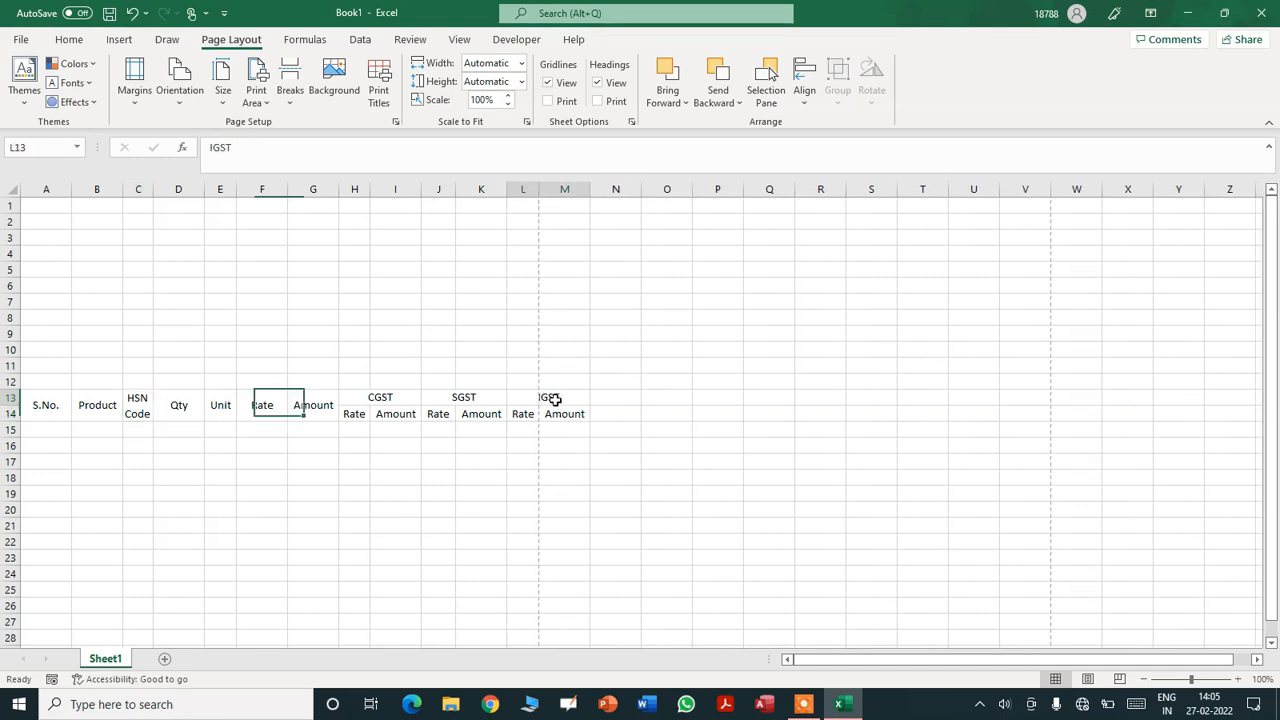
{"action": "double_click", "coordinate": [262, 446]}
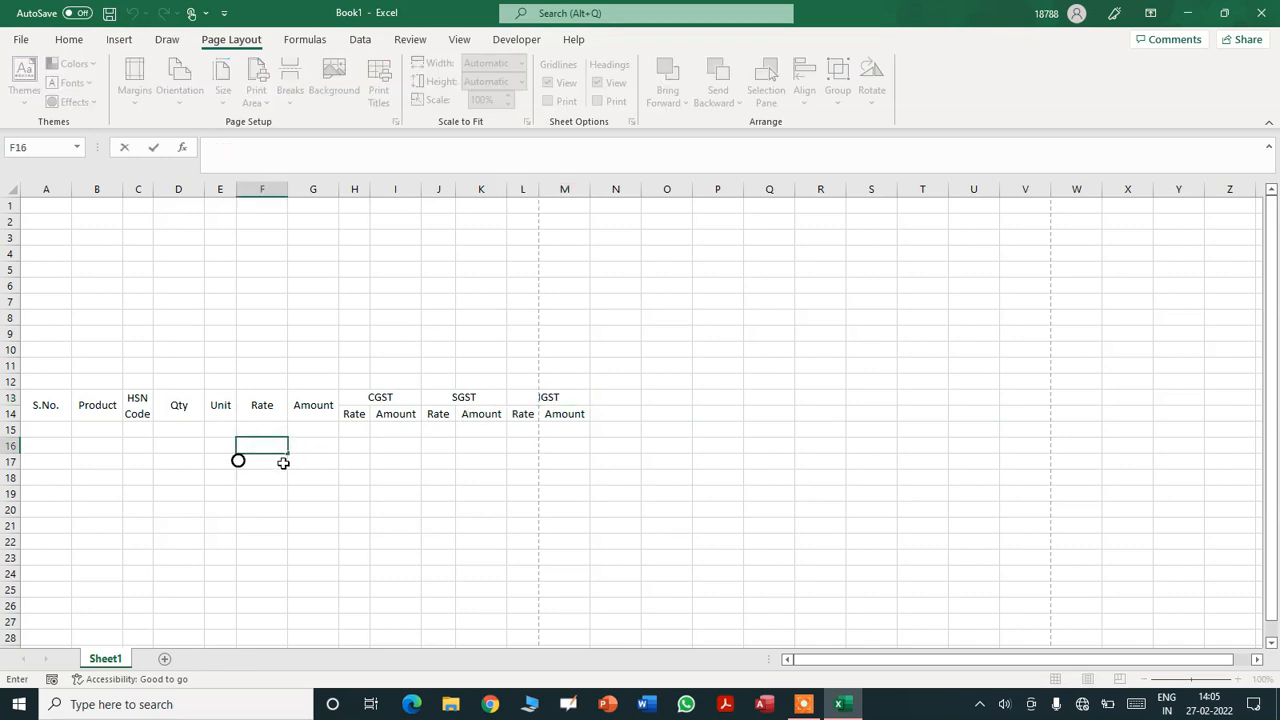
{"action": "key", "text": "Return"}
{"action": "left_click", "coordinate": [258, 409]}
{"action": "left_click_drag", "start_coordinate": [294, 189], "coordinate": [280, 189]}
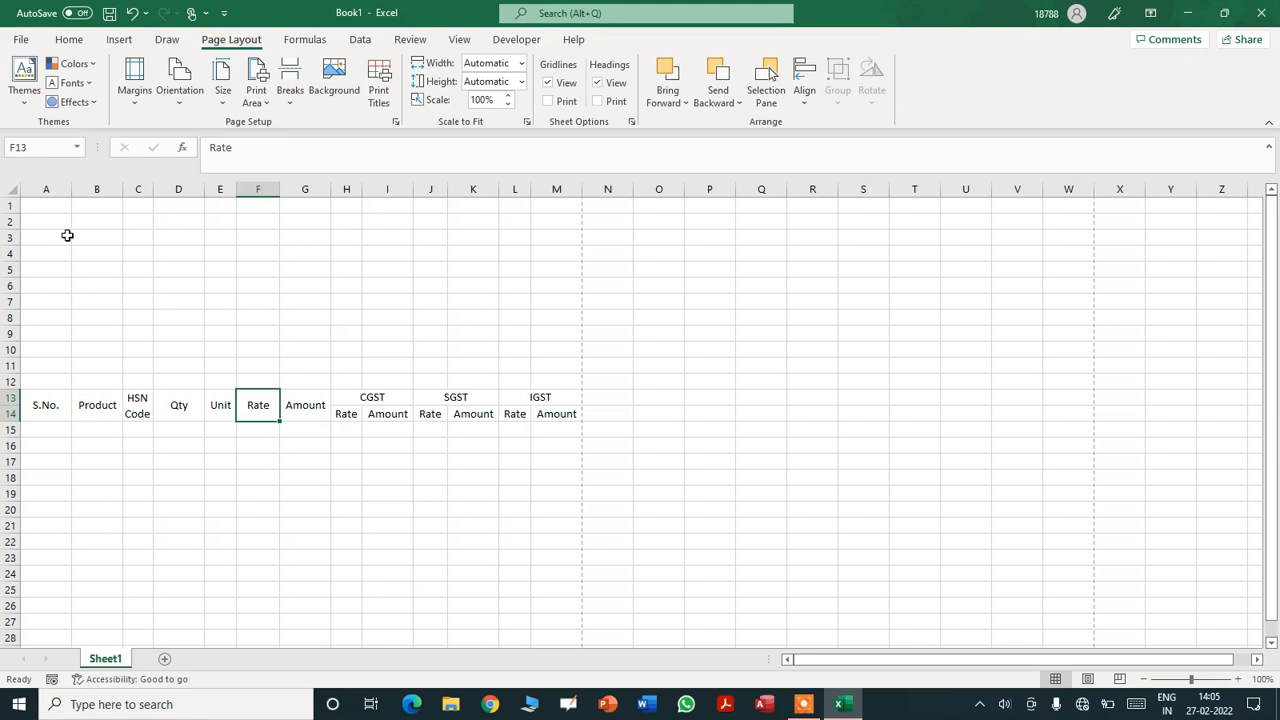
{"action": "left_click_drag", "start_coordinate": [71, 189], "coordinate": [149, 189]}
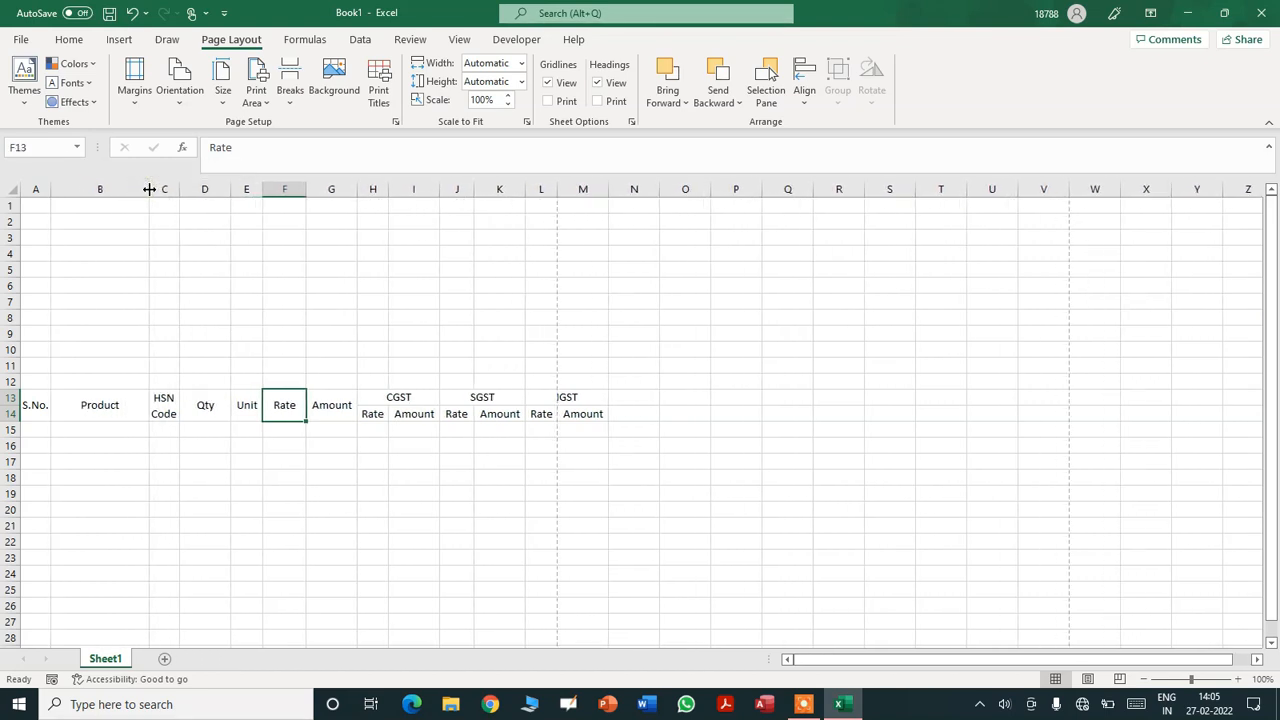
- Change the whole sheet's font to Cambria, keeping size 11
{"action": "left_click", "coordinate": [68, 39]}
{"action": "key", "text": "Left"}
{"action": "key", "text": "Left"}
{"action": "key", "text": "Left"}
{"action": "key", "text": "Left"}
{"action": "key", "text": "Left"}
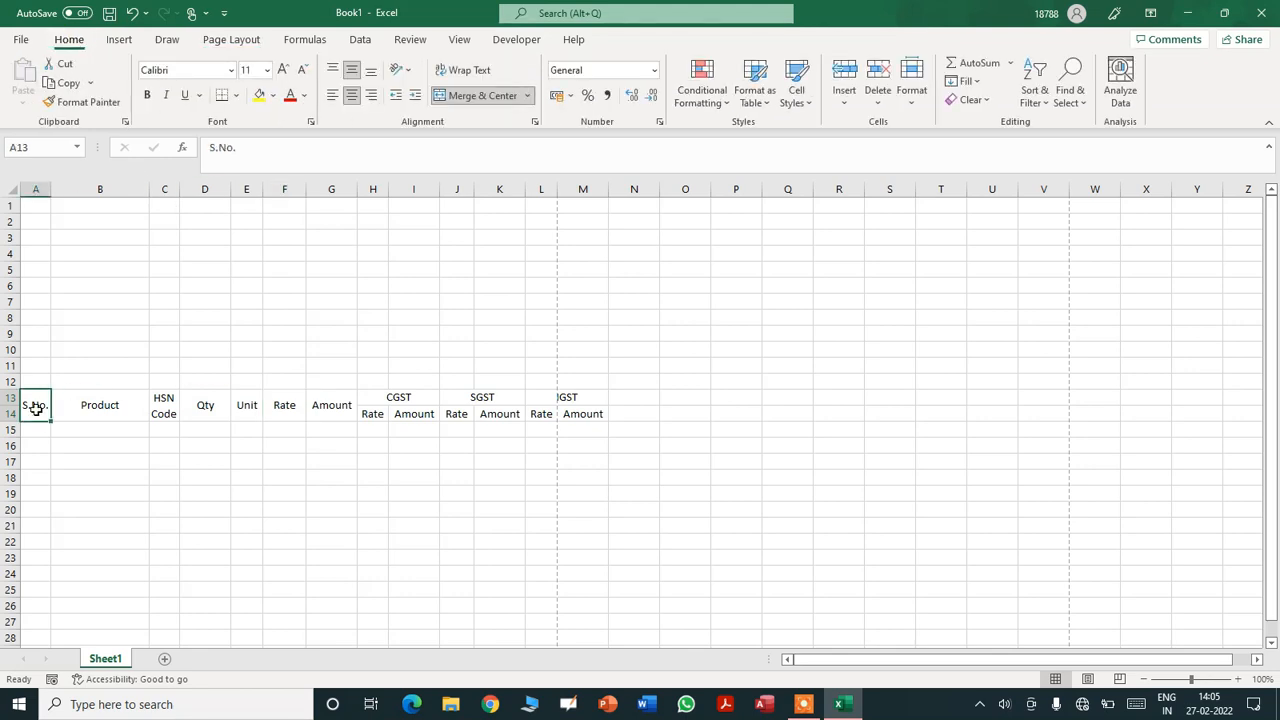
{"action": "key", "text": "shift+Right"}
{"action": "key", "text": "shift+Right"}
{"action": "key", "text": "shift+Right"}
{"action": "key", "text": "shift+Right"}
{"action": "key", "text": "shift+Right"}
{"action": "key", "text": "shift+Right"}
{"action": "key", "text": "shift+Right"}
{"action": "key", "text": "shift+Right"}
{"action": "key", "text": "shift+Right"}
{"action": "key", "text": "shift+Right"}
{"action": "key", "text": "shift+Right"}
{"action": "key", "text": "shift+Right"}
{"action": "key", "text": "shift+Right"}
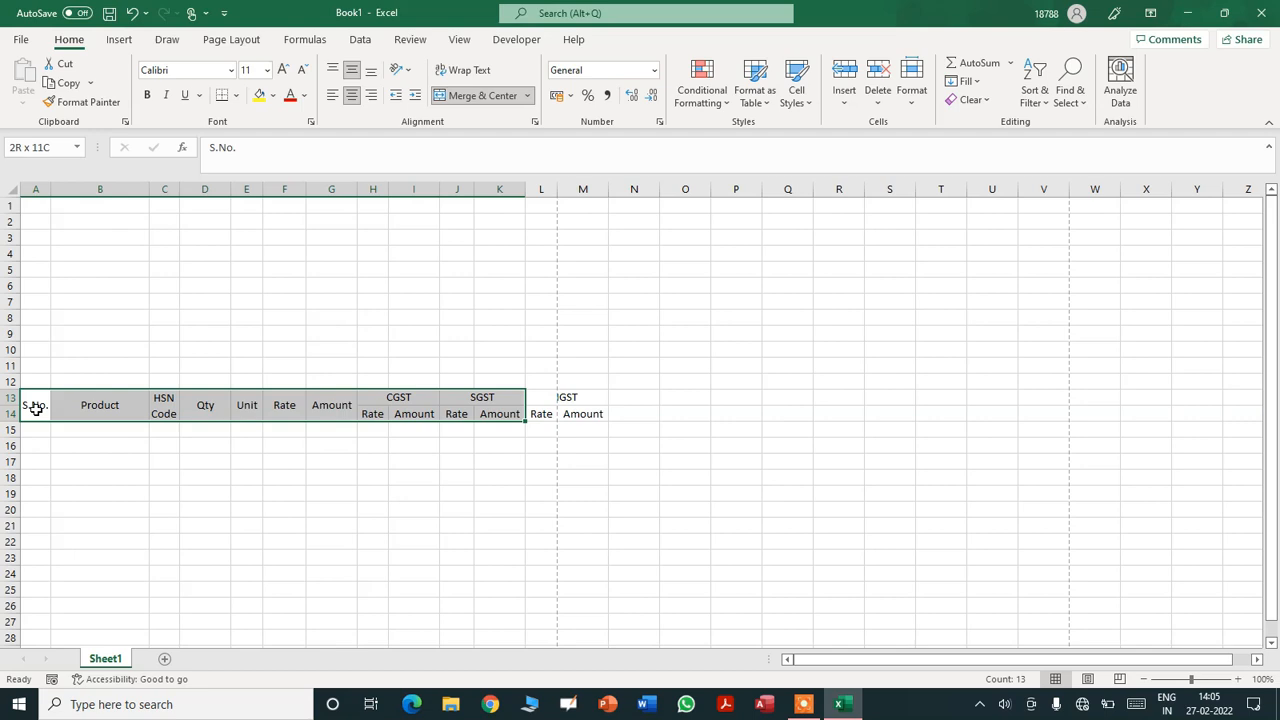
{"action": "key", "text": "shift+Left"}
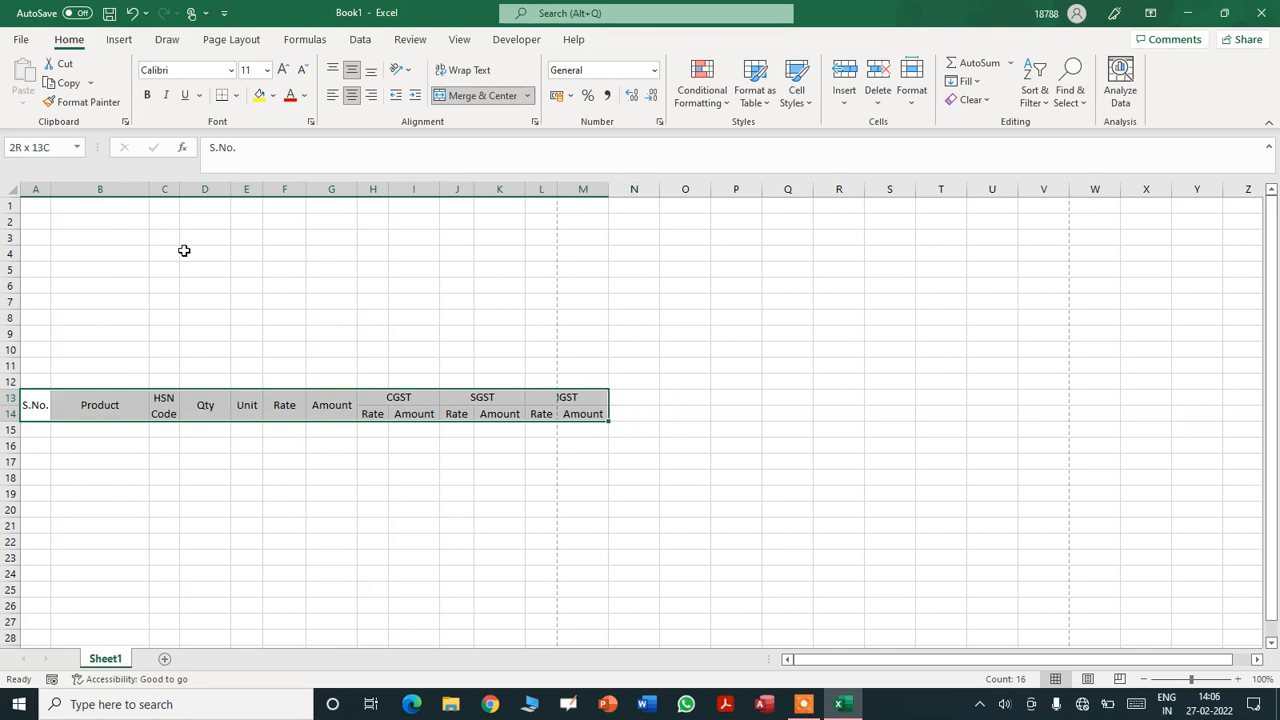
{"action": "left_click", "coordinate": [12, 190]}
{"action": "left_click", "coordinate": [185, 72]}
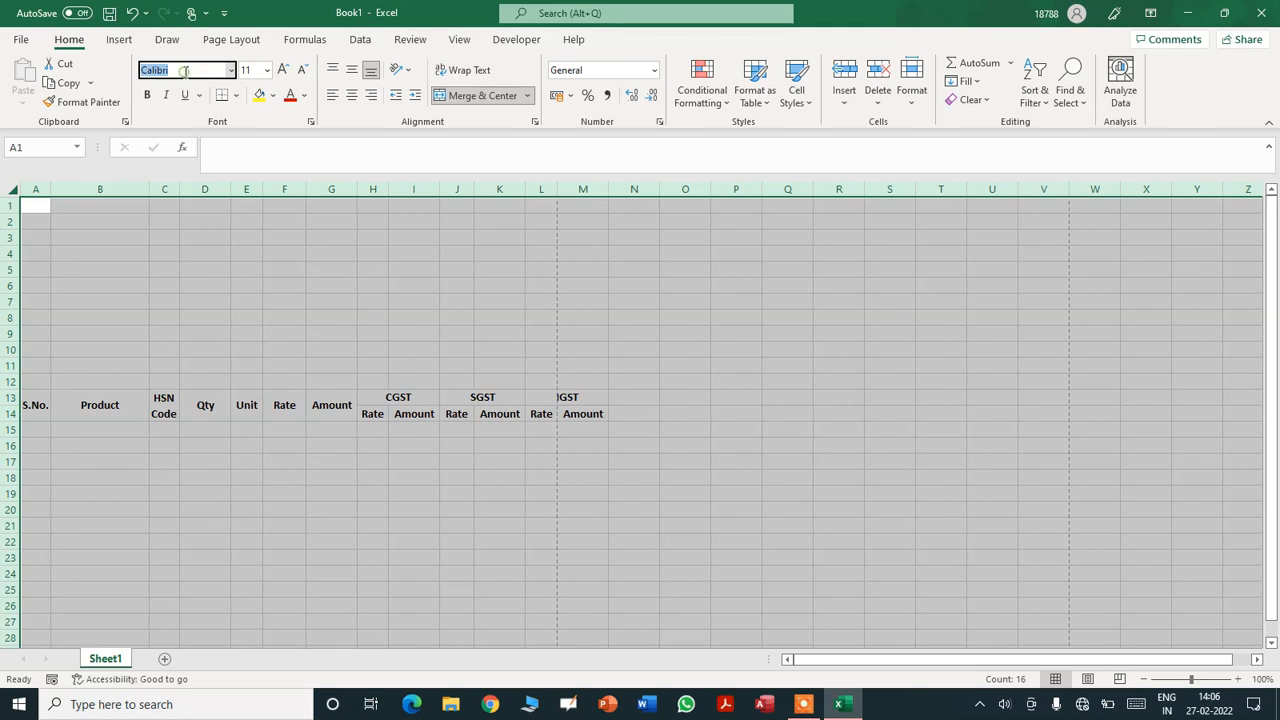
{"action": "type", "text": "Cam"}
{"action": "key", "text": "Tab"}
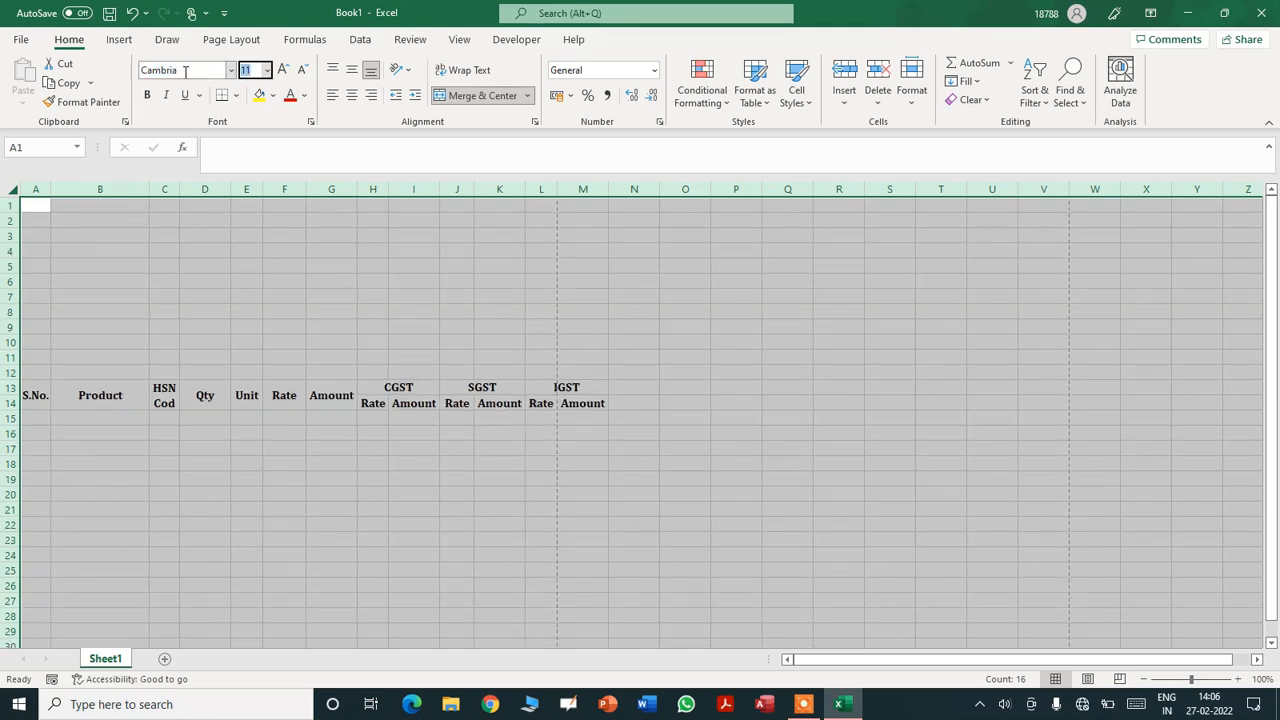
{"action": "key", "text": "Return"}
{"action": "left_click", "coordinate": [320, 524]}
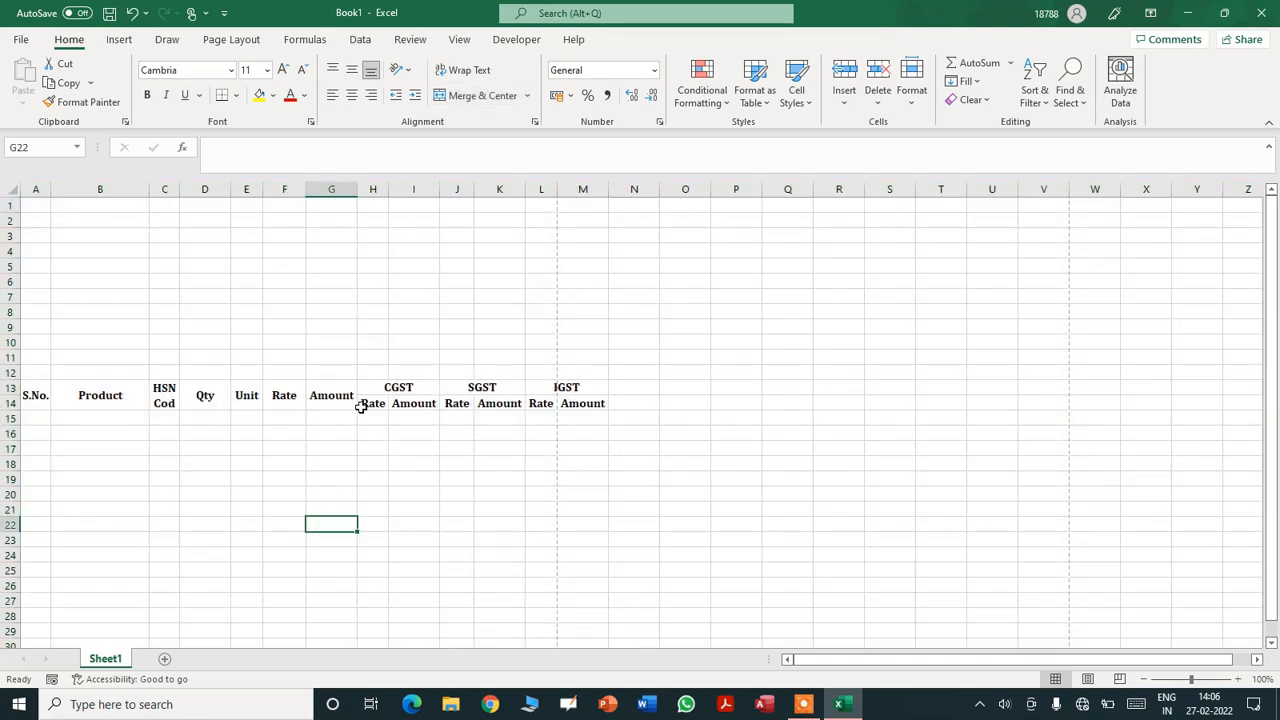
- Narrow the Qty column D and column J slightly so HSN Code fits
{"action": "left_click_drag", "start_coordinate": [228, 188], "coordinate": [221, 188]}
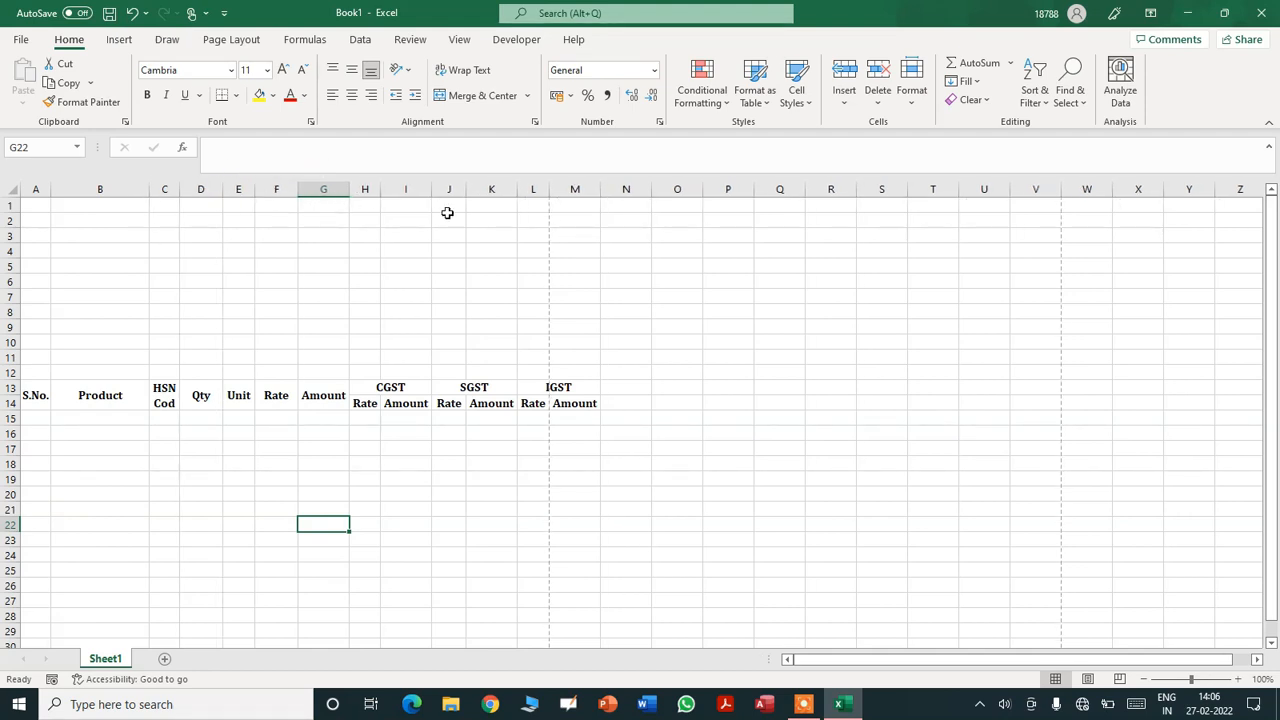
{"action": "left_click_drag", "start_coordinate": [466, 185], "coordinate": [463, 185]}
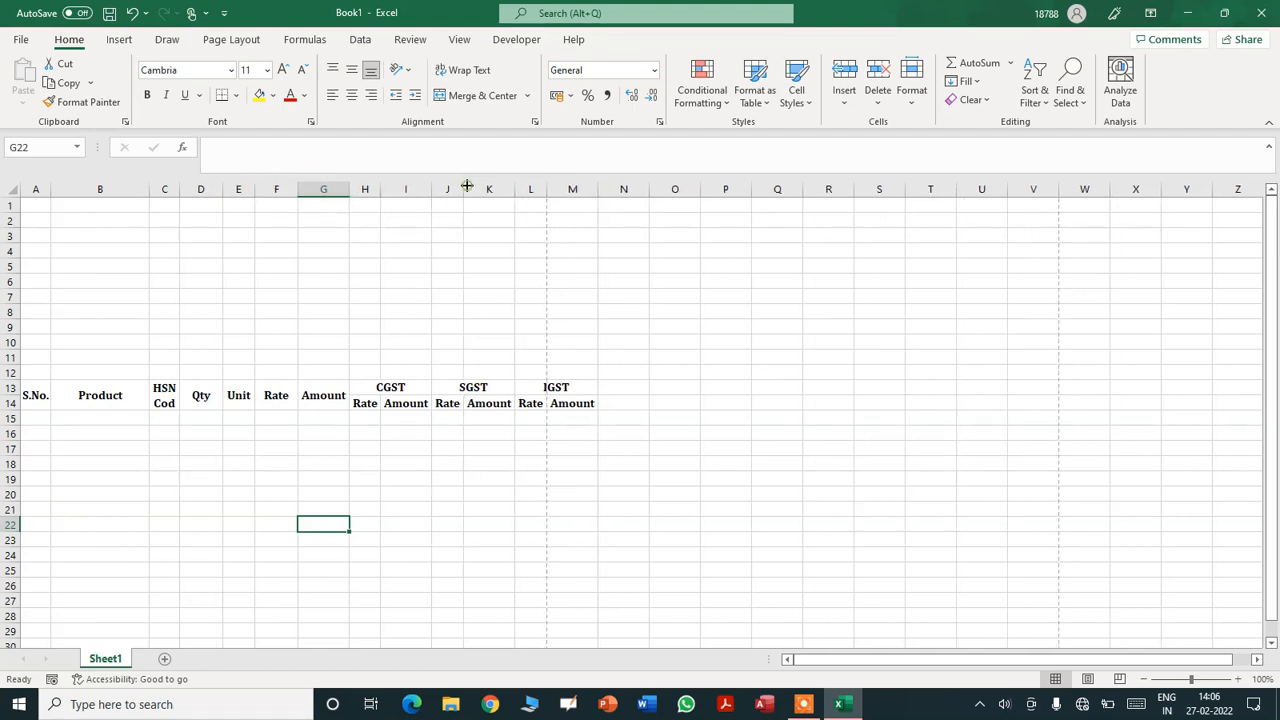
{"action": "left_click", "coordinate": [547, 185]}
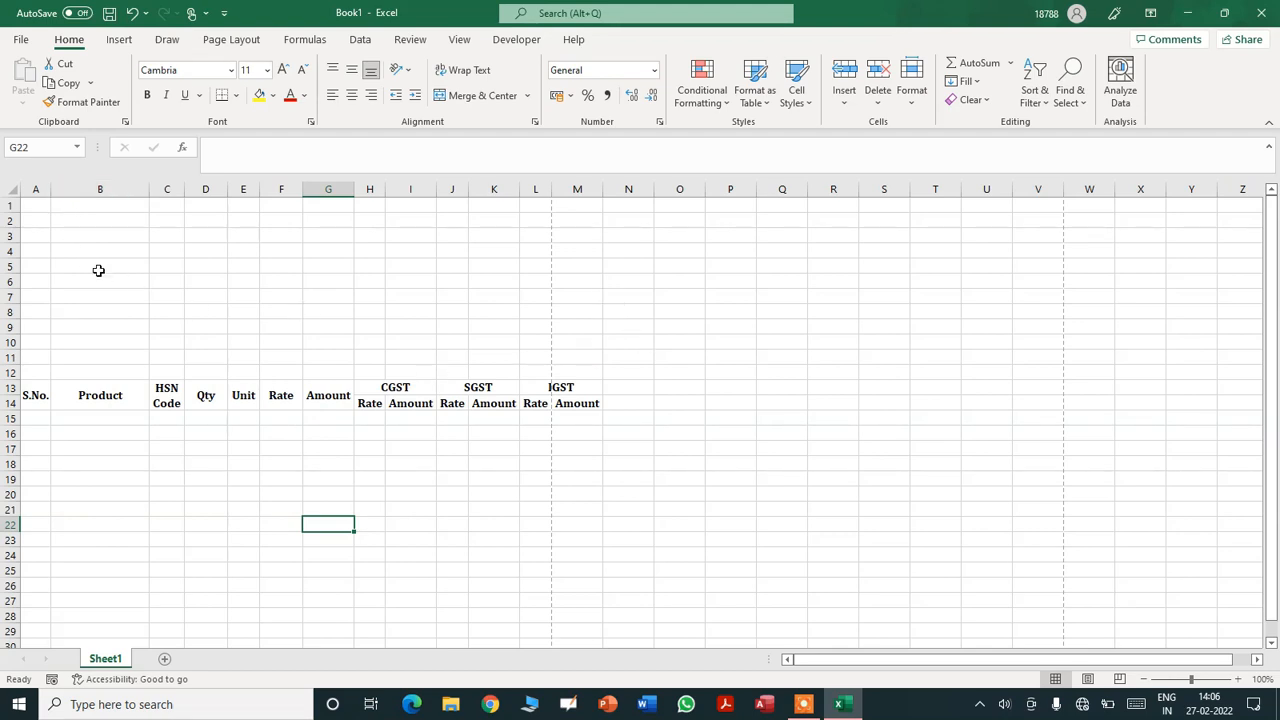
- Turn on Wrap text for the S. No. heading in A13
{"action": "double_click", "coordinate": [33, 395]}
{"action": "left_click", "coordinate": [40, 448]}
{"action": "left_click", "coordinate": [34, 400]}
{"action": "right_click", "coordinate": [34, 398]}
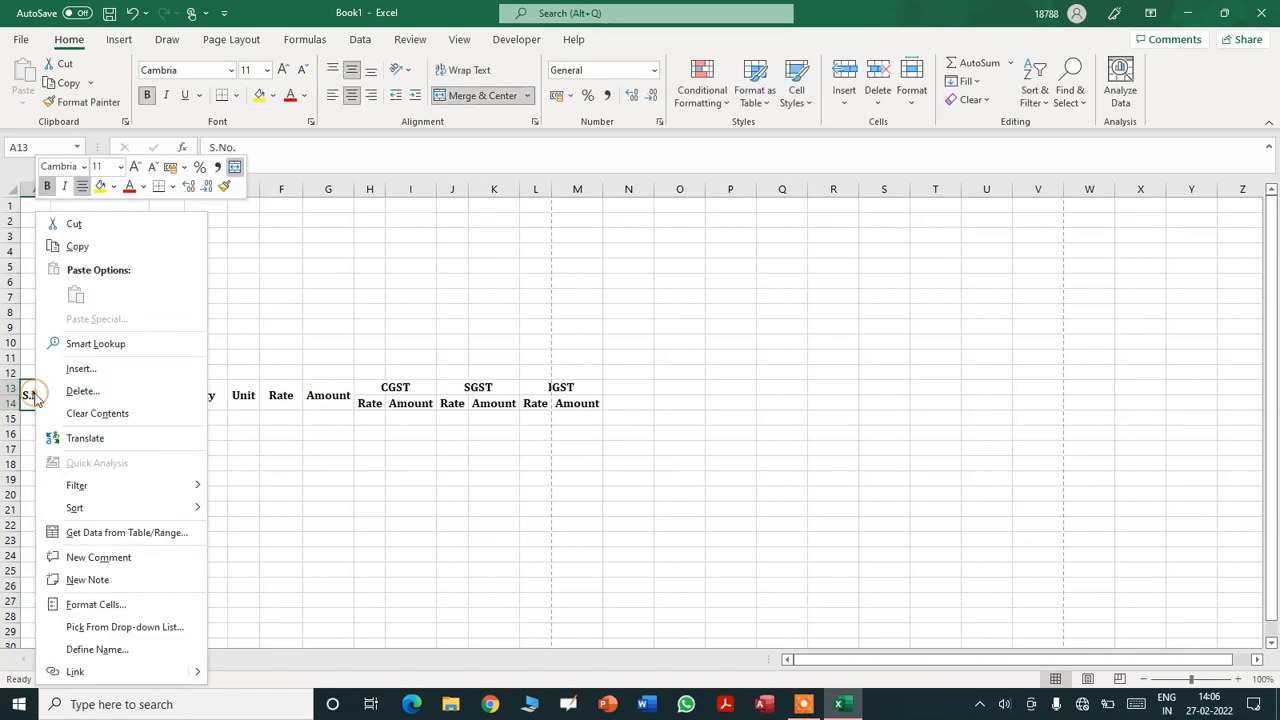
{"action": "left_click", "coordinate": [95, 604]}
{"action": "left_click", "coordinate": [63, 474]}
{"action": "left_click", "coordinate": [327, 665]}
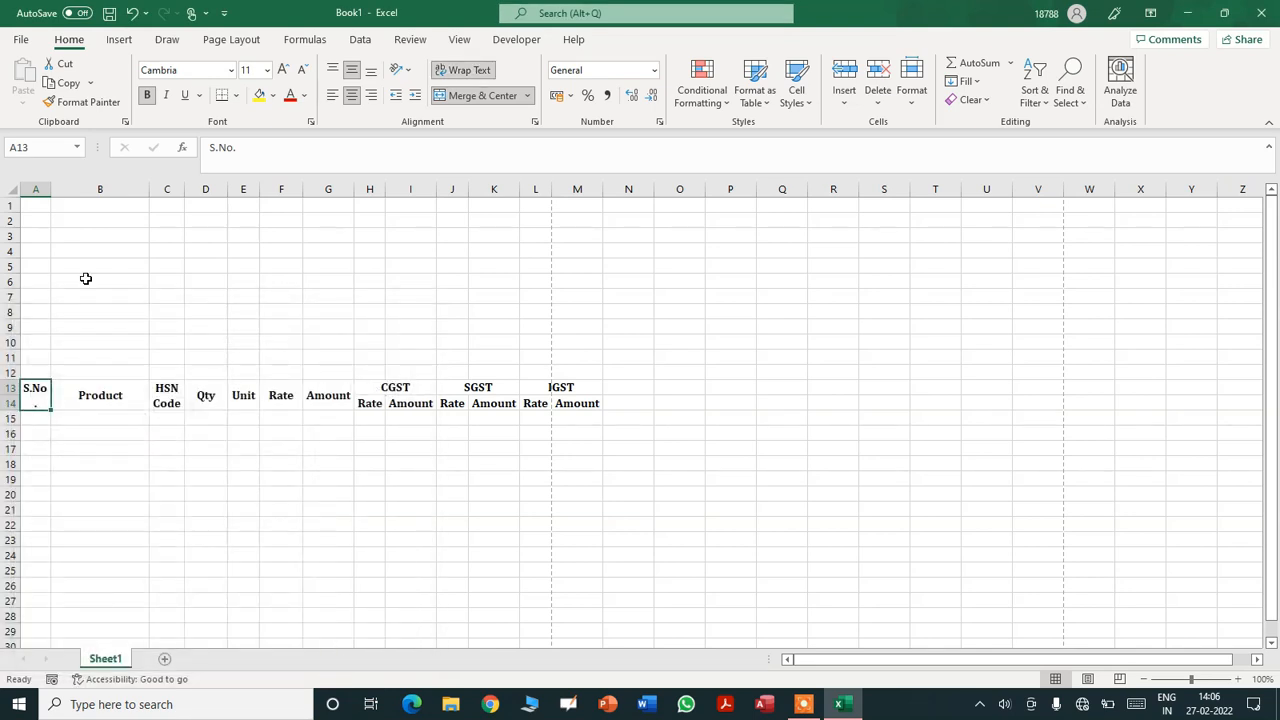
- Narrow column A so 'S. No.' sits on two lines
{"action": "left_click_drag", "start_coordinate": [51, 193], "coordinate": [45, 191]}
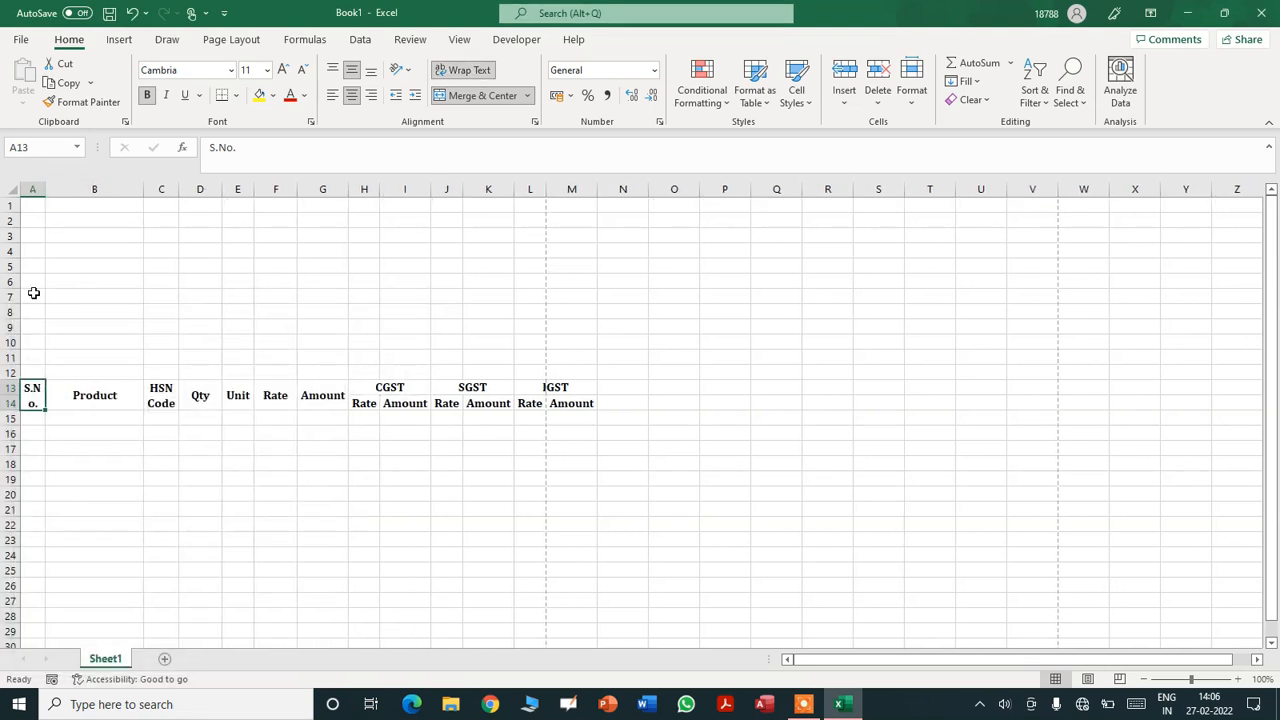
{"action": "double_click", "coordinate": [33, 390]}
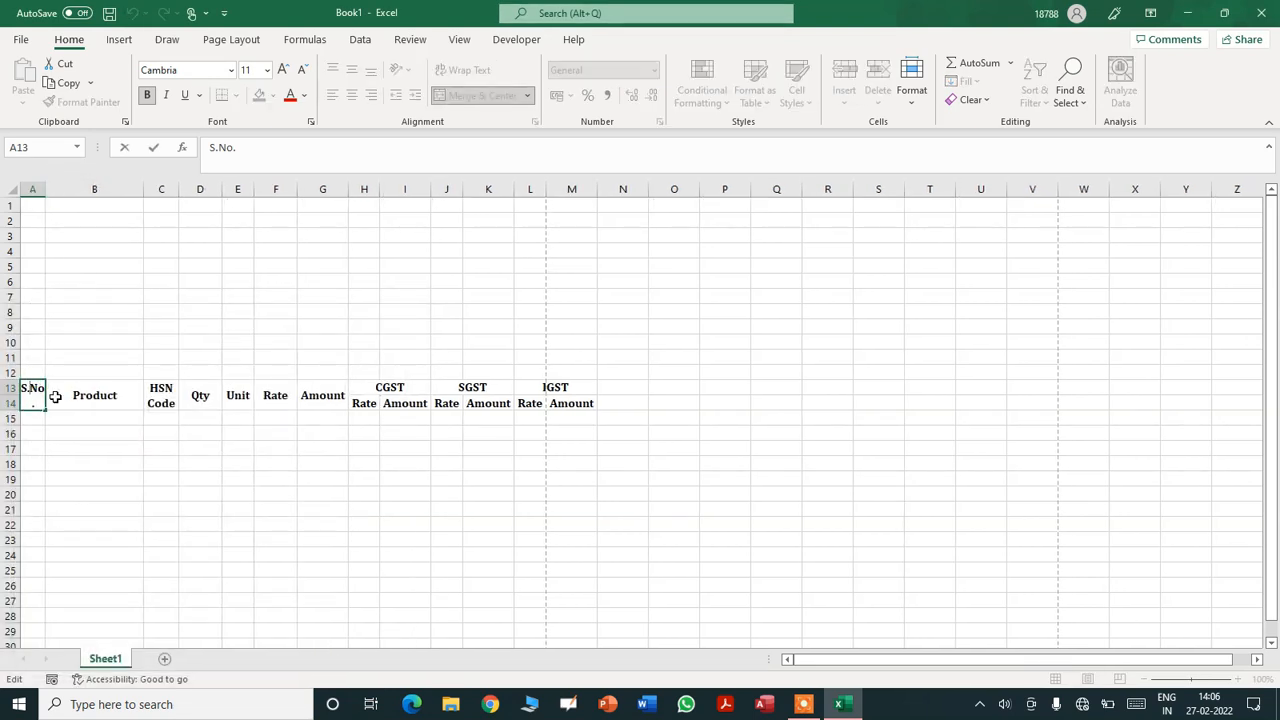
{"action": "left_click", "coordinate": [65, 421]}
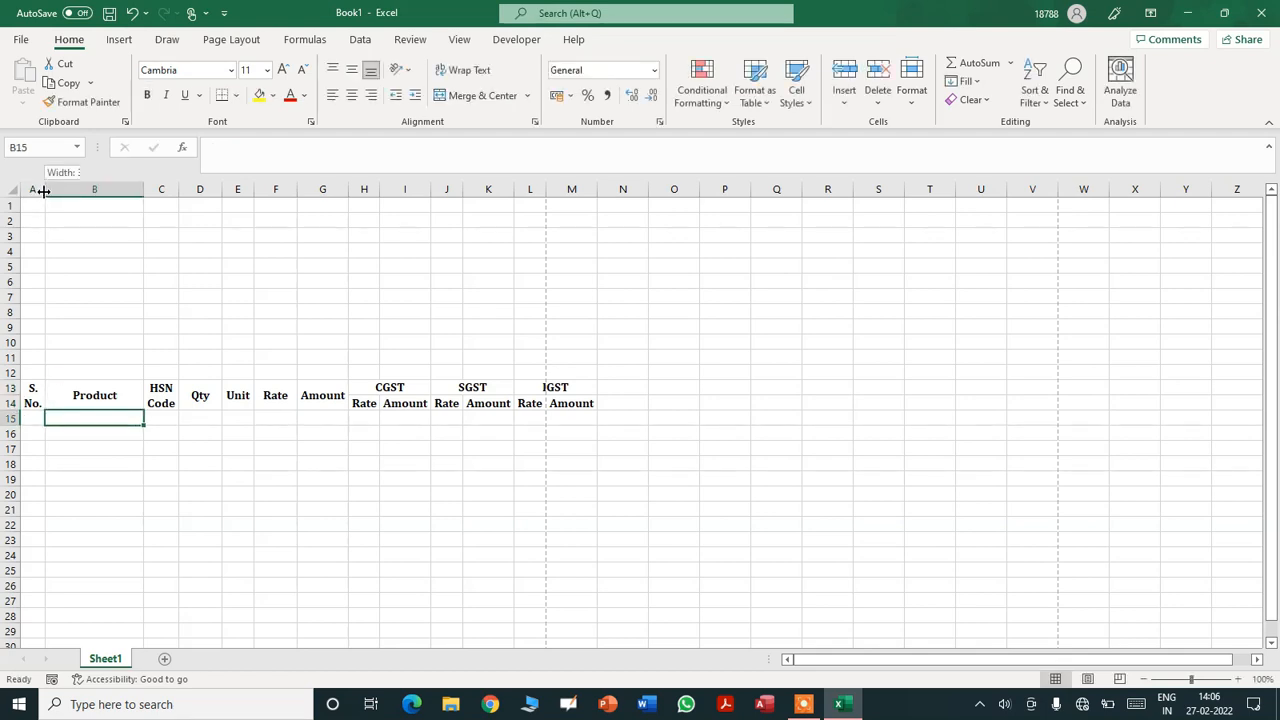
{"action": "left_click_drag", "start_coordinate": [43, 190], "coordinate": [56, 190]}
{"action": "left_click", "coordinate": [38, 190]}
{"action": "left_click", "coordinate": [91, 230]}
{"action": "left_click_drag", "start_coordinate": [56, 190], "coordinate": [43, 190]}
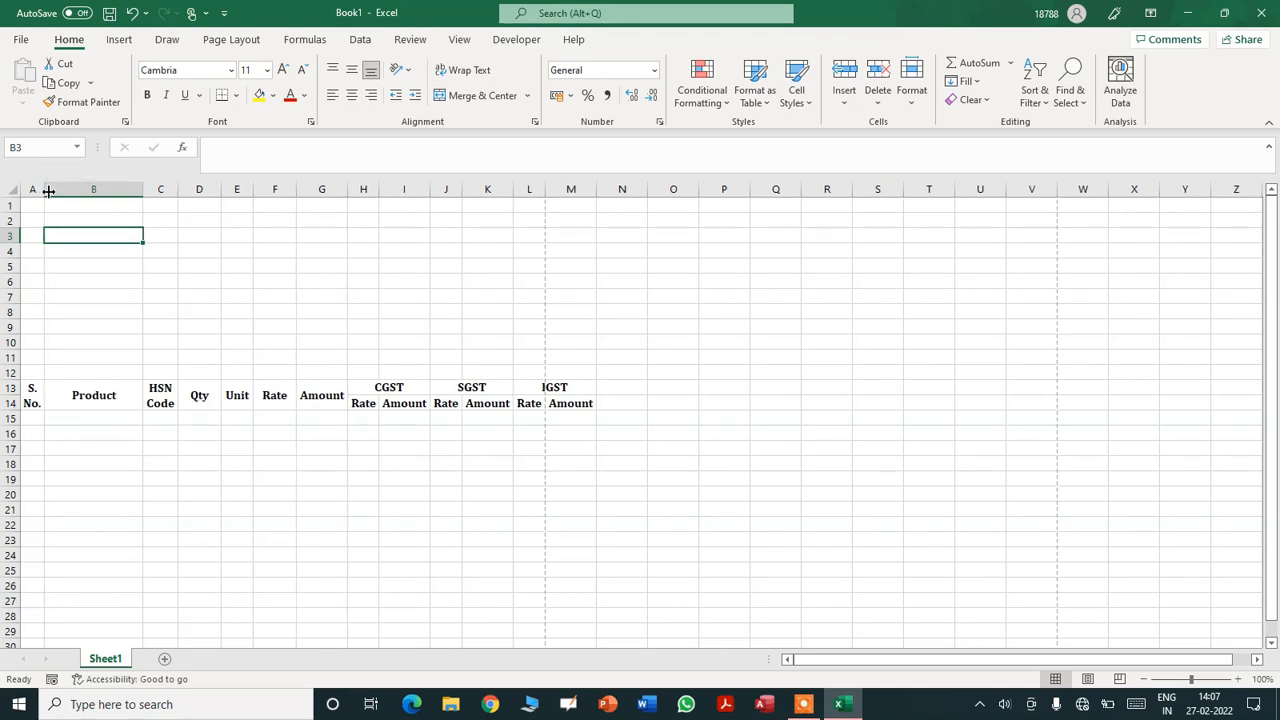
- Set the HSN Code heading to font size 10 and narrow column C to fit
{"action": "left_click", "coordinate": [160, 397]}
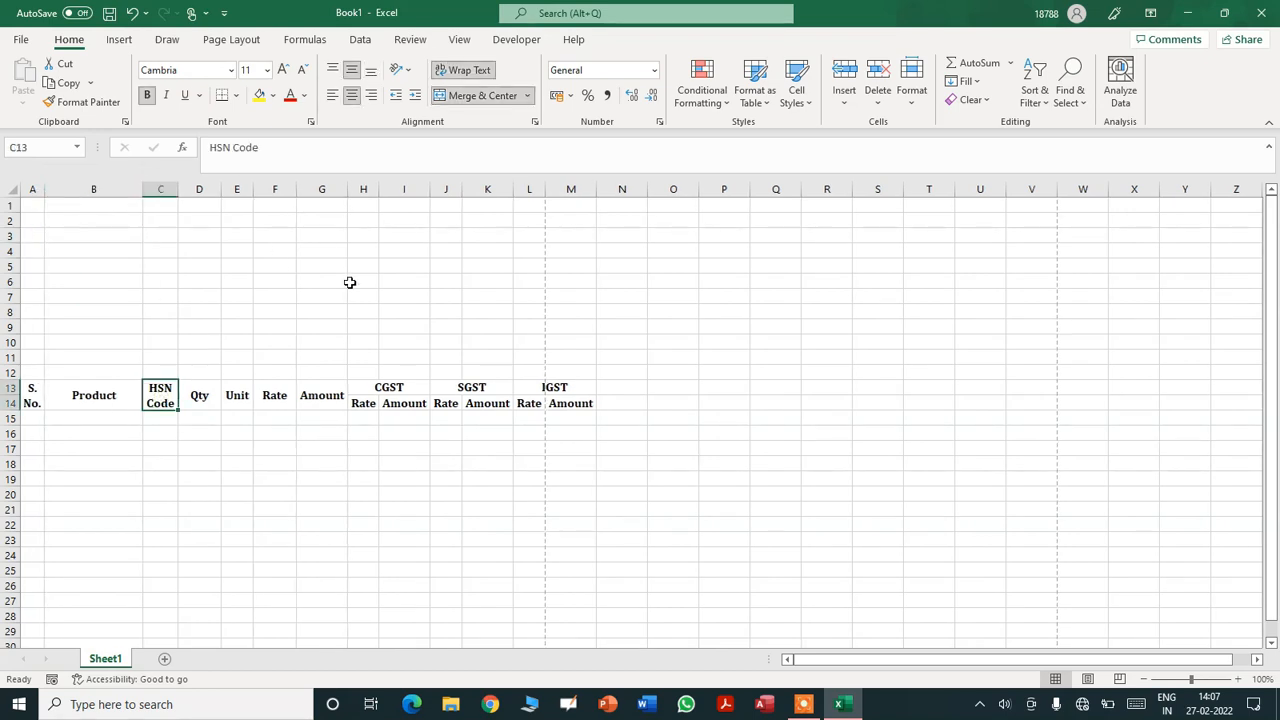
{"action": "left_click", "coordinate": [248, 71]}
{"action": "type", "text": "10"}
{"action": "key", "text": "Return"}
{"action": "left_click_drag", "start_coordinate": [179, 187], "coordinate": [173, 189]}
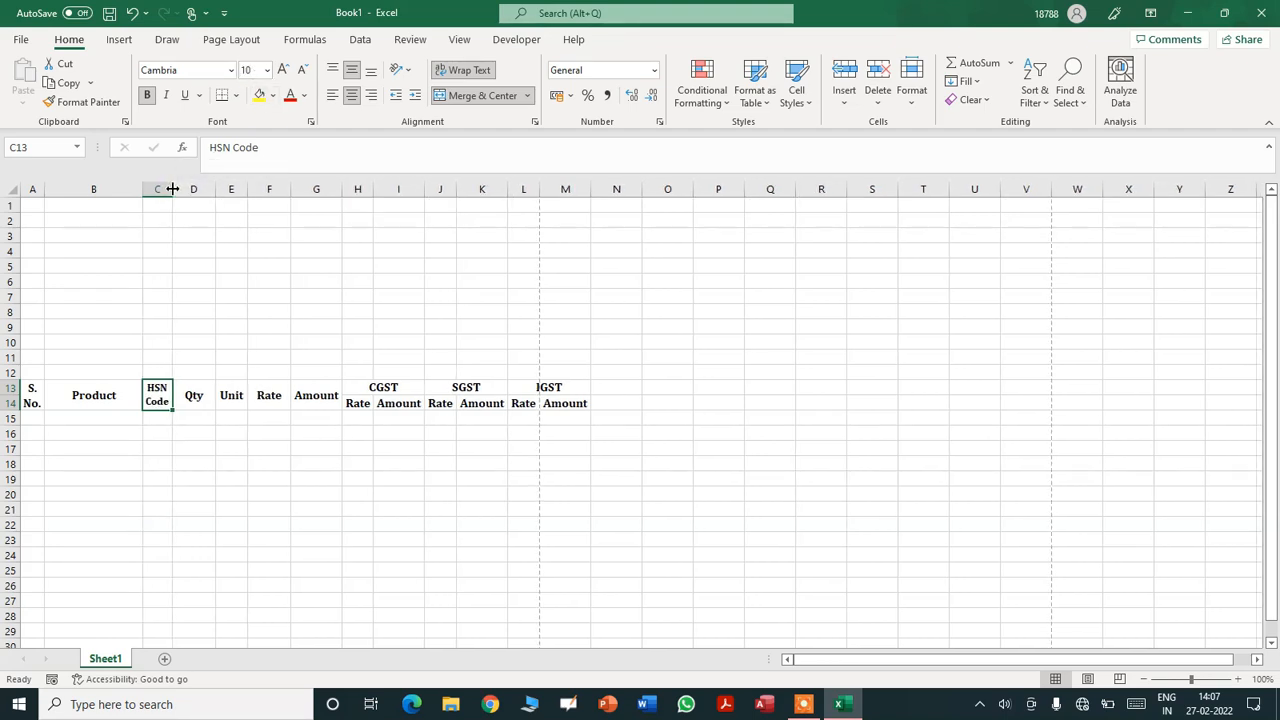
{"action": "left_click", "coordinate": [364, 408]}
{"action": "key", "text": "shift+Right"}
{"action": "key", "text": "shift+Right"}
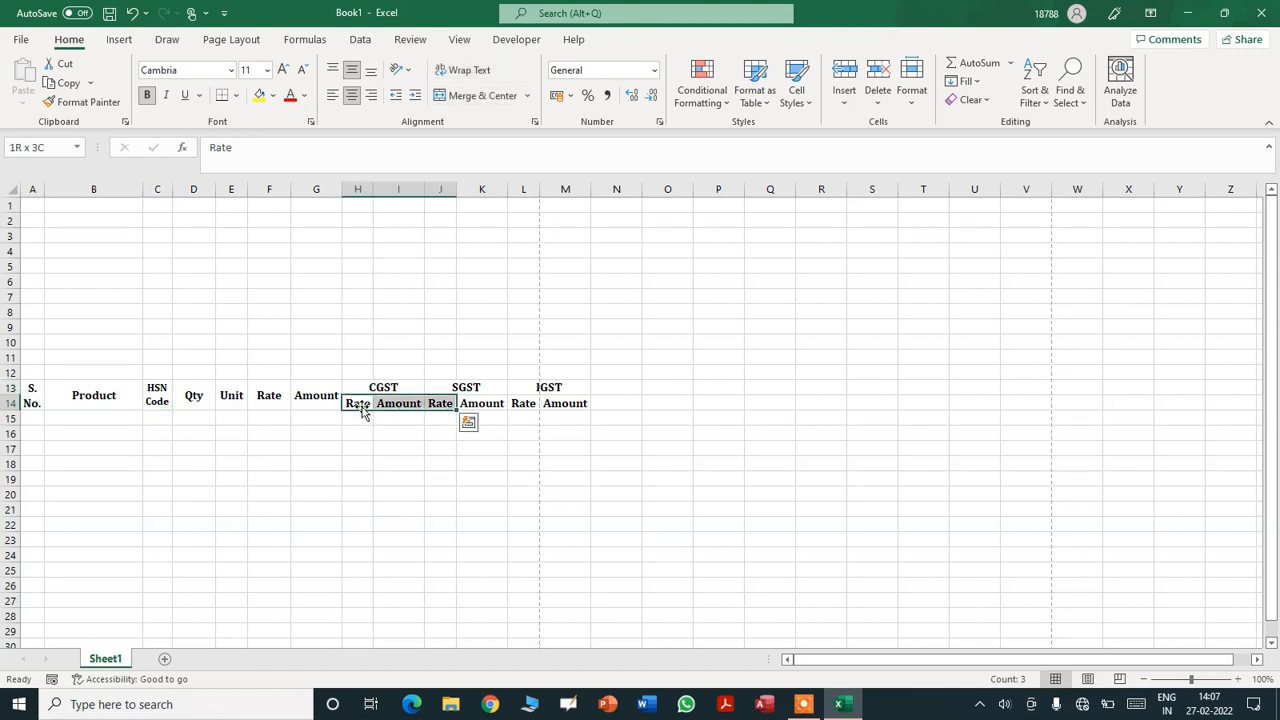
{"action": "left_click", "coordinate": [900, 409]}
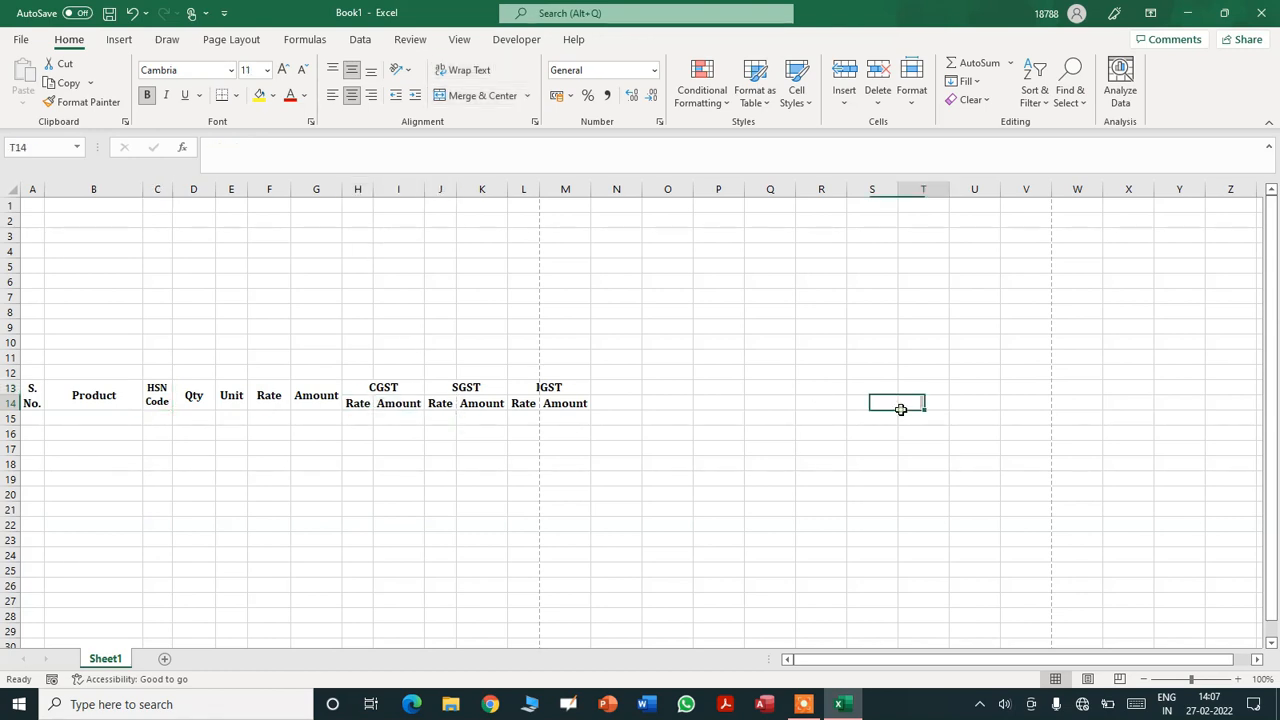
- Check the Page Setup margins, with right margin 0.3, then reopen and close Page Setup
{"action": "left_click", "coordinate": [214, 41]}
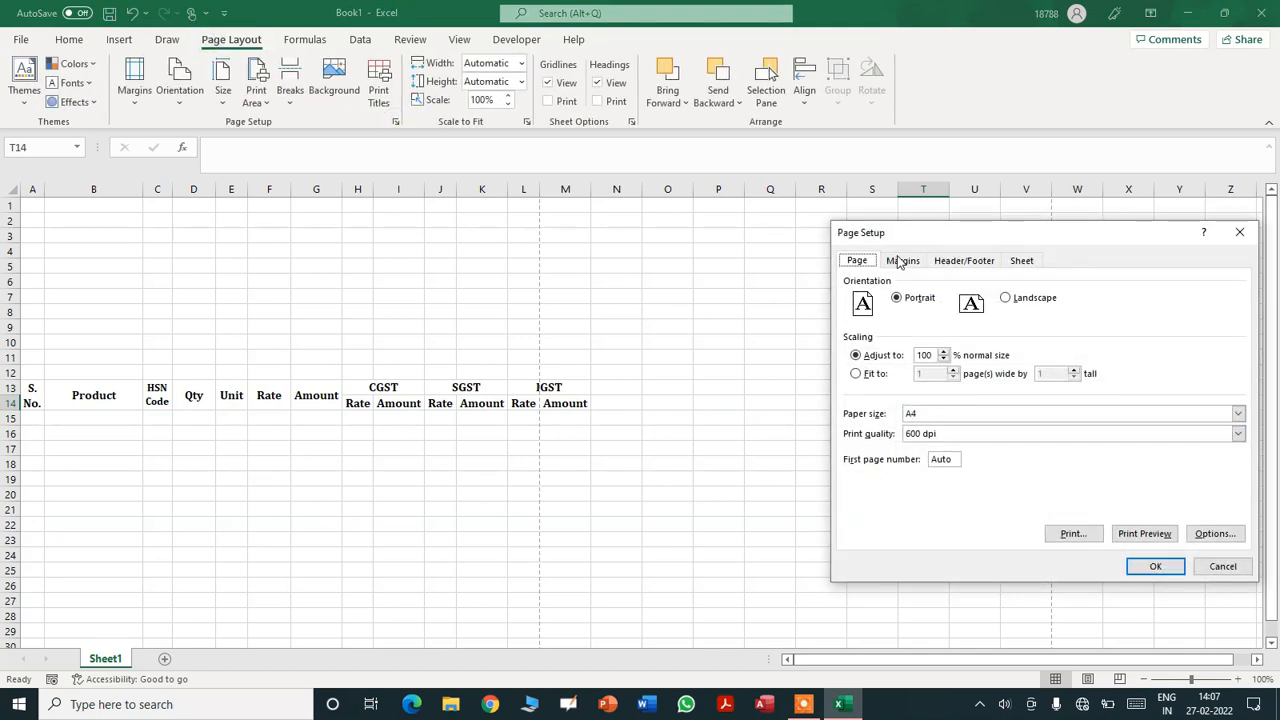
{"action": "left_click", "coordinate": [900, 260]}
{"action": "left_click", "coordinate": [1125, 373]}
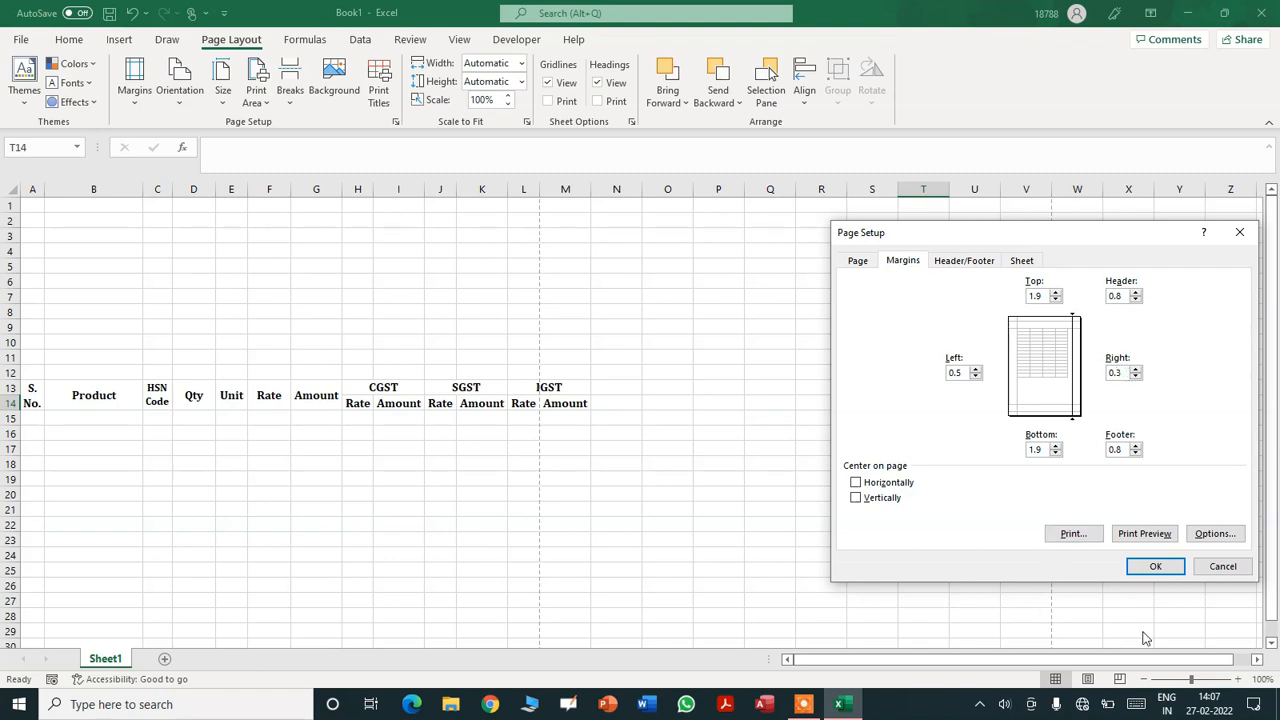
{"action": "left_click", "coordinate": [1157, 566]}
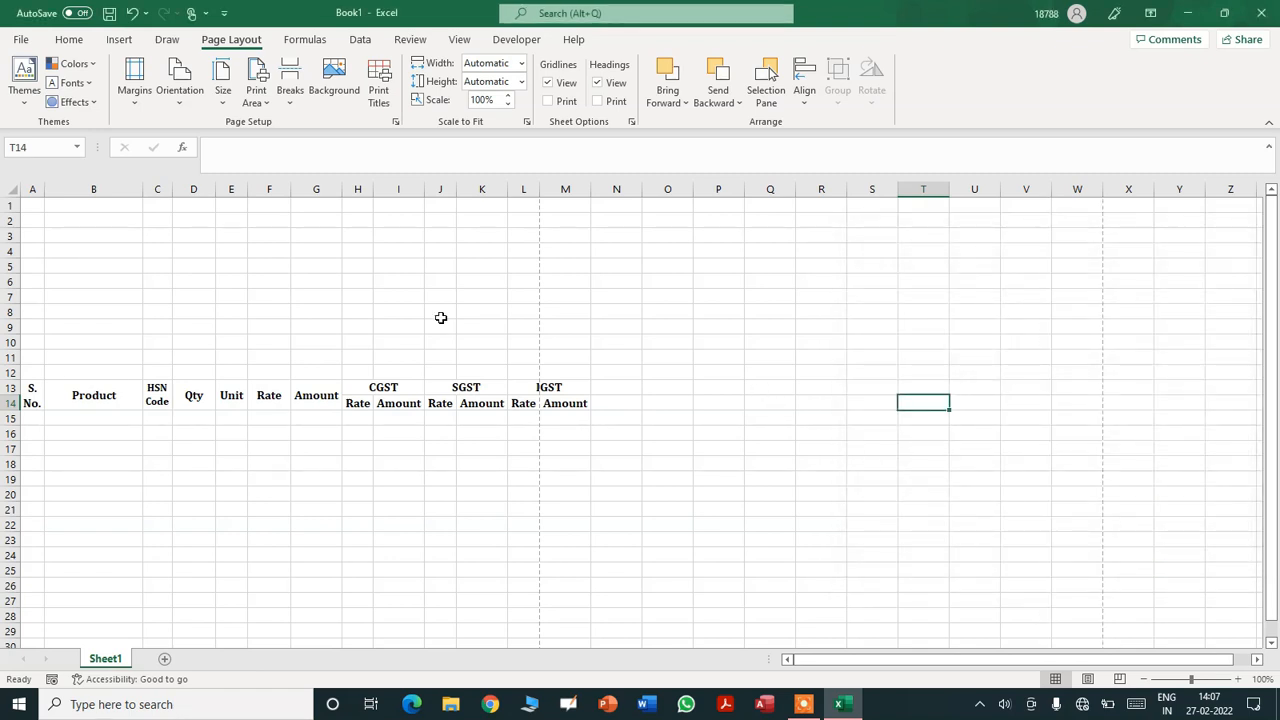
{"action": "left_click", "coordinate": [395, 121]}
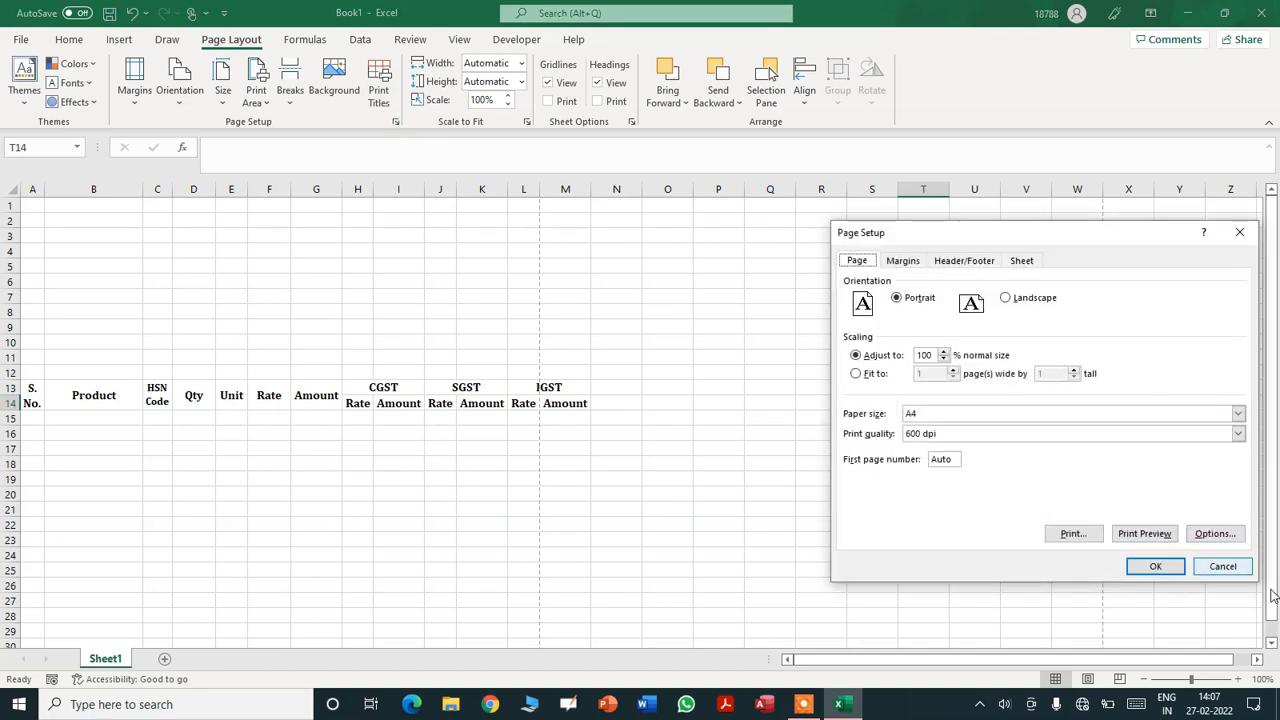
{"action": "left_click", "coordinate": [1222, 567]}
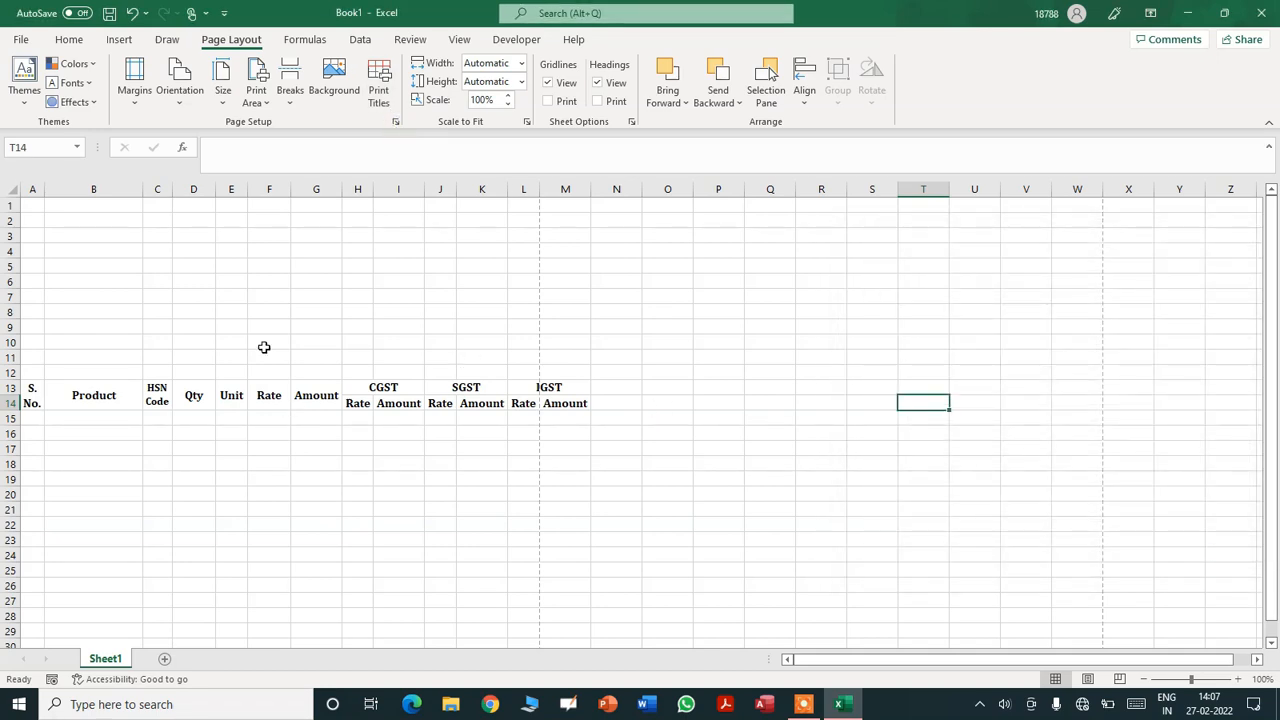
- Narrow columns E and D slightly so the table through column M fits one page
{"action": "left_click_drag", "start_coordinate": [247, 190], "coordinate": [243, 191]}
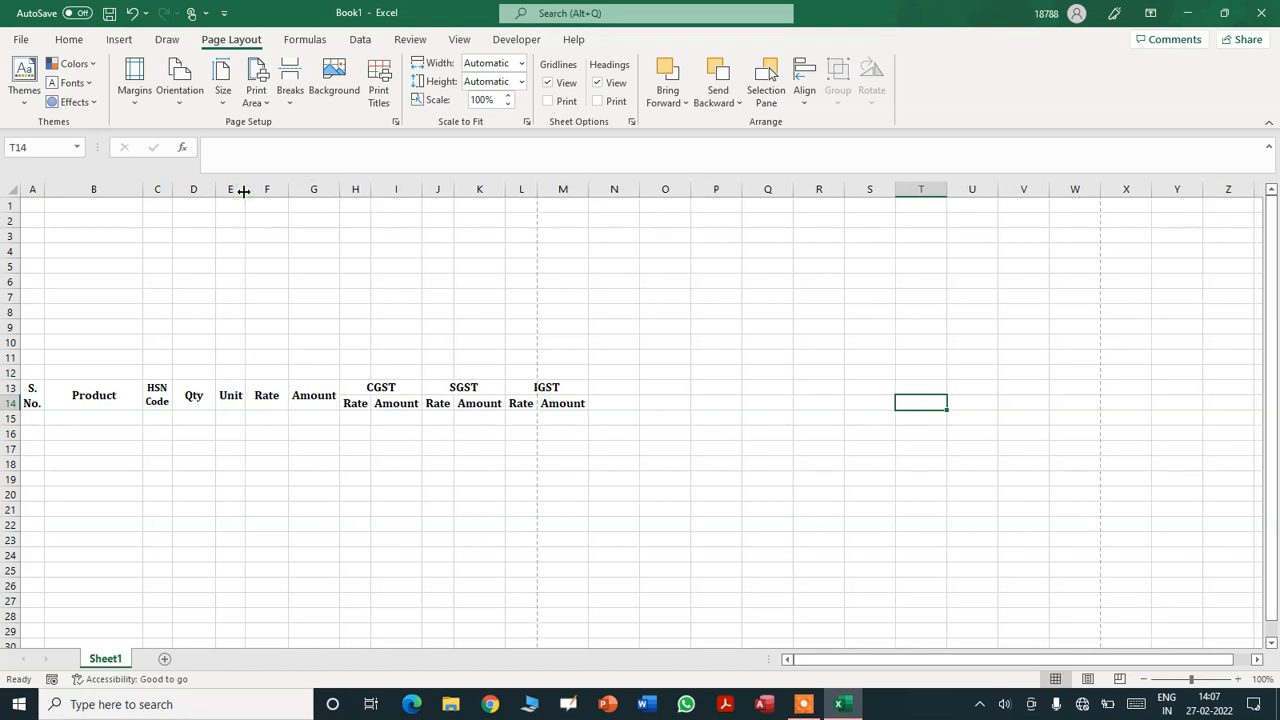
{"action": "left_click_drag", "start_coordinate": [212, 190], "coordinate": [209, 190]}
{"action": "left_click", "coordinate": [488, 478]}
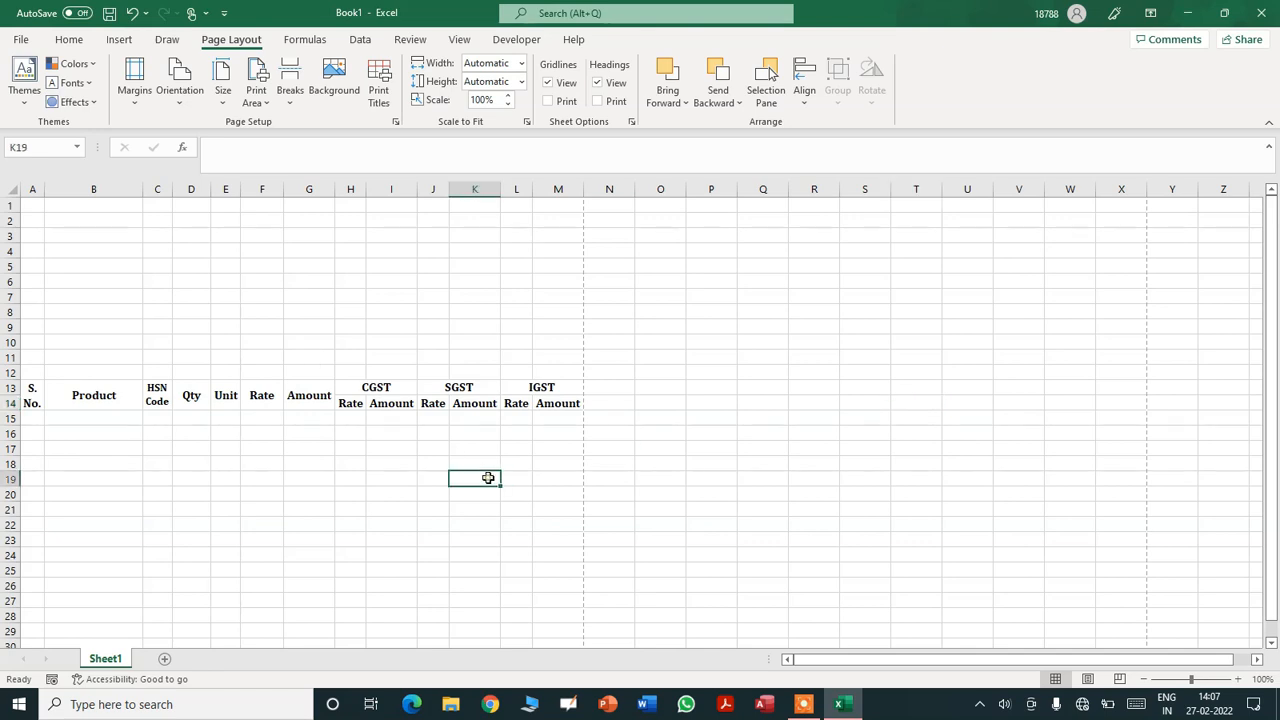
{"action": "left_click", "coordinate": [504, 391]}
{"action": "key", "text": "Up"}
{"action": "key", "text": "Up"}
{"action": "key", "text": "Up"}
{"action": "key", "text": "Up"}
{"action": "key", "text": "Up"}
{"action": "key", "text": "Up"}
{"action": "key", "text": "Up"}
{"action": "key", "text": "Up"}
{"action": "key", "text": "Up"}
{"action": "key", "text": "Up"}
{"action": "key", "text": "Up"}
{"action": "key", "text": "Up"}
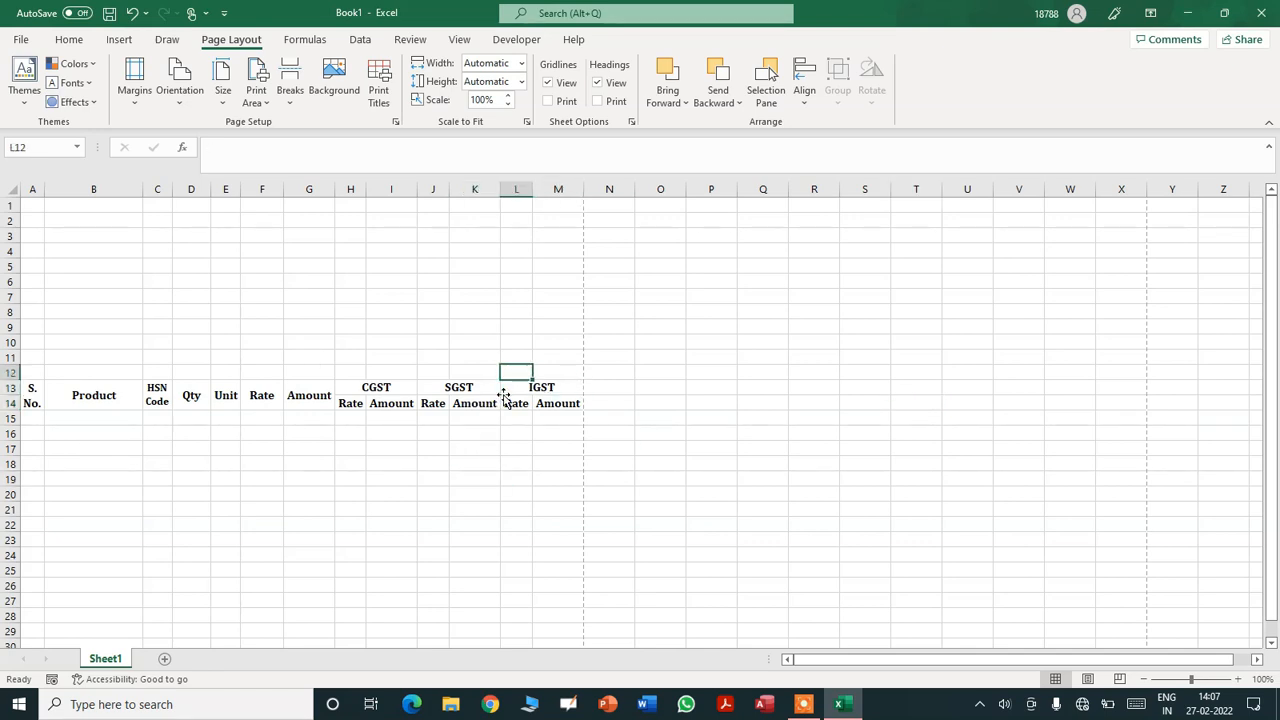
{"action": "key", "text": "Left"}
{"action": "key", "text": "Left"}
{"action": "key", "text": "Left"}
{"action": "key", "text": "Left"}
{"action": "key", "text": "Left"}
{"action": "key", "text": "Left"}
{"action": "key", "text": "Left"}
{"action": "key", "text": "Left"}
{"action": "key", "text": "Left"}
{"action": "key", "text": "Left"}
{"action": "key", "text": "Left"}
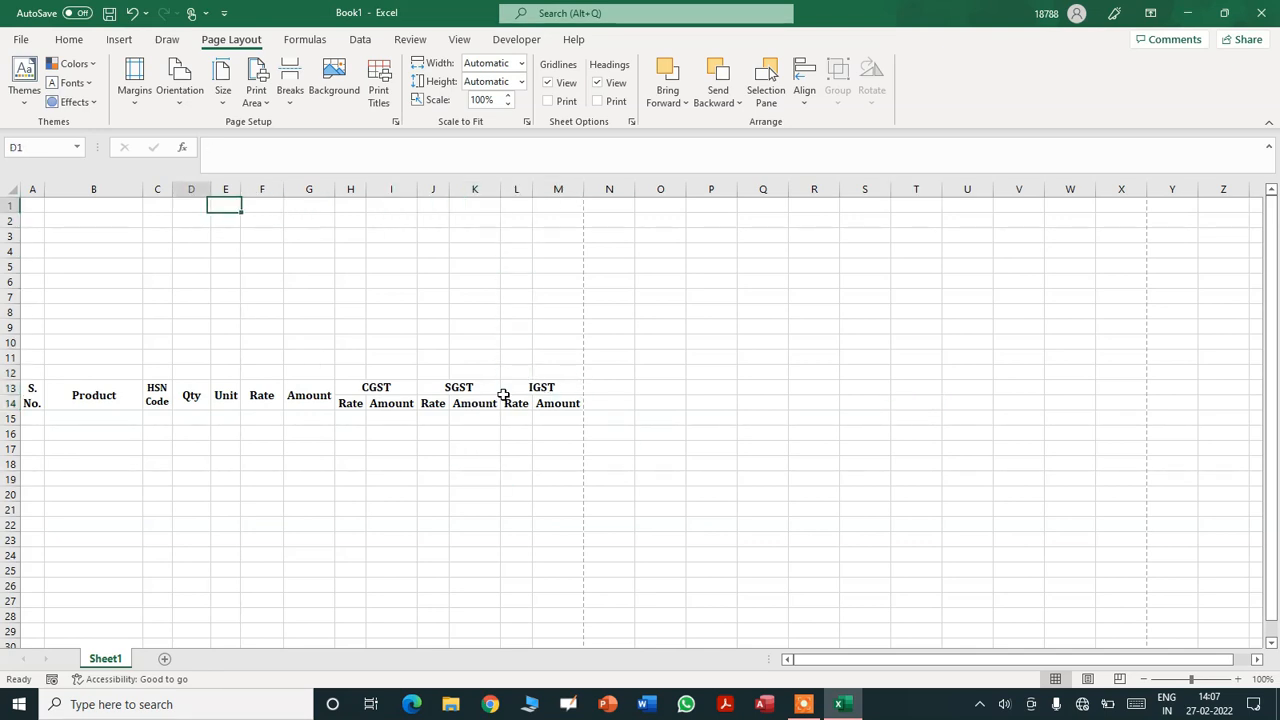
{"action": "key", "text": "shift+Right"}
{"action": "key", "text": "shift+Right"}
{"action": "key", "text": "shift+Right"}
{"action": "key", "text": "shift+Right"}
{"action": "key", "text": "shift+Right"}
{"action": "key", "text": "shift+Right"}
{"action": "key", "text": "shift+Right"}
{"action": "key", "text": "shift+Right"}
{"action": "key", "text": "shift+Right"}
{"action": "key", "text": "shift+Right"}
{"action": "key", "text": "shift+Right"}
{"action": "key", "text": "shift+Right"}
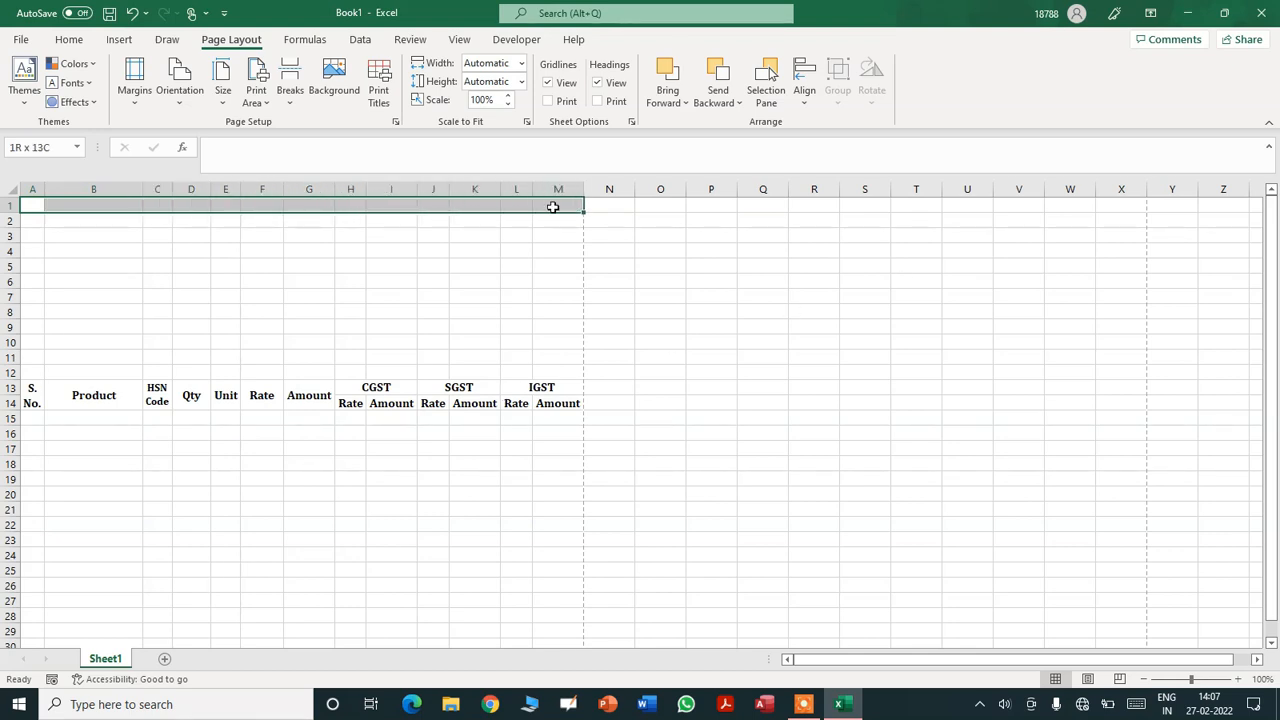
- Merge and centre A1:M1 and enter the title 'True Vision Welfare Society'
{"action": "left_click", "coordinate": [75, 39]}
{"action": "left_click", "coordinate": [462, 97]}
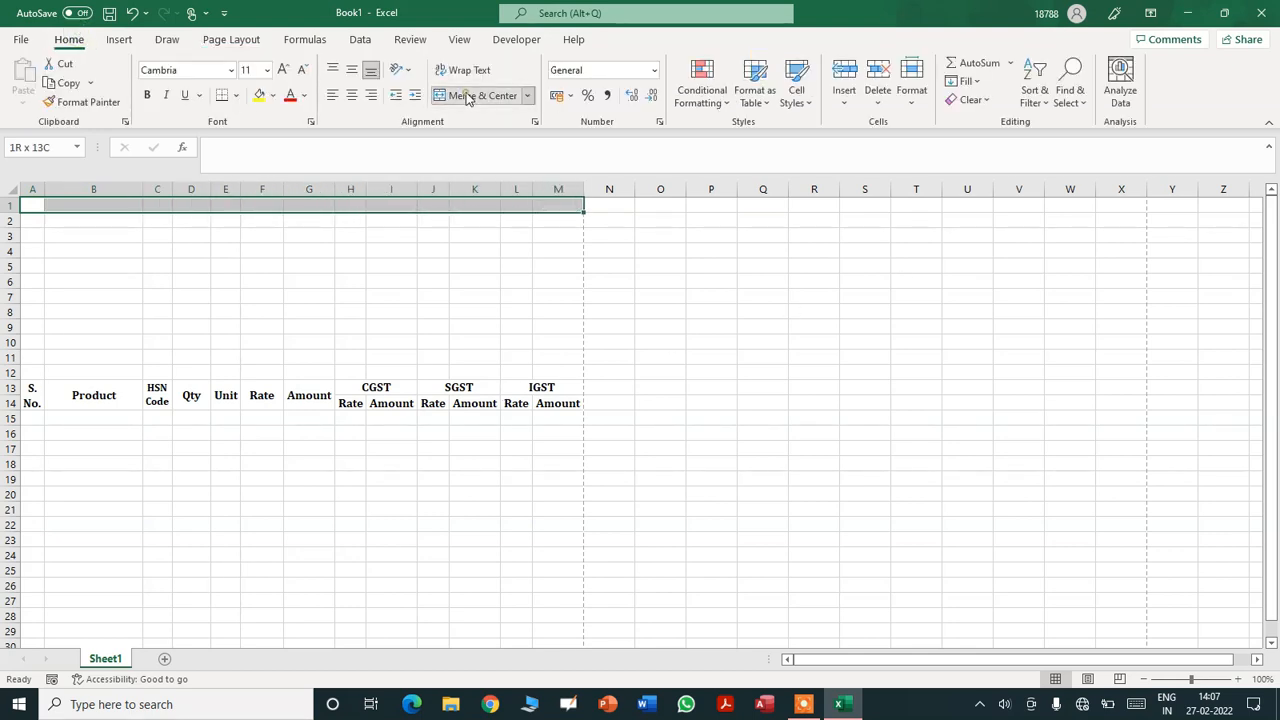
{"action": "type", "text": "True V"}
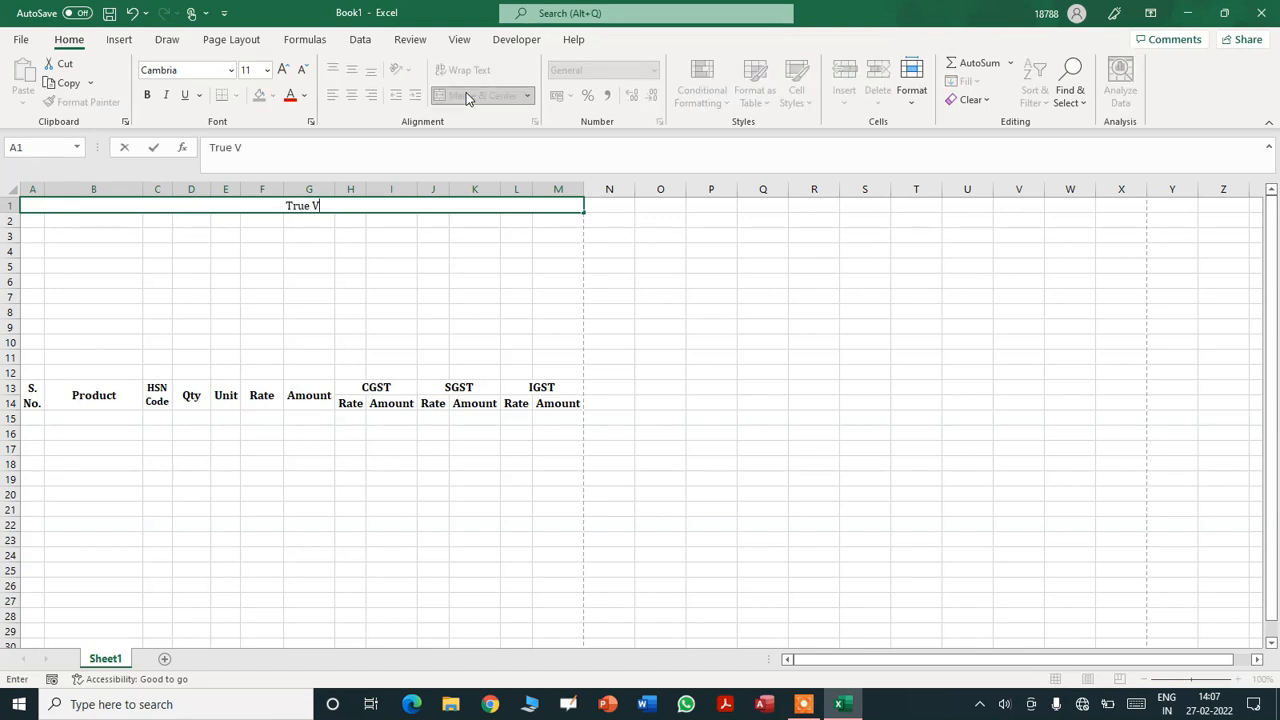
{"action": "type", "text": "ision Welfare Sociey"}
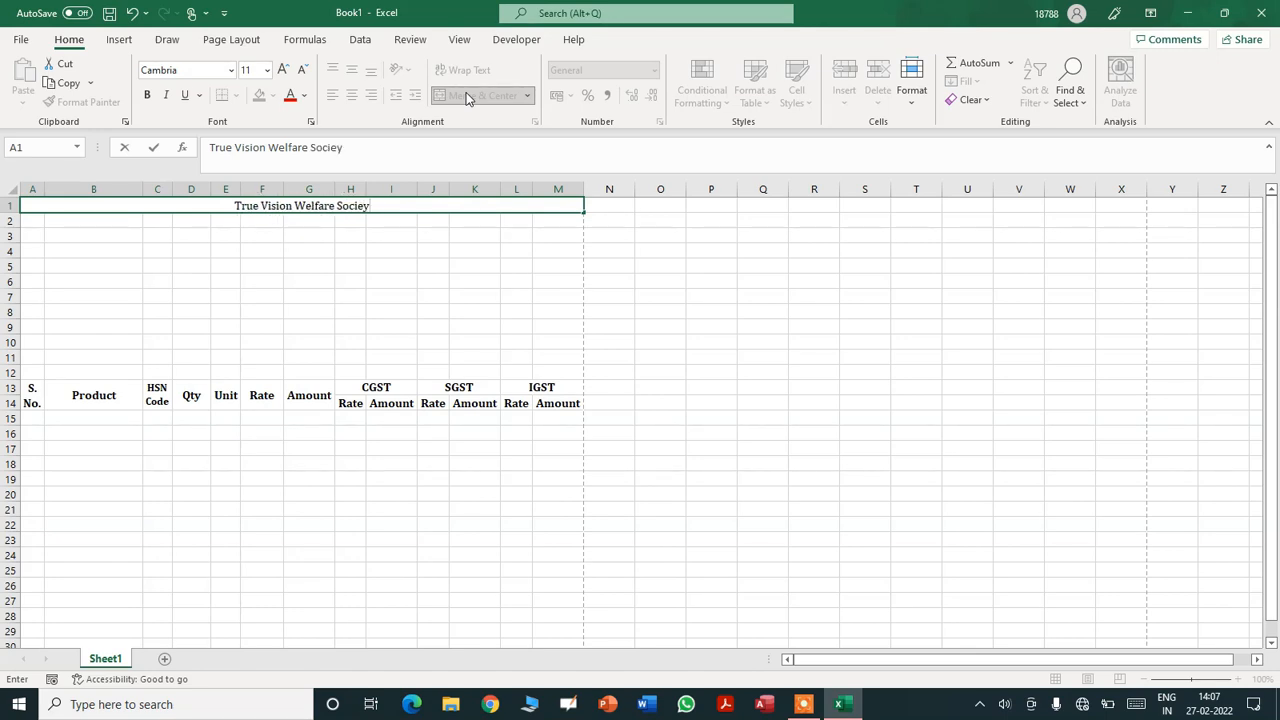
{"action": "key", "text": "BackSpace"}
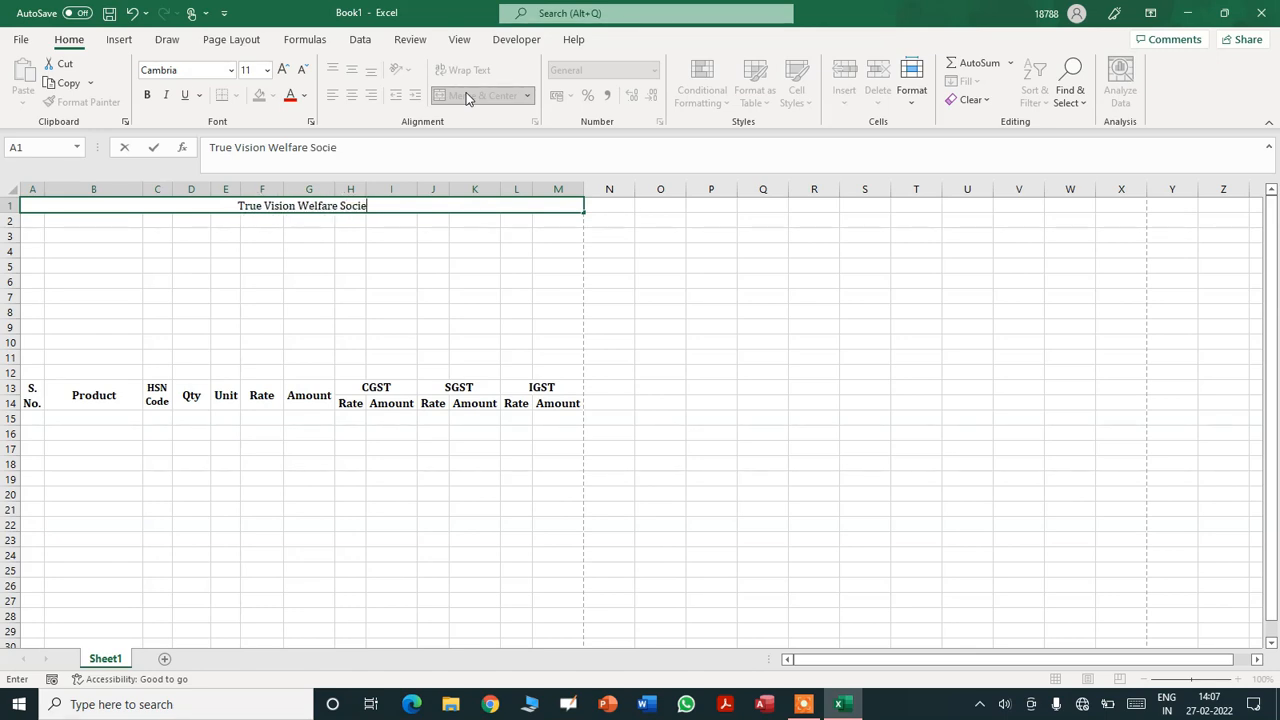
{"action": "type", "text": "ty"}
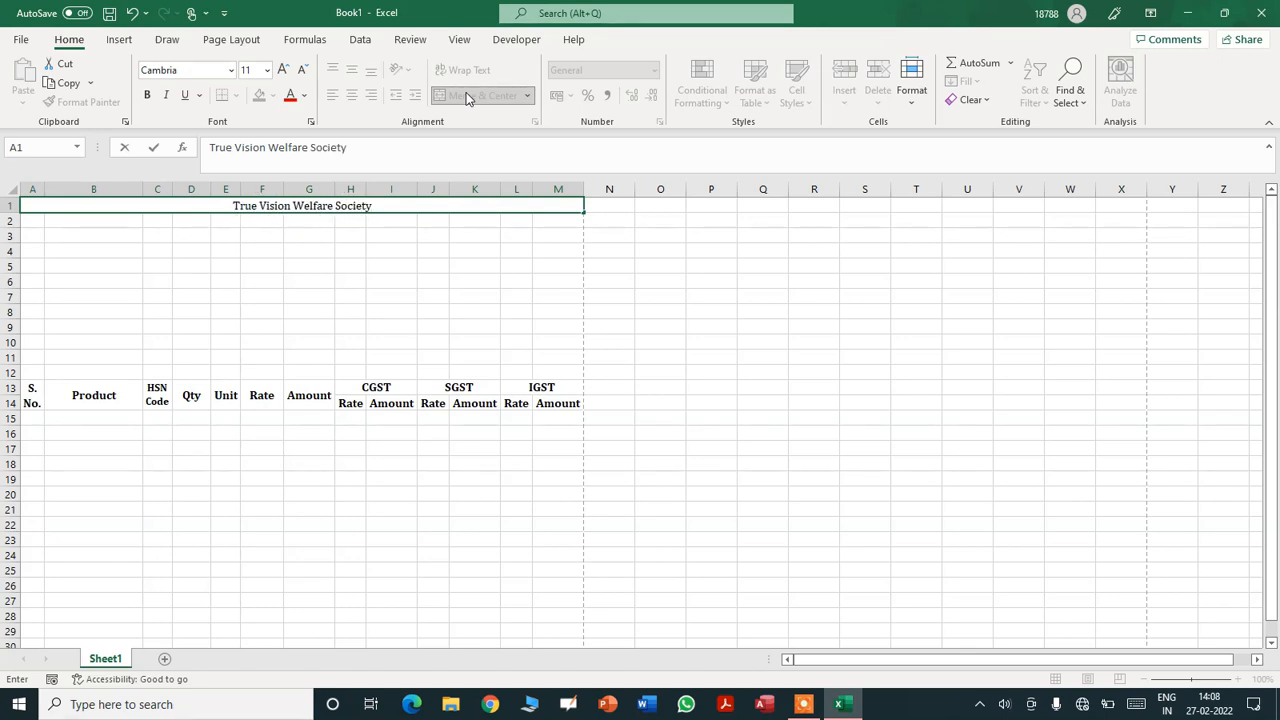
{"action": "key", "text": "Return"}
{"action": "key", "text": "Up"}
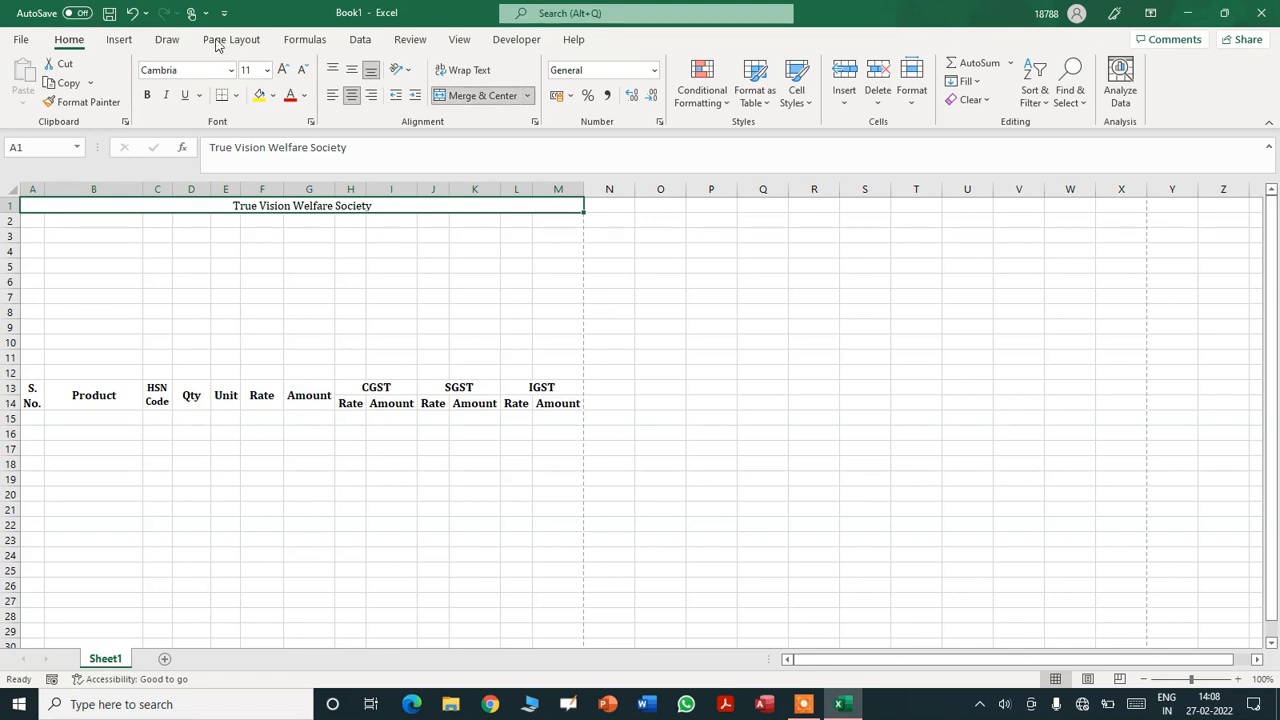
- Make the title font size 18 and bold
{"action": "left_click", "coordinate": [252, 70]}
{"action": "left_click", "coordinate": [268, 72]}
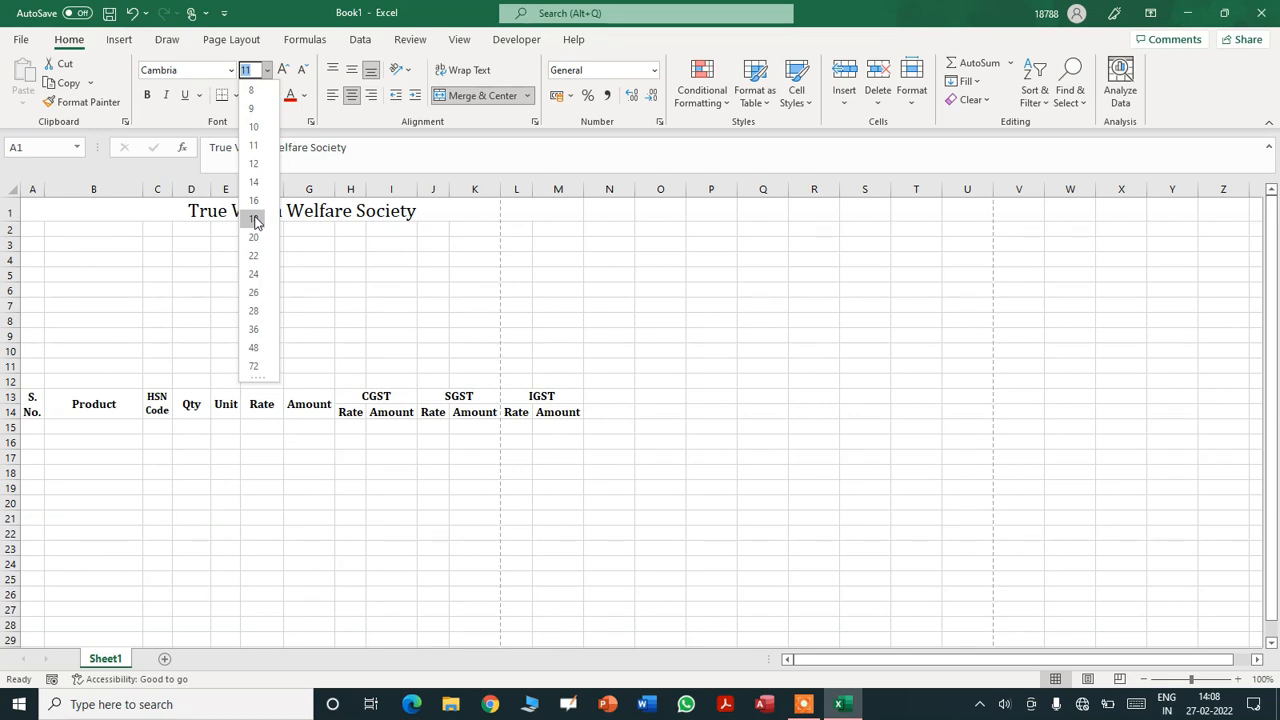
{"action": "left_click", "coordinate": [254, 219]}
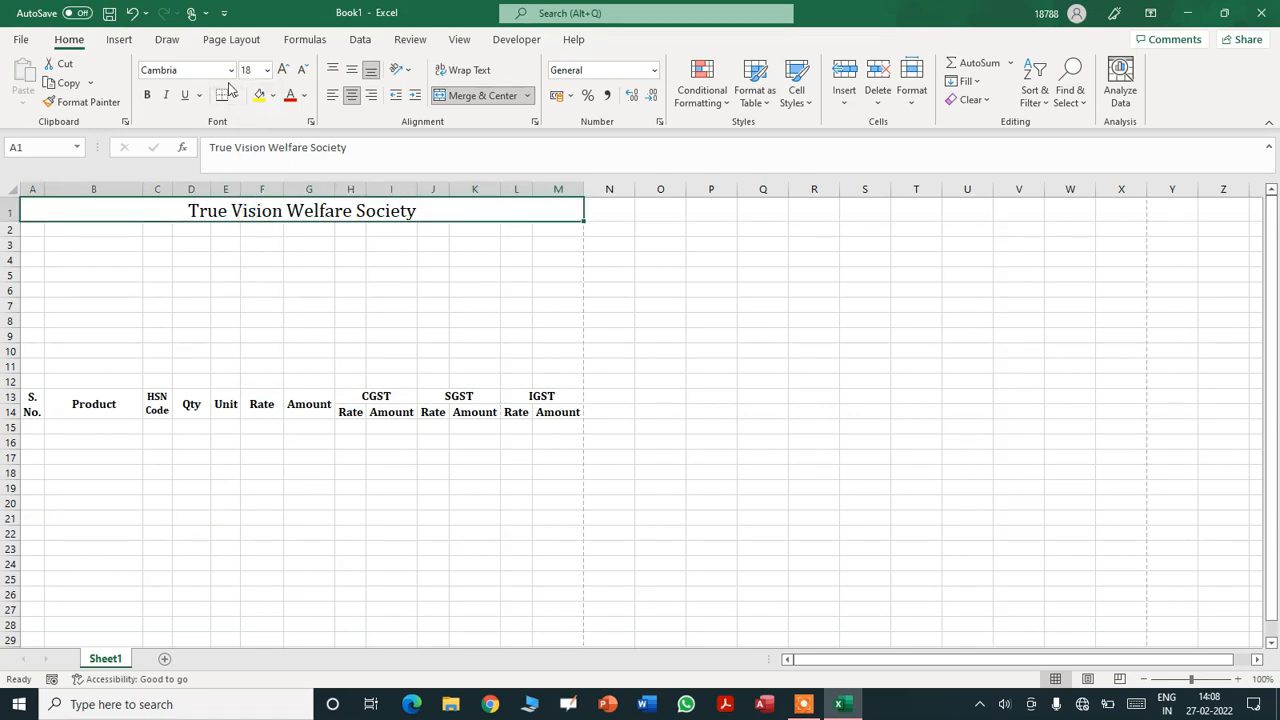
{"action": "left_click", "coordinate": [147, 96]}
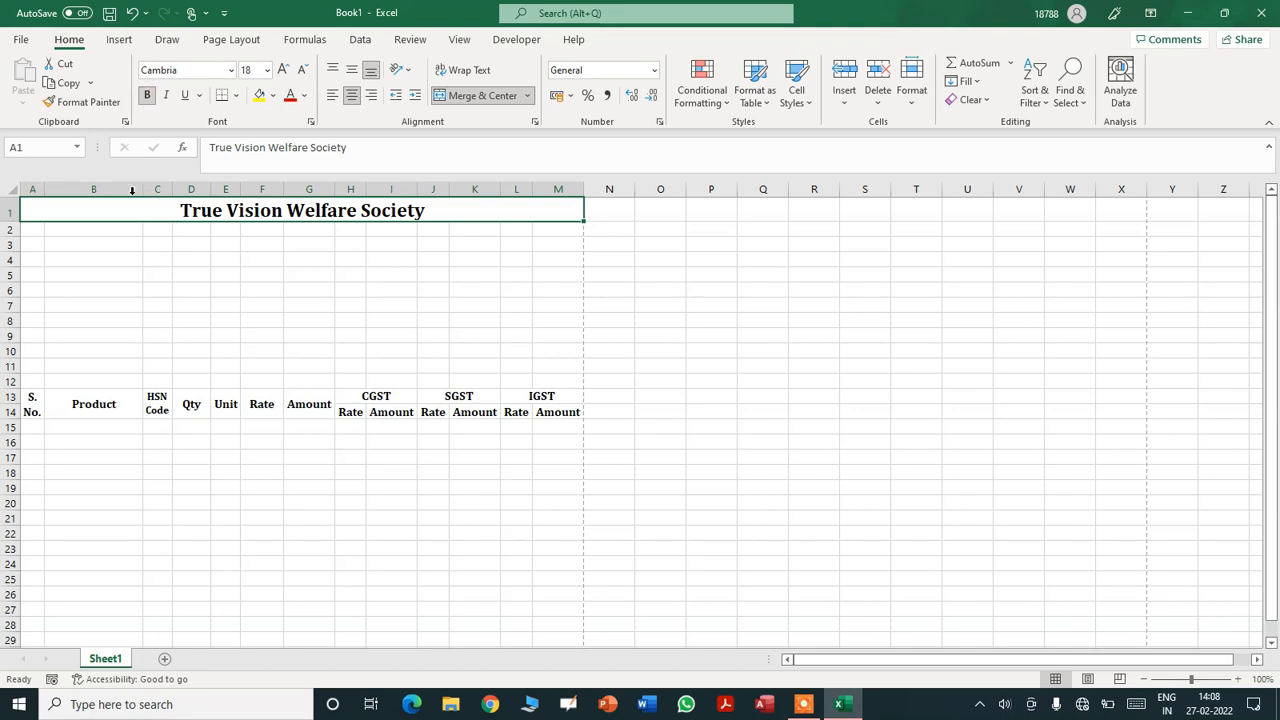
{"action": "left_click", "coordinate": [33, 230]}
- Merge and centre A2:M2 and enter the society's postal address, correcting typos
{"action": "key", "text": "shift+Right"}
{"action": "key", "text": "shift+Right"}
{"action": "key", "text": "shift+Right"}
{"action": "key", "text": "shift+Right"}
{"action": "key", "text": "shift+Right"}
{"action": "key", "text": "shift+Right"}
{"action": "key", "text": "shift+Right"}
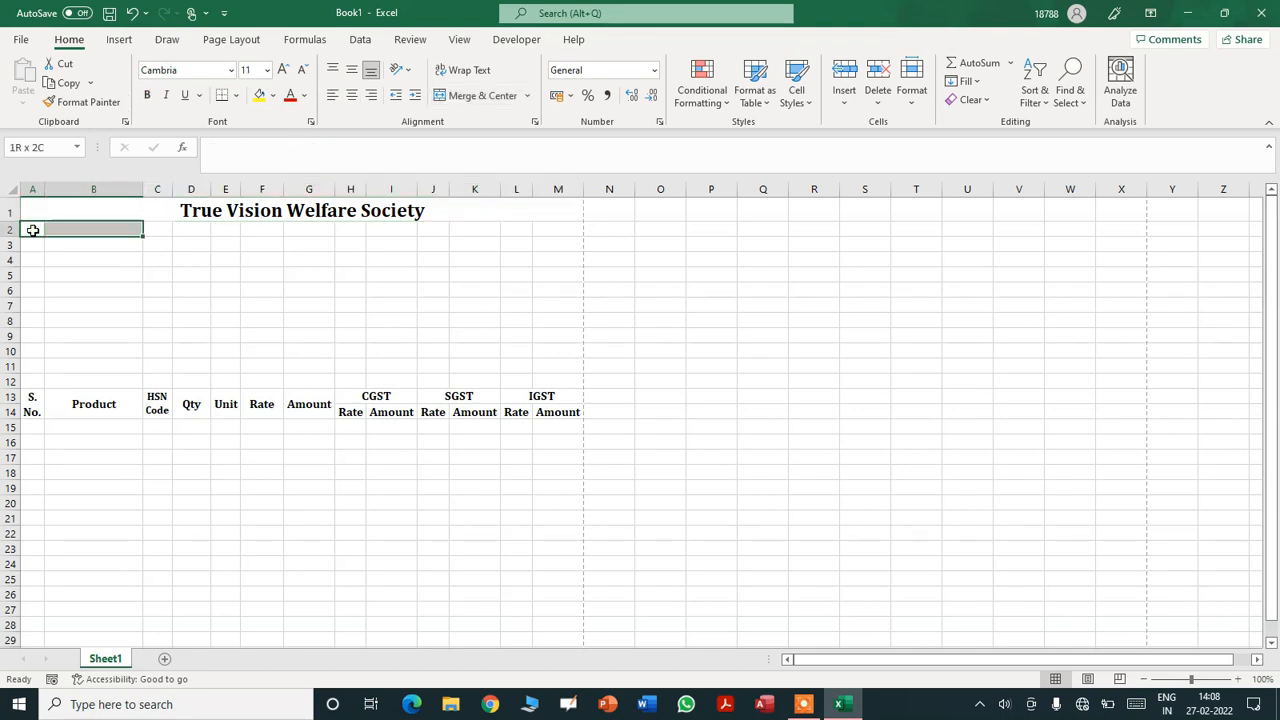
{"action": "key", "text": "shift+Right"}
{"action": "key", "text": "shift+Right"}
{"action": "key", "text": "shift+Right"}
{"action": "key", "text": "shift+Right"}
{"action": "key", "text": "shift+Right"}
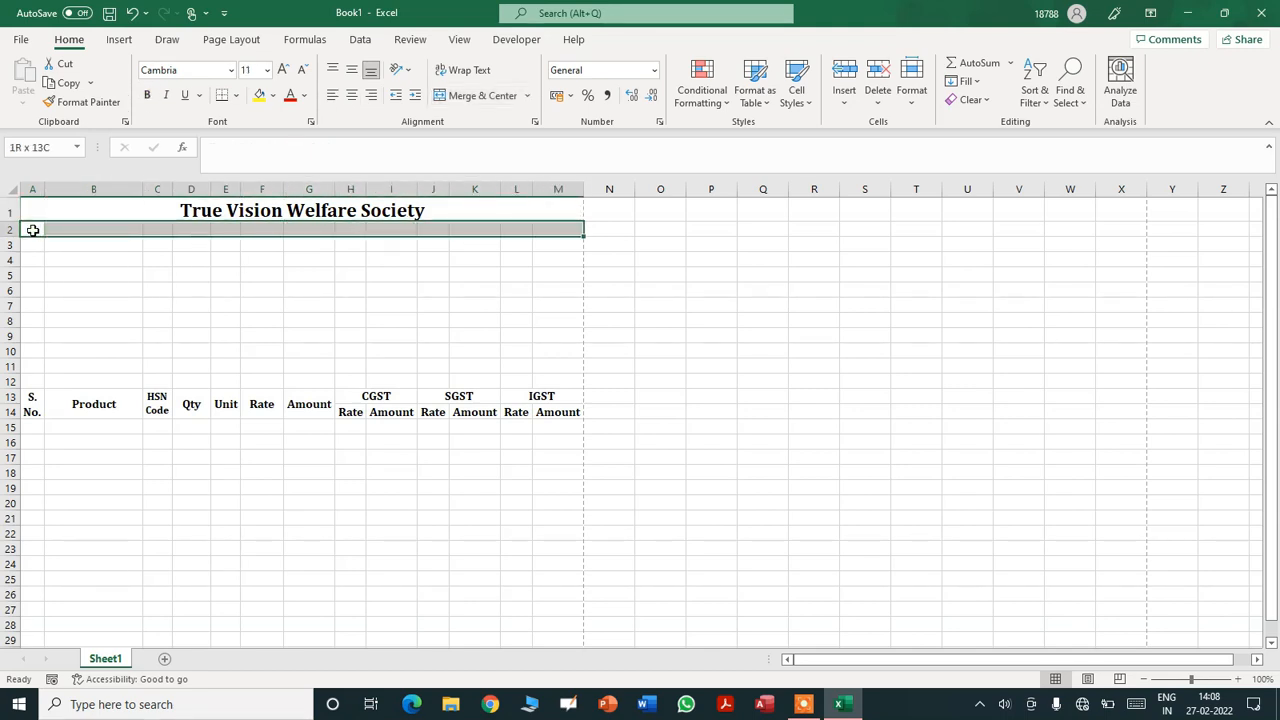
{"action": "left_click", "coordinate": [480, 95]}
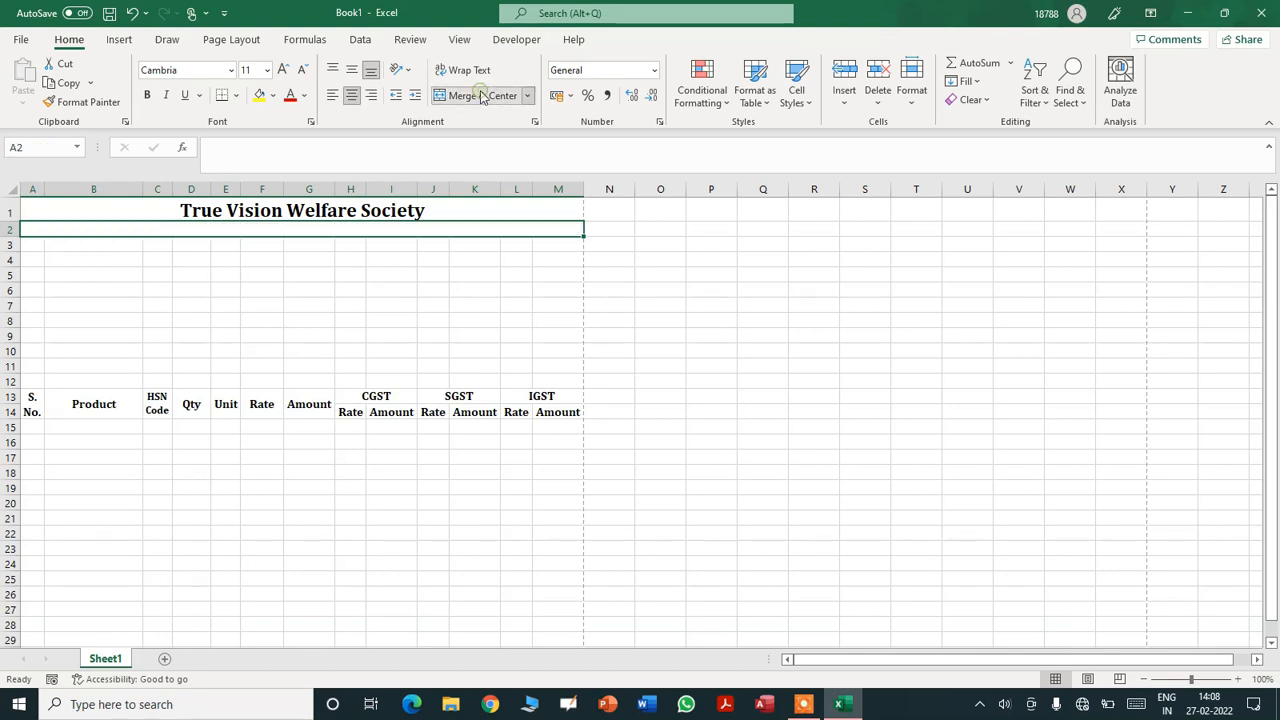
{"action": "type", "text": "Near"}
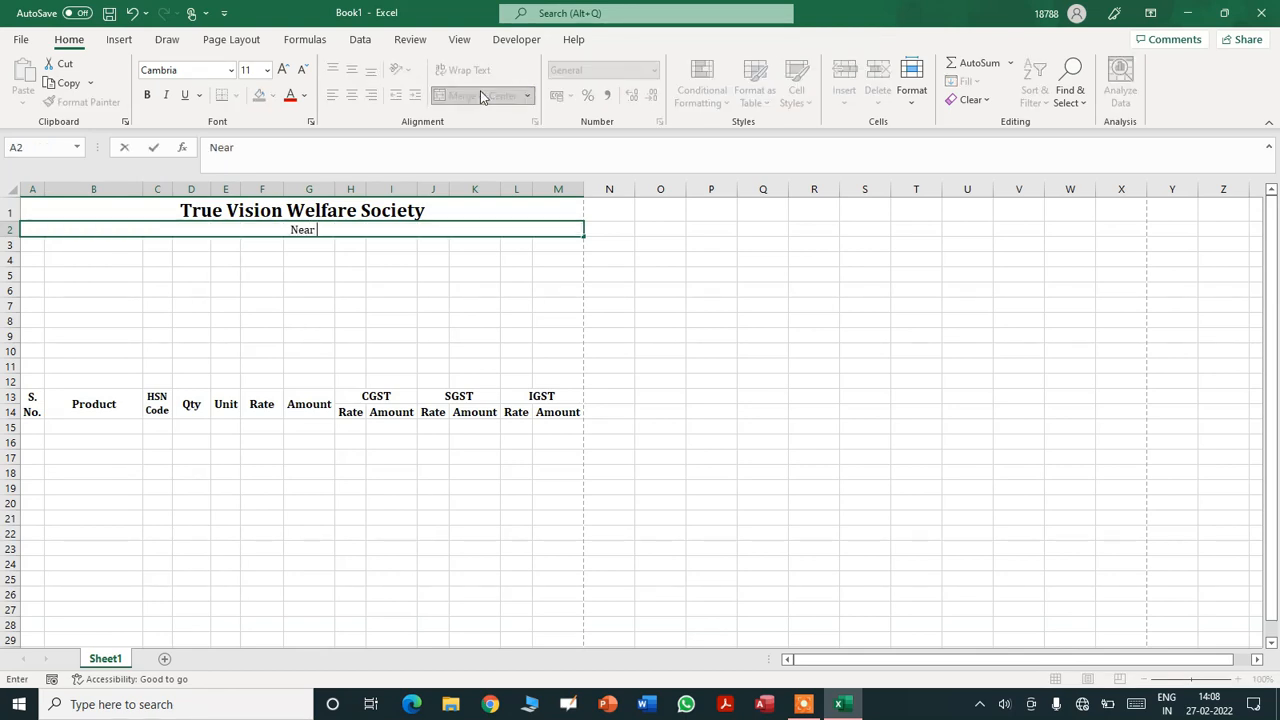
{"action": "type", "text": " Jawaharp"}
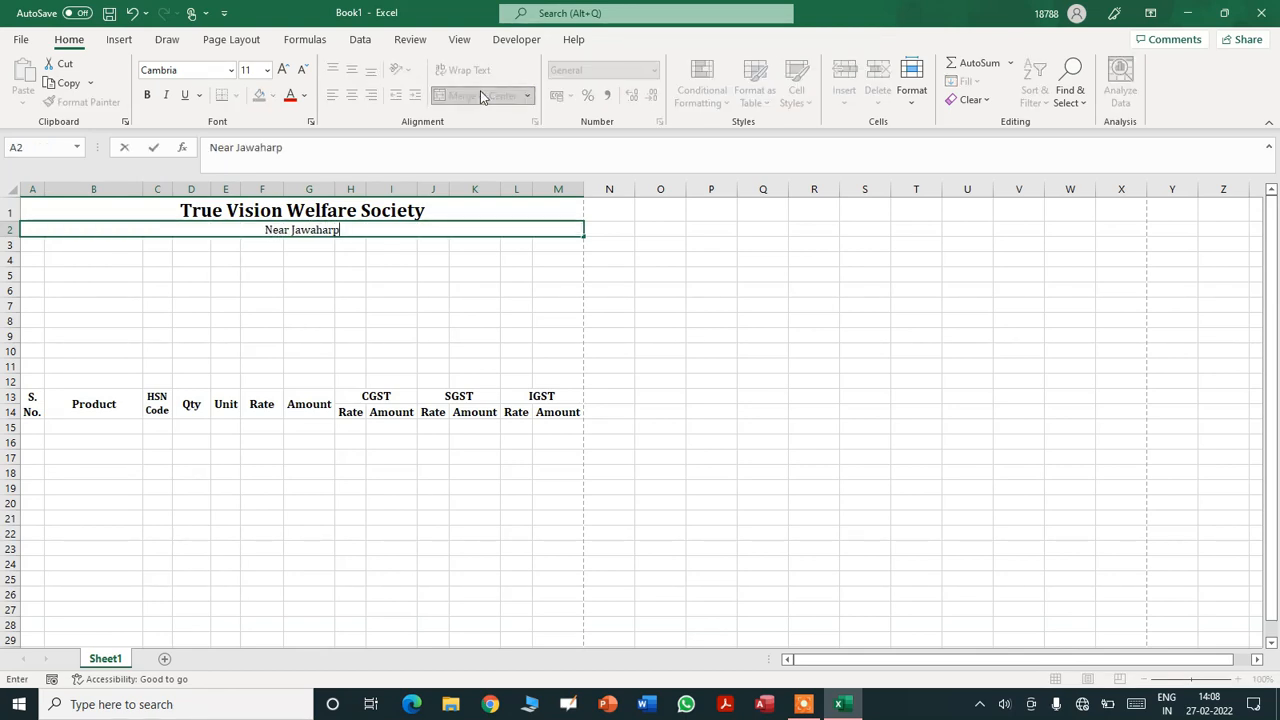
{"action": "type", "text": "uri, Plou"}
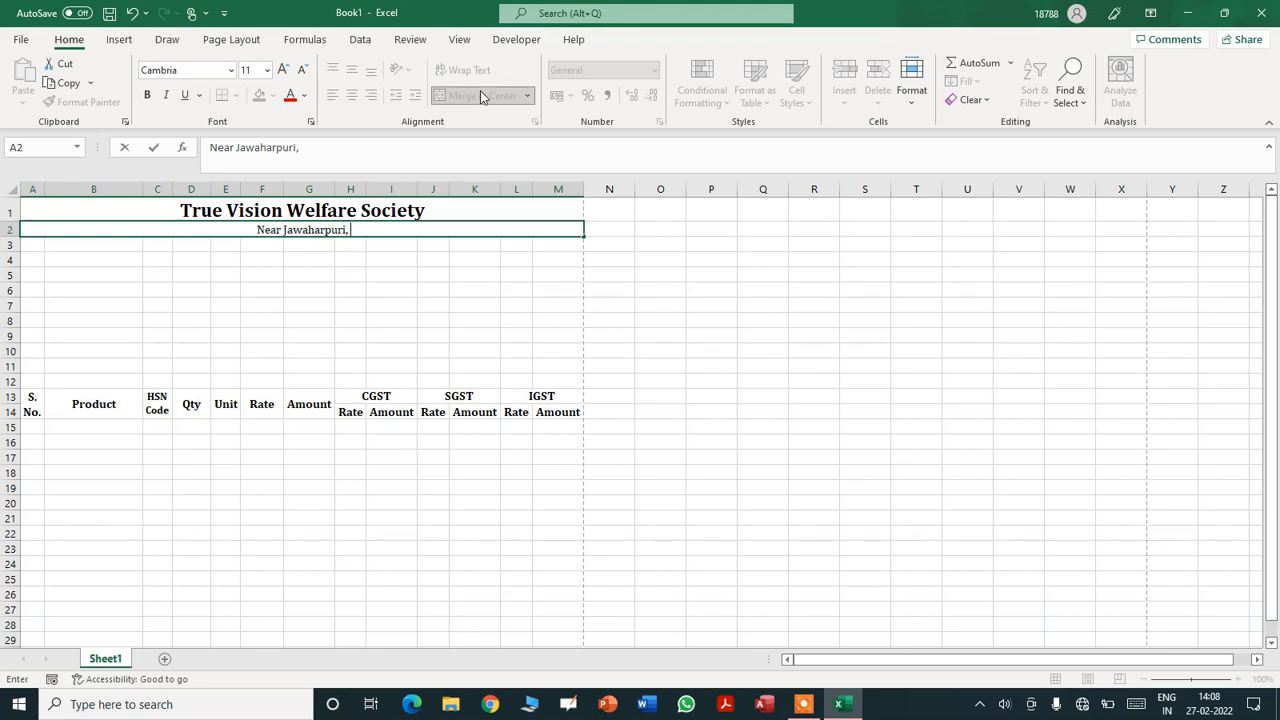
{"action": "key", "text": "BackSpace"}
{"action": "key", "text": "BackSpace"}
{"action": "key", "text": "BackSpace"}
{"action": "type", "text": "olice"}
{"action": "key", "text": "F2"}
{"action": "key", "text": "Left"}
{"action": "key", "text": "Left"}
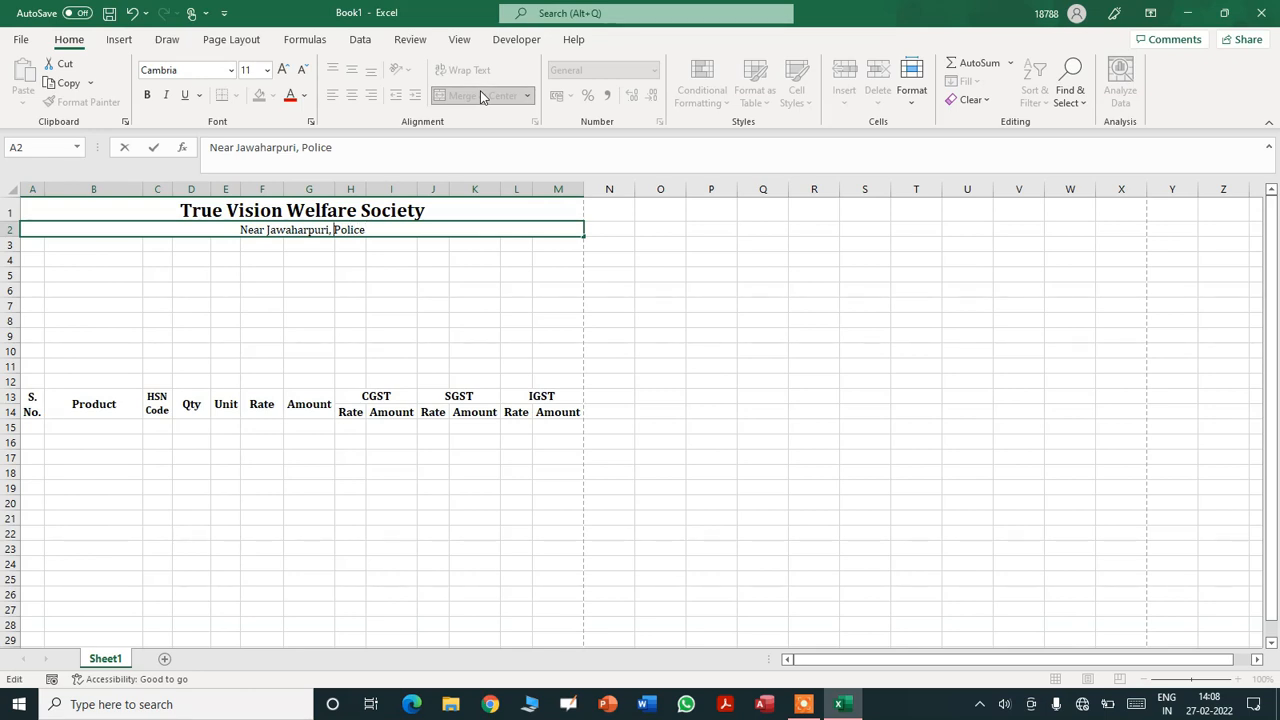
{"action": "key", "text": "Left"}
{"action": "key", "text": "Left"}
{"action": "key", "text": "Left"}
{"action": "key", "text": "Left"}
{"action": "key", "text": "BackSpace"}
{"action": "type", "text": "Cho"}
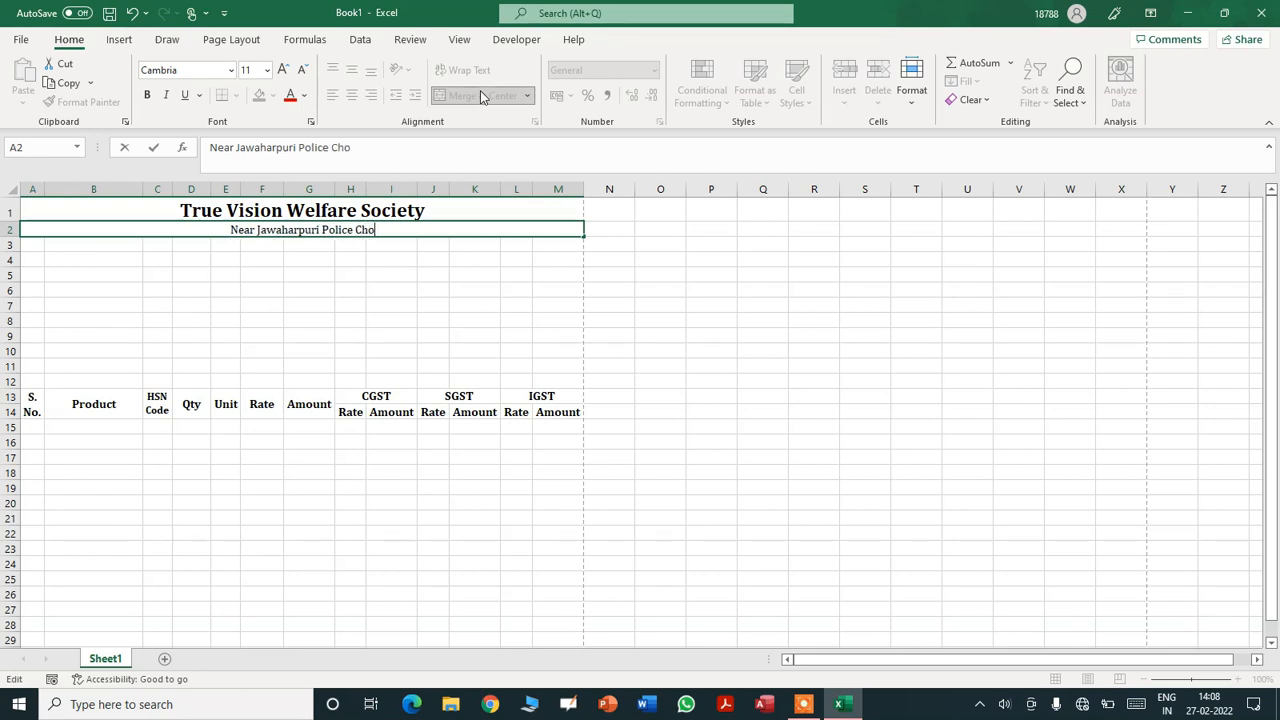
{"action": "type", "text": "wki, "}
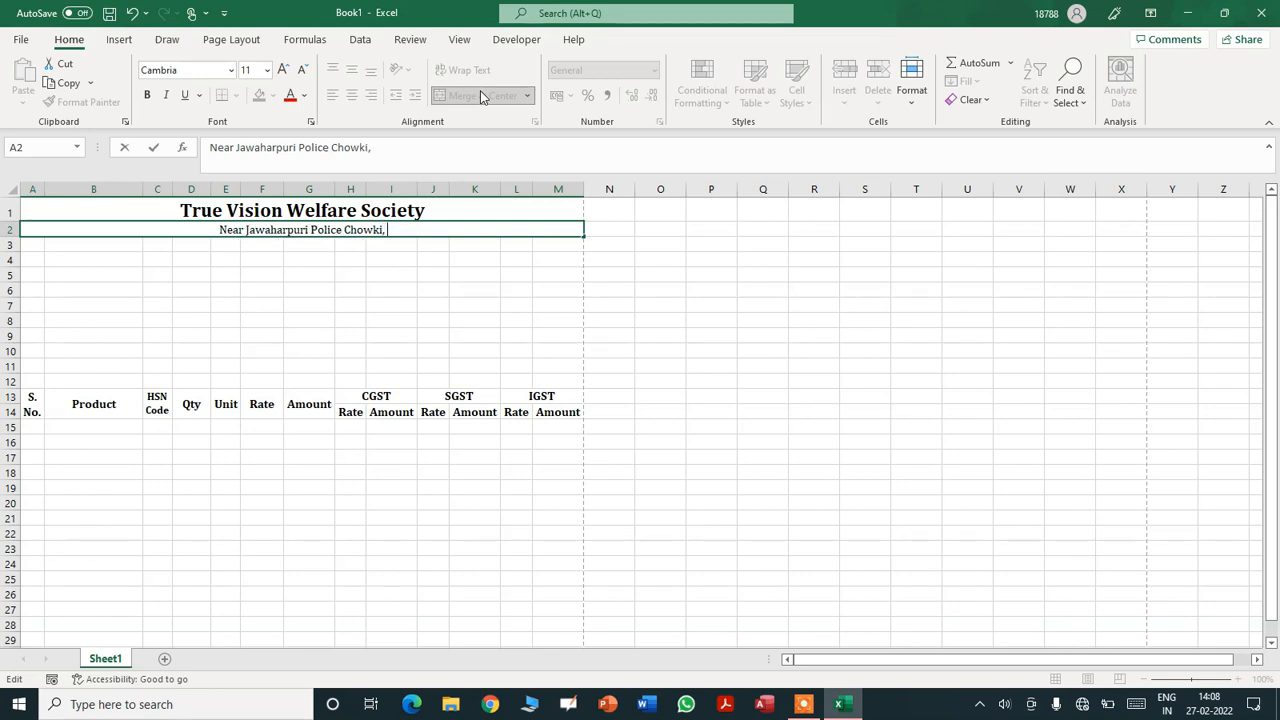
{"action": "type", "text": "Nagla Mand"}
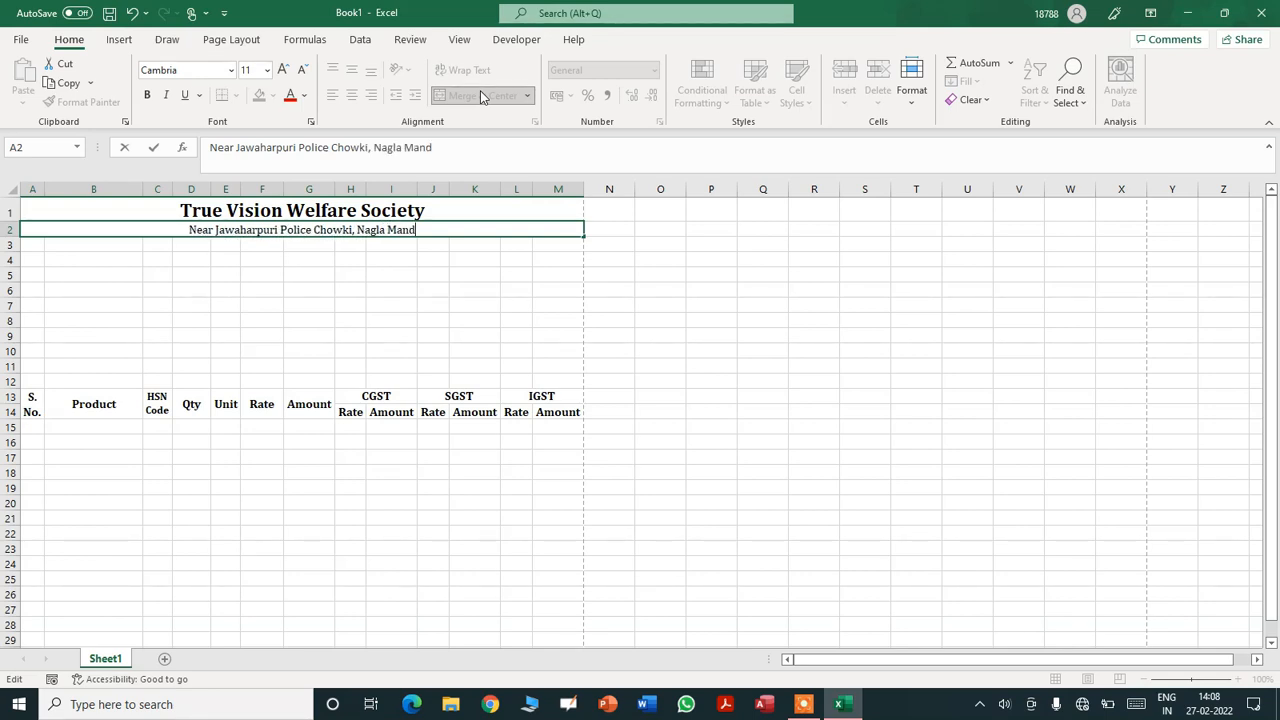
{"action": "type", "text": "ir"}
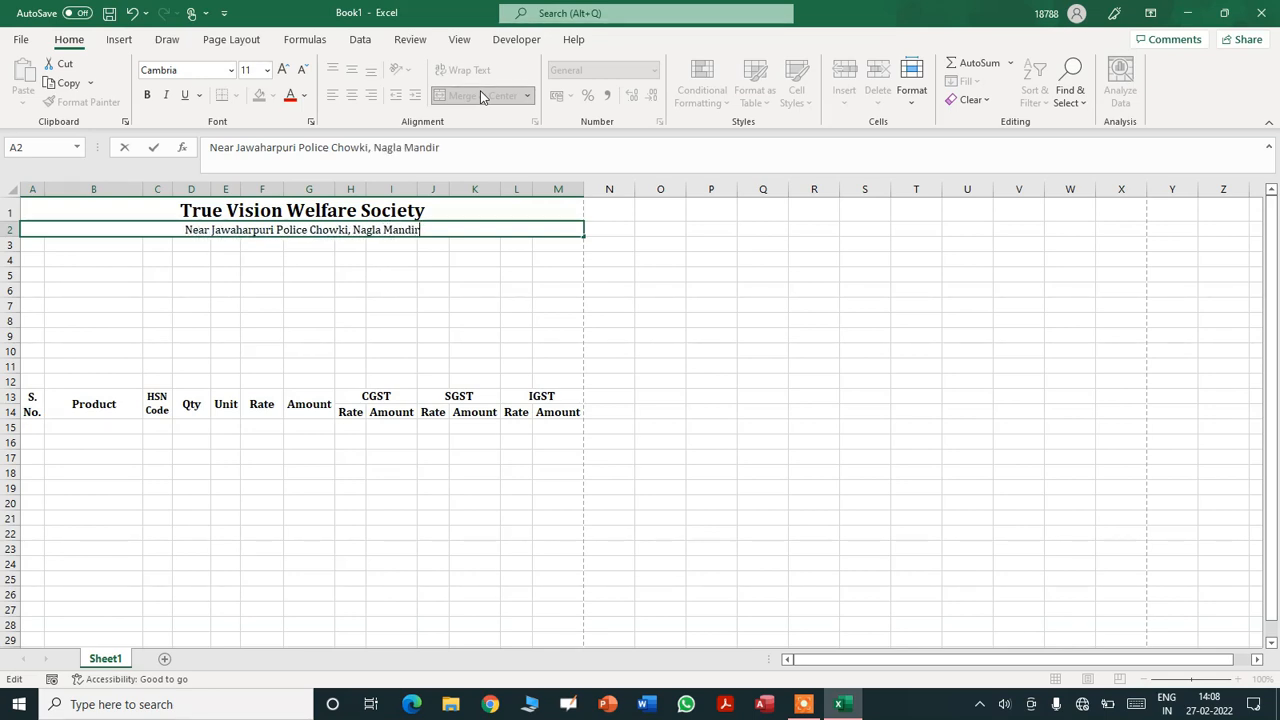
{"action": "type", "text": " Road,"}
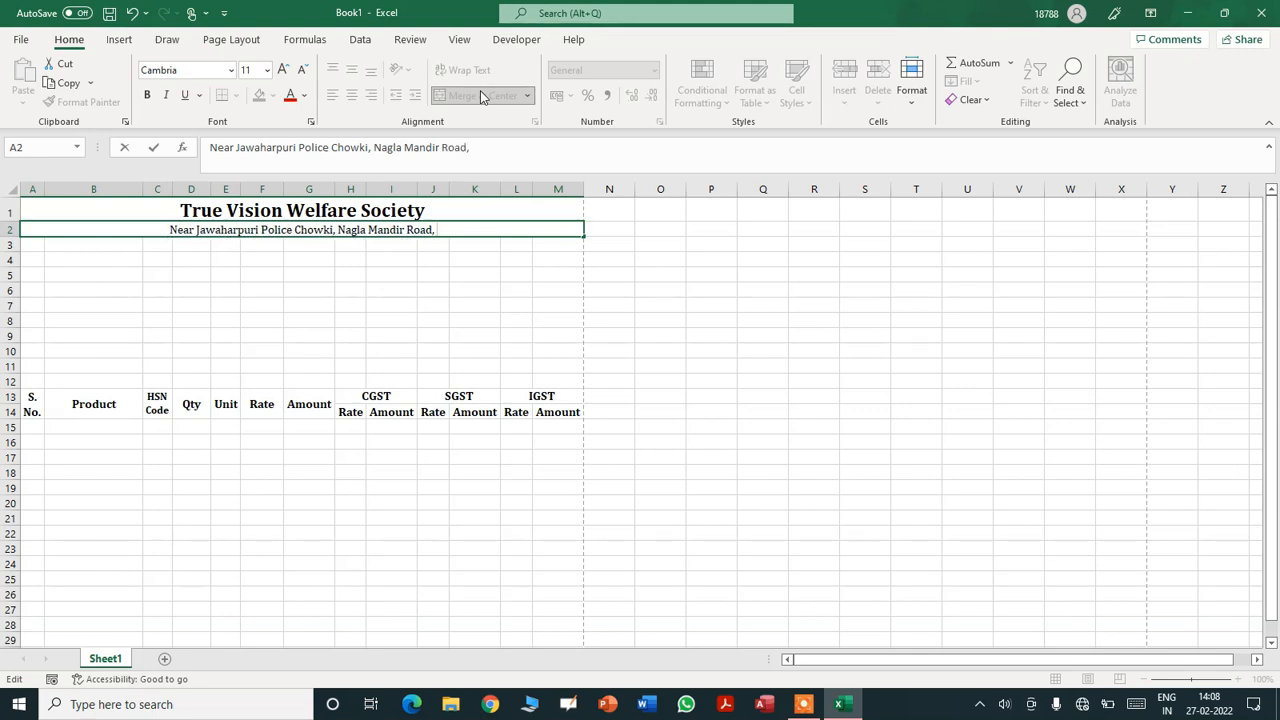
{"action": "type", "text": " B"}
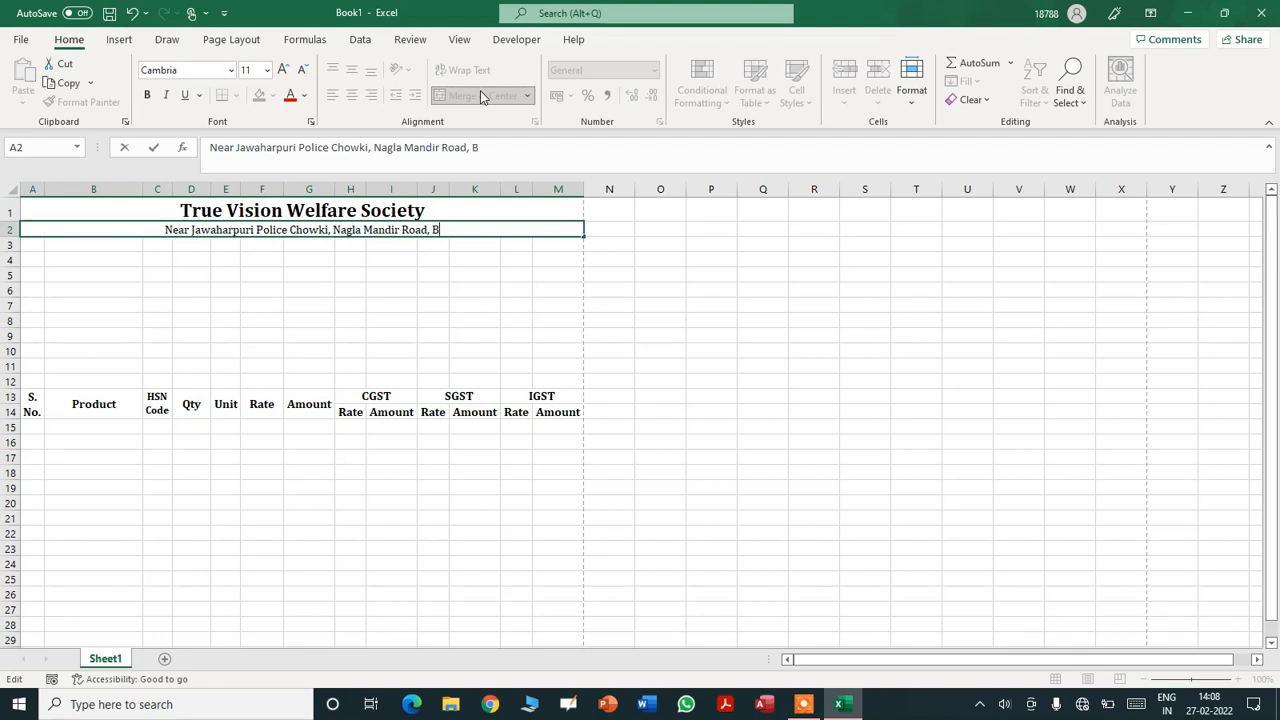
{"action": "type", "text": "udaun (U"}
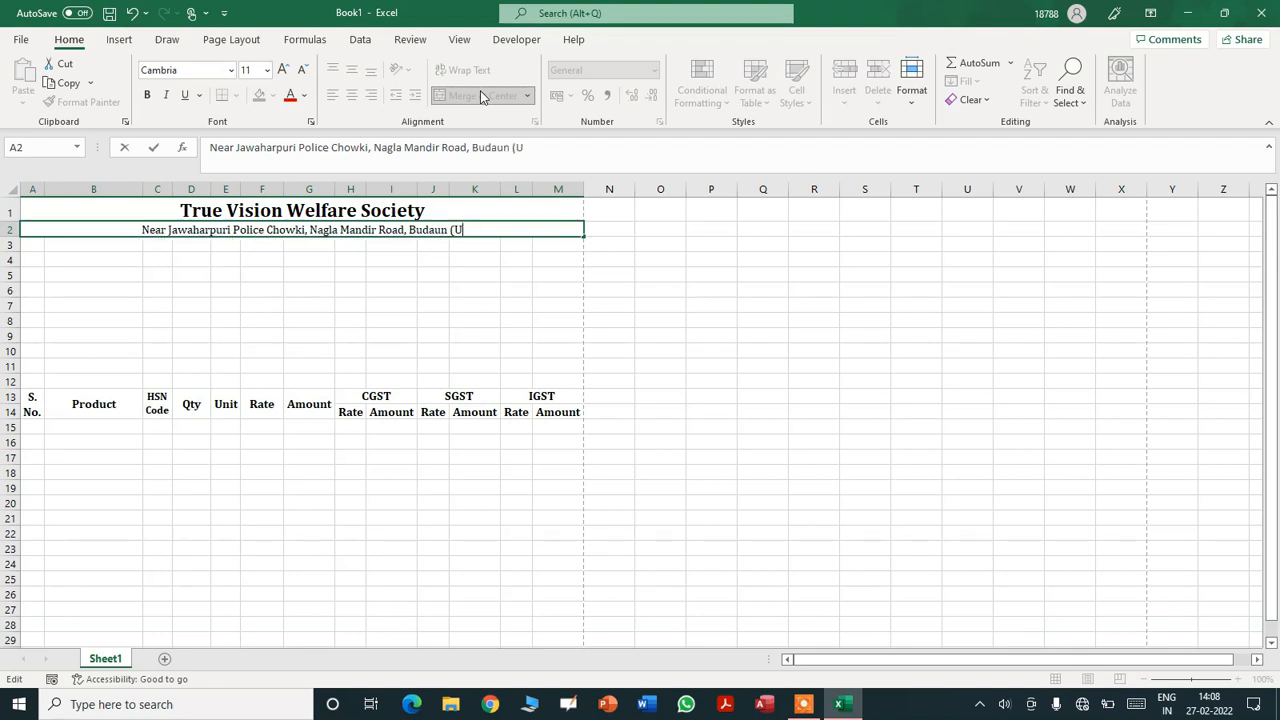
{"action": "type", "text": ".P.)-243601"}
{"action": "key", "text": "Return"}
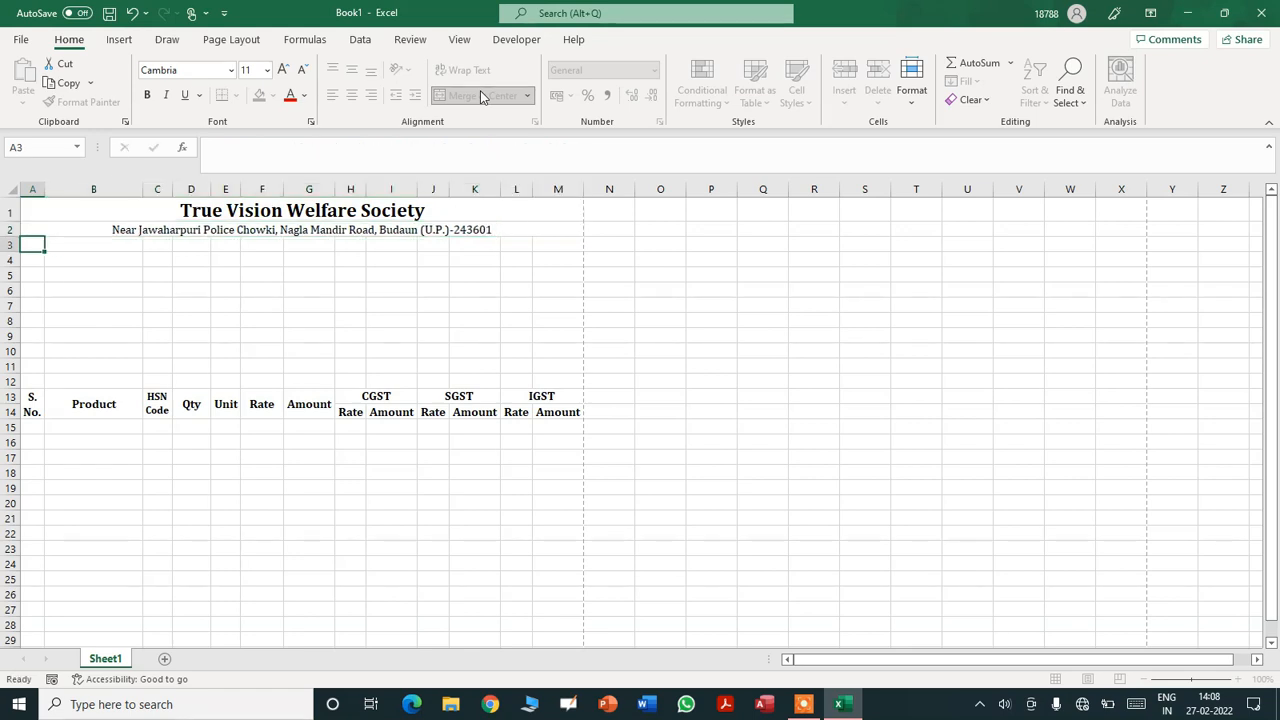
{"action": "key", "text": "shift+Right"}
{"action": "key", "text": "shift+Right"}
{"action": "key", "text": "shift+Right"}
{"action": "key", "text": "shift+Right"}
{"action": "key", "text": "shift+Right"}
{"action": "key", "text": "shift+Right"}
{"action": "key", "text": "shift+Right"}
{"action": "key", "text": "shift+Right"}
{"action": "key", "text": "shift+Right"}
{"action": "key", "text": "shift+Right"}
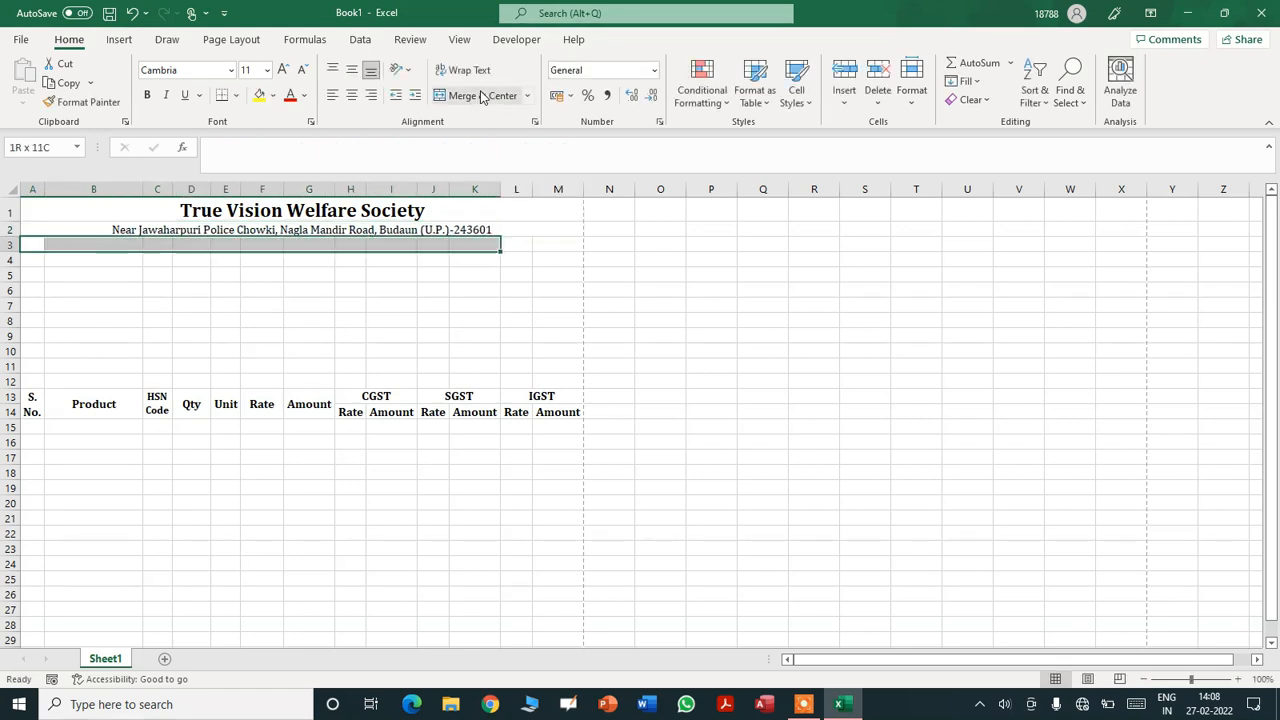
{"action": "key", "text": "shift+Right"}
{"action": "key", "text": "shift+Right"}
{"action": "left_click", "coordinate": [481, 96]}
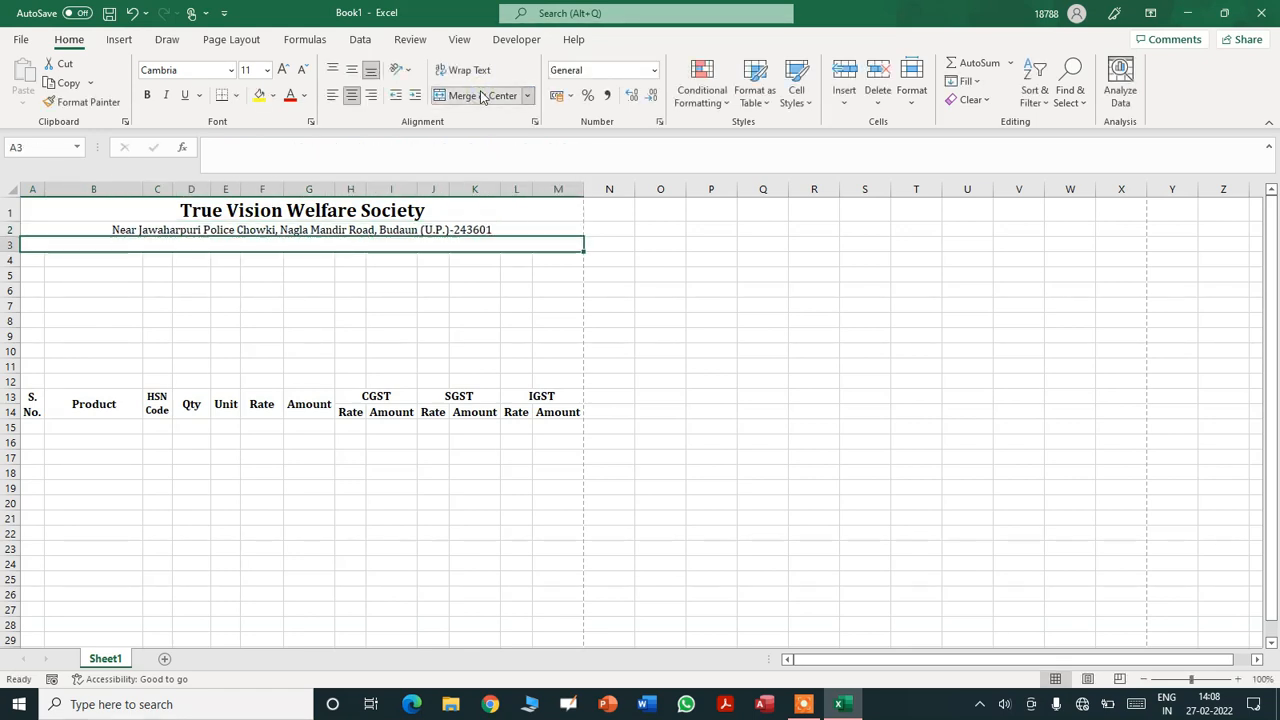
{"action": "type", "text": "Mob"}
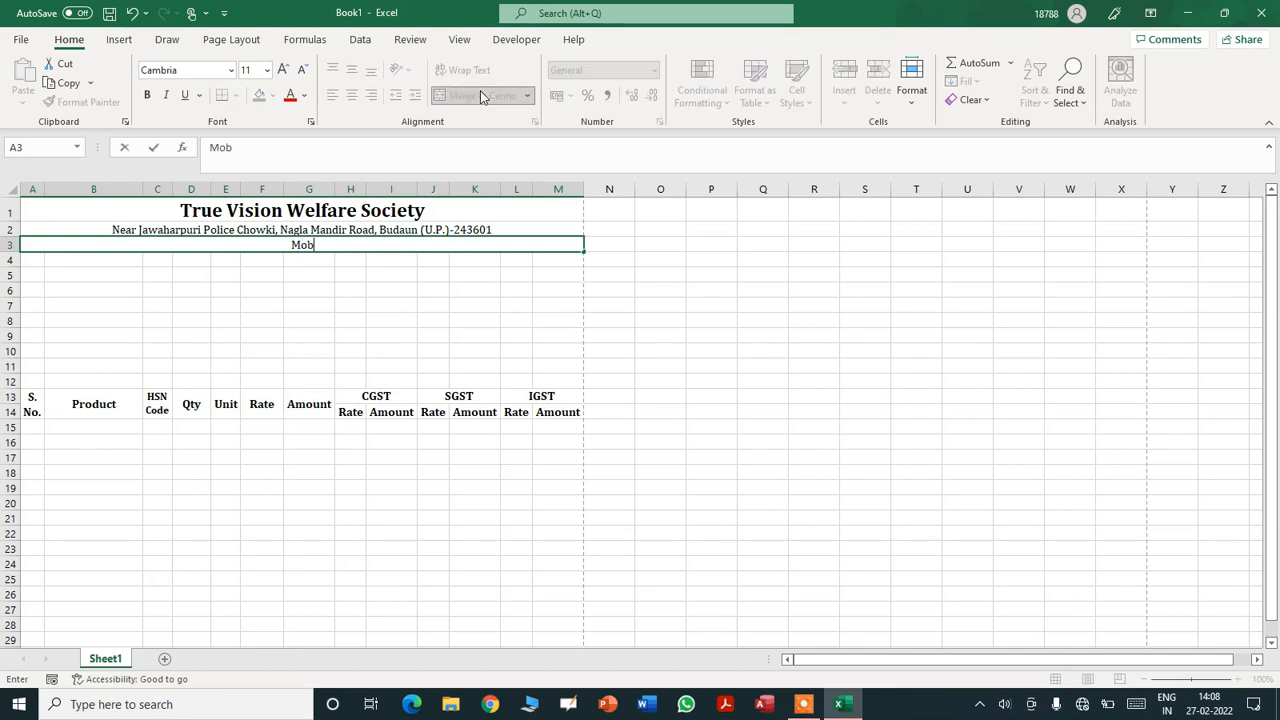
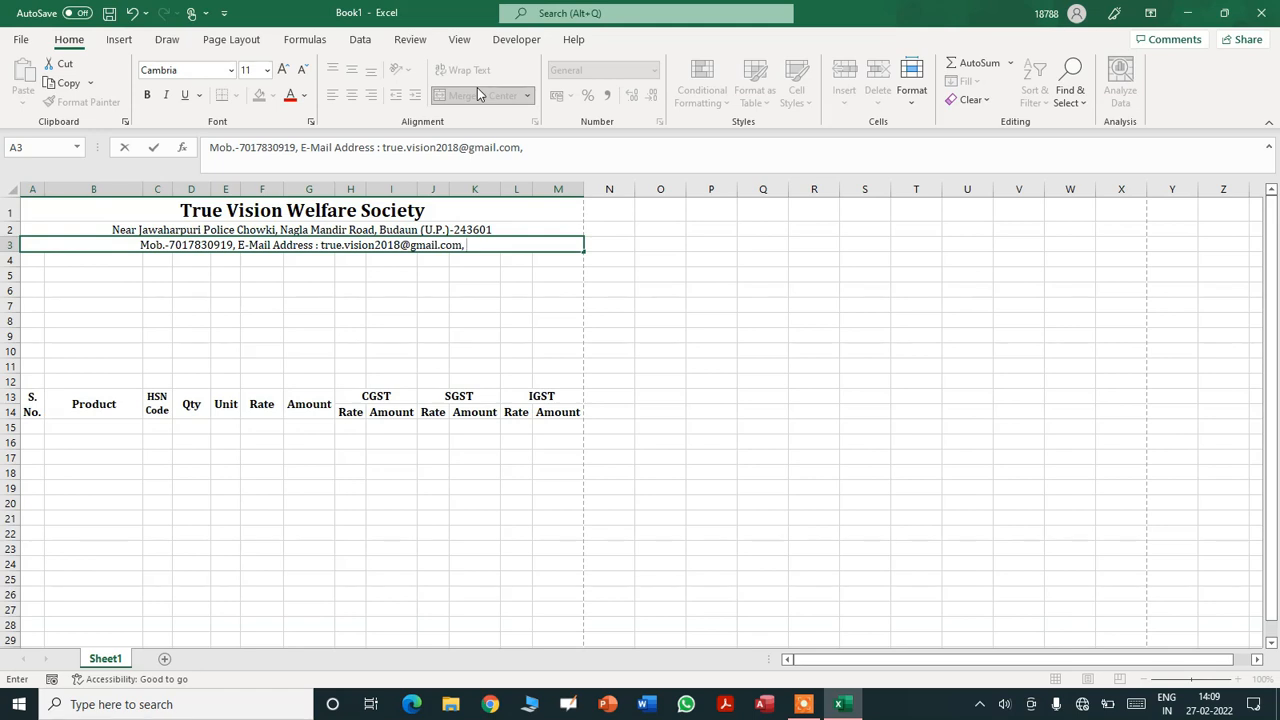
{"action": "type", "text": "Wbsi"}
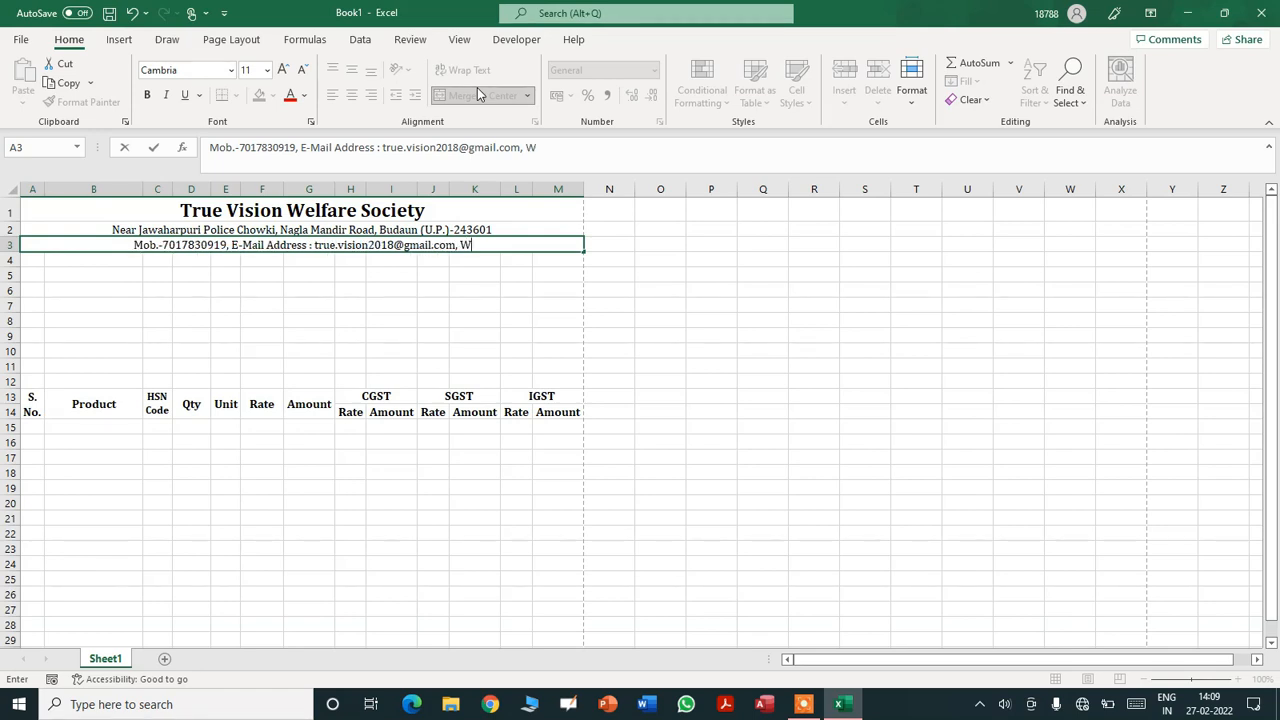
{"action": "key", "text": "BackSpace"}
{"action": "key", "text": "BackSpace"}
{"action": "key", "text": "BackSpace"}
{"action": "type", "text": "ebsite : "}
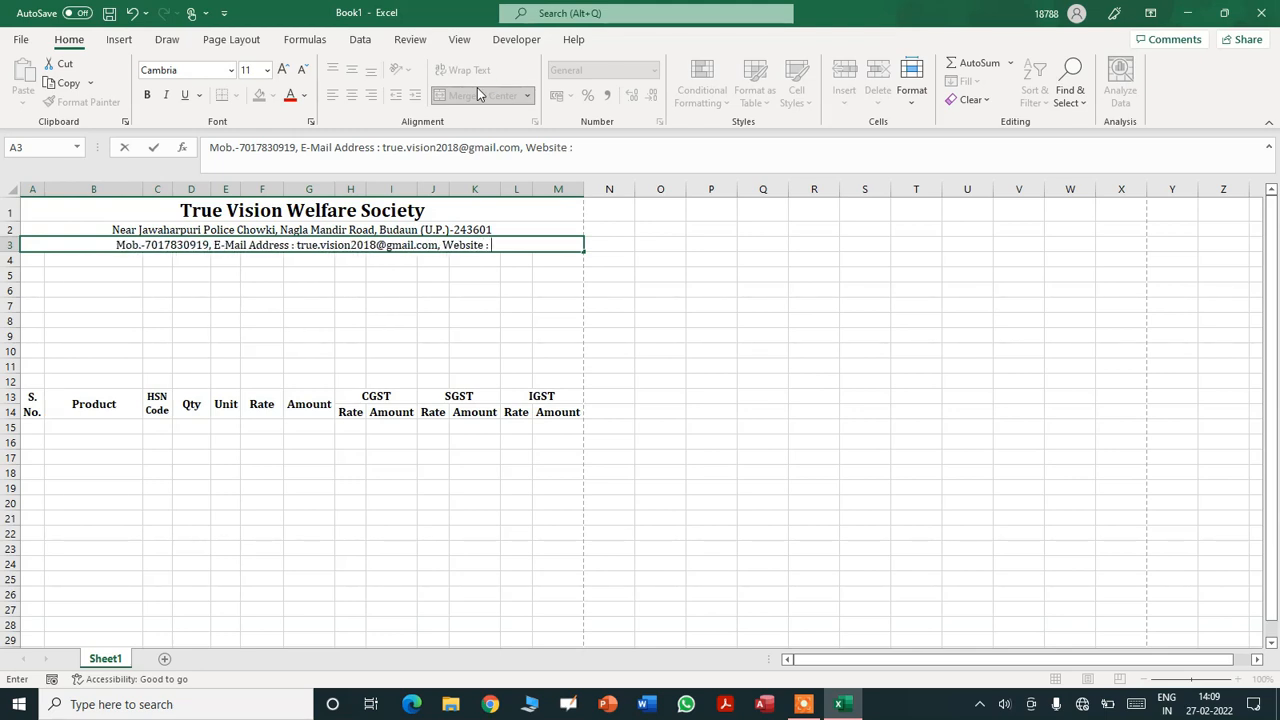
{"action": "type", "text": "https"}
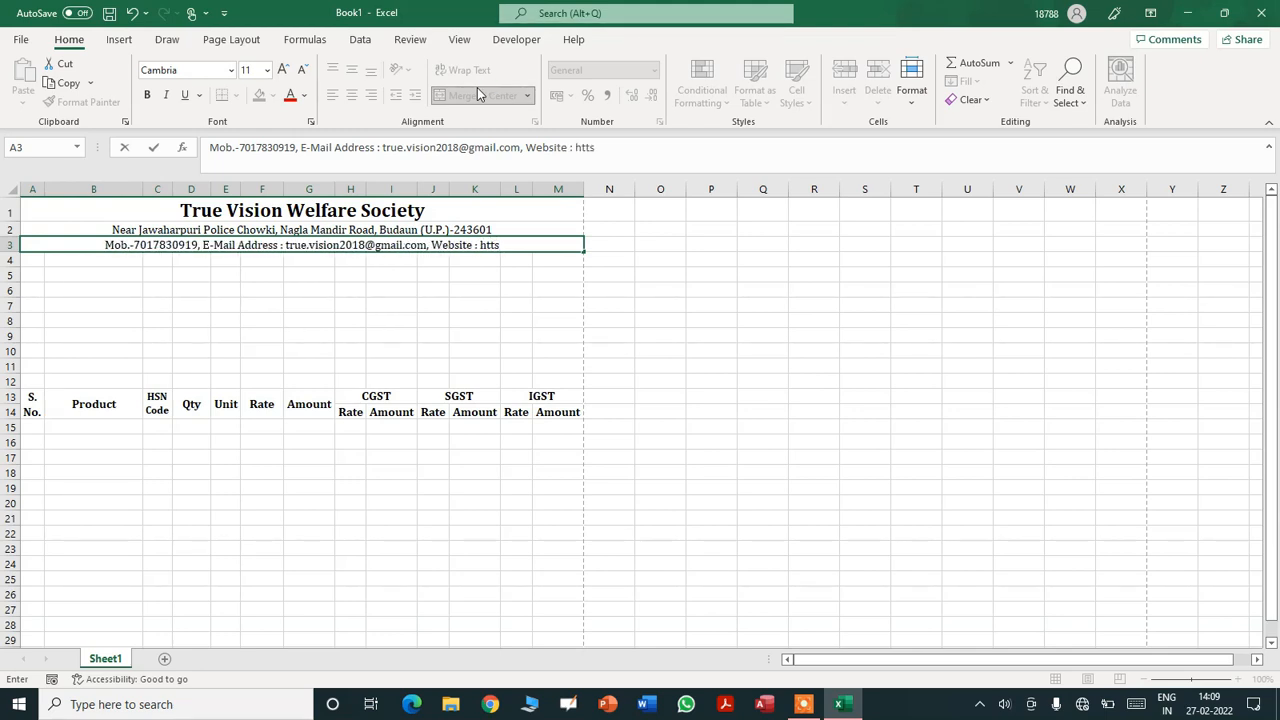
{"action": "type", "text": "://truevisionindia"}
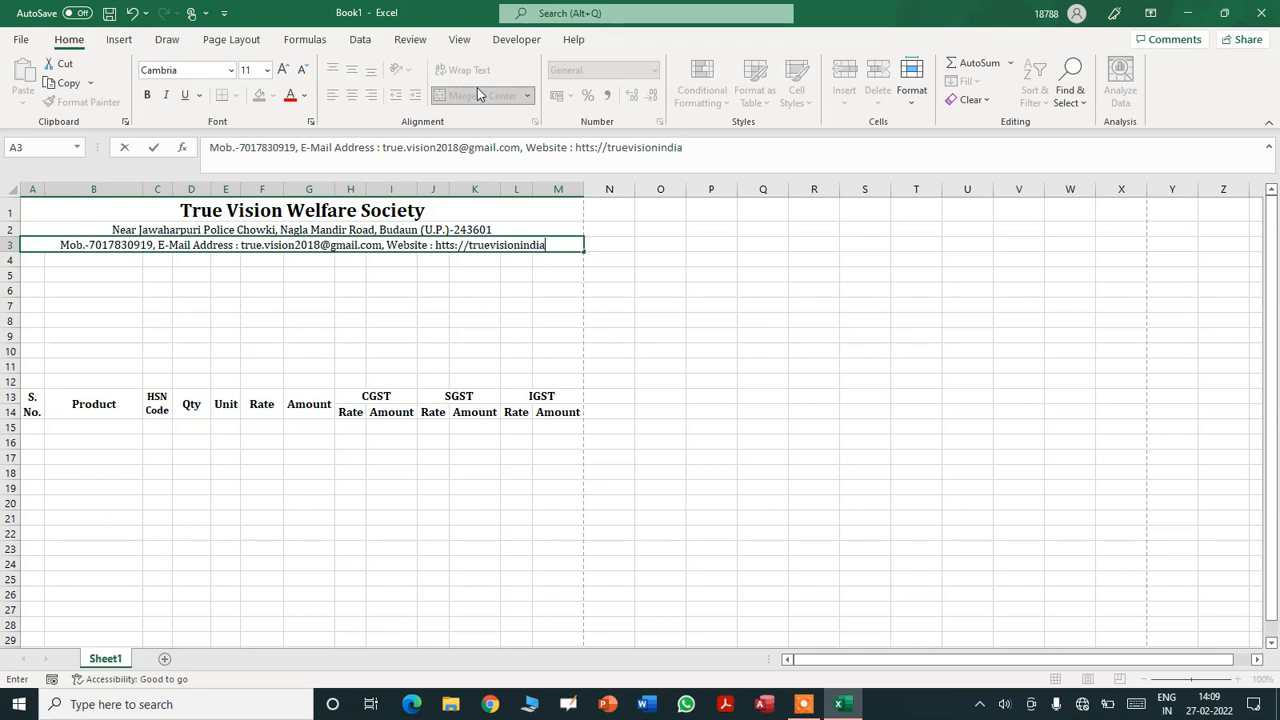
{"action": "type", "text": ".org"}
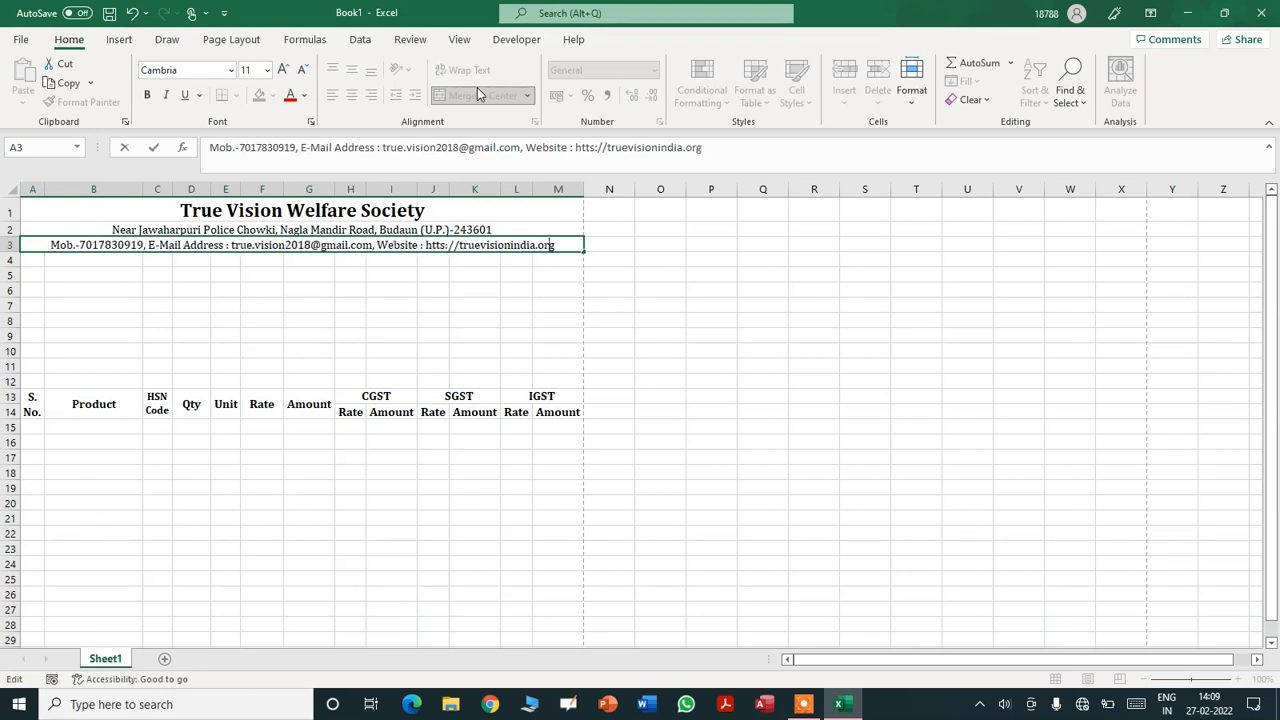
{"action": "key", "text": "Left"}
{"action": "key", "text": "Left"}
{"action": "key", "text": "Left"}
{"action": "key", "text": "Left"}
{"action": "key", "text": "Left"}
{"action": "type", "text": "p"}
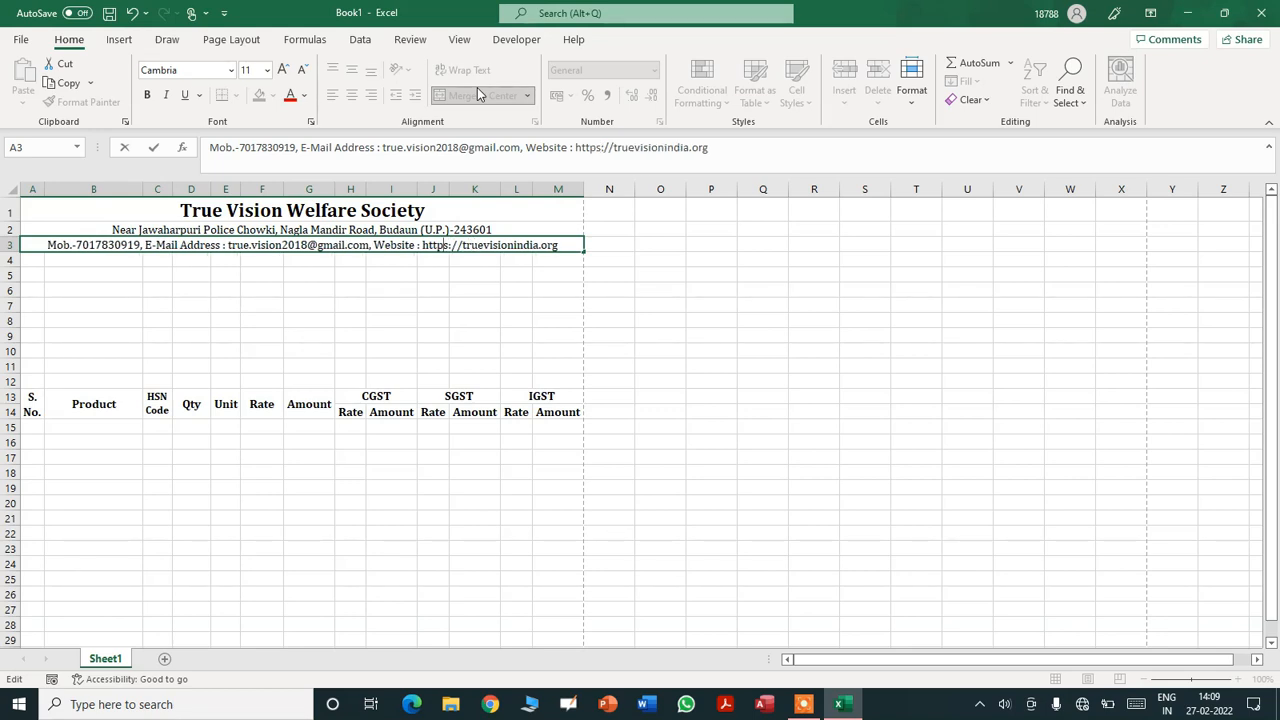
{"action": "key", "text": "Return"}
{"action": "key", "text": "shift+Right"}
{"action": "key", "text": "shift+Right"}
{"action": "key", "text": "shift+Right"}
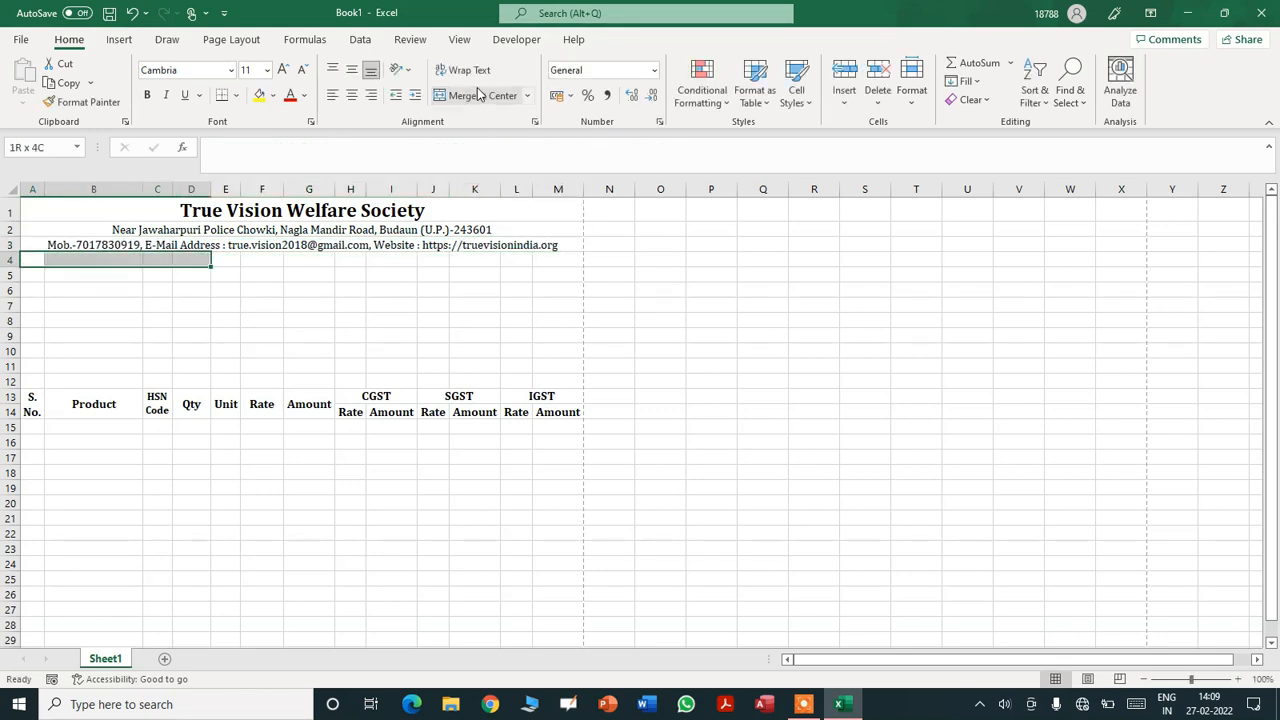
{"action": "key", "text": "shift+Right"}
{"action": "key", "text": "shift+Right"}
{"action": "key", "text": "shift+Right"}
{"action": "key", "text": "shift+Right"}
{"action": "key", "text": "shift+Right"}
{"action": "key", "text": "shift+Right"}
{"action": "key", "text": "shift+Right"}
{"action": "key", "text": "shift+Right"}
{"action": "key", "text": "shift+Right"}
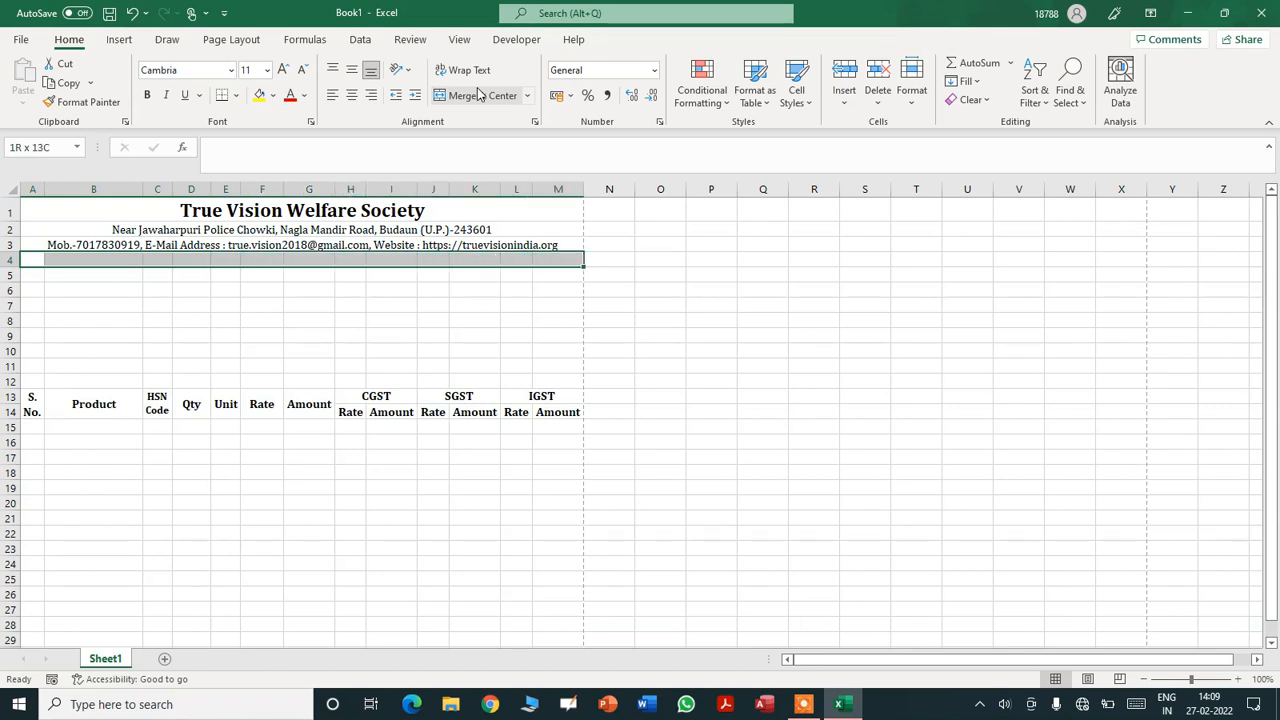
- Merge and centre row 4 with the society's GSTIN, bold at size 12
{"action": "left_click", "coordinate": [479, 93]}
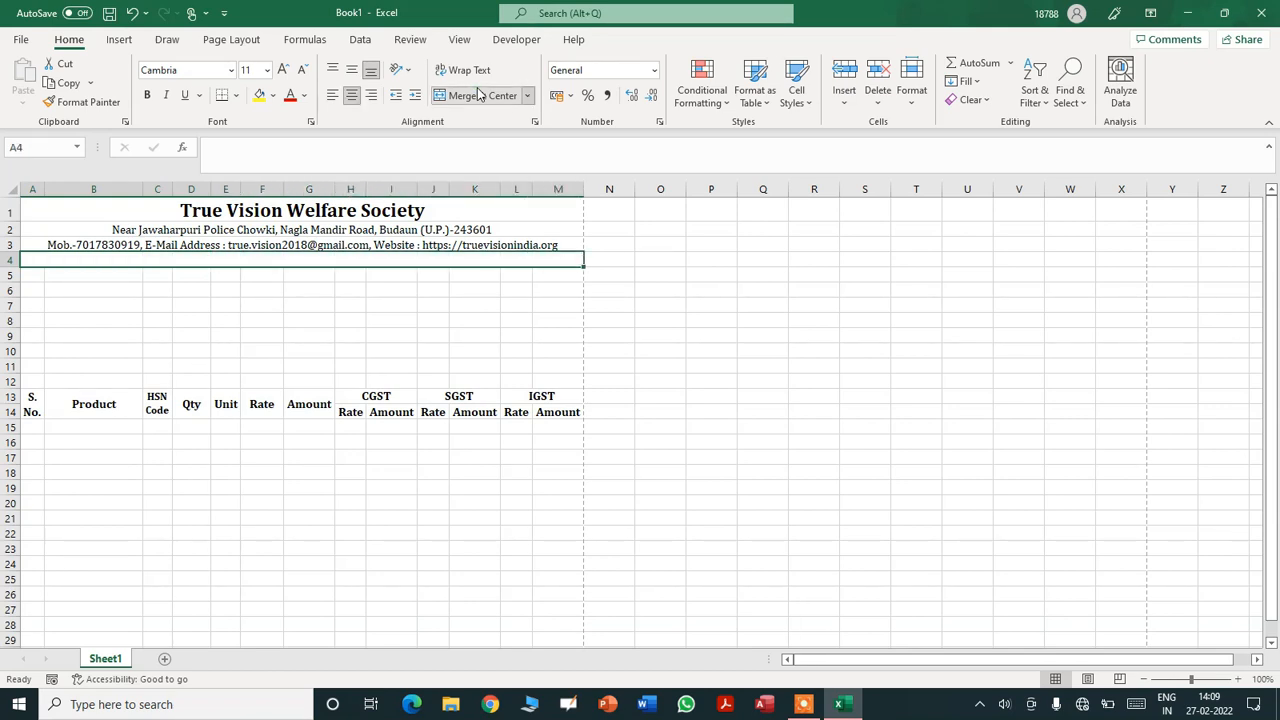
{"action": "type", "text": "GSTIN"}
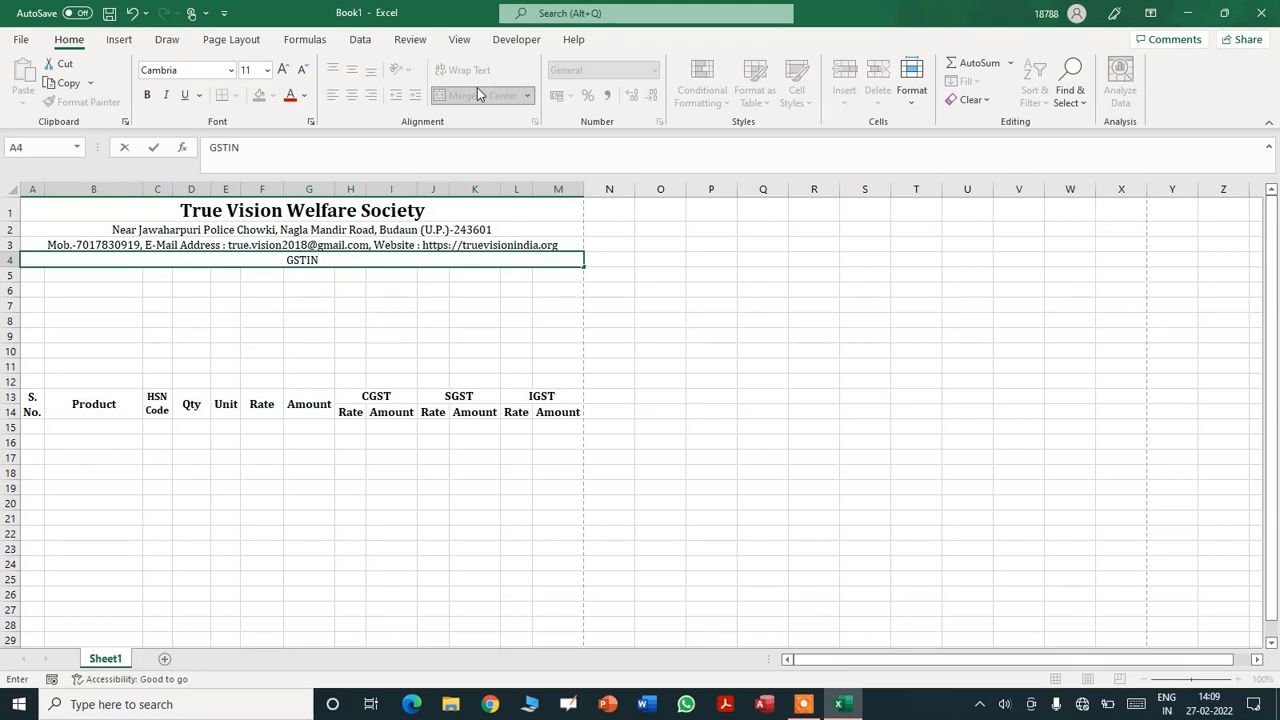
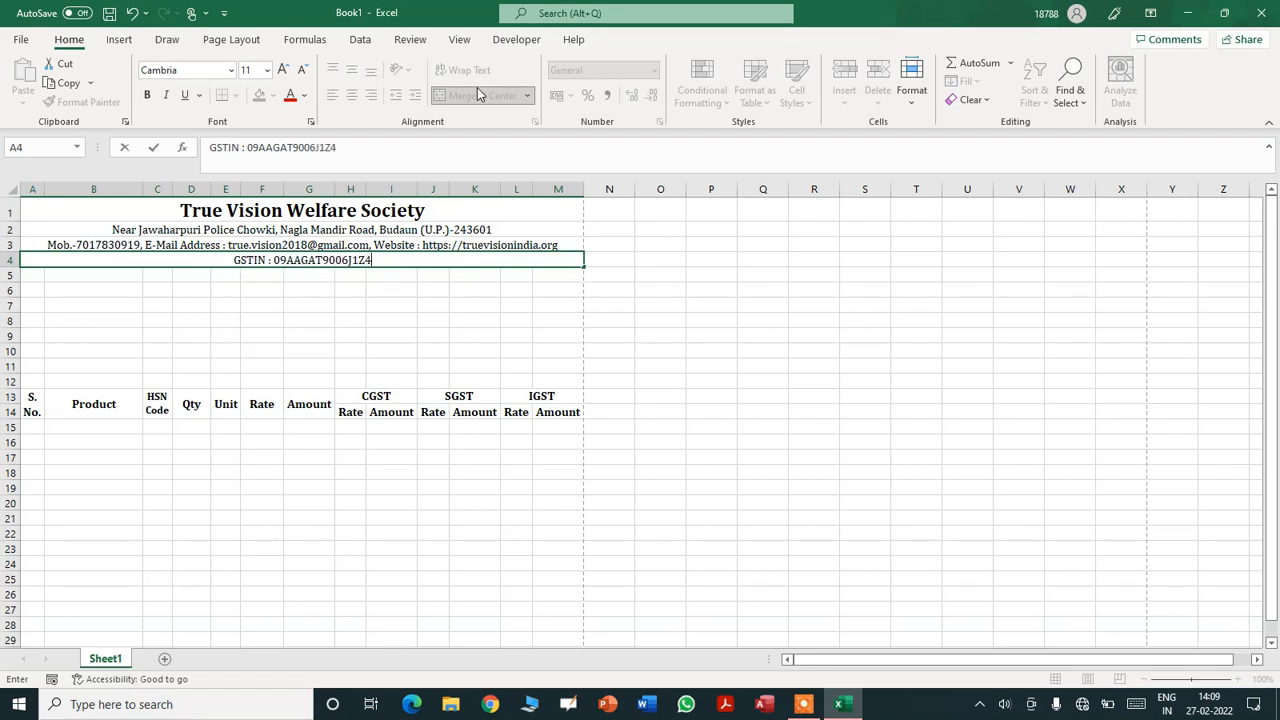
{"action": "key", "text": "Return"}
{"action": "key", "text": "Up"}
{"action": "key", "text": "ctrl+b"}
{"action": "left_click", "coordinate": [252, 70]}
{"action": "type", "text": "12"}
{"action": "key", "text": "Return"}
- Make the row 2 address line bold
{"action": "key", "text": "Up"}
{"action": "key", "text": "Up"}
{"action": "key", "text": "shift+Down"}
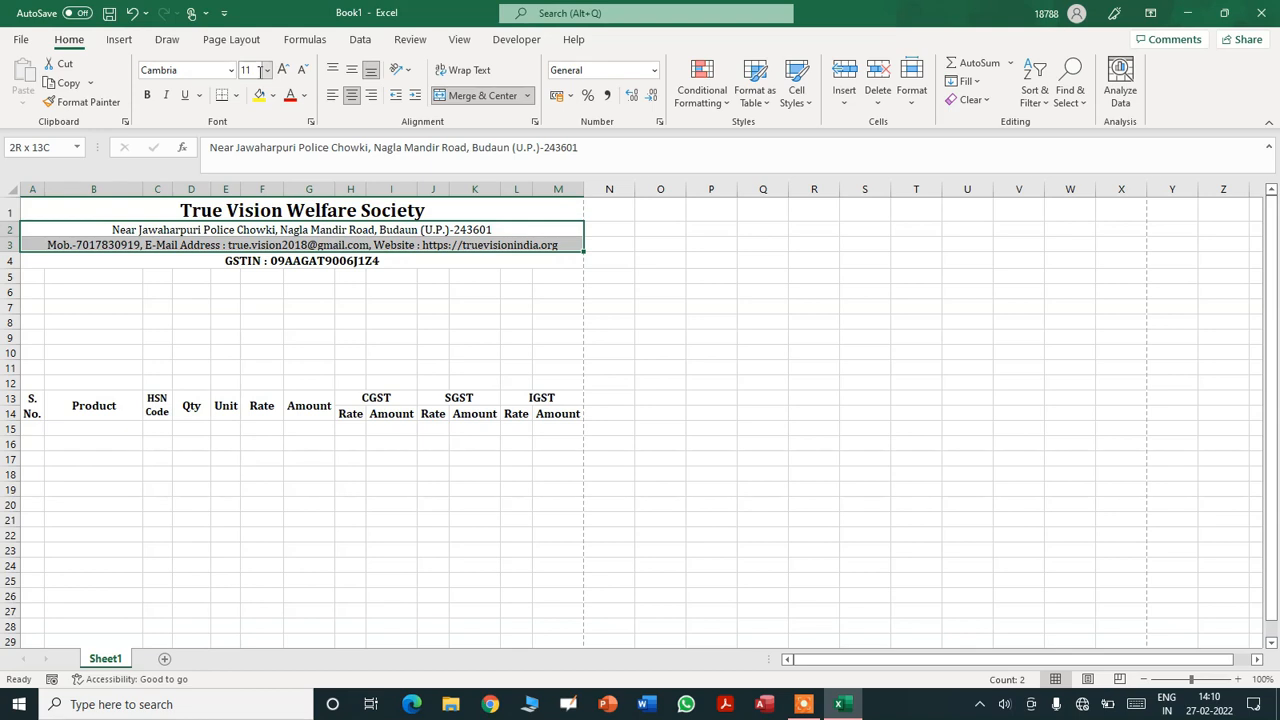
{"action": "key", "text": "ctrl+b"}
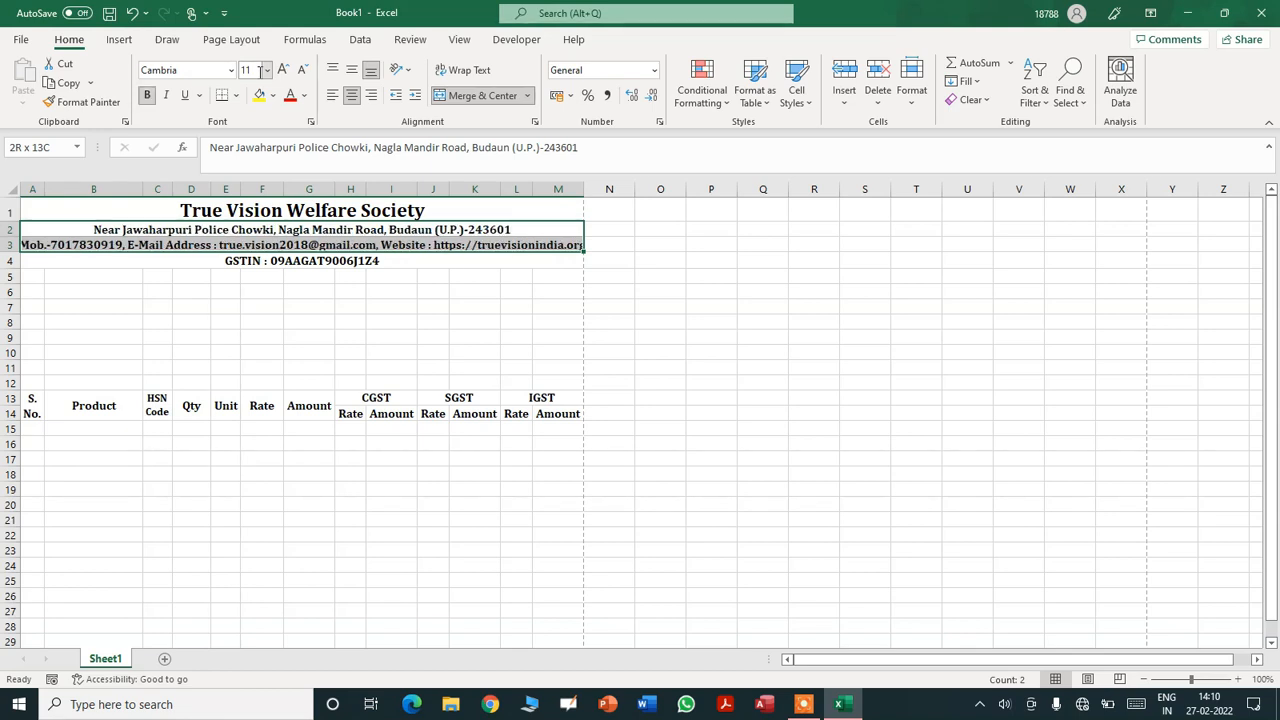
{"action": "key", "text": "ctrl+b"}
{"action": "key", "text": "Up"}
{"action": "key", "text": "Down"}
{"action": "key", "text": "ctrl+b"}
{"action": "key", "text": "Down"}
{"action": "key", "text": "Down"}
{"action": "key", "text": "Down"}
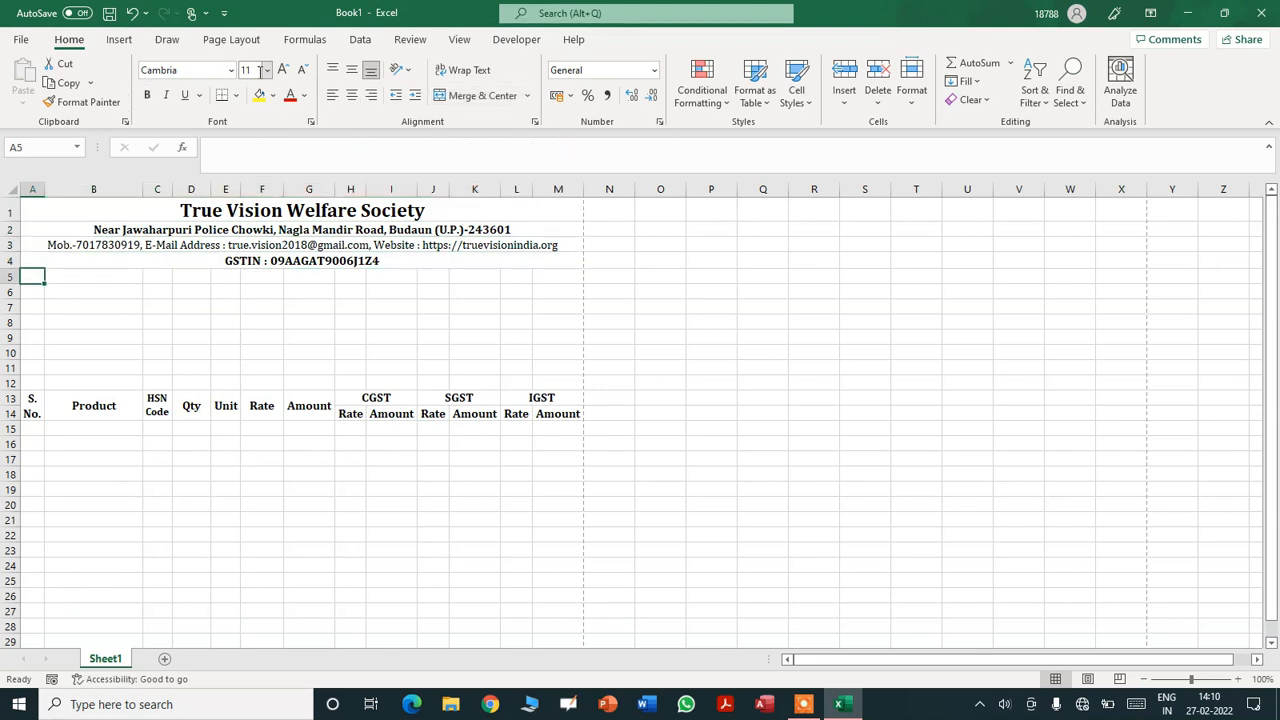
- Enter the Bill No. label in A5 and autofit column A
{"action": "type", "text": "bILL"}
{"action": "key", "text": "BackSpace"}
{"action": "key", "text": "BackSpace"}
{"action": "key", "text": "BackSpace"}
{"action": "key", "text": "BackSpace"}
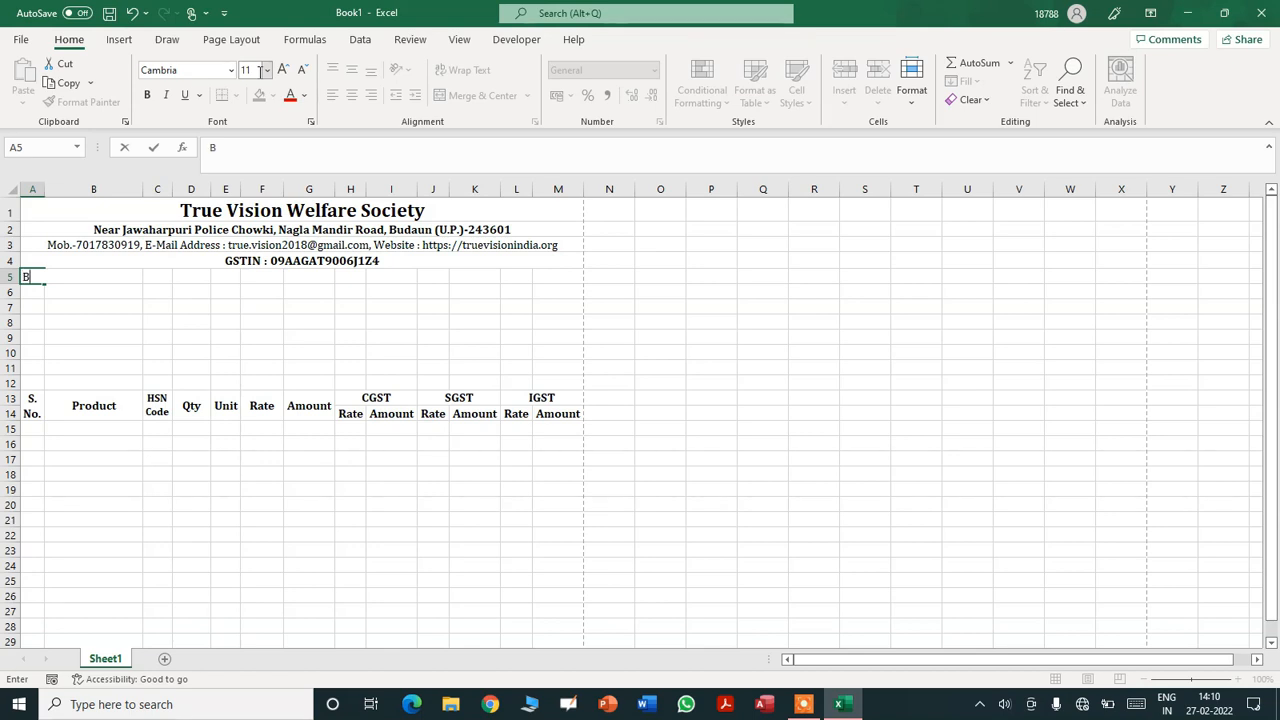
{"action": "type", "text": "Bill No."}
{"action": "key", "text": "Return"}
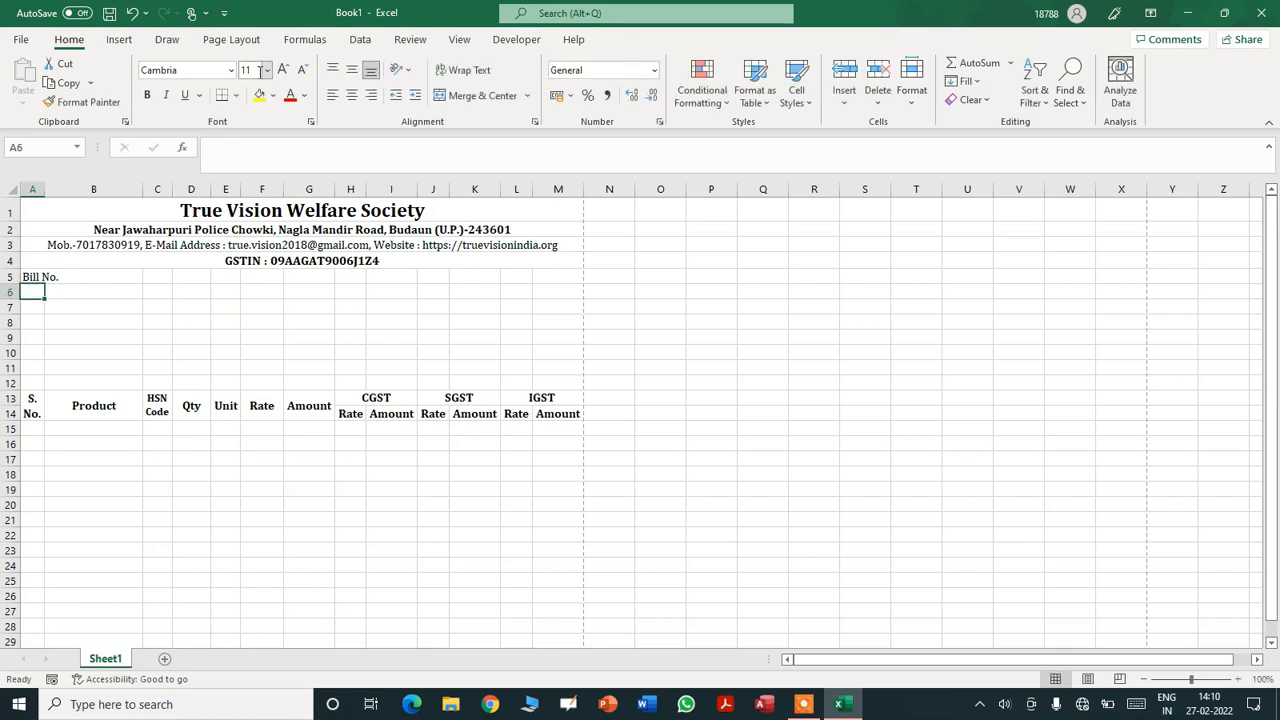
{"action": "double_click", "coordinate": [45, 188]}
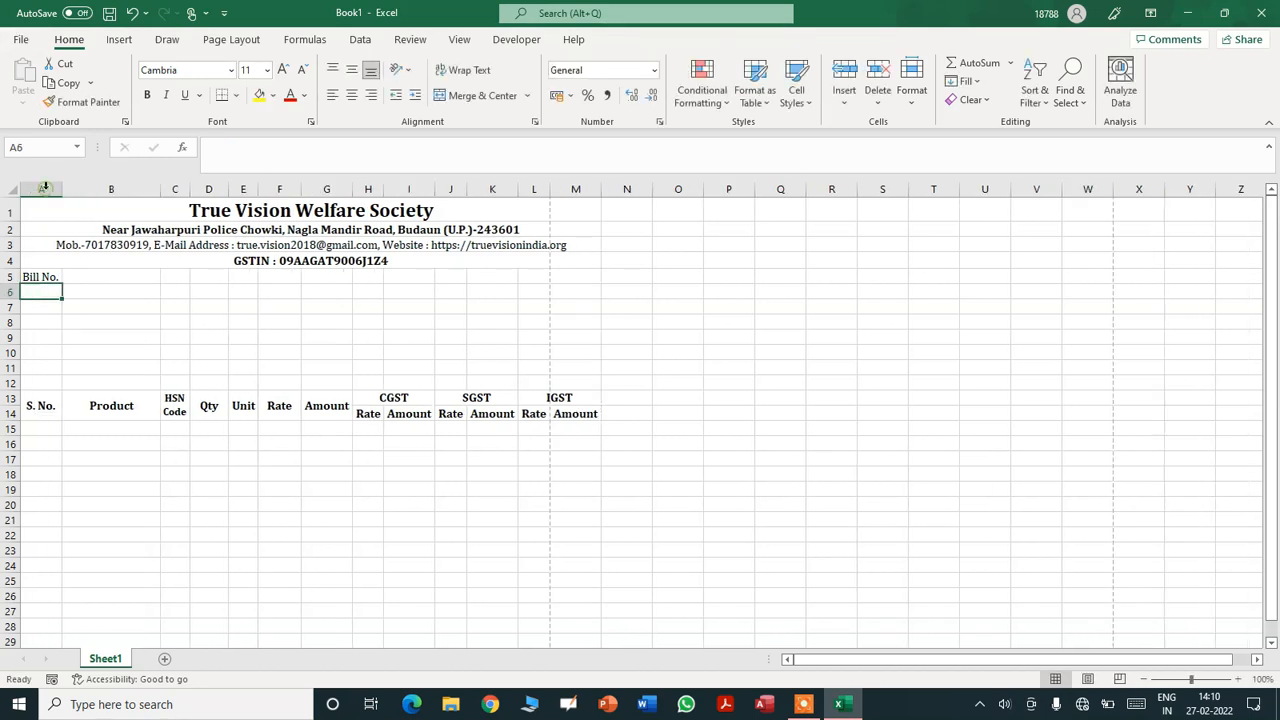
- Merge C5:E5 with the label 'State Code :' and merge F5:H5 as a blank field
{"action": "left_click", "coordinate": [116, 282]}
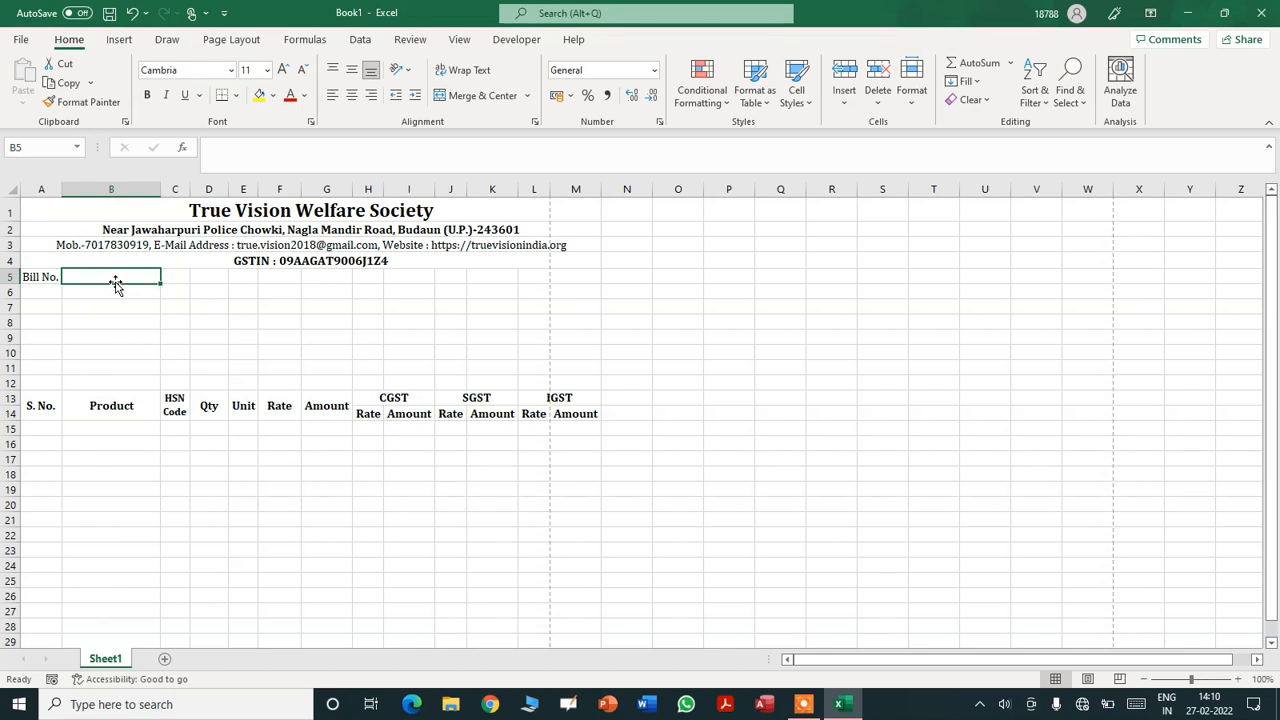
{"action": "key", "text": "Right"}
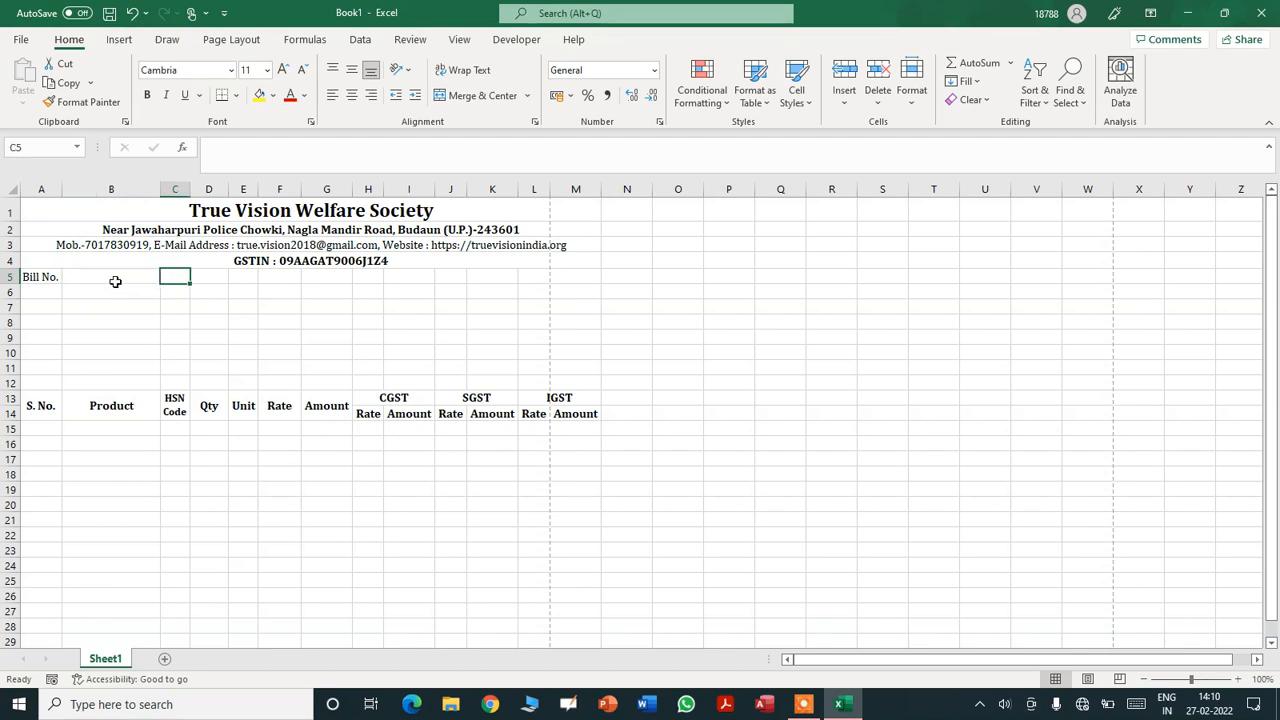
{"action": "key", "text": "shift+Right"}
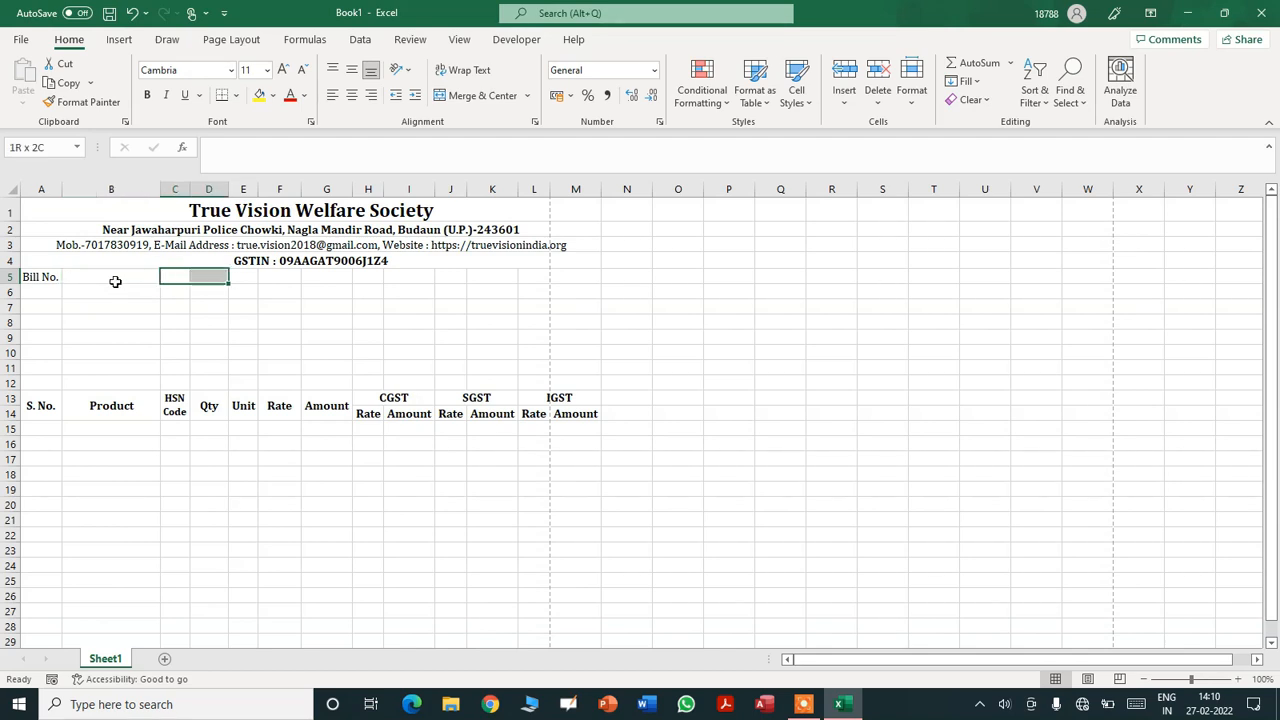
{"action": "key", "text": "shift+Right"}
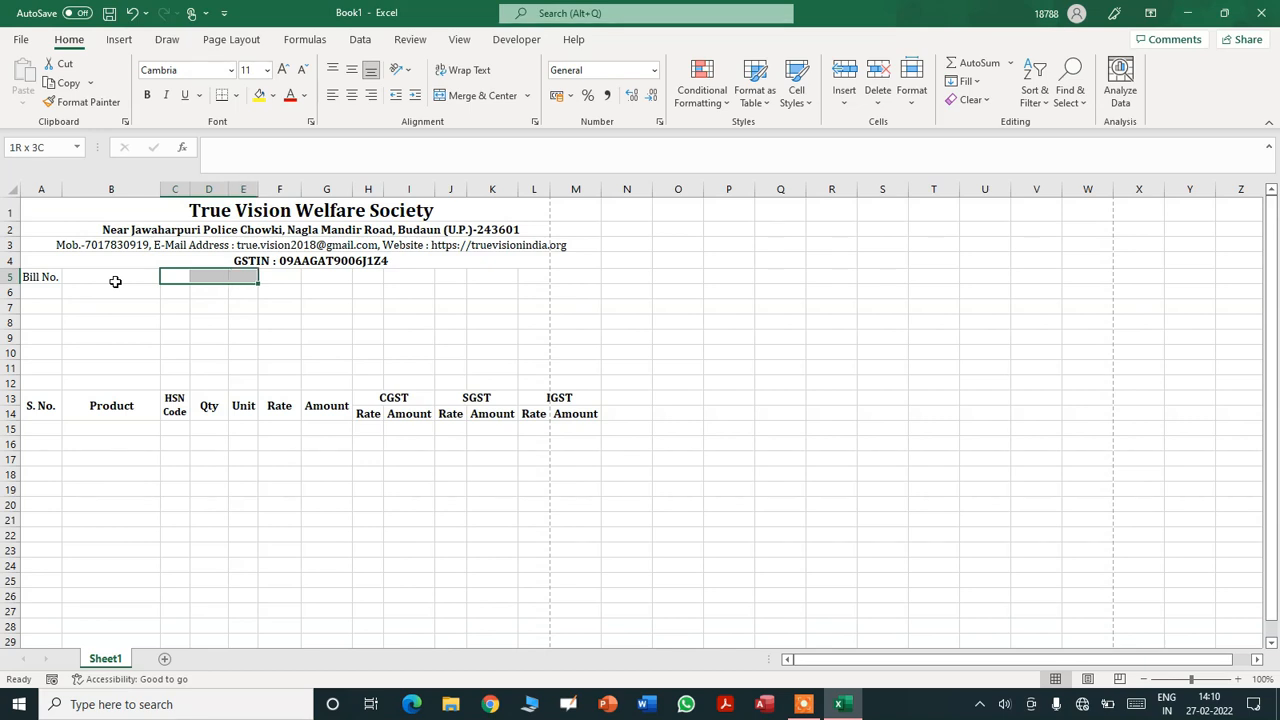
{"action": "left_click", "coordinate": [464, 95]}
{"action": "type", "text": "State Code"}
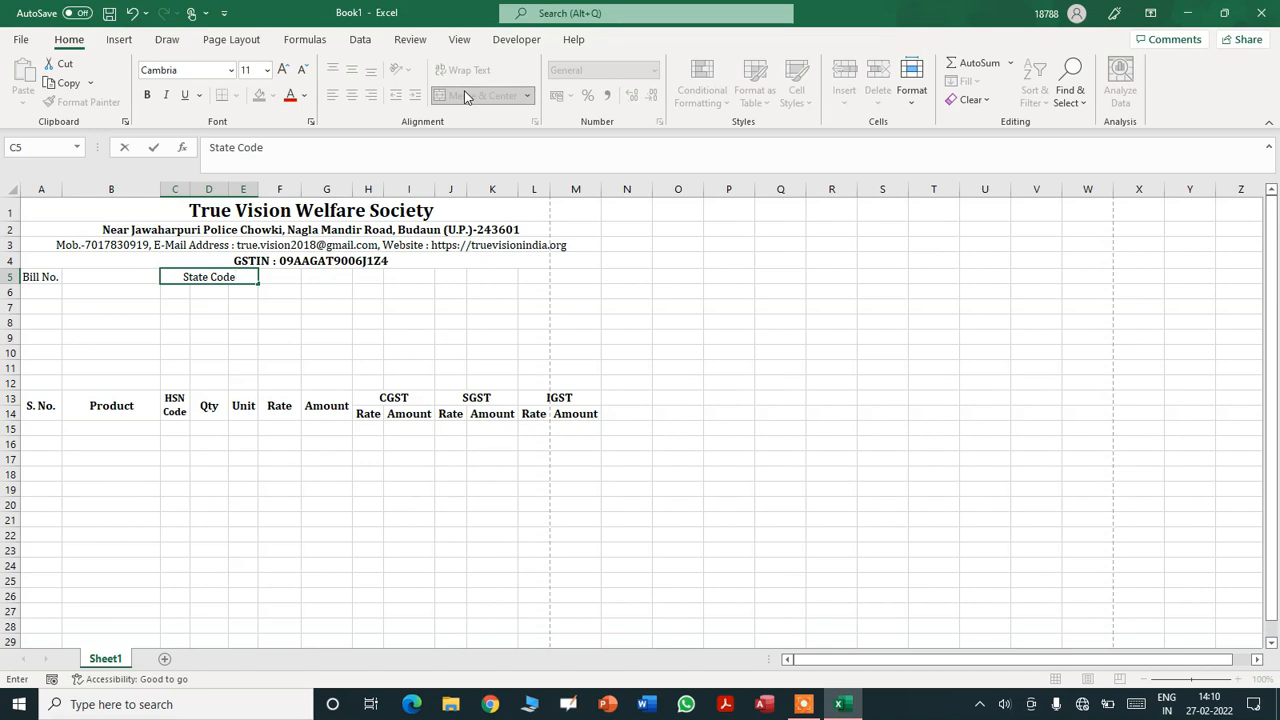
{"action": "type", "text": " :"}
{"action": "key", "text": "Tab"}
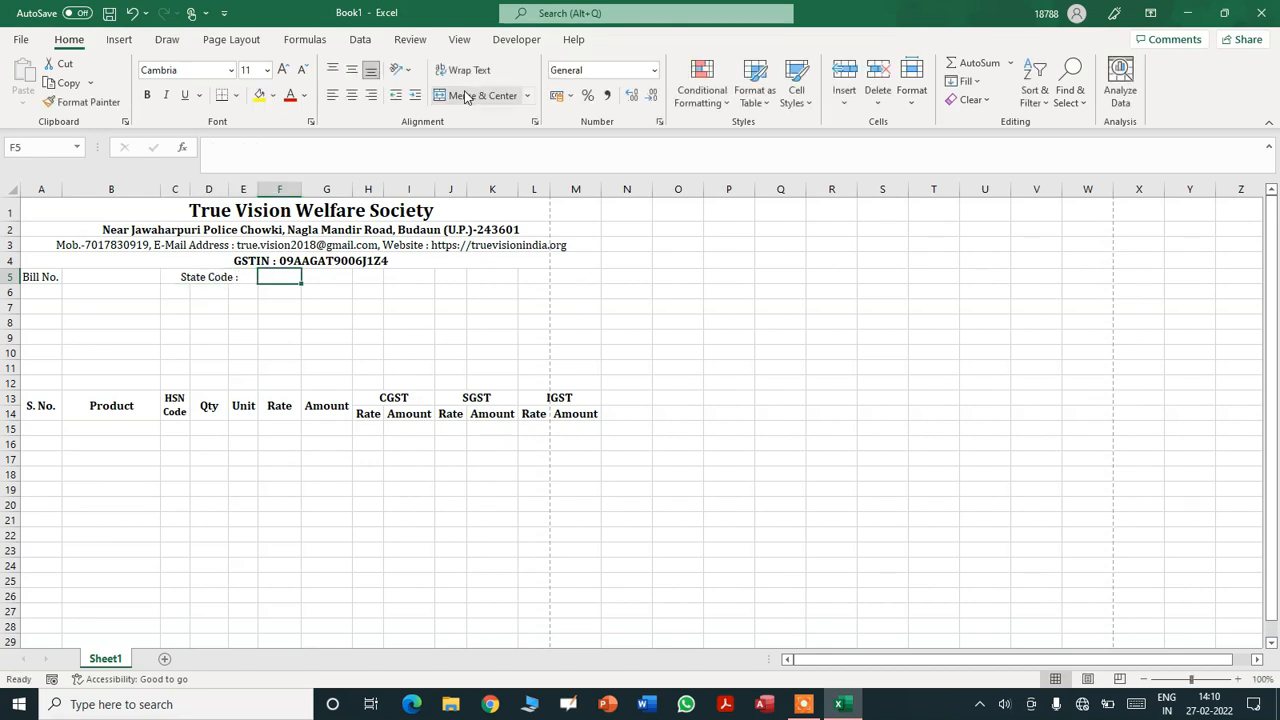
{"action": "key", "text": "shift+Right"}
{"action": "key", "text": "shift+Right"}
{"action": "key", "text": "shift+Right"}
{"action": "key", "text": "shift+Left"}
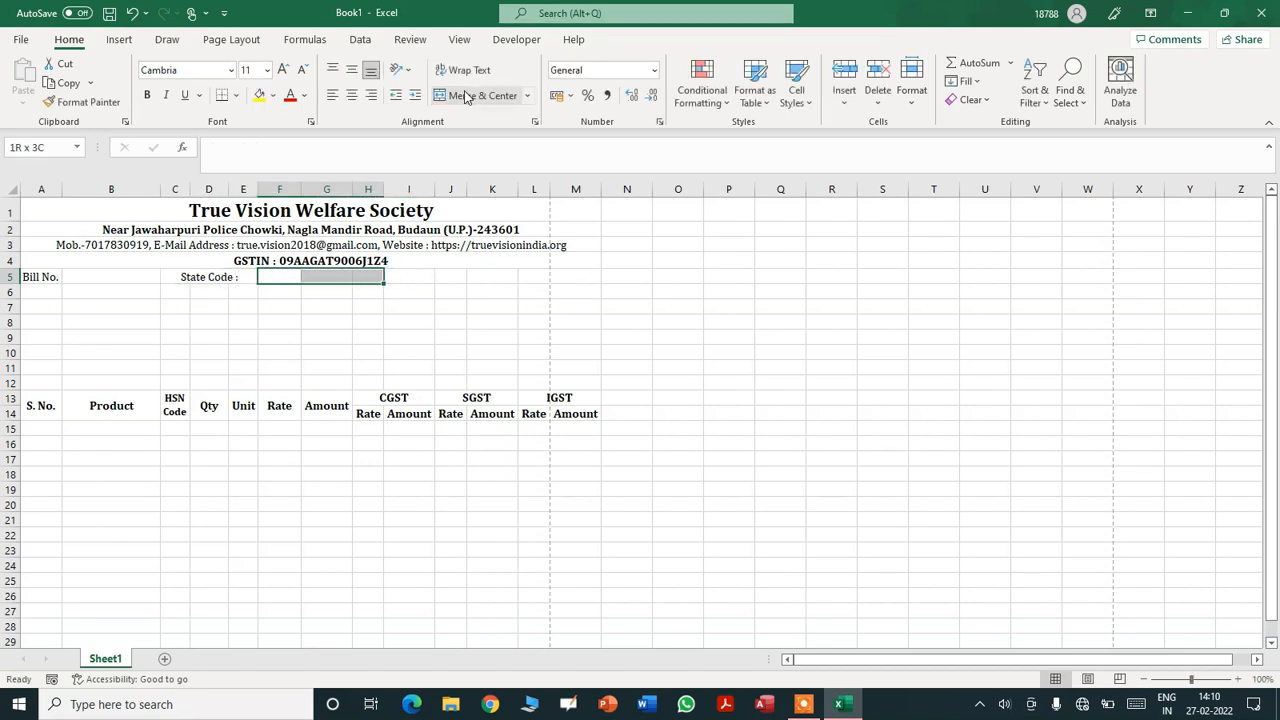
{"action": "left_click", "coordinate": [464, 95]}
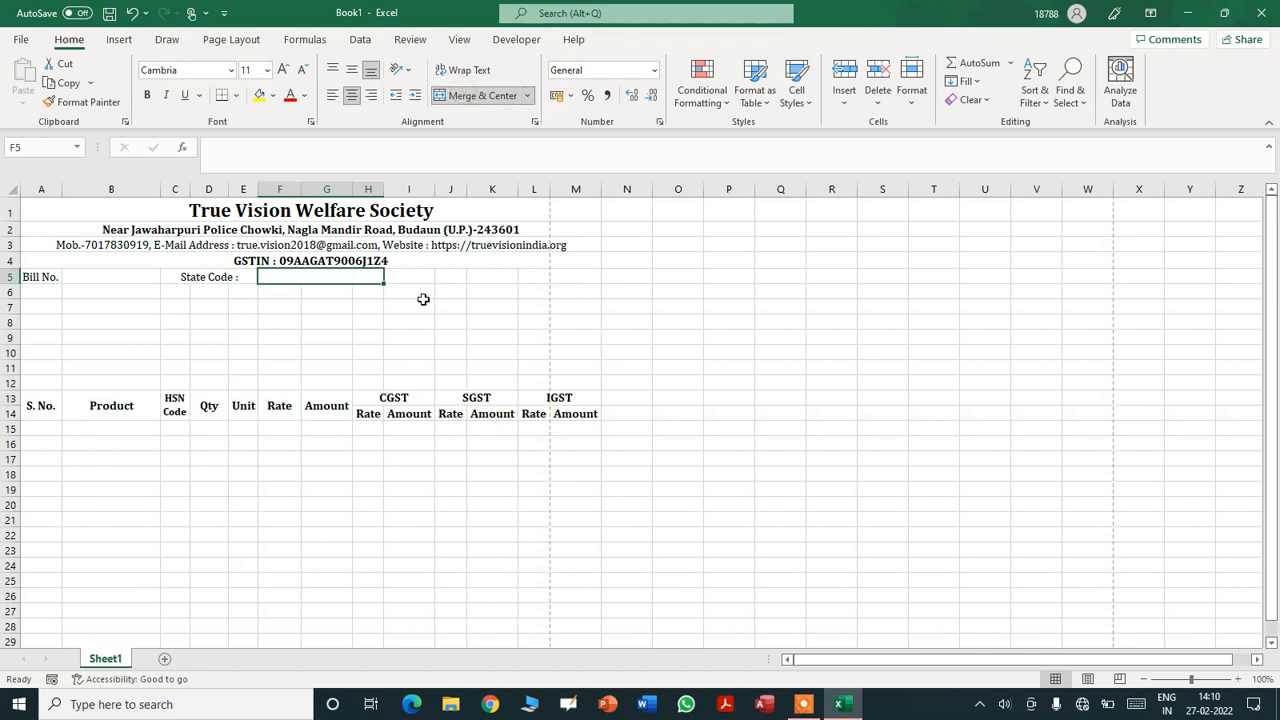
- Put the 'Date :' label in I5 and merge J5:M5 as the date field
{"action": "left_click", "coordinate": [416, 277]}
{"action": "type", "text": "Date"}
{"action": "key", "text": "Tab"}
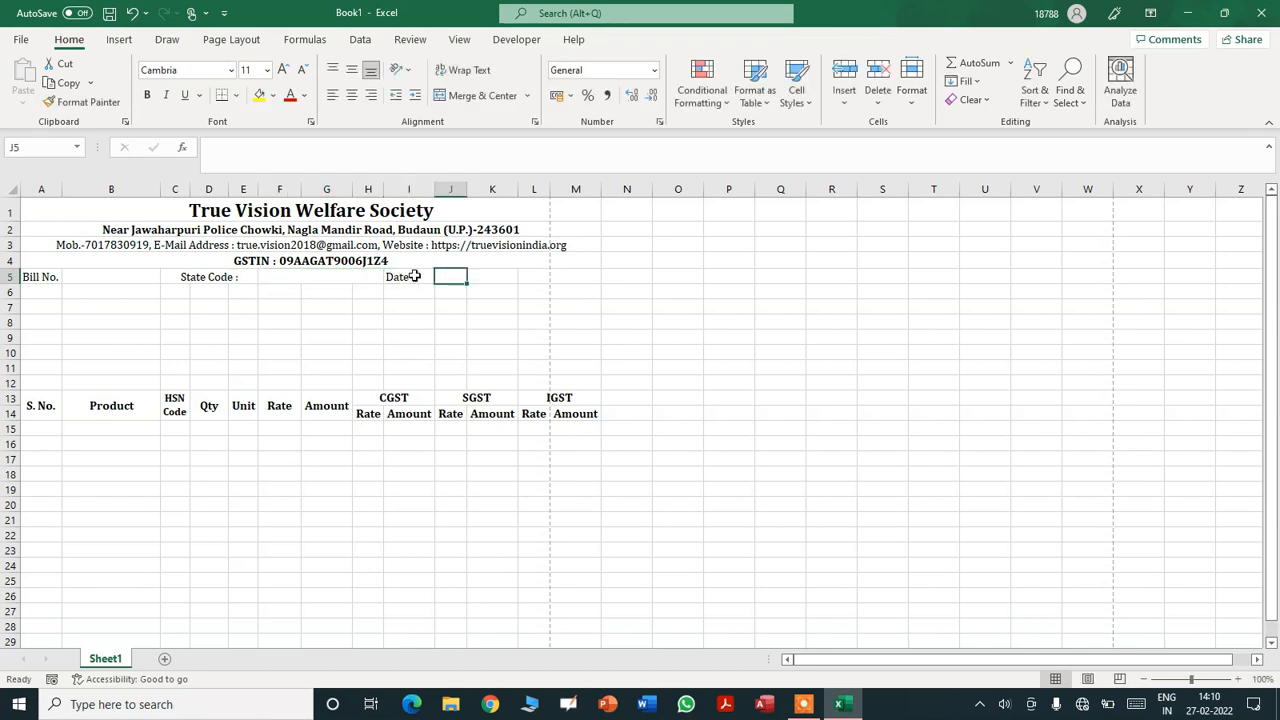
{"action": "key", "text": "shift+Right"}
{"action": "key", "text": "shift+Right"}
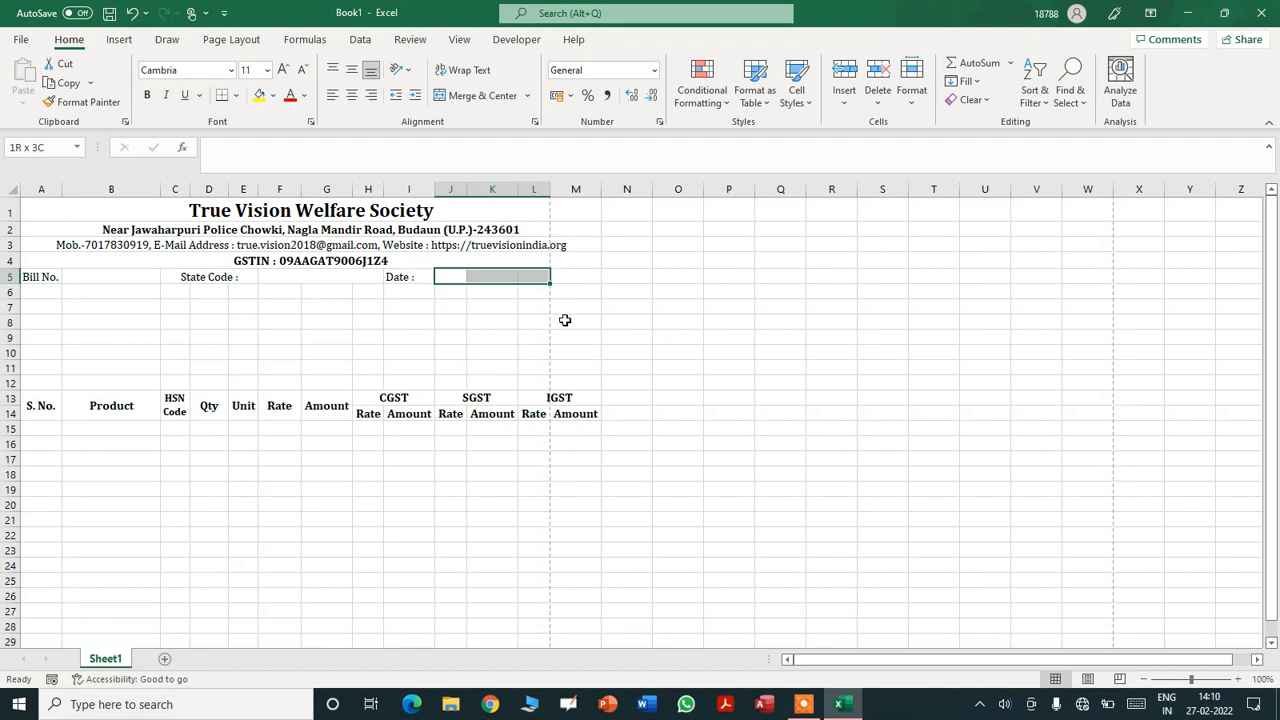
{"action": "key", "text": "shift+Right"}
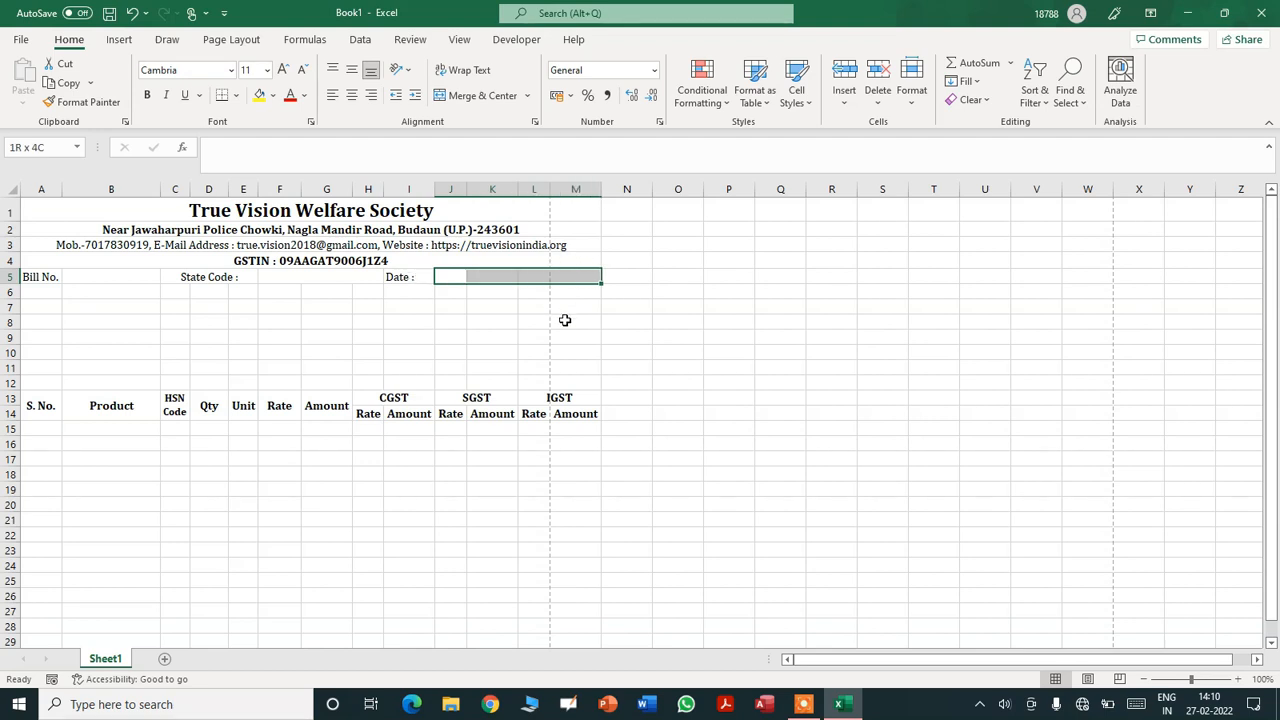
{"action": "left_click", "coordinate": [476, 95]}
{"action": "left_click", "coordinate": [360, 335]}
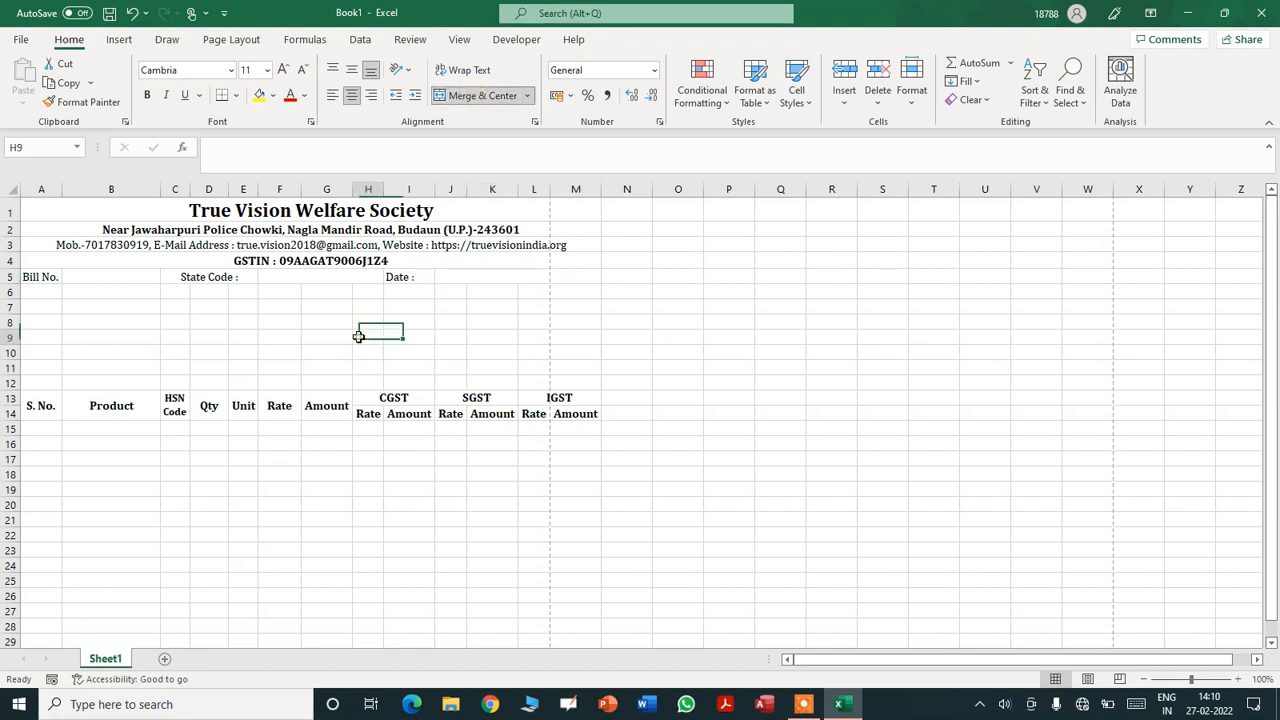
{"action": "left_click", "coordinate": [35, 293]}
- Enter 'Ship To,' in A6, merged across A–F and left-aligned
{"action": "type", "text": "Ship To"}
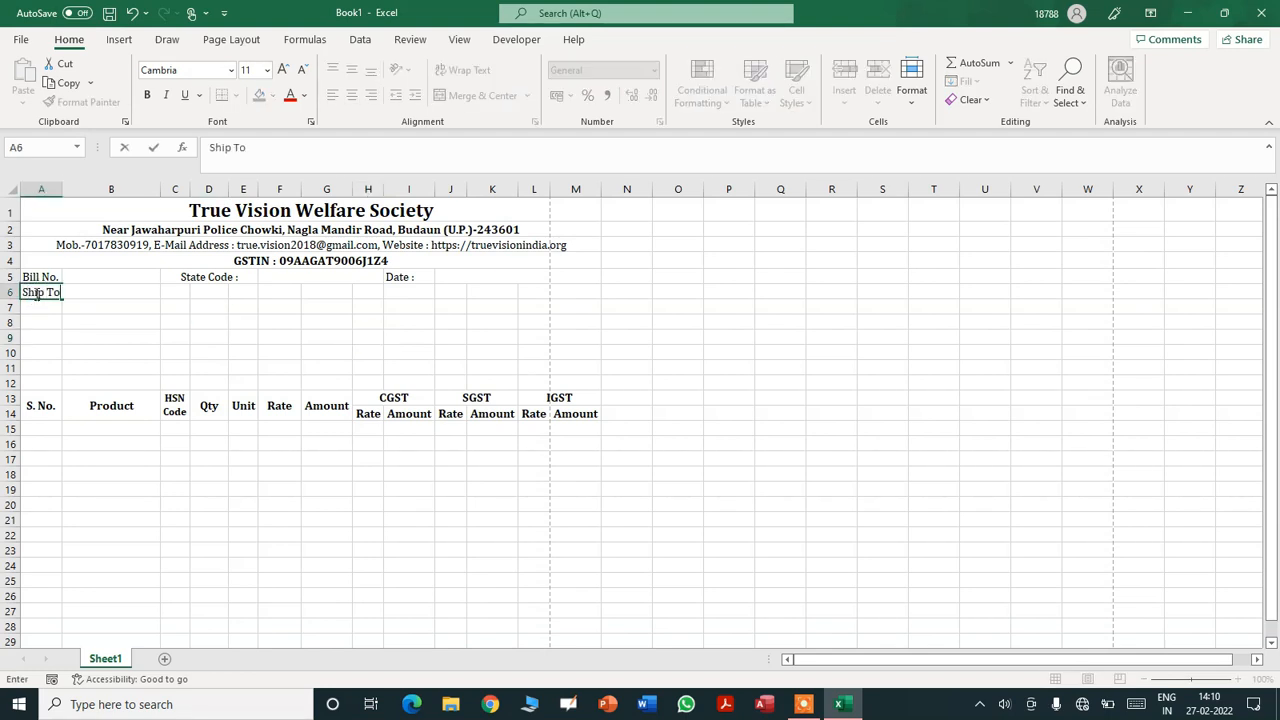
{"action": "type", "text": ","}
{"action": "key", "text": "Return"}
{"action": "key", "text": "Up"}
{"action": "key", "text": "shift+Right"}
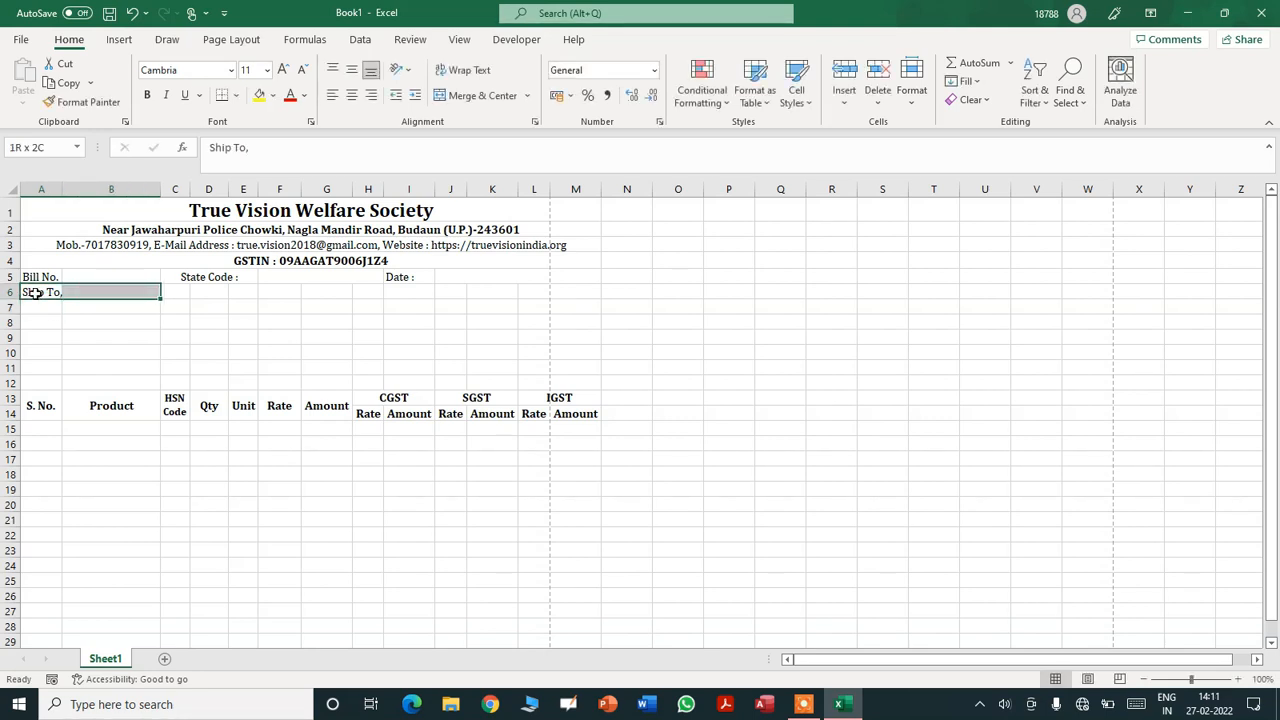
{"action": "key", "text": "shift+Right"}
{"action": "key", "text": "shift+Right"}
{"action": "key", "text": "shift+Right"}
{"action": "key", "text": "shift+Right"}
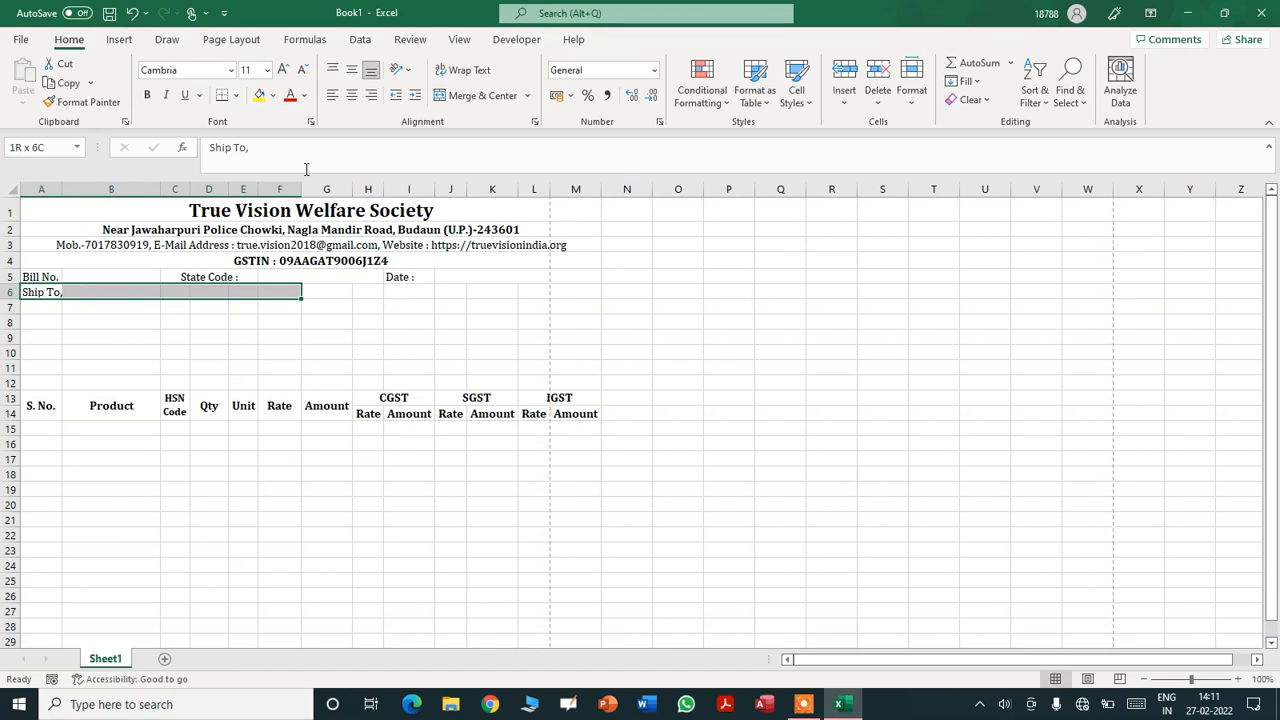
{"action": "left_click", "coordinate": [470, 96]}
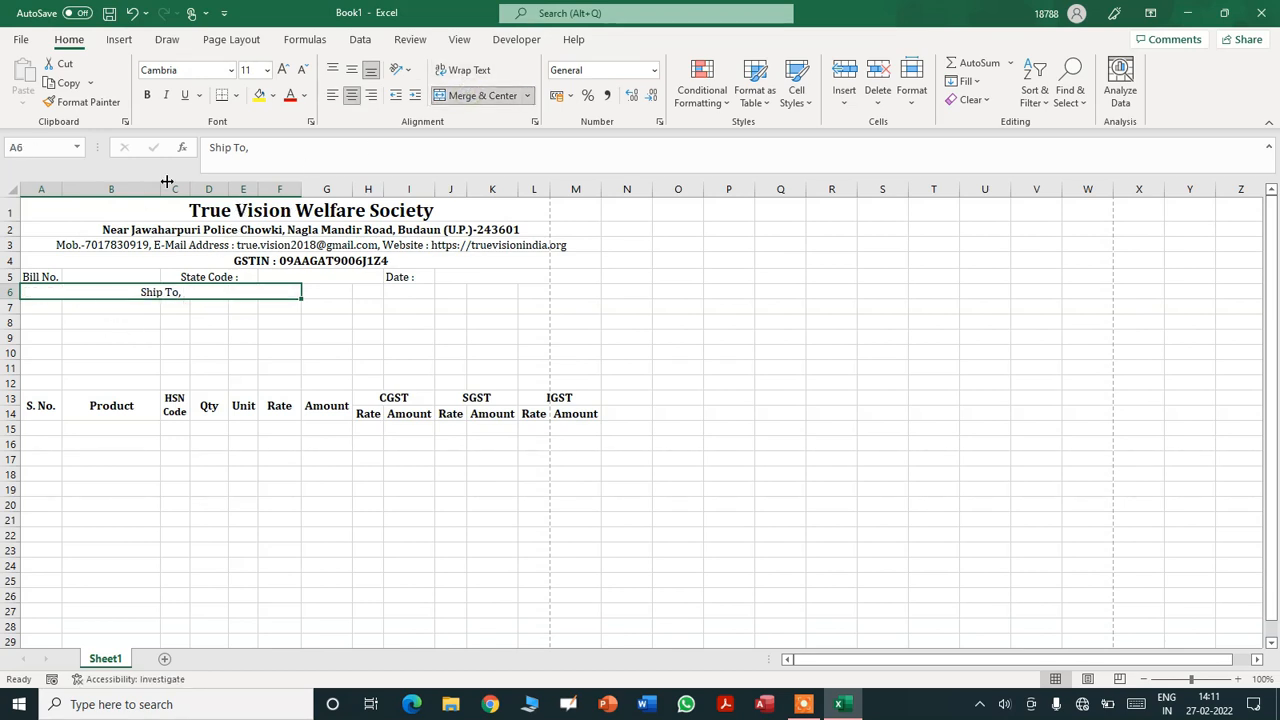
{"action": "left_click", "coordinate": [333, 100]}
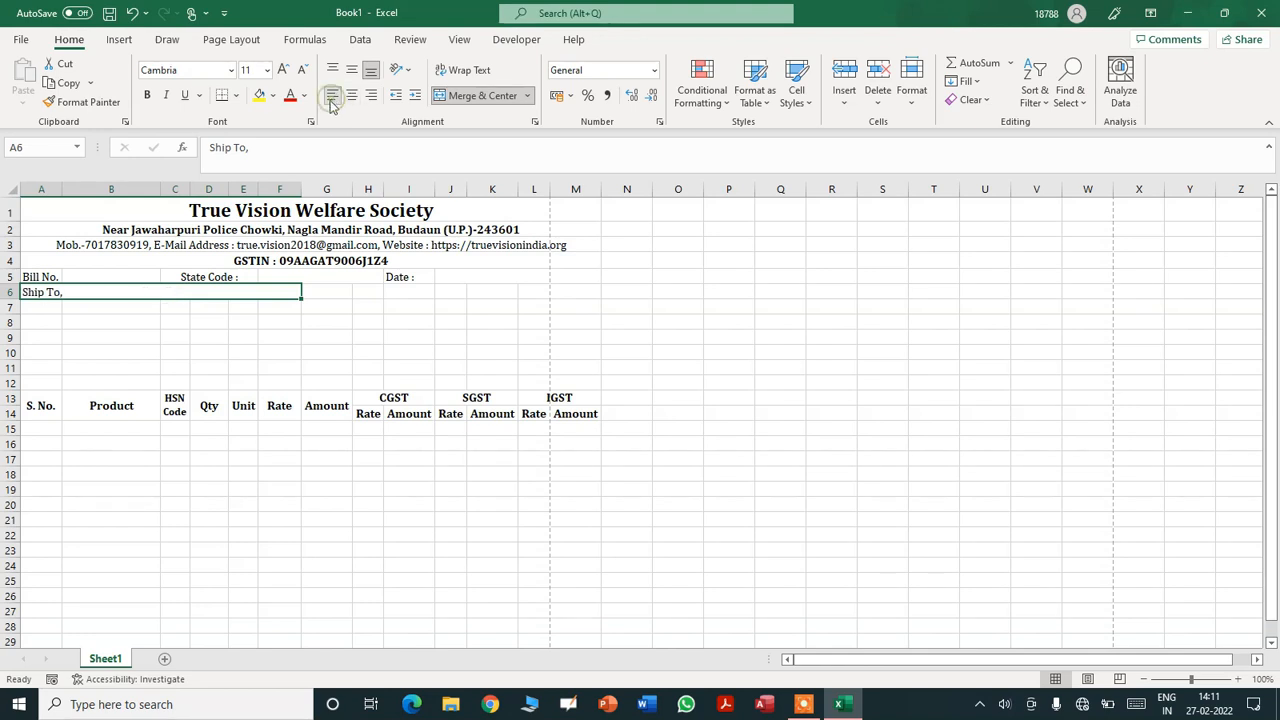
- Merge each blank row 7 through 11 across columns A to F
{"action": "left_click", "coordinate": [113, 309]}
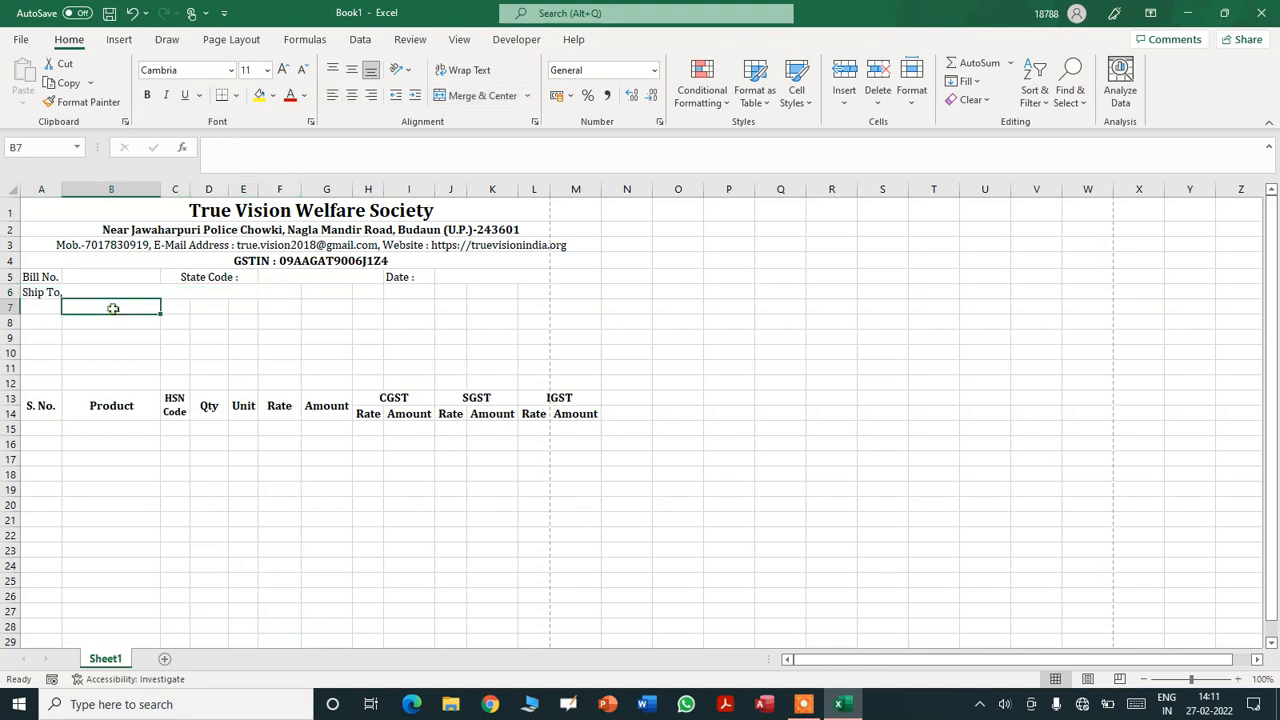
{"action": "key", "text": "Left"}
{"action": "key", "text": "shift+Right"}
{"action": "key", "text": "shift+Right"}
{"action": "key", "text": "shift+Right"}
{"action": "key", "text": "shift+Right"}
{"action": "key", "text": "shift+Right"}
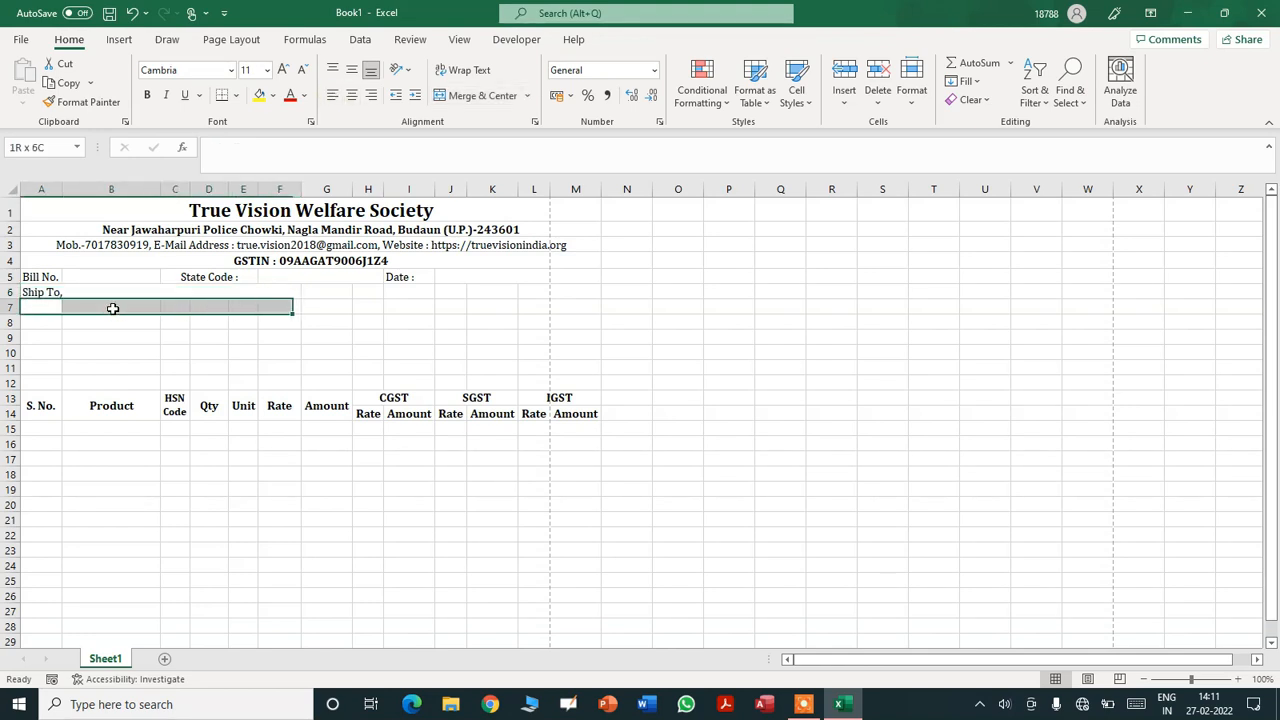
{"action": "left_click", "coordinate": [472, 97]}
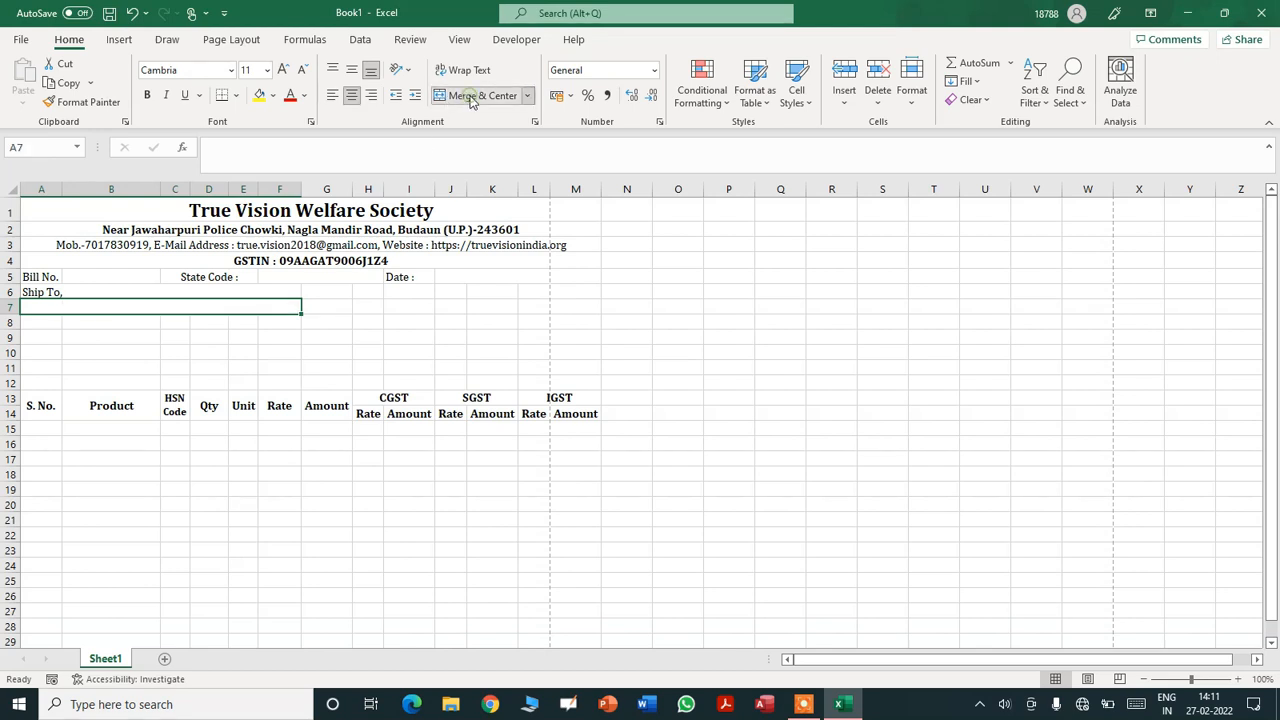
{"action": "key", "text": "Return"}
{"action": "key", "text": "shift+Right"}
{"action": "key", "text": "shift+Right"}
{"action": "key", "text": "shift+Right"}
{"action": "key", "text": "shift+Right"}
{"action": "key", "text": "shift+Right"}
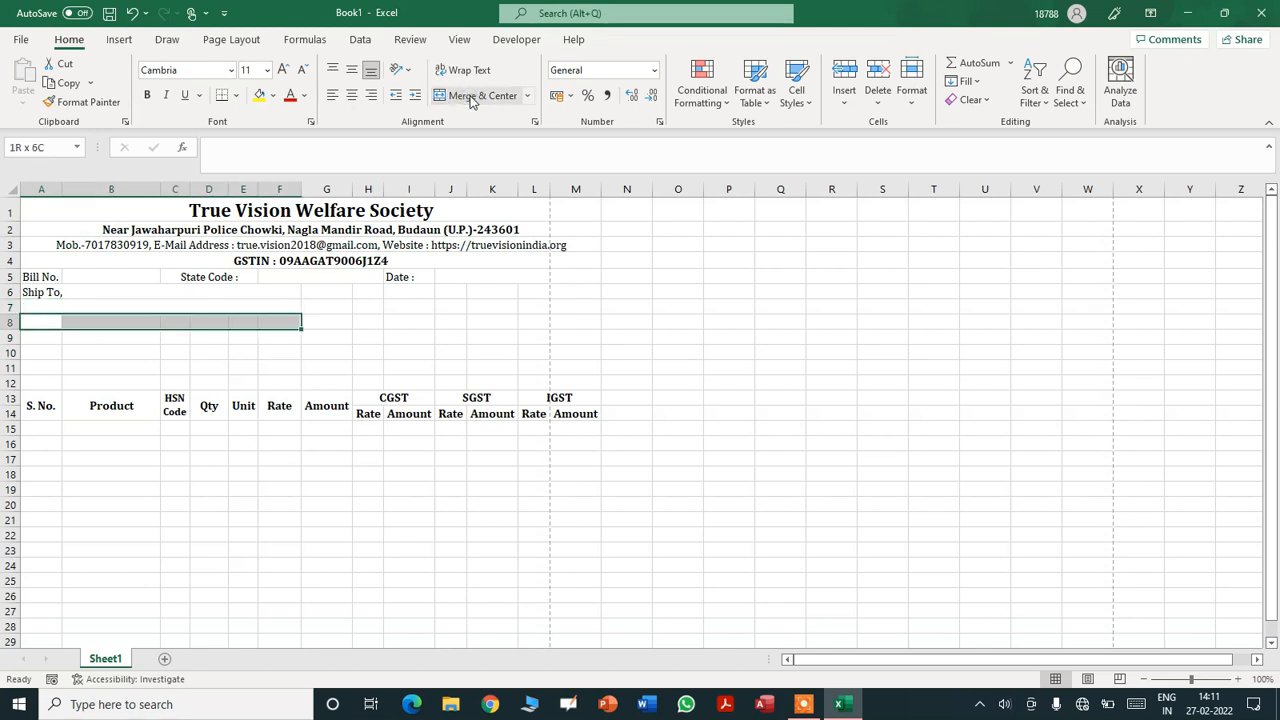
{"action": "left_click", "coordinate": [472, 97]}
{"action": "key", "text": "Return"}
{"action": "key", "text": "shift+Right"}
{"action": "key", "text": "shift+Right"}
{"action": "key", "text": "shift+Right"}
{"action": "key", "text": "shift+Right"}
{"action": "key", "text": "shift+Right"}
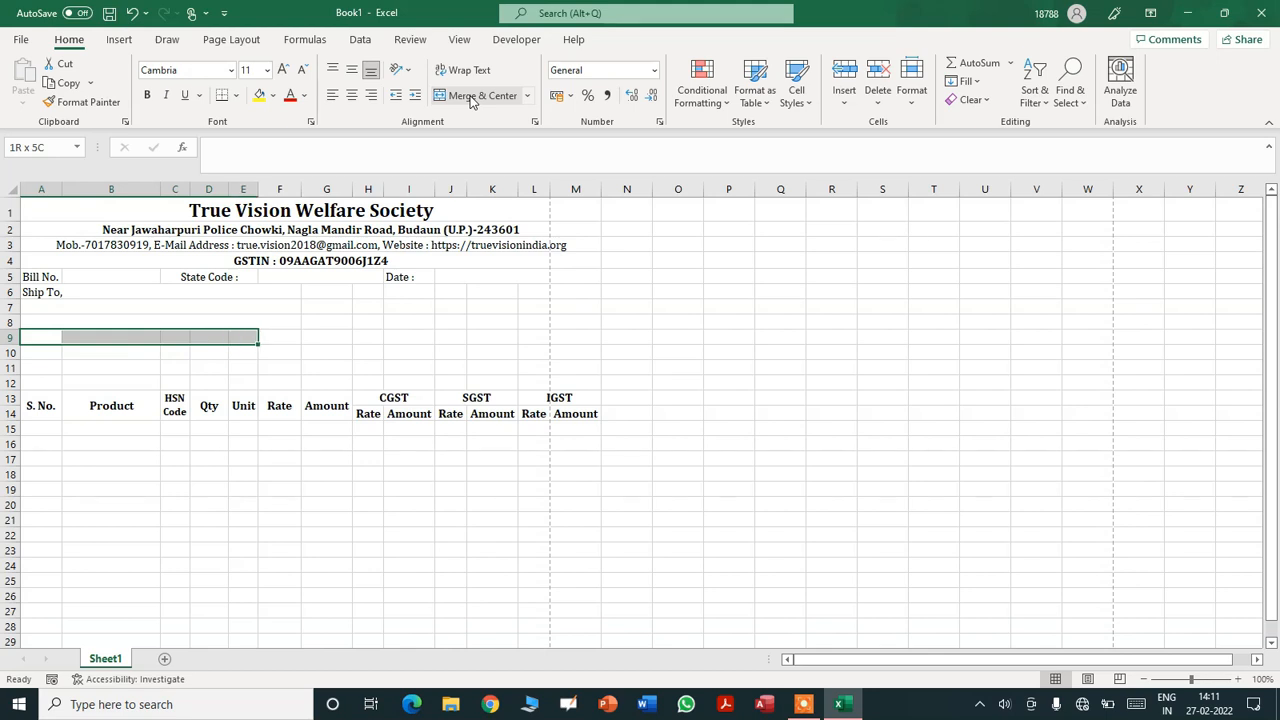
{"action": "left_click", "coordinate": [472, 97]}
{"action": "key", "text": "Return"}
{"action": "key", "text": "shift+Right"}
{"action": "key", "text": "shift+Right"}
{"action": "key", "text": "shift+Right"}
{"action": "key", "text": "shift+Right"}
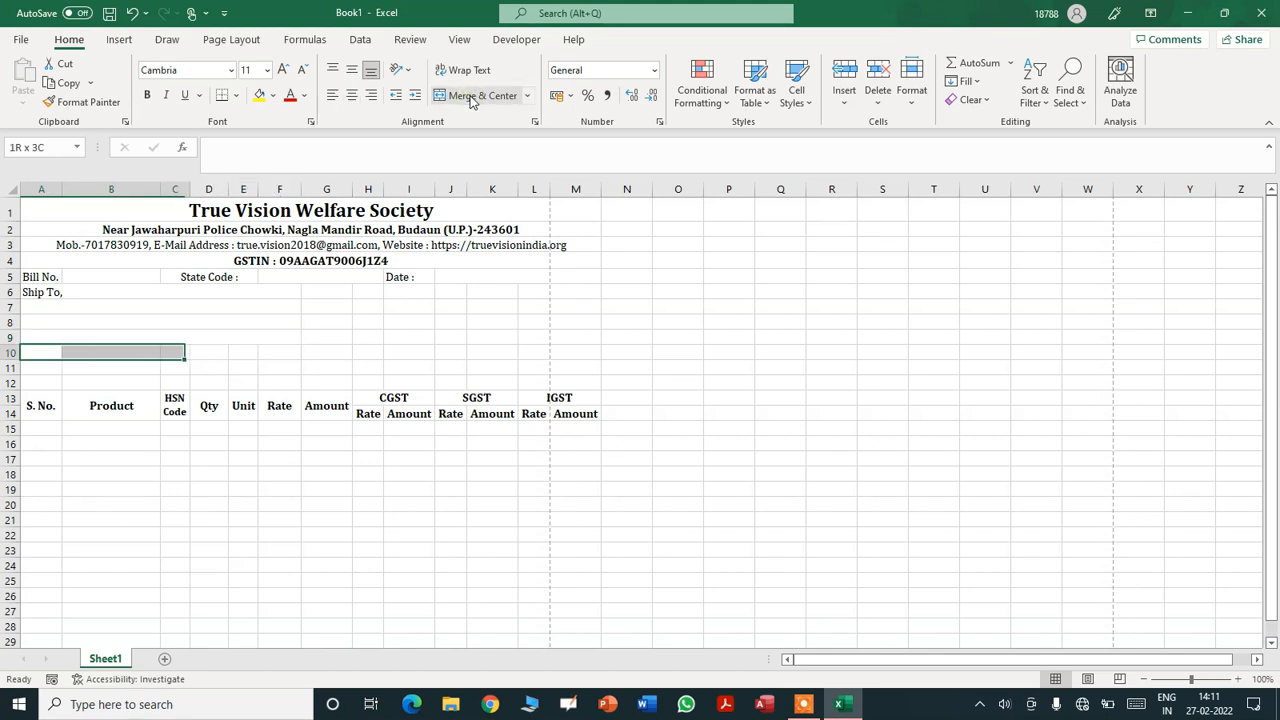
{"action": "key", "text": "shift+Right"}
{"action": "left_click", "coordinate": [472, 97]}
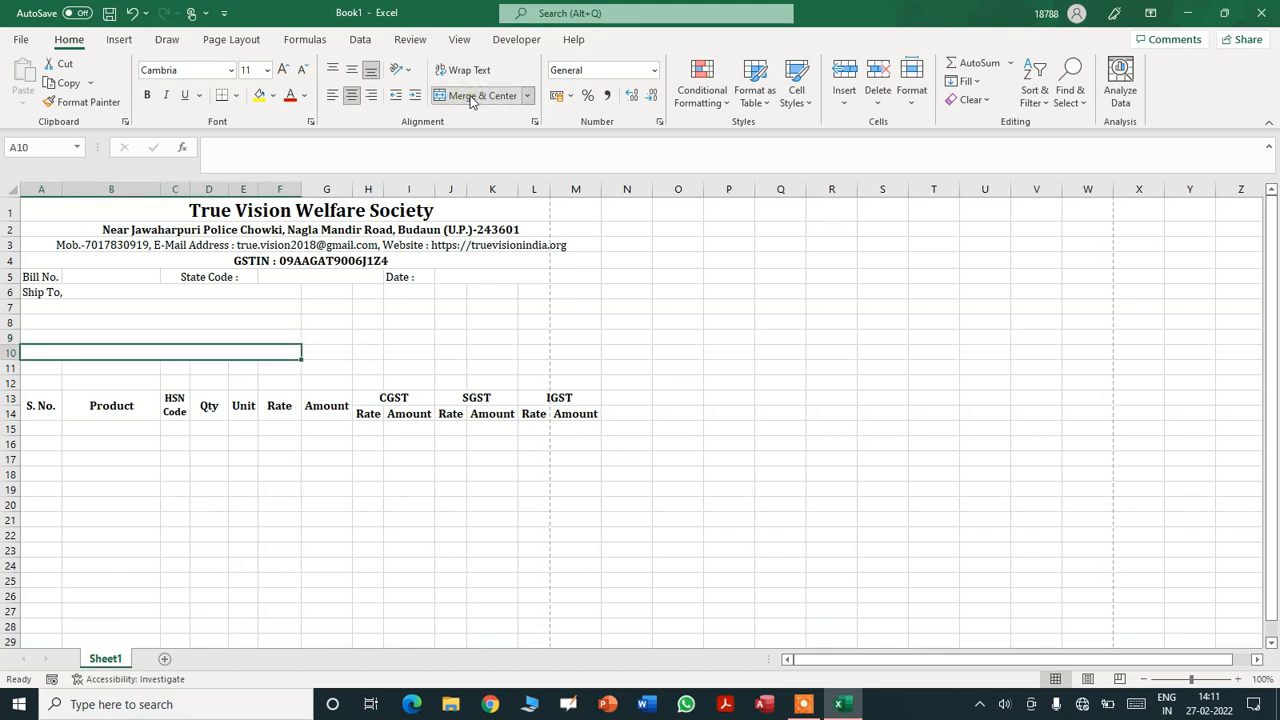
{"action": "key", "text": "Return"}
{"action": "key", "text": "shift+Right"}
{"action": "key", "text": "shift+Right"}
{"action": "key", "text": "shift+Right"}
{"action": "key", "text": "shift+Right"}
{"action": "key", "text": "shift+Right"}
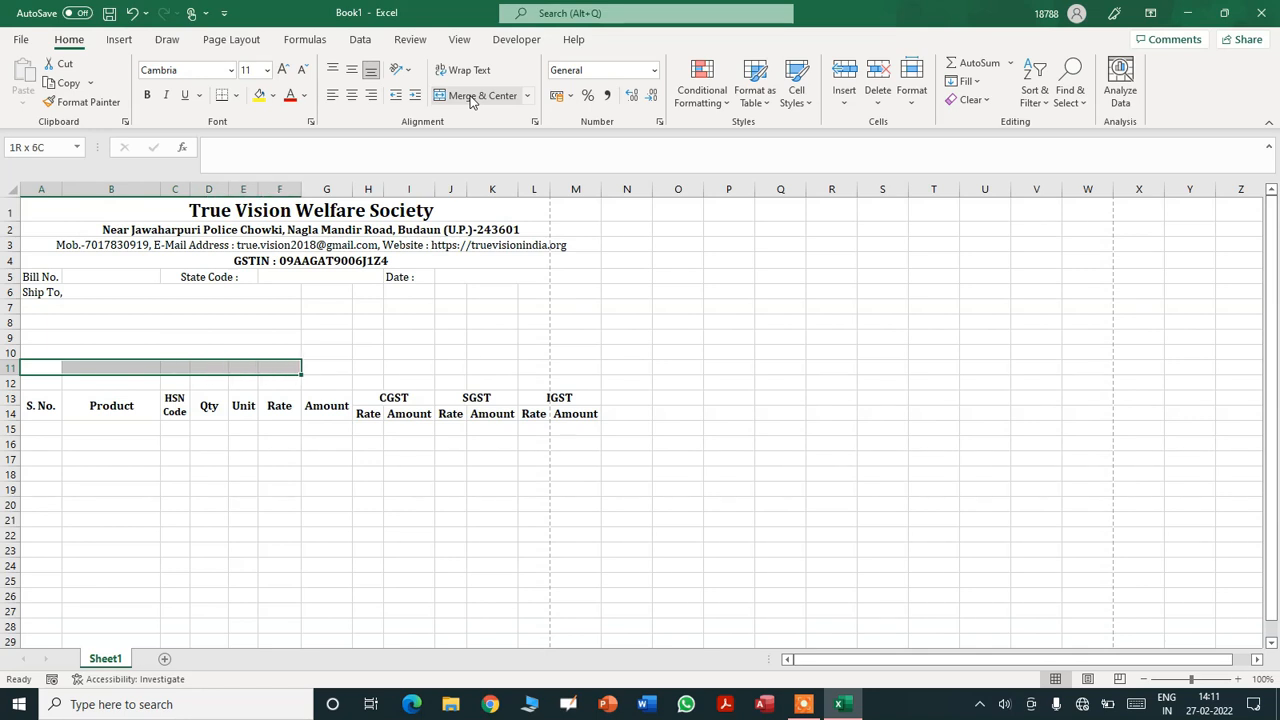
{"action": "left_click", "coordinate": [472, 97]}
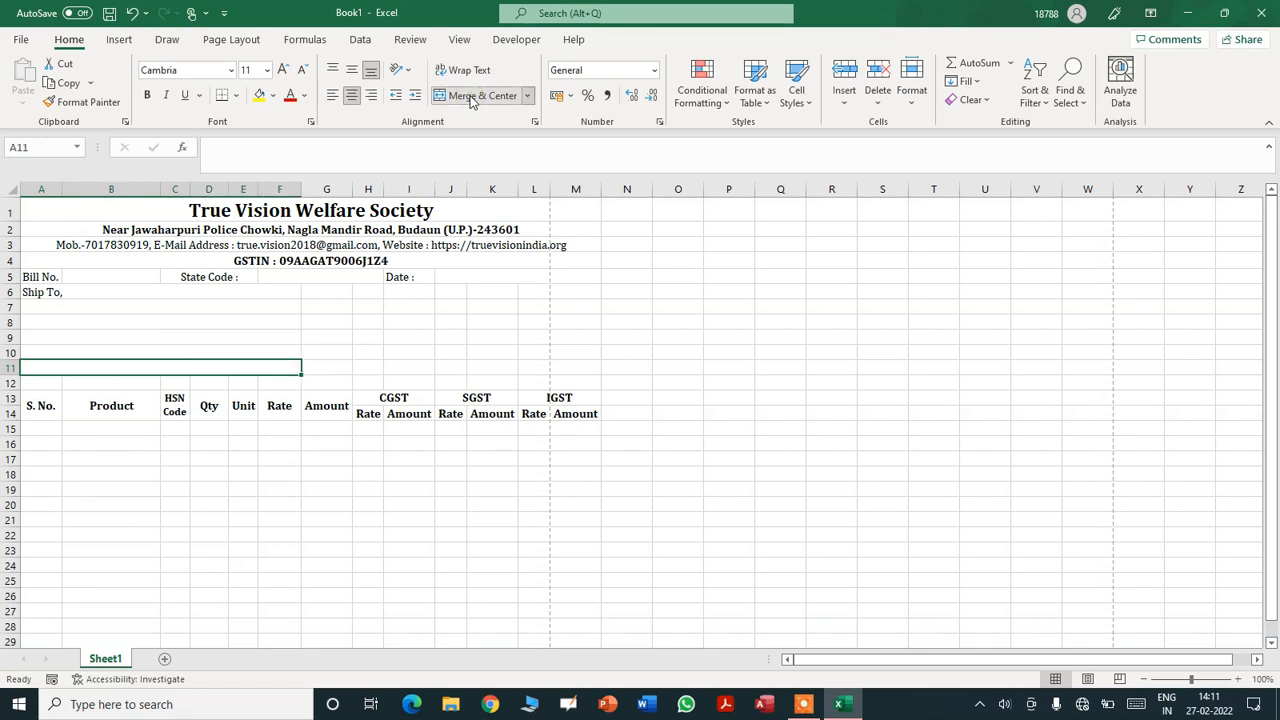
{"action": "key", "text": "Return"}
- Enter GSTIN in A12 and a Sale Type label merged and centred across G12:I12
{"action": "type", "text": "GSTIN"}
{"action": "key", "text": "Tab"}
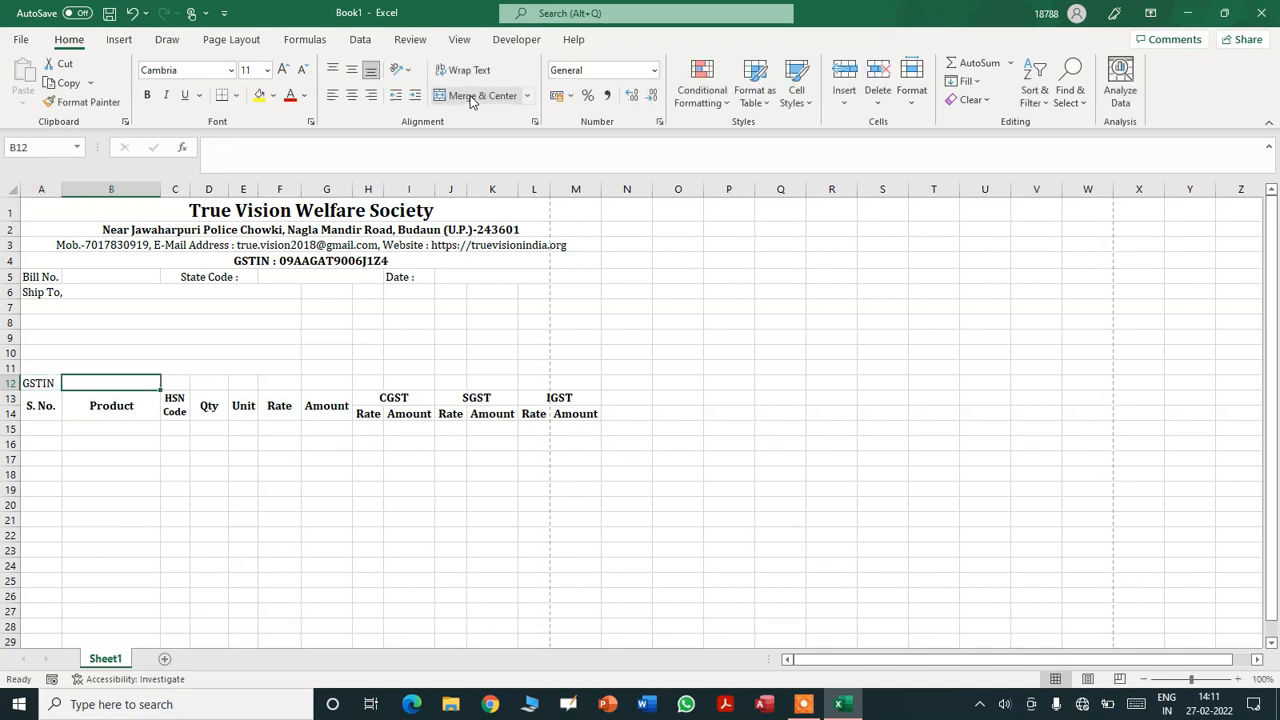
{"action": "key", "text": "Tab"}
{"action": "key", "text": "Tab"}
{"action": "key", "text": "Tab"}
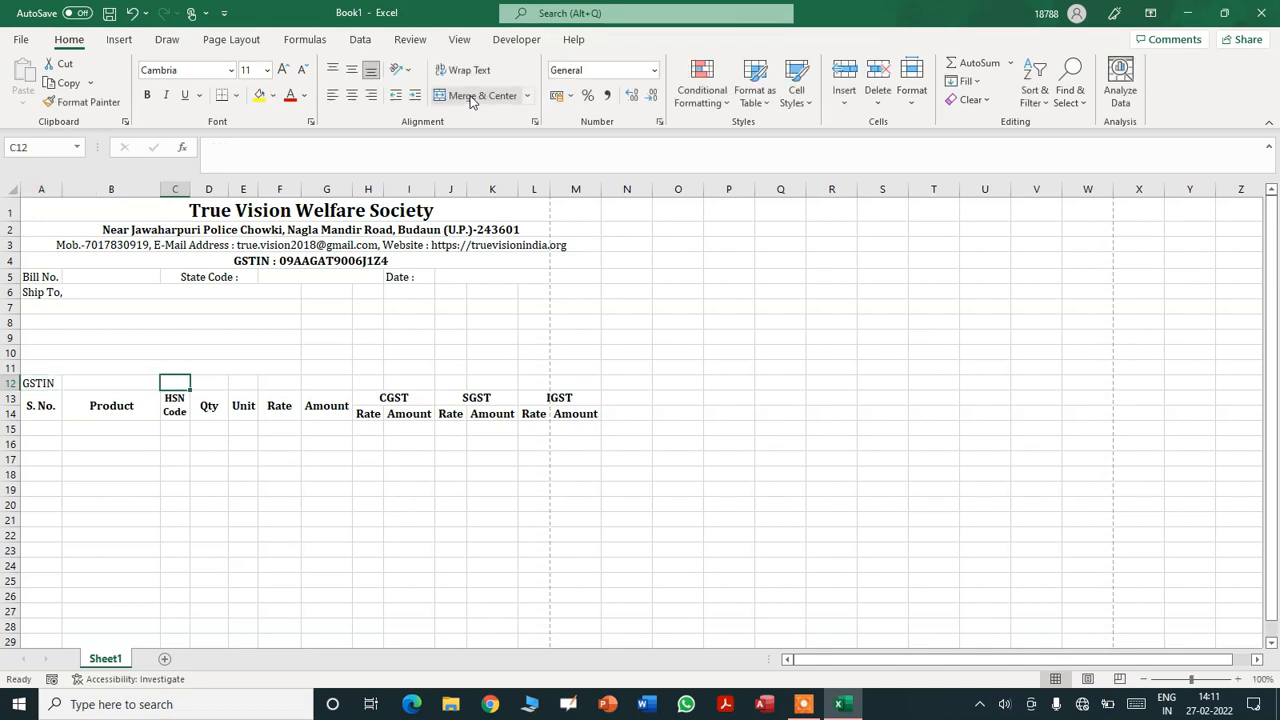
{"action": "key", "text": "Tab"}
{"action": "key", "text": "Tab"}
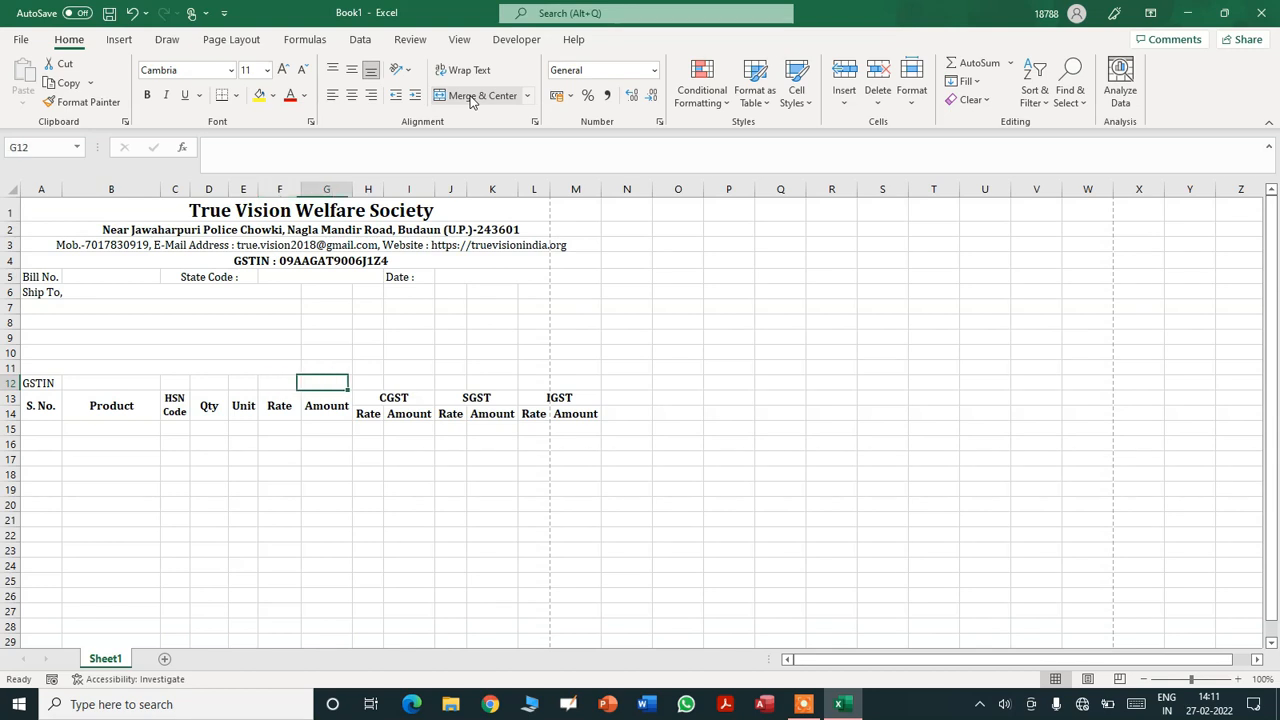
{"action": "key", "text": "shift+Right"}
{"action": "key", "text": "shift+Right"}
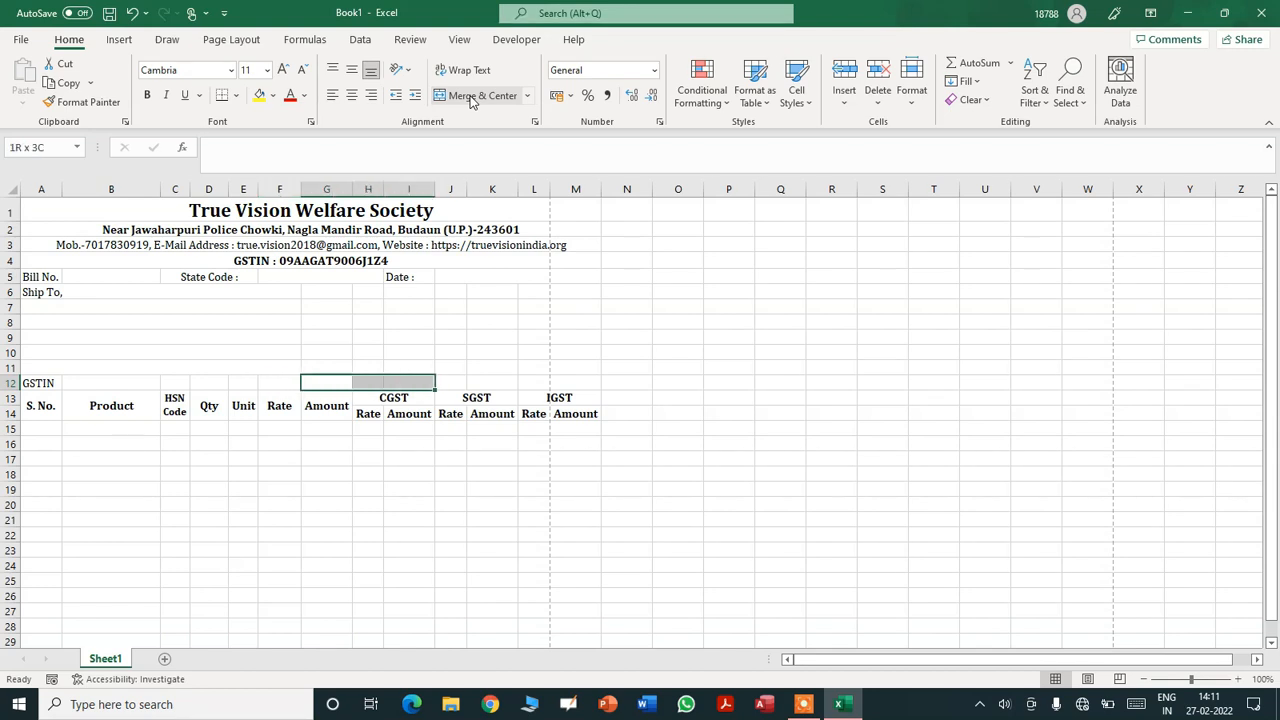
{"action": "left_click", "coordinate": [472, 99]}
{"action": "type", "text": "S"}
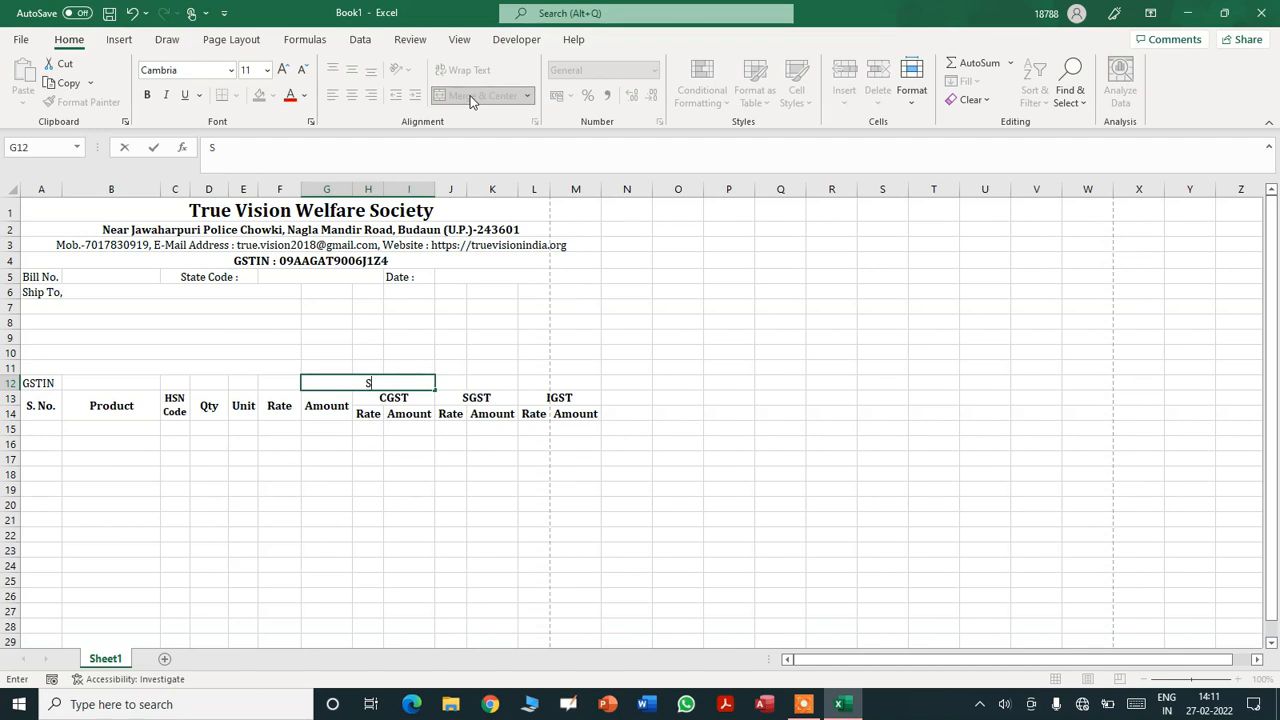
{"action": "type", "text": "ale Typ"}
{"action": "key", "text": "Right"}
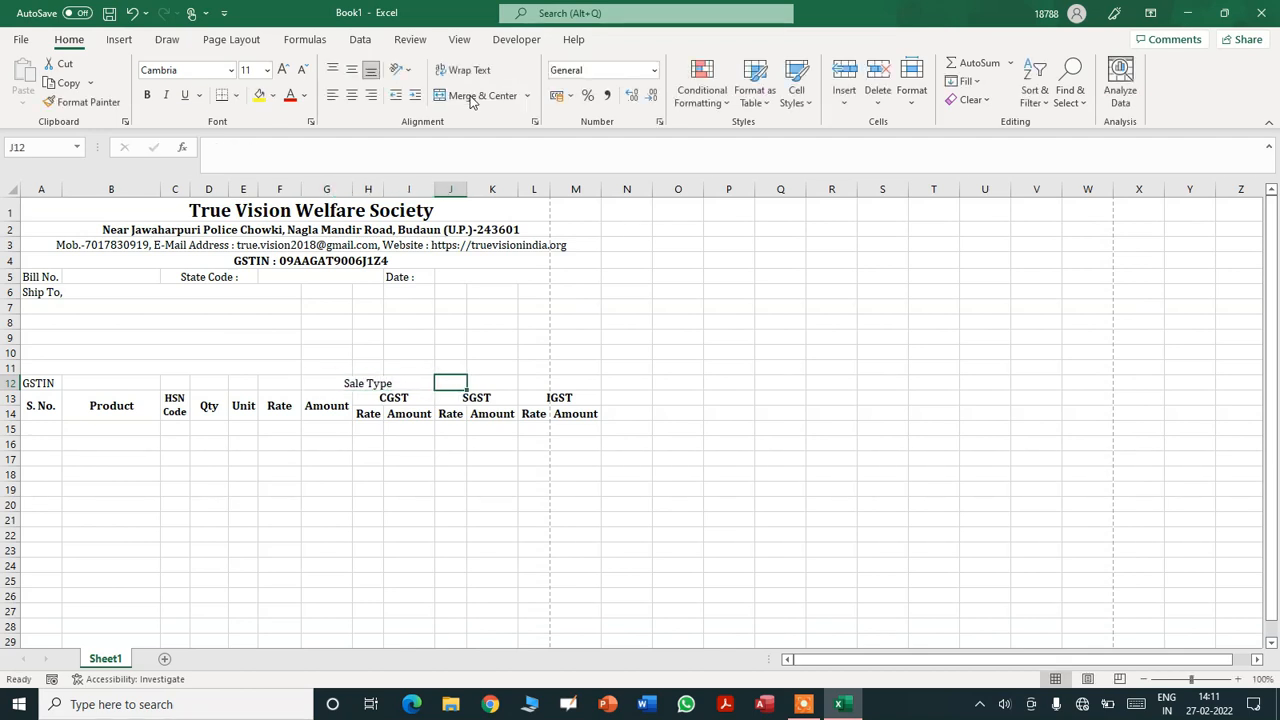
- Merge J12:M12 into one blank field cell
{"action": "key", "text": "shift+Right"}
{"action": "key", "text": "shift+Right"}
{"action": "key", "text": "shift+Right"}
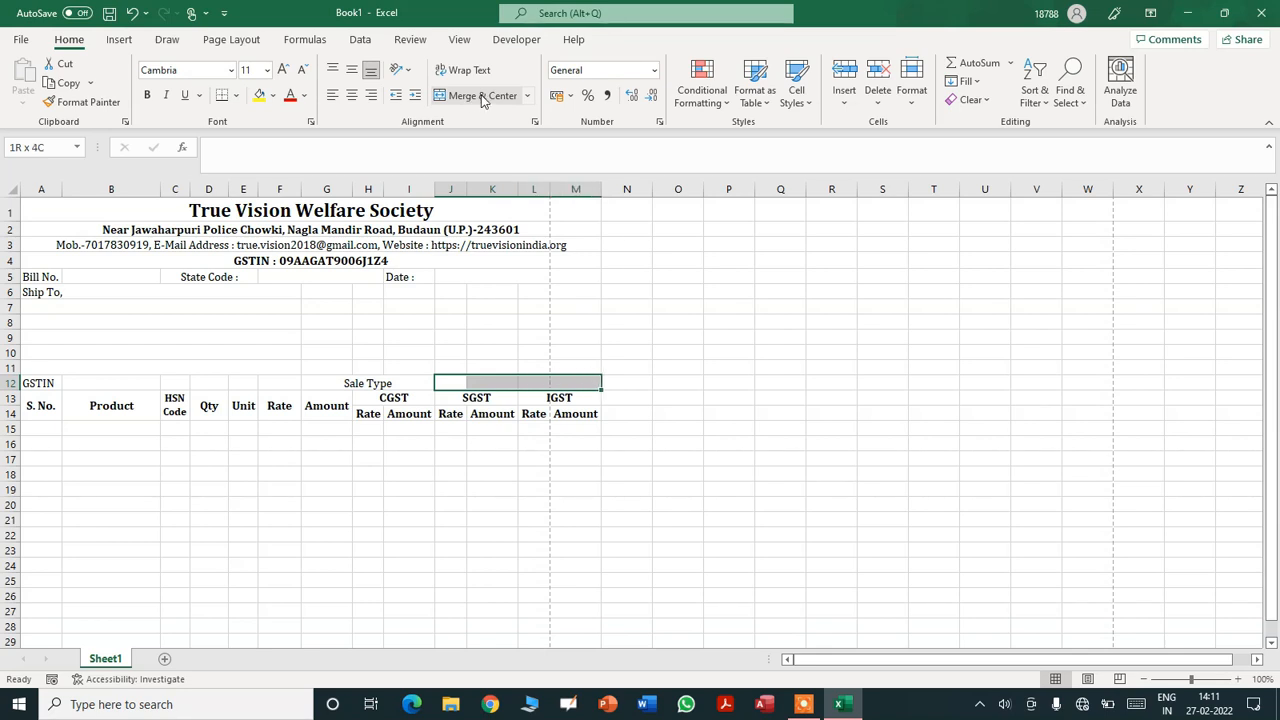
{"action": "left_click", "coordinate": [478, 96]}
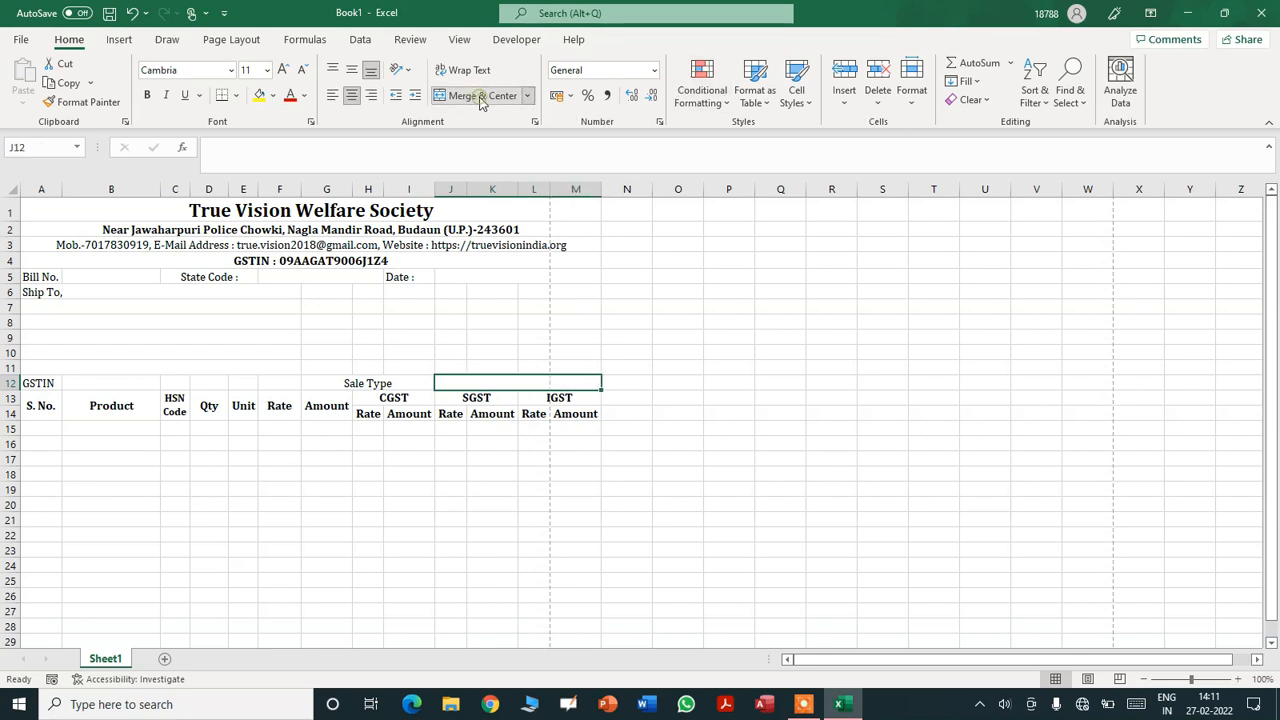
{"action": "left_click", "coordinate": [903, 319]}
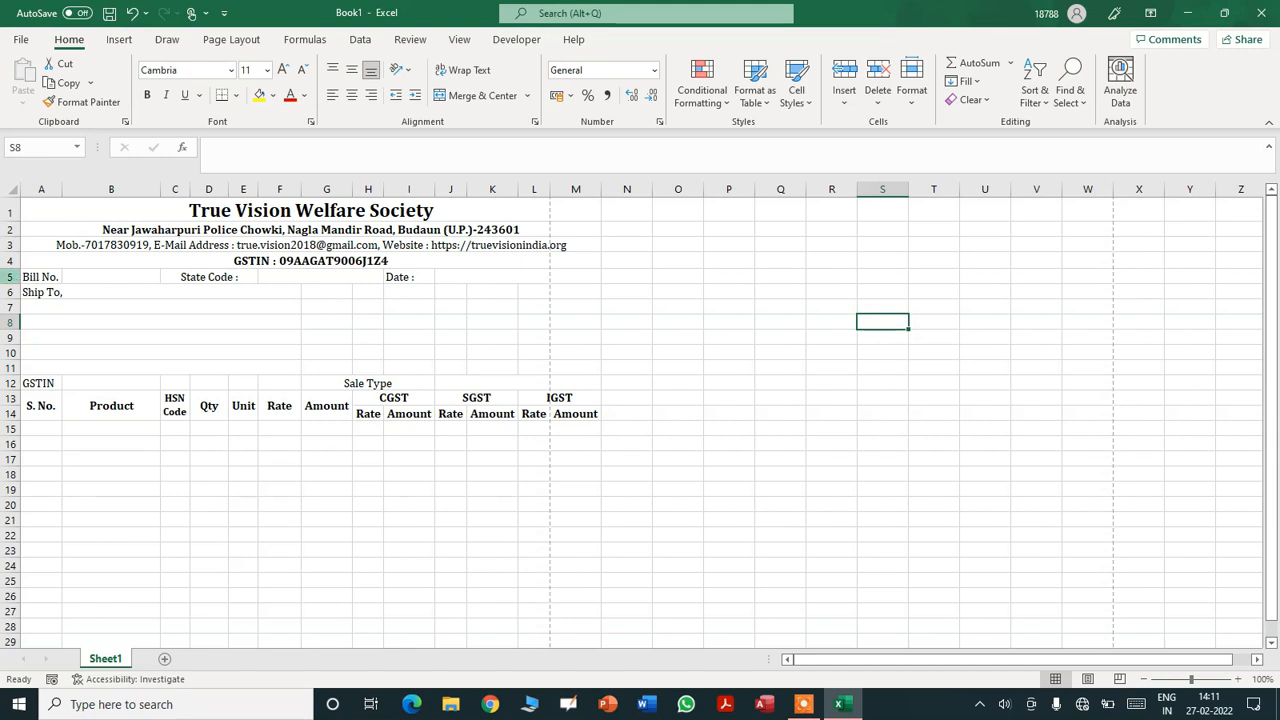
- Insert a blank row above the Bill No. row
{"action": "left_click", "coordinate": [10, 277]}
{"action": "right_click", "coordinate": [10, 279]}
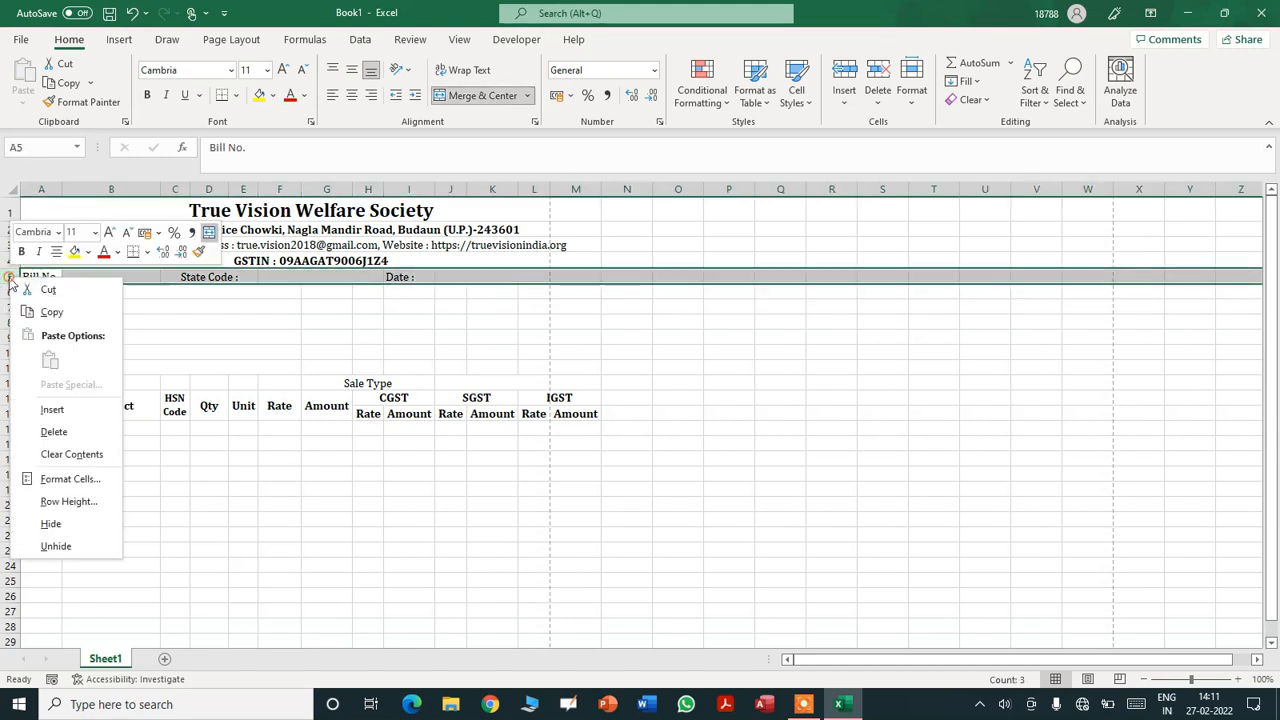
{"action": "left_click", "coordinate": [52, 409]}
- Merge the new row 5 across A to M and title it TAX INVOICE
{"action": "key", "text": "shift+Right"}
{"action": "key", "text": "shift+Right"}
{"action": "key", "text": "shift+Right"}
{"action": "key", "text": "shift+Right"}
{"action": "key", "text": "shift+Right"}
{"action": "key", "text": "shift+Right"}
{"action": "key", "text": "shift+Right"}
{"action": "key", "text": "shift+Right"}
{"action": "key", "text": "shift+Right"}
{"action": "key", "text": "shift+Right"}
{"action": "key", "text": "shift+Right"}
{"action": "key", "text": "shift+Right"}
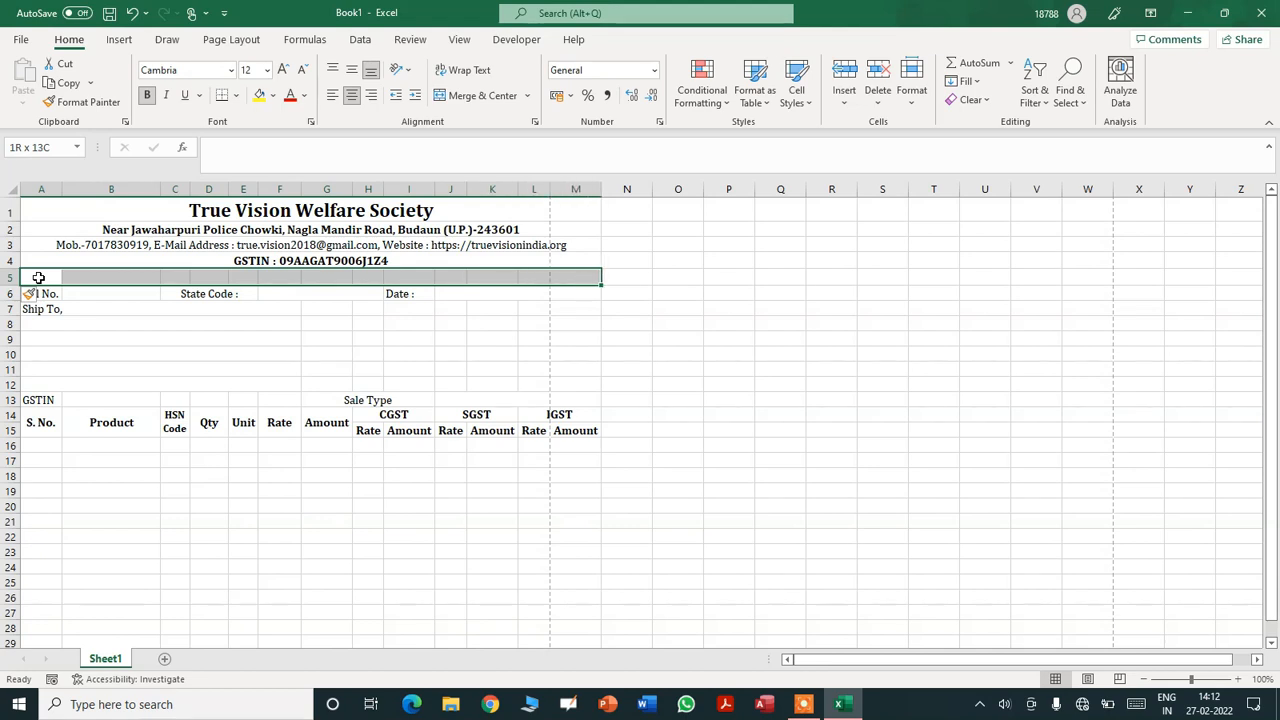
{"action": "left_click", "coordinate": [489, 99]}
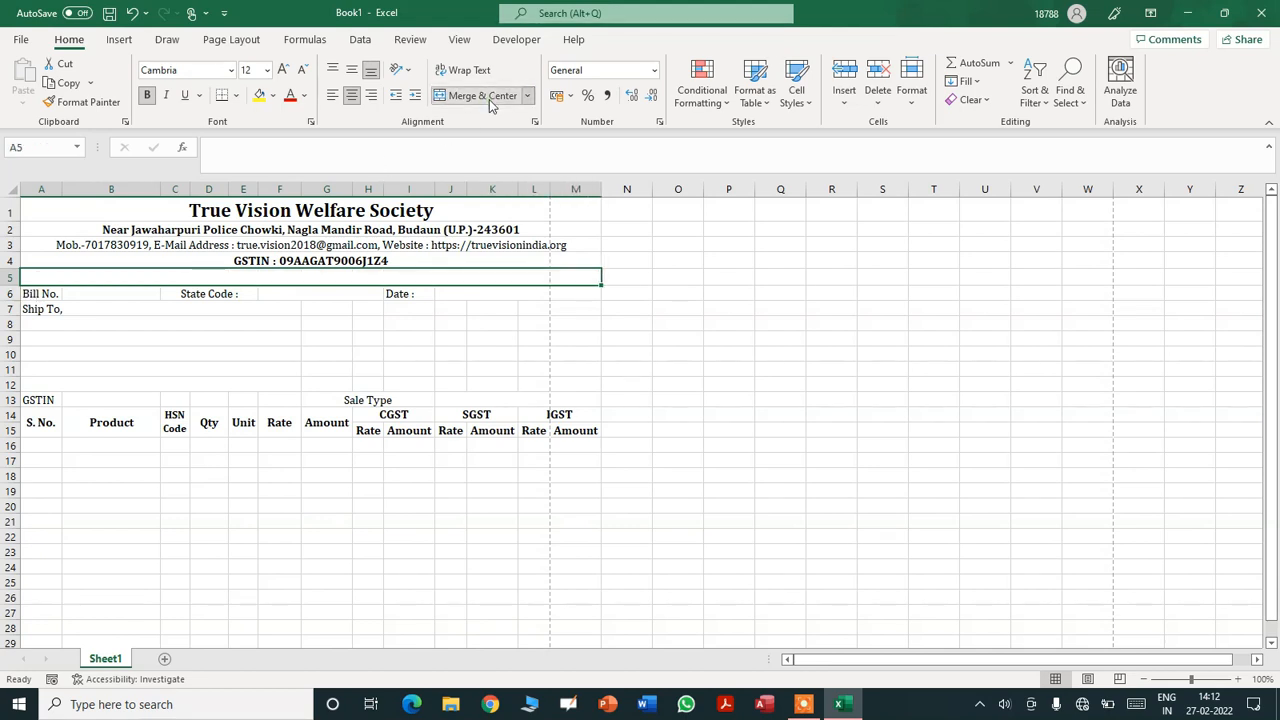
{"action": "type", "text": "TAX I"}
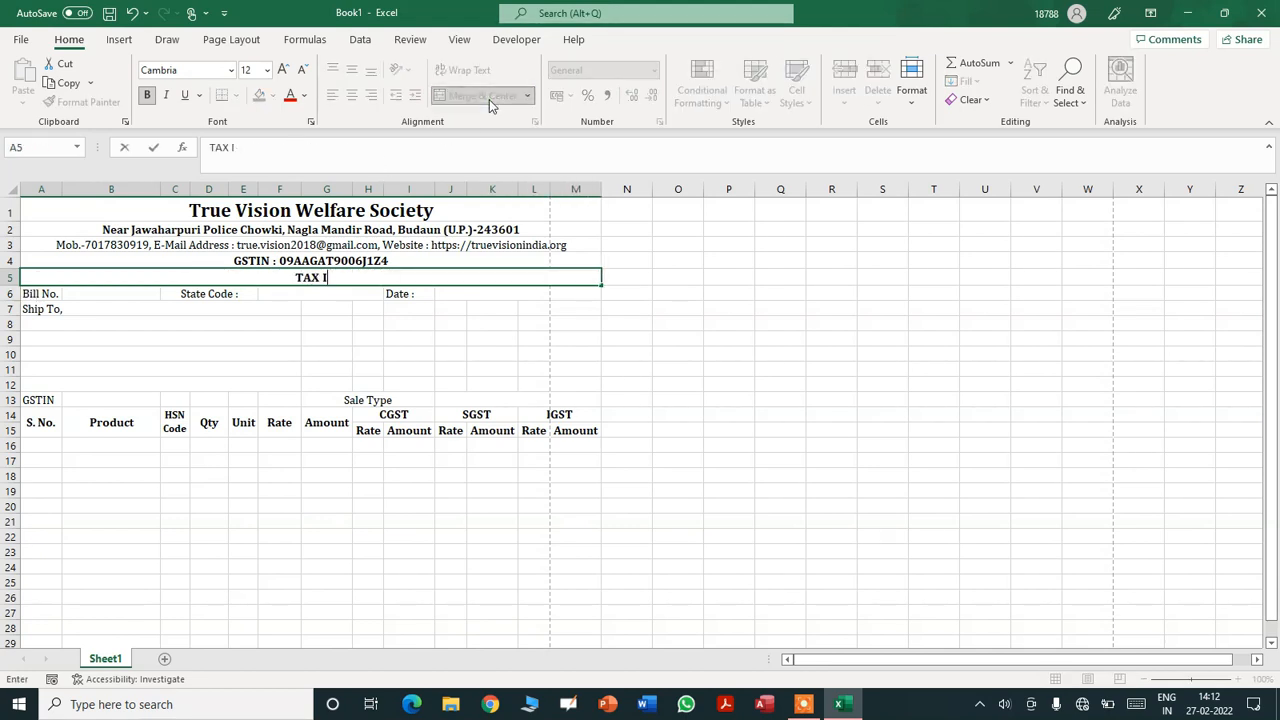
{"action": "type", "text": "NVOICE"}
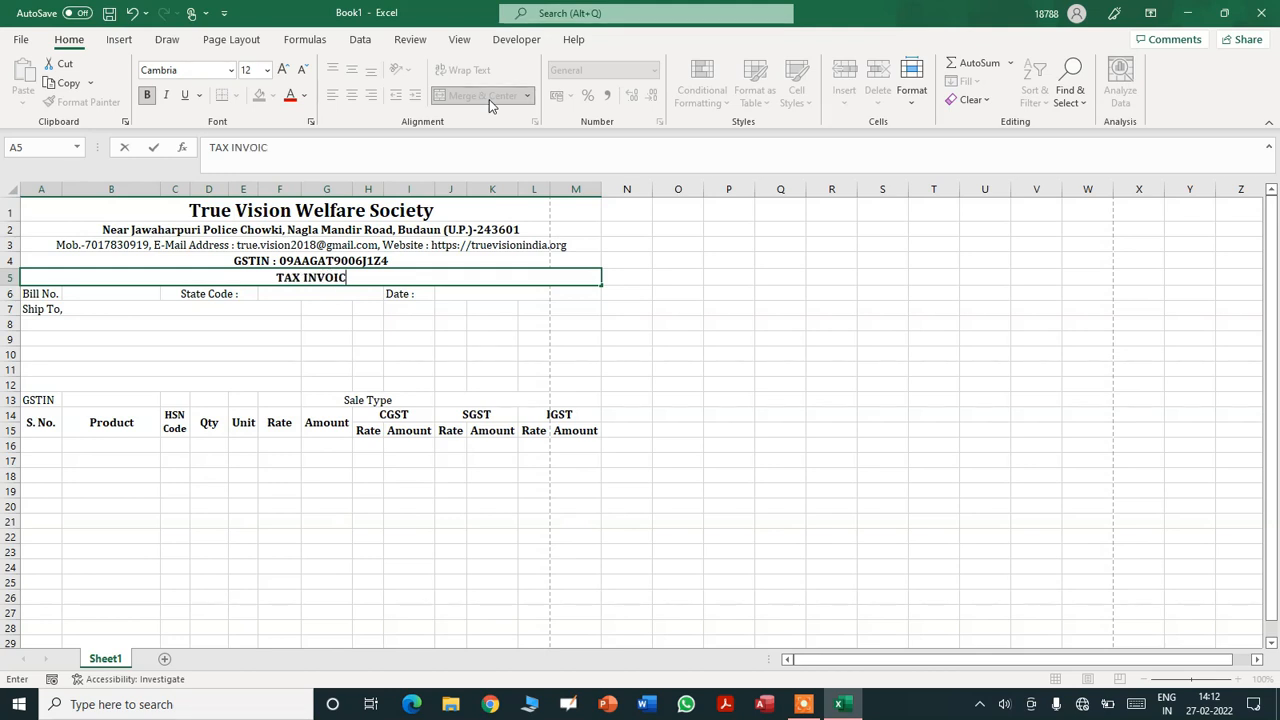
{"action": "key", "text": "Return"}
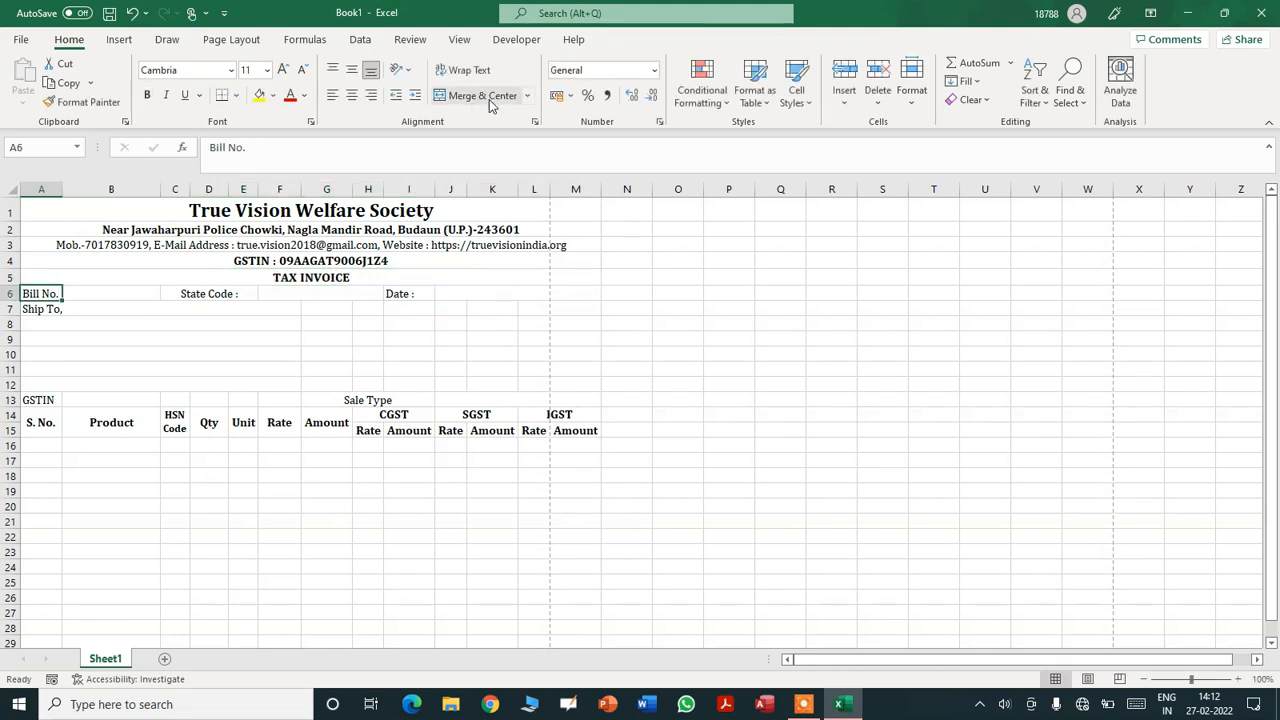
{"action": "key", "text": "Up"}
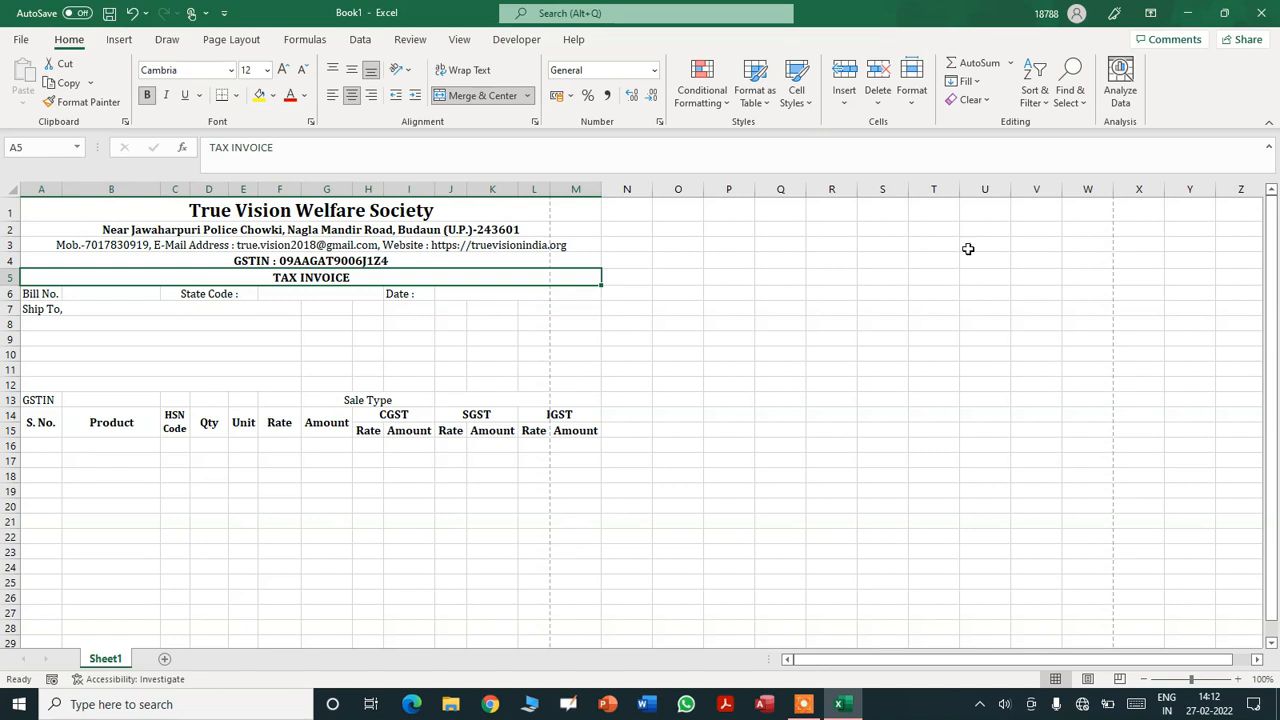
{"action": "left_click", "coordinate": [953, 293]}
- Bold the Bill No. and Ship To labels, merge row 7 across A–F, and widen column A
{"action": "left_click", "coordinate": [366, 432]}
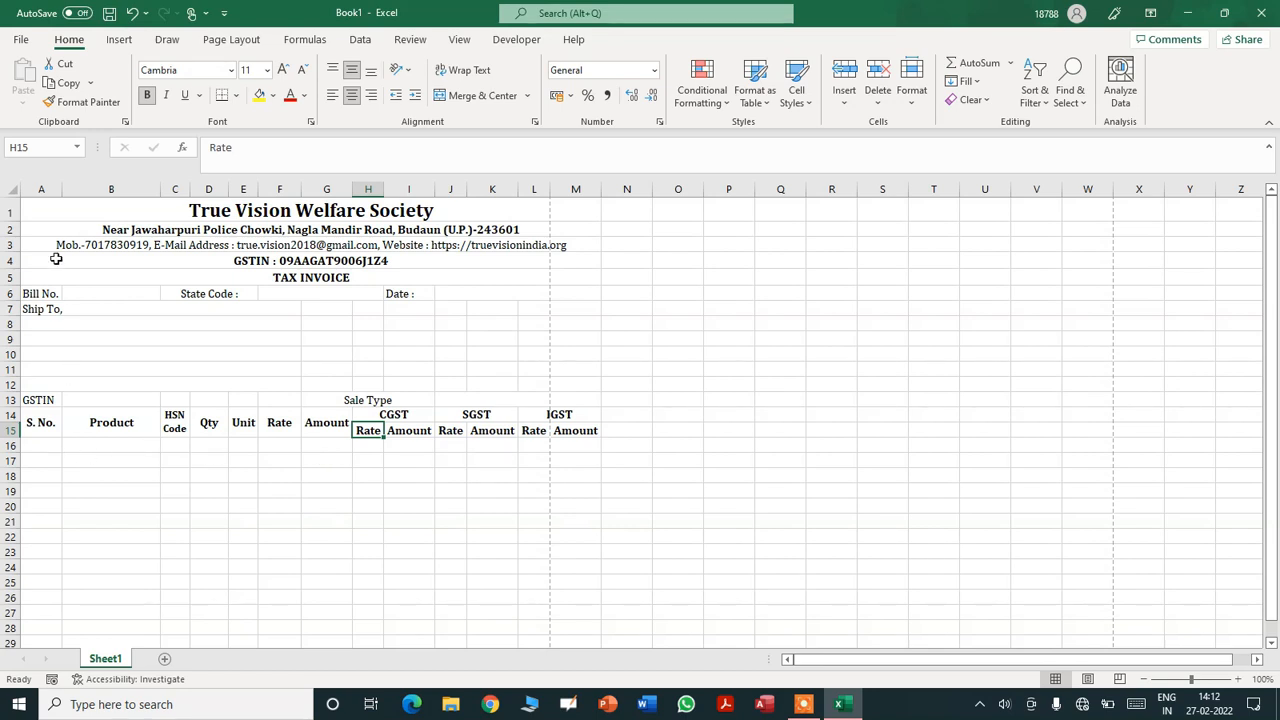
{"action": "left_click", "coordinate": [41, 294]}
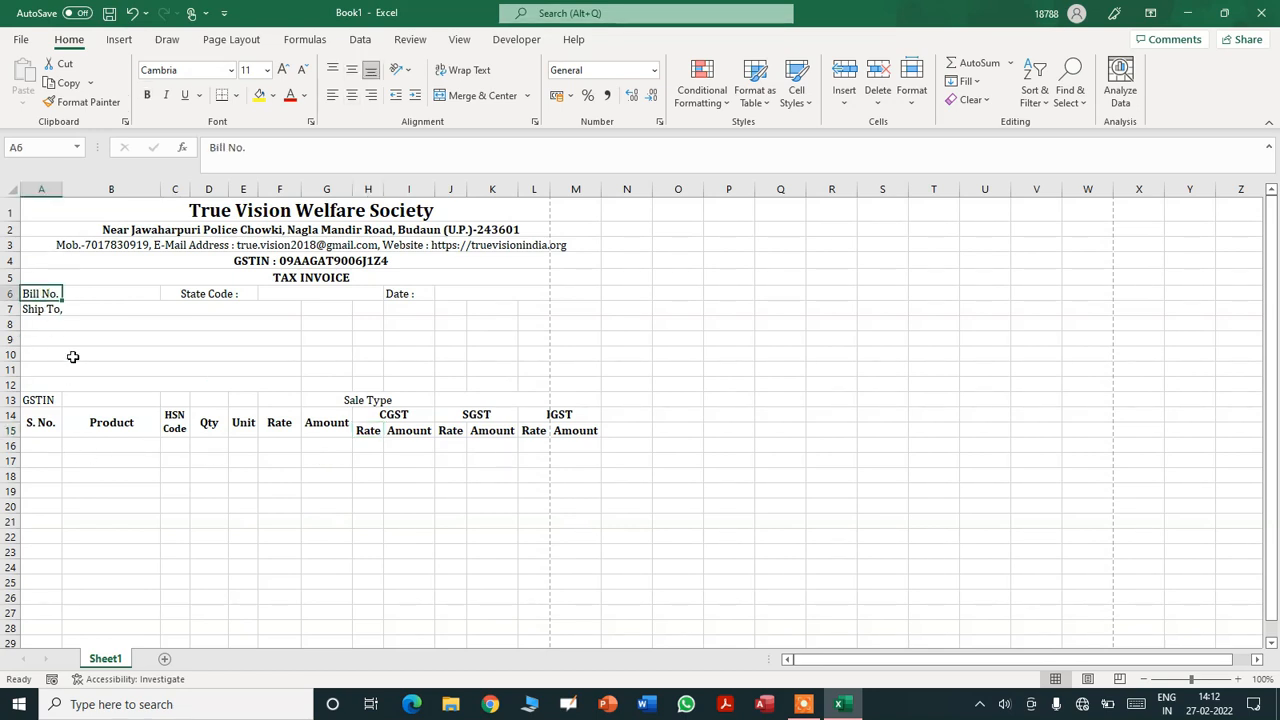
{"action": "key", "text": "ctrl+b"}
{"action": "key", "text": "Down"}
{"action": "key", "text": "shift+Right"}
{"action": "key", "text": "shift+Right"}
{"action": "key", "text": "shift+Right"}
{"action": "key", "text": "shift+Right"}
{"action": "key", "text": "shift+Right"}
{"action": "key", "text": "alt+h"}
{"action": "key", "text": "m"}
{"action": "key", "text": "a"}
{"action": "key", "text": "ctrl+b"}
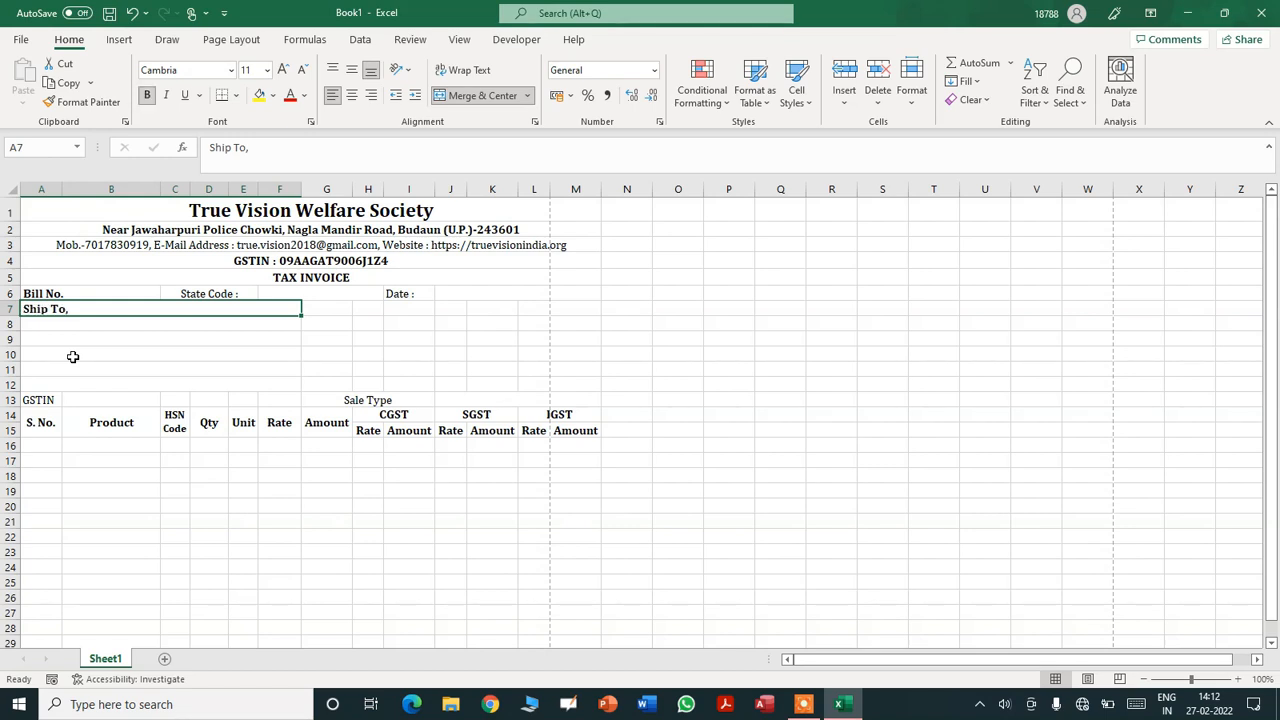
{"action": "left_click_drag", "start_coordinate": [62, 189], "coordinate": [72, 188]}
- Set the CGST, SGST and IGST header cells to font size 10
{"action": "left_click", "coordinate": [95, 351]}
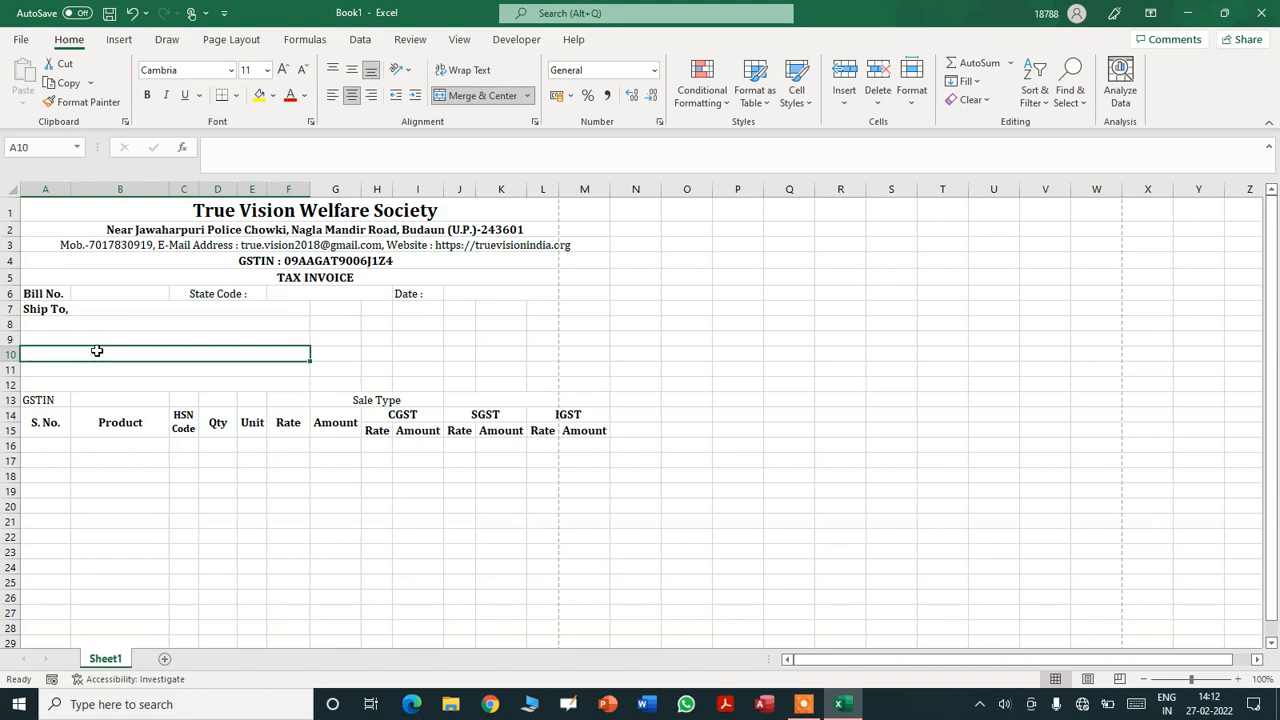
{"action": "left_click_drag", "start_coordinate": [375, 421], "coordinate": [577, 424]}
{"action": "left_click", "coordinate": [255, 71]}
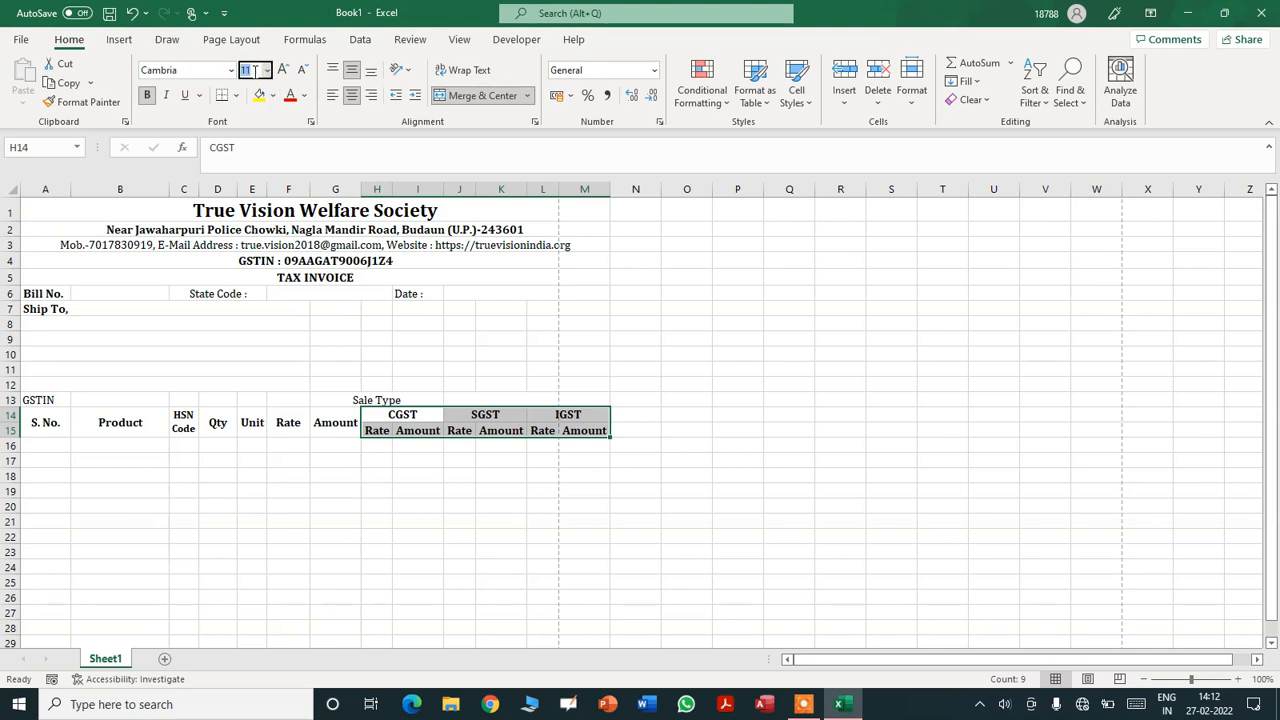
{"action": "key", "text": "Return"}
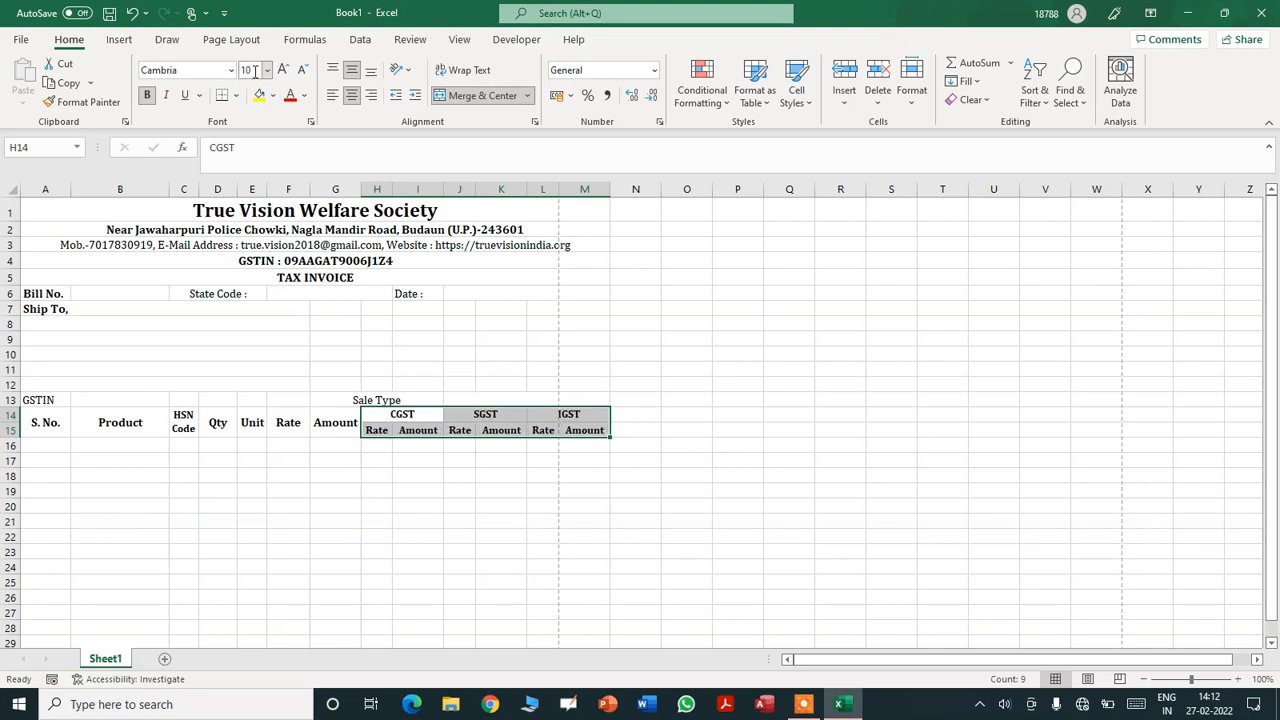
{"action": "left_click", "coordinate": [775, 384]}
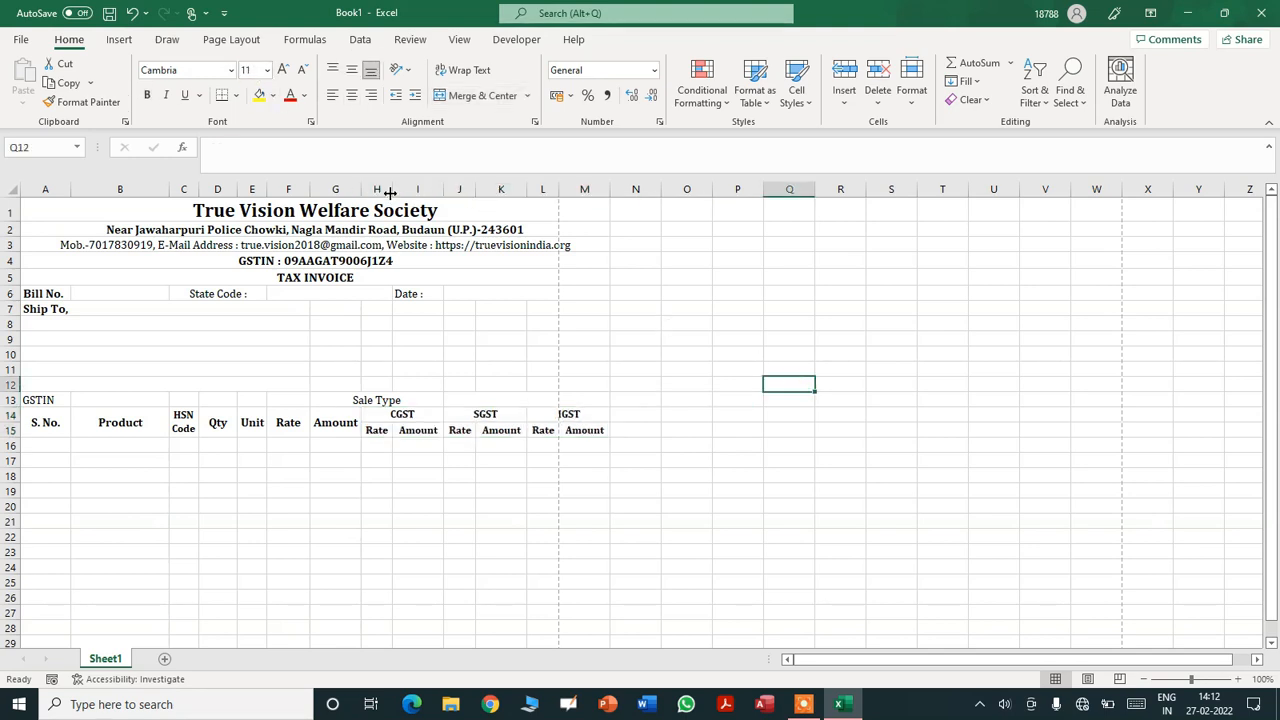
- Narrow columns H and I so the tax columns fit
{"action": "left_click_drag", "start_coordinate": [392, 193], "coordinate": [389, 191]}
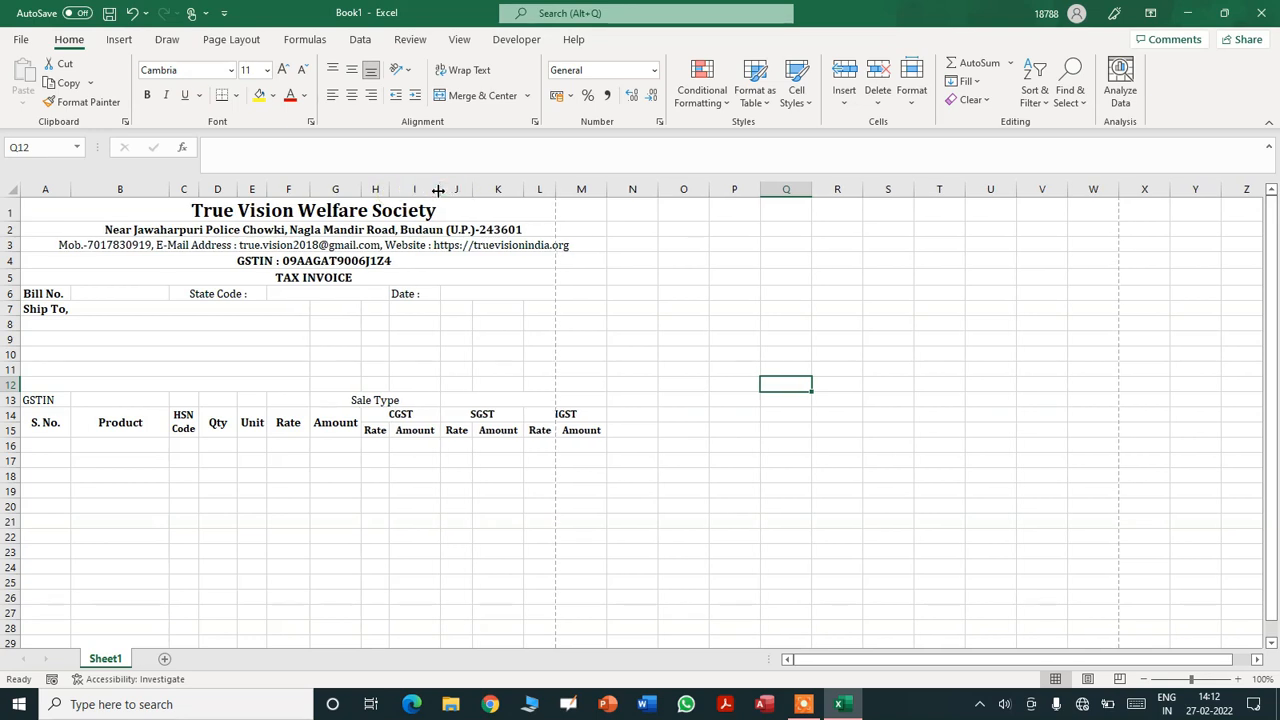
{"action": "left_click_drag", "start_coordinate": [439, 190], "coordinate": [533, 189]}
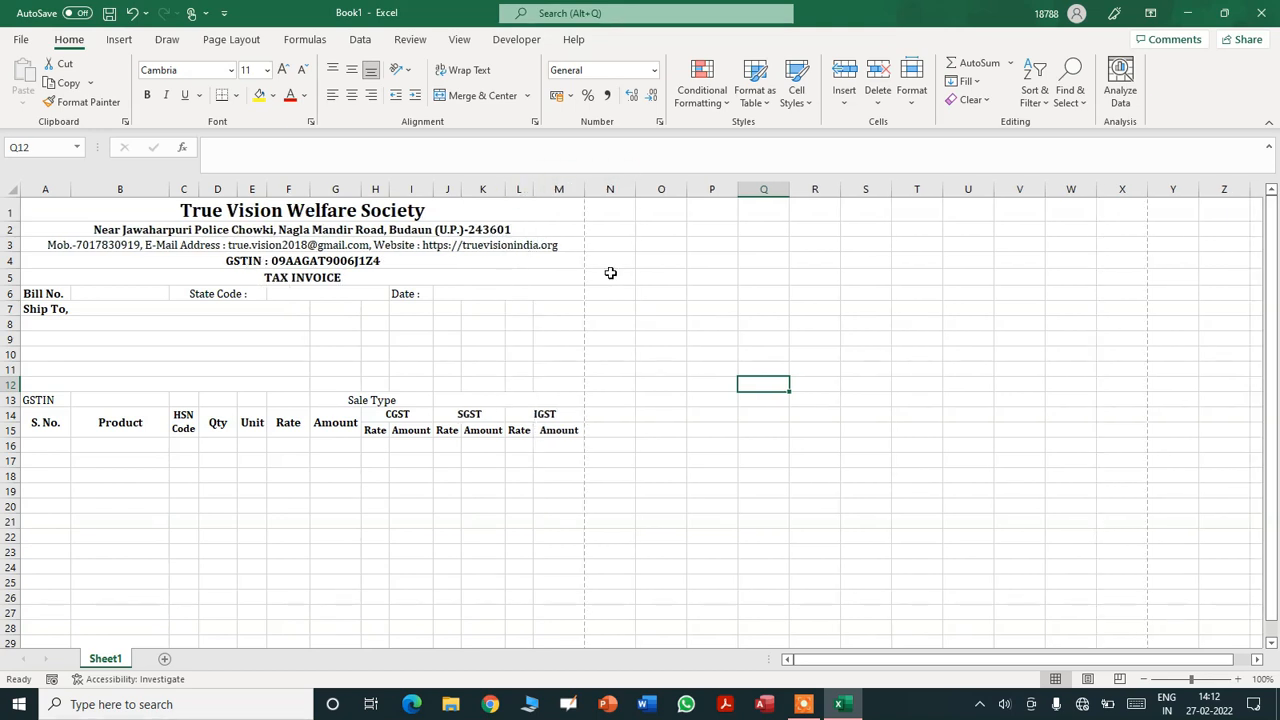
{"action": "left_click", "coordinate": [721, 444]}
- Apply All Borders to the invoice area A1:M15
{"action": "left_click_drag", "start_coordinate": [197, 212], "coordinate": [214, 426]}
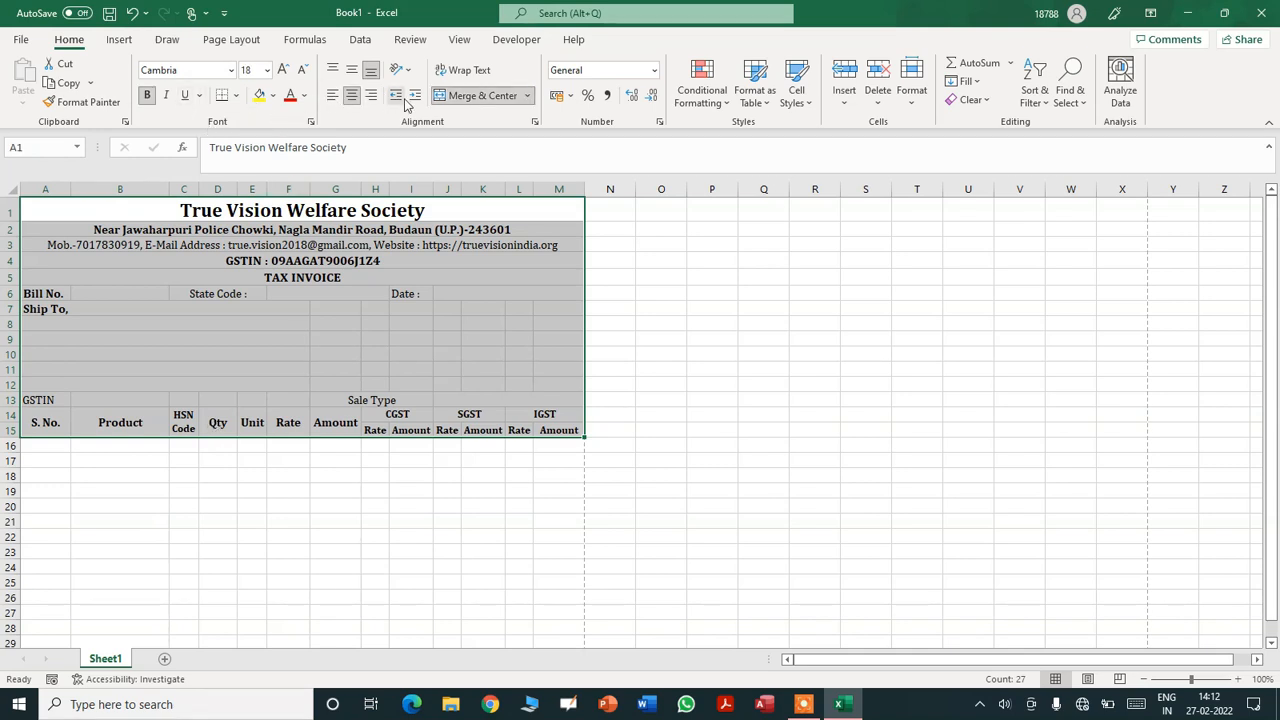
{"action": "left_click", "coordinate": [237, 96]}
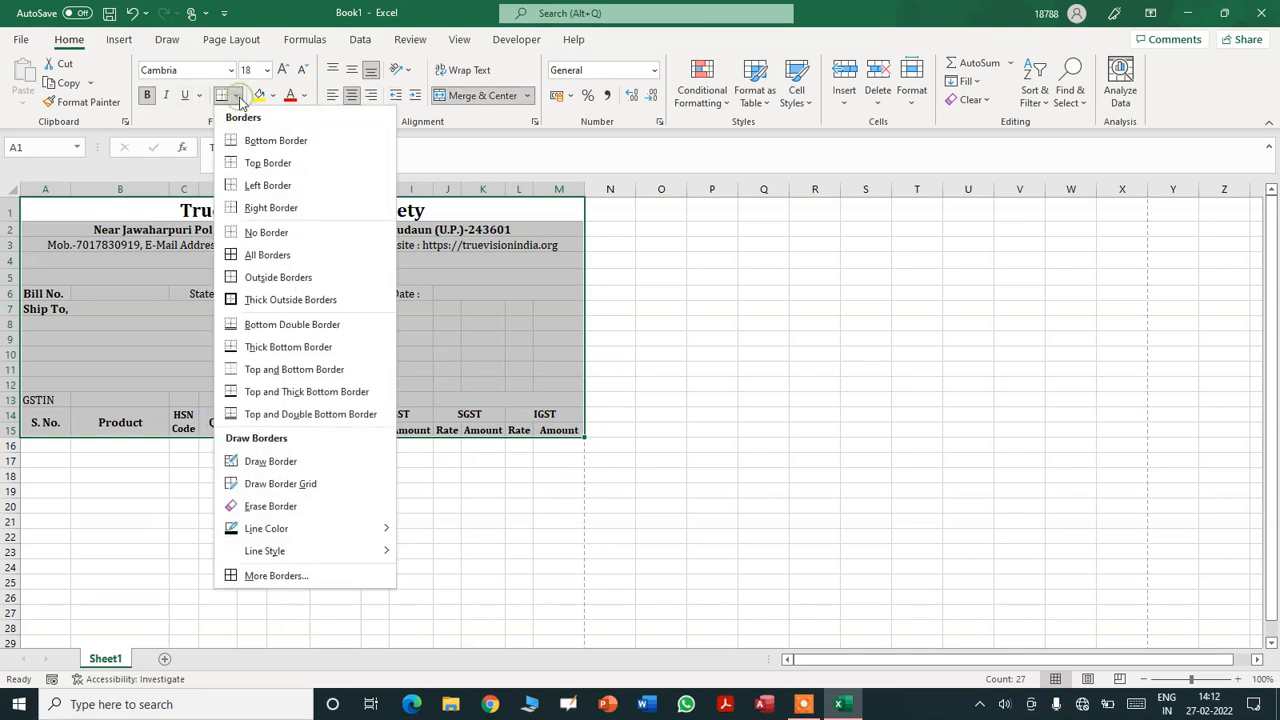
{"action": "left_click", "coordinate": [265, 251]}
{"action": "left_click", "coordinate": [652, 367]}
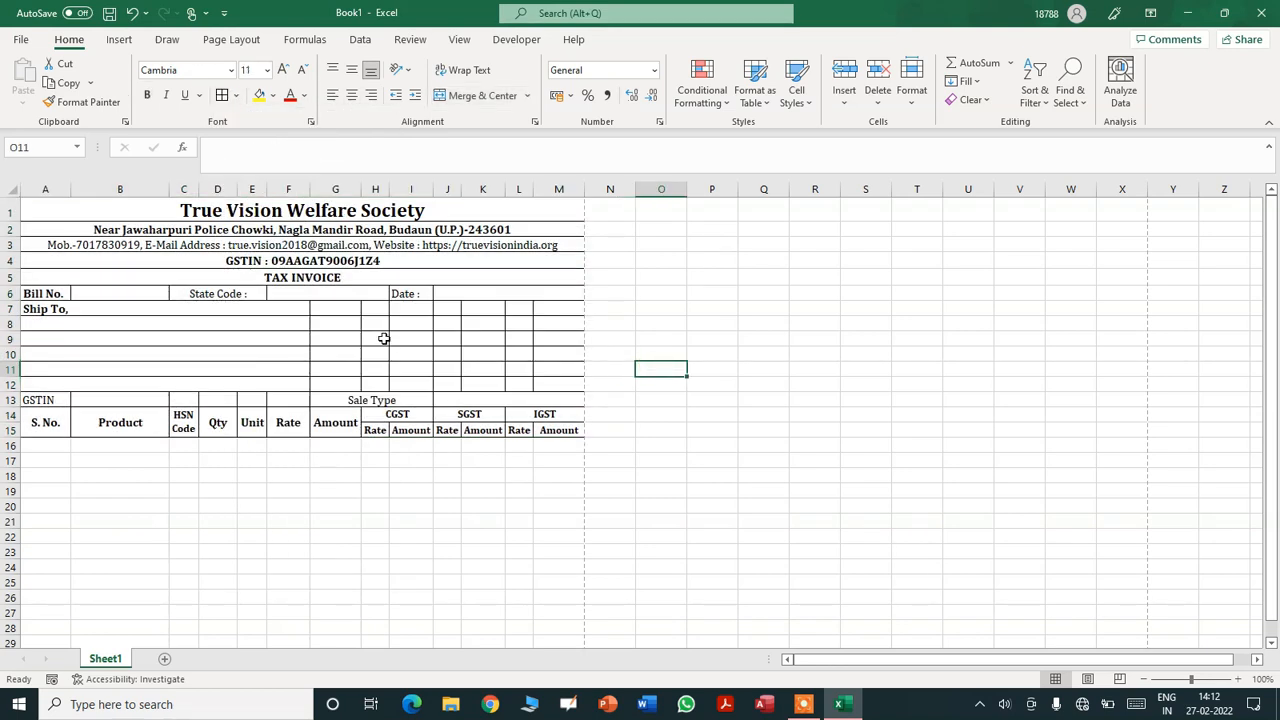
- Merge each row from G7:M7 down to G12:M12 into single cells
{"action": "left_click", "coordinate": [329, 309]}
{"action": "key", "text": "shift+Right"}
{"action": "key", "text": "shift+Right"}
{"action": "key", "text": "shift+Right"}
{"action": "key", "text": "shift+Right"}
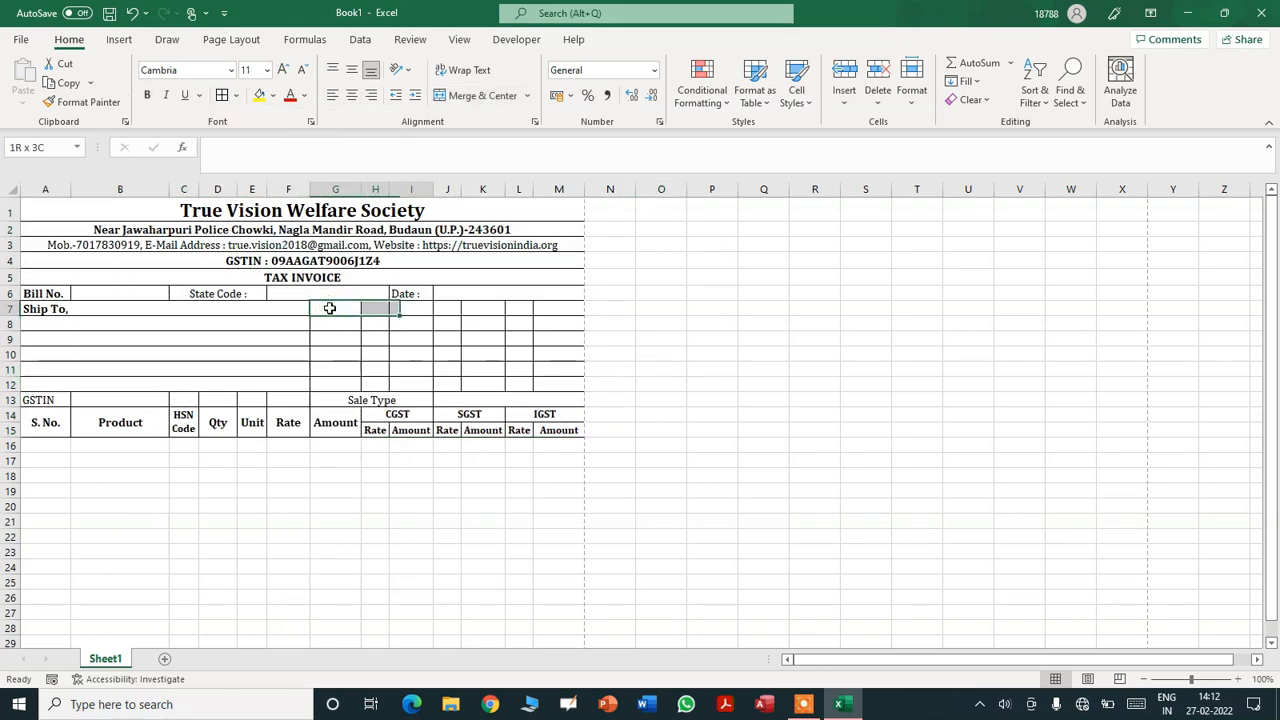
{"action": "key", "text": "shift+Right"}
{"action": "key", "text": "shift+Right"}
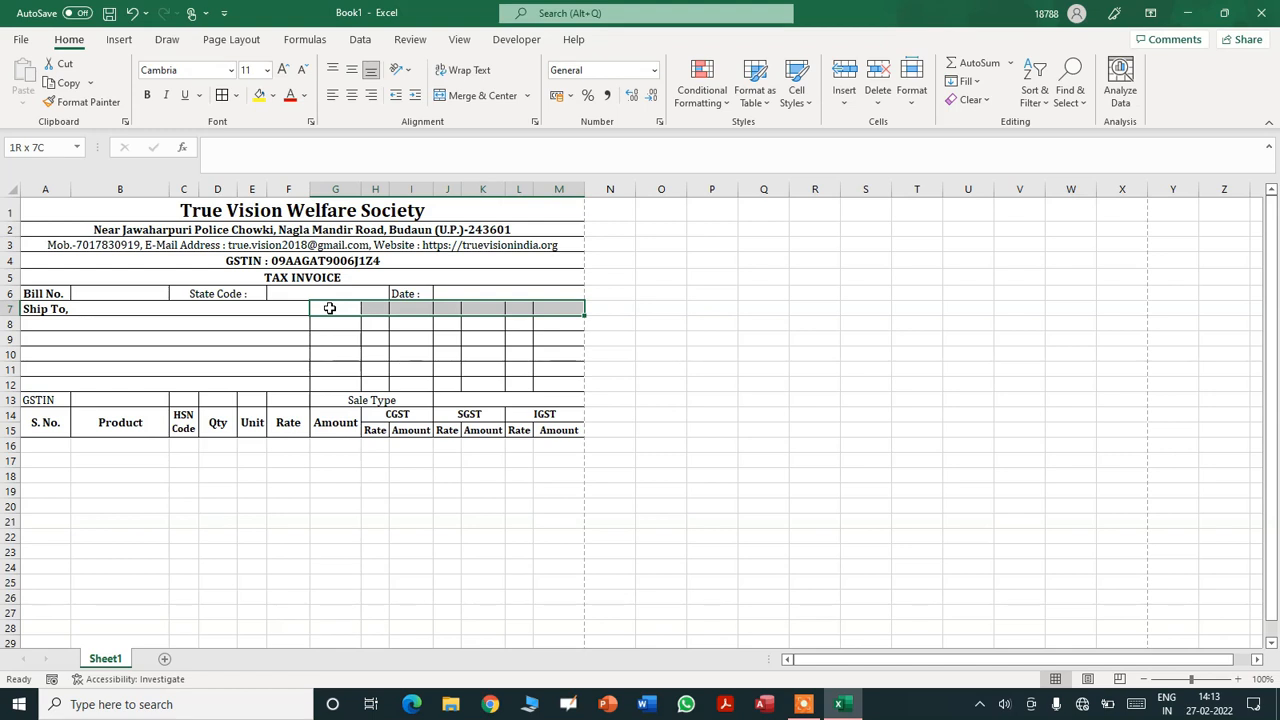
{"action": "left_click", "coordinate": [483, 96]}
{"action": "key", "text": "Down"}
{"action": "key", "text": "shift+Right"}
{"action": "key", "text": "shift+Right"}
{"action": "key", "text": "shift+Right"}
{"action": "key", "text": "shift+Right"}
{"action": "key", "text": "shift+Right"}
{"action": "key", "text": "shift+Right"}
{"action": "left_click", "coordinate": [491, 105]}
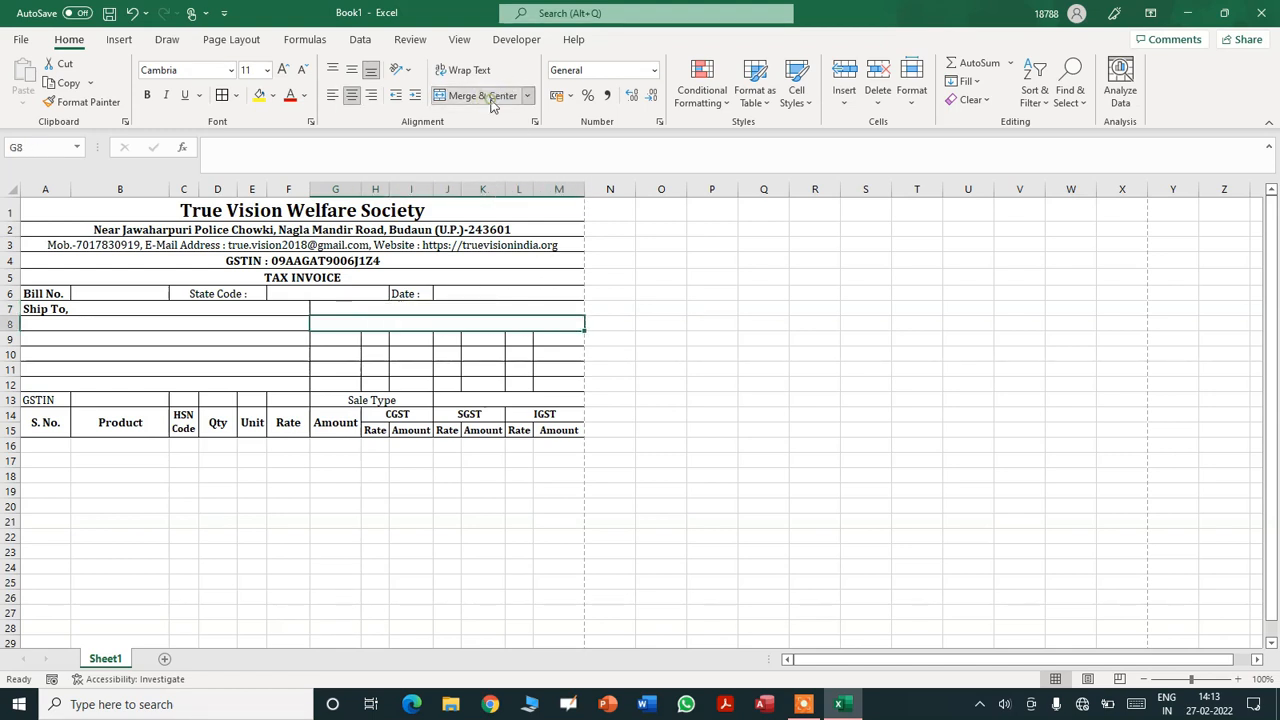
{"action": "key", "text": "Down"}
{"action": "key", "text": "shift+Right"}
{"action": "key", "text": "shift+Right"}
{"action": "key", "text": "shift+Right"}
{"action": "key", "text": "shift+Right"}
{"action": "key", "text": "shift+Right"}
{"action": "key", "text": "shift+Right"}
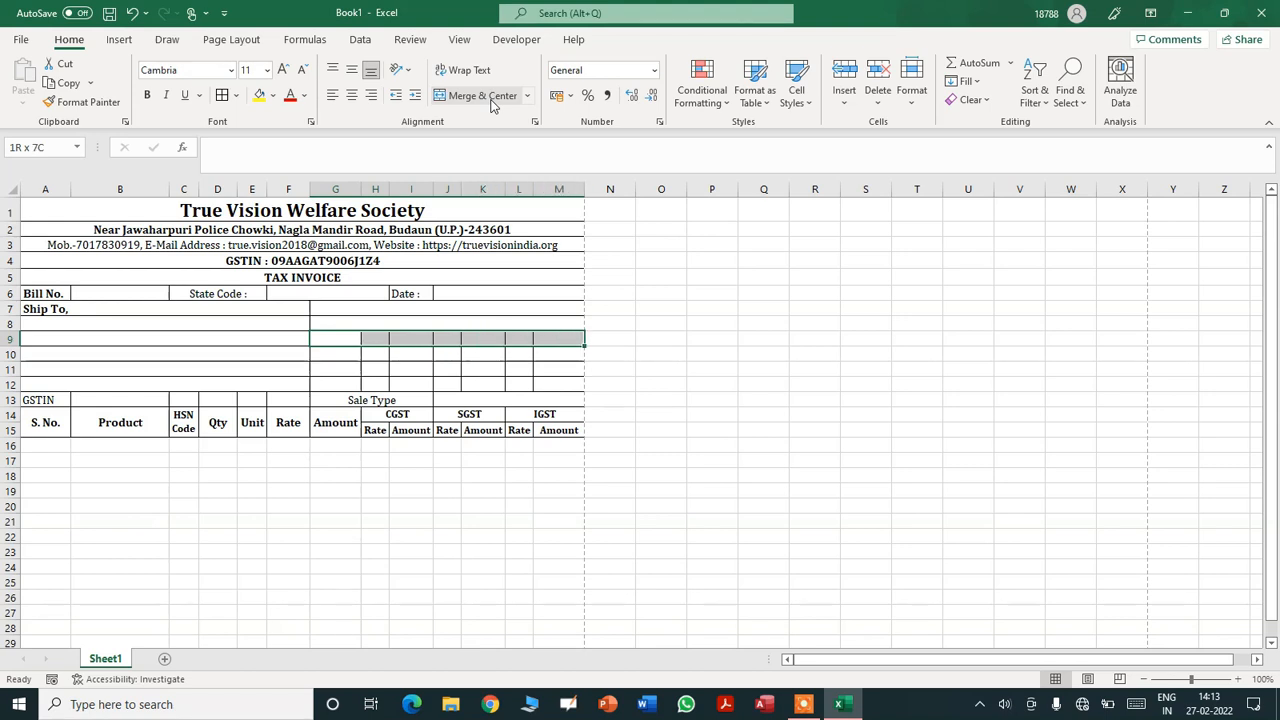
{"action": "left_click", "coordinate": [491, 105]}
{"action": "key", "text": "Down"}
{"action": "key", "text": "shift+Right"}
{"action": "key", "text": "shift+Right"}
{"action": "key", "text": "shift+Right"}
{"action": "key", "text": "shift+Right"}
{"action": "key", "text": "shift+Right"}
{"action": "key", "text": "shift+Right"}
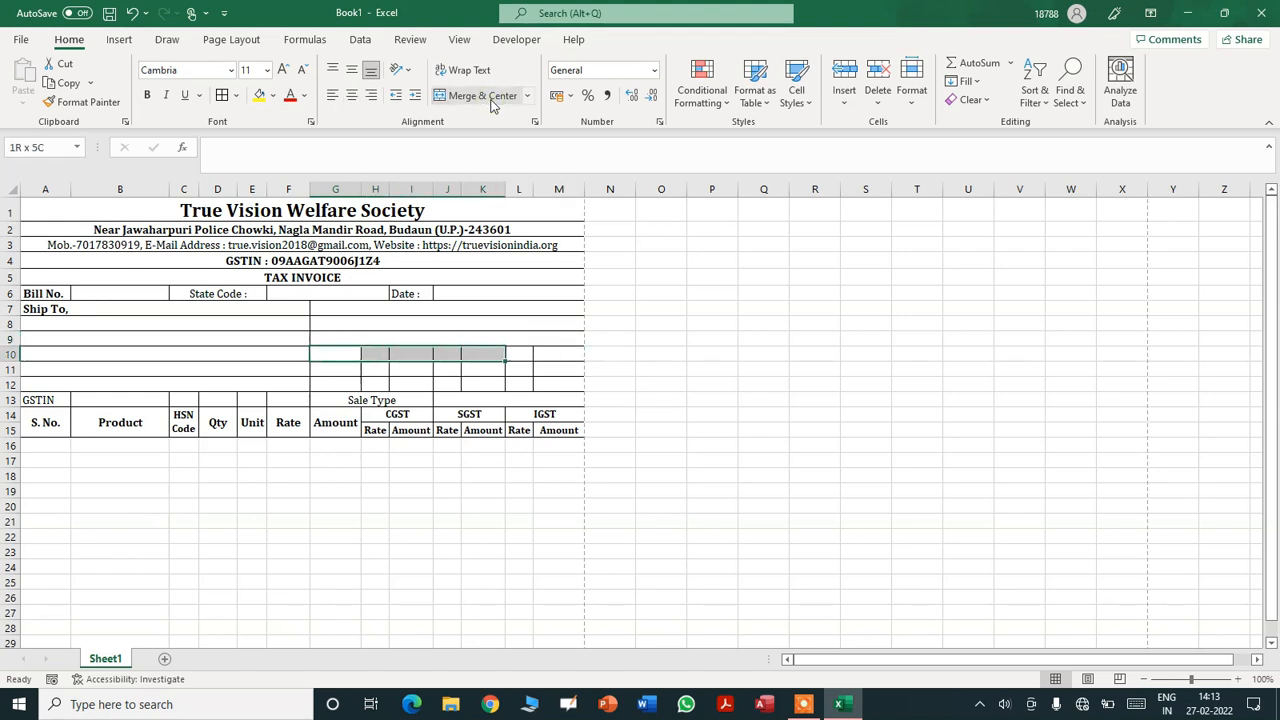
{"action": "left_click", "coordinate": [491, 105]}
{"action": "key", "text": "Down"}
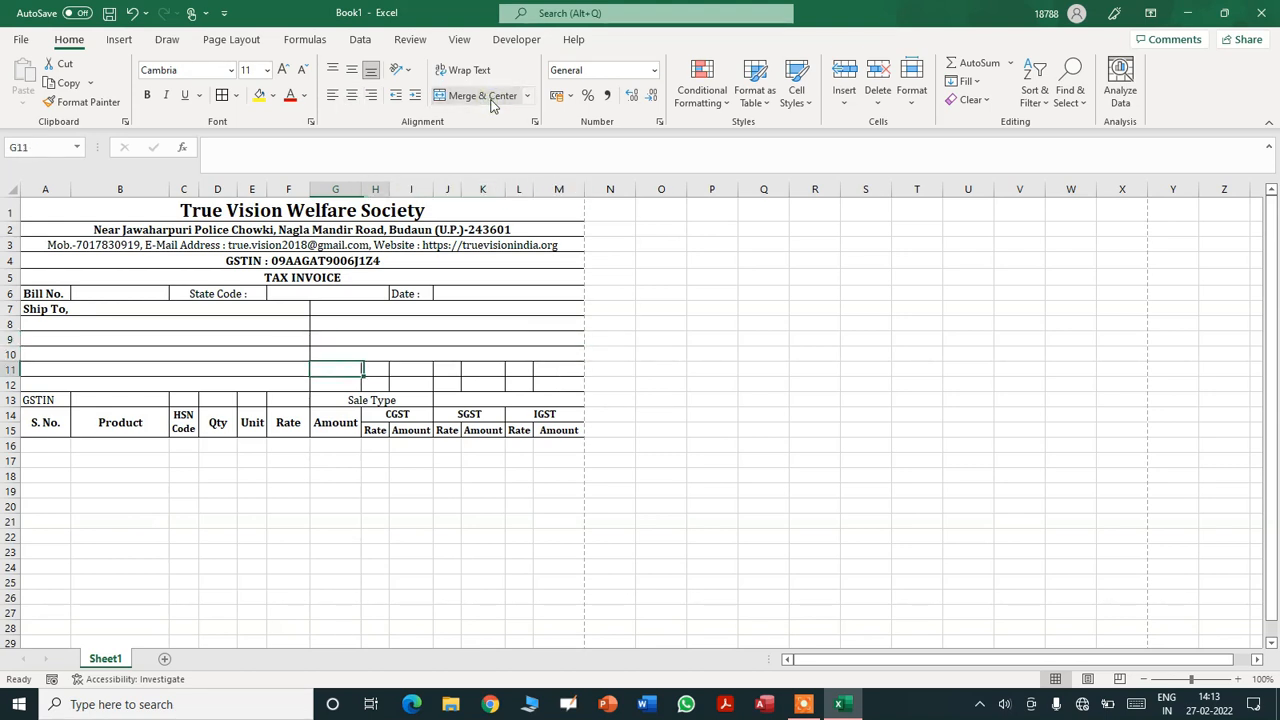
{"action": "key", "text": "shift+Right"}
{"action": "key", "text": "shift+Right"}
{"action": "key", "text": "shift+Right"}
{"action": "key", "text": "shift+Right"}
{"action": "key", "text": "shift+Right"}
{"action": "key", "text": "shift+Right"}
{"action": "left_click", "coordinate": [491, 105]}
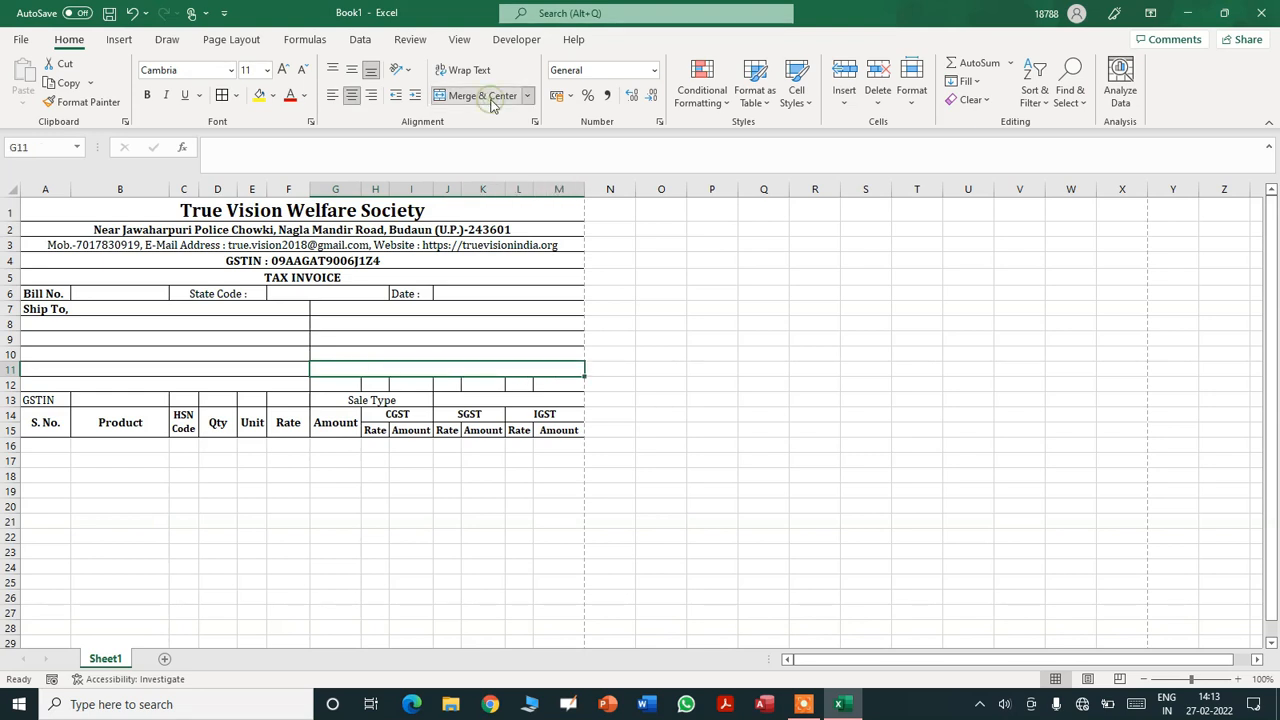
{"action": "key", "text": "Down"}
{"action": "key", "text": "shift+Right"}
{"action": "key", "text": "shift+Right"}
{"action": "key", "text": "shift+Right"}
{"action": "key", "text": "shift+Right"}
{"action": "key", "text": "shift+Right"}
{"action": "key", "text": "shift+Right"}
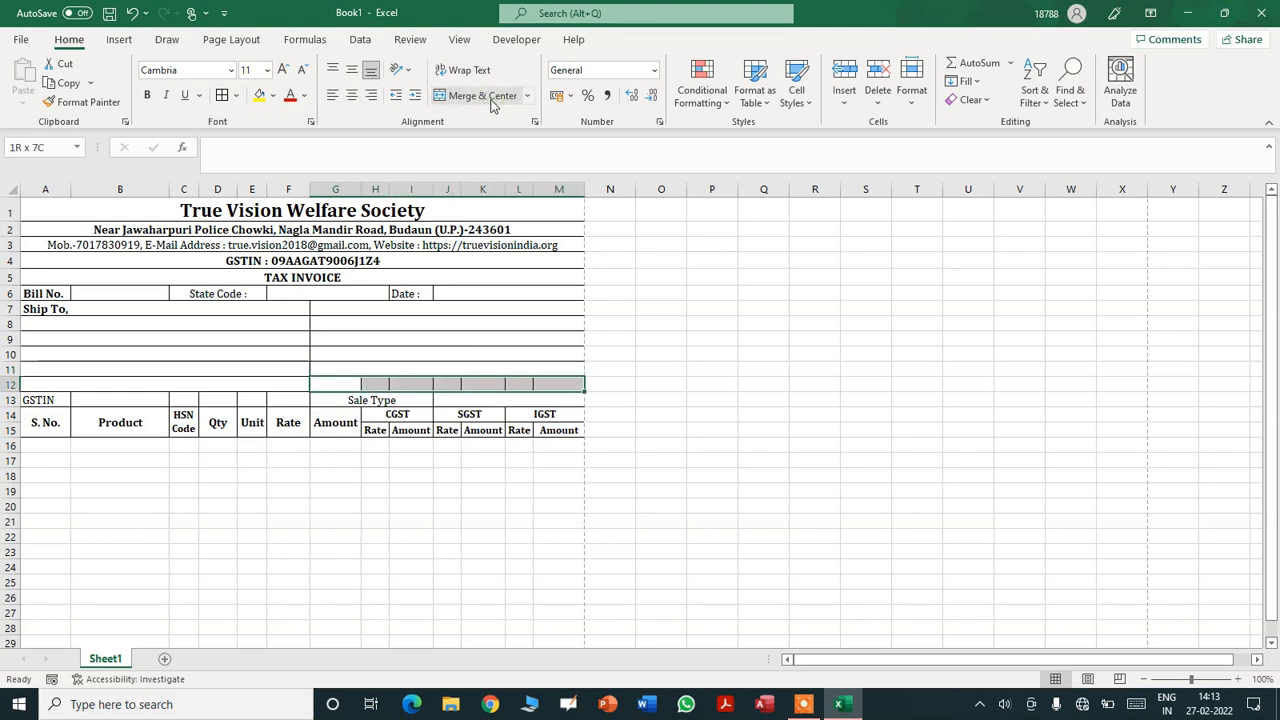
{"action": "left_click", "coordinate": [489, 103]}
{"action": "left_click", "coordinate": [170, 497]}
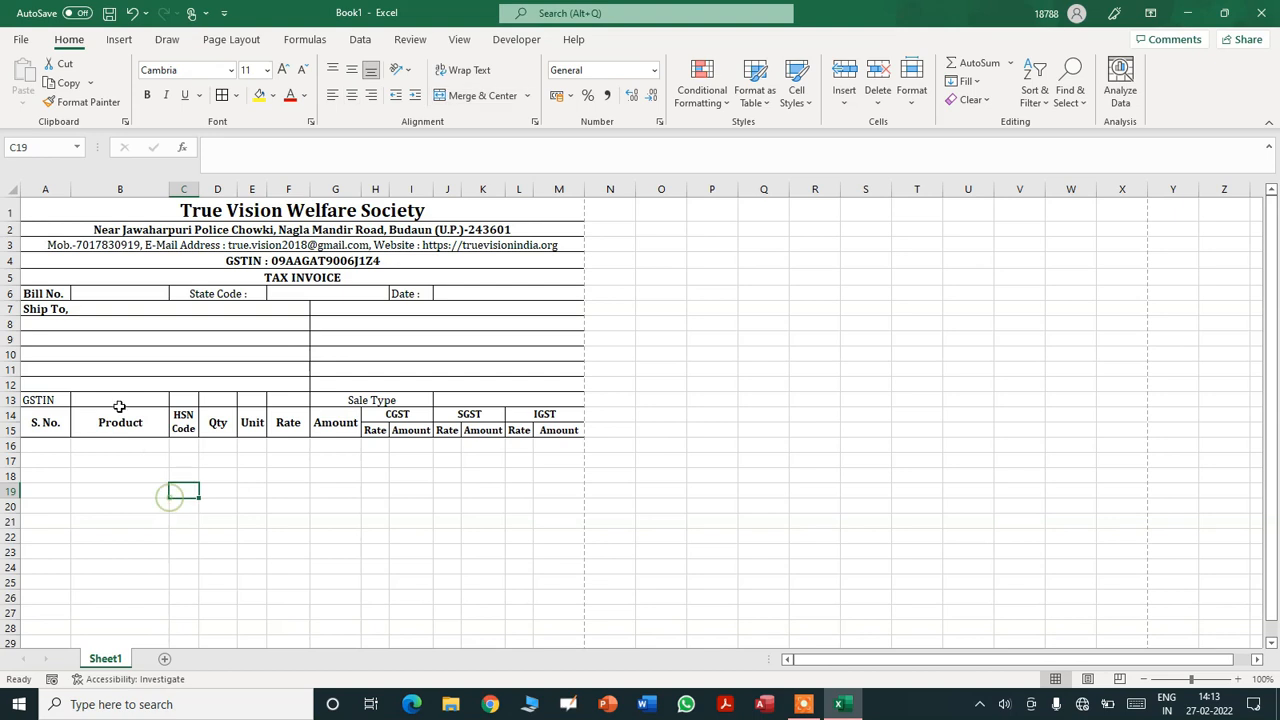
- Remove all borders from B13:F13
{"action": "left_click", "coordinate": [142, 402]}
{"action": "left_click", "coordinate": [180, 401]}
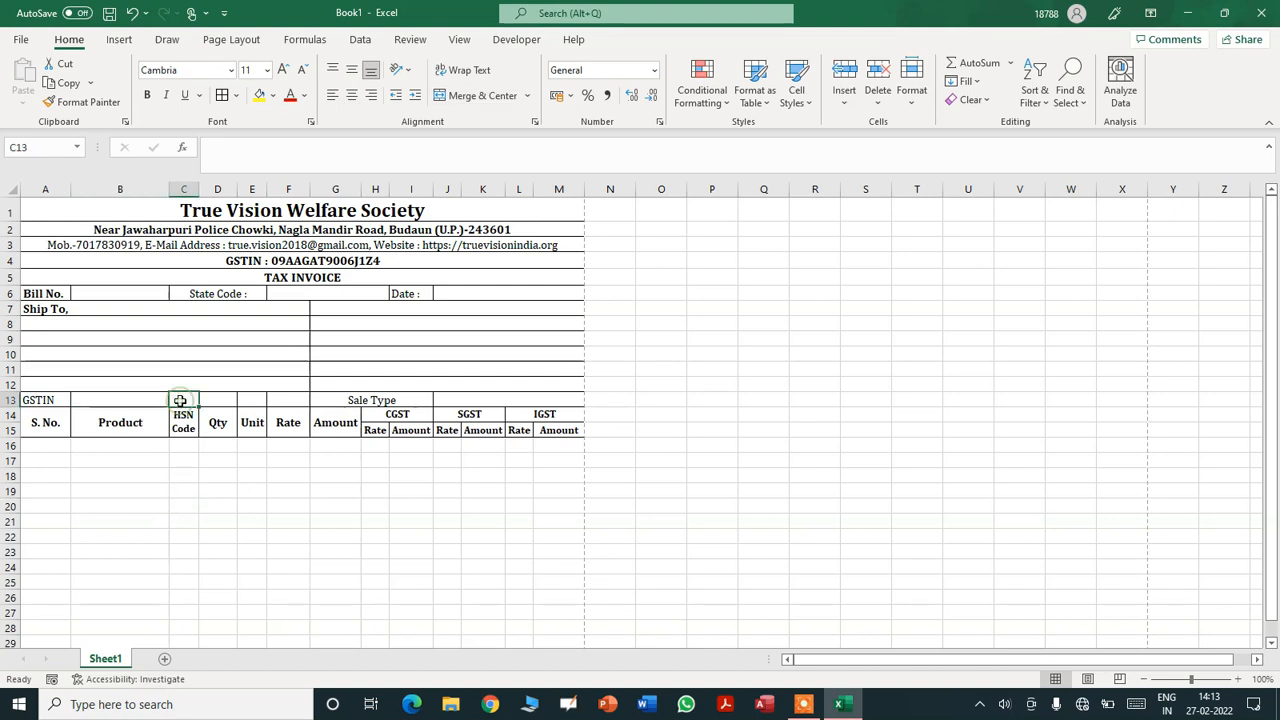
{"action": "key", "text": "shift+Right"}
{"action": "key", "text": "shift+Right"}
{"action": "key", "text": "Left"}
{"action": "key", "text": "shift+Right"}
{"action": "key", "text": "shift+Right"}
{"action": "key", "text": "shift+Right"}
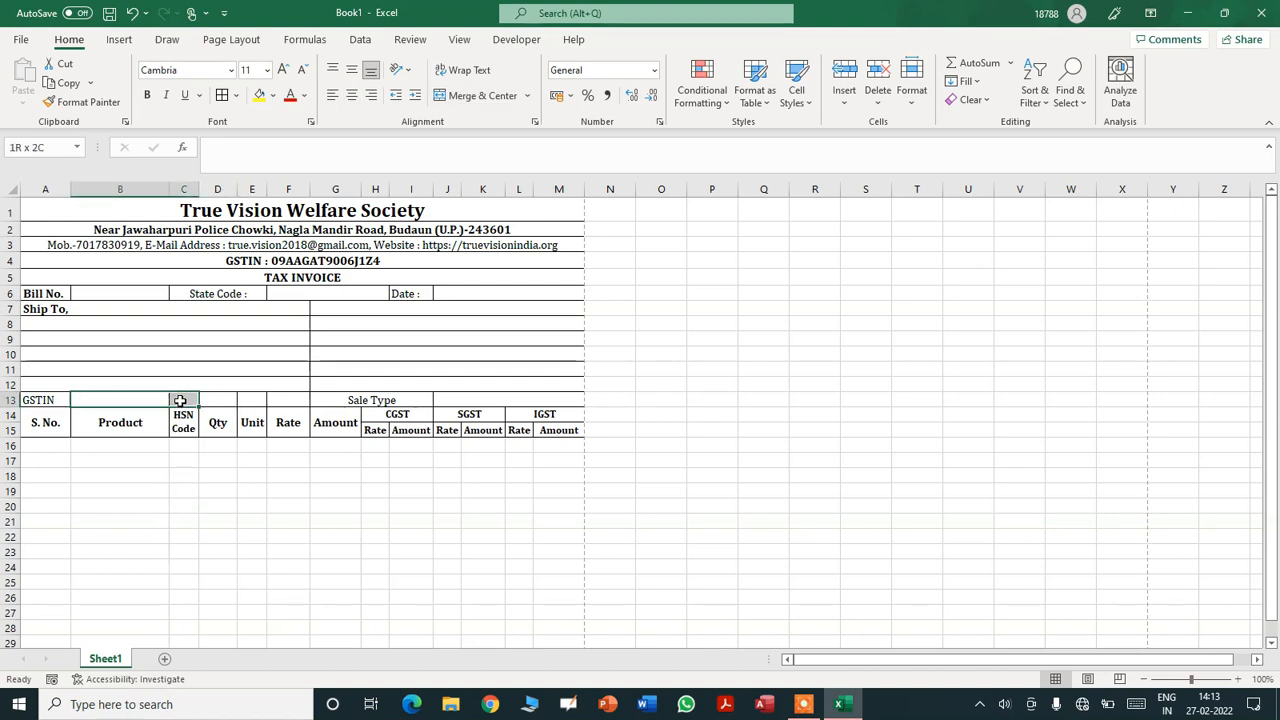
{"action": "key", "text": "shift+Right"}
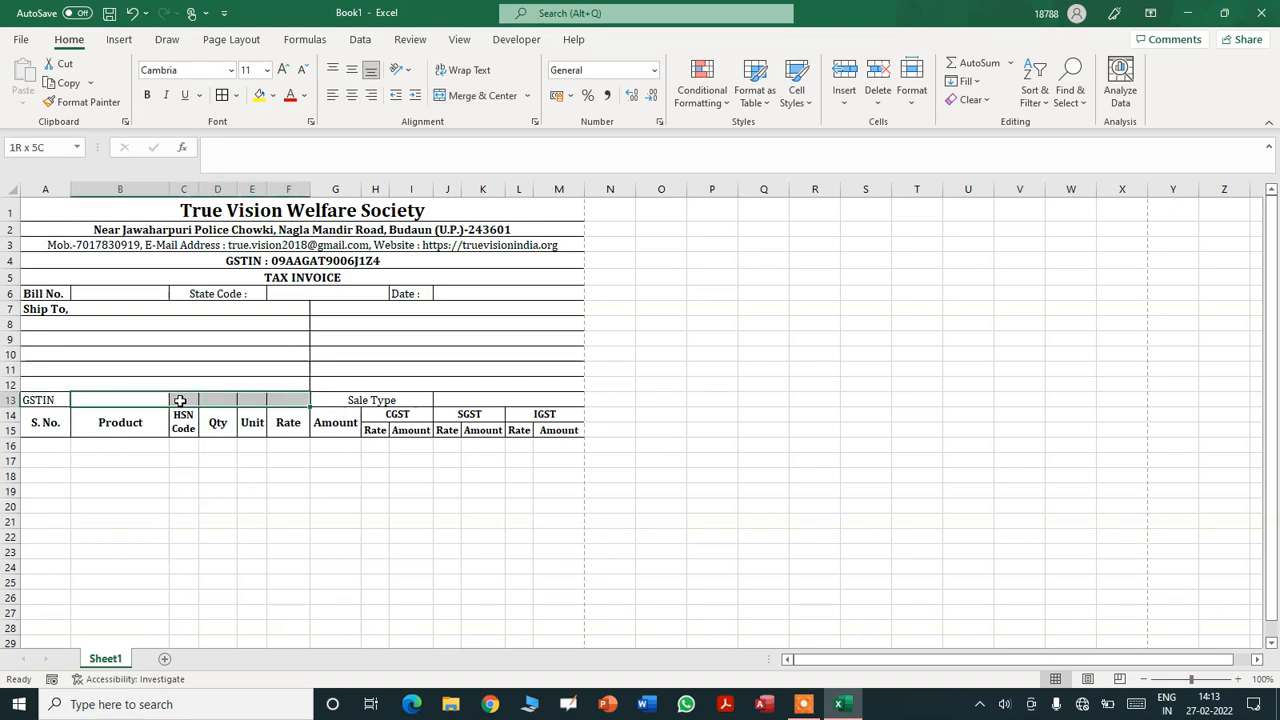
{"action": "left_click", "coordinate": [237, 96]}
{"action": "left_click", "coordinate": [265, 233]}
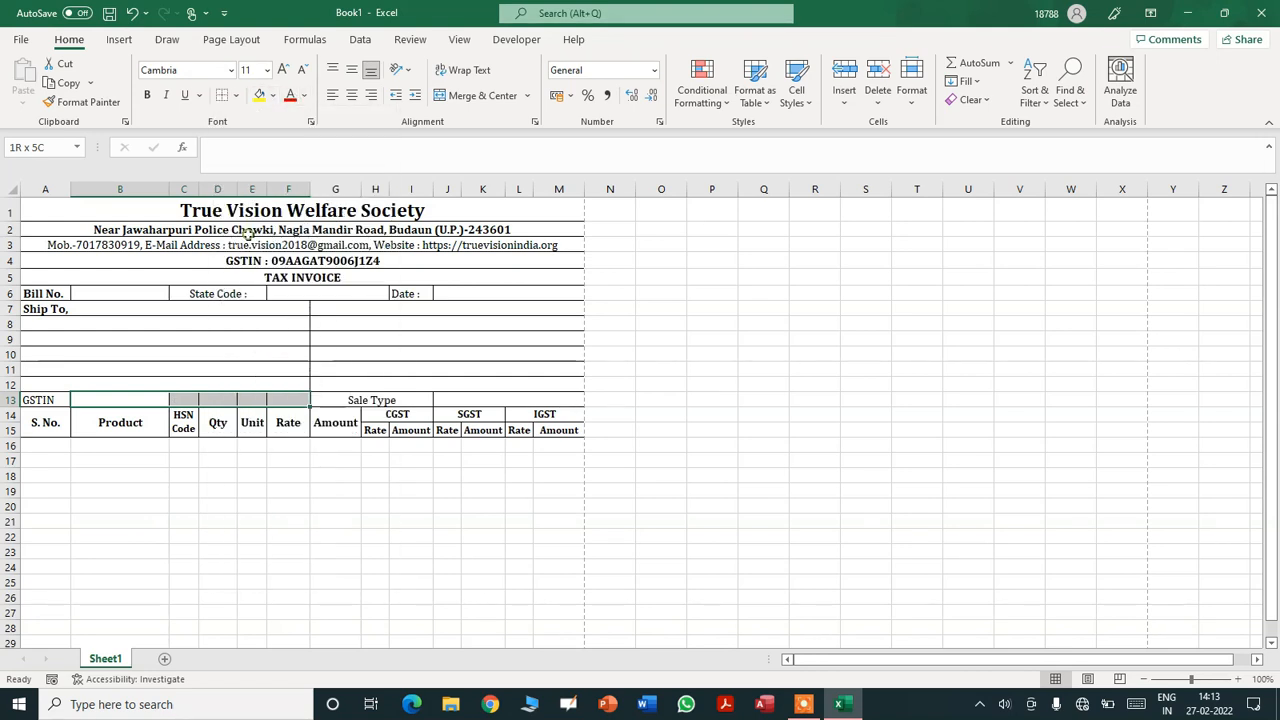
{"action": "left_click", "coordinate": [167, 511]}
- Draw a single outside border around B13:F13
{"action": "left_click", "coordinate": [117, 399]}
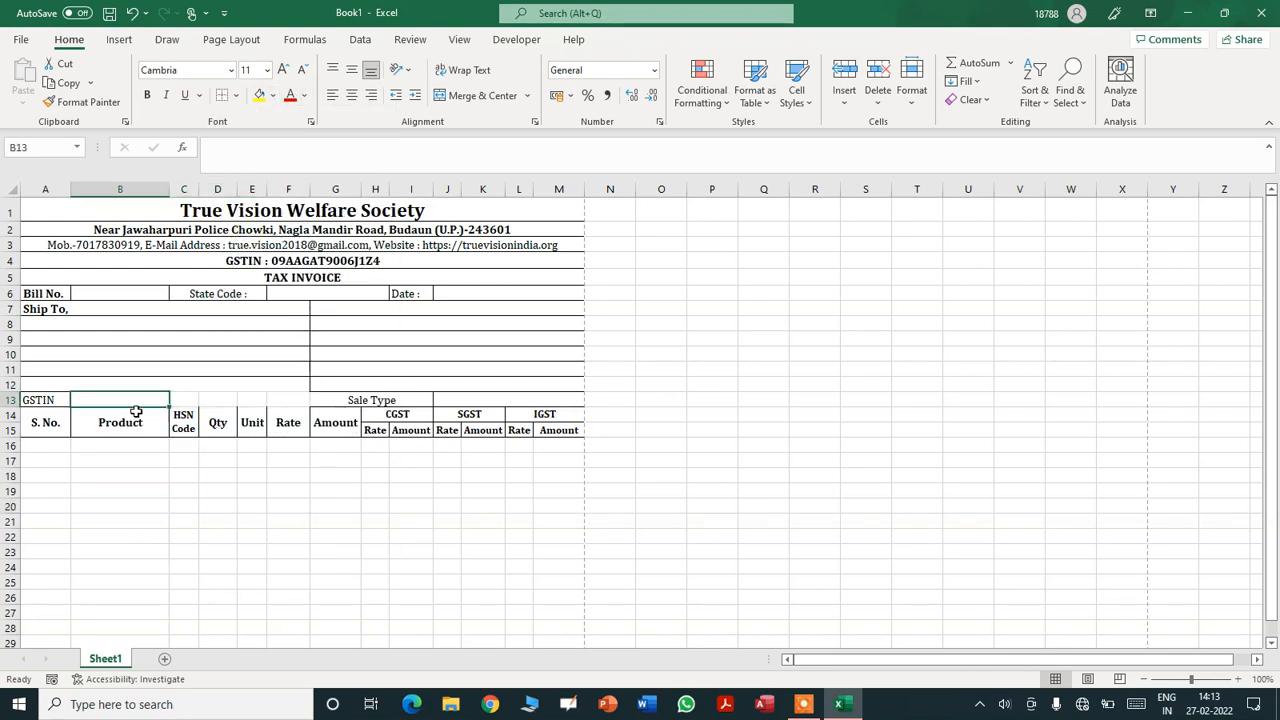
{"action": "key", "text": "shift+Right"}
{"action": "key", "text": "shift+Right"}
{"action": "key", "text": "shift+Right"}
{"action": "key", "text": "shift+Right"}
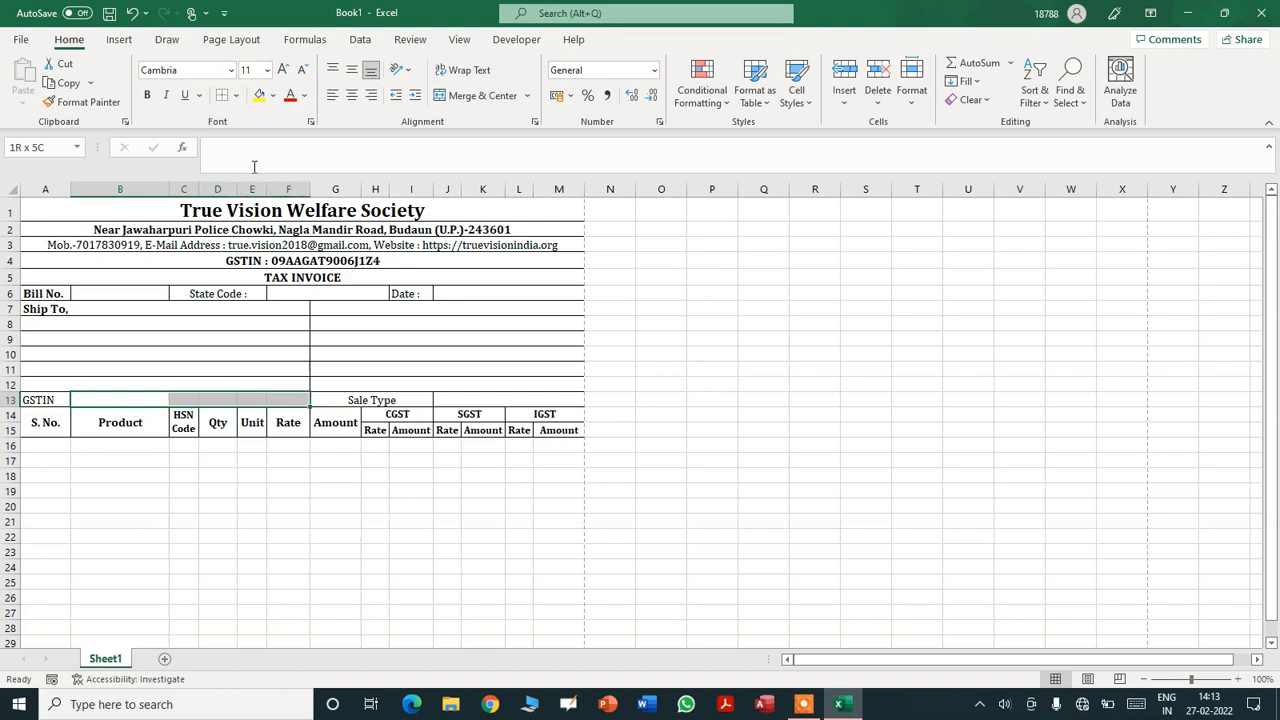
{"action": "left_click", "coordinate": [237, 96]}
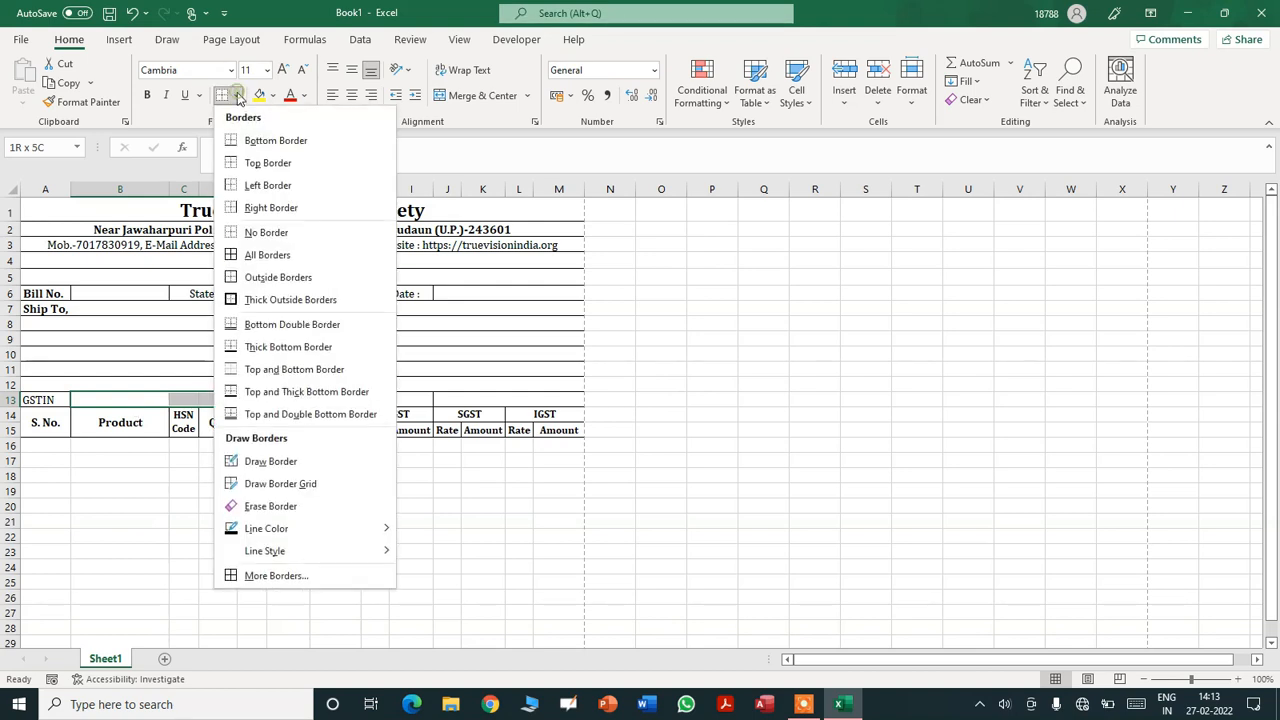
{"action": "left_click", "coordinate": [255, 277]}
{"action": "left_click", "coordinate": [197, 492]}
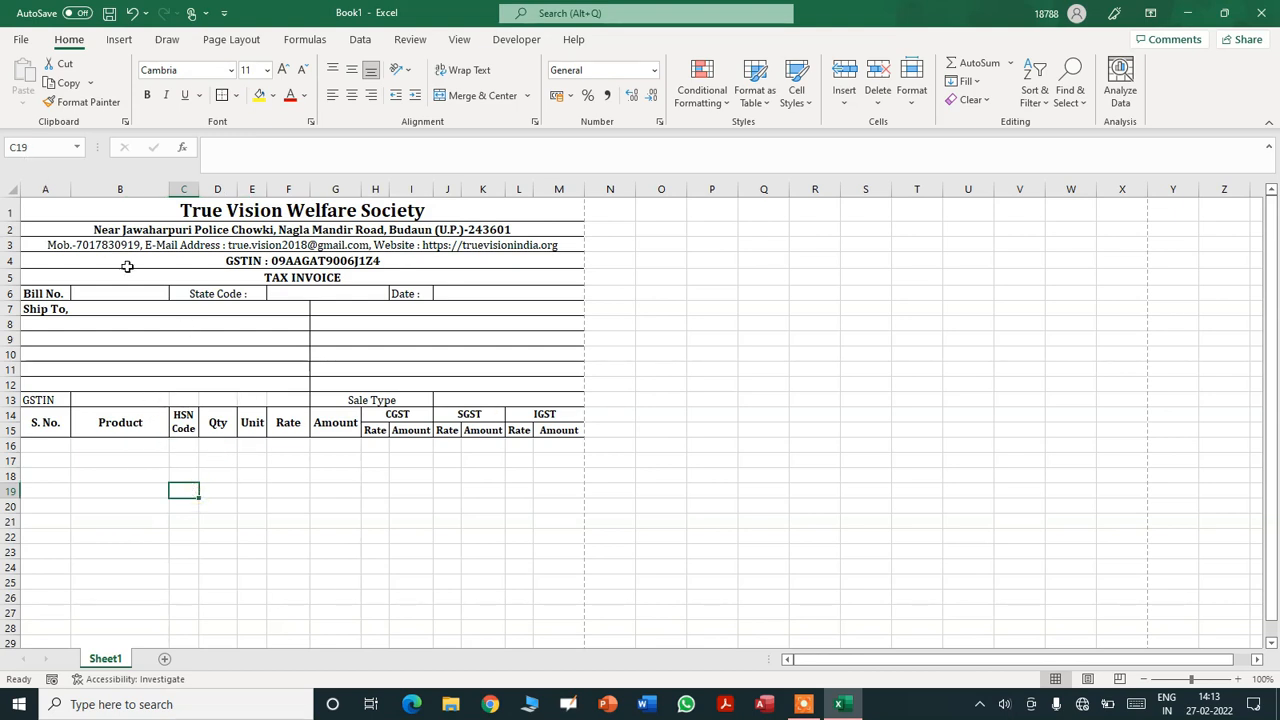
- Show the Book1 invoice in the File menu's Print preview
{"action": "left_click", "coordinate": [20, 40]}
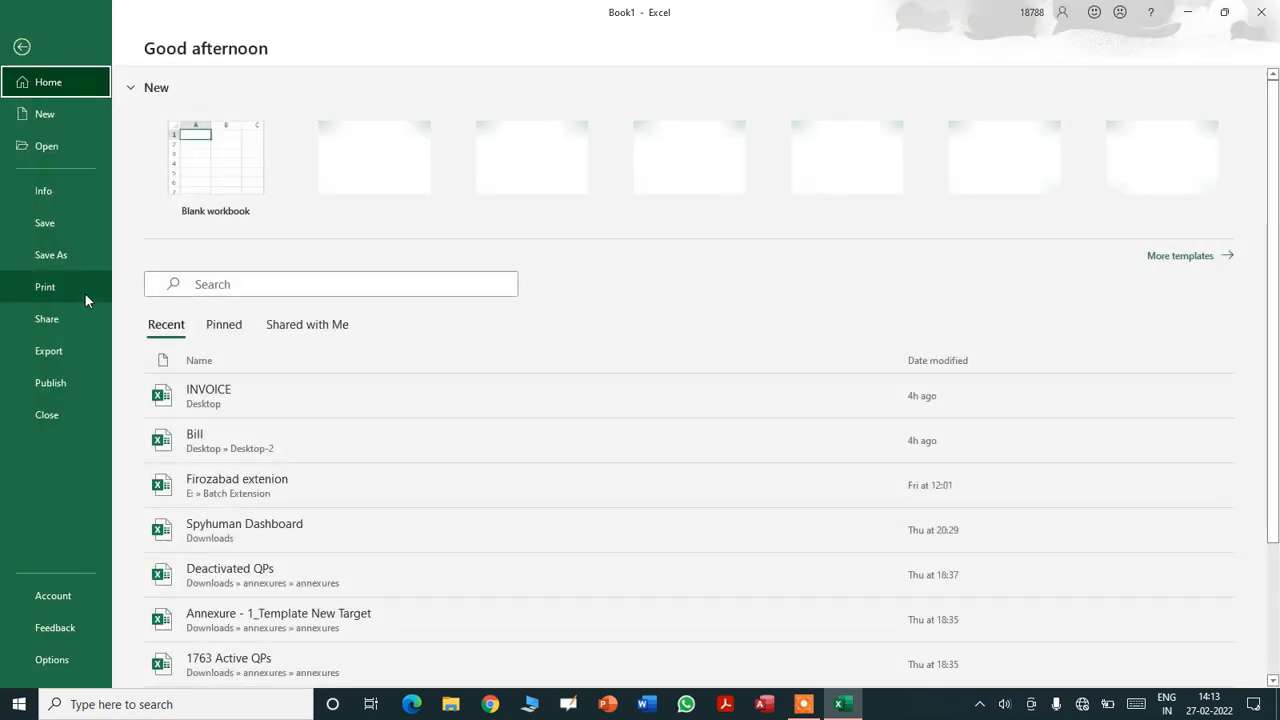
{"action": "left_click", "coordinate": [84, 288]}
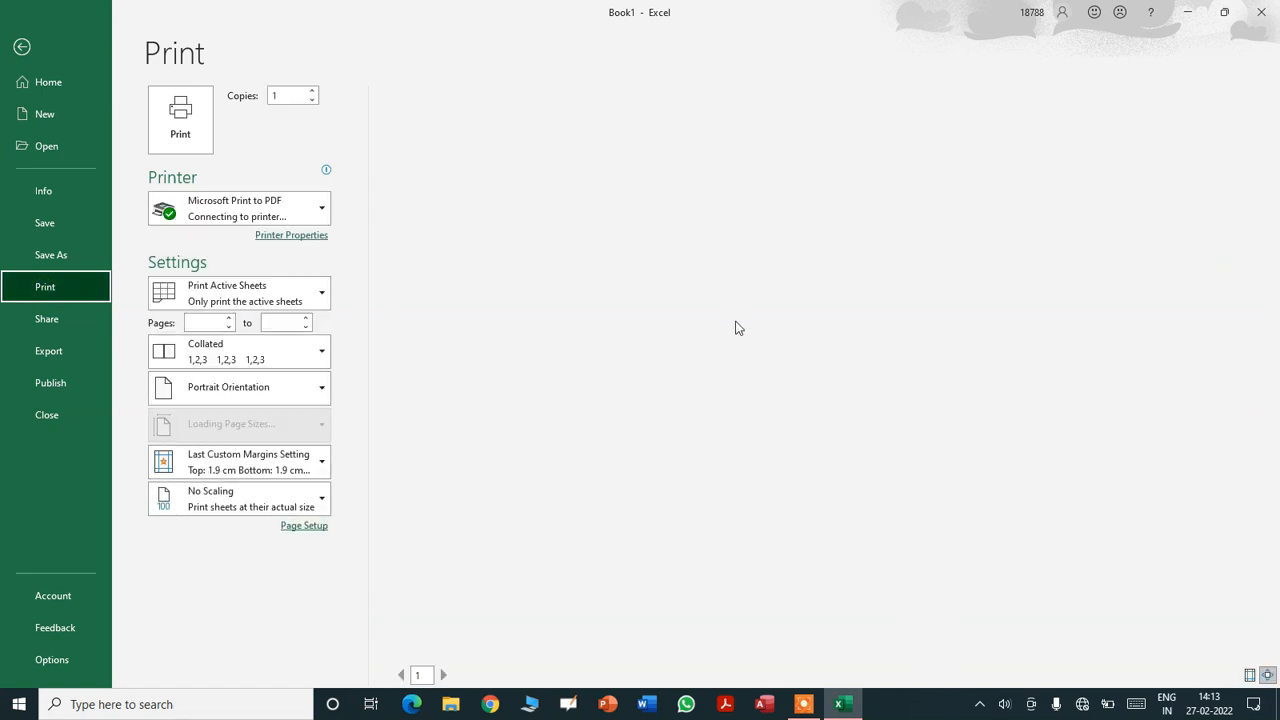
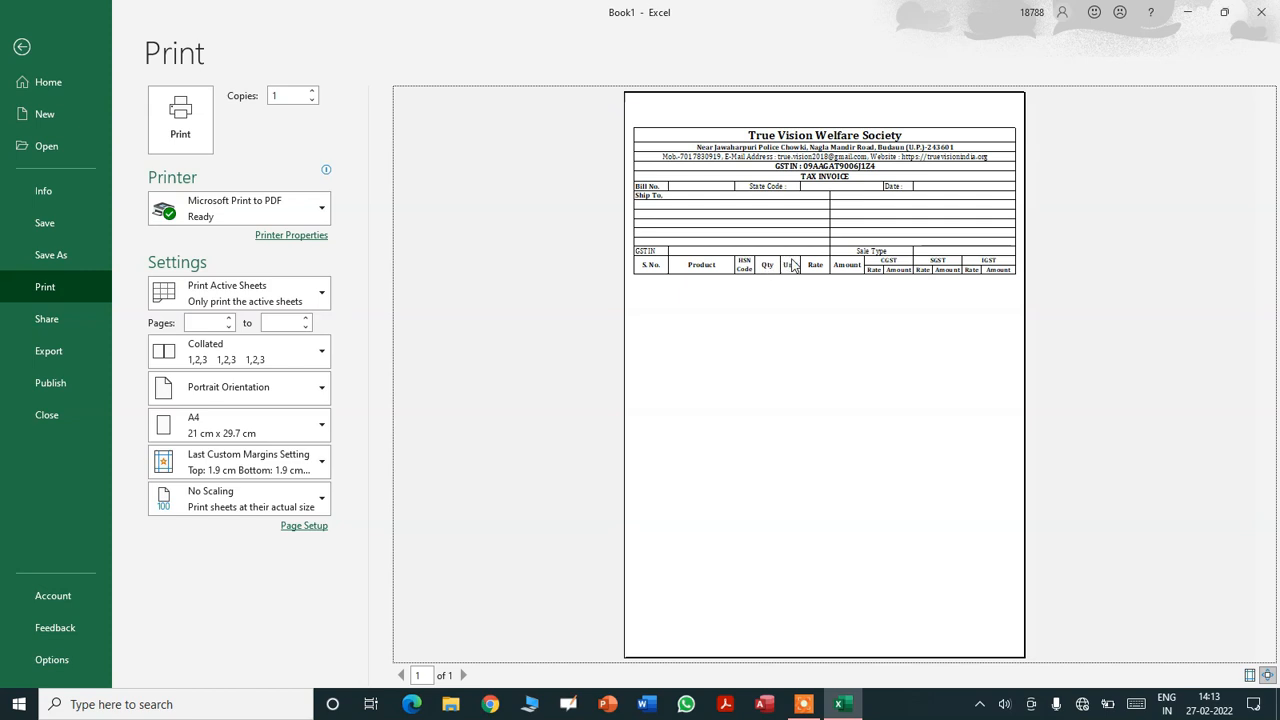
- Return from print preview to the worksheet and select cell A16
{"action": "left_click", "coordinate": [22, 47]}
{"action": "left_click", "coordinate": [46, 445]}
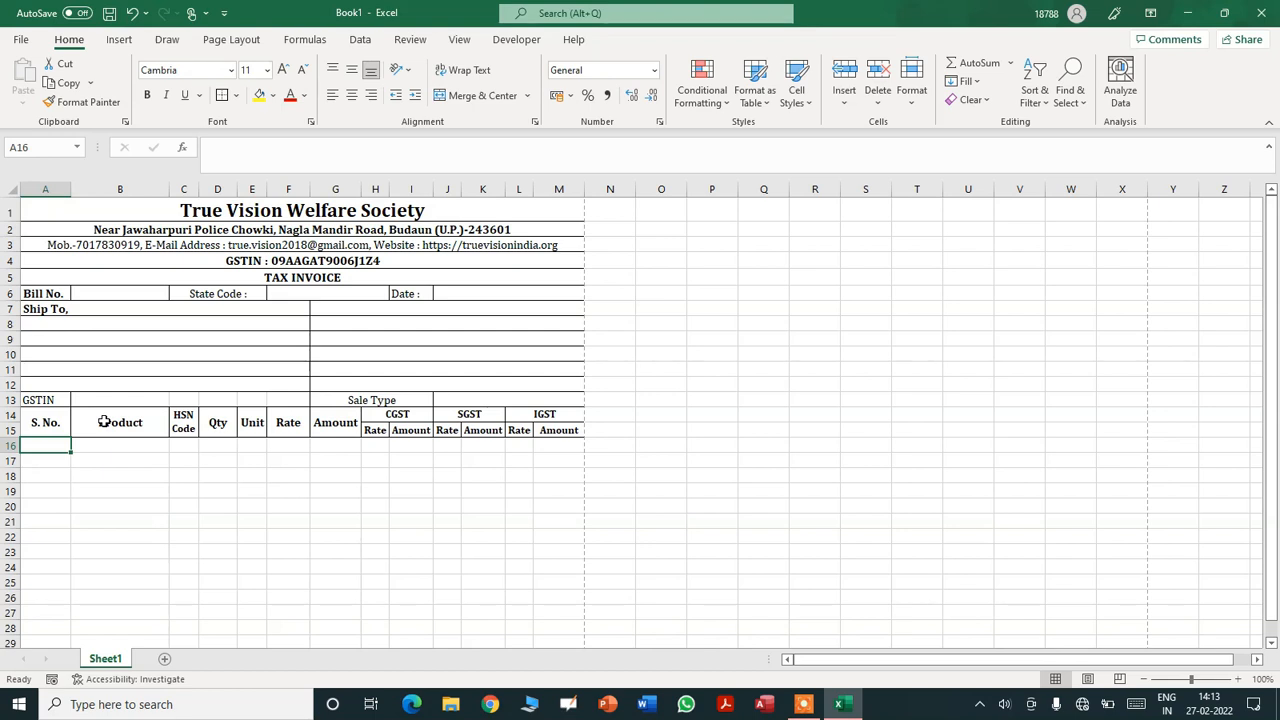
{"action": "key", "text": "Down"}
{"action": "key", "text": "Down"}
{"action": "key", "text": "Down"}
{"action": "key", "text": "Up"}
{"action": "key", "text": "Up"}
{"action": "key", "text": "Up"}
{"action": "key", "text": "shift+Down"}
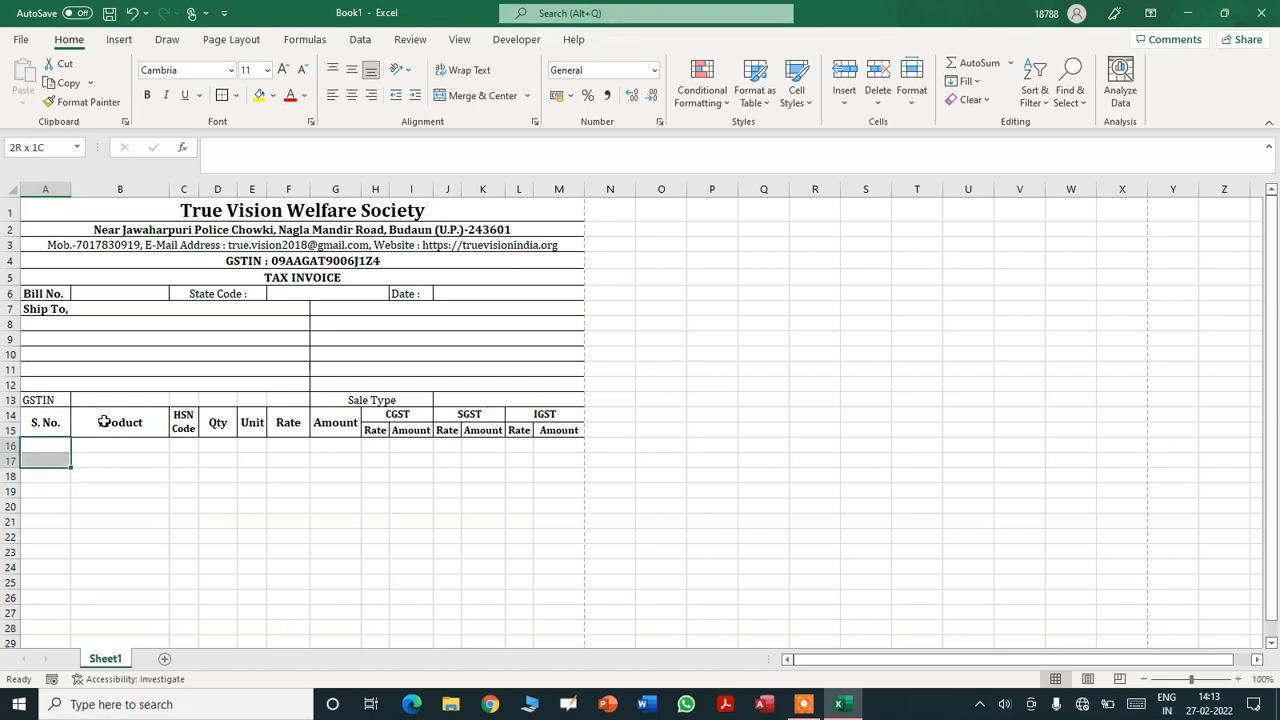
{"action": "key", "text": "shift+Down"}
{"action": "key", "text": "shift+Down"}
{"action": "key", "text": "shift+Down"}
{"action": "key", "text": "shift+Down"}
{"action": "key", "text": "shift+Down"}
{"action": "key", "text": "shift+Down"}
{"action": "key", "text": "shift+Down"}
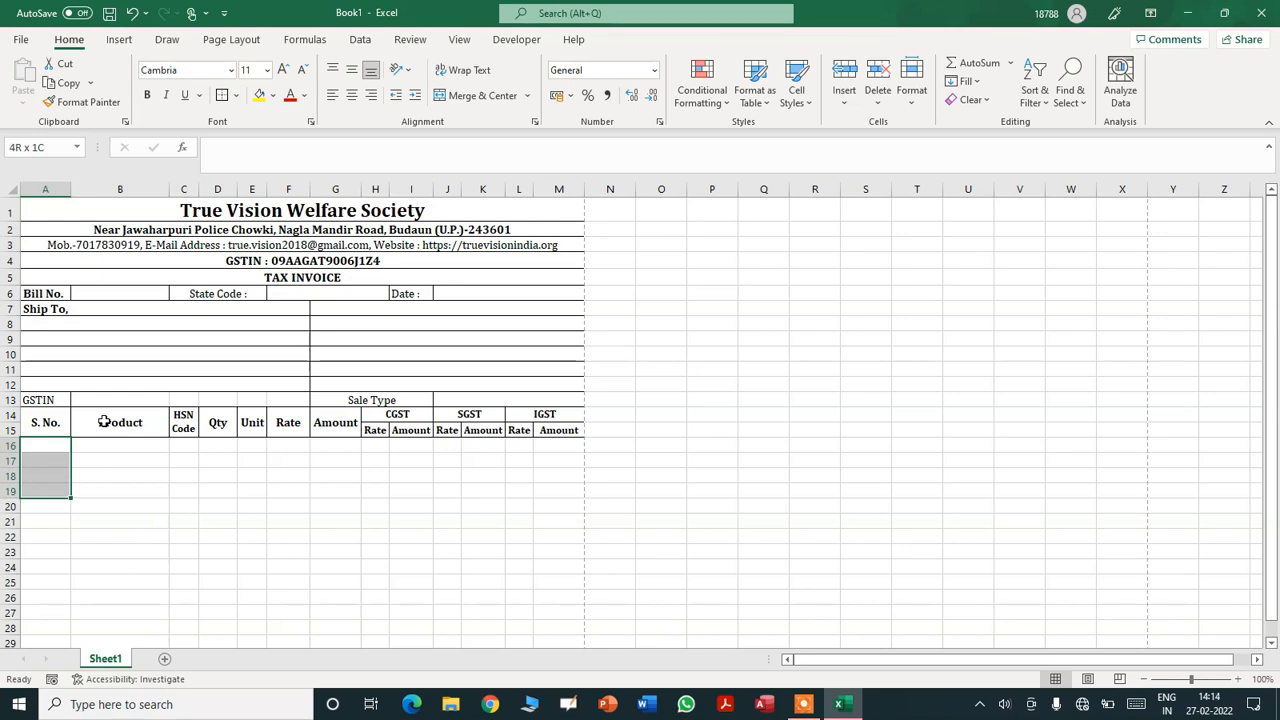
{"action": "key", "text": "shift+Down"}
{"action": "key", "text": "shift+Down"}
{"action": "key", "text": "shift+Down"}
{"action": "key", "text": "shift+Down"}
{"action": "key", "text": "shift+Down"}
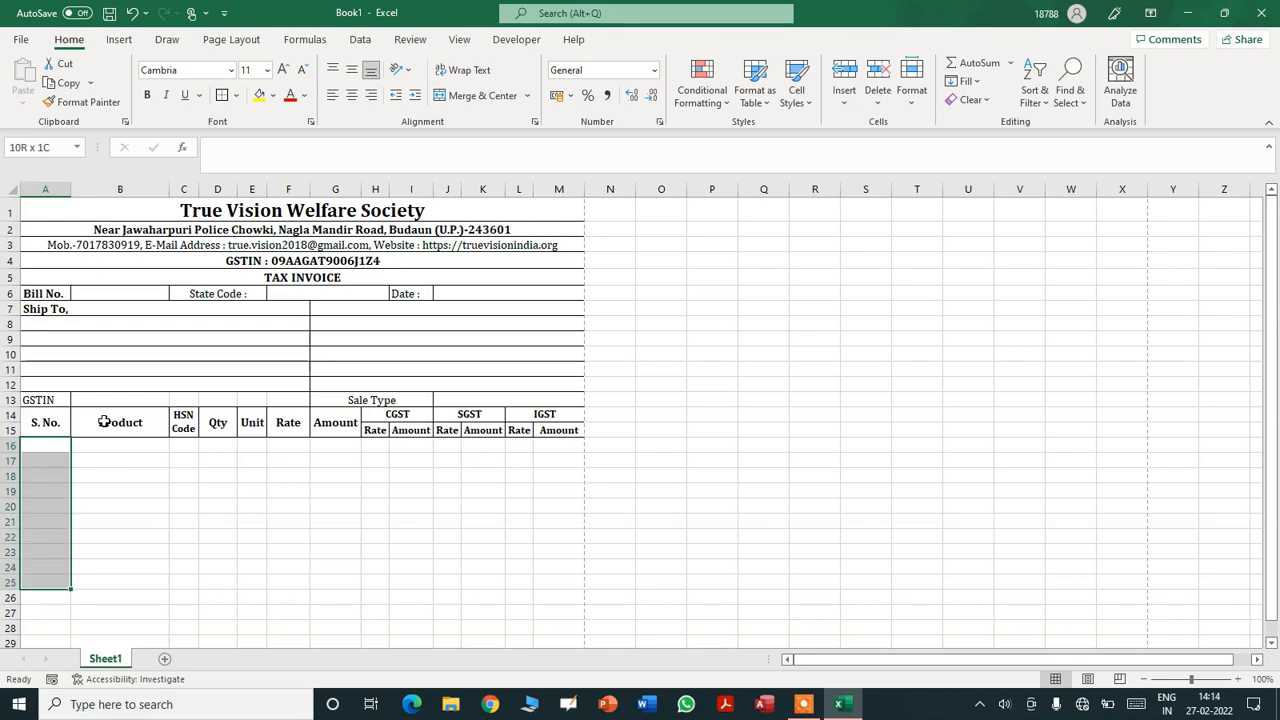
{"action": "key", "text": "shift+Down"}
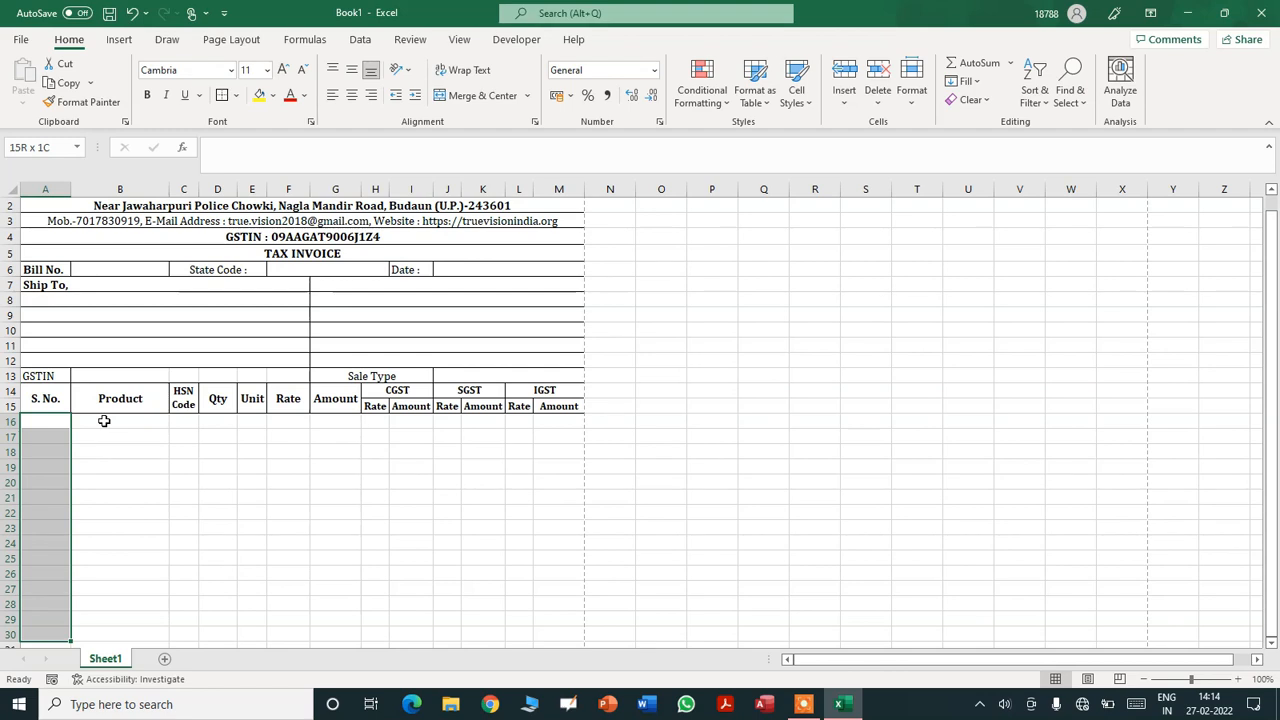
{"action": "left_click", "coordinate": [1271, 644]}
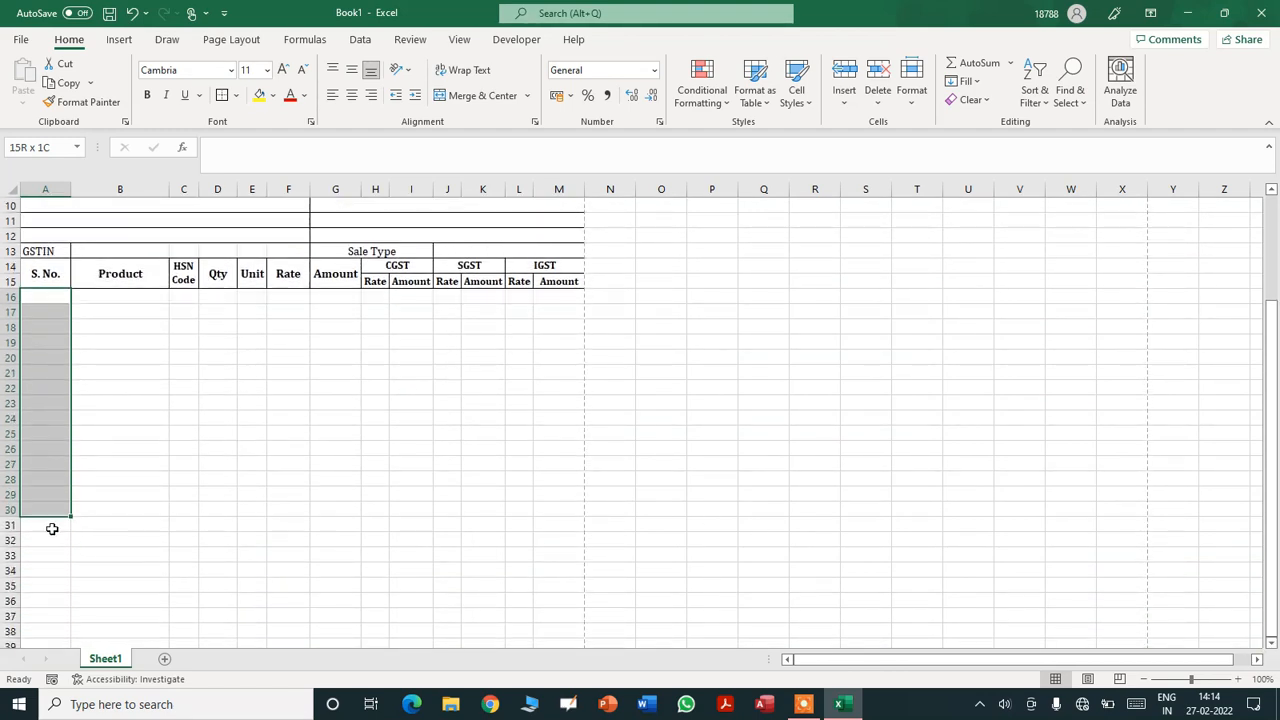
{"action": "left_click", "coordinate": [48, 525]}
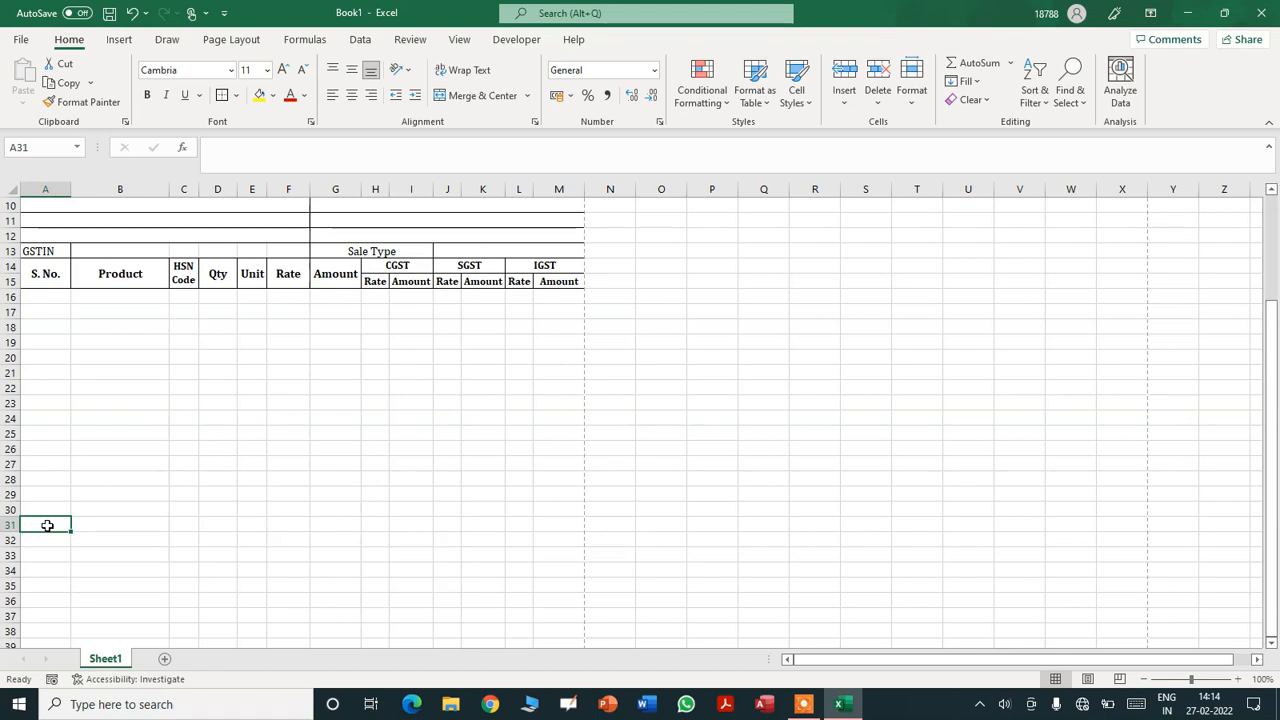
- Merge A31:C31 and label it Total
{"action": "key", "text": "shift+Right"}
{"action": "key", "text": "shift+Right"}
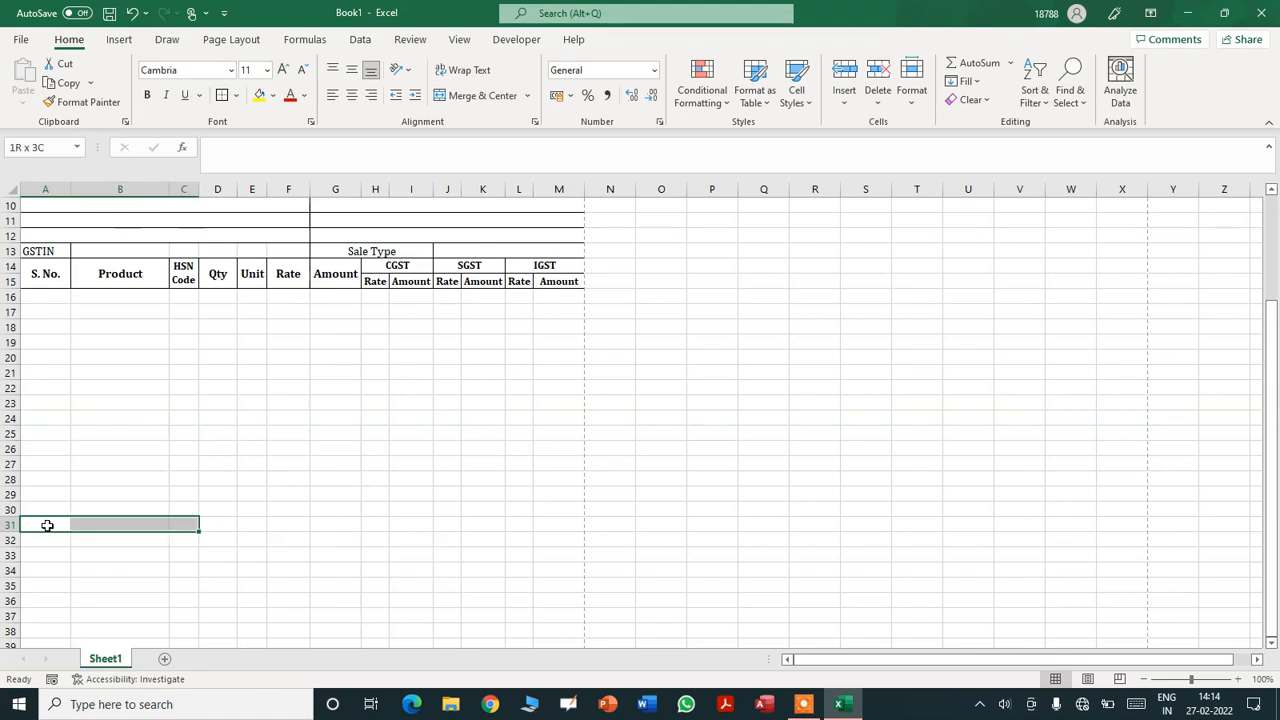
{"action": "left_click", "coordinate": [458, 103]}
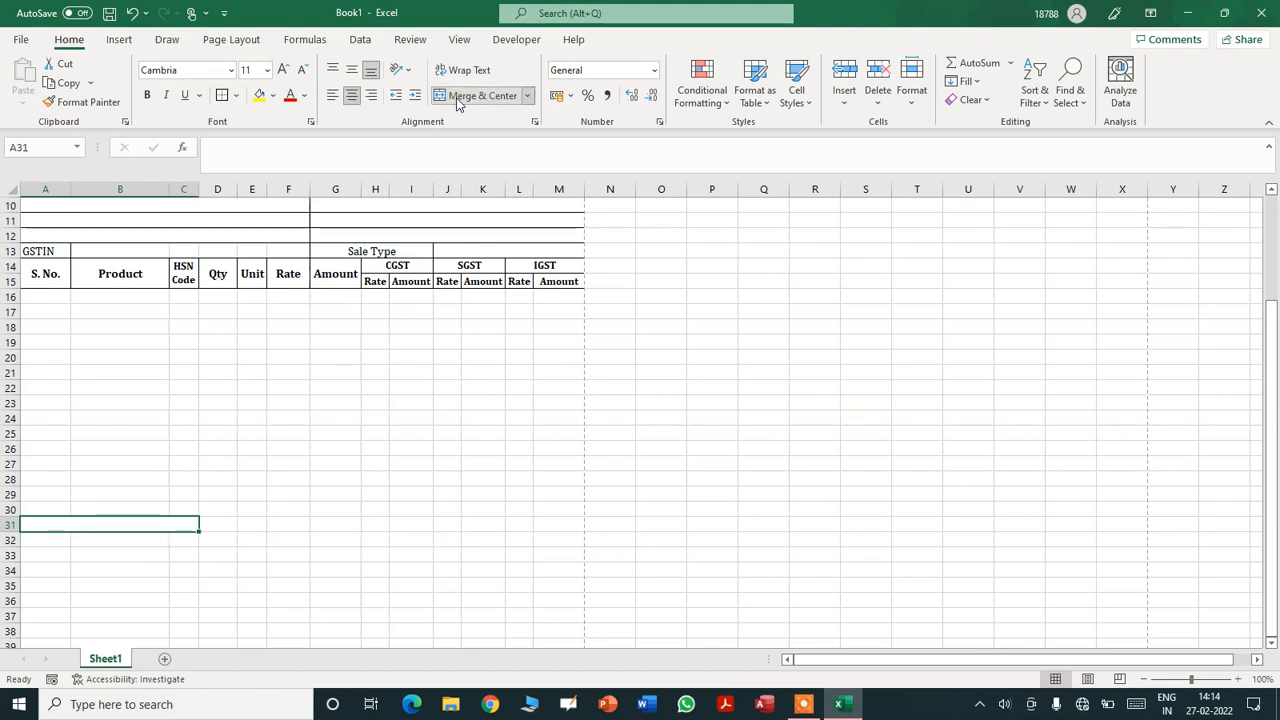
{"action": "type", "text": "T"}
{"action": "key", "text": "BackSpace"}
{"action": "type", "text": "Tota"}
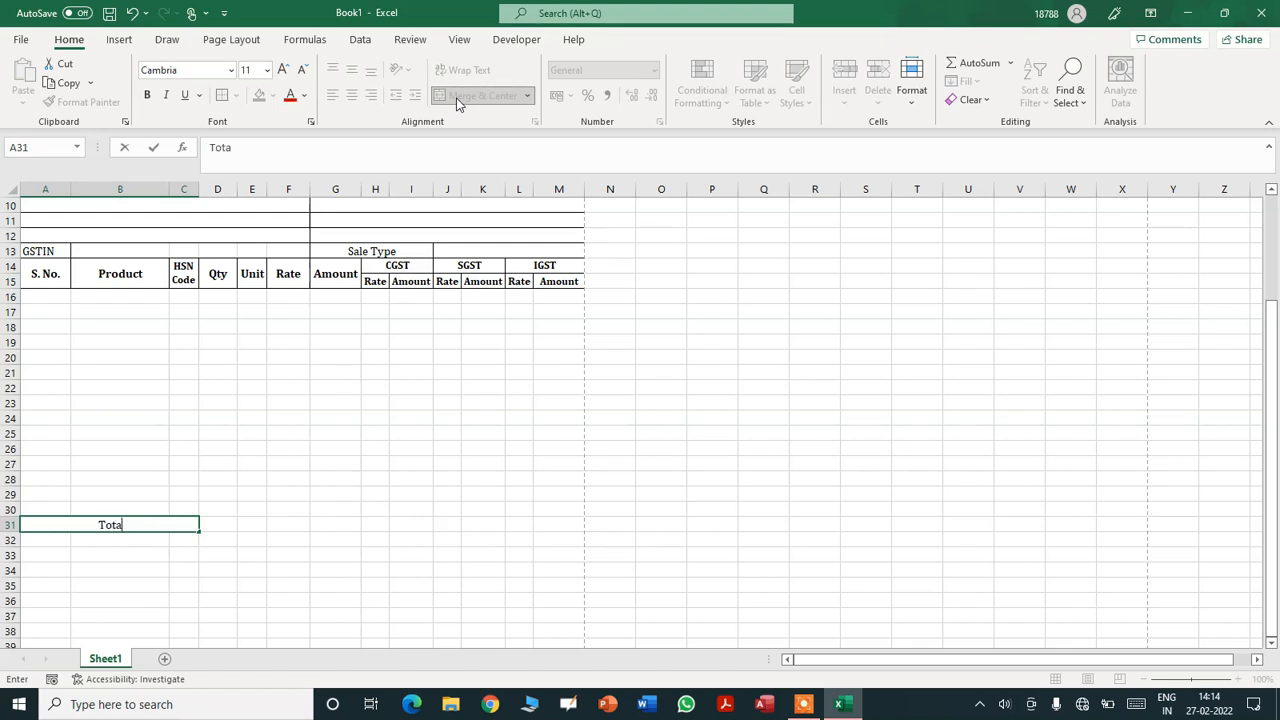
{"action": "key", "text": "Tab"}
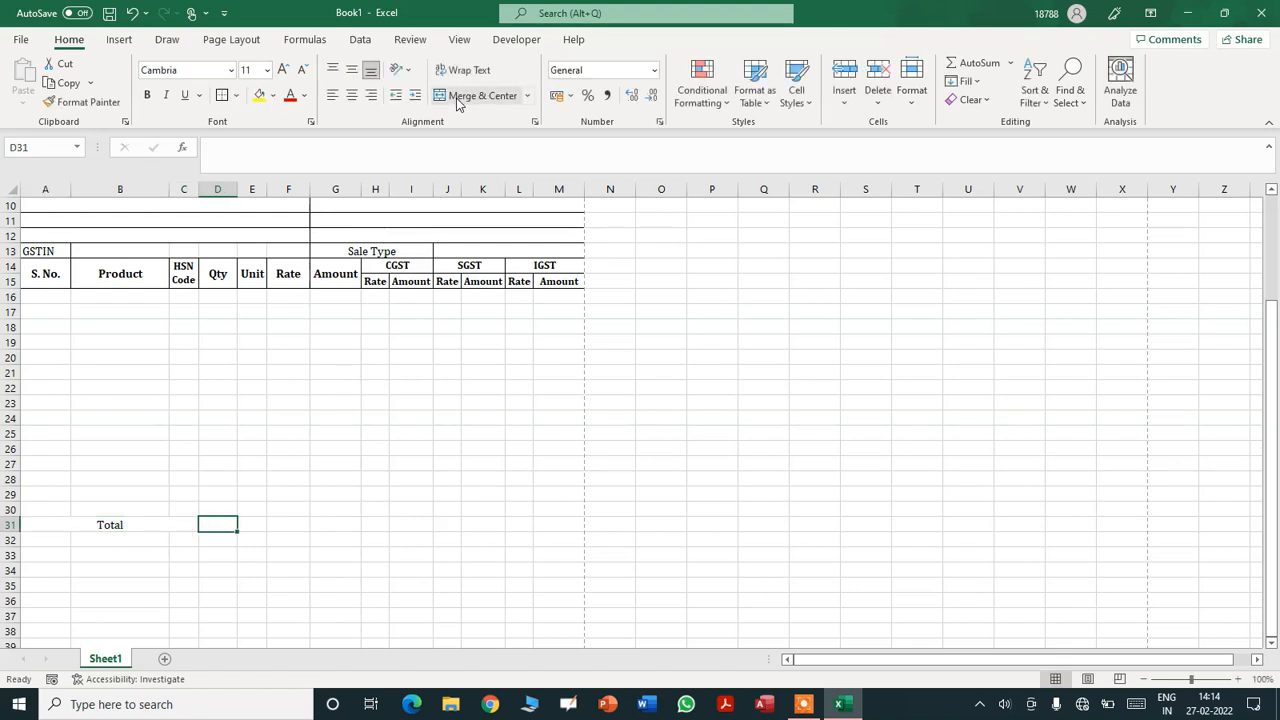
- Move across rows 31 and 32, ending with A32:C32 selected
{"action": "key", "text": "Tab"}
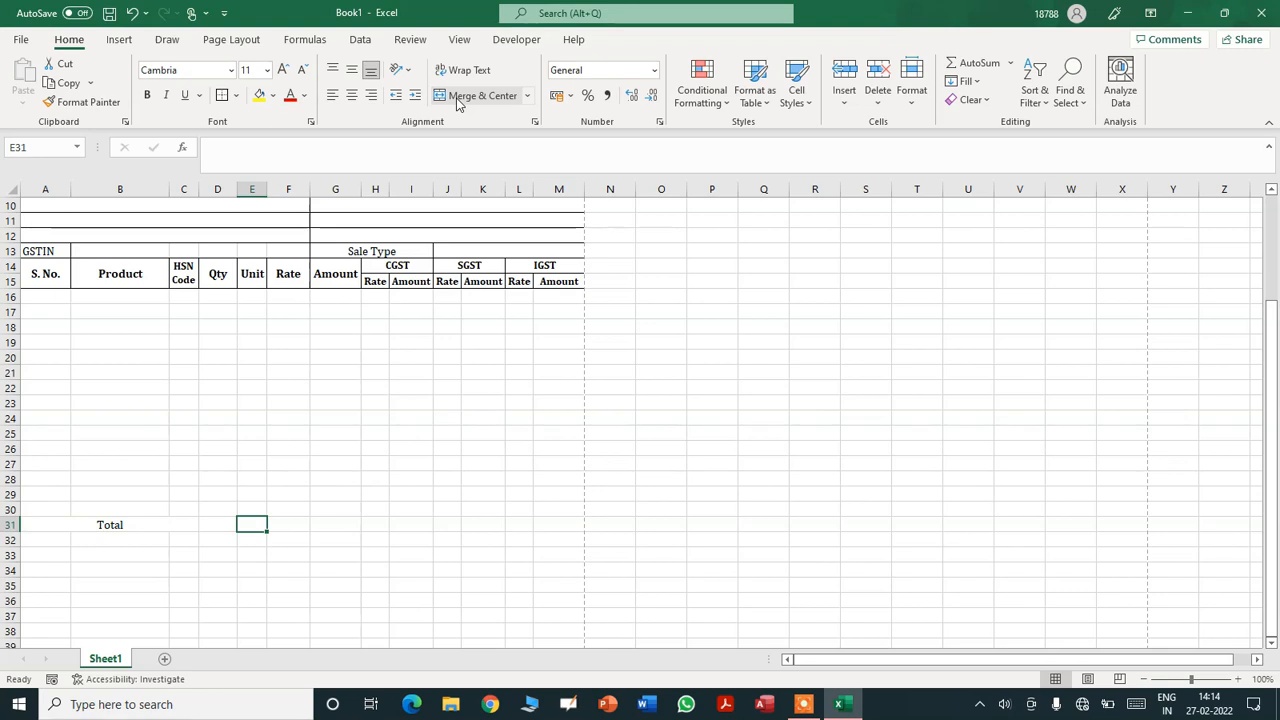
{"action": "key", "text": "Tab"}
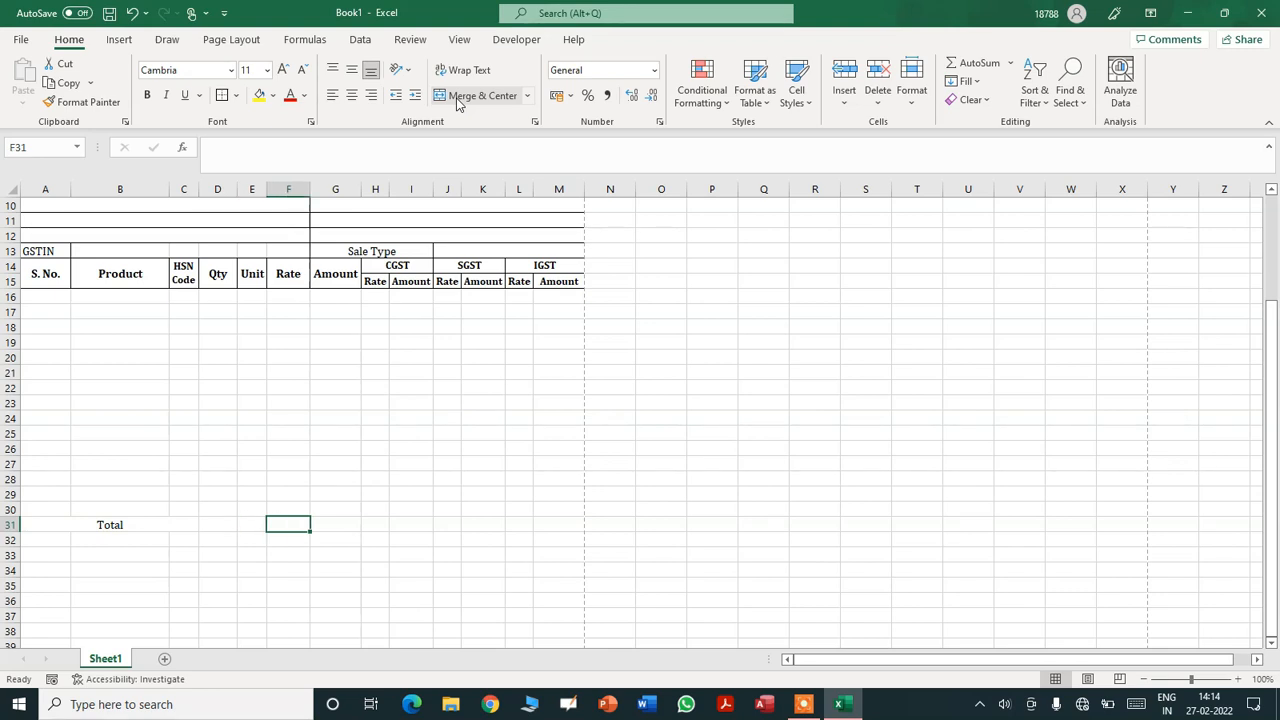
{"action": "key", "text": "Tab"}
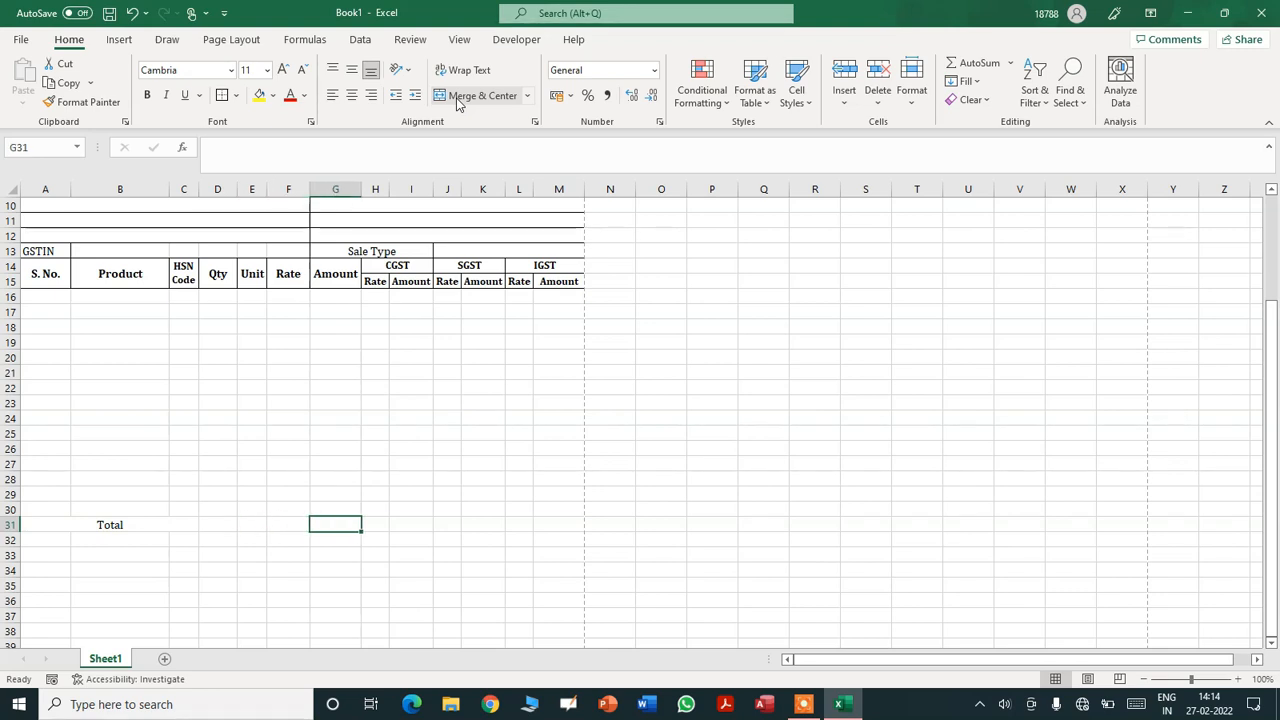
{"action": "key", "text": "Tab"}
{"action": "key", "text": "Tab"}
{"action": "key", "text": "Tab"}
{"action": "key", "text": "Tab"}
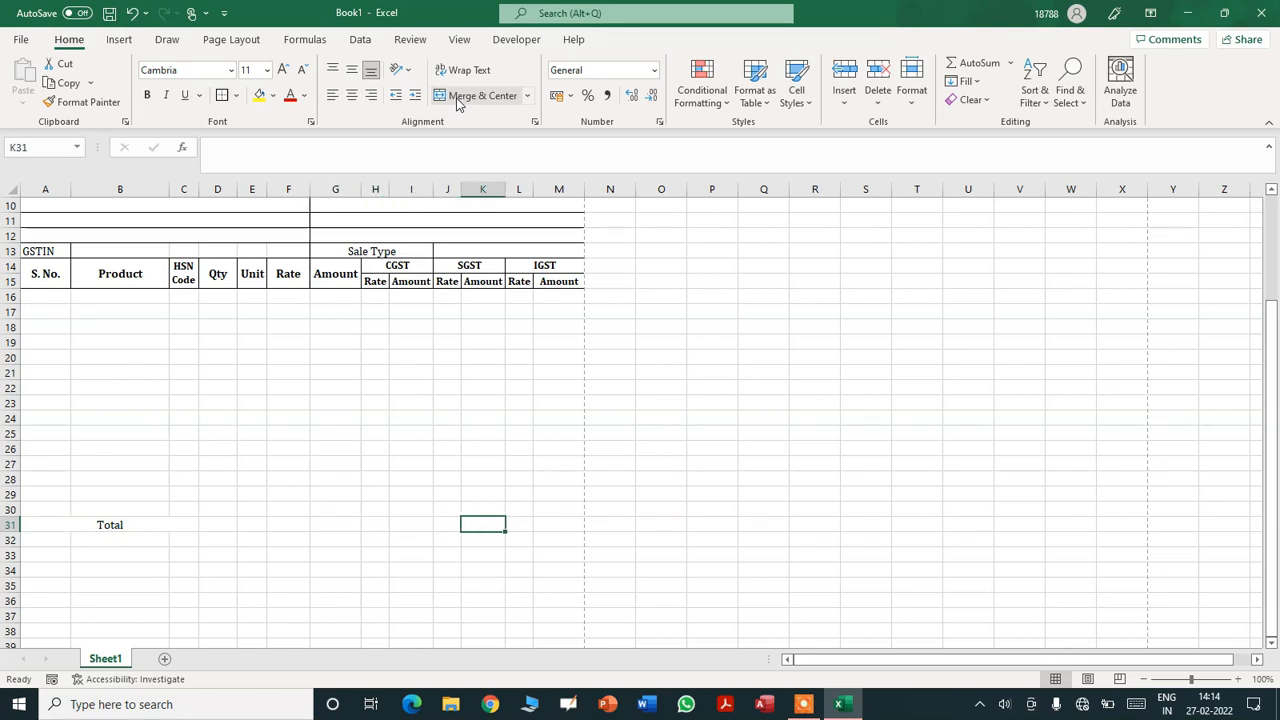
{"action": "key", "text": "Tab"}
{"action": "key", "text": "Tab"}
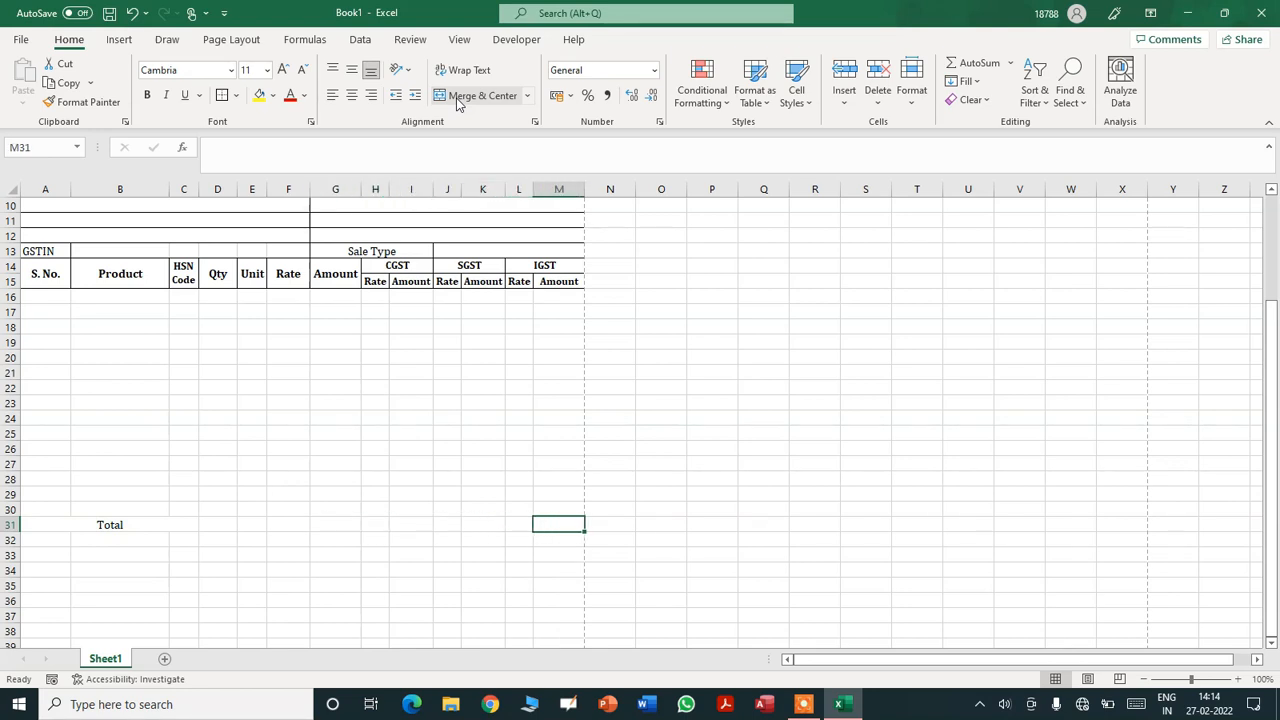
{"action": "key", "text": "Left"}
{"action": "key", "text": "Left"}
{"action": "key", "text": "Left"}
{"action": "key", "text": "Left"}
{"action": "key", "text": "Left"}
{"action": "key", "text": "Left"}
{"action": "key", "text": "Left"}
{"action": "key", "text": "Left"}
{"action": "key", "text": "Left"}
{"action": "key", "text": "Left"}
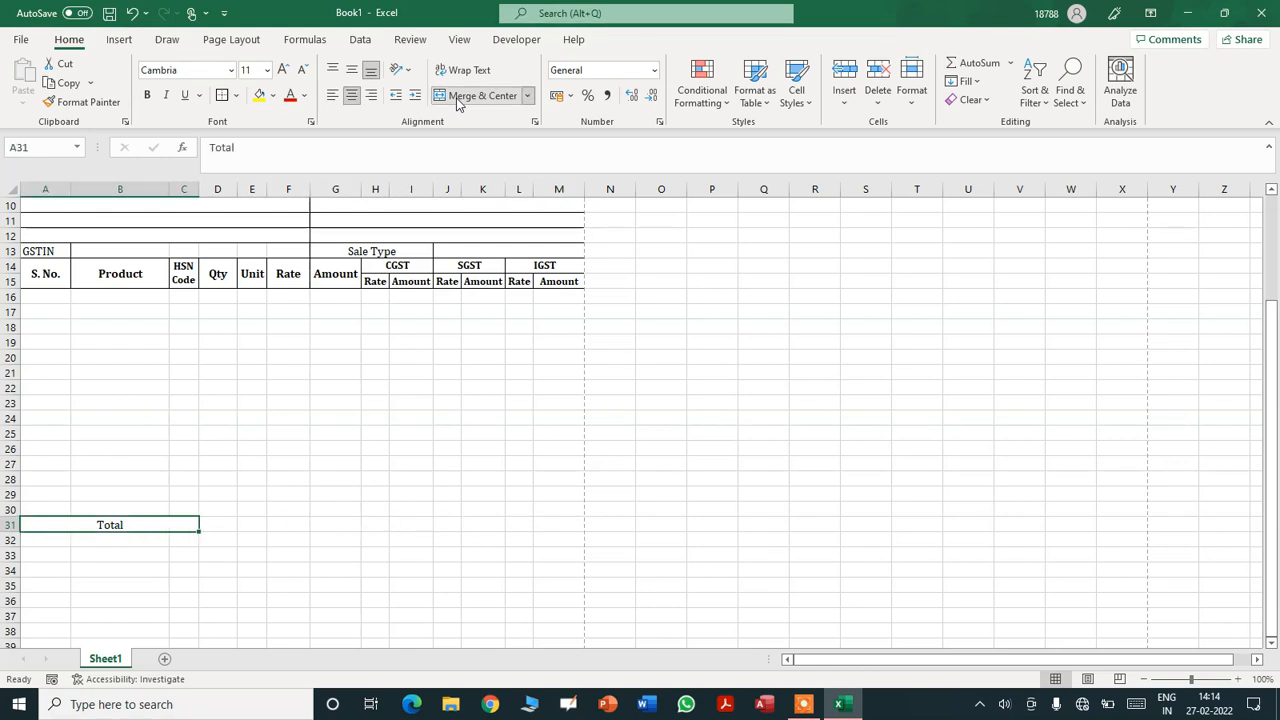
{"action": "key", "text": "Down"}
{"action": "key", "text": "Right"}
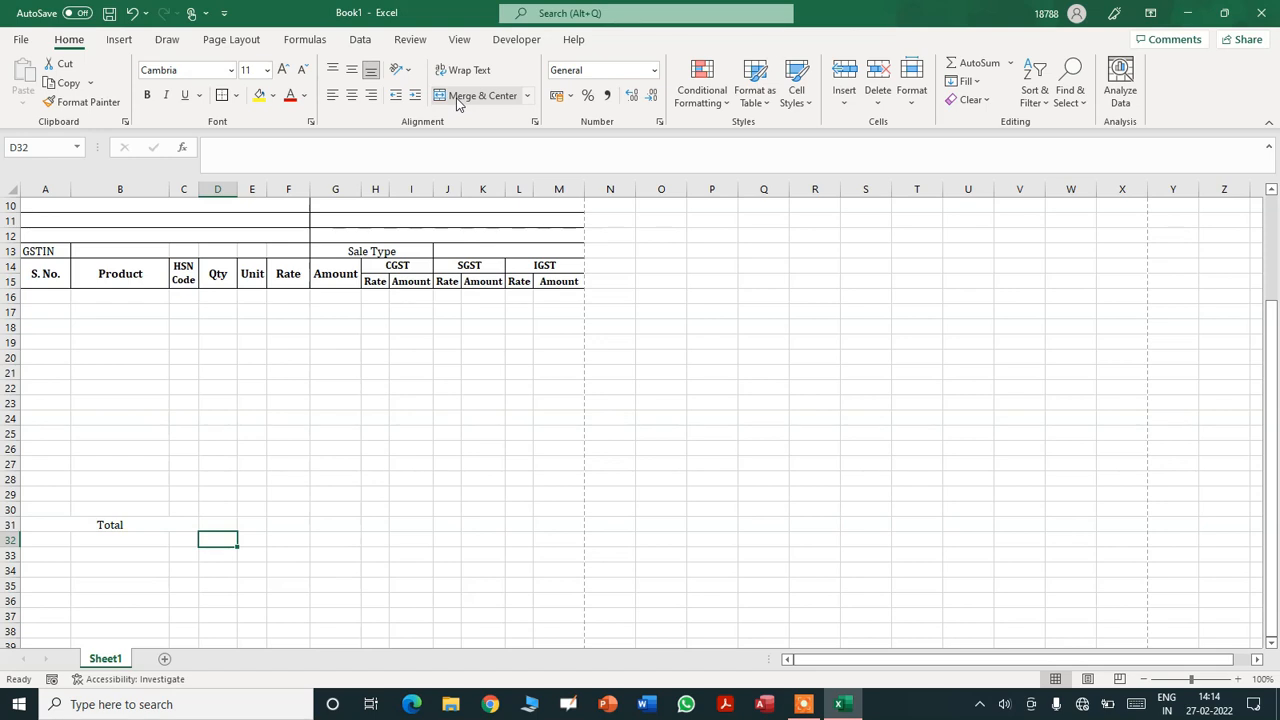
{"action": "key", "text": "Right"}
{"action": "key", "text": "Right"}
{"action": "key", "text": "Right"}
{"action": "key", "text": "Right"}
{"action": "key", "text": "Right"}
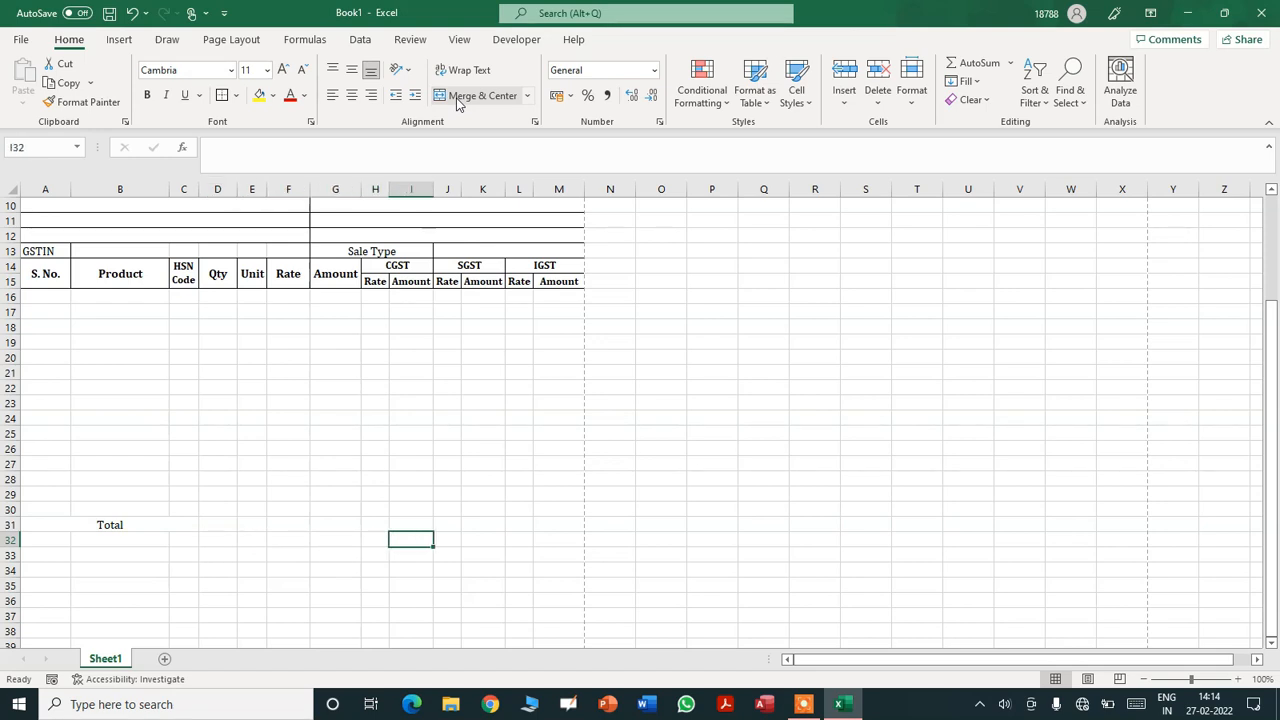
{"action": "key", "text": "Right"}
{"action": "key", "text": "Left"}
{"action": "key", "text": "Left"}
{"action": "key", "text": "Left"}
{"action": "key", "text": "Left"}
{"action": "key", "text": "Left"}
{"action": "key", "text": "Left"}
{"action": "key", "text": "Left"}
{"action": "key", "text": "Left"}
{"action": "key", "text": "Left"}
{"action": "key", "text": "shift+Right"}
{"action": "key", "text": "shift+Right"}
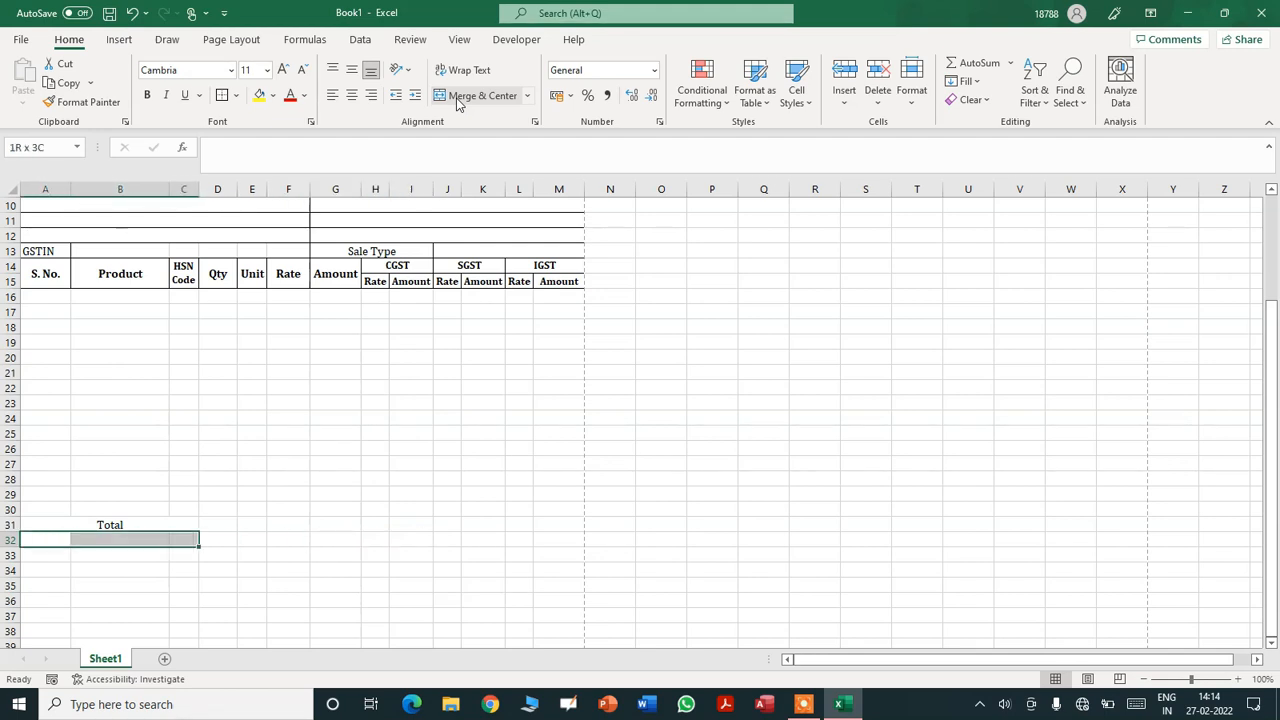
- Merge A32:H32 into one cell labelled 'Total Amount in Words'
{"action": "key", "text": "shift+Right"}
{"action": "key", "text": "shift+Right"}
{"action": "key", "text": "shift+Right"}
{"action": "key", "text": "shift+Right"}
{"action": "key", "text": "shift+Right"}
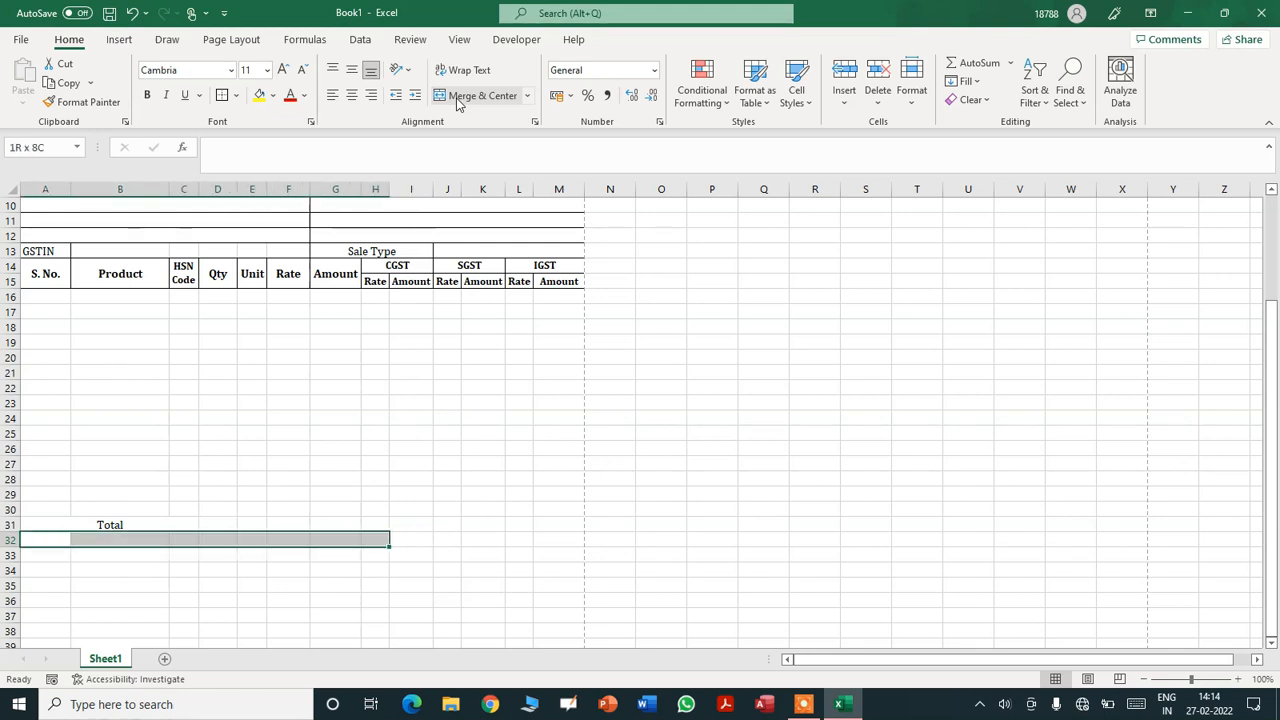
{"action": "left_click", "coordinate": [485, 95]}
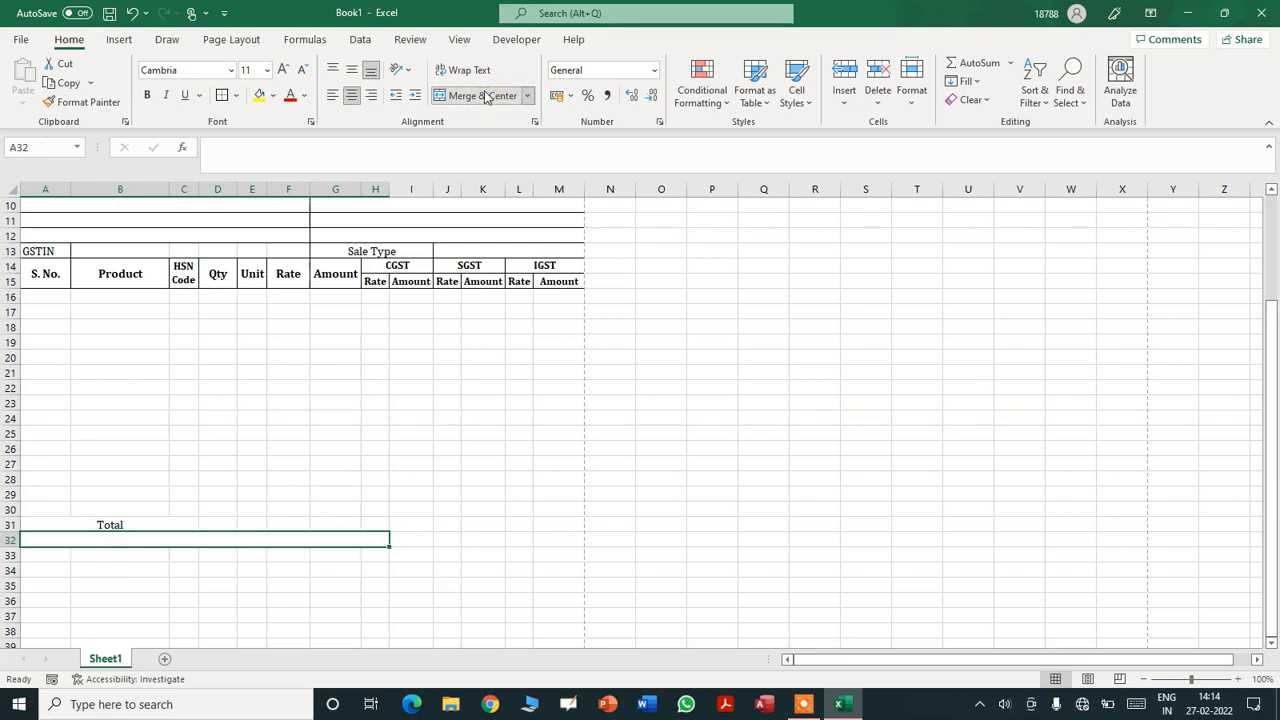
{"action": "type", "text": "Total"}
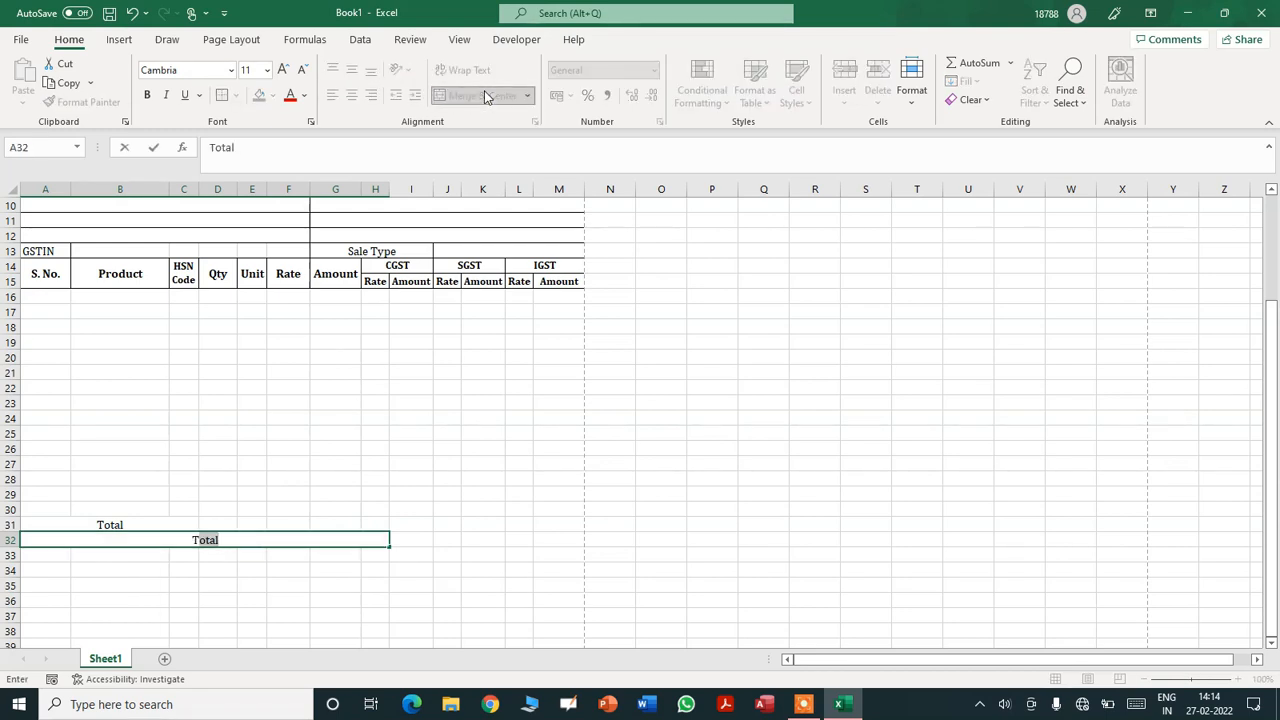
{"action": "type", "text": " Amount i"}
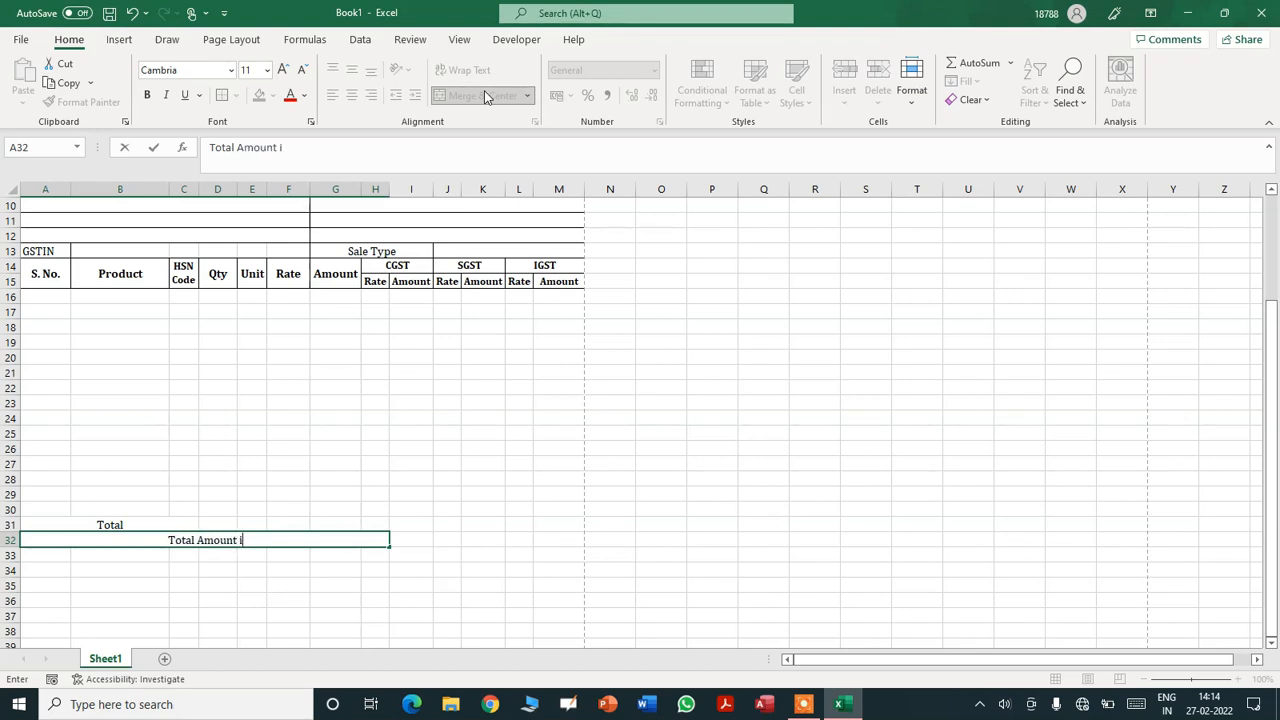
{"action": "type", "text": "n Work"}
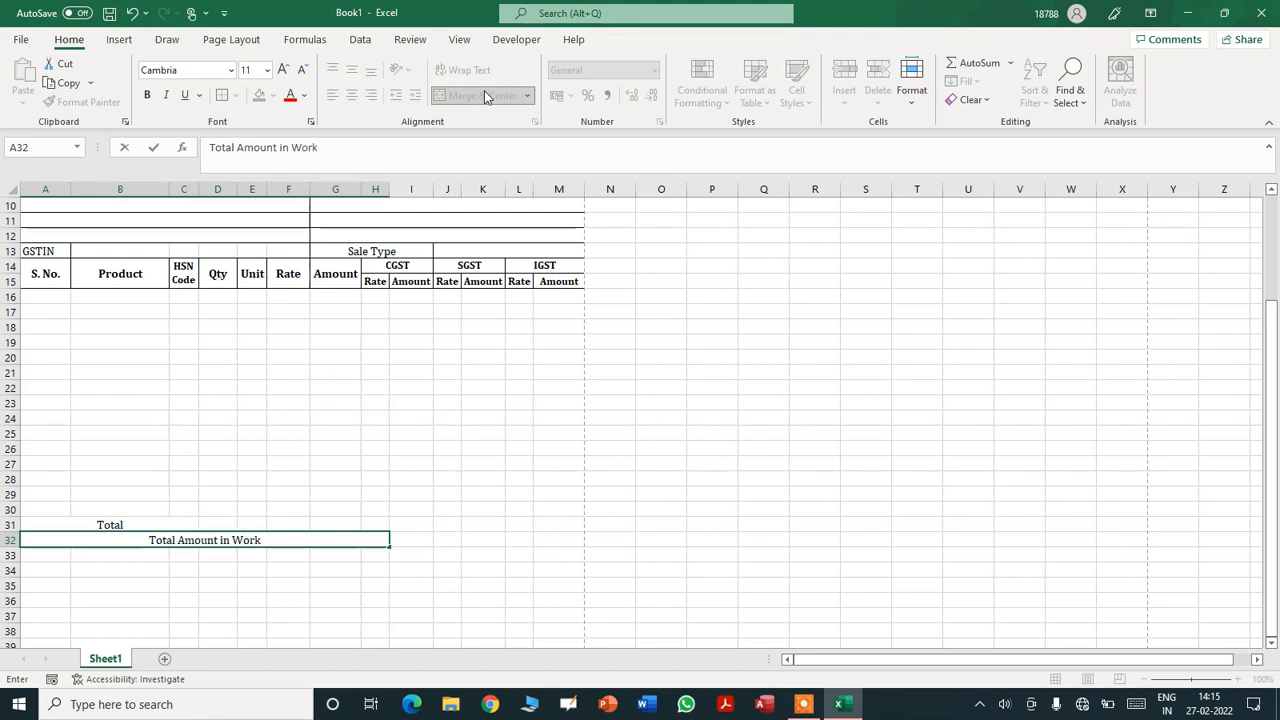
{"action": "key", "text": "BackSpace"}
{"action": "type", "text": "ds"}
{"action": "key", "text": "Tab"}
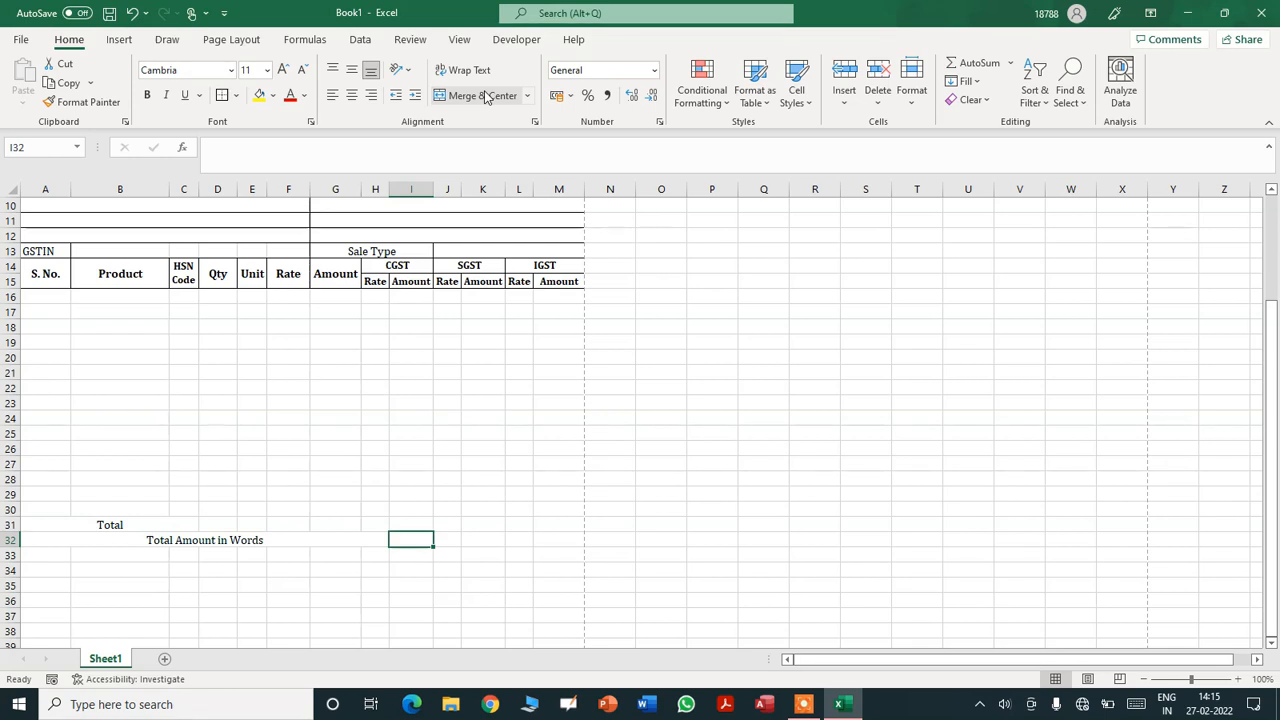
- Merge I32:M32 into a 'Total Amount' heading
{"action": "key", "text": "shift+Right"}
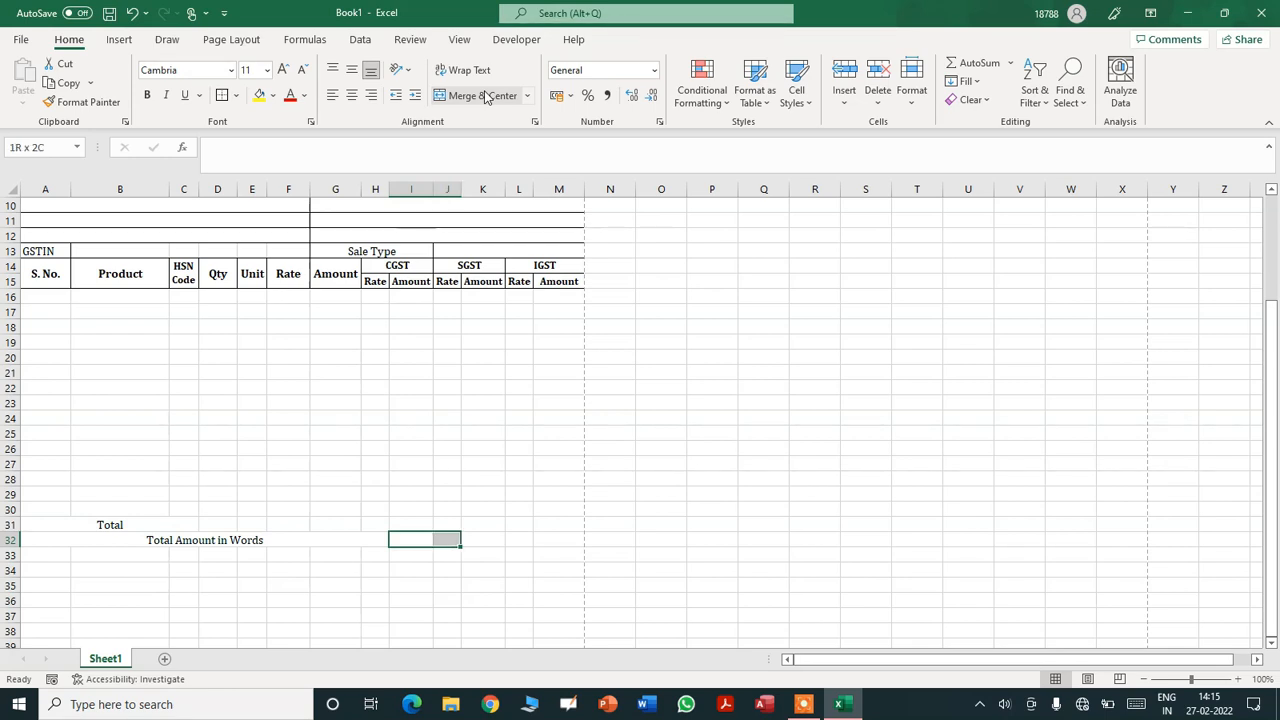
{"action": "key", "text": "shift+Right"}
{"action": "key", "text": "shift+Right"}
{"action": "key", "text": "shift+Right"}
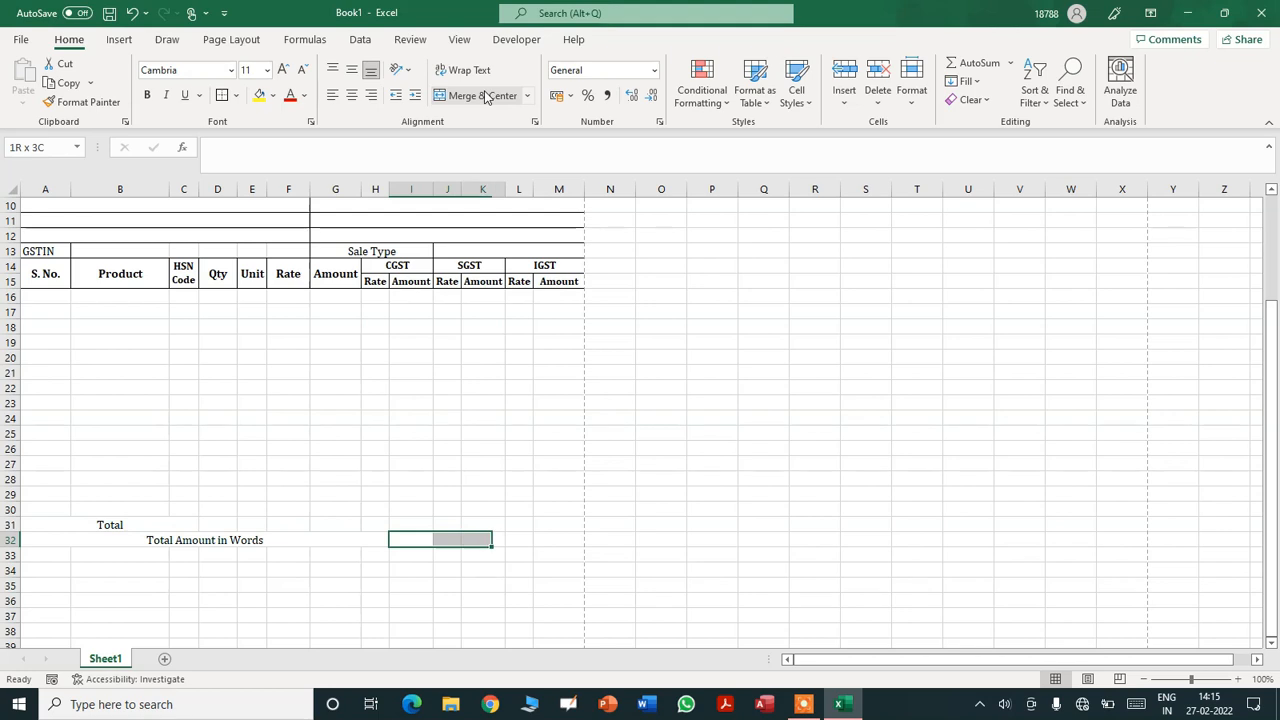
{"action": "left_click", "coordinate": [486, 96]}
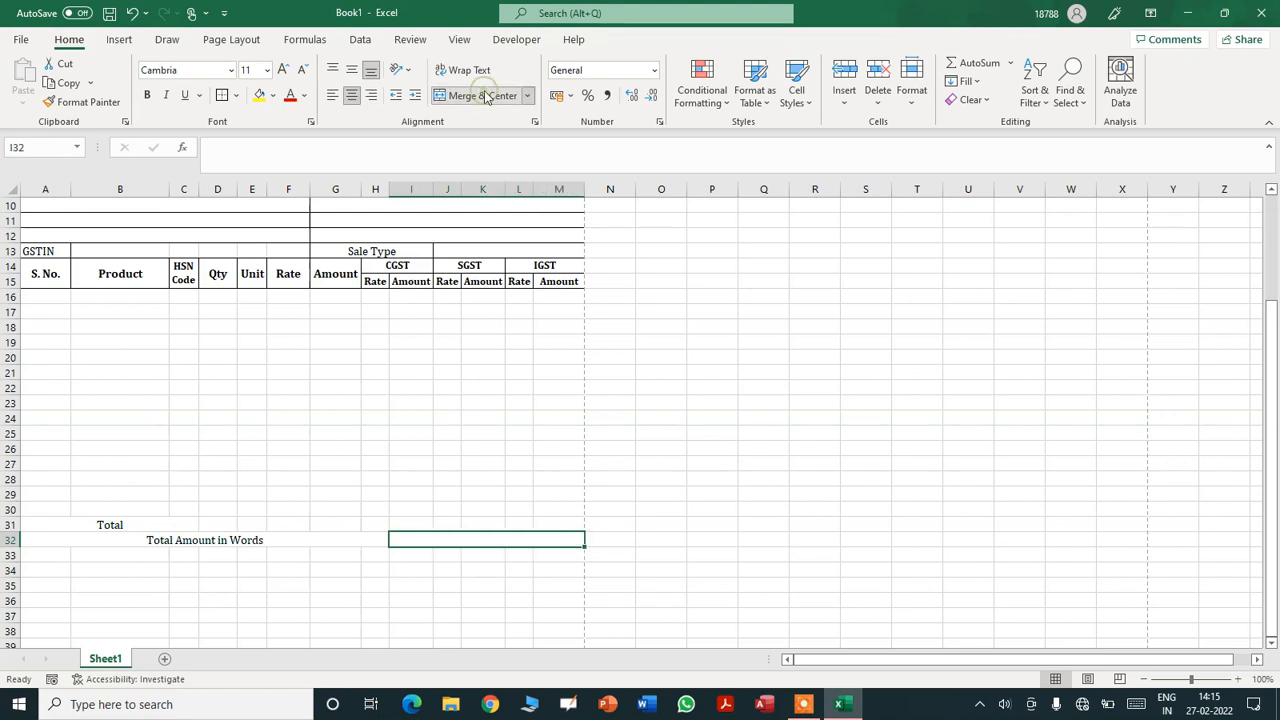
{"action": "type", "text": "Total Amount"}
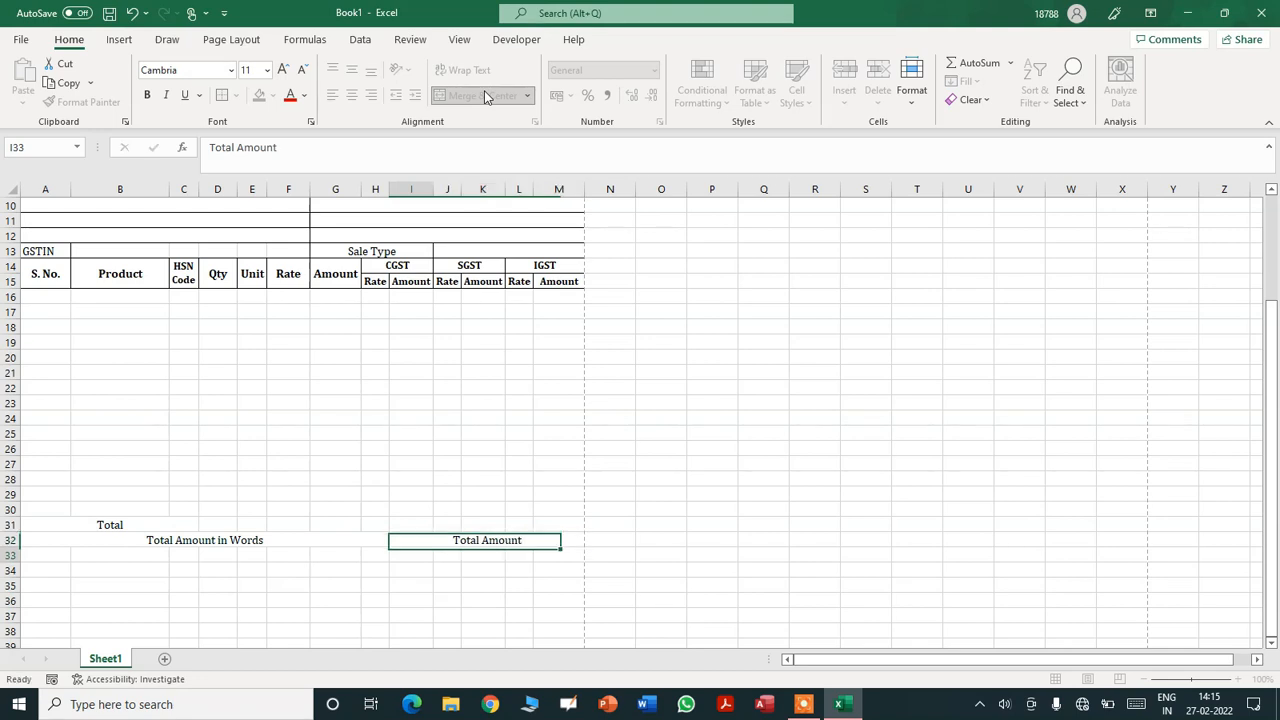
{"action": "key", "text": "Return"}
- Merge I33:K33 and I34:K34, labelling them CGST and SGST
{"action": "key", "text": "shift+Right"}
{"action": "key", "text": "shift+Right"}
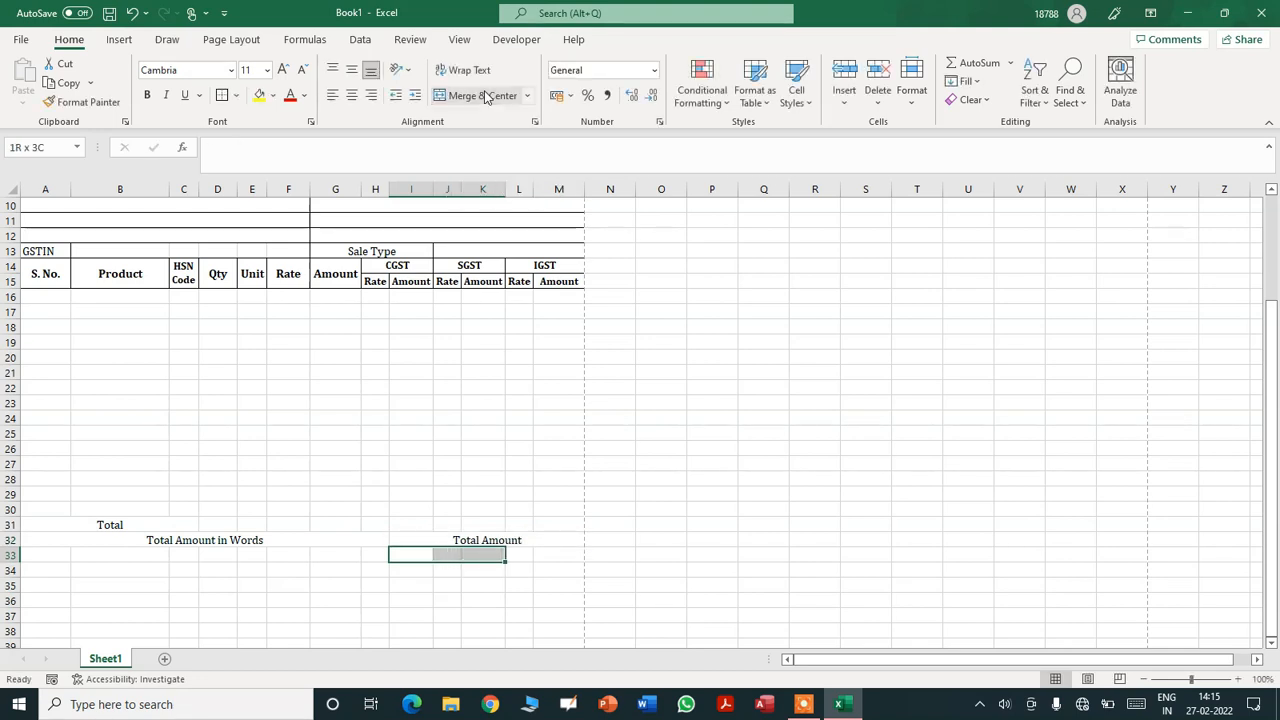
{"action": "left_click", "coordinate": [484, 96]}
{"action": "type", "text": "CS"}
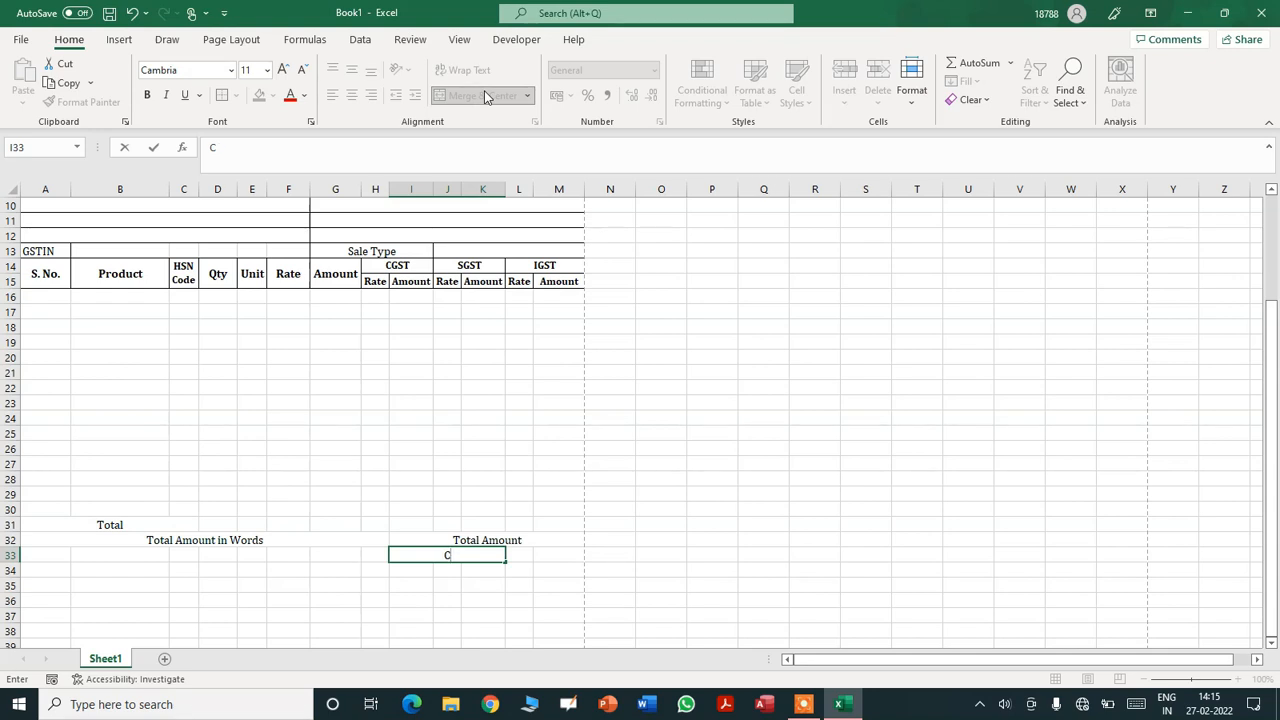
{"action": "key", "text": "Return"}
{"action": "key", "text": "shift+Right"}
{"action": "key", "text": "shift+Right"}
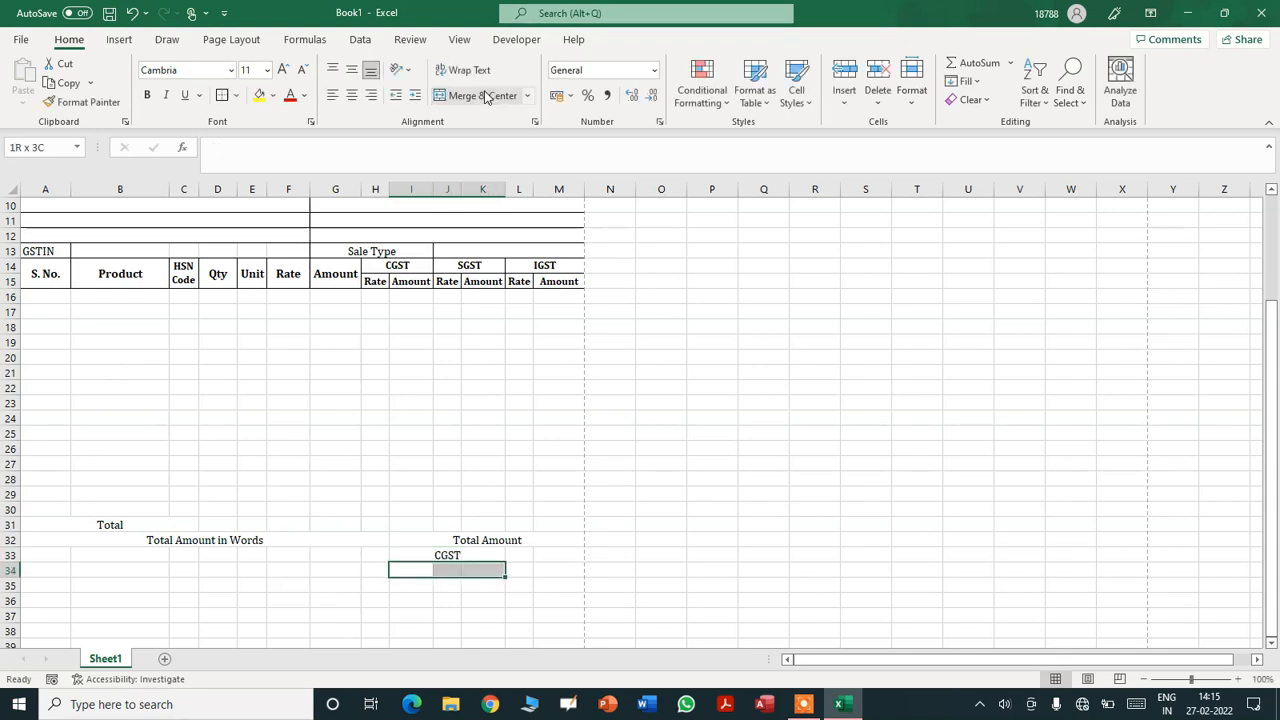
{"action": "left_click", "coordinate": [484, 96]}
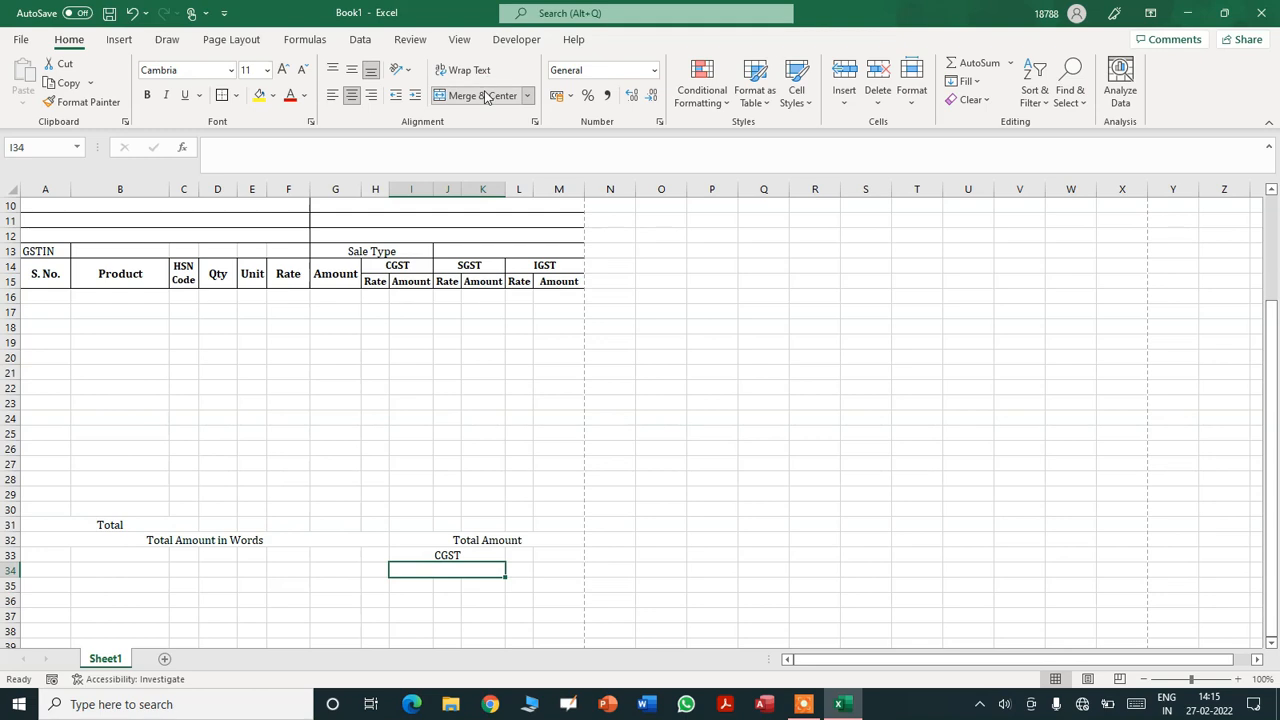
{"action": "type", "text": "IGST"}
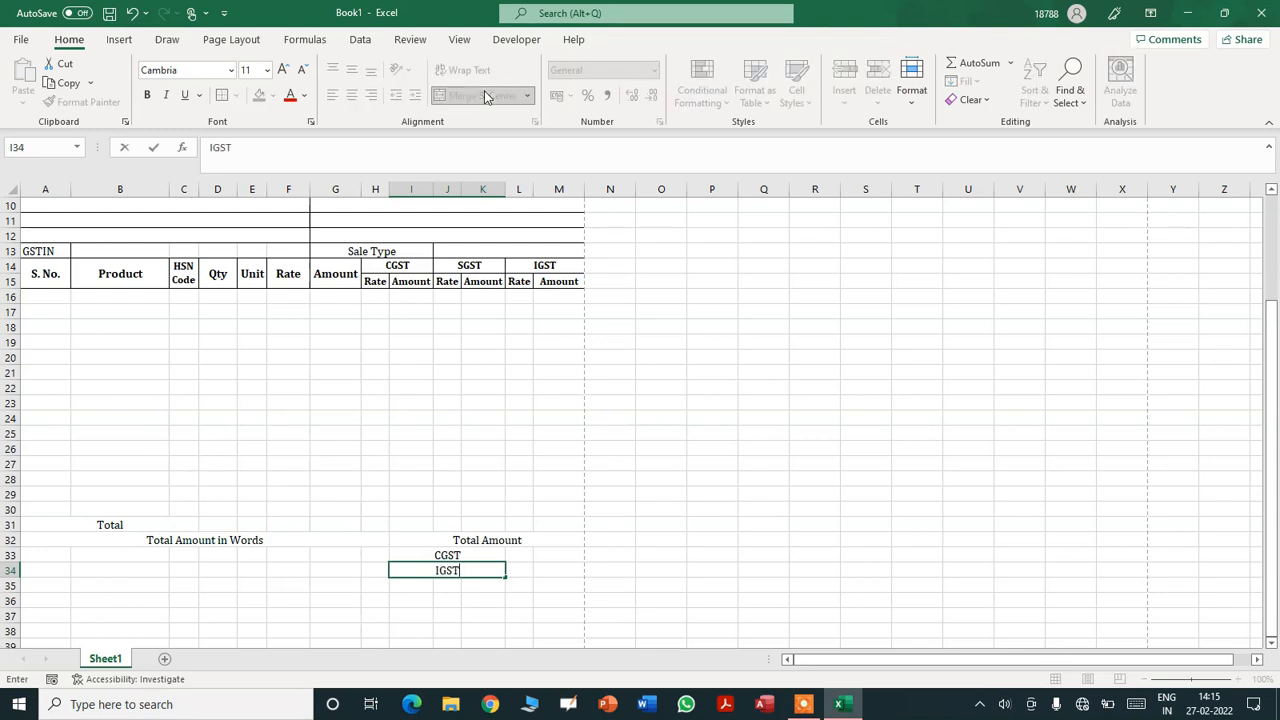
{"action": "key", "text": "BackSpace"}
{"action": "key", "text": "BackSpace"}
{"action": "key", "text": "BackSpace"}
{"action": "key", "text": "BackSpace"}
{"action": "type", "text": "SGST"}
{"action": "key", "text": "Return"}
- Merge I35:K35 and I36:K36, labelling them IGST and Total Amount
{"action": "key", "text": "shift+Right"}
{"action": "key", "text": "shift+Right"}
{"action": "key", "text": "shift+Right"}
{"action": "key", "text": "shift+Left"}
{"action": "left_click", "coordinate": [484, 95]}
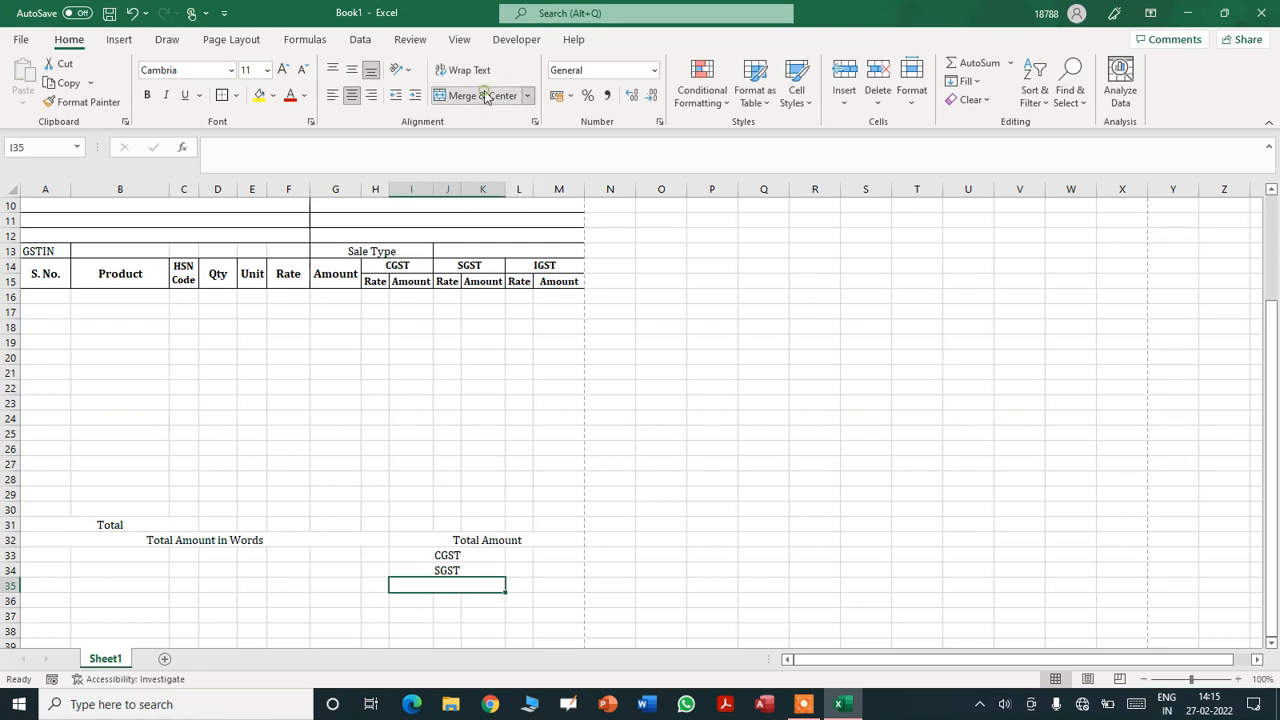
{"action": "type", "text": "IGST"}
{"action": "key", "text": "Return"}
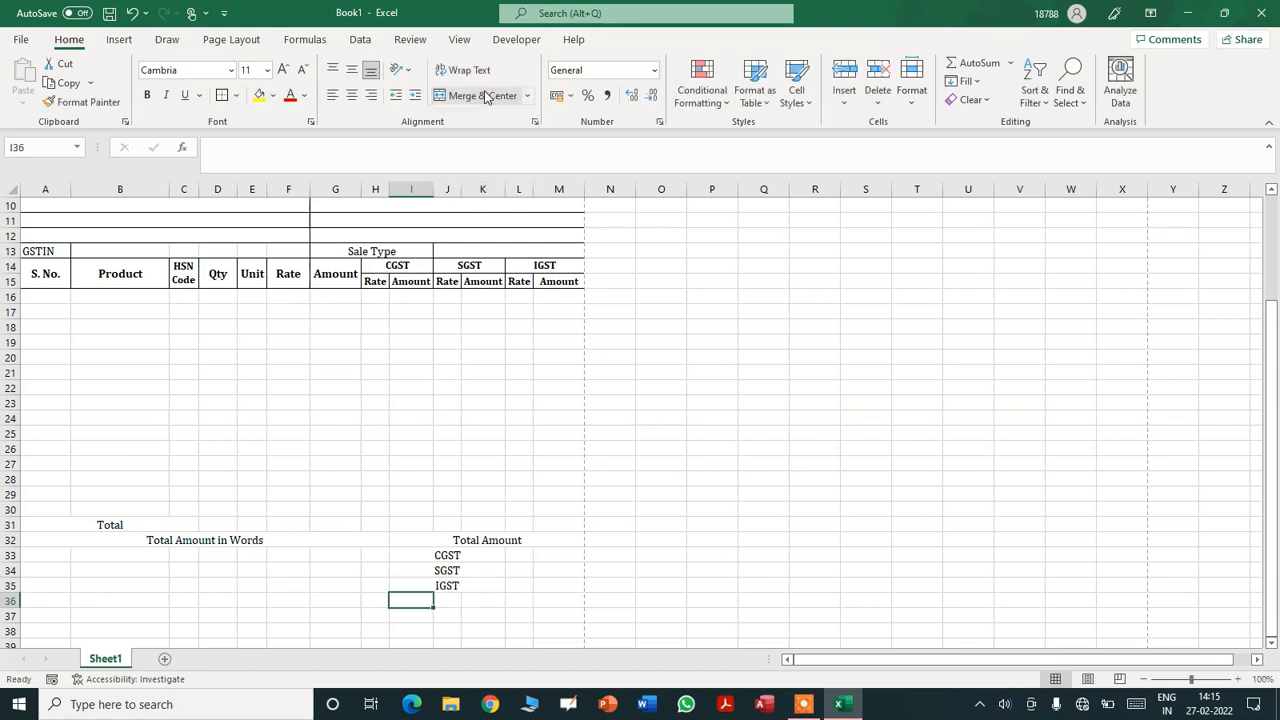
{"action": "key", "text": "shift+Right"}
{"action": "key", "text": "shift+Right"}
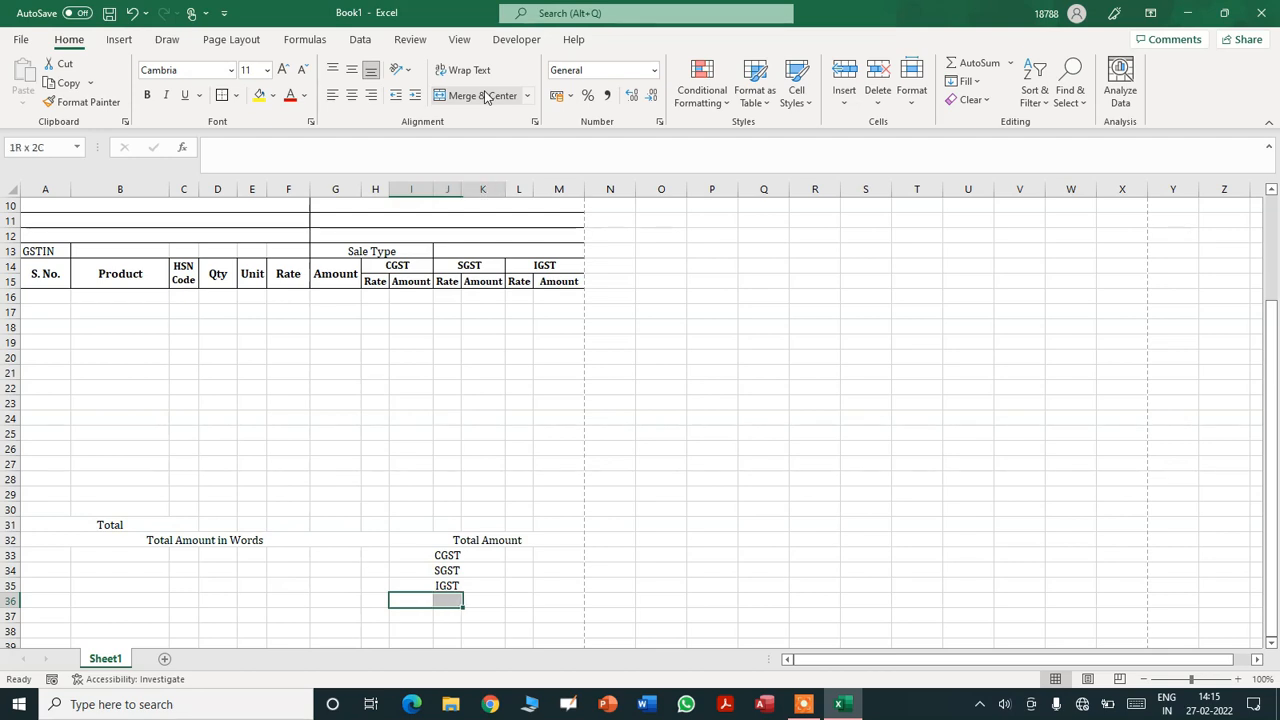
{"action": "left_click", "coordinate": [484, 95]}
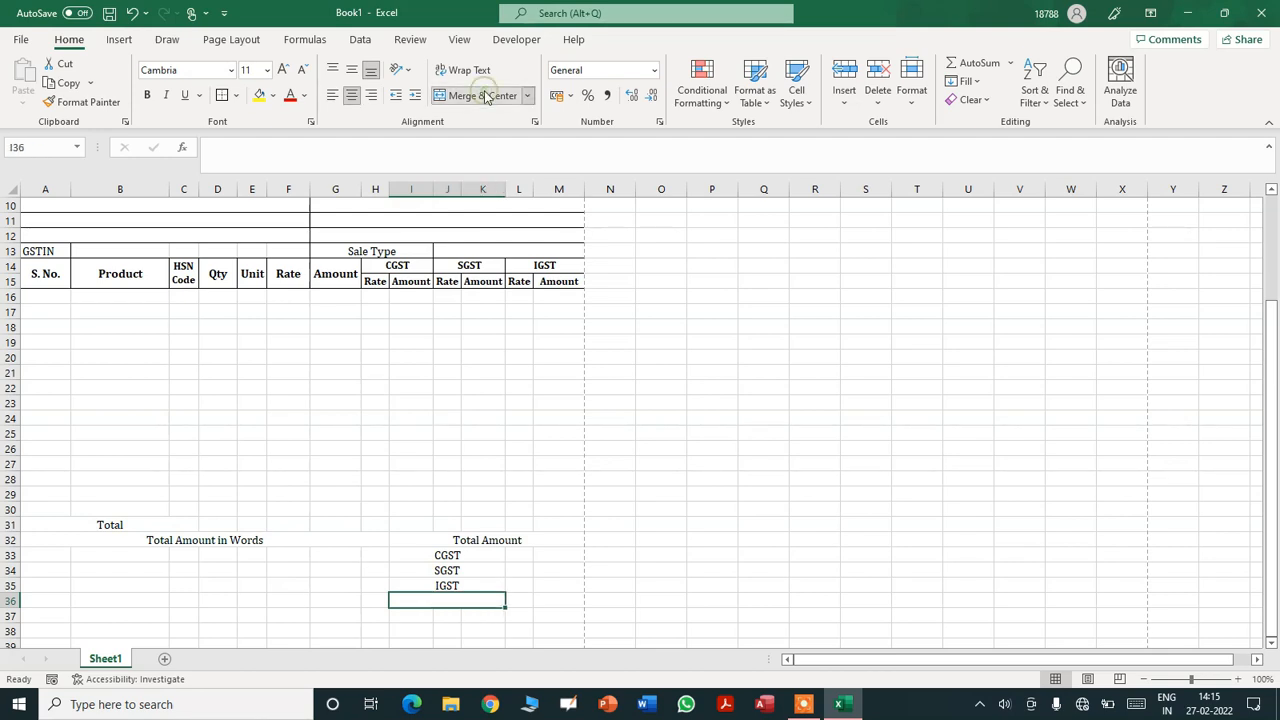
{"action": "type", "text": "Total Amount"}
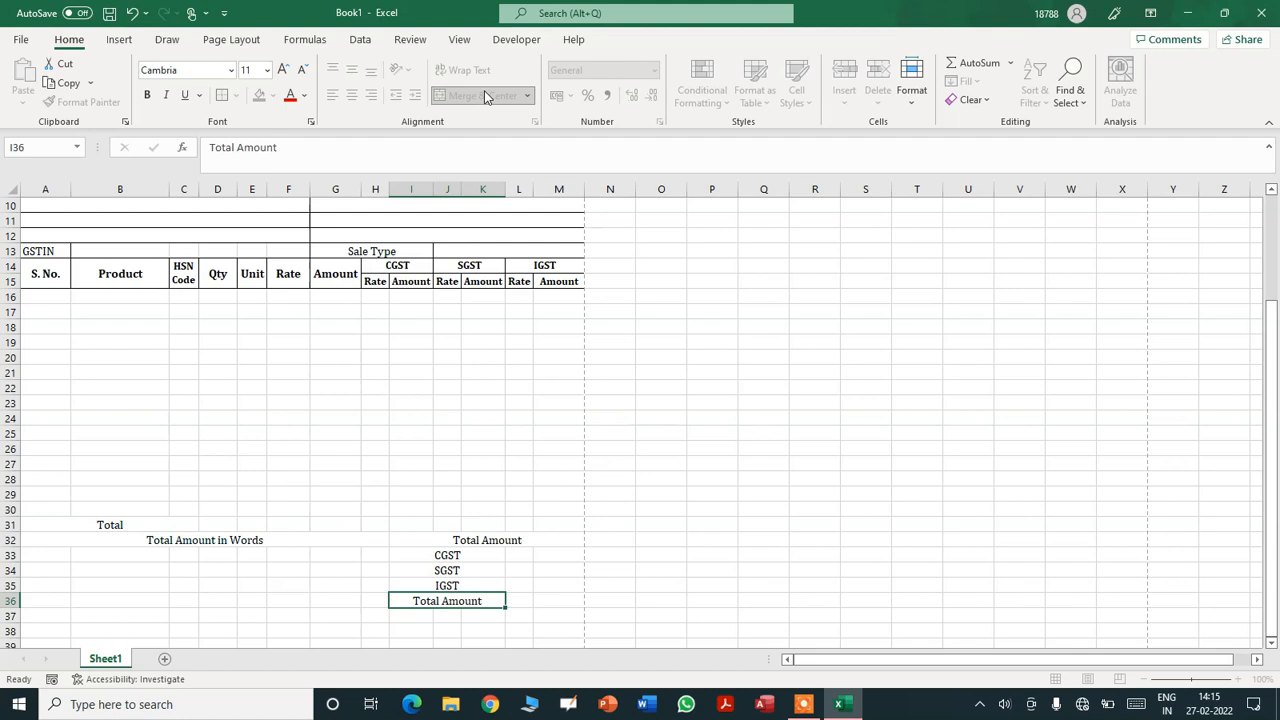
{"action": "key", "text": "Return"}
- Left-align the CGST, SGST, IGST and Total Amount labels
{"action": "key", "text": "Up"}
{"action": "key", "text": "Up"}
{"action": "key", "text": "Up"}
{"action": "key", "text": "Up"}
{"action": "key", "text": "Up"}
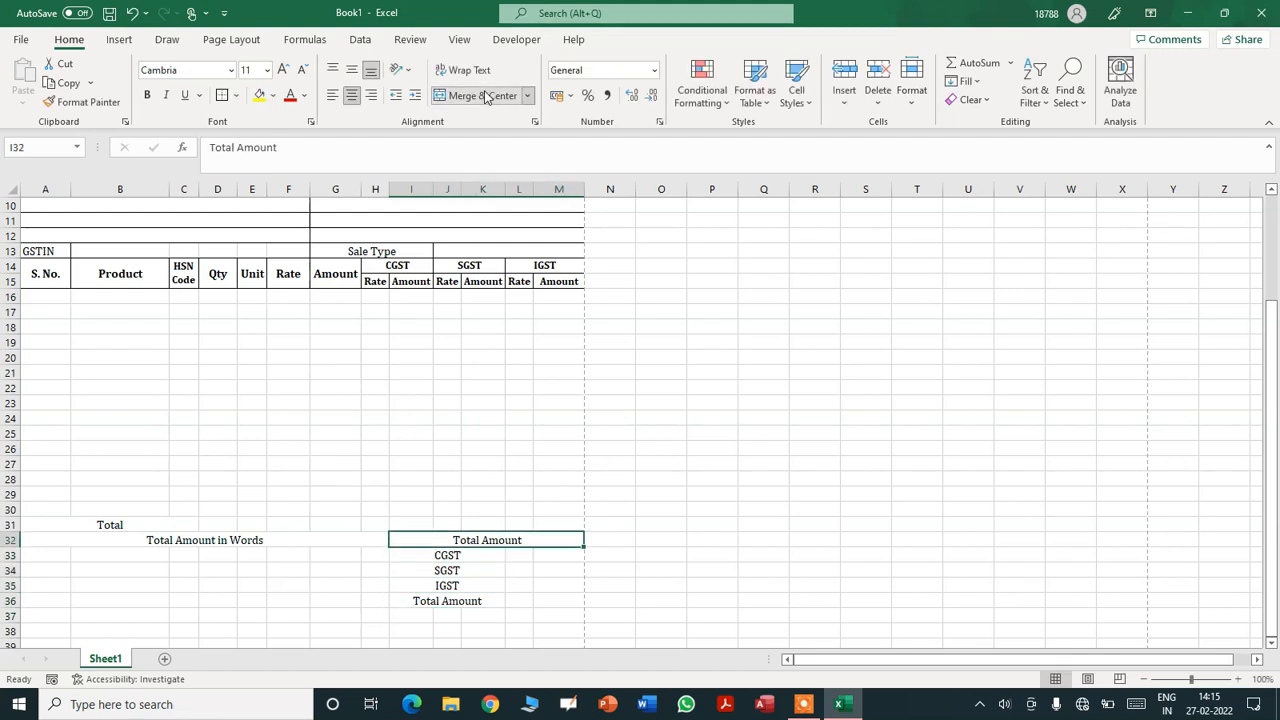
{"action": "key", "text": "Down"}
{"action": "key", "text": "shift+Down"}
{"action": "key", "text": "shift+Down"}
{"action": "key", "text": "shift+Down"}
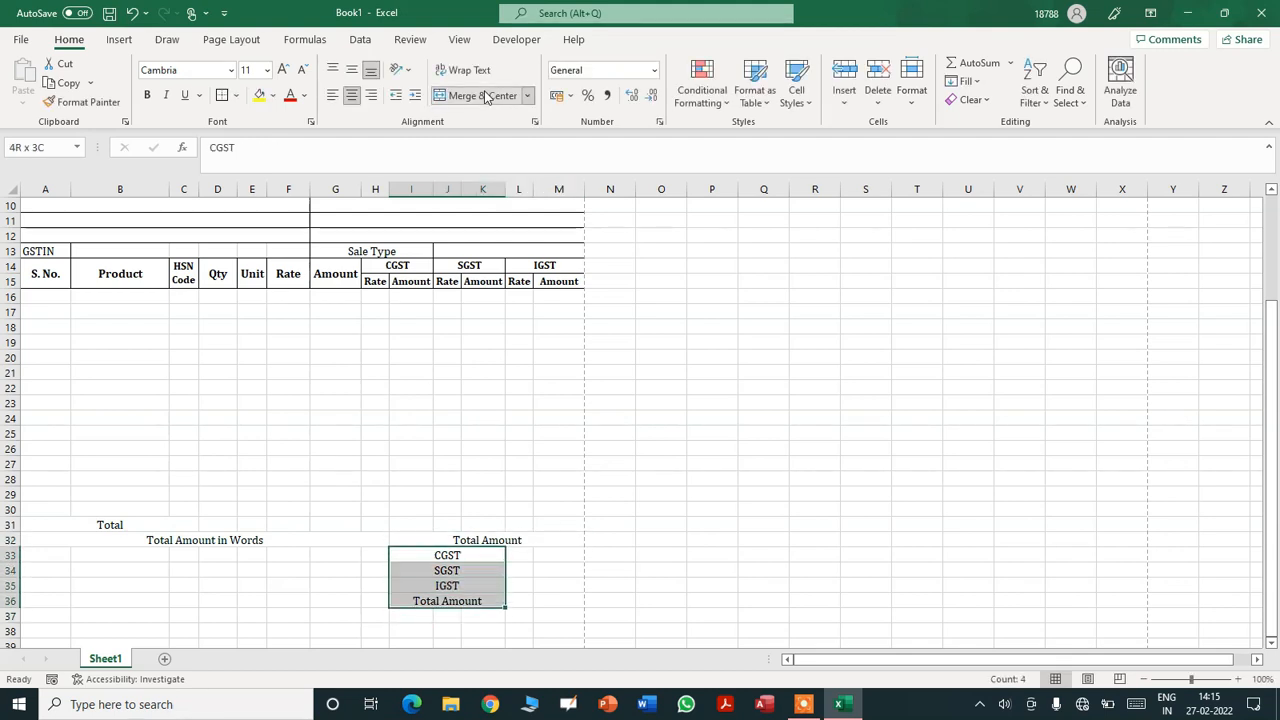
{"action": "left_click", "coordinate": [332, 95]}
- Merge A33:H36 into one blank box
{"action": "left_click", "coordinate": [95, 535]}
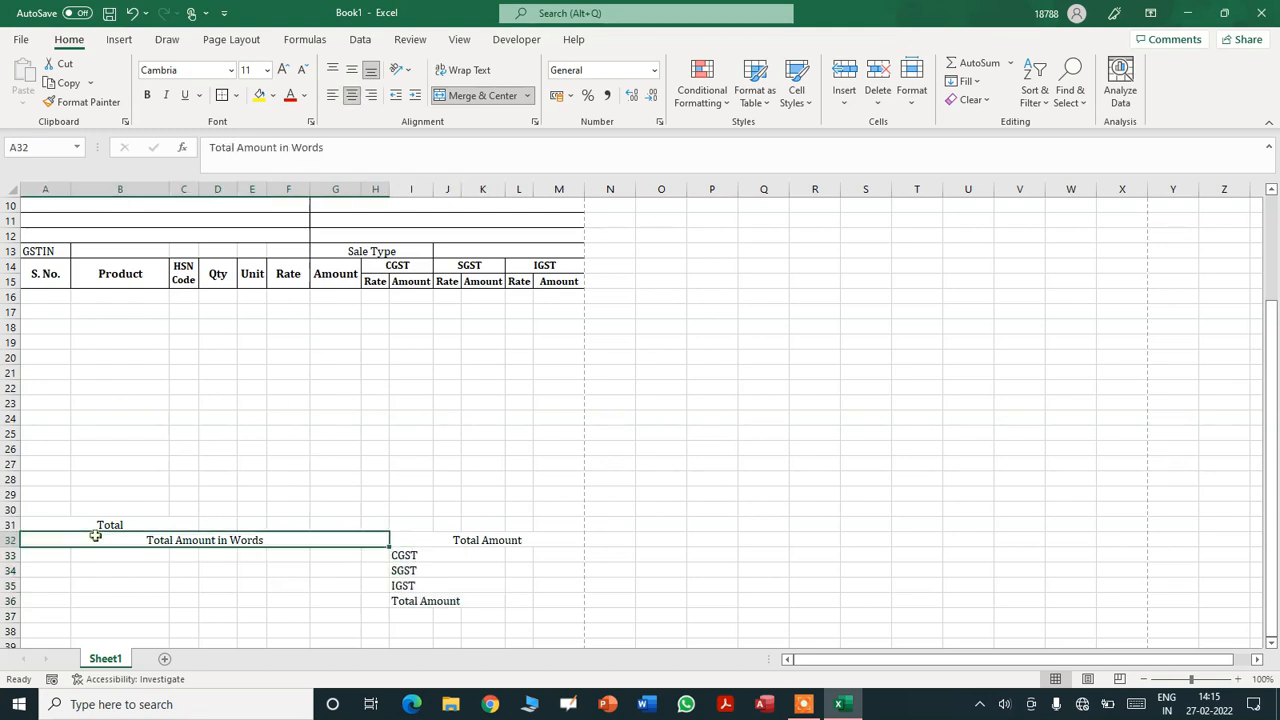
{"action": "left_click_drag", "start_coordinate": [44, 557], "coordinate": [368, 601]}
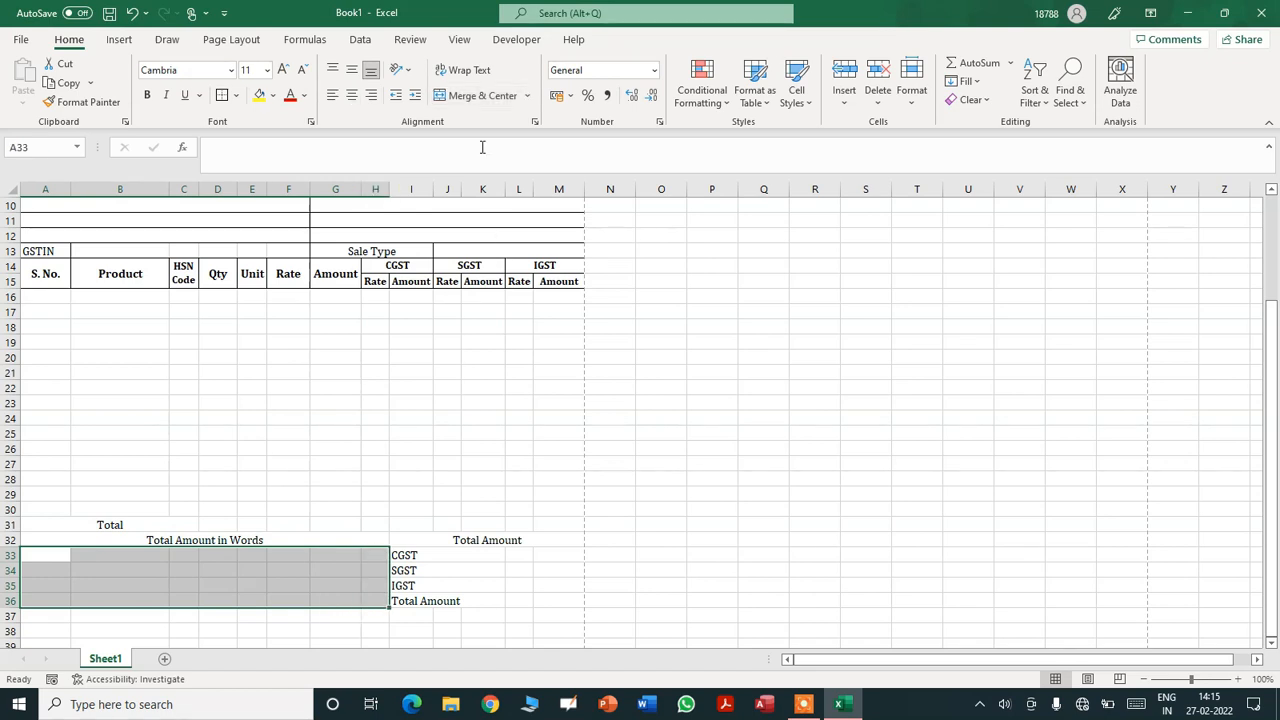
{"action": "left_click", "coordinate": [478, 96]}
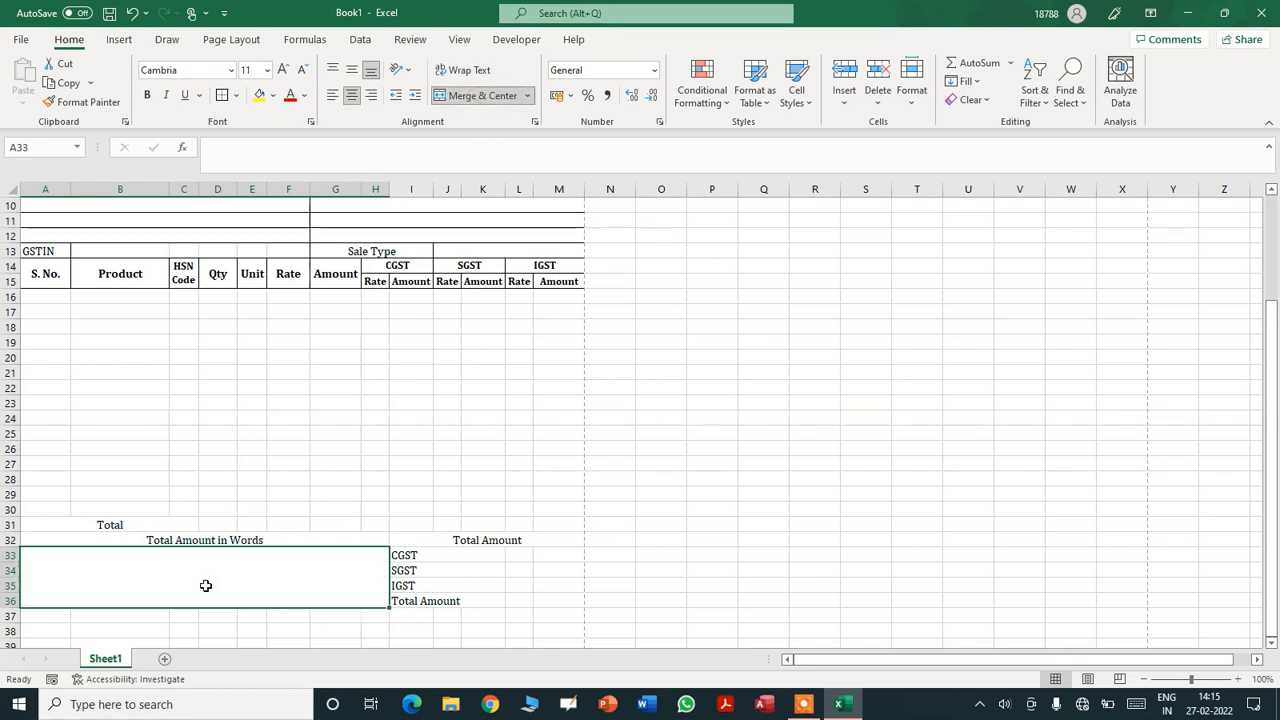
{"action": "left_click", "coordinate": [464, 571]}
{"action": "left_click", "coordinate": [227, 576]}
{"action": "key", "text": "Down"}
{"action": "key", "text": "Down"}
{"action": "key", "text": "Down"}
{"action": "key", "text": "Down"}
{"action": "key", "text": "Down"}
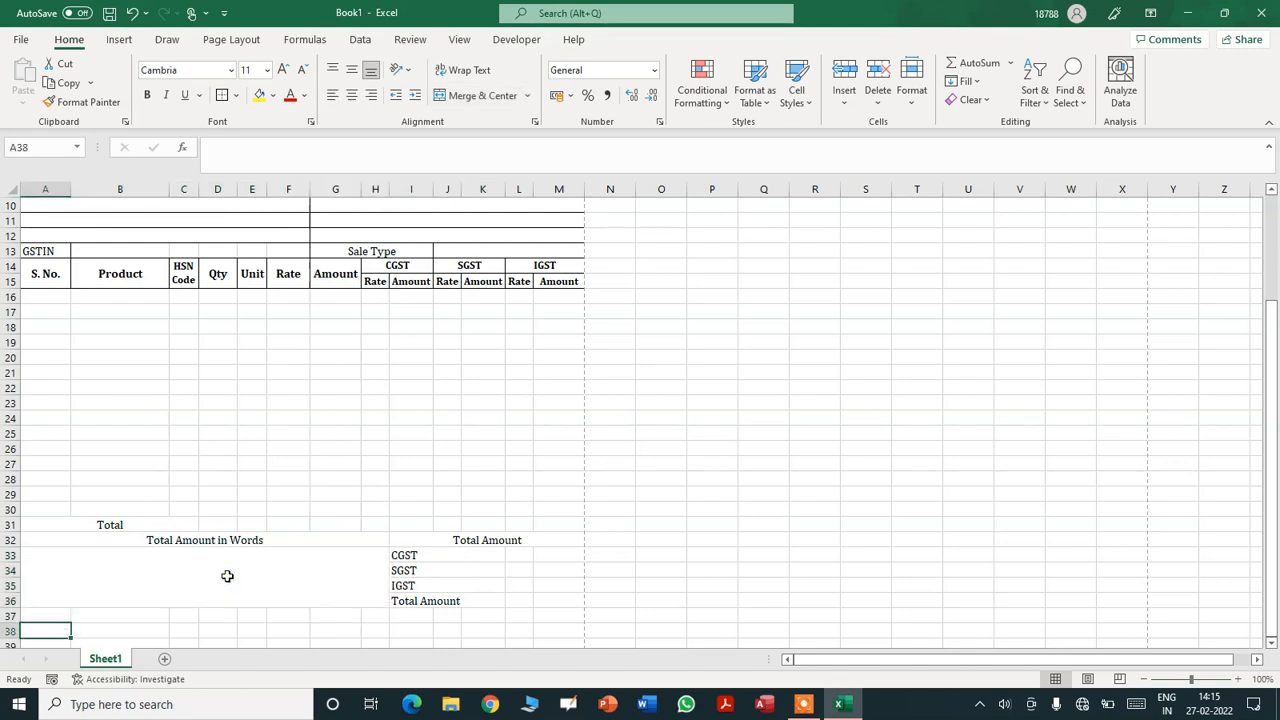
{"action": "scroll", "coordinate": [227, 576], "scroll_direction": "down", "scroll_amount": 1}
{"action": "key", "text": "Up"}
{"action": "key", "text": "Up"}
{"action": "key", "text": "Up"}
{"action": "key", "text": "Up"}
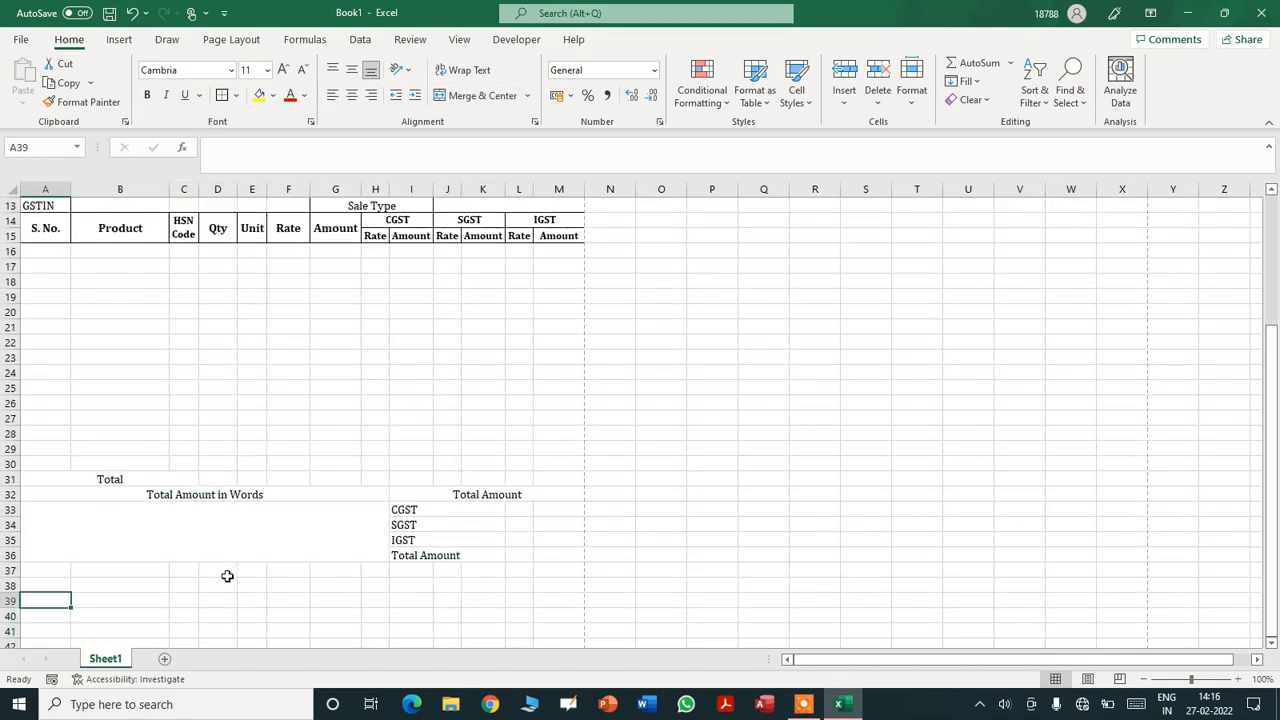
- Merge A37:H37 into a centred 'Bank Details' heading
{"action": "key", "text": "shift+Right"}
{"action": "key", "text": "shift+Right"}
{"action": "key", "text": "shift+Right"}
{"action": "key", "text": "shift+Right"}
{"action": "key", "text": "shift+Right"}
{"action": "key", "text": "shift+Right"}
{"action": "key", "text": "shift+Right"}
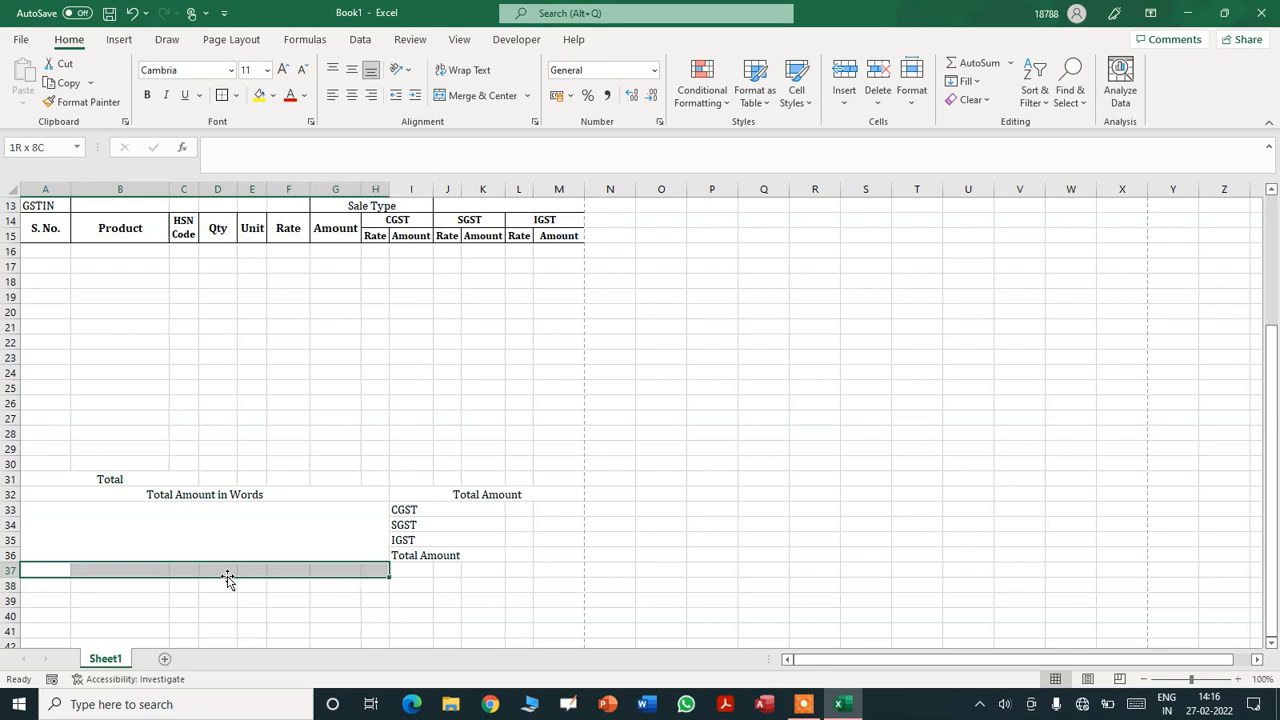
{"action": "left_click", "coordinate": [490, 96]}
{"action": "type", "text": "Bank Details"}
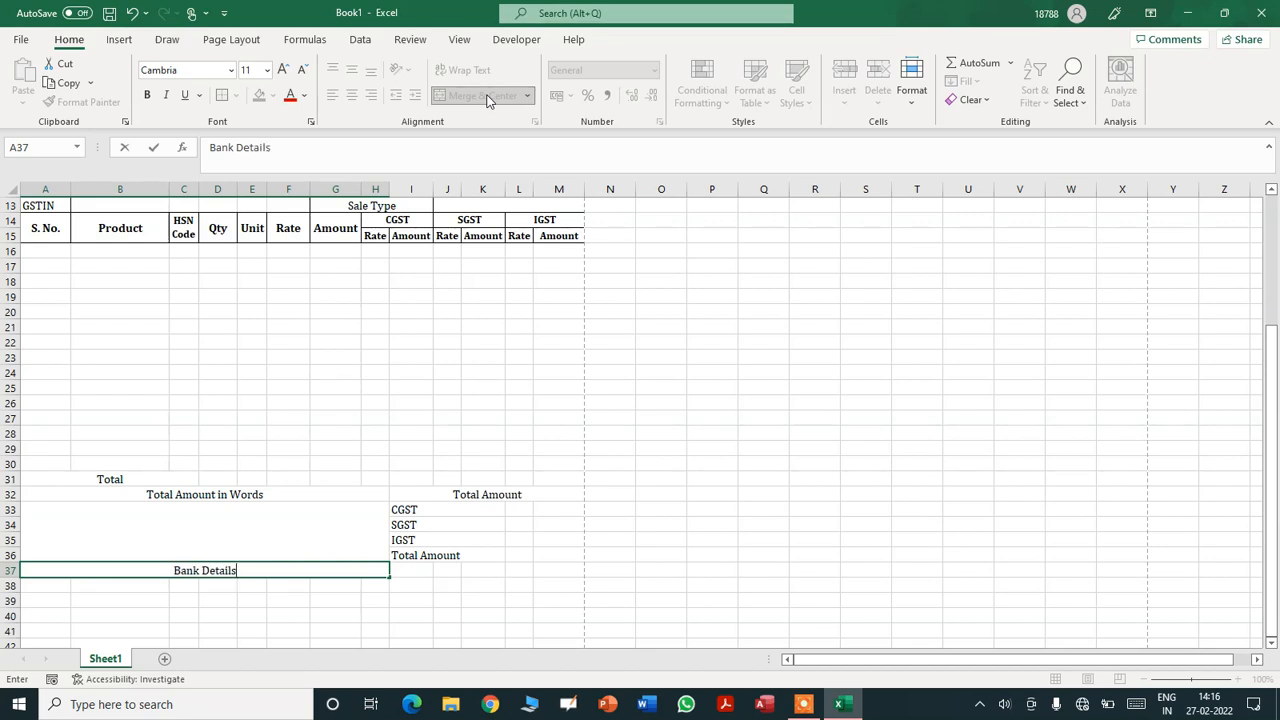
{"action": "key", "text": "Return"}
- Enter Bank Name, Branch Name, IFSC Code and Account No. in A38:A41
{"action": "type", "text": "Bank Name"}
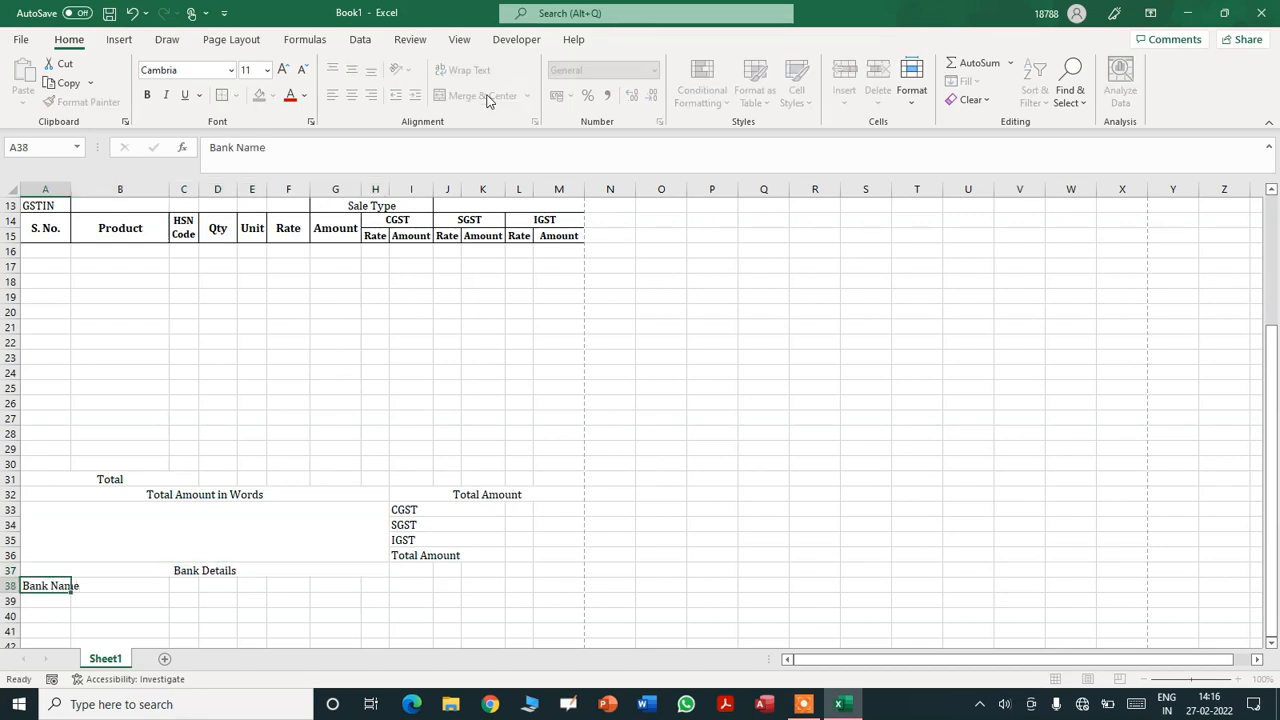
{"action": "key", "text": "Return"}
{"action": "type", "text": "Branch Name"}
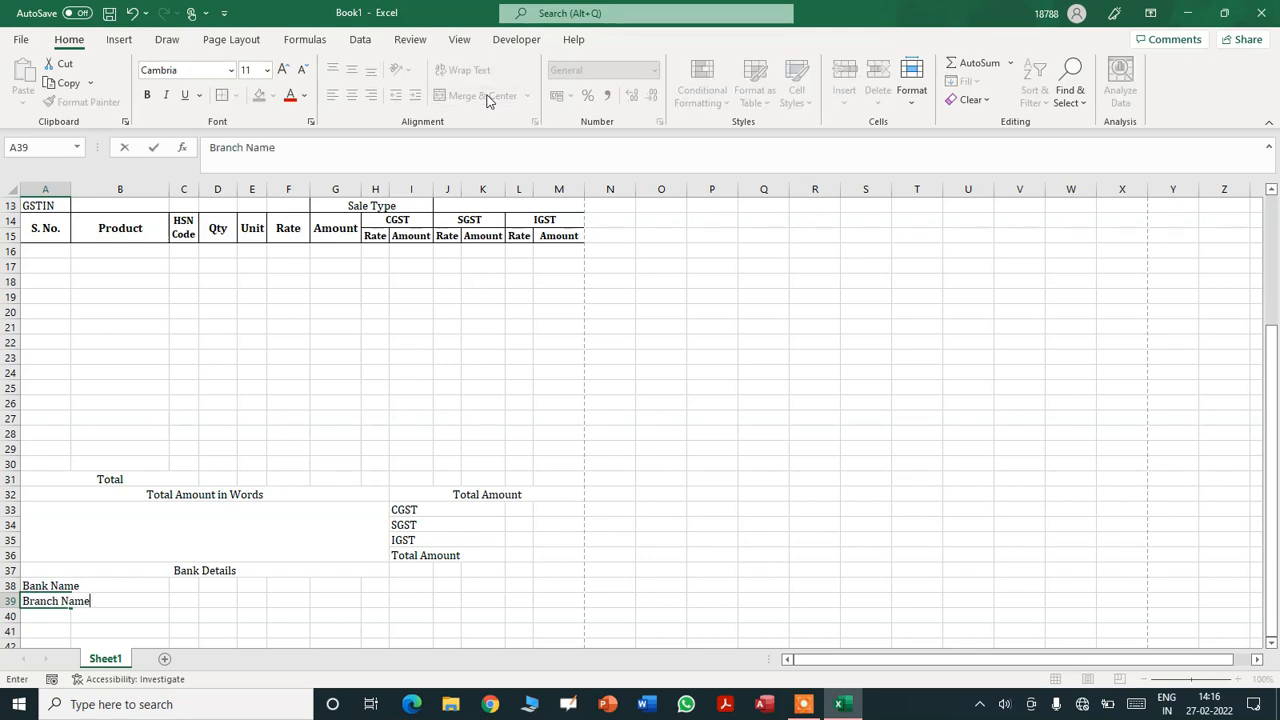
{"action": "key", "text": "Return"}
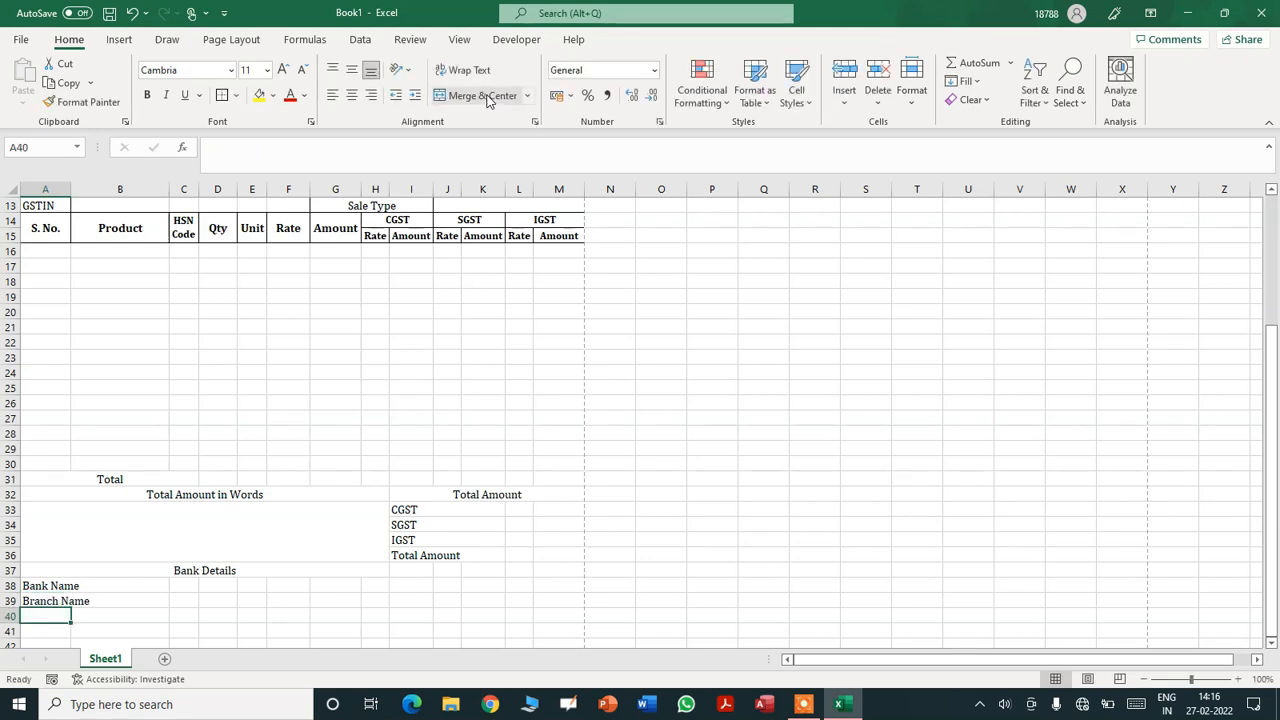
{"action": "type", "text": "IFSC Code"}
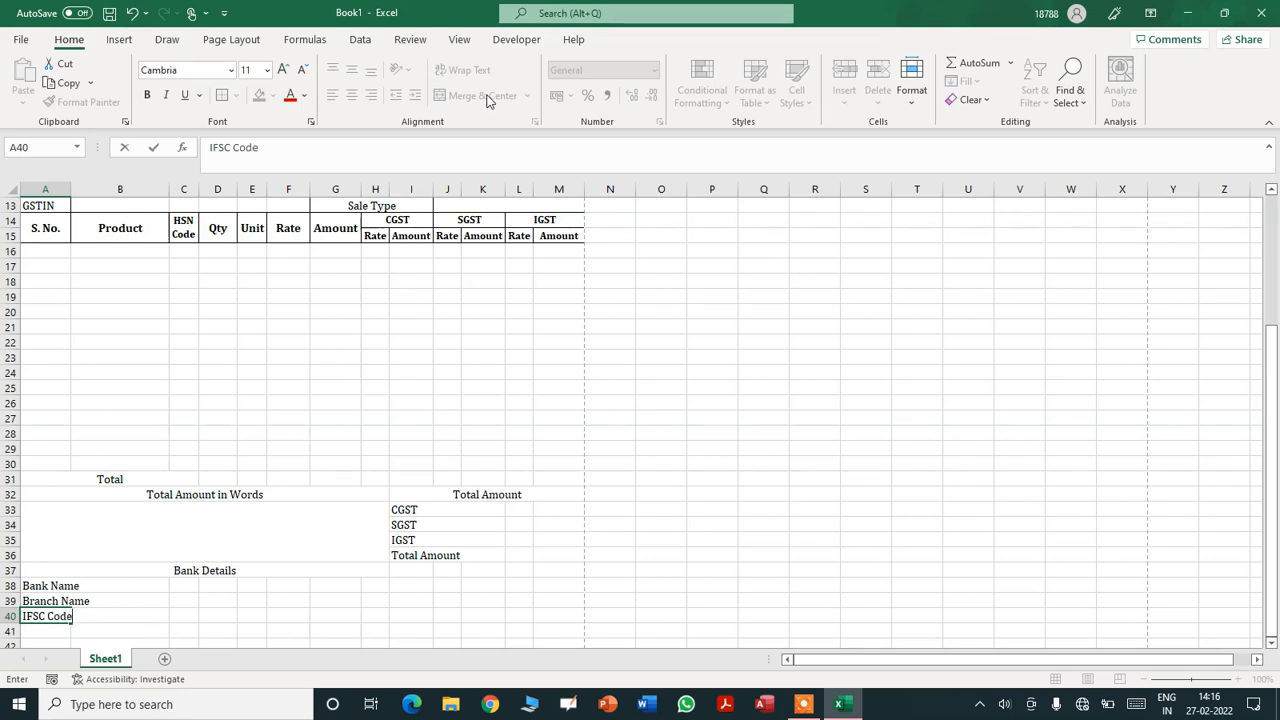
{"action": "key", "text": "Return"}
{"action": "type", "text": "Acc"}
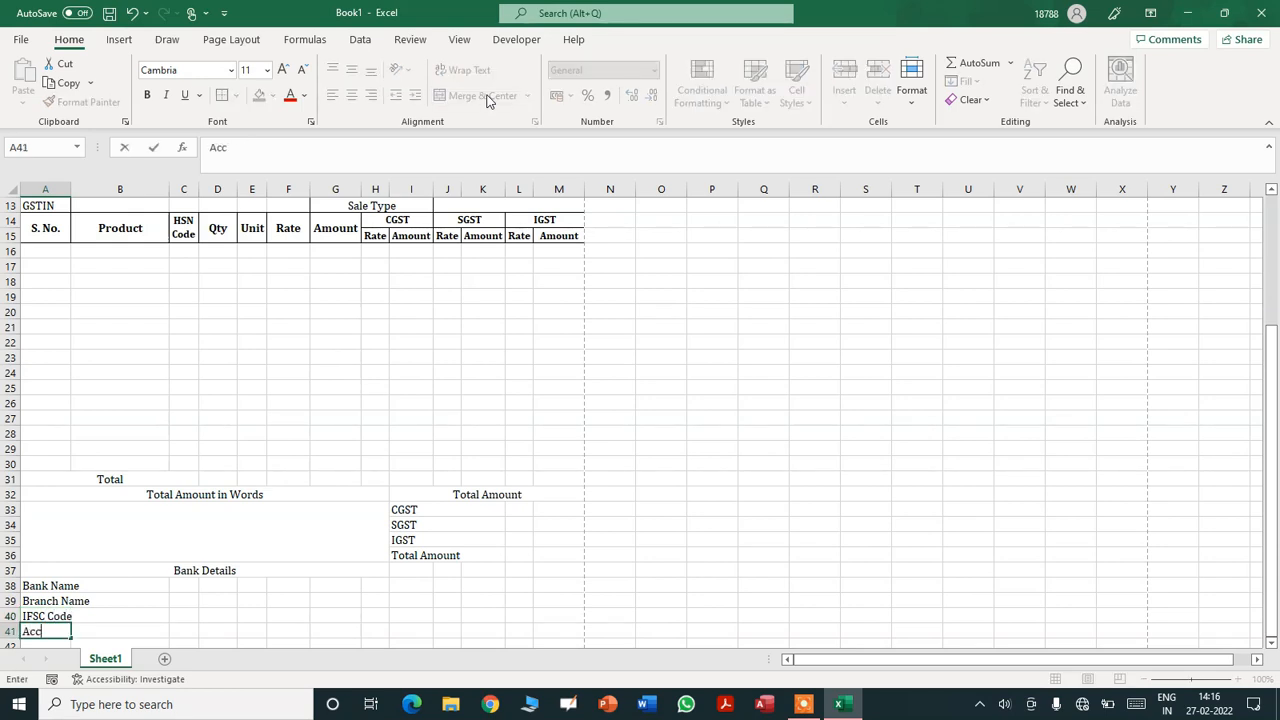
{"action": "type", "text": "ount No."}
{"action": "key", "text": "Return"}
- Merge each bank label with column B in rows 38 to 41
{"action": "key", "text": "Up"}
{"action": "key", "text": "Up"}
{"action": "key", "text": "Up"}
{"action": "key", "text": "Up"}
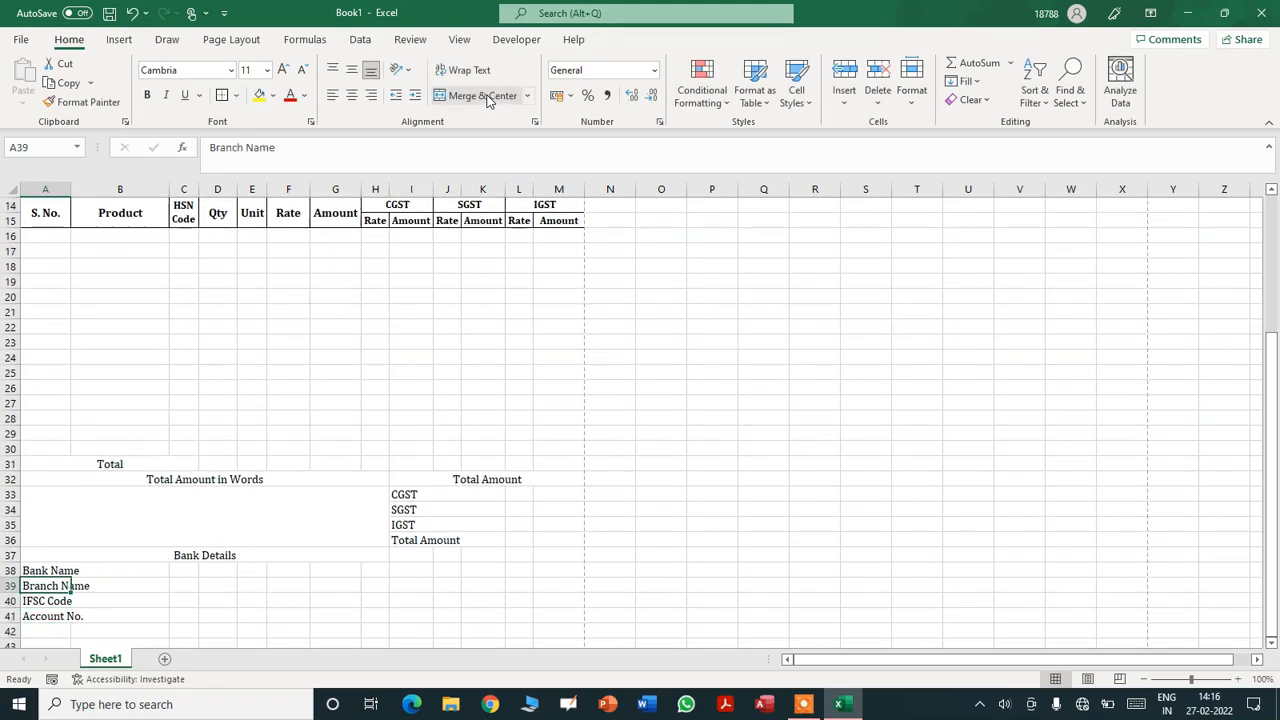
{"action": "key", "text": "shift+Right"}
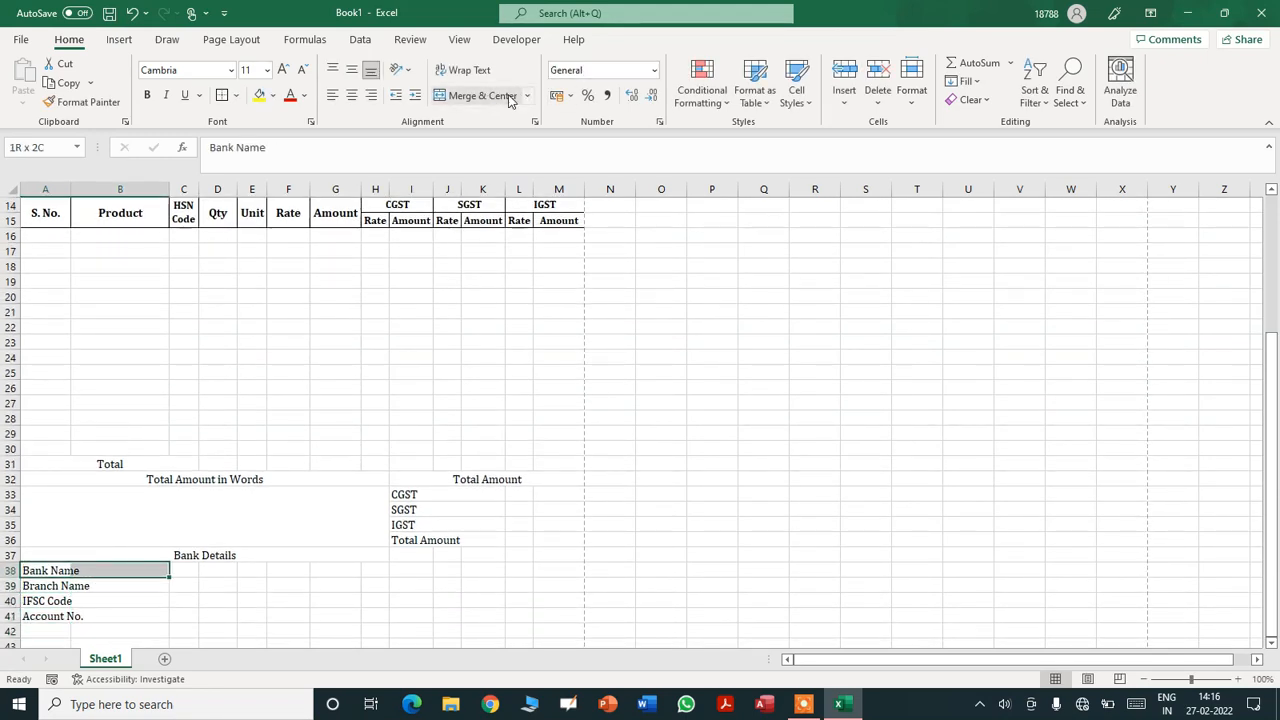
{"action": "left_click", "coordinate": [490, 100]}
{"action": "key", "text": "Down"}
{"action": "key", "text": "shift+Right"}
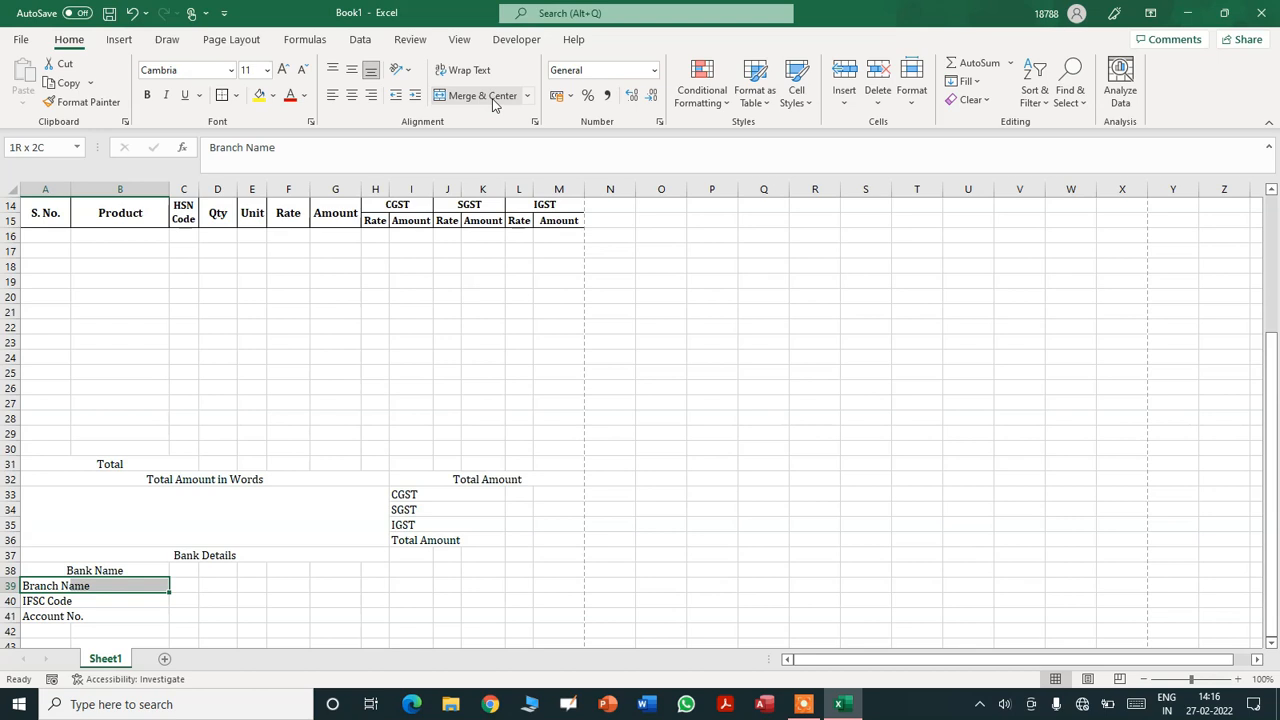
{"action": "left_click", "coordinate": [490, 100]}
{"action": "key", "text": "Down"}
{"action": "key", "text": "shift+Right"}
{"action": "left_click", "coordinate": [490, 100]}
{"action": "key", "text": "Down"}
{"action": "key", "text": "shift+Right"}
{"action": "left_click", "coordinate": [490, 100]}
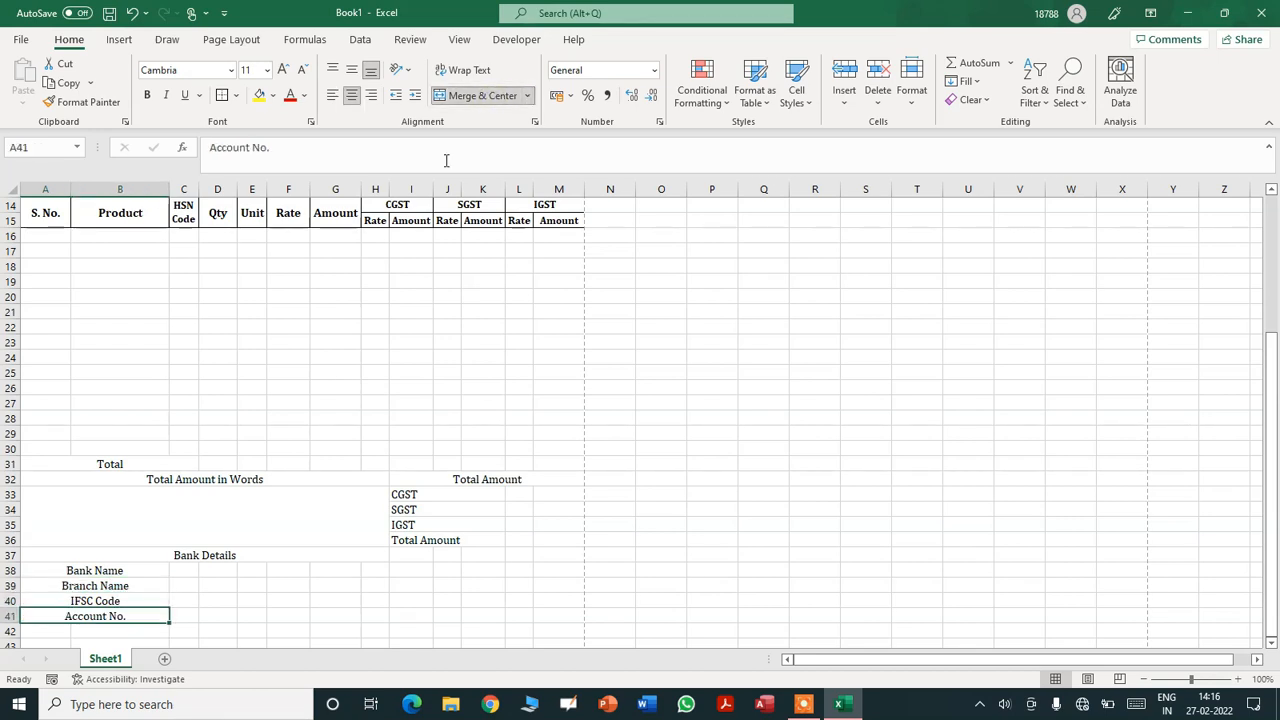
- Left-align the four bank labels
{"action": "left_click", "coordinate": [118, 572]}
{"action": "key", "text": "shift+Down"}
{"action": "key", "text": "shift+Down"}
{"action": "key", "text": "shift+Down"}
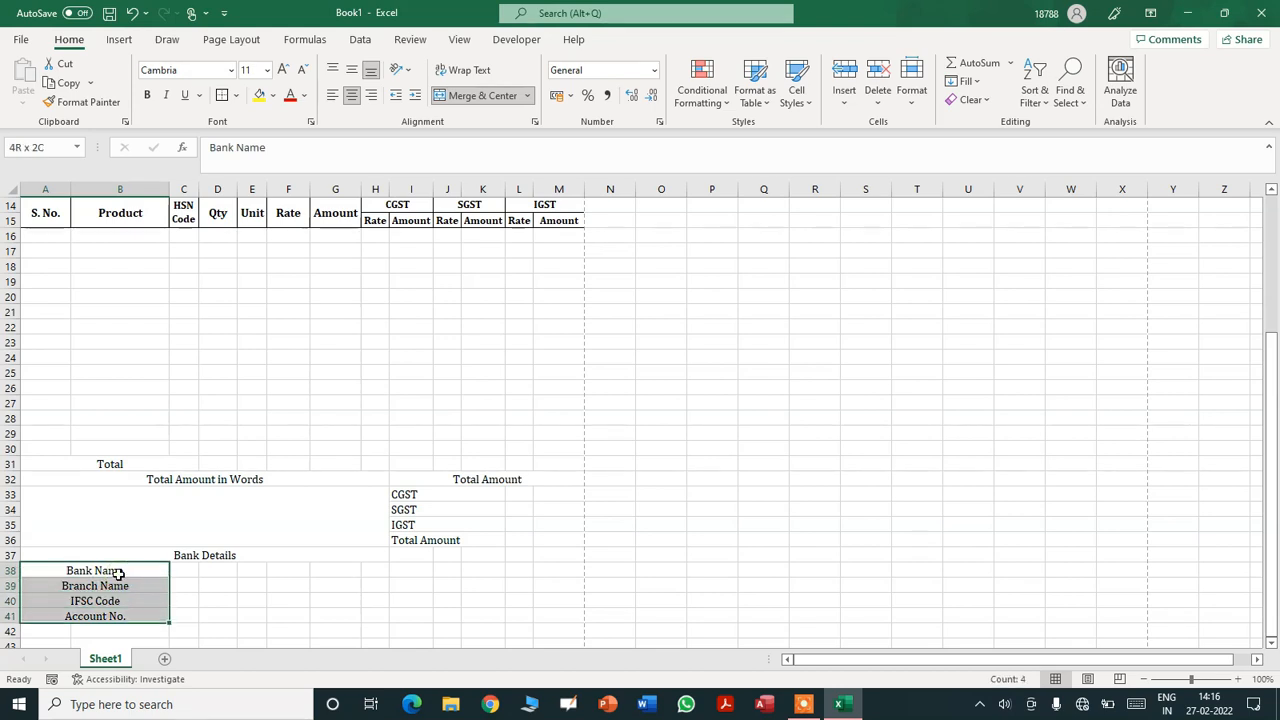
{"action": "left_click", "coordinate": [330, 104]}
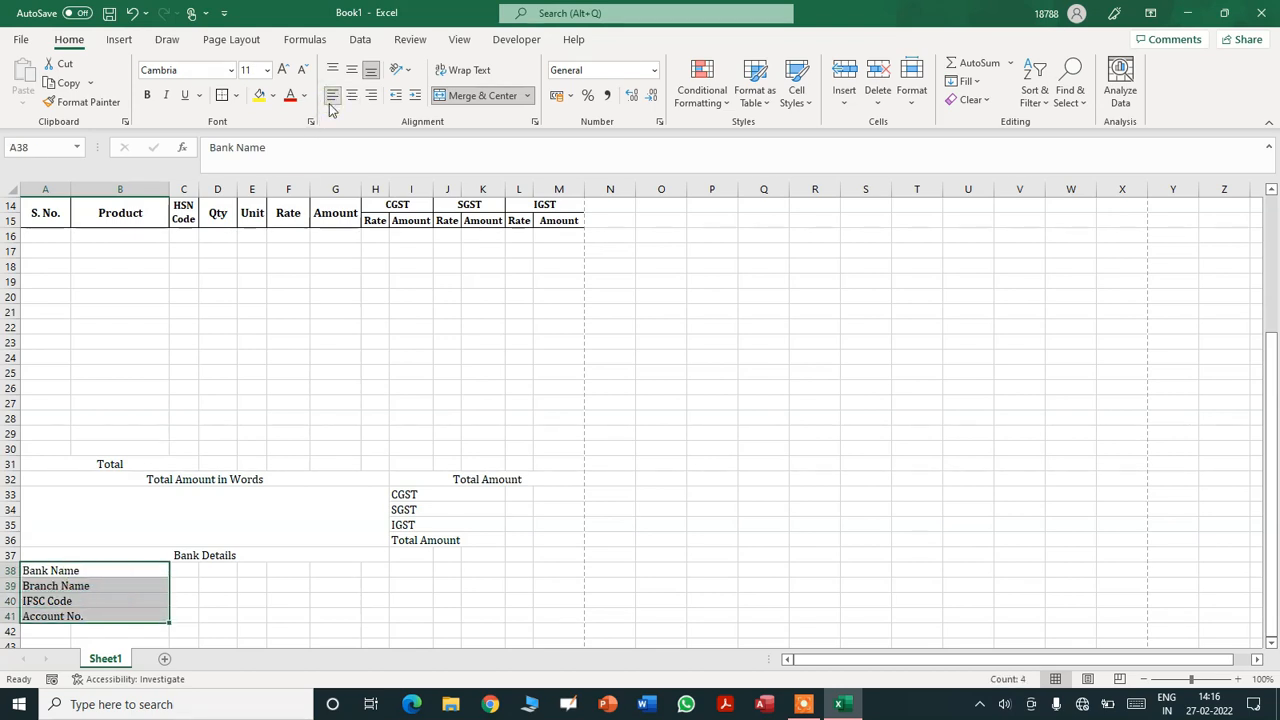
- Merge C38:H38, C39:H39, C40:H40 and C41:H41 into four value cells
{"action": "left_click", "coordinate": [182, 570]}
{"action": "key", "text": "shift+Right"}
{"action": "key", "text": "shift+Right"}
{"action": "key", "text": "shift+Right"}
{"action": "key", "text": "shift+Right"}
{"action": "key", "text": "shift+Right"}
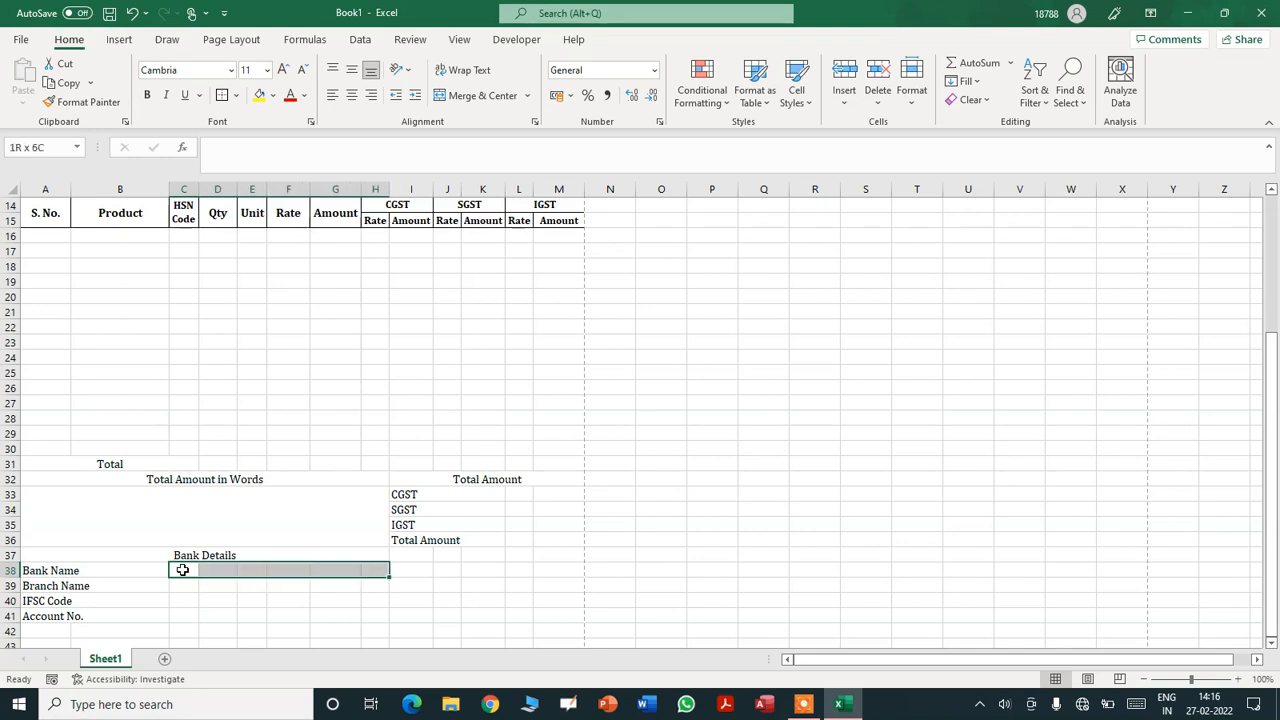
{"action": "left_click", "coordinate": [487, 96]}
{"action": "key", "text": "Down"}
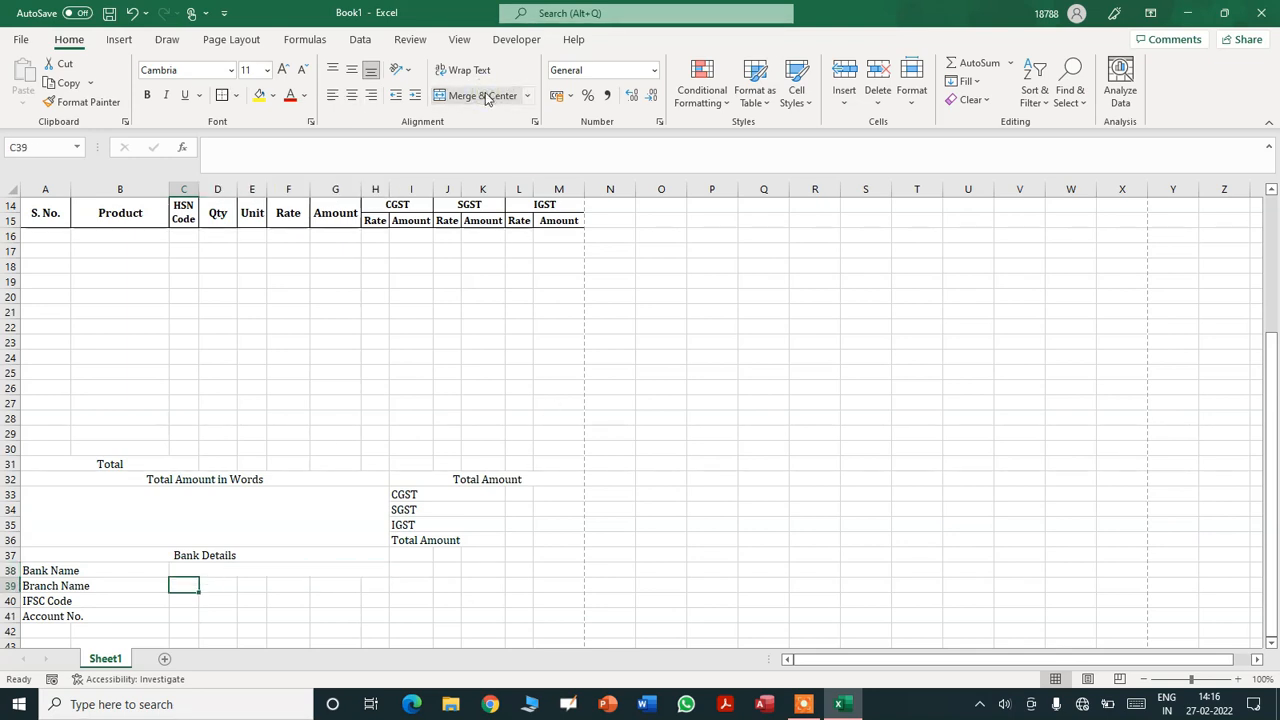
{"action": "key", "text": "shift+Right"}
{"action": "key", "text": "shift+Right"}
{"action": "key", "text": "shift+Right"}
{"action": "key", "text": "shift+Right"}
{"action": "left_click", "coordinate": [487, 96]}
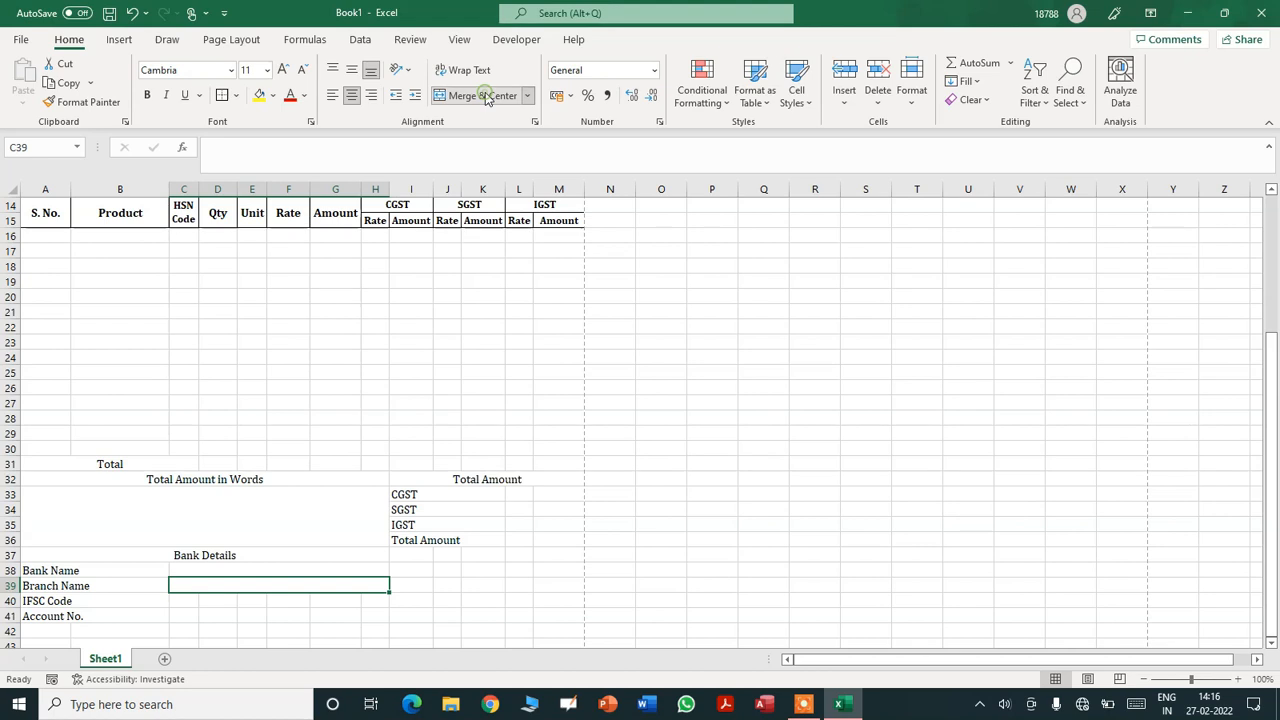
{"action": "key", "text": "Down"}
{"action": "key", "text": "shift+Right"}
{"action": "key", "text": "shift+Right"}
{"action": "key", "text": "shift+Right"}
{"action": "key", "text": "shift+Right"}
{"action": "key", "text": "shift+Right"}
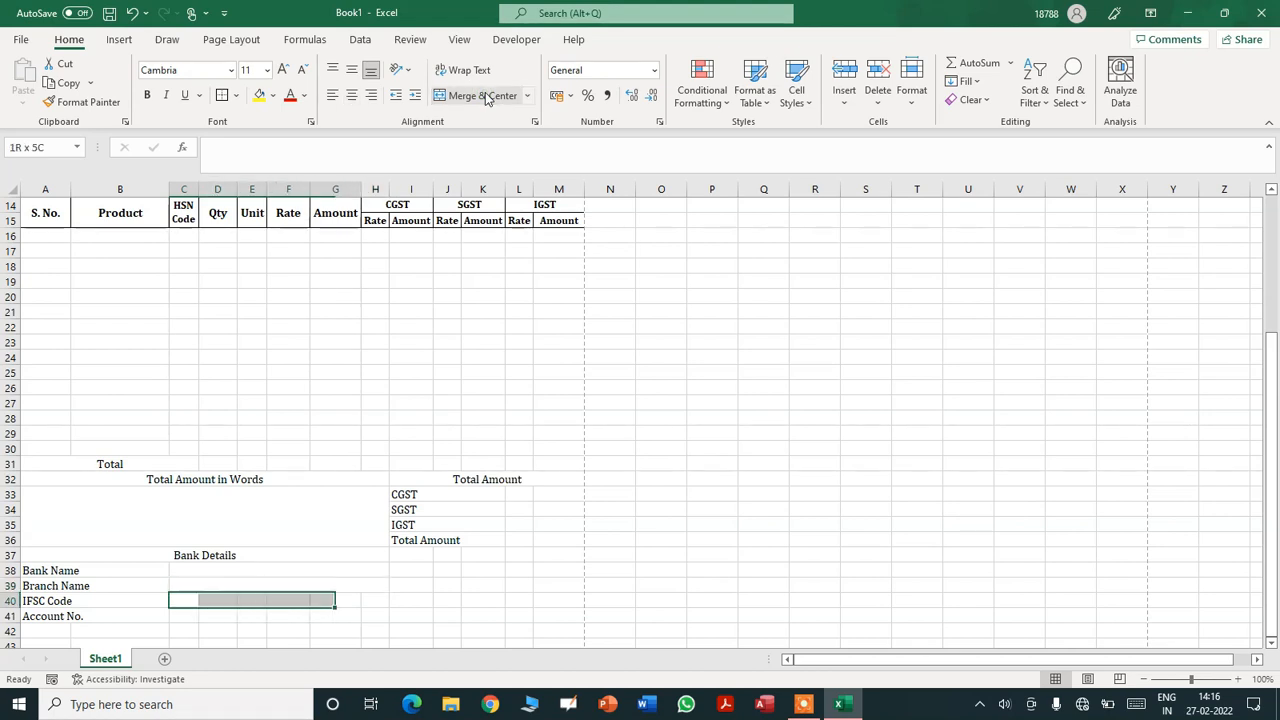
{"action": "left_click", "coordinate": [487, 96]}
{"action": "key", "text": "Down"}
{"action": "key", "text": "shift+Right"}
{"action": "key", "text": "shift+Right"}
{"action": "key", "text": "shift+Right"}
{"action": "key", "text": "shift+Right"}
{"action": "key", "text": "shift+Right"}
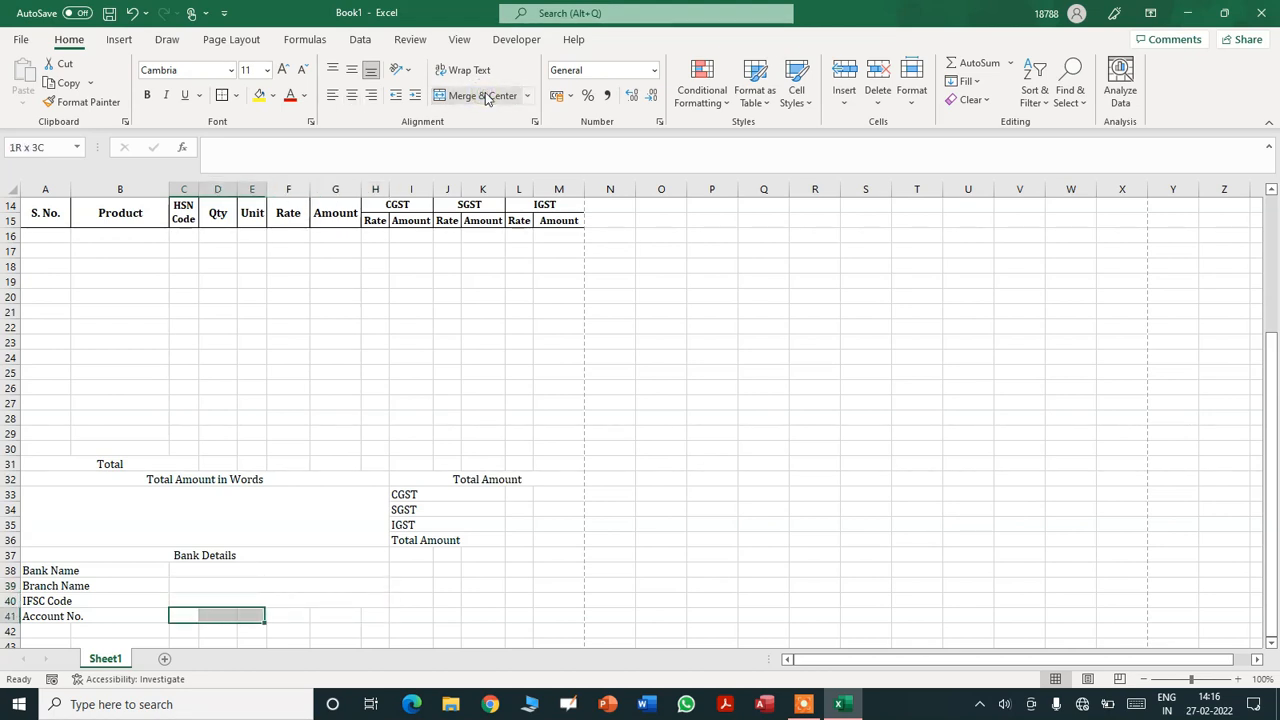
{"action": "left_click", "coordinate": [487, 96]}
- Enter 'State Bank of India' as bank name and 'Budaun (U.P.)' as branch
{"action": "key", "text": "Up"}
{"action": "key", "text": "Up"}
{"action": "key", "text": "Up"}
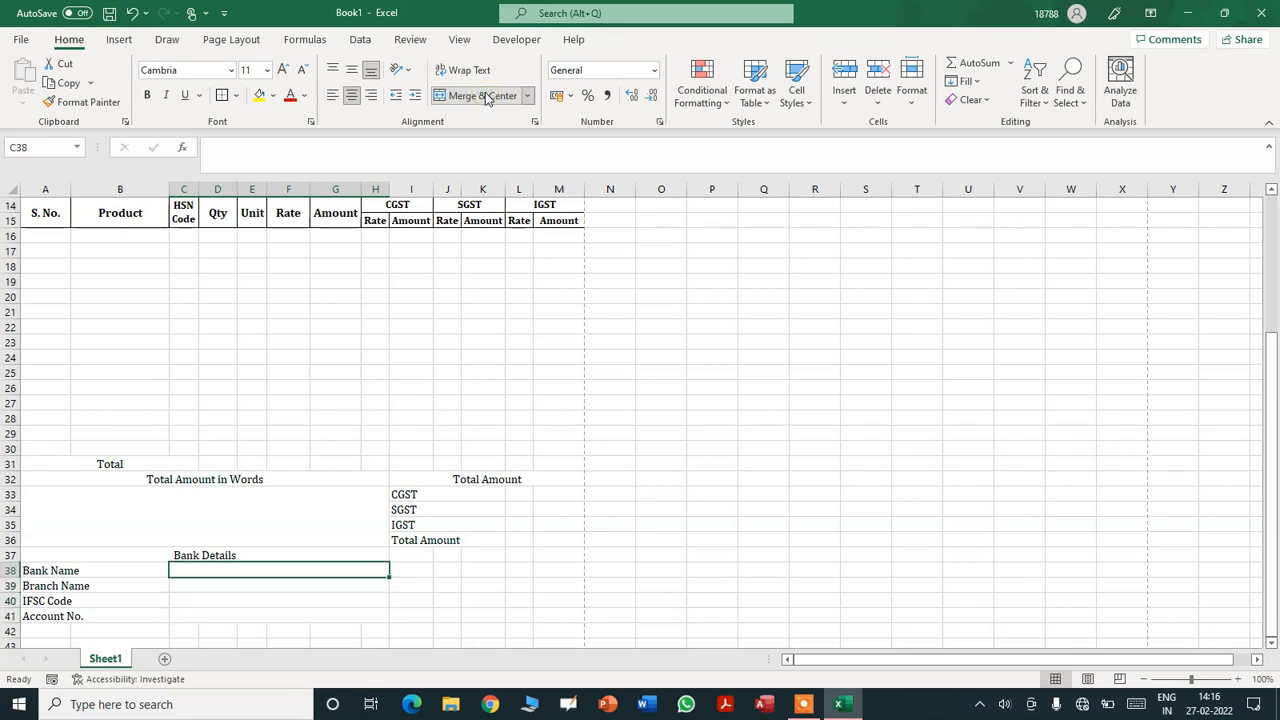
{"action": "type", "text": "State Bannk"}
{"action": "key", "text": "BackSpace"}
{"action": "key", "text": "BackSpace"}
{"action": "type", "text": "n"}
{"action": "key", "text": "BackSpace"}
{"action": "type", "text": "k "}
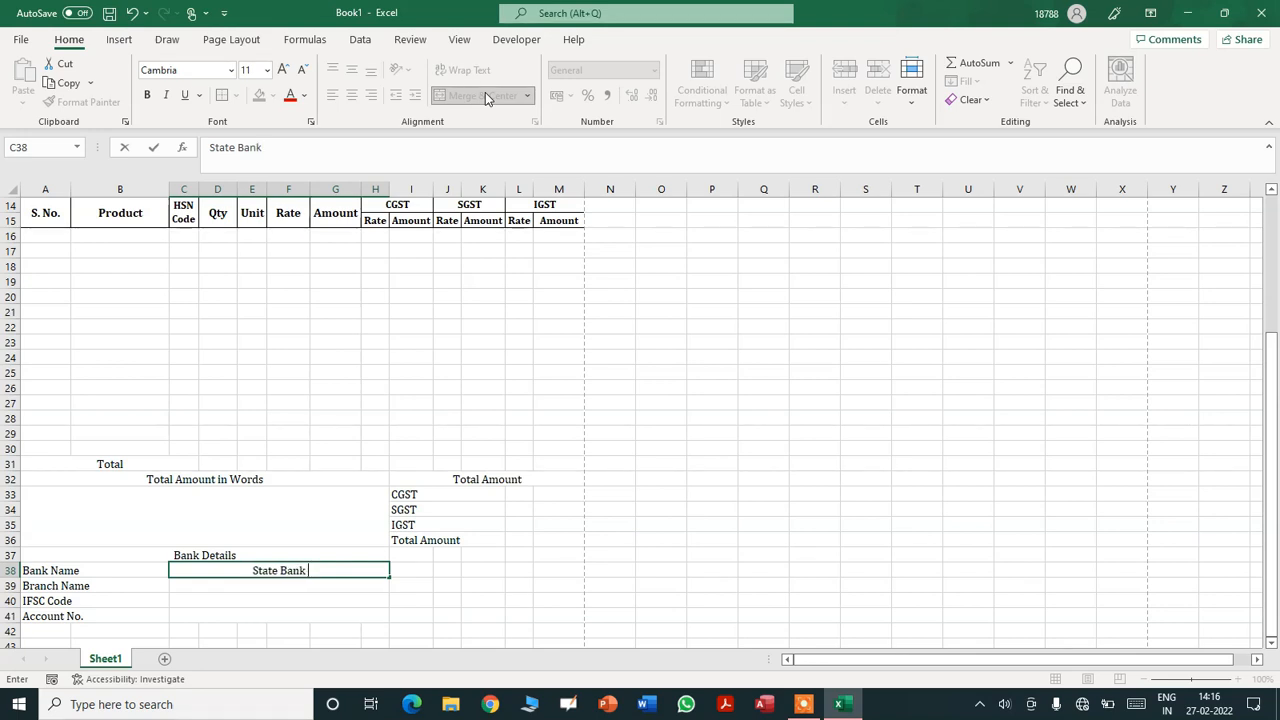
{"action": "type", "text": "of India"}
{"action": "key", "text": "Return"}
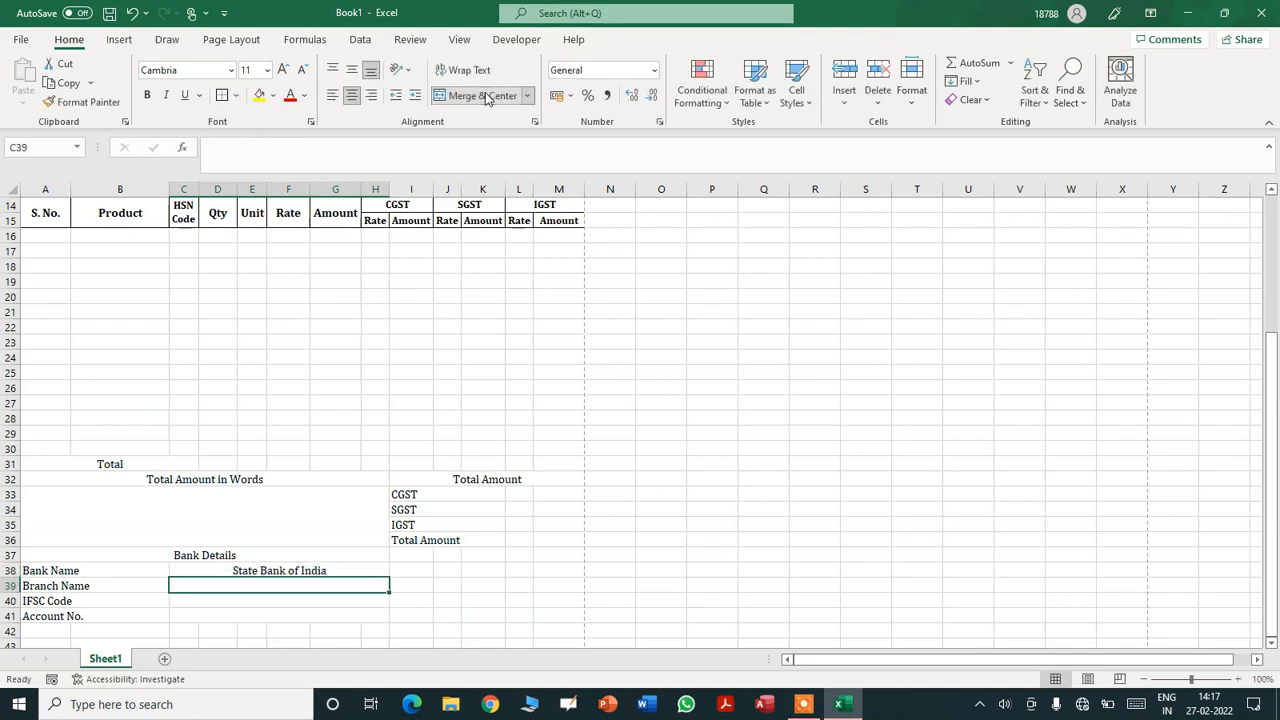
{"action": "type", "text": "Budaun"}
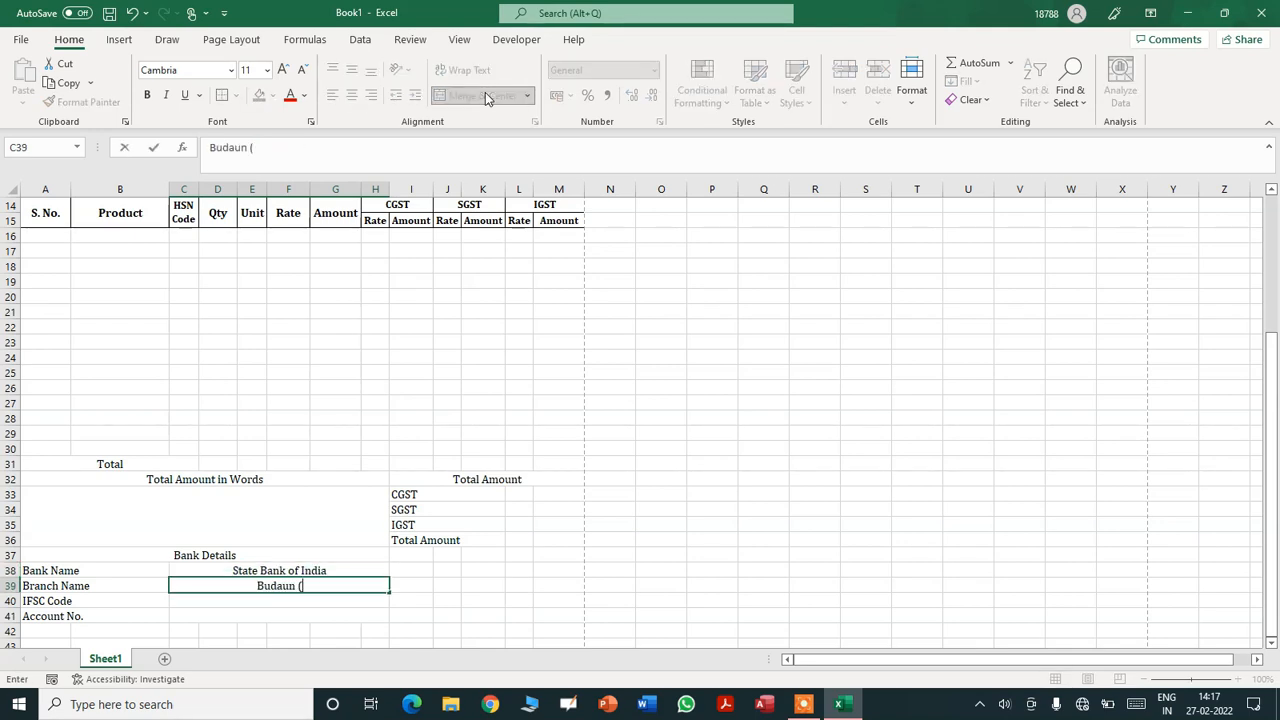
{"action": "type", "text": " (U.P.)"}
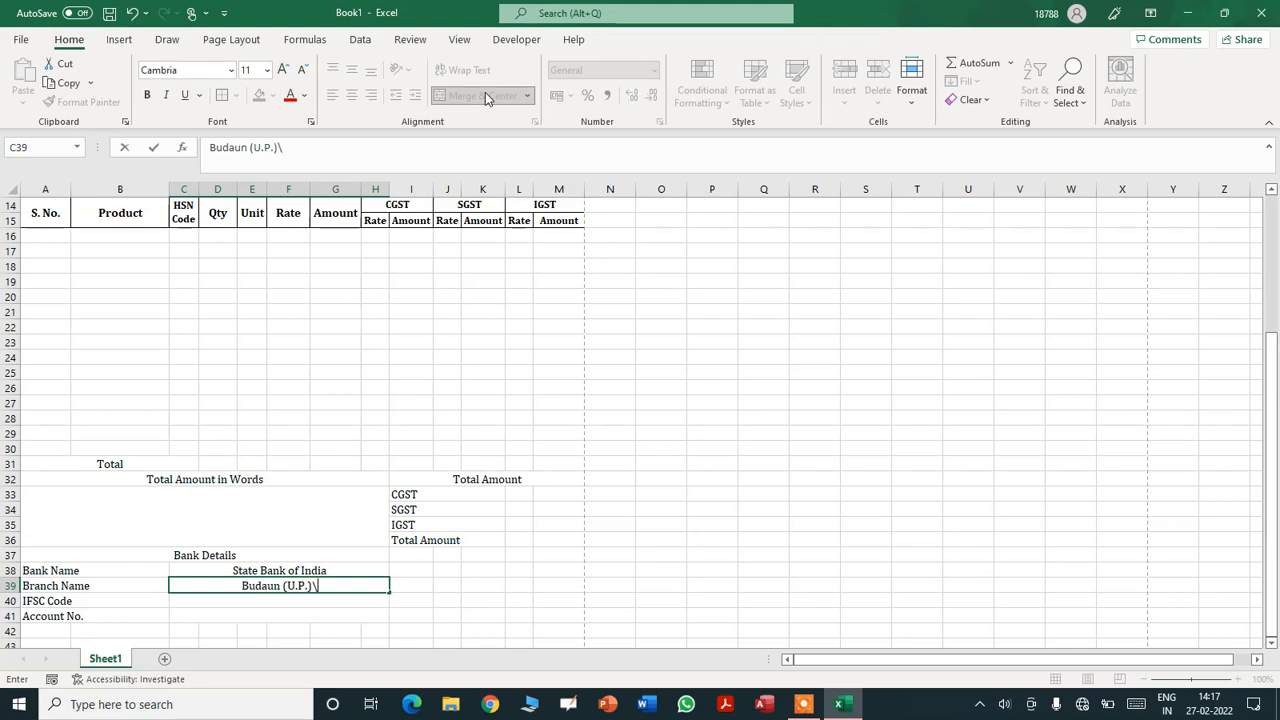
{"action": "key", "text": "Return"}
- Enter IFSC code SBIN003555 and a masked placeholder account number
{"action": "type", "text": "SBIN0"}
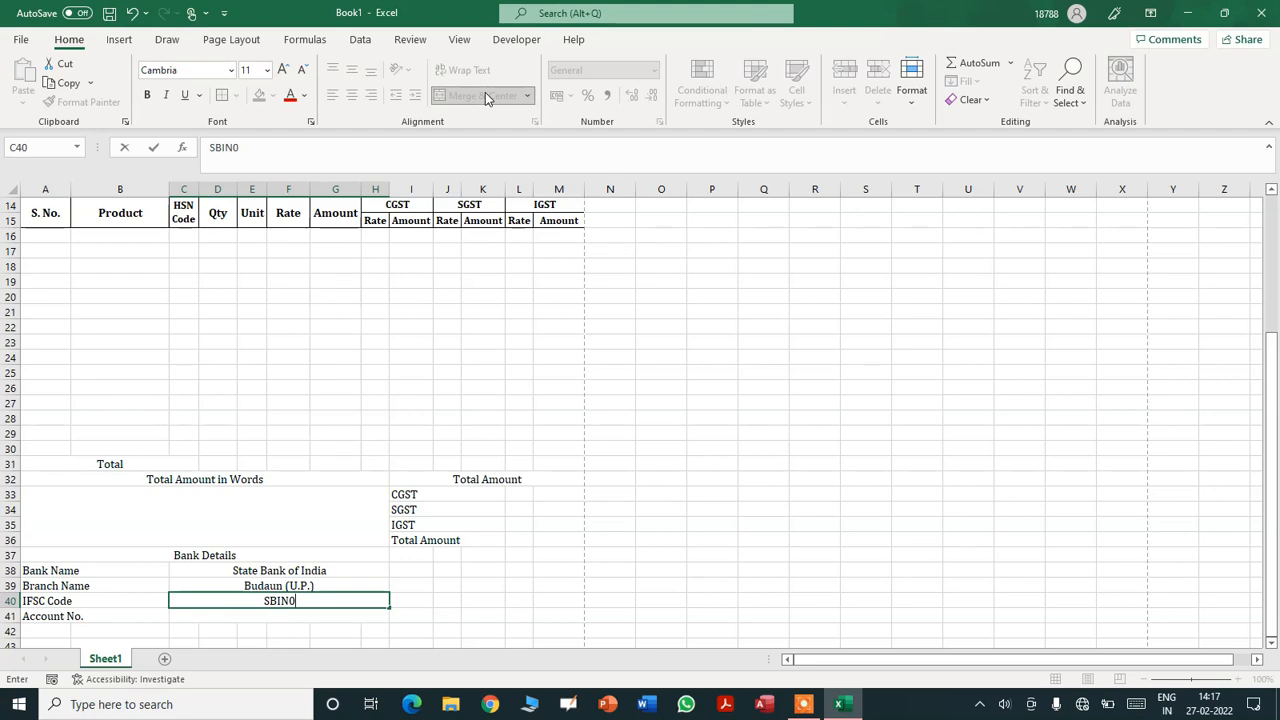
{"action": "type", "text": "3555"}
{"action": "key", "text": "Return"}
{"action": "key", "text": "shift+Right"}
{"action": "key", "text": "Left"}
{"action": "key", "text": "Right"}
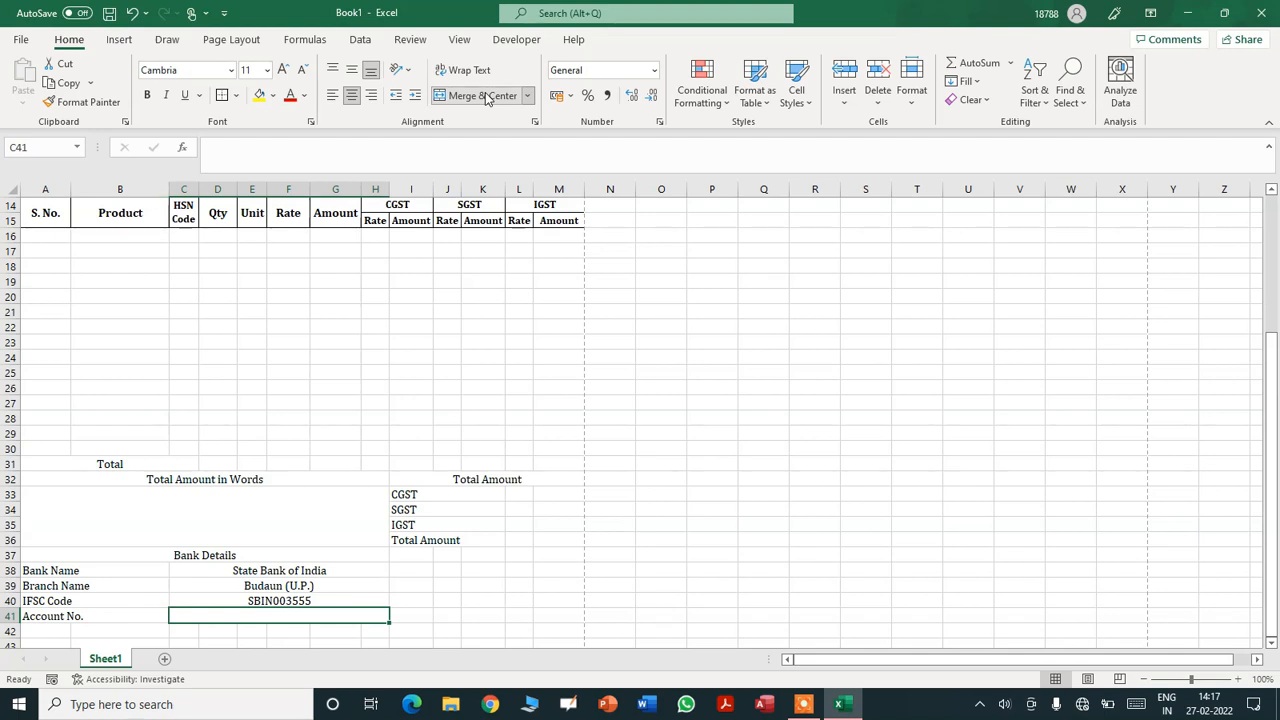
{"action": "type", "text": "XXXXXXXXXXXX"}
{"action": "key", "text": "Return"}
{"action": "key", "text": "Up"}
{"action": "key", "text": "Up"}
{"action": "key", "text": "Up"}
{"action": "key", "text": "Up"}
{"action": "key", "text": "shift+Down"}
{"action": "key", "text": "shift+Down"}
{"action": "key", "text": "shift+Down"}
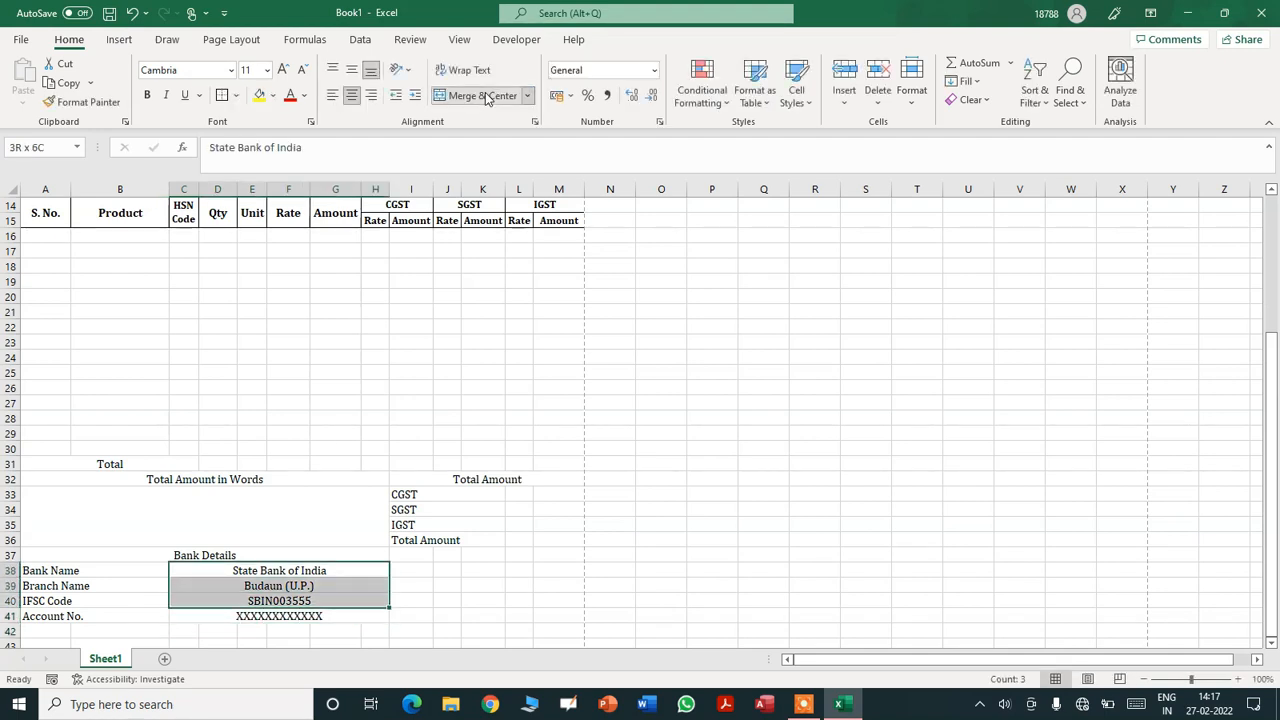
- Left-align the bank values and merge I37:M41 into an 'Authorized Signatory' box
{"action": "left_click", "coordinate": [337, 97]}
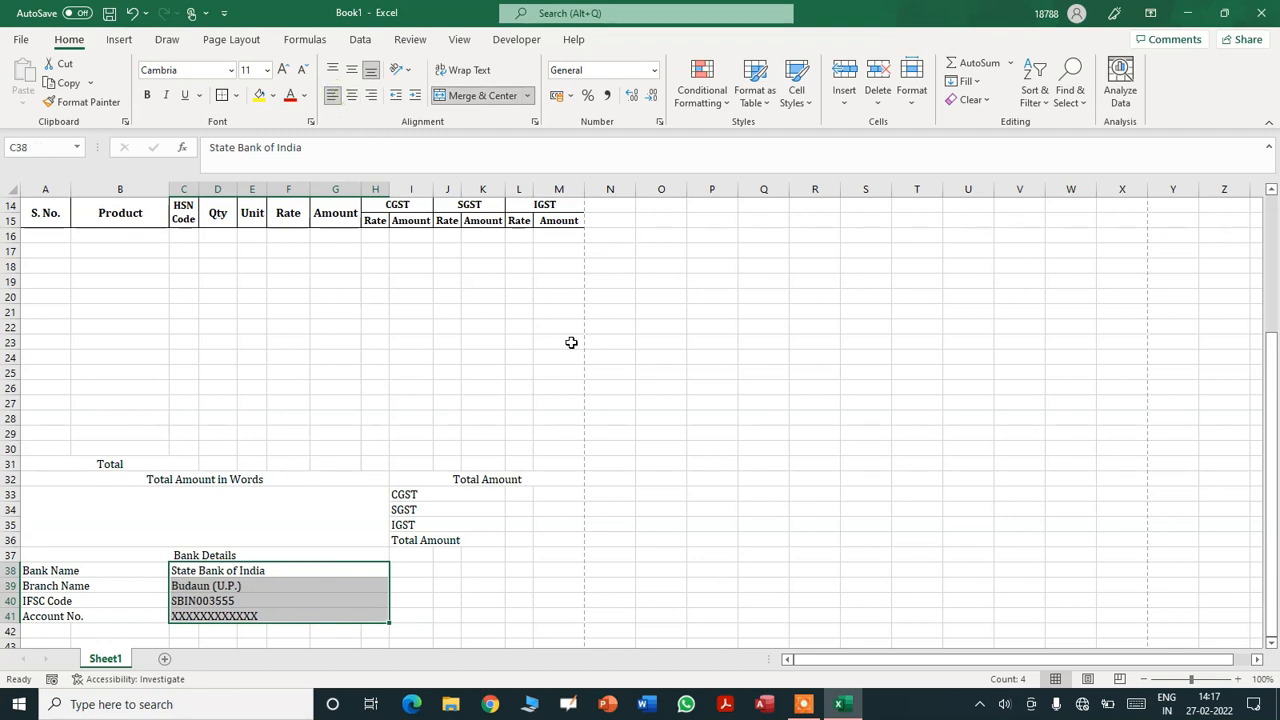
{"action": "left_click", "coordinate": [406, 556]}
{"action": "key", "text": "shift+Right"}
{"action": "key", "text": "shift+Right"}
{"action": "key", "text": "shift+Right"}
{"action": "key", "text": "shift+Right"}
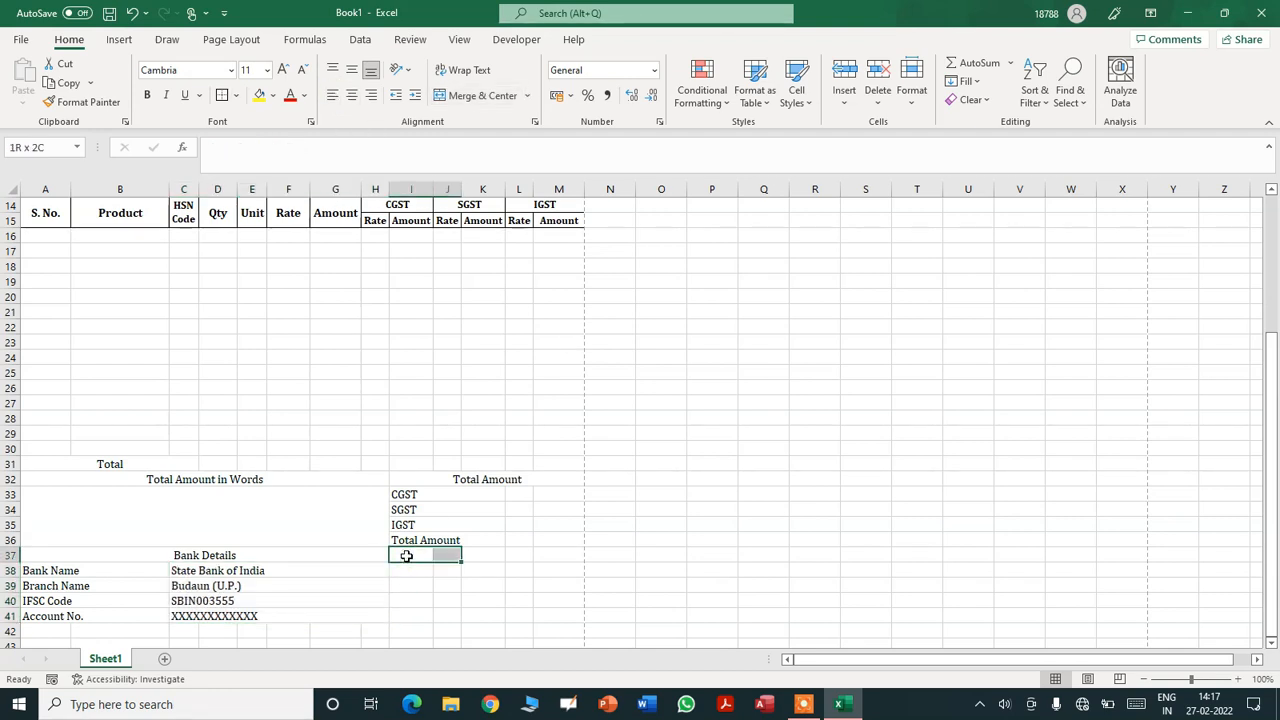
{"action": "key", "text": "shift+Down"}
{"action": "key", "text": "shift+Down"}
{"action": "key", "text": "shift+Down"}
{"action": "key", "text": "shift+Down"}
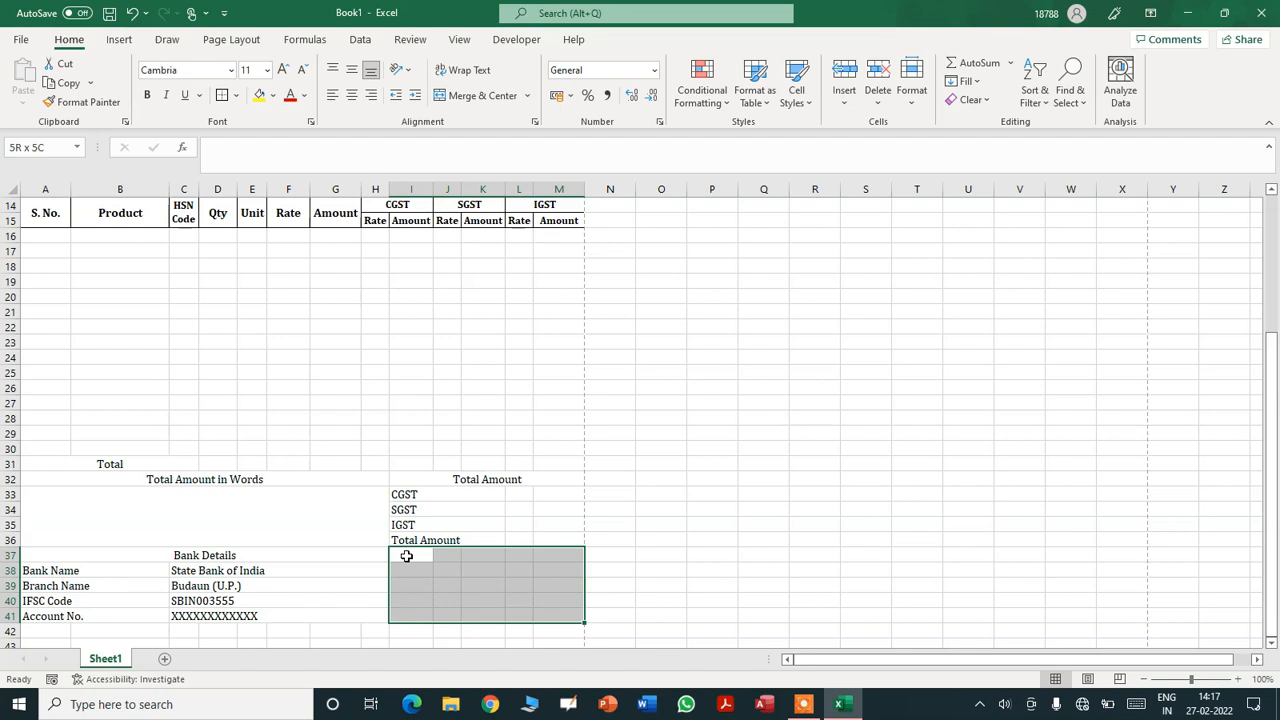
{"action": "left_click", "coordinate": [498, 97]}
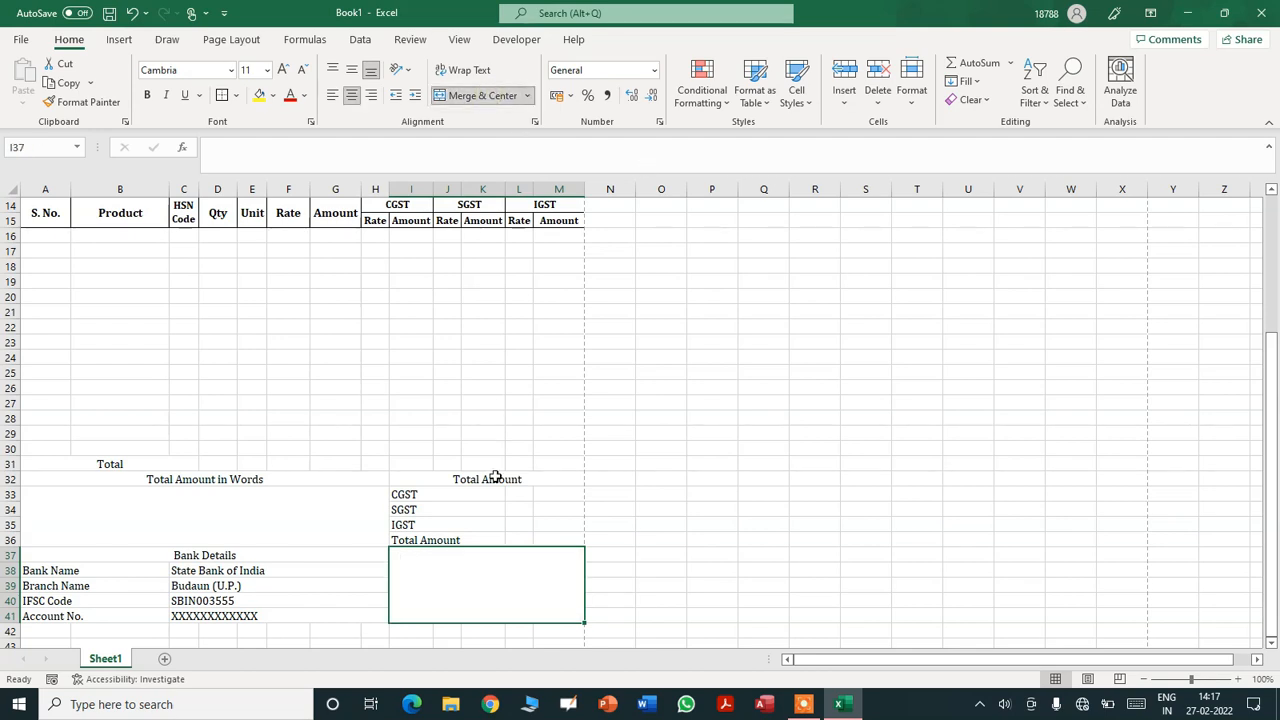
{"action": "type", "text": "Autho"}
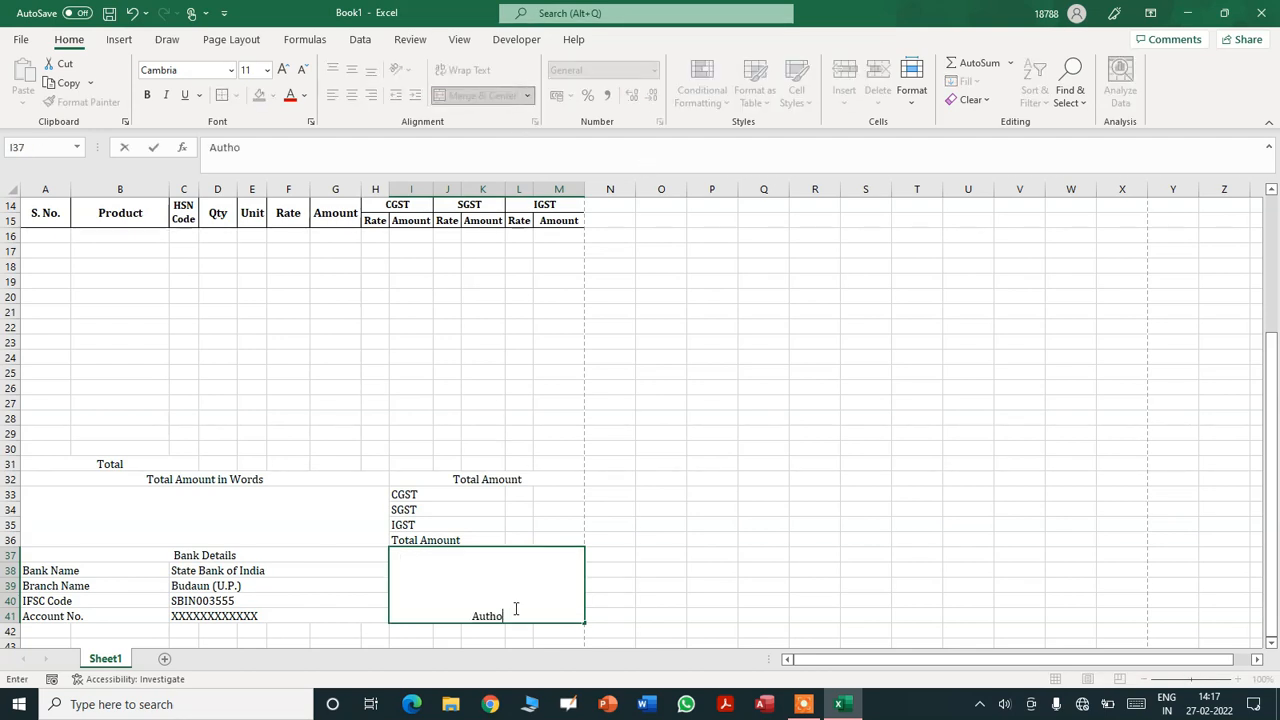
{"action": "type", "text": "rized Sig"}
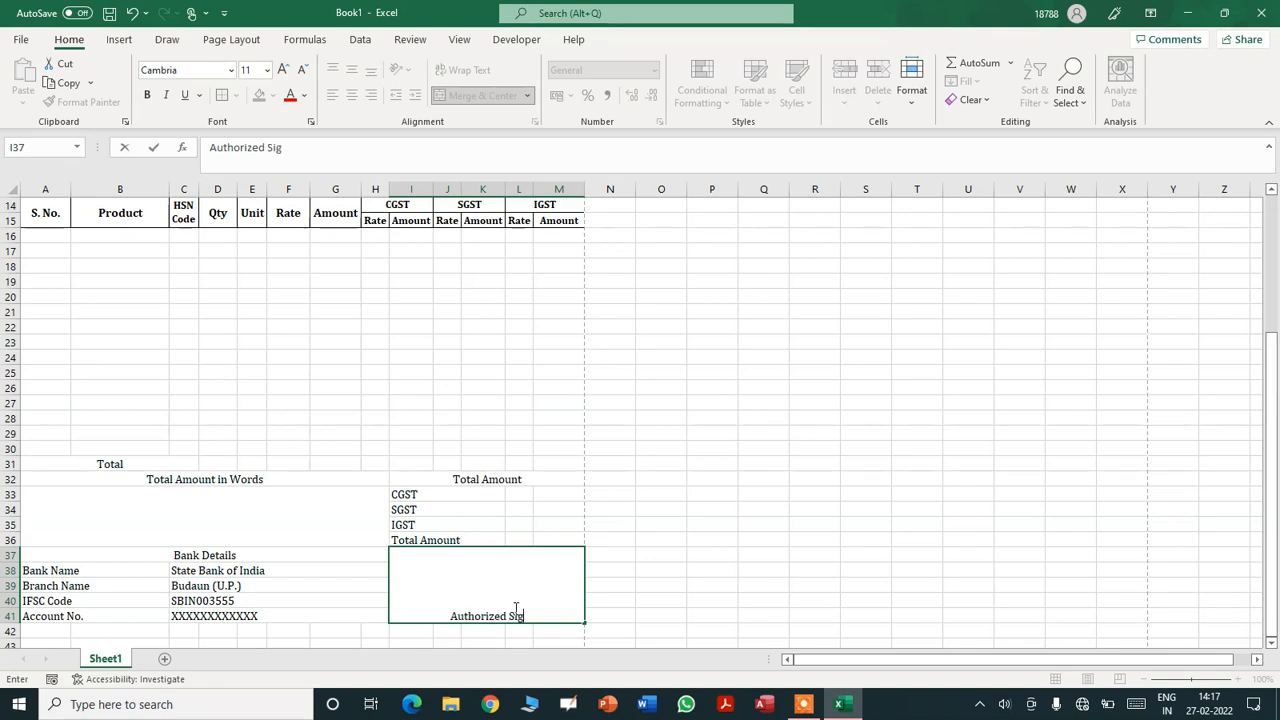
{"action": "type", "text": "natory"}
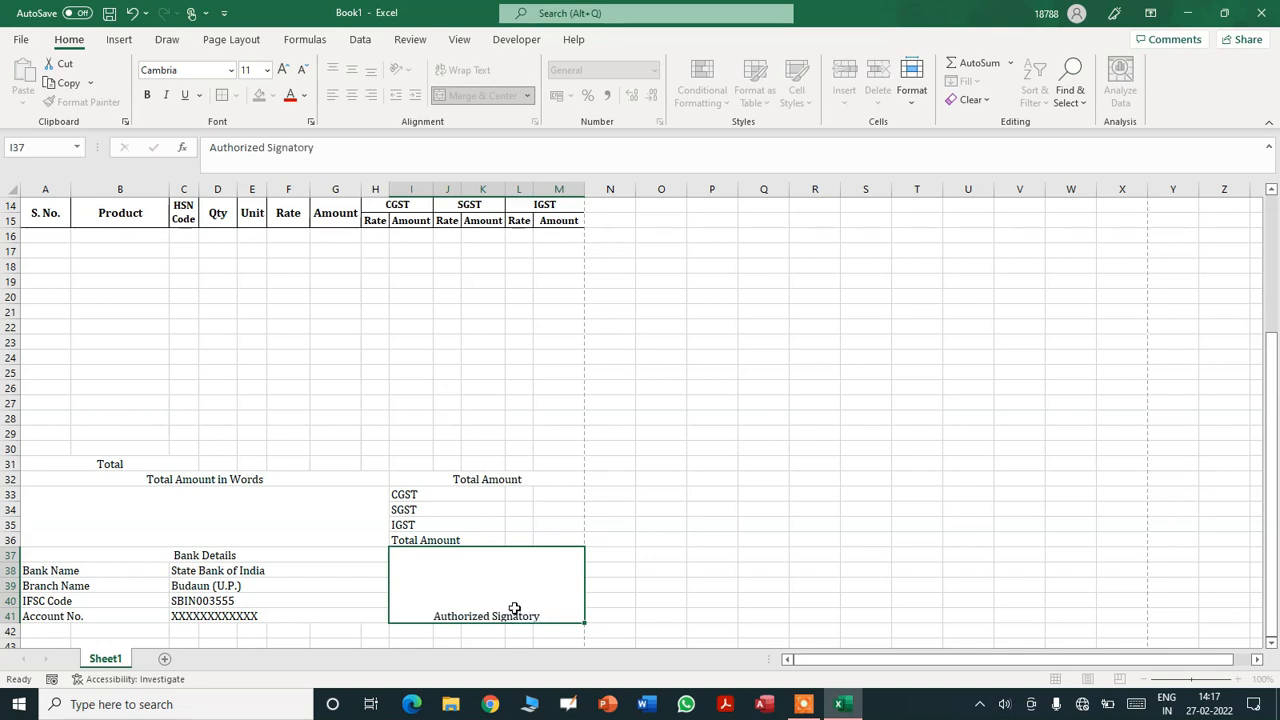
{"action": "key", "text": "Return"}
- Make 'Authorized Signatory' bold and vertically centred
{"action": "left_click", "coordinate": [514, 608]}
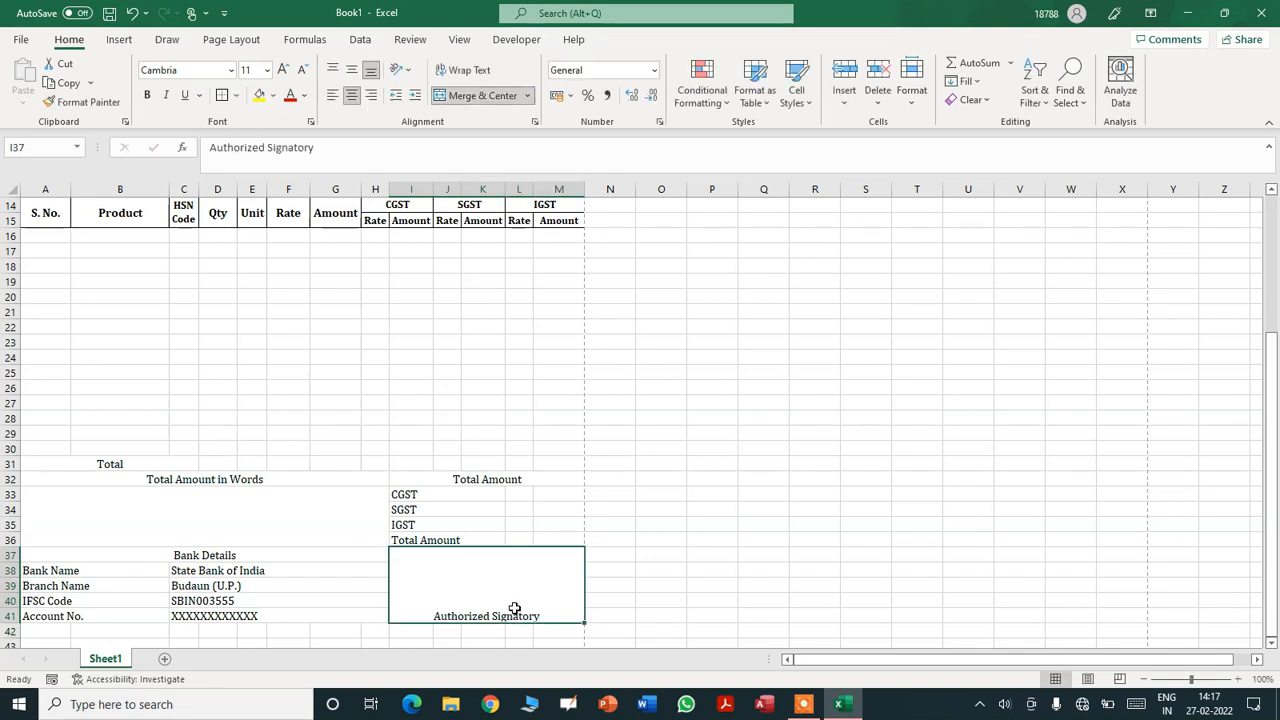
{"action": "left_click", "coordinate": [351, 69]}
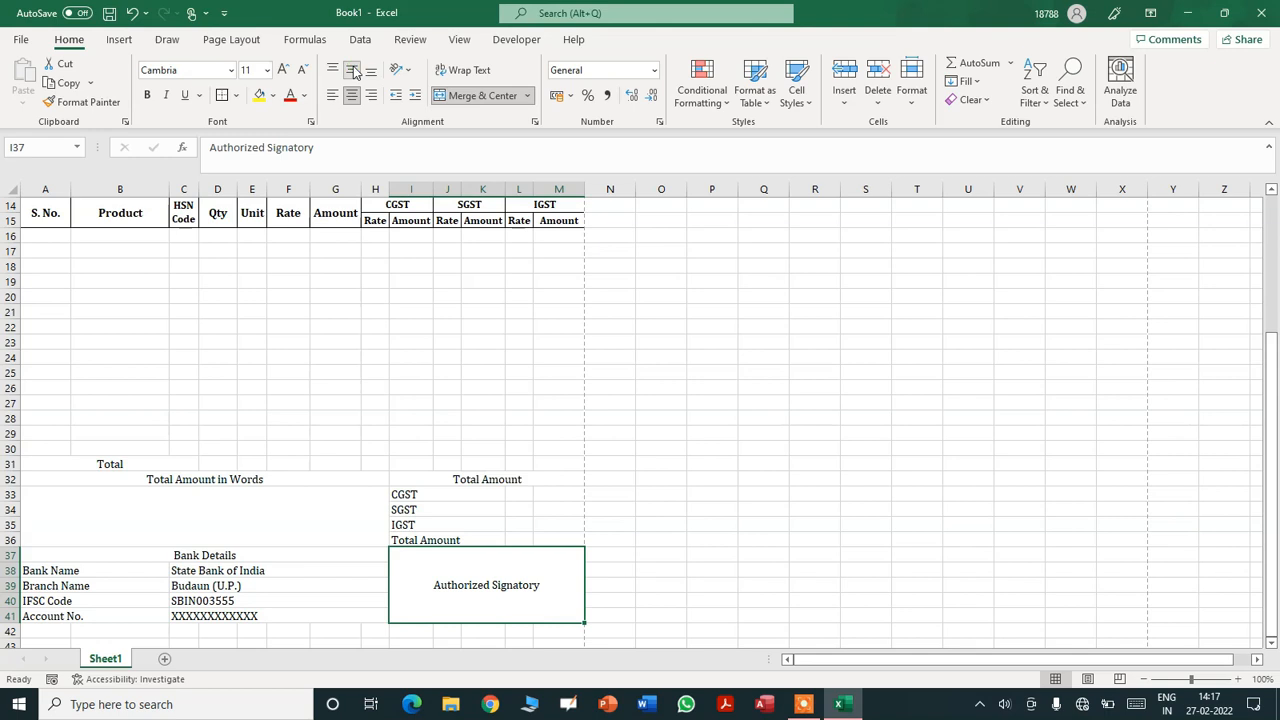
{"action": "left_click", "coordinate": [147, 94]}
{"action": "left_click", "coordinate": [331, 489]}
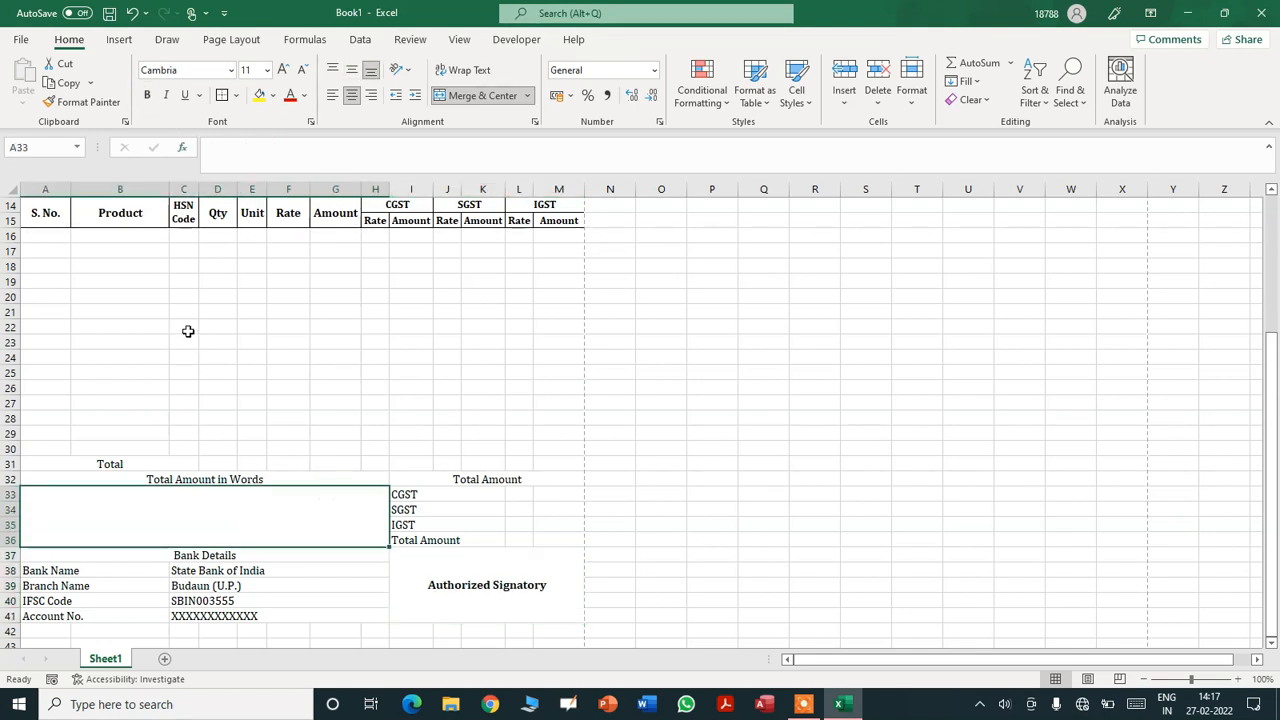
{"action": "key", "text": "Up"}
{"action": "key", "text": "Up"}
{"action": "key", "text": "Up"}
{"action": "key", "text": "Up"}
{"action": "key", "text": "Up"}
{"action": "key", "text": "Up"}
{"action": "key", "text": "Up"}
{"action": "key", "text": "Up"}
{"action": "key", "text": "Up"}
{"action": "key", "text": "Up"}
{"action": "key", "text": "Up"}
{"action": "key", "text": "Up"}
{"action": "key", "text": "Up"}
{"action": "key", "text": "Up"}
{"action": "key", "text": "Up"}
{"action": "key", "text": "Up"}
{"action": "key", "text": "Up"}
{"action": "key", "text": "Up"}
{"action": "key", "text": "Up"}
- Apply All Borders to every cell in A16:M41
{"action": "key", "text": "Down"}
{"action": "key", "text": "Down"}
{"action": "key", "text": "shift+Right"}
{"action": "key", "text": "shift+Right"}
{"action": "key", "text": "shift+Right"}
{"action": "key", "text": "shift+Right"}
{"action": "key", "text": "shift+Right"}
{"action": "key", "text": "shift+Right"}
{"action": "key", "text": "shift+Right"}
{"action": "key", "text": "shift+Right"}
{"action": "key", "text": "shift+Right"}
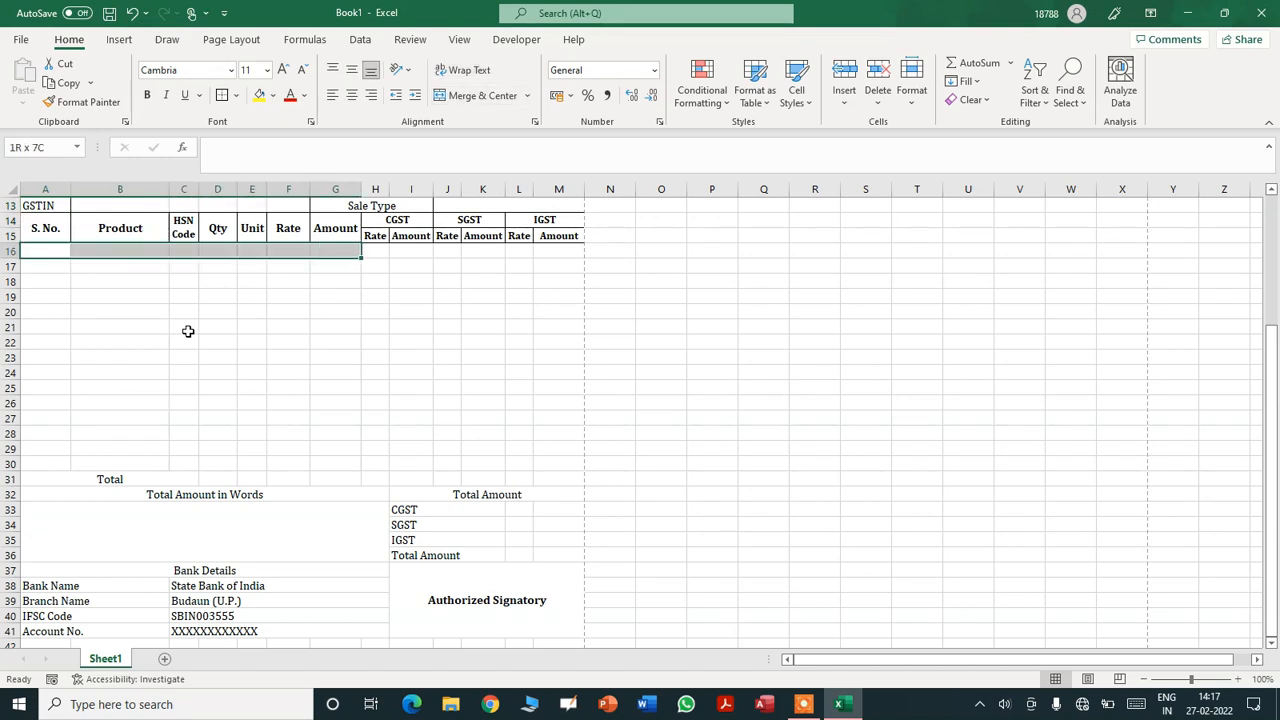
{"action": "key", "text": "shift+Right"}
{"action": "key", "text": "shift+Right"}
{"action": "key", "text": "shift+Right"}
{"action": "key", "text": "shift+Down"}
{"action": "key", "text": "shift+Down"}
{"action": "key", "text": "shift+Down"}
{"action": "key", "text": "shift+Down"}
{"action": "key", "text": "shift+Down"}
{"action": "key", "text": "shift+Down"}
{"action": "key", "text": "shift+Down"}
{"action": "key", "text": "shift+Down"}
{"action": "key", "text": "shift+Down"}
{"action": "key", "text": "shift+Down"}
{"action": "key", "text": "shift+Down"}
{"action": "key", "text": "shift+Down"}
{"action": "key", "text": "shift+Down"}
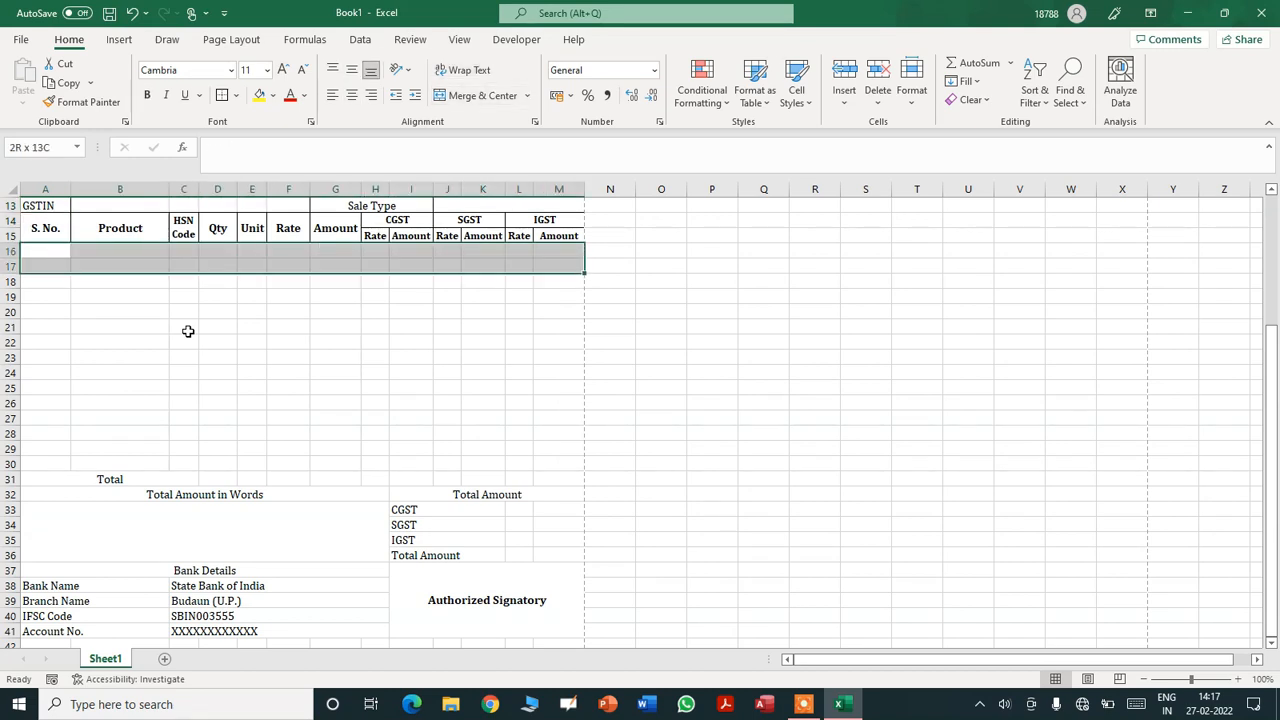
{"action": "key", "text": "shift+Down"}
{"action": "key", "text": "shift+Down"}
{"action": "key", "text": "shift+Down"}
{"action": "key", "text": "shift+Down"}
{"action": "key", "text": "shift+Down"}
{"action": "key", "text": "shift+Down"}
{"action": "key", "text": "shift+Down"}
{"action": "key", "text": "shift+Down"}
{"action": "key", "text": "shift+Down"}
{"action": "key", "text": "shift+Down"}
{"action": "key", "text": "shift+Down"}
{"action": "key", "text": "shift+Down"}
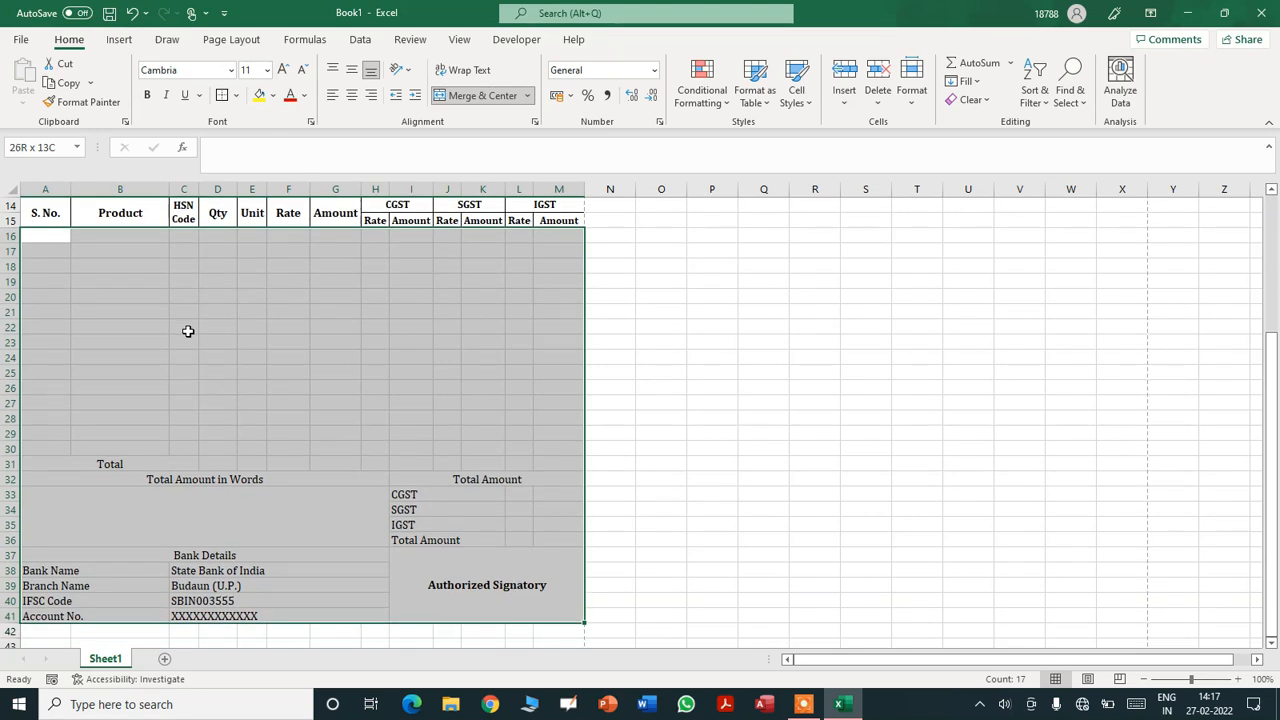
{"action": "left_click", "coordinate": [236, 95]}
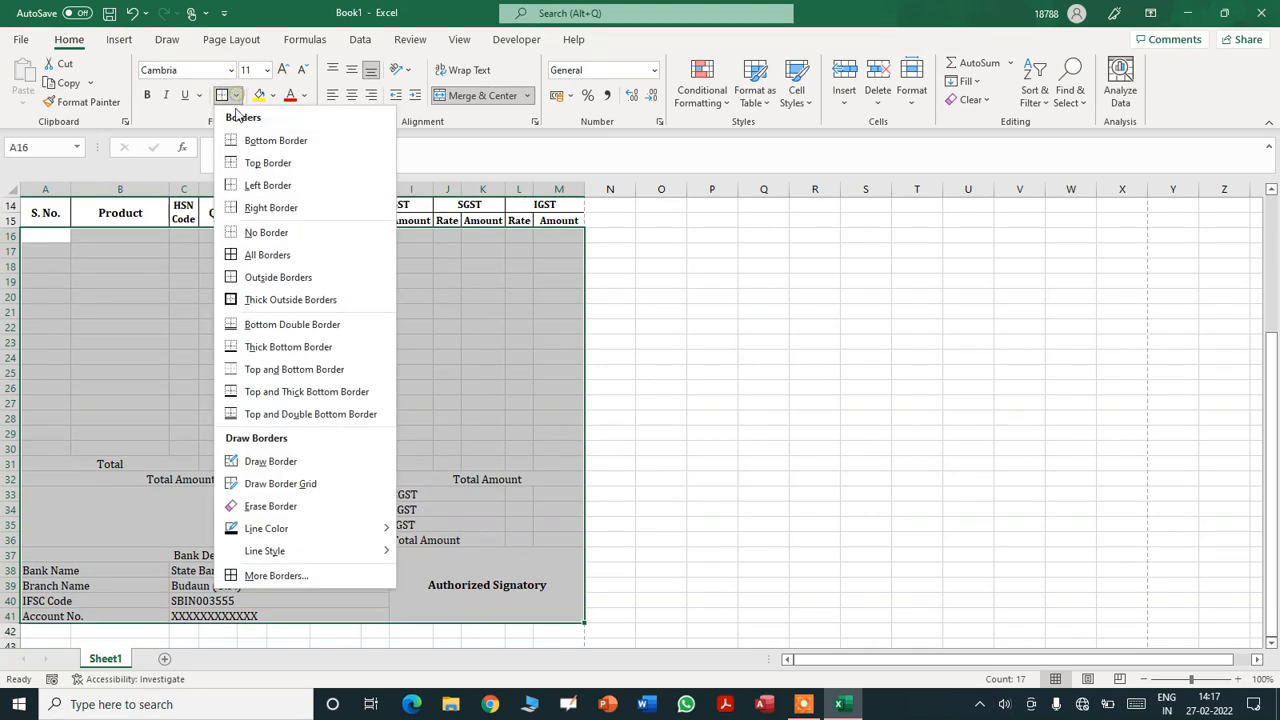
{"action": "left_click", "coordinate": [248, 255]}
- Middle-align the merged Total Amount in Words block at A33, then return to the top
{"action": "left_click", "coordinate": [771, 450]}
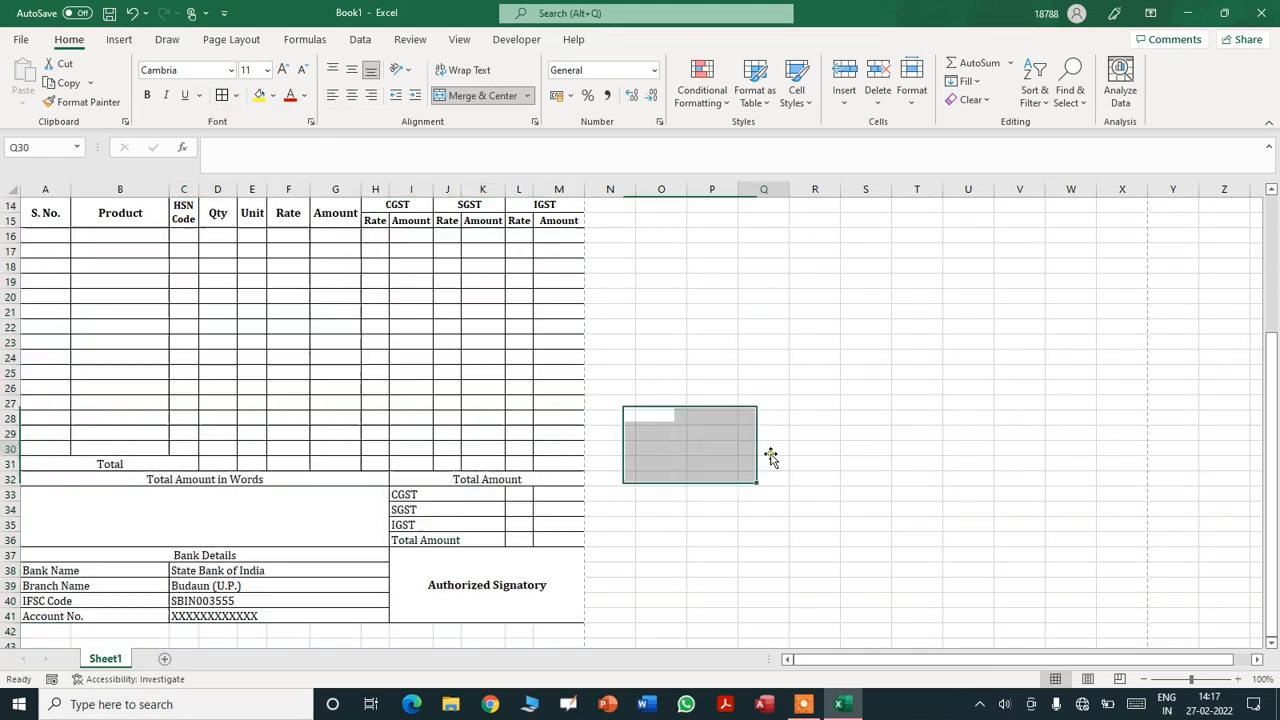
{"action": "left_click", "coordinate": [346, 527]}
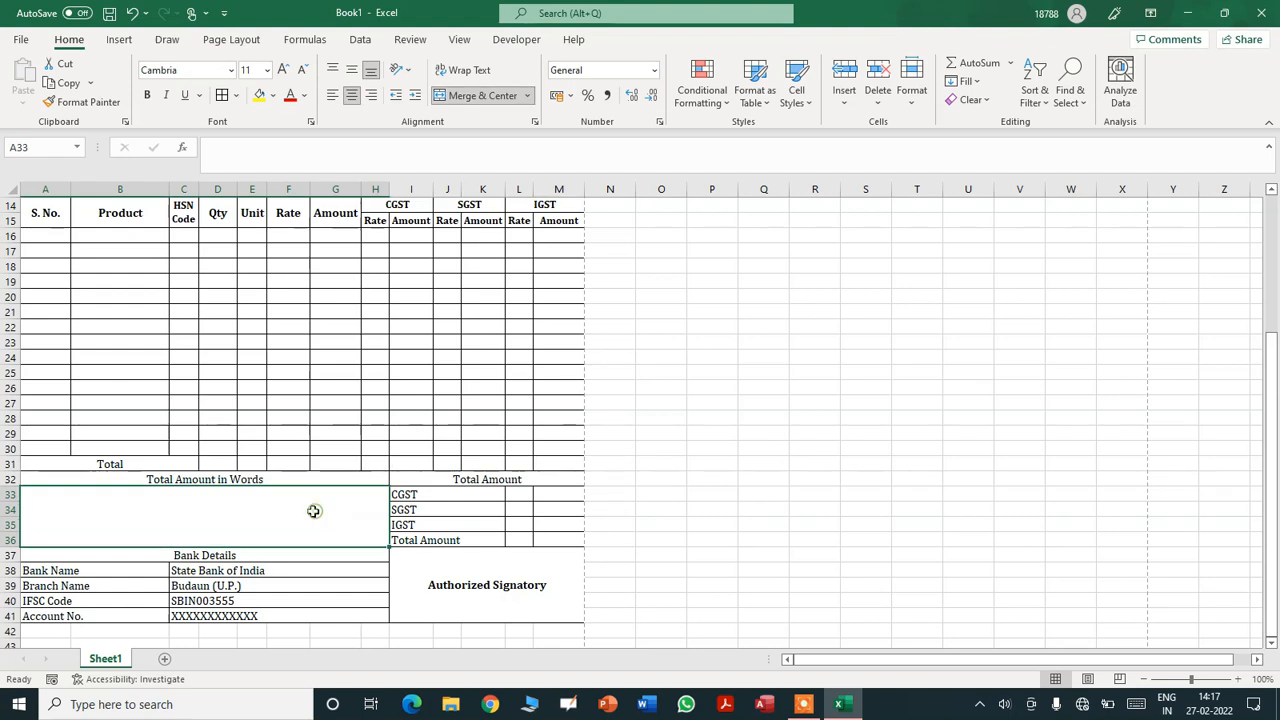
{"action": "left_click", "coordinate": [353, 70]}
{"action": "left_click", "coordinate": [903, 437]}
{"action": "left_click", "coordinate": [703, 419]}
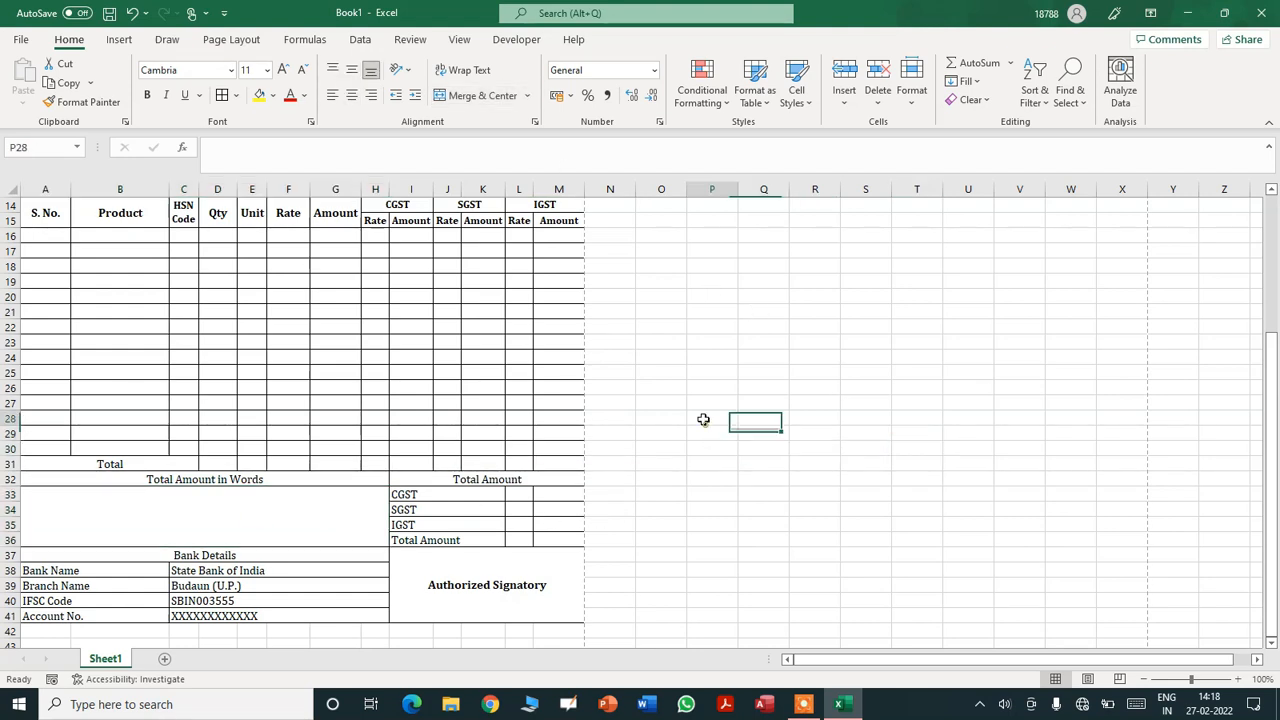
{"action": "key", "text": "ctrl+Home"}
- Give the TAX INVOICE title row 5 a blue fill with white text
{"action": "left_click", "coordinate": [43, 280]}
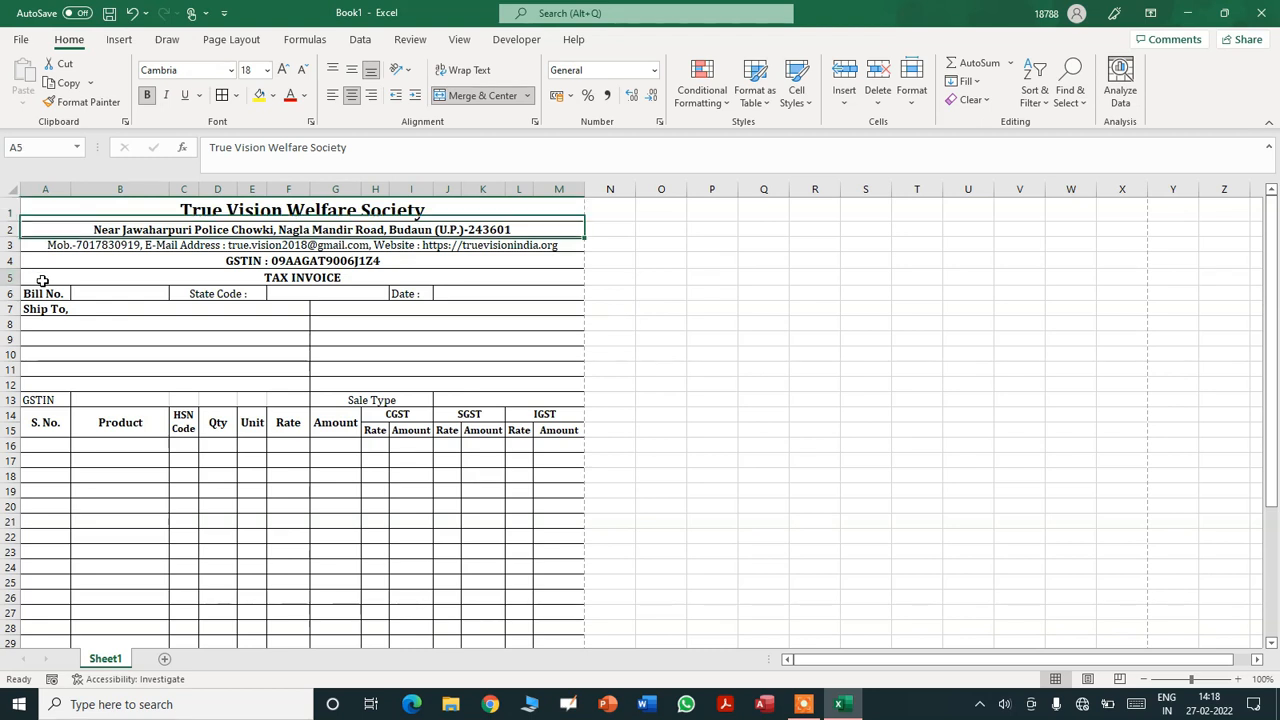
{"action": "left_click", "coordinate": [273, 95]}
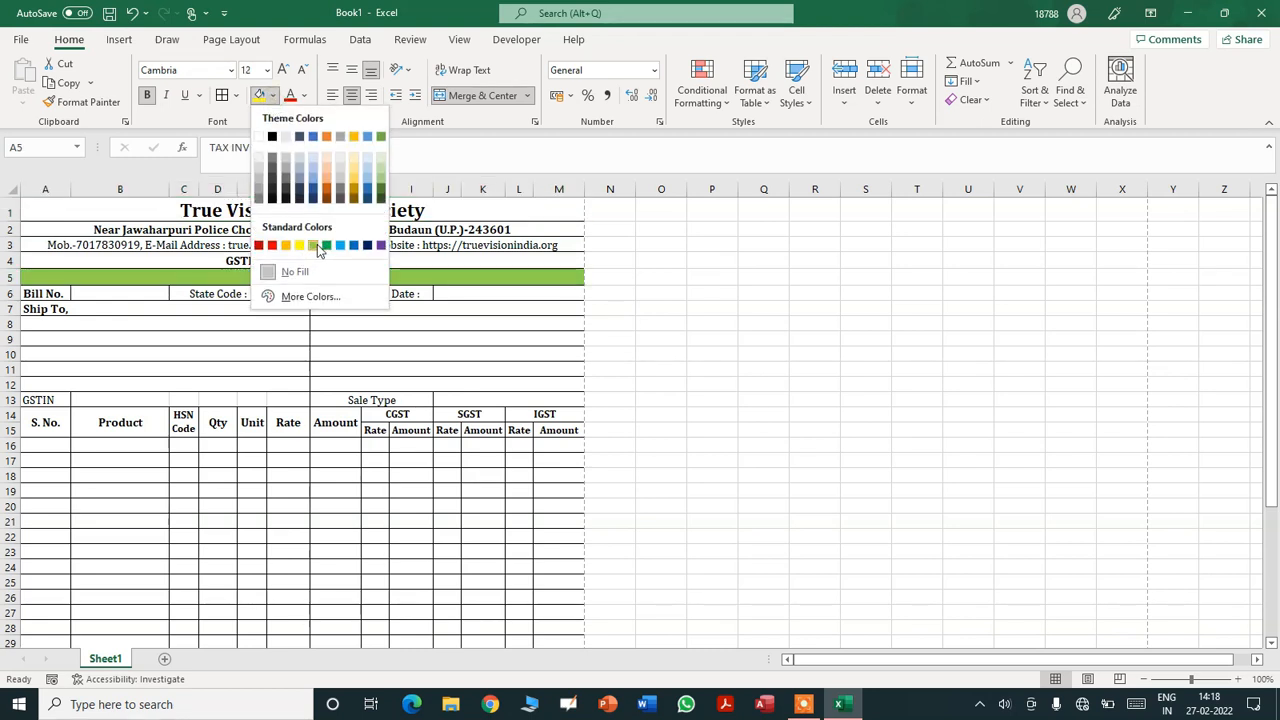
{"action": "left_click", "coordinate": [314, 246]}
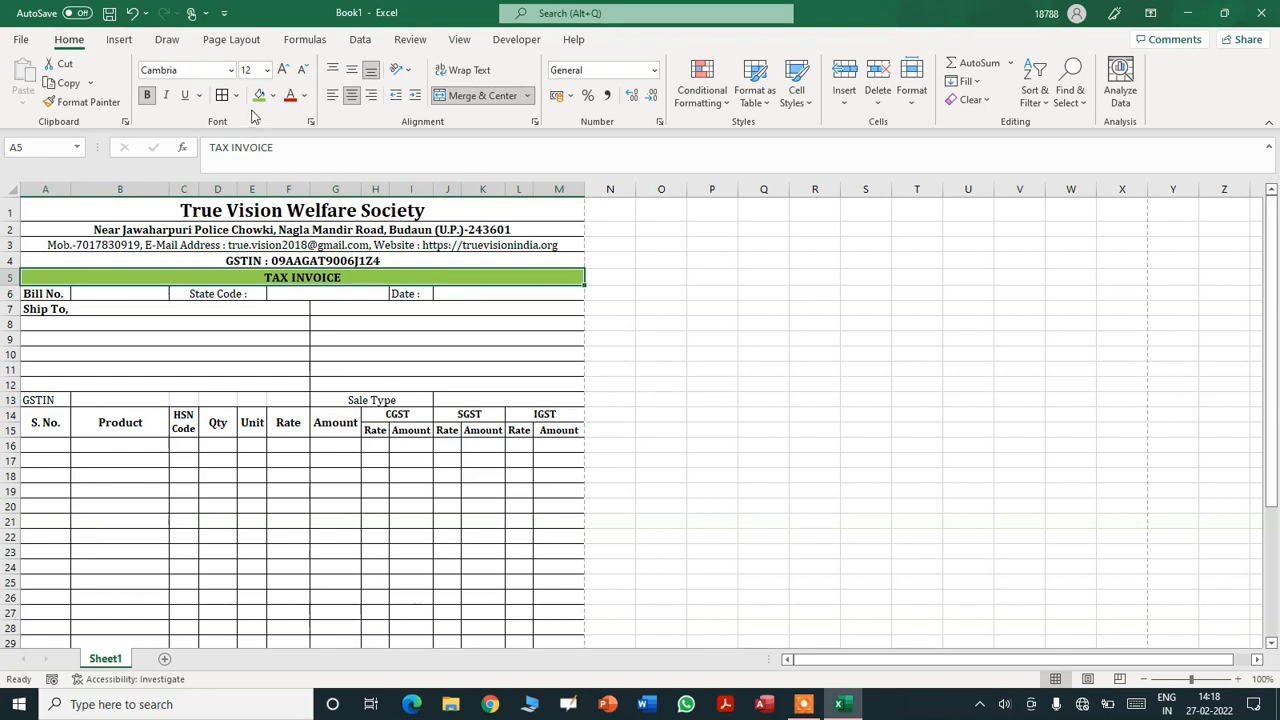
{"action": "left_click", "coordinate": [306, 95]}
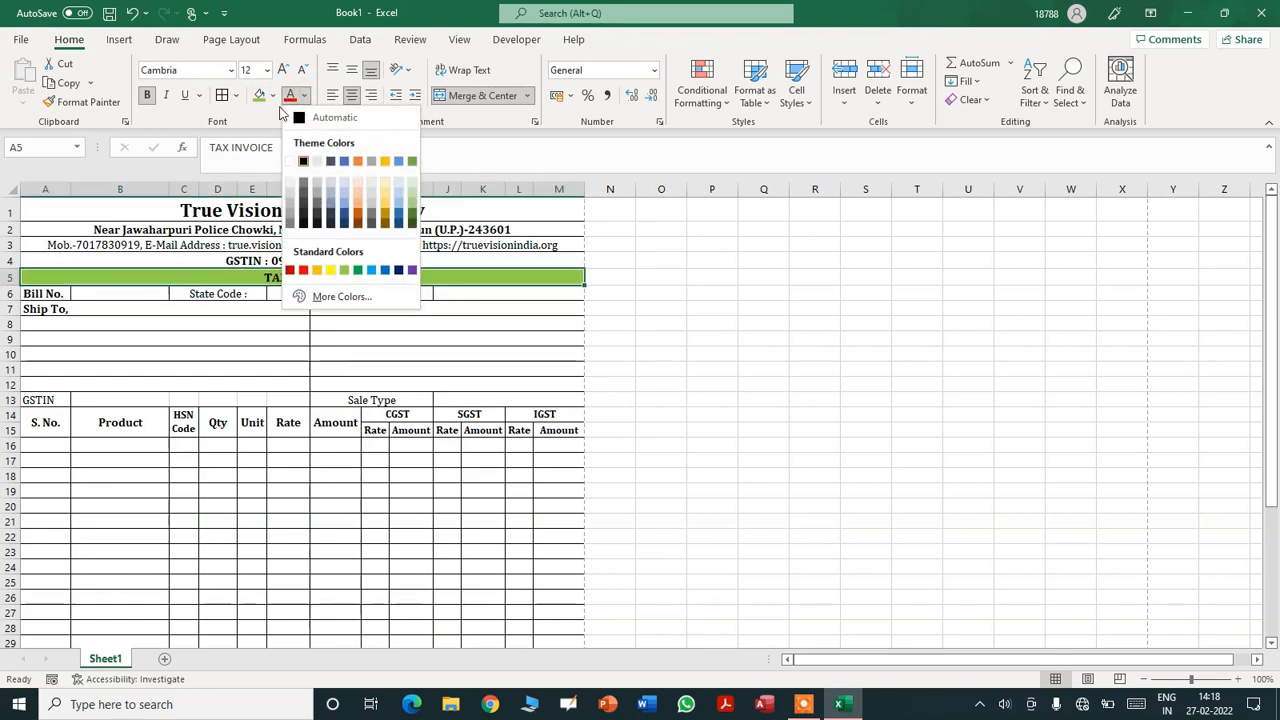
{"action": "left_click", "coordinate": [290, 161]}
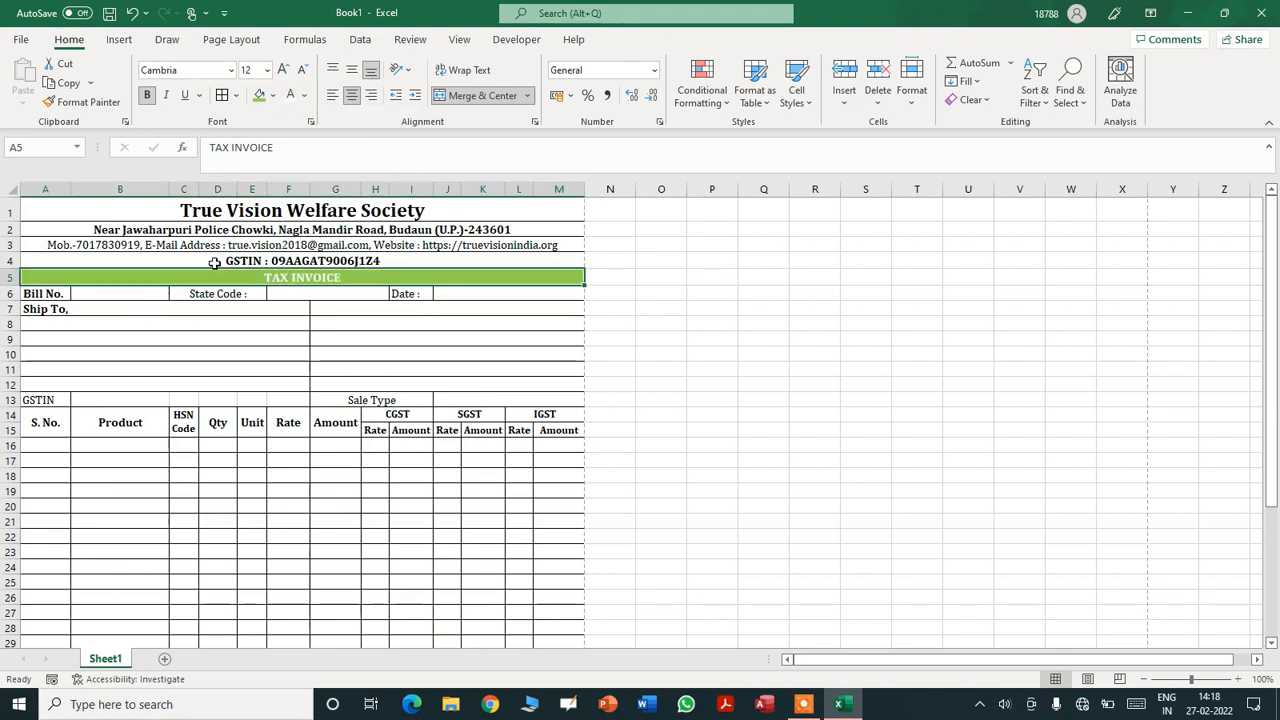
{"action": "left_click", "coordinate": [273, 95]}
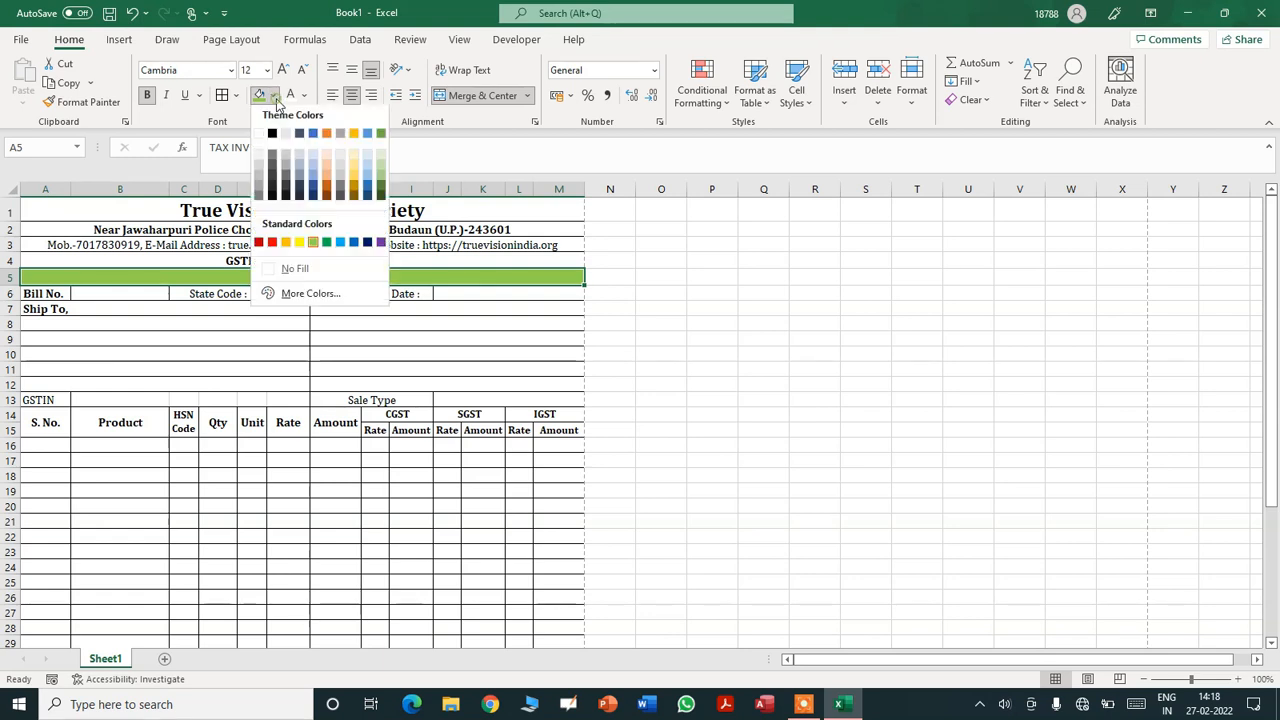
{"action": "left_click", "coordinate": [355, 246]}
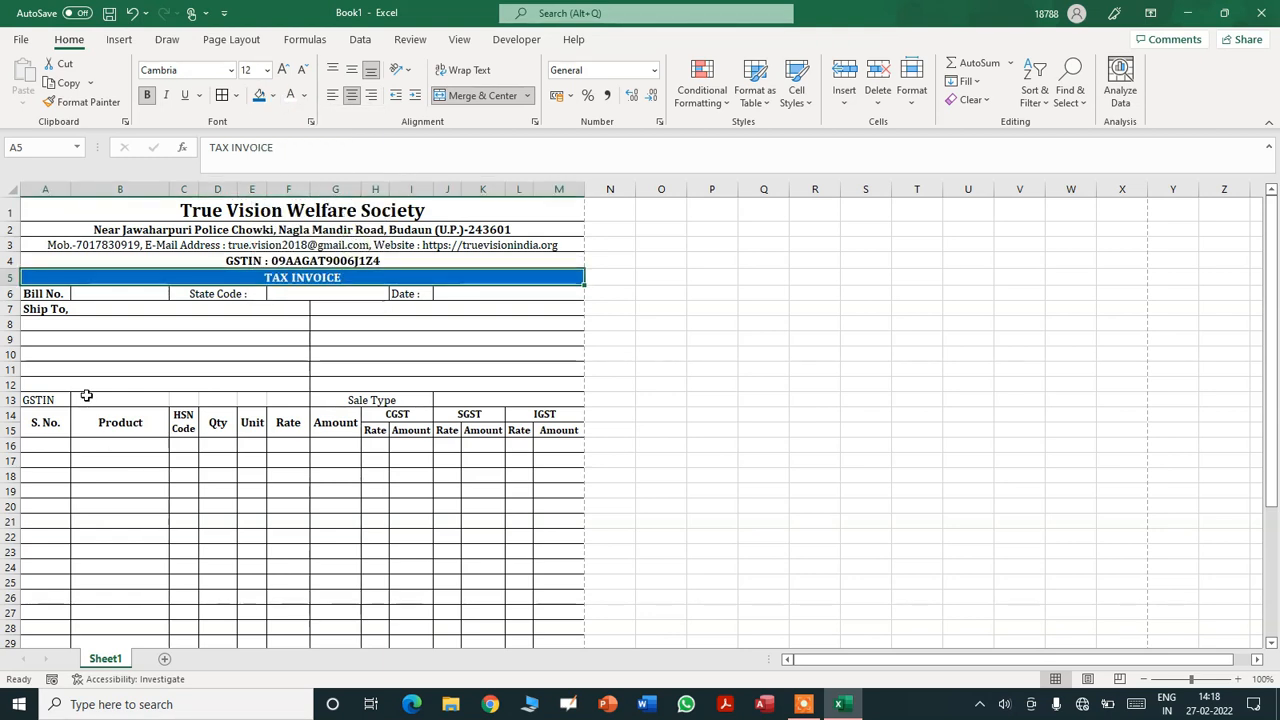
- Fill the item table header rows 14–15 blue with white text
{"action": "left_click_drag", "start_coordinate": [33, 414], "coordinate": [552, 428]}
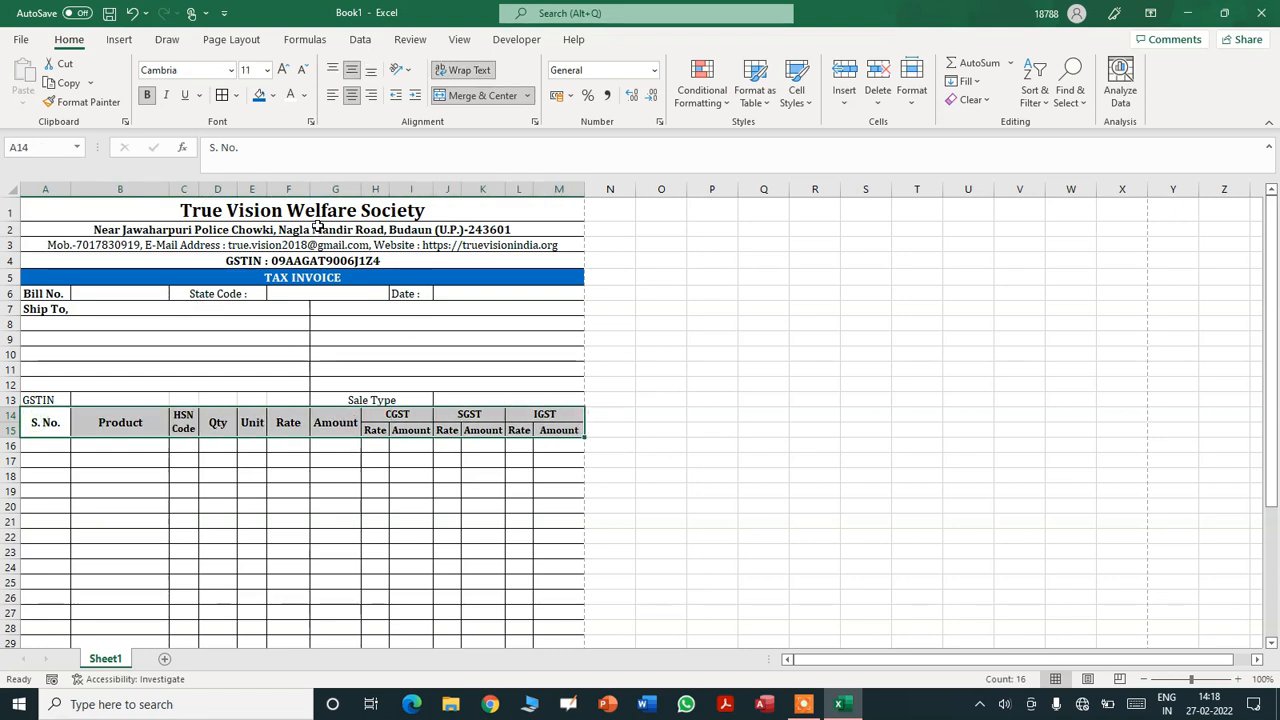
{"action": "left_click", "coordinate": [260, 97]}
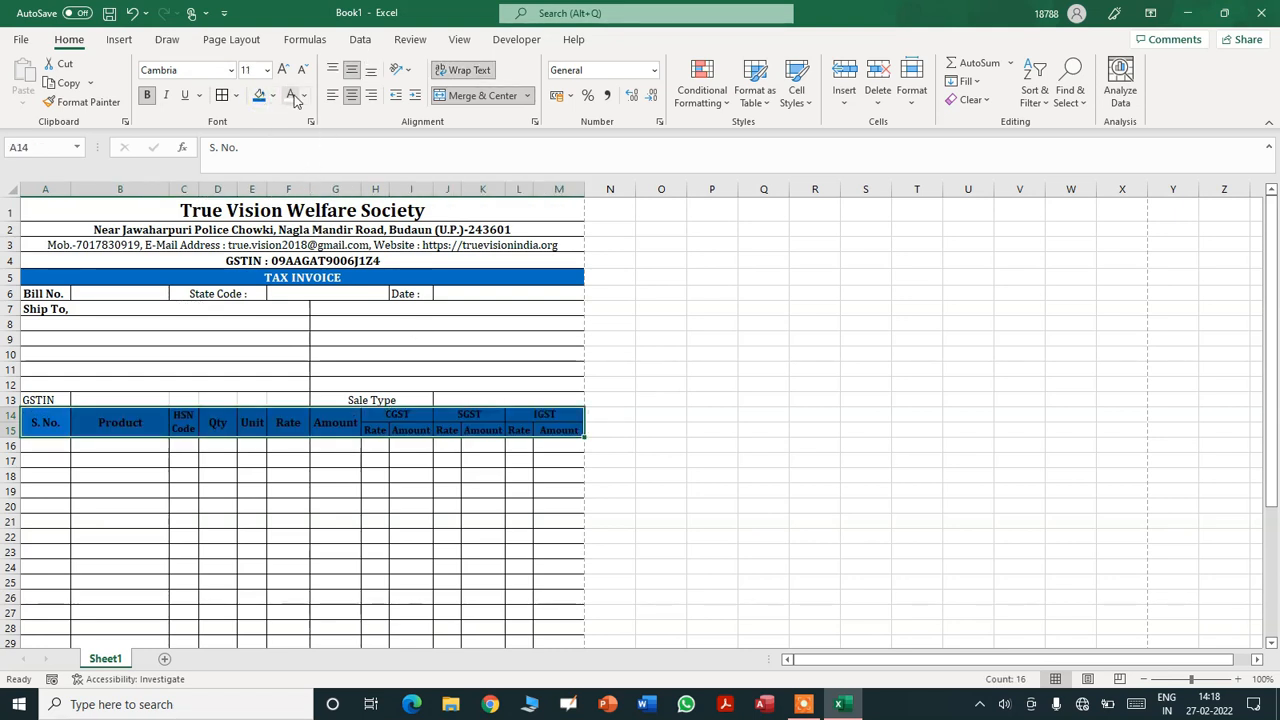
{"action": "left_click", "coordinate": [290, 95]}
{"action": "left_click", "coordinate": [747, 396]}
{"action": "key", "text": "Down"}
{"action": "key", "text": "Down"}
{"action": "key", "text": "Down"}
{"action": "key", "text": "Down"}
{"action": "key", "text": "Down"}
{"action": "key", "text": "Down"}
{"action": "key", "text": "Down"}
{"action": "key", "text": "Down"}
{"action": "key", "text": "Down"}
{"action": "key", "text": "Down"}
{"action": "key", "text": "Down"}
{"action": "key", "text": "Down"}
{"action": "key", "text": "Down"}
{"action": "key", "text": "Down"}
{"action": "key", "text": "Down"}
{"action": "key", "text": "Down"}
{"action": "key", "text": "Down"}
{"action": "key", "text": "Down"}
{"action": "key", "text": "Down"}
{"action": "key", "text": "Down"}
{"action": "key", "text": "Down"}
{"action": "key", "text": "Down"}
{"action": "key", "text": "Down"}
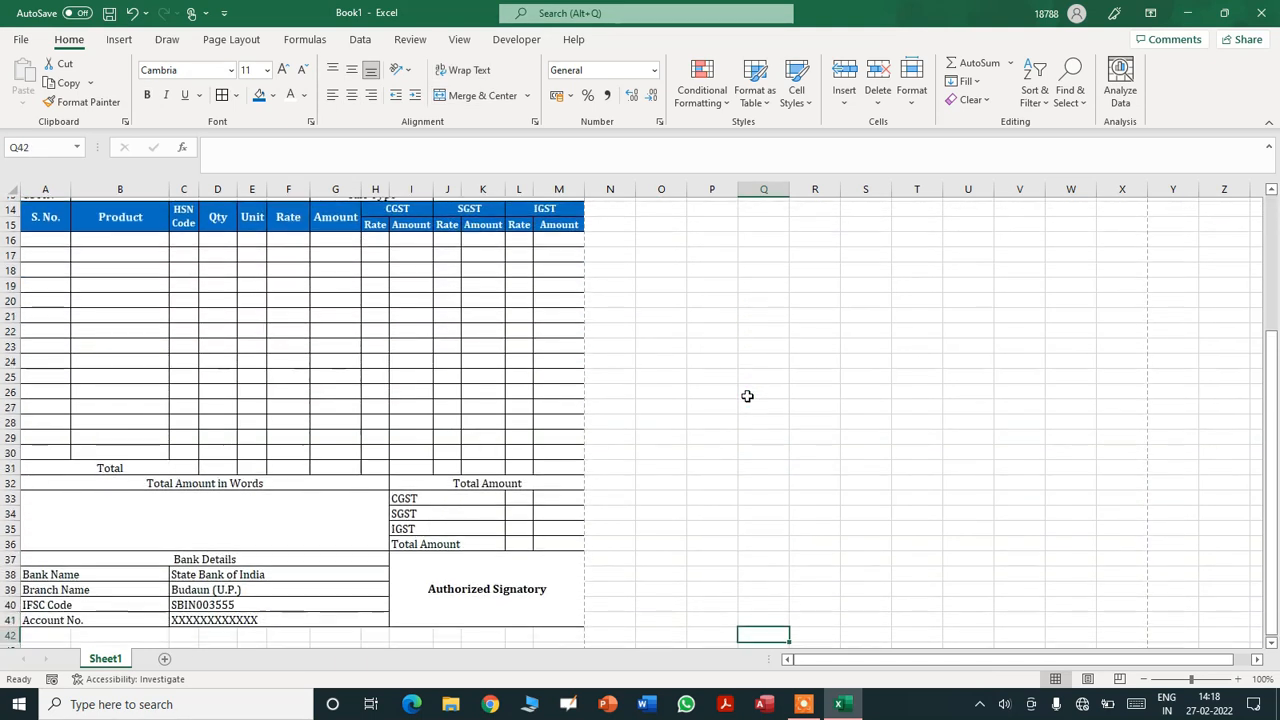
- Fill the Total Amount in Words and Total Amount headings blue
{"action": "left_click", "coordinate": [111, 454]}
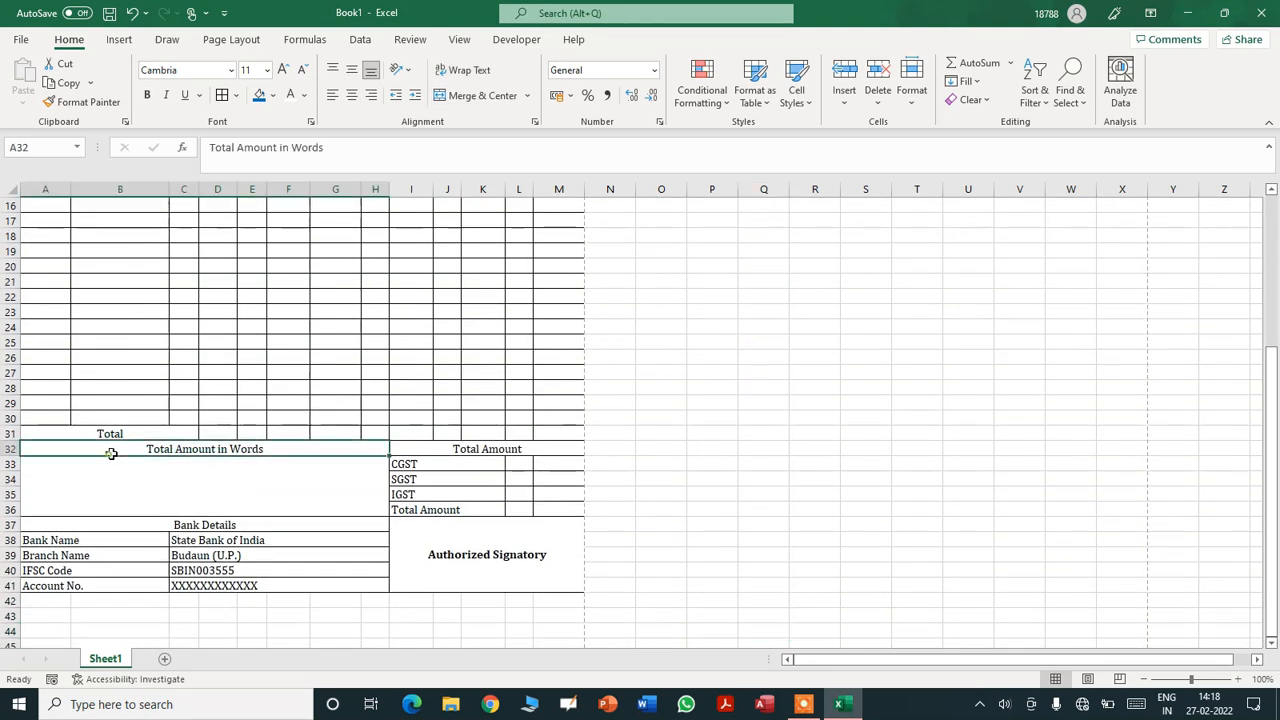
{"action": "left_click_drag", "start_coordinate": [292, 452], "coordinate": [506, 449]}
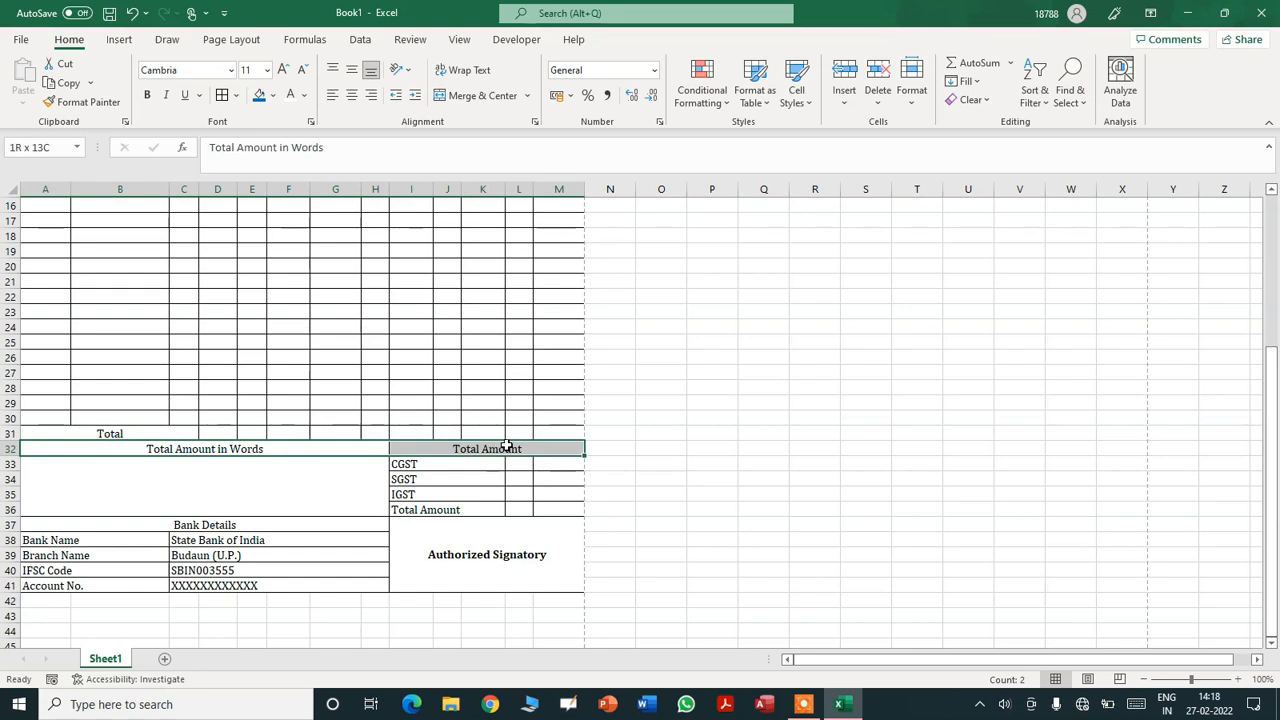
{"action": "left_click", "coordinate": [259, 96]}
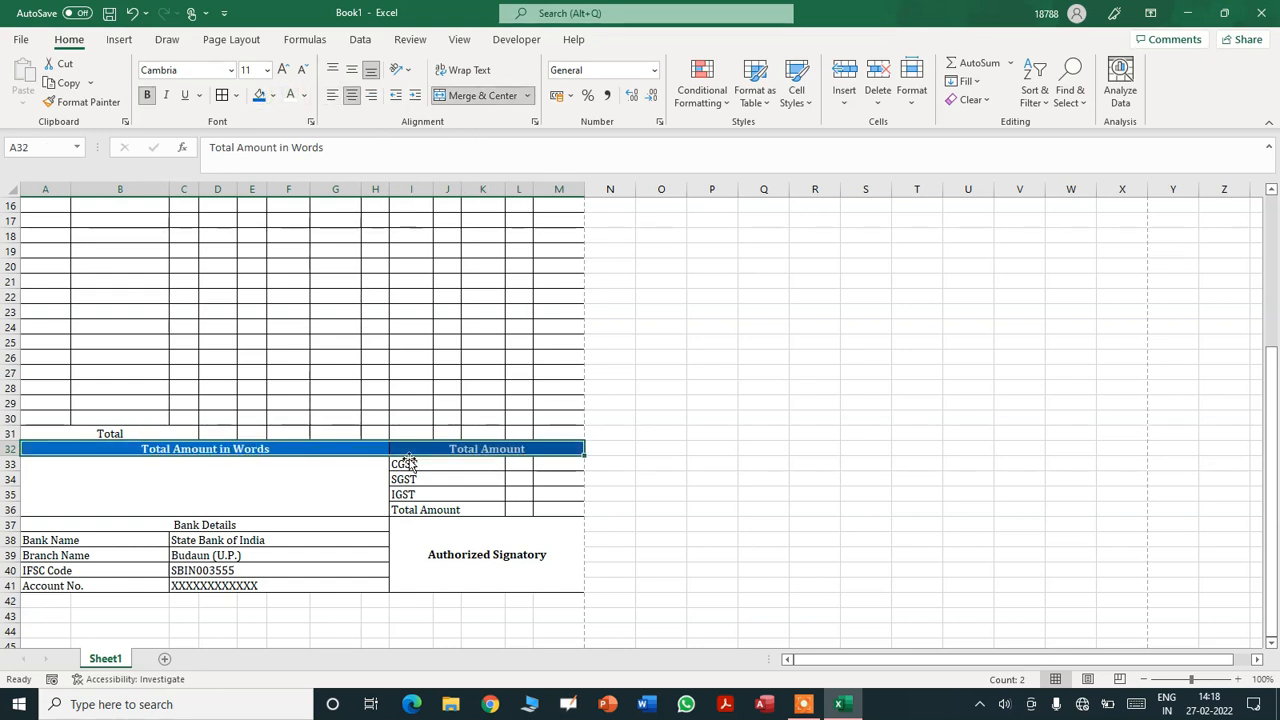
{"action": "left_click", "coordinate": [115, 525]}
- Make the CGST to Total Amount labels blue-filled with bold white text
{"action": "left_click_drag", "start_coordinate": [405, 467], "coordinate": [420, 511]}
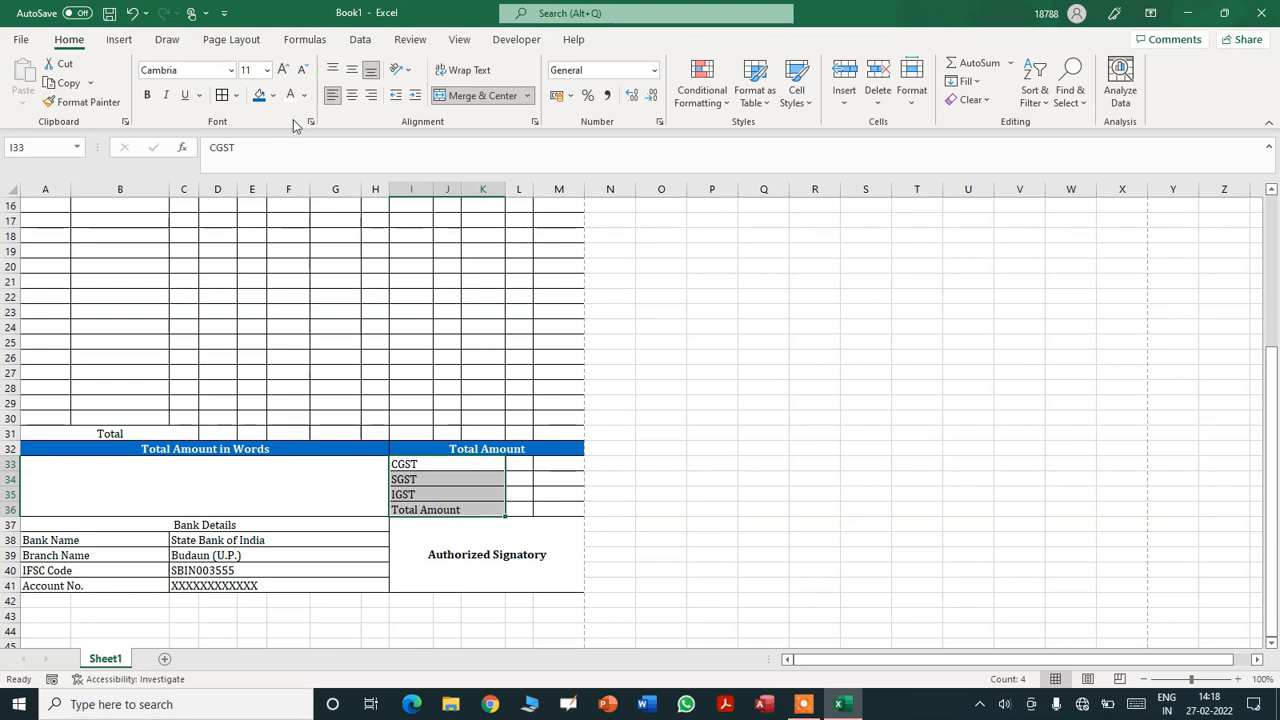
{"action": "left_click", "coordinate": [259, 97]}
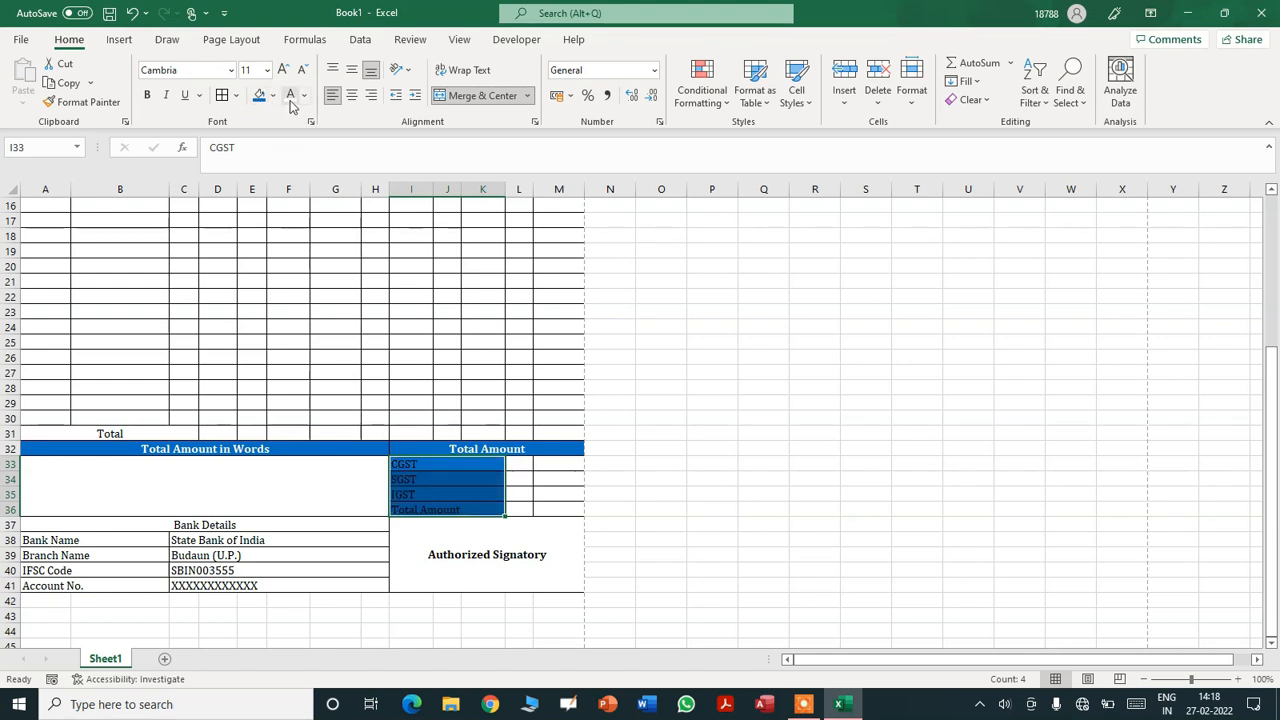
{"action": "left_click", "coordinate": [289, 96]}
{"action": "key", "text": "ctrl+b"}
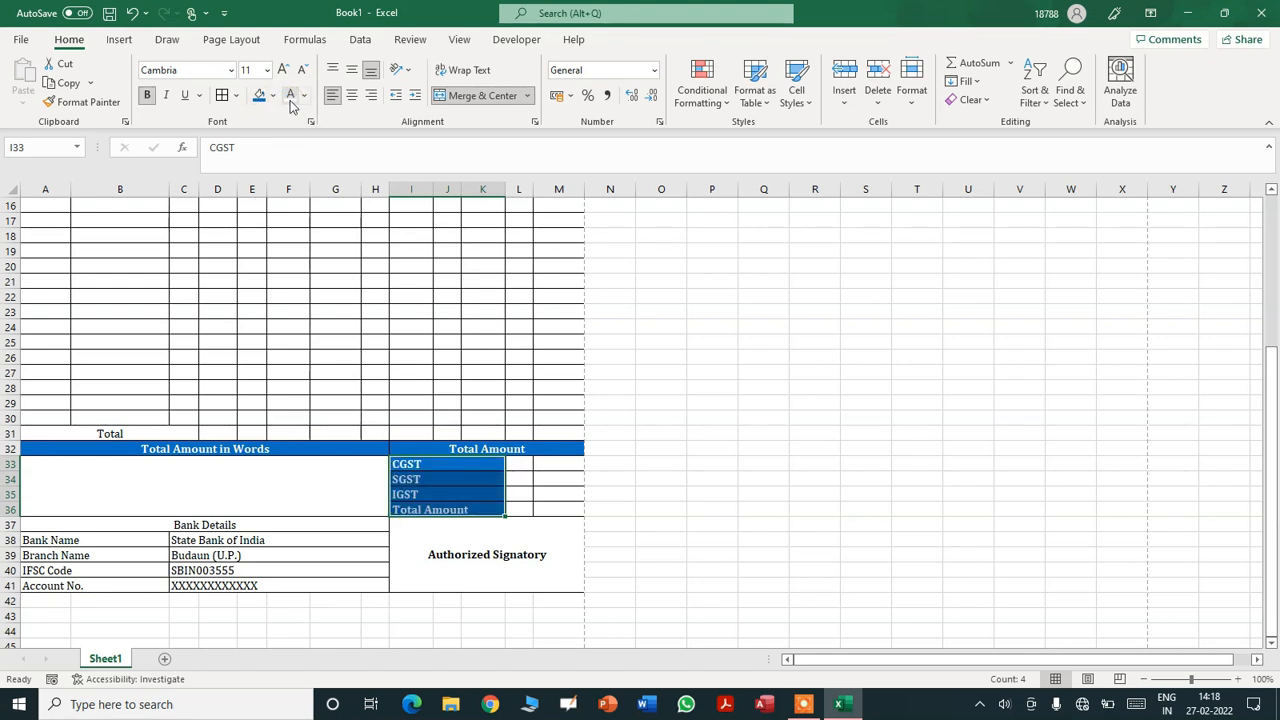
- Shade the Bank Details heading and Bank Name to Account No. labels blue, labels bold white
{"action": "left_click", "coordinate": [115, 526]}
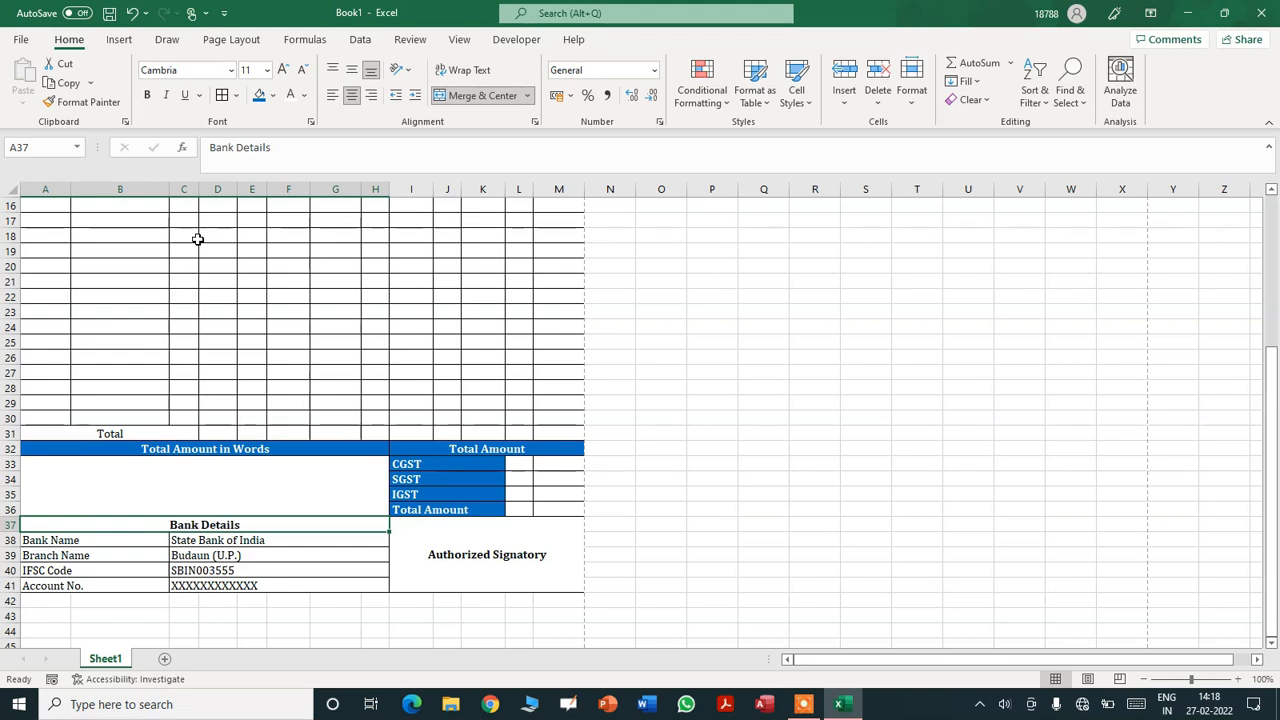
{"action": "left_click", "coordinate": [258, 96]}
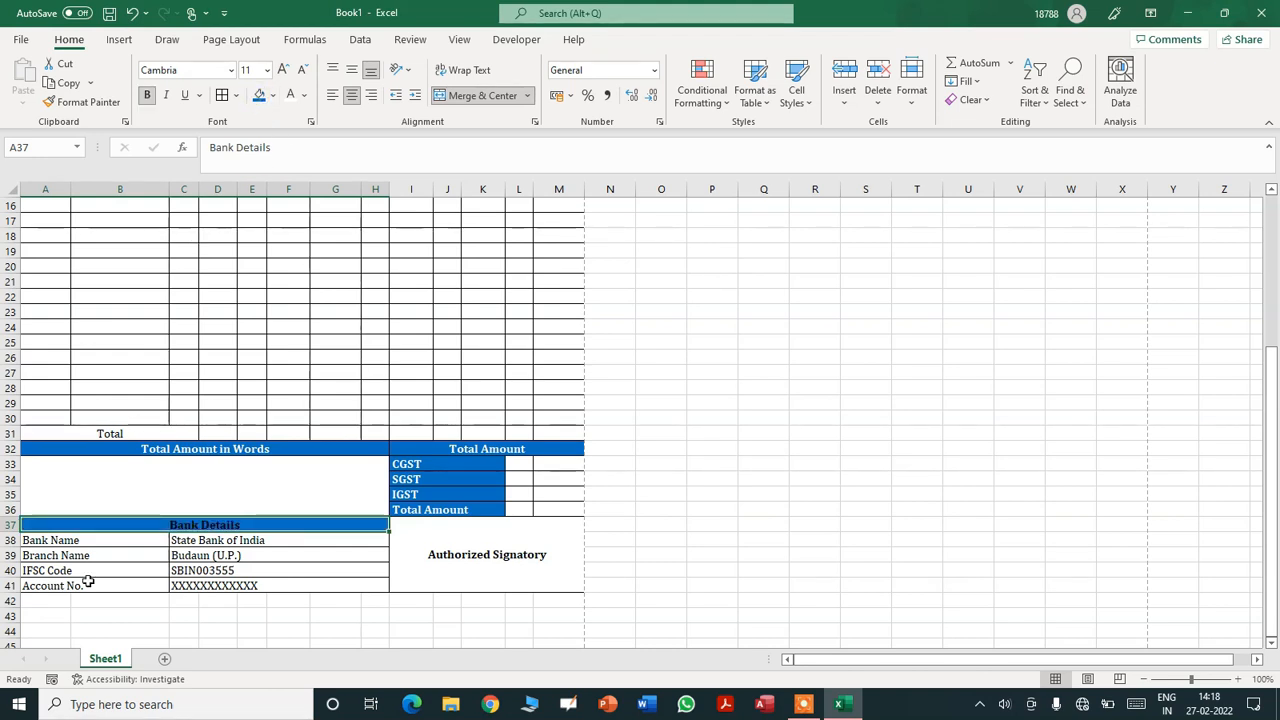
{"action": "left_click_drag", "start_coordinate": [88, 540], "coordinate": [85, 585]}
{"action": "key", "text": "ctrl+b"}
{"action": "left_click", "coordinate": [258, 95]}
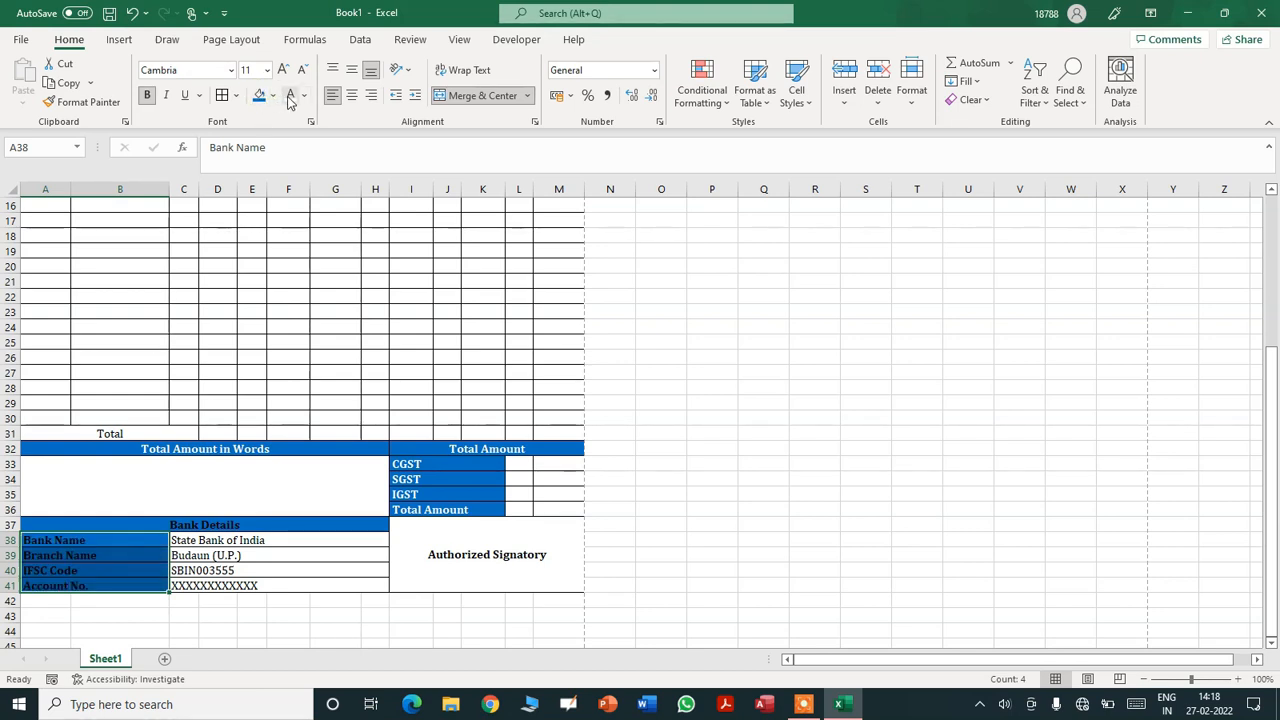
{"action": "left_click", "coordinate": [700, 401]}
{"action": "left_click", "coordinate": [529, 559]}
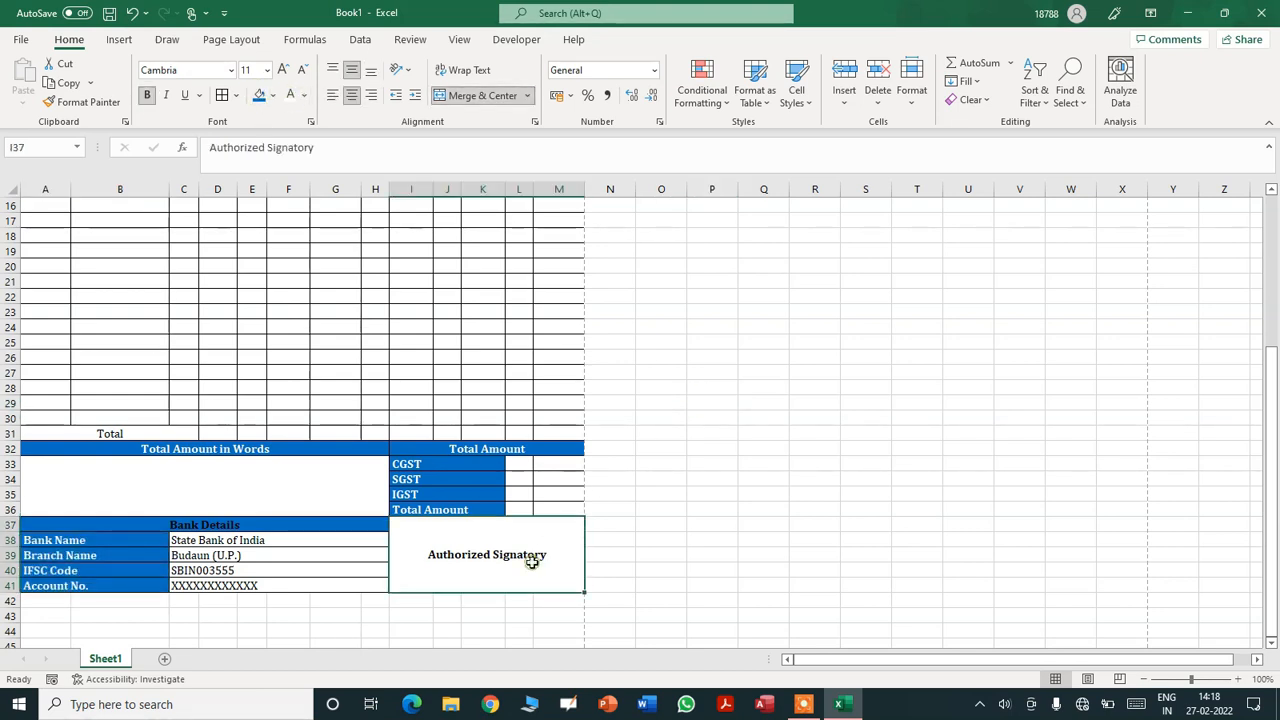
{"action": "key", "text": "Up"}
{"action": "key", "text": "Up"}
{"action": "key", "text": "Up"}
{"action": "key", "text": "Up"}
{"action": "key", "text": "Up"}
{"action": "key", "text": "Up"}
{"action": "key", "text": "Up"}
{"action": "key", "text": "Up"}
{"action": "key", "text": "Up"}
{"action": "key", "text": "Up"}
{"action": "key", "text": "Up"}
{"action": "key", "text": "Up"}
{"action": "key", "text": "Up"}
{"action": "key", "text": "Up"}
{"action": "key", "text": "Up"}
{"action": "key", "text": "Up"}
{"action": "key", "text": "Up"}
{"action": "key", "text": "Up"}
{"action": "key", "text": "Up"}
{"action": "key", "text": "Up"}
{"action": "key", "text": "Up"}
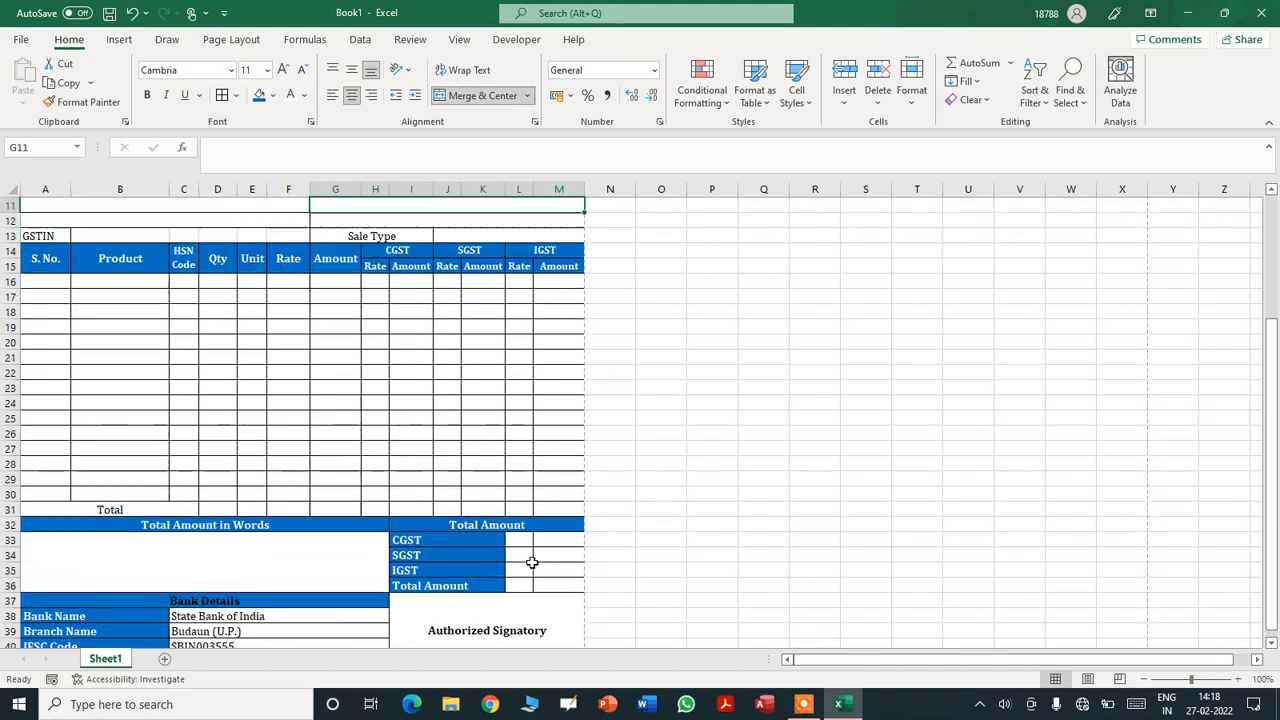
{"action": "left_click", "coordinate": [156, 554]}
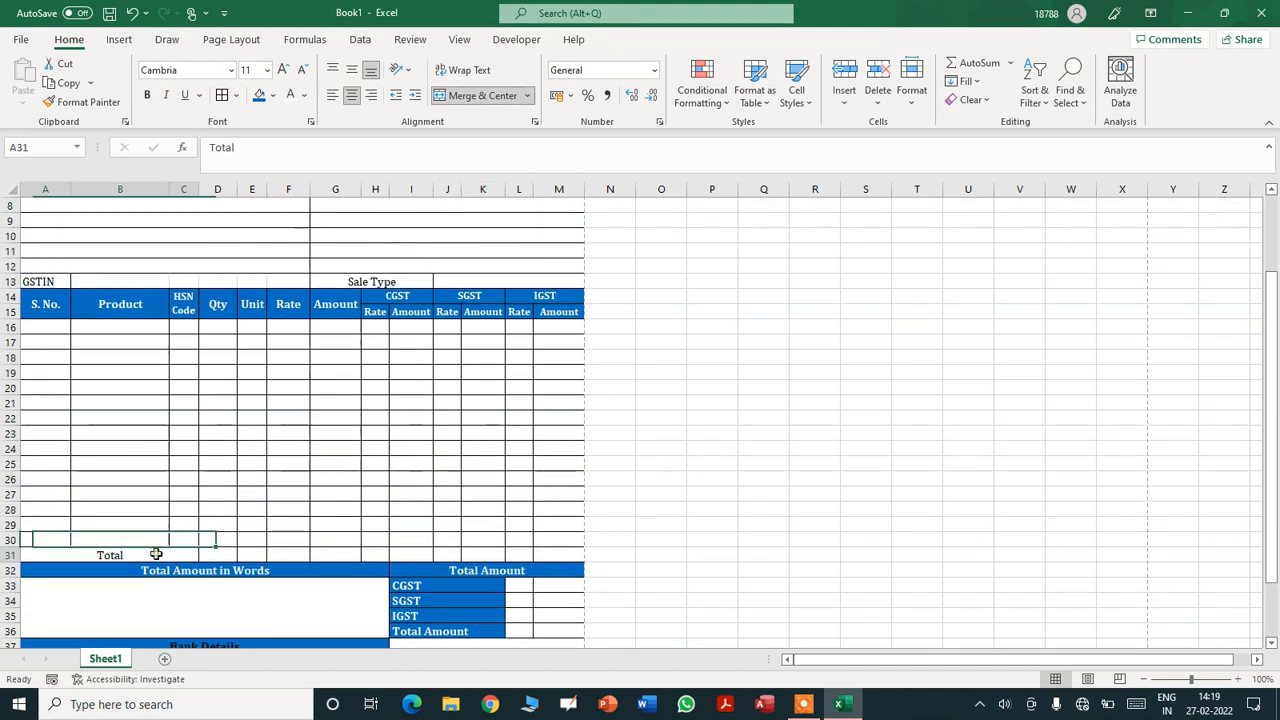
{"action": "left_click", "coordinate": [912, 374]}
{"action": "left_click_drag", "start_coordinate": [1270, 389], "coordinate": [1275, 283]}
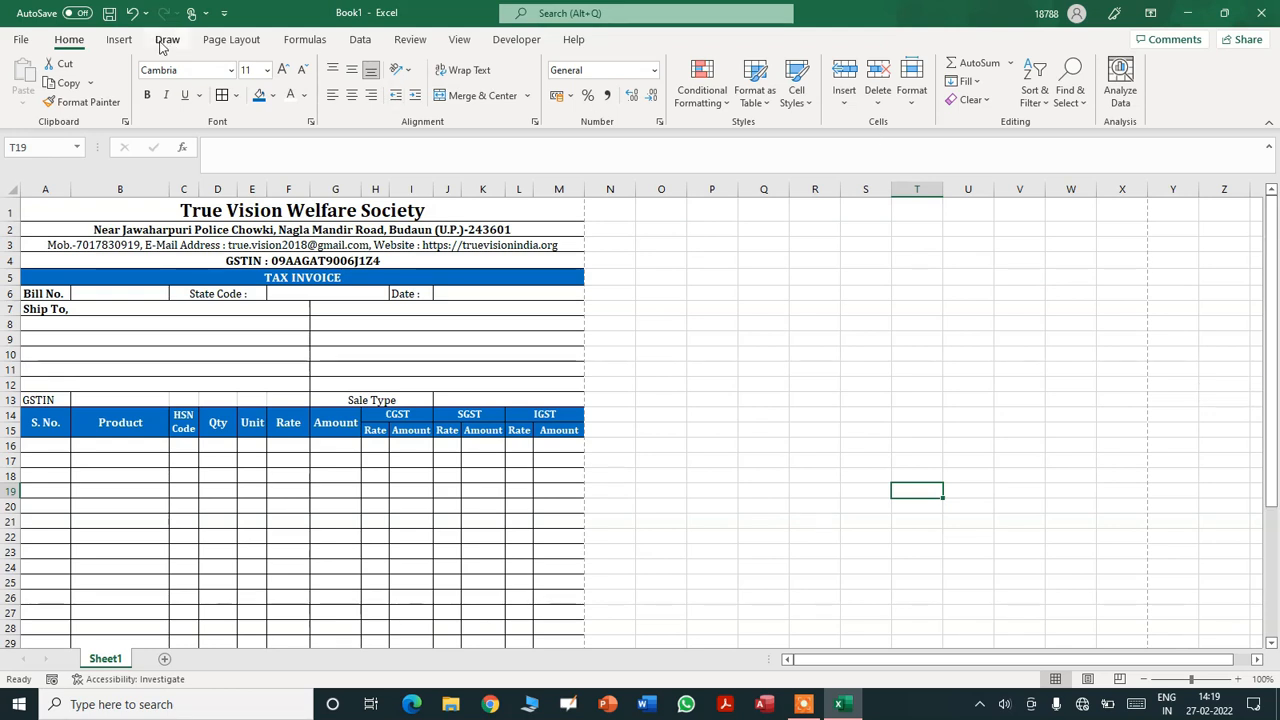
{"action": "left_click", "coordinate": [21, 40]}
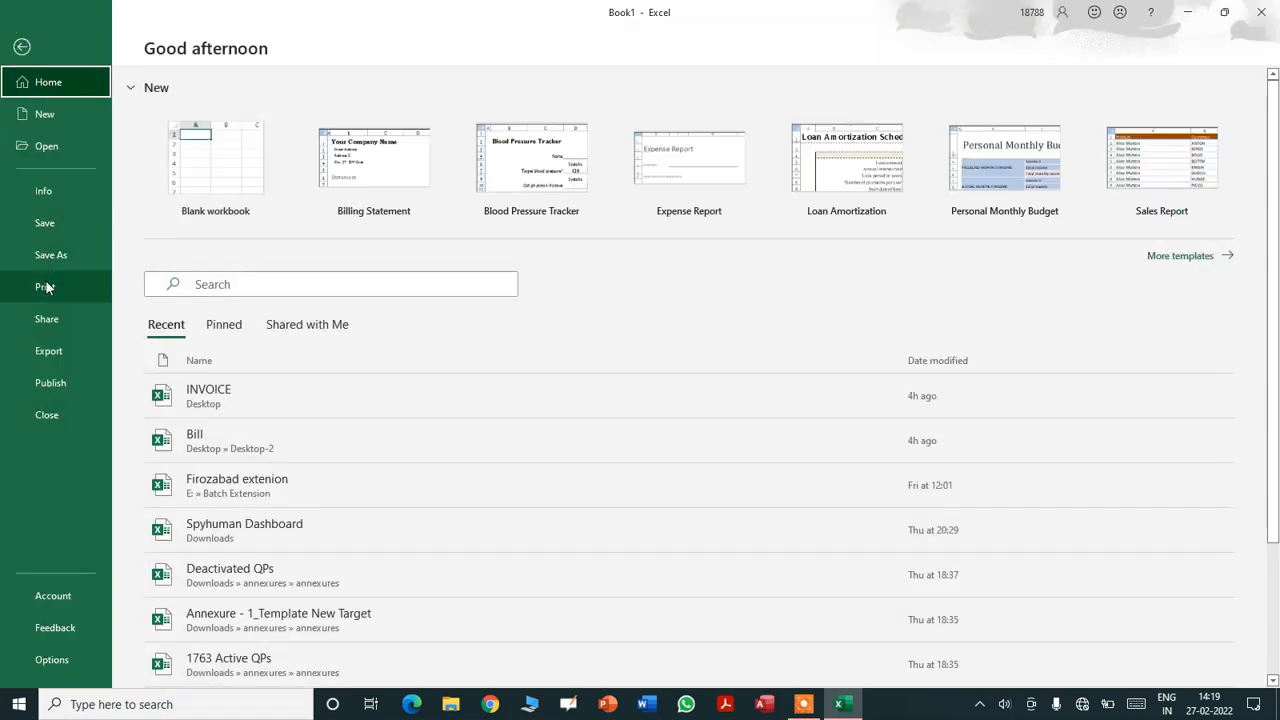
{"action": "left_click", "coordinate": [46, 285]}
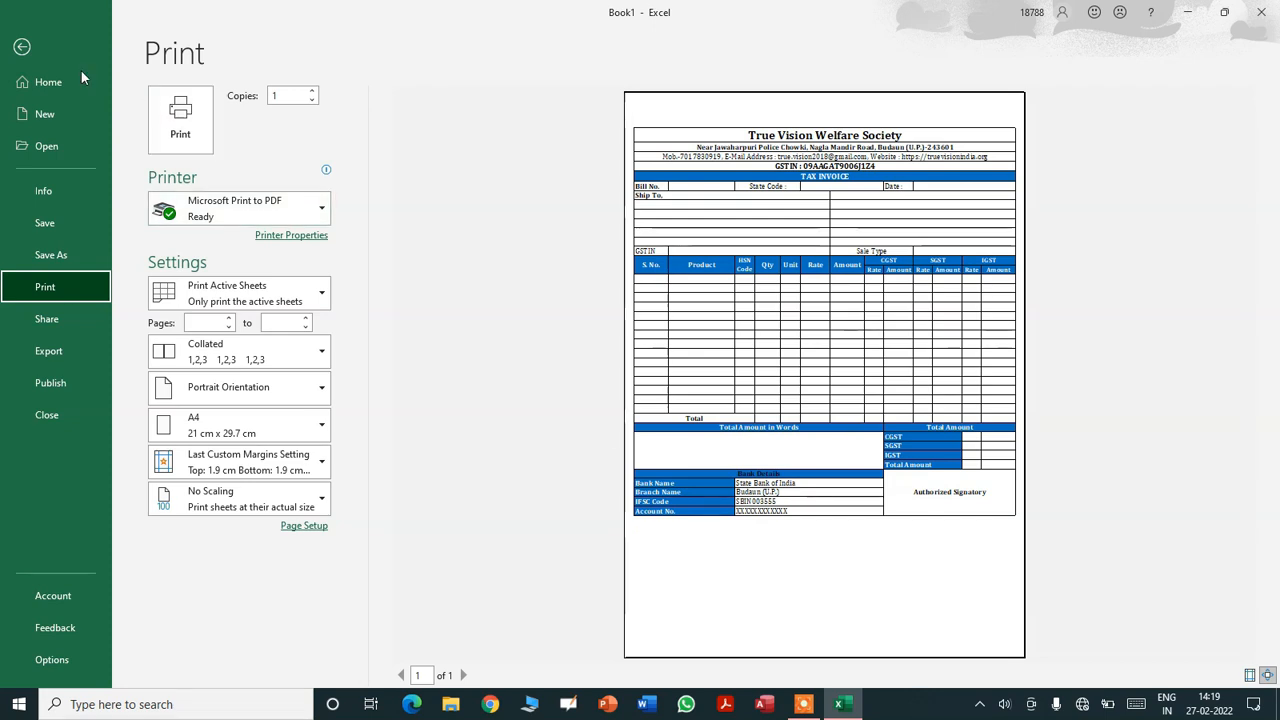
{"action": "left_click", "coordinate": [22, 46]}
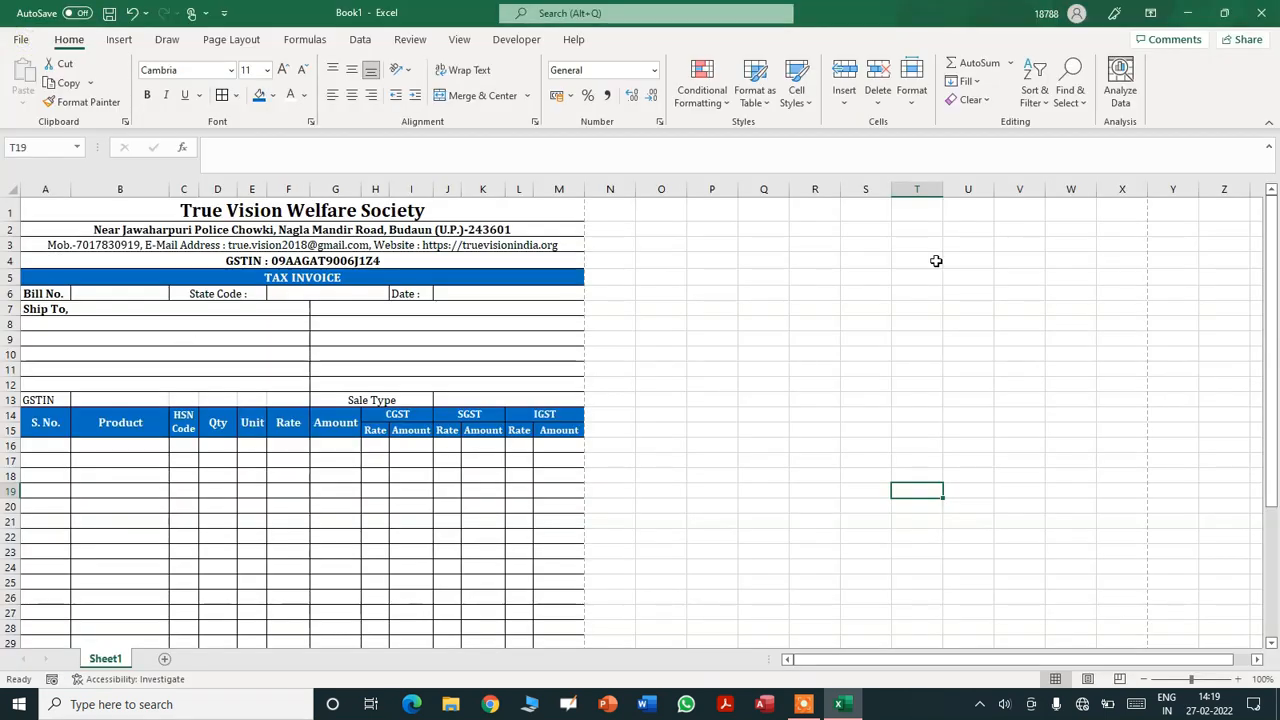
- Make the item rows 16 to 35 taller
{"action": "left_click_drag", "start_coordinate": [1271, 215], "coordinate": [1271, 232]}
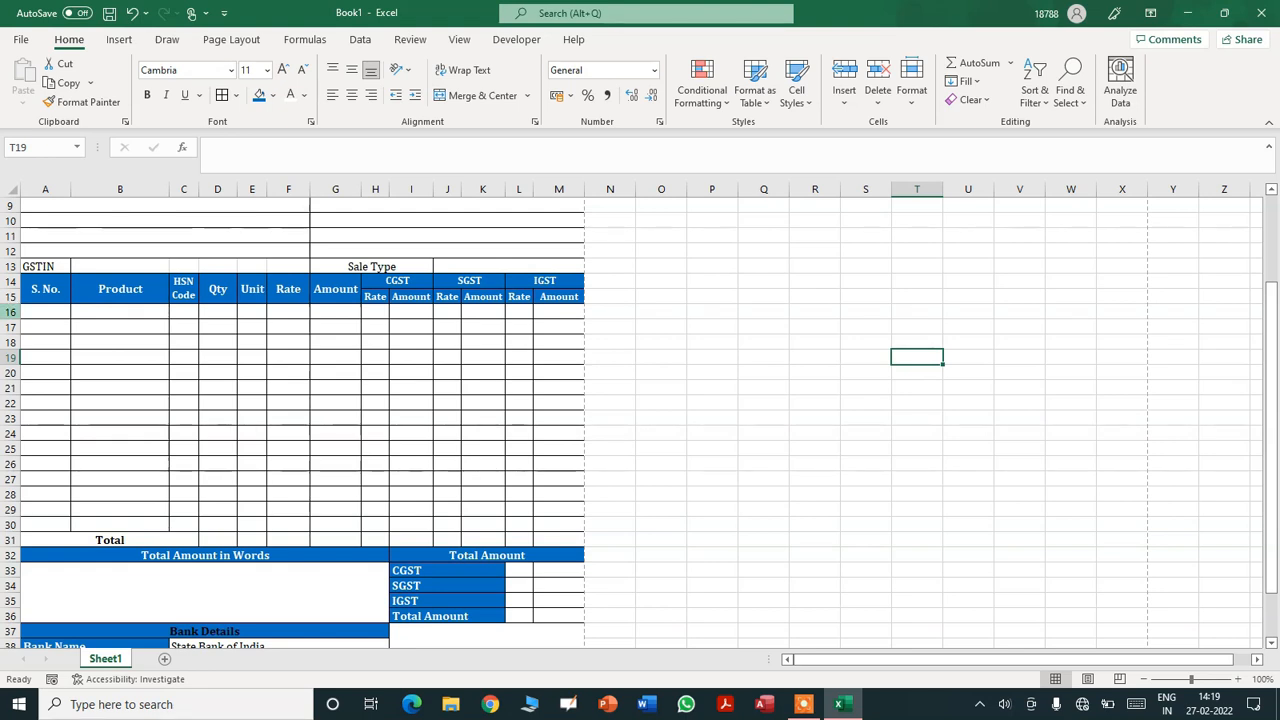
{"action": "left_click_drag", "start_coordinate": [10, 312], "coordinate": [10, 616]}
{"action": "left_click_drag", "start_coordinate": [15, 320], "coordinate": [13, 323]}
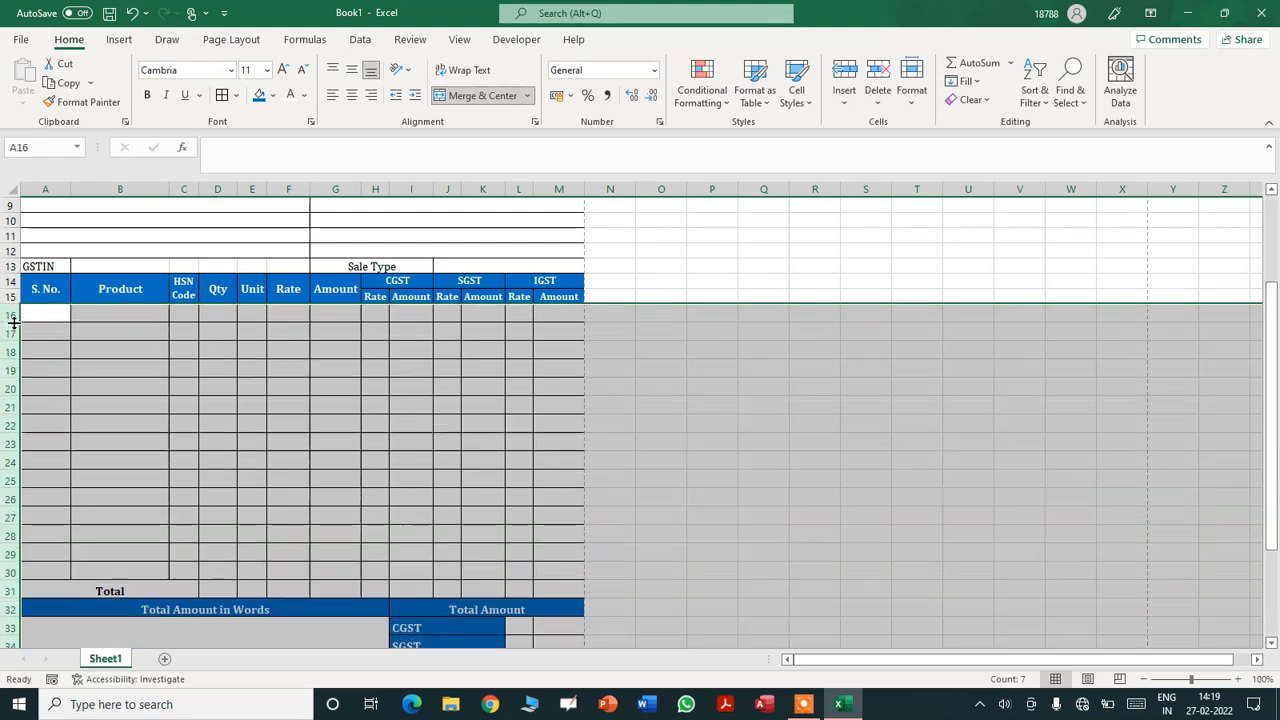
{"action": "left_click_drag", "start_coordinate": [1274, 345], "coordinate": [1272, 440]}
{"action": "left_click_drag", "start_coordinate": [1276, 497], "coordinate": [1276, 497]}
{"action": "left_click", "coordinate": [918, 603]}
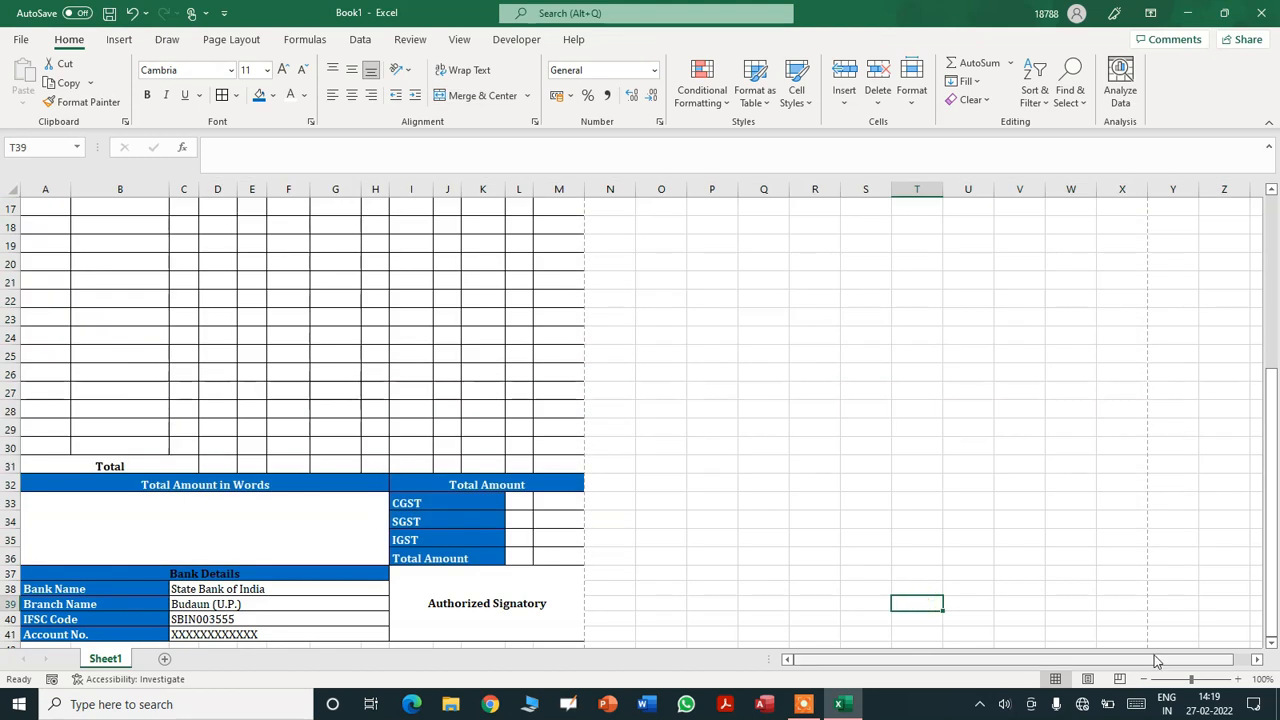
{"action": "left_click", "coordinate": [1272, 645]}
{"action": "left_click_drag", "start_coordinate": [1272, 645], "coordinate": [1272, 645]}
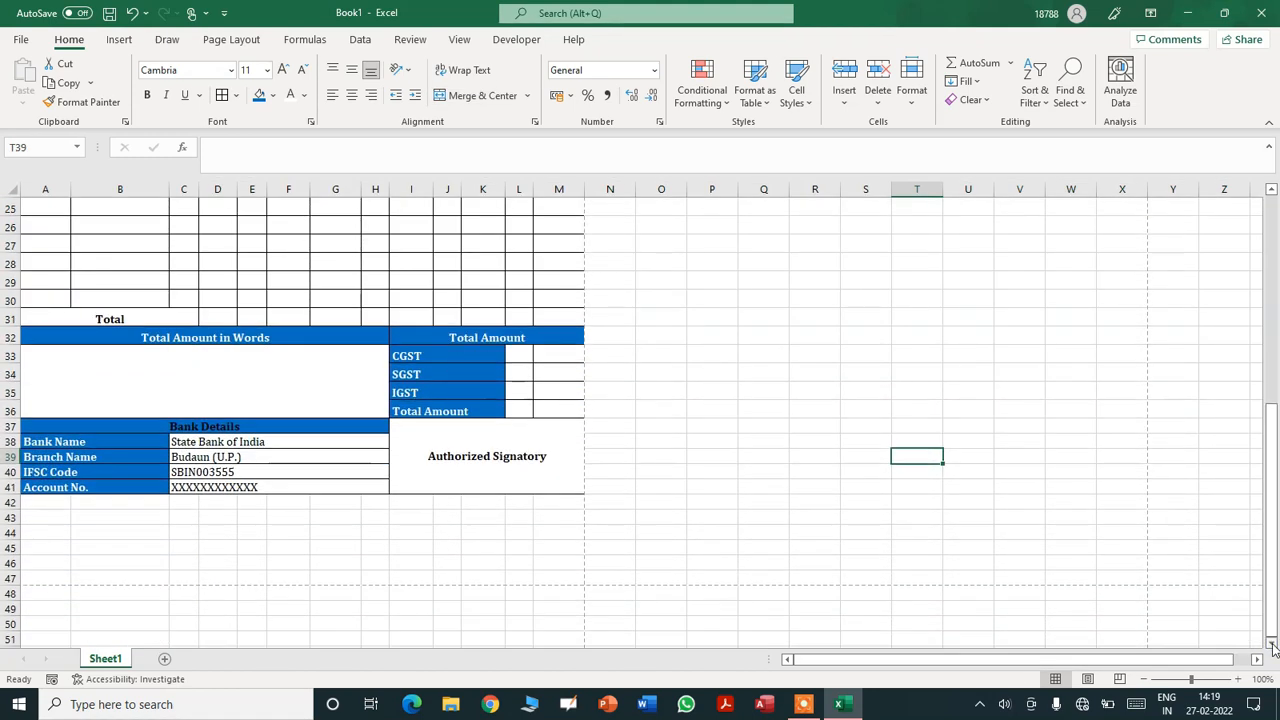
- Make the bank detail rows 38–41 taller, undoing an accidental collapse
{"action": "left_click_drag", "start_coordinate": [10, 441], "coordinate": [10, 483]}
{"action": "mouse_move", "coordinate": [9, 481]}
{"action": "left_mouse_down"}
{"action": "mouse_move", "coordinate": [9, 458]}
{"action": "mouse_move", "coordinate": [9, 469]}
{"action": "left_mouse_up"}
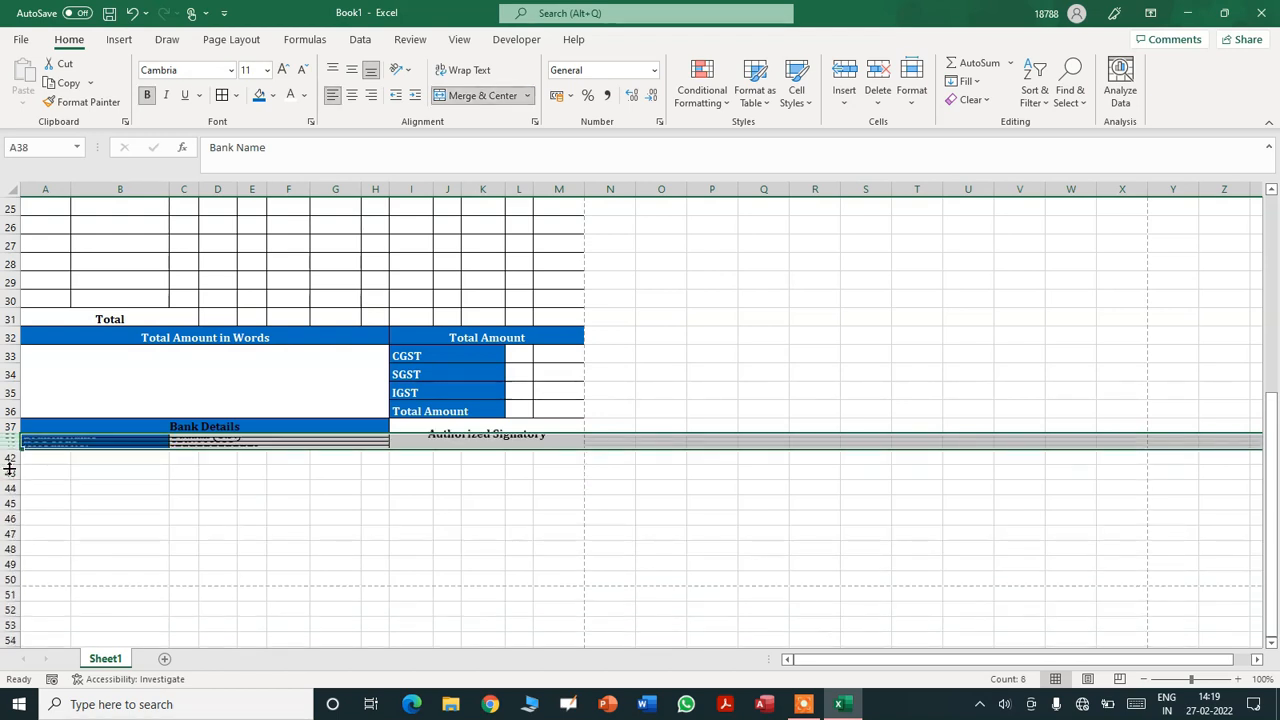
{"action": "key", "text": "ctrl+z"}
{"action": "left_click_drag", "start_coordinate": [7, 450], "coordinate": [7, 455]}
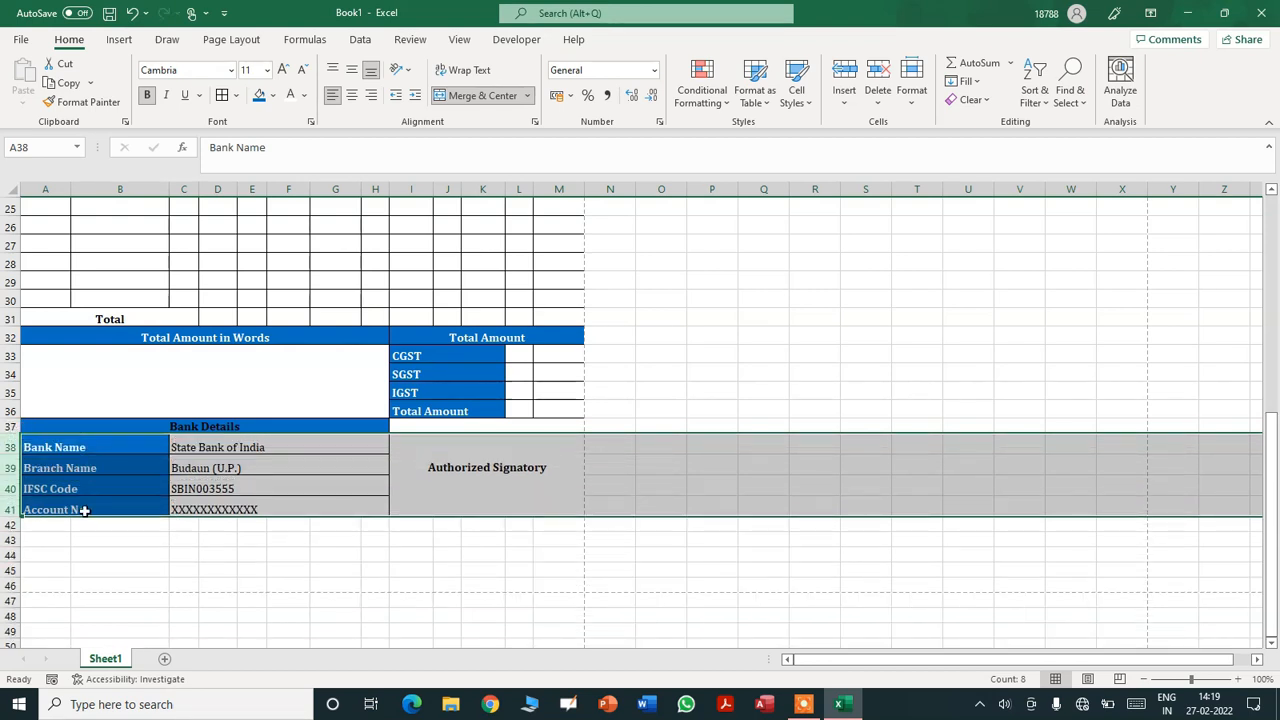
{"action": "left_click", "coordinate": [764, 459]}
{"action": "left_click_drag", "start_coordinate": [1271, 478], "coordinate": [1262, 203]}
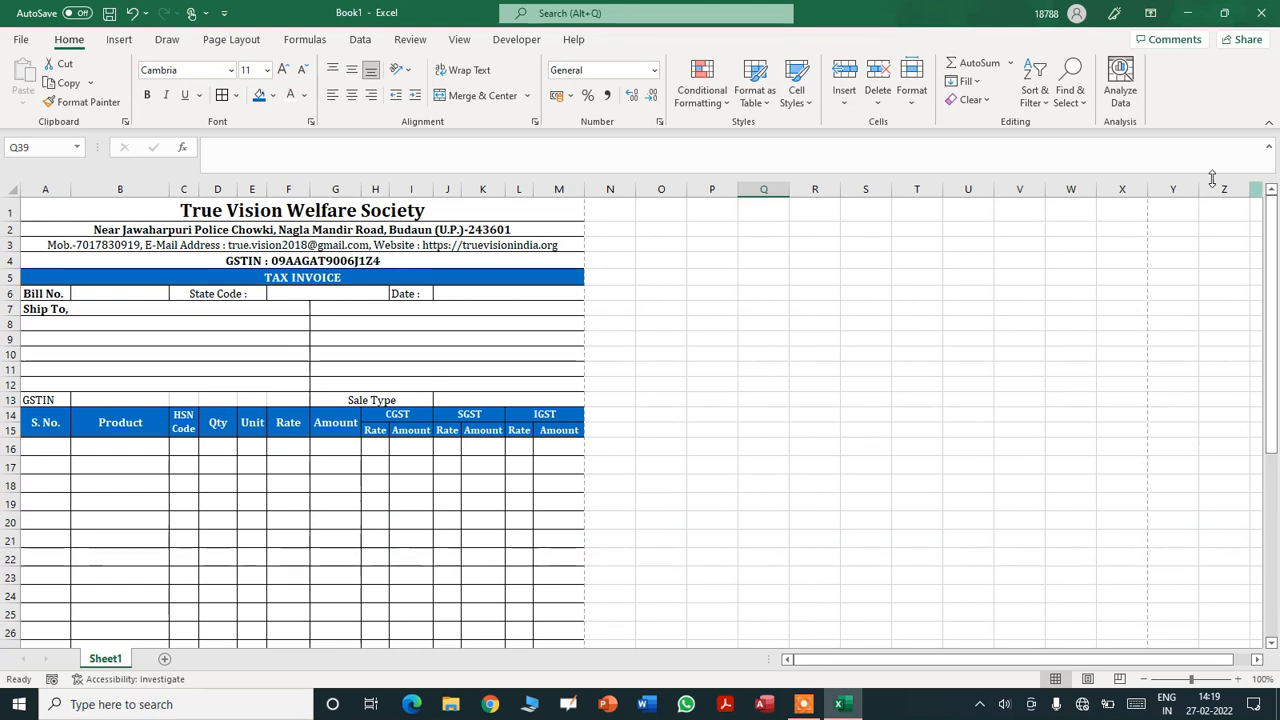
- Heighten the ship-to rows 7–12 and the column-heading row 15
{"action": "left_click_drag", "start_coordinate": [11, 309], "coordinate": [10, 402]}
{"action": "left_click_drag", "start_coordinate": [12, 317], "coordinate": [12, 335]}
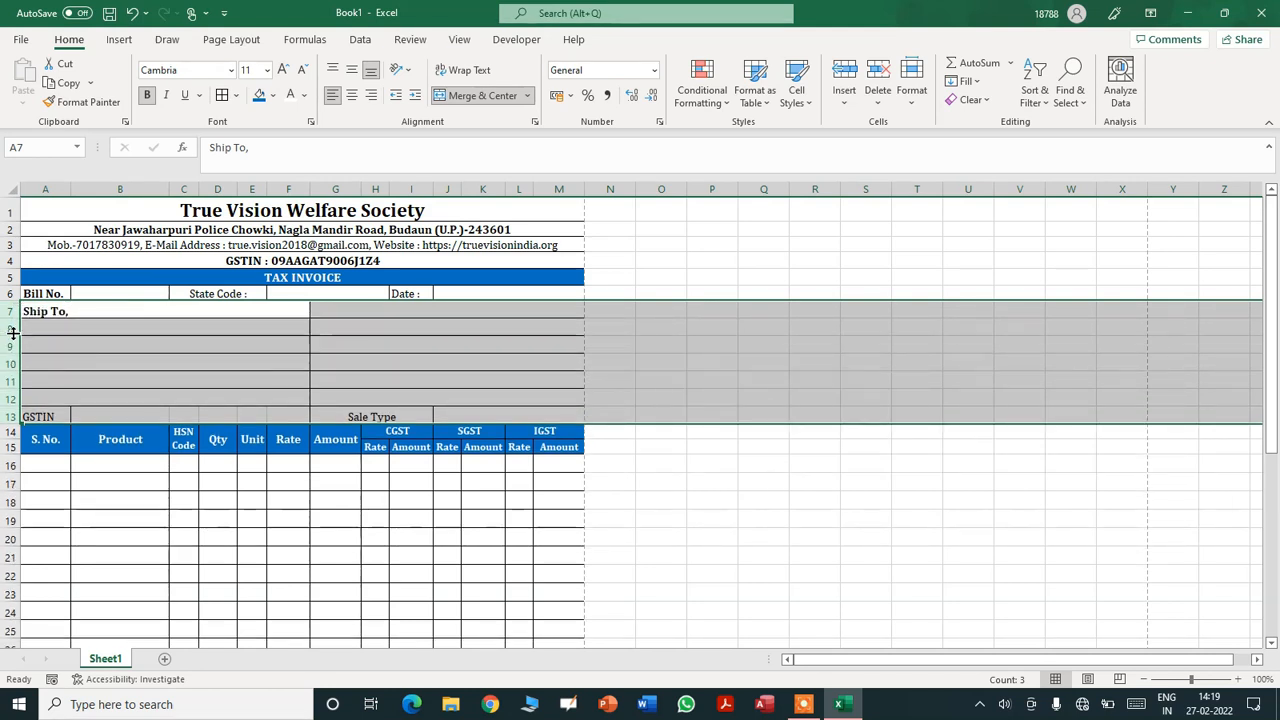
{"action": "left_click", "coordinate": [406, 361]}
{"action": "left_click_drag", "start_coordinate": [1276, 308], "coordinate": [1276, 495]}
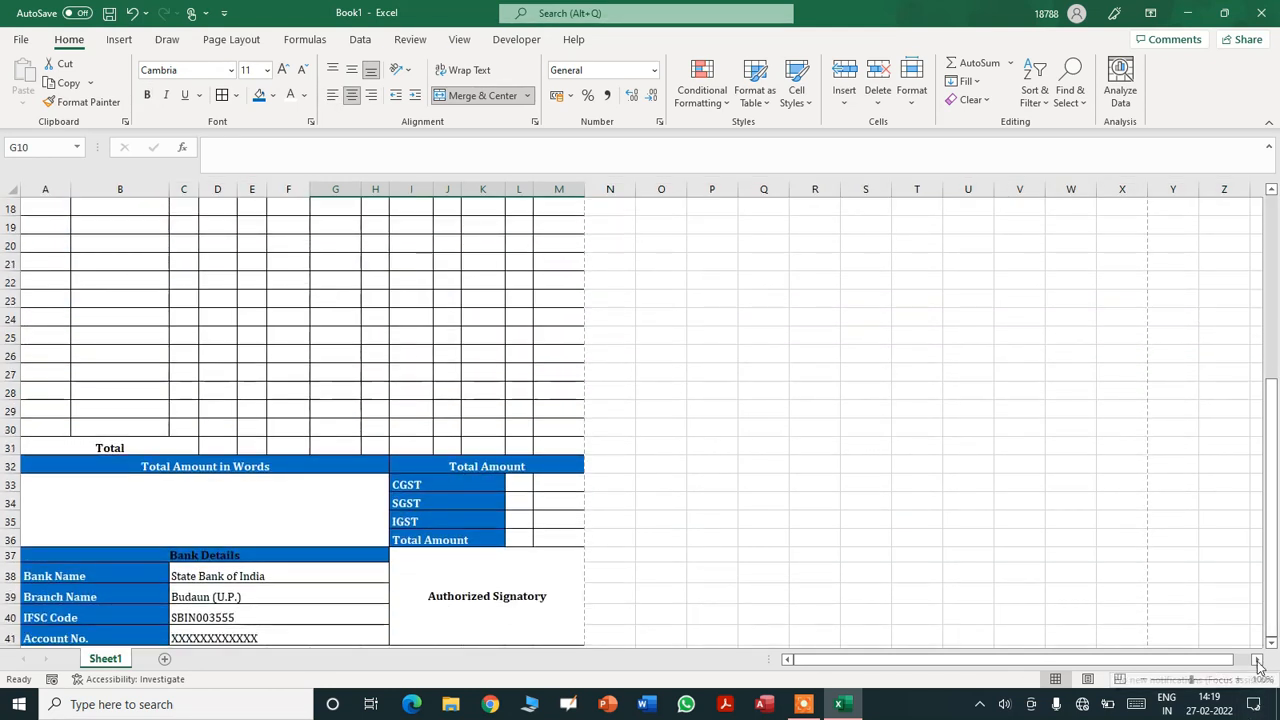
{"action": "left_click", "coordinate": [1271, 643]}
{"action": "left_click", "coordinate": [1271, 643]}
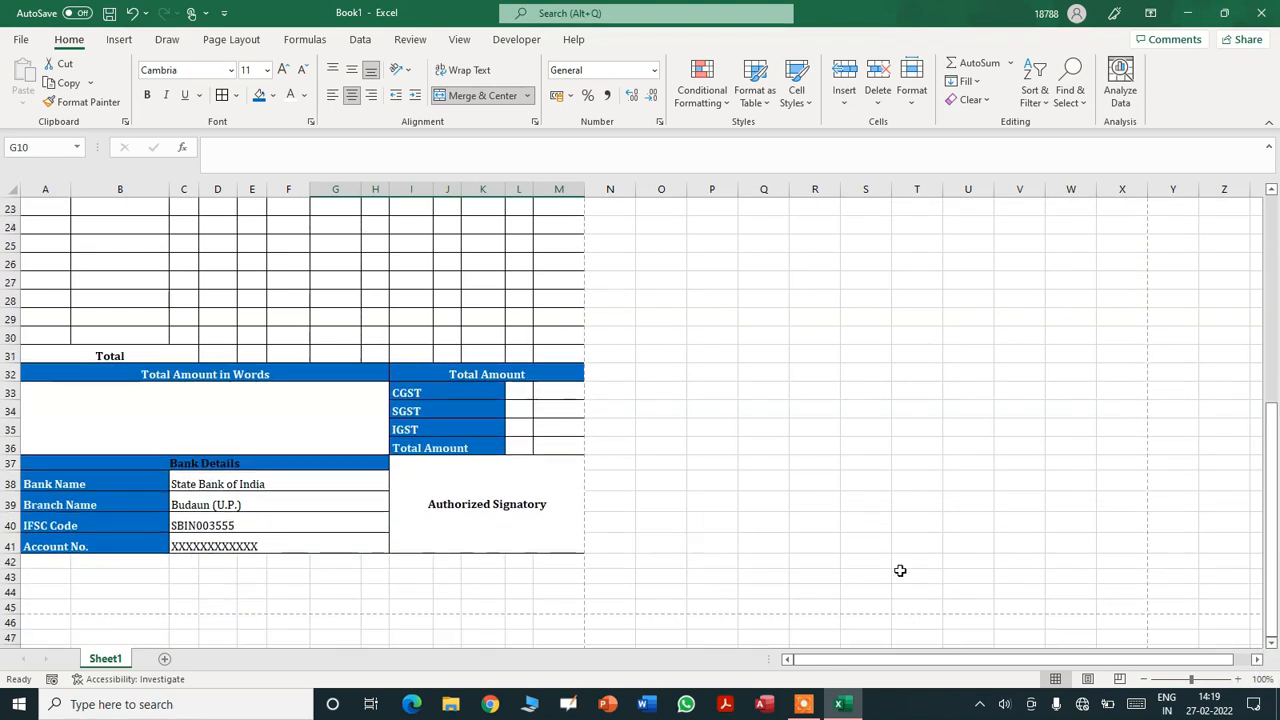
{"action": "left_click", "coordinate": [754, 494]}
{"action": "key", "text": "ctrl+Home"}
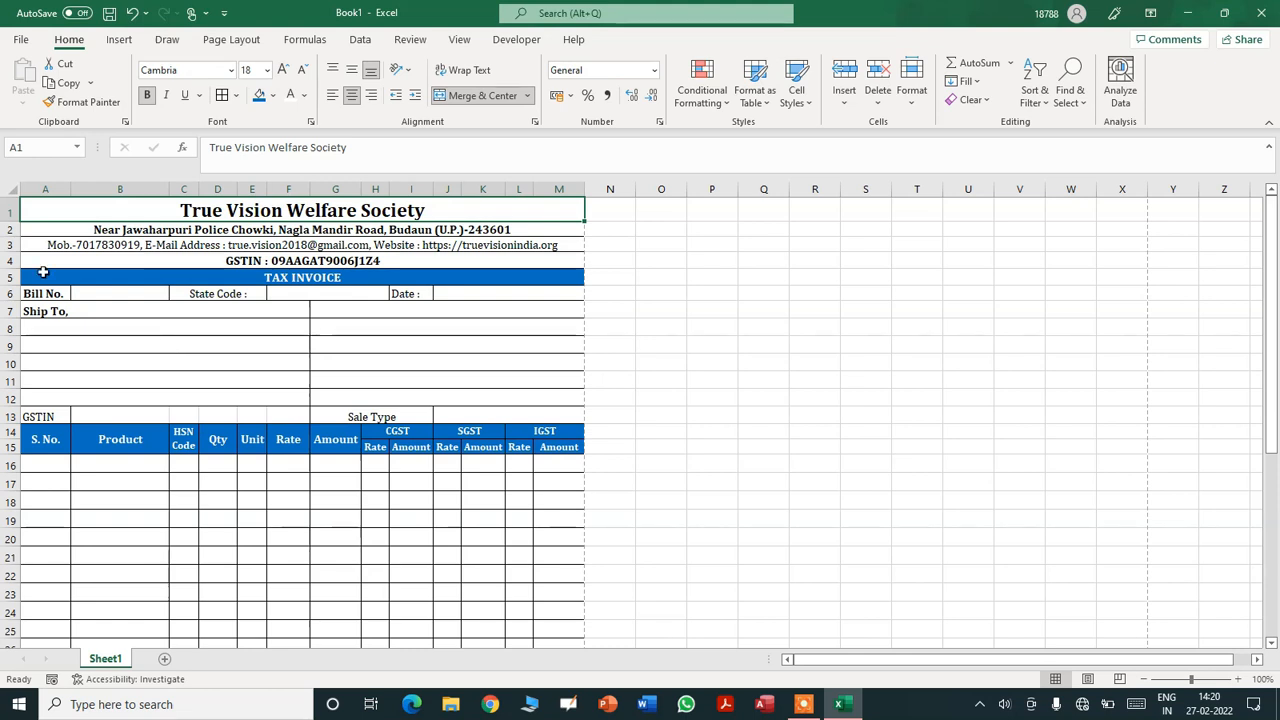
{"action": "left_click", "coordinate": [8, 447]}
{"action": "left_click_drag", "start_coordinate": [7, 455], "coordinate": [7, 461]}
{"action": "left_click", "coordinate": [86, 391]}
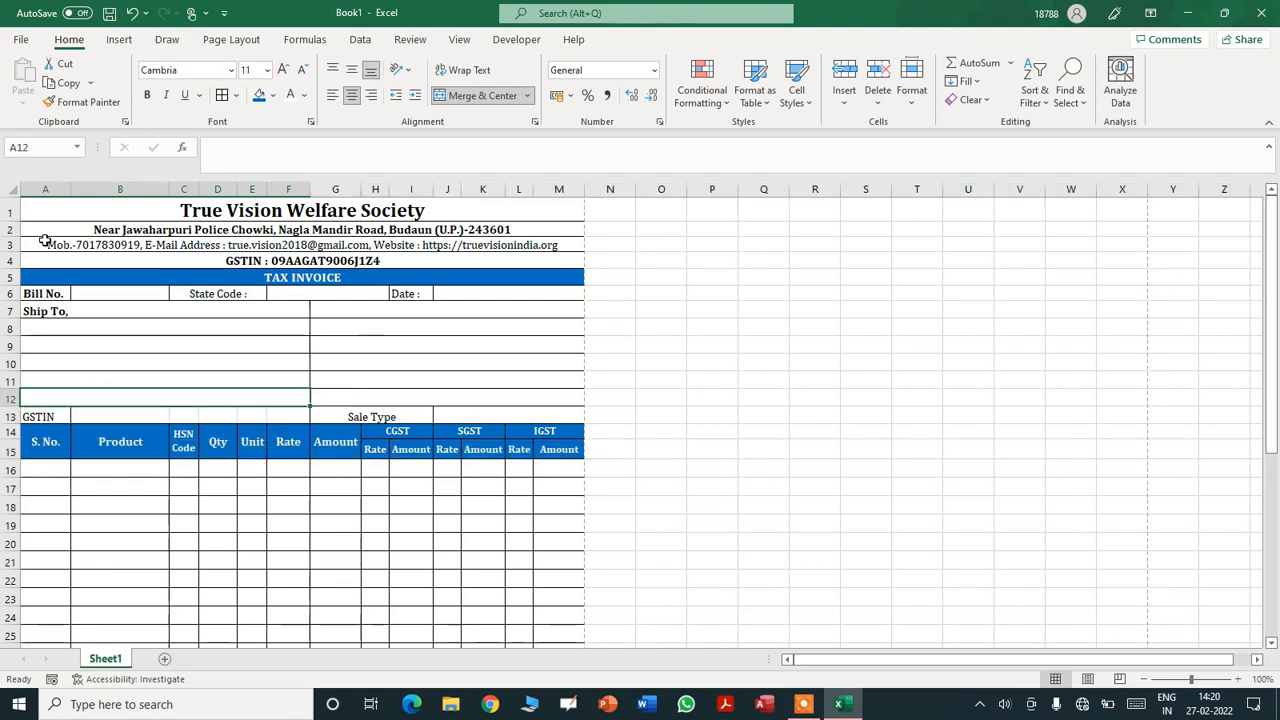
- Middle-align everything in A1:M41, then go to the File backstage
{"action": "left_click_drag", "start_coordinate": [86, 210], "coordinate": [107, 630]}
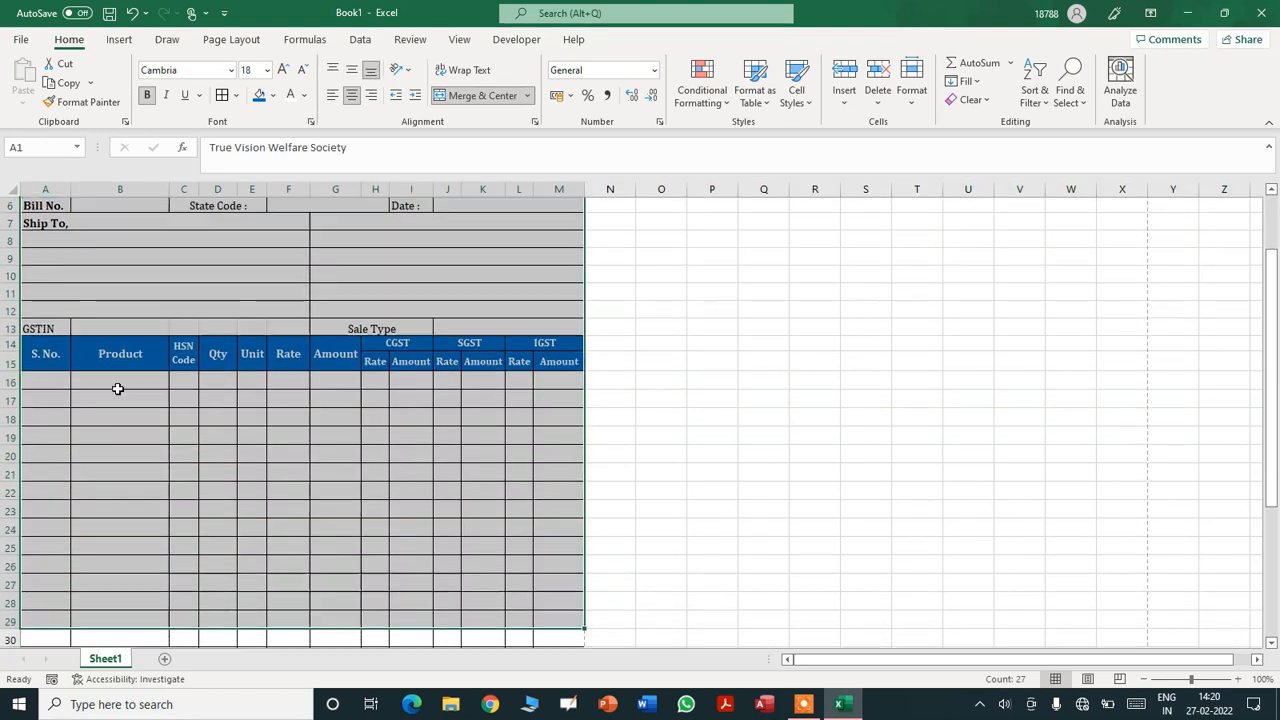
{"action": "left_click", "coordinate": [162, 470]}
{"action": "key", "text": "ctrl+Home"}
{"action": "key", "text": "shift+Down"}
{"action": "key", "text": "shift+Down"}
{"action": "key", "text": "shift+Down"}
{"action": "key", "text": "shift+Down"}
{"action": "key", "text": "shift+Down"}
{"action": "key", "text": "shift+Down"}
{"action": "key", "text": "shift+Down"}
{"action": "key", "text": "shift+Down"}
{"action": "key", "text": "shift+Down"}
{"action": "key", "text": "shift+Down"}
{"action": "key", "text": "shift+Down"}
{"action": "key", "text": "shift+Down"}
{"action": "key", "text": "shift+Down"}
{"action": "key", "text": "shift+Down"}
{"action": "key", "text": "shift+Down"}
{"action": "key", "text": "shift+Down"}
{"action": "key", "text": "shift+Down"}
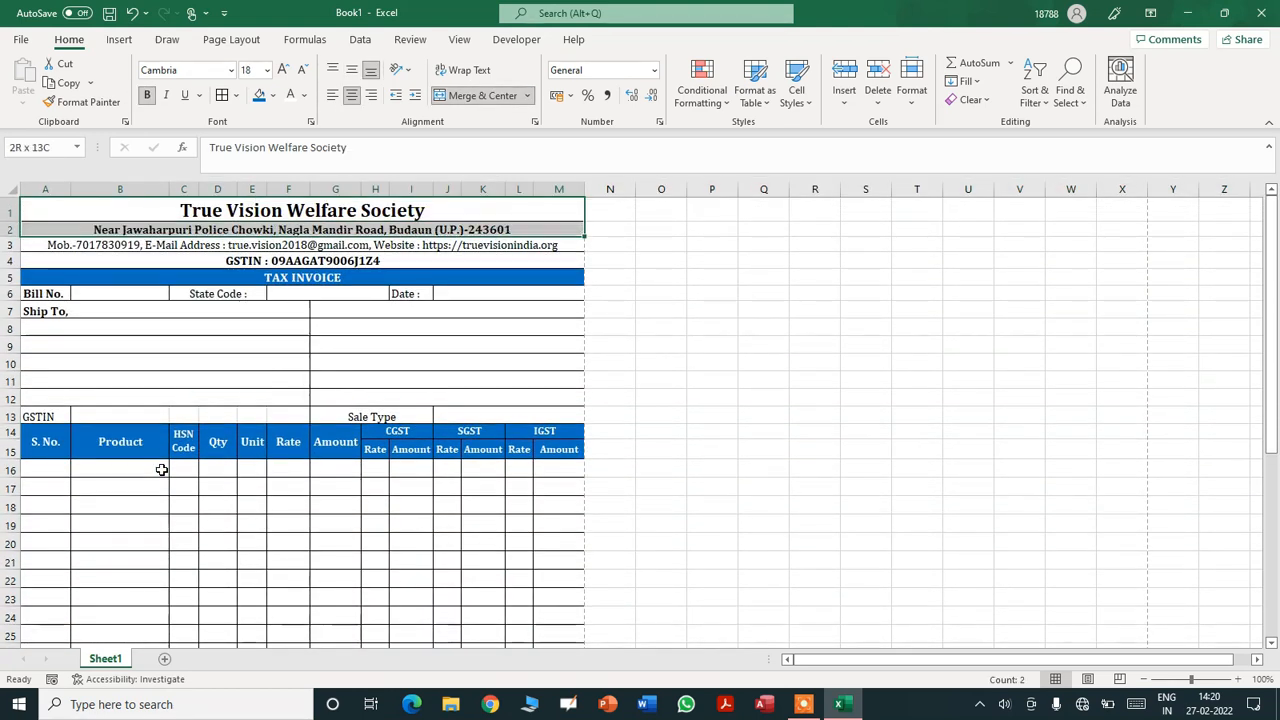
{"action": "key", "text": "shift+Down"}
{"action": "key", "text": "shift+Down"}
{"action": "key", "text": "shift+Down"}
{"action": "key", "text": "shift+Down"}
{"action": "key", "text": "shift+Down"}
{"action": "key", "text": "shift+Down"}
{"action": "key", "text": "shift+Down"}
{"action": "key", "text": "shift+Down"}
{"action": "key", "text": "shift+Down"}
{"action": "key", "text": "shift+Down"}
{"action": "key", "text": "shift+Down"}
{"action": "key", "text": "shift+Down"}
{"action": "key", "text": "shift+Down"}
{"action": "key", "text": "shift+Down"}
{"action": "key", "text": "shift+Down"}
{"action": "key", "text": "shift+Down"}
{"action": "key", "text": "shift+Down"}
{"action": "key", "text": "shift+Down"}
{"action": "key", "text": "shift+Down"}
{"action": "key", "text": "shift+Down"}
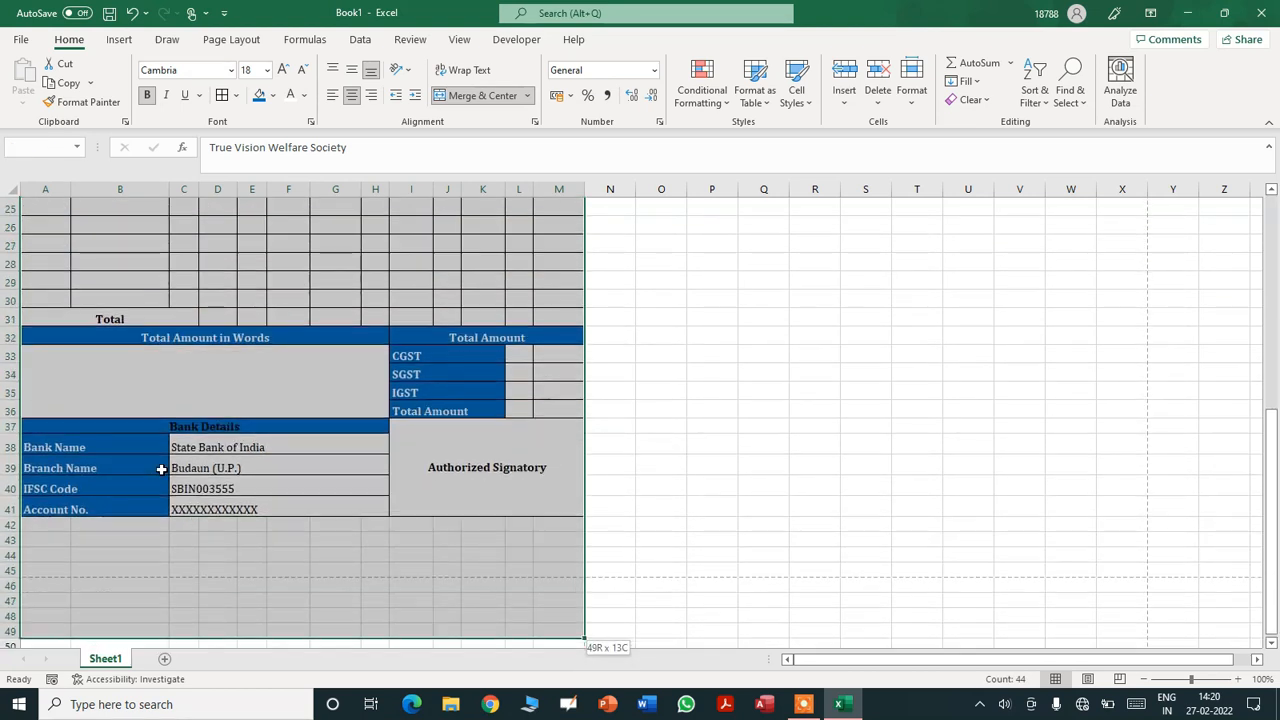
{"action": "key", "text": "shift+Up"}
{"action": "key", "text": "shift+Up"}
{"action": "key", "text": "shift+Up"}
{"action": "key", "text": "shift+Up"}
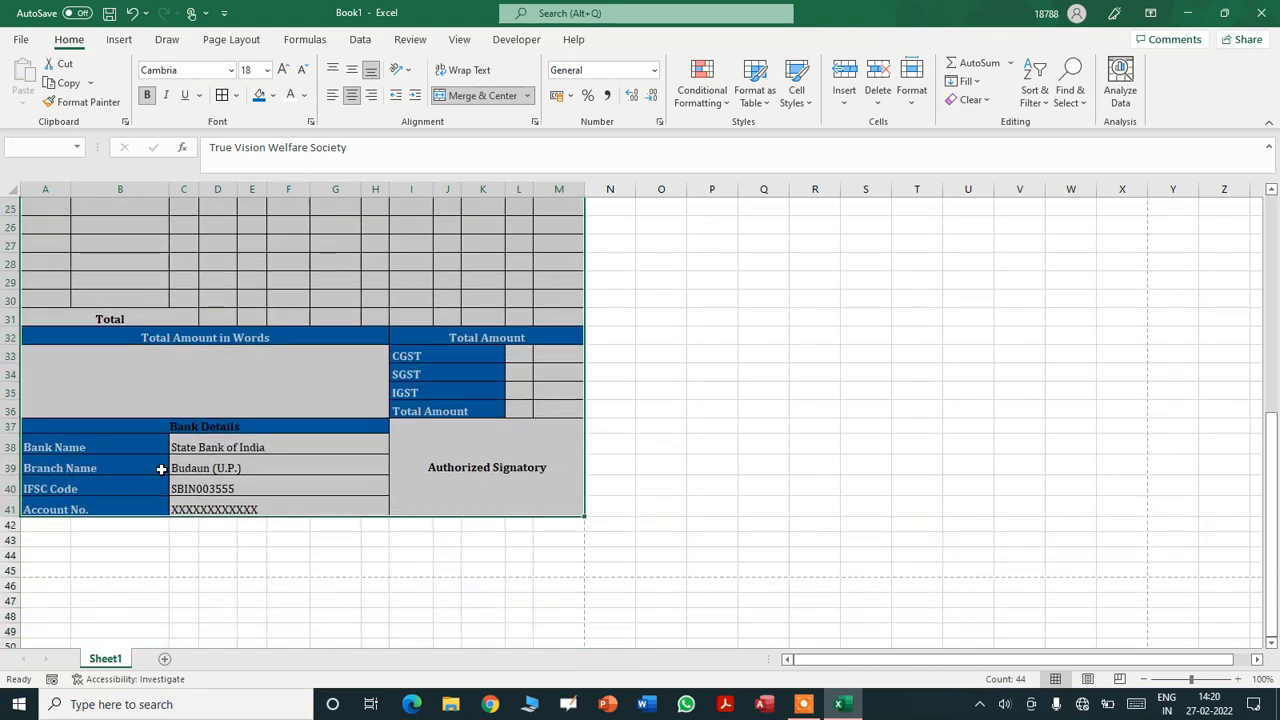
{"action": "left_click", "coordinate": [350, 75]}
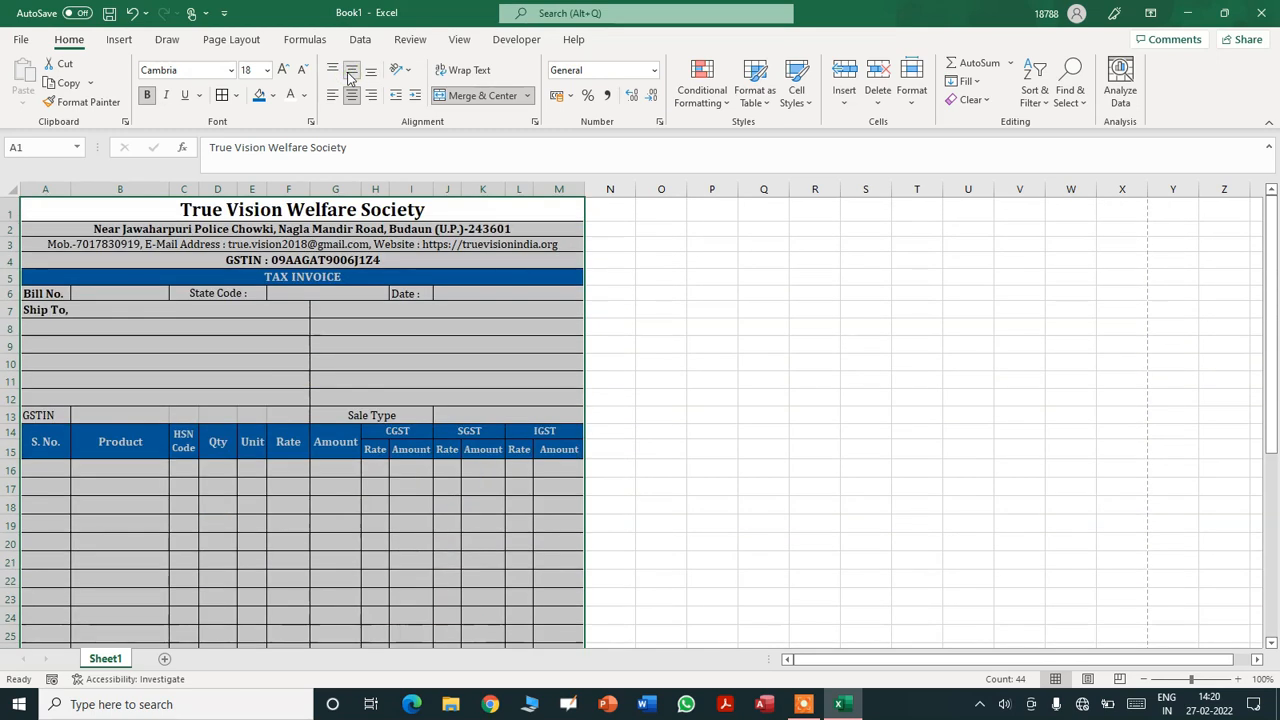
{"action": "left_click", "coordinate": [712, 357]}
{"action": "left_click_drag", "start_coordinate": [1270, 345], "coordinate": [1271, 505]}
{"action": "left_click", "coordinate": [20, 39]}
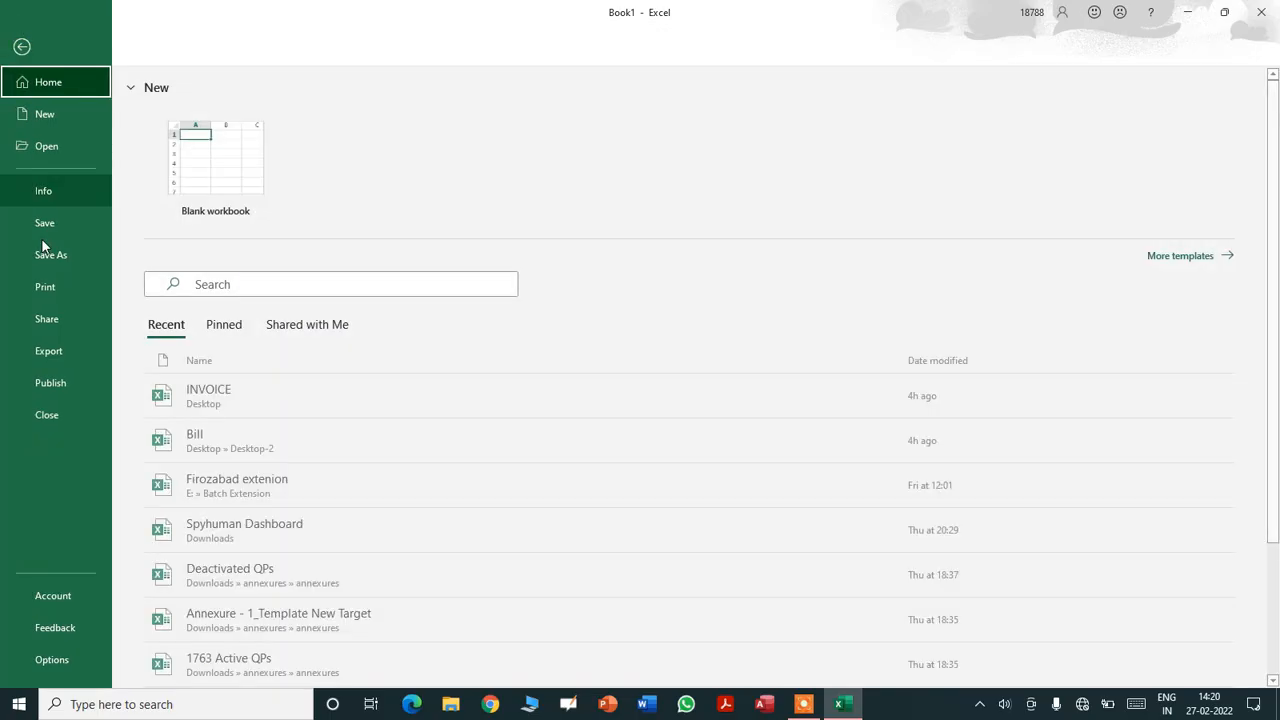
- Check the single A4 print preview of the invoice and return to the worksheet
{"action": "left_click", "coordinate": [48, 293]}
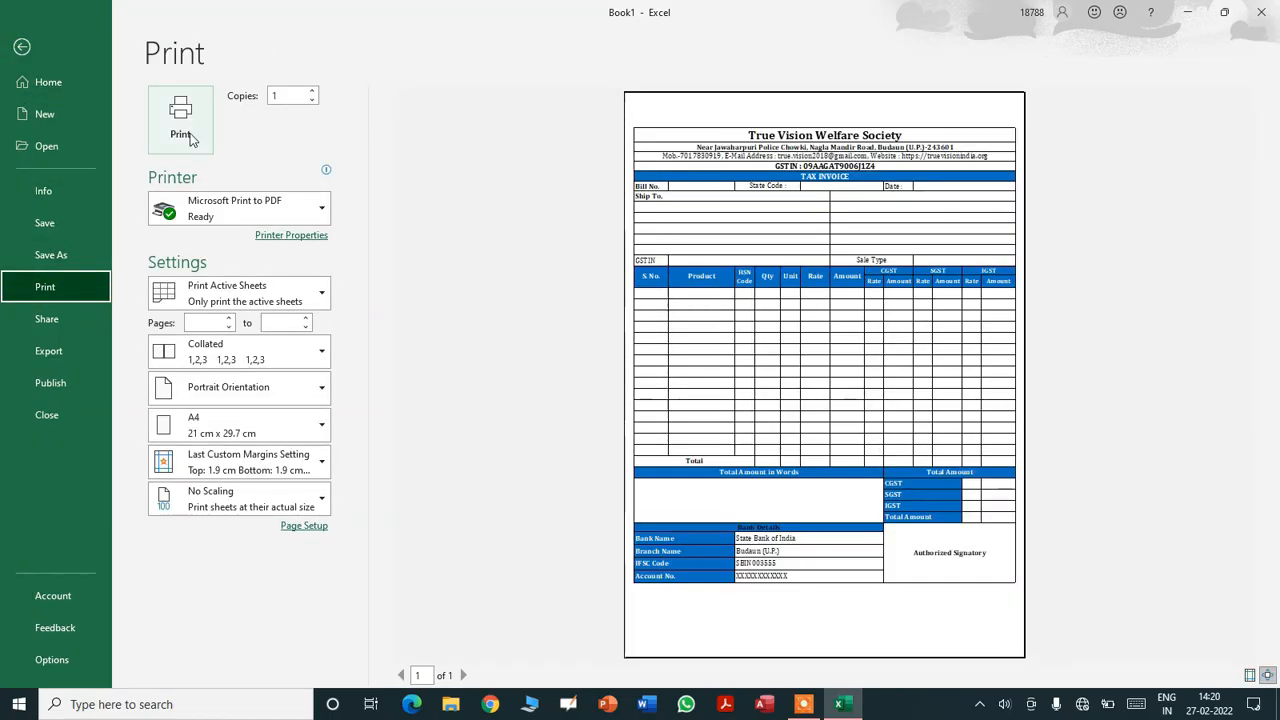
{"action": "left_click", "coordinate": [22, 47]}
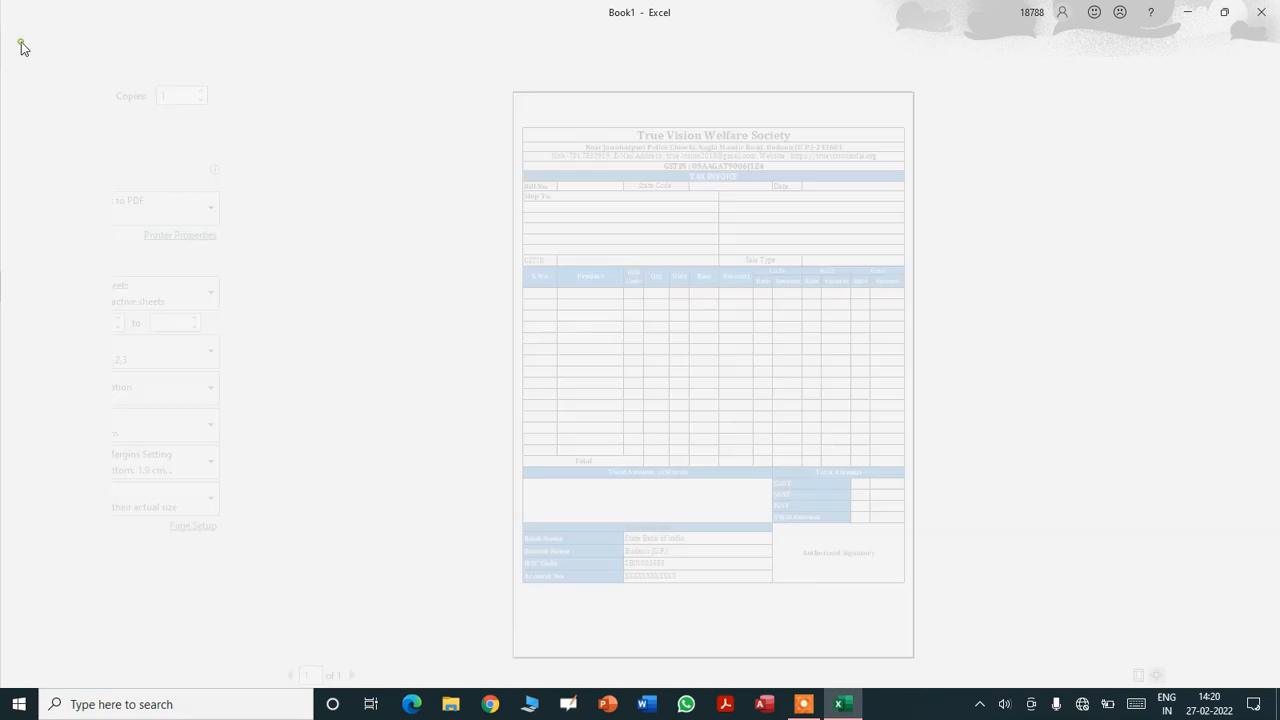
- Make rows 16–36 taller
{"action": "left_click_drag", "start_coordinate": [1272, 400], "coordinate": [1268, 240]}
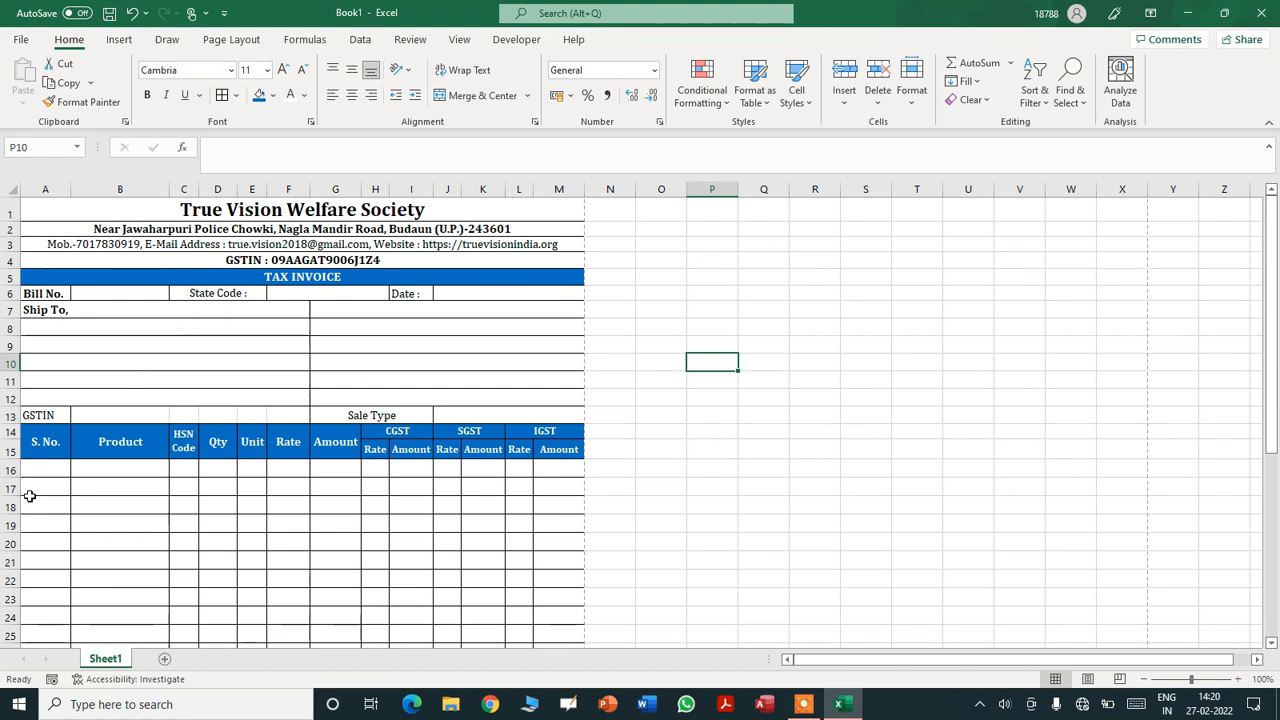
{"action": "left_click_drag", "start_coordinate": [10, 470], "coordinate": [10, 598]}
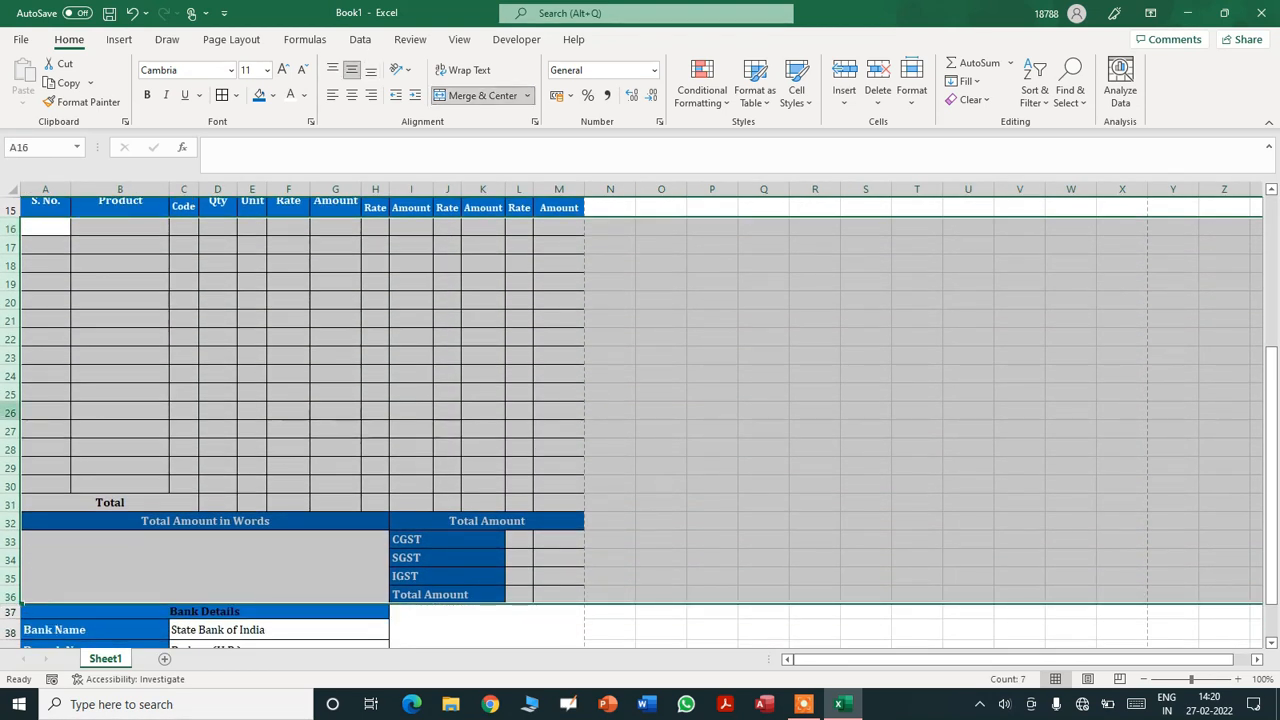
{"action": "left_click_drag", "start_coordinate": [12, 348], "coordinate": [12, 352]}
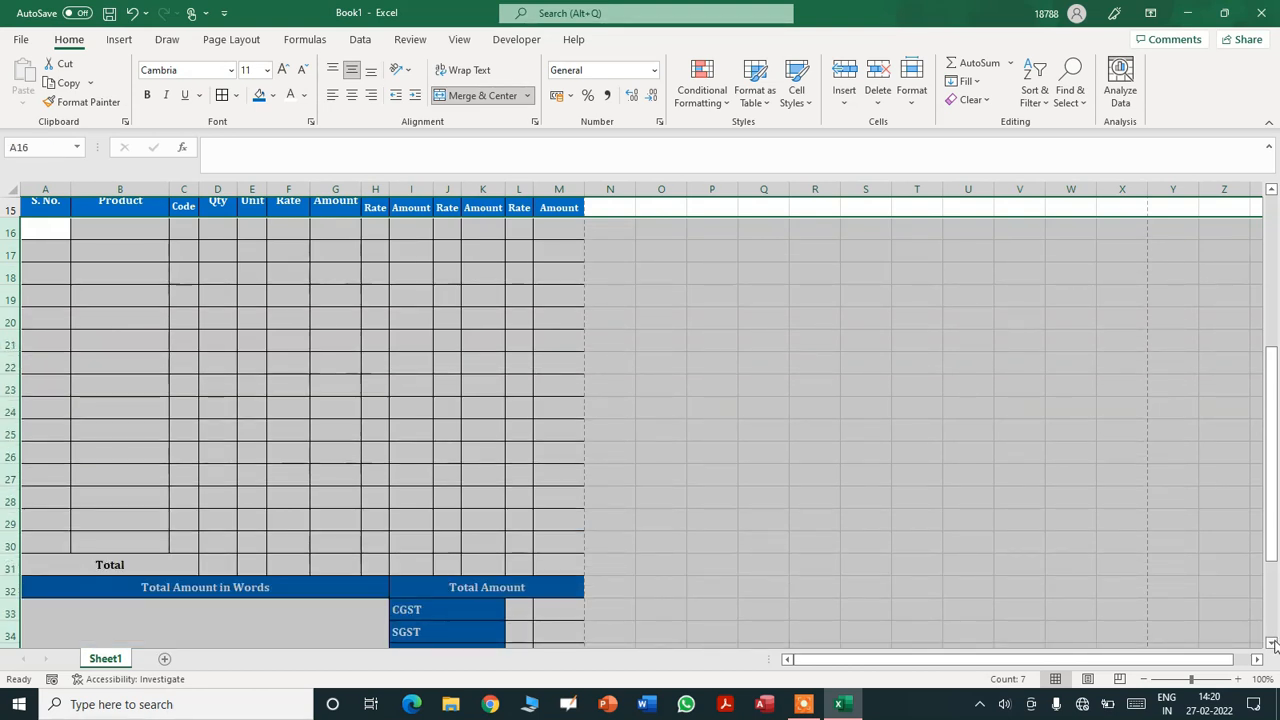
{"action": "left_click", "coordinate": [1272, 643]}
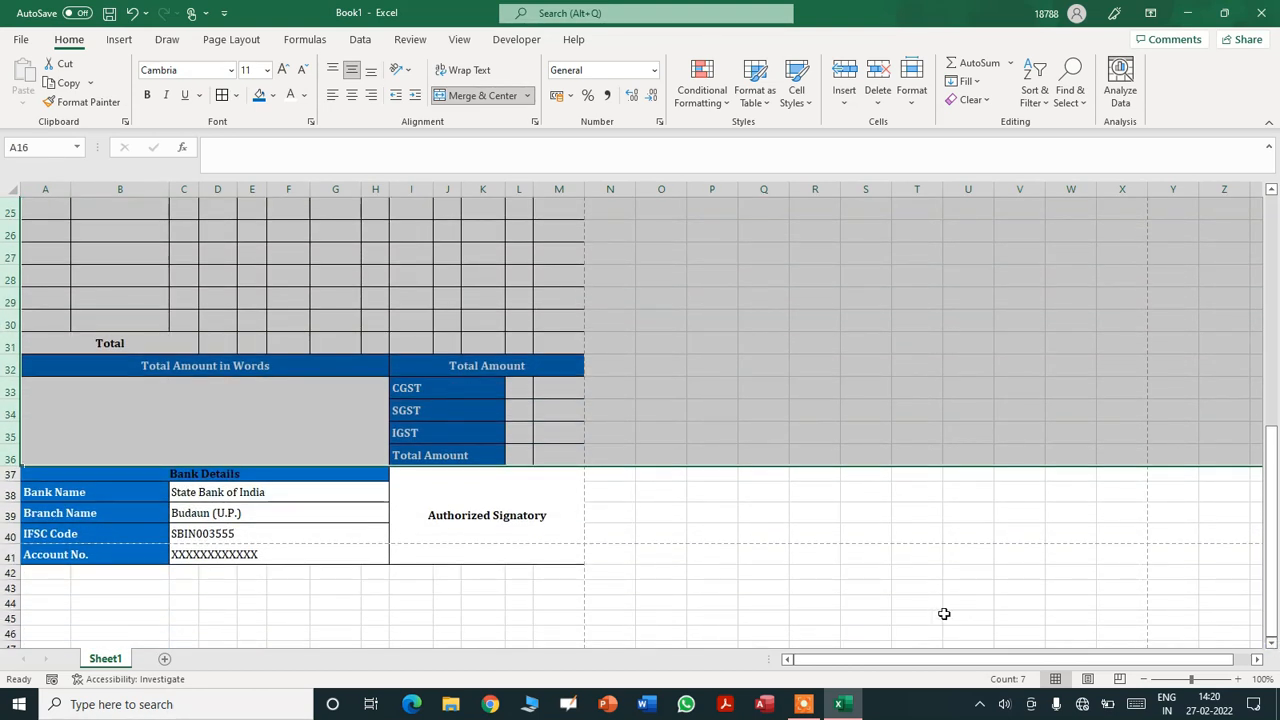
{"action": "left_click", "coordinate": [242, 513]}
- Shorten the bank details rows 38–41 and start saving with Ctrl+S
{"action": "left_click_drag", "start_coordinate": [10, 492], "coordinate": [10, 556]}
{"action": "left_click_drag", "start_coordinate": [10, 500], "coordinate": [10, 496]}
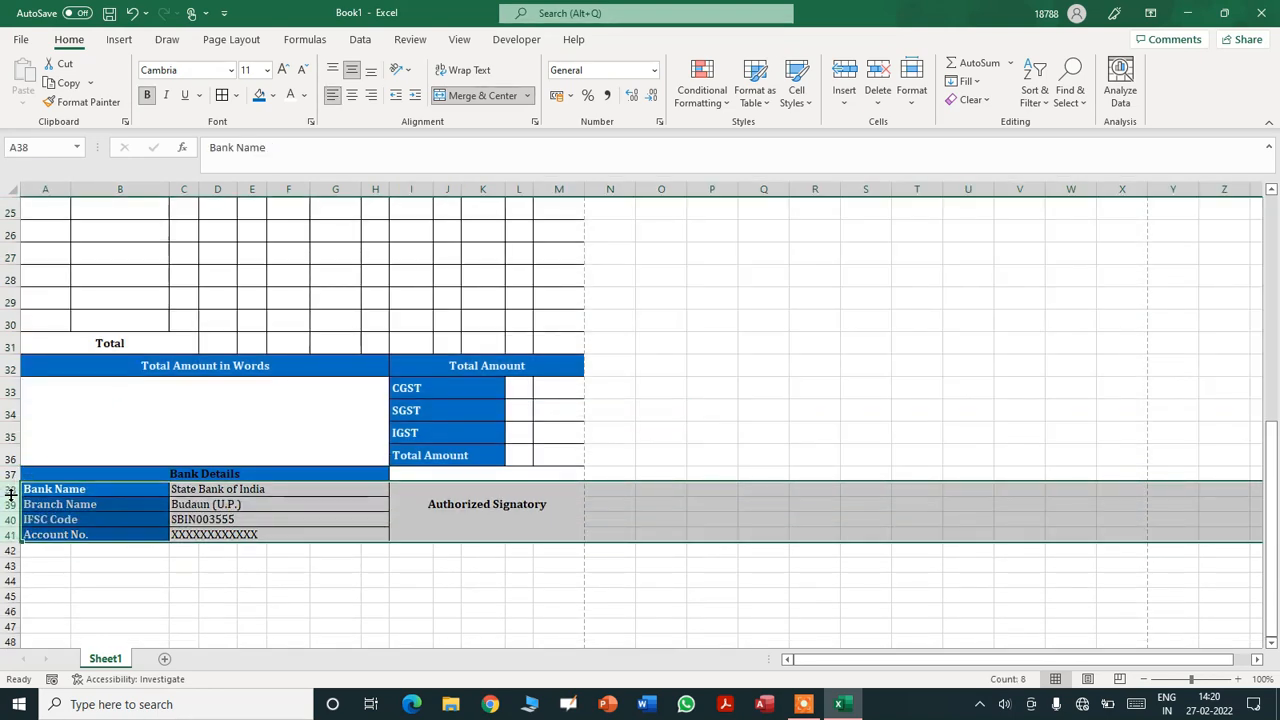
{"action": "left_click", "coordinate": [118, 580]}
{"action": "left_click", "coordinate": [372, 596]}
{"action": "left_click", "coordinate": [406, 597]}
{"action": "key", "text": "ctrl+s"}
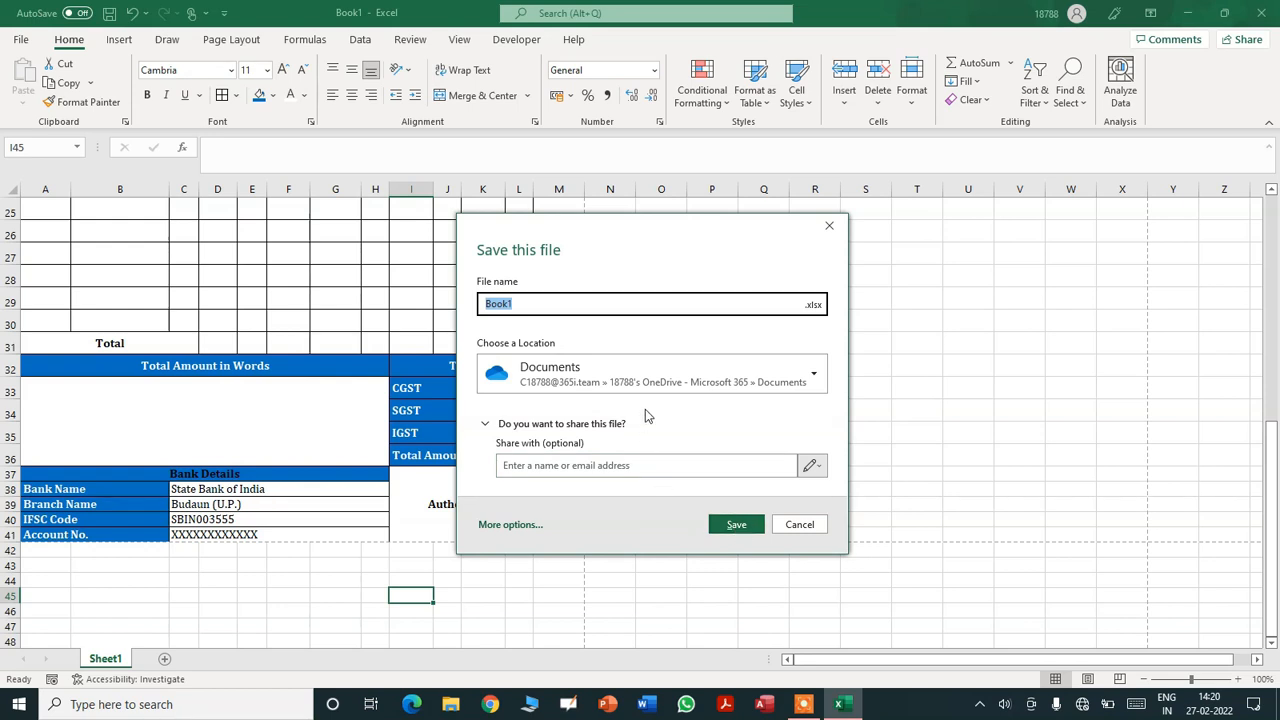
- Save the workbook to the Desktop as 'Bill New' and switch to blank Sheet2
{"action": "left_click", "coordinate": [558, 372]}
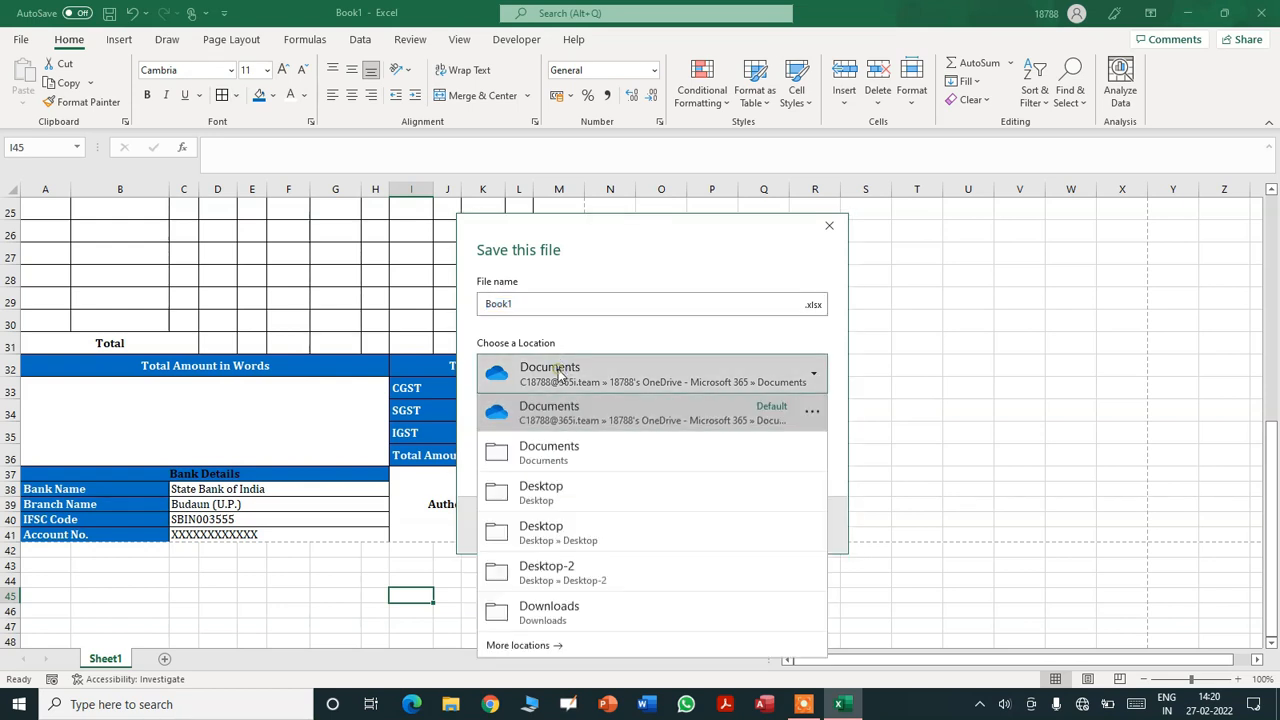
{"action": "left_click", "coordinate": [543, 492]}
{"action": "left_click", "coordinate": [656, 303]}
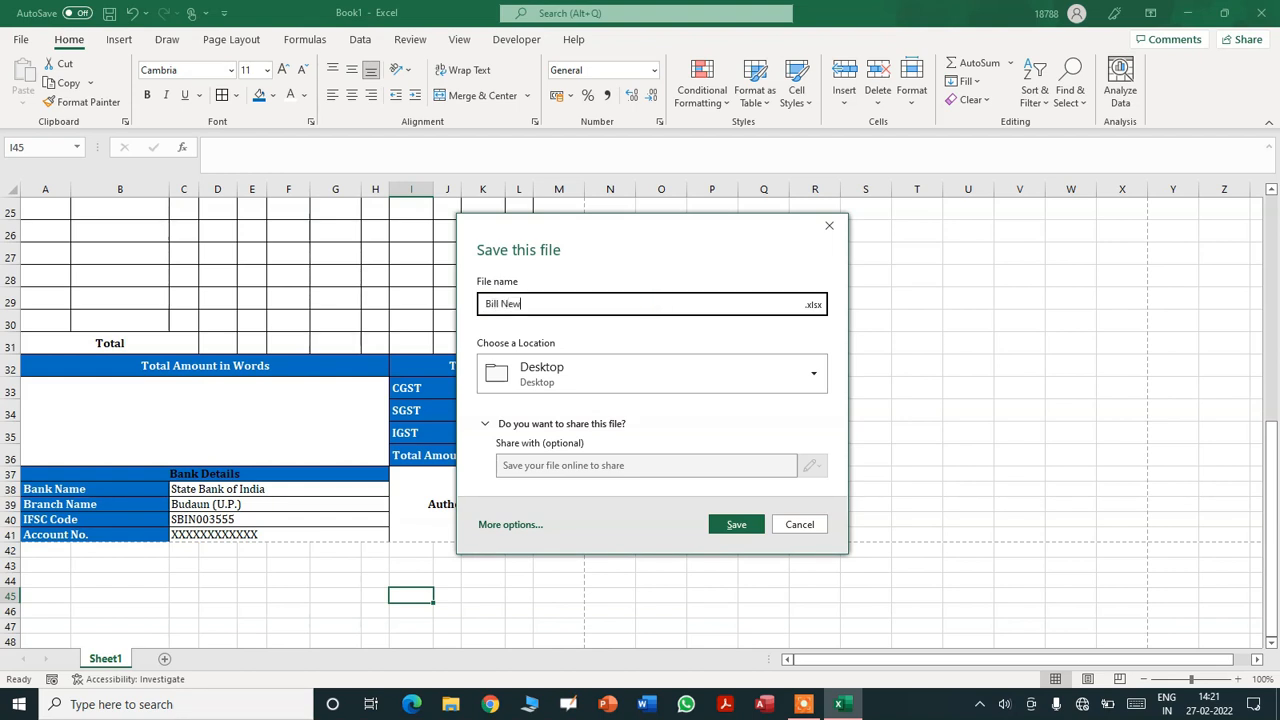
{"action": "left_click", "coordinate": [729, 526]}
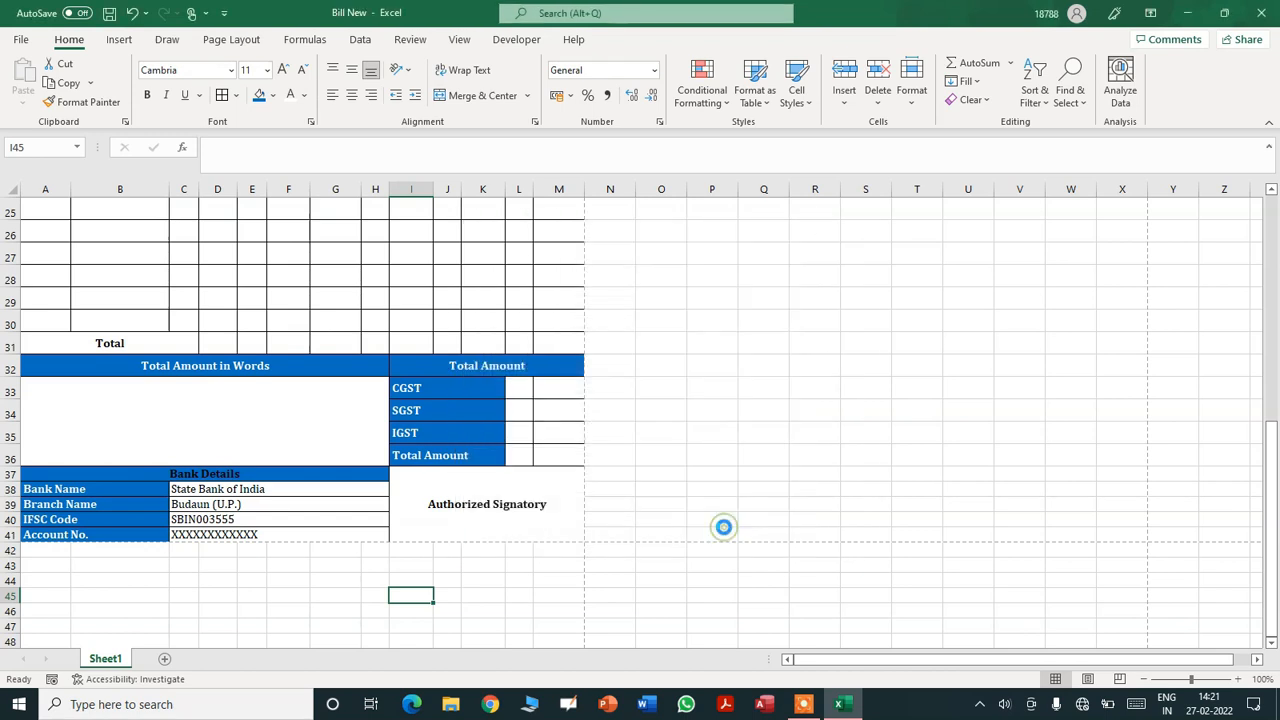
{"action": "left_click_drag", "start_coordinate": [1277, 538], "coordinate": [1250, 213]}
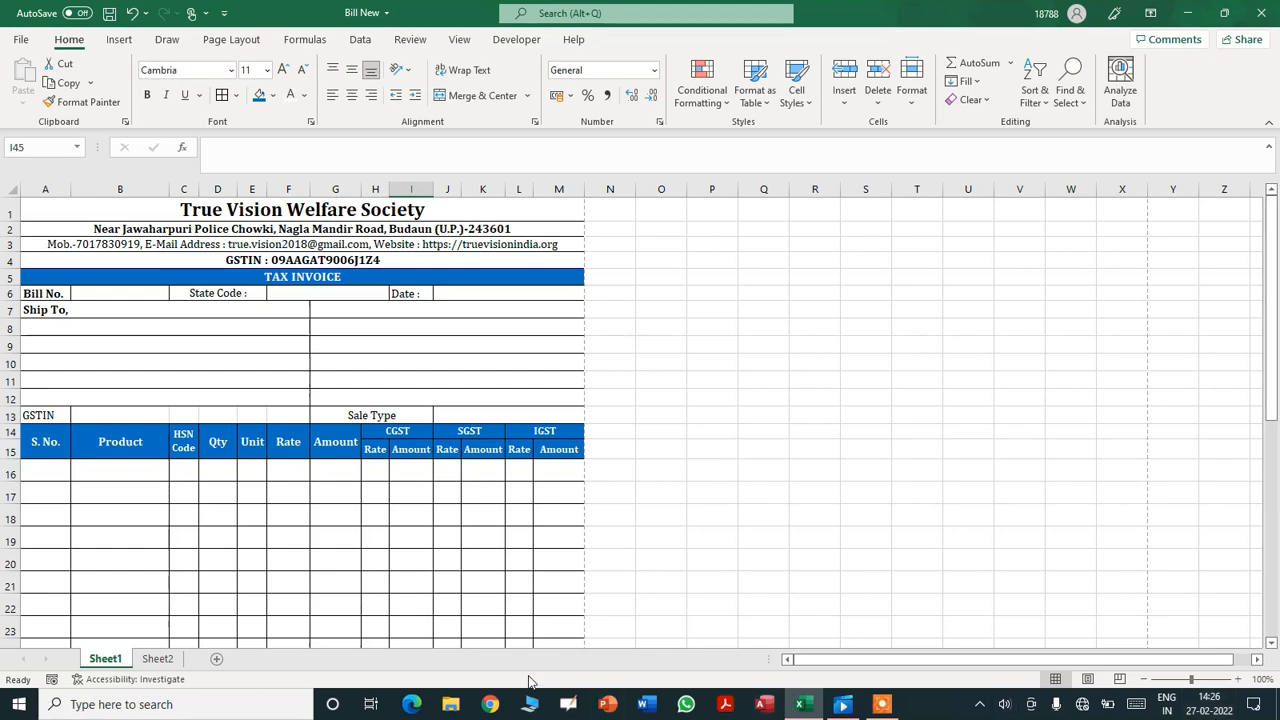
{"action": "left_click", "coordinate": [157, 659]}
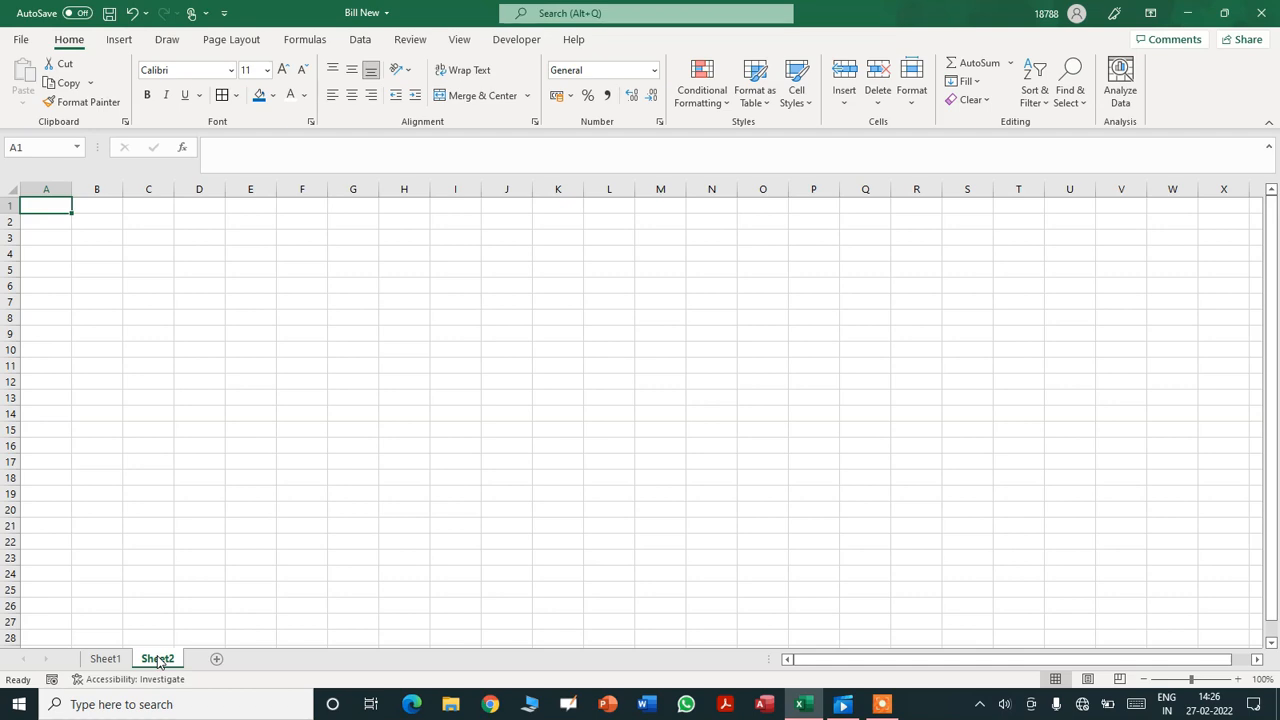
- Enter headings PARTY GSTIN, Name, Address1, Address2, Mobile No. in A1:E1, then return to Sheet1
{"action": "type", "text": "PARTY GSTIN"}
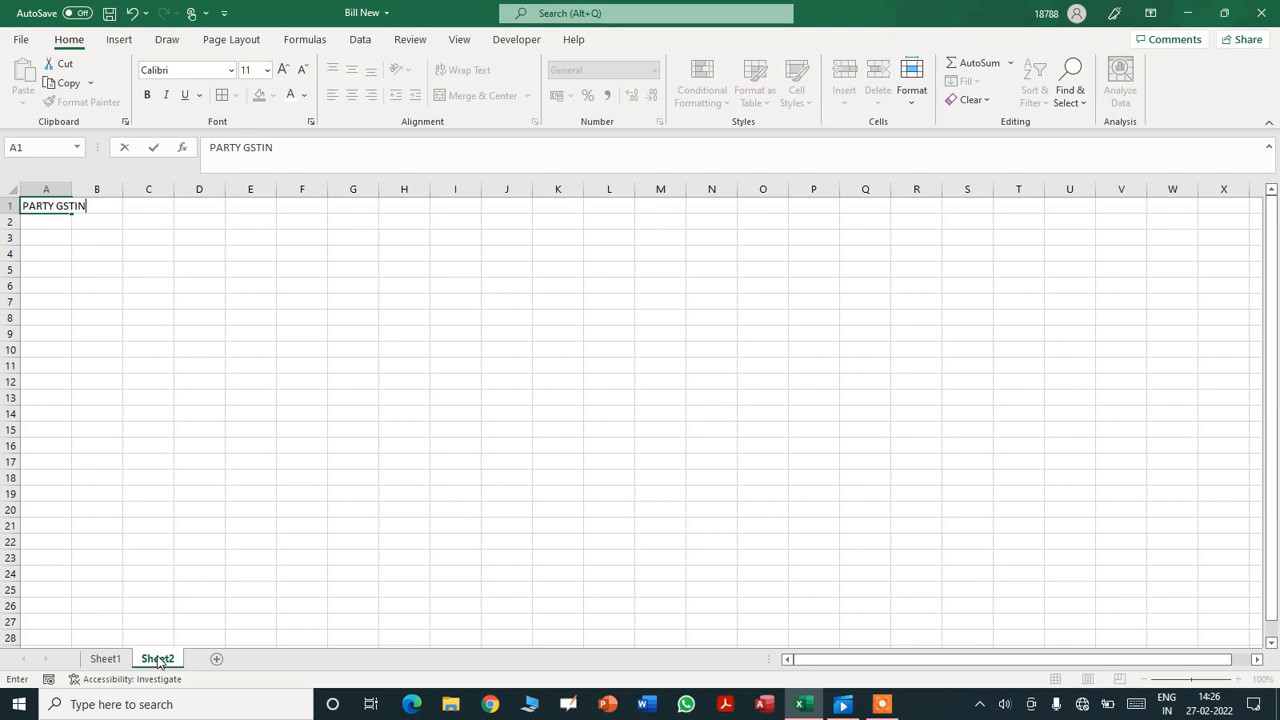
{"action": "key", "text": "Tab"}
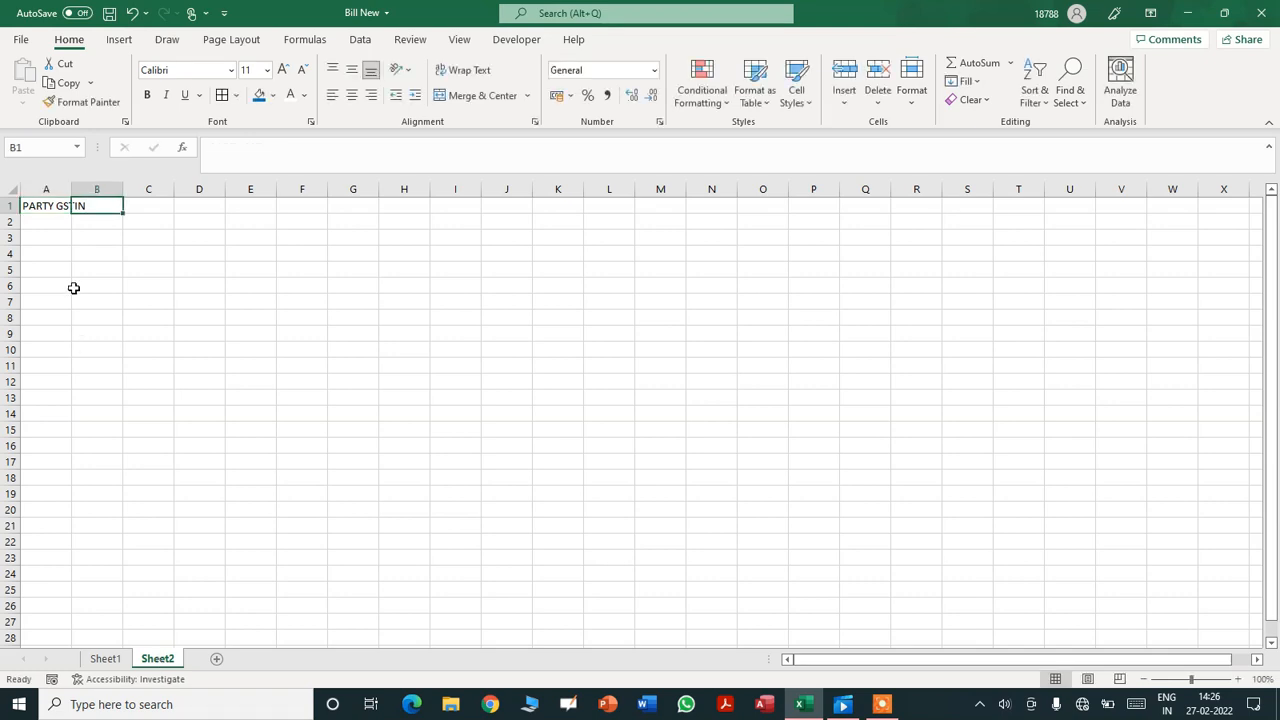
{"action": "double_click", "coordinate": [74, 186]}
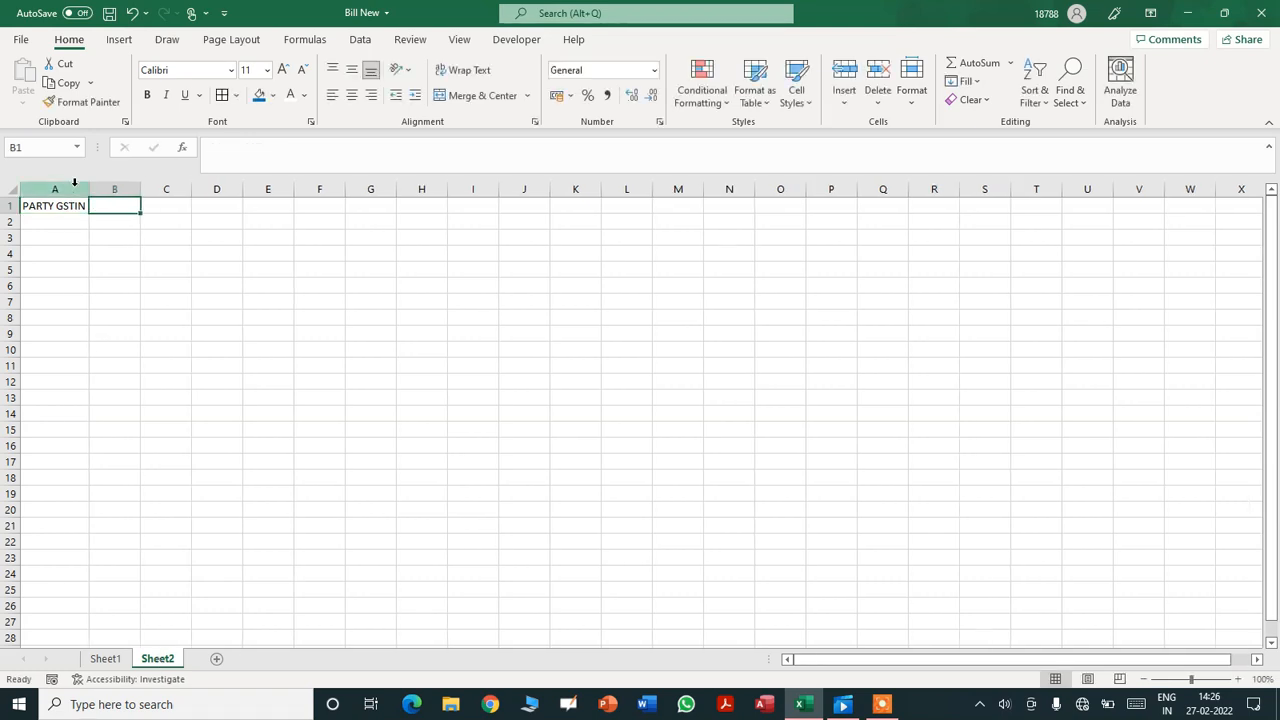
{"action": "type", "text": "Name"}
{"action": "key", "text": "Tab"}
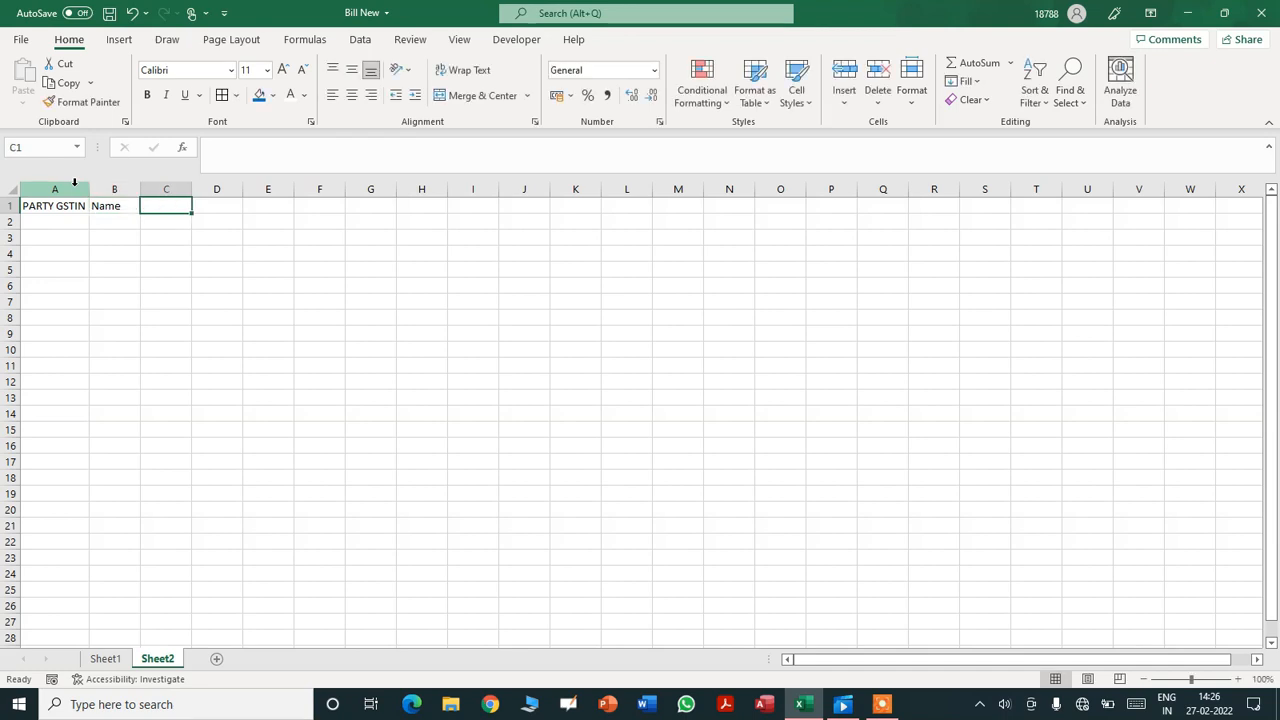
{"action": "type", "text": "Ad"}
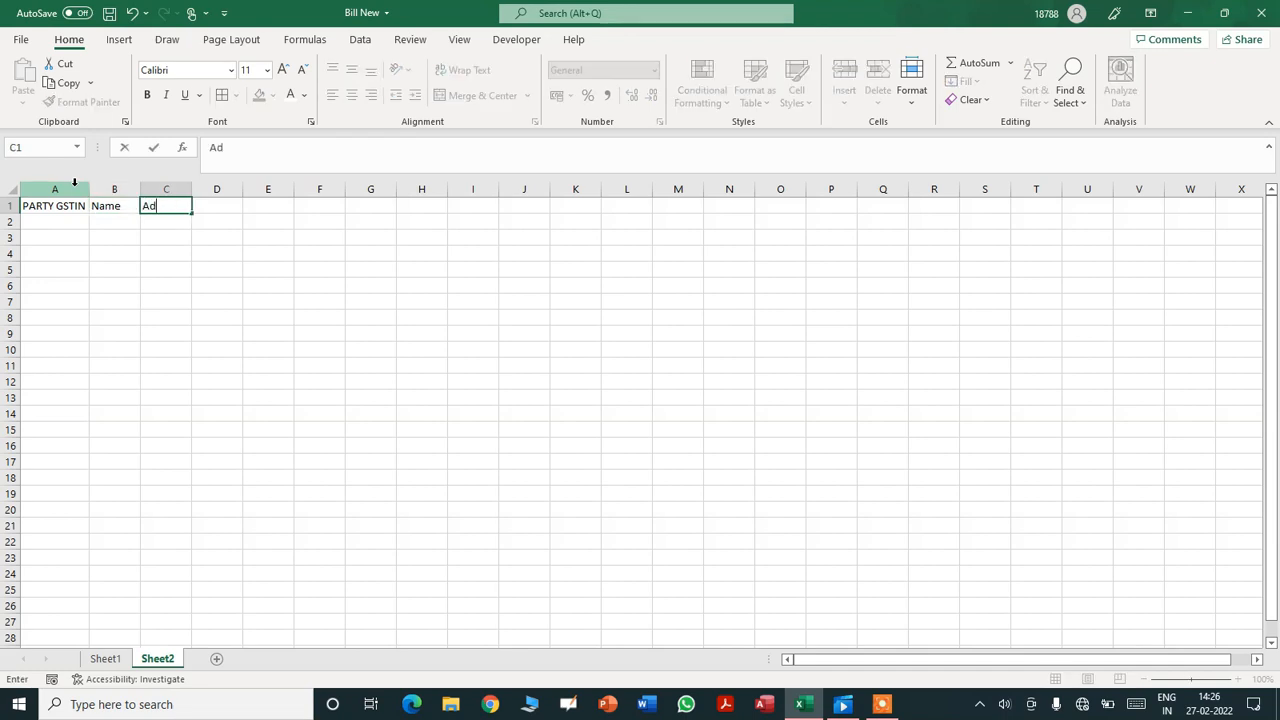
{"action": "type", "text": "dress1"}
{"action": "key", "text": "Tab"}
{"action": "type", "text": "Ad"}
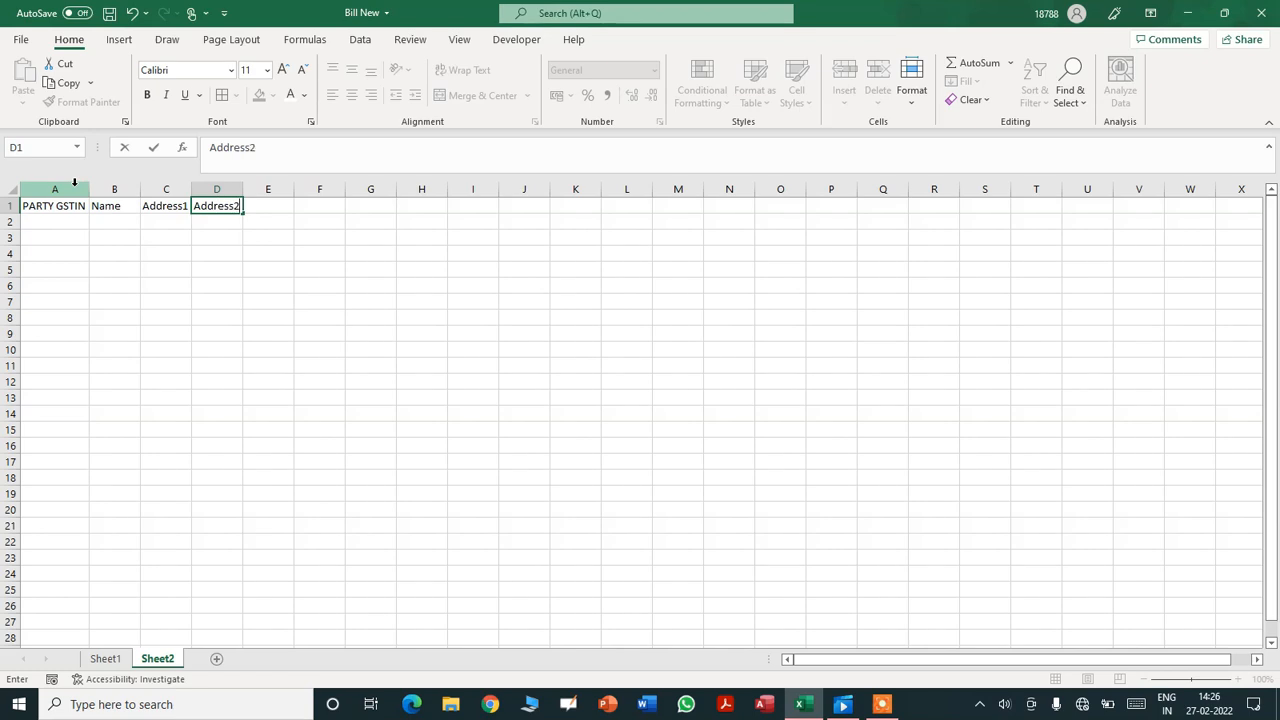
{"action": "type", "text": "dress2"}
{"action": "key", "text": "Tab"}
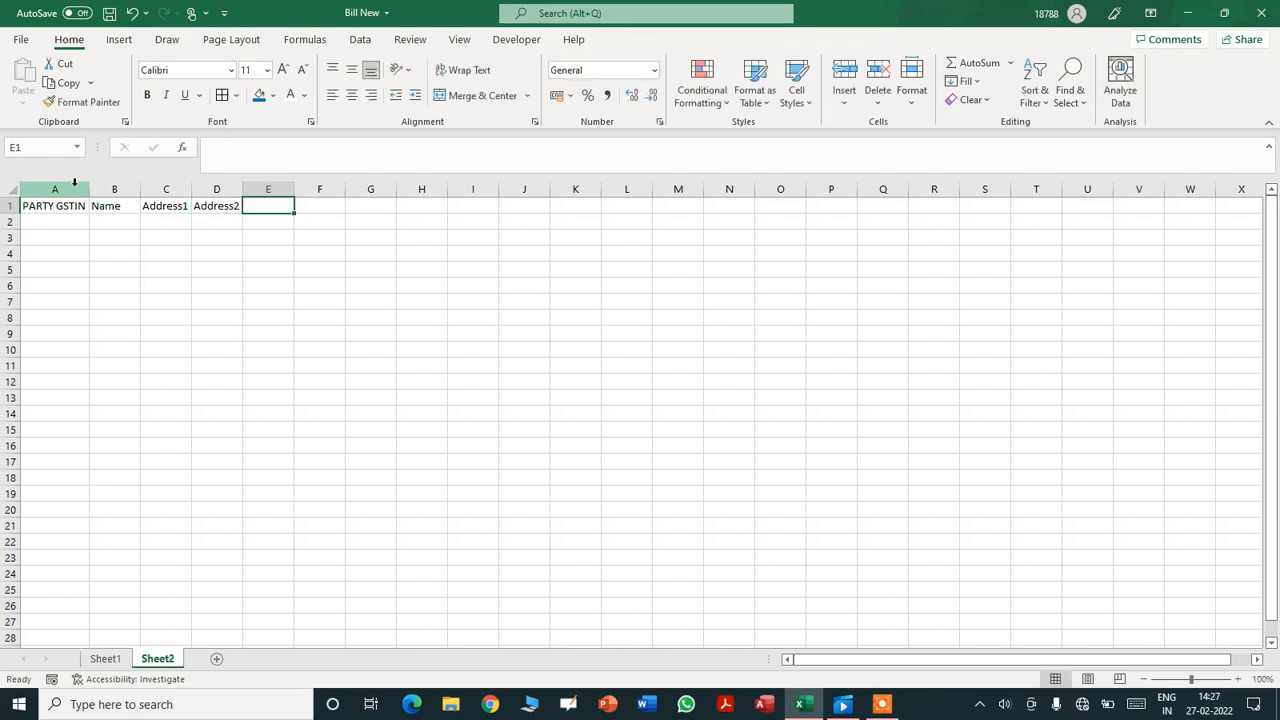
{"action": "type", "text": "M"}
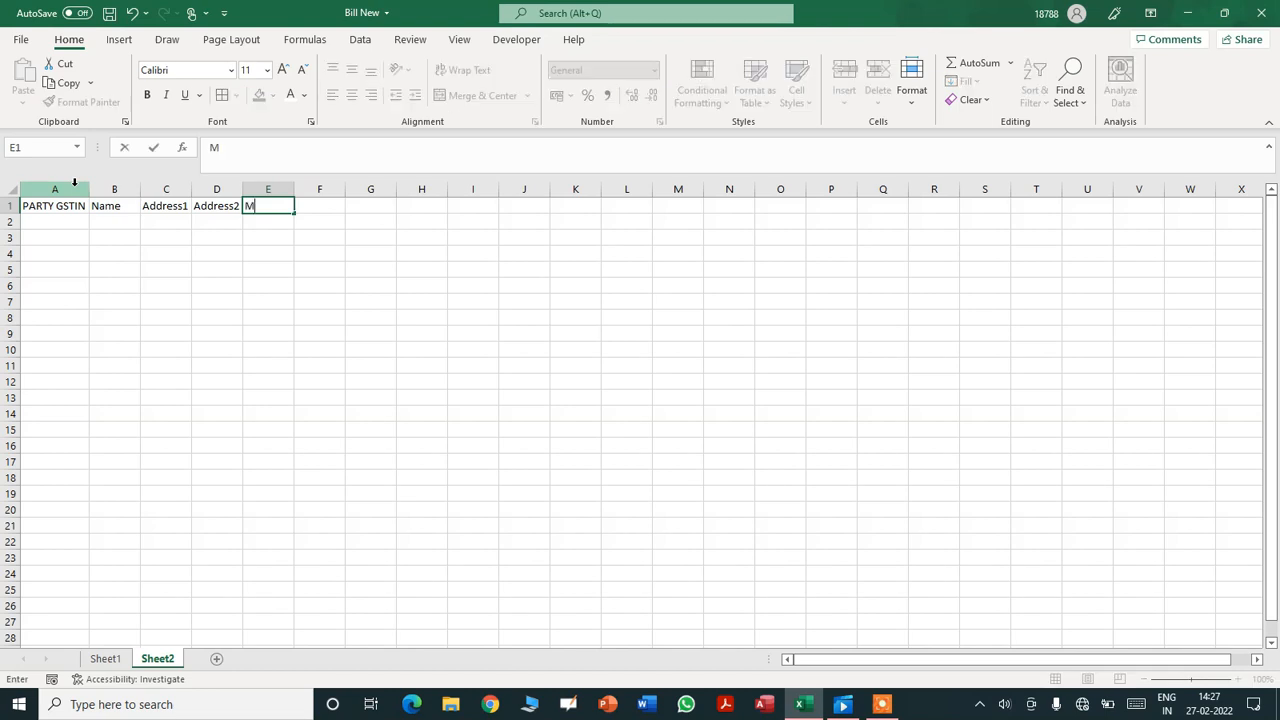
{"action": "type", "text": "obile No."}
{"action": "key", "text": "Tab"}
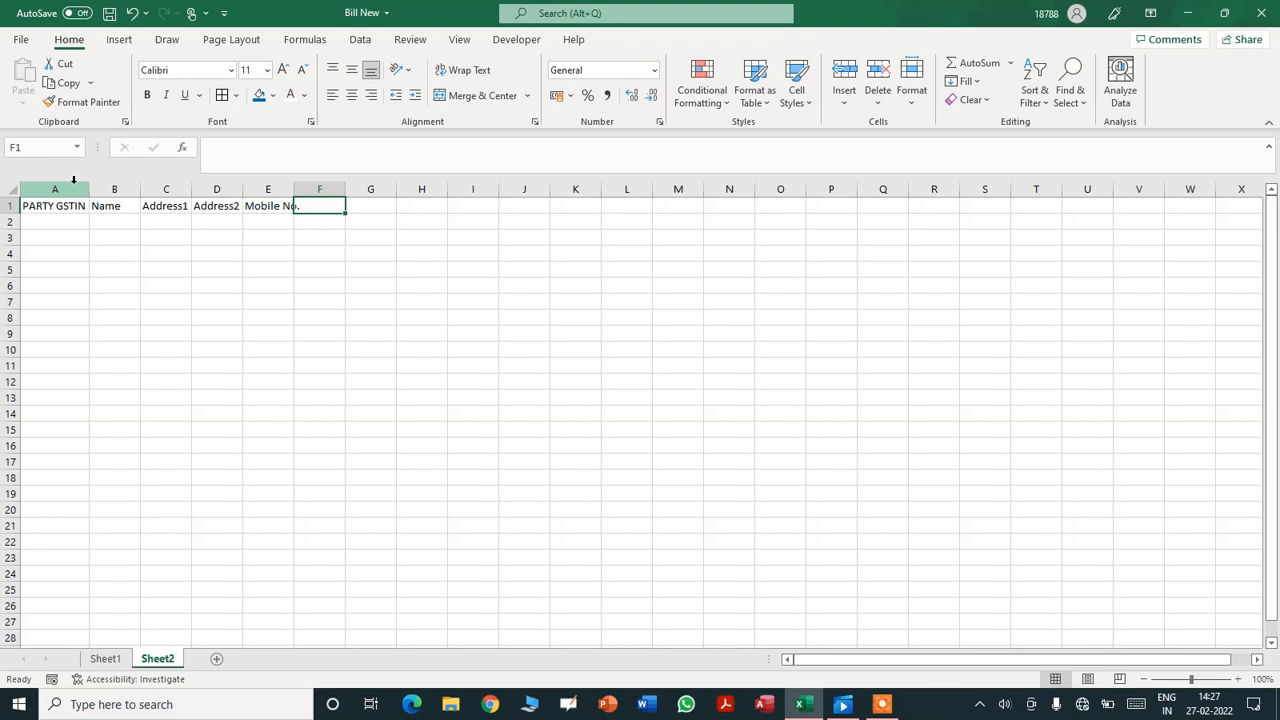
{"action": "left_click", "coordinate": [100, 660]}
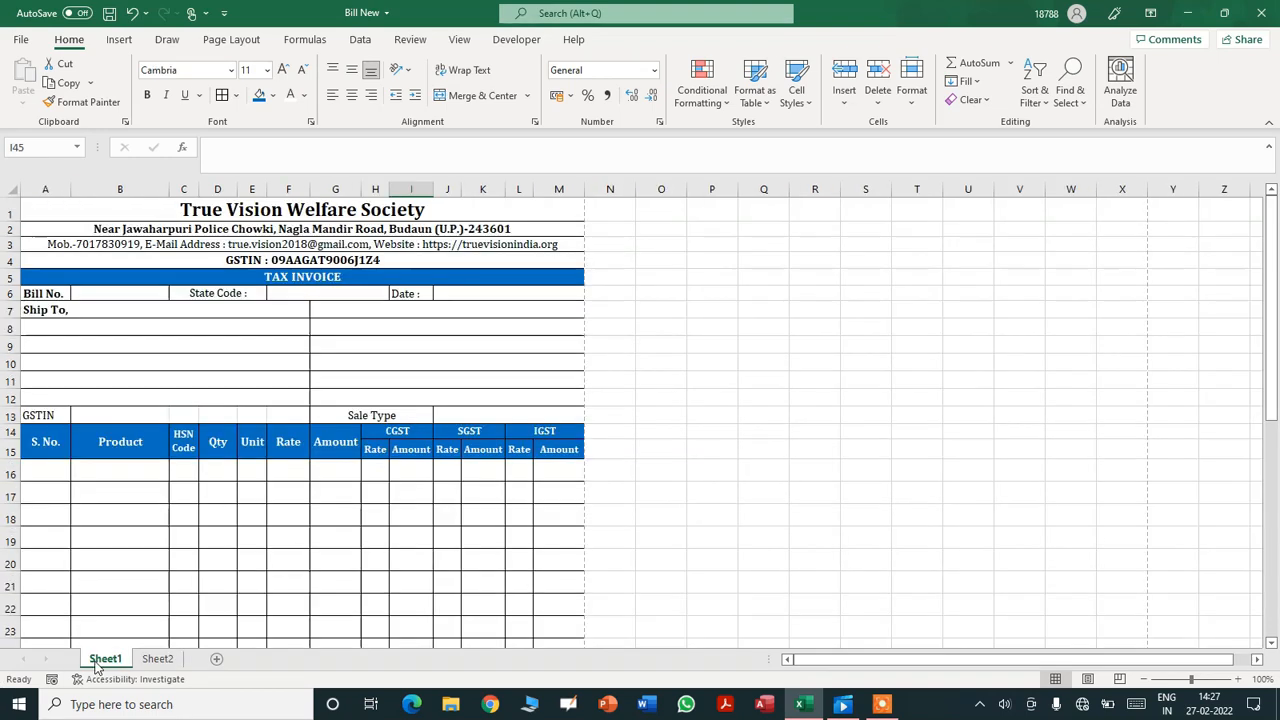
- Review the Ship To address lines on the Sheet1 invoice
{"action": "left_click", "coordinate": [99, 395]}
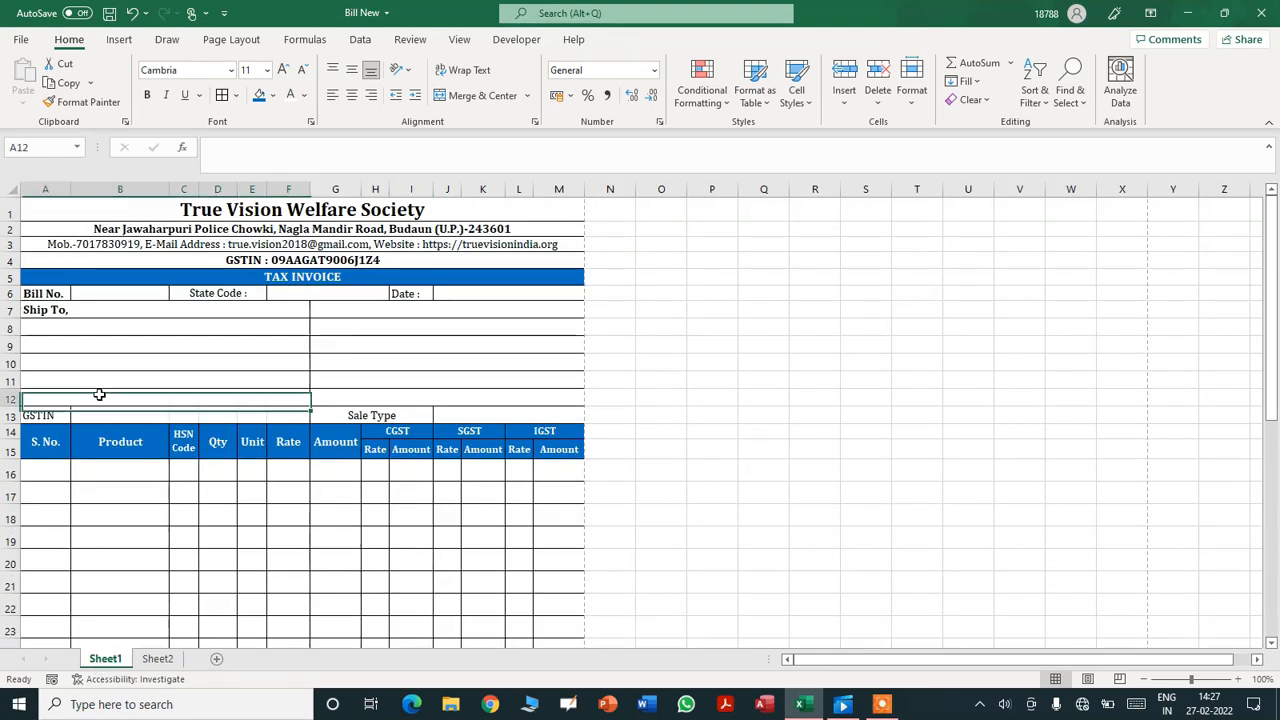
{"action": "left_click", "coordinate": [99, 381]}
{"action": "left_click", "coordinate": [96, 365]}
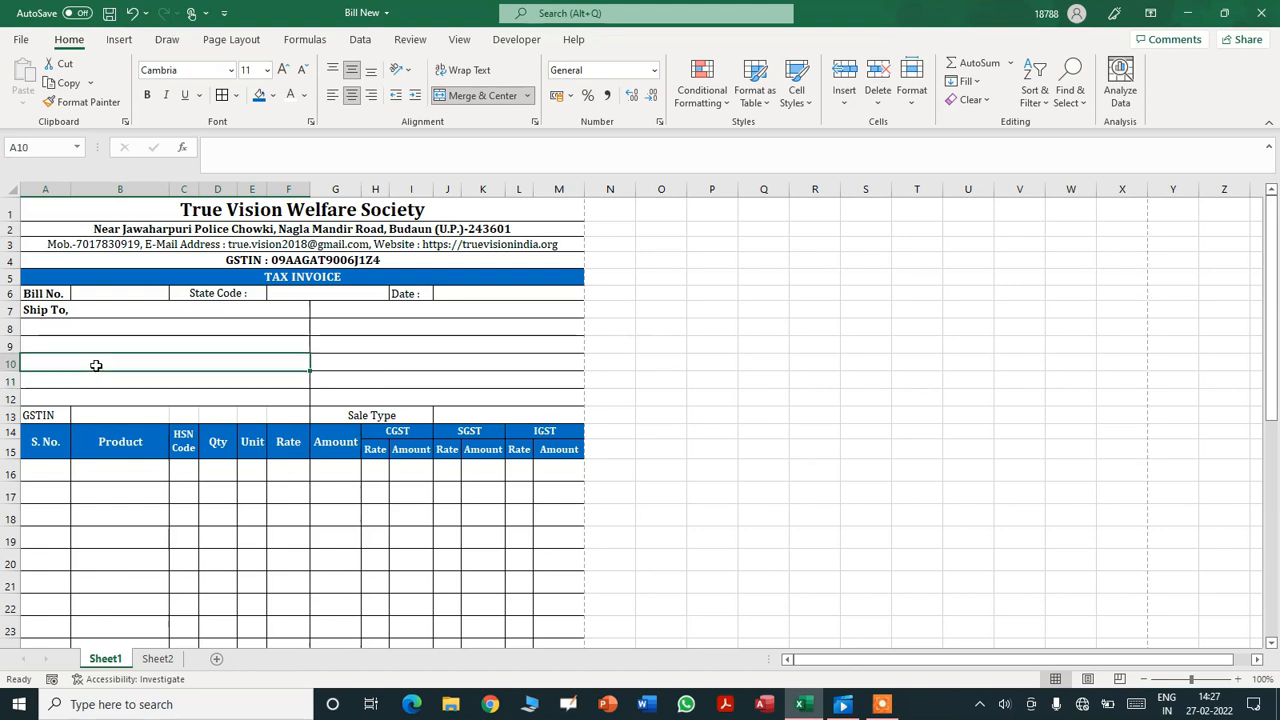
{"action": "left_click", "coordinate": [90, 344]}
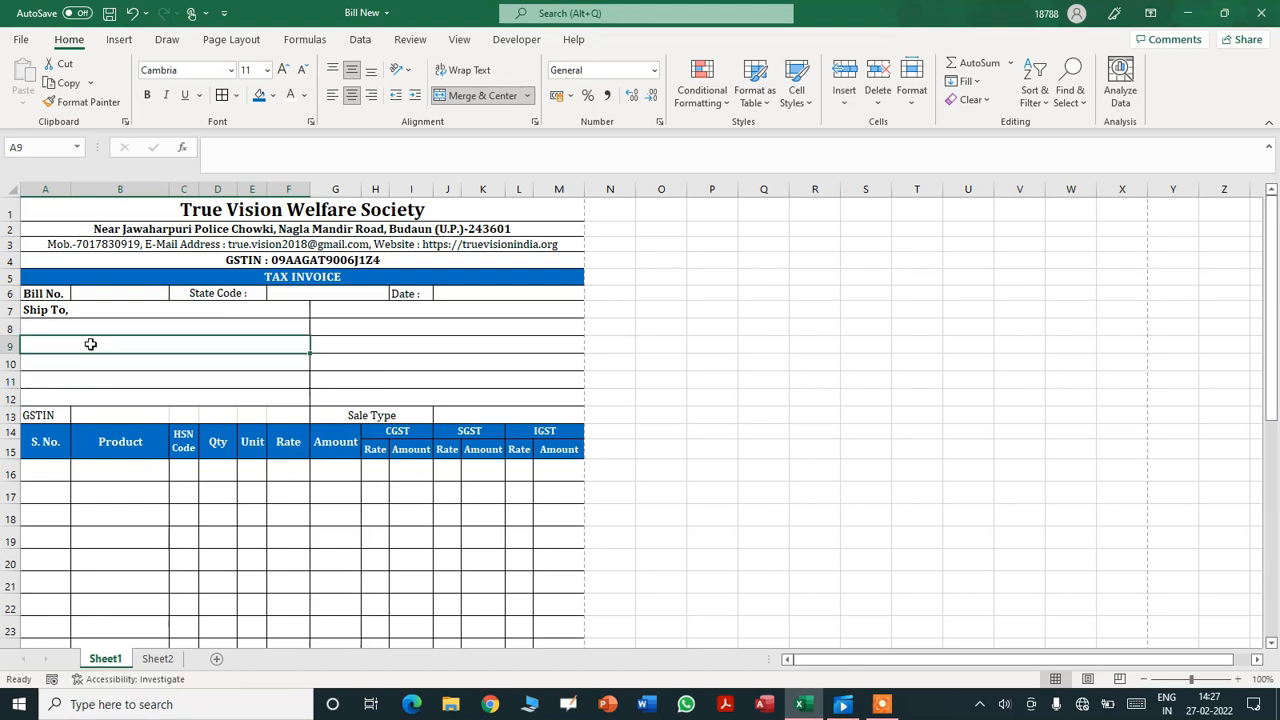
{"action": "left_click", "coordinate": [89, 329]}
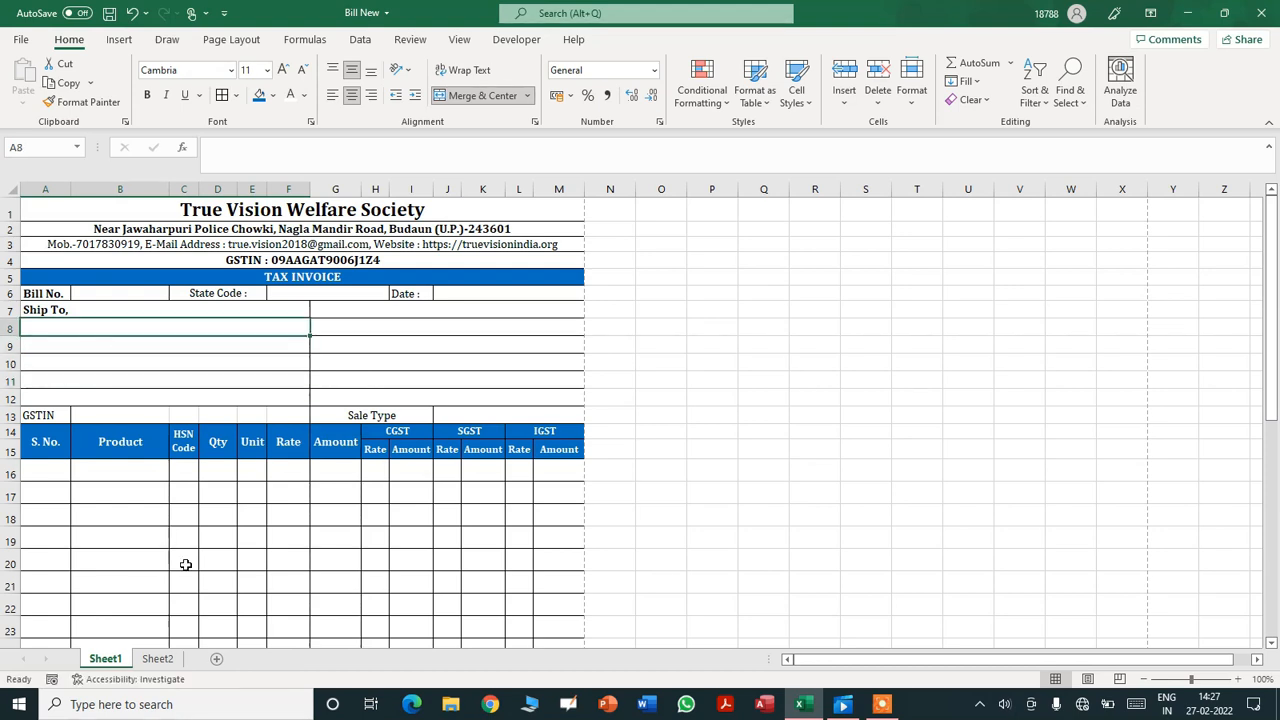
- On Sheet2, add the heading 'Email Address' in cell F1
{"action": "left_click", "coordinate": [157, 659]}
{"action": "left_click", "coordinate": [55, 208]}
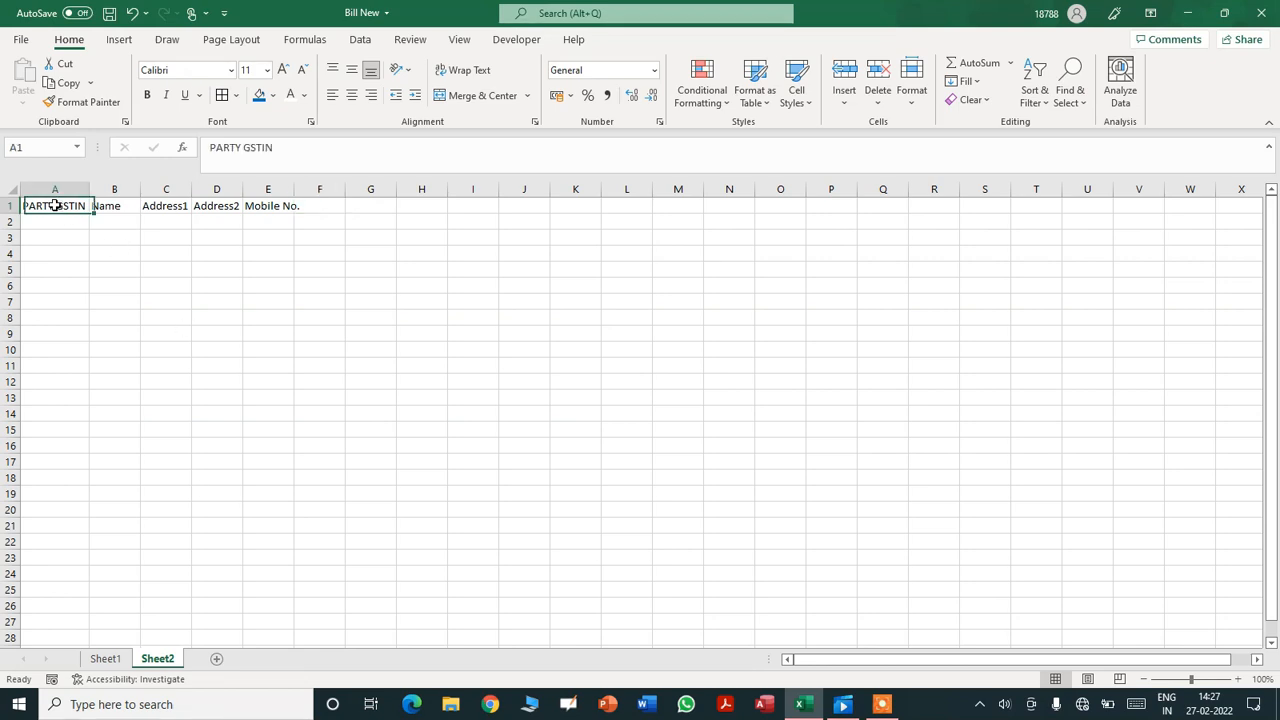
{"action": "key", "text": "Right"}
{"action": "key", "text": "Right"}
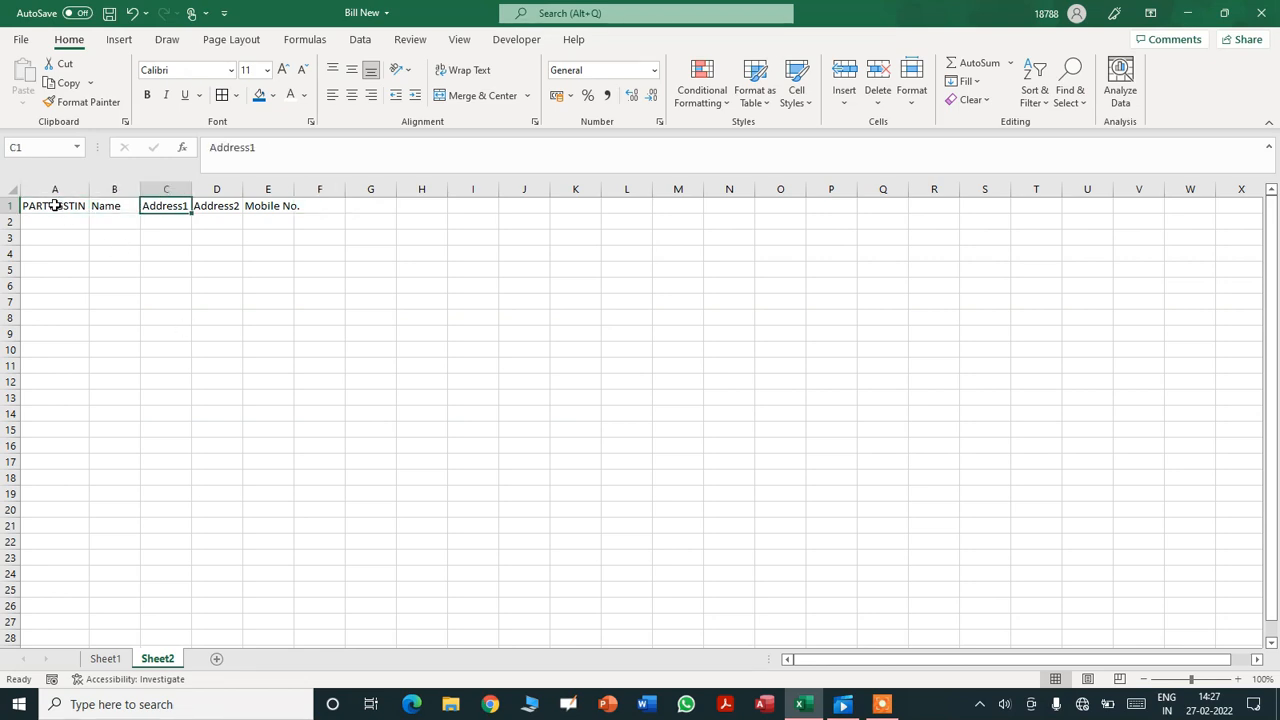
{"action": "key", "text": "Right"}
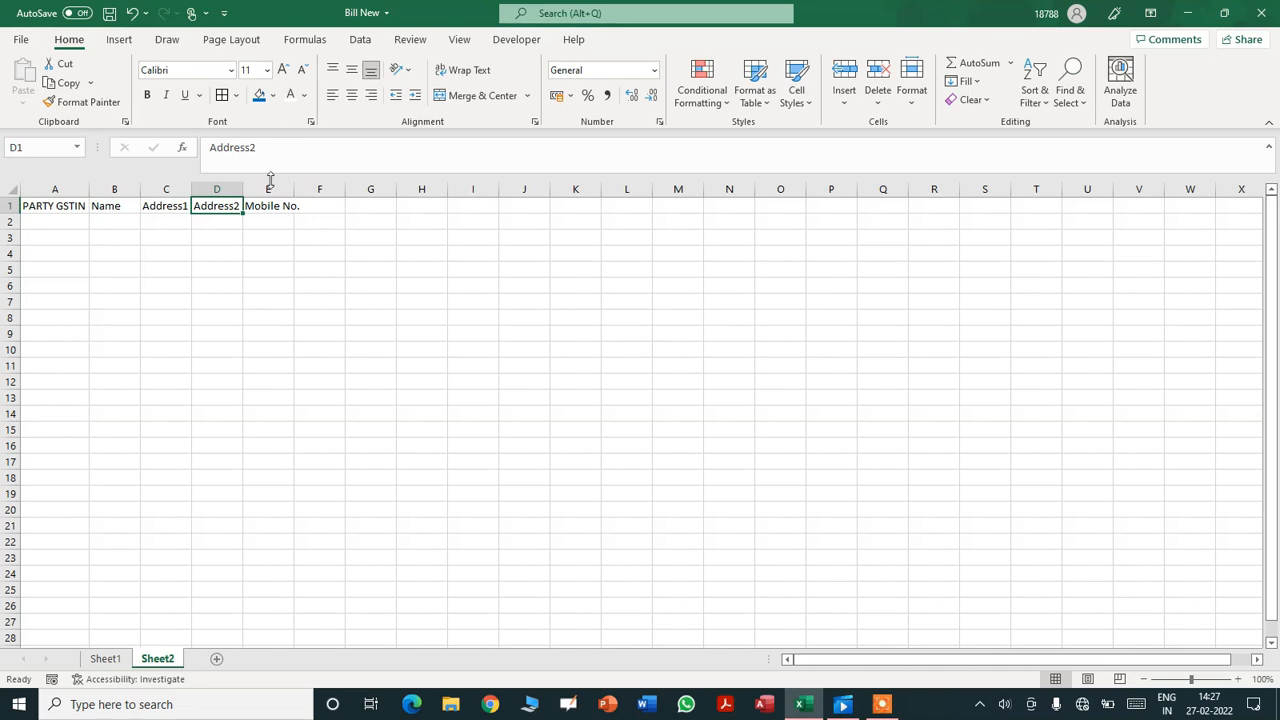
{"action": "left_click", "coordinate": [272, 209]}
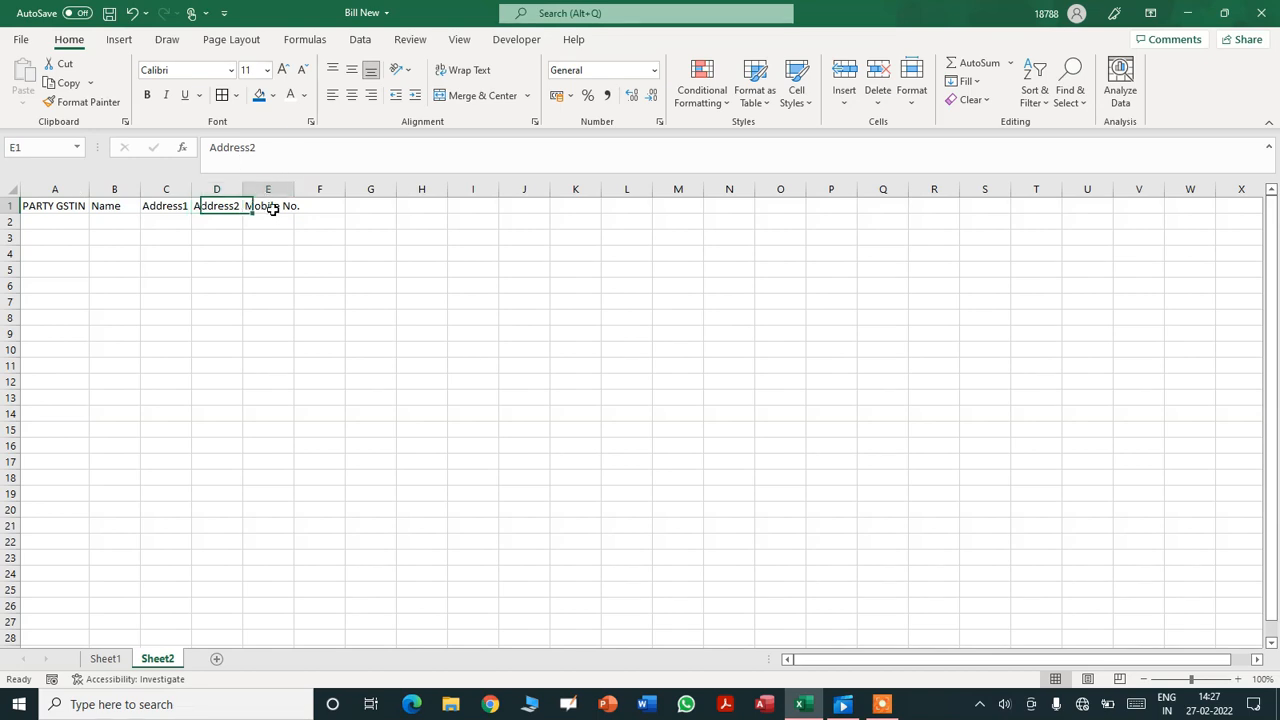
{"action": "left_click", "coordinate": [329, 209]}
{"action": "type", "text": "Em"}
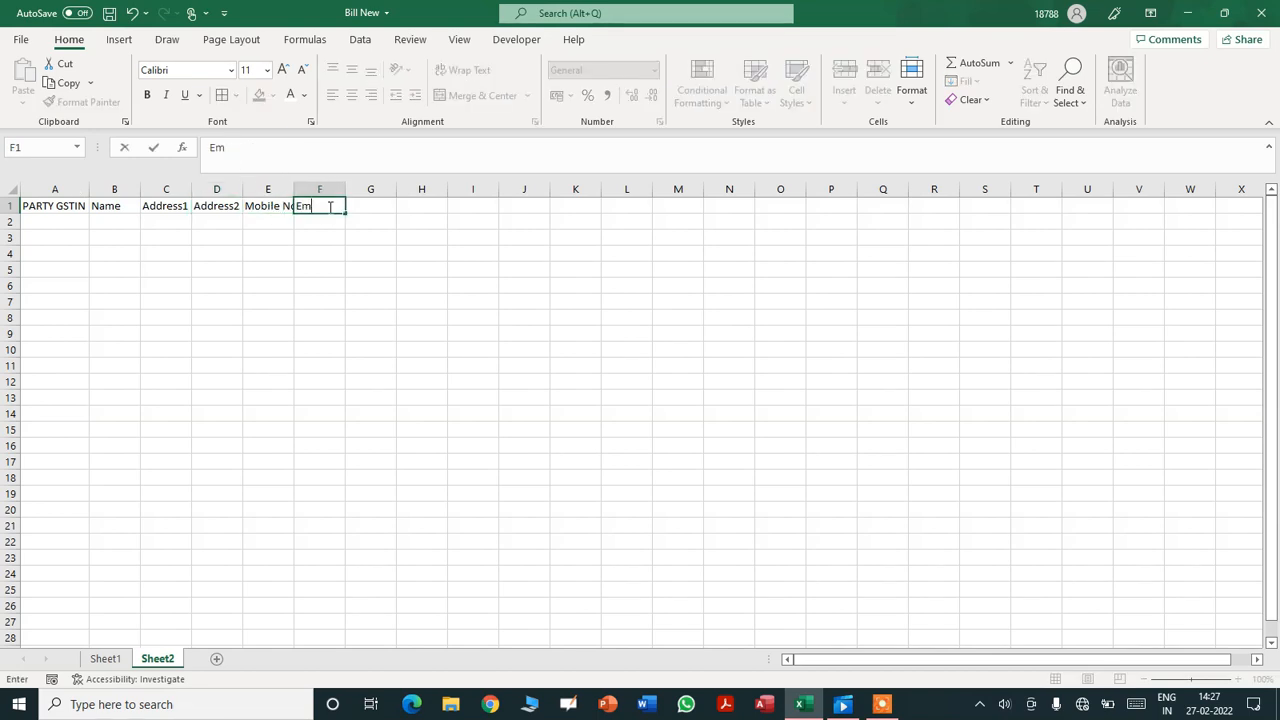
{"action": "type", "text": "ail Address"}
{"action": "key", "text": "Return"}
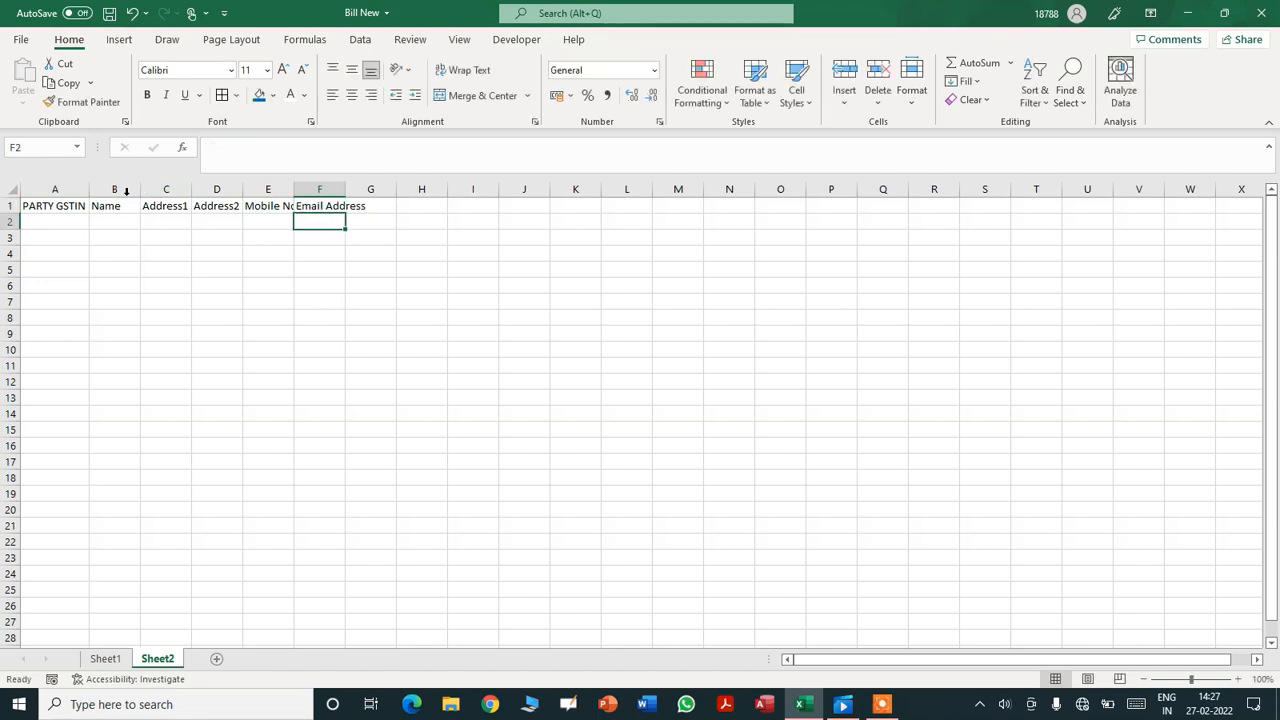
- Widen the header columns so every party heading shows in full
{"action": "left_click_drag", "start_coordinate": [90, 189], "coordinate": [604, 188]}
{"action": "left_click", "coordinate": [59, 201]}
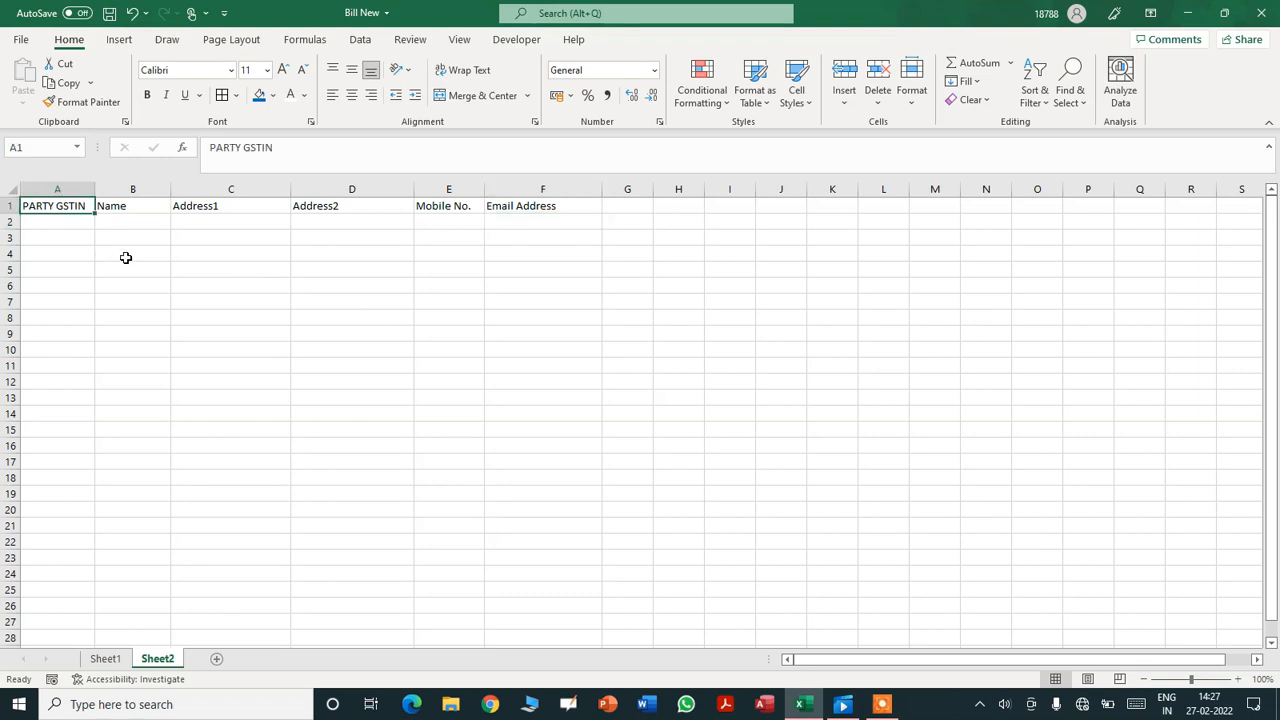
{"action": "key", "text": "Down"}
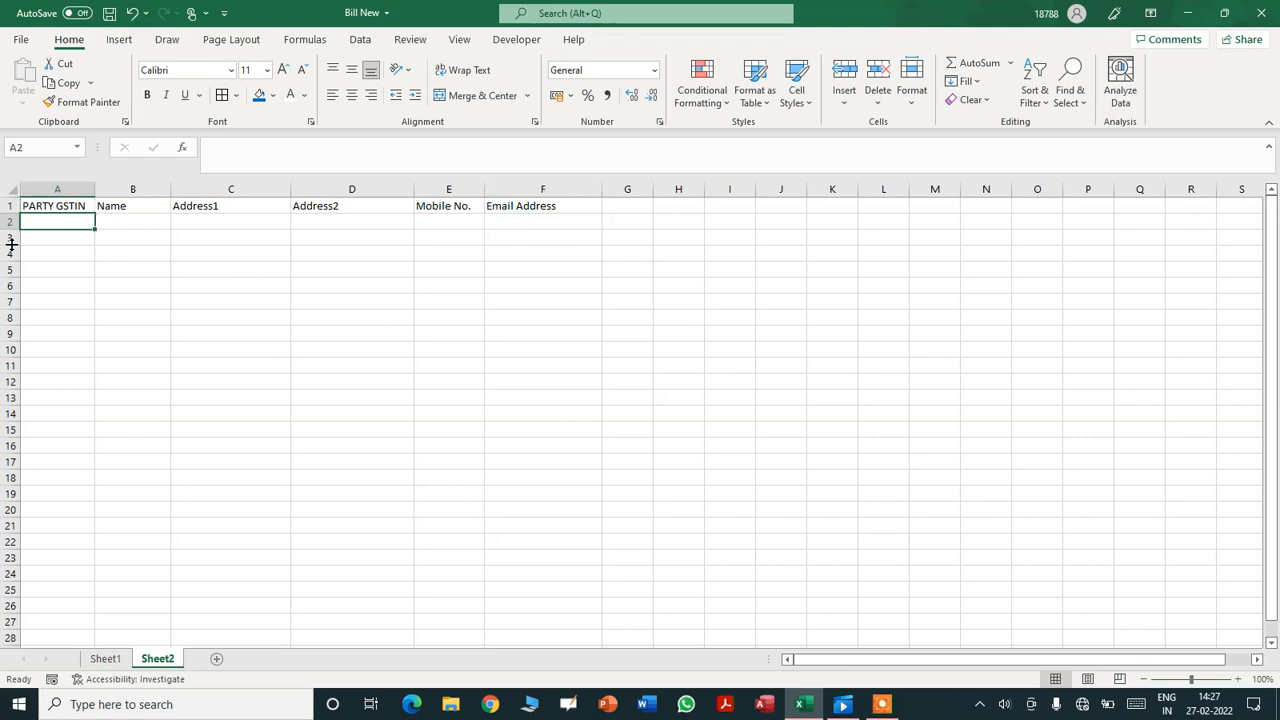
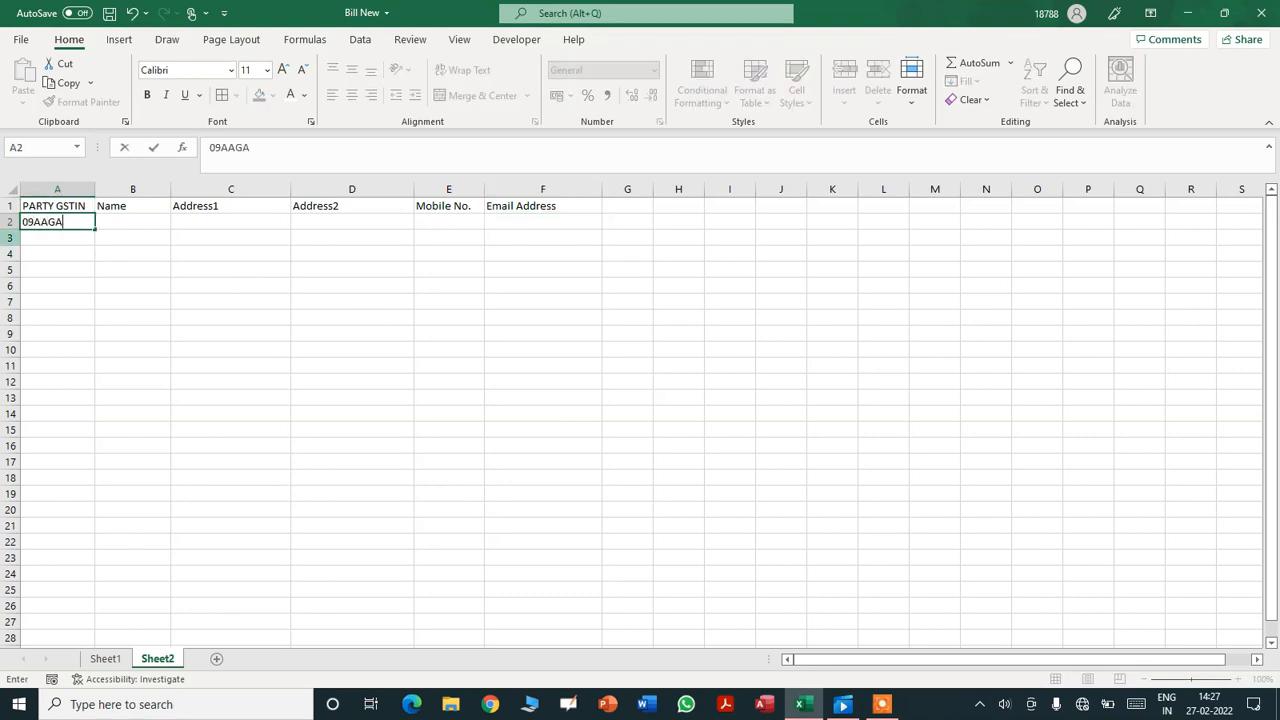
- Enter the first party's GSTIN in A2, correcting a typo, and autofit column A
{"action": "key", "text": "Tab"}
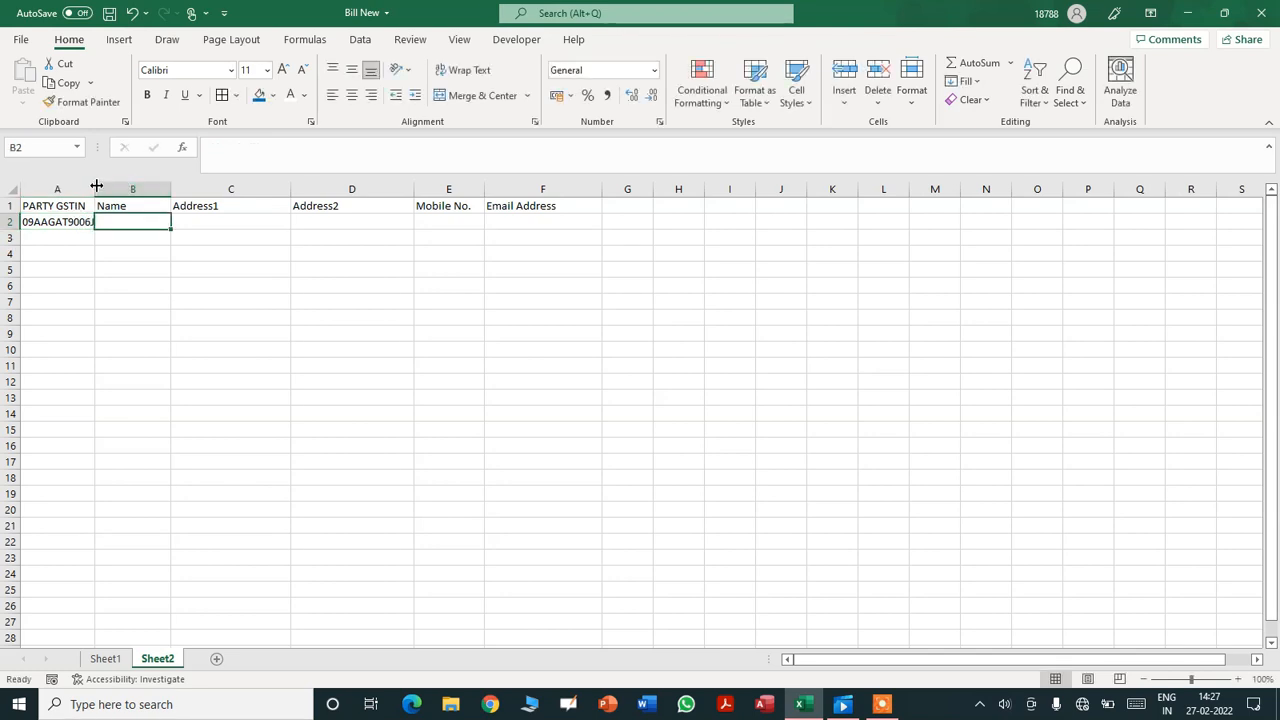
{"action": "left_click_drag", "start_coordinate": [93, 188], "coordinate": [100, 188]}
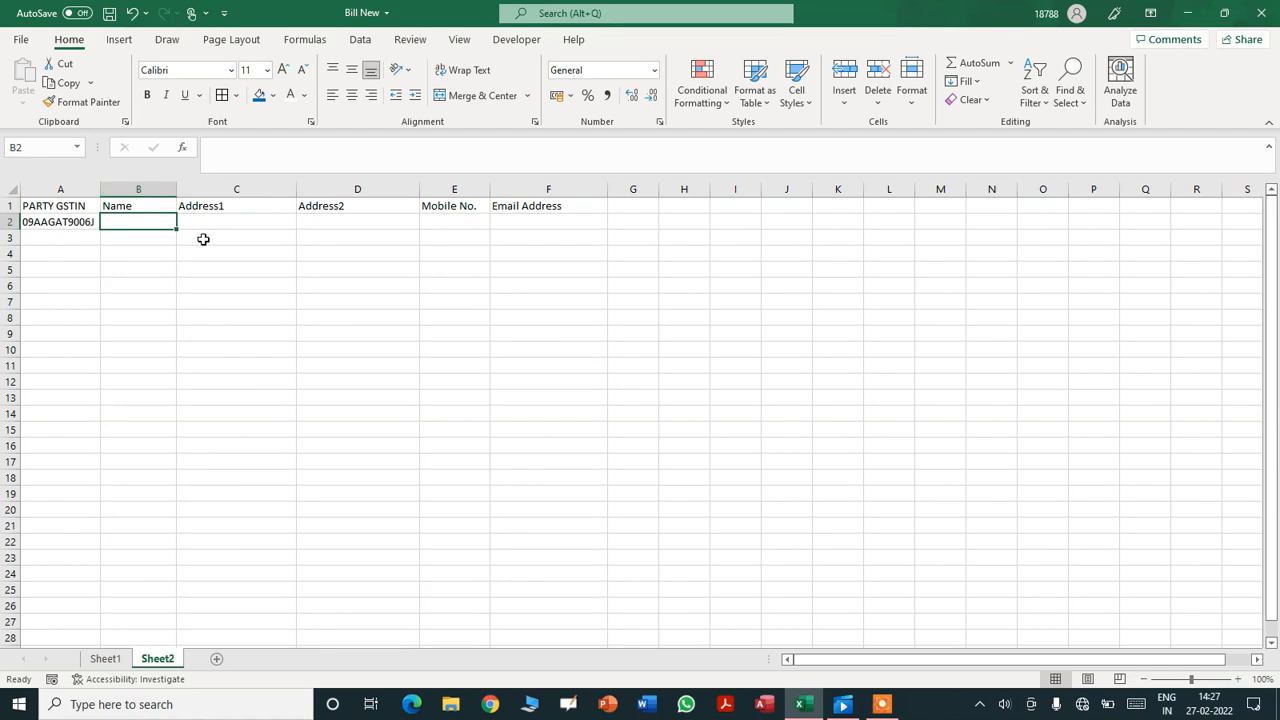
{"action": "left_click", "coordinate": [60, 220]}
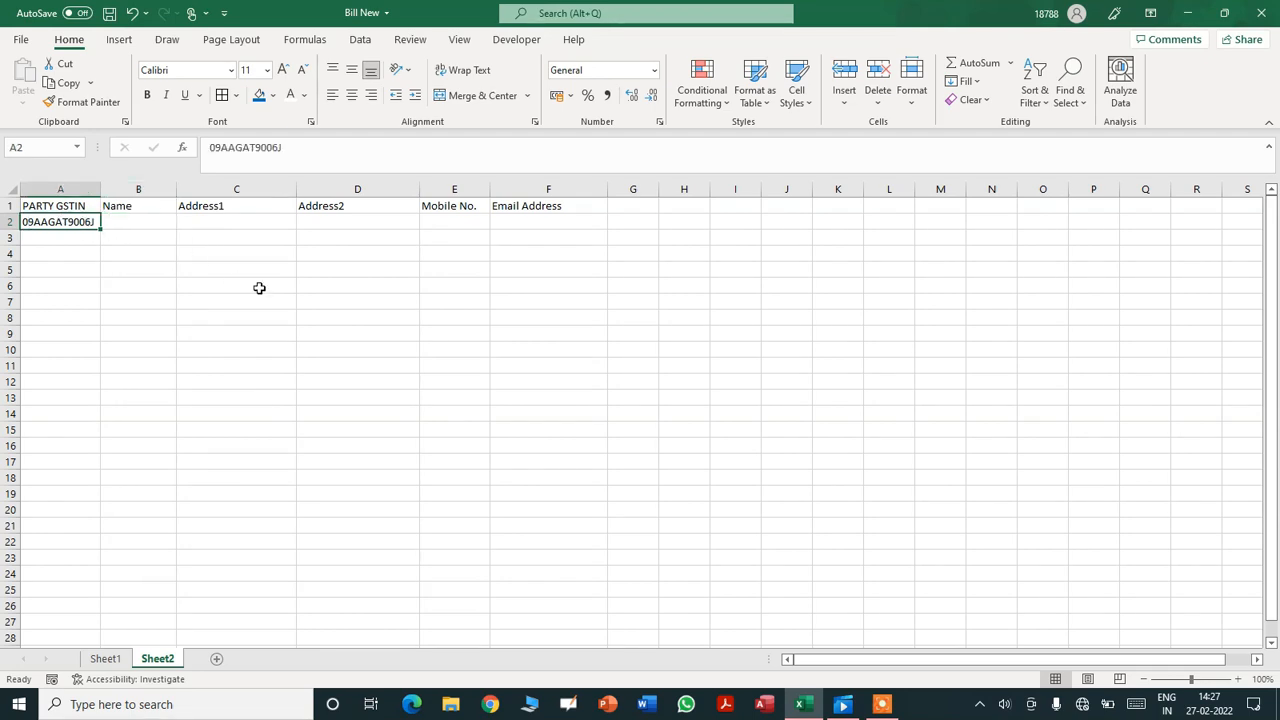
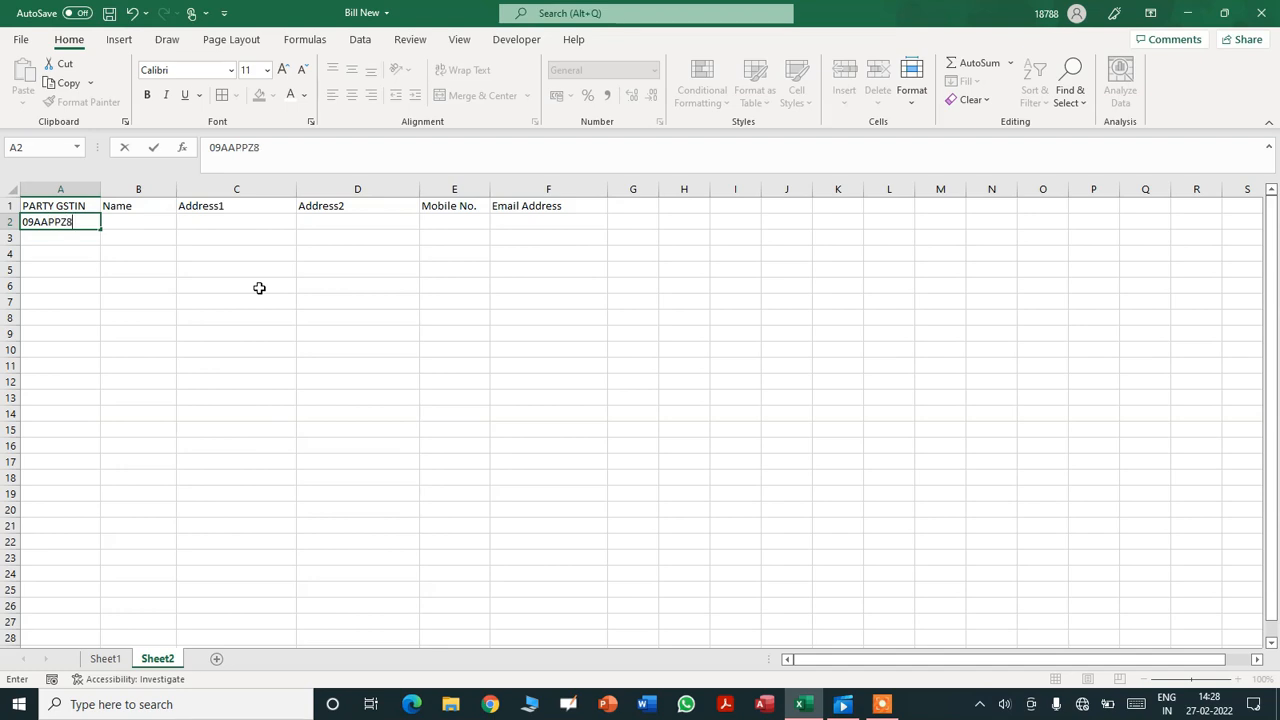
{"action": "key", "text": "Return"}
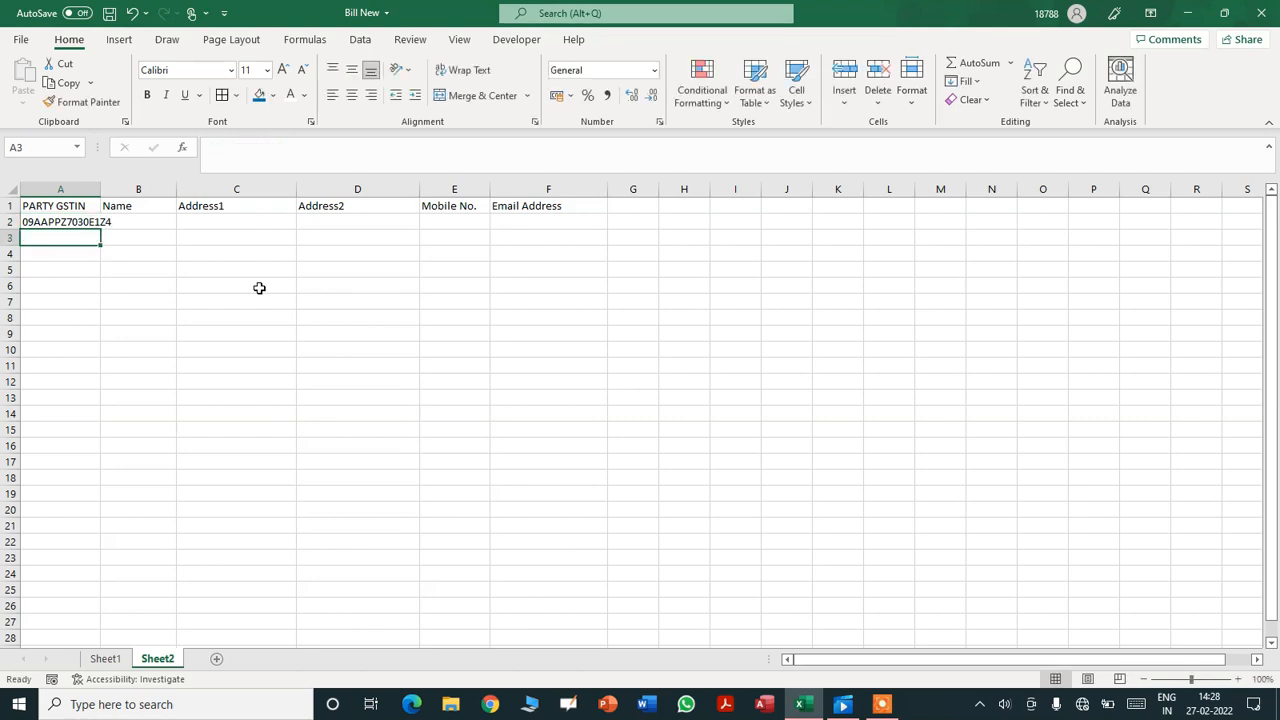
{"action": "double_click", "coordinate": [100, 189]}
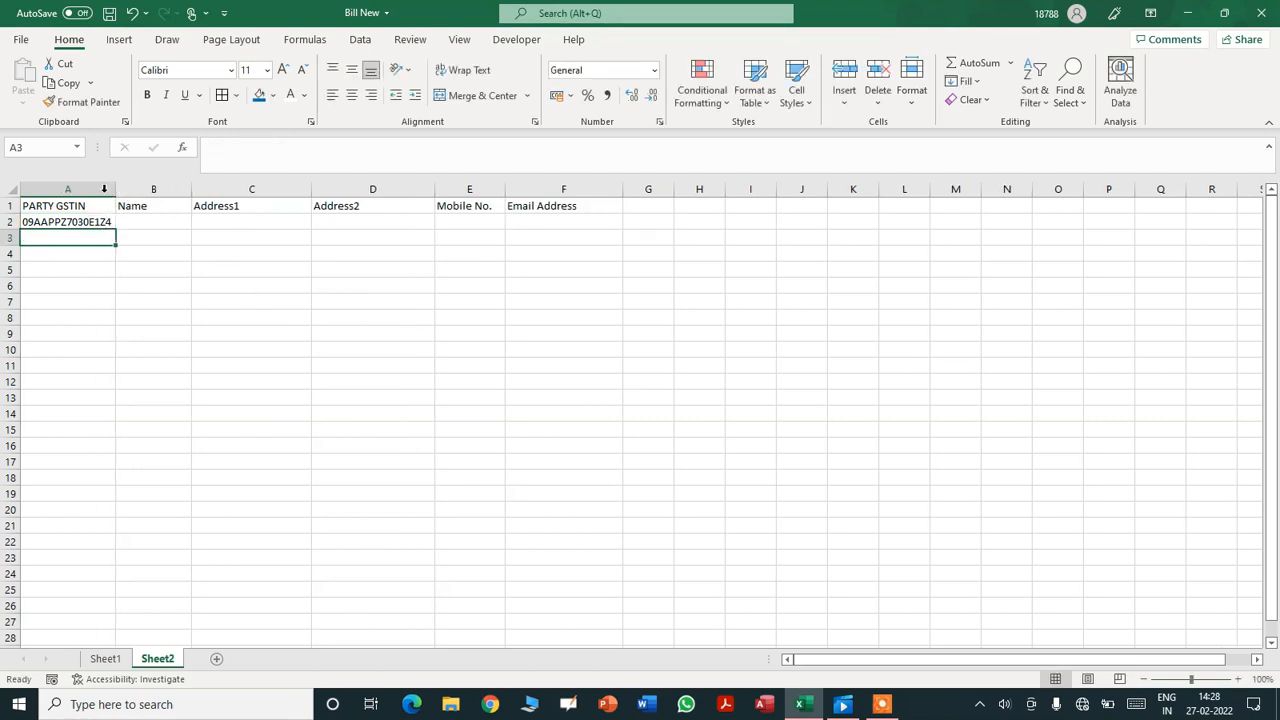
- Enter the first party's company name in B2 and autofit column B
{"action": "left_click", "coordinate": [160, 220]}
{"action": "type", "text": "SABINE ZOR GRO"}
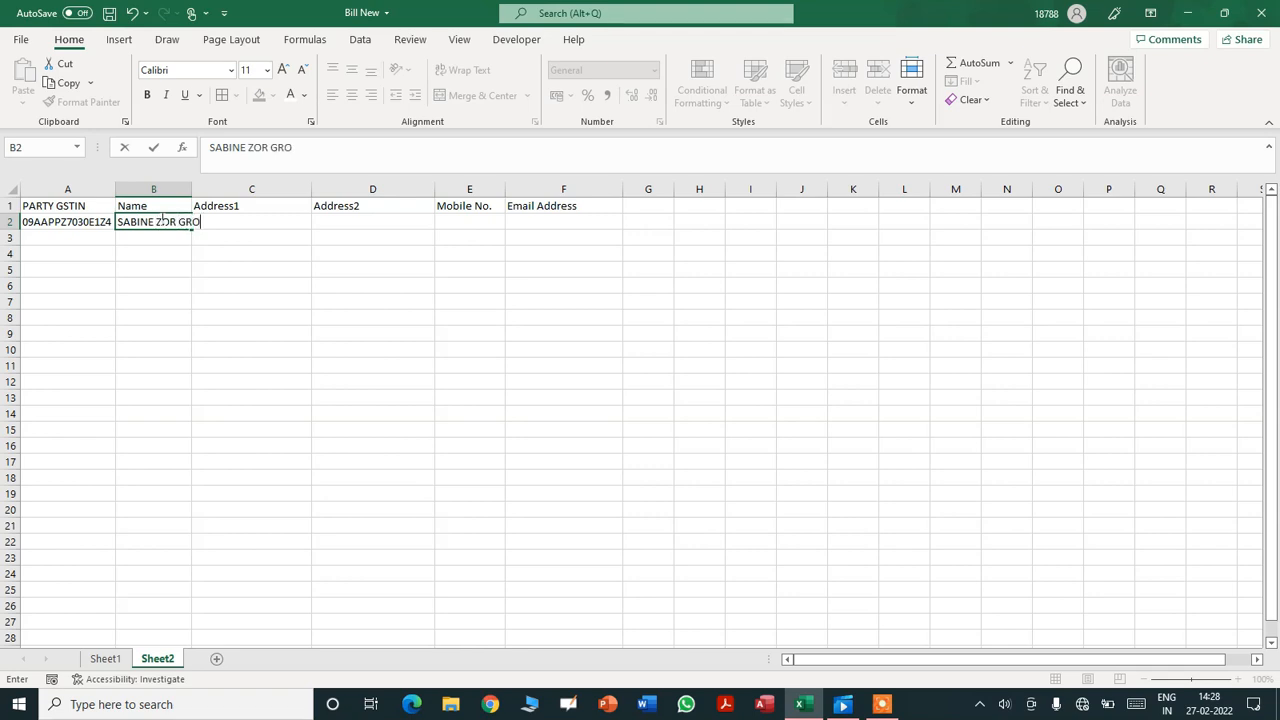
{"action": "type", "text": "UPS"}
{"action": "key", "text": "Return"}
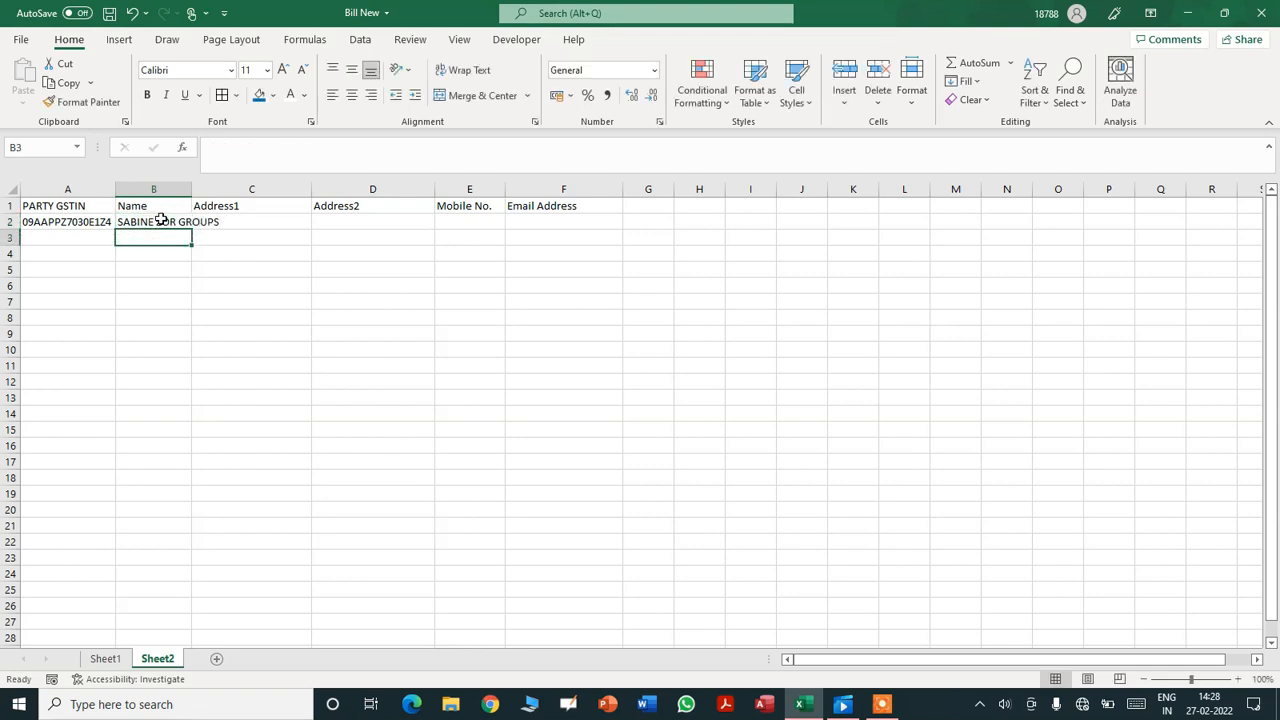
{"action": "double_click", "coordinate": [192, 190]}
- Fill C2:E2 with the party's two address lines and mobile number
{"action": "left_click", "coordinate": [258, 220]}
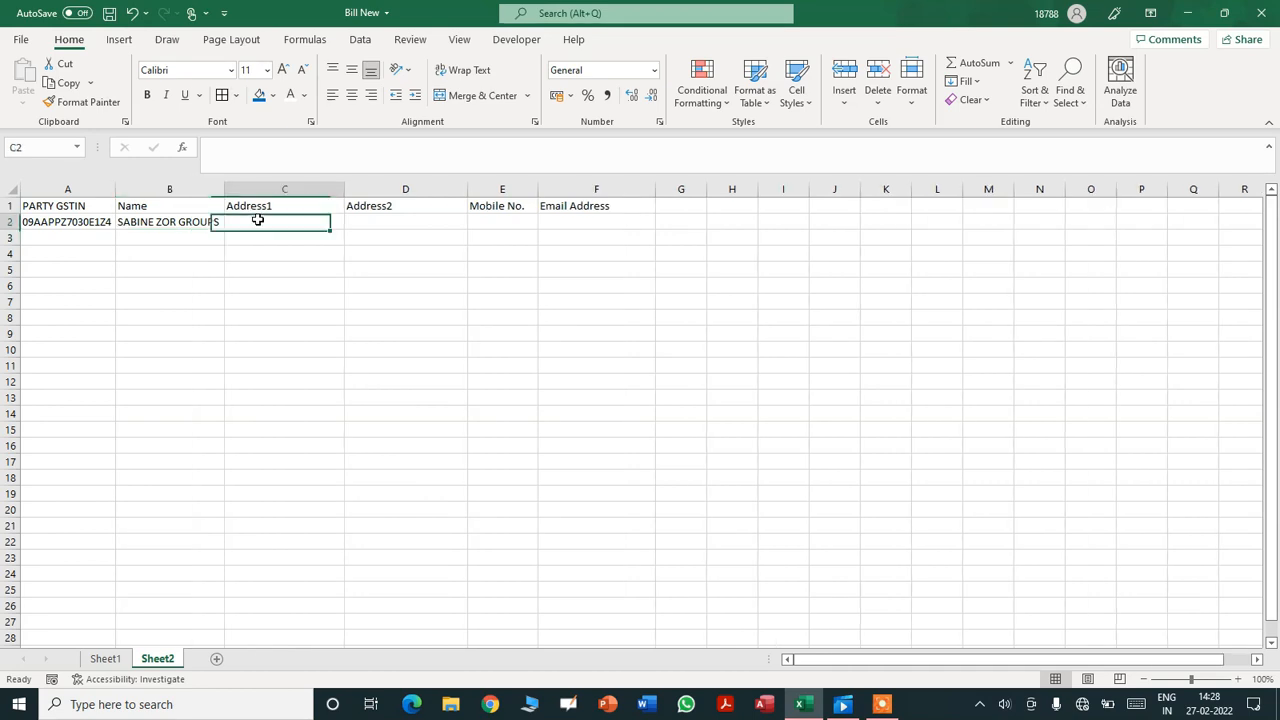
{"action": "type", "text": "MOHALLA SAHUKARA"}
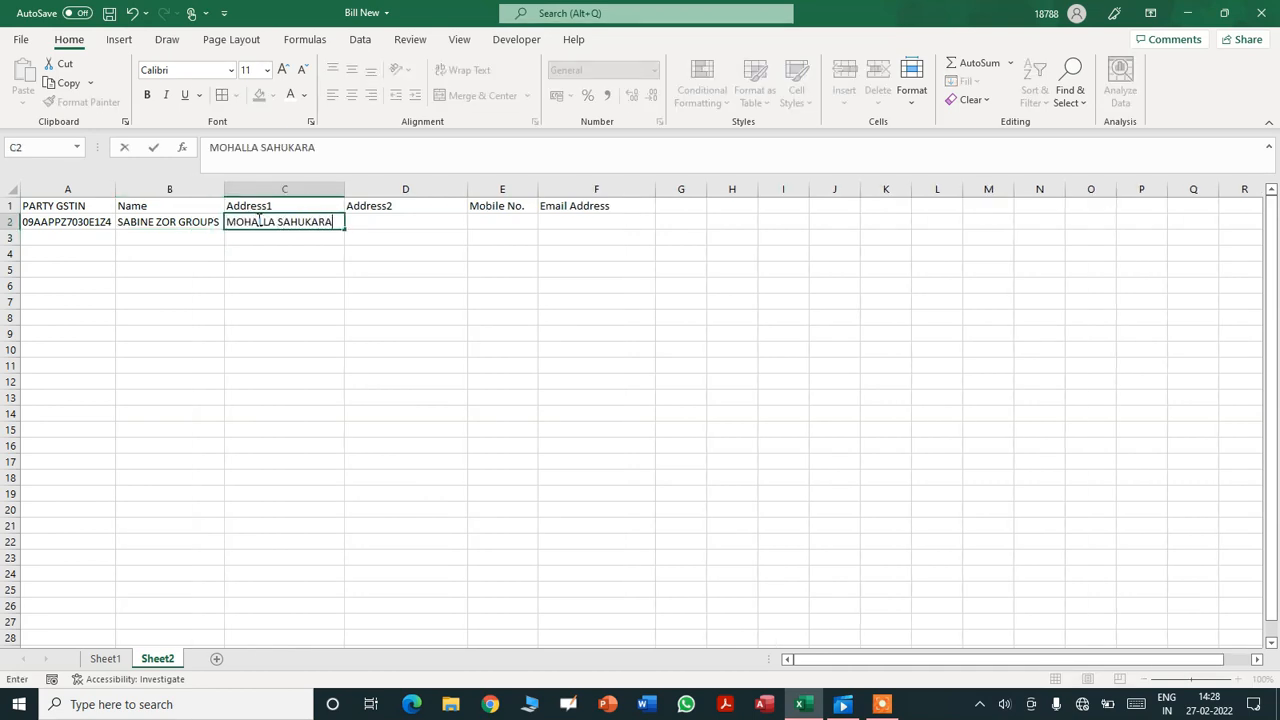
{"action": "key", "text": "Tab"}
{"action": "type", "text": "UJHA"}
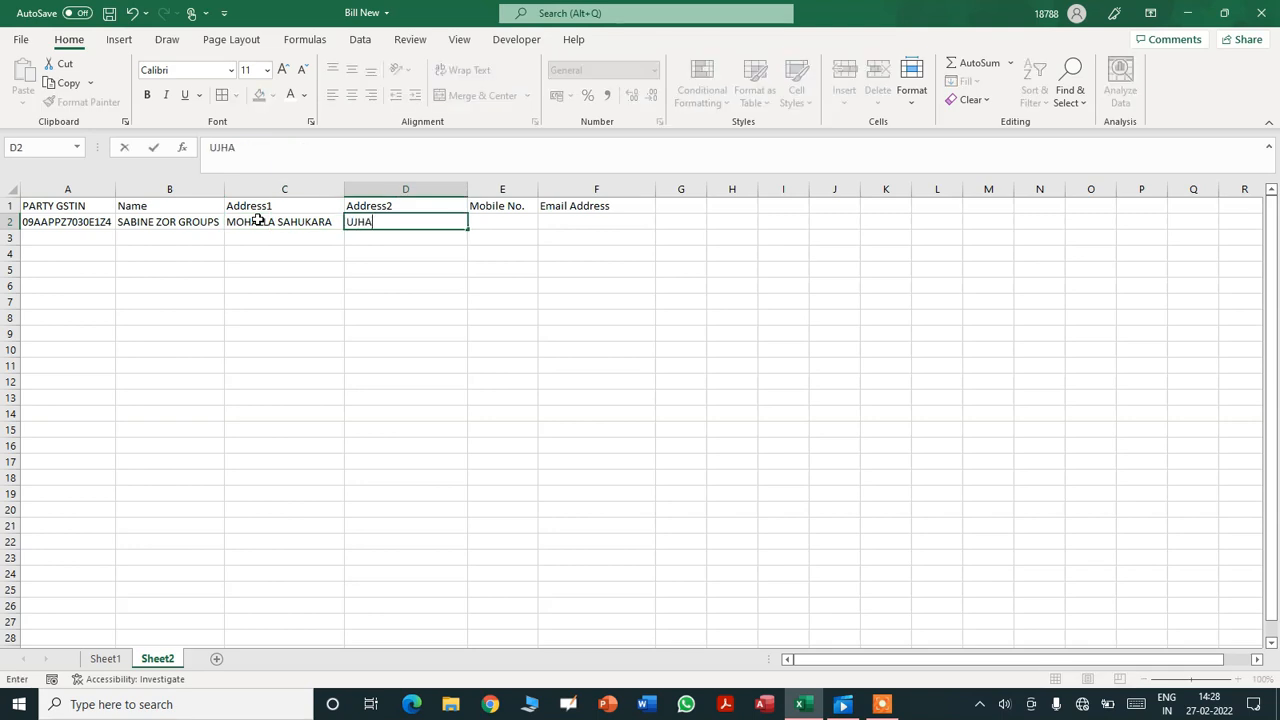
{"action": "type", "text": "NI, BUDAUN (U"}
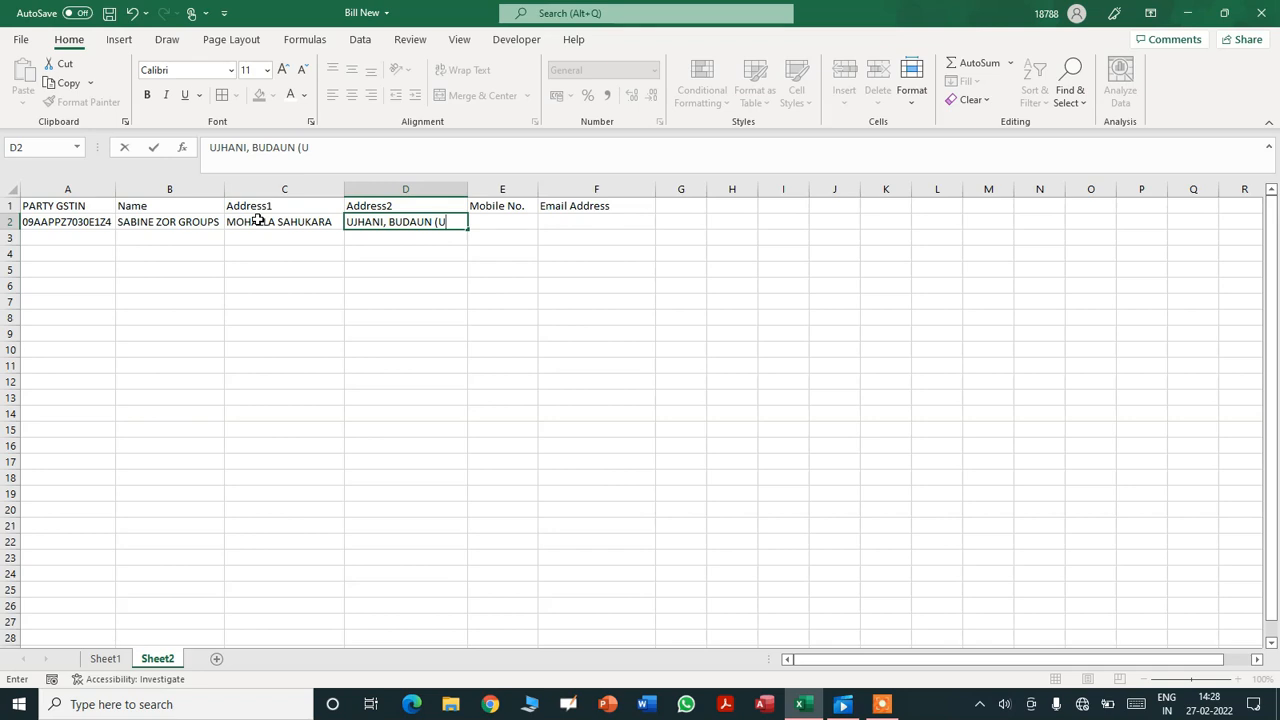
{"action": "type", "text": ".p"}
{"action": "key", "text": "BackSpace"}
{"action": "type", "text": "P.)"}
{"action": "key", "text": "Tab"}
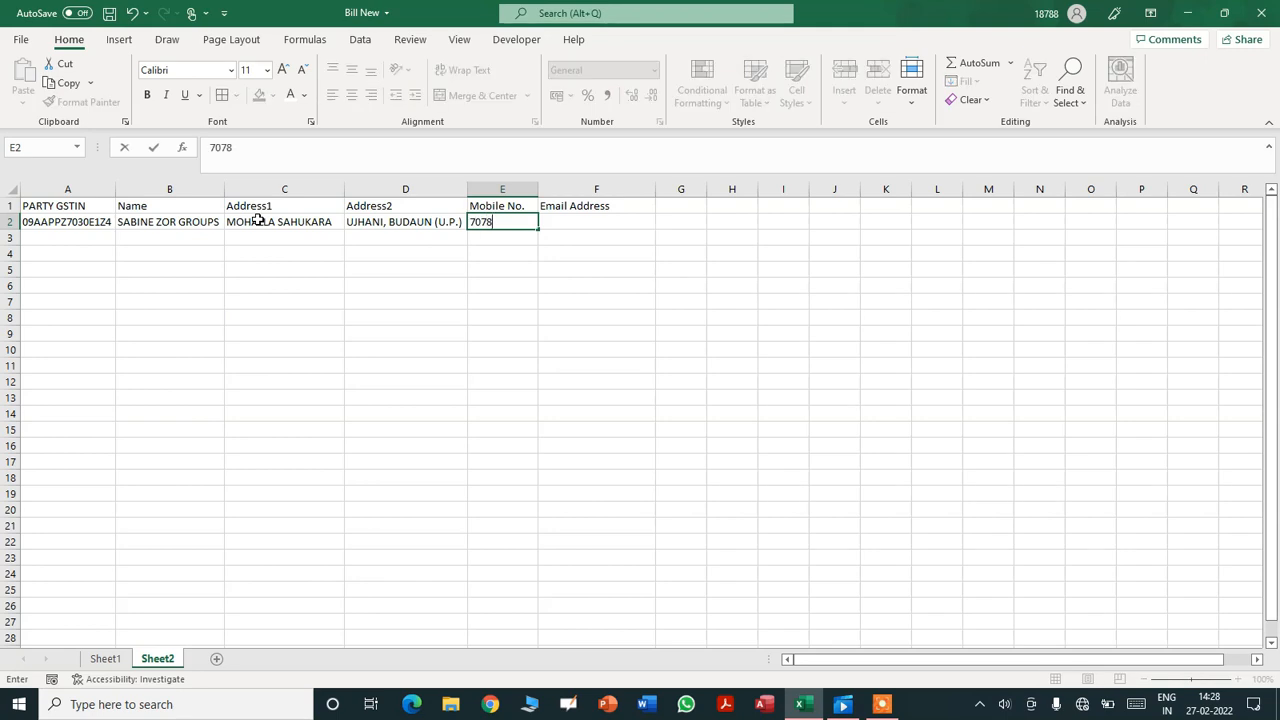
{"action": "key", "text": "Tab"}
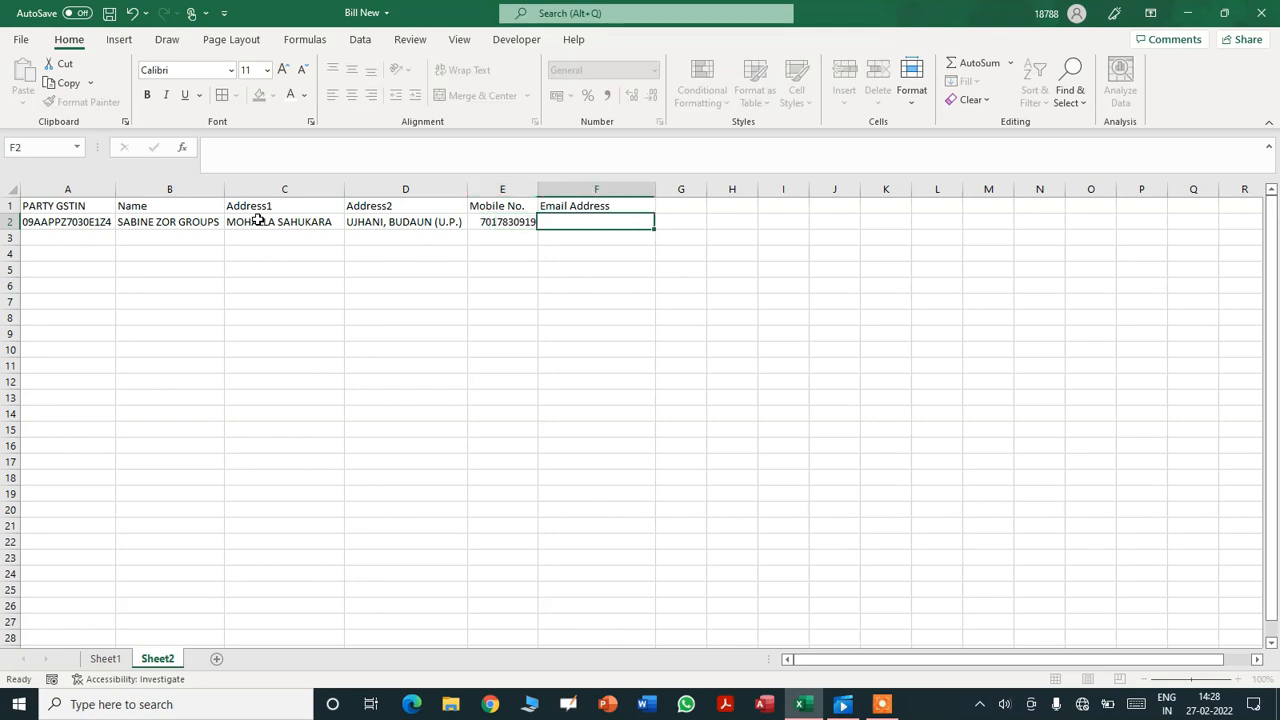
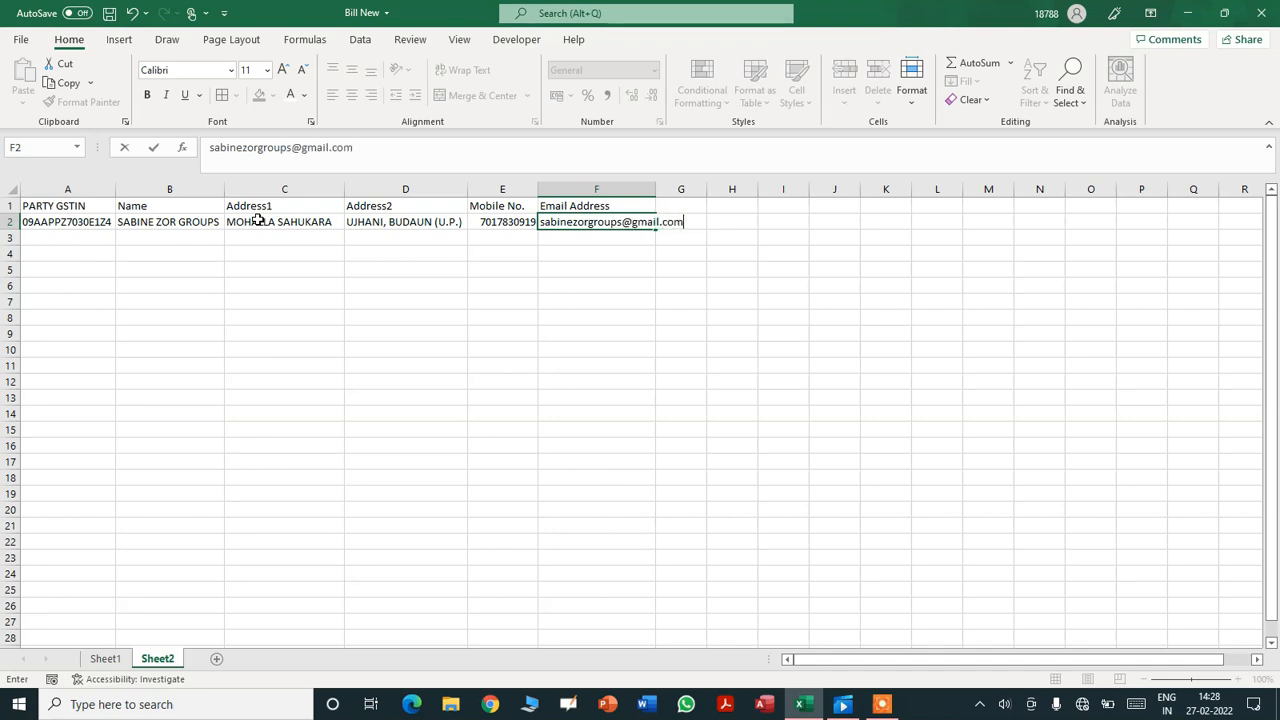
- Enter the party's email in F2, autofit column F and remove its hyperlink
{"action": "left_click", "coordinate": [259, 239]}
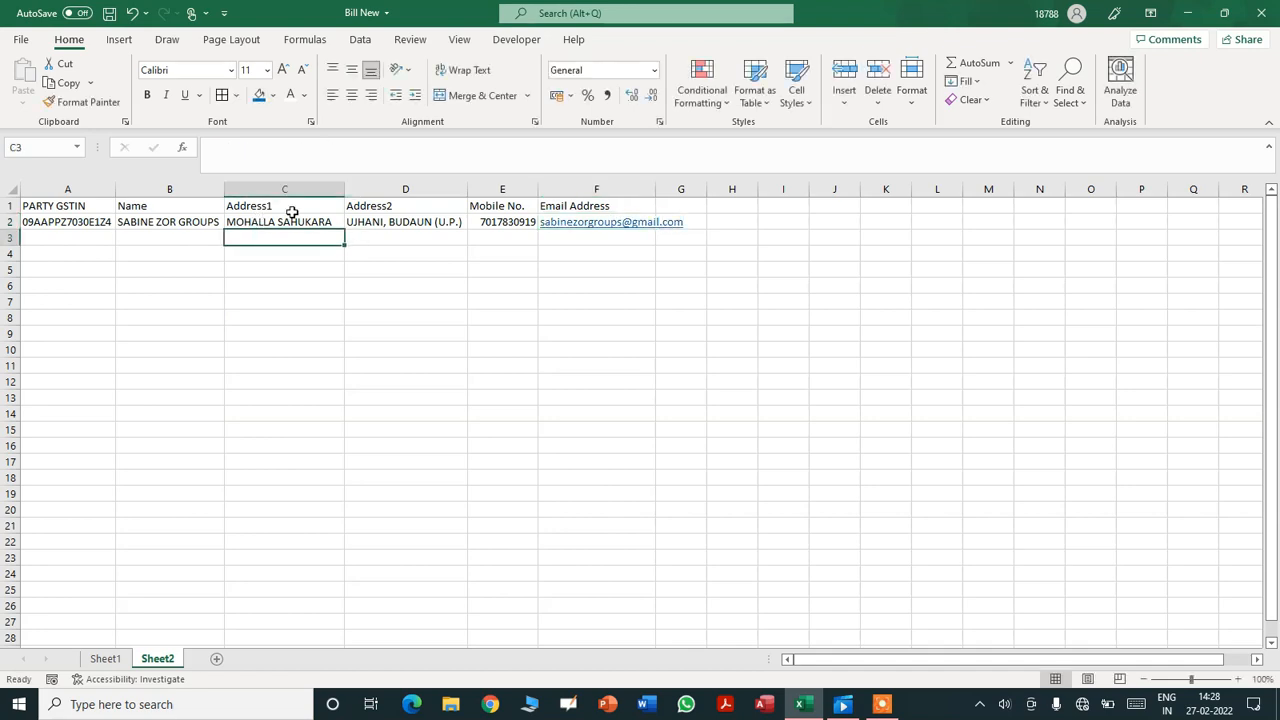
{"action": "double_click", "coordinate": [655, 189]}
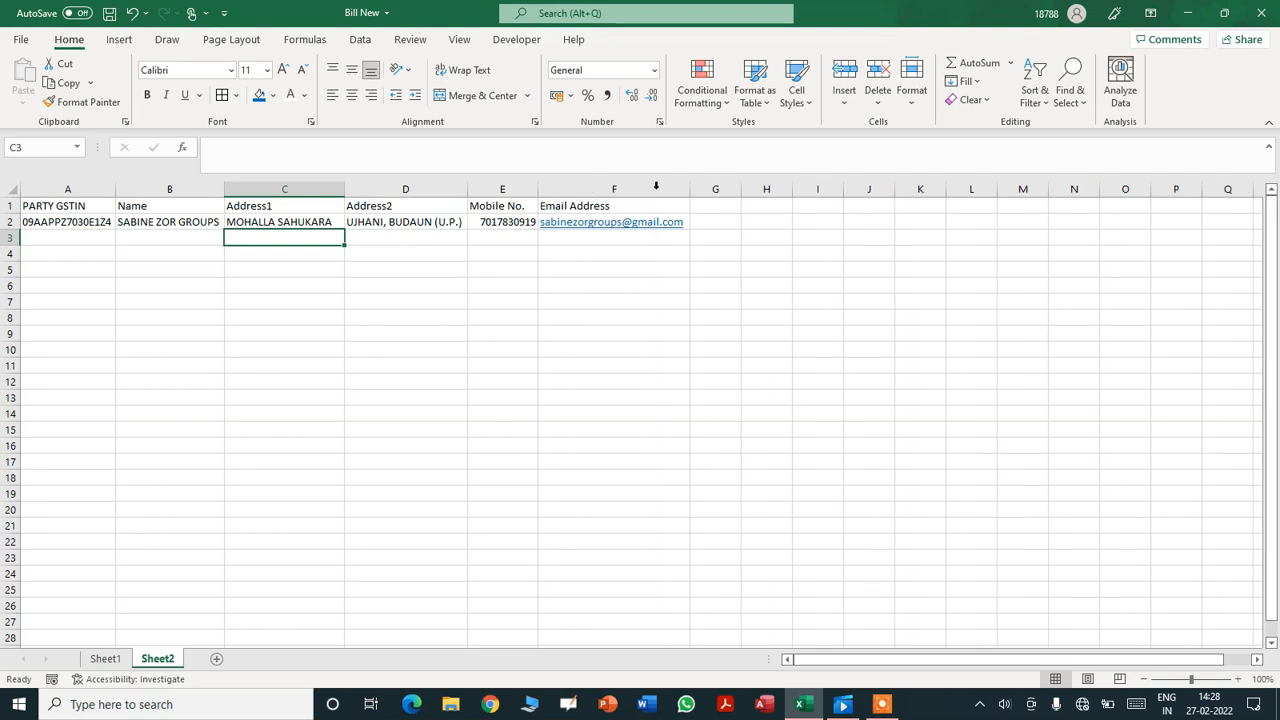
{"action": "right_click", "coordinate": [611, 233]}
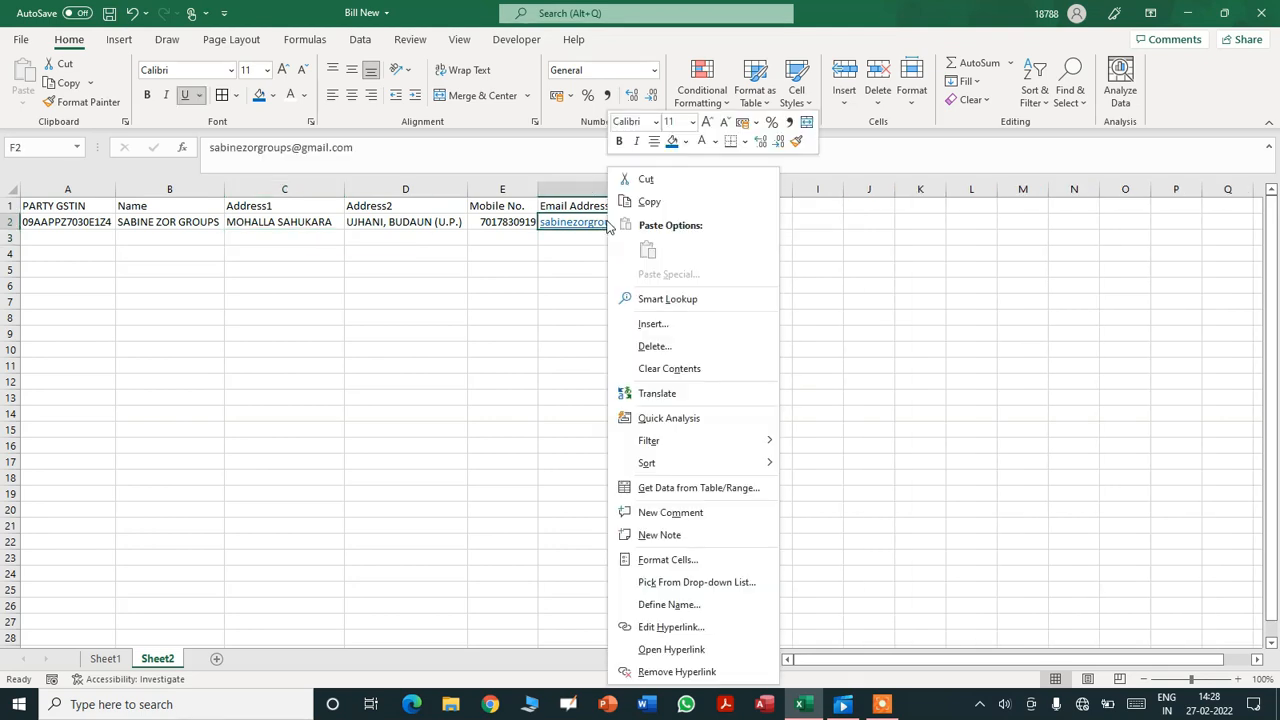
{"action": "left_click", "coordinate": [659, 670]}
{"action": "left_click", "coordinate": [69, 238]}
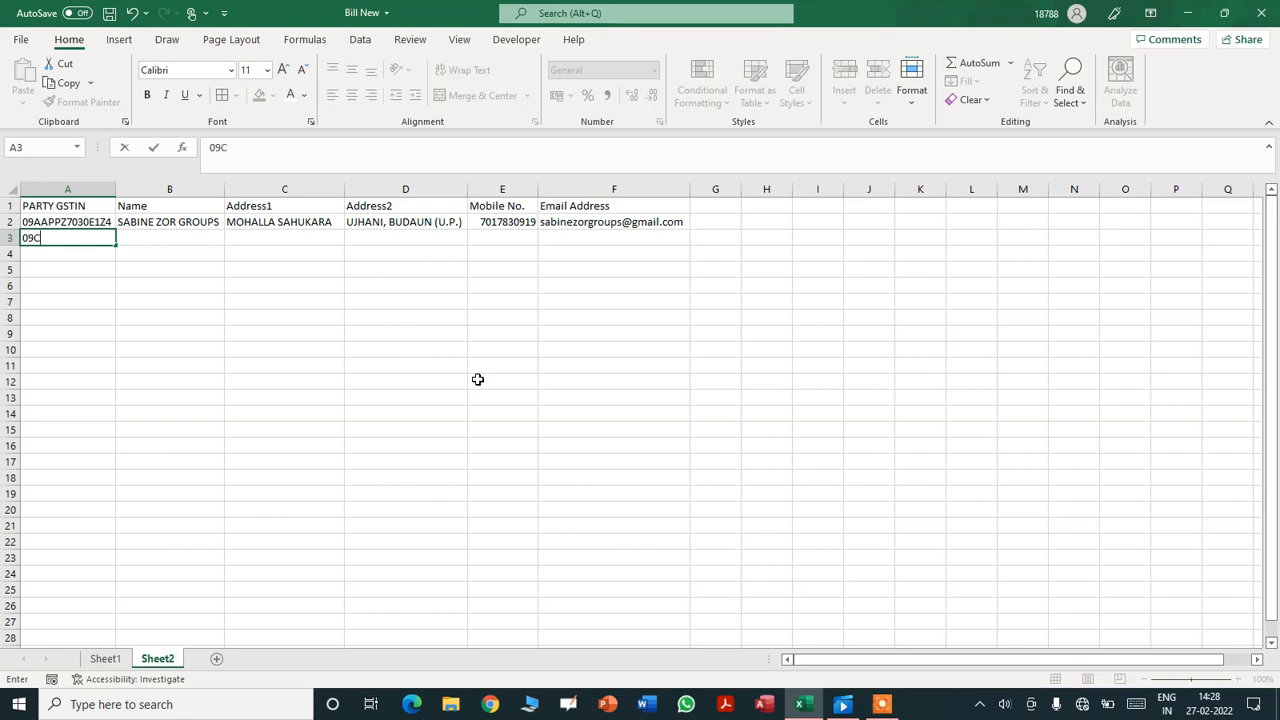
- Enter the GSTIN, name IMEX SOLUTIONS, two address lines and mobile number in A3:E3
{"action": "key", "text": "Tab"}
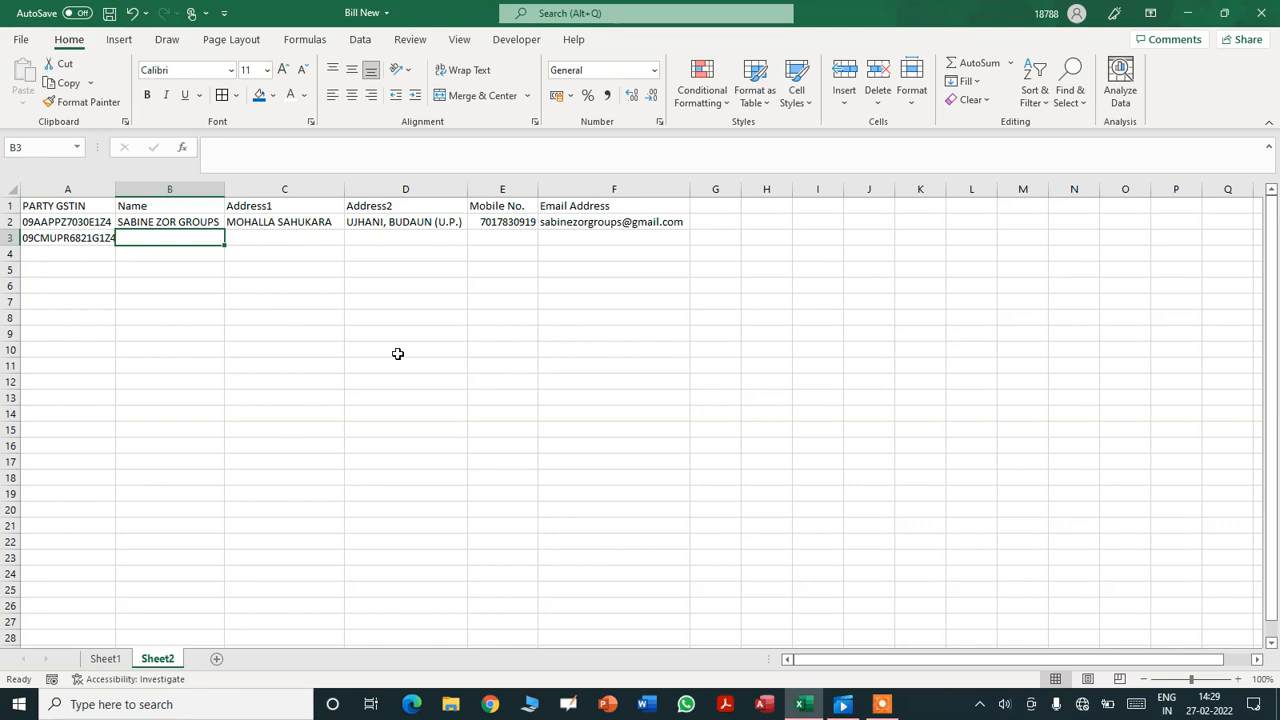
{"action": "type", "text": "I"}
{"action": "type", "text": "E"}
{"action": "type", "text": "MEX "}
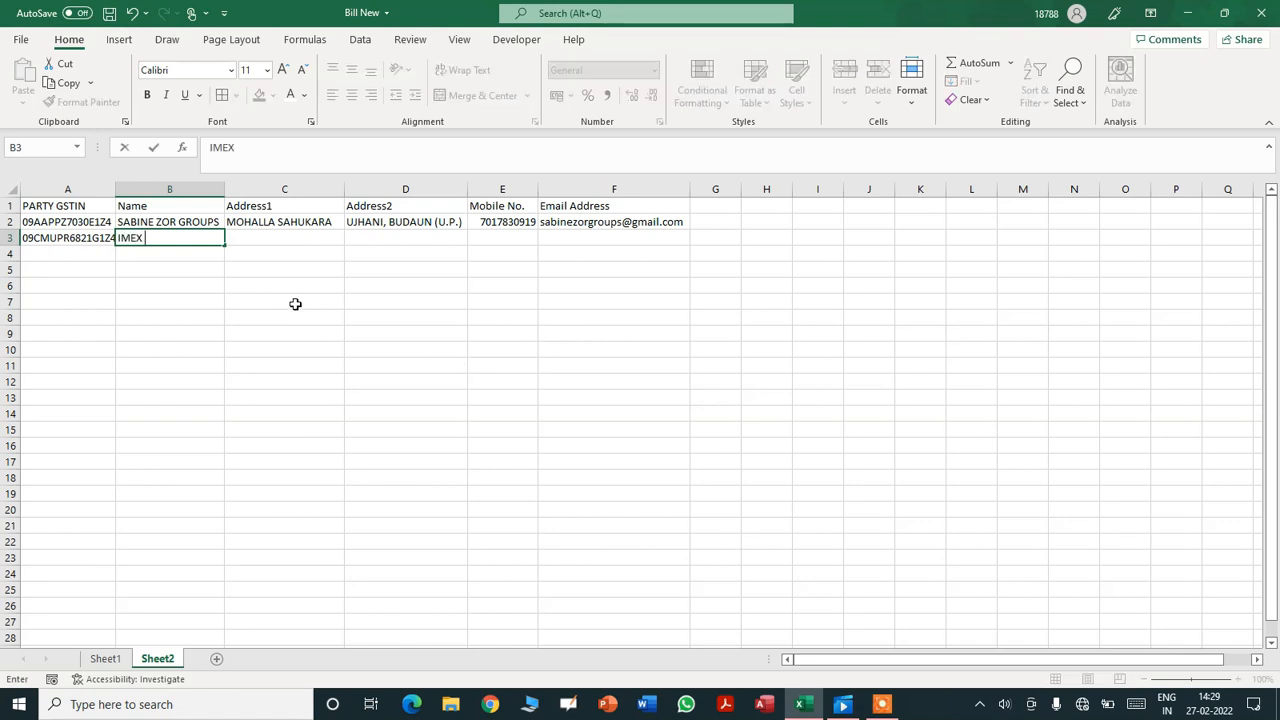
{"action": "type", "text": "SOLUTIONS"}
{"action": "key", "text": "Tab"}
{"action": "type", "text": "MOHAL"}
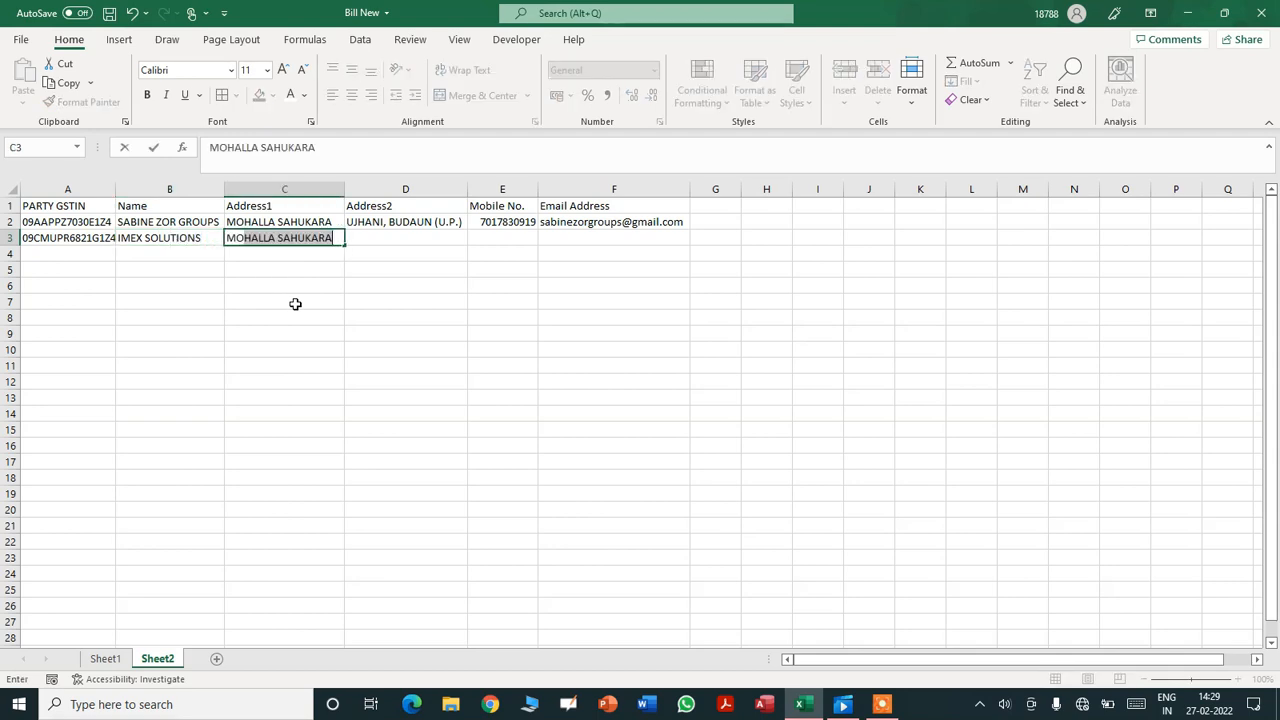
{"action": "type", "text": "LA PR"}
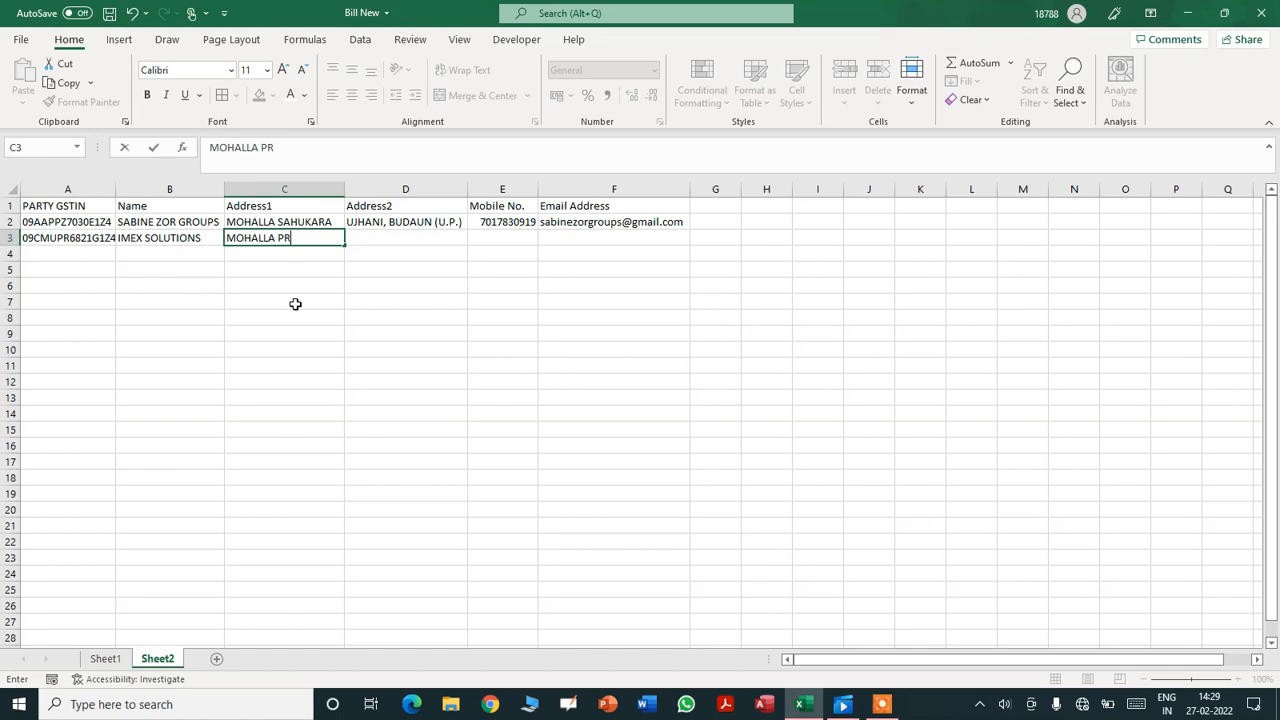
{"action": "type", "text": "EET VIHAR"}
{"action": "key", "text": "Tab"}
{"action": "type", "text": "BUDAU"}
{"action": "type", "text": "N (U"}
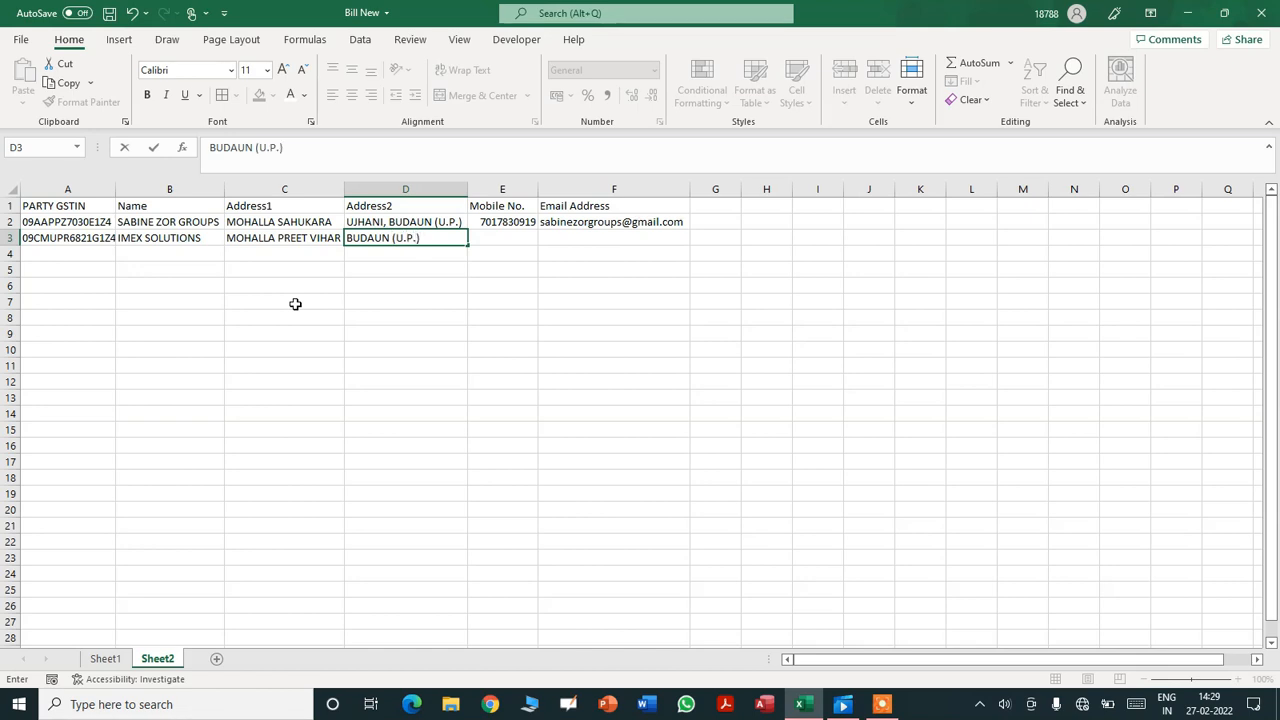
{"action": "key", "text": "Tab"}
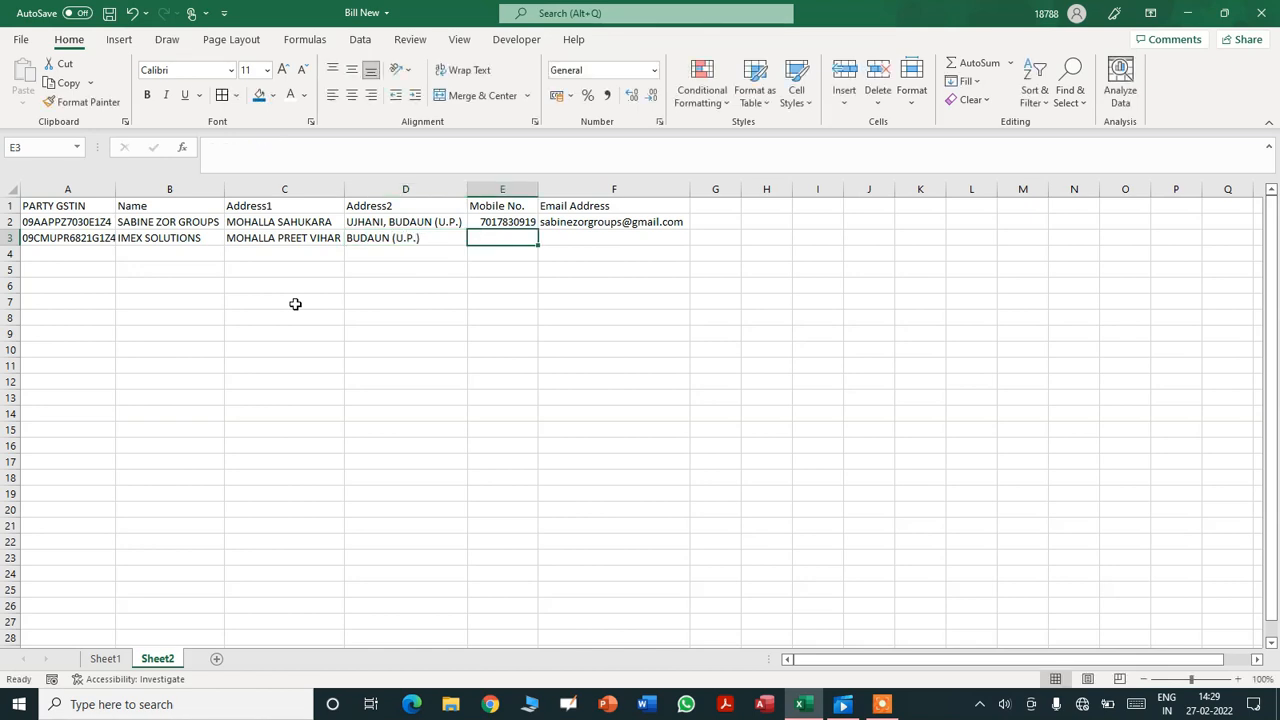
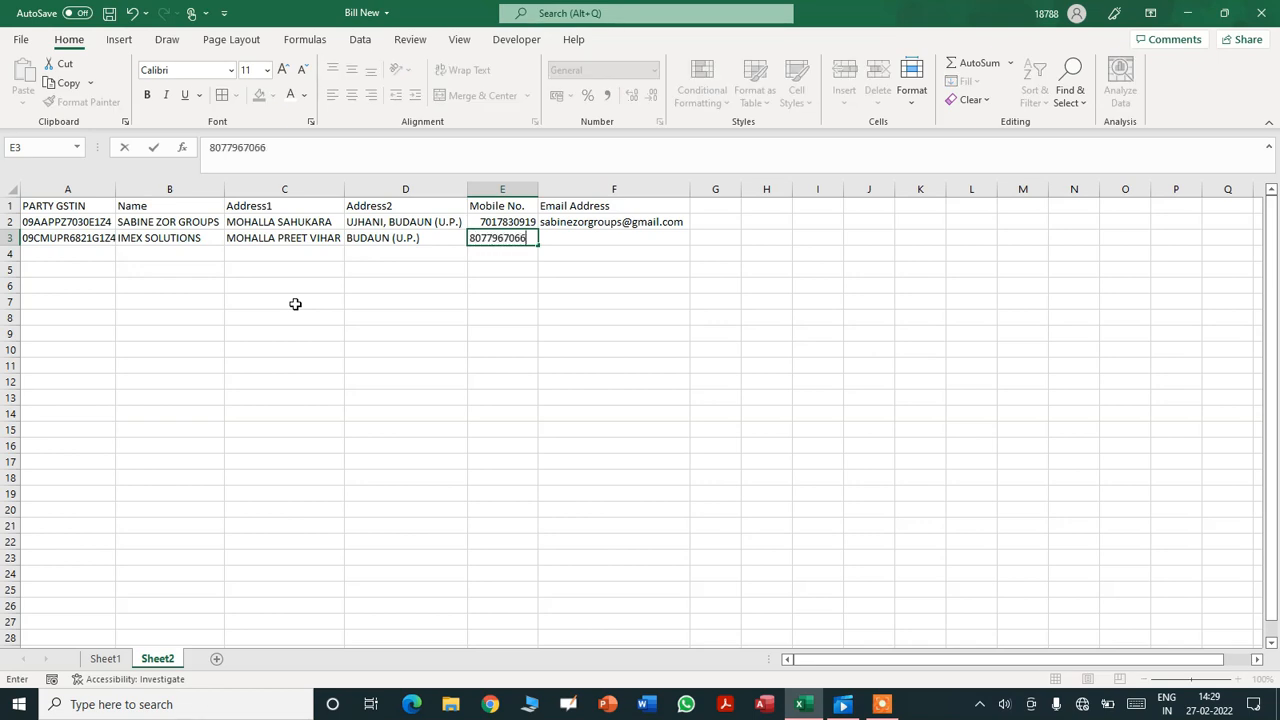
{"action": "key", "text": "Tab"}
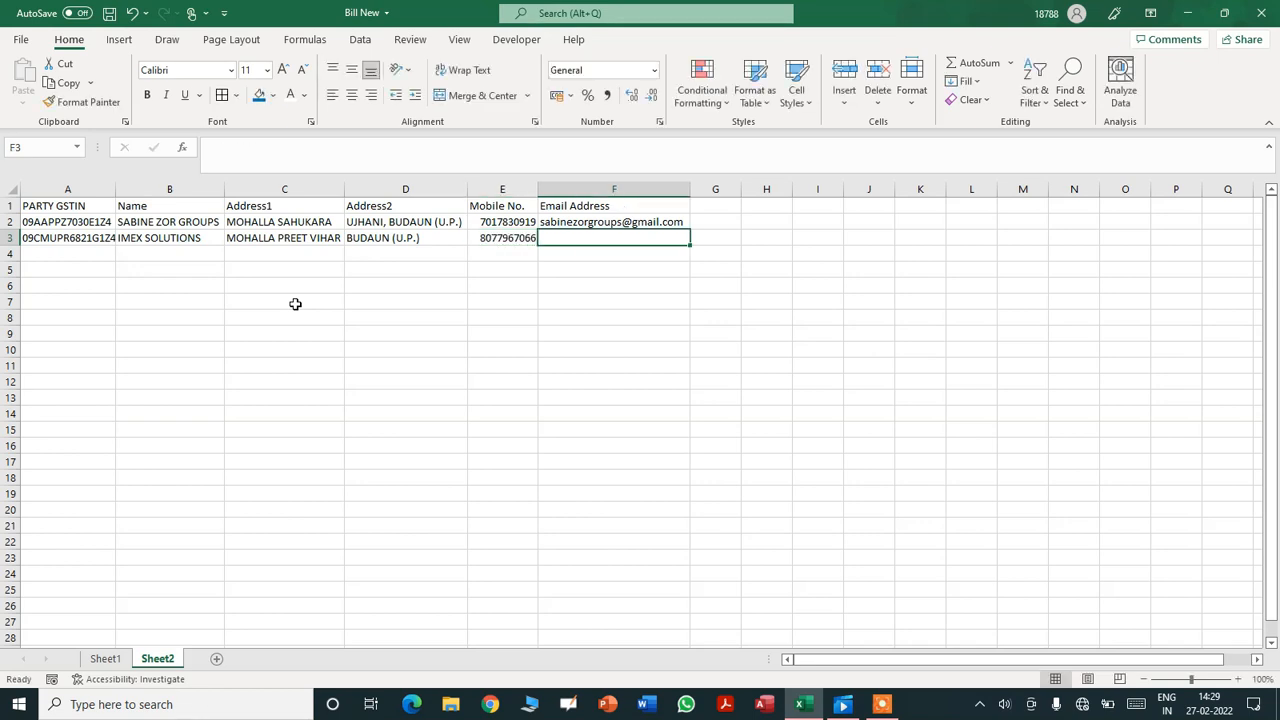
- Add the IMEX SOLUTIONS email in F3, autofit column F and remove its hyperlink
{"action": "type", "text": "IMEX.S"}
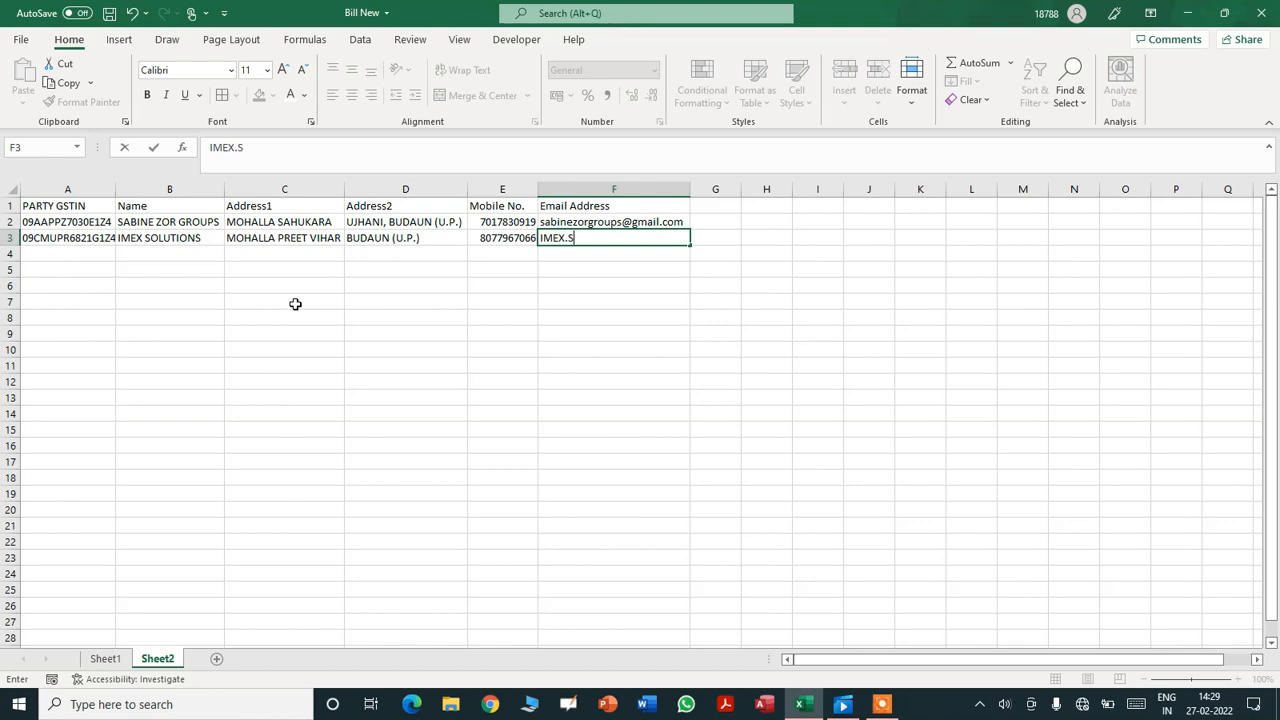
{"action": "key", "text": "BackSpace"}
{"action": "key", "text": "BackSpace"}
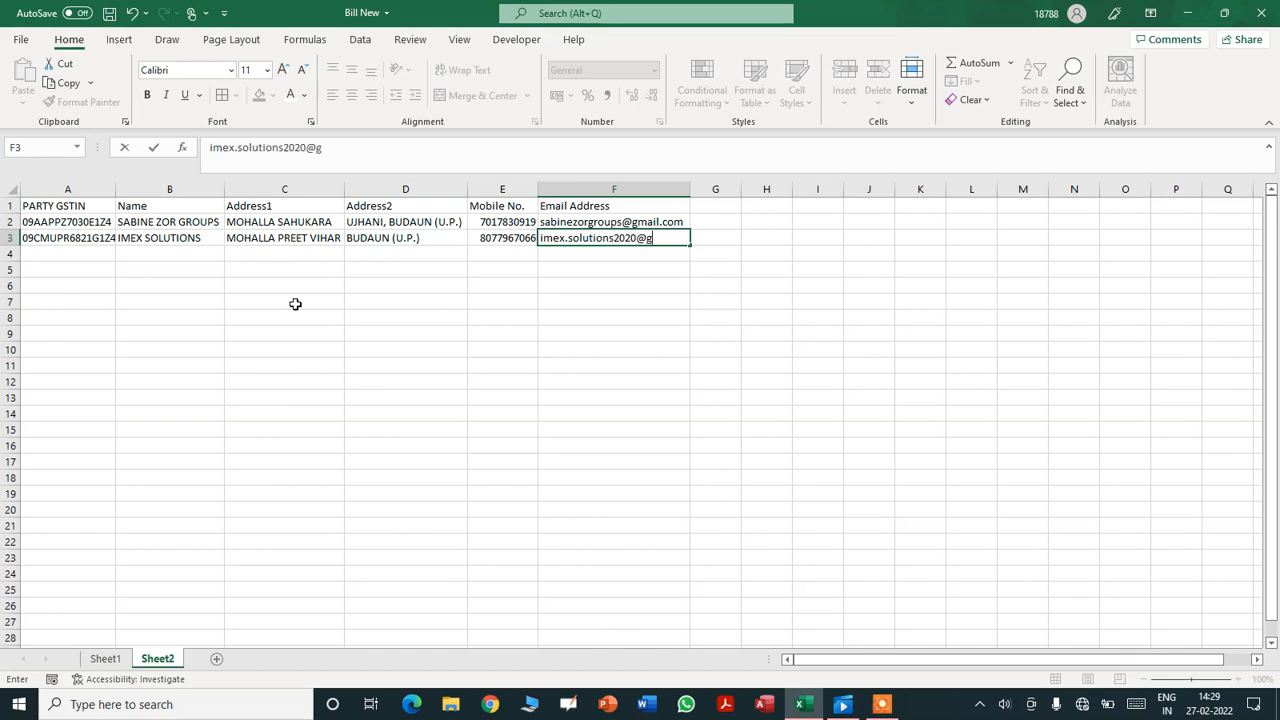
{"action": "key", "text": "Return"}
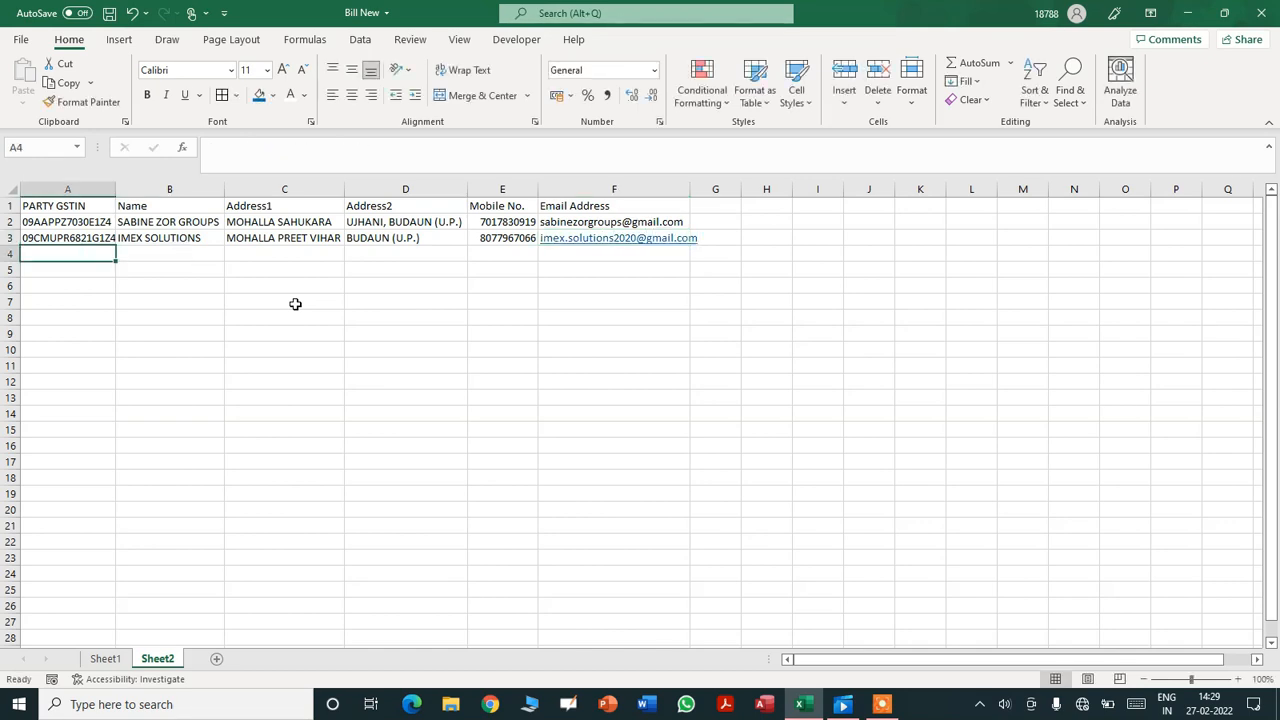
{"action": "double_click", "coordinate": [694, 188]}
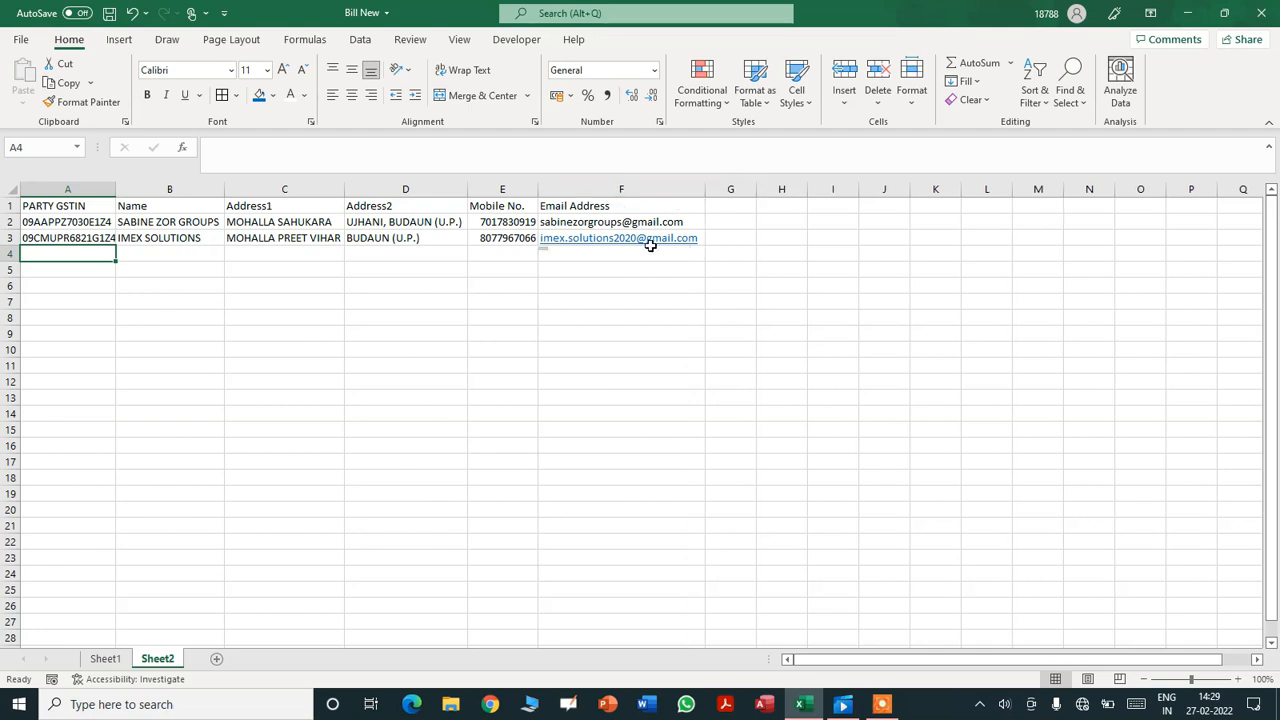
{"action": "right_click", "coordinate": [638, 248]}
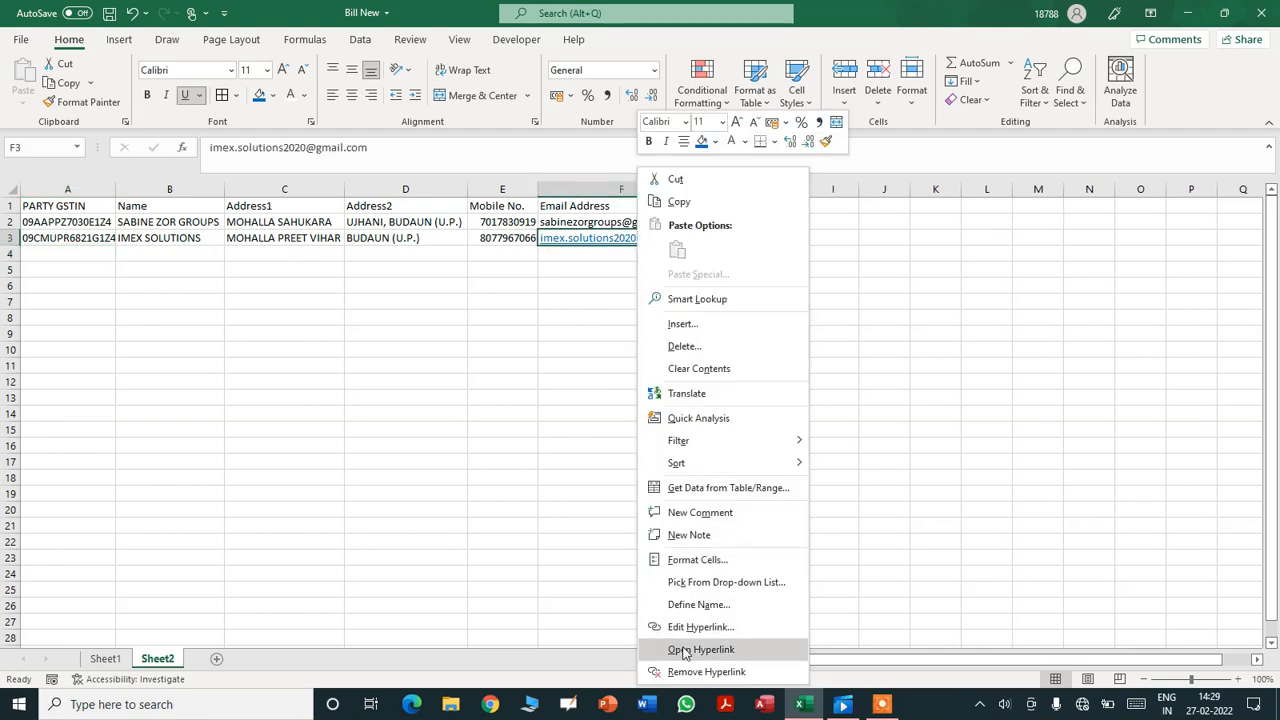
{"action": "left_click", "coordinate": [688, 672]}
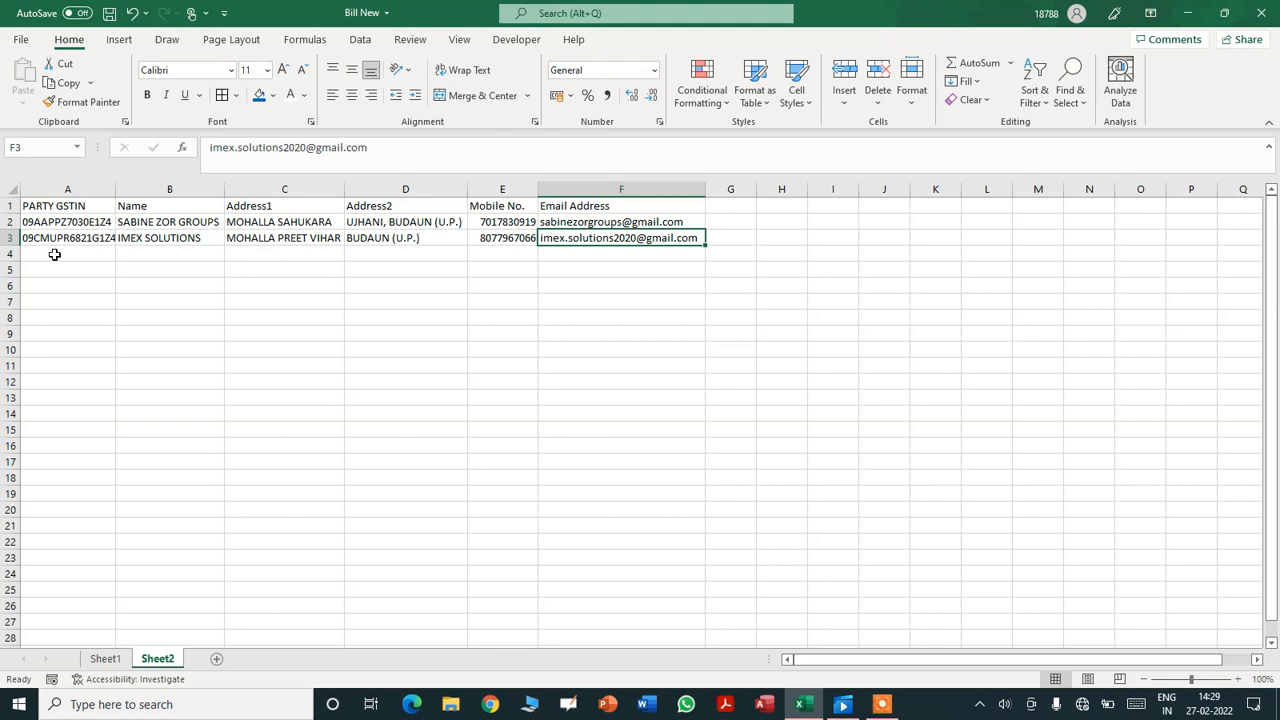
{"action": "left_click", "coordinate": [54, 255]}
- Select the party table range A1:F20 and change its font to Cambria, size 12
{"action": "key", "text": "Right"}
{"action": "key", "text": "Right"}
{"action": "key", "text": "Right"}
{"action": "key", "text": "Up"}
{"action": "key", "text": "Up"}
{"action": "key", "text": "Up"}
{"action": "key", "text": "Left"}
{"action": "key", "text": "Left"}
{"action": "key", "text": "Left"}
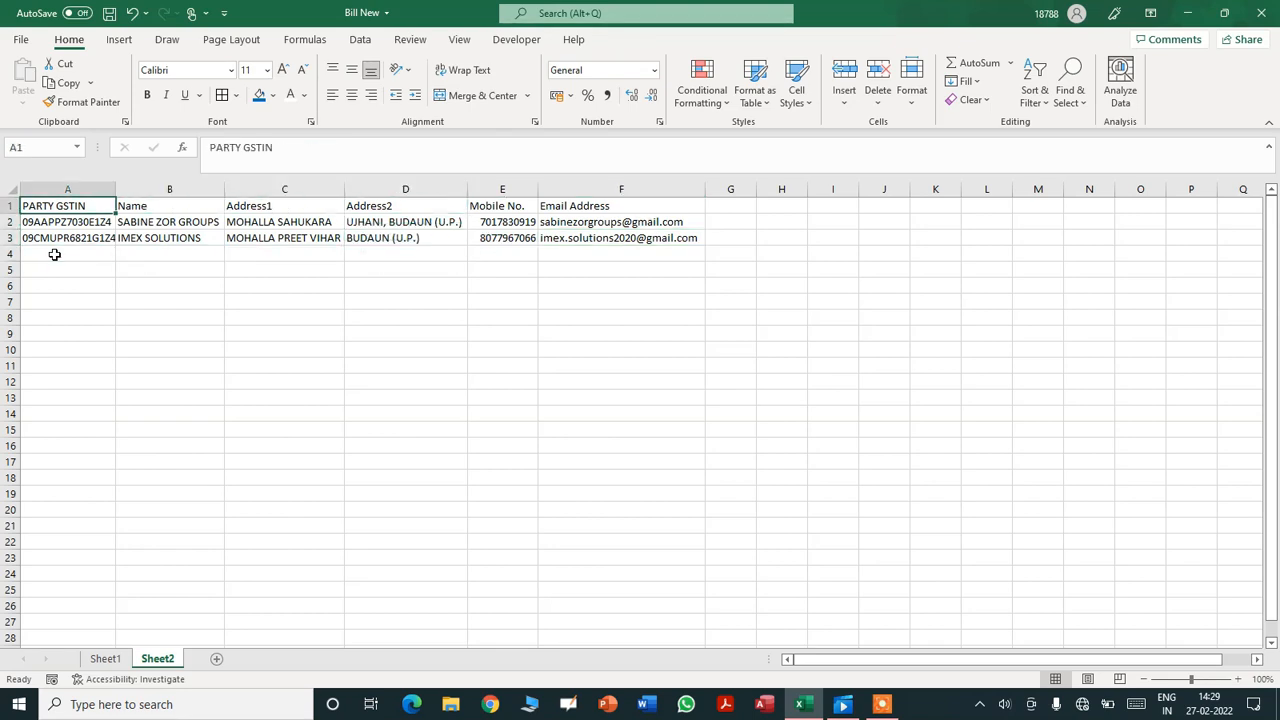
{"action": "key", "text": "shift+Right"}
{"action": "key", "text": "shift+Right"}
{"action": "key", "text": "shift+Right"}
{"action": "key", "text": "shift+Right"}
{"action": "key", "text": "shift+Right"}
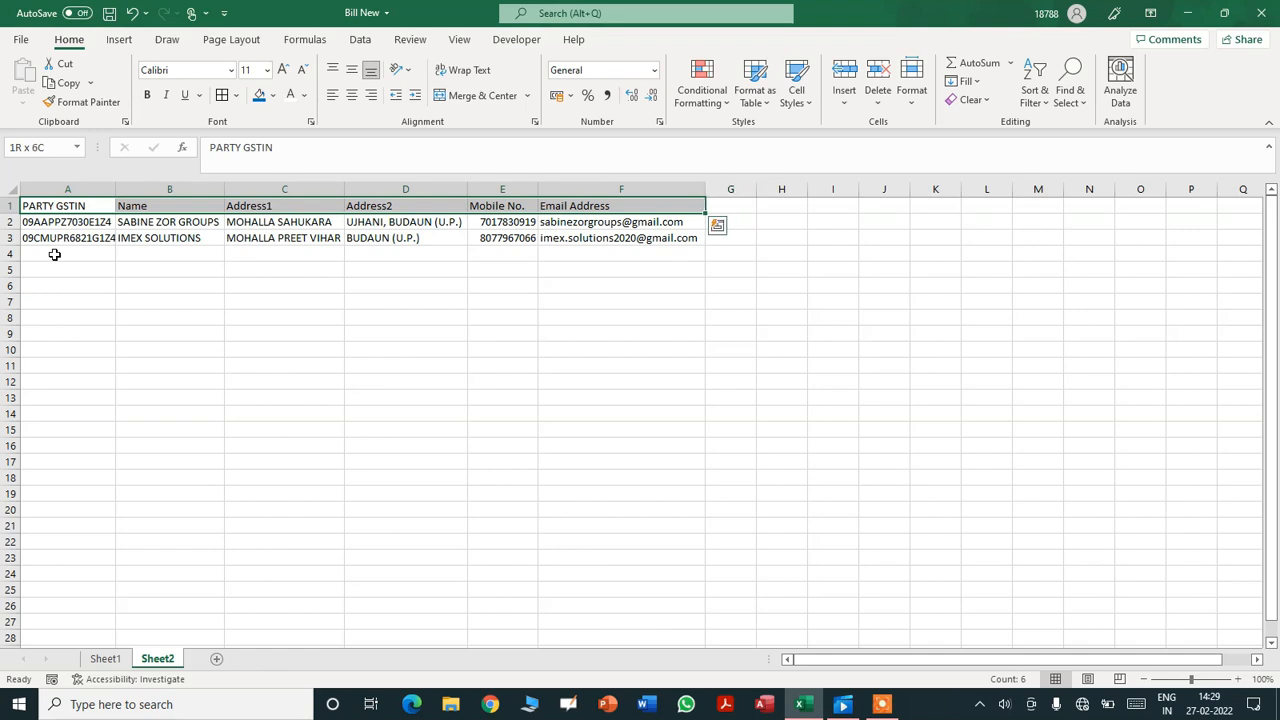
{"action": "key", "text": "shift+Down"}
{"action": "key", "text": "shift+Down"}
{"action": "key", "text": "shift+Down"}
{"action": "key", "text": "shift+Down"}
{"action": "key", "text": "shift+Down"}
{"action": "key", "text": "shift+Down"}
{"action": "key", "text": "shift+Down"}
{"action": "key", "text": "shift+Down"}
{"action": "key", "text": "shift+Down"}
{"action": "key", "text": "shift+Down"}
{"action": "key", "text": "shift+Down"}
{"action": "key", "text": "shift+Down"}
{"action": "key", "text": "shift+Down"}
{"action": "key", "text": "shift+Down"}
{"action": "key", "text": "shift+Down"}
{"action": "key", "text": "shift+Down"}
{"action": "key", "text": "shift+Down"}
{"action": "key", "text": "shift+Down"}
{"action": "key", "text": "shift+Down"}
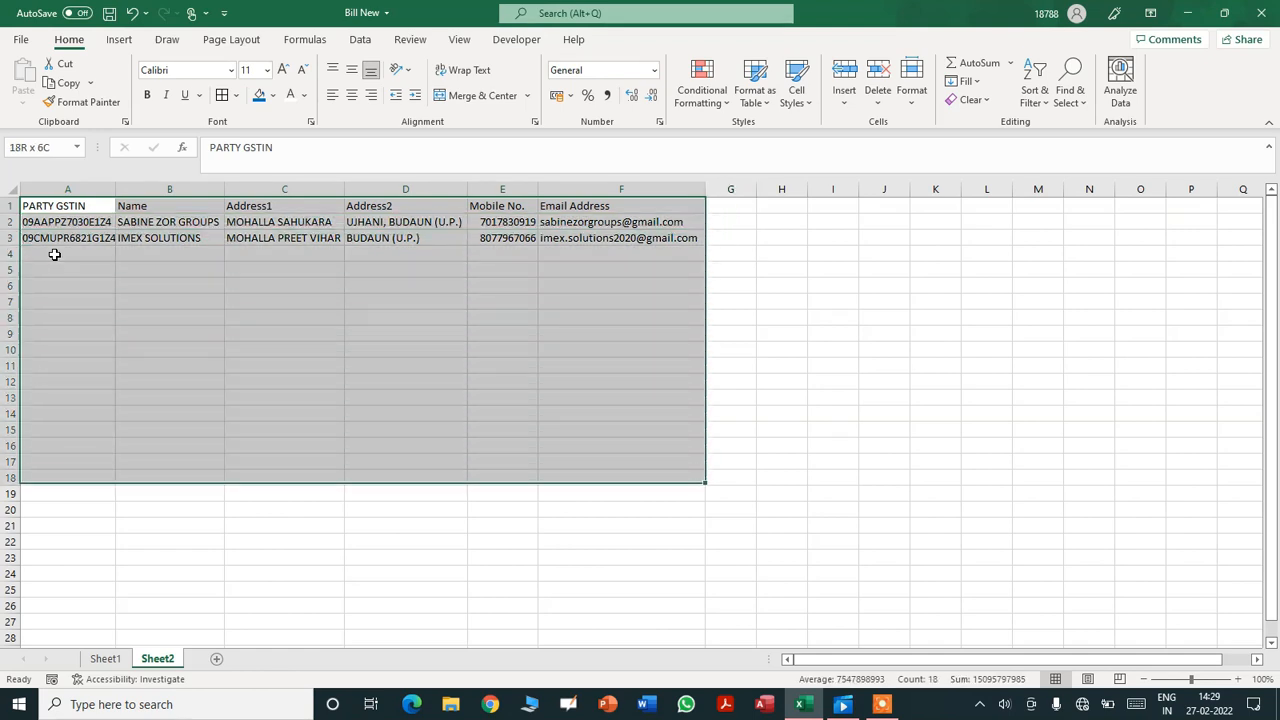
{"action": "left_click", "coordinate": [180, 70]}
{"action": "type", "text": "Cam"}
{"action": "key", "text": "Tab"}
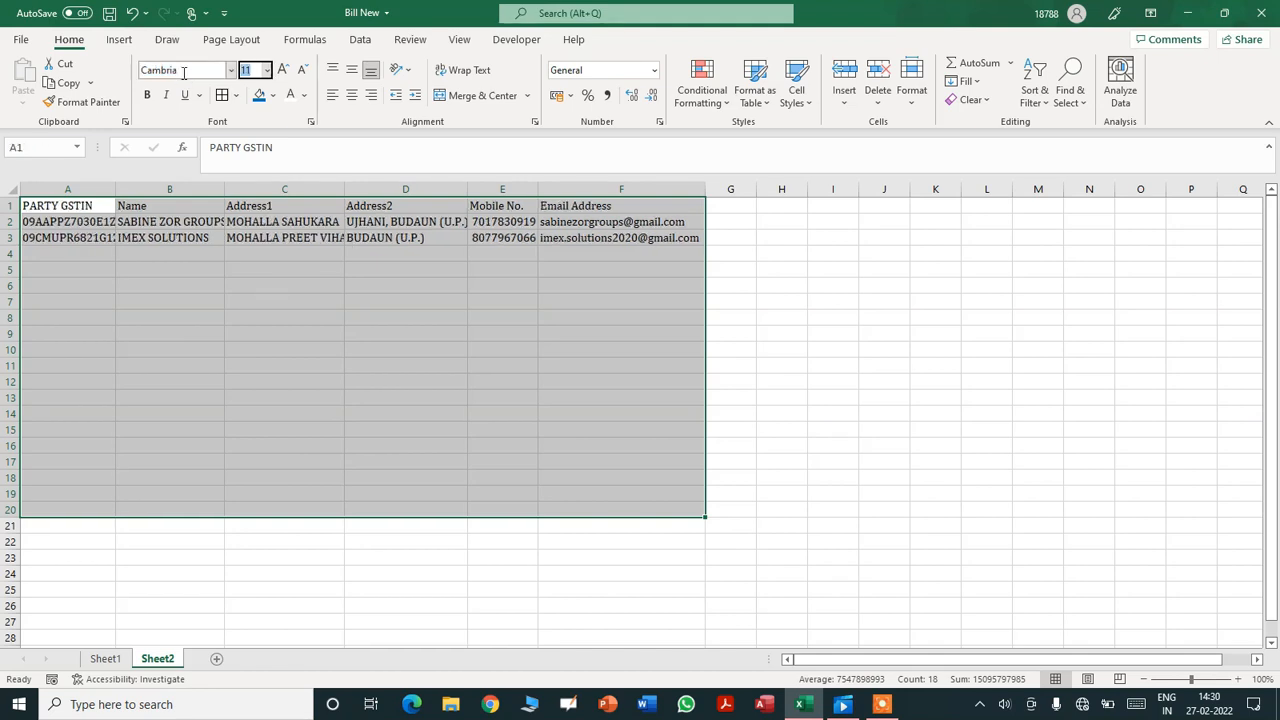
{"action": "type", "text": "12"}
{"action": "key", "text": "Return"}
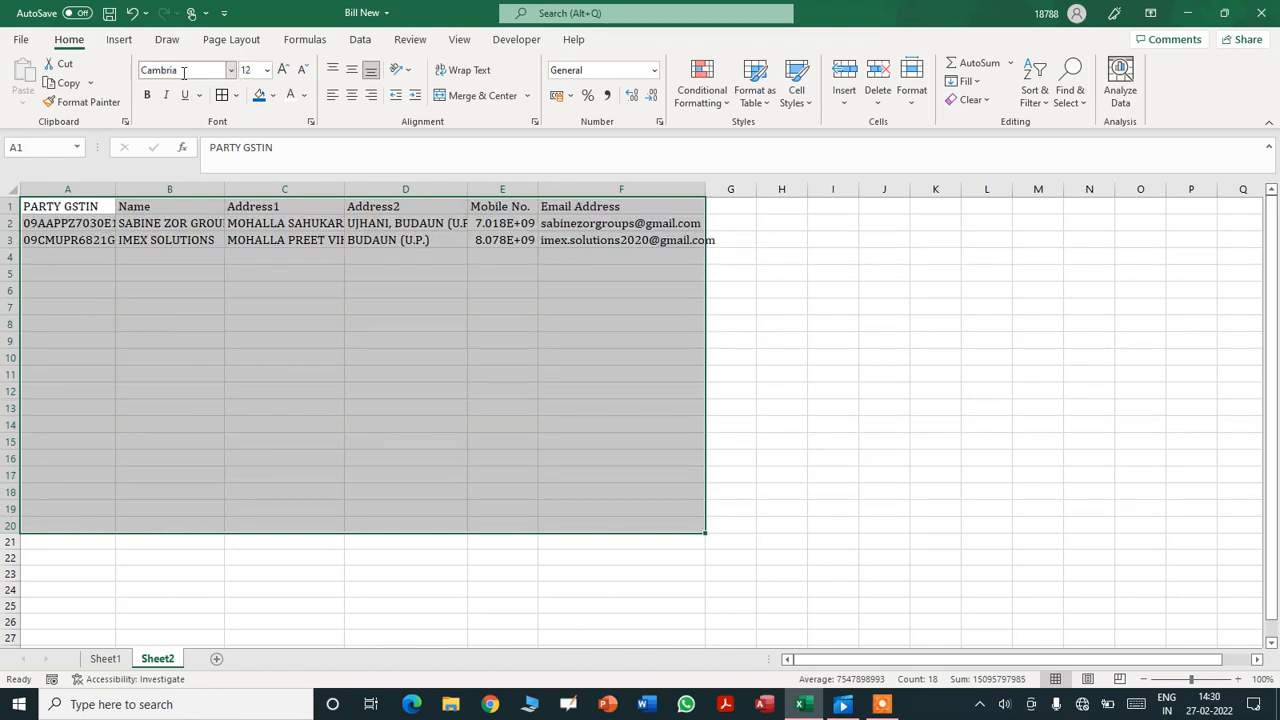
- Autofit columns A through F to the GSTINs, names, addresses, mobiles and emails
{"action": "double_click", "coordinate": [118, 190]}
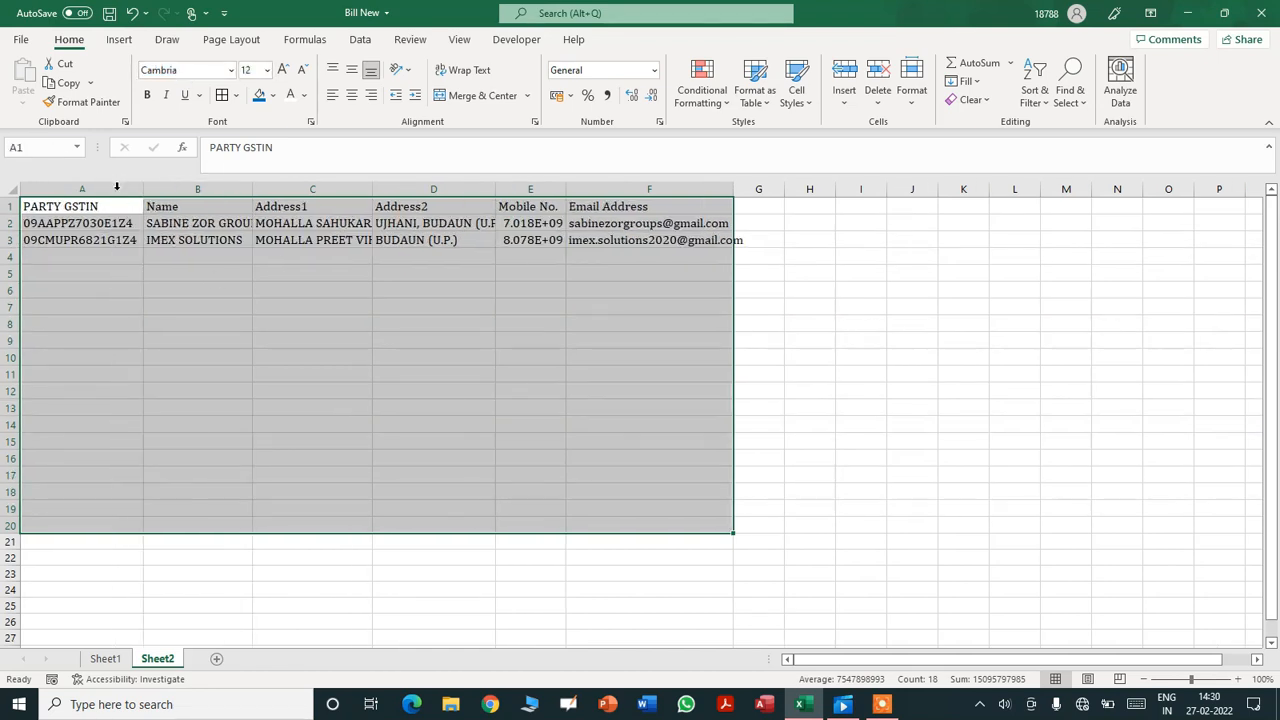
{"action": "double_click", "coordinate": [252, 190]}
{"action": "double_click", "coordinate": [390, 190]}
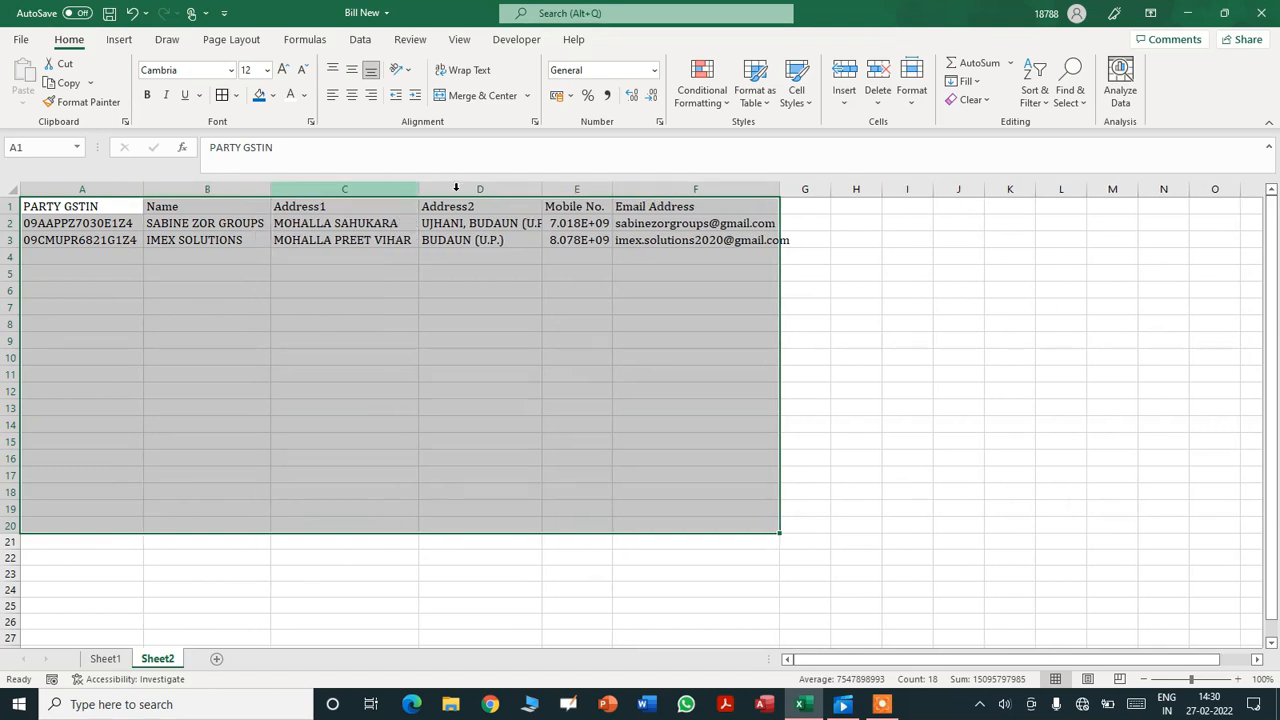
{"action": "double_click", "coordinate": [541, 190]}
{"action": "double_click", "coordinate": [628, 190]}
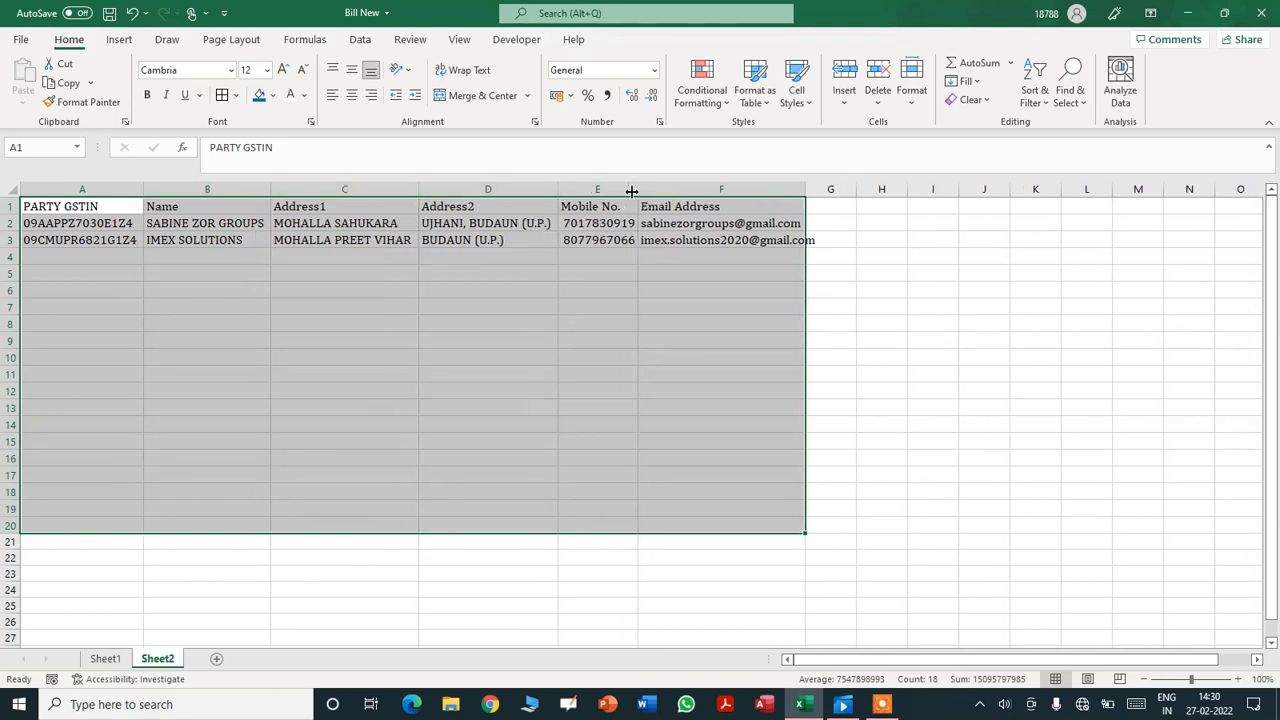
{"action": "double_click", "coordinate": [806, 190]}
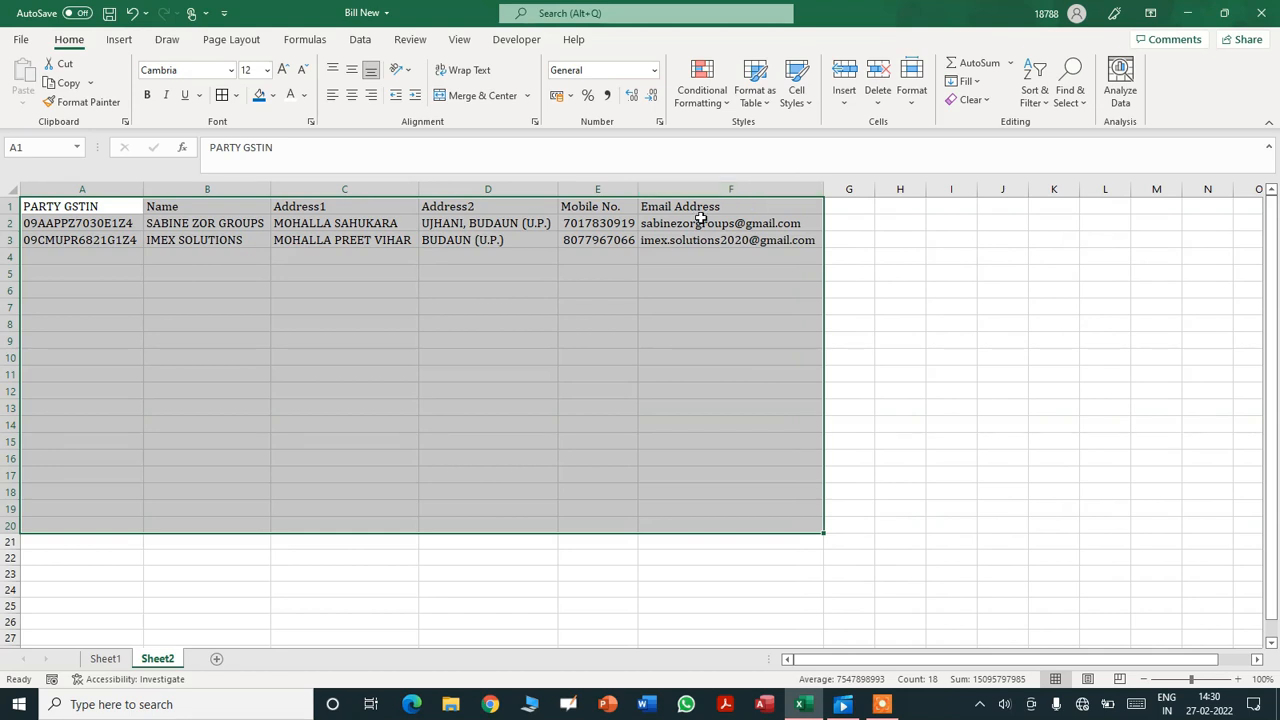
- Format A1:F20 as a blue banded table, dismiss the data suggestions pop-up and deselect
{"action": "left_click", "coordinate": [770, 100]}
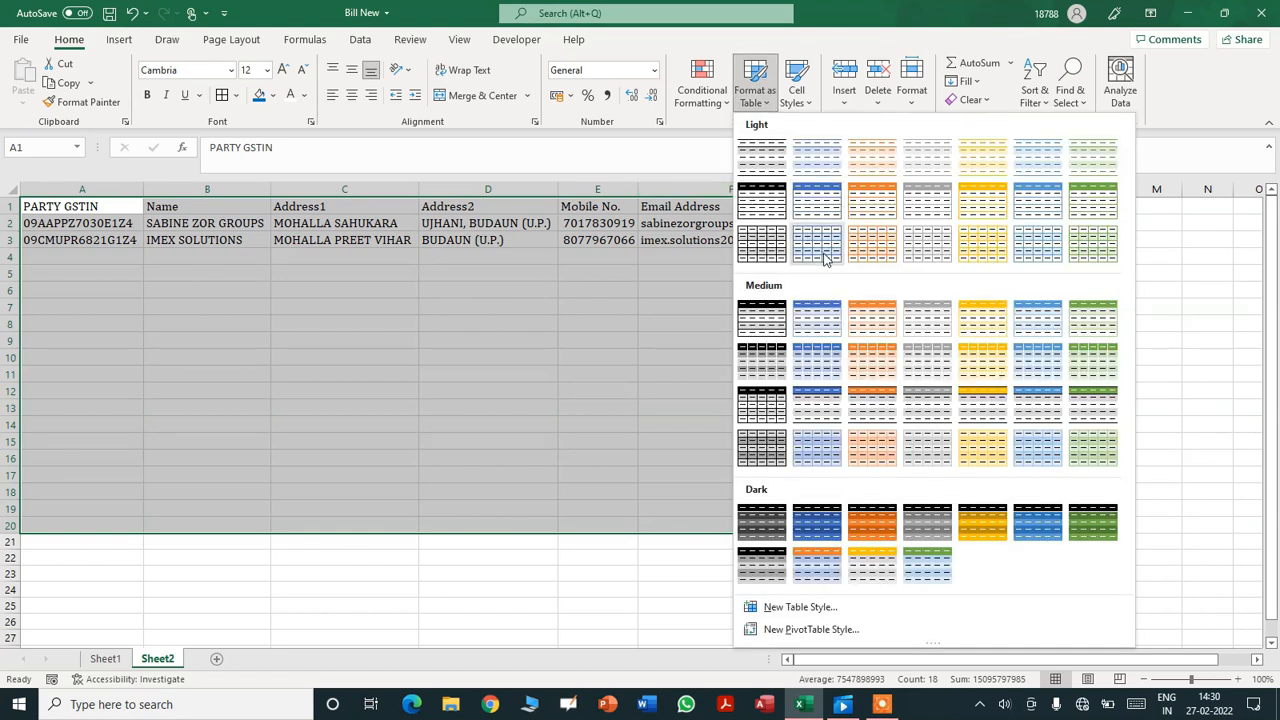
{"action": "left_click", "coordinate": [821, 312]}
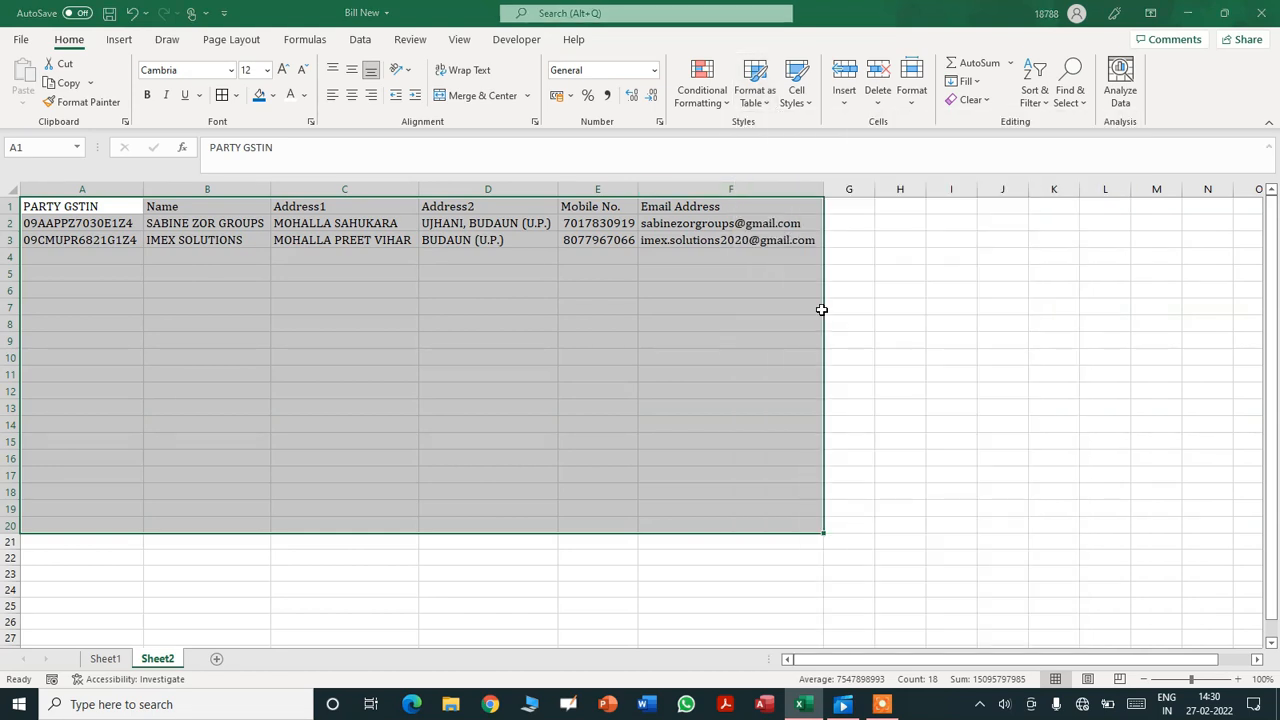
{"action": "left_click", "coordinate": [1027, 465]}
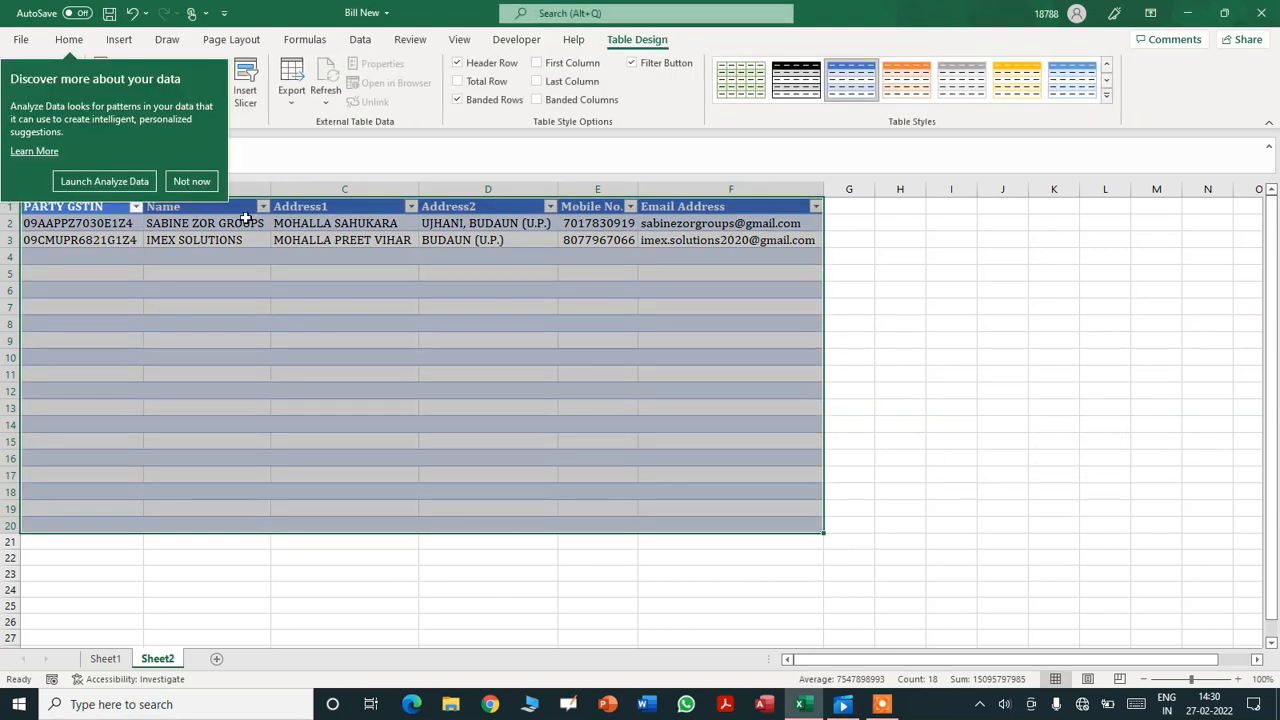
{"action": "left_click", "coordinate": [190, 181]}
{"action": "left_click", "coordinate": [592, 354]}
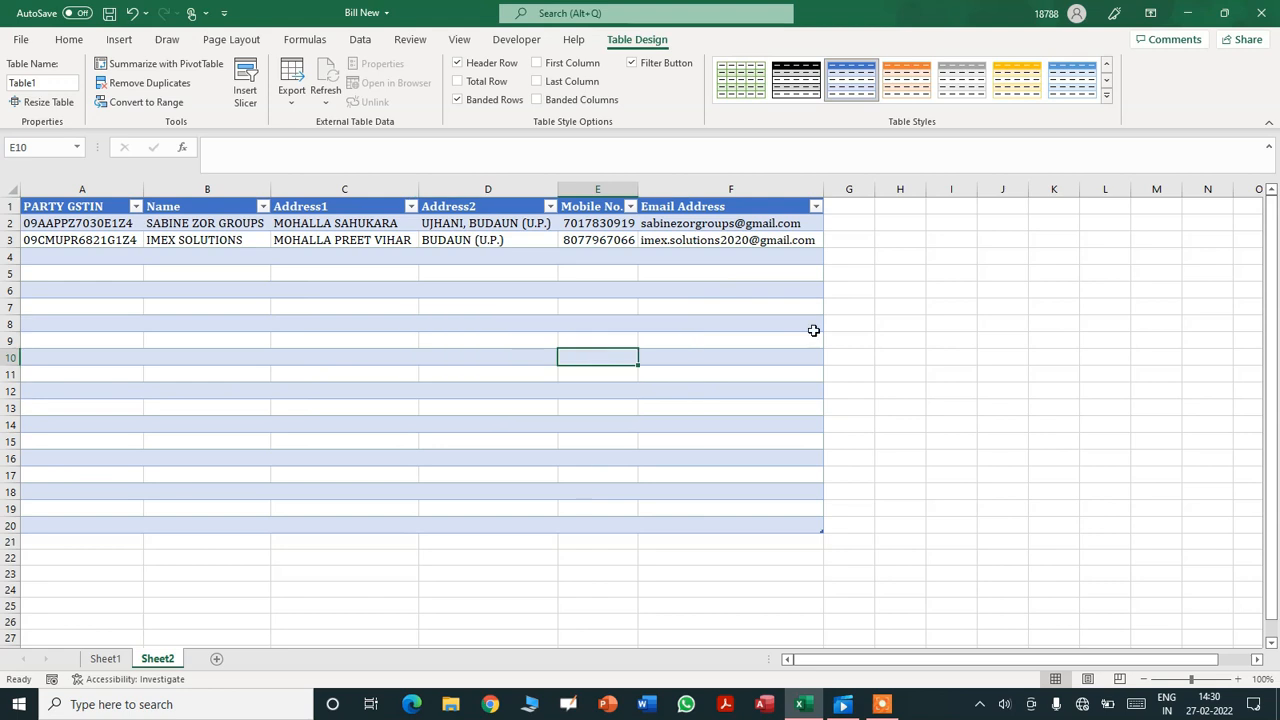
{"action": "left_click", "coordinate": [851, 222]}
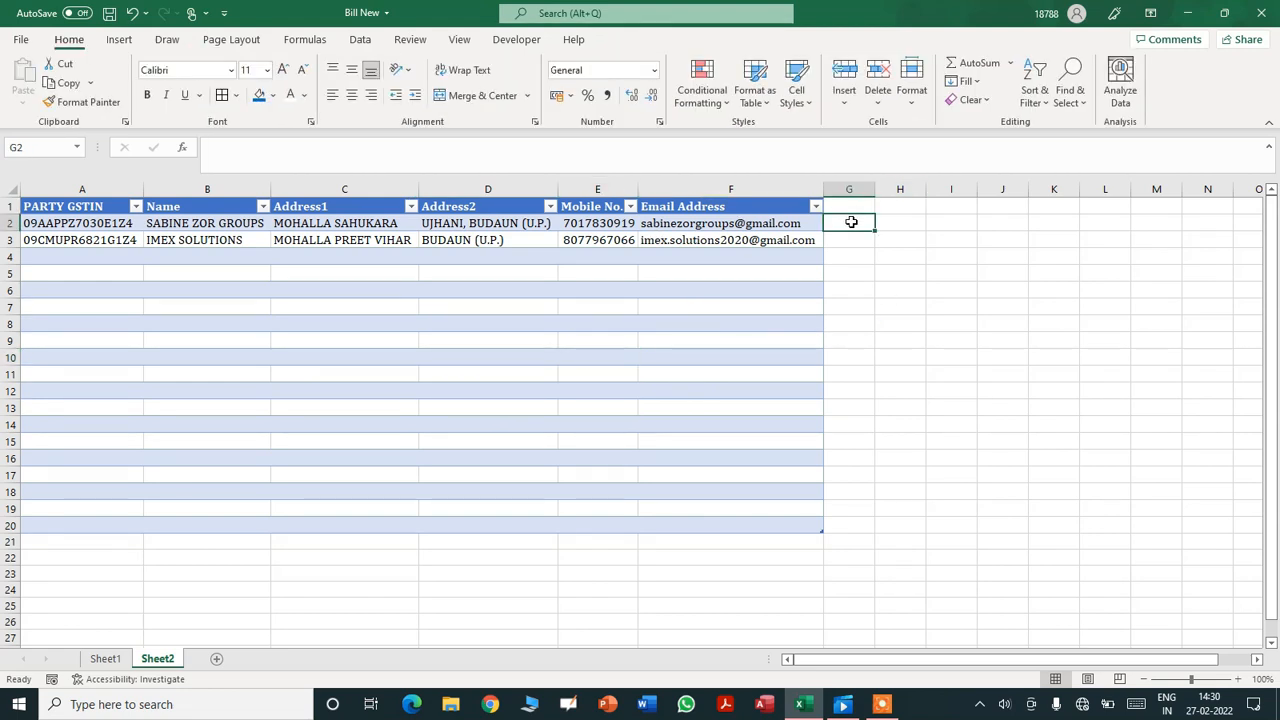
- Type the headers CSGT, SGST and IGST in H1:J1
{"action": "key", "text": "Right"}
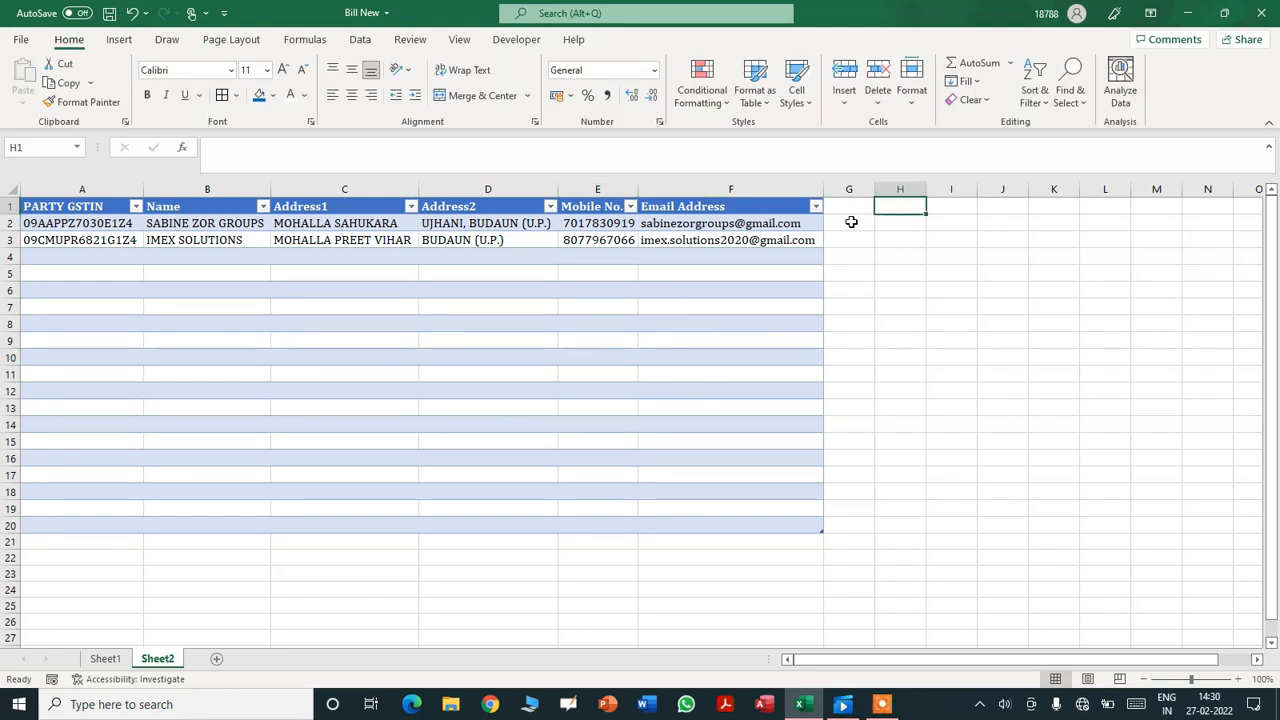
{"action": "type", "text": "CSGT"}
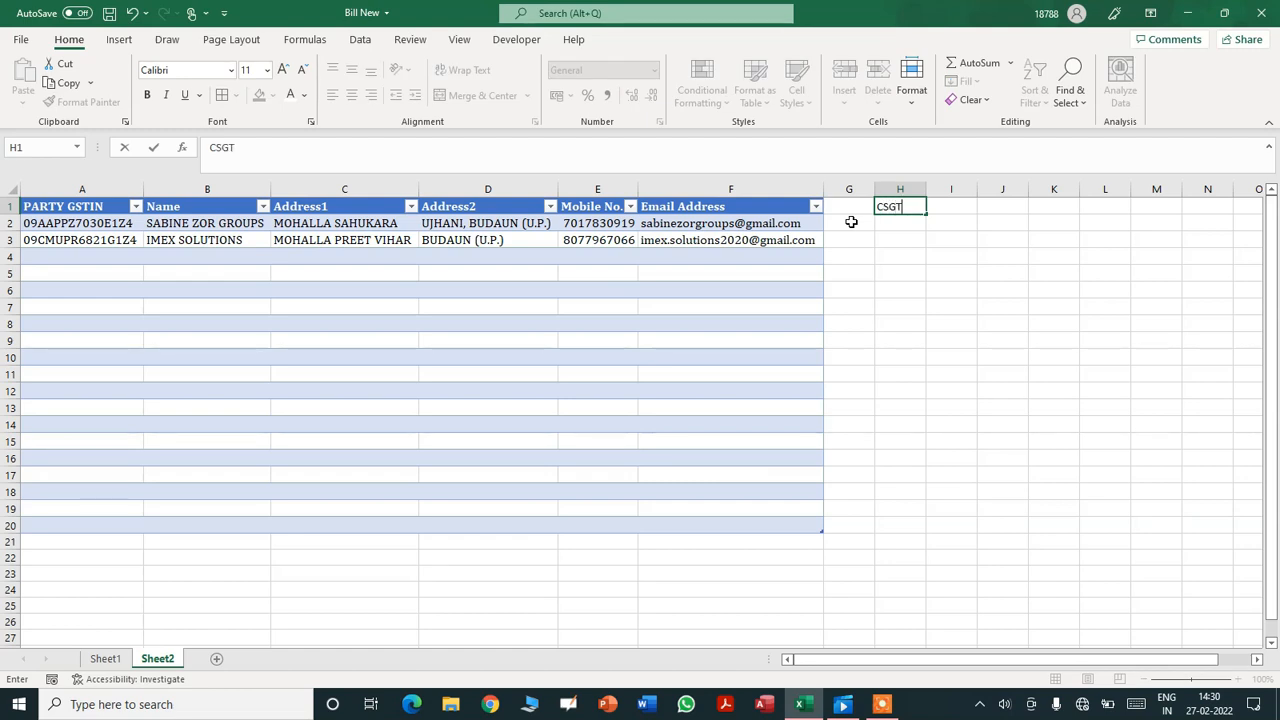
{"action": "key", "text": "Tab"}
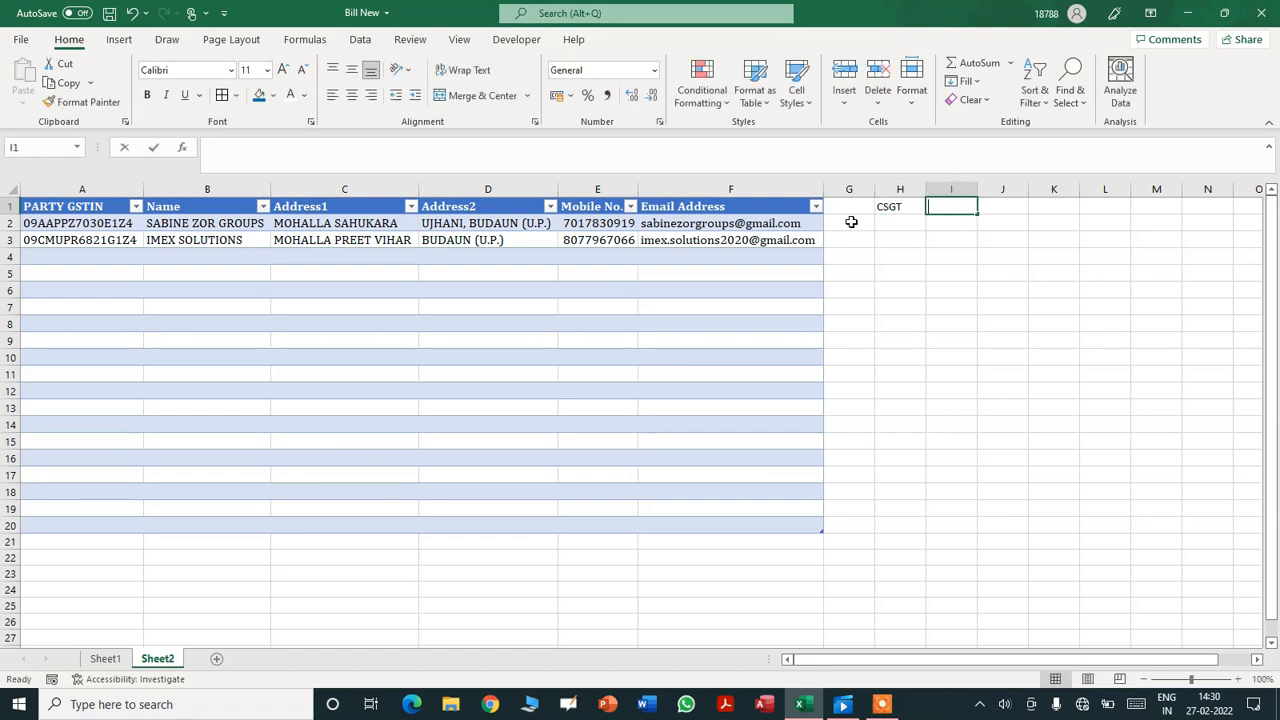
{"action": "type", "text": "SGC"}
{"action": "key", "text": "BackSpace"}
{"action": "type", "text": "ST"}
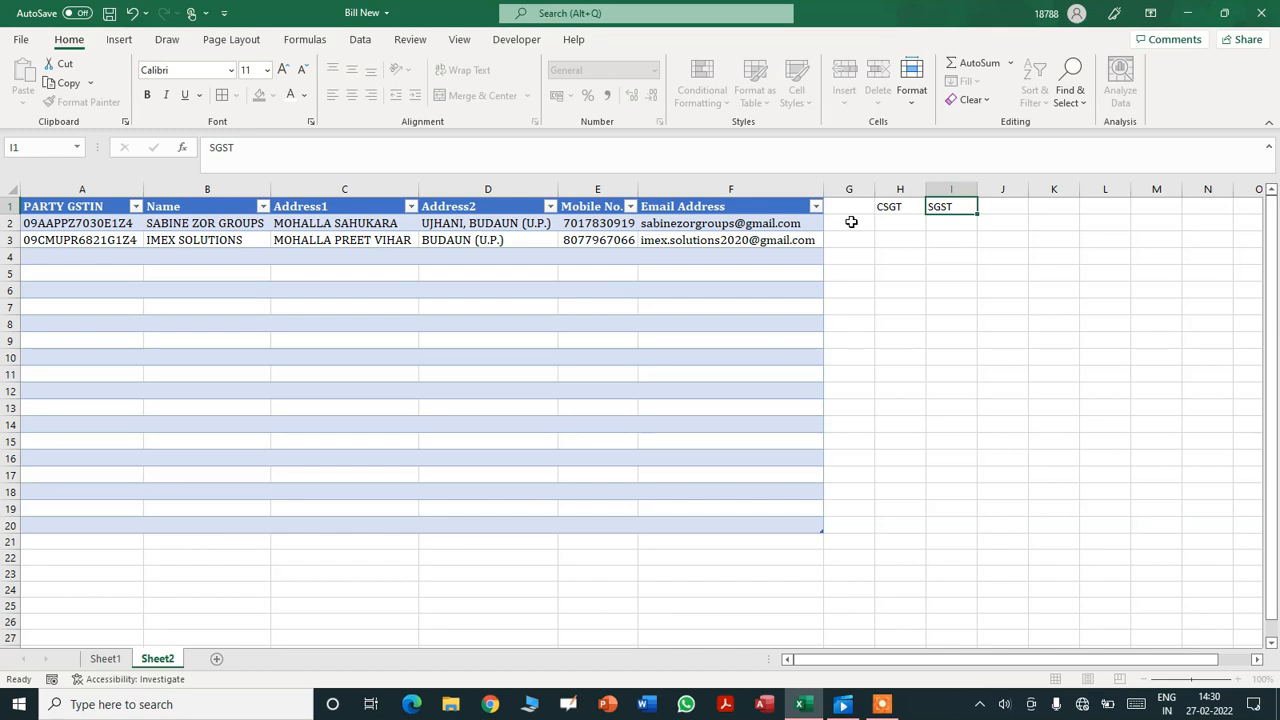
{"action": "key", "text": "Tab"}
{"action": "type", "text": "IGST"}
{"action": "key", "text": "Return"}
- Format H2:J5 as Percentage with no decimal places
{"action": "key", "text": "Left"}
{"action": "key", "text": "Left"}
{"action": "type", "text": "14"}
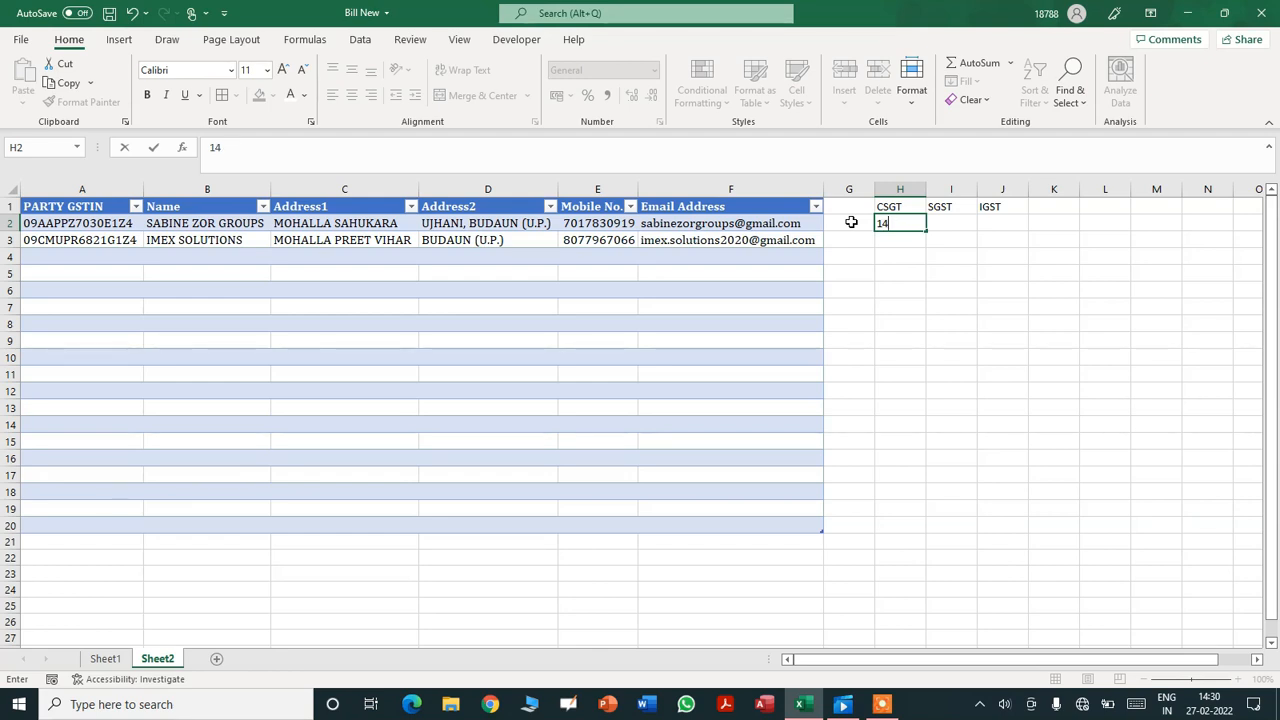
{"action": "key", "text": "Return"}
{"action": "key", "text": "Up"}
{"action": "key", "text": "shift+Down"}
{"action": "key", "text": "shift+Down"}
{"action": "key", "text": "shift+Down"}
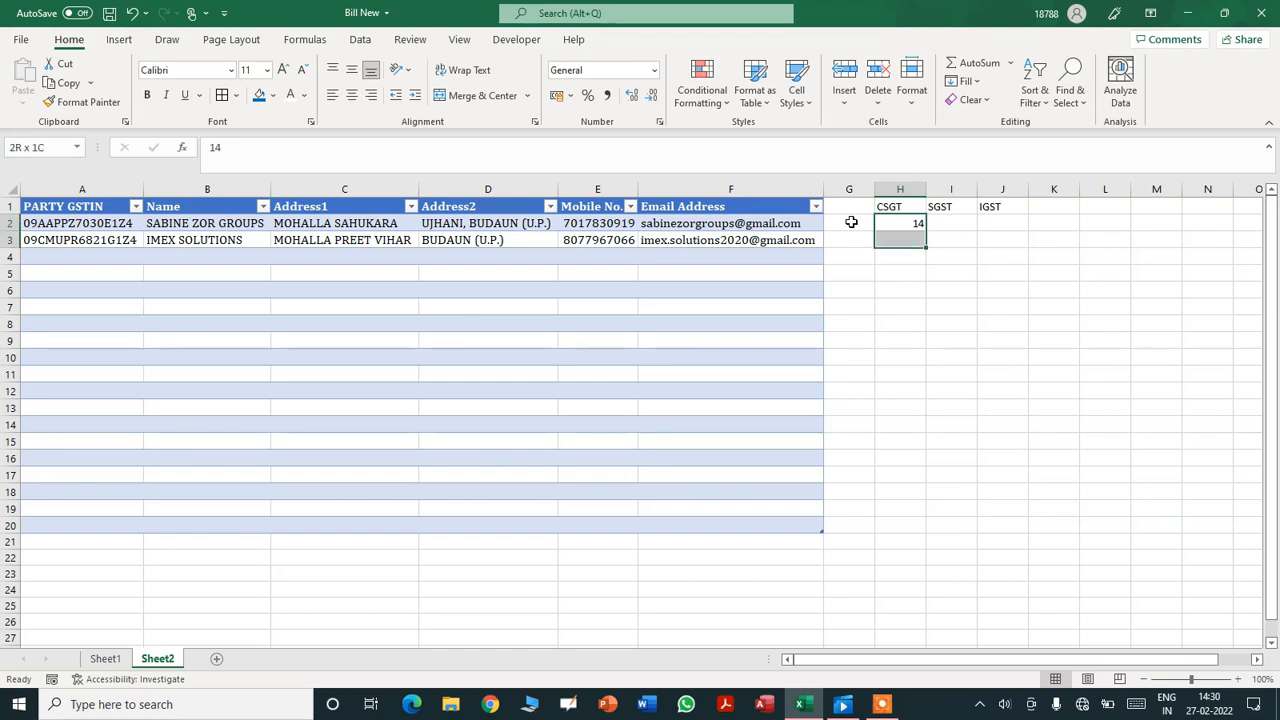
{"action": "key", "text": "shift+Down"}
{"action": "key", "text": "shift+Up"}
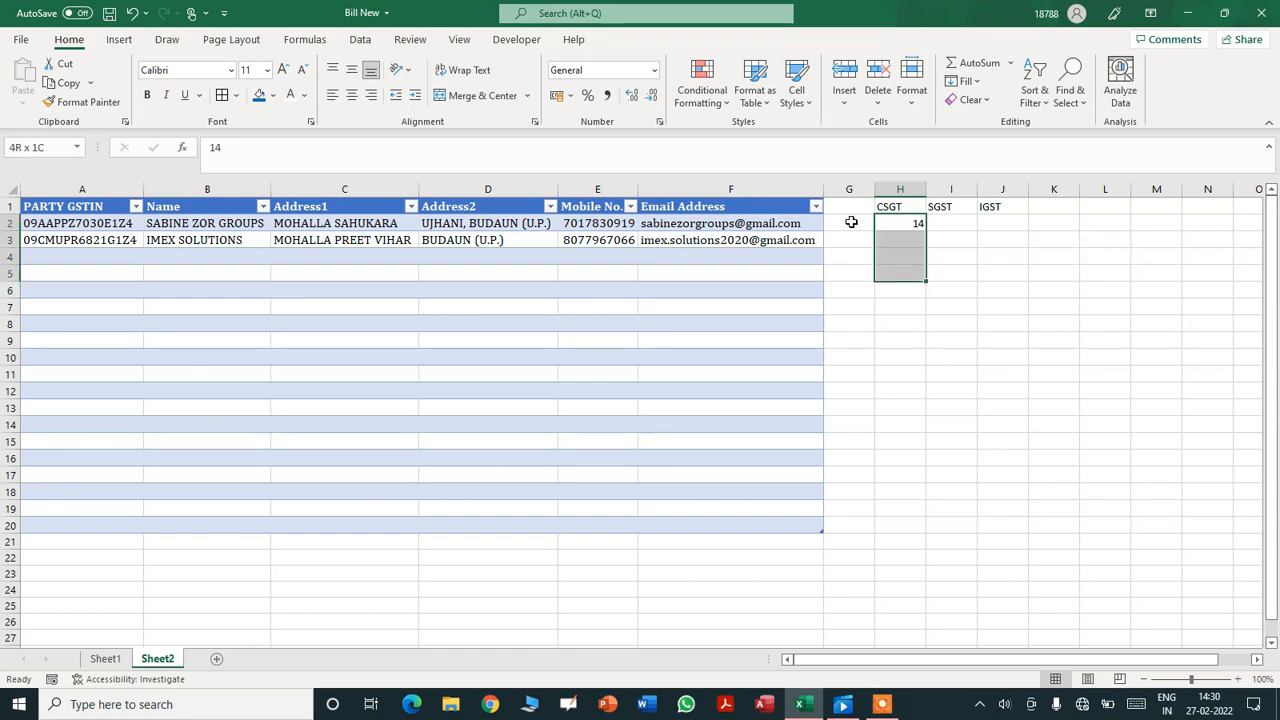
{"action": "key", "text": "shift+Right"}
{"action": "key", "text": "shift+Right"}
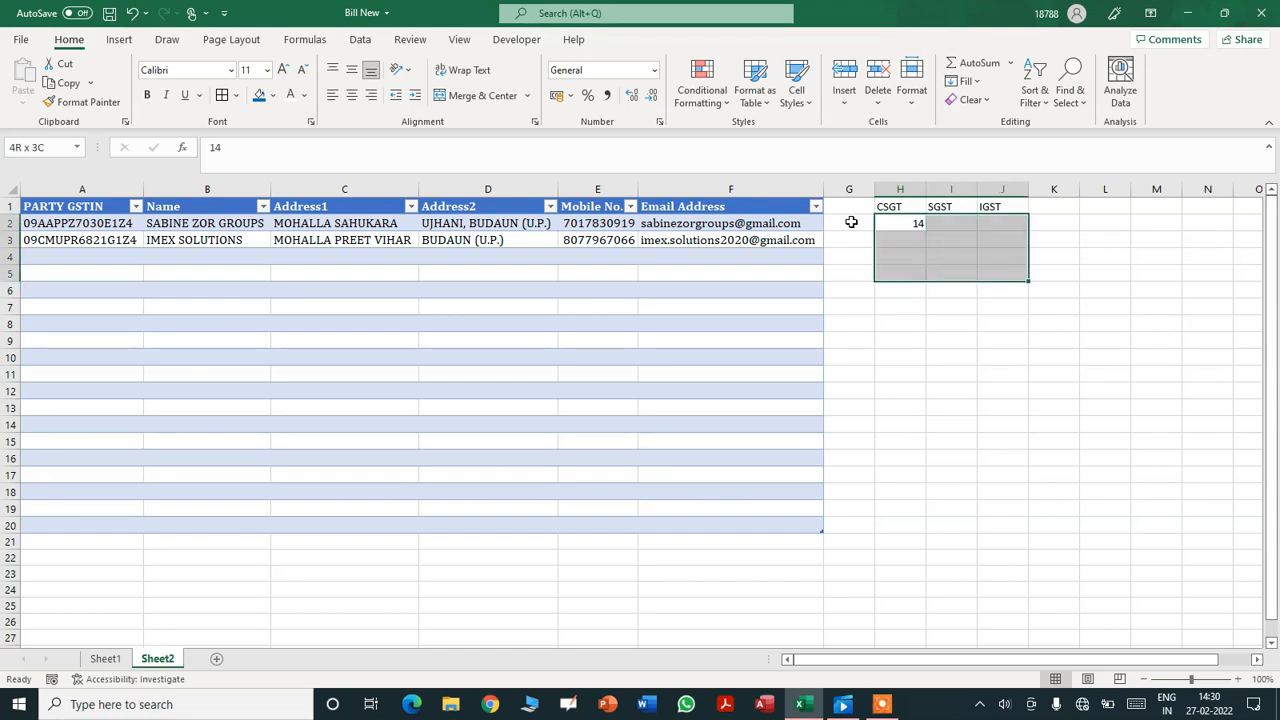
{"action": "left_click", "coordinate": [654, 70]}
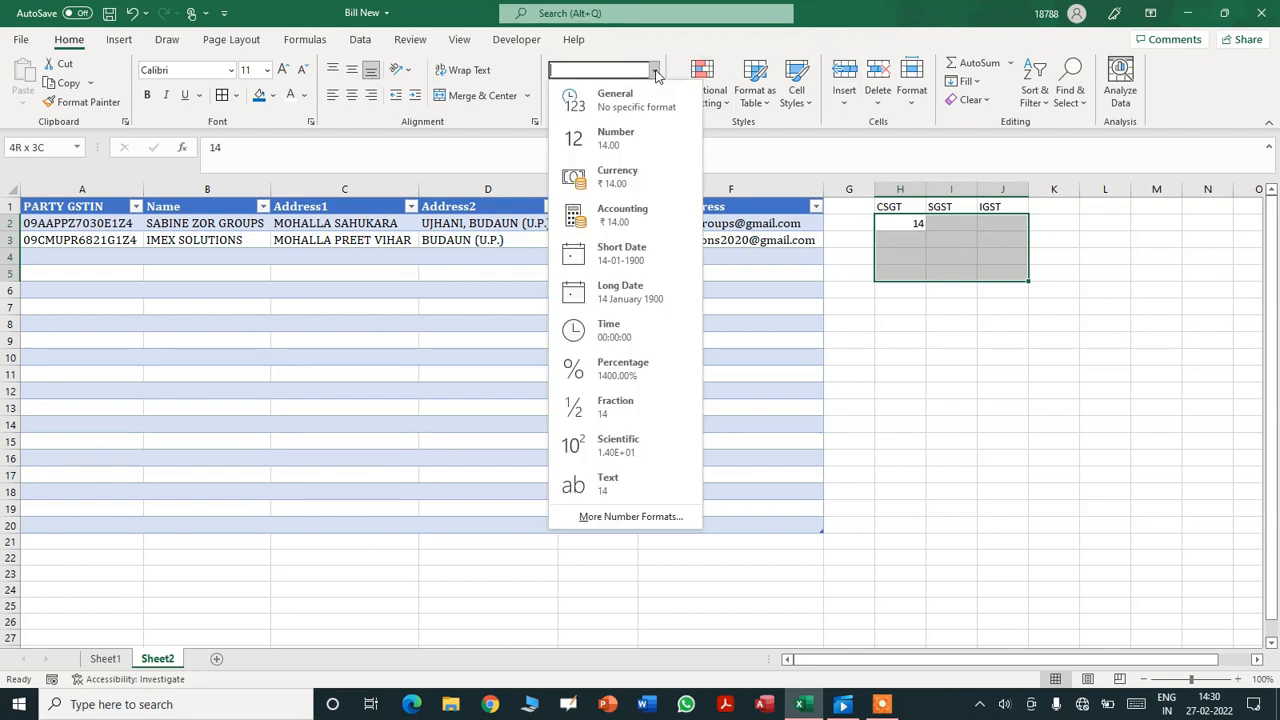
{"action": "left_click", "coordinate": [599, 372]}
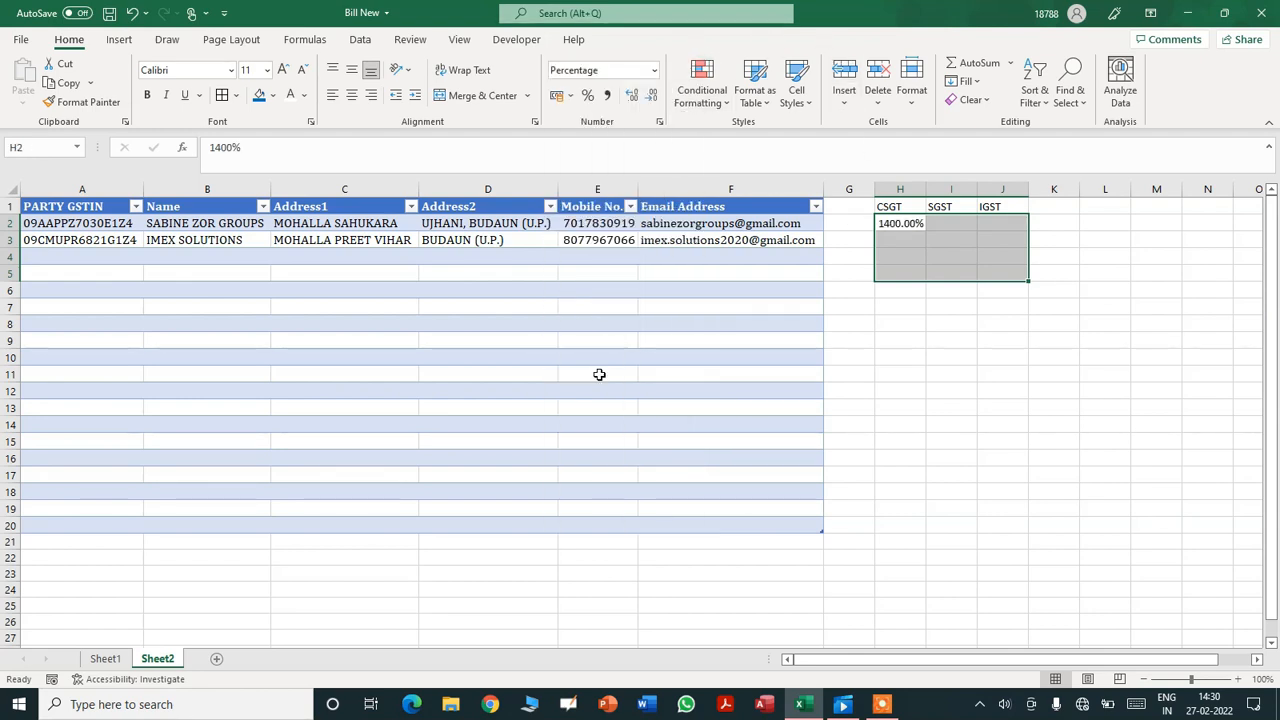
{"action": "left_click", "coordinate": [652, 100]}
{"action": "left_click", "coordinate": [652, 100]}
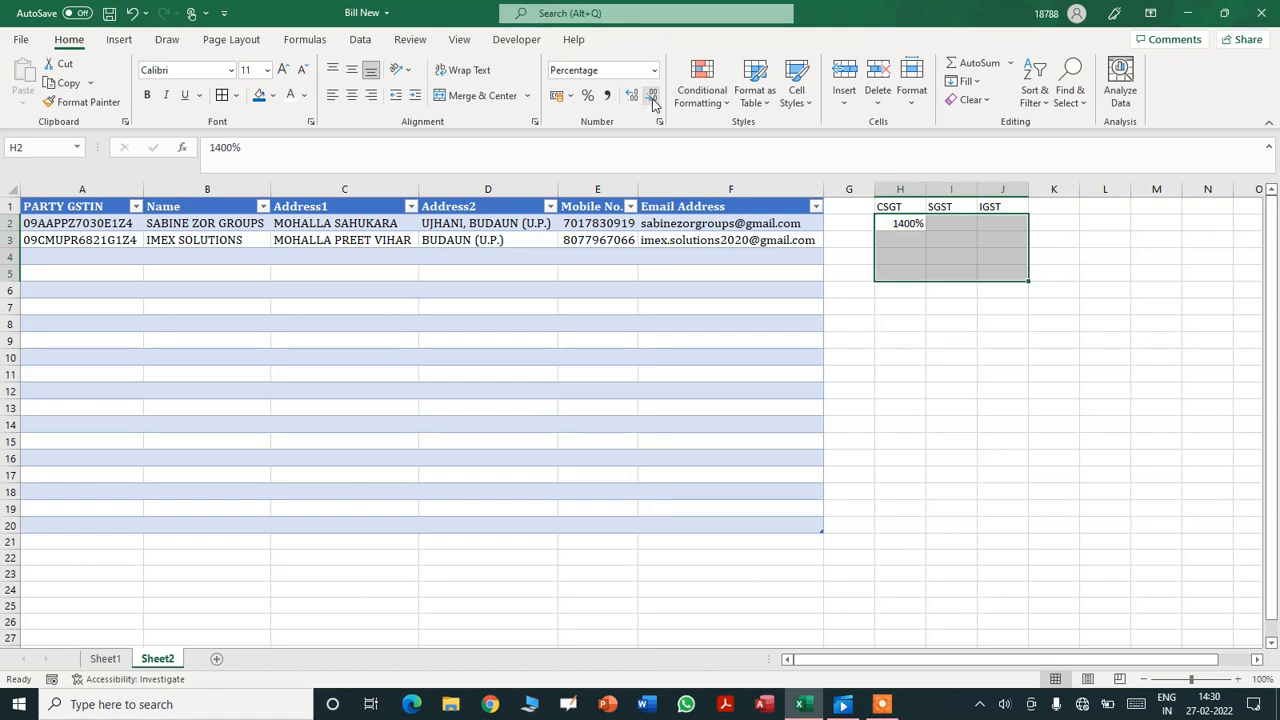
- Enter the CSGT rates 14%, 9%, 6% and 2% in H2:H5
{"action": "left_click", "coordinate": [910, 223]}
{"action": "type", "text": "14"}
{"action": "key", "text": "Return"}
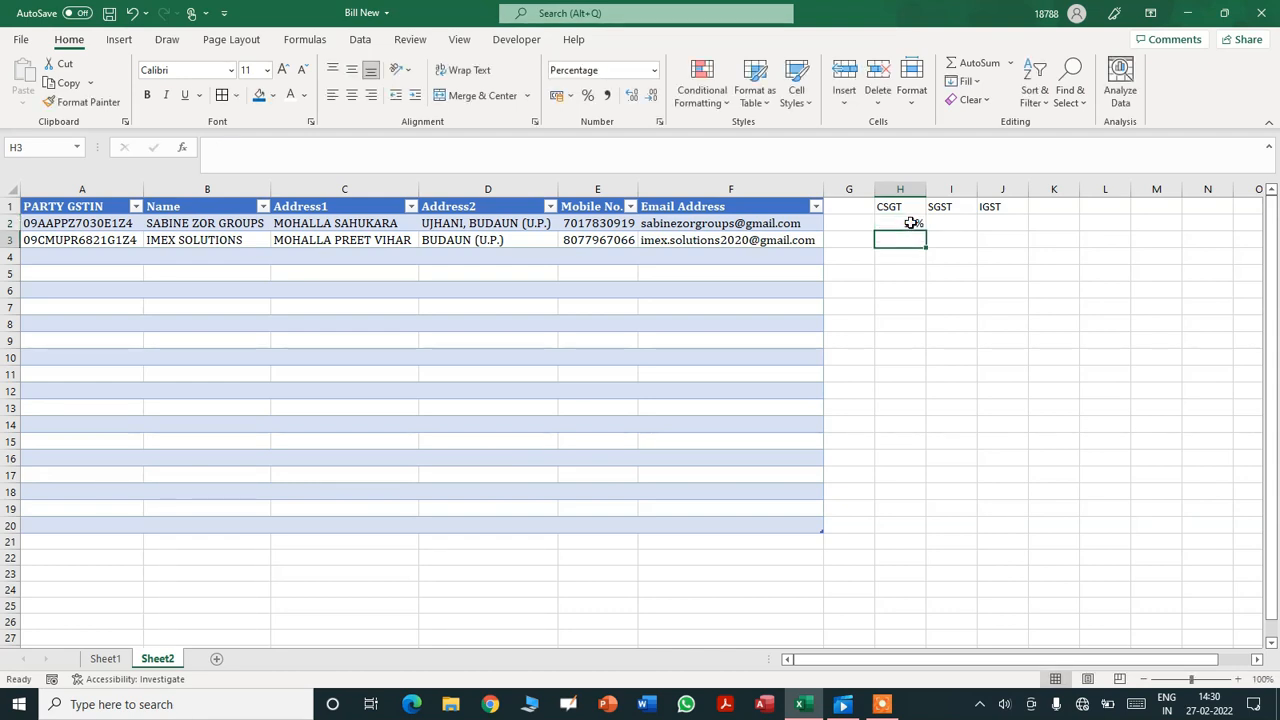
{"action": "type", "text": "9"}
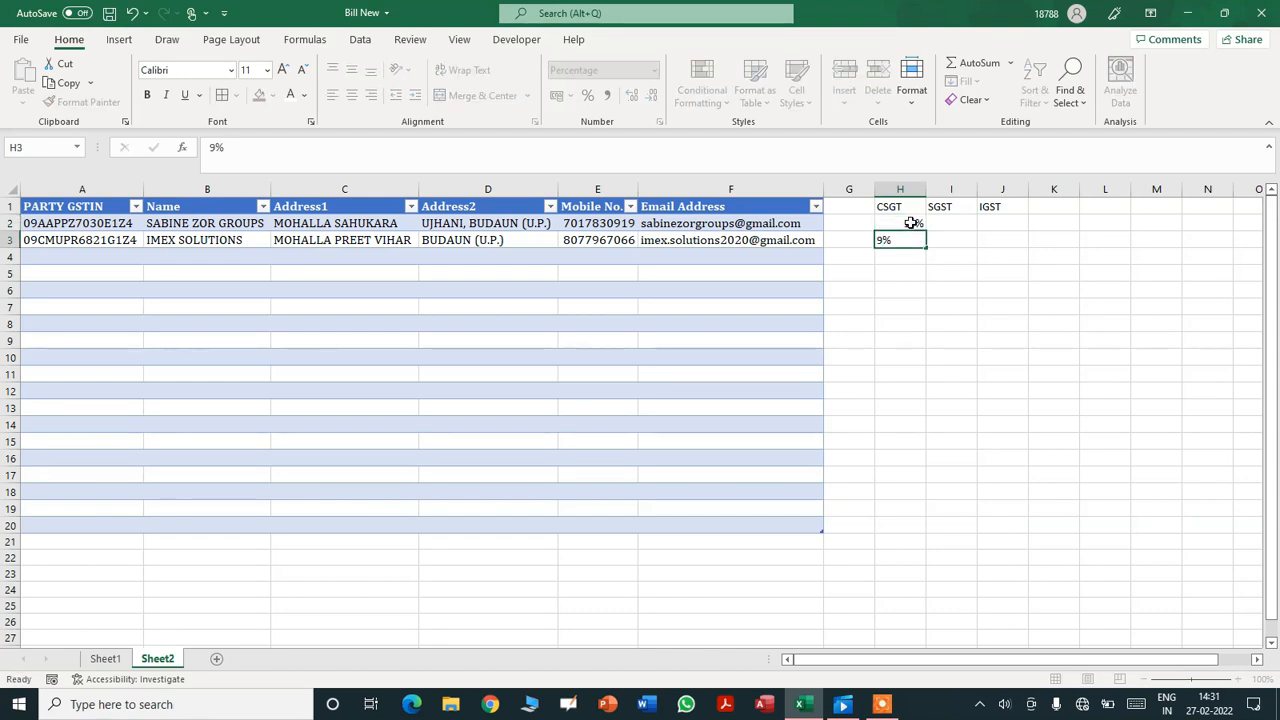
{"action": "key", "text": "Return"}
{"action": "type", "text": "5"}
{"action": "key", "text": "BackSpace"}
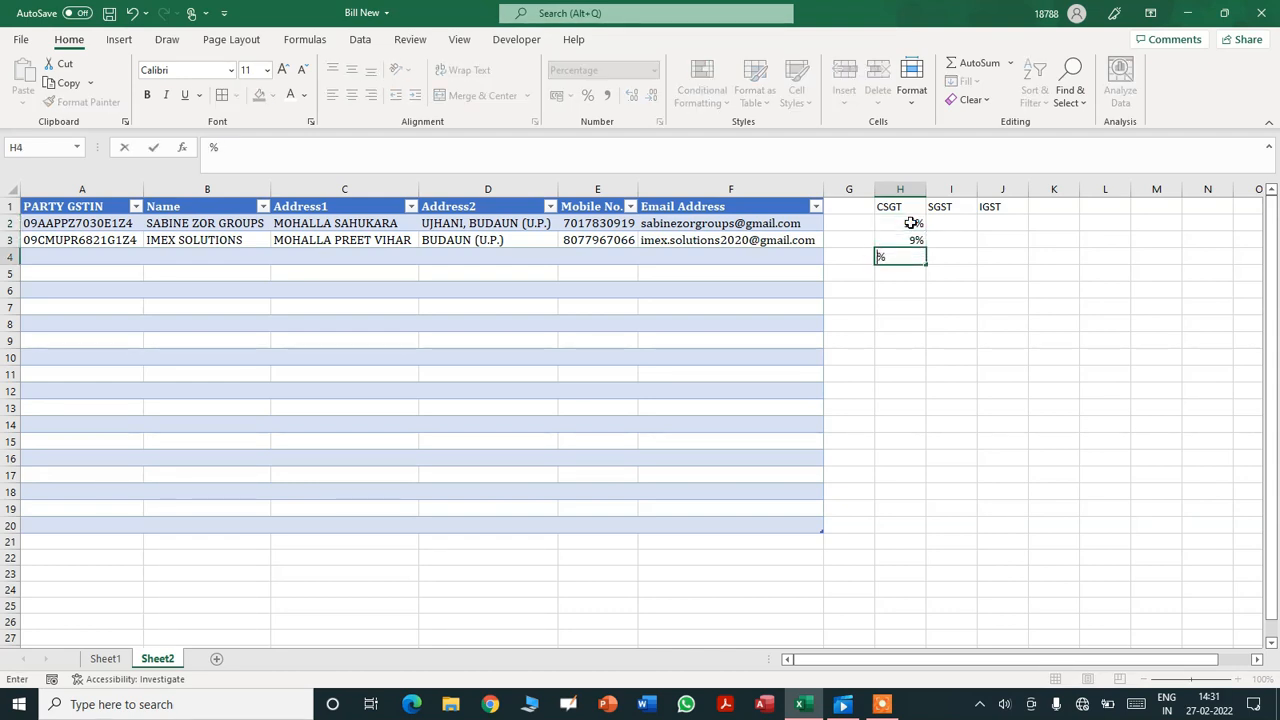
{"action": "key", "text": "Return"}
{"action": "type", "text": "2"}
{"action": "key", "text": "Return"}
{"action": "key", "text": "Up"}
{"action": "key", "text": "Up"}
{"action": "key", "text": "Up"}
{"action": "key", "text": "Up"}
- Enter the SGST rates 14%, 9%, 6% and 2% in I2:I5
{"action": "key", "text": "Right"}
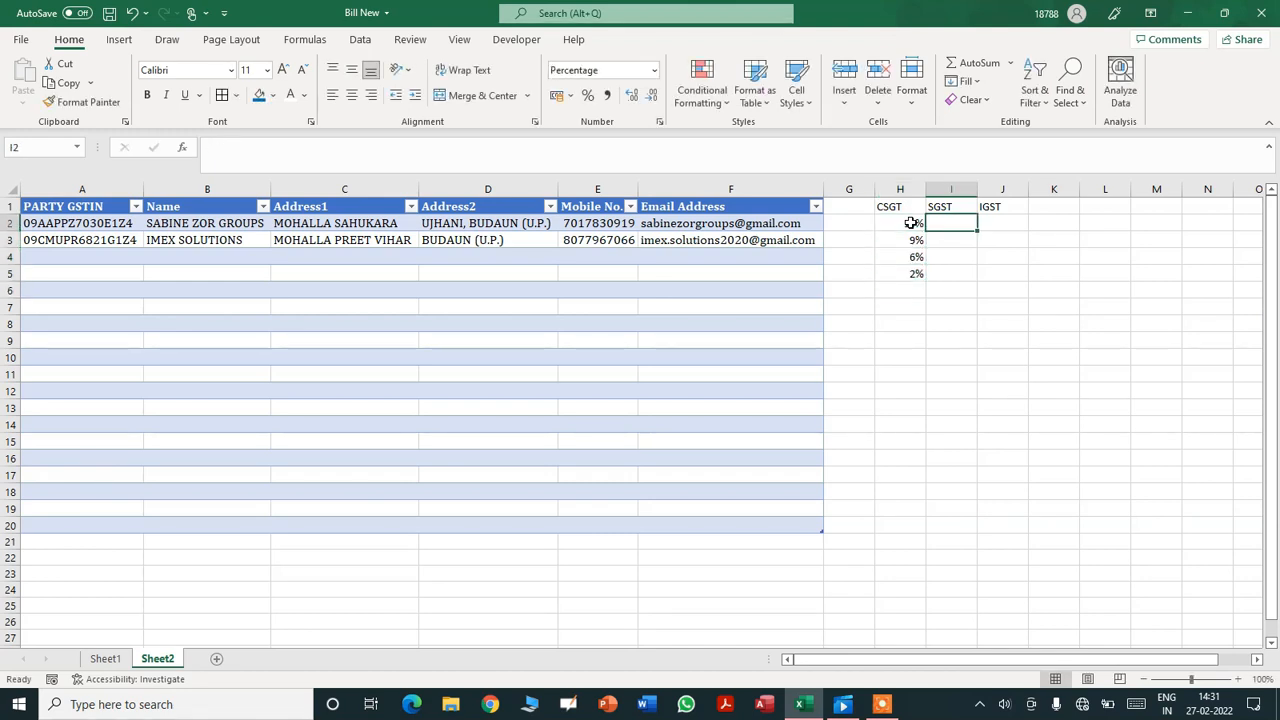
{"action": "type", "text": "14"}
{"action": "key", "text": "Return"}
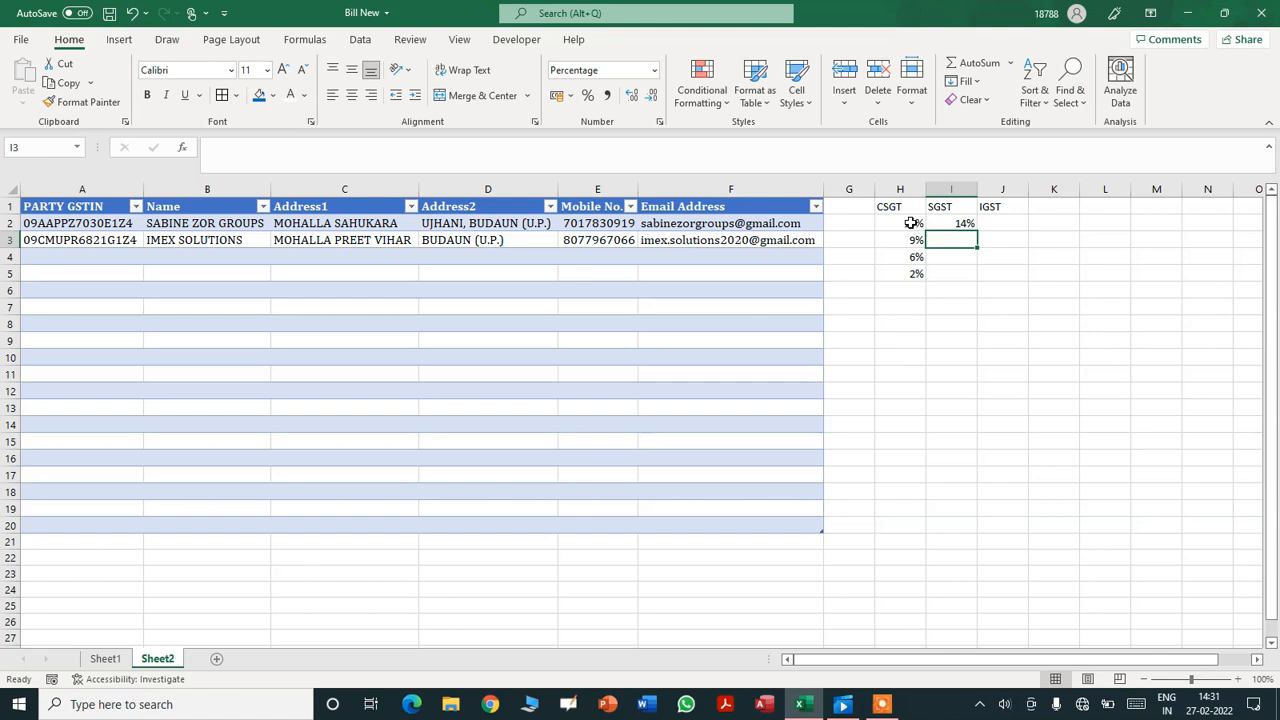
{"action": "type", "text": "9"}
{"action": "key", "text": "Return"}
{"action": "type", "text": "6"}
{"action": "key", "text": "Return"}
{"action": "type", "text": "2"}
{"action": "key", "text": "Return"}
{"action": "key", "text": "Up"}
{"action": "key", "text": "Up"}
{"action": "key", "text": "Up"}
{"action": "key", "text": "Up"}
- Enter the IGST rates 28%, 18%, 12% and 4% in J2:J5, then select H1:J5
{"action": "key", "text": "Right"}
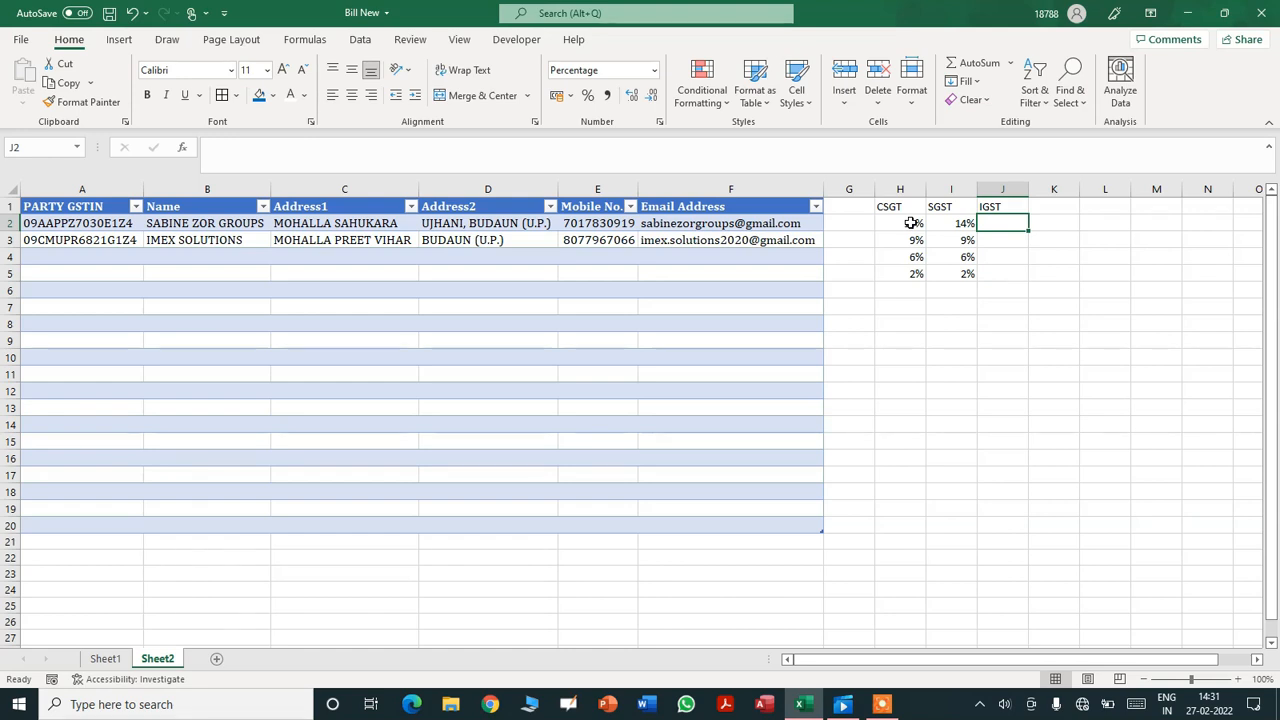
{"action": "type", "text": "28"}
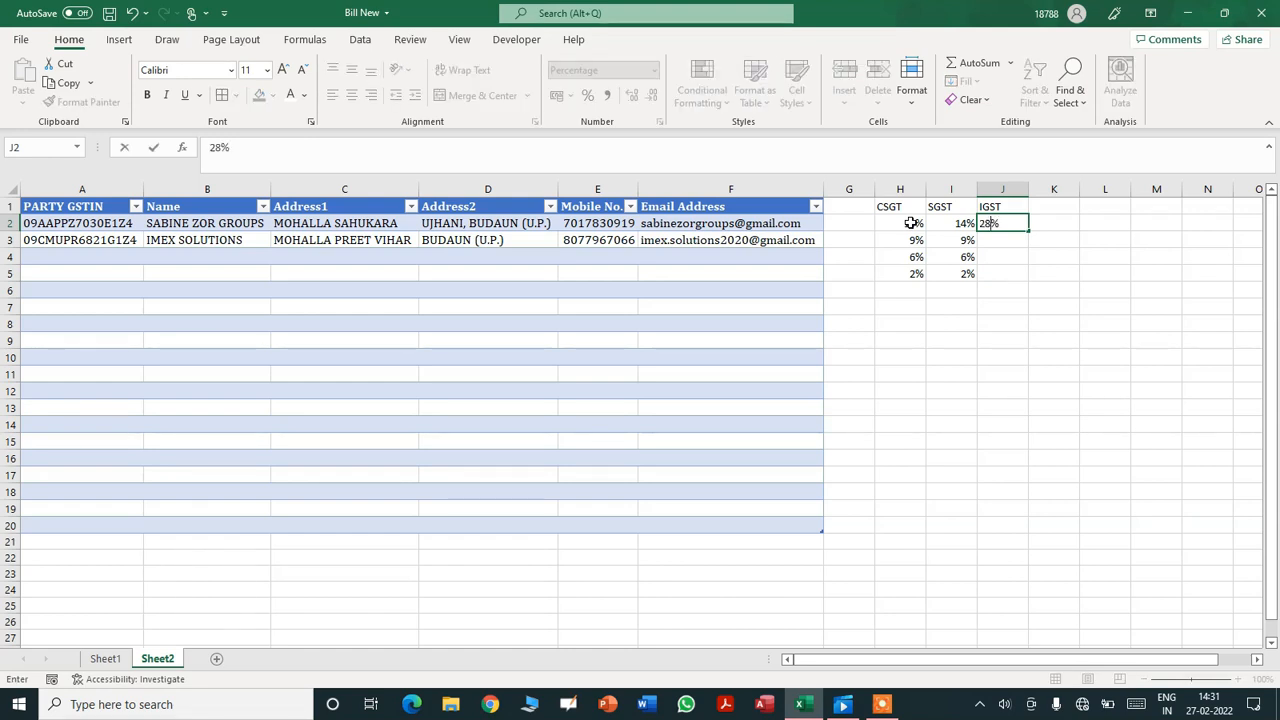
{"action": "key", "text": "Return"}
{"action": "type", "text": "18"}
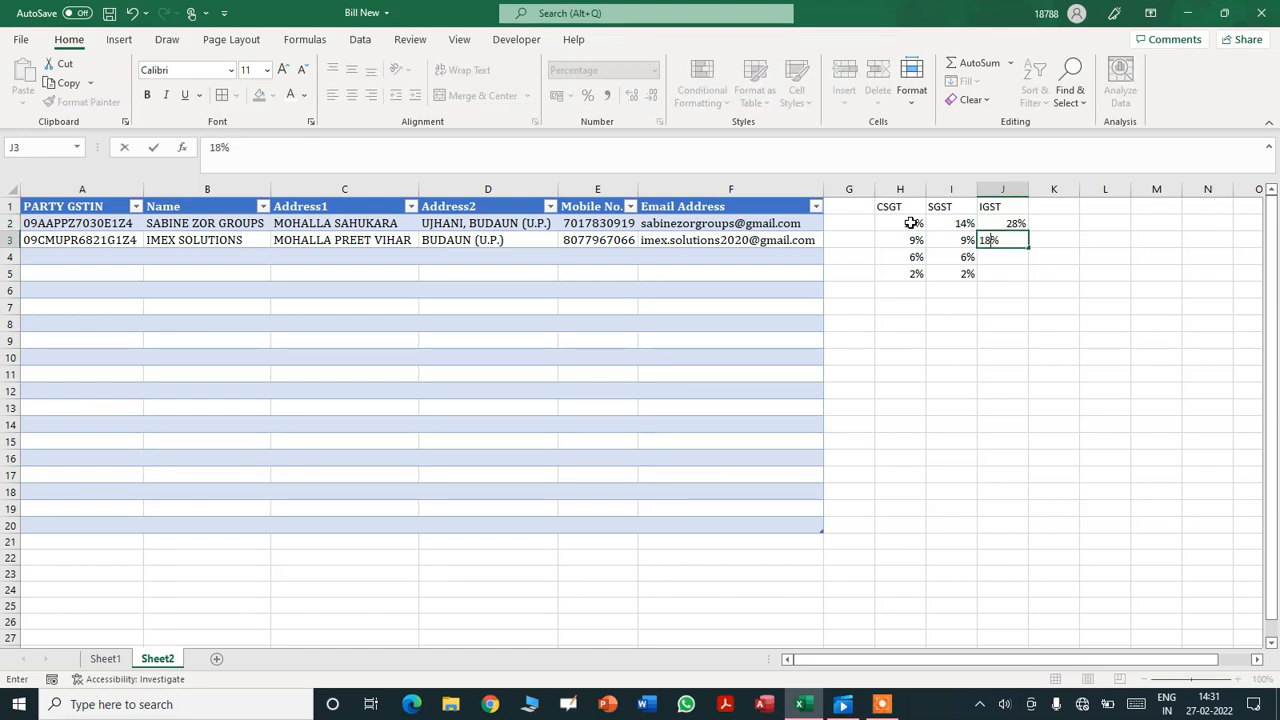
{"action": "key", "text": "Return"}
{"action": "type", "text": "12"}
{"action": "key", "text": "Return"}
{"action": "type", "text": "4"}
{"action": "key", "text": "Return"}
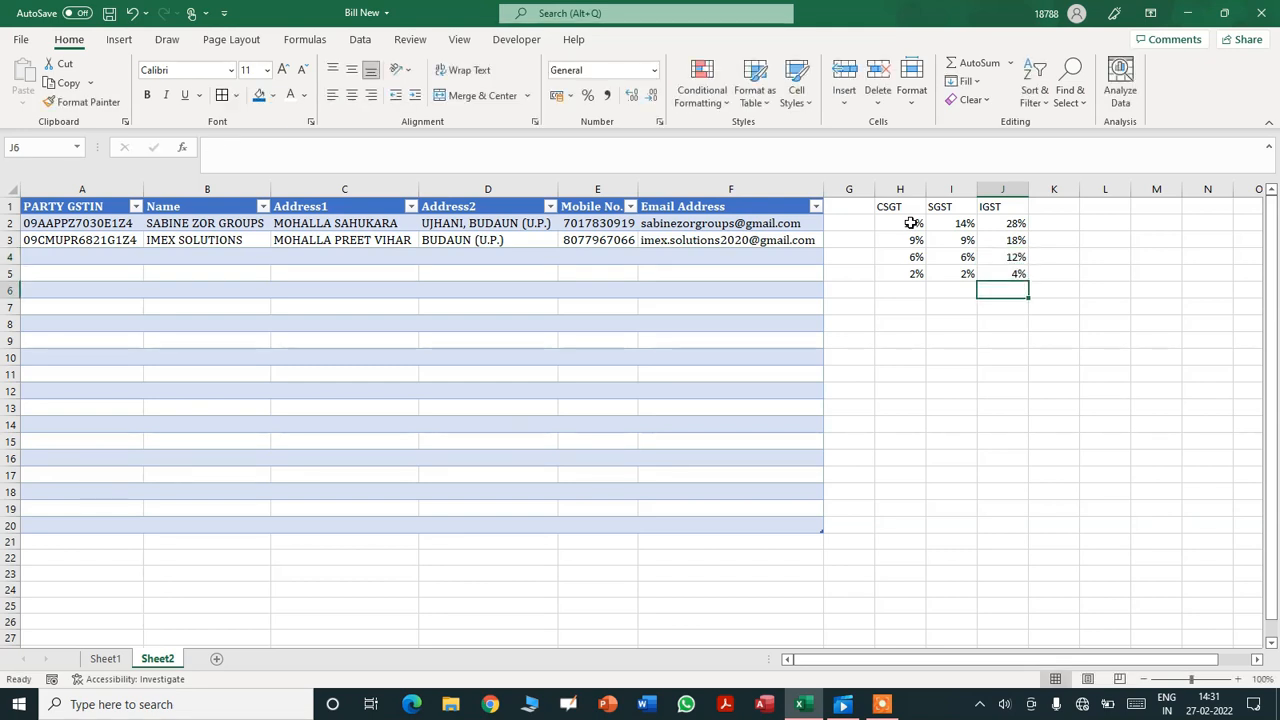
{"action": "key", "text": "Up"}
{"action": "key", "text": "Up"}
{"action": "key", "text": "Up"}
{"action": "key", "text": "Up"}
{"action": "key", "text": "Up"}
{"action": "key", "text": "Left"}
{"action": "key", "text": "Left"}
{"action": "key", "text": "shift+Down"}
{"action": "key", "text": "shift+Down"}
{"action": "key", "text": "shift+Down"}
{"action": "key", "text": "shift+Down"}
{"action": "key", "text": "shift+Right"}
{"action": "key", "text": "shift+Right"}
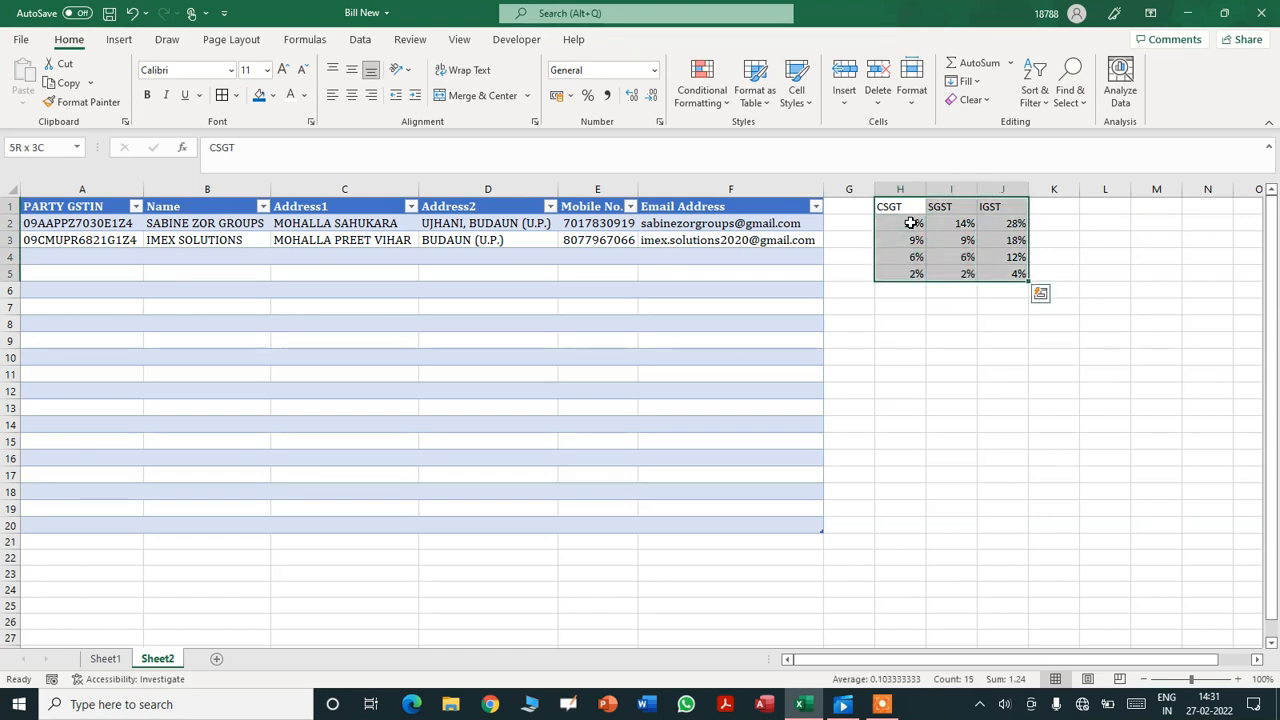
- Format the H1:J5 rate block as a medium blue table with headers
{"action": "left_click", "coordinate": [756, 85]}
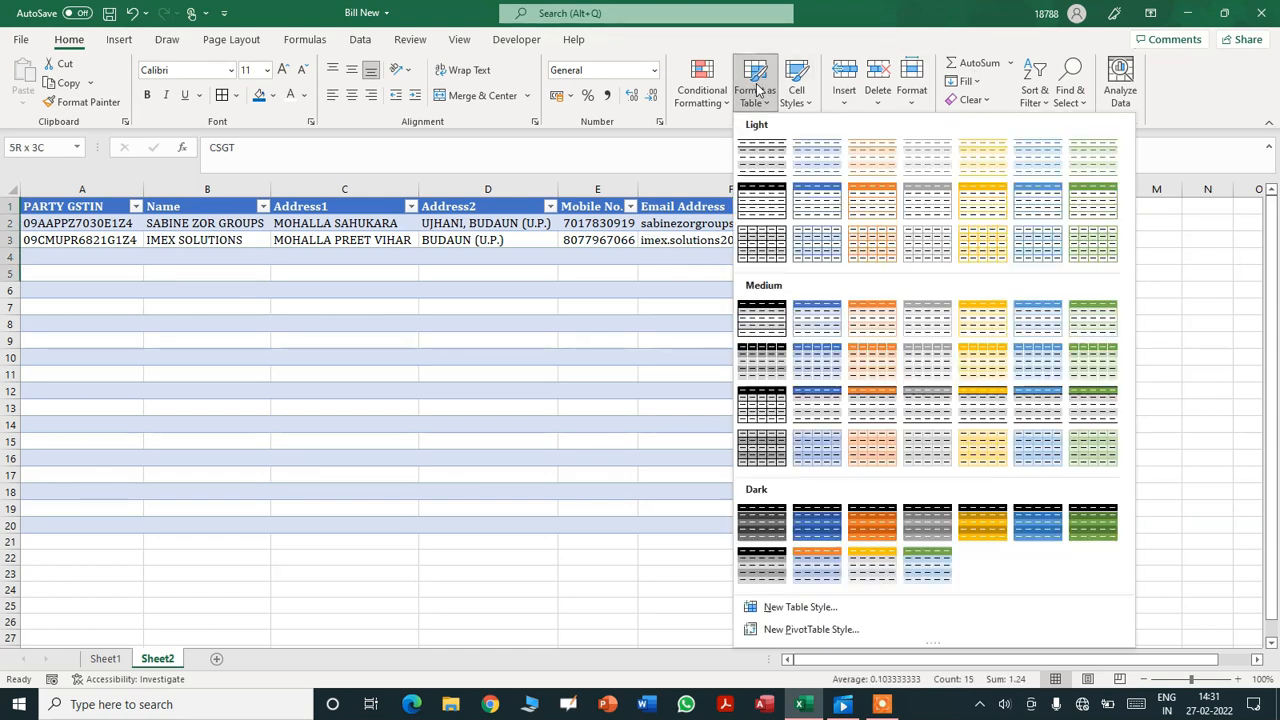
{"action": "left_click", "coordinate": [828, 320]}
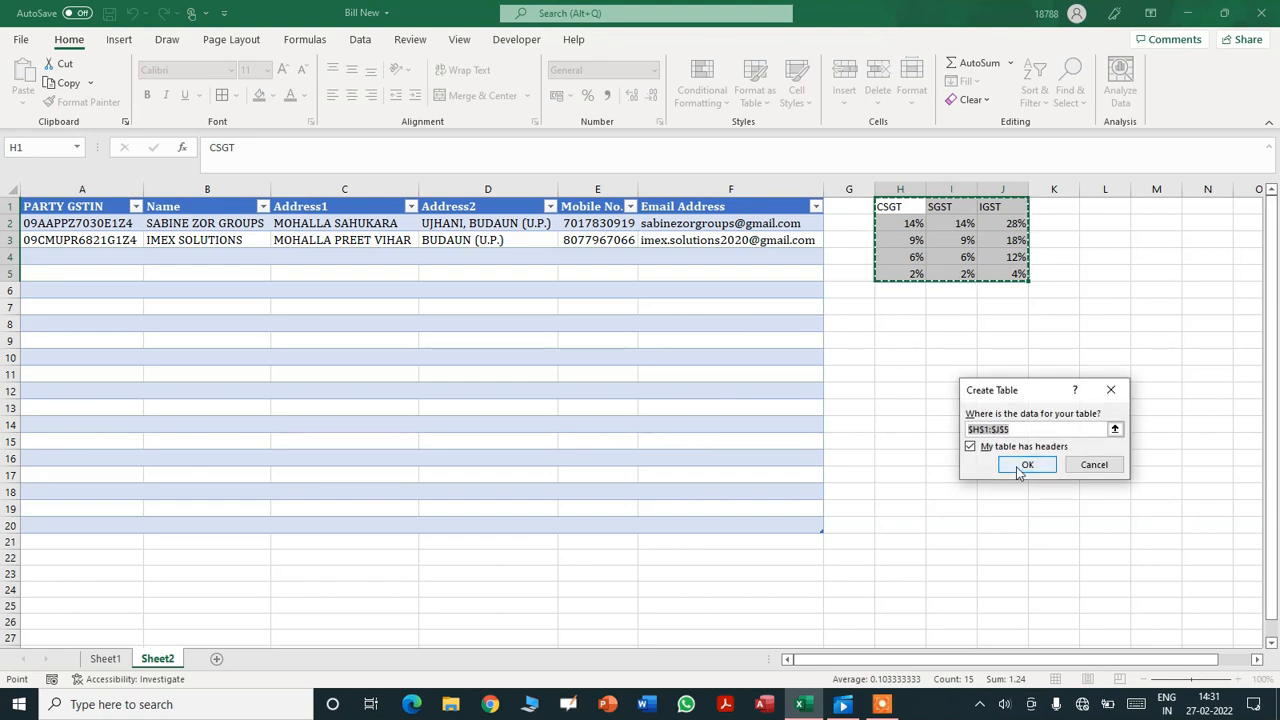
{"action": "left_click", "coordinate": [1016, 469]}
{"action": "left_click", "coordinate": [997, 455]}
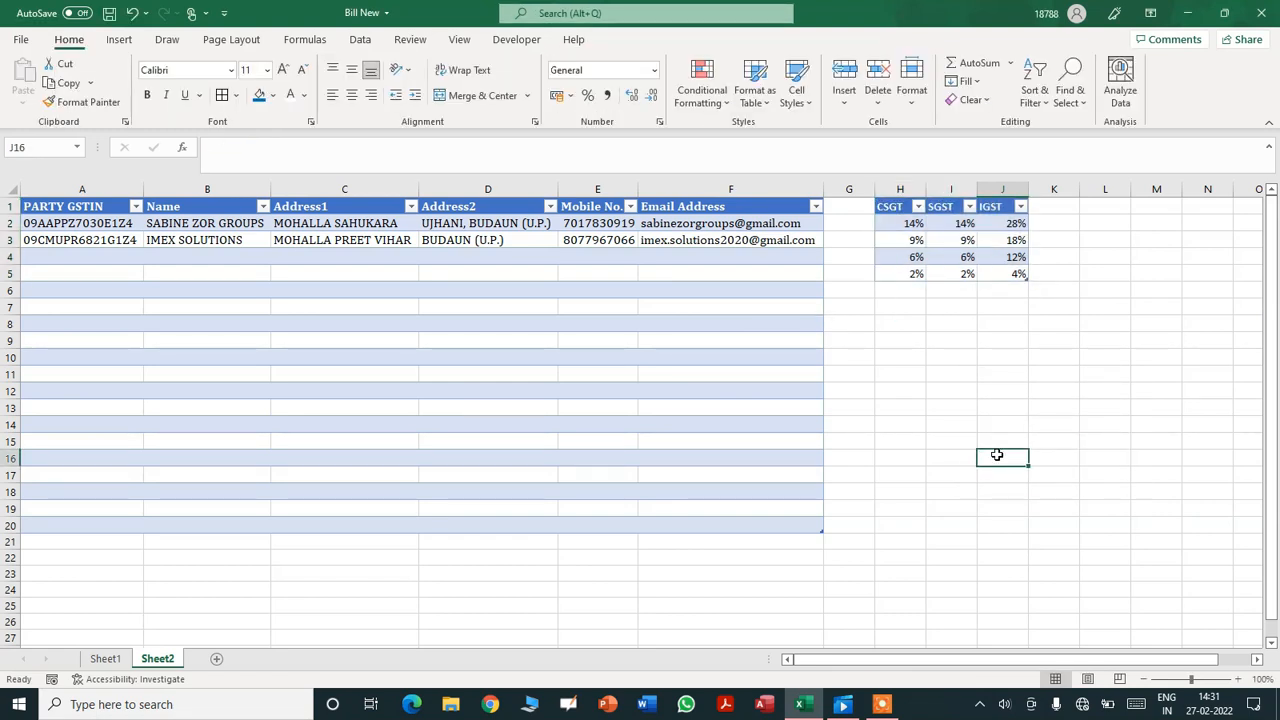
- Compare the GSTIN cells B13 on Sheet1 and A2 on Sheet2, ending on Sheet1
{"action": "left_click", "coordinate": [105, 659]}
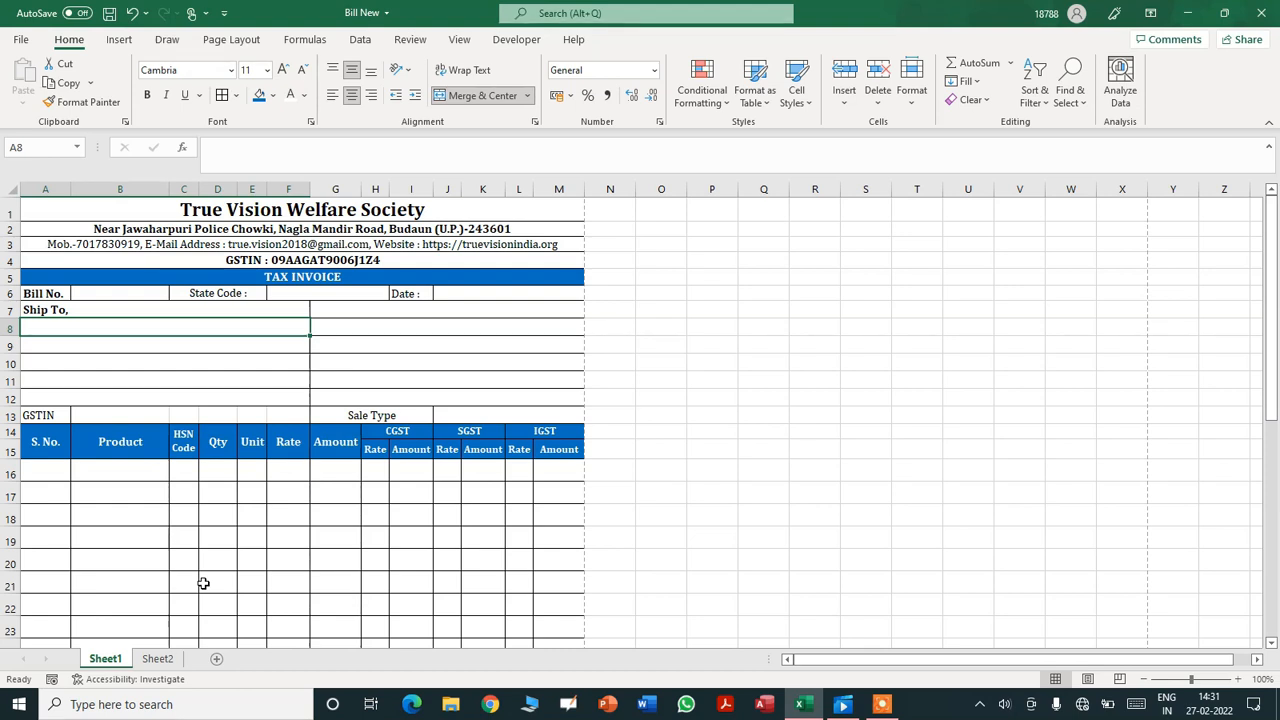
{"action": "left_click", "coordinate": [100, 415]}
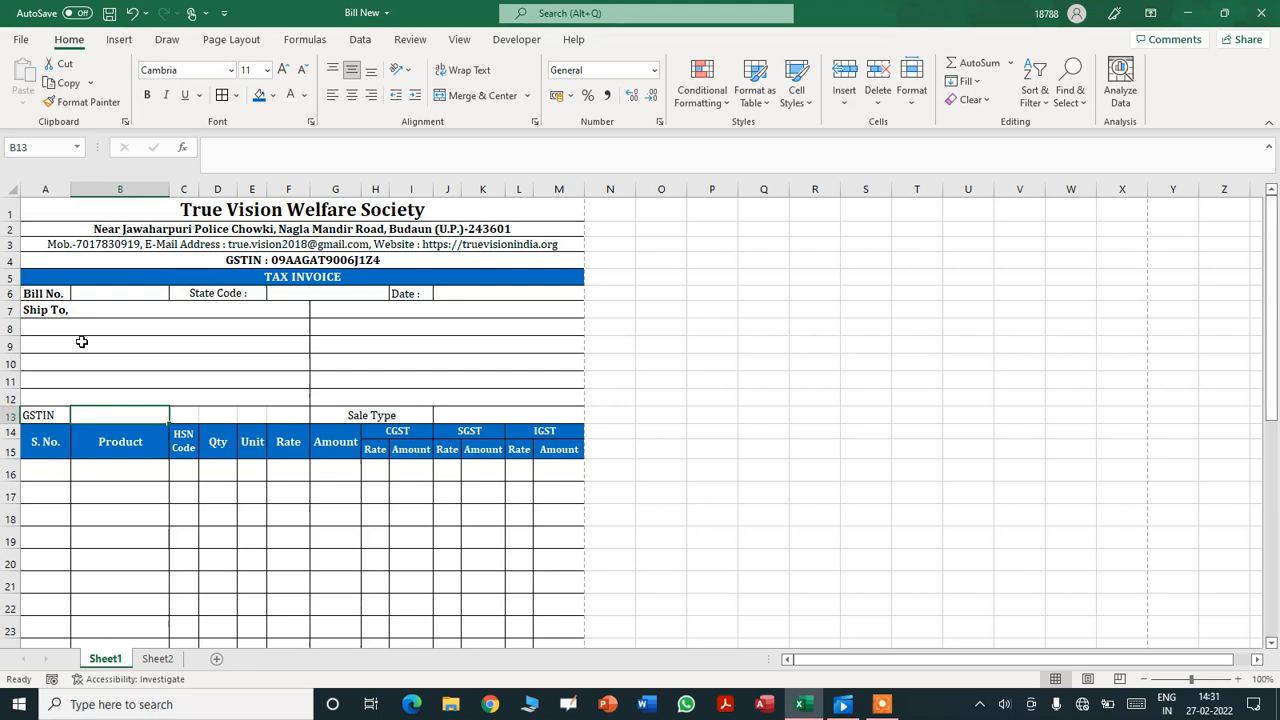
{"action": "left_click", "coordinate": [157, 660]}
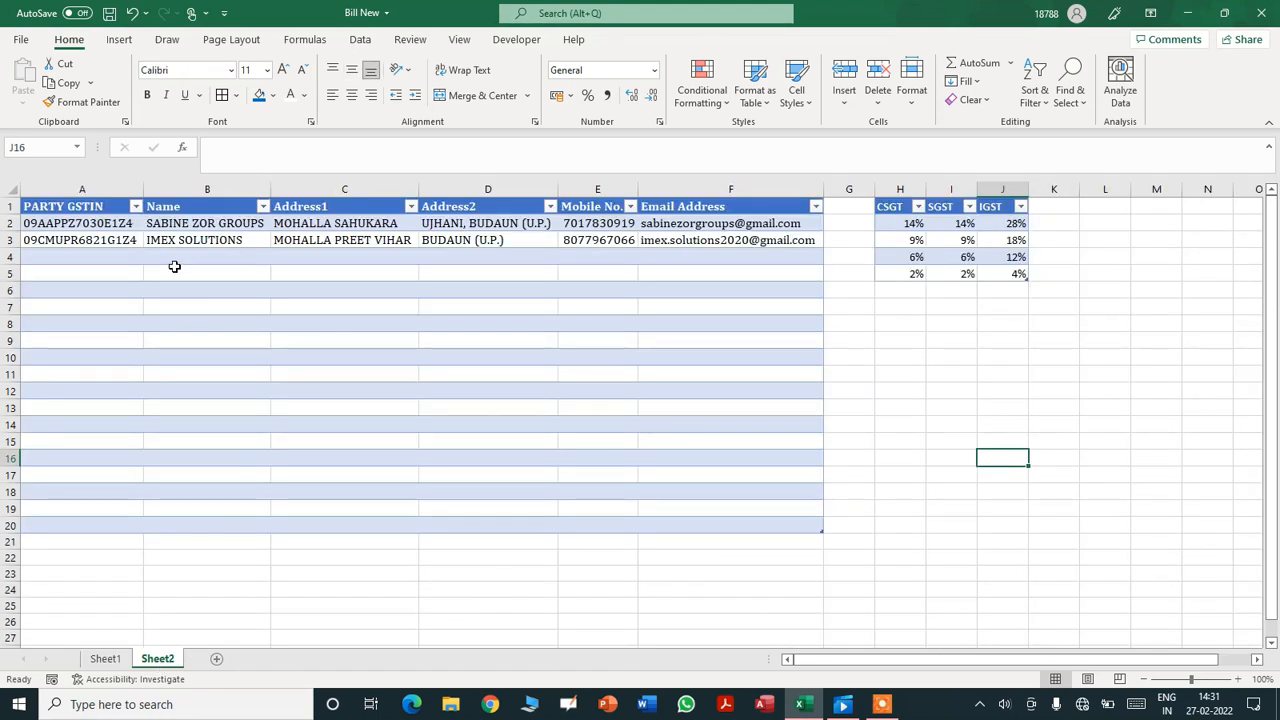
{"action": "left_click", "coordinate": [89, 224]}
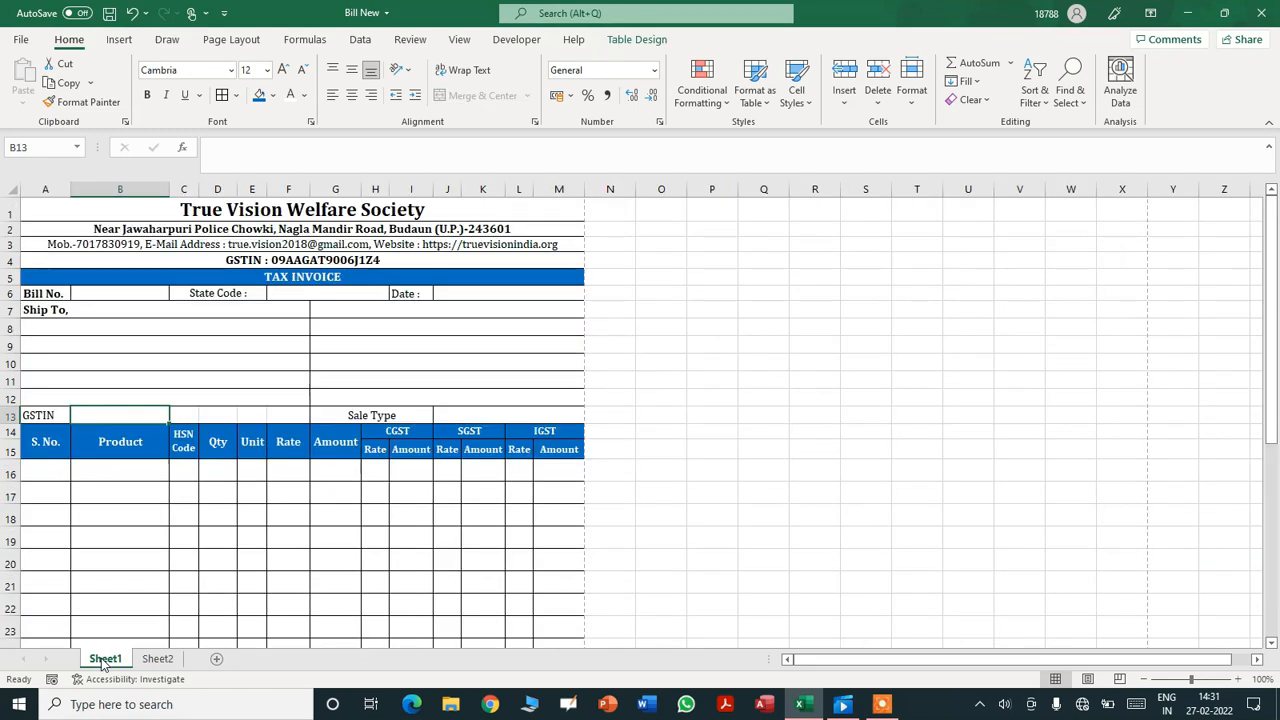
{"action": "left_click", "coordinate": [104, 658]}
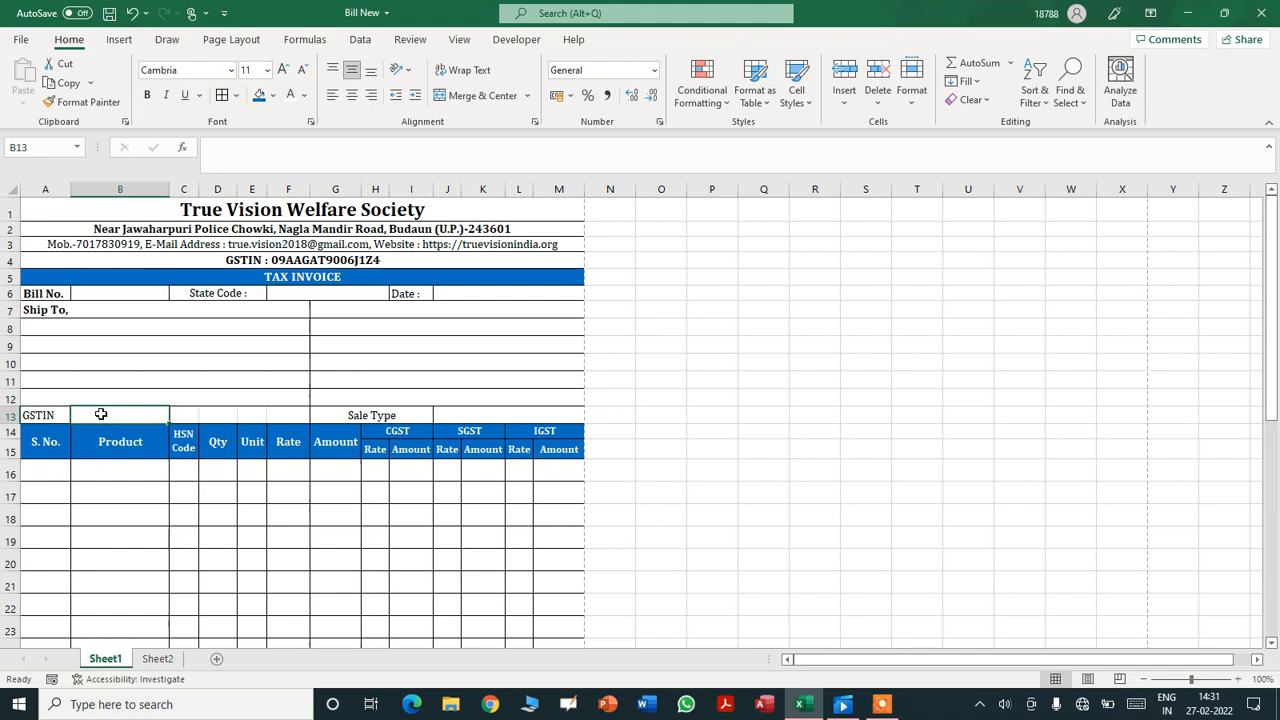
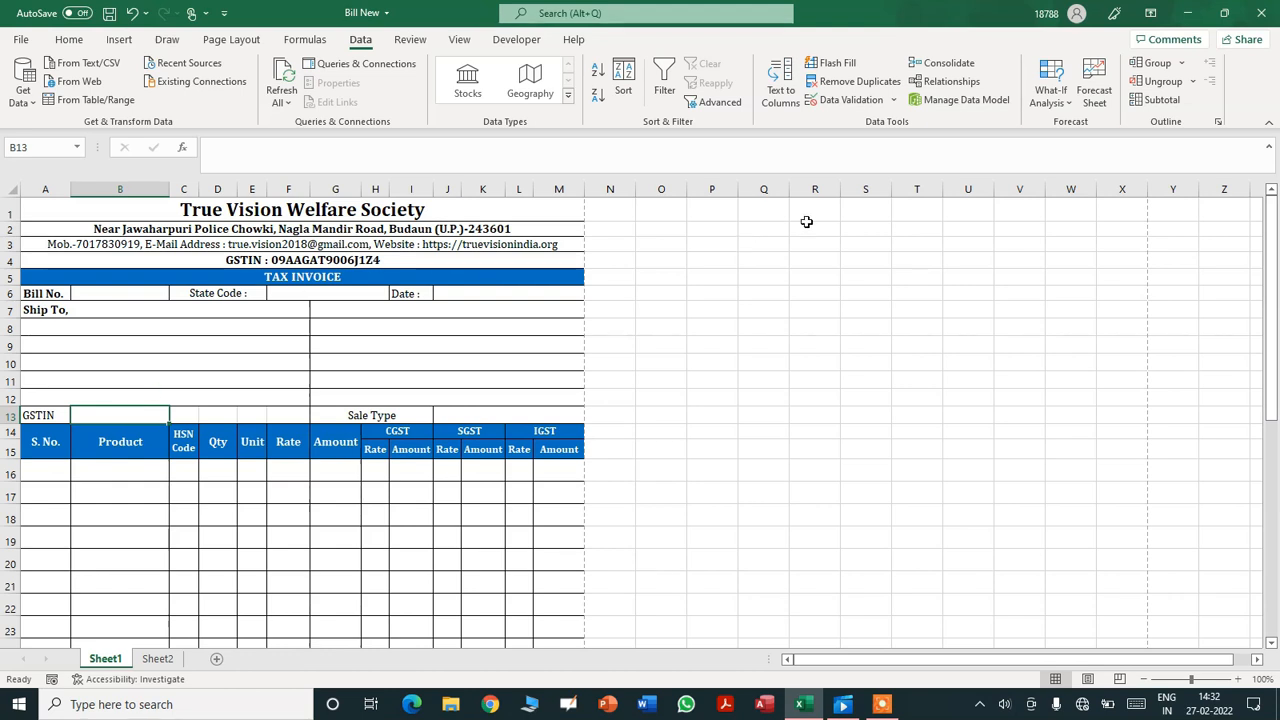
- Add a list validation to B13 sourced from the Sheet2!$A$2:$A$20 party GSTINs
{"action": "left_click", "coordinate": [852, 101]}
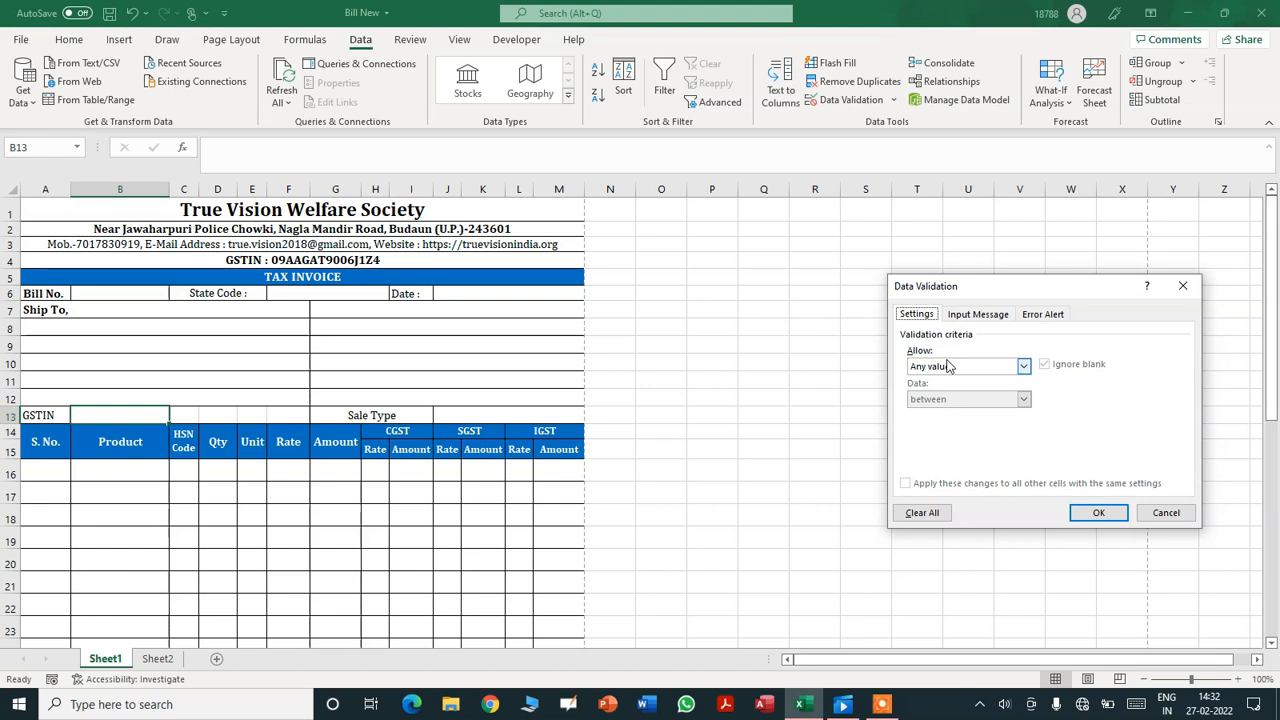
{"action": "left_click", "coordinate": [1023, 366]}
{"action": "left_click", "coordinate": [935, 410]}
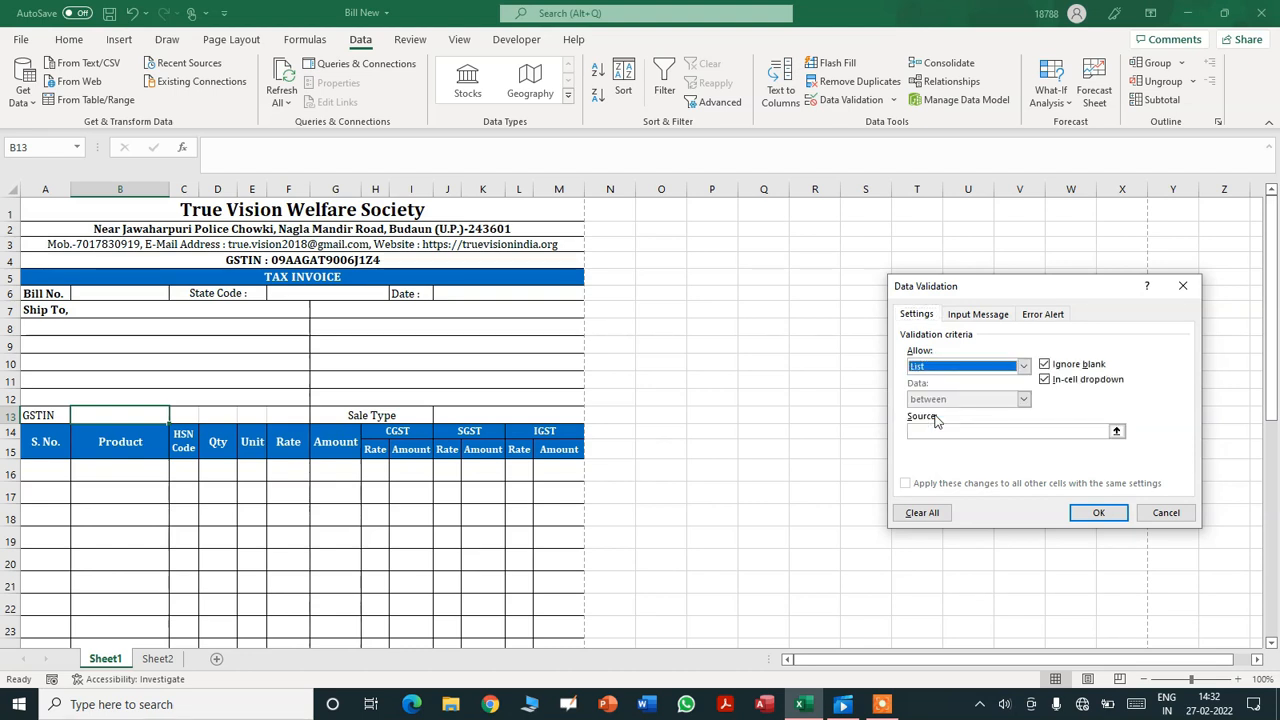
{"action": "left_click", "coordinate": [984, 432]}
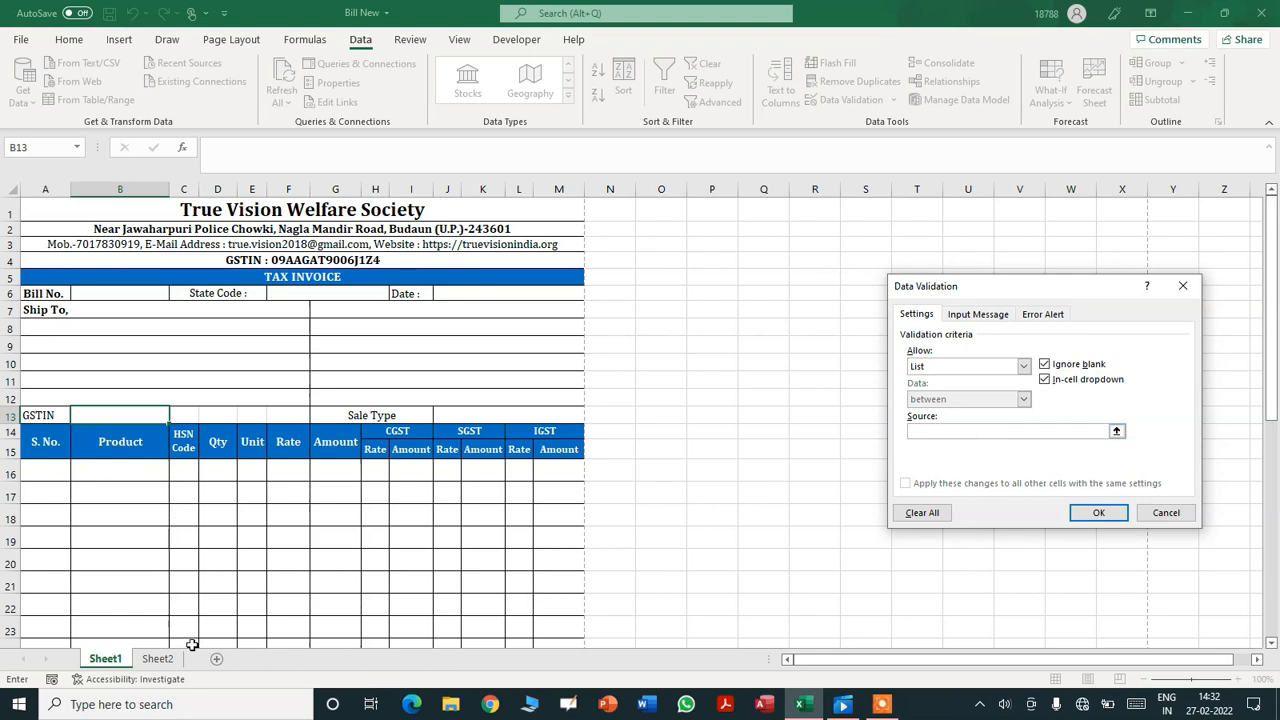
{"action": "left_click", "coordinate": [157, 659]}
{"action": "left_click_drag", "start_coordinate": [83, 225], "coordinate": [63, 523]}
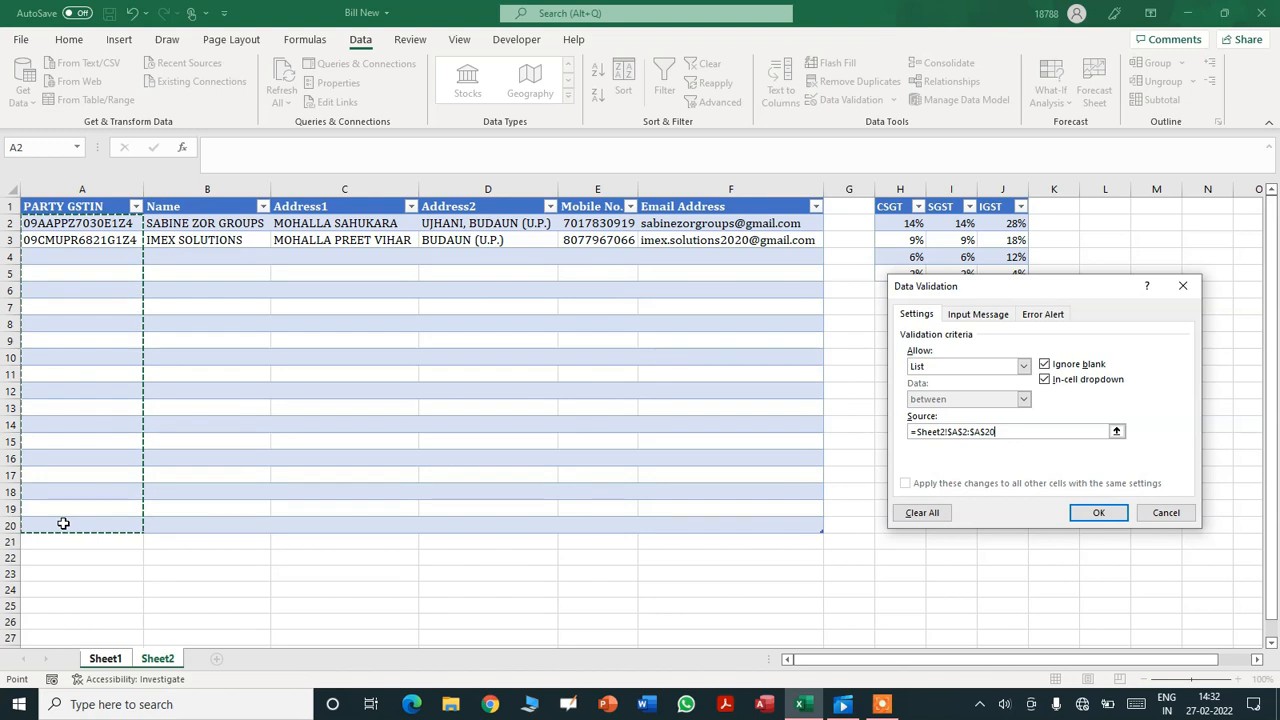
{"action": "left_click", "coordinate": [1096, 512]}
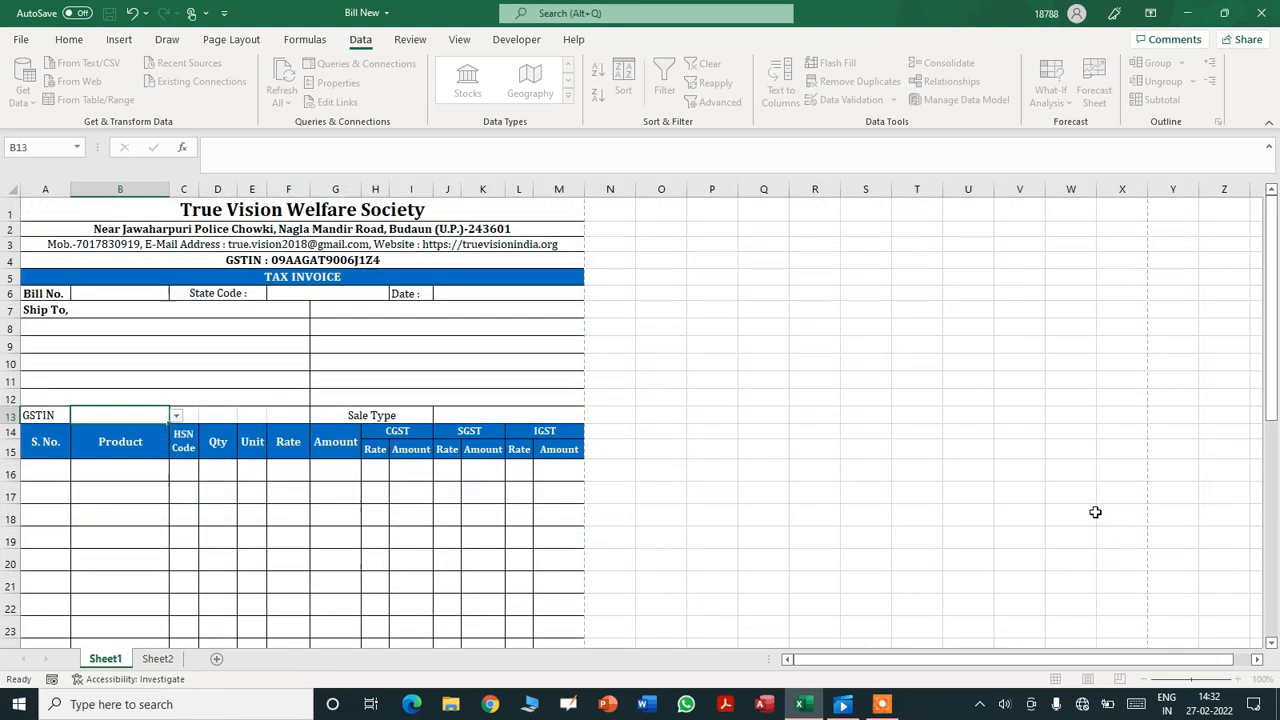
- Add the company's own GSTIN as a third party in Sheet2 cell A4
{"action": "left_click", "coordinate": [176, 416]}
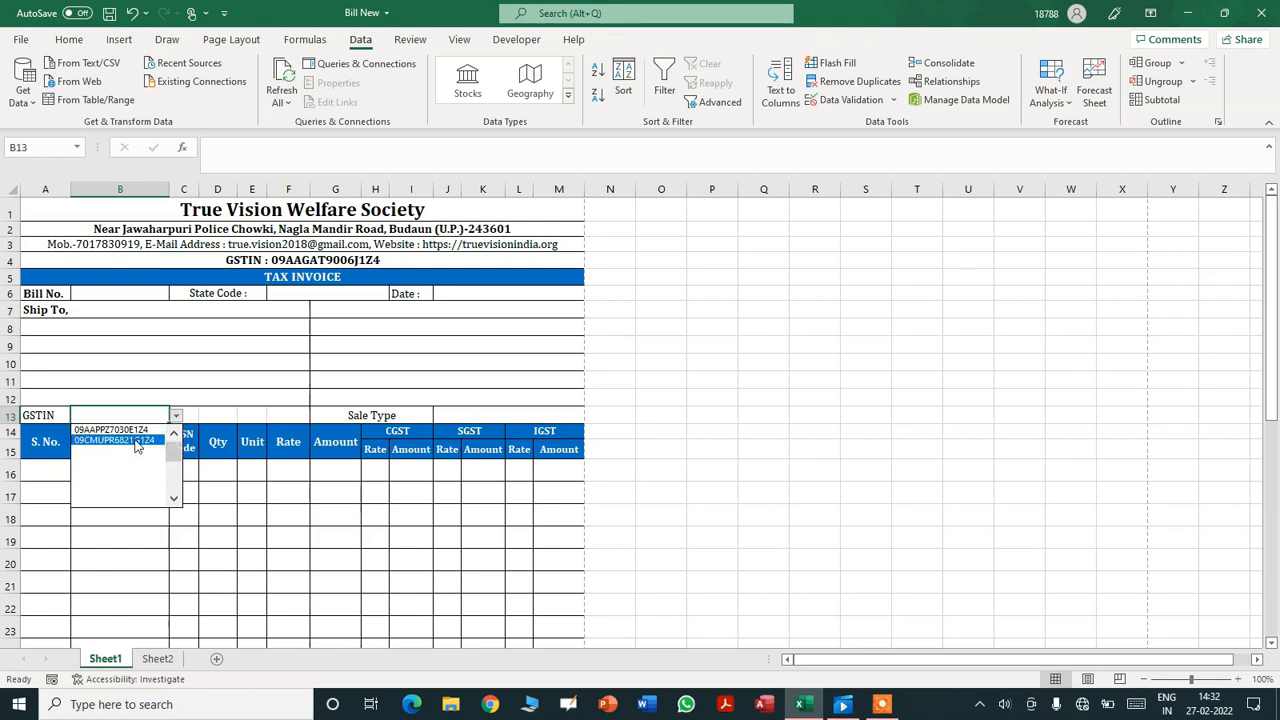
{"action": "key", "text": "Escape"}
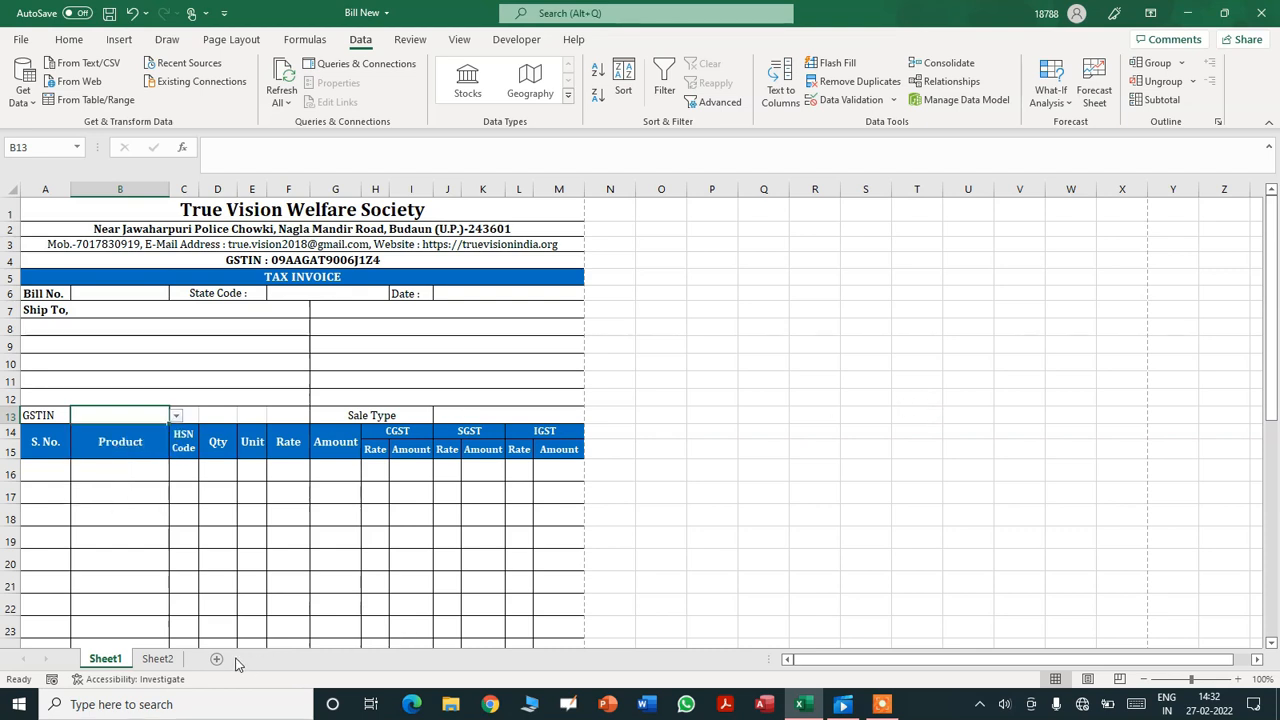
{"action": "left_click", "coordinate": [157, 659]}
{"action": "left_click", "coordinate": [73, 258]}
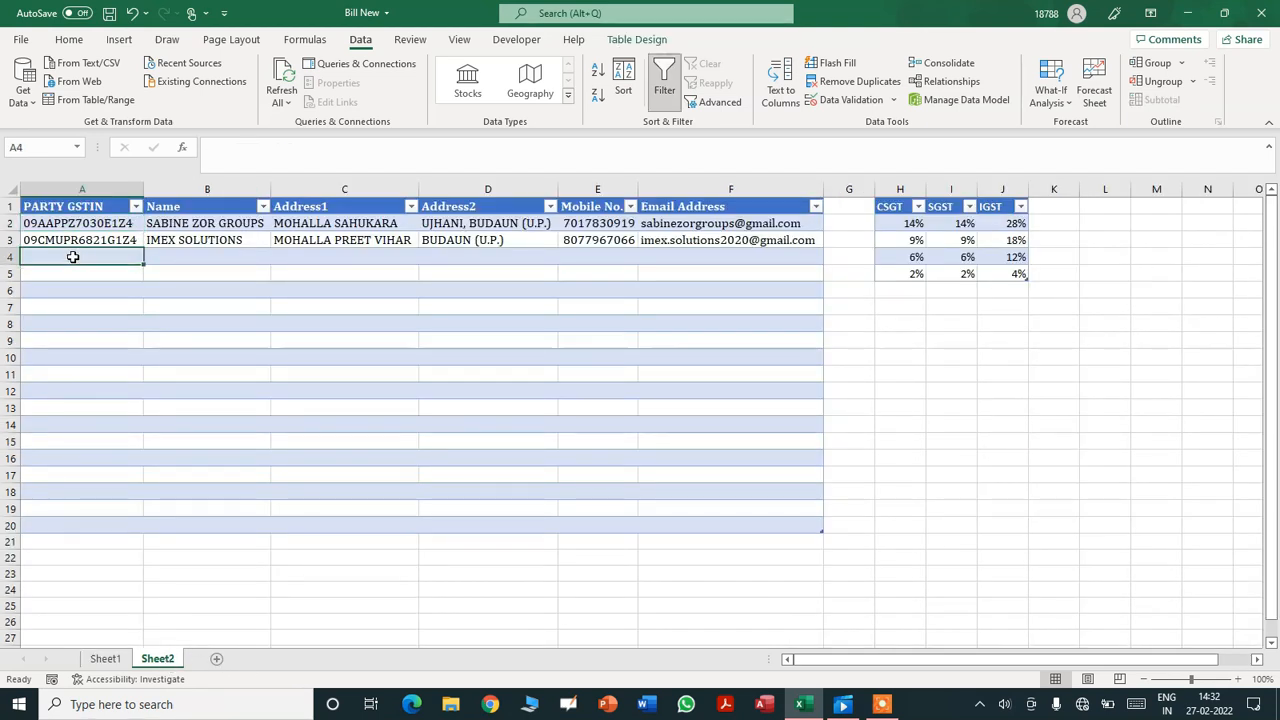
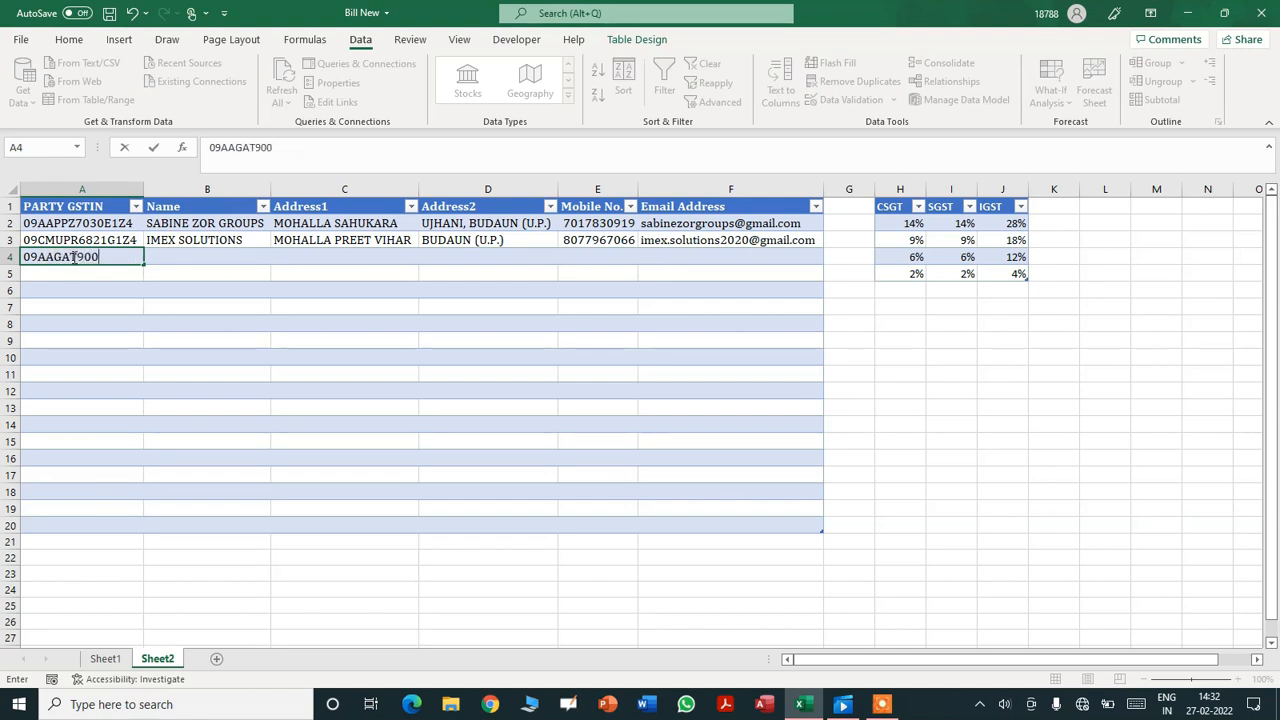
{"action": "key", "text": "Return"}
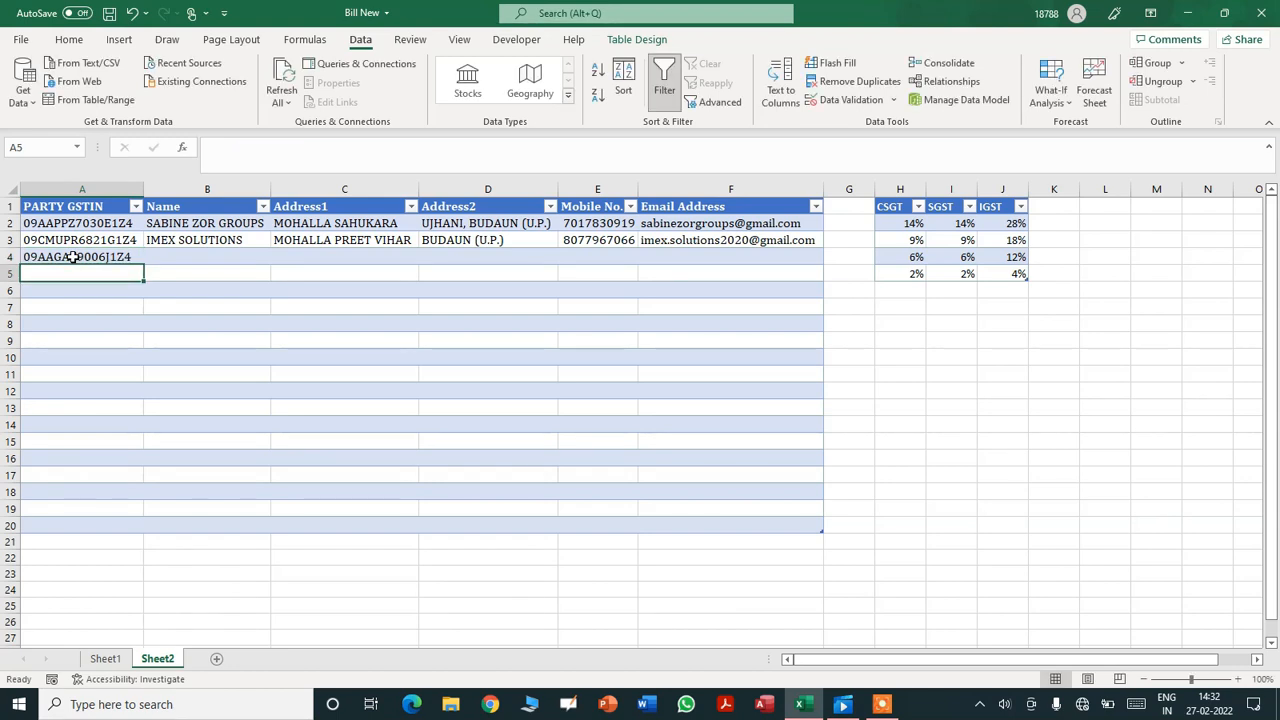
- Pick the first party's GSTIN from B13's dropdown on Sheet1
{"action": "left_click", "coordinate": [105, 658]}
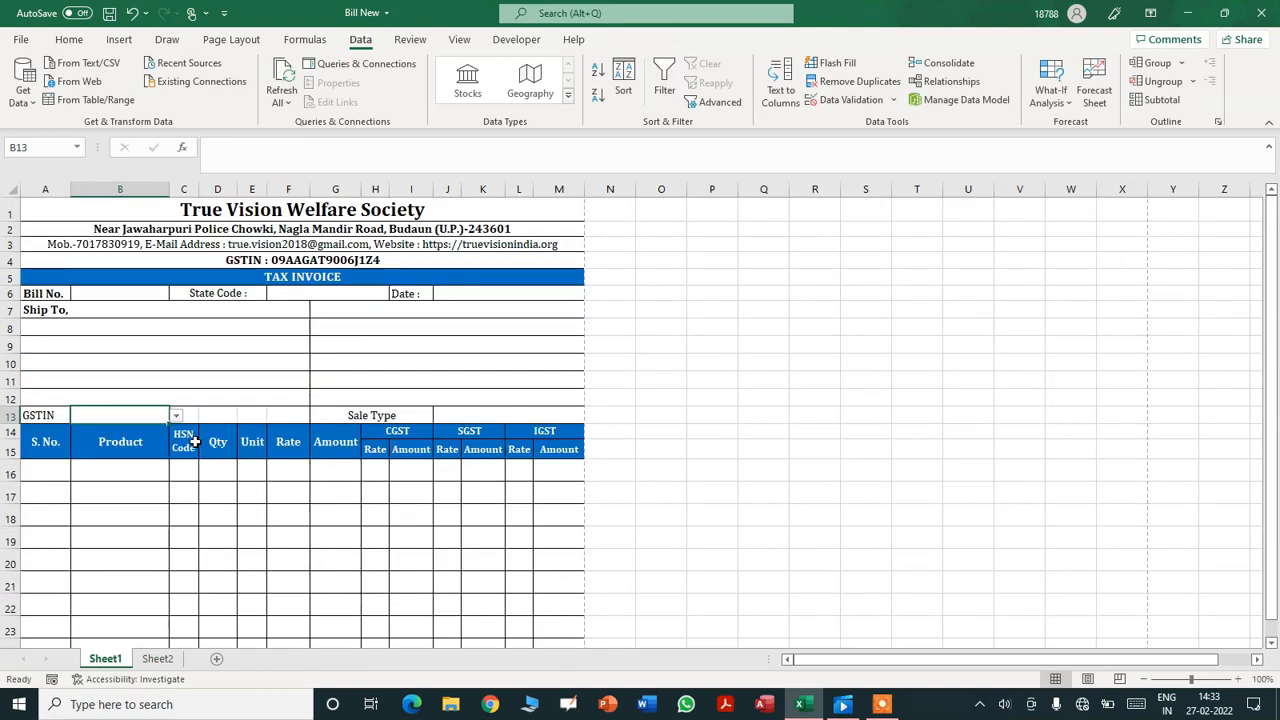
{"action": "left_click", "coordinate": [176, 416]}
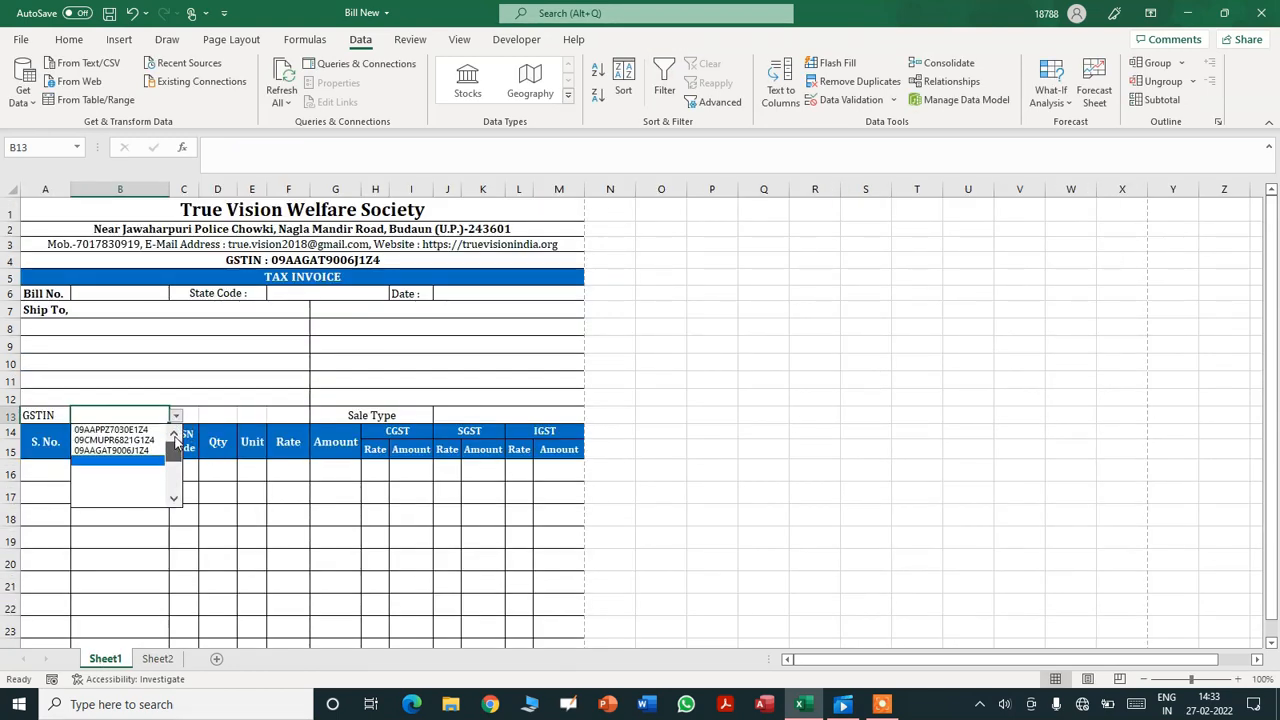
{"action": "left_click", "coordinate": [829, 412]}
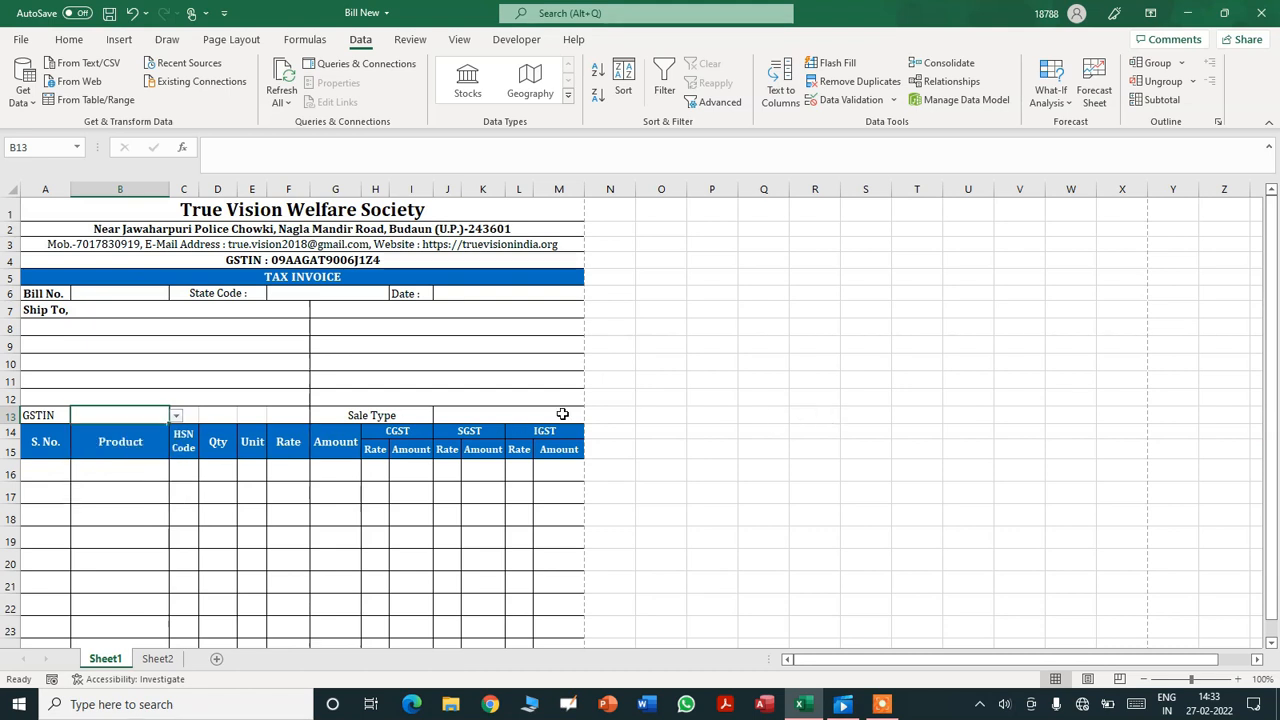
{"action": "left_click", "coordinate": [176, 416]}
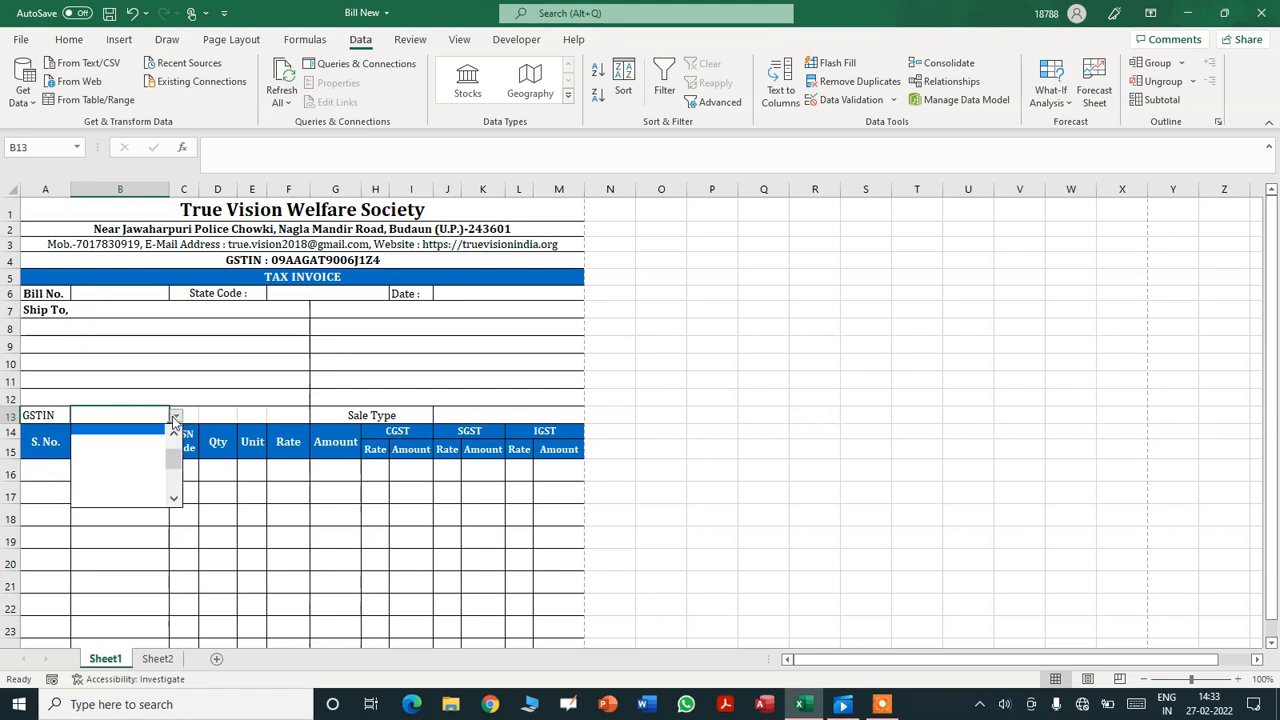
{"action": "left_click", "coordinate": [138, 441]}
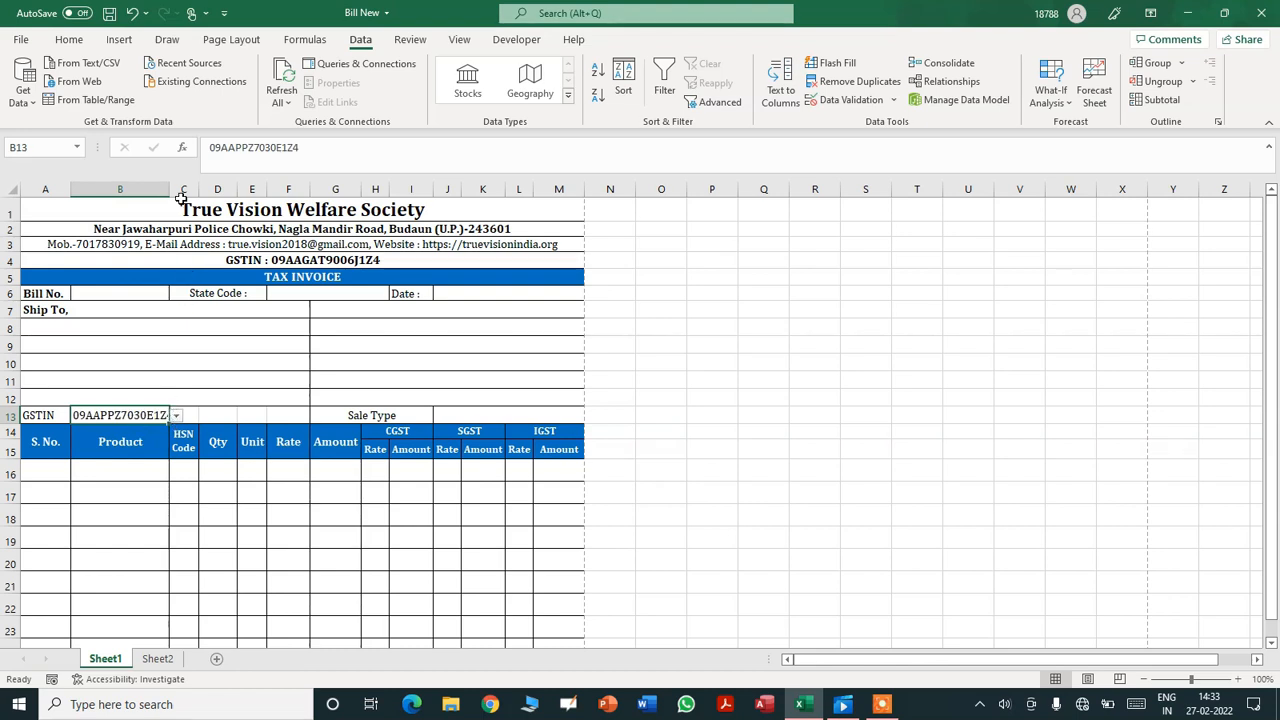
- Set the B13 GSTIN to font size 10 and bold
{"action": "left_click", "coordinate": [70, 40]}
{"action": "left_click", "coordinate": [250, 70]}
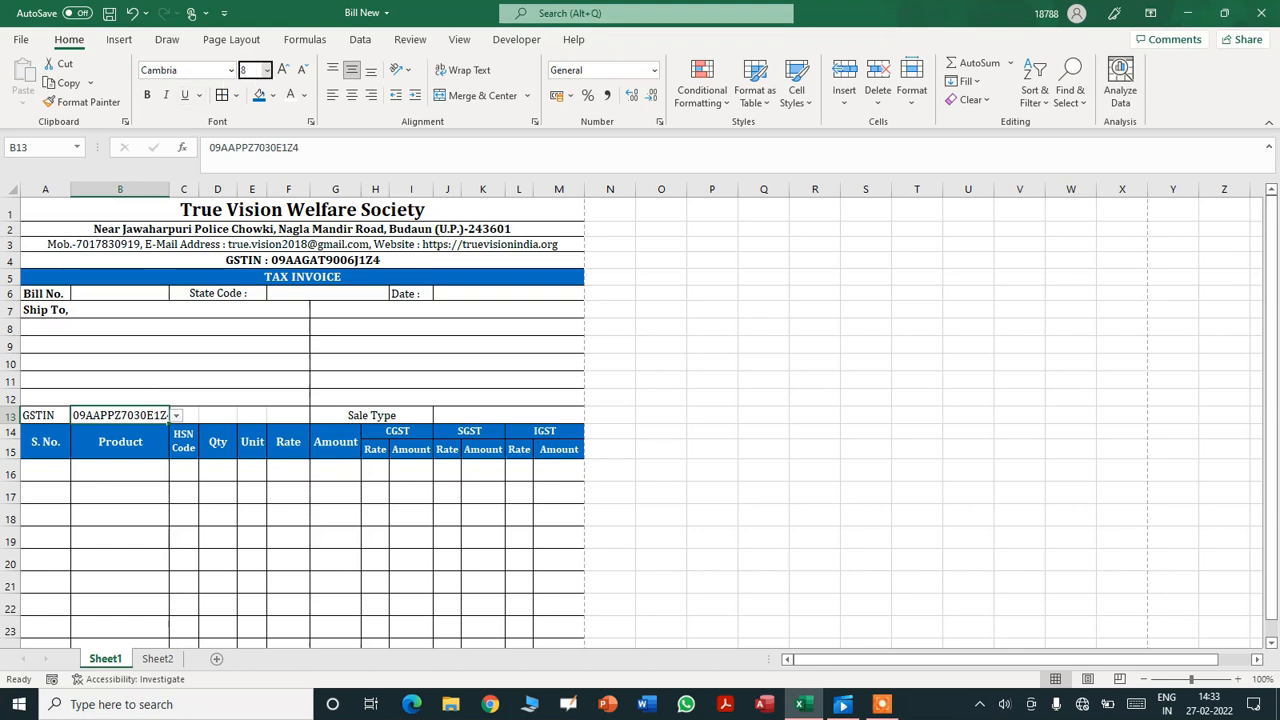
{"action": "key", "text": "Return"}
{"action": "left_click", "coordinate": [255, 72]}
{"action": "key", "text": "Return"}
{"action": "key", "text": "ctrl+b"}
{"action": "left_click", "coordinate": [767, 380]}
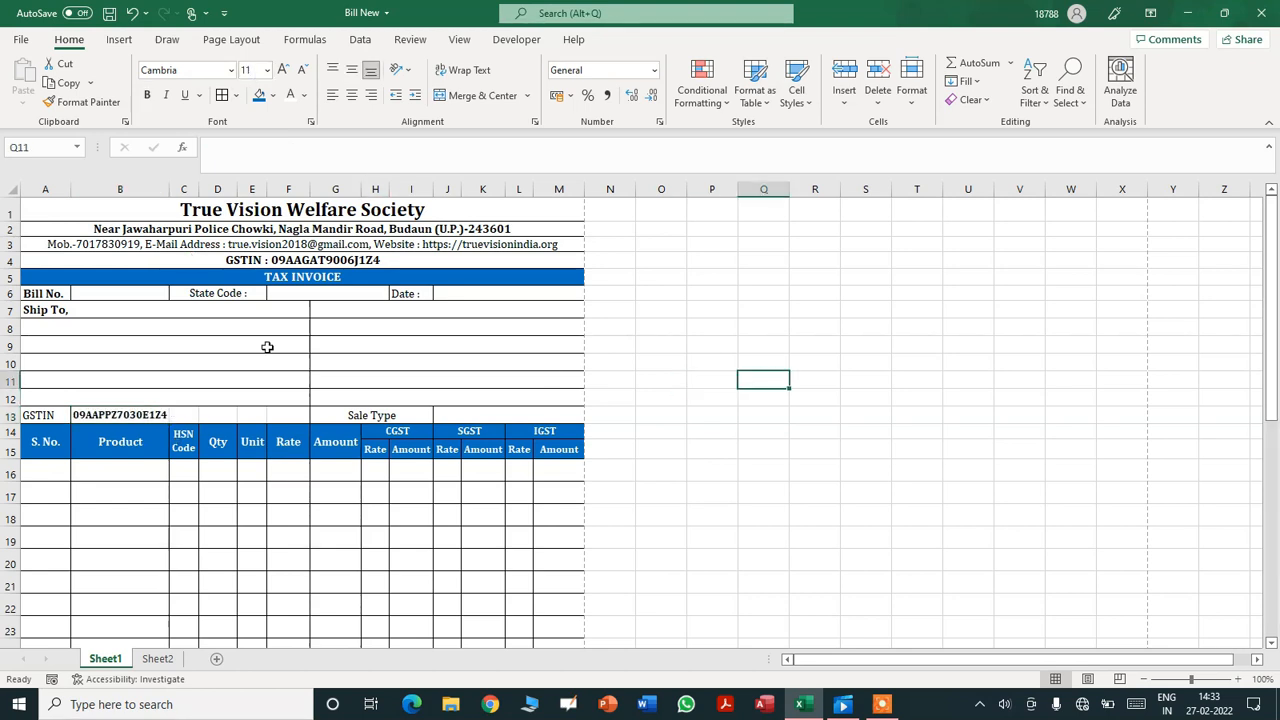
- Enter =VLOOKUP(B13,Sheet2!A2:F20,2,FALSE) in A8 to fetch the party name
{"action": "left_click", "coordinate": [117, 323]}
{"action": "type", "text": "="}
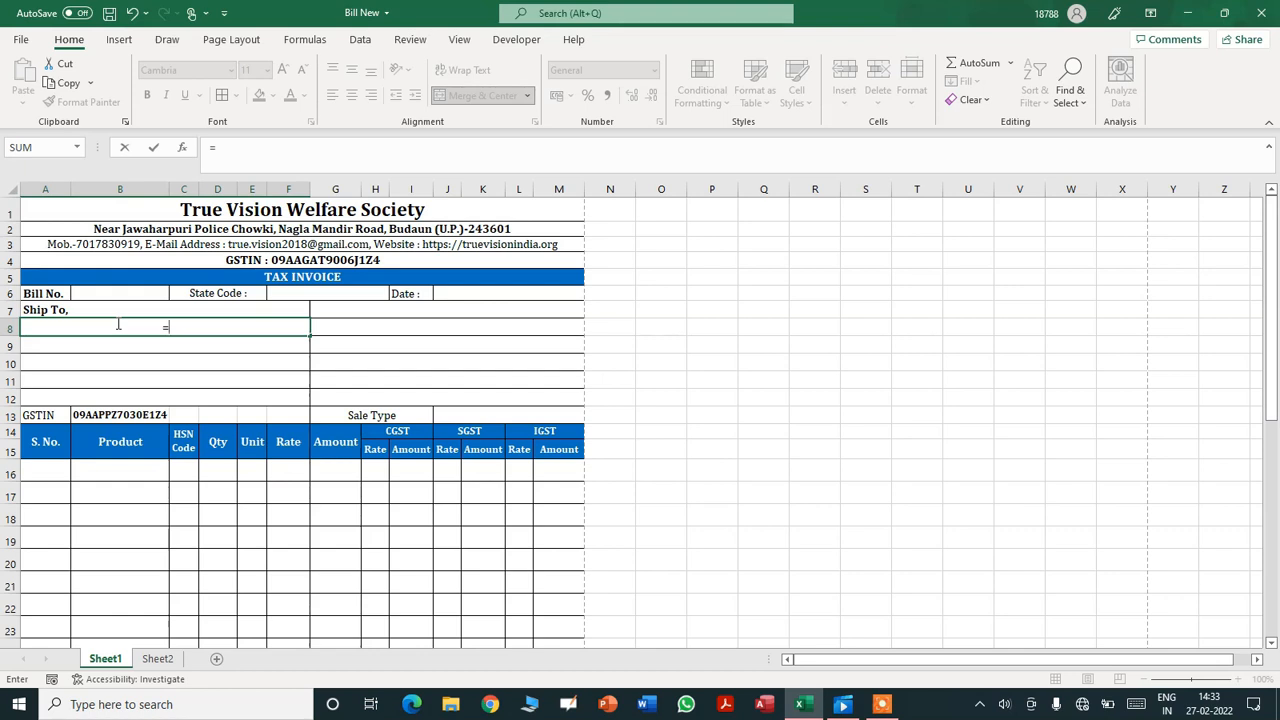
{"action": "type", "text": "VLOOKUP("}
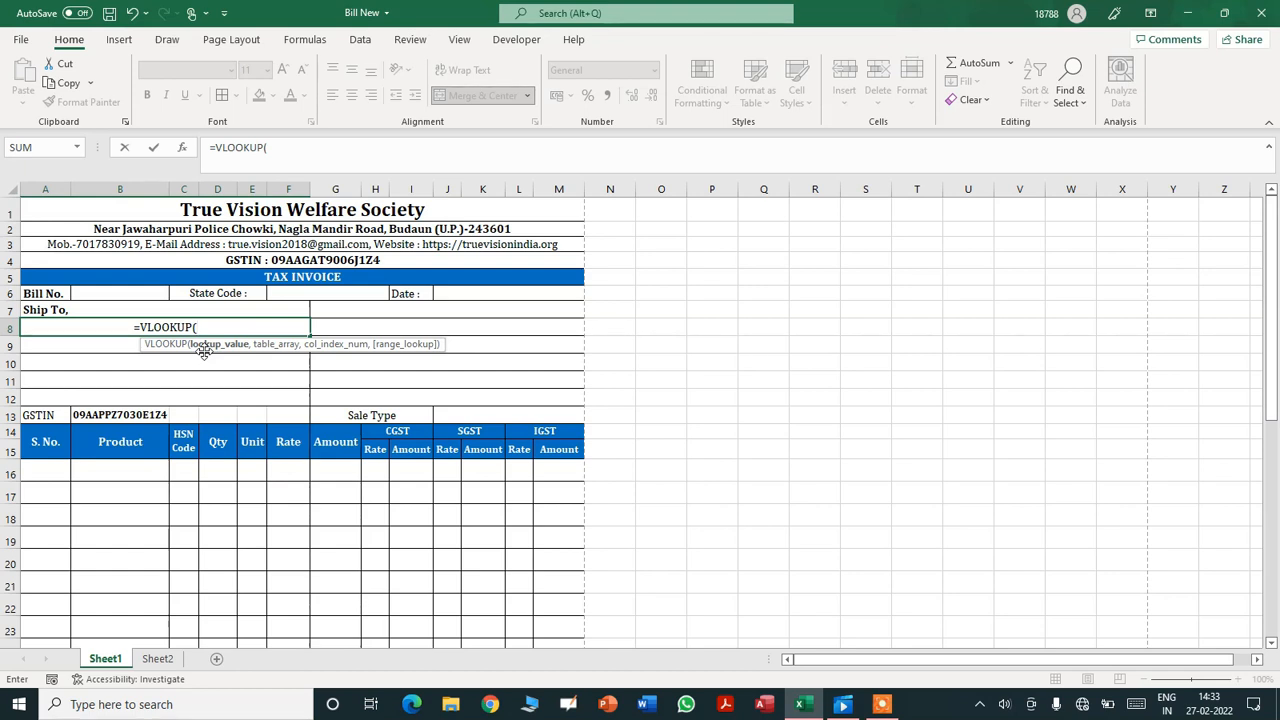
{"action": "left_click", "coordinate": [125, 417]}
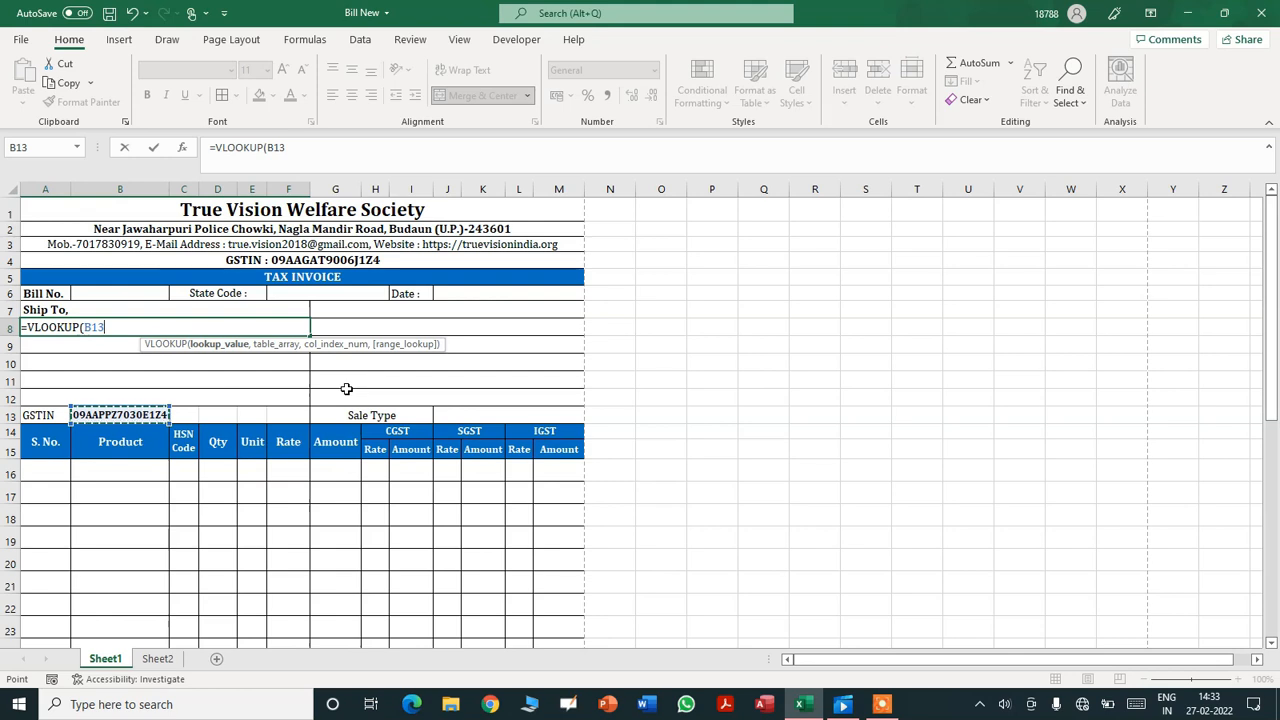
{"action": "type", "text": ","}
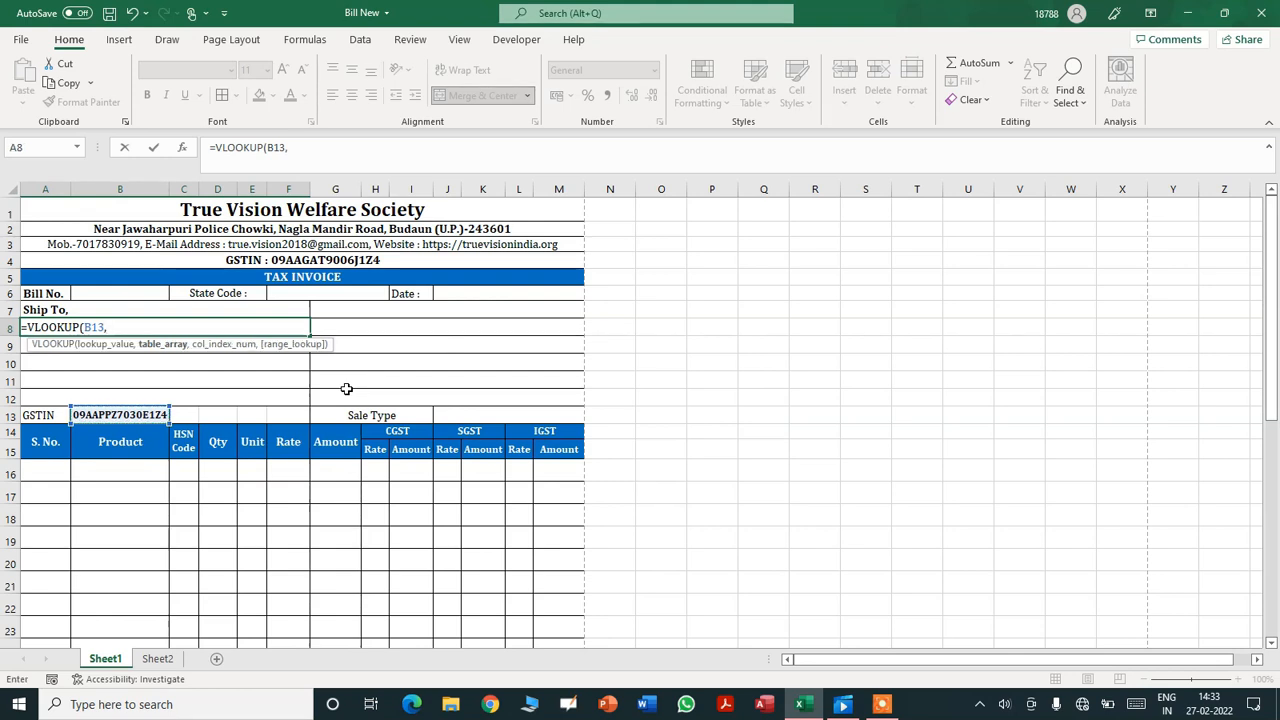
{"action": "left_click", "coordinate": [160, 659]}
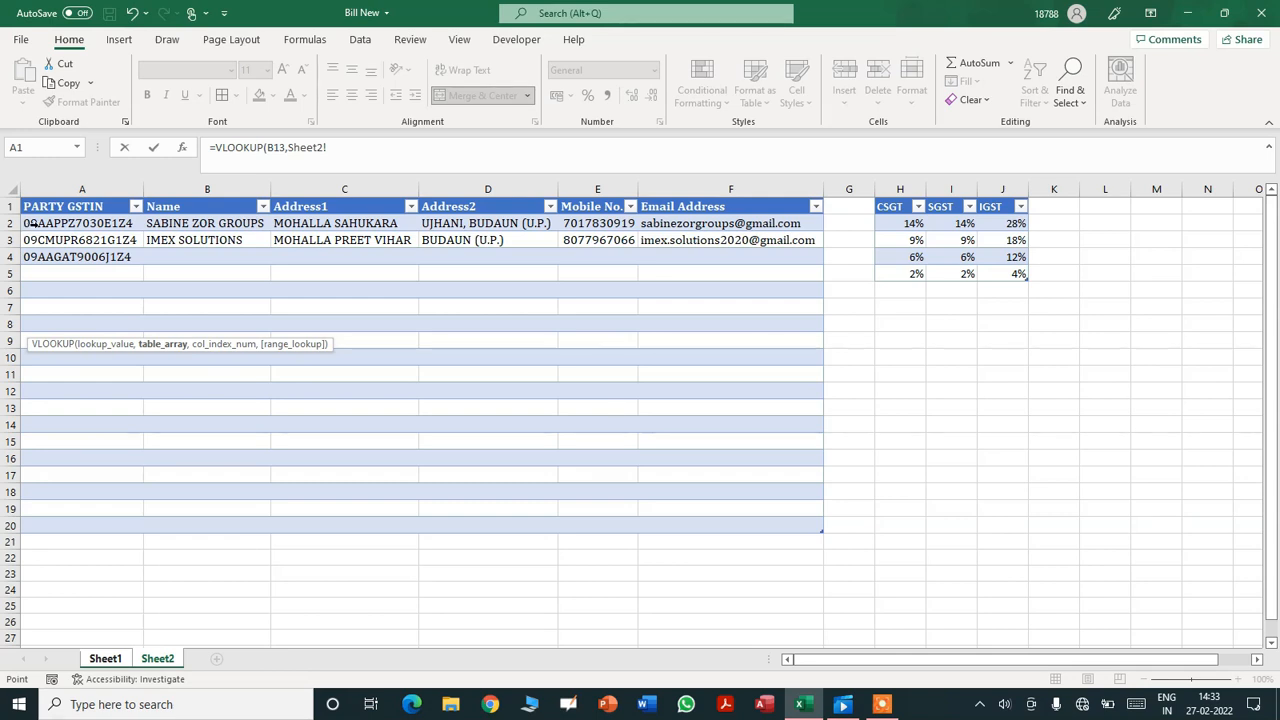
{"action": "left_click_drag", "start_coordinate": [28, 223], "coordinate": [237, 524]}
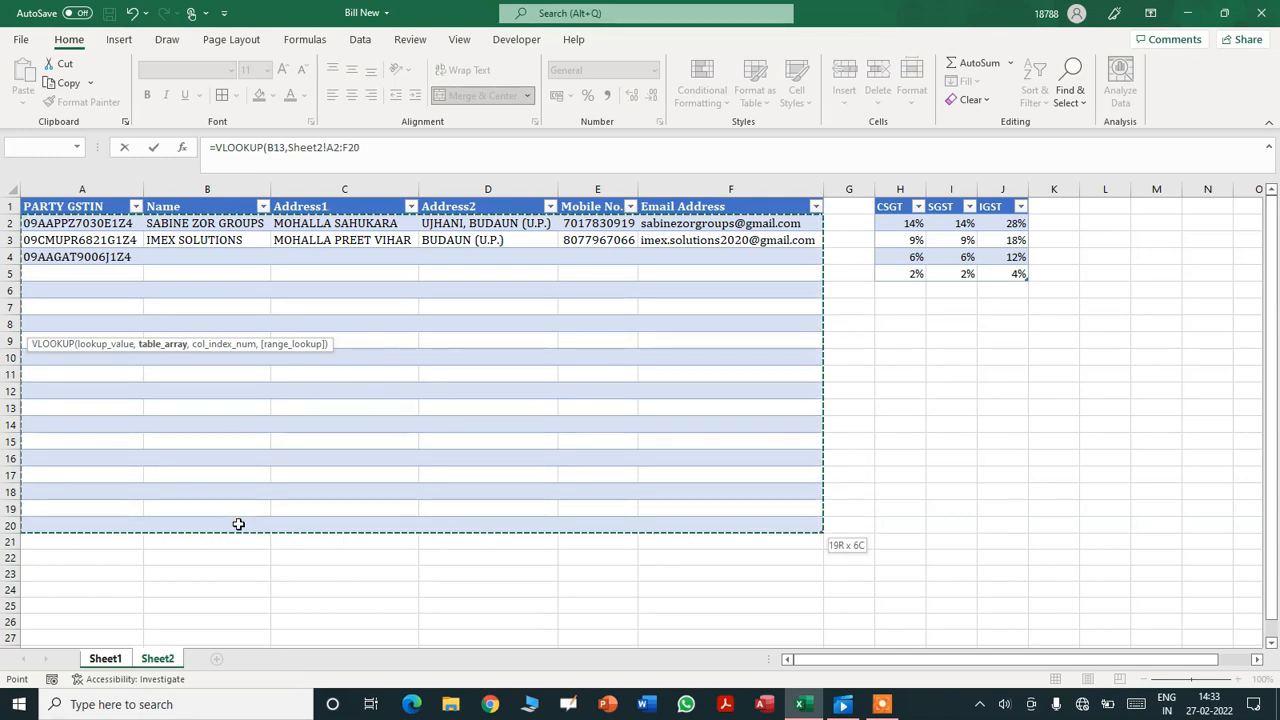
{"action": "left_click", "coordinate": [383, 150]}
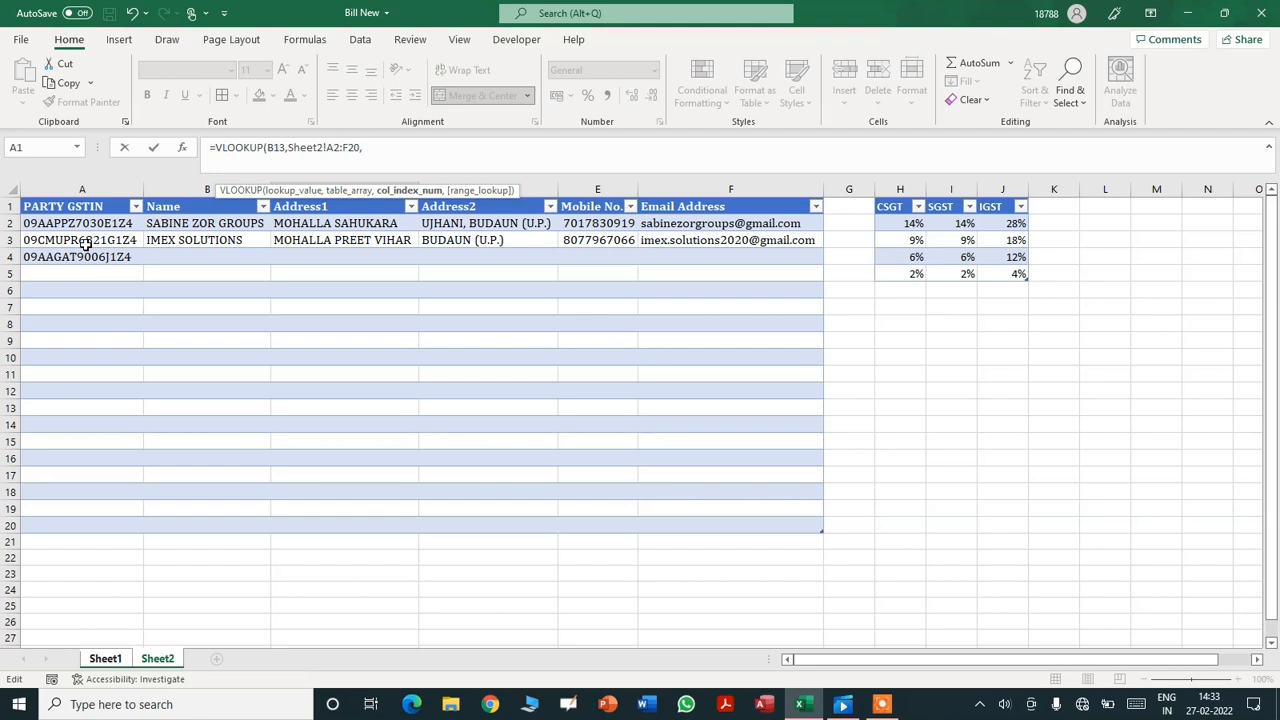
{"action": "type", "text": "2,"}
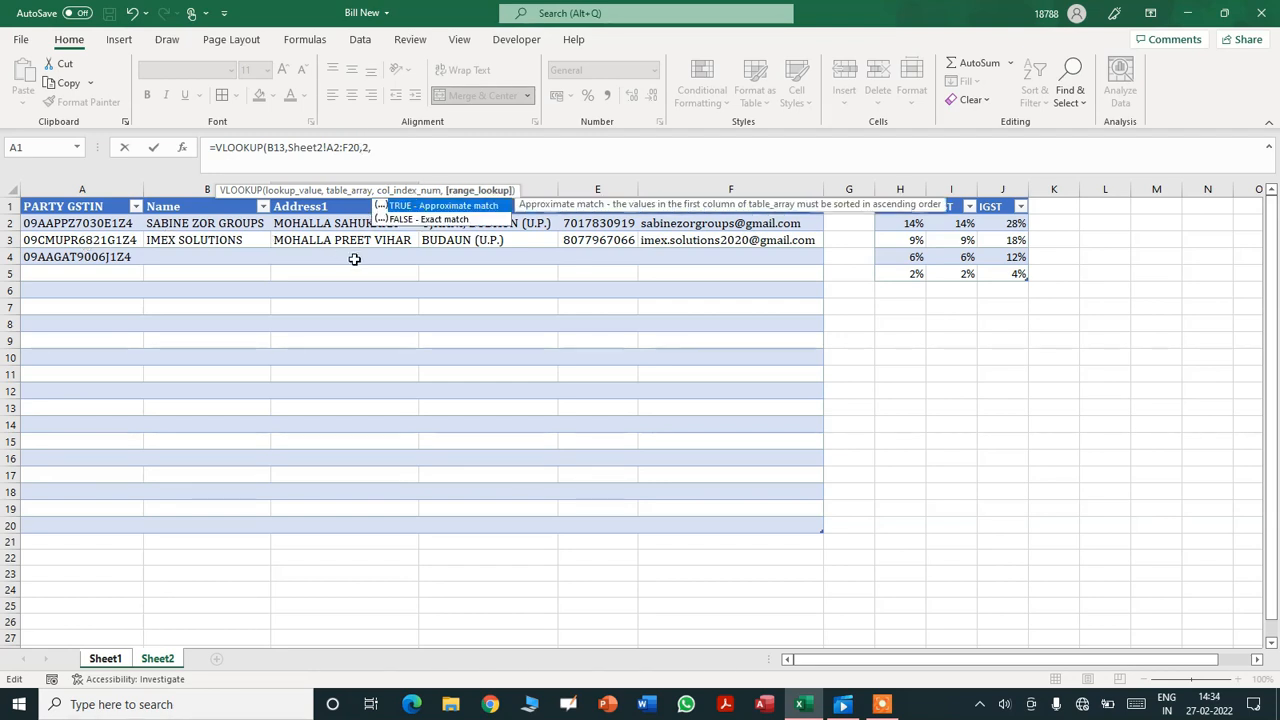
{"action": "type", "text": "FALSE)"}
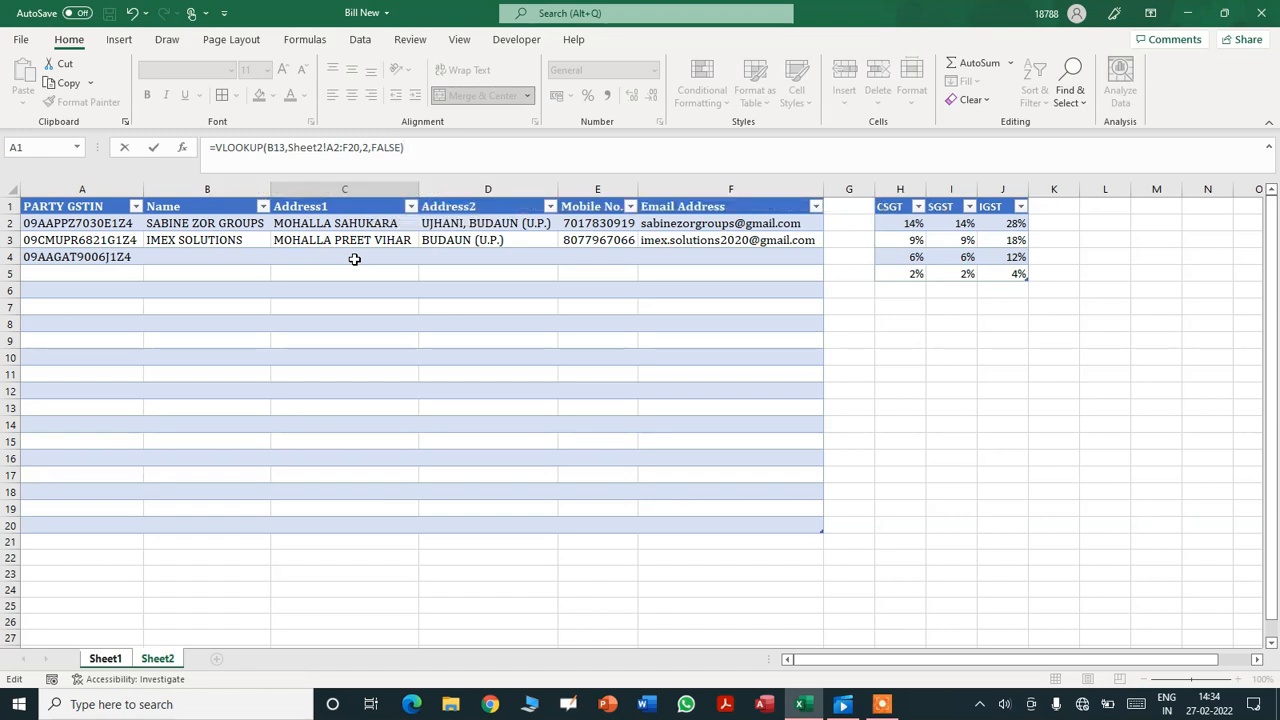
{"action": "key", "text": "Return"}
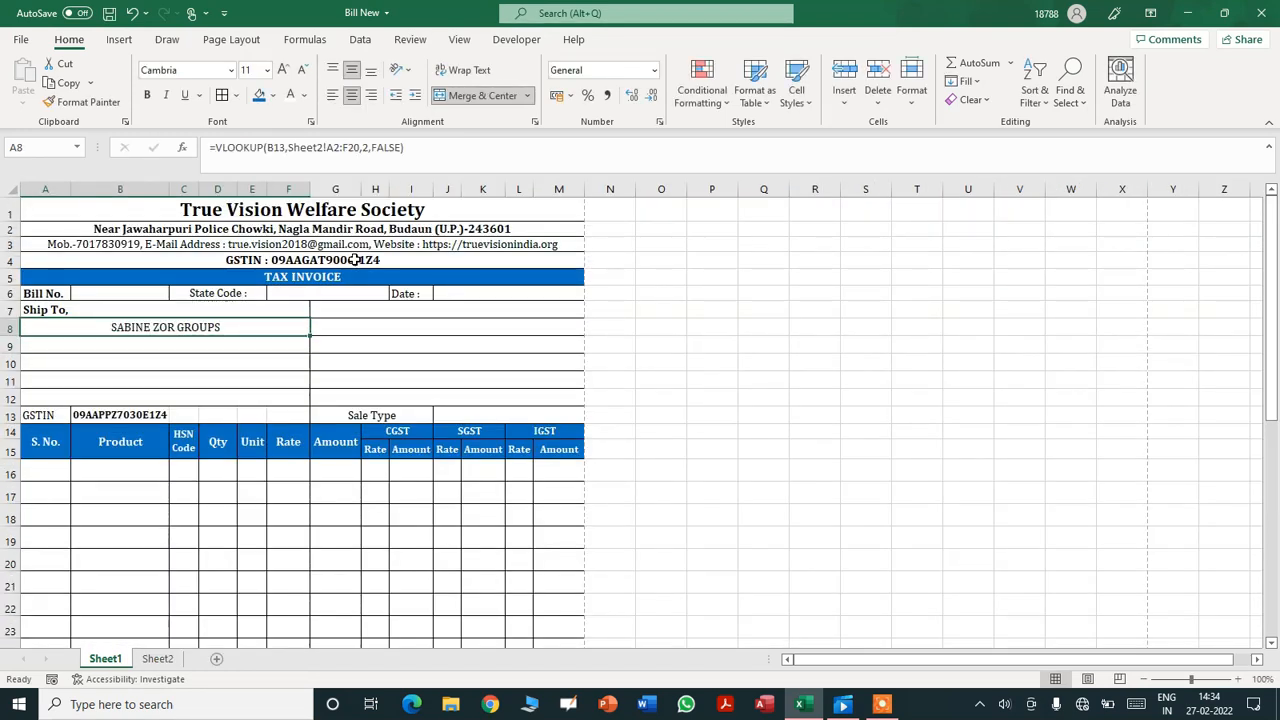
- Left-align the Ship To name in A8 and review its formula
{"action": "left_click", "coordinate": [333, 99]}
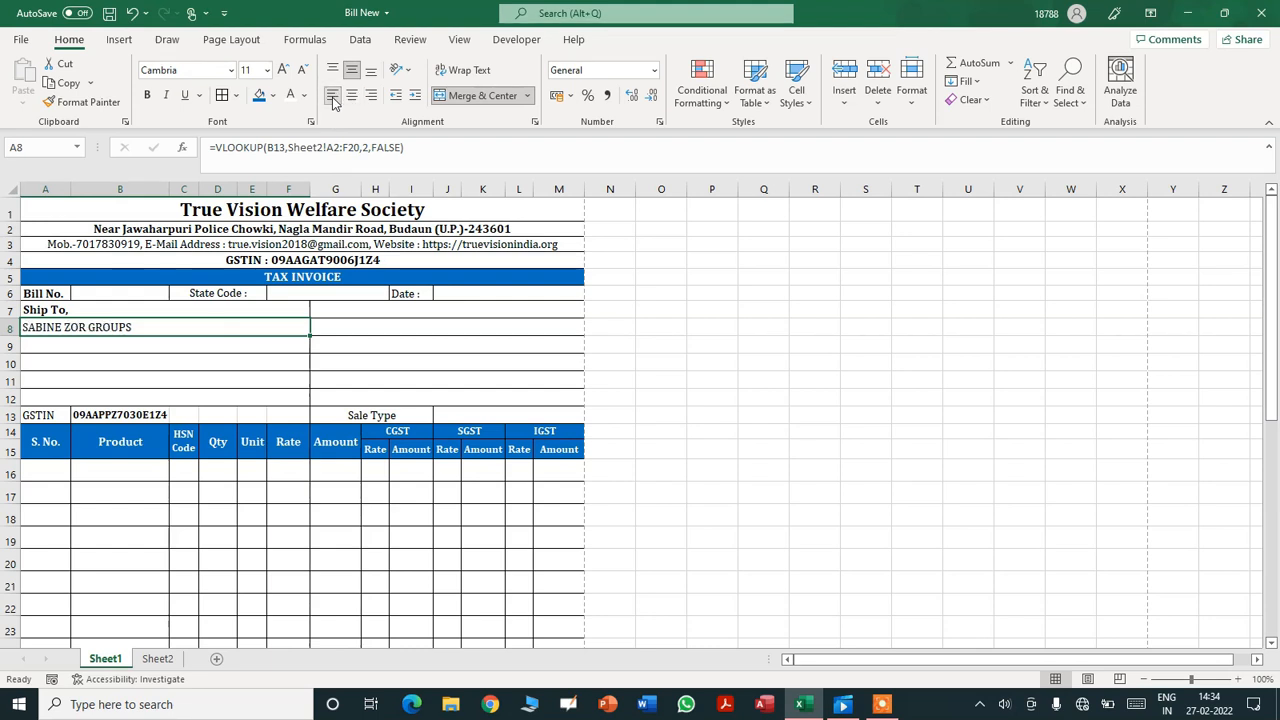
{"action": "left_click", "coordinate": [88, 342]}
{"action": "left_click", "coordinate": [107, 328]}
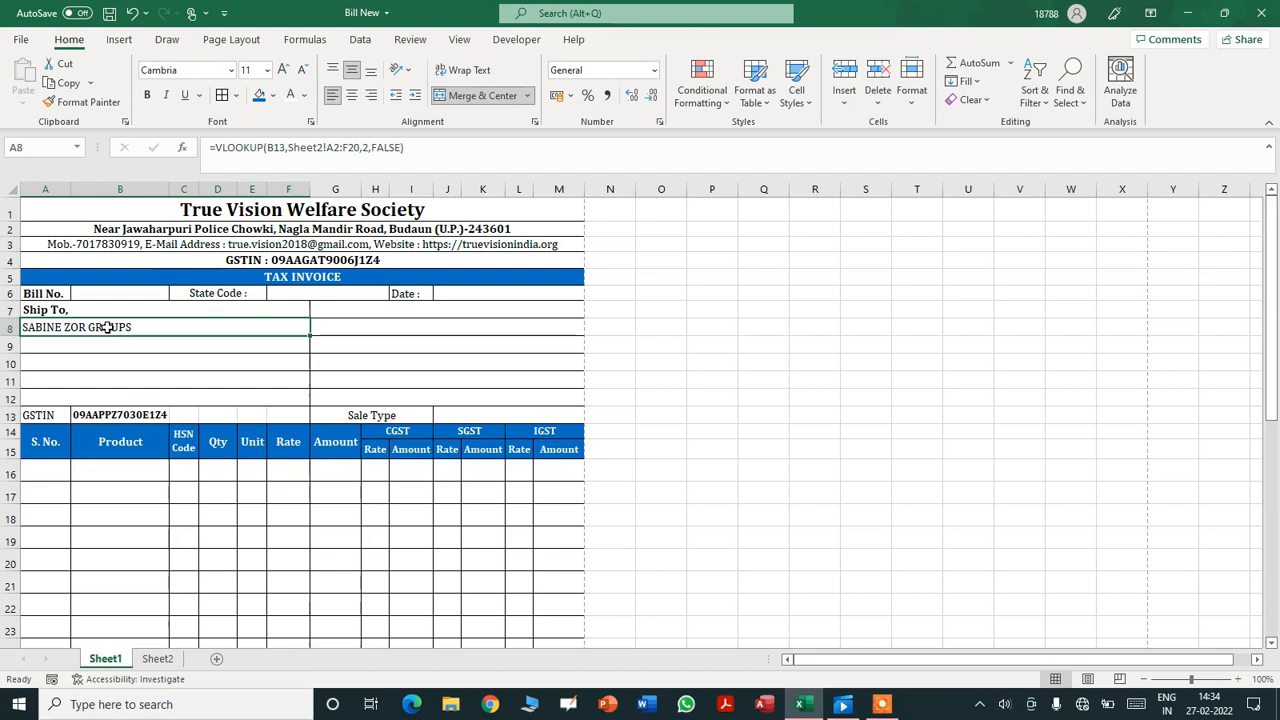
{"action": "left_click", "coordinate": [124, 418]}
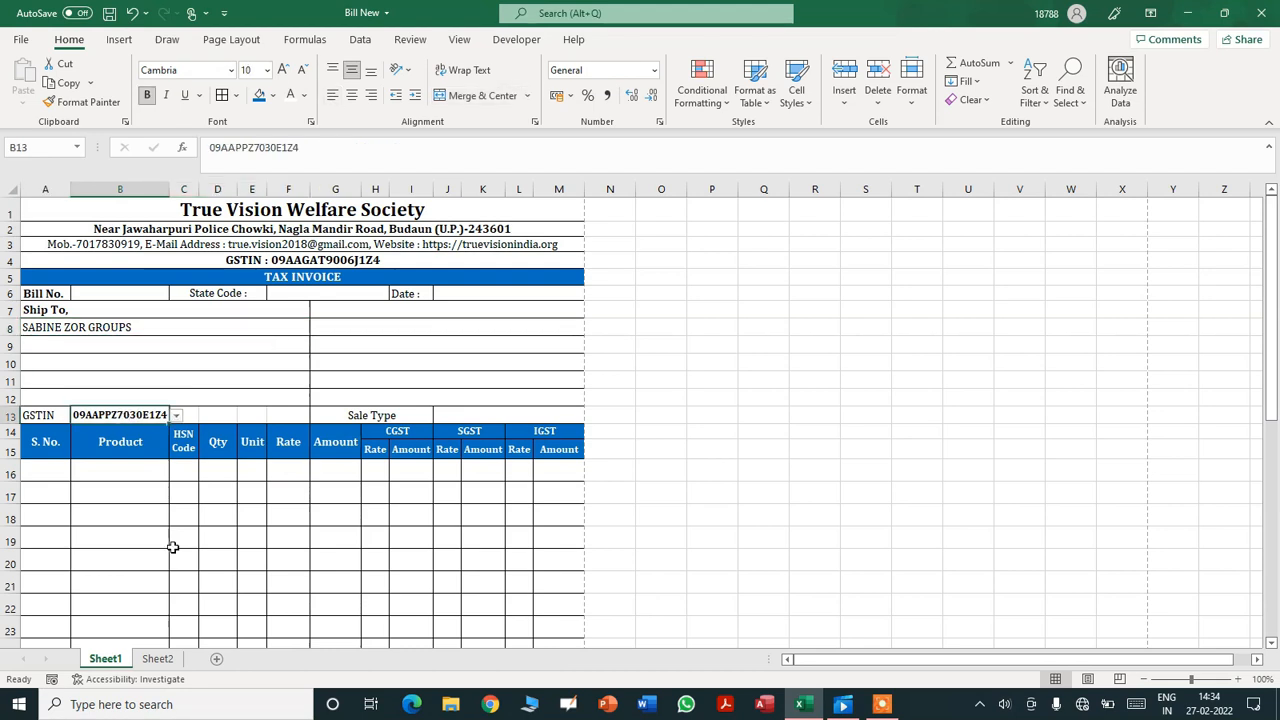
- Clear Sheet2 A2 to see #N/A in A8, then restore the GSTIN
{"action": "left_click", "coordinate": [157, 658]}
{"action": "left_click", "coordinate": [97, 223]}
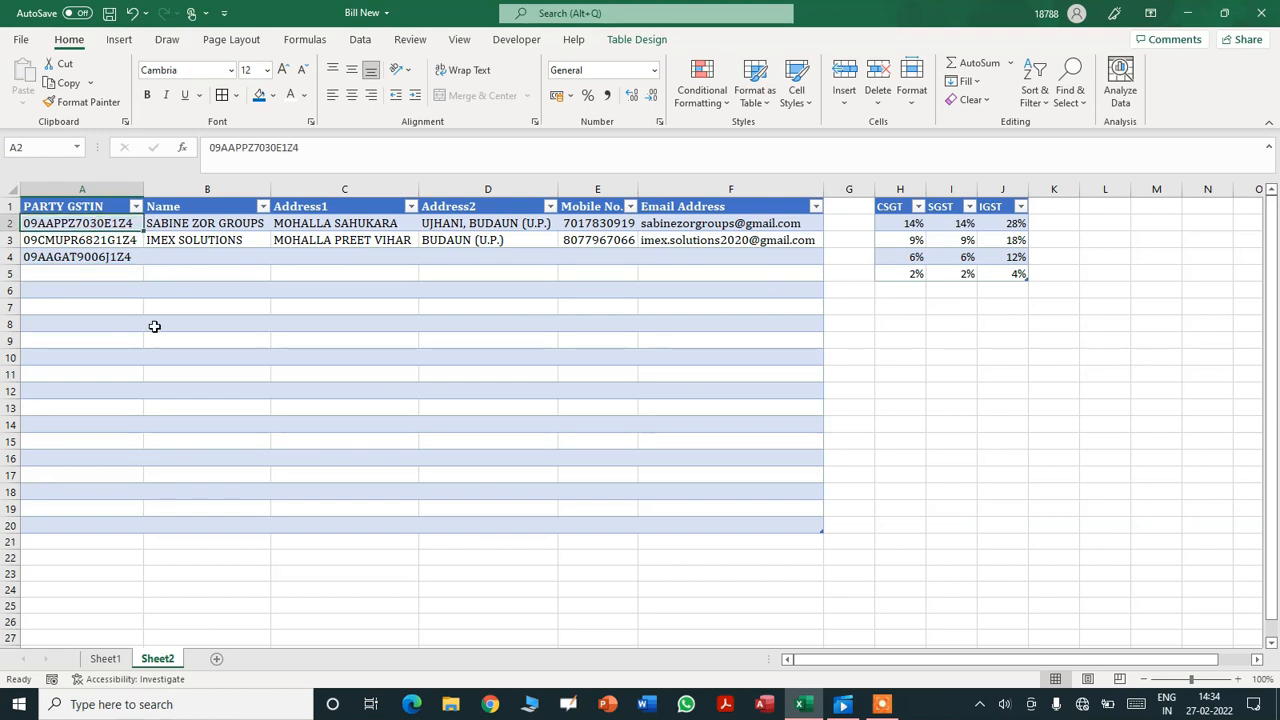
{"action": "key", "text": "Delete"}
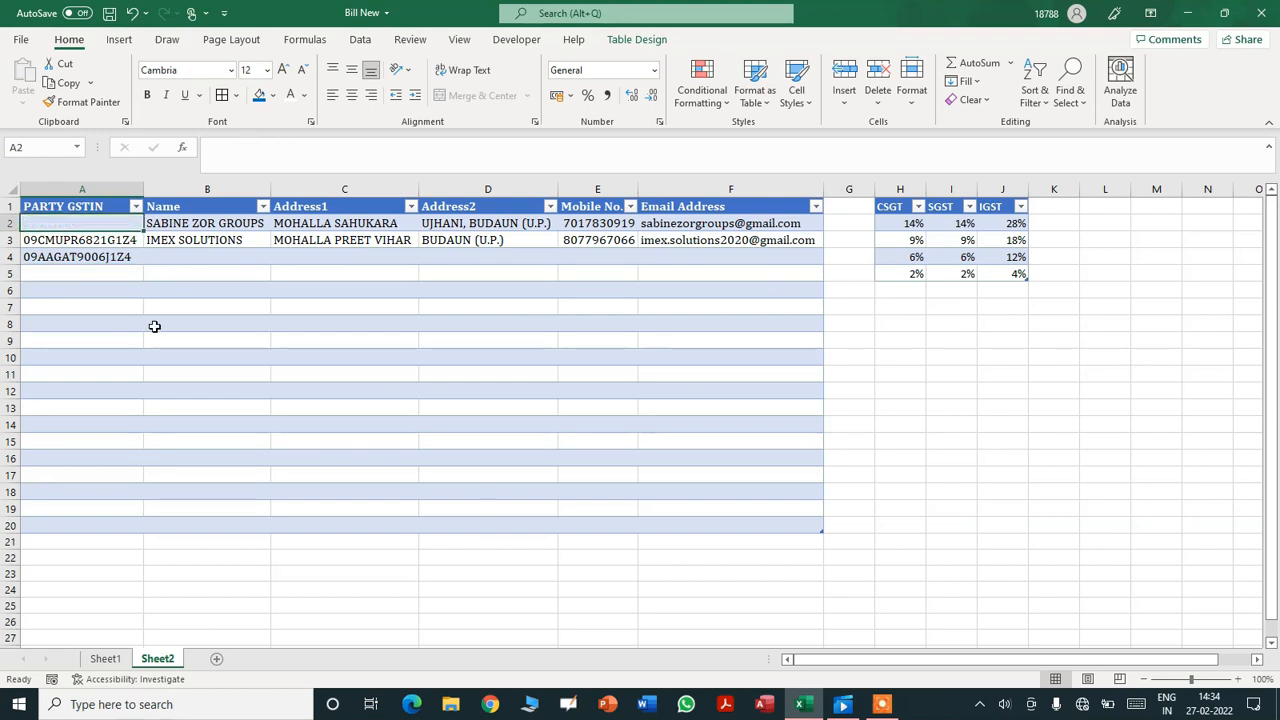
{"action": "left_click", "coordinate": [102, 662]}
{"action": "left_click", "coordinate": [66, 330]}
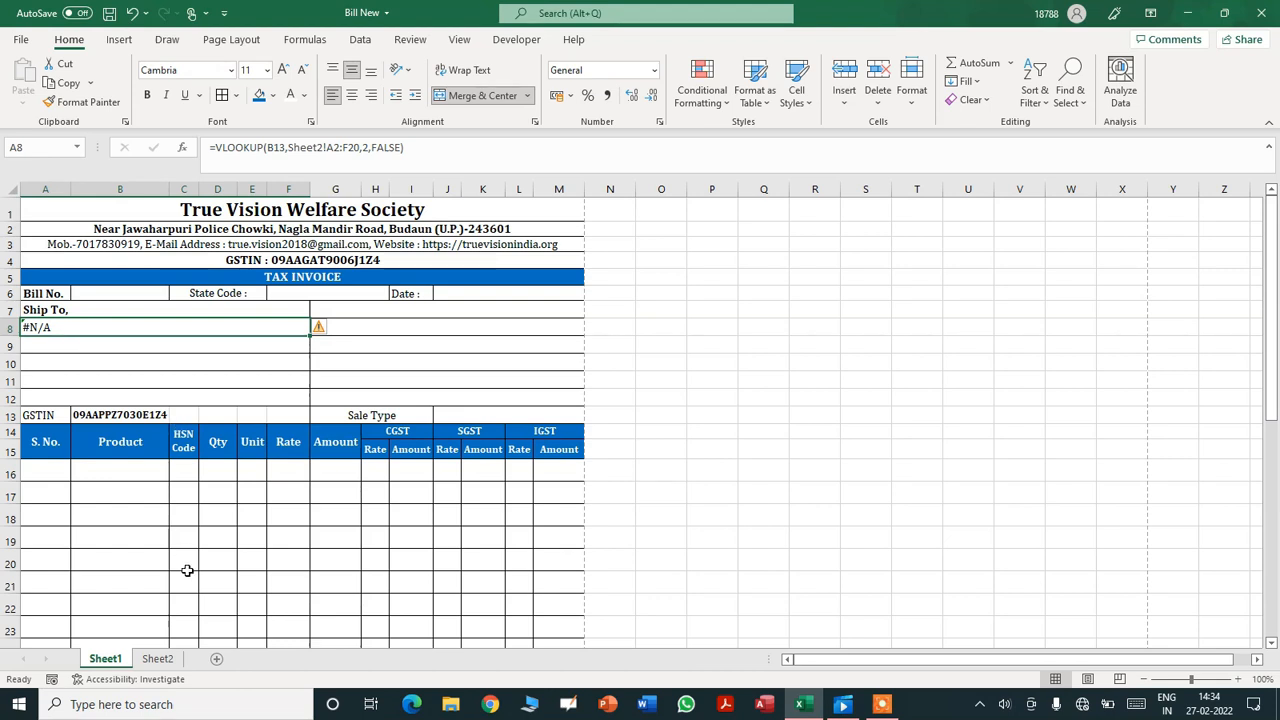
{"action": "left_click", "coordinate": [160, 658]}
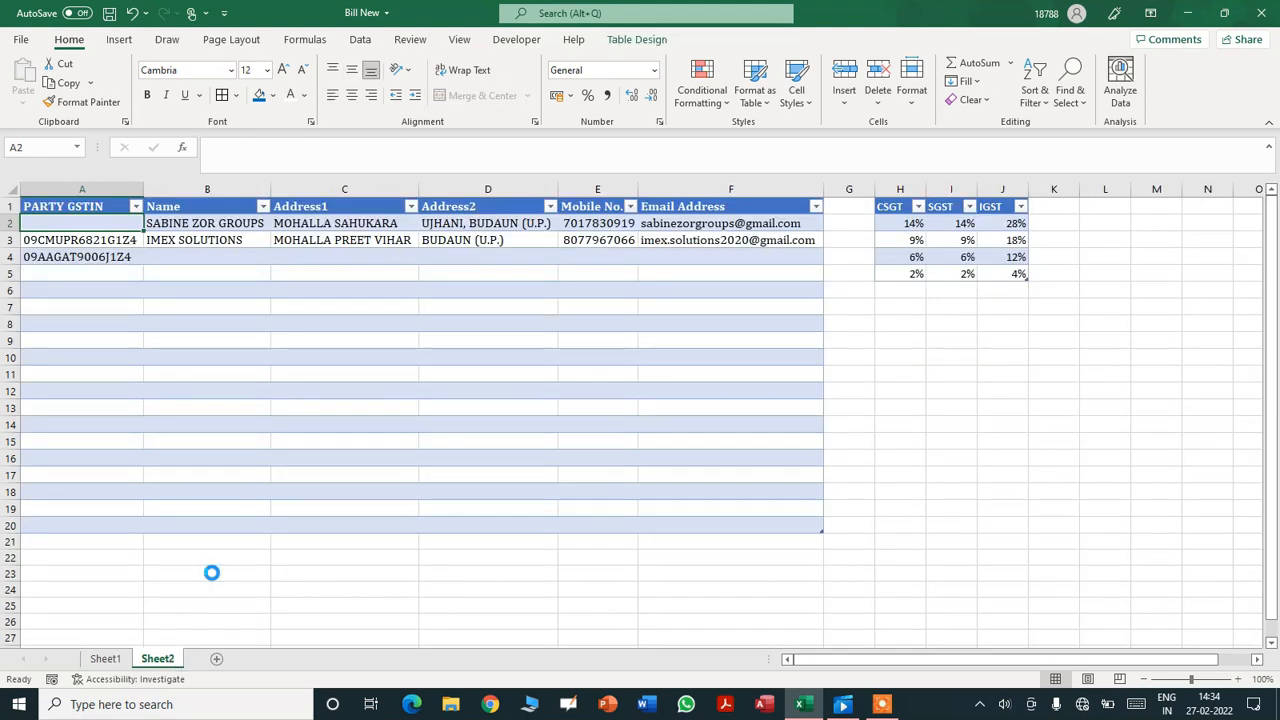
{"action": "left_click", "coordinate": [110, 660]}
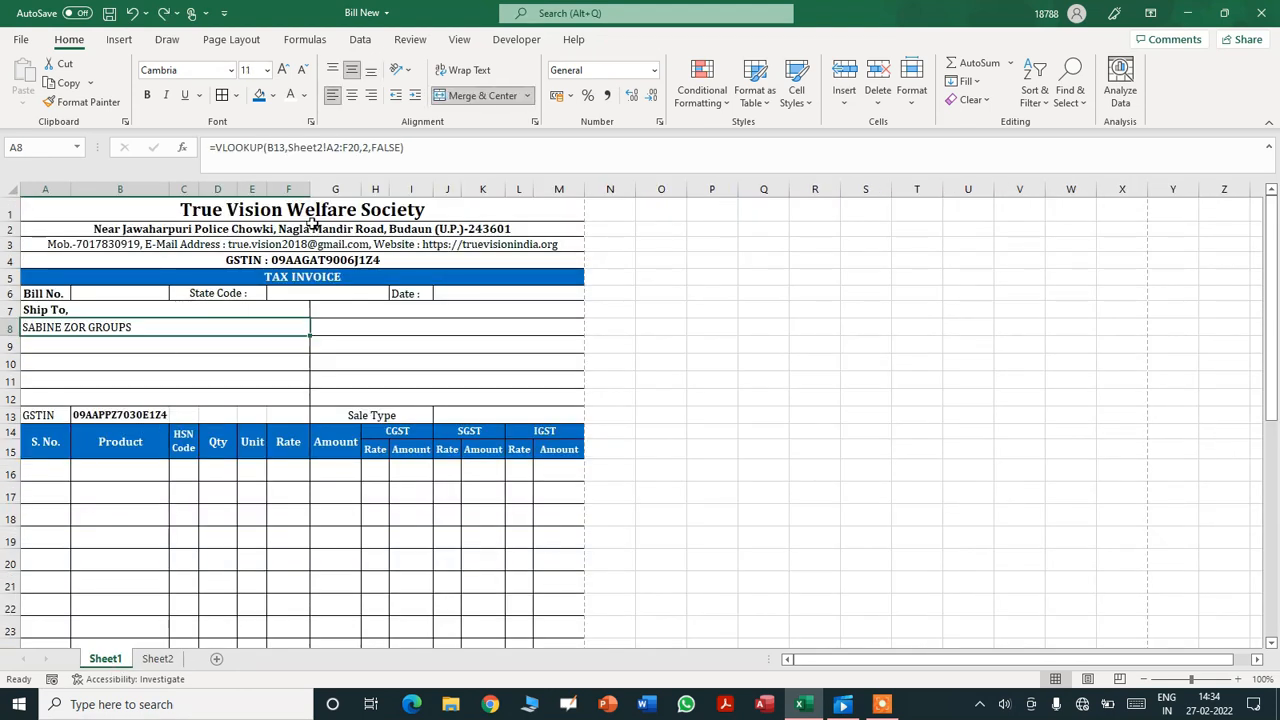
- Wrap A8's lookup in IFERROR(...,"") so a missing GSTIN shows blank
{"action": "left_click", "coordinate": [215, 147]}
{"action": "type", "text": "IFERROR"}
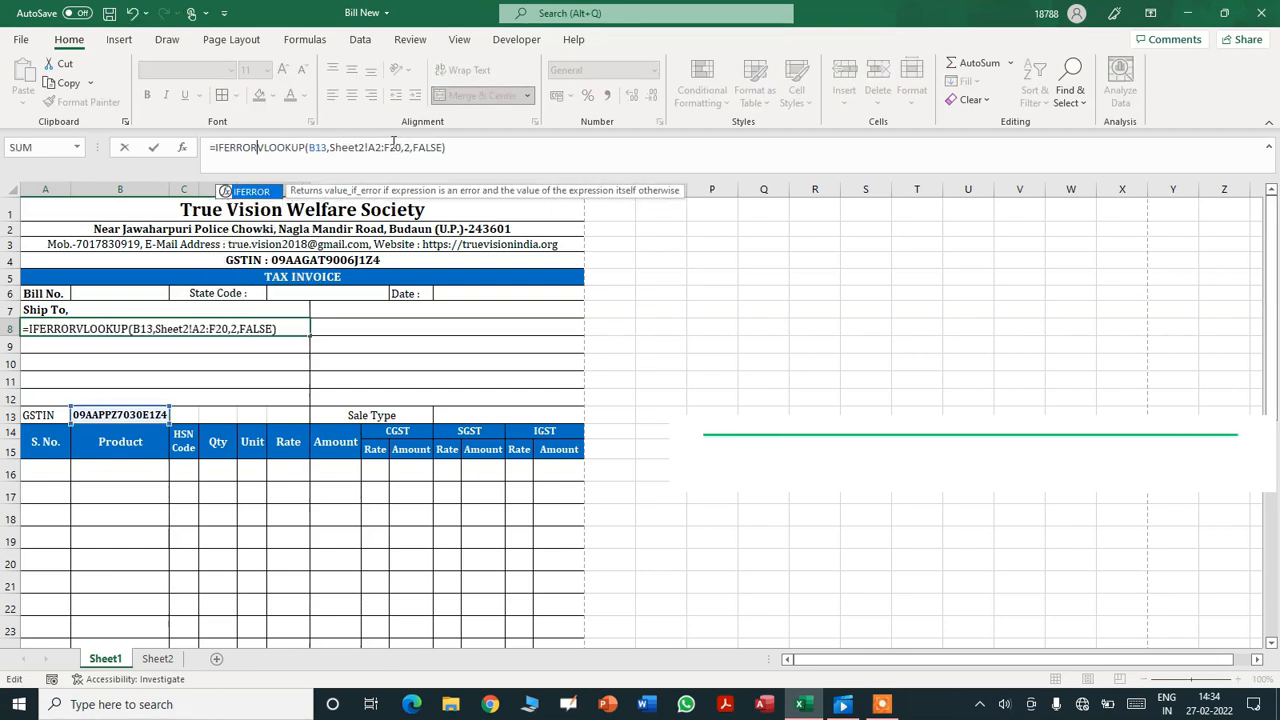
{"action": "type", "text": "("}
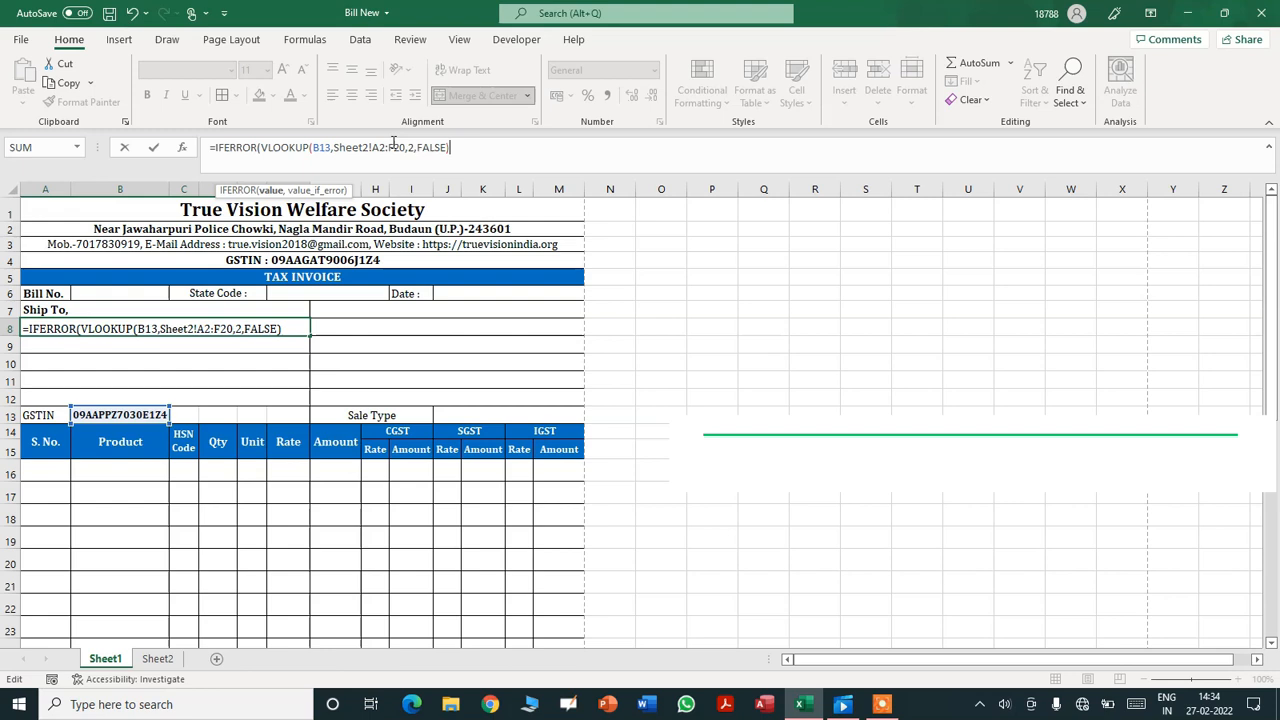
{"action": "type", "text": ","}
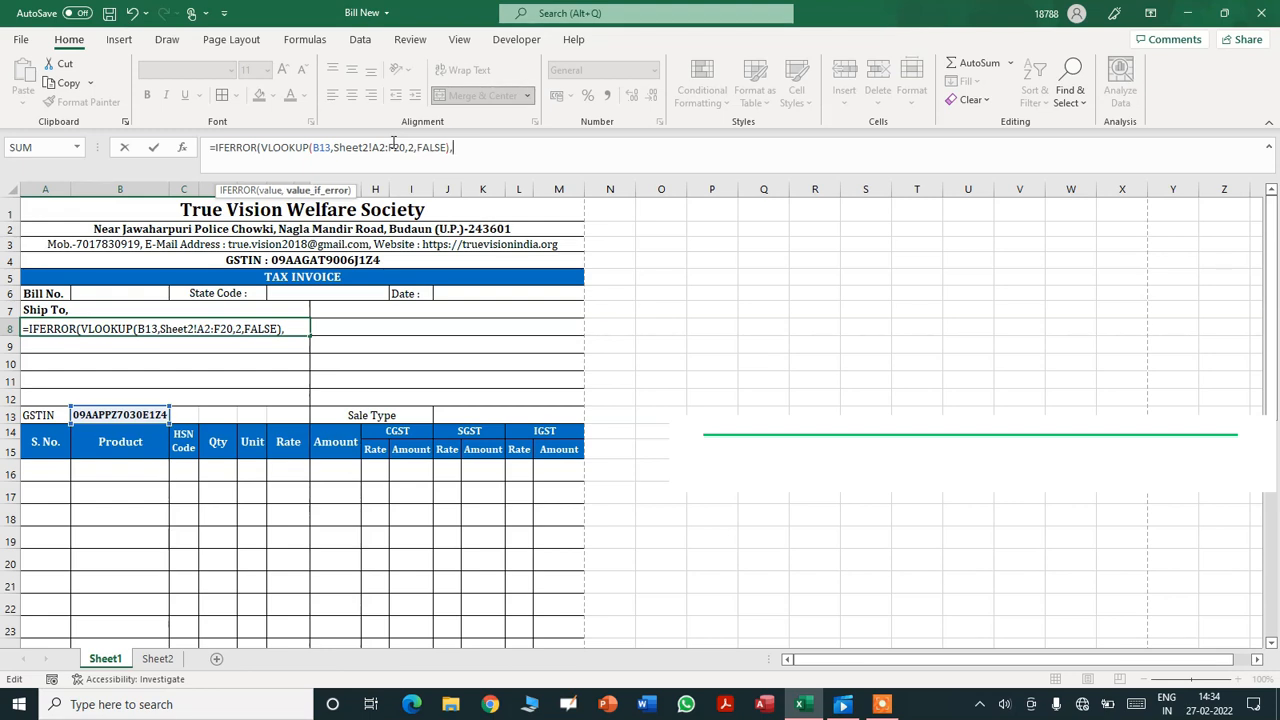
{"action": "type", "text": "\"\""}
{"action": "key", "text": "Return"}
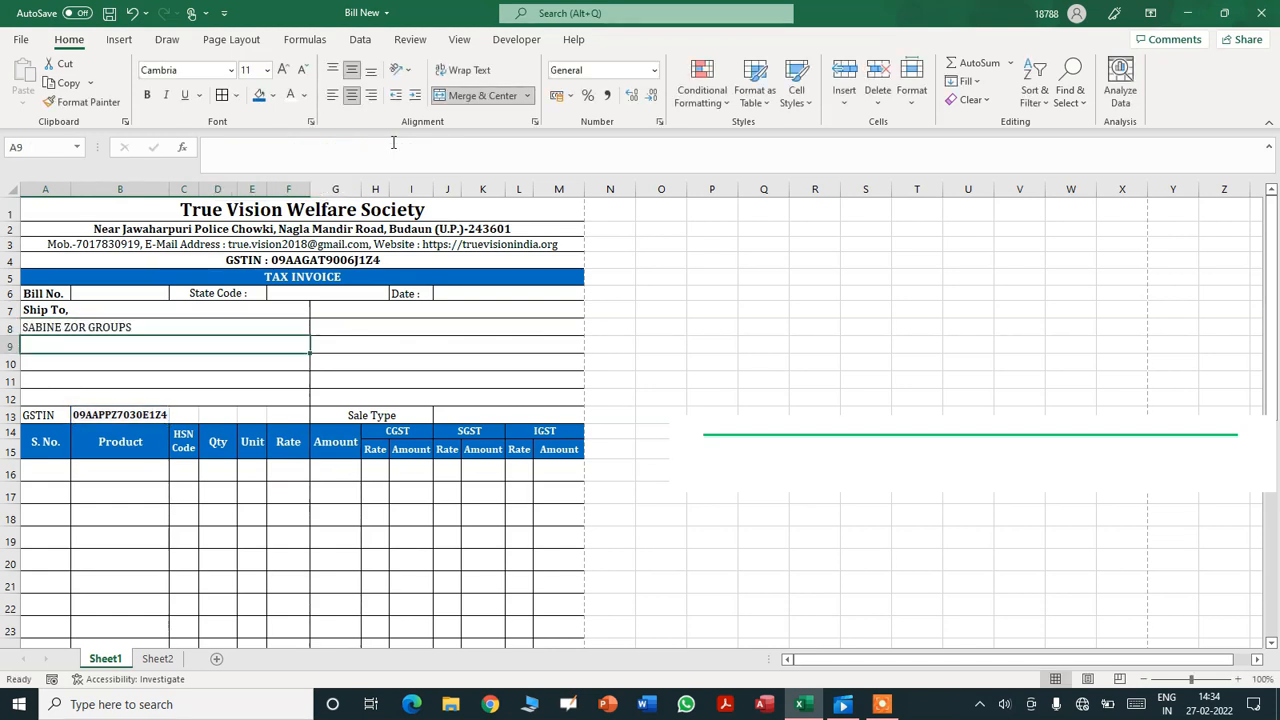
{"action": "key", "text": "Up"}
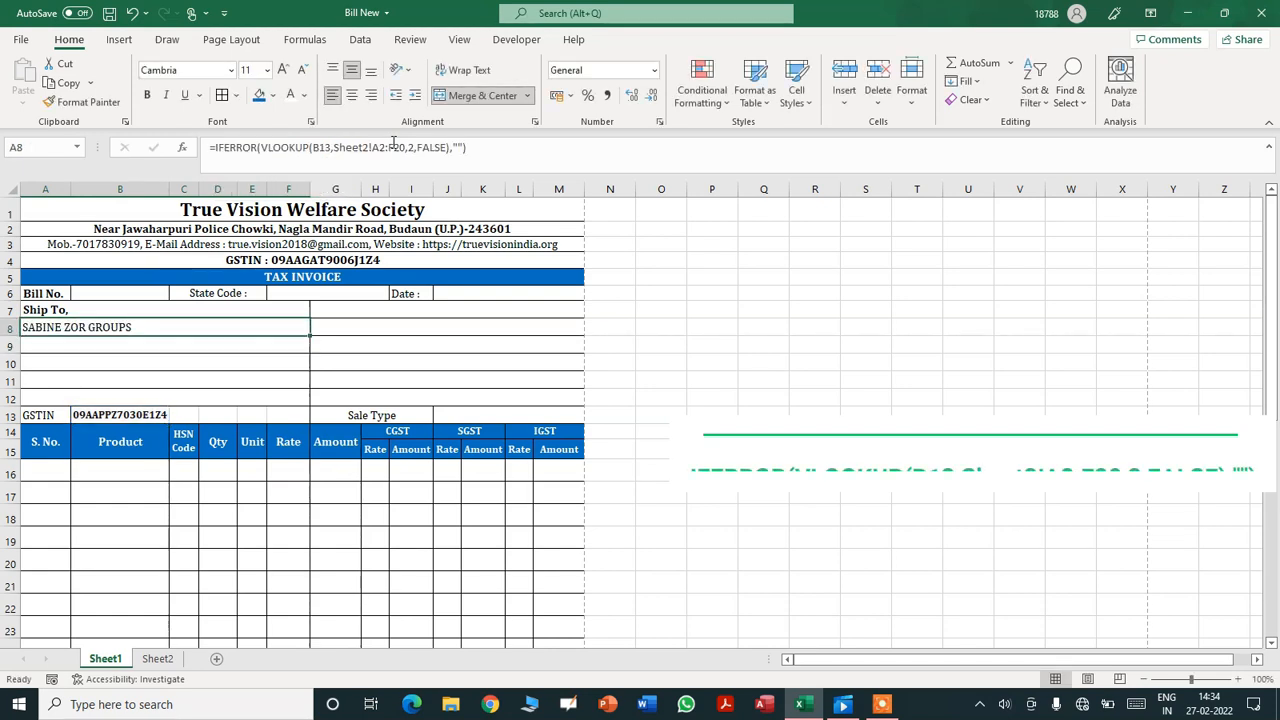
- Clear and restore Sheet2 A2, confirming A8 blanks then shows SABINE ZOR GROUPS
{"action": "left_click", "coordinate": [147, 662]}
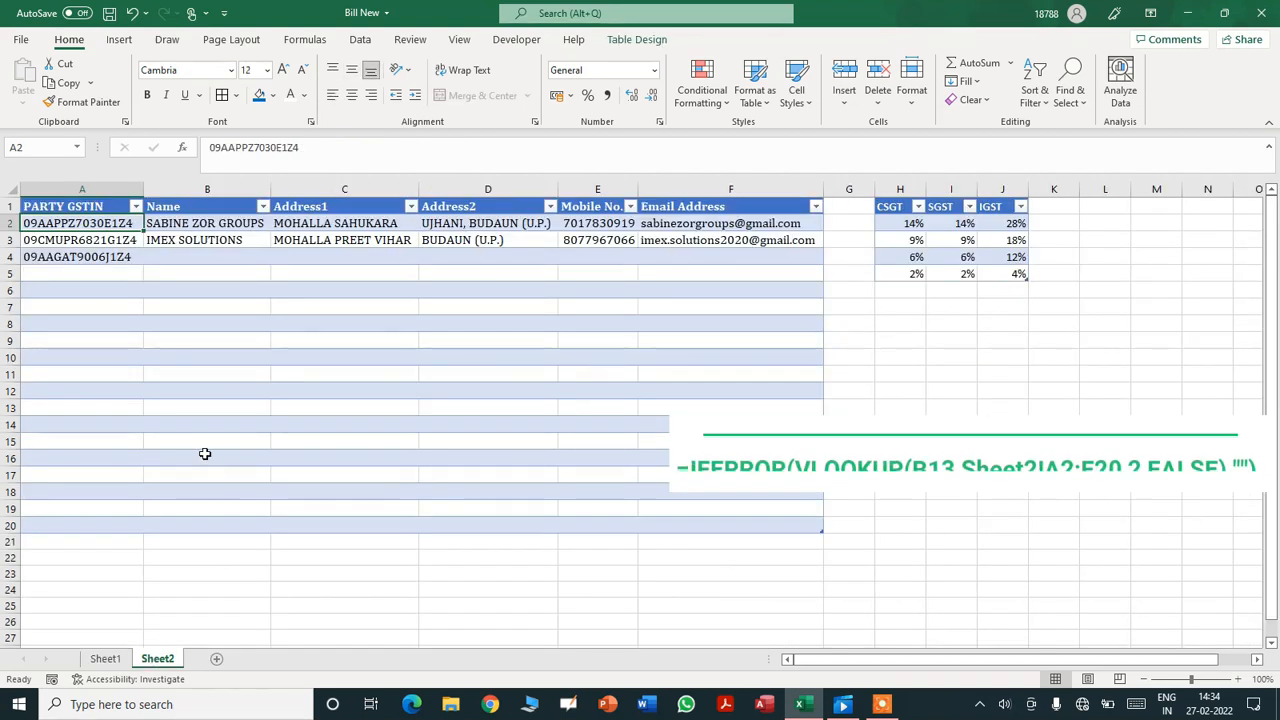
{"action": "key", "text": "Delete"}
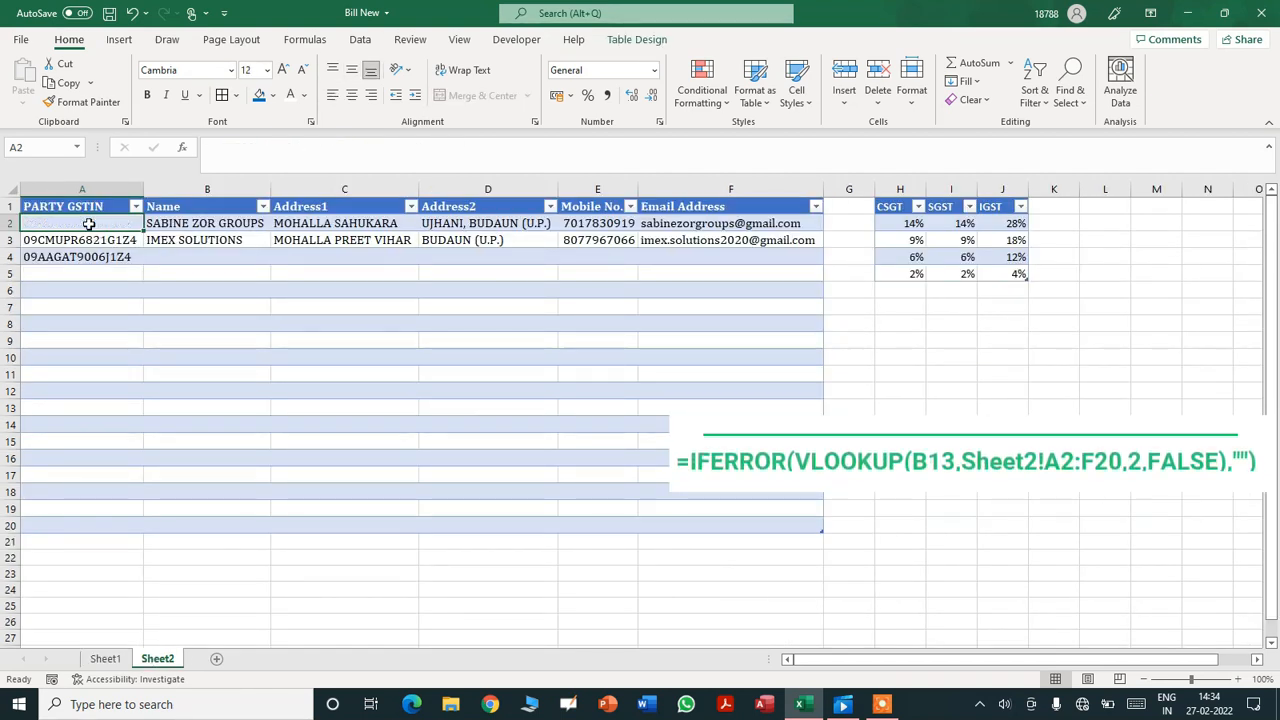
{"action": "left_click", "coordinate": [105, 660]}
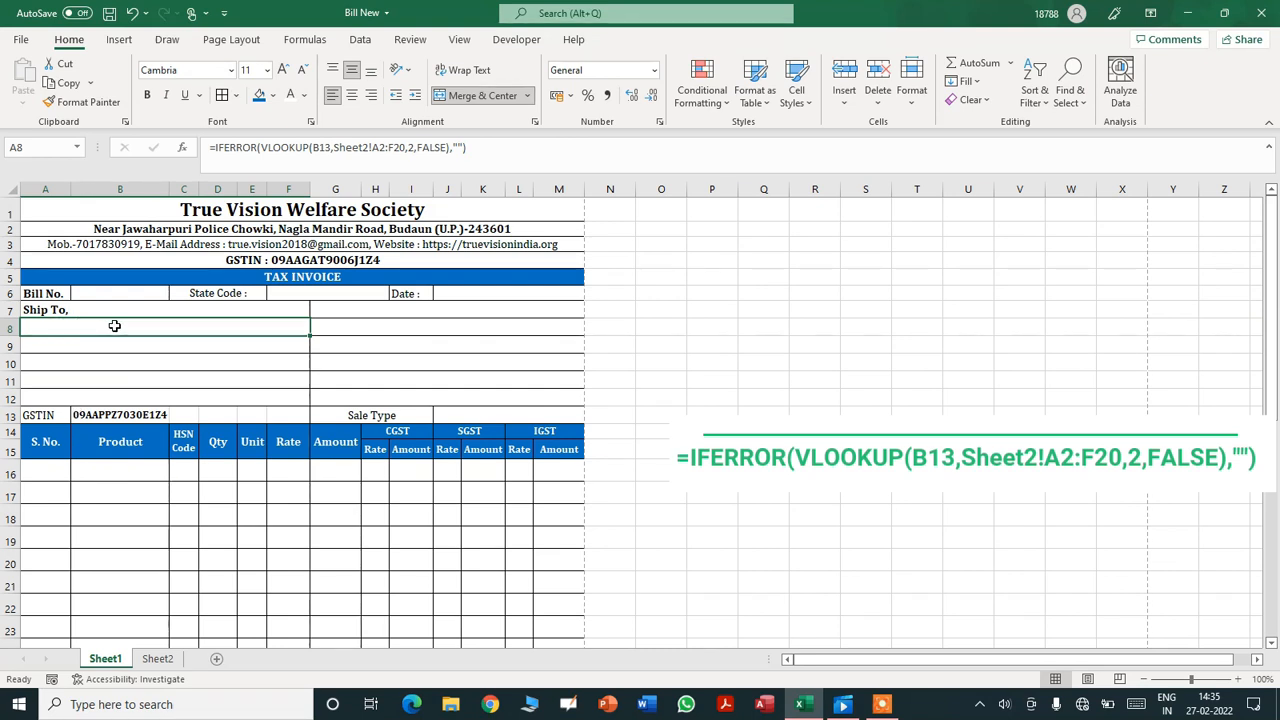
{"action": "left_click", "coordinate": [155, 660]}
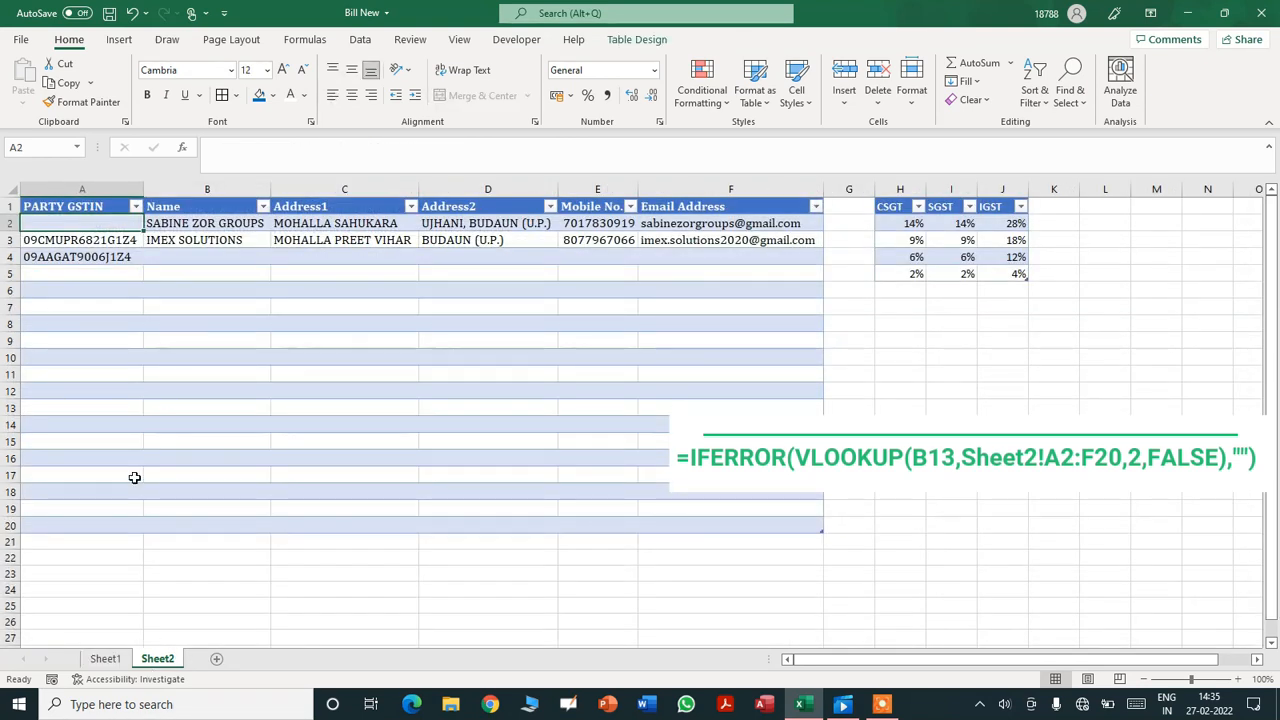
{"action": "left_click", "coordinate": [105, 659]}
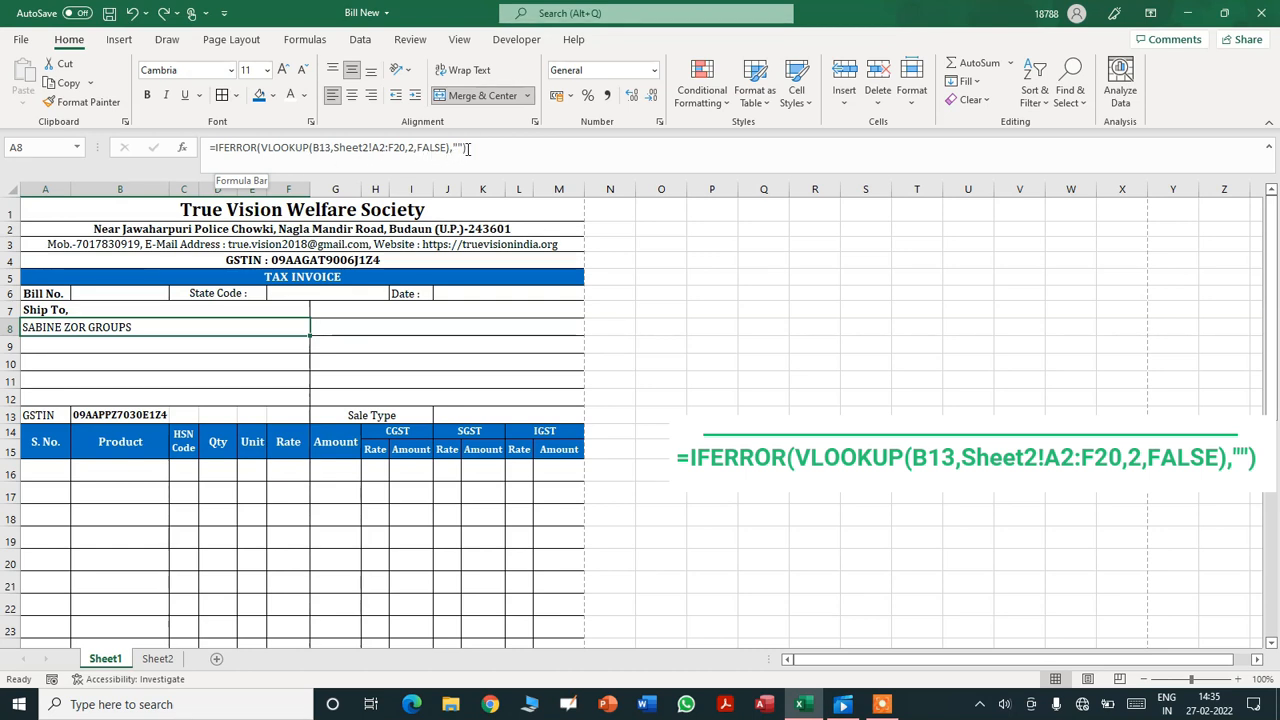
{"action": "left_click", "coordinate": [232, 347]}
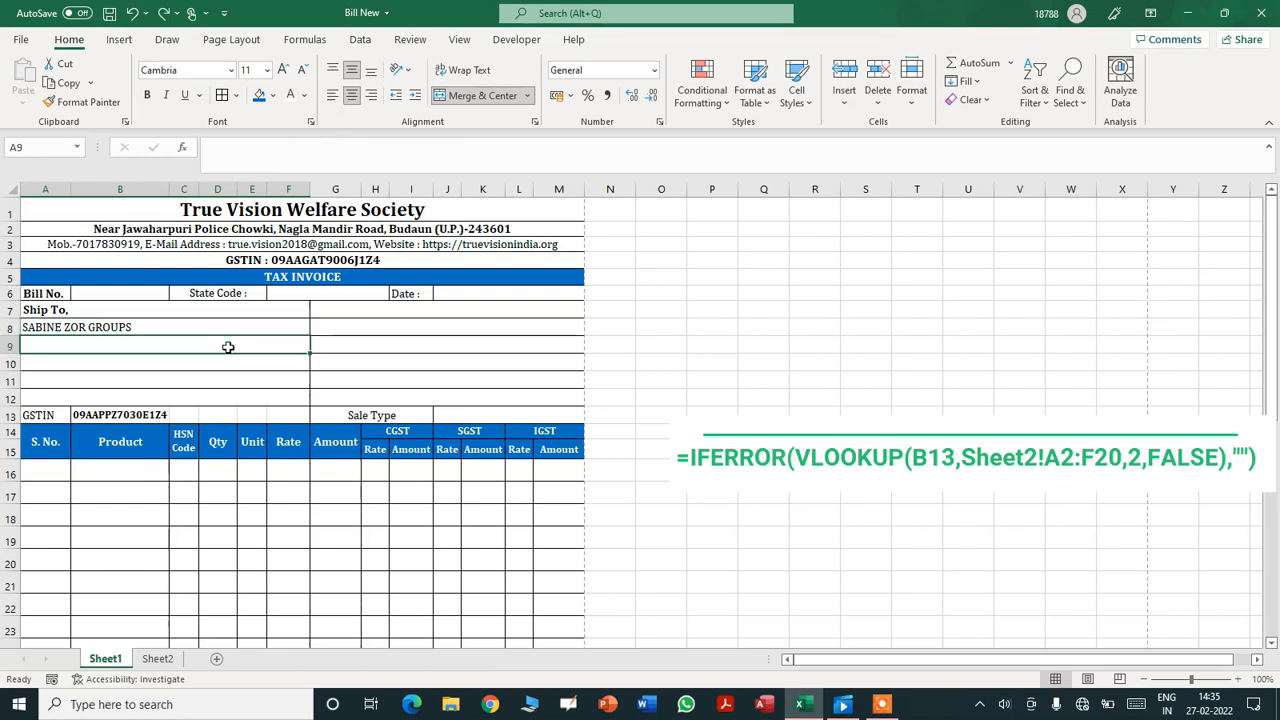
- In A9, build =IFERROR(VLOOKUP(B13,Sheet2!A2:F20,3,FALSE) for the Address1 lookup
{"action": "type", "text": "="}
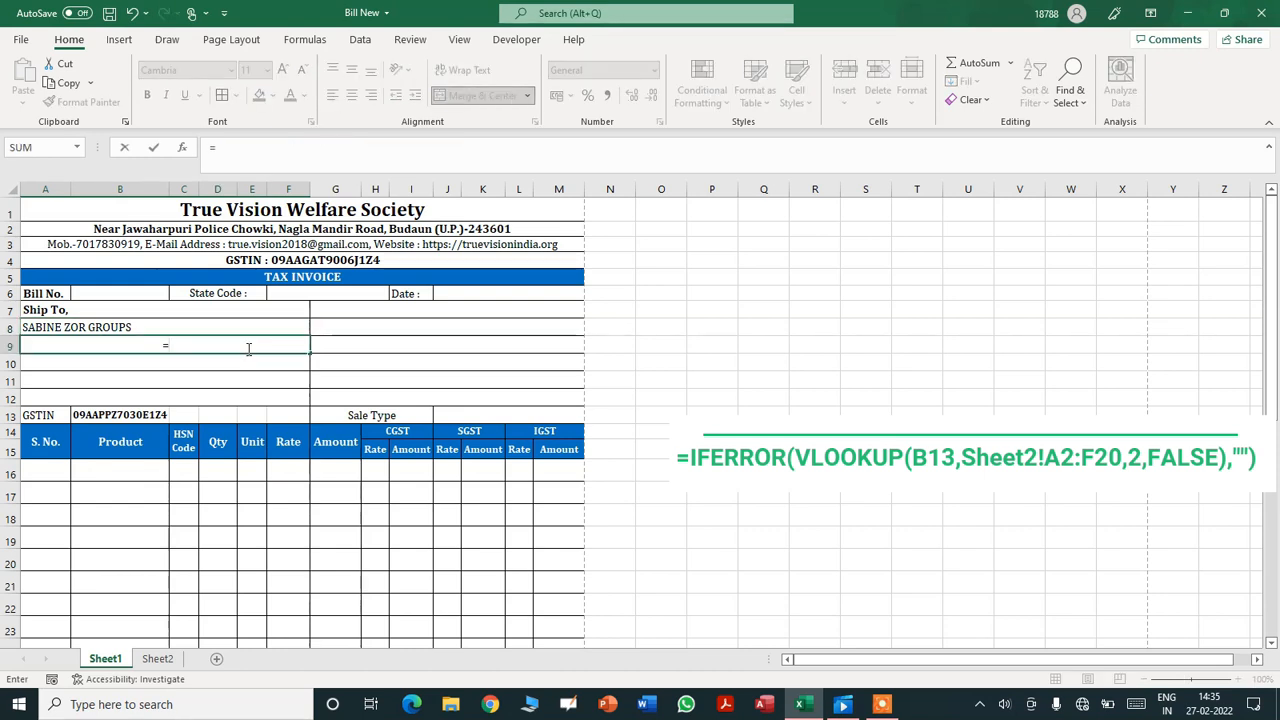
{"action": "type", "text": "IFE"}
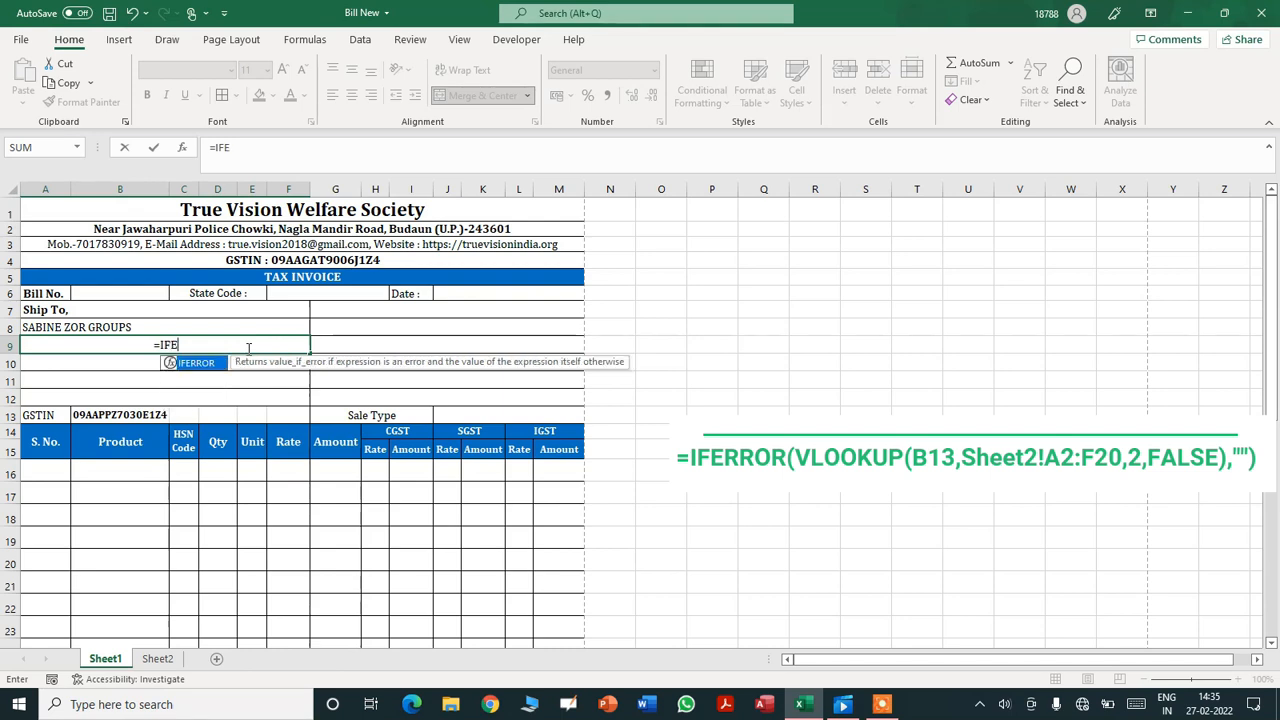
{"action": "type", "text": "RROR("}
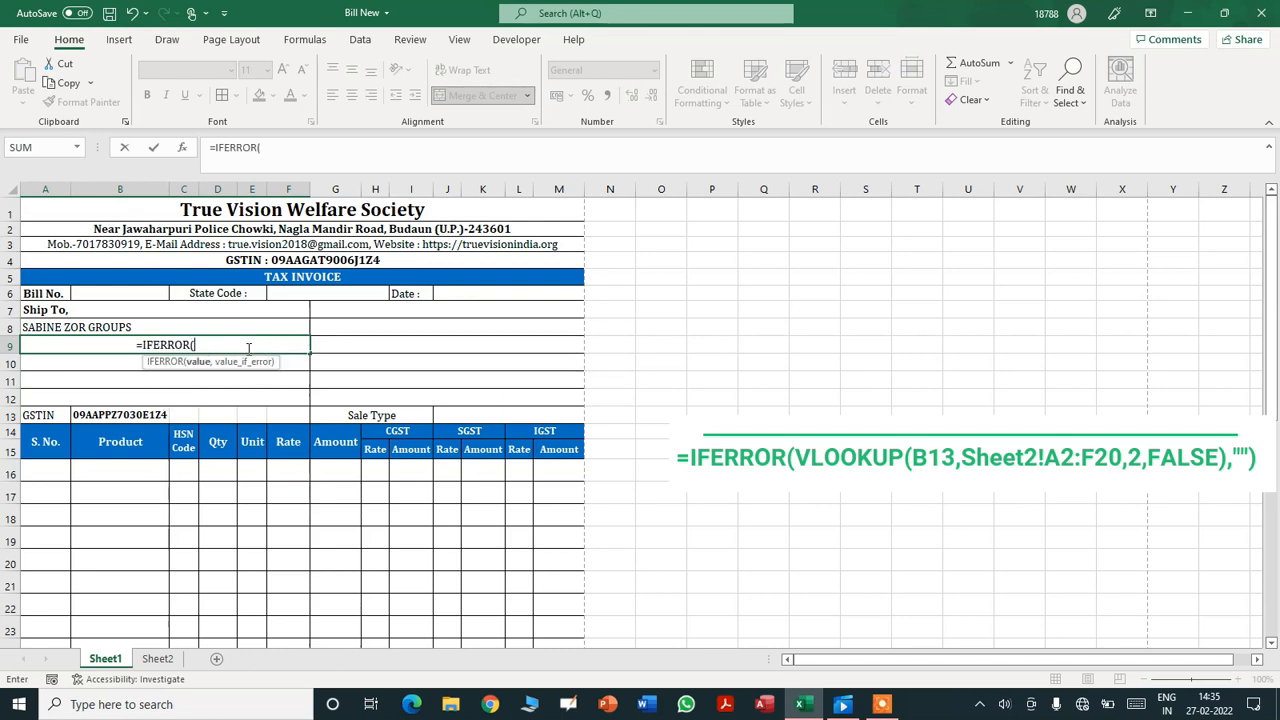
{"action": "type", "text": "VLOOK"}
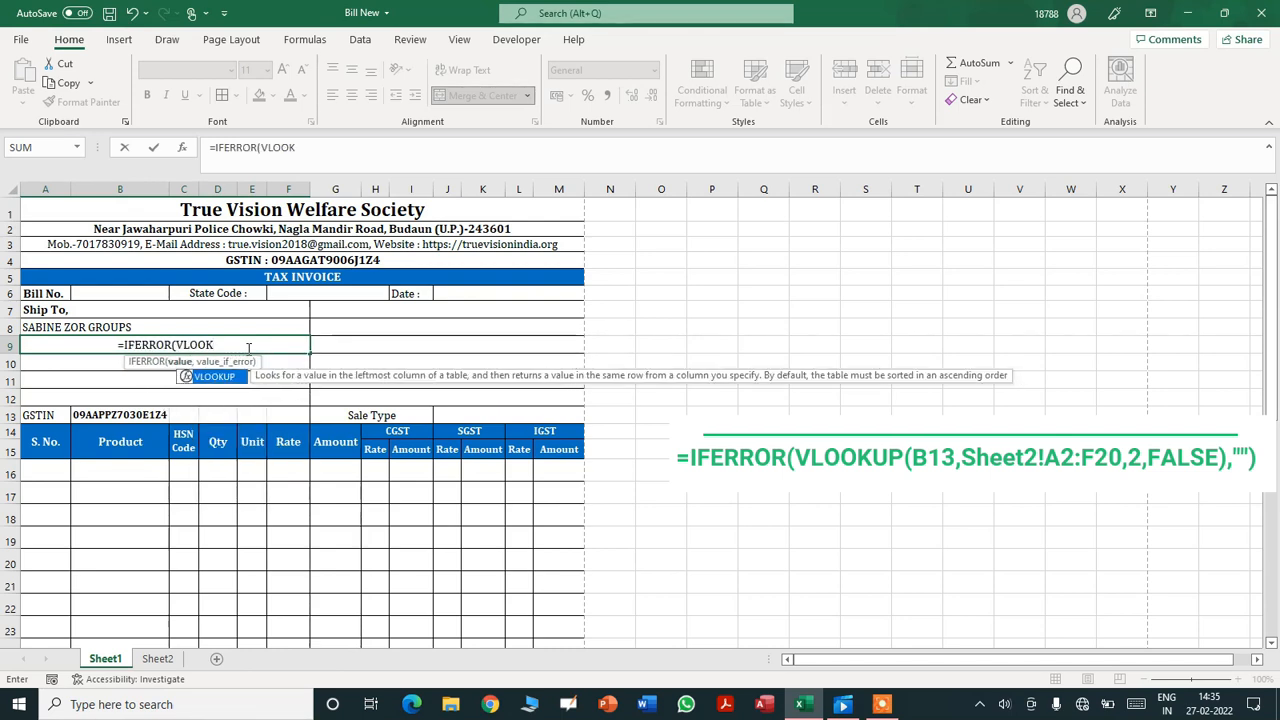
{"action": "type", "text": "UP("}
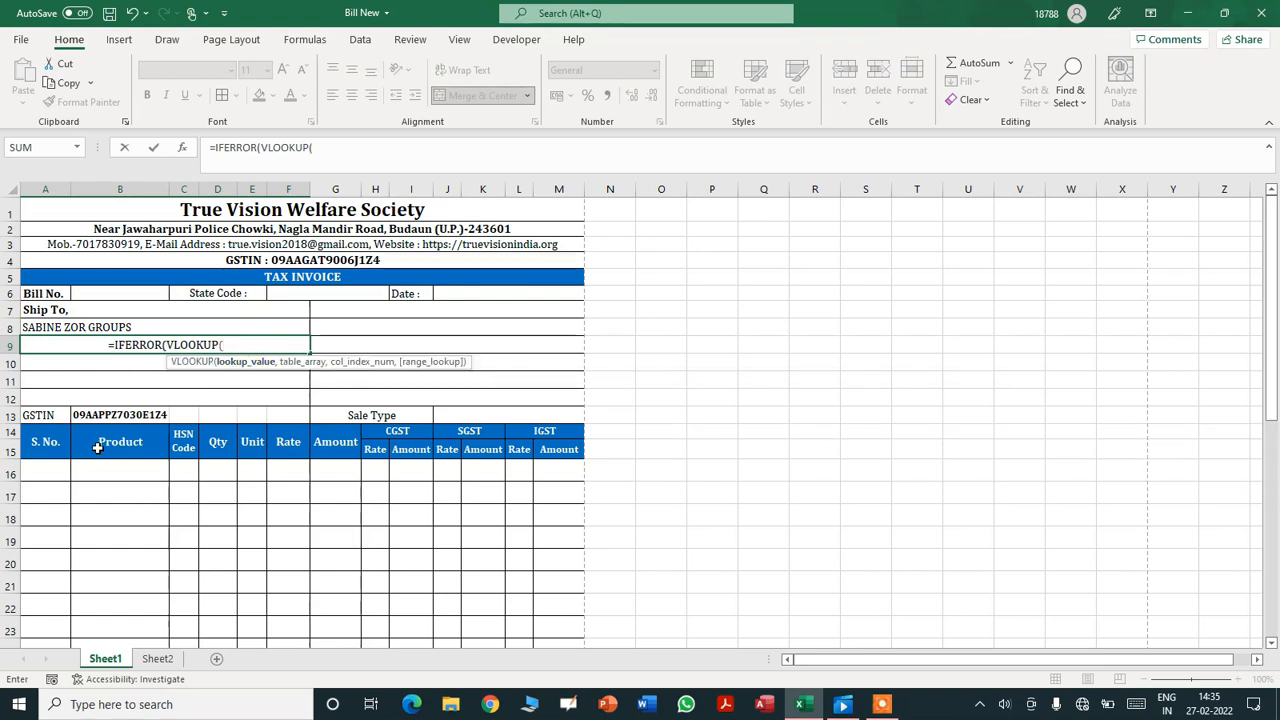
{"action": "left_click", "coordinate": [102, 414]}
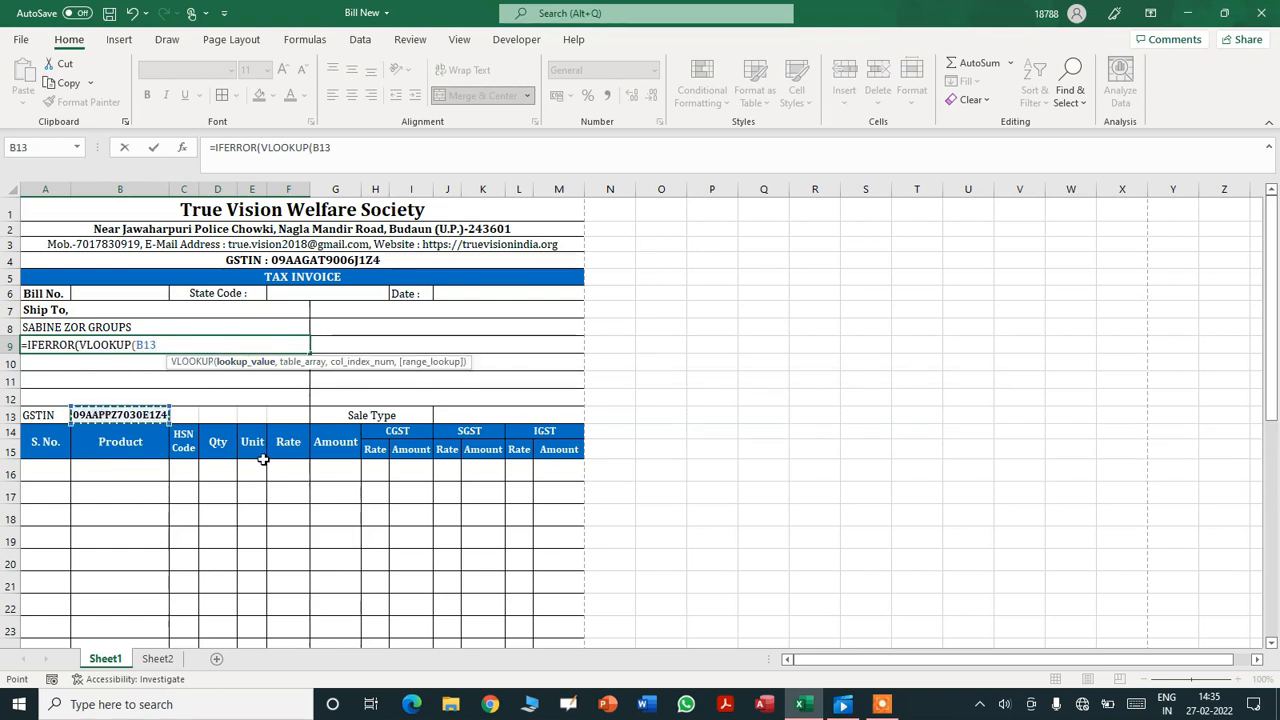
{"action": "type", "text": ","}
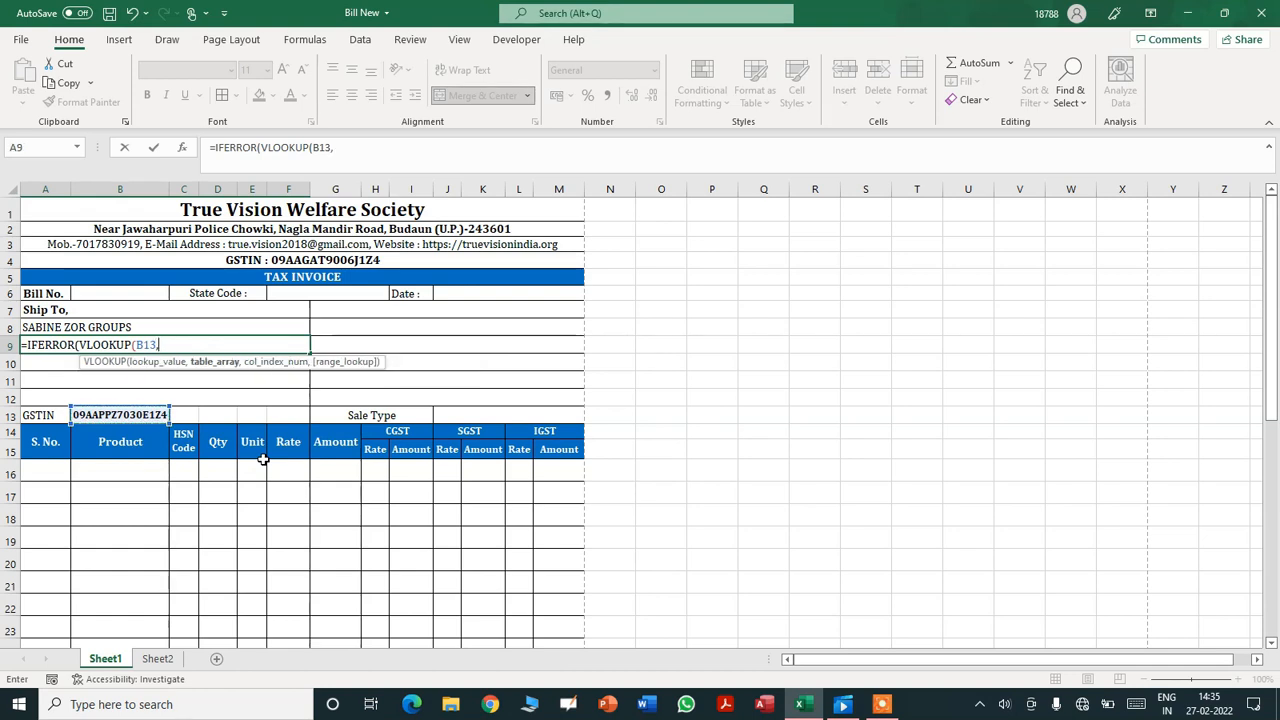
{"action": "left_click", "coordinate": [157, 658]}
{"action": "left_click_drag", "start_coordinate": [24, 223], "coordinate": [343, 542]}
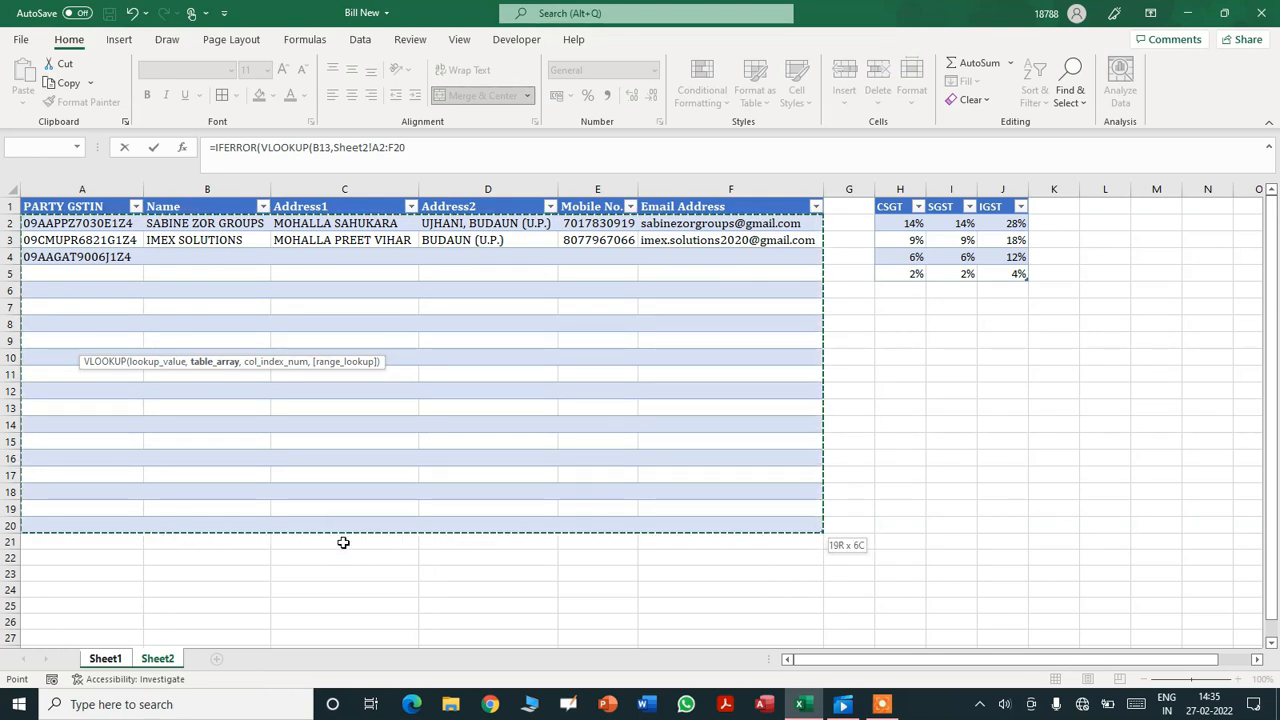
{"action": "left_click", "coordinate": [494, 162]}
{"action": "type", "text": ","}
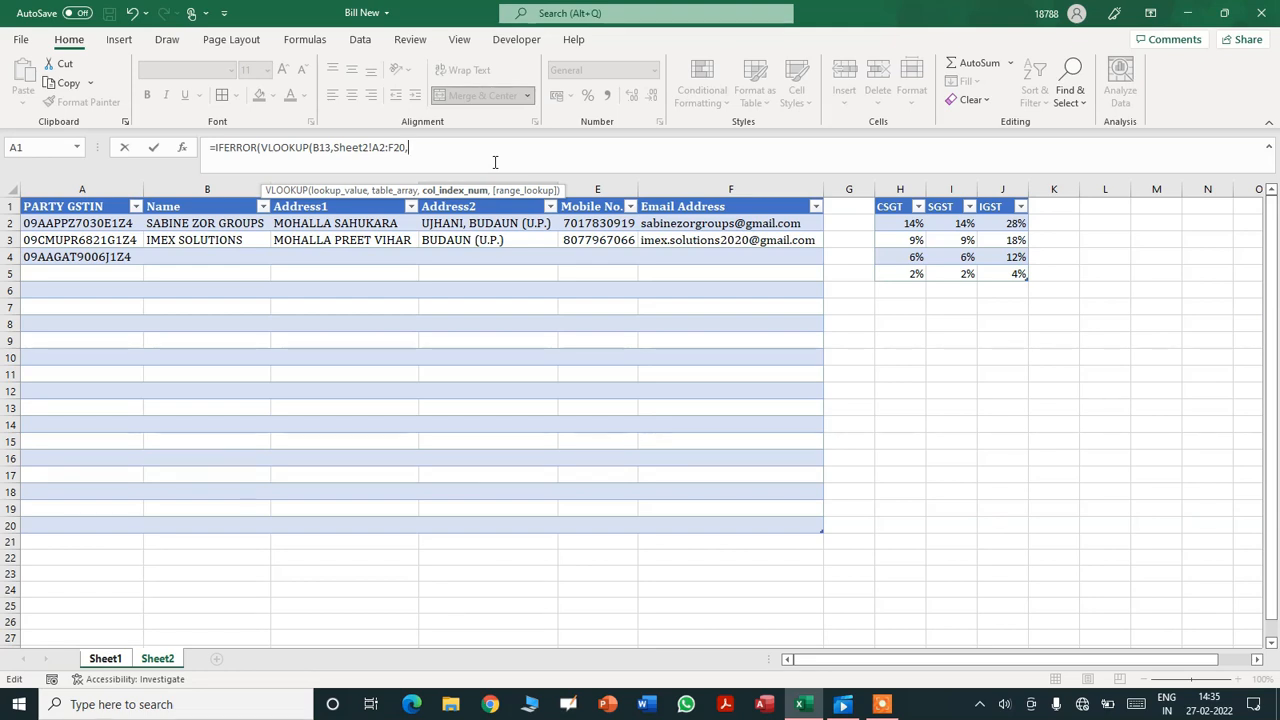
{"action": "type", "text": "3,FALSE)"}
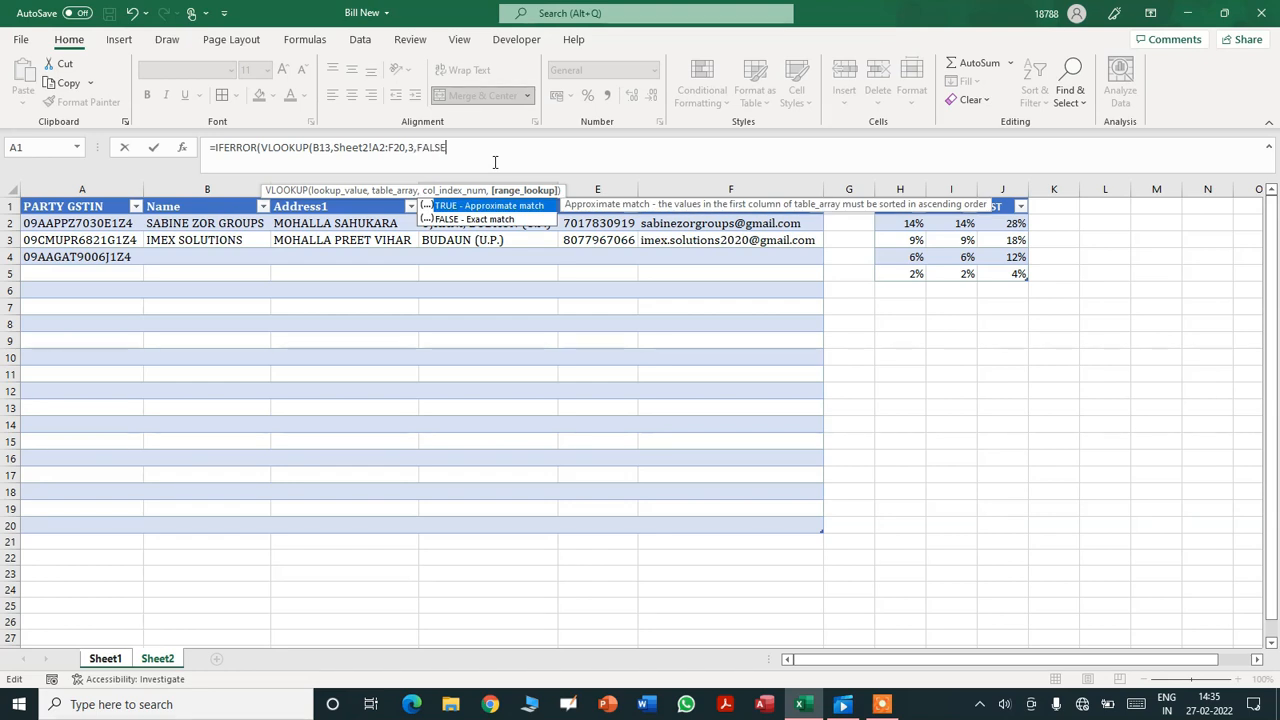
- Fix the missing parenthesis with a "" fallback and left-align MOHALLA SAHUKARA in A9
{"action": "key", "text": "Return"}
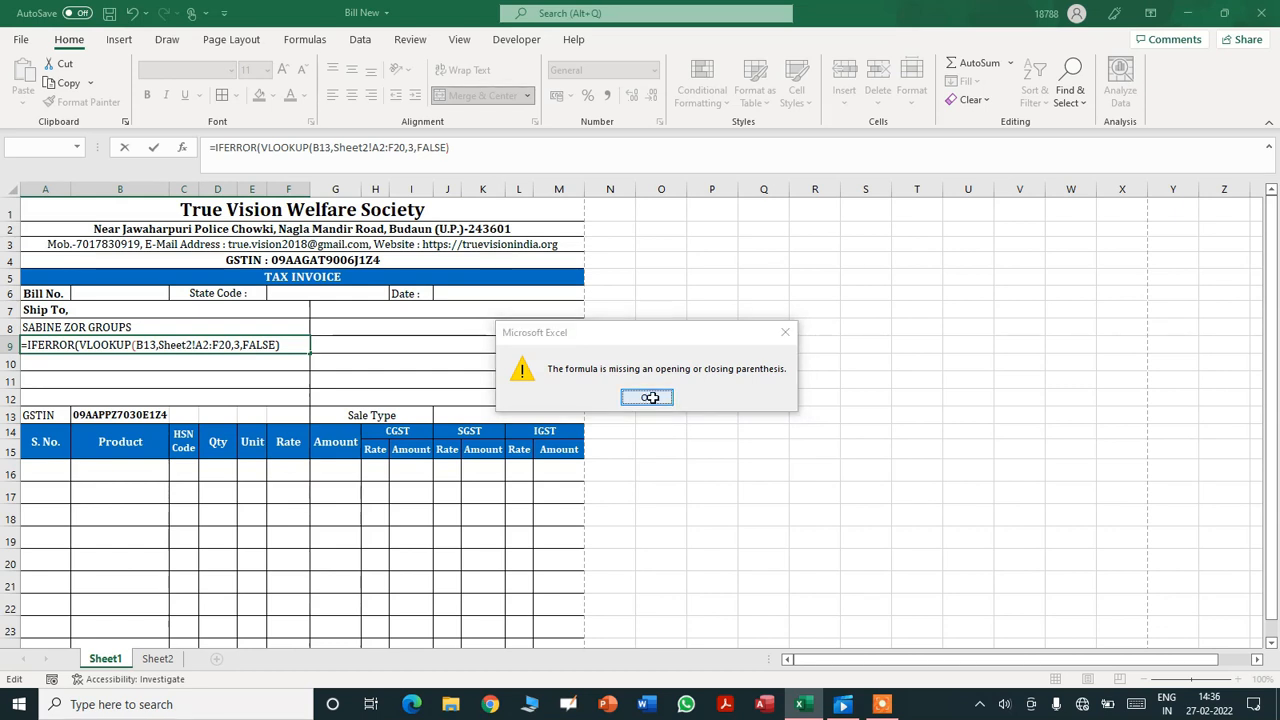
{"action": "left_click", "coordinate": [647, 398]}
{"action": "left_click", "coordinate": [466, 150]}
{"action": "type", "text": ",:"}
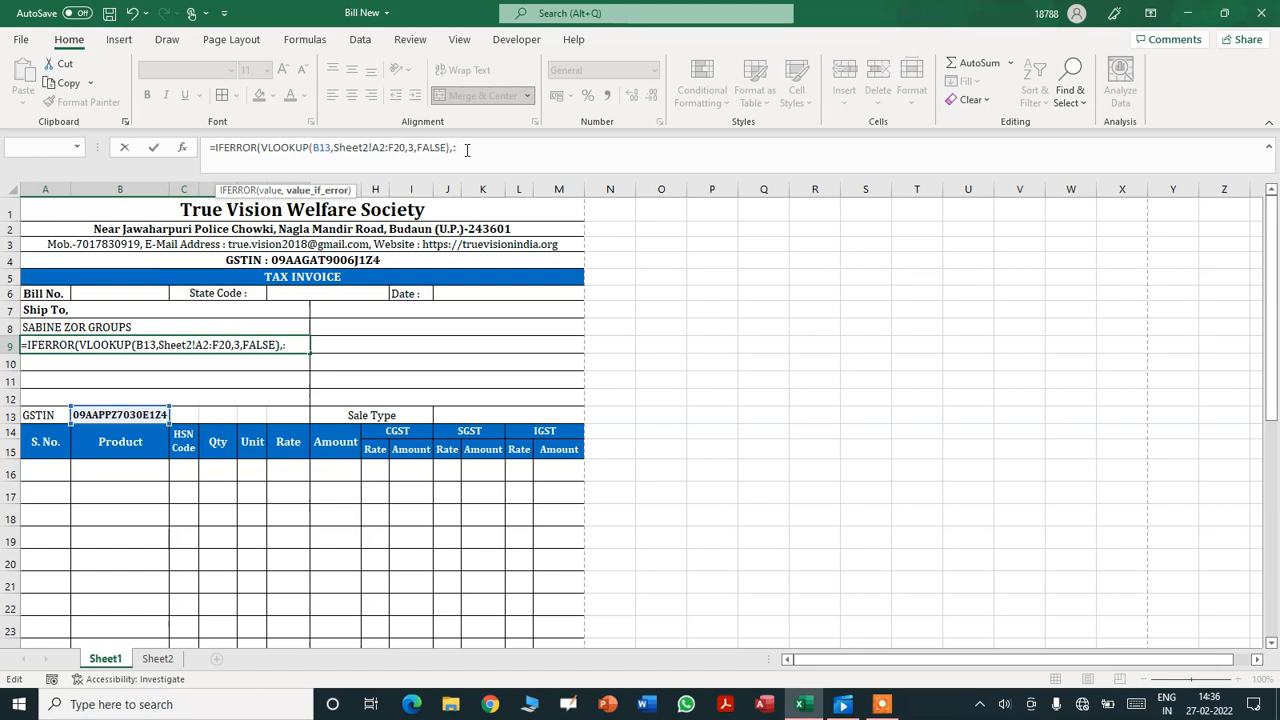
{"action": "key", "text": "BackSpace"}
{"action": "type", "text": "\"\")"}
{"action": "key", "text": "Return"}
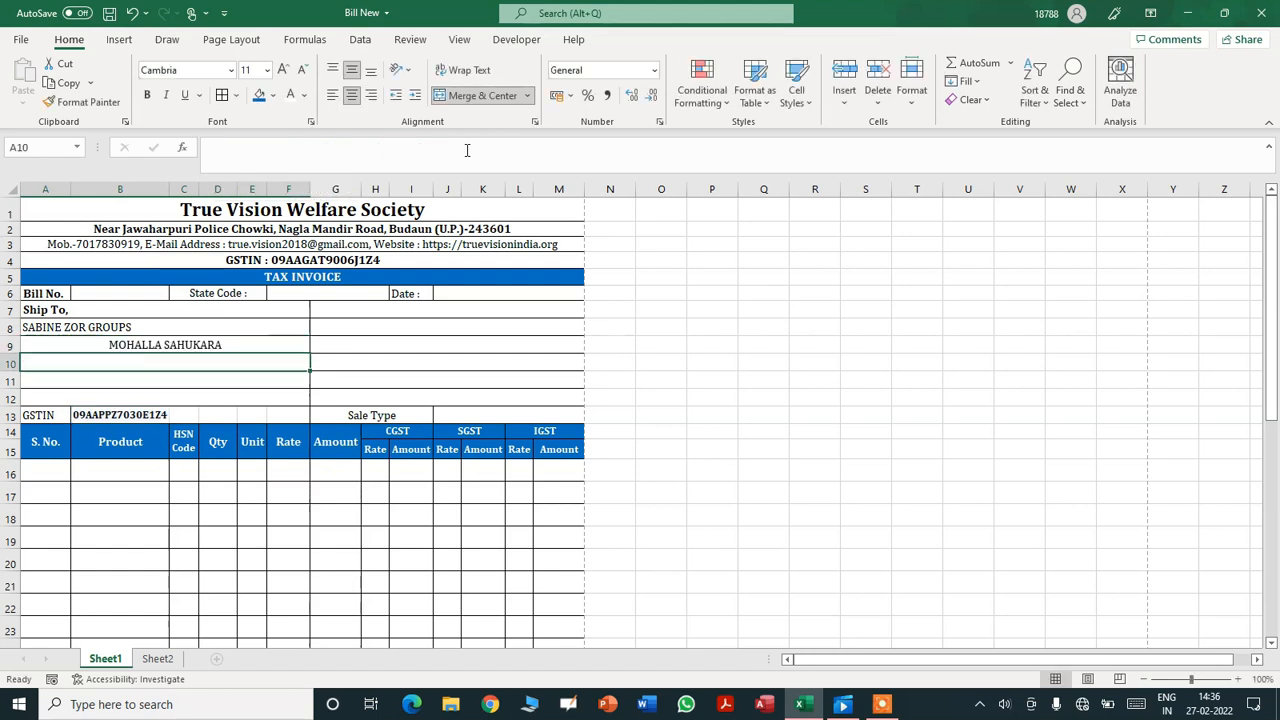
{"action": "left_click", "coordinate": [244, 345]}
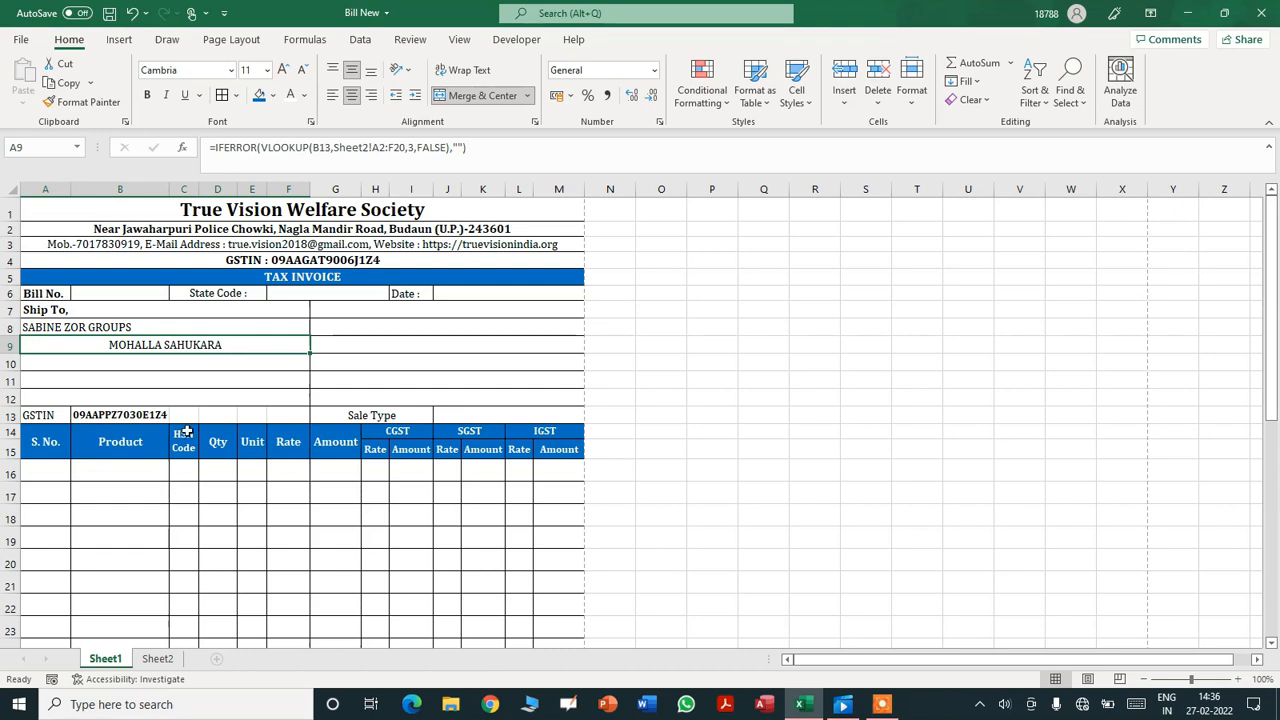
{"action": "left_click", "coordinate": [333, 95]}
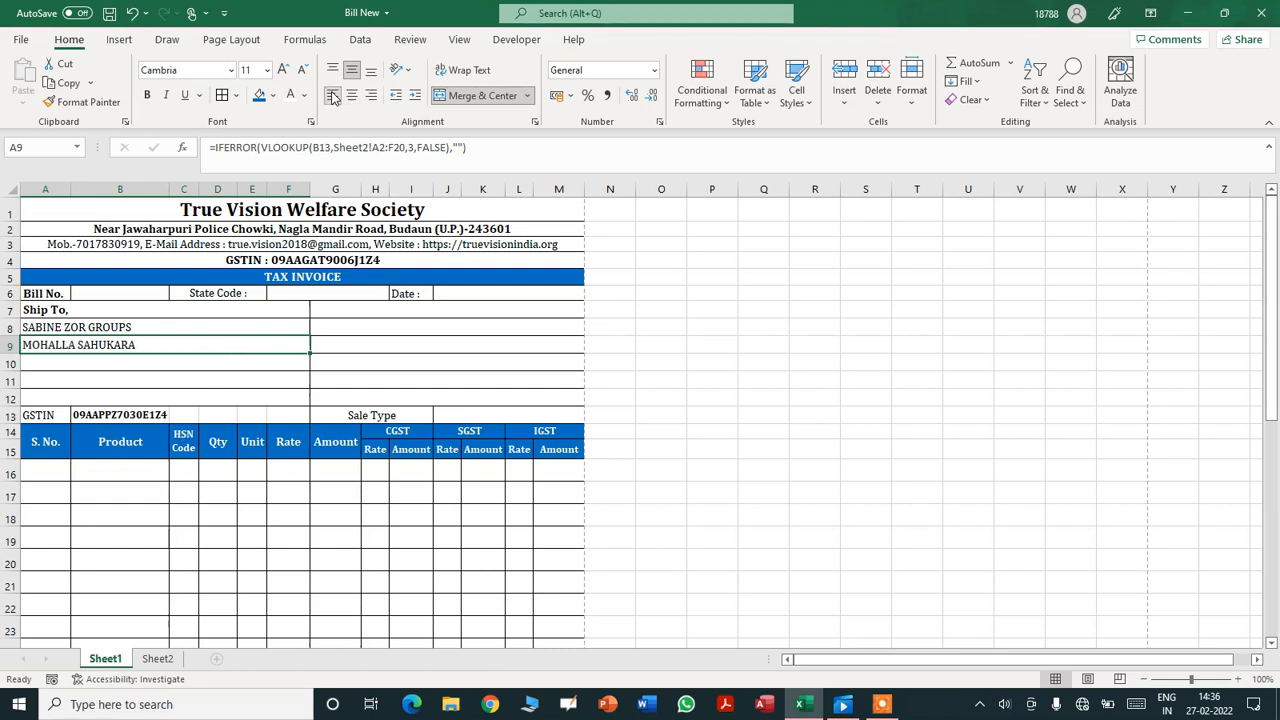
{"action": "left_click", "coordinate": [138, 364]}
- Begin A10's =IFERROR(VLOOKUP(B13, formula with Sheet2's A2:F20 as the lookup range
{"action": "type", "text": "=VL"}
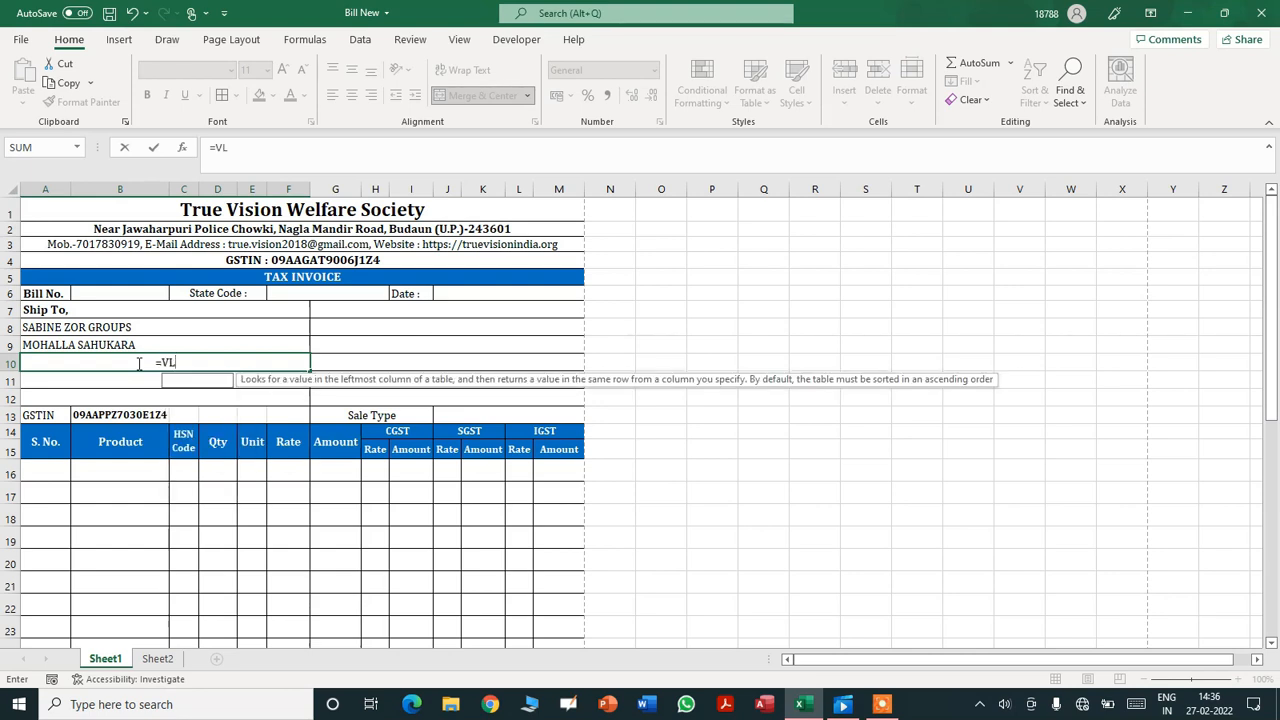
{"action": "key", "text": "BackSpace"}
{"action": "key", "text": "BackSpace"}
{"action": "type", "text": "IFERROR"}
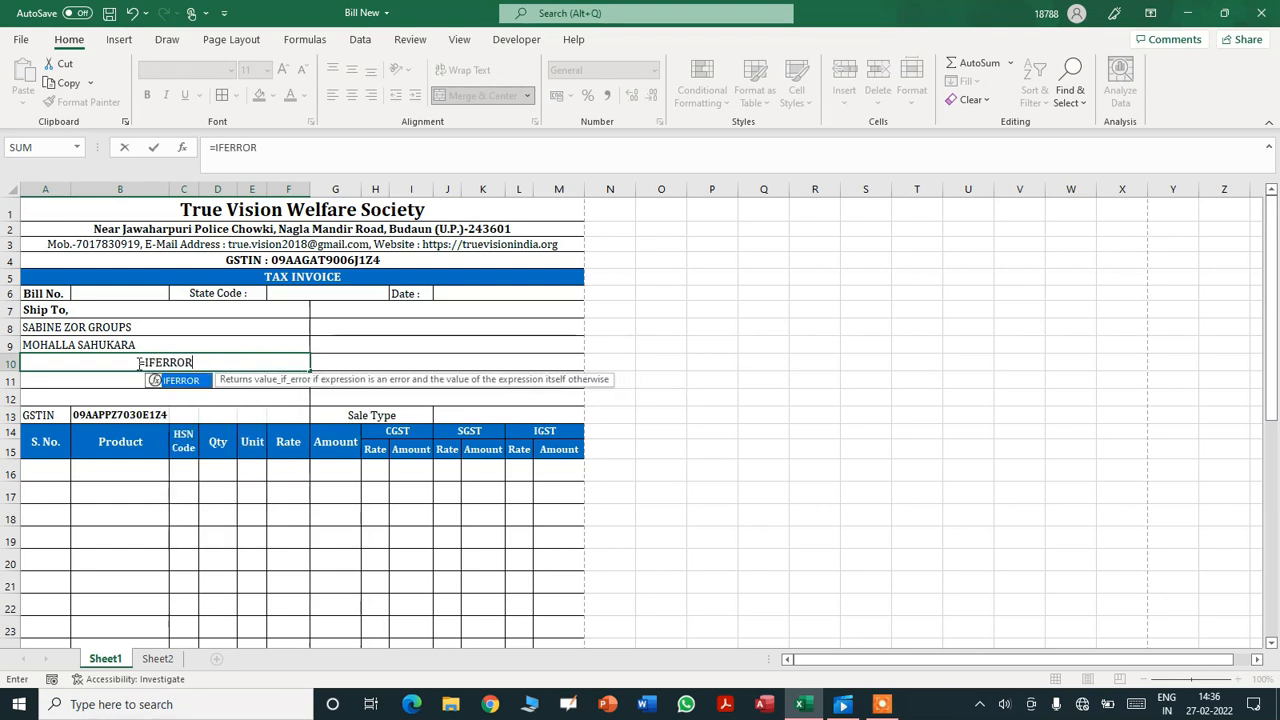
{"action": "key", "text": "Tab"}
{"action": "type", "text": "VLOO"}
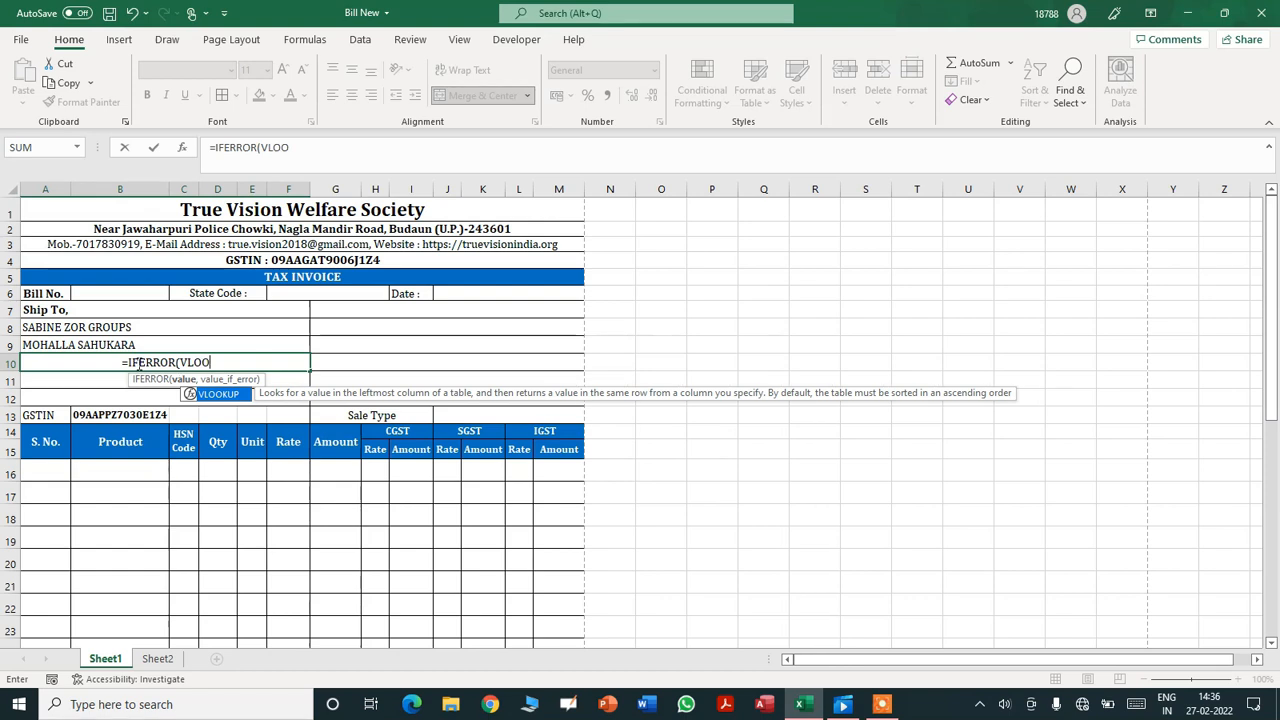
{"action": "type", "text": "KUP("}
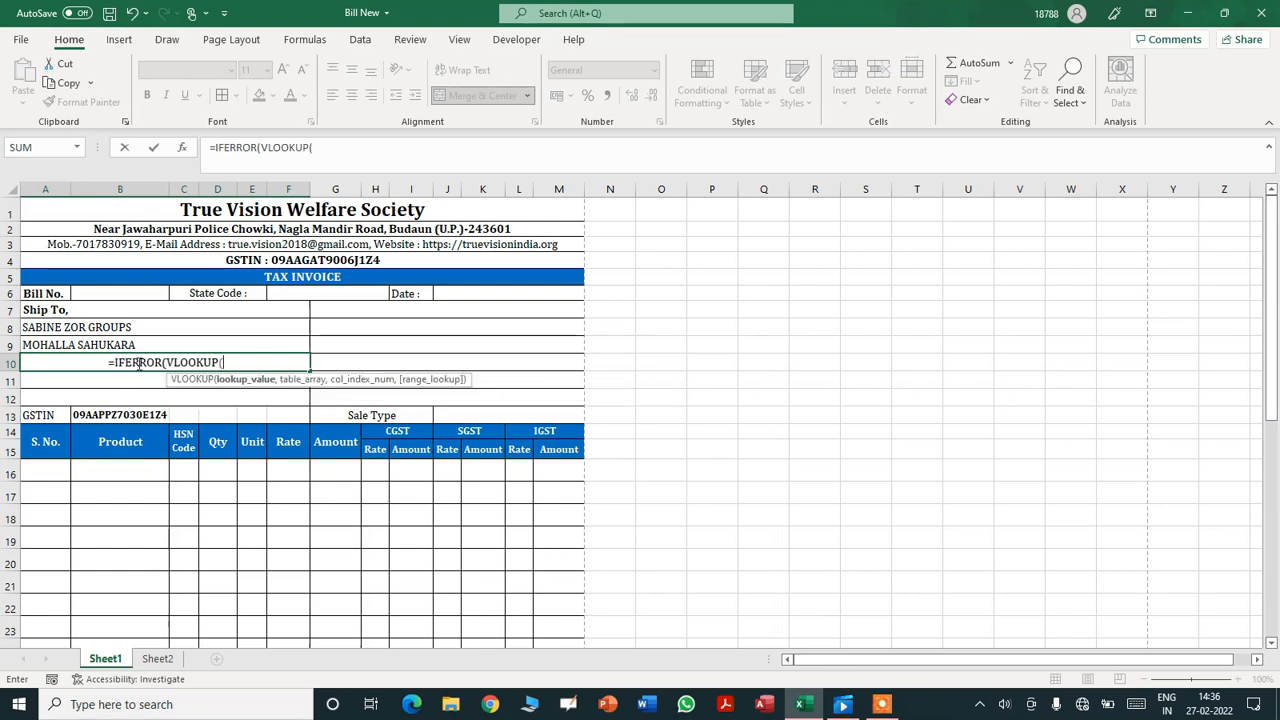
{"action": "left_click", "coordinate": [115, 412]}
{"action": "type", "text": ",Sheet2!"}
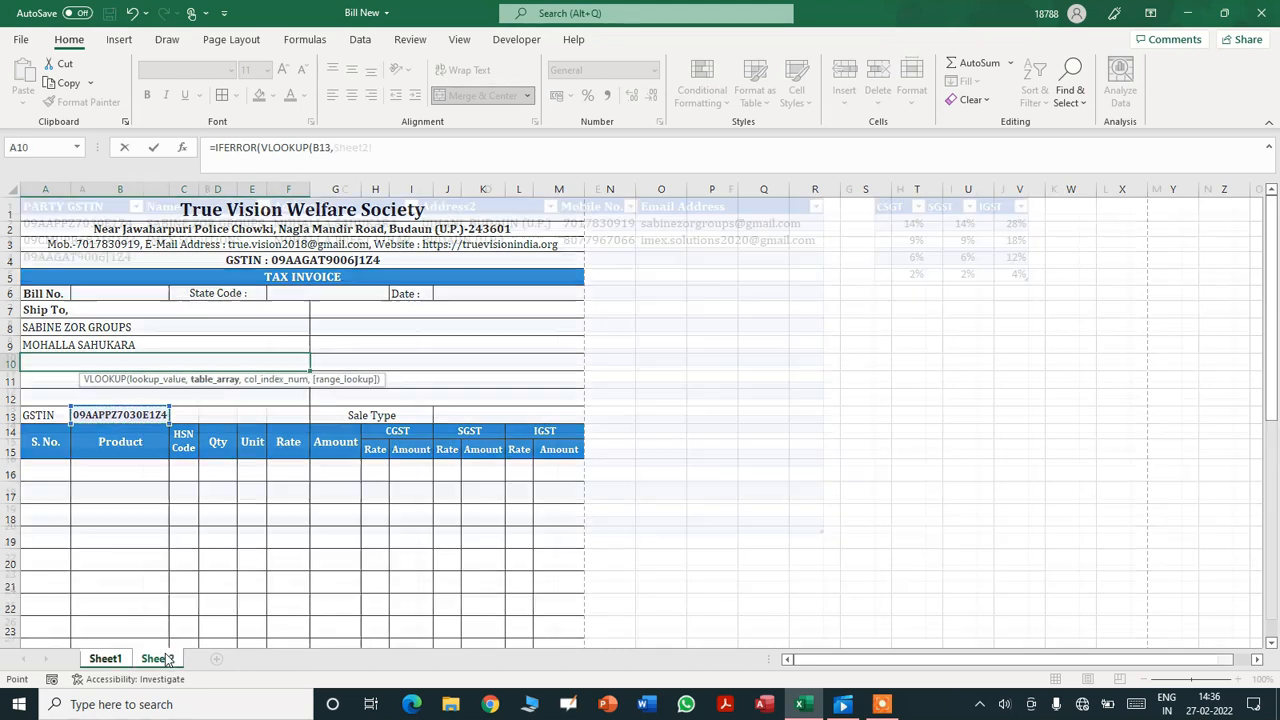
{"action": "left_click", "coordinate": [167, 659]}
{"action": "left_click", "coordinate": [26, 223]}
{"action": "left_click_drag", "start_coordinate": [75, 240], "coordinate": [377, 525]}
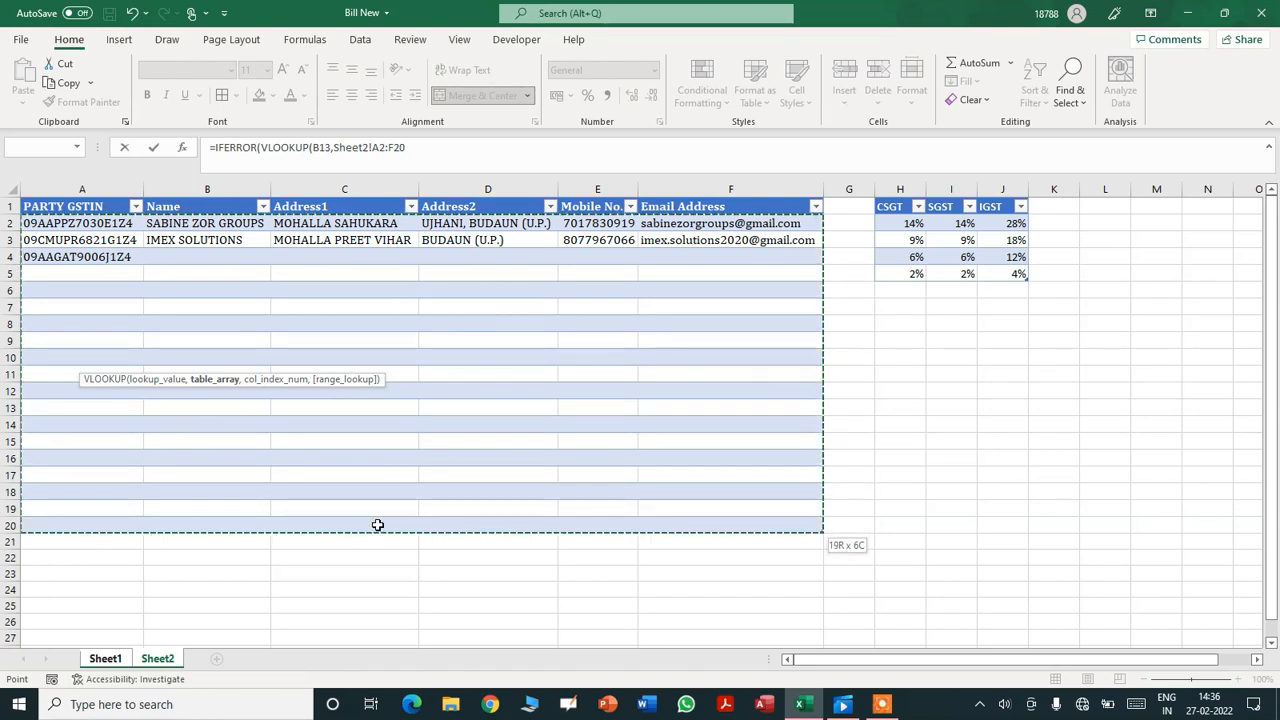
- Finish it with column 4, FALSE and a blank fallback; left-align UJHANI, BUDAUN (U.P.)
{"action": "left_click", "coordinate": [453, 151]}
{"action": "type", "text": ","}
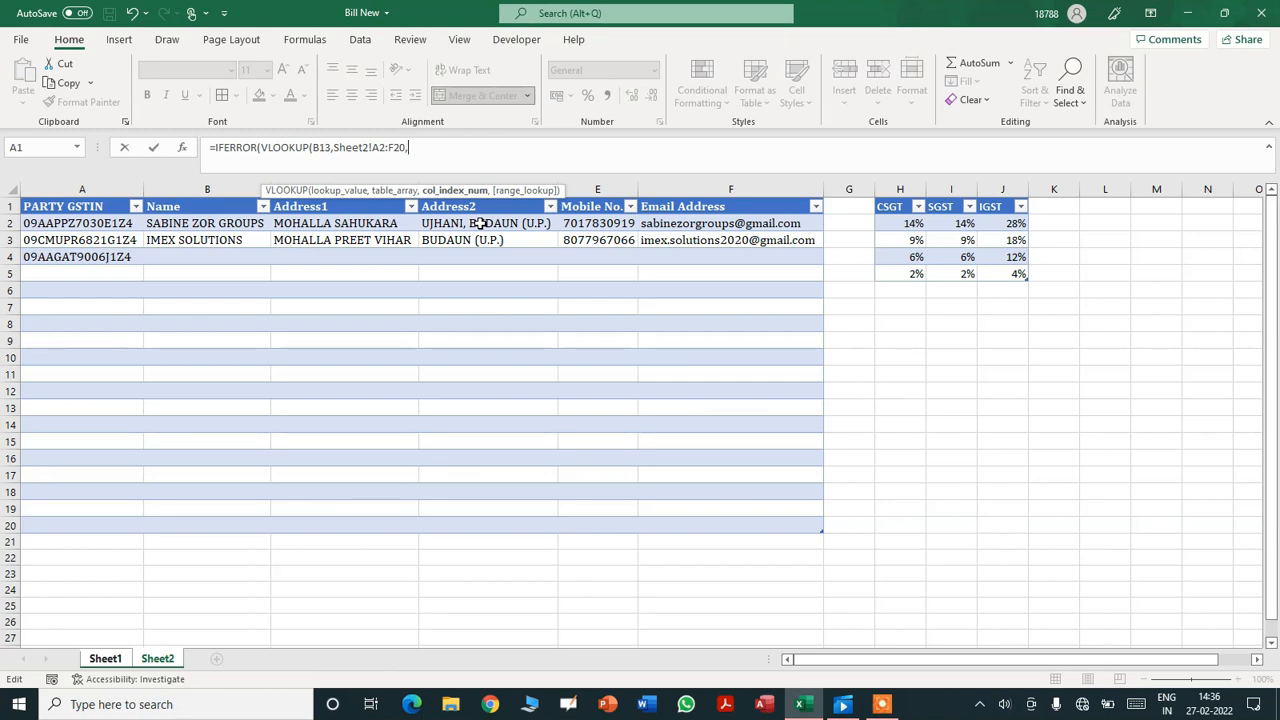
{"action": "type", "text": "4,"}
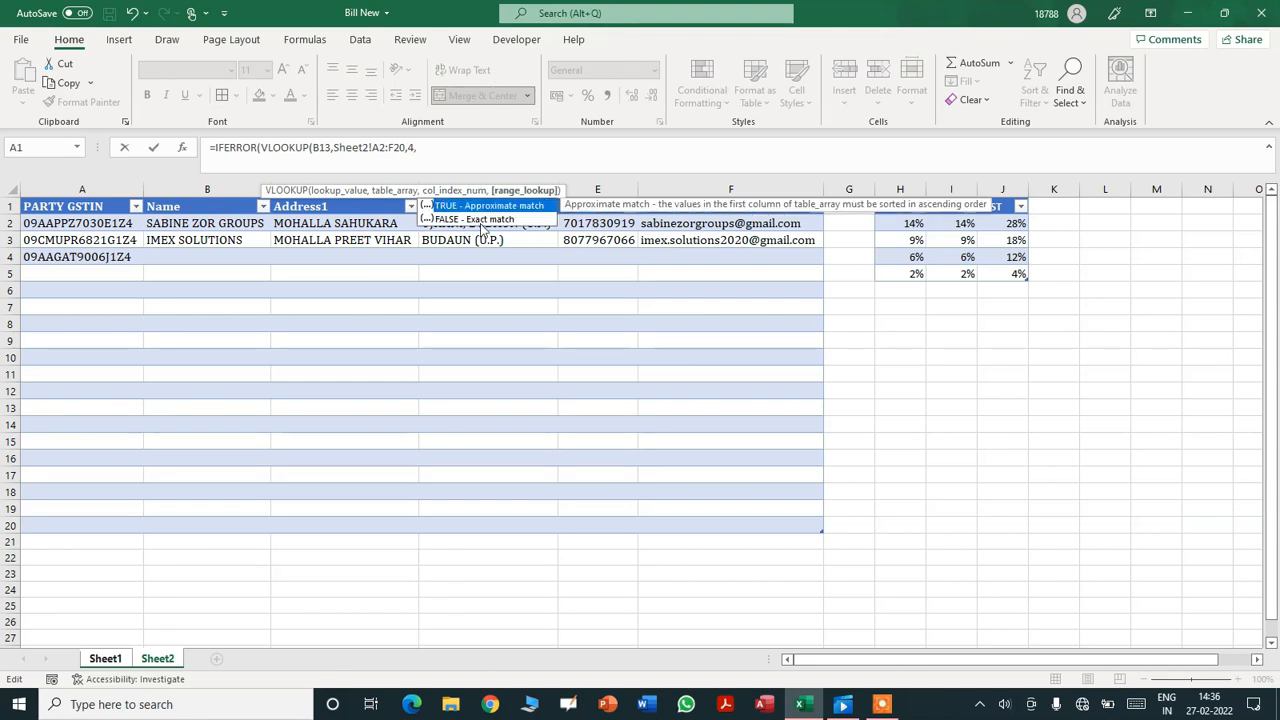
{"action": "type", "text": "FALSE),\"\")"}
{"action": "key", "text": "Return"}
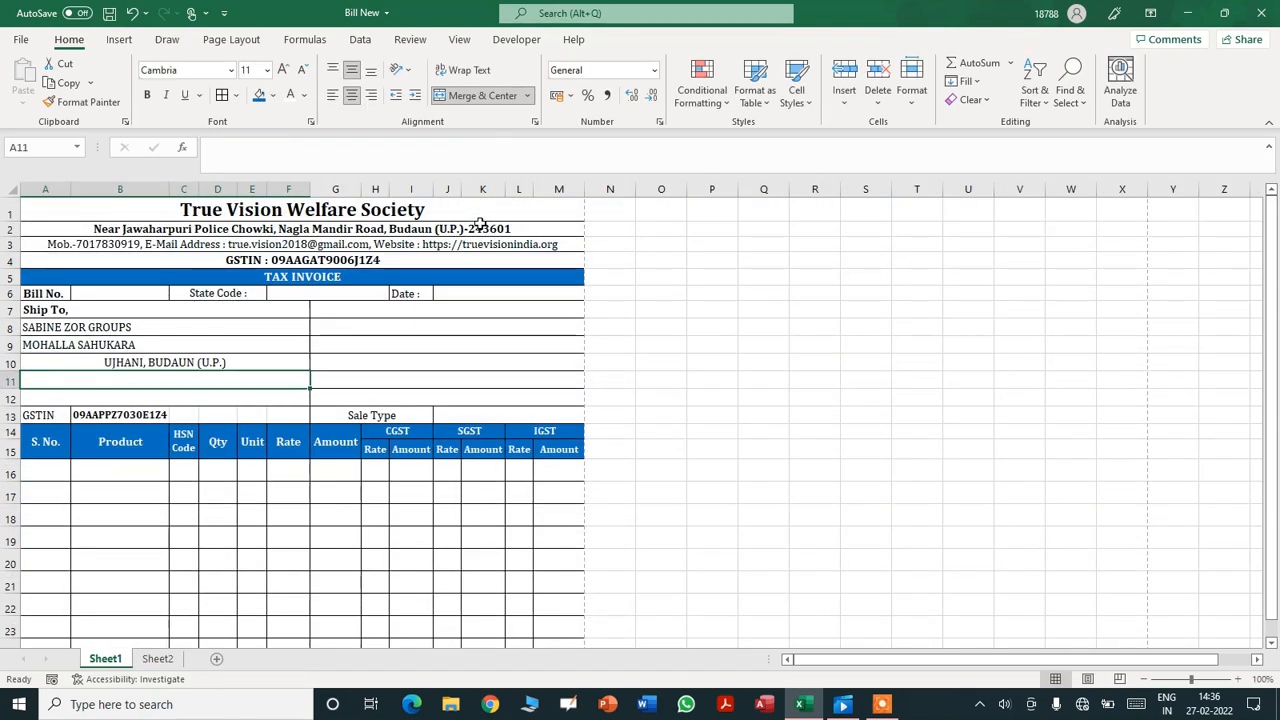
{"action": "left_click", "coordinate": [115, 364]}
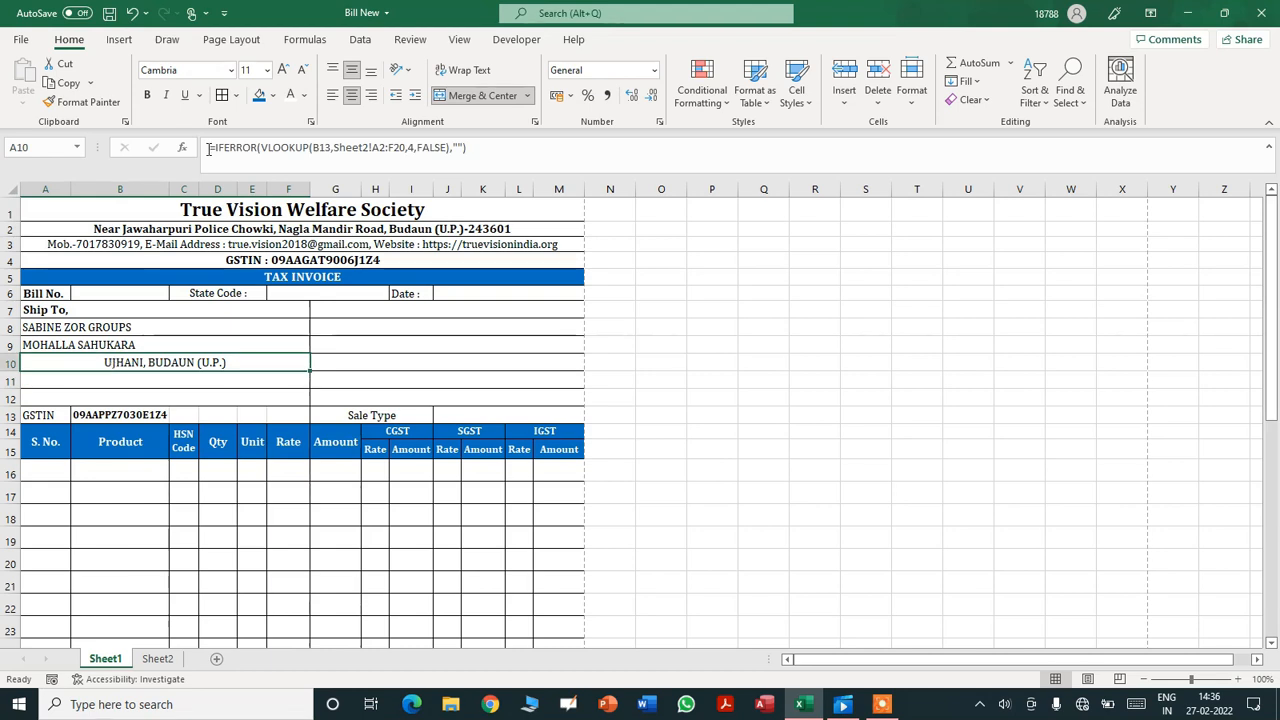
{"action": "left_click", "coordinate": [336, 94]}
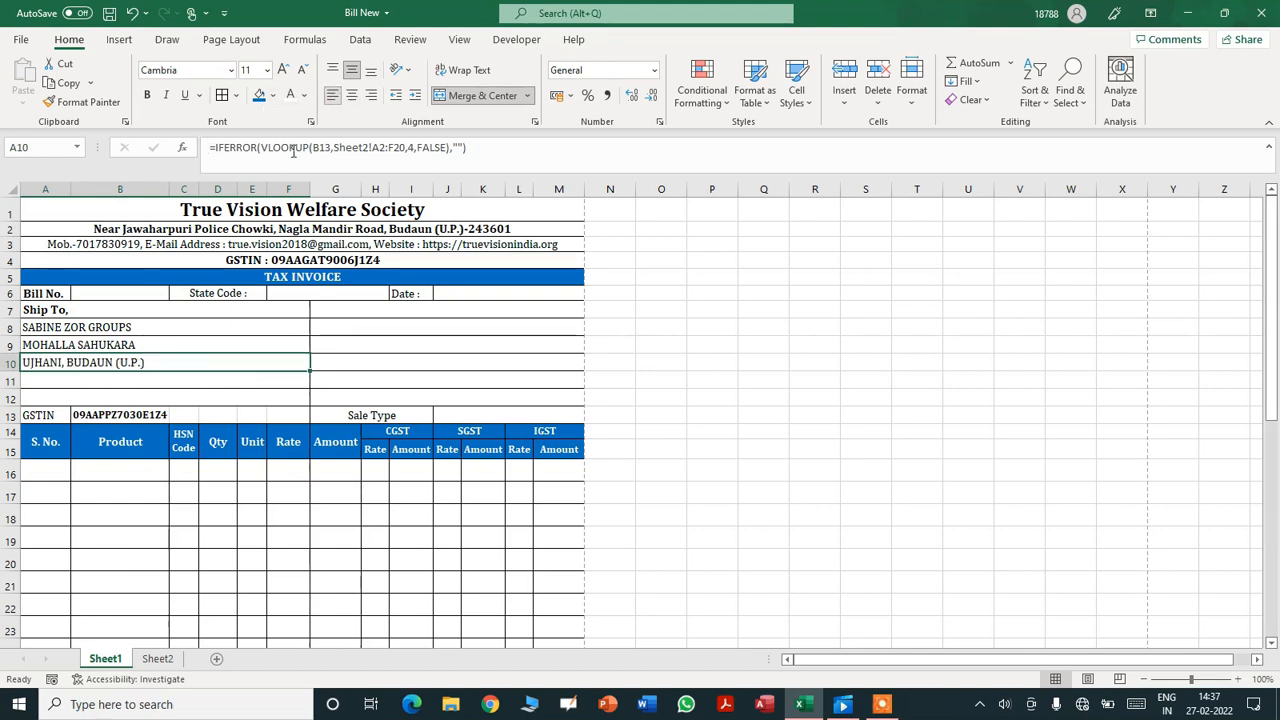
{"action": "left_click", "coordinate": [152, 385]}
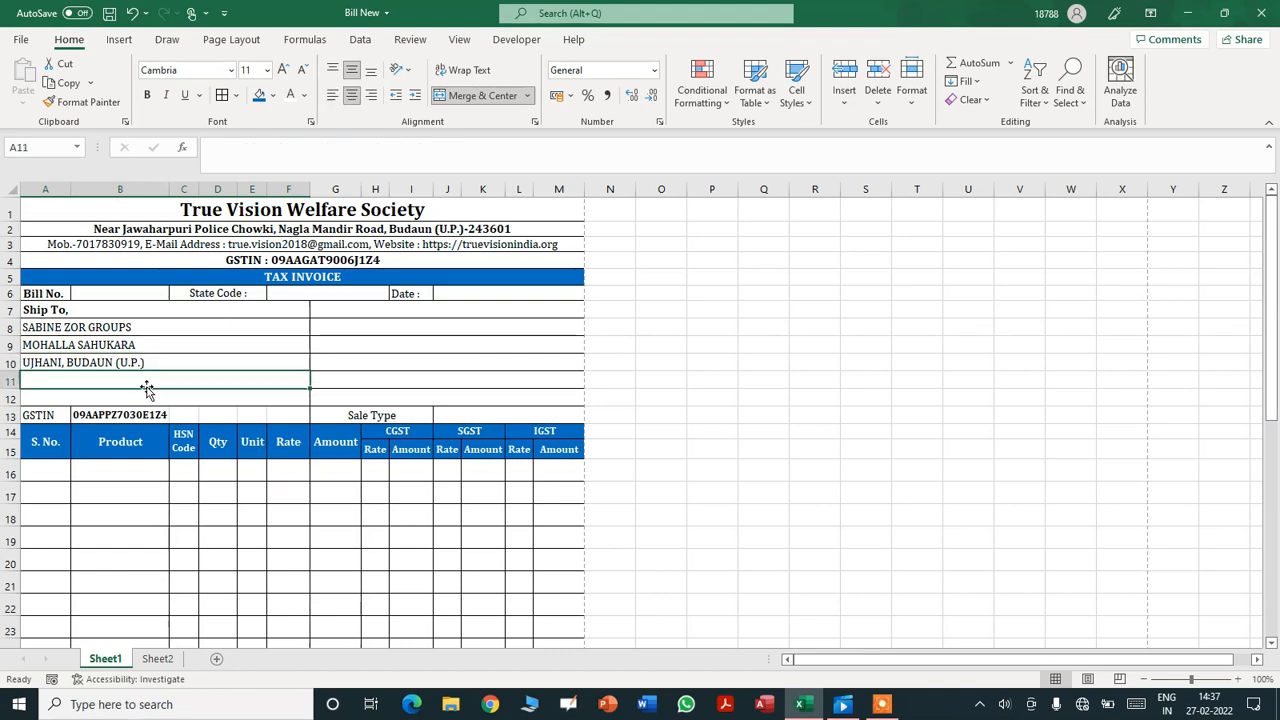
- In A11, enter =IFERROR(VLOOKUP(B13,Sheet2!A2:F20,5,FALSE),"") to fetch the mobile number
{"action": "type", "text": "="}
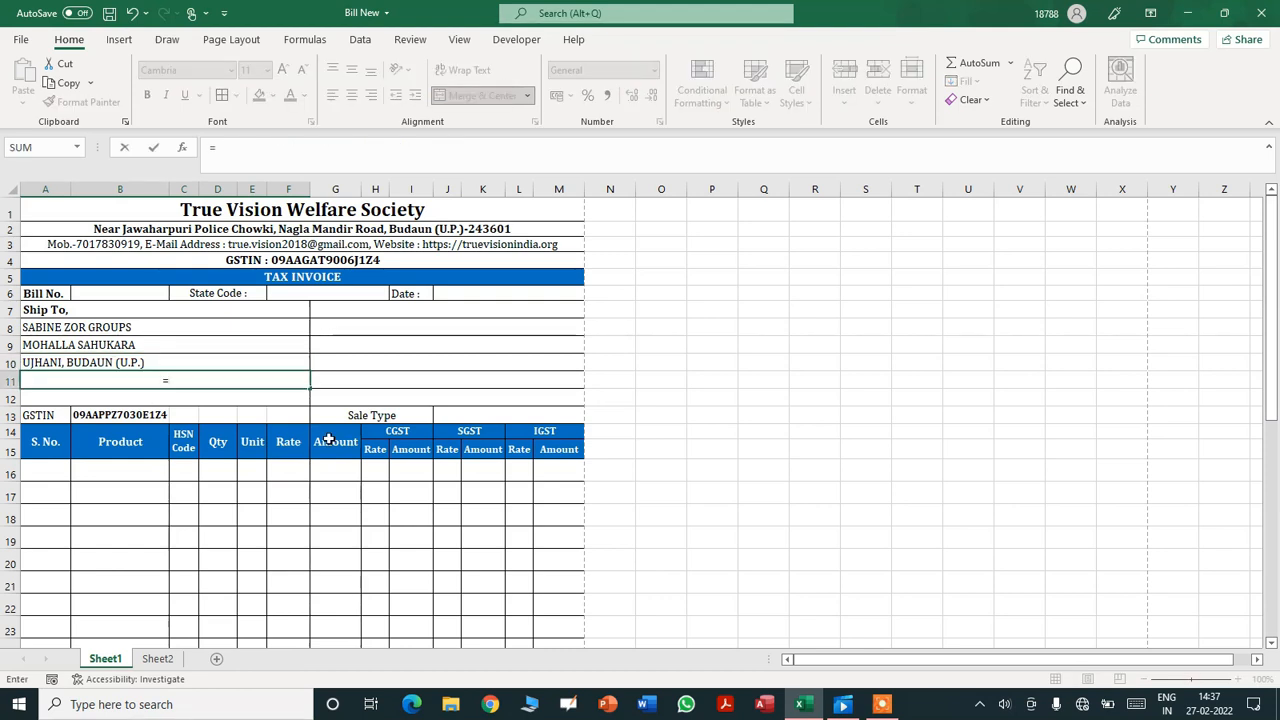
{"action": "type", "text": "IF"}
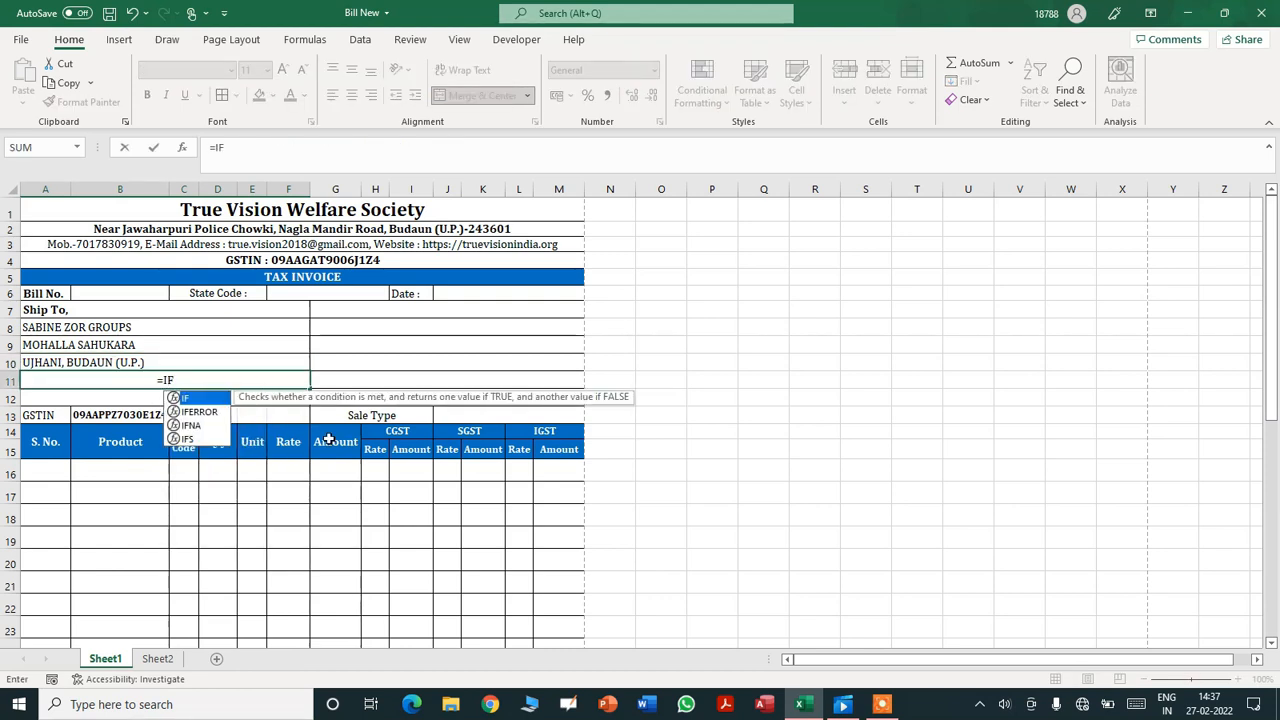
{"action": "type", "text": "ERROR"}
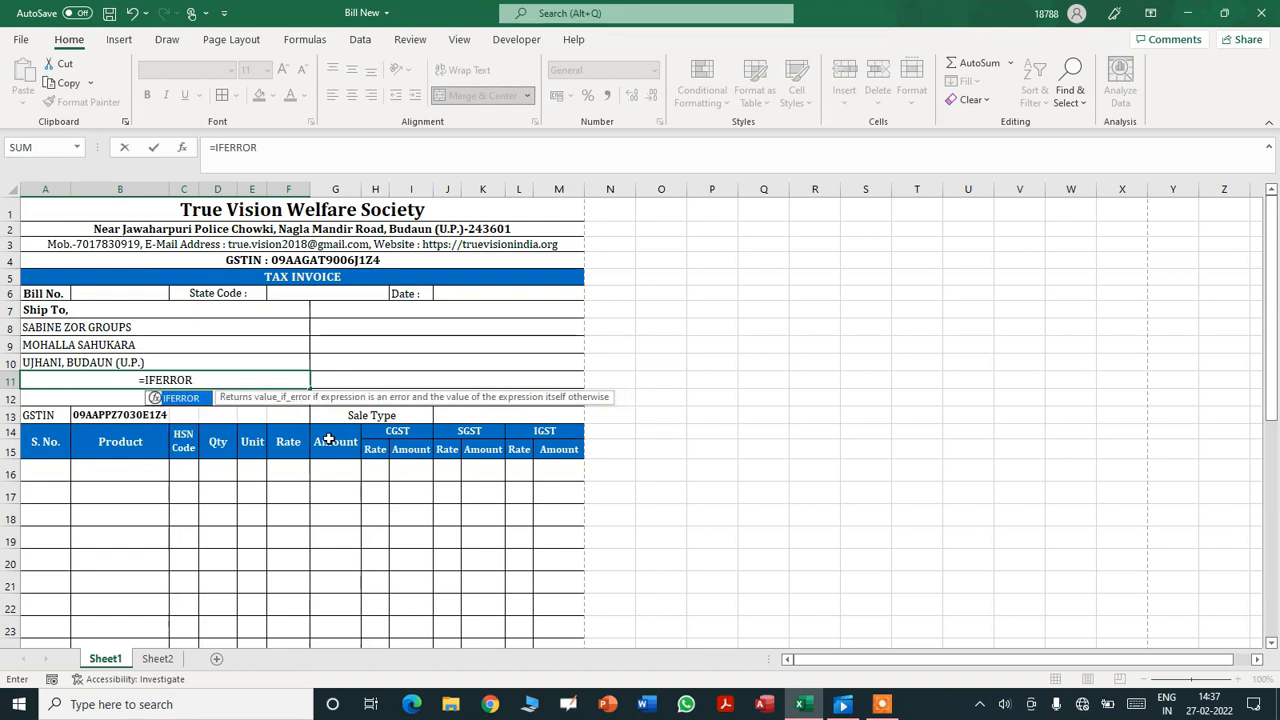
{"action": "type", "text": "("}
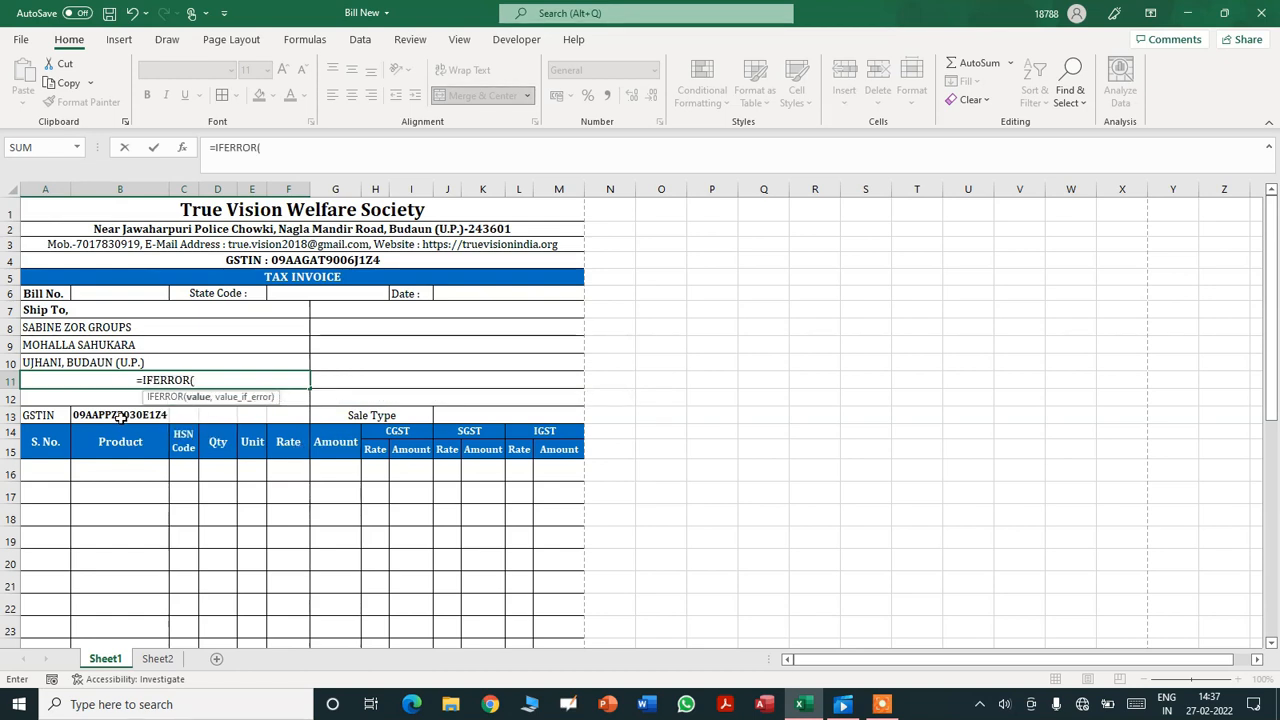
{"action": "type", "text": "VLOOK"}
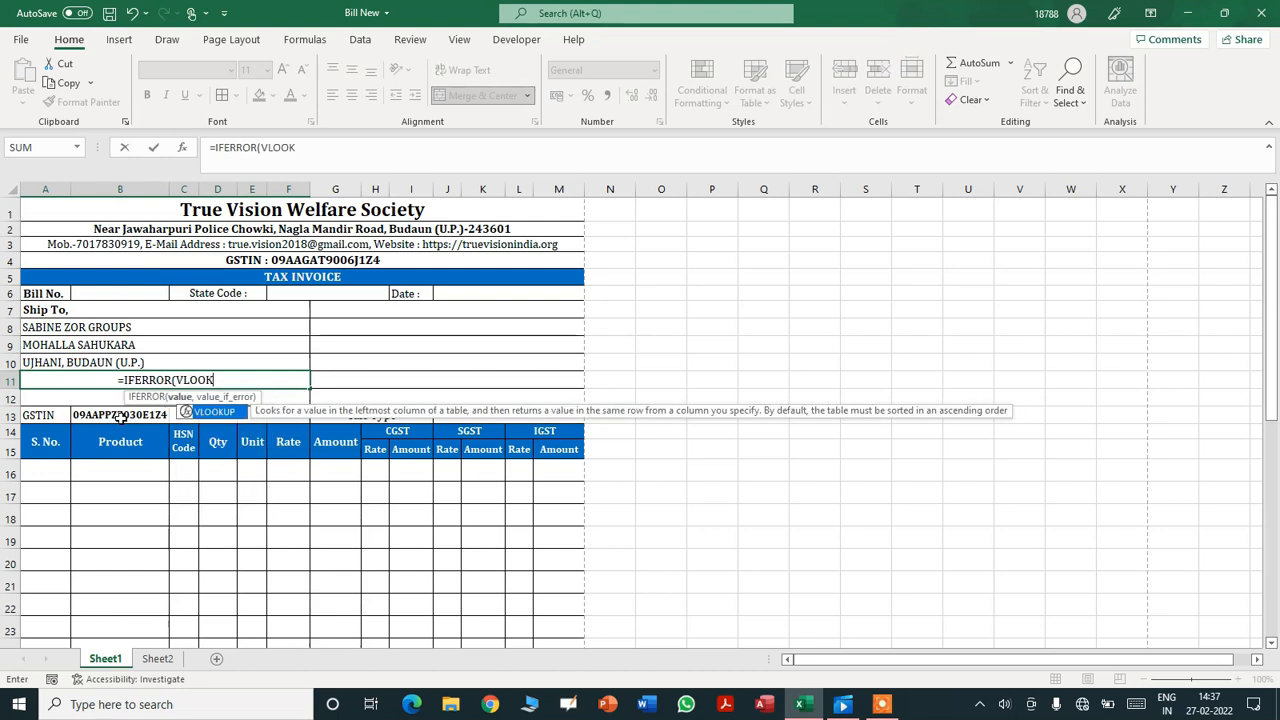
{"action": "type", "text": "UP"}
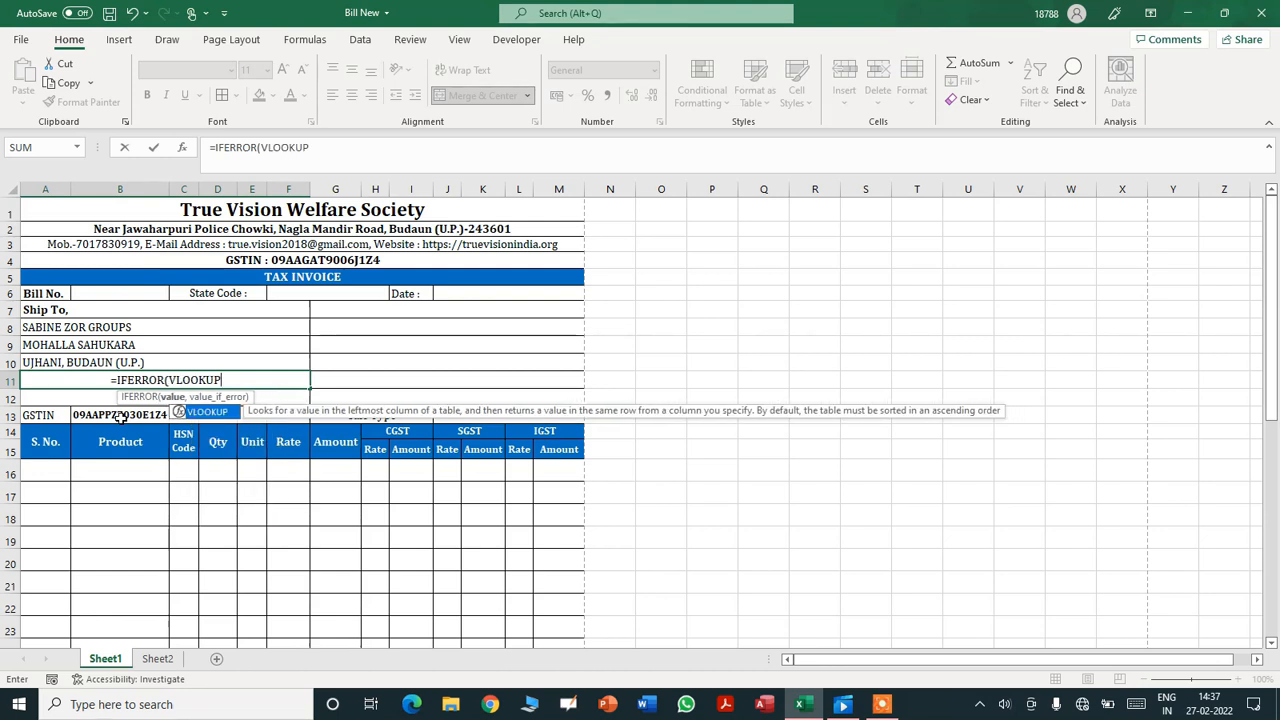
{"action": "type", "text": "("}
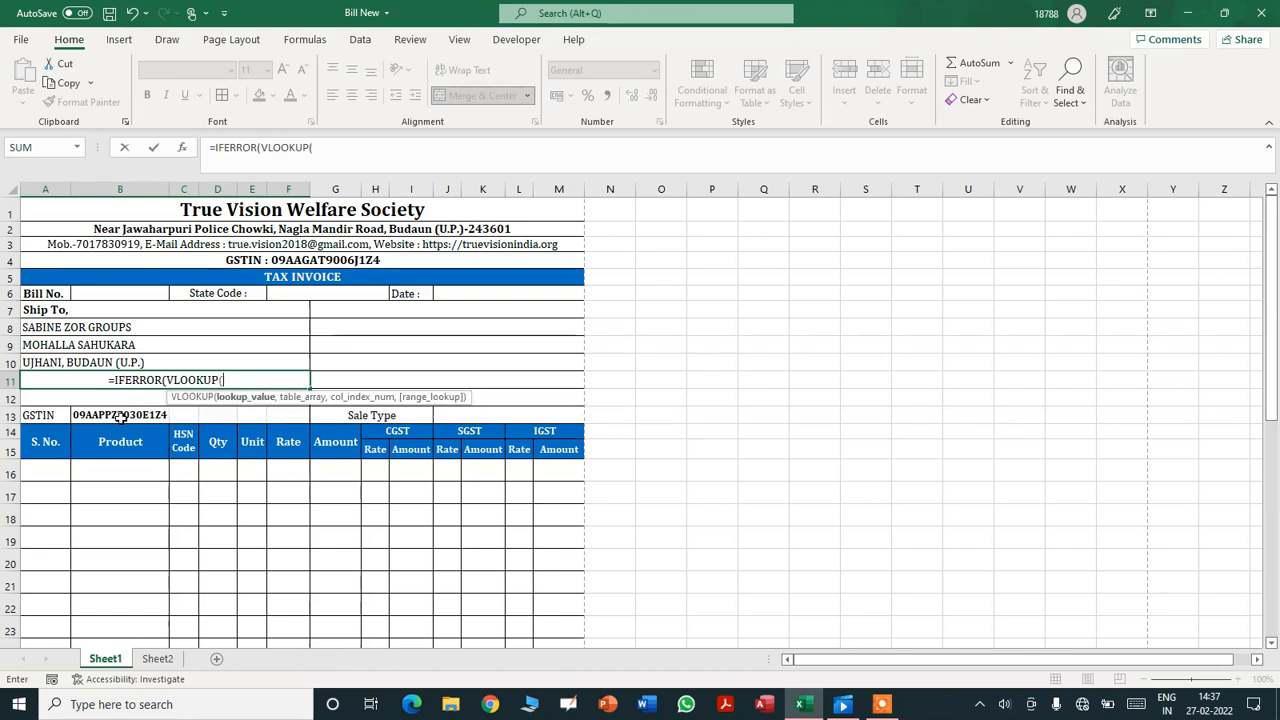
{"action": "left_click", "coordinate": [117, 414]}
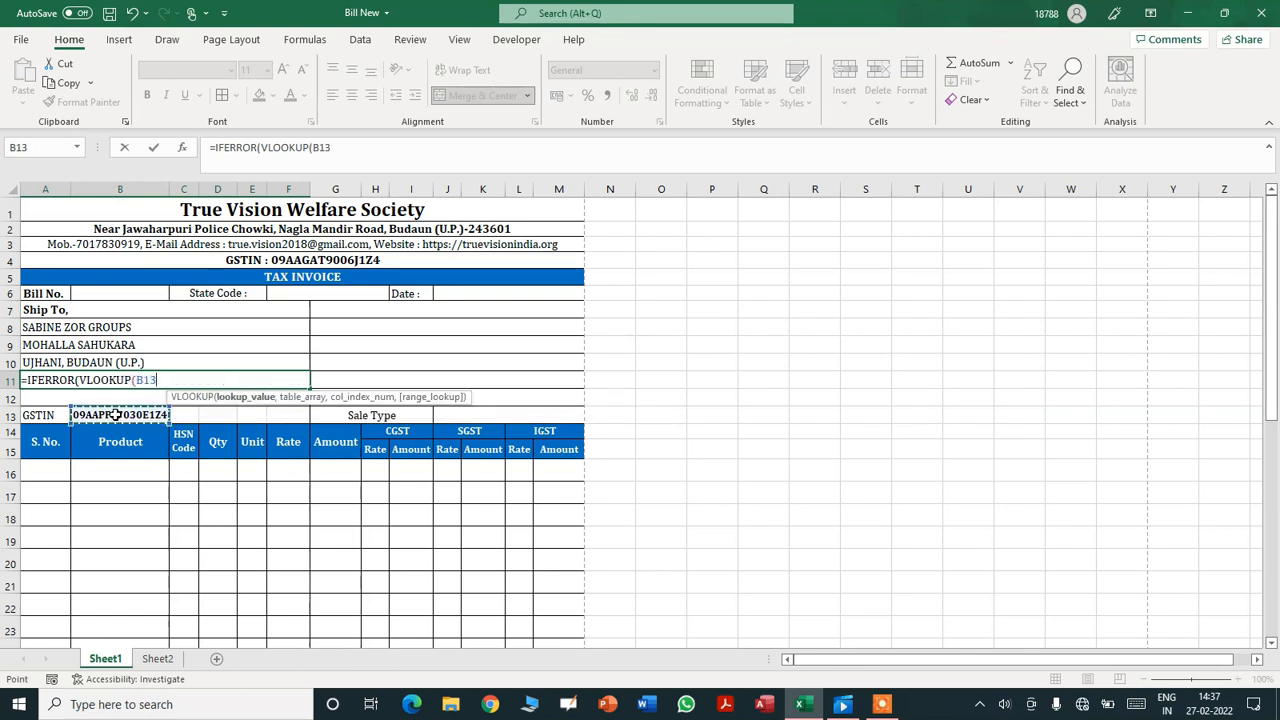
{"action": "left_click", "coordinate": [157, 658]}
{"action": "left_click_drag", "start_coordinate": [28, 223], "coordinate": [126, 520]}
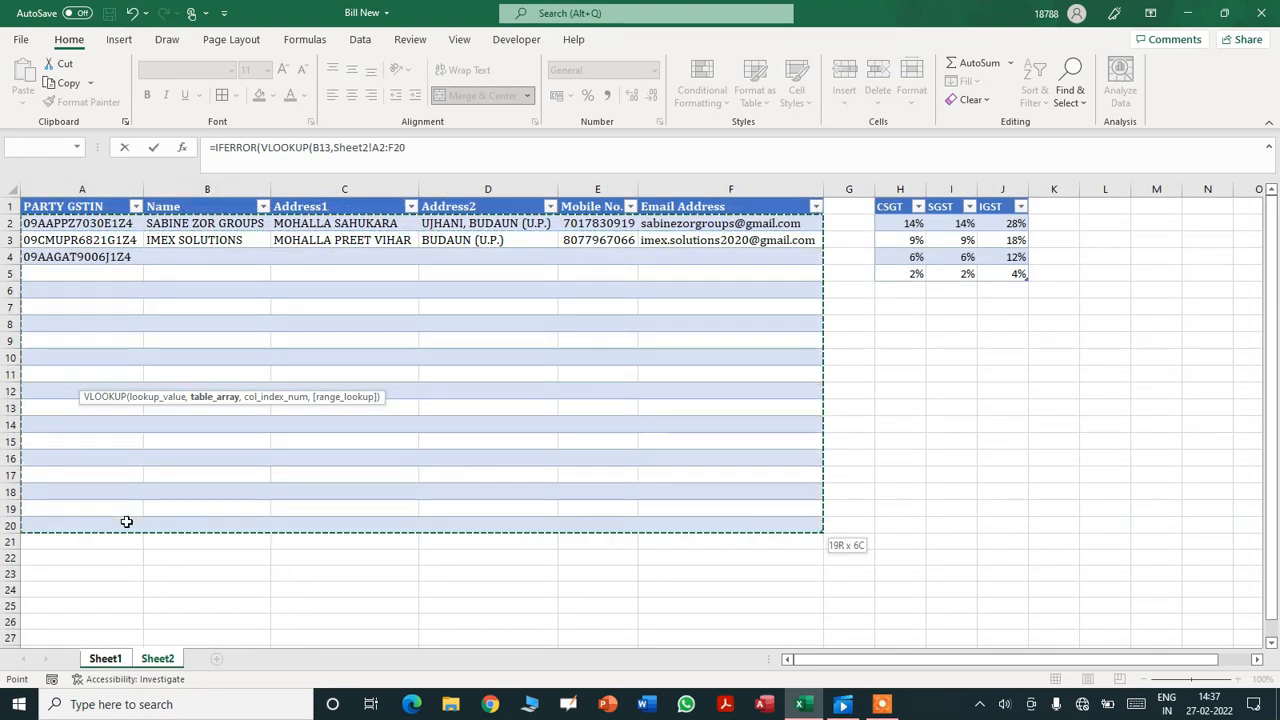
{"action": "left_click", "coordinate": [451, 160]}
{"action": "type", "text": ","}
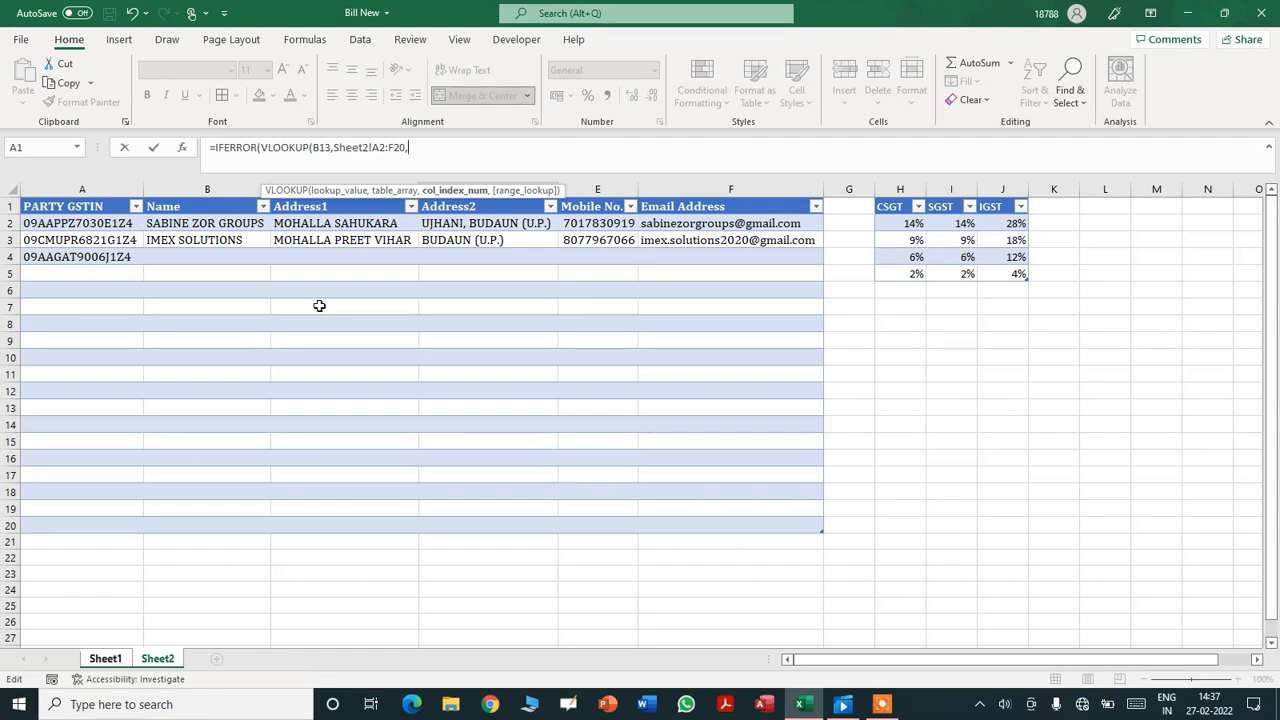
{"action": "type", "text": "5,"}
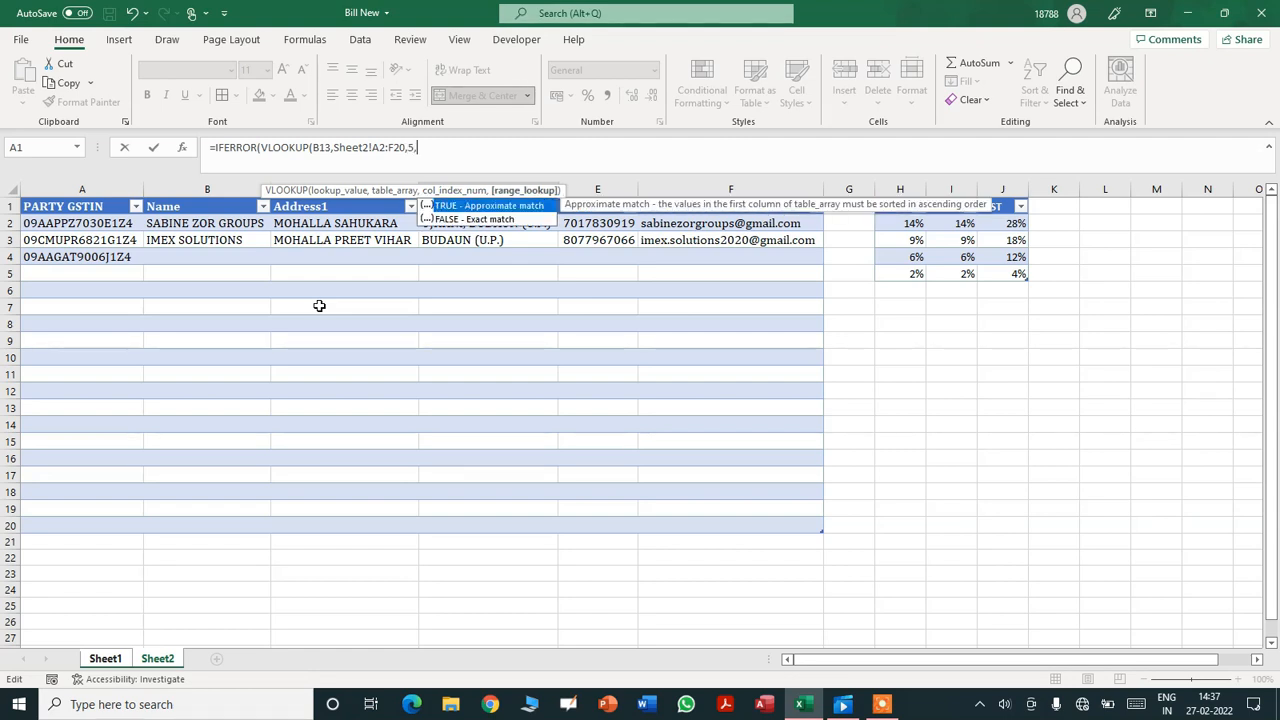
{"action": "type", "text": "FALSE),"}
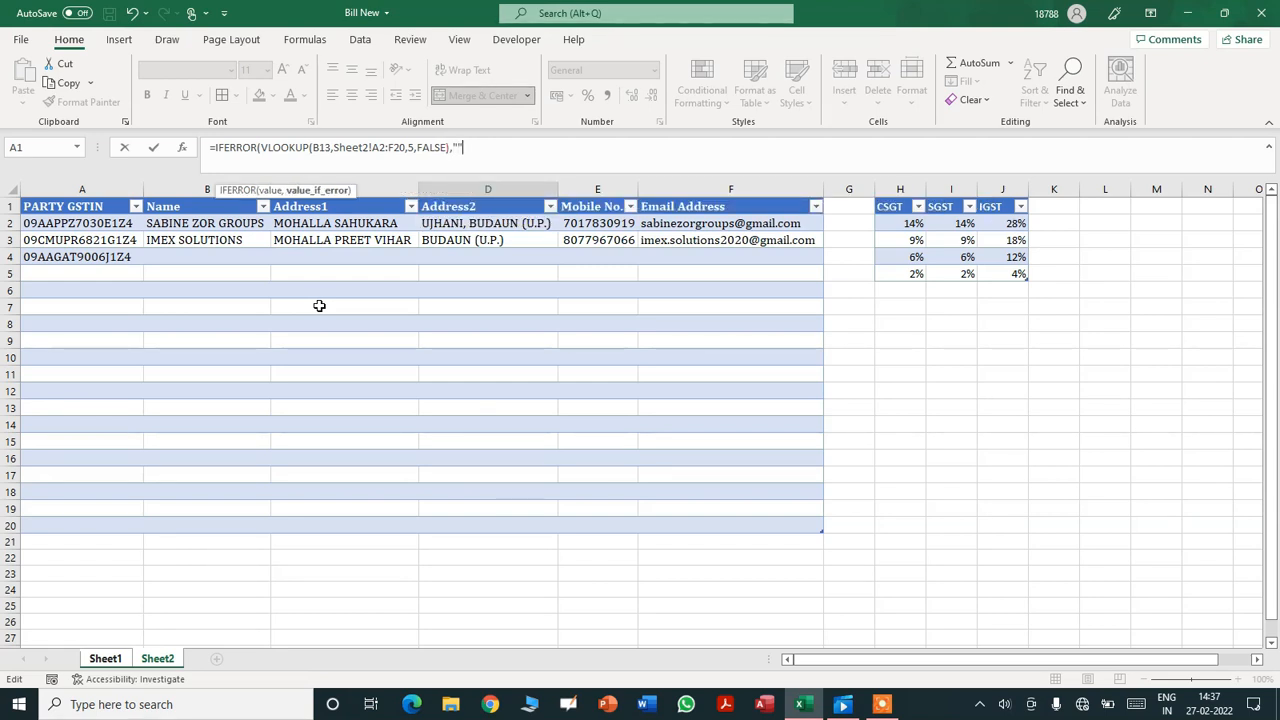
{"action": "type", "text": "\"\")"}
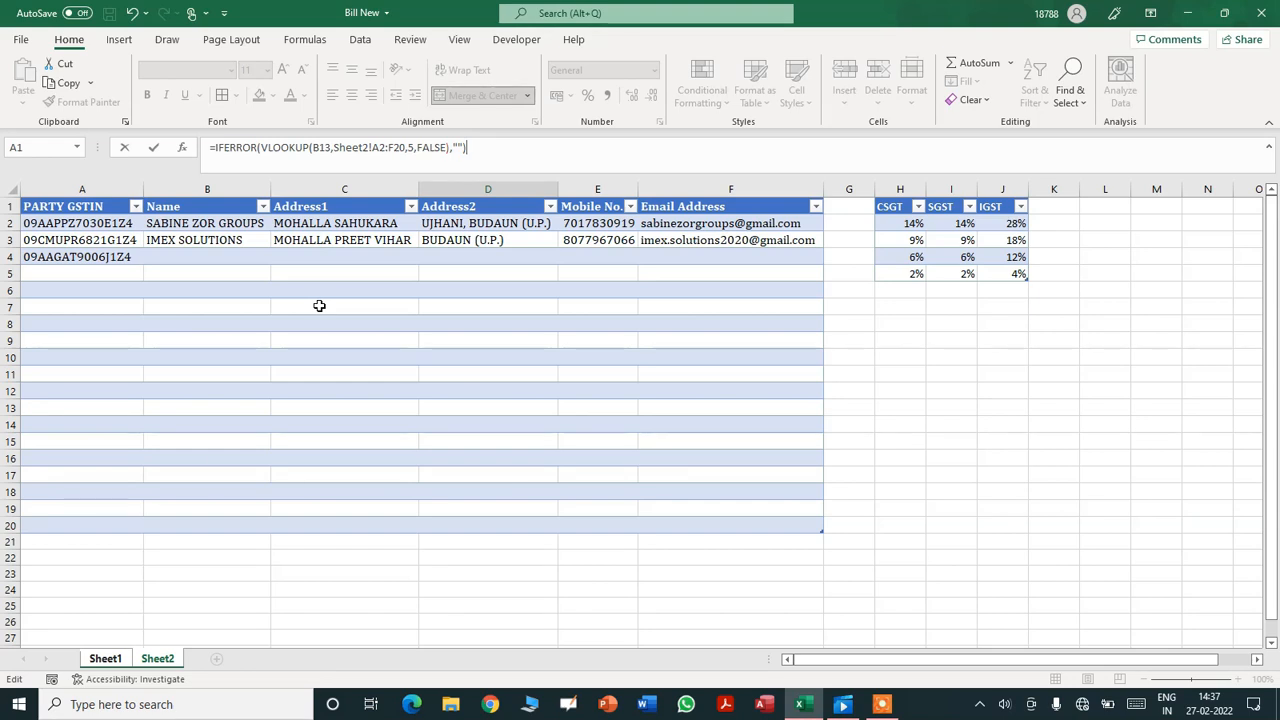
{"action": "key", "text": "Return"}
- Left-align the mobile number in A11 and the empty A12 line
{"action": "left_click", "coordinate": [205, 380]}
{"action": "left_click", "coordinate": [332, 95]}
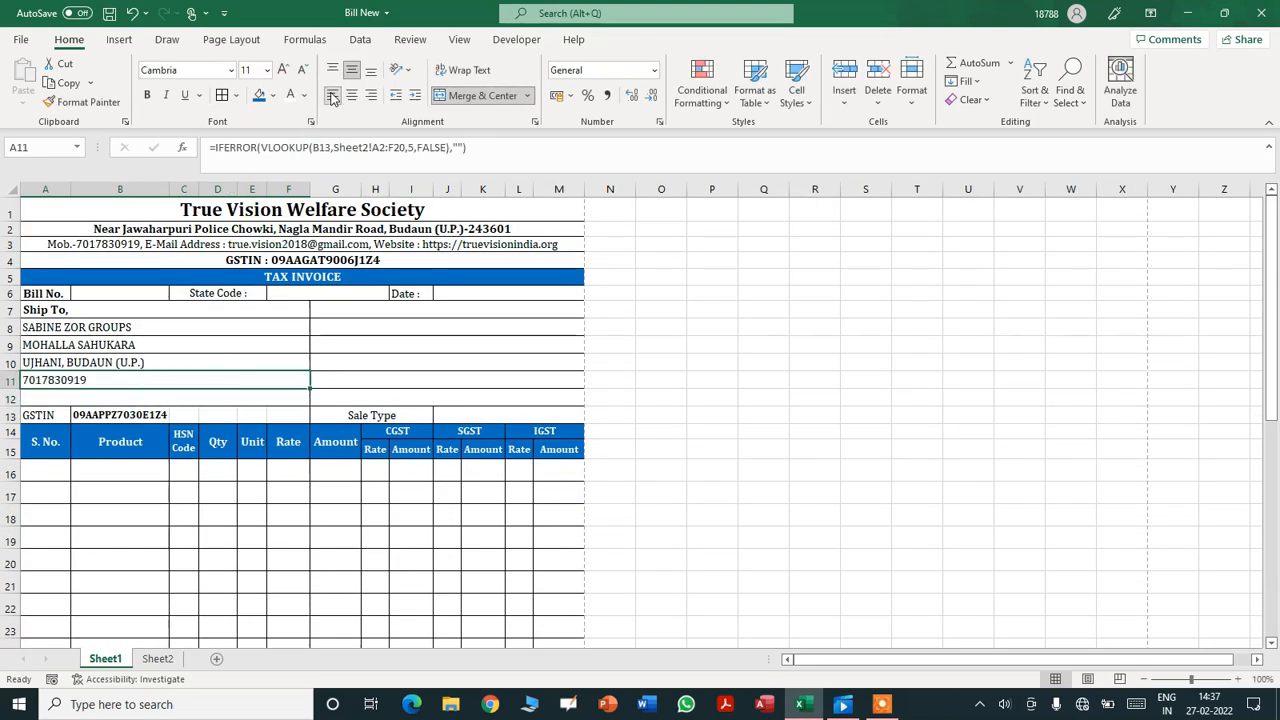
{"action": "left_click", "coordinate": [124, 400]}
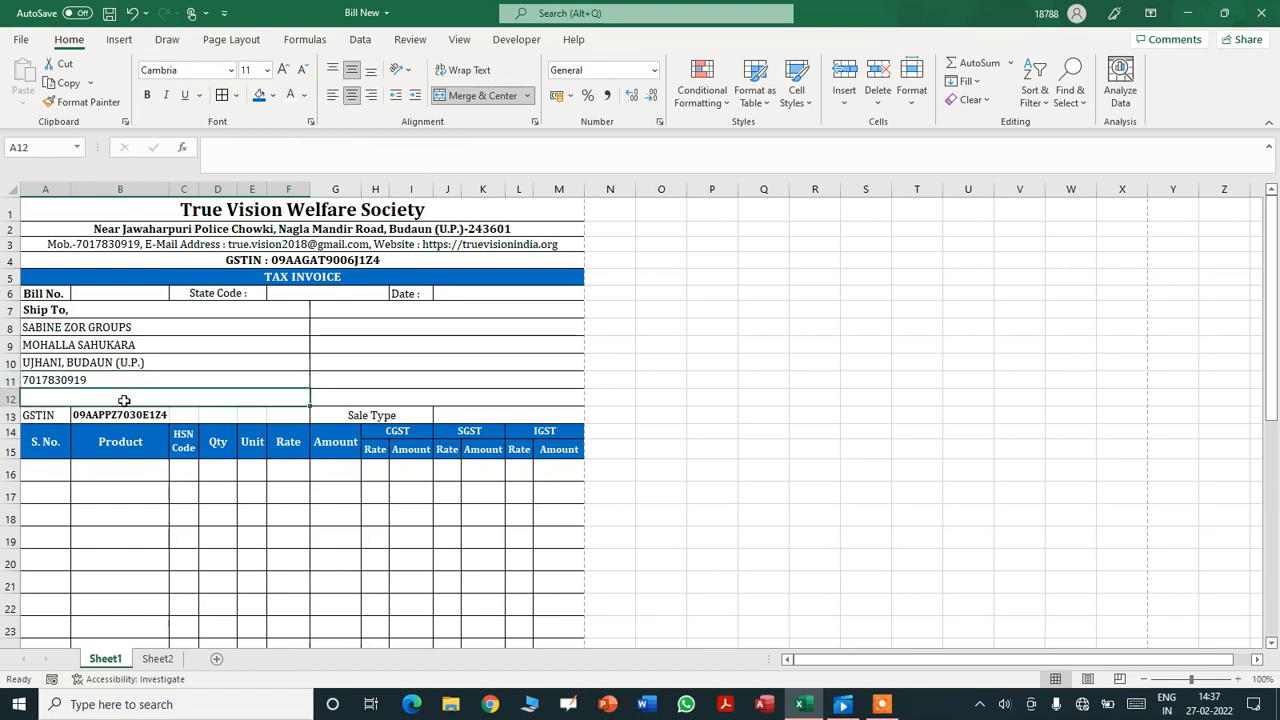
{"action": "left_click", "coordinate": [332, 95]}
- In A12, enter =IFERROR(VLOOKUP(B13,Sheet2!A2:F20,6,FALSE),"") to fetch the party's email
{"action": "type", "text": "="}
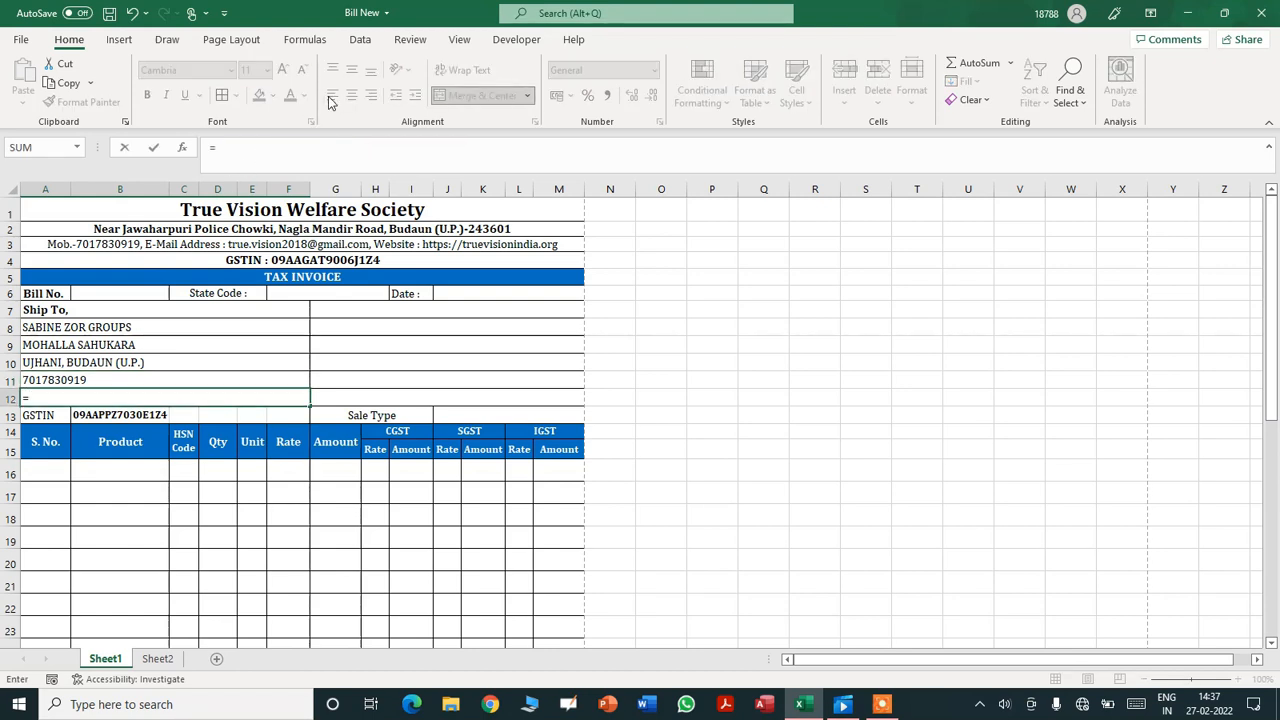
{"action": "type", "text": "IFERROR"}
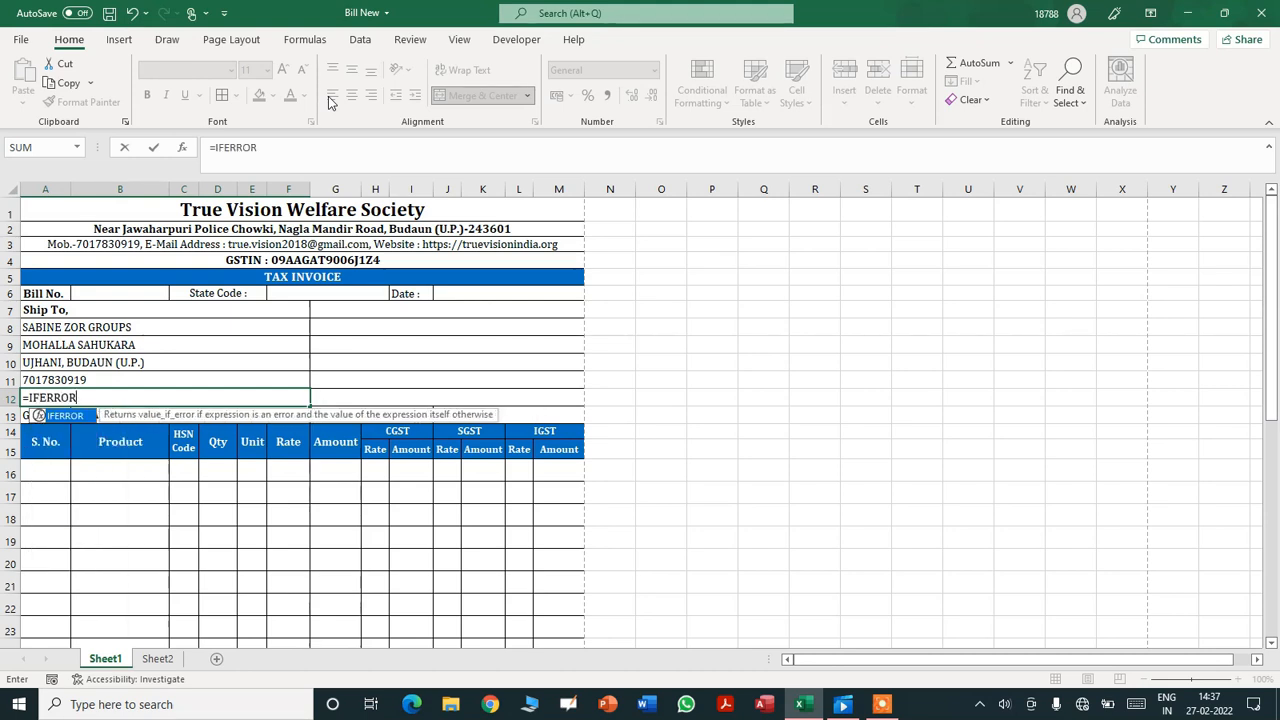
{"action": "type", "text": "(VLOOKUP"}
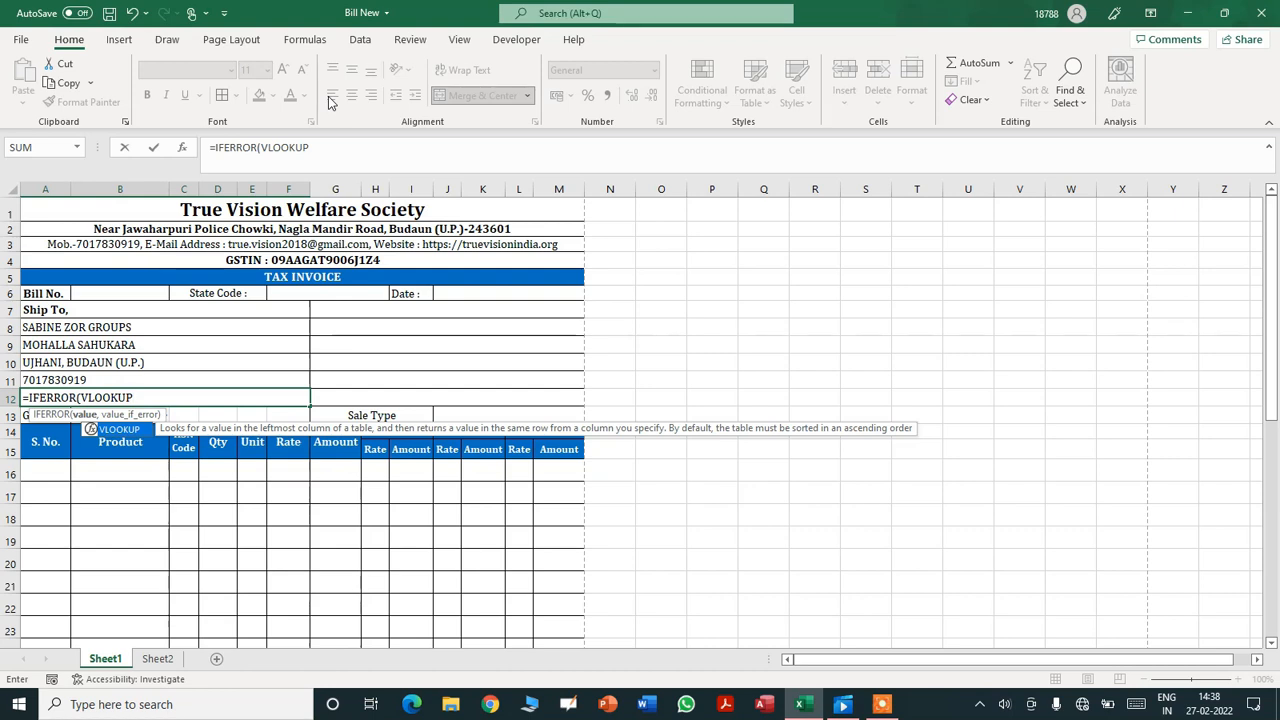
{"action": "type", "text": "("}
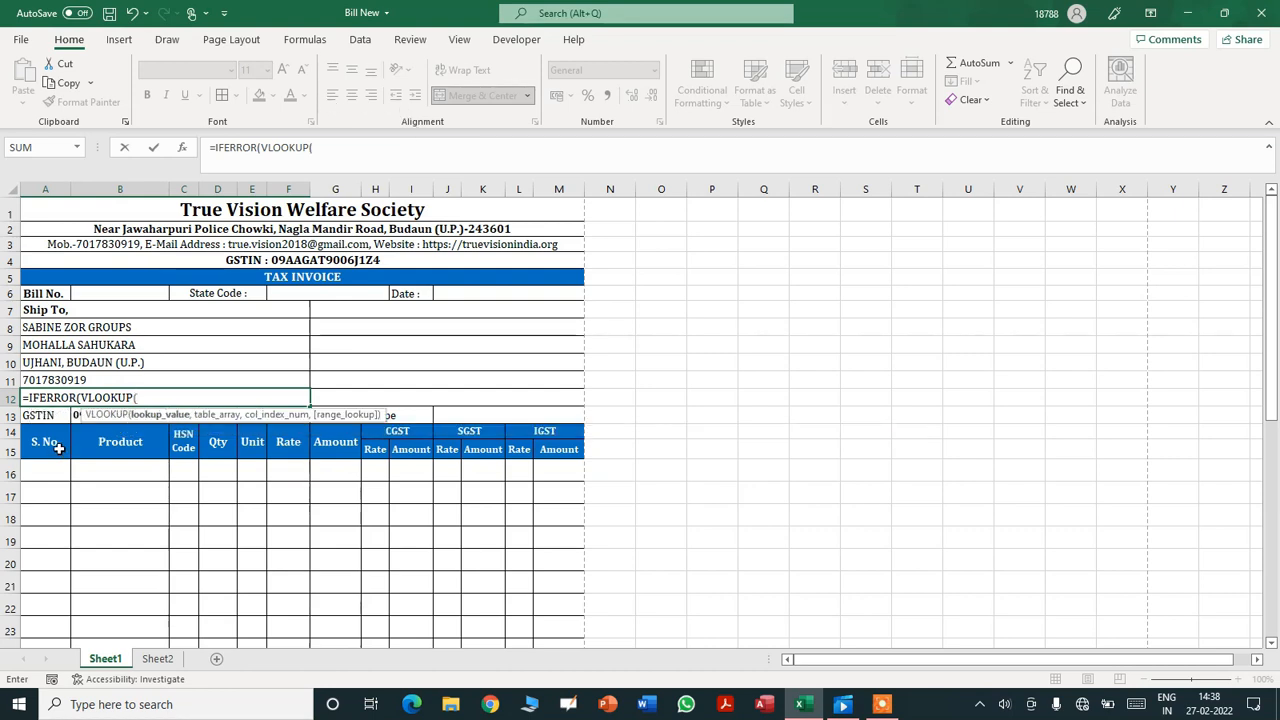
{"action": "left_click", "coordinate": [75, 416]}
{"action": "type", "text": ","}
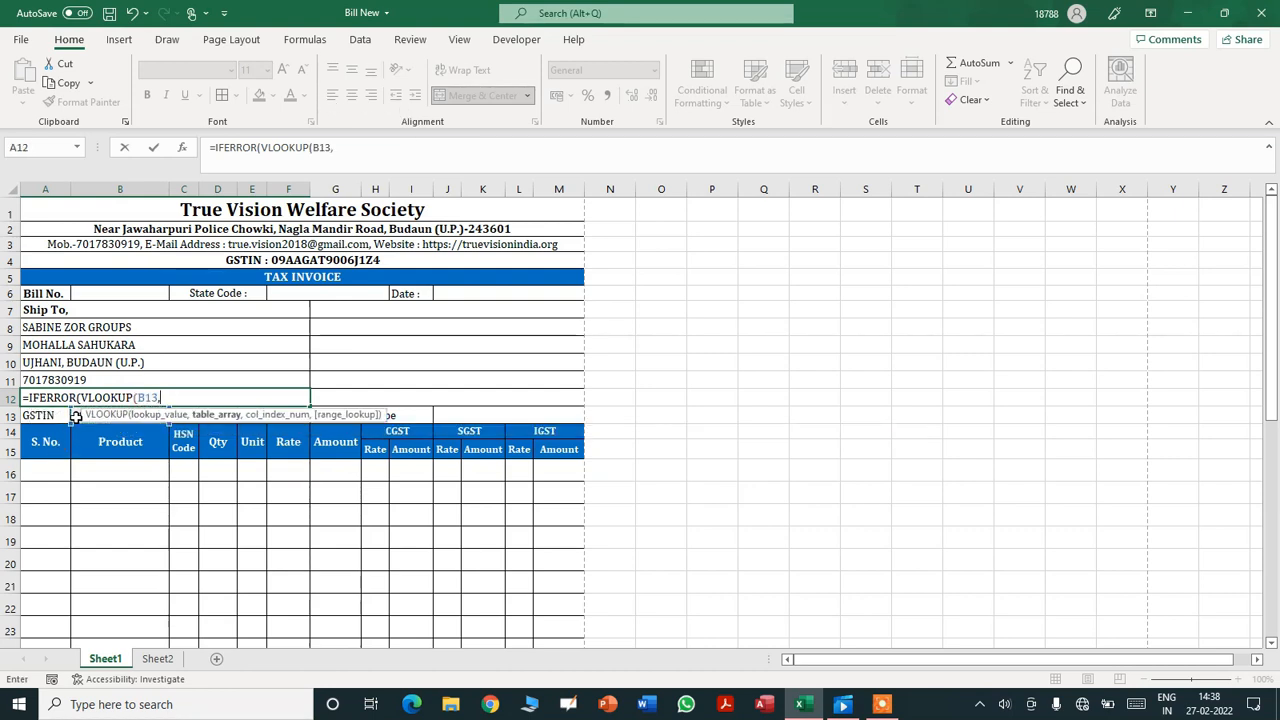
{"action": "left_click", "coordinate": [163, 659]}
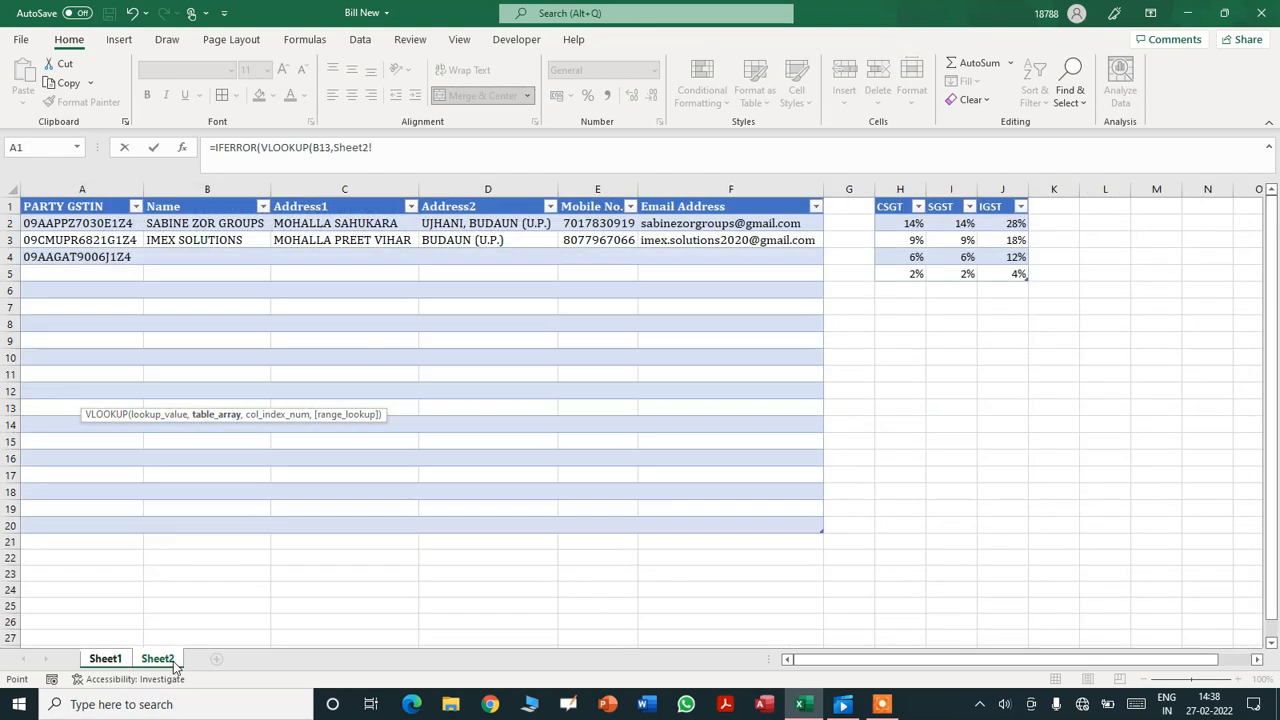
{"action": "left_click_drag", "start_coordinate": [30, 223], "coordinate": [146, 520]}
{"action": "type", "text": ","}
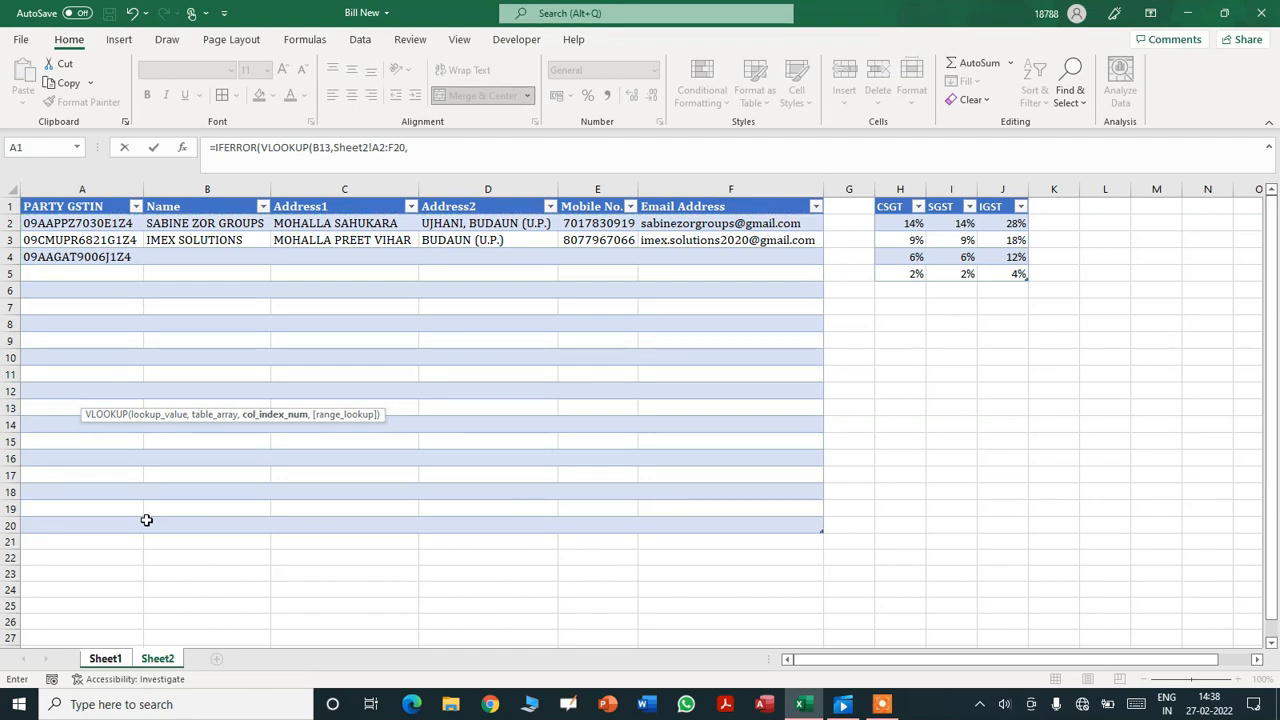
{"action": "type", "text": "6,FA"}
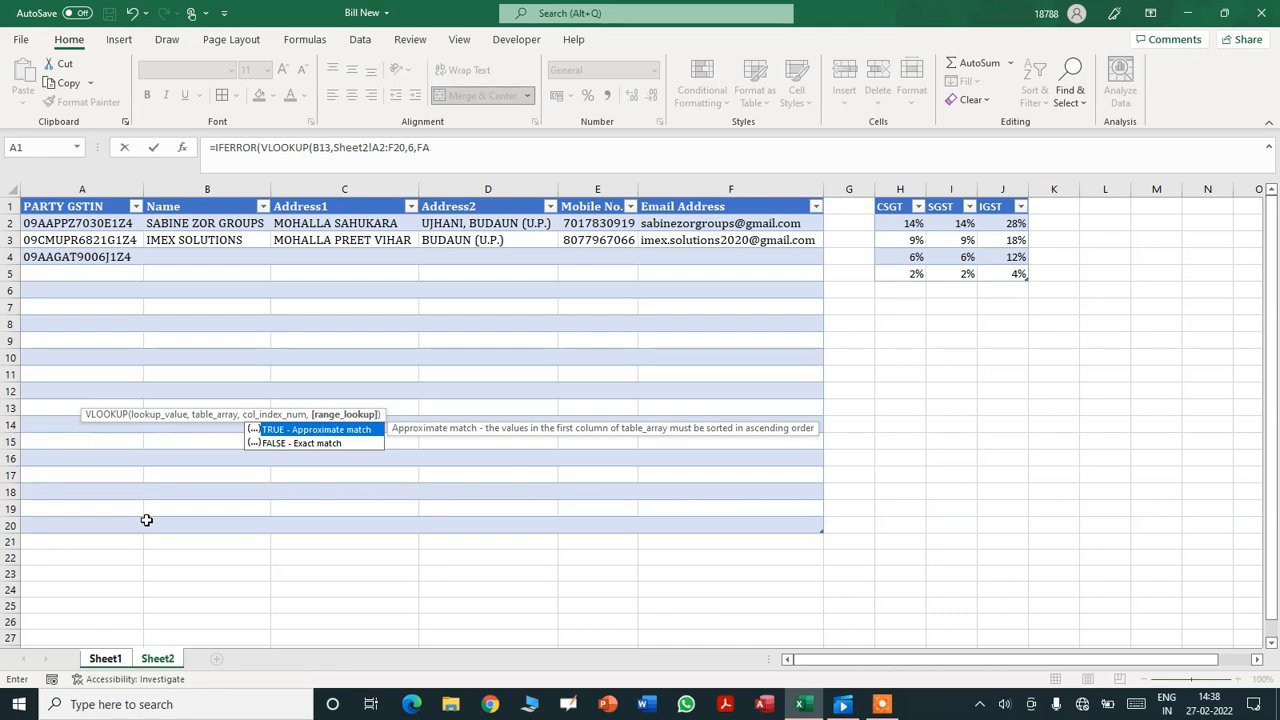
{"action": "type", "text": "LSE)"}
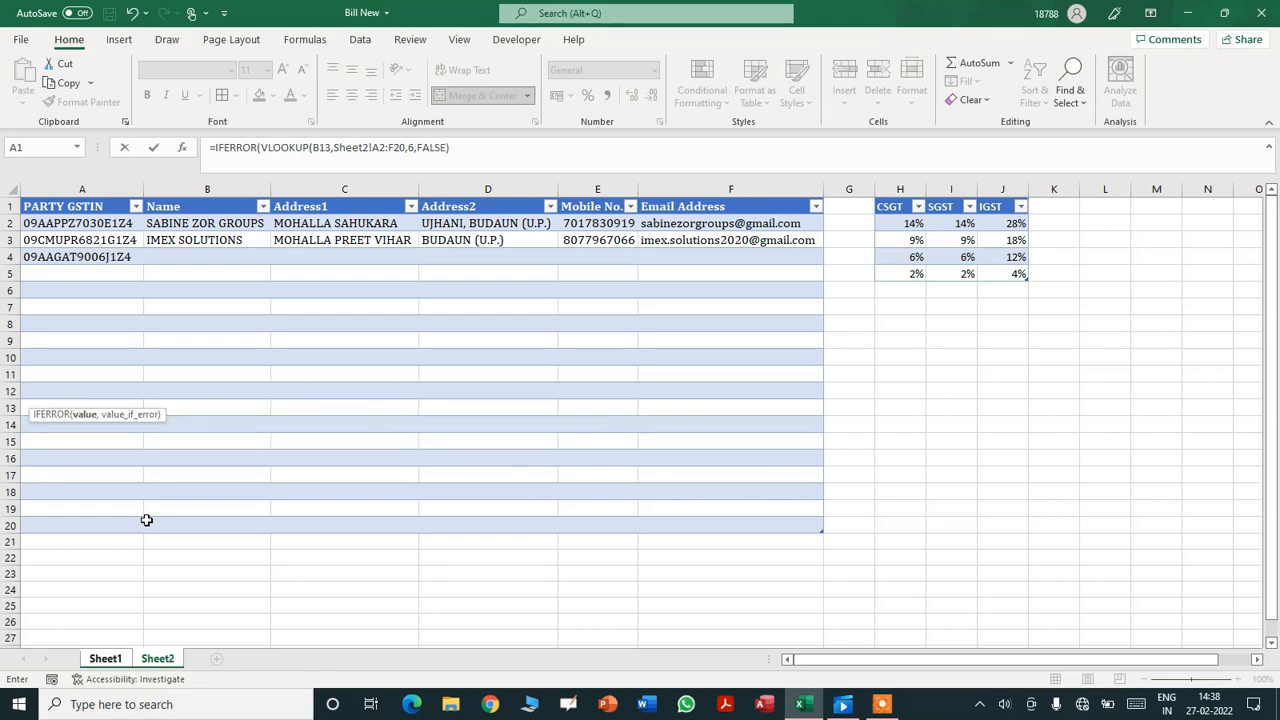
{"action": "type", "text": ",\"\")"}
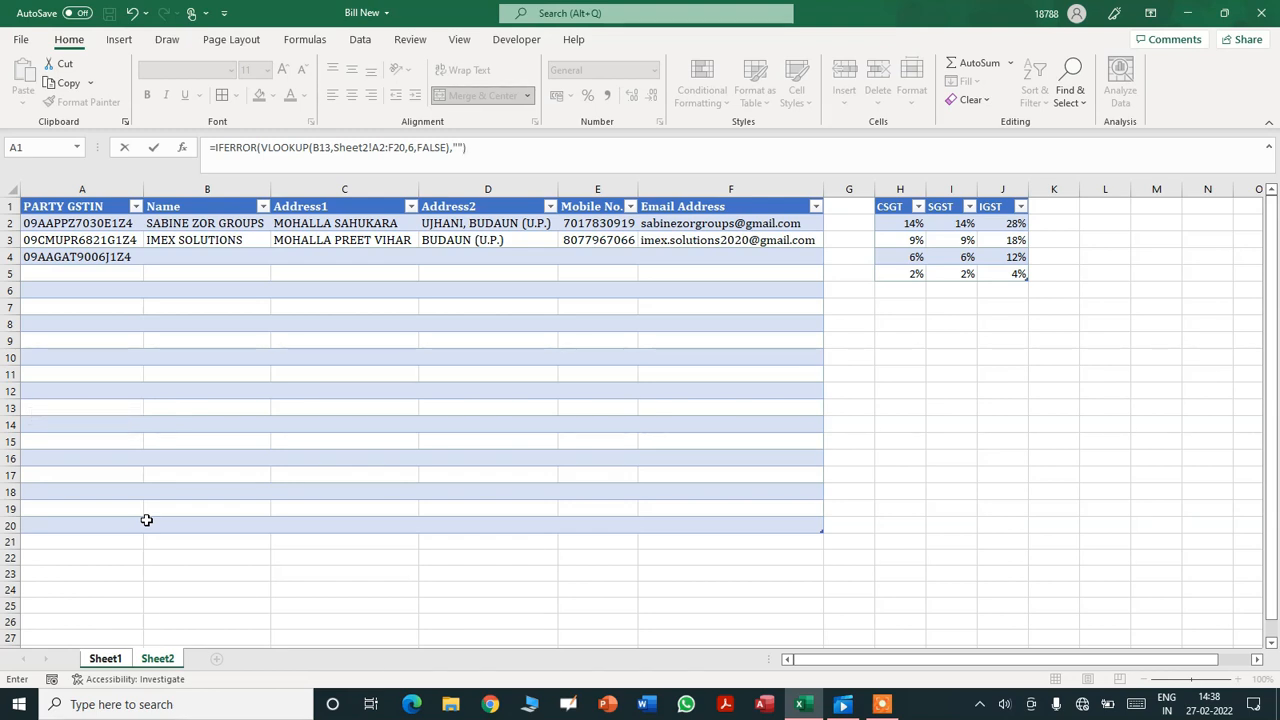
{"action": "key", "text": "Return"}
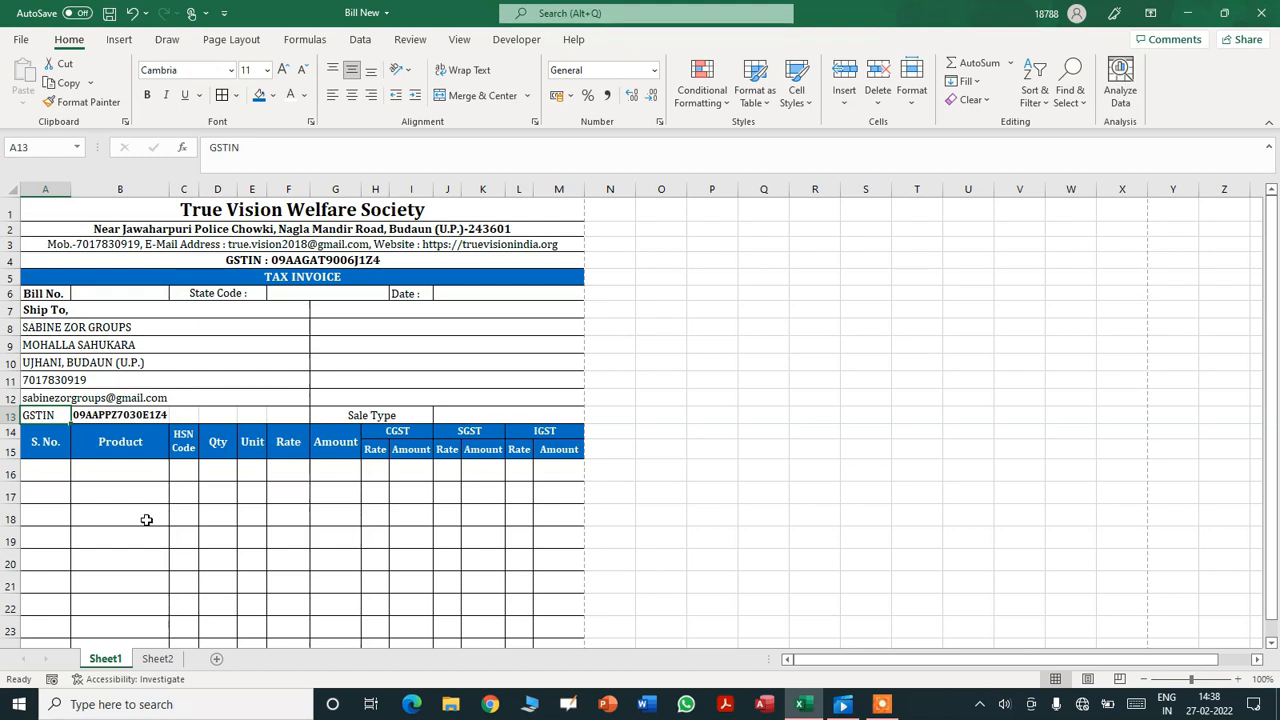
{"action": "left_click", "coordinate": [136, 415]}
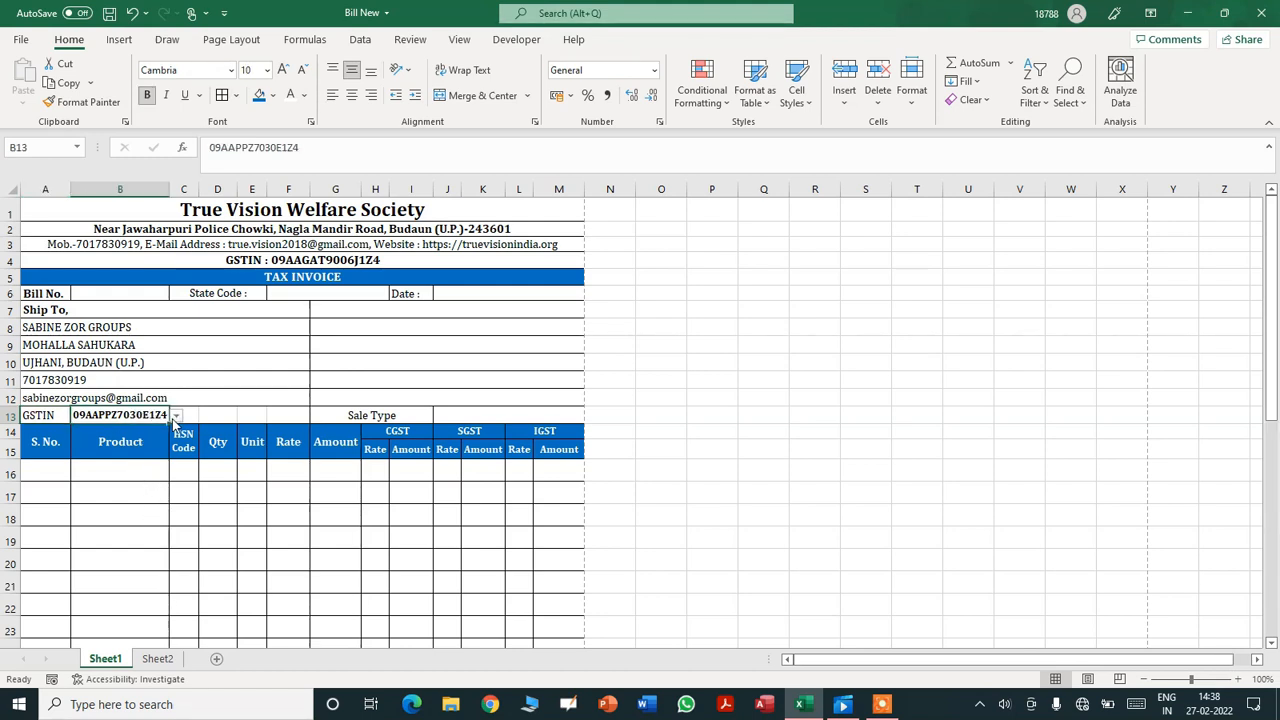
{"action": "left_click", "coordinate": [175, 416]}
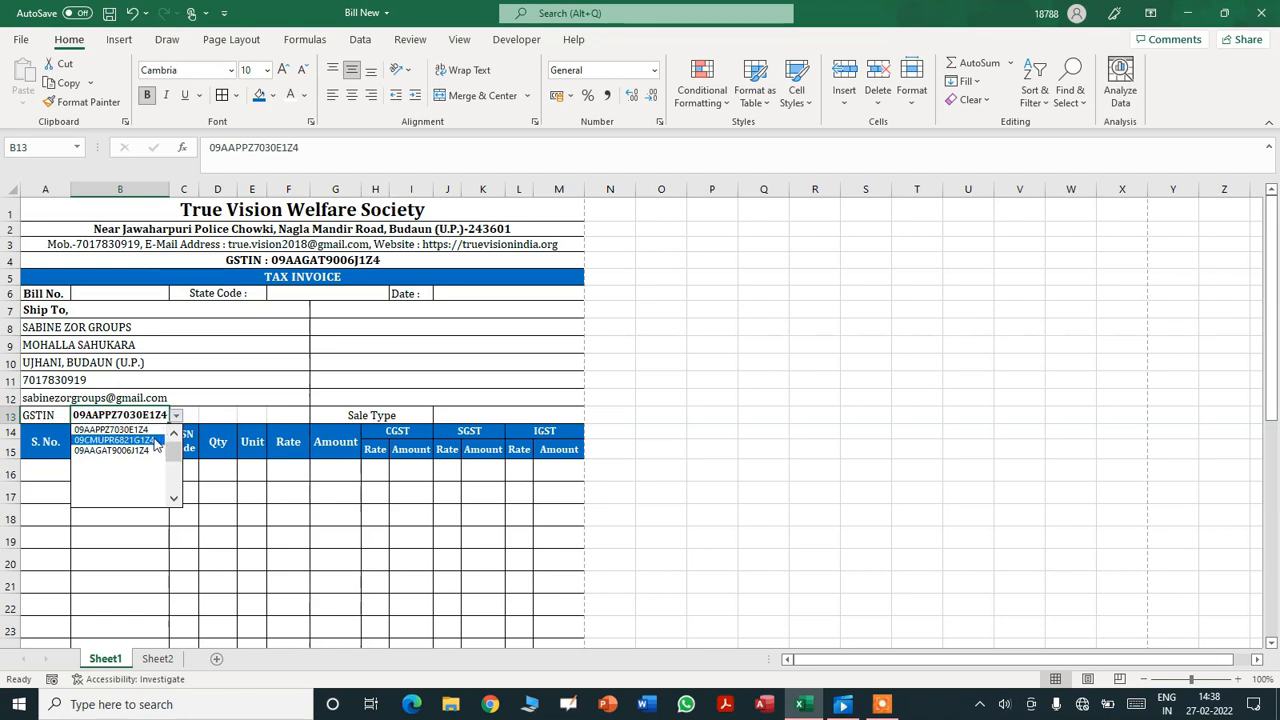
{"action": "left_click", "coordinate": [153, 439]}
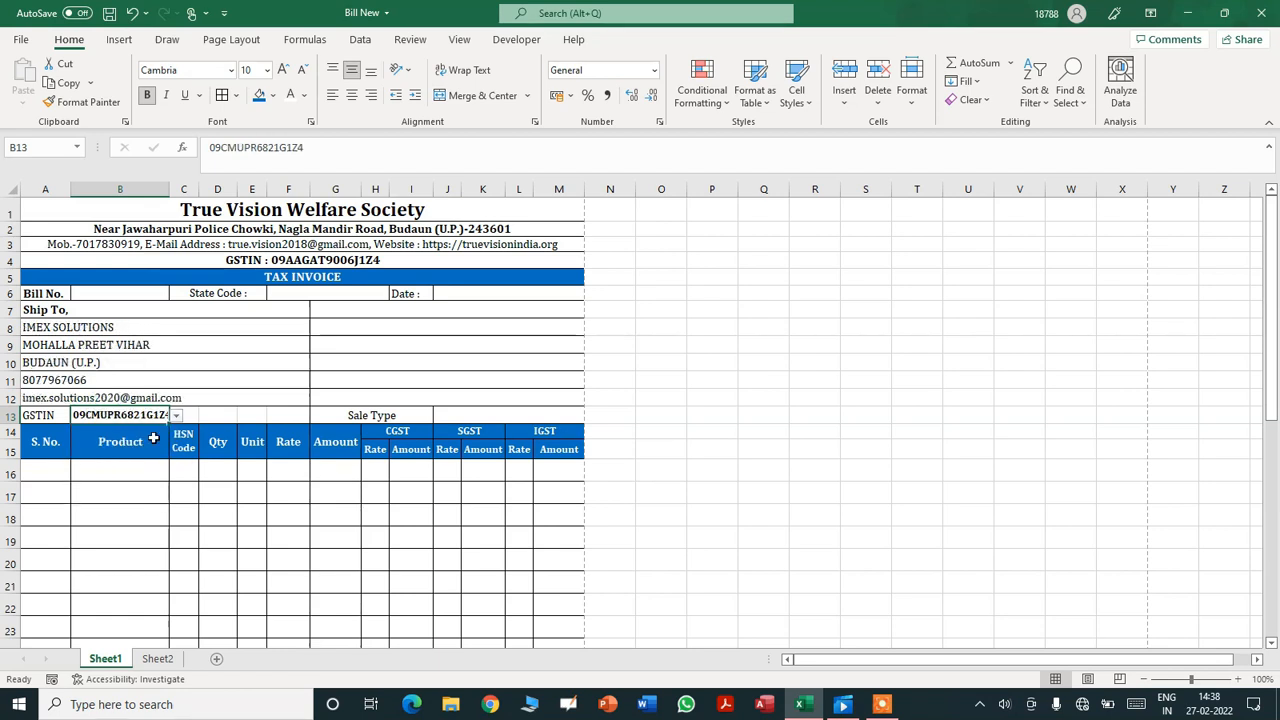
{"action": "left_click", "coordinate": [177, 416]}
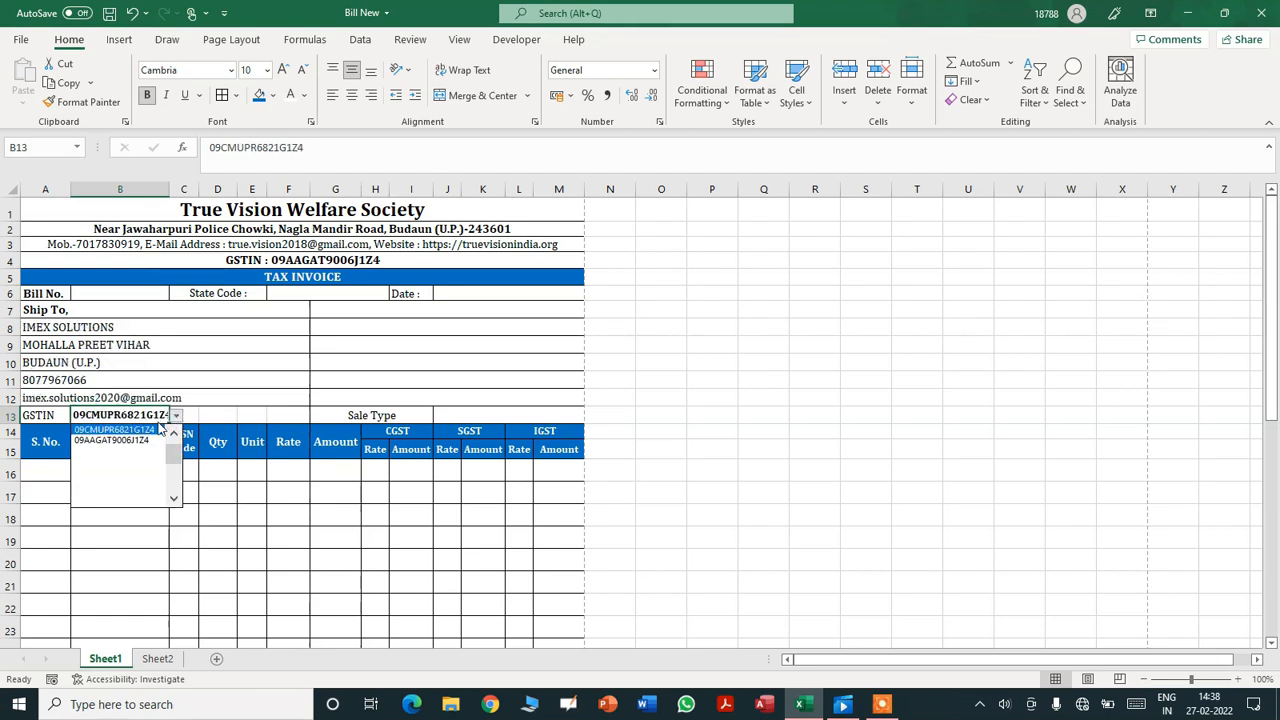
{"action": "left_click", "coordinate": [136, 440]}
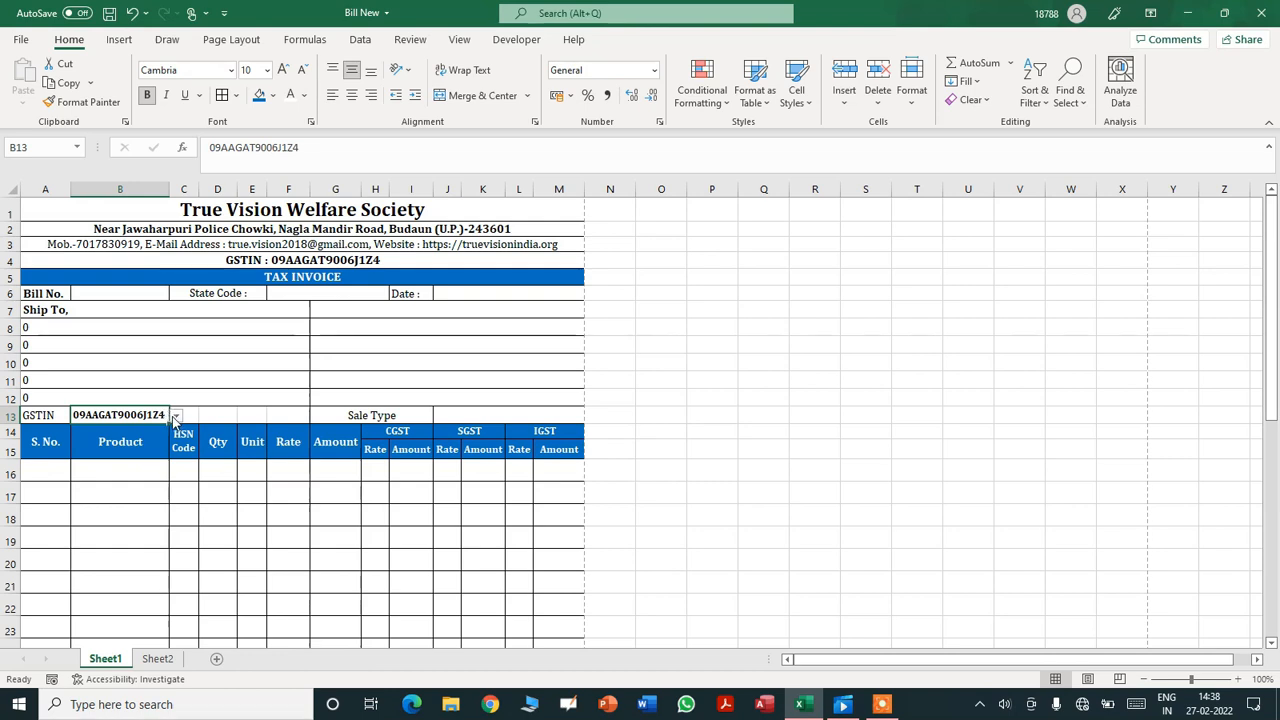
{"action": "left_click", "coordinate": [176, 417]}
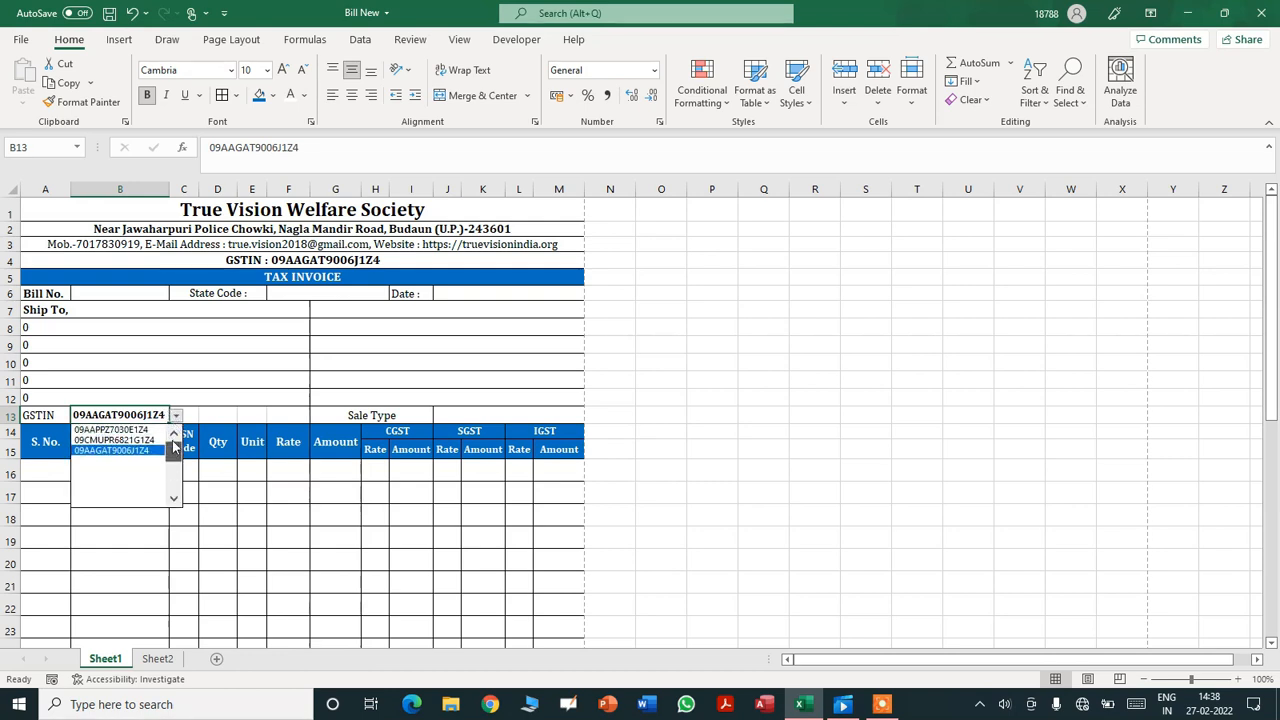
{"action": "left_click", "coordinate": [141, 432]}
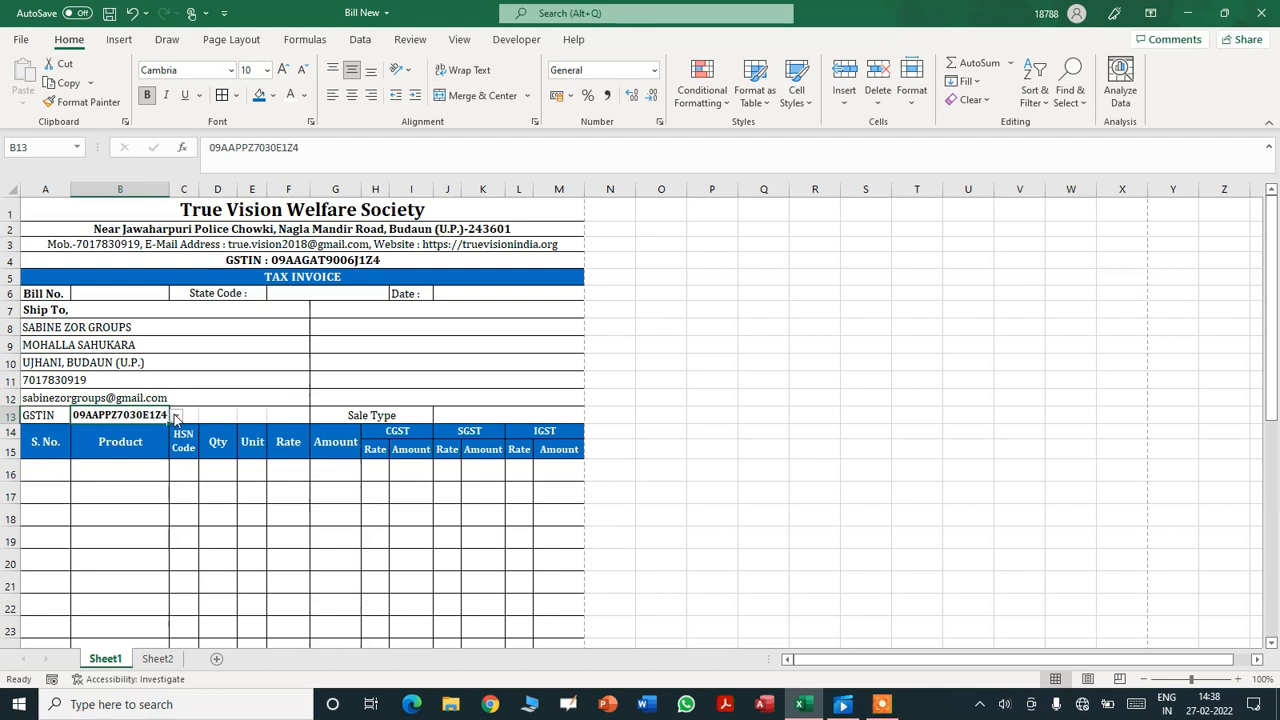
{"action": "left_click", "coordinate": [176, 417]}
{"action": "left_click", "coordinate": [219, 407]}
{"action": "left_click", "coordinate": [35, 470]}
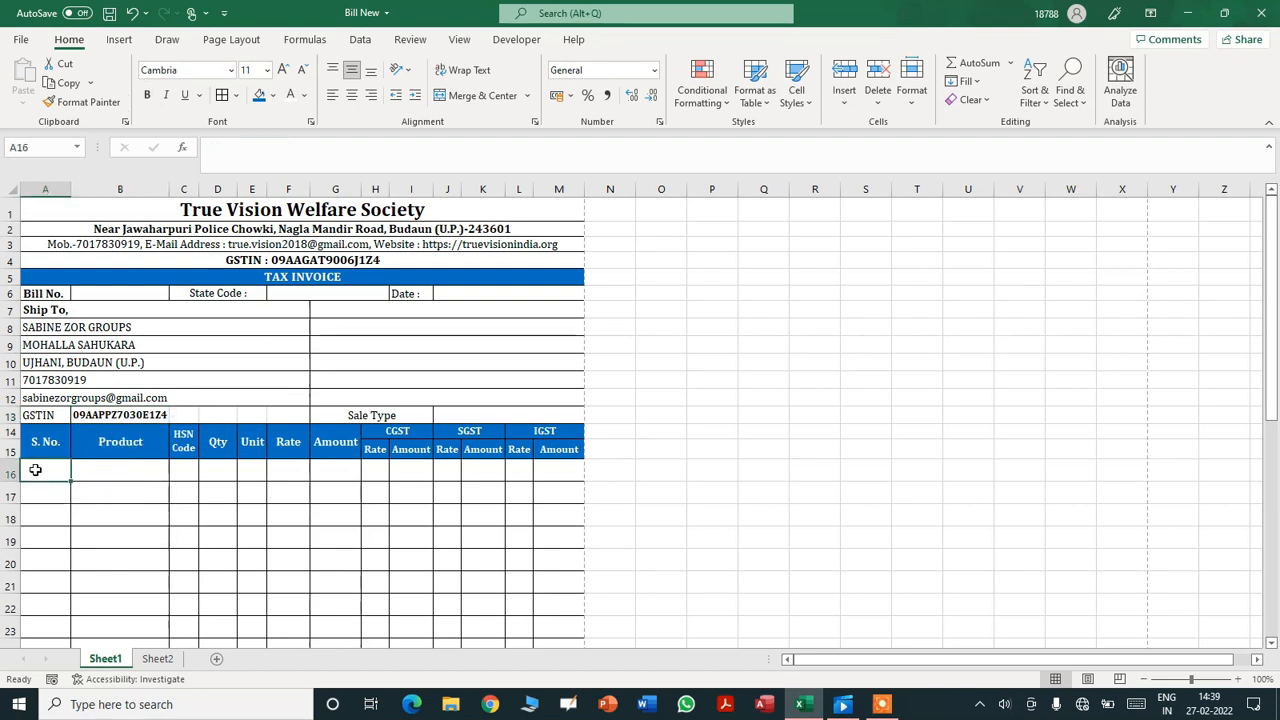
{"action": "key", "text": "Right"}
{"action": "key", "text": "Right"}
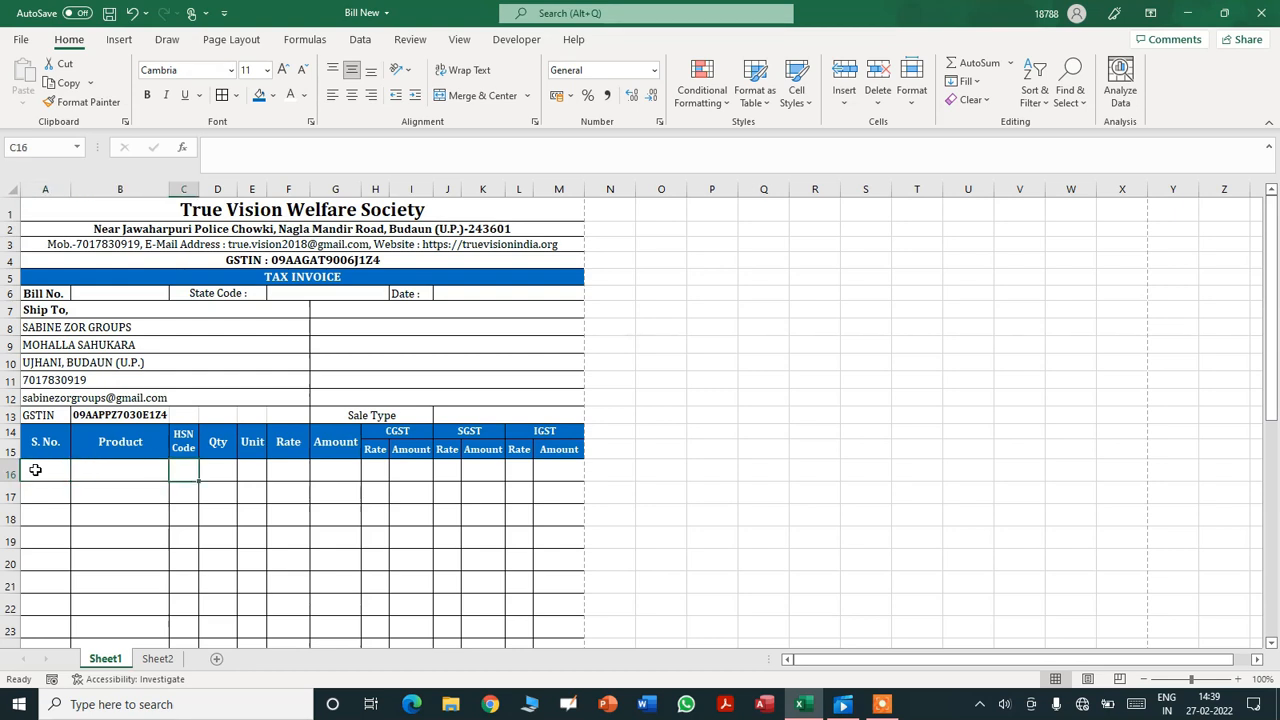
{"action": "key", "text": "Right"}
{"action": "key", "text": "Right"}
{"action": "key", "text": "Up"}
{"action": "key", "text": "Up"}
{"action": "key", "text": "Right"}
{"action": "key", "text": "Right"}
{"action": "key", "text": "Right"}
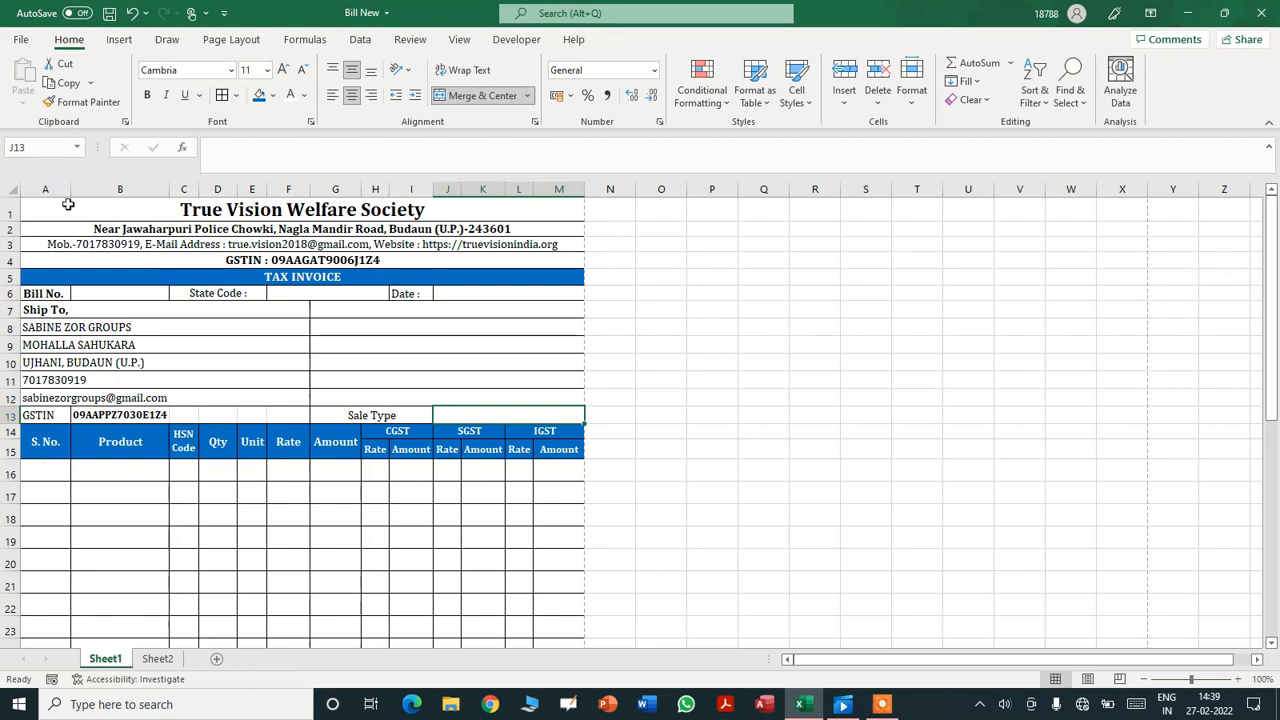
- Add a list validation to J13 with the source STATE,INTERSTATE
{"action": "left_click", "coordinate": [361, 40]}
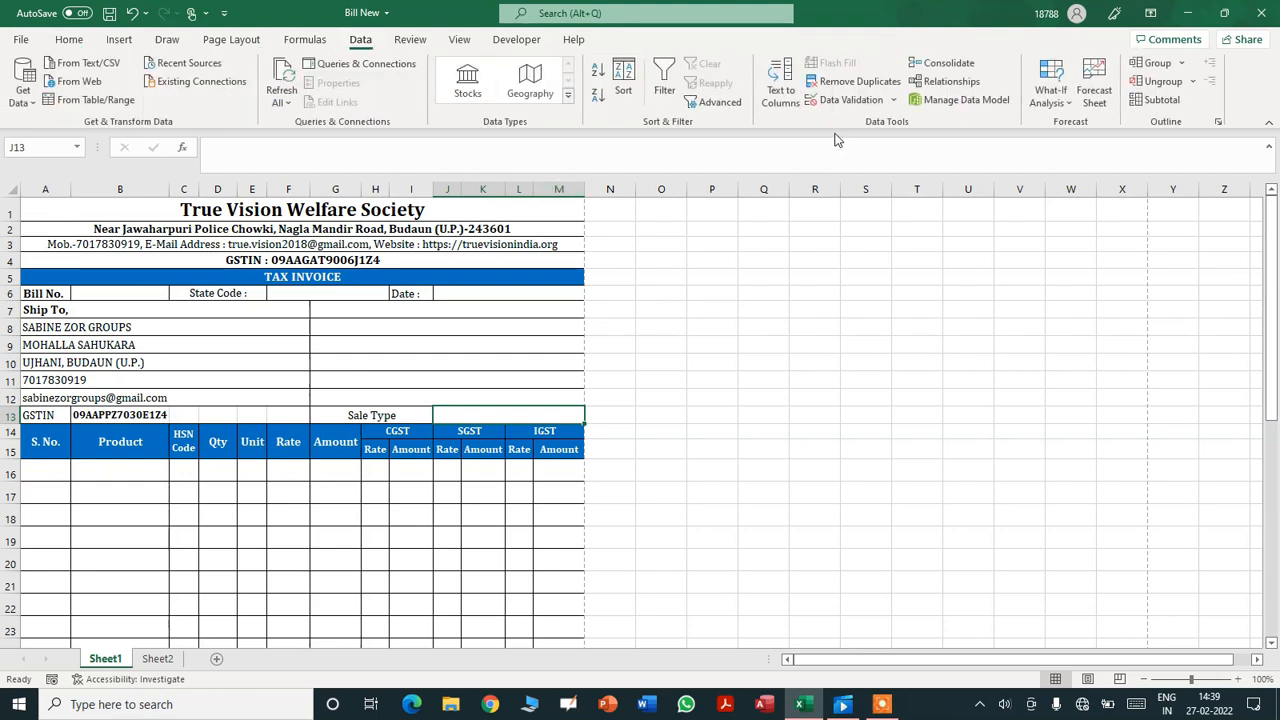
{"action": "left_click", "coordinate": [845, 100]}
{"action": "left_click", "coordinate": [1023, 366]}
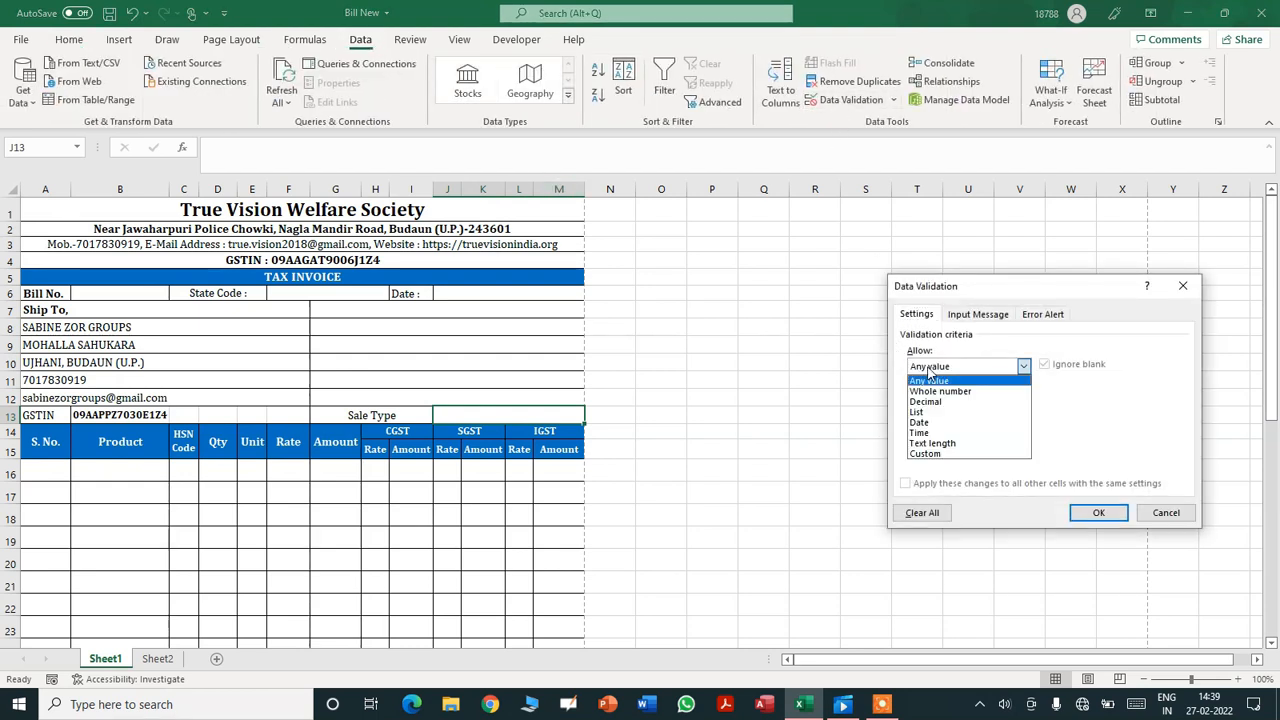
{"action": "left_click", "coordinate": [930, 405]}
{"action": "left_click", "coordinate": [944, 430]}
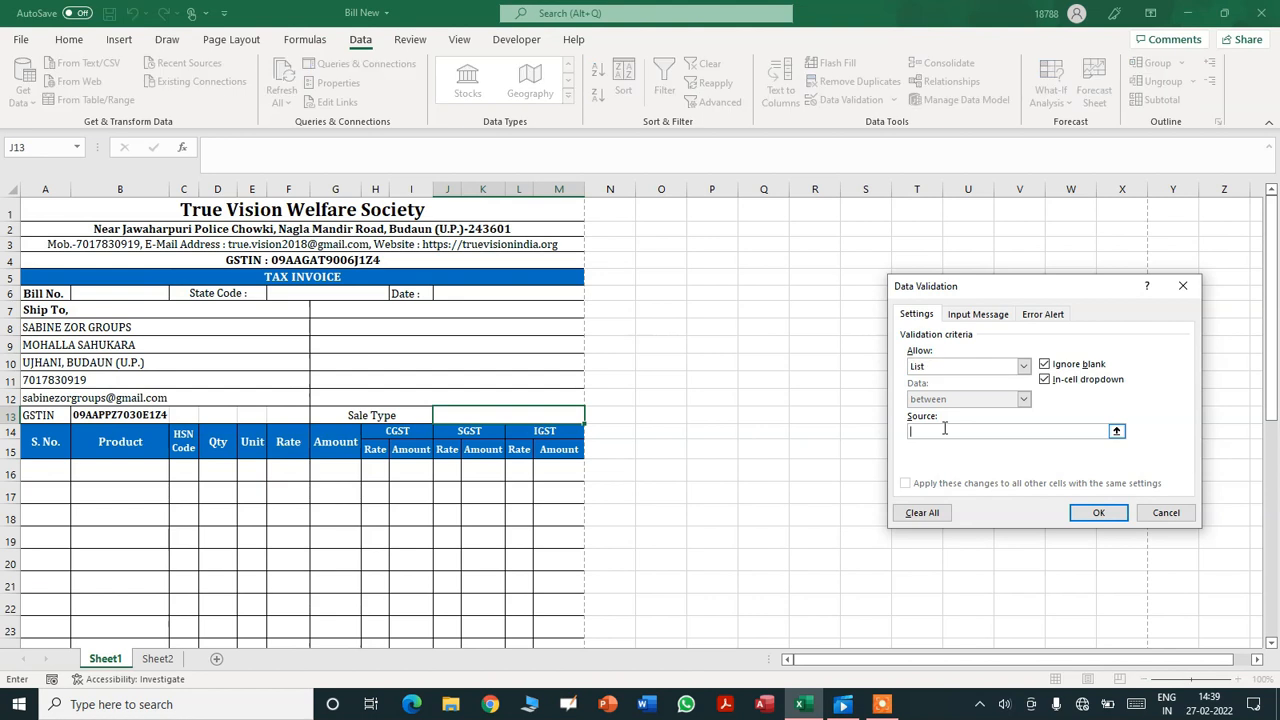
{"action": "type", "text": "STATE,INTERSTATE"}
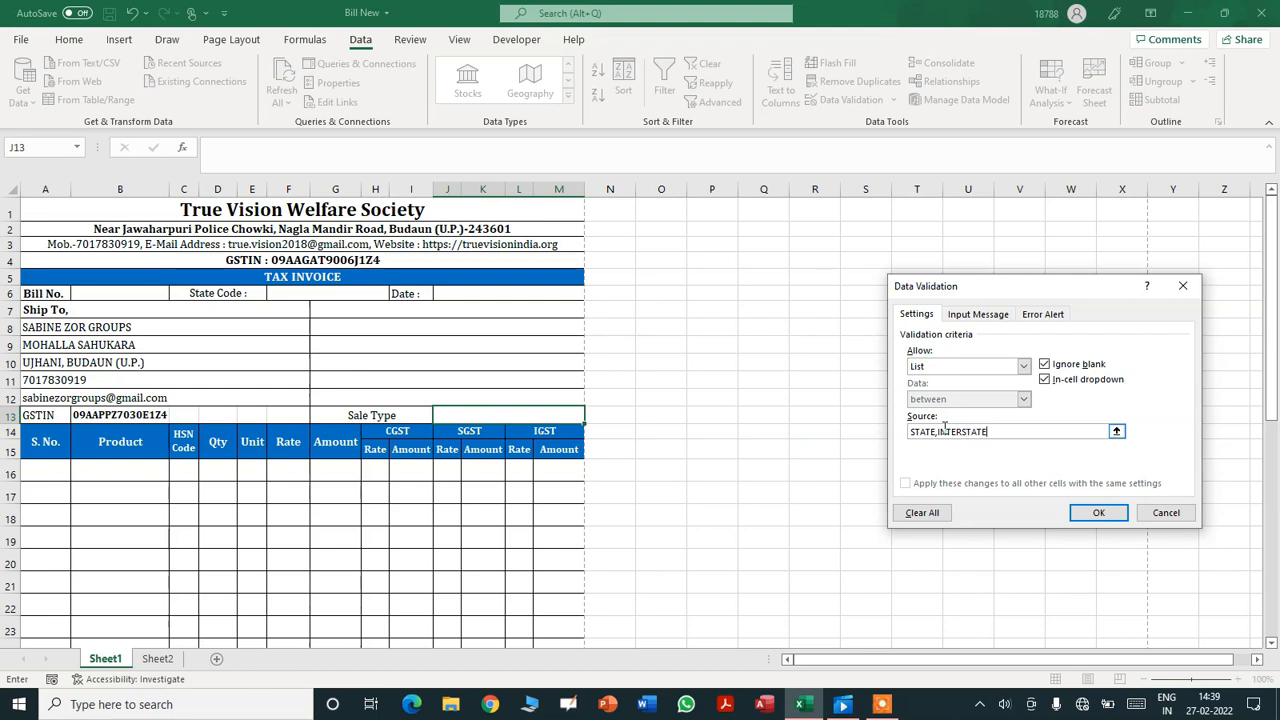
{"action": "left_click", "coordinate": [1096, 512]}
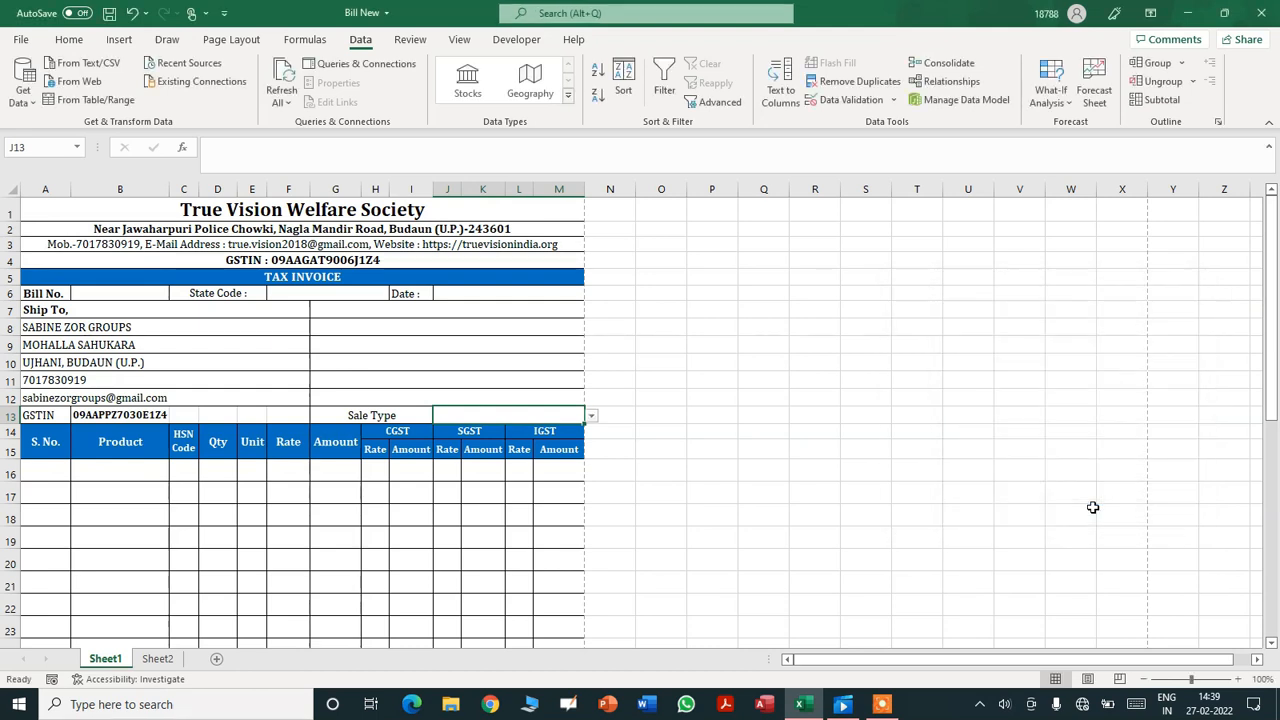
- Test J13's dropdown with INTERSTATE, then set the Sale Type to STATE
{"action": "left_click", "coordinate": [592, 416]}
{"action": "left_click", "coordinate": [575, 439]}
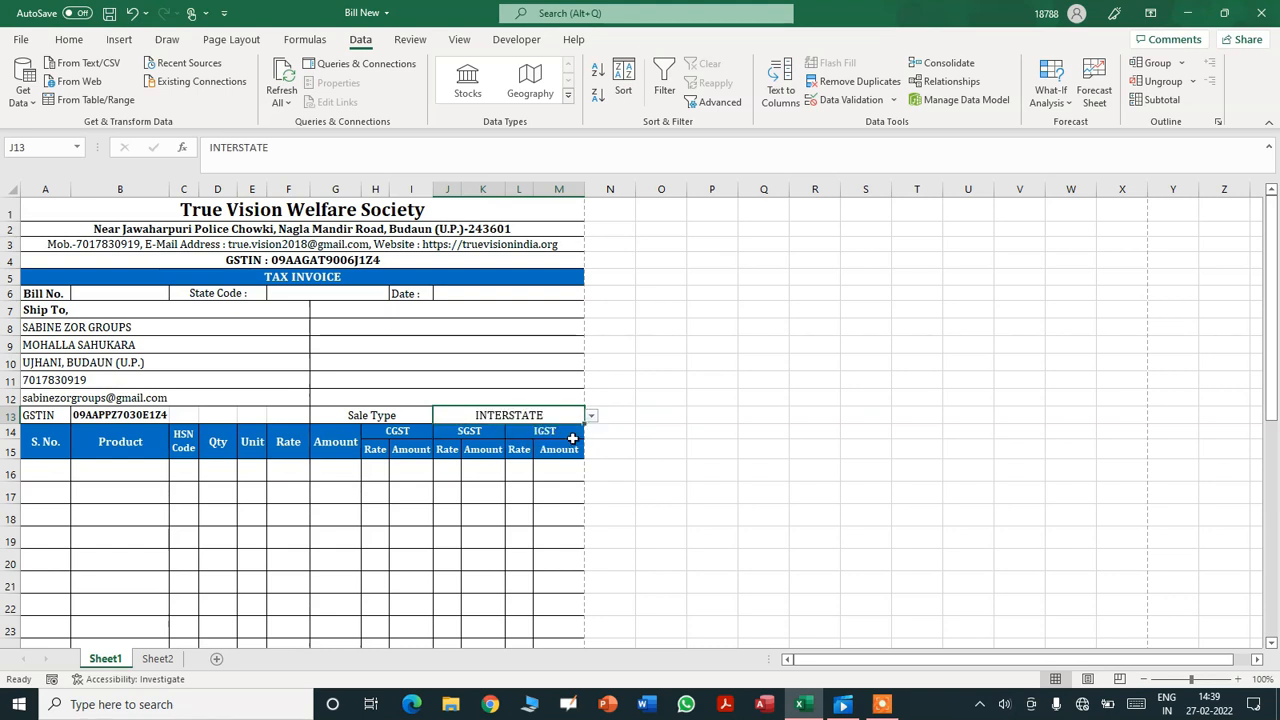
{"action": "left_click", "coordinate": [592, 416]}
{"action": "left_click", "coordinate": [574, 425]}
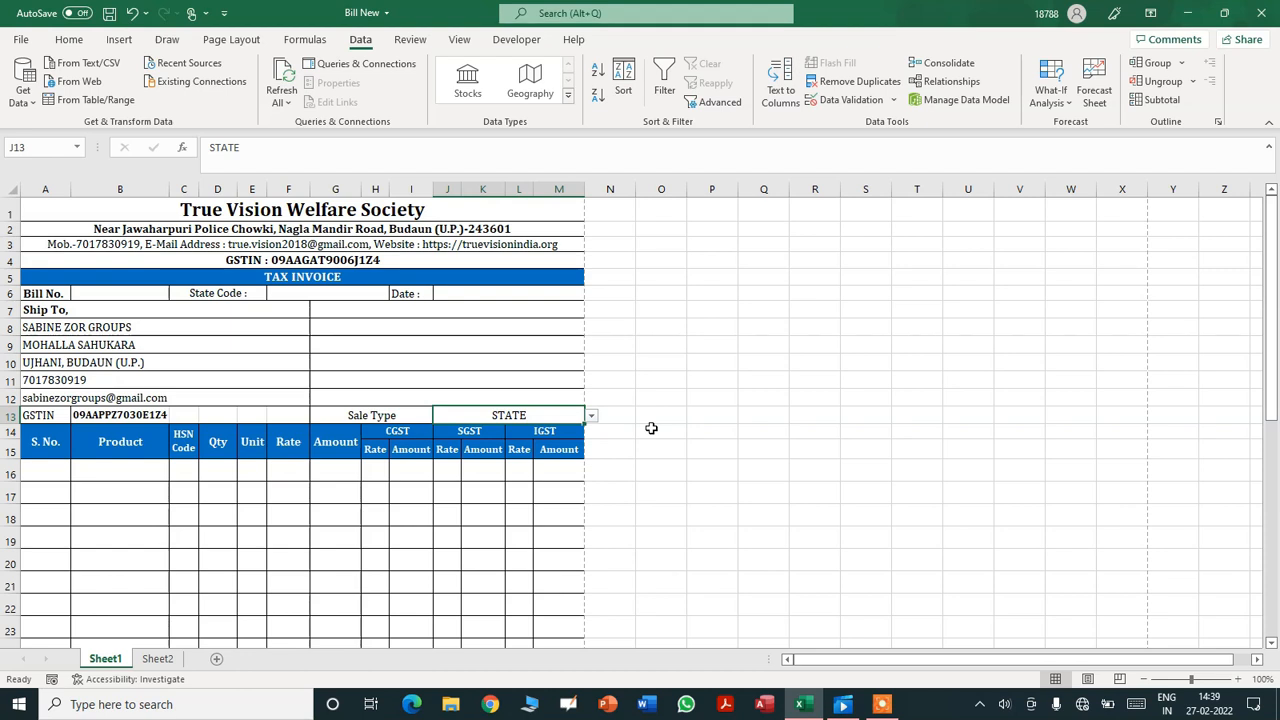
{"action": "left_click", "coordinate": [40, 472]}
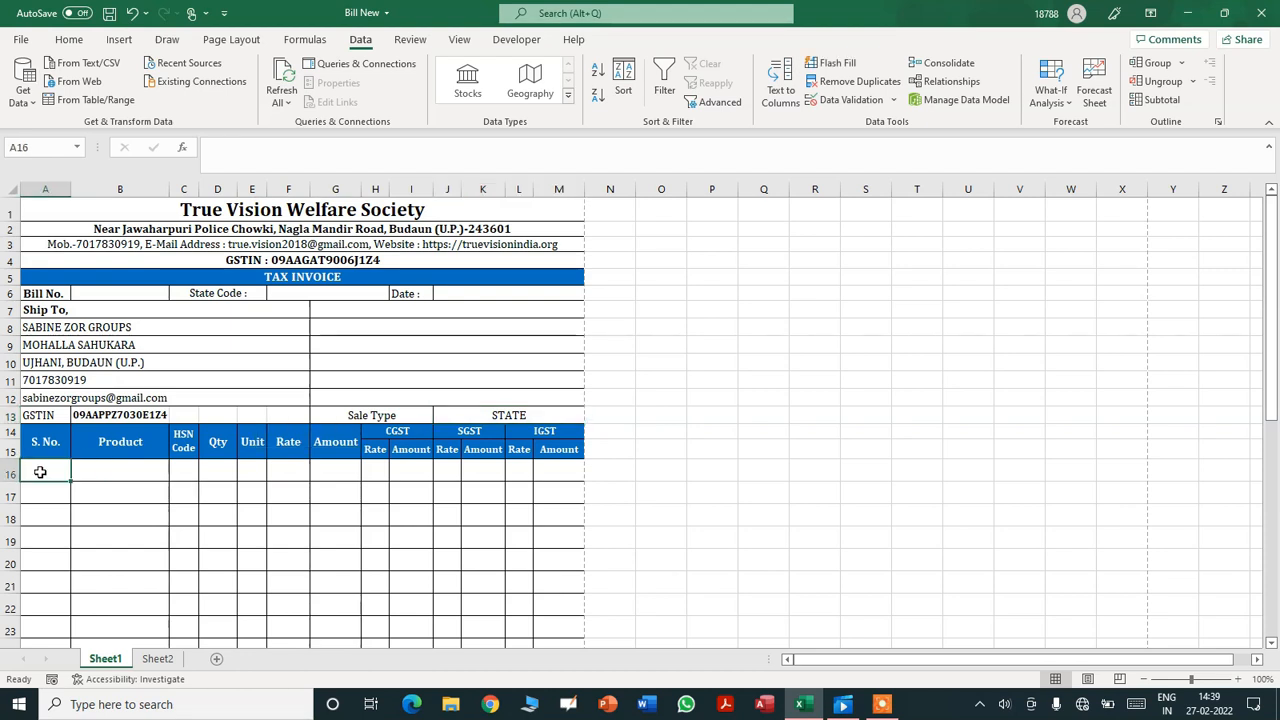
{"action": "key", "text": "Tab"}
{"action": "key", "text": "Tab"}
{"action": "key", "text": "Tab"}
{"action": "key", "text": "Tab"}
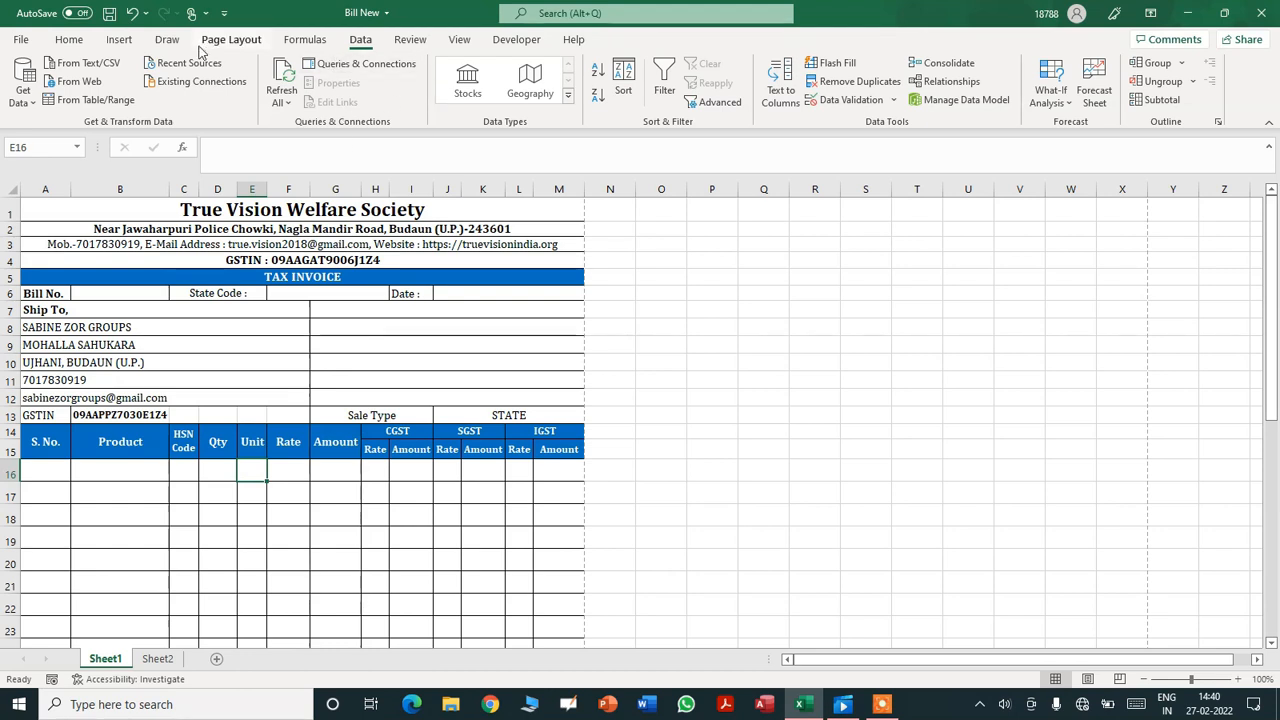
- Restrict Unit cell E16 to a data-validation list of KG,PCS
{"action": "left_click", "coordinate": [840, 100]}
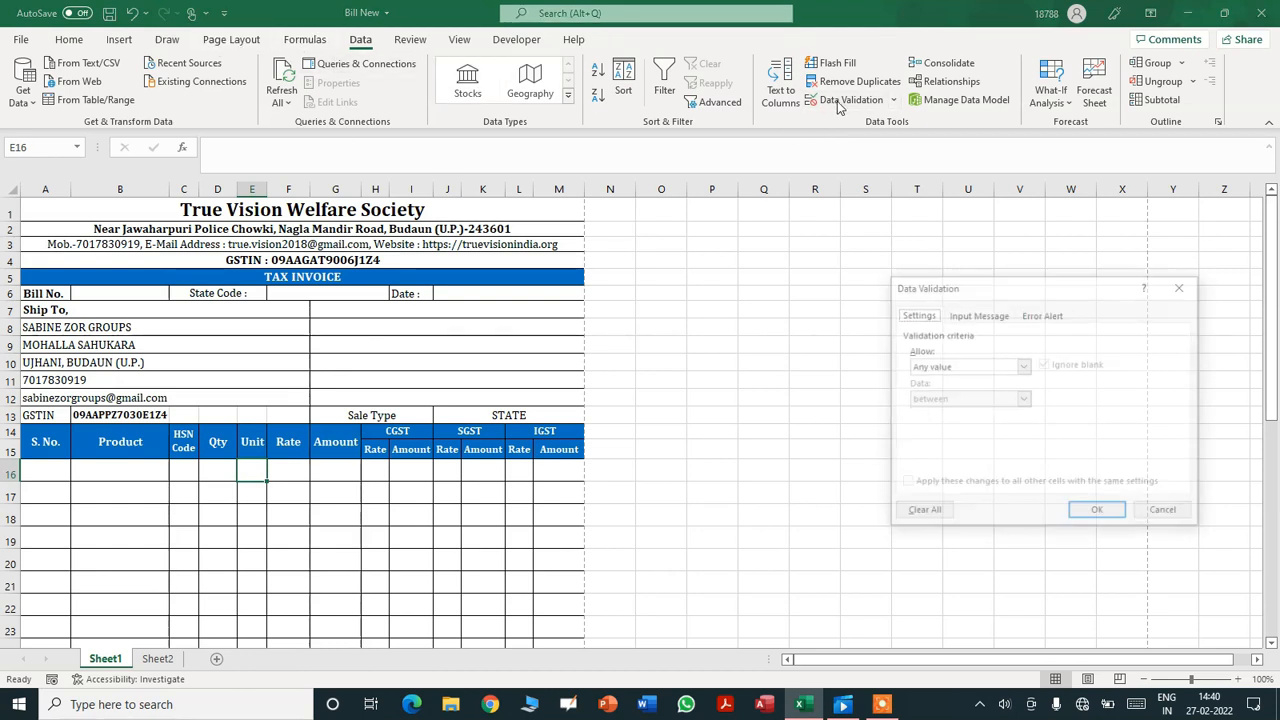
{"action": "left_click", "coordinate": [1023, 366]}
{"action": "left_click", "coordinate": [950, 413]}
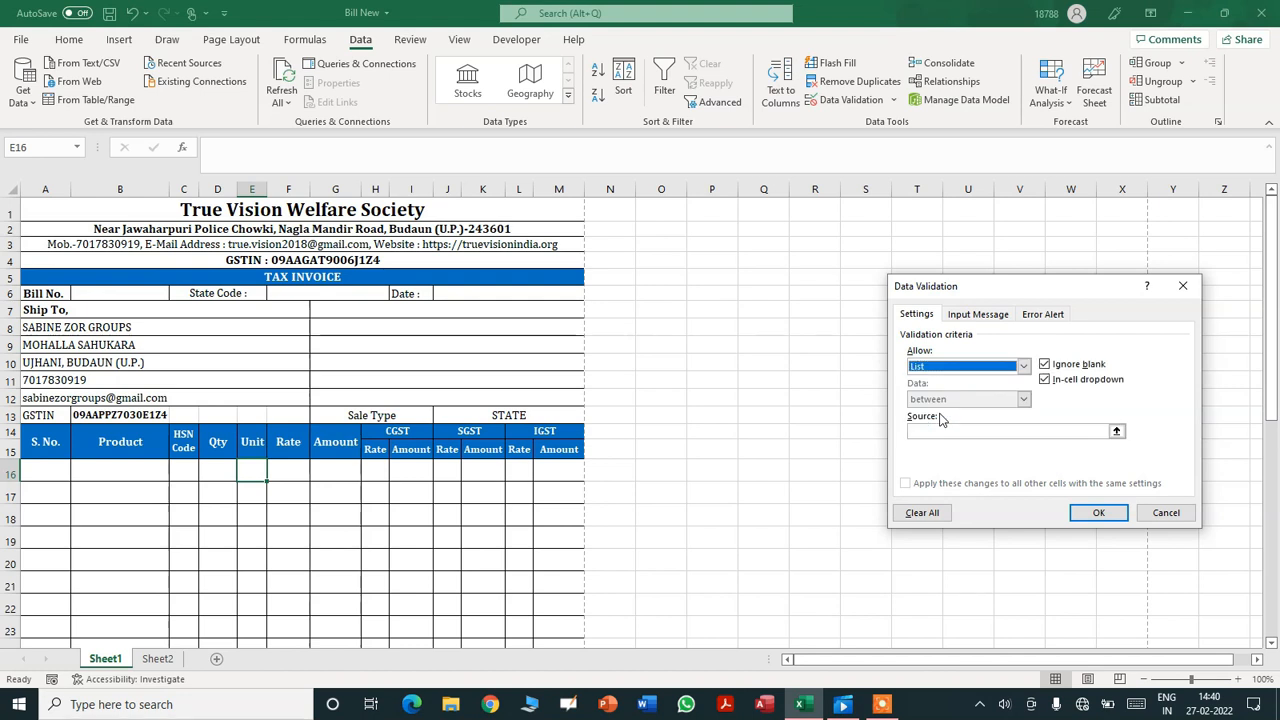
{"action": "left_click", "coordinate": [974, 430]}
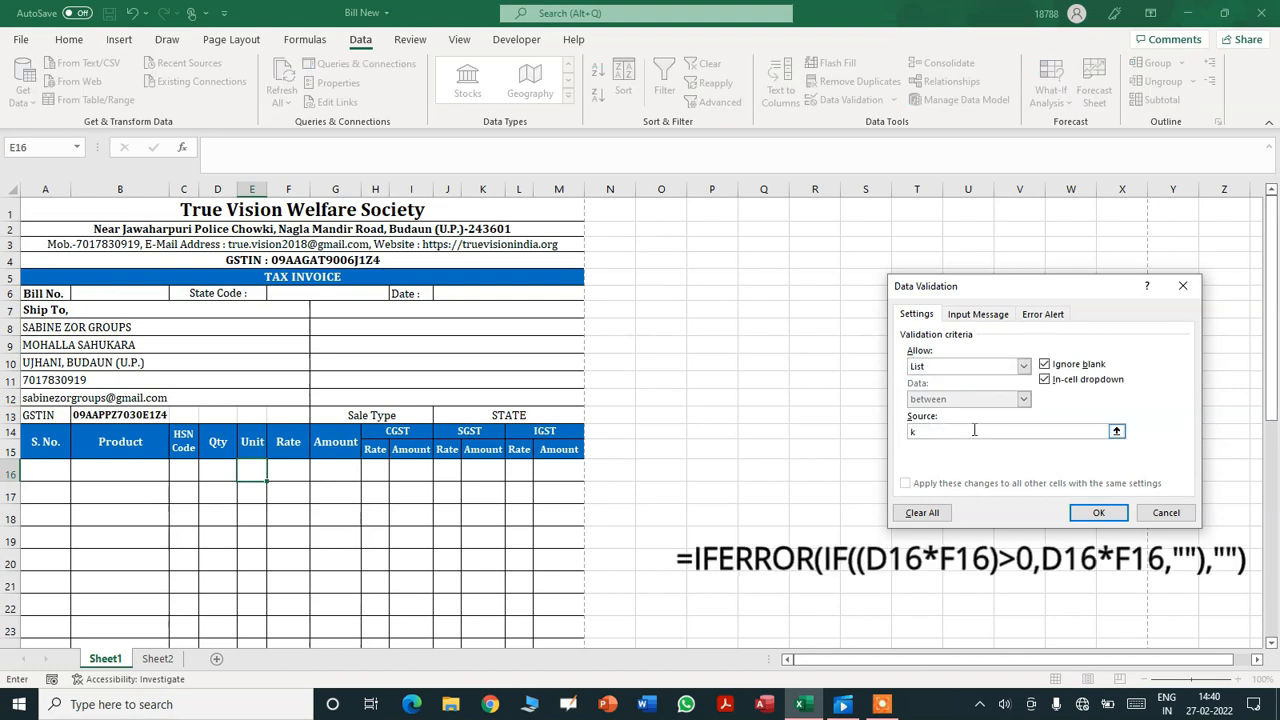
{"action": "type", "text": "KG,PCS"}
{"action": "left_click", "coordinate": [1096, 516]}
- Test the Unit dropdown by picking PCS, then KG, then clear the cell
{"action": "left_click", "coordinate": [273, 476]}
{"action": "left_click", "coordinate": [246, 497]}
{"action": "left_click", "coordinate": [273, 476]}
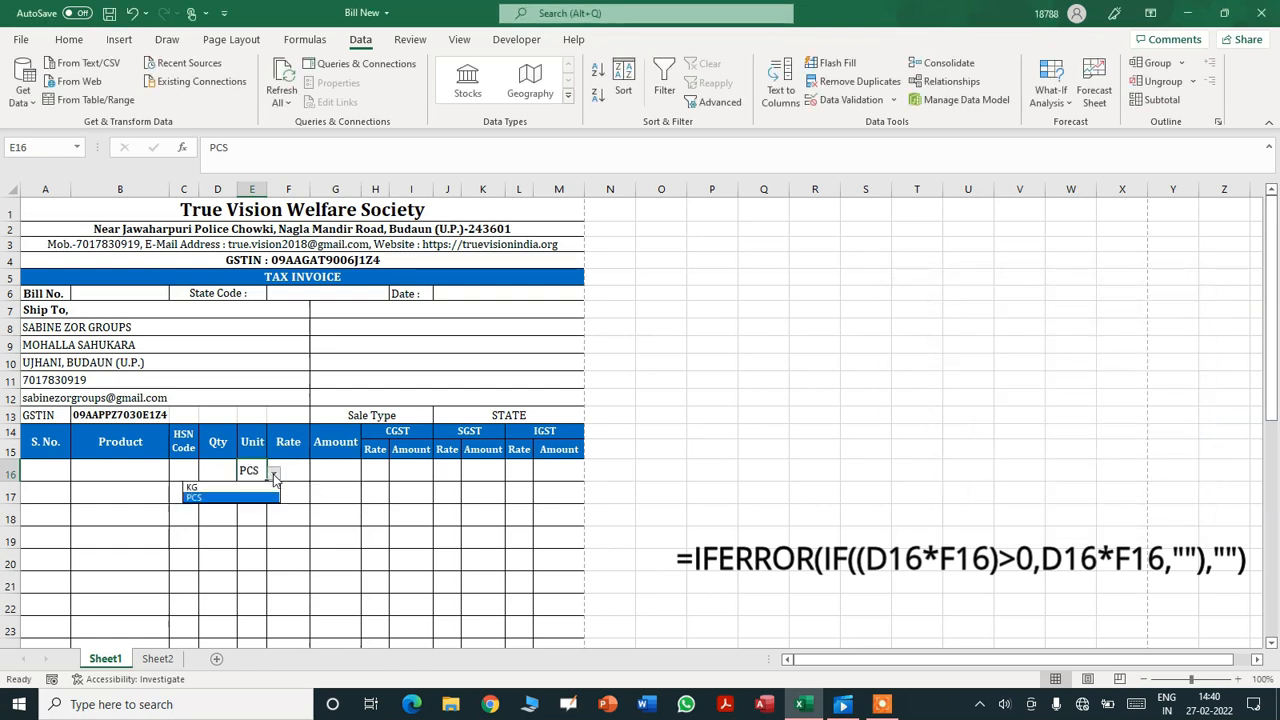
{"action": "left_click", "coordinate": [244, 487]}
{"action": "key", "text": "Delete"}
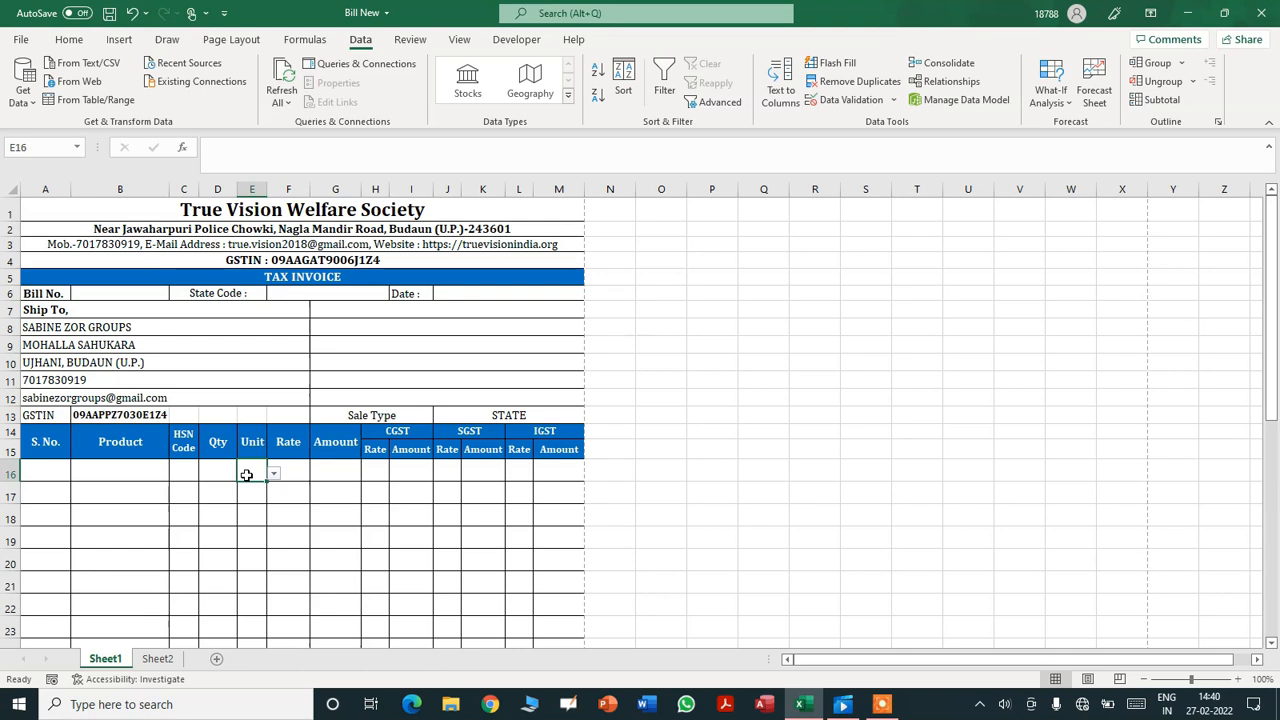
{"action": "left_click", "coordinate": [1273, 643]}
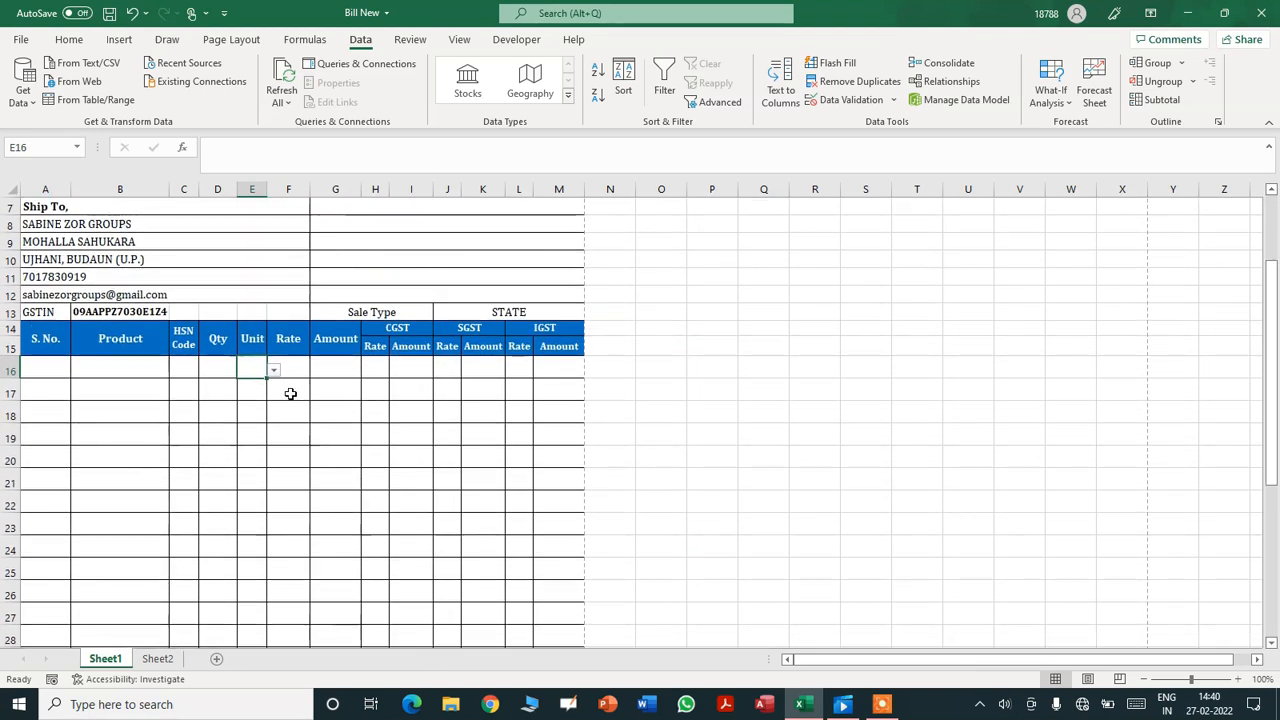
- Copy the Unit dropdown down to E30 and confirm E24 offers KG and PCS
{"action": "left_click_drag", "start_coordinate": [261, 514], "coordinate": [262, 556]}
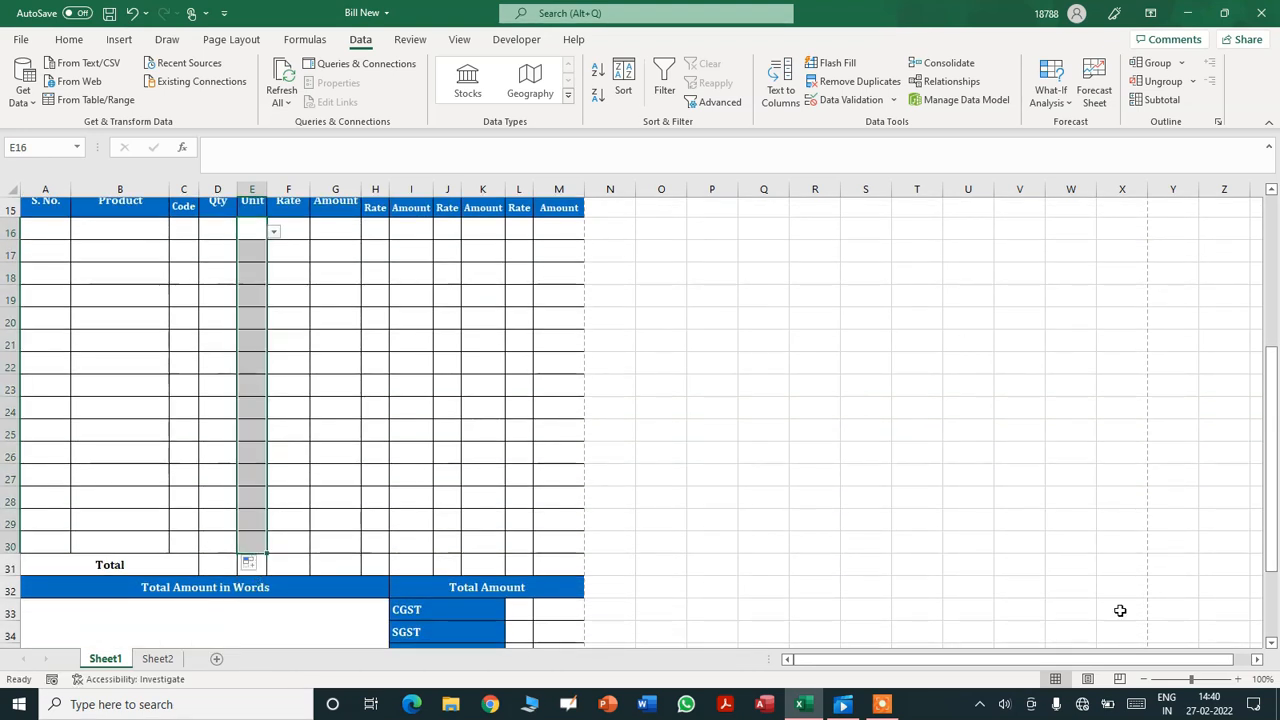
{"action": "left_click_drag", "start_coordinate": [1272, 563], "coordinate": [1272, 531]}
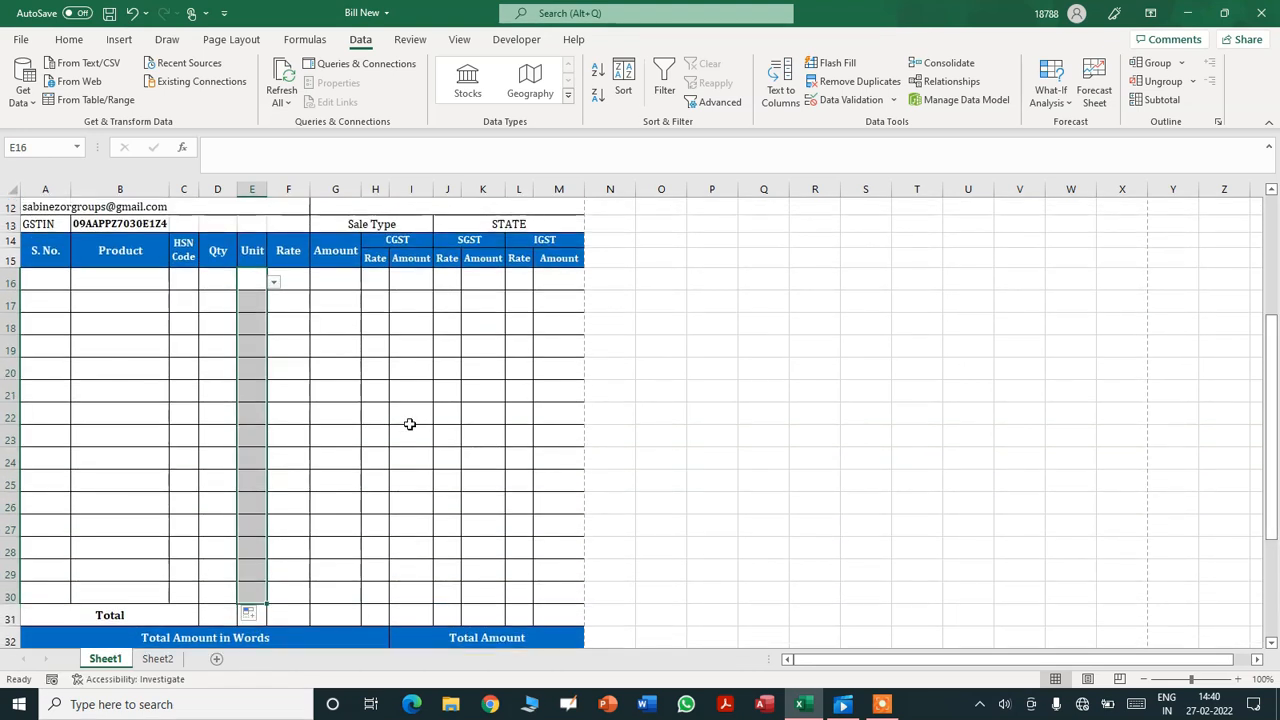
{"action": "left_click", "coordinate": [252, 460]}
{"action": "left_click", "coordinate": [273, 461]}
{"action": "left_click", "coordinate": [253, 508]}
{"action": "left_click", "coordinate": [251, 507]}
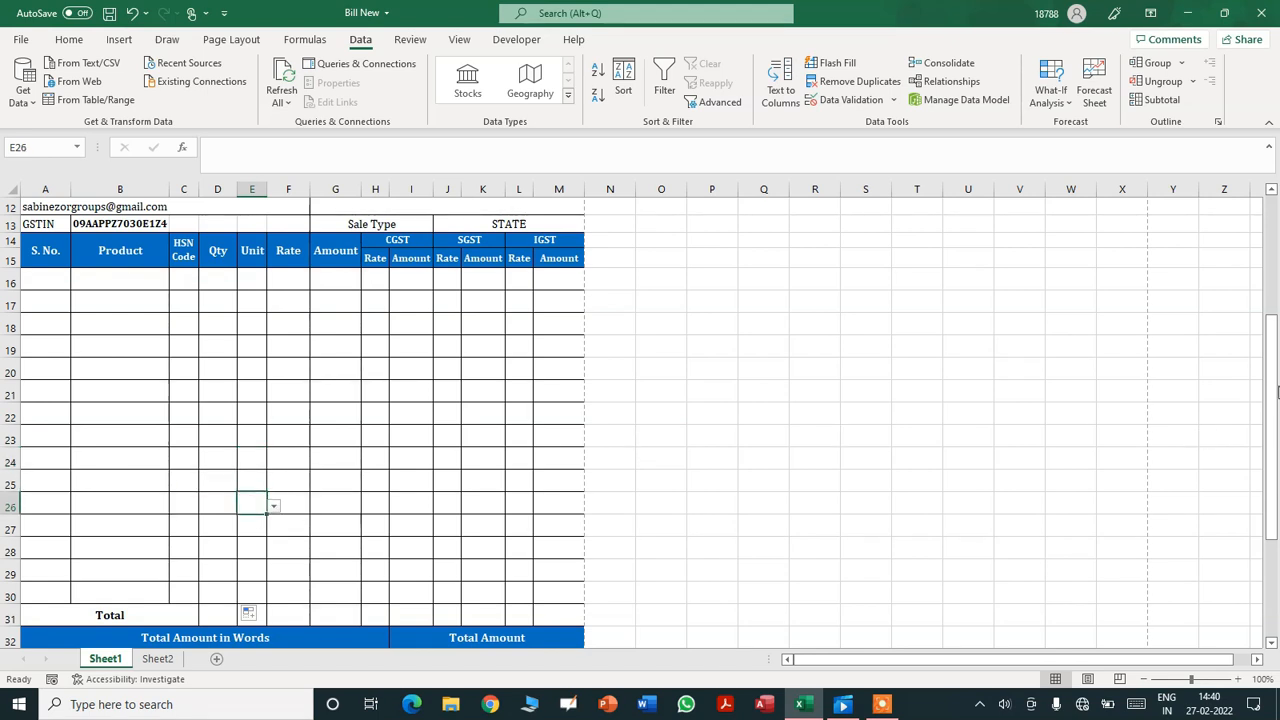
{"action": "left_click_drag", "start_coordinate": [1277, 436], "coordinate": [1275, 370]}
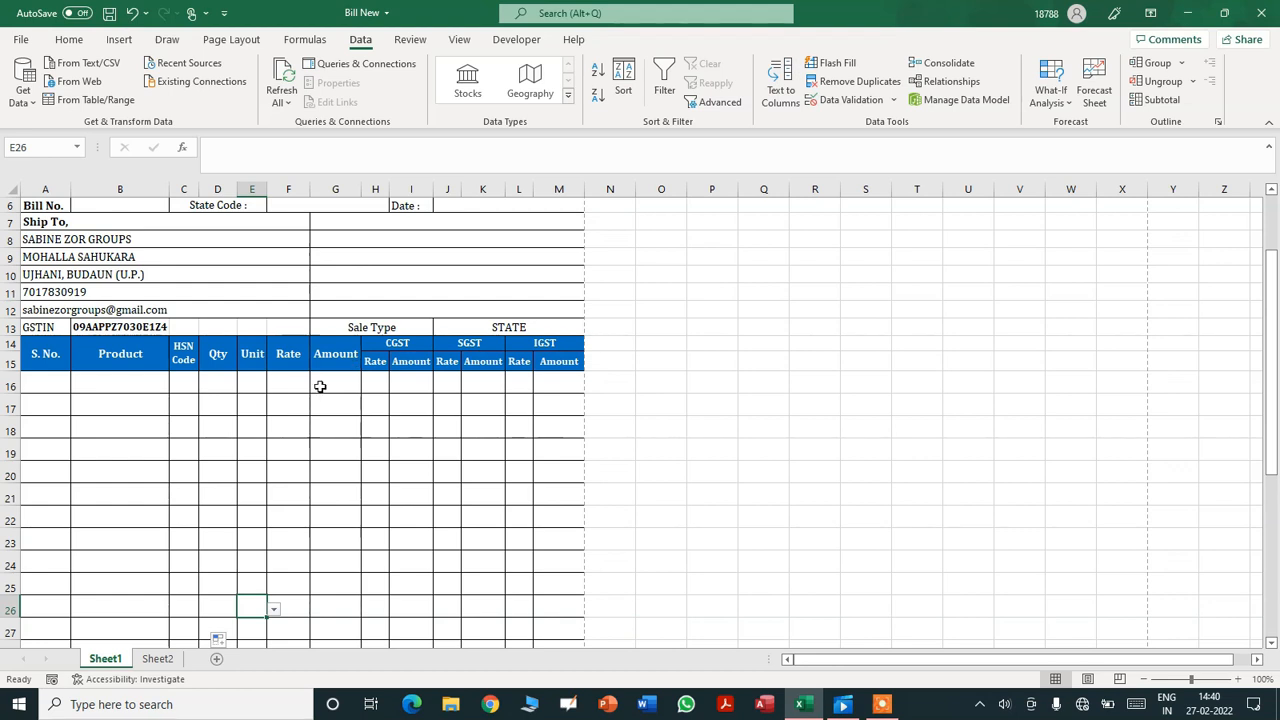
- Enter =D16*F16 in Amount cell G16 to multiply Qty by Rate
{"action": "left_click", "coordinate": [280, 386]}
{"action": "left_click", "coordinate": [357, 386]}
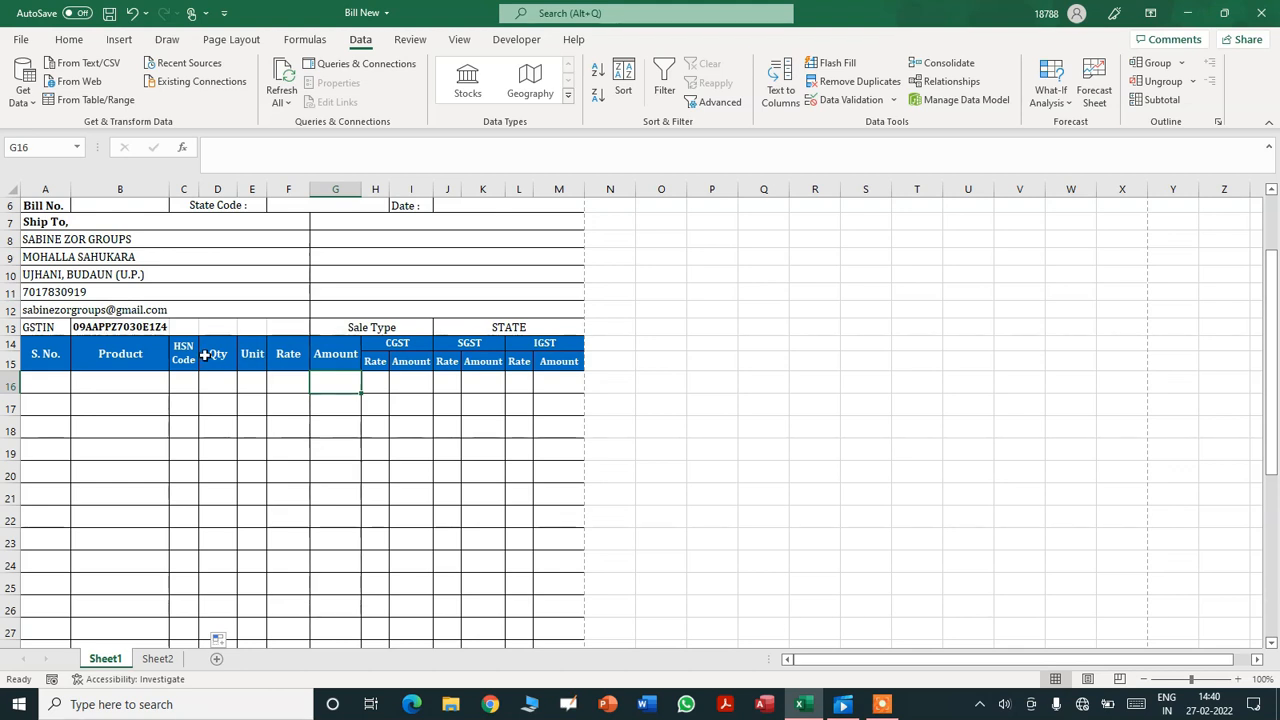
{"action": "left_click", "coordinate": [213, 388]}
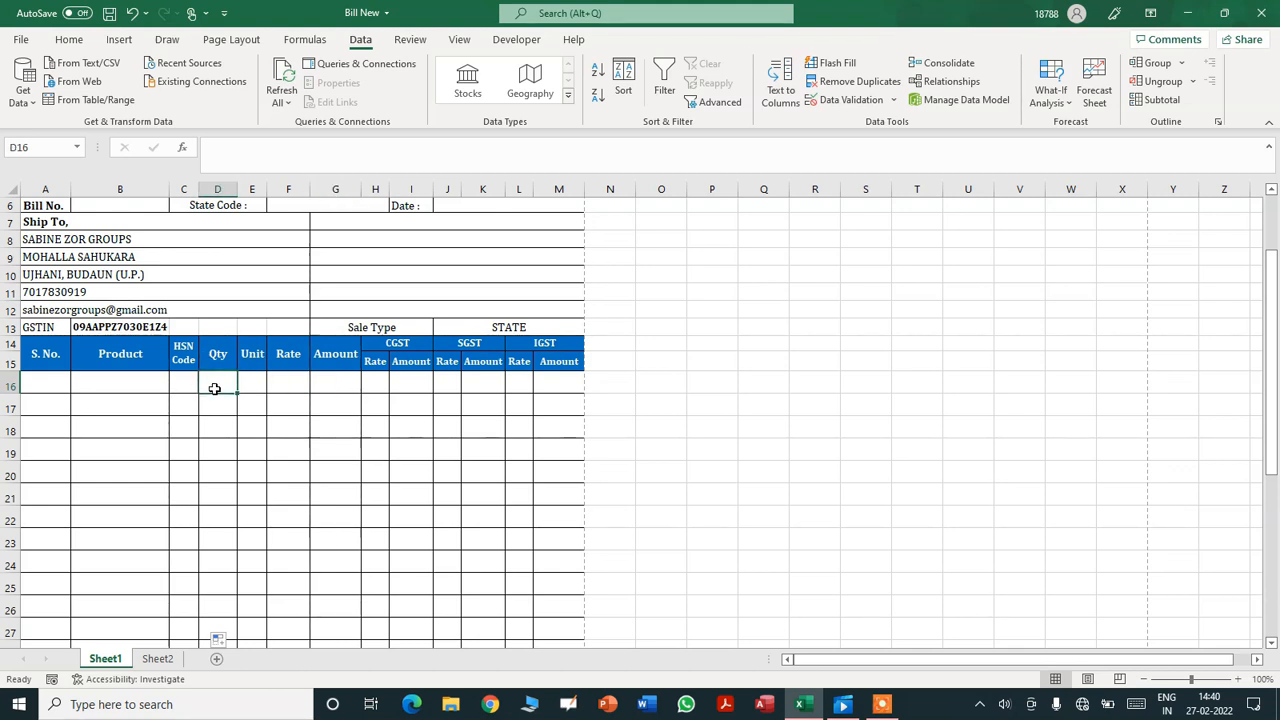
{"action": "left_click", "coordinate": [286, 384]}
{"action": "left_click", "coordinate": [321, 384]}
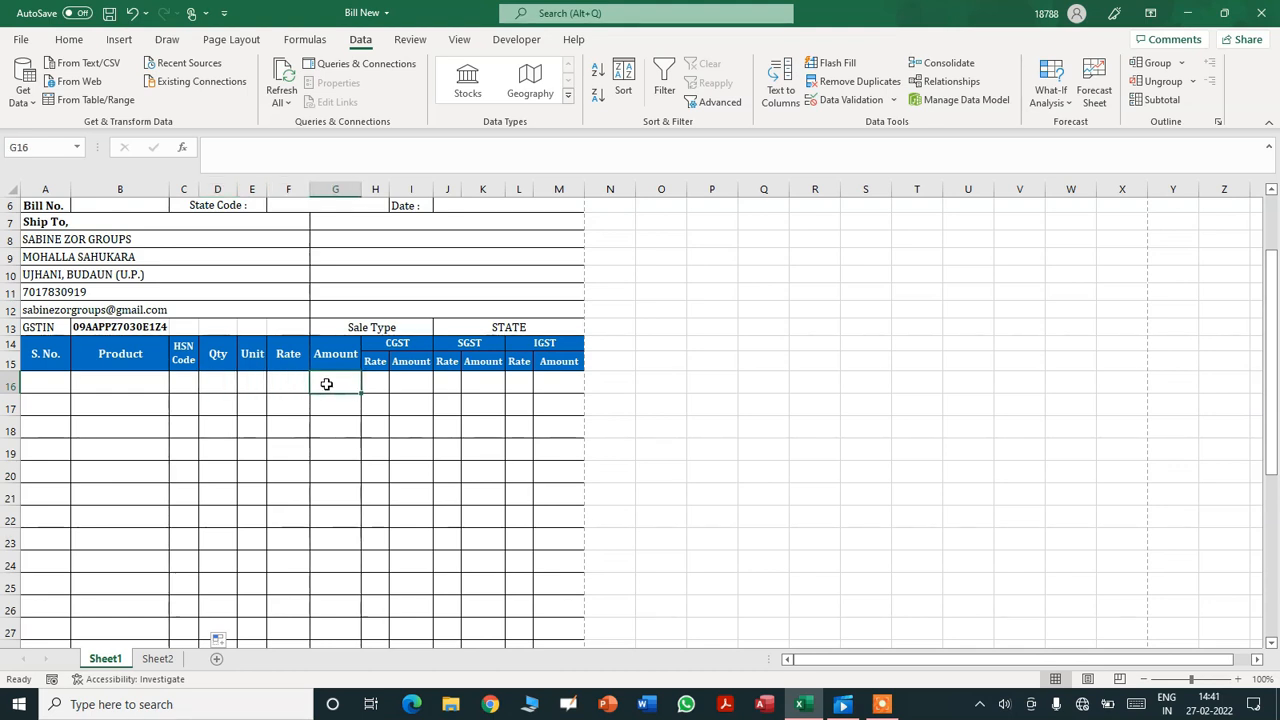
{"action": "type", "text": "="}
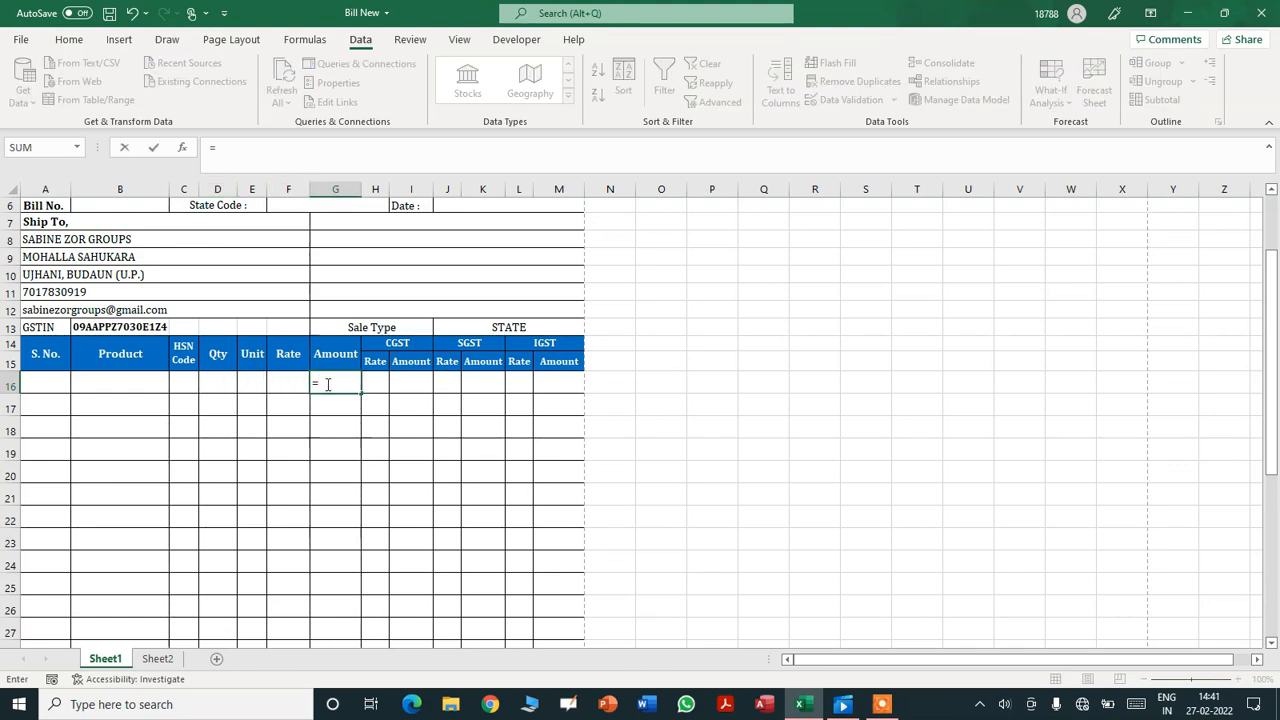
{"action": "left_click", "coordinate": [226, 380]}
{"action": "type", "text": "*"}
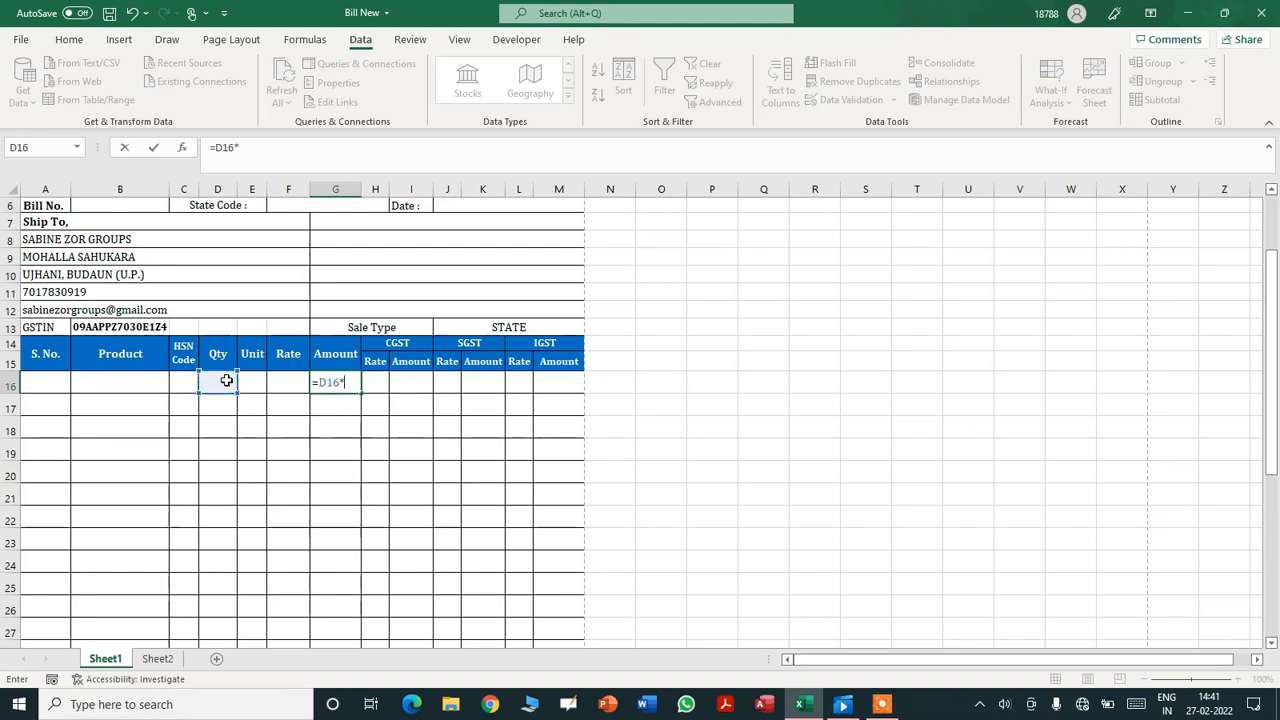
{"action": "left_click", "coordinate": [290, 384]}
{"action": "key", "text": "Return"}
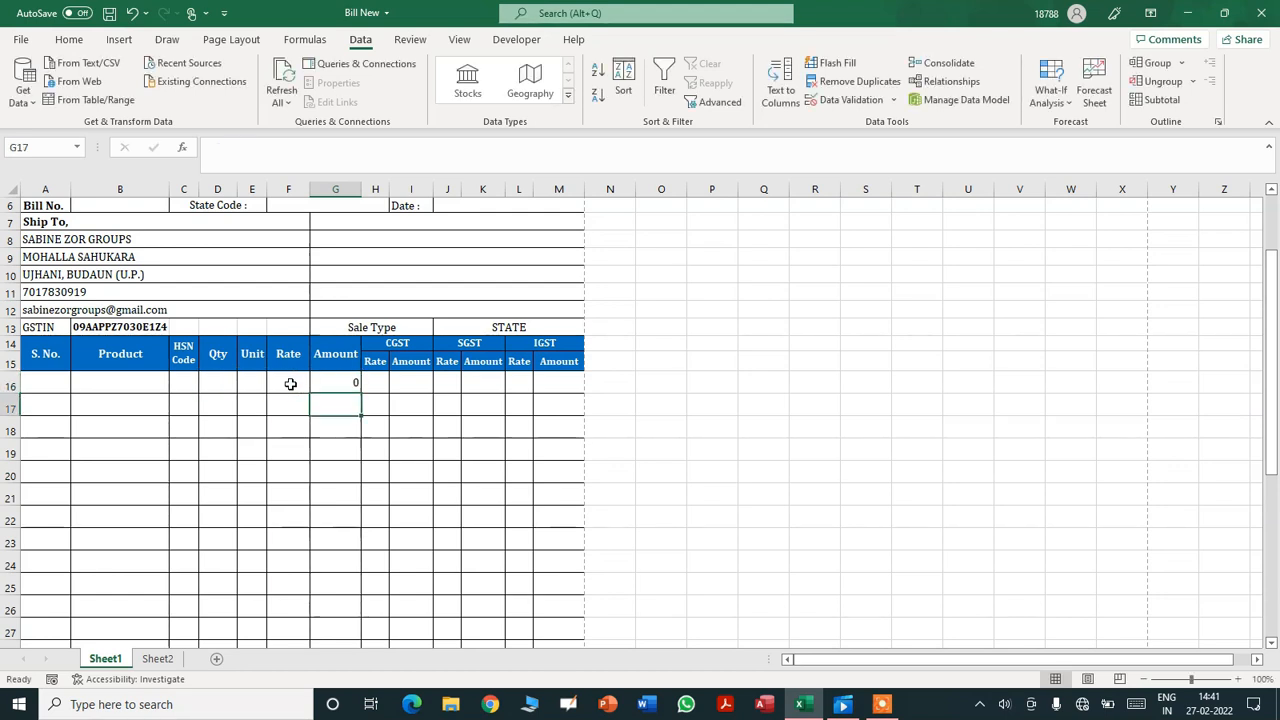
- Fill the G16 Amount formula down through G30
{"action": "key", "text": "Up"}
{"action": "left_click_drag", "start_coordinate": [360, 393], "coordinate": [337, 520]}
{"action": "left_click", "coordinate": [335, 520]}
{"action": "key", "text": "Up"}
{"action": "key", "text": "Up"}
{"action": "key", "text": "Up"}
{"action": "key", "text": "Up"}
{"action": "key", "text": "Up"}
{"action": "key", "text": "Up"}
{"action": "key", "text": "Up"}
{"action": "key", "text": "Up"}
{"action": "key", "text": "Up"}
{"action": "key", "text": "Up"}
{"action": "key", "text": "Up"}
{"action": "key", "text": "Up"}
{"action": "key", "text": "Up"}
{"action": "key", "text": "Up"}
{"action": "key", "text": "Up"}
{"action": "key", "text": "Up"}
{"action": "key", "text": "Down"}
{"action": "key", "text": "Down"}
{"action": "key", "text": "Down"}
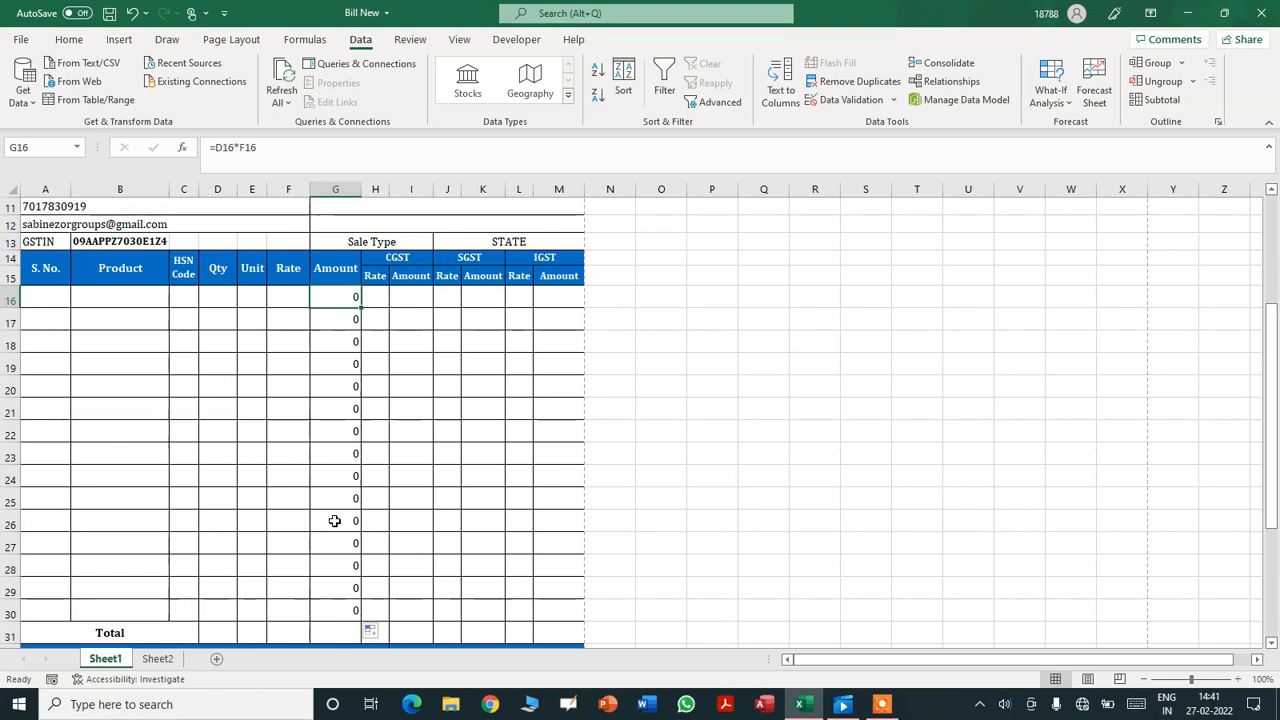
- Change G16 to =IF((D16*F16)>0,D16*F16,"") so zero amounts show blank
{"action": "left_click_drag", "start_coordinate": [1273, 420], "coordinate": [1273, 370]}
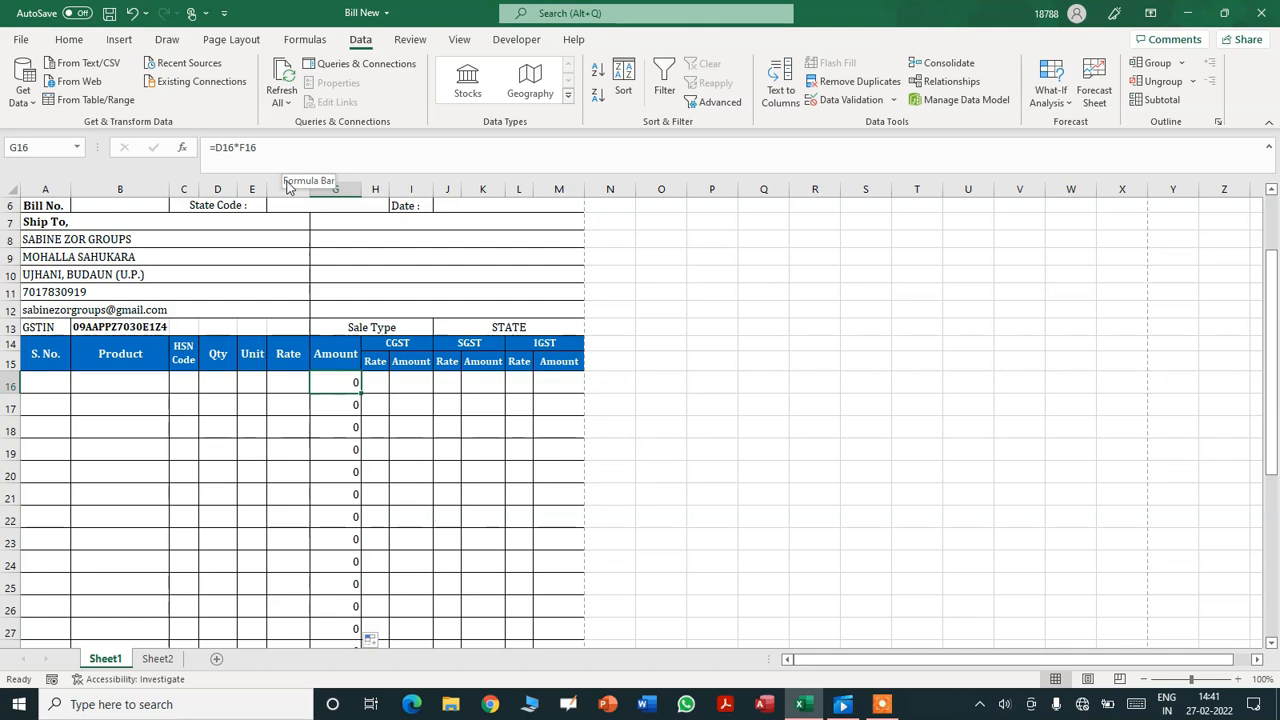
{"action": "left_click", "coordinate": [220, 150]}
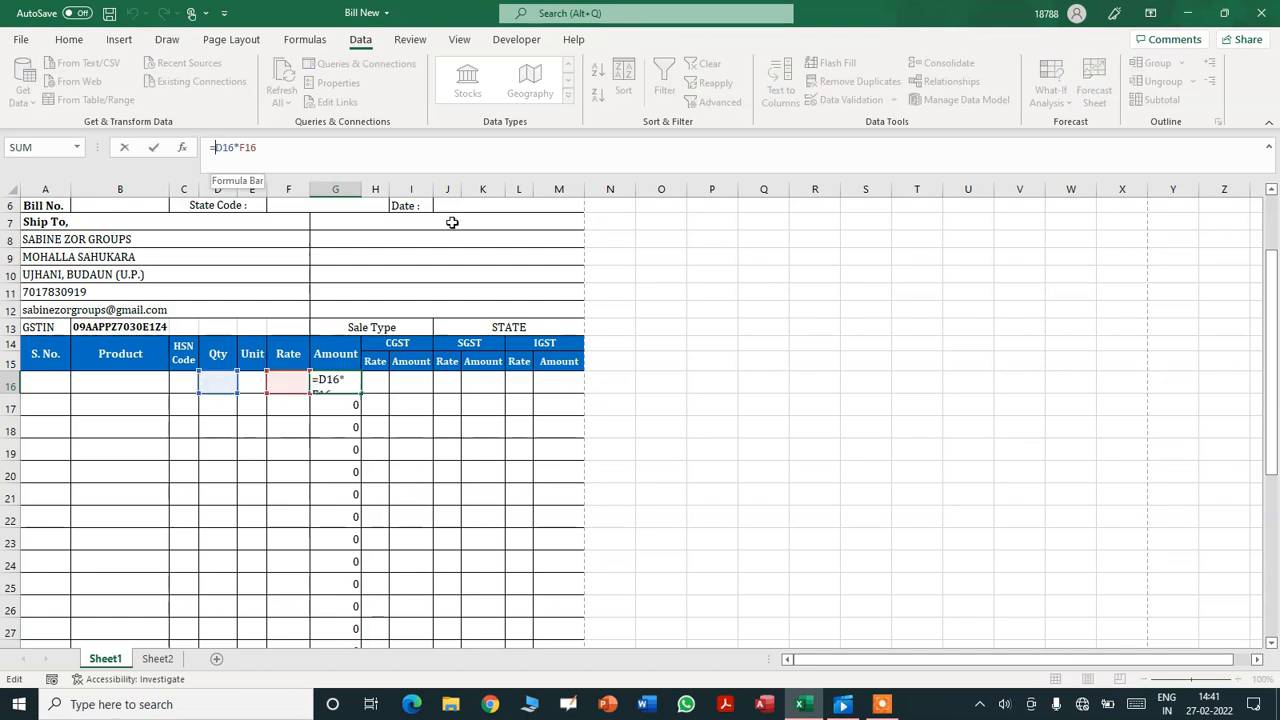
{"action": "type", "text": "IF"}
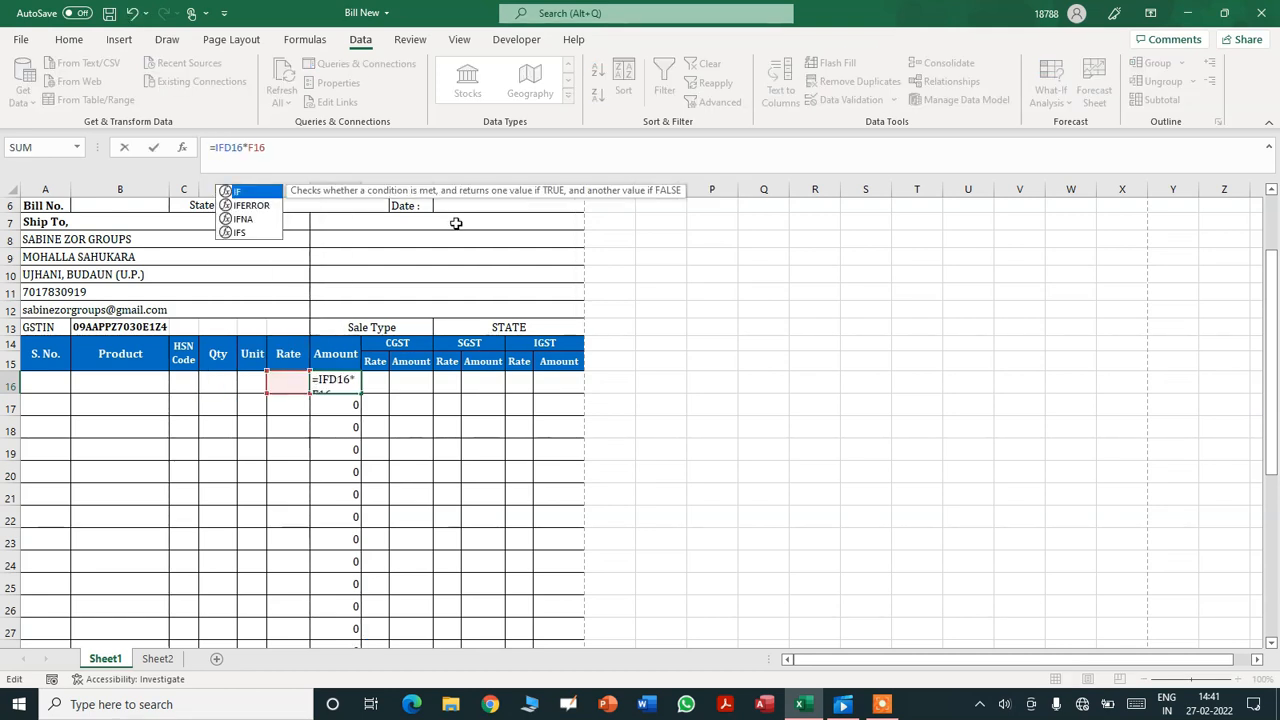
{"action": "type", "text": "("}
{"action": "key", "text": "Delete"}
{"action": "key", "text": "Delete"}
{"action": "key", "text": "Delete"}
{"action": "key", "text": "Delete"}
{"action": "key", "text": "Delete"}
{"action": "key", "text": "Delete"}
{"action": "key", "text": "Delete"}
{"action": "left_click", "coordinate": [220, 384]}
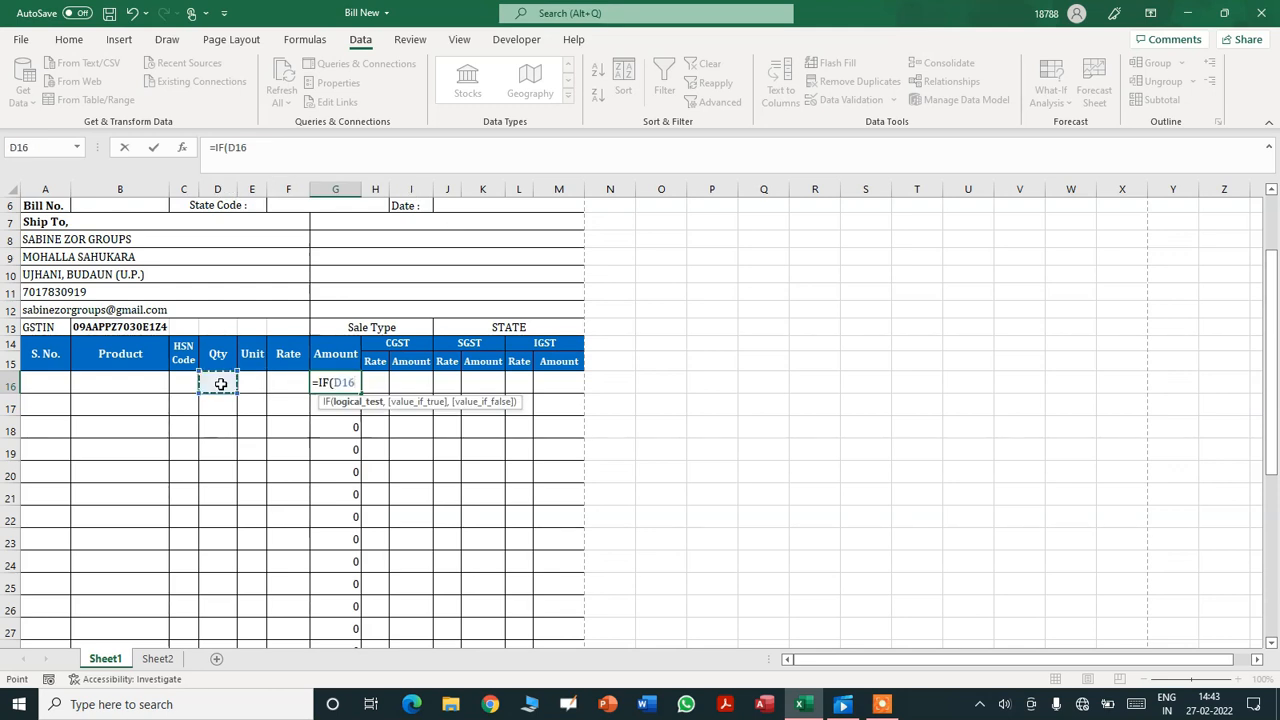
{"action": "type", "text": "*"}
{"action": "left_click", "coordinate": [290, 384]}
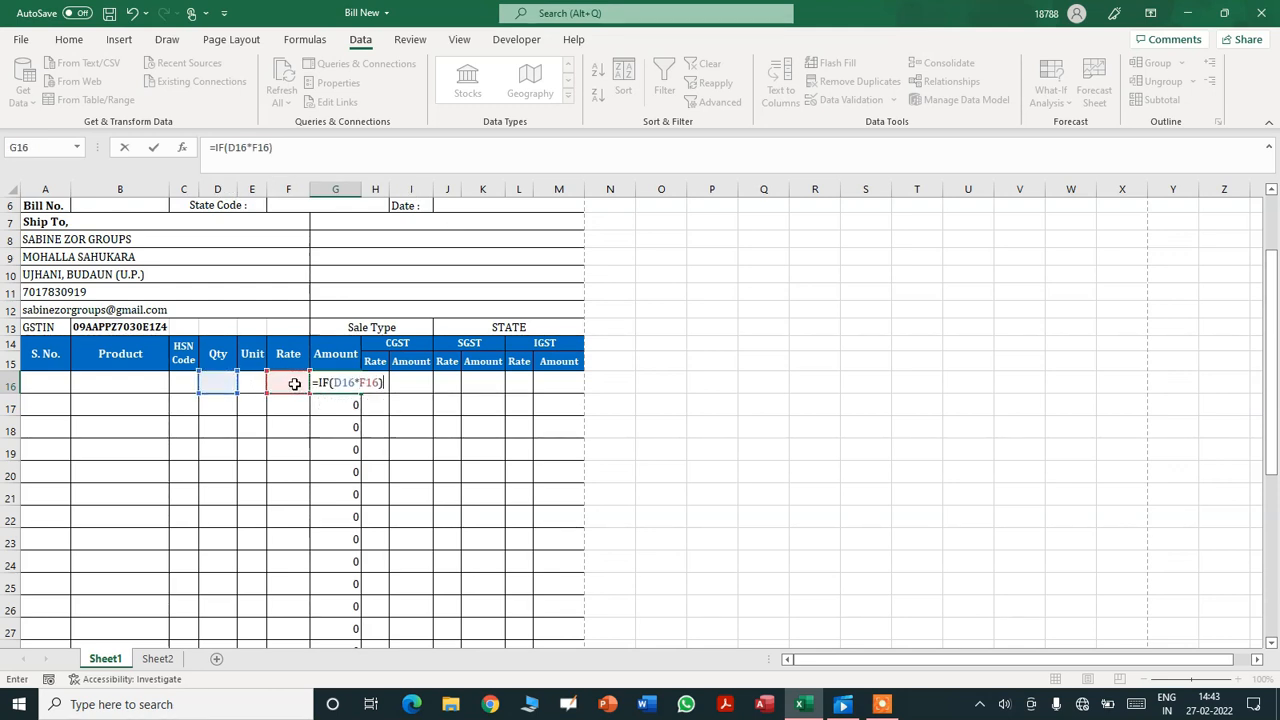
{"action": "type", "text": "("}
{"action": "left_click", "coordinate": [400, 384]}
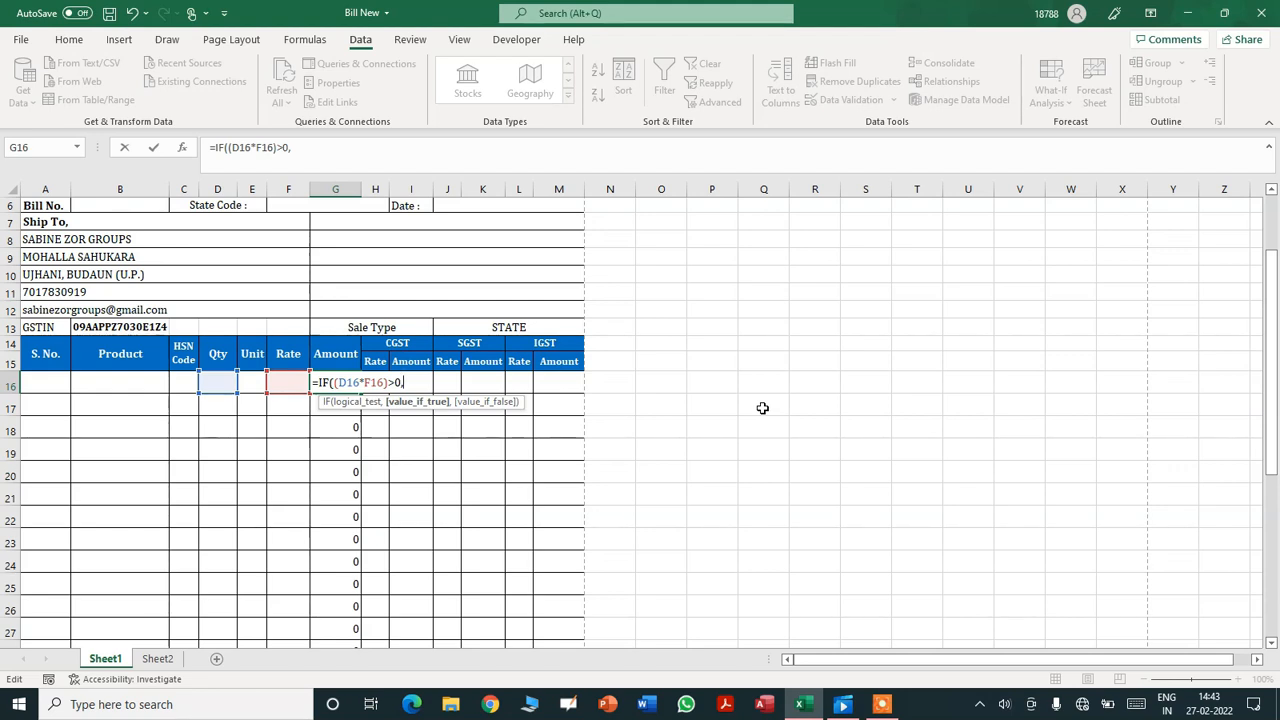
{"action": "type", "text": "d"}
{"action": "key", "text": "BackSpace"}
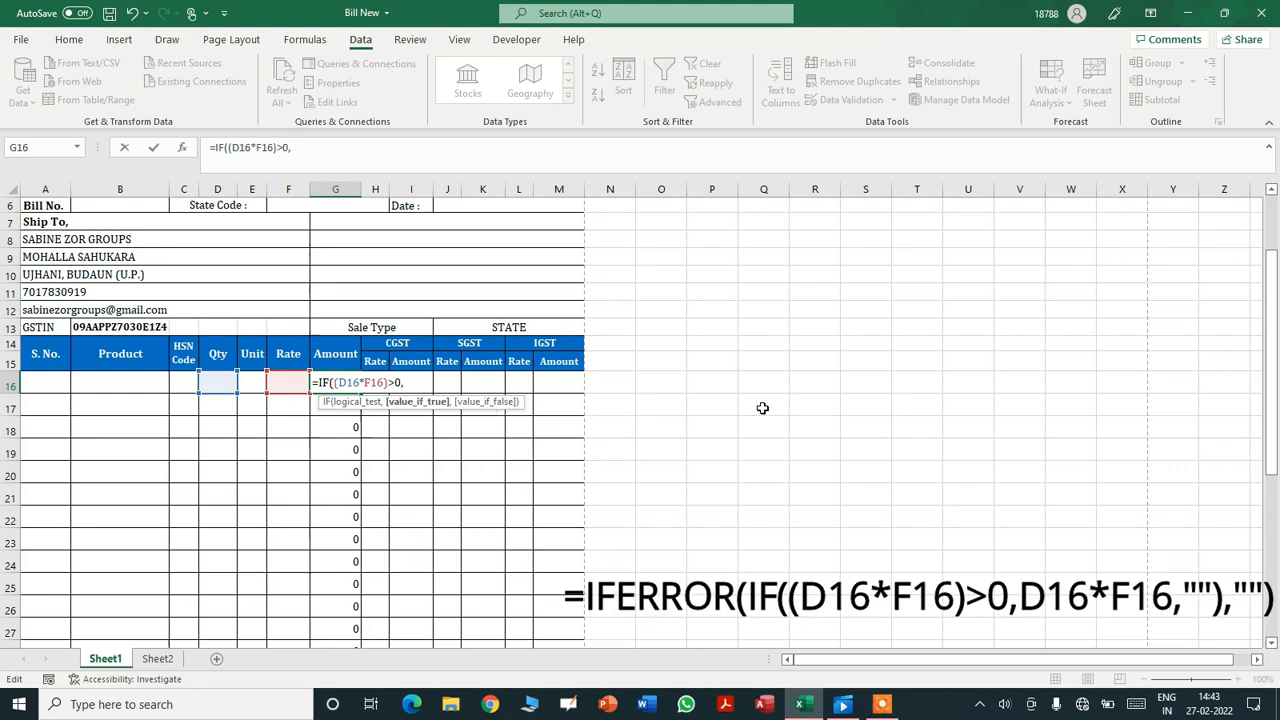
{"action": "type", "text": "D"}
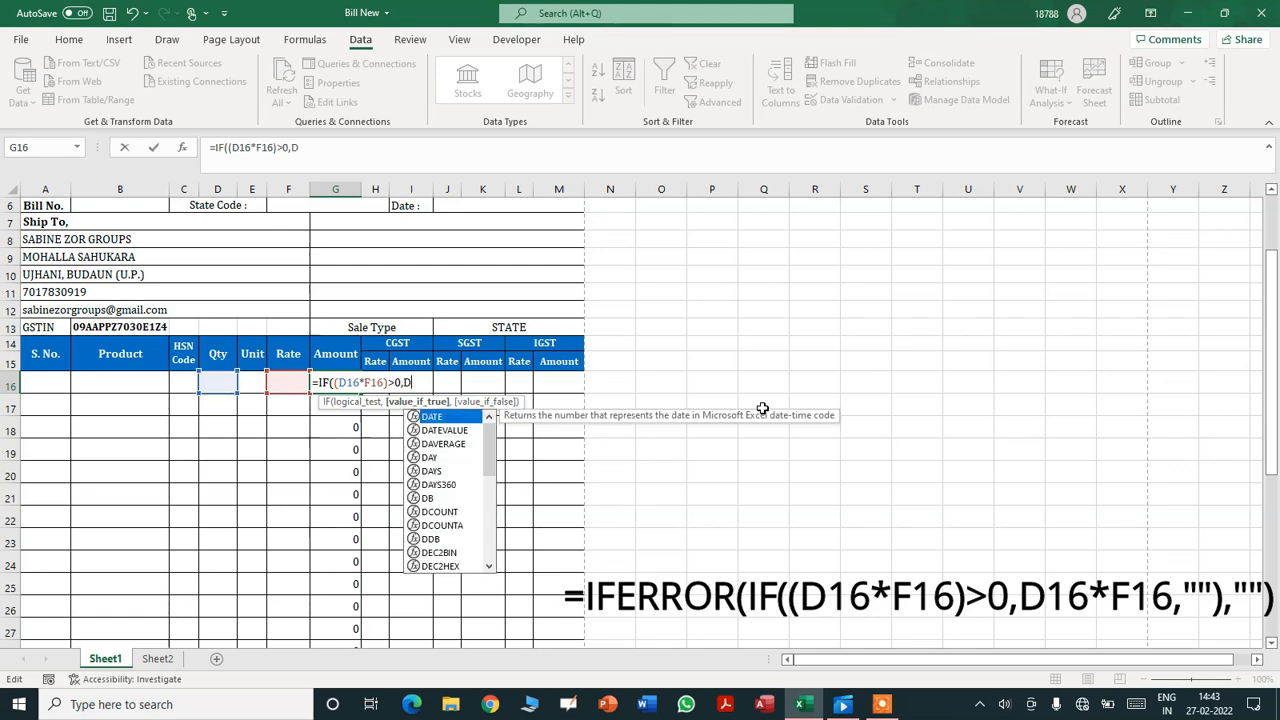
{"action": "type", "text": "16"}
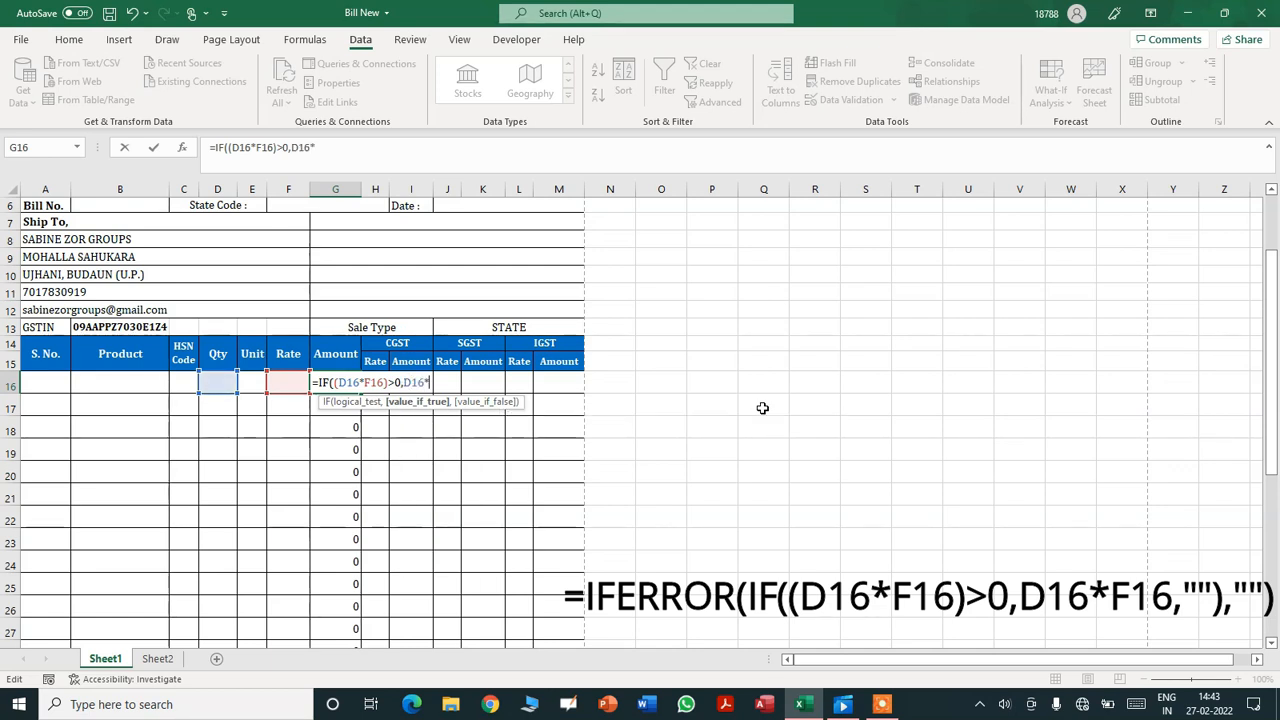
{"action": "type", "text": "*f"}
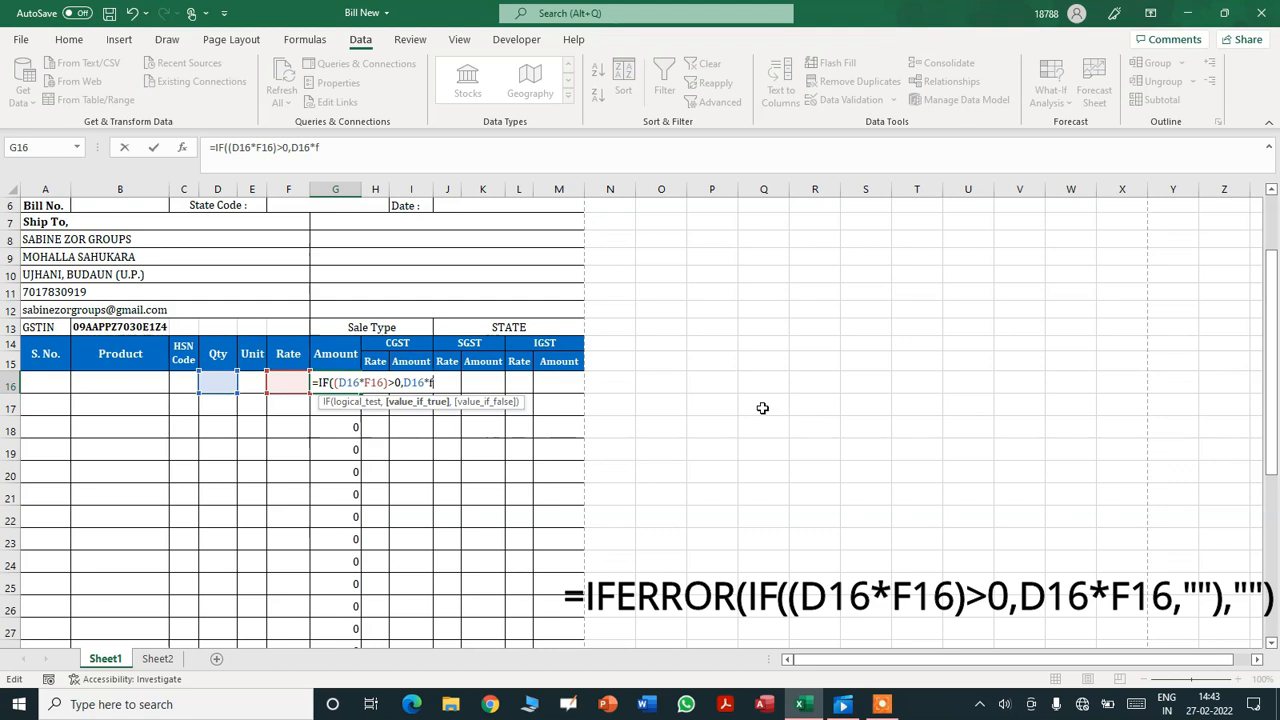
{"action": "type", "text": "16"}
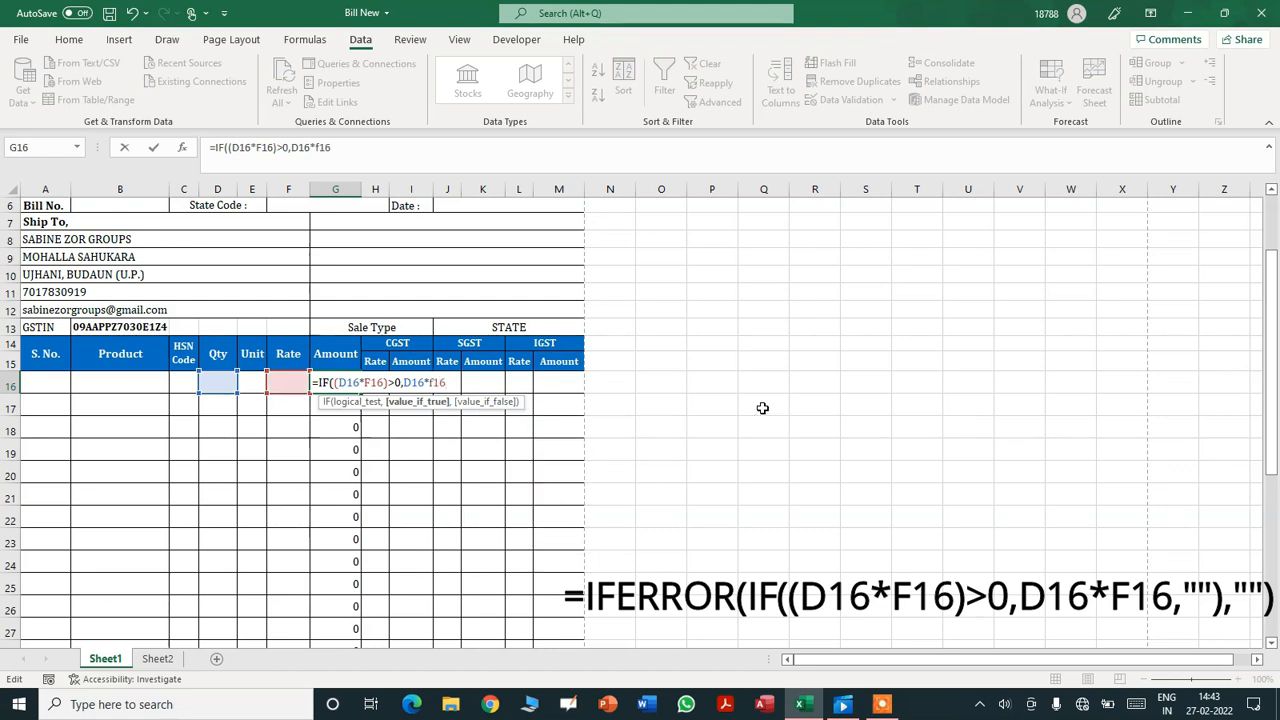
{"action": "type", "text": ","}
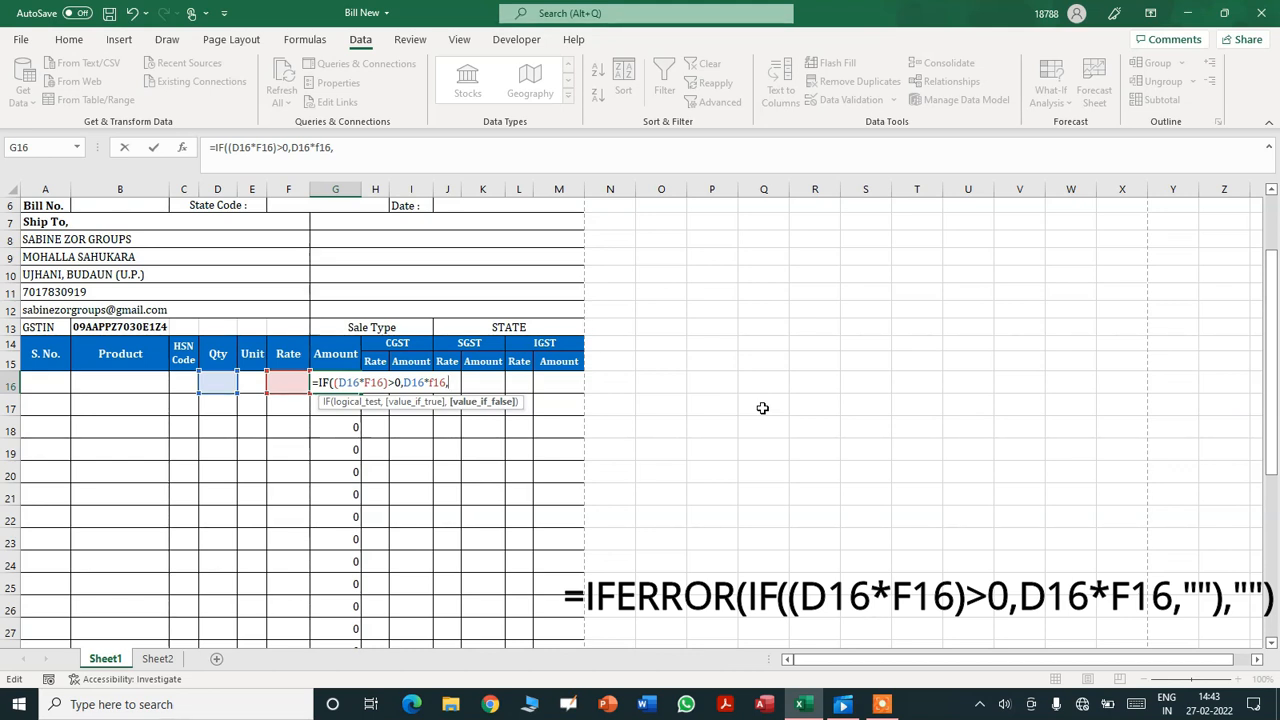
{"action": "type", "text": "\""}
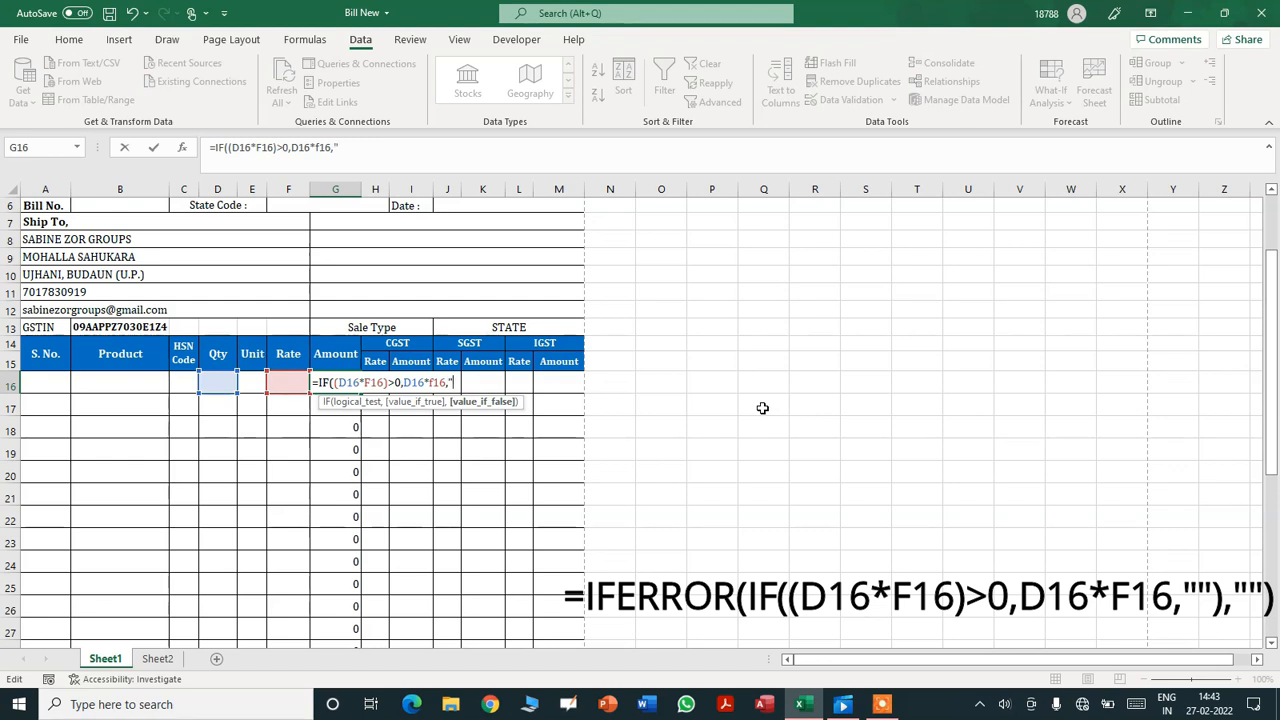
{"action": "type", "text": "\")"}
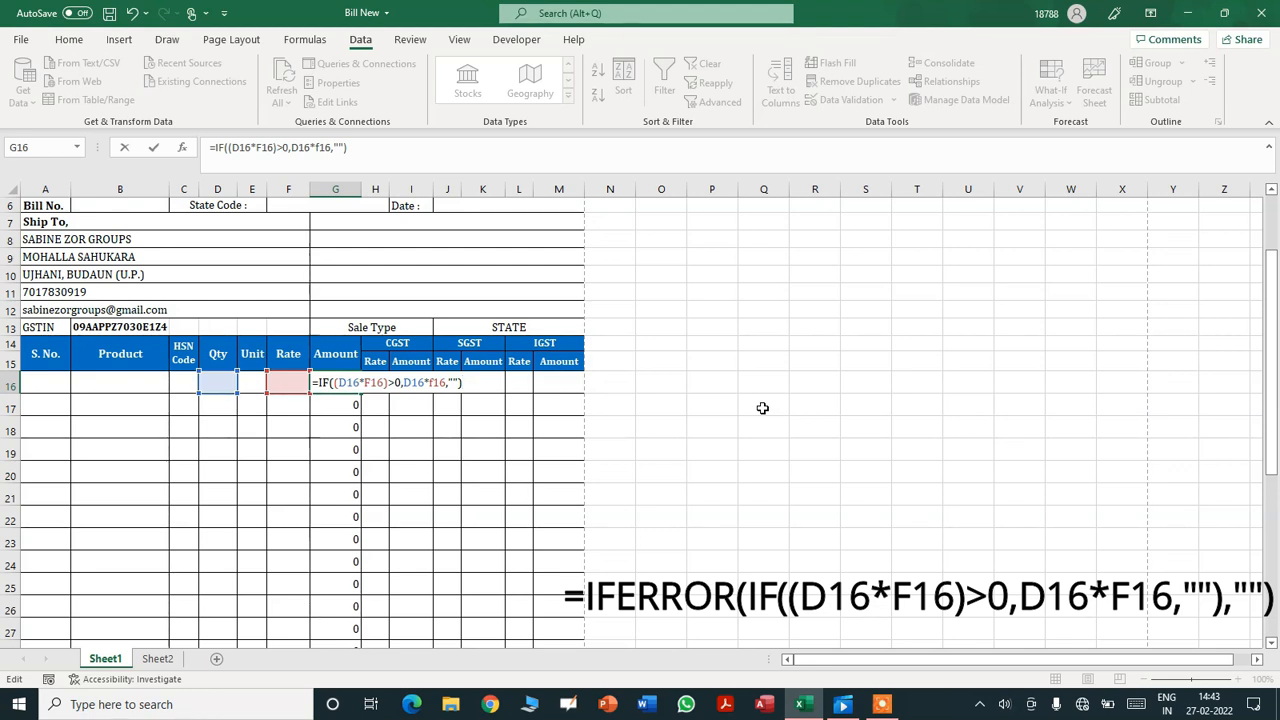
{"action": "key", "text": "Return"}
- Fill the new IF formula from G16 down to G30
{"action": "left_click", "coordinate": [332, 383]}
{"action": "left_click_drag", "start_coordinate": [360, 394], "coordinate": [345, 513]}
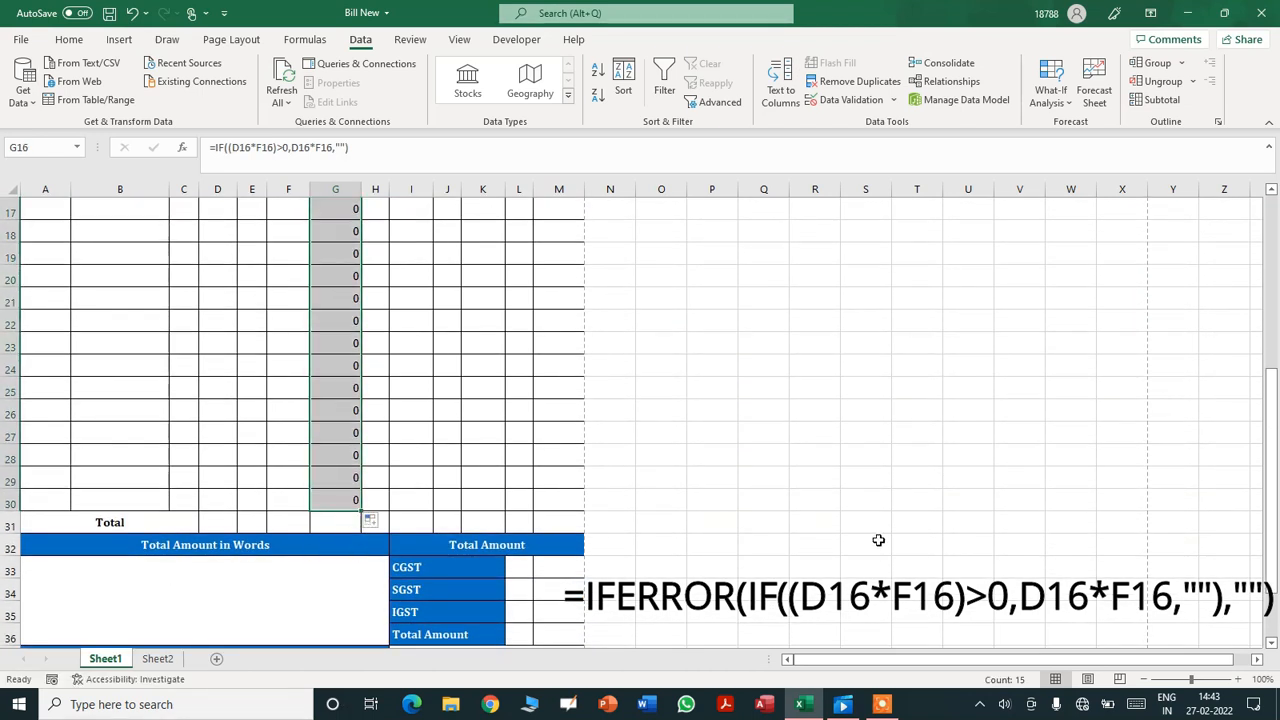
{"action": "scroll", "coordinate": [667, 499], "scroll_direction": "up", "scroll_amount": 2}
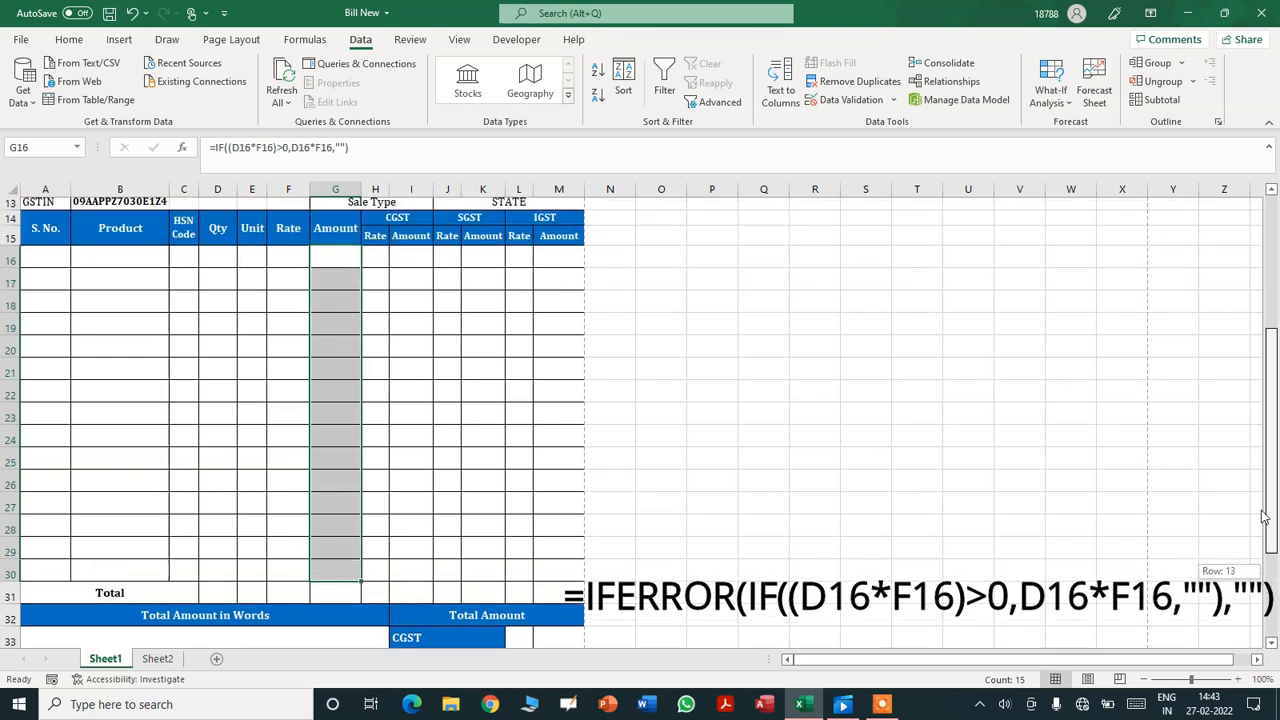
- Enter test values Qty 5, Rate 10 and unit PCS in the first item row
{"action": "left_click", "coordinate": [334, 306]}
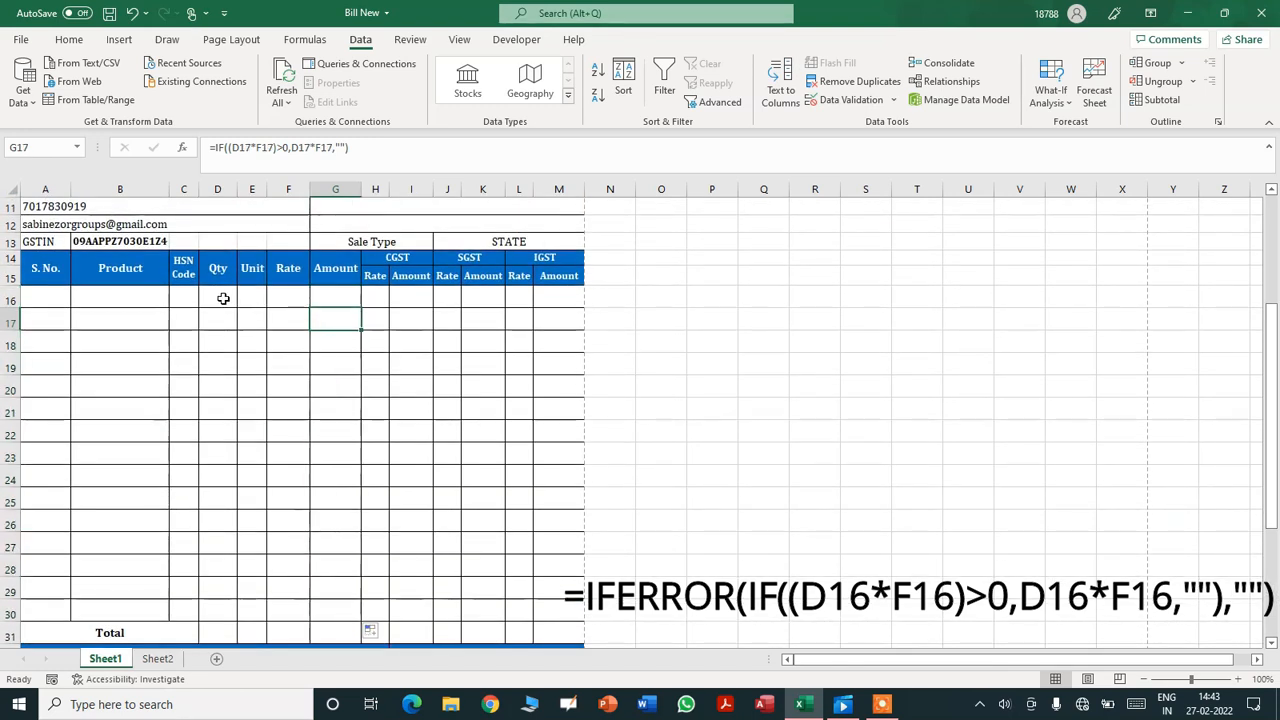
{"action": "key", "text": "Left"}
{"action": "key", "text": "Left"}
{"action": "key", "text": "Left"}
{"action": "type", "text": "5"}
{"action": "key", "text": "Right"}
{"action": "key", "text": "Right"}
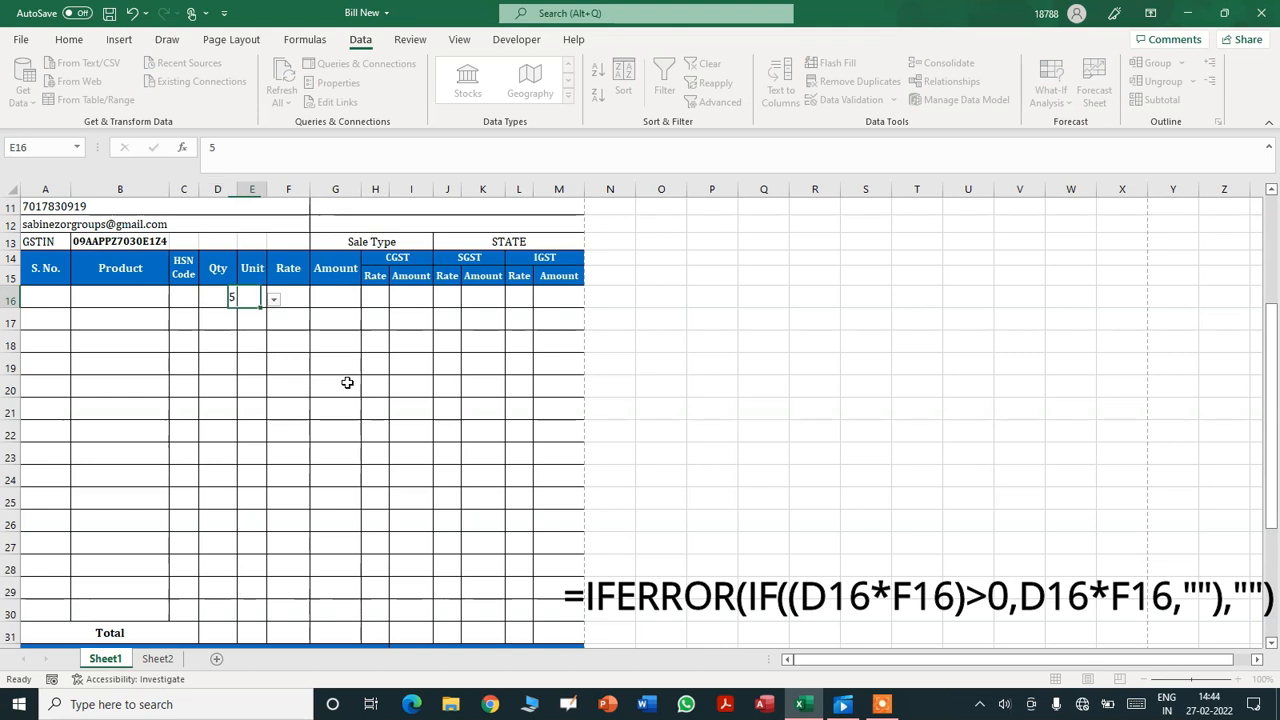
{"action": "type", "text": "10"}
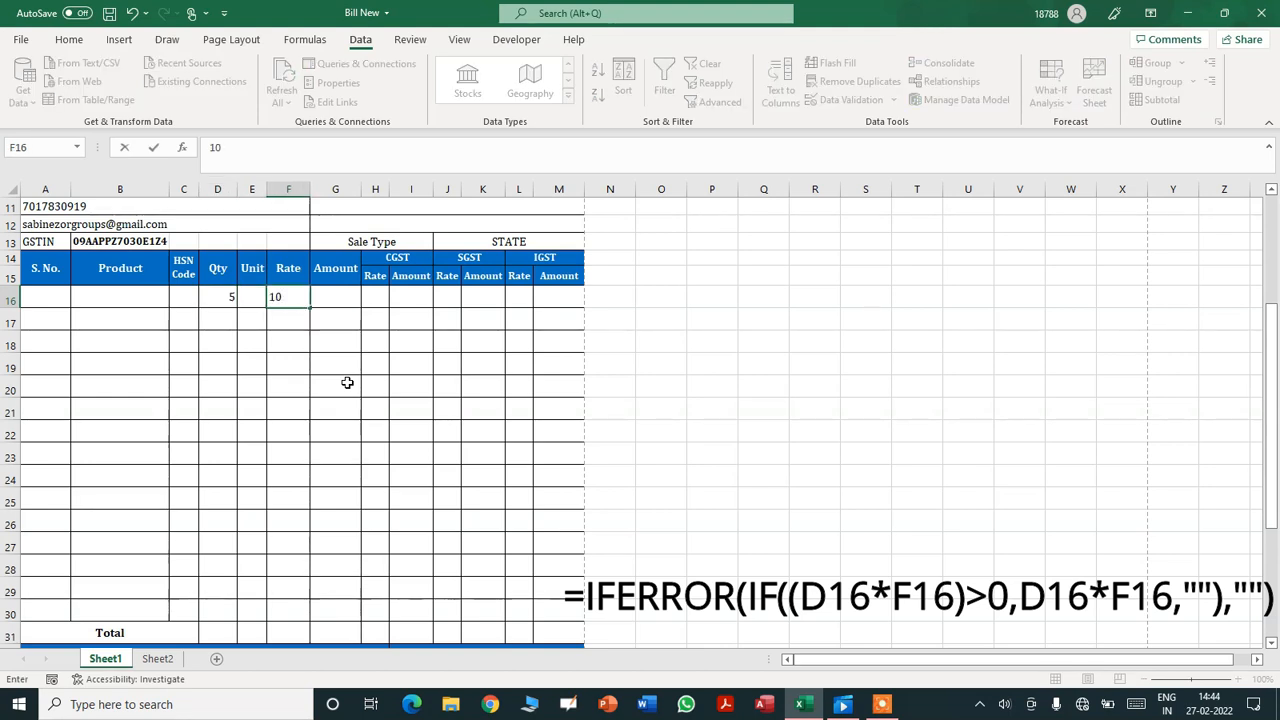
{"action": "left_click", "coordinate": [245, 302]}
{"action": "left_click", "coordinate": [272, 300]}
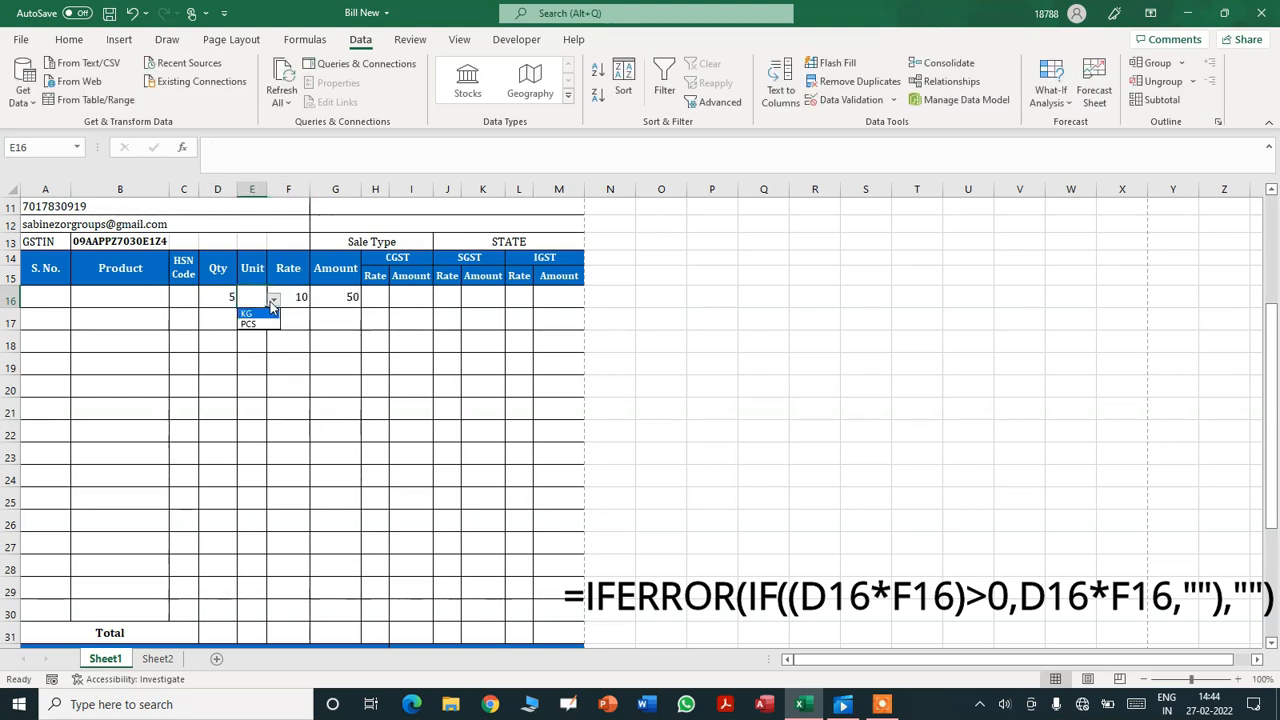
{"action": "left_click", "coordinate": [258, 322]}
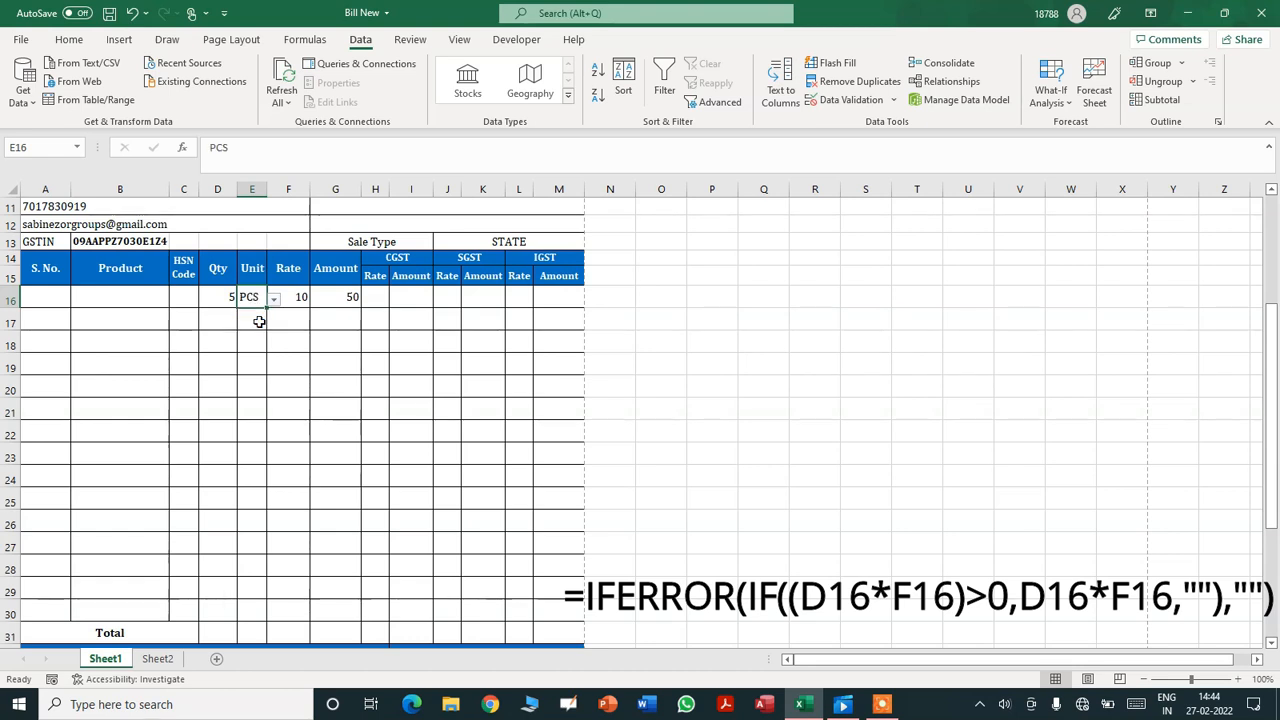
- Check that G16 shows 50 and G17 stays blank
{"action": "left_click", "coordinate": [325, 300]}
{"action": "left_click", "coordinate": [343, 323]}
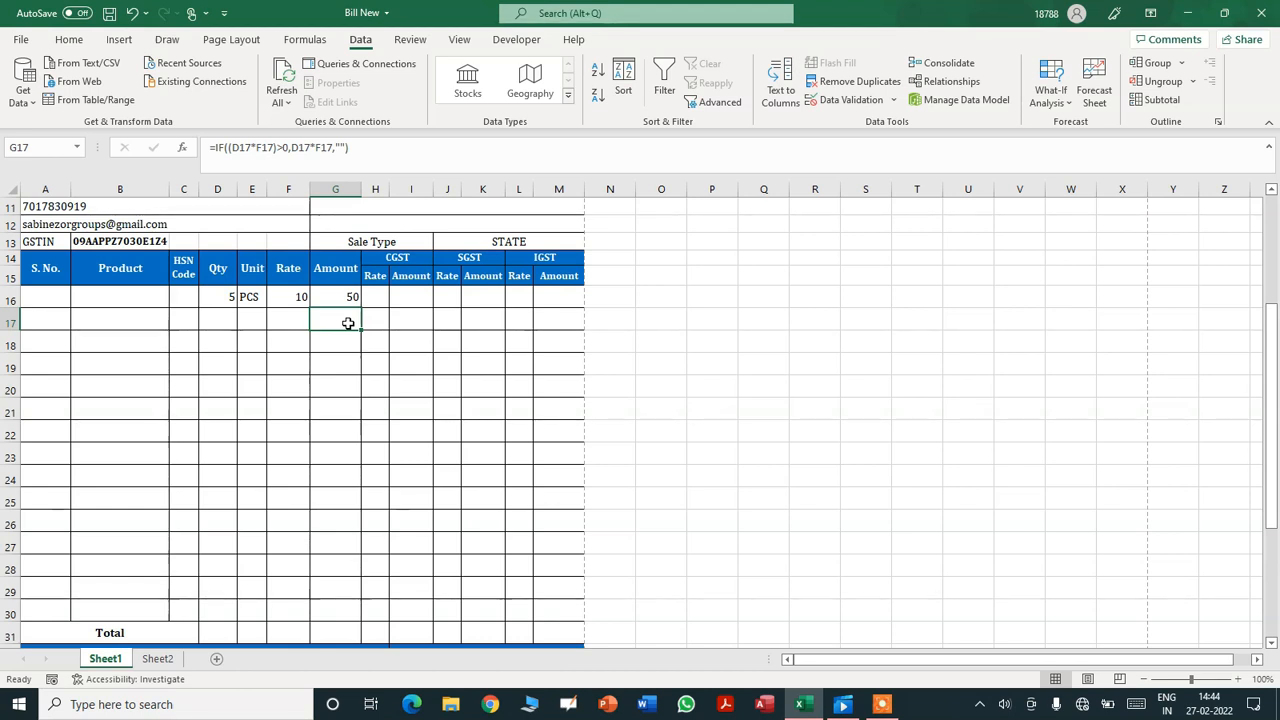
{"action": "left_click", "coordinate": [334, 374]}
{"action": "key", "text": "Down"}
{"action": "key", "text": "Up"}
{"action": "key", "text": "Up"}
{"action": "key", "text": "Up"}
{"action": "key", "text": "Up"}
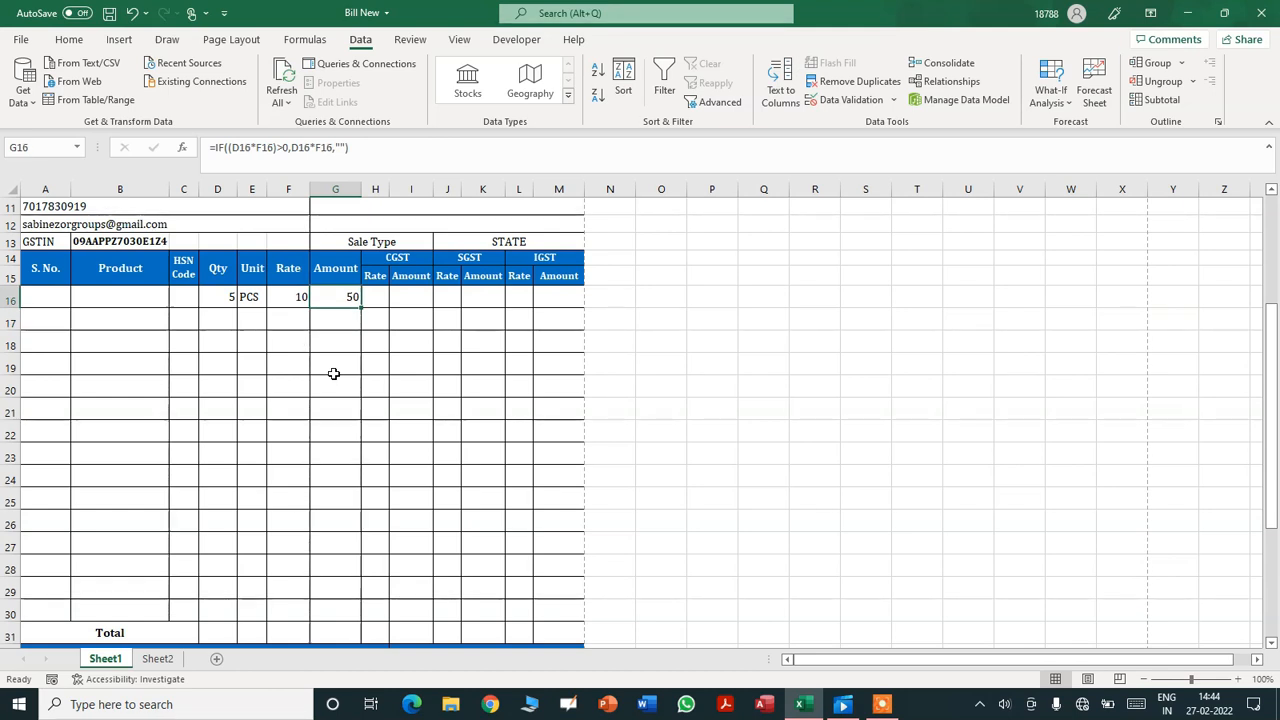
{"action": "left_click", "coordinate": [339, 325]}
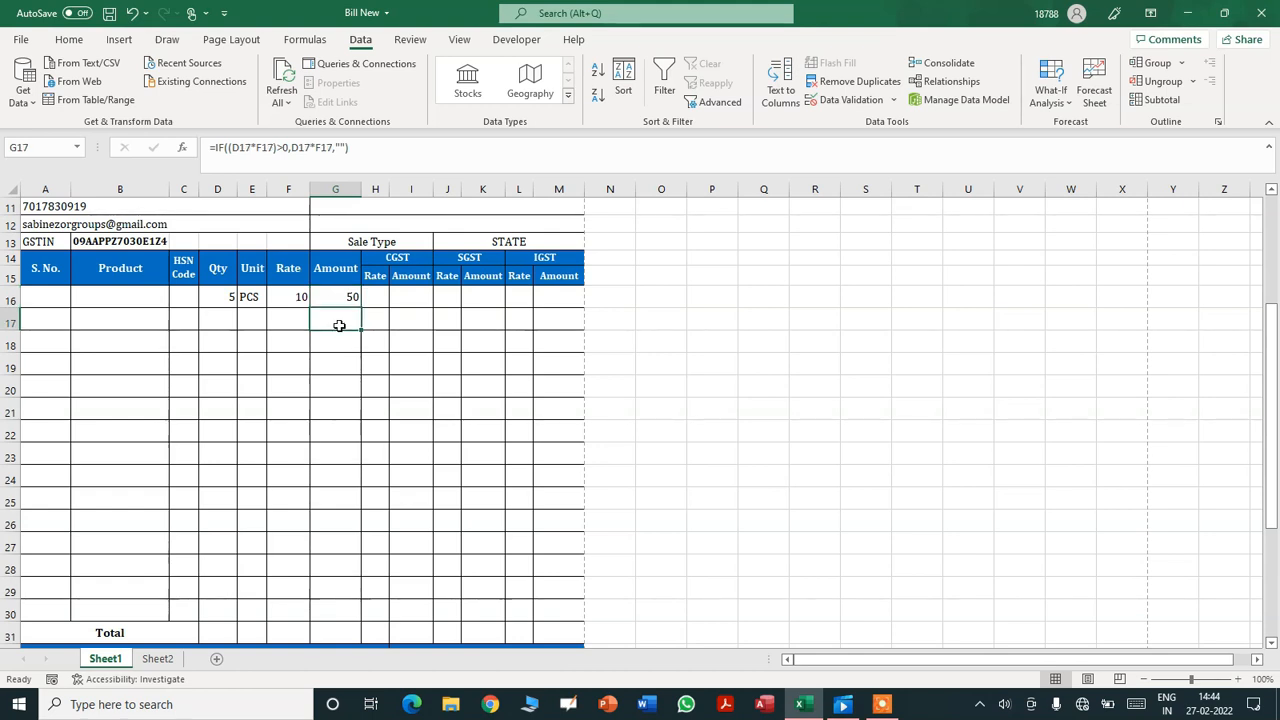
- Choose INTERSTATE from the Sale Type dropdown in J13
{"action": "left_click", "coordinate": [424, 297]}
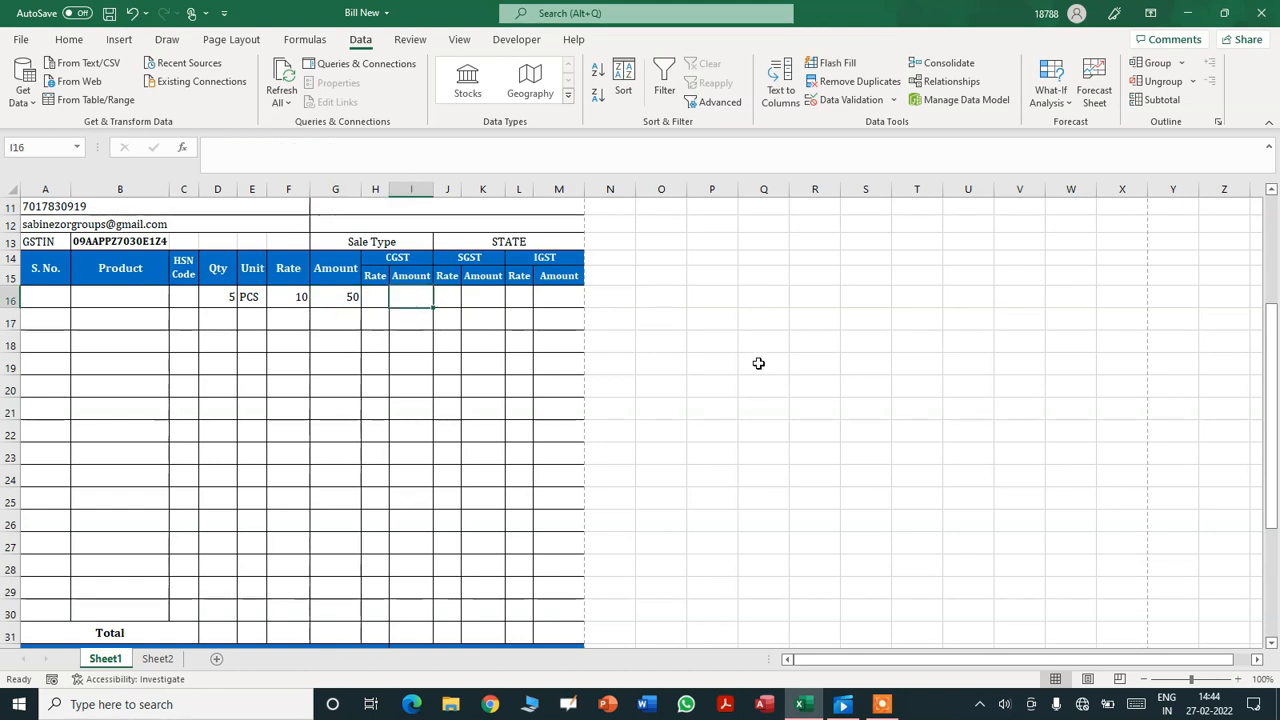
{"action": "left_click_drag", "start_coordinate": [1270, 402], "coordinate": [1270, 355]}
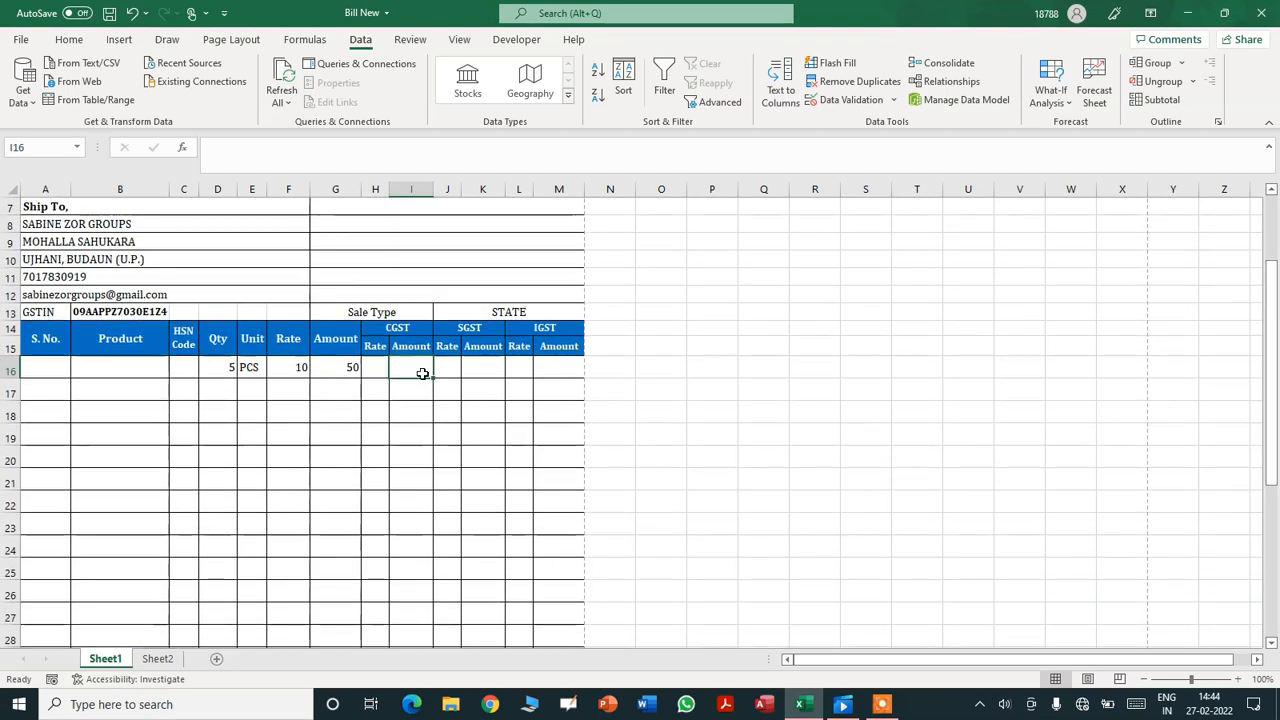
{"action": "left_click", "coordinate": [397, 328]}
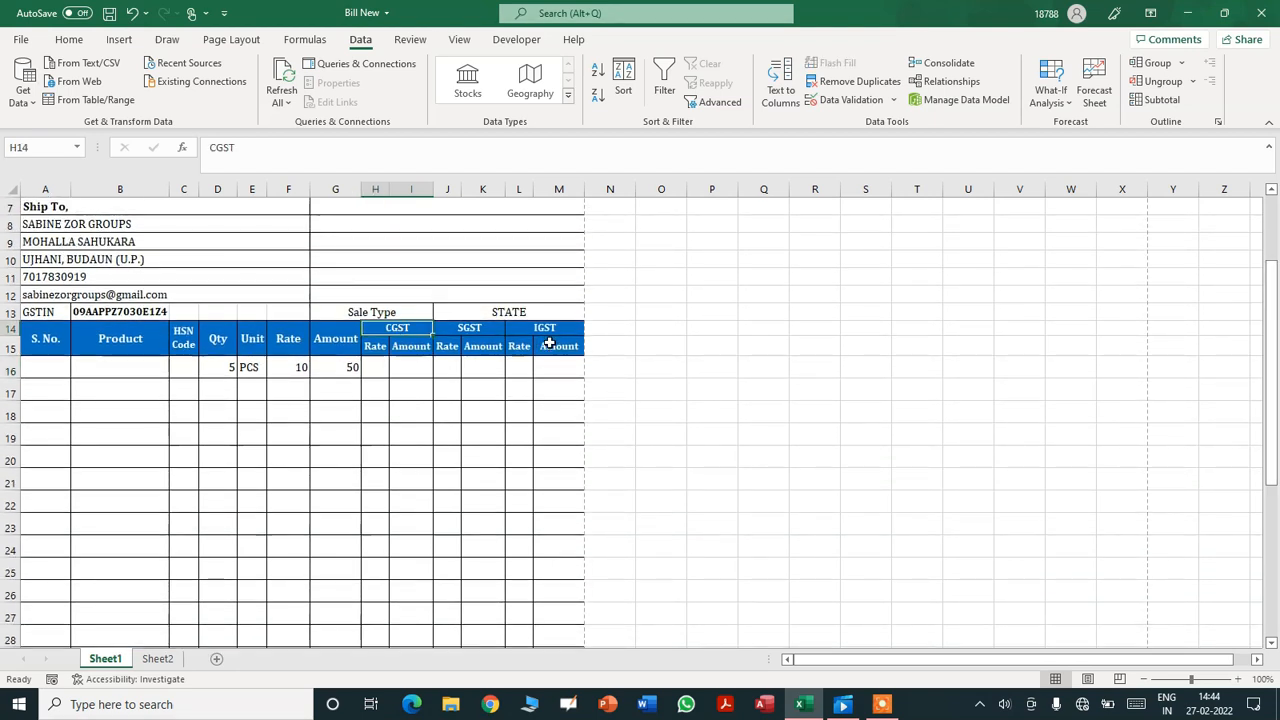
{"action": "left_click", "coordinate": [530, 313]}
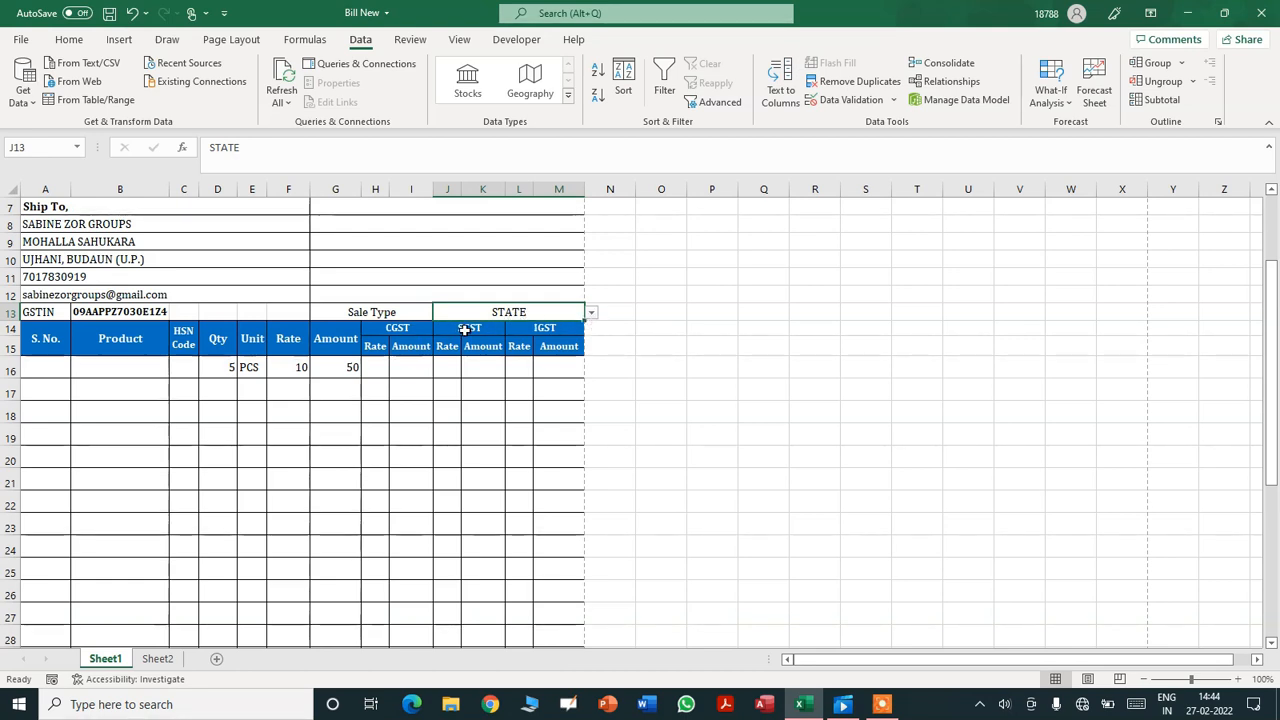
{"action": "left_click", "coordinate": [591, 314]}
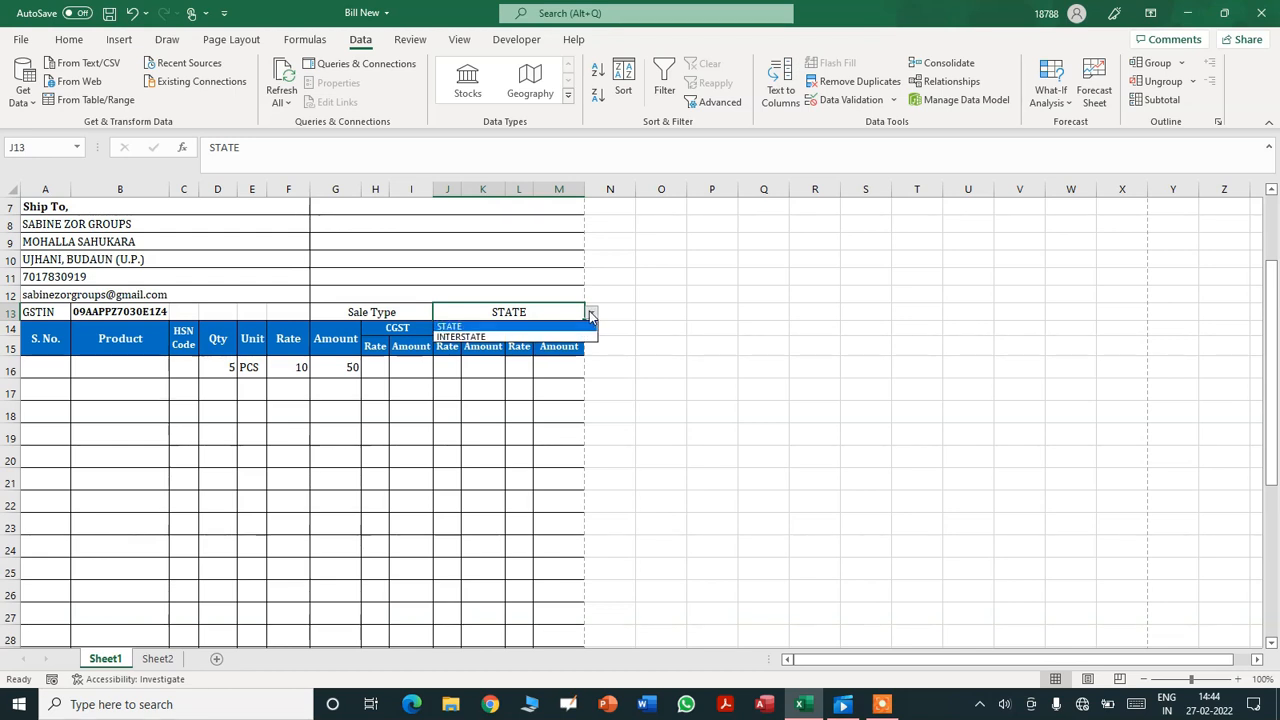
{"action": "left_click", "coordinate": [578, 337]}
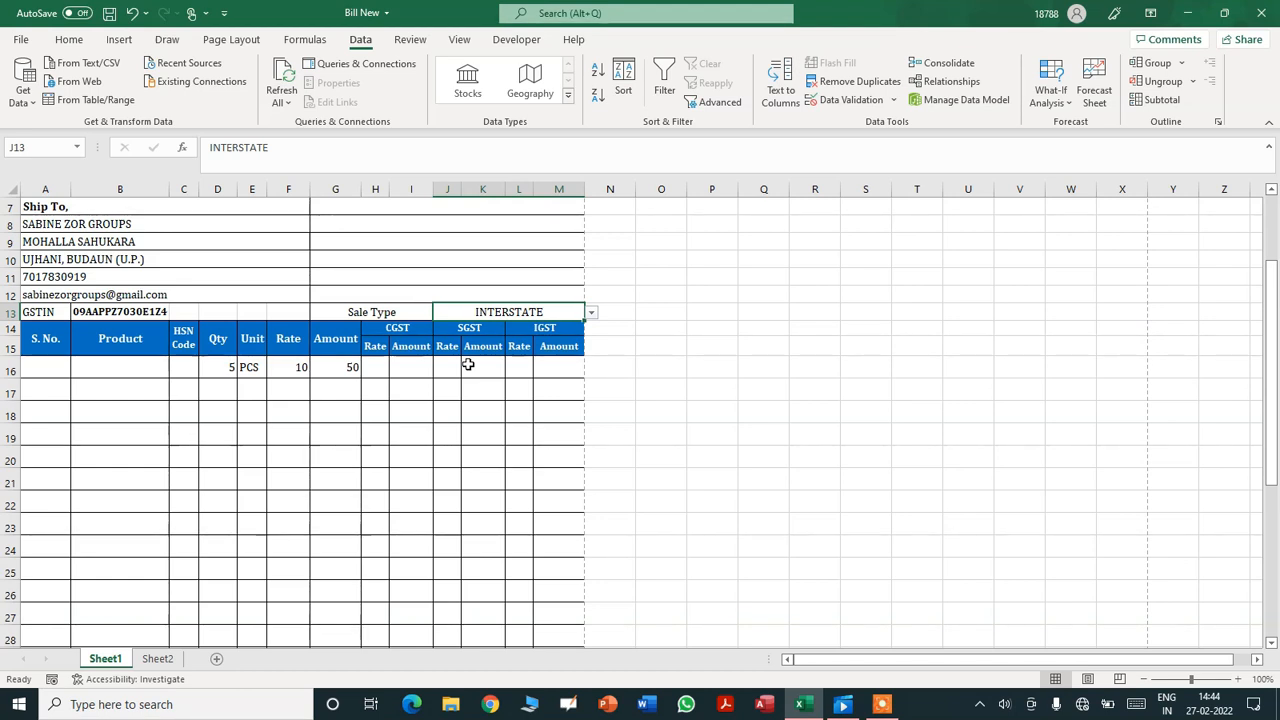
{"action": "left_click", "coordinate": [392, 327]}
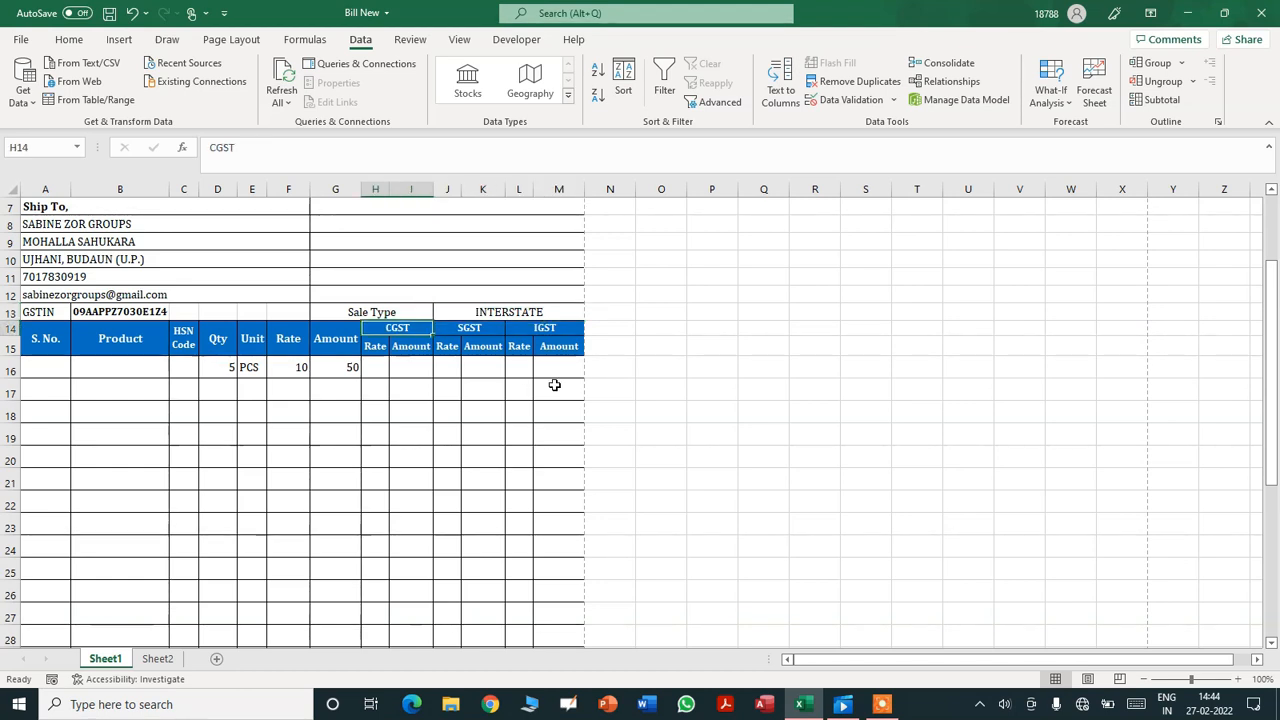
- Enter =IF(J13="STATE","CGST","CGST NOT APPLY") in CGST header H14
{"action": "type", "text": "="}
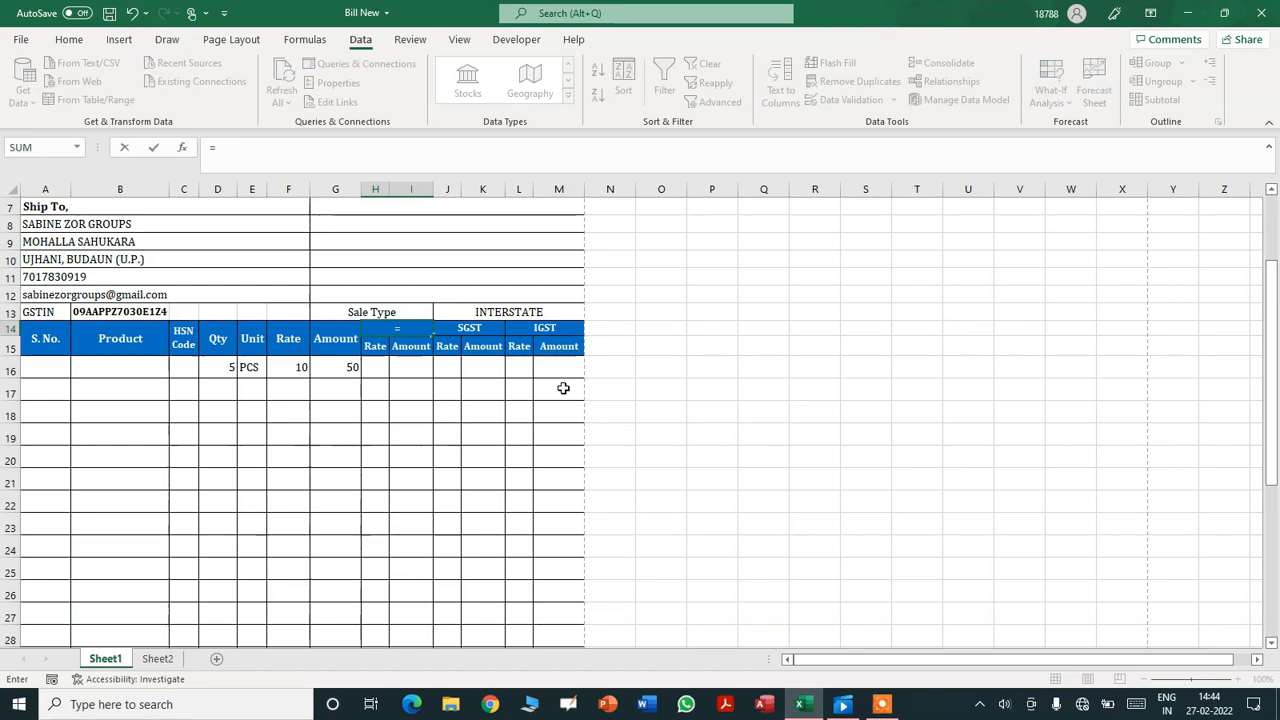
{"action": "type", "text": "IF("}
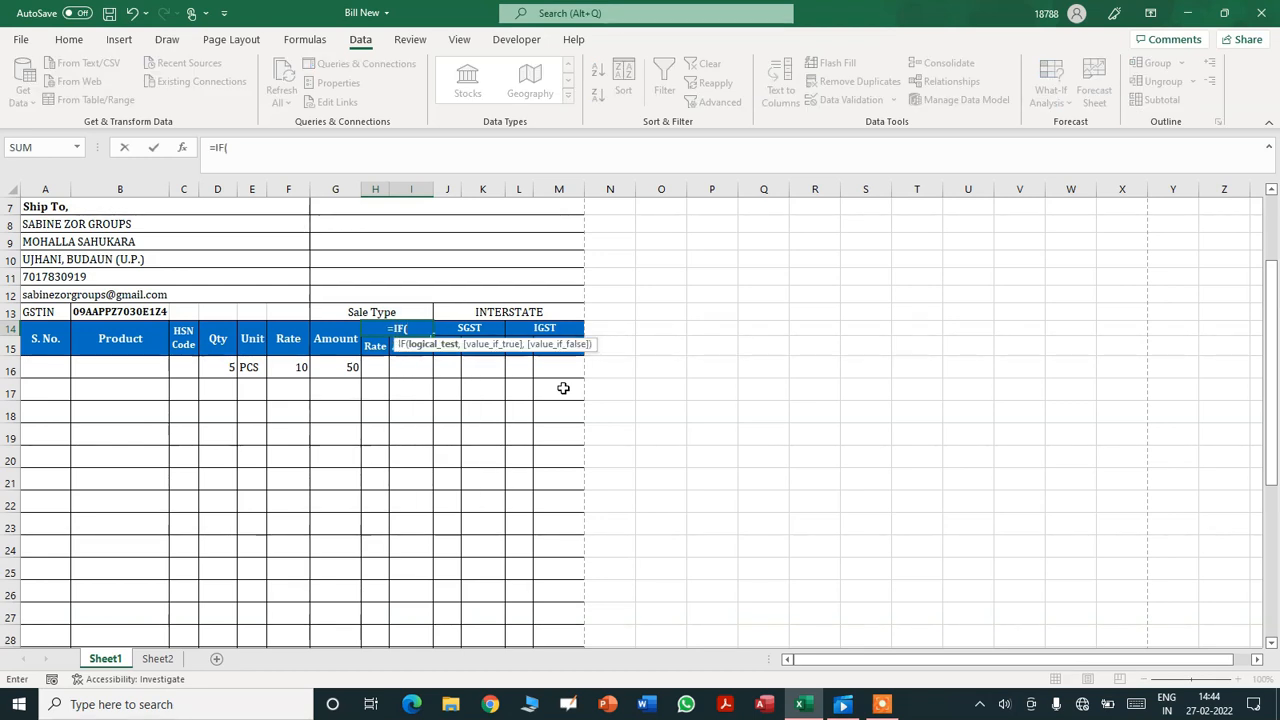
{"action": "left_click", "coordinate": [535, 312]}
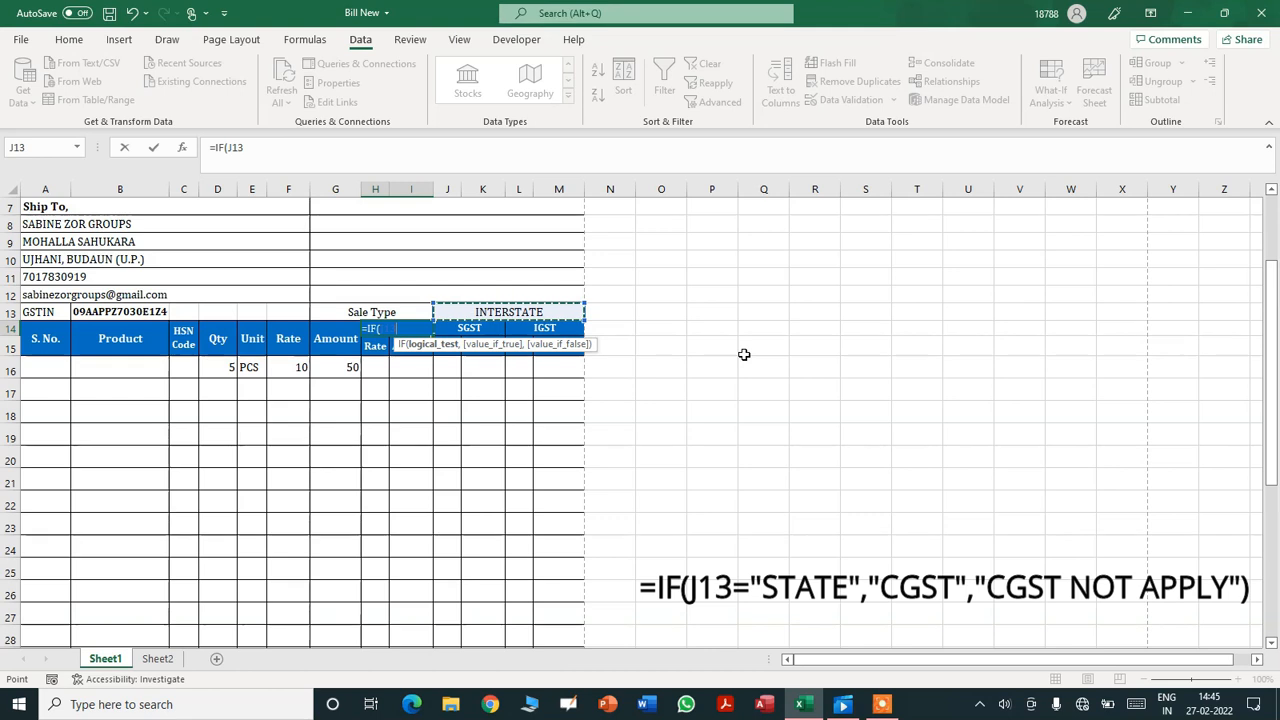
{"action": "type", "text": "="}
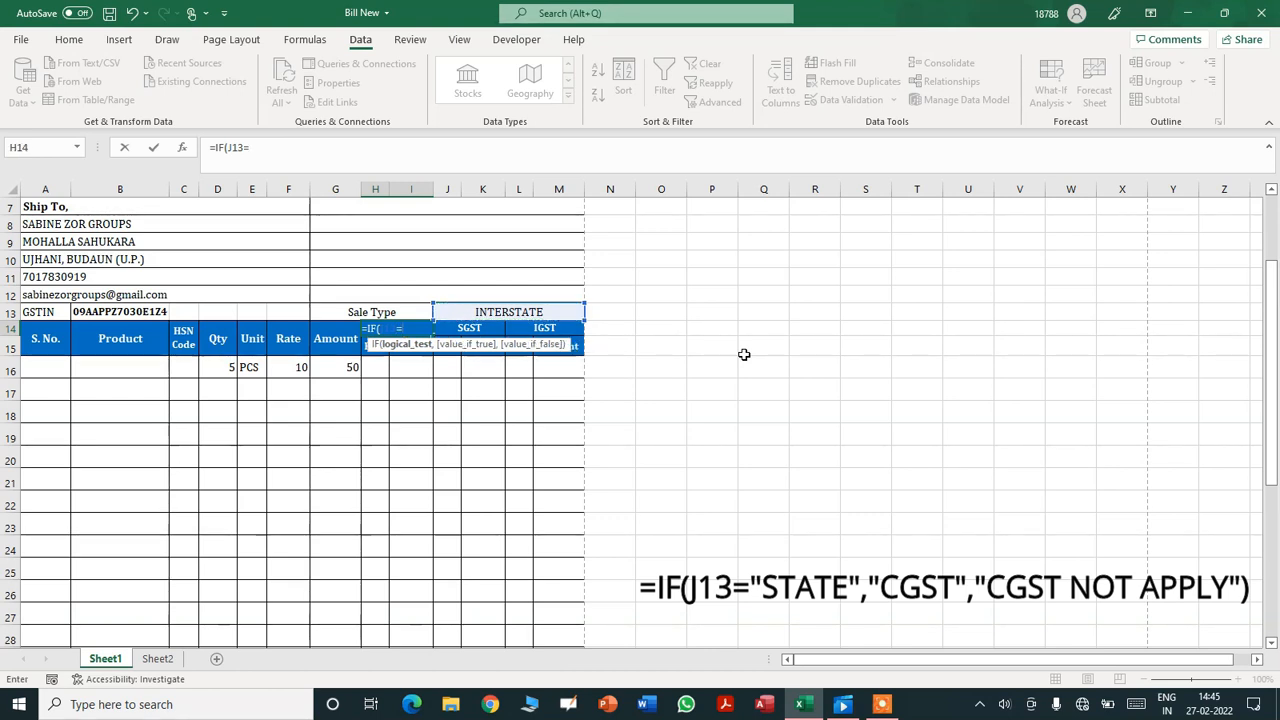
{"action": "type", "text": "\"STATE"}
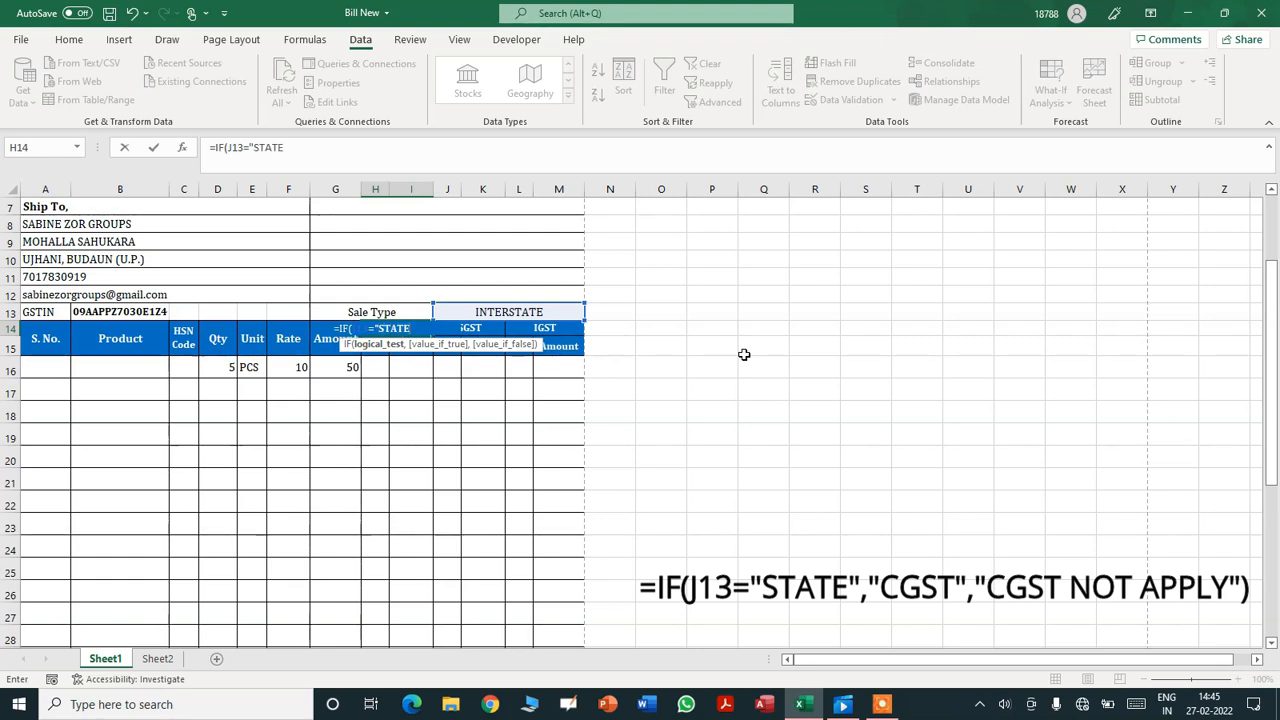
{"action": "type", "text": "\","}
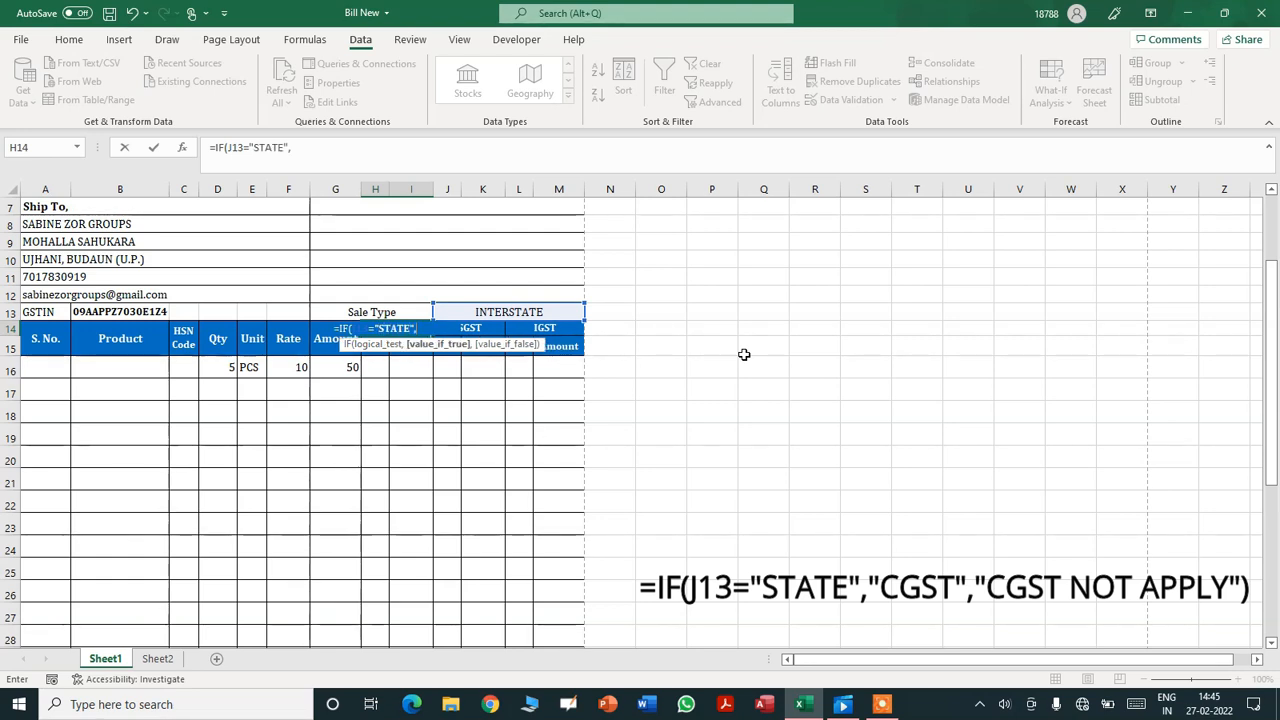
{"action": "type", "text": "\""}
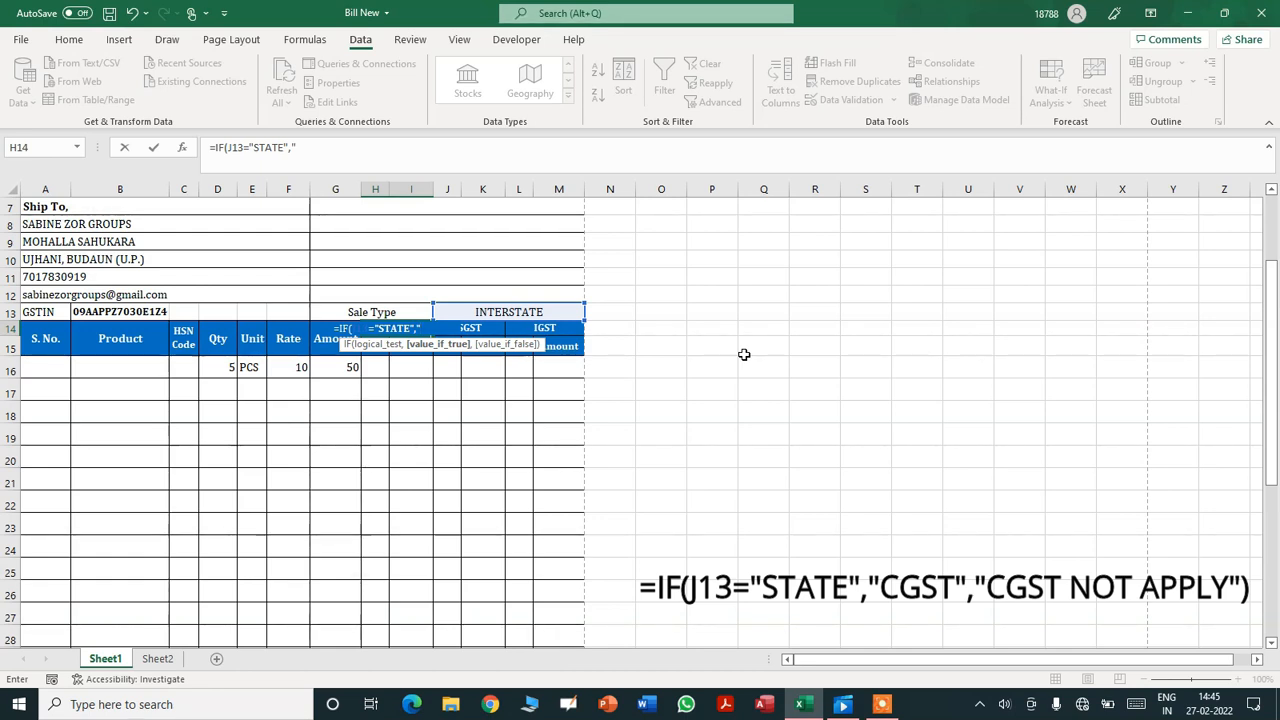
{"action": "type", "text": "CGST\""}
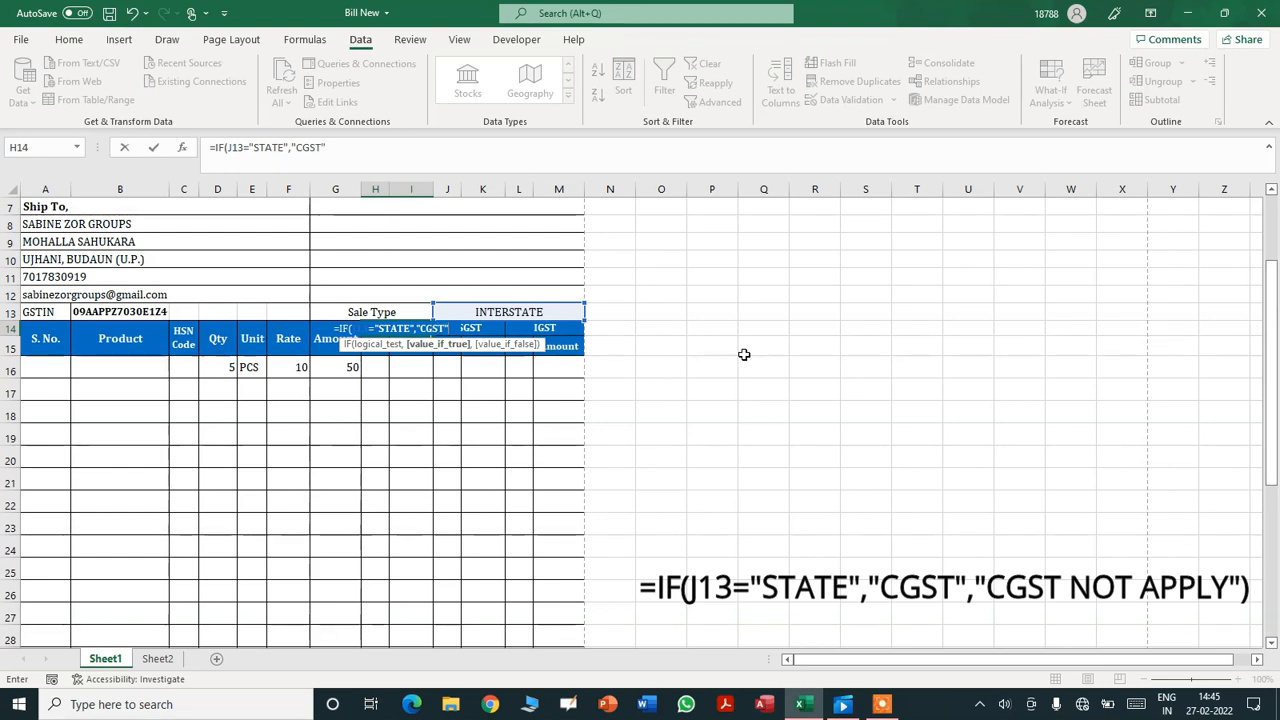
{"action": "type", "text": ","}
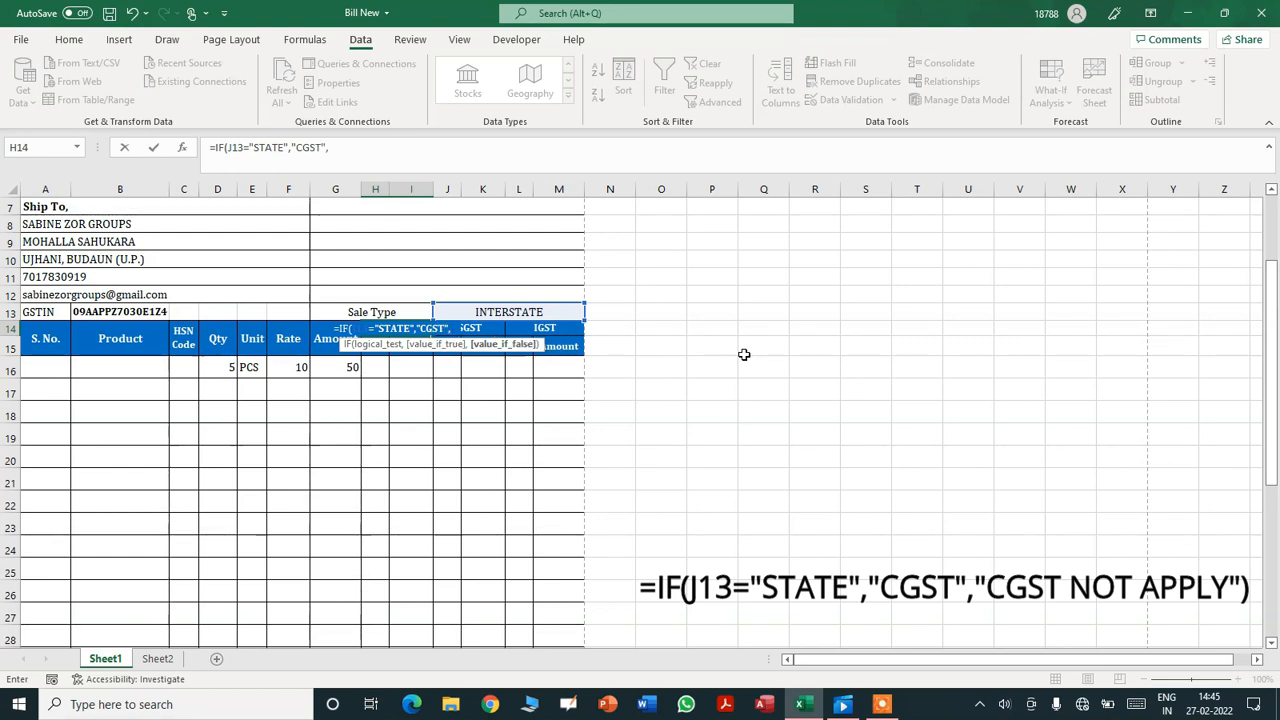
{"action": "type", "text": "\"CG"}
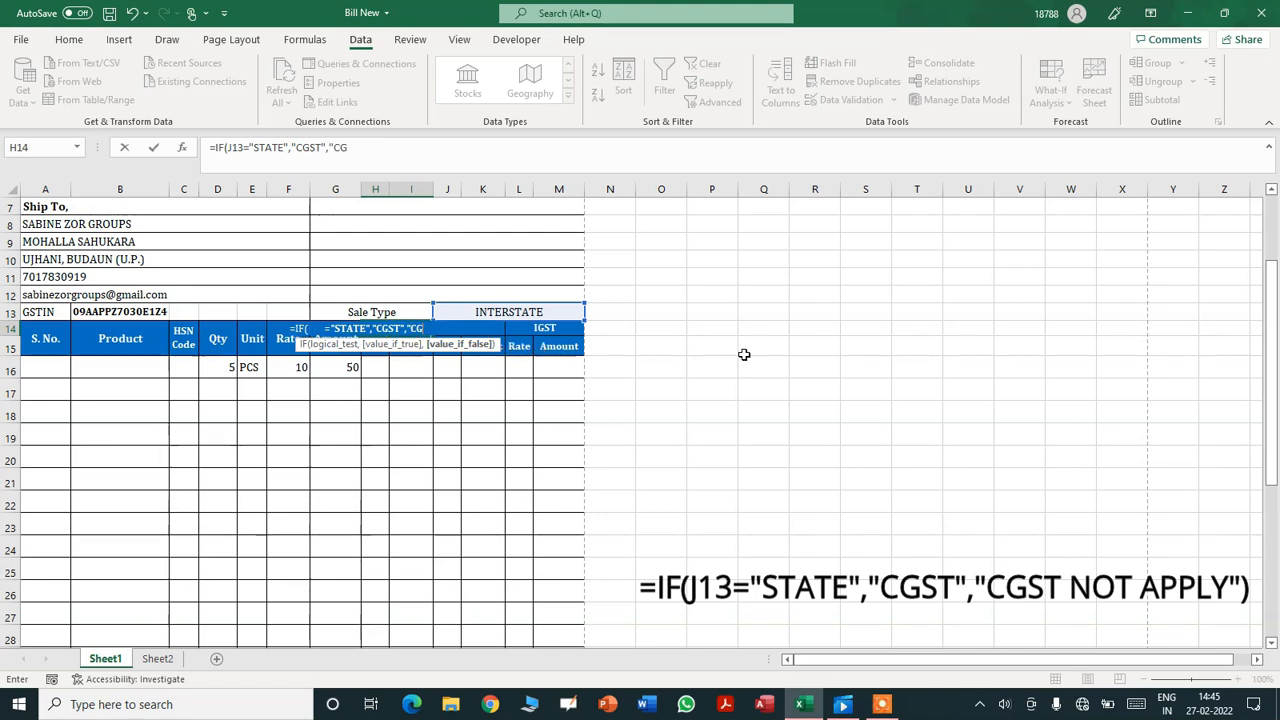
{"action": "type", "text": "ST NOT APPLY\")"}
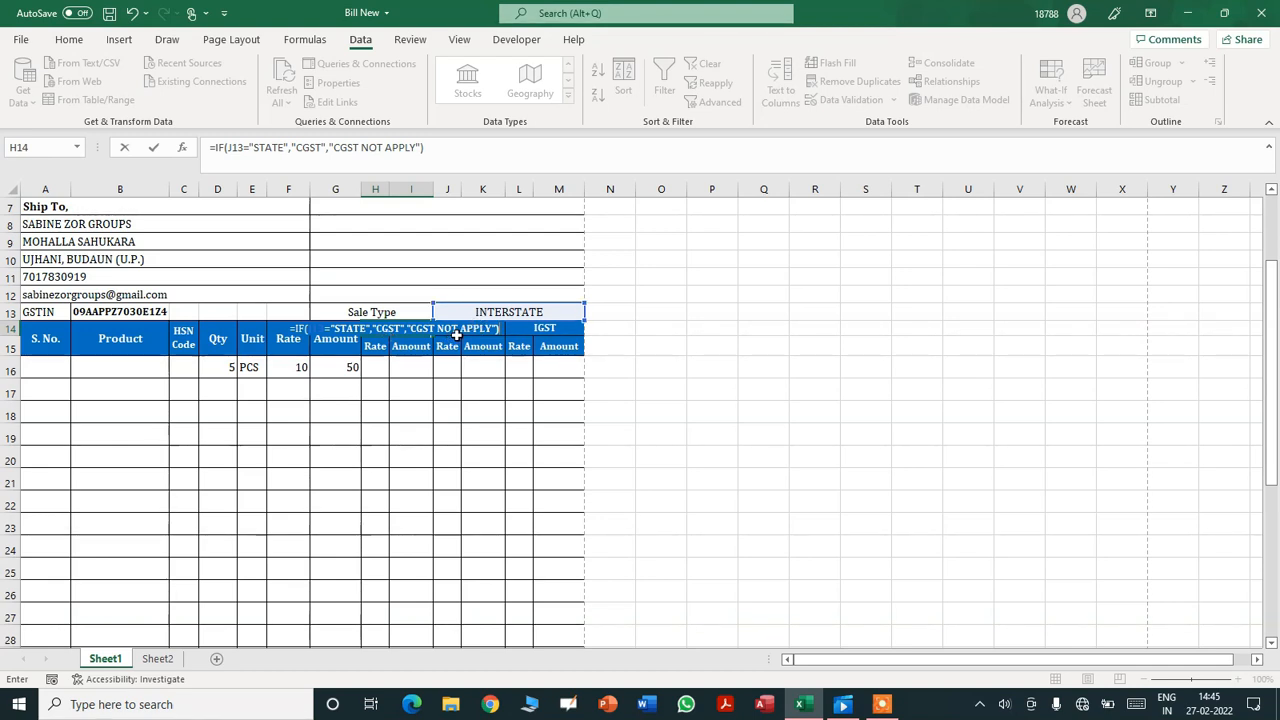
{"action": "key", "text": "ctrl+Return"}
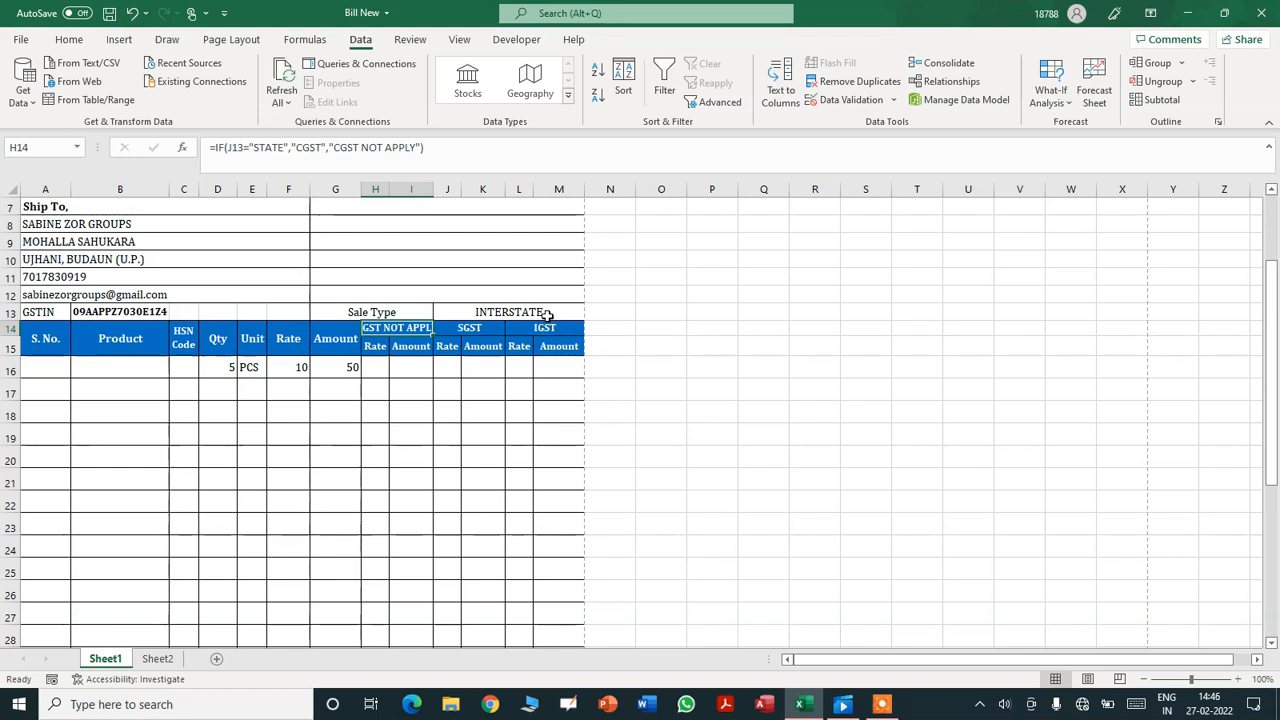
- Set the CGST header H14 to font size 8
{"action": "left_click", "coordinate": [69, 39]}
{"action": "left_click", "coordinate": [250, 70]}
{"action": "type", "text": "8"}
{"action": "key", "text": "Return"}
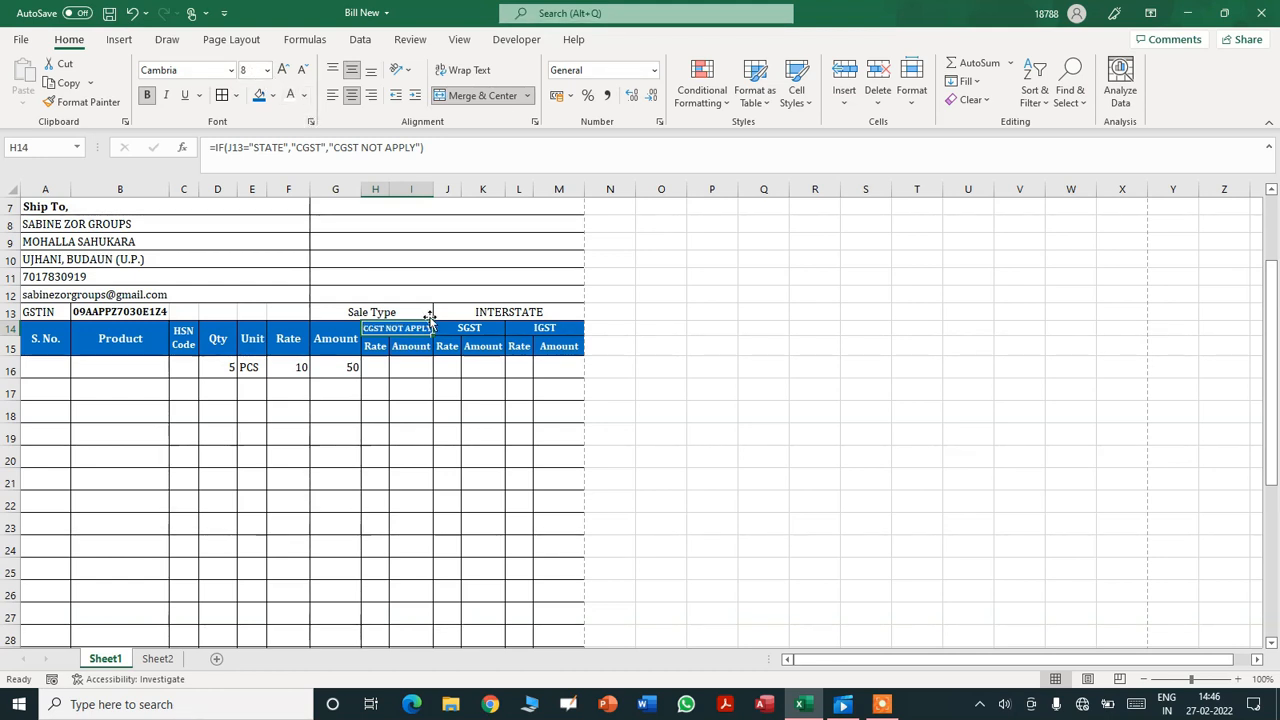
- Toggle Sale Type to STATE and back to INTERSTATE to test the CGST header
{"action": "left_click", "coordinate": [559, 314]}
{"action": "left_click", "coordinate": [591, 313]}
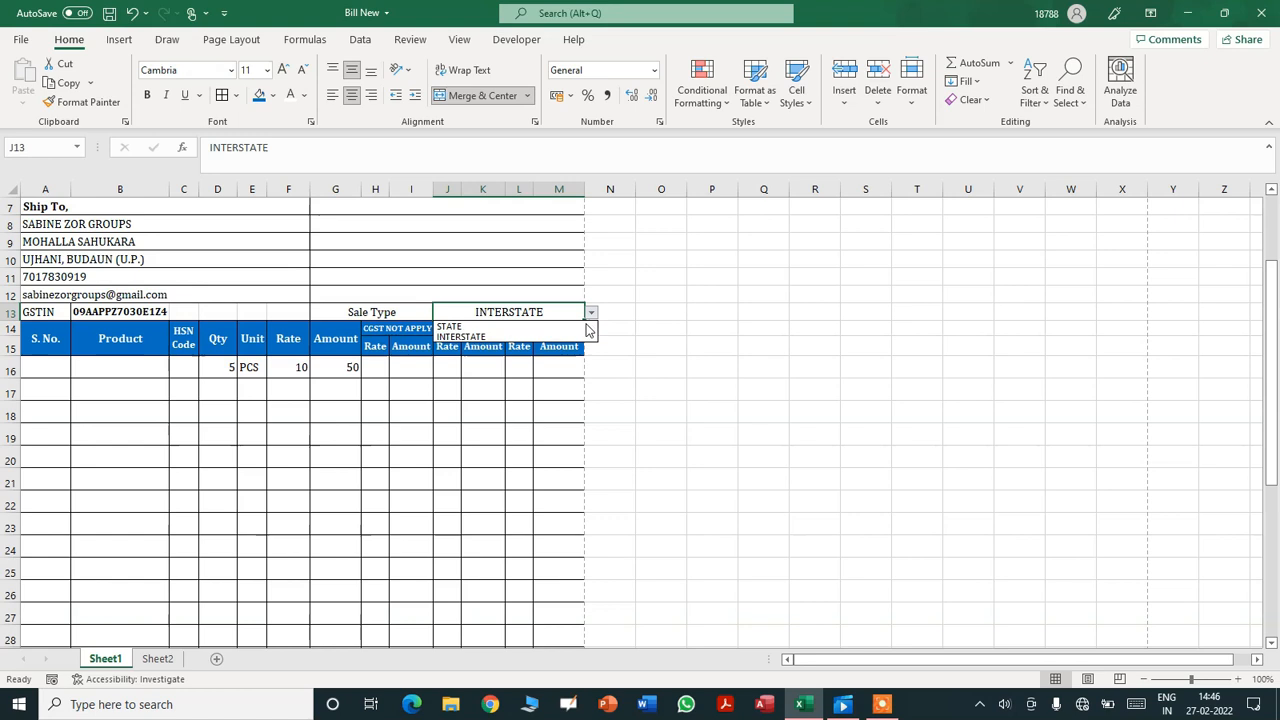
{"action": "left_click", "coordinate": [584, 327]}
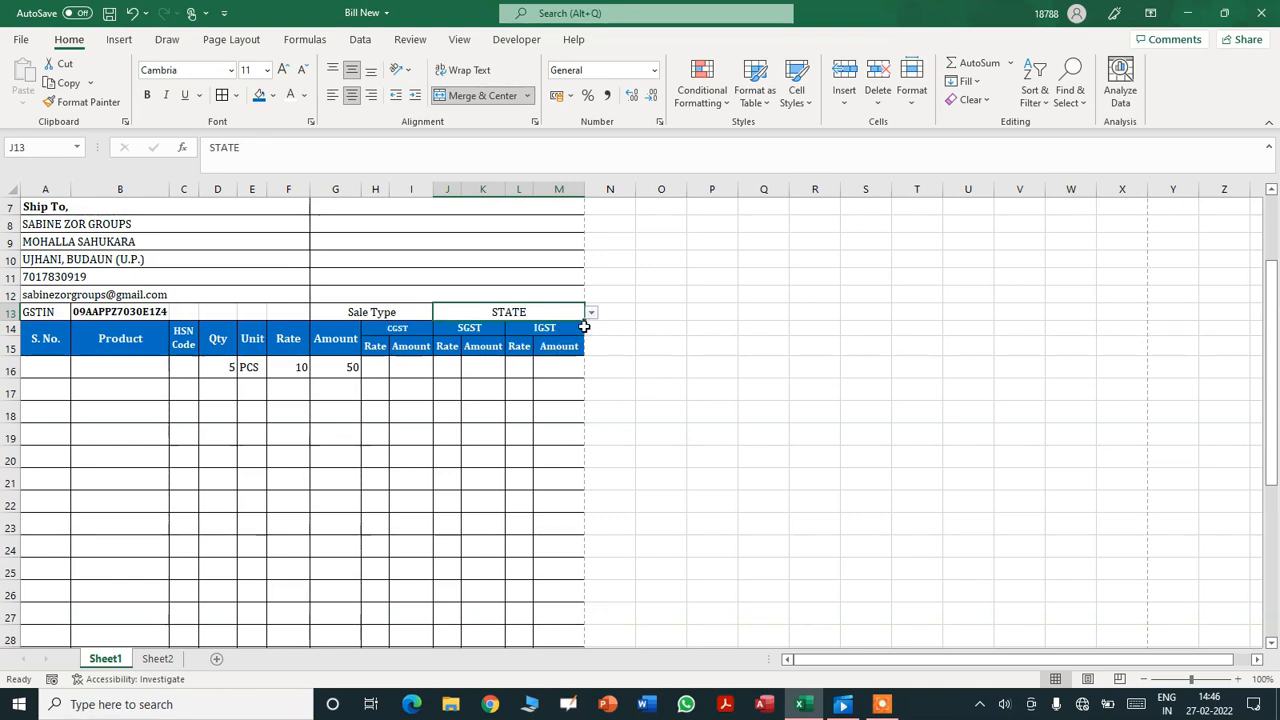
{"action": "left_click", "coordinate": [591, 313]}
{"action": "left_click", "coordinate": [577, 334]}
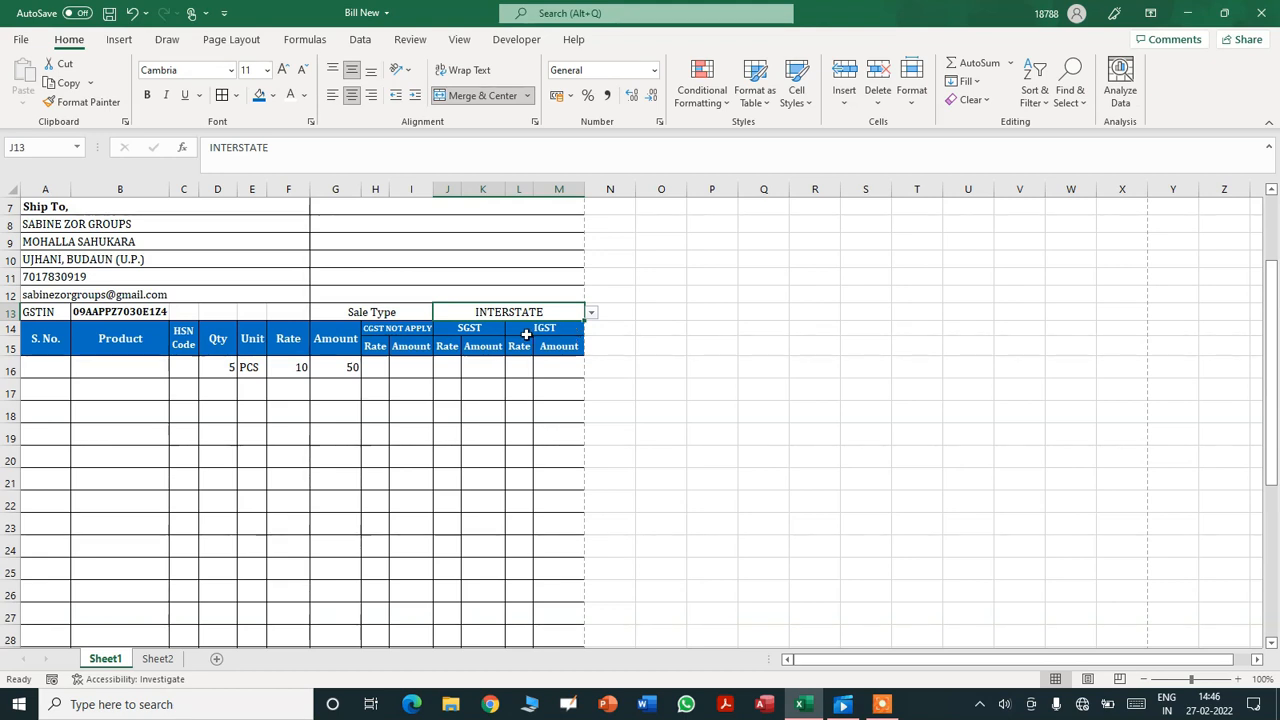
{"action": "left_click", "coordinate": [478, 330]}
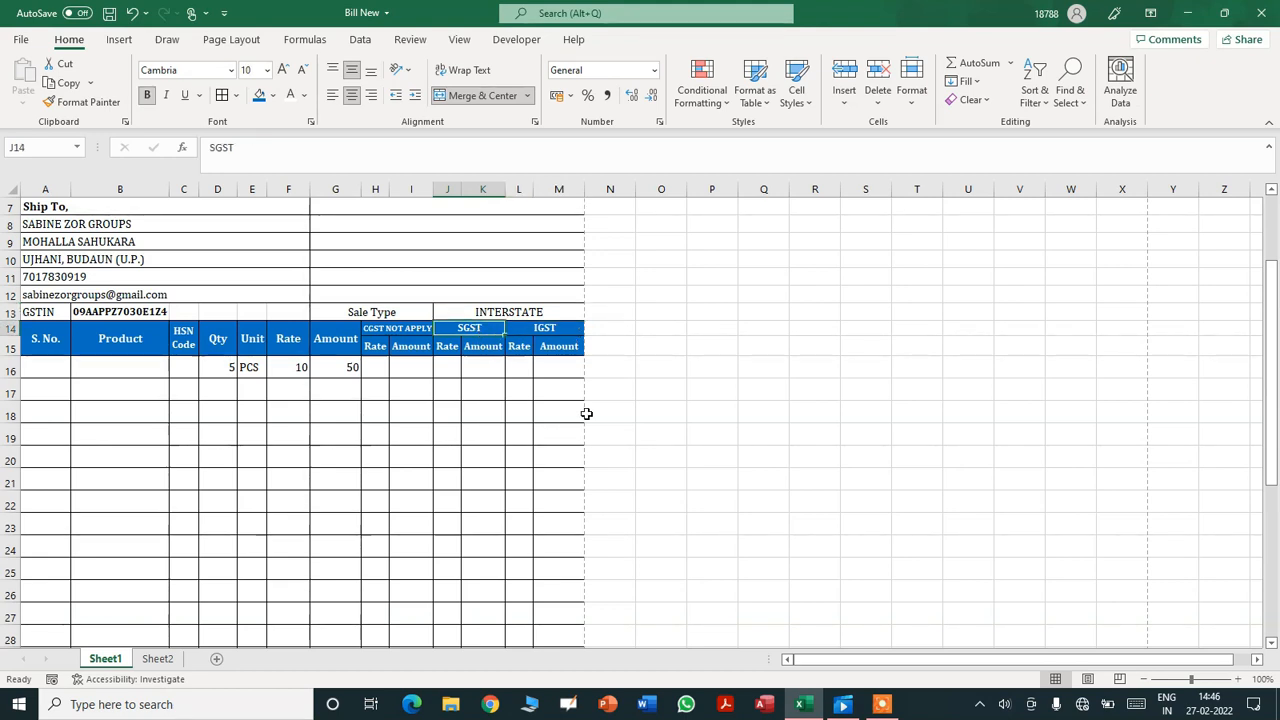
- Enter =IF(J13="STATE","SGST","SGST NOT APPLY") in SGST header J14
{"action": "type", "text": "=IF"}
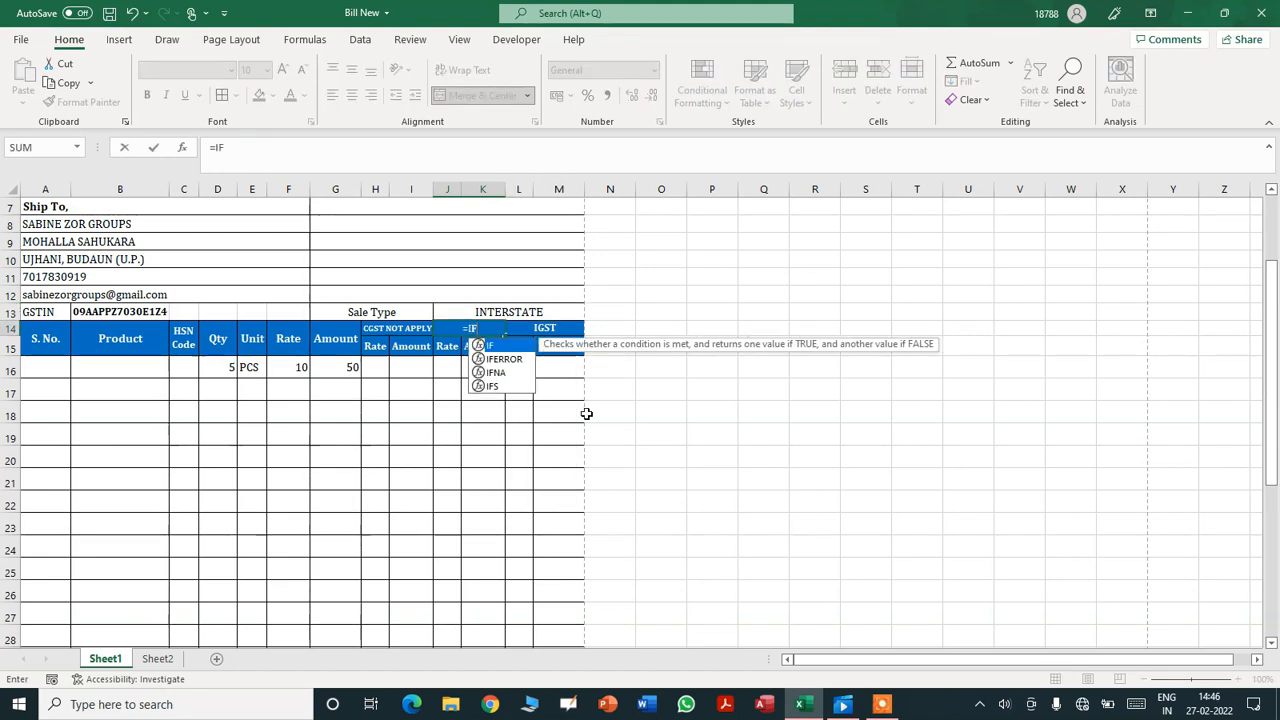
{"action": "type", "text": "("}
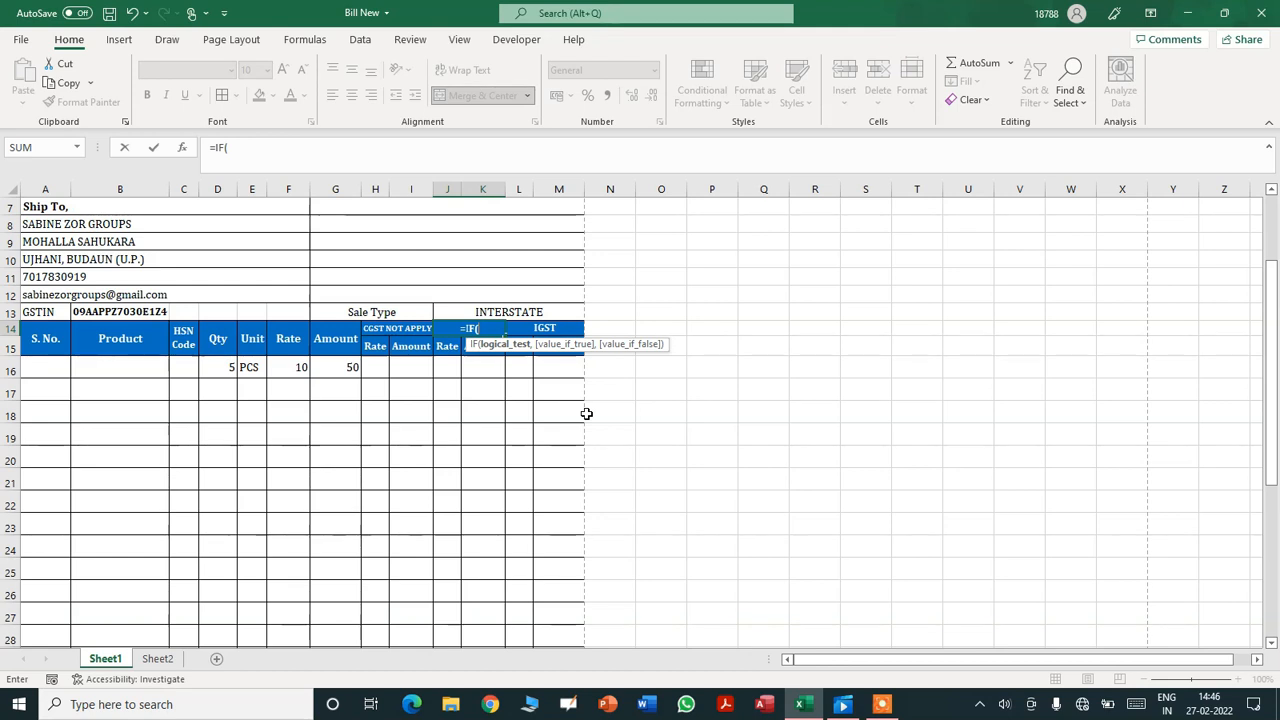
{"action": "left_click", "coordinate": [465, 311]}
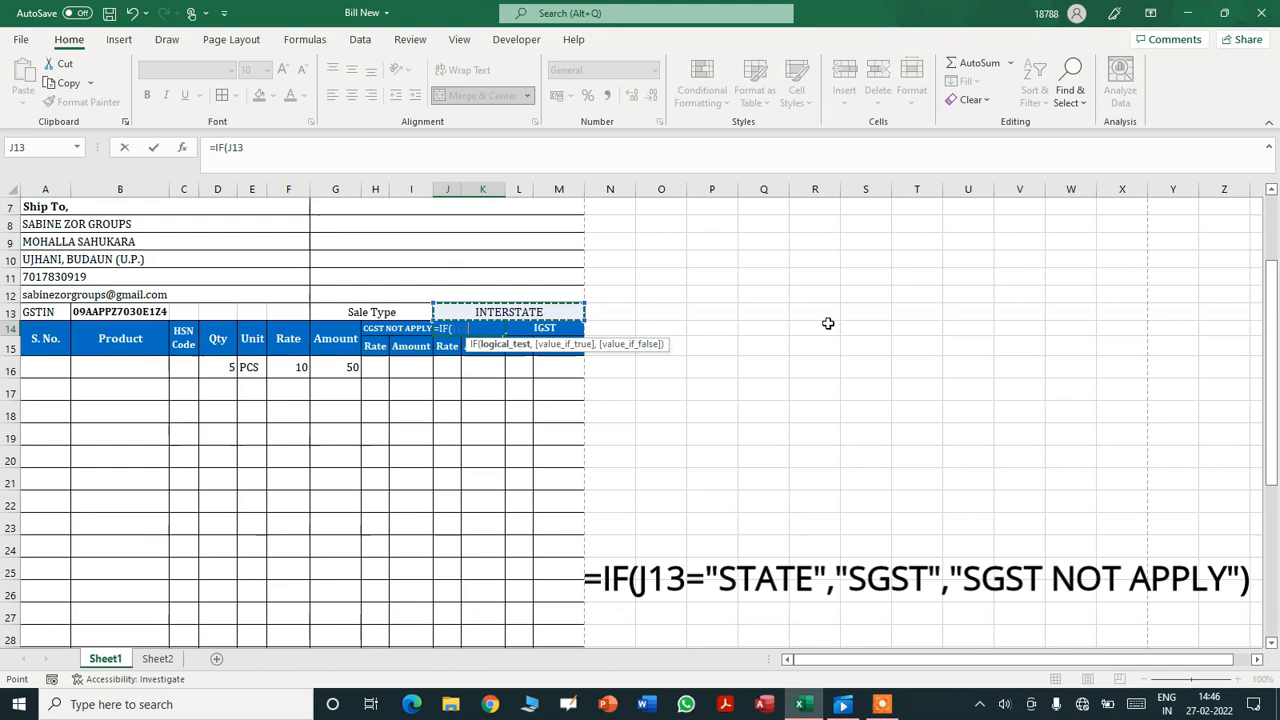
{"action": "type", "text": "="}
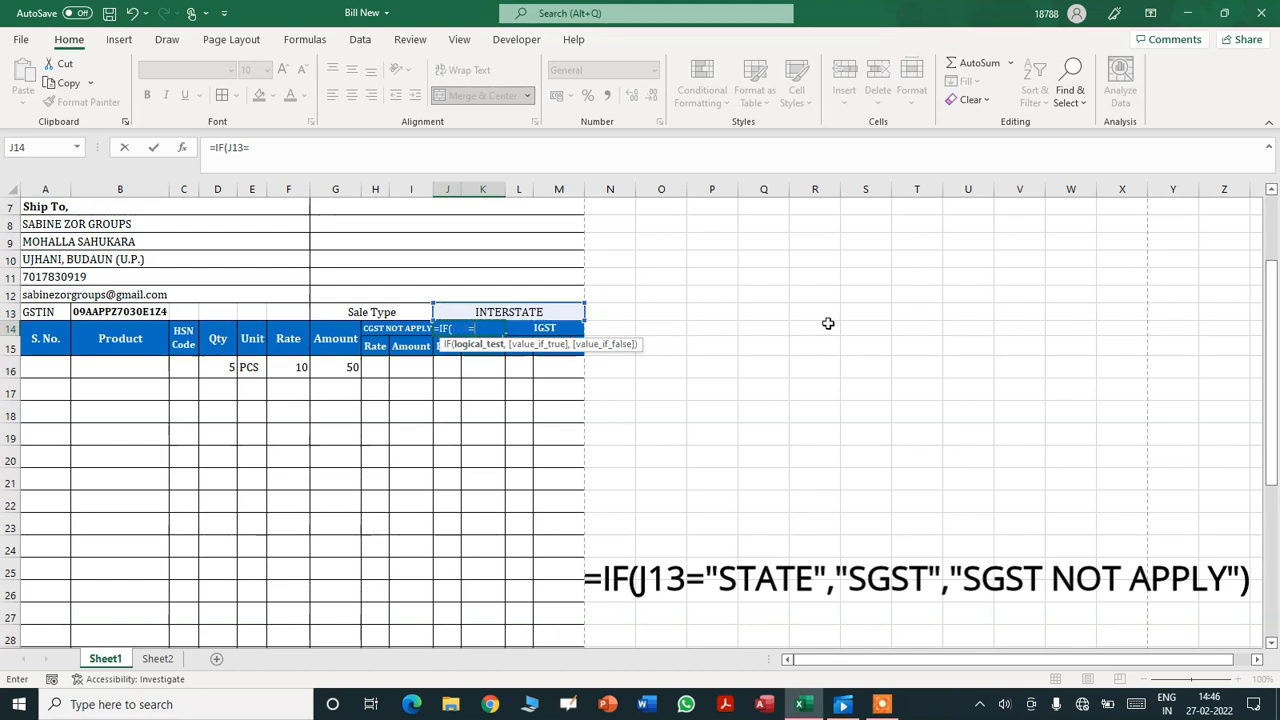
{"action": "type", "text": "\"STATE"}
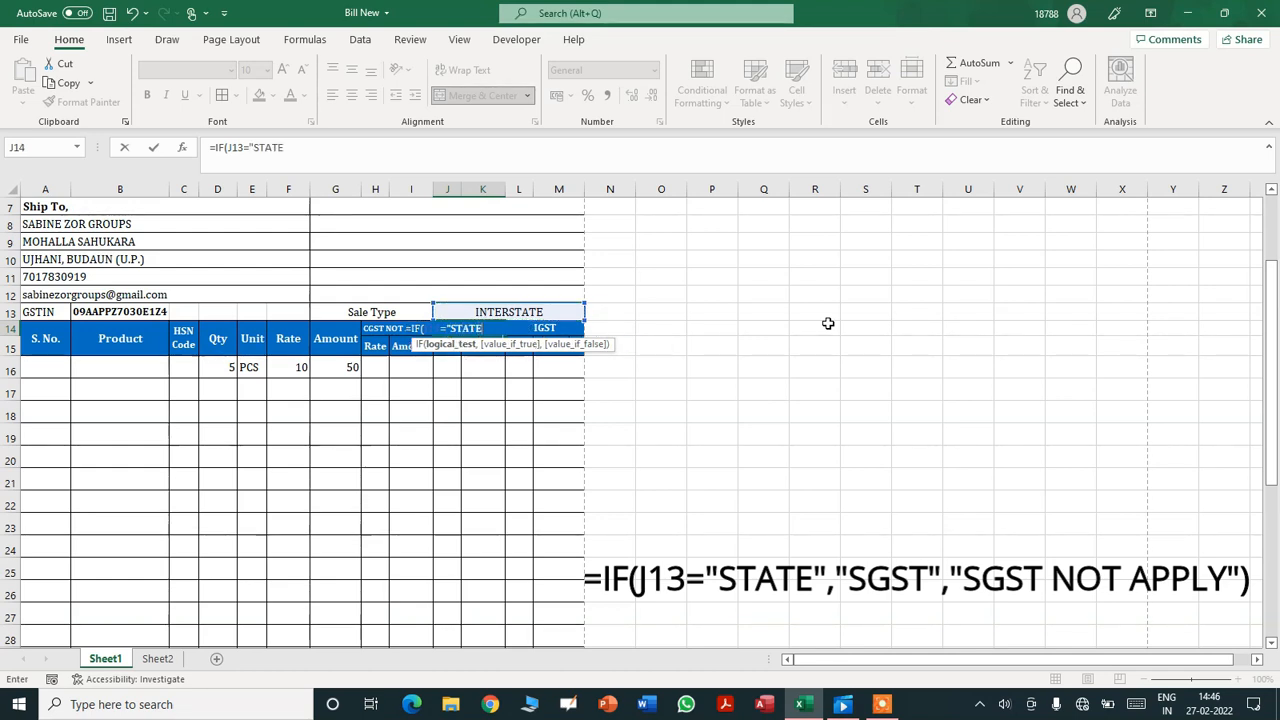
{"action": "type", "text": "\","}
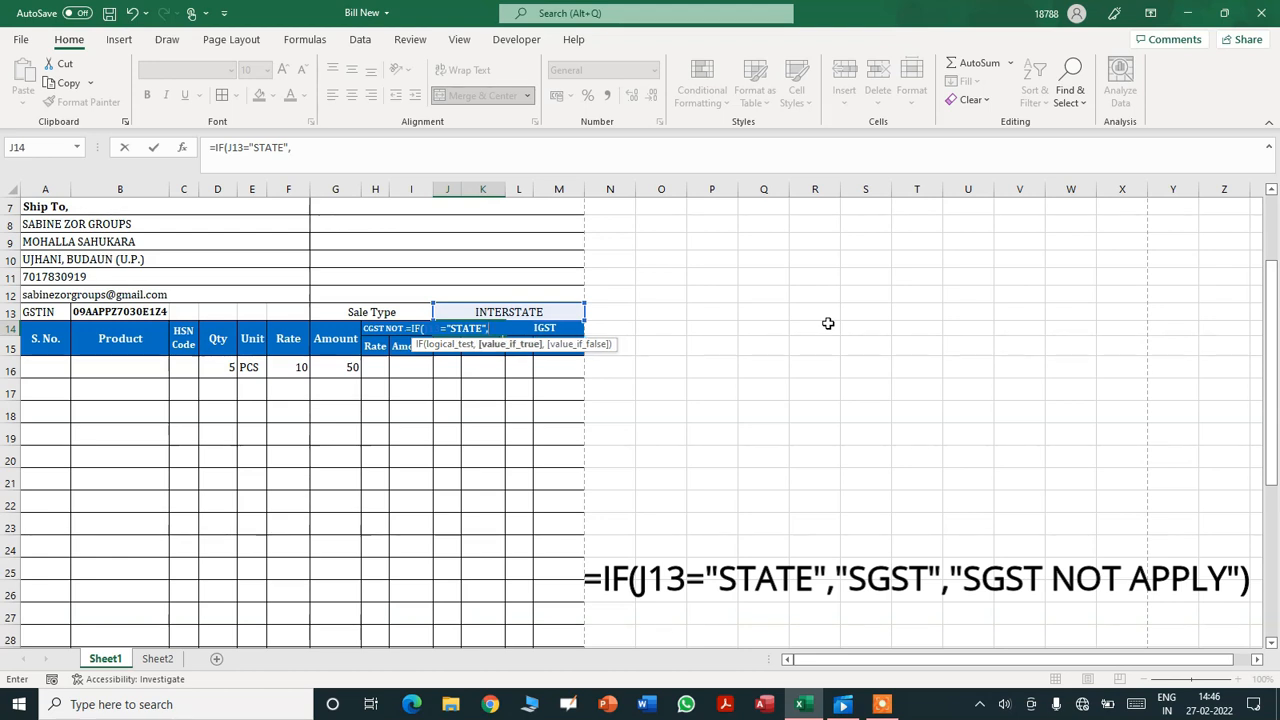
{"action": "type", "text": "S"}
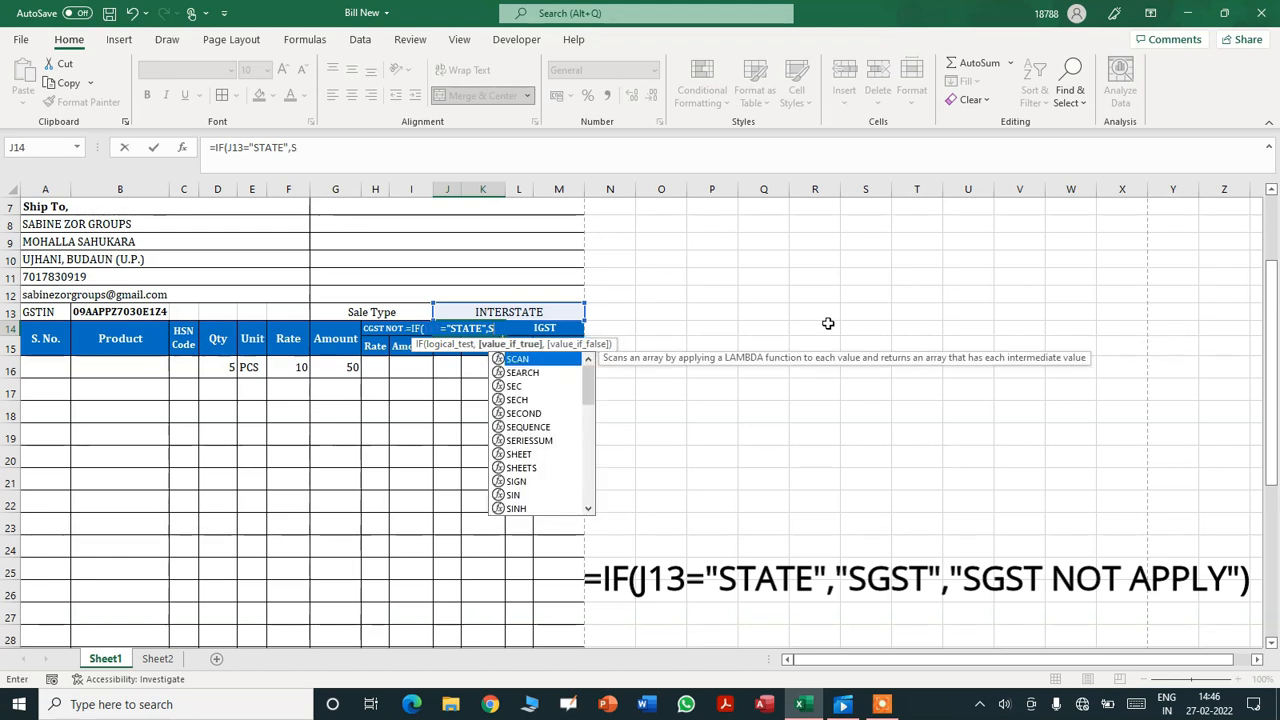
{"action": "key", "text": "BackSpace"}
{"action": "type", "text": "\"SGST"}
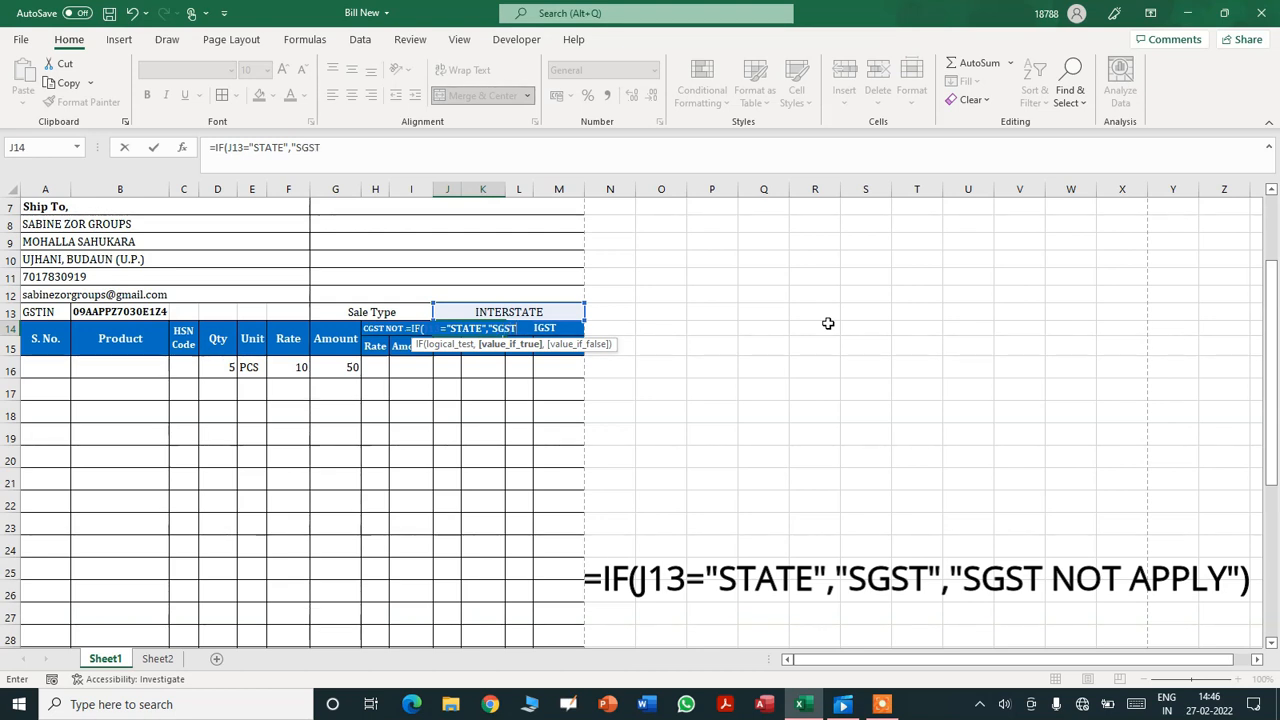
{"action": "type", "text": "\","}
{"action": "type", "text": "\"SGST"}
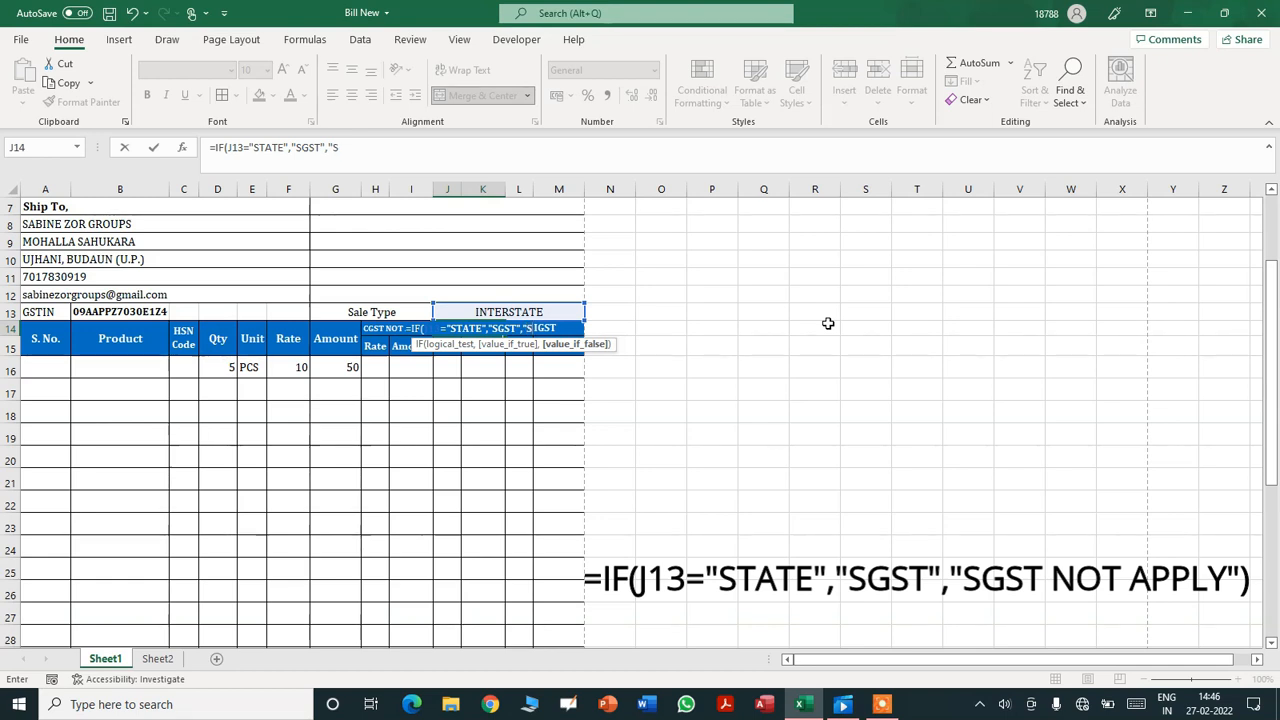
{"action": "type", "text": " NOT APPLY"}
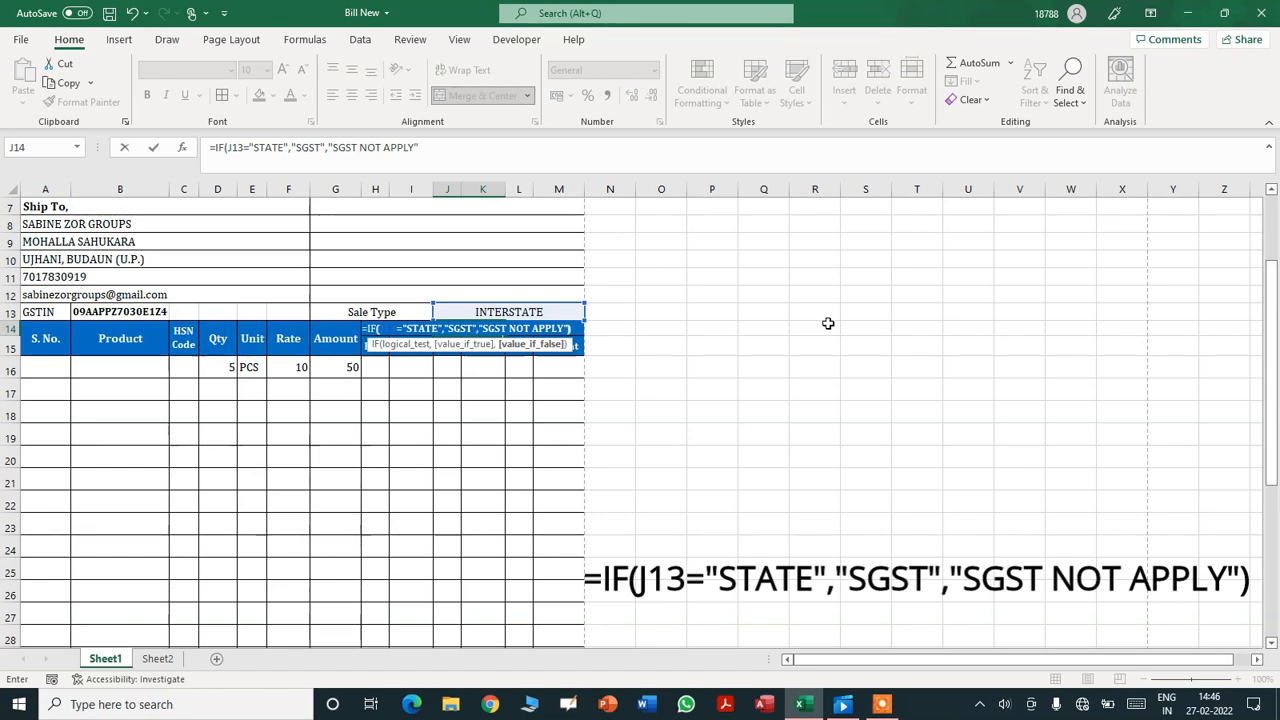
{"action": "type", "text": "\")"}
{"action": "key", "text": "Return"}
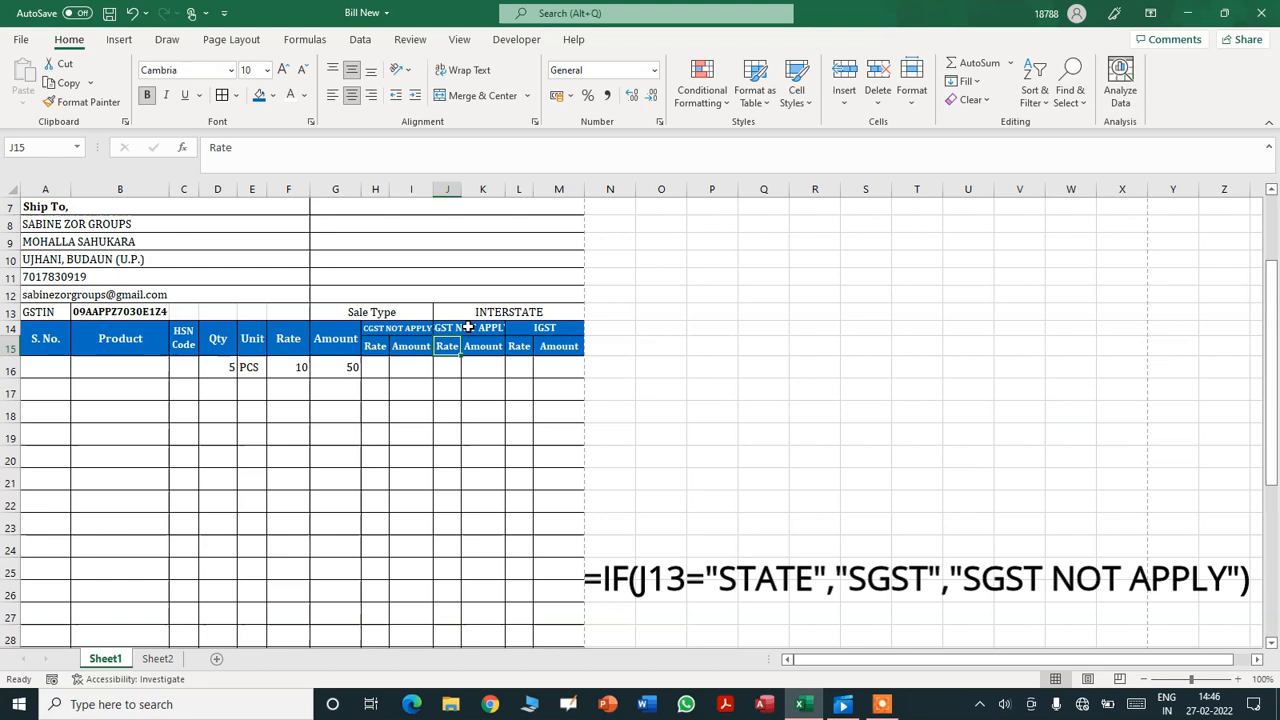
- Set the SGST header J14 to font size 8
{"action": "left_click", "coordinate": [467, 327]}
{"action": "left_click", "coordinate": [249, 70]}
{"action": "type", "text": "8"}
{"action": "key", "text": "Return"}
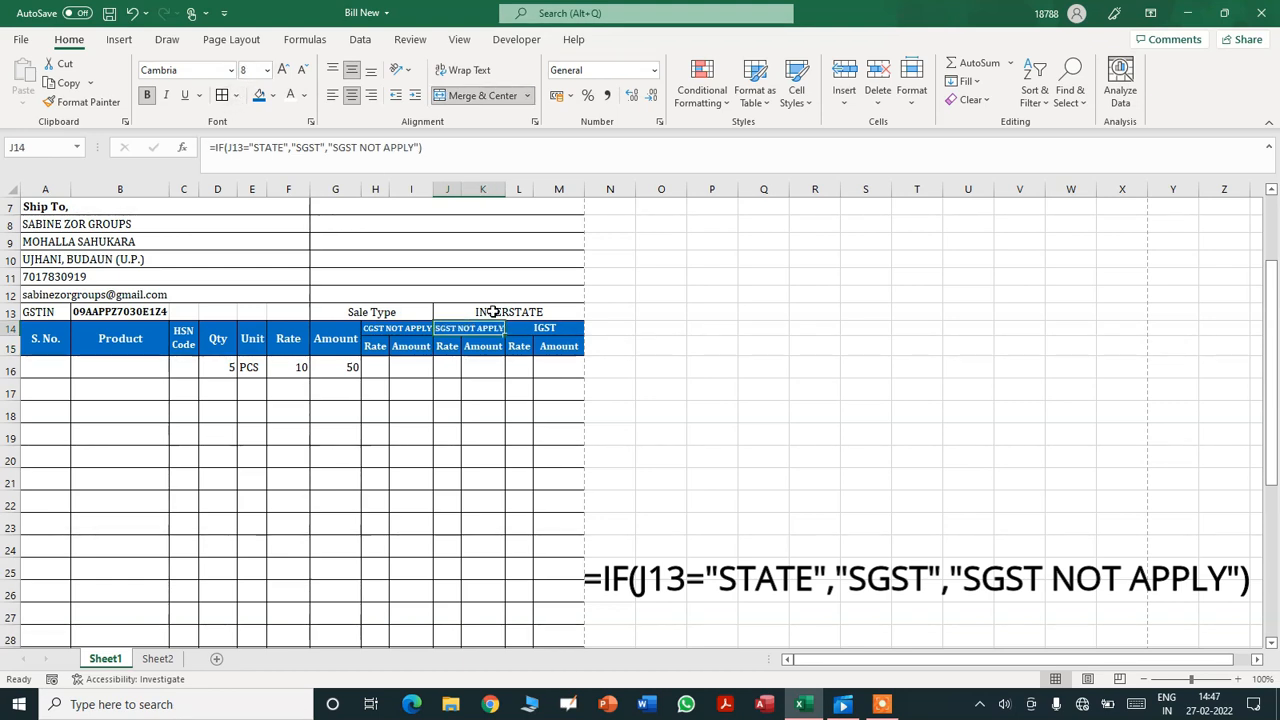
- Replace L14's IGST text with =IF(J13="INTERSTATE","IGST","IGST NOT APPLY")
{"action": "left_click", "coordinate": [553, 330]}
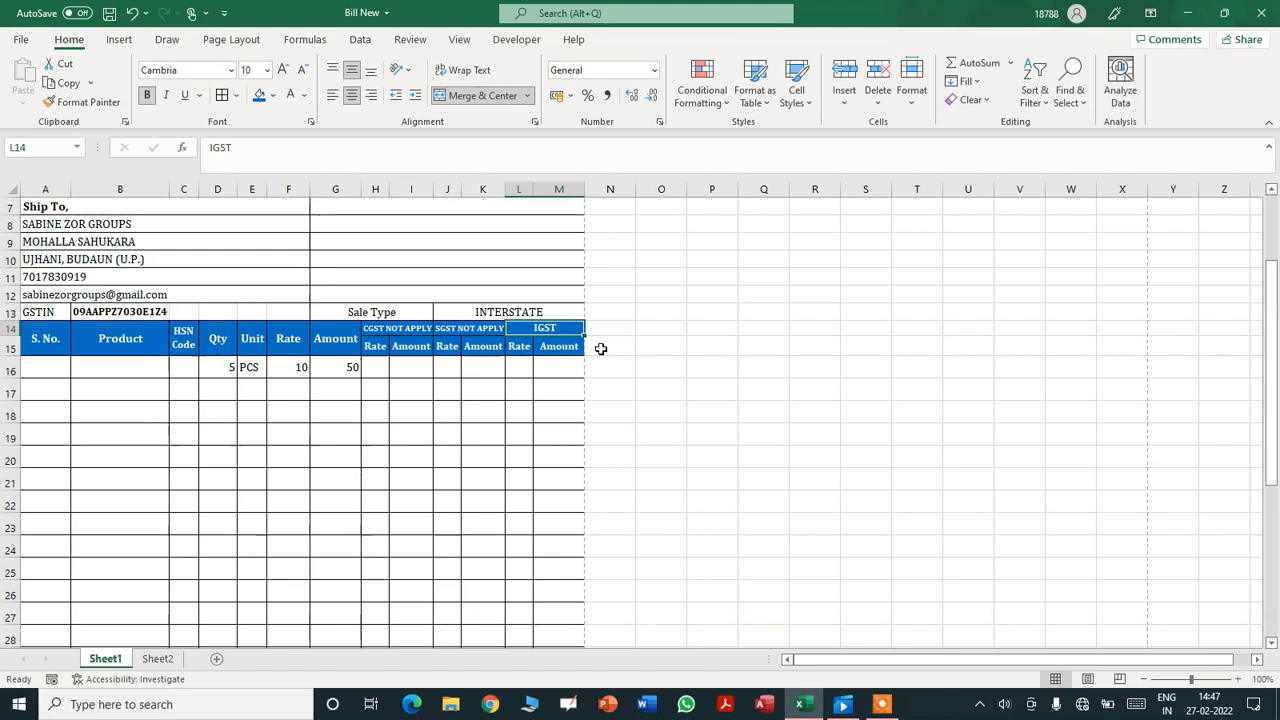
{"action": "key", "text": "BackSpace"}
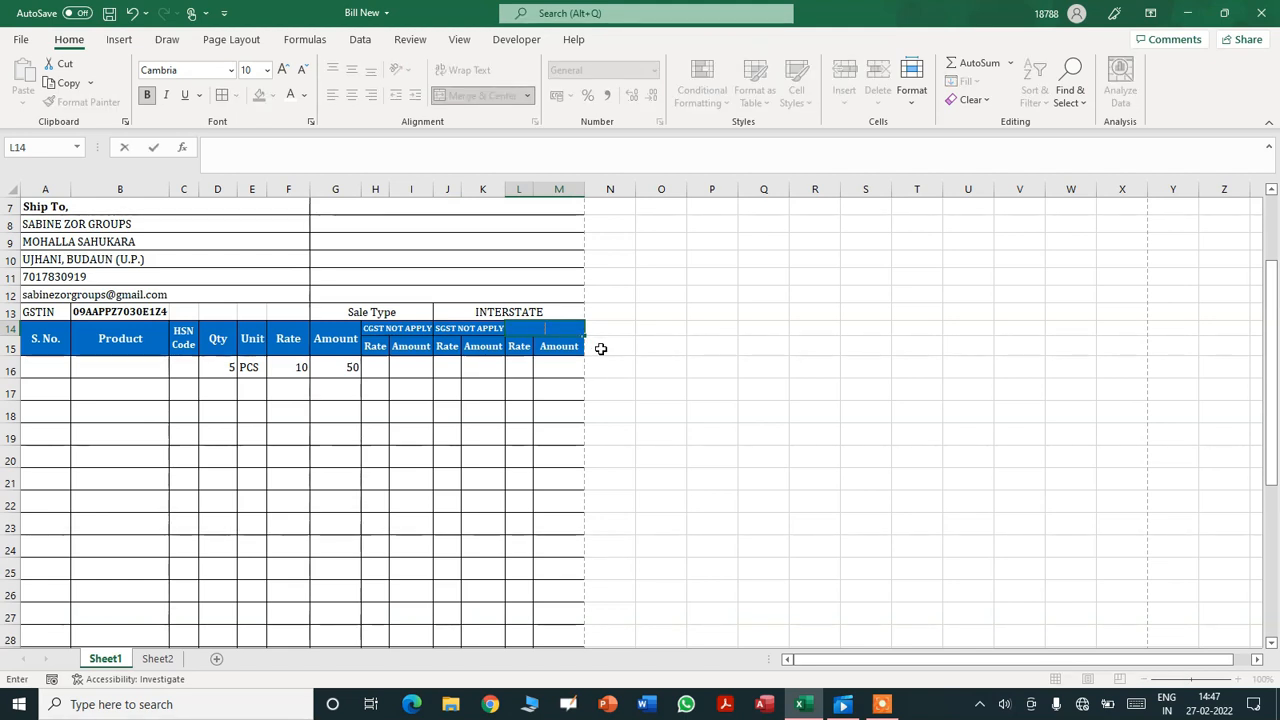
{"action": "type", "text": "="}
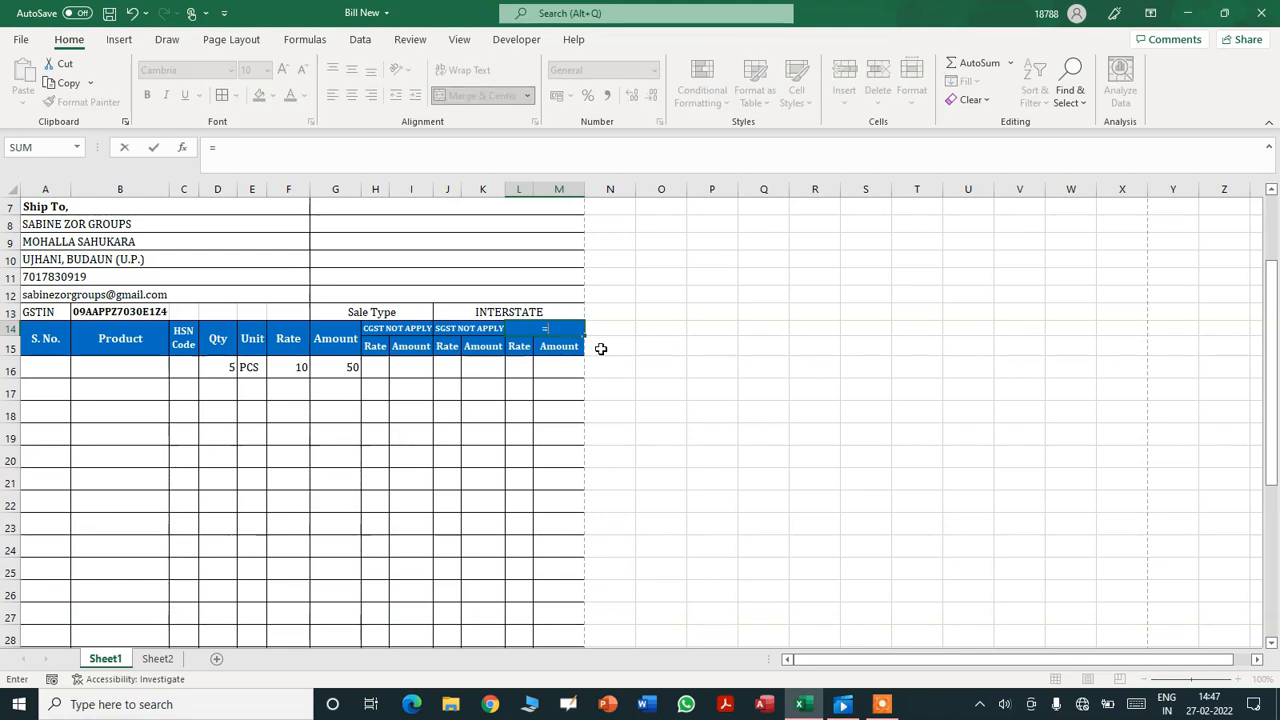
{"action": "type", "text": "IF("}
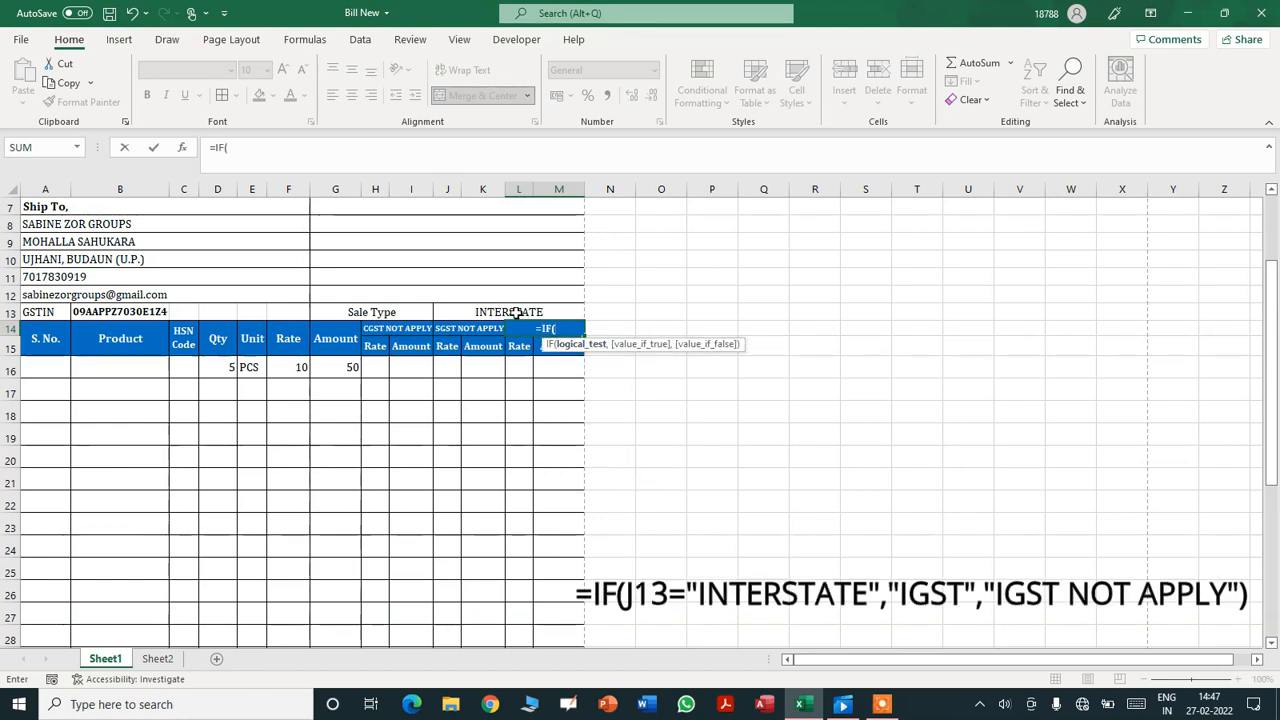
{"action": "left_click", "coordinate": [464, 313]}
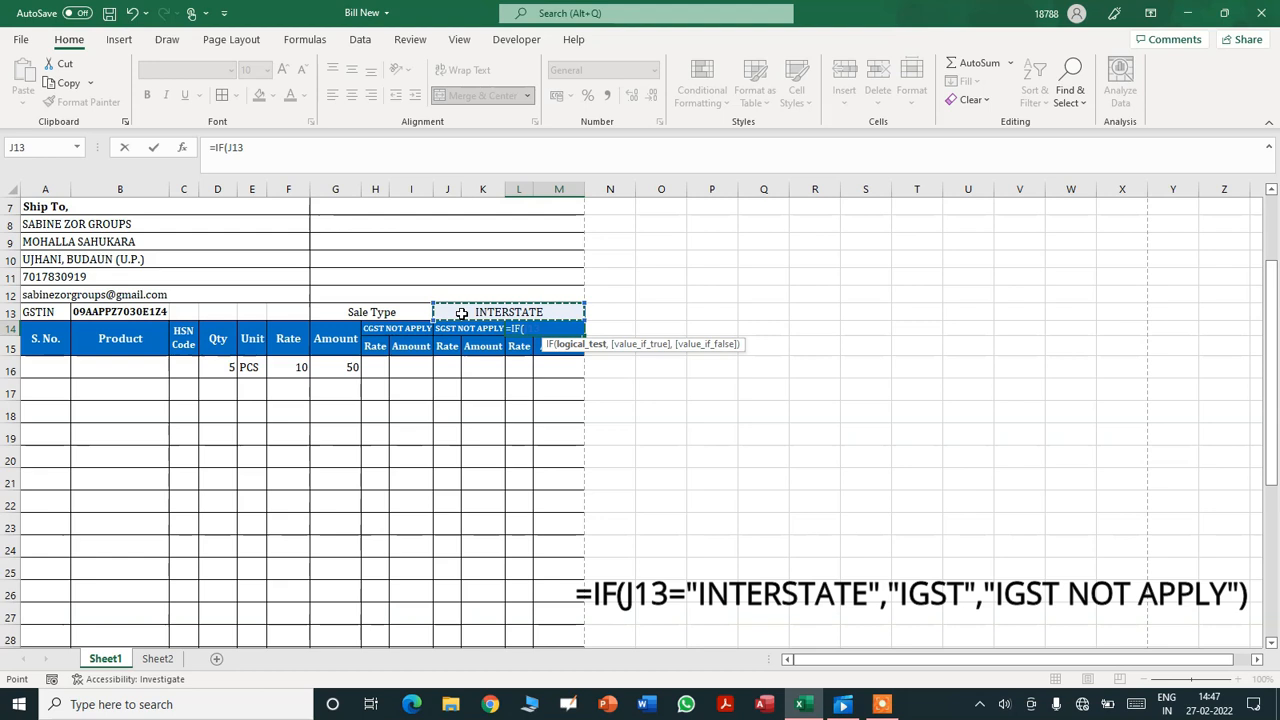
{"action": "type", "text": "="}
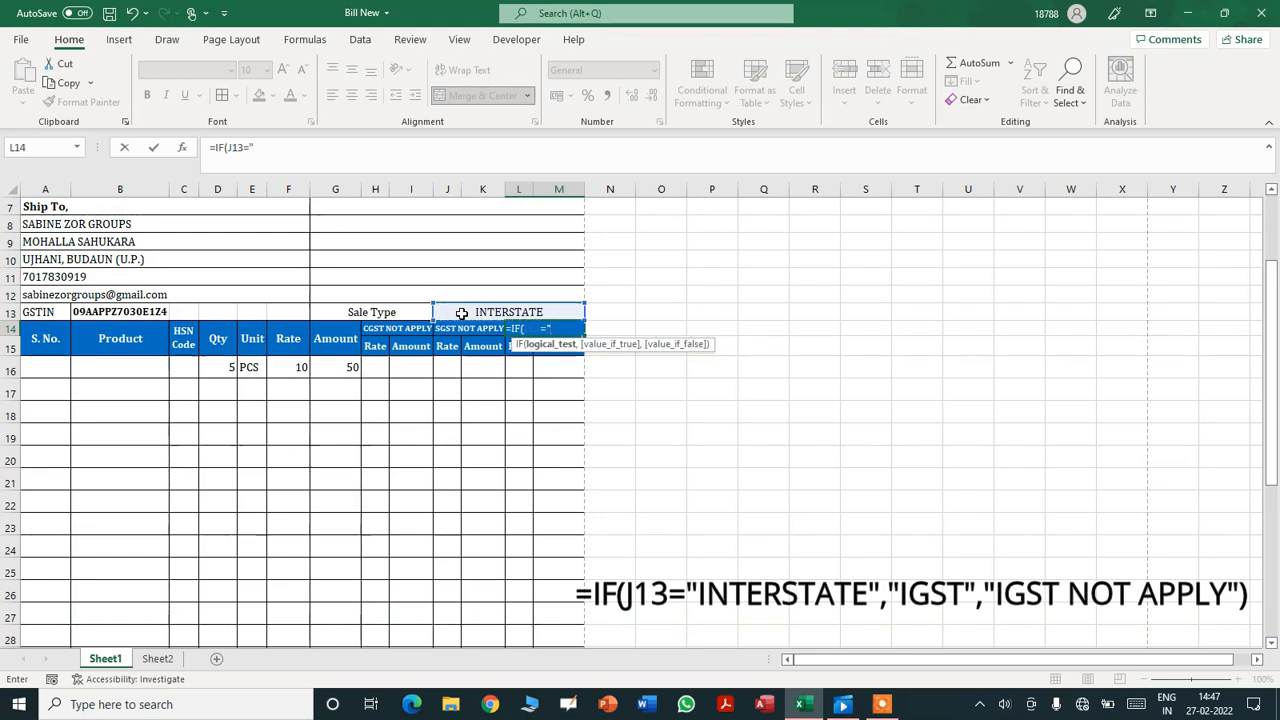
{"action": "type", "text": "\"INTERSTATE"}
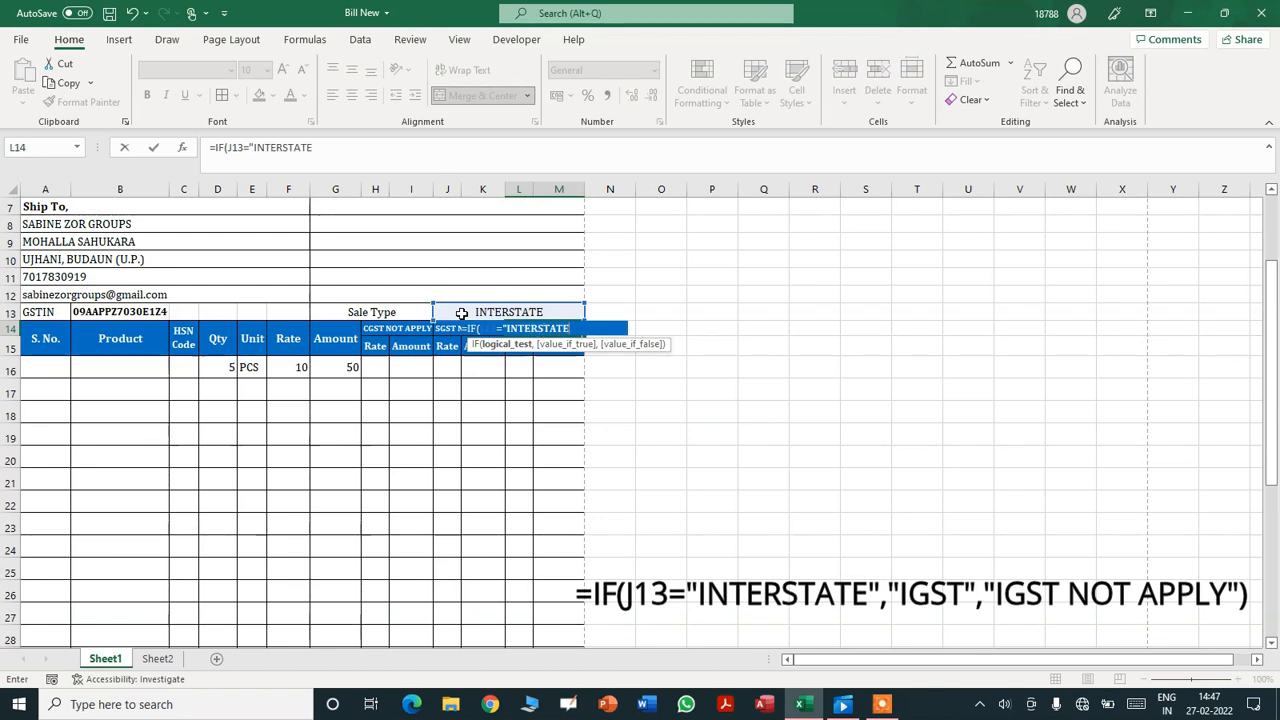
{"action": "type", "text": "\","}
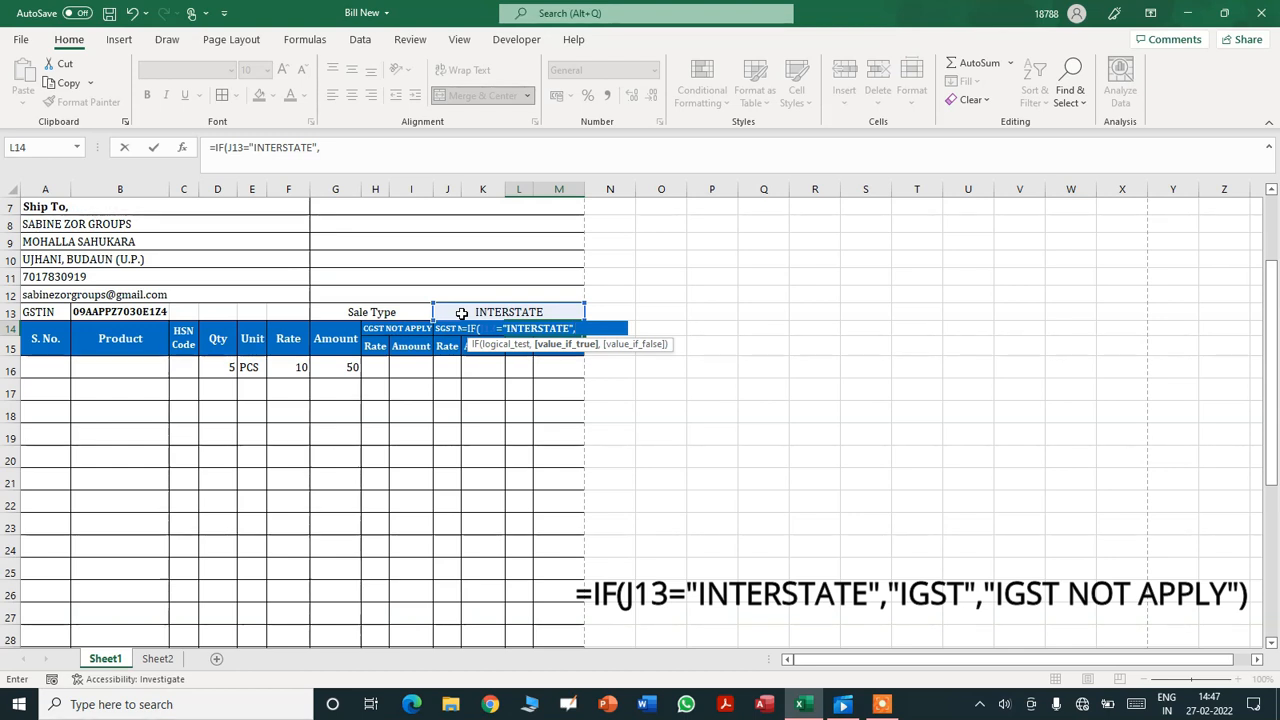
{"action": "type", "text": "IGST"}
{"action": "key", "text": "BackSpace"}
{"action": "key", "text": "BackSpace"}
{"action": "type", "text": "\""}
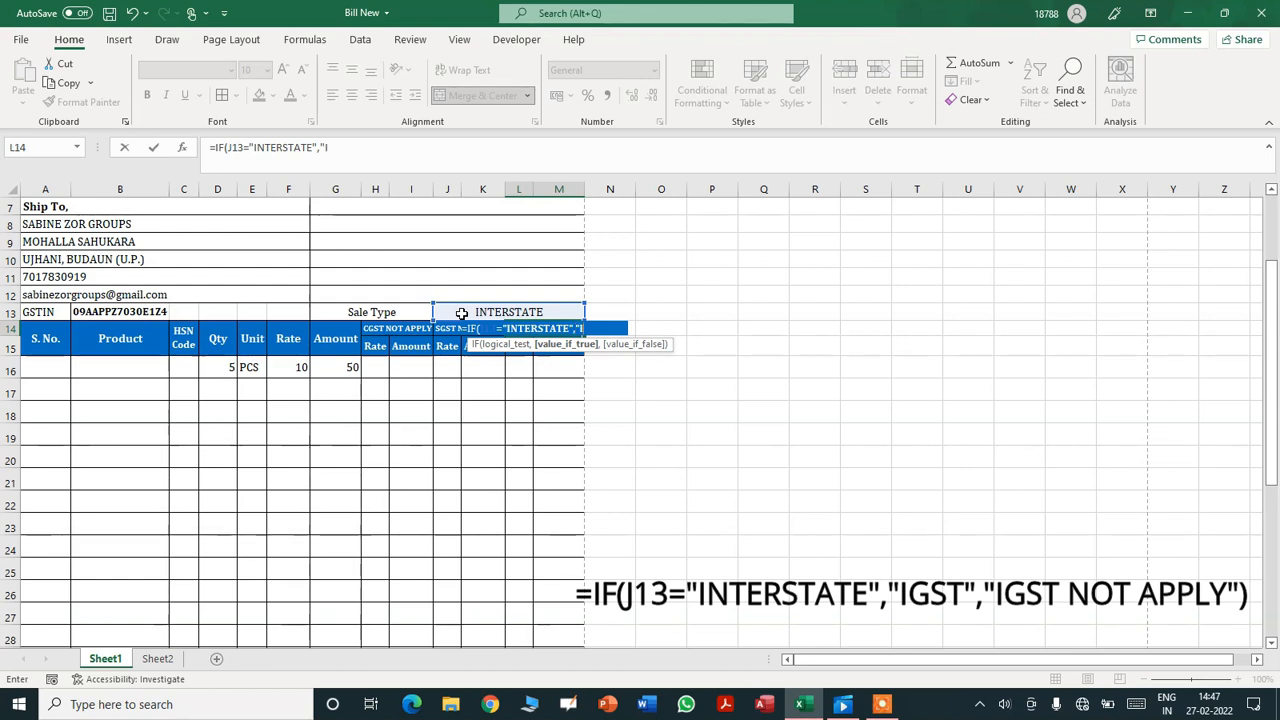
{"action": "type", "text": "IGST\","}
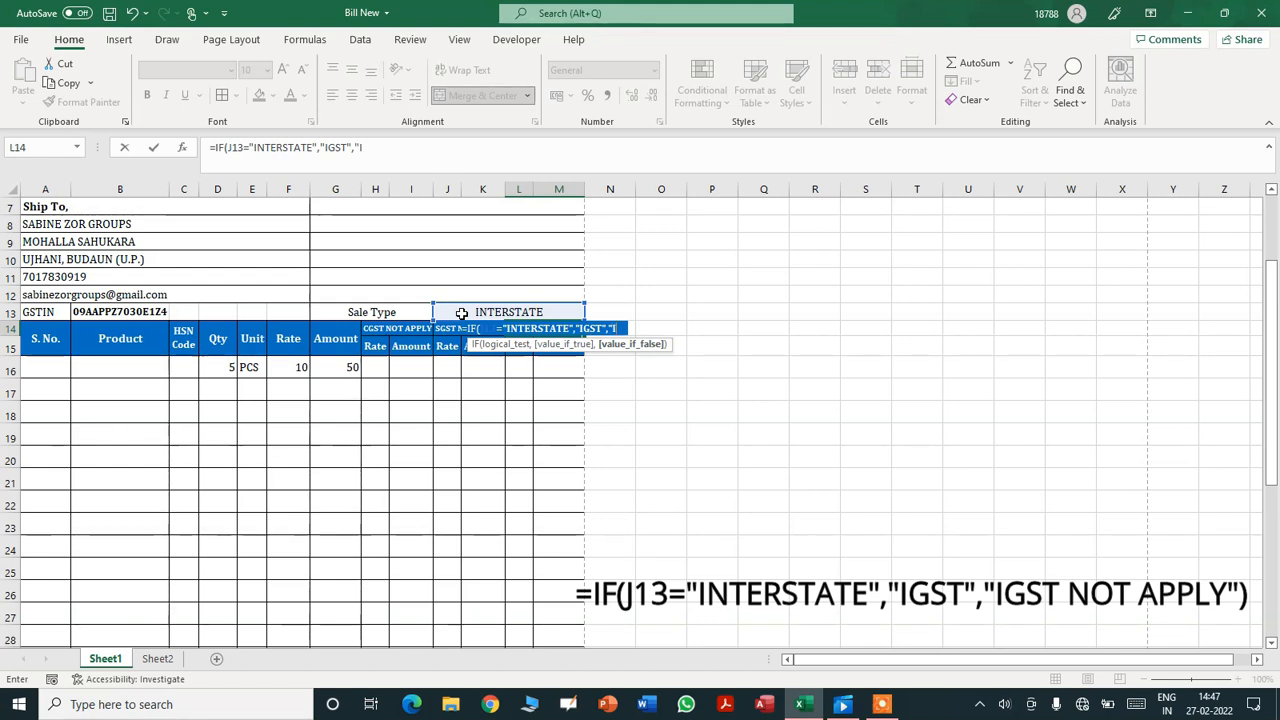
{"action": "type", "text": "IGST NOT APPL"}
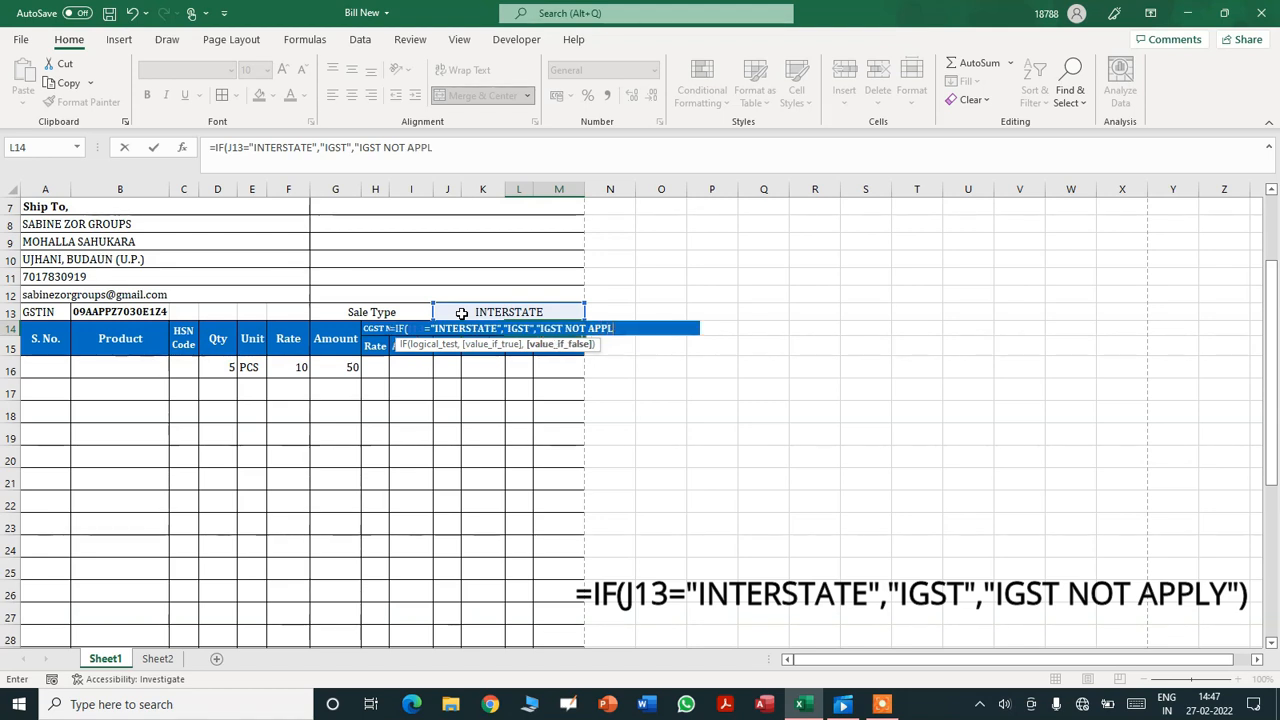
{"action": "type", "text": "Y\""}
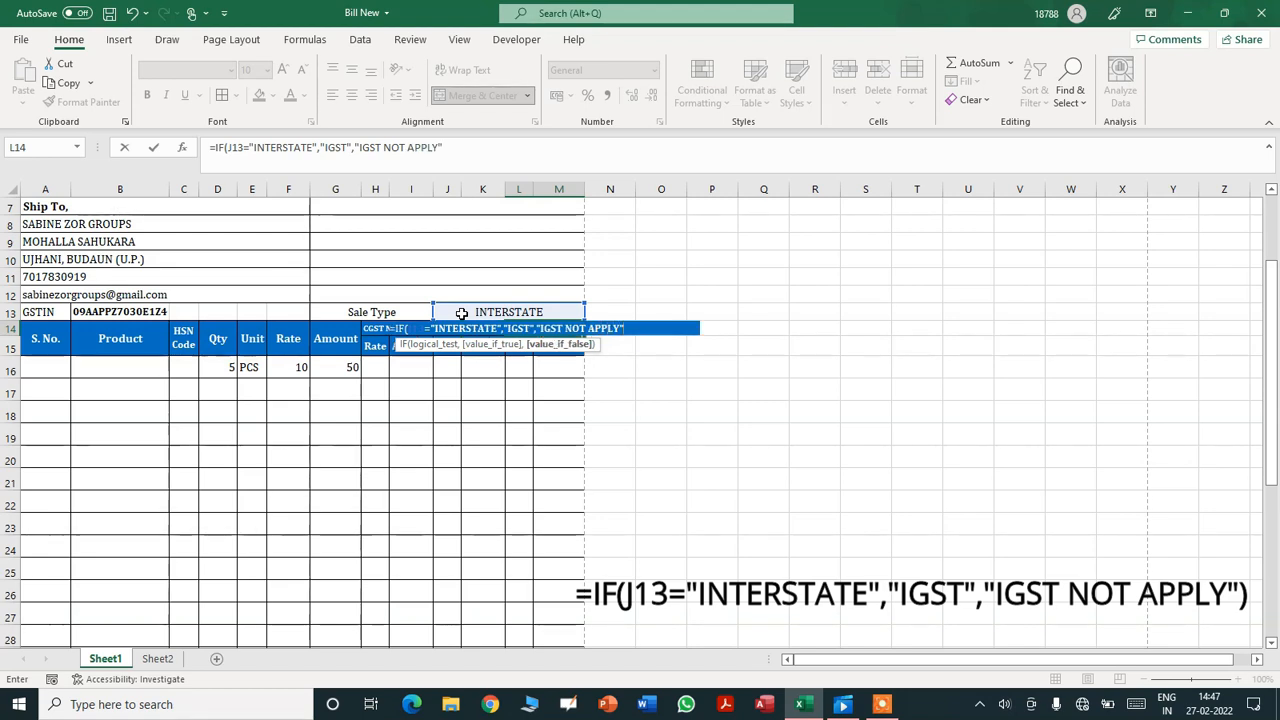
{"action": "type", "text": ")"}
{"action": "key", "text": "Return"}
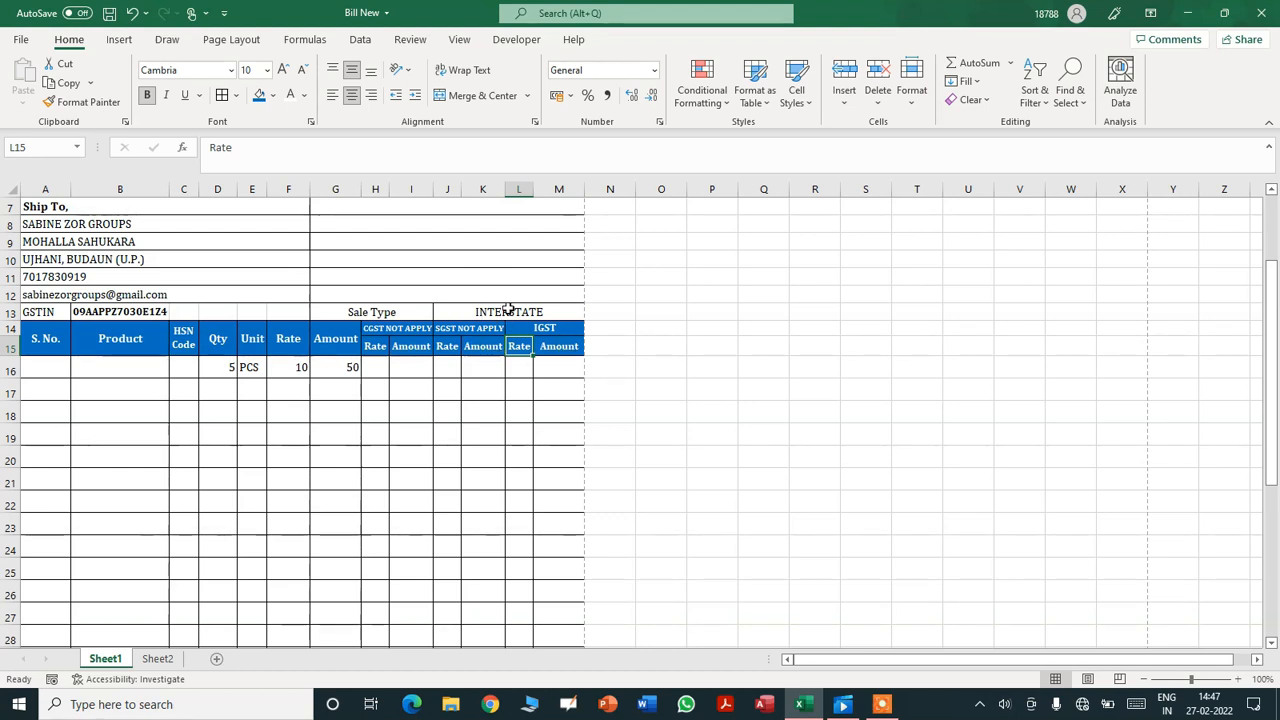
- Switch Sale Type to STATE and set the IGST NOT APPLY header L14 to font size 8
{"action": "left_click", "coordinate": [508, 310]}
{"action": "left_click", "coordinate": [592, 314]}
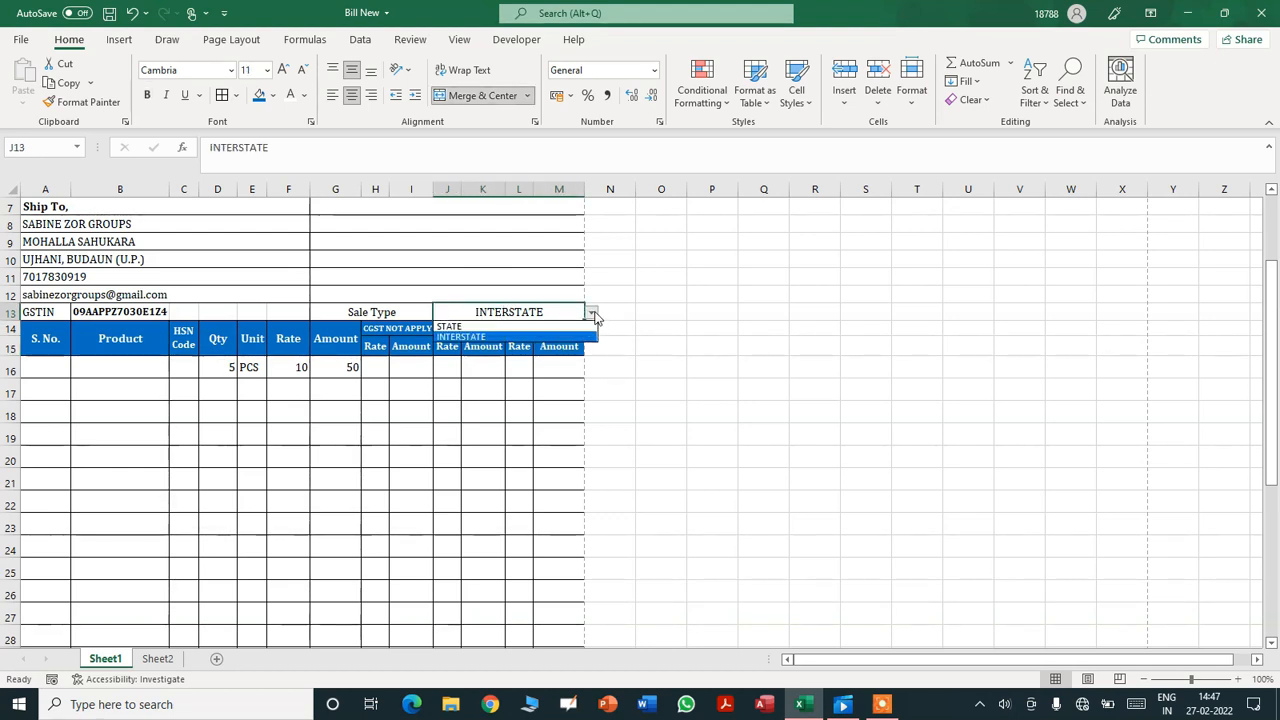
{"action": "left_click", "coordinate": [588, 326]}
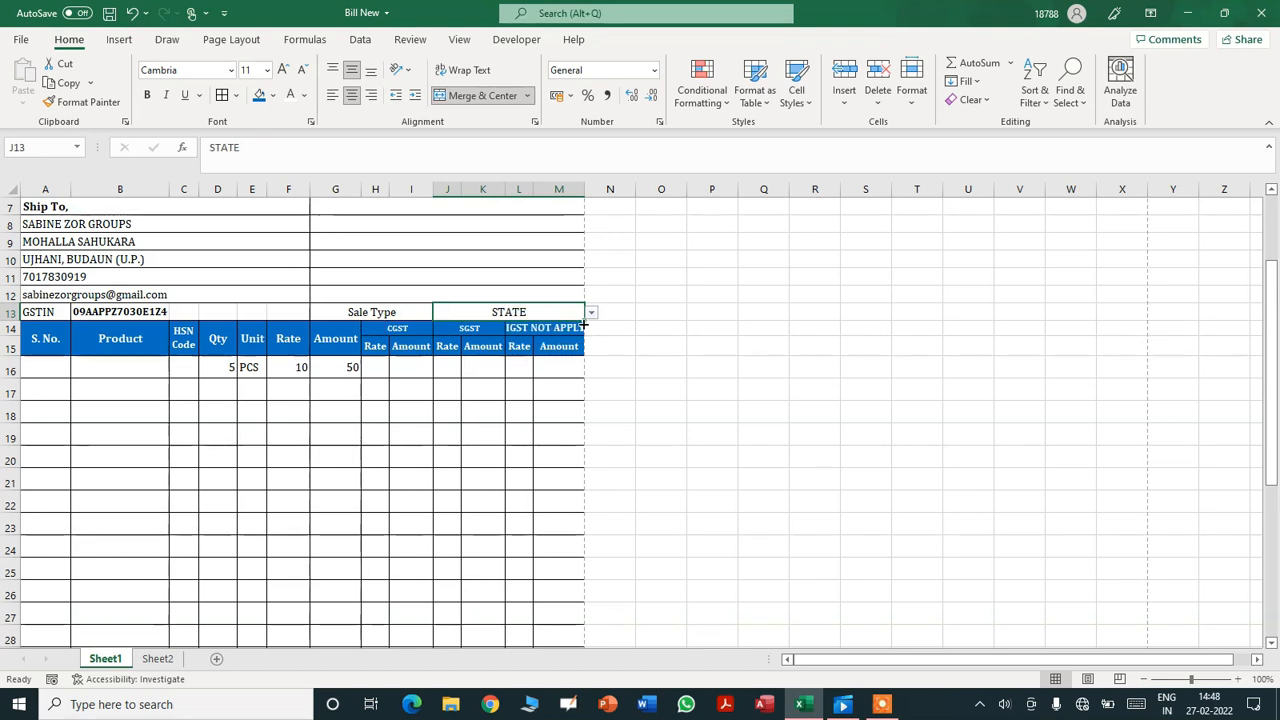
{"action": "left_click", "coordinate": [554, 328]}
{"action": "left_click", "coordinate": [248, 69]}
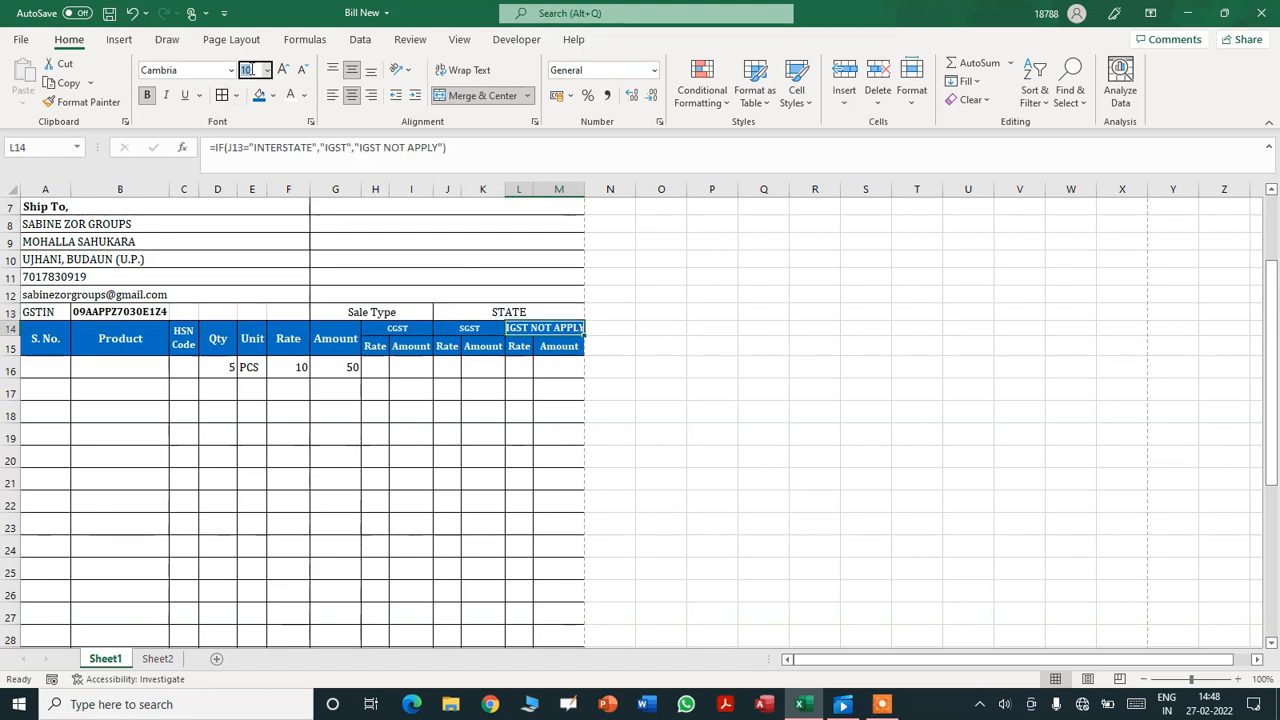
{"action": "type", "text": "8"}
{"action": "key", "text": "Return"}
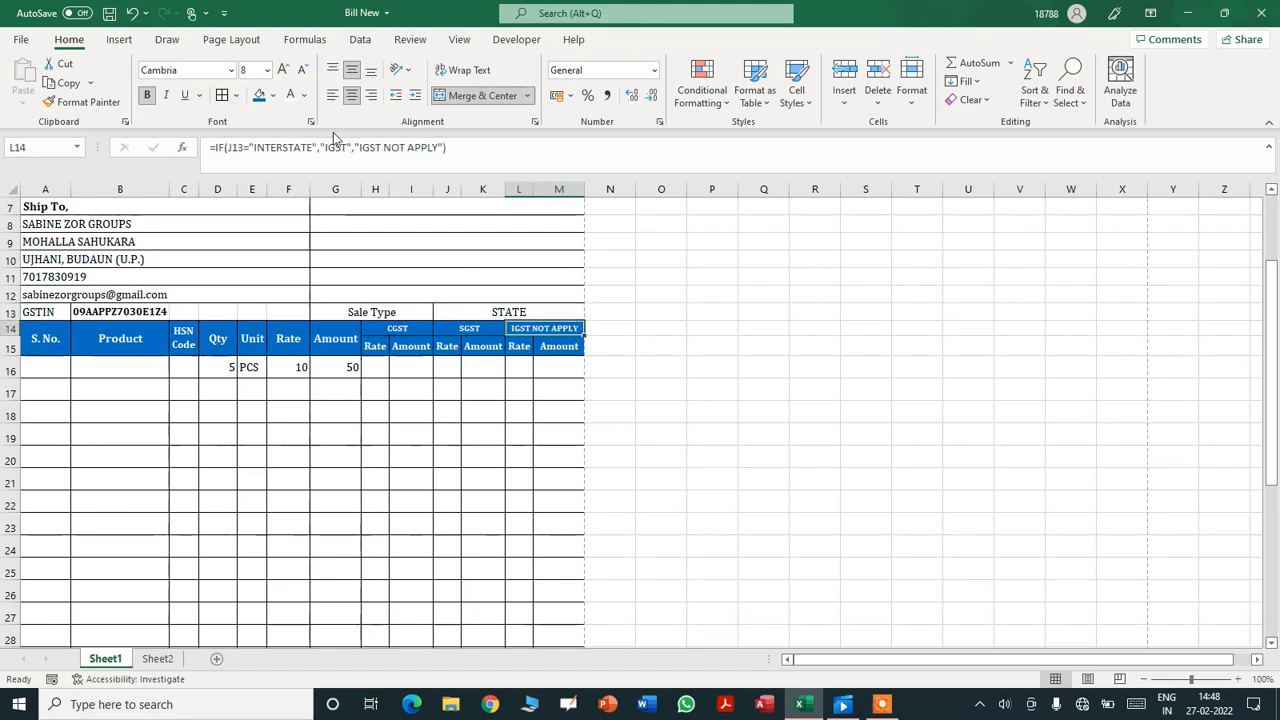
- Set Sale Type in J13 back to INTERSTATE
{"action": "left_click", "coordinate": [530, 312]}
{"action": "left_click", "coordinate": [591, 312]}
{"action": "left_click", "coordinate": [575, 338]}
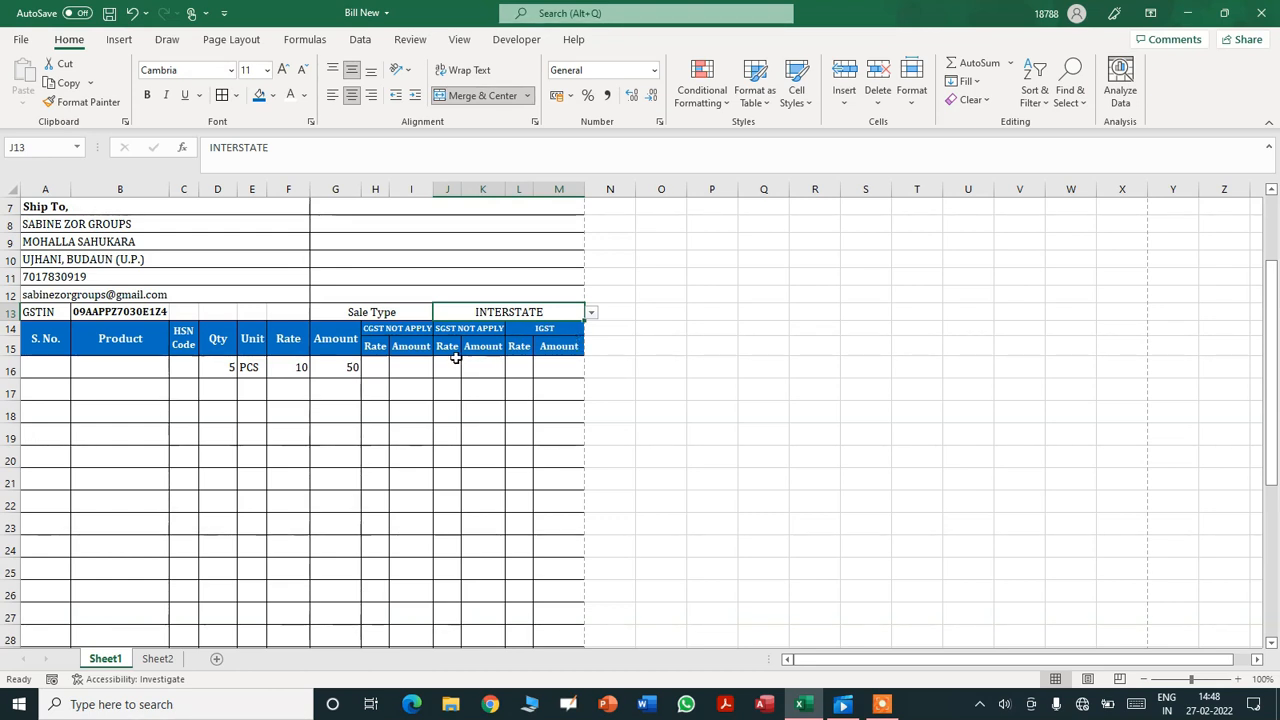
{"action": "left_click", "coordinate": [383, 328]}
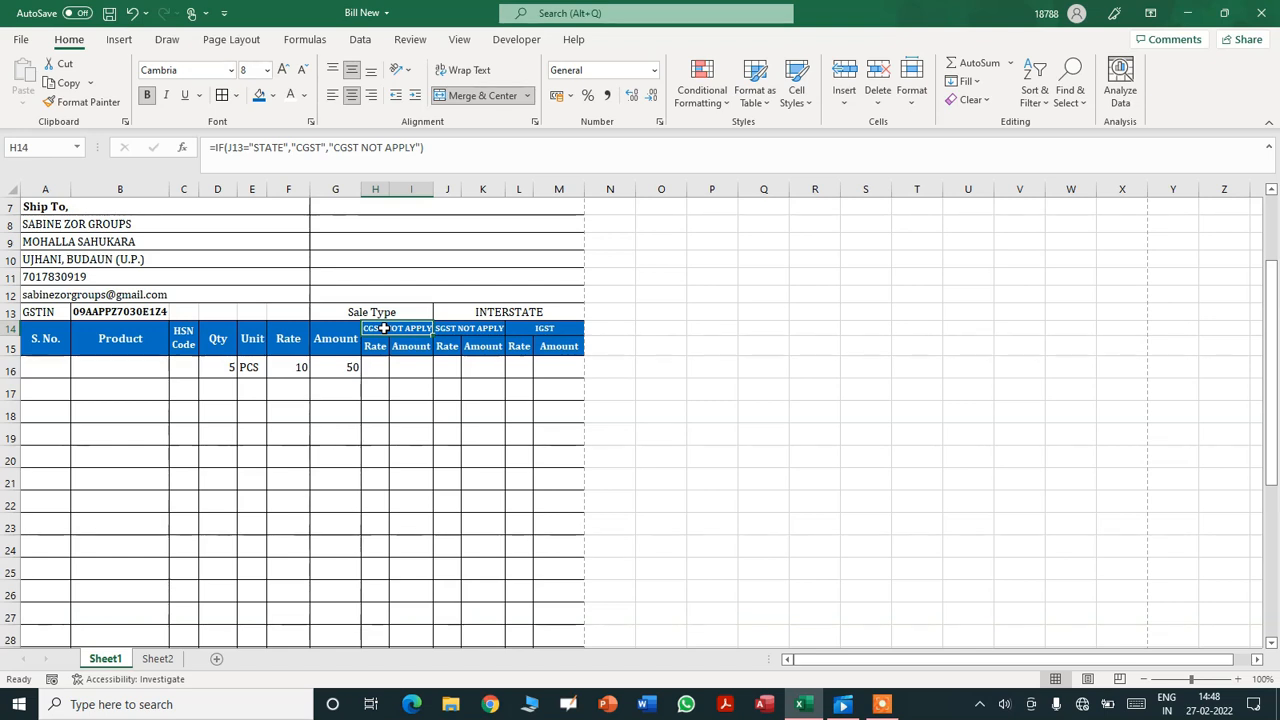
{"action": "key", "text": "shift+Right"}
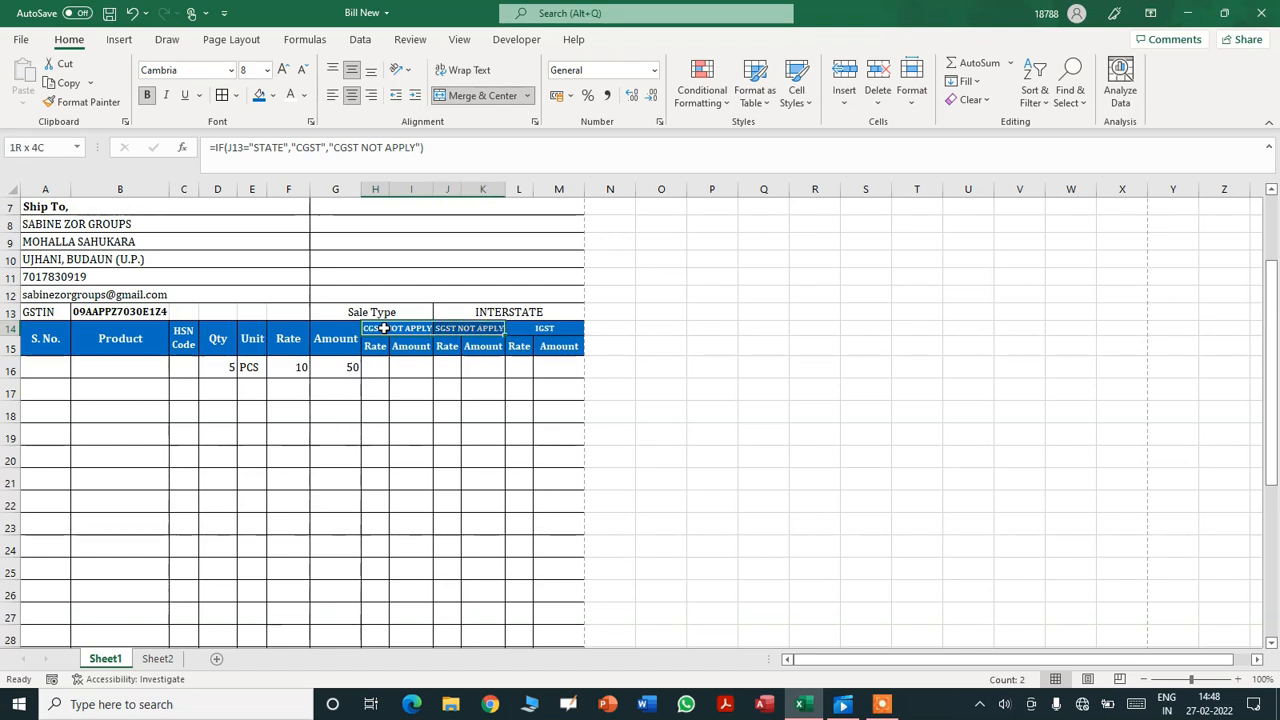
{"action": "left_click", "coordinate": [383, 328]}
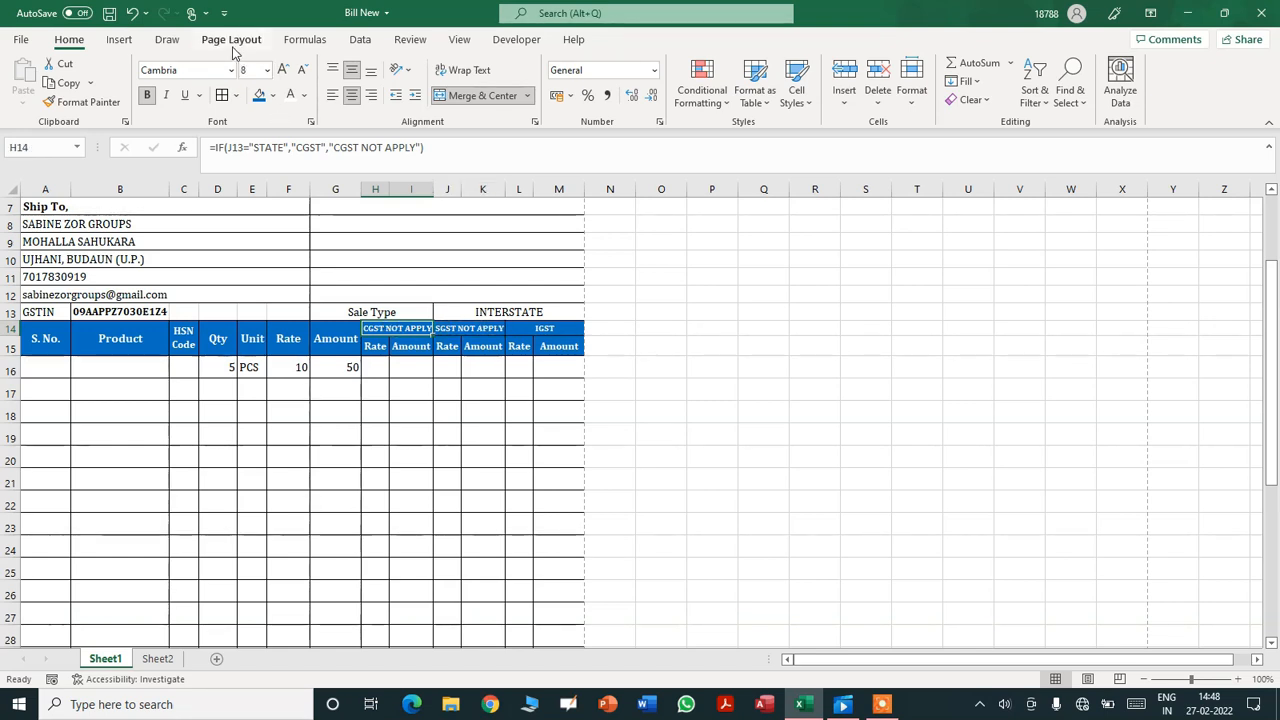
{"action": "left_click", "coordinate": [300, 45]}
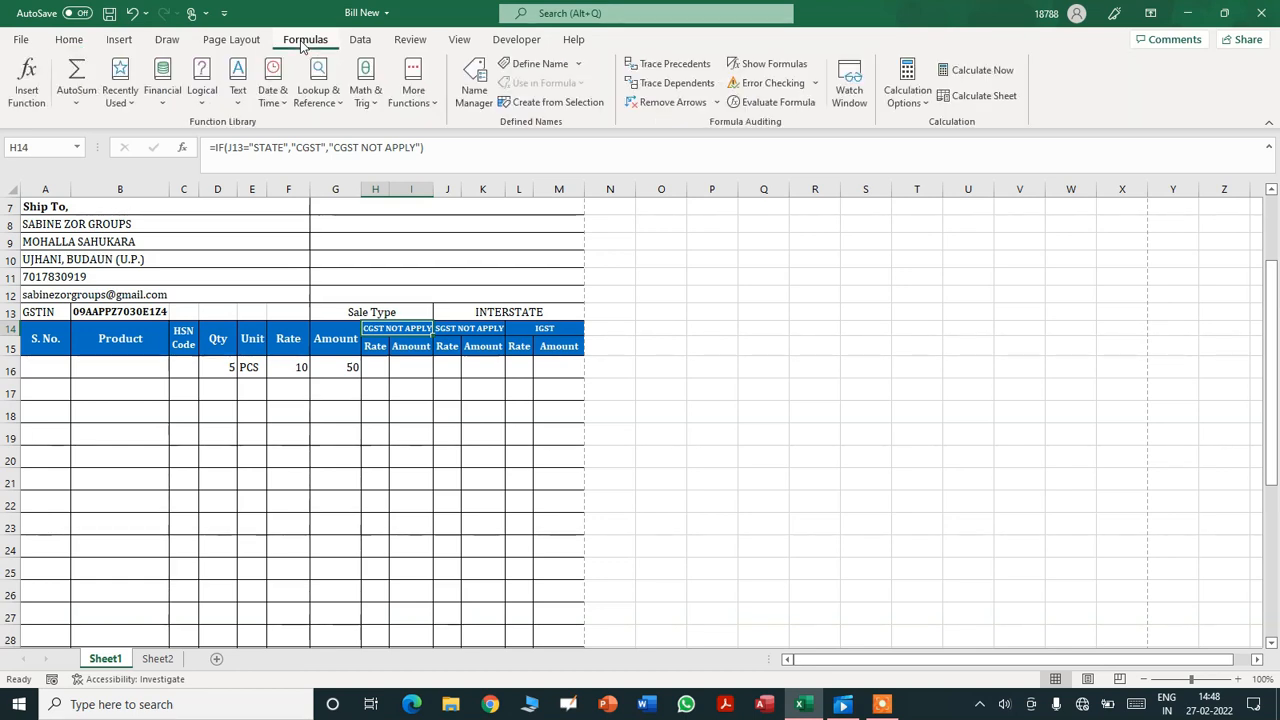
{"action": "left_click", "coordinate": [361, 40]}
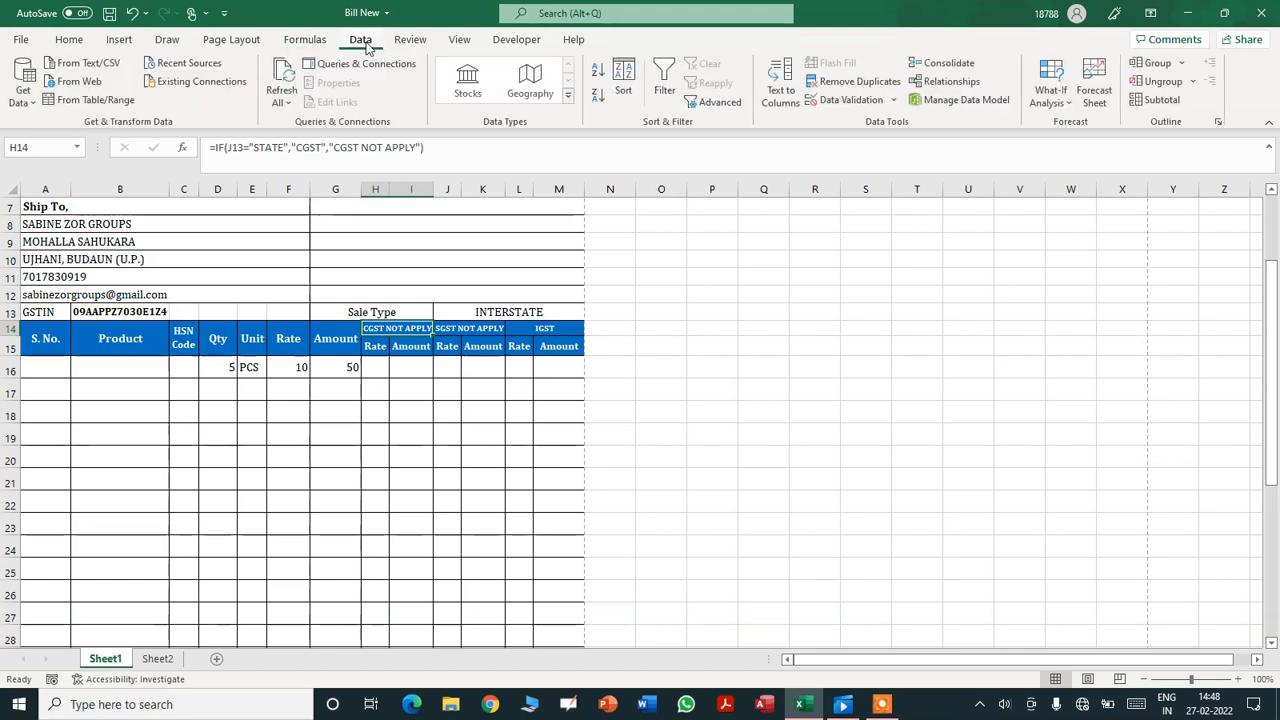
{"action": "left_click", "coordinate": [741, 275]}
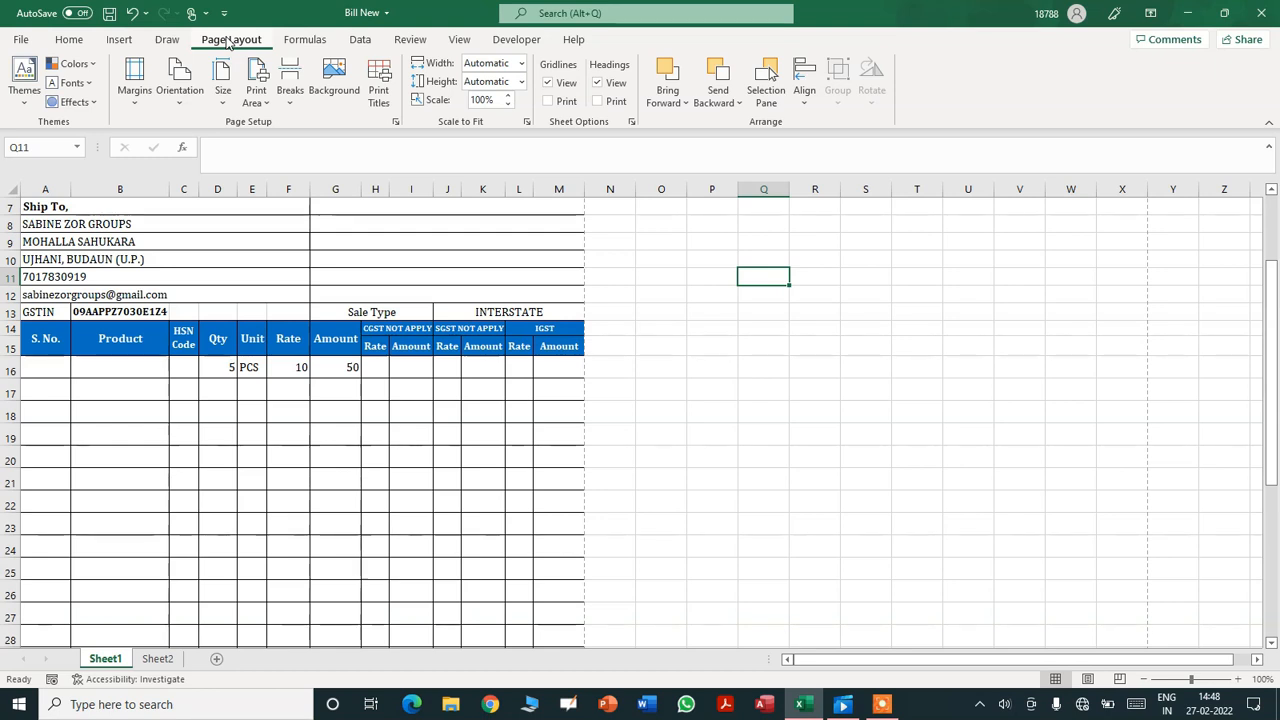
{"action": "left_click", "coordinate": [880, 704]}
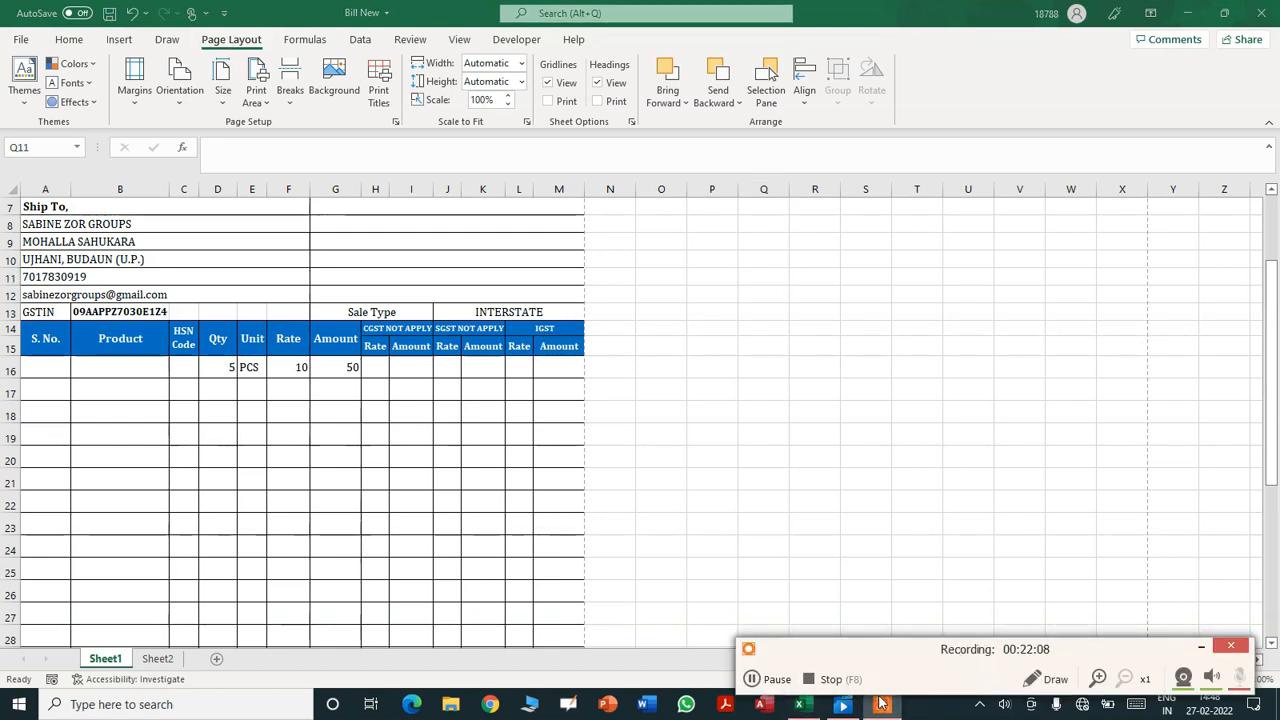
{"action": "left_click", "coordinate": [1201, 647]}
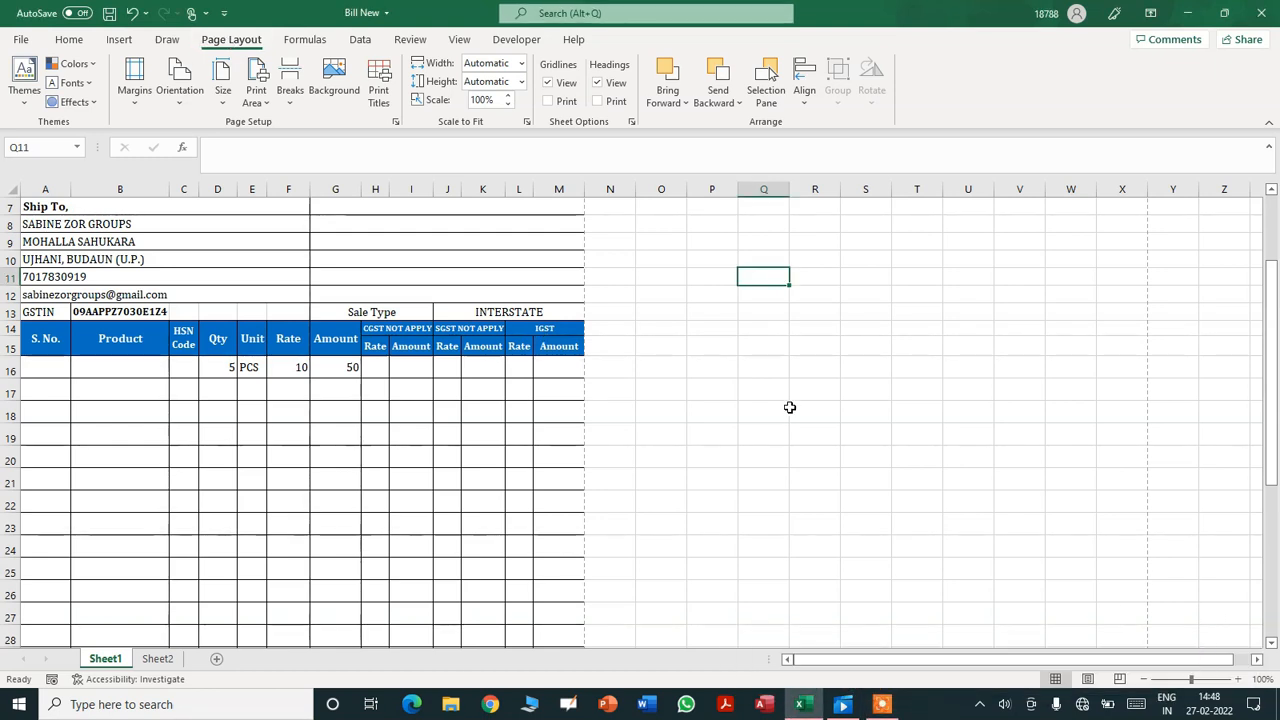
{"action": "left_click", "coordinate": [66, 45]}
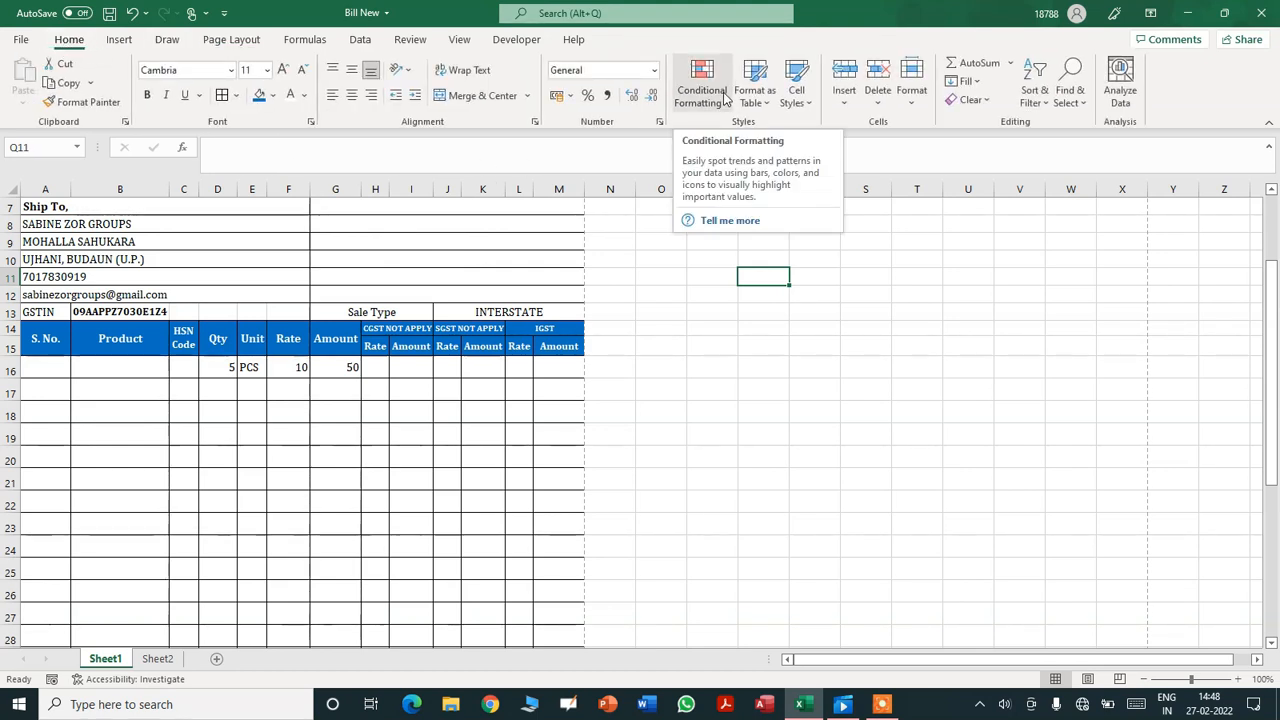
{"action": "left_click", "coordinate": [727, 105]}
{"action": "left_click", "coordinate": [1114, 313]}
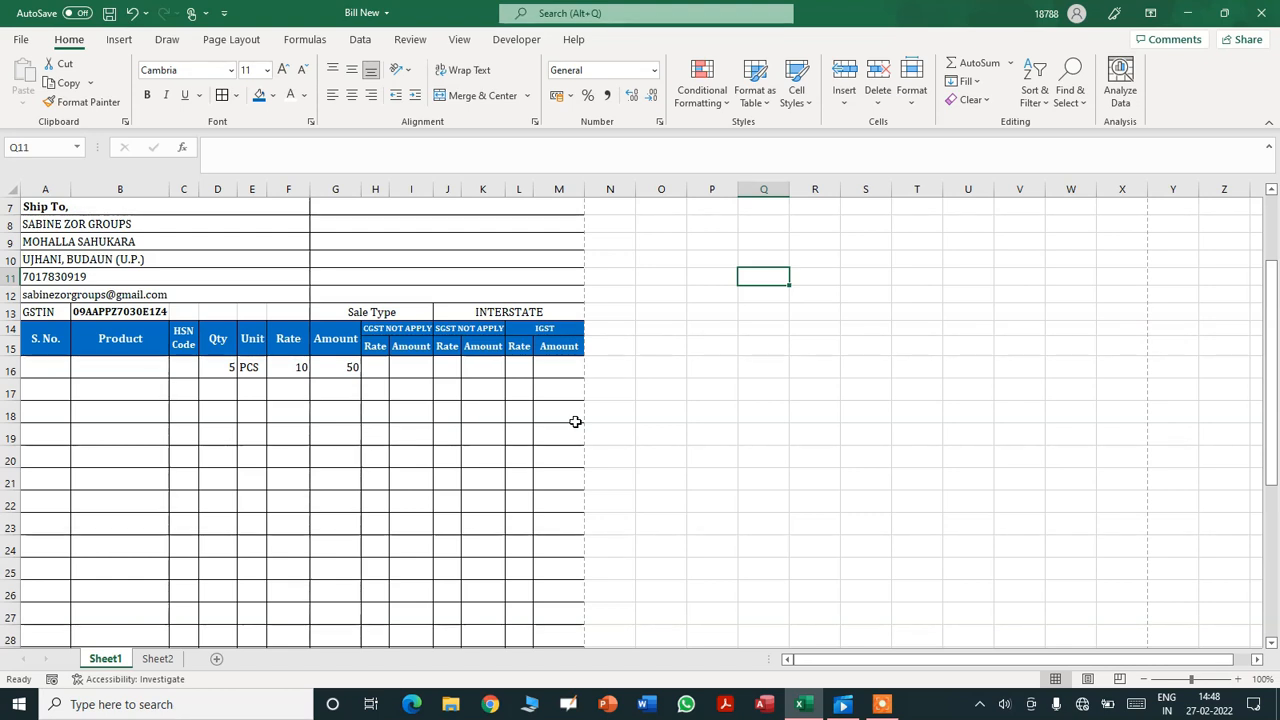
{"action": "left_click", "coordinate": [392, 328]}
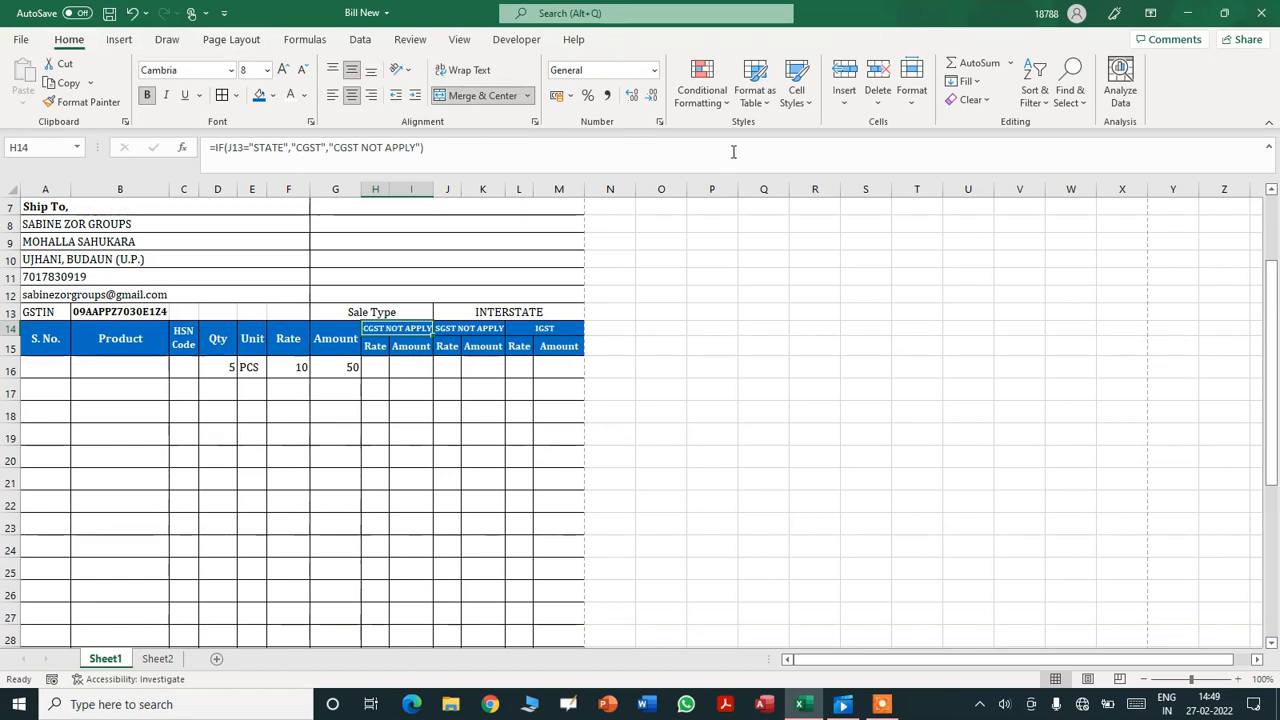
- Add a Text That Contains rule for 'CGST NOT APPLY' using the default highlight format
{"action": "left_click", "coordinate": [726, 106]}
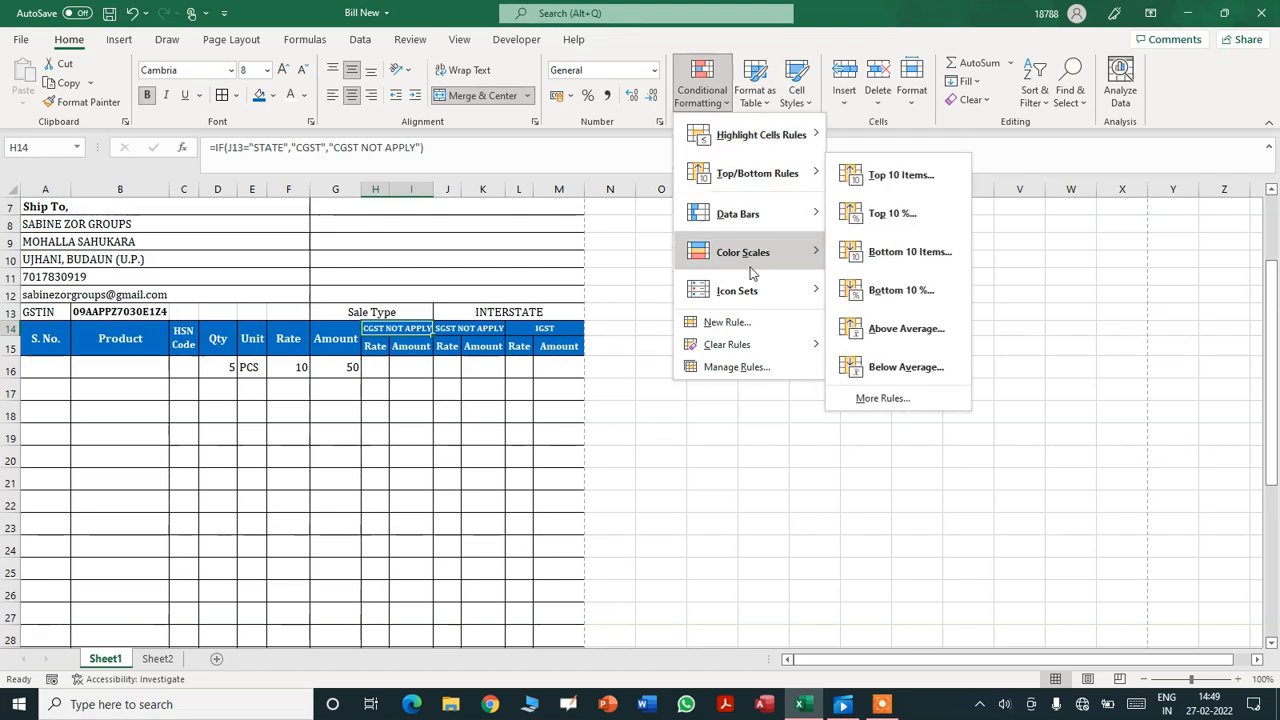
{"action": "mouse_move", "coordinate": [753, 143]}
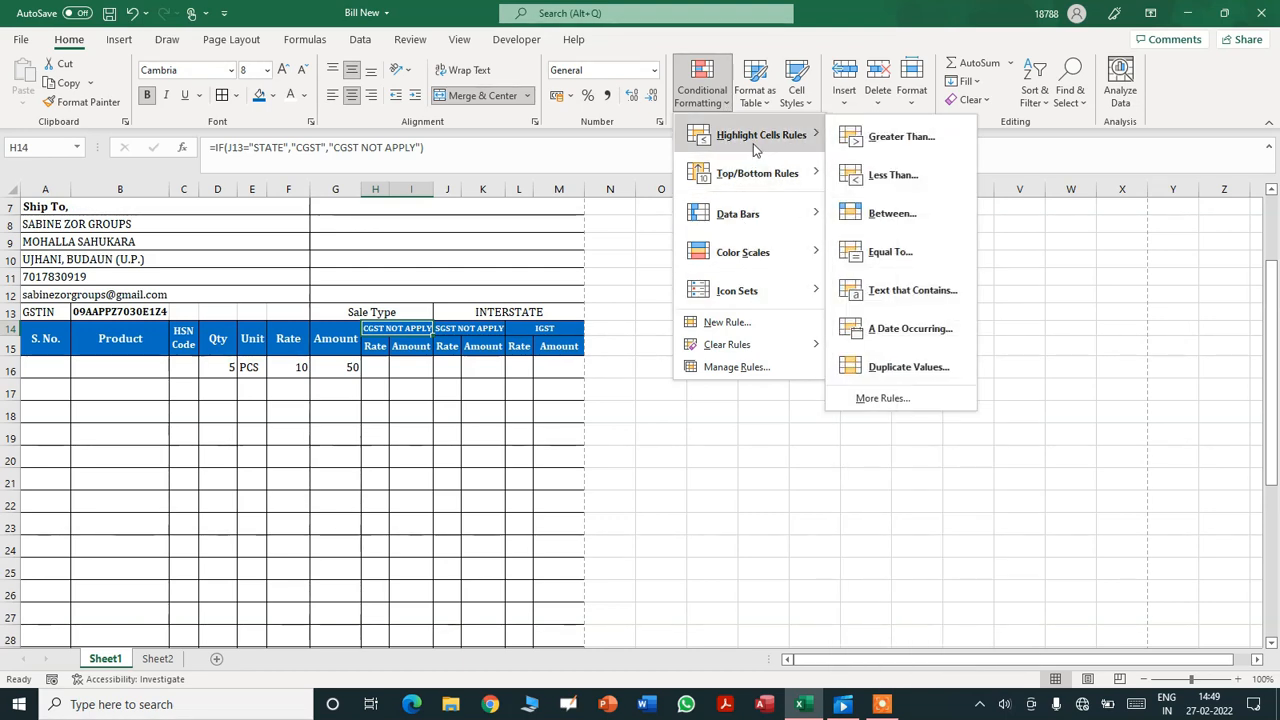
{"action": "left_click", "coordinate": [894, 290]}
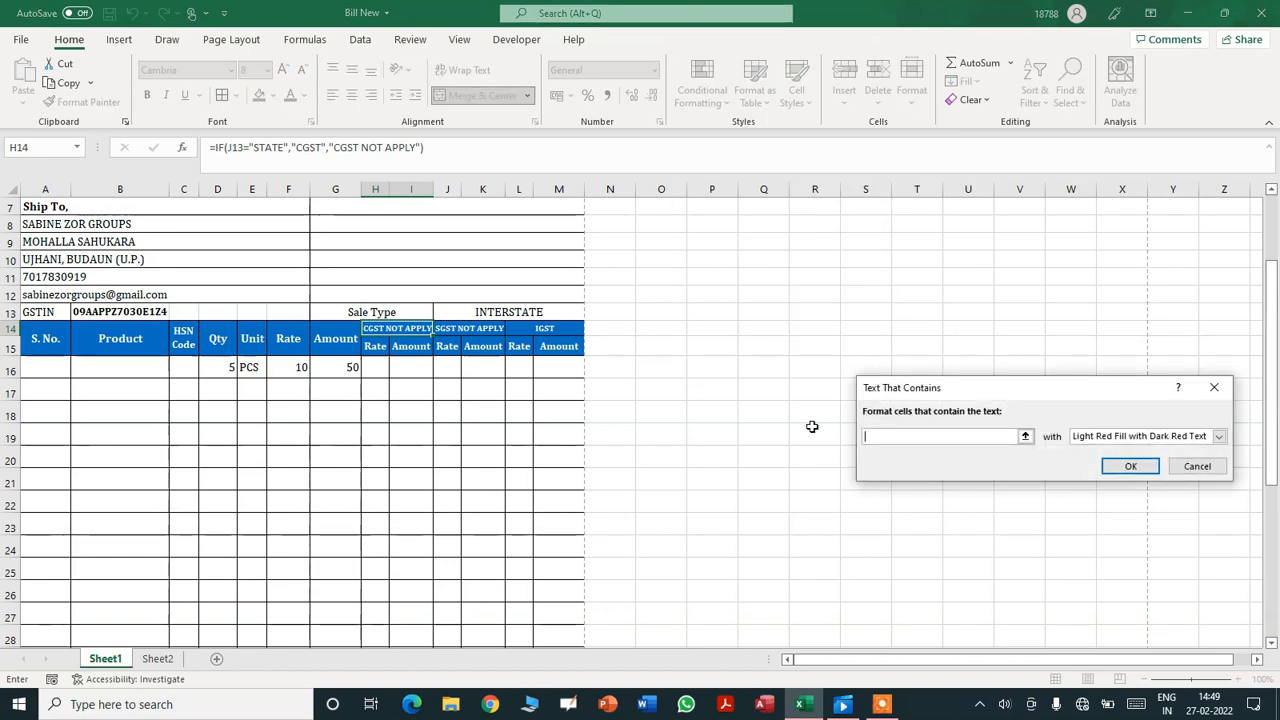
{"action": "type", "text": "CS"}
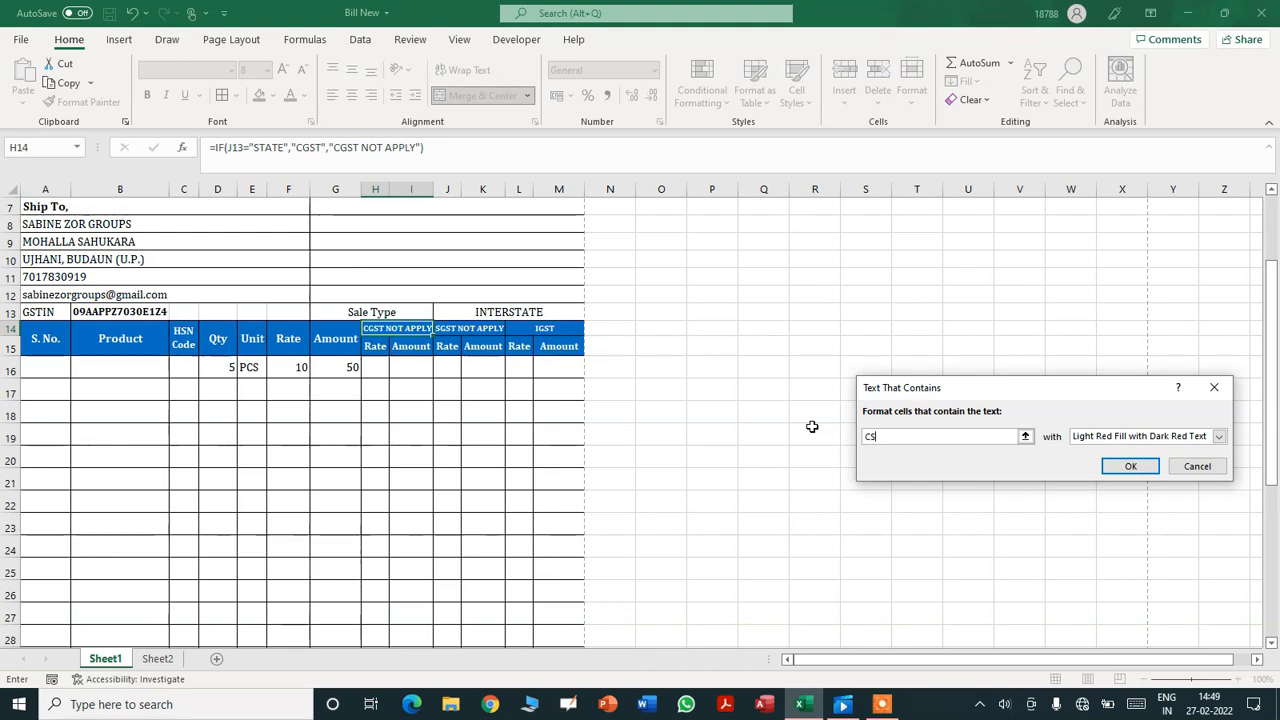
{"action": "key", "text": "BackSpace"}
{"action": "type", "text": "GST NOT "}
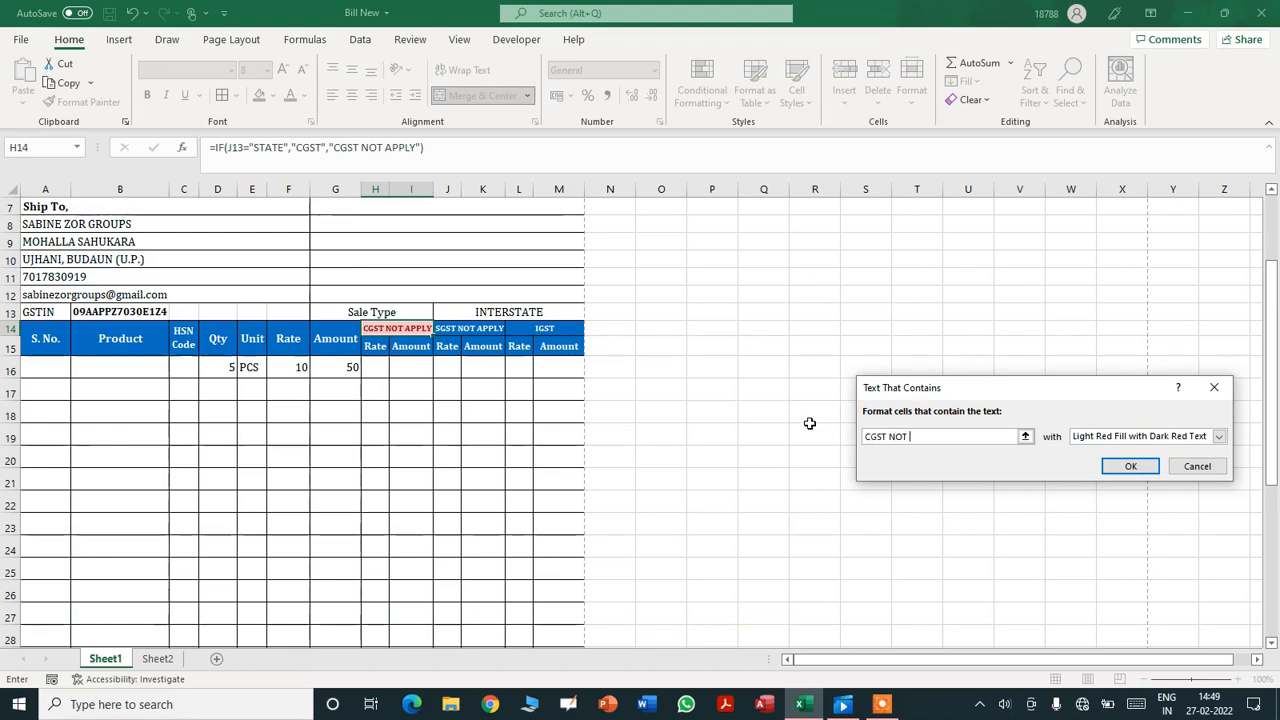
{"action": "type", "text": "APPLY"}
{"action": "left_click", "coordinate": [1131, 465]}
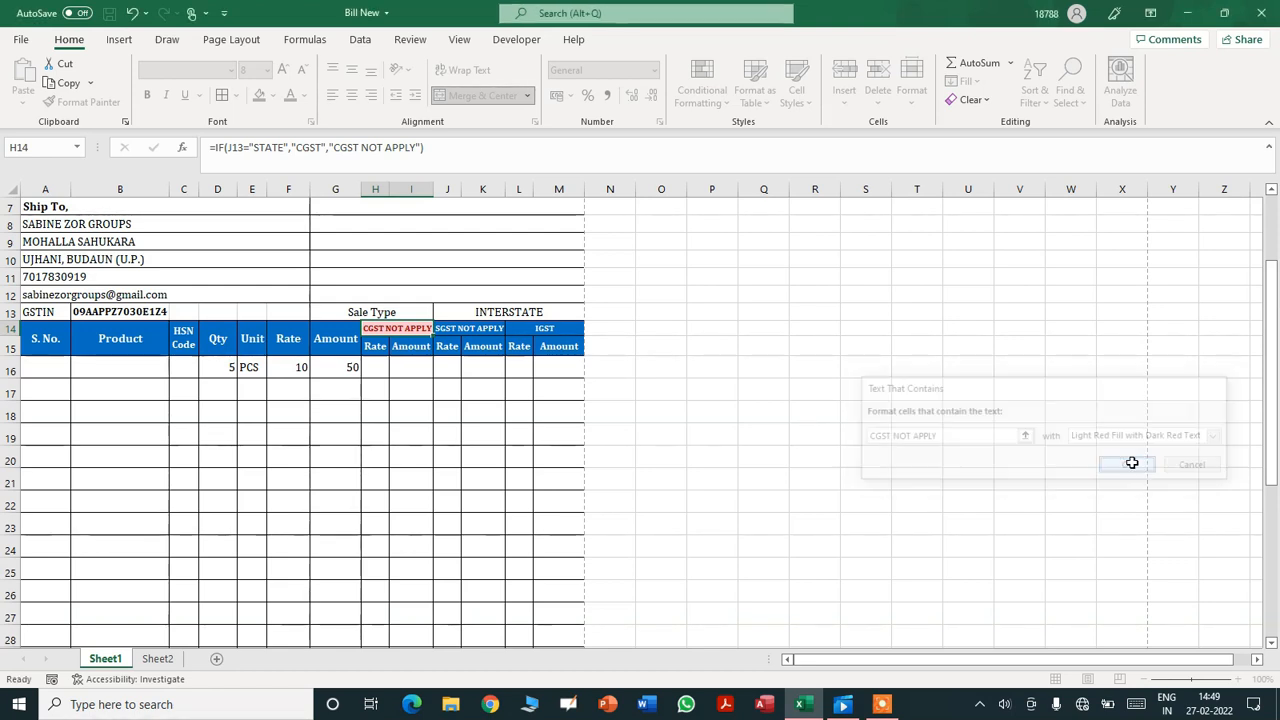
{"action": "left_click", "coordinate": [852, 435]}
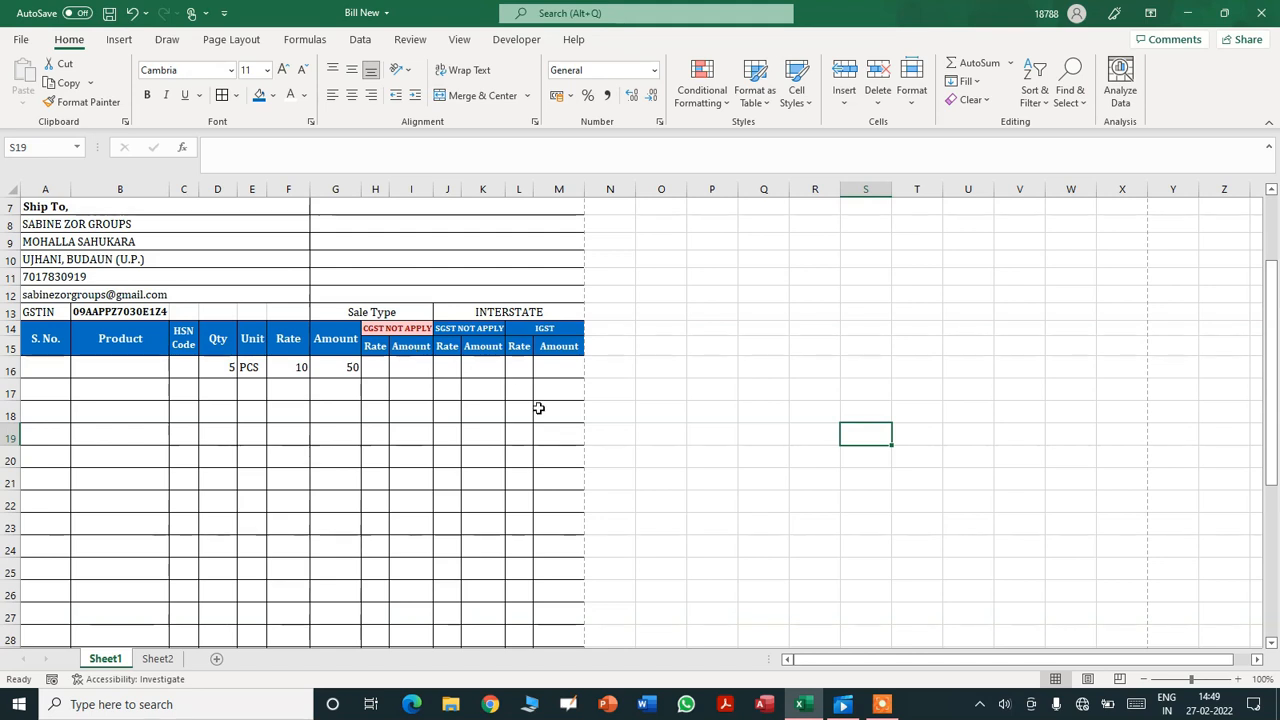
- Redo the 'CGST NOT APPLY' rule on H14 with the Red Text format
{"action": "left_click", "coordinate": [418, 329]}
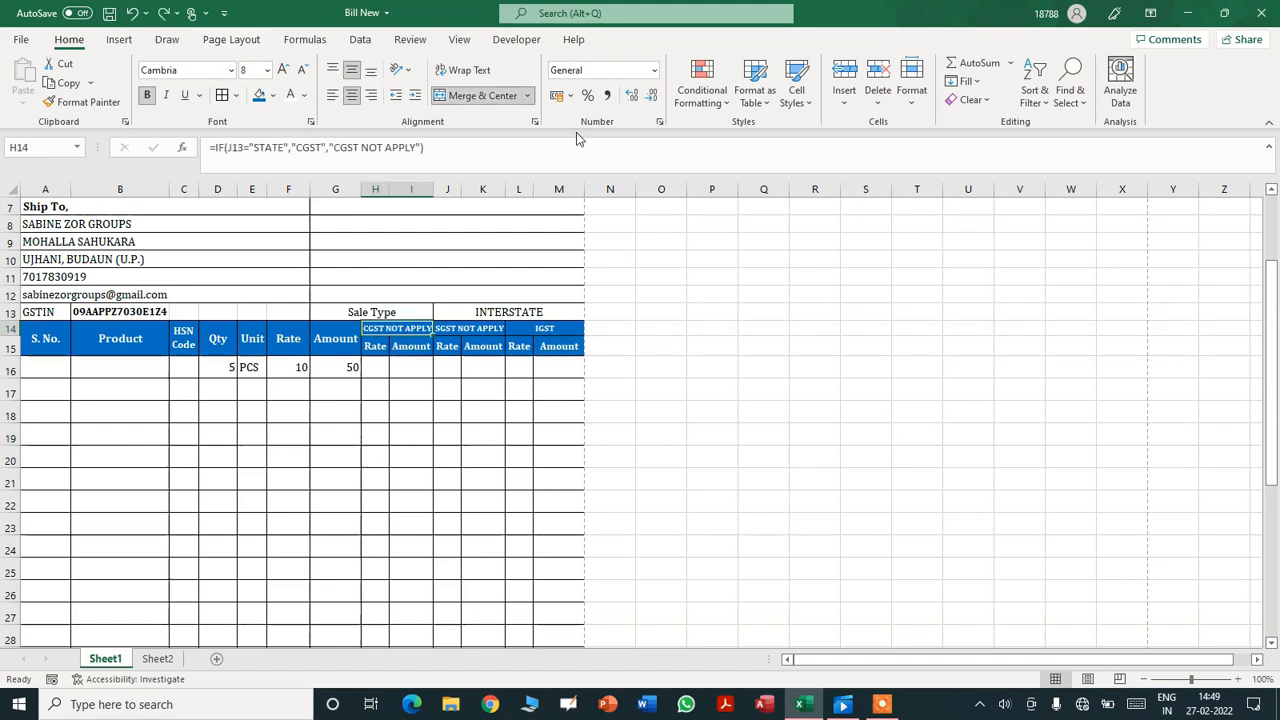
{"action": "left_click", "coordinate": [724, 104]}
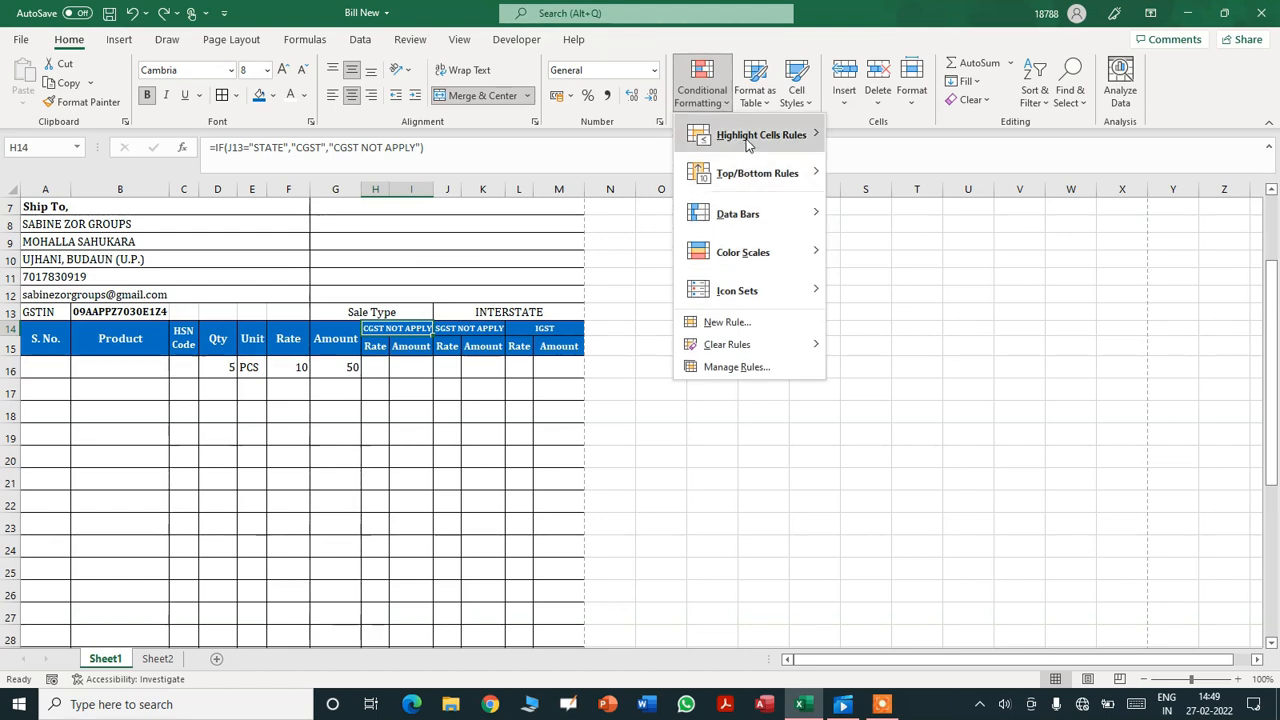
{"action": "mouse_move", "coordinate": [748, 143]}
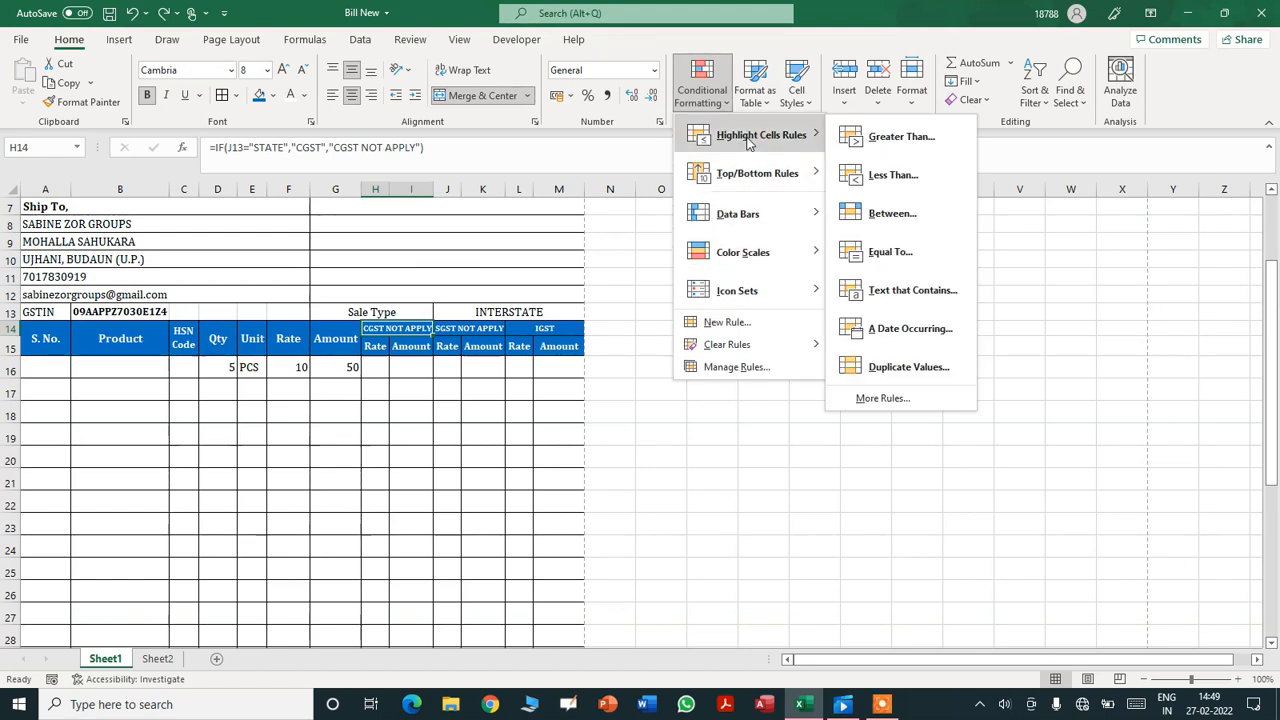
{"action": "left_click", "coordinate": [897, 293]}
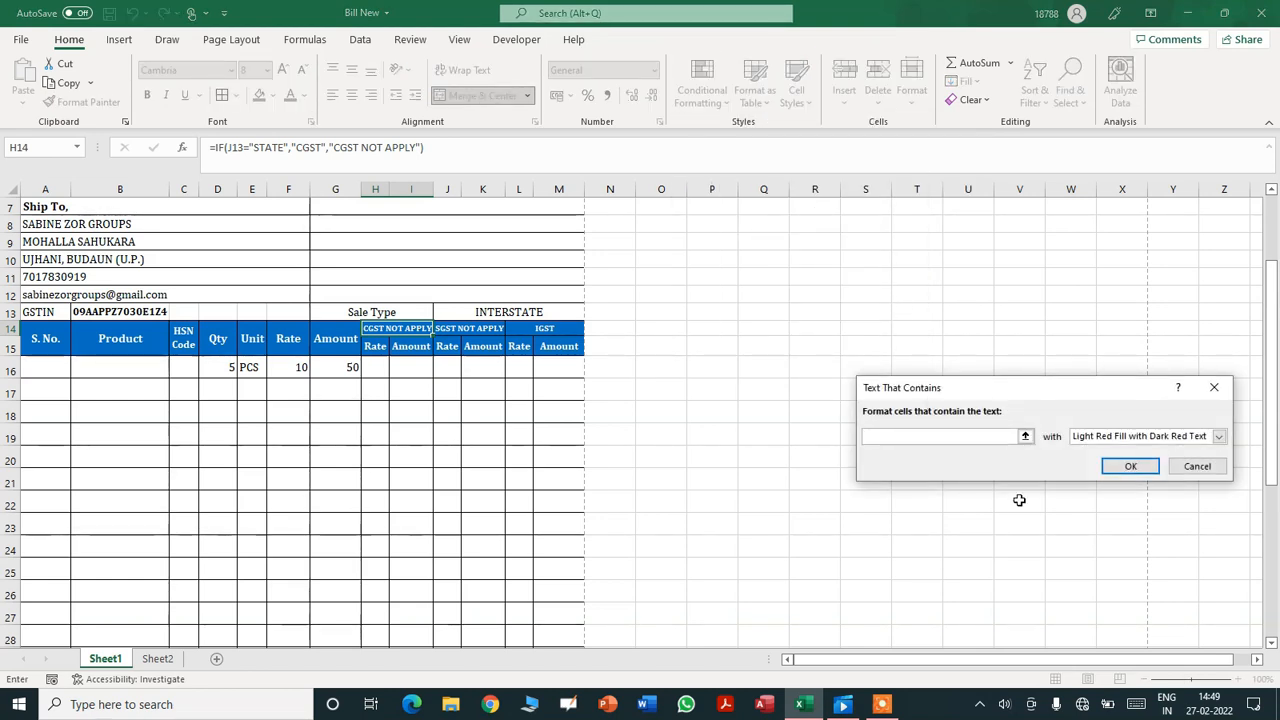
{"action": "type", "text": "CGST NOT A"}
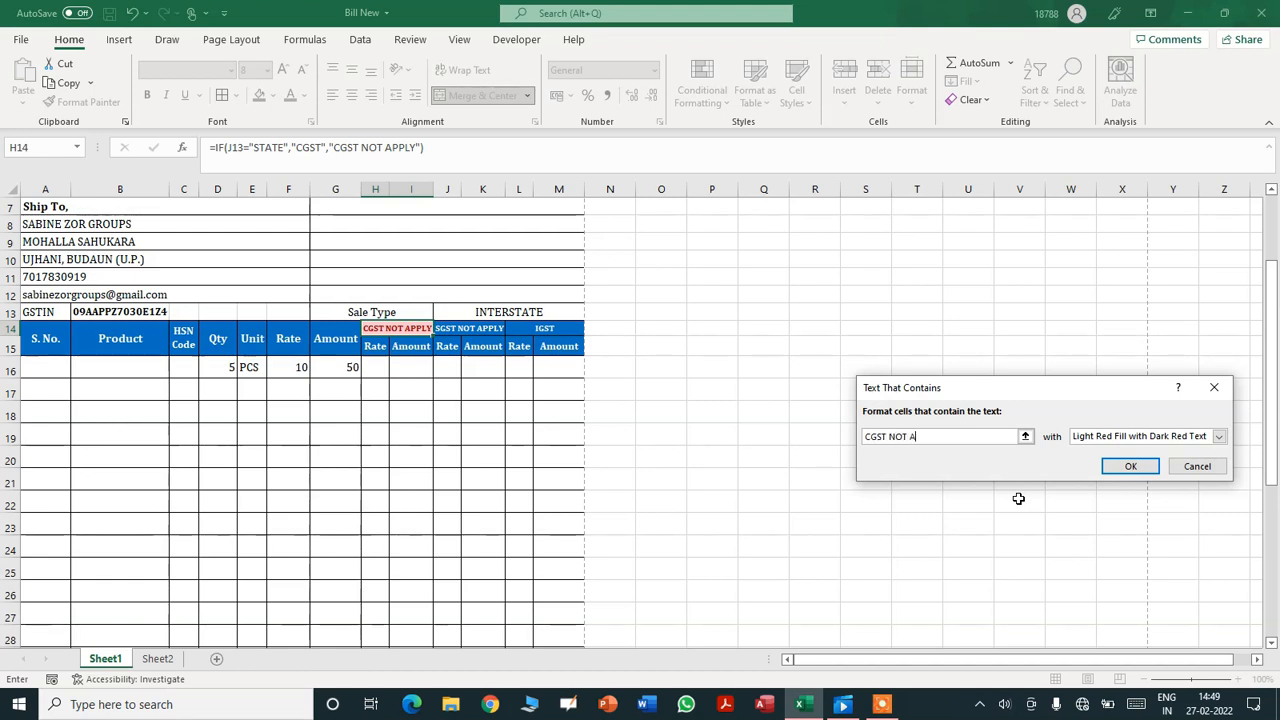
{"action": "type", "text": "PPLY"}
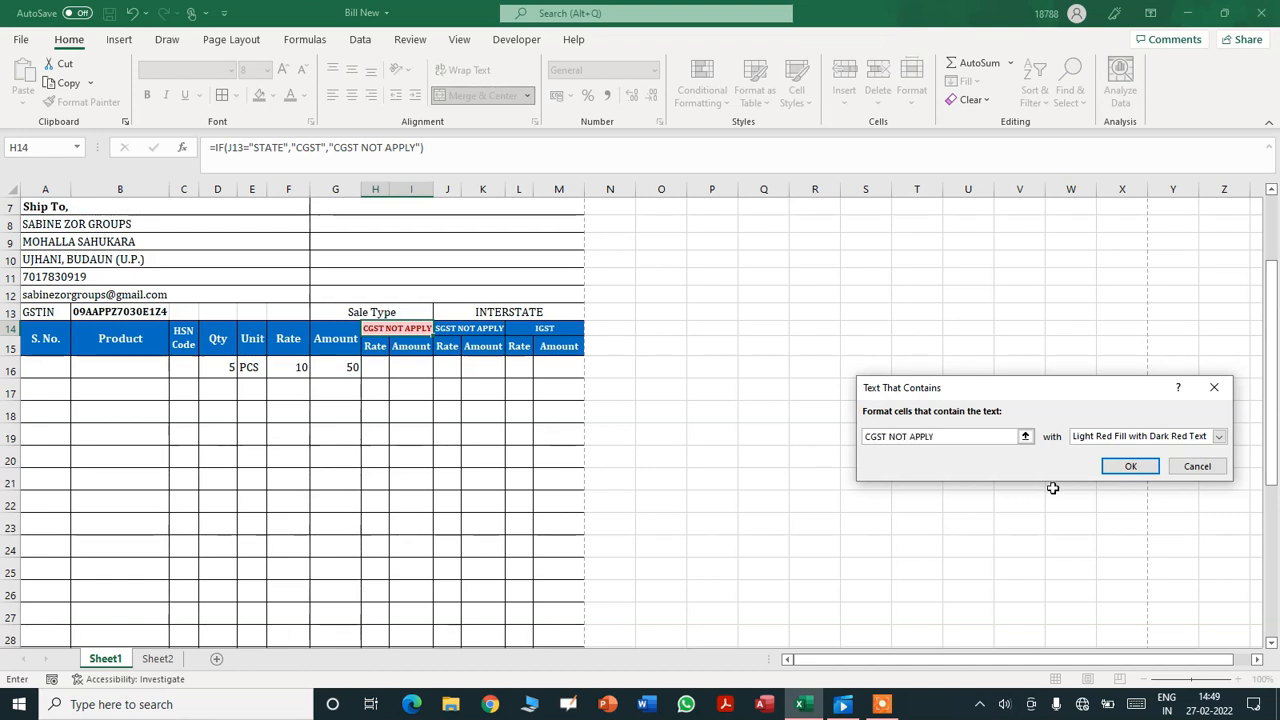
{"action": "left_click", "coordinate": [1219, 437]}
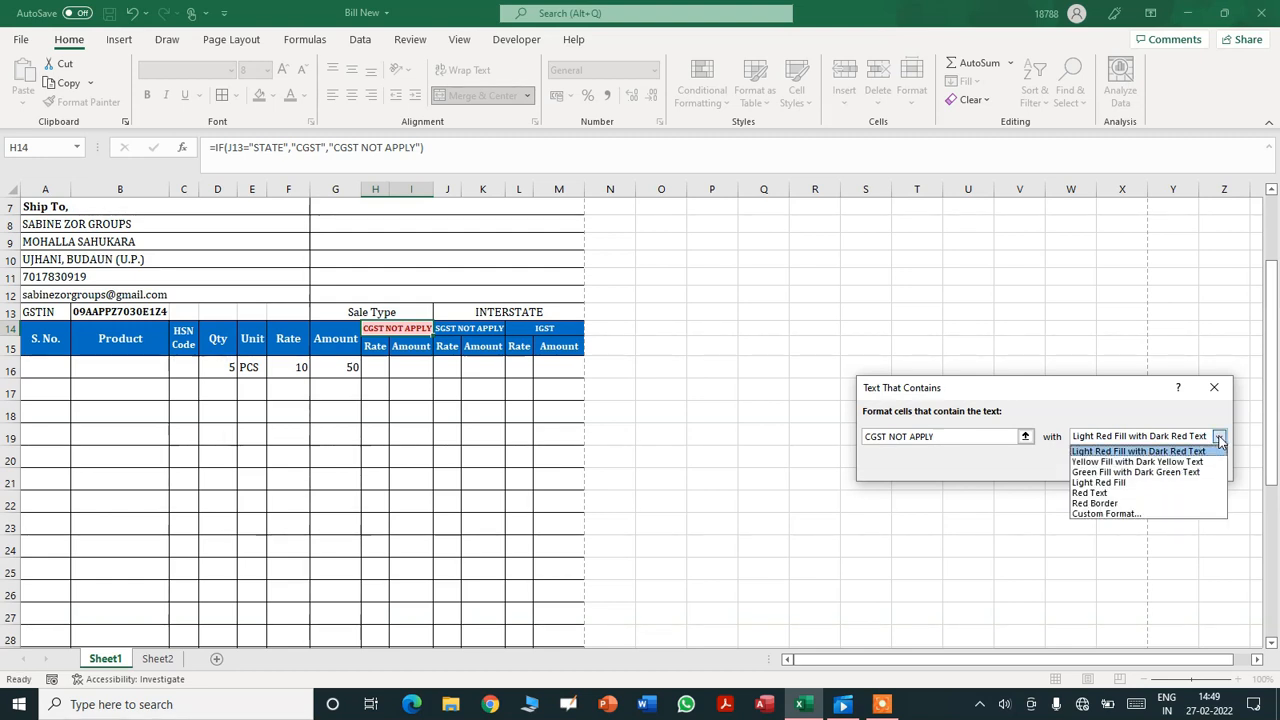
{"action": "left_click", "coordinate": [1160, 492]}
{"action": "left_click", "coordinate": [1137, 470]}
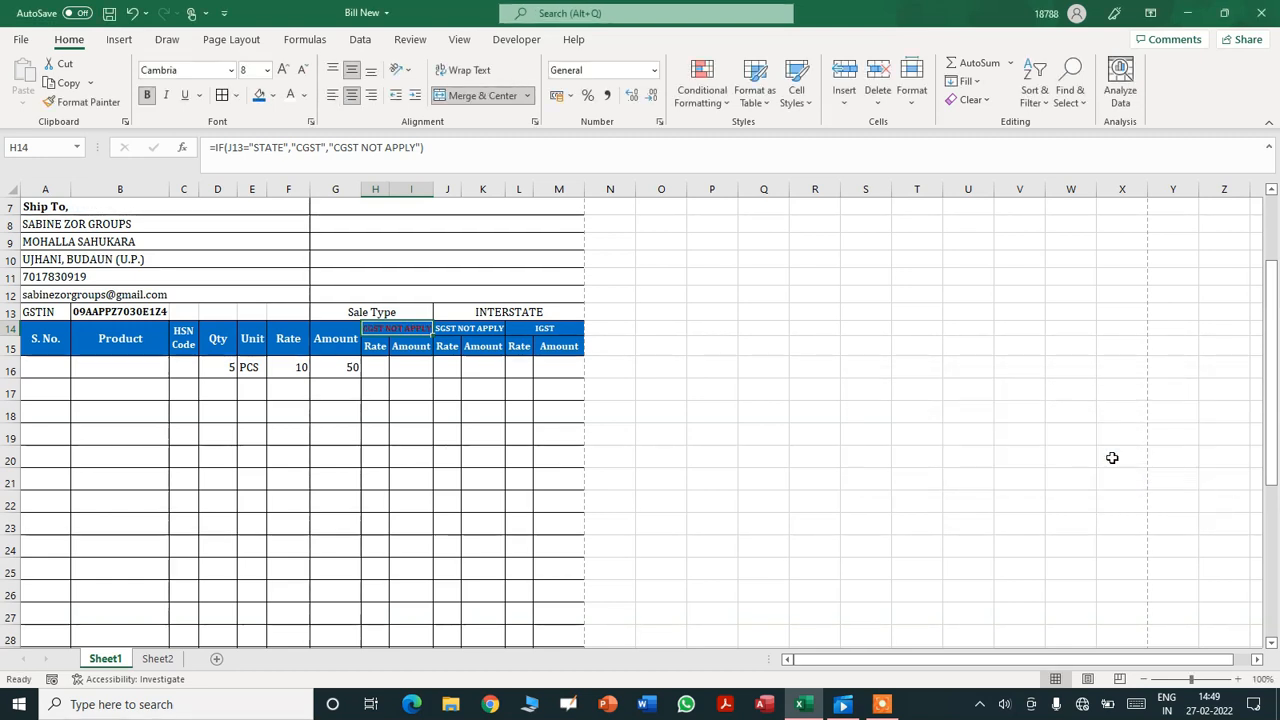
- Give header J14 a Red Text rule for cells containing 'SGST NOT APPLY'
{"action": "left_click", "coordinate": [468, 332]}
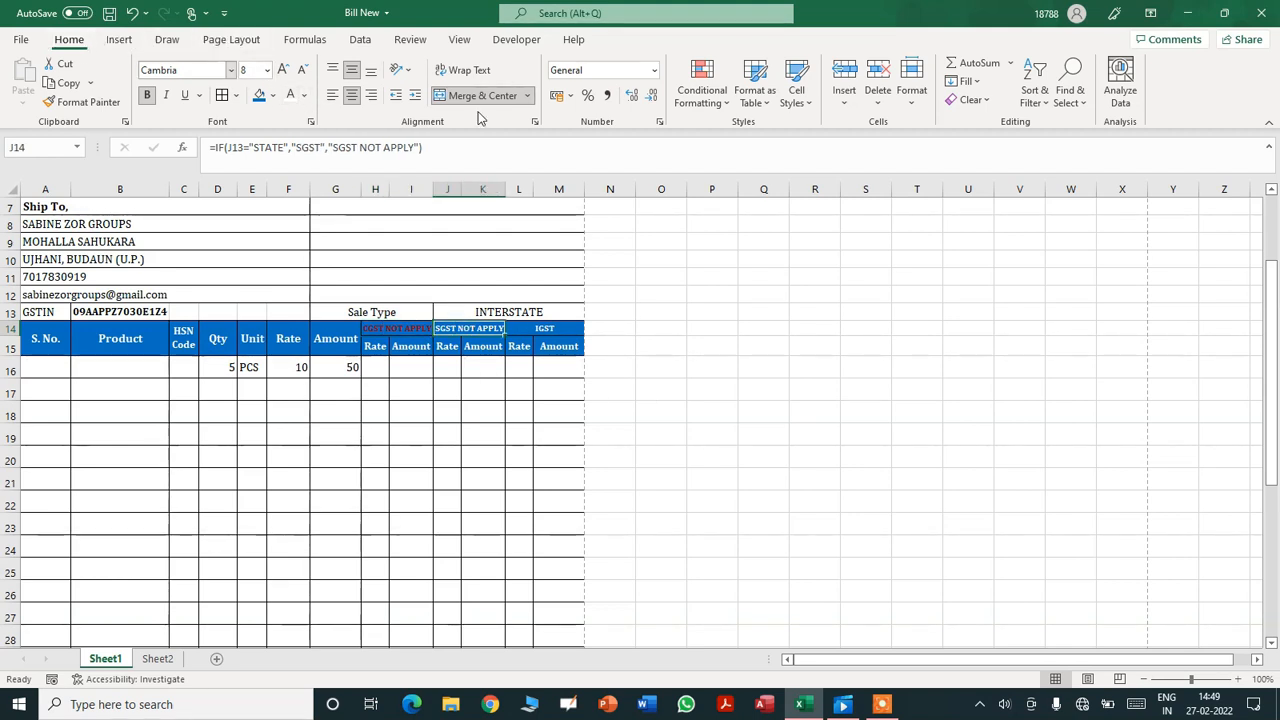
{"action": "left_click", "coordinate": [720, 112]}
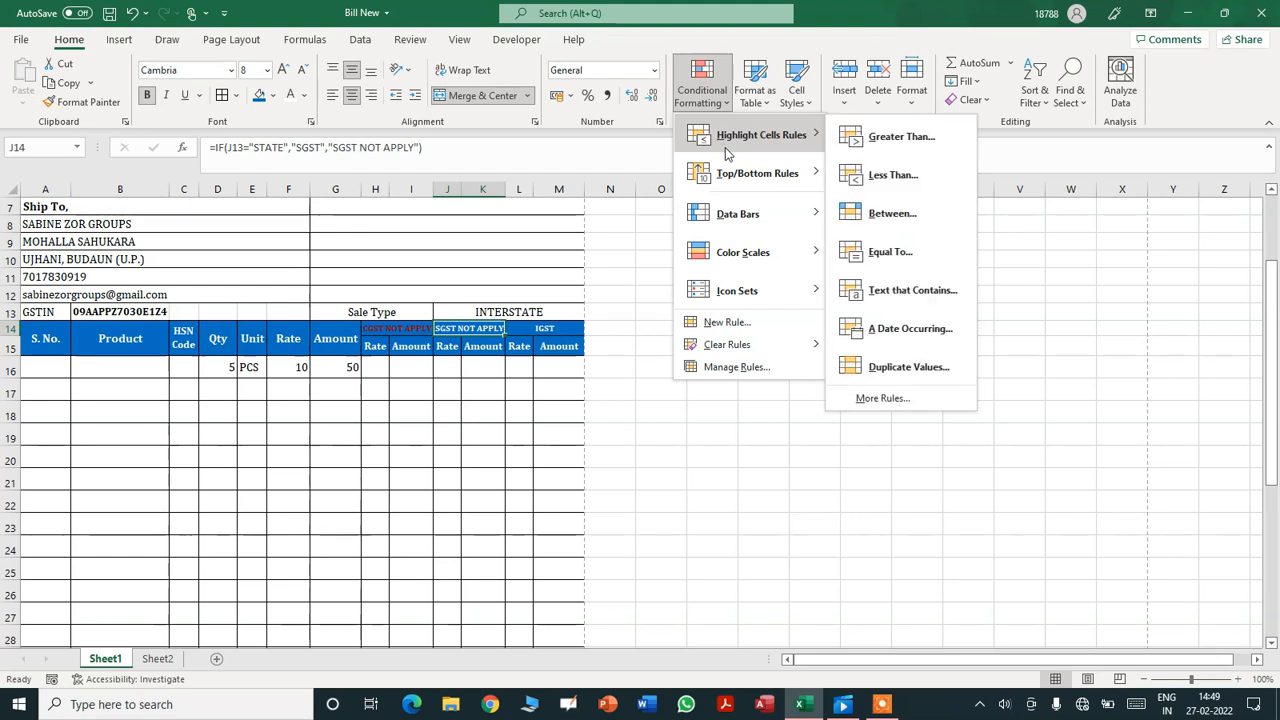
{"action": "left_click", "coordinate": [895, 291]}
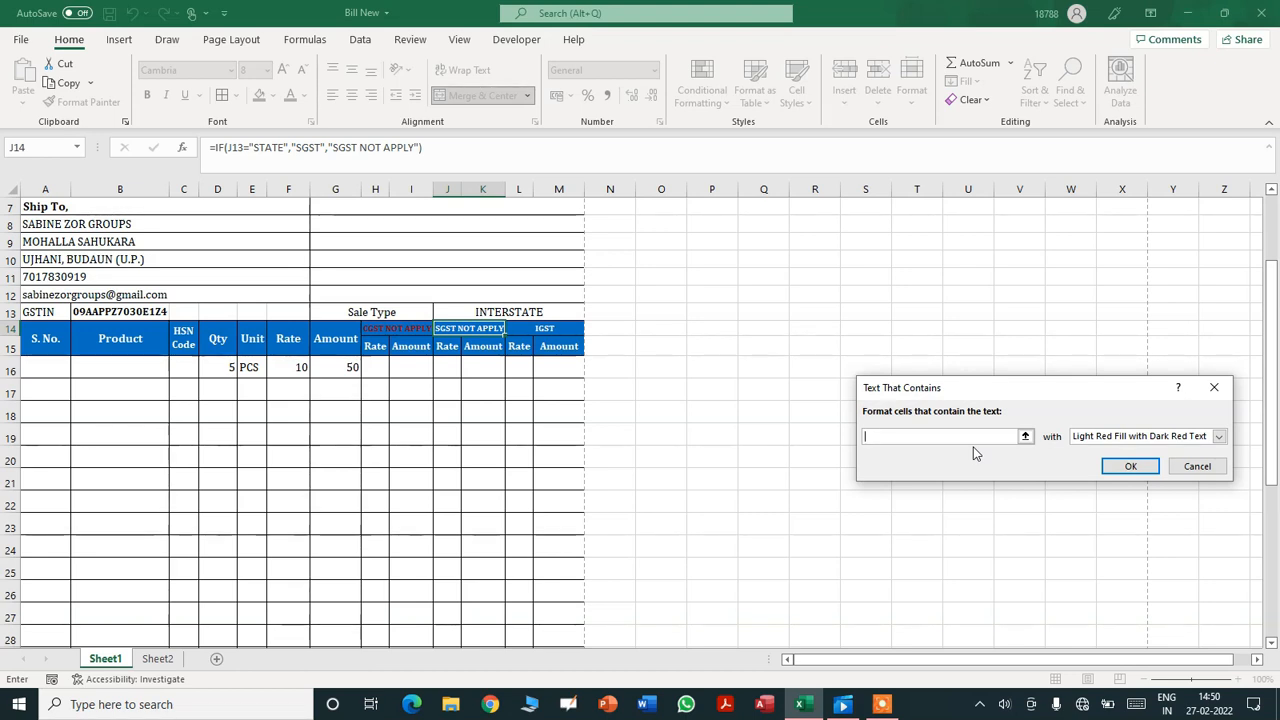
{"action": "type", "text": "SGST NOT APPLY"}
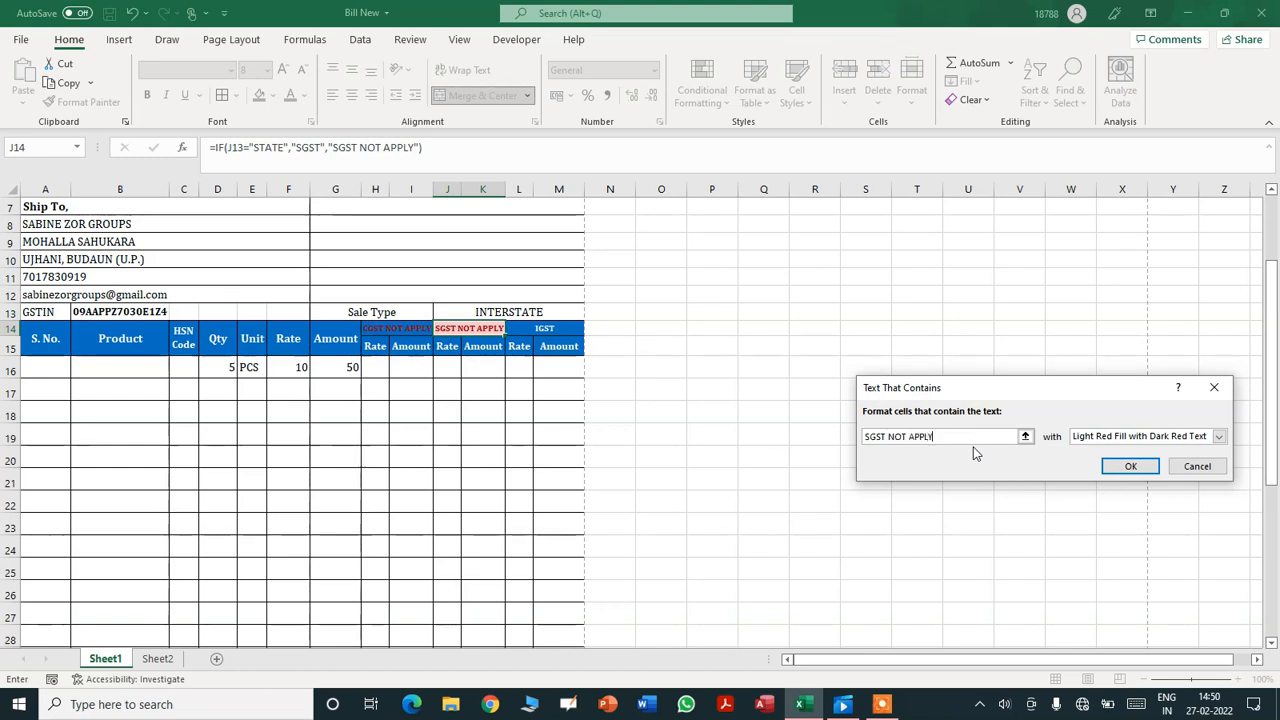
{"action": "left_click", "coordinate": [1212, 436]}
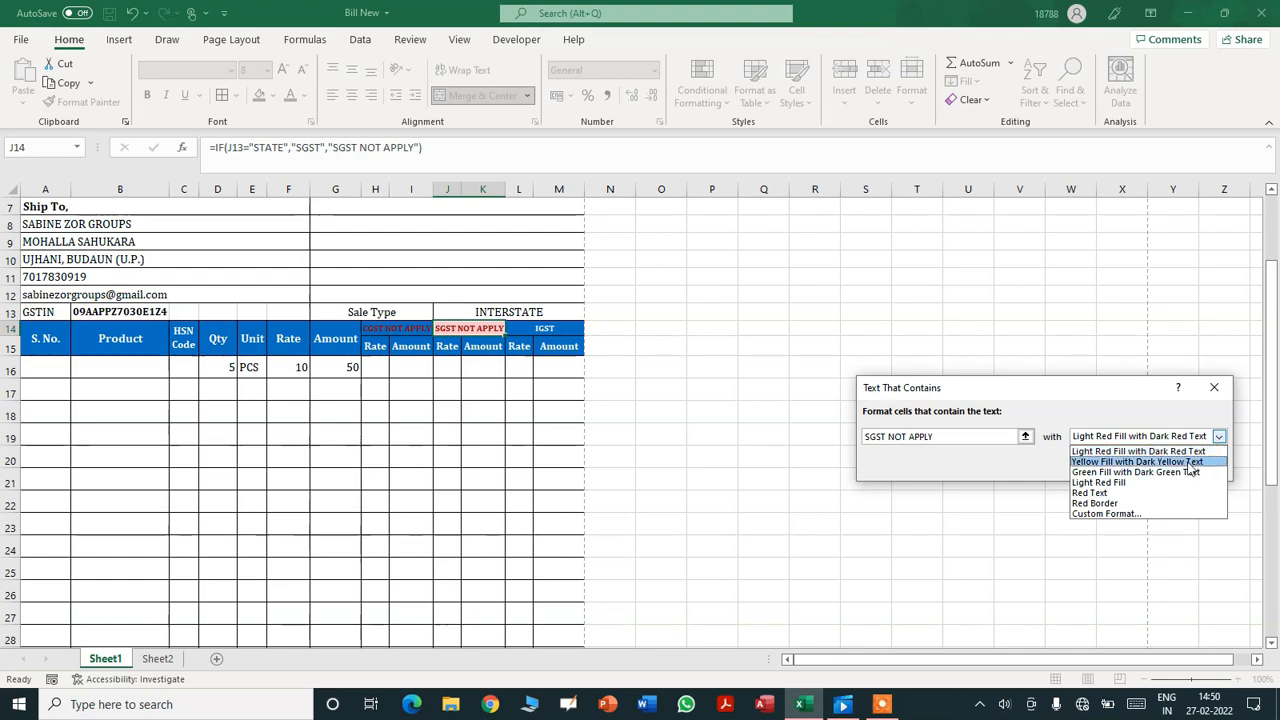
{"action": "left_click", "coordinate": [1157, 489]}
{"action": "left_click", "coordinate": [1131, 467]}
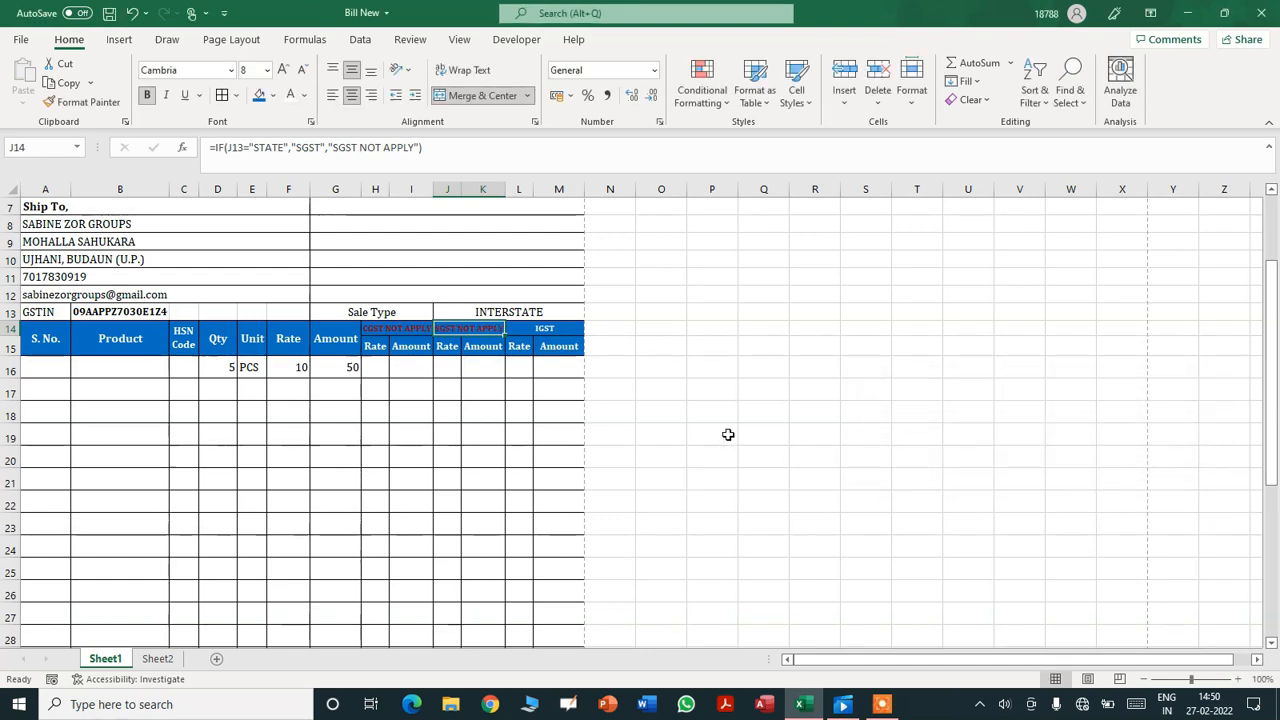
{"action": "left_click", "coordinate": [727, 434]}
- Switch the J13 Sale Type to STATE, then back to INTERSTATE, and check L14's IF formula
{"action": "left_click", "coordinate": [551, 314]}
{"action": "left_click", "coordinate": [591, 313]}
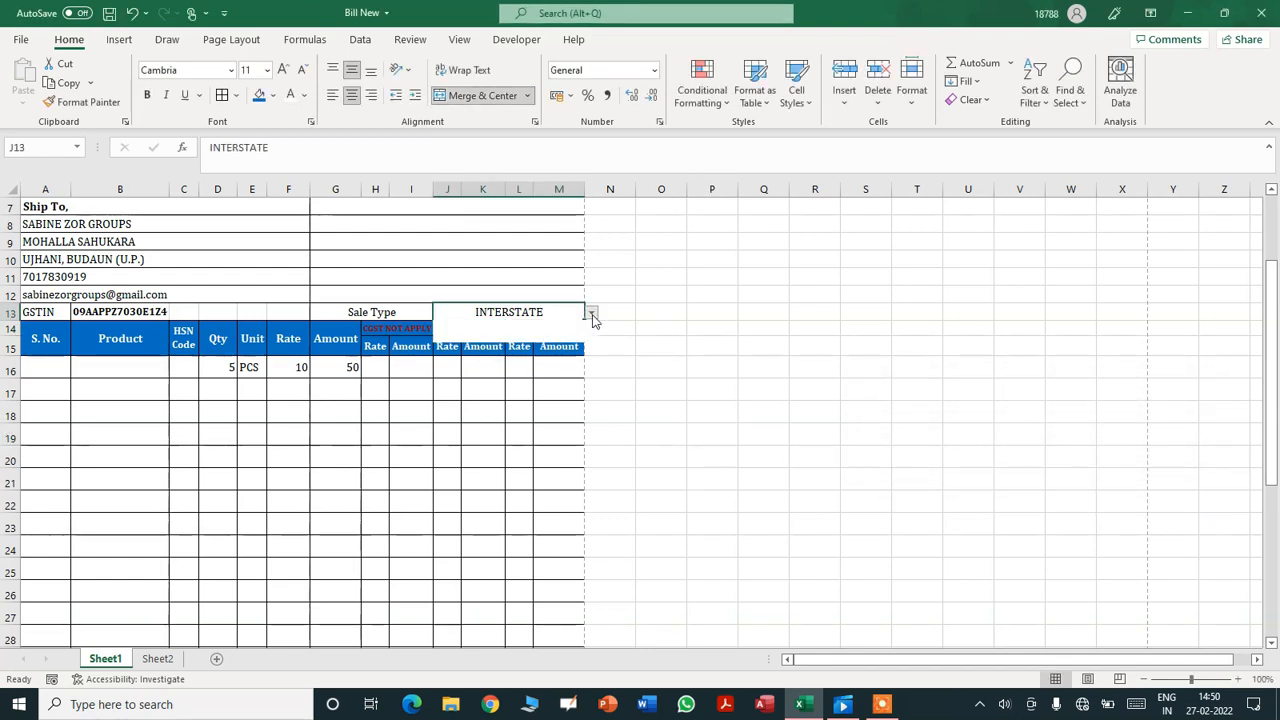
{"action": "left_click", "coordinate": [579, 333]}
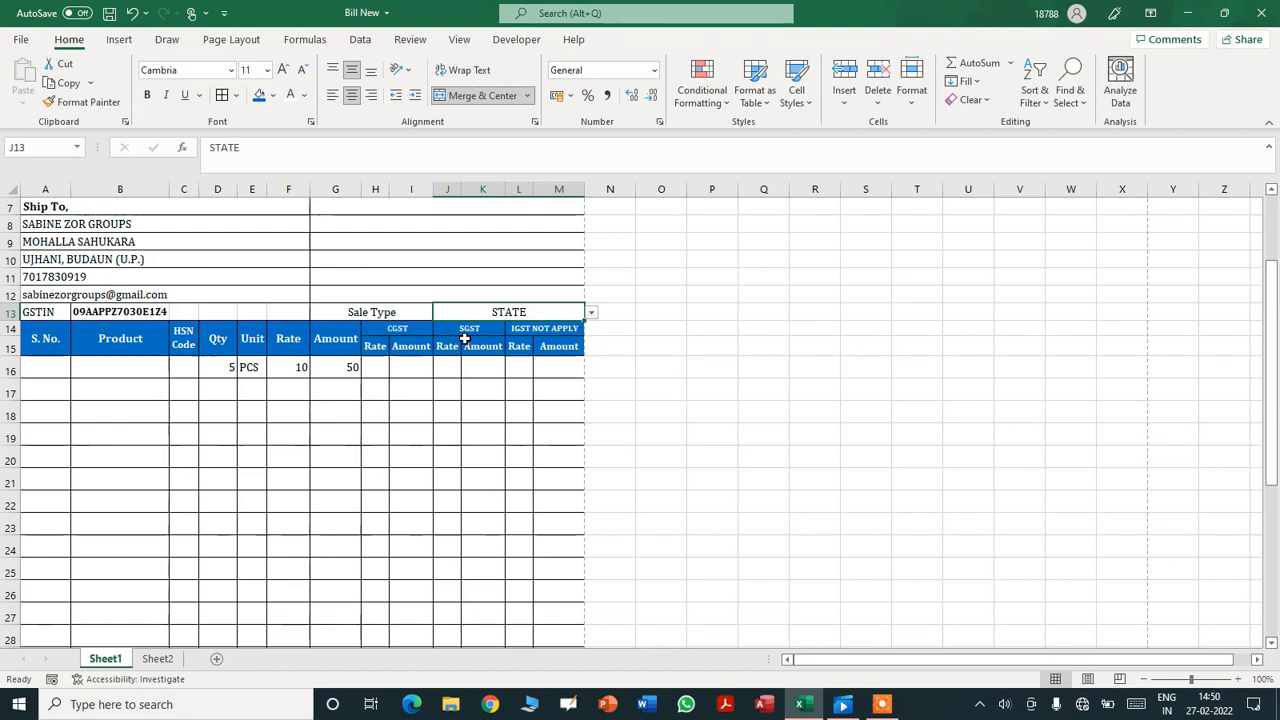
{"action": "left_click", "coordinate": [591, 314]}
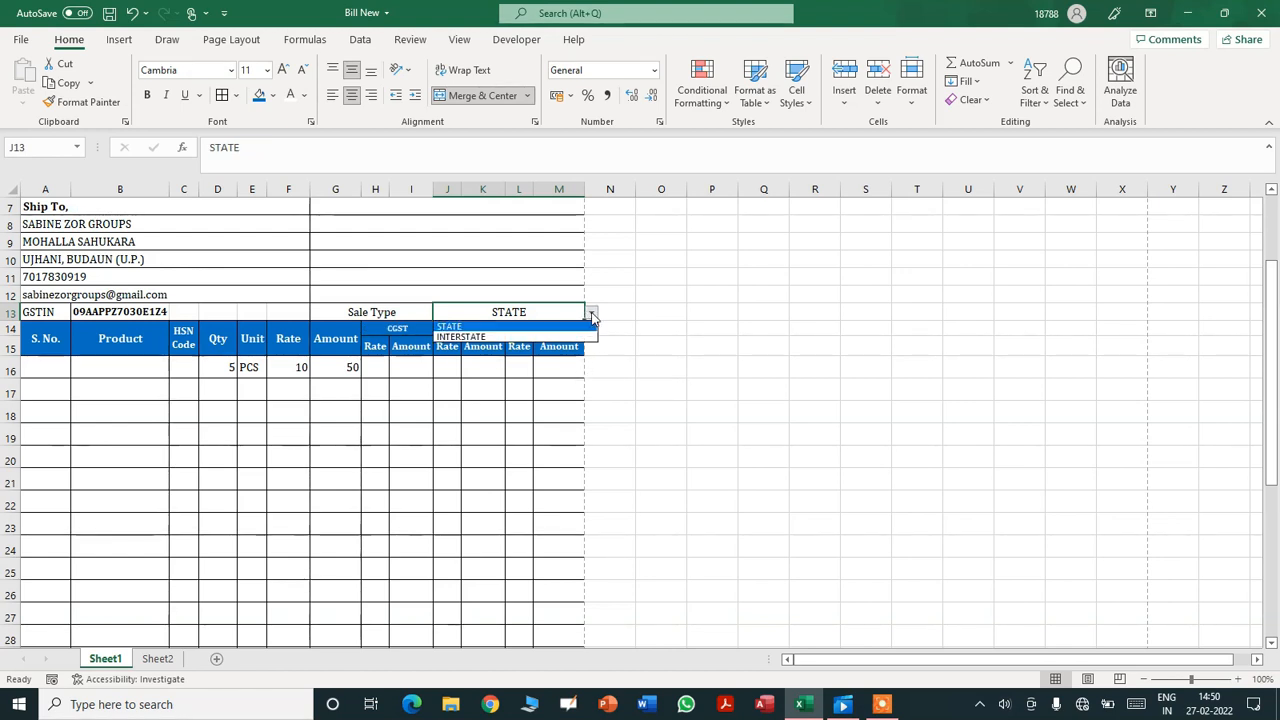
{"action": "left_click", "coordinate": [562, 337]}
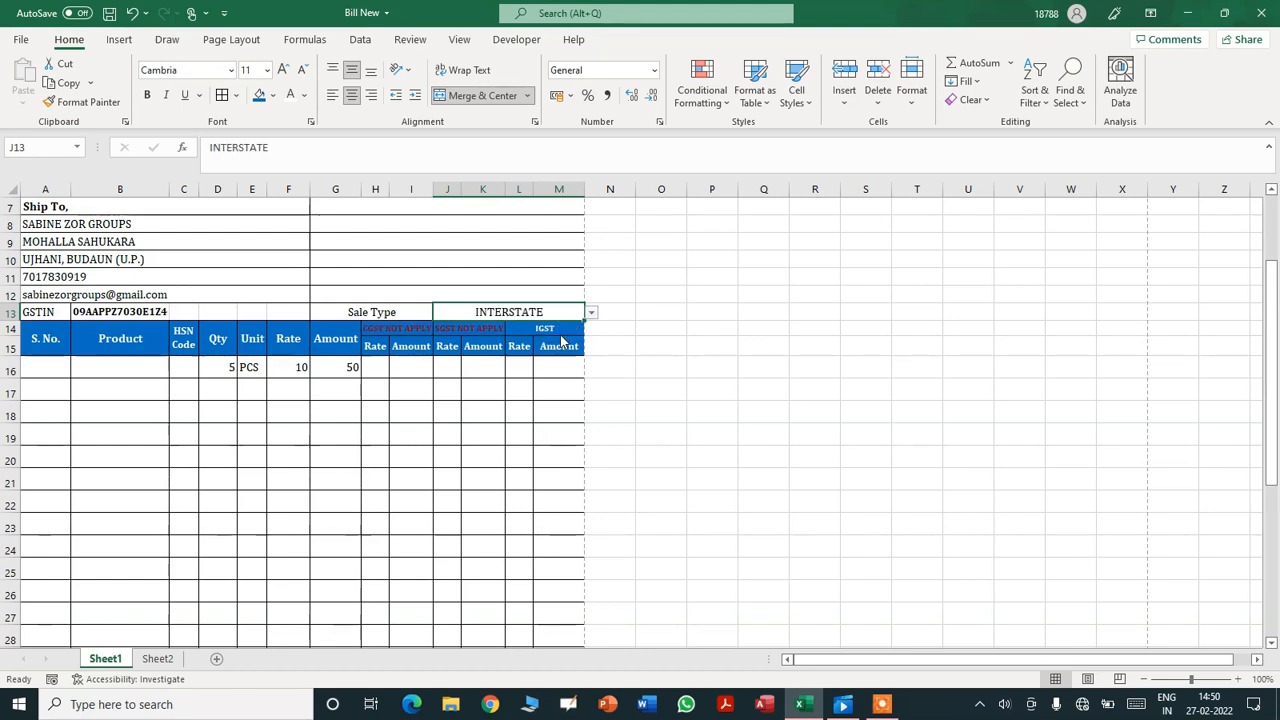
{"action": "left_click", "coordinate": [568, 330]}
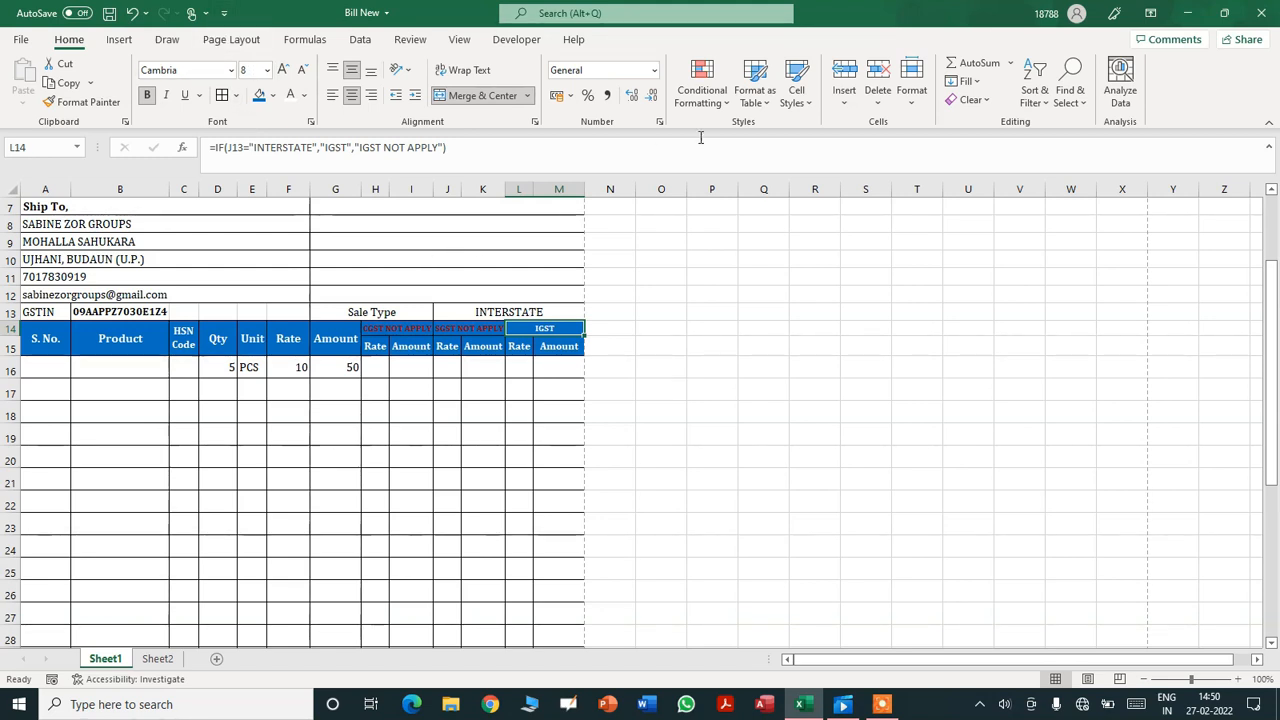
- Give header L14 a Red Text rule for cells containing 'IGST NOT APPLY'
{"action": "left_click", "coordinate": [719, 112]}
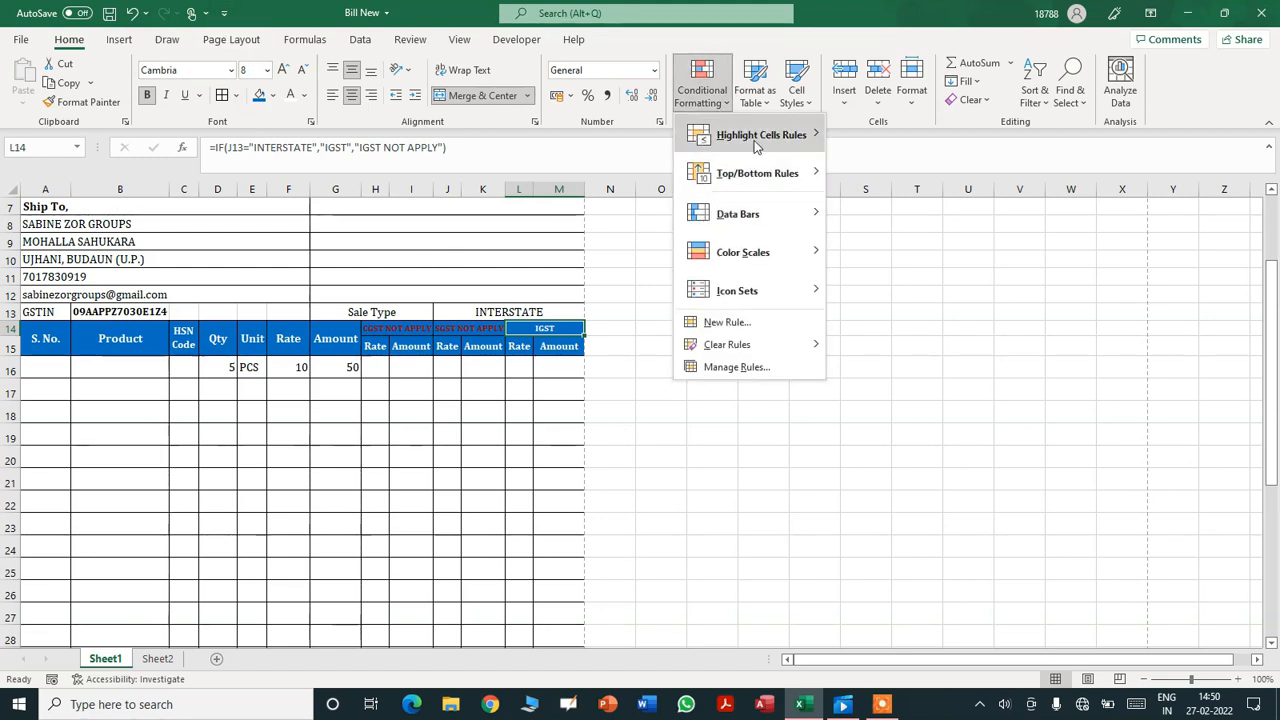
{"action": "mouse_move", "coordinate": [760, 135]}
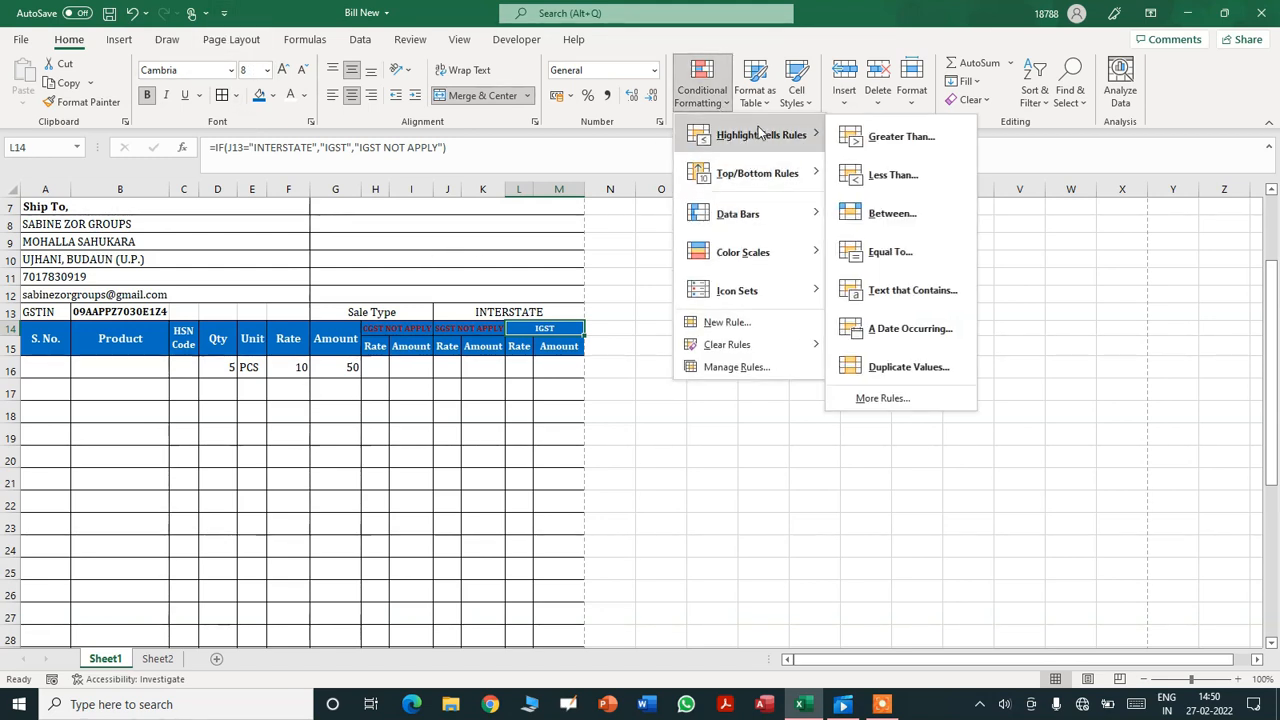
{"action": "left_click", "coordinate": [900, 290]}
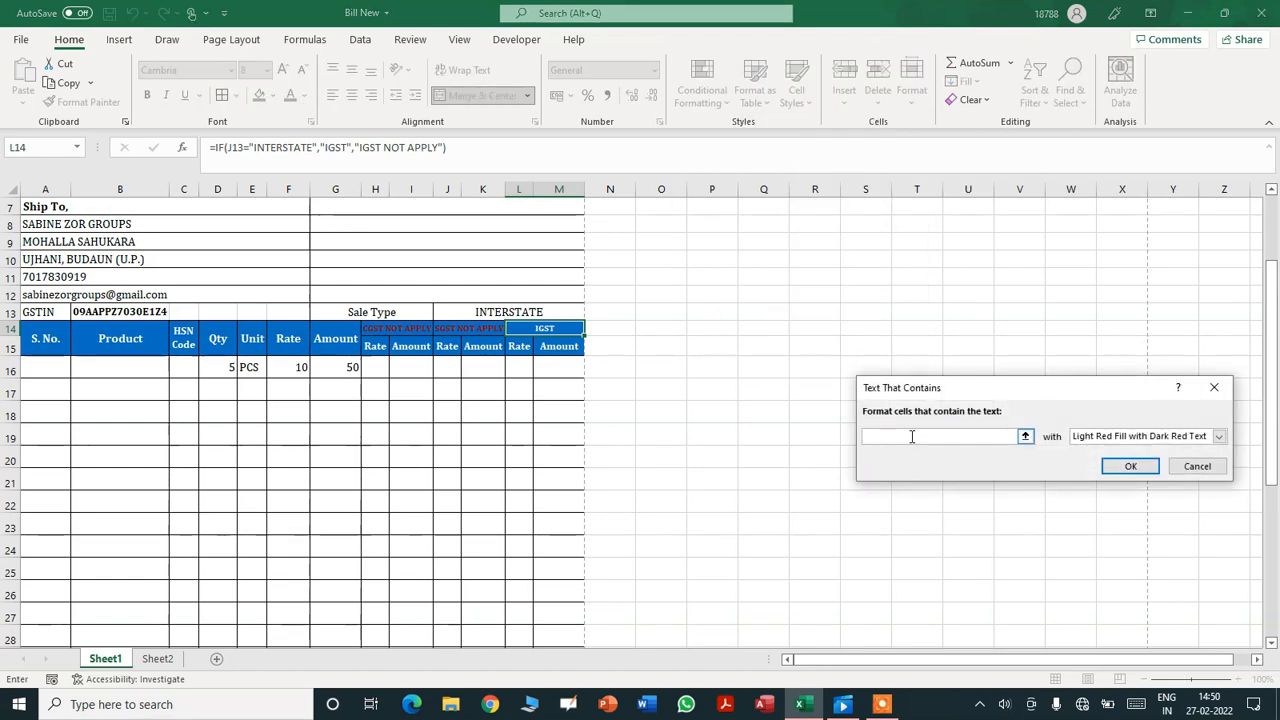
{"action": "type", "text": "IGST"}
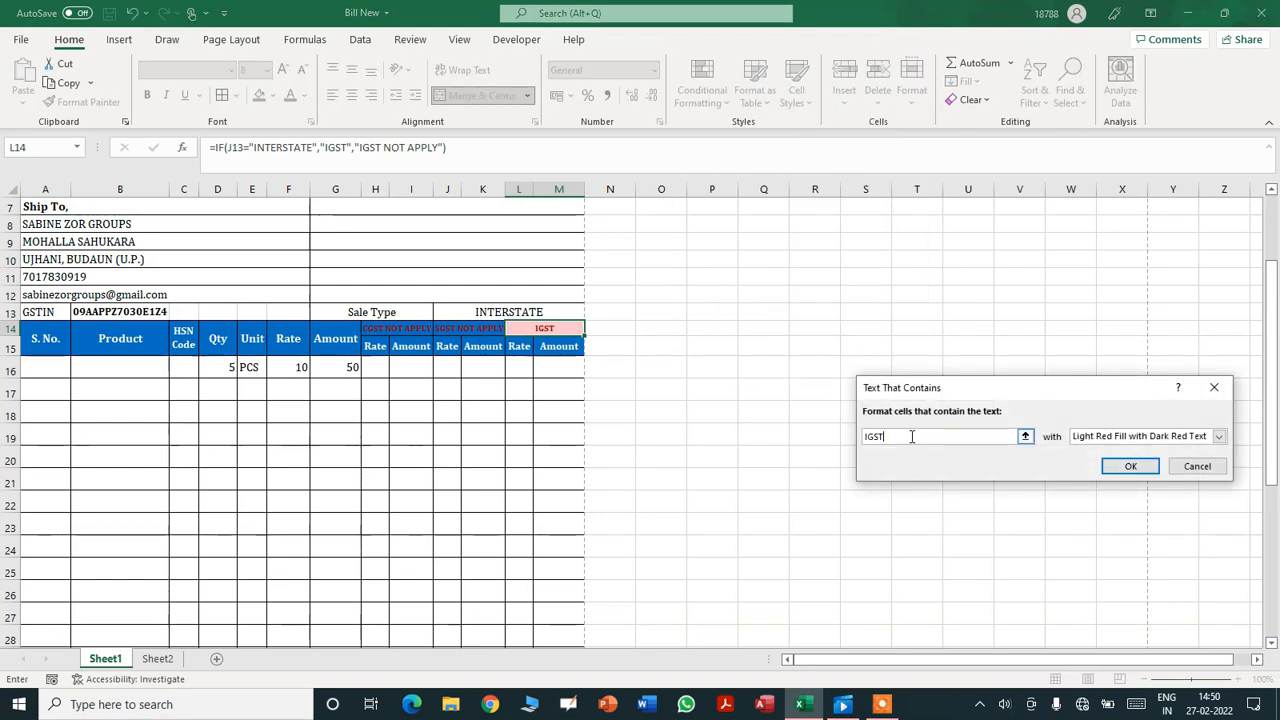
{"action": "type", "text": " NOT APPLY"}
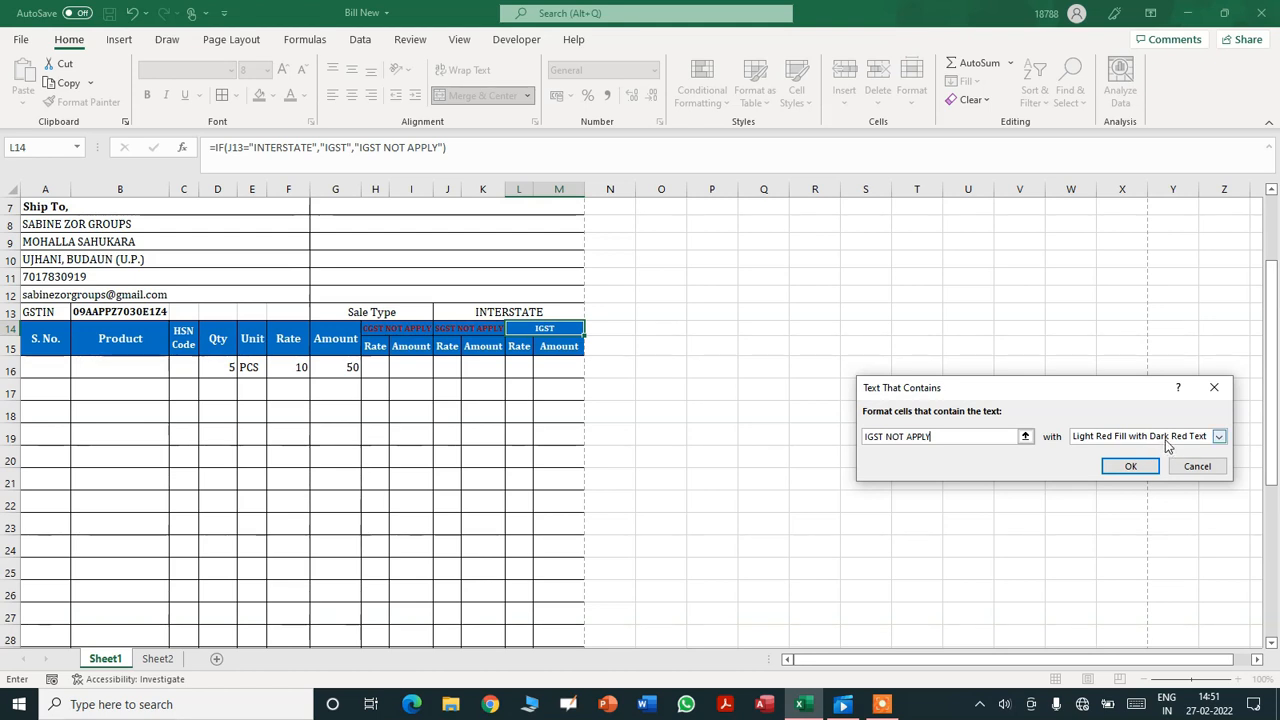
{"action": "left_click", "coordinate": [1219, 436]}
{"action": "left_click", "coordinate": [1148, 493]}
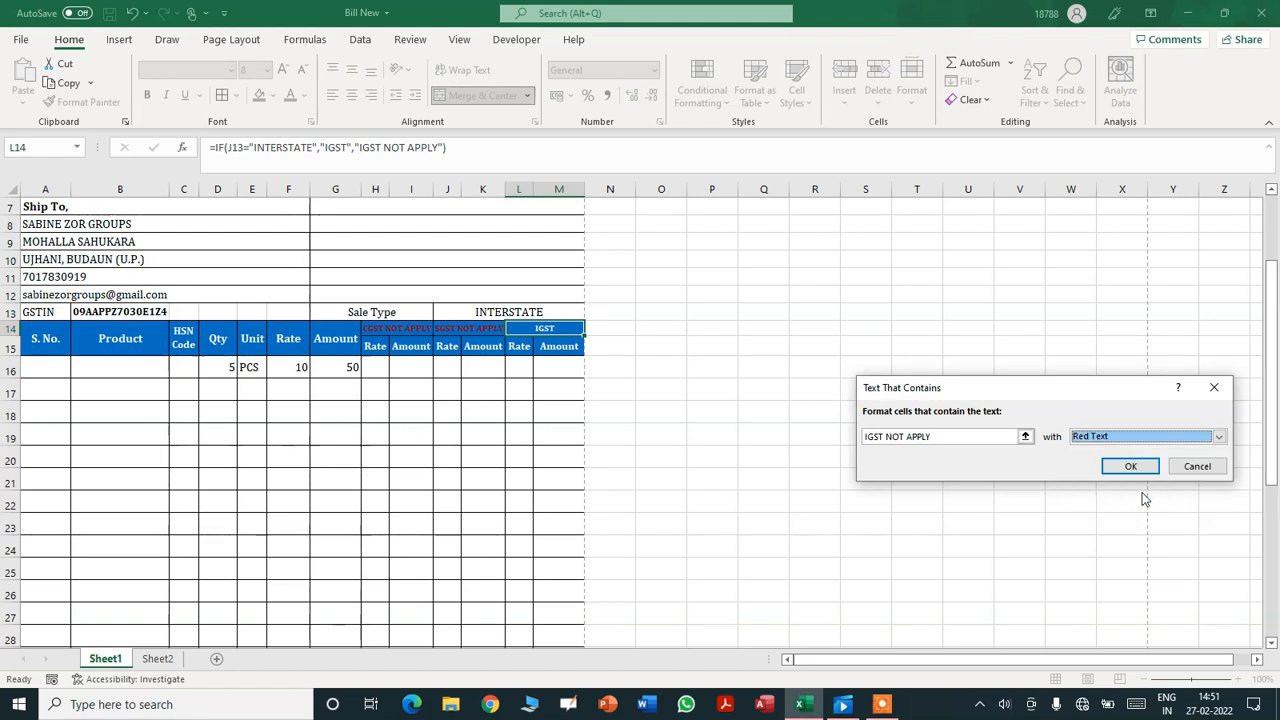
{"action": "left_click", "coordinate": [1127, 466]}
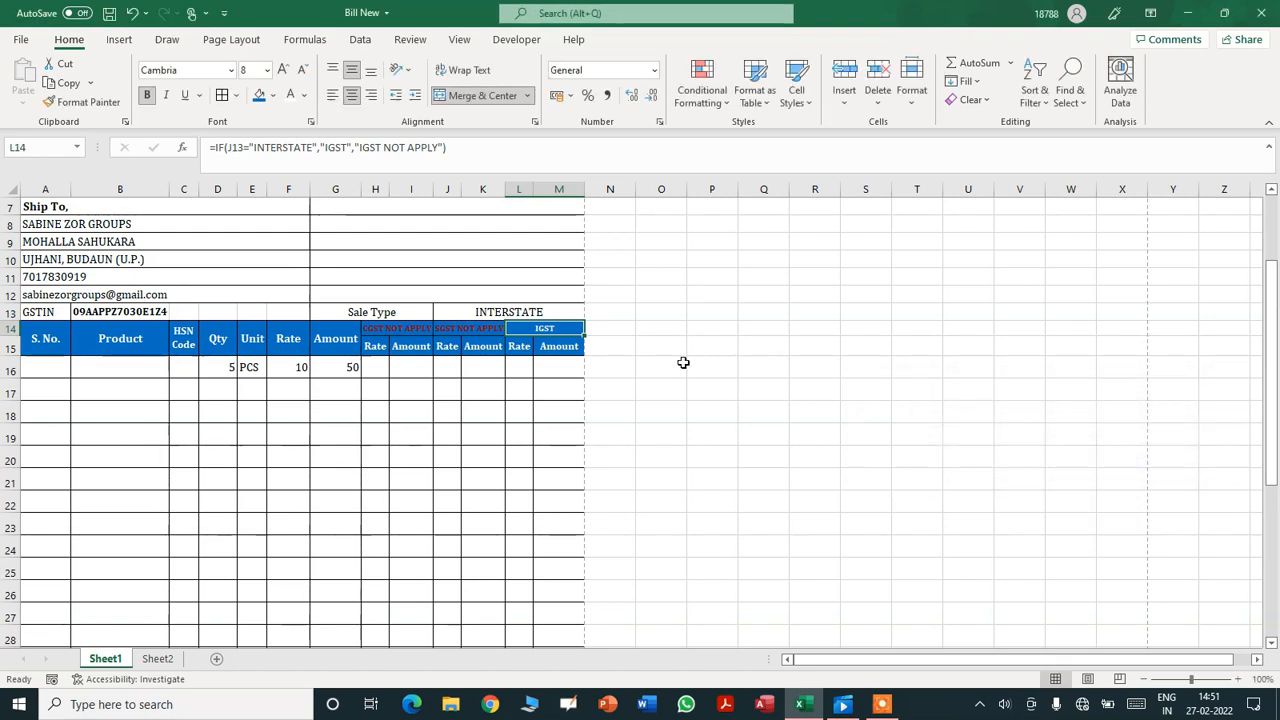
{"action": "left_click", "coordinate": [632, 365]}
{"action": "left_click", "coordinate": [554, 312]}
{"action": "left_click", "coordinate": [591, 314]}
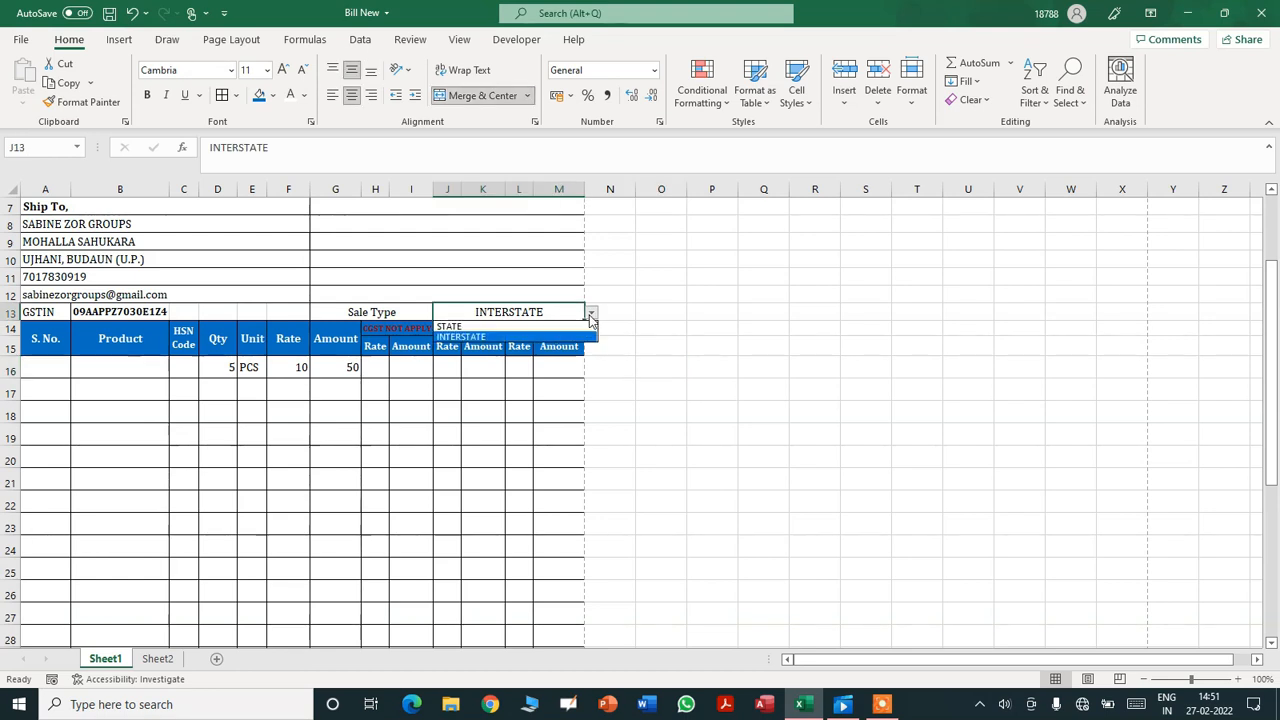
{"action": "left_click", "coordinate": [566, 329]}
{"action": "left_click", "coordinate": [588, 315]}
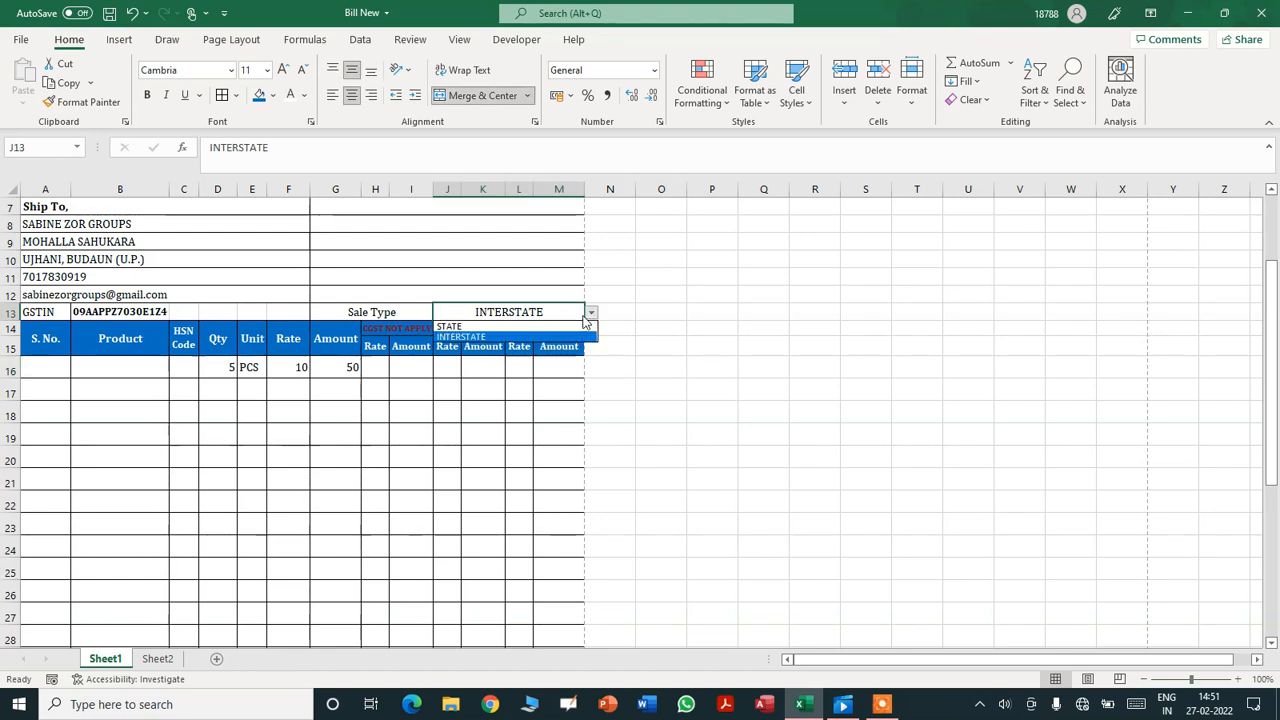
{"action": "left_click", "coordinate": [555, 327]}
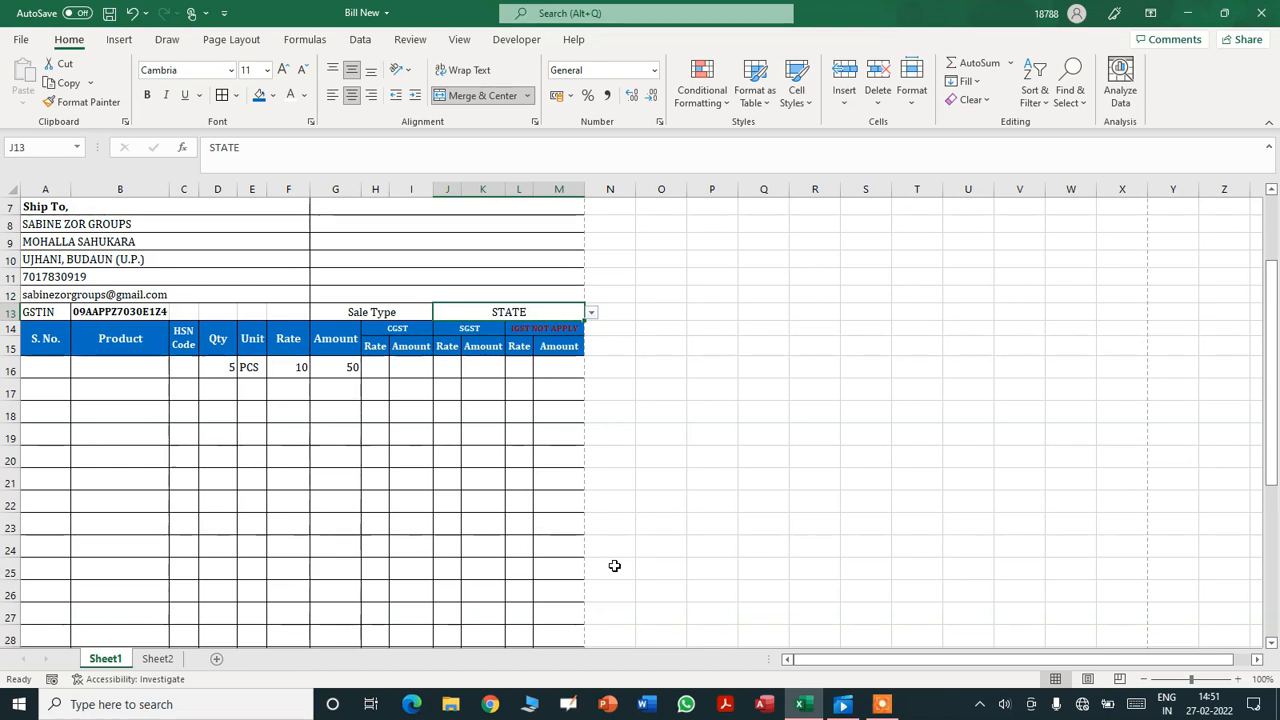
{"action": "left_click", "coordinate": [591, 313]}
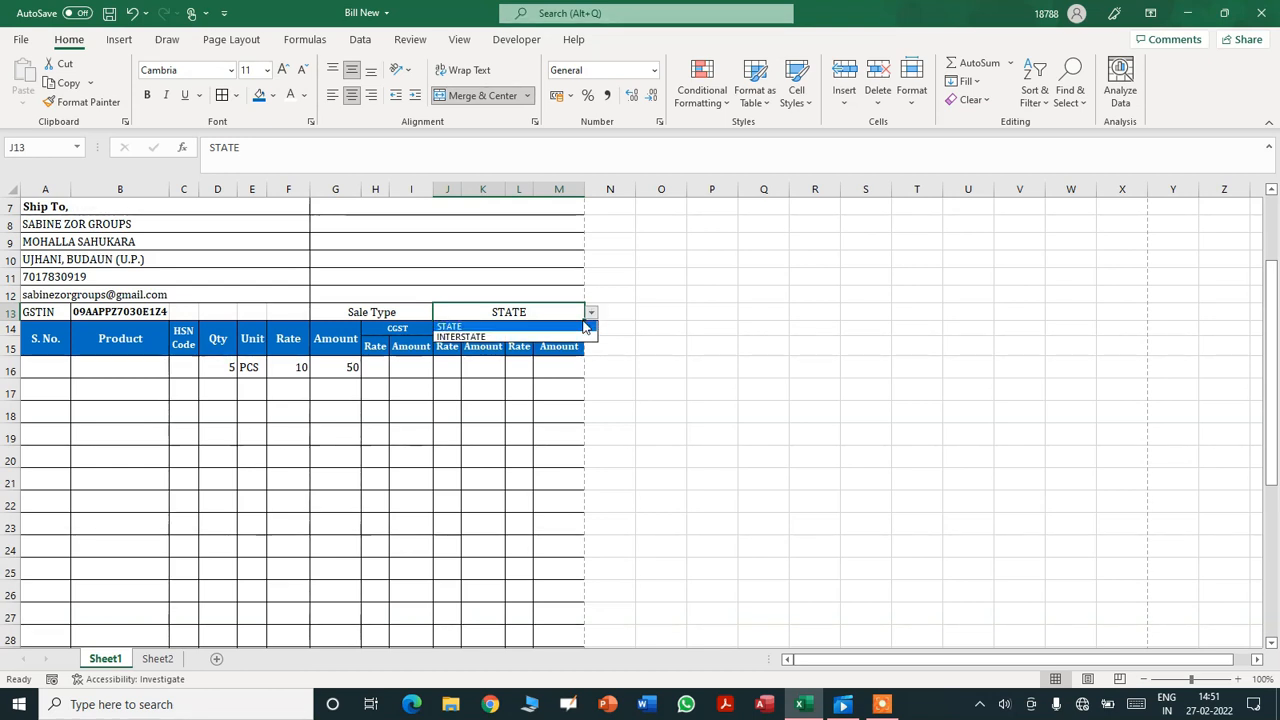
{"action": "left_click", "coordinate": [555, 337]}
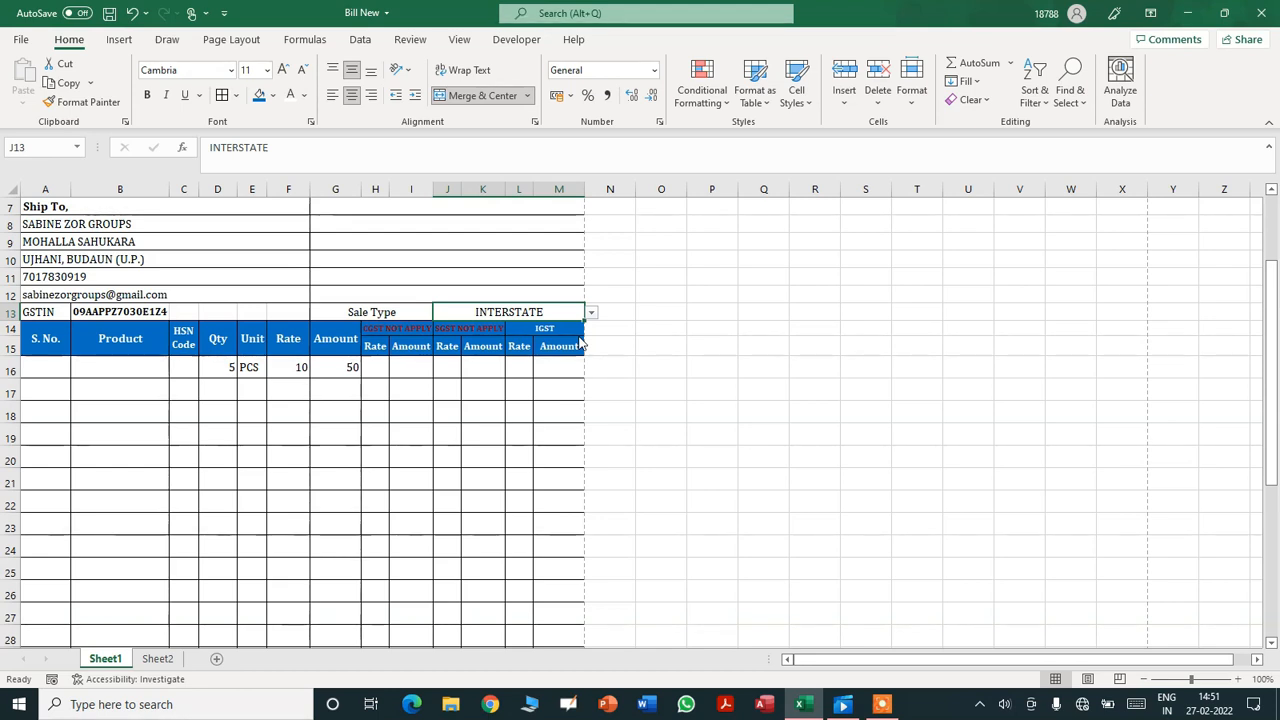
{"action": "left_click", "coordinate": [380, 365]}
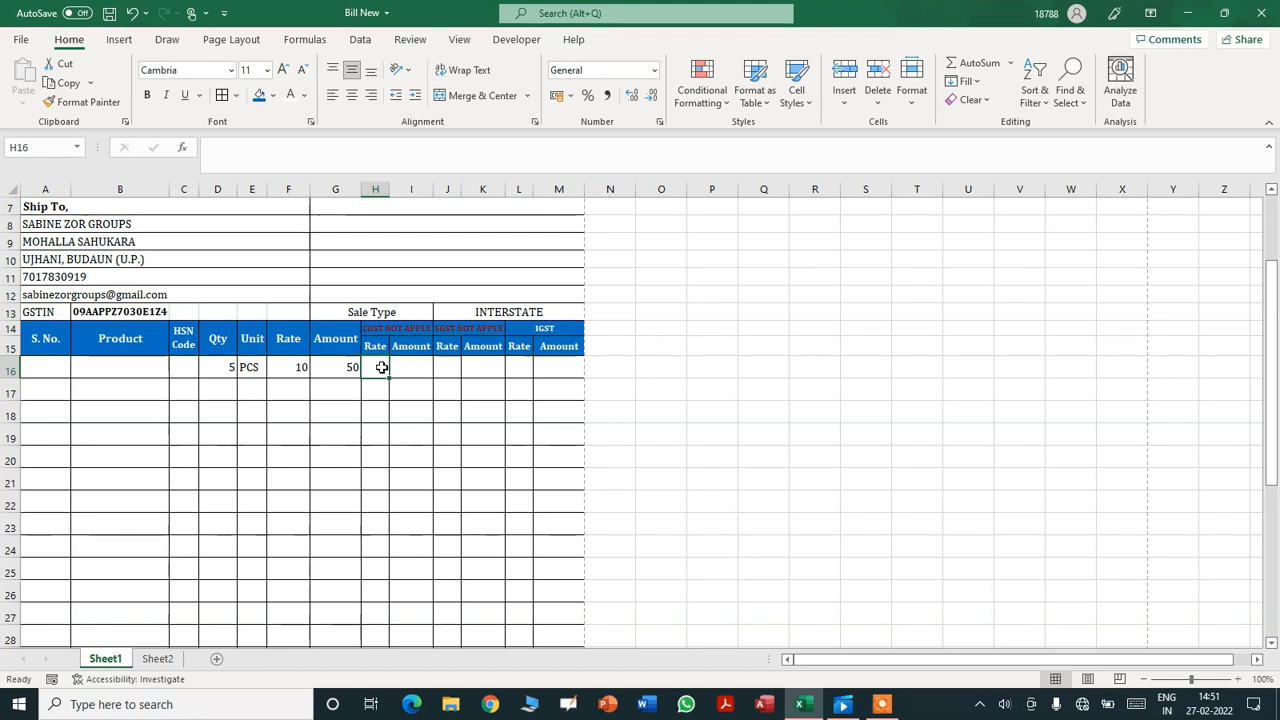
{"action": "left_click", "coordinate": [453, 368]}
{"action": "left_click", "coordinate": [380, 368]}
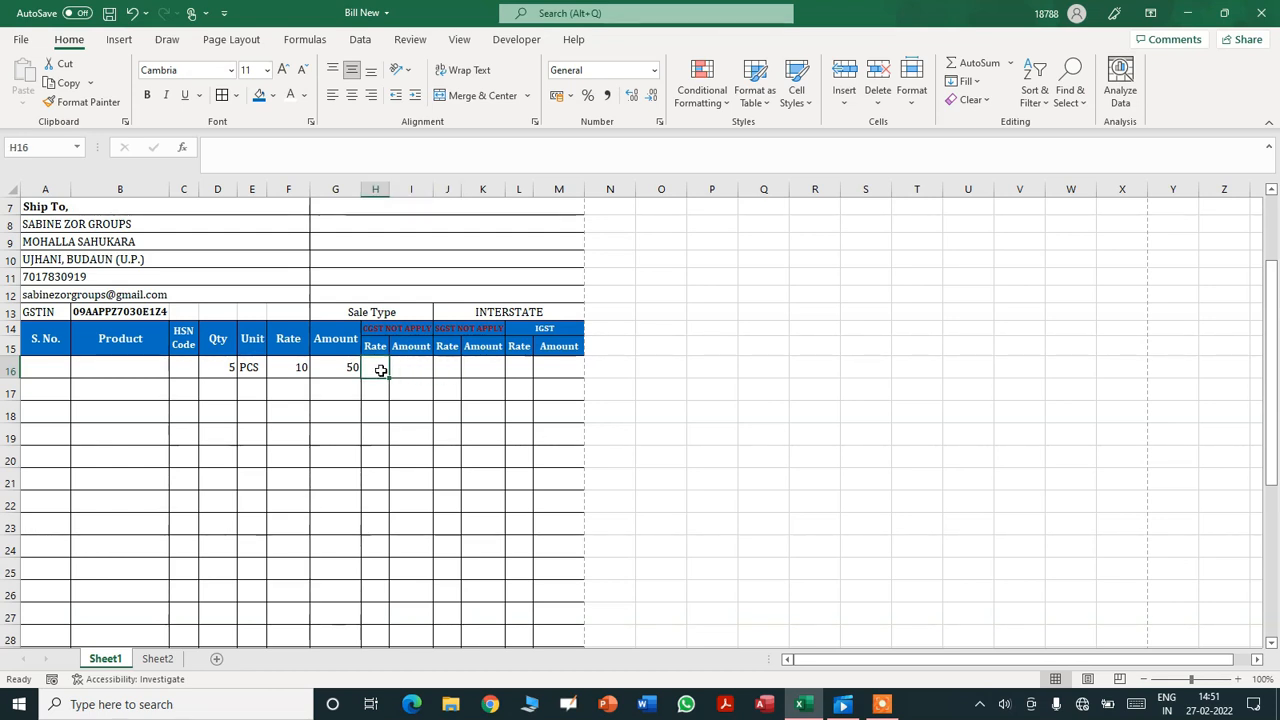
- Select Sheet2's rate table H1:J5 and create names from its top-row CSGT, SGST, IGST headers
{"action": "left_click", "coordinate": [158, 658]}
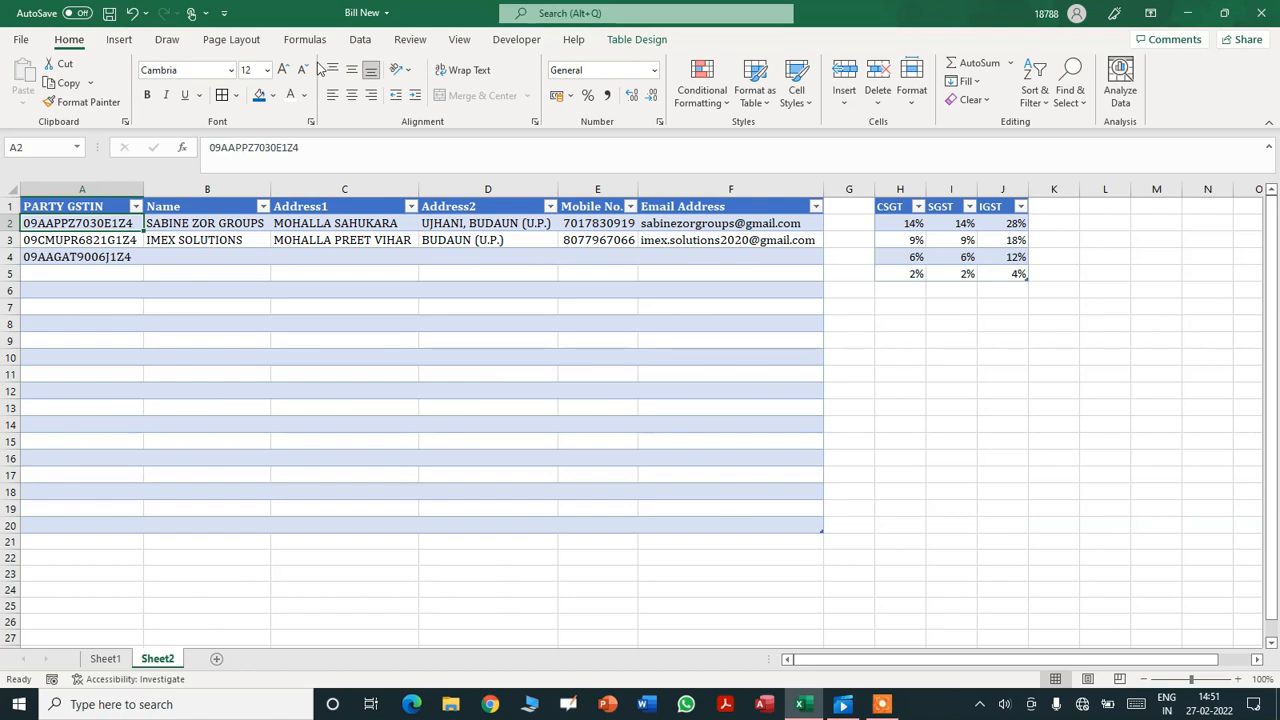
{"action": "left_click", "coordinate": [362, 42]}
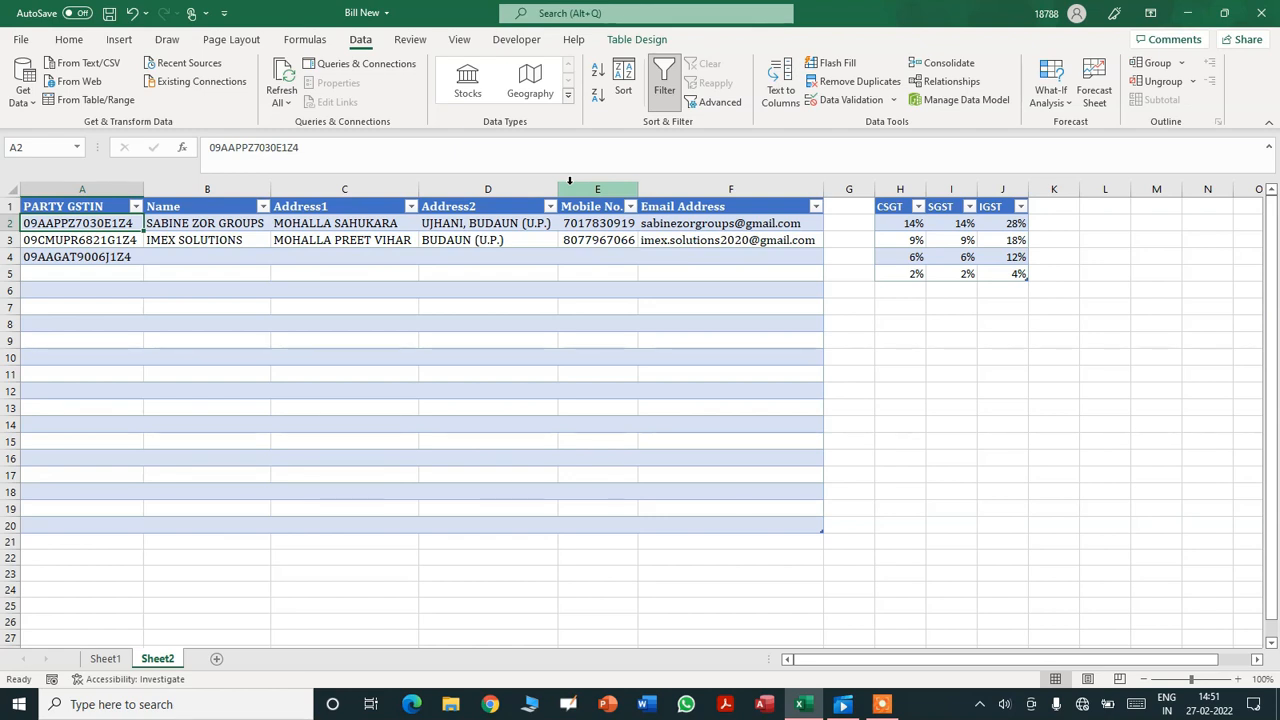
{"action": "left_click", "coordinate": [305, 39]}
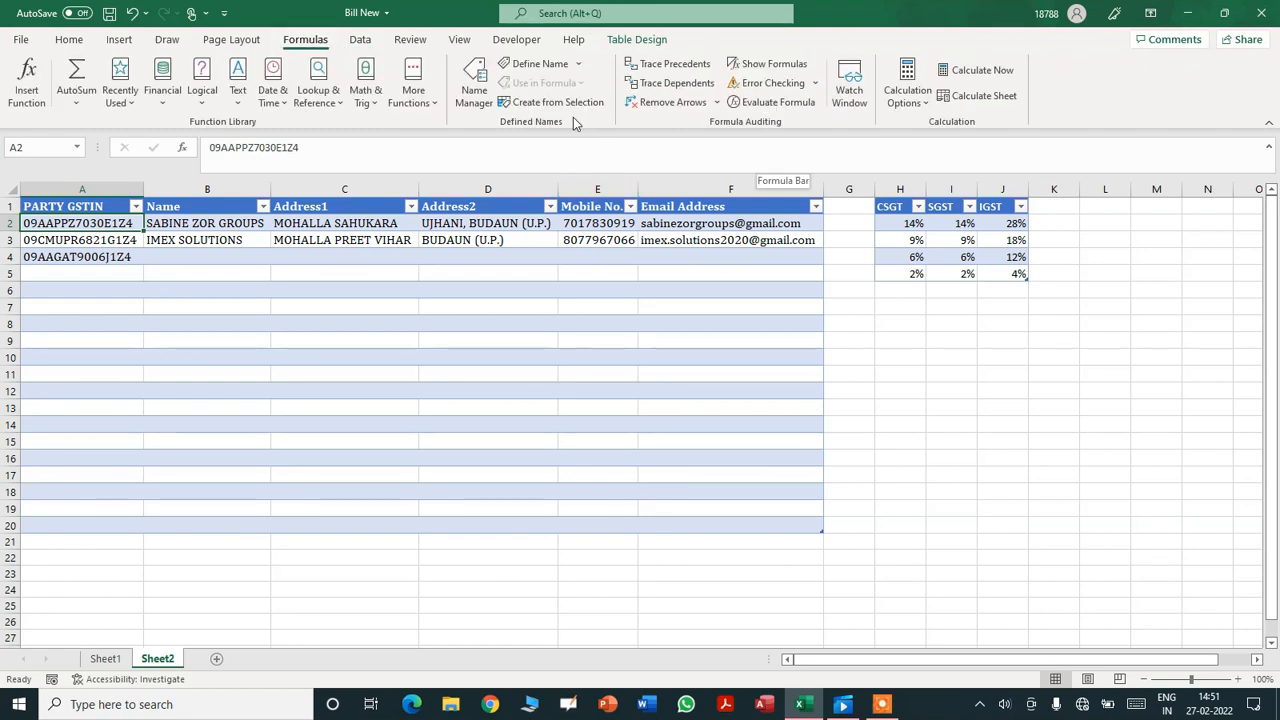
{"action": "left_click", "coordinate": [566, 104]}
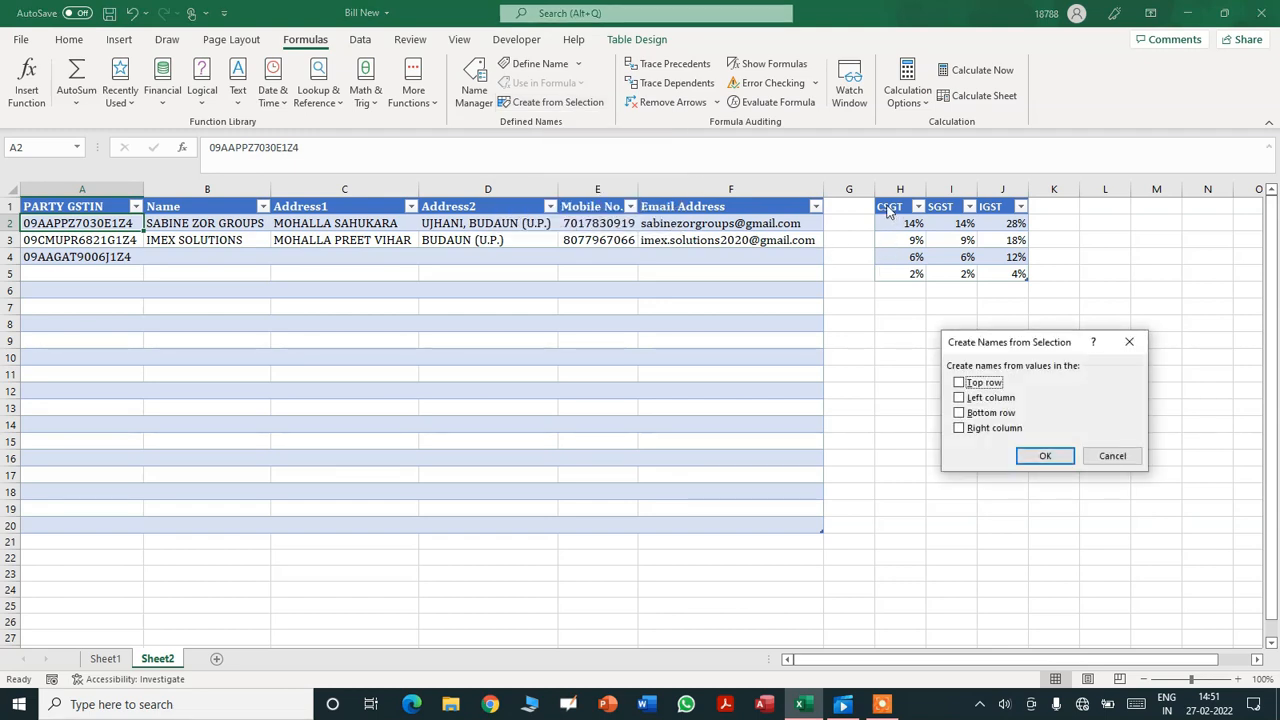
{"action": "left_click", "coordinate": [1101, 456]}
{"action": "left_click_drag", "start_coordinate": [893, 207], "coordinate": [997, 274]}
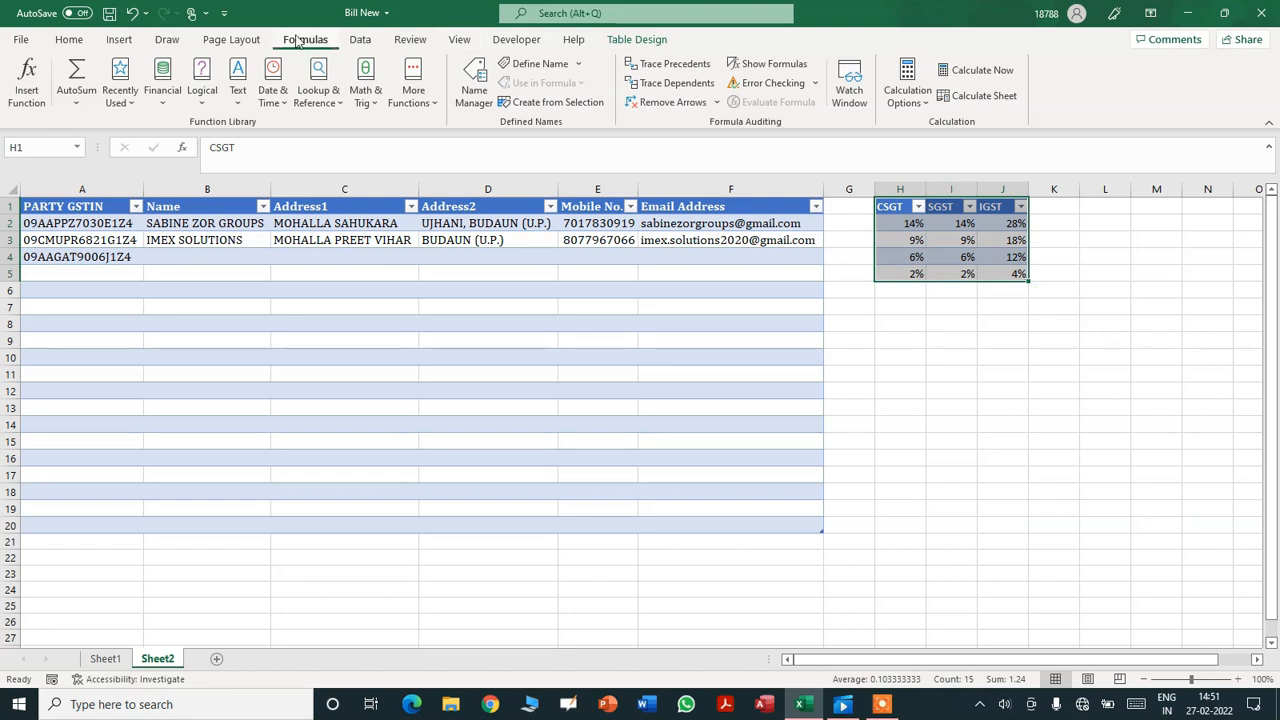
{"action": "left_click", "coordinate": [555, 102]}
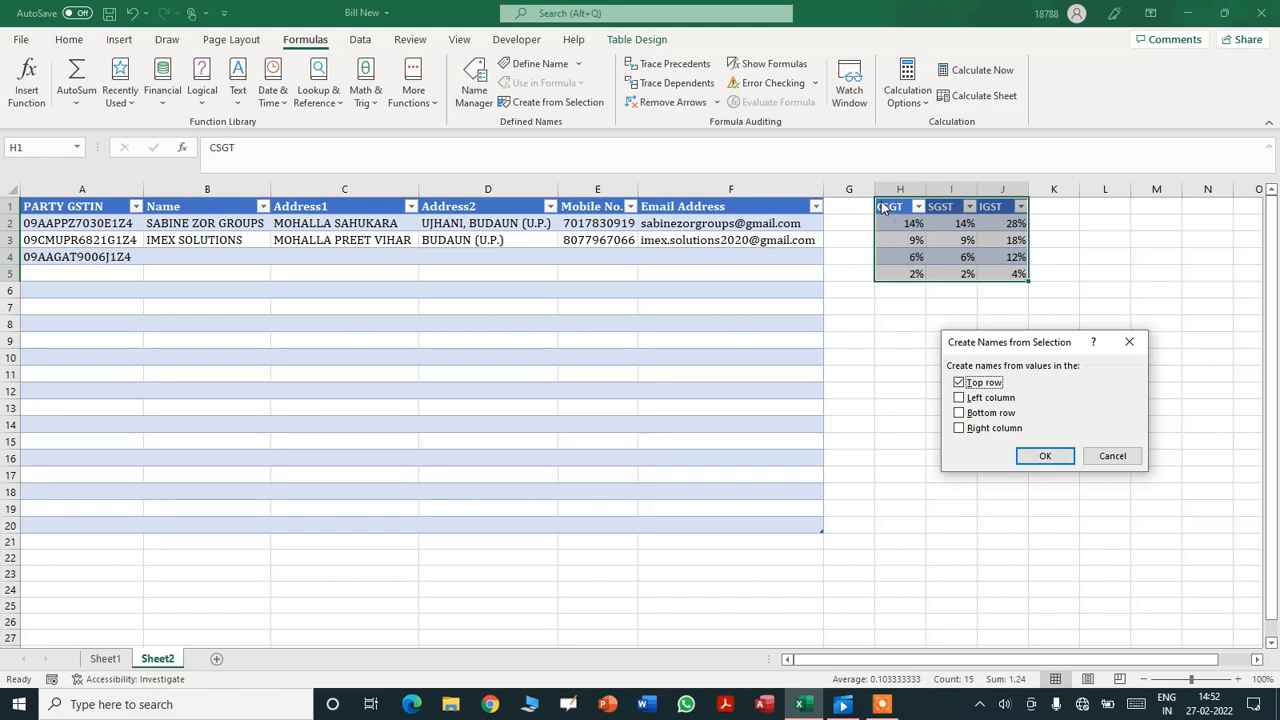
{"action": "left_click", "coordinate": [1045, 456]}
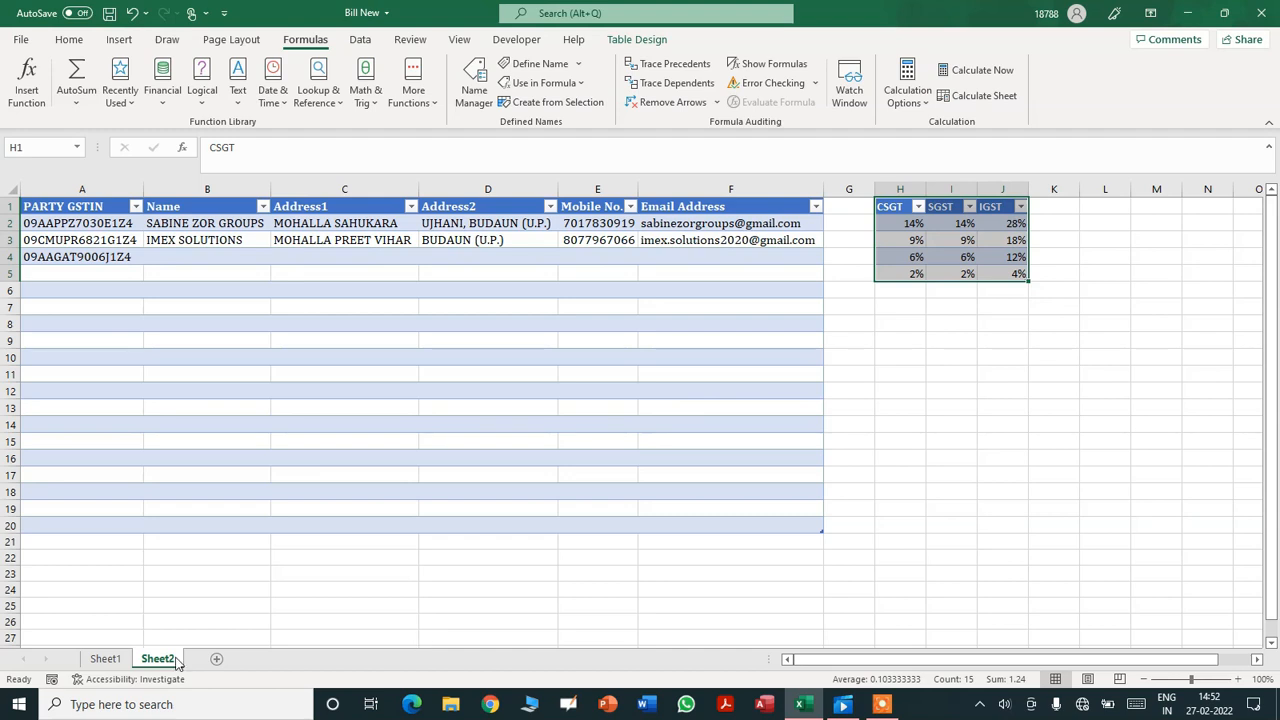
- On Sheet1, open H16's data validation and edit its =INDIRECT($H$14) list source
{"action": "left_click", "coordinate": [105, 659]}
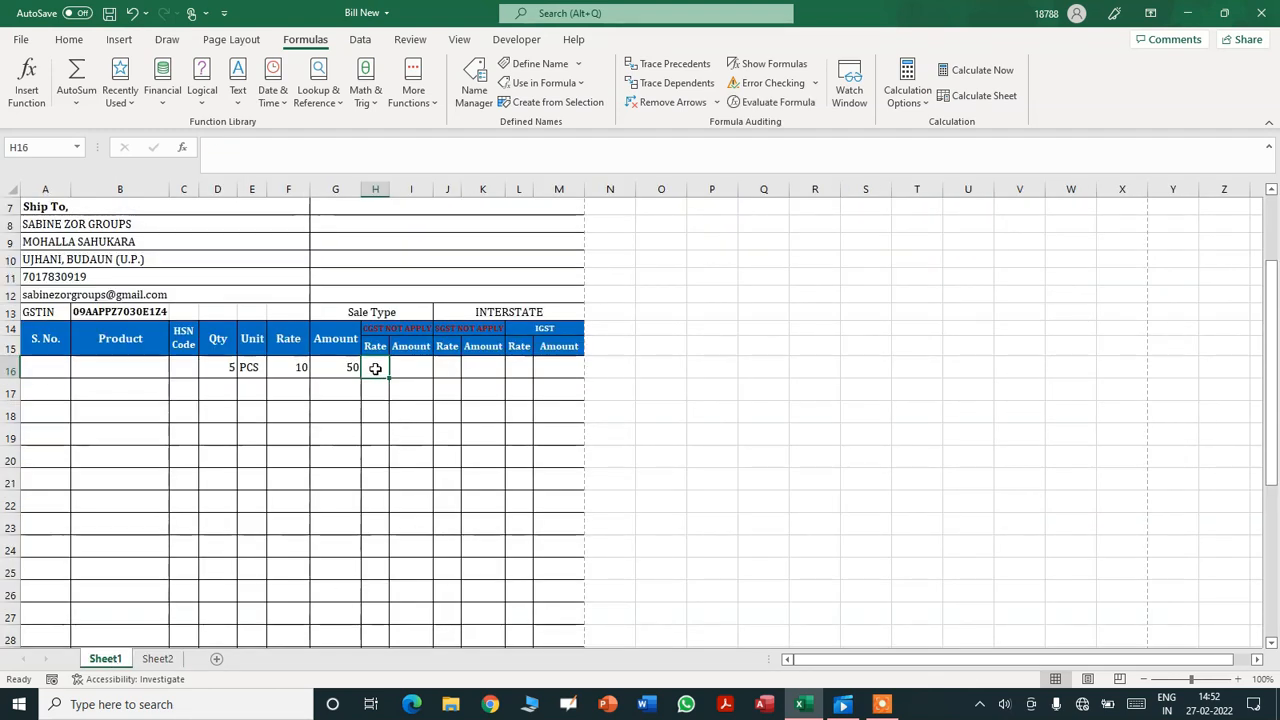
{"action": "left_click", "coordinate": [763, 479]}
{"action": "left_click", "coordinate": [379, 368]}
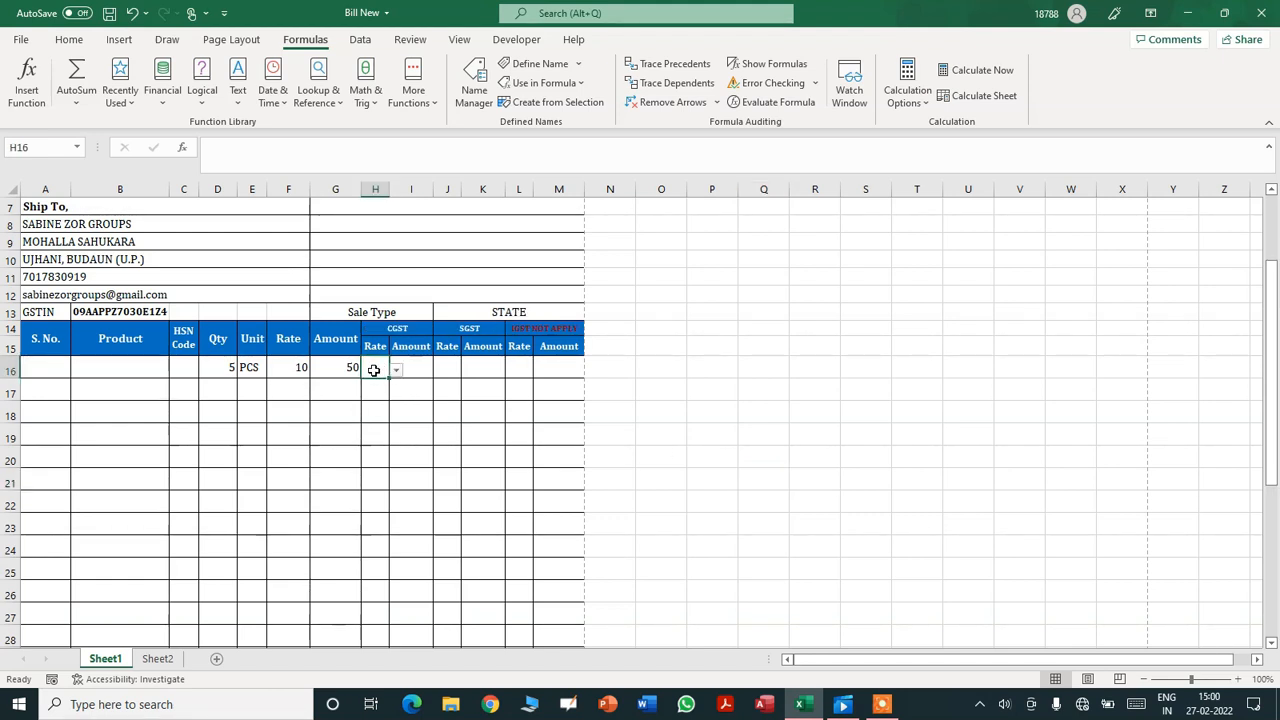
{"action": "left_click", "coordinate": [361, 41]}
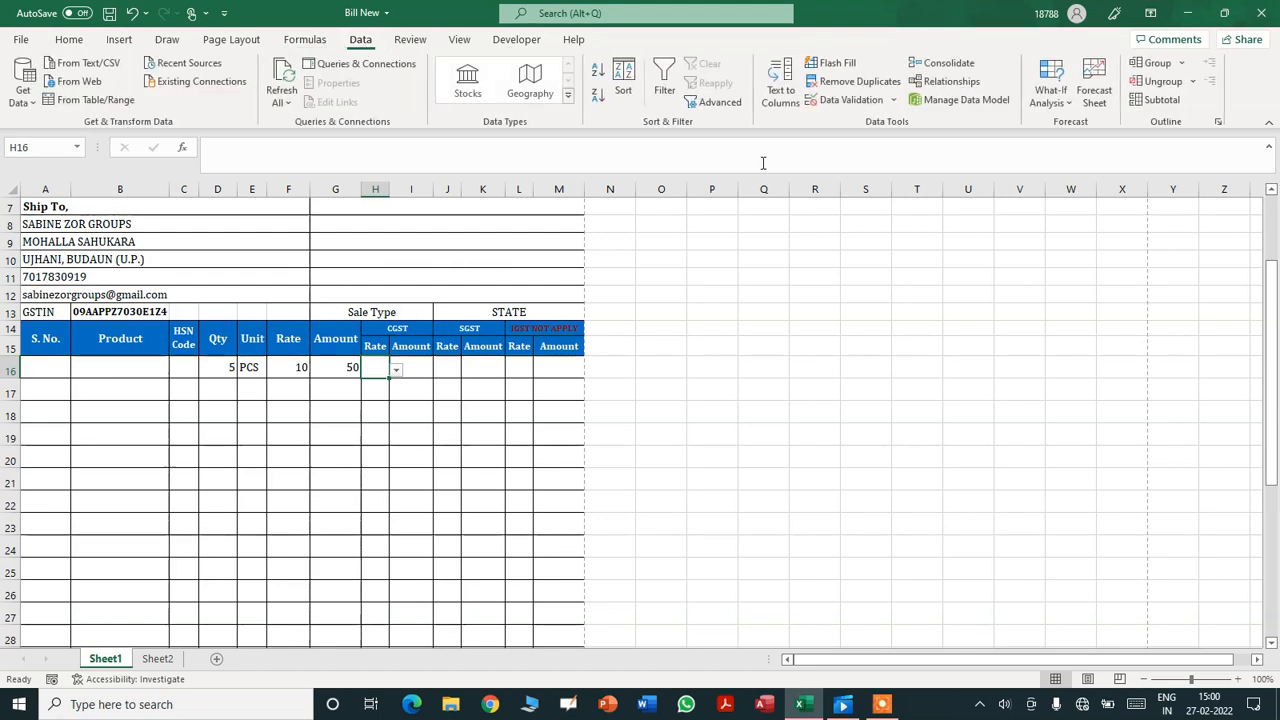
{"action": "left_click", "coordinate": [852, 101]}
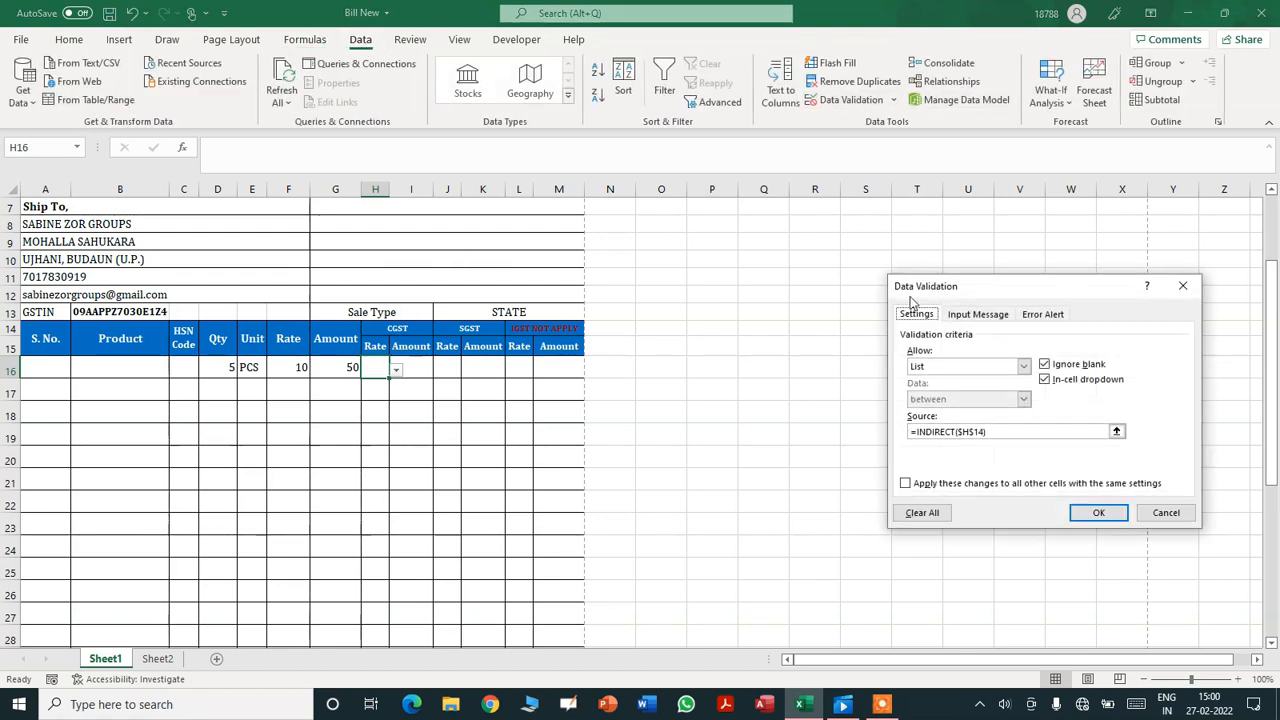
{"action": "left_click", "coordinate": [1005, 432]}
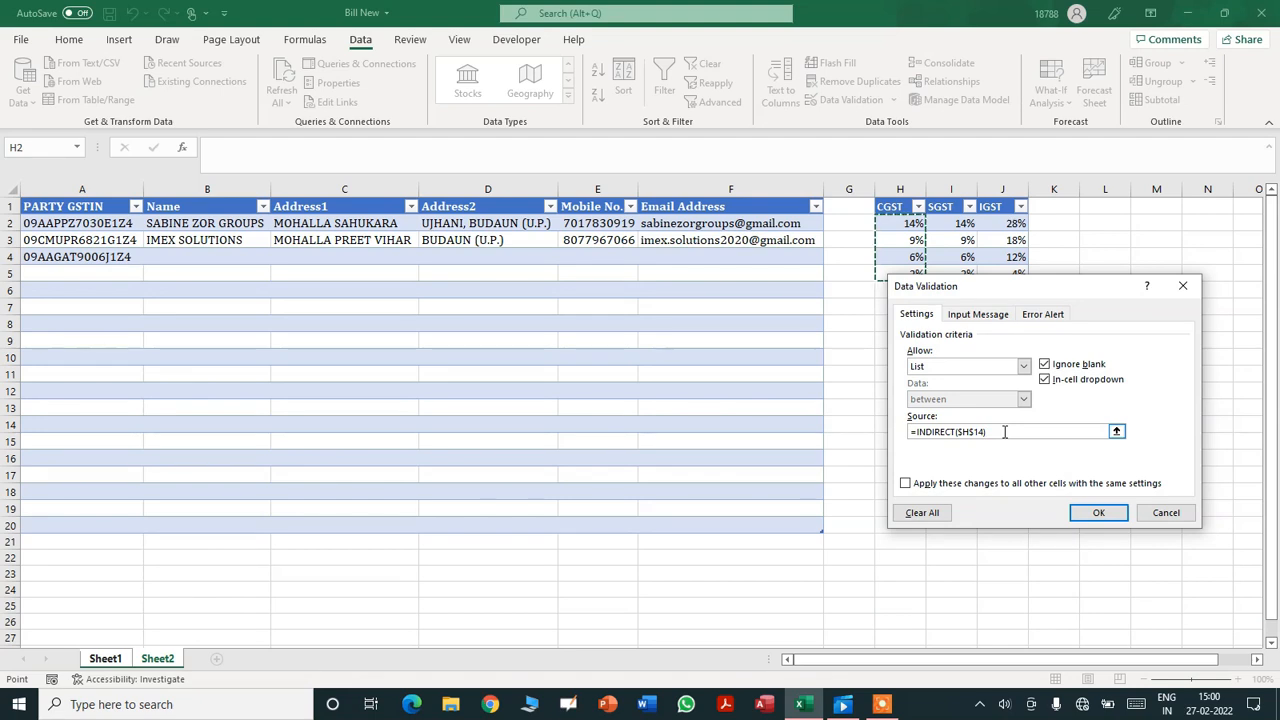
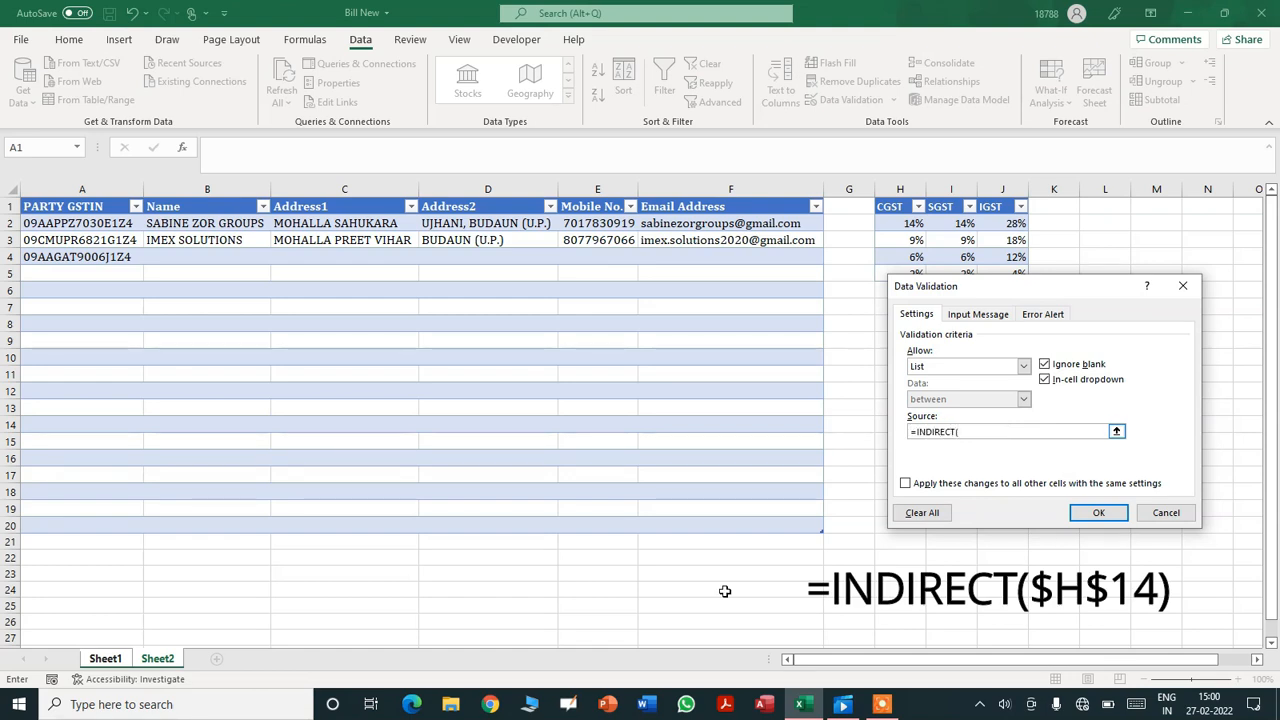
- Set H16's list source to =INDIRECT($H$14) and confirm the validation rule
{"action": "left_click", "coordinate": [105, 658]}
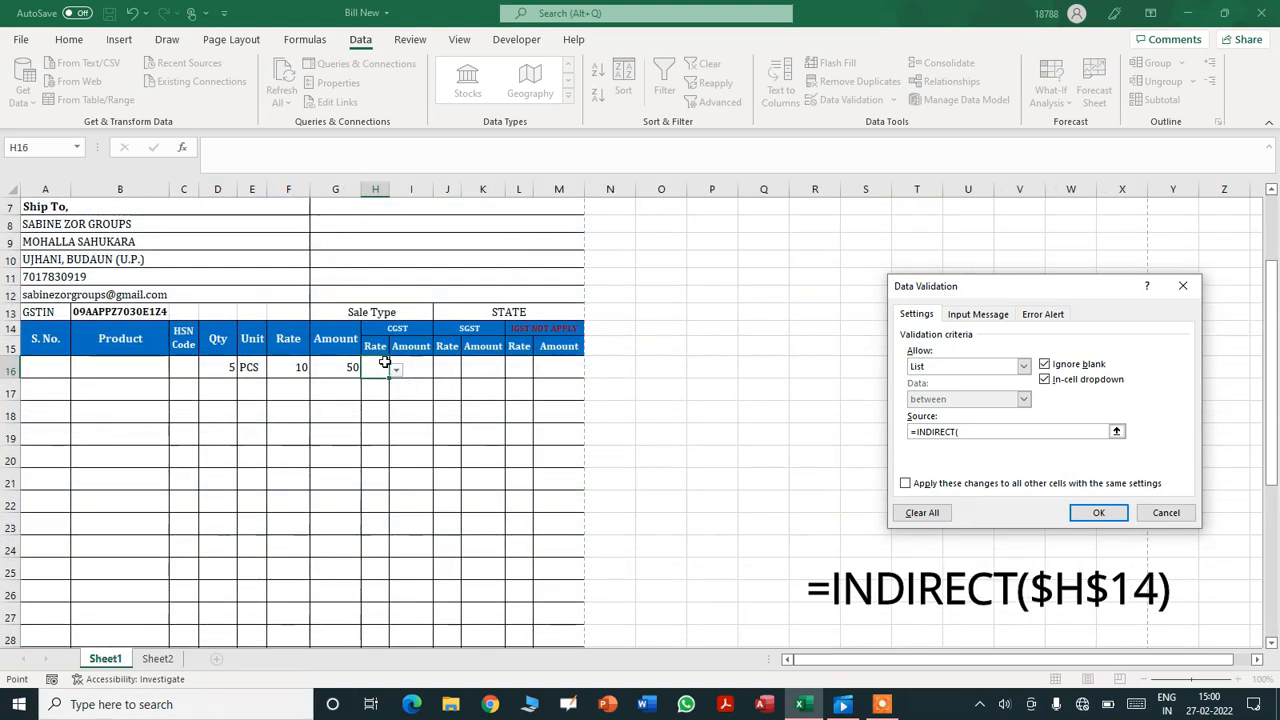
{"action": "left_click", "coordinate": [380, 328]}
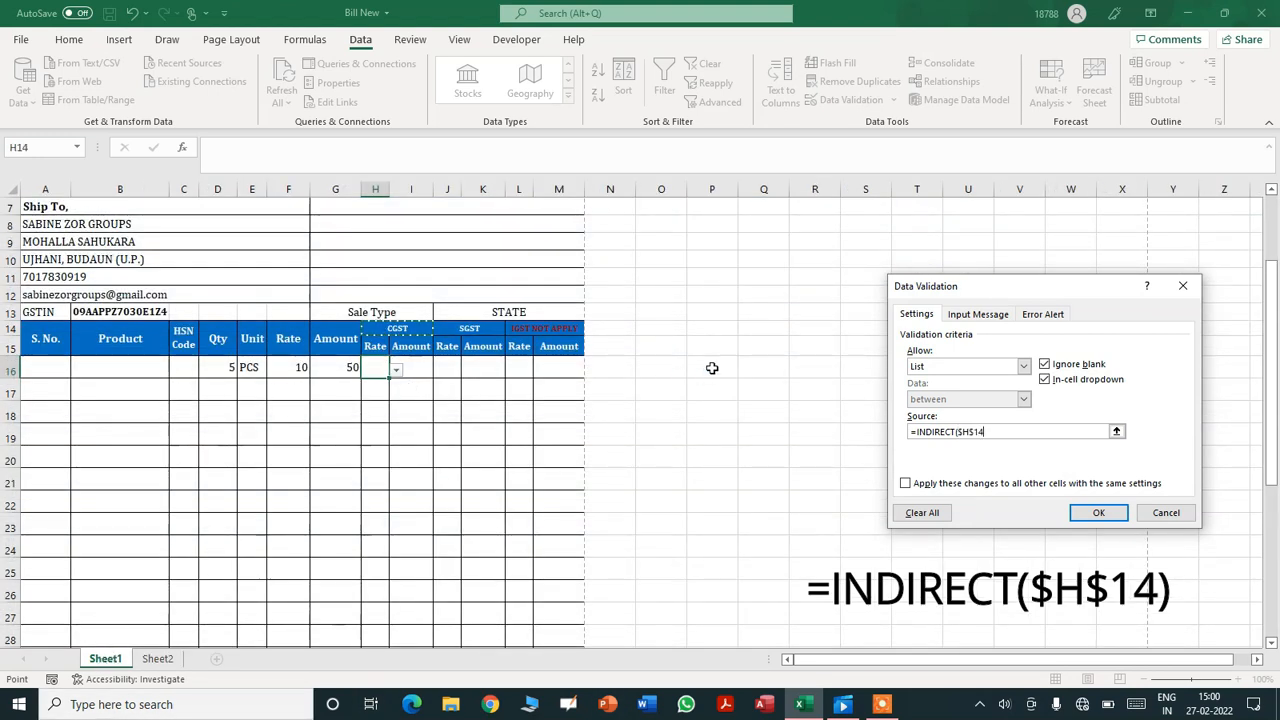
{"action": "type", "text": ")"}
{"action": "left_click", "coordinate": [1104, 513]}
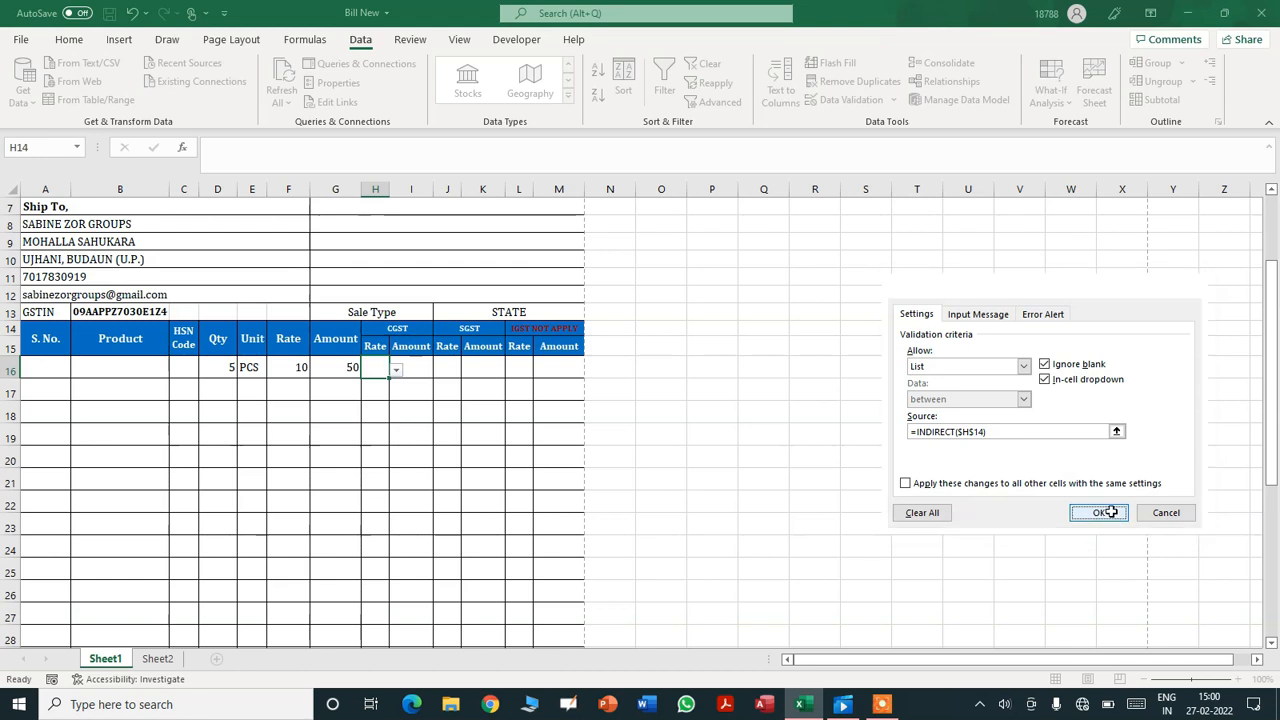
- Check H16's 14%/9%/6%/2% rate dropdown and fill it down to H30
{"action": "left_click", "coordinate": [396, 370]}
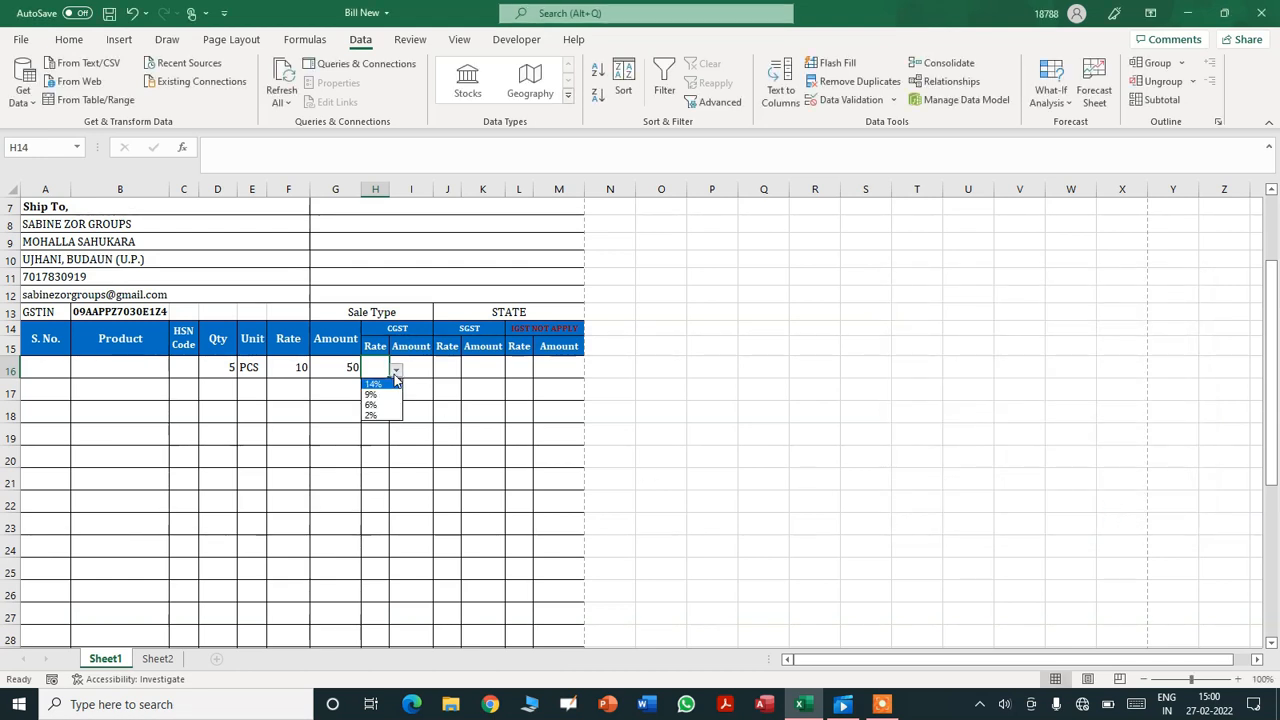
{"action": "left_click", "coordinate": [374, 362]}
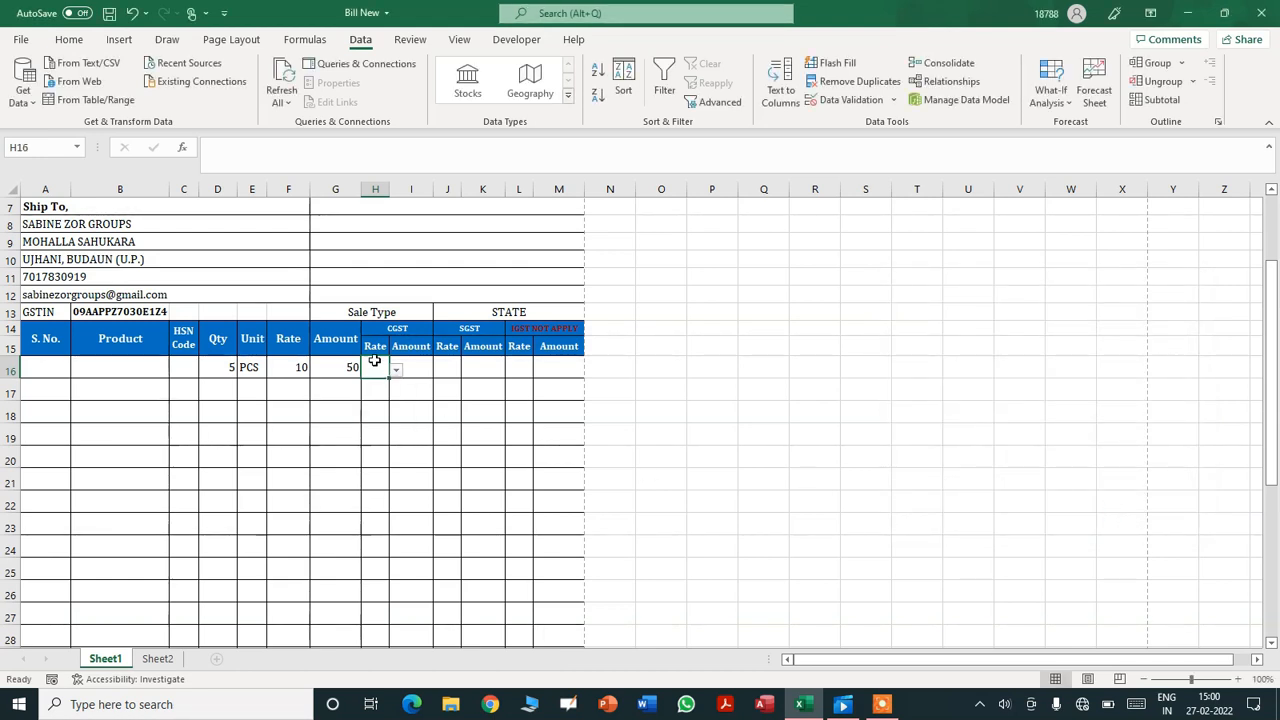
{"action": "left_click_drag", "start_coordinate": [390, 377], "coordinate": [372, 550]}
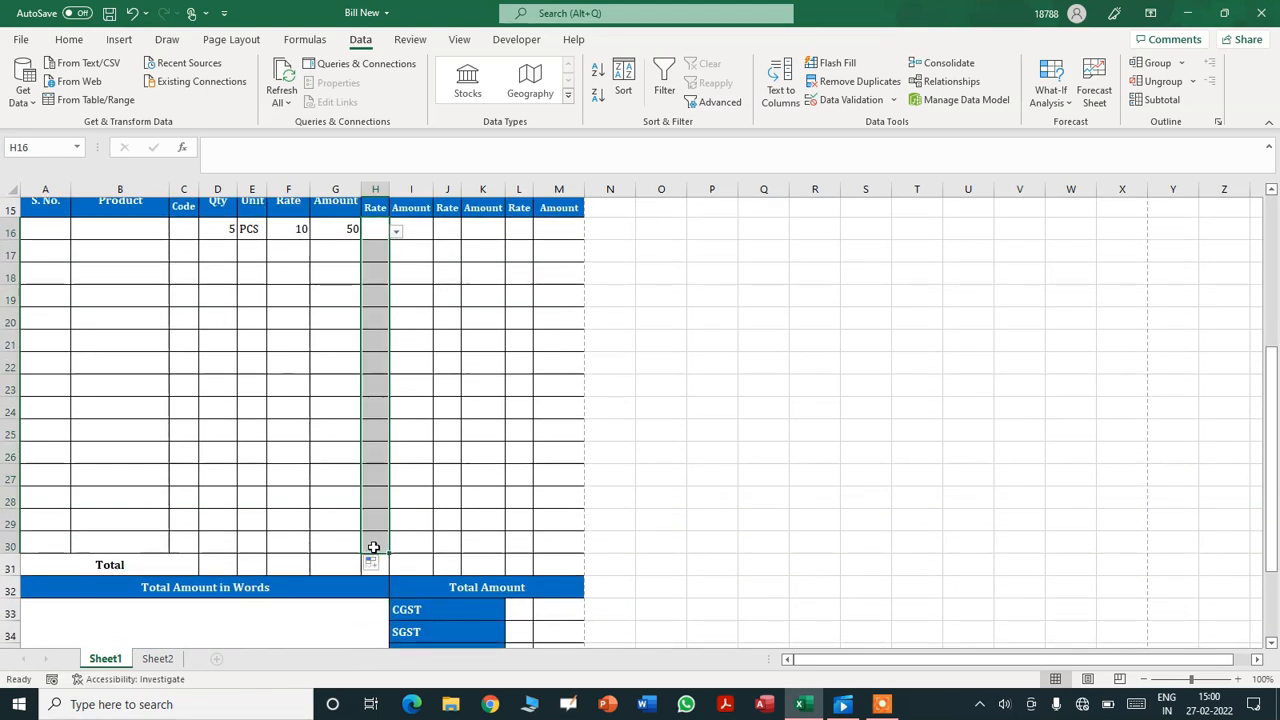
{"action": "left_click", "coordinate": [379, 231]}
{"action": "key", "text": "Right"}
{"action": "key", "text": "Right"}
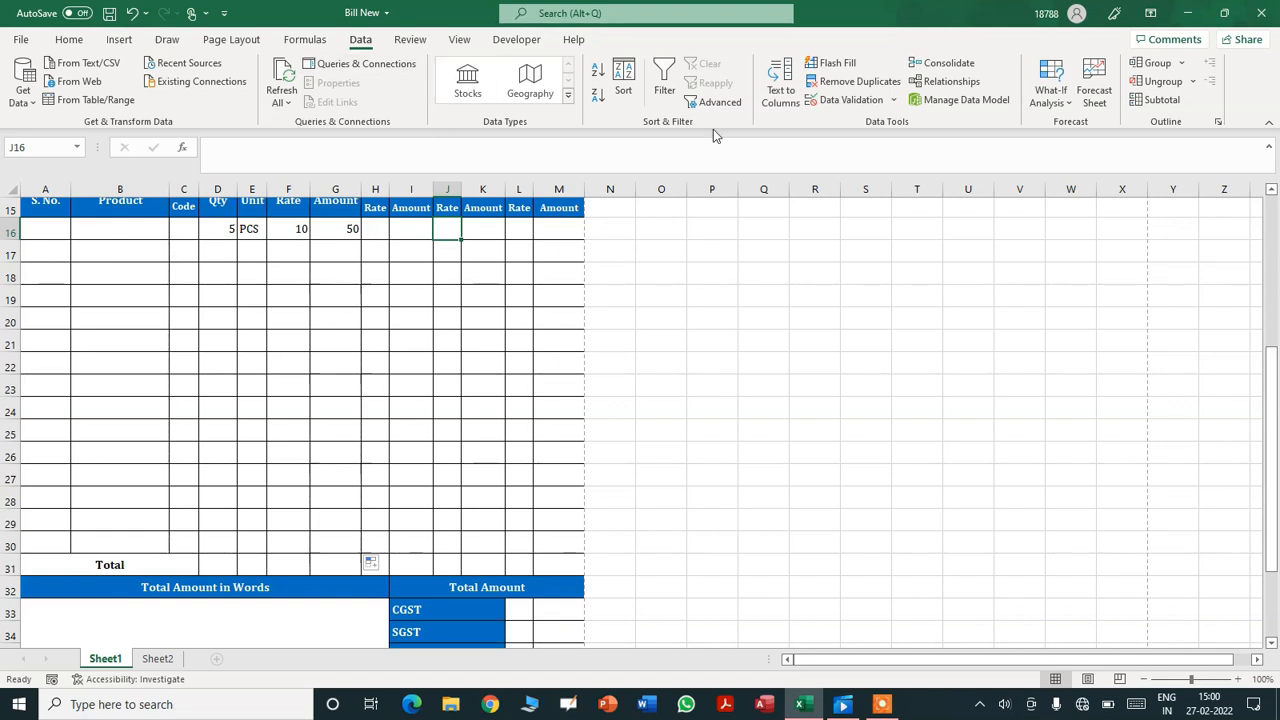
- Give J16 a List validation rule with source =INDIRECT($J$14)
{"action": "left_click", "coordinate": [845, 99]}
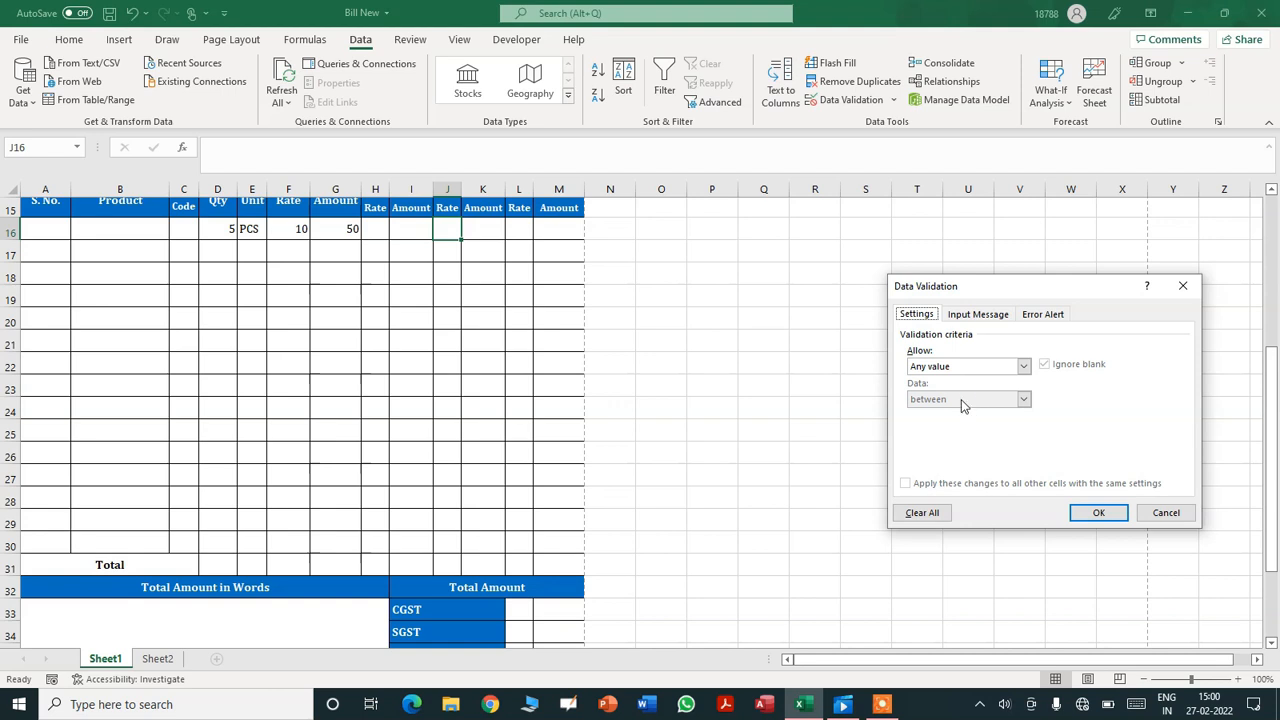
{"action": "left_click", "coordinate": [958, 368]}
{"action": "left_click", "coordinate": [945, 410]}
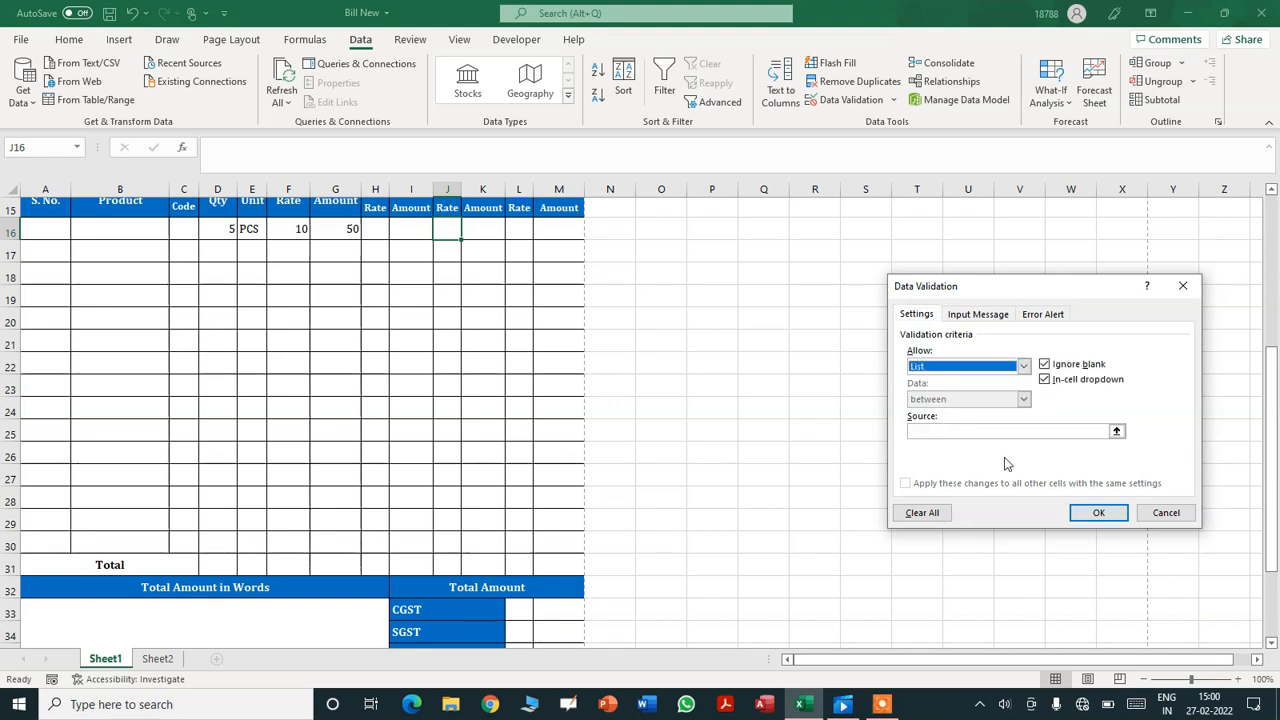
{"action": "left_click", "coordinate": [992, 432]}
{"action": "type", "text": "=INDIRECT"}
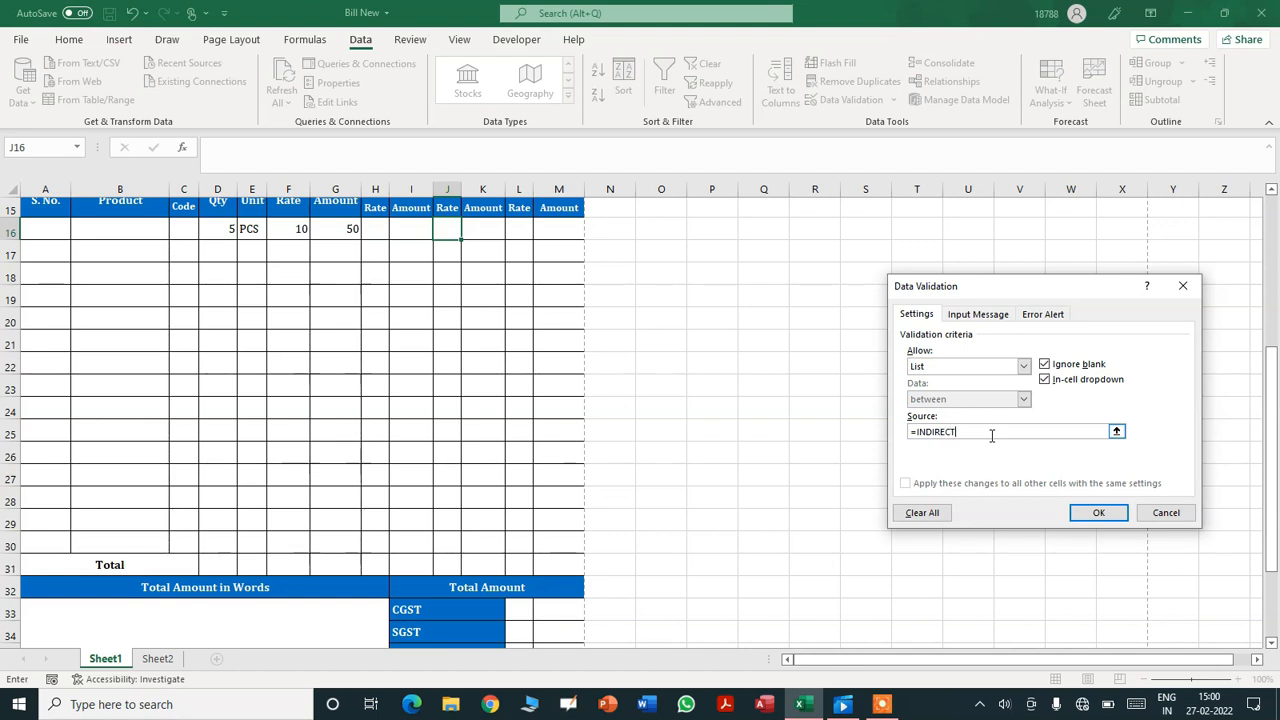
{"action": "type", "text": "("}
{"action": "left_click_drag", "start_coordinate": [1273, 383], "coordinate": [1273, 351]}
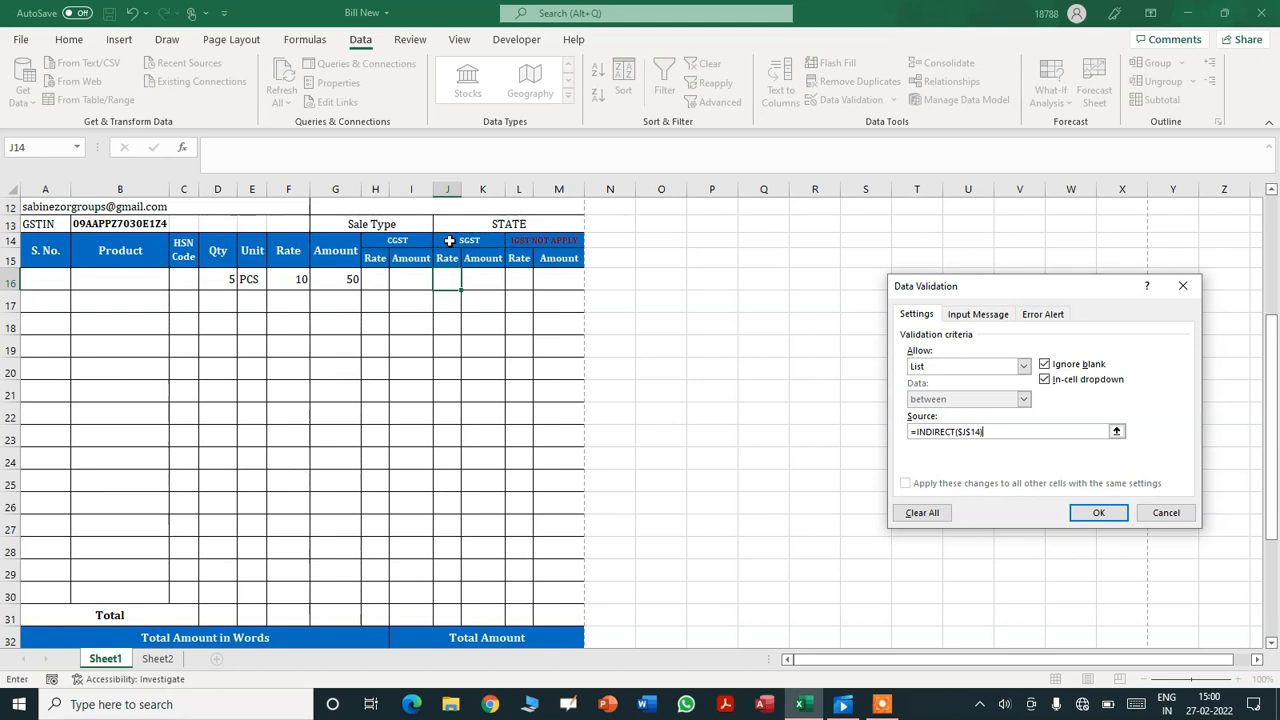
{"action": "key", "text": "Return"}
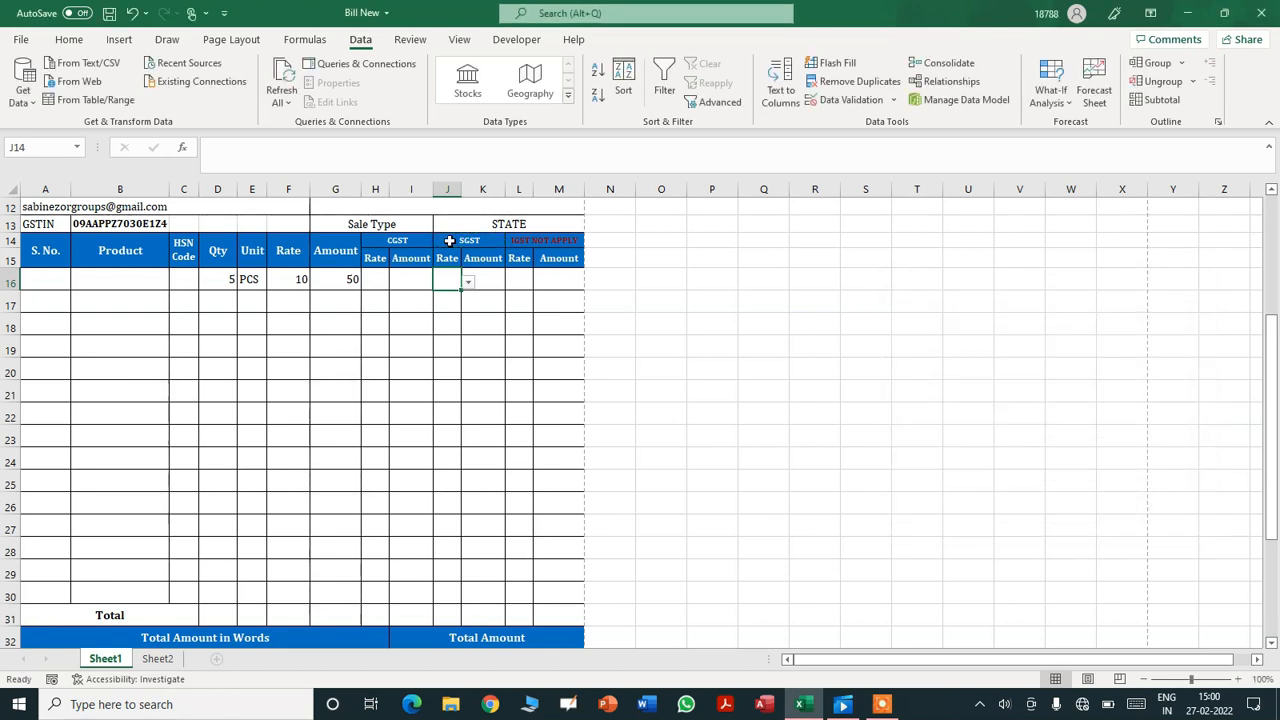
- Test J16's rate dropdown, then leave L16 without entering anything
{"action": "left_click", "coordinate": [467, 284]}
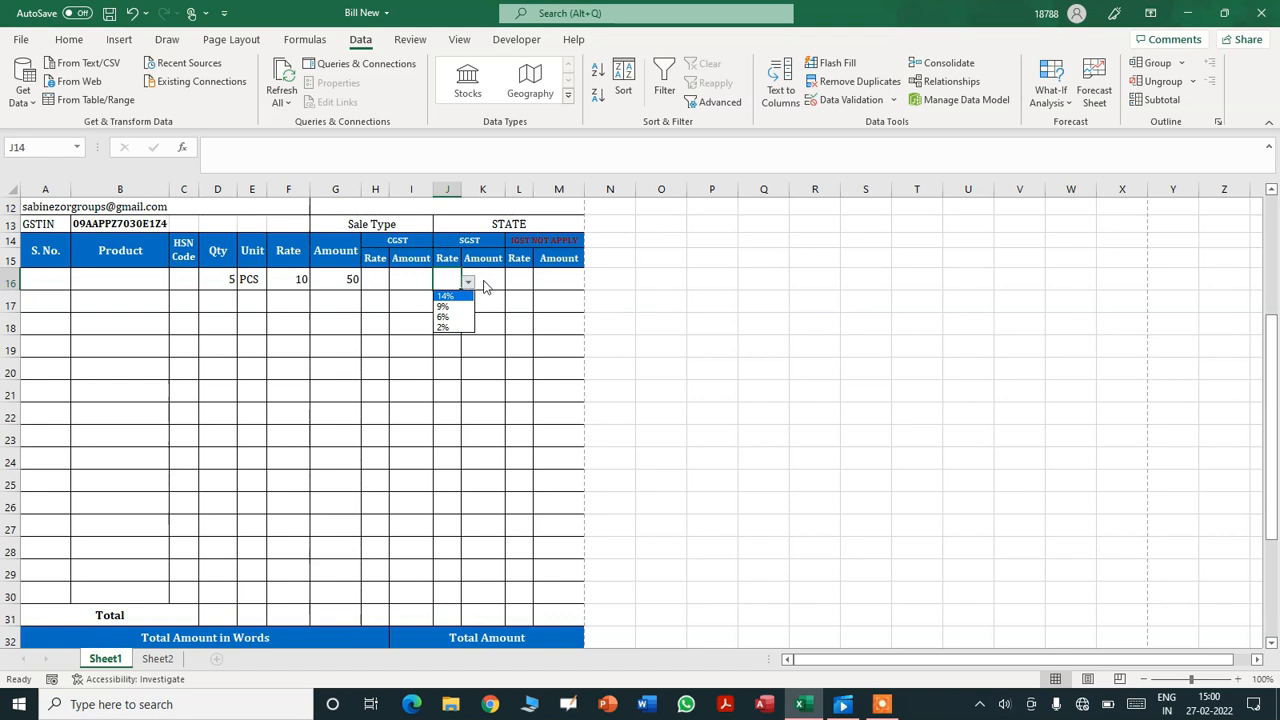
{"action": "left_click", "coordinate": [519, 282]}
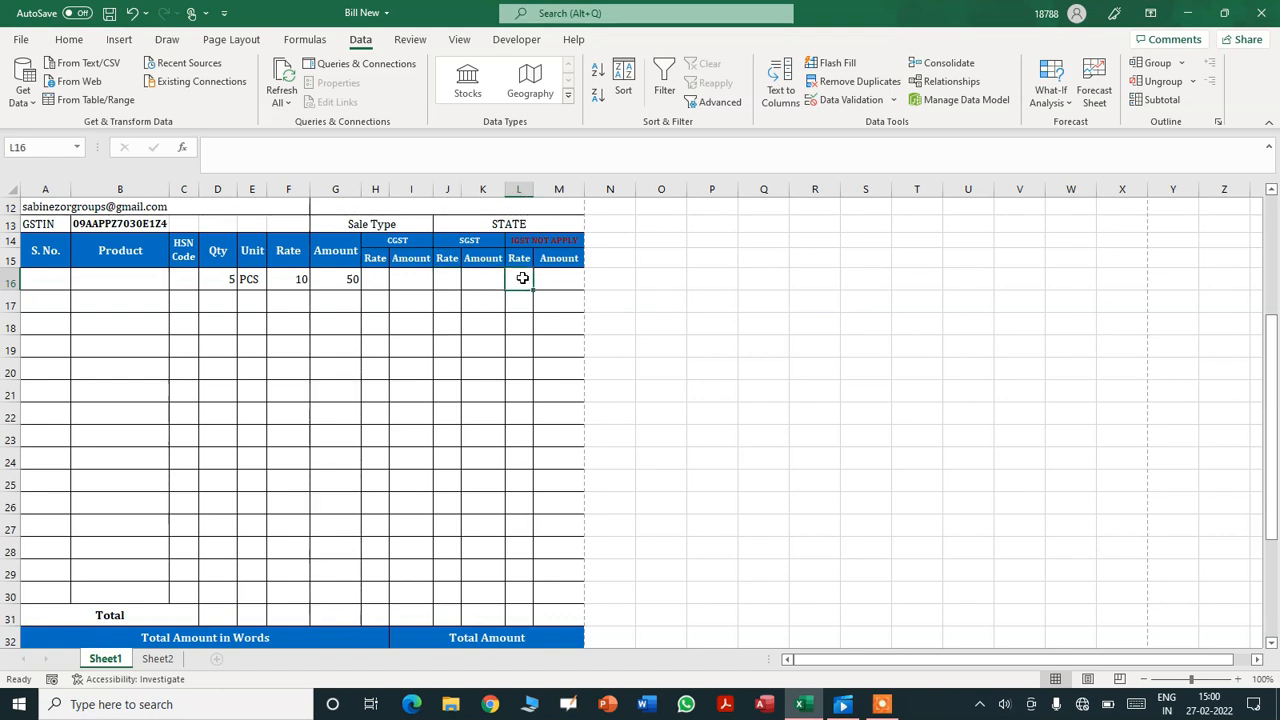
{"action": "type", "text": "="}
{"action": "key", "text": "BackSpace"}
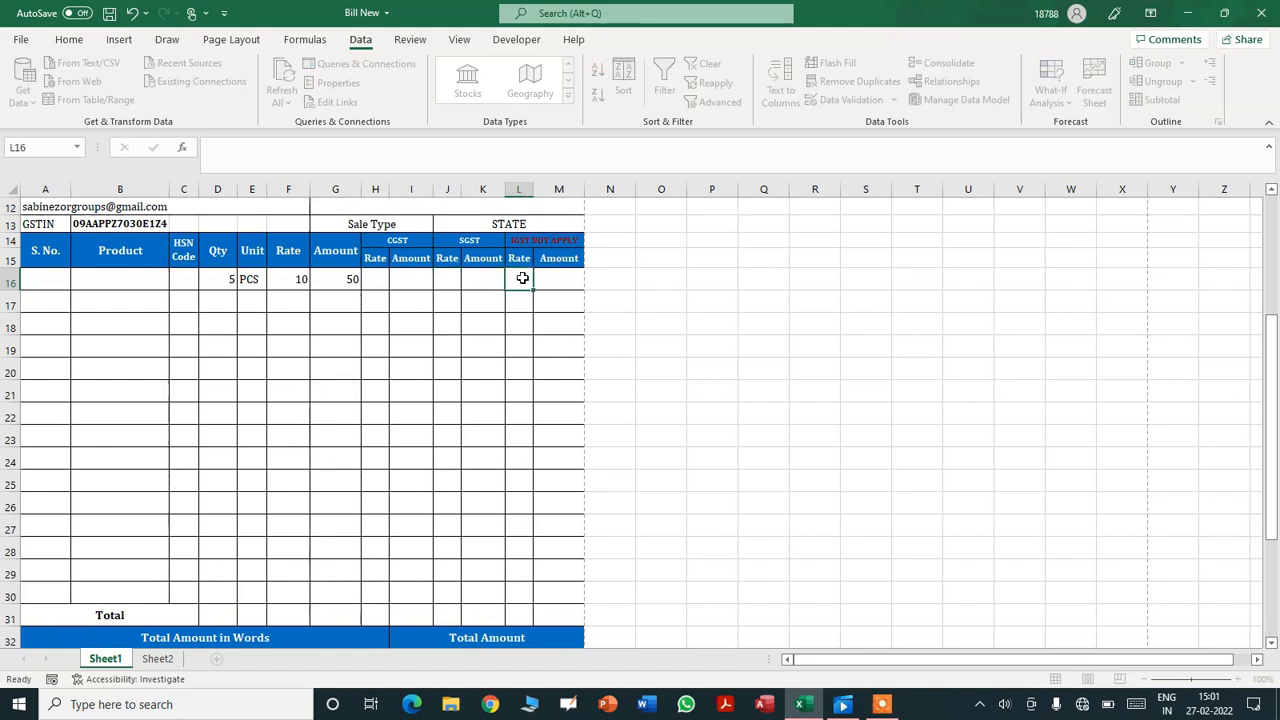
{"action": "key", "text": "Escape"}
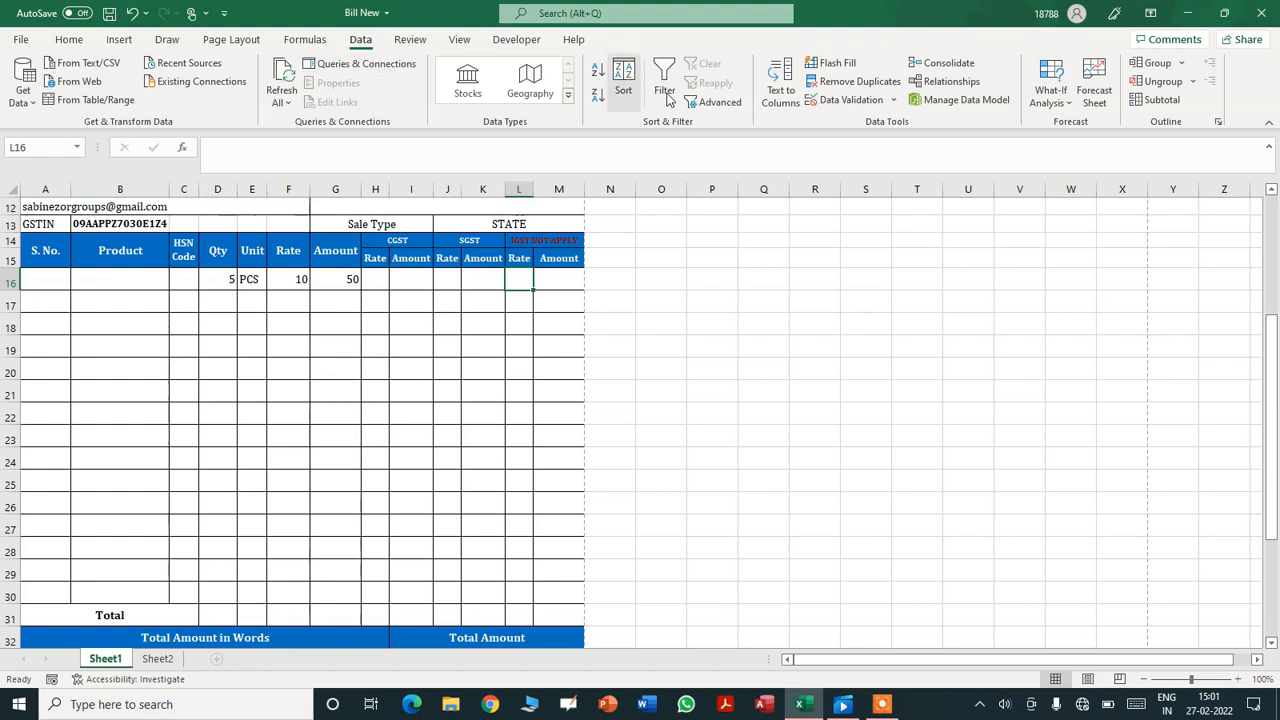
- Set L16's validation to List with source =INDIRECT($L$14), accepting the error warning
{"action": "left_click", "coordinate": [845, 99]}
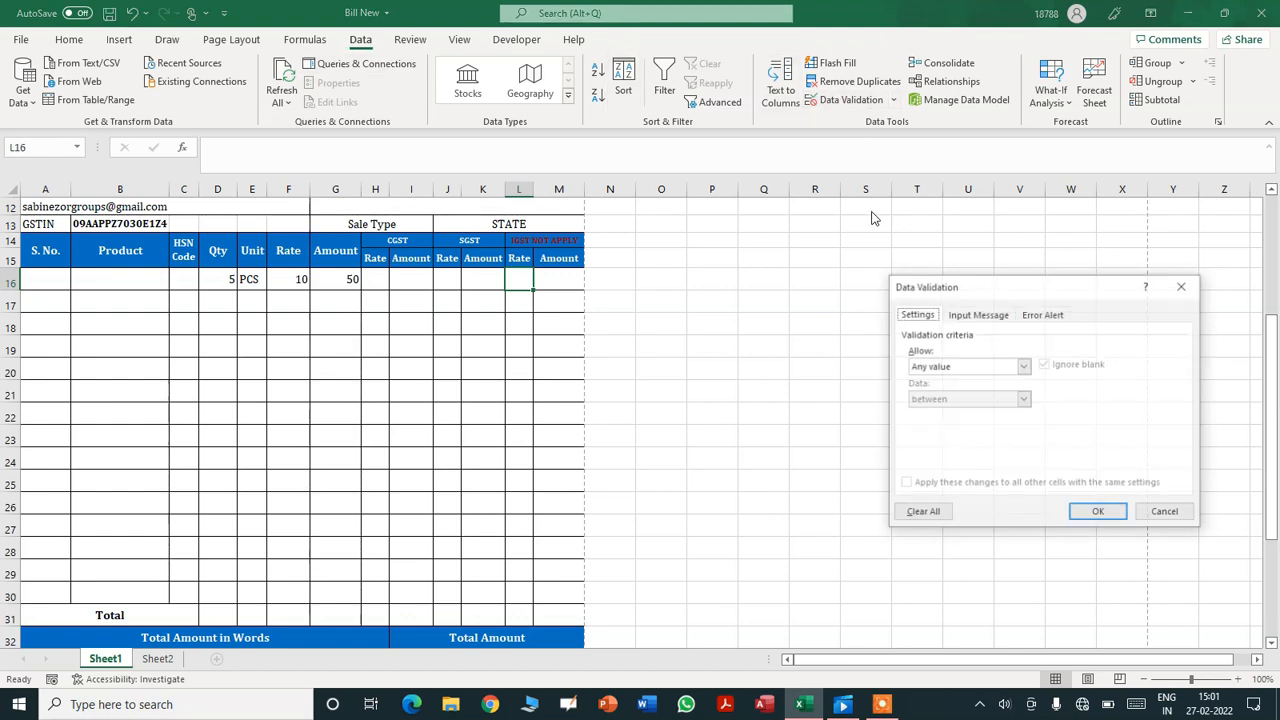
{"action": "left_click", "coordinate": [956, 370]}
{"action": "left_click", "coordinate": [943, 410]}
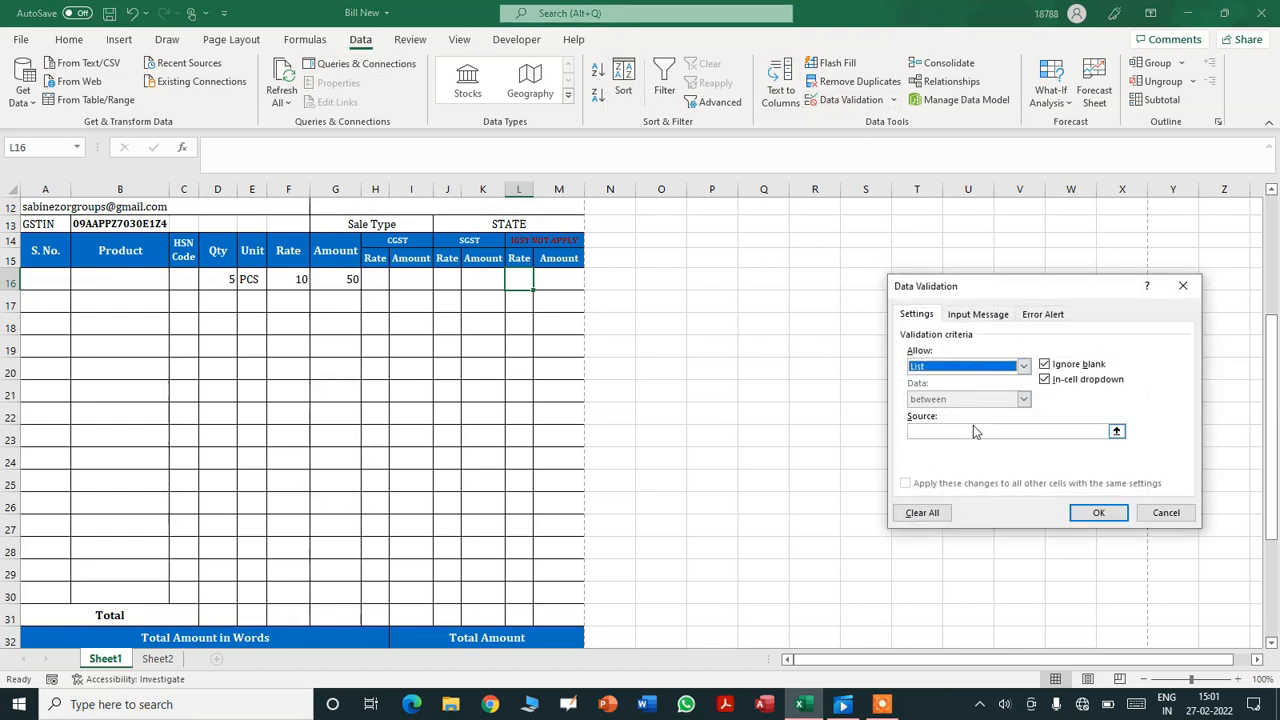
{"action": "left_click", "coordinate": [975, 431]}
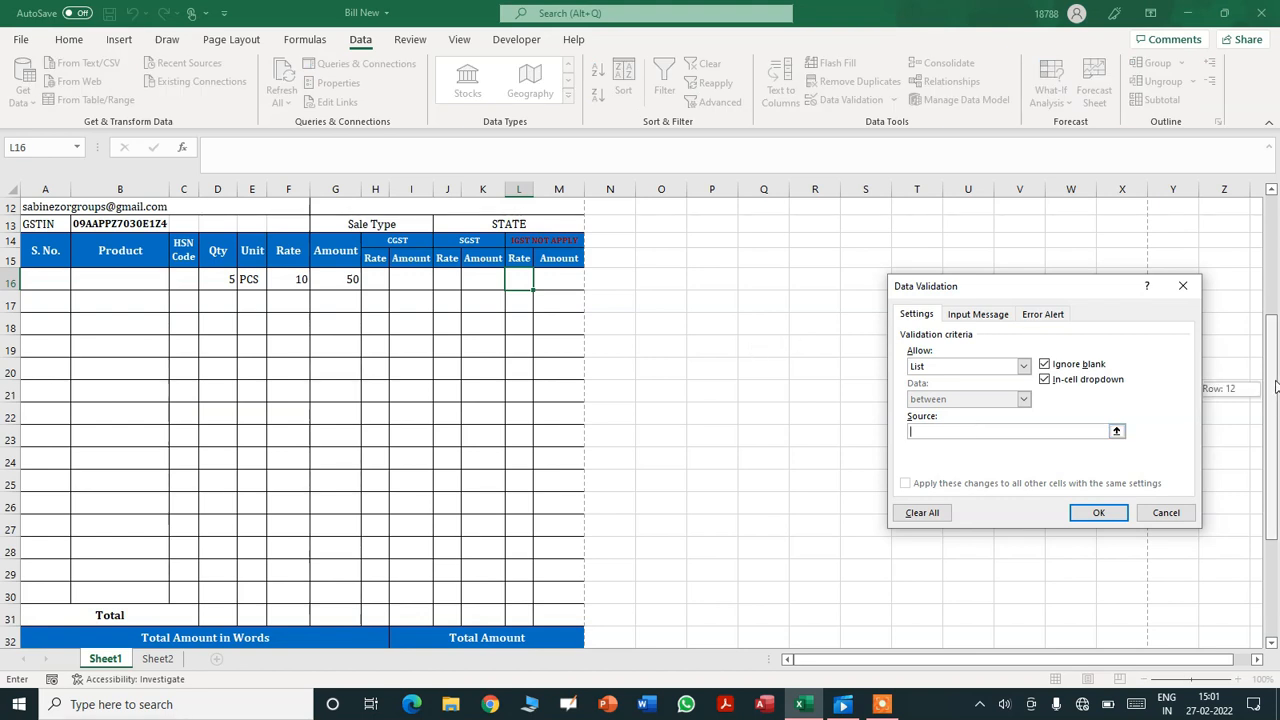
{"action": "left_click_drag", "start_coordinate": [1277, 373], "coordinate": [1275, 343]}
{"action": "type", "text": "=INDIRECT"}
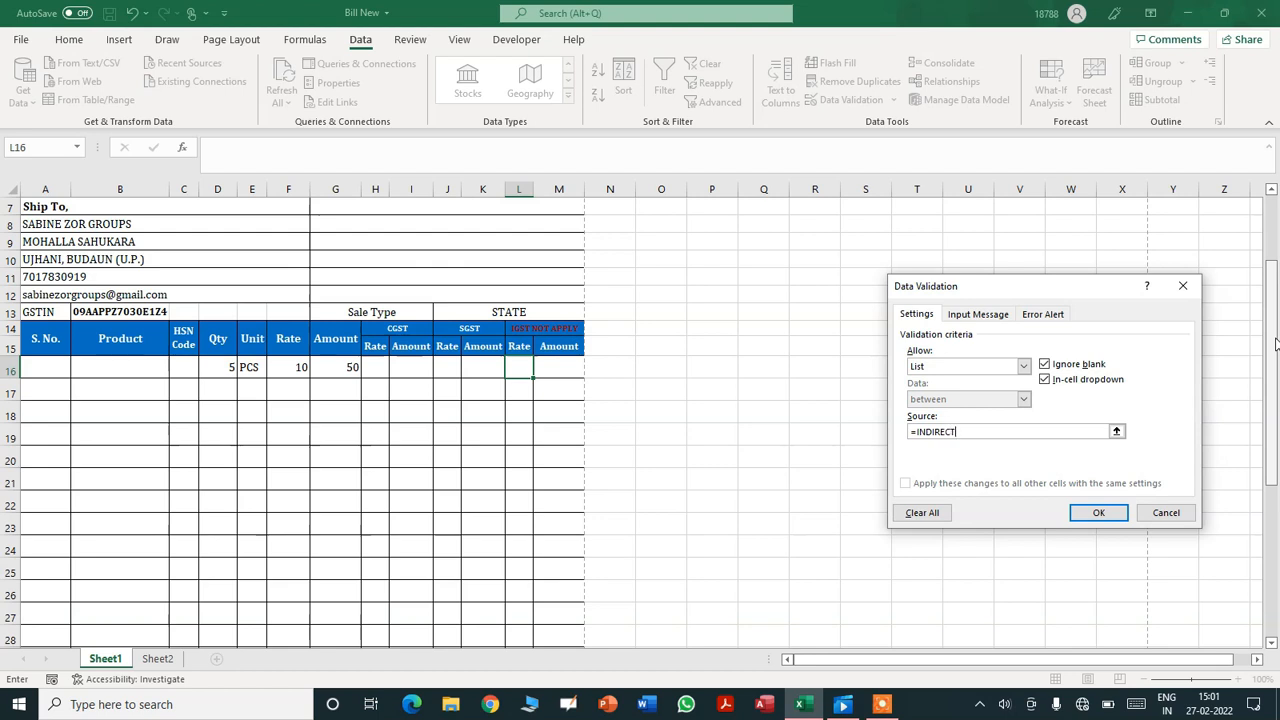
{"action": "type", "text": "("}
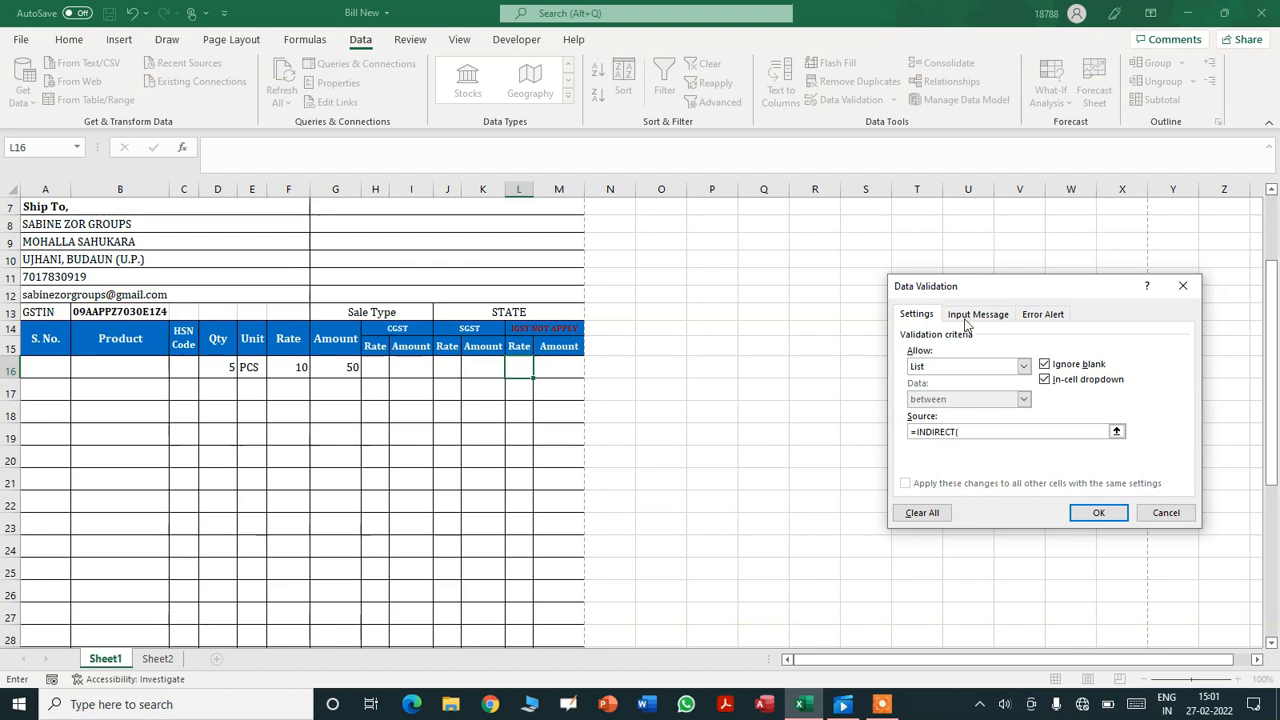
{"action": "left_click", "coordinate": [537, 325]}
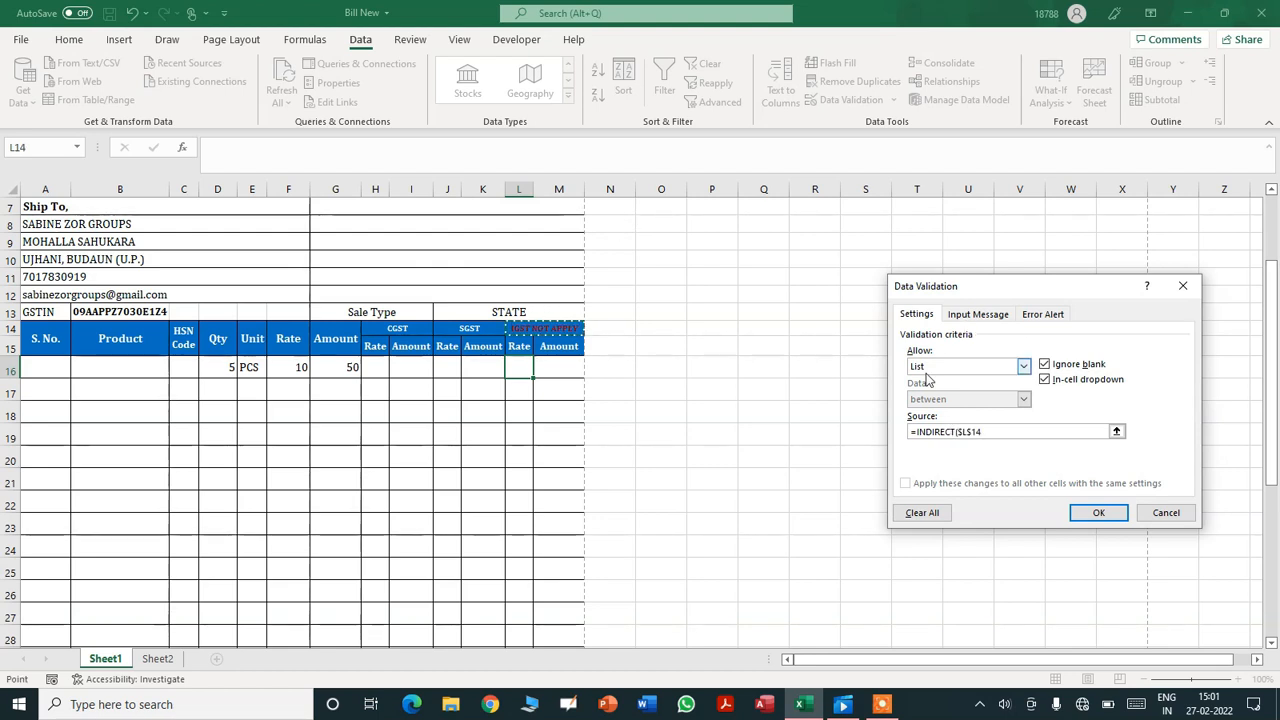
{"action": "type", "text": ")"}
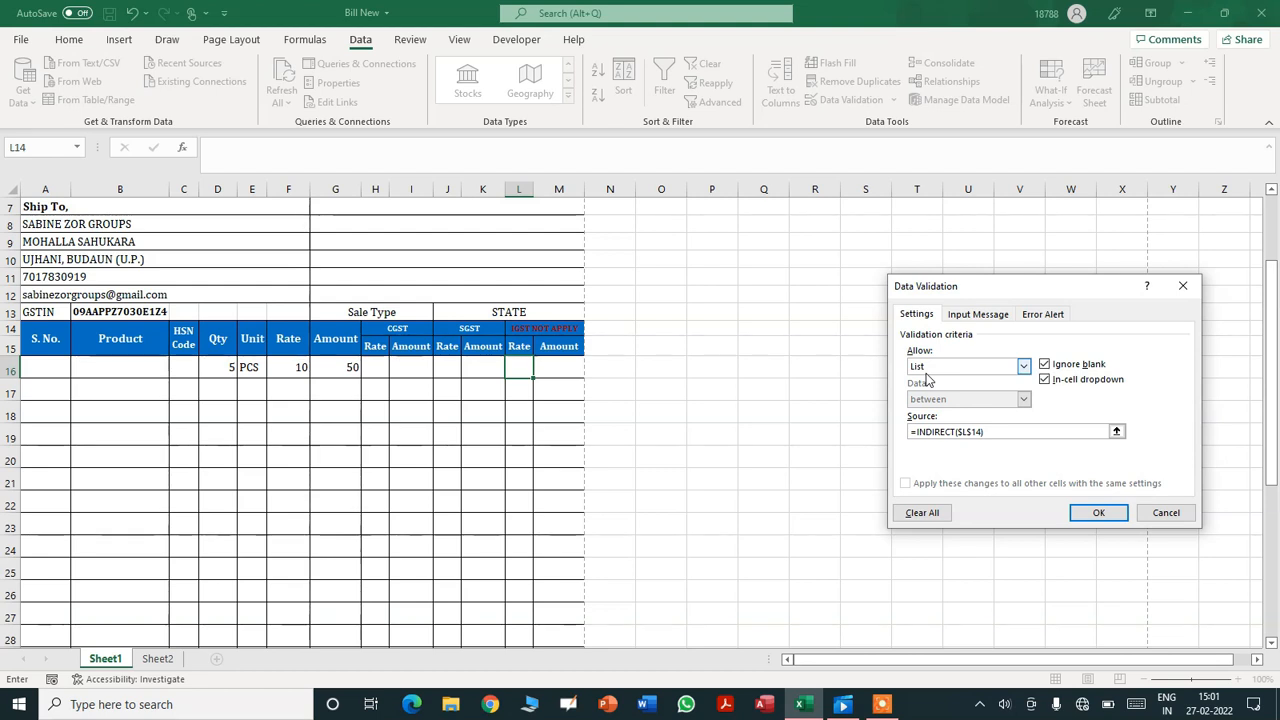
{"action": "left_click", "coordinate": [1102, 513]}
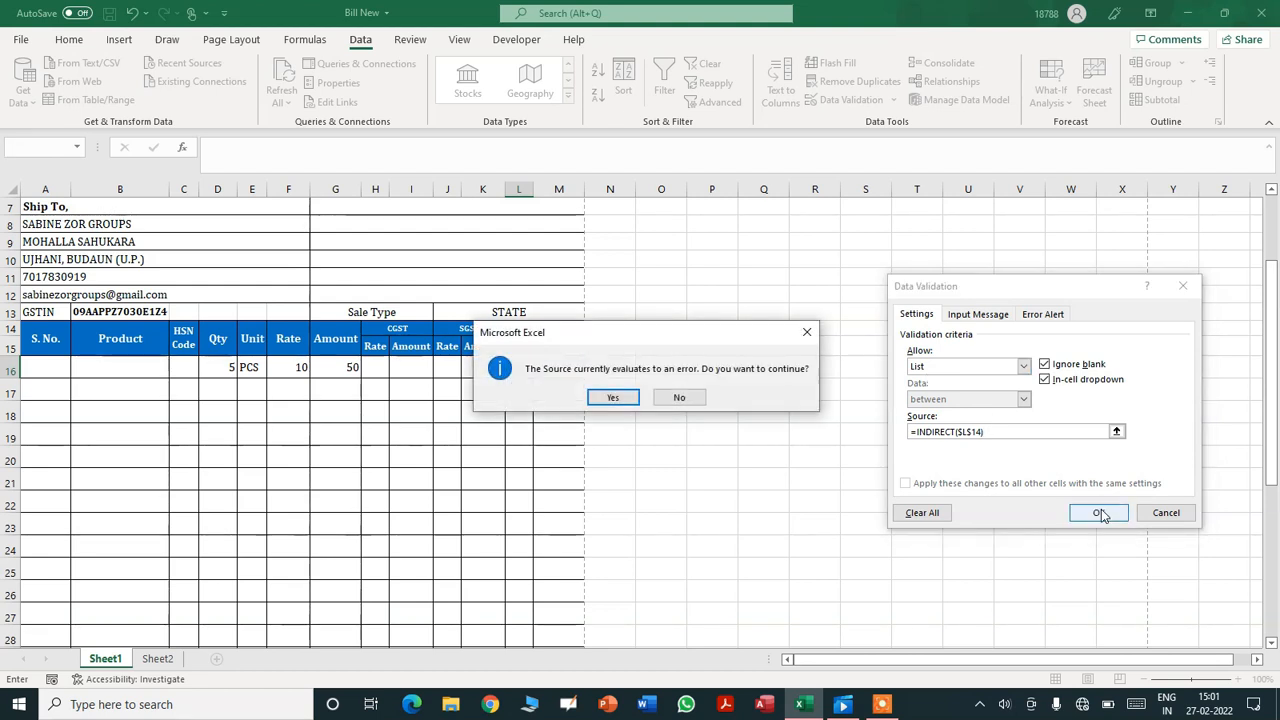
{"action": "left_click", "coordinate": [613, 397]}
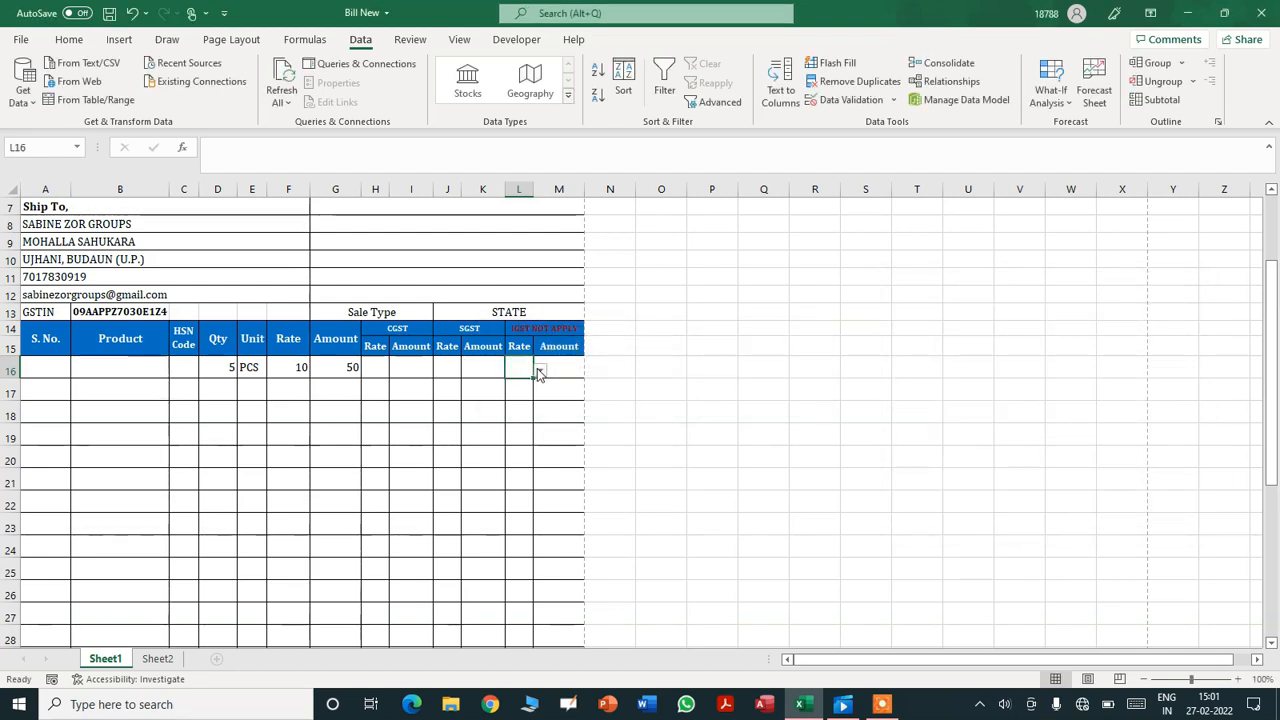
{"action": "left_click", "coordinate": [531, 313]}
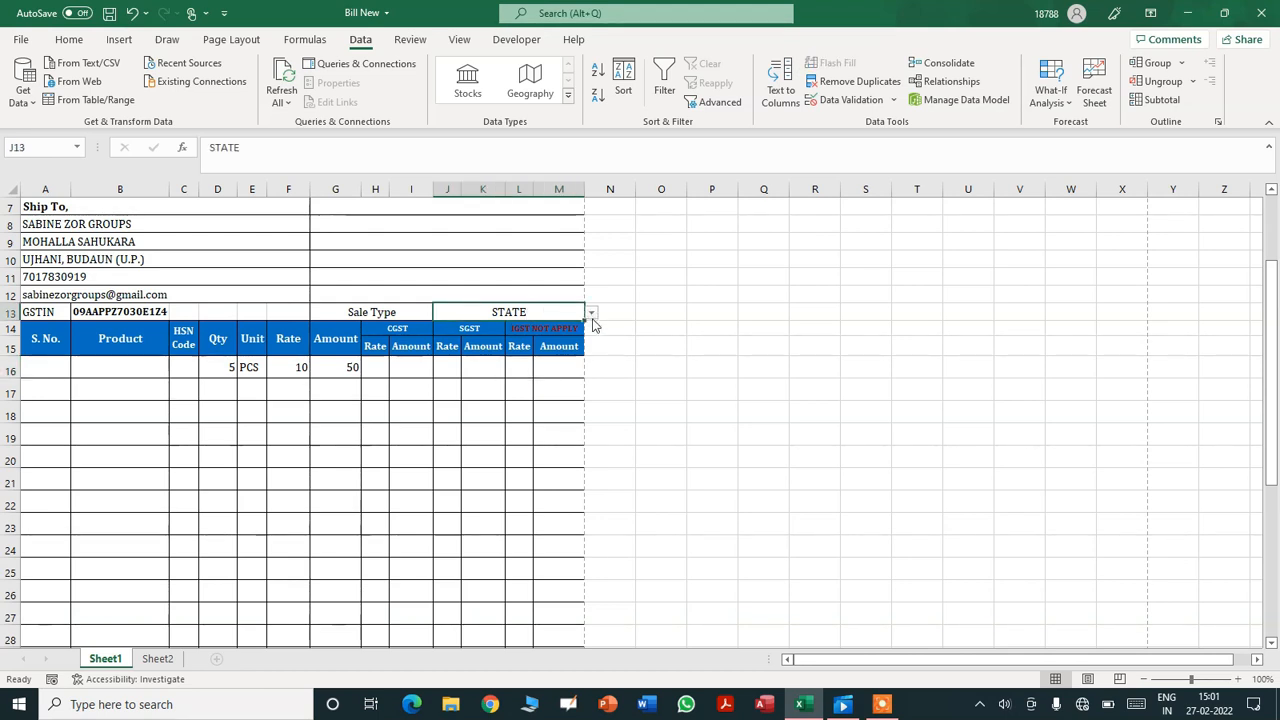
- Choose INTERSTATE as the J13 sale type and check L16's rate choices
{"action": "left_click", "coordinate": [510, 368]}
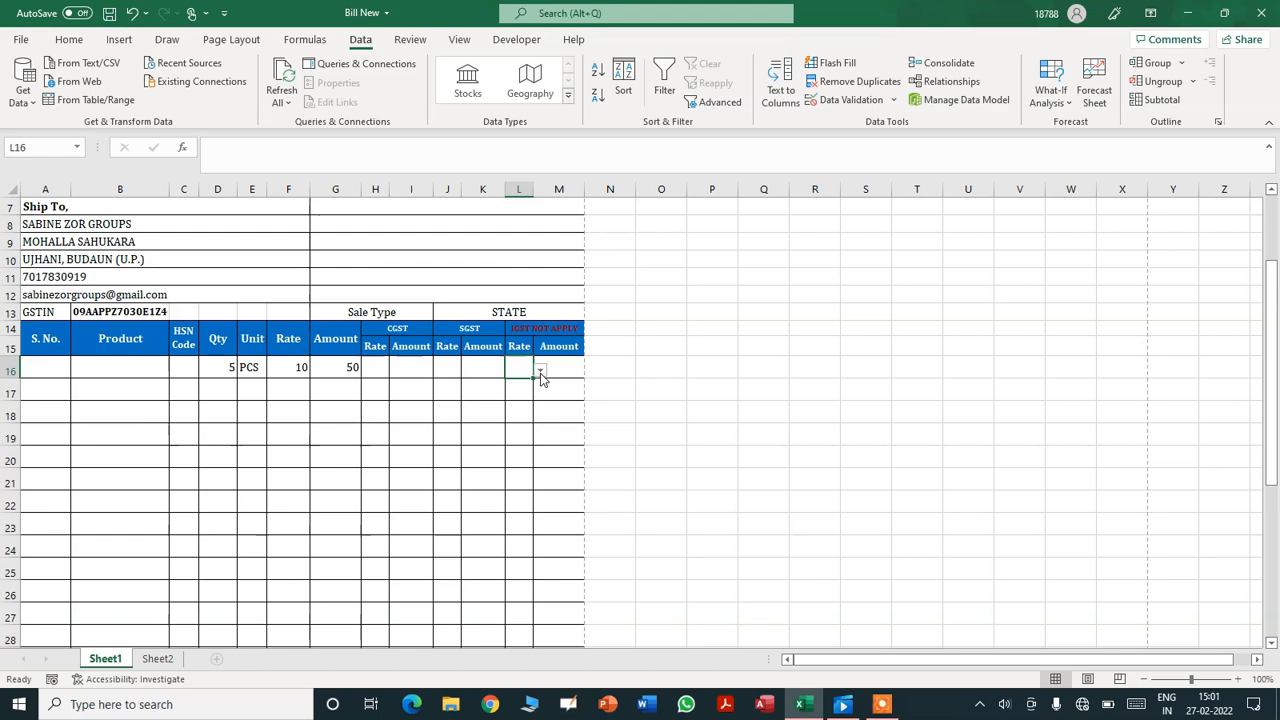
{"action": "left_click", "coordinate": [519, 312]}
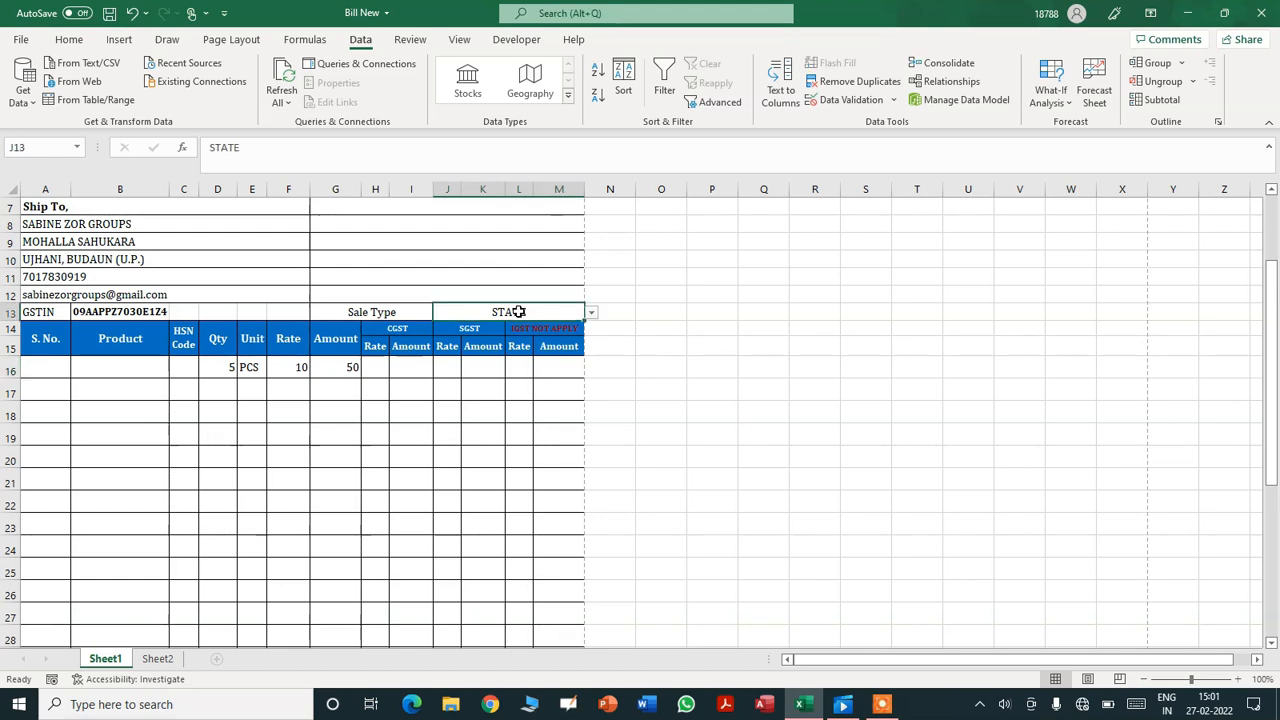
{"action": "left_click", "coordinate": [591, 314]}
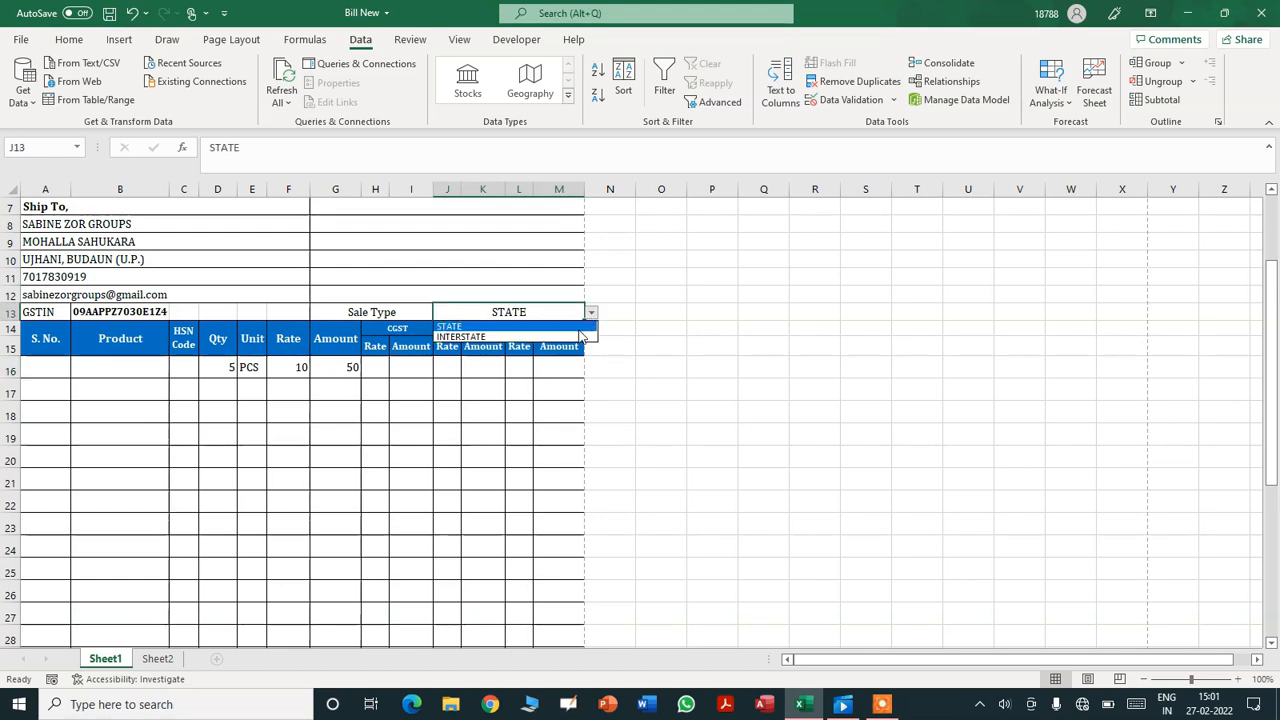
{"action": "left_click", "coordinate": [578, 337]}
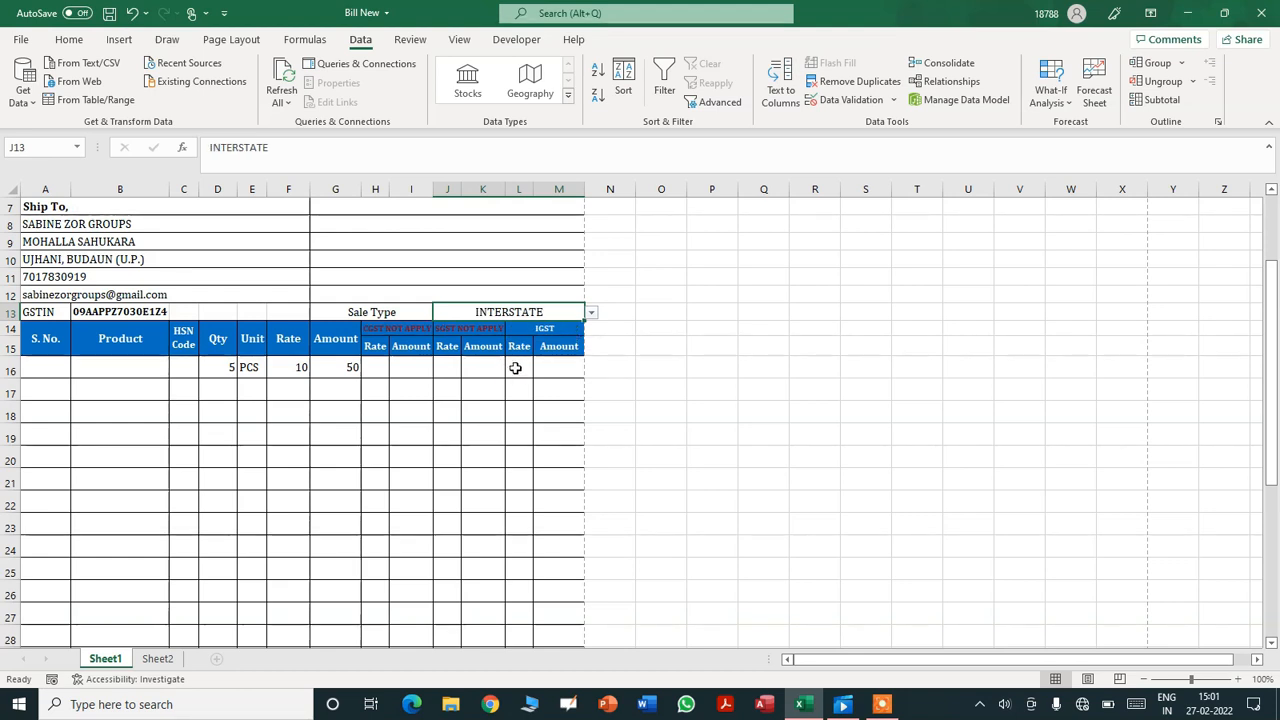
{"action": "left_click", "coordinate": [522, 368]}
{"action": "left_click", "coordinate": [540, 370]}
{"action": "left_click", "coordinate": [540, 370]}
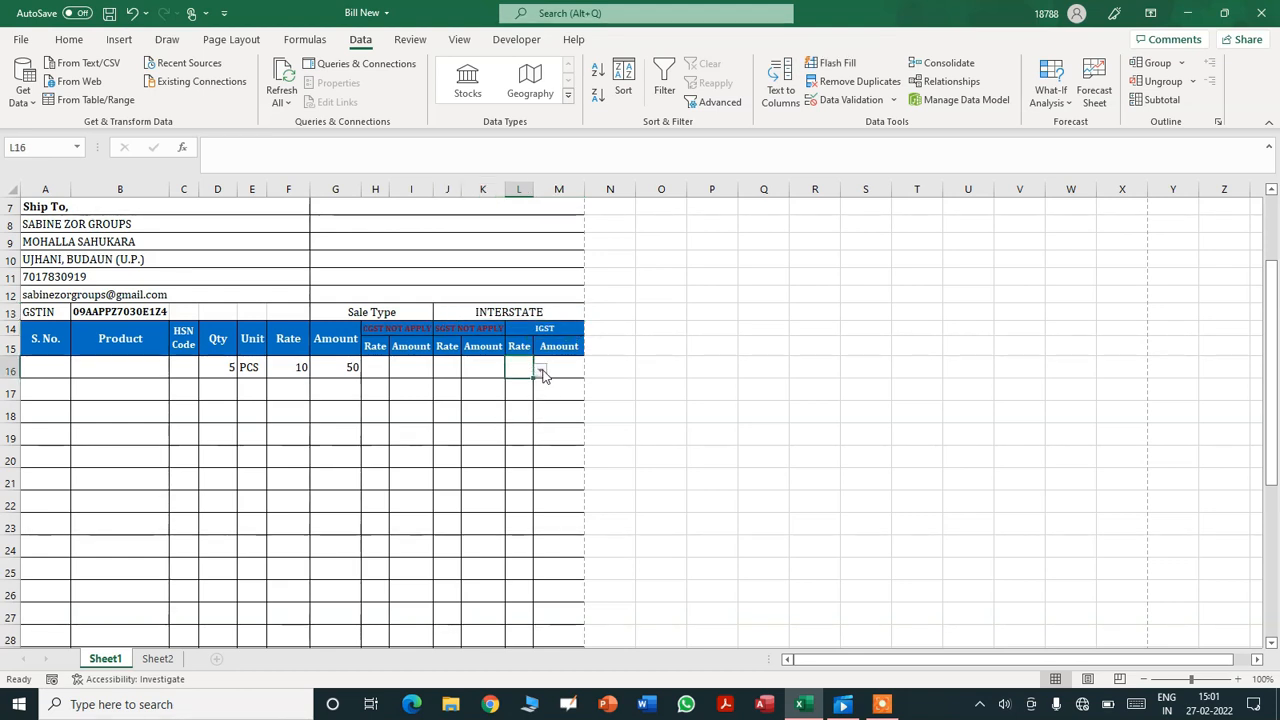
- Fill the J16 and L16 rate dropdowns down to row 30
{"action": "left_click", "coordinate": [447, 366]}
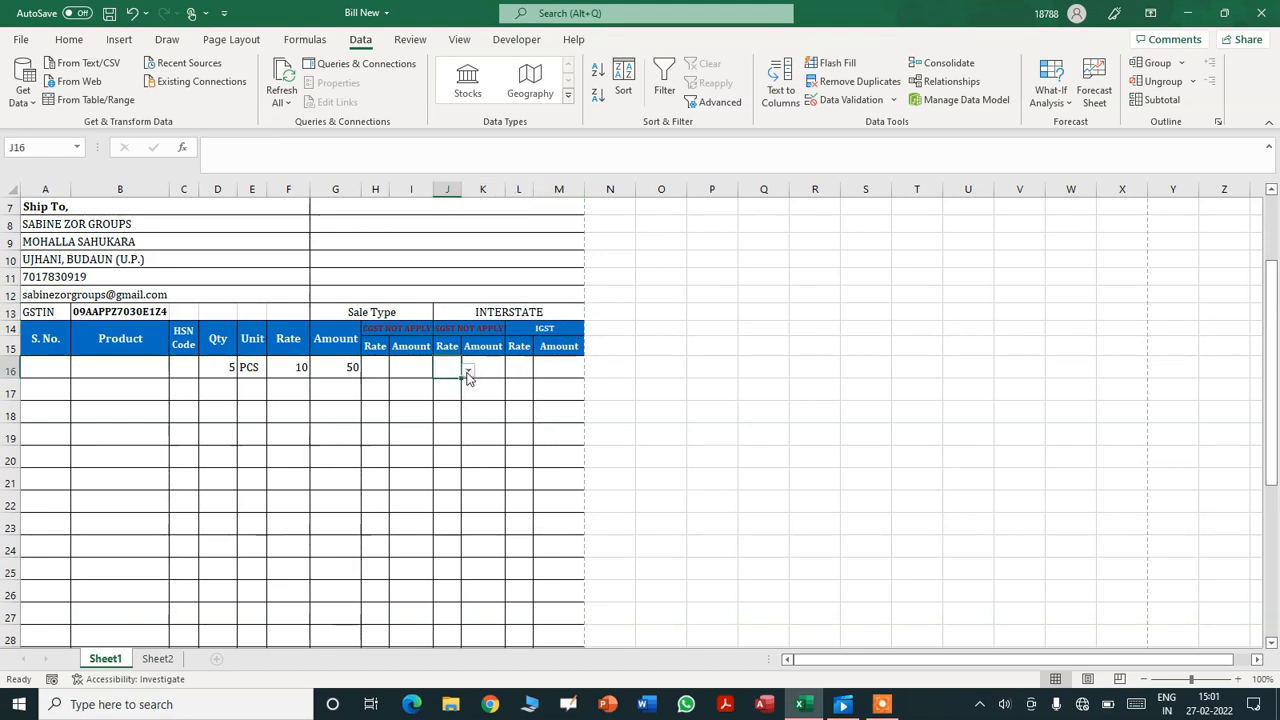
{"action": "left_click", "coordinate": [379, 370]}
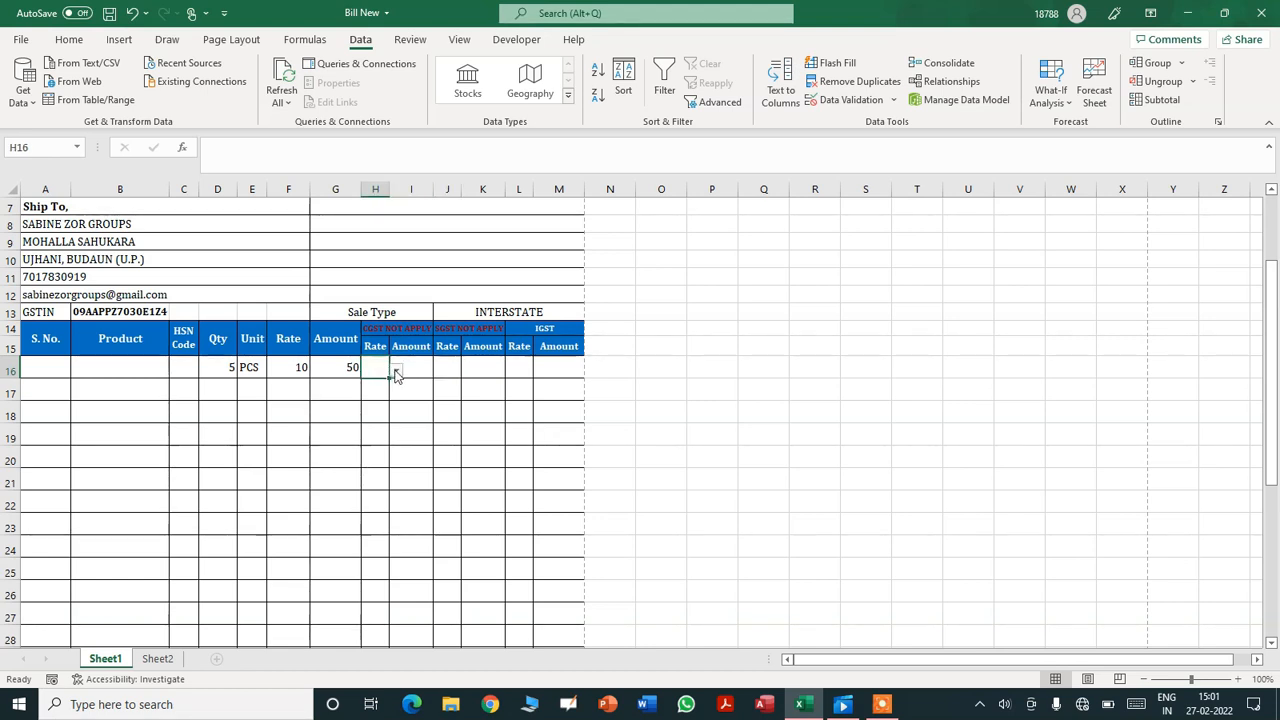
{"action": "left_click", "coordinate": [452, 368]}
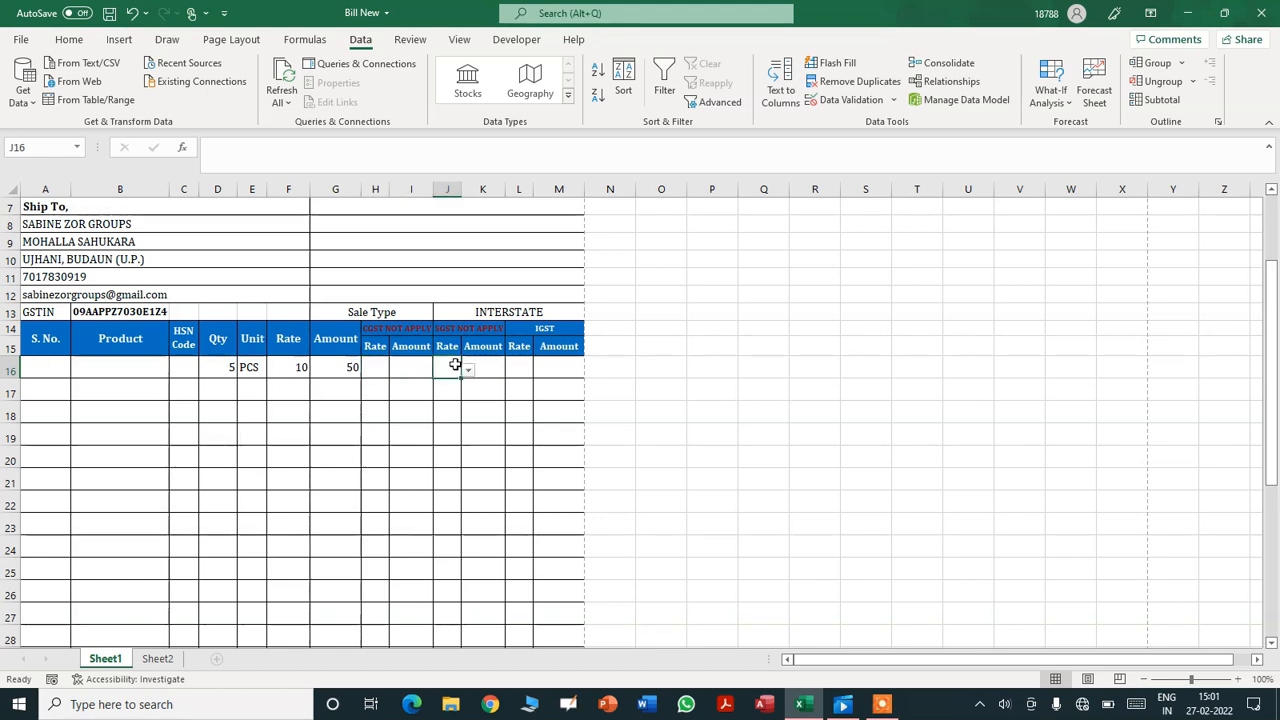
{"action": "left_click_drag", "start_coordinate": [461, 378], "coordinate": [446, 553]}
{"action": "left_click", "coordinate": [515, 230]}
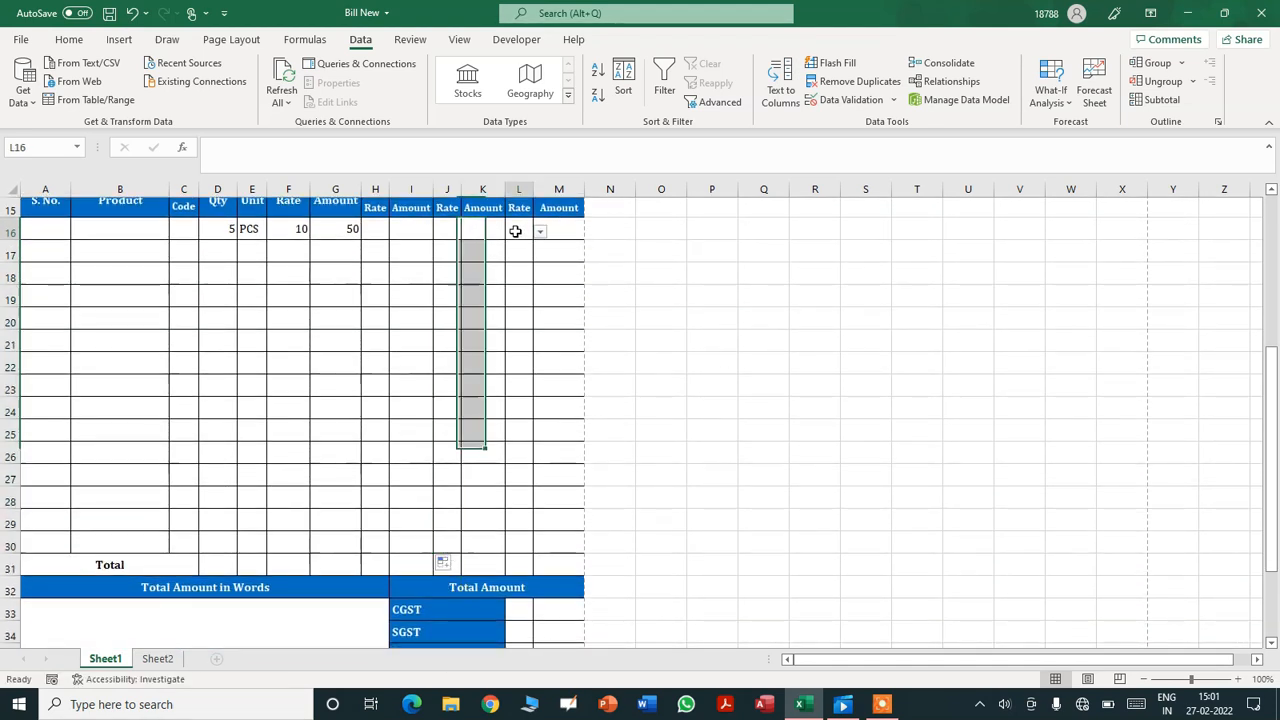
{"action": "left_click_drag", "start_coordinate": [532, 238], "coordinate": [516, 551]}
{"action": "left_click", "coordinate": [740, 368]}
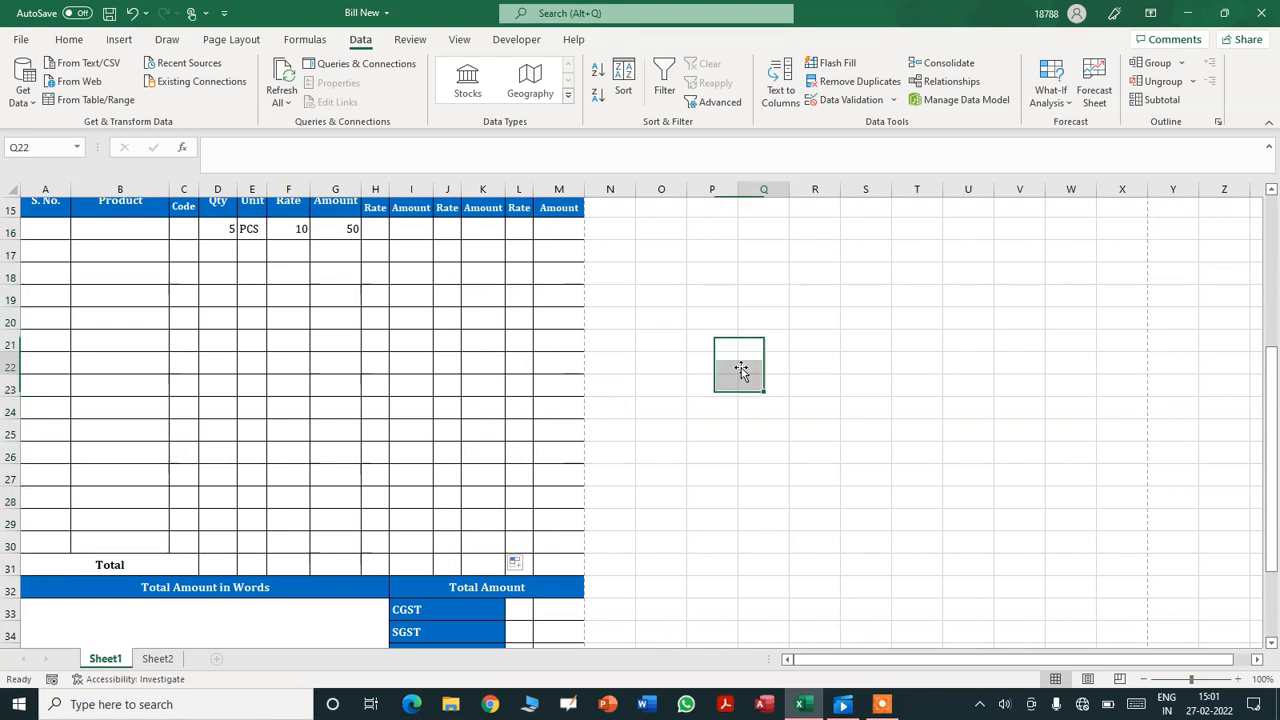
{"action": "key", "text": "Up"}
{"action": "key", "text": "Up"}
{"action": "key", "text": "Up"}
{"action": "key", "text": "Up"}
{"action": "key", "text": "Up"}
{"action": "key", "text": "Up"}
{"action": "key", "text": "Up"}
{"action": "key", "text": "Up"}
{"action": "key", "text": "Up"}
{"action": "key", "text": "Up"}
{"action": "key", "text": "Up"}
{"action": "key", "text": "Up"}
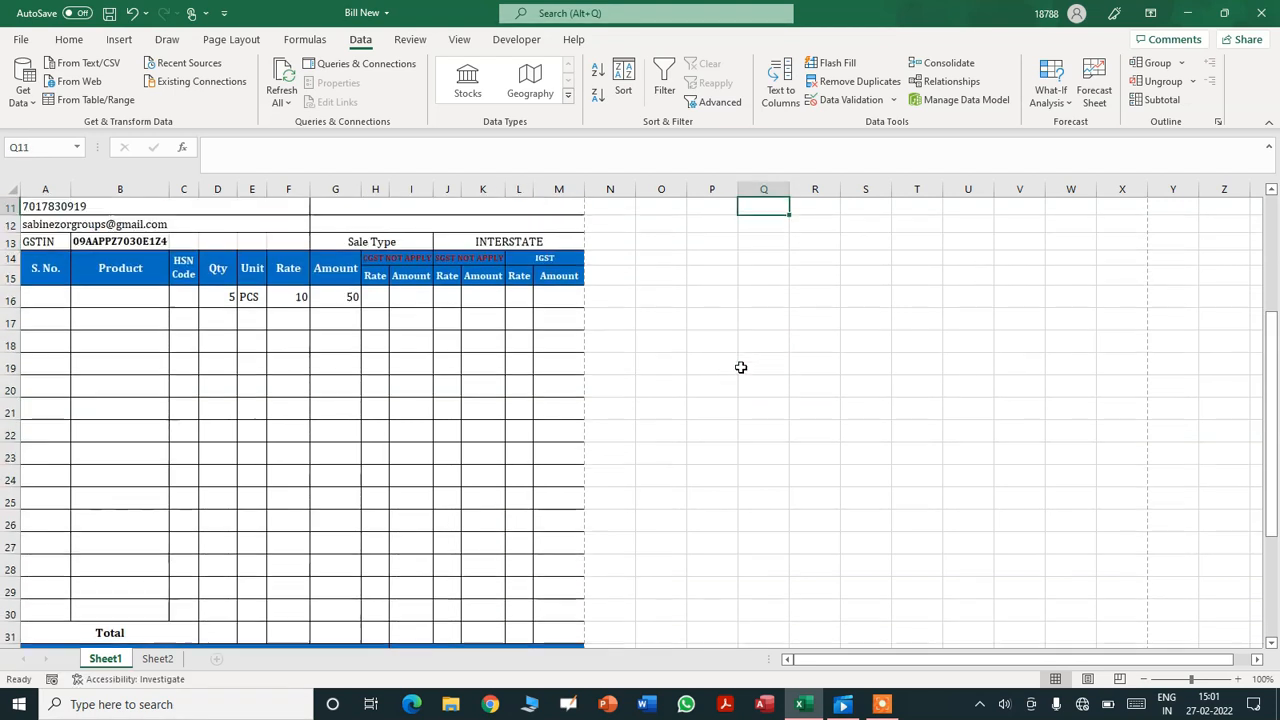
{"action": "key", "text": "Down"}
{"action": "key", "text": "Down"}
{"action": "key", "text": "Down"}
{"action": "key", "text": "Down"}
{"action": "key", "text": "Down"}
{"action": "key", "text": "Down"}
{"action": "key", "text": "Left"}
{"action": "key", "text": "Left"}
{"action": "key", "text": "Left"}
{"action": "key", "text": "Left"}
{"action": "key", "text": "Left"}
{"action": "key", "text": "Left"}
{"action": "key", "text": "Left"}
{"action": "key", "text": "Left"}
{"action": "key", "text": "Left"}
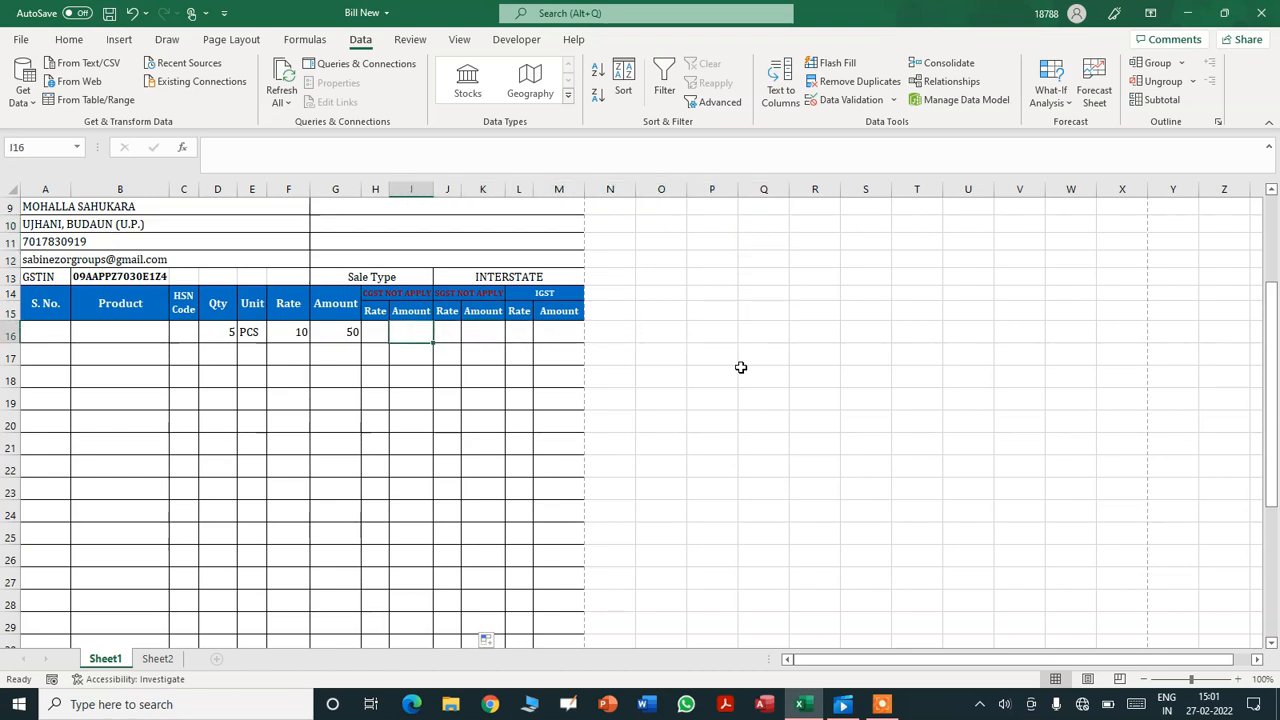
- Enter =IF((G16*H16)>0,G16*H16,"") in I16 and fill it down to I30
{"action": "key", "text": "Right"}
{"action": "type", "text": "="}
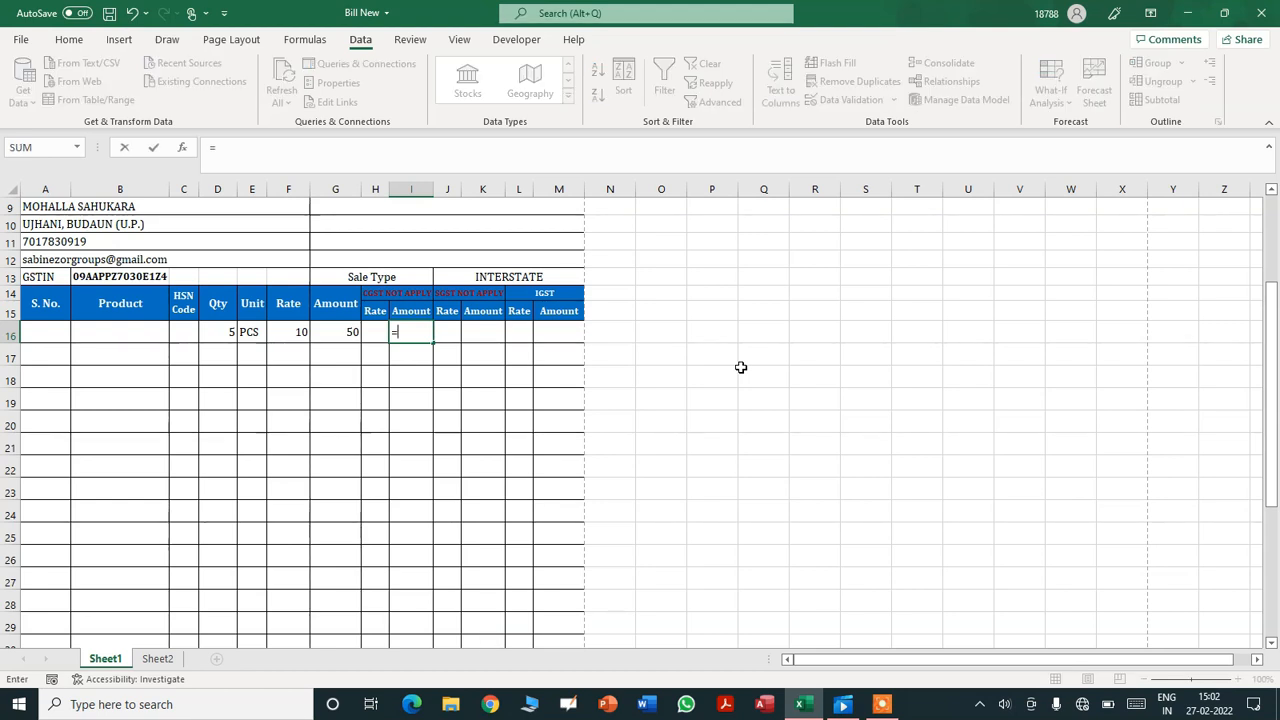
{"action": "left_click", "coordinate": [344, 336]}
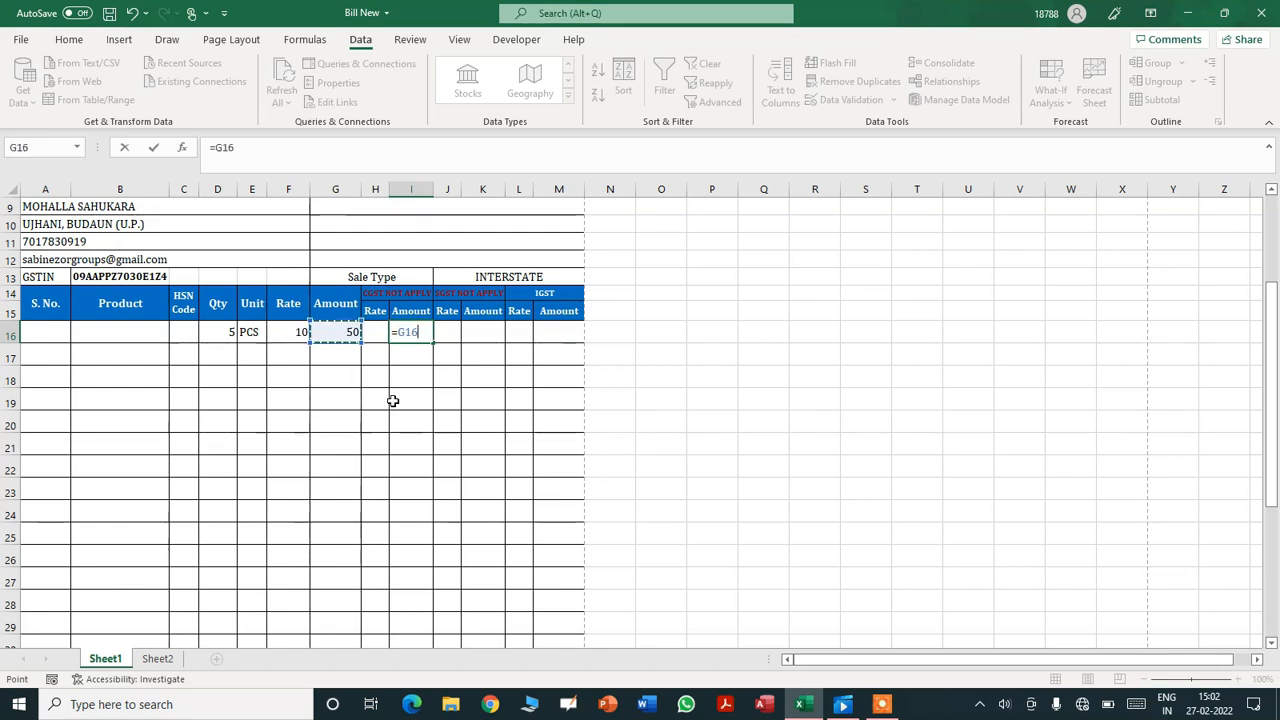
{"action": "left_click", "coordinate": [373, 332]}
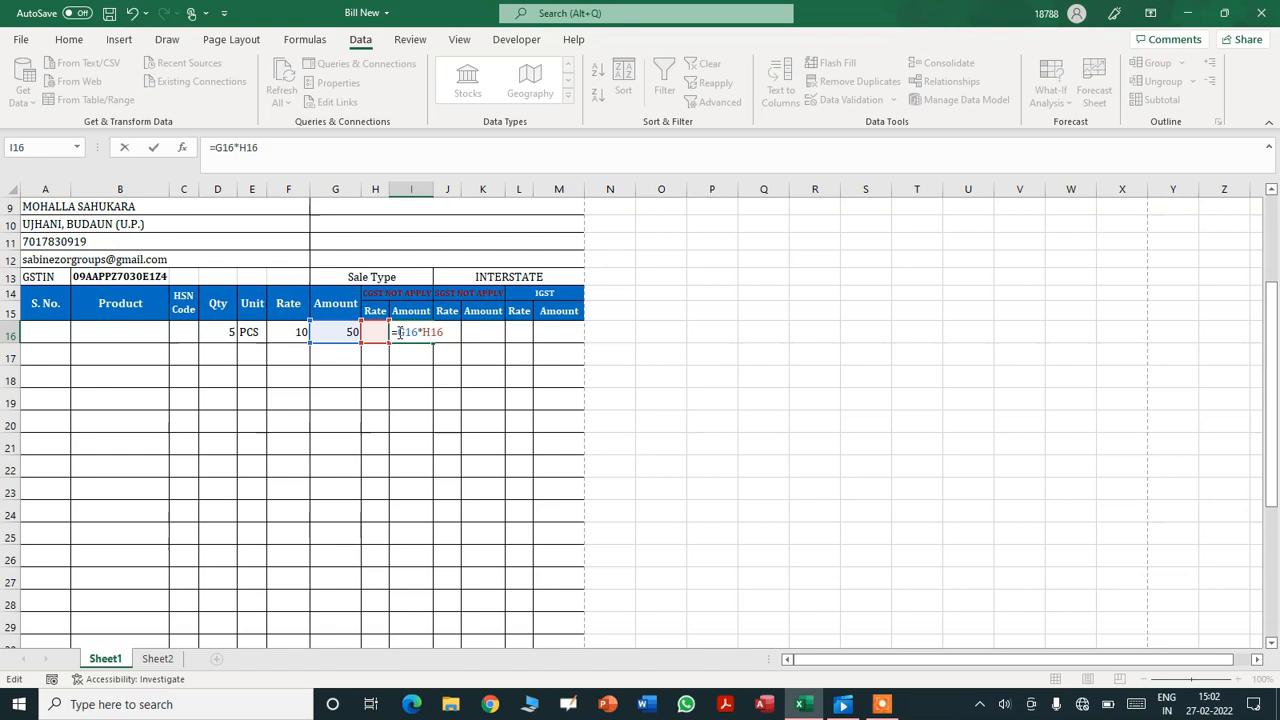
{"action": "left_click", "coordinate": [399, 333]}
{"action": "type", "text": "="}
{"action": "key", "text": "BackSpace"}
{"action": "type", "text": "IF((G16*H16"}
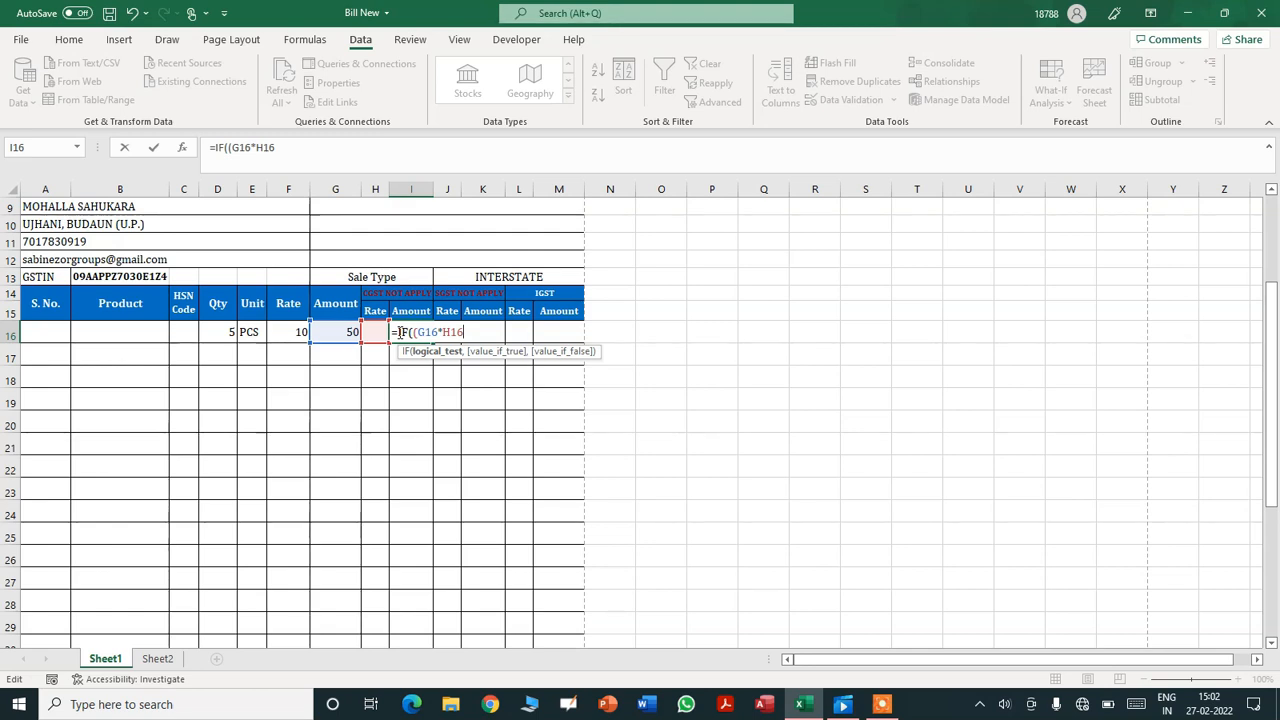
{"action": "type", "text": ")"}
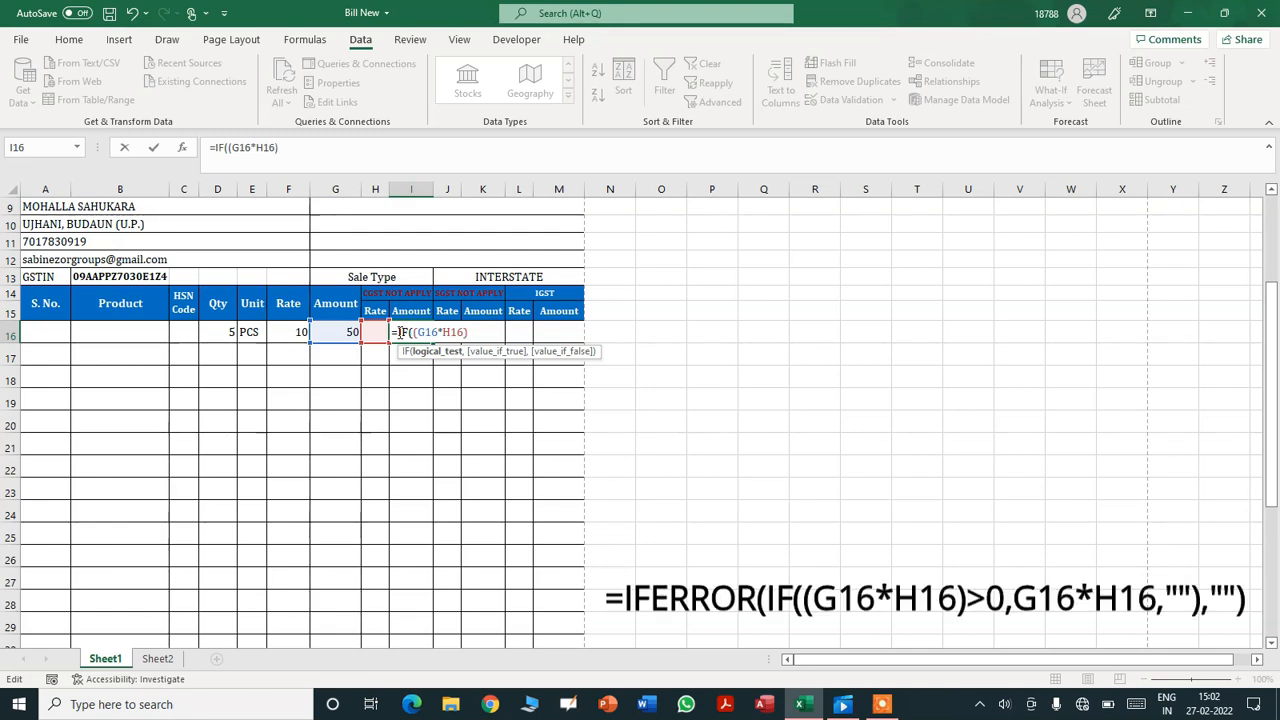
{"action": "type", "text": ">0,"}
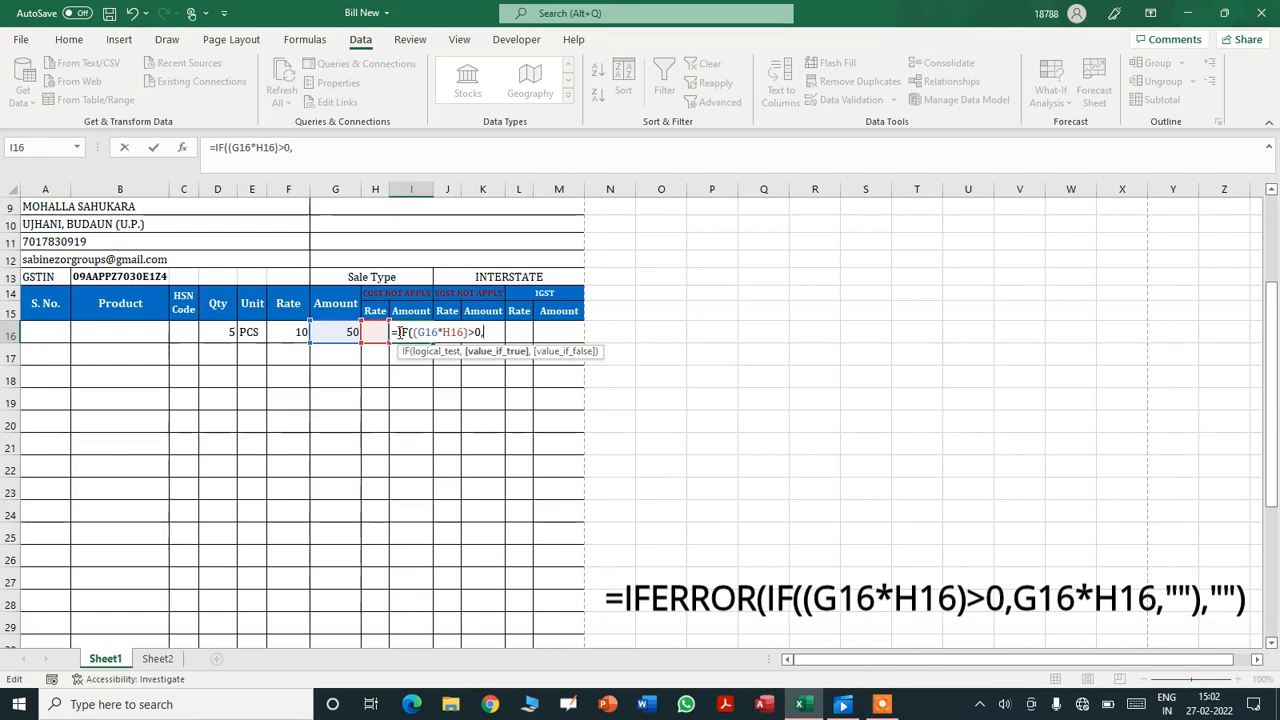
{"action": "type", "text": "G"}
{"action": "key", "text": "BackSpace"}
{"action": "type", "text": "G16*"}
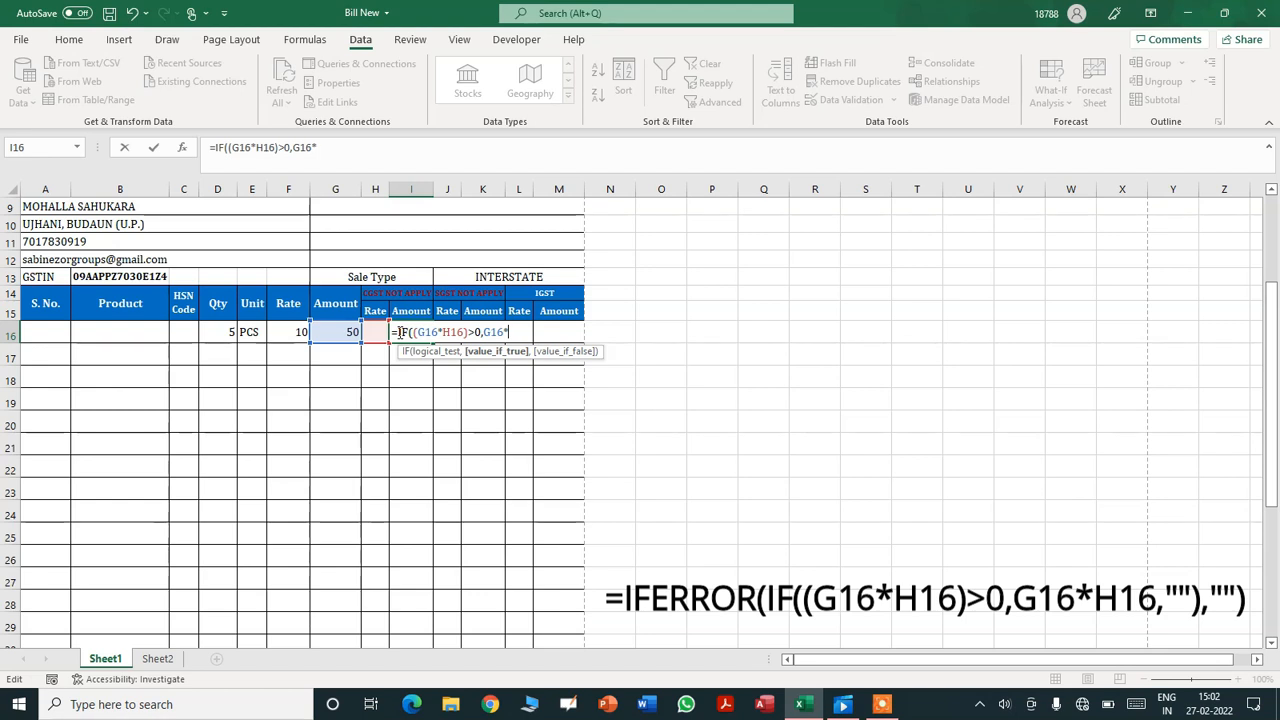
{"action": "type", "text": "H16,"}
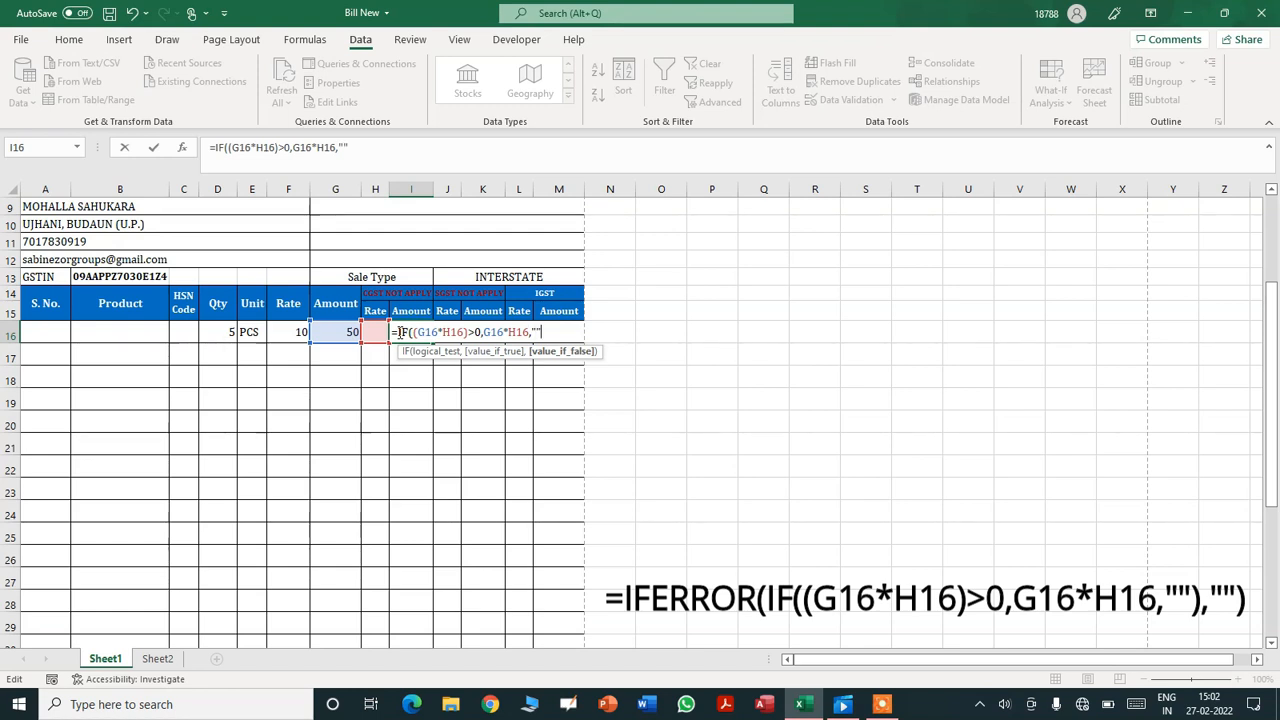
{"action": "type", "text": "\"\")"}
{"action": "key", "text": "Return"}
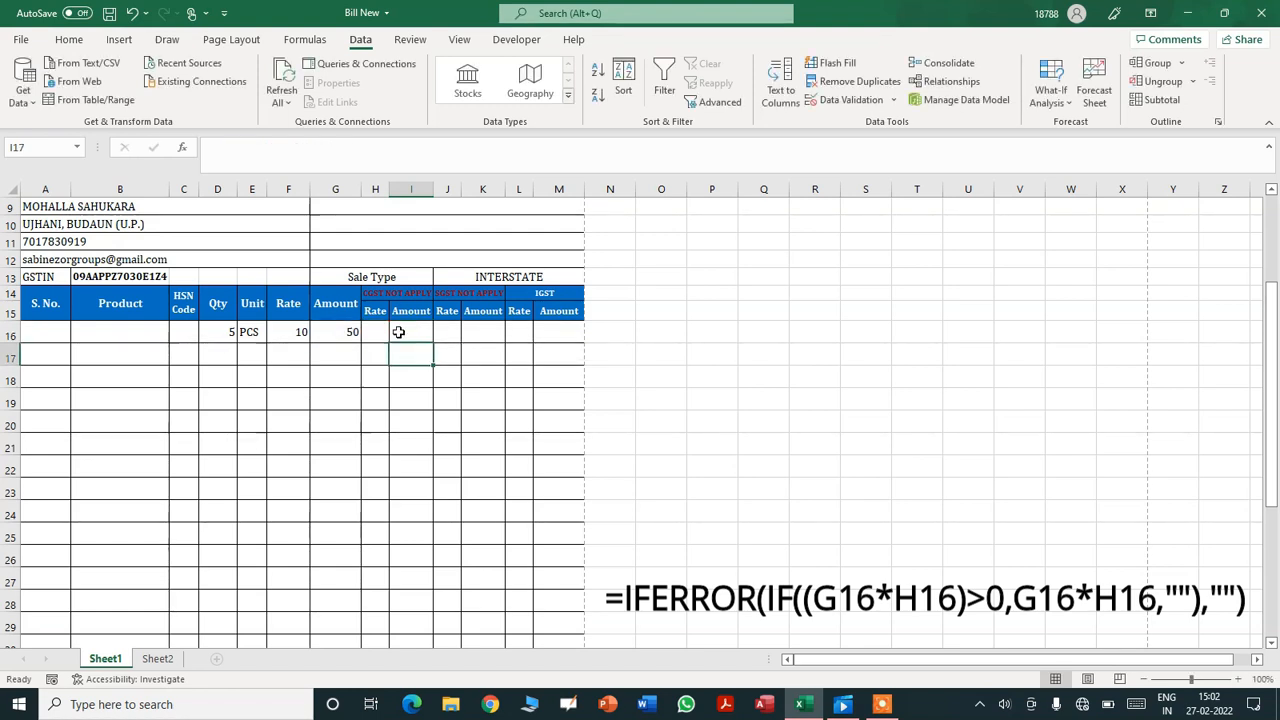
{"action": "left_click", "coordinate": [420, 337]}
{"action": "left_click_drag", "start_coordinate": [432, 346], "coordinate": [415, 548]}
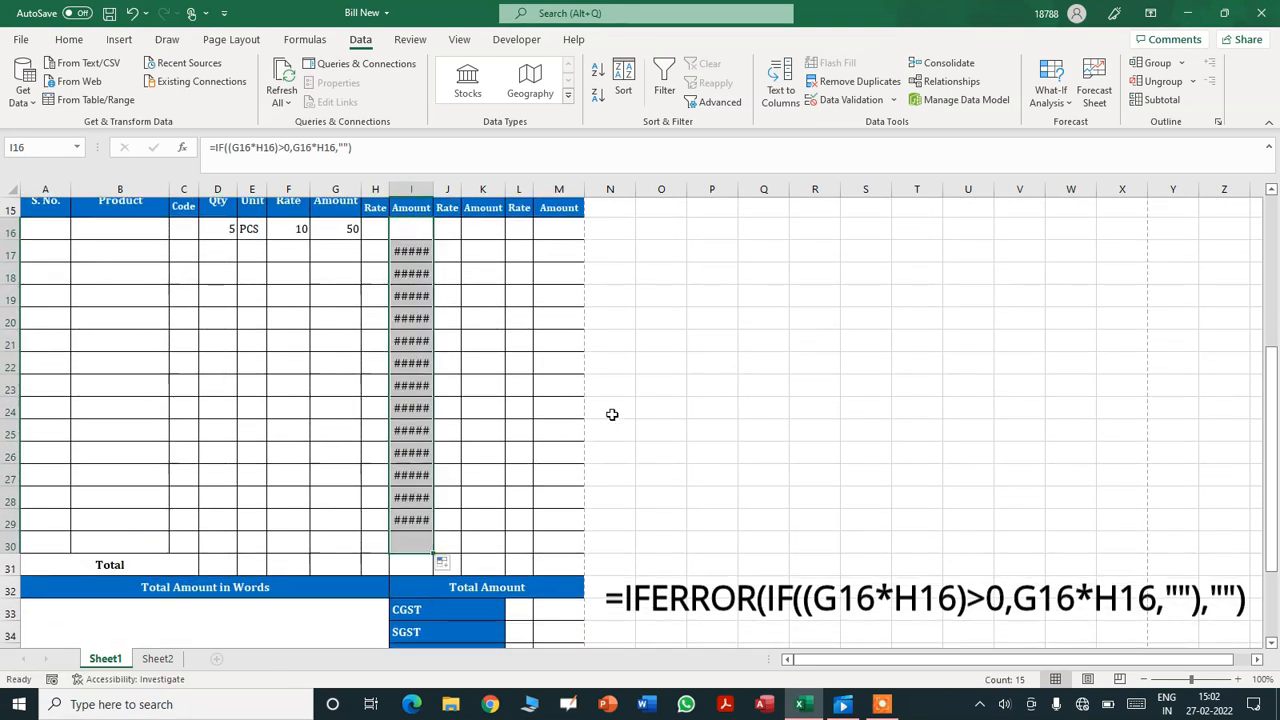
{"action": "left_click", "coordinate": [408, 251]}
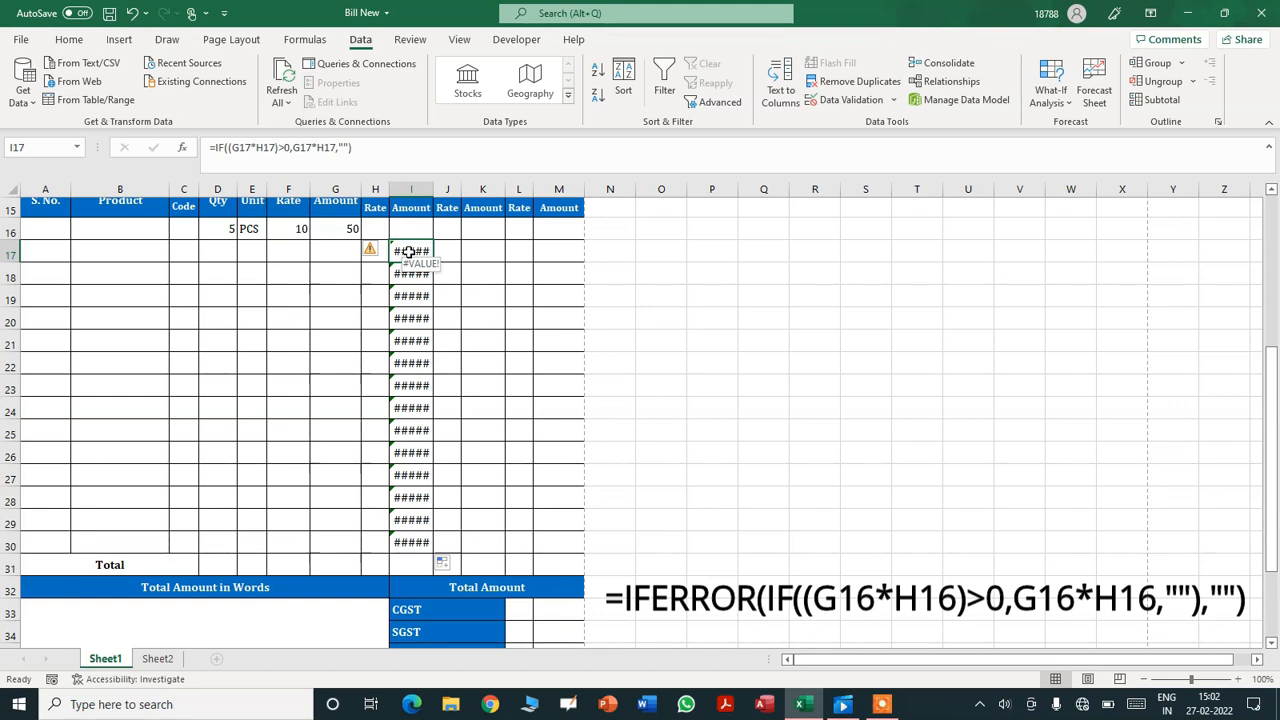
- Wrap I16's formula in IFERROR with a blank fallback and refill it down to I30
{"action": "key", "text": "Up"}
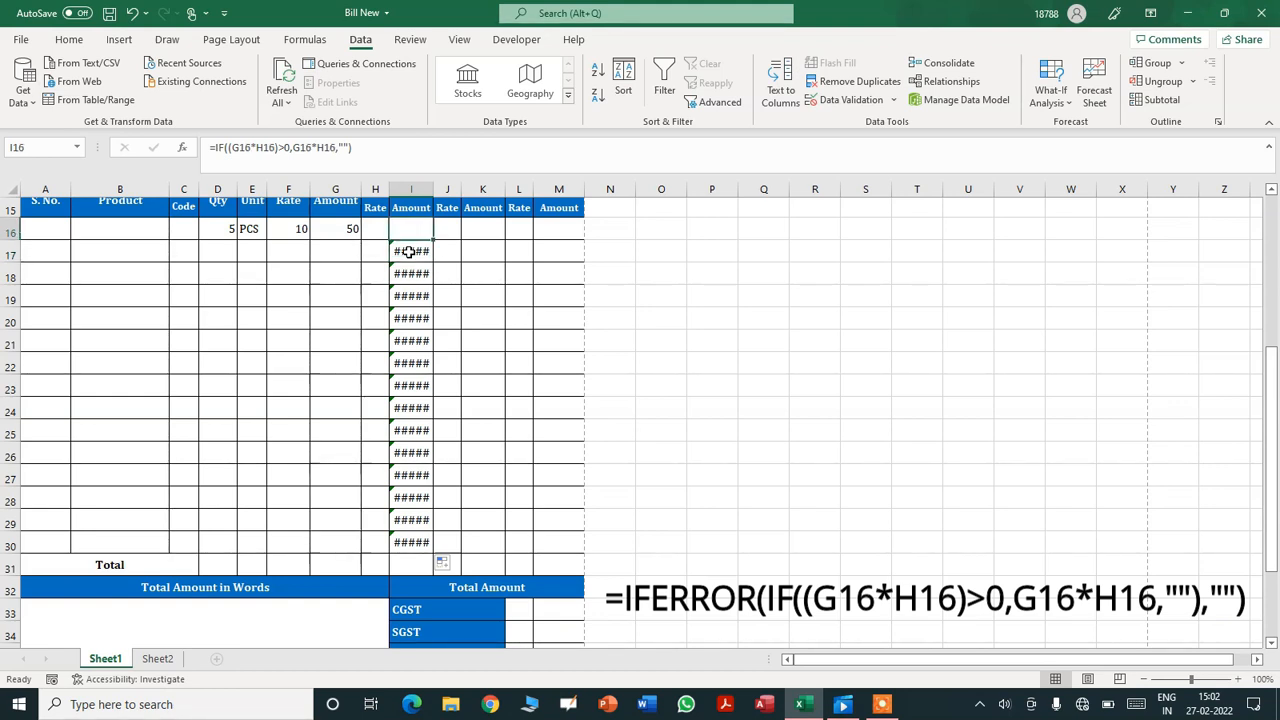
{"action": "left_click", "coordinate": [218, 157]}
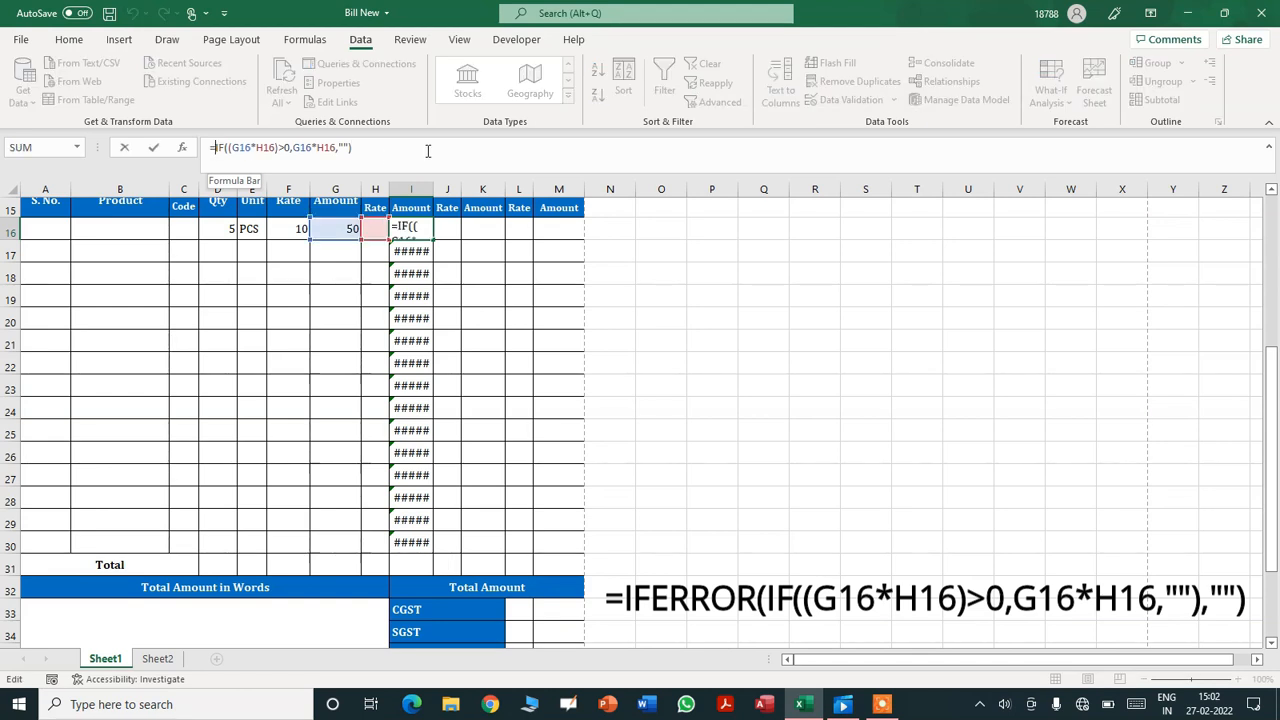
{"action": "type", "text": "IFERR"}
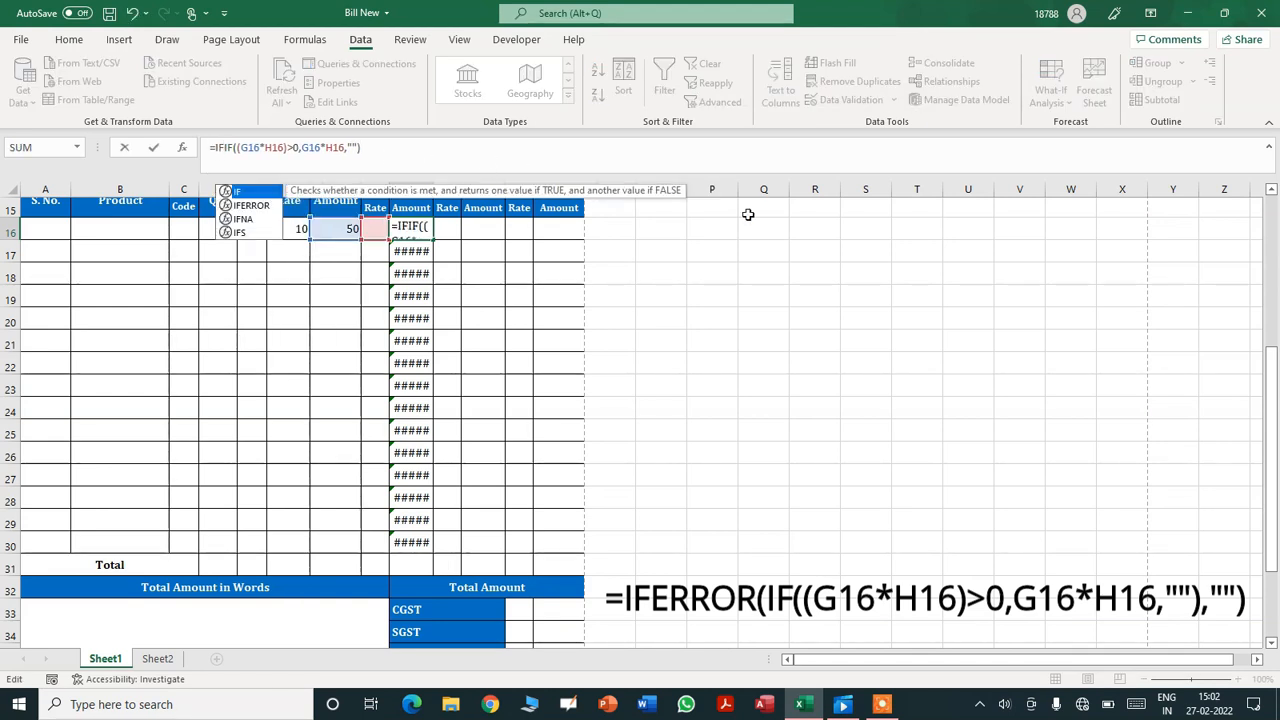
{"action": "type", "text": "OR"}
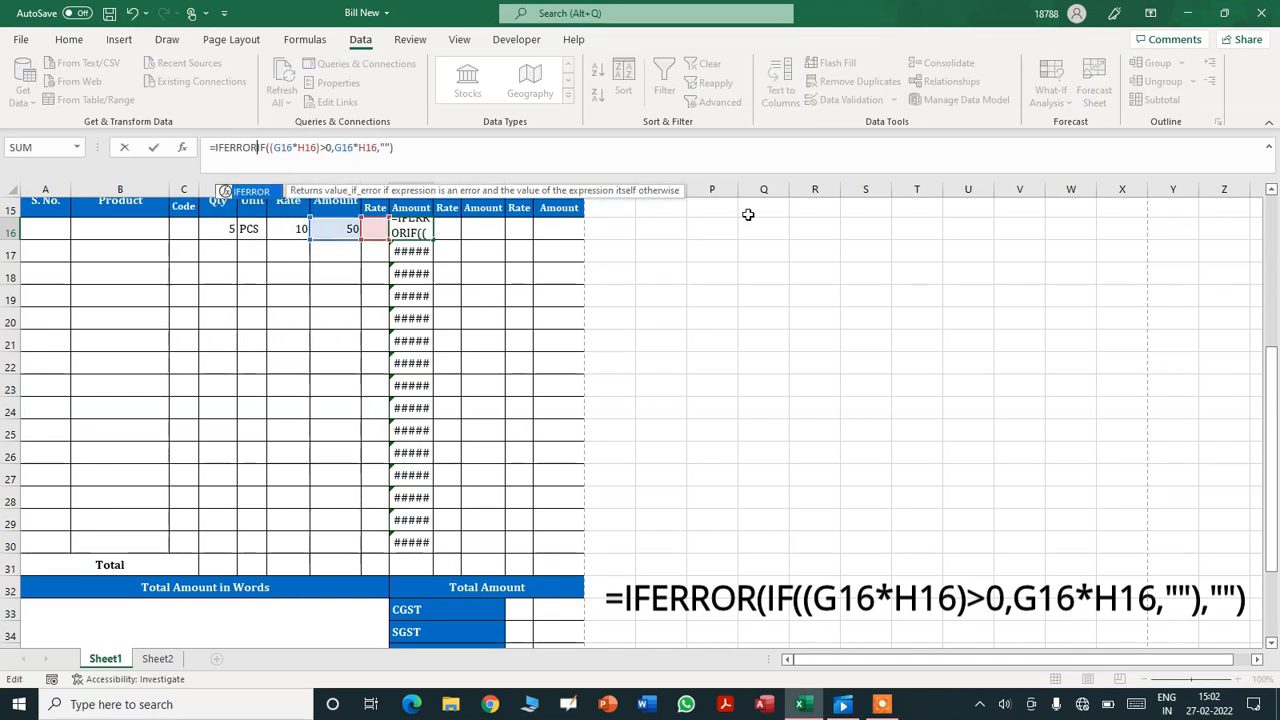
{"action": "type", "text": "("}
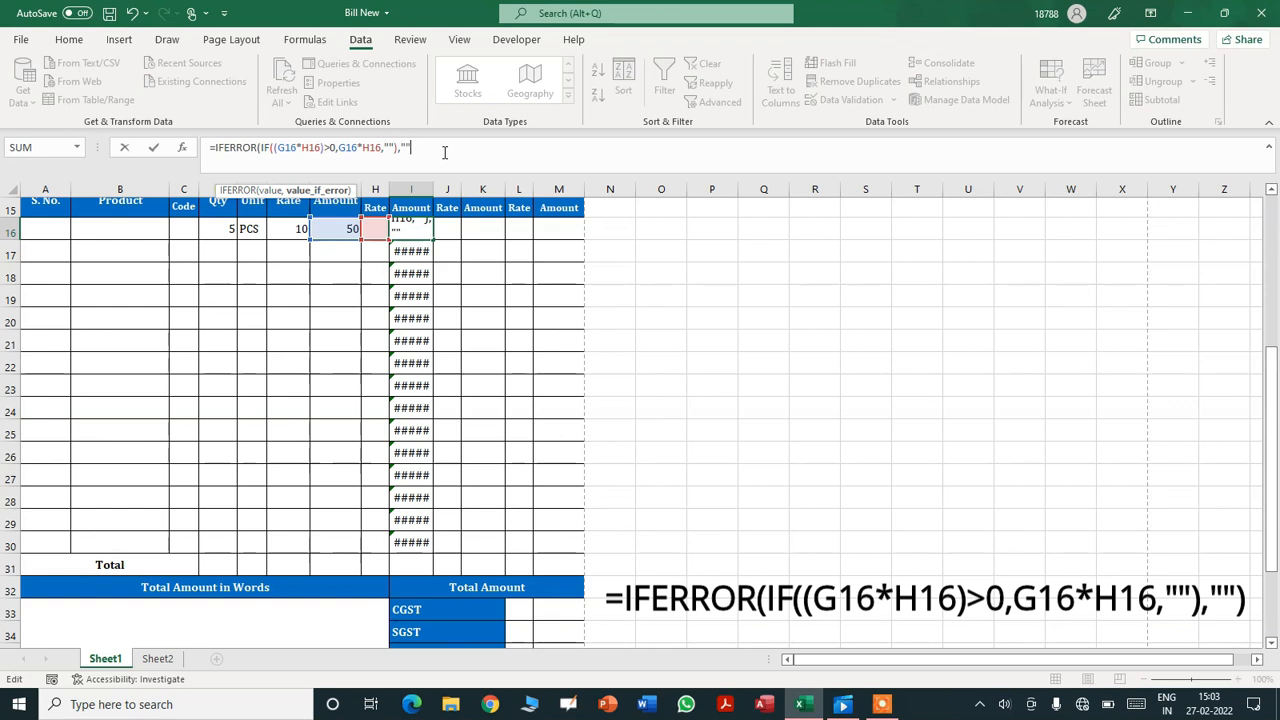
{"action": "type", "text": ")"}
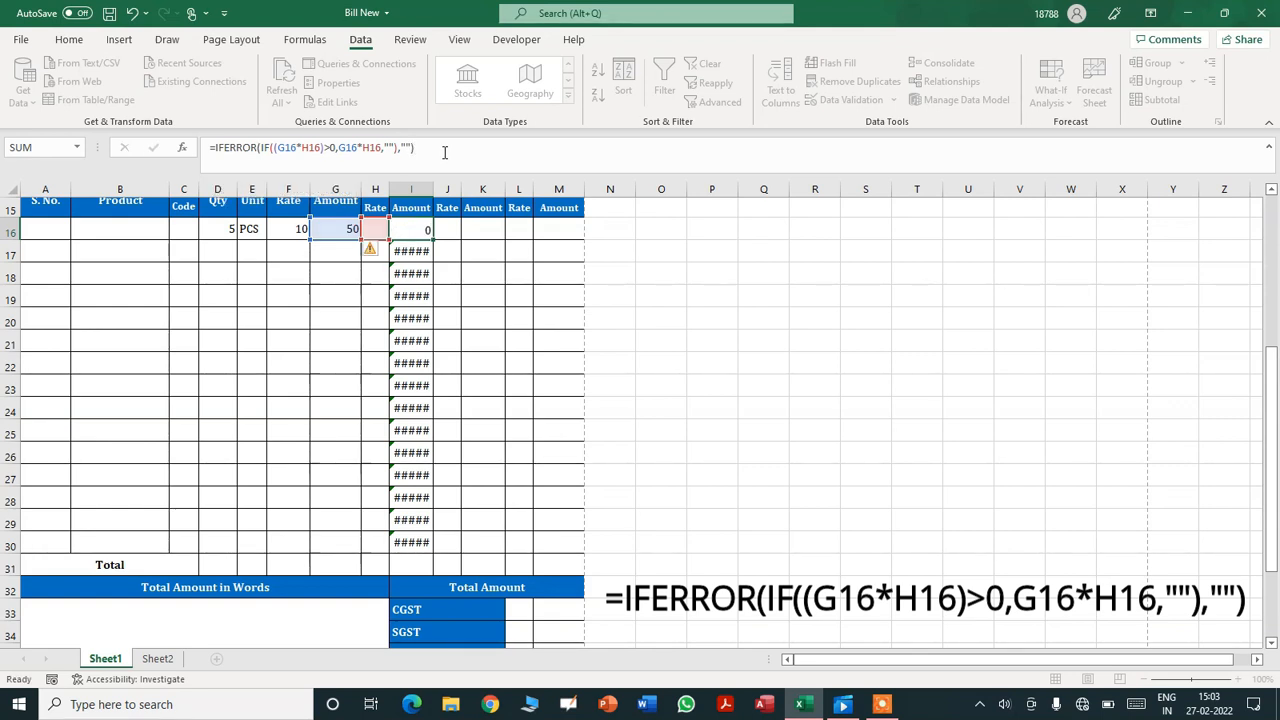
{"action": "key", "text": "Return"}
{"action": "left_click", "coordinate": [405, 227]}
{"action": "left_click_drag", "start_coordinate": [434, 238], "coordinate": [433, 340]}
{"action": "left_click_drag", "start_coordinate": [418, 492], "coordinate": [414, 545]}
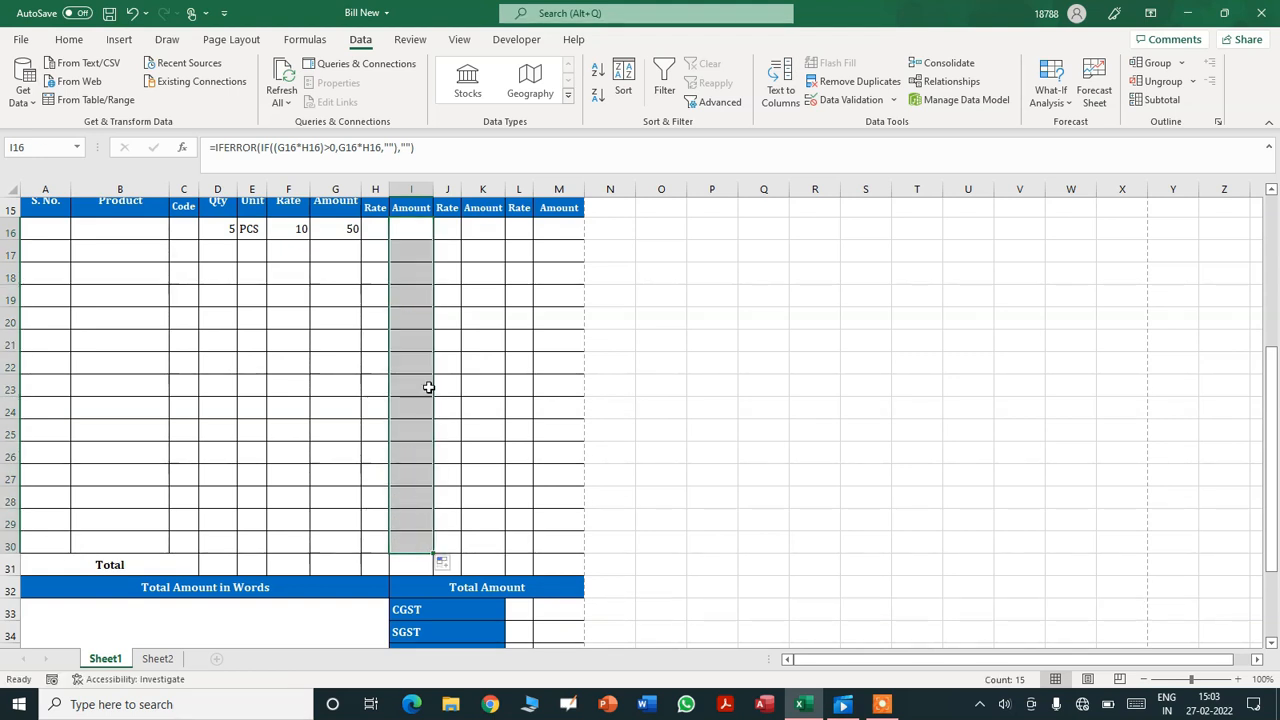
- Enter a G16*J16 product formula in K16
{"action": "left_click", "coordinate": [444, 228]}
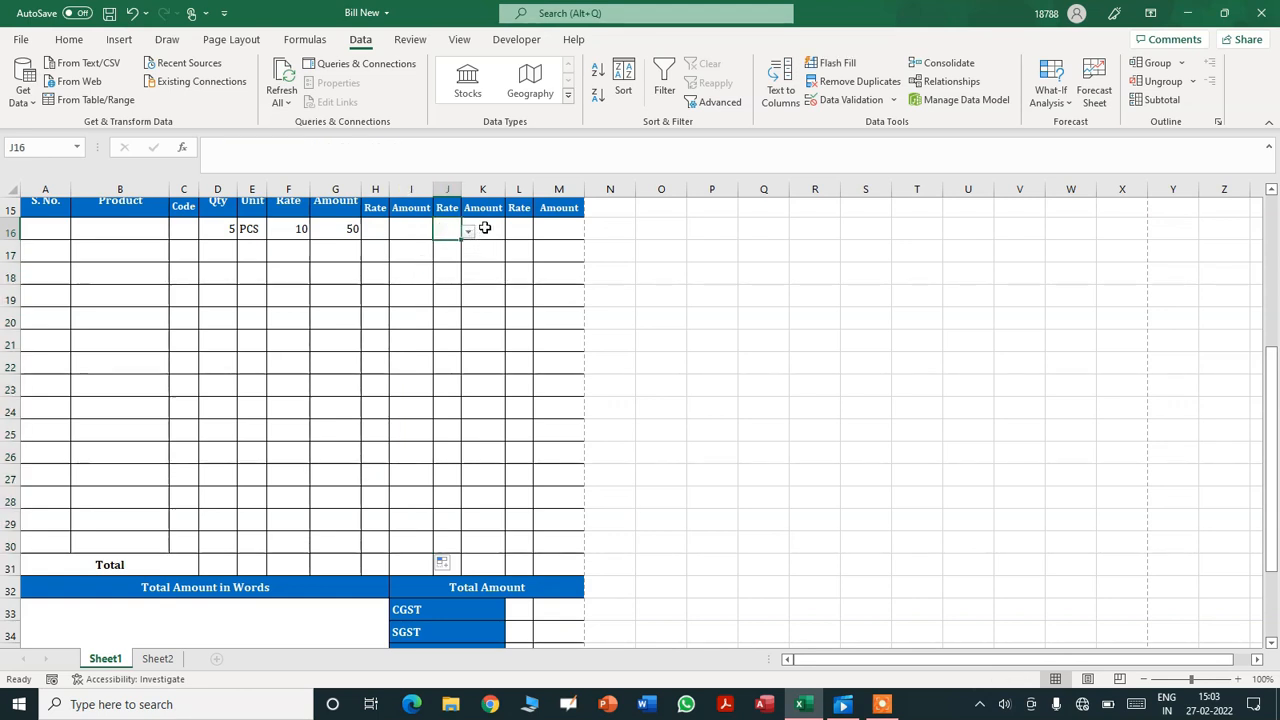
{"action": "left_click", "coordinate": [484, 228]}
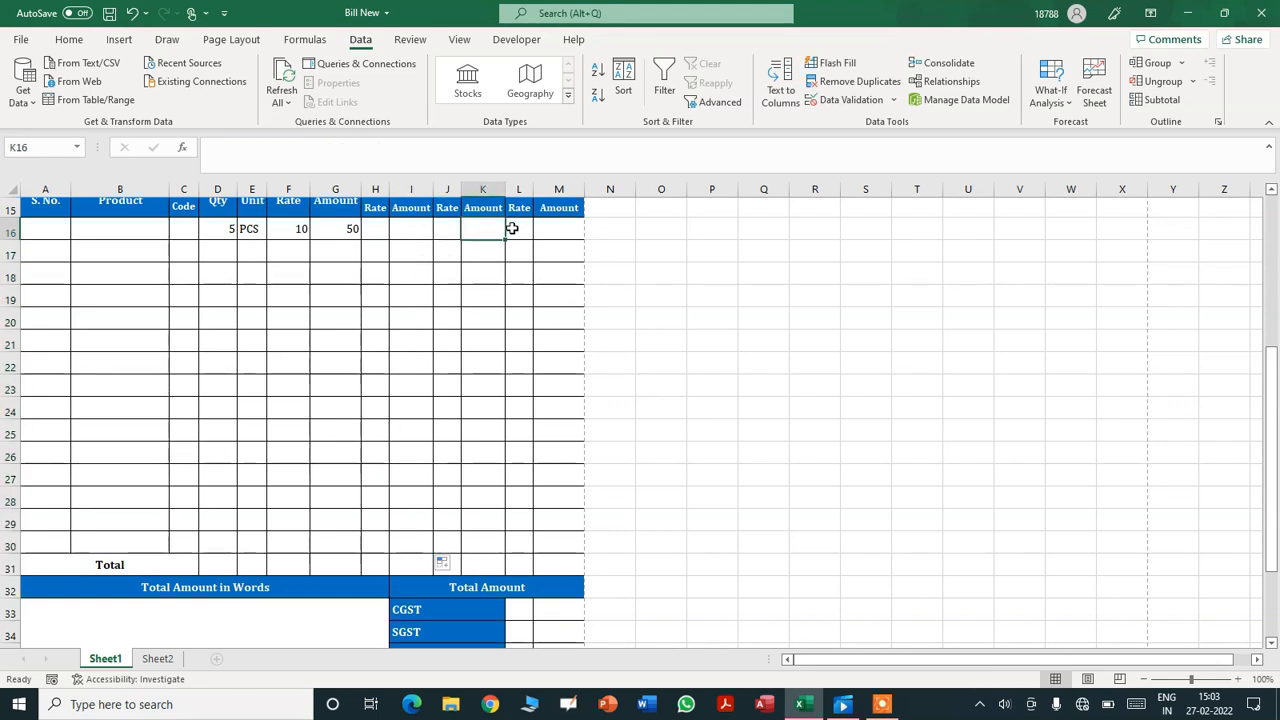
{"action": "type", "text": "="}
{"action": "left_click", "coordinate": [341, 231]}
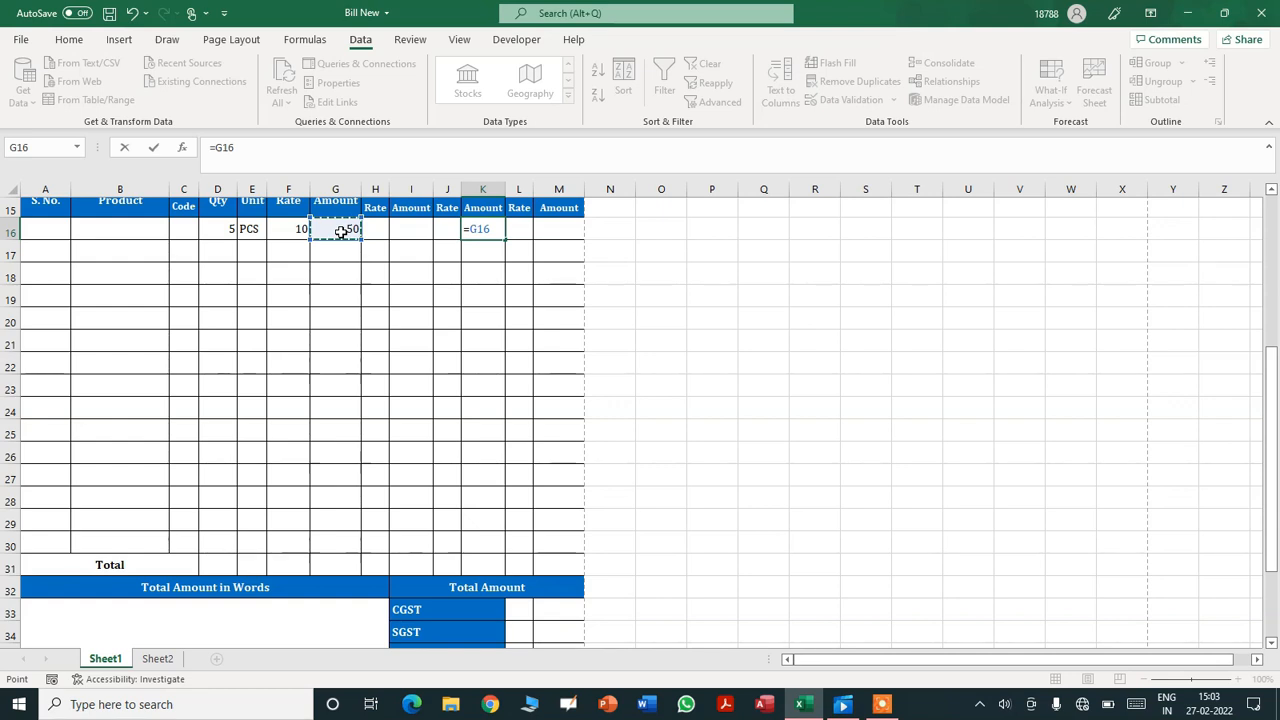
{"action": "type", "text": "*"}
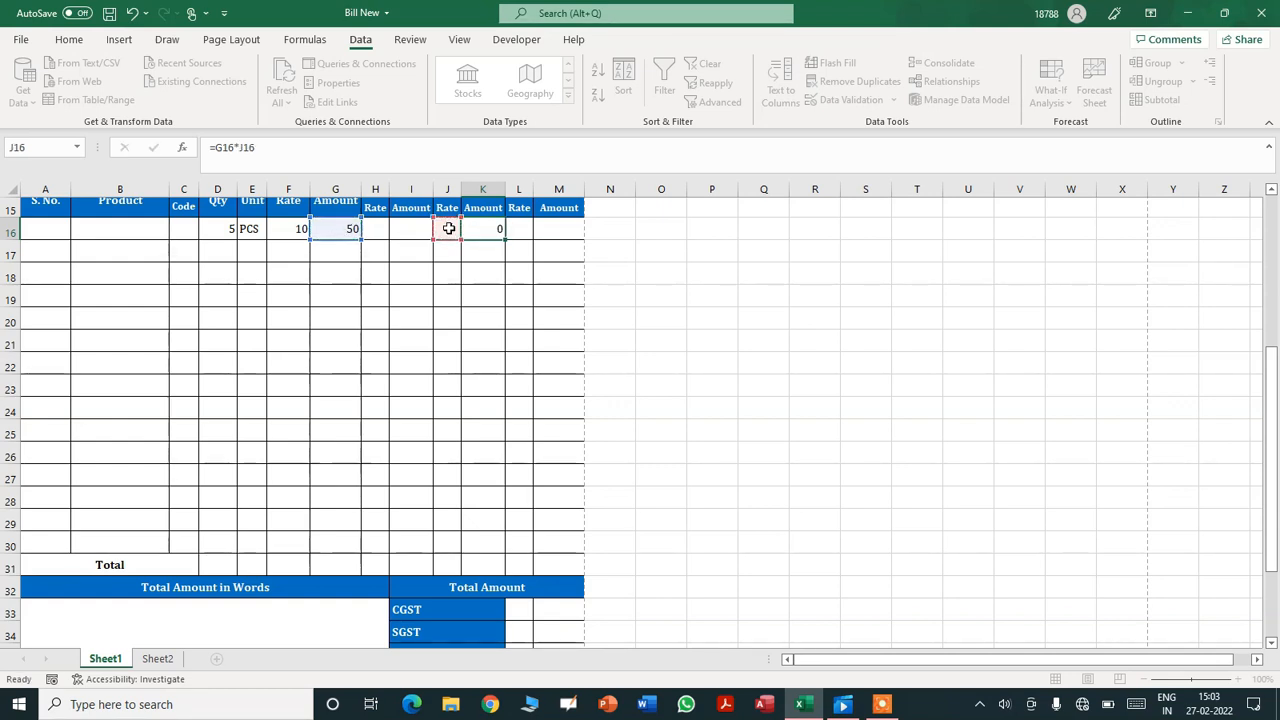
{"action": "key", "text": "Return"}
- Rewrite K16 as =IF((G16*J16)>0,G16*J16,"")
{"action": "key", "text": "Up"}
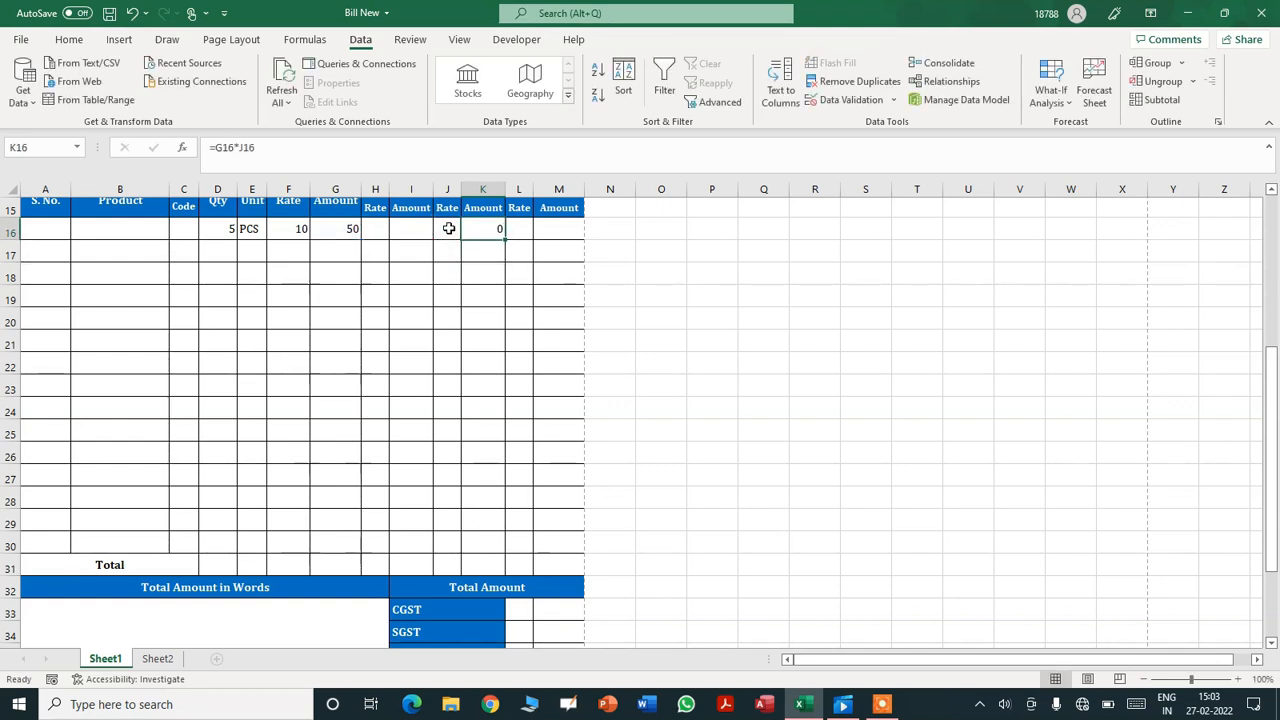
{"action": "left_click", "coordinate": [419, 151]}
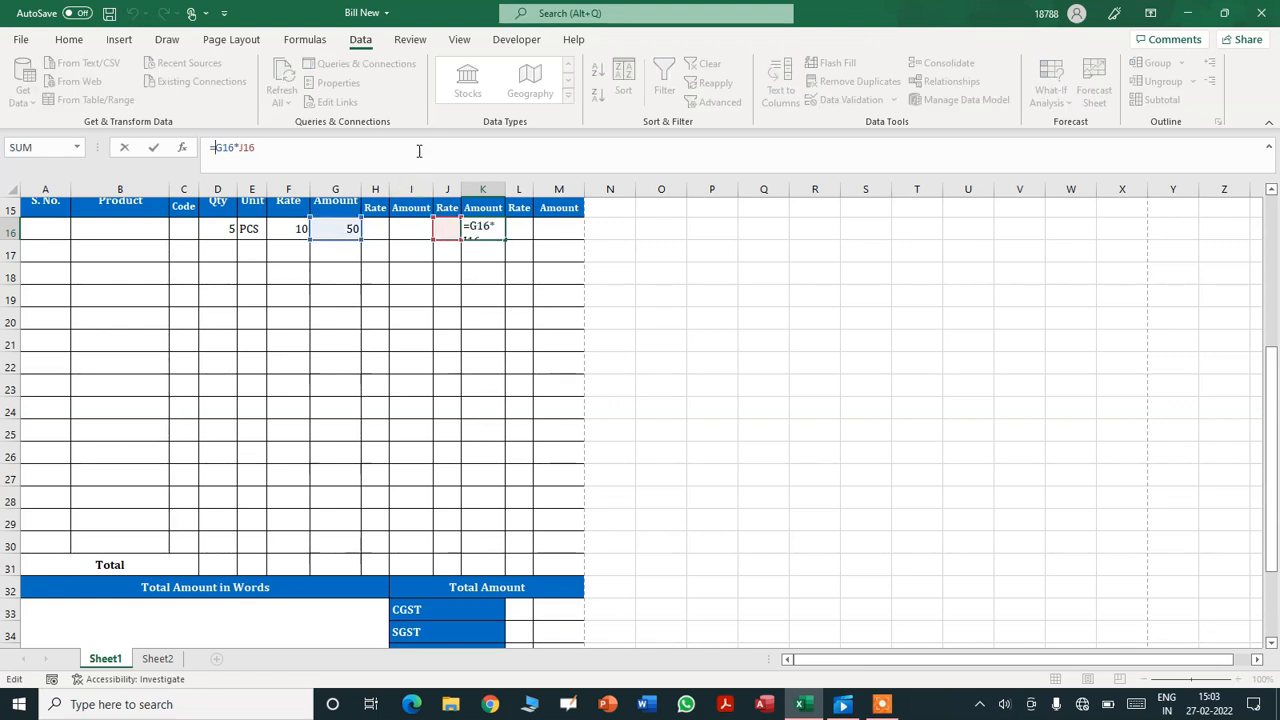
{"action": "type", "text": "IF("}
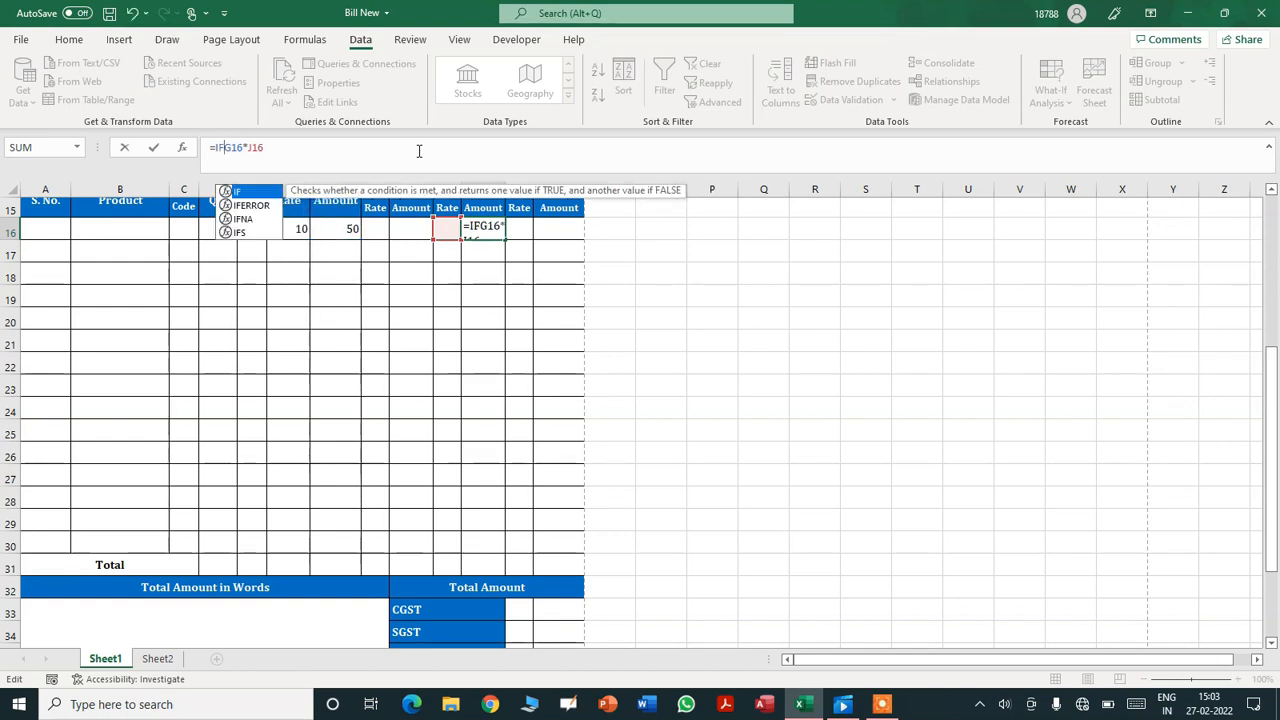
{"action": "type", "text": "("}
{"action": "key", "text": "Right"}
{"action": "key", "text": "Right"}
{"action": "key", "text": "Right"}
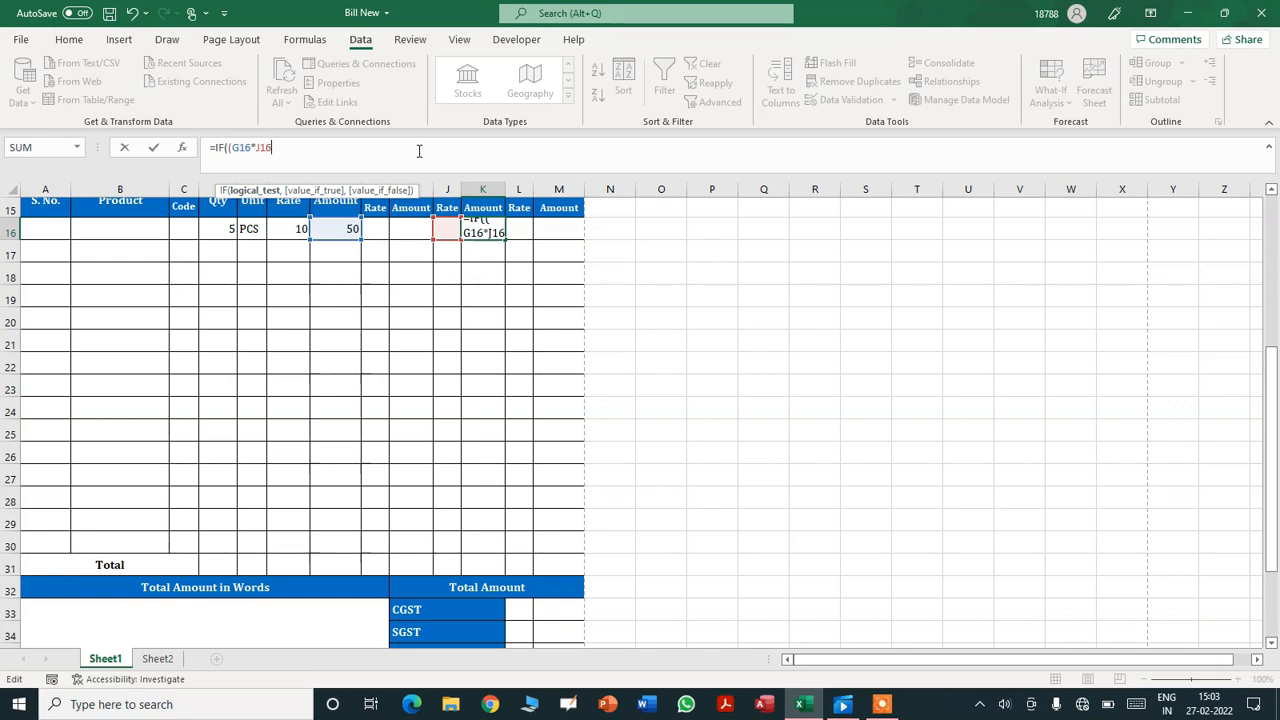
{"action": "type", "text": ")>,"}
{"action": "key", "text": "BackSpace"}
{"action": "type", "text": "0,G"}
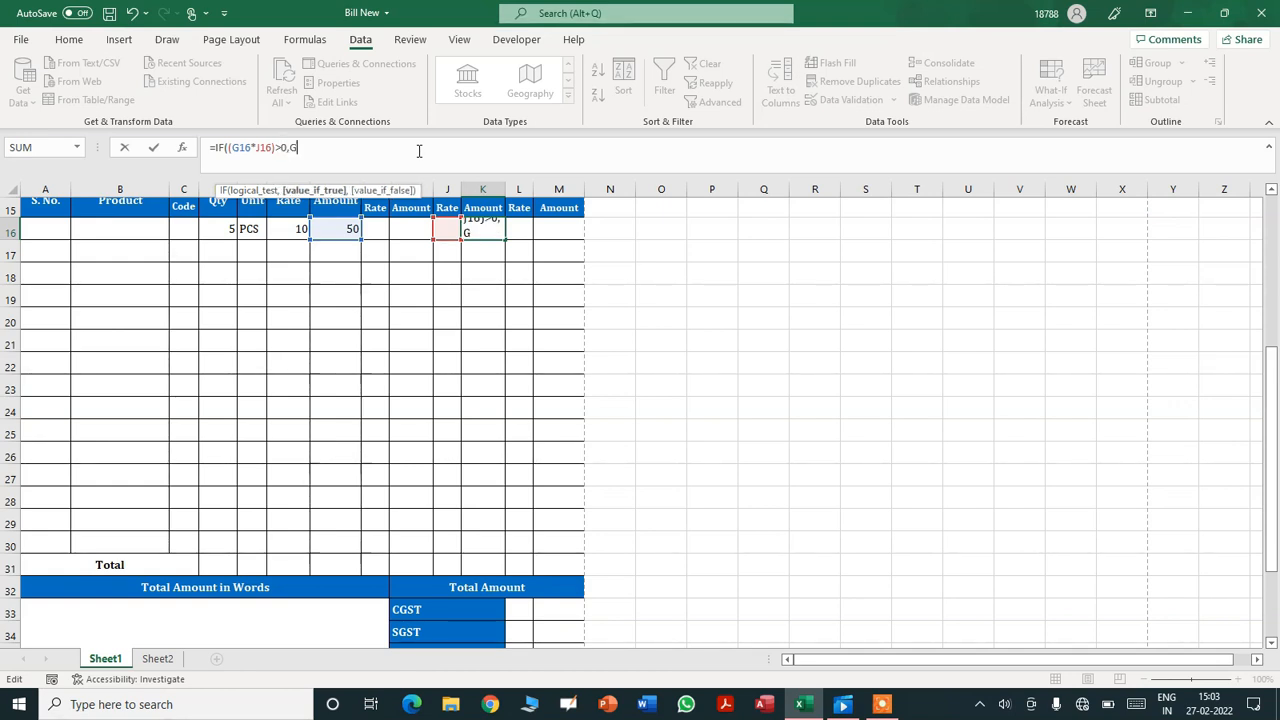
{"action": "type", "text": "16*J16,\"\""}
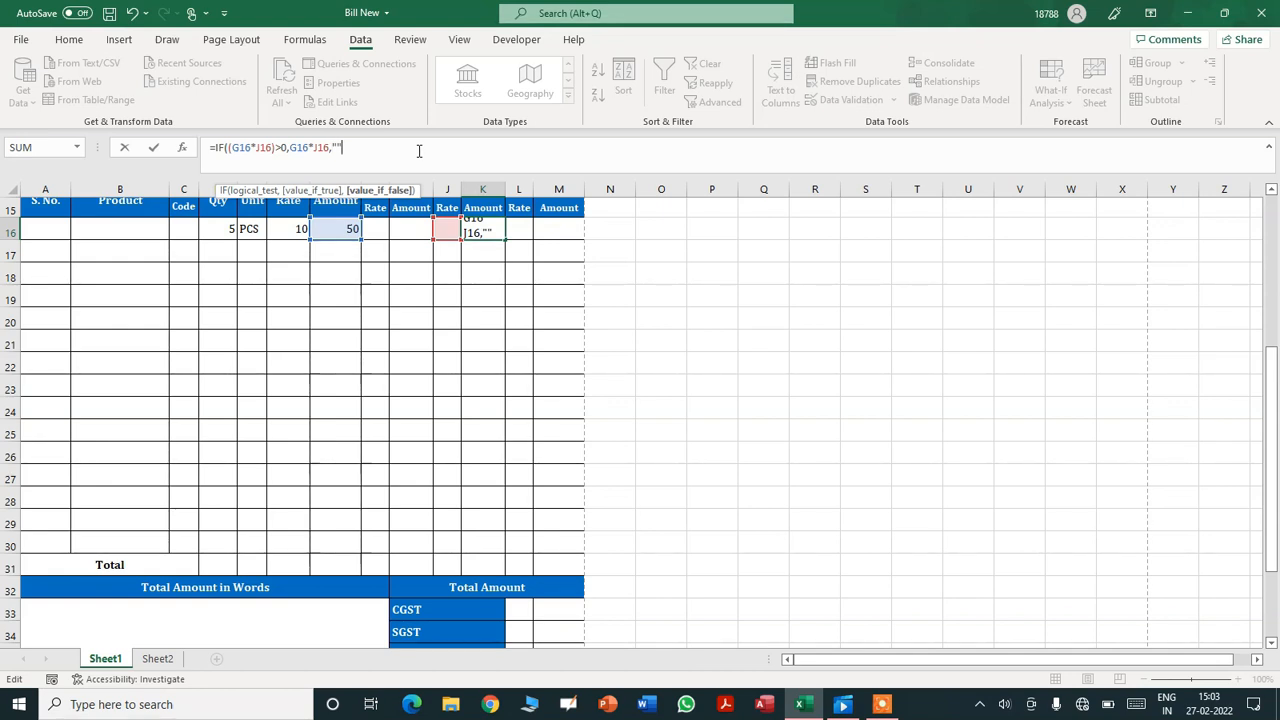
{"action": "type", "text": ")"}
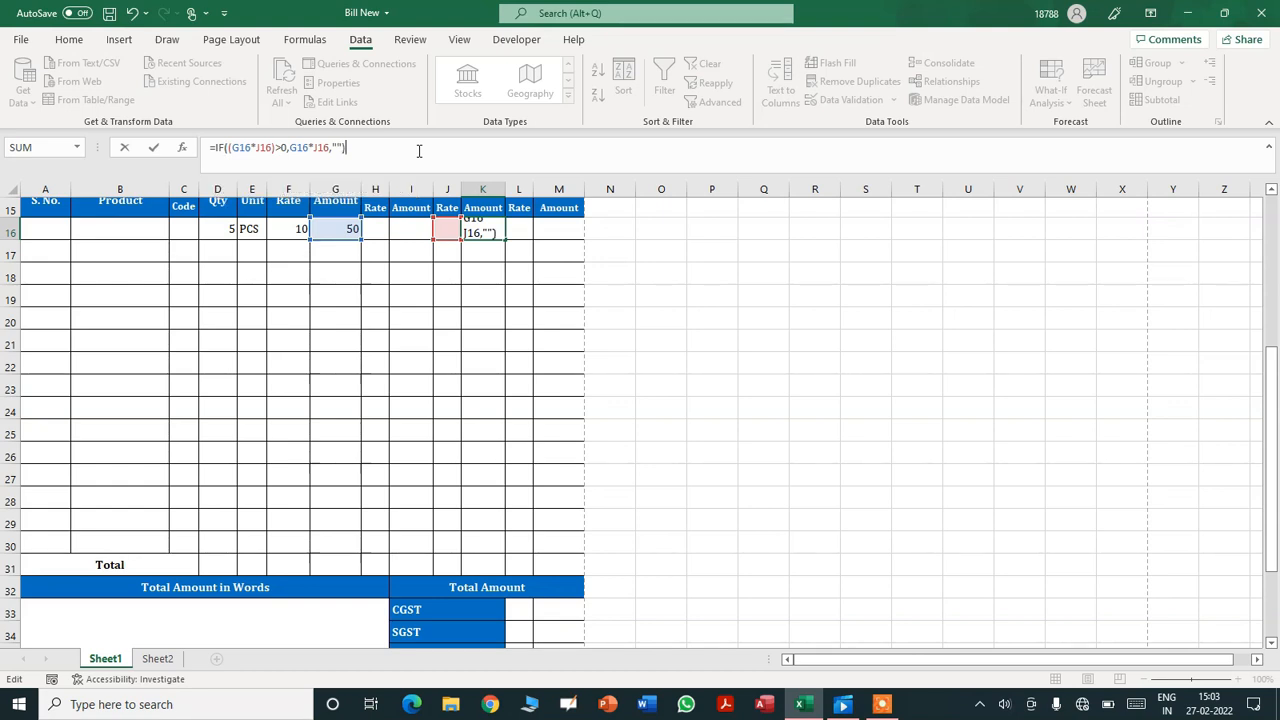
- Wrap K16's formula in IFERROR with a blank fallback and fill it down to K30
{"action": "left_click", "coordinate": [213, 147]}
{"action": "type", "text": "IF"}
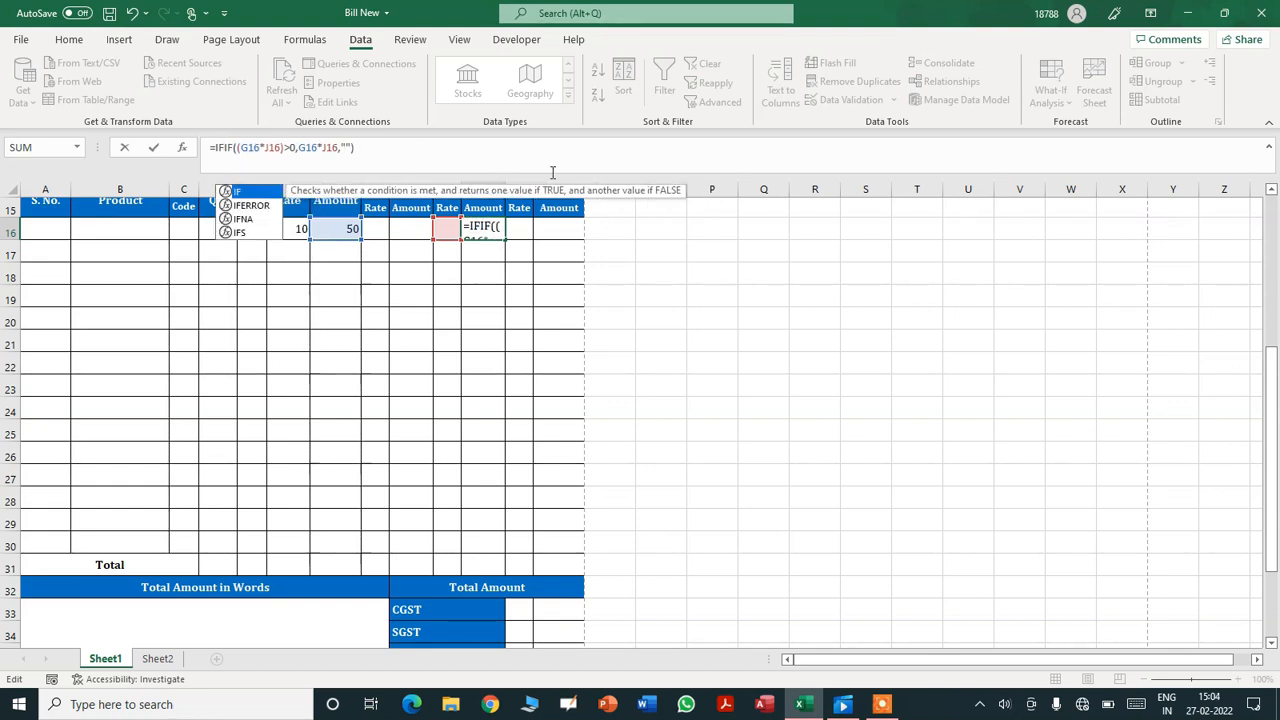
{"action": "type", "text": "ERROR("}
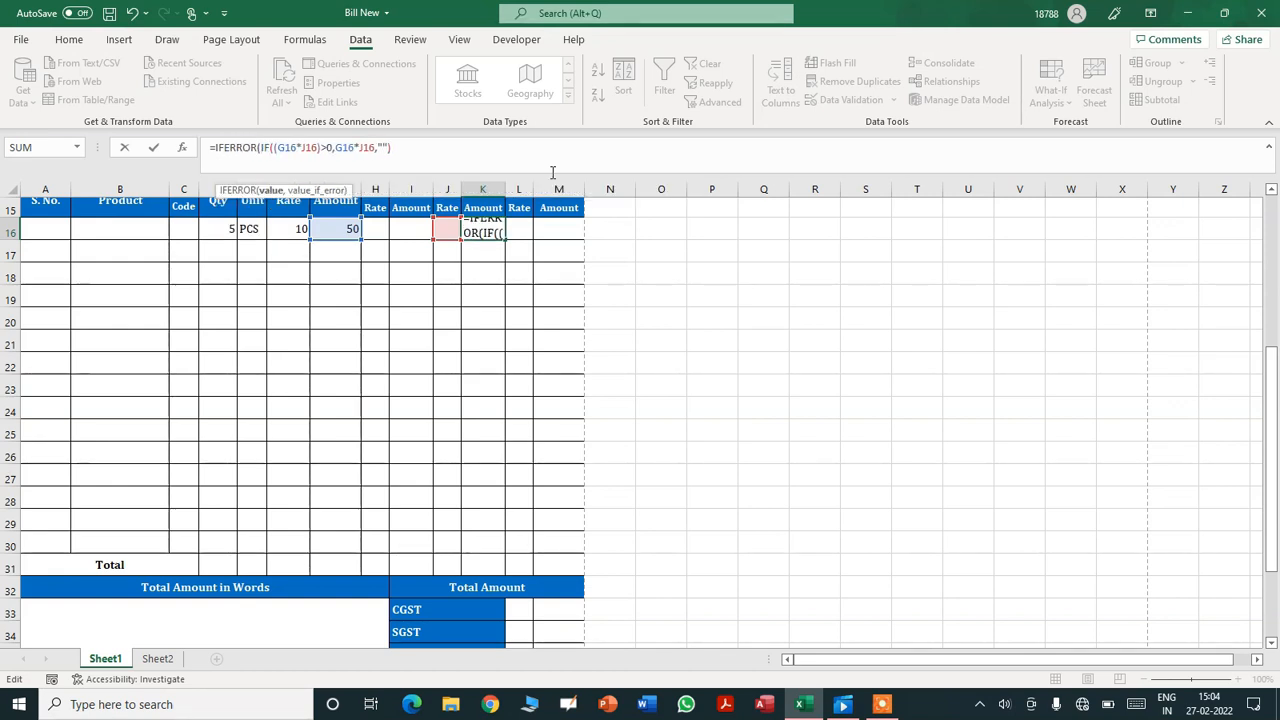
{"action": "key", "text": "End"}
{"action": "type", "text": ","}
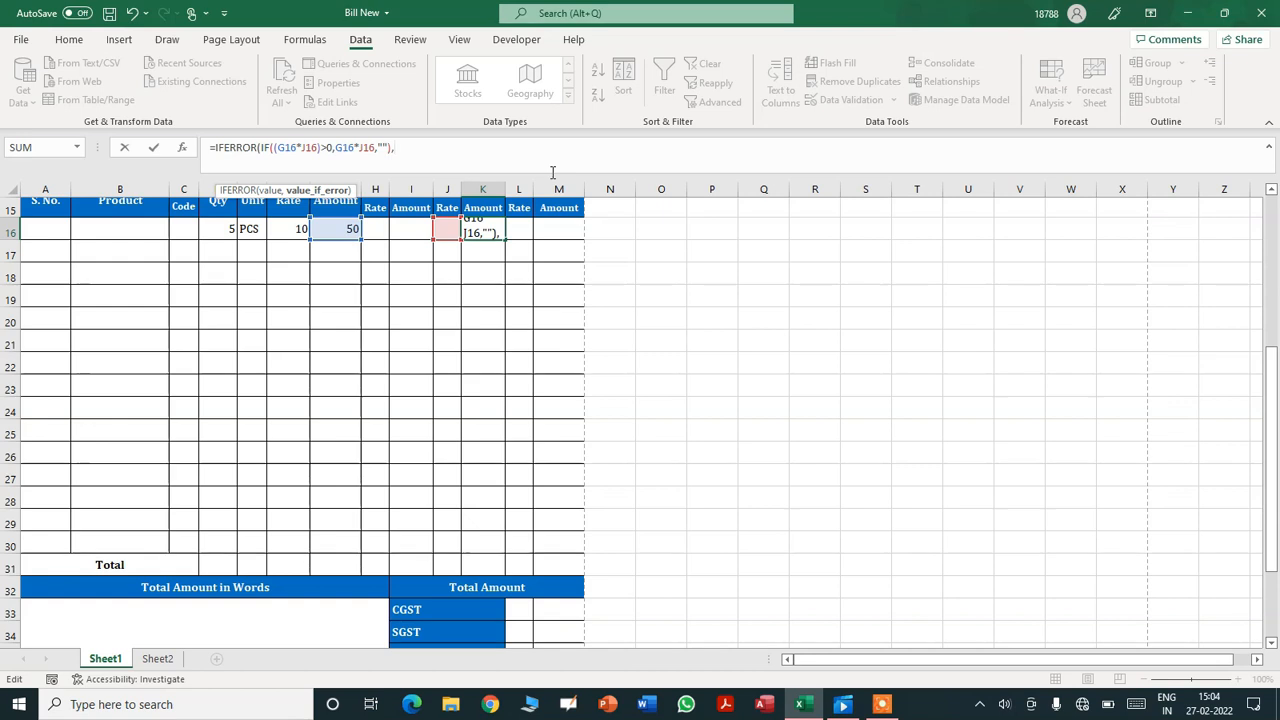
{"action": "type", "text": "\"\""}
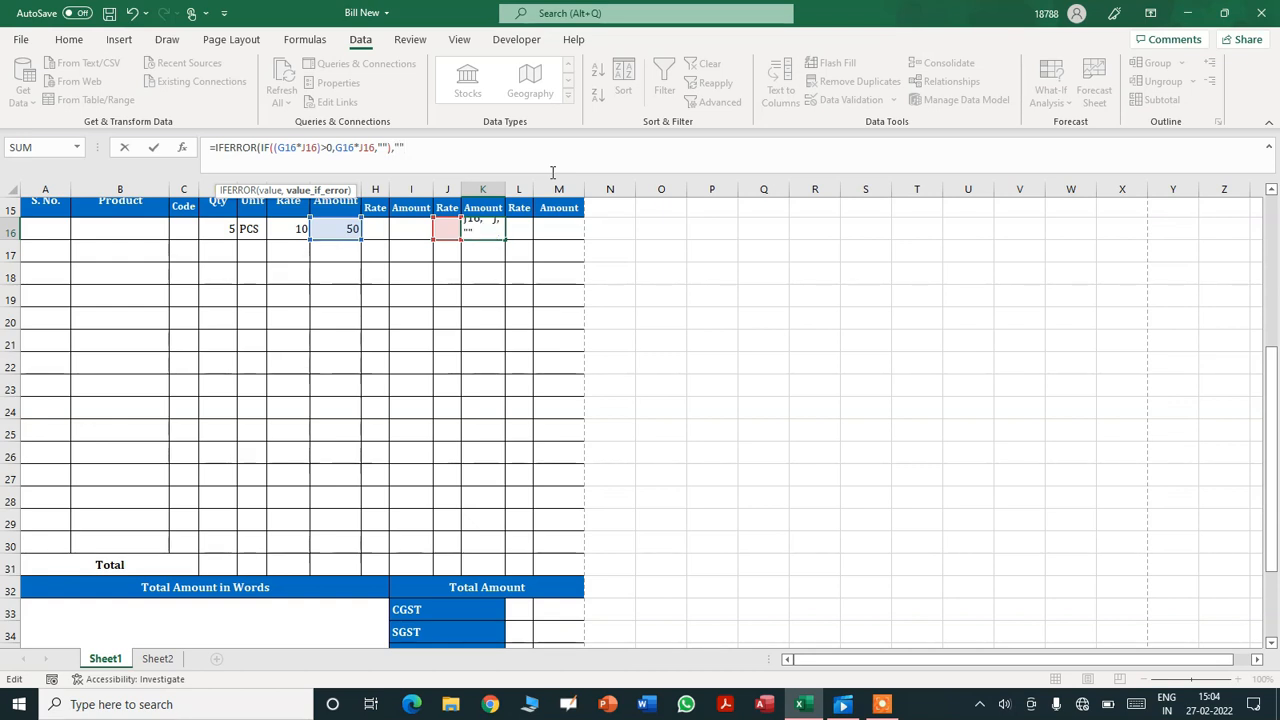
{"action": "key", "text": "Return"}
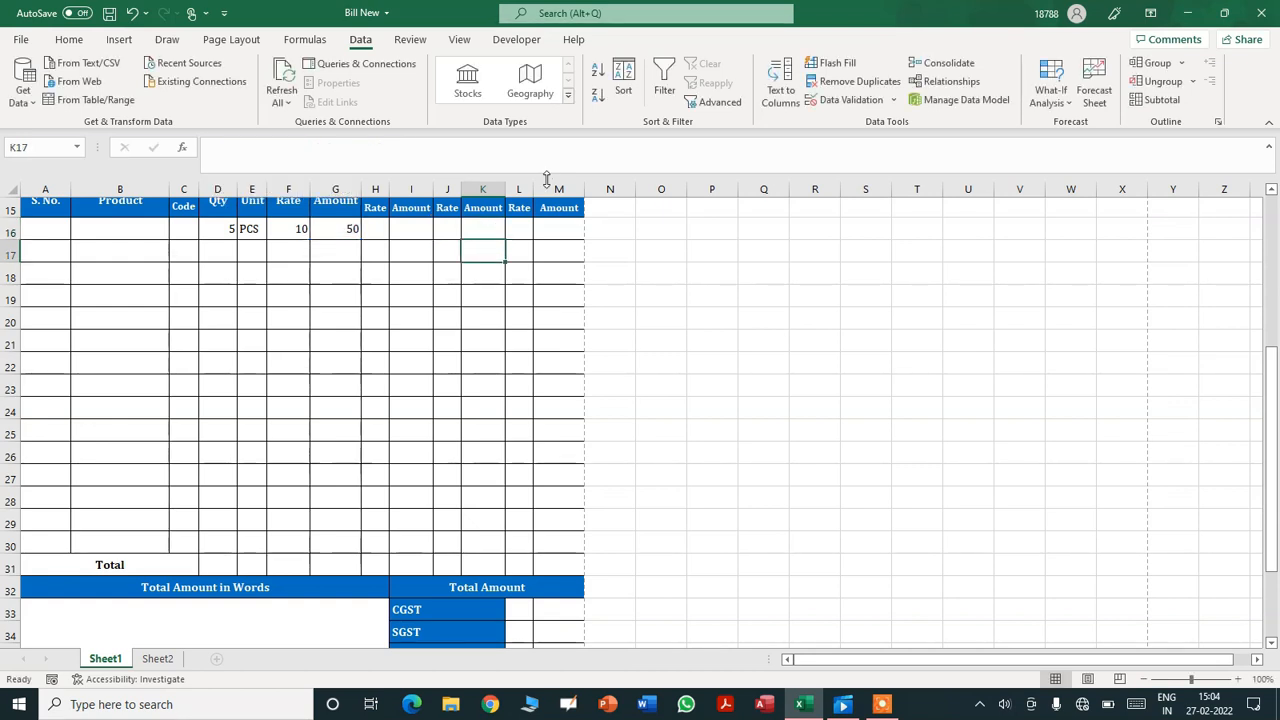
{"action": "left_click", "coordinate": [485, 234]}
{"action": "left_click_drag", "start_coordinate": [506, 240], "coordinate": [486, 552]}
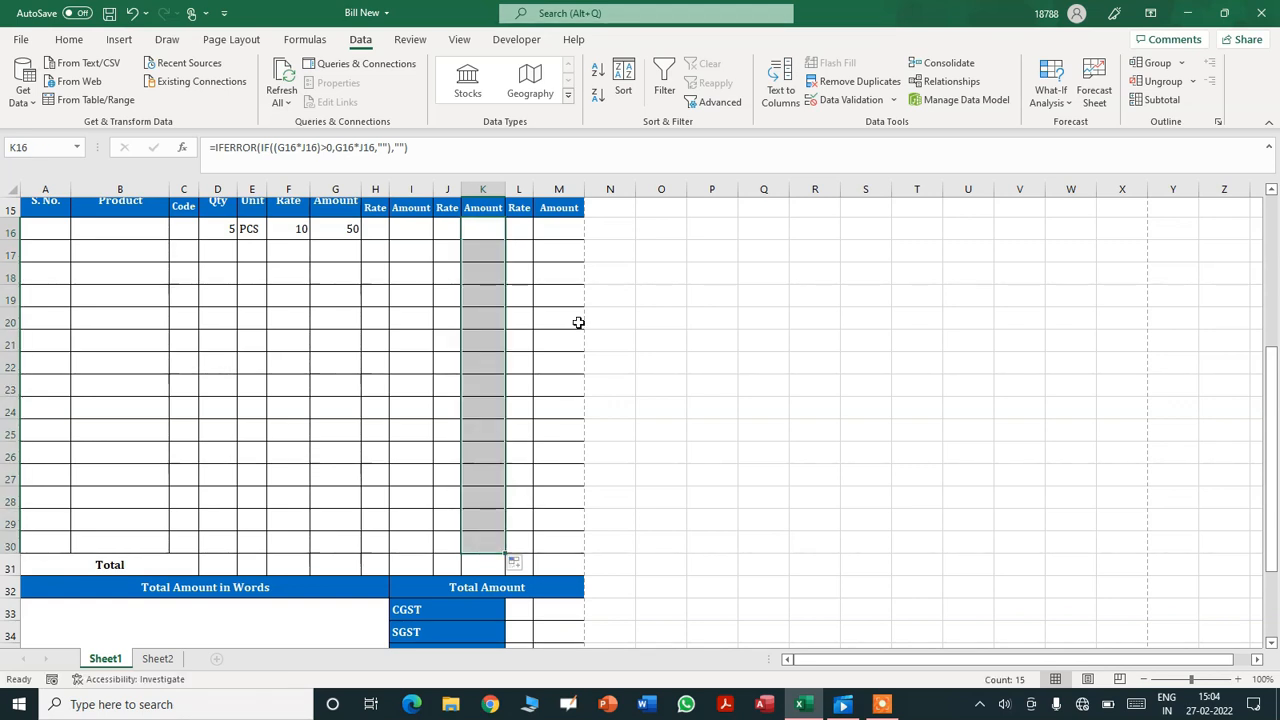
- Enter the product G16*L16 in M16
{"action": "left_click", "coordinate": [552, 232]}
{"action": "type", "text": "="}
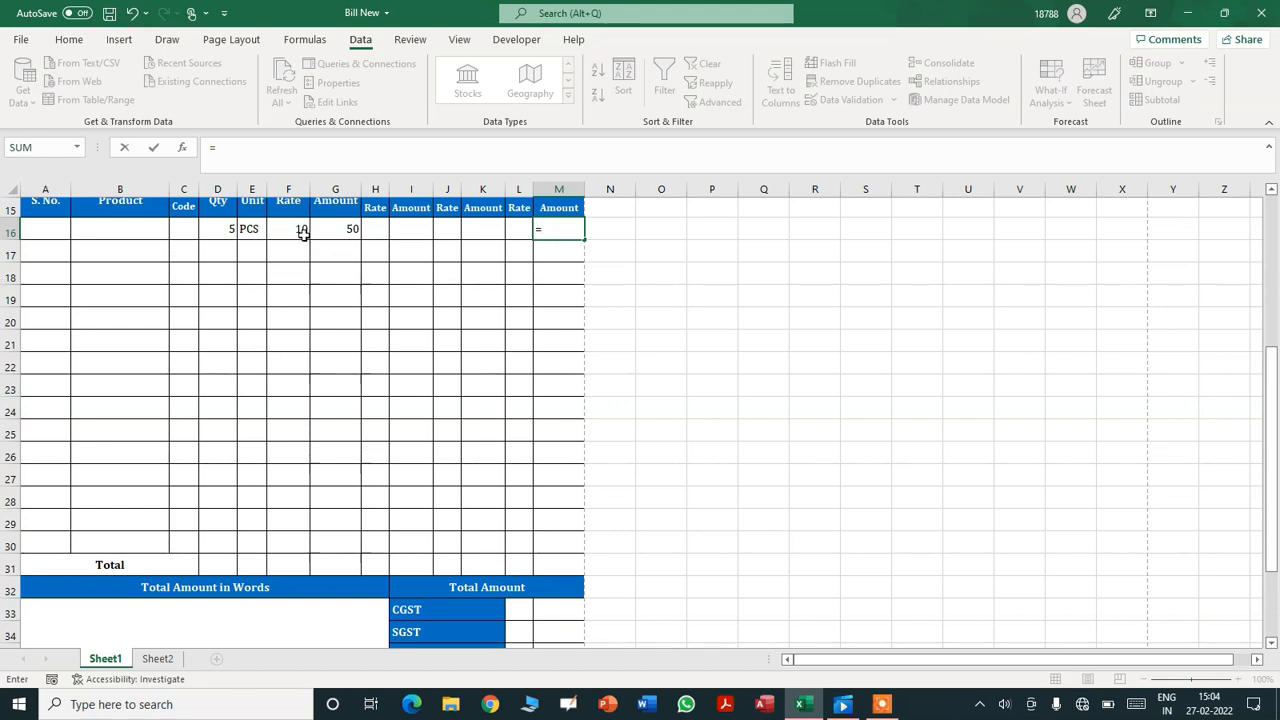
{"action": "left_click", "coordinate": [335, 229]}
{"action": "type", "text": "*"}
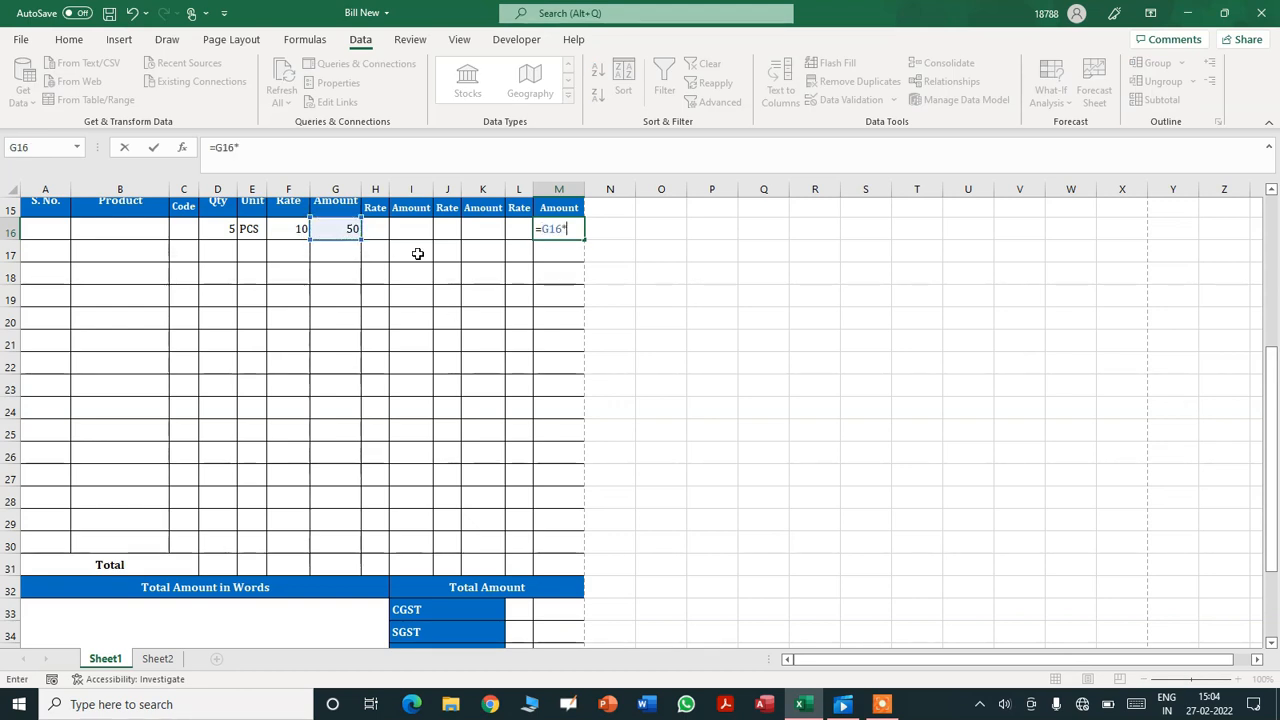
{"action": "left_click", "coordinate": [447, 232]}
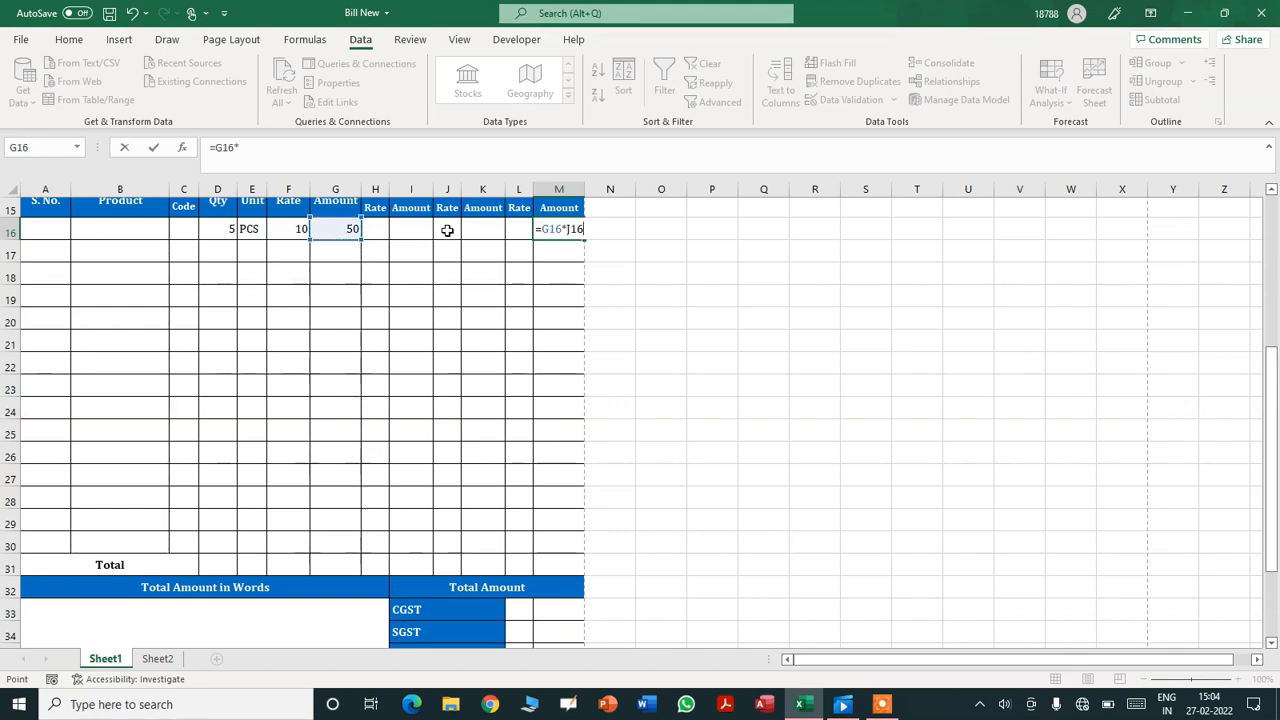
{"action": "left_click", "coordinate": [520, 229]}
{"action": "key", "text": "ctrl+Return"}
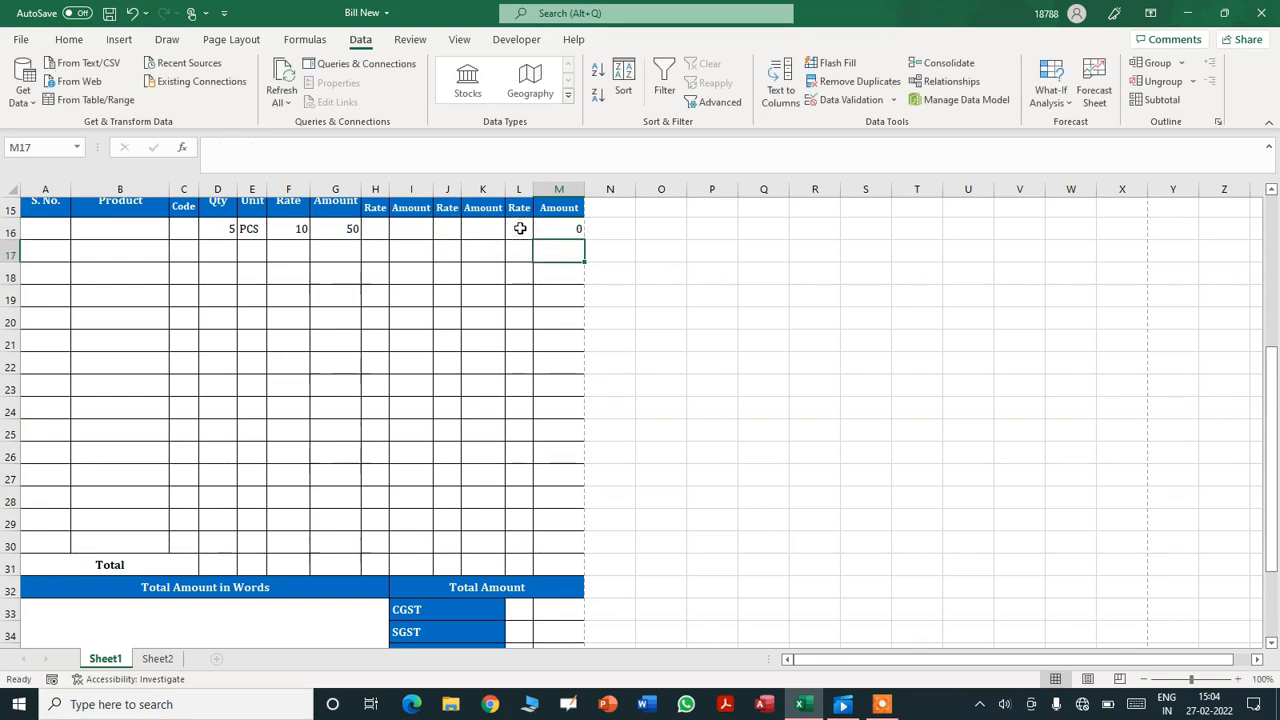
- Turn M16 into =IFERROR(IF((G16*L16)>0,G16*L16,""),"")
{"action": "left_click", "coordinate": [386, 149]}
{"action": "key", "text": "Left"}
{"action": "key", "text": "Left"}
{"action": "key", "text": "Left"}
{"action": "key", "text": "Left"}
{"action": "key", "text": "Left"}
{"action": "key", "text": "Left"}
{"action": "key", "text": "Left"}
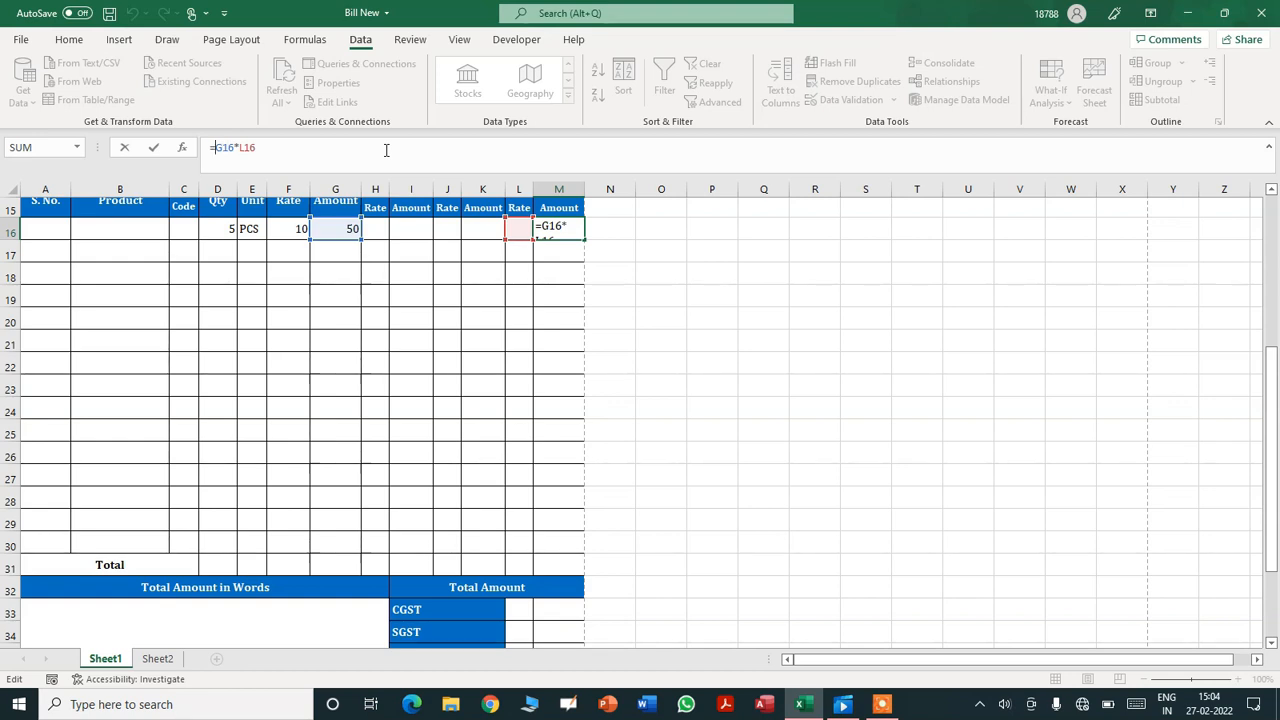
{"action": "type", "text": "IF((G16*L16"}
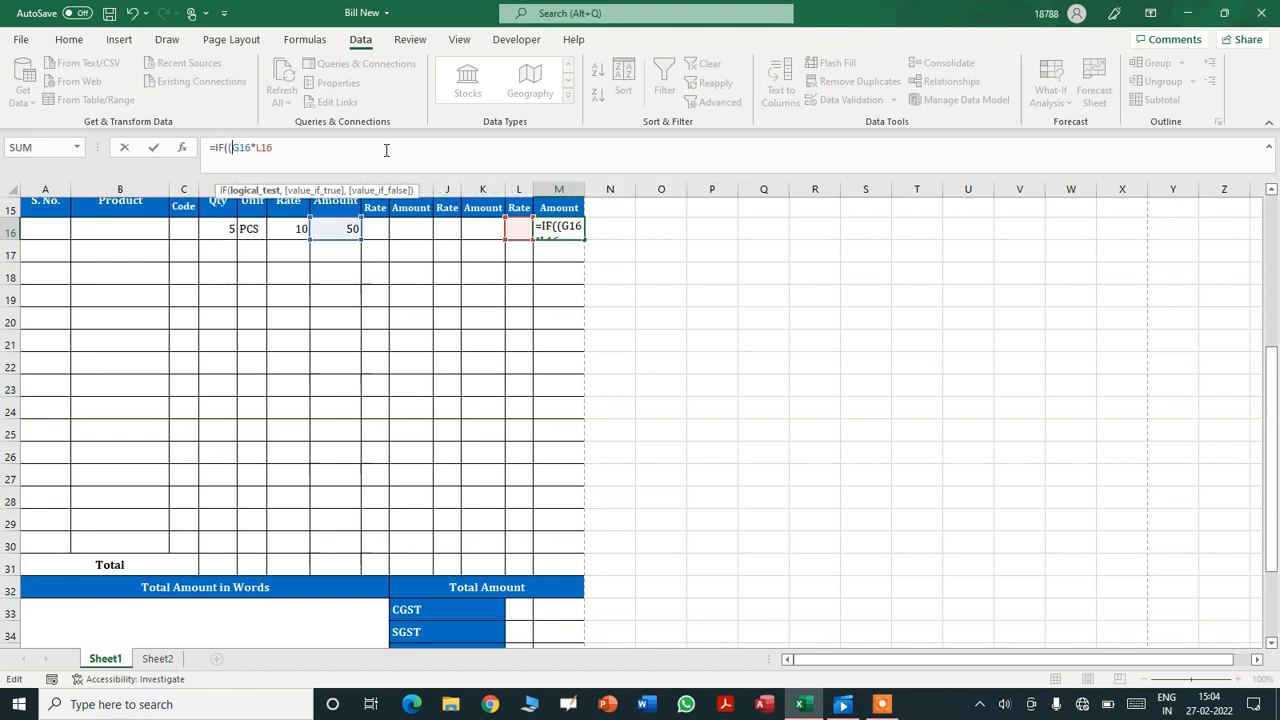
{"action": "type", "text": ")"}
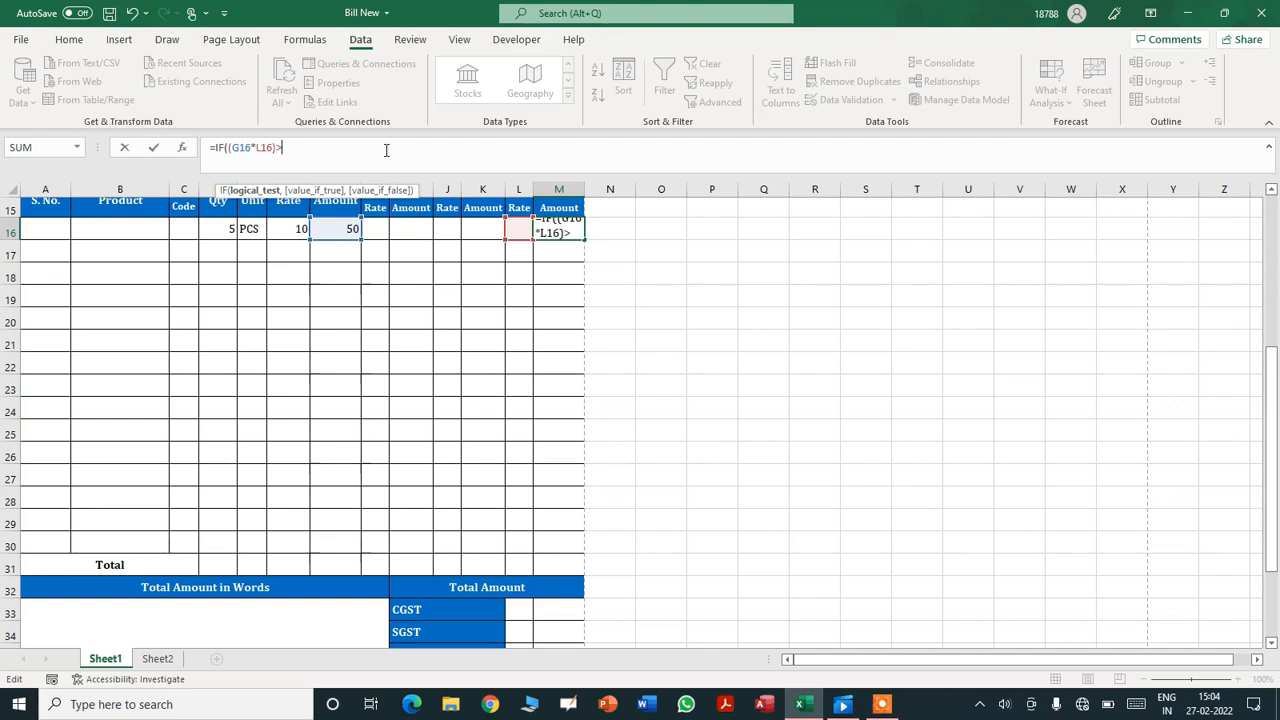
{"action": "type", "text": ">0,"}
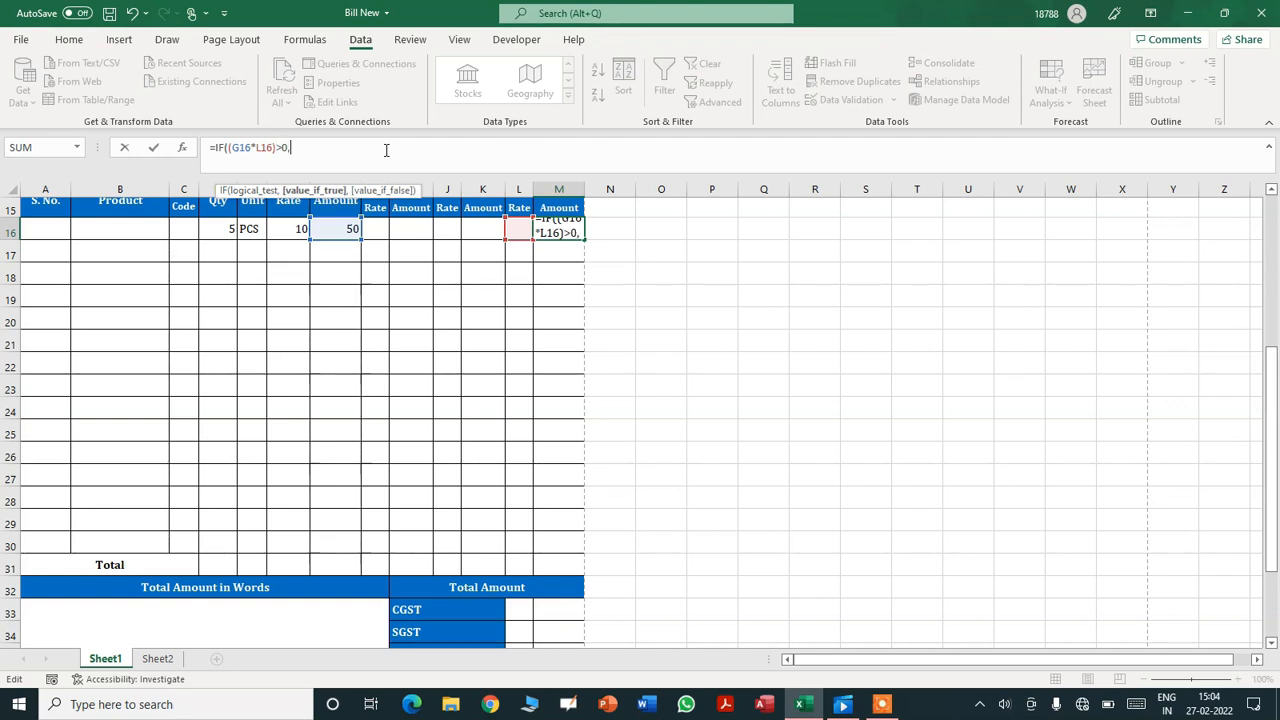
{"action": "type", "text": "G16*L"}
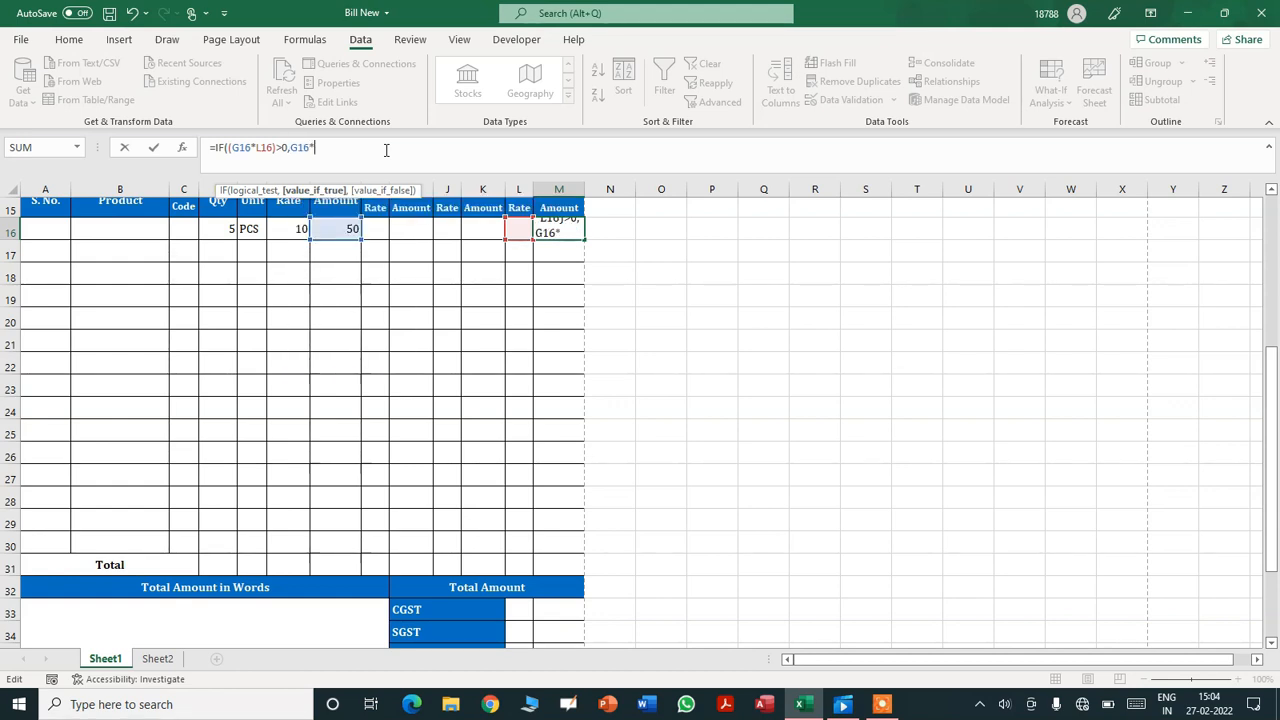
{"action": "type", "text": "16,\"\""}
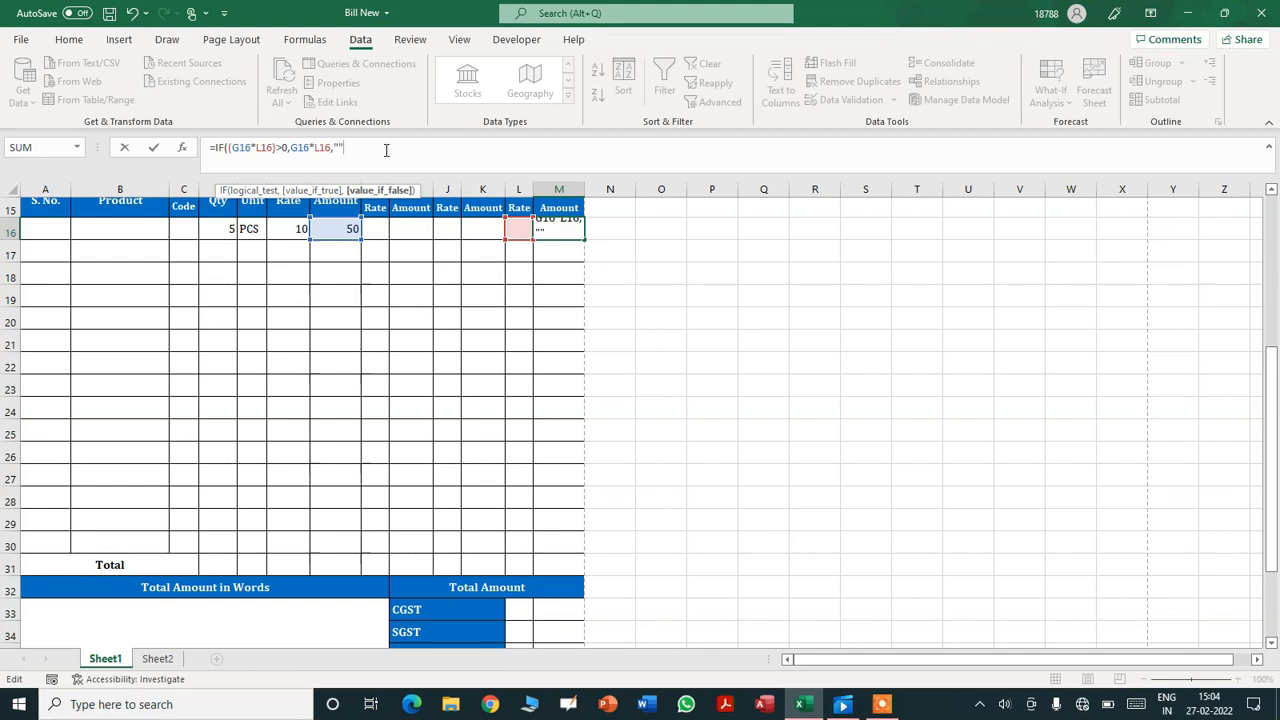
{"action": "type", "text": ")"}
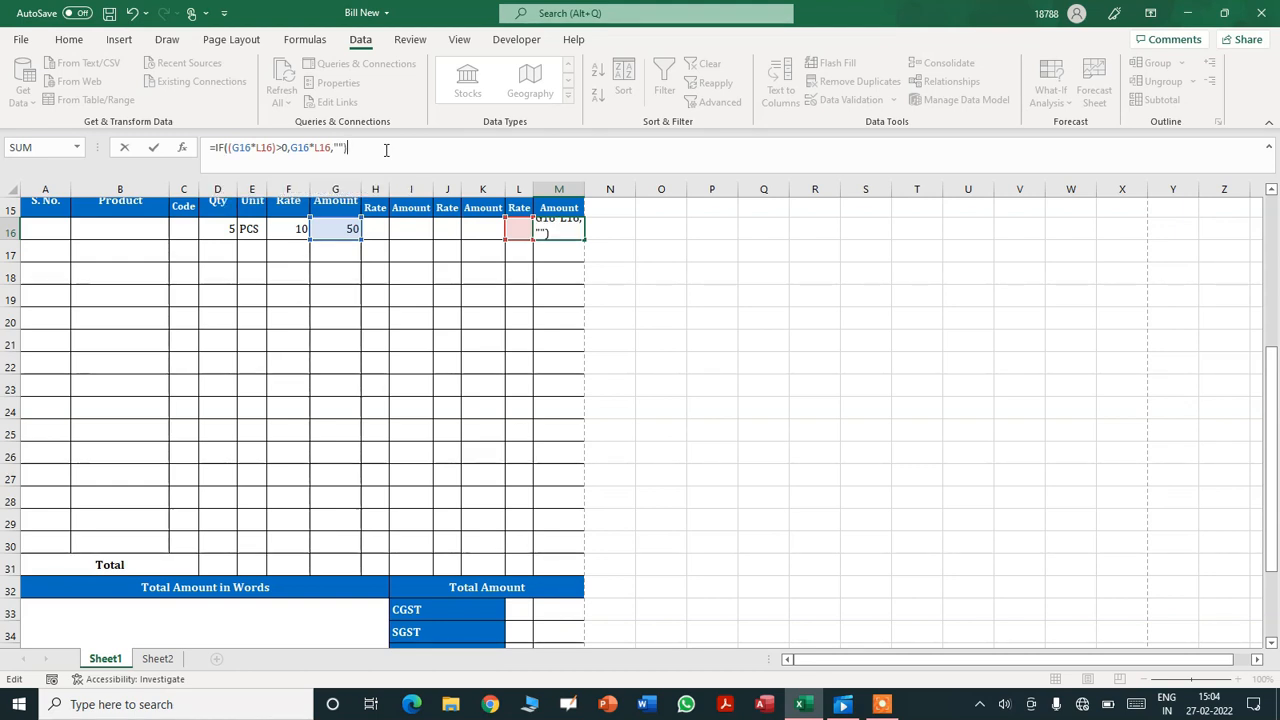
{"action": "left_click", "coordinate": [215, 147]}
{"action": "type", "text": "IFERROR("}
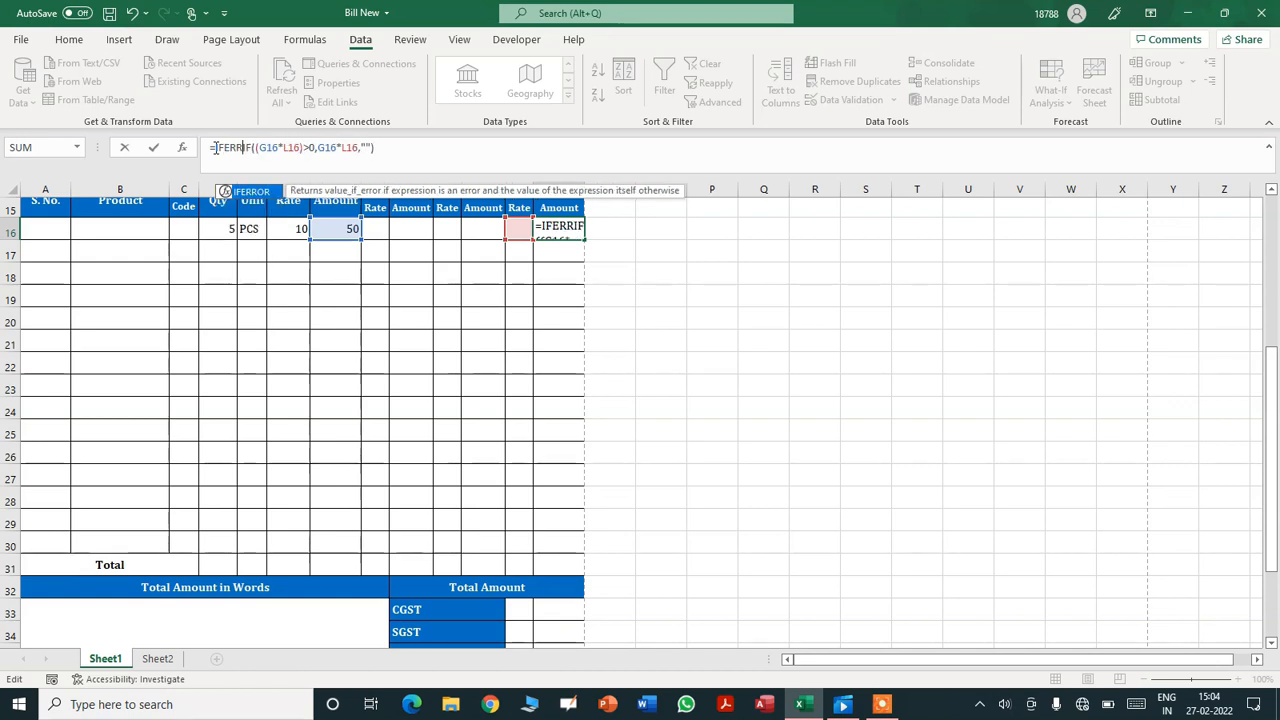
{"action": "left_click", "coordinate": [432, 148]}
{"action": "type", "text": ","}
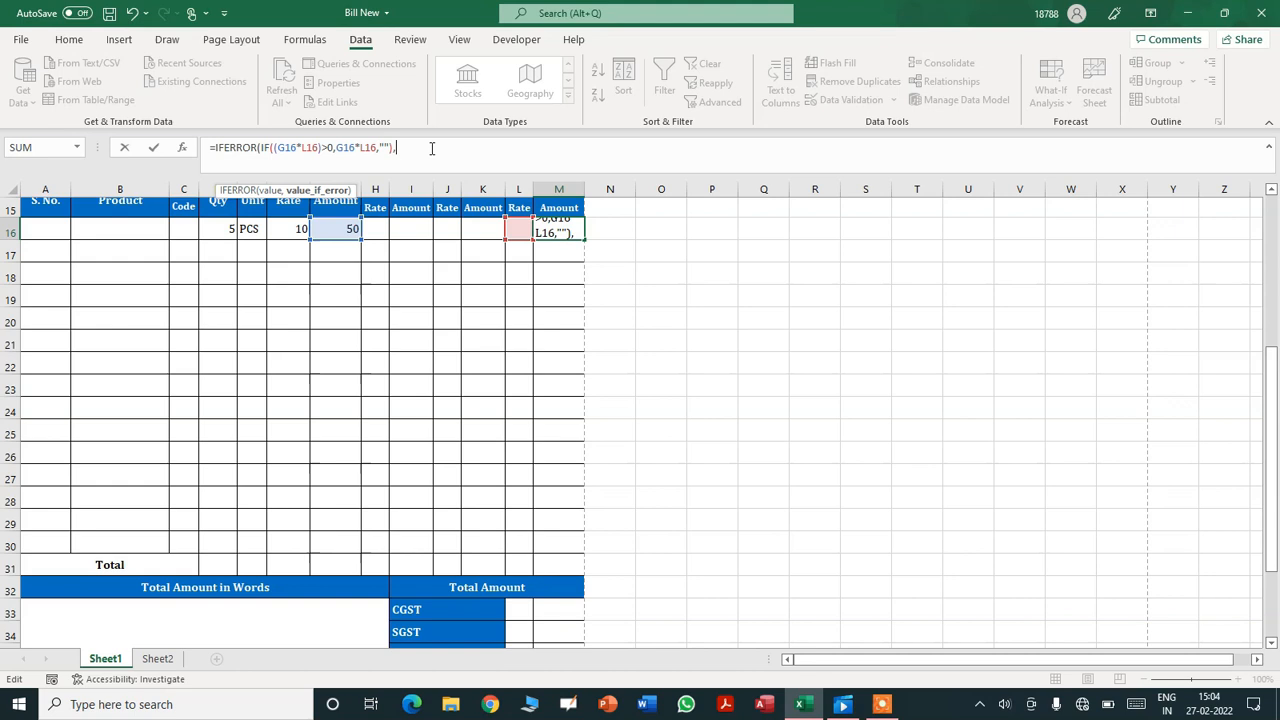
{"action": "type", "text": "\"\")"}
{"action": "key", "text": "Return"}
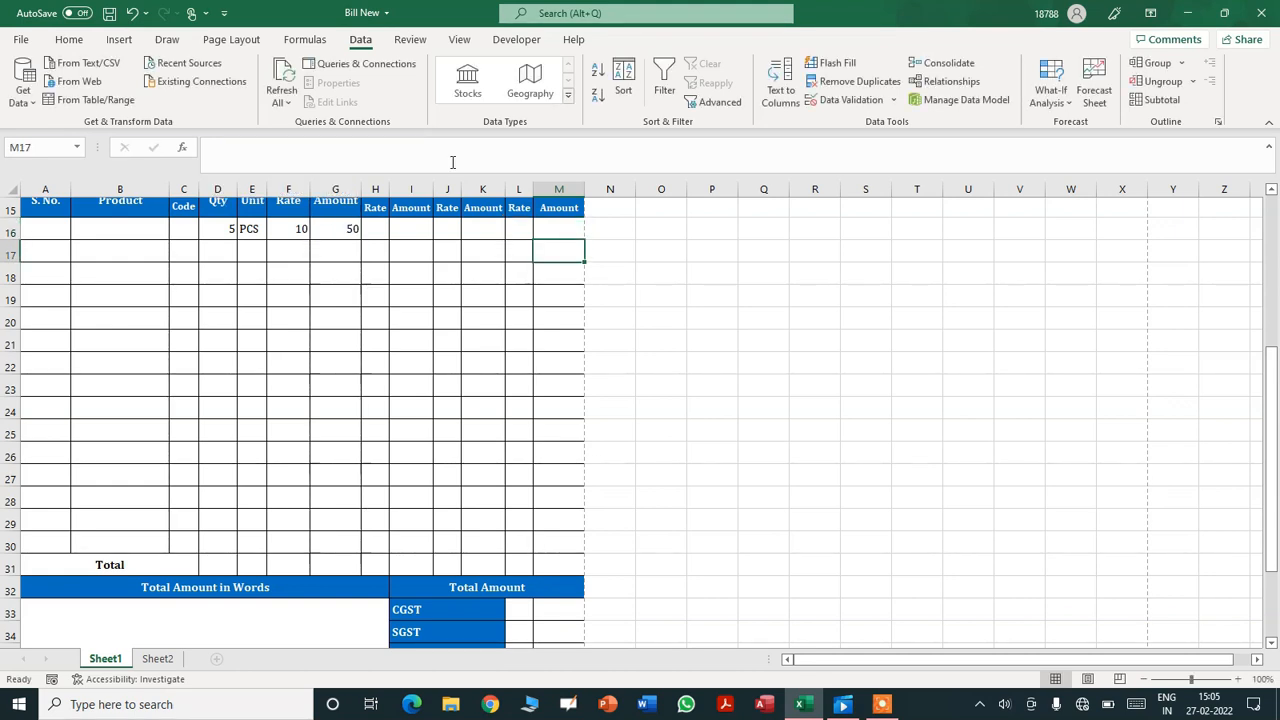
- Fill M16's formula down to M30
{"action": "left_click", "coordinate": [571, 232]}
{"action": "left_click_drag", "start_coordinate": [587, 240], "coordinate": [561, 542]}
{"action": "left_click", "coordinate": [561, 542]}
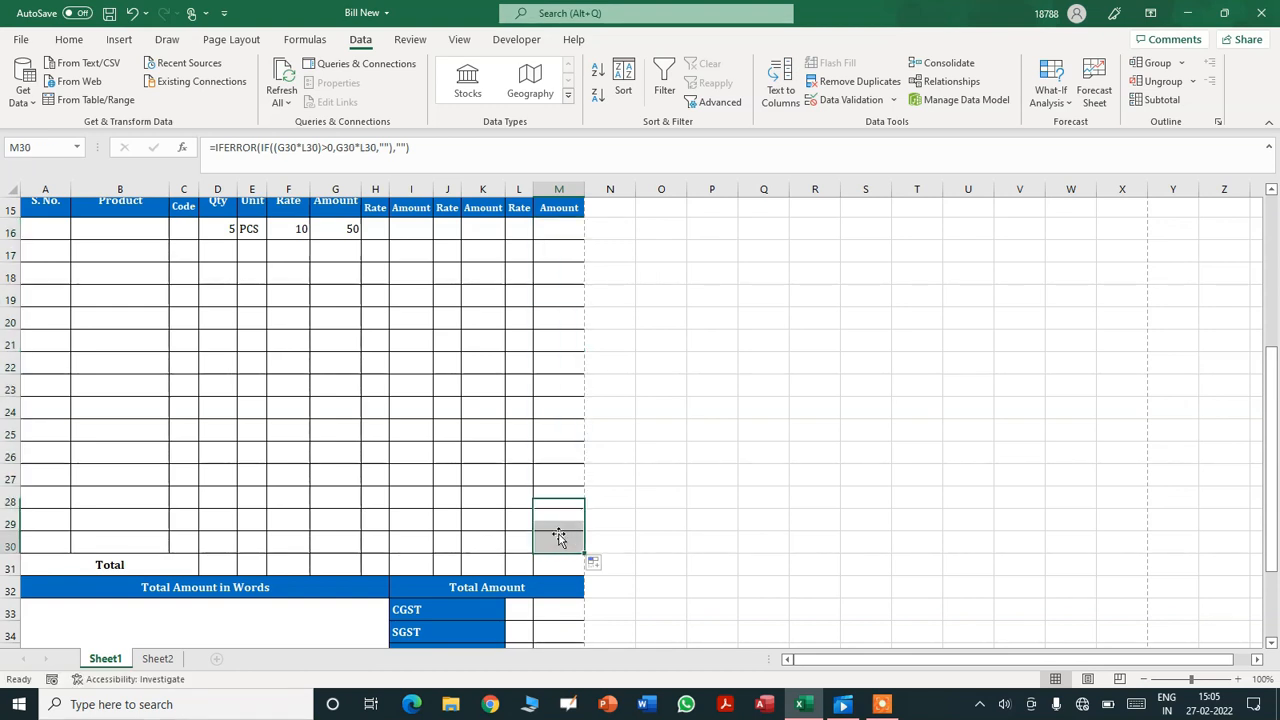
{"action": "key", "text": "Left"}
{"action": "key", "text": "Left"}
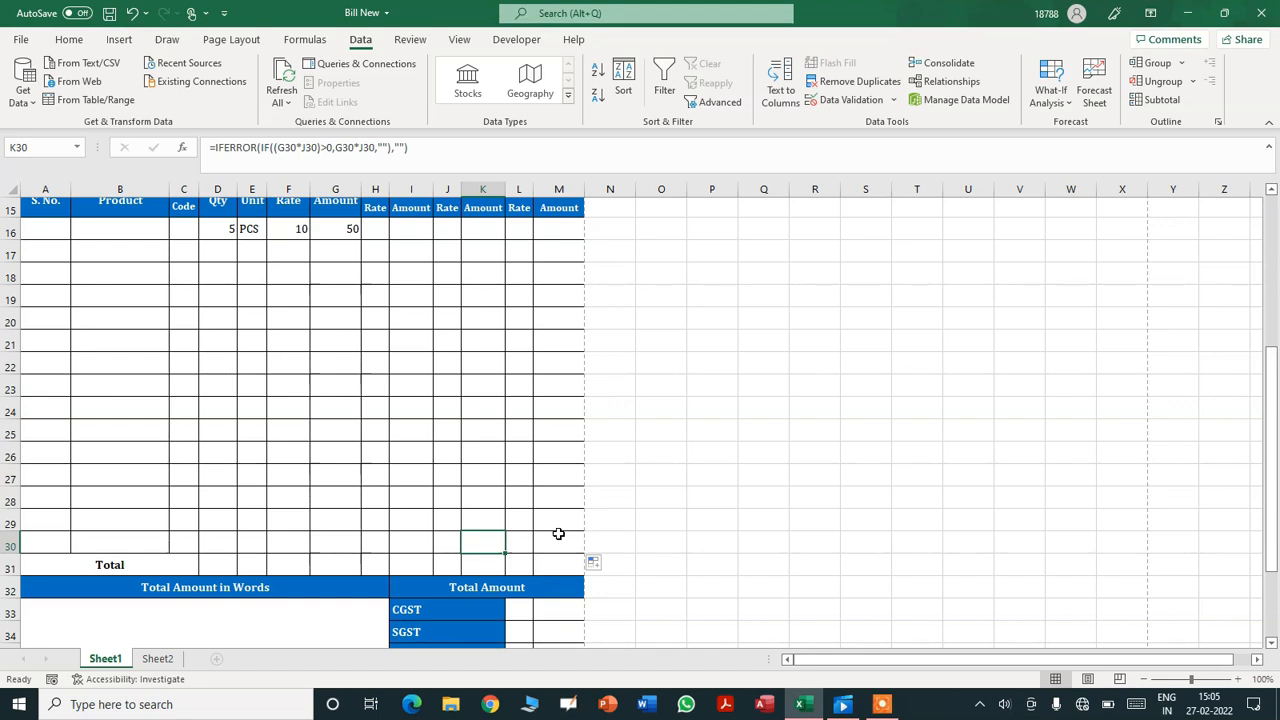
- Total the Qty column in D31 with =SUM(D16:D30)
{"action": "key", "text": "Left"}
{"action": "key", "text": "Left"}
{"action": "key", "text": "Left"}
{"action": "key", "text": "Left"}
{"action": "key", "text": "Up"}
{"action": "key", "text": "Up"}
{"action": "key", "text": "Up"}
{"action": "key", "text": "Up"}
{"action": "key", "text": "Up"}
{"action": "key", "text": "Up"}
{"action": "key", "text": "Up"}
{"action": "key", "text": "Up"}
{"action": "key", "text": "Up"}
{"action": "key", "text": "Up"}
{"action": "key", "text": "Up"}
{"action": "key", "text": "Up"}
{"action": "key", "text": "Up"}
{"action": "key", "text": "Up"}
{"action": "key", "text": "Down"}
{"action": "key", "text": "Down"}
{"action": "key", "text": "Down"}
{"action": "key", "text": "Down"}
{"action": "key", "text": "Down"}
{"action": "key", "text": "Down"}
{"action": "key", "text": "Down"}
{"action": "key", "text": "Down"}
{"action": "key", "text": "Down"}
{"action": "key", "text": "Down"}
{"action": "key", "text": "Down"}
{"action": "key", "text": "Down"}
{"action": "key", "text": "Down"}
{"action": "key", "text": "Down"}
{"action": "key", "text": "Down"}
{"action": "key", "text": "Up"}
{"action": "key", "text": "Up"}
{"action": "key", "text": "Up"}
{"action": "key", "text": "Up"}
{"action": "key", "text": "Up"}
{"action": "key", "text": "Up"}
{"action": "key", "text": "Up"}
{"action": "key", "text": "Up"}
{"action": "key", "text": "Up"}
{"action": "key", "text": "Up"}
{"action": "key", "text": "Up"}
{"action": "key", "text": "Up"}
{"action": "key", "text": "Up"}
{"action": "scroll", "coordinate": [558, 534], "scroll_direction": "up", "scroll_amount": 1}
{"action": "key", "text": "Down"}
{"action": "key", "text": "Down"}
{"action": "key", "text": "Down"}
{"action": "key", "text": "Down"}
{"action": "key", "text": "Down"}
{"action": "key", "text": "Down"}
{"action": "key", "text": "Down"}
{"action": "key", "text": "Down"}
{"action": "key", "text": "Down"}
{"action": "key", "text": "Down"}
{"action": "key", "text": "Down"}
{"action": "key", "text": "Down"}
{"action": "key", "text": "Down"}
{"action": "key", "text": "Down"}
{"action": "key", "text": "Up"}
{"action": "key", "text": "Left"}
{"action": "key", "text": "Left"}
{"action": "key", "text": "Left"}
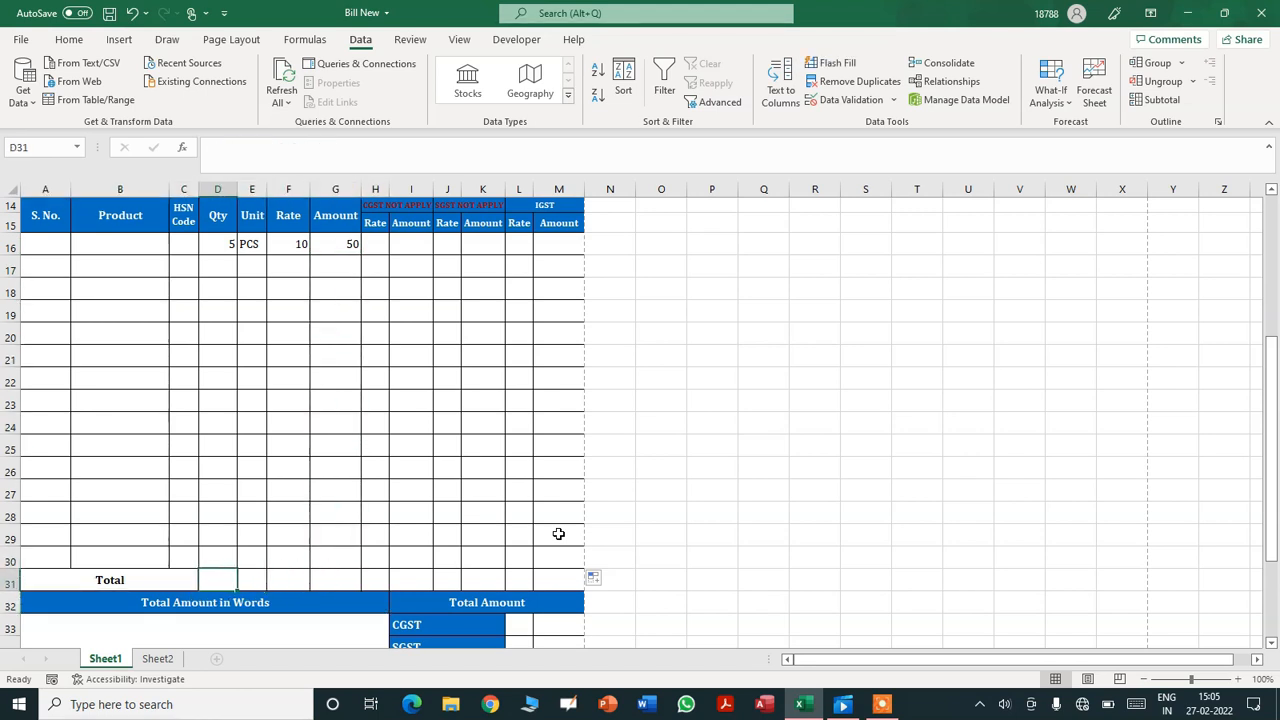
{"action": "type", "text": "=SUM("}
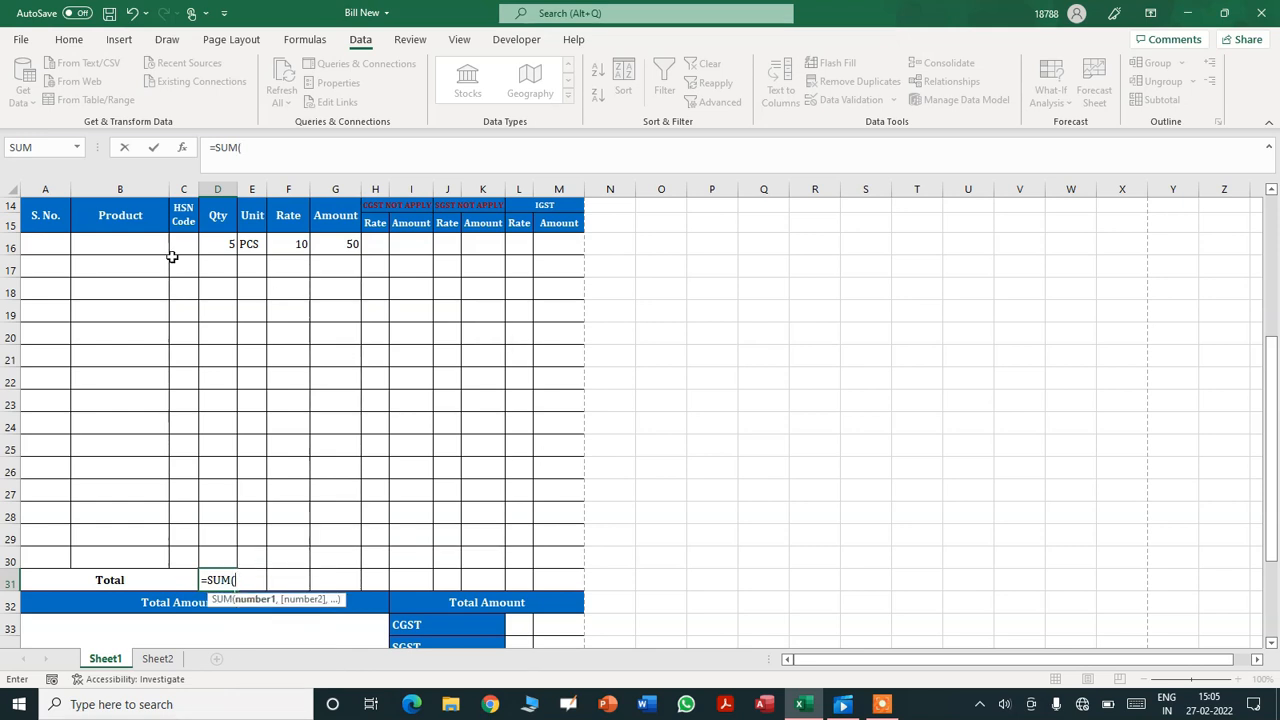
{"action": "left_click", "coordinate": [206, 242]}
{"action": "key", "text": "F8"}
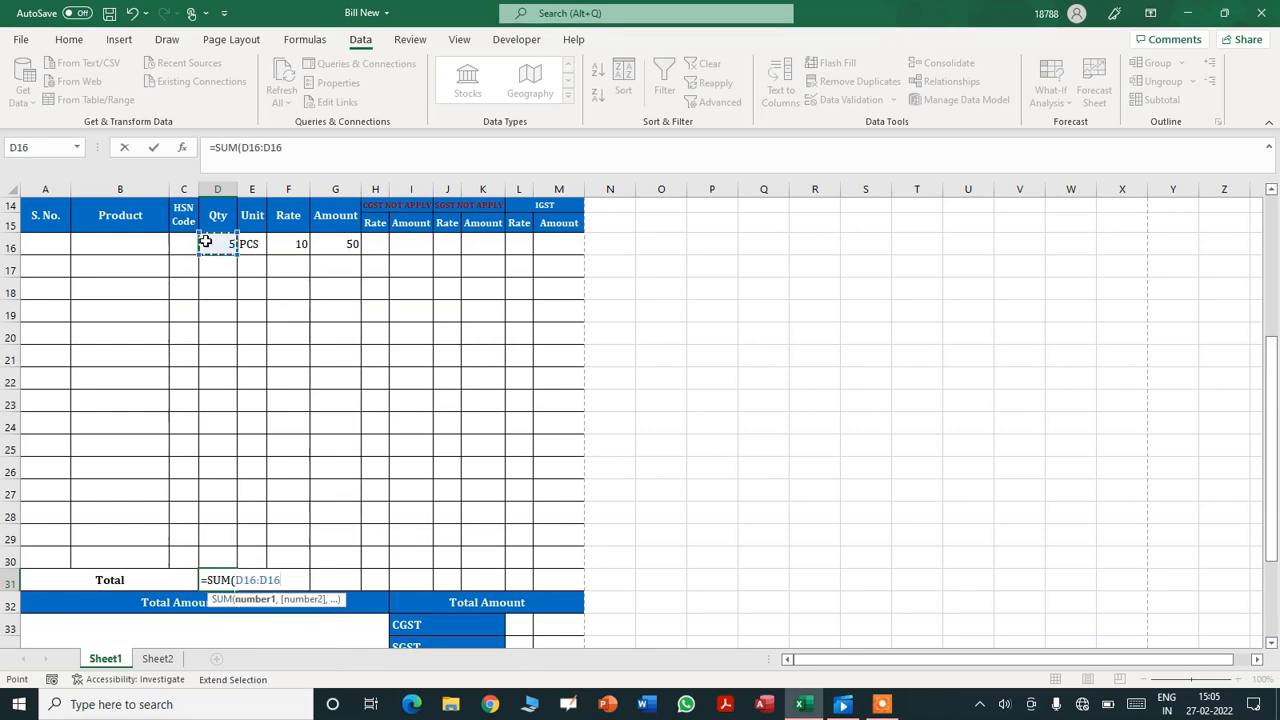
{"action": "left_click", "coordinate": [217, 552]}
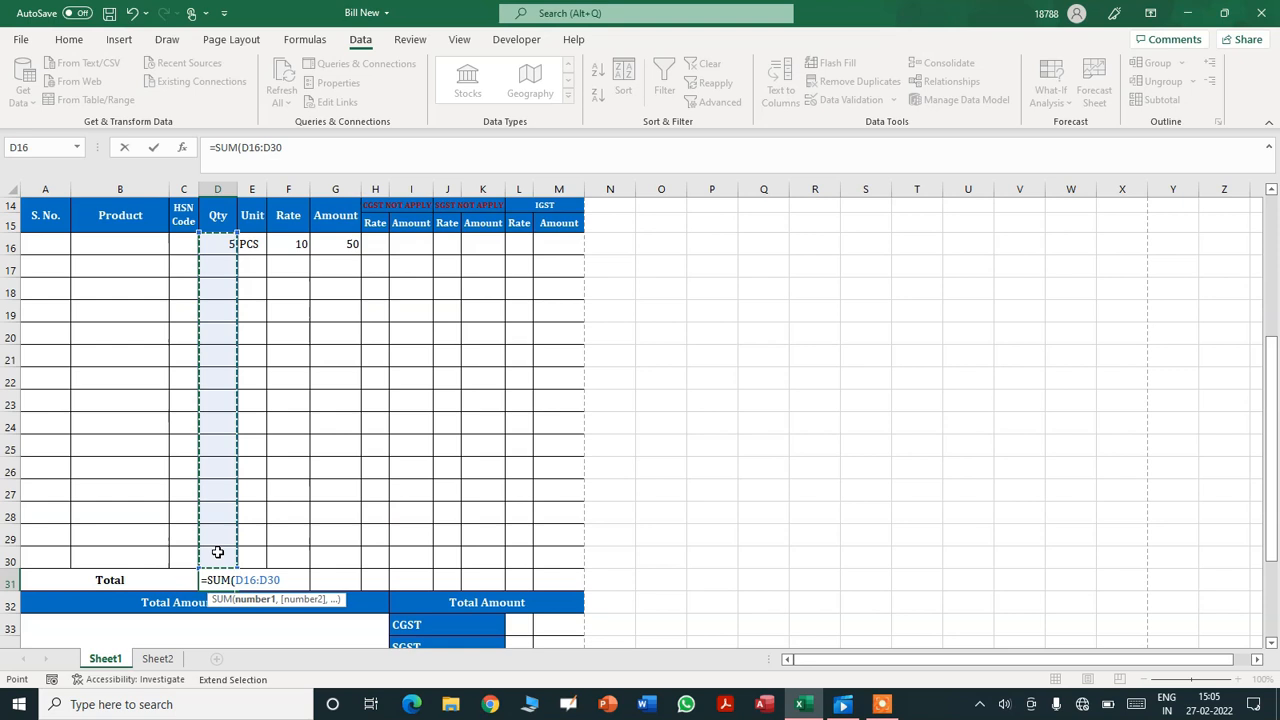
{"action": "type", "text": ")"}
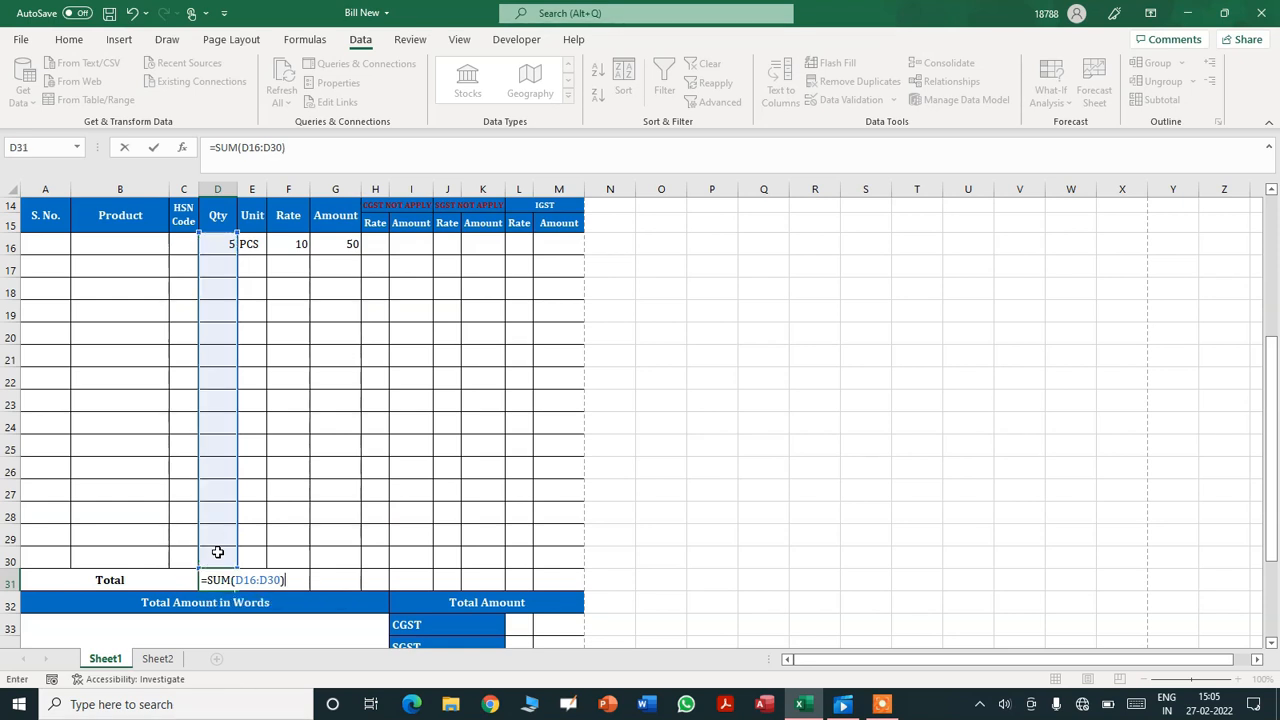
{"action": "key", "text": "Return"}
- Add totals =SUM(G16:G30) in G31 and =SUM(I16:I30) in I31
{"action": "key", "text": "Up"}
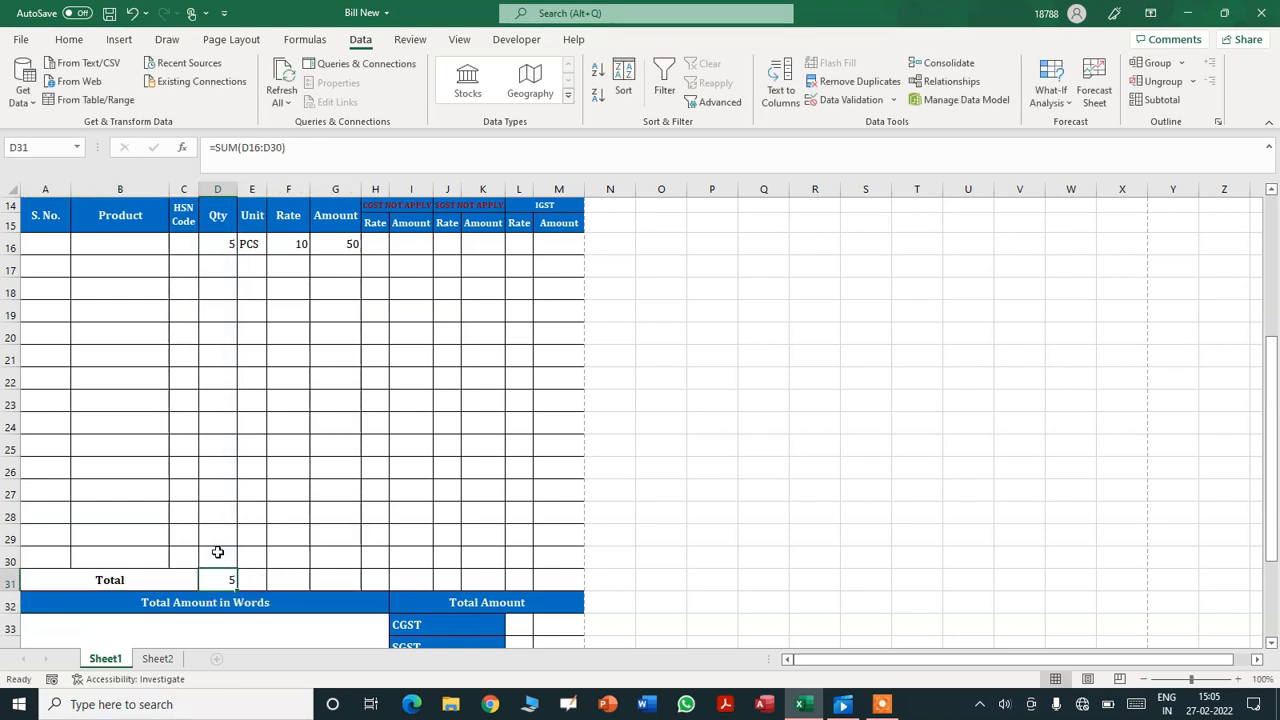
{"action": "key", "text": "Right"}
{"action": "key", "text": "Right"}
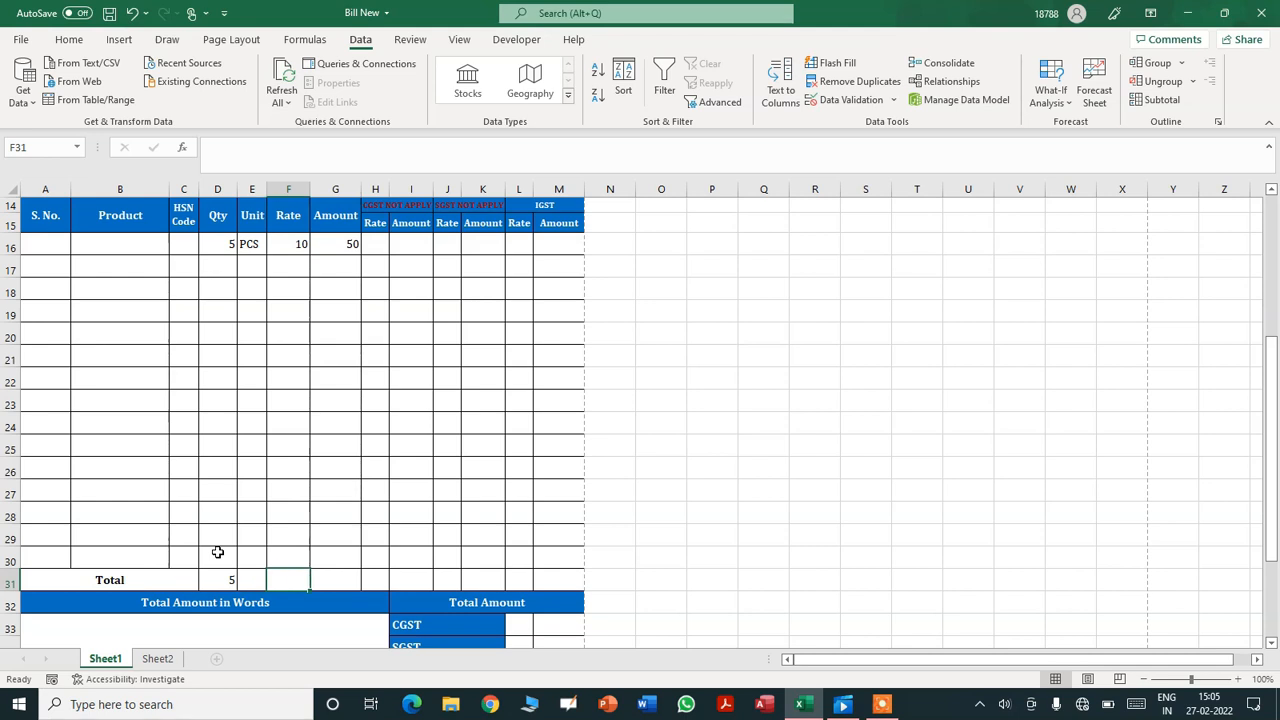
{"action": "key", "text": "Right"}
{"action": "type", "text": "=S"}
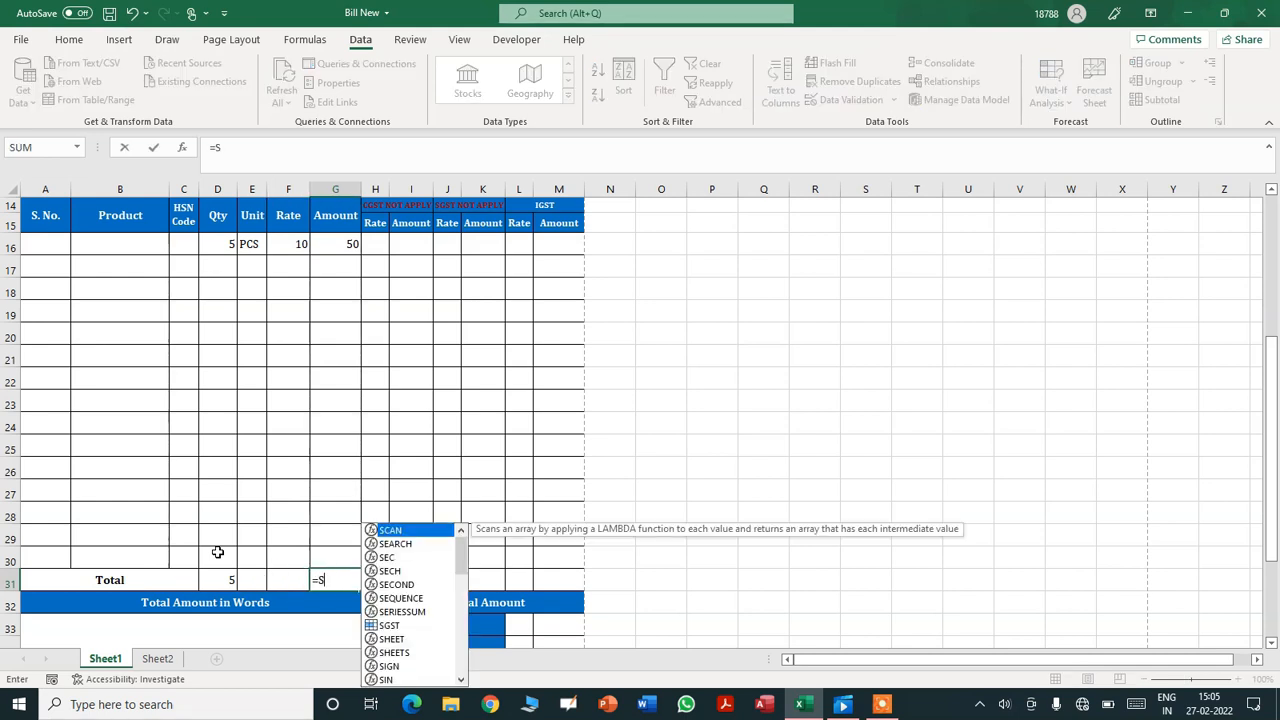
{"action": "type", "text": "UM("}
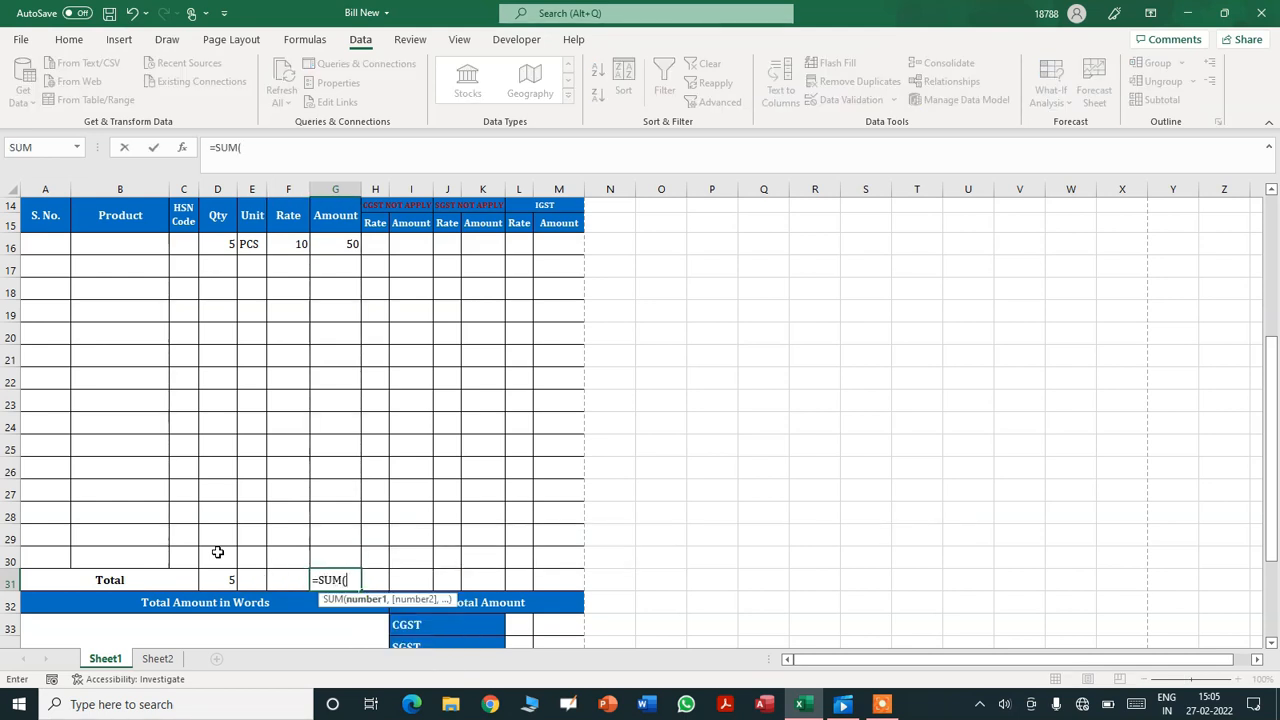
{"action": "left_click", "coordinate": [346, 249]}
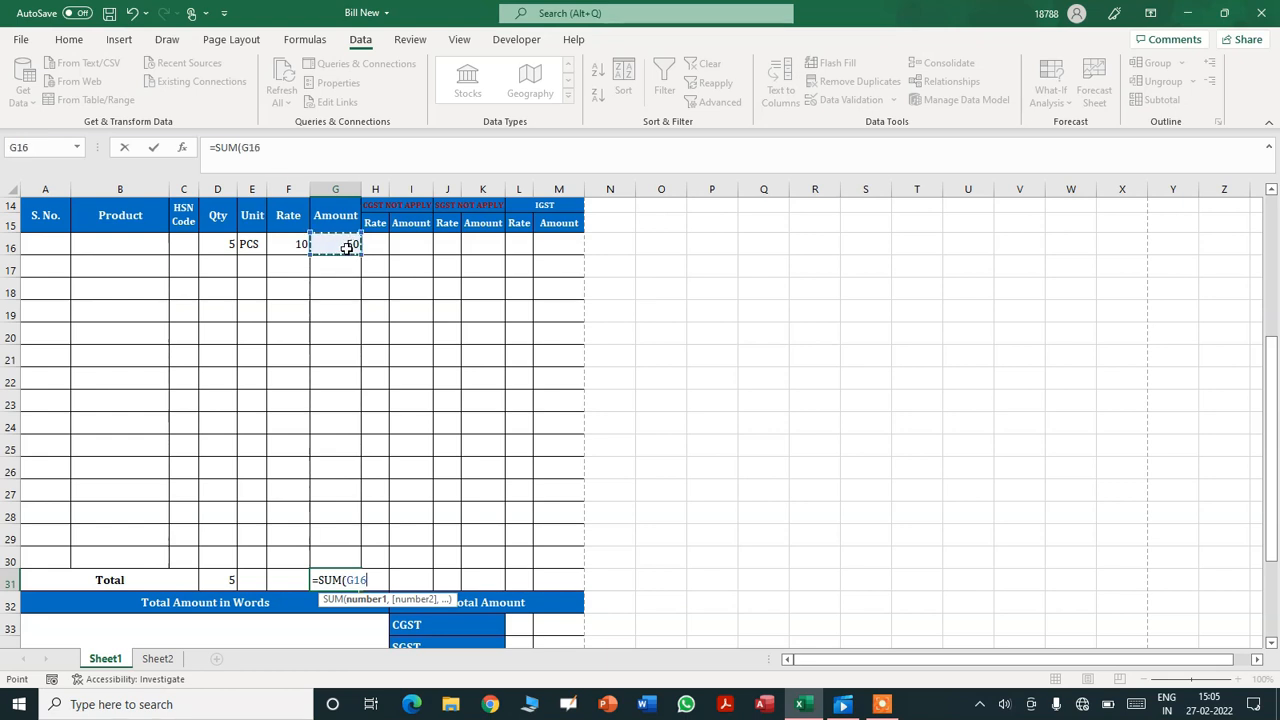
{"action": "left_click", "coordinate": [340, 557]}
{"action": "key", "text": "Return"}
{"action": "key", "text": "Up"}
{"action": "key", "text": "Right"}
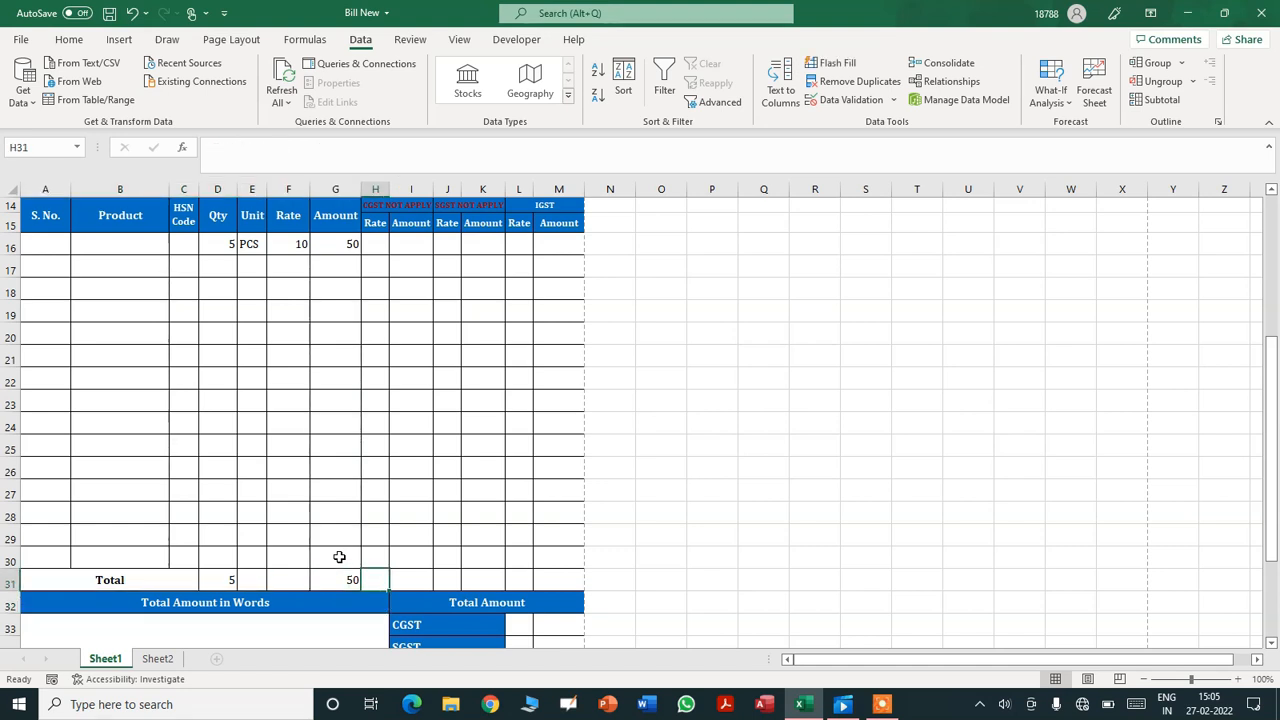
{"action": "key", "text": "Right"}
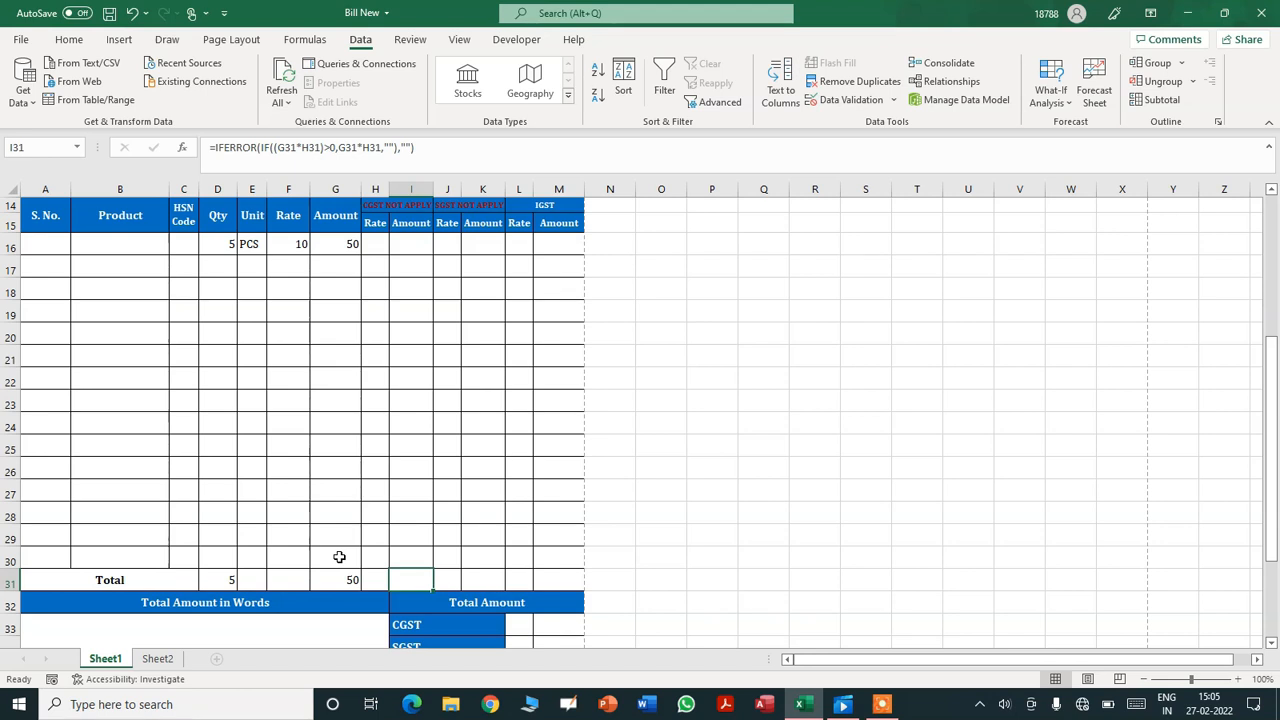
{"action": "type", "text": "=SUM"}
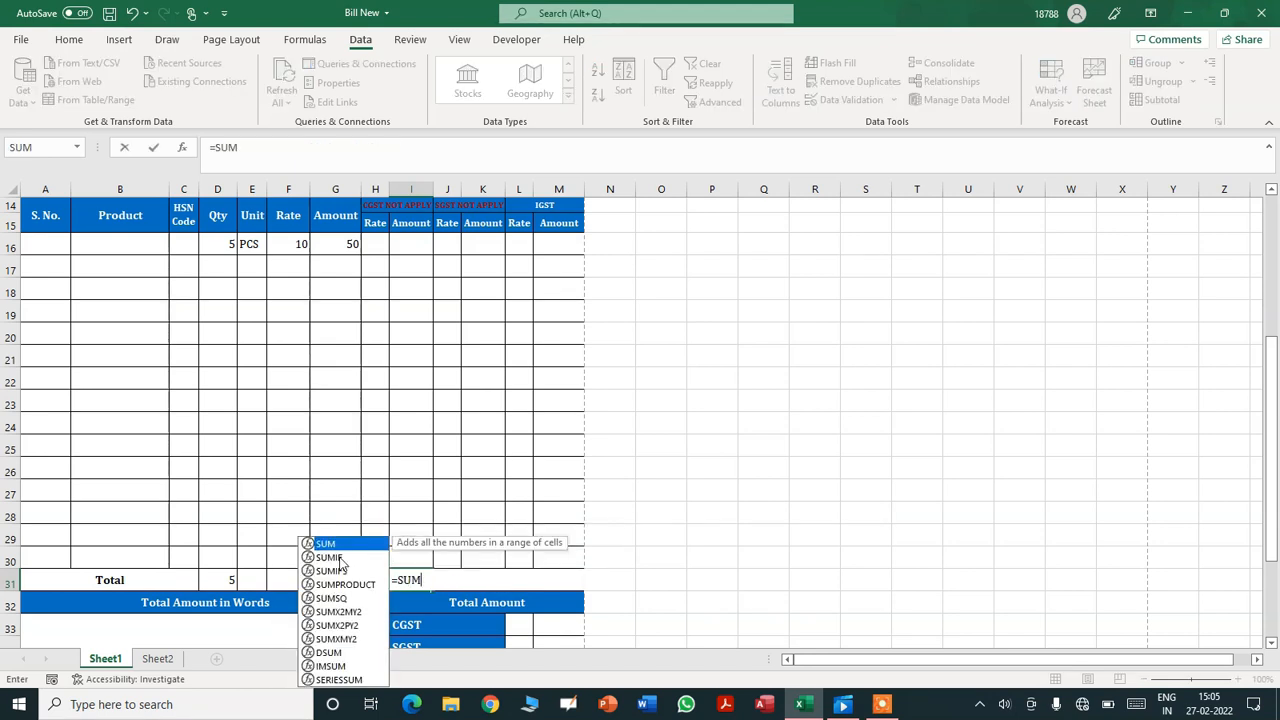
{"action": "type", "text": "("}
{"action": "left_click", "coordinate": [410, 240]}
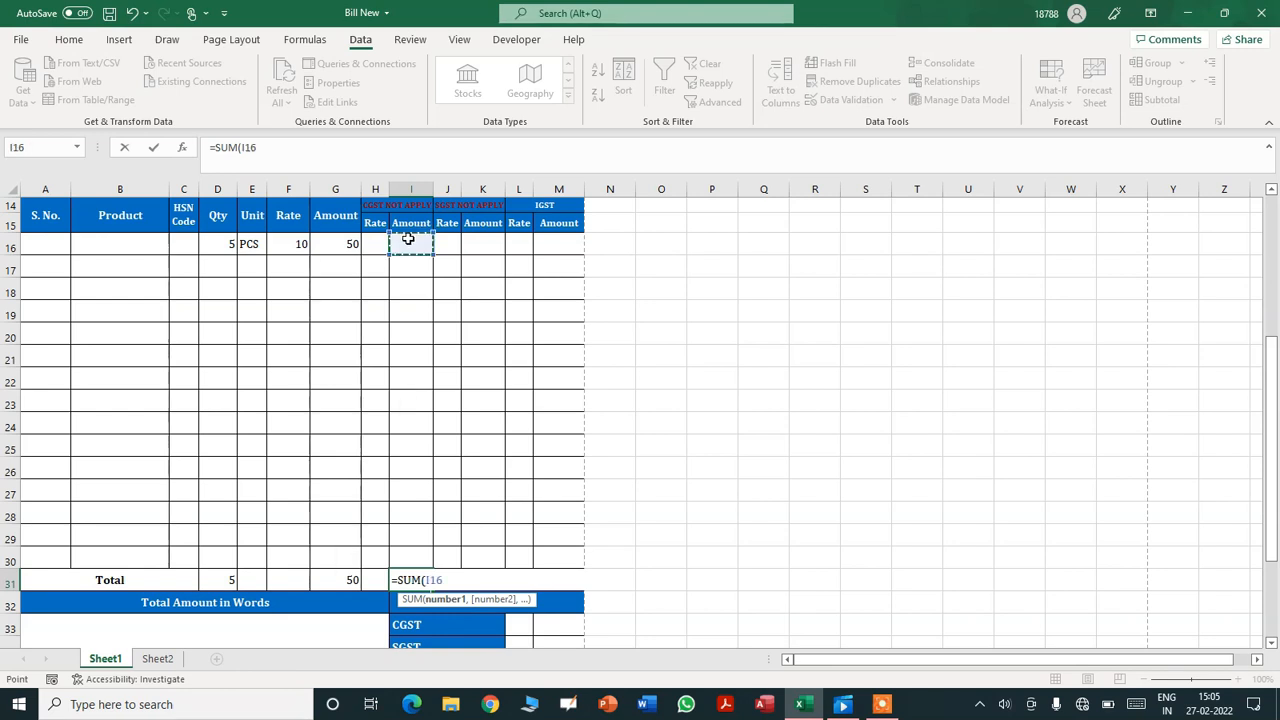
{"action": "left_click", "coordinate": [412, 558]}
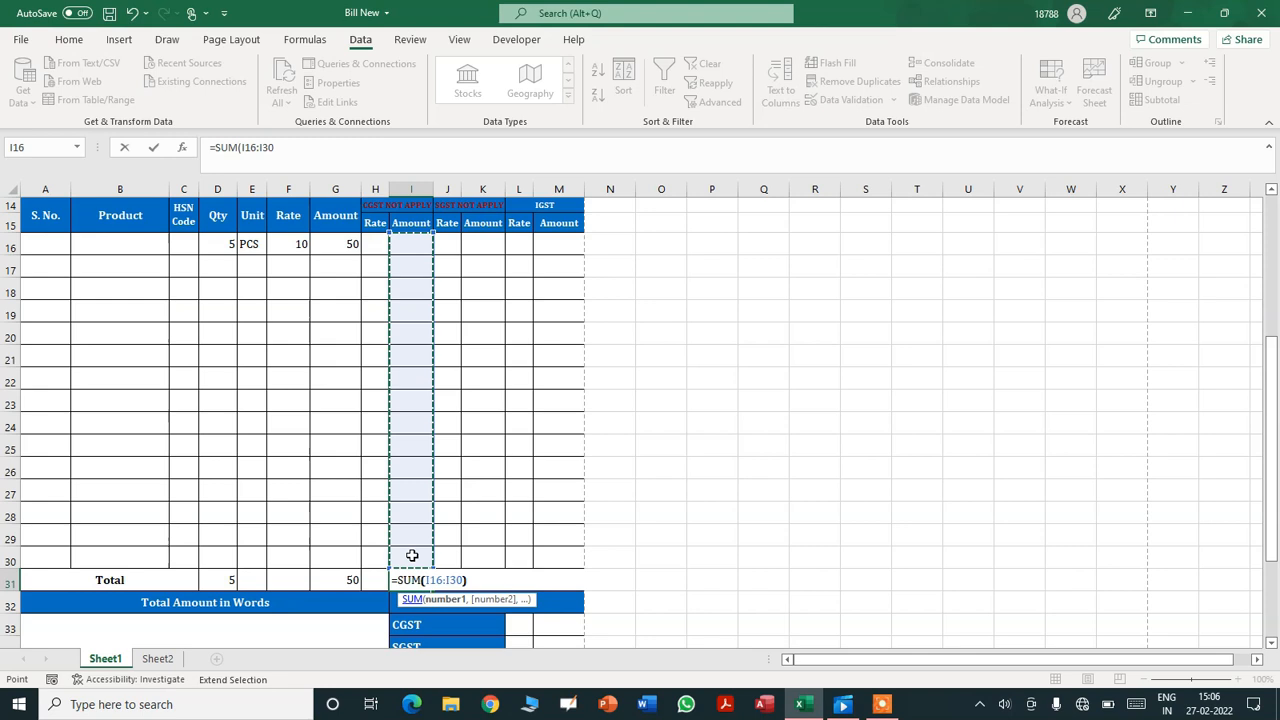
{"action": "key", "text": "Return"}
- Add totals =SUM(K16:K30) in K31 and =SUM(M16:M30) in M31
{"action": "key", "text": "Up"}
{"action": "key", "text": "Right"}
{"action": "key", "text": "Right"}
{"action": "type", "text": "=S"}
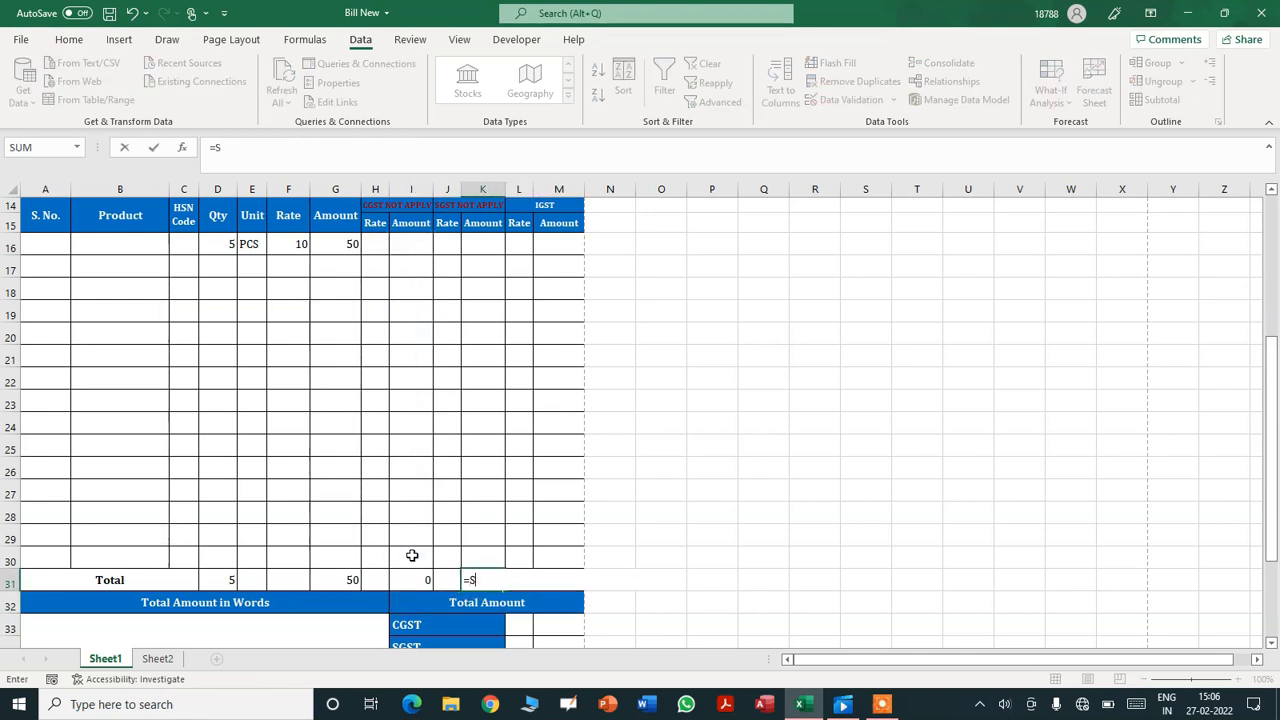
{"action": "type", "text": "UM("}
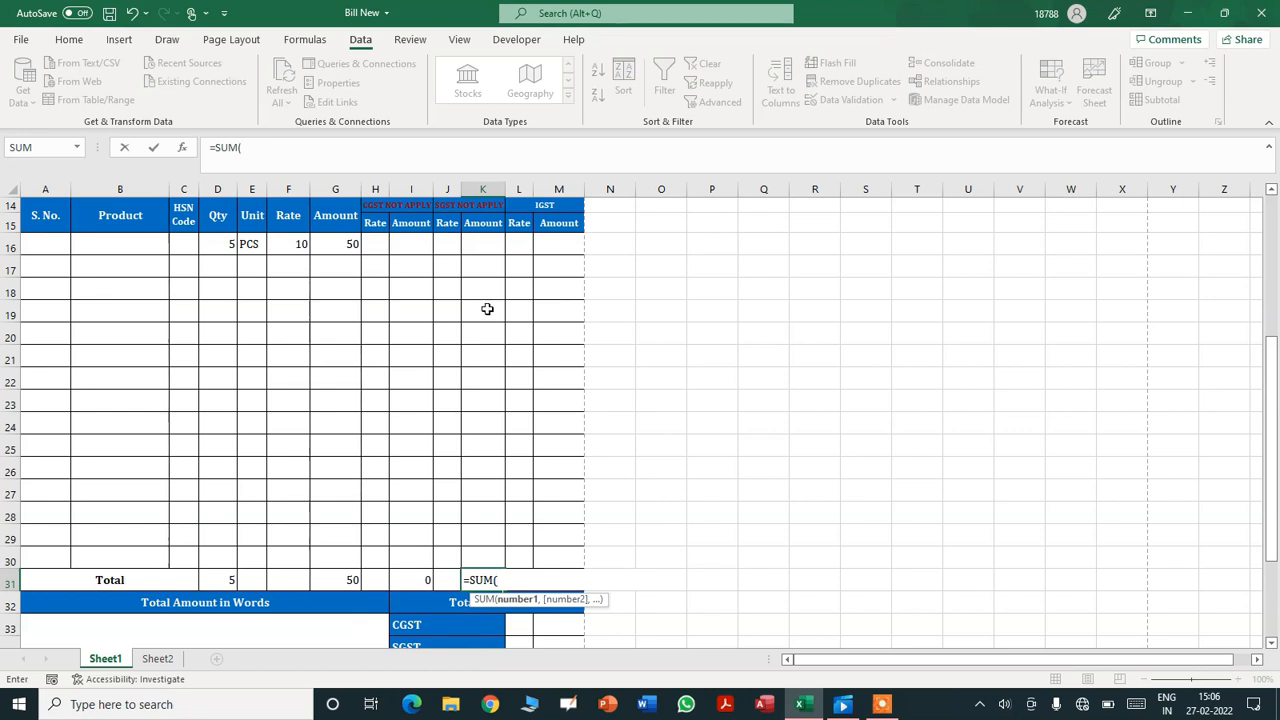
{"action": "left_click", "coordinate": [478, 246]}
{"action": "key", "text": "F8"}
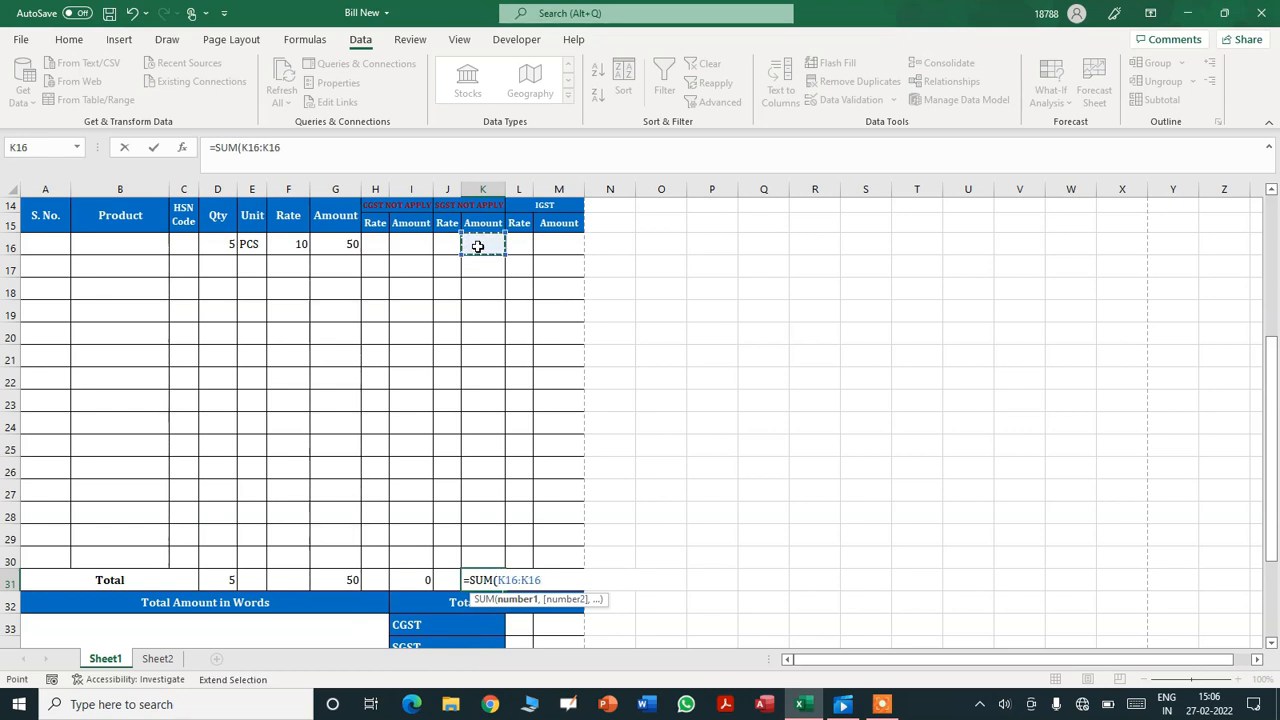
{"action": "left_click", "coordinate": [487, 559]}
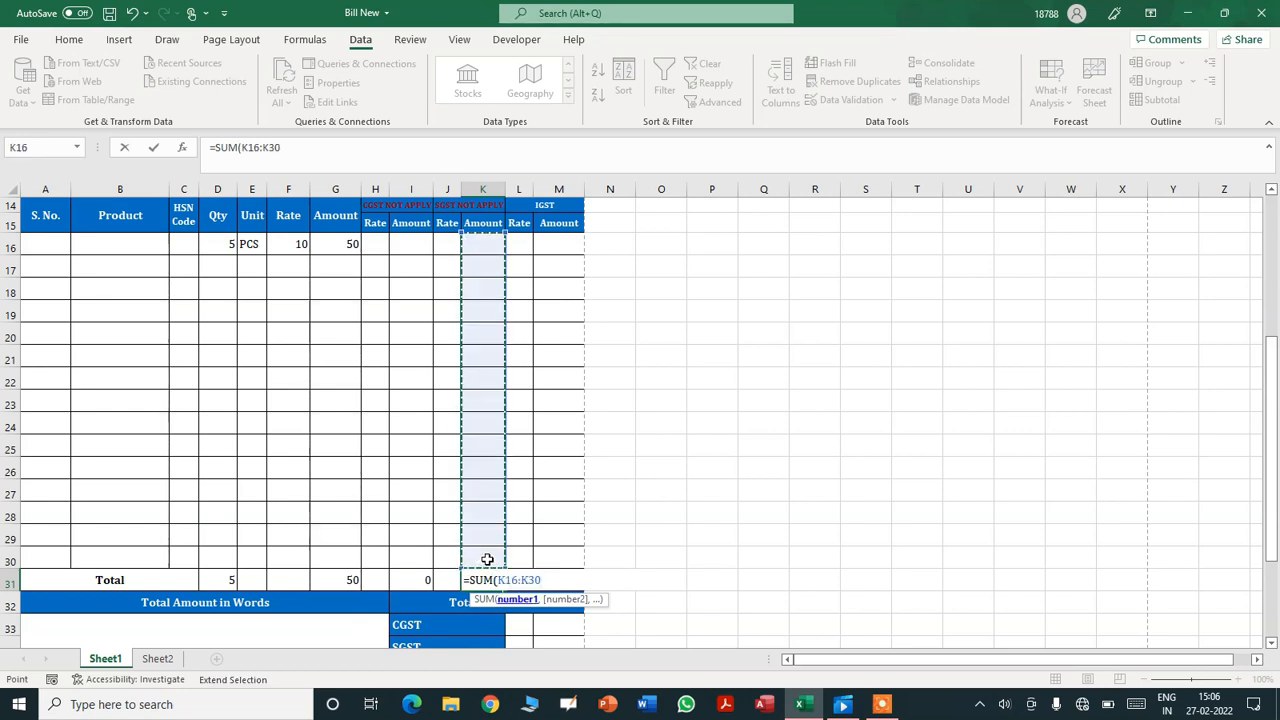
{"action": "key", "text": "Return"}
{"action": "key", "text": "Right"}
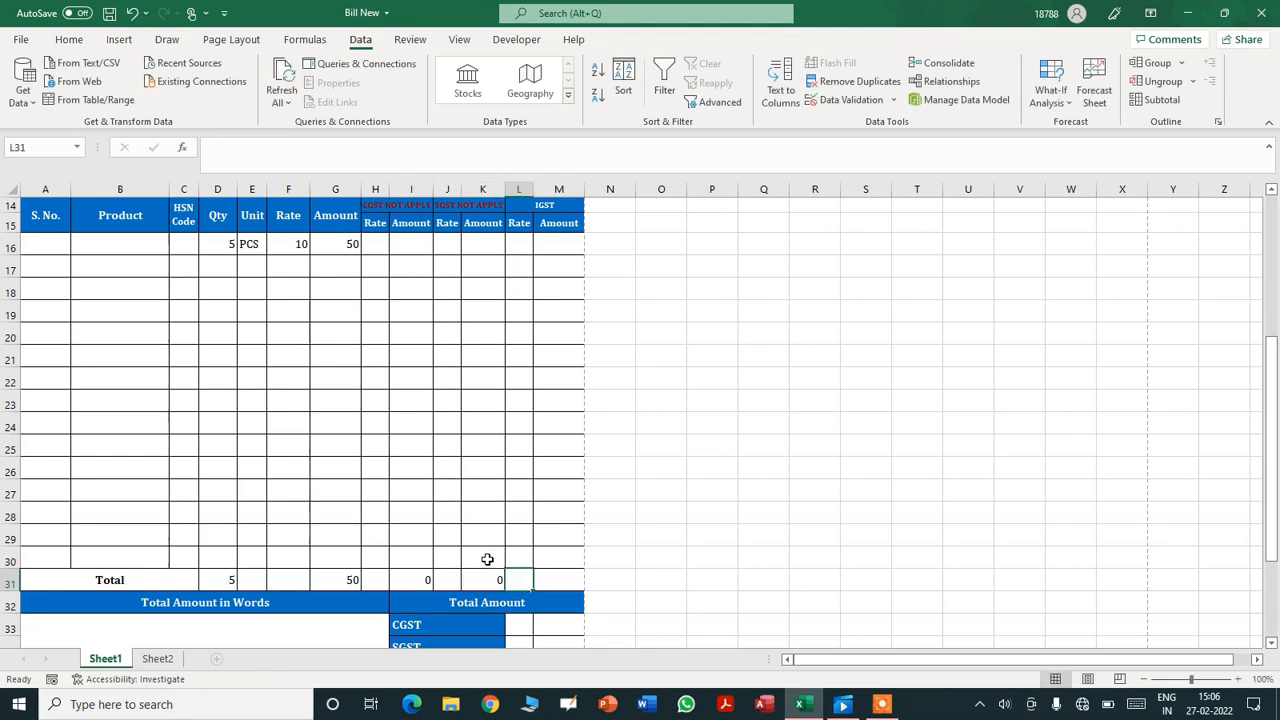
{"action": "key", "text": "Right"}
{"action": "type", "text": "=SUM("}
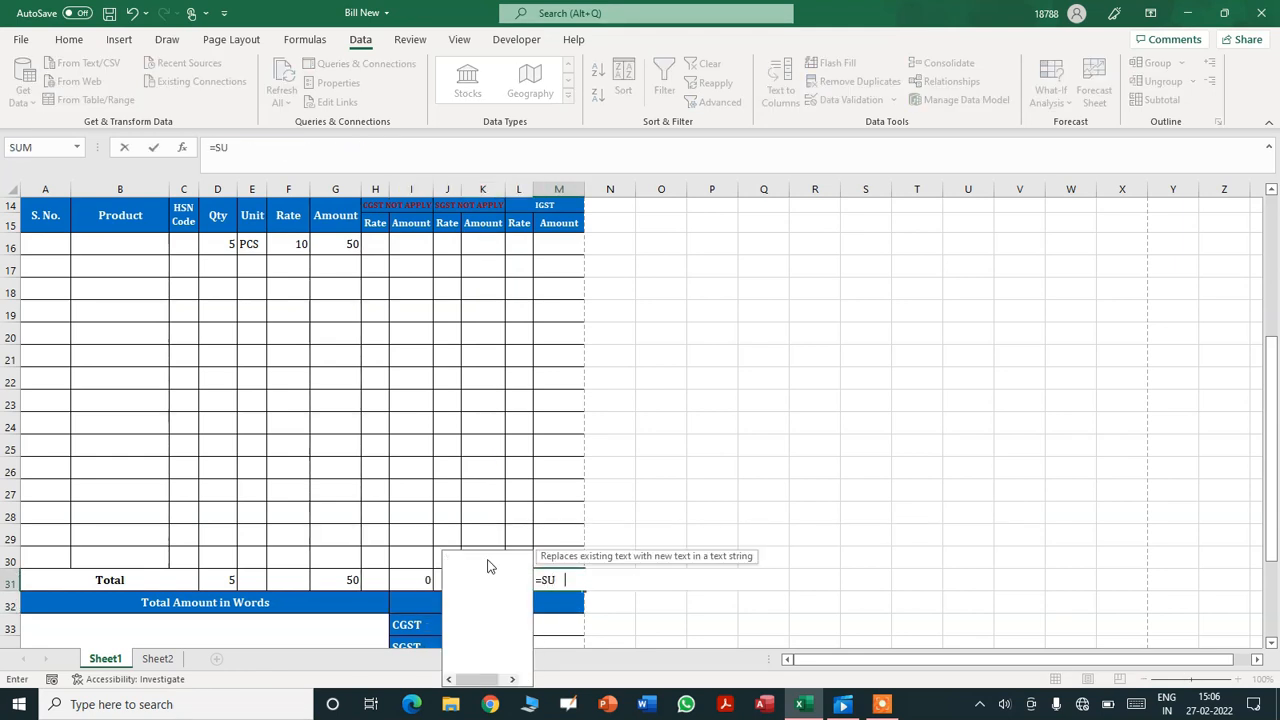
{"action": "left_click", "coordinate": [545, 241]}
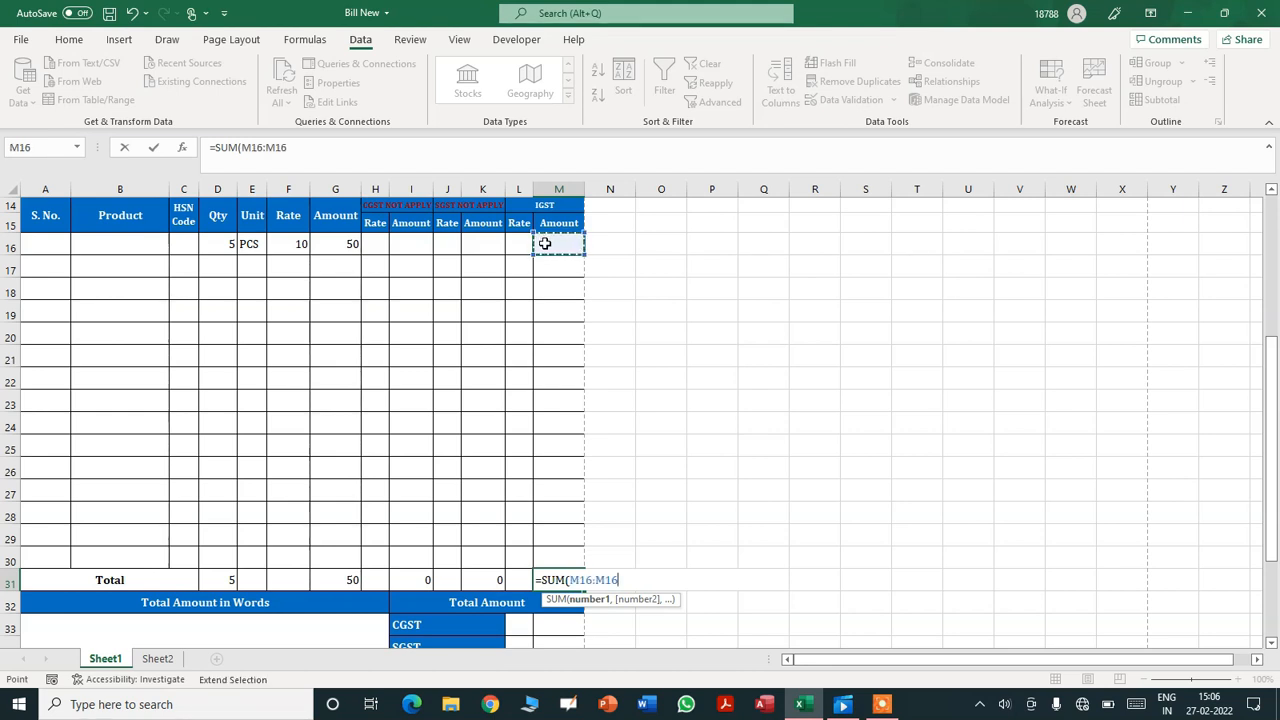
{"action": "left_click", "coordinate": [555, 551], "text": "shift"}
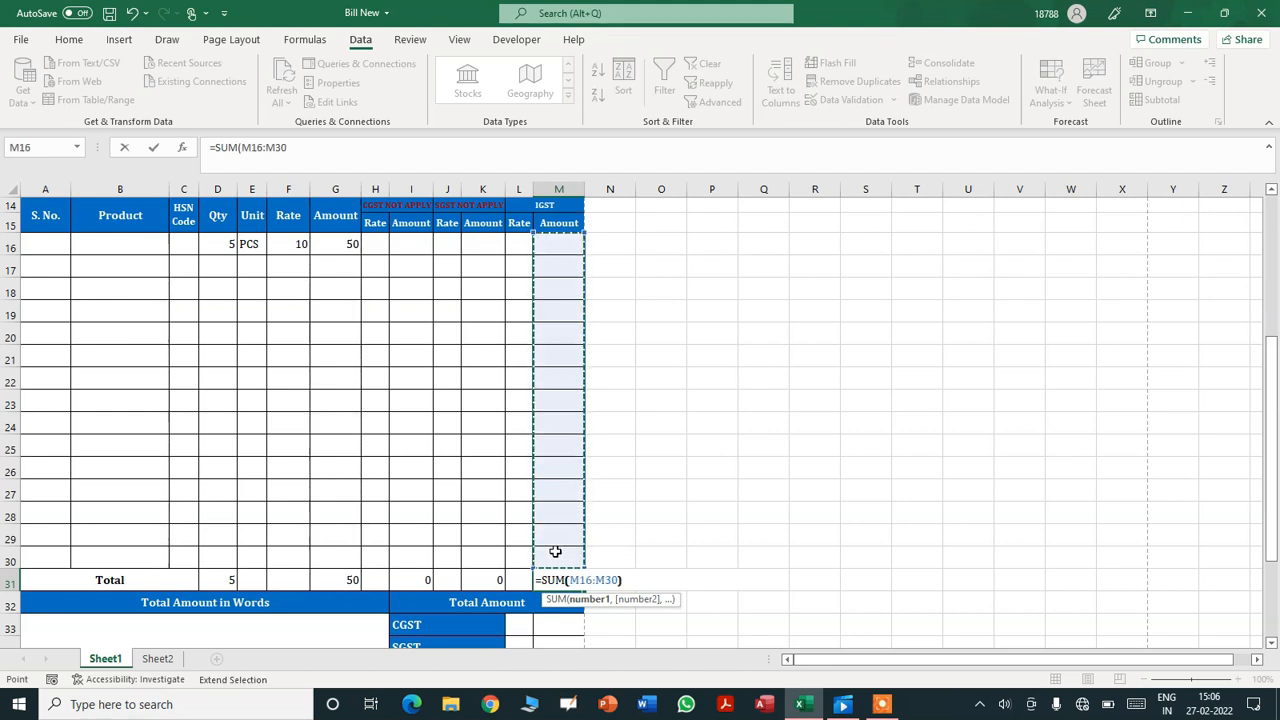
{"action": "key", "text": "Return"}
{"action": "key", "text": "Down"}
{"action": "key", "text": "Down"}
{"action": "key", "text": "Down"}
{"action": "key", "text": "Down"}
{"action": "key", "text": "Down"}
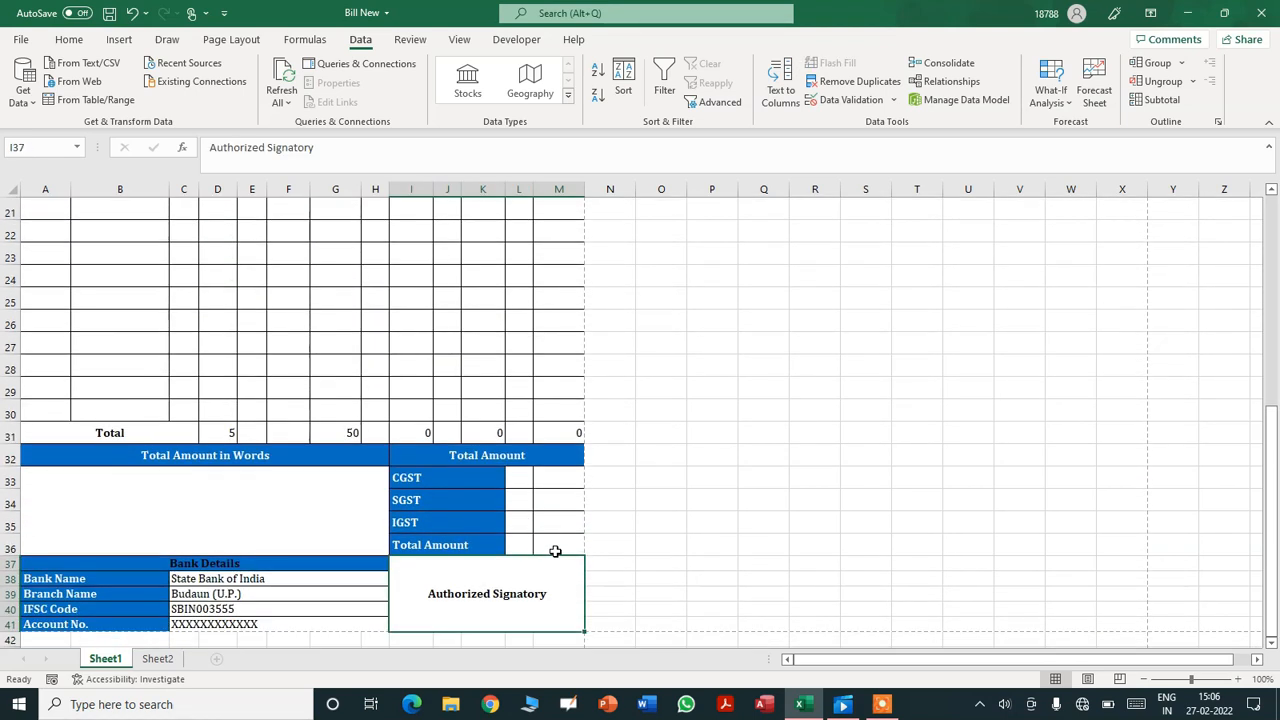
- Merge & Center the L:M value cells beside CGST, SGST, IGST and Total Amount
{"action": "key", "text": "Up"}
{"action": "key", "text": "Up"}
{"action": "key", "text": "Up"}
{"action": "key", "text": "Up"}
{"action": "key", "text": "Left"}
{"action": "key", "text": "shift+Right"}
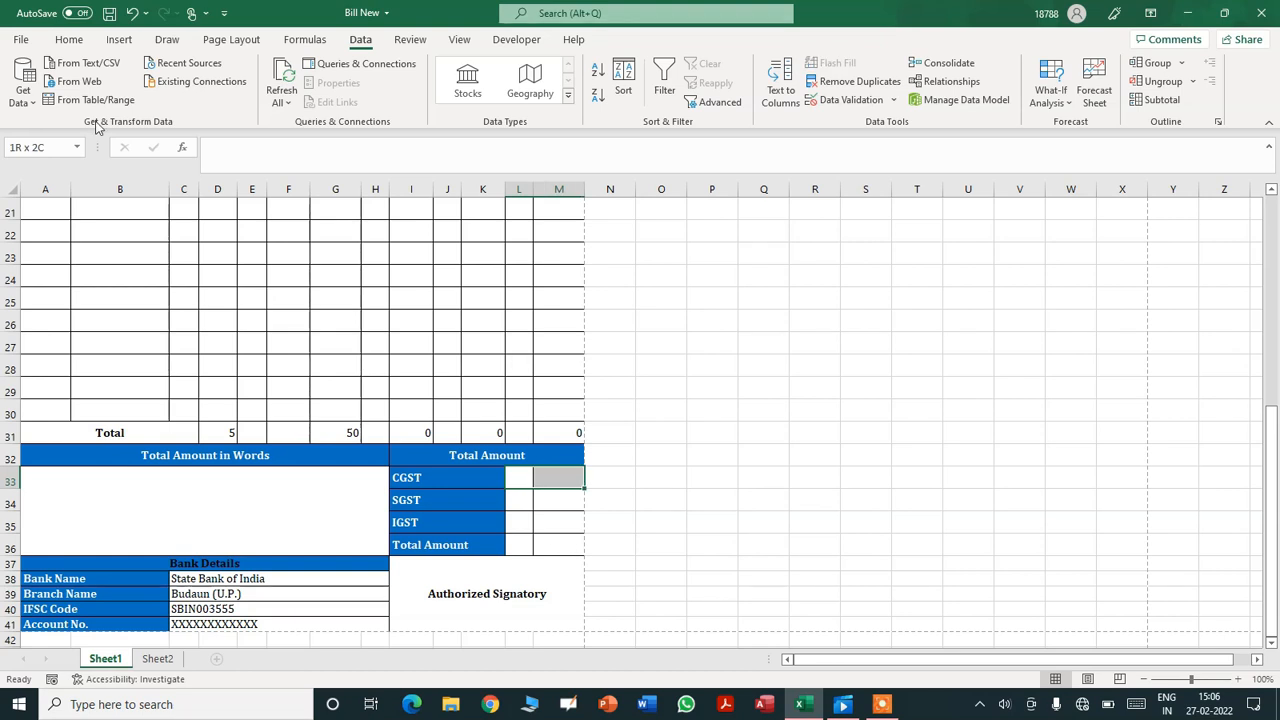
{"action": "left_click", "coordinate": [68, 42]}
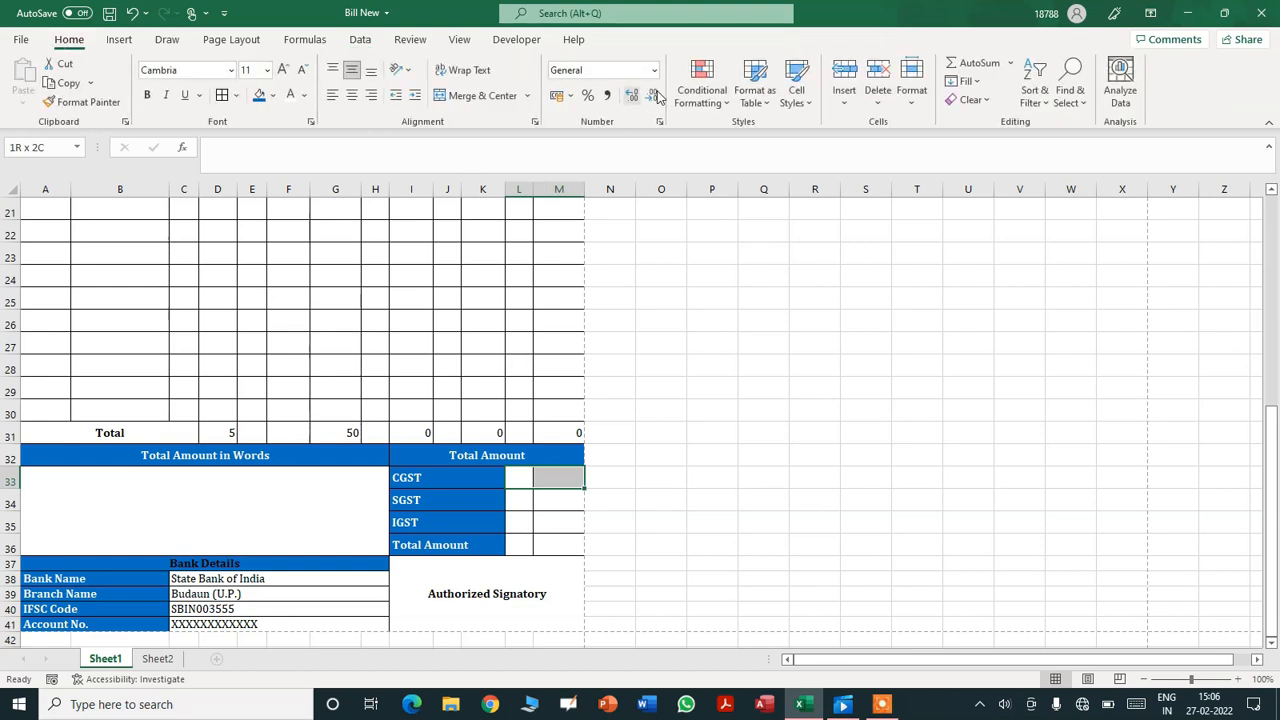
{"action": "left_click", "coordinate": [482, 96]}
{"action": "key", "text": "Down"}
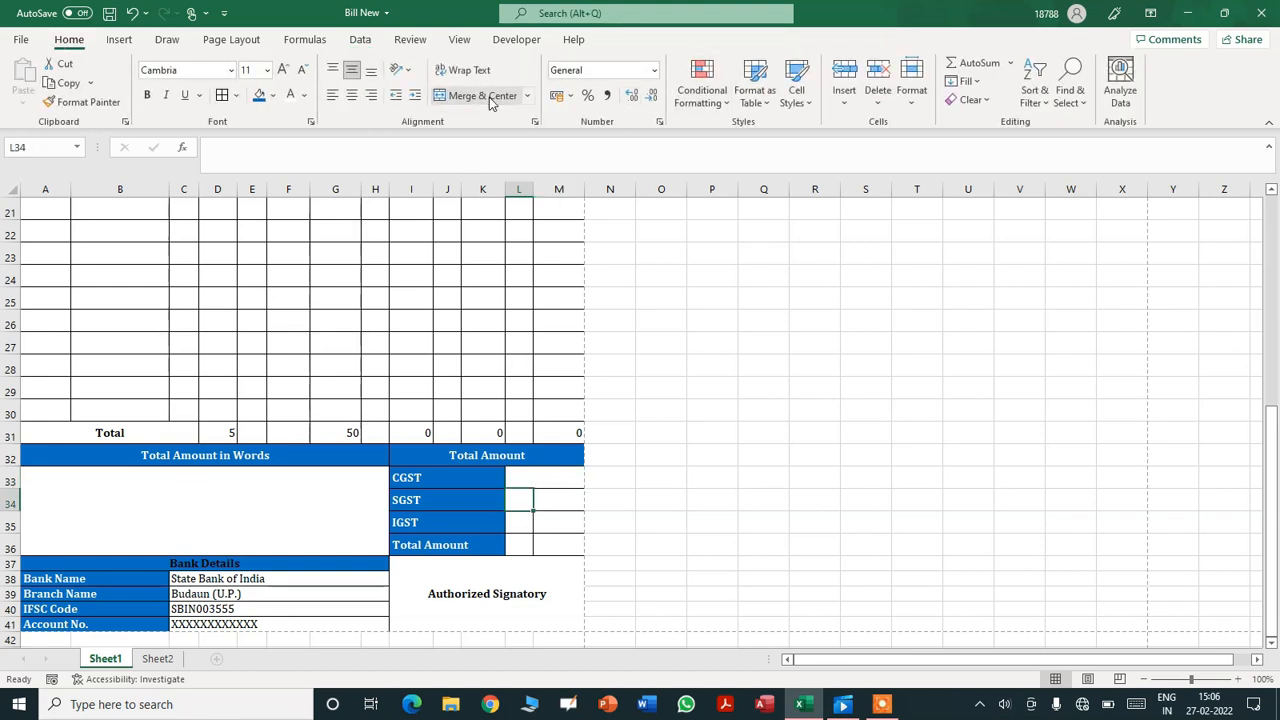
{"action": "key", "text": "shift+Right"}
{"action": "left_click", "coordinate": [489, 99]}
{"action": "key", "text": "Down"}
{"action": "key", "text": "shift+Right"}
{"action": "left_click", "coordinate": [489, 99]}
{"action": "key", "text": "Down"}
{"action": "key", "text": "shift+Right"}
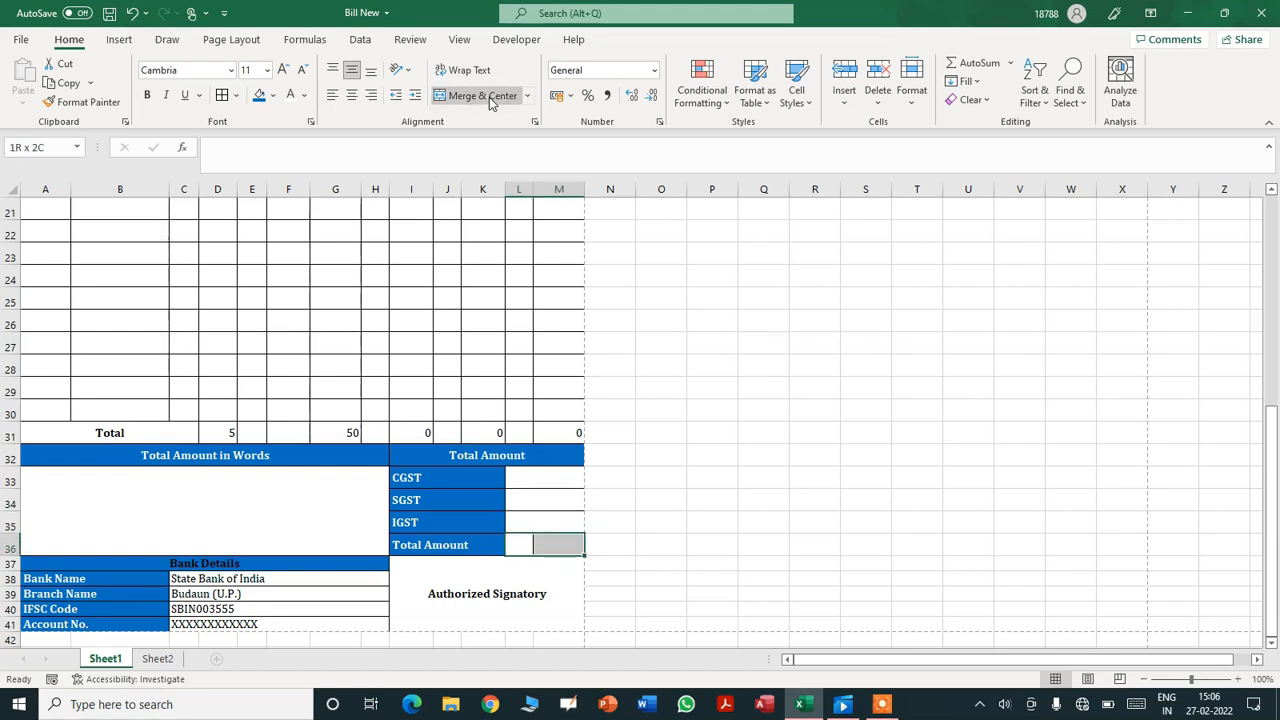
{"action": "left_click", "coordinate": [489, 99]}
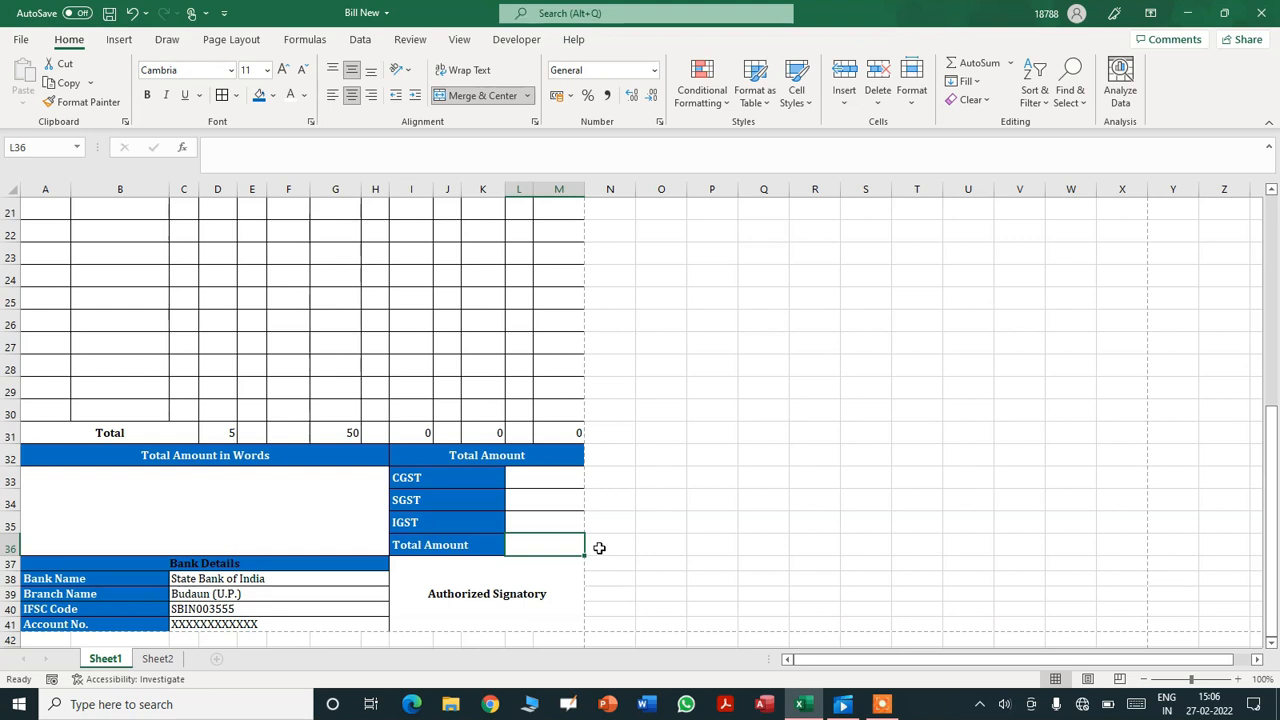
{"action": "key", "text": "Up"}
{"action": "key", "text": "Up"}
{"action": "key", "text": "Up"}
{"action": "left_click_drag", "start_coordinate": [599, 548], "coordinate": [599, 548]}
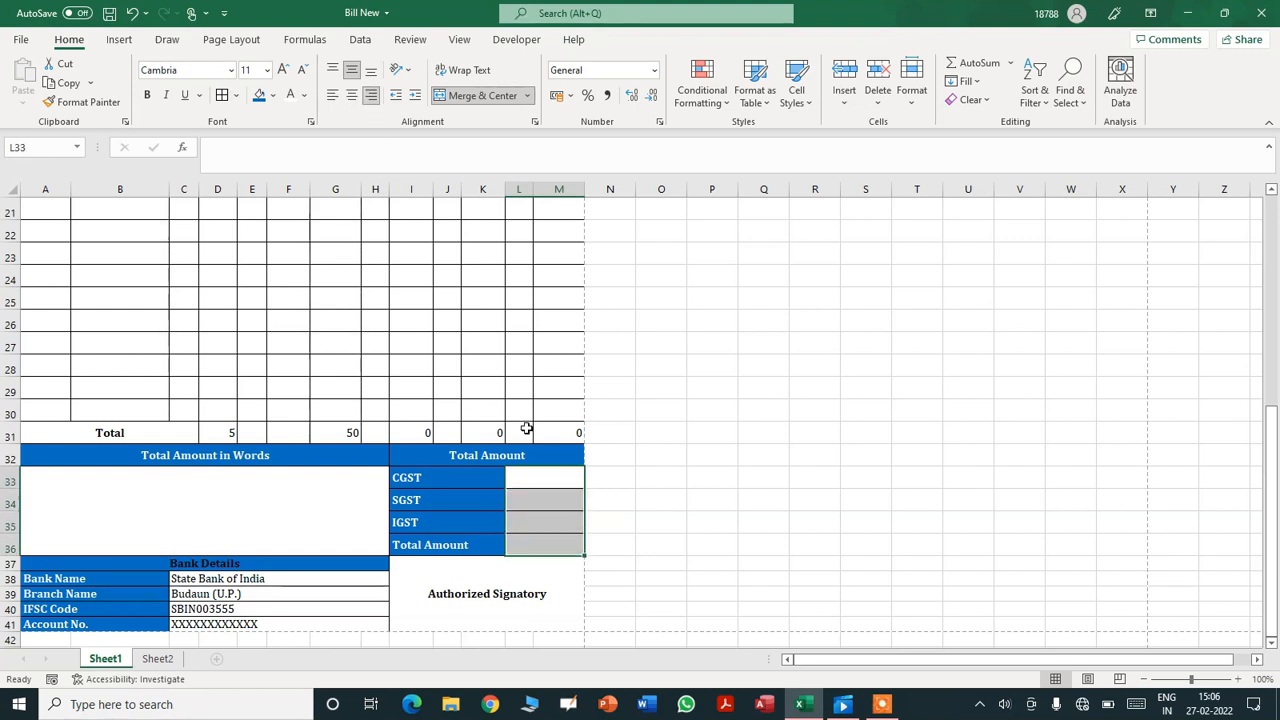
- Link the CGST, SGST and IGST values to =I31, =K31 and =M31
{"action": "left_click", "coordinate": [549, 480]}
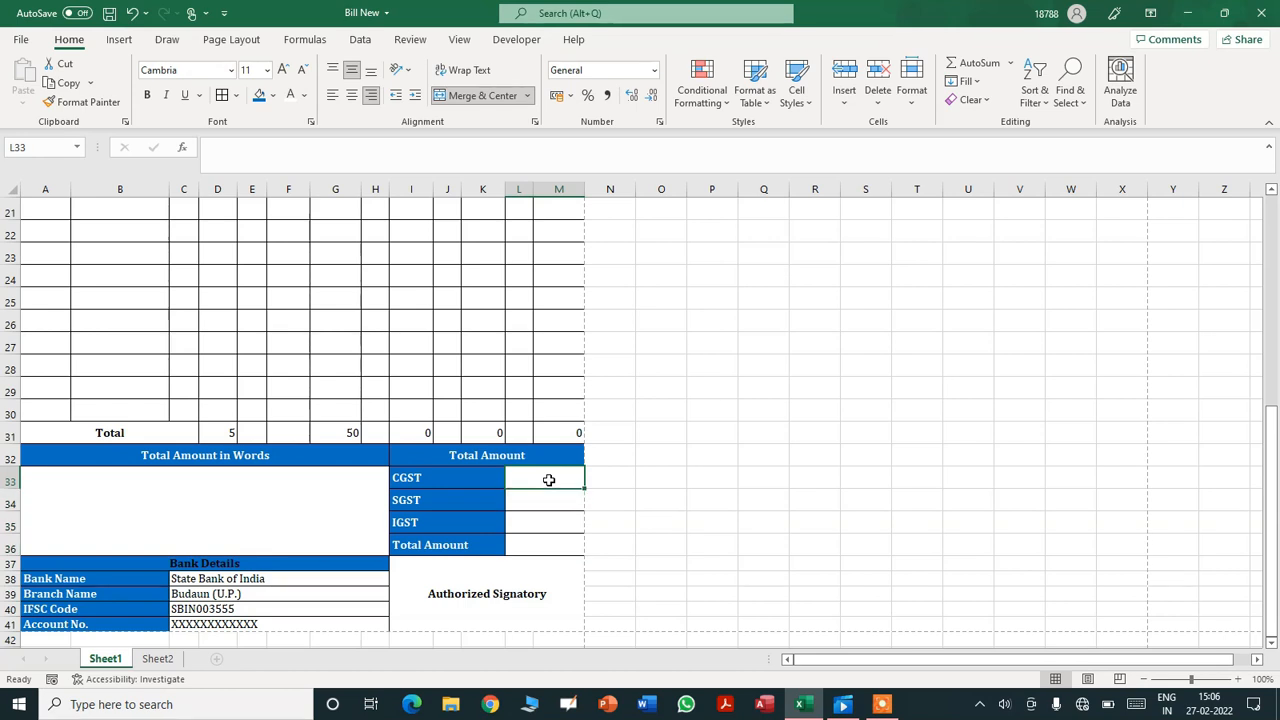
{"action": "type", "text": "="}
{"action": "left_click", "coordinate": [422, 432]}
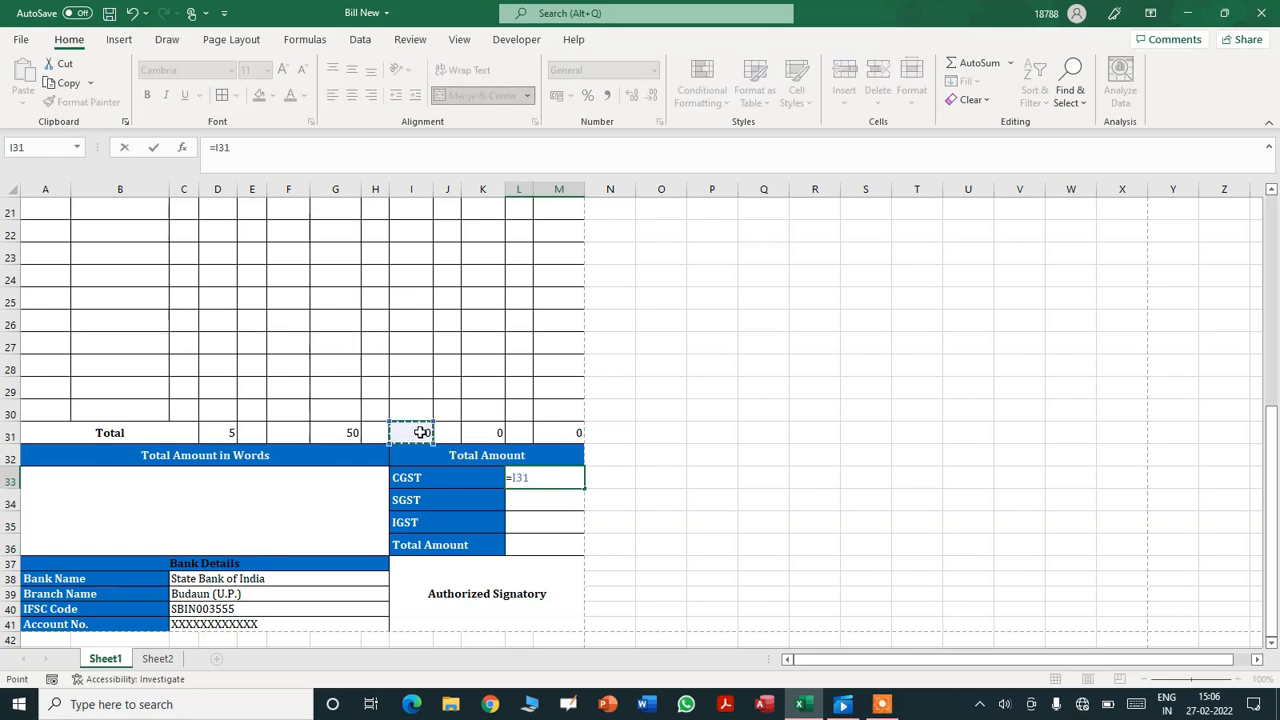
{"action": "key", "text": "Return"}
{"action": "type", "text": "="}
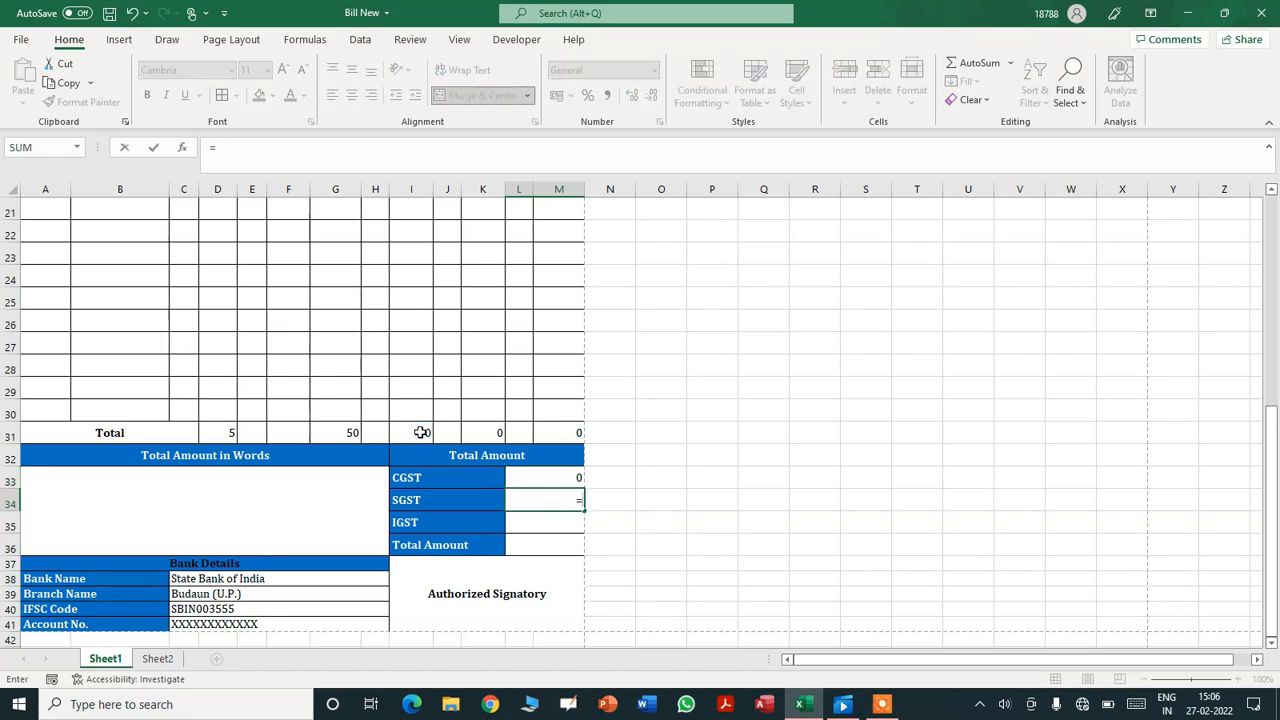
{"action": "left_click", "coordinate": [479, 431]}
{"action": "key", "text": "Return"}
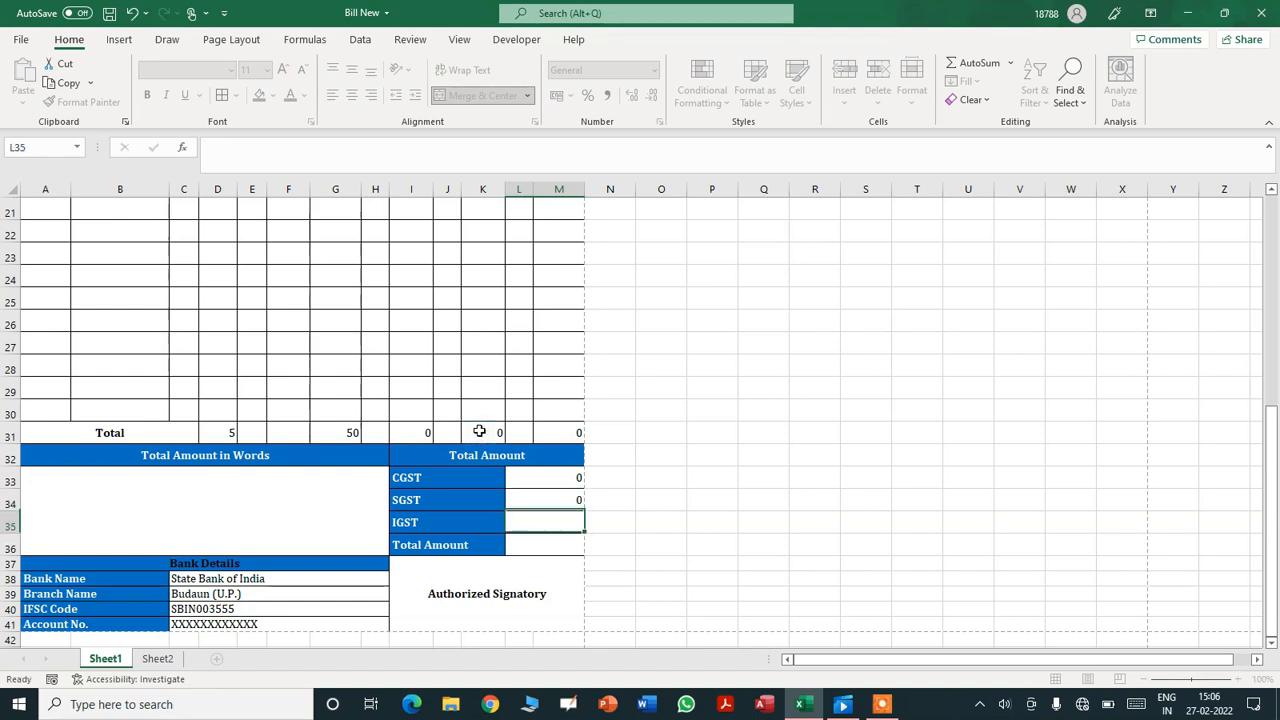
{"action": "type", "text": "="}
{"action": "left_click", "coordinate": [570, 428]}
{"action": "key", "text": "Return"}
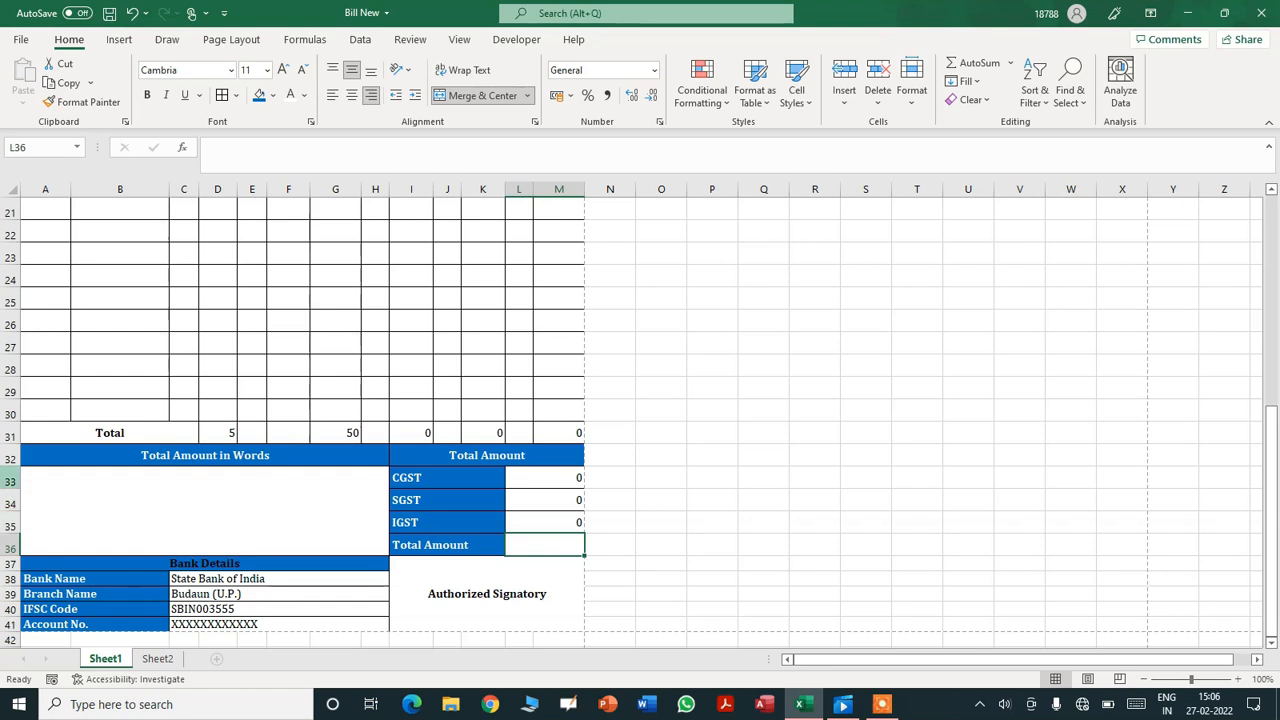
- Insert a new row above CGST and remove the blue fill from A33:H33
{"action": "left_click", "coordinate": [10, 482]}
{"action": "right_click", "coordinate": [10, 482]}
{"action": "left_click", "coordinate": [56, 328]}
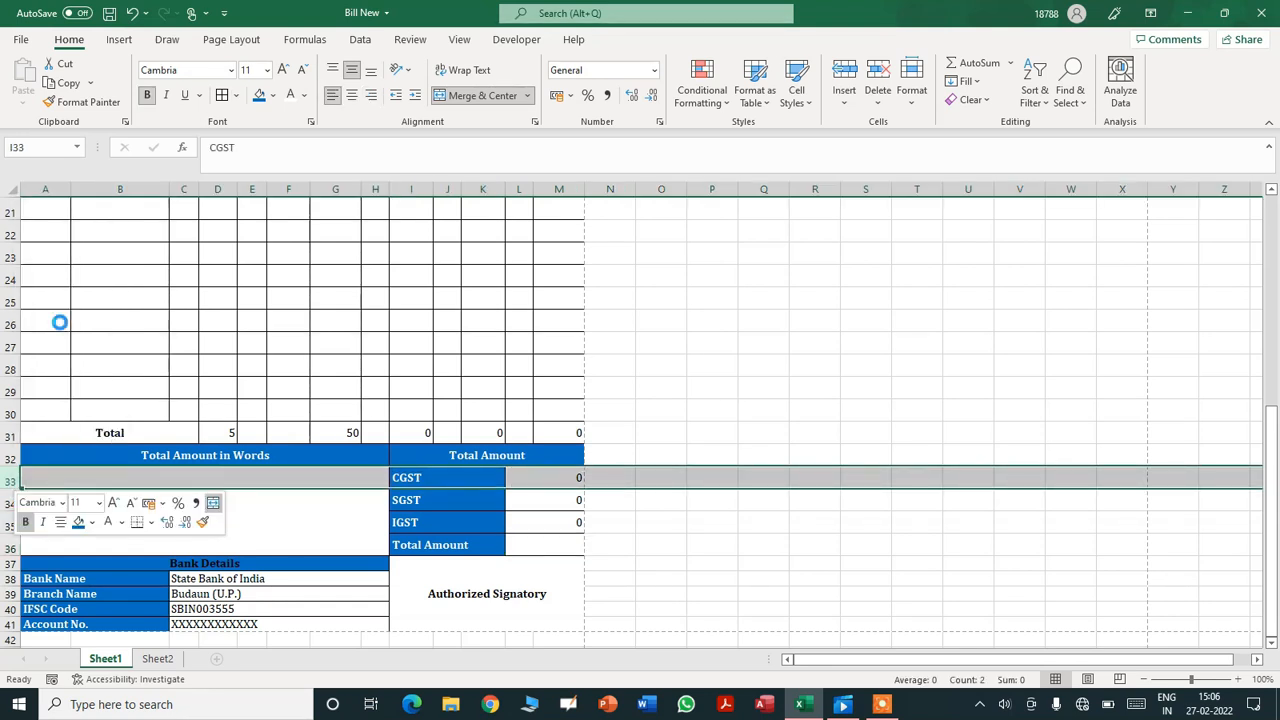
{"action": "left_click", "coordinate": [53, 474]}
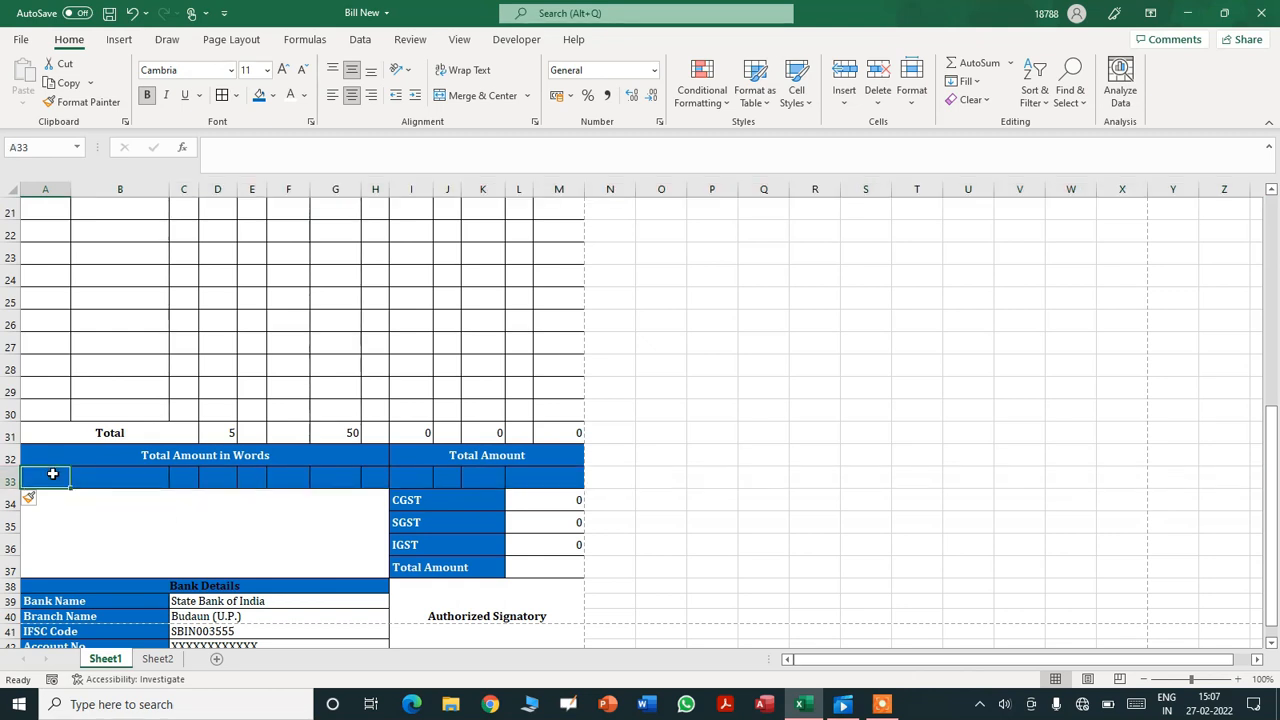
{"action": "key", "text": "shift+Right"}
{"action": "key", "text": "shift+Right"}
{"action": "key", "text": "shift+Right"}
{"action": "key", "text": "shift+Right"}
{"action": "key", "text": "shift+Right"}
{"action": "key", "text": "shift+Right"}
{"action": "key", "text": "shift+Right"}
{"action": "key", "text": "shift+Right"}
{"action": "key", "text": "shift+Right"}
{"action": "key", "text": "shift+Right"}
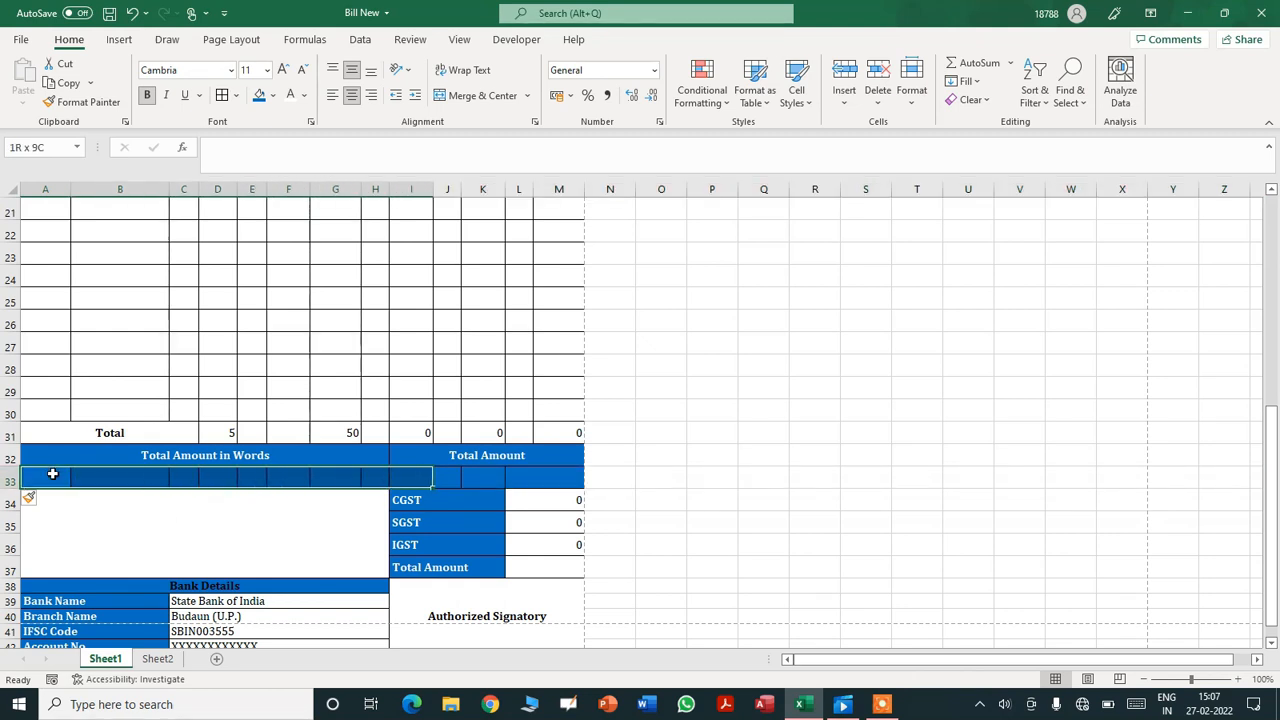
{"action": "key", "text": "shift+Right"}
{"action": "key", "text": "shift+Right"}
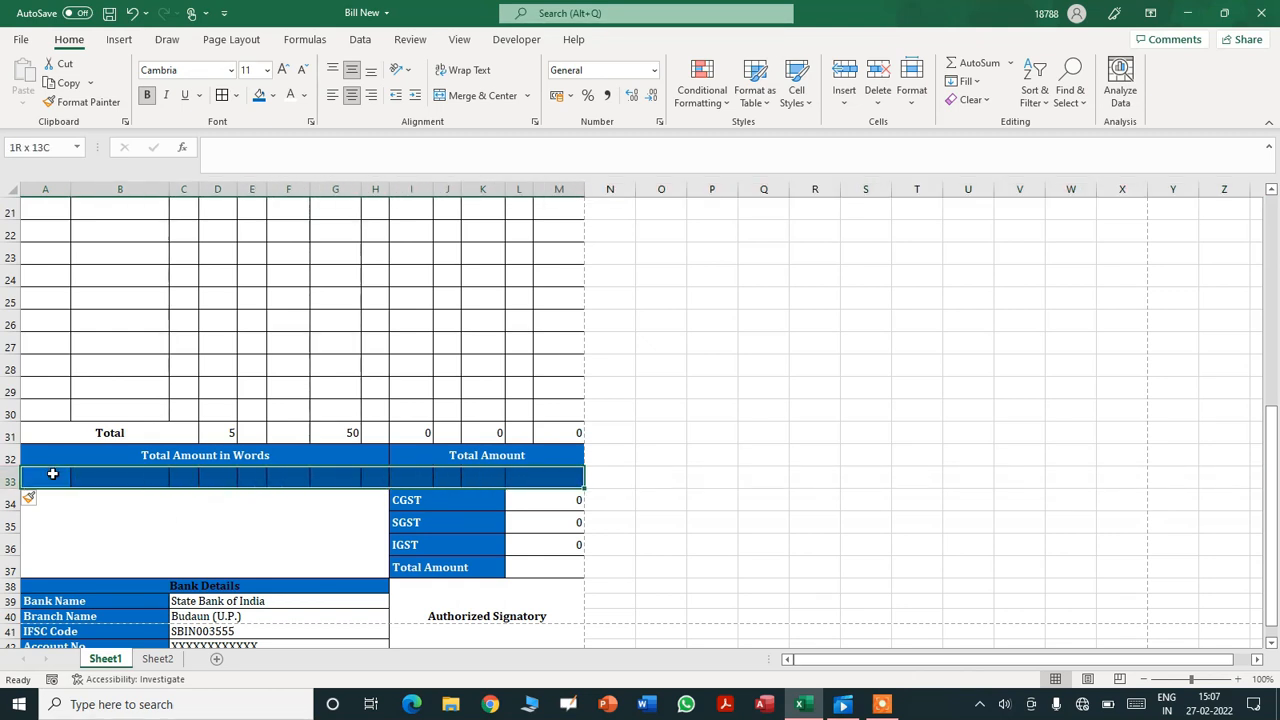
{"action": "key", "text": "shift+Left"}
{"action": "key", "text": "shift+Left"}
{"action": "key", "text": "shift+Left"}
{"action": "key", "text": "shift+Left"}
{"action": "key", "text": "shift+Left"}
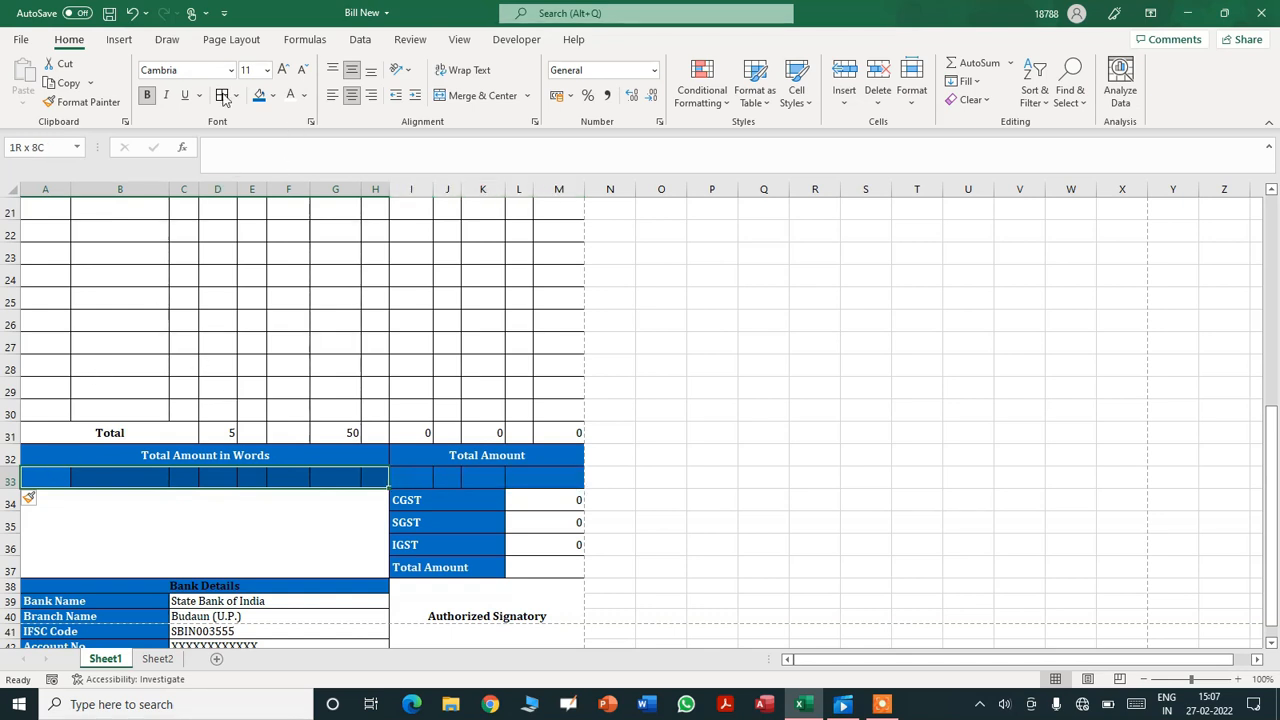
{"action": "left_click", "coordinate": [277, 96]}
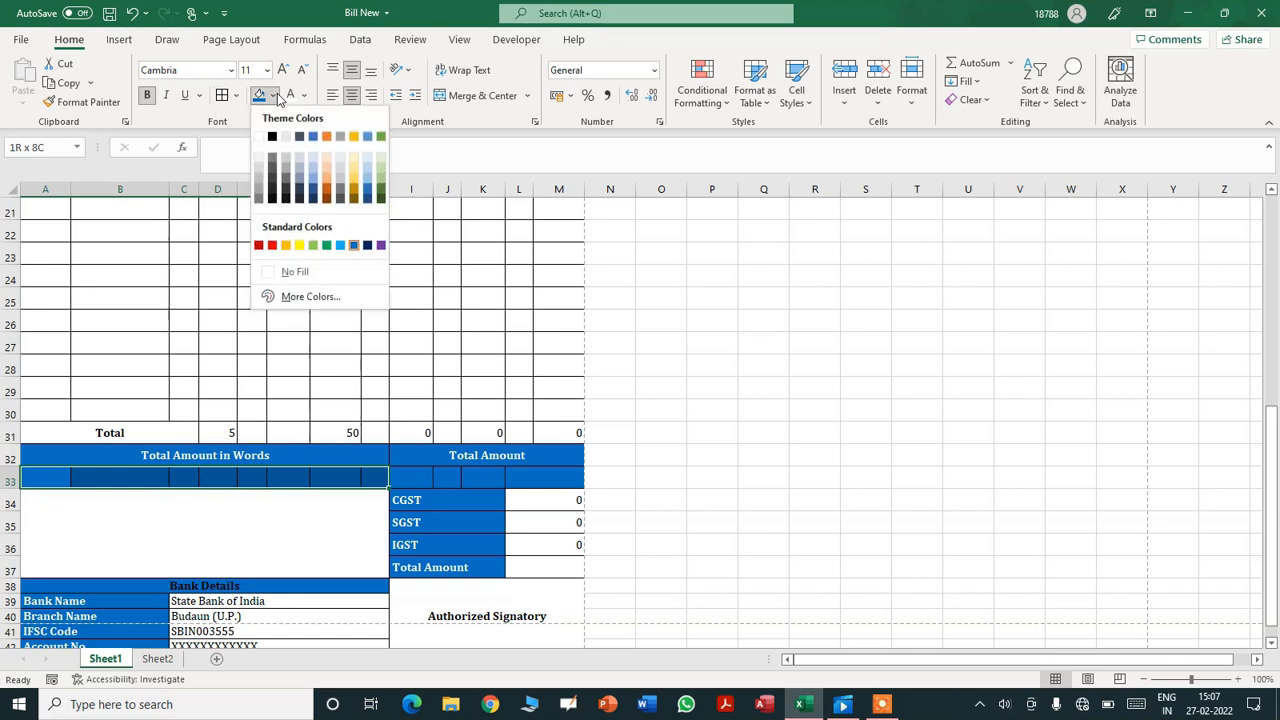
{"action": "left_click", "coordinate": [290, 270]}
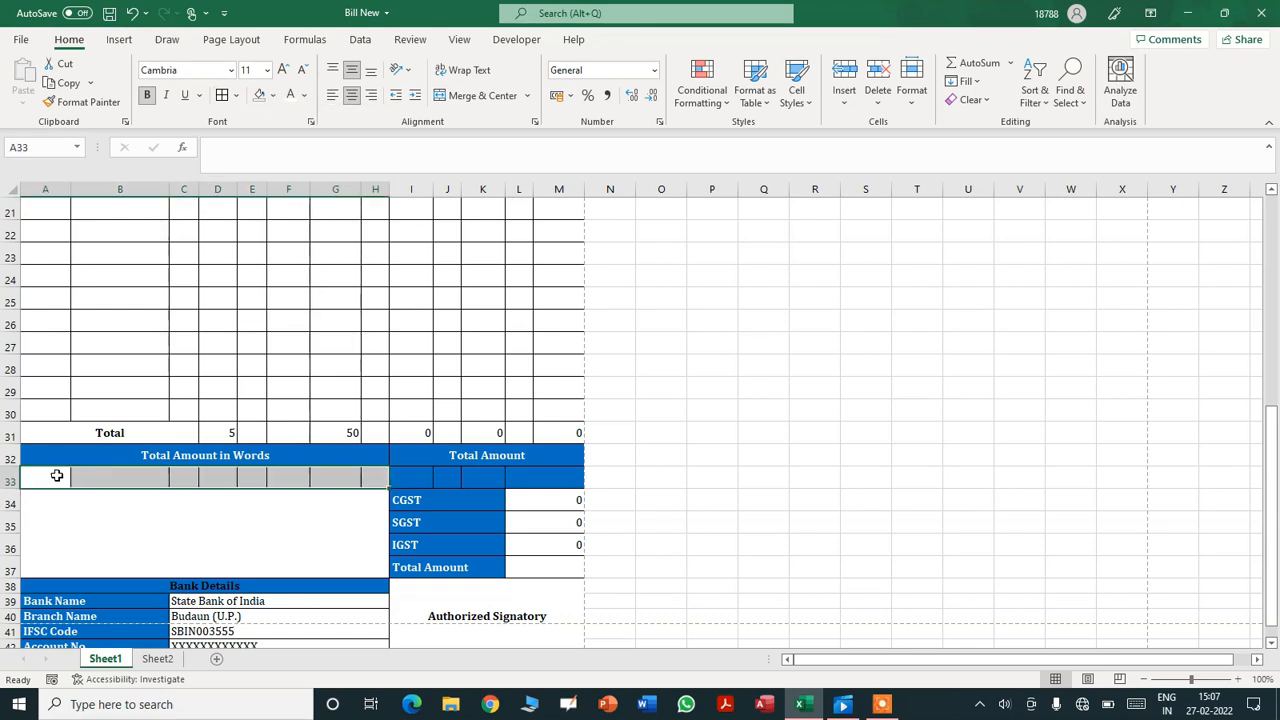
- Merge the amount-in-words block from A33 to row 37 and add a left-aligned 'Total Amount' label in merged I33:K33
{"action": "left_click_drag", "start_coordinate": [45, 481], "coordinate": [375, 567]}
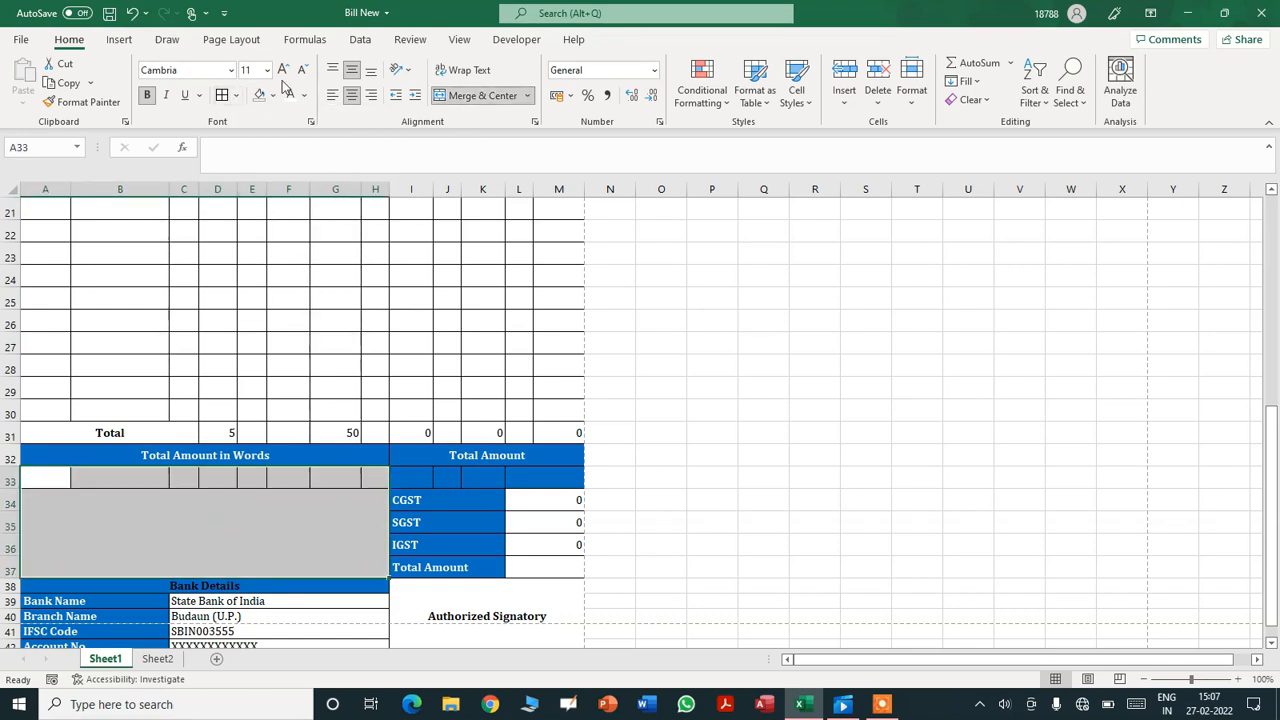
{"action": "left_click", "coordinate": [470, 96]}
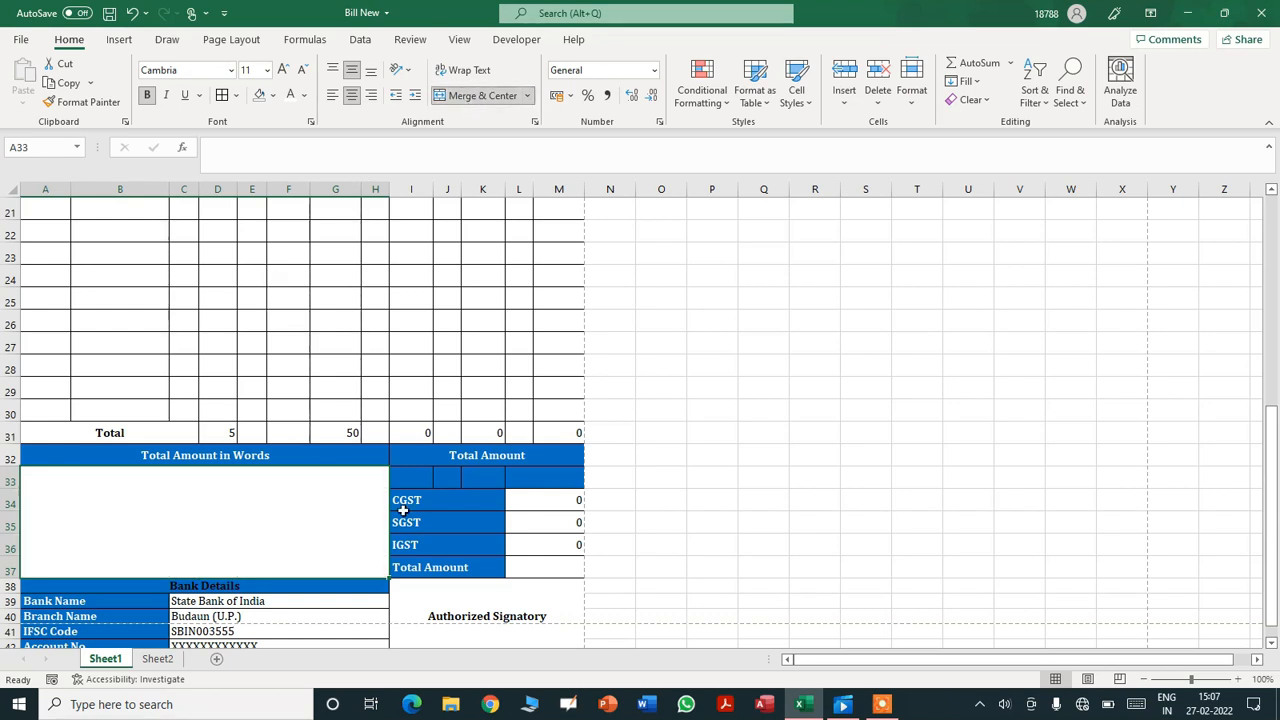
{"action": "left_click", "coordinate": [408, 478]}
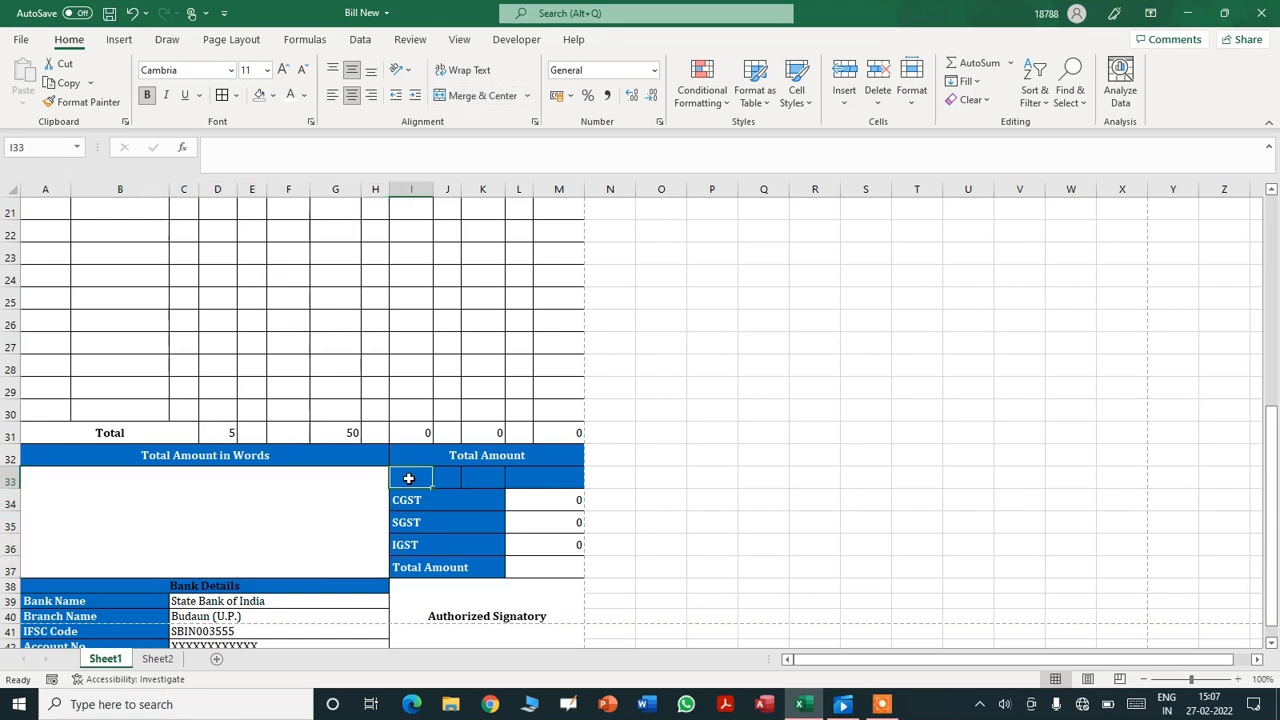
{"action": "key", "text": "shift+Right"}
{"action": "key", "text": "shift+Right"}
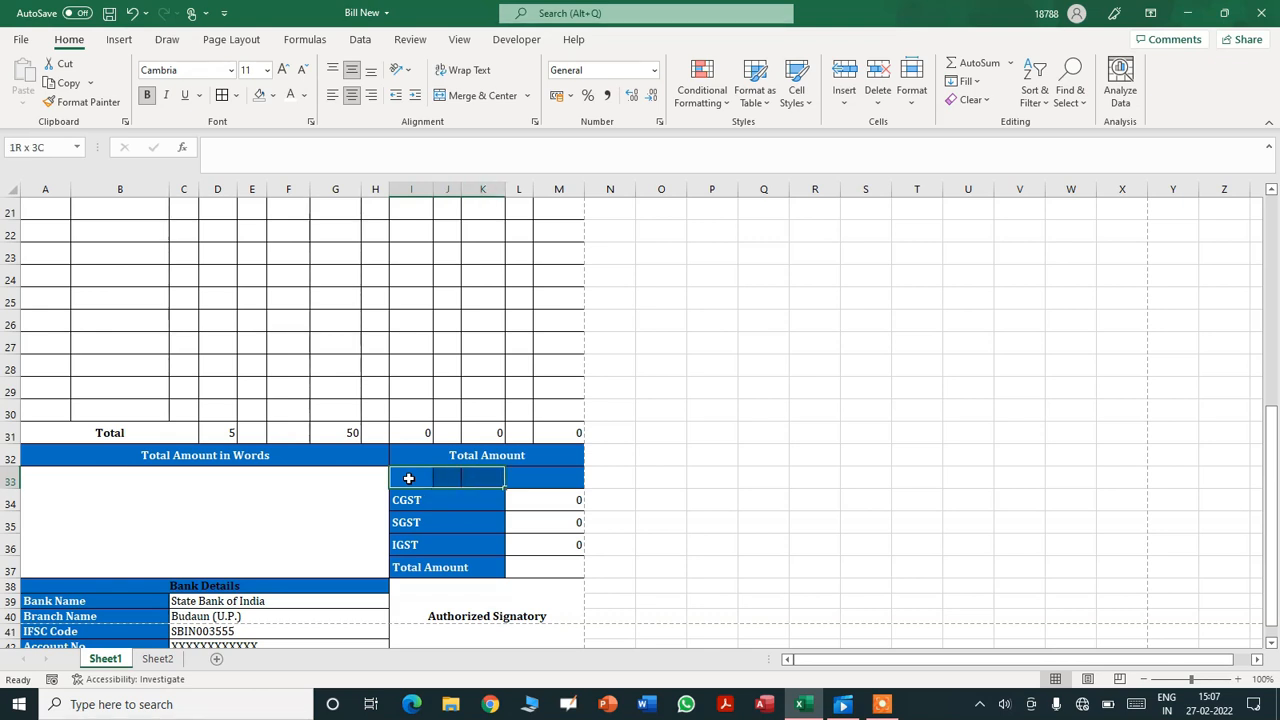
{"action": "left_click", "coordinate": [483, 98]}
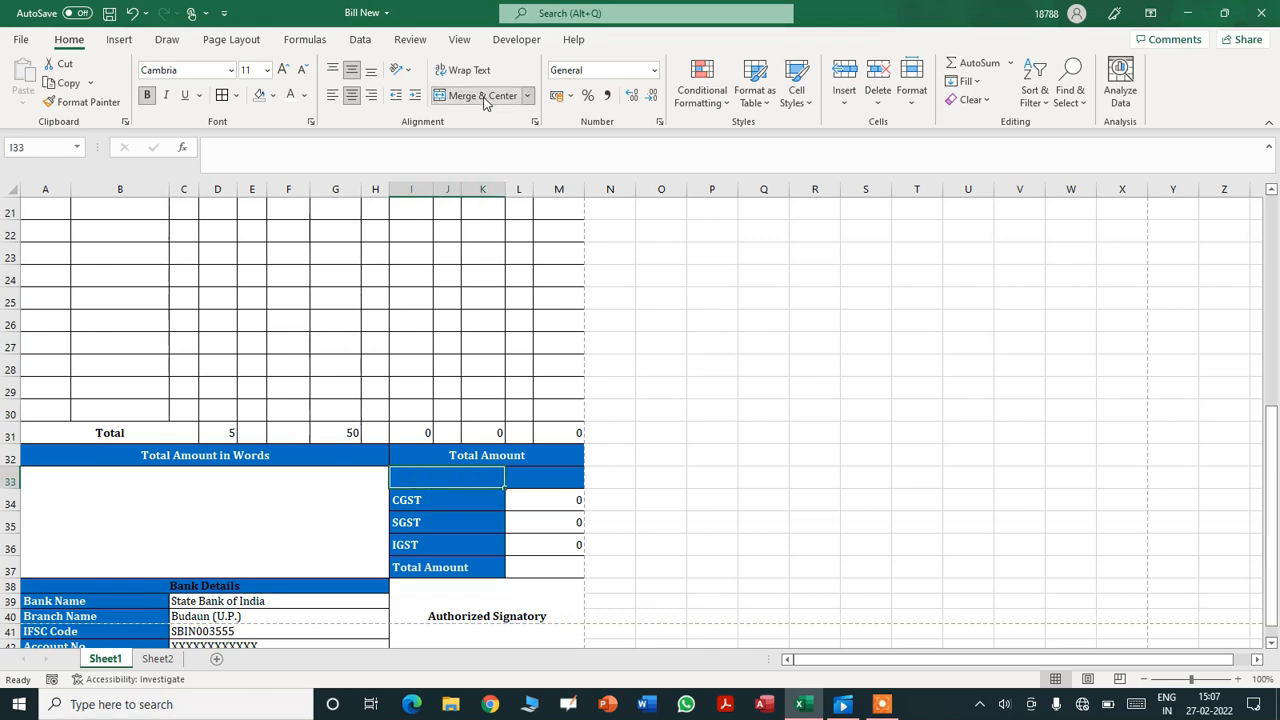
{"action": "left_click", "coordinate": [335, 95]}
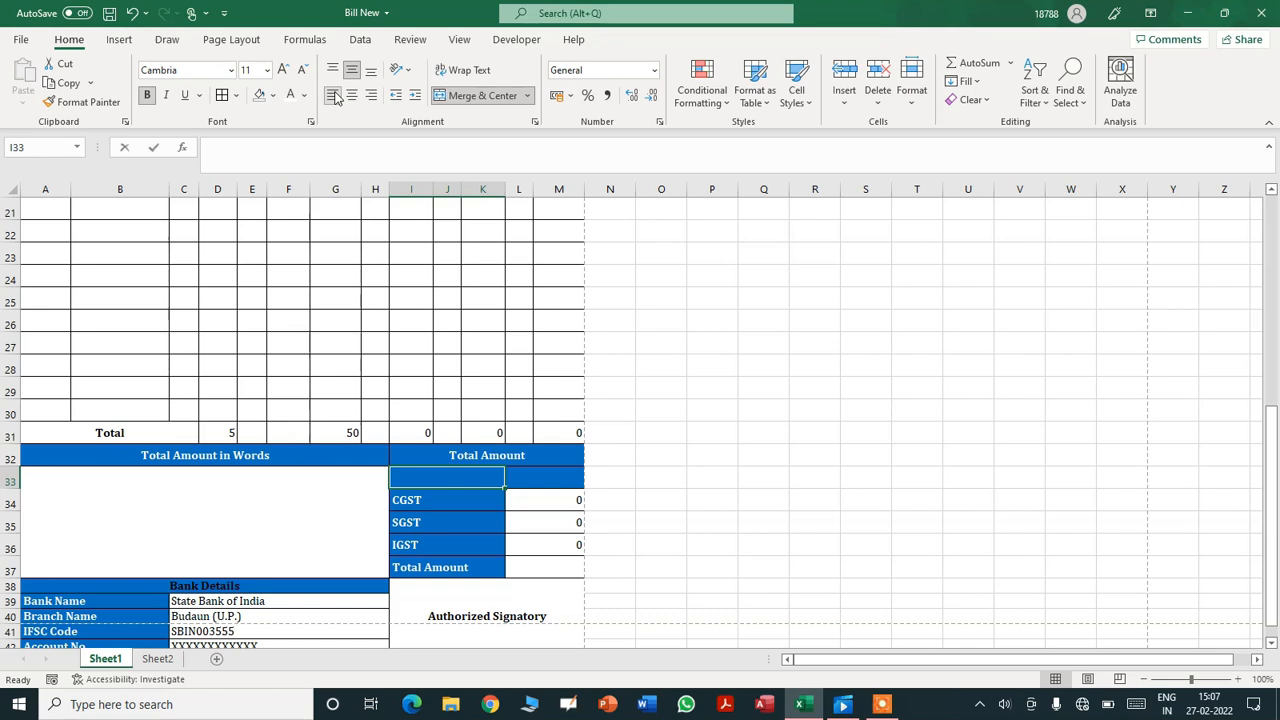
{"action": "type", "text": "t"}
{"action": "key", "text": "BackSpace"}
{"action": "key", "text": "BackSpace"}
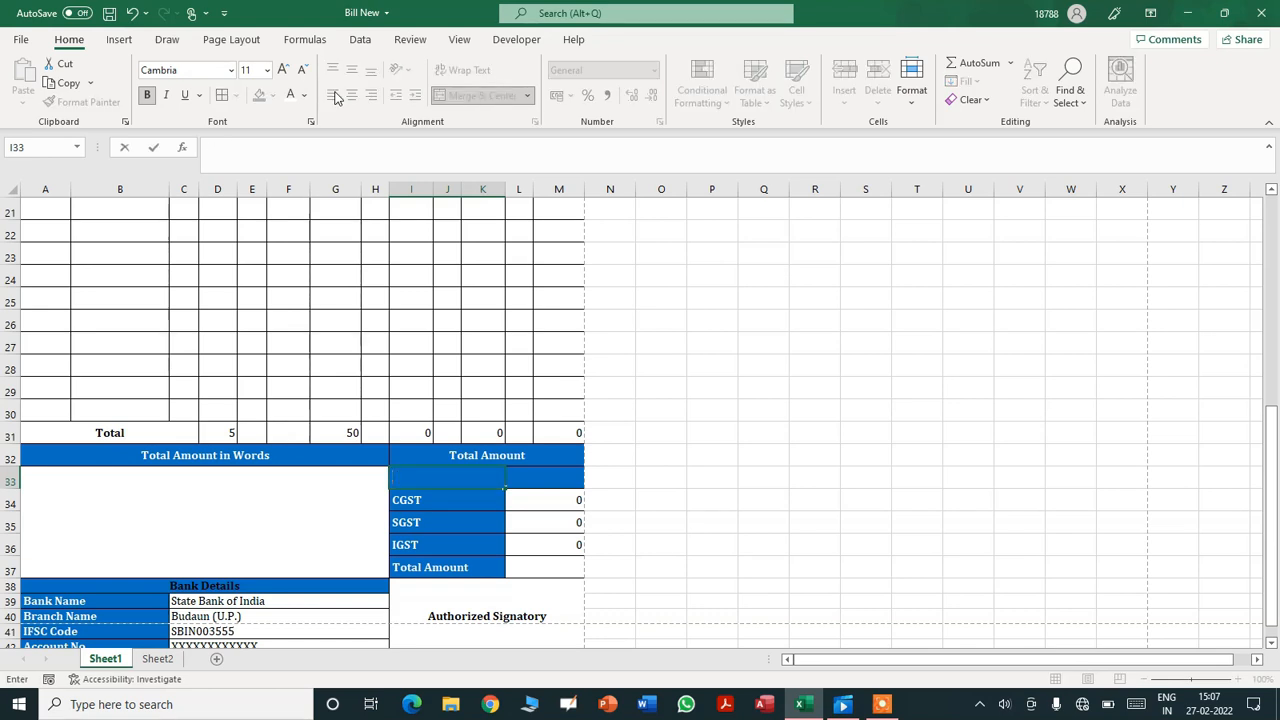
{"action": "type", "text": "T"}
{"action": "key", "text": "Tab"}
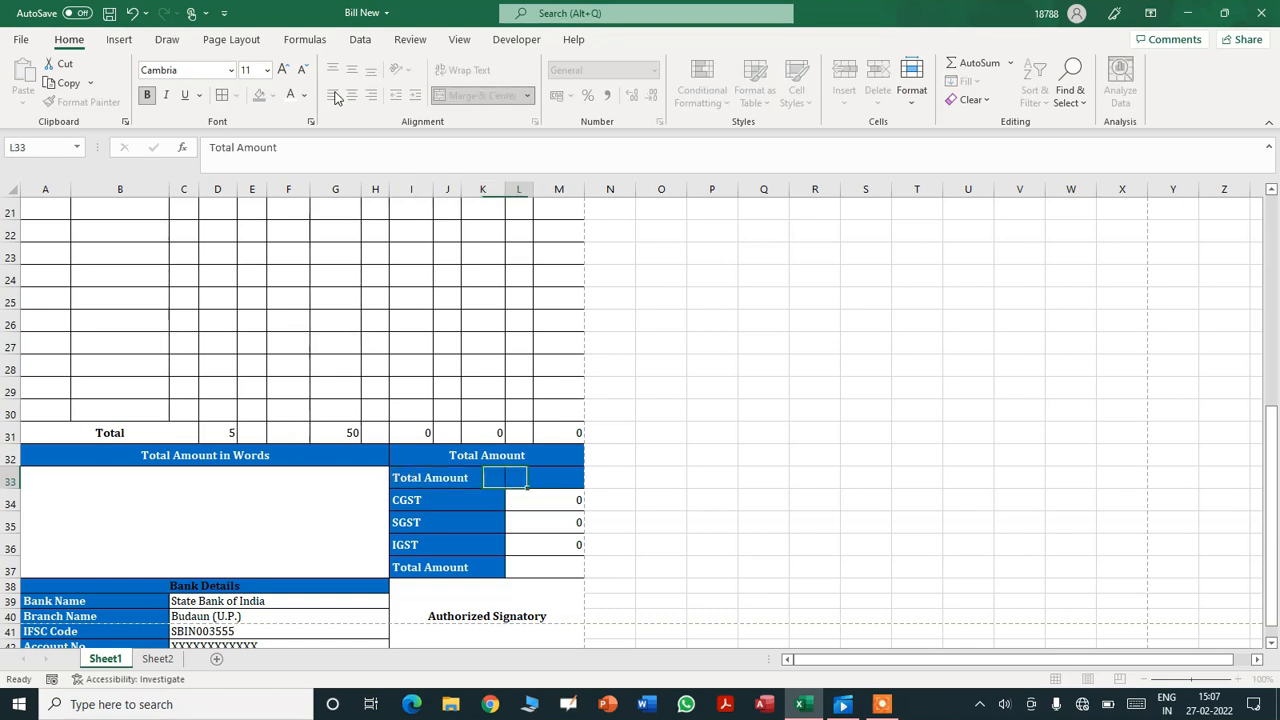
- Merge the new Total Amount value cells and link them to =G31, right-aligned, showing 50
{"action": "key", "text": "shift+Right"}
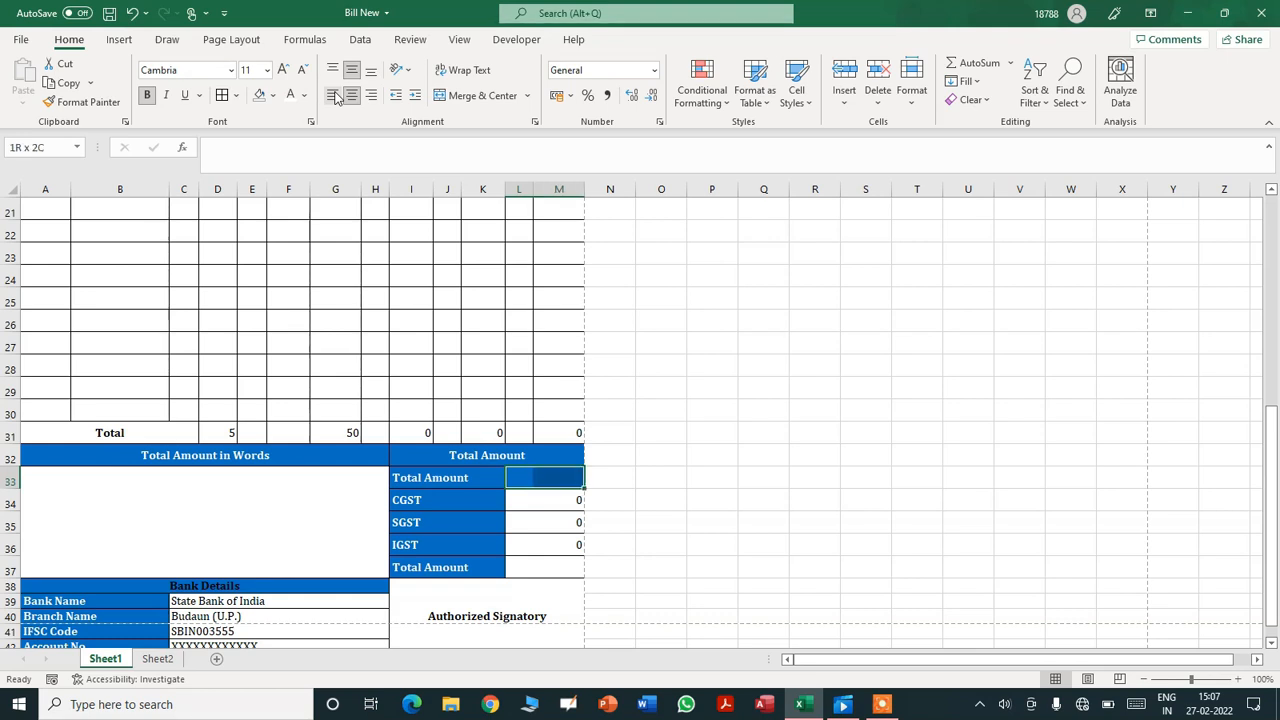
{"action": "left_click", "coordinate": [478, 95]}
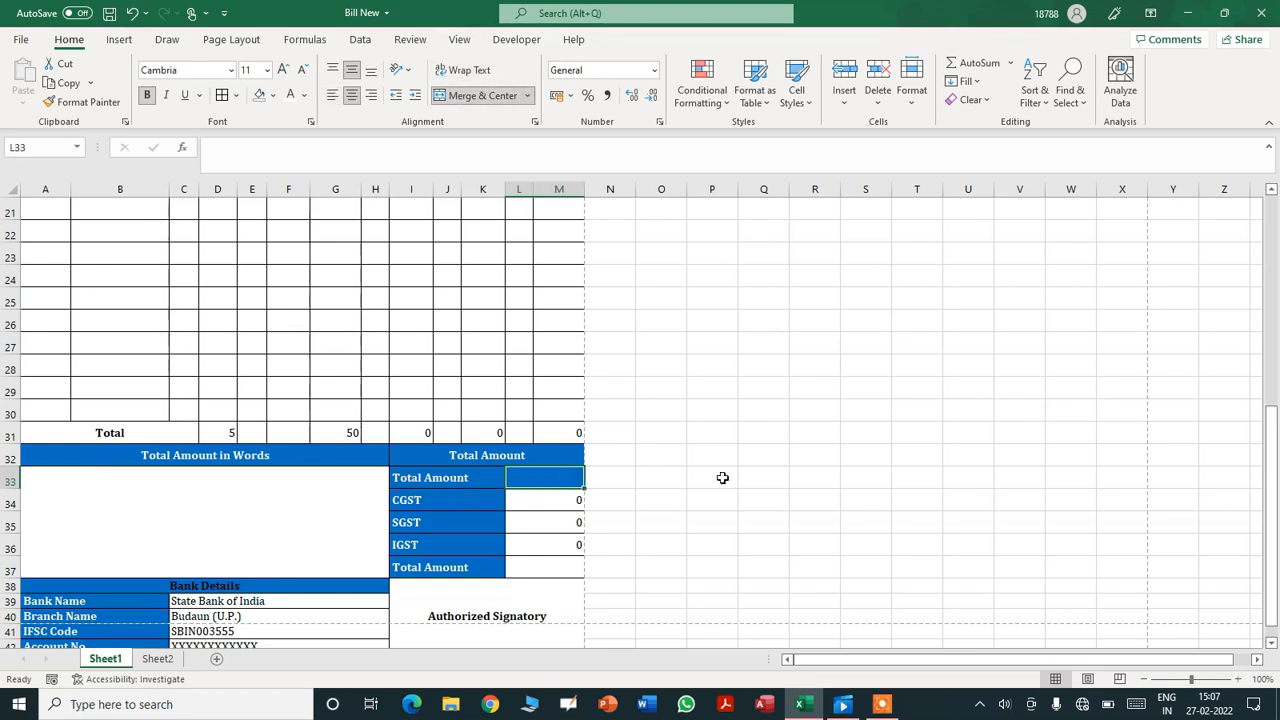
{"action": "type", "text": "="}
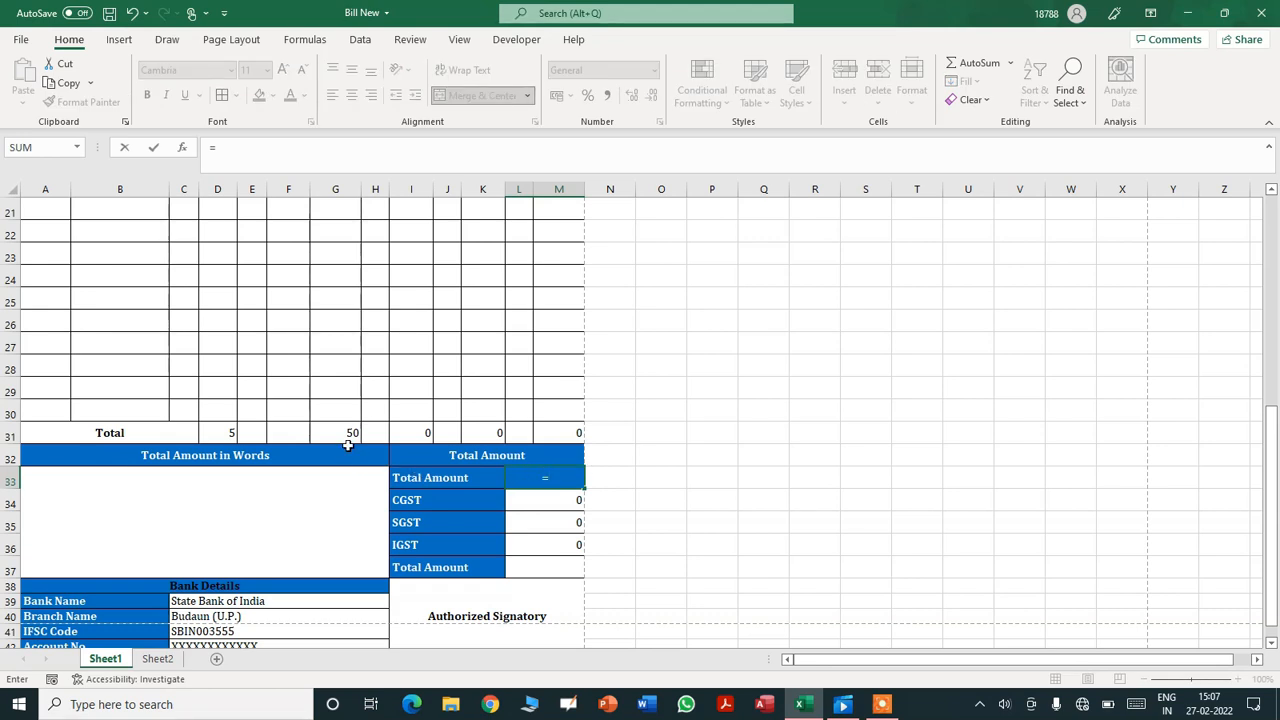
{"action": "key", "text": "Return"}
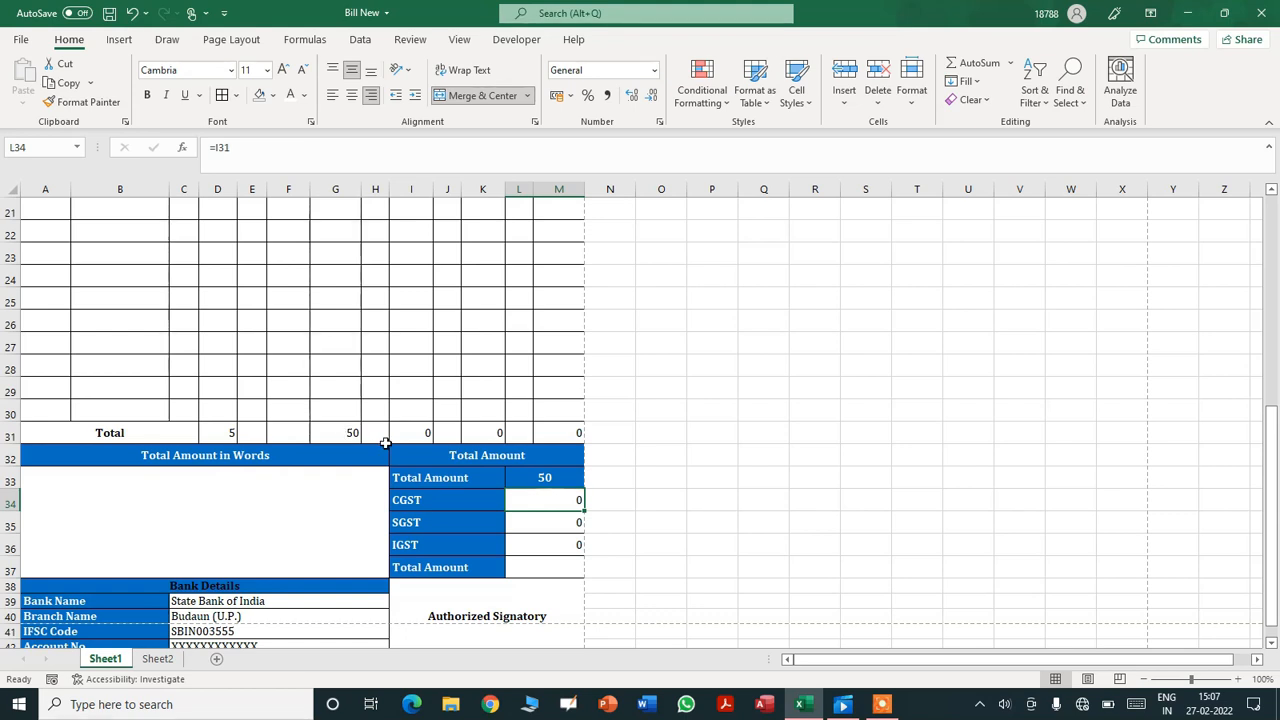
{"action": "key", "text": "Up"}
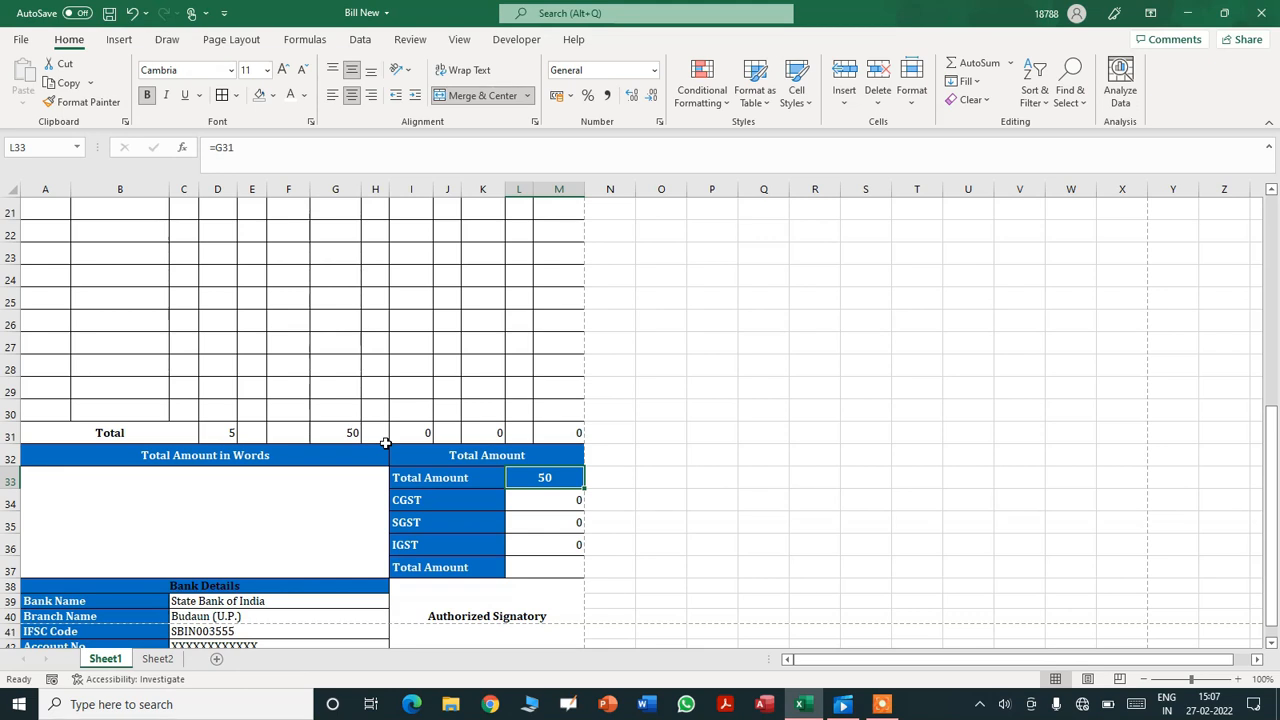
{"action": "left_click", "coordinate": [371, 95]}
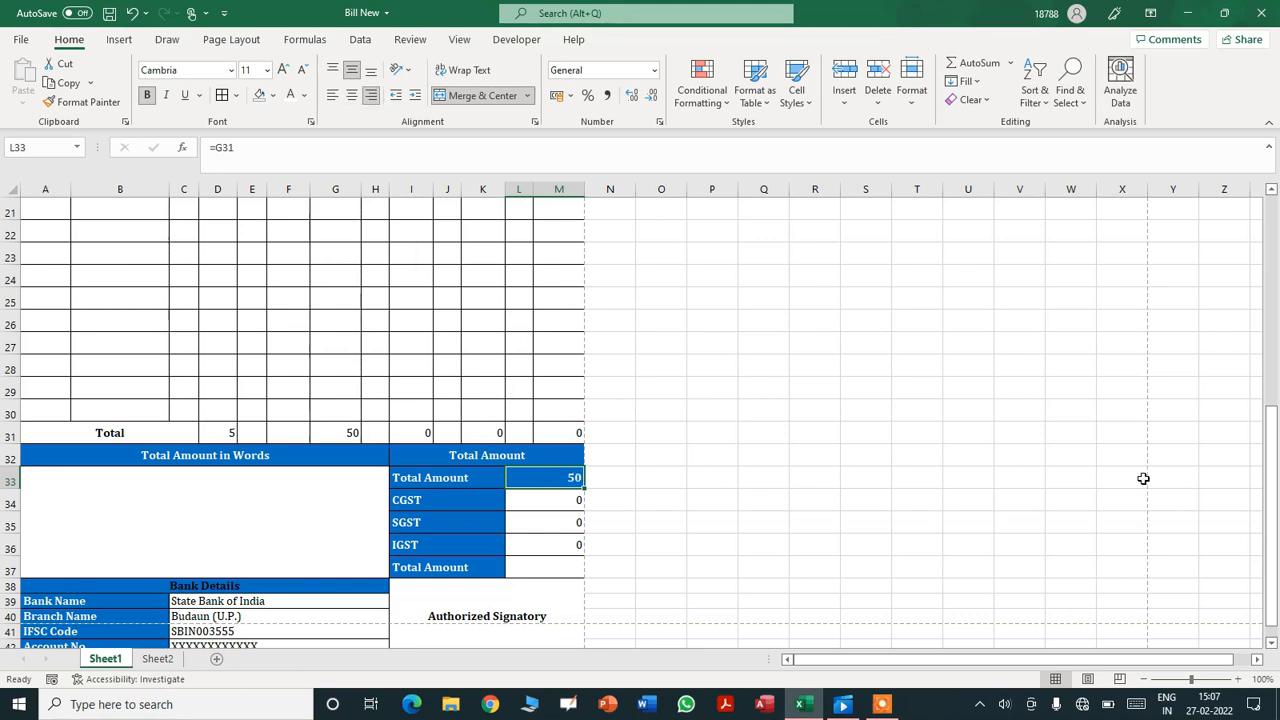
{"action": "left_click_drag", "start_coordinate": [1274, 490], "coordinate": [1274, 490]}
{"action": "left_click_drag", "start_coordinate": [1270, 410], "coordinate": [1276, 518]}
- AutoSum the tax summary amounts into the final Total Amount cell
{"action": "left_click", "coordinate": [535, 540]}
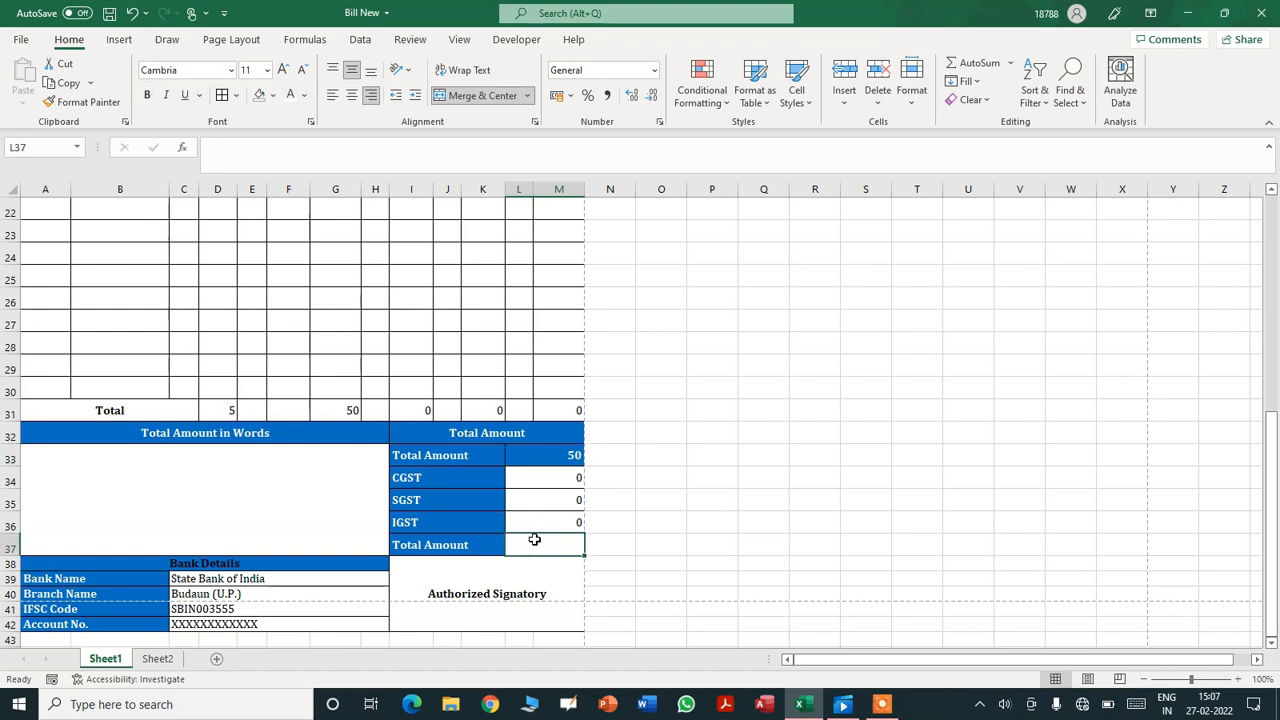
{"action": "left_click_drag", "start_coordinate": [551, 457], "coordinate": [551, 543]}
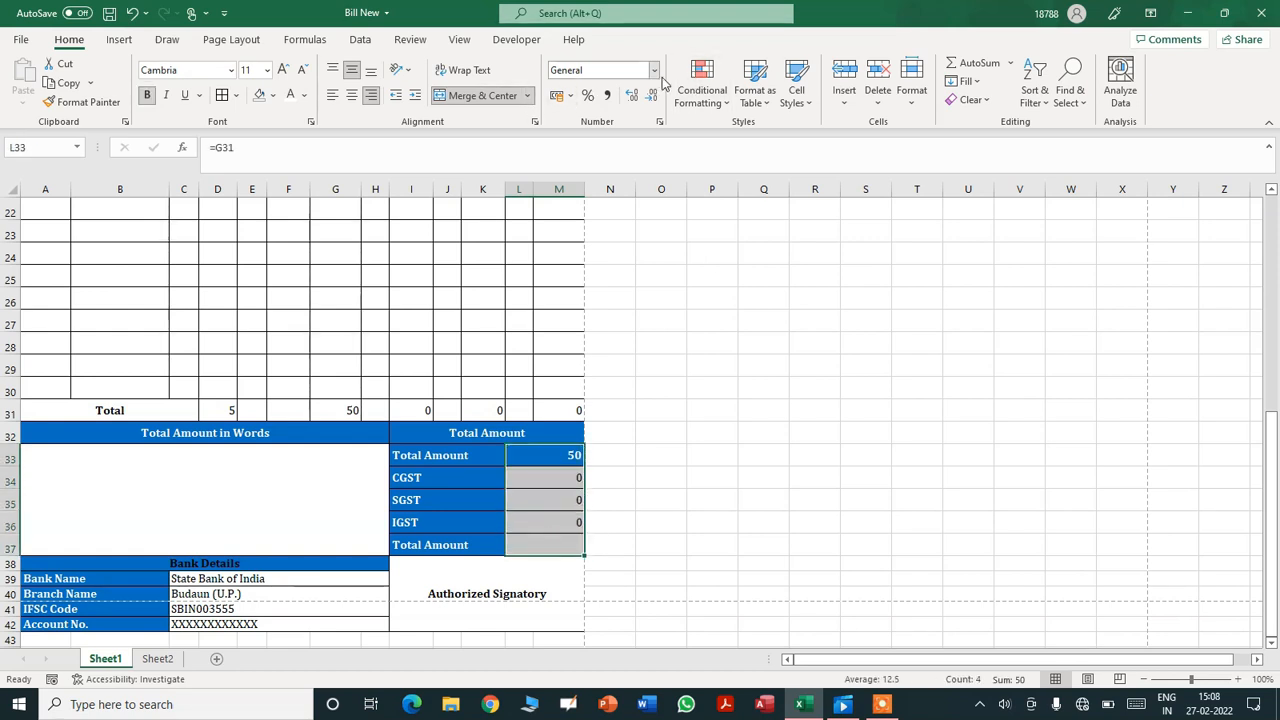
{"action": "left_click", "coordinate": [975, 63]}
{"action": "left_click", "coordinate": [916, 455]}
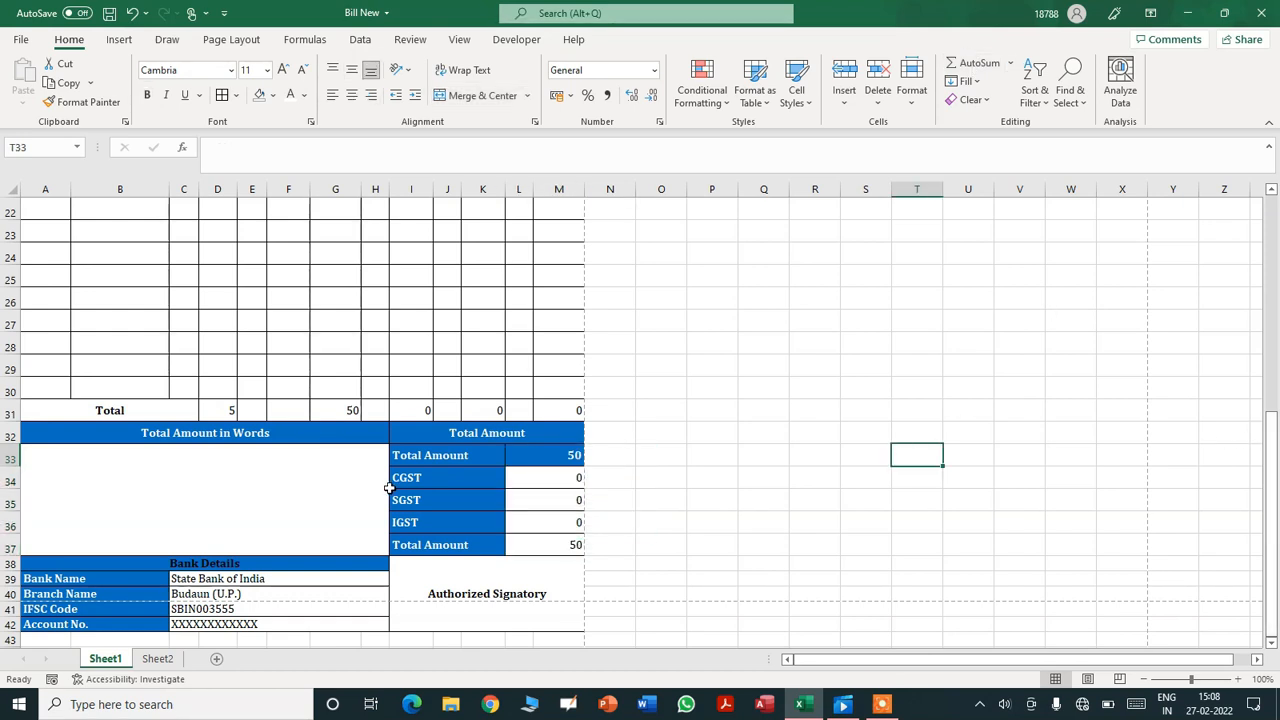
- Reduce the height of summary rows 32–37
{"action": "left_click_drag", "start_coordinate": [10, 432], "coordinate": [10, 546]}
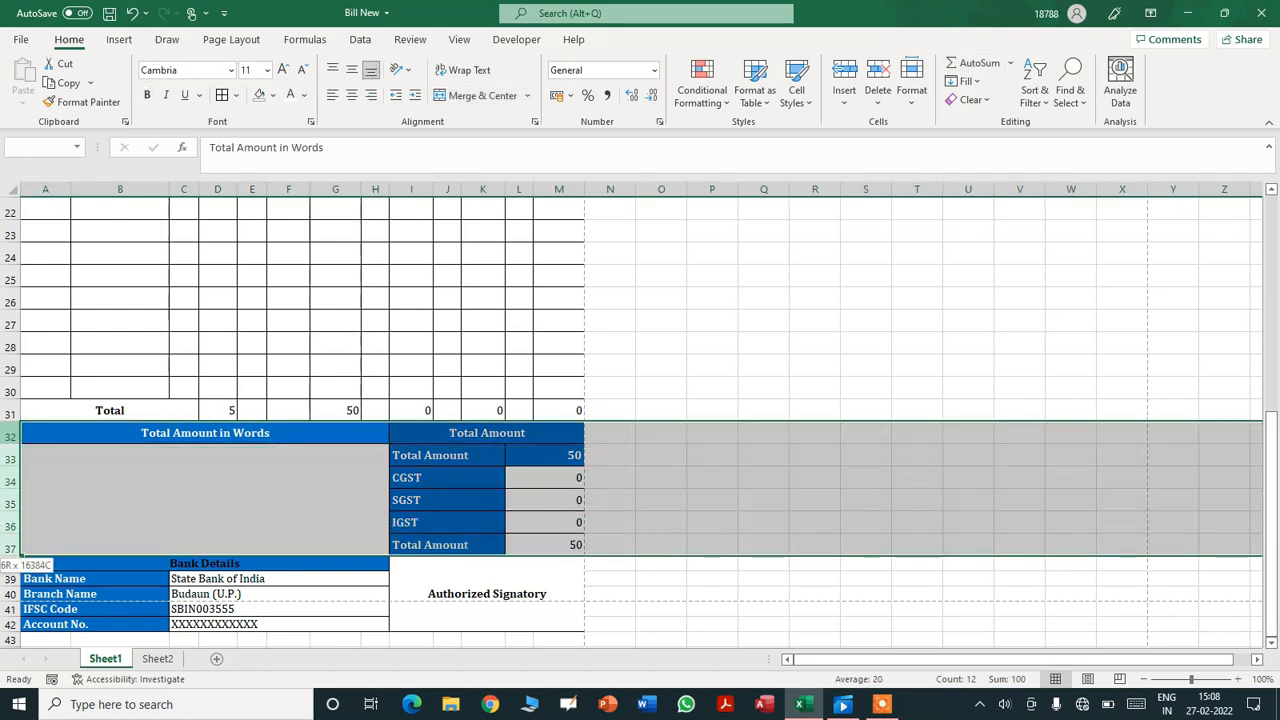
{"action": "left_click_drag", "start_coordinate": [10, 489], "coordinate": [10, 484]}
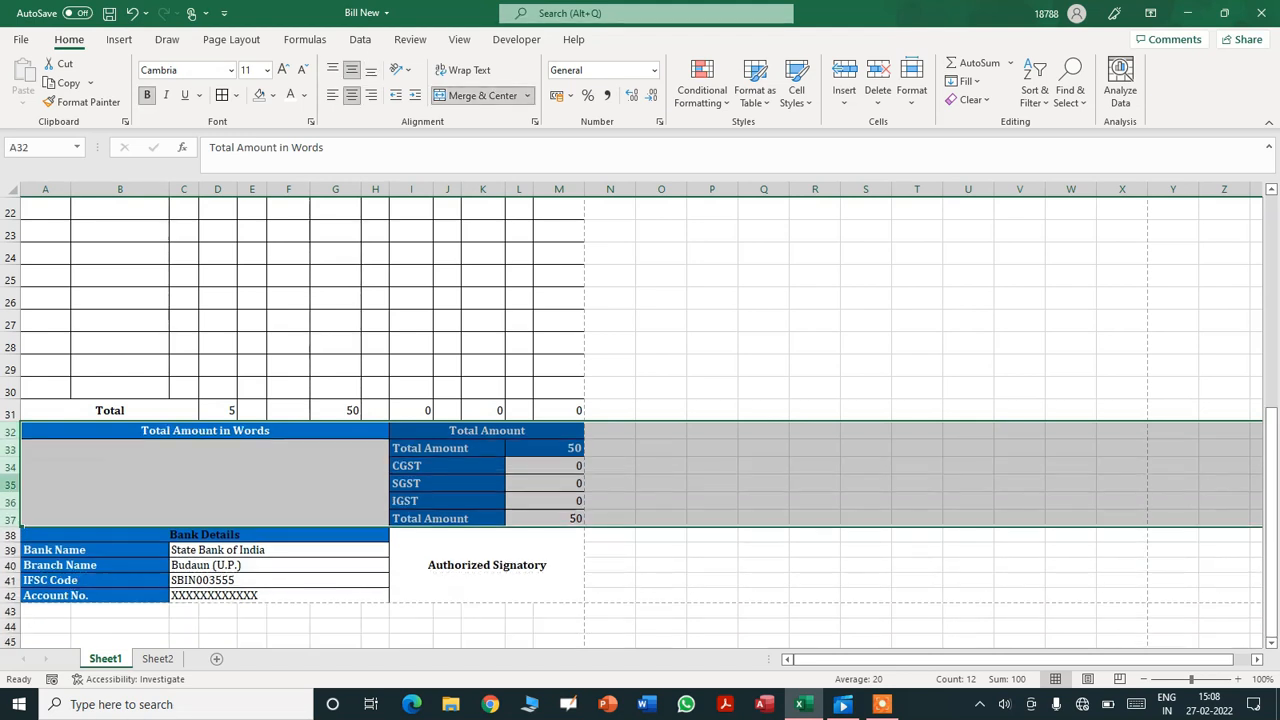
{"action": "left_click", "coordinate": [285, 567]}
{"action": "left_click_drag", "start_coordinate": [1268, 460], "coordinate": [1242, 292]}
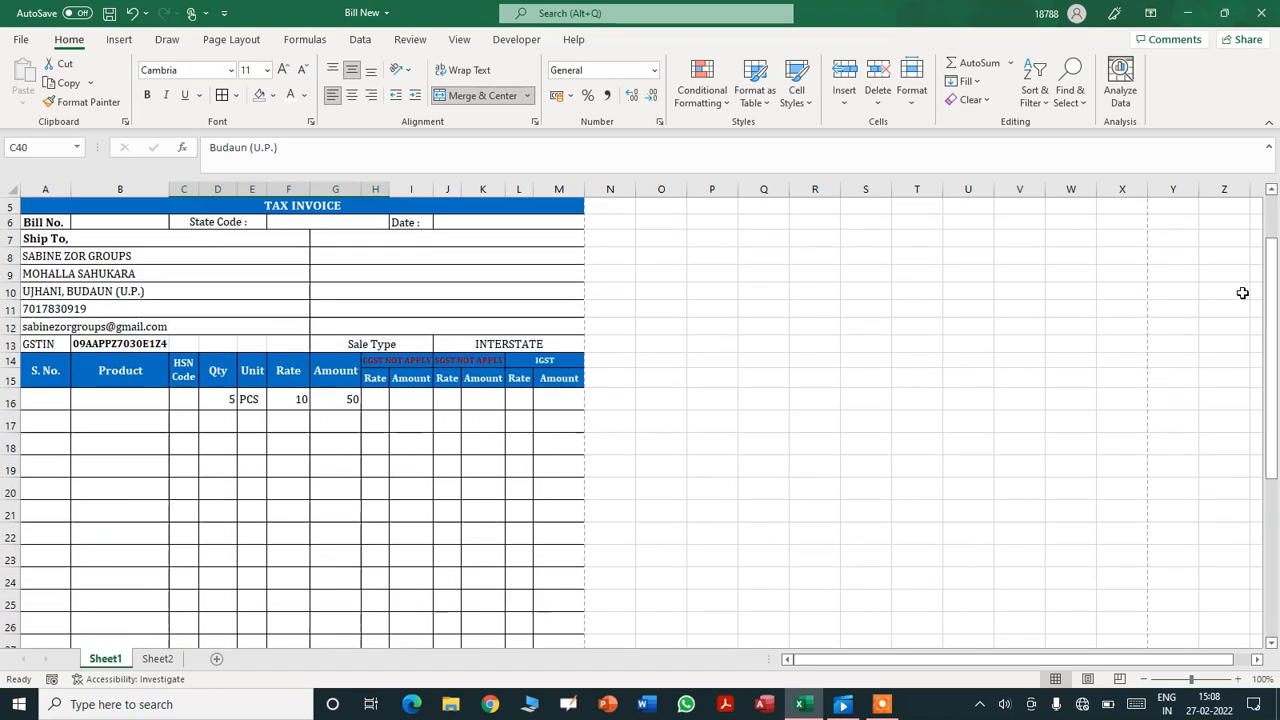
- Enter item 1 as Pen with quantity 10 at rate 15 in row 16
{"action": "left_click", "coordinate": [49, 405]}
{"action": "type", "text": "1"}
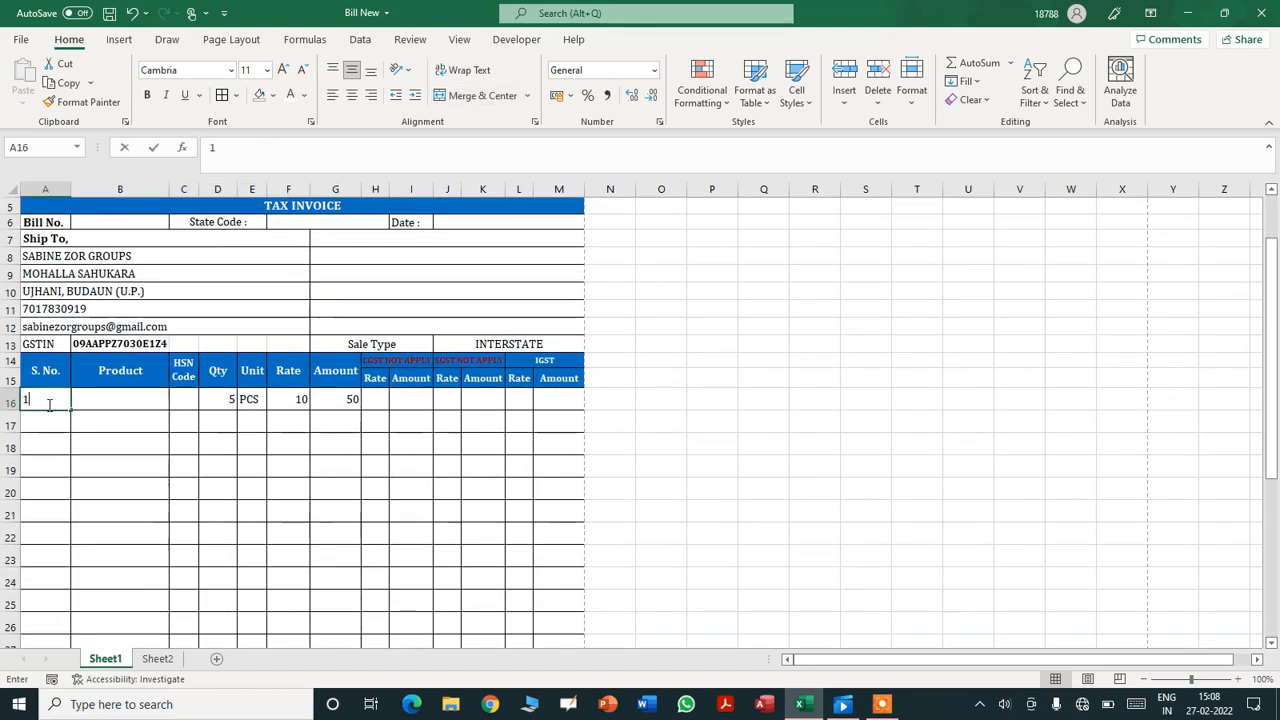
{"action": "key", "text": "Tab"}
{"action": "type", "text": "Pen"}
{"action": "key", "text": "Tab"}
{"action": "key", "text": "Tab"}
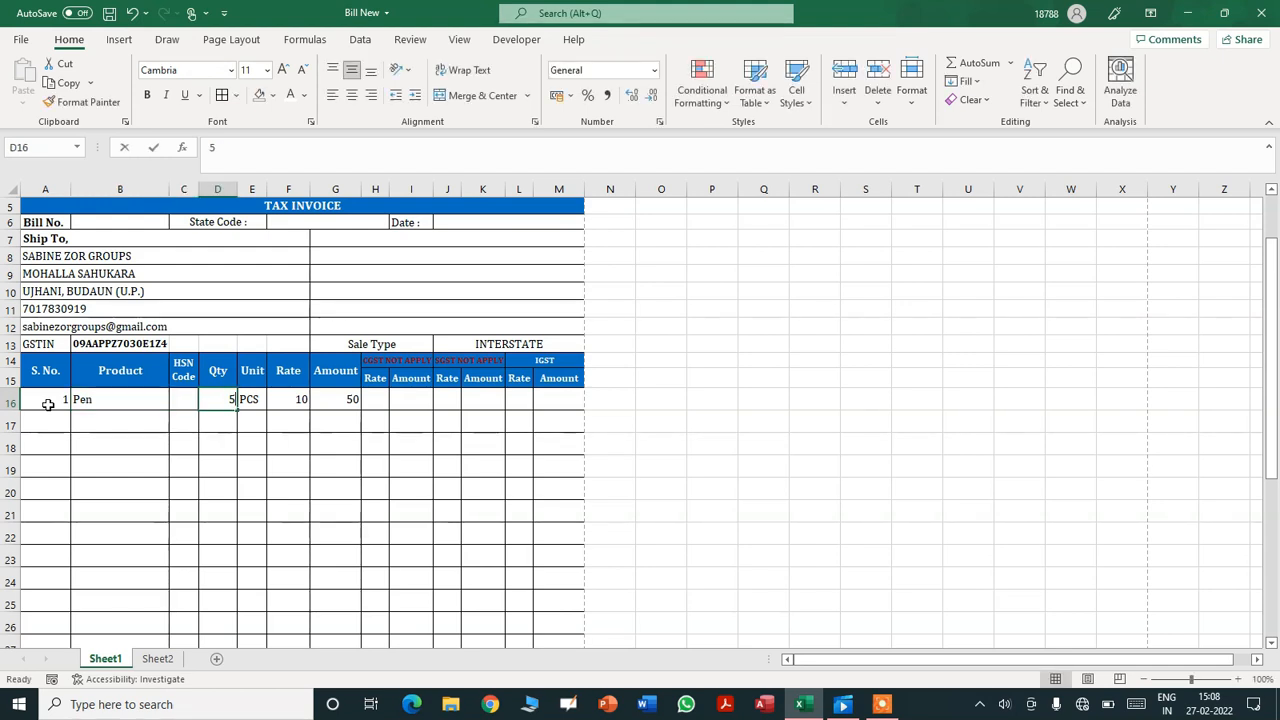
{"action": "type", "text": "10"}
{"action": "key", "text": "Tab"}
{"action": "key", "text": "Tab"}
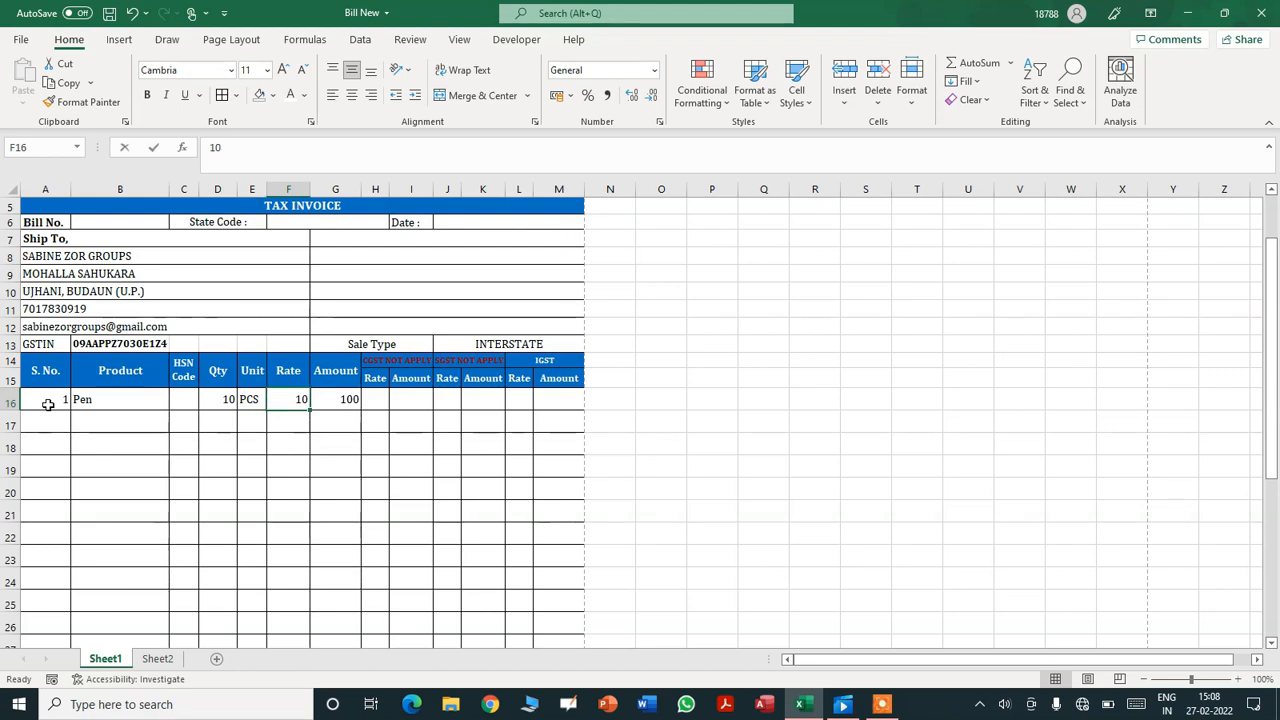
{"action": "type", "text": "15"}
{"action": "key", "text": "Tab"}
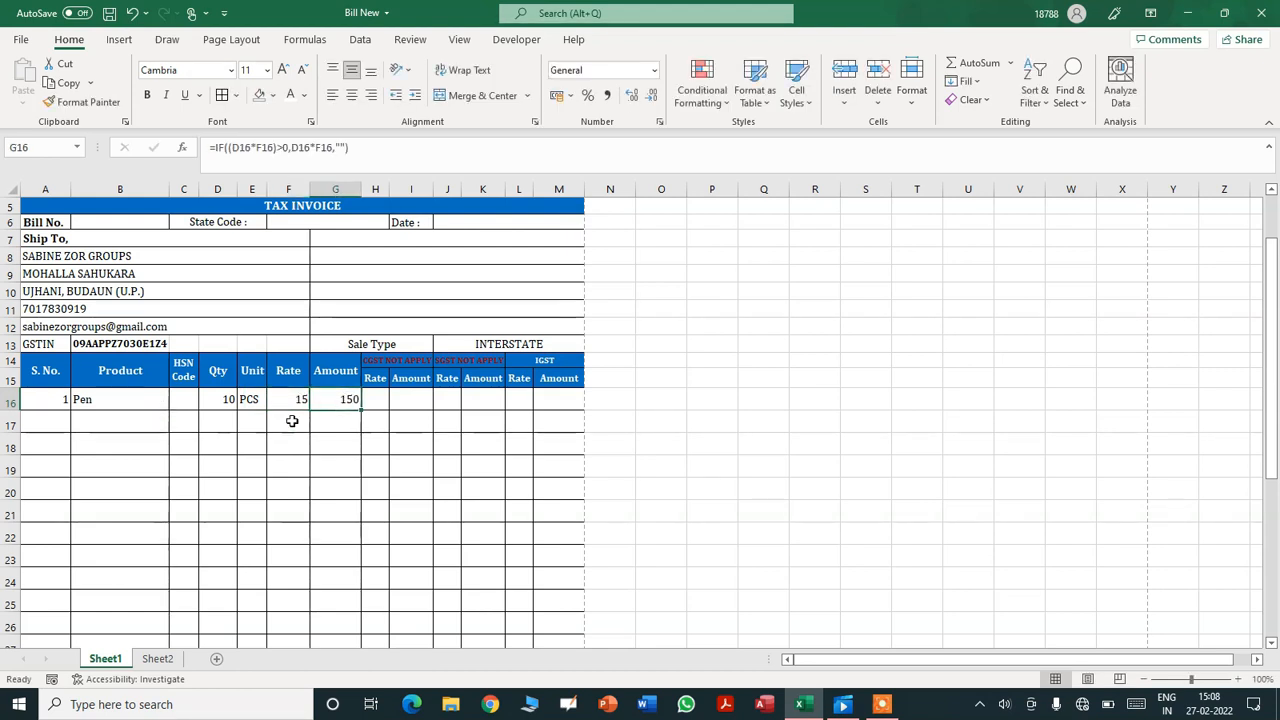
- Set the sale type to STATE and select the Pen line's CGST rate cell
{"action": "left_click", "coordinate": [524, 346]}
{"action": "left_click", "coordinate": [591, 344]}
{"action": "left_click", "coordinate": [577, 359]}
{"action": "left_click", "coordinate": [381, 398]}
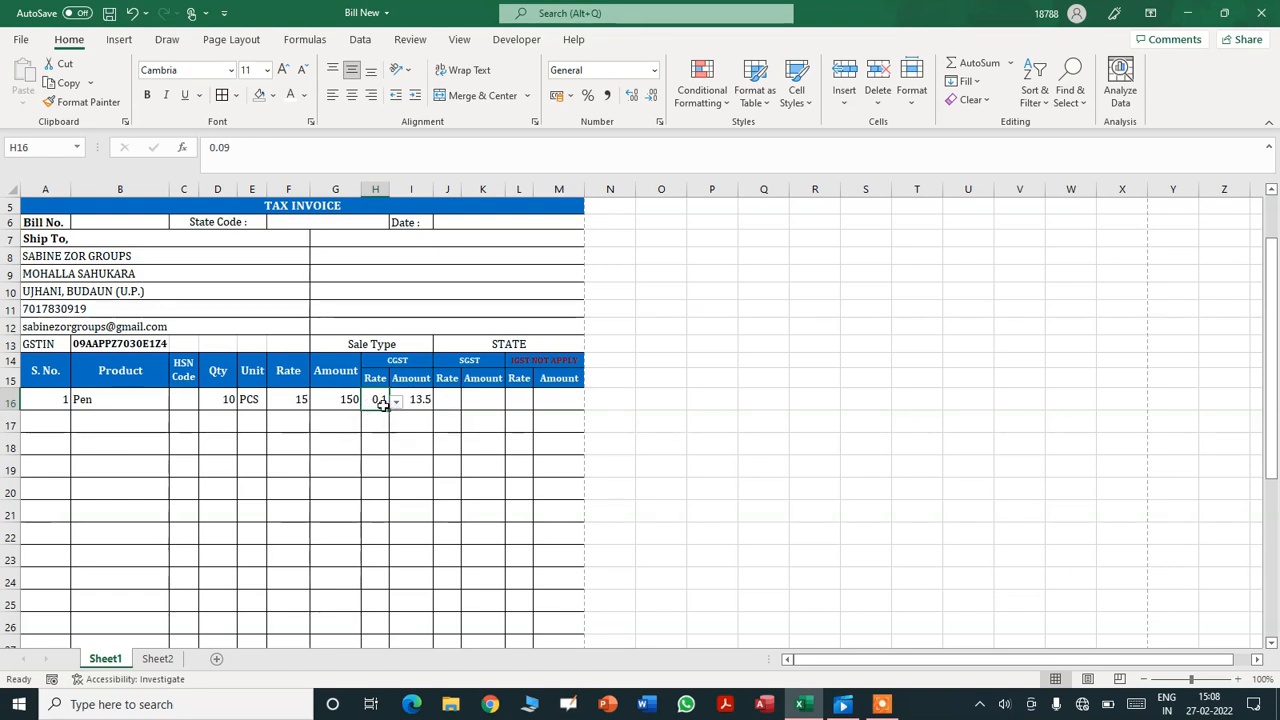
- Format the CGST rate in H16 as a whole percentage (9%) and autofit column H
{"action": "left_click", "coordinate": [654, 70]}
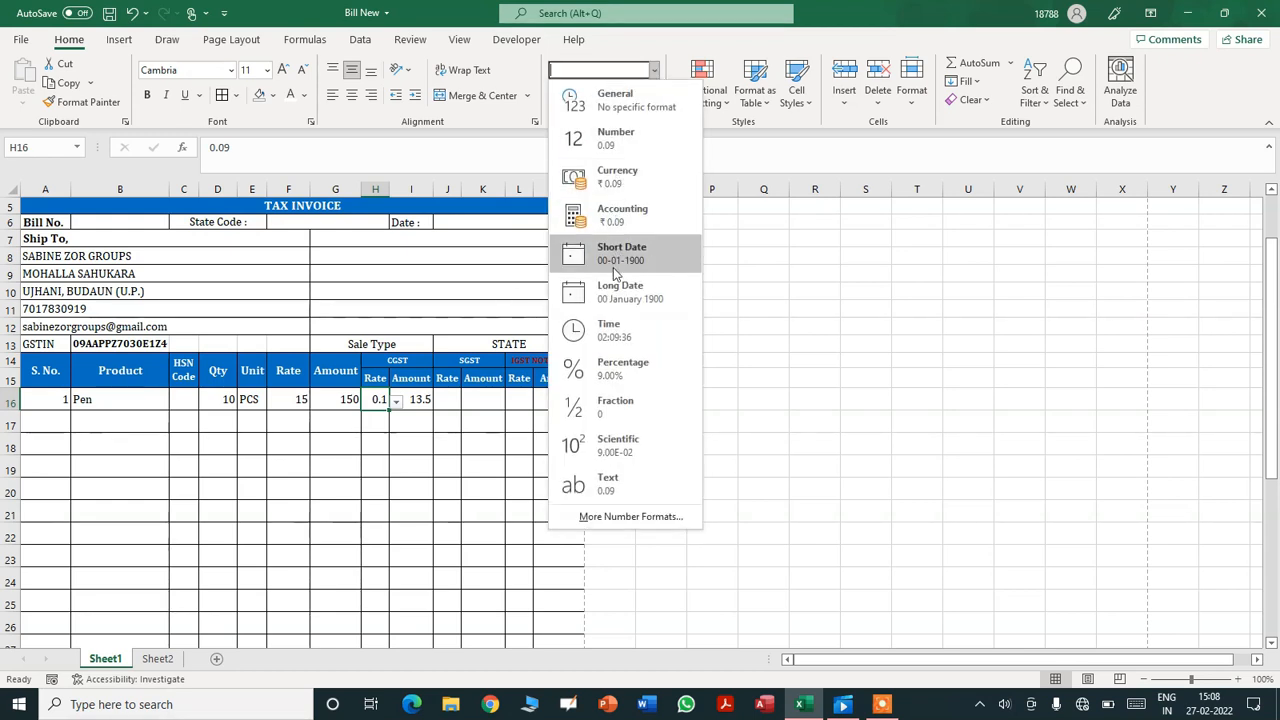
{"action": "left_click", "coordinate": [614, 367]}
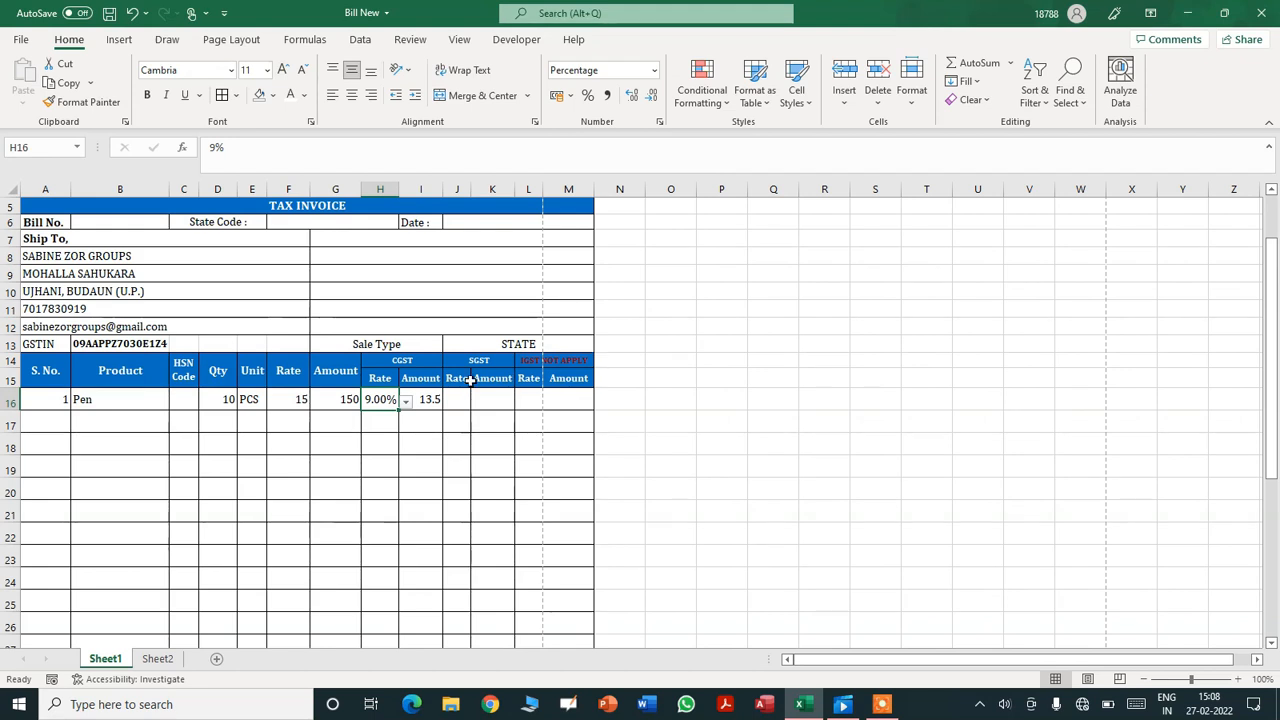
{"action": "left_click", "coordinate": [633, 95]}
{"action": "left_click", "coordinate": [652, 95]}
{"action": "left_click", "coordinate": [652, 95]}
{"action": "left_click", "coordinate": [652, 95]}
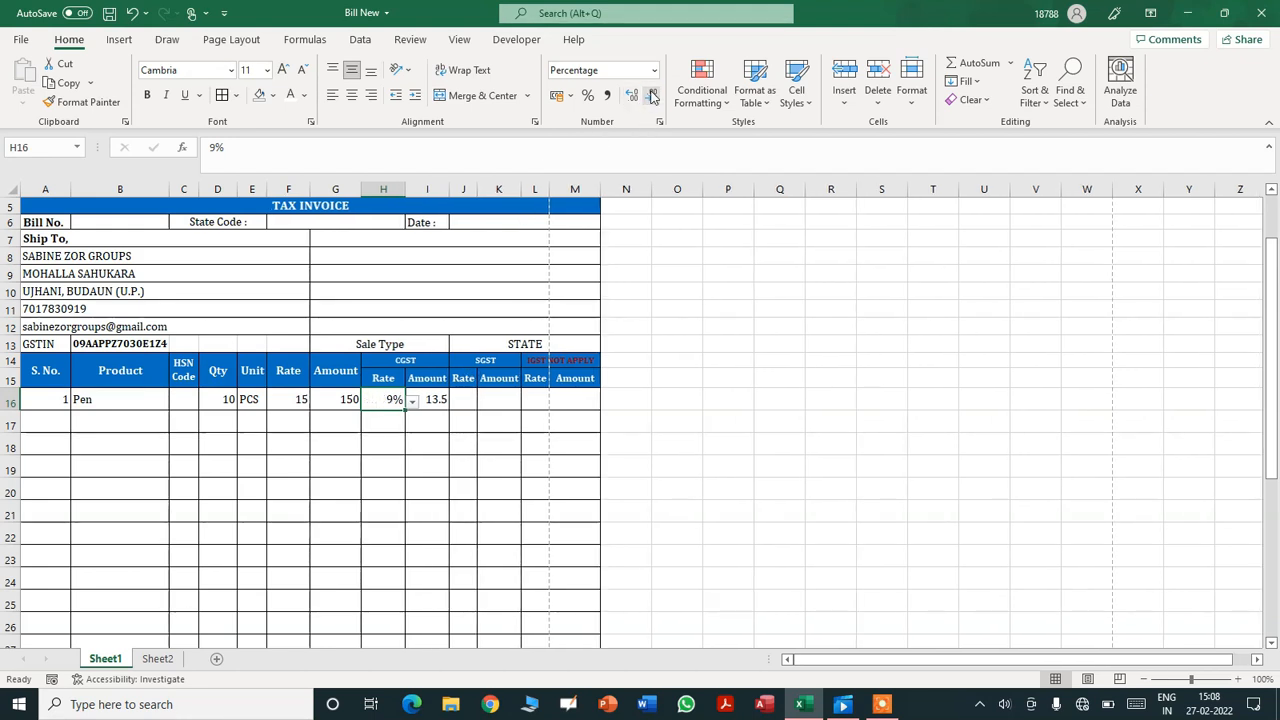
{"action": "double_click", "coordinate": [405, 188]}
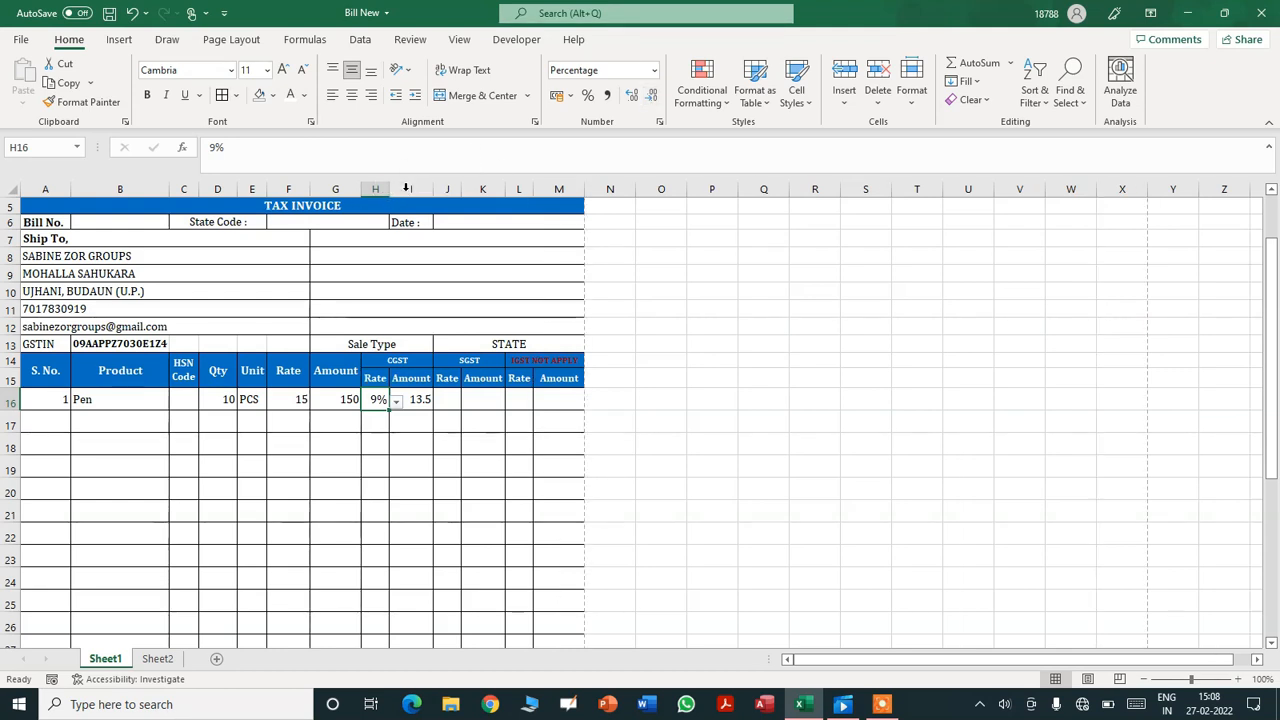
- Fill the 9% rate down column H, clear the copies below H16, and check the CGST amount
{"action": "left_click_drag", "start_coordinate": [389, 409], "coordinate": [375, 502]}
{"action": "left_click_drag", "start_coordinate": [1271, 505], "coordinate": [1271, 462]}
{"action": "left_click_drag", "start_coordinate": [376, 286], "coordinate": [366, 572]}
{"action": "key", "text": "Delete"}
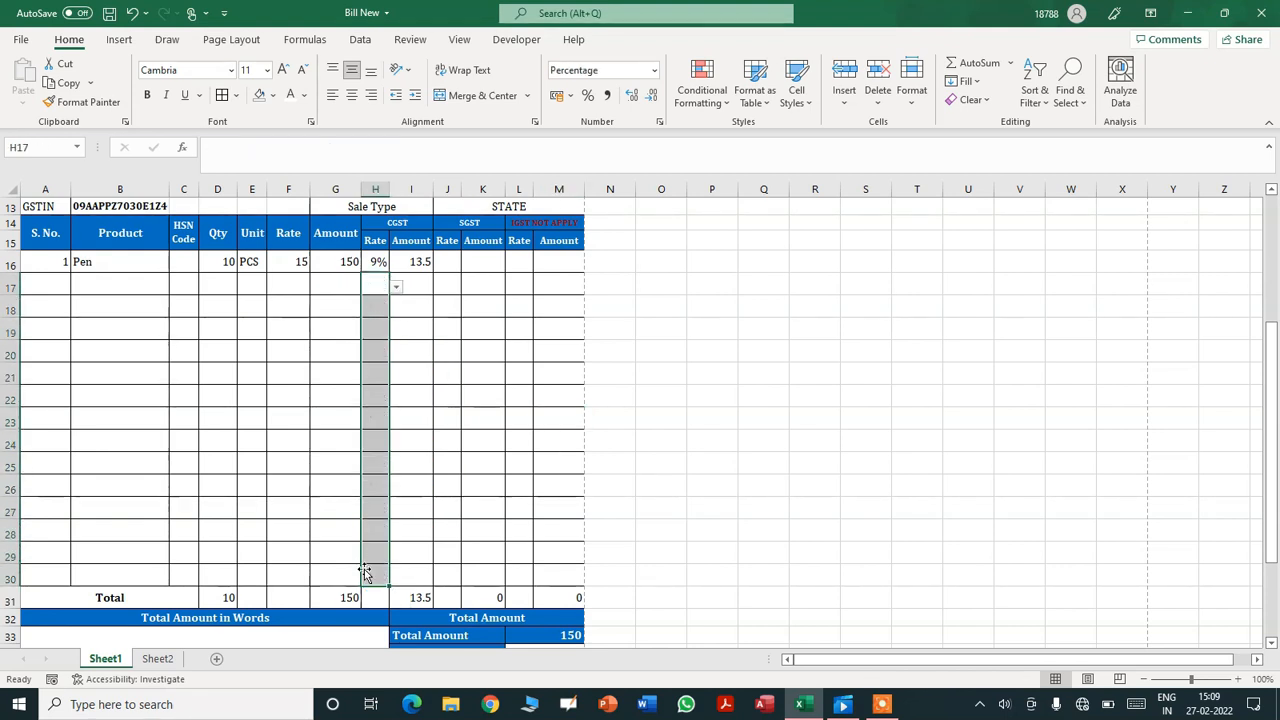
{"action": "left_click", "coordinate": [376, 261]}
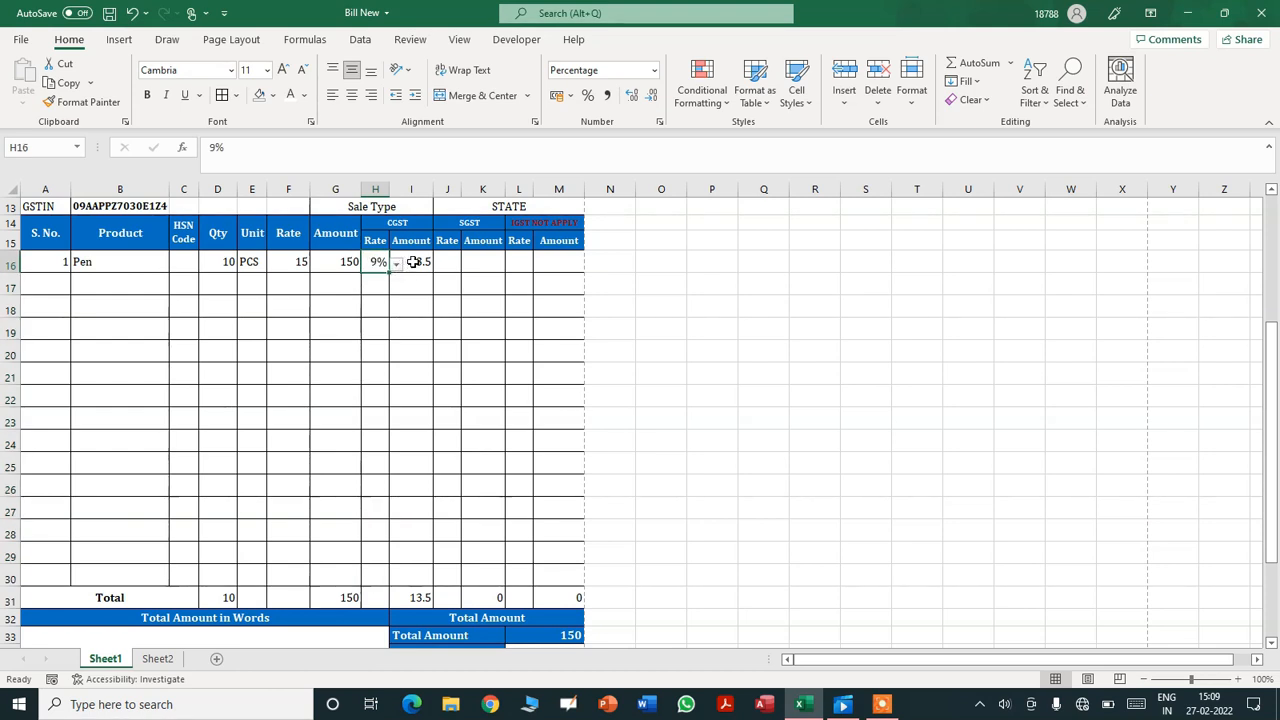
{"action": "left_click", "coordinate": [413, 261]}
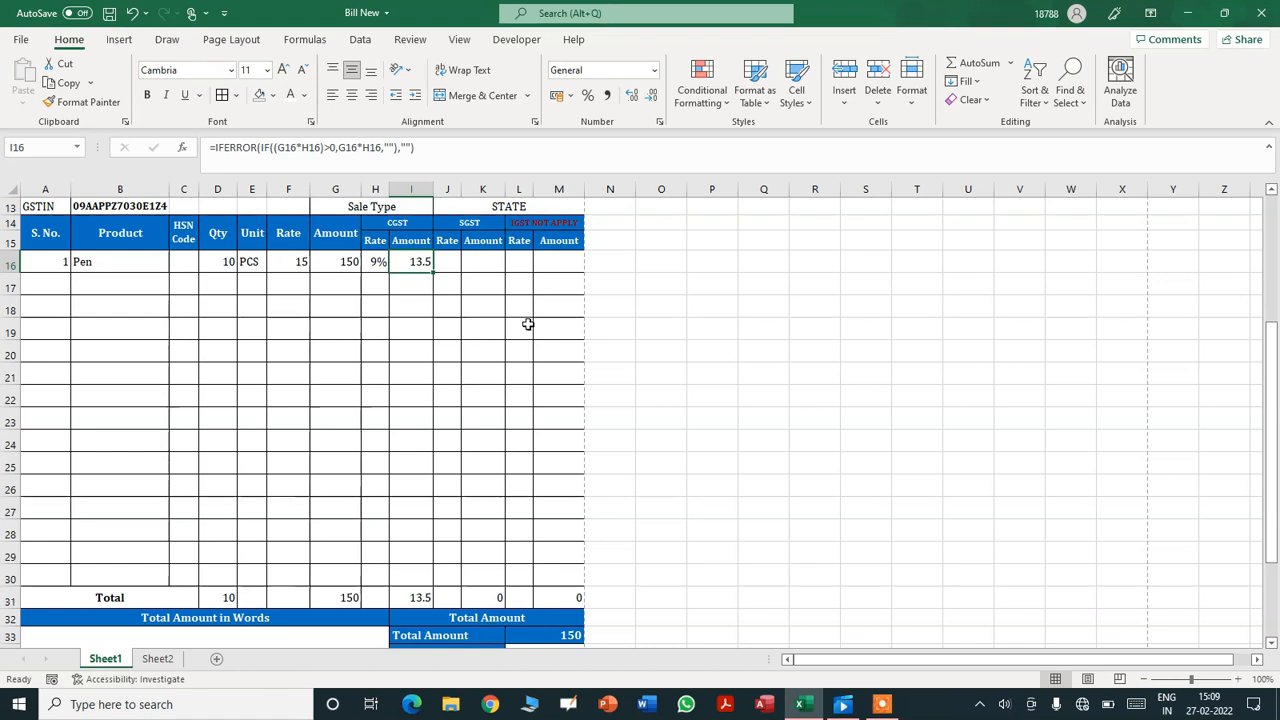
- Choose a 9% SGST rate for the Pen in J16, formatted as a whole percentage
{"action": "left_click", "coordinate": [450, 264]}
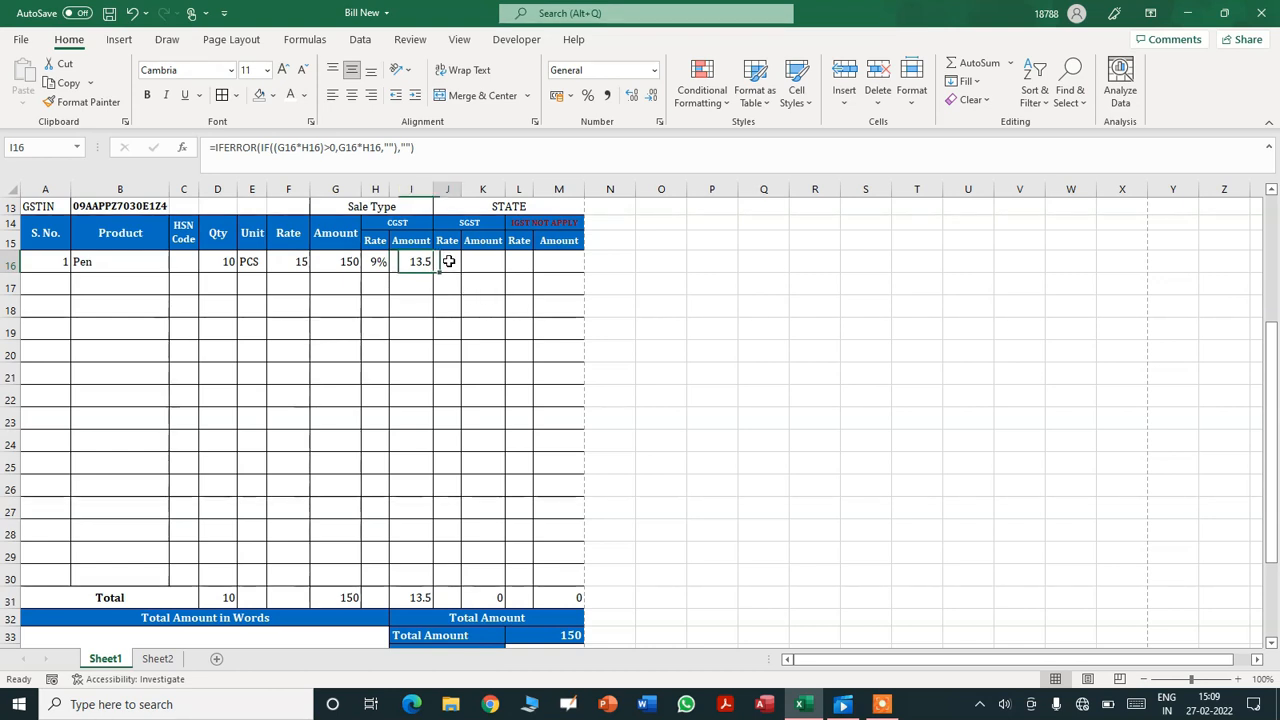
{"action": "left_click", "coordinate": [468, 264]}
{"action": "left_click", "coordinate": [455, 290]}
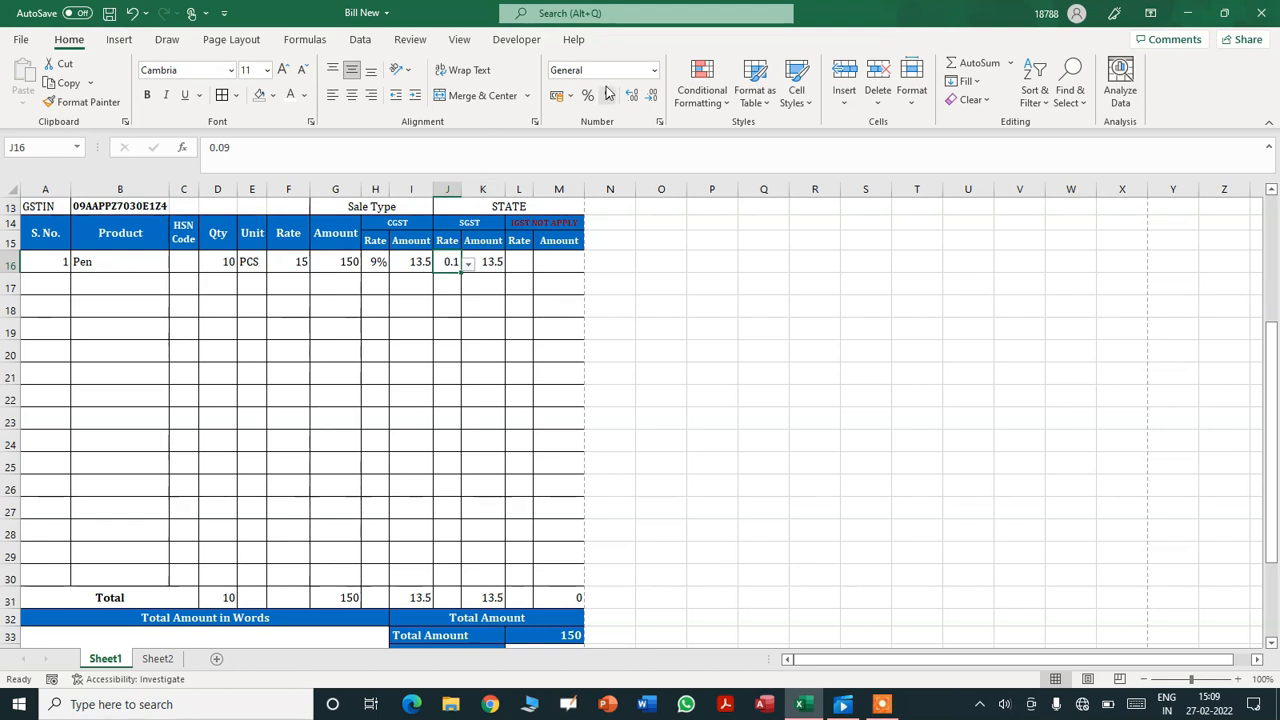
{"action": "left_click", "coordinate": [654, 70]}
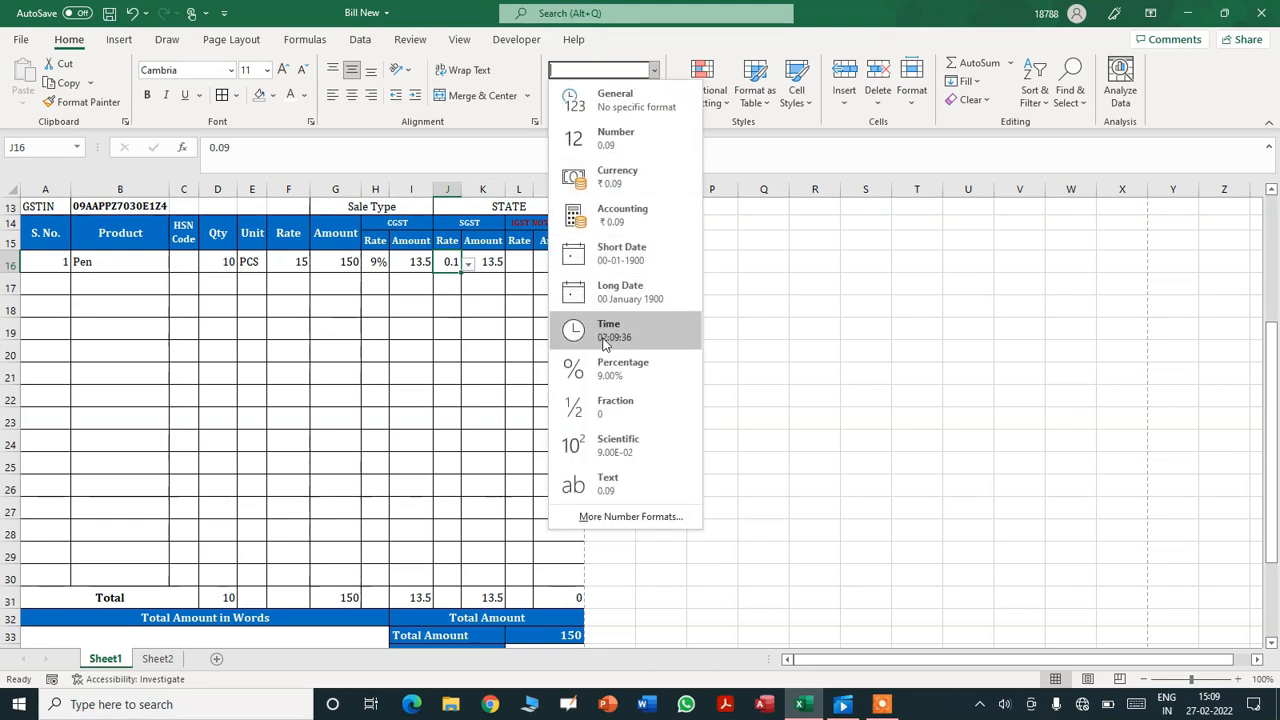
{"action": "left_click", "coordinate": [615, 368]}
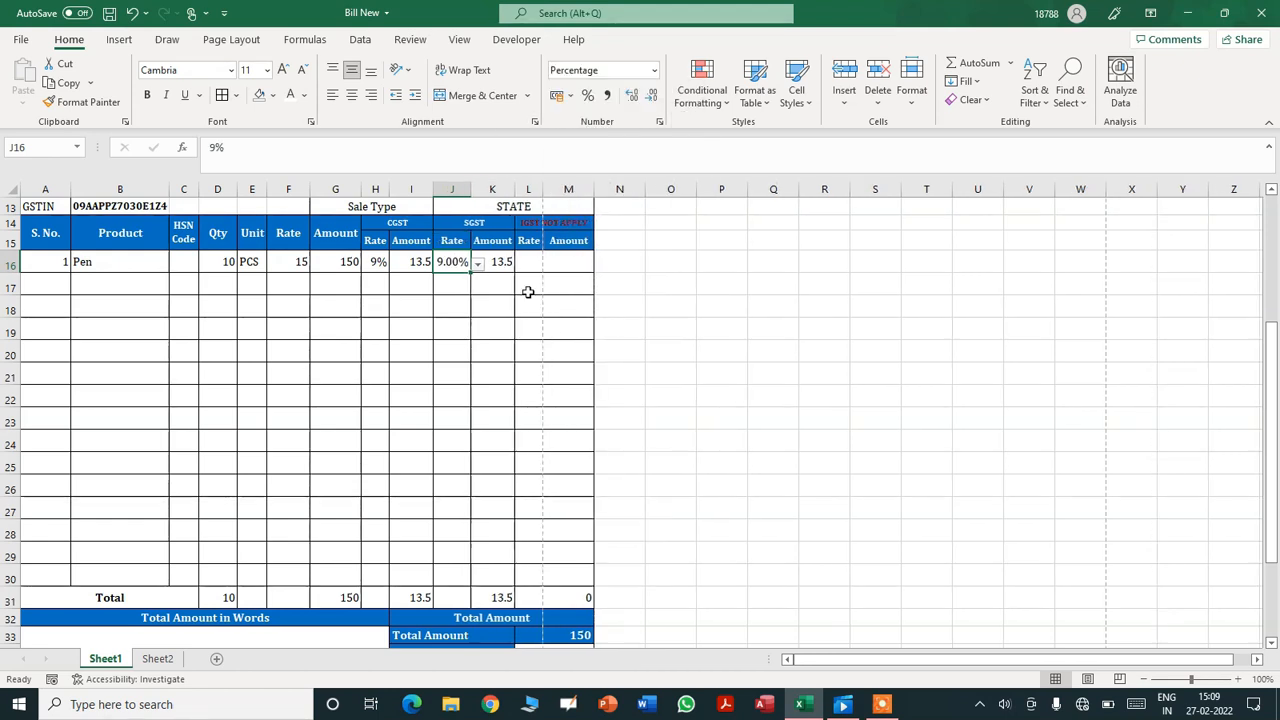
{"action": "left_click", "coordinate": [652, 96]}
{"action": "left_click", "coordinate": [652, 97]}
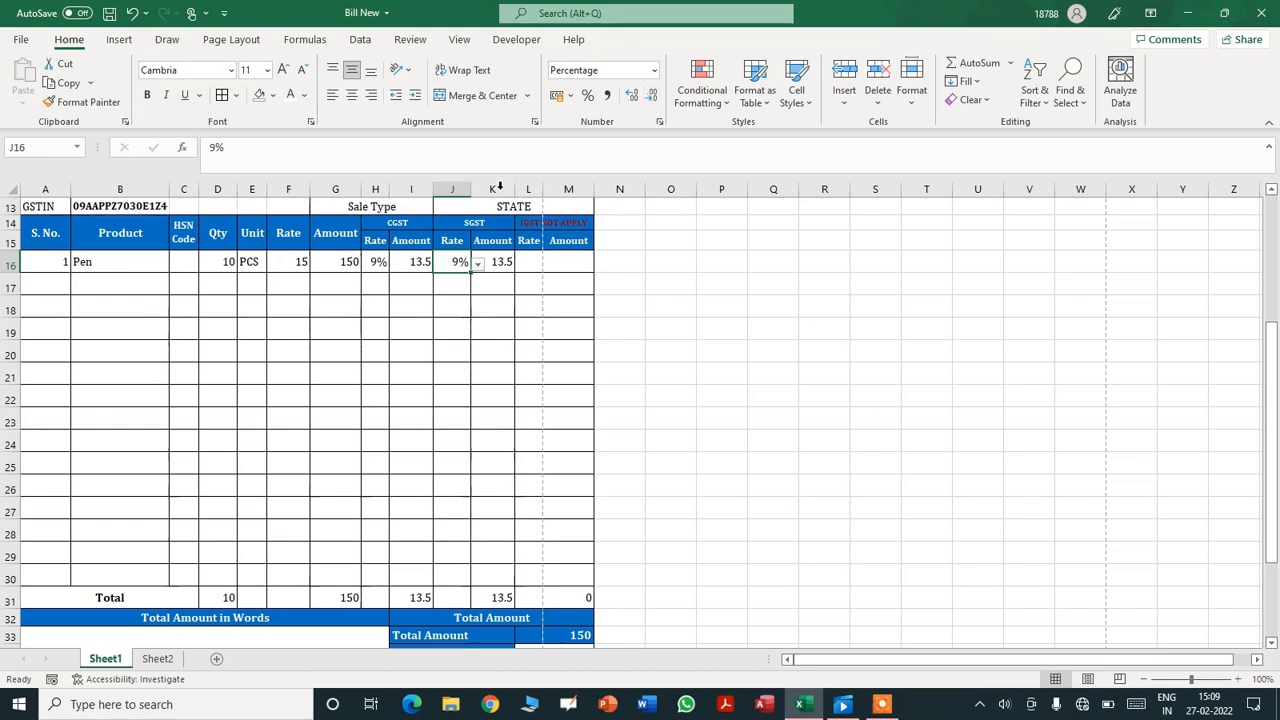
- Narrow column J, fill the SGST rate down, then clear the copies below J16
{"action": "left_click_drag", "start_coordinate": [469, 188], "coordinate": [459, 188]}
{"action": "left_click_drag", "start_coordinate": [461, 271], "coordinate": [451, 572]}
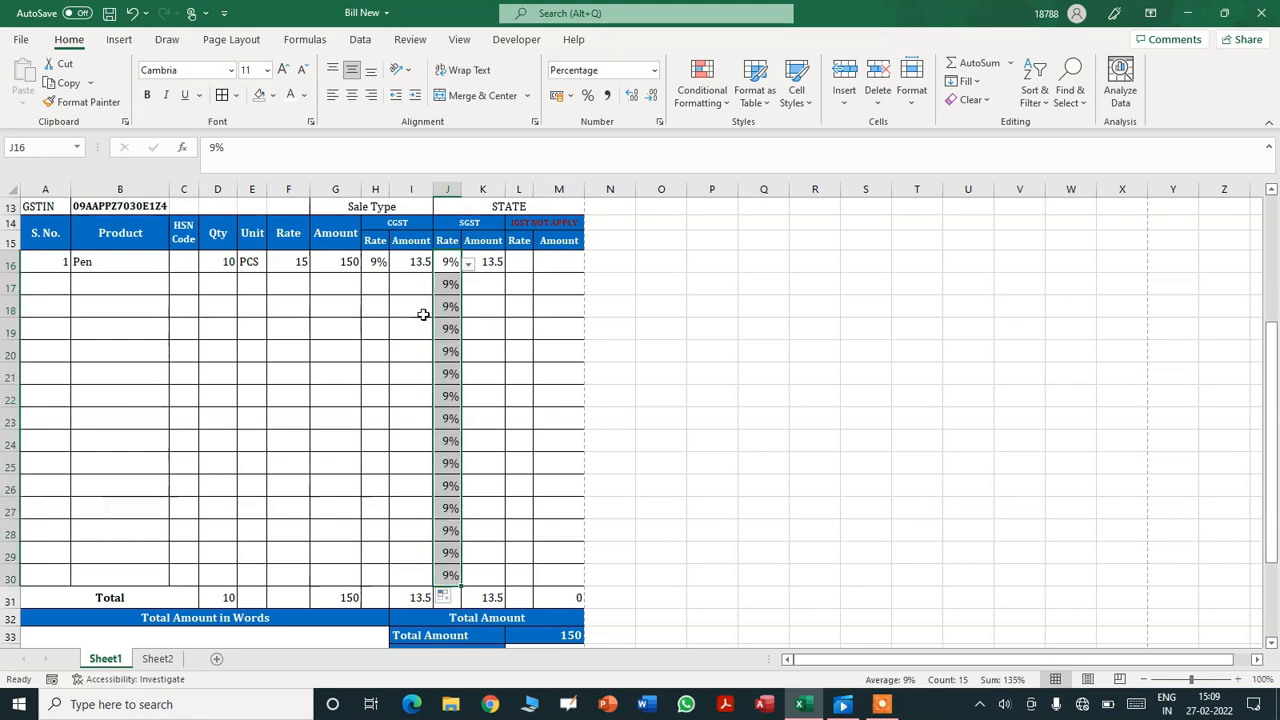
{"action": "left_click_drag", "start_coordinate": [447, 287], "coordinate": [447, 570]}
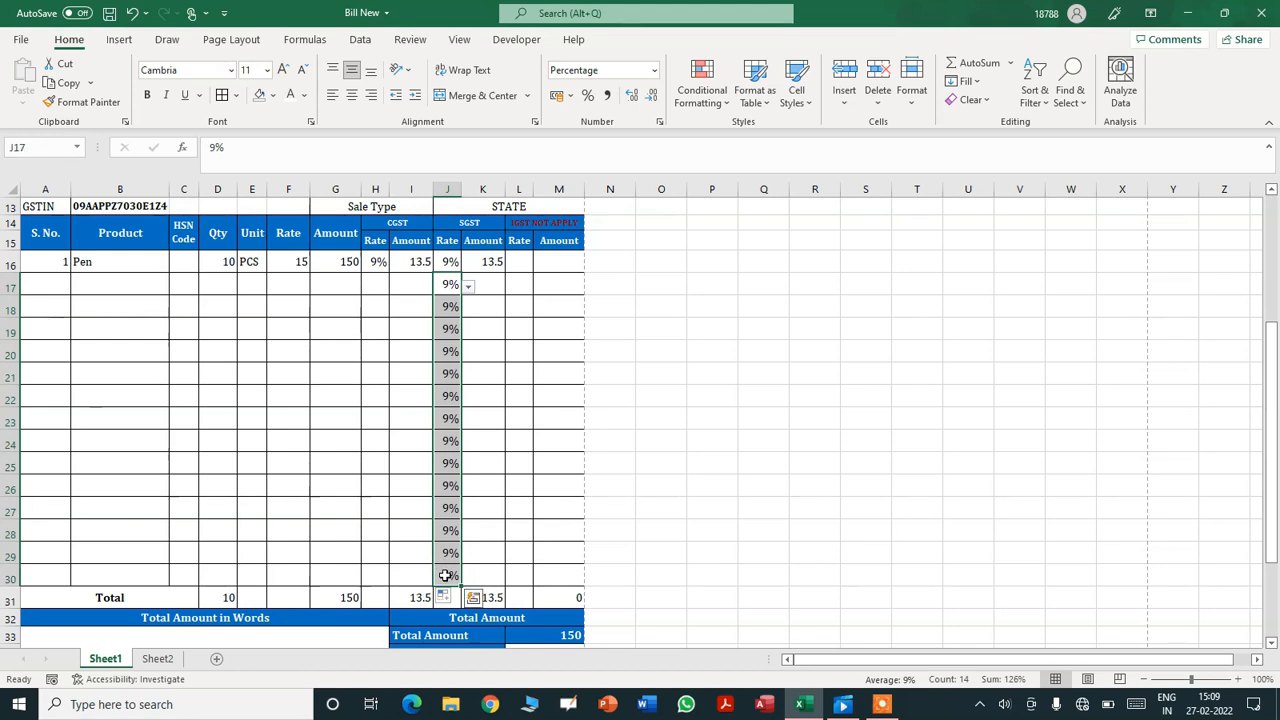
{"action": "key", "text": "Delete"}
{"action": "left_click", "coordinate": [522, 263]}
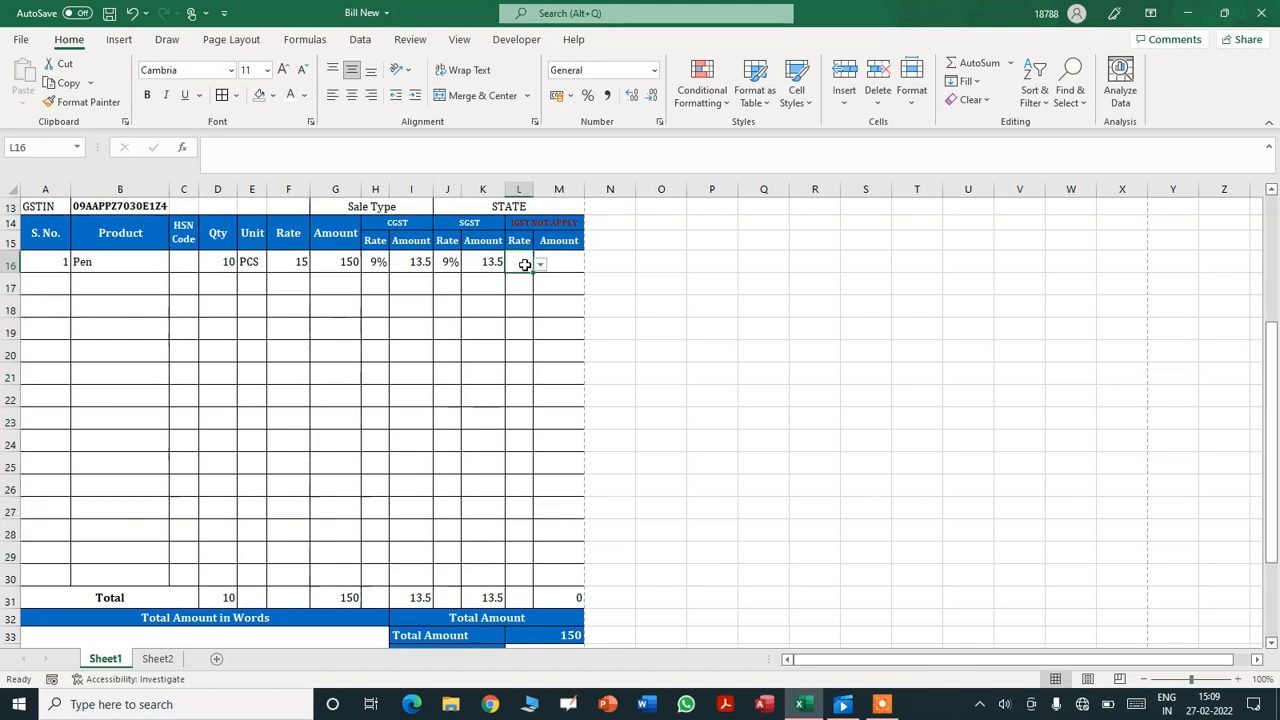
- Switch the sale type to INTERSTATE and choose an 18% IGST rate for the Pen
{"action": "left_click", "coordinate": [540, 207]}
{"action": "left_click", "coordinate": [591, 209]}
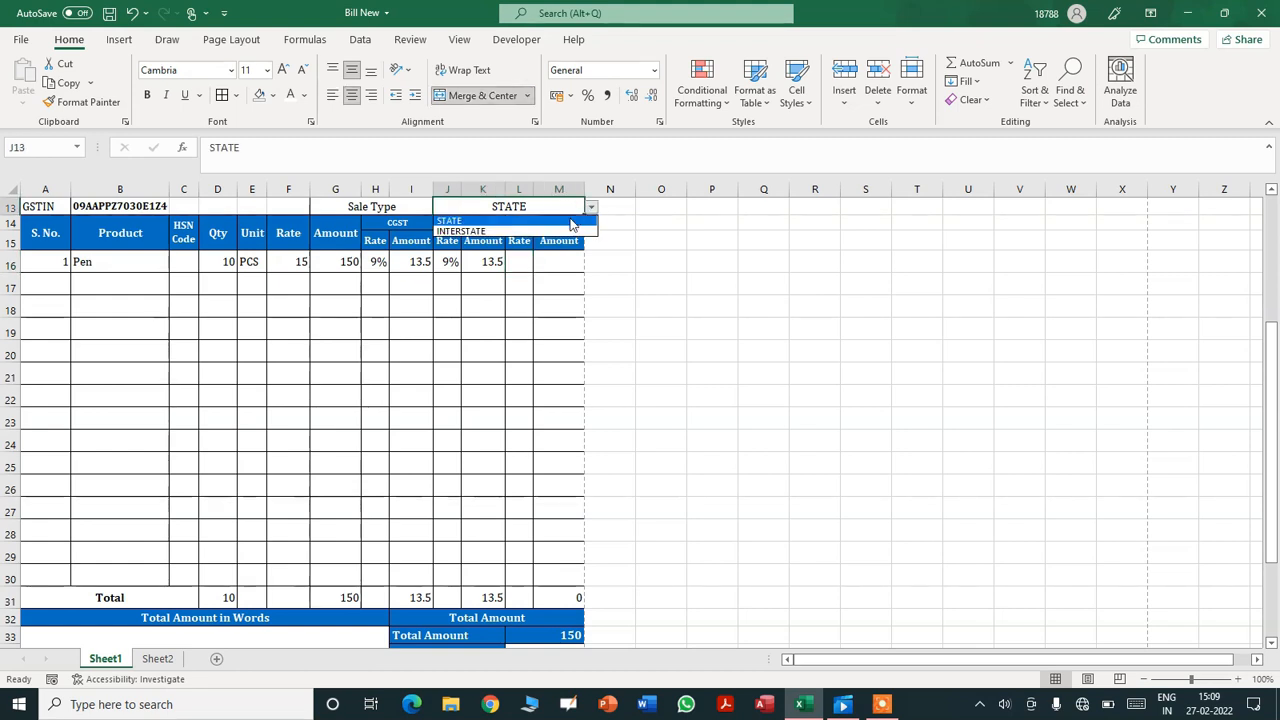
{"action": "left_click", "coordinate": [568, 232]}
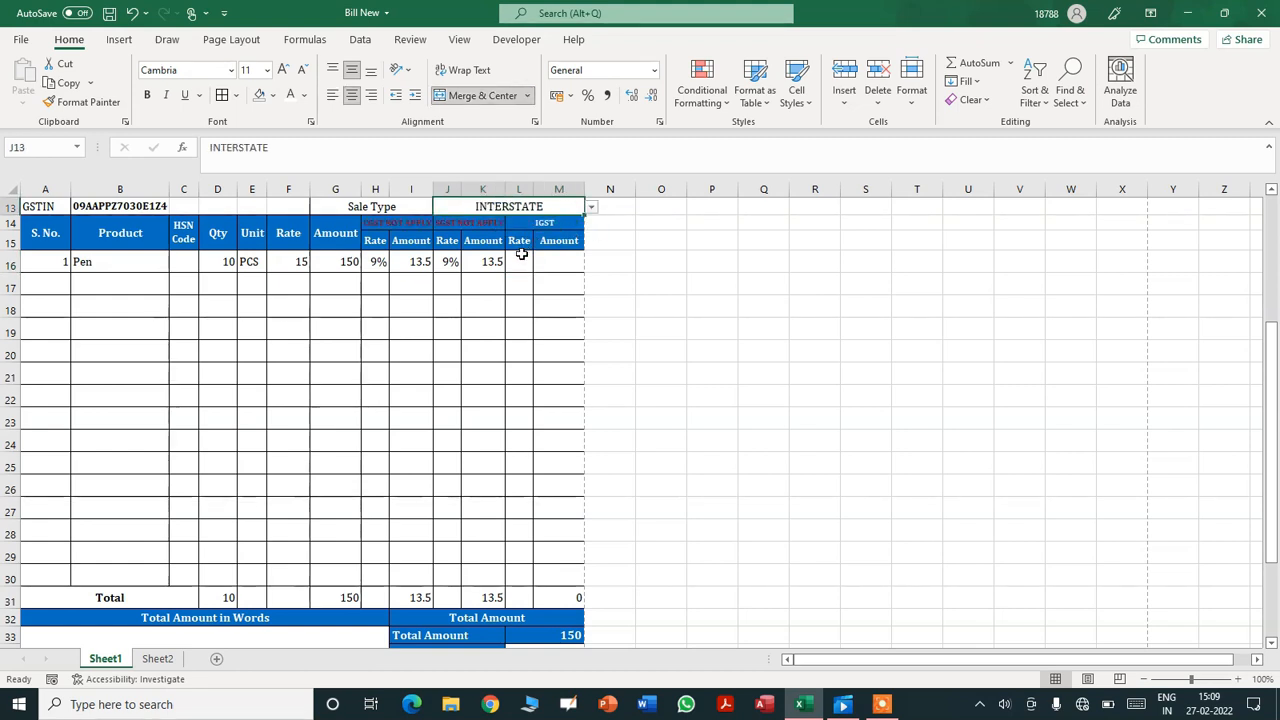
{"action": "left_click", "coordinate": [520, 262]}
{"action": "left_click", "coordinate": [540, 264]}
{"action": "left_click", "coordinate": [517, 289]}
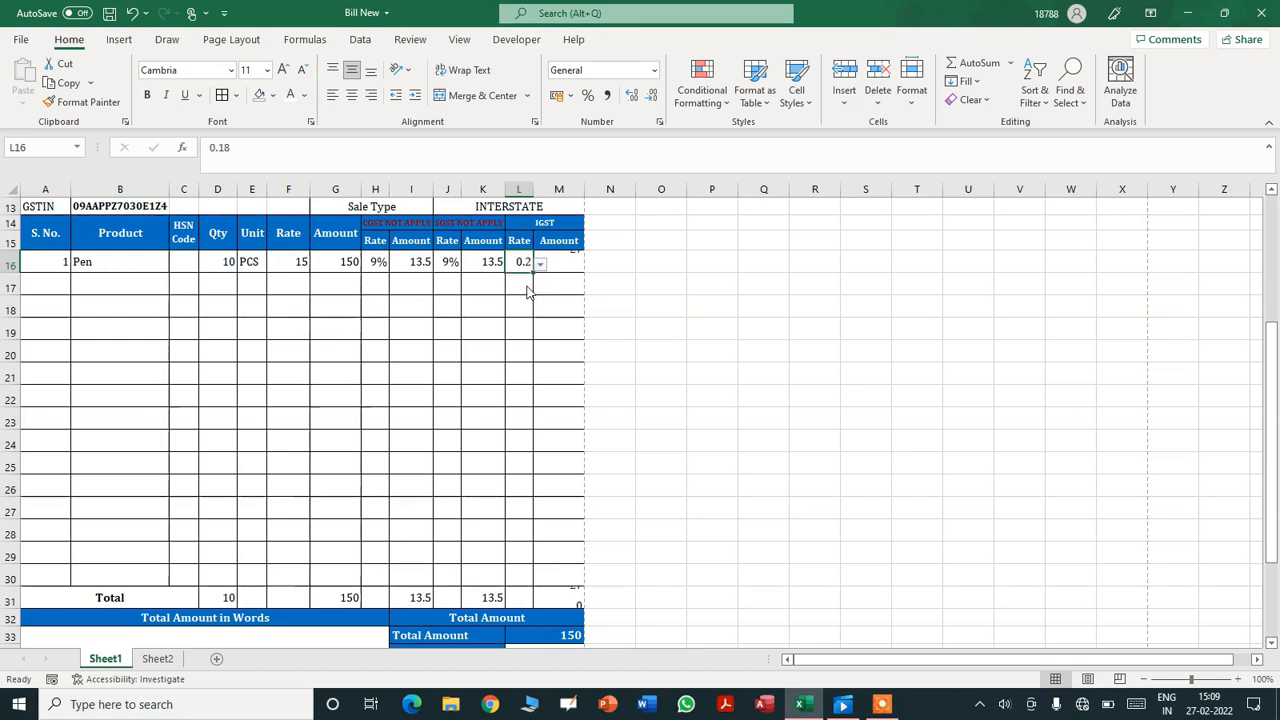
- Format the IGST rate as a whole percentage, narrow column L, then delete the rate
{"action": "left_click", "coordinate": [632, 73]}
{"action": "left_click", "coordinate": [654, 71]}
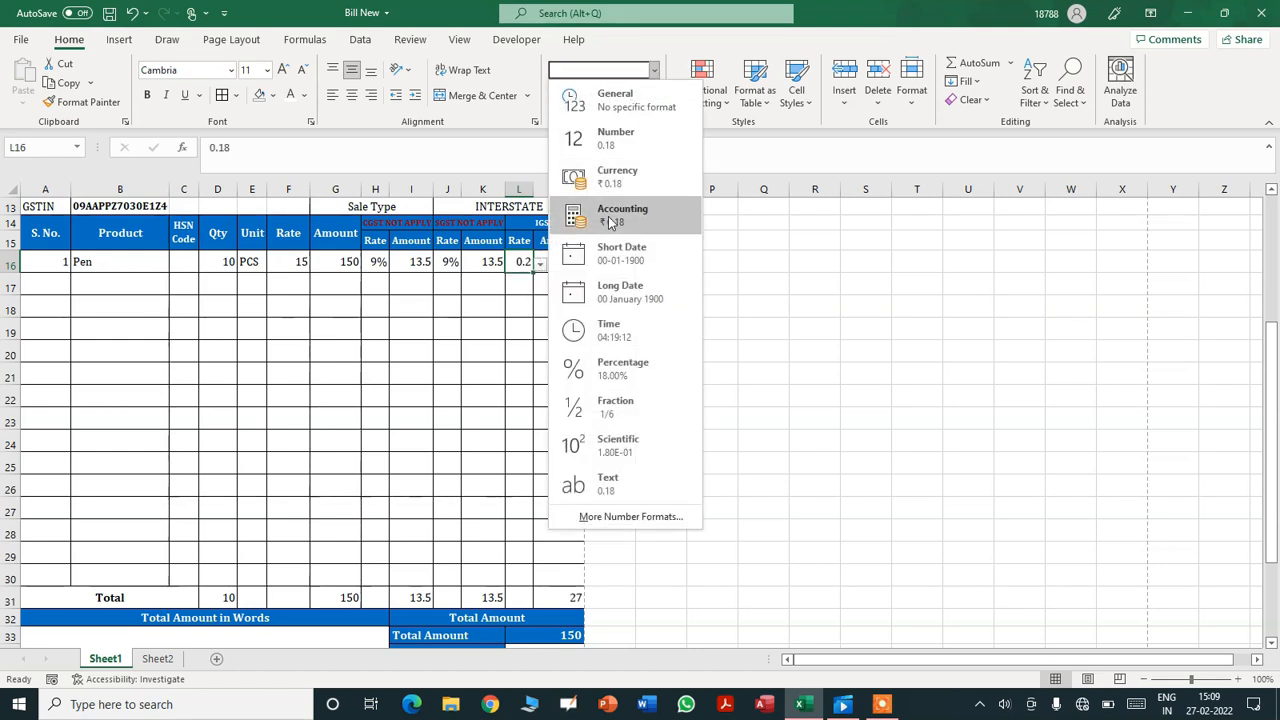
{"action": "left_click", "coordinate": [605, 368]}
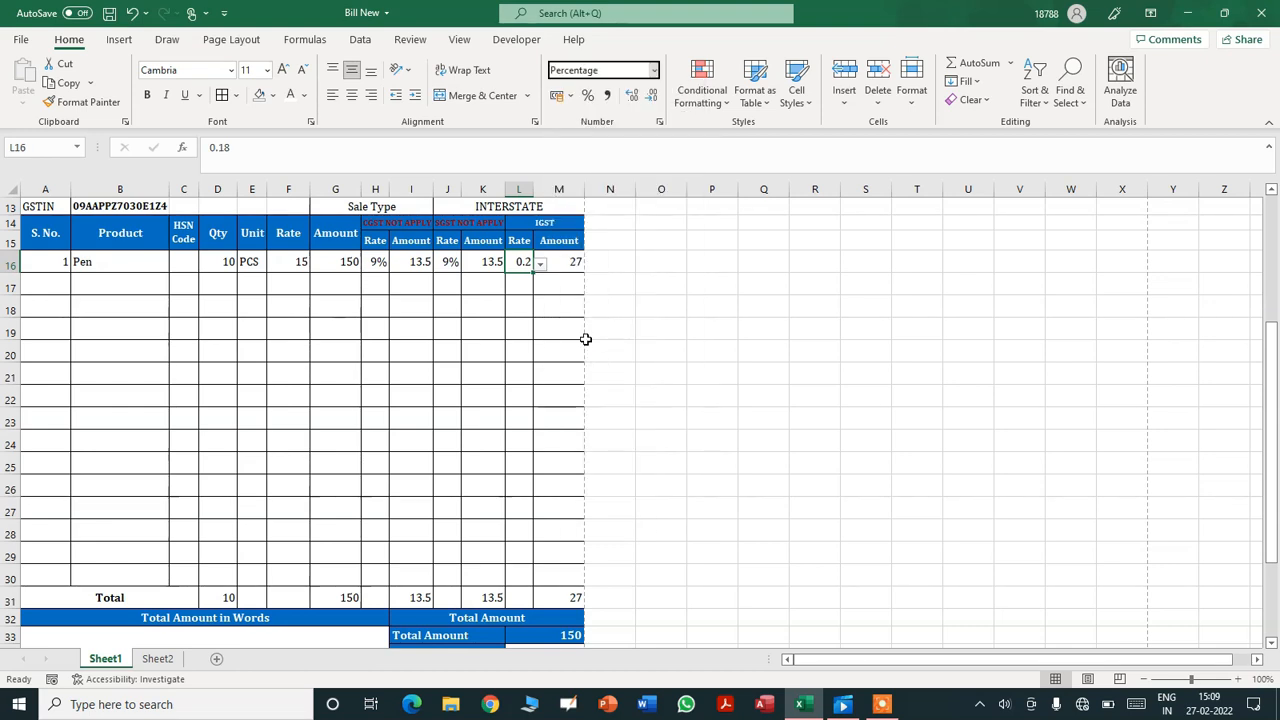
{"action": "left_click", "coordinate": [652, 100]}
{"action": "left_click", "coordinate": [652, 100]}
{"action": "left_click_drag", "start_coordinate": [552, 187], "coordinate": [535, 187]}
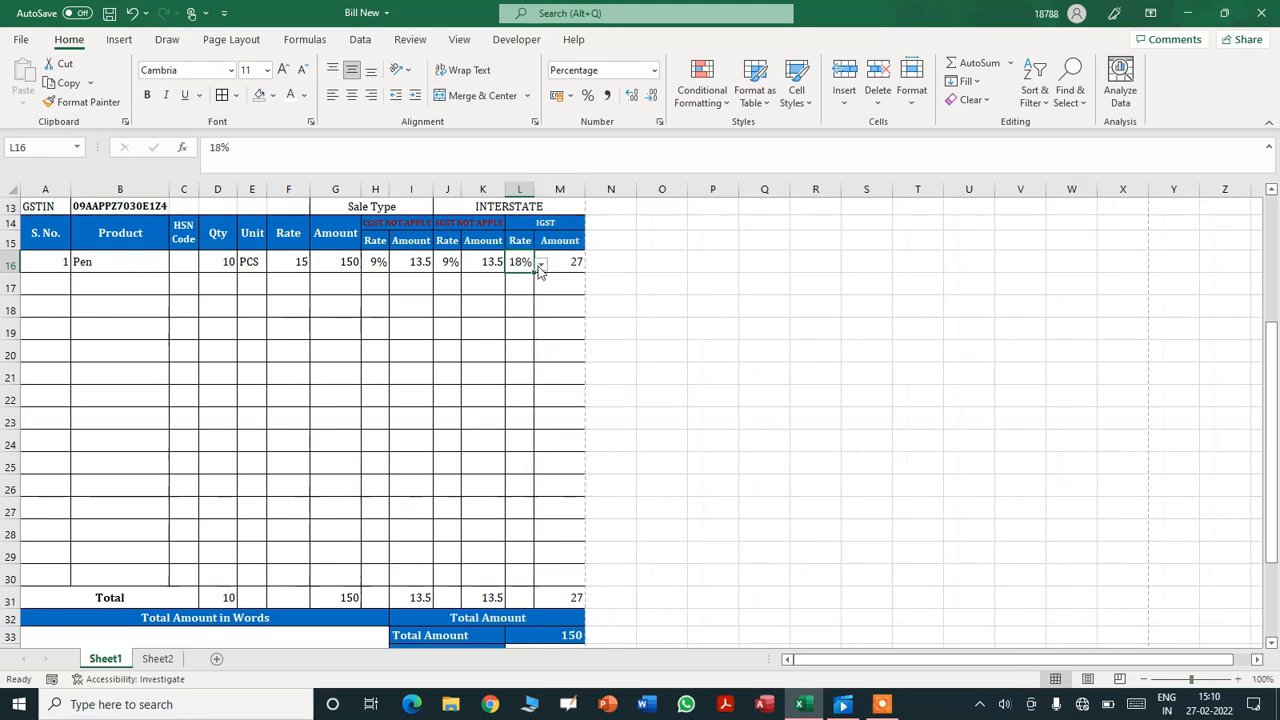
{"action": "key", "text": "Delete"}
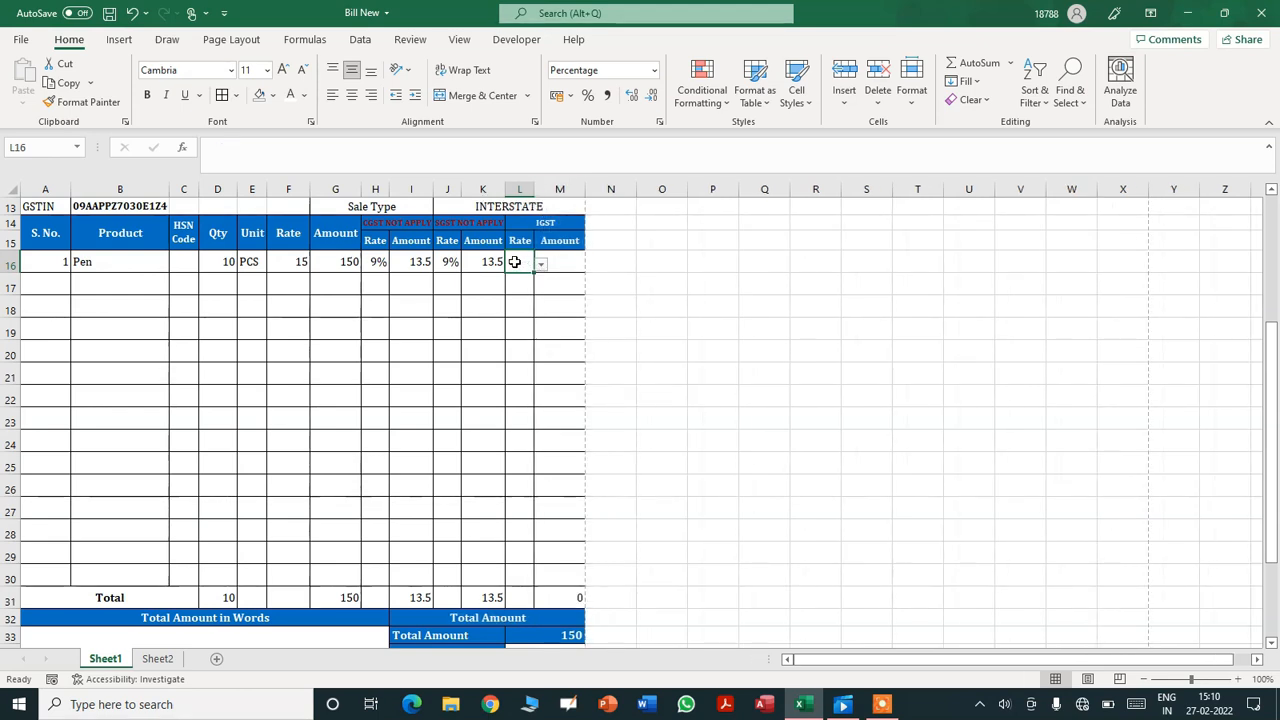
{"action": "left_click", "coordinate": [676, 281]}
- Set the sale type in J13 back to STATE
{"action": "left_click_drag", "start_coordinate": [1268, 330], "coordinate": [1268, 292]}
{"action": "left_click", "coordinate": [563, 274]}
{"action": "left_click", "coordinate": [592, 277]}
{"action": "left_click", "coordinate": [462, 288]}
{"action": "left_click", "coordinate": [678, 317]}
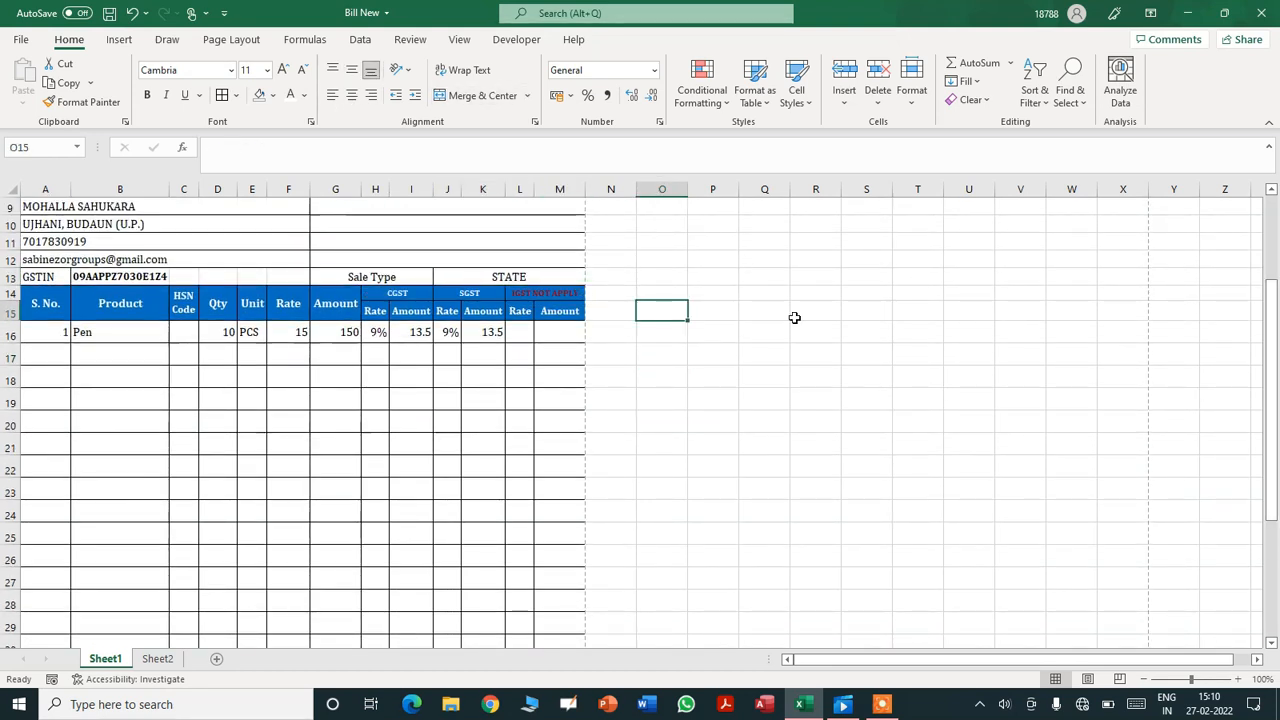
- Fill the empty IGST rate cell L16 down to L30 and verify the =SUM(L33:L36) total of 177
{"action": "left_click_drag", "start_coordinate": [1270, 310], "coordinate": [1272, 350]}
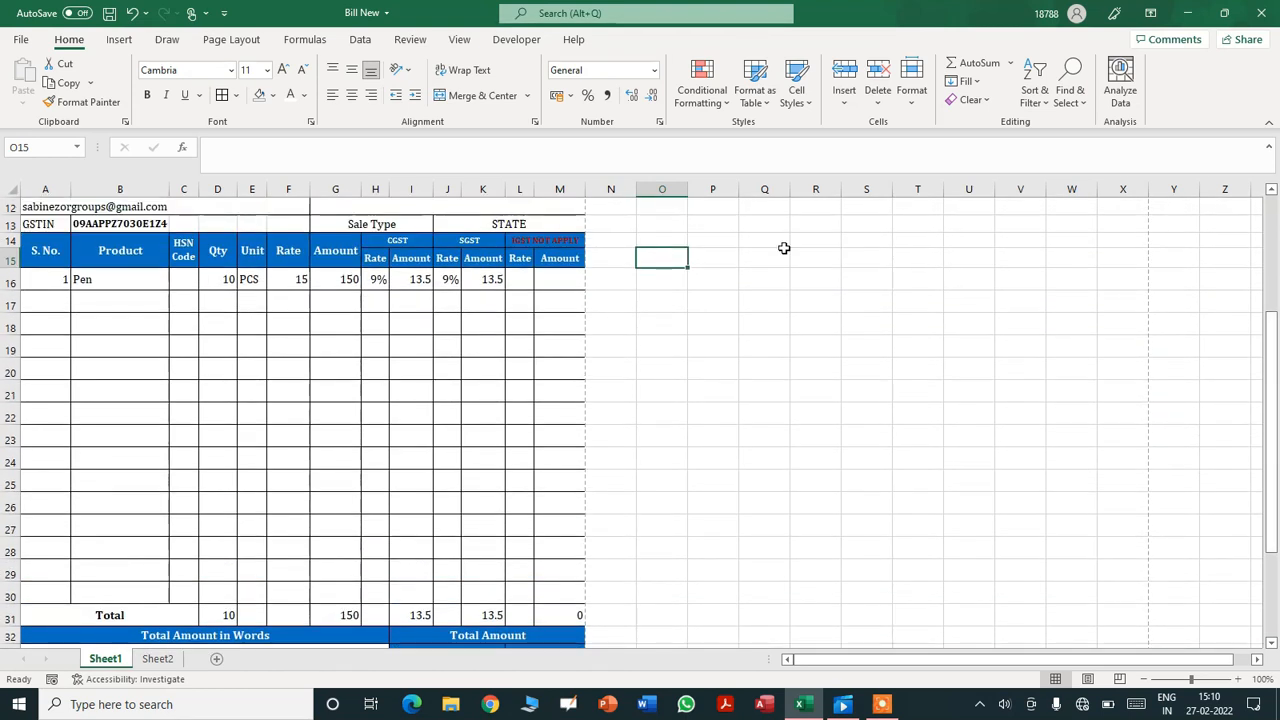
{"action": "left_click", "coordinate": [530, 286]}
{"action": "left_click_drag", "start_coordinate": [532, 289], "coordinate": [521, 599]}
{"action": "left_click", "coordinate": [764, 569]}
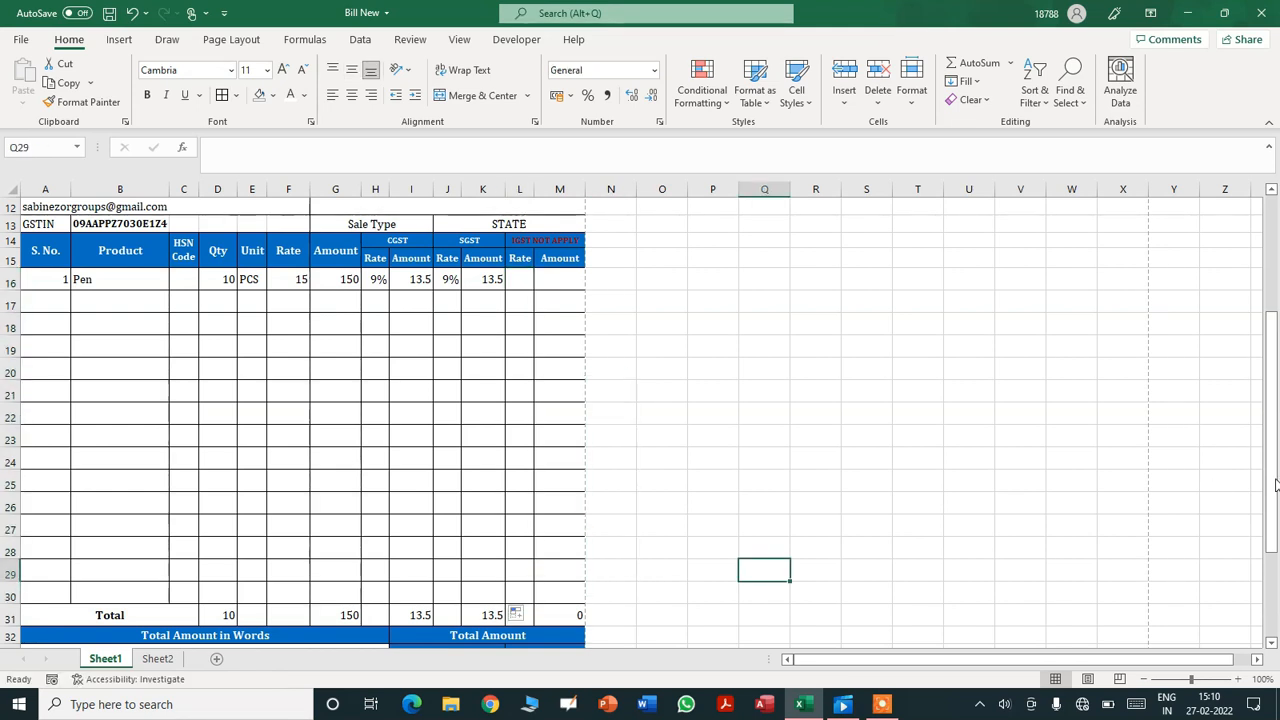
{"action": "left_click_drag", "start_coordinate": [1276, 473], "coordinate": [1276, 546]}
{"action": "left_click", "coordinate": [565, 586]}
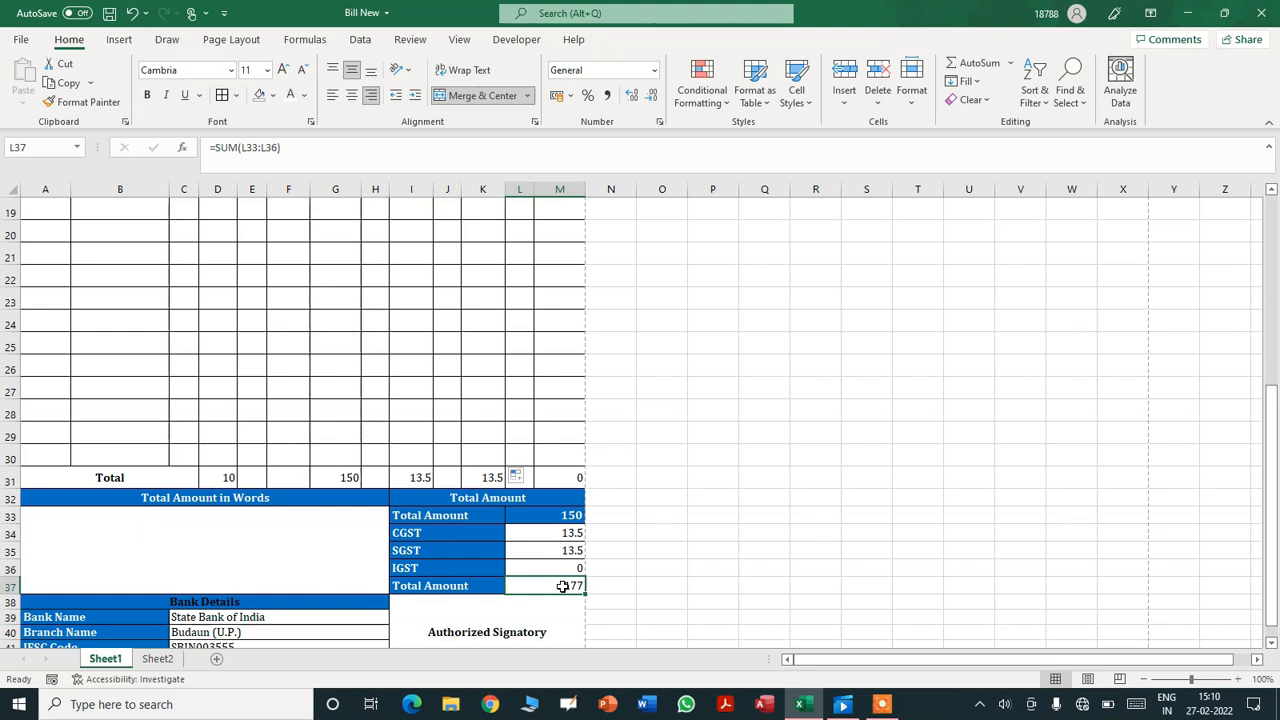
{"action": "left_click_drag", "start_coordinate": [1277, 468], "coordinate": [1276, 290]}
- Enter the 'Bill From' heading in G7 and 'True Vision Welfare Society' beneath it
{"action": "left_click", "coordinate": [364, 291]}
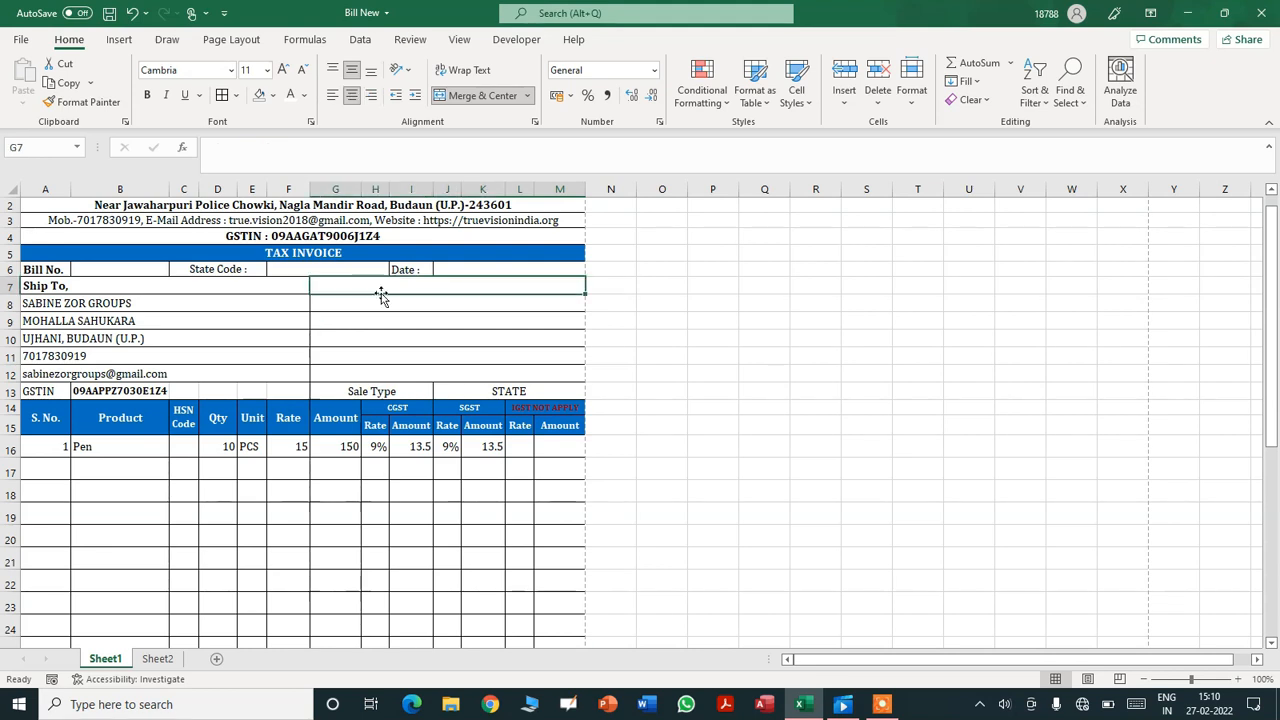
{"action": "type", "text": "Bill From,"}
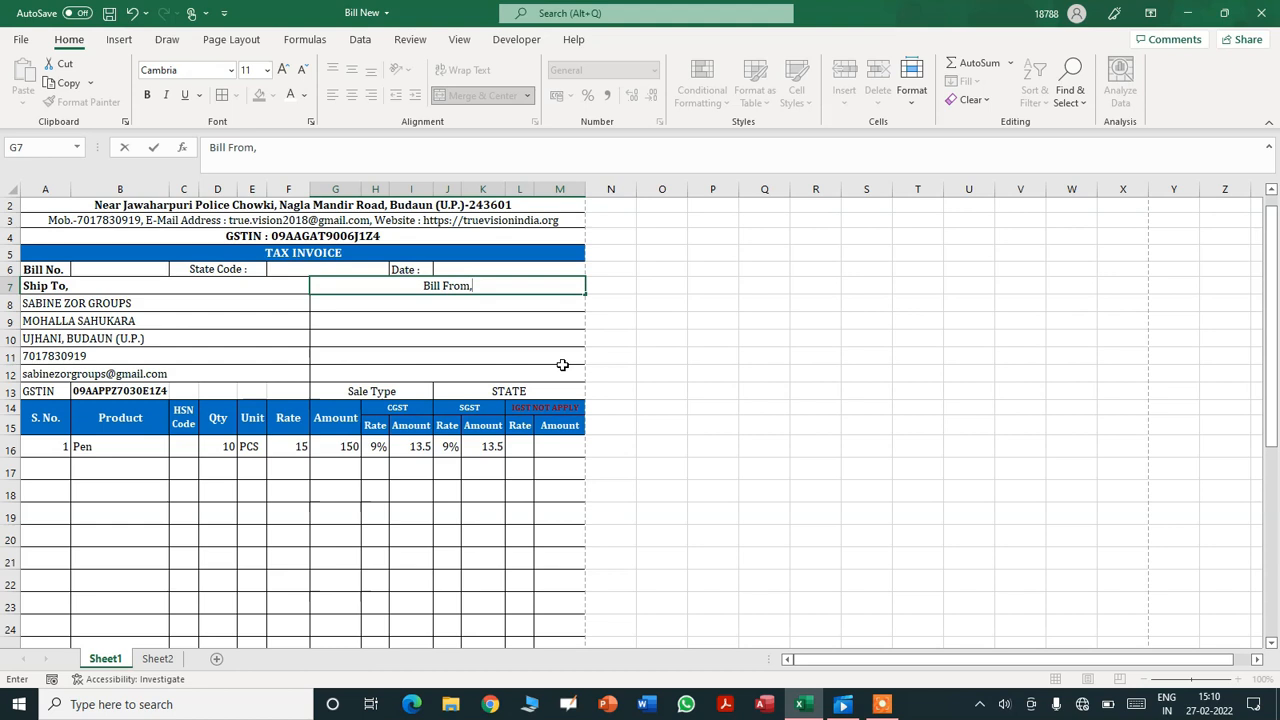
{"action": "key", "text": "Return"}
{"action": "type", "text": "True Vis"}
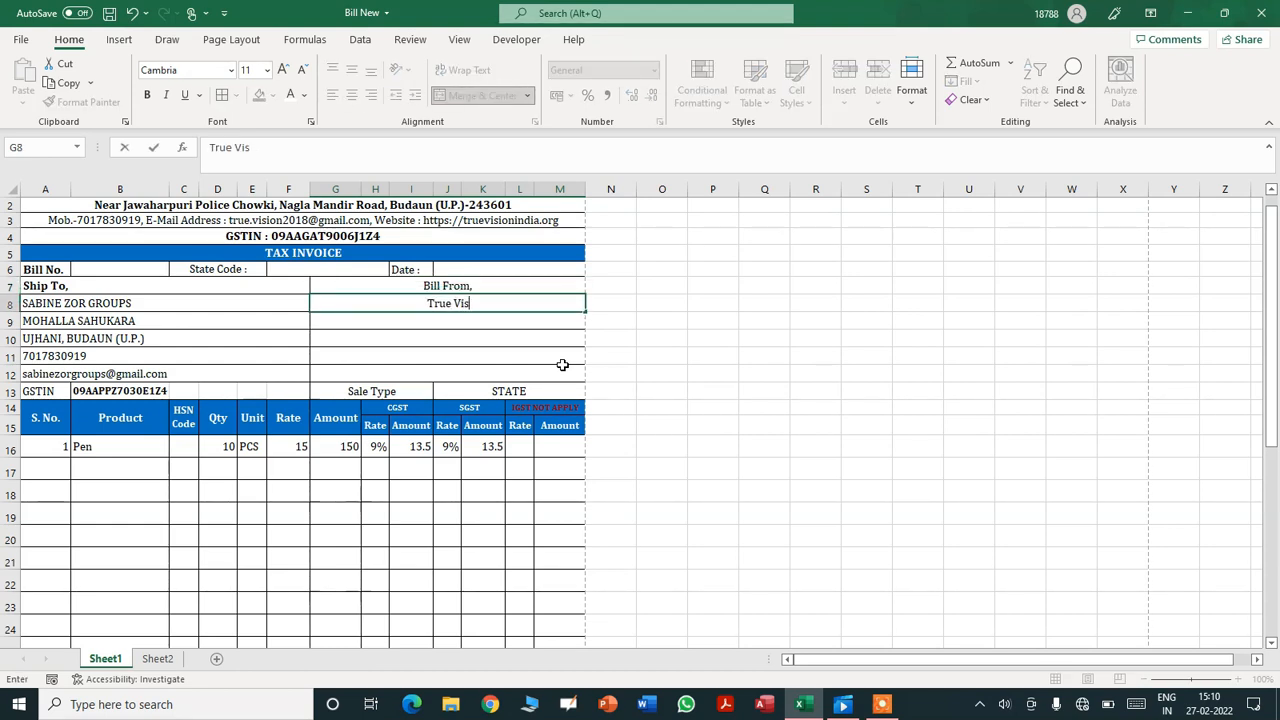
{"action": "type", "text": "ion Welfa"}
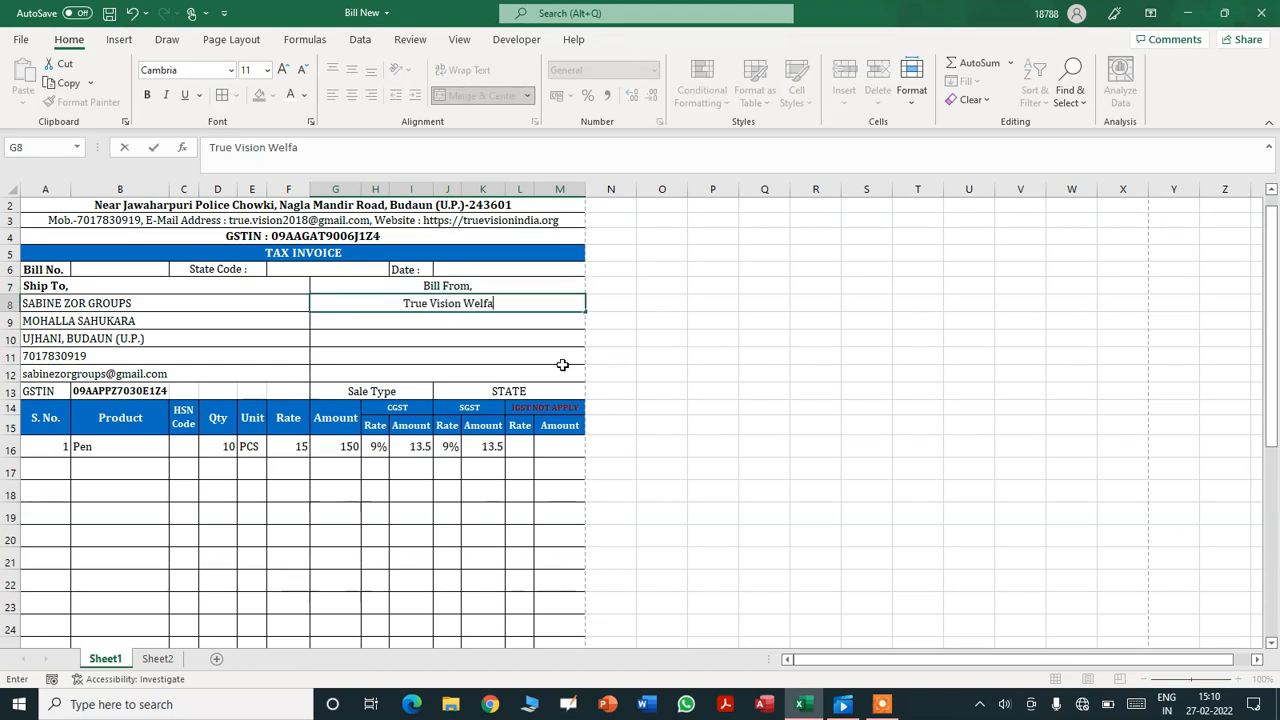
{"action": "type", "text": "re Society"}
{"action": "key", "text": "Return"}
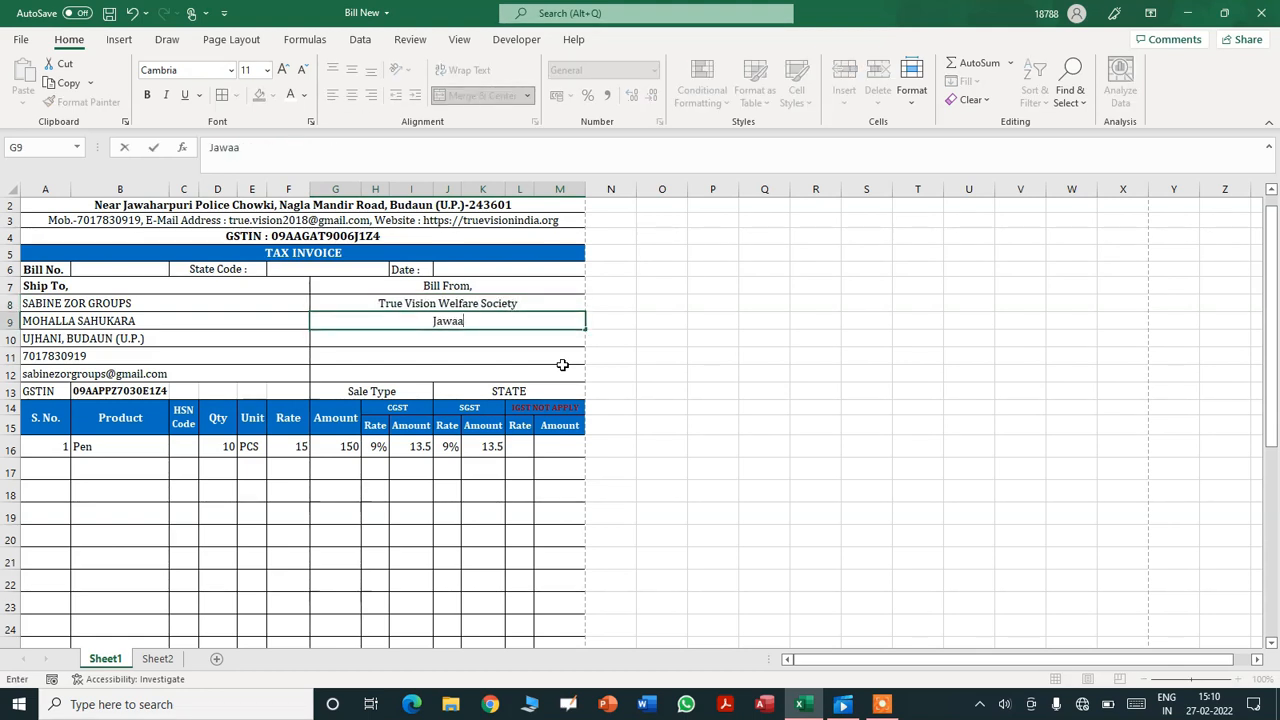
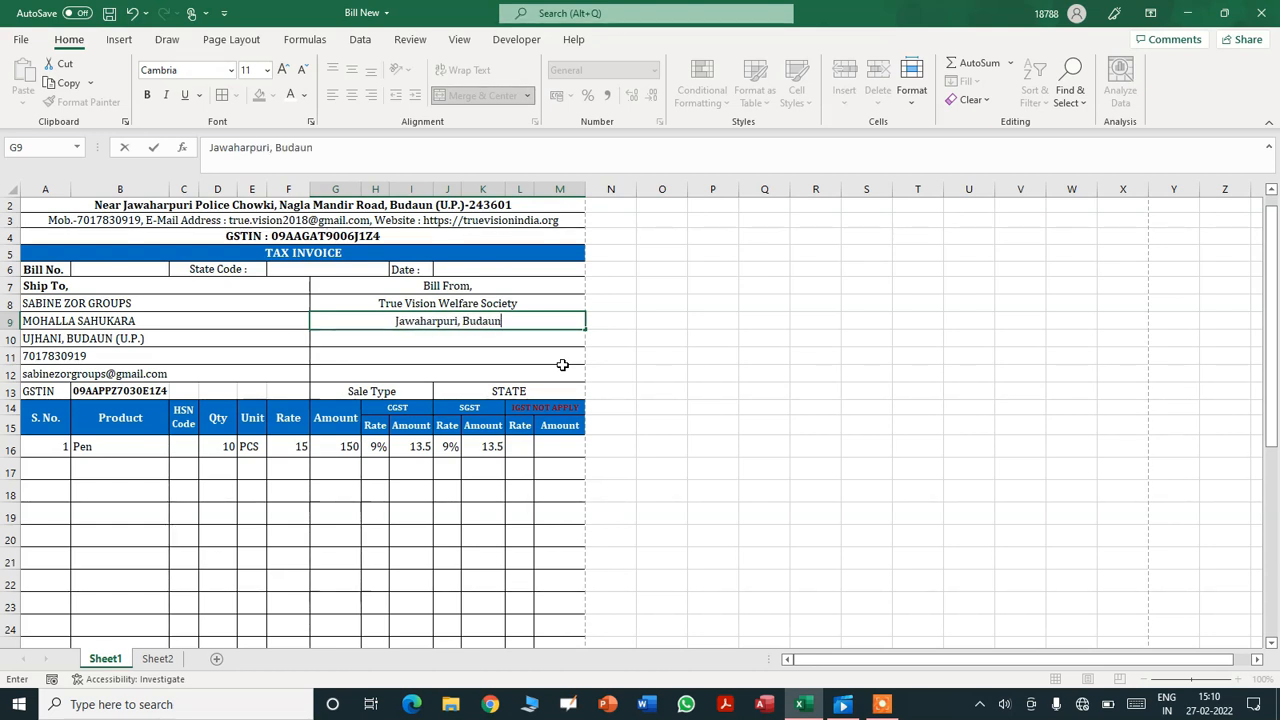
- Add the organisation's two postal address lines below the name
{"action": "key", "text": "Return"}
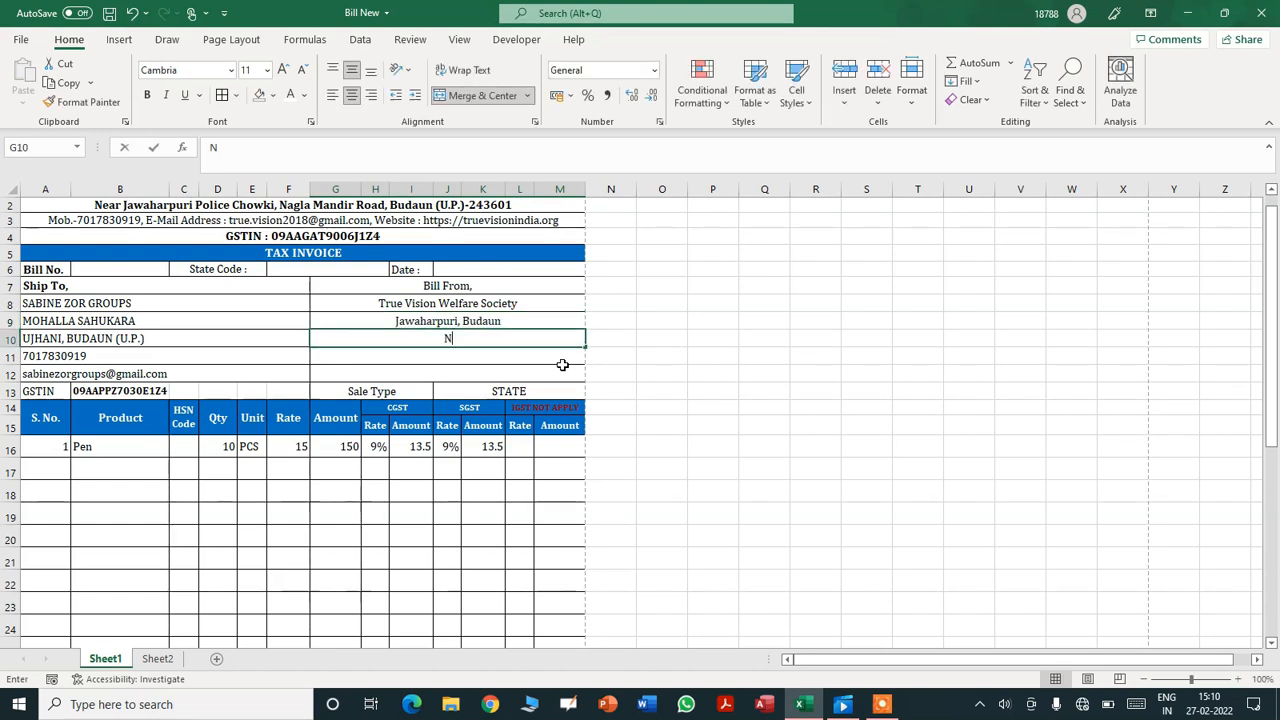
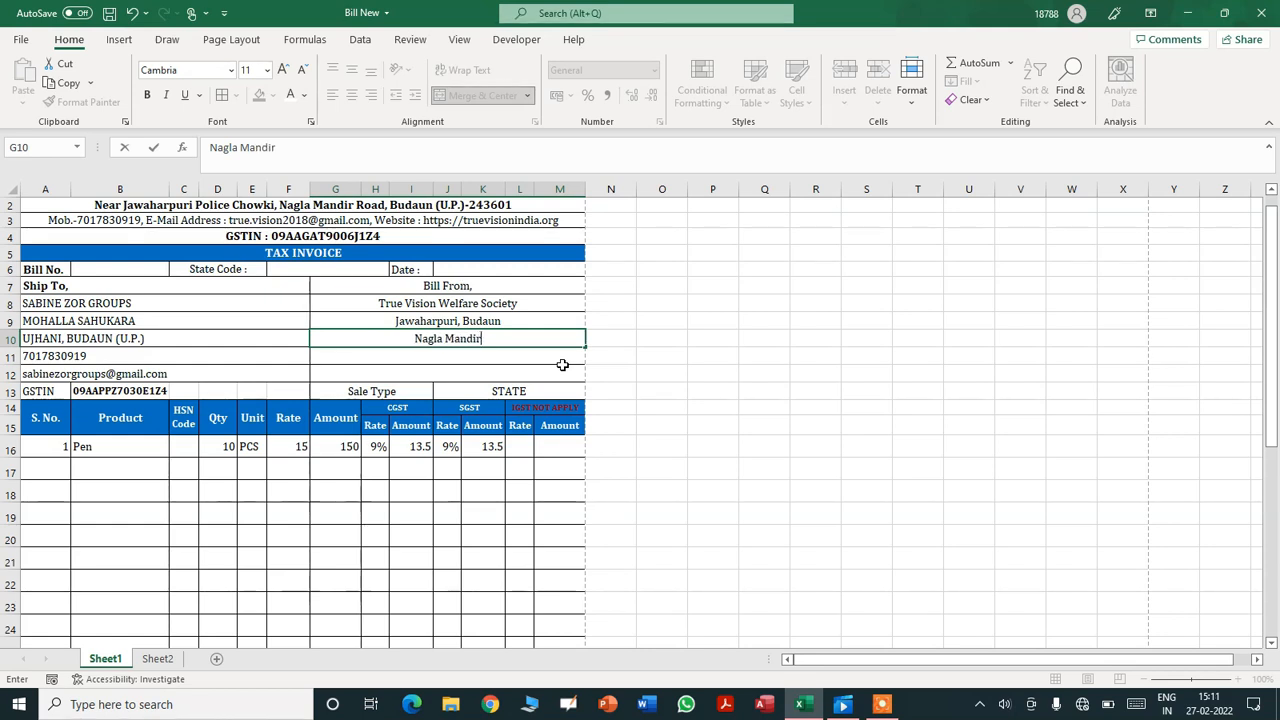
{"action": "key", "text": "Return"}
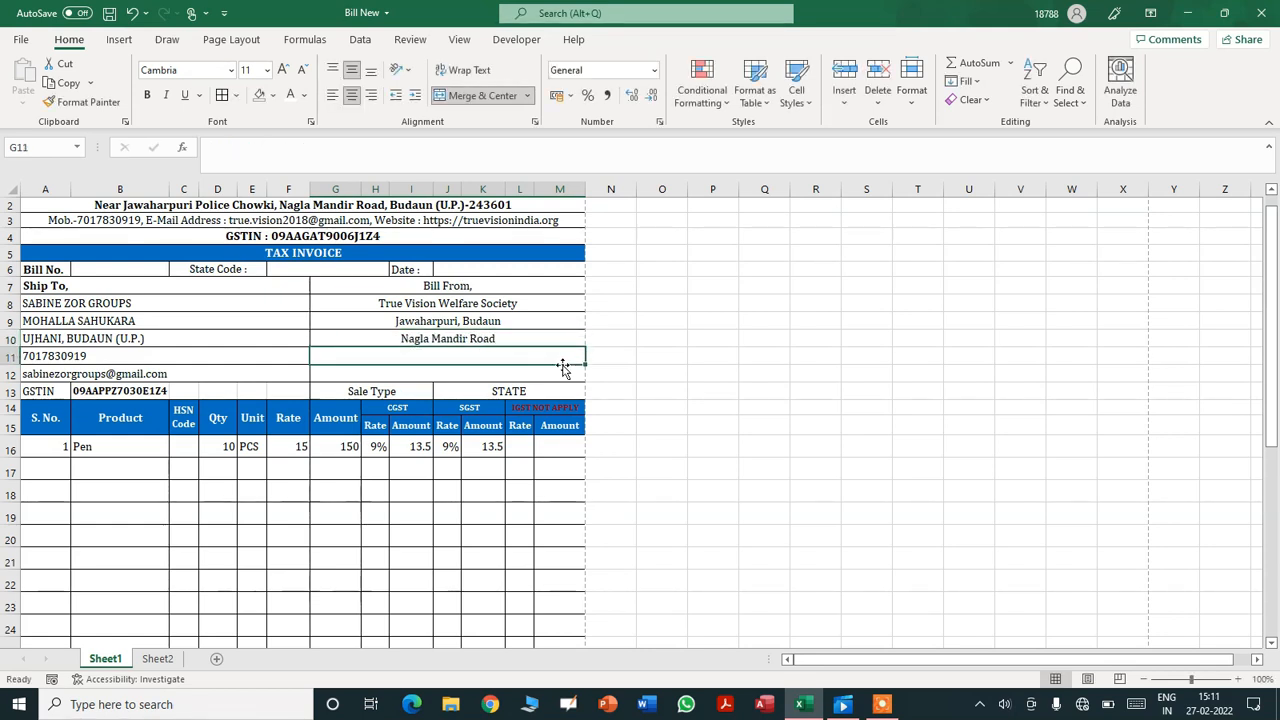
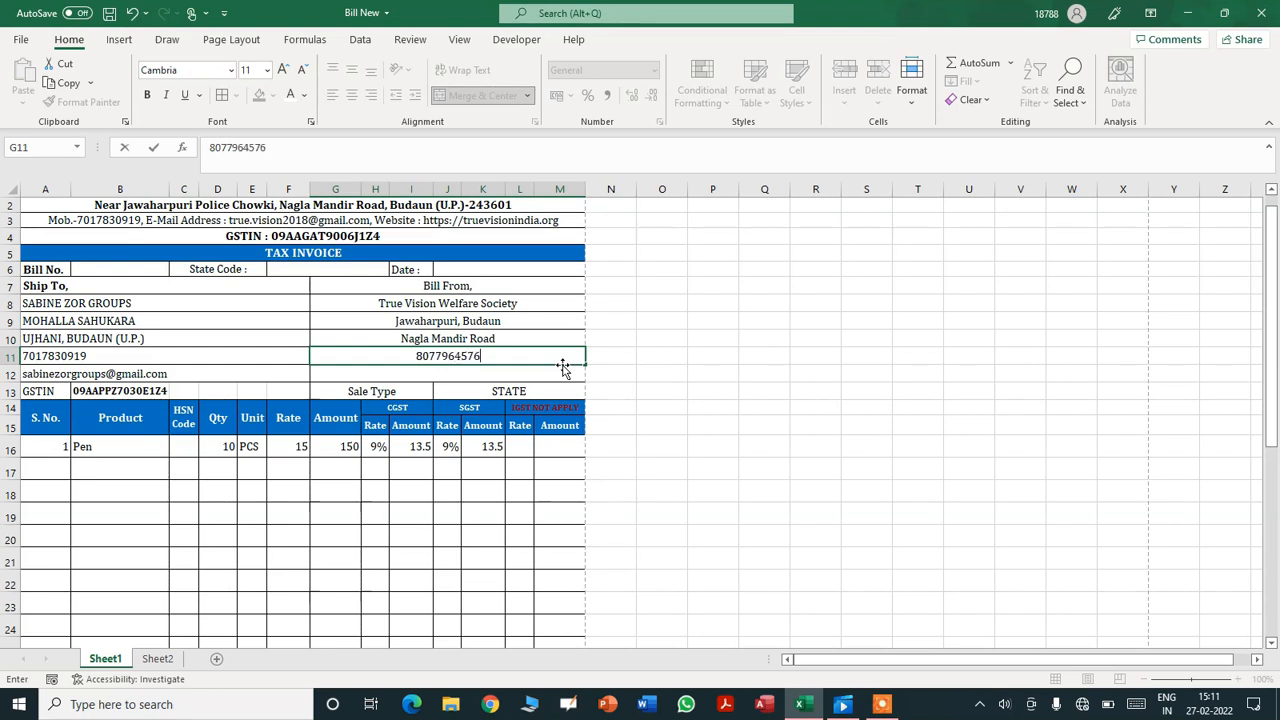
- Enter the seller's phone number and e-mail address in the next two cells
{"action": "key", "text": "Return"}
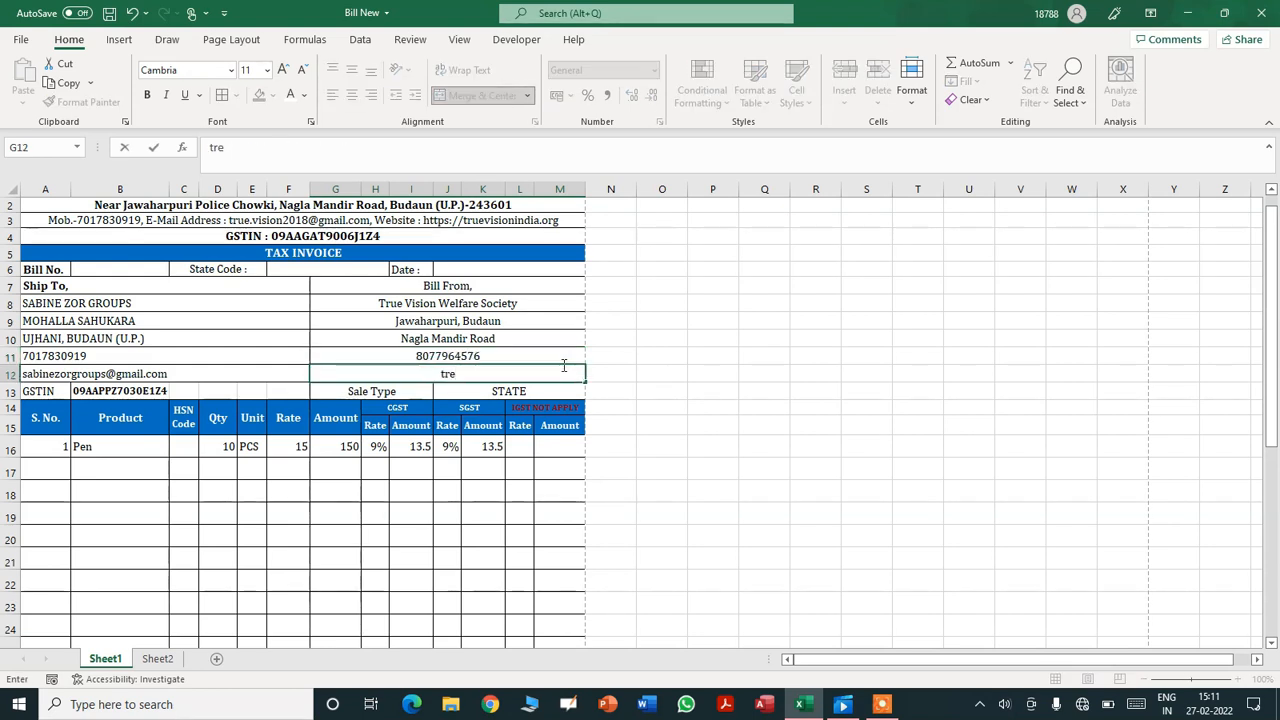
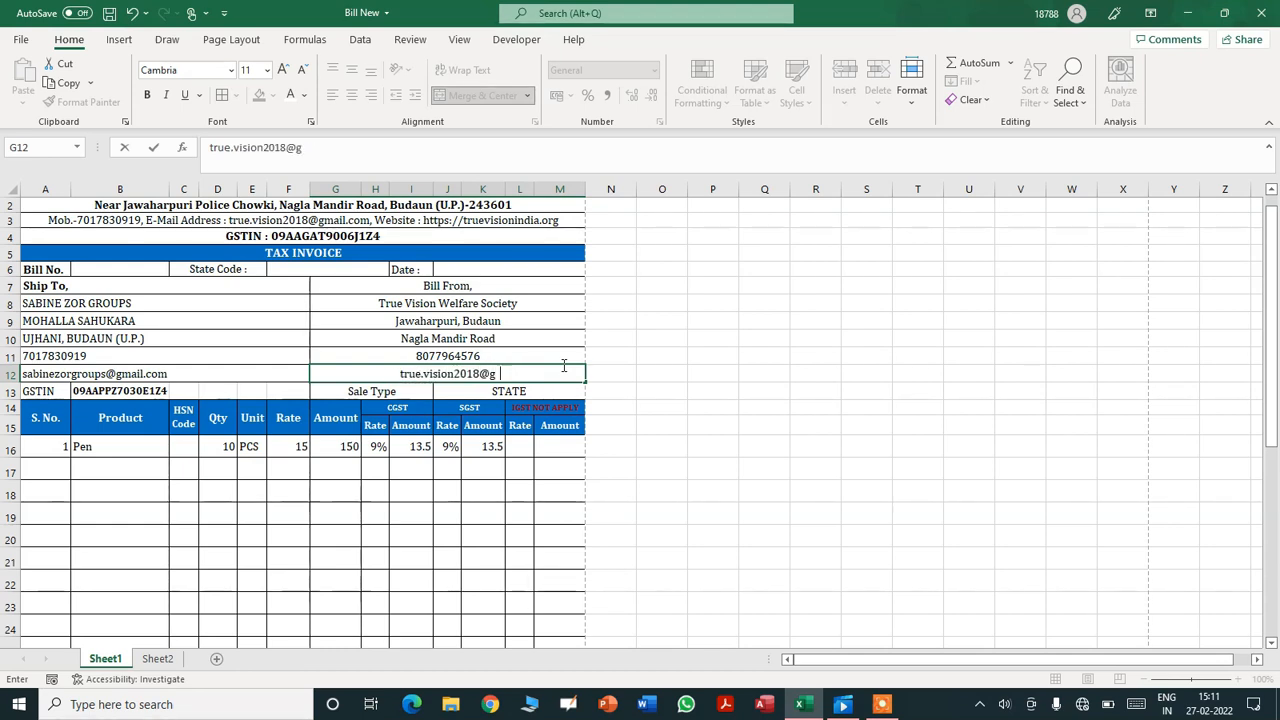
{"action": "key", "text": "Return"}
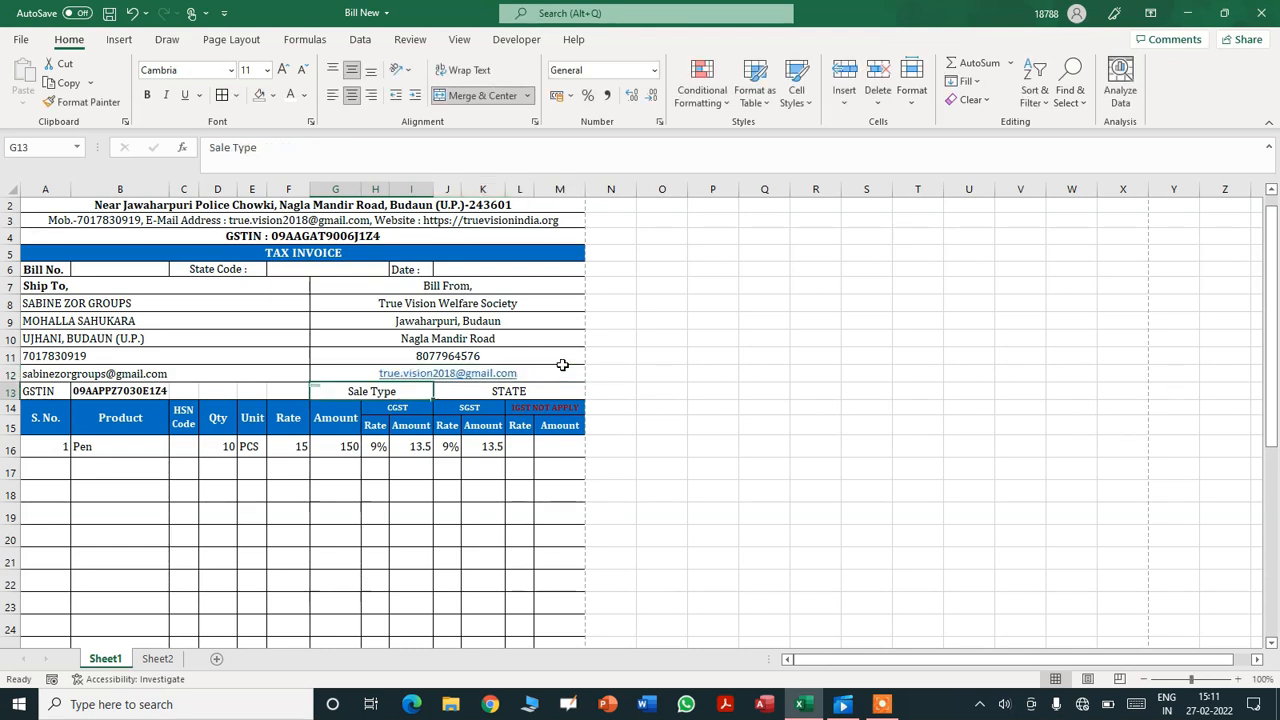
{"action": "key", "text": "Up"}
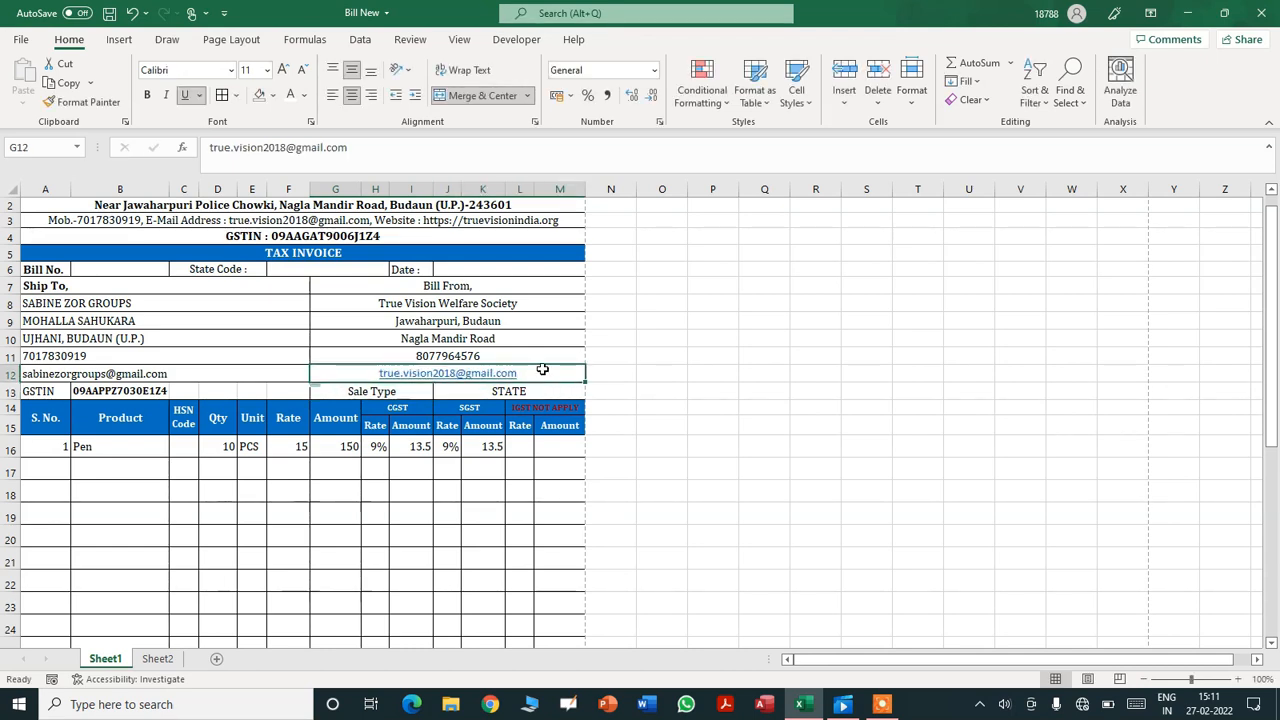
- Remove the e-mail hyperlink and left-align the Bill From details
{"action": "right_click", "coordinate": [542, 370]}
{"action": "left_click", "coordinate": [600, 672]}
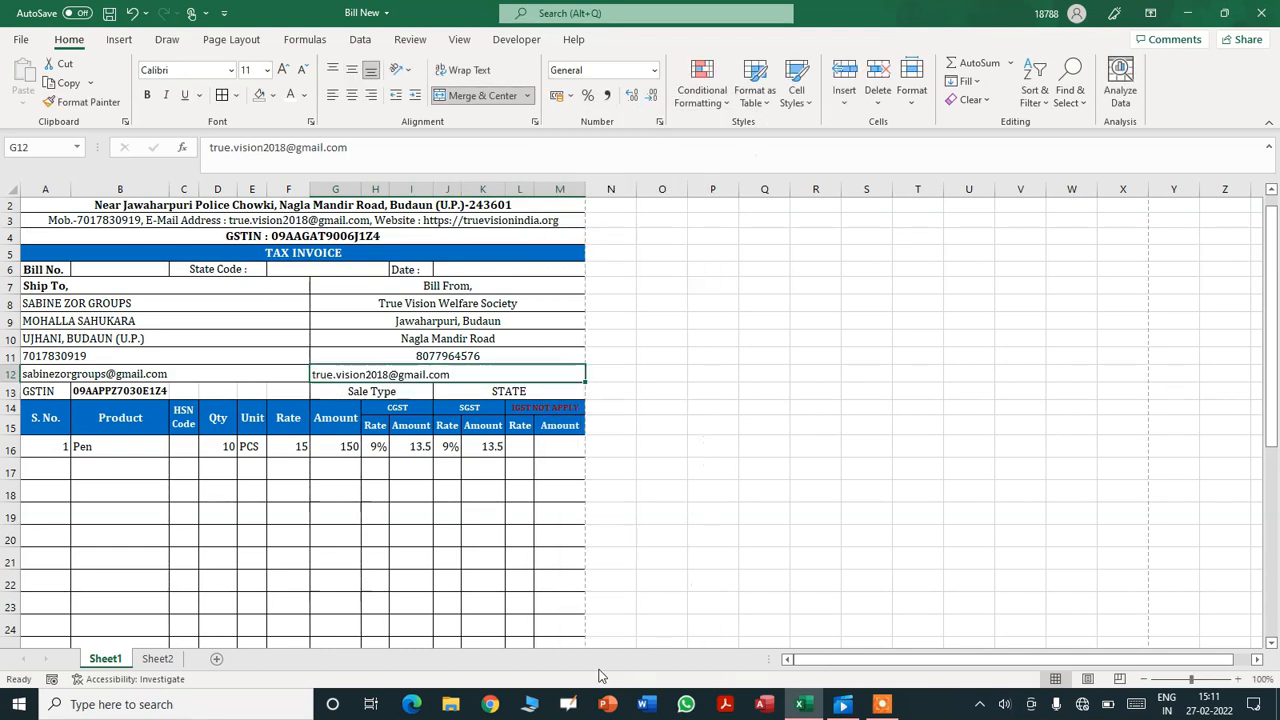
{"action": "left_click", "coordinate": [355, 299]}
{"action": "key", "text": "shift+Down"}
{"action": "key", "text": "shift+Down"}
{"action": "key", "text": "shift+Down"}
{"action": "key", "text": "shift+Down"}
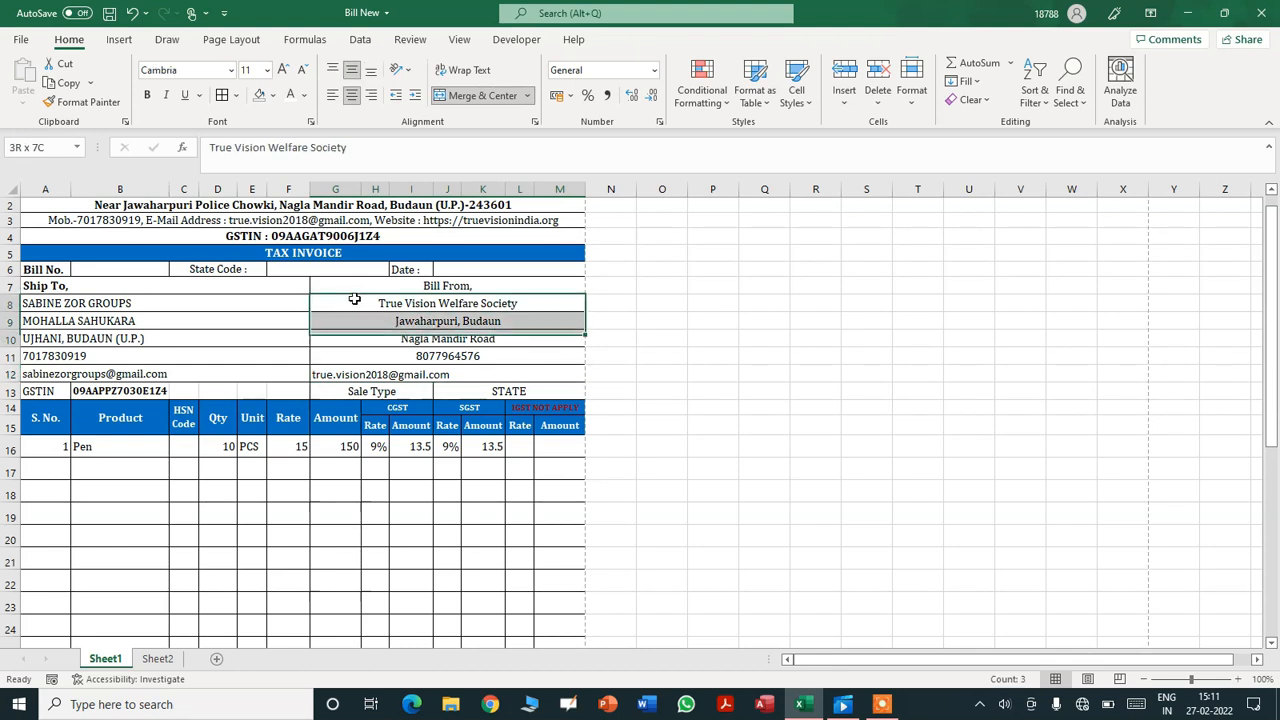
{"action": "left_click", "coordinate": [333, 95]}
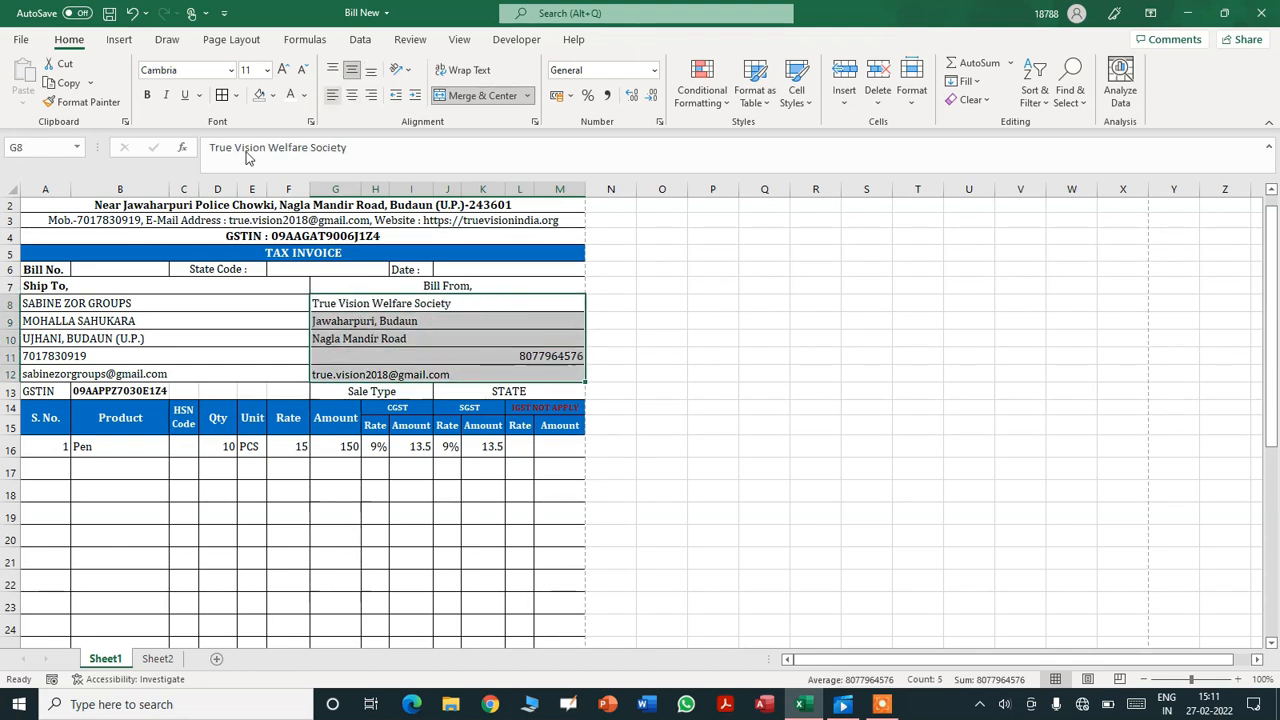
{"action": "left_click", "coordinate": [333, 95]}
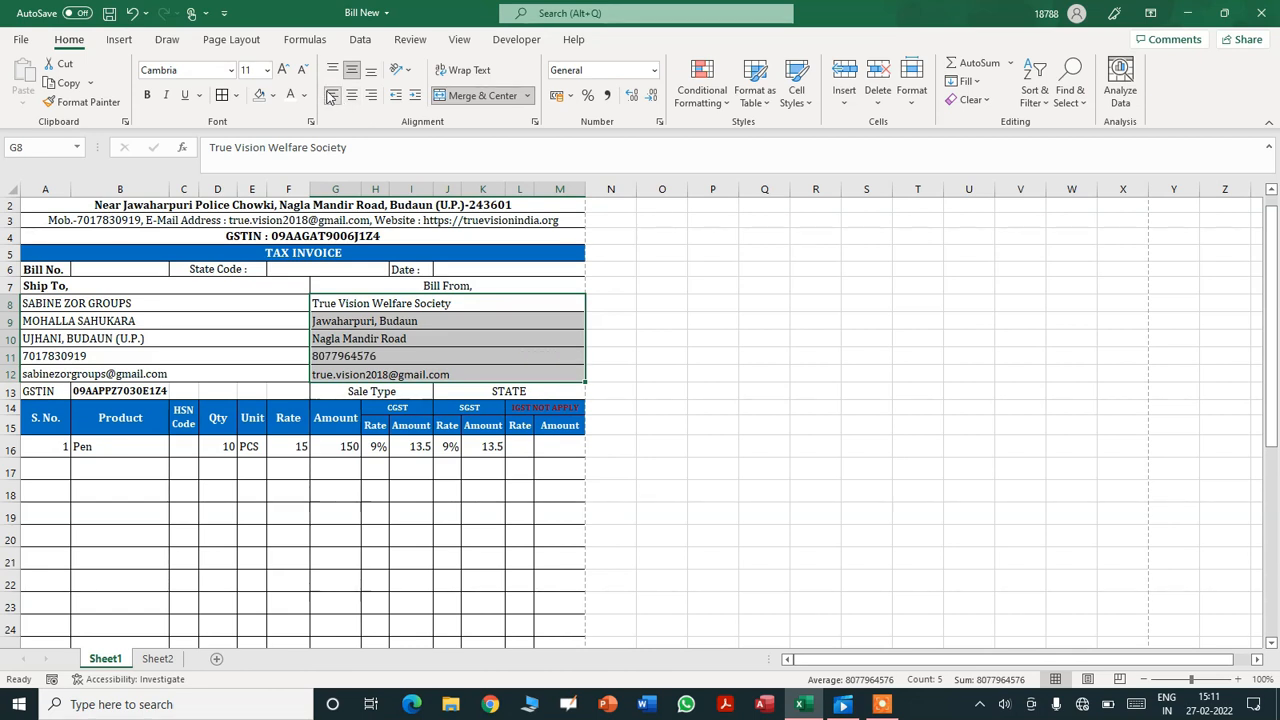
- Bold both party names, SABINE ZOR GROUPS and True Vision Welfare Society
{"action": "left_click", "coordinate": [161, 305]}
{"action": "key", "text": "ctrl+b"}
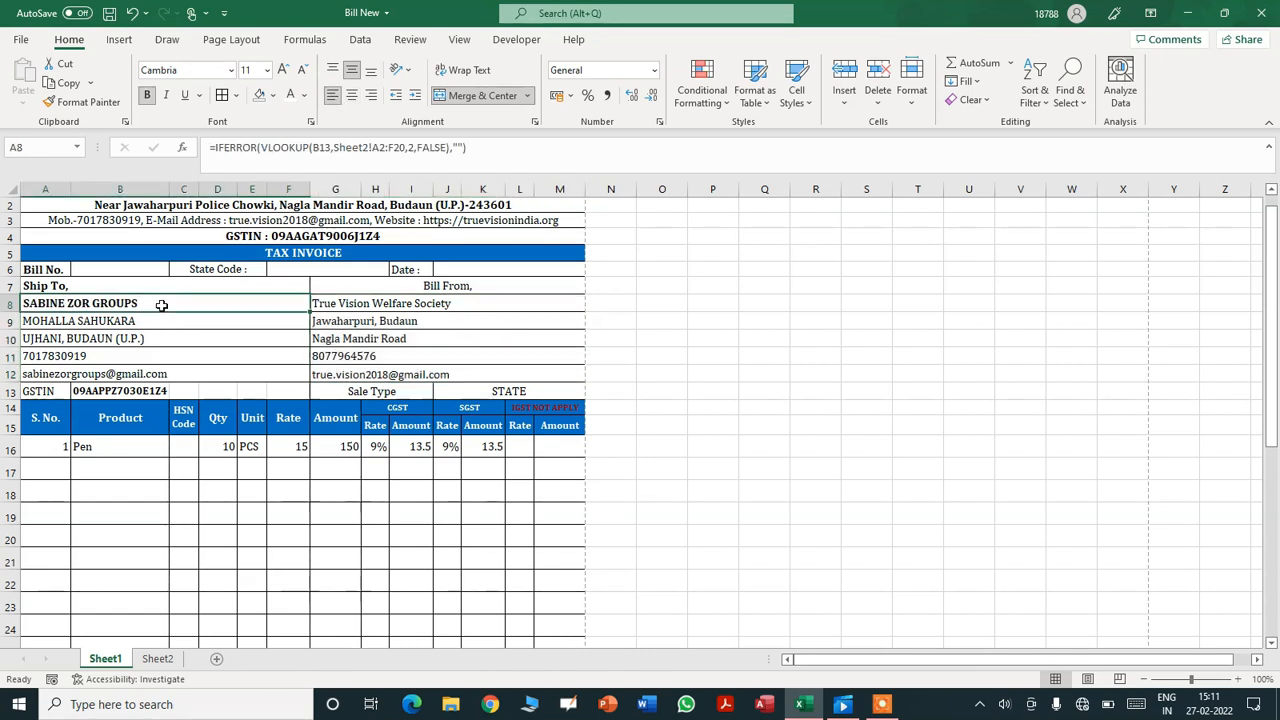
{"action": "left_click", "coordinate": [385, 304]}
{"action": "key", "text": "ctrl+b"}
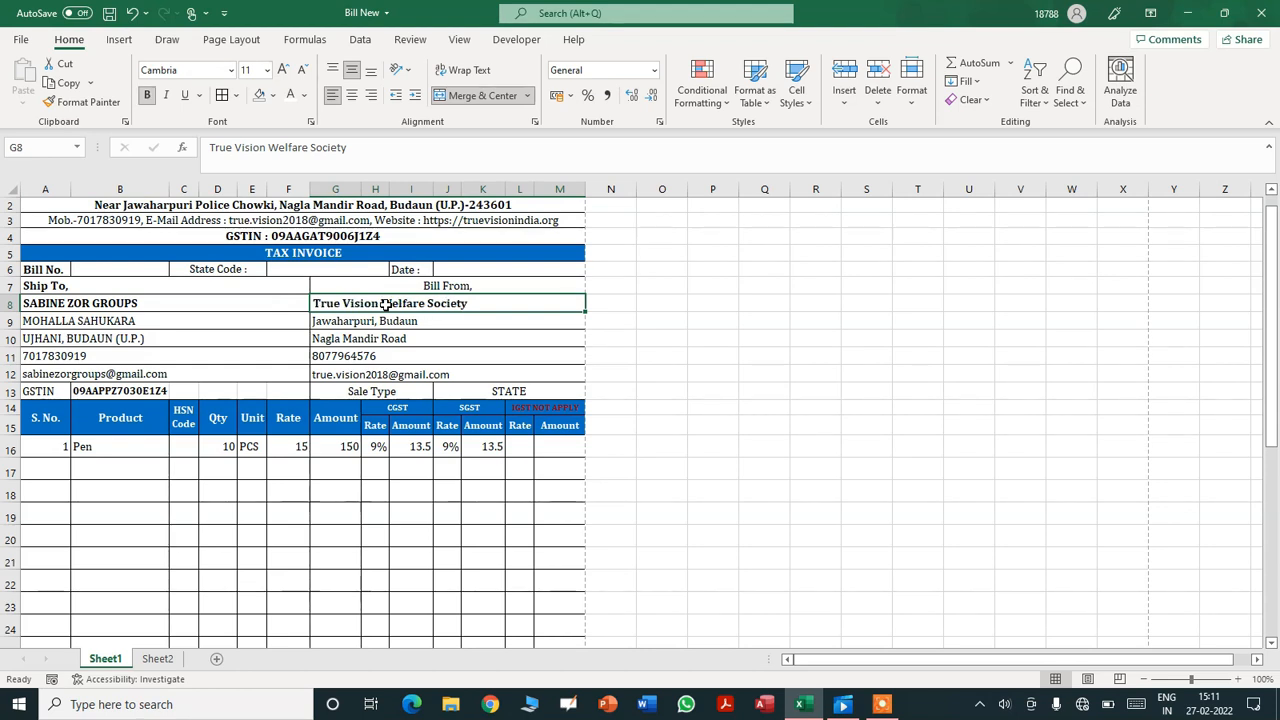
{"action": "left_click", "coordinate": [760, 424]}
{"action": "left_click_drag", "start_coordinate": [1271, 350], "coordinate": [1274, 378]}
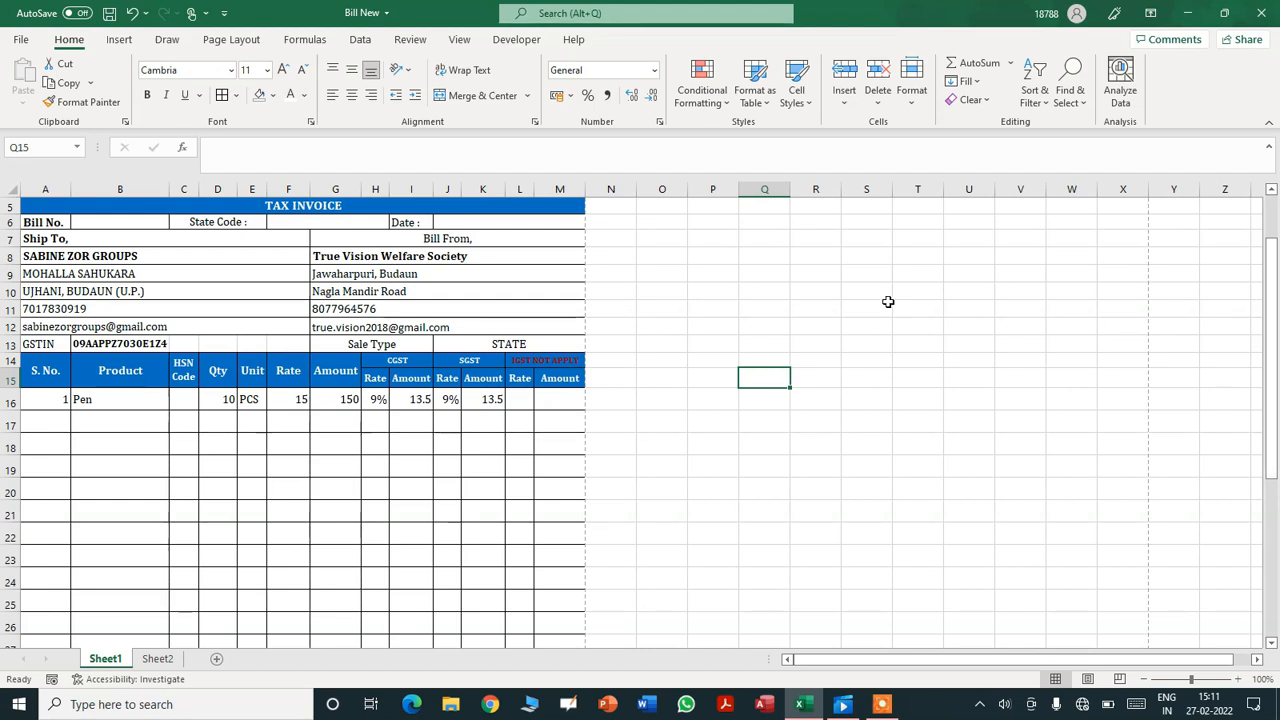
- Enter bill number 1 in B6 and centre it
{"action": "left_click", "coordinate": [131, 222]}
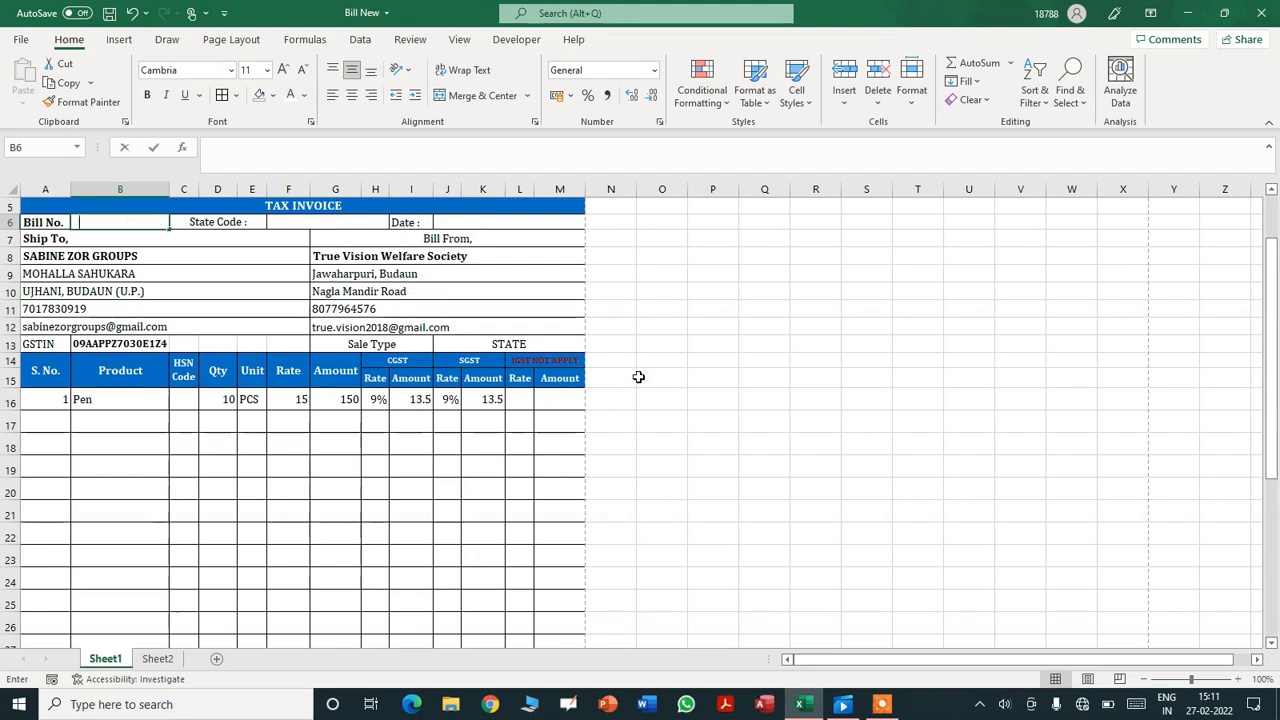
{"action": "type", "text": "1"}
{"action": "left_click", "coordinate": [638, 377]}
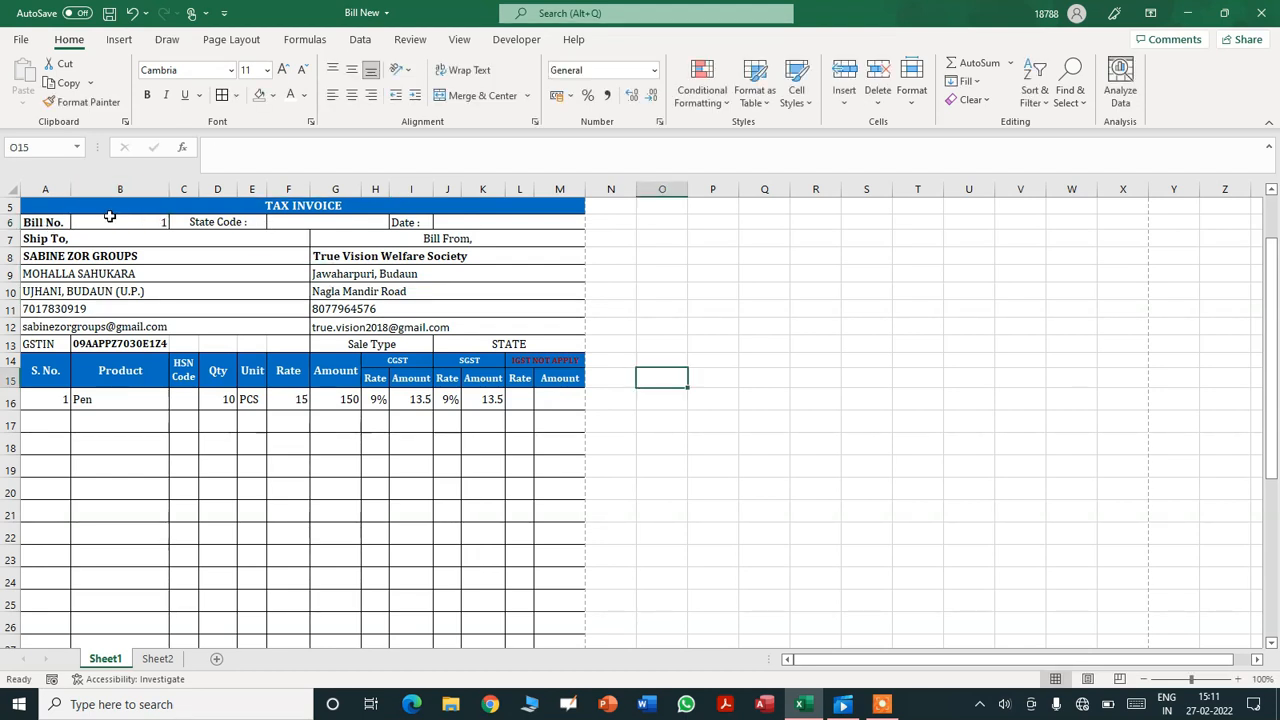
{"action": "left_click", "coordinate": [120, 222]}
{"action": "left_click", "coordinate": [352, 95]}
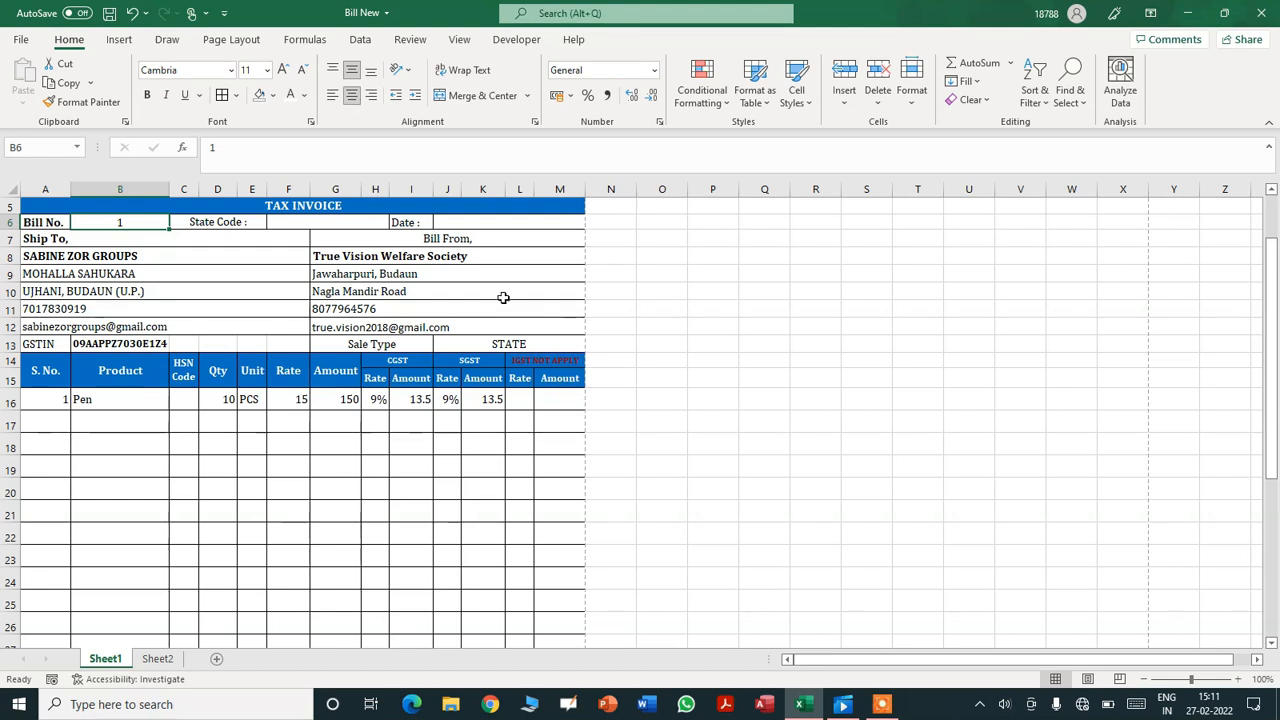
- Put =TODAY() in the date cell J6 and save the workbook
{"action": "left_click", "coordinate": [507, 226]}
{"action": "type", "text": "=today"}
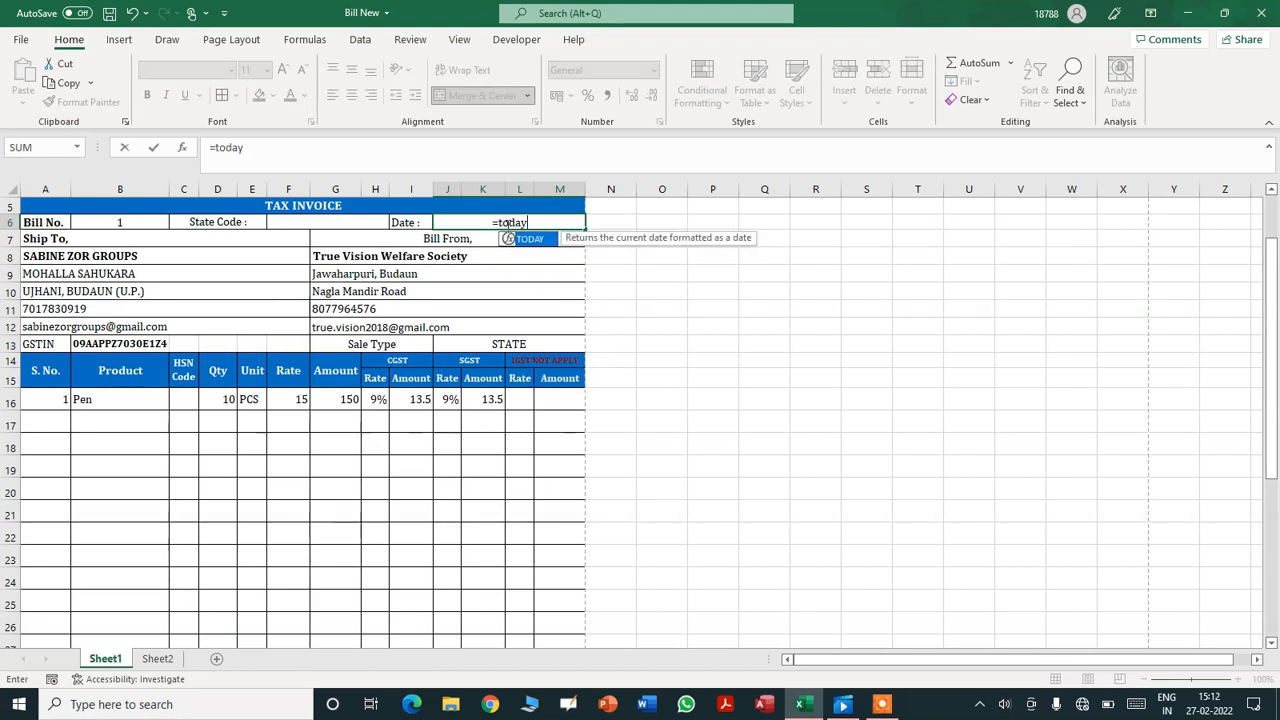
{"action": "type", "text": "()"}
{"action": "key", "text": "Return"}
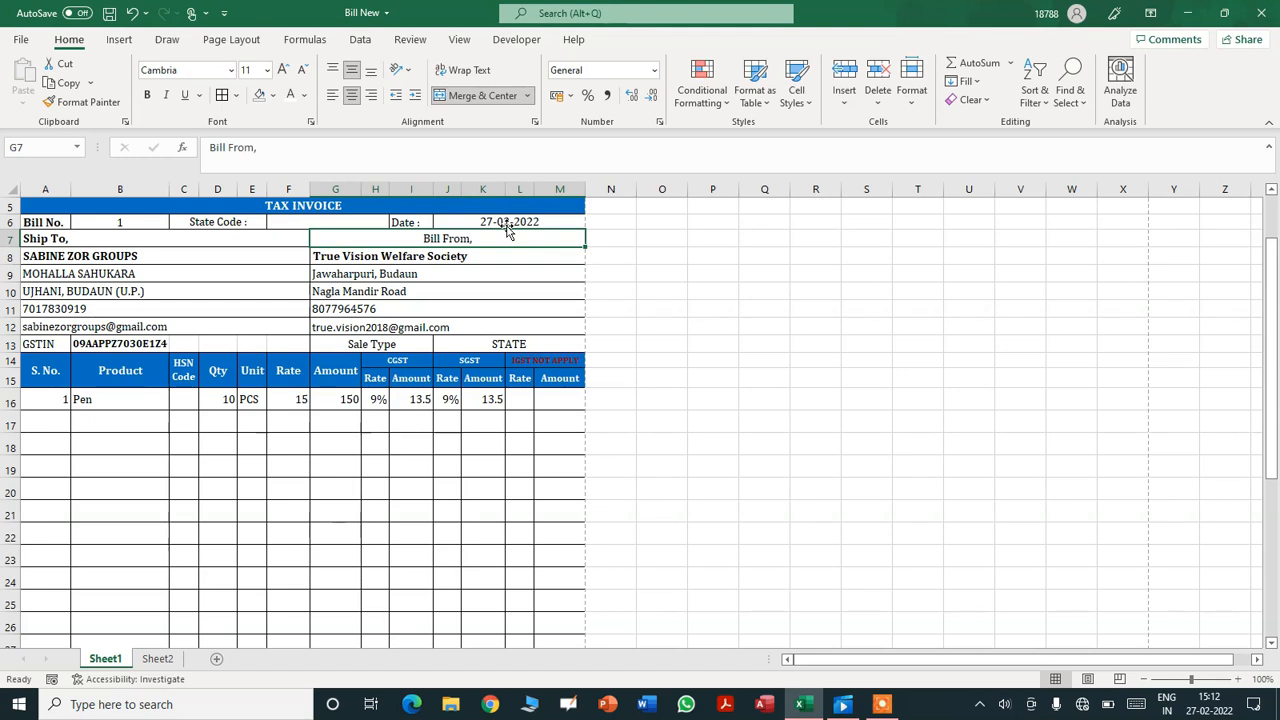
{"action": "key", "text": "ctrl+s"}
- Open the Visual Basic editor from the Developer tab and insert a new module
{"action": "left_click", "coordinate": [709, 292]}
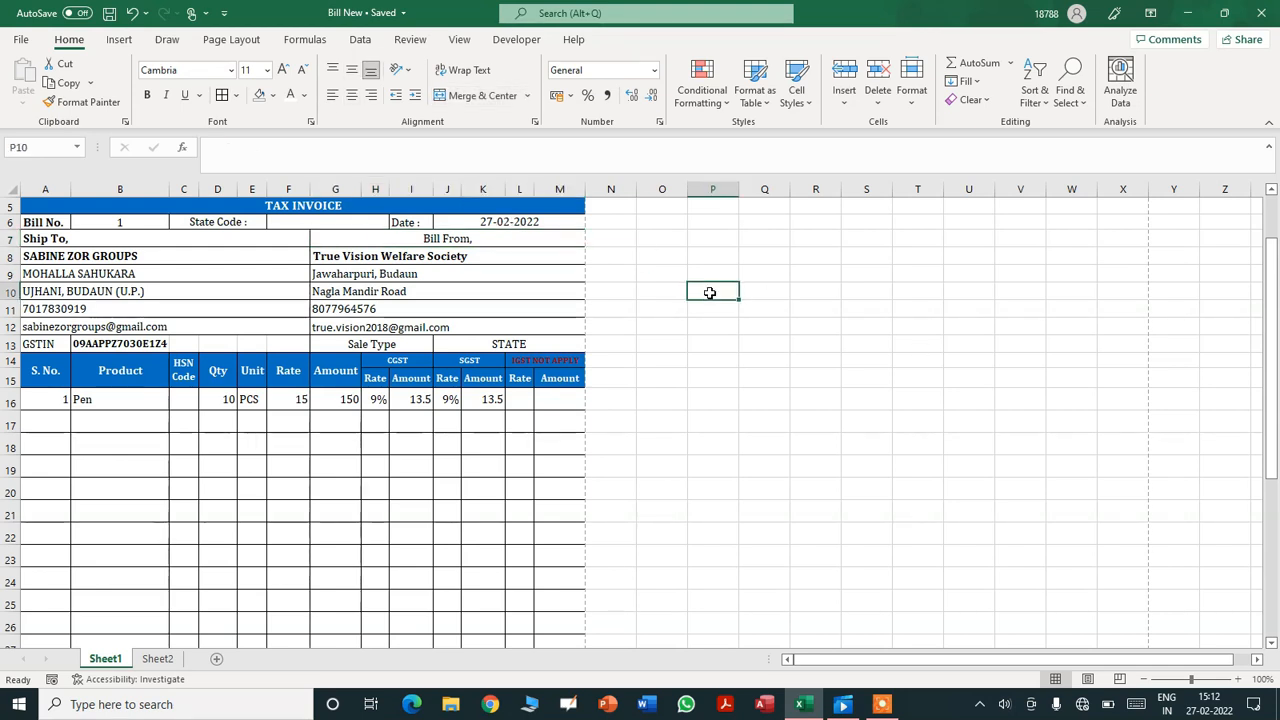
{"action": "left_click", "coordinate": [510, 40]}
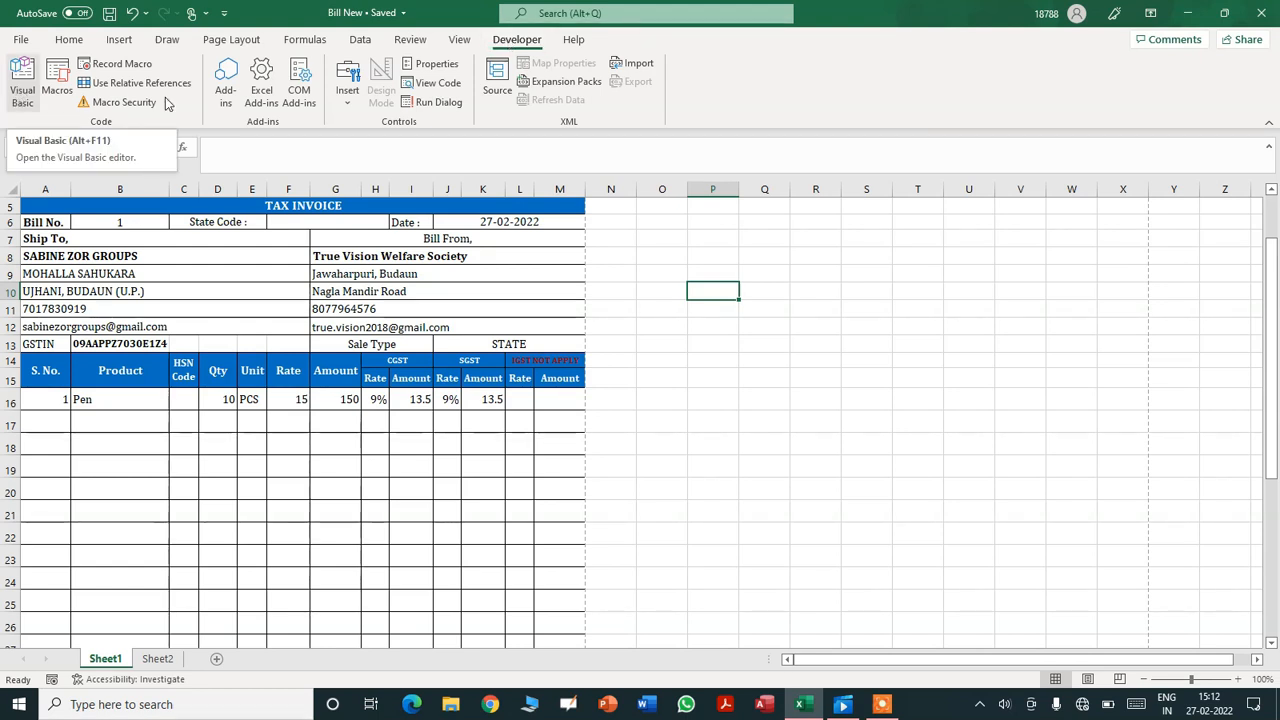
{"action": "left_click", "coordinate": [15, 85]}
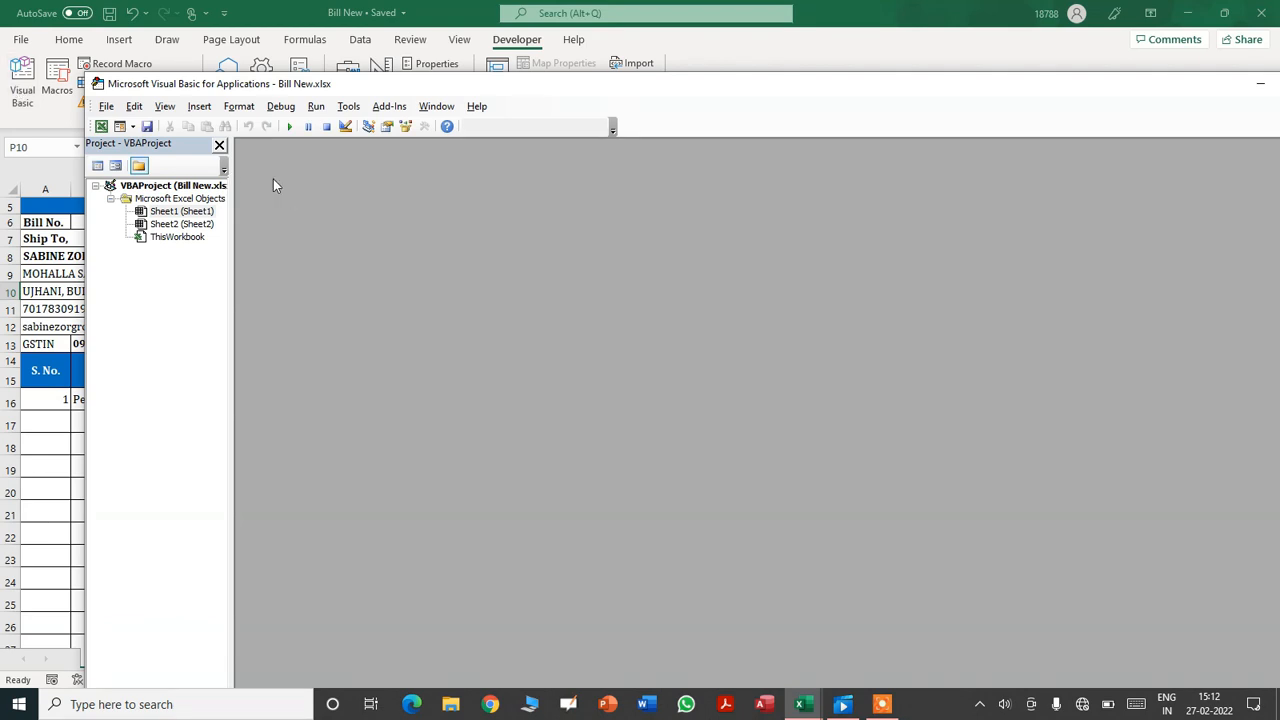
{"action": "left_click", "coordinate": [199, 106]}
{"action": "left_click", "coordinate": [147, 161]}
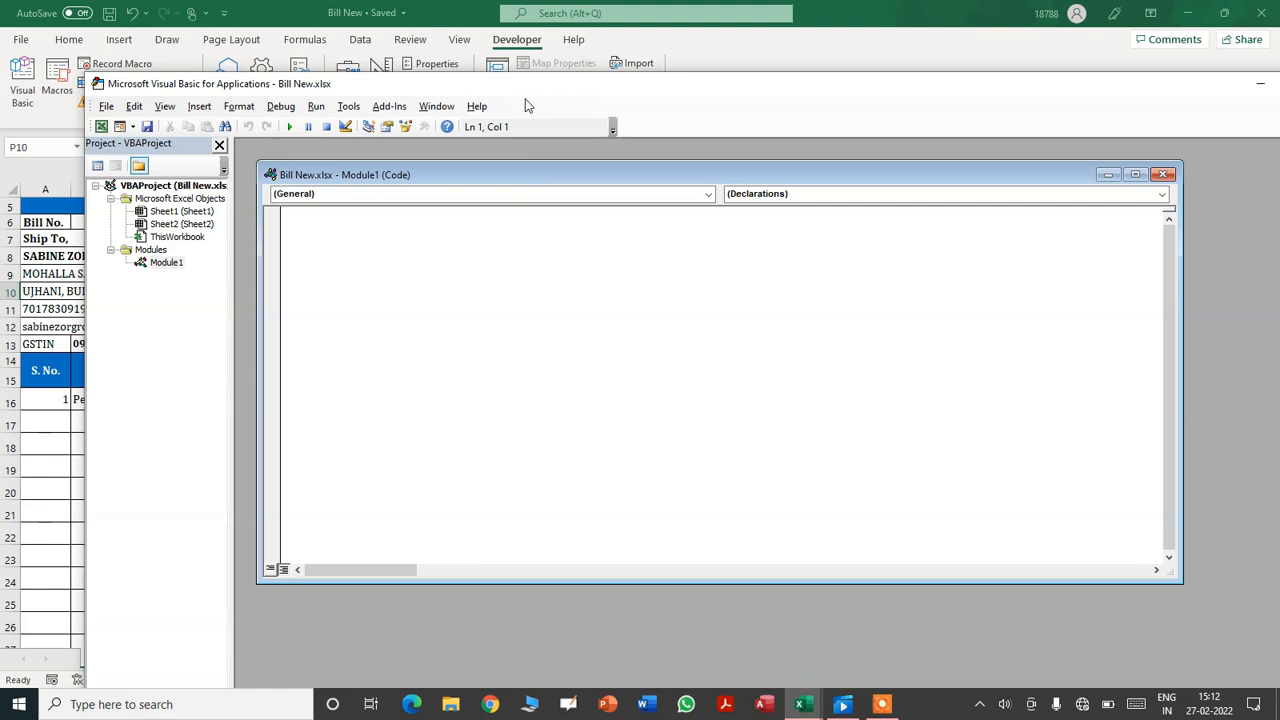
{"action": "left_click_drag", "start_coordinate": [515, 94], "coordinate": [750, 70]}
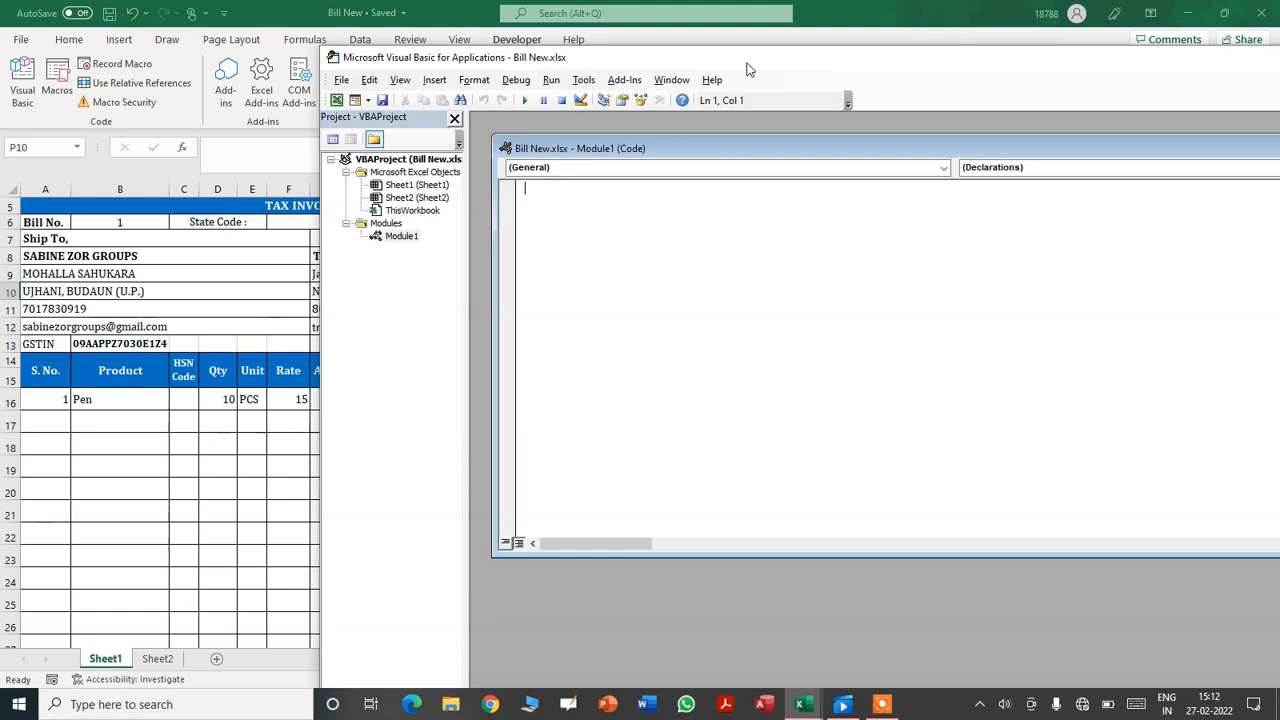
- Write Sub Clearall() containing Range("B6").Value = Range("B6").Value + 1 in Module1
{"action": "type", "text": "b Clearall()"}
{"action": "key", "text": "Return"}
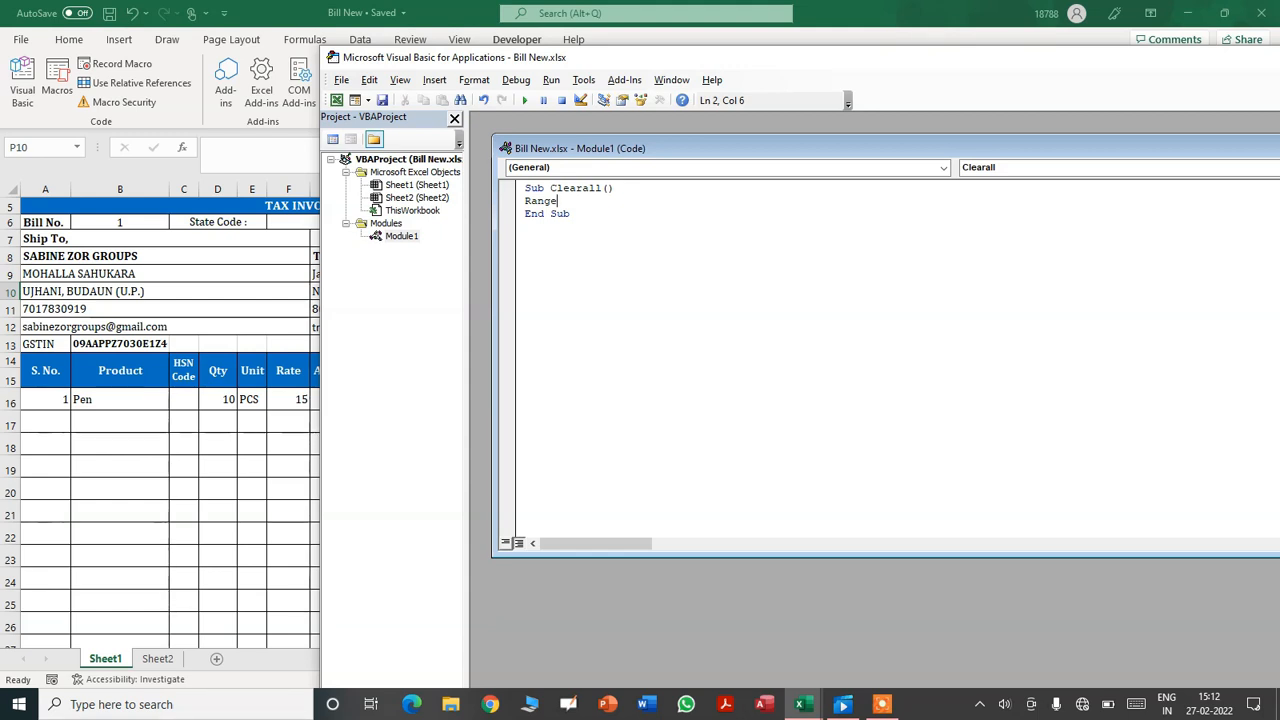
{"action": "left_click", "coordinate": [112, 222]}
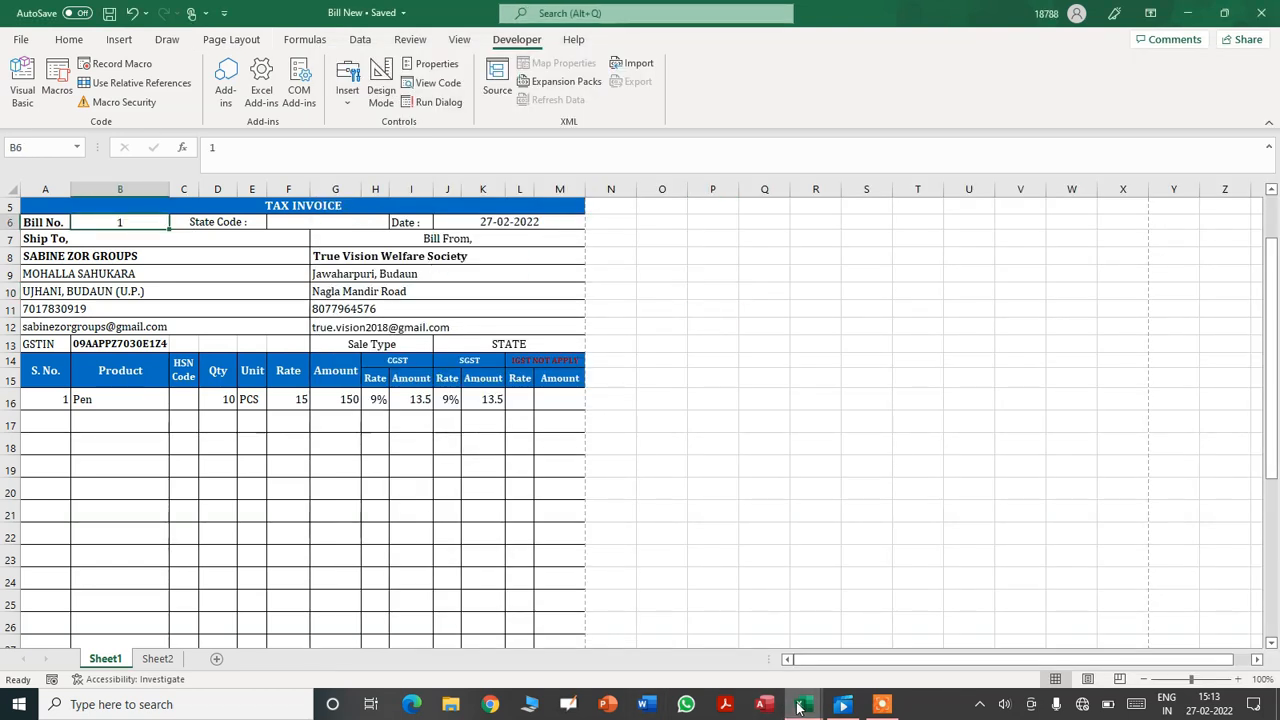
{"action": "mouse_move", "coordinate": [800, 706]}
{"action": "left_click", "coordinate": [888, 630]}
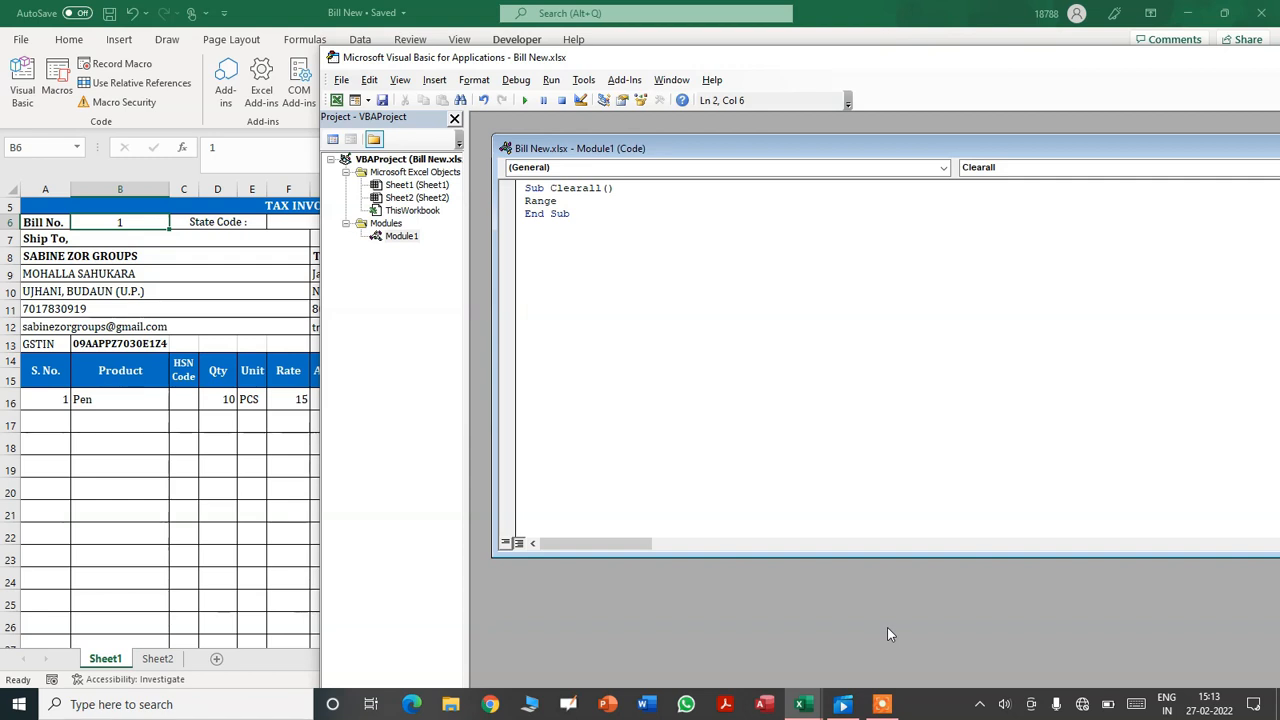
{"action": "type", "text": "(\""}
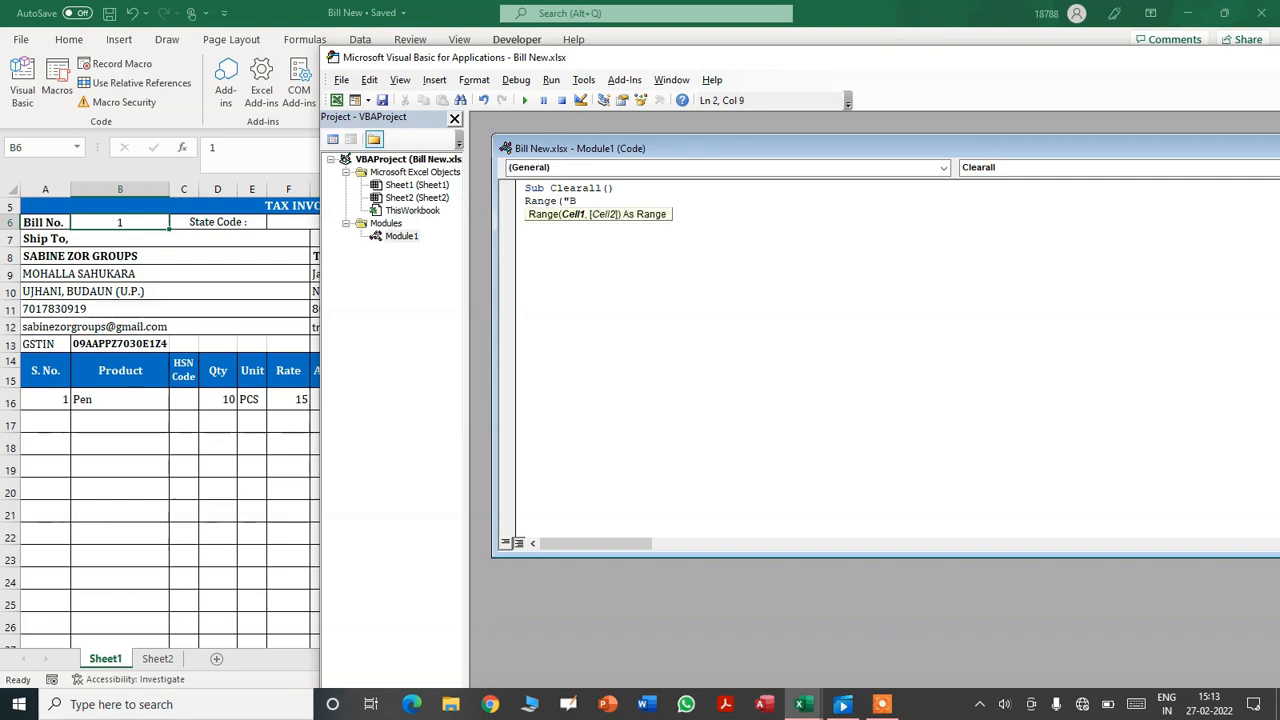
{"action": "type", "text": "B6\").va"}
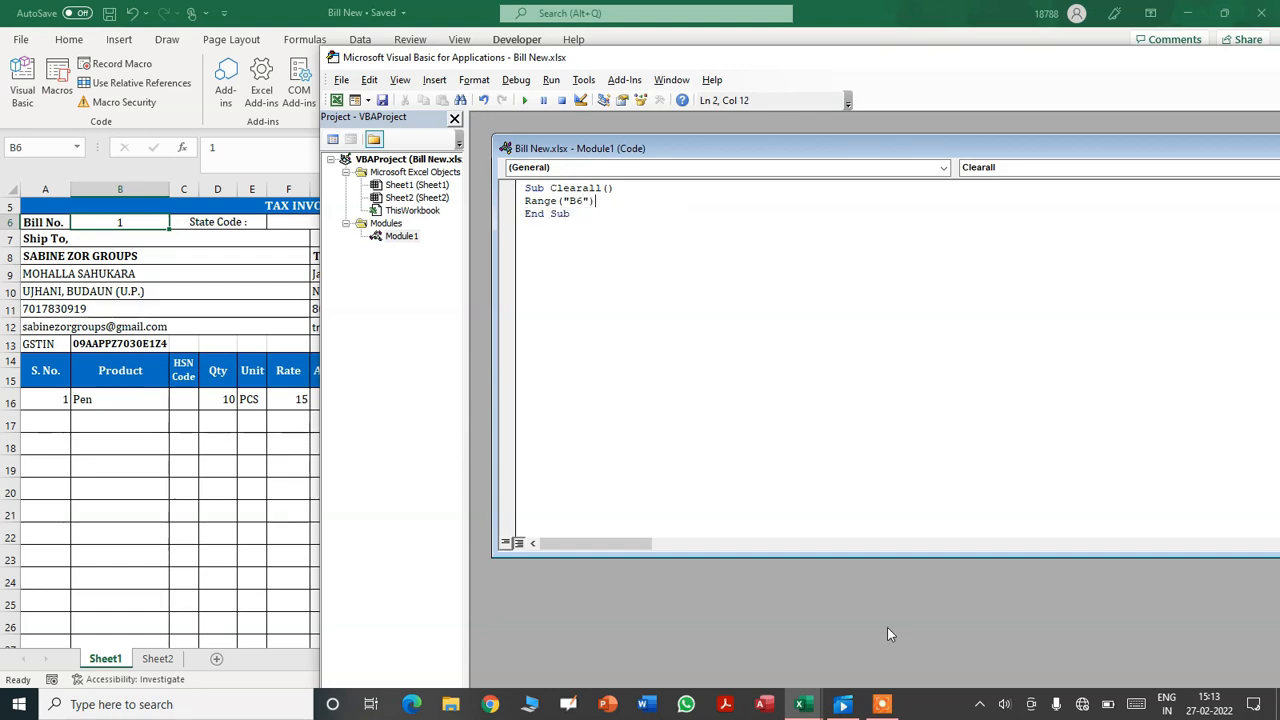
{"action": "type", "text": "lu"}
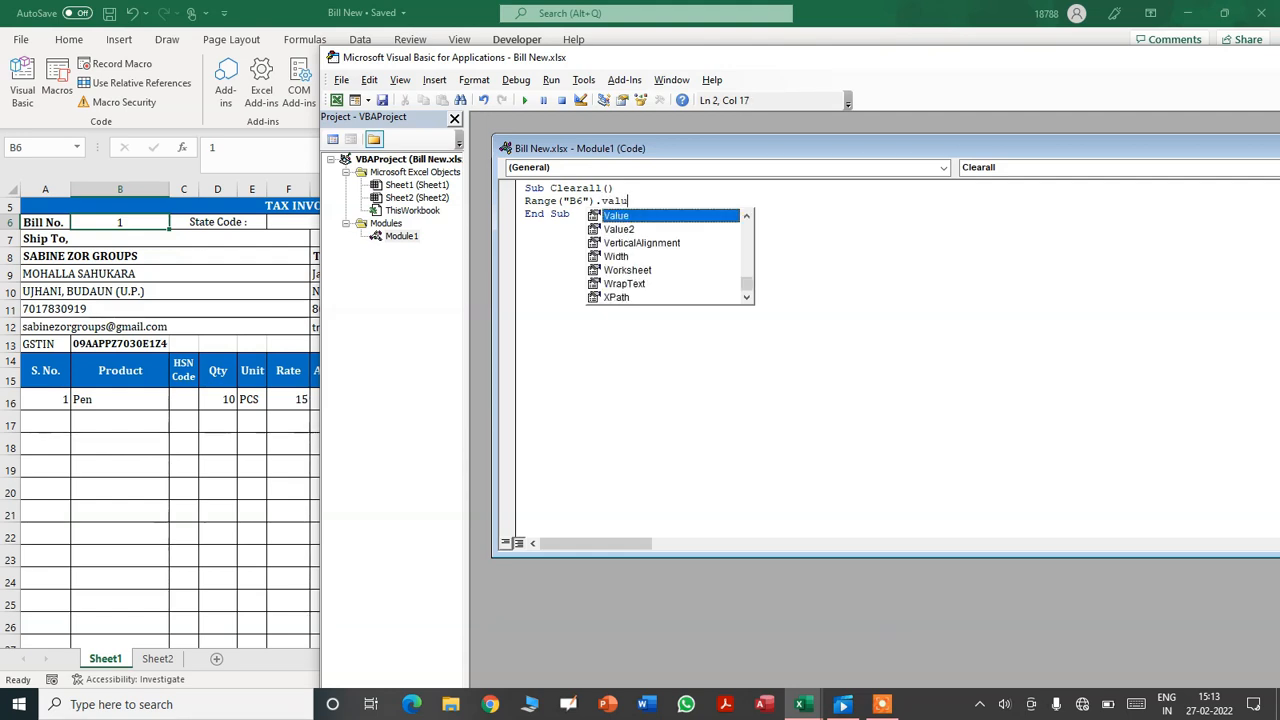
{"action": "type", "text": "e=range"}
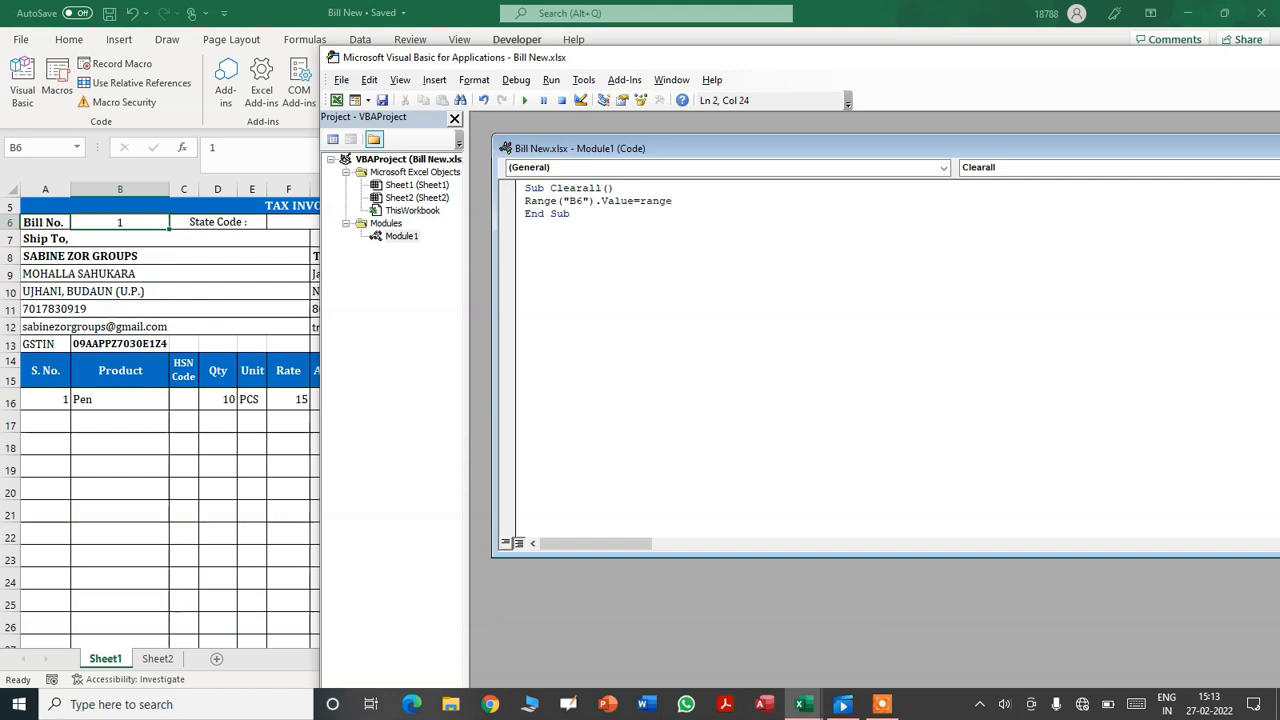
{"action": "type", "text": "("}
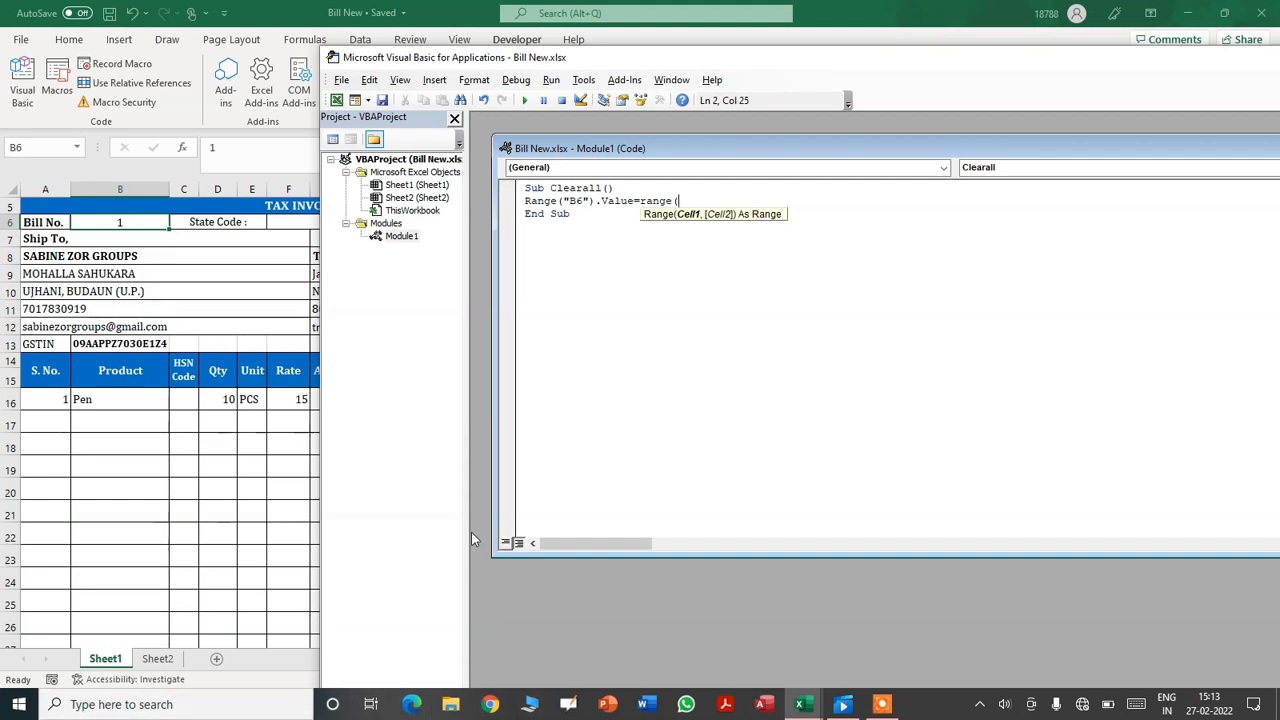
{"action": "type", "text": "\"B6\")"}
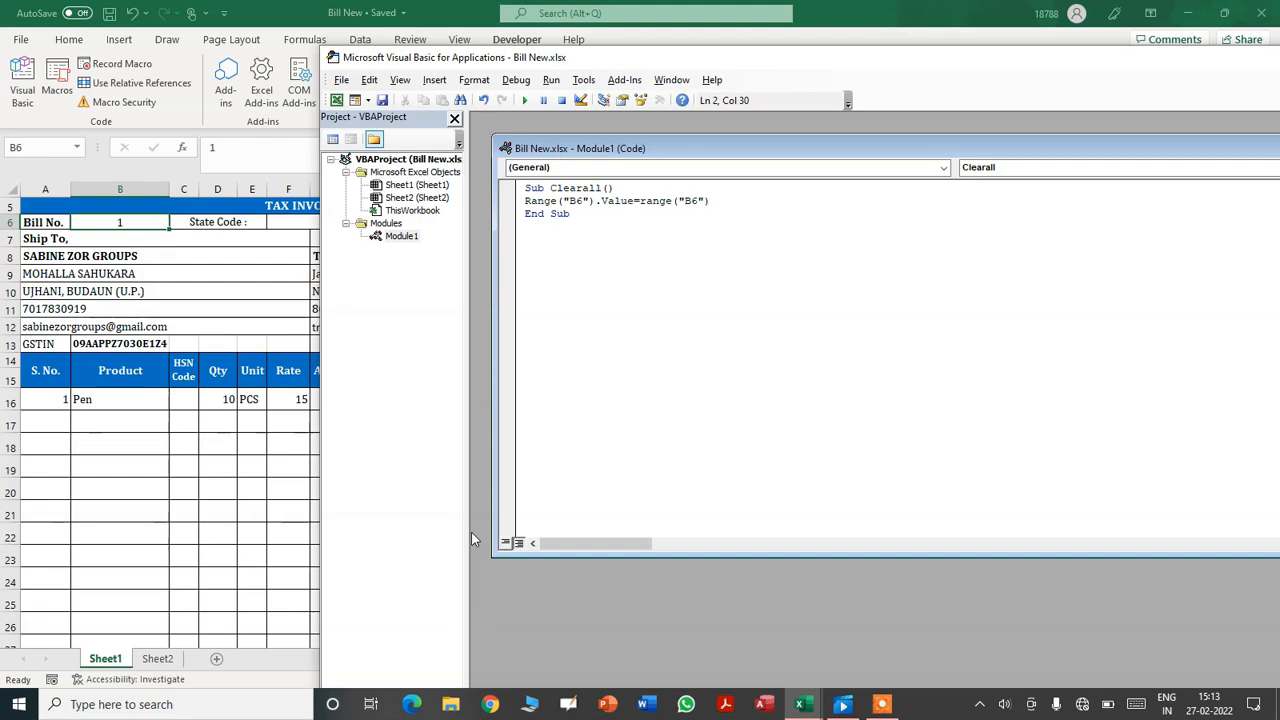
{"action": "type", "text": ".val"}
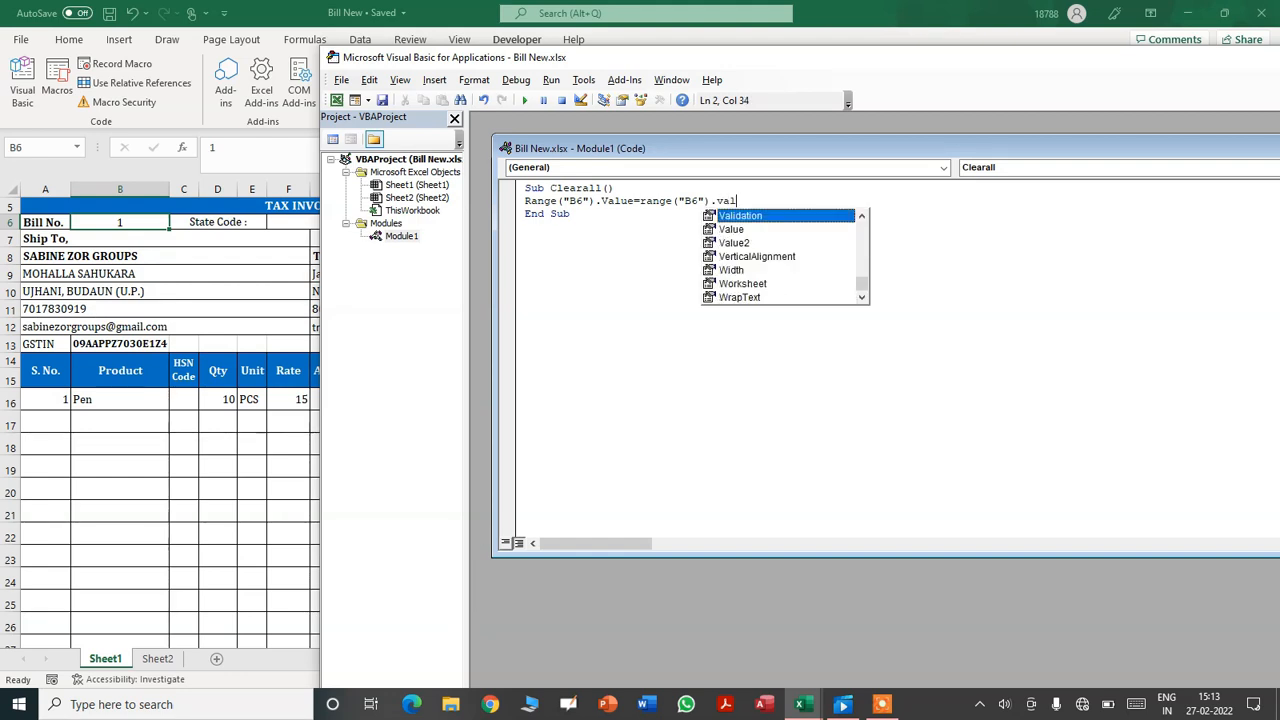
{"action": "type", "text": "ue+1"}
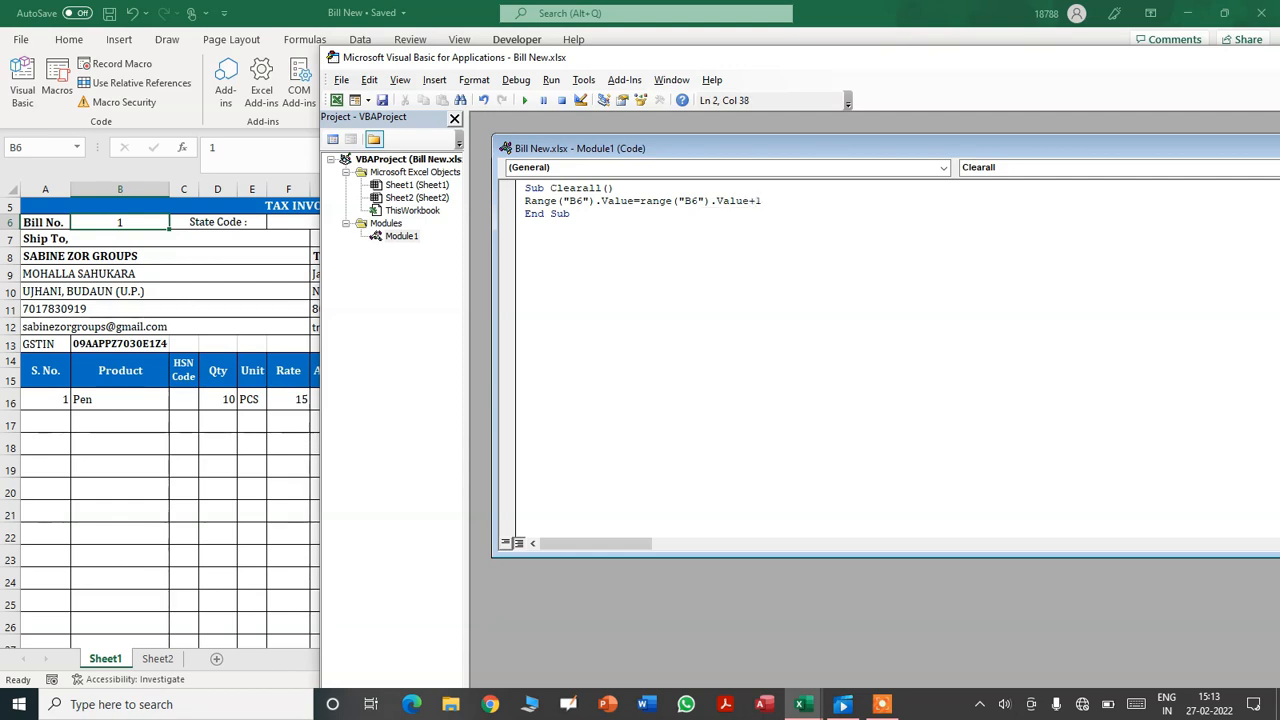
{"action": "key", "text": "Return"}
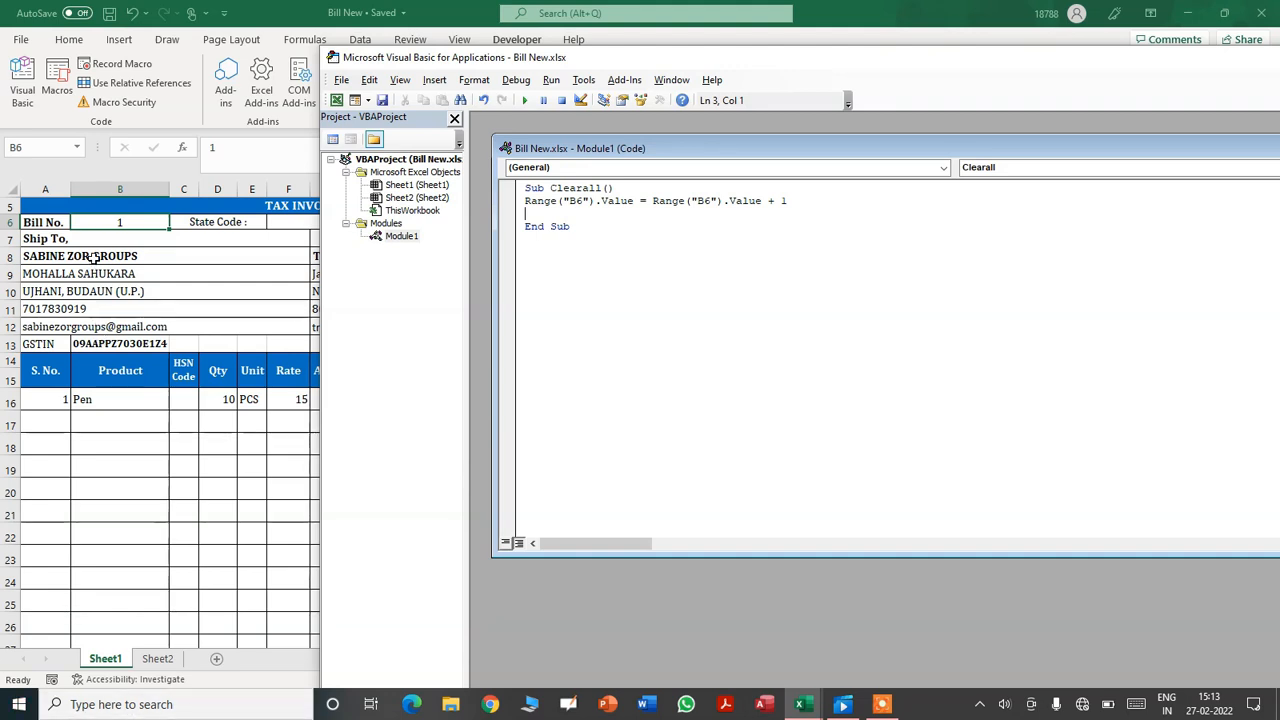
- Delete the GSTIN in B13 to confirm the Ship To address goes blank
{"action": "key", "text": "alt+F11"}
{"action": "left_click_drag", "start_coordinate": [93, 258], "coordinate": [168, 327]}
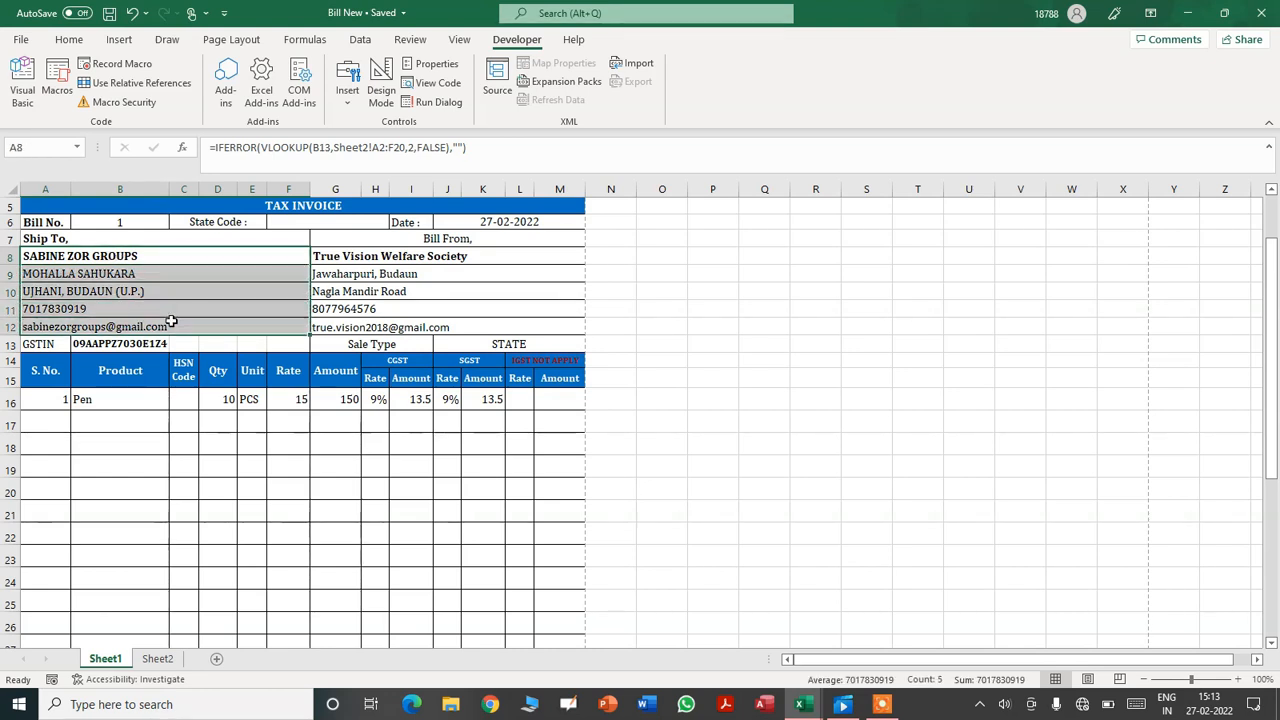
{"action": "left_click", "coordinate": [130, 349]}
{"action": "key", "text": "Delete"}
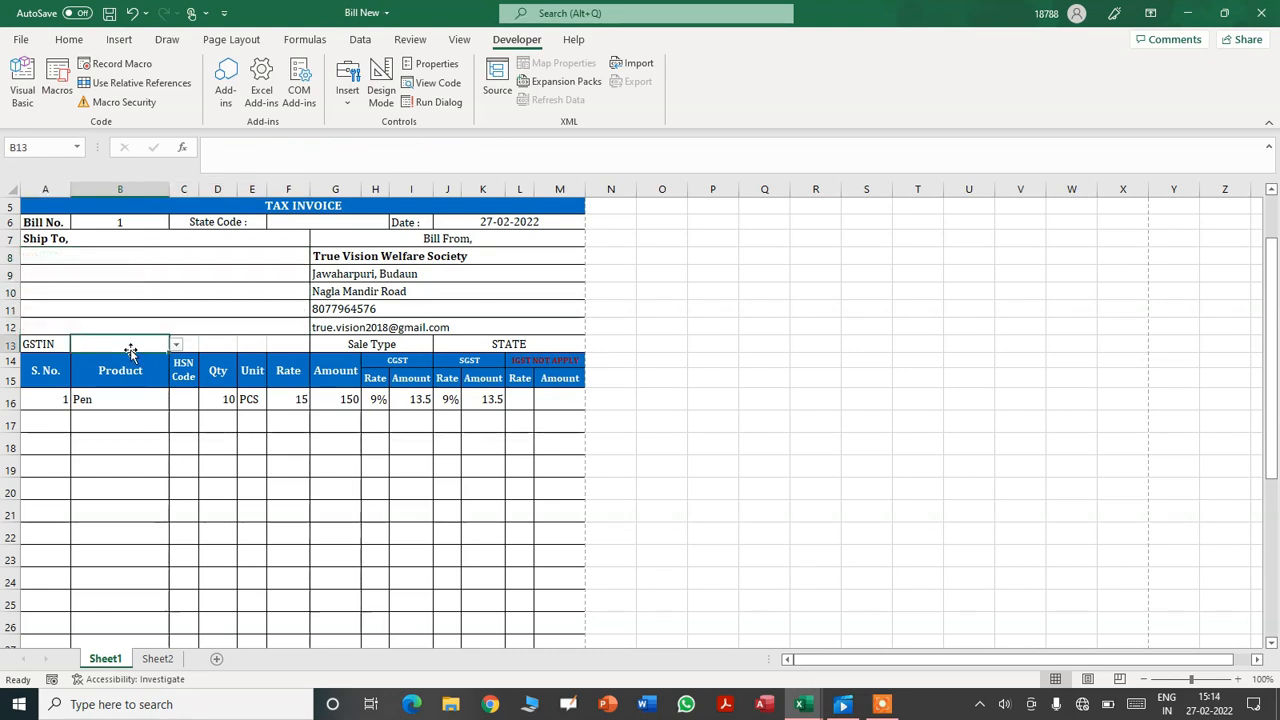
- Reselect the first GSTIN from B13's dropdown so the Ship To address refills
{"action": "left_click", "coordinate": [176, 345]}
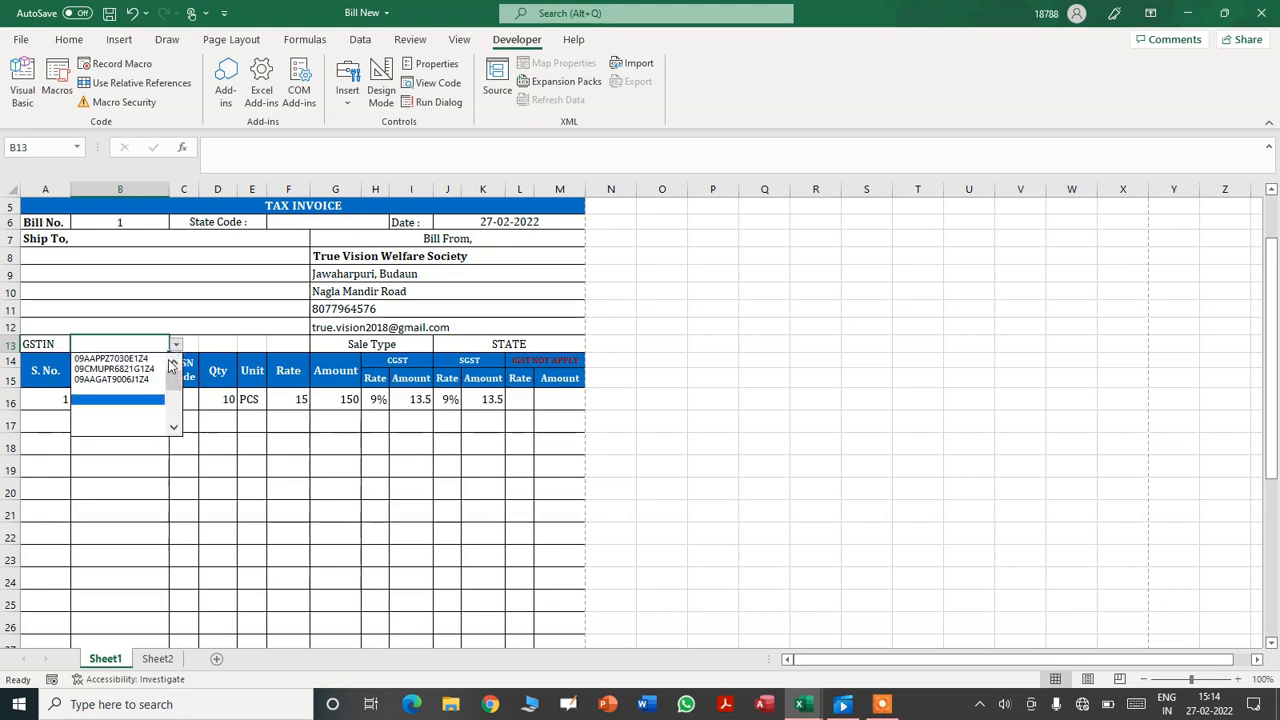
{"action": "left_click", "coordinate": [115, 358]}
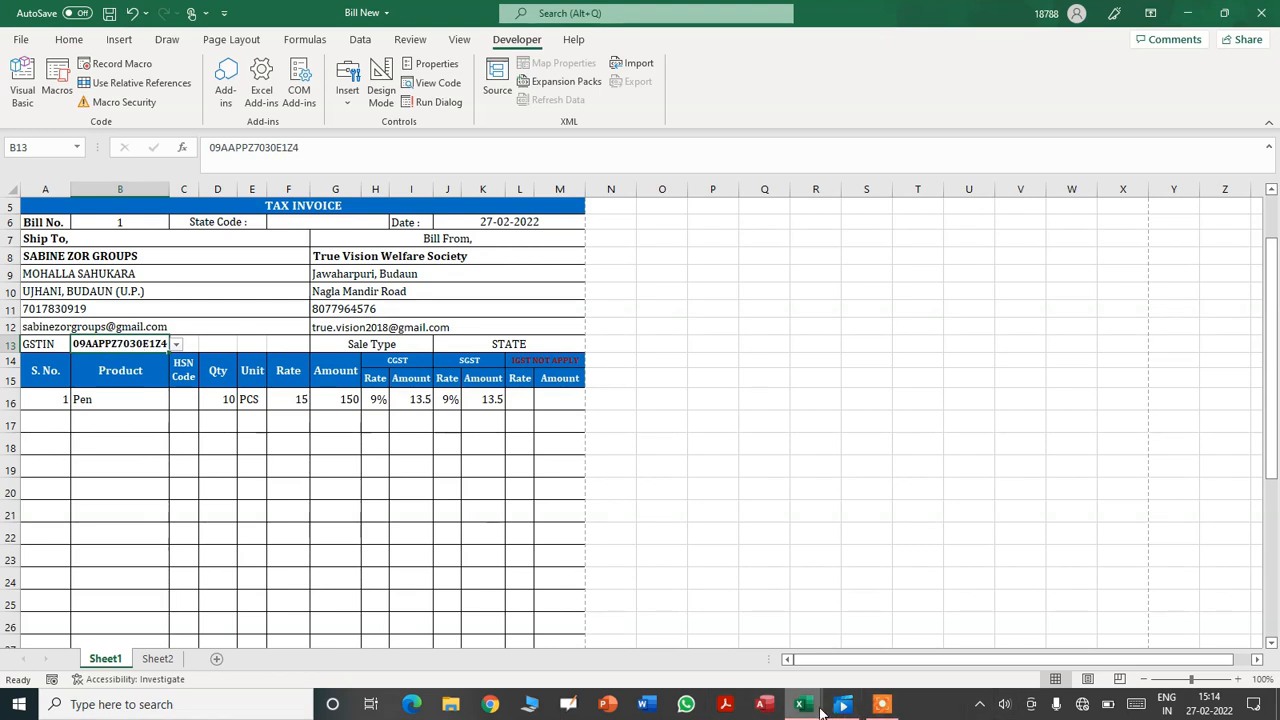
{"action": "mouse_move", "coordinate": [800, 704]}
{"action": "left_click", "coordinate": [852, 680]}
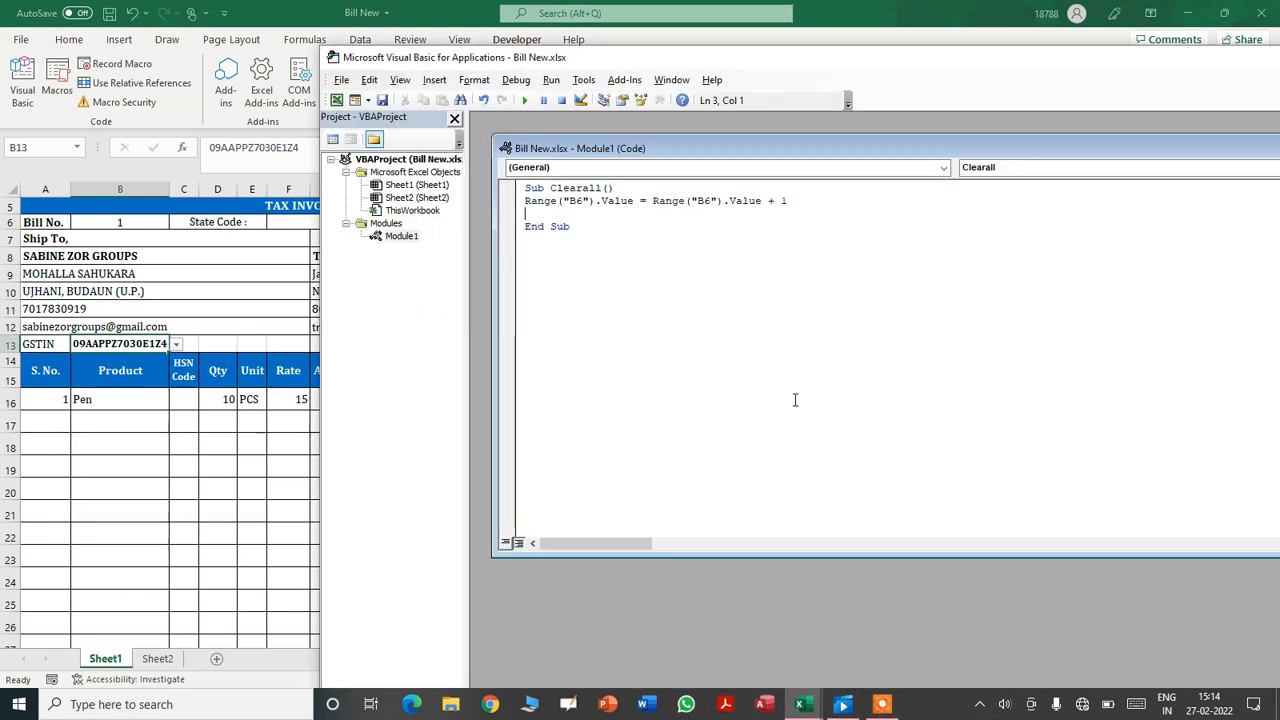
- Add Range("B13").ClearContents as a new line in Sub Clearall
{"action": "type", "text": "nge"}
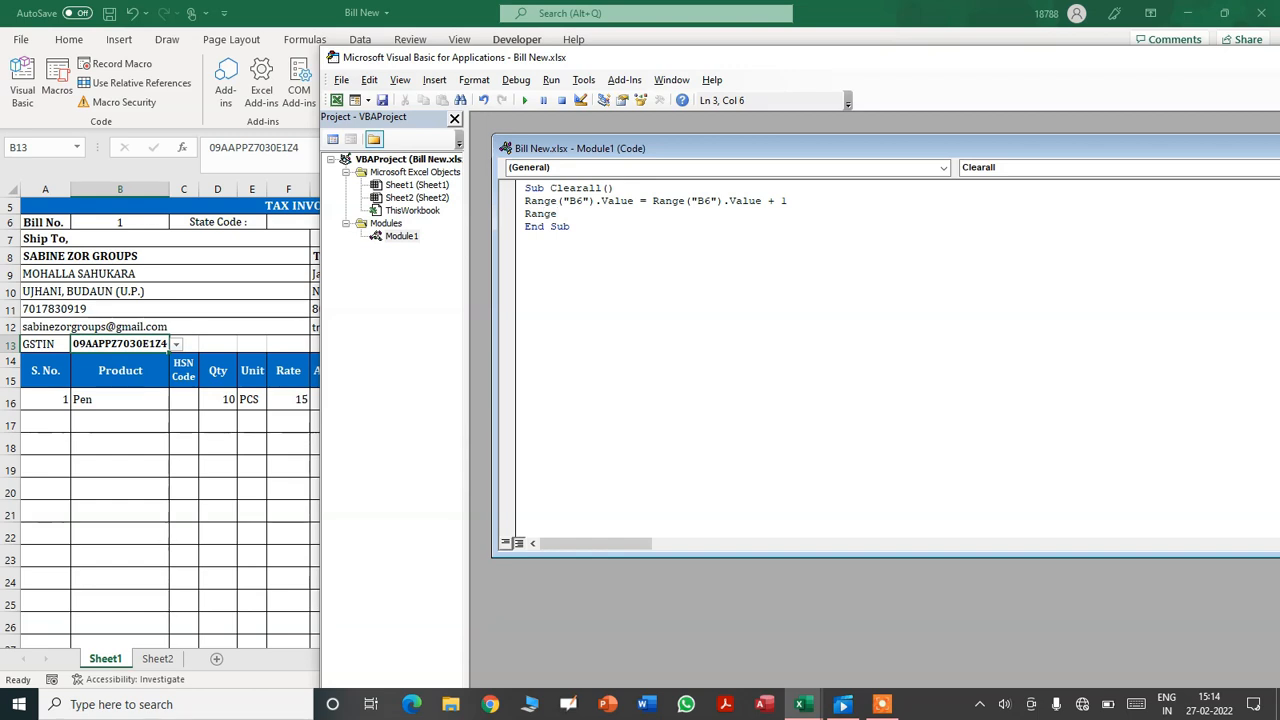
{"action": "type", "text": "("}
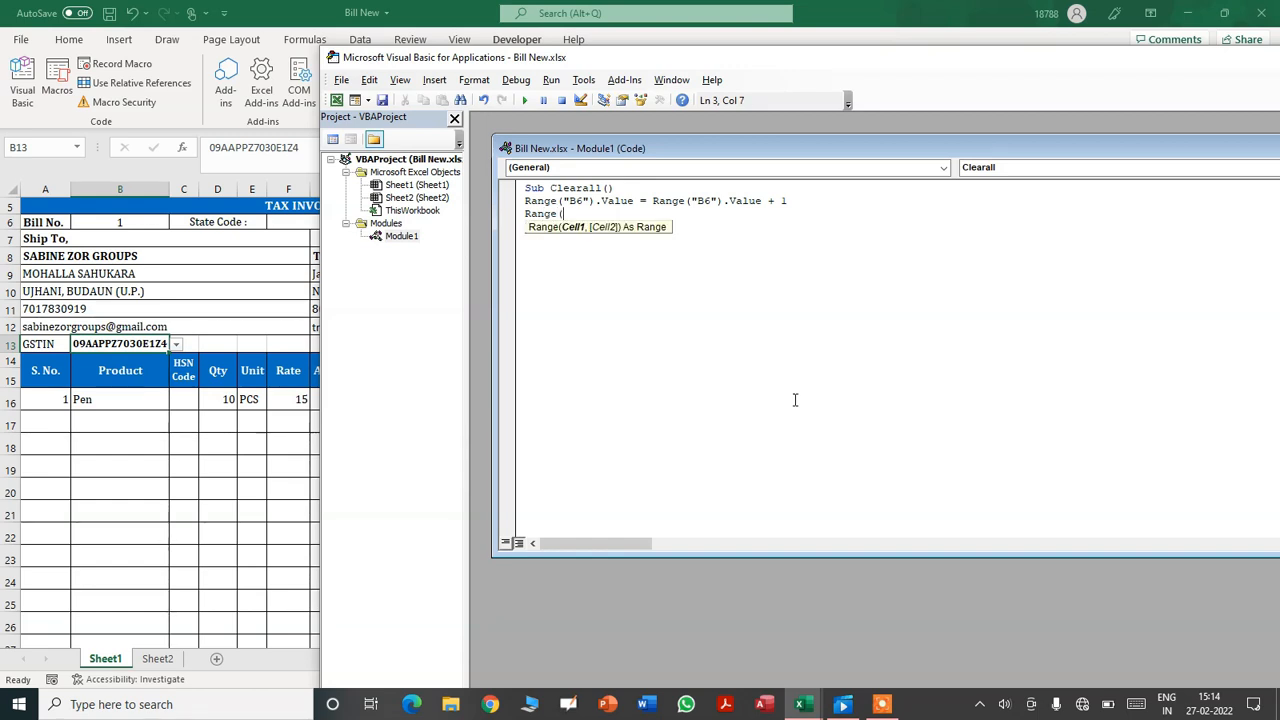
{"action": "type", "text": "\"b"}
{"action": "key", "text": "BackSpace"}
{"action": "type", "text": "B13\").C"}
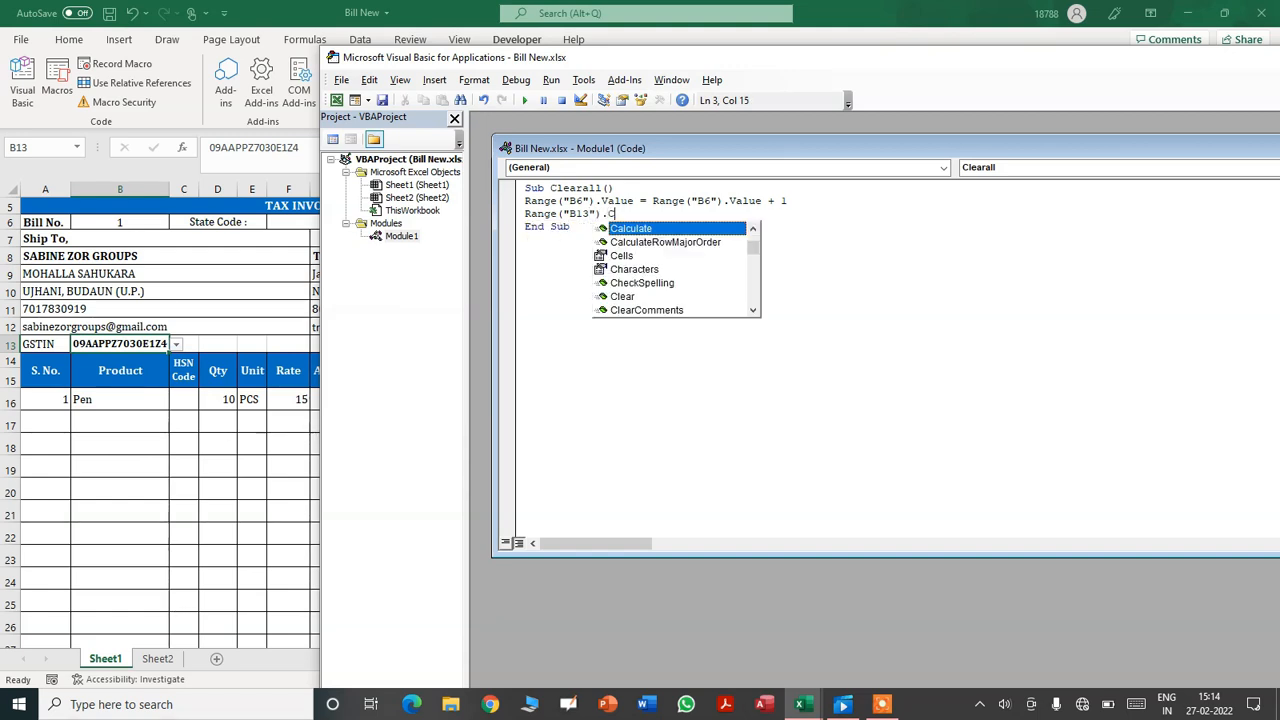
{"action": "type", "text": "learC"}
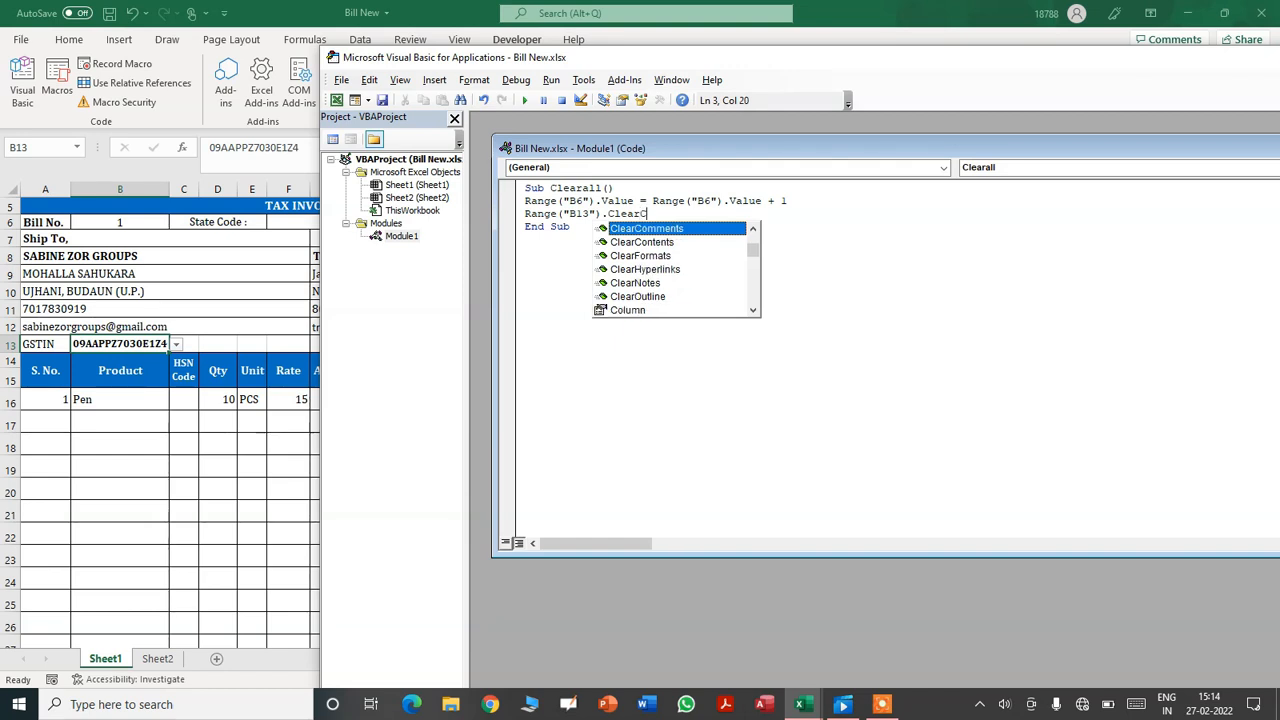
{"action": "type", "text": "ontents"}
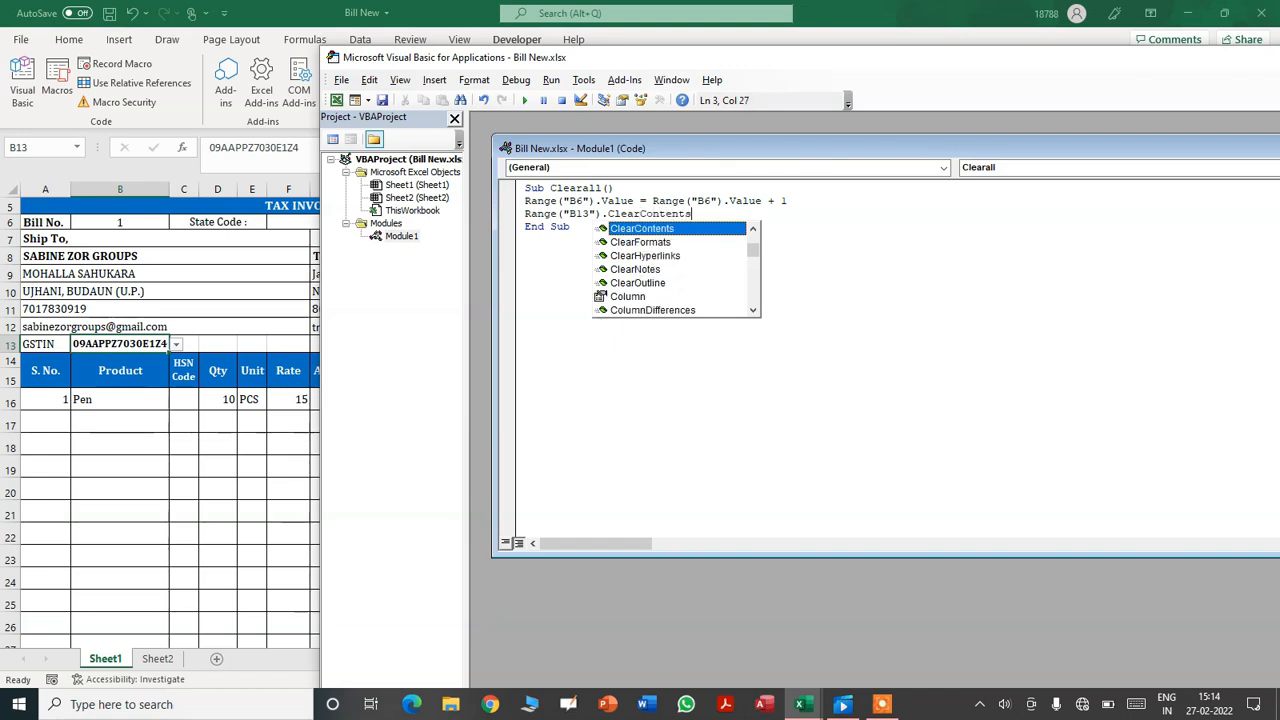
{"action": "key", "text": "Return"}
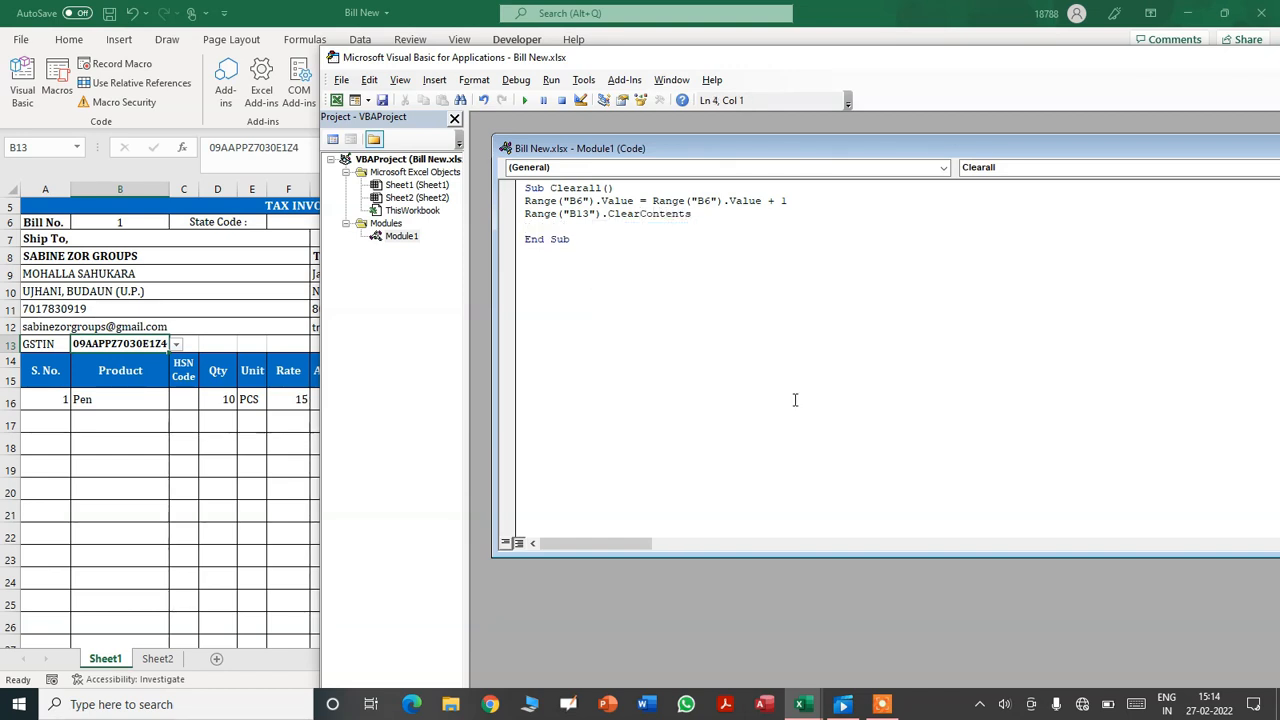
{"action": "left_click", "coordinate": [153, 441]}
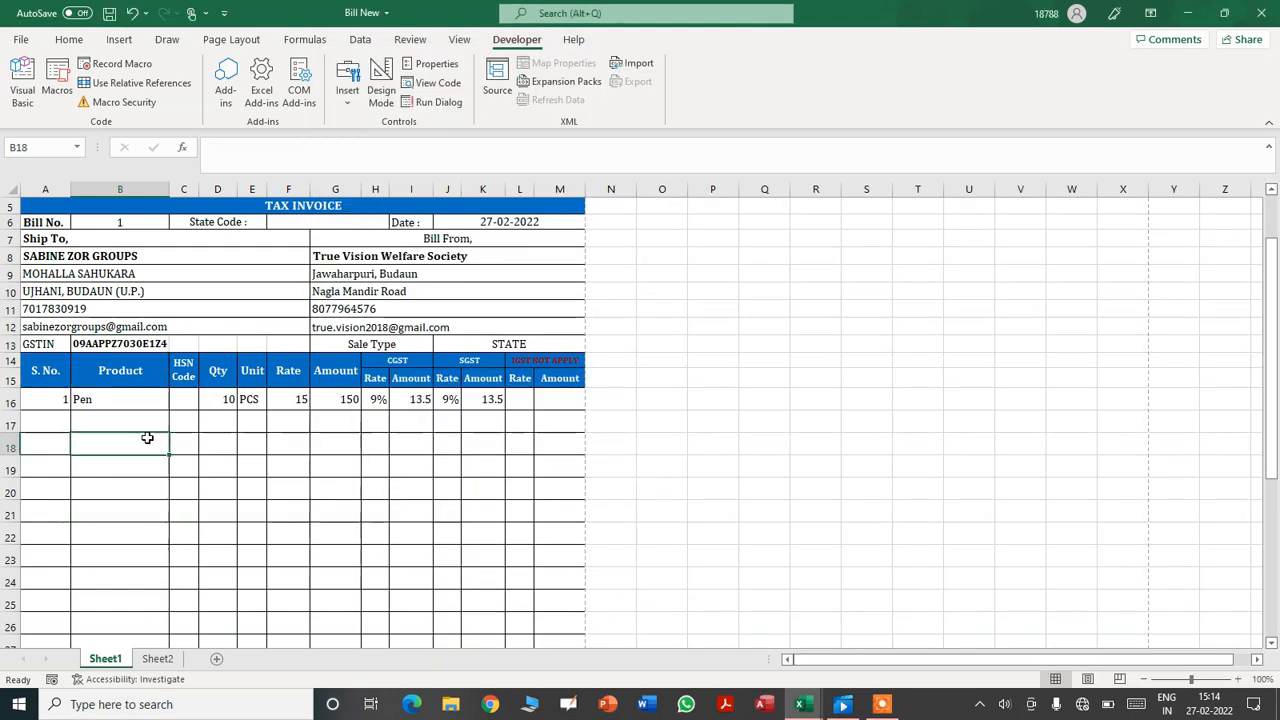
- Select the item-entry block B16:G30 on the invoice to confirm the range to clear
{"action": "left_click_drag", "start_coordinate": [1275, 643], "coordinate": [1273, 647]}
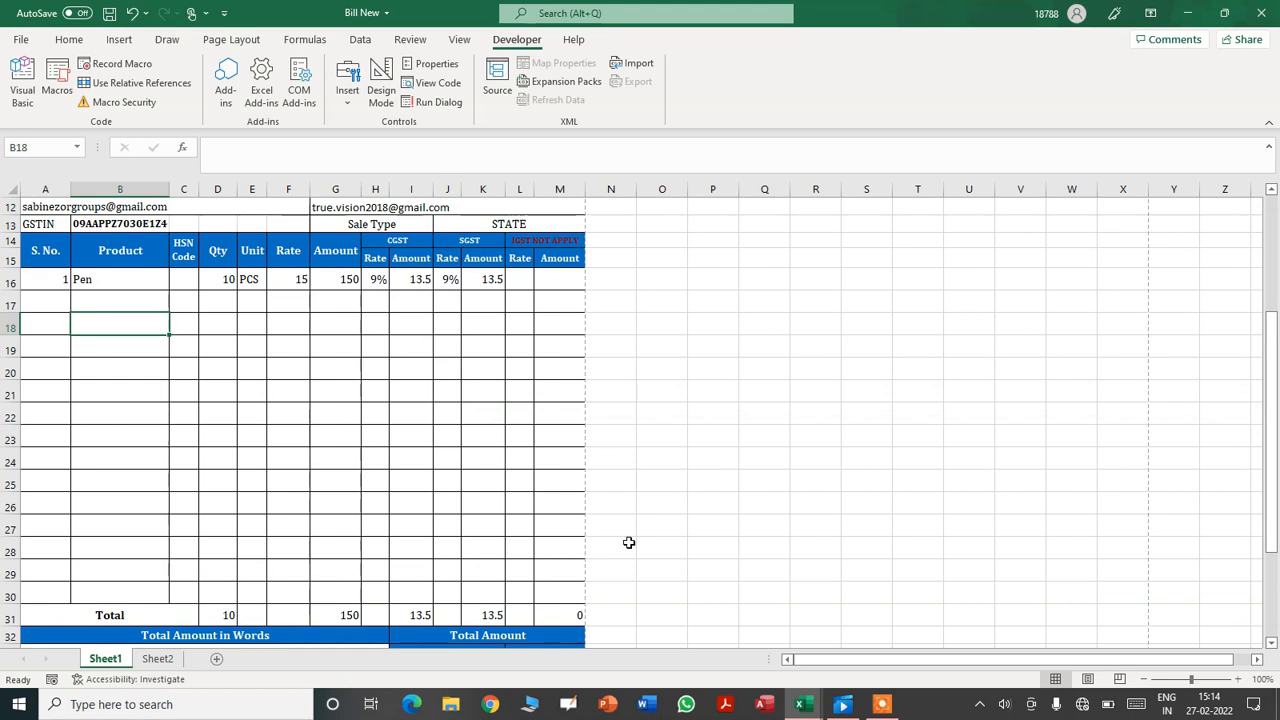
{"action": "left_click", "coordinate": [107, 279]}
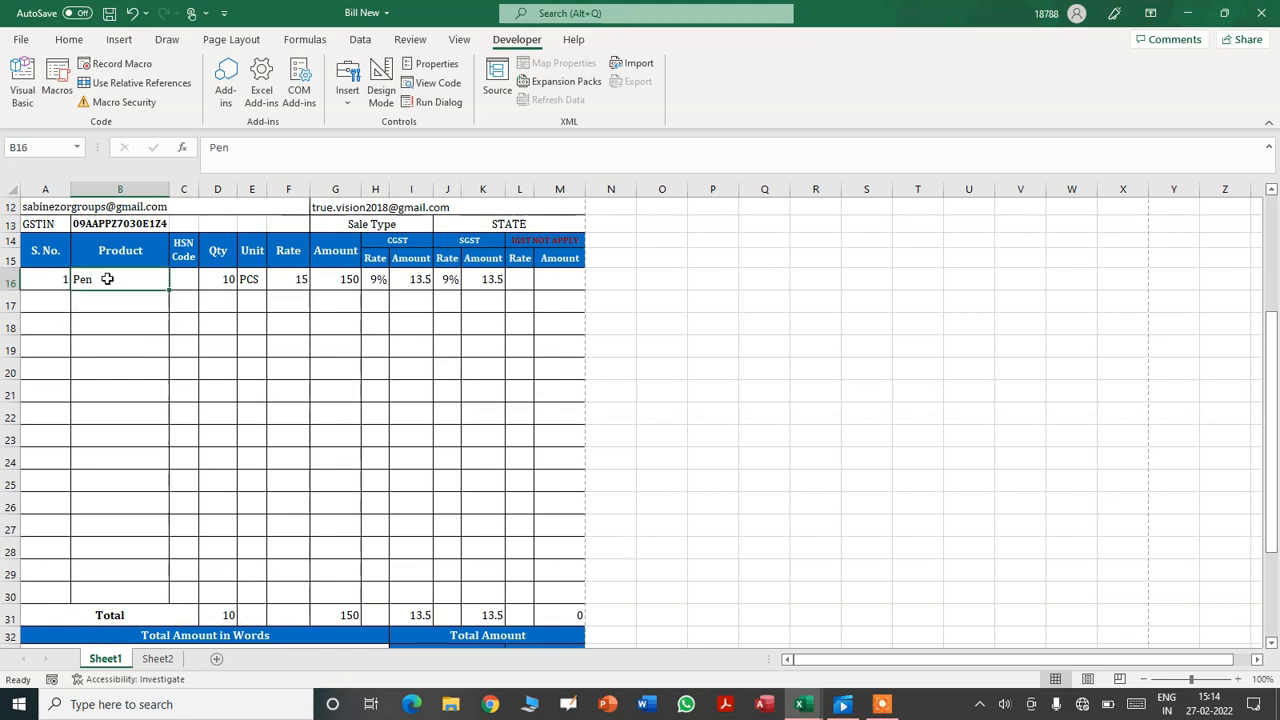
{"action": "left_click", "coordinate": [341, 594]}
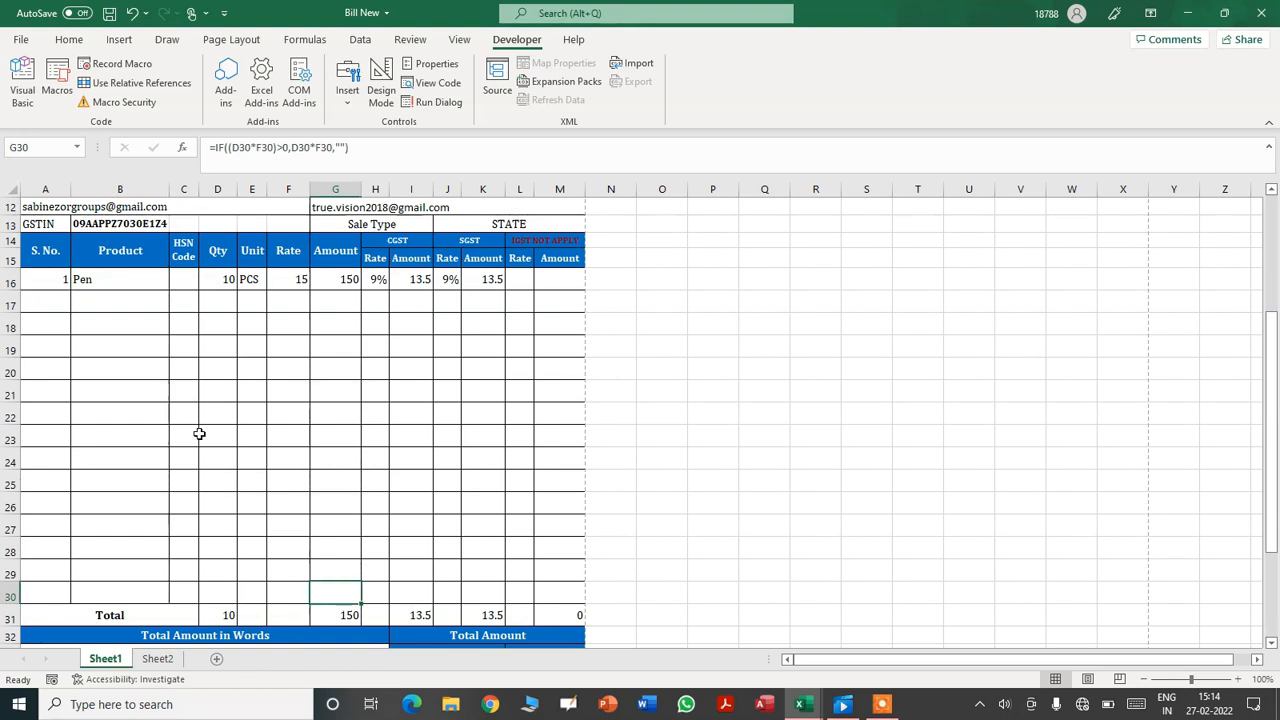
{"action": "left_click_drag", "start_coordinate": [95, 278], "coordinate": [331, 594]}
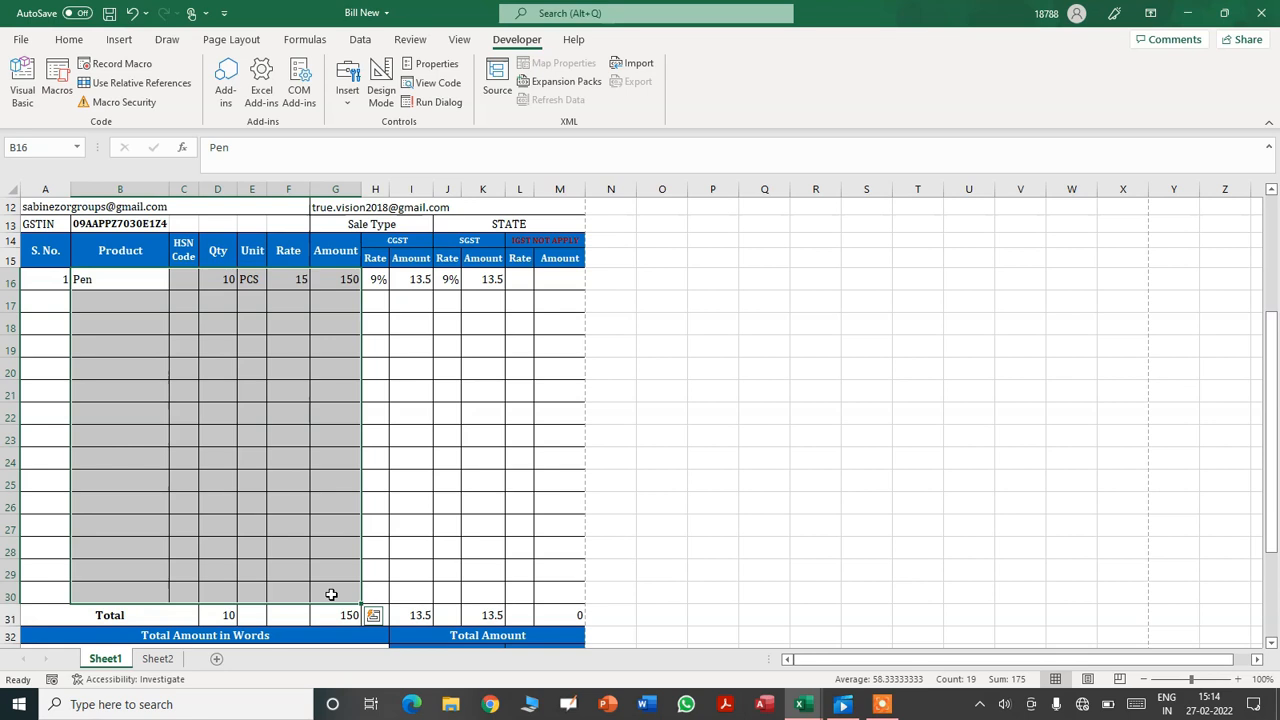
{"action": "left_click", "coordinate": [818, 713]}
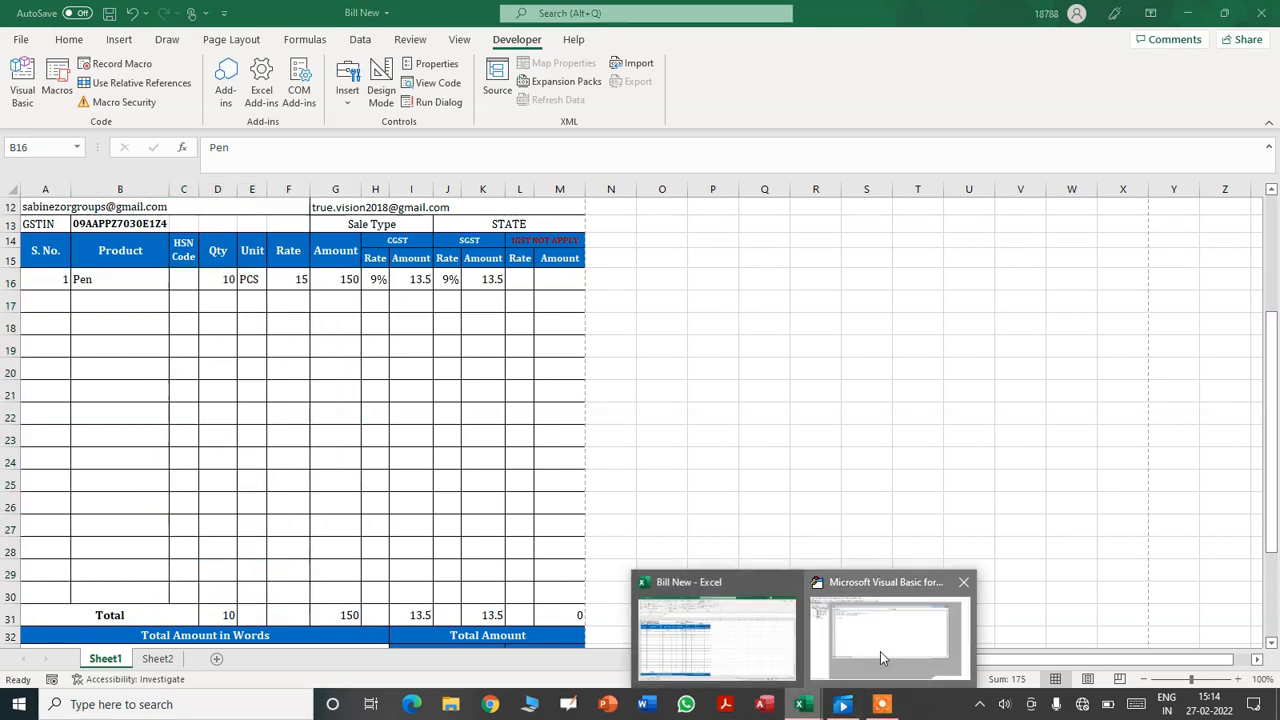
{"action": "left_click", "coordinate": [880, 651]}
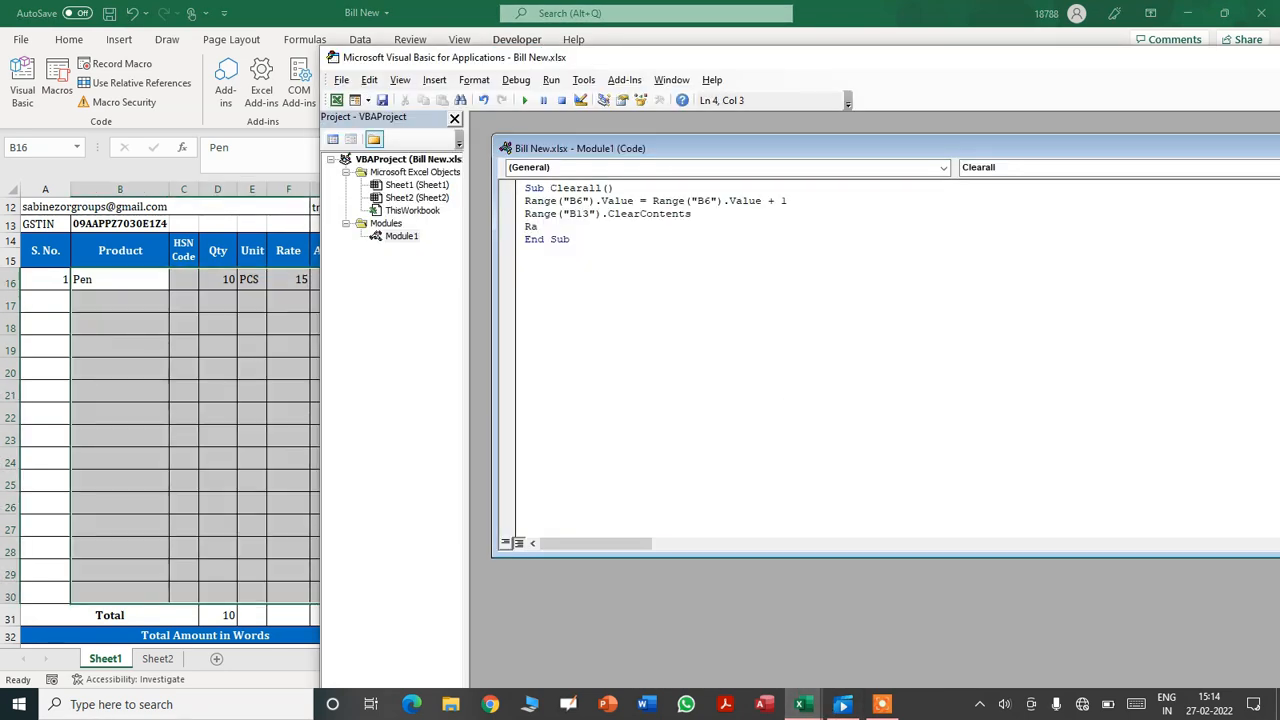
- Add Range("B16:G30").ClearContents as the next line of Sub Clearall
{"action": "type", "text": "(\"B16:"}
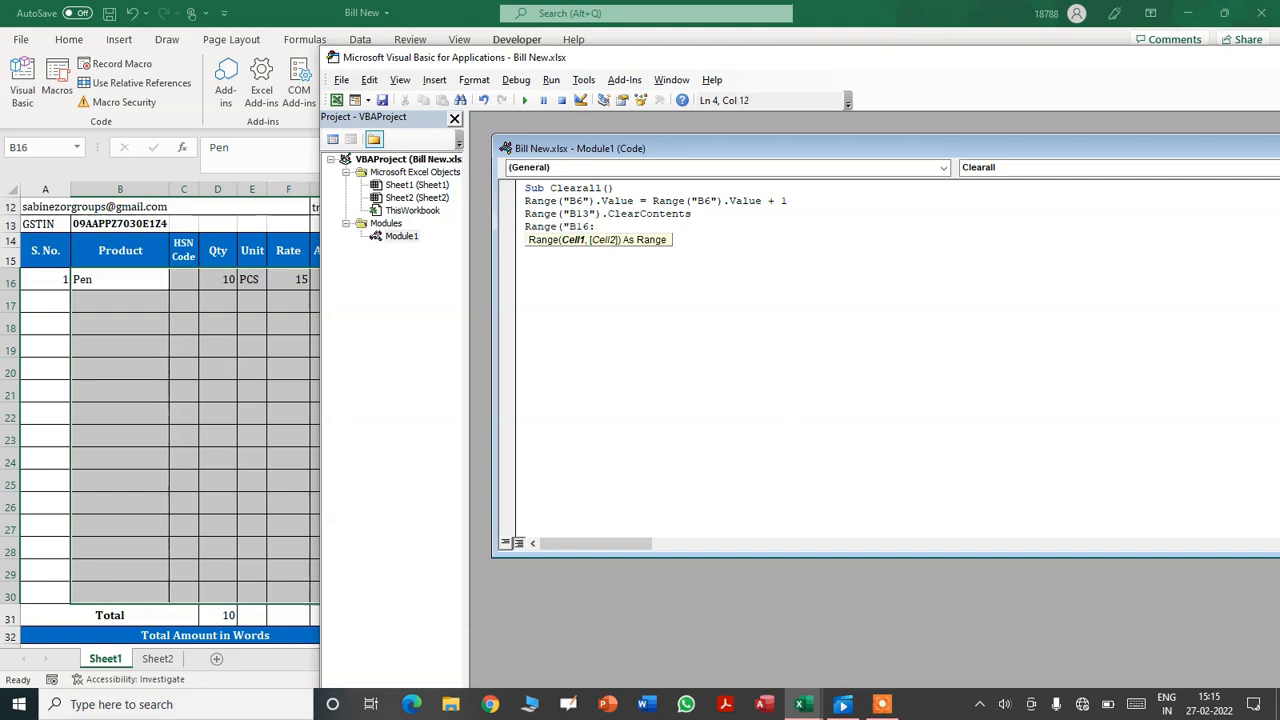
{"action": "left_click_drag", "start_coordinate": [638, 68], "coordinate": [797, 58]}
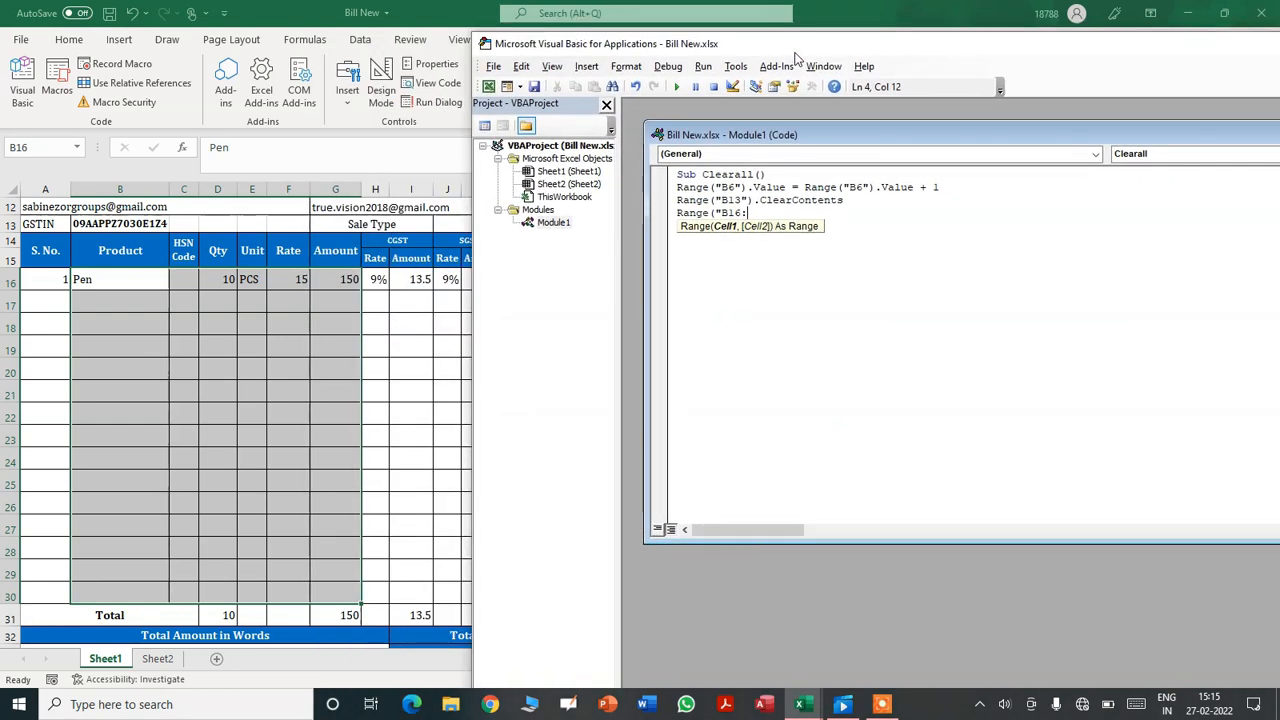
{"action": "type", "text": "G3"}
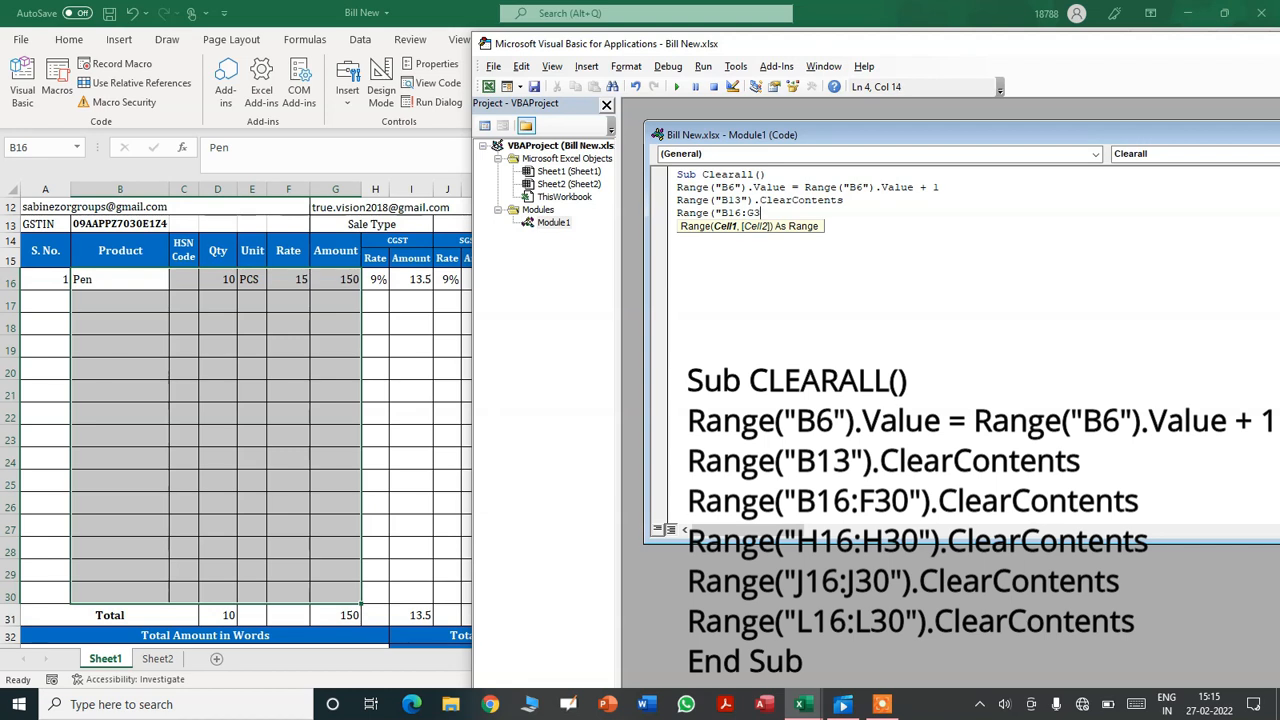
{"action": "type", "text": "0:"}
{"action": "type", "text": "\")"}
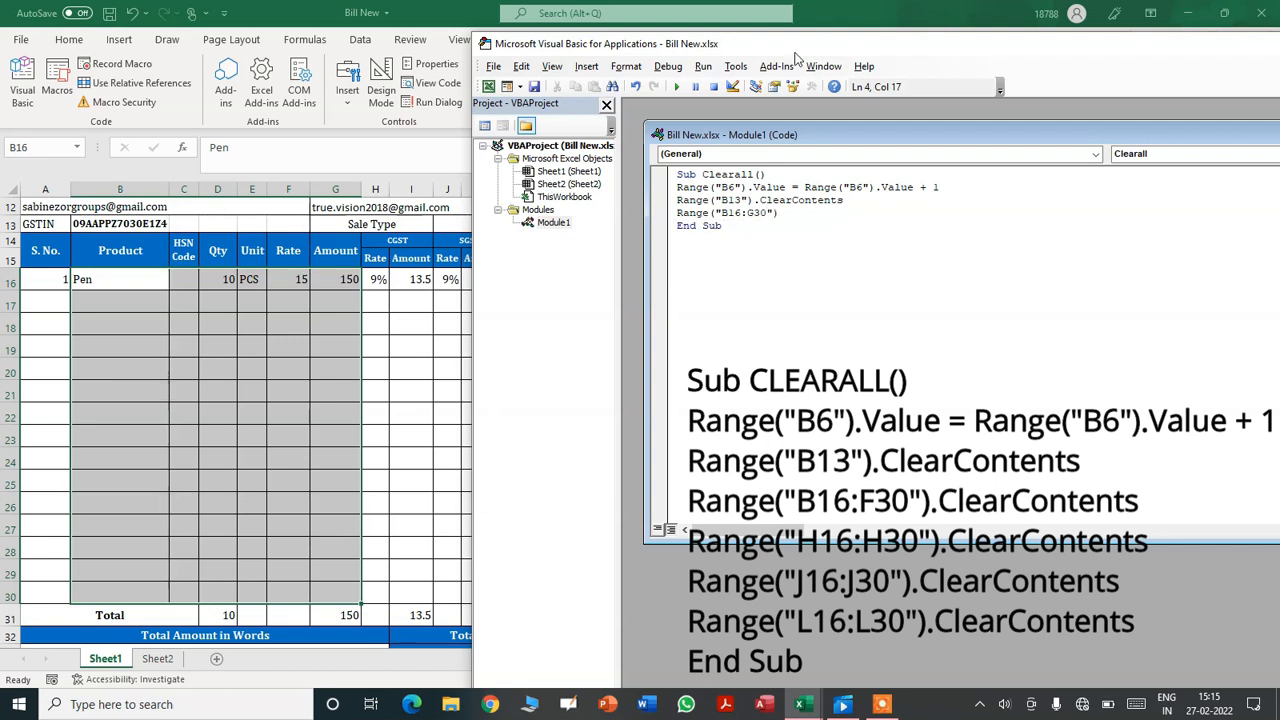
{"action": "type", "text": ".C"}
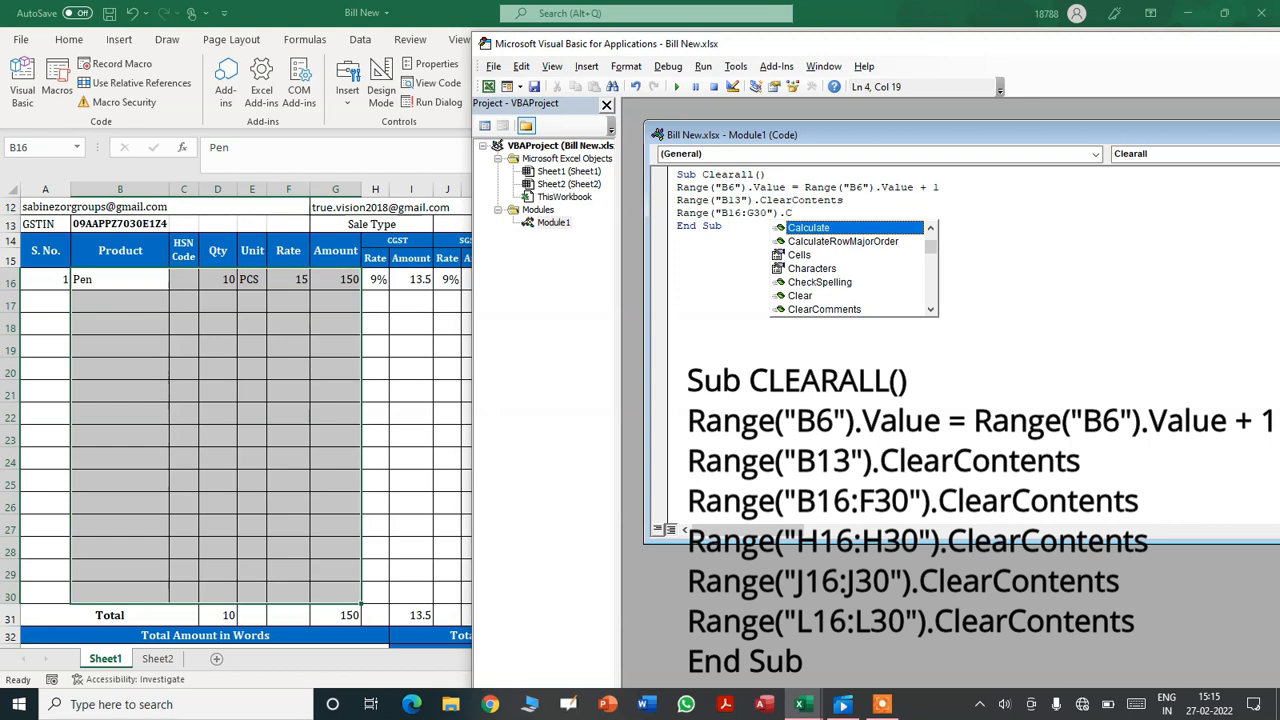
{"action": "type", "text": "learCo"}
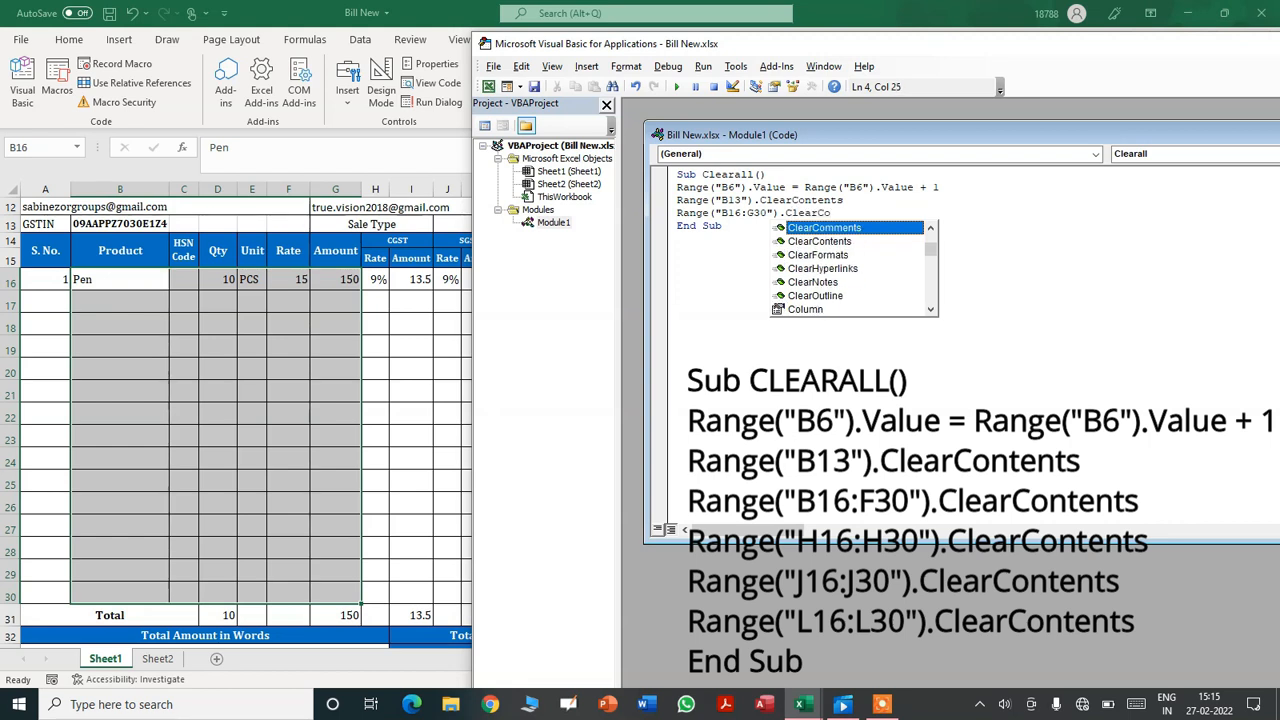
{"action": "type", "text": "ntents"}
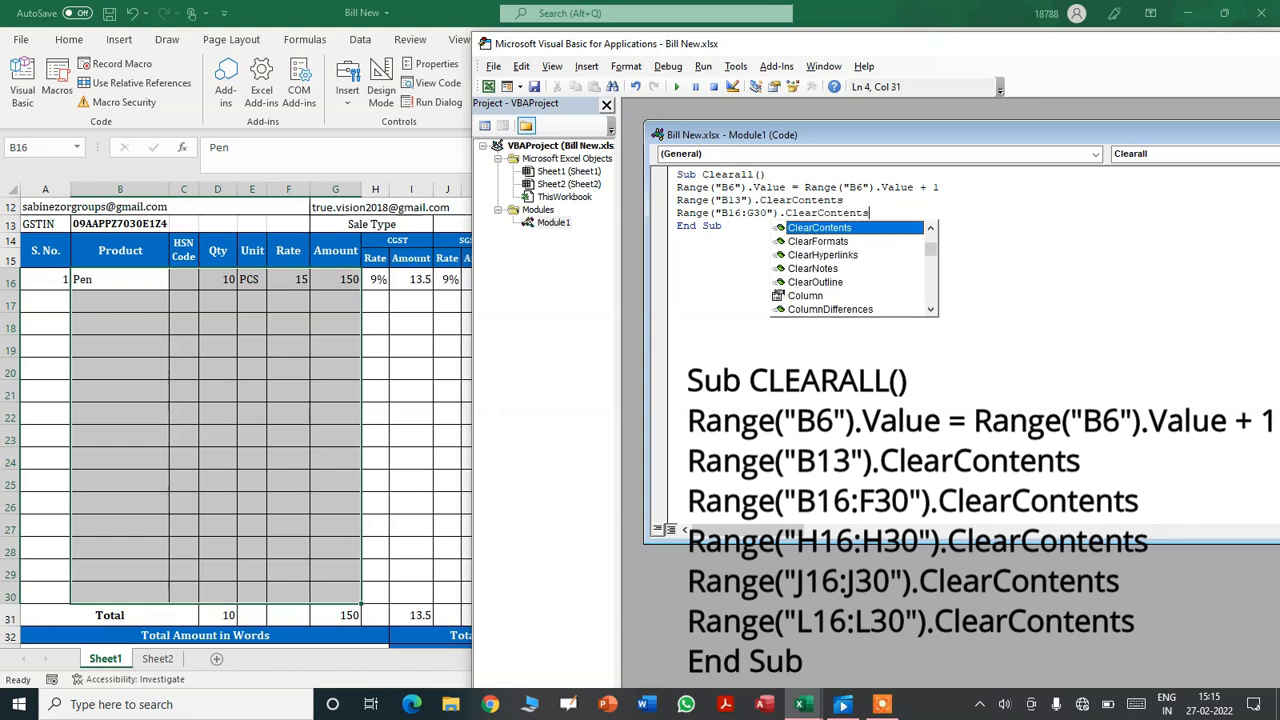
{"action": "key", "text": "Return"}
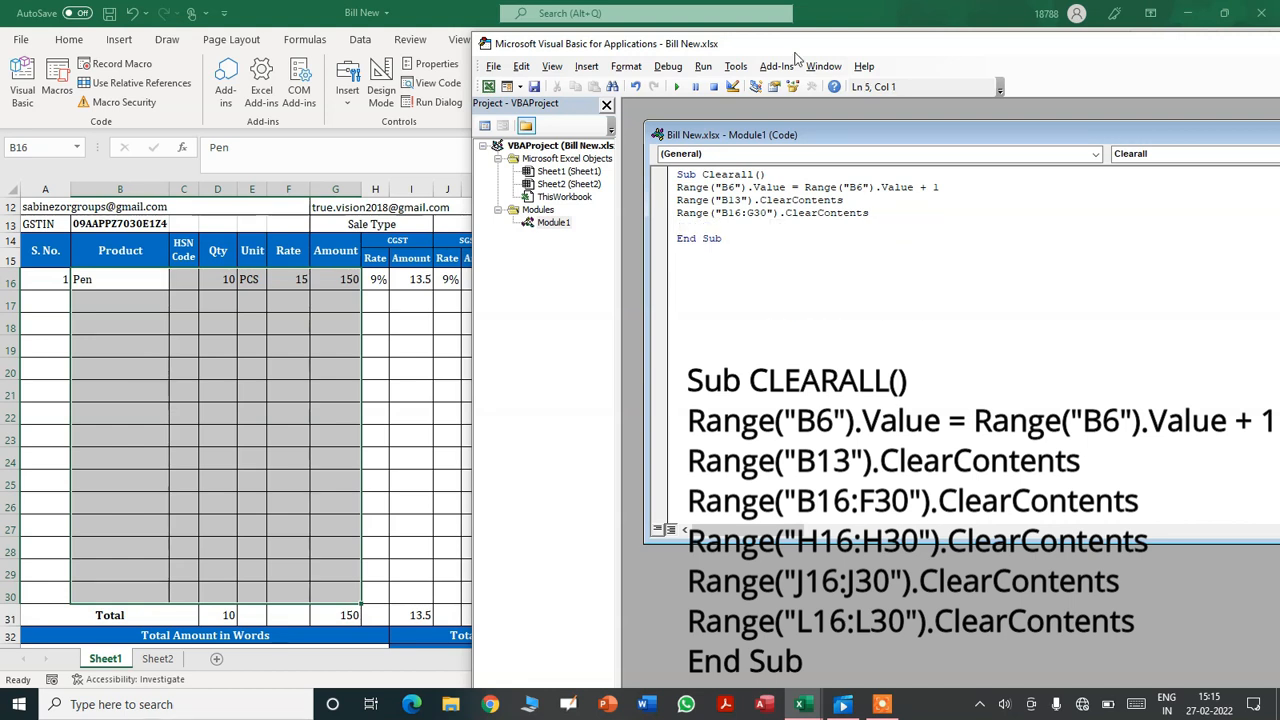
{"action": "left_click", "coordinate": [298, 325]}
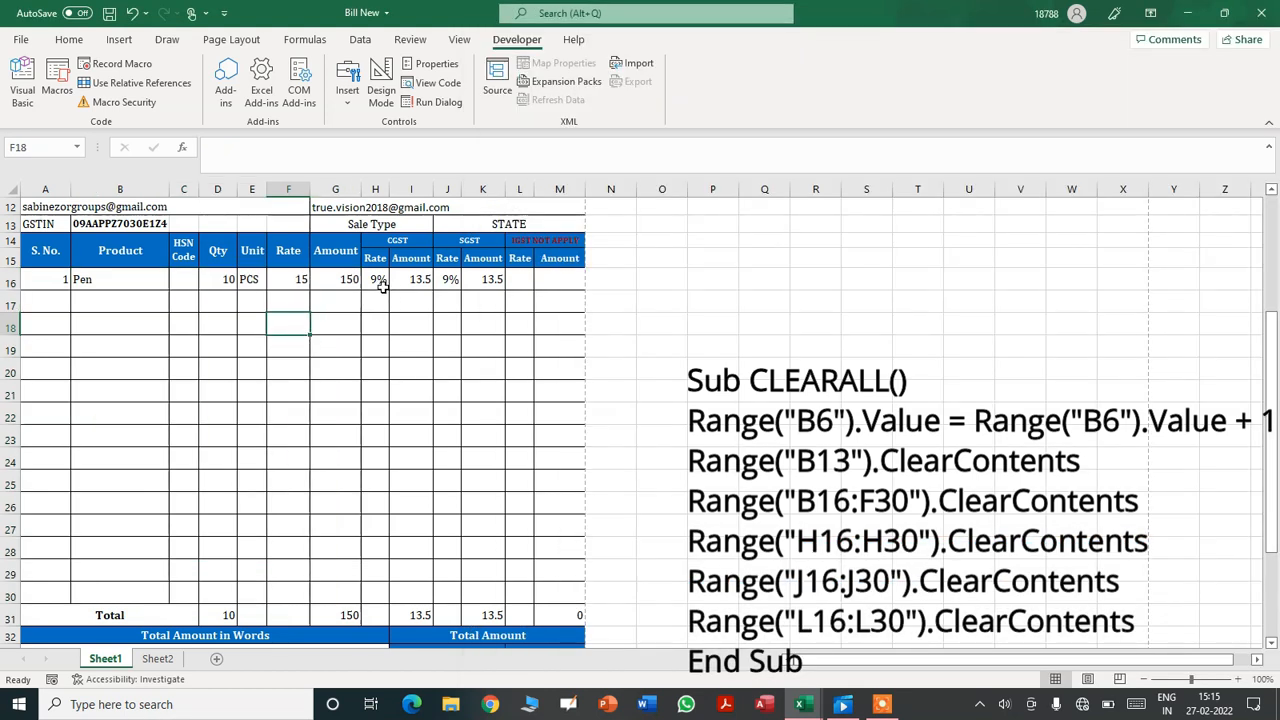
- Check the CGST, SGST and IGST rate ranges in columns H, J and L, rows 16–30
{"action": "left_click_drag", "start_coordinate": [375, 280], "coordinate": [363, 597]}
{"action": "left_click_drag", "start_coordinate": [455, 279], "coordinate": [444, 590]}
{"action": "left_click_drag", "start_coordinate": [520, 279], "coordinate": [517, 589]}
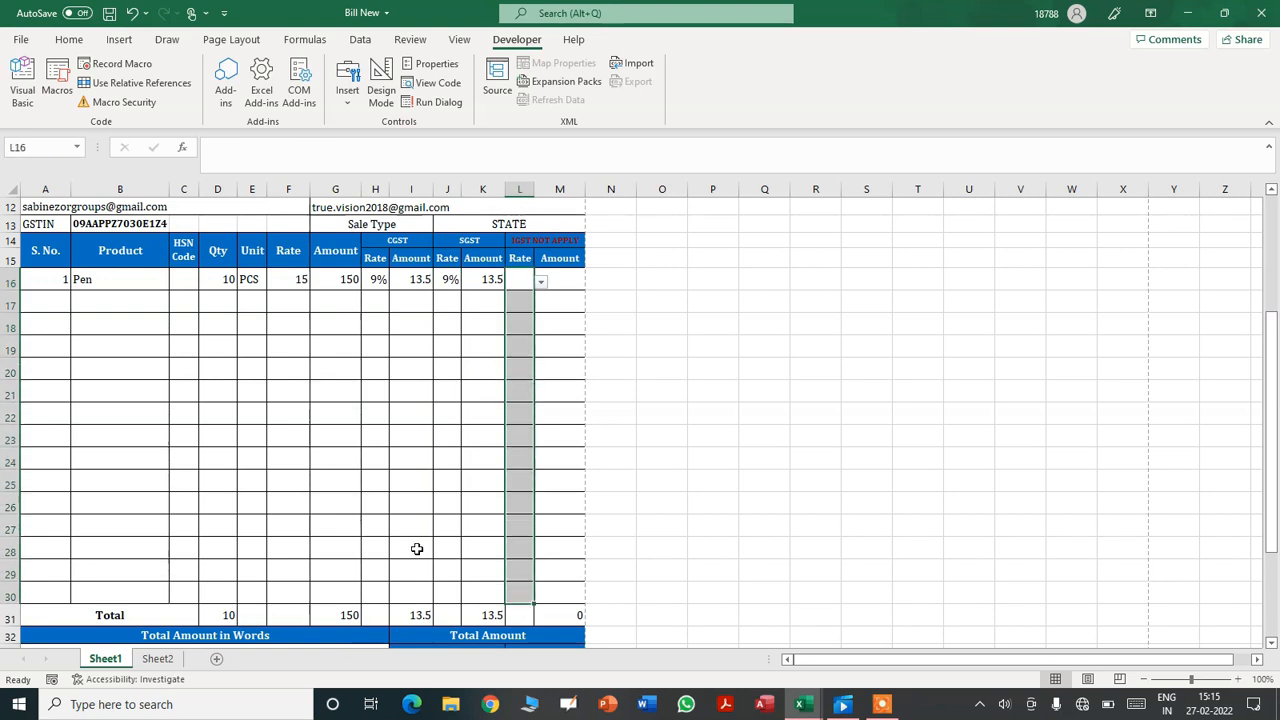
{"action": "left_click", "coordinate": [376, 280]}
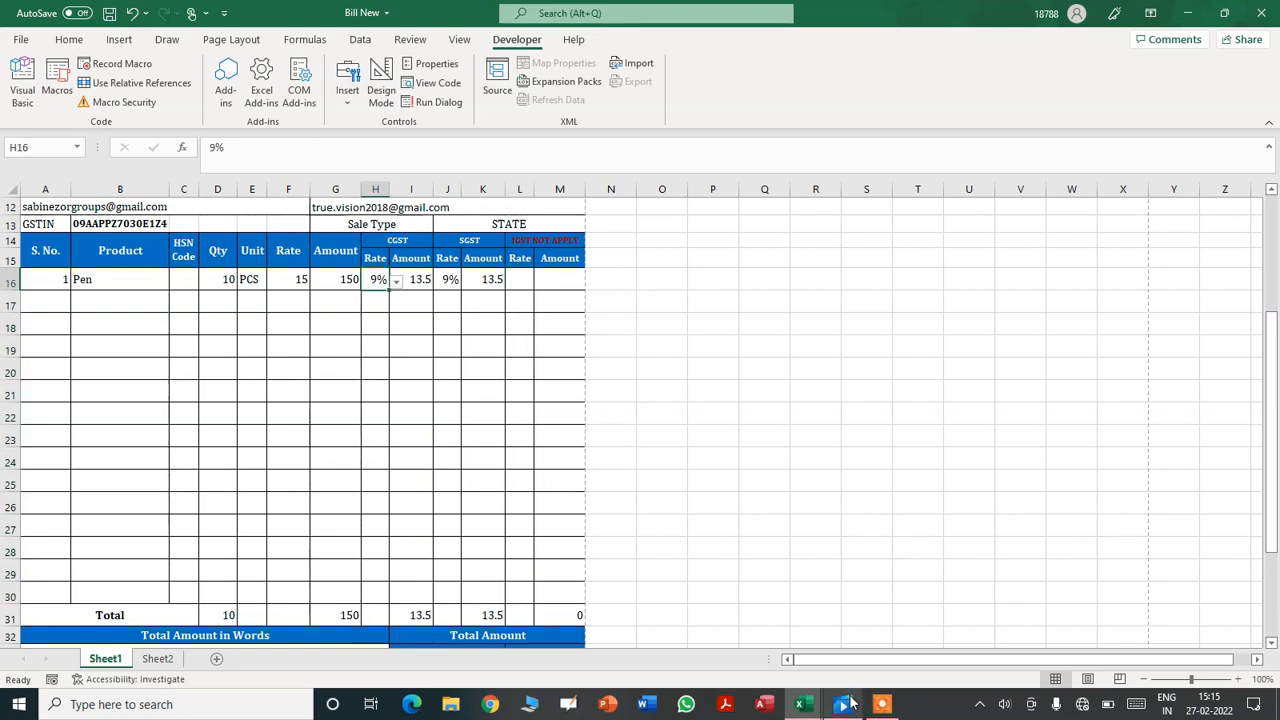
{"action": "mouse_move", "coordinate": [848, 704]}
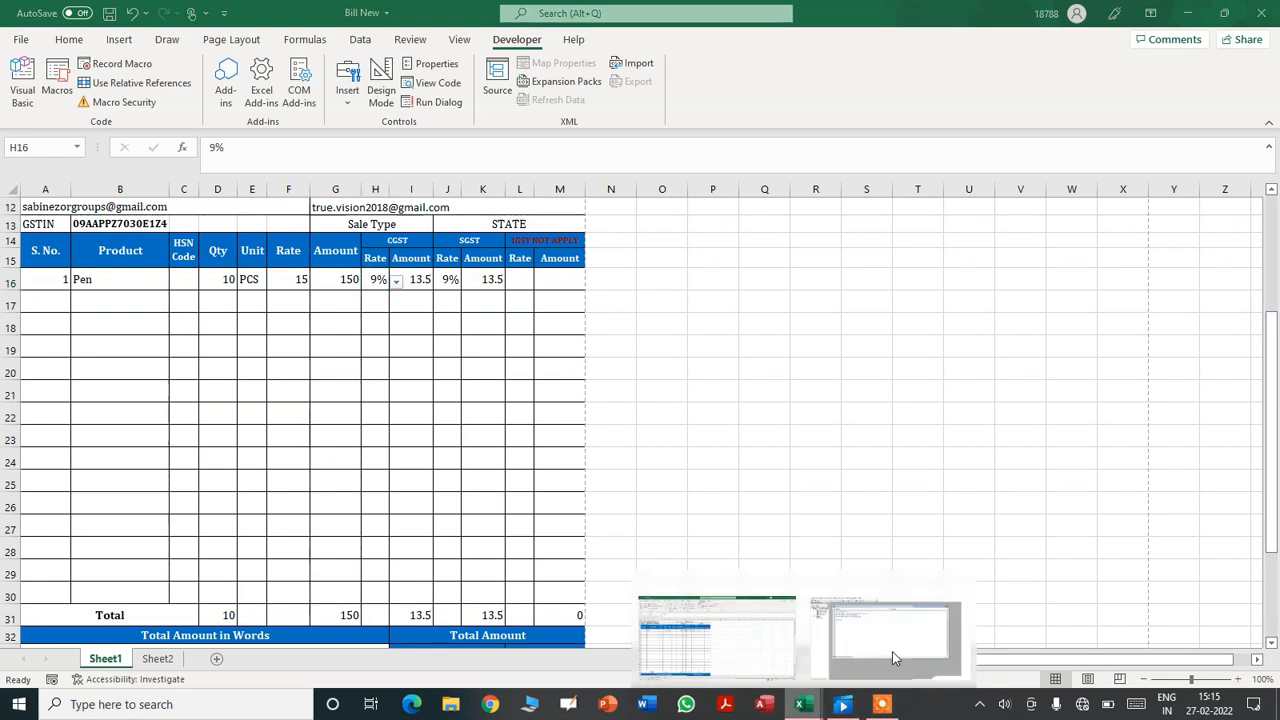
{"action": "left_click", "coordinate": [892, 651]}
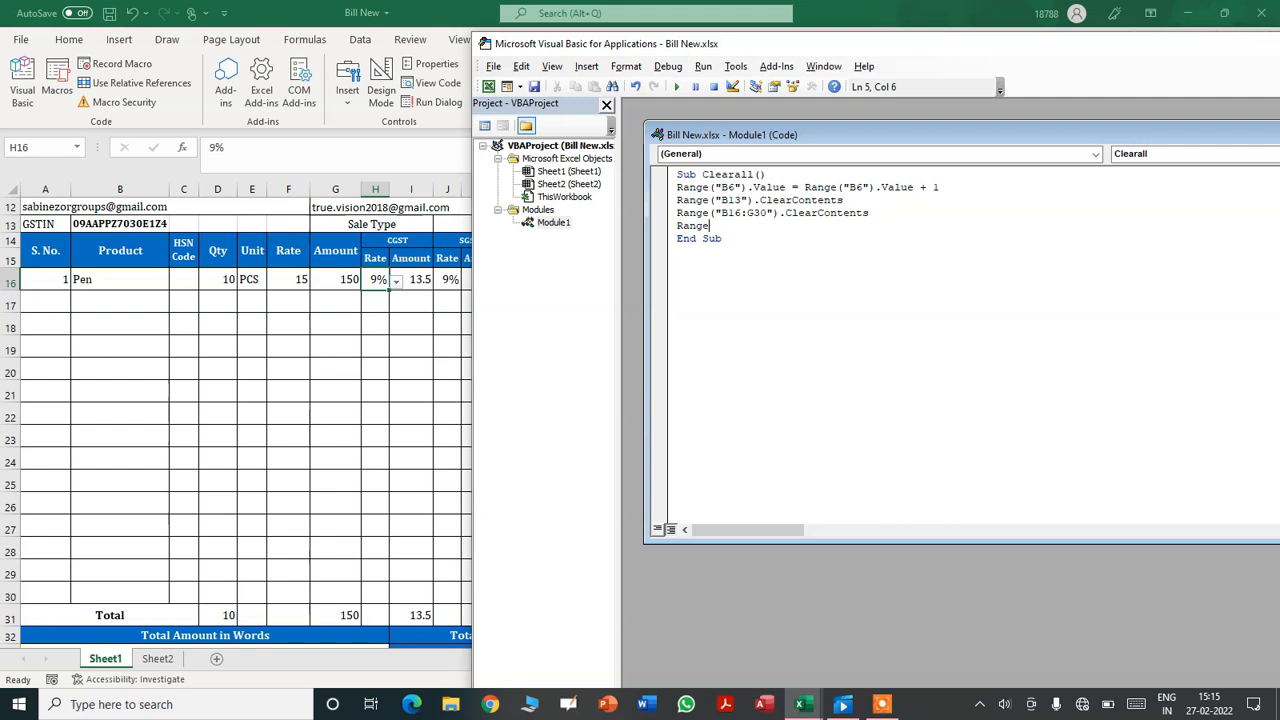
- Add ClearContents lines for Range("h16:h30") and Range("J16:J30") to Clearall
{"action": "type", "text": "("}
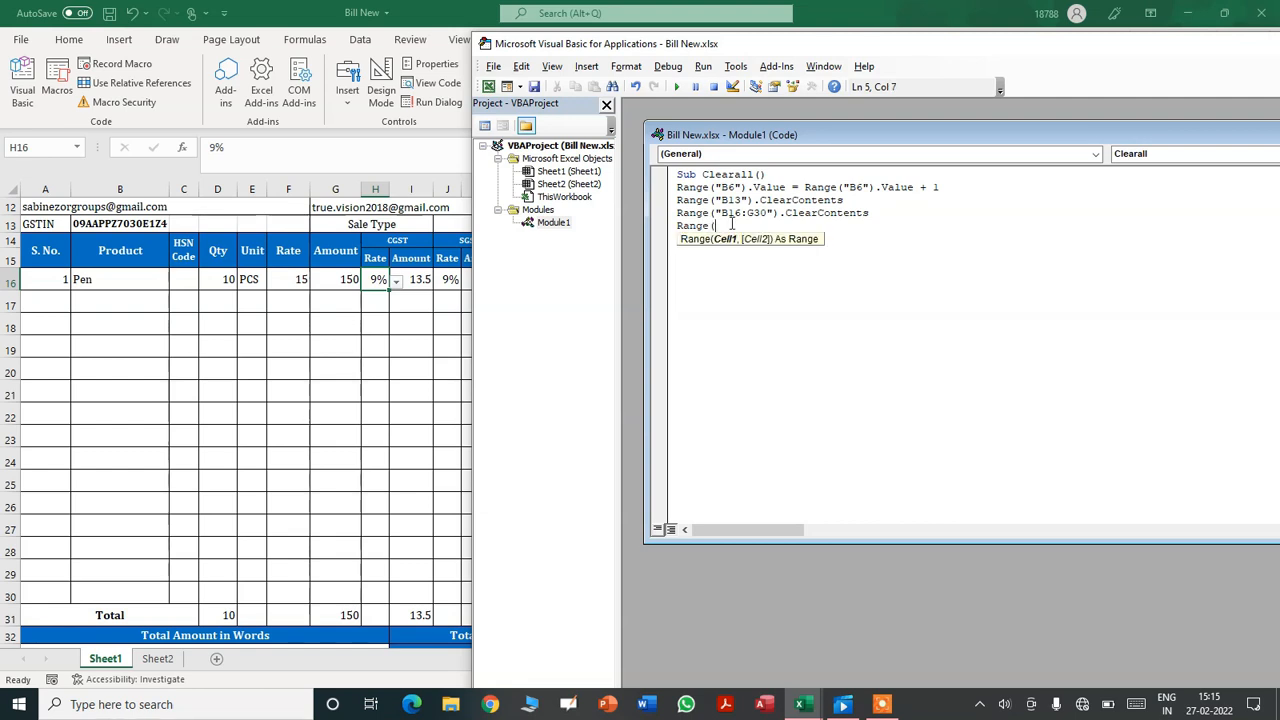
{"action": "type", "text": "\"h16"}
{"action": "type", "text": ":h30\").c"}
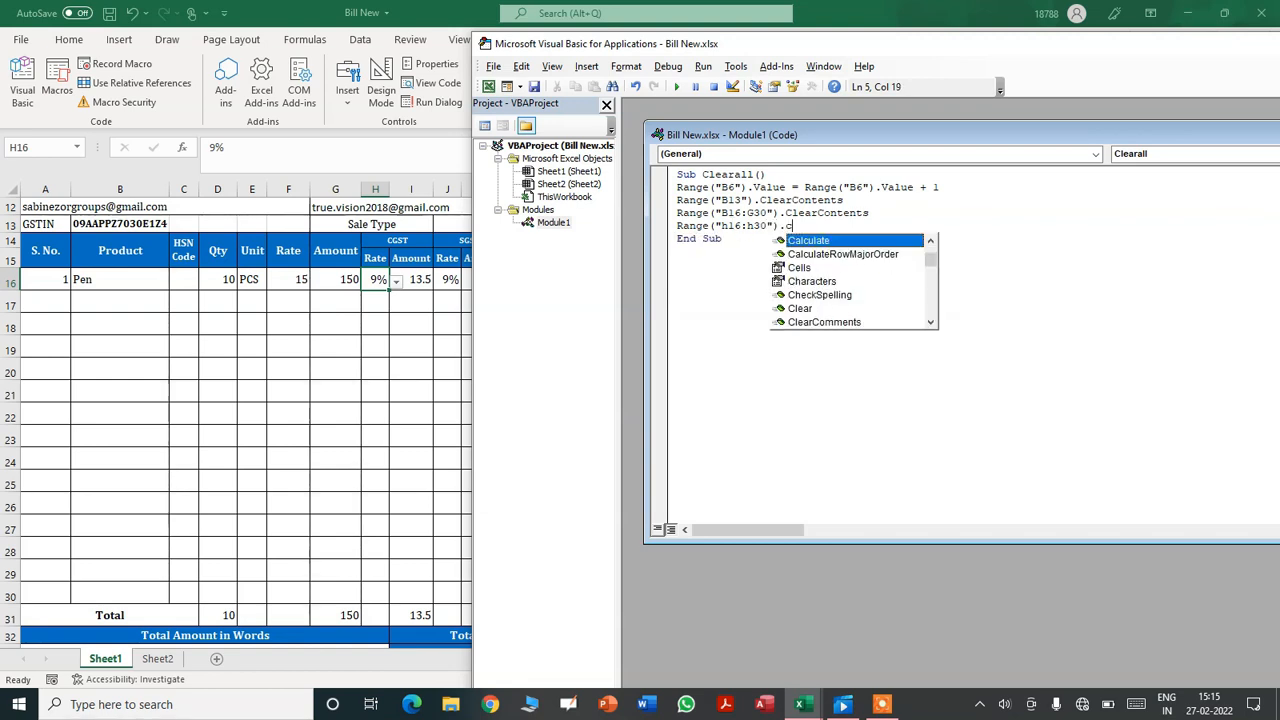
{"action": "type", "text": "learCon"}
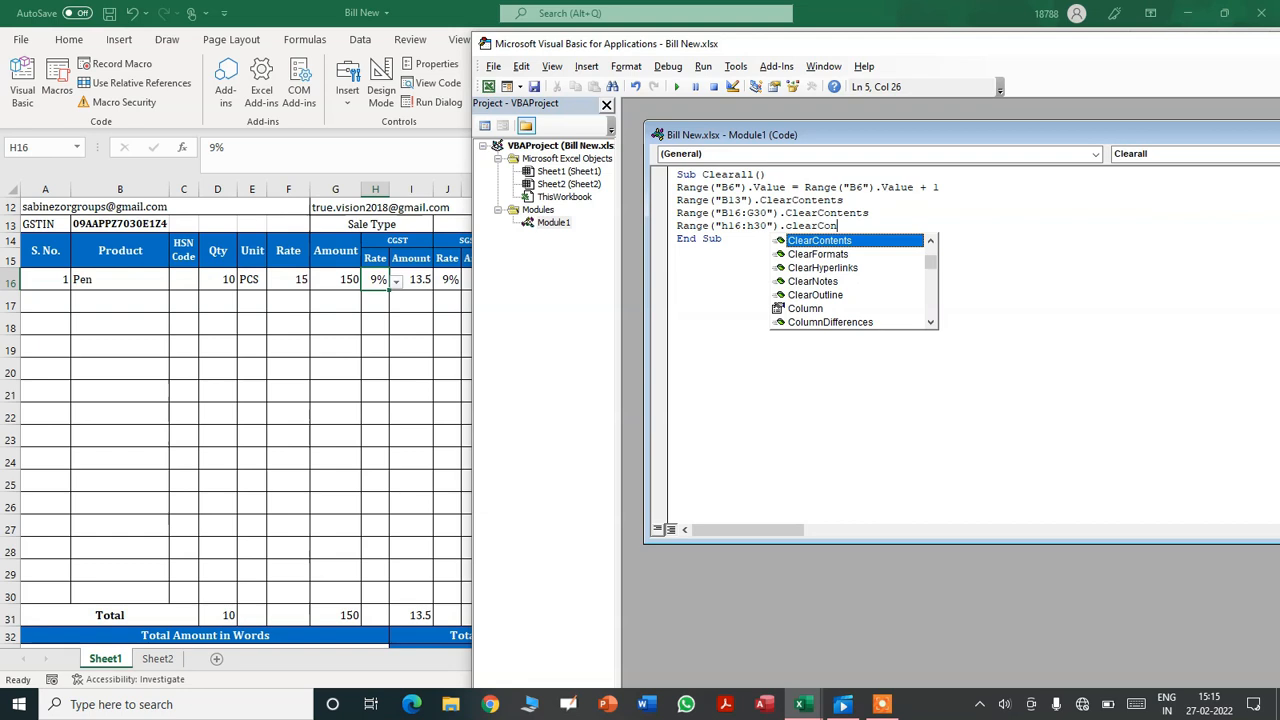
{"action": "type", "text": "tents"}
{"action": "key", "text": "Return"}
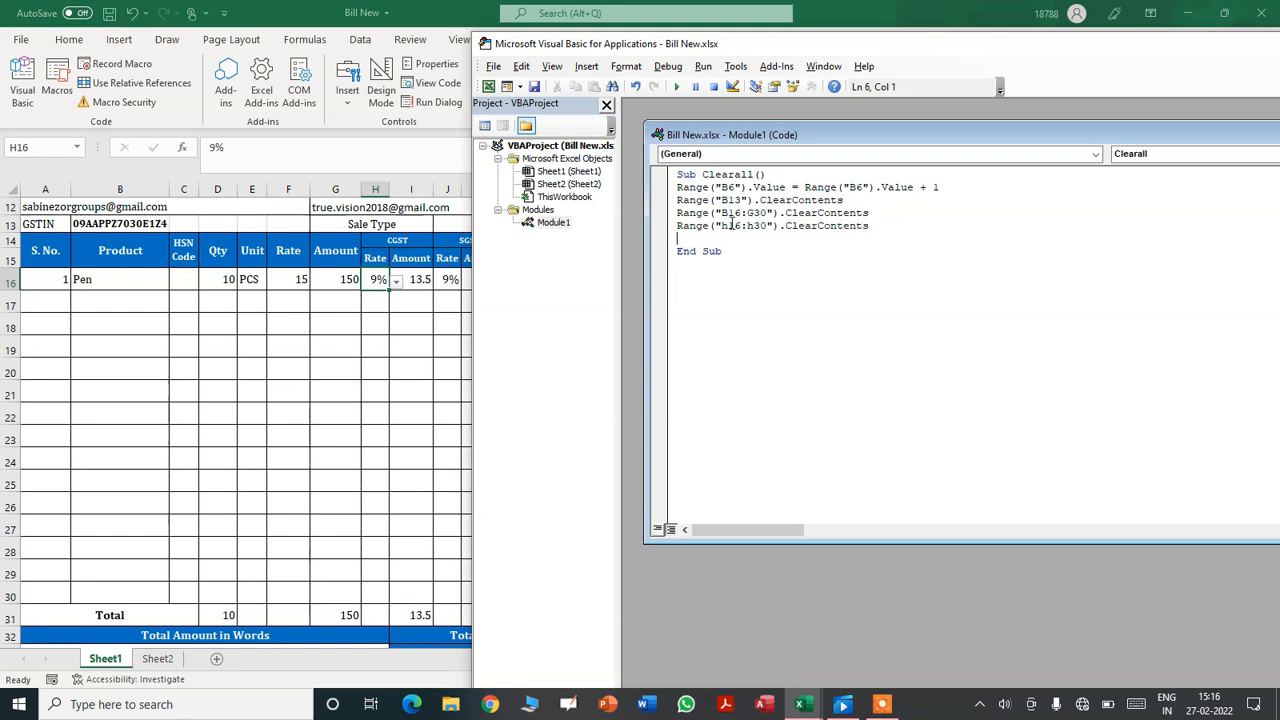
{"action": "type", "text": "Ram"}
{"action": "type", "text": "ge(\"J16:J30"}
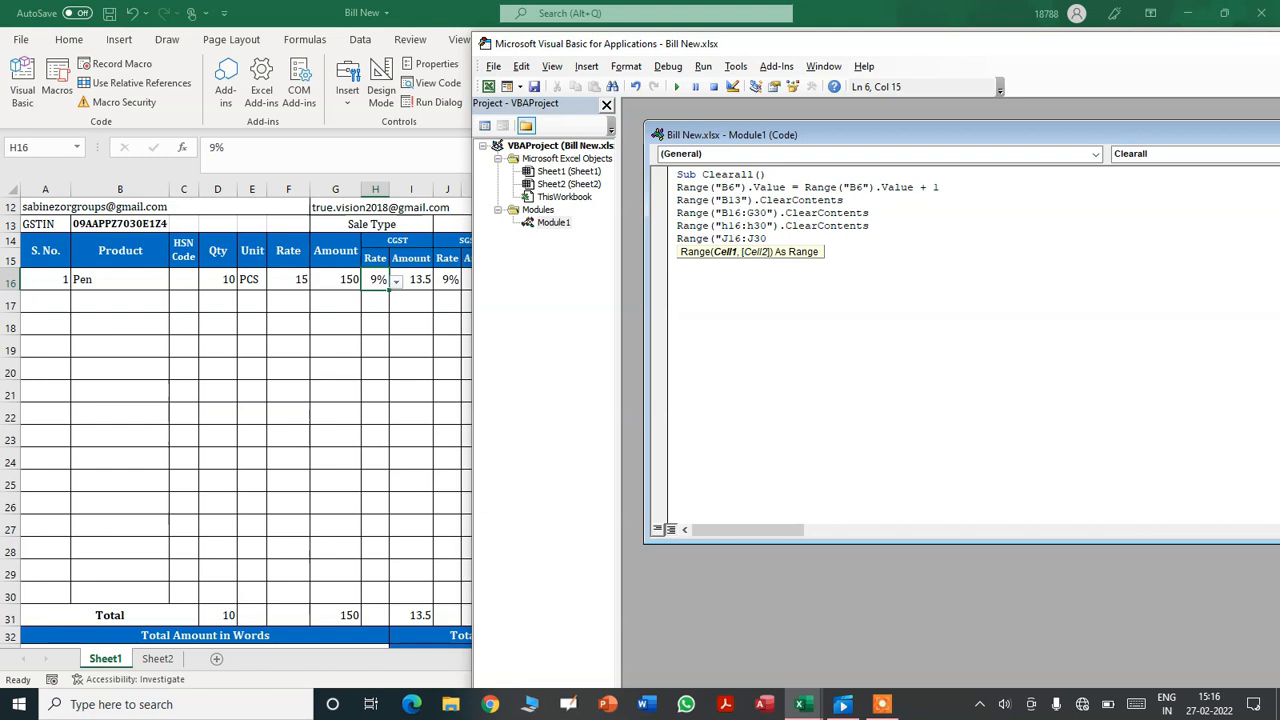
{"action": "type", "text": "\")"}
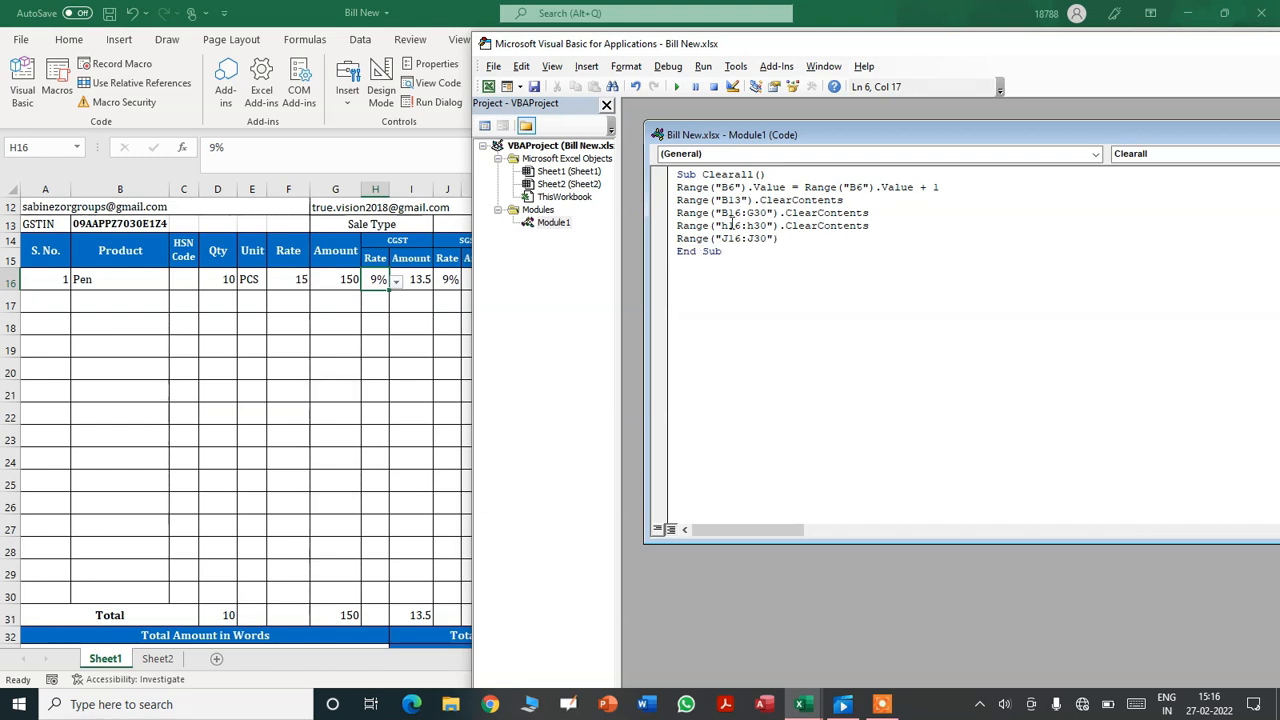
{"action": "type", "text": ".C"}
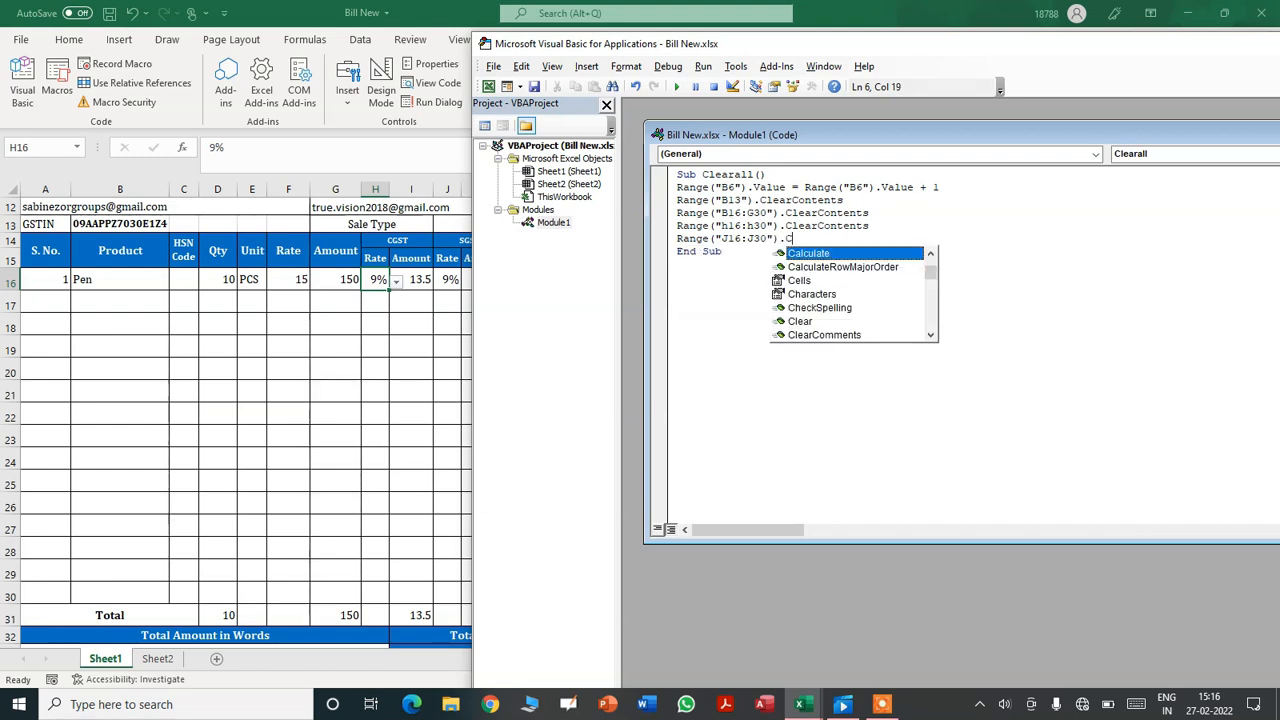
{"action": "type", "text": "learConten"}
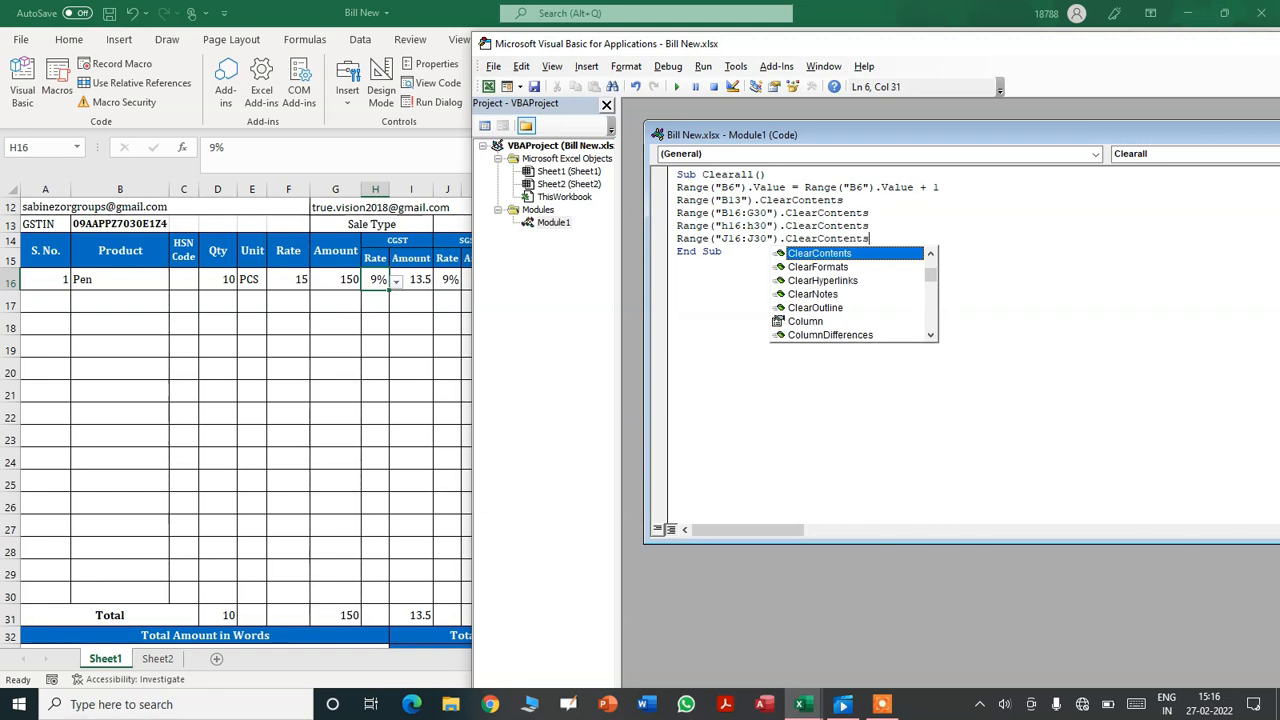
{"action": "type", "text": "ts"}
{"action": "key", "text": "Return"}
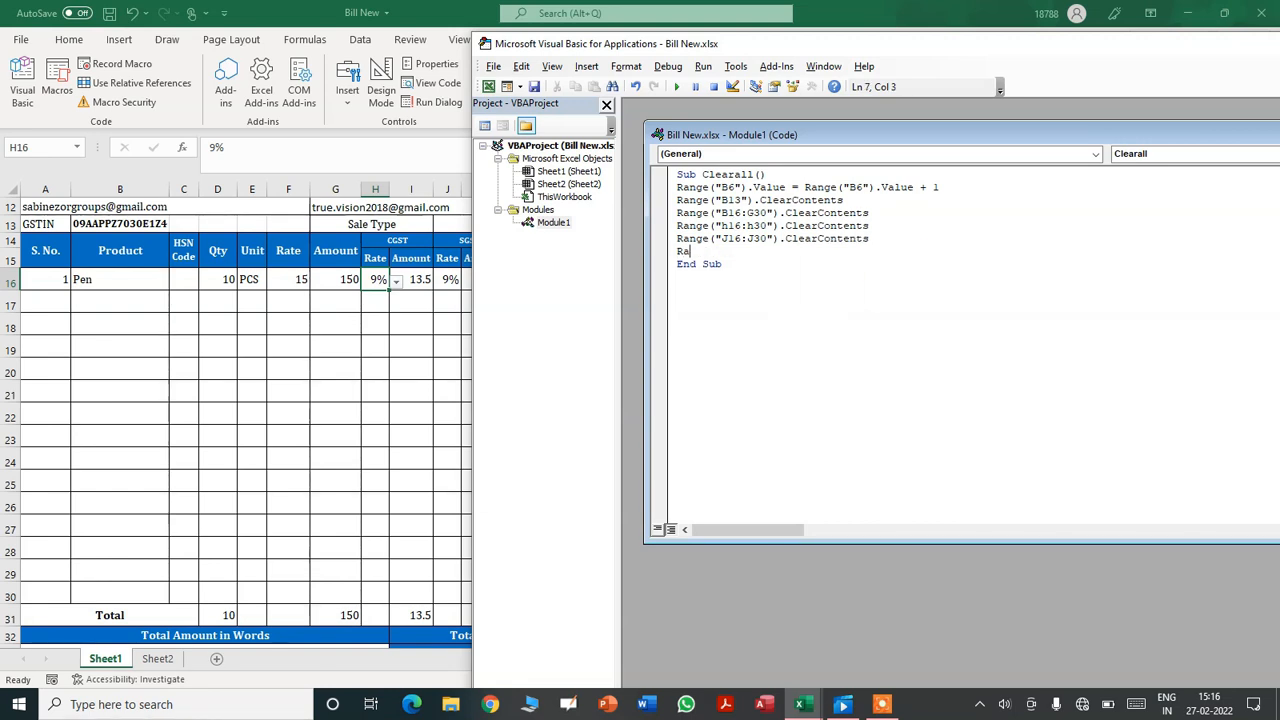
- Add a Range("L16:L30").ClearContents line to Clearall
{"action": "type", "text": "Range("}
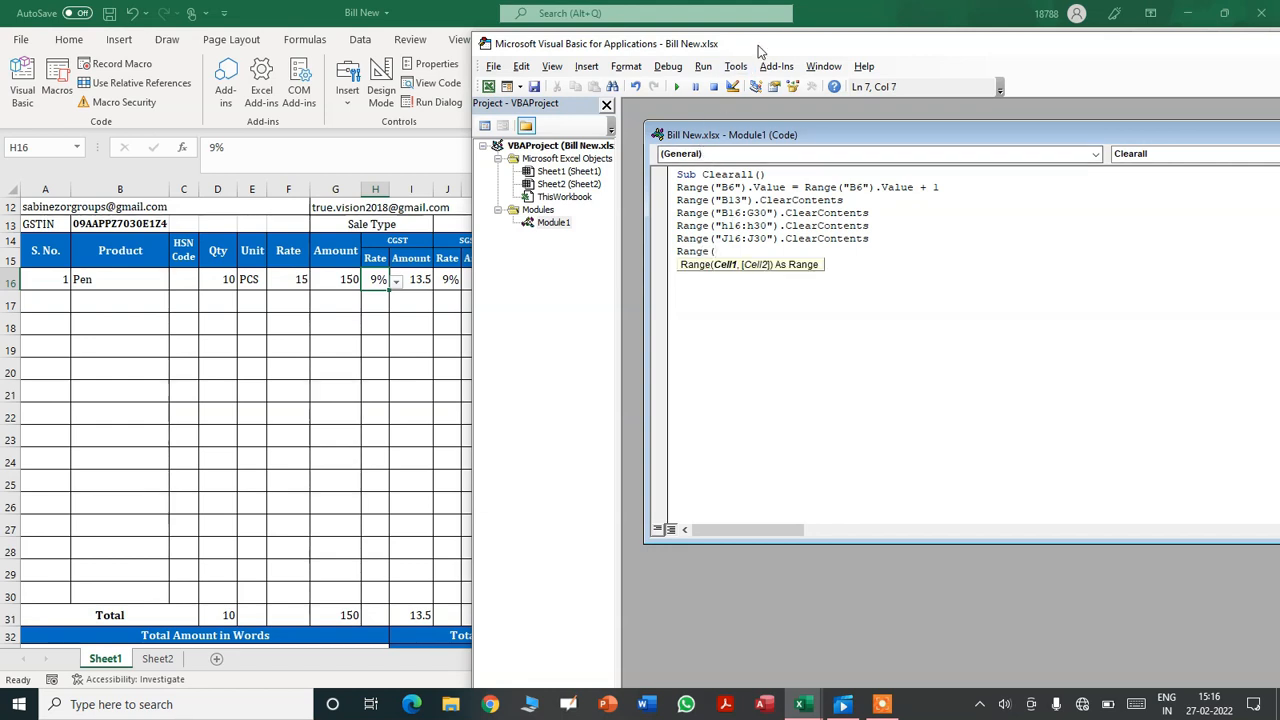
{"action": "left_click_drag", "start_coordinate": [758, 45], "coordinate": [881, 37]}
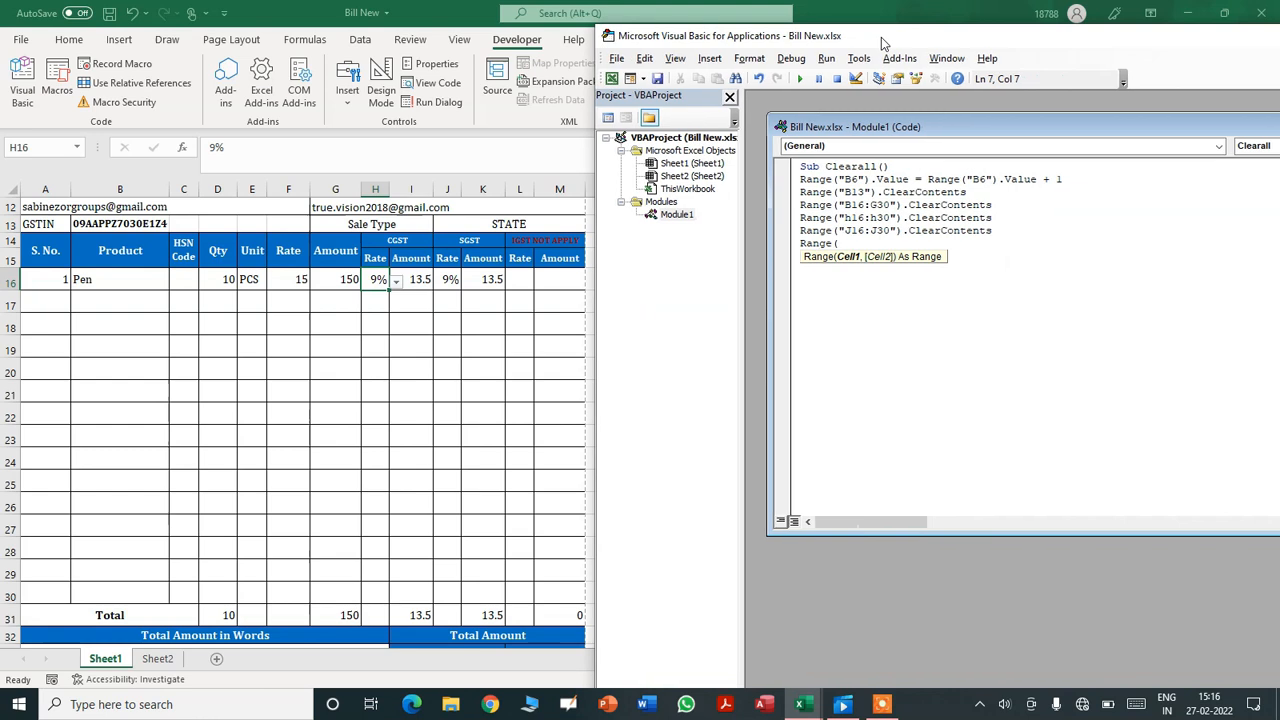
{"action": "type", "text": "\"L16:L30\""}
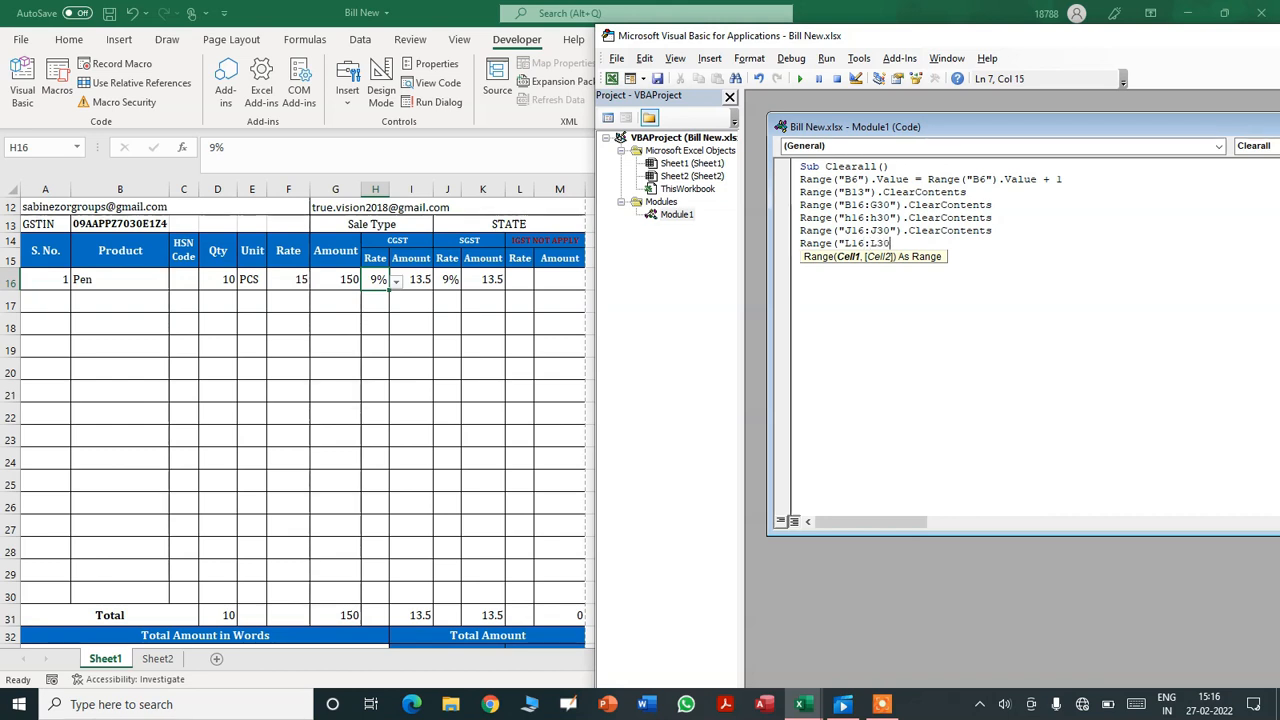
{"action": "type", "text": ")"}
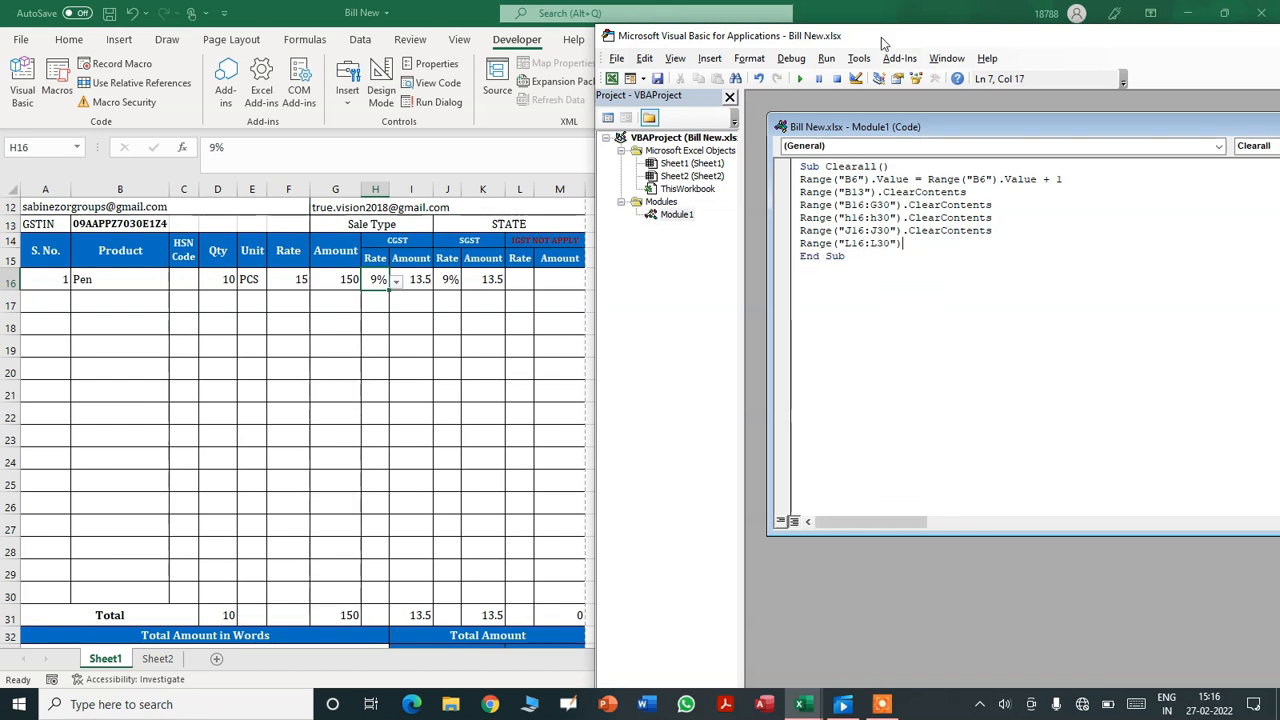
{"action": "type", "text": ".ClearConte"}
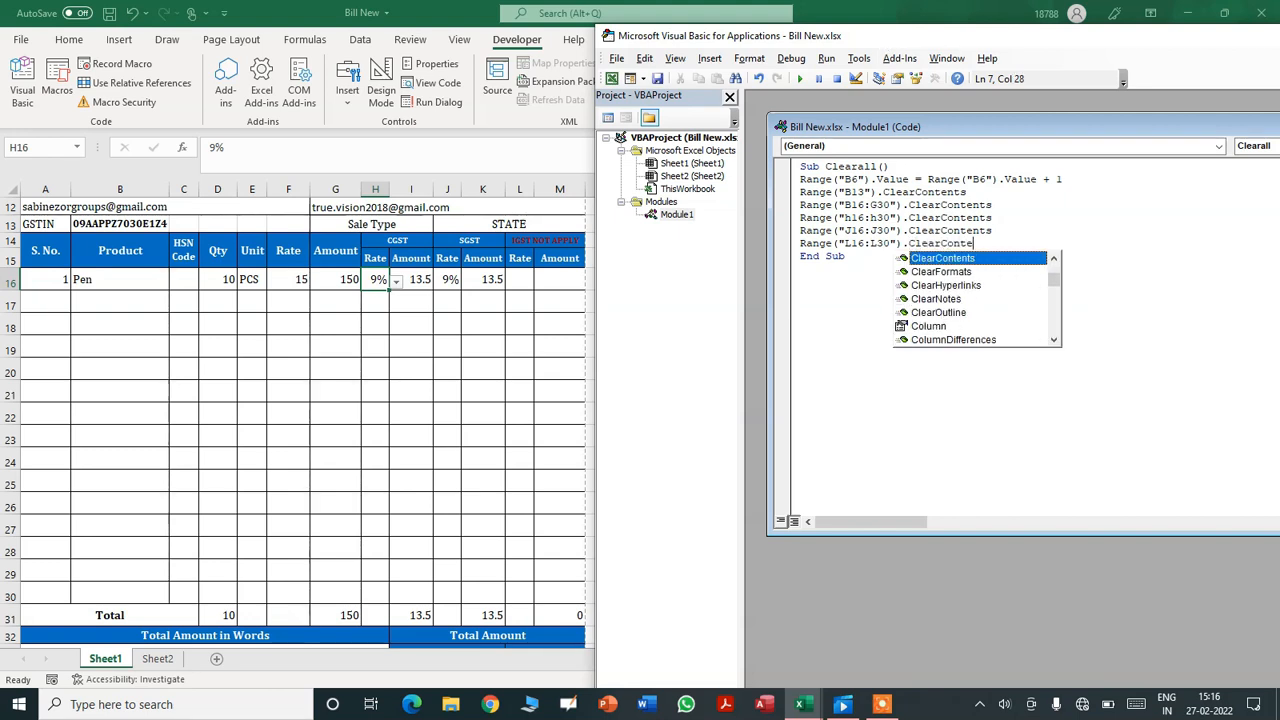
{"action": "type", "text": "nts"}
{"action": "key", "text": "Return"}
{"action": "key", "text": "BackSpace"}
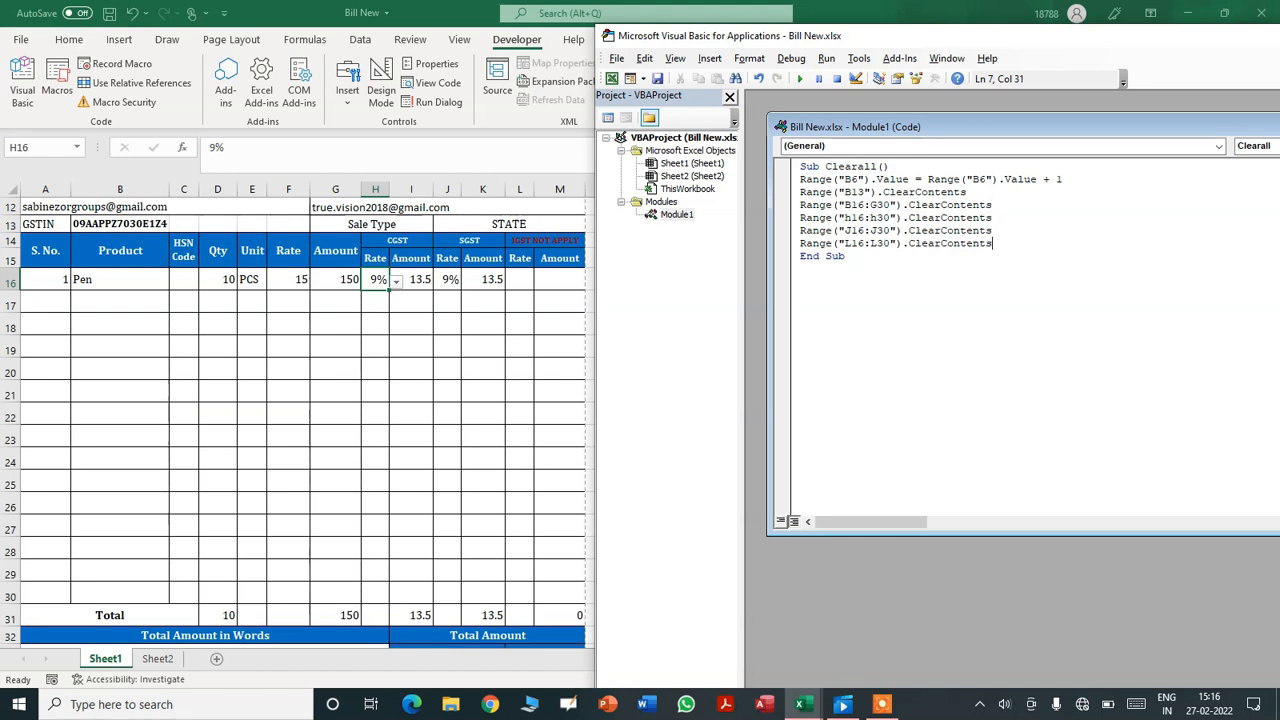
- Save the workbook as a macro-free workbook and close the VBA editor
{"action": "left_click", "coordinate": [618, 58]}
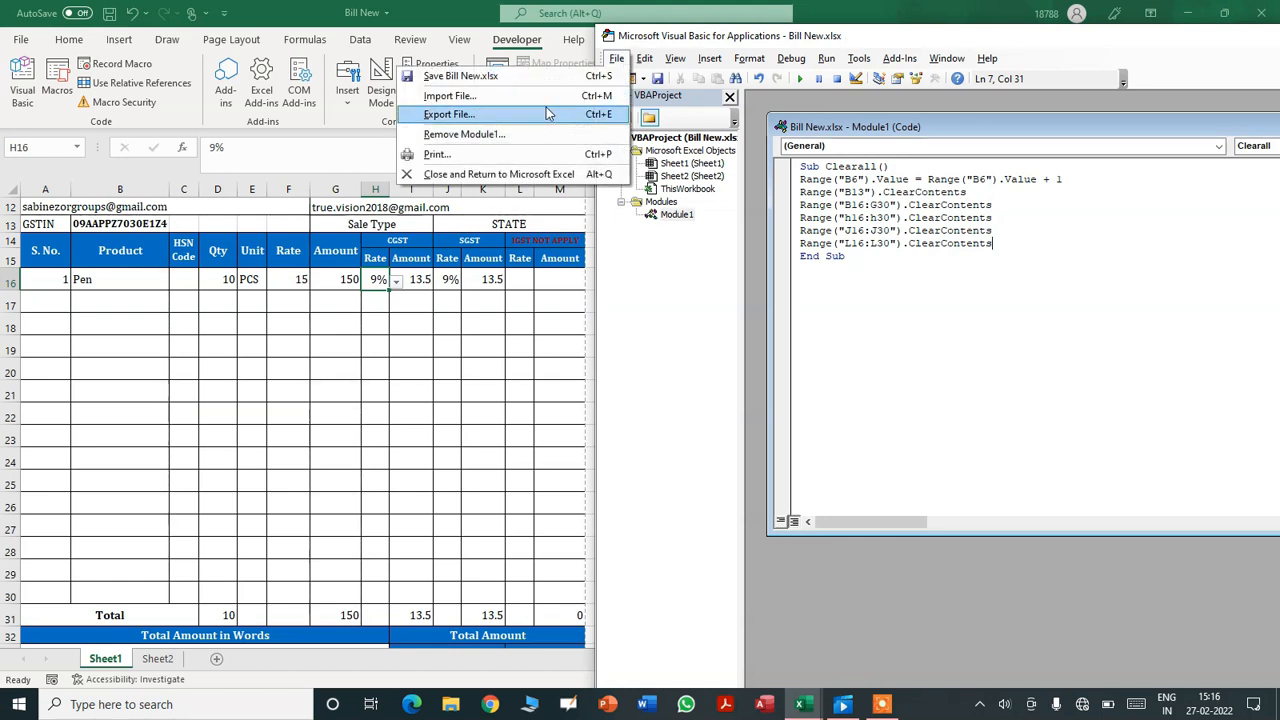
{"action": "left_click", "coordinate": [455, 76]}
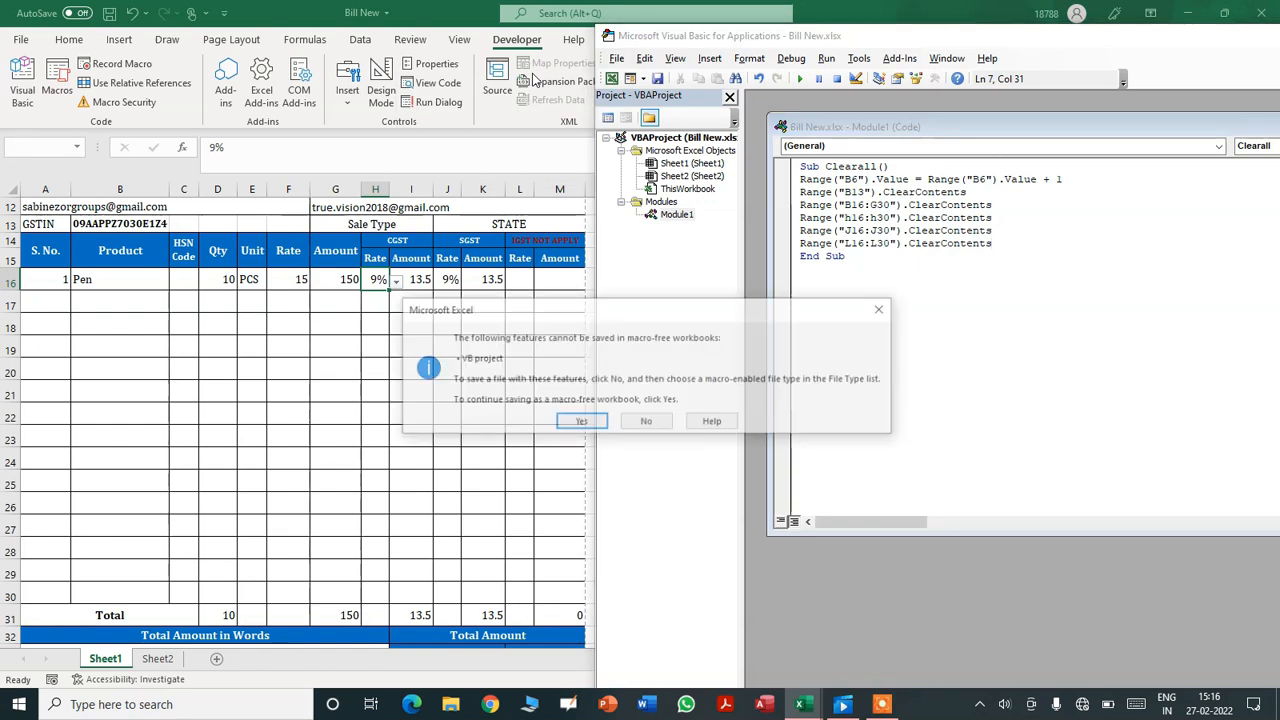
{"action": "left_click", "coordinate": [580, 421]}
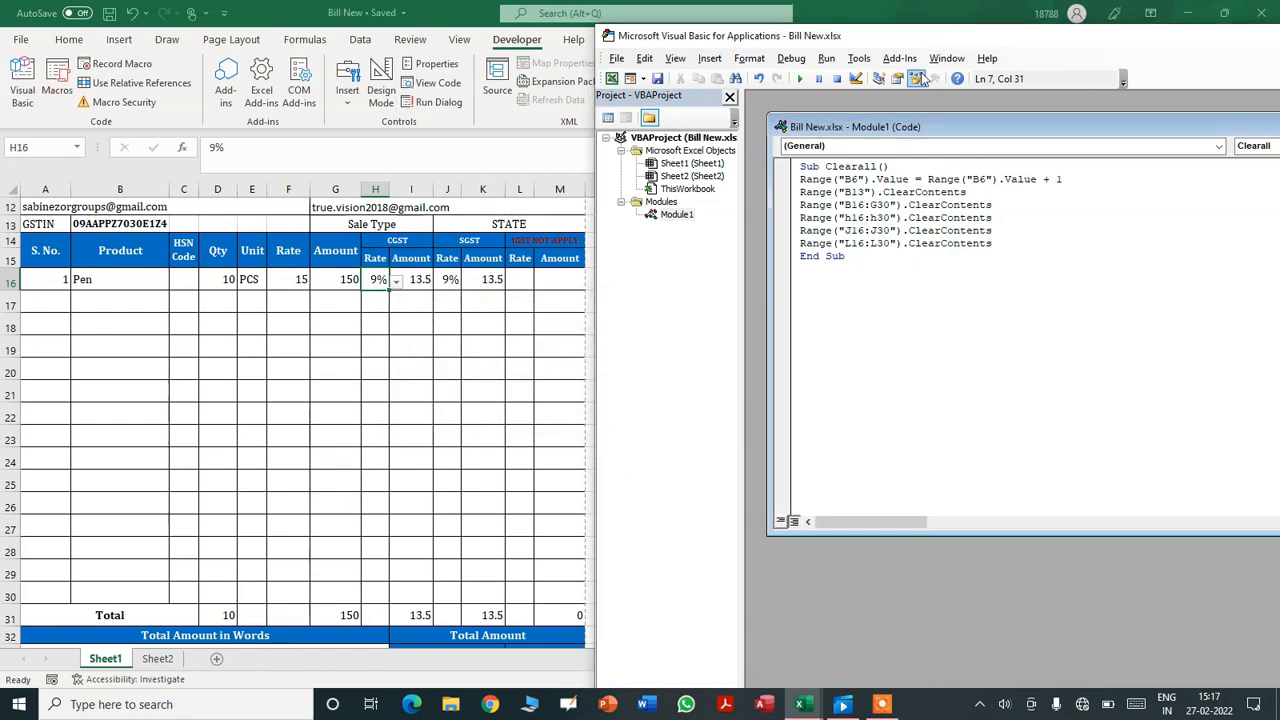
{"action": "left_click_drag", "start_coordinate": [929, 35], "coordinate": [386, 63]}
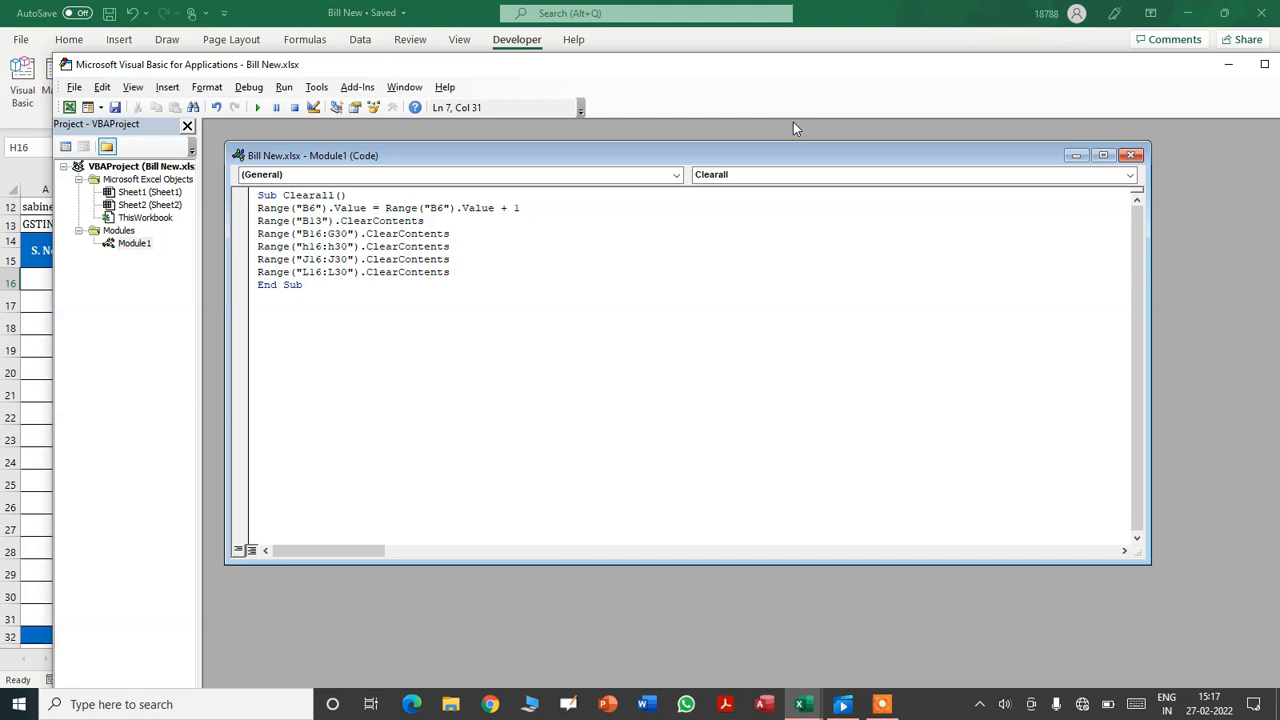
{"action": "left_click_drag", "start_coordinate": [1120, 72], "coordinate": [894, 114]}
{"action": "left_click", "coordinate": [1066, 103]}
- Draw a Form Control button near column O and assign it the Clearall macro
{"action": "left_click", "coordinate": [692, 378]}
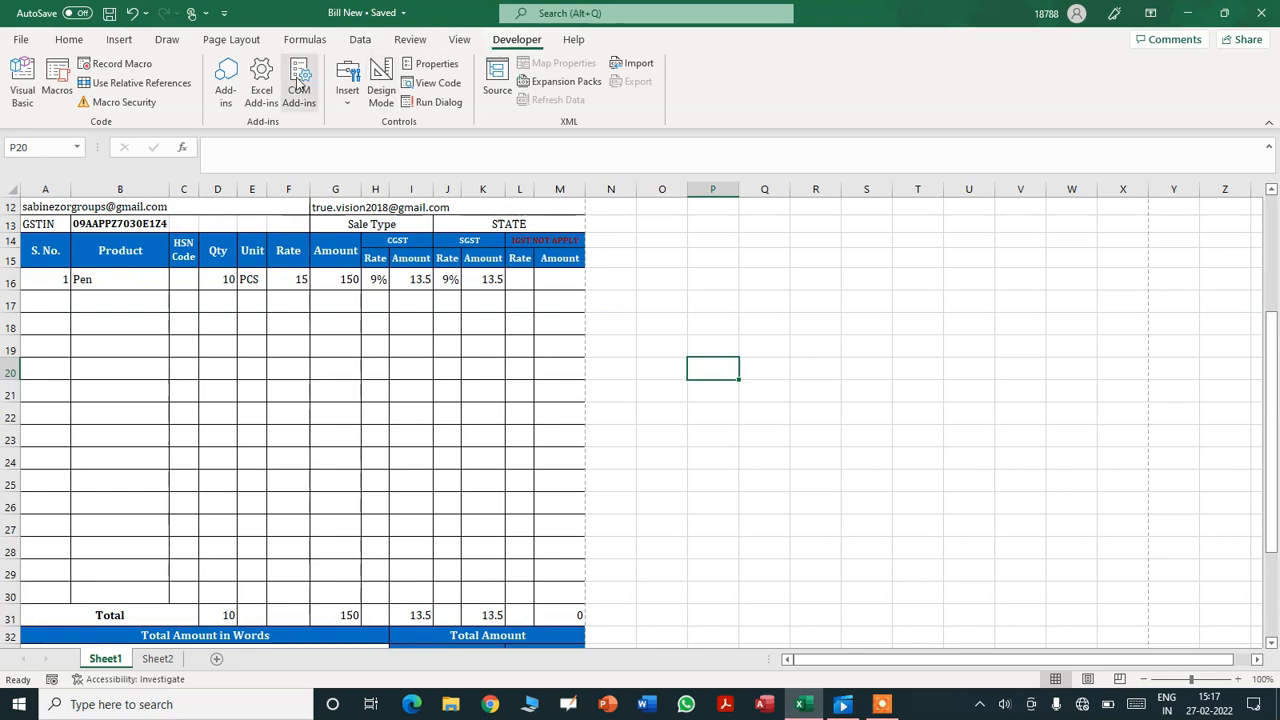
{"action": "left_click", "coordinate": [347, 92]}
{"action": "left_click", "coordinate": [341, 137]}
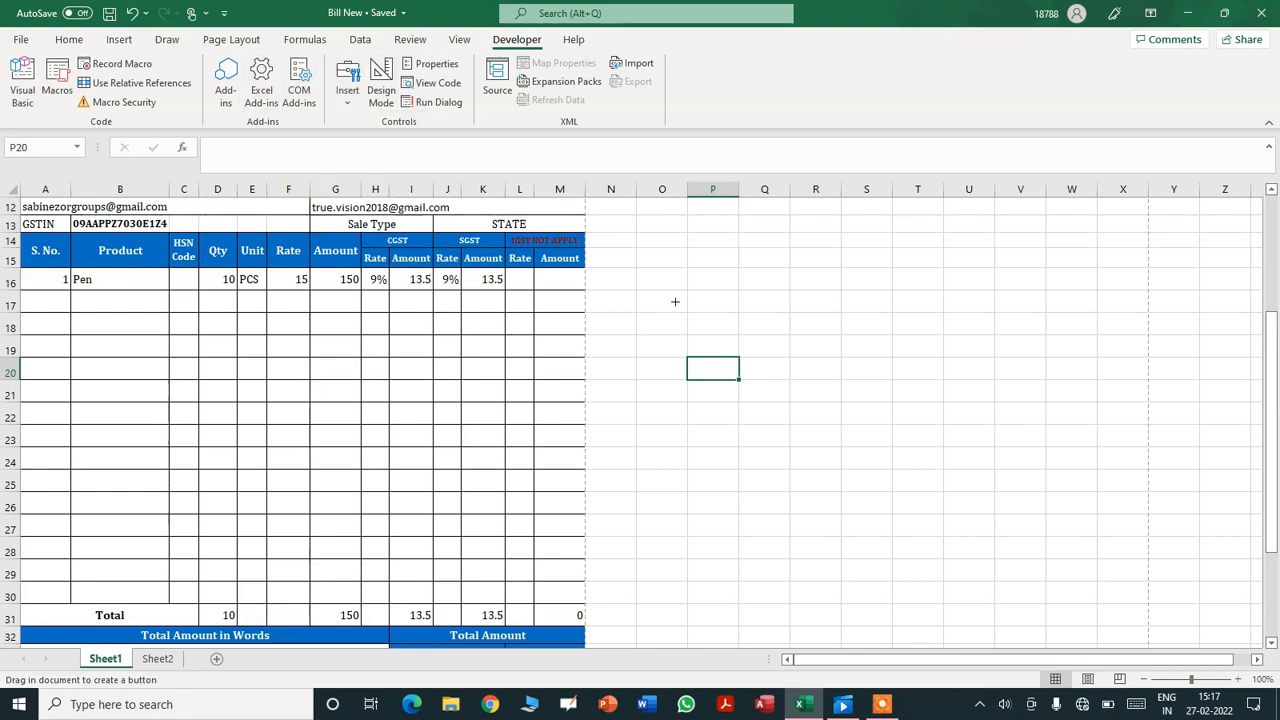
{"action": "left_click_drag", "start_coordinate": [637, 289], "coordinate": [740, 334]}
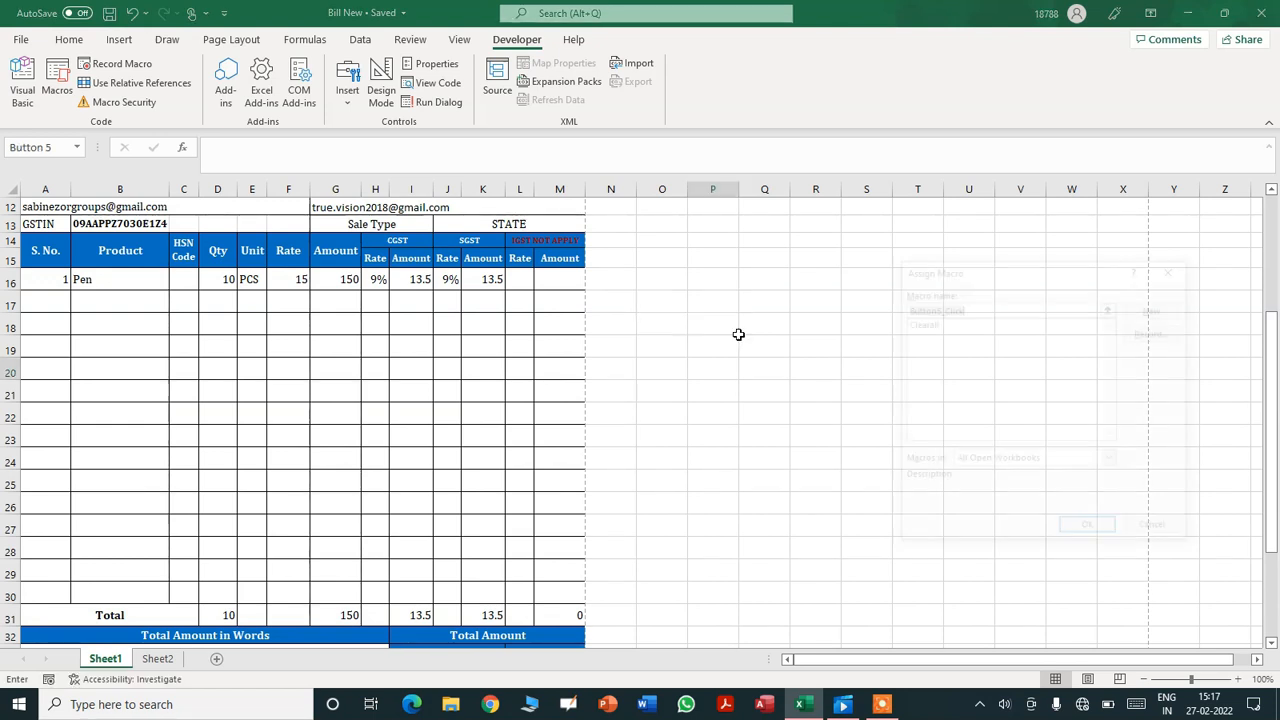
{"action": "left_click", "coordinate": [927, 326]}
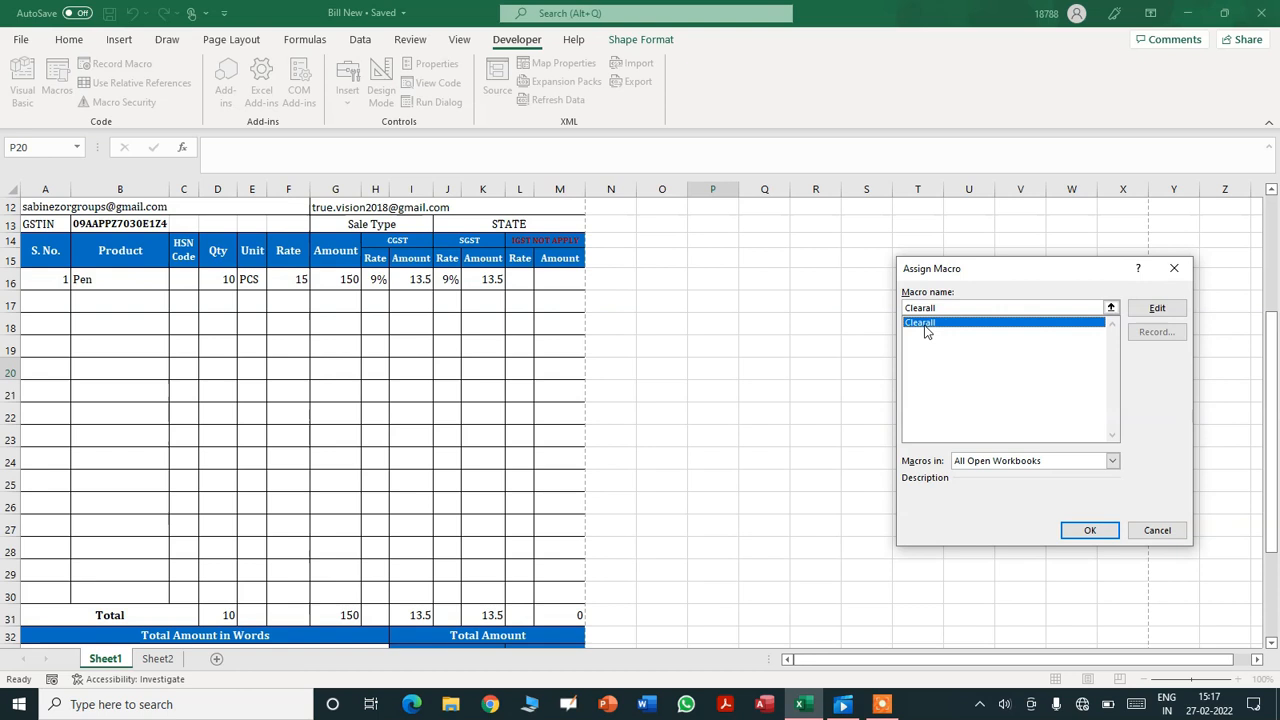
- Confirm the Clearall assignment and caption the button 'New Invoice'
{"action": "left_click", "coordinate": [1088, 530]}
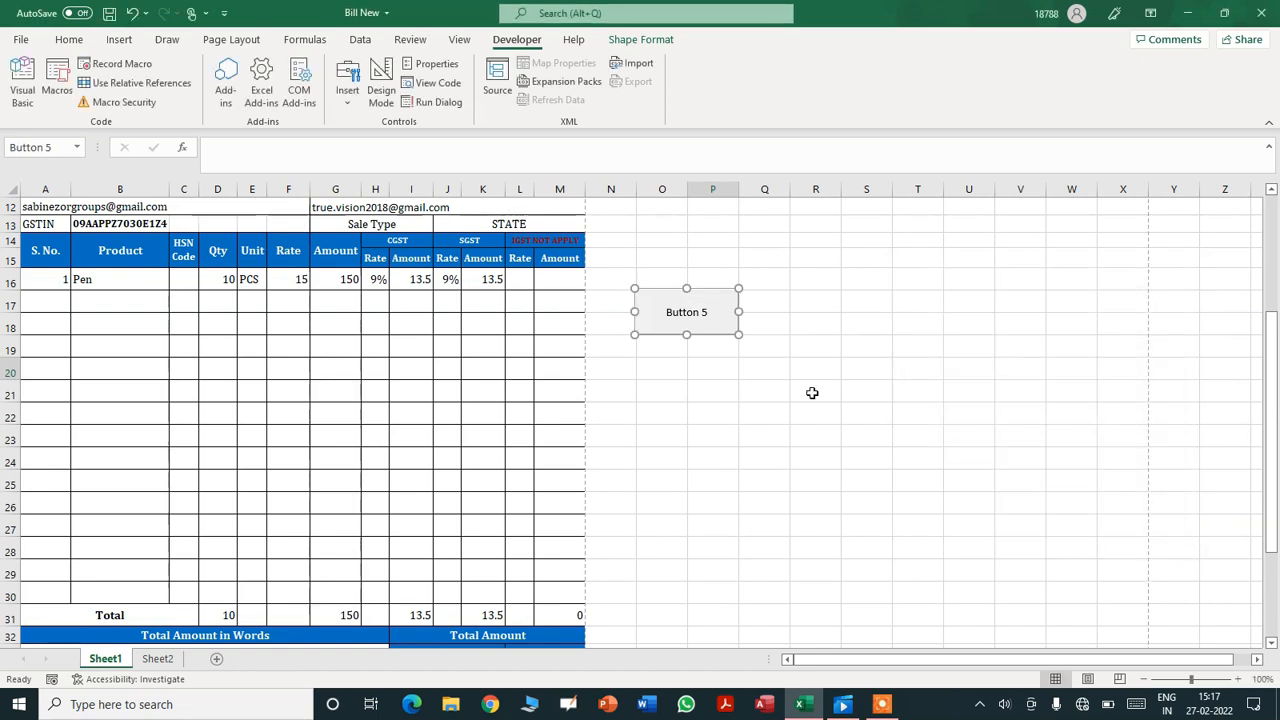
{"action": "left_click", "coordinate": [669, 316]}
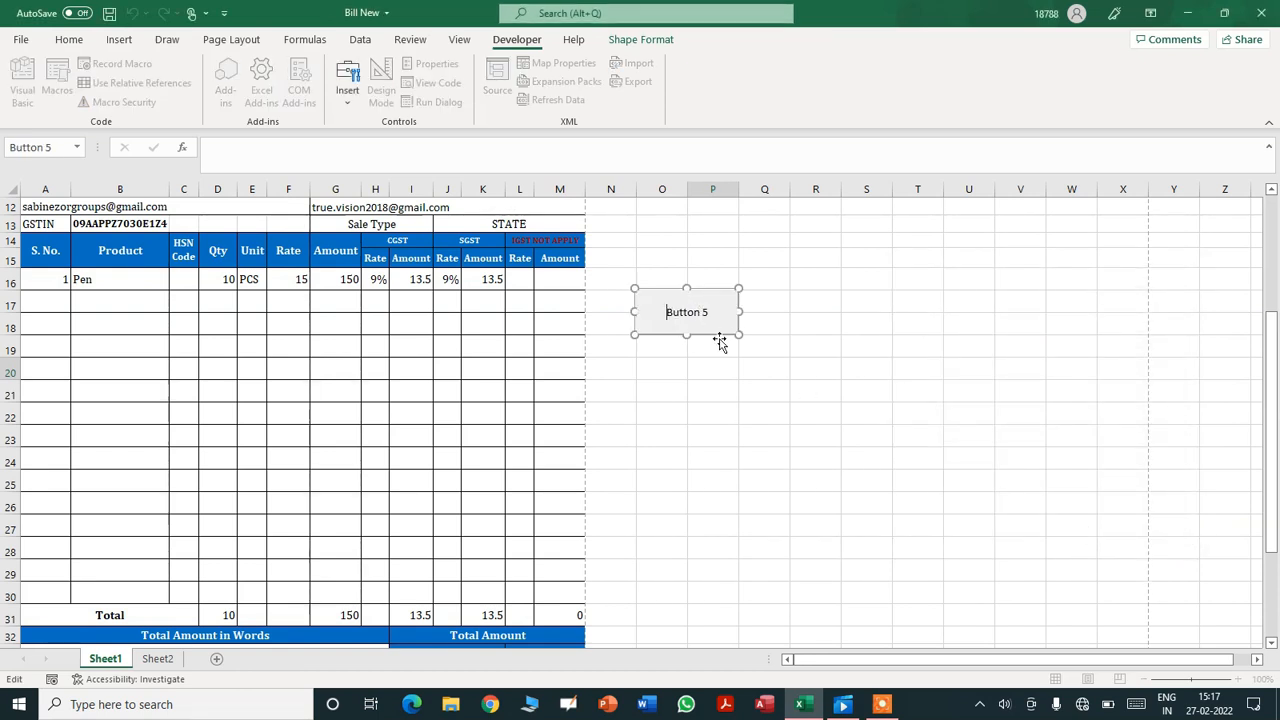
{"action": "key", "text": "shift+Right"}
{"action": "key", "text": "shift+Right"}
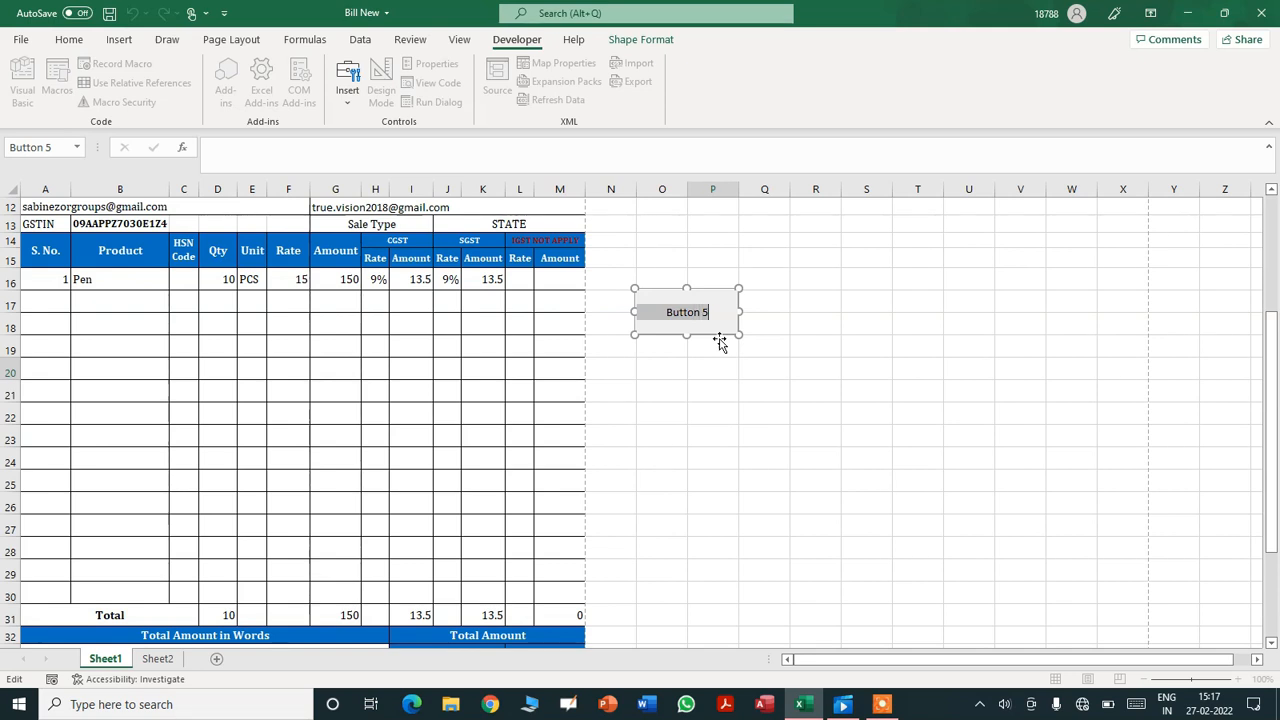
{"action": "type", "text": "New Invoice"}
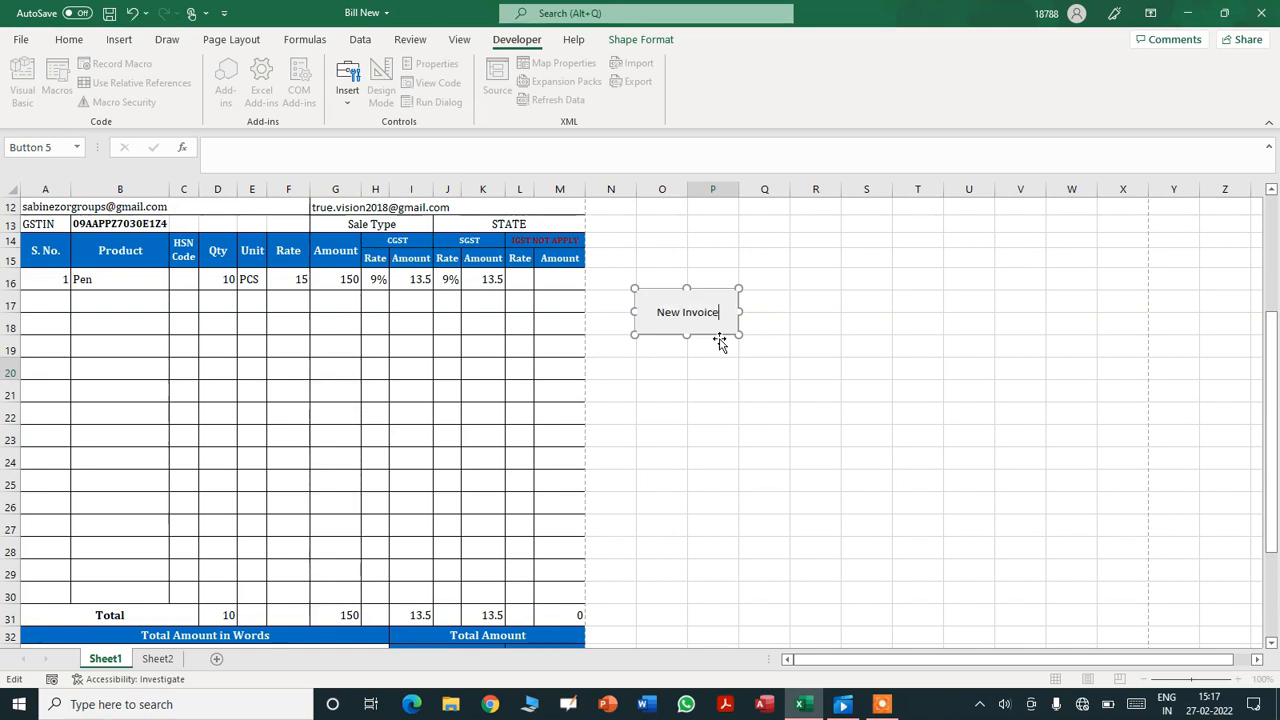
- Format the New Invoice label as bold Cambria, 12 point
{"action": "key", "text": "ctrl+a"}
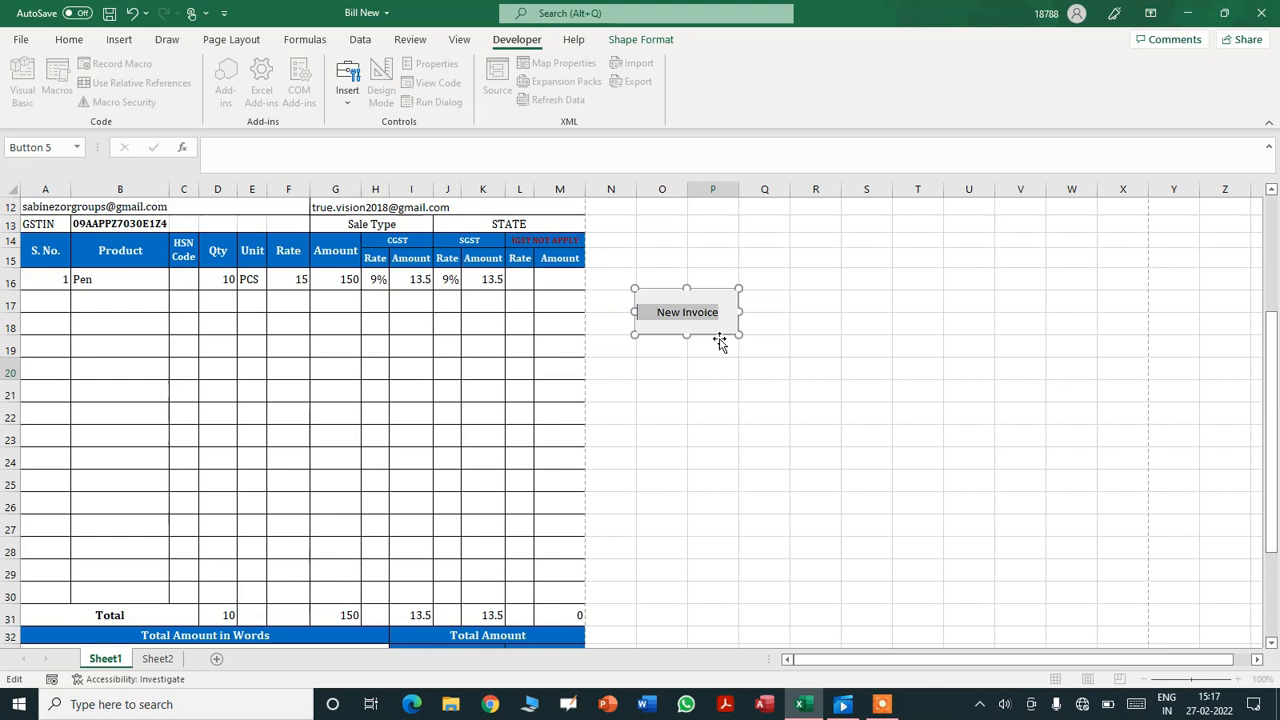
{"action": "left_click", "coordinate": [68, 39]}
{"action": "left_click", "coordinate": [185, 70]}
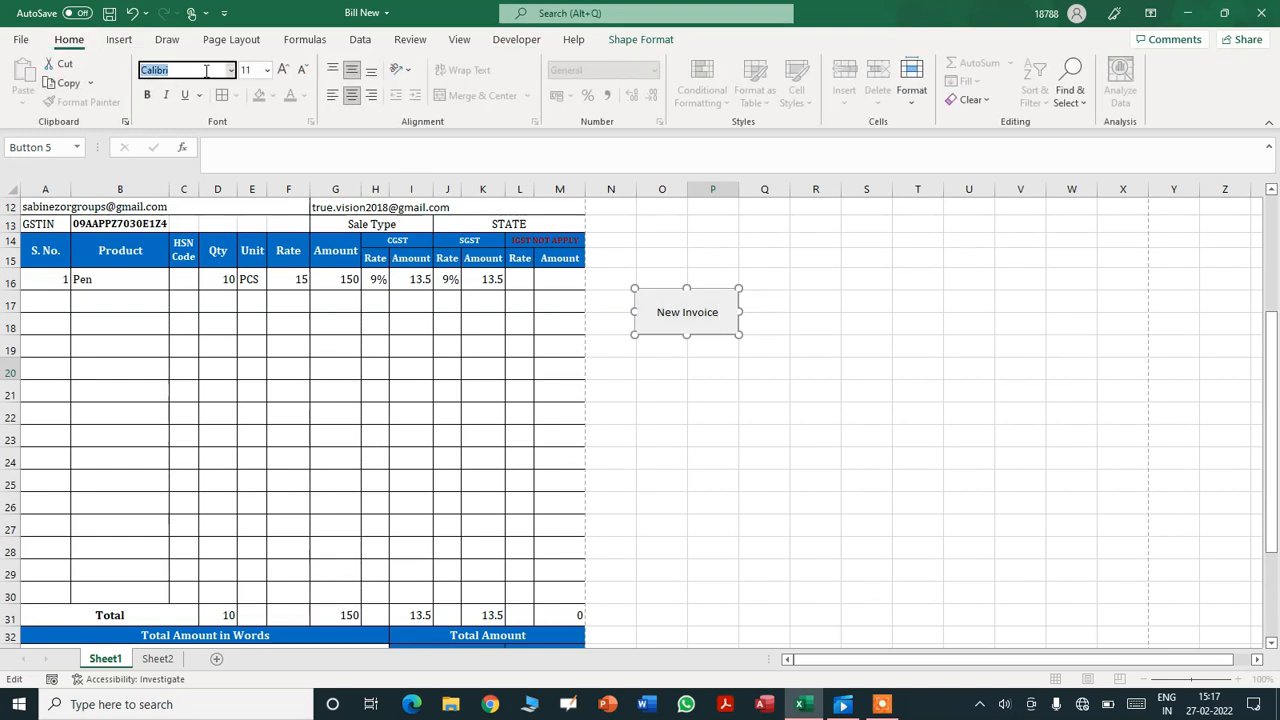
{"action": "type", "text": "Cam"}
{"action": "key", "text": "Return"}
{"action": "left_click", "coordinate": [245, 70]}
{"action": "type", "text": "12"}
{"action": "key", "text": "Return"}
{"action": "key", "text": "ctrl+b"}
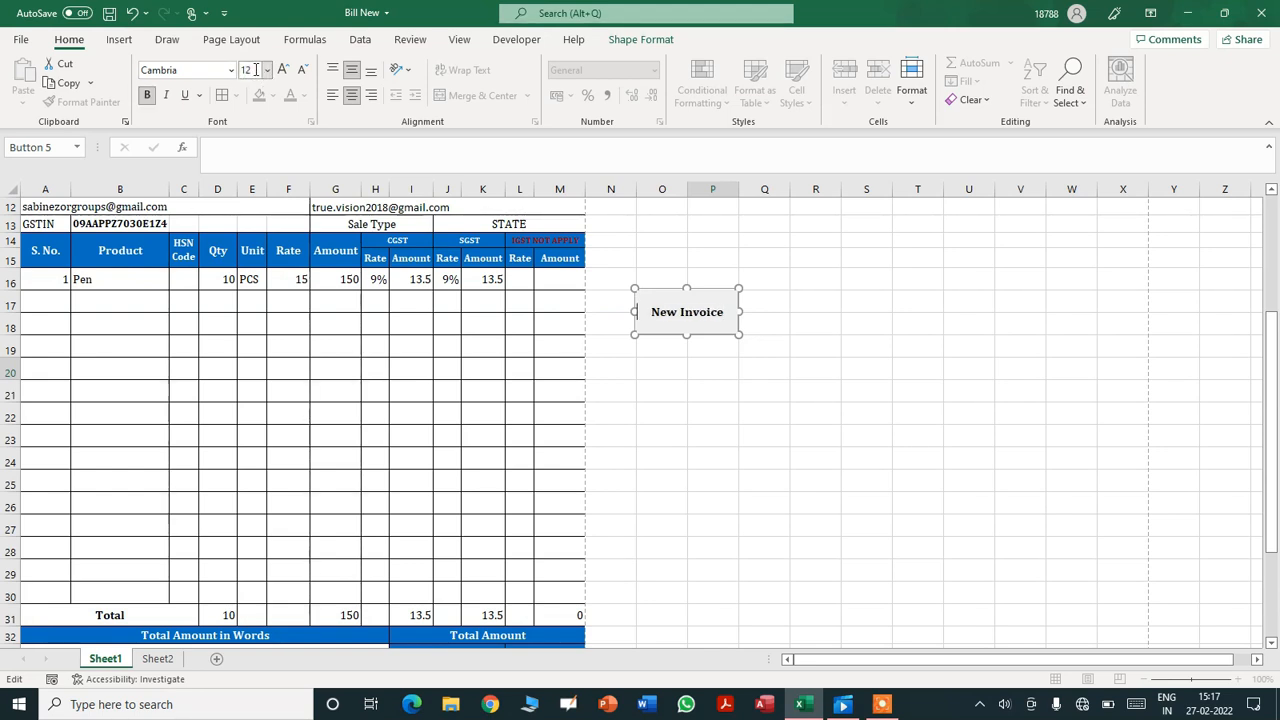
{"action": "left_click", "coordinate": [918, 391]}
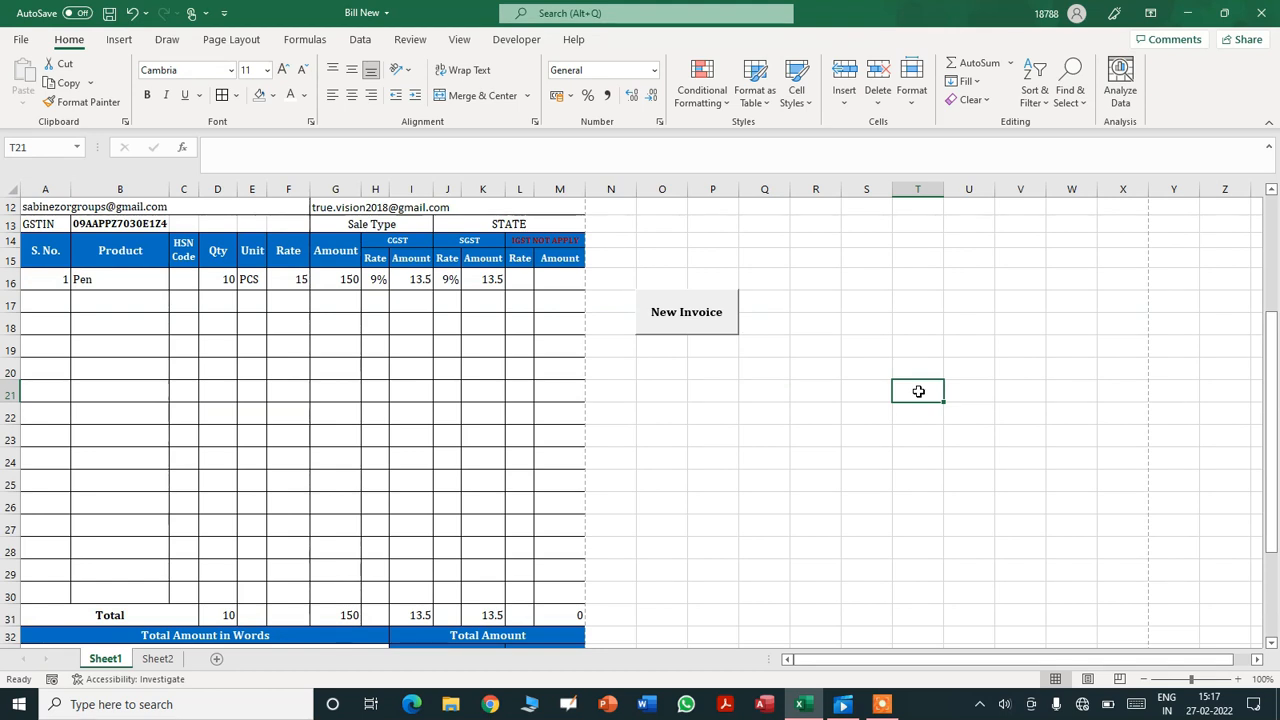
- Run New Invoice and check that the item cells G16 and H16 were cleared
{"action": "left_click_drag", "start_coordinate": [1273, 420], "coordinate": [1273, 318]}
{"action": "left_click", "coordinate": [701, 474]}
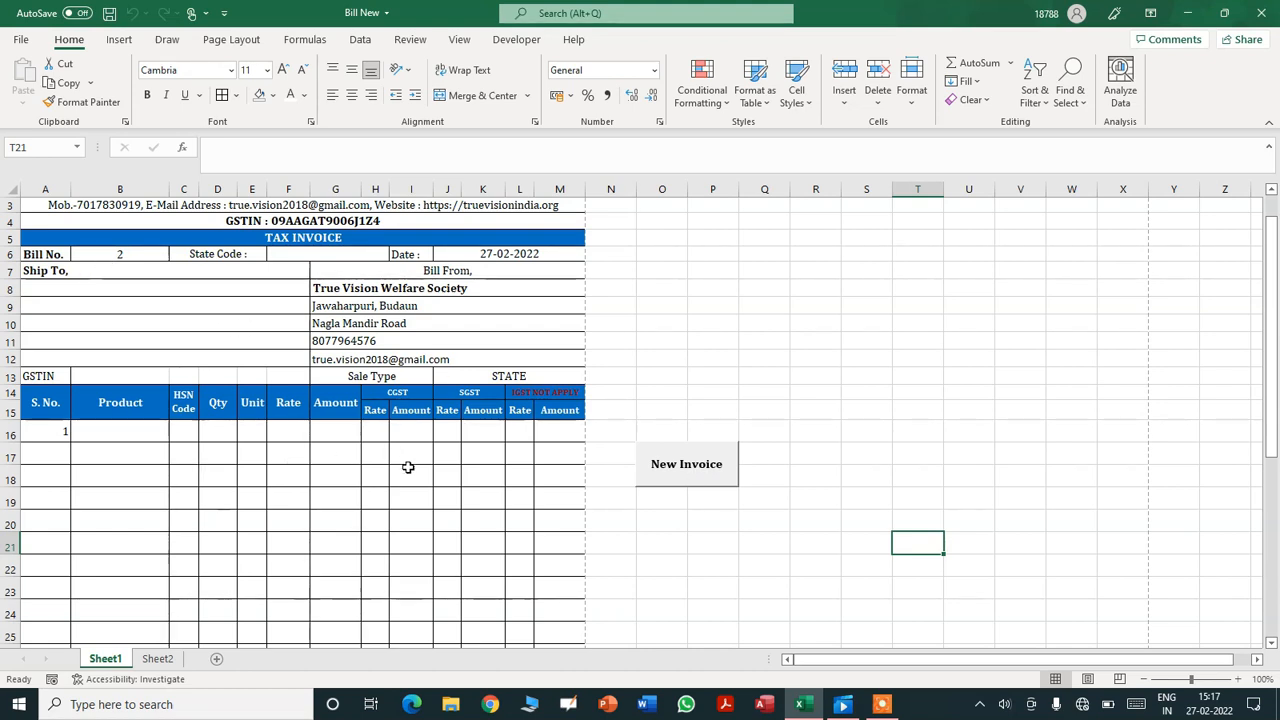
{"action": "left_click", "coordinate": [352, 433]}
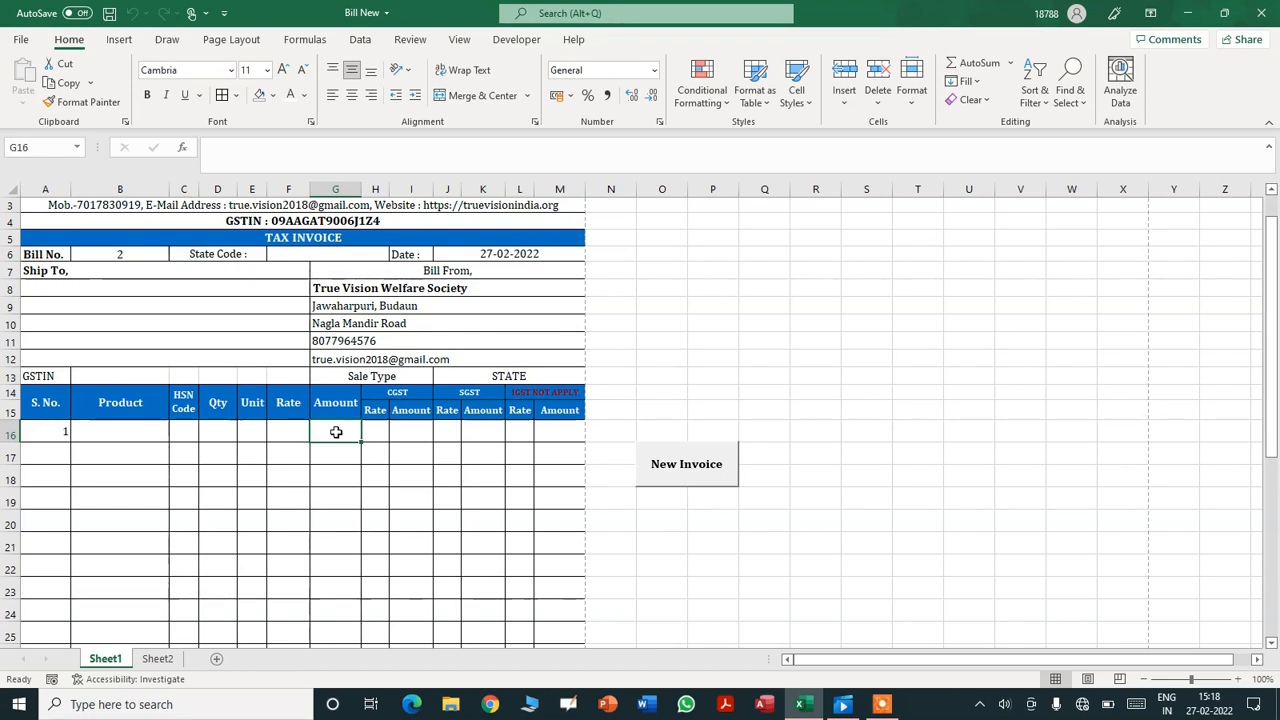
{"action": "left_click", "coordinate": [375, 432]}
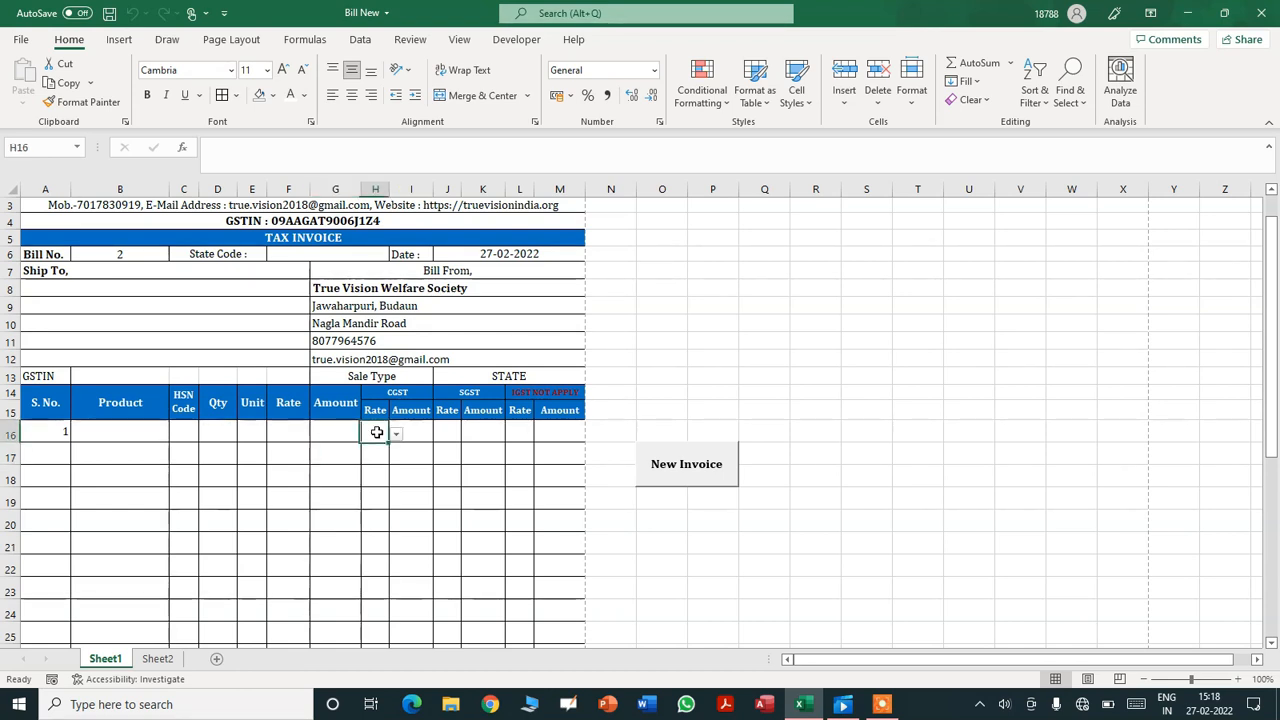
{"action": "left_click", "coordinate": [336, 433]}
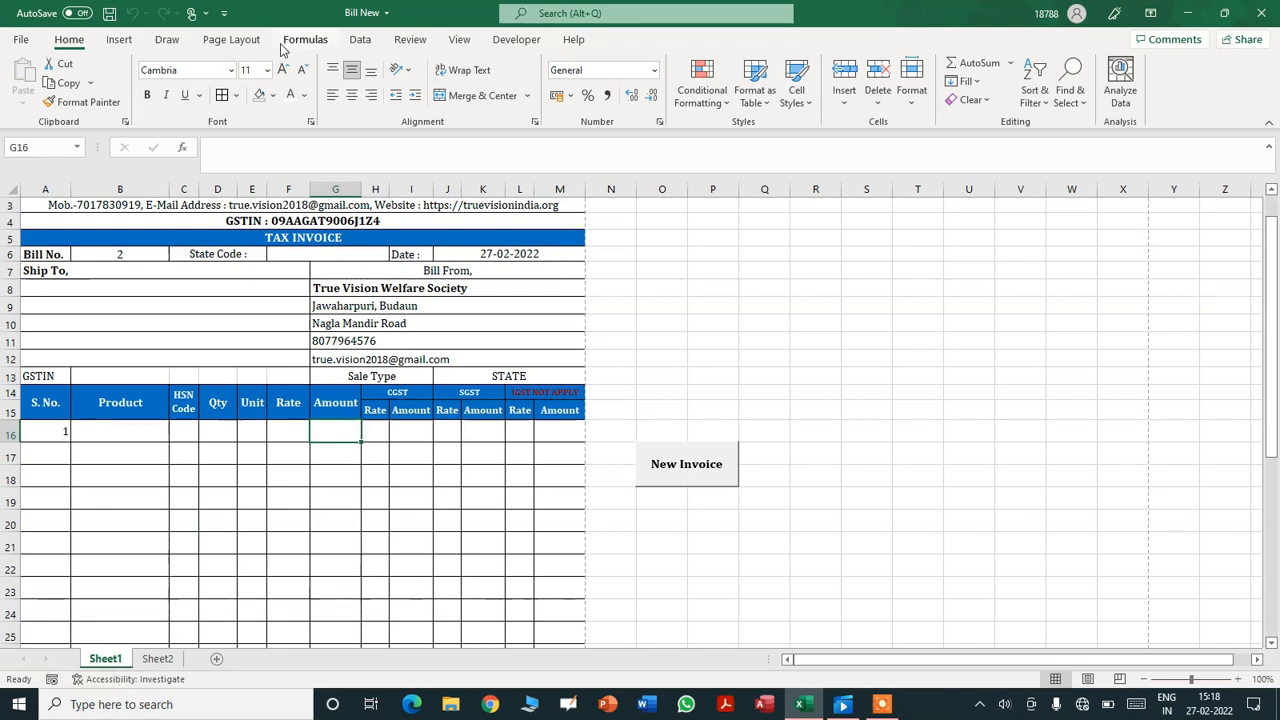
- Run New Invoice again so Bill No. reads 3, then delete the button
{"action": "left_click", "coordinate": [705, 466]}
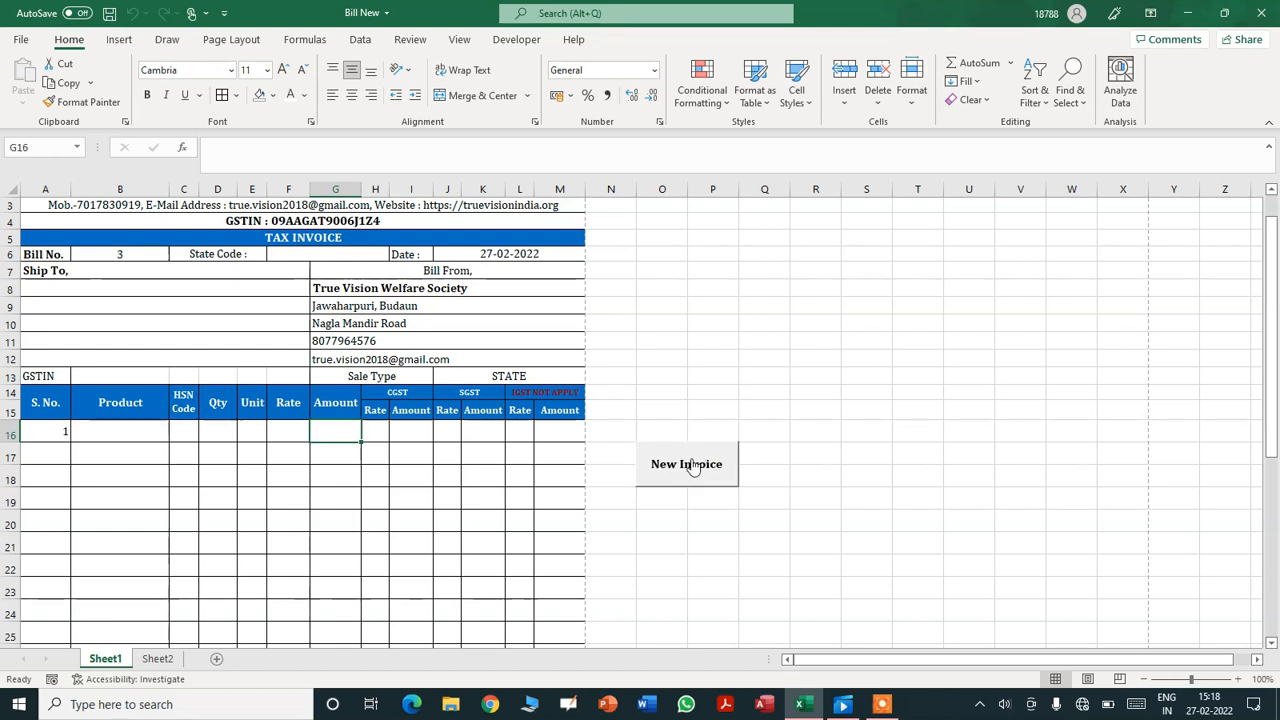
{"action": "right_click", "coordinate": [694, 467]}
{"action": "key", "text": "Escape"}
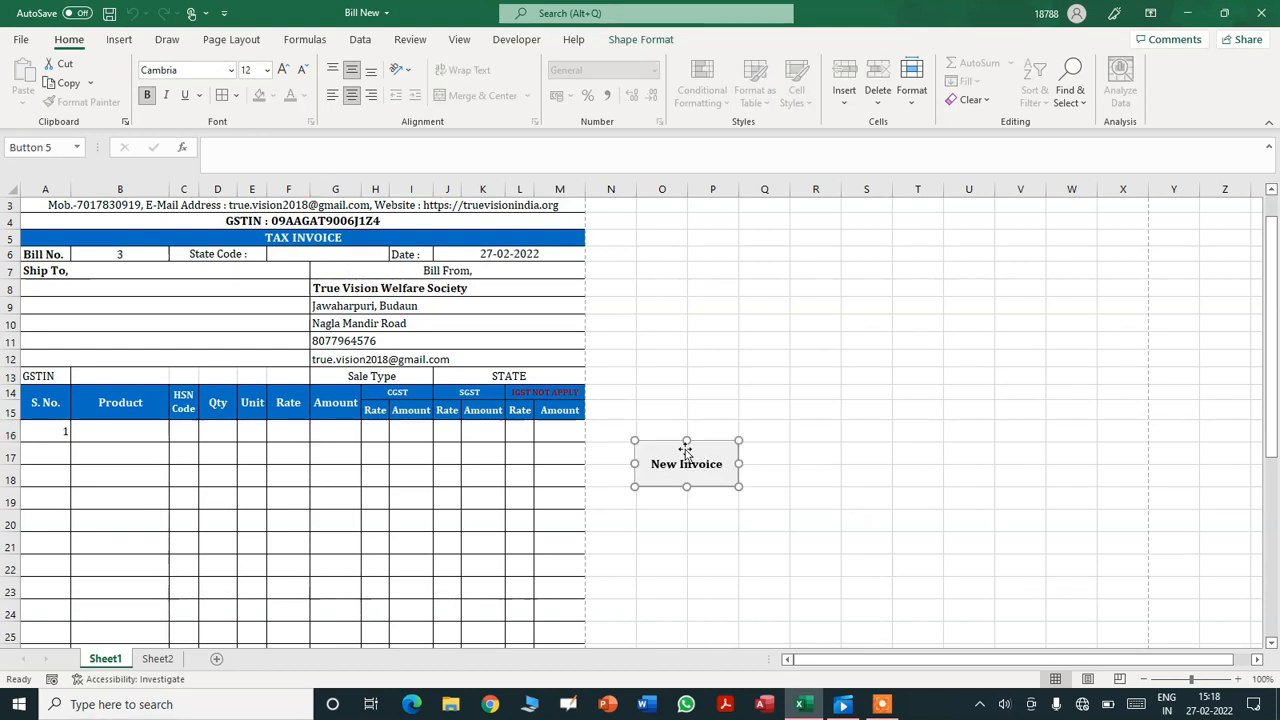
{"action": "key", "text": "Delete"}
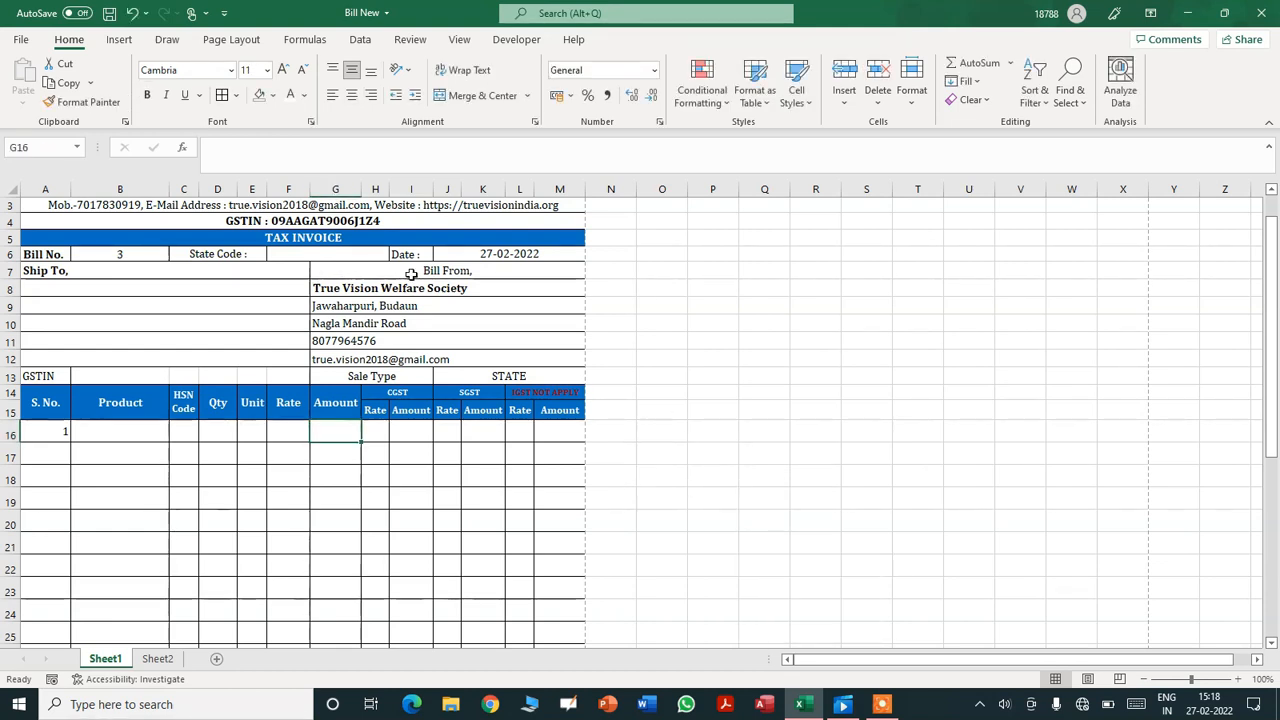
- Open the Visual Basic editor and change Clearall's B16:G30 range to B16:F30
{"action": "left_click", "coordinate": [358, 42]}
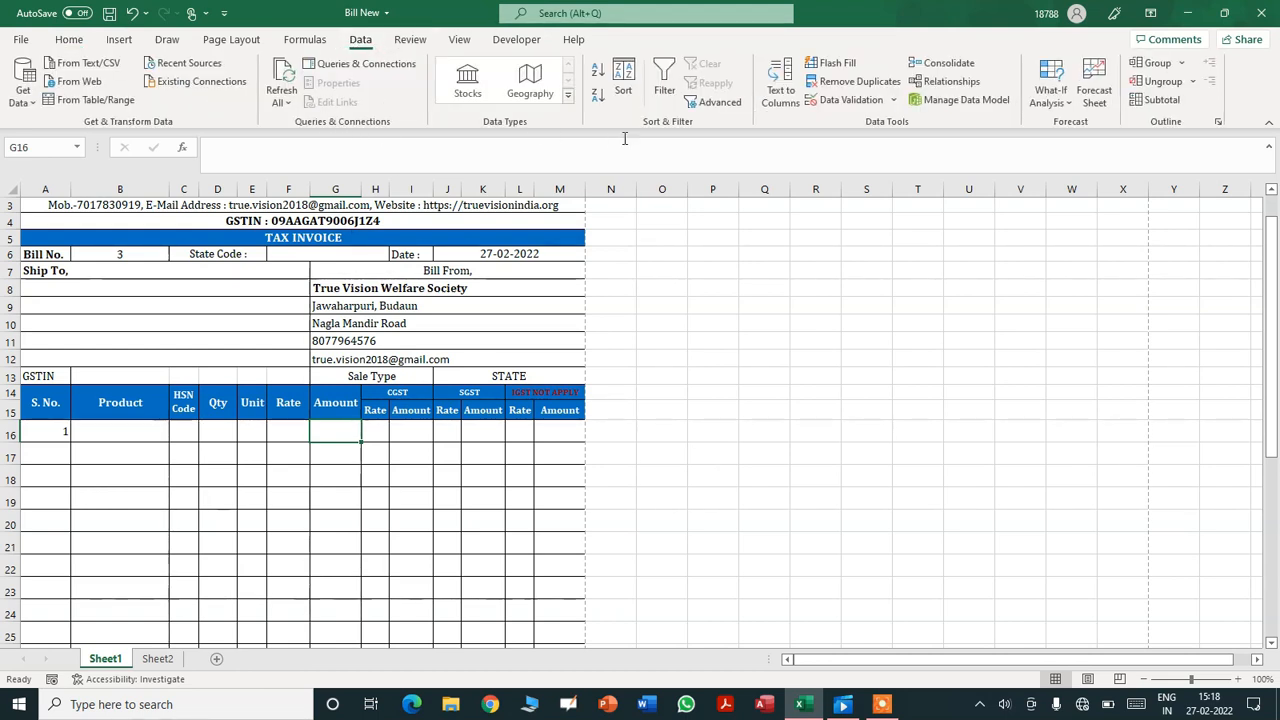
{"action": "left_click", "coordinate": [516, 39]}
{"action": "left_click", "coordinate": [22, 80]}
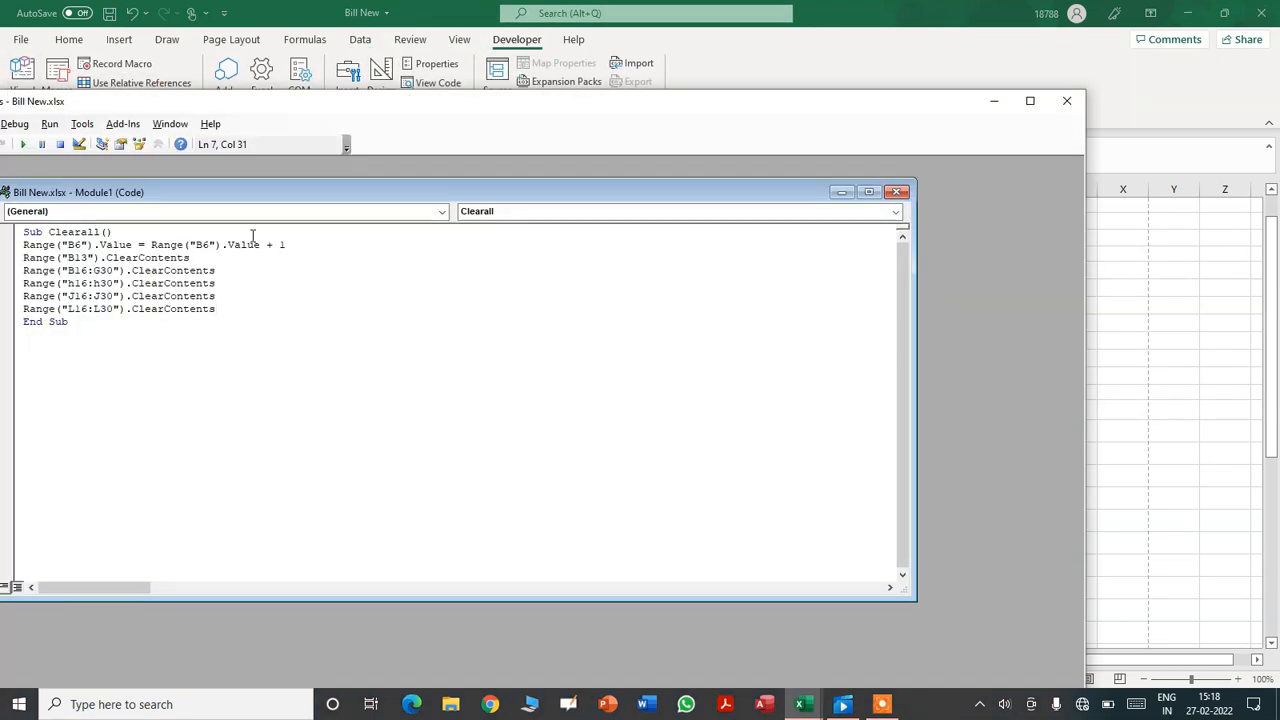
{"action": "left_click_drag", "start_coordinate": [252, 195], "coordinate": [367, 187]}
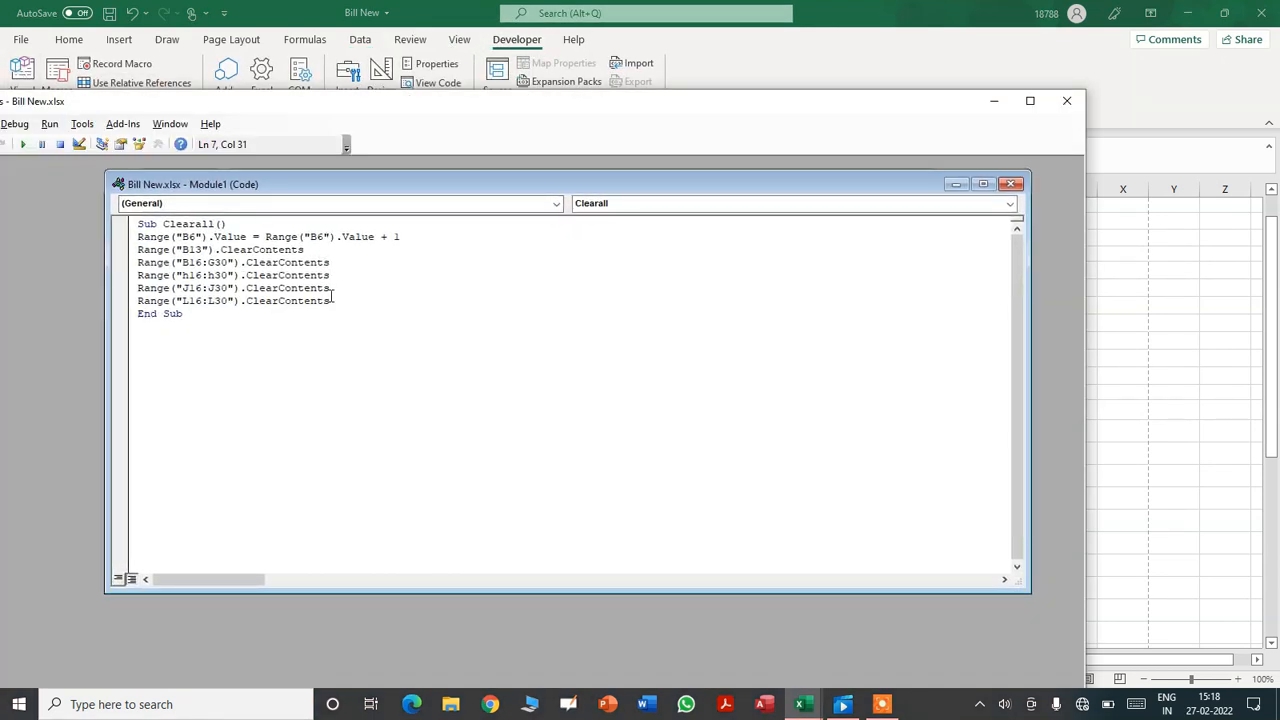
{"action": "left_click_drag", "start_coordinate": [280, 106], "coordinate": [893, 110]}
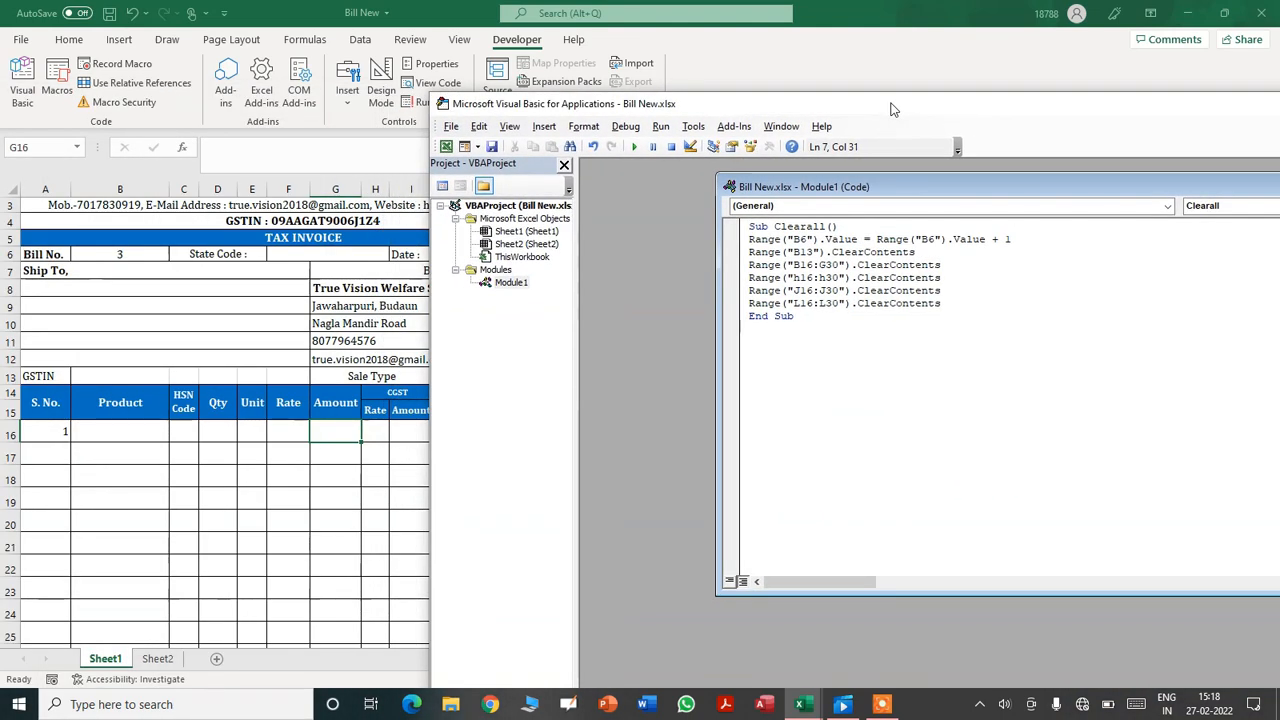
{"action": "left_click", "coordinate": [824, 265]}
{"action": "key", "text": "shift+Left"}
{"action": "type", "text": "F"}
- Save the workbook with Ctrl+S, keeping the macro-free format
{"action": "left_click", "coordinate": [1109, 318]}
{"action": "left_click_drag", "start_coordinate": [812, 113], "coordinate": [517, 91]}
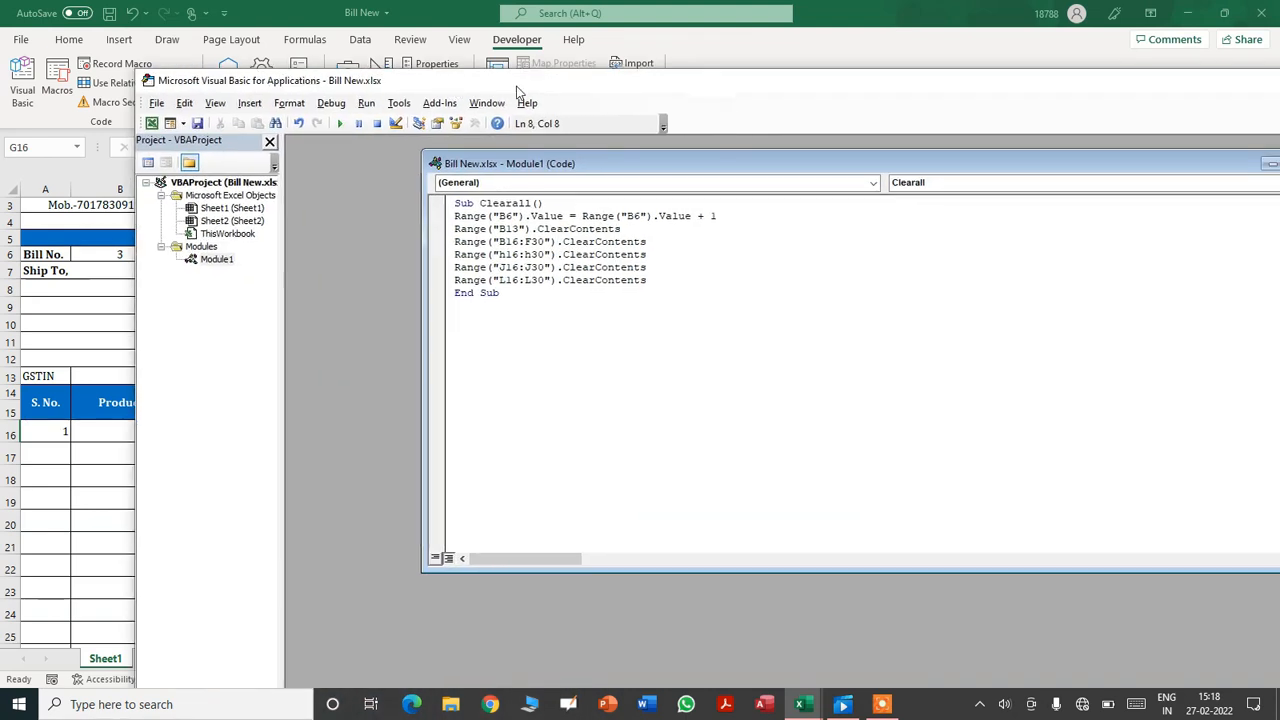
{"action": "key", "text": "Return"}
{"action": "key", "text": "ctrl+s"}
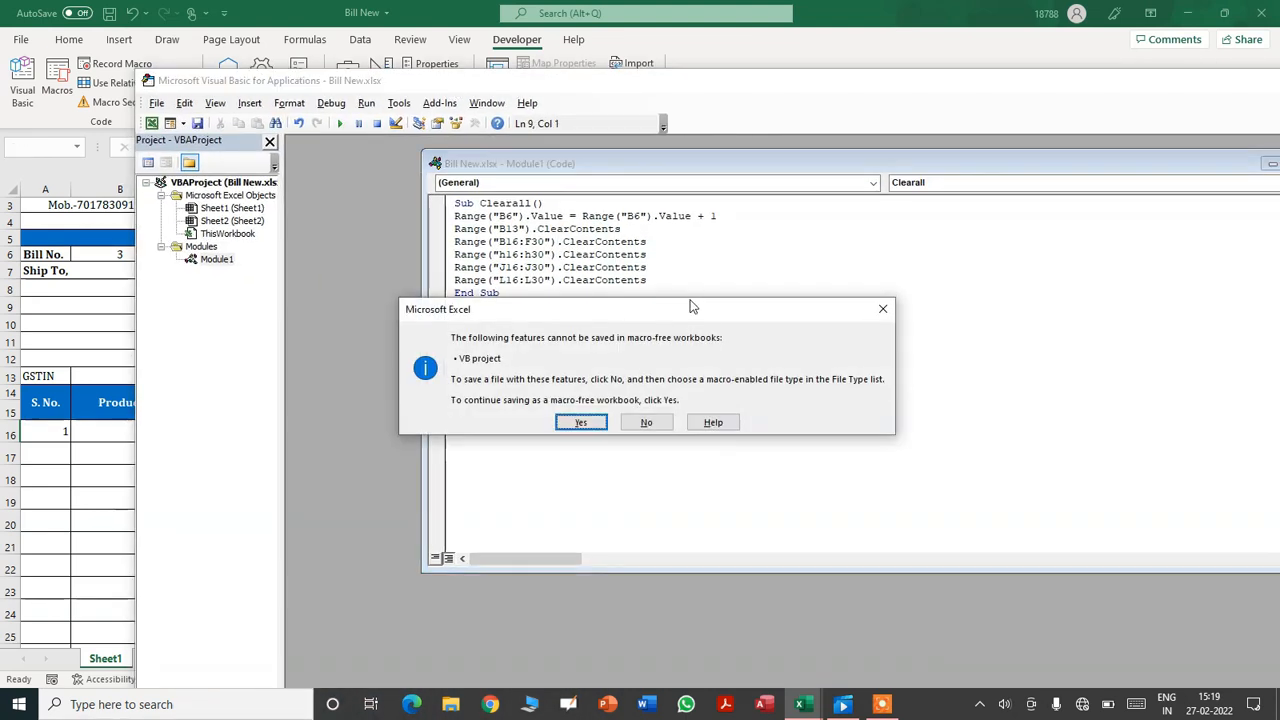
{"action": "left_click", "coordinate": [604, 421]}
{"action": "left_click_drag", "start_coordinate": [678, 93], "coordinate": [1229, 109]}
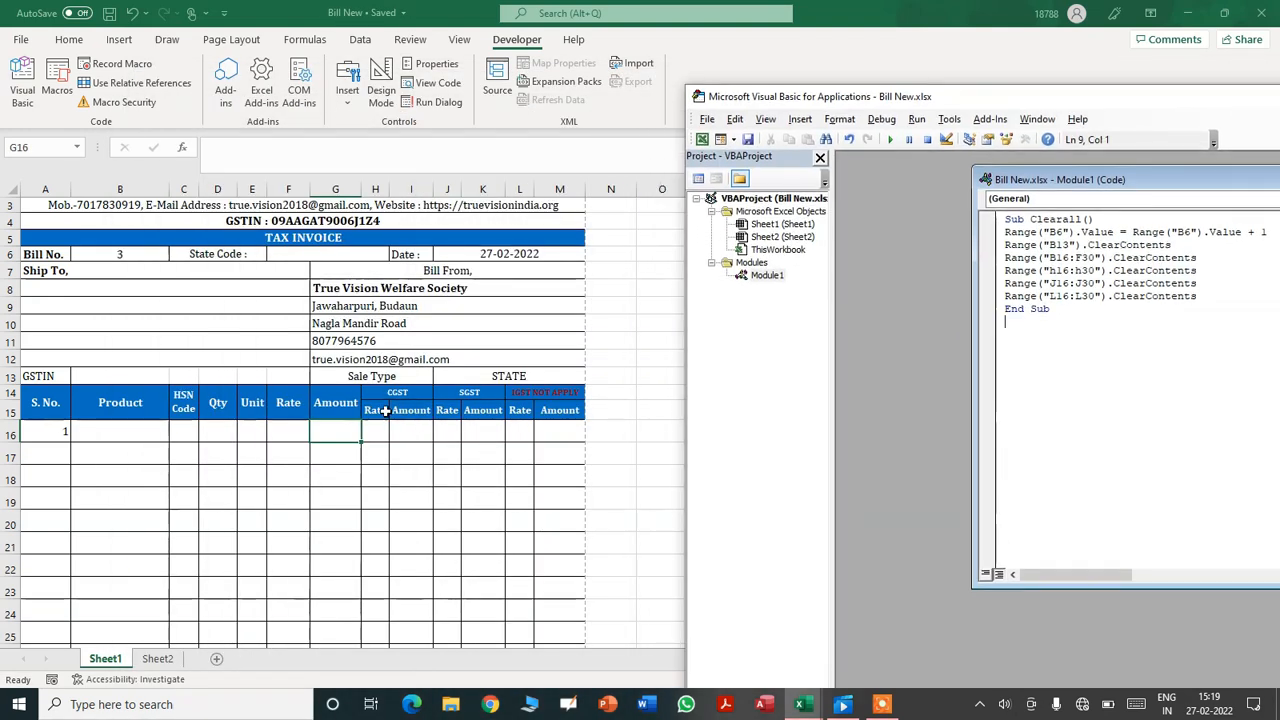
- Enter =IFERROR(IF((D16*F16)>0,D16*F16,""),"") in Amount cell G16
{"action": "left_click", "coordinate": [330, 430]}
{"action": "type", "text": "="}
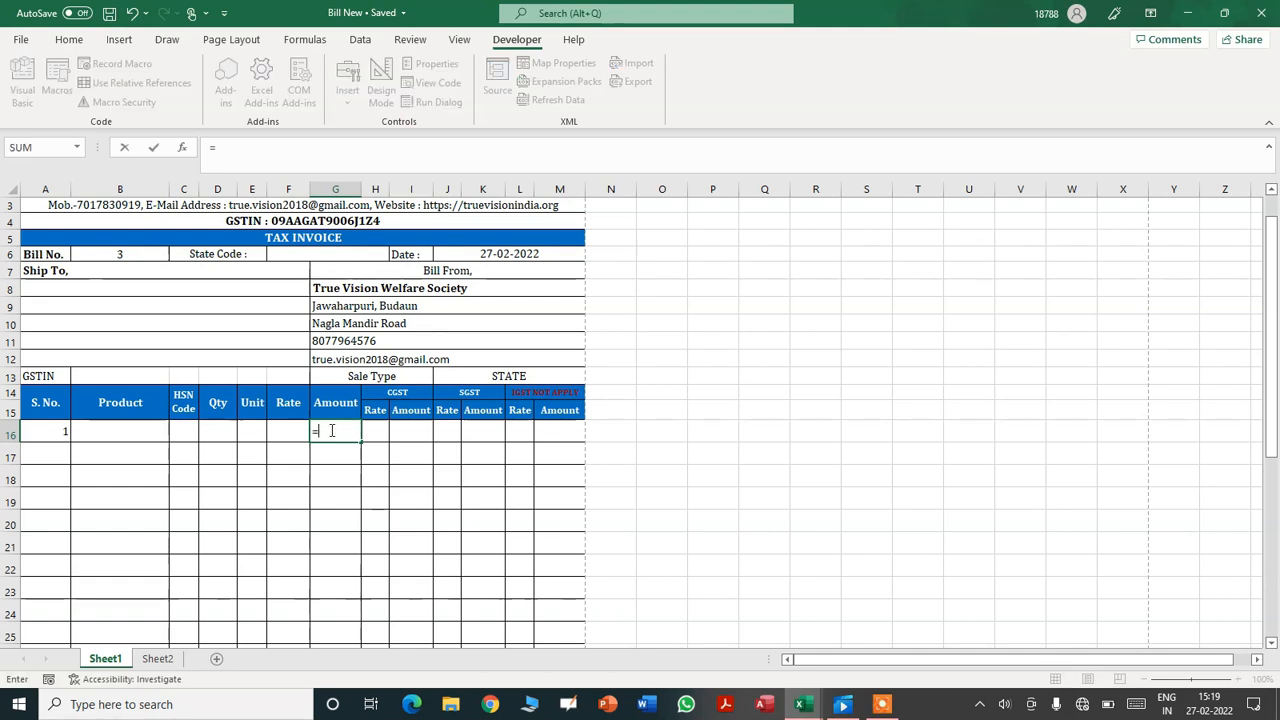
{"action": "type", "text": "i"}
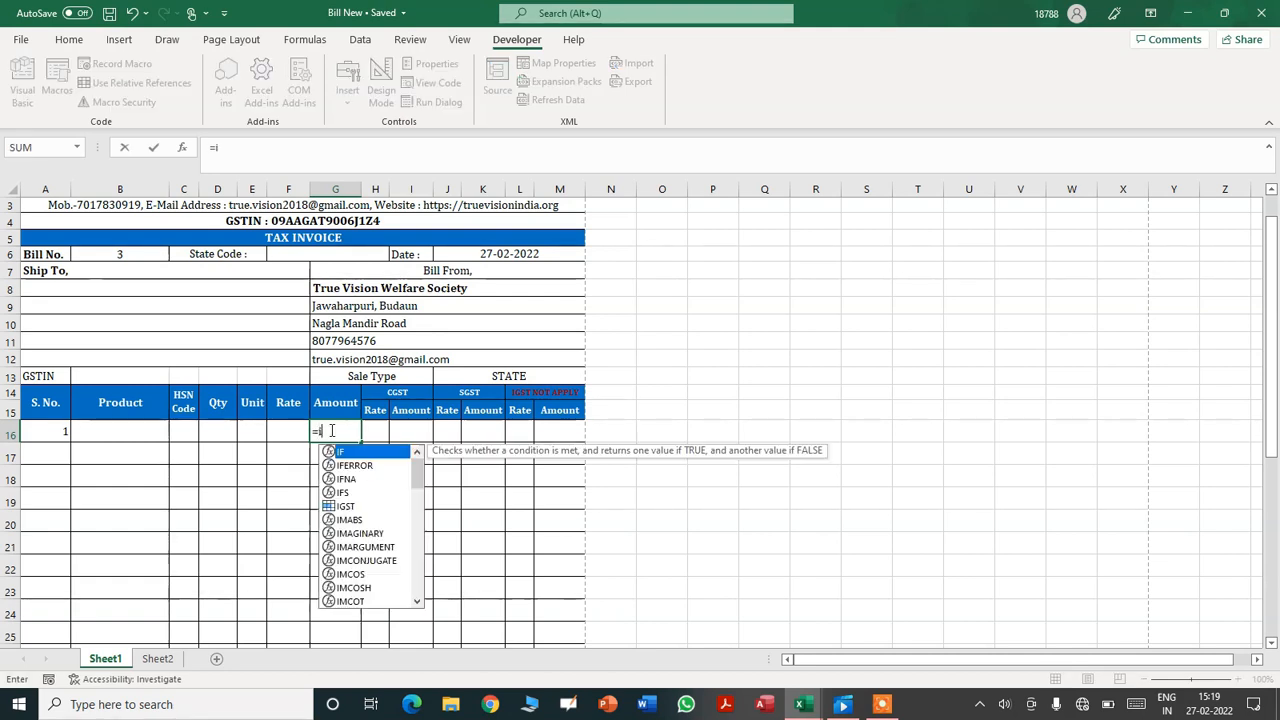
{"action": "type", "text": "ferr"}
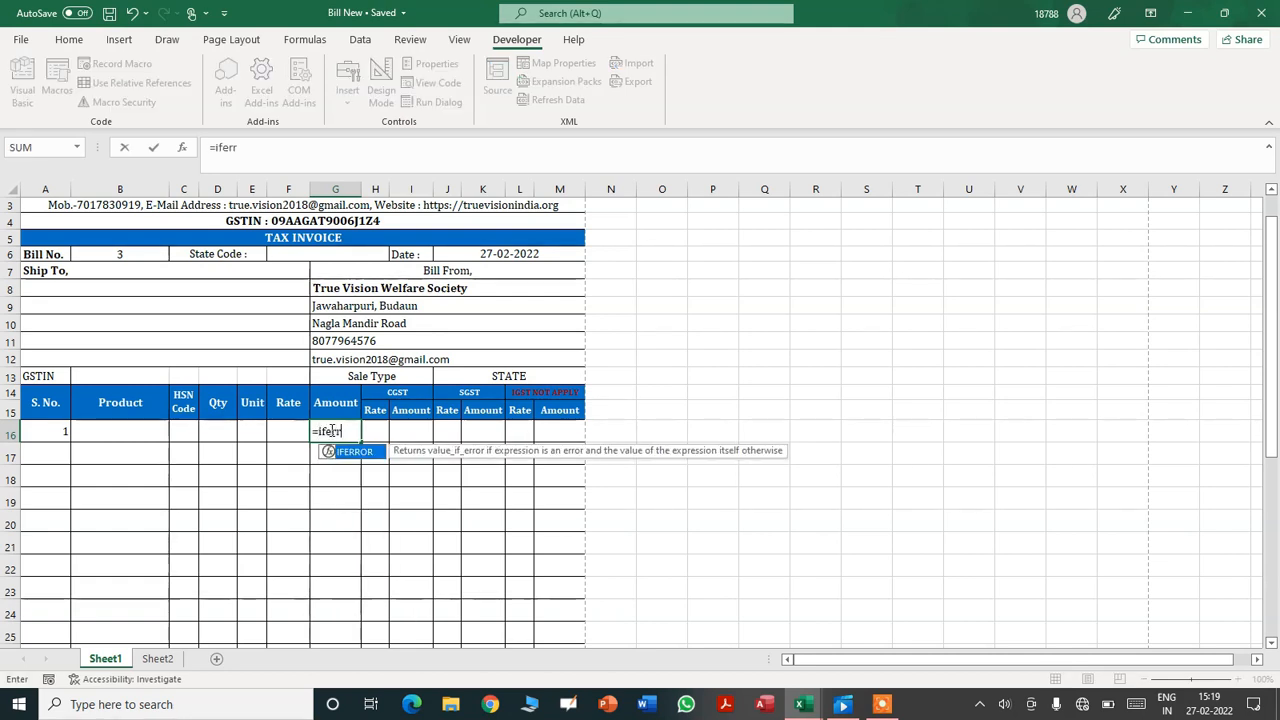
{"action": "type", "text": "or(if"}
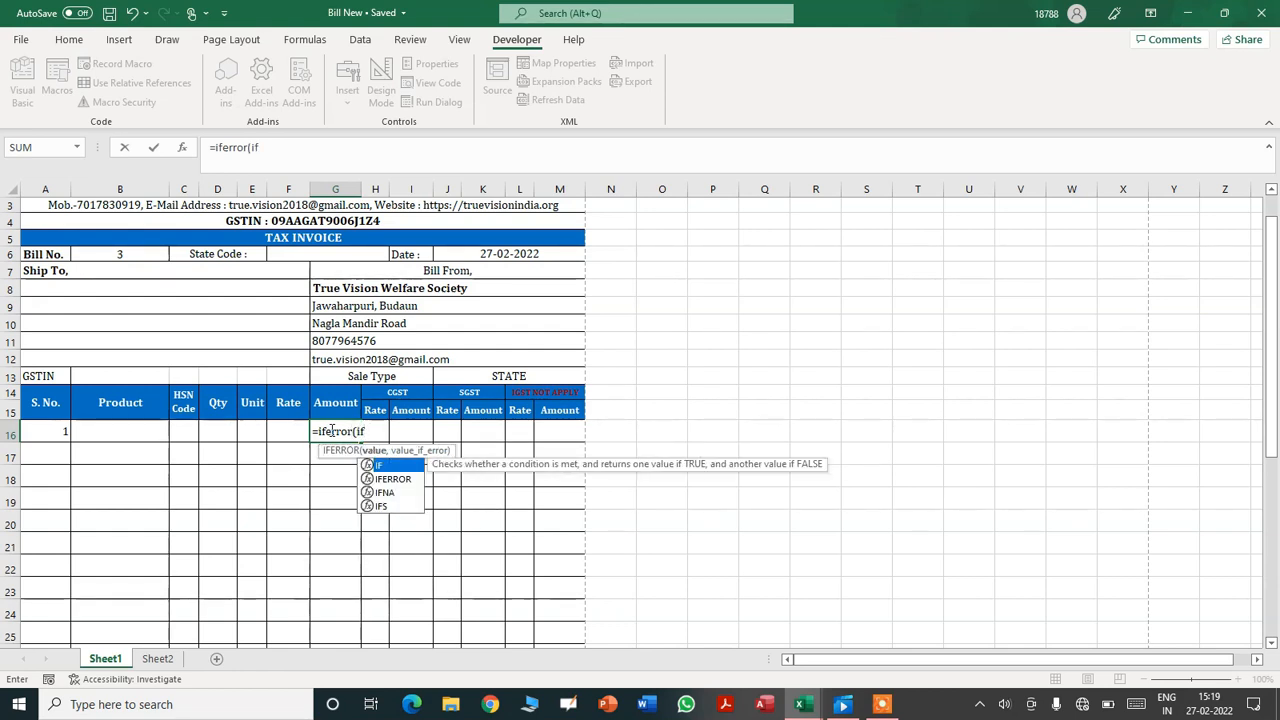
{"action": "type", "text": "(("}
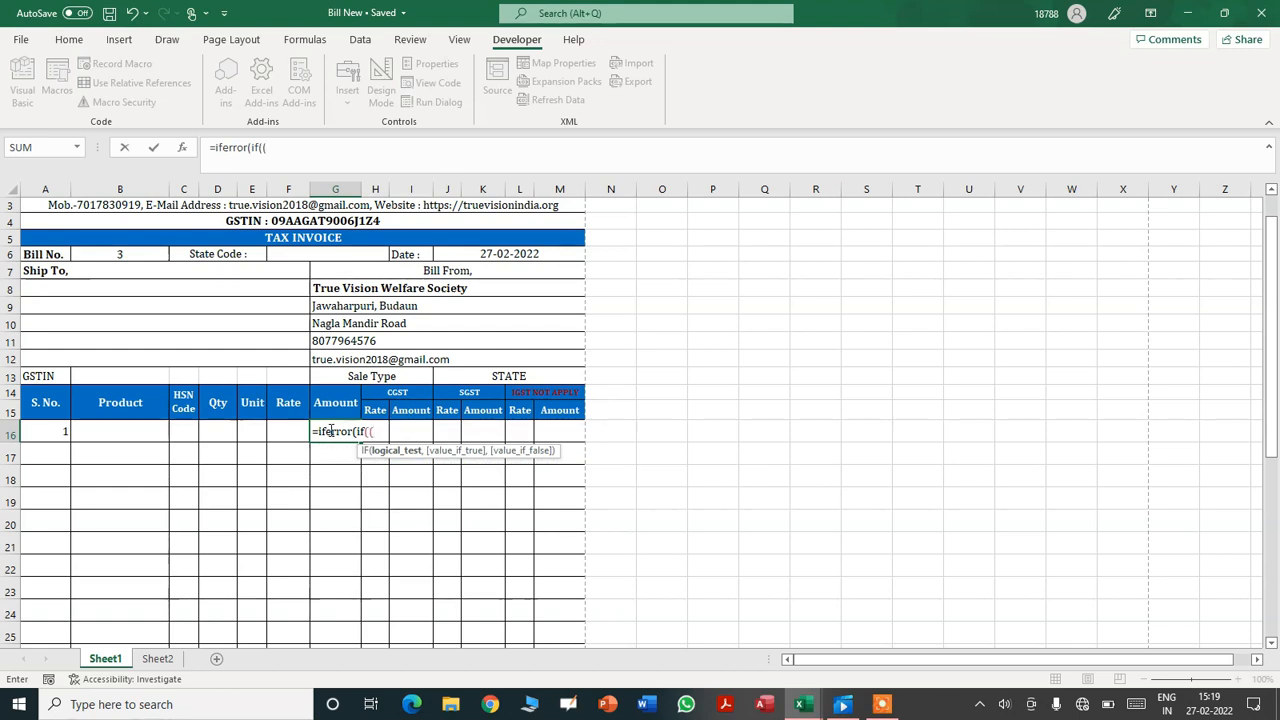
{"action": "left_click", "coordinate": [219, 433]}
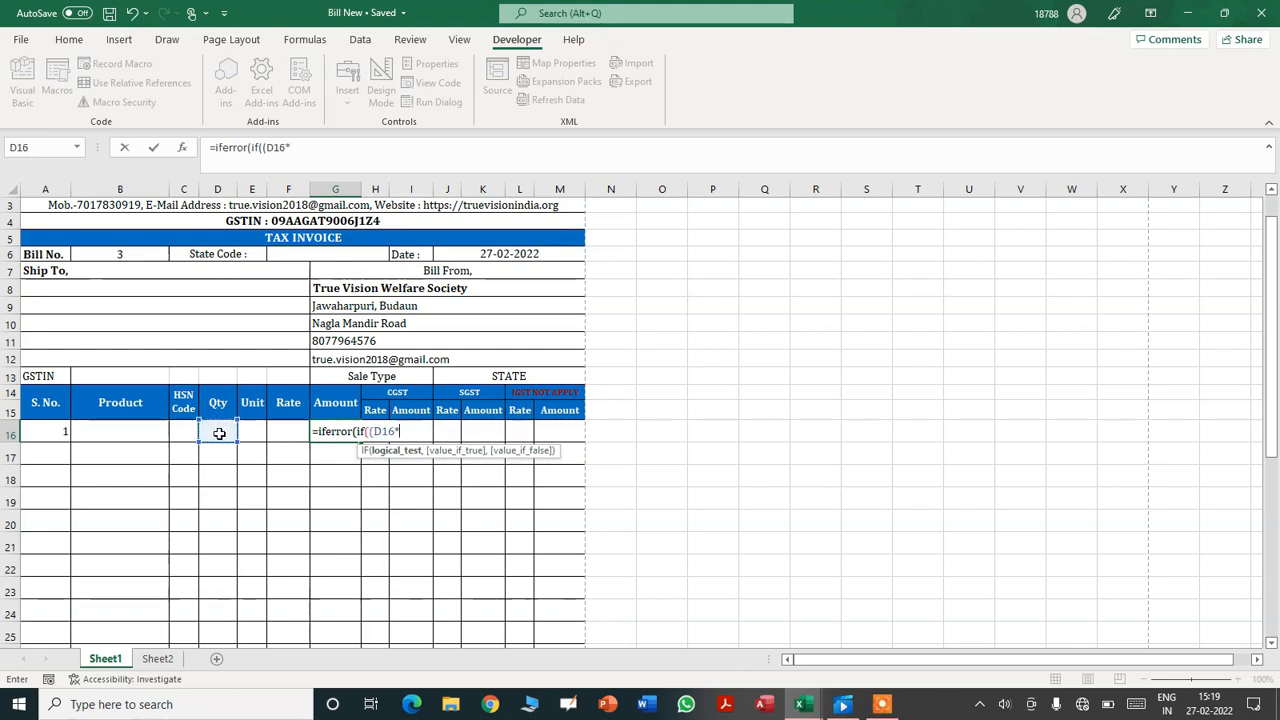
{"action": "left_click", "coordinate": [296, 432]}
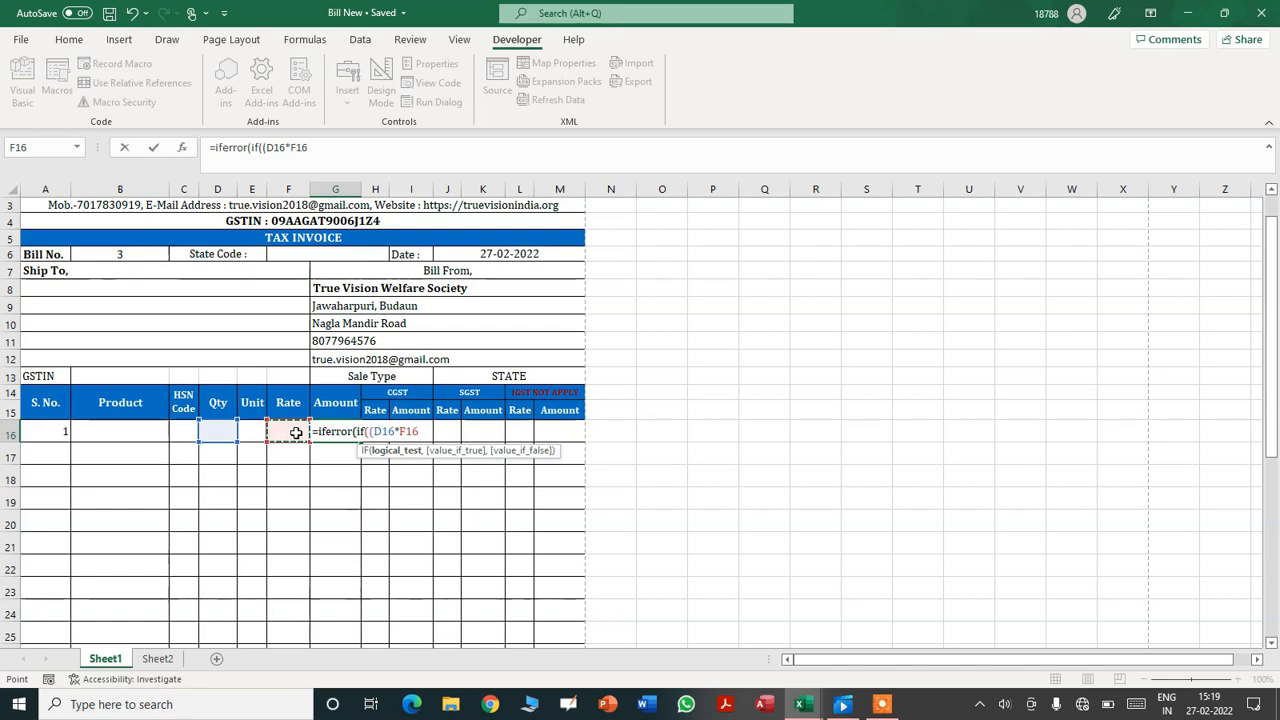
{"action": "type", "text": ")>0"}
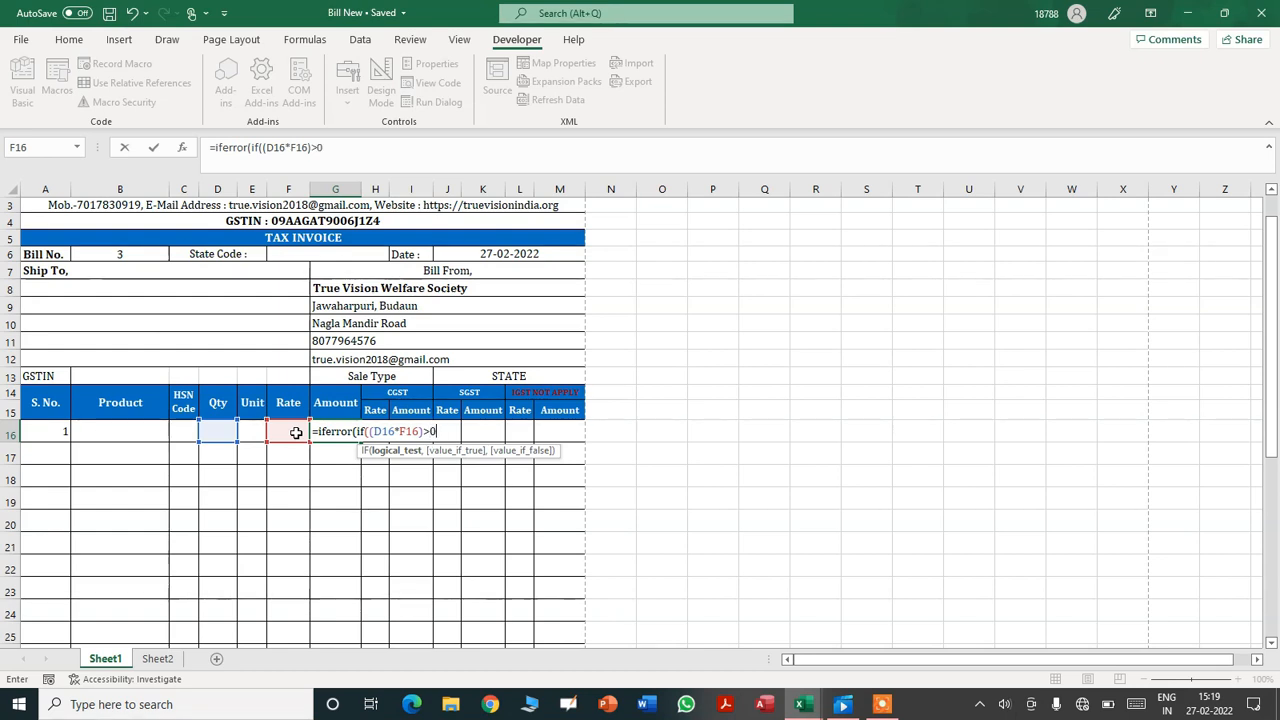
{"action": "type", "text": ","}
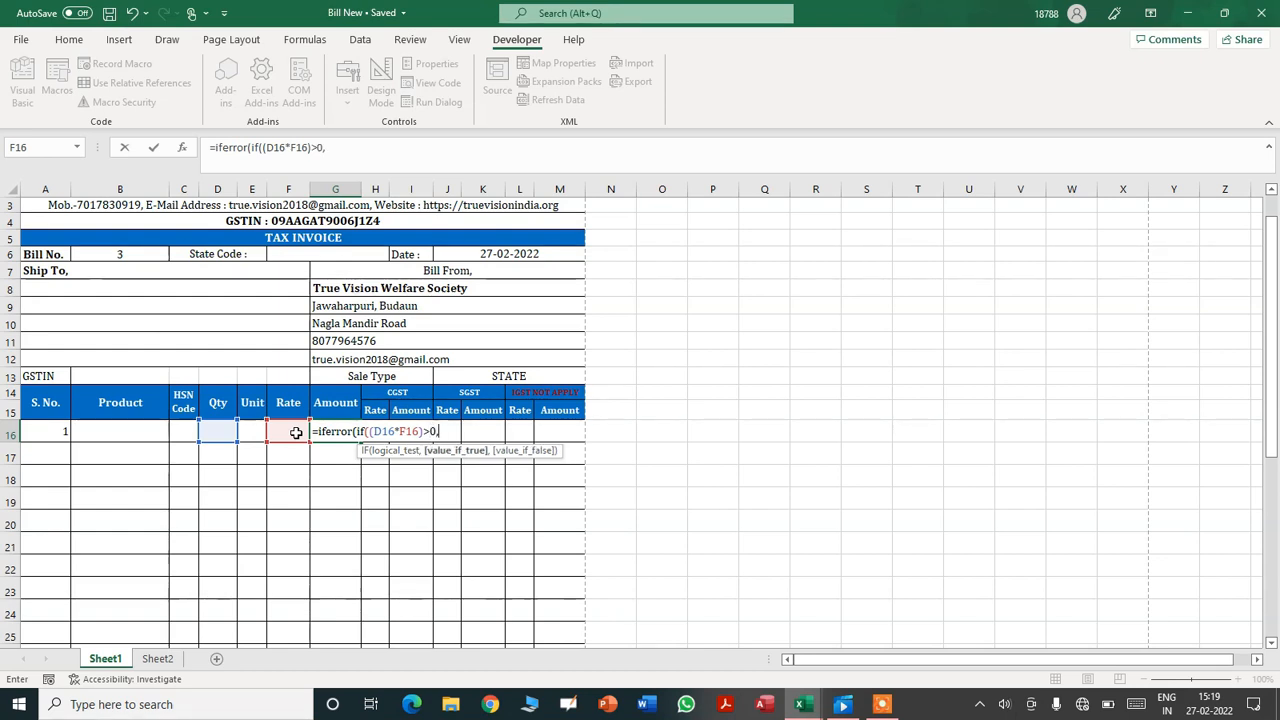
{"action": "type", "text": "d"}
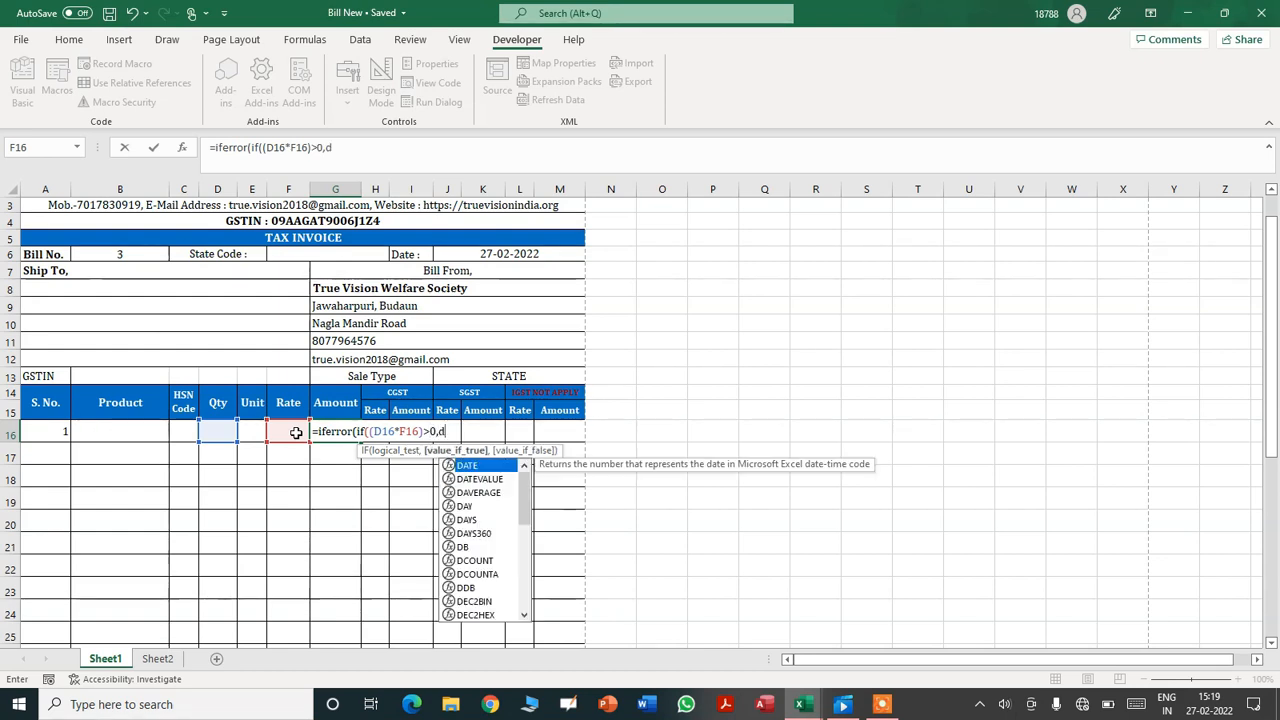
{"action": "type", "text": "16*f1"}
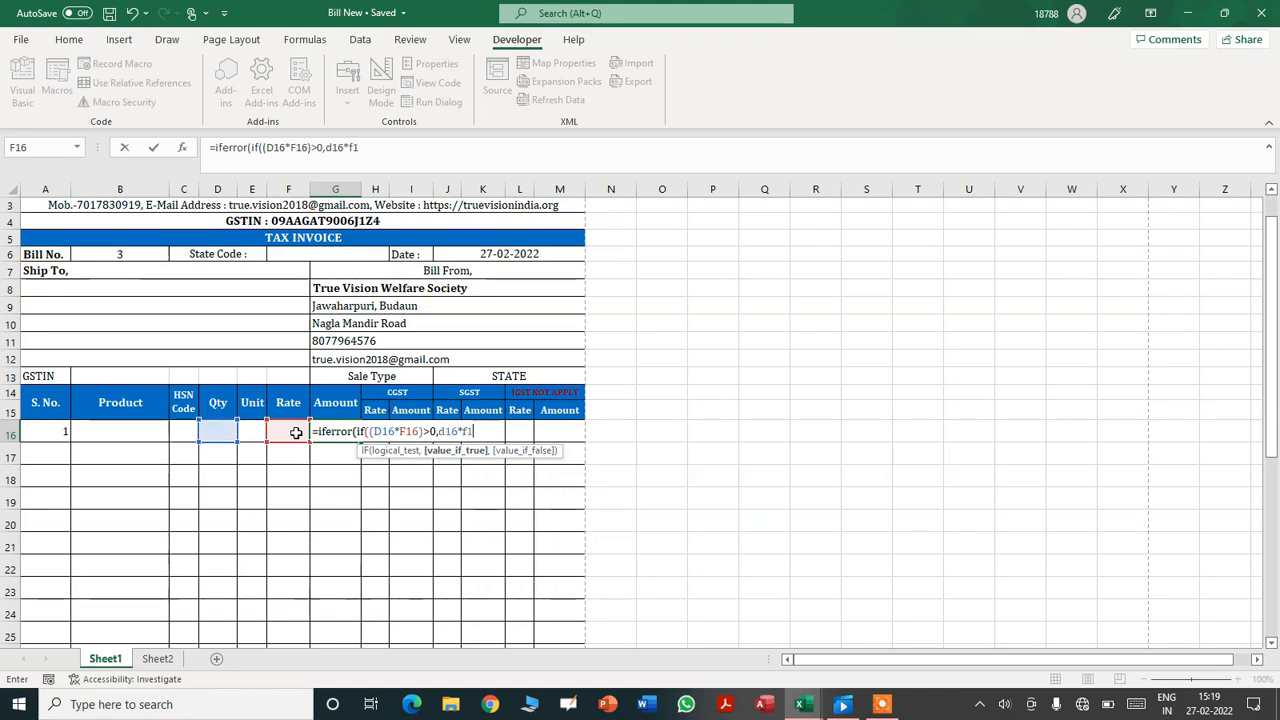
{"action": "type", "text": "6,\"\""}
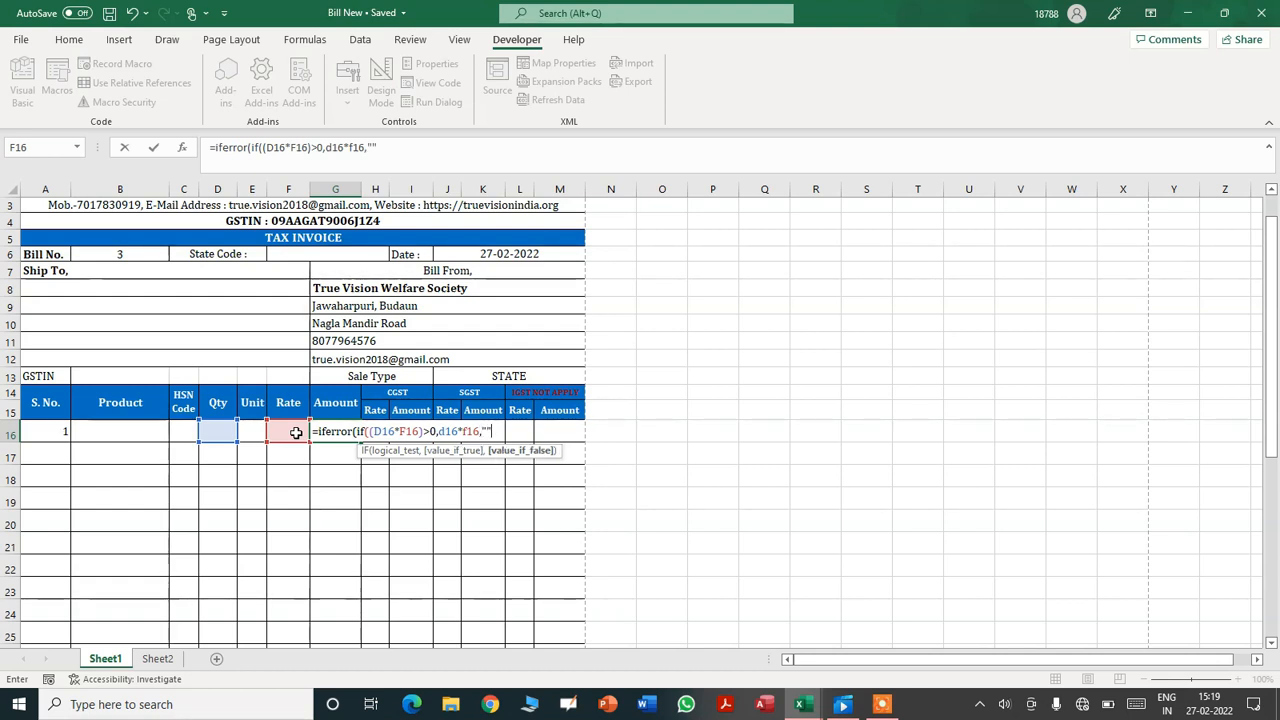
{"action": "type", "text": ")"}
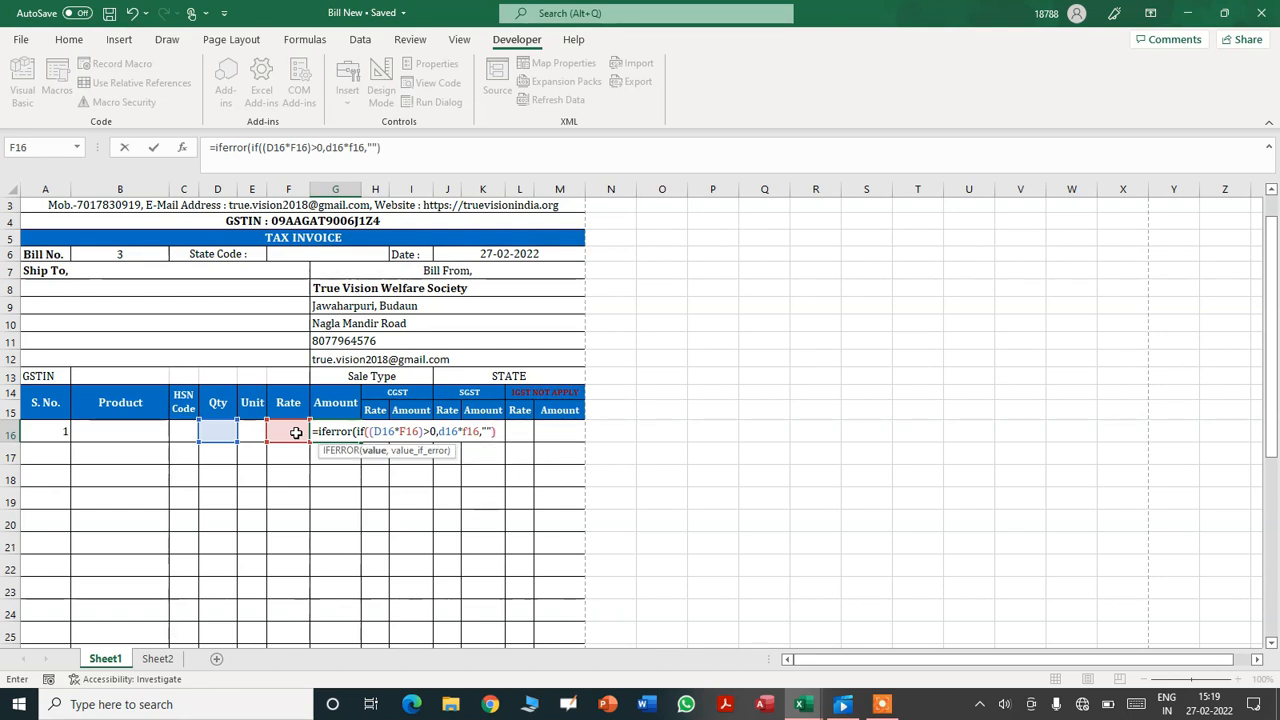
{"action": "type", "text": ",\"\")"}
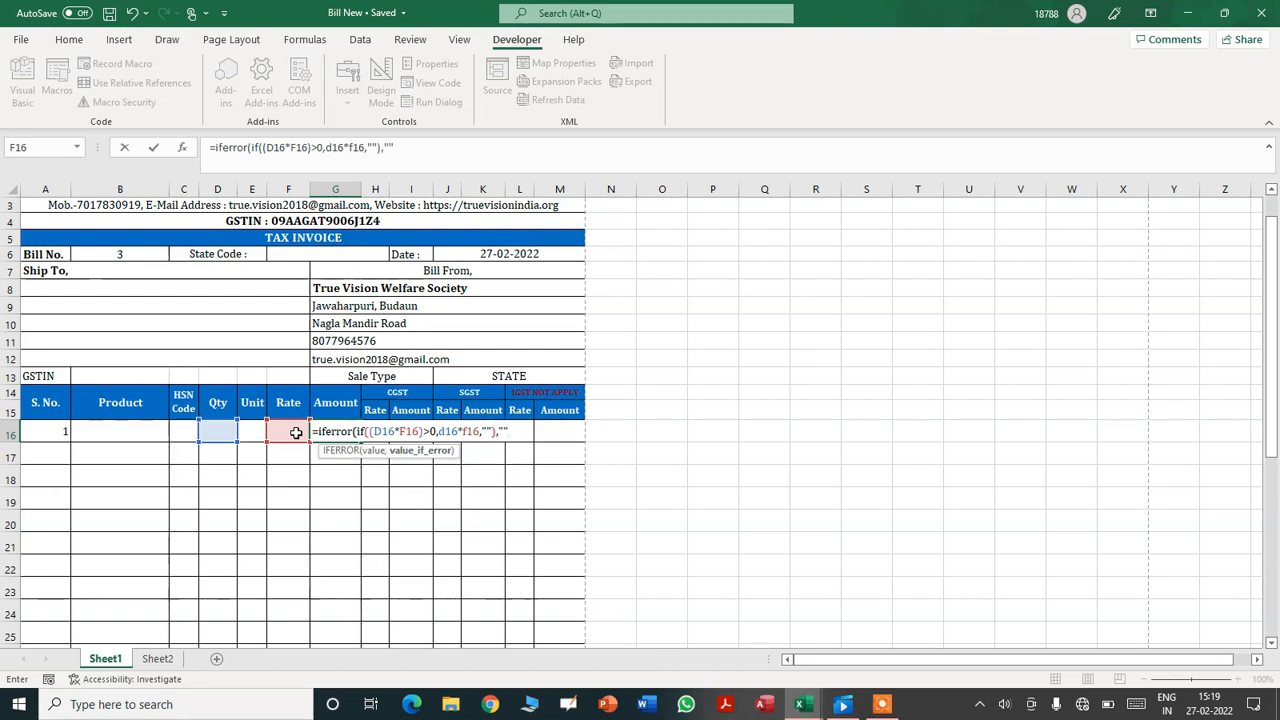
{"action": "key", "text": "Return"}
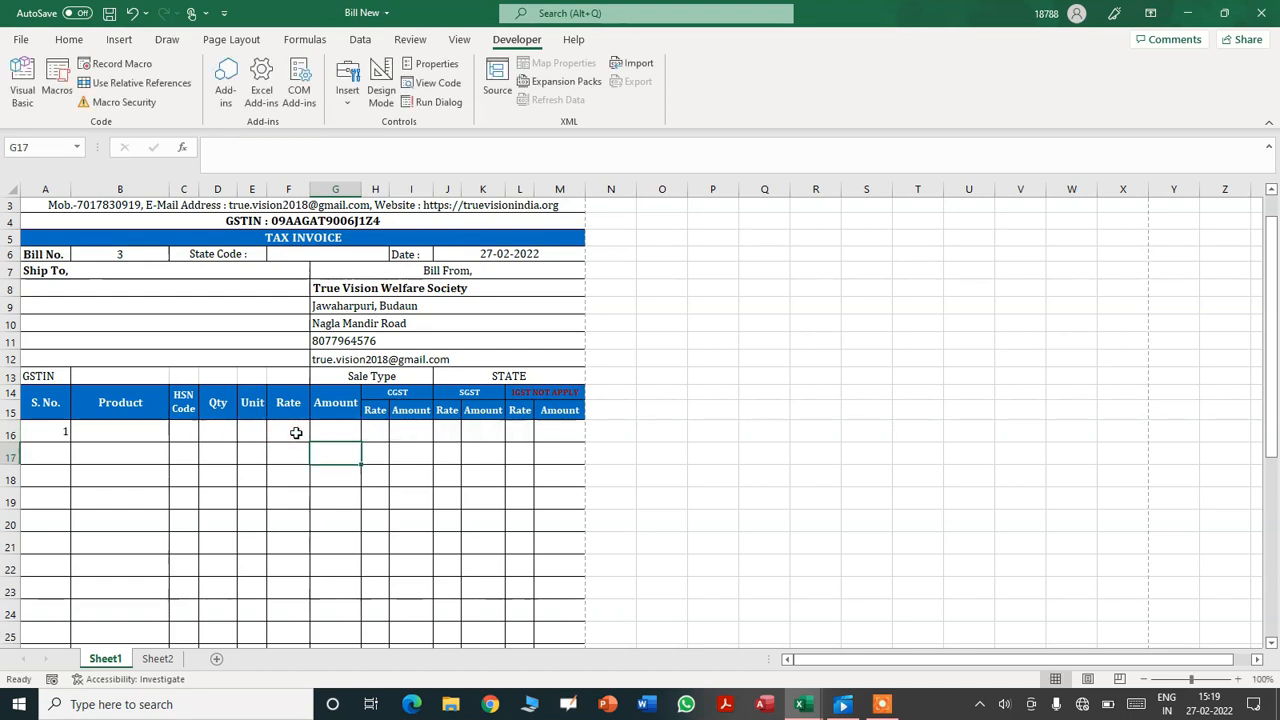
- Fill the G16 Amount formula down to G30 and return to the top of the sheet
{"action": "left_click", "coordinate": [345, 433]}
{"action": "left_click_drag", "start_coordinate": [358, 443], "coordinate": [354, 560]}
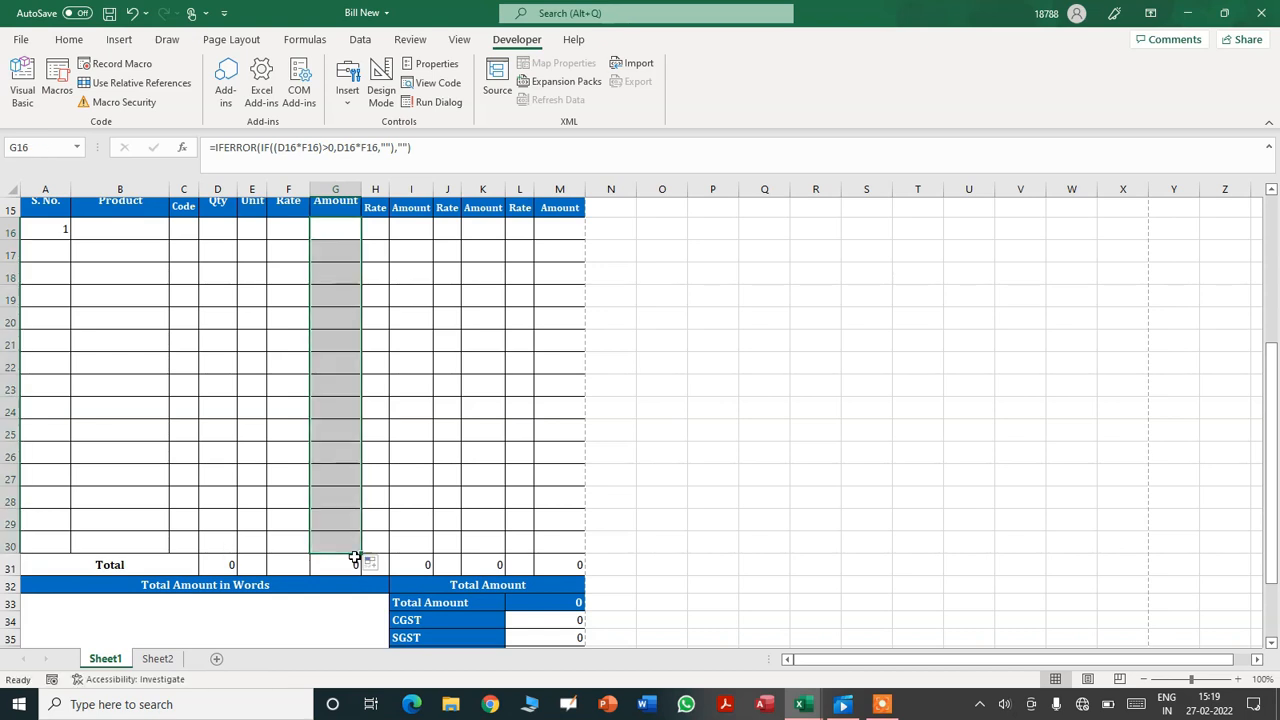
{"action": "left_click", "coordinate": [333, 447]}
{"action": "key", "text": "ctrl+Home"}
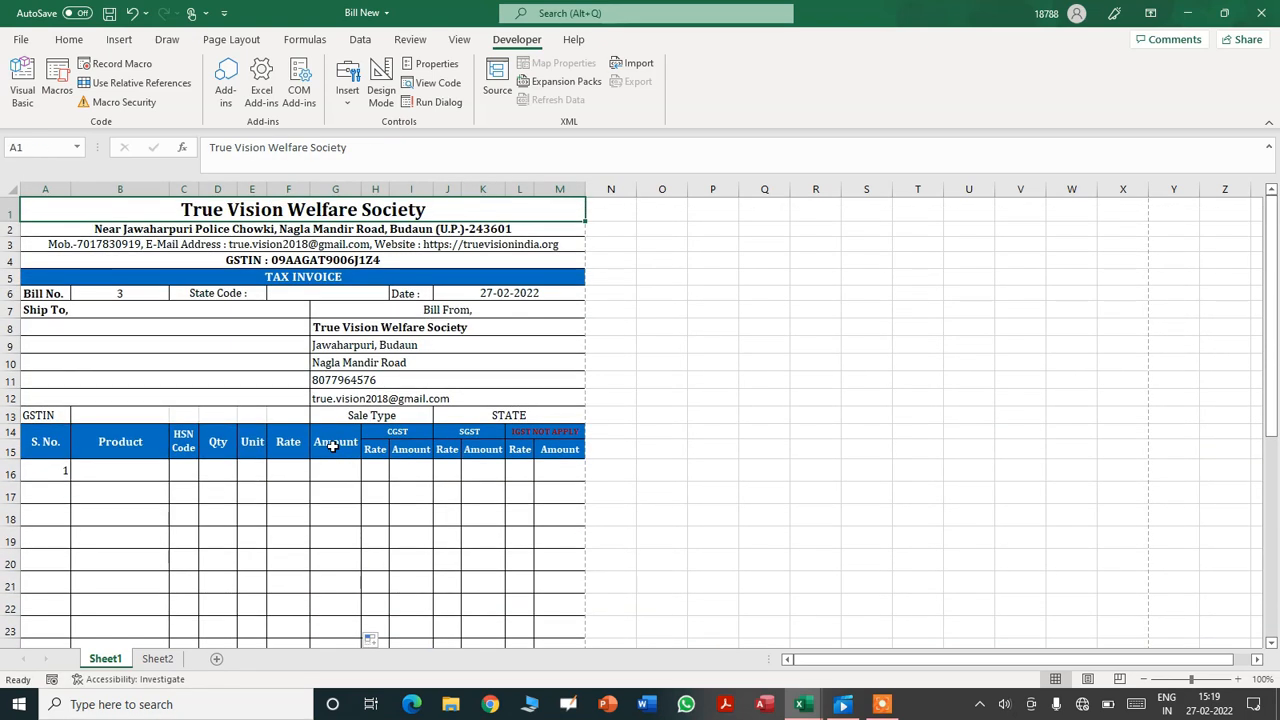
- Enter product Soap with quantity 10 on the first invoice line
{"action": "left_click", "coordinate": [115, 469]}
{"action": "type", "text": "Soap"}
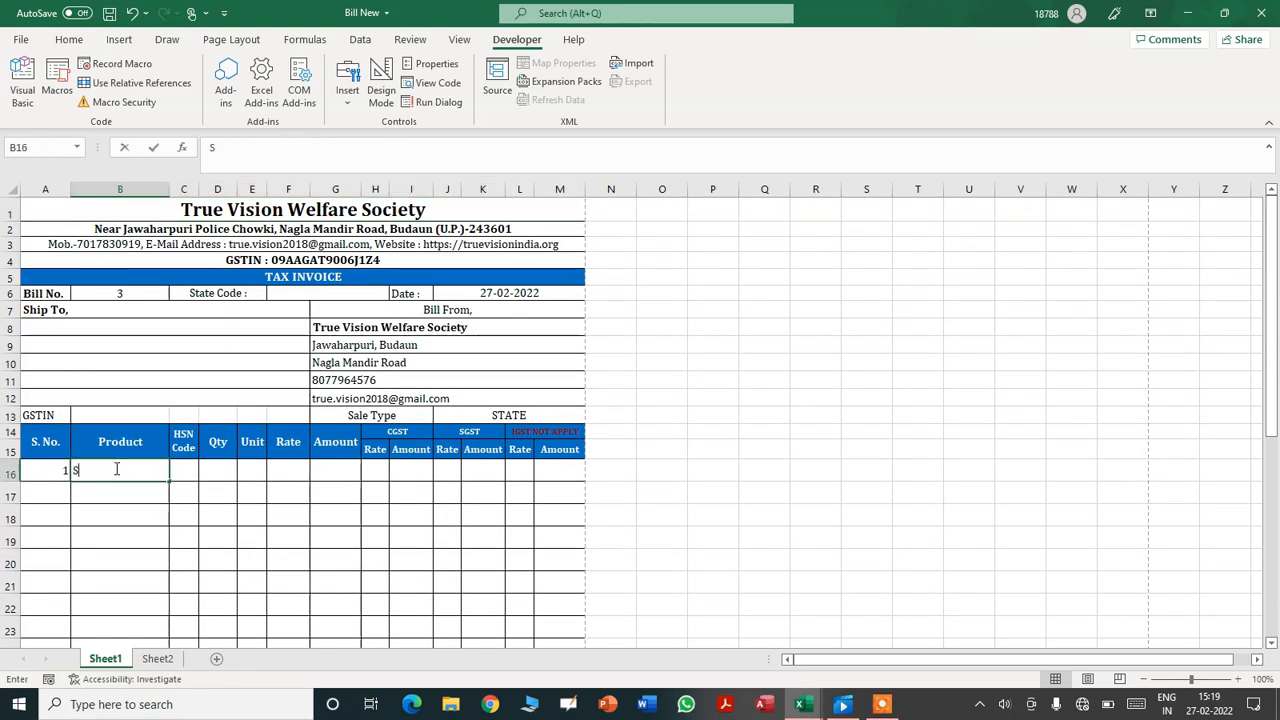
{"action": "key", "text": "Tab"}
{"action": "key", "text": "Tab"}
{"action": "type", "text": "10"}
{"action": "key", "text": "Tab"}
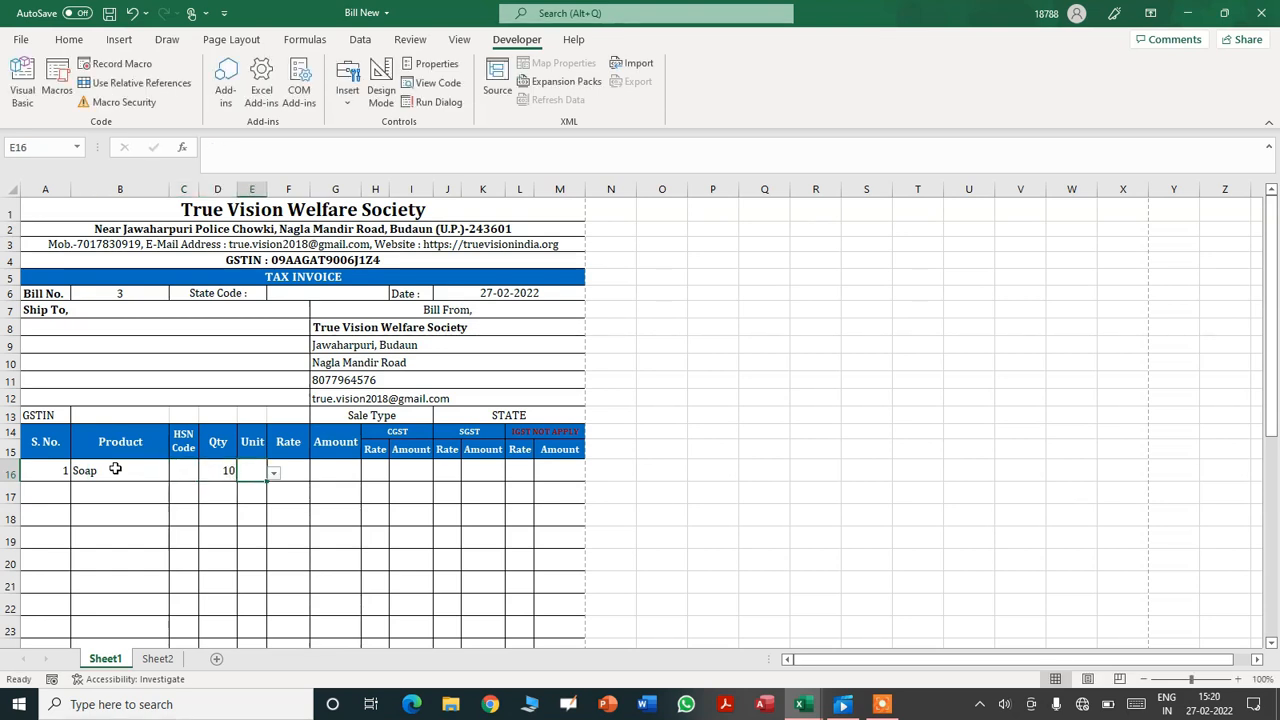
- Set the unit in E16 to PCS from the allowed-units list after the typed entry is rejected
{"action": "type", "text": "pcs"}
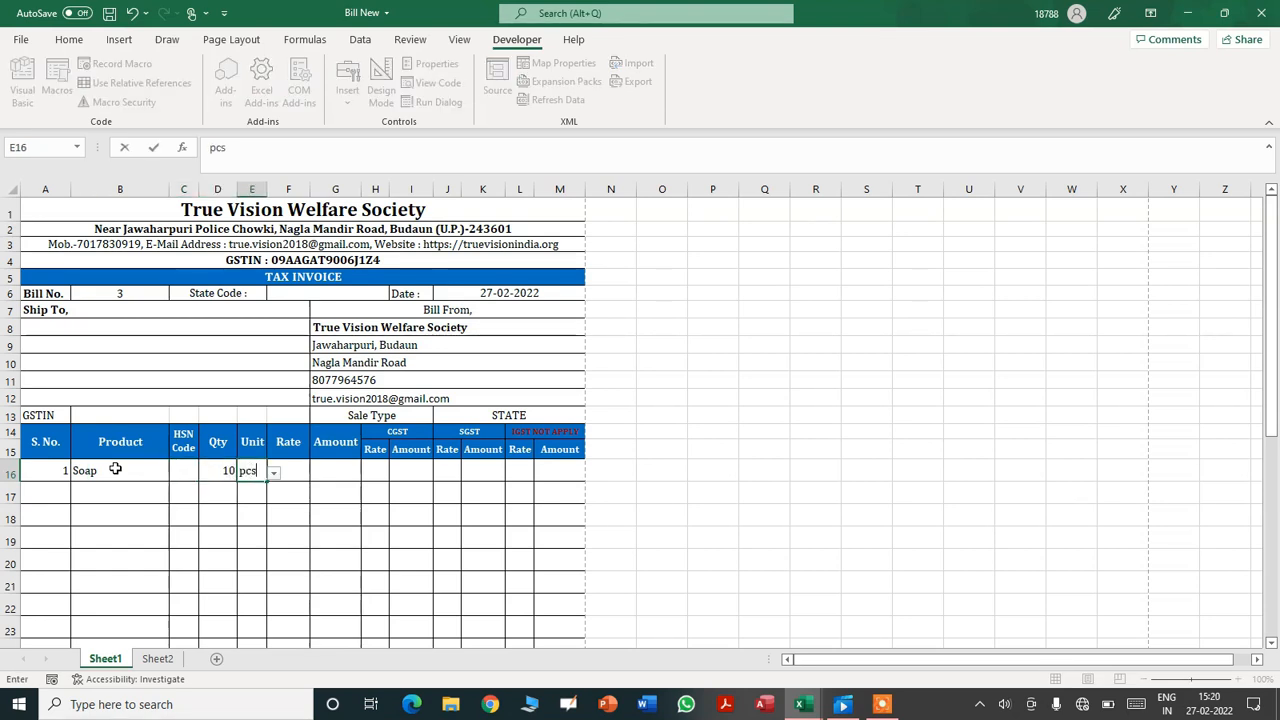
{"action": "key", "text": "Tab"}
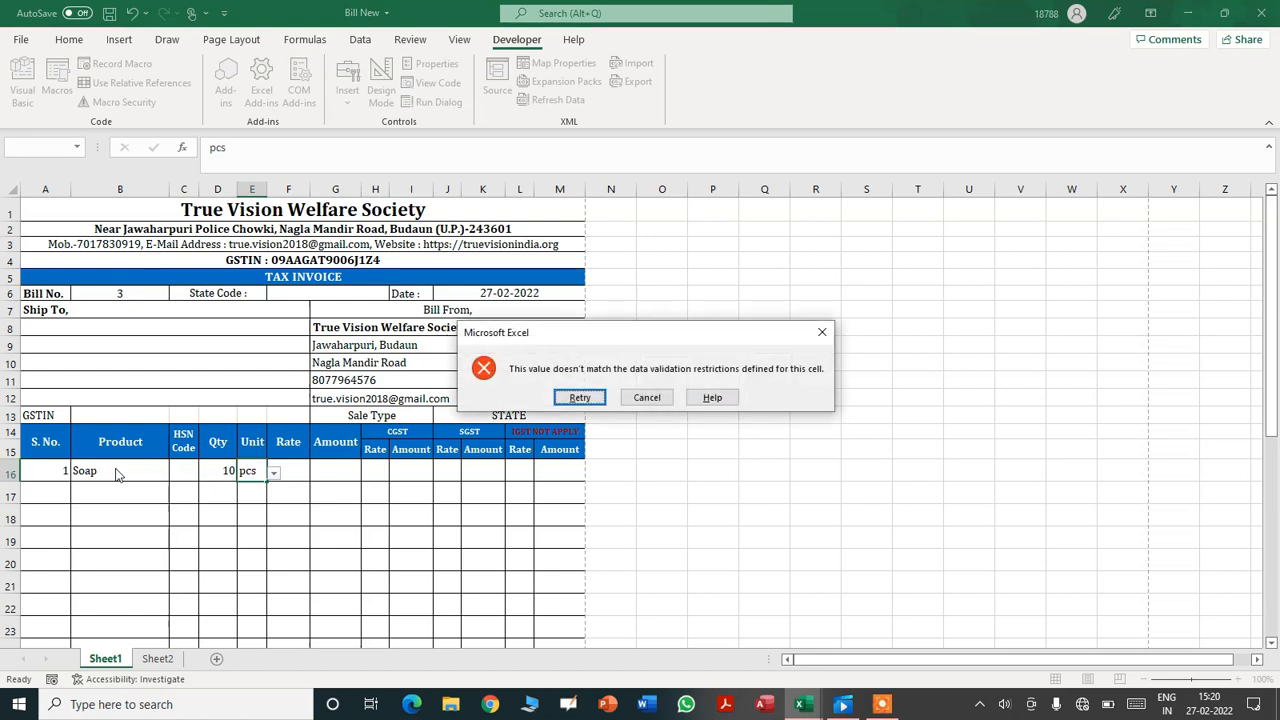
{"action": "left_click", "coordinate": [569, 399]}
{"action": "left_click", "coordinate": [272, 477]}
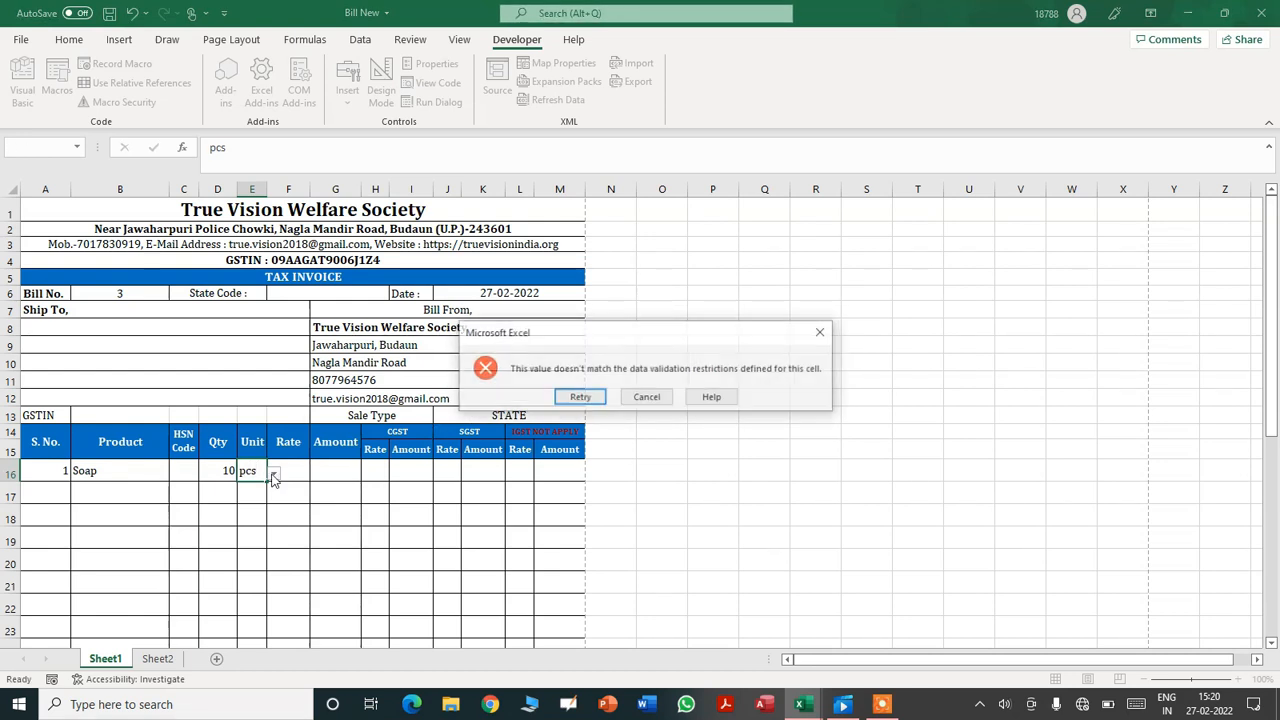
{"action": "left_click", "coordinate": [647, 397]}
{"action": "left_click", "coordinate": [272, 500]}
{"action": "left_click", "coordinate": [258, 472]}
{"action": "left_click", "coordinate": [273, 475]}
{"action": "left_click", "coordinate": [268, 498]}
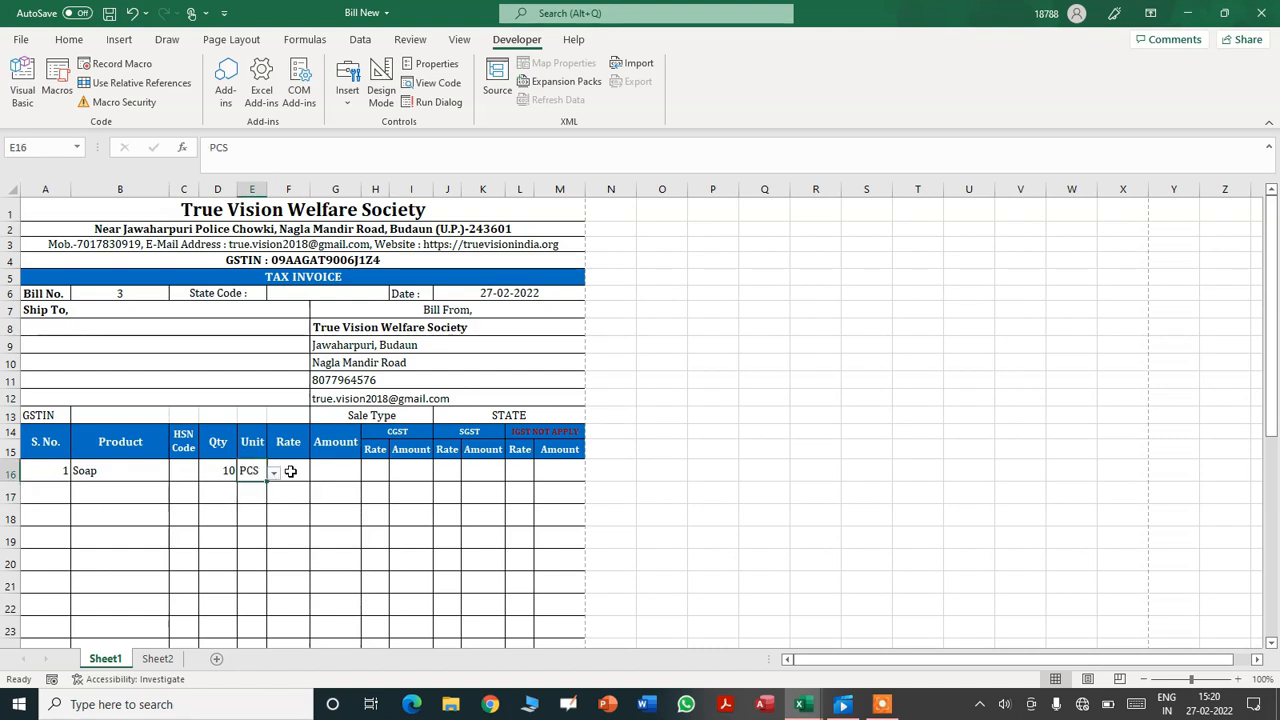
- Give the Soap line a rate of 20 and 9% CGST and SGST rates
{"action": "left_click", "coordinate": [287, 472]}
{"action": "type", "text": "20"}
{"action": "key", "text": "Tab"}
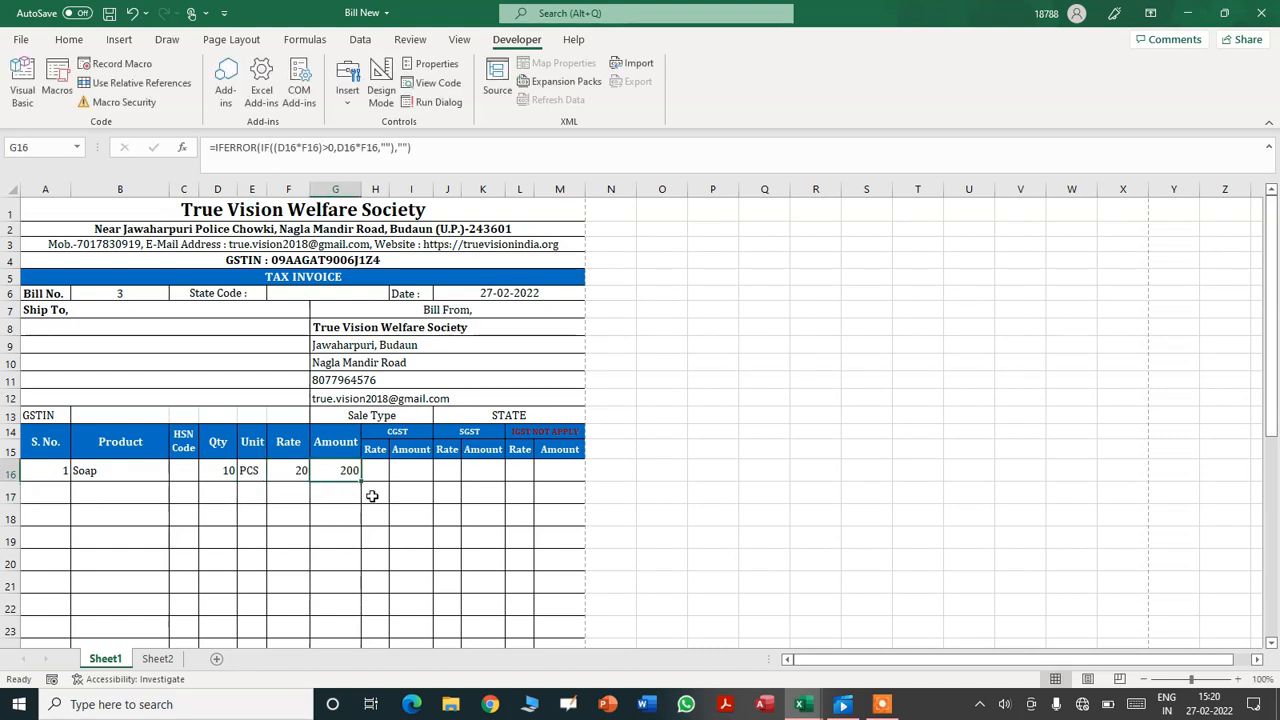
{"action": "left_click", "coordinate": [373, 471]}
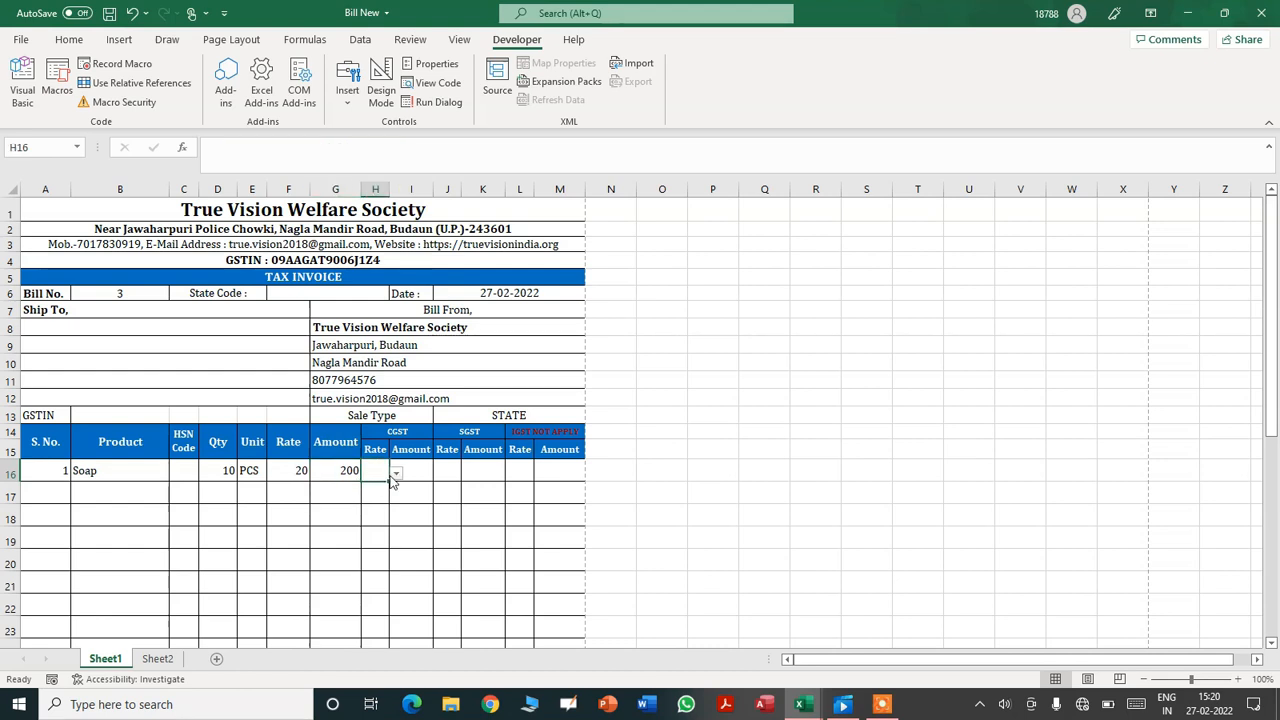
{"action": "left_click", "coordinate": [396, 473]}
{"action": "left_click", "coordinate": [371, 497]}
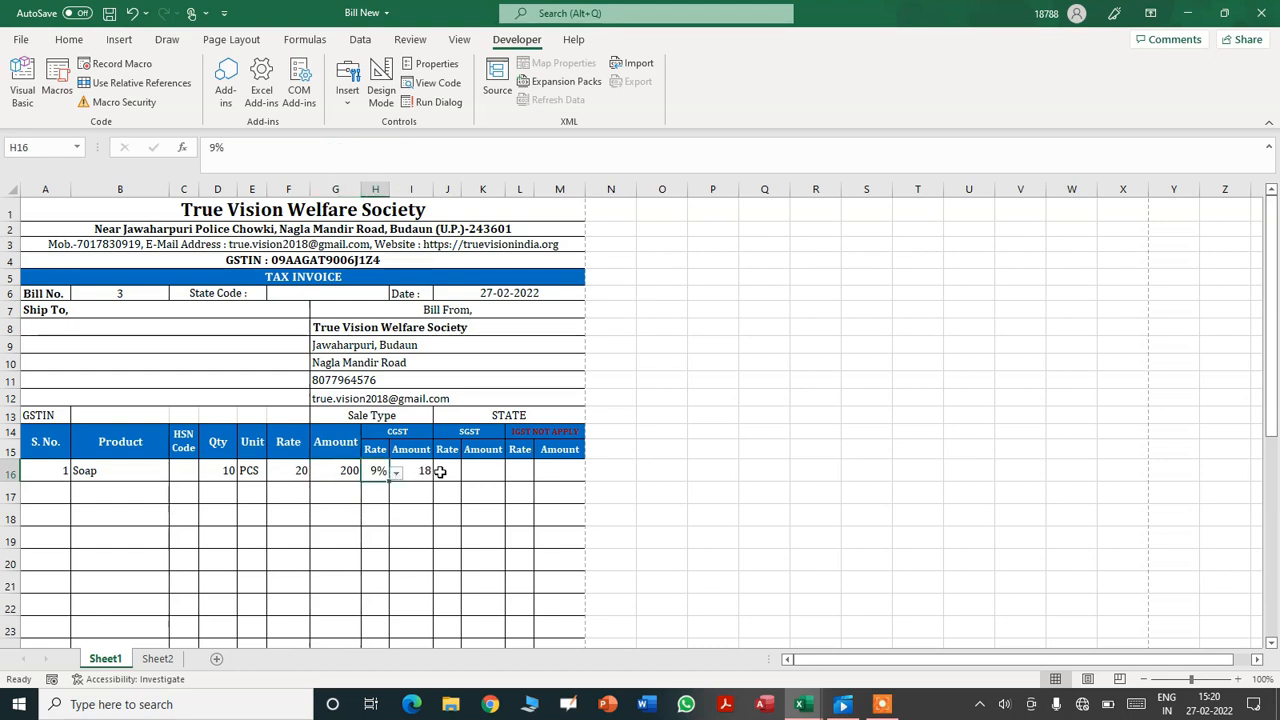
{"action": "left_click", "coordinate": [447, 471]}
{"action": "left_click", "coordinate": [467, 473]}
{"action": "left_click", "coordinate": [458, 497]}
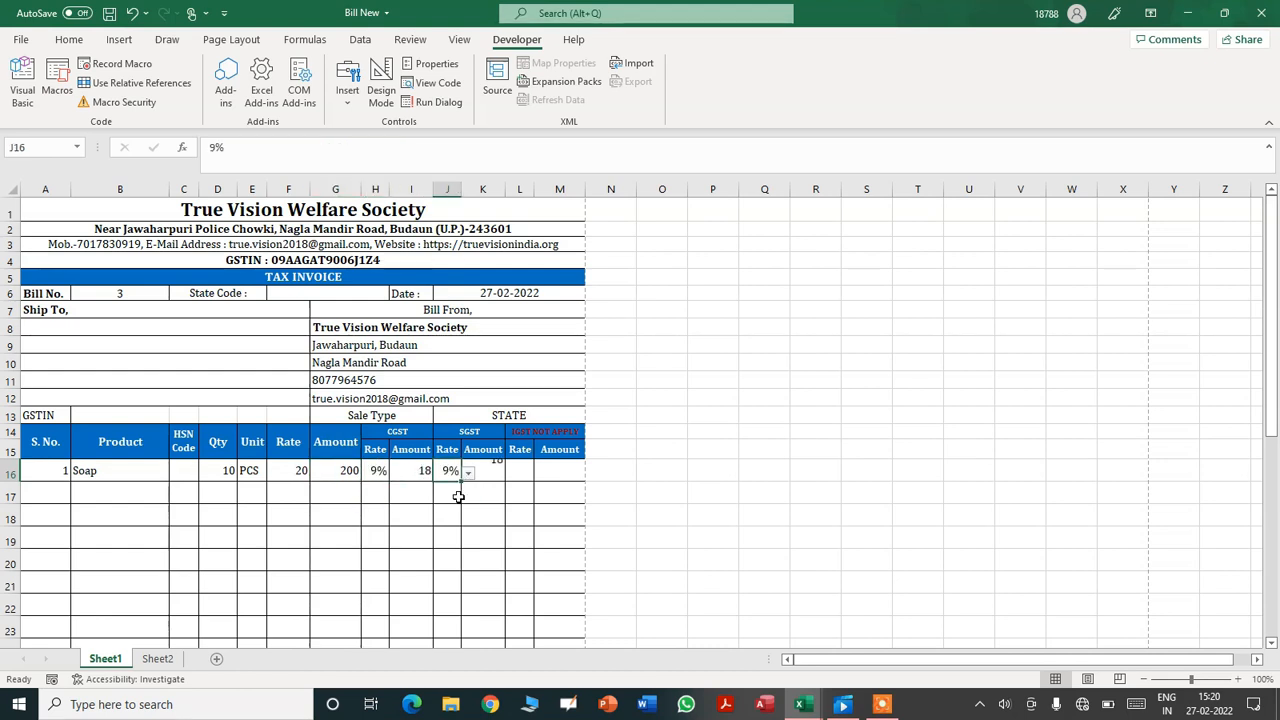
{"action": "left_click", "coordinate": [602, 490]}
{"action": "mouse_move", "coordinate": [1272, 302]}
{"action": "left_mouse_down"}
{"action": "mouse_move", "coordinate": [1276, 484]}
{"action": "mouse_move", "coordinate": [1275, 305]}
{"action": "left_mouse_up"}
- Draw a form button beside the invoice and assign it the Clearall macro
{"action": "left_click", "coordinate": [968, 425]}
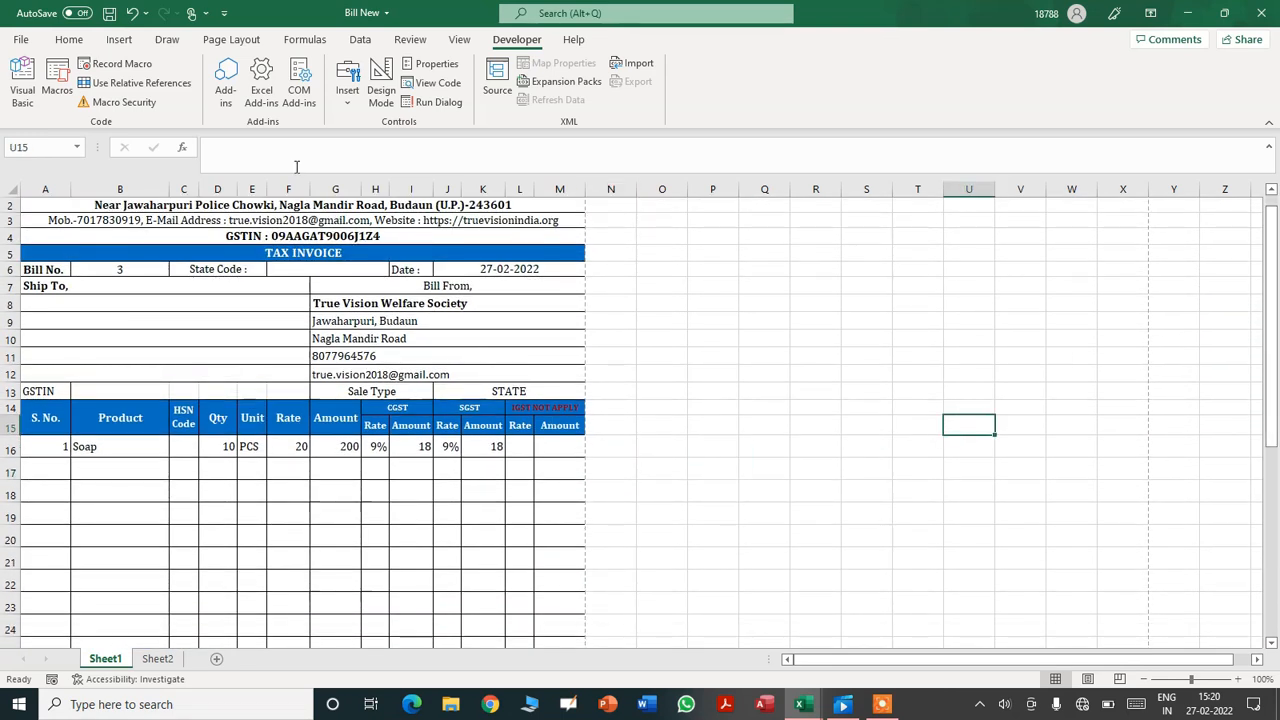
{"action": "left_click", "coordinate": [340, 145]}
{"action": "left_click_drag", "start_coordinate": [638, 348], "coordinate": [723, 381]}
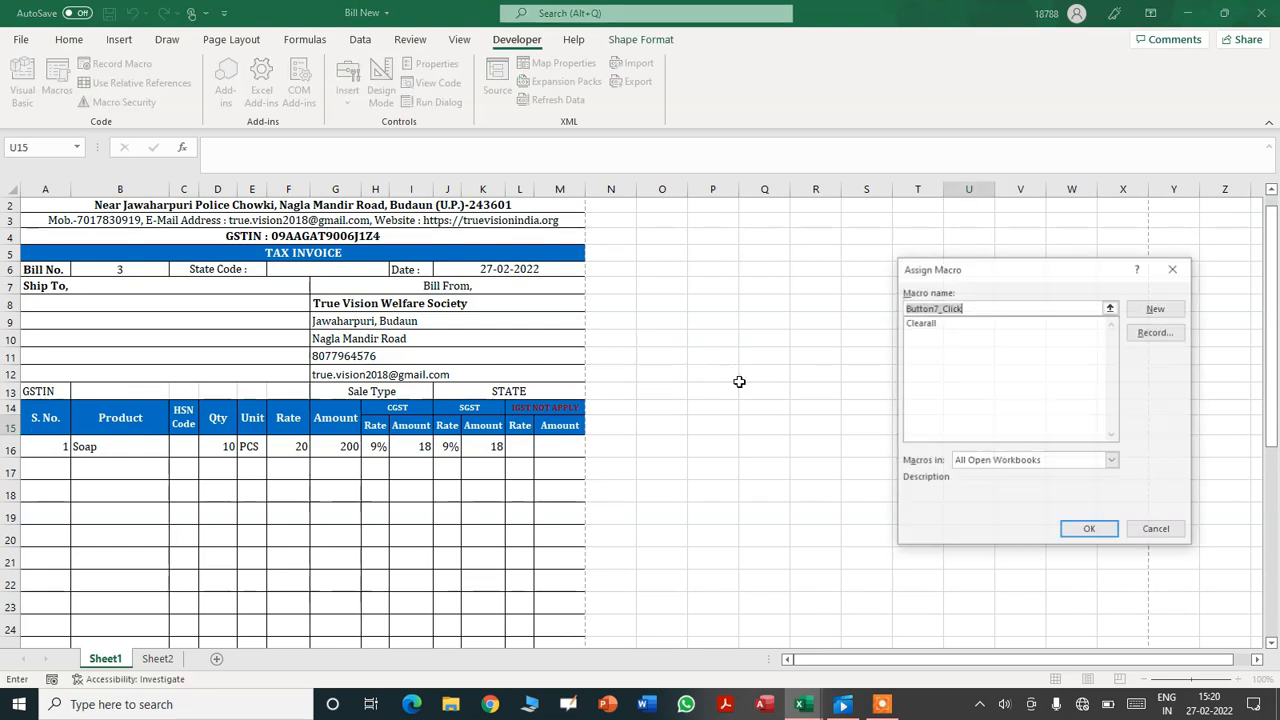
{"action": "left_click", "coordinate": [920, 322]}
{"action": "left_click", "coordinate": [1088, 530]}
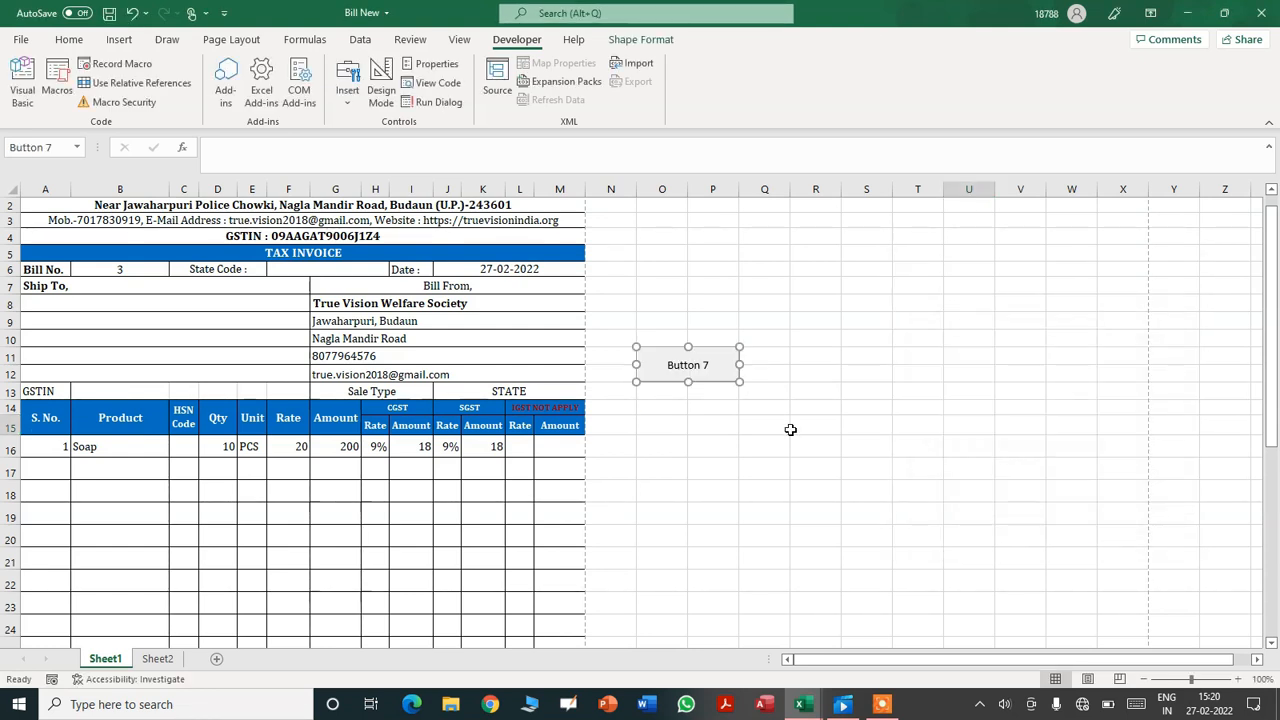
- Caption the button 'New Invoice' in bold 12-point Cambria
{"action": "left_click", "coordinate": [712, 368]}
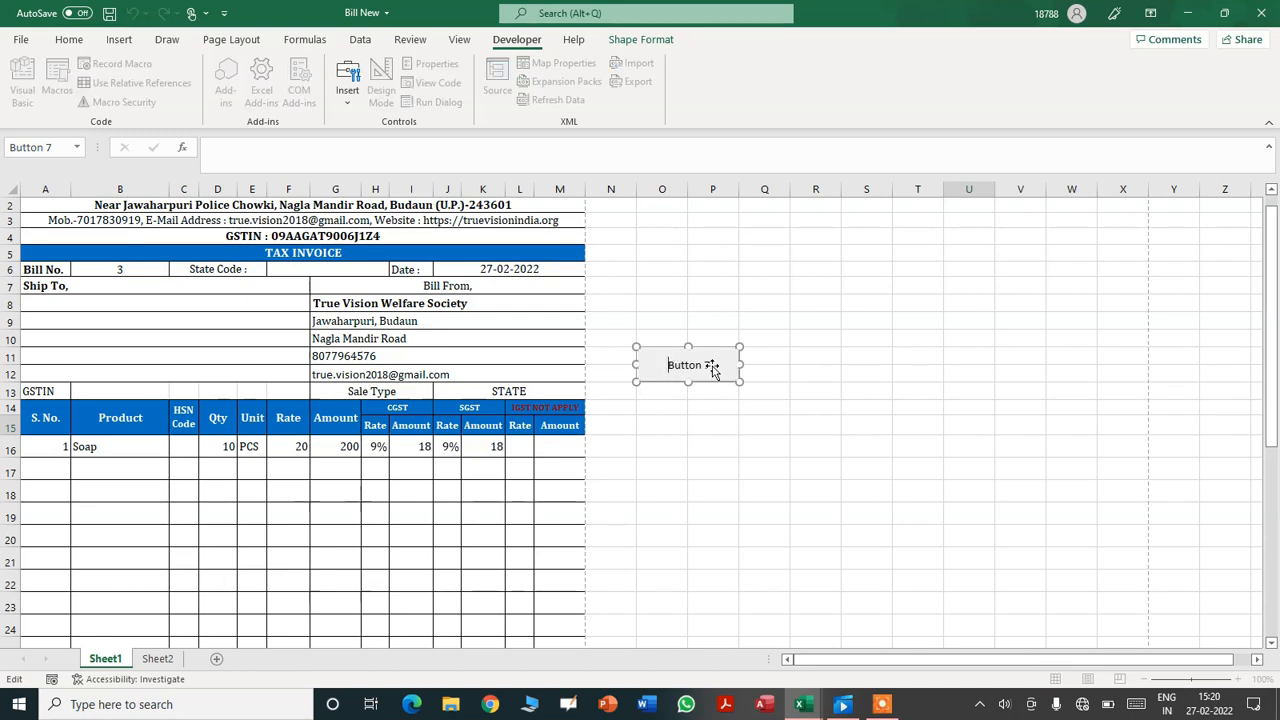
{"action": "key", "text": "ctrl+a"}
{"action": "type", "text": "New Invoice"}
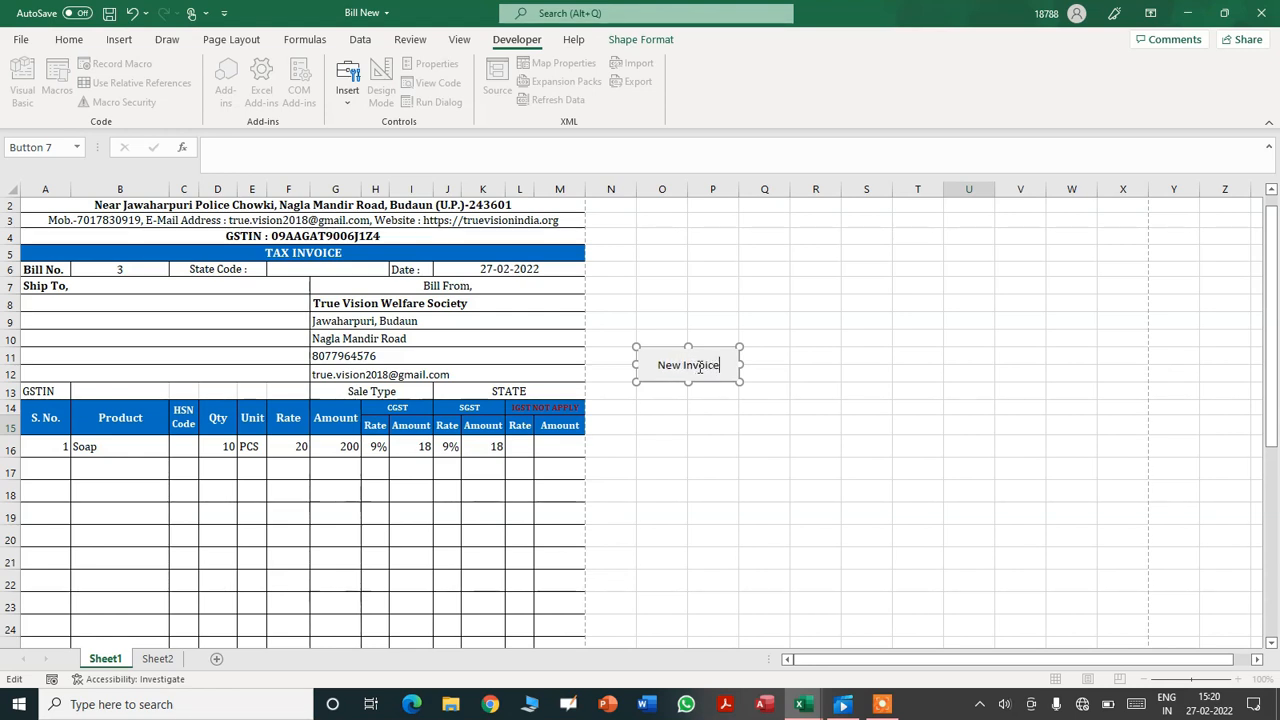
{"action": "key", "text": "ctrl+a"}
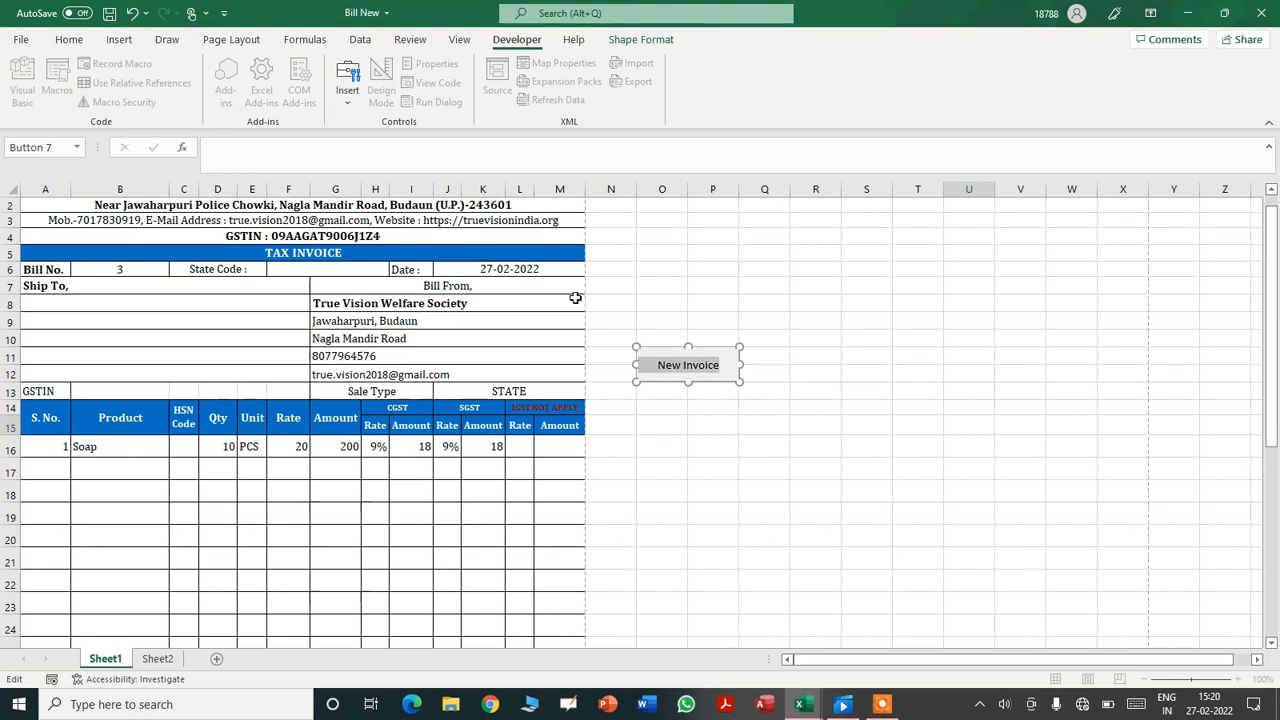
{"action": "left_click", "coordinate": [74, 42]}
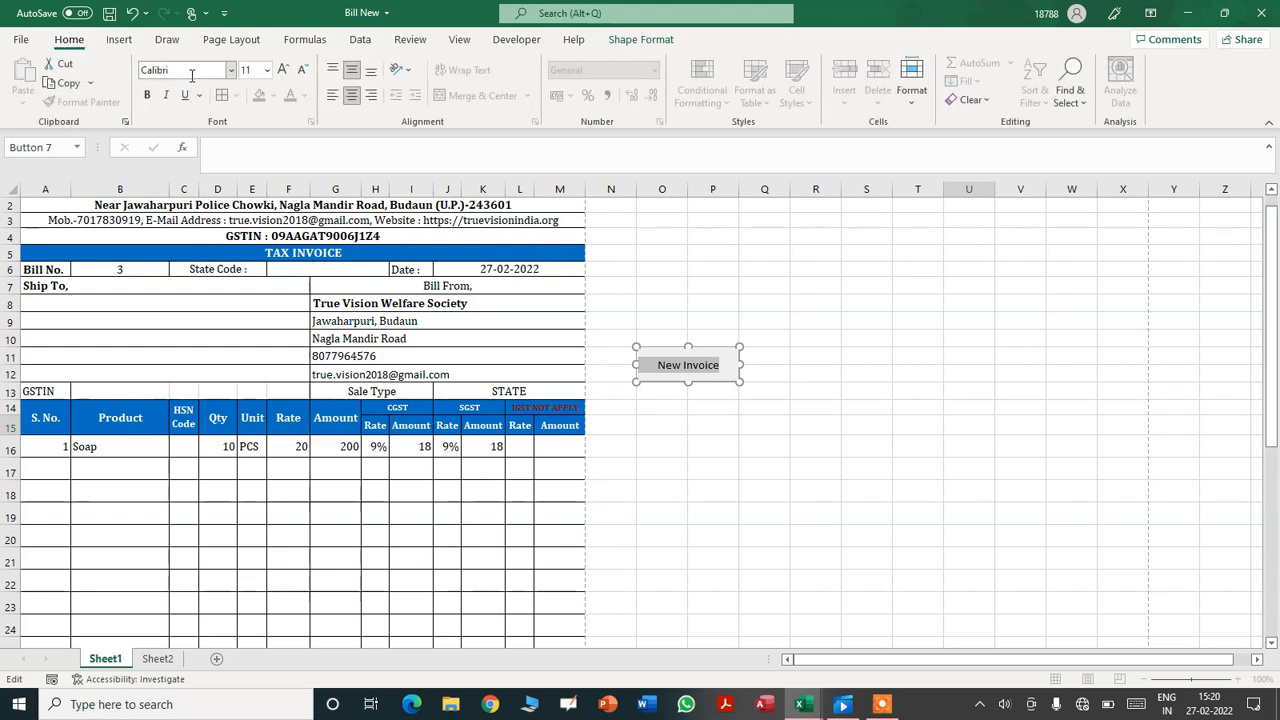
{"action": "left_click", "coordinate": [185, 70]}
{"action": "left_click_drag", "start_coordinate": [193, 70], "coordinate": [151, 70]}
{"action": "key", "text": "Tab"}
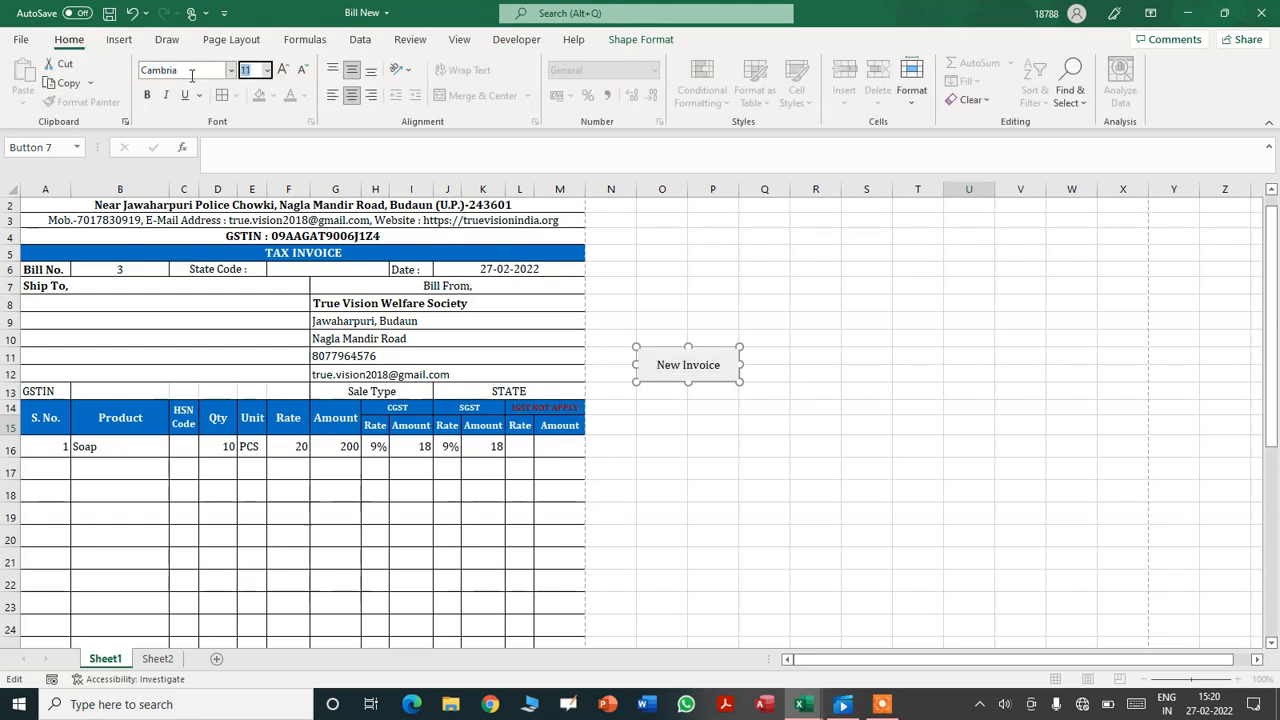
{"action": "key", "text": "Return"}
{"action": "key", "text": "ctrl+b"}
{"action": "left_click", "coordinate": [931, 426]}
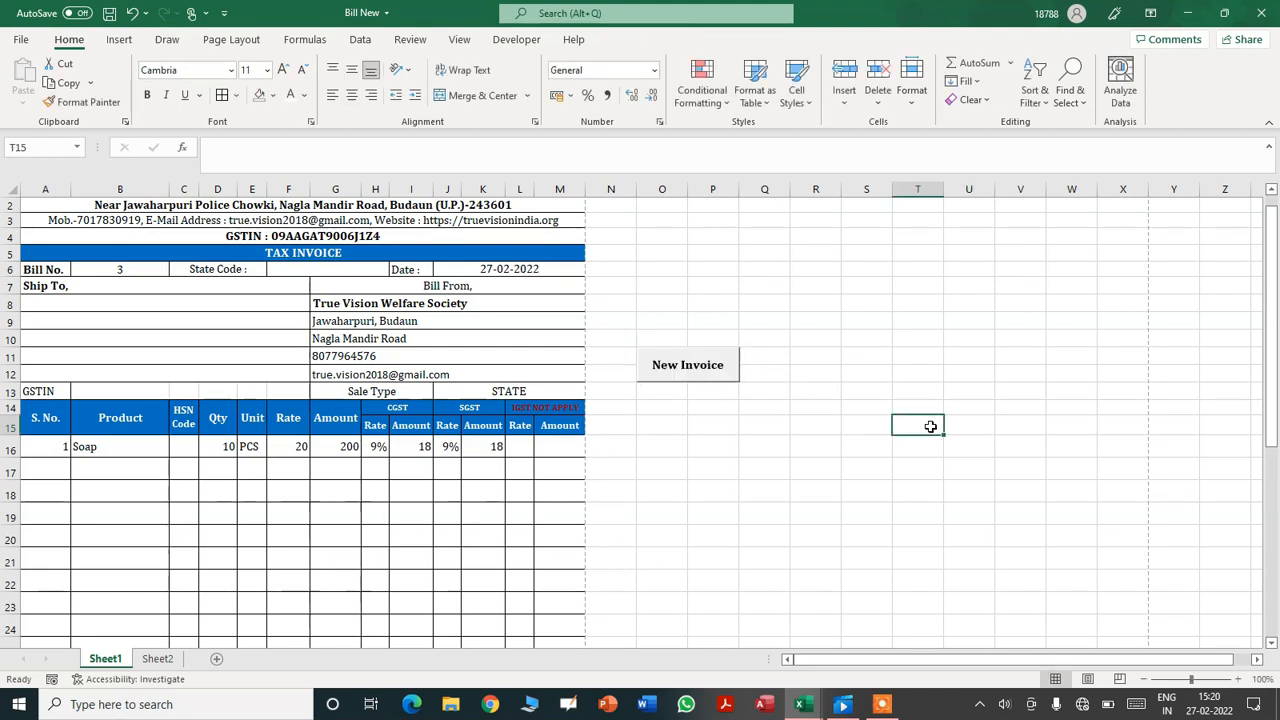
- Run New Invoice to clear the invoice, then check the Amount formulas in G16–G20
{"action": "left_click", "coordinate": [680, 380]}
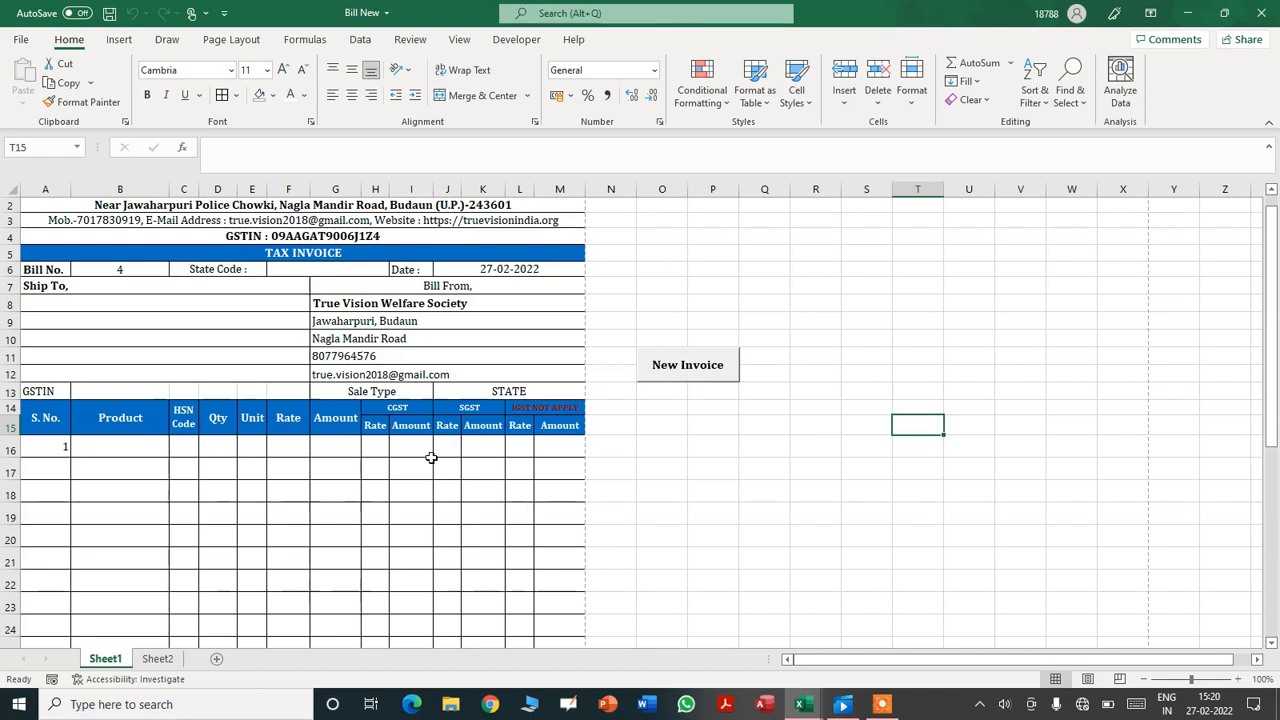
{"action": "left_click", "coordinate": [345, 447]}
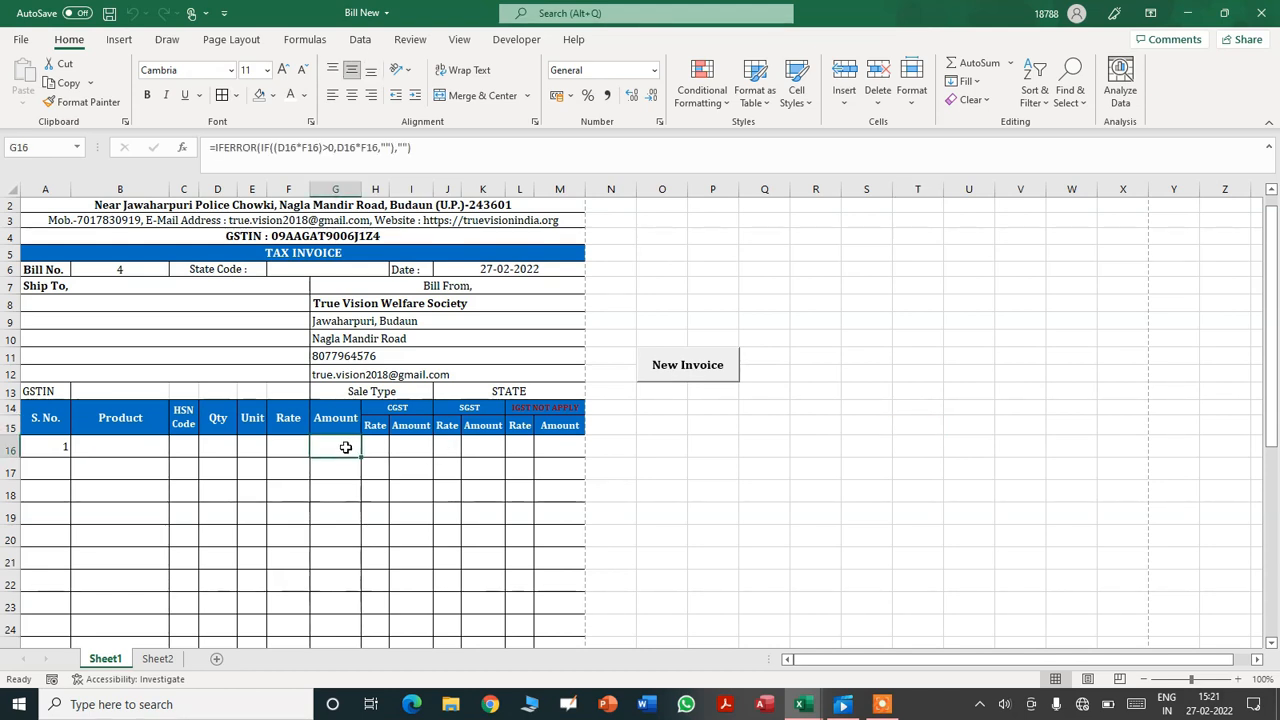
{"action": "left_click", "coordinate": [341, 468]}
{"action": "left_click", "coordinate": [341, 511]}
{"action": "left_click", "coordinate": [334, 449]}
{"action": "left_click", "coordinate": [325, 540]}
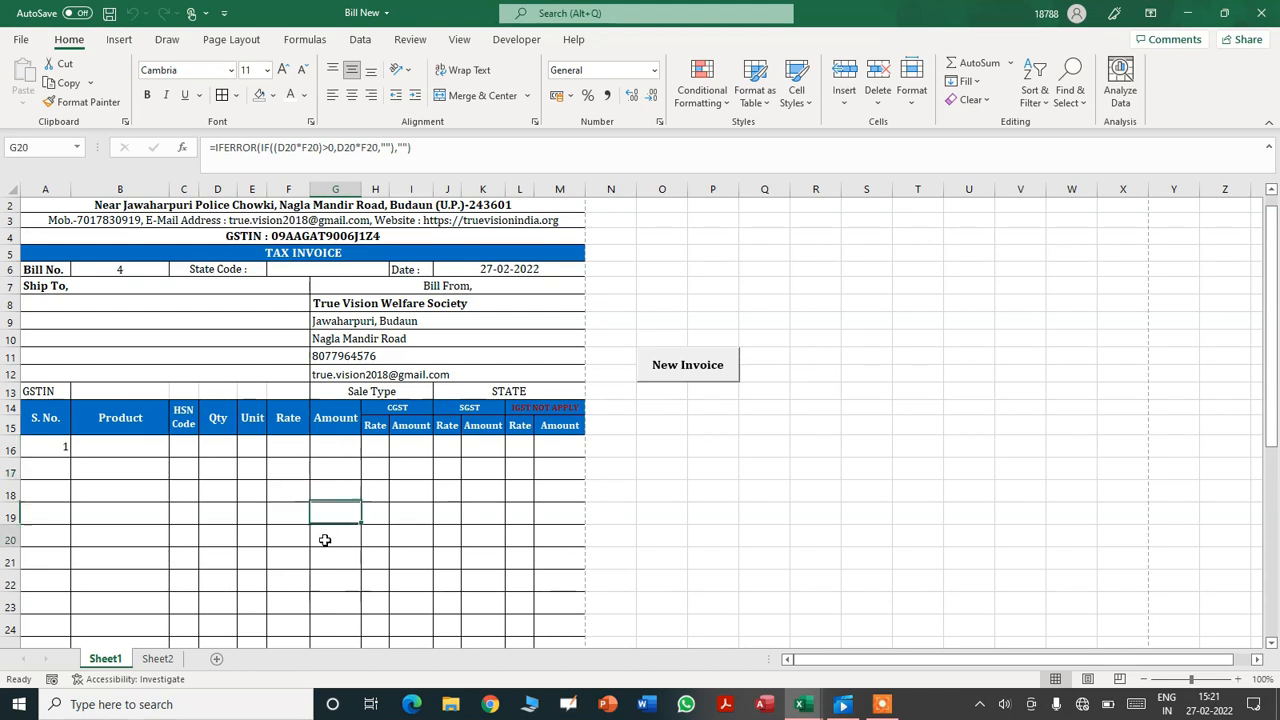
- Check the CGST rate and amount cells H16, I16, I18 and the SGST rate cell J16
{"action": "left_click", "coordinate": [382, 486]}
{"action": "left_click", "coordinate": [388, 455]}
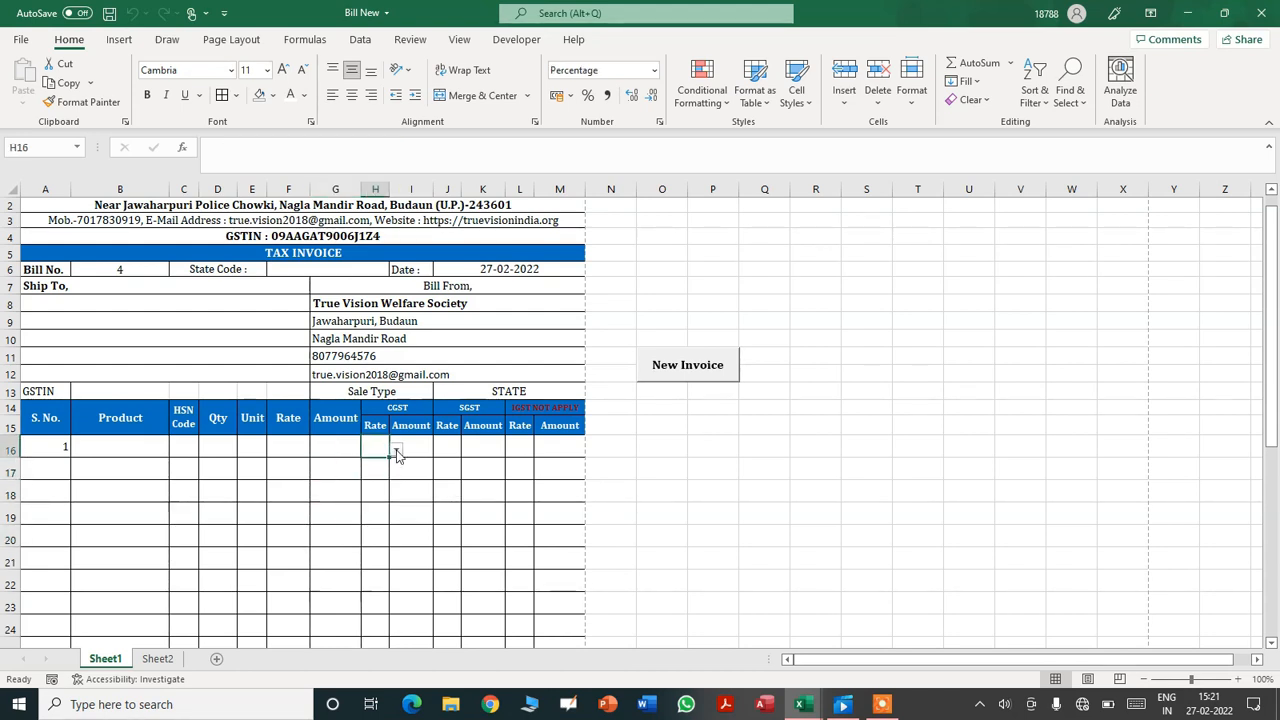
{"action": "left_click", "coordinate": [408, 445]}
{"action": "left_click", "coordinate": [412, 486]}
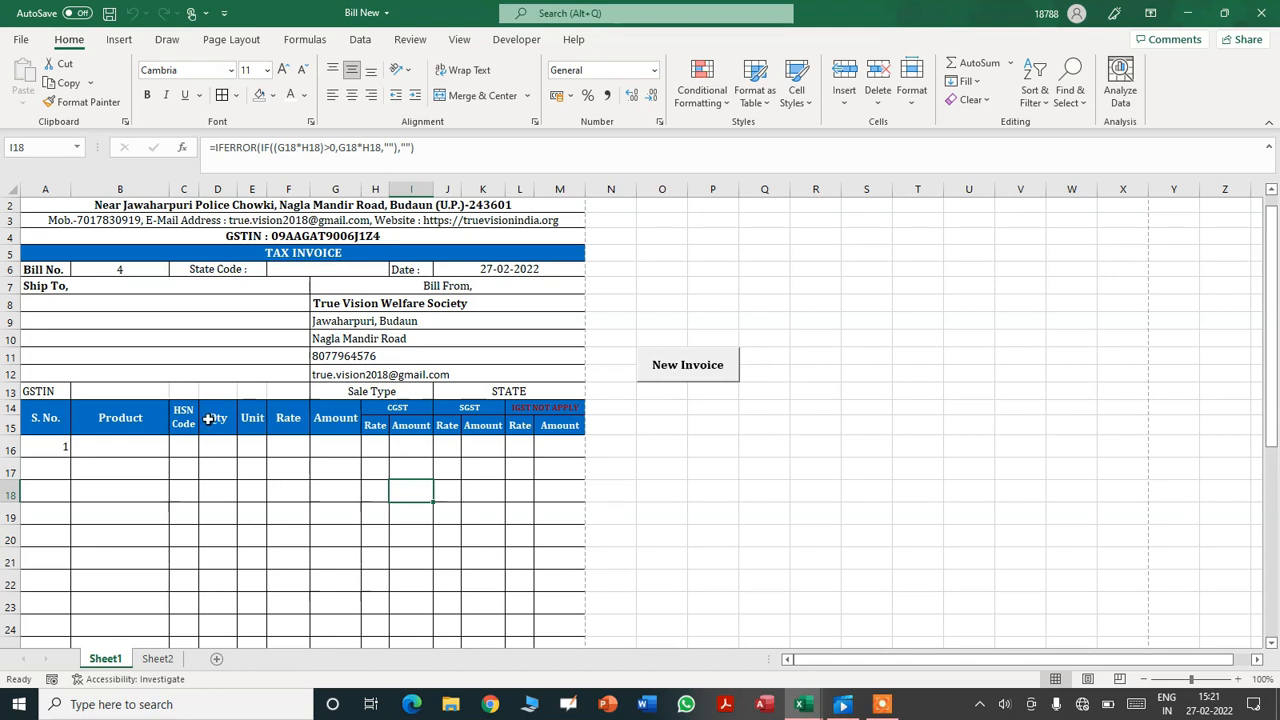
{"action": "left_click", "coordinate": [440, 447]}
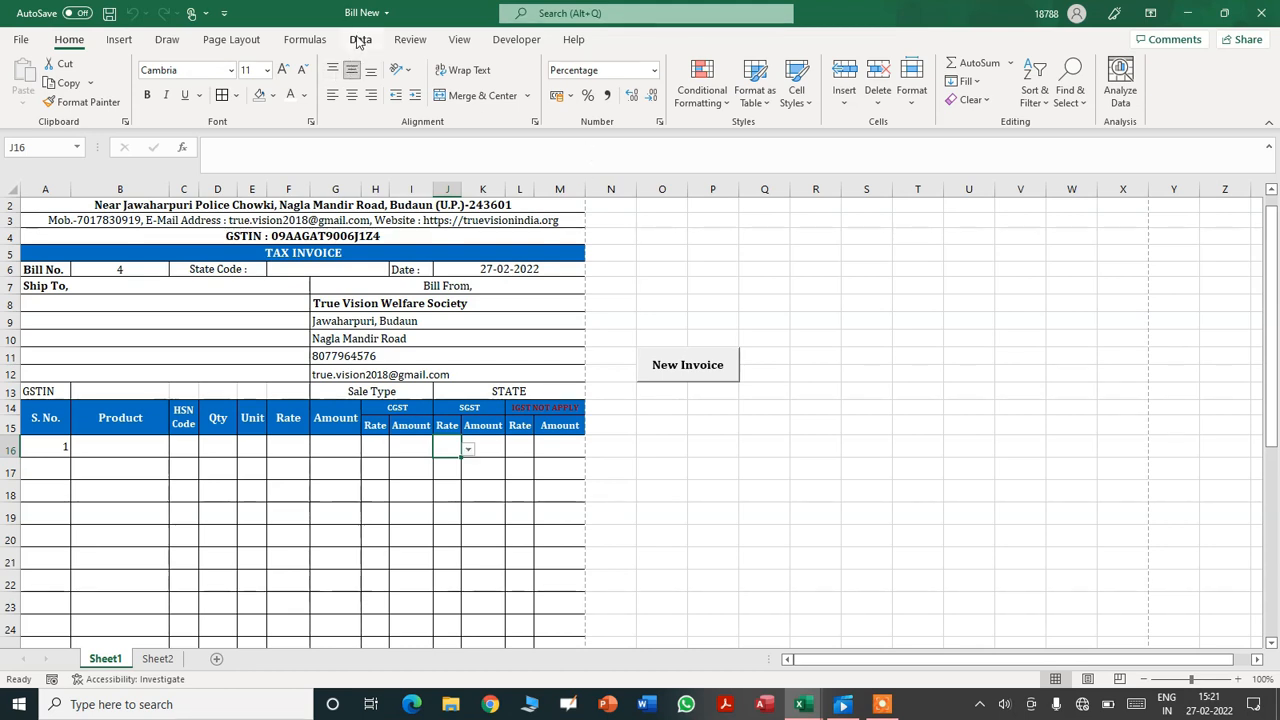
- Open the Visual Basic editor, save the workbook with Ctrl+S, and close the Module1 code window
{"action": "left_click", "coordinate": [506, 40]}
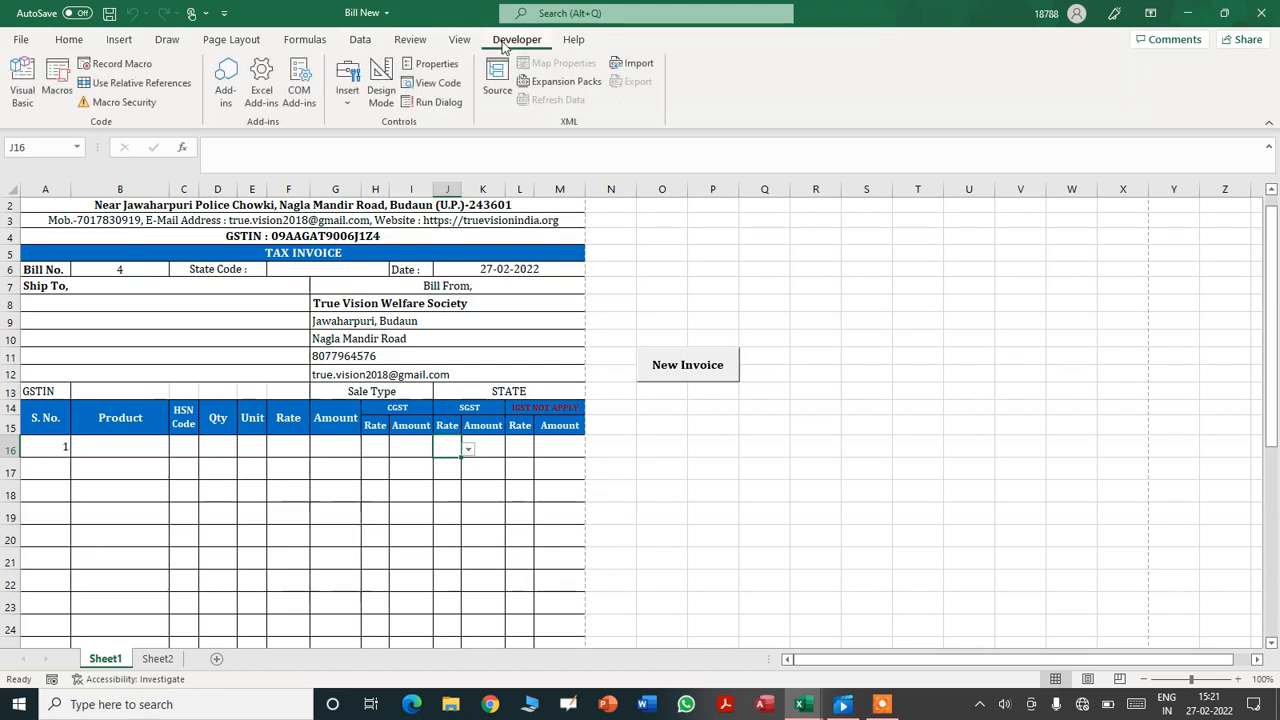
{"action": "left_click", "coordinate": [26, 88]}
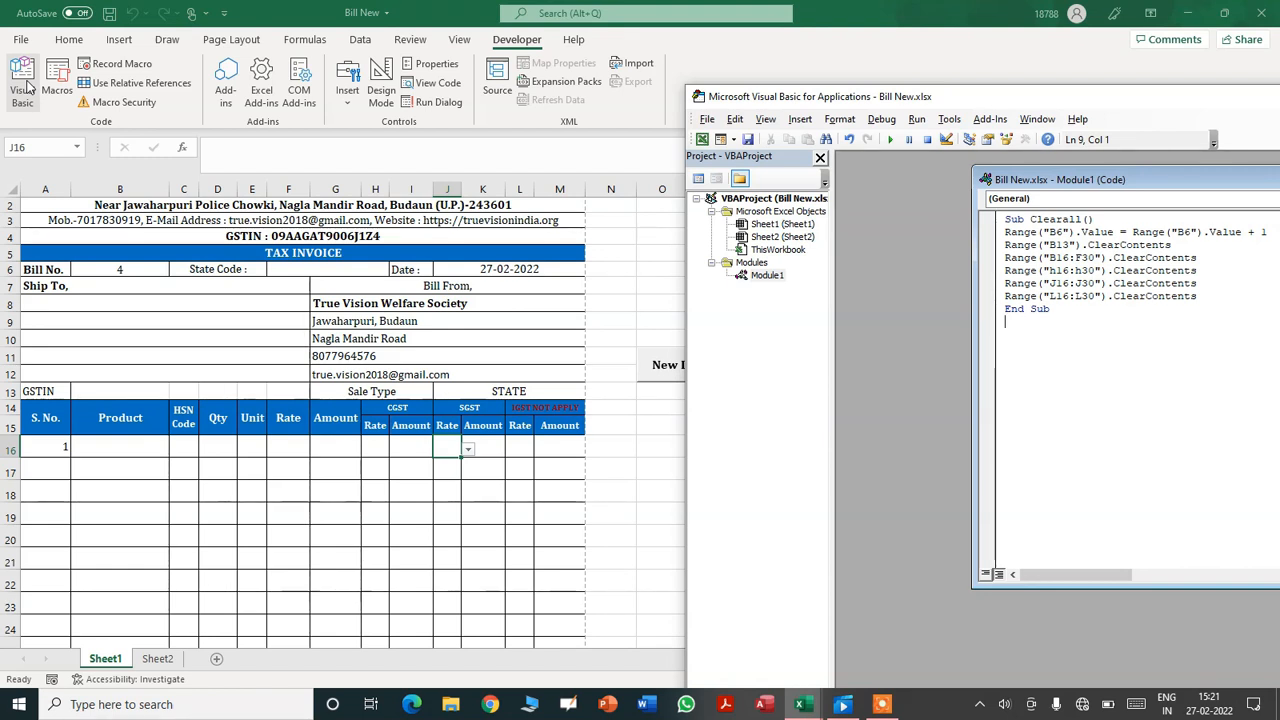
{"action": "left_click_drag", "start_coordinate": [810, 96], "coordinate": [341, 62]}
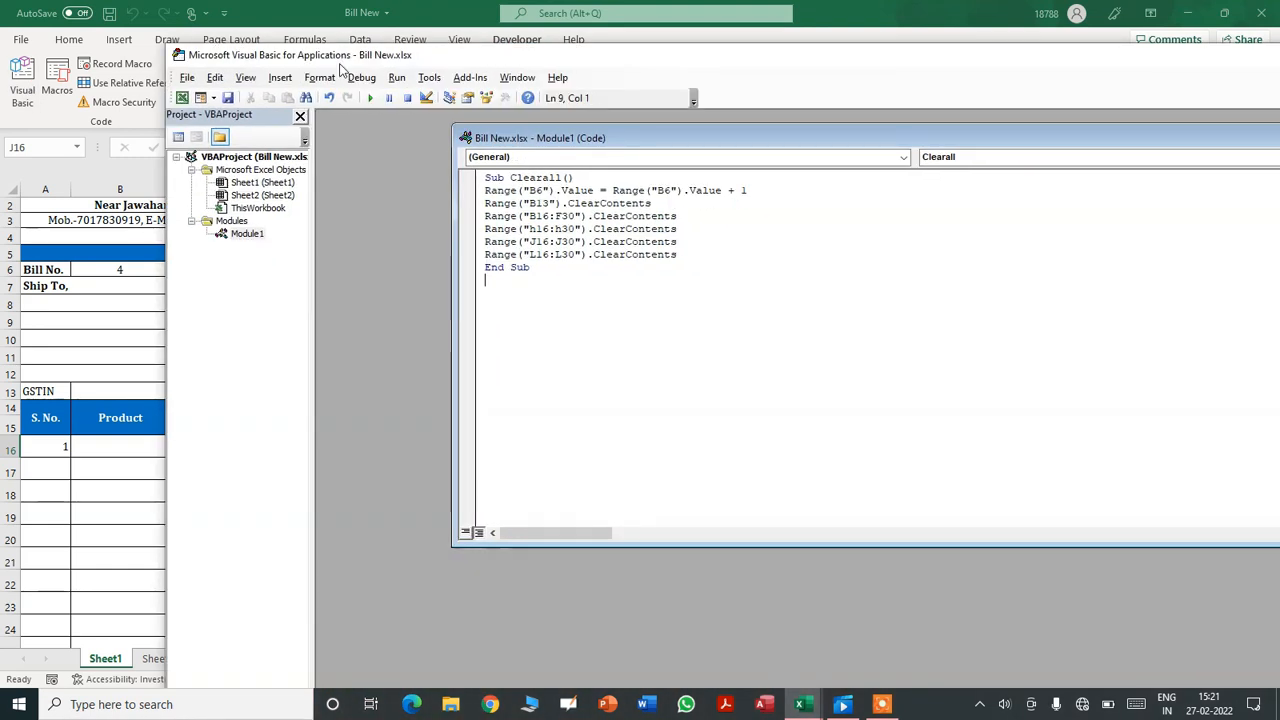
{"action": "key", "text": "ctrl+s"}
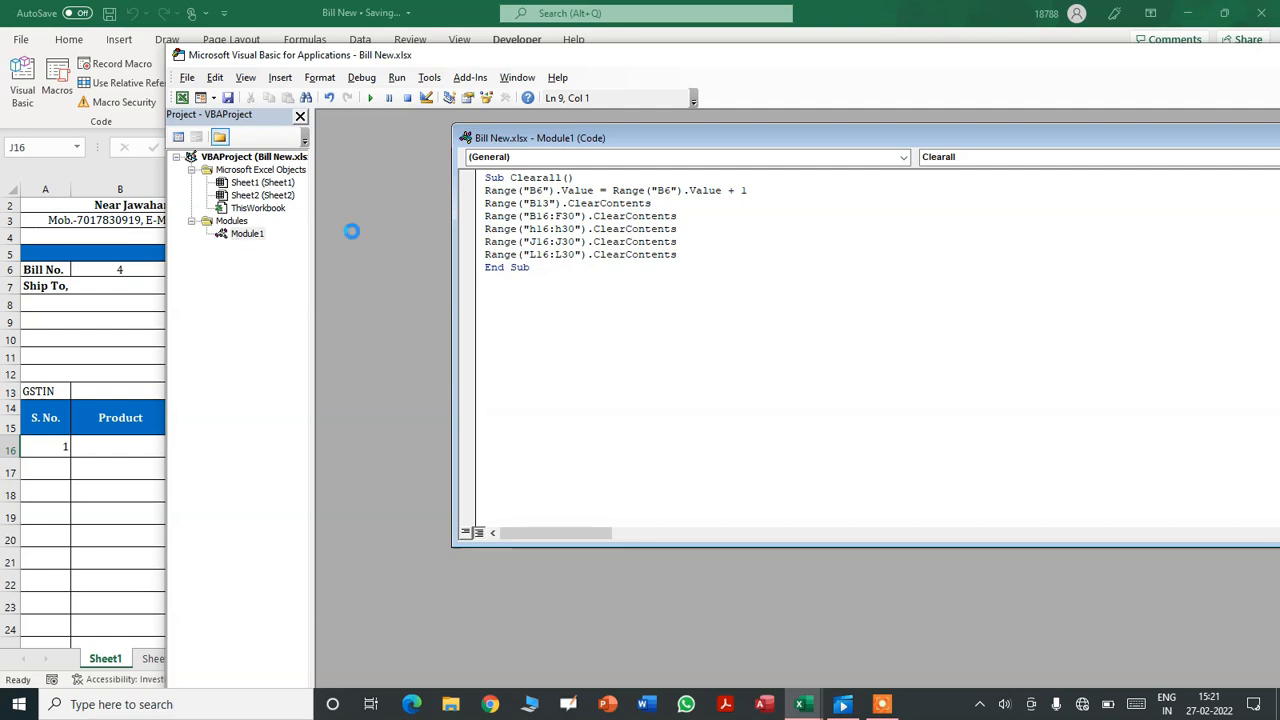
{"action": "left_click_drag", "start_coordinate": [846, 72], "coordinate": [666, 100]}
{"action": "left_click", "coordinate": [1127, 152]}
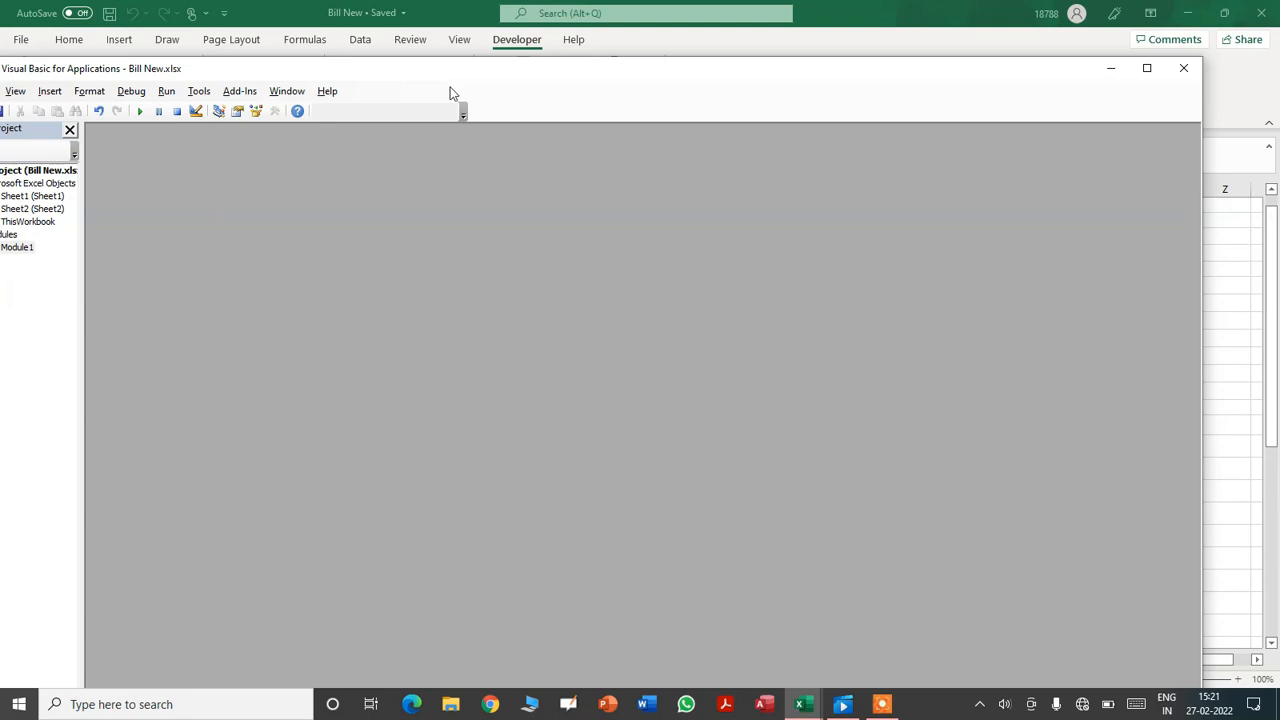
{"action": "left_click_drag", "start_coordinate": [351, 72], "coordinate": [512, 78]}
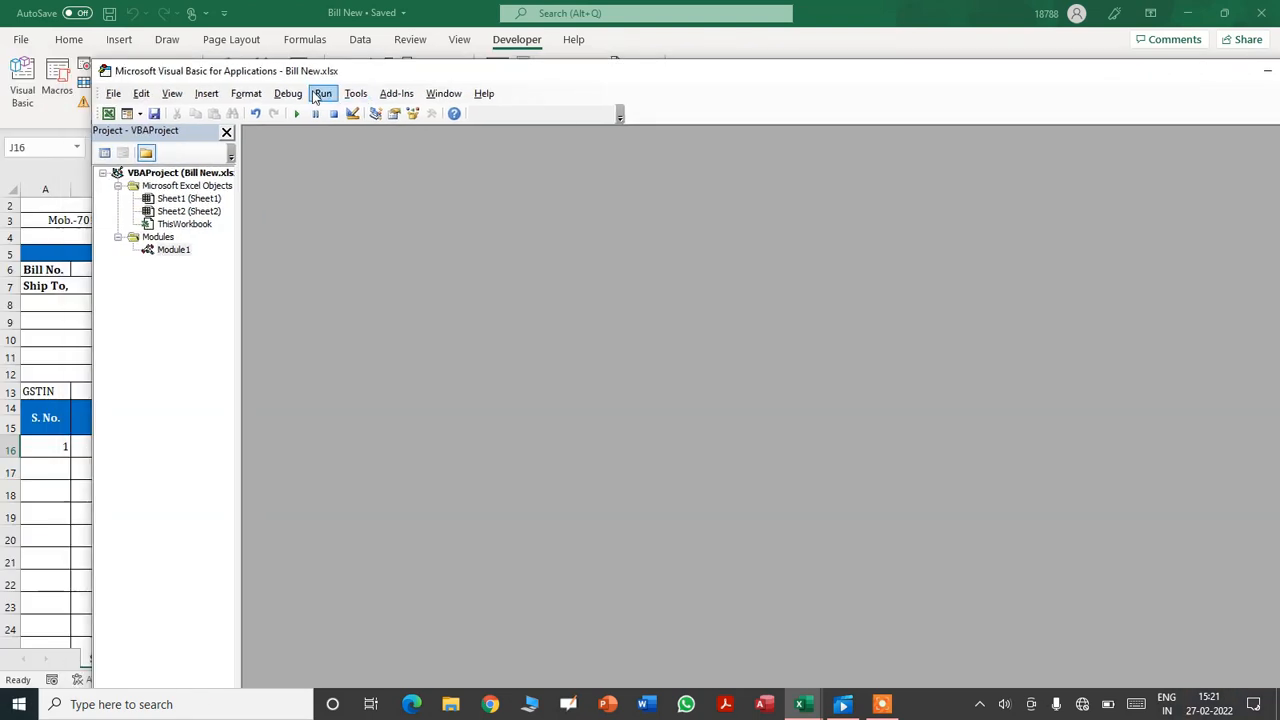
- Insert a new module and create the Sub Printout() procedure in it
{"action": "left_click", "coordinate": [210, 94]}
{"action": "left_click", "coordinate": [165, 147]}
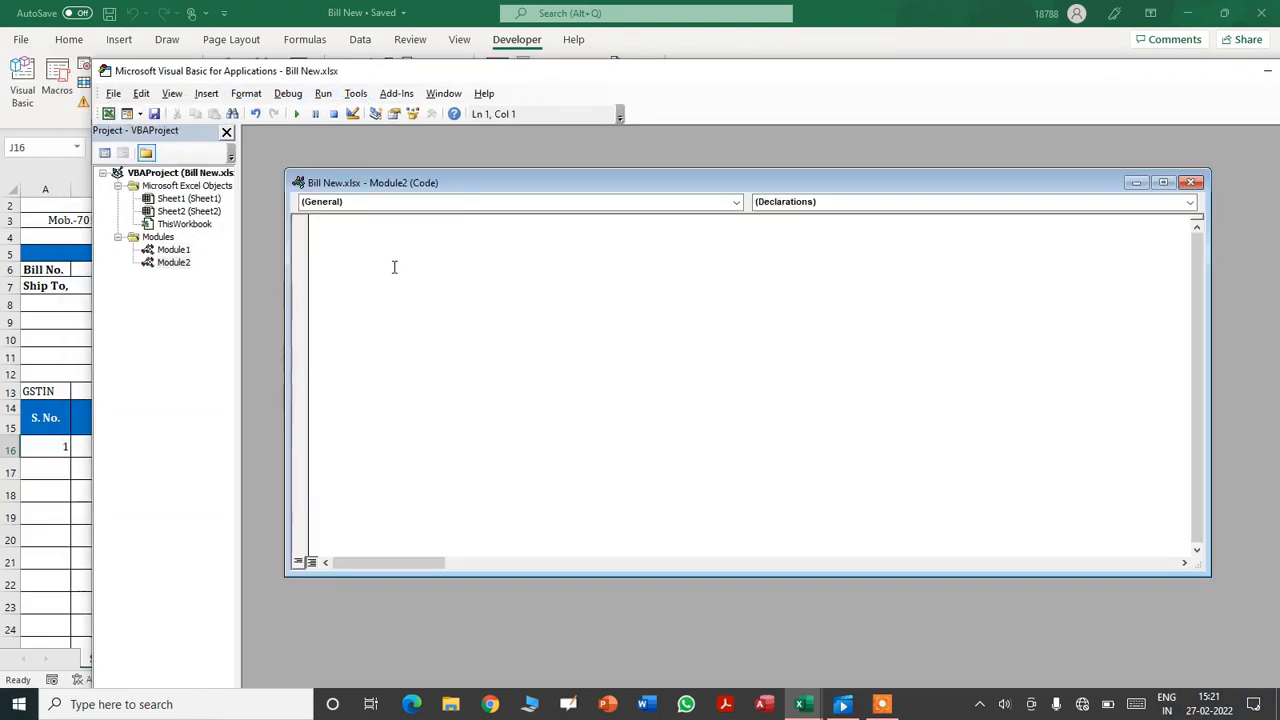
{"action": "type", "text": "Sub Prin"}
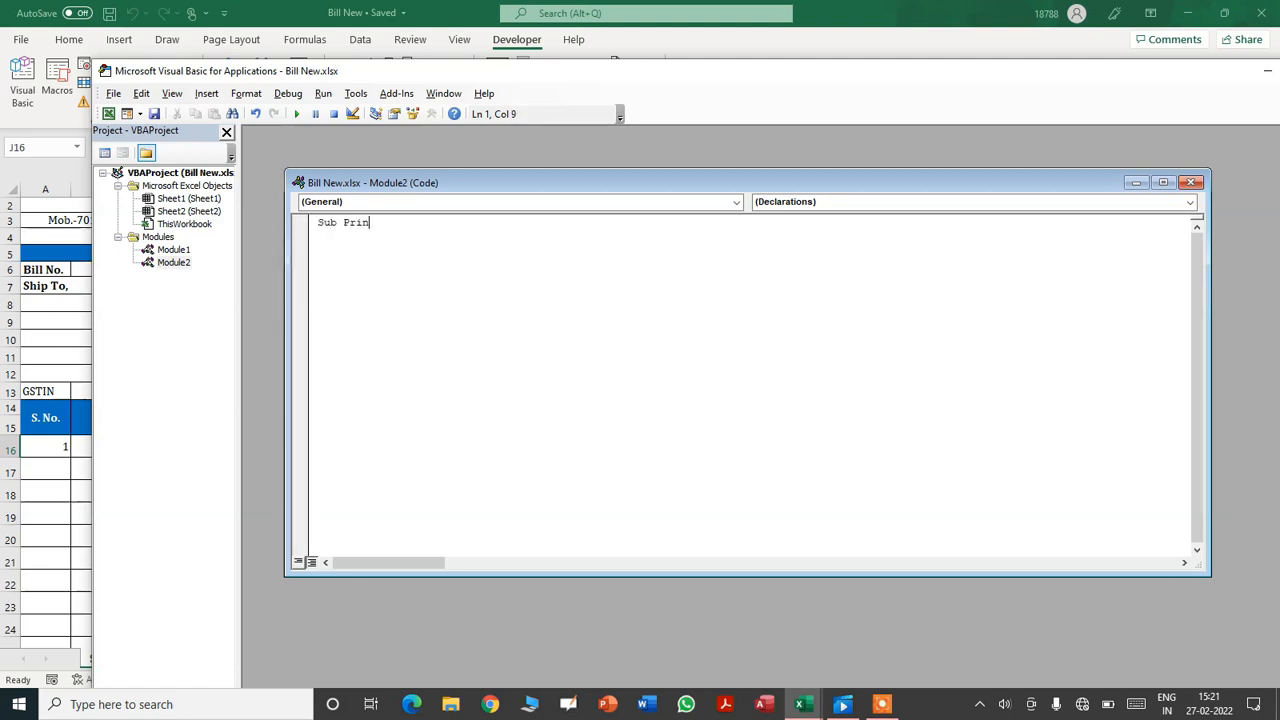
{"action": "type", "text": "tout()"}
{"action": "key", "text": "Return"}
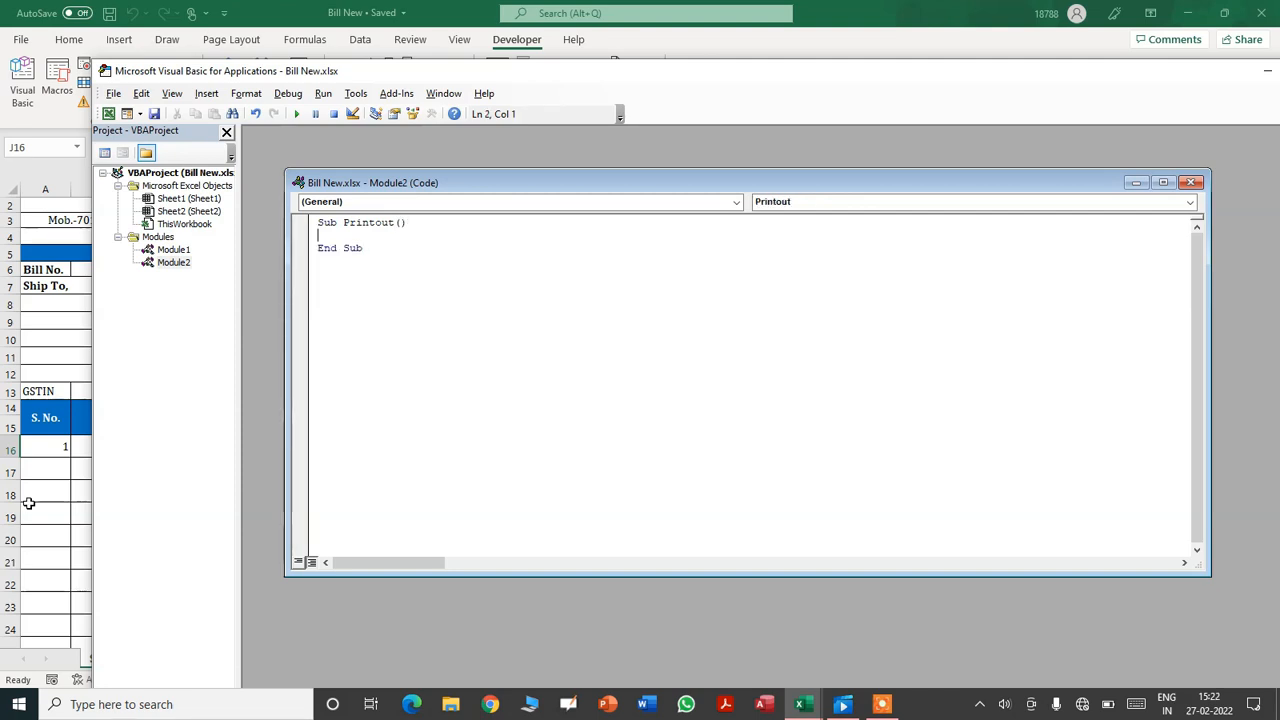
- Begin the Printout procedure's first statement with Sheet1.Range(
{"action": "left_click", "coordinate": [57, 516]}
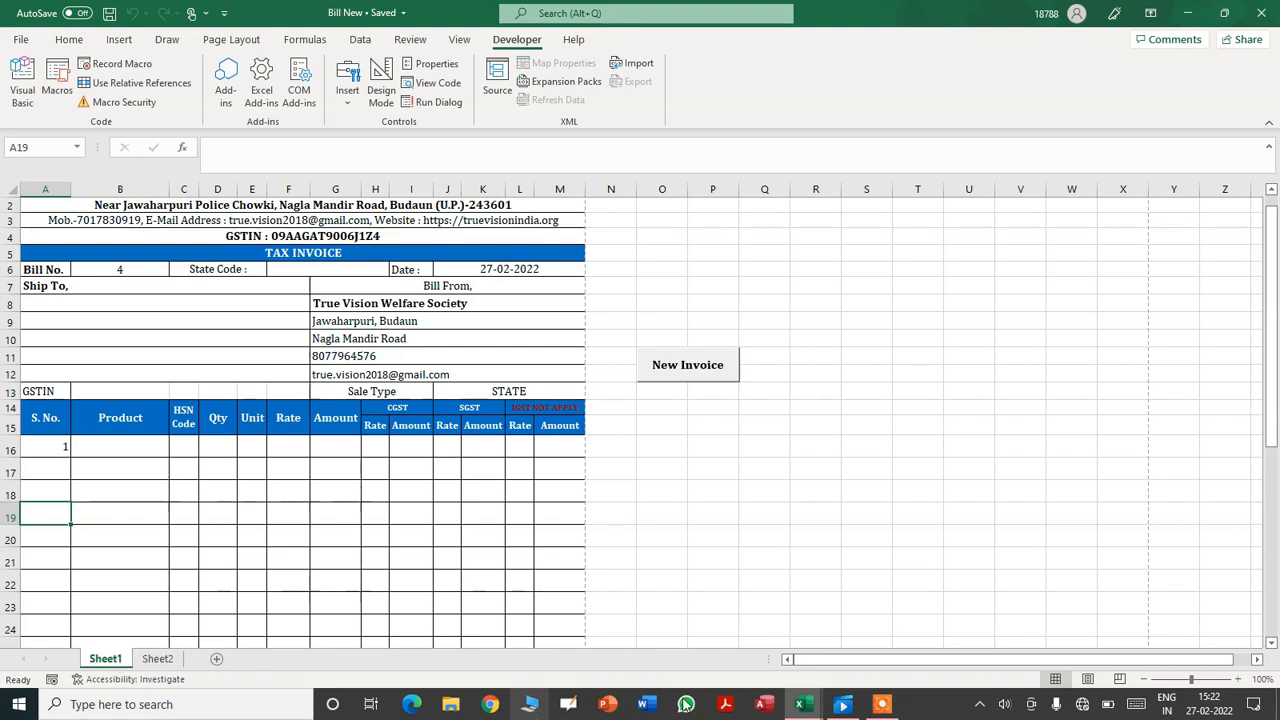
{"action": "mouse_move", "coordinate": [800, 704]}
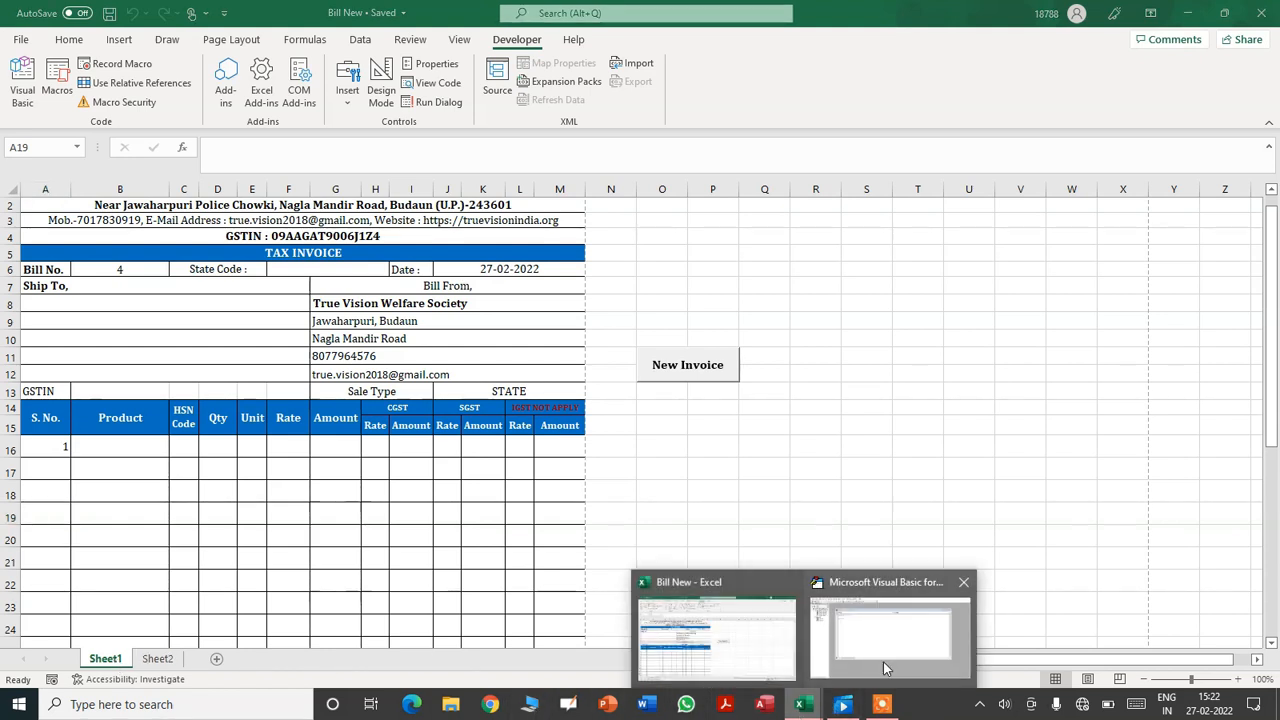
{"action": "left_click", "coordinate": [886, 660]}
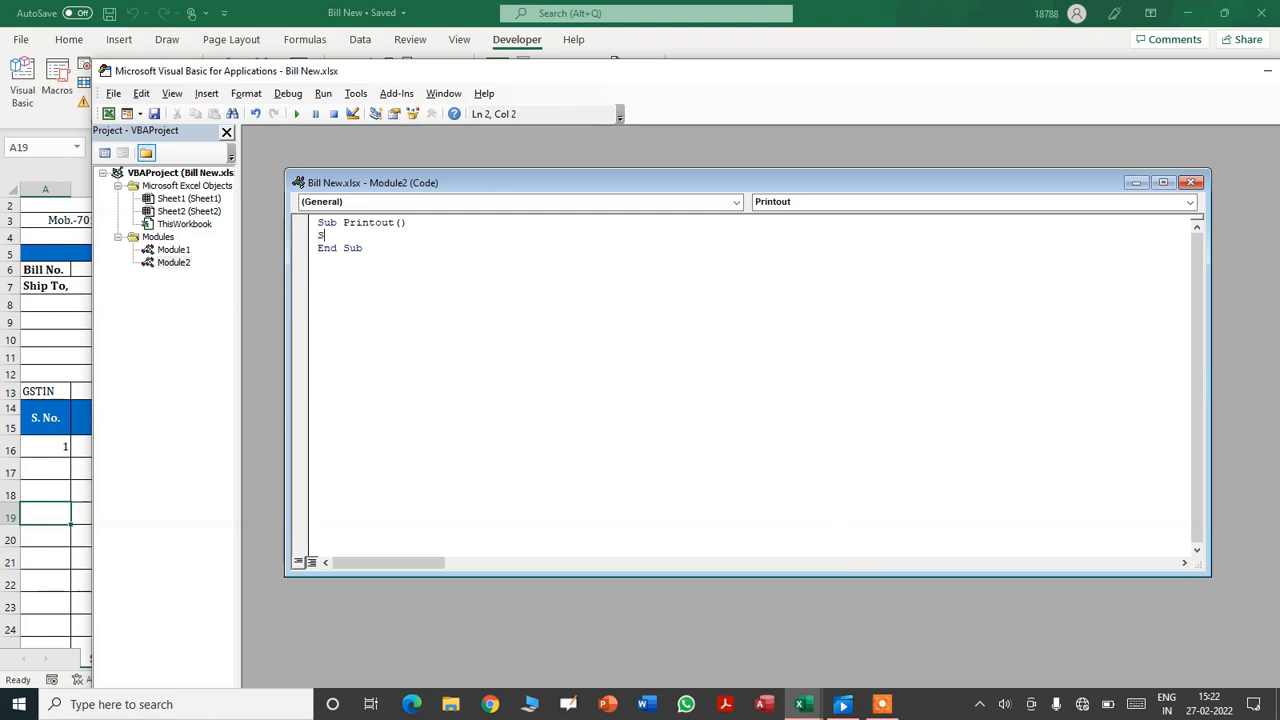
{"action": "type", "text": "t1.ra"}
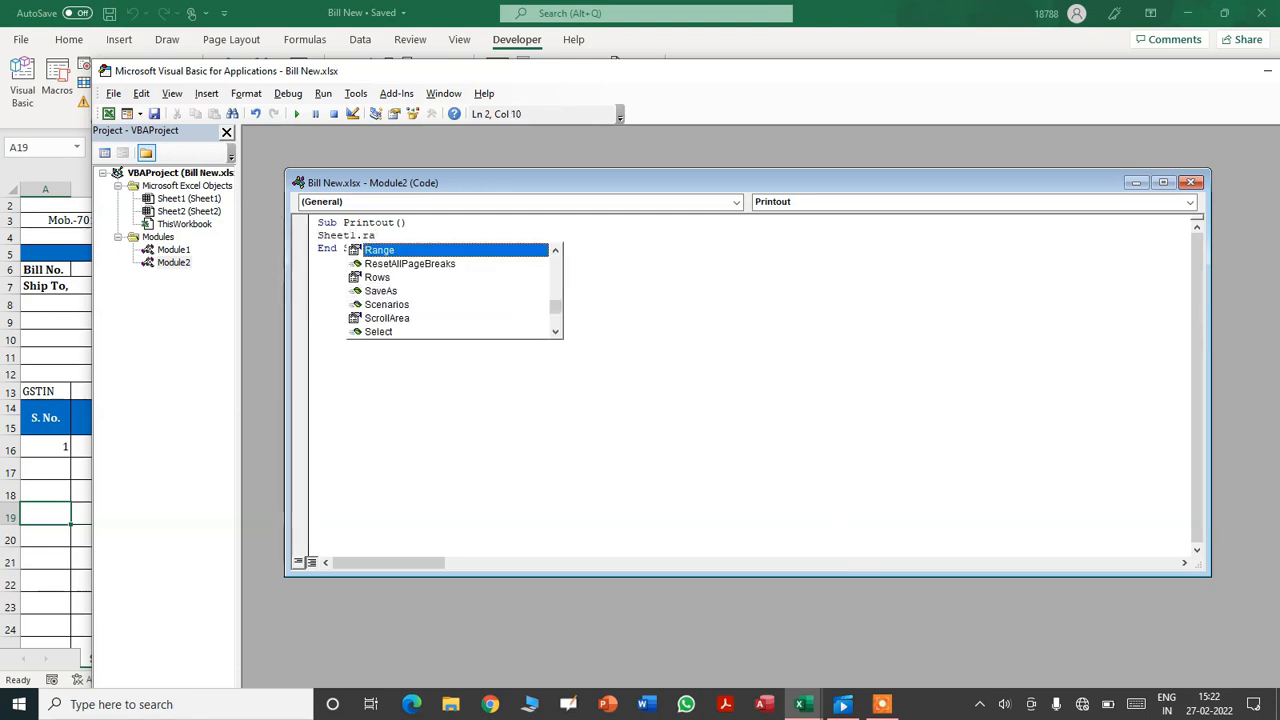
{"action": "key", "text": "BackSpace"}
{"action": "key", "text": "BackSpace"}
{"action": "type", "text": "Range"}
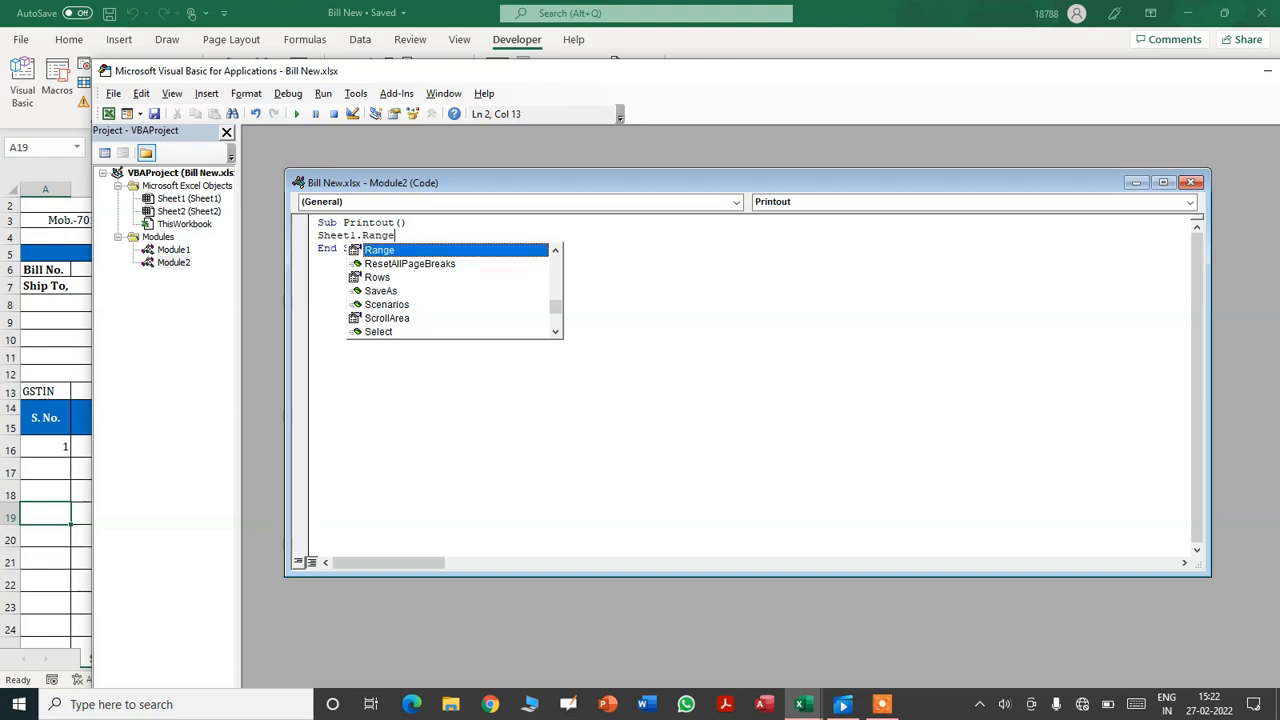
{"action": "type", "text": "("}
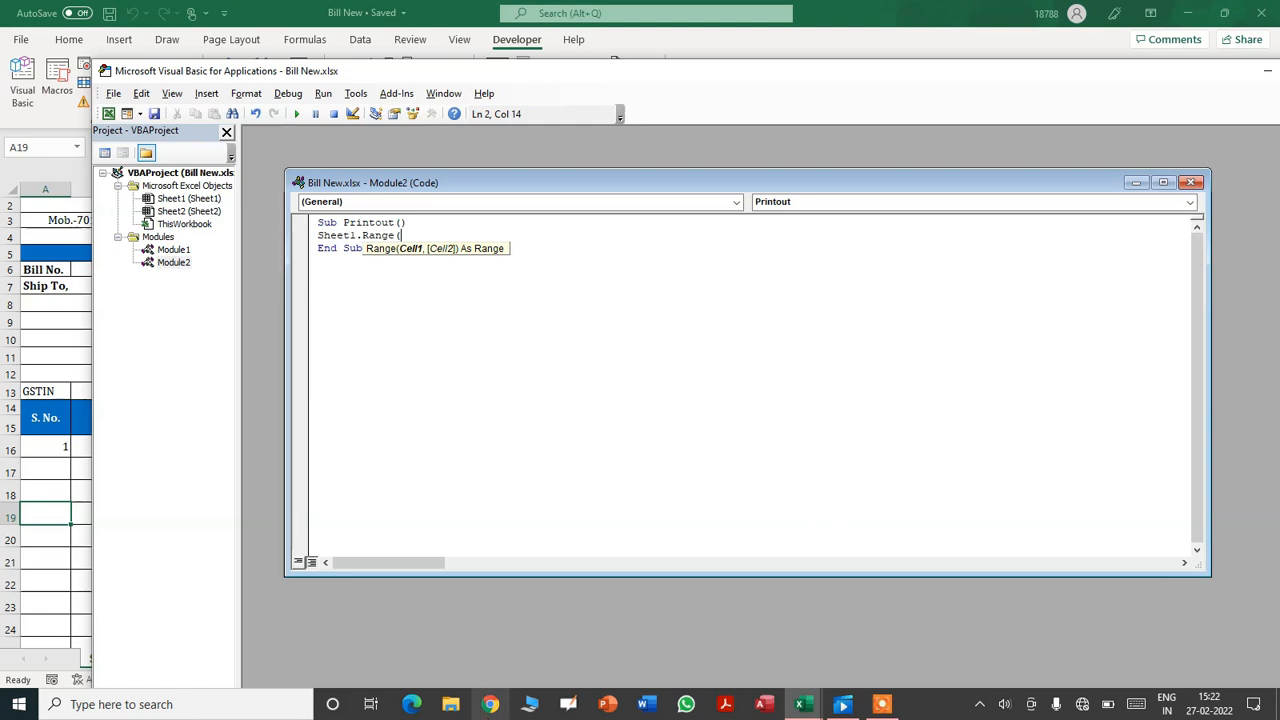
- Verify on the sheet that the invoice spans from cell A1 to column M and row 42
{"action": "left_click", "coordinate": [43, 336]}
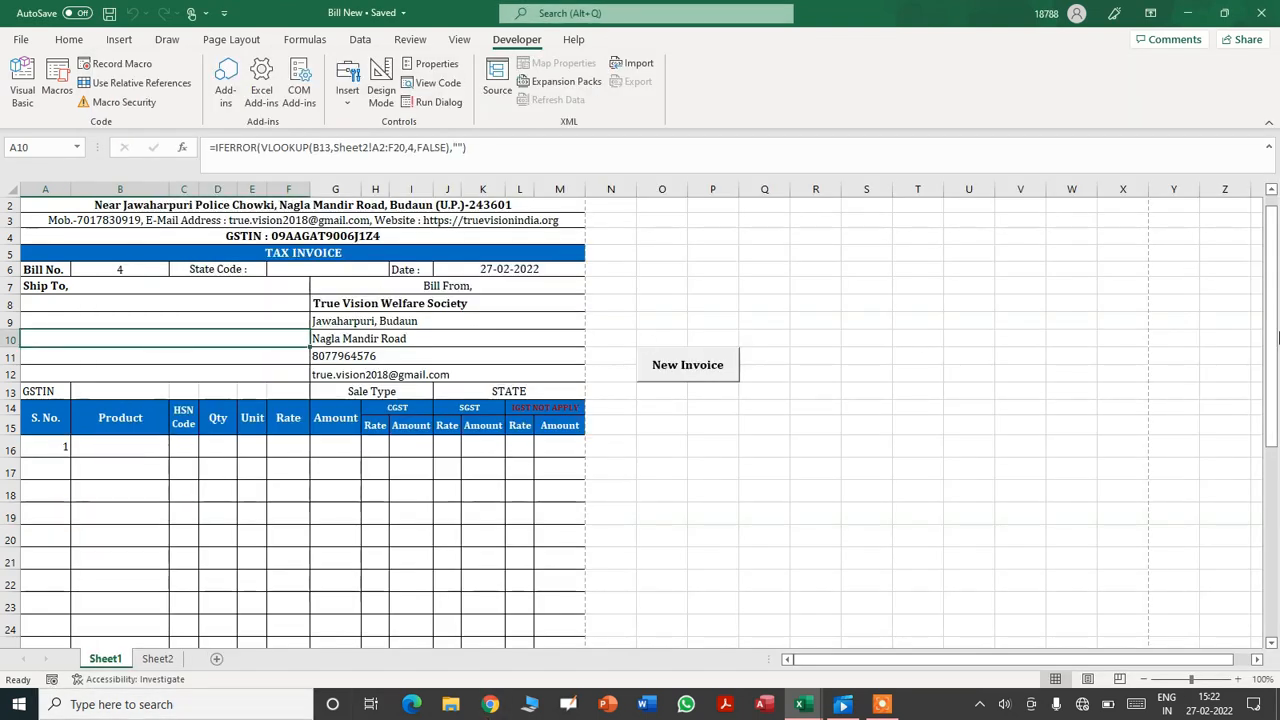
{"action": "left_click_drag", "start_coordinate": [1271, 321], "coordinate": [1270, 273]}
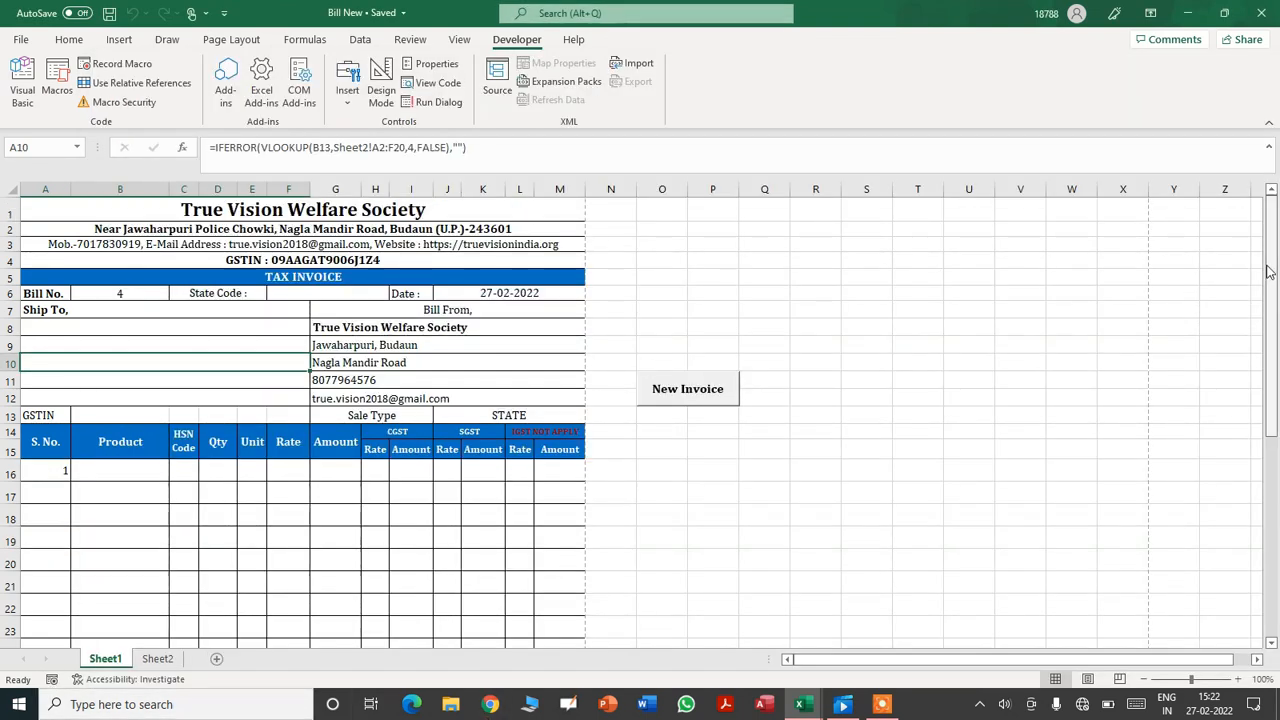
{"action": "left_click", "coordinate": [46, 211]}
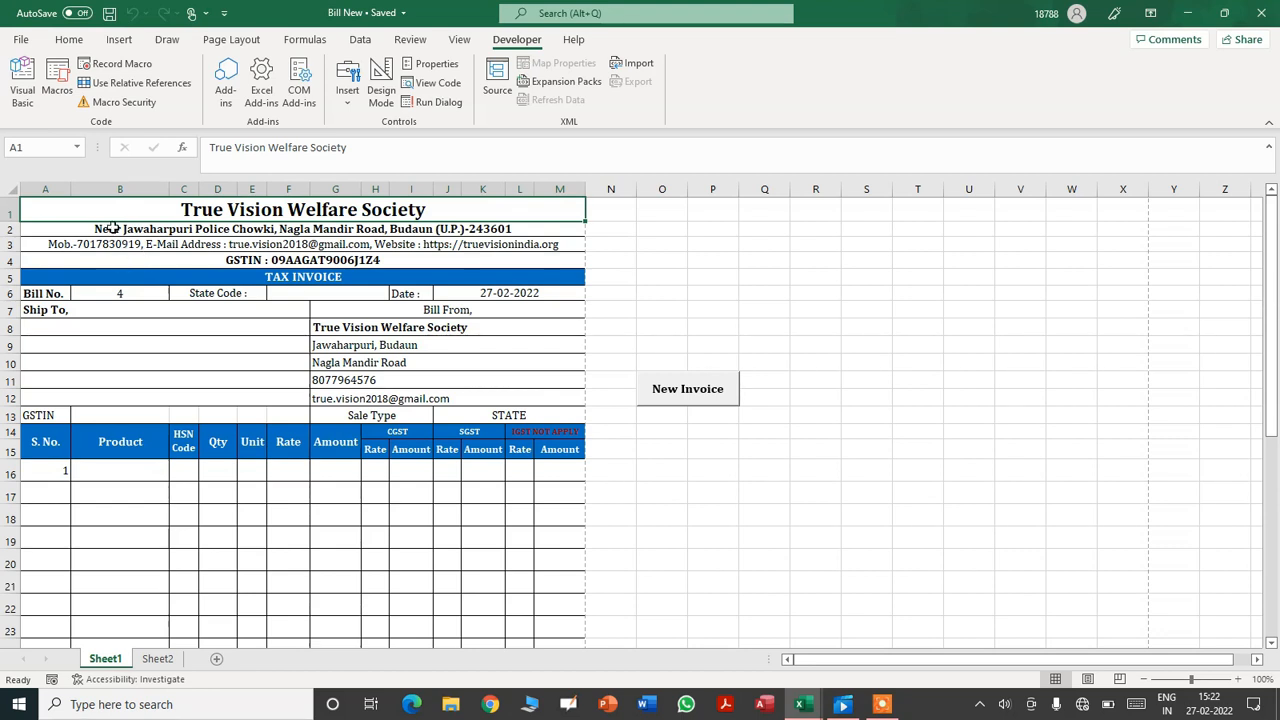
{"action": "left_click", "coordinate": [849, 327]}
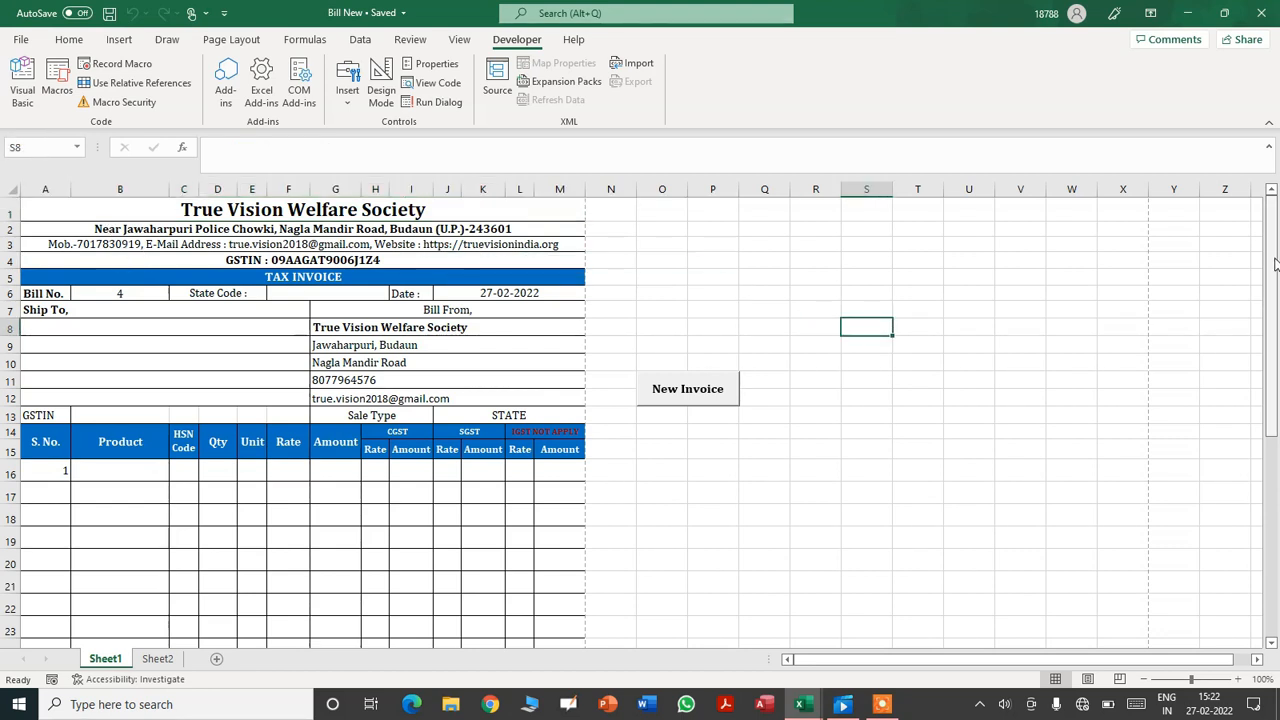
{"action": "left_click_drag", "start_coordinate": [1271, 264], "coordinate": [1268, 545]}
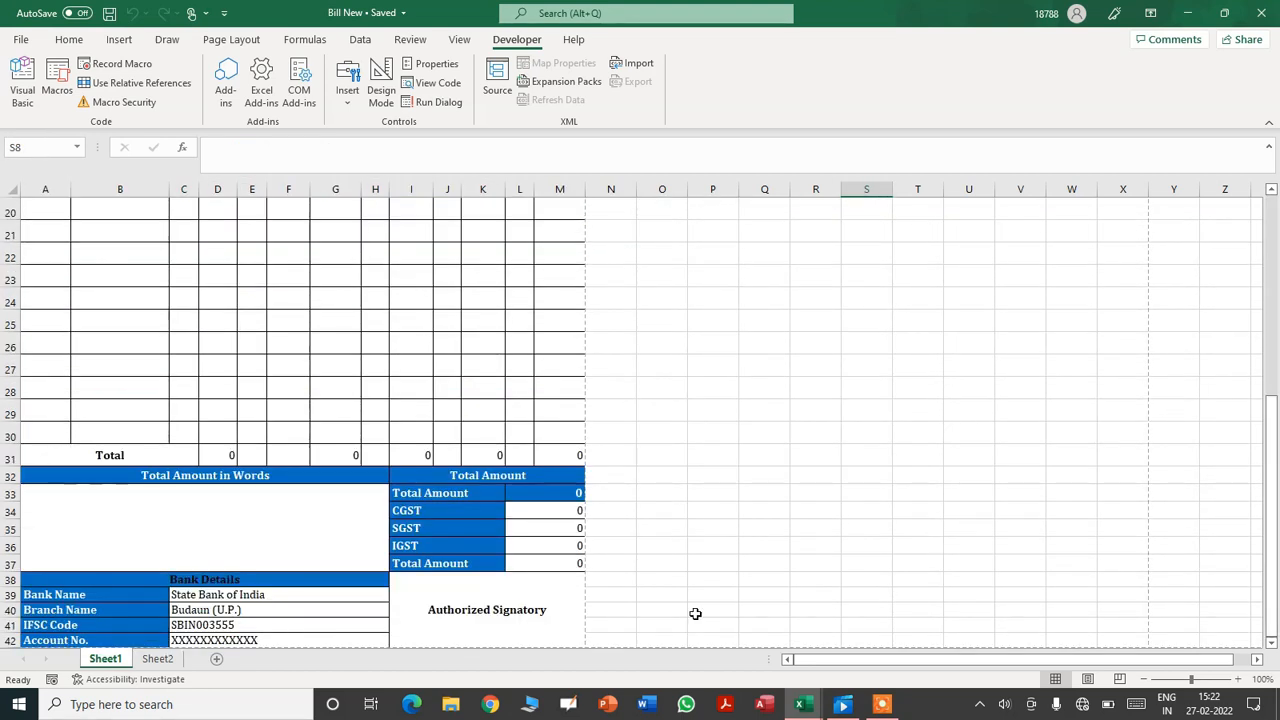
{"action": "left_click", "coordinate": [575, 640]}
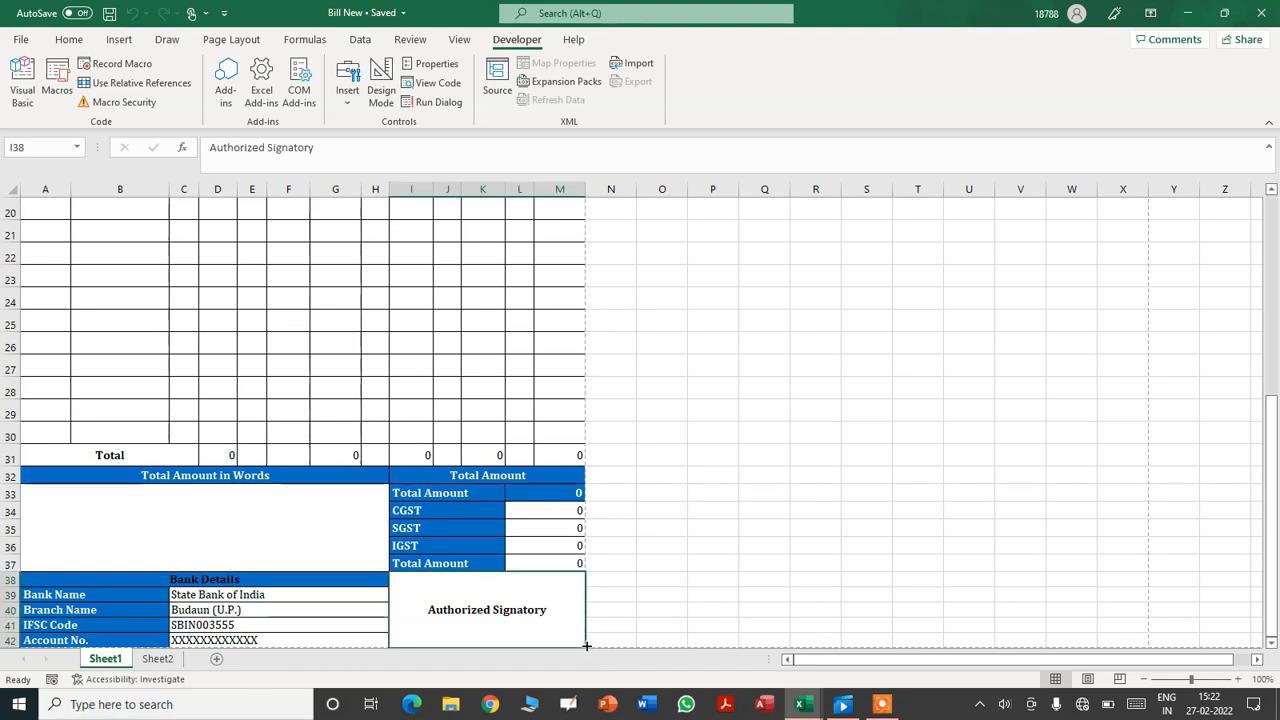
{"action": "left_click", "coordinate": [571, 190]}
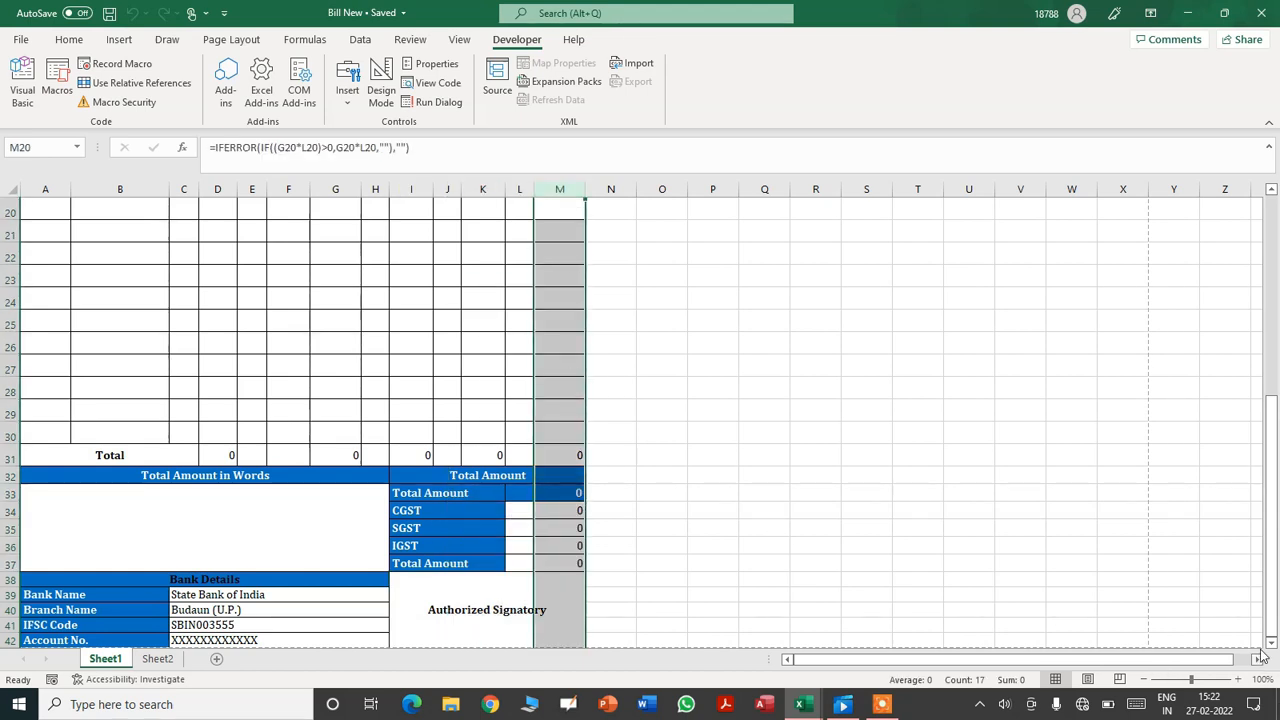
{"action": "scroll", "coordinate": [1273, 645], "scroll_direction": "down", "scroll_amount": 3}
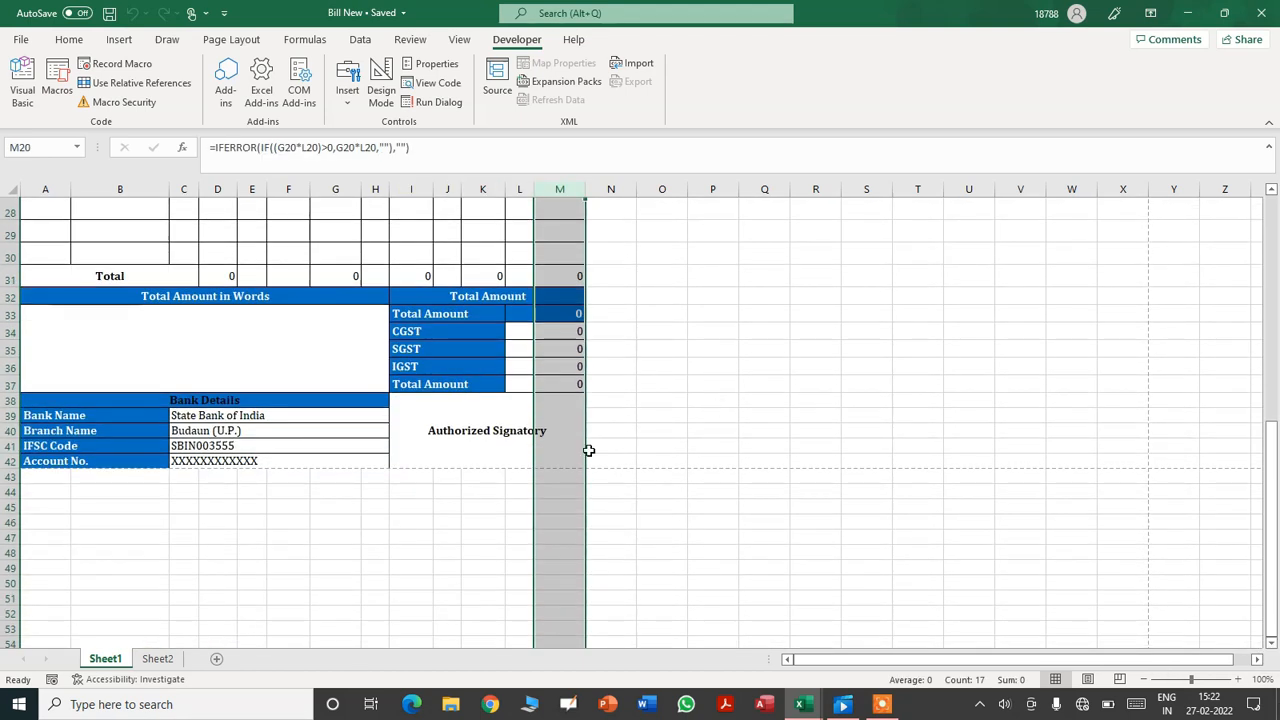
{"action": "left_click", "coordinate": [570, 457]}
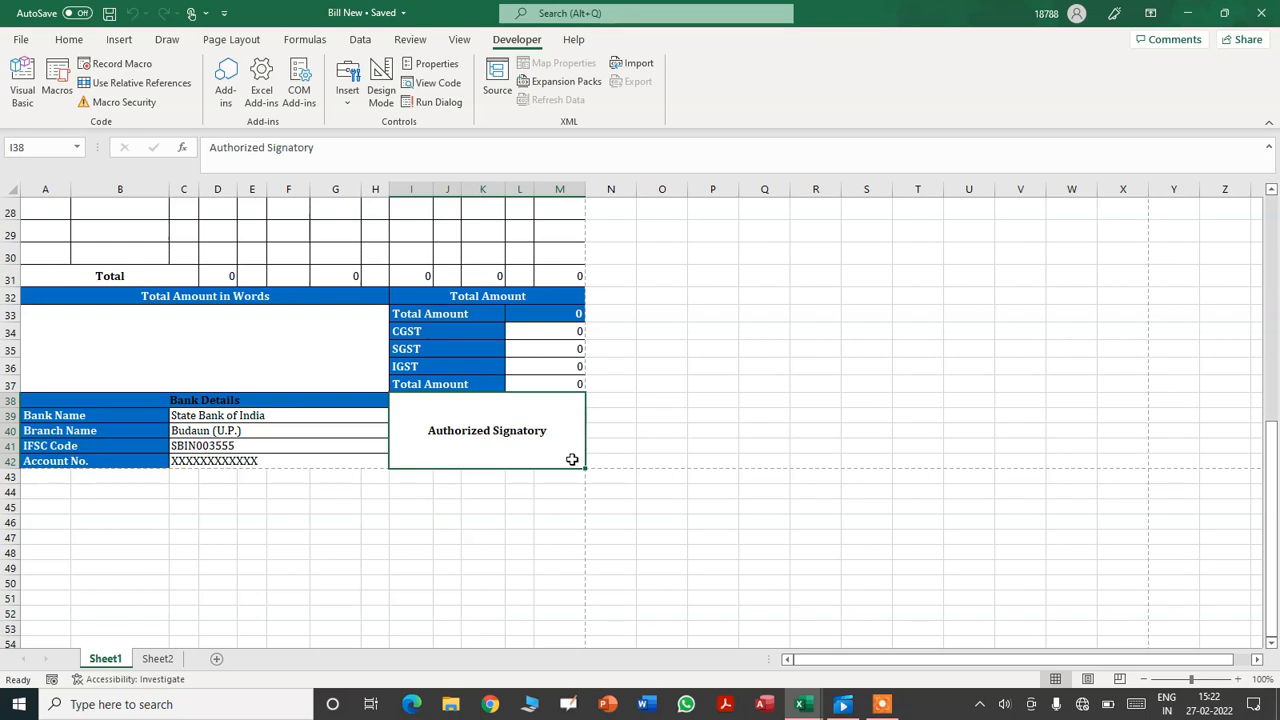
{"action": "left_click", "coordinate": [10, 461]}
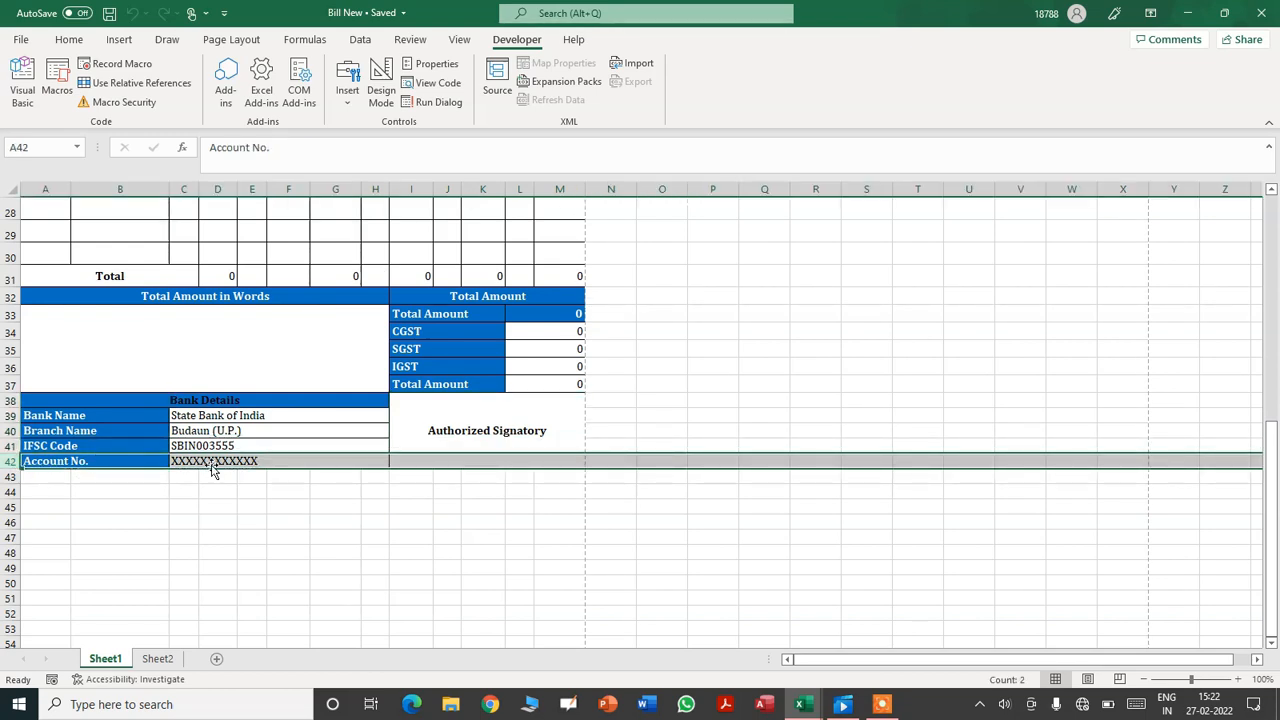
{"action": "mouse_move", "coordinate": [802, 704]}
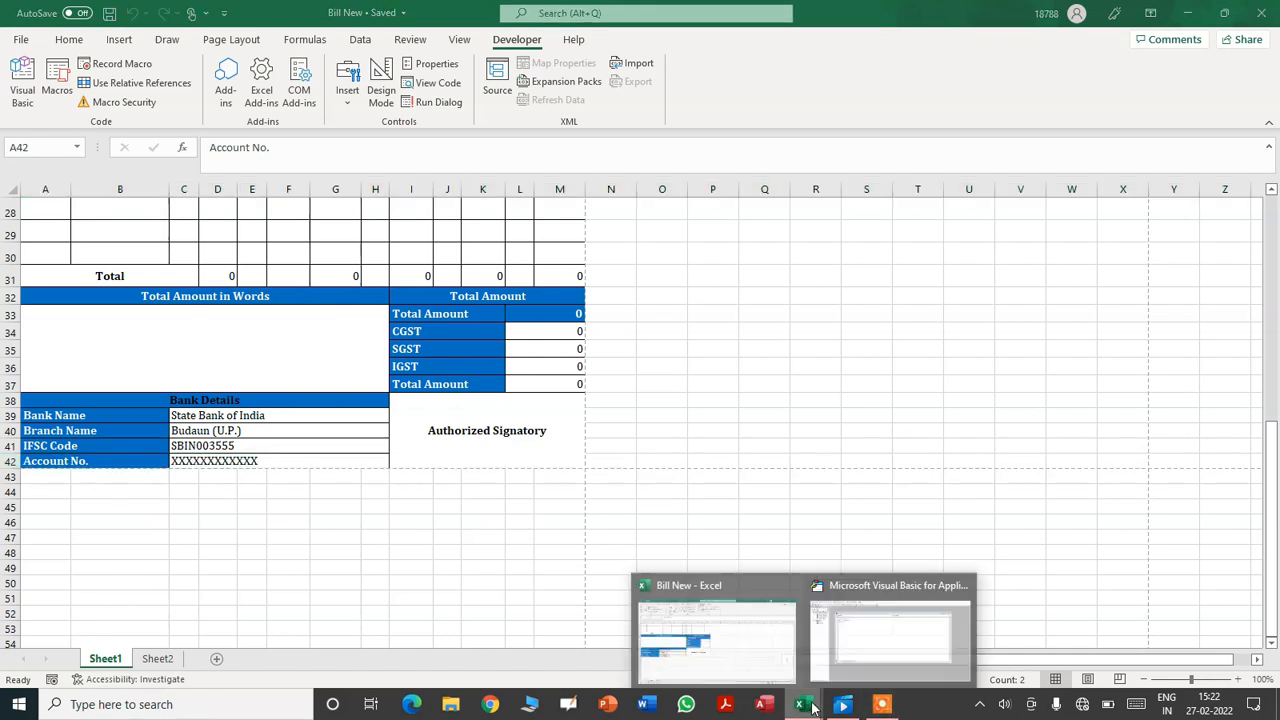
{"action": "left_click", "coordinate": [875, 655]}
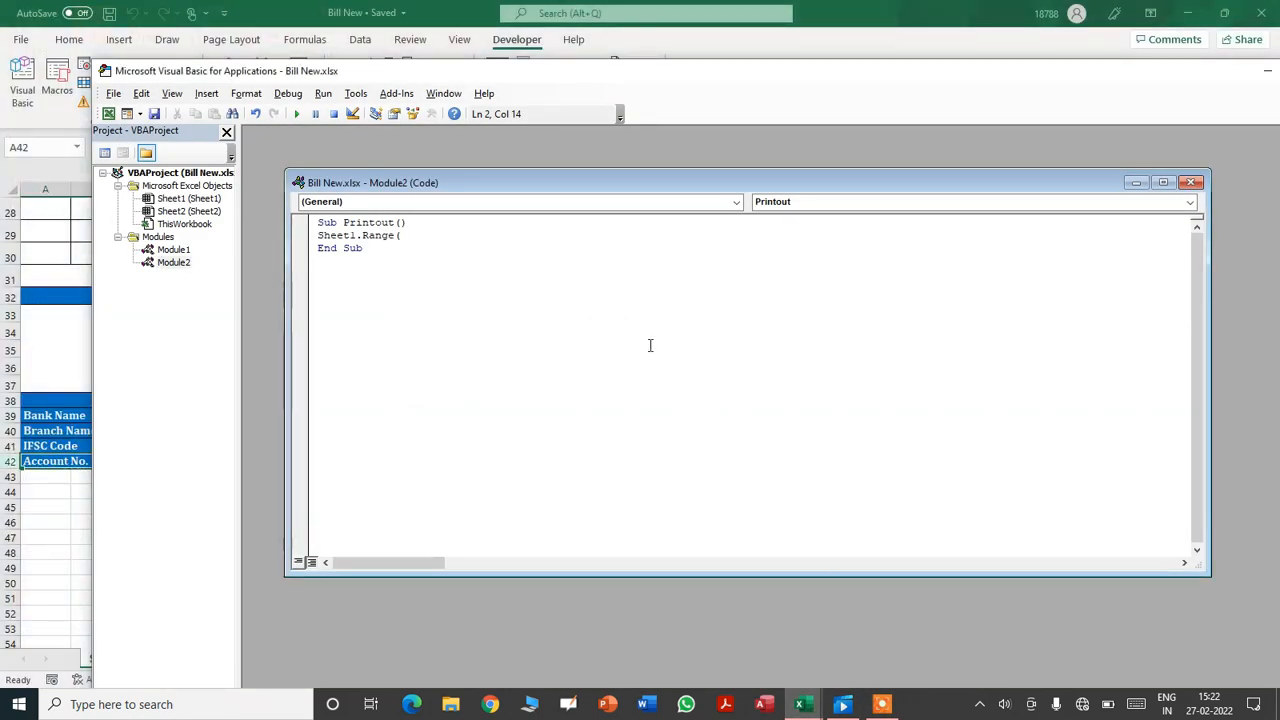
- Extend the line to Sheet1.Range("A1:M42").ExportAsFixedFormat xlTypePDF,Filename:
{"action": "type", "text": "\"A1"}
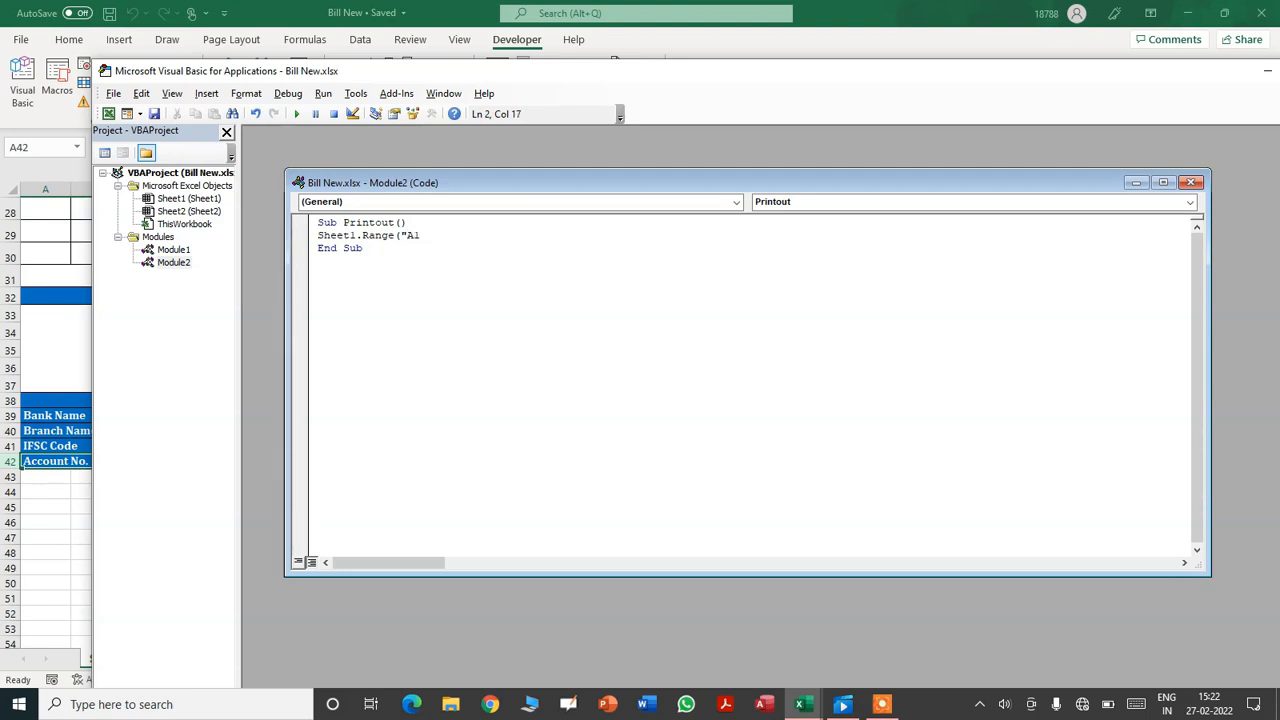
{"action": "type", "text": ":M42\""}
{"action": "type", "text": "."}
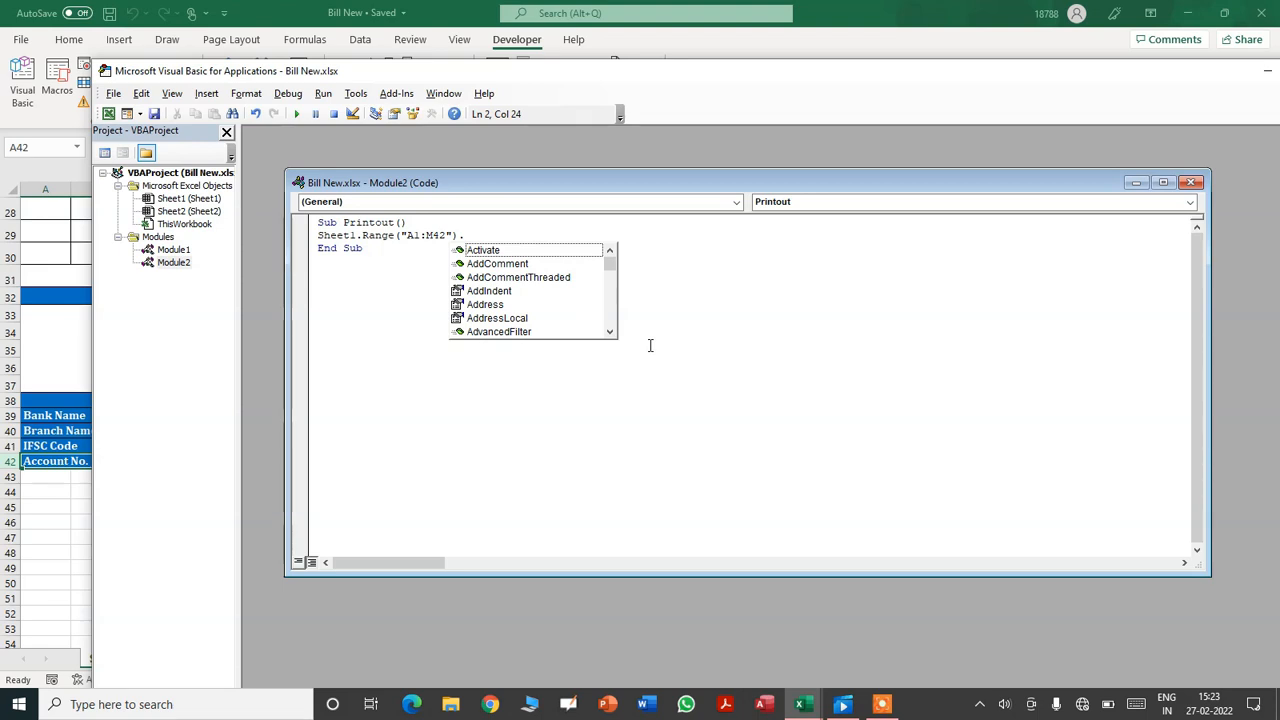
{"action": "type", "text": "exportasfixe"}
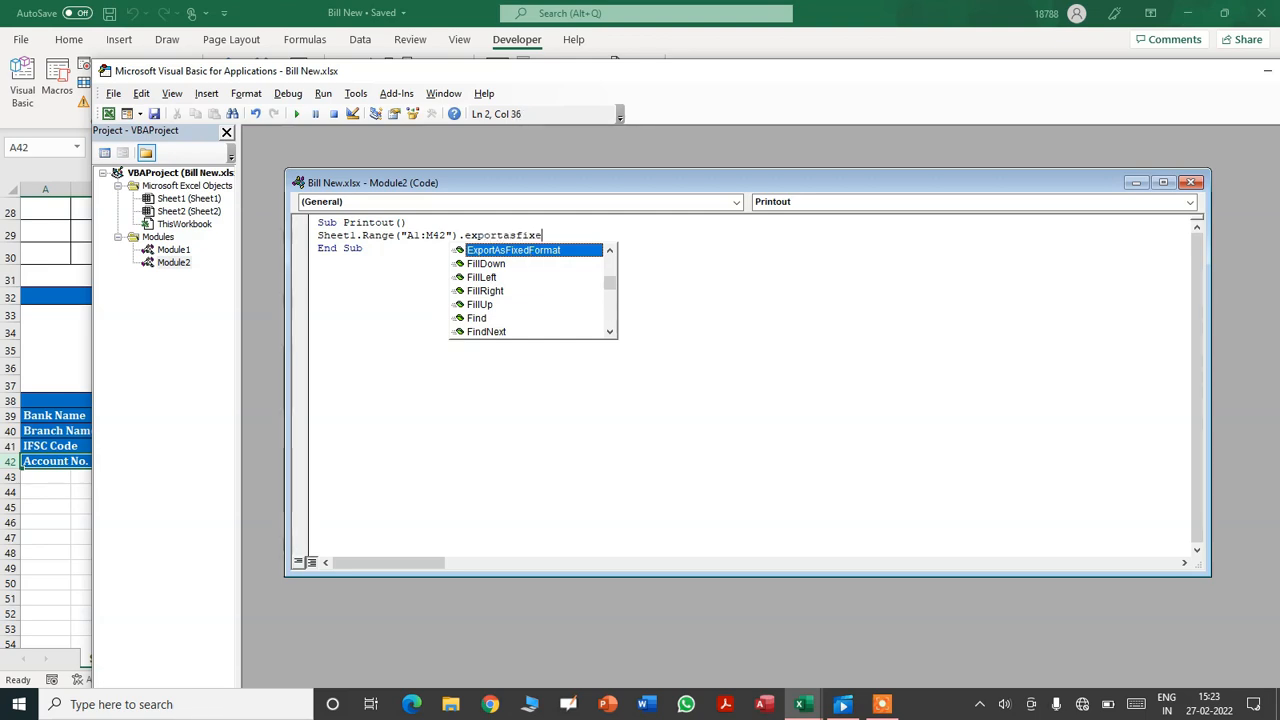
{"action": "type", "text": "mat "}
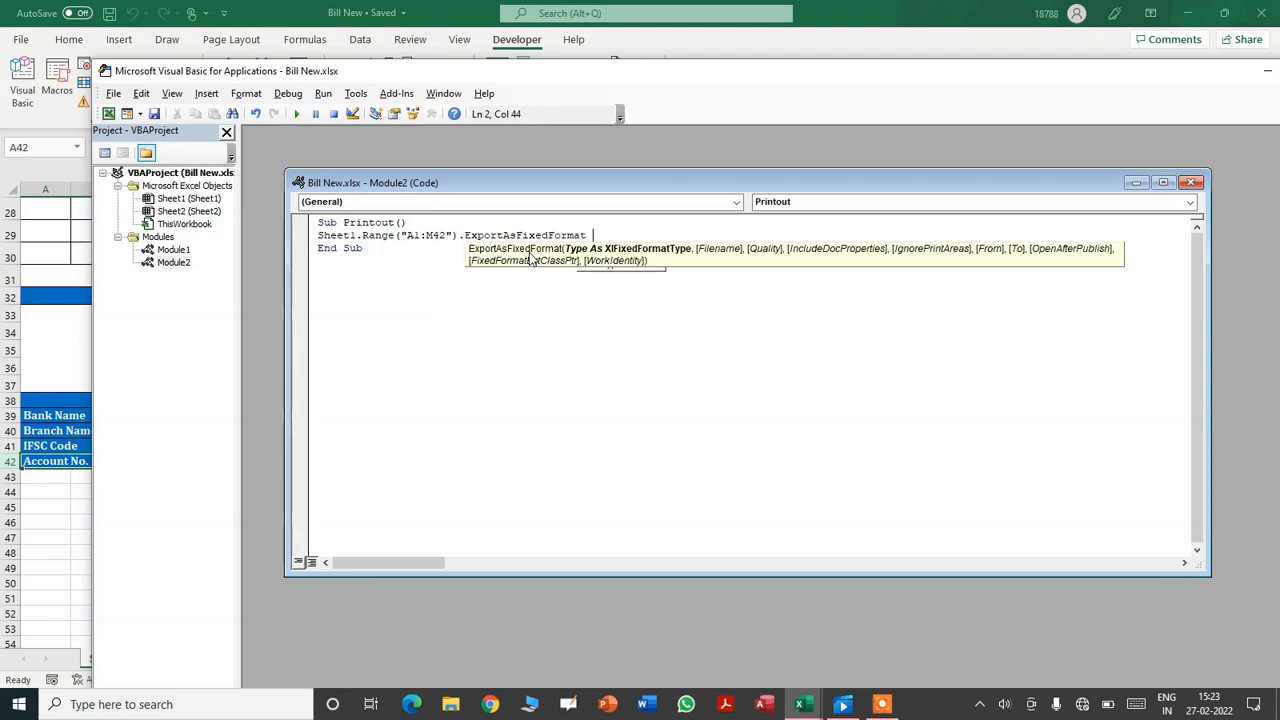
{"action": "type", "text": "xl"}
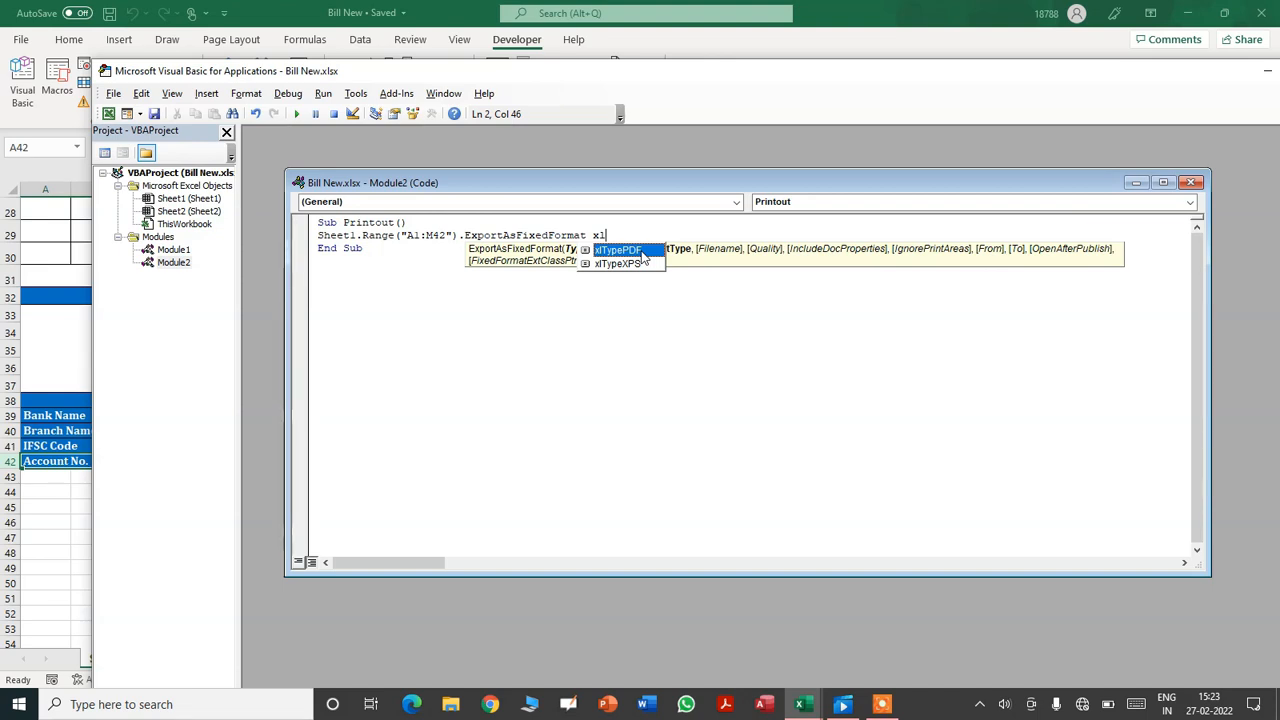
{"action": "type", "text": "TypePDF"}
{"action": "type", "text": ","}
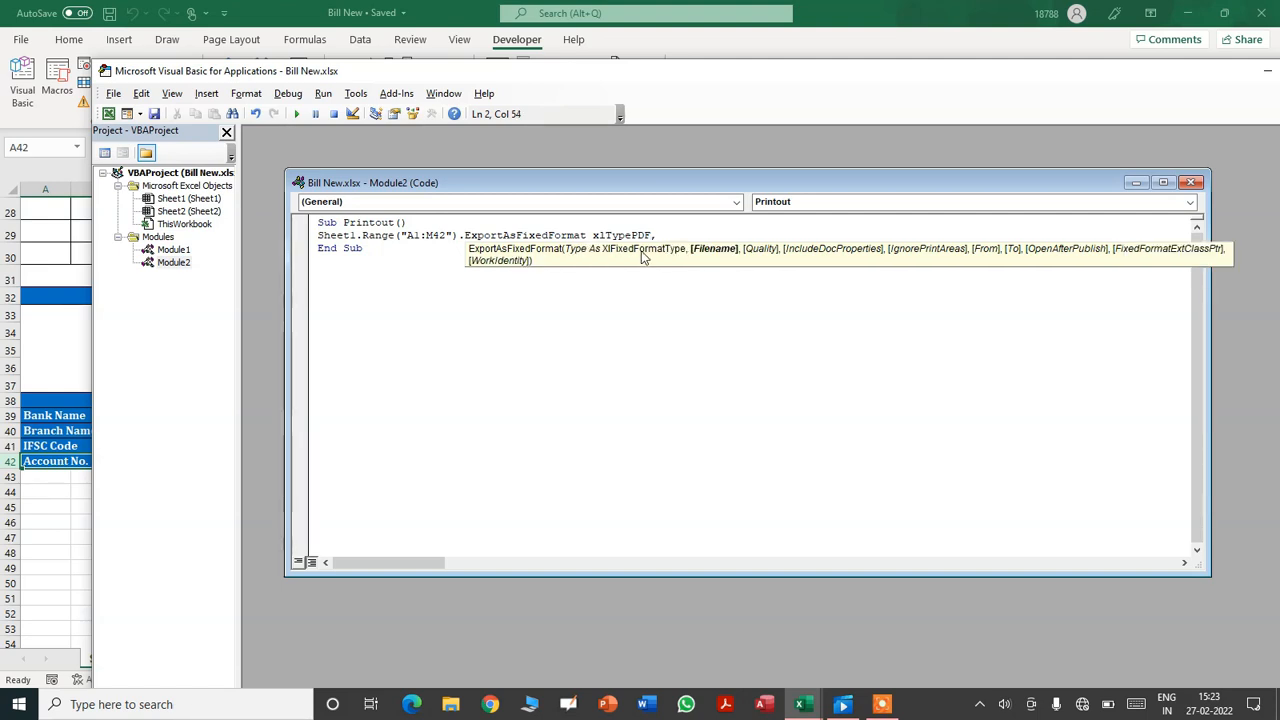
{"action": "type", "text": "Filename:"}
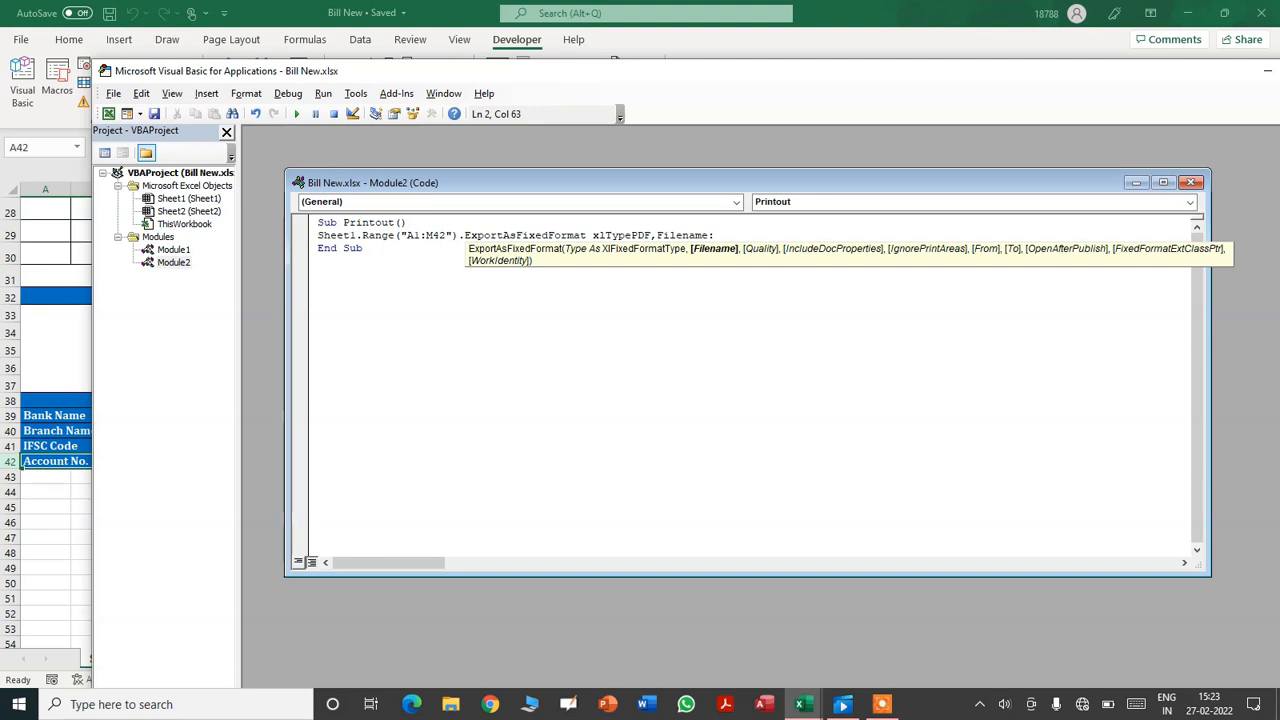
{"action": "left_click_drag", "start_coordinate": [372, 71], "coordinate": [626, 171]}
- Check the Bill No. value 4 at the top of the invoice, then minimize everything to the desktop
{"action": "left_click", "coordinate": [115, 228]}
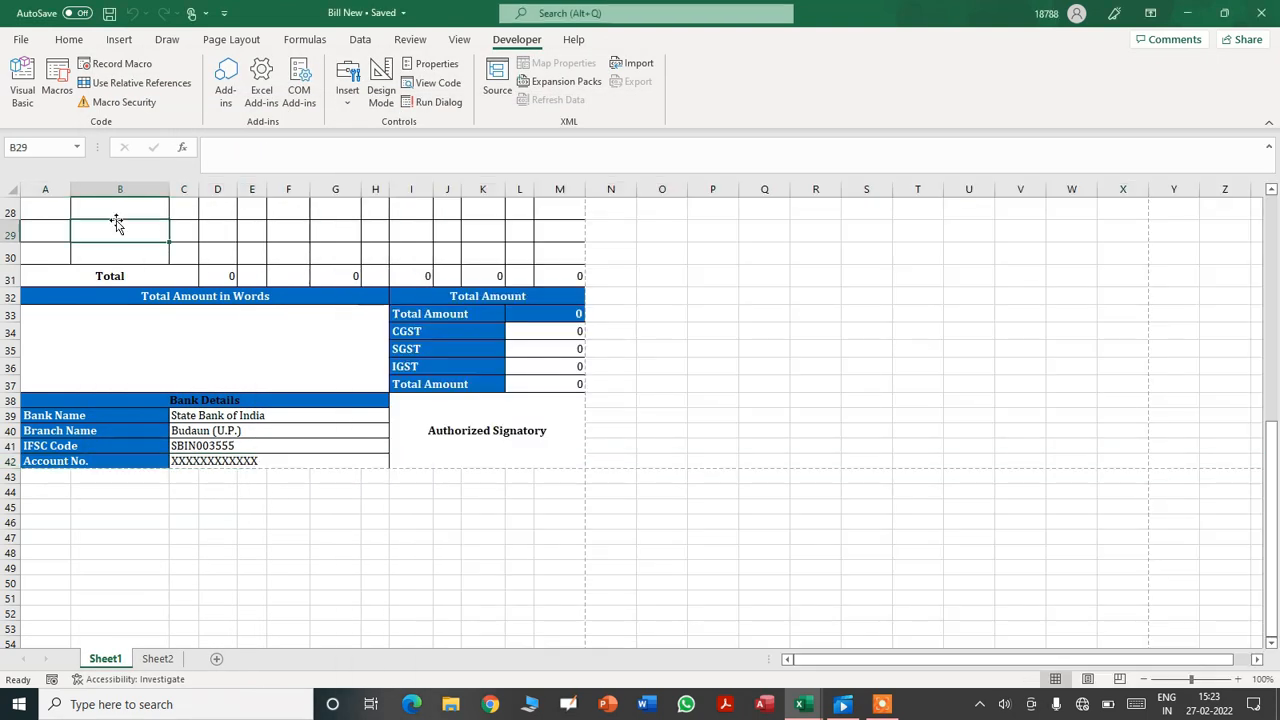
{"action": "key", "text": "Up"}
{"action": "key", "text": "Up"}
{"action": "key", "text": "Up"}
{"action": "key", "text": "Up"}
{"action": "key", "text": "Up"}
{"action": "key", "text": "Up"}
{"action": "key", "text": "Up"}
{"action": "key", "text": "Up"}
{"action": "key", "text": "Up"}
{"action": "key", "text": "Up"}
{"action": "key", "text": "Up"}
{"action": "key", "text": "Up"}
{"action": "key", "text": "Up"}
{"action": "key", "text": "Up"}
{"action": "key", "text": "Up"}
{"action": "key", "text": "Up"}
{"action": "key", "text": "Up"}
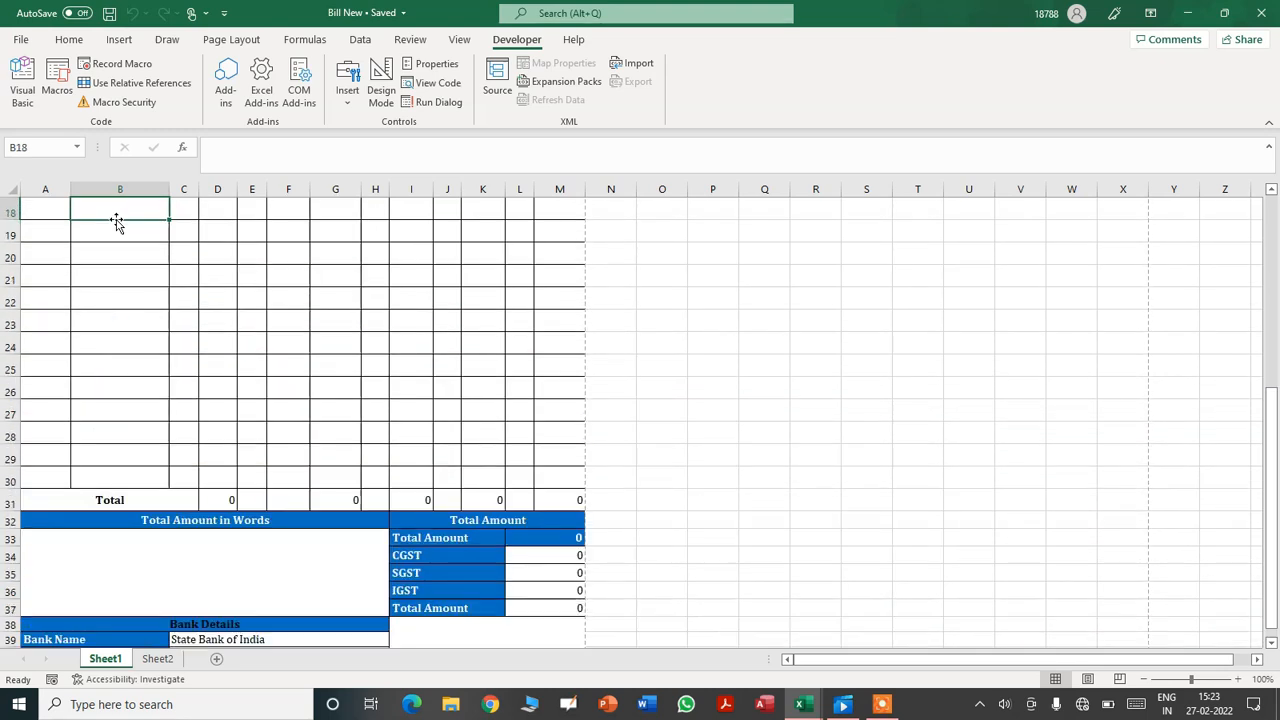
{"action": "key", "text": "Up"}
{"action": "key", "text": "Up"}
{"action": "key", "text": "Up"}
{"action": "key", "text": "Up"}
{"action": "key", "text": "Up"}
{"action": "key", "text": "Up"}
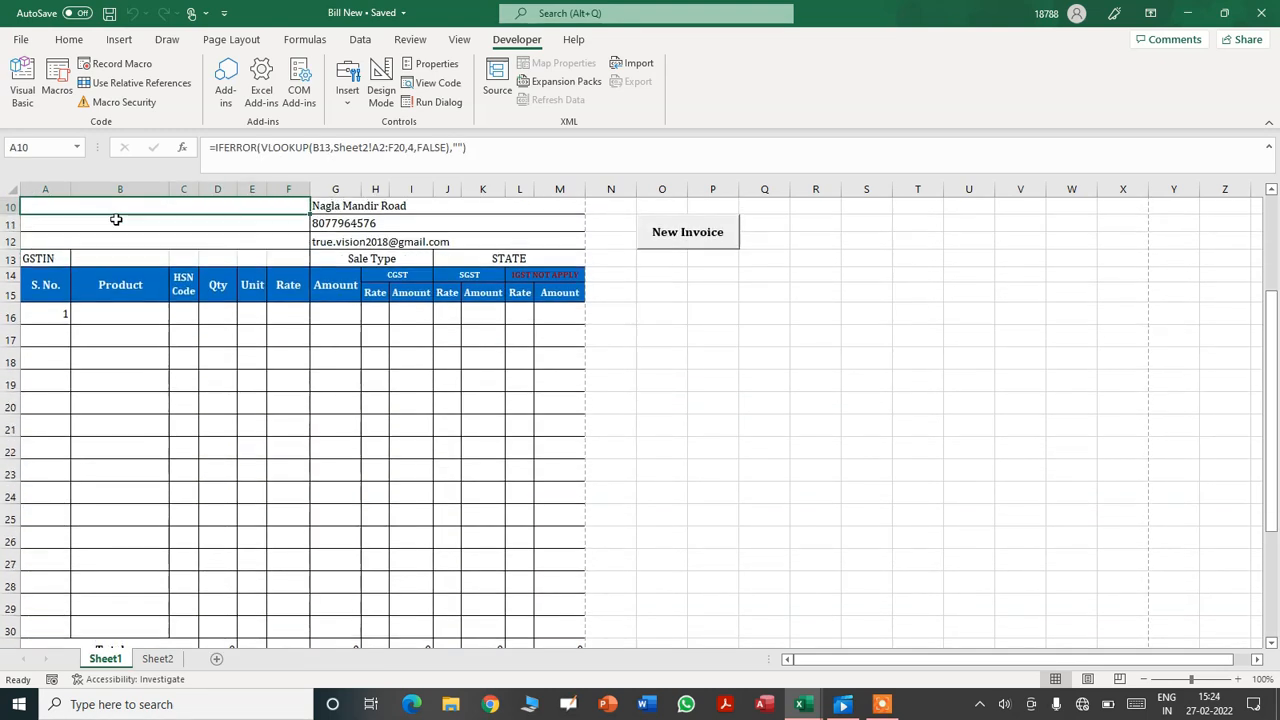
{"action": "key", "text": "Down"}
{"action": "key", "text": "Up"}
{"action": "key", "text": "Right"}
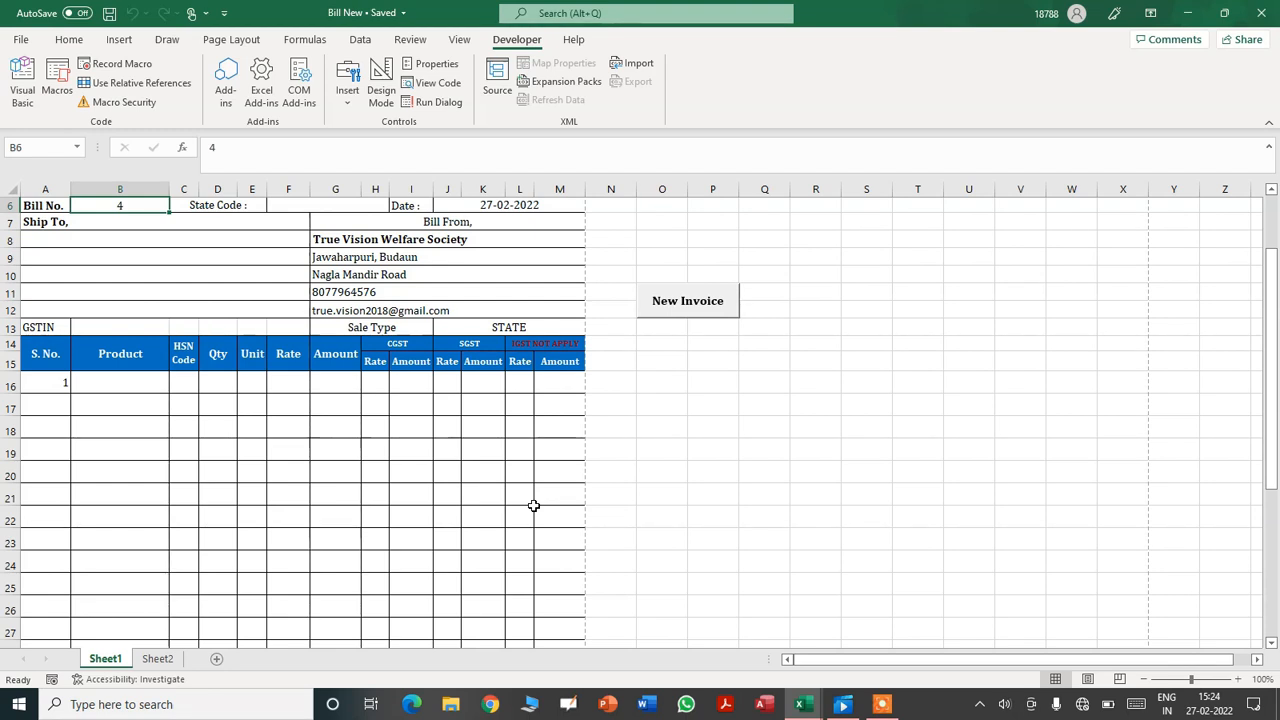
{"action": "left_click", "coordinate": [1278, 704]}
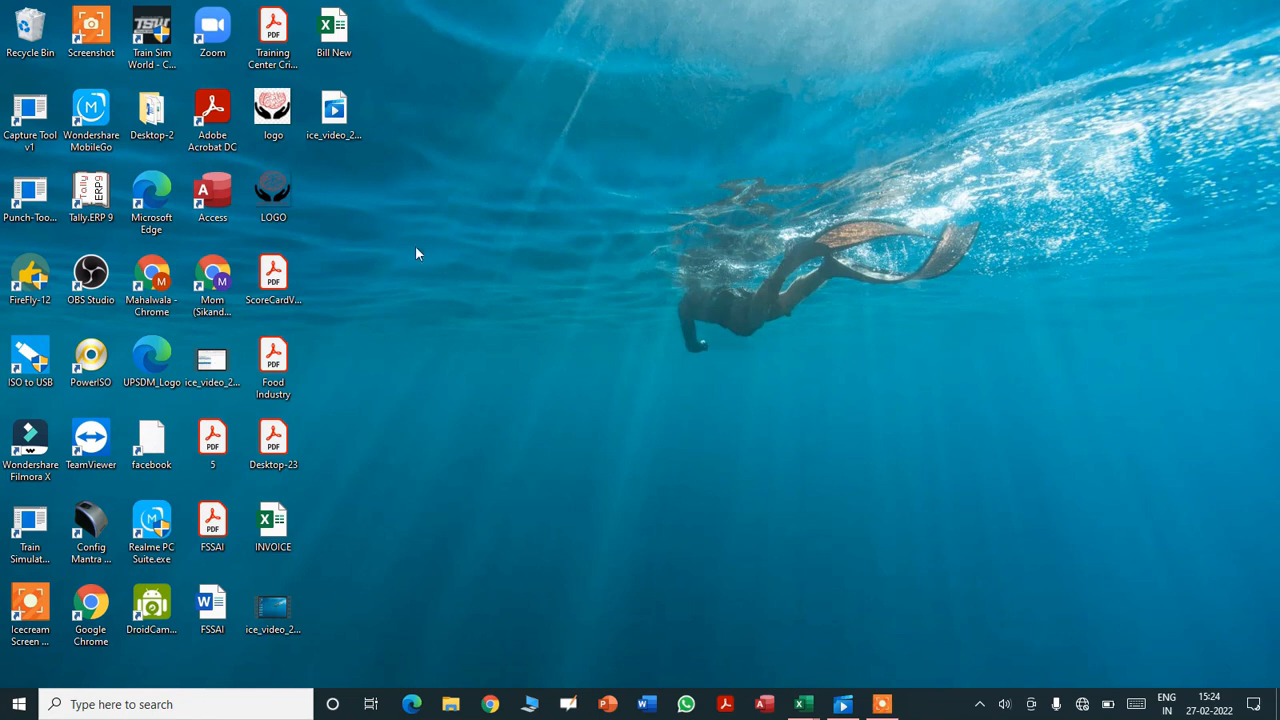
- Create a new desktop folder named Invoices and open it
{"action": "right_click", "coordinate": [370, 219]}
{"action": "mouse_move", "coordinate": [323, 395]}
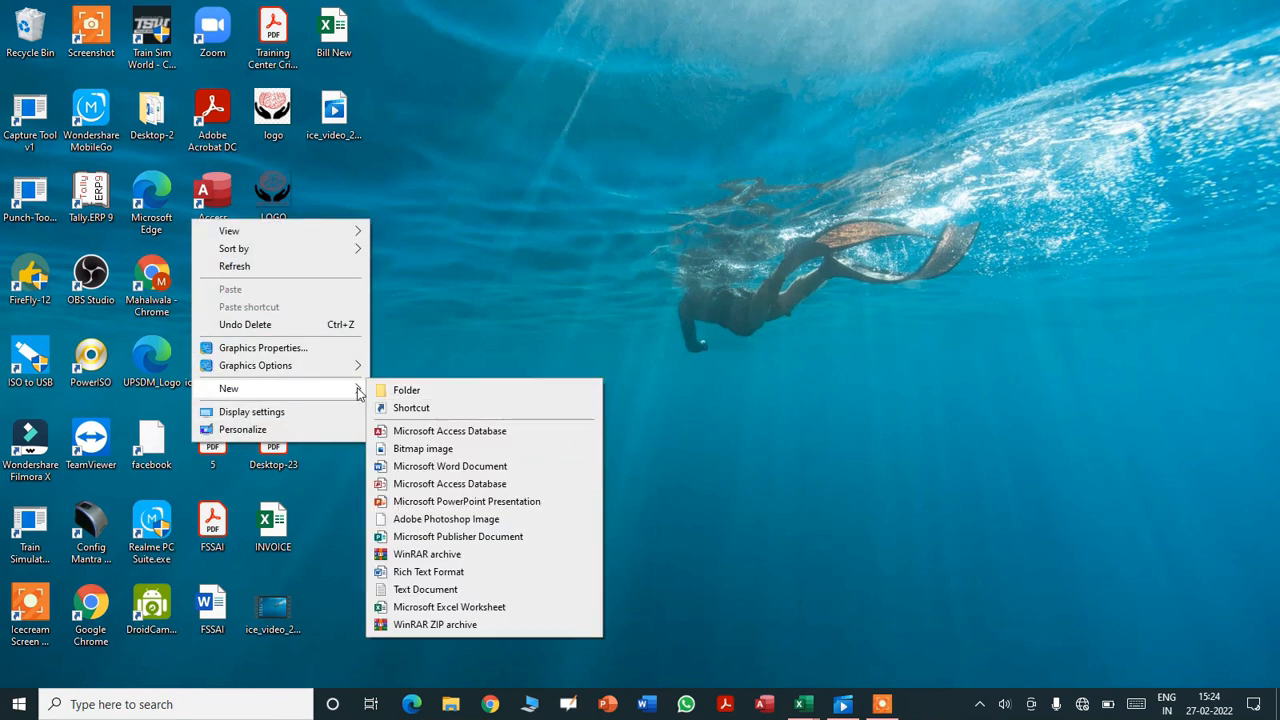
{"action": "left_click", "coordinate": [405, 388]}
{"action": "type", "text": "Invoice"}
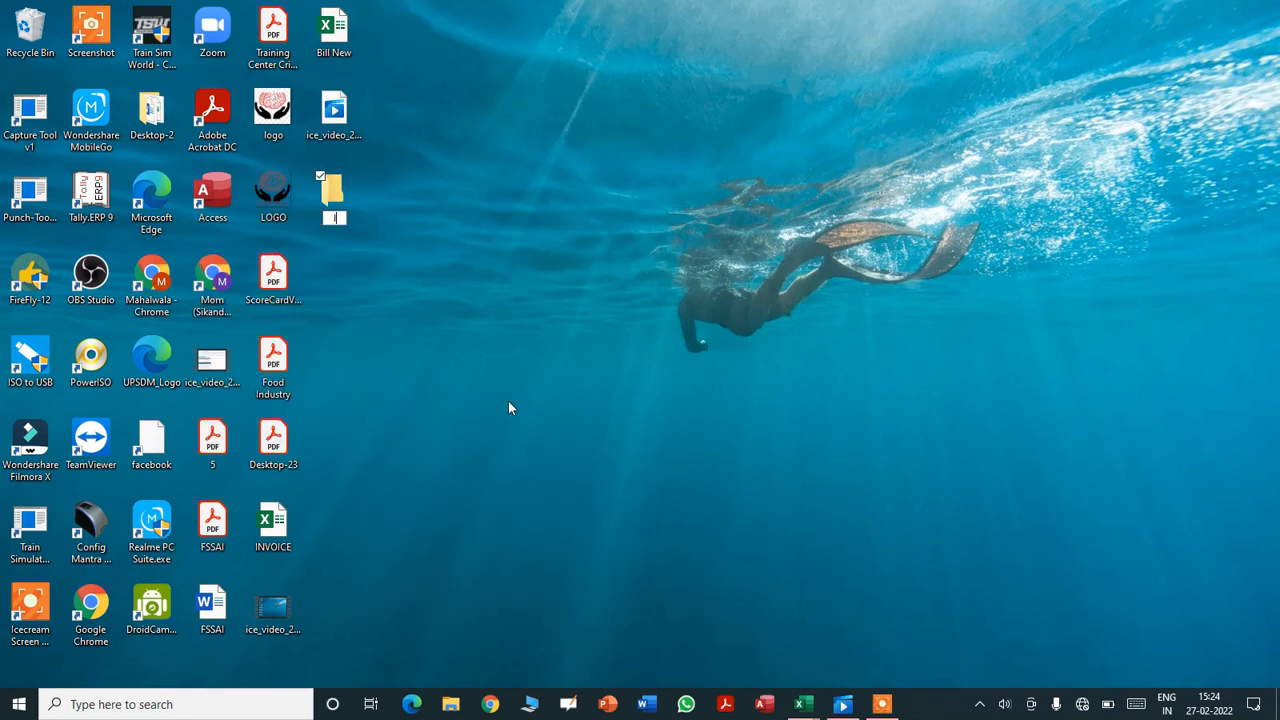
{"action": "type", "text": "s"}
{"action": "left_click", "coordinate": [338, 198]}
{"action": "double_click", "coordinate": [338, 198]}
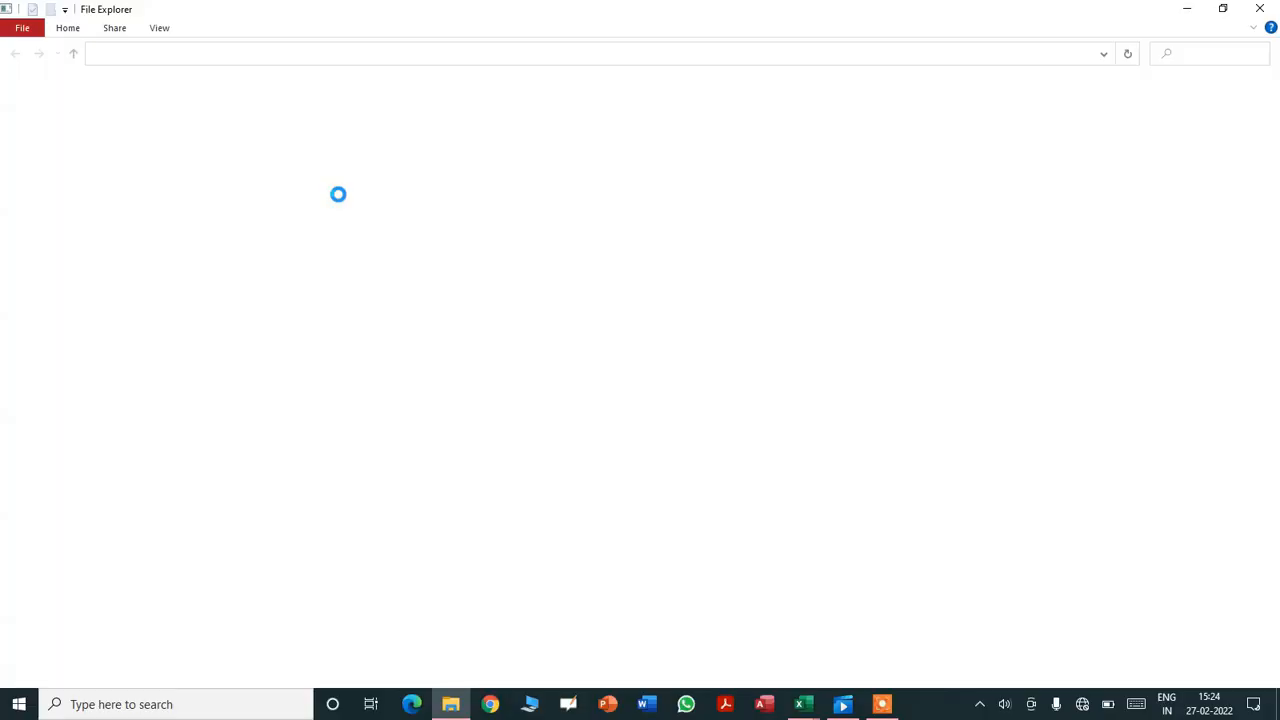
- View the Invoices folder's Security properties to see its full path
{"action": "right_click", "coordinate": [340, 224]}
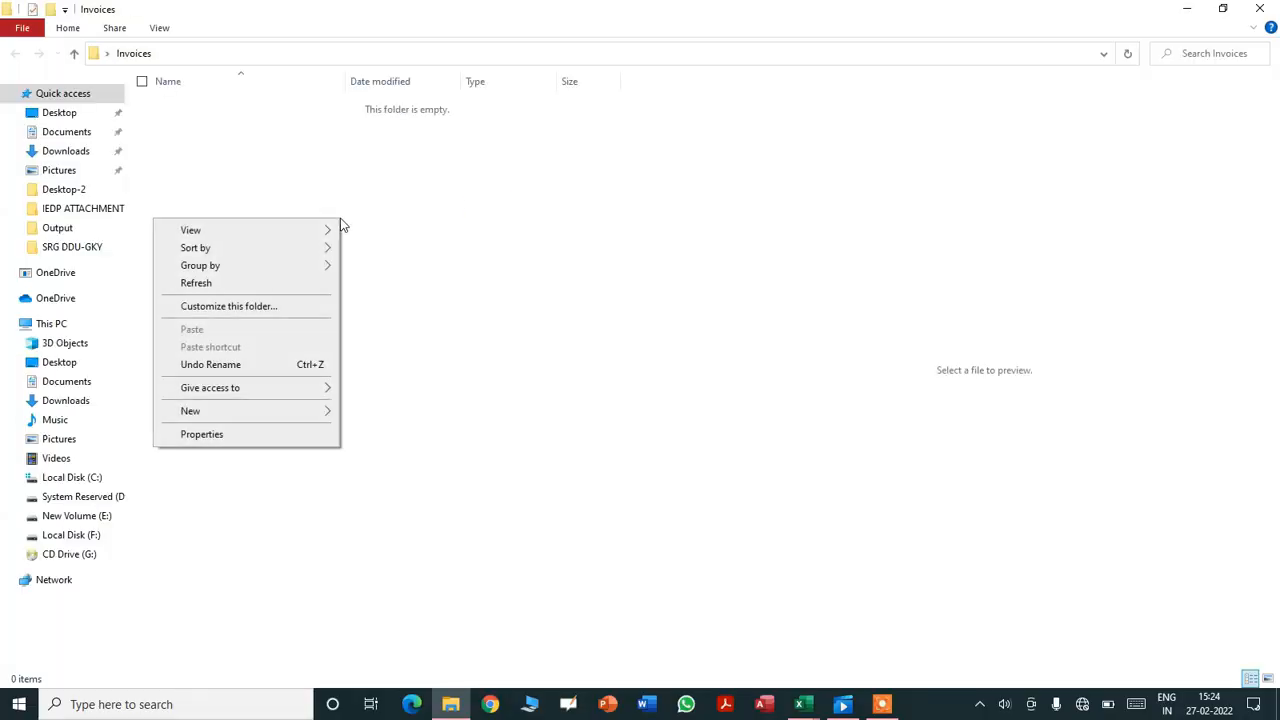
{"action": "left_click", "coordinate": [246, 436]}
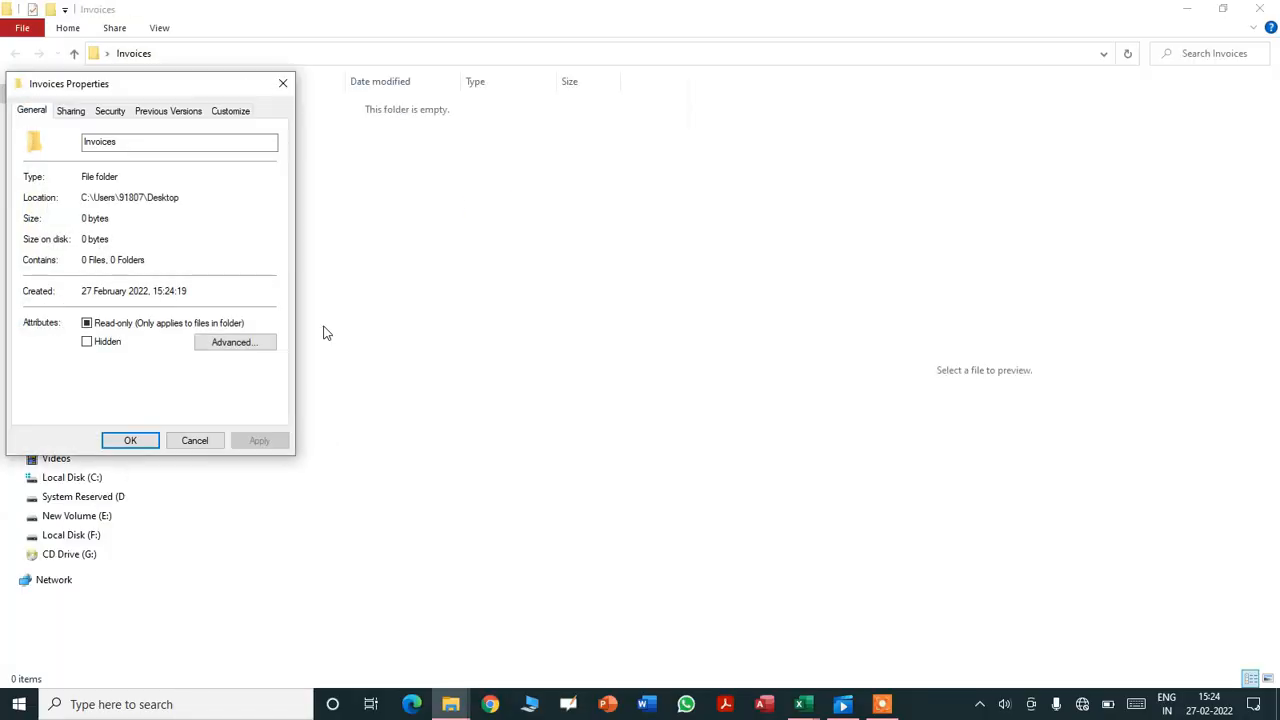
{"action": "left_click", "coordinate": [110, 110]}
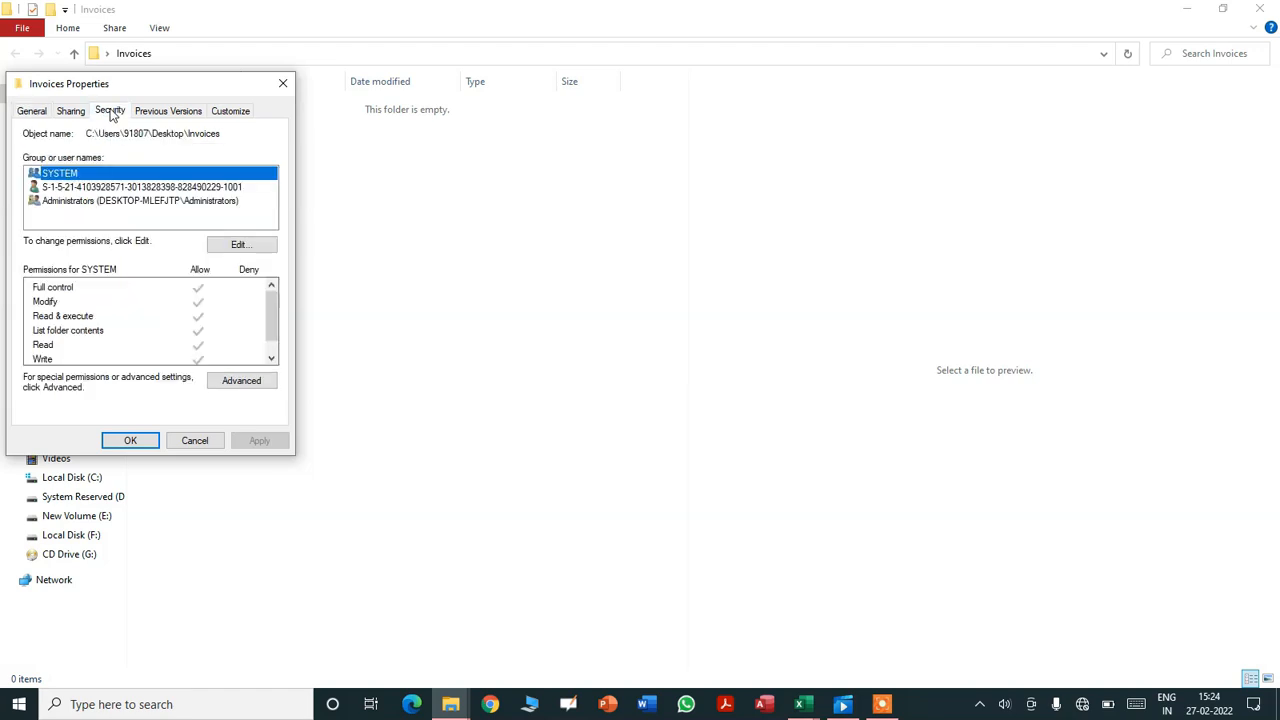
{"action": "left_click_drag", "start_coordinate": [150, 88], "coordinate": [263, 184]}
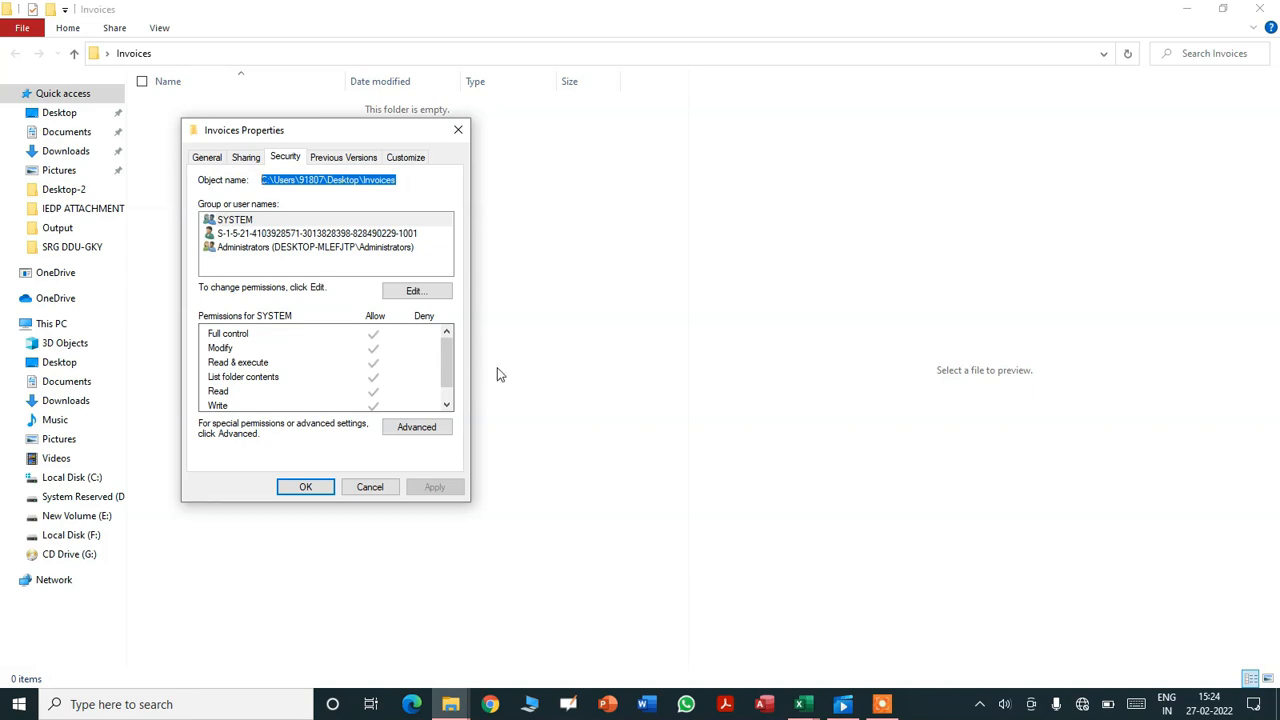
{"action": "left_click", "coordinate": [322, 490]}
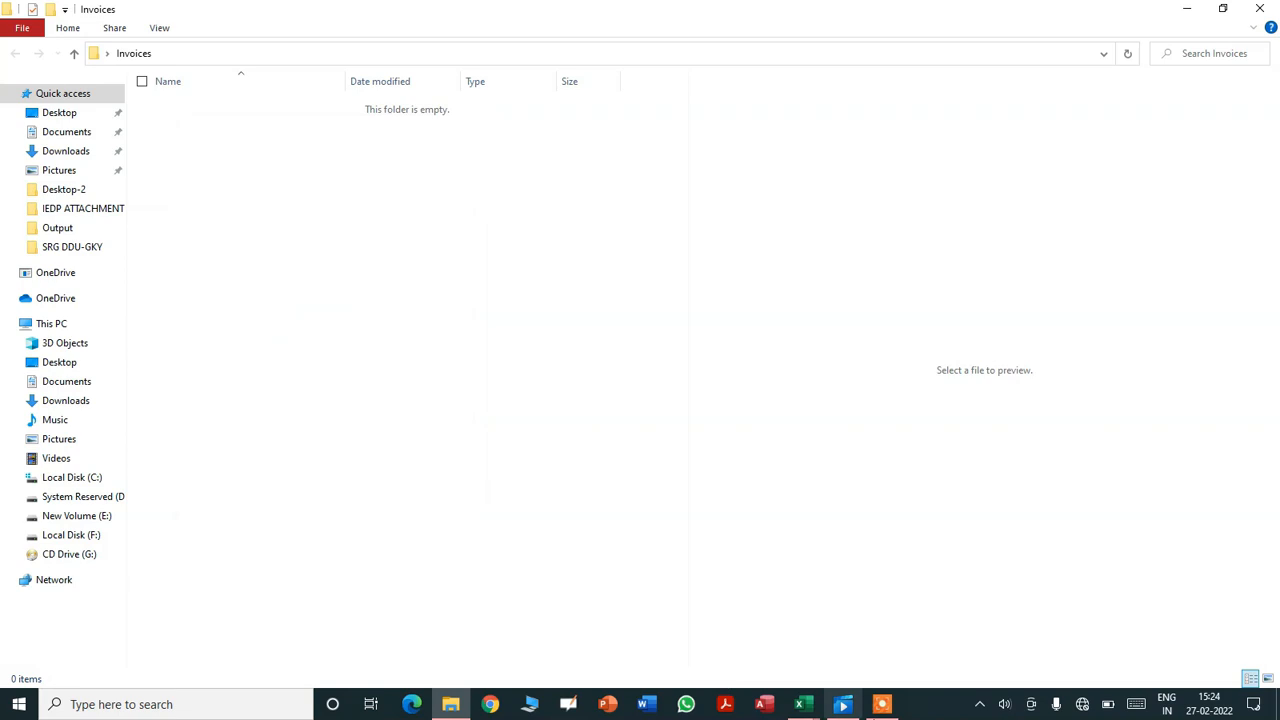
- Set Filename:= to the pasted desktop Invoices folder path, deleting the stray ? and closing with \"
{"action": "mouse_move", "coordinate": [800, 704]}
{"action": "left_click", "coordinate": [873, 668]}
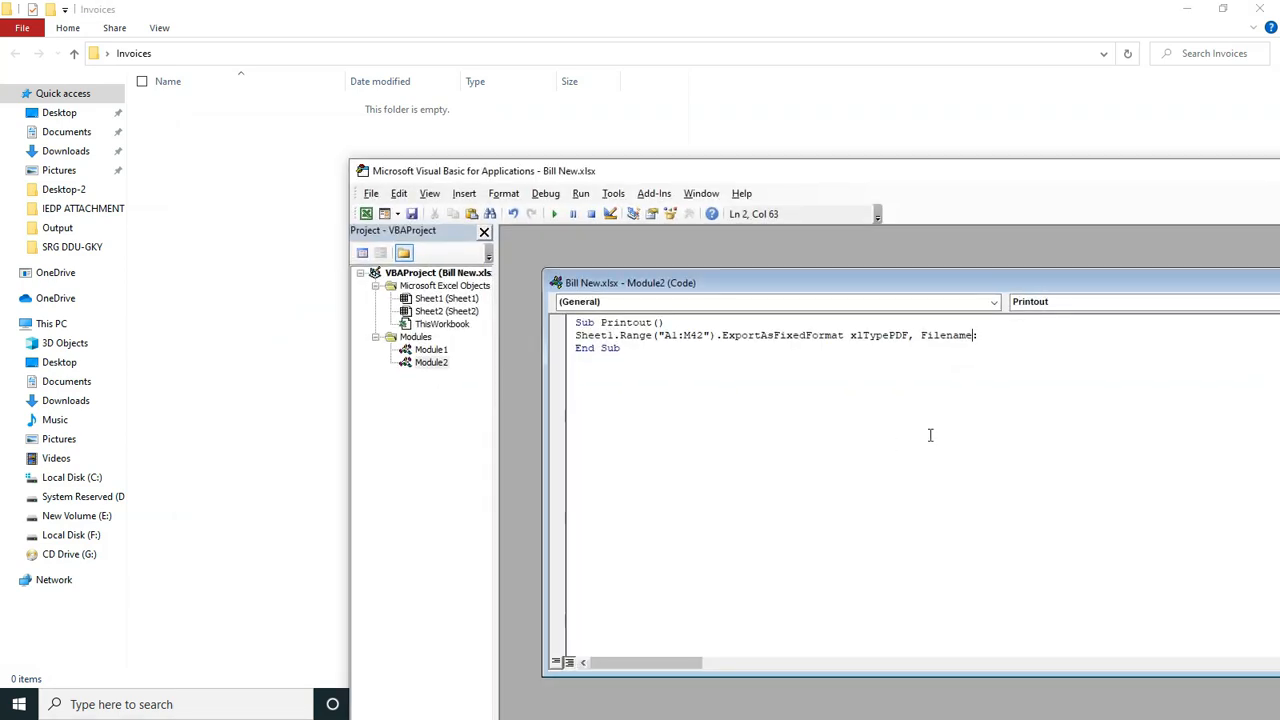
{"action": "key", "text": "Right"}
{"action": "type", "text": "=\""}
{"action": "type", "text": "?C:\\Users\\91807\\Desktop\\Invoices"}
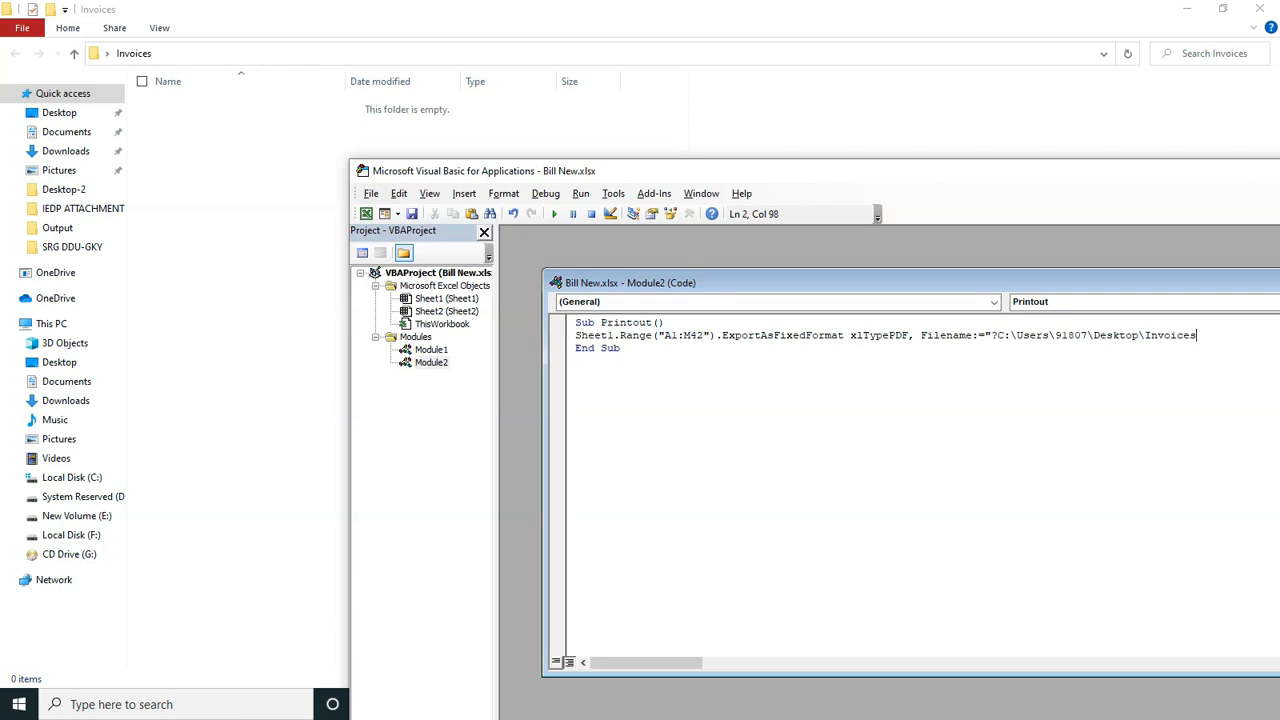
{"action": "key", "text": "Left"}
{"action": "key", "text": "Left"}
{"action": "key", "text": "Left"}
{"action": "key", "text": "Left"}
{"action": "key", "text": "Left"}
{"action": "key", "text": "Left"}
{"action": "key", "text": "Left"}
{"action": "key", "text": "Left"}
{"action": "key", "text": "Left"}
{"action": "key", "text": "Left"}
{"action": "key", "text": "Left"}
{"action": "key", "text": "Left"}
{"action": "key", "text": "Left"}
{"action": "key", "text": "Left"}
{"action": "key", "text": "Left"}
{"action": "key", "text": "Left"}
{"action": "key", "text": "Left"}
{"action": "key", "text": "Left"}
{"action": "key", "text": "Left"}
{"action": "key", "text": "BackSpace"}
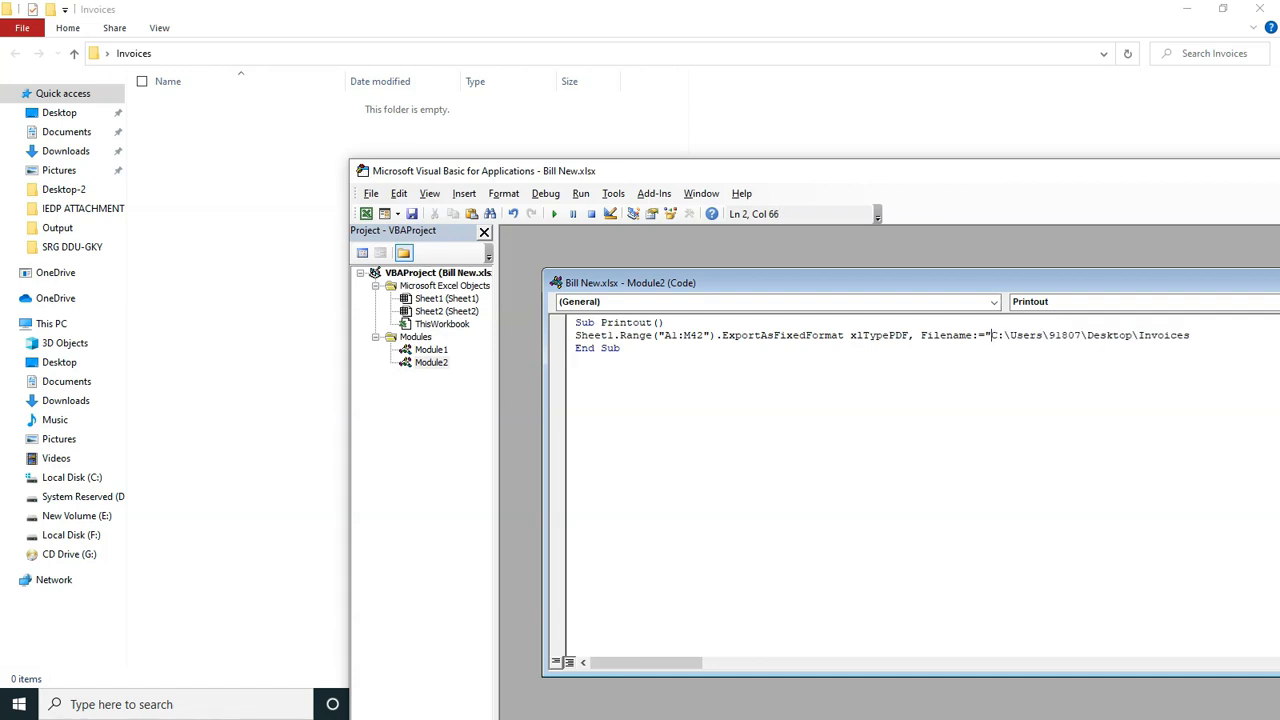
{"action": "key", "text": "Right"}
{"action": "key", "text": "Right"}
{"action": "key", "text": "Right"}
{"action": "key", "text": "Right"}
{"action": "key", "text": "Right"}
{"action": "key", "text": "Right"}
{"action": "key", "text": "Right"}
{"action": "key", "text": "Right"}
{"action": "key", "text": "Right"}
{"action": "key", "text": "Right"}
{"action": "key", "text": "Right"}
{"action": "key", "text": "Right"}
{"action": "key", "text": "Right"}
{"action": "key", "text": "Right"}
{"action": "key", "text": "Right"}
{"action": "key", "text": "Right"}
{"action": "key", "text": "Right"}
{"action": "key", "text": "Right"}
{"action": "key", "text": "Right"}
{"action": "key", "text": "Right"}
{"action": "key", "text": "Right"}
{"action": "key", "text": "Right"}
{"action": "key", "text": "Right"}
{"action": "type", "text": "\\\""}
- Append &sheet1.Range( after the Invoices folder path
{"action": "left_click_drag", "start_coordinate": [1080, 283], "coordinate": [1014, 251]}
{"action": "left_click_drag", "start_coordinate": [928, 172], "coordinate": [672, 92]}
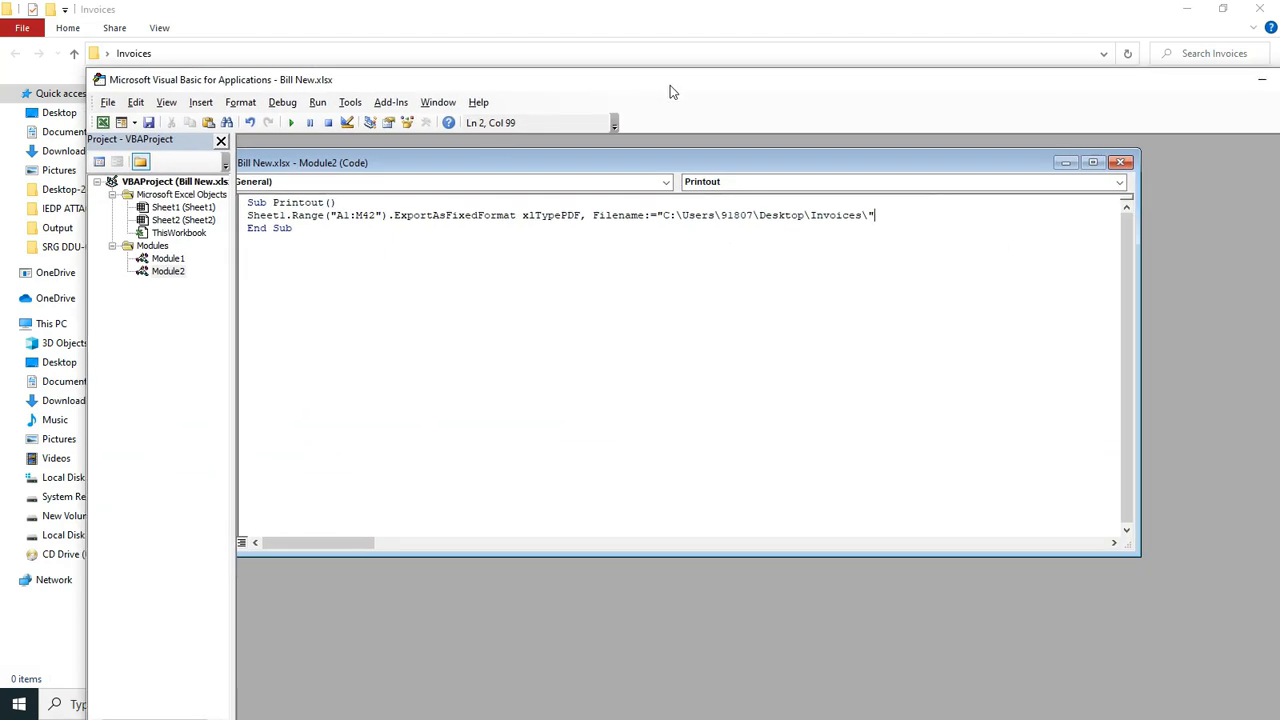
{"action": "type", "text": "&"}
{"action": "key", "text": "BackSpace"}
{"action": "type", "text": "&"}
{"action": "type", "text": "sheet1."}
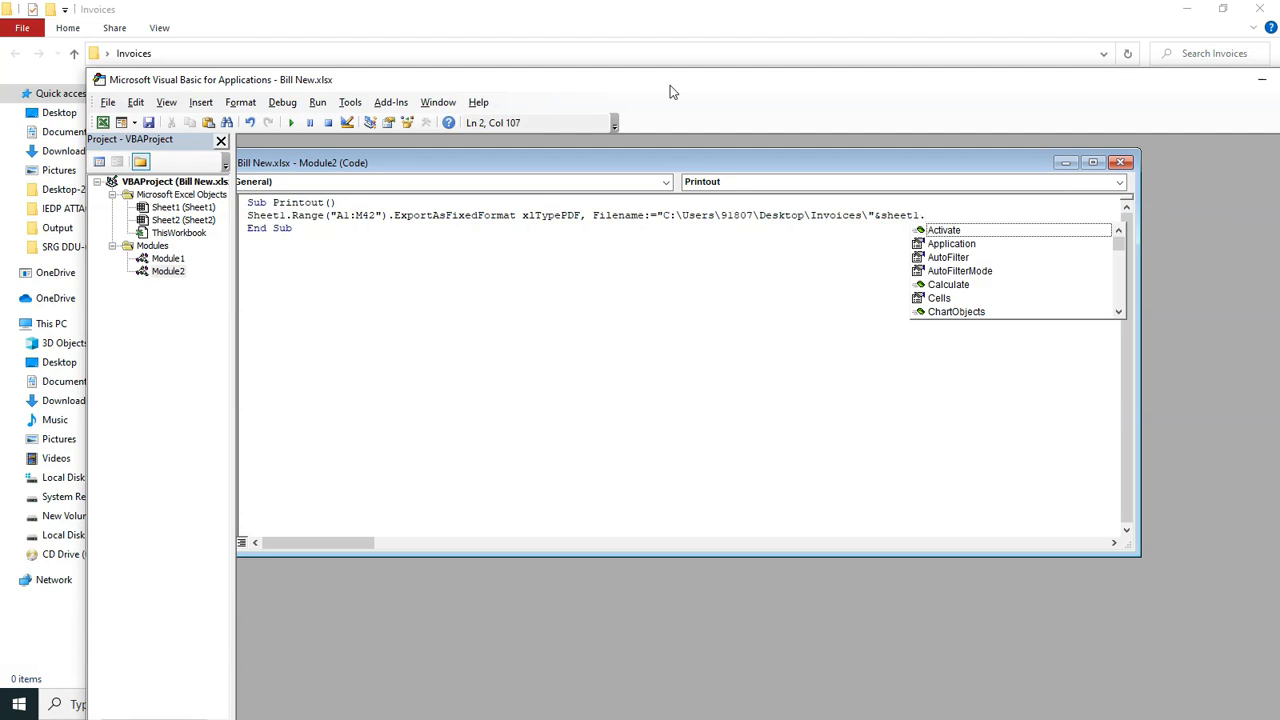
{"action": "type", "text": "range"}
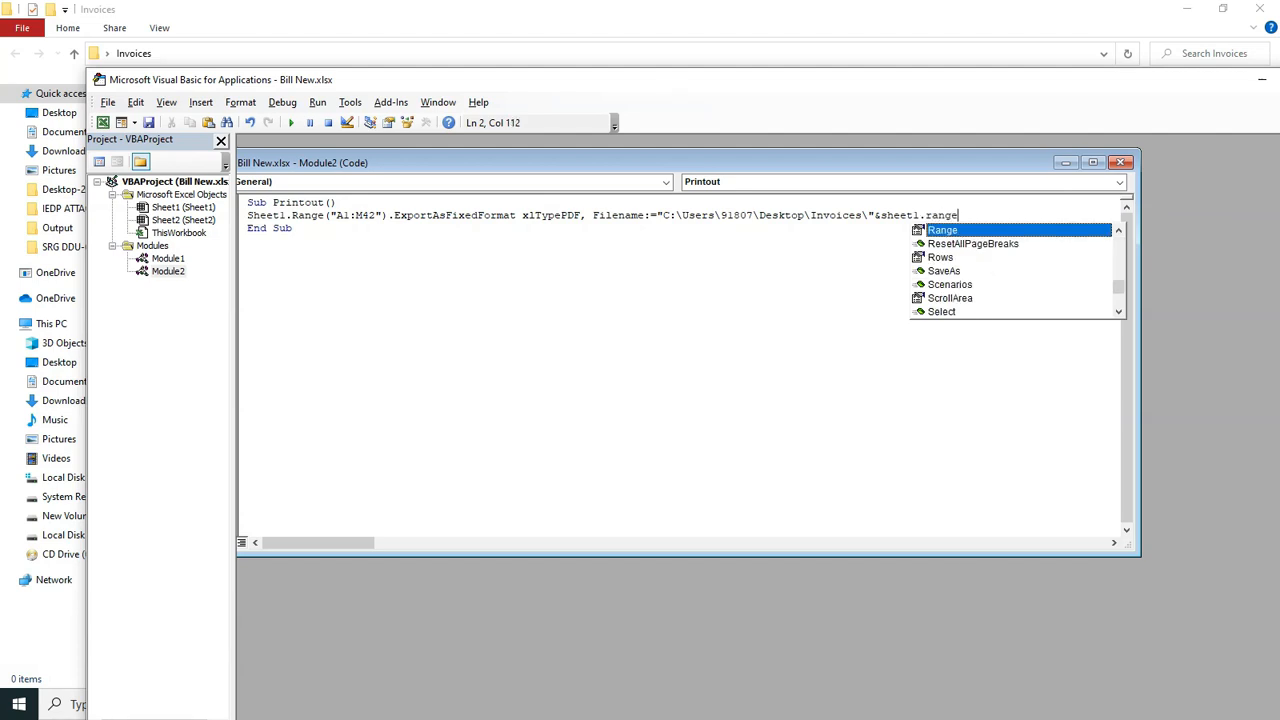
{"action": "type", "text": "("}
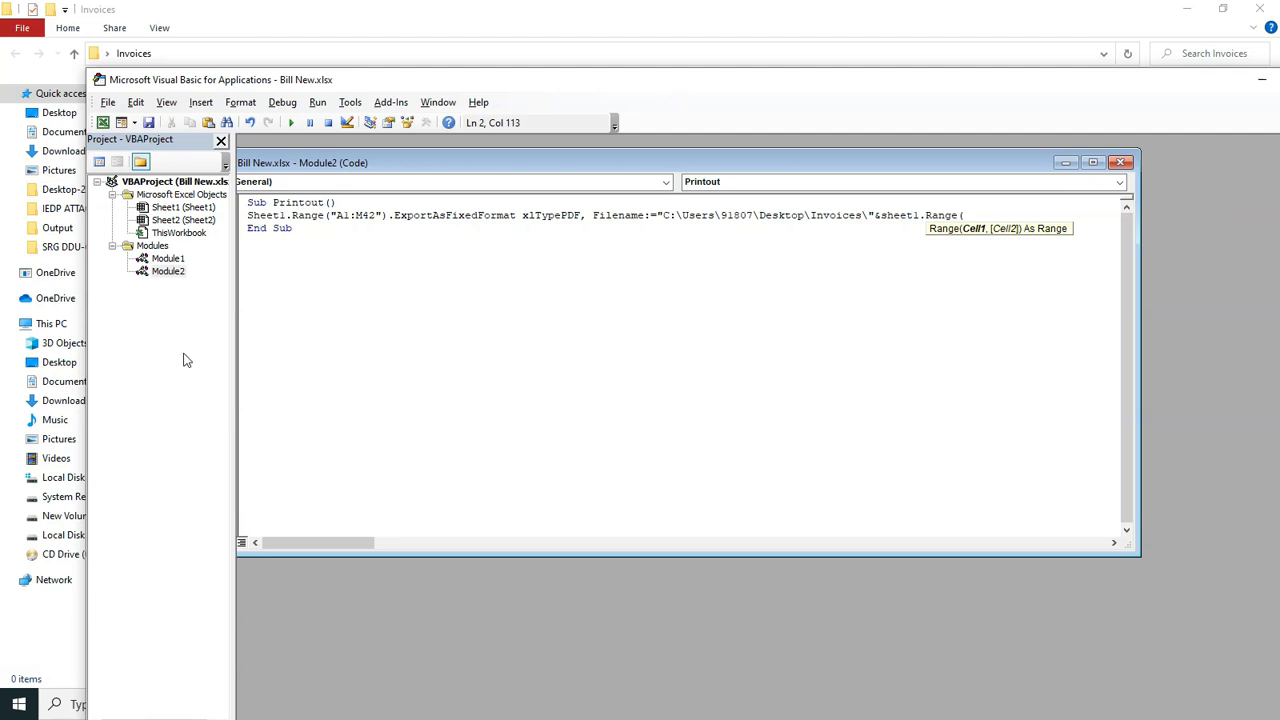
{"action": "key", "text": "alt+Tab"}
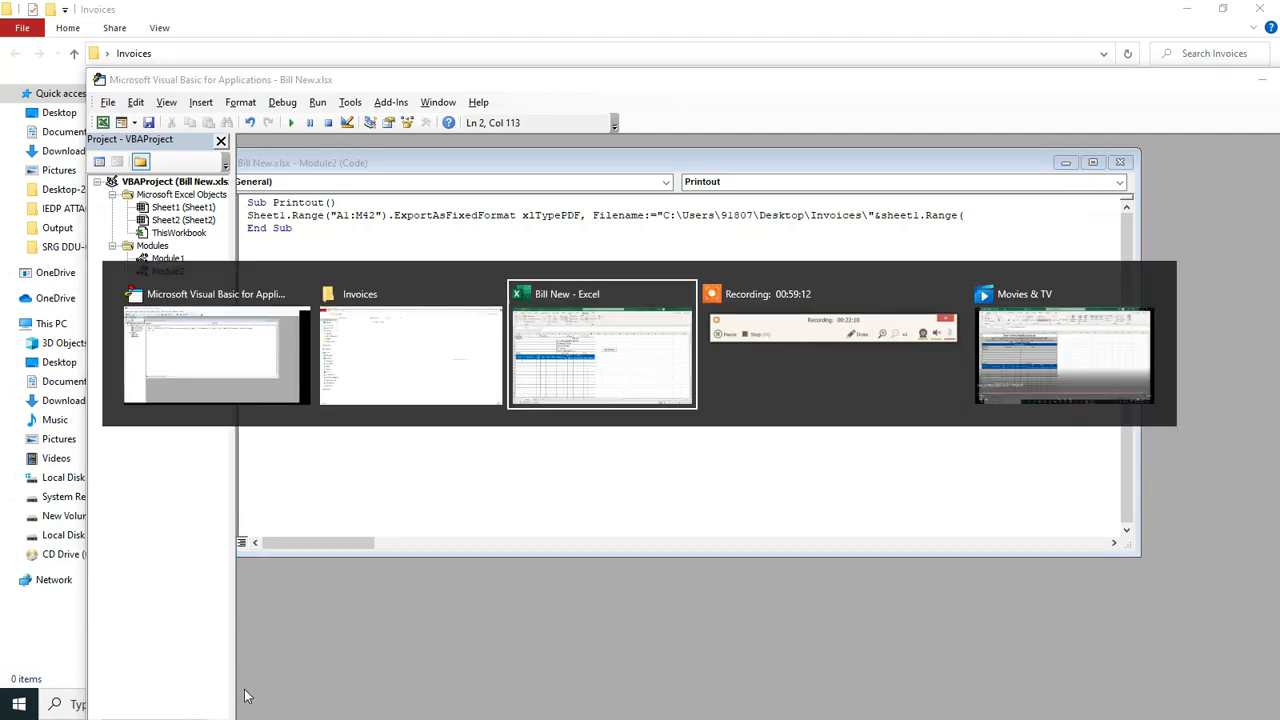
- Complete the file name with Sheet1 cell "b6" value
{"action": "key", "text": "alt+Tab"}
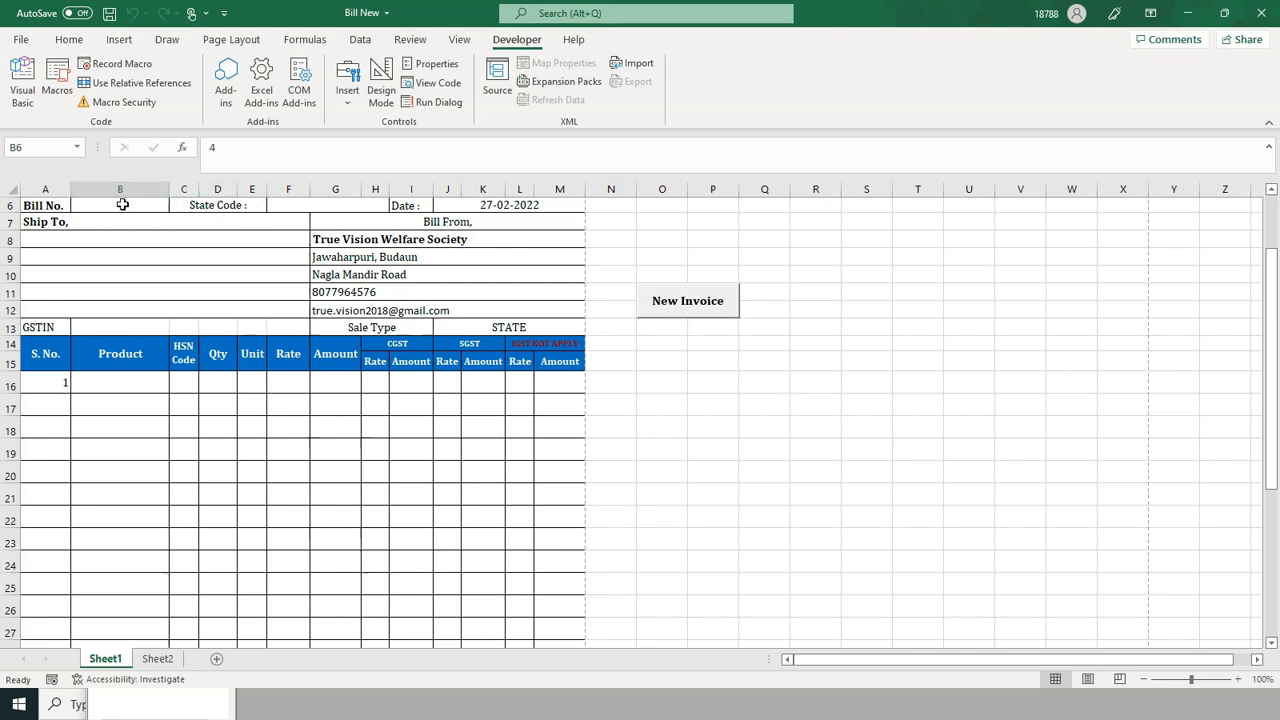
{"action": "key", "text": "alt+Tab"}
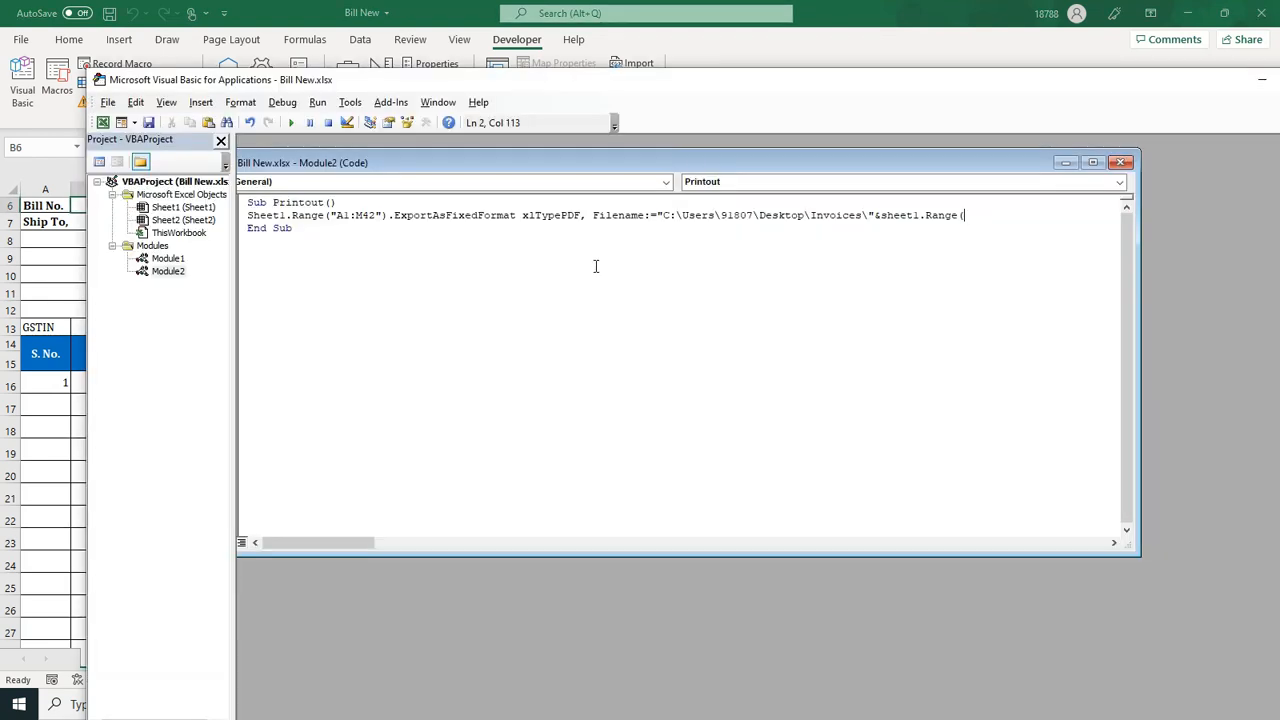
{"action": "type", "text": "\"b6\")"}
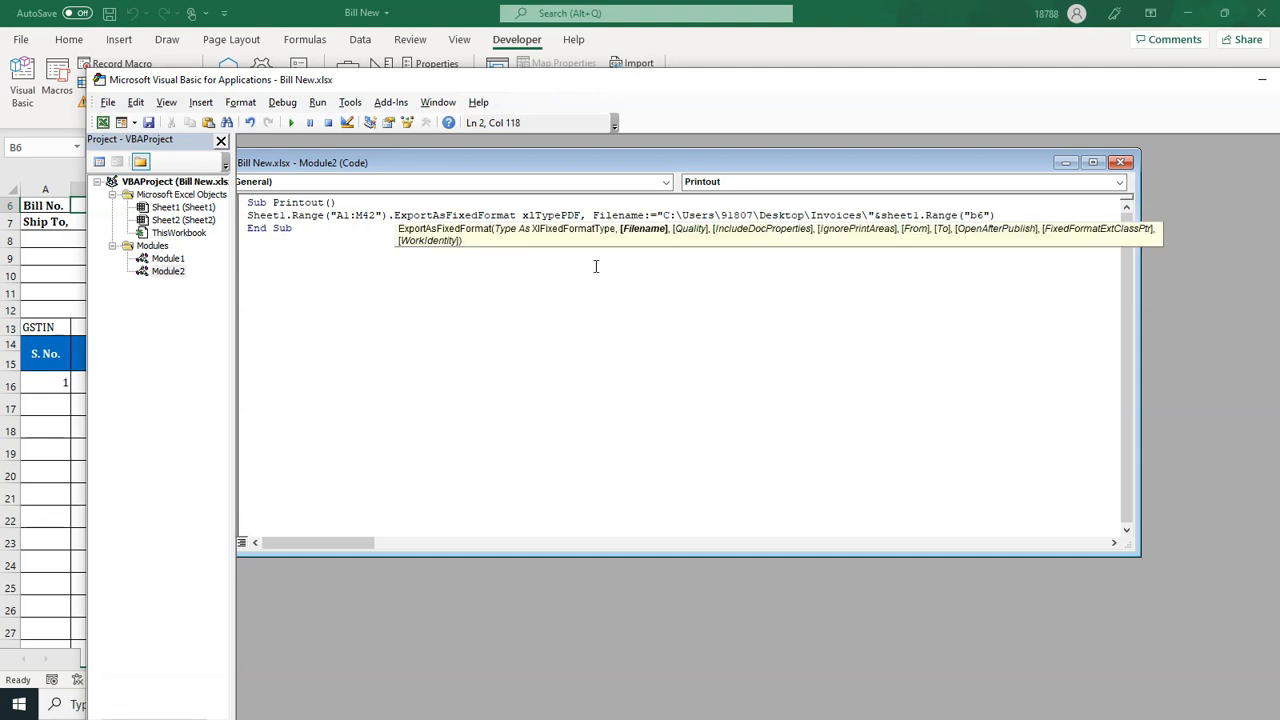
{"action": "type", "text": ".va"}
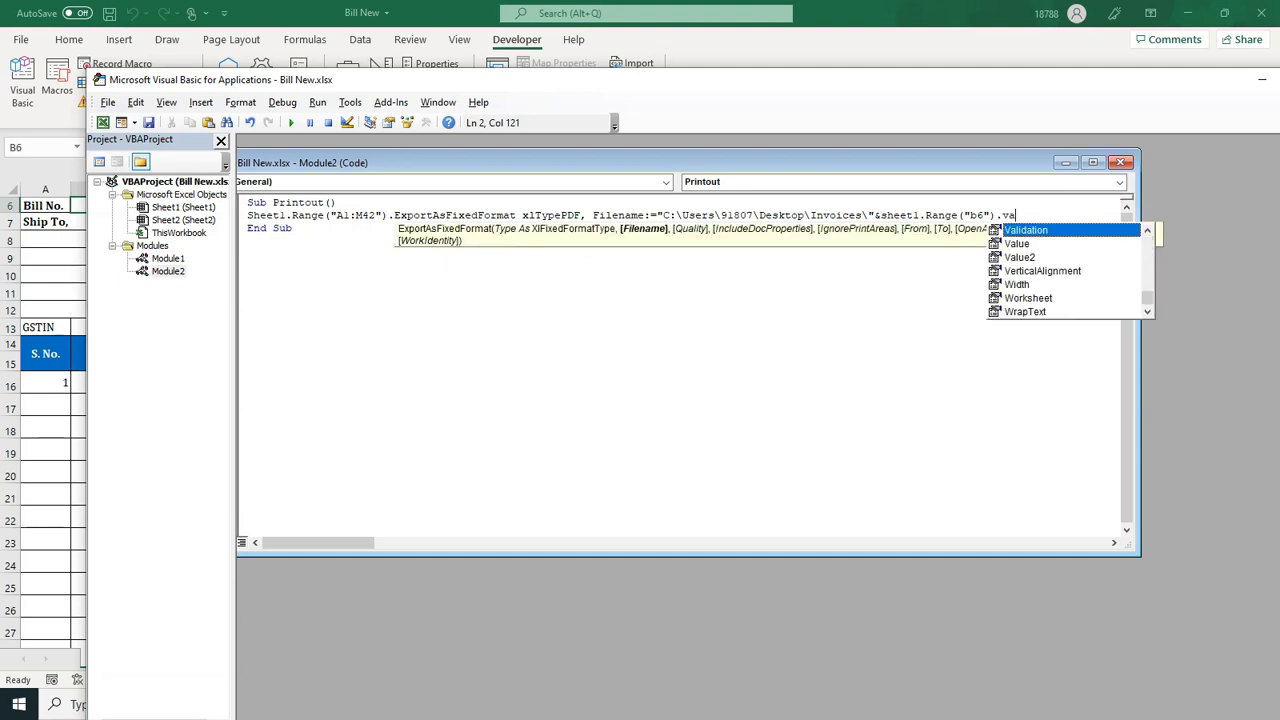
{"action": "type", "text": "lue"}
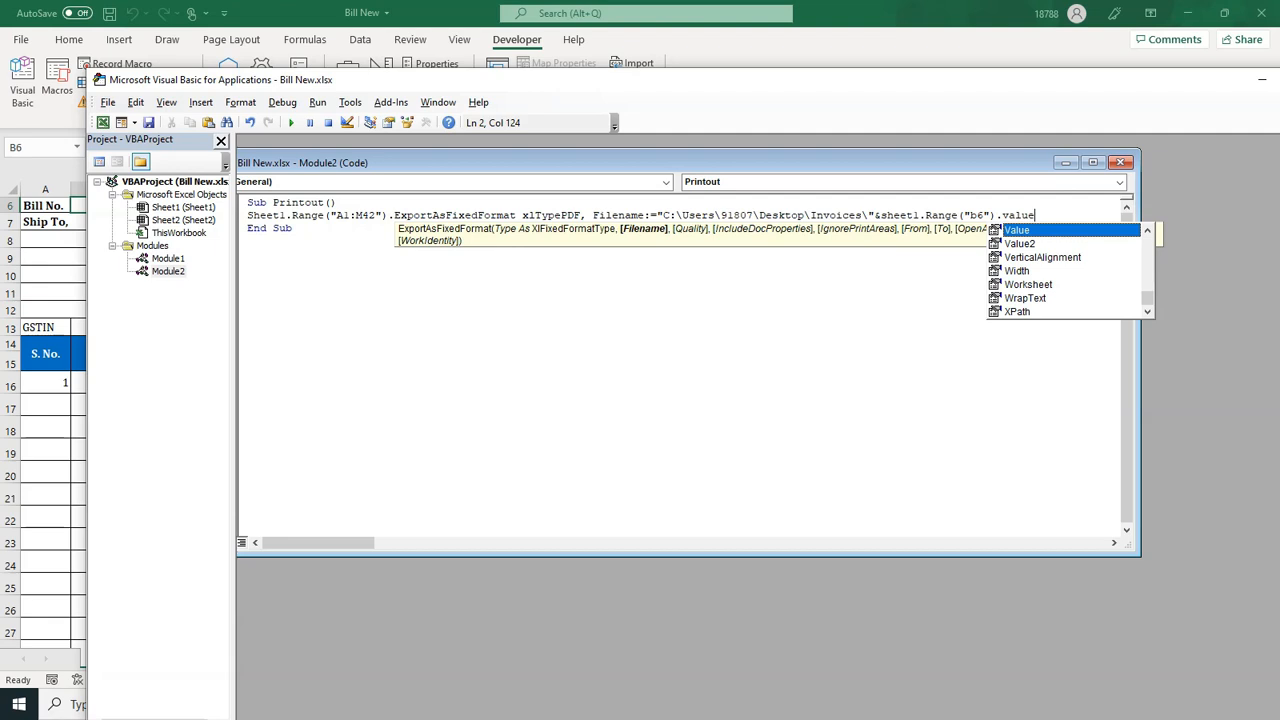
{"action": "type", "text": ","}
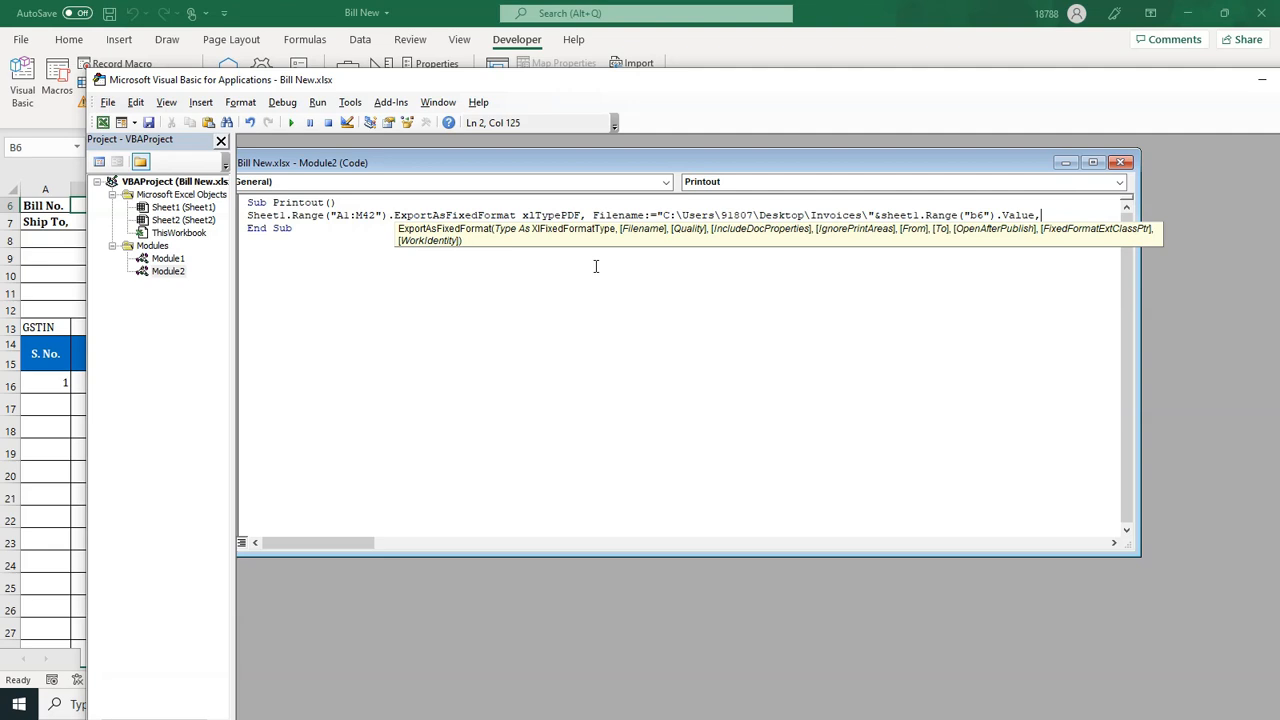
- Add OpenAfterPublish:=False to the export line and begin a new Range( line
{"action": "type", "text": "openafterpublis"}
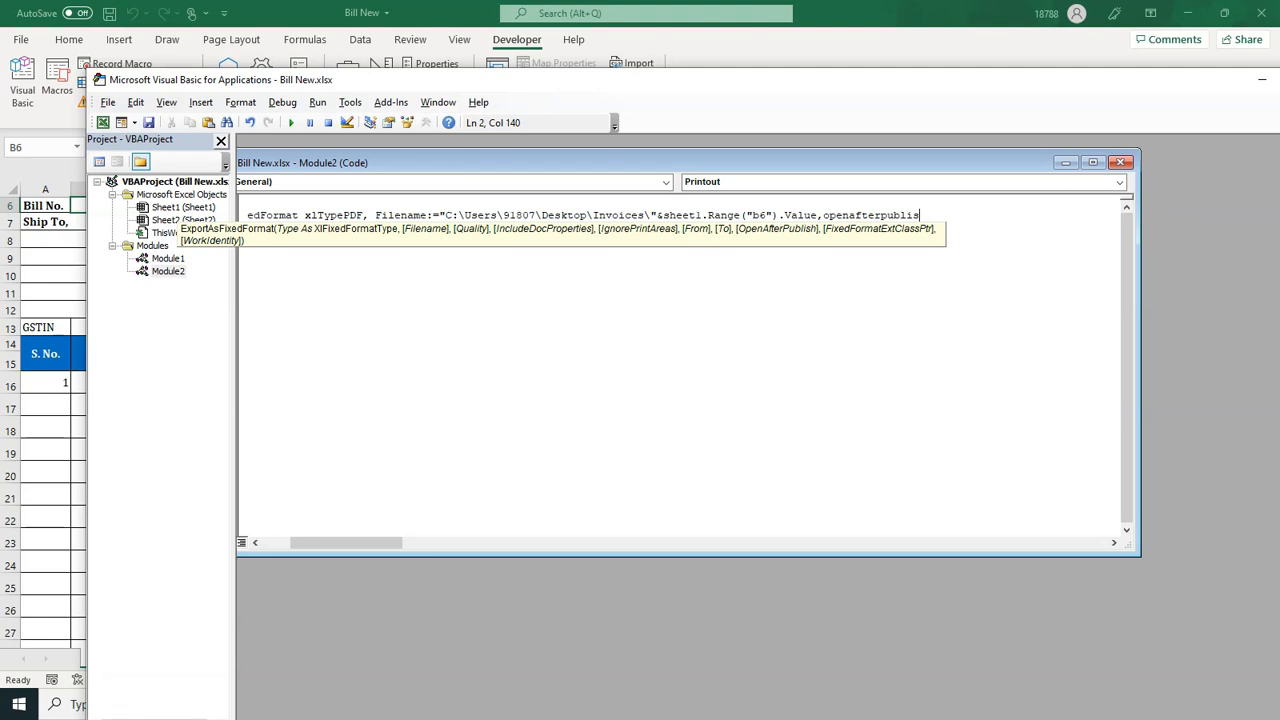
{"action": "type", "text": ":"}
{"action": "type", "text": "="}
{"action": "type", "text": "fa;s"}
{"action": "key", "text": "BackSpace"}
{"action": "type", "text": "lse"}
{"action": "key", "text": "Down"}
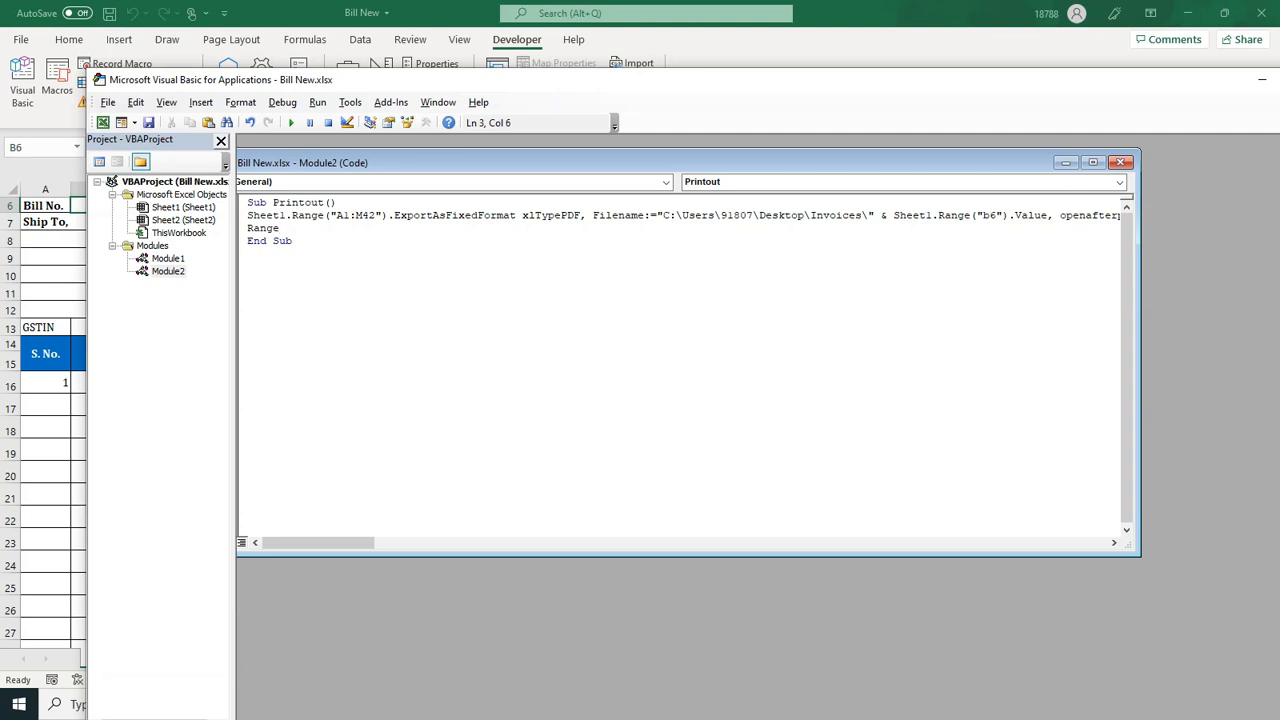
{"action": "type", "text": "(\"A1:M"}
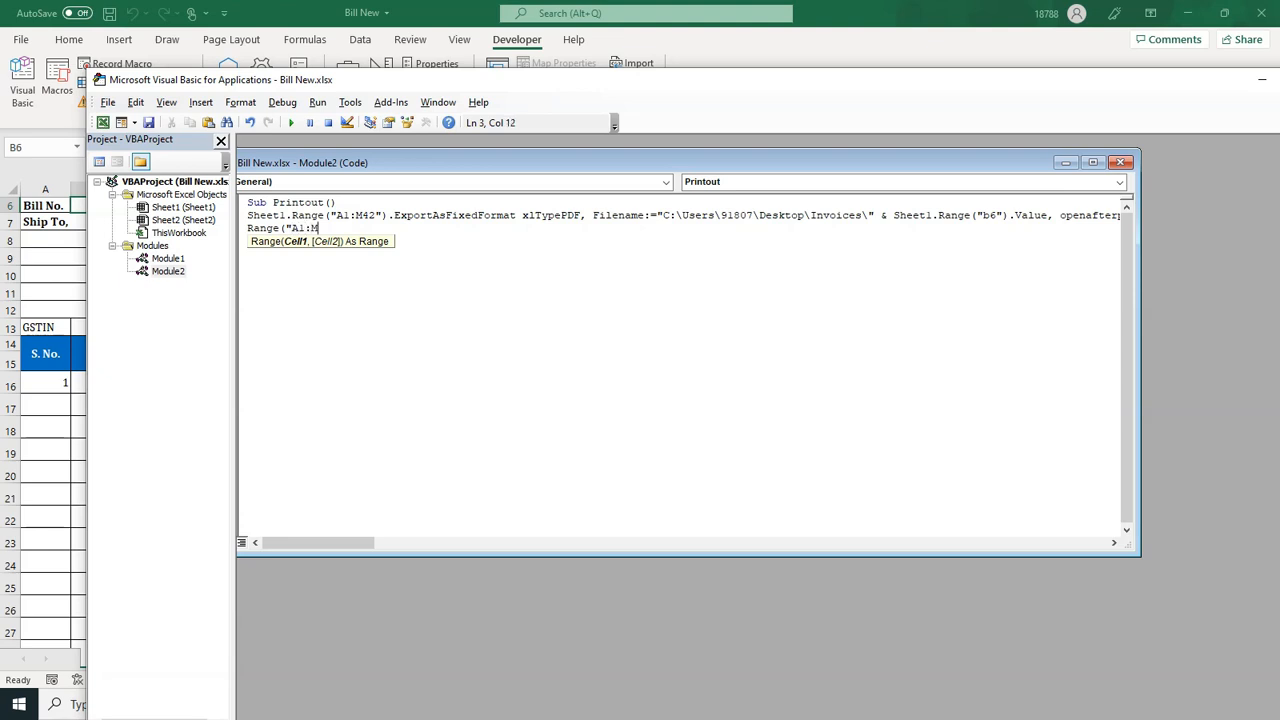
- Finish line 3 as Range("A1:M42").PrintOut
{"action": "type", "text": "42\")"}
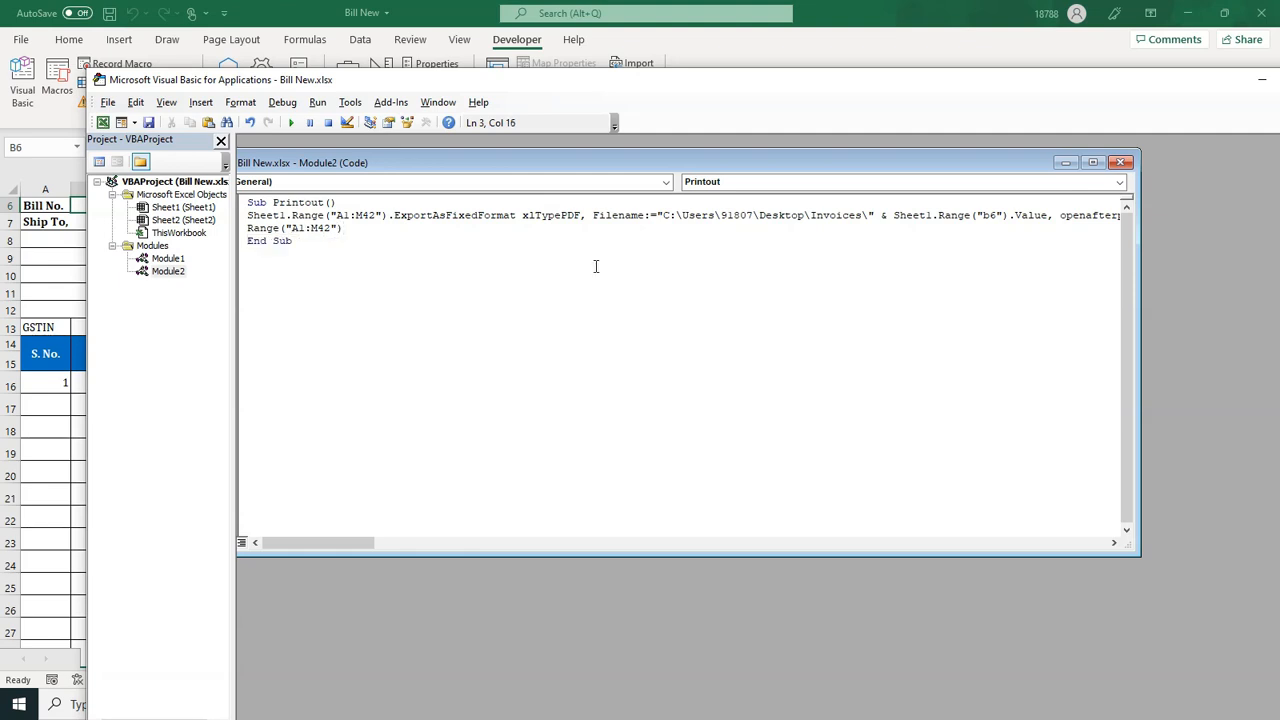
{"action": "type", "text": ".pri"}
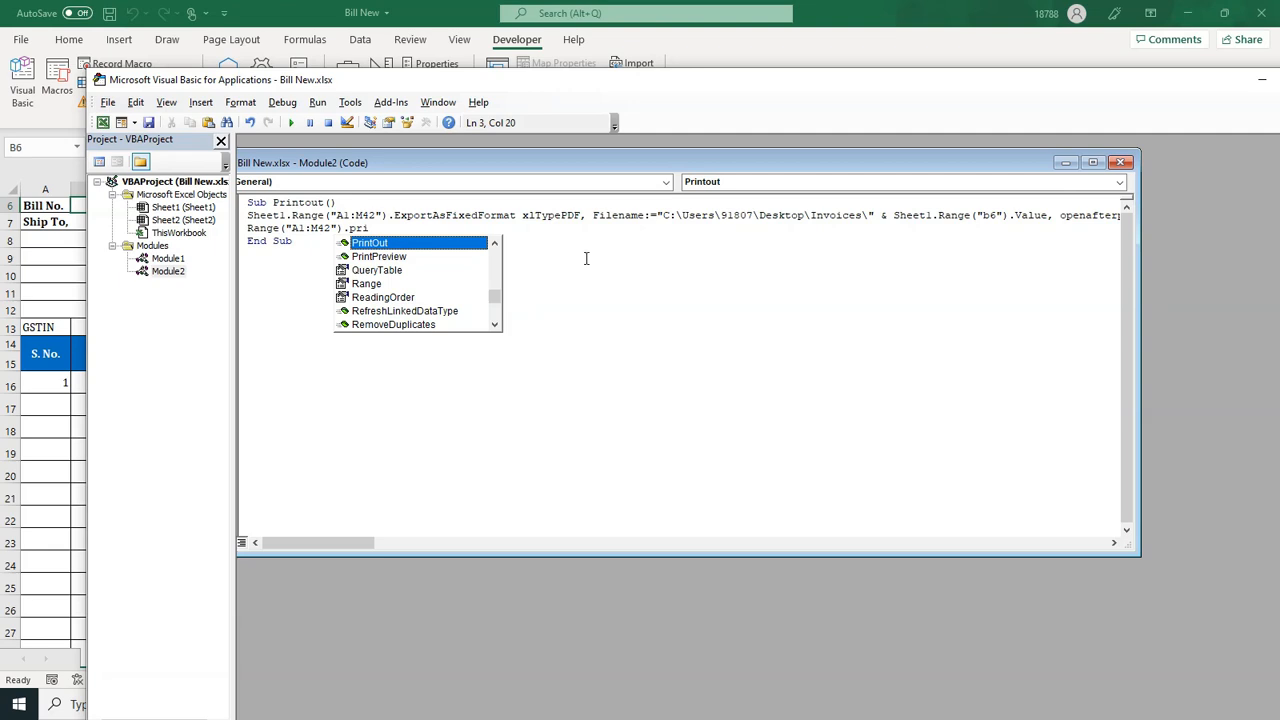
{"action": "type", "text": "ntout"}
{"action": "key", "text": "Return"}
{"action": "key", "text": "BackSpace"}
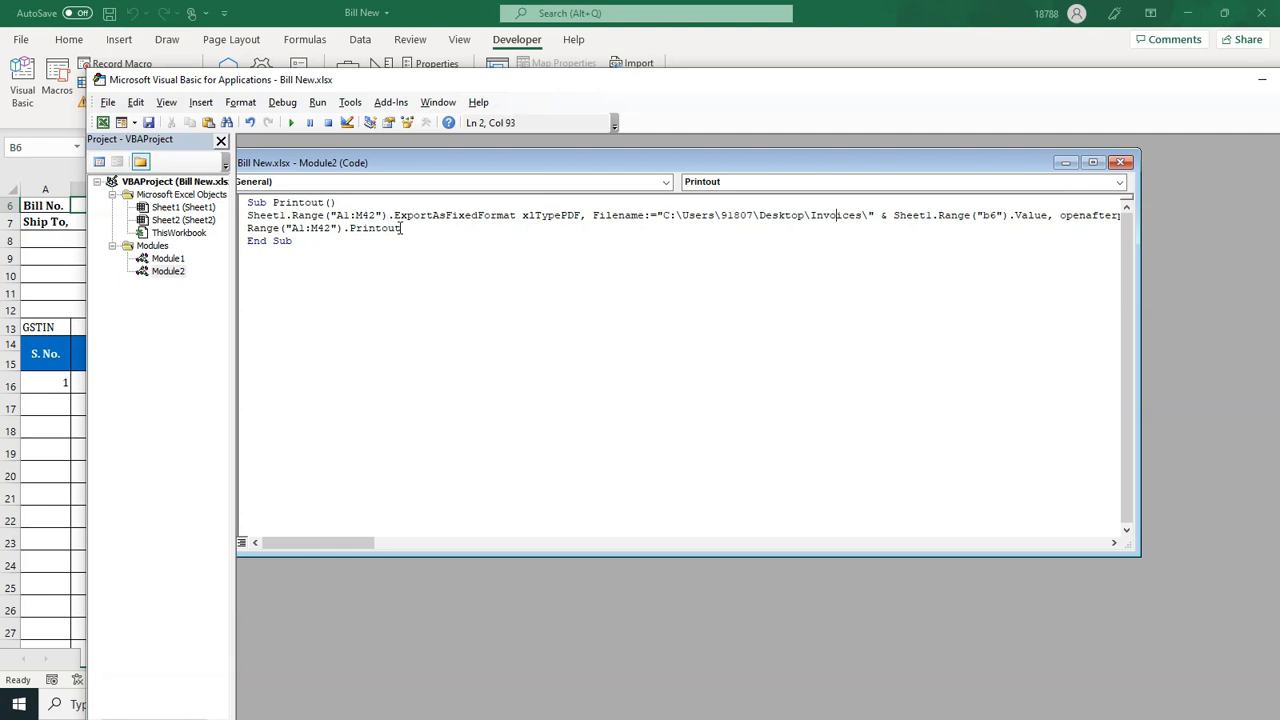
{"action": "key", "text": "Right"}
{"action": "key", "text": "Right"}
{"action": "key", "text": "Right"}
{"action": "key", "text": "Right"}
{"action": "key", "text": "Right"}
{"action": "key", "text": "Right"}
{"action": "key", "text": "Right"}
{"action": "key", "text": "Right"}
{"action": "key", "text": "Right"}
{"action": "key", "text": "Right"}
{"action": "key", "text": "Right"}
{"action": "key", "text": "Right"}
{"action": "key", "text": "Right"}
{"action": "key", "text": "Right"}
{"action": "key", "text": "Right"}
{"action": "key", "text": "Right"}
{"action": "key", "text": "Right"}
{"action": "key", "text": "Right"}
{"action": "key", "text": "Right"}
{"action": "key", "text": "Right"}
- Save the workbook, accepting the macro-free warning
{"action": "key", "text": "ctrl+s"}
{"action": "left_click", "coordinate": [580, 424]}
{"action": "left_click_drag", "start_coordinate": [880, 98], "coordinate": [797, 247]}
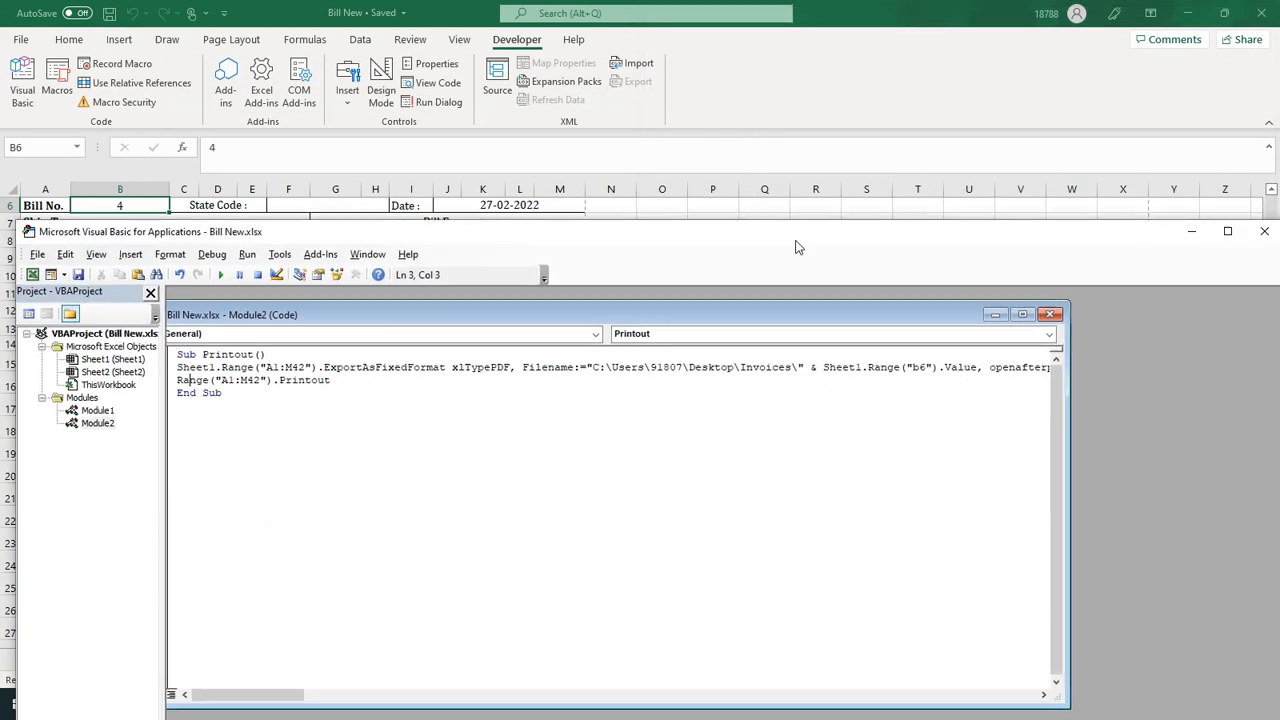
- Draw a form-control button below New Invoice and assign it the Printout macro
{"action": "left_click", "coordinate": [1191, 231]}
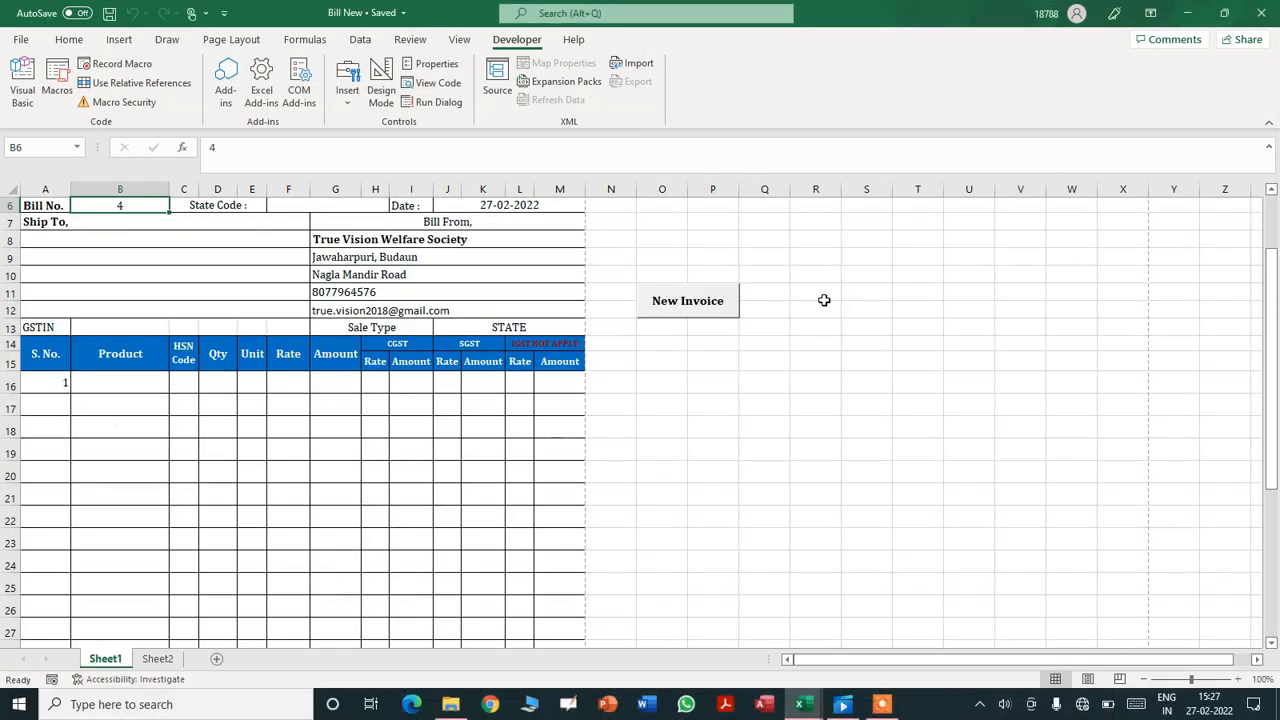
{"action": "left_click", "coordinate": [655, 346]}
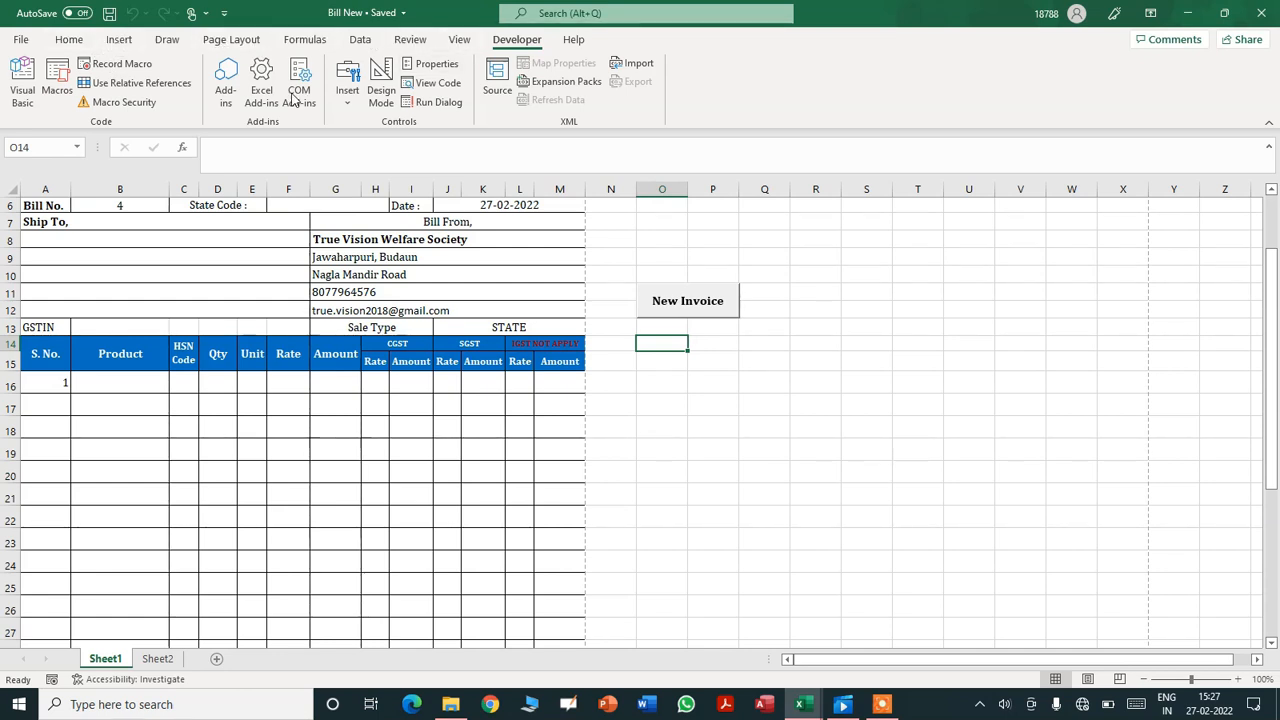
{"action": "left_click", "coordinate": [344, 110]}
{"action": "left_click", "coordinate": [347, 134]}
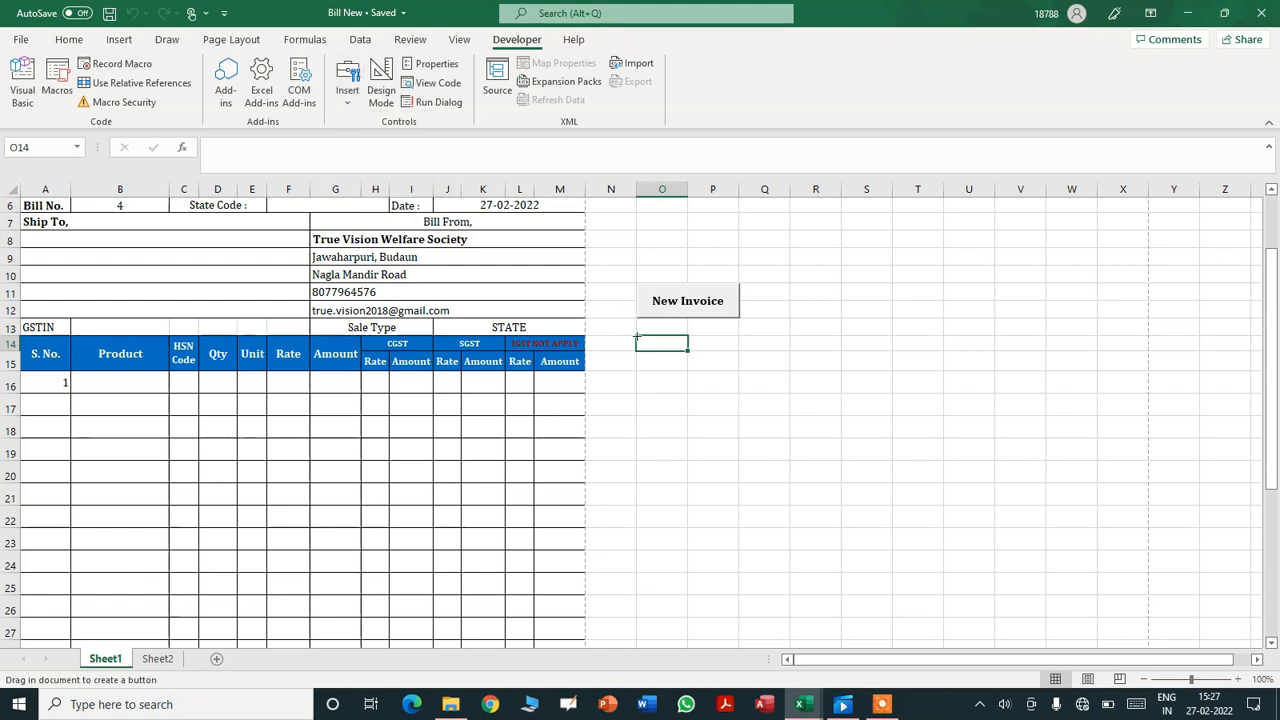
{"action": "left_click_drag", "start_coordinate": [636, 338], "coordinate": [737, 369]}
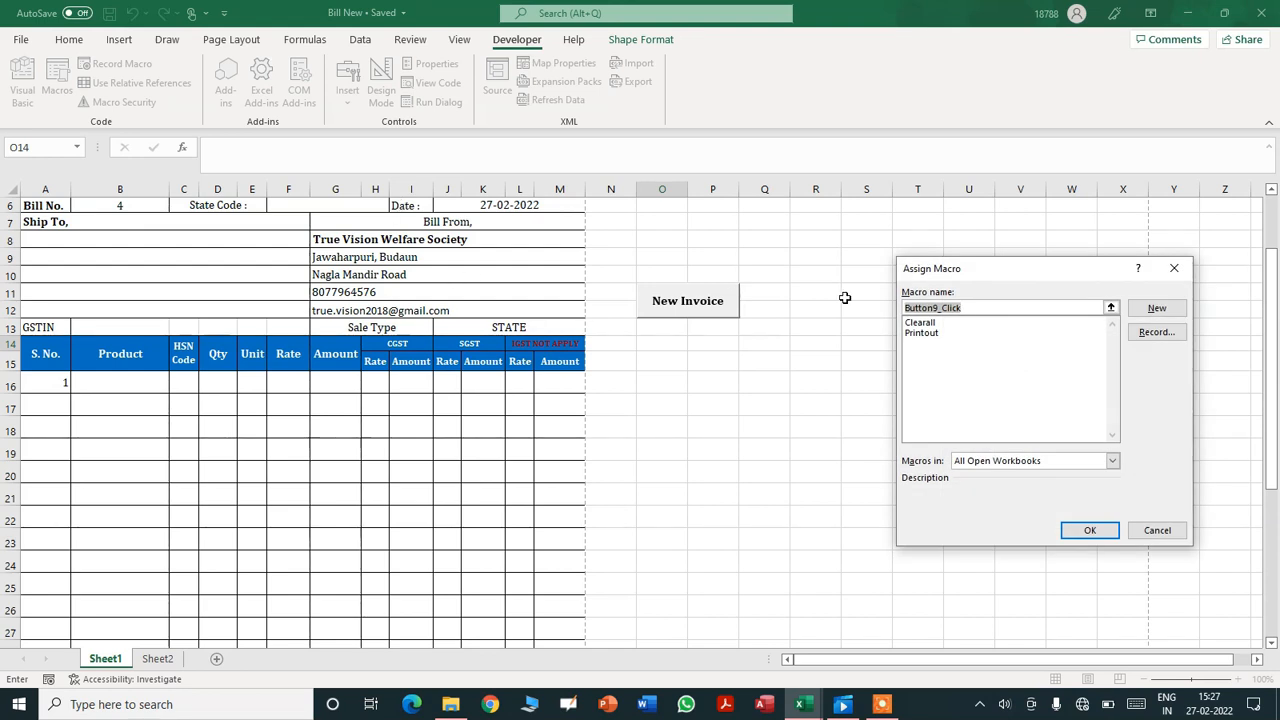
{"action": "left_click", "coordinate": [921, 333]}
{"action": "left_click", "coordinate": [1090, 532]}
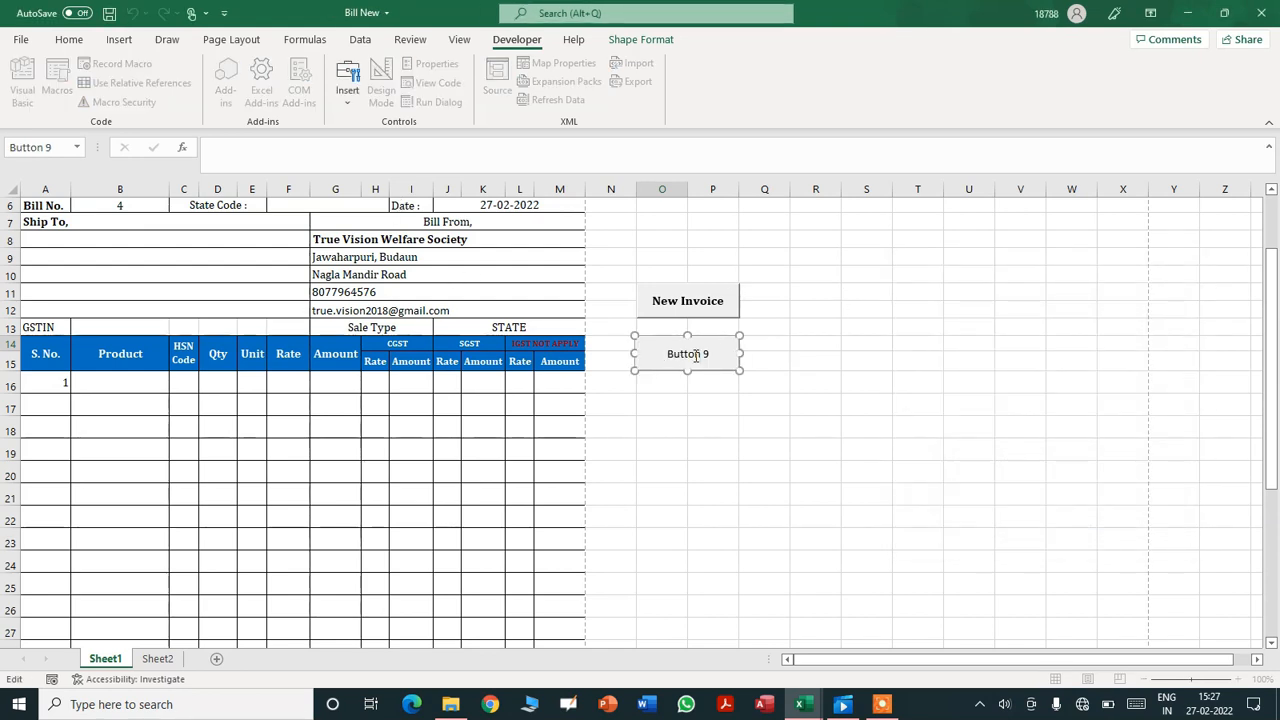
- Caption the new button 'Save and Print'
{"action": "key", "text": "ctrl+a"}
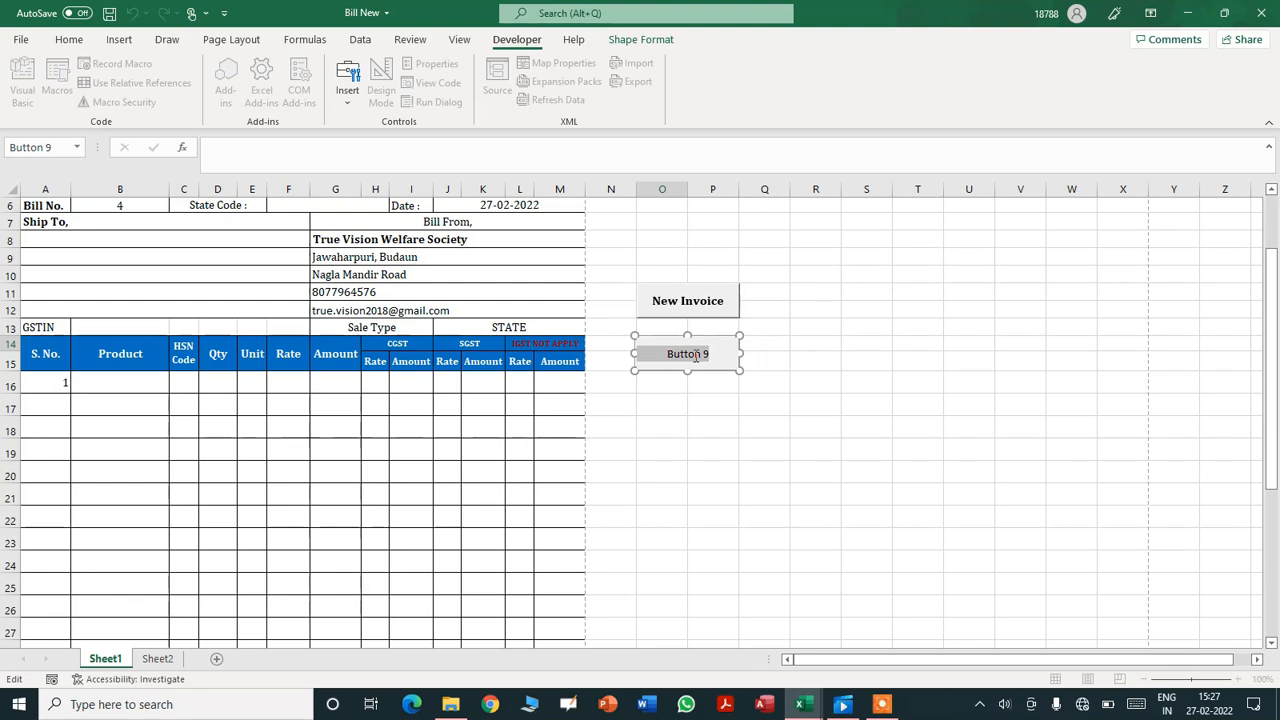
{"action": "type", "text": "P"}
{"action": "key", "text": "BackSpace"}
{"action": "type", "text": "Save a"}
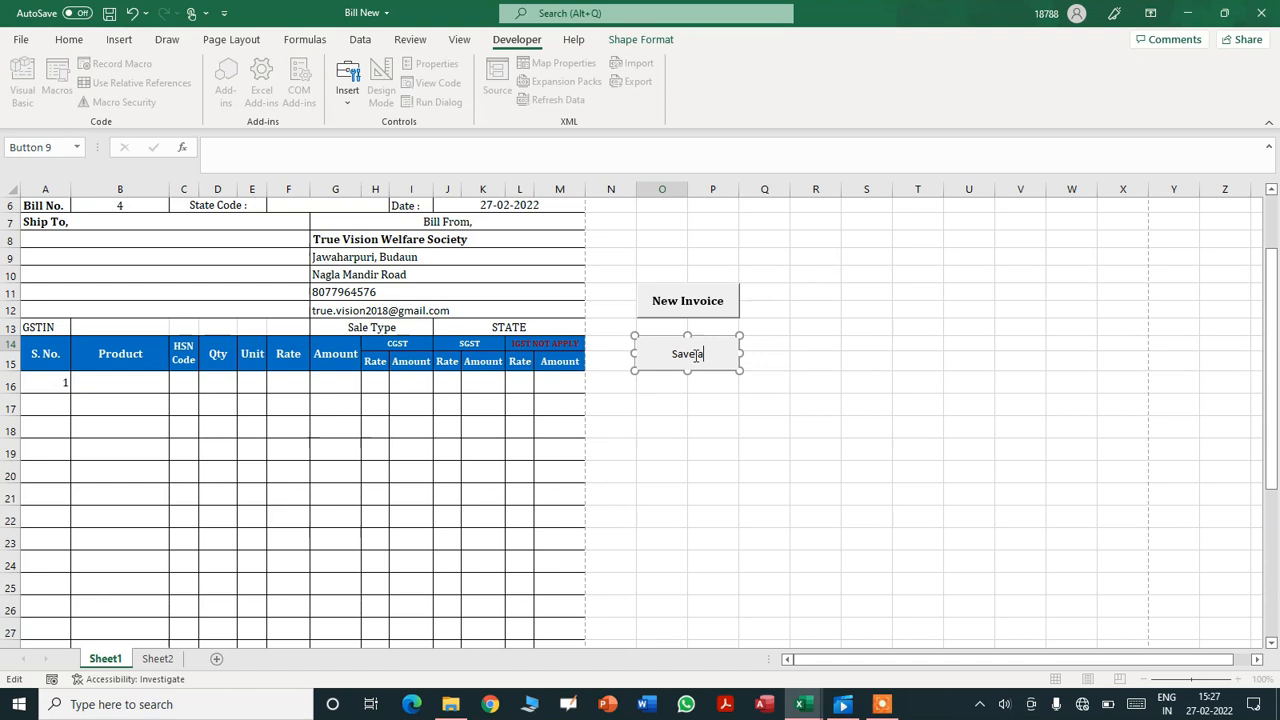
{"action": "type", "text": "nd Print"}
- Format the Save and Print caption in Cambria, size 12
{"action": "key", "text": "ctrl+a"}
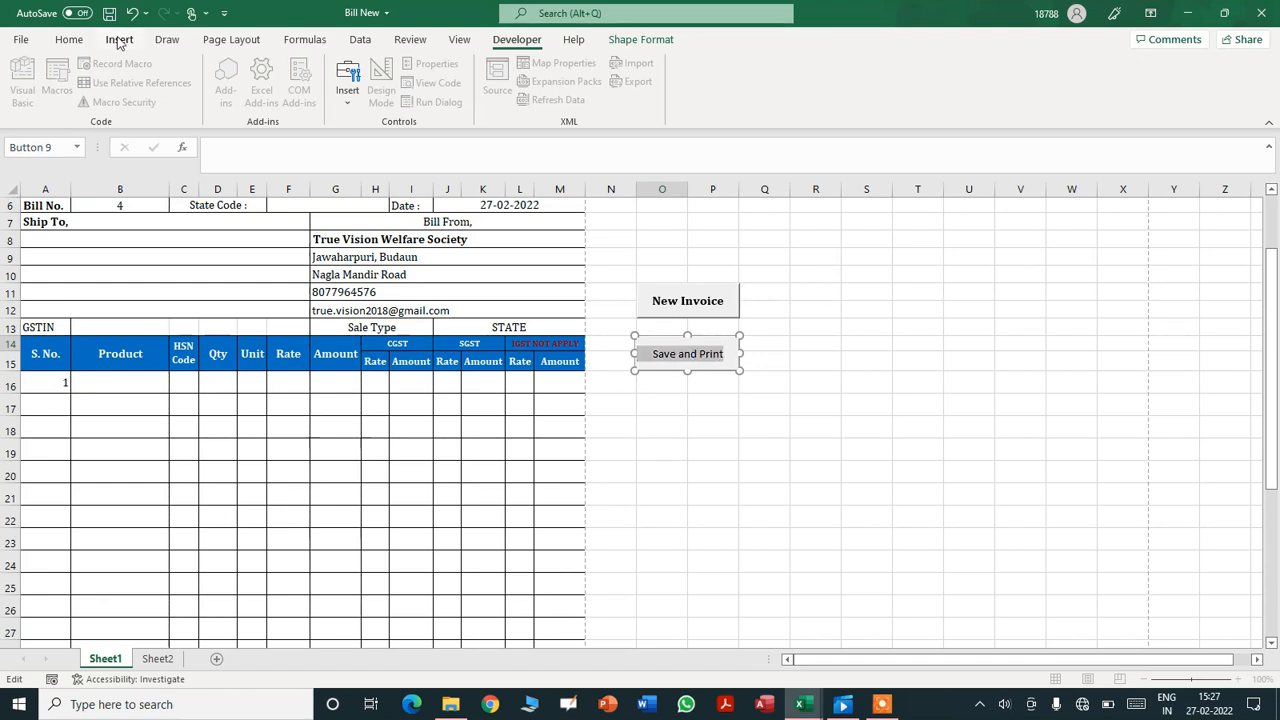
{"action": "left_click", "coordinate": [66, 40]}
{"action": "left_click", "coordinate": [185, 70]}
{"action": "type", "text": "Ca"}
{"action": "type", "text": "mbria"}
{"action": "key", "text": "Tab"}
{"action": "type", "text": "12"}
{"action": "key", "text": "Return"}
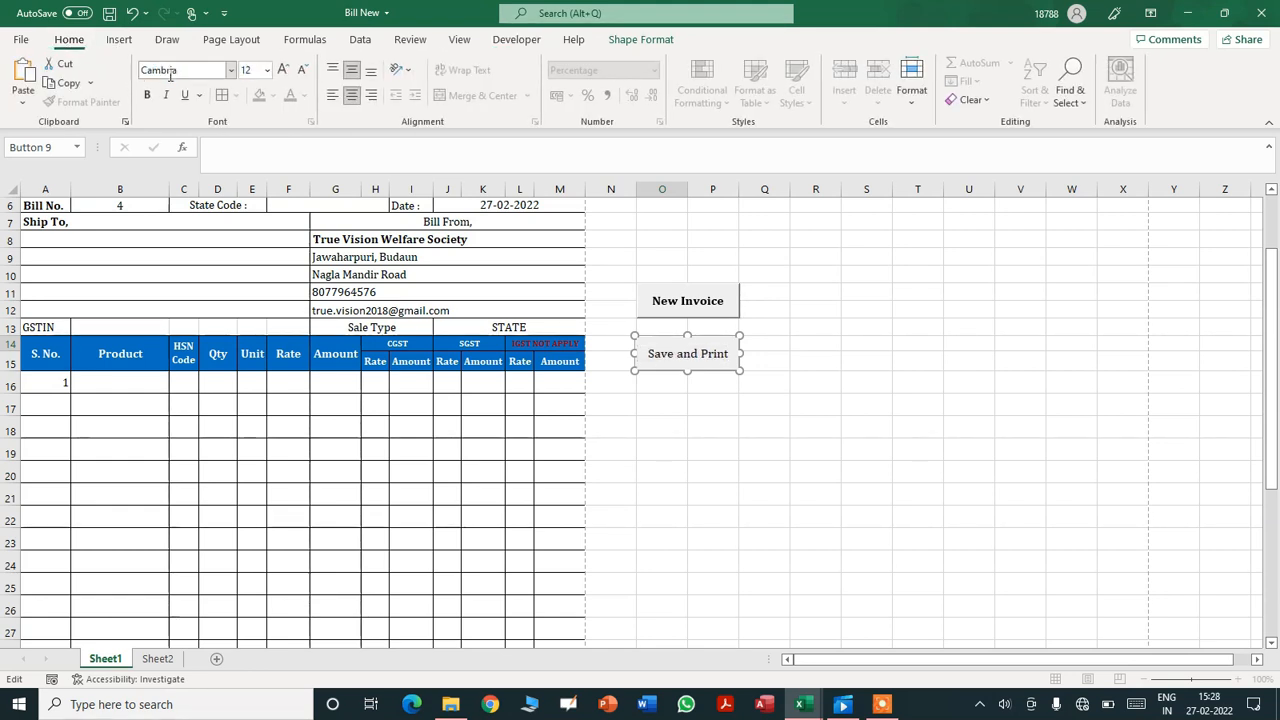
{"action": "left_click", "coordinate": [884, 443]}
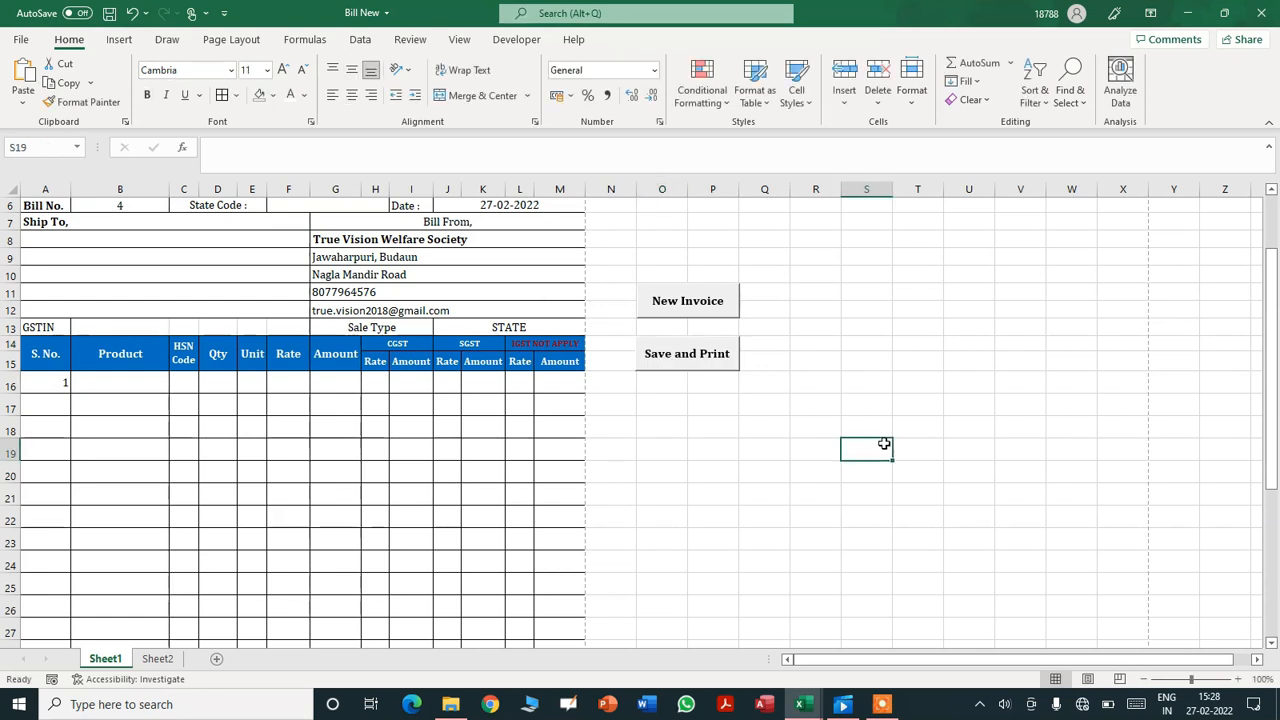
- Test Save and Print, dismiss the compile error, and correct the argument to openafterpublish
{"action": "left_click", "coordinate": [690, 363]}
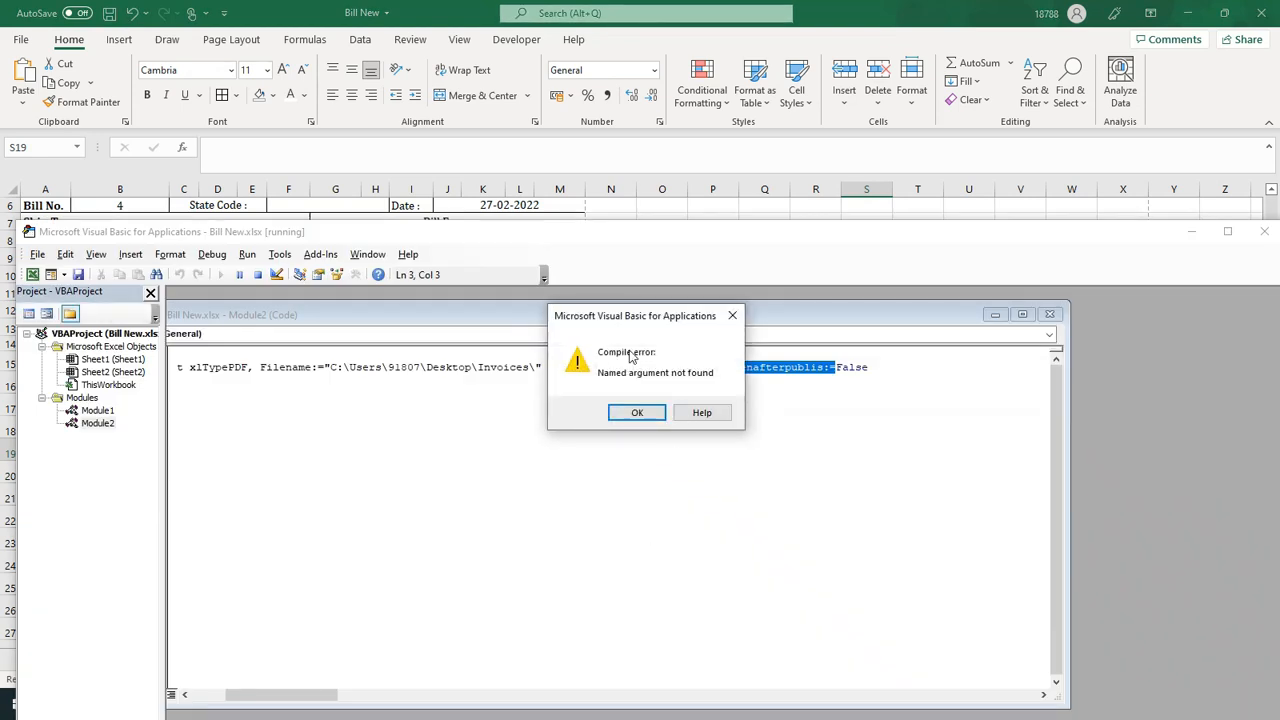
{"action": "left_click_drag", "start_coordinate": [627, 318], "coordinate": [541, 482]}
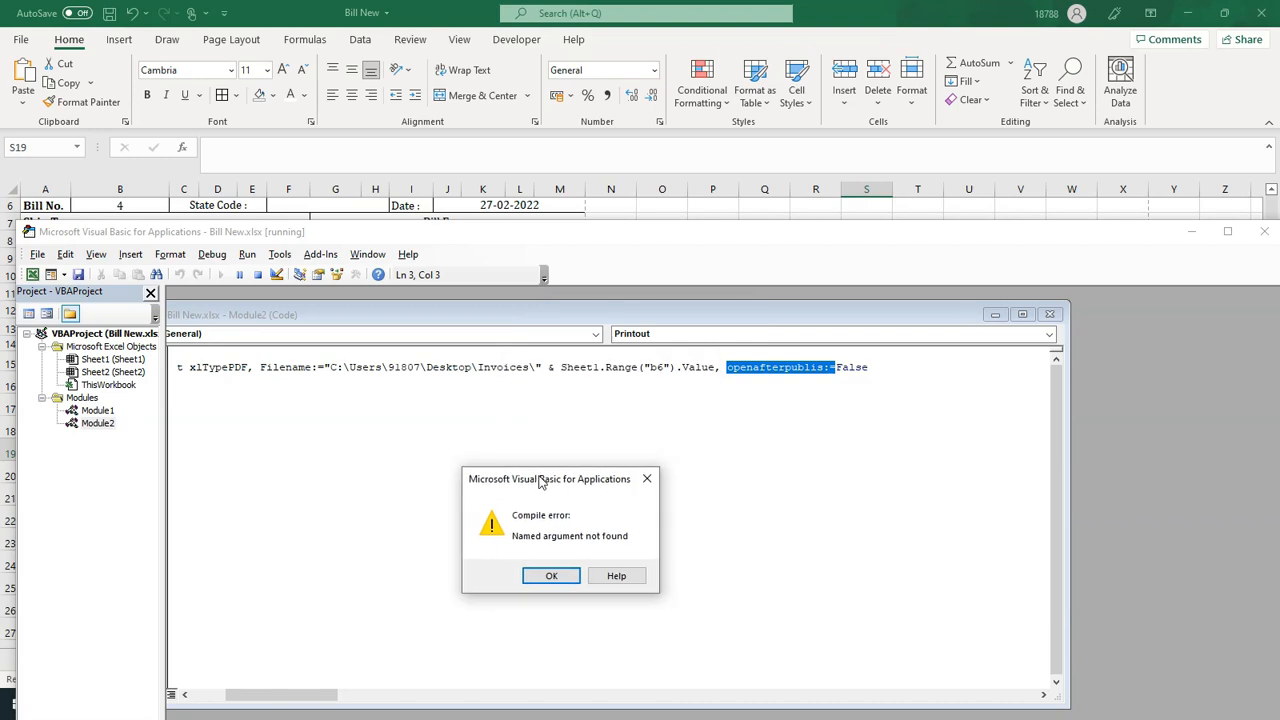
{"action": "left_click", "coordinate": [553, 575]}
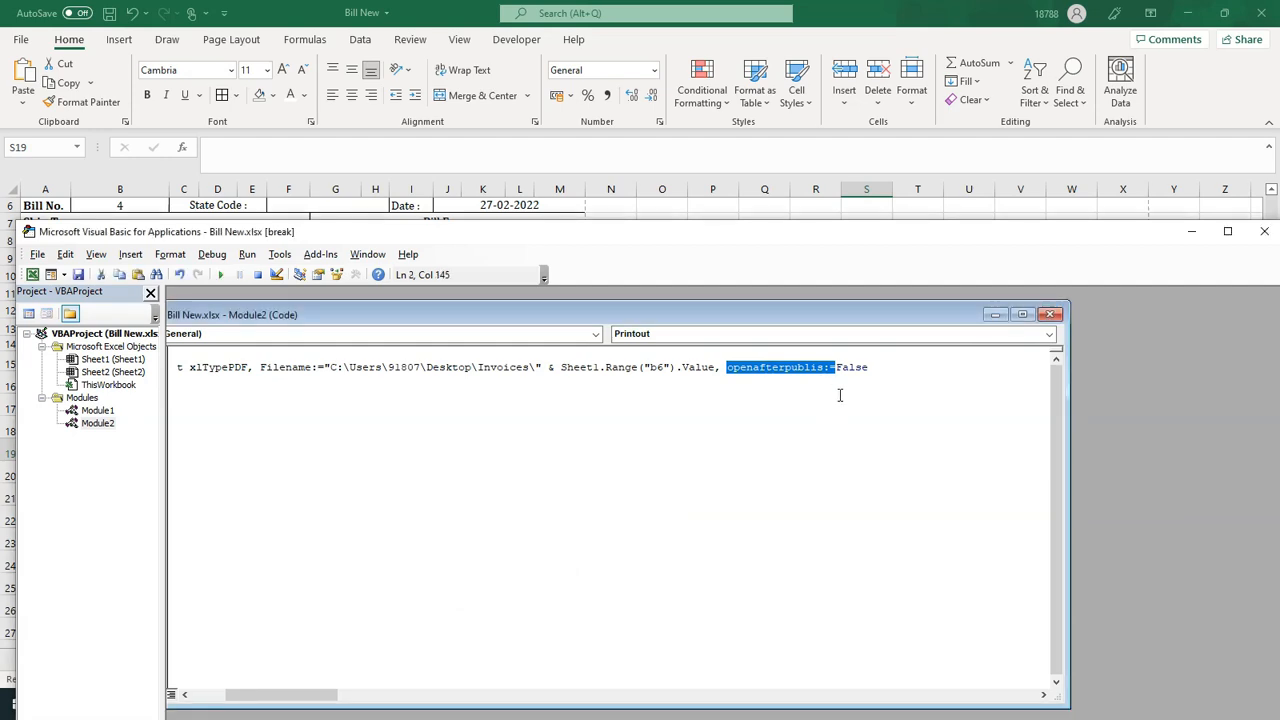
{"action": "left_click", "coordinate": [774, 369]}
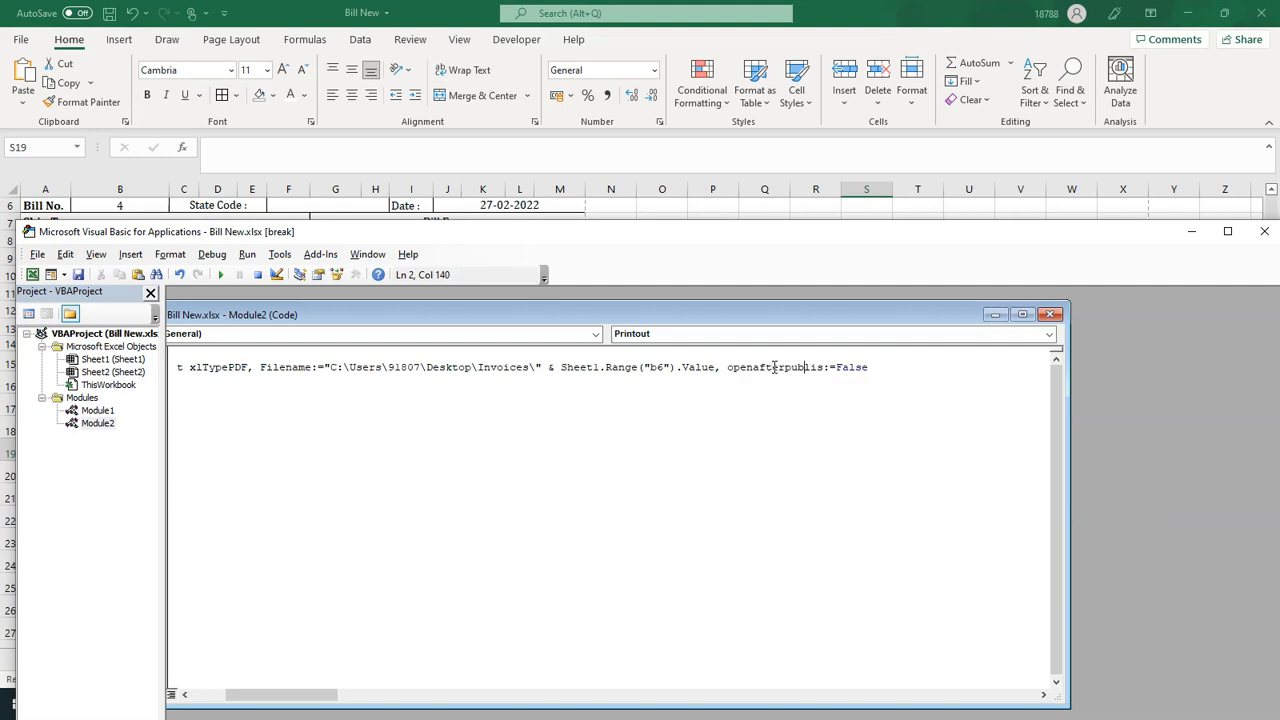
{"action": "type", "text": "h"}
- Save the workbook, close the Module2 window and minimize the VBA editor
{"action": "key", "text": "ctrl+s"}
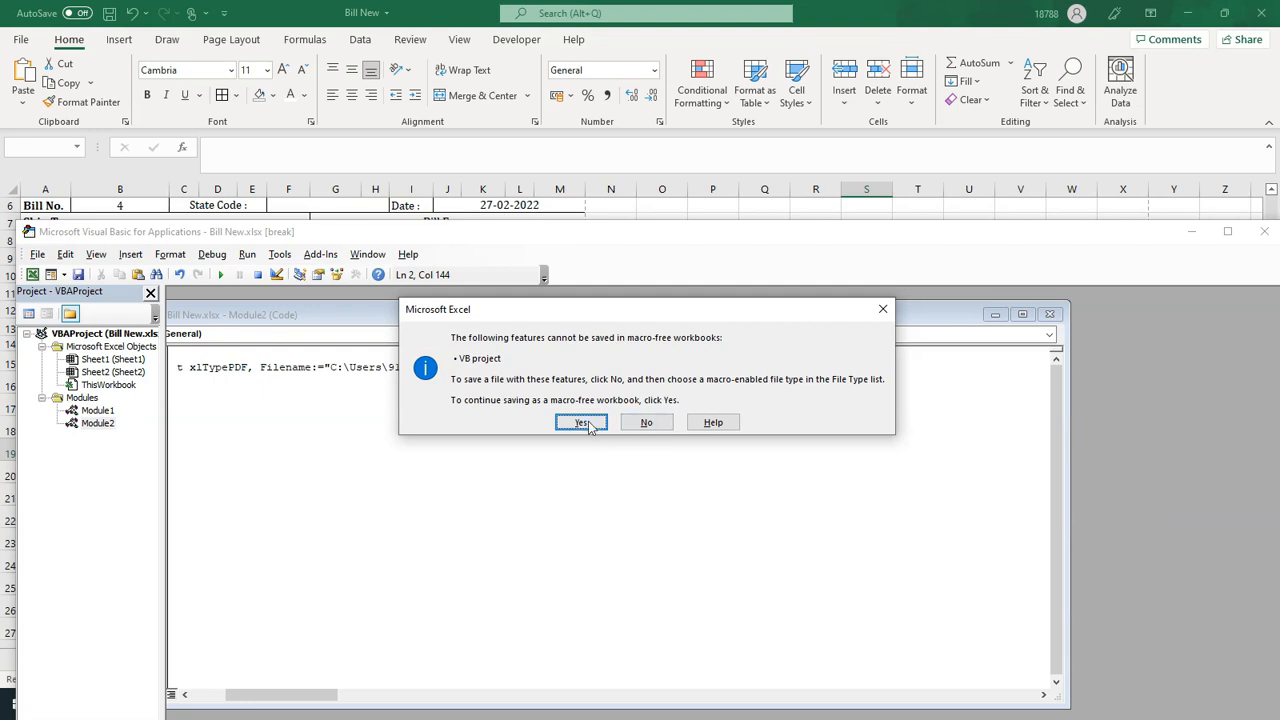
{"action": "left_click", "coordinate": [583, 423]}
{"action": "left_click", "coordinate": [995, 315]}
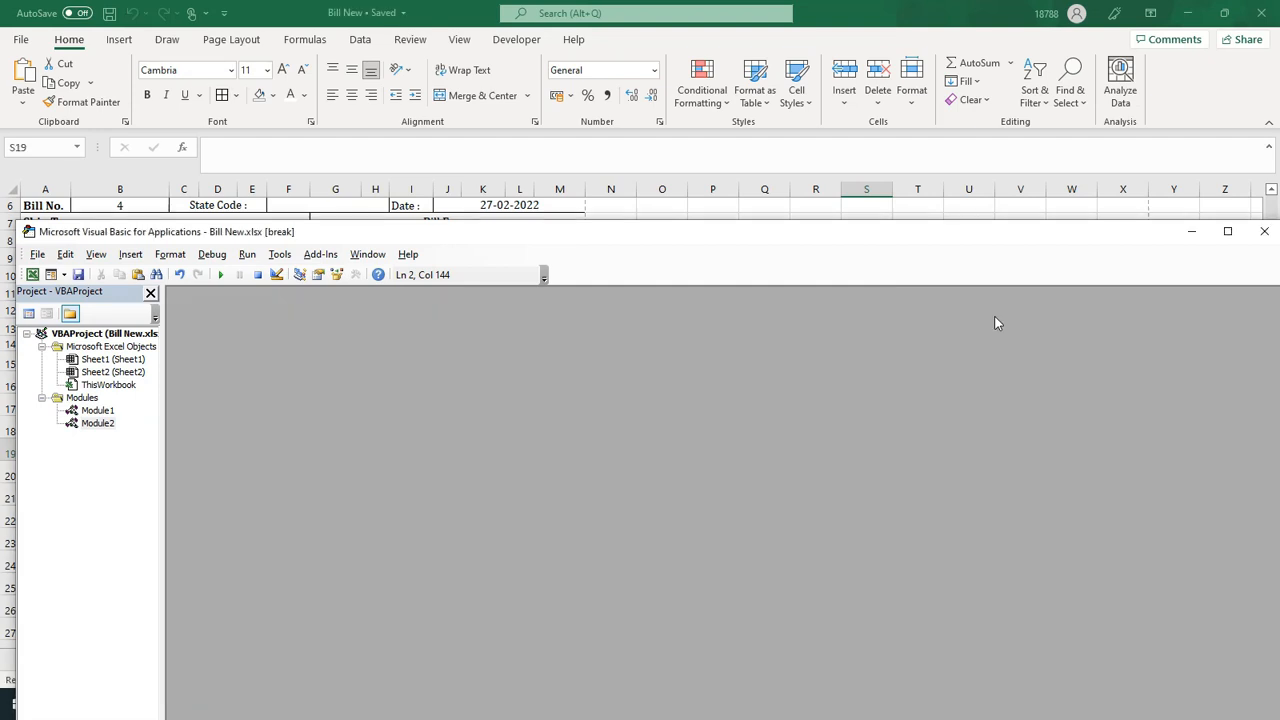
{"action": "left_click", "coordinate": [1191, 231]}
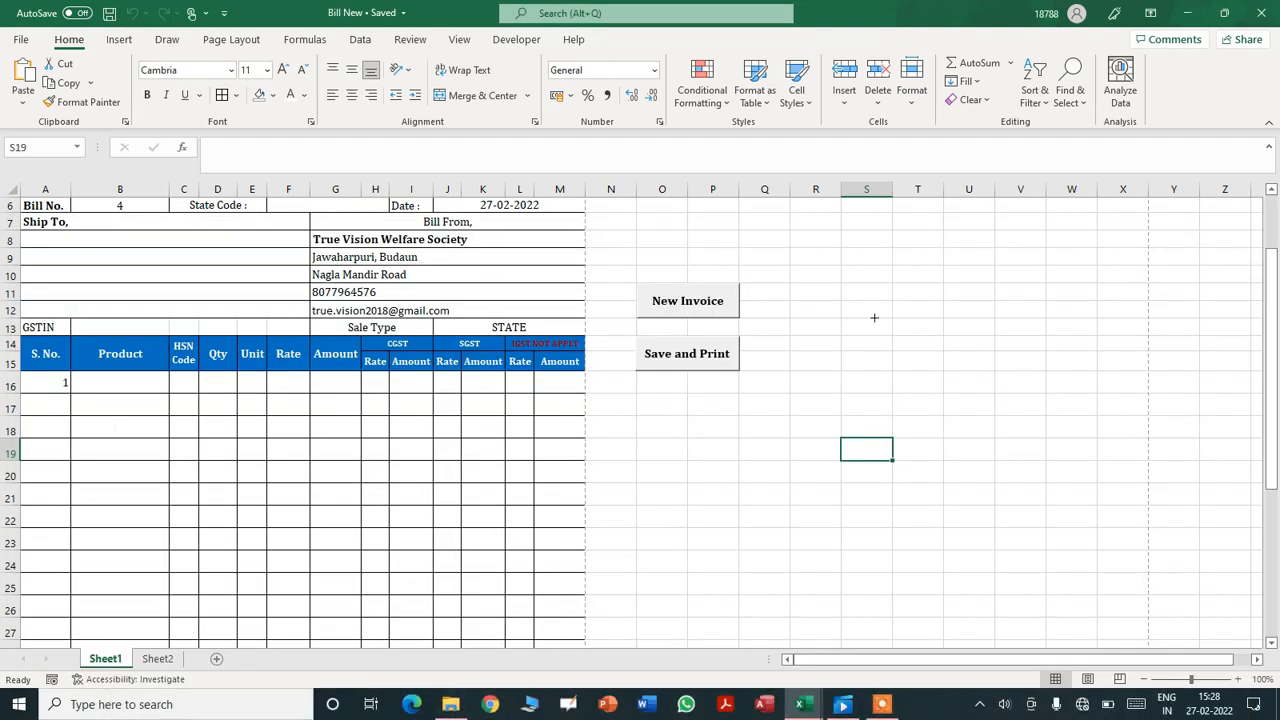
- Rerun Save and Print, verify the desktop Invoices folder is still empty, then return to the VBA editor
{"action": "left_click", "coordinate": [728, 436]}
{"action": "left_click", "coordinate": [688, 362]}
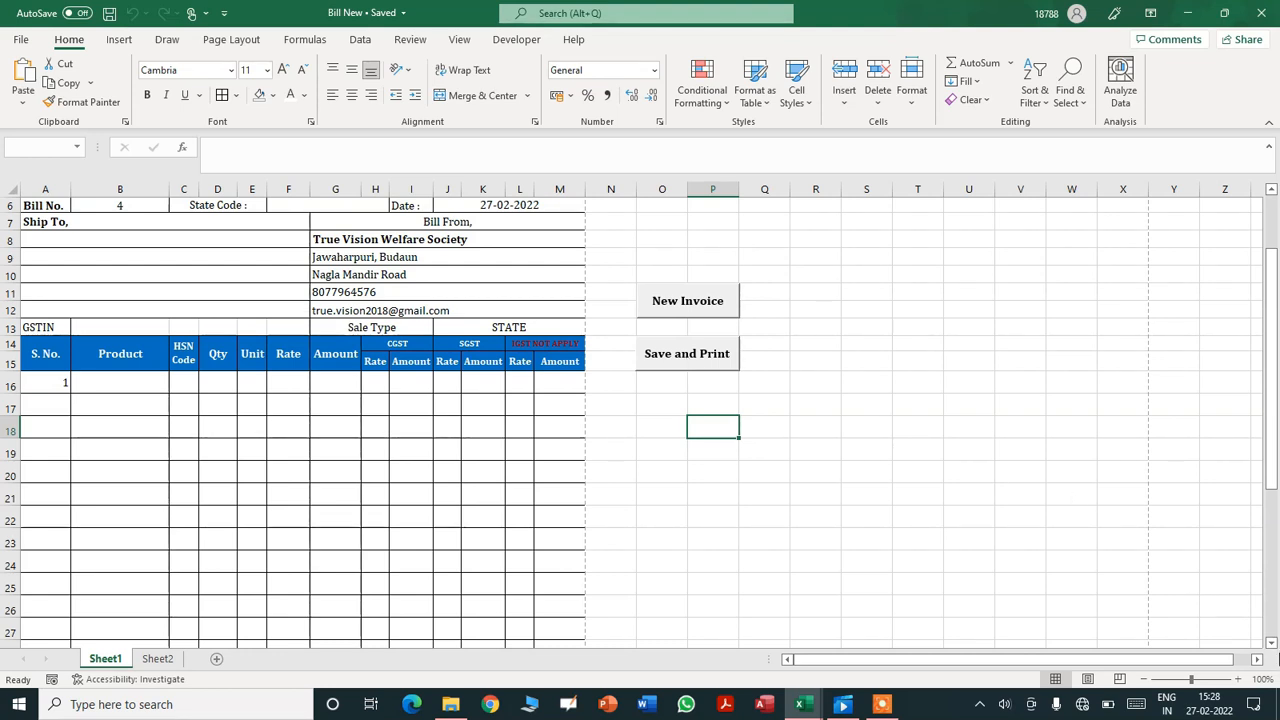
{"action": "left_click", "coordinate": [1278, 704]}
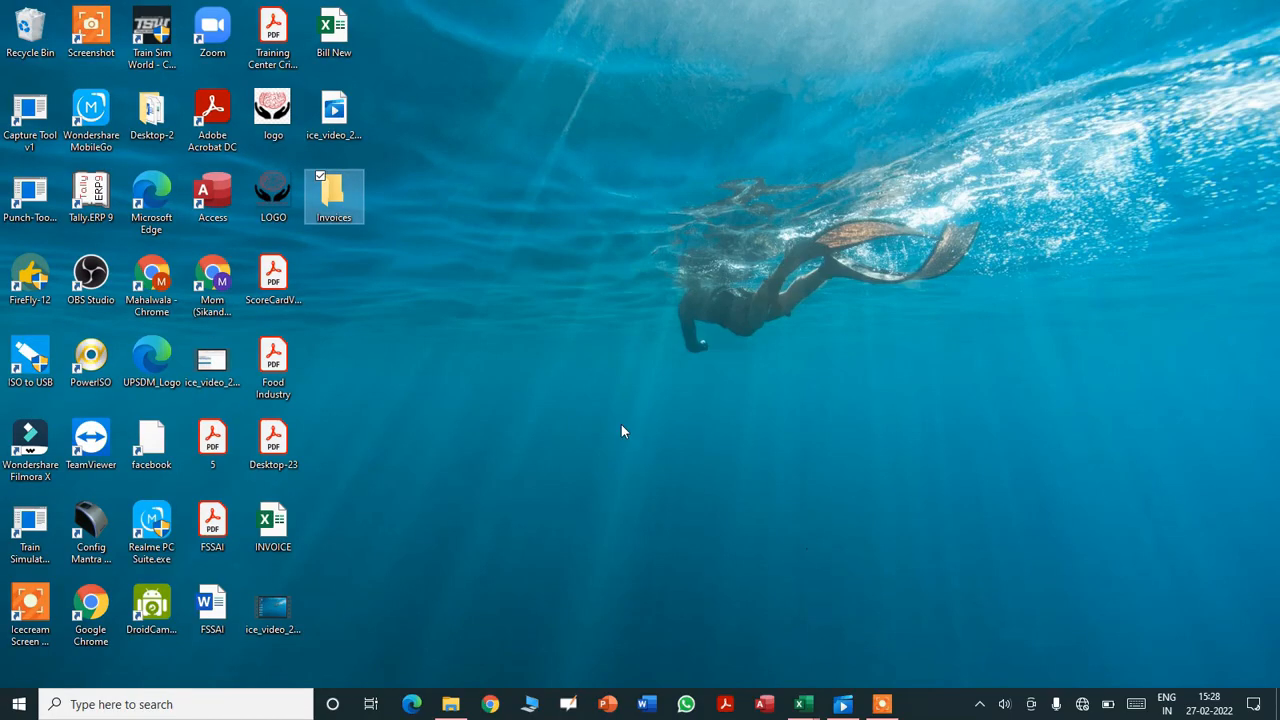
{"action": "double_click", "coordinate": [331, 196]}
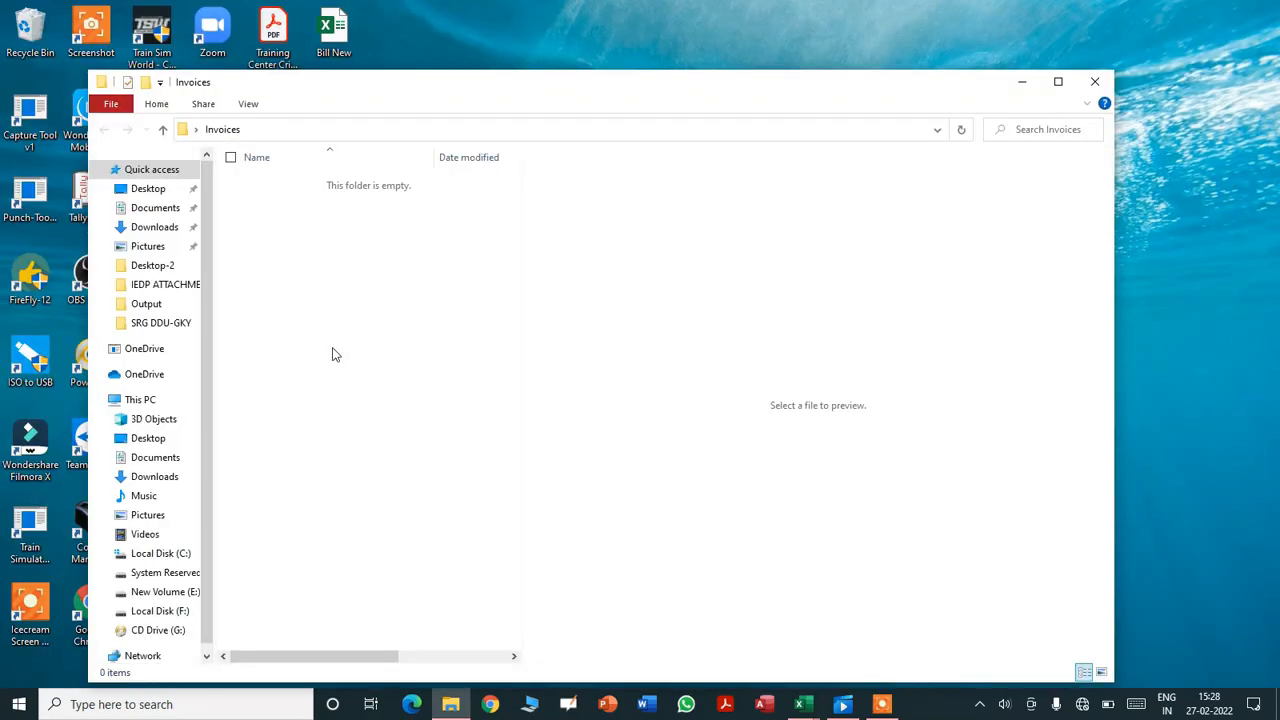
{"action": "right_click", "coordinate": [337, 306]}
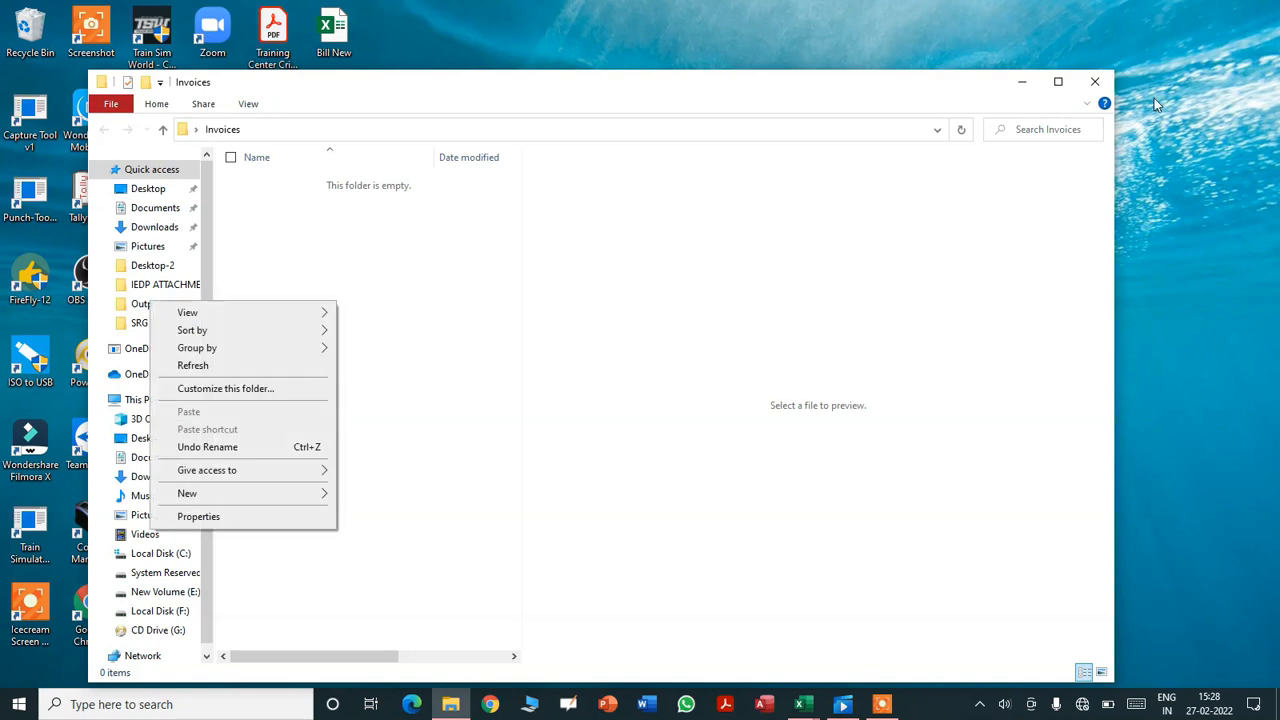
{"action": "left_click", "coordinate": [1096, 82]}
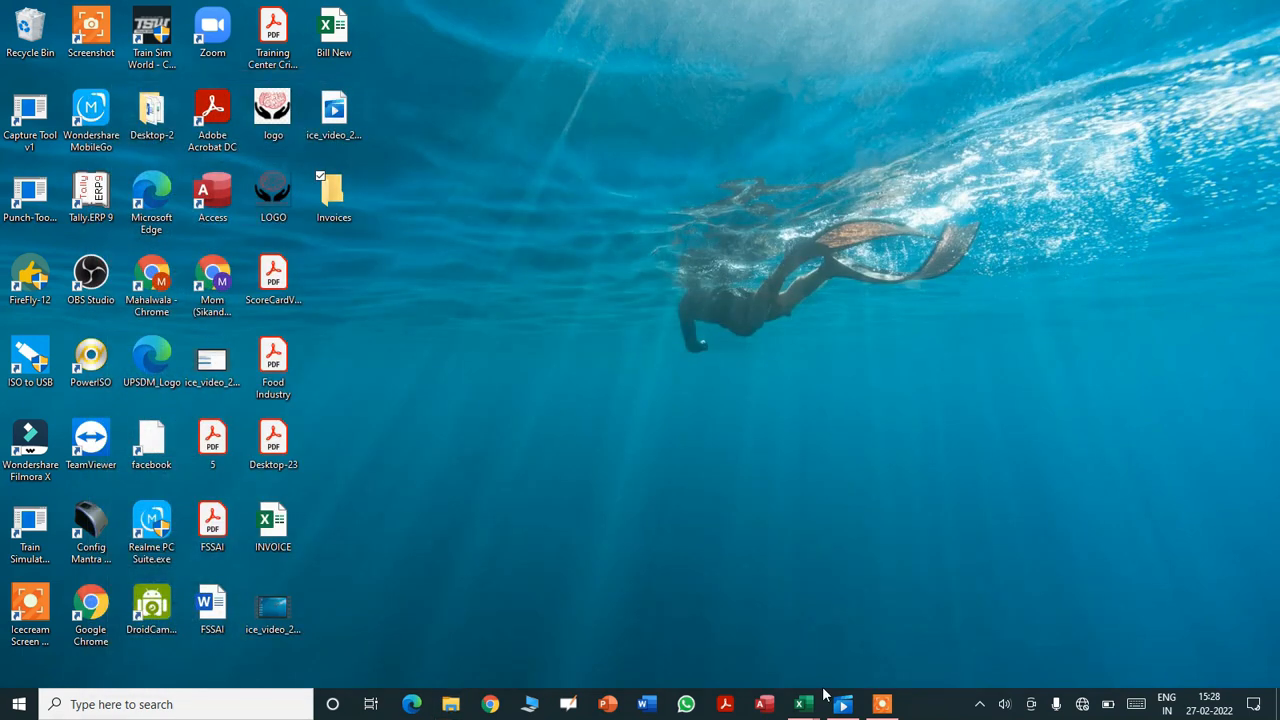
{"action": "mouse_move", "coordinate": [805, 700]}
{"action": "left_click", "coordinate": [834, 645]}
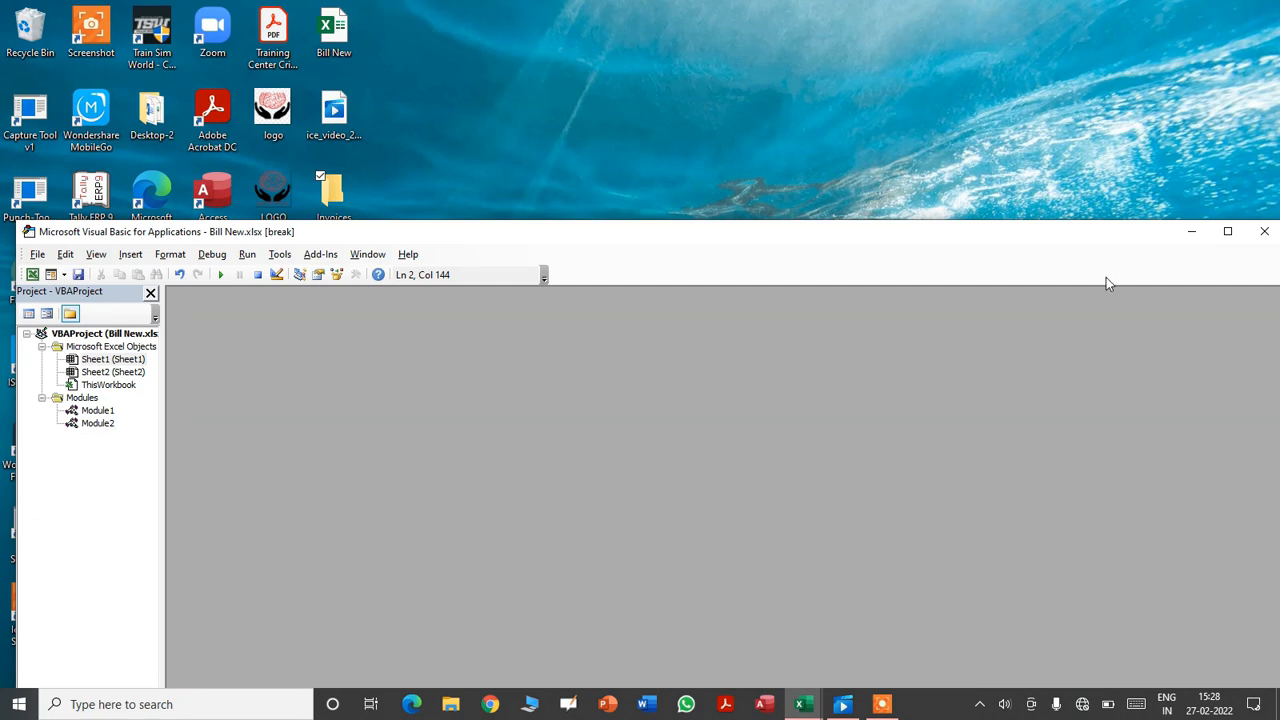
- Rename the Printout macro to PRINTOUT in the maximized editor and reset the project
{"action": "left_click", "coordinate": [1228, 232]}
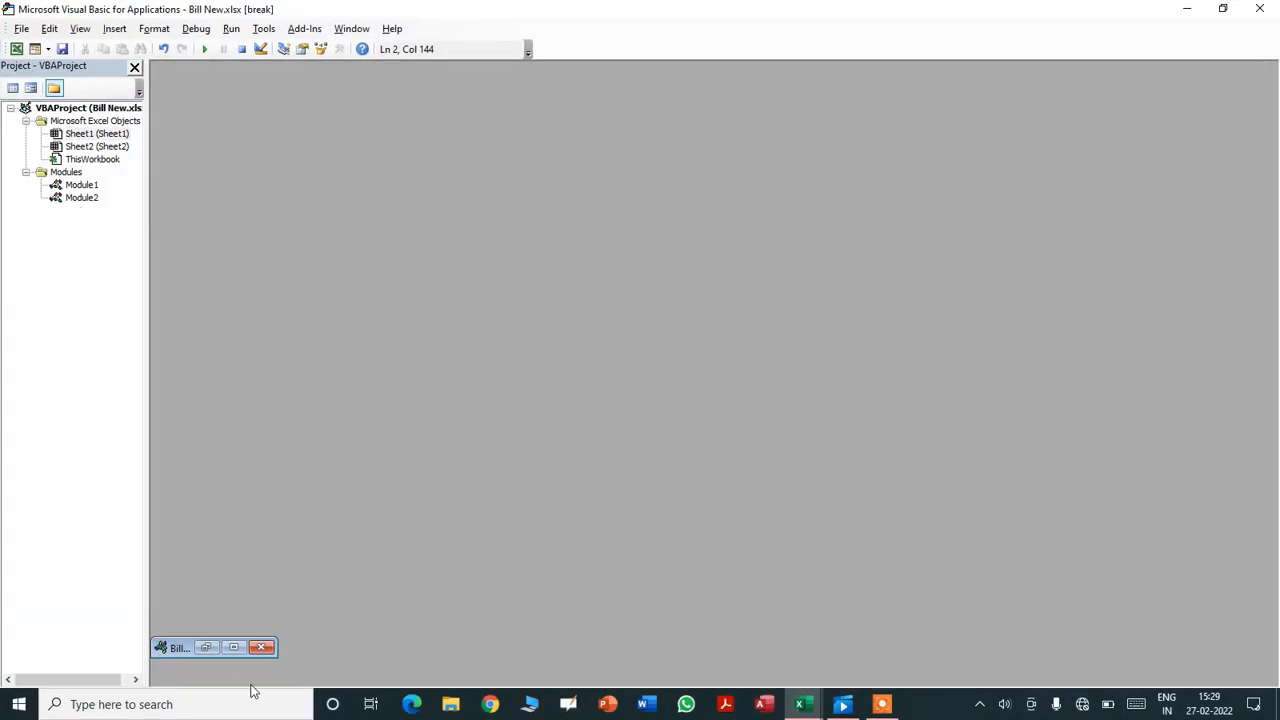
{"action": "left_click", "coordinate": [233, 648]}
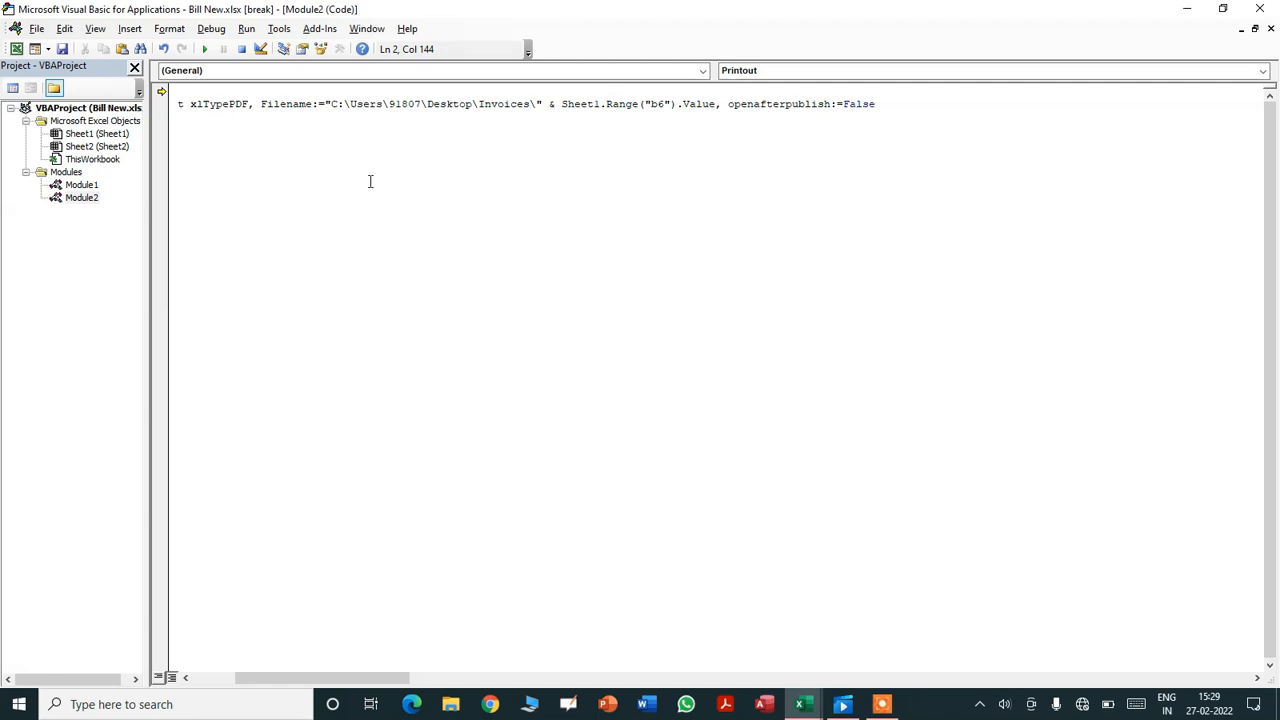
{"action": "key", "text": "Home"}
{"action": "key", "text": "Up"}
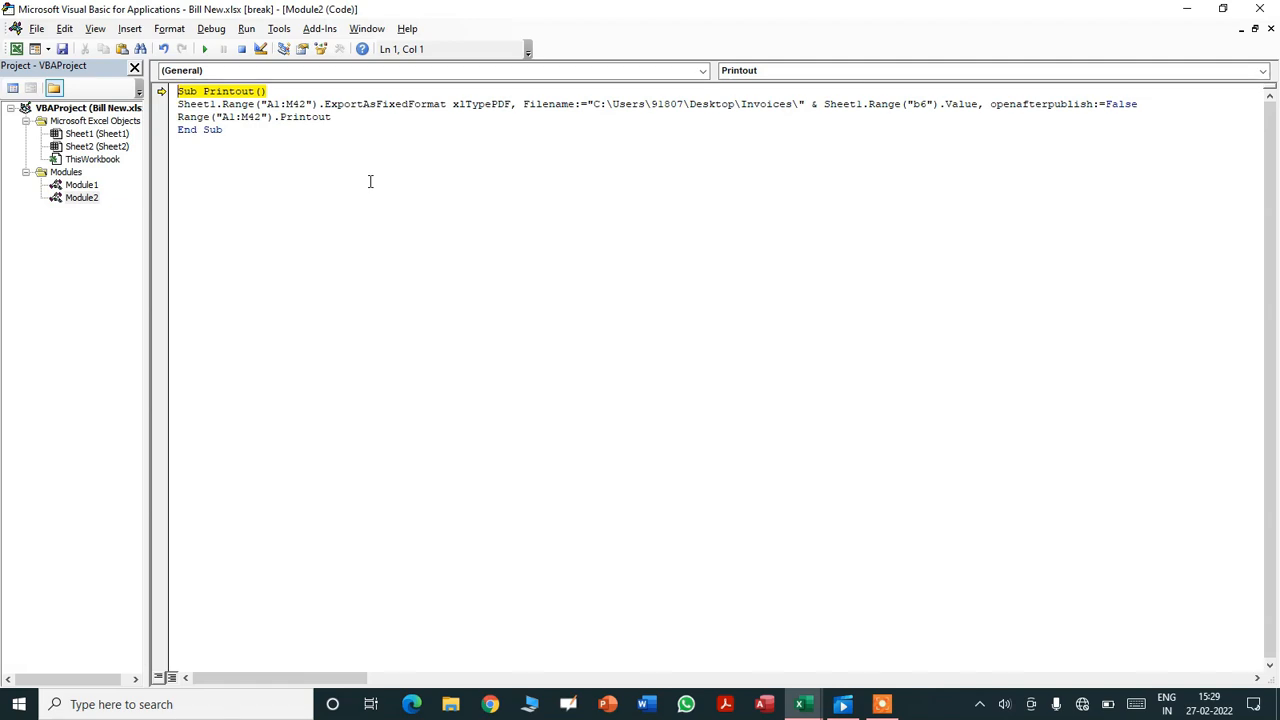
{"action": "key", "text": "Right"}
{"action": "key", "text": "Right"}
{"action": "key", "text": "Right"}
{"action": "key", "text": "Right"}
{"action": "key", "text": "shift+Right"}
{"action": "key", "text": "shift+Right"}
{"action": "key", "text": "shift+Right"}
{"action": "key", "text": "shift+Right"}
{"action": "key", "text": "shift+Right"}
{"action": "key", "text": "shift+Right"}
{"action": "key", "text": "shift+Right"}
{"action": "key", "text": "shift+Right"}
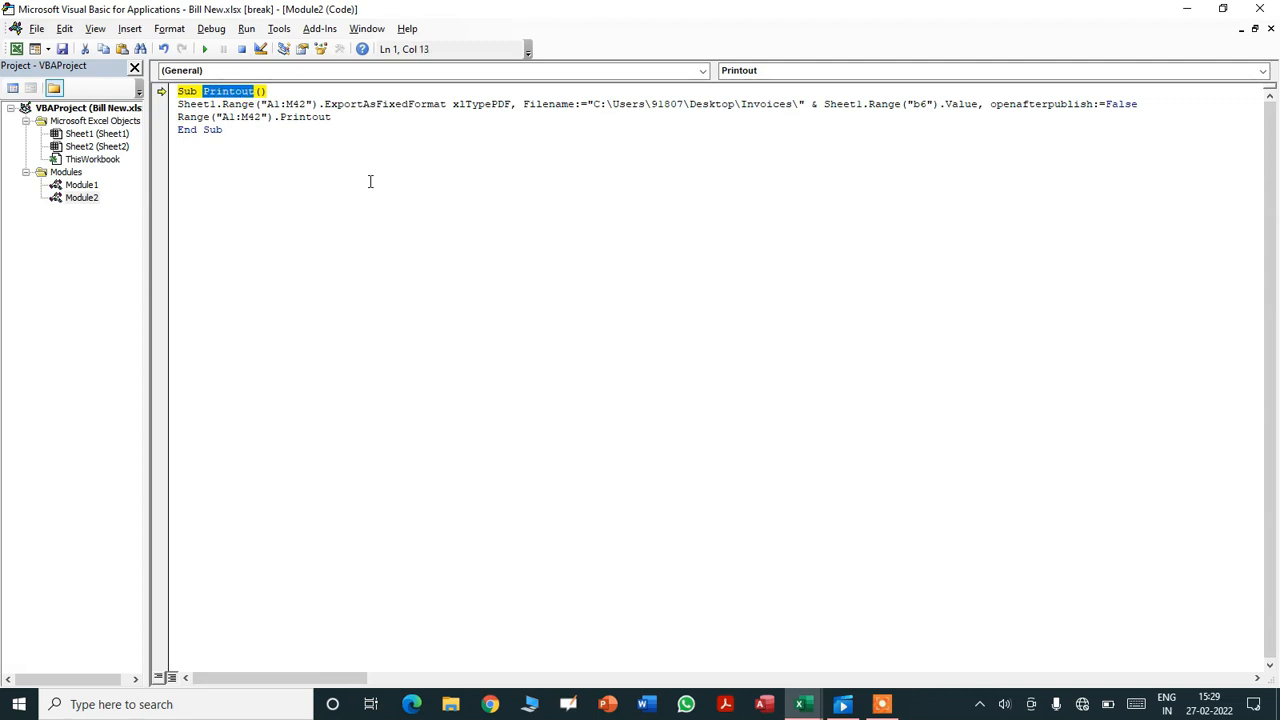
{"action": "type", "text": "PRINT"}
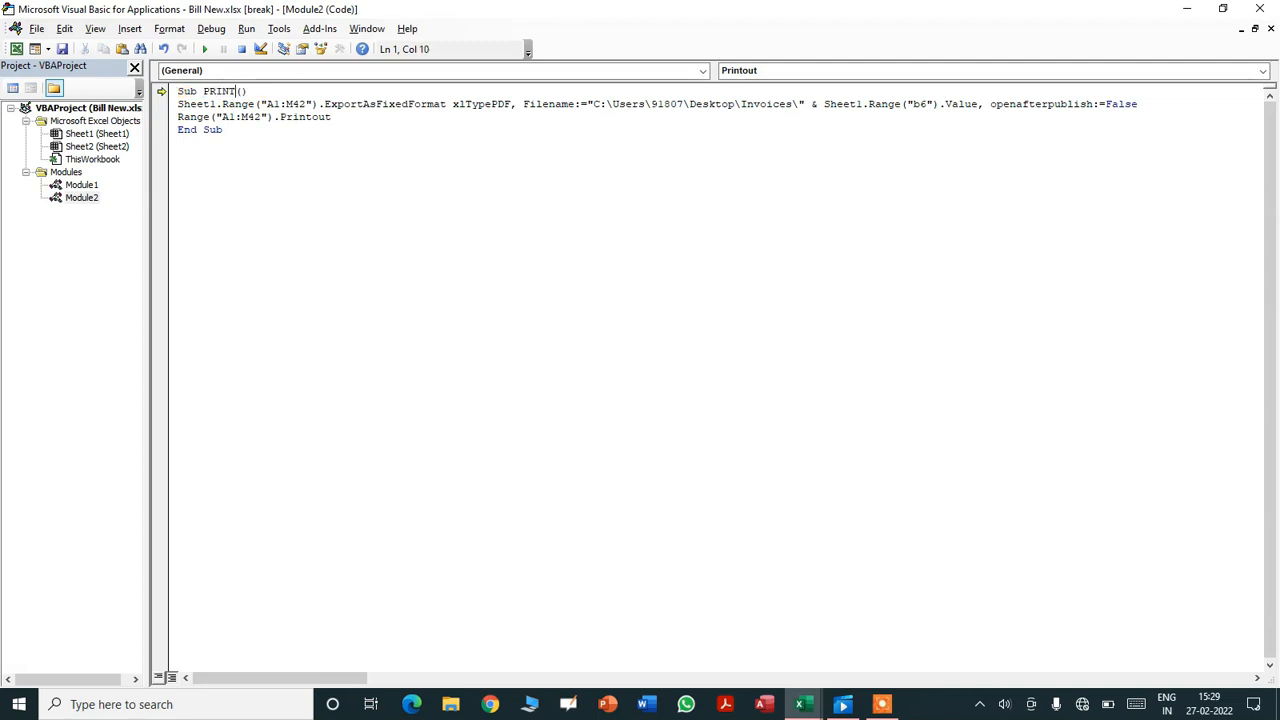
{"action": "type", "text": "OUT"}
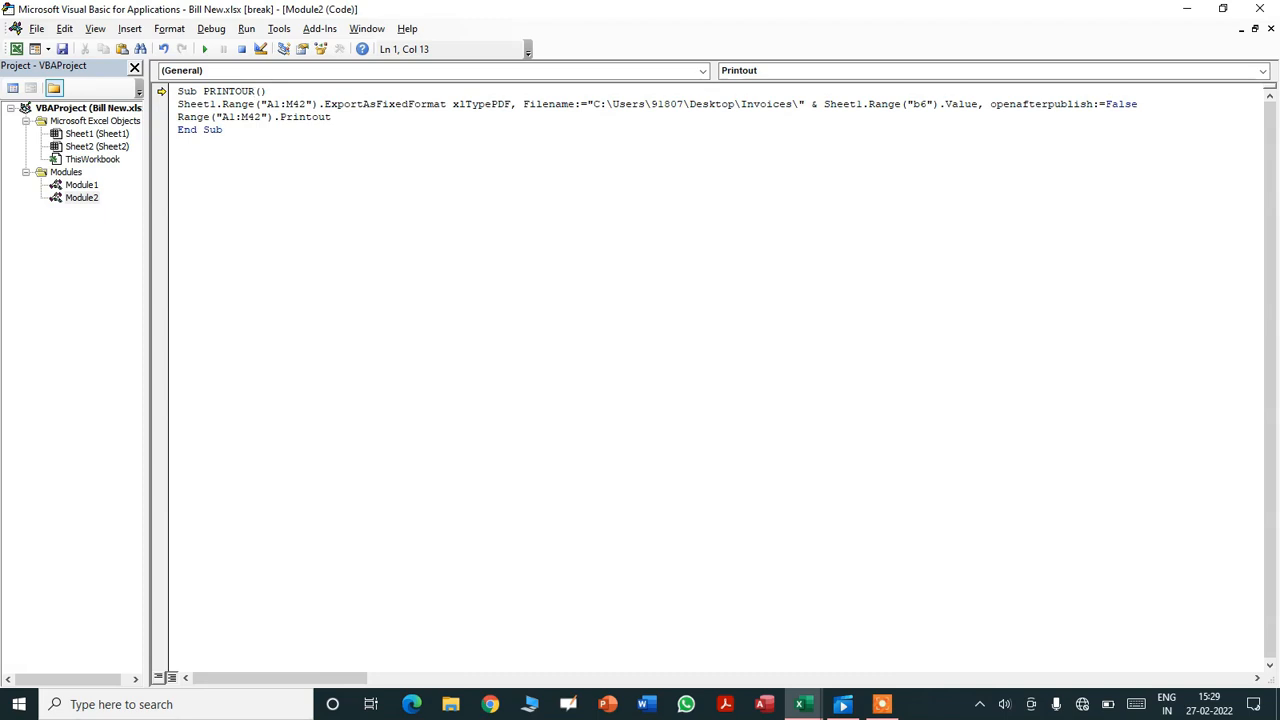
{"action": "key", "text": "F8"}
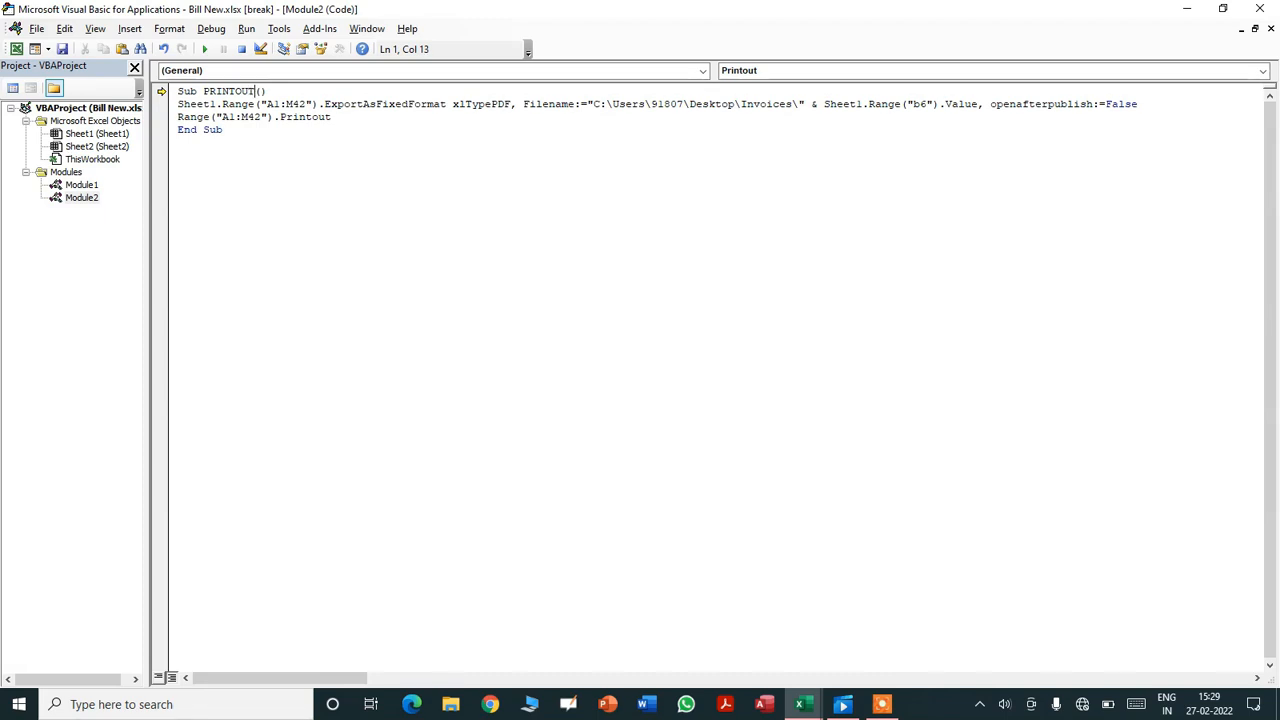
{"action": "left_click", "coordinate": [262, 319]}
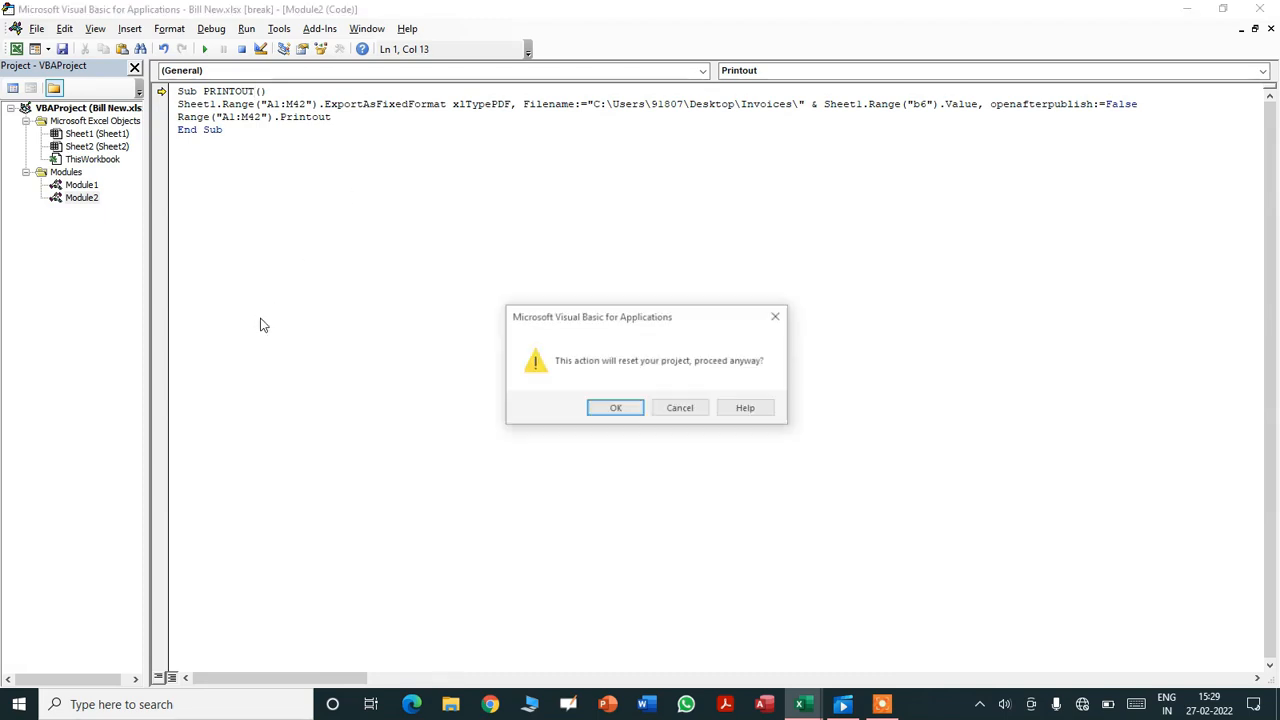
{"action": "left_click", "coordinate": [597, 411]}
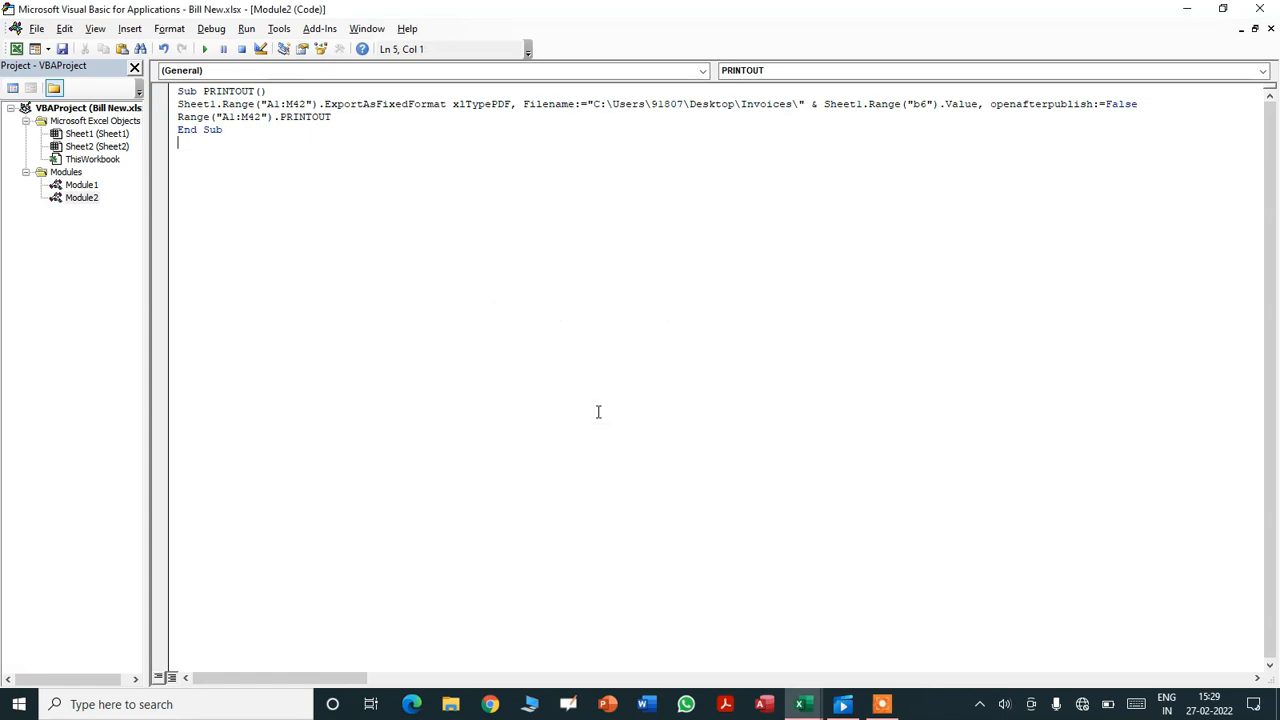
- Save the workbook, accepting the macro-free warning
{"action": "key", "text": "ctrl+s"}
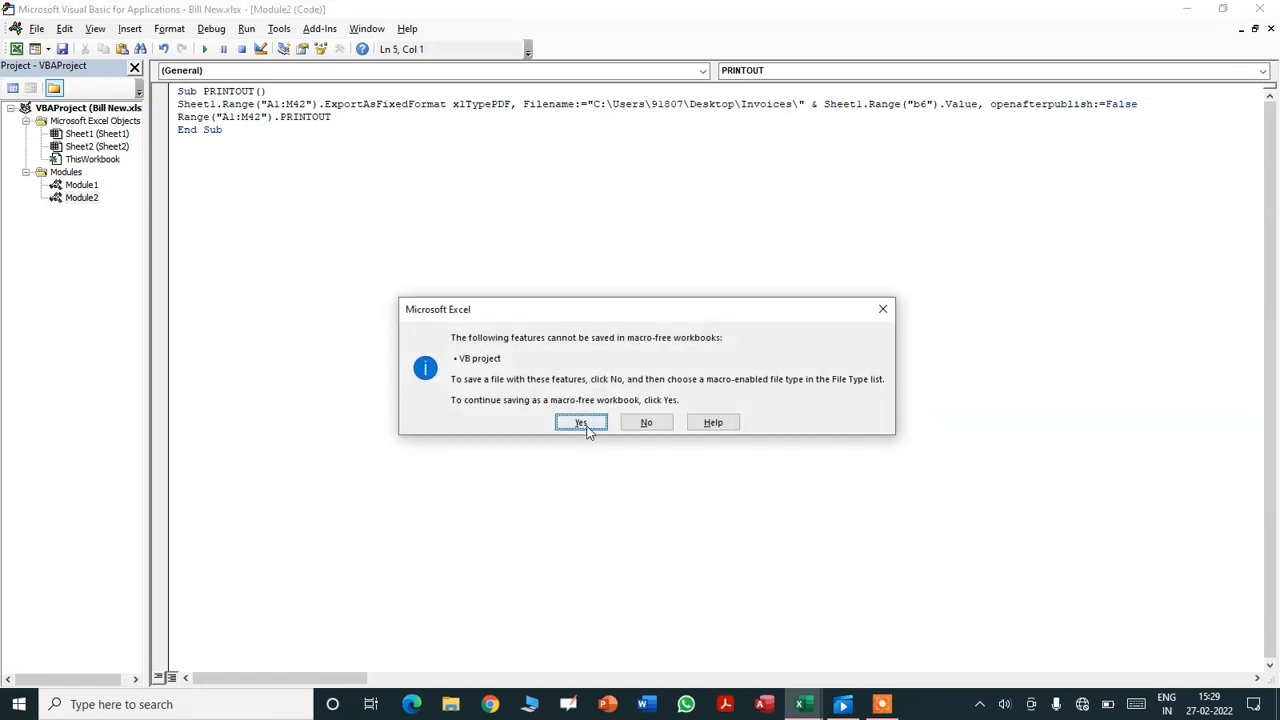
{"action": "left_click", "coordinate": [586, 426]}
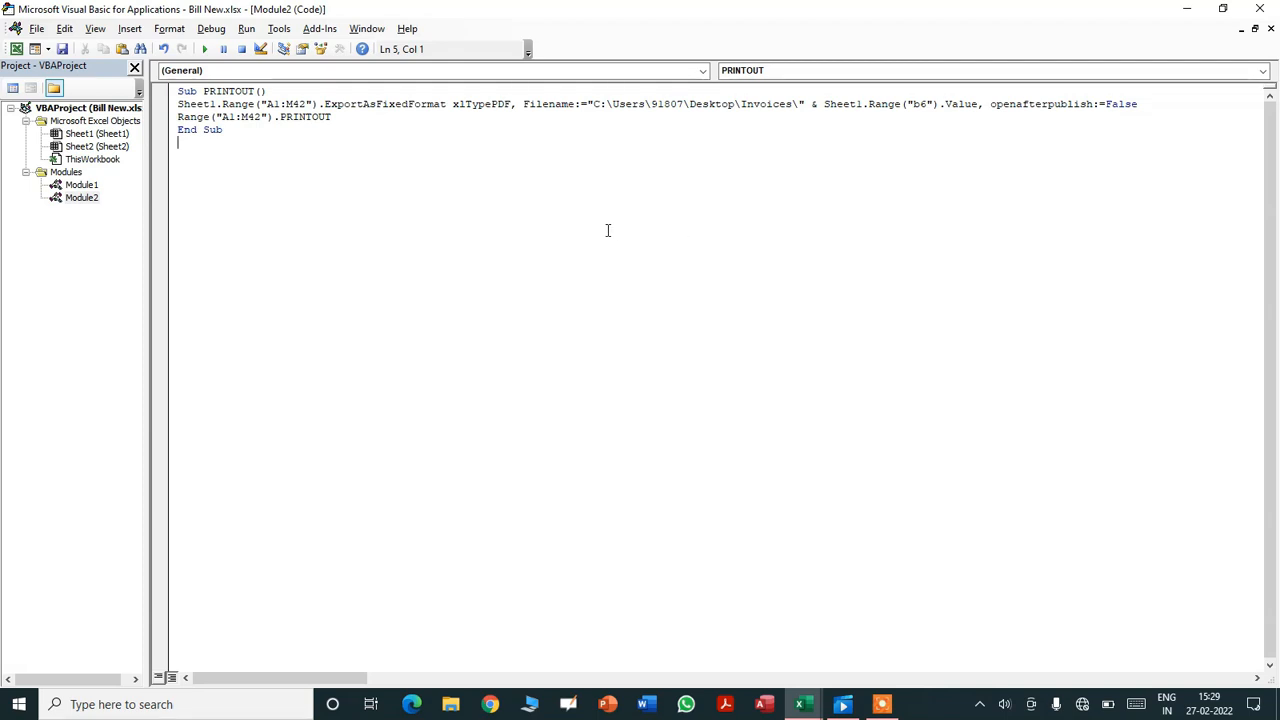
{"action": "left_click", "coordinate": [85, 310]}
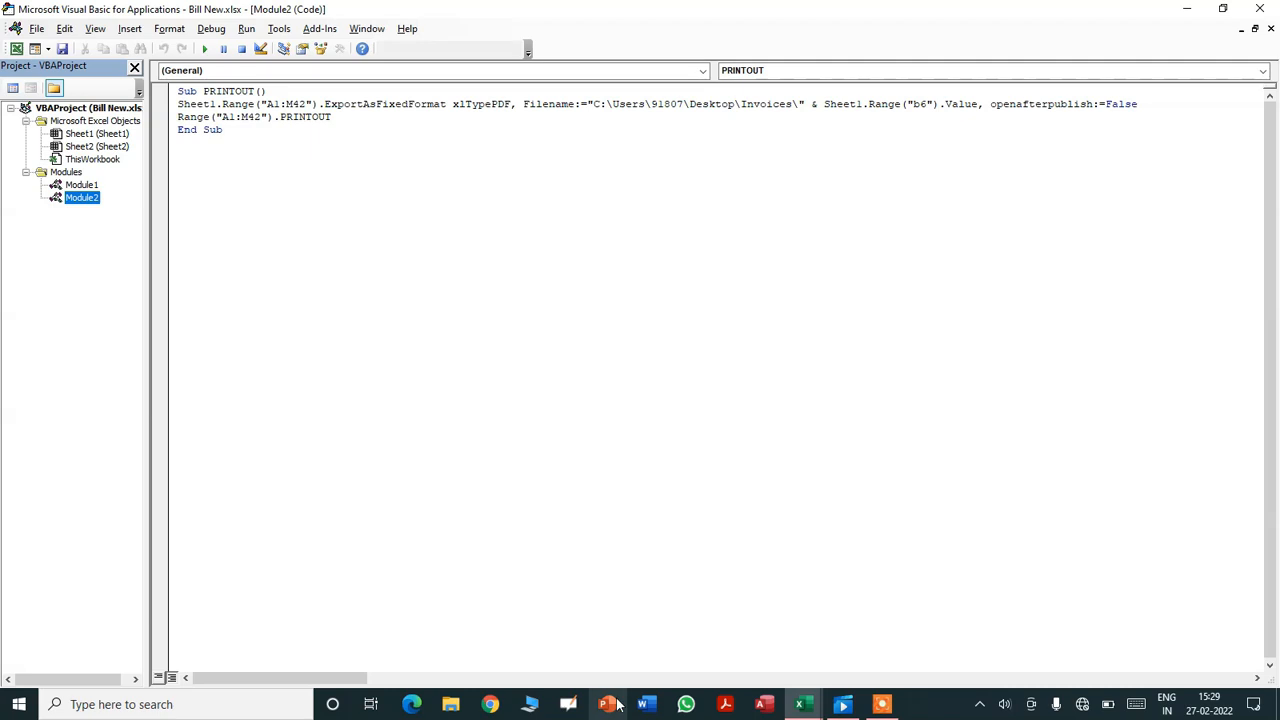
- Bring back the Bill New workbook and run its Save and Print button
{"action": "key", "text": "alt+Tab"}
{"action": "key", "text": "alt+Tab"}
{"action": "key", "text": "alt+Tab"}
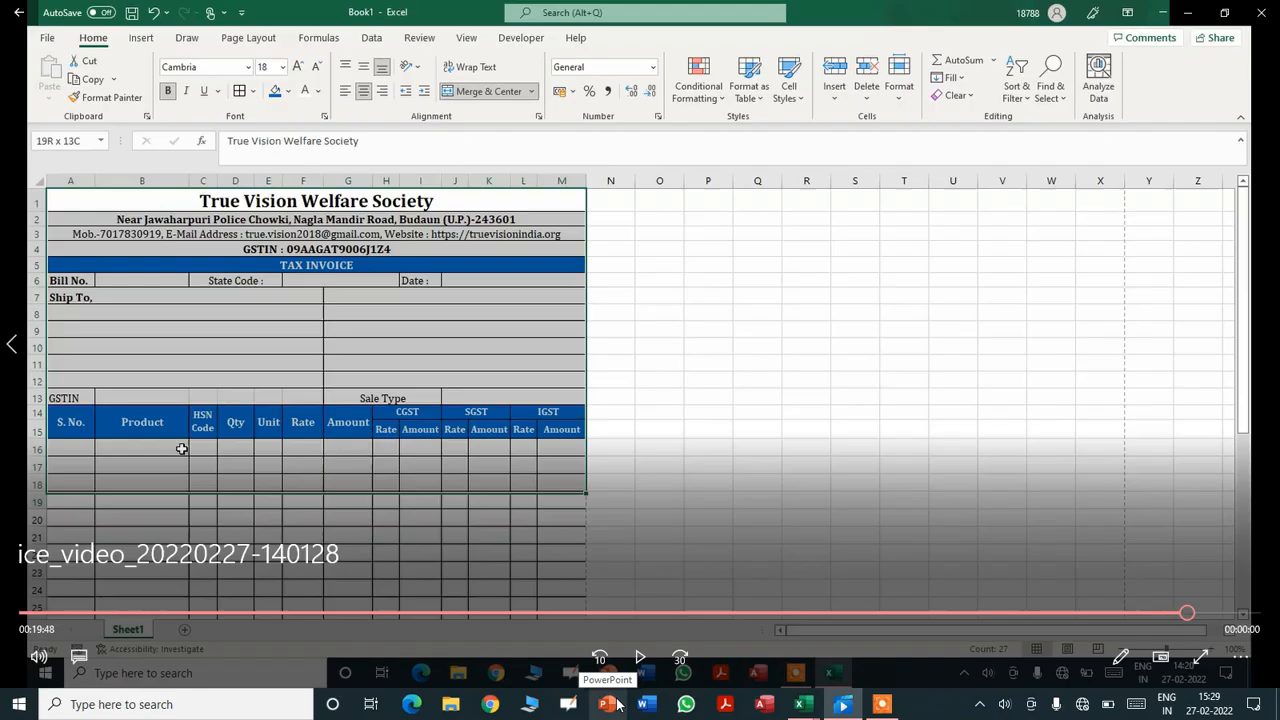
{"action": "key", "text": "alt+Tab"}
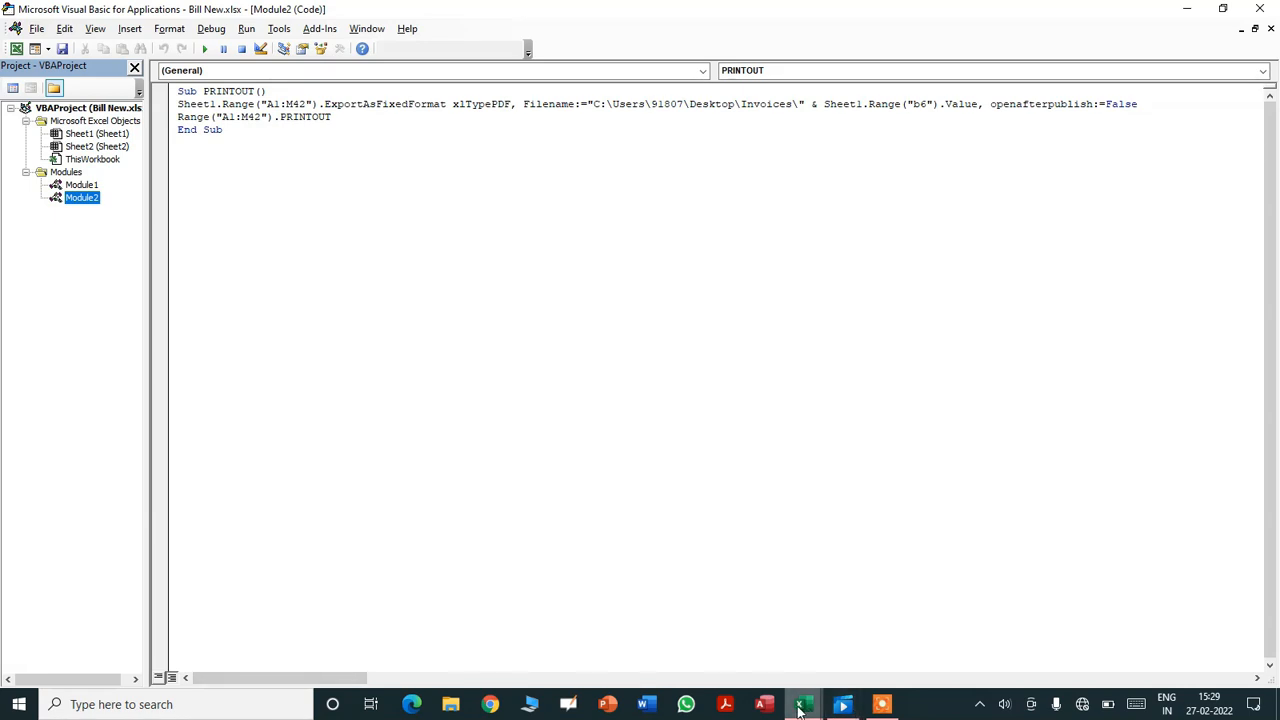
{"action": "mouse_move", "coordinate": [800, 708]}
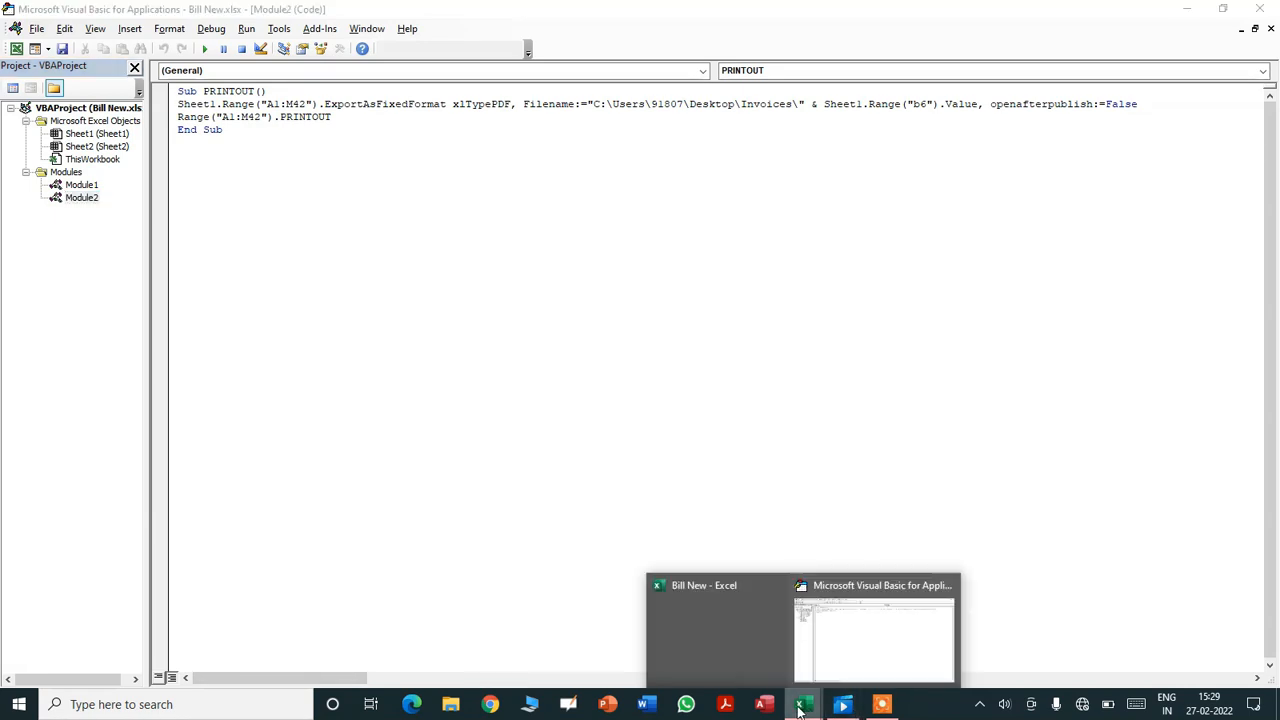
{"action": "left_click", "coordinate": [762, 652]}
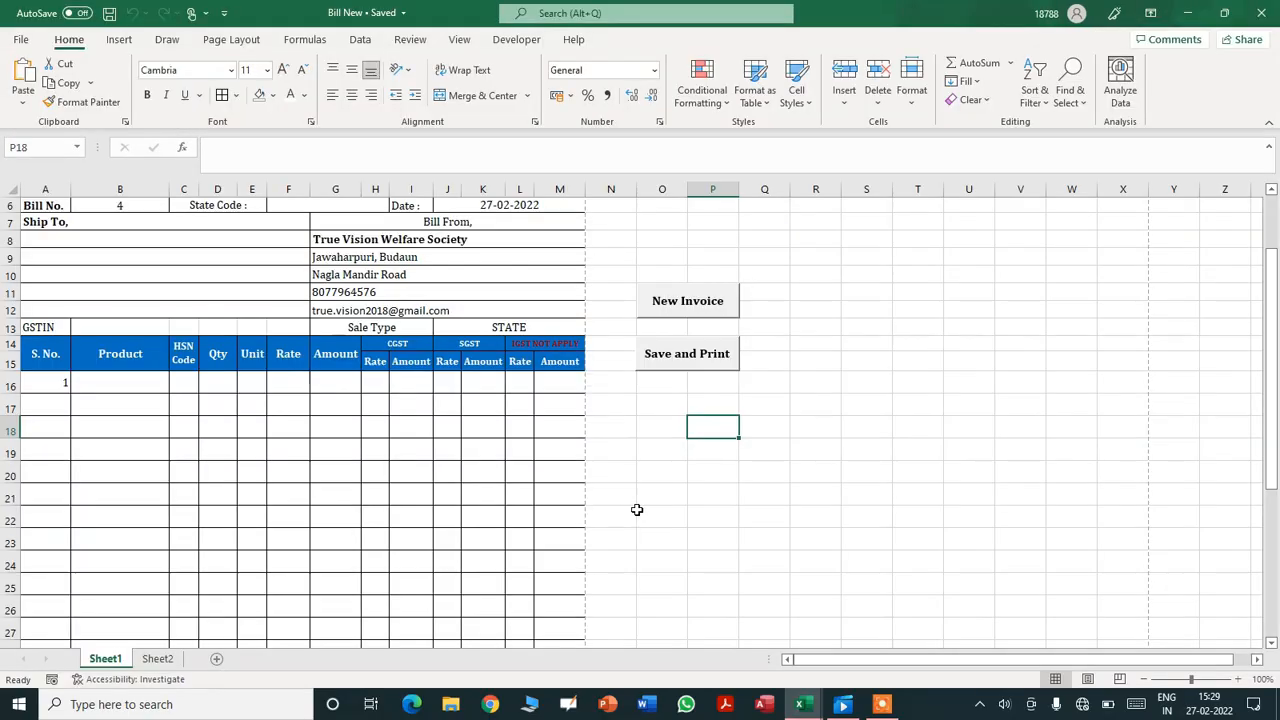
{"action": "left_click", "coordinate": [697, 498]}
{"action": "left_click", "coordinate": [690, 362]}
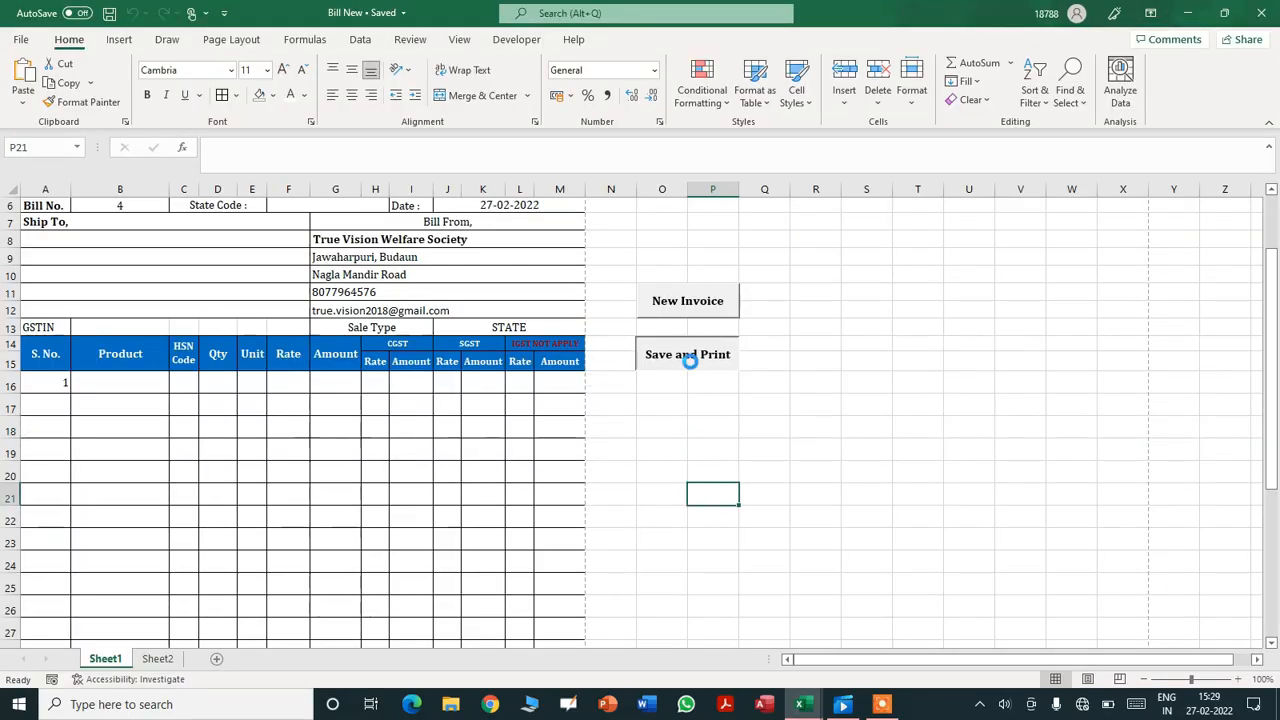
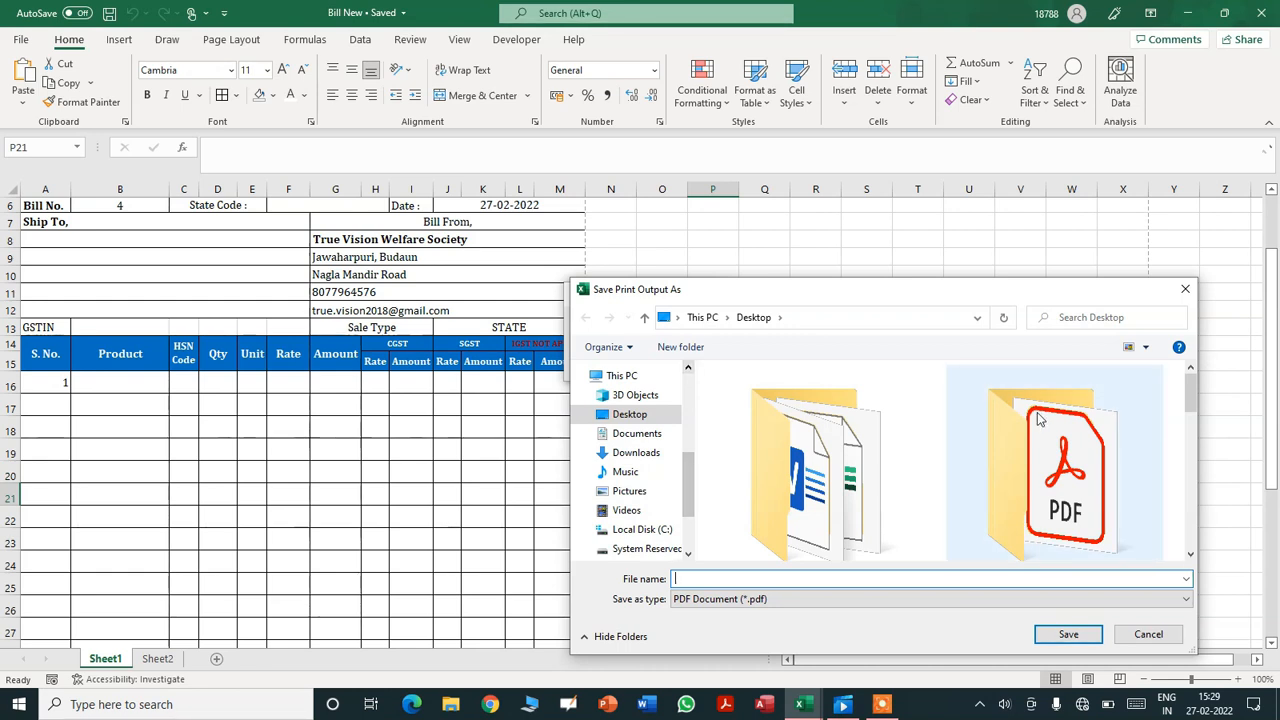
- Cancel the Save Print Output As PDF dialog and minimise everything to show the desktop
{"action": "mouse_move", "coordinate": [1187, 388]}
{"action": "left_mouse_down"}
{"action": "mouse_move", "coordinate": [1191, 463]}
{"action": "mouse_move", "coordinate": [1188, 382]}
{"action": "left_mouse_up"}
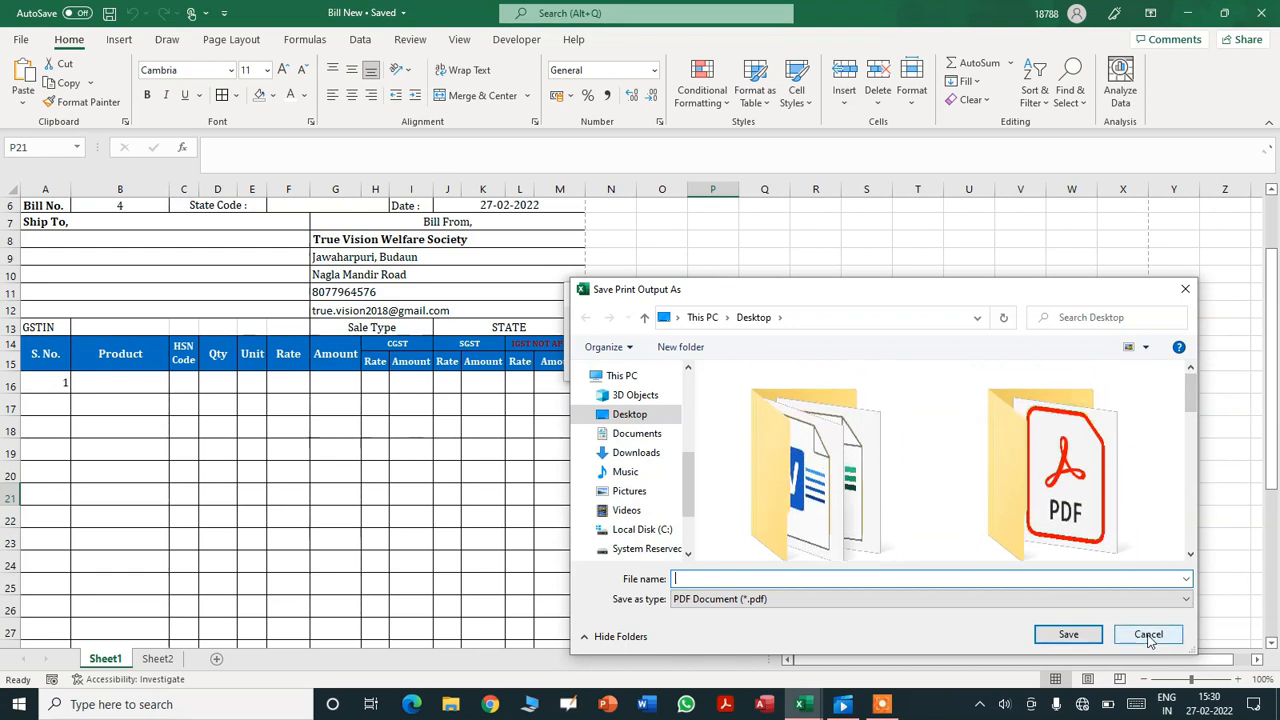
{"action": "left_click", "coordinate": [1148, 636]}
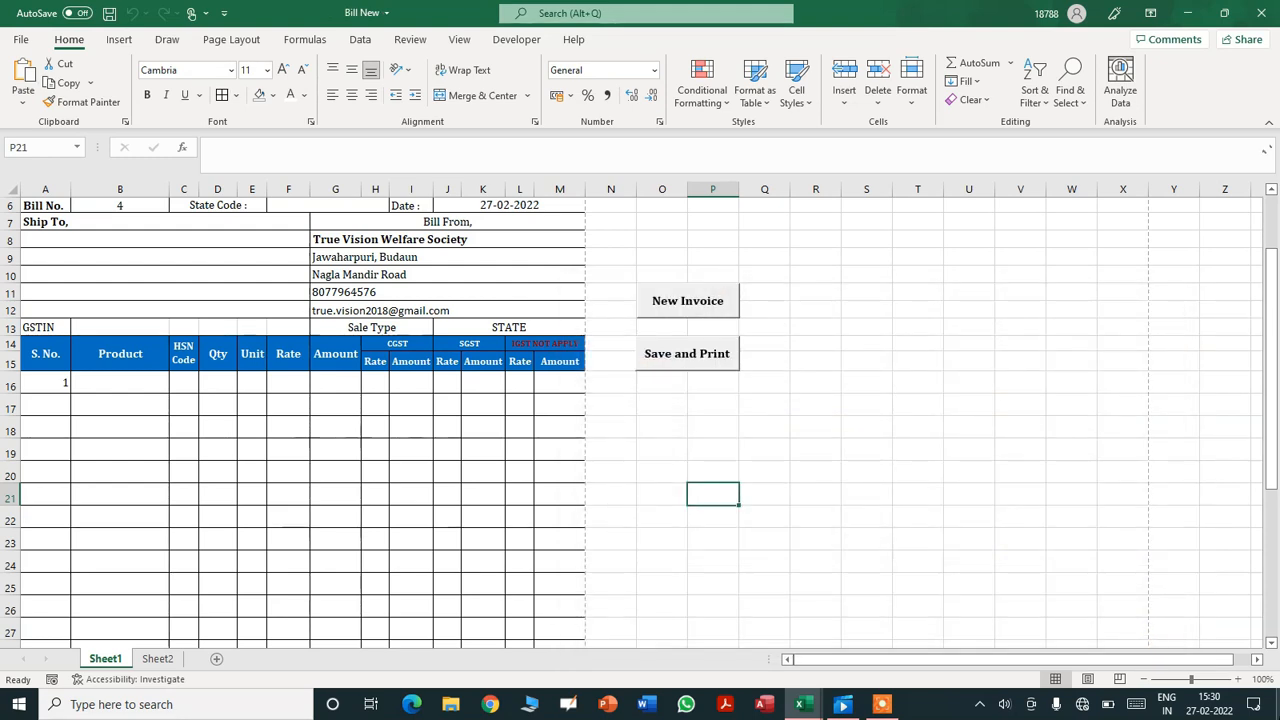
{"action": "left_click", "coordinate": [1278, 704]}
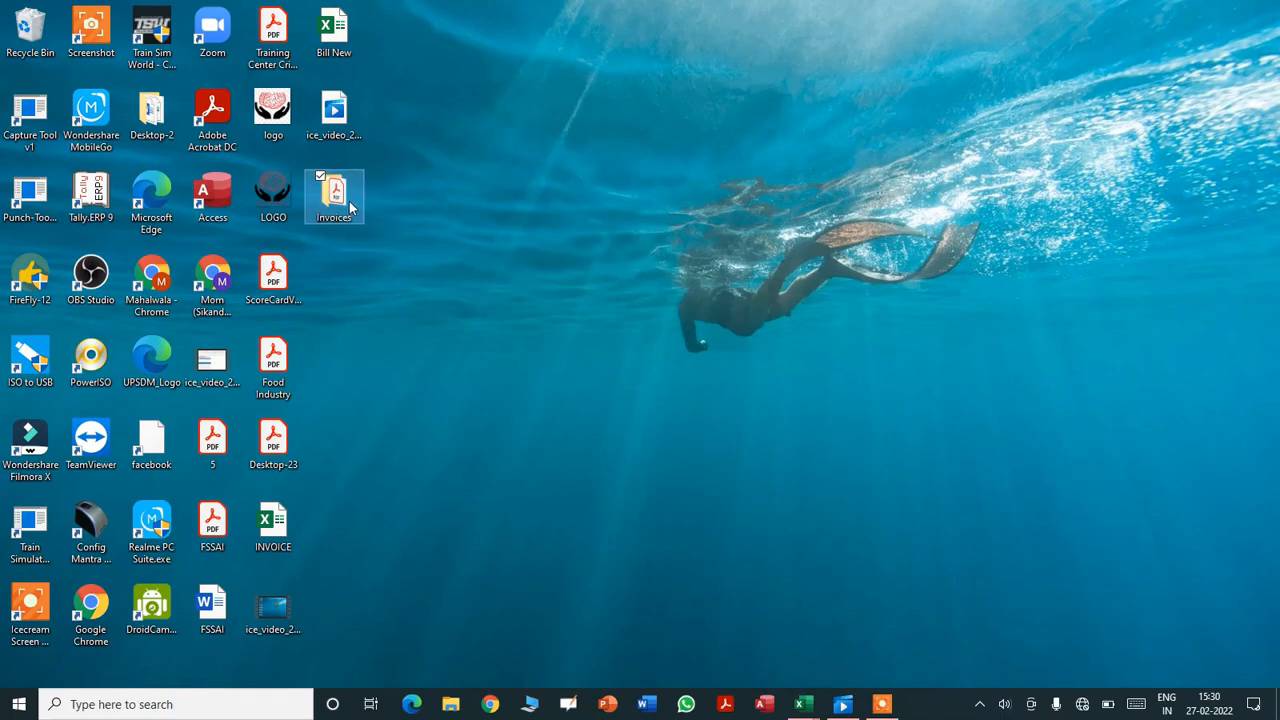
{"action": "double_click", "coordinate": [349, 205]}
{"action": "double_click", "coordinate": [267, 181]}
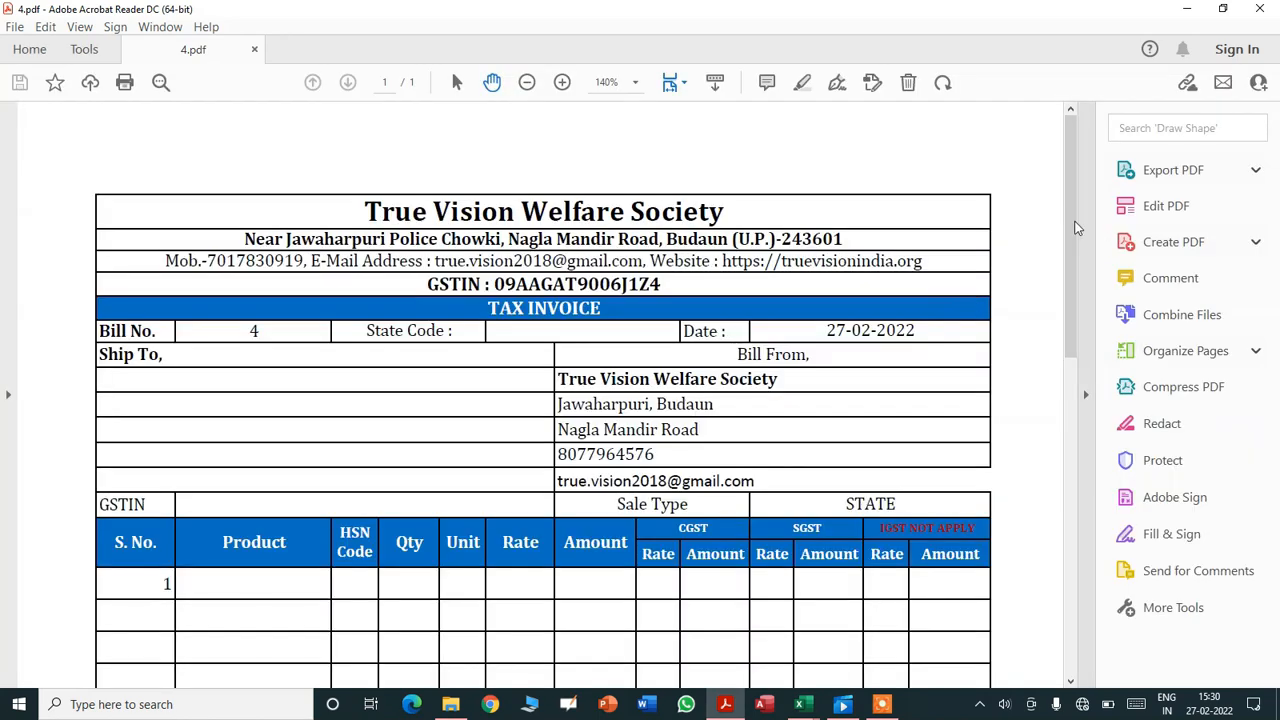
{"action": "mouse_move", "coordinate": [1072, 229]}
{"action": "left_mouse_down"}
{"action": "mouse_move", "coordinate": [1071, 583]}
{"action": "mouse_move", "coordinate": [1058, 210]}
{"action": "left_mouse_up"}
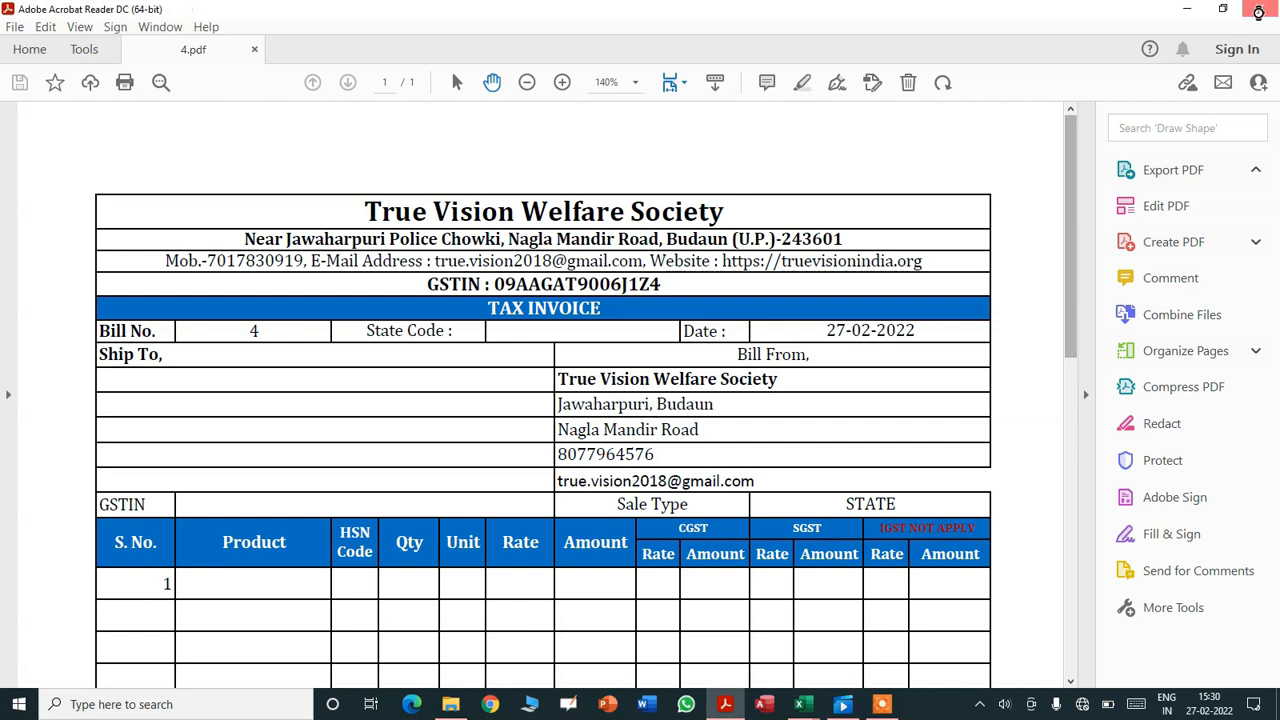
{"action": "left_click", "coordinate": [1260, 12]}
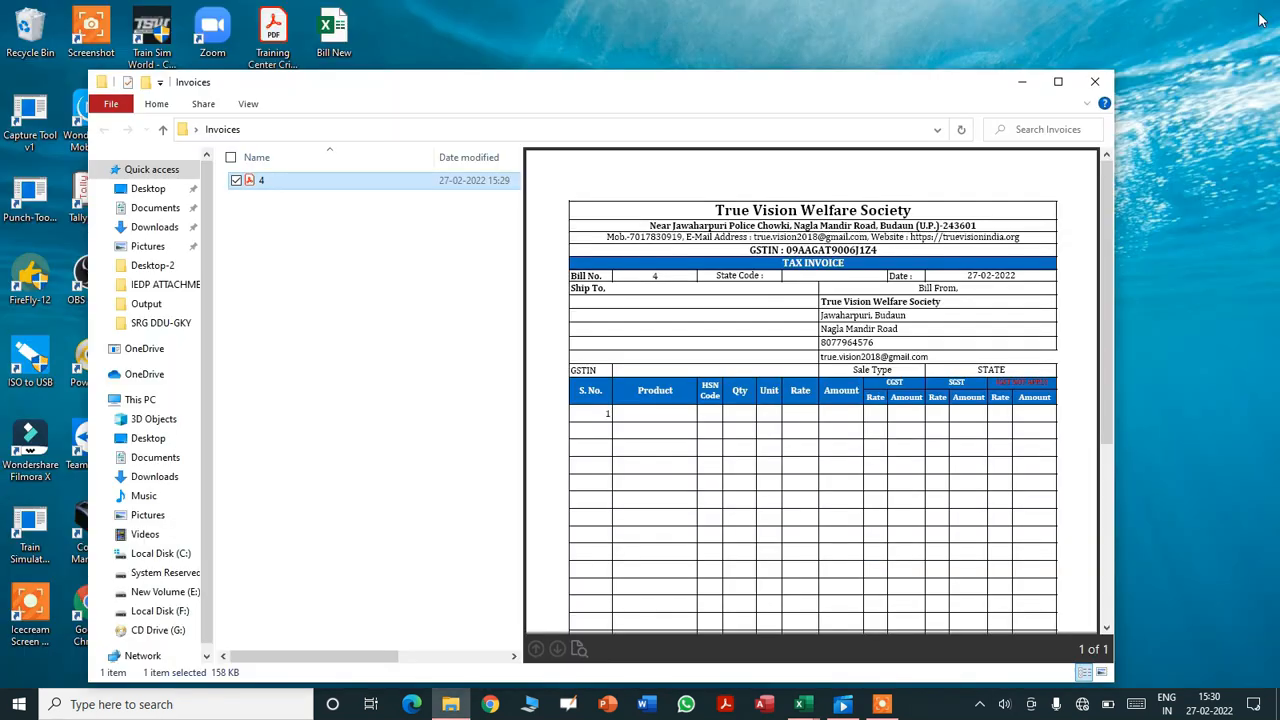
{"action": "left_click", "coordinate": [1095, 86]}
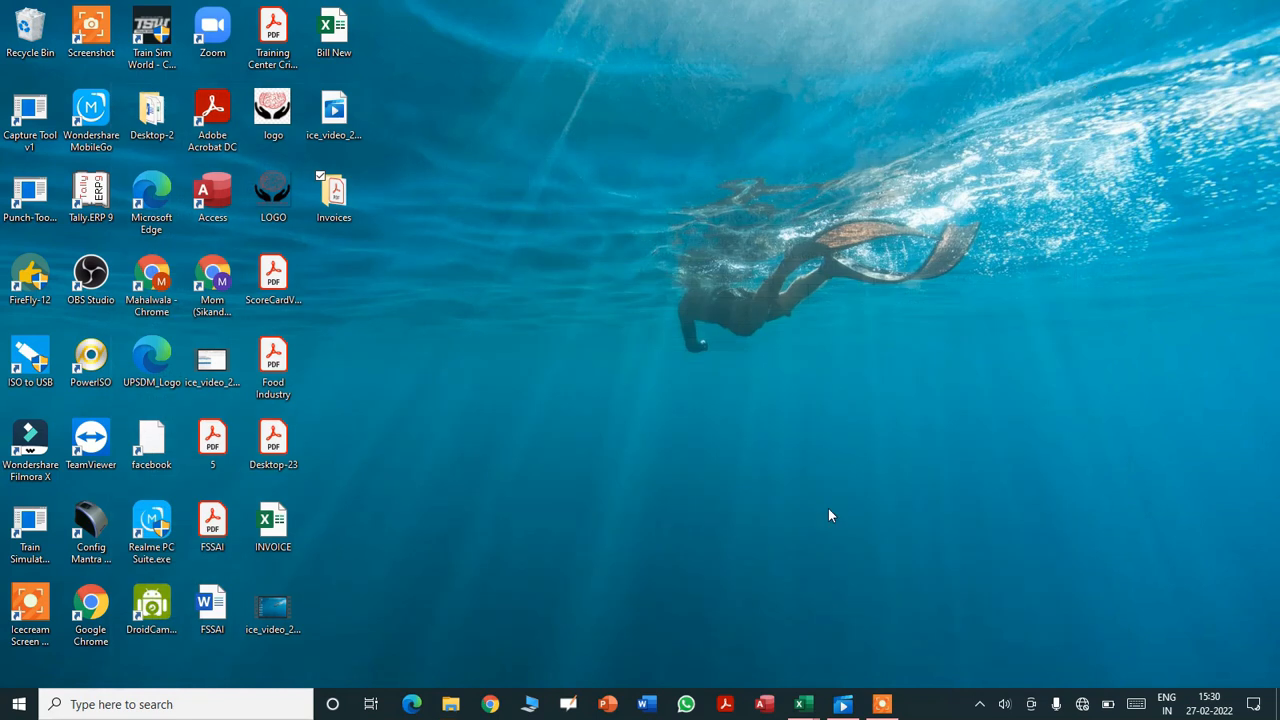
- Restore the Bill New workbook, review the PRINTOUT macro in Module2, then close the editor
{"action": "mouse_move", "coordinate": [808, 710]}
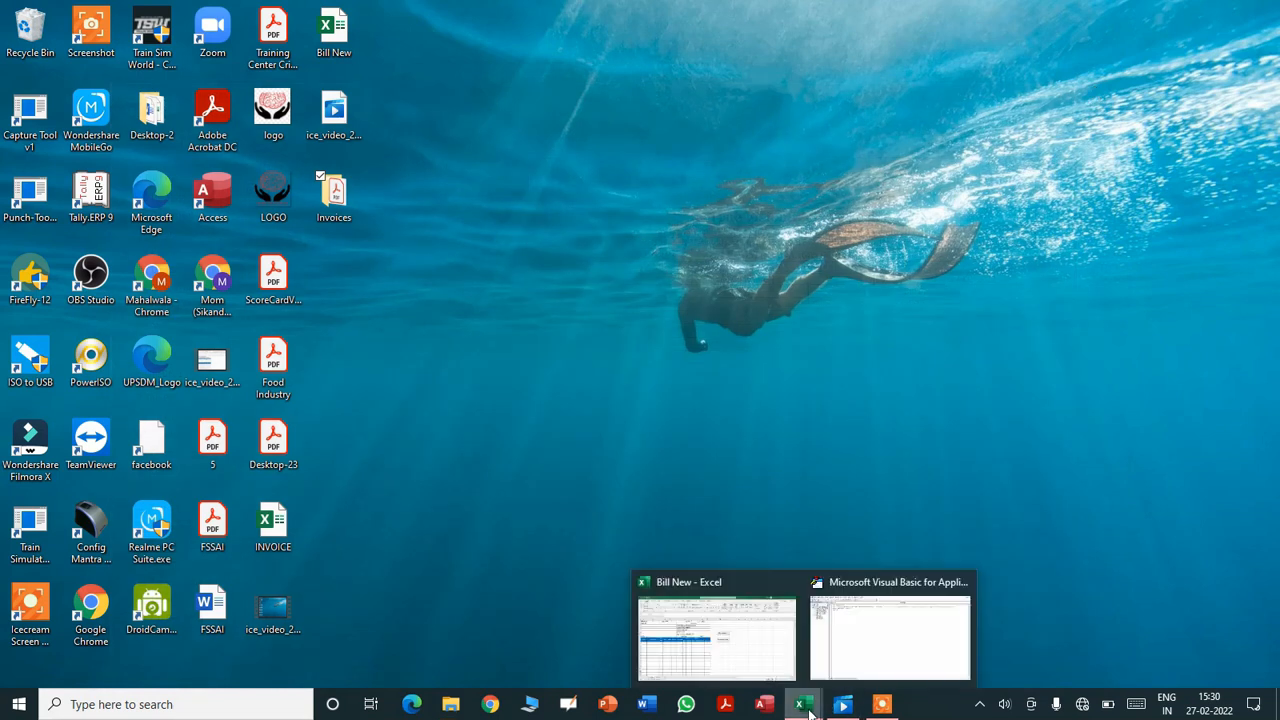
{"action": "left_click", "coordinate": [772, 664]}
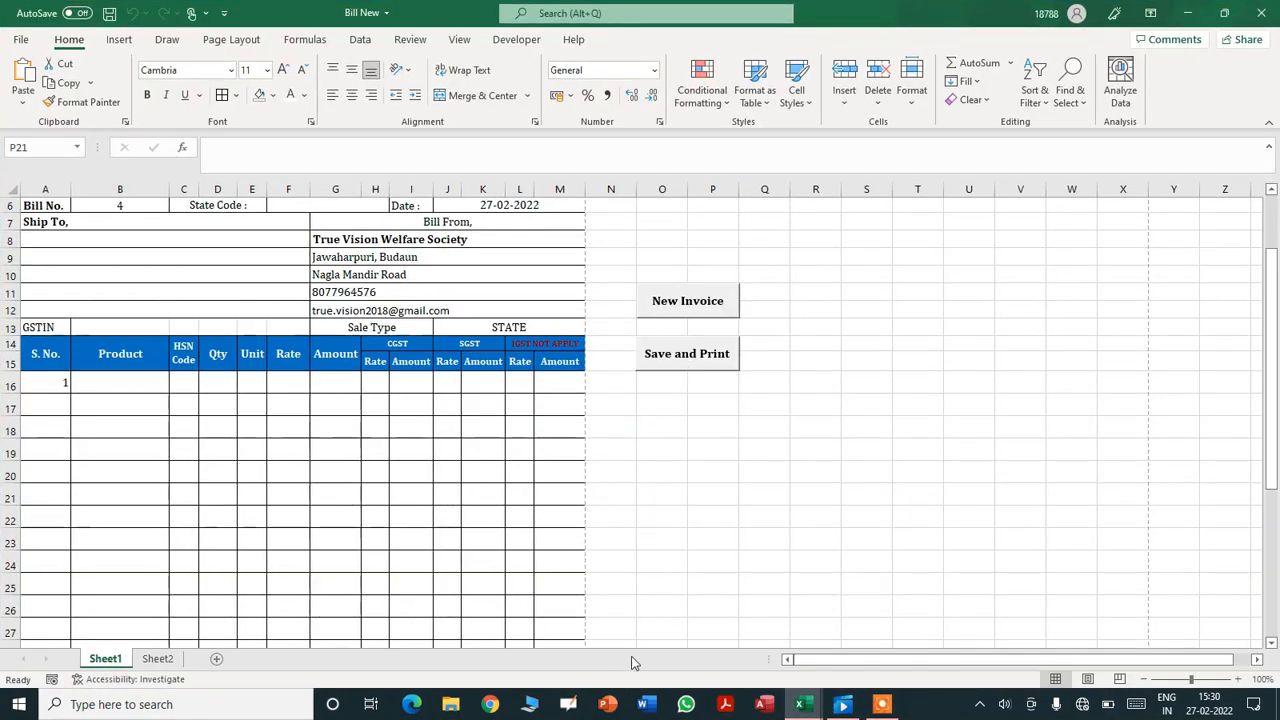
{"action": "mouse_move", "coordinate": [808, 710]}
{"action": "left_click", "coordinate": [895, 662]}
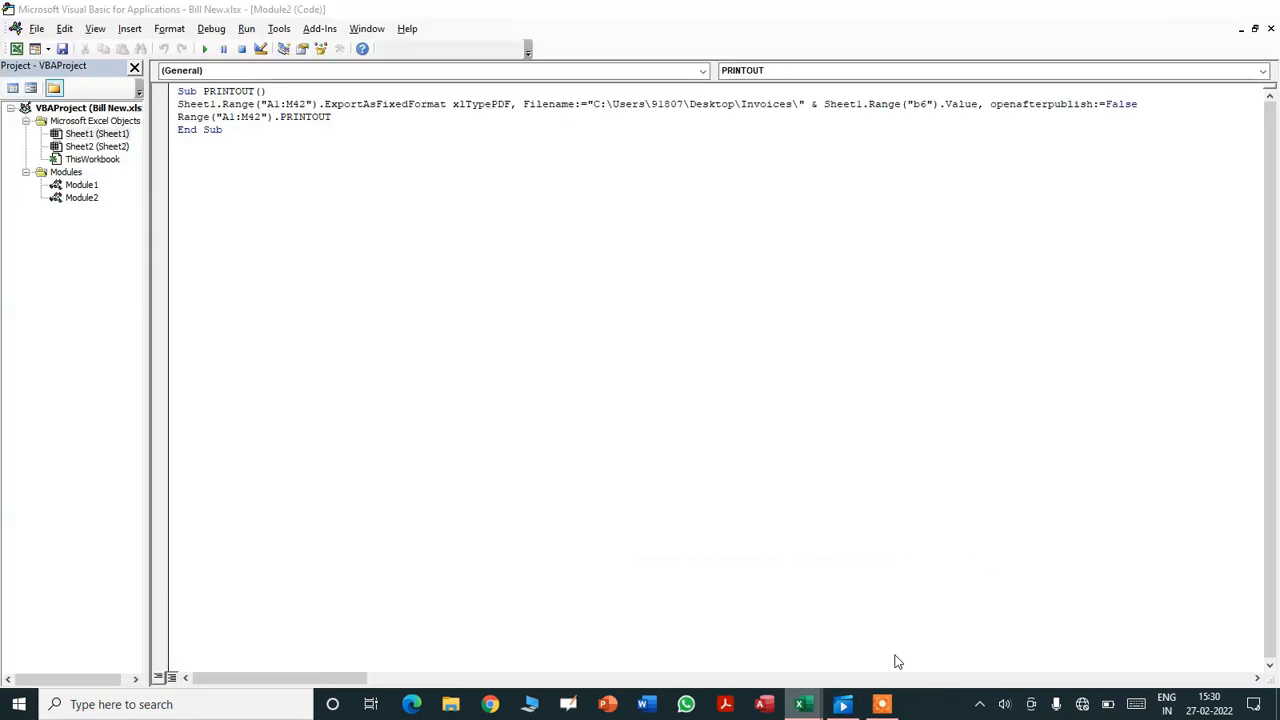
{"action": "left_click", "coordinate": [497, 239]}
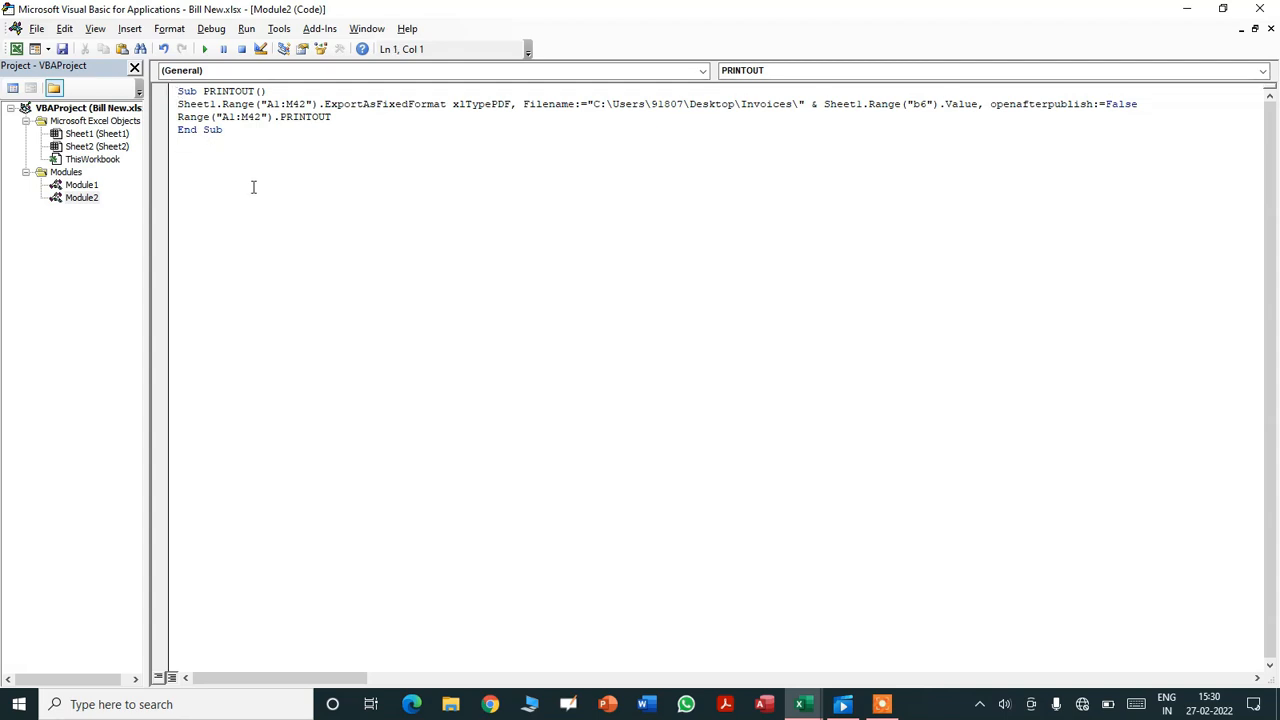
{"action": "key", "text": "Down"}
{"action": "left_click", "coordinate": [1260, 8]}
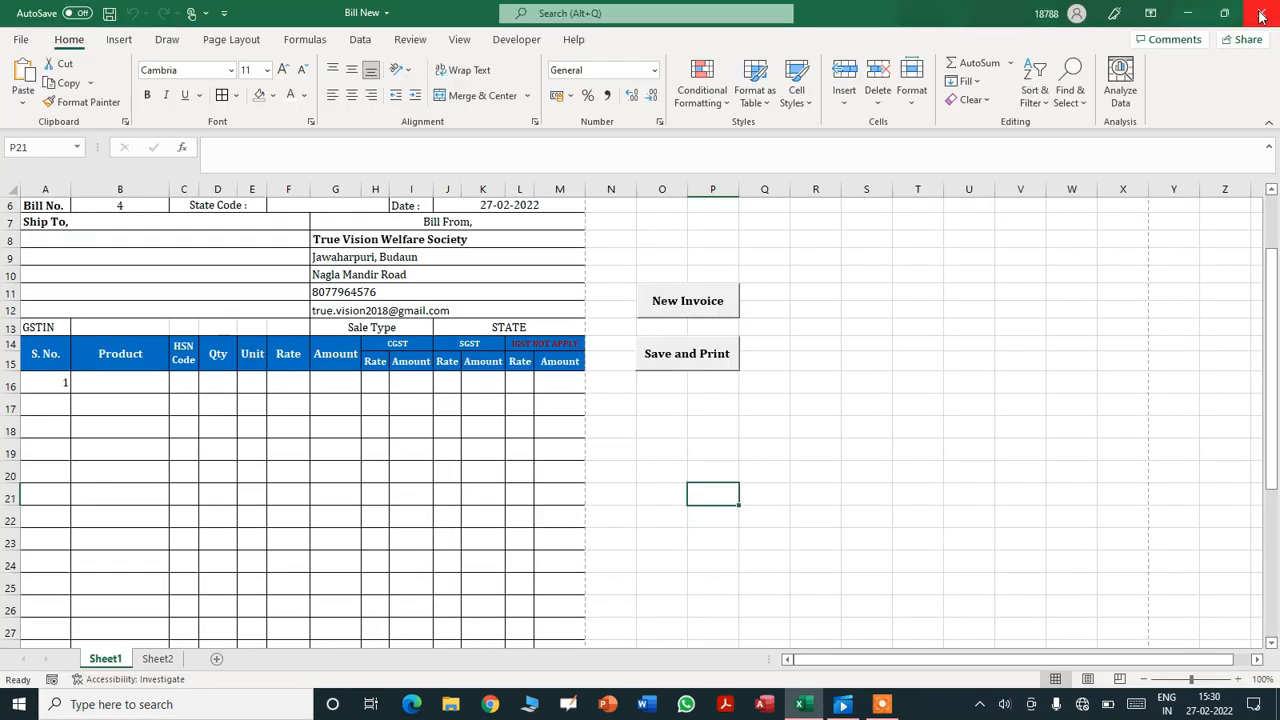
{"action": "left_click", "coordinate": [745, 442]}
- Open Number to Text from Documents in Notepad and select its SpellNumber code
{"action": "left_click_drag", "start_coordinate": [1277, 380], "coordinate": [1277, 523]}
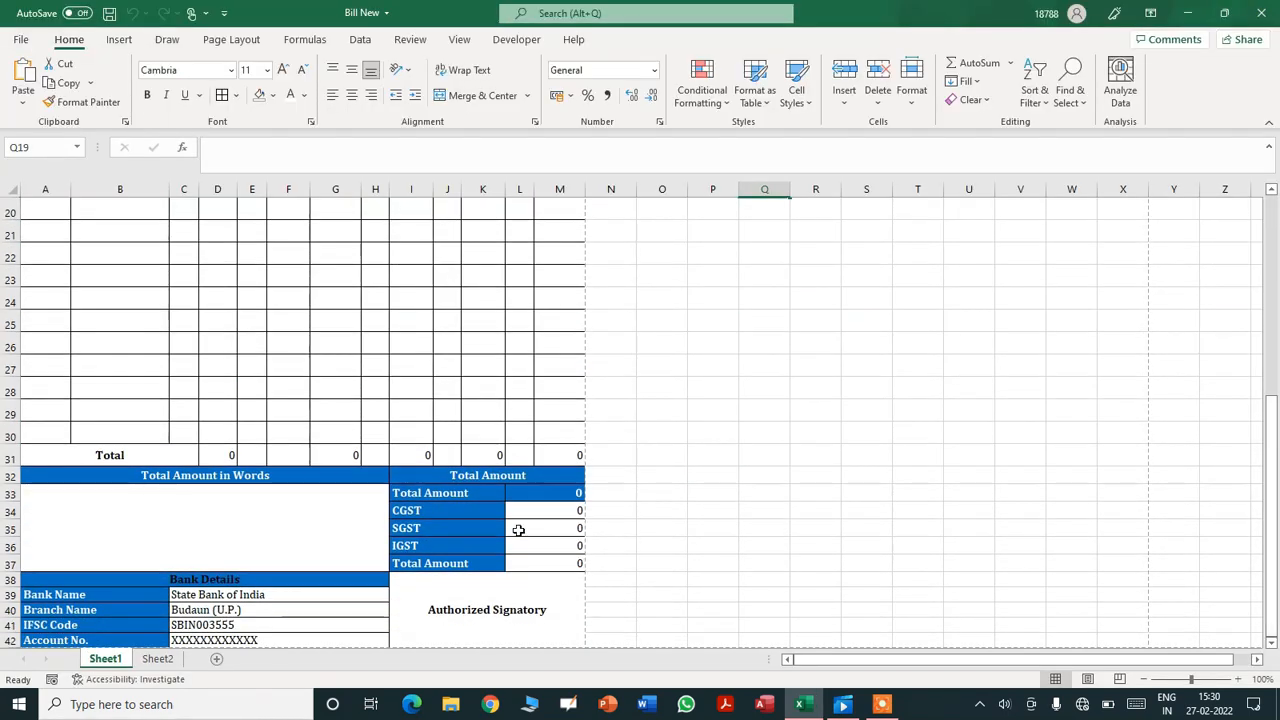
{"action": "left_click", "coordinate": [204, 532]}
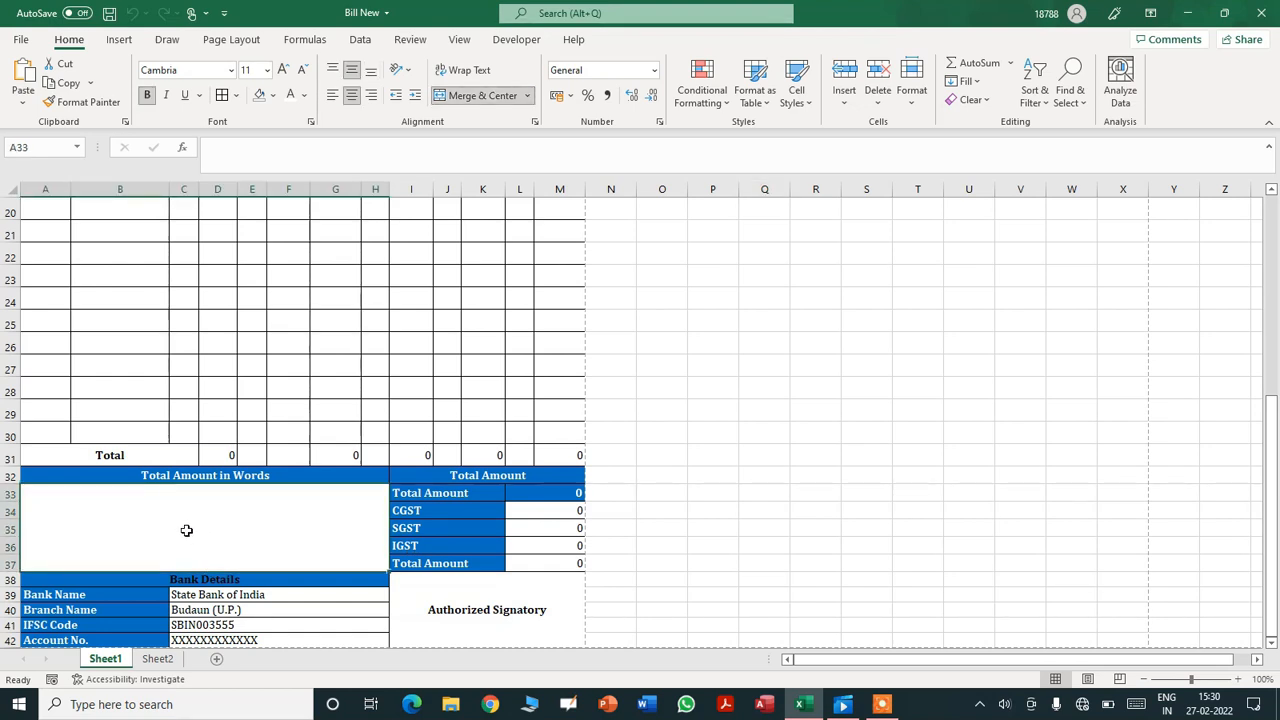
{"action": "left_click", "coordinate": [450, 706]}
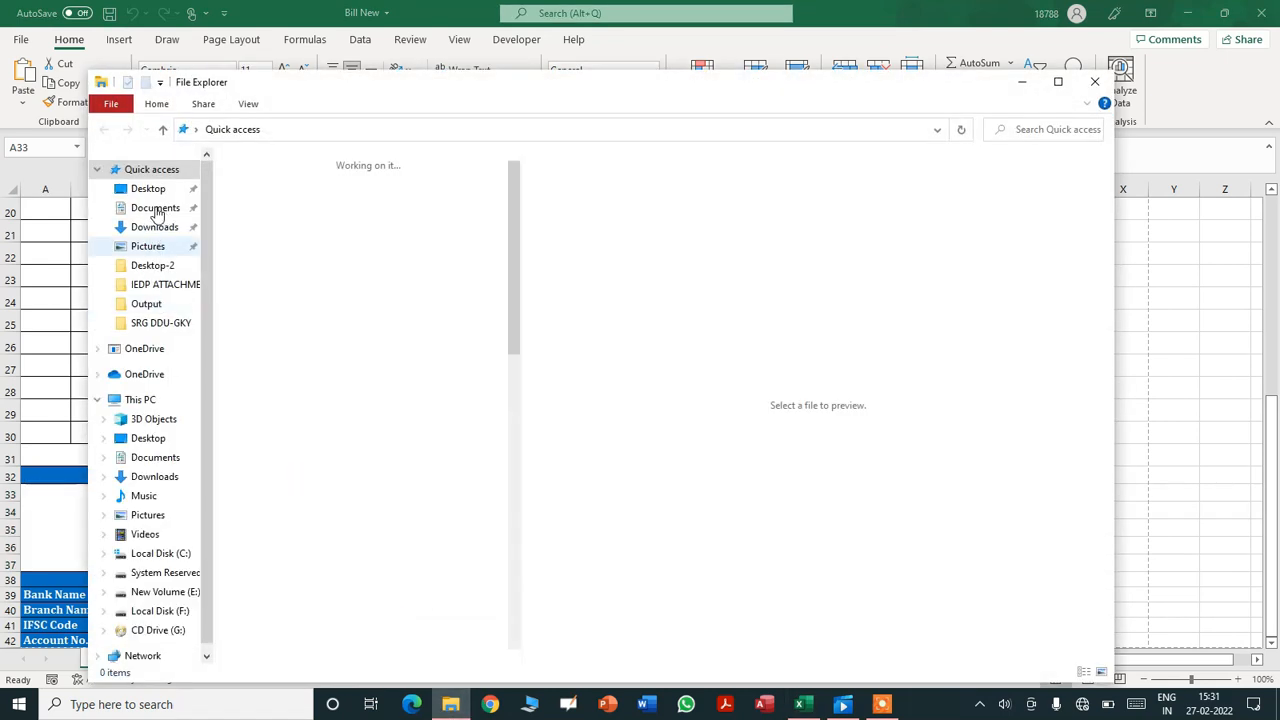
{"action": "left_click", "coordinate": [155, 208]}
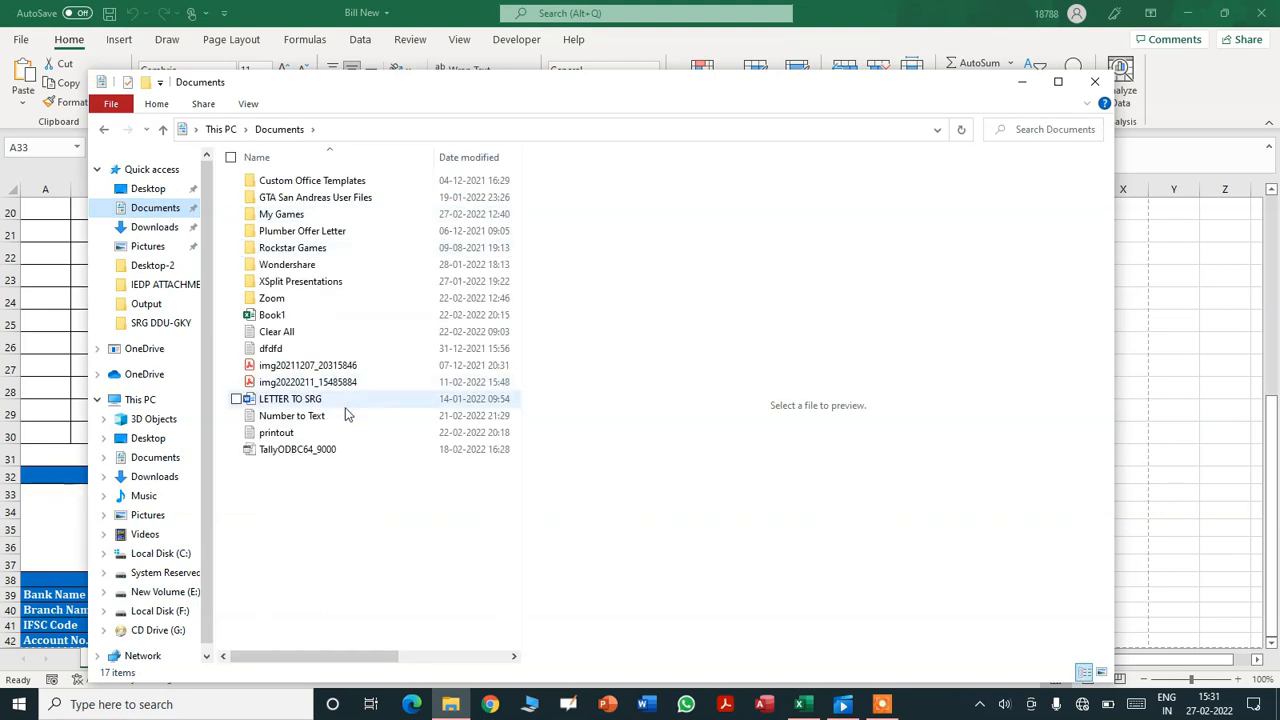
{"action": "left_click", "coordinate": [290, 416]}
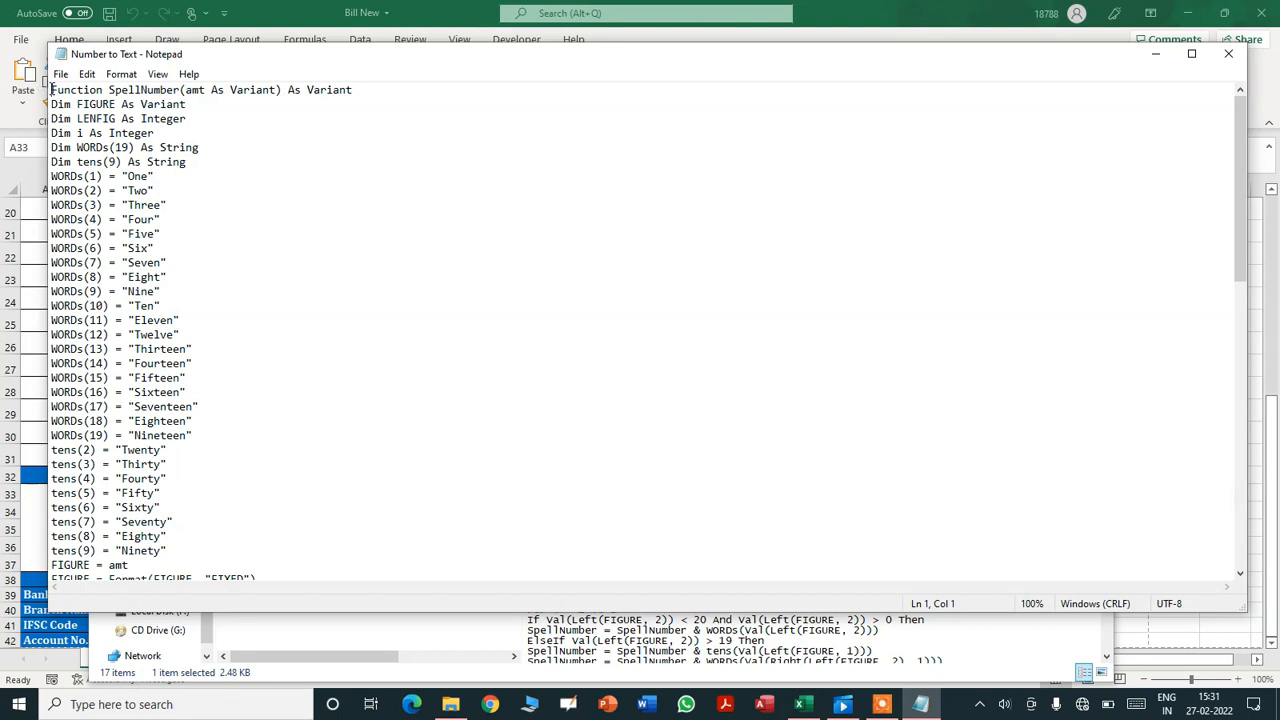
{"action": "left_click_drag", "start_coordinate": [52, 89], "coordinate": [90, 565]}
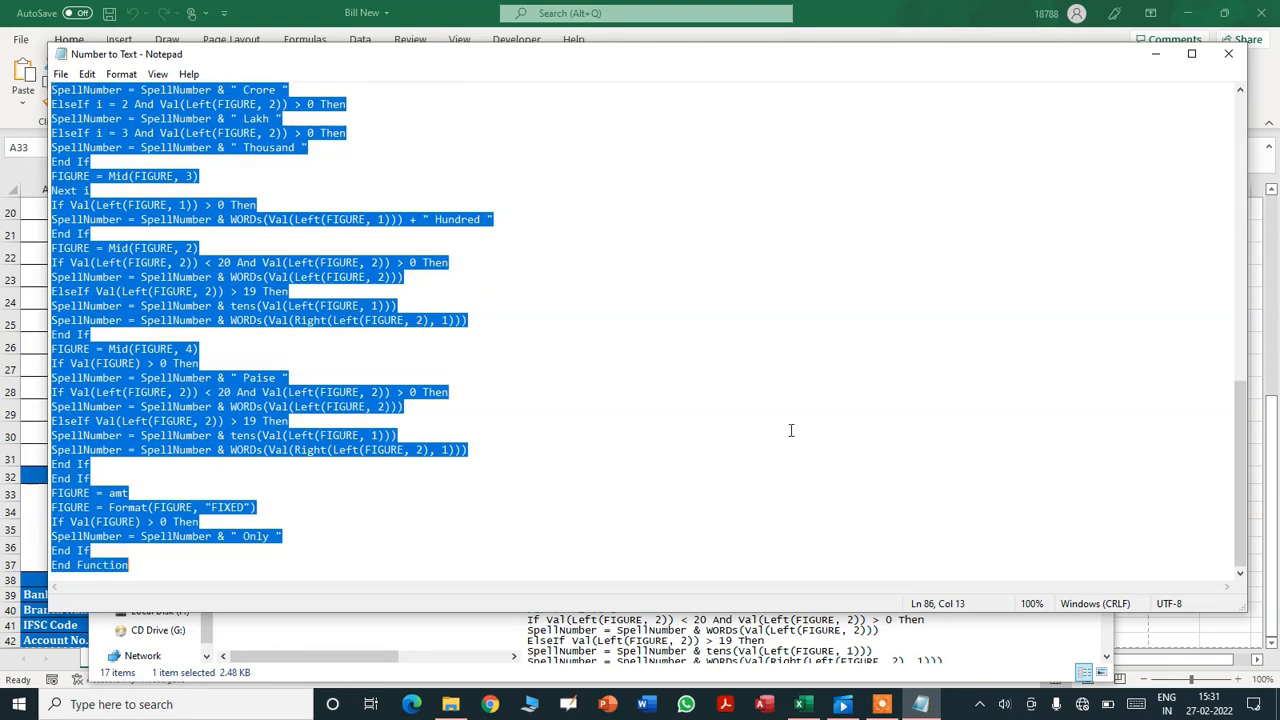
{"action": "left_click", "coordinate": [800, 704]}
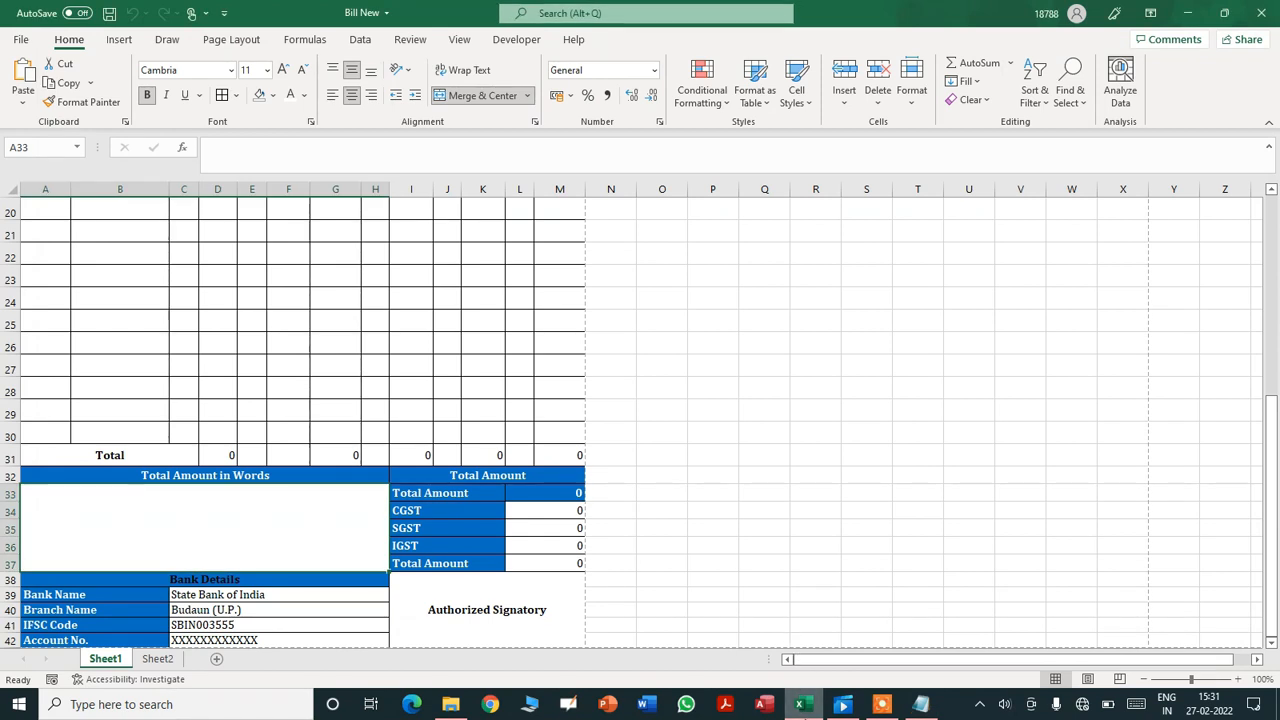
- Bring the invoice workbook forward and open the Visual Basic editor from the Developer tab
{"action": "left_click", "coordinate": [800, 686]}
{"action": "left_click", "coordinate": [800, 686]}
{"action": "left_click", "coordinate": [777, 451]}
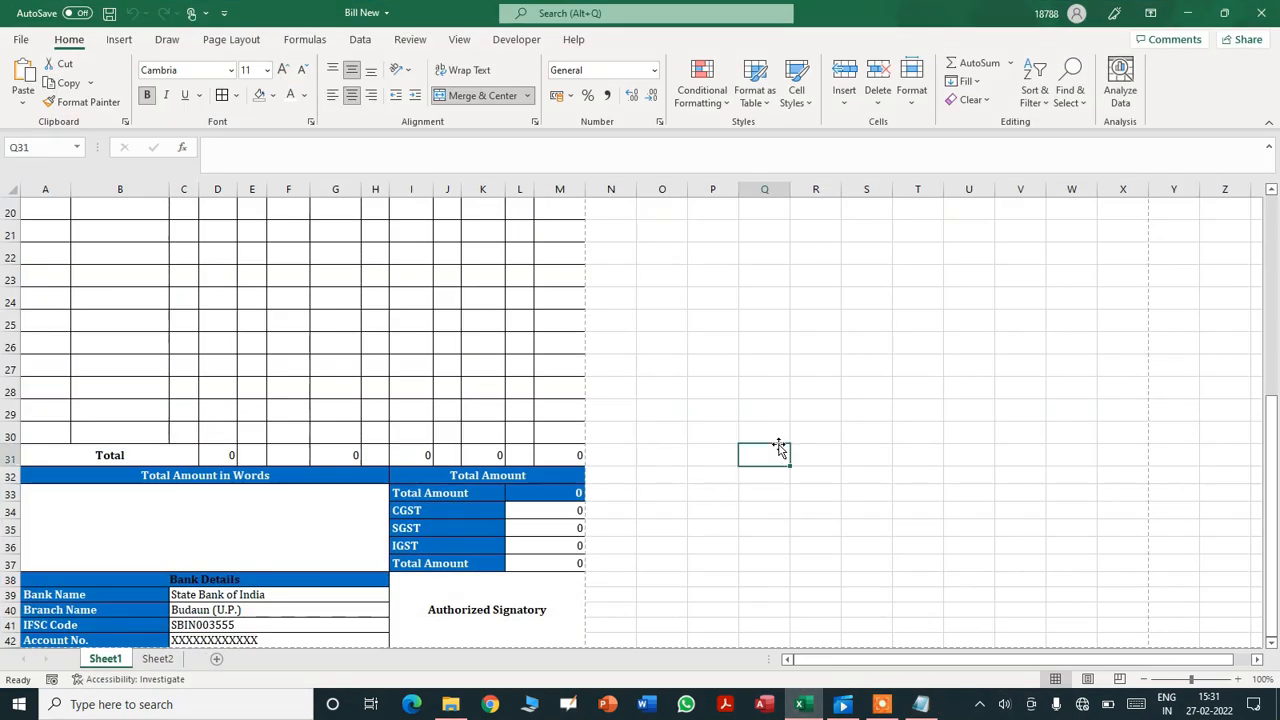
{"action": "left_click", "coordinate": [359, 40]}
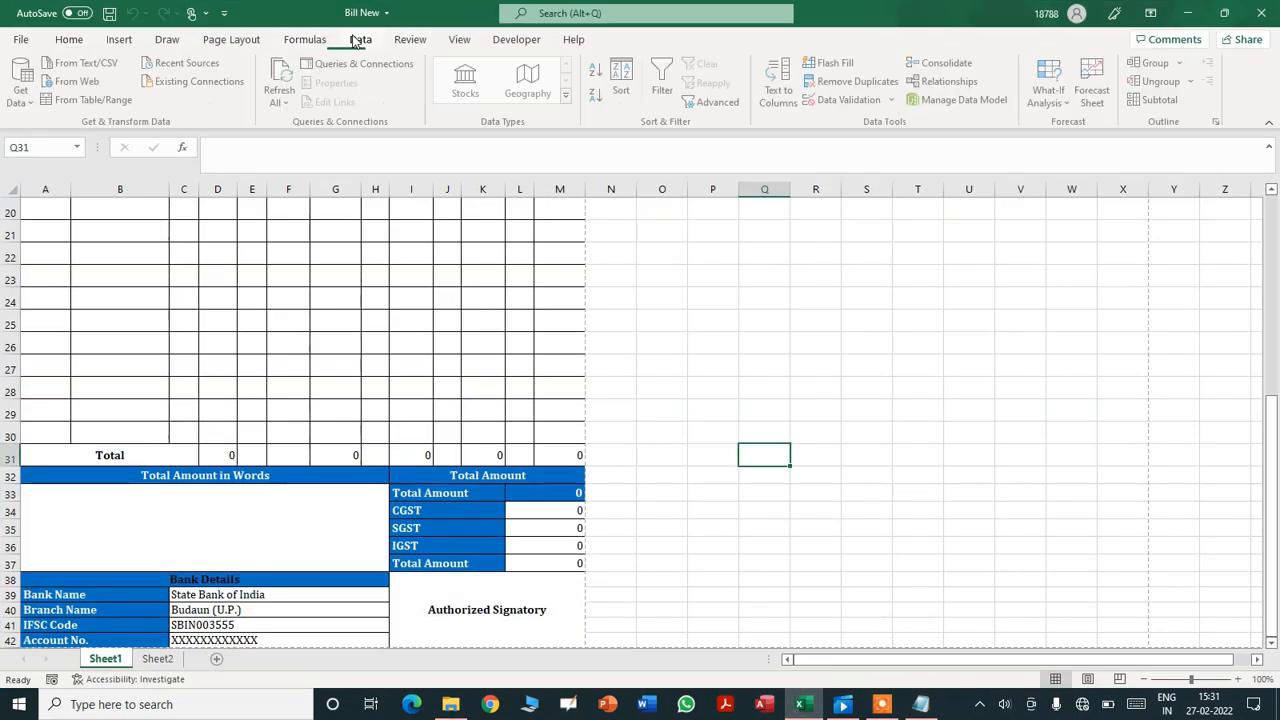
{"action": "left_click", "coordinate": [514, 40]}
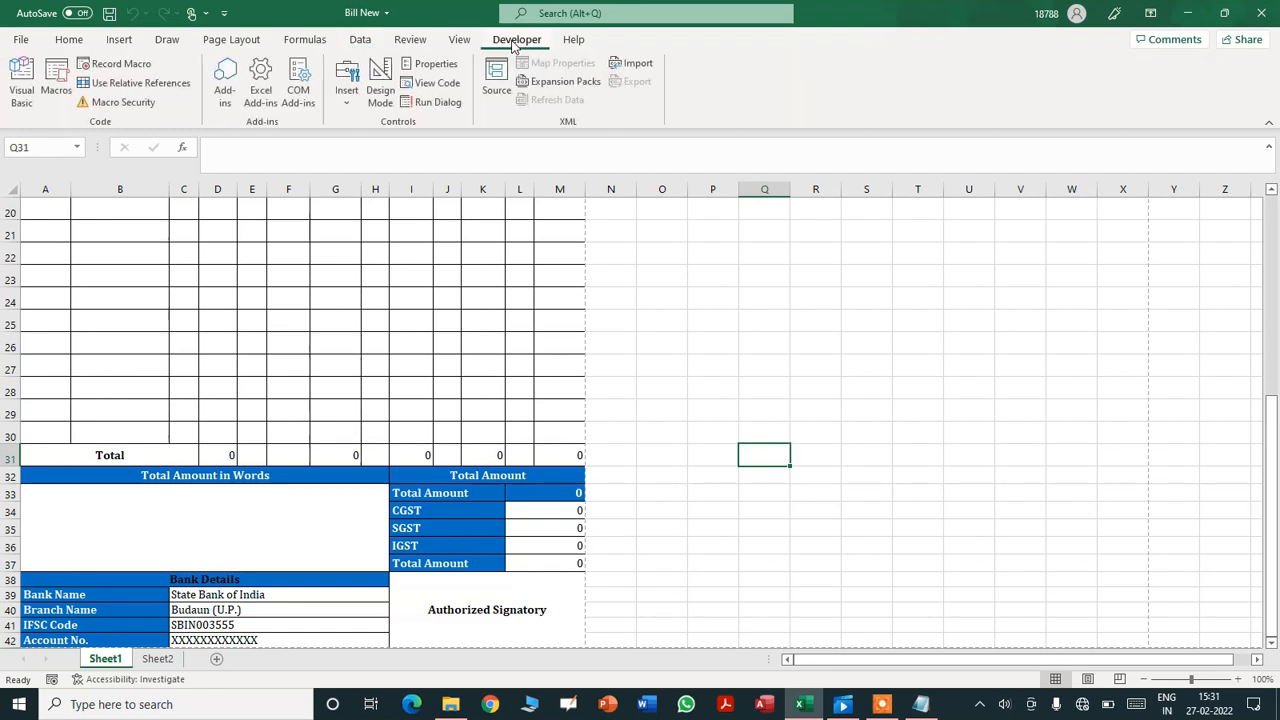
{"action": "left_click", "coordinate": [22, 85]}
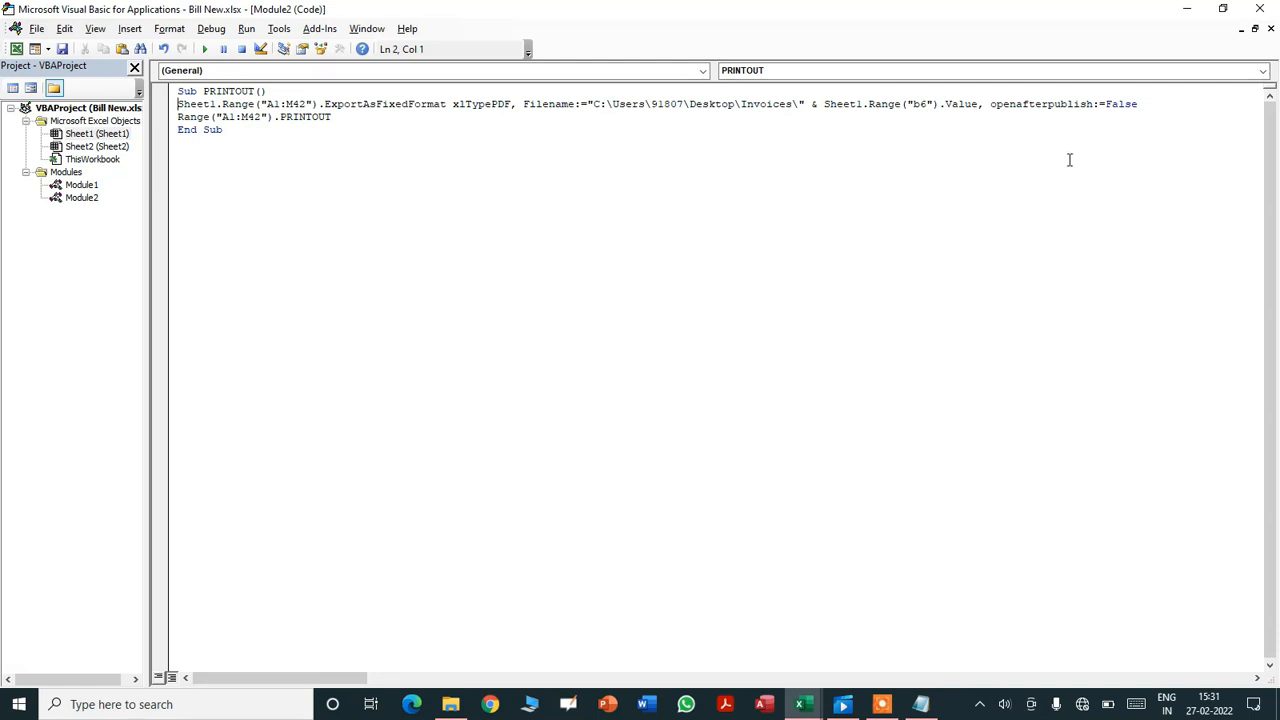
- Insert a new module, paste the SpellNumber code, and save the workbook accepting the warning
{"action": "left_click", "coordinate": [1270, 28]}
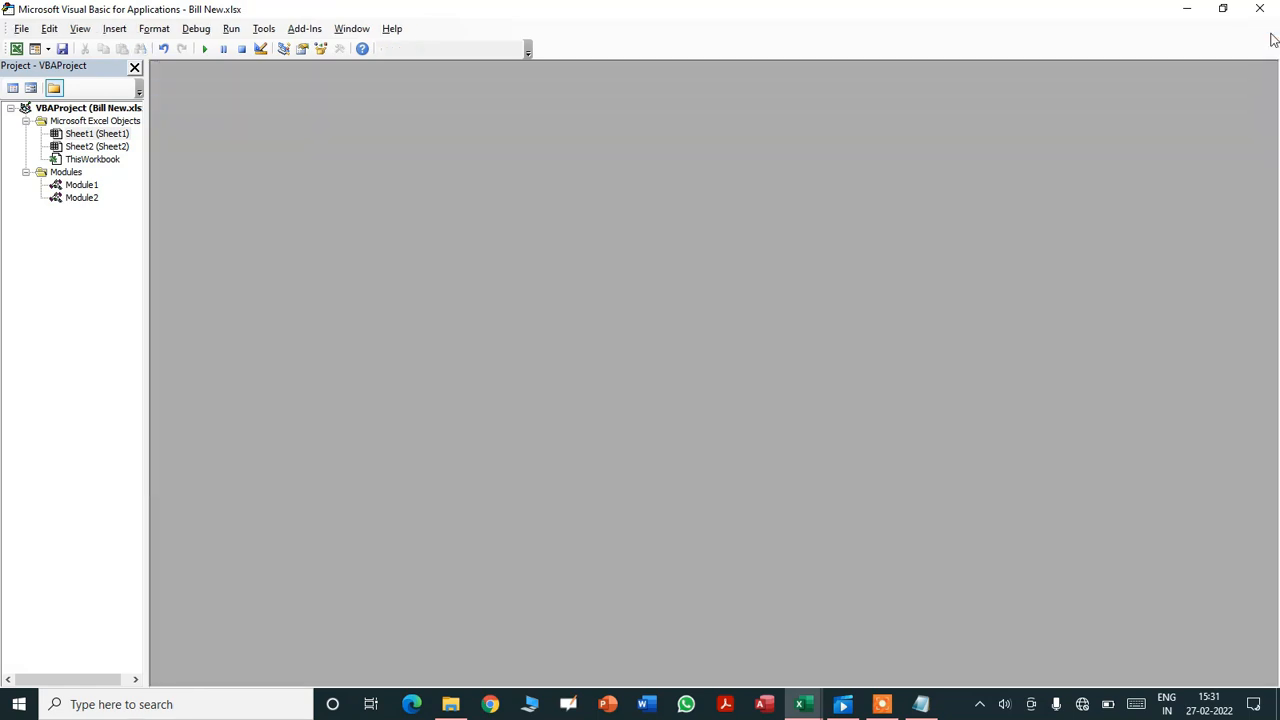
{"action": "left_click", "coordinate": [118, 30]}
{"action": "left_click", "coordinate": [74, 85]}
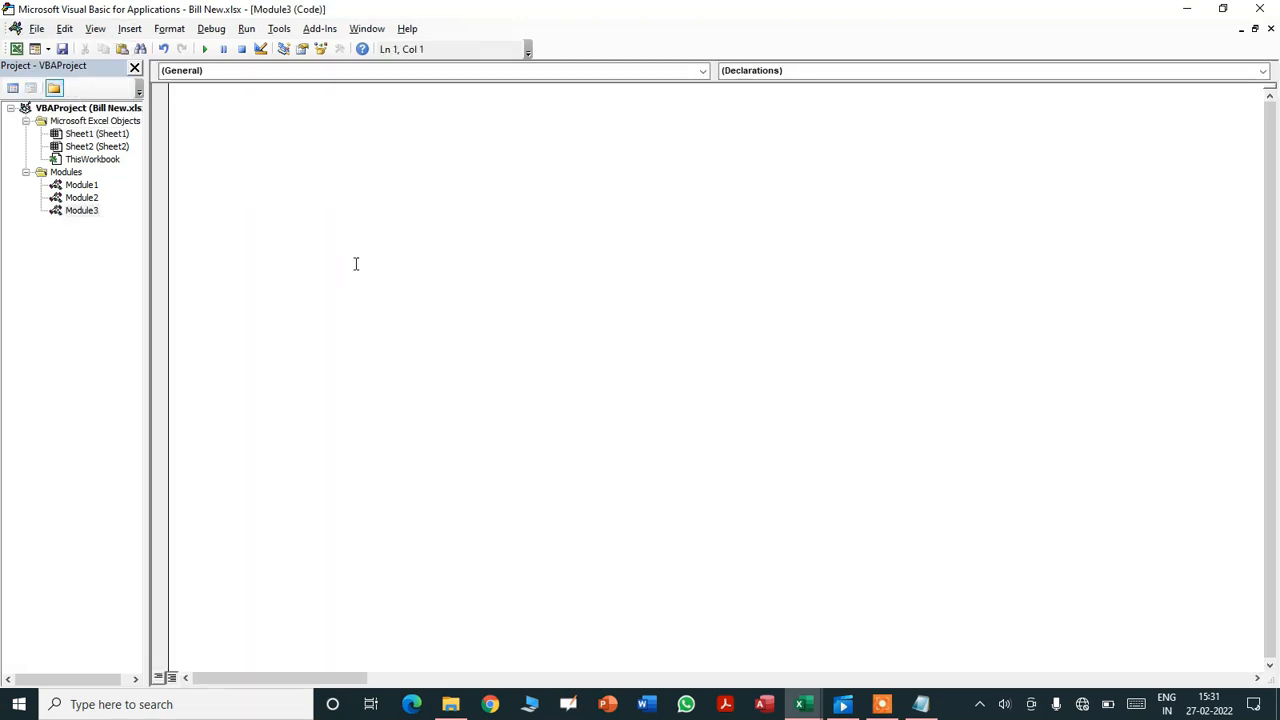
{"action": "key", "text": "ctrl+v"}
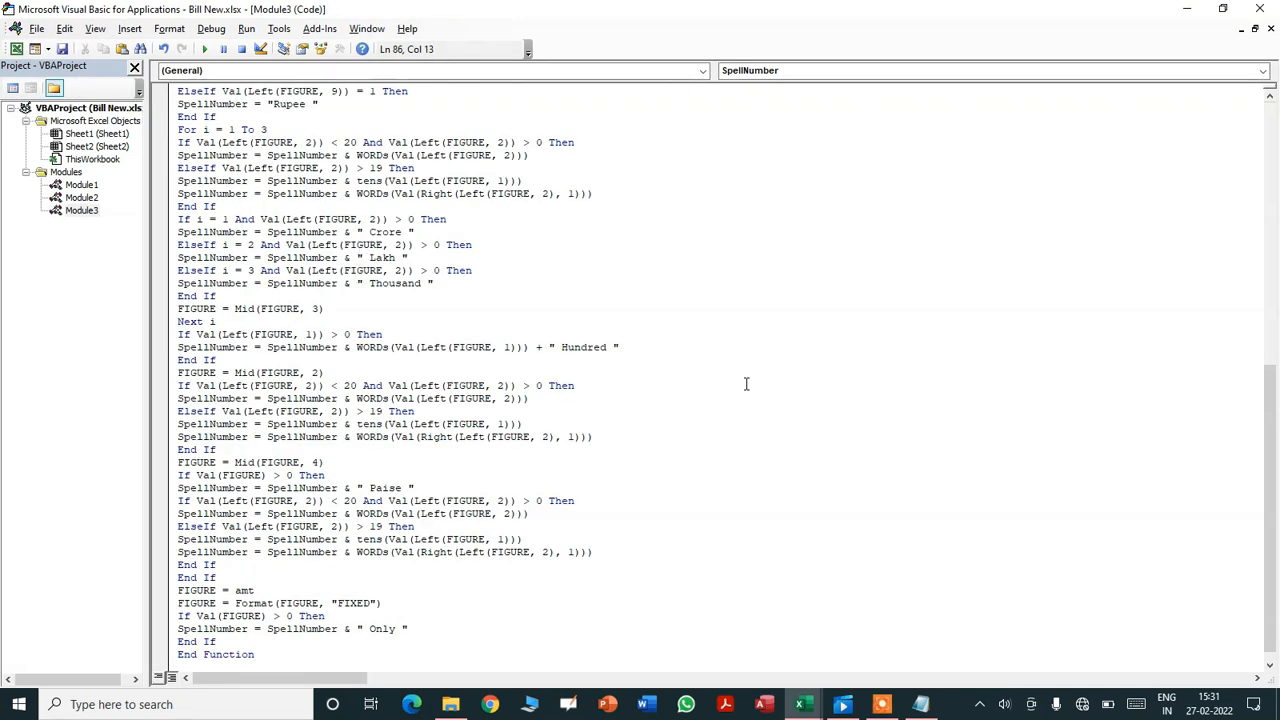
{"action": "key", "text": "ctrl+s"}
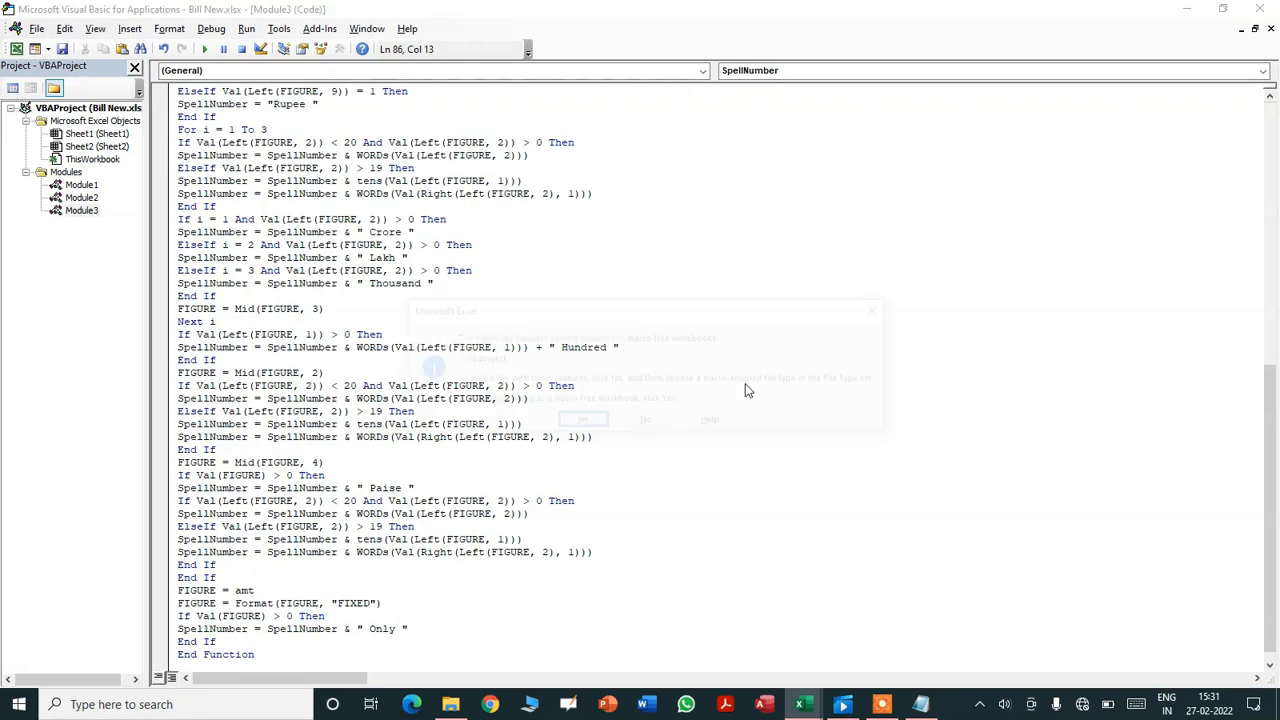
{"action": "left_click", "coordinate": [580, 420]}
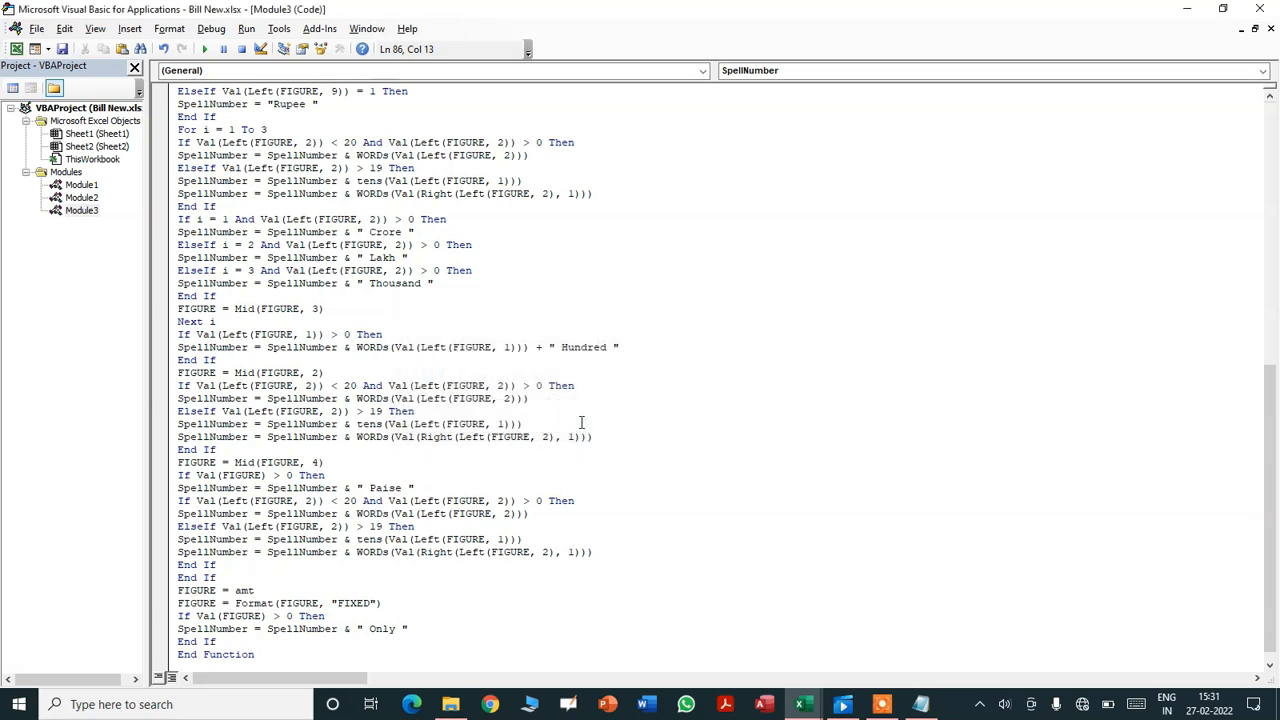
{"action": "left_click", "coordinate": [1196, 16]}
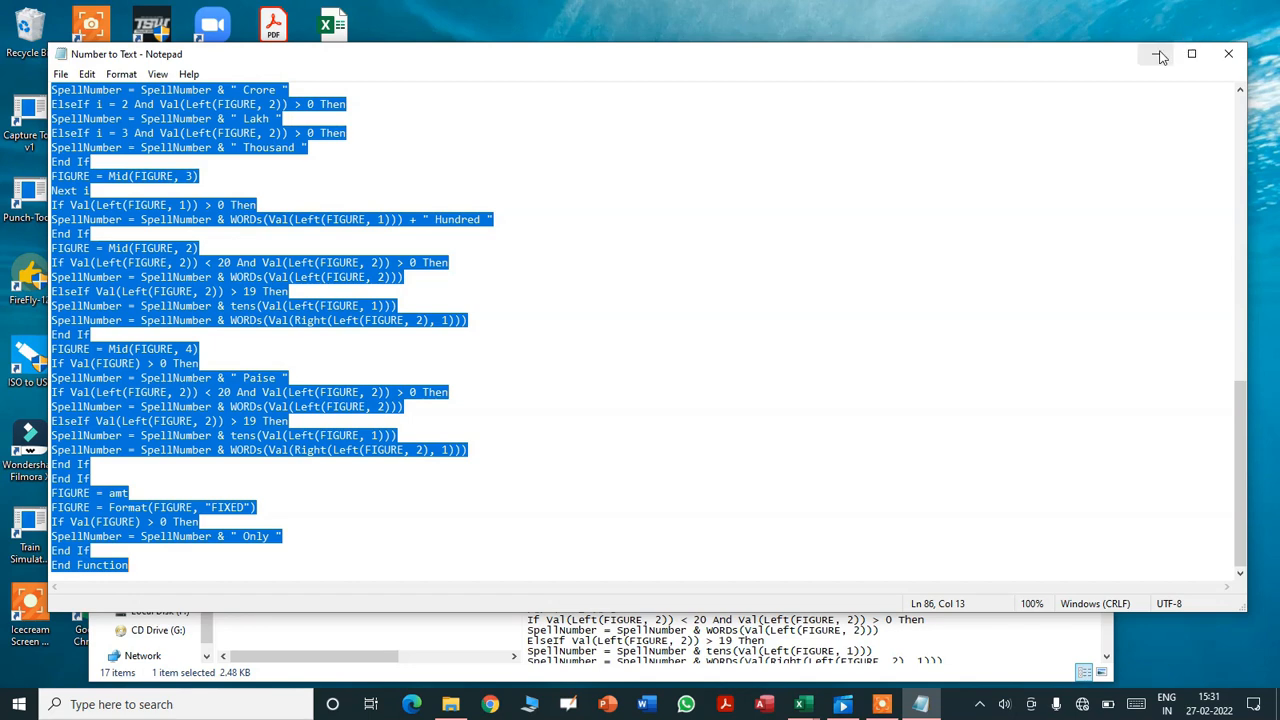
- Enter =spellnumber(L37) in the Total Amount in Words cell A33
{"action": "left_click", "coordinate": [1157, 55]}
{"action": "mouse_move", "coordinate": [800, 704]}
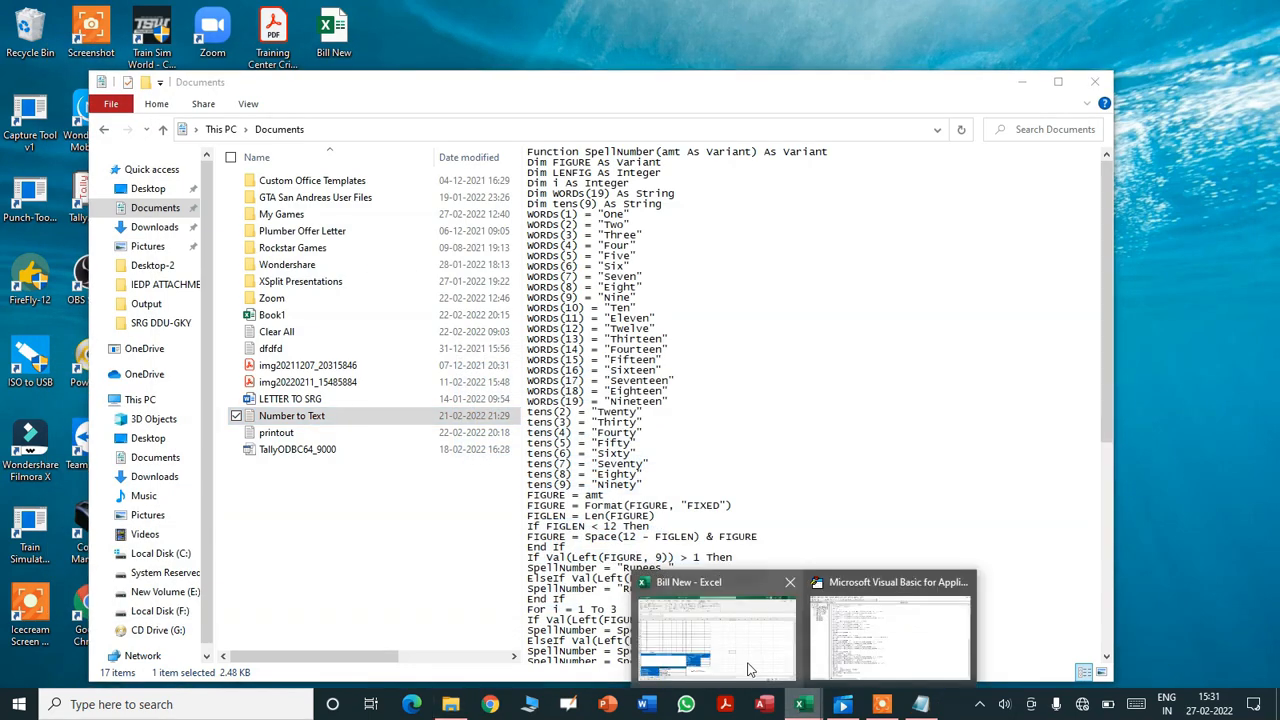
{"action": "left_click", "coordinate": [716, 635]}
{"action": "left_click", "coordinate": [254, 535]}
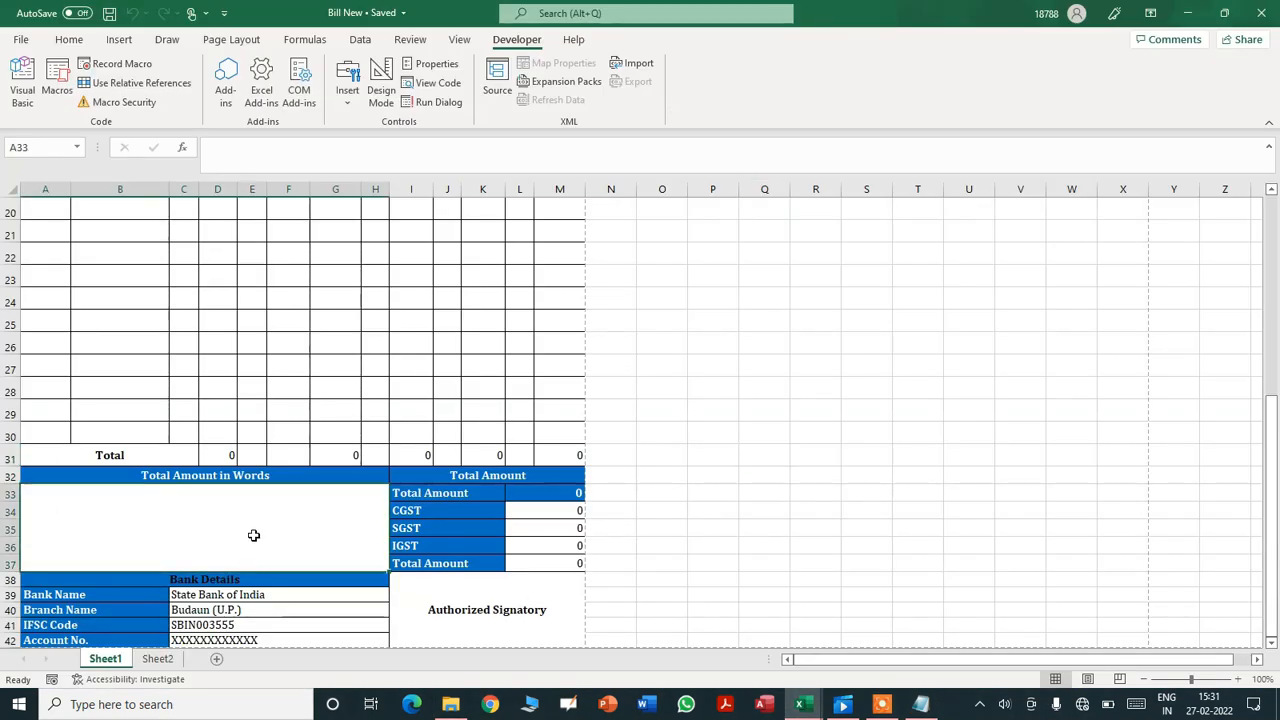
{"action": "type", "text": "=s"}
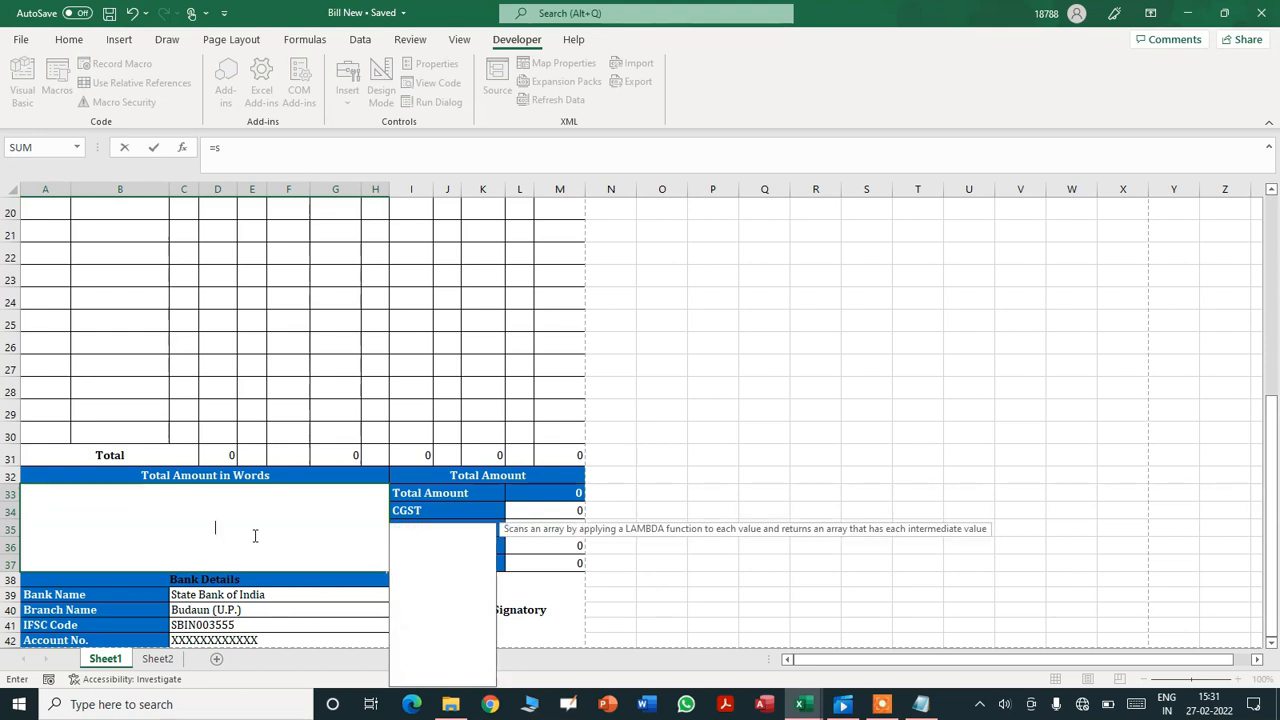
{"action": "type", "text": "pellnumber"}
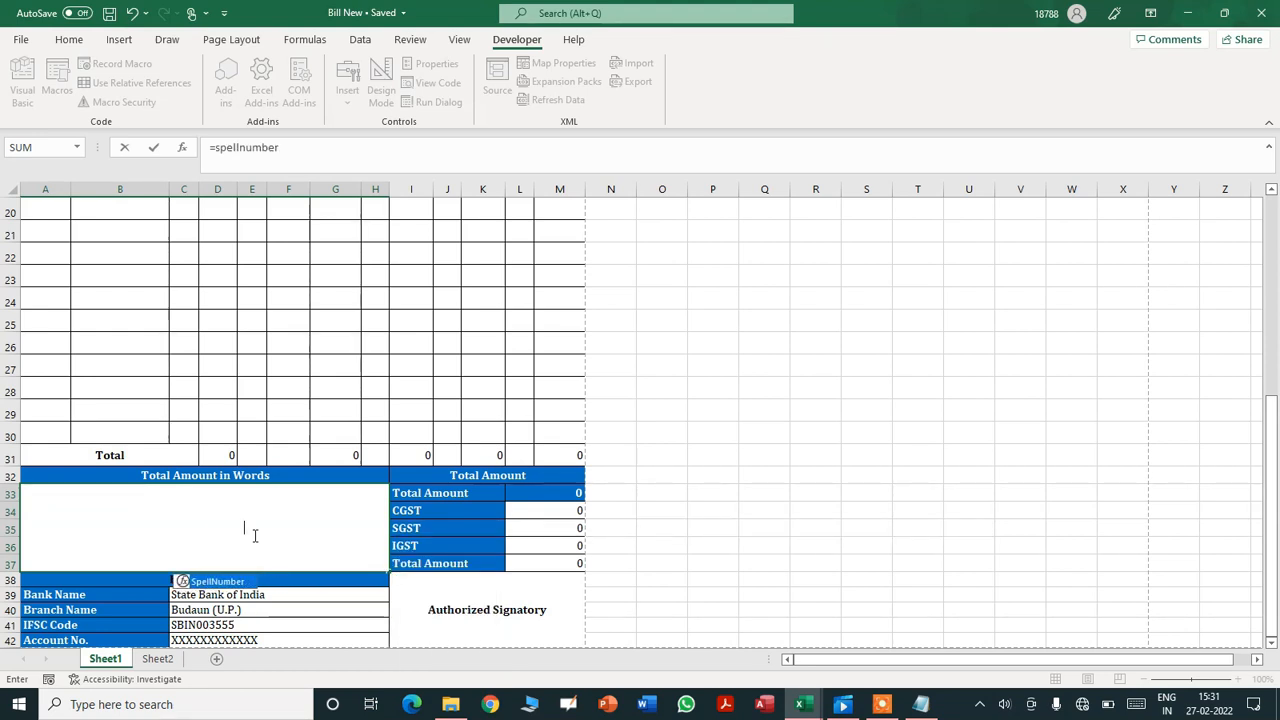
{"action": "type", "text": "("}
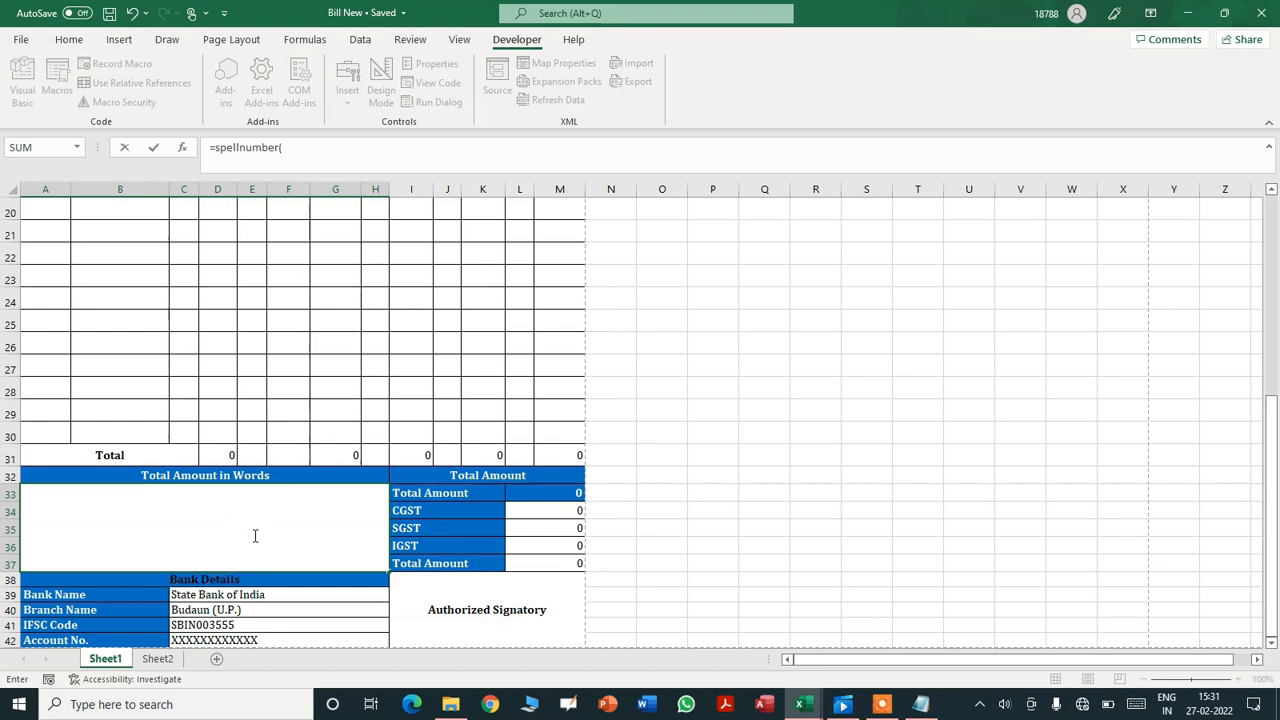
{"action": "left_click", "coordinate": [548, 563]}
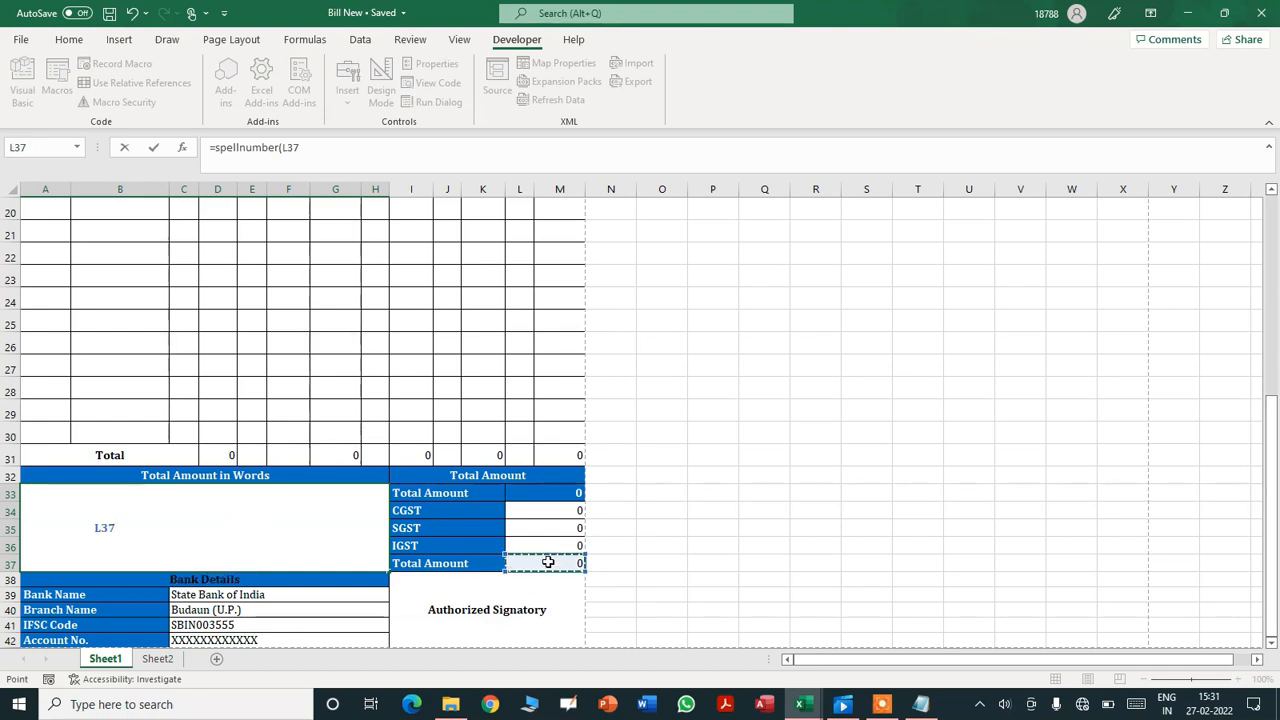
{"action": "type", "text": ")"}
{"action": "key", "text": "Return"}
{"action": "key", "text": "Up"}
{"action": "key", "text": "Up"}
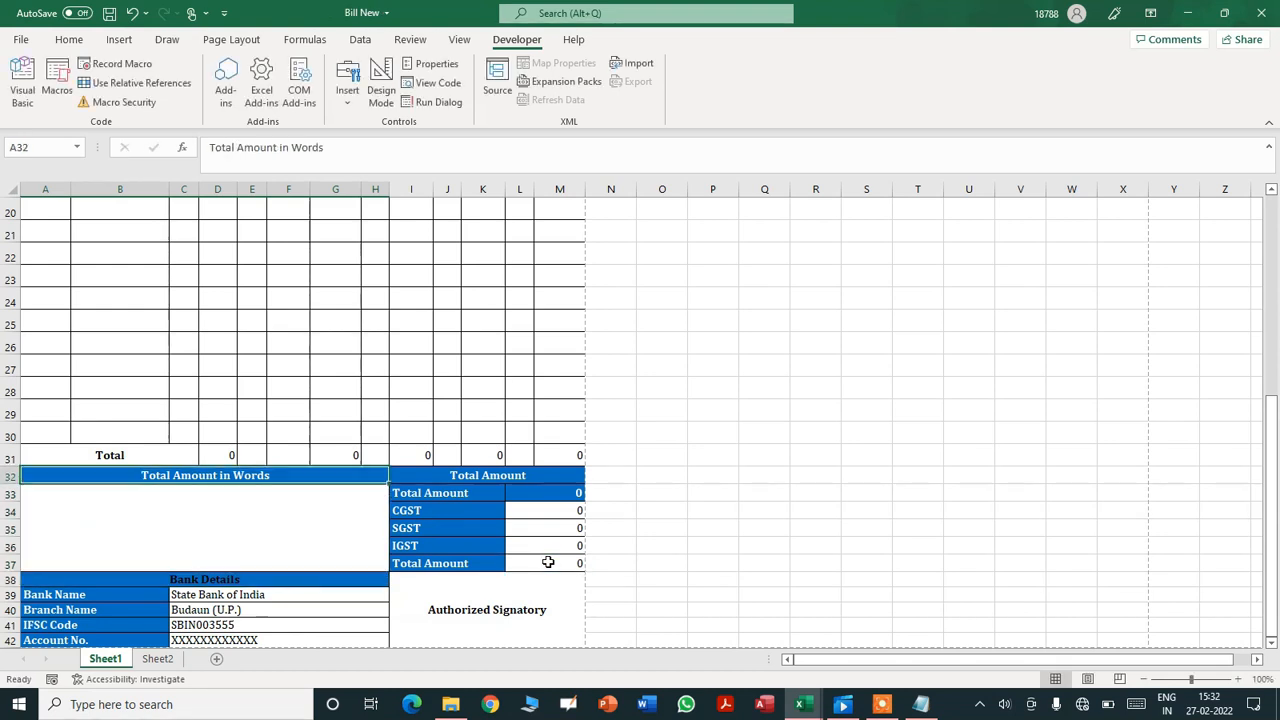
{"action": "key", "text": "Up"}
{"action": "key", "text": "Up"}
{"action": "key", "text": "Up"}
{"action": "key", "text": "Up"}
{"action": "key", "text": "Up"}
{"action": "key", "text": "Up"}
{"action": "key", "text": "Up"}
{"action": "key", "text": "Up"}
{"action": "key", "text": "Up"}
{"action": "key", "text": "Up"}
{"action": "key", "text": "Up"}
{"action": "key", "text": "Up"}
{"action": "key", "text": "Up"}
{"action": "key", "text": "Up"}
{"action": "key", "text": "Up"}
{"action": "key", "text": "Up"}
{"action": "key", "text": "Up"}
{"action": "key", "text": "Up"}
{"action": "key", "text": "Up"}
{"action": "key", "text": "Up"}
{"action": "key", "text": "Up"}
{"action": "key", "text": "Up"}
{"action": "key", "text": "Up"}
{"action": "key", "text": "Up"}
{"action": "key", "text": "Up"}
{"action": "key", "text": "Down"}
{"action": "key", "text": "Down"}
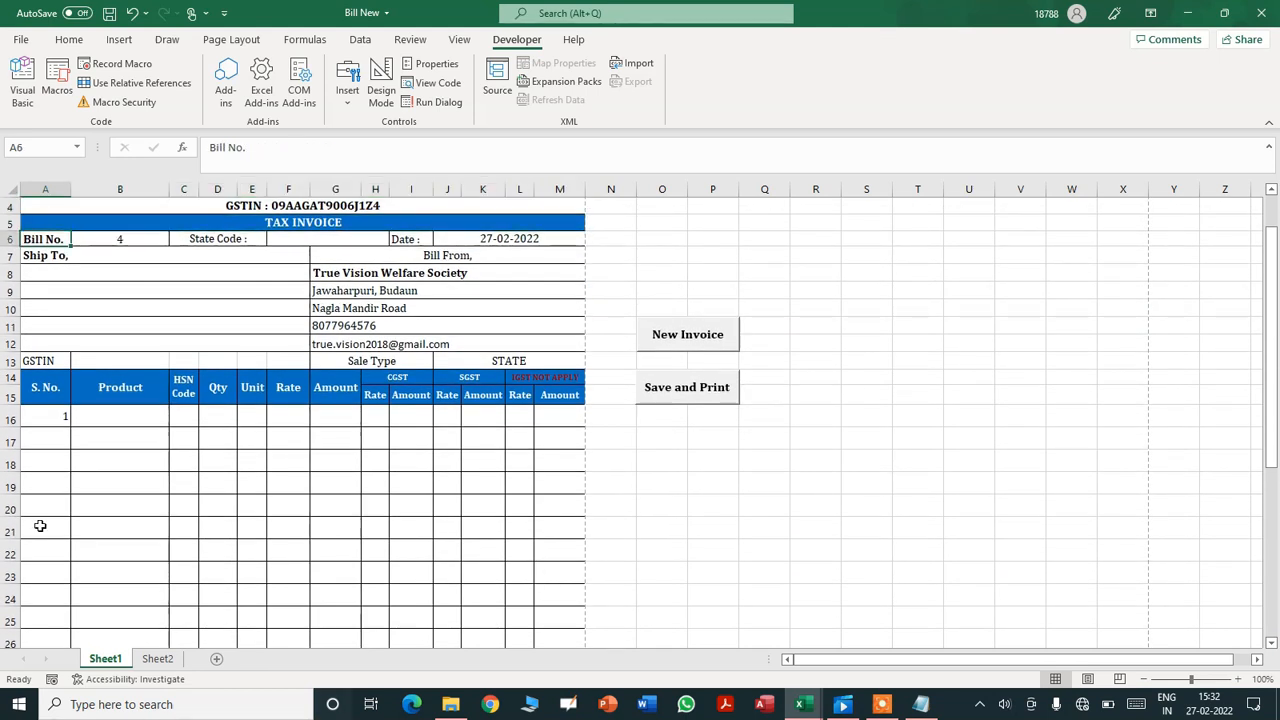
- Choose the first customer GSTIN in B13 to fill the Ship To details
{"action": "left_click", "coordinate": [112, 361]}
{"action": "left_click", "coordinate": [176, 362]}
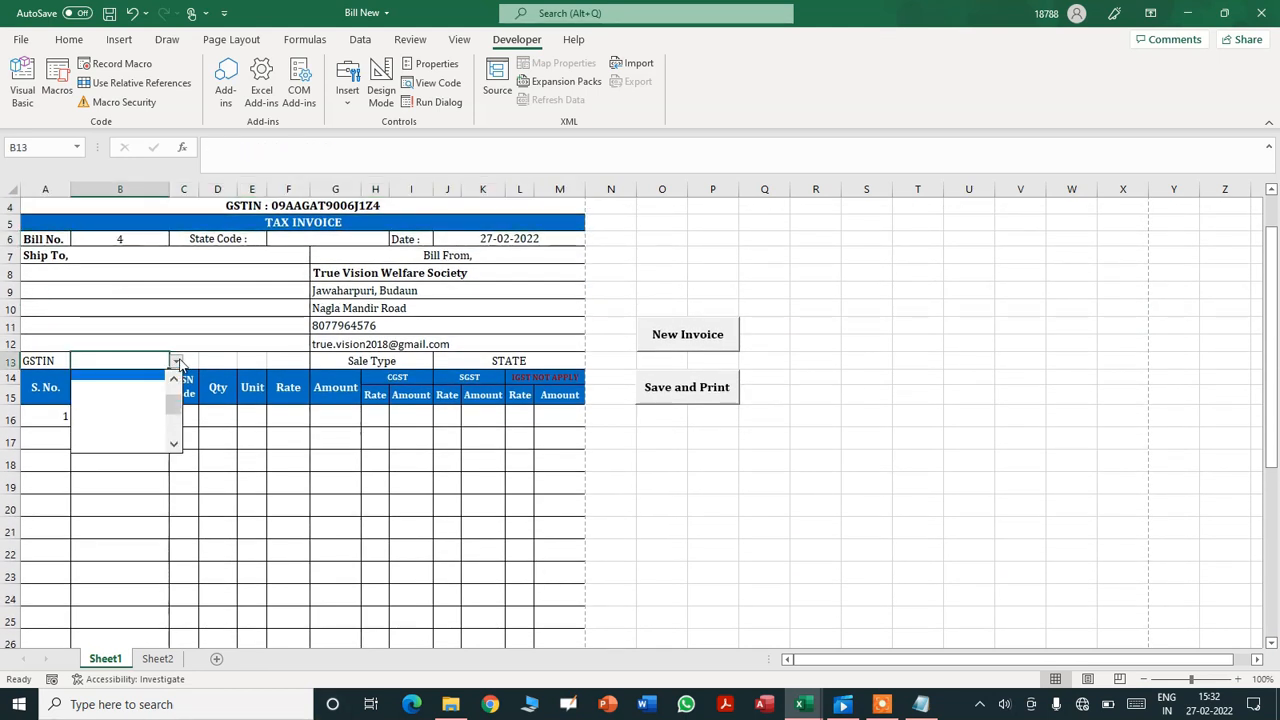
{"action": "left_click_drag", "start_coordinate": [176, 402], "coordinate": [176, 385]}
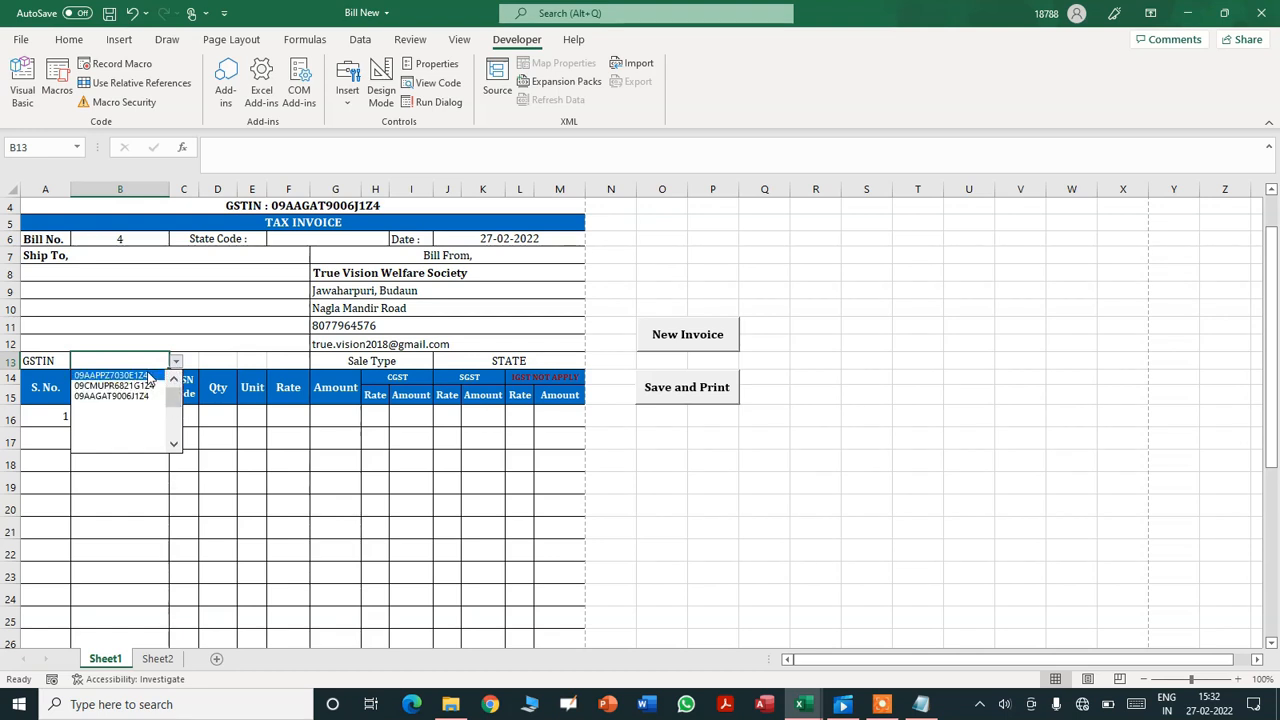
{"action": "left_click", "coordinate": [147, 376]}
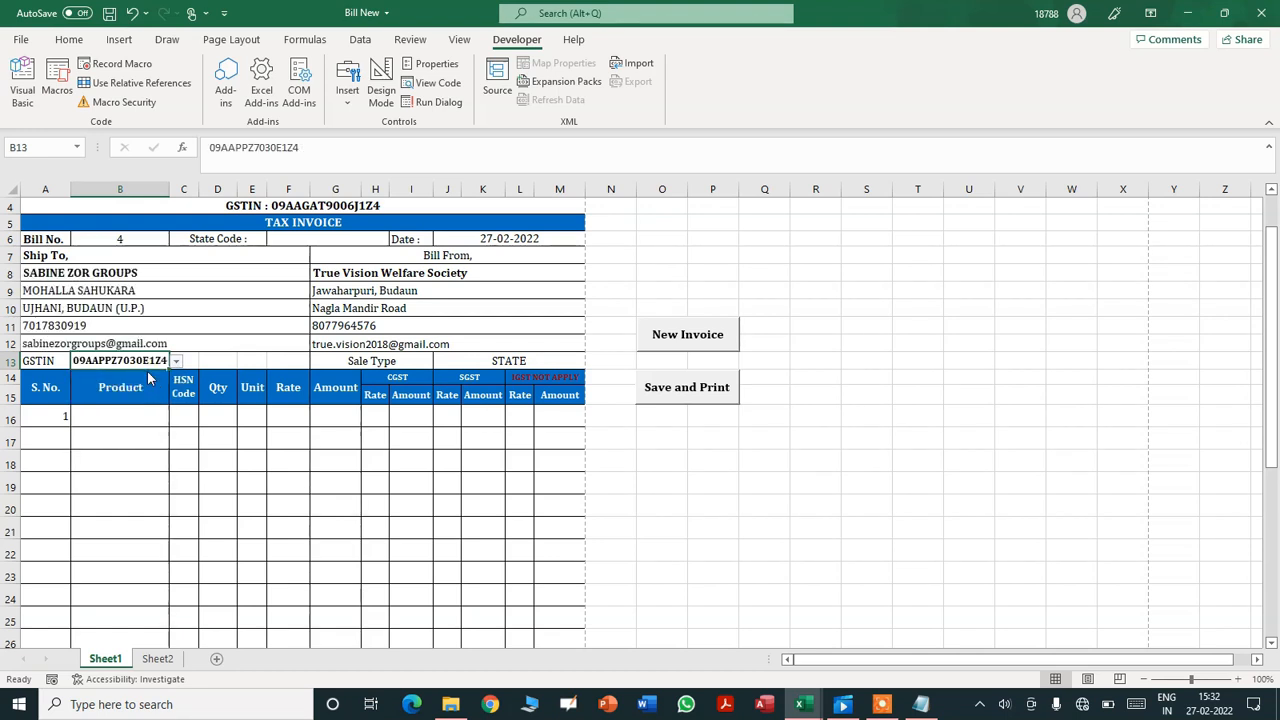
- Fill the first invoice line with PEN, quantity 10, unit PCS and rate 20
{"action": "left_click", "coordinate": [119, 414]}
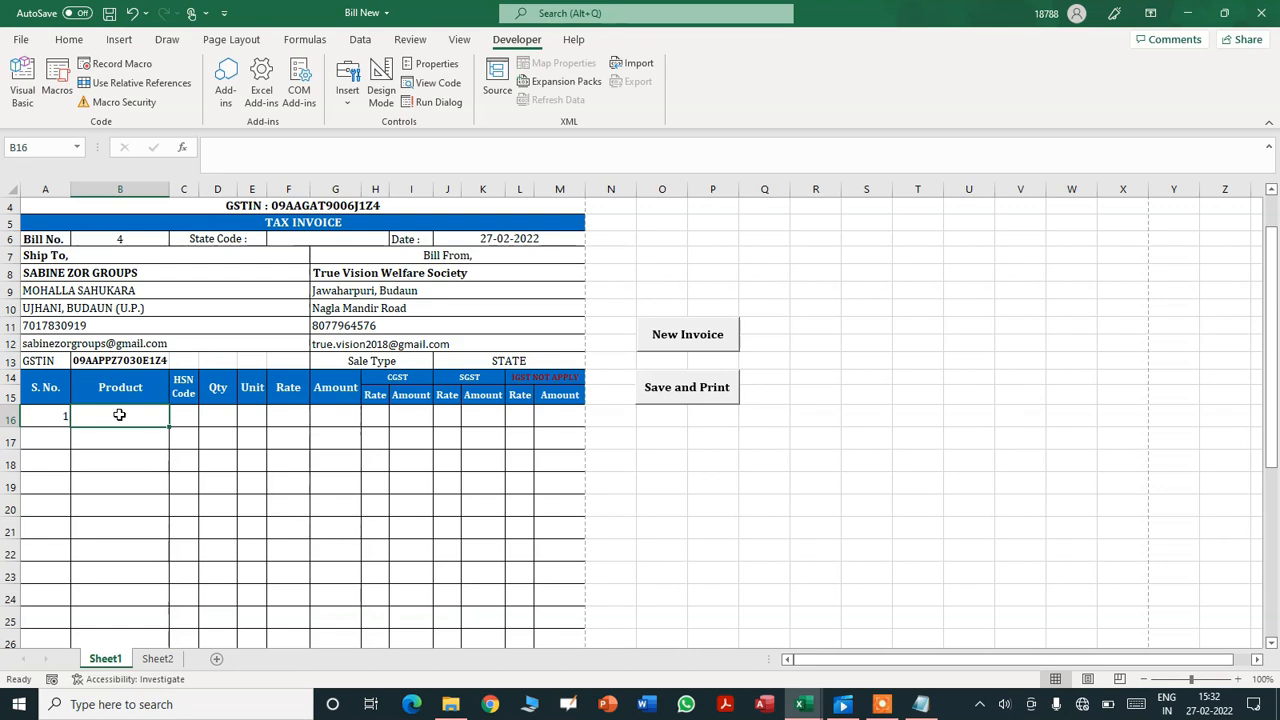
{"action": "type", "text": "P"}
{"action": "key", "text": "Tab"}
{"action": "key", "text": "Tab"}
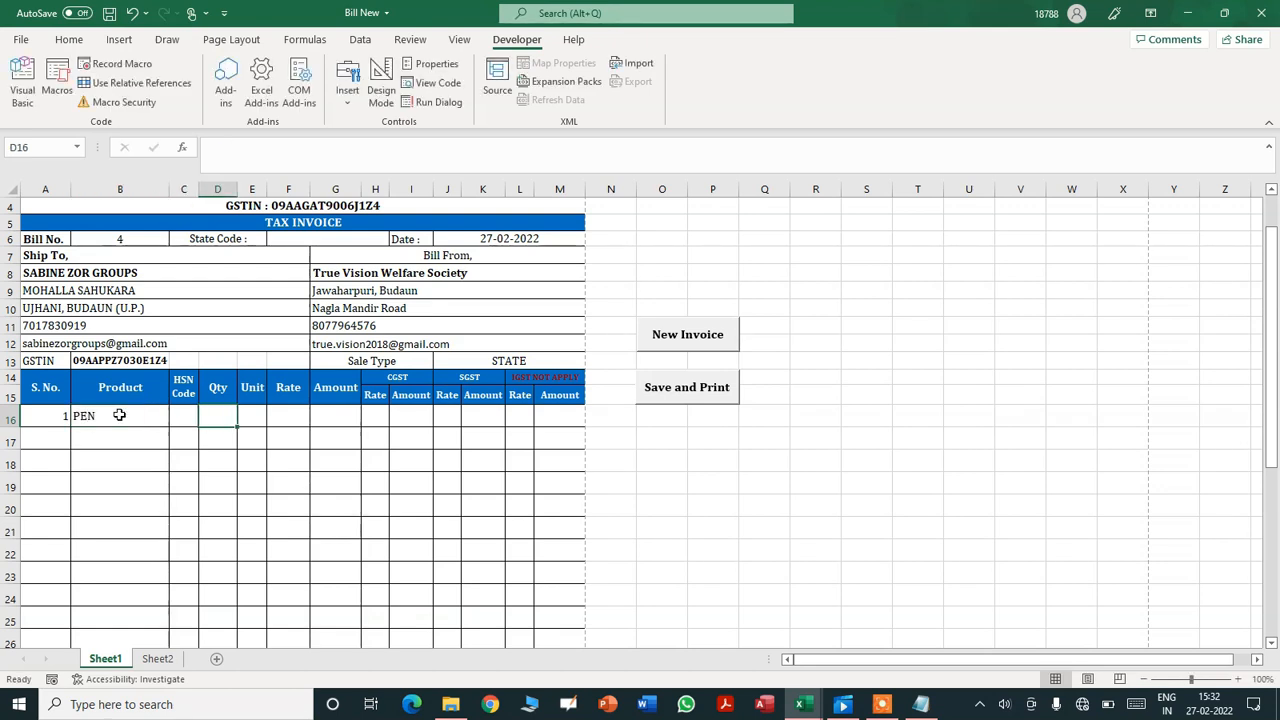
{"action": "type", "text": "10"}
{"action": "key", "text": "Tab"}
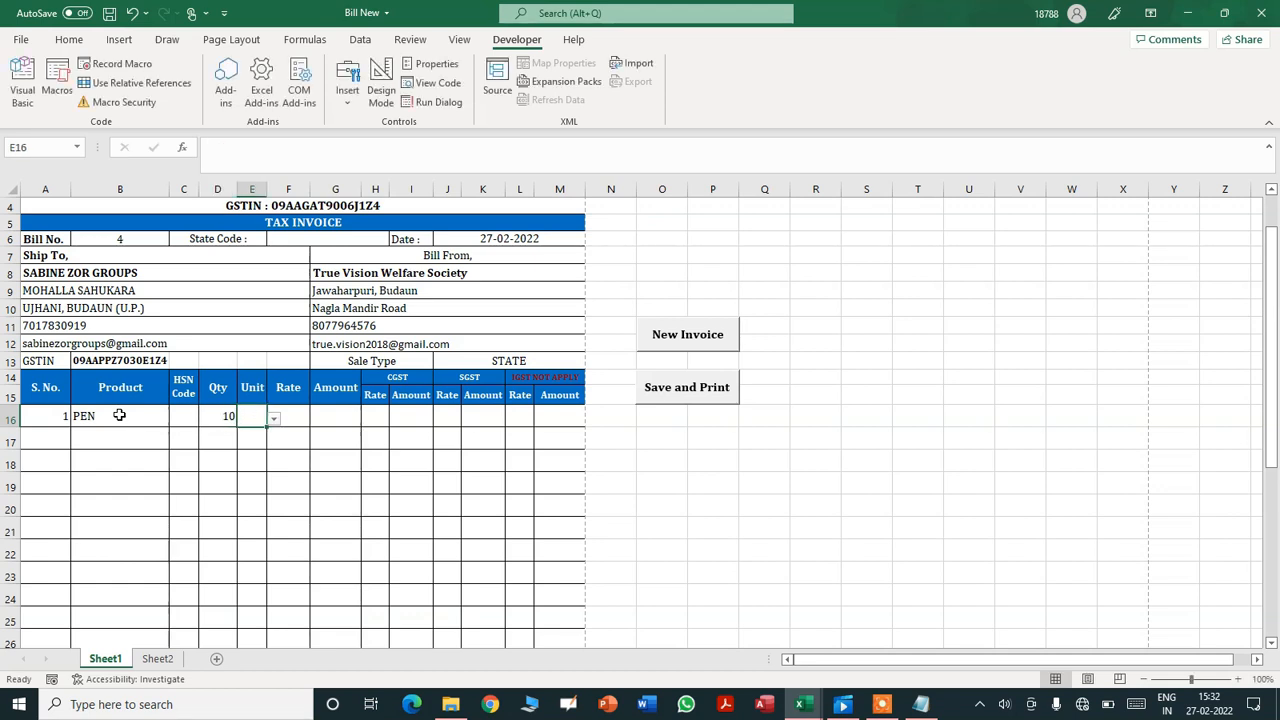
{"action": "left_click", "coordinate": [274, 421]}
{"action": "left_click", "coordinate": [268, 437]}
{"action": "left_click", "coordinate": [292, 415]}
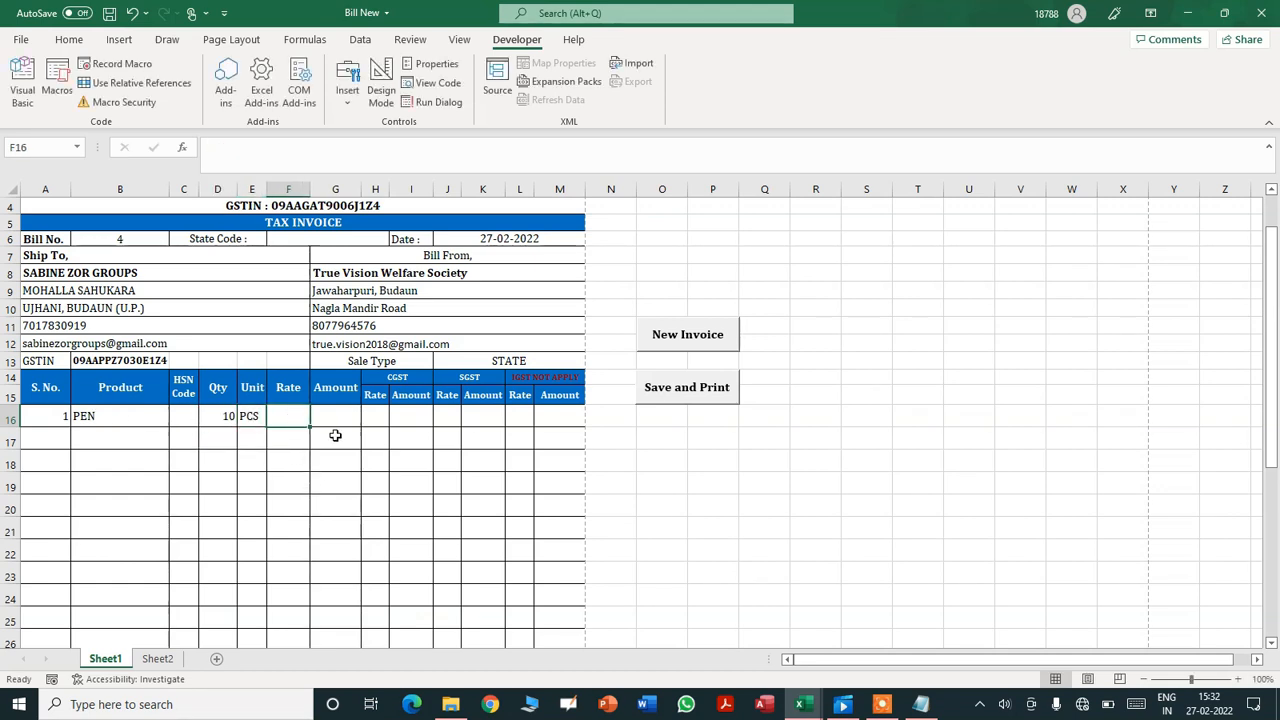
{"action": "type", "text": "20"}
{"action": "left_click", "coordinate": [337, 417]}
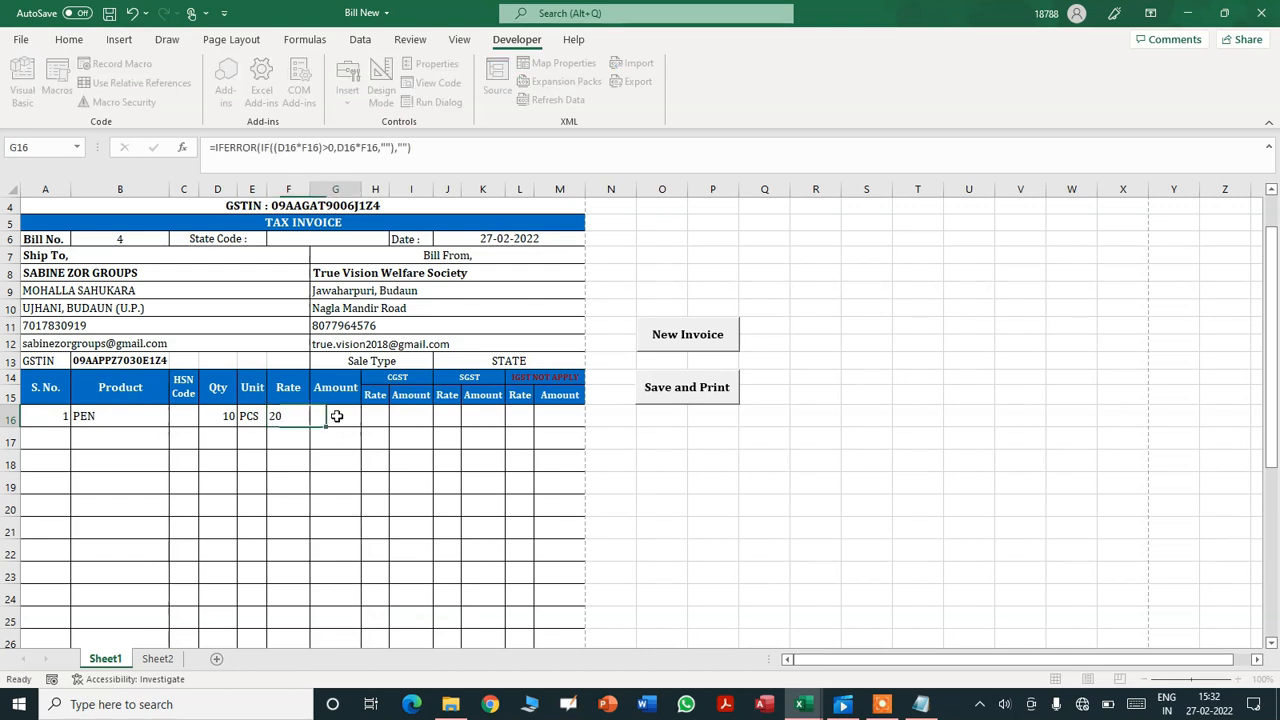
- Apply 9% CGST and 9% SGST to the PEN line and check the 236 total
{"action": "left_click", "coordinate": [378, 416]}
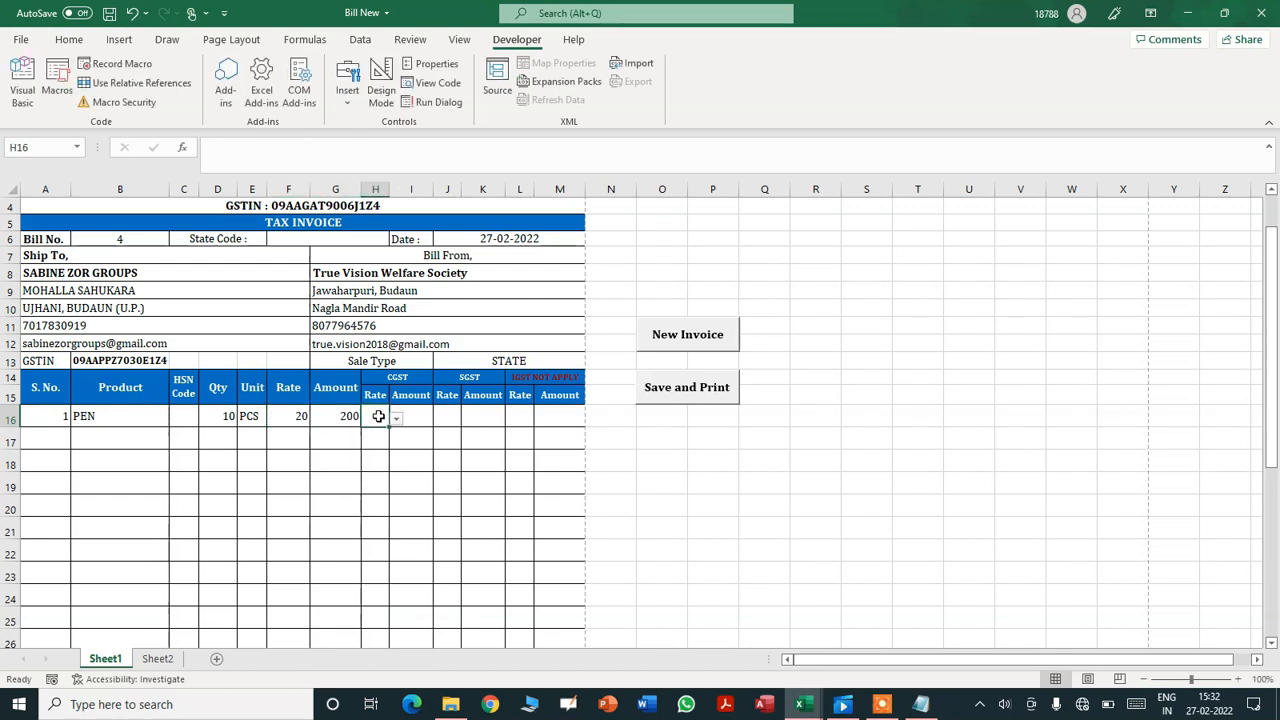
{"action": "left_click", "coordinate": [396, 420]}
{"action": "left_click", "coordinate": [378, 450]}
{"action": "left_click", "coordinate": [447, 415]}
{"action": "left_click", "coordinate": [467, 419]}
{"action": "left_click", "coordinate": [458, 448]}
{"action": "left_click", "coordinate": [660, 437]}
{"action": "left_click_drag", "start_coordinate": [1276, 318], "coordinate": [1263, 495]}
- Set the font colour of the amount-in-words cell A33 to Black
{"action": "left_click", "coordinate": [211, 531]}
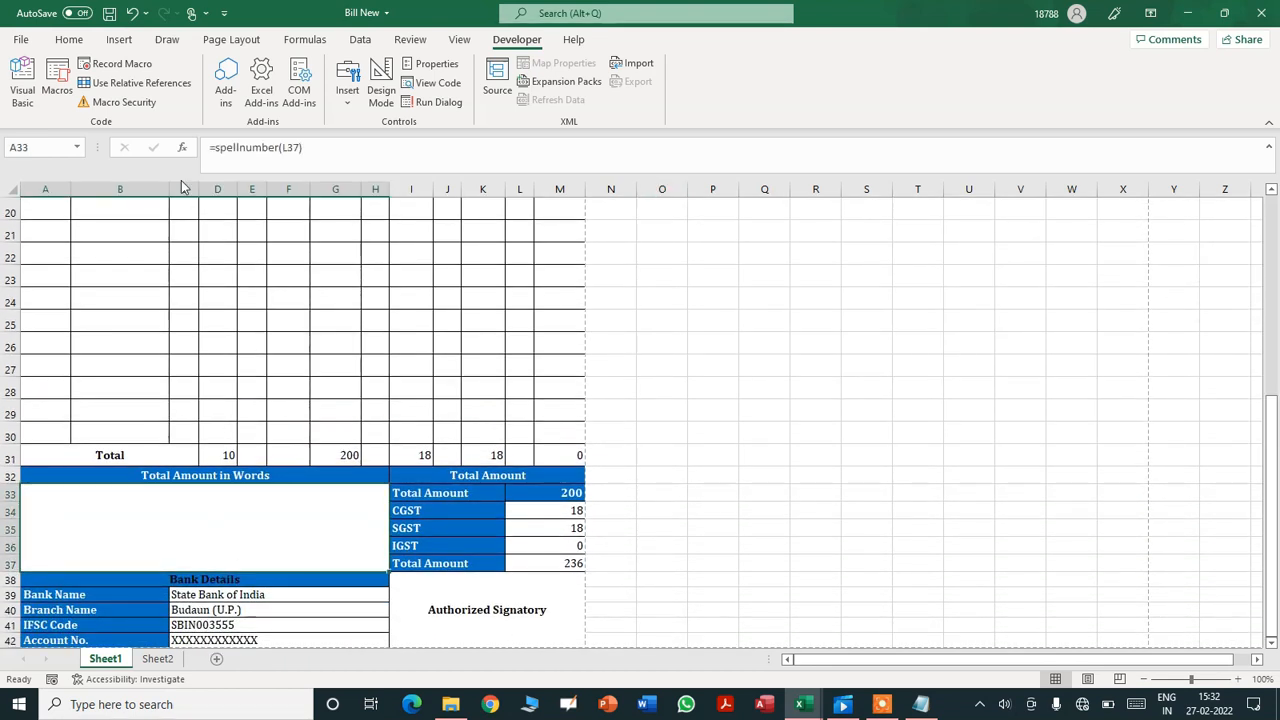
{"action": "left_click", "coordinate": [70, 39]}
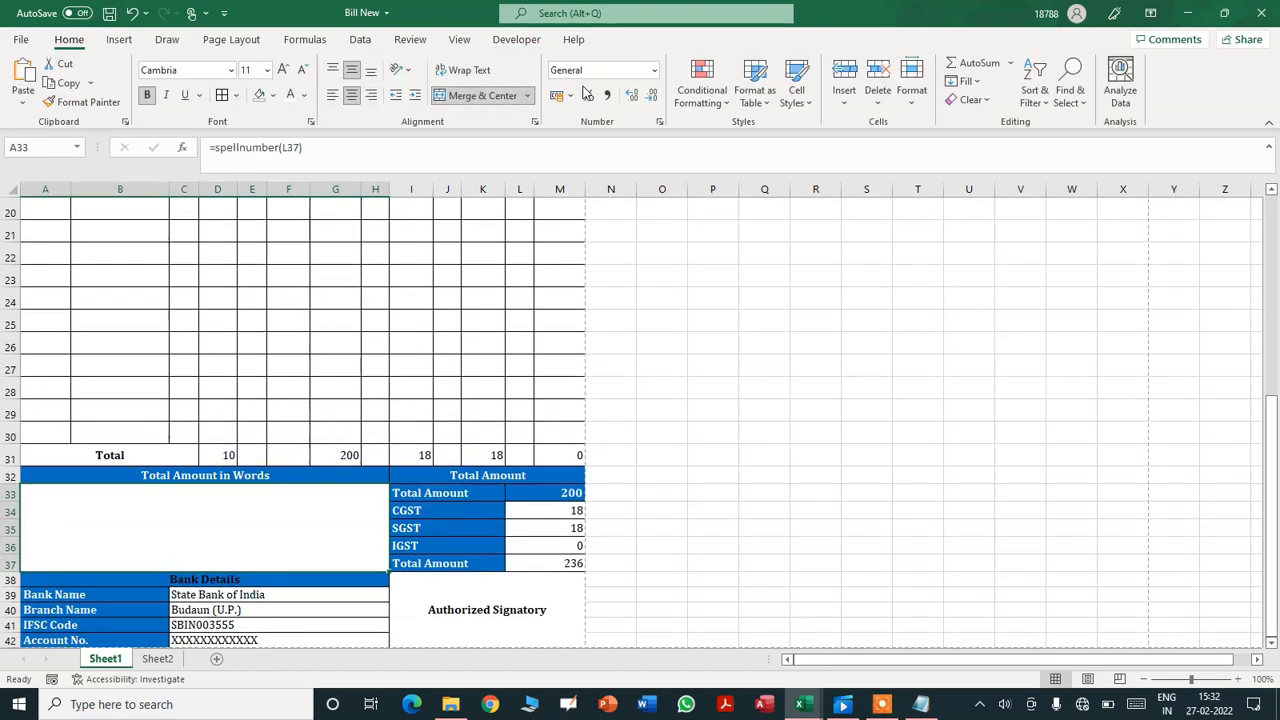
{"action": "left_click", "coordinate": [304, 95]}
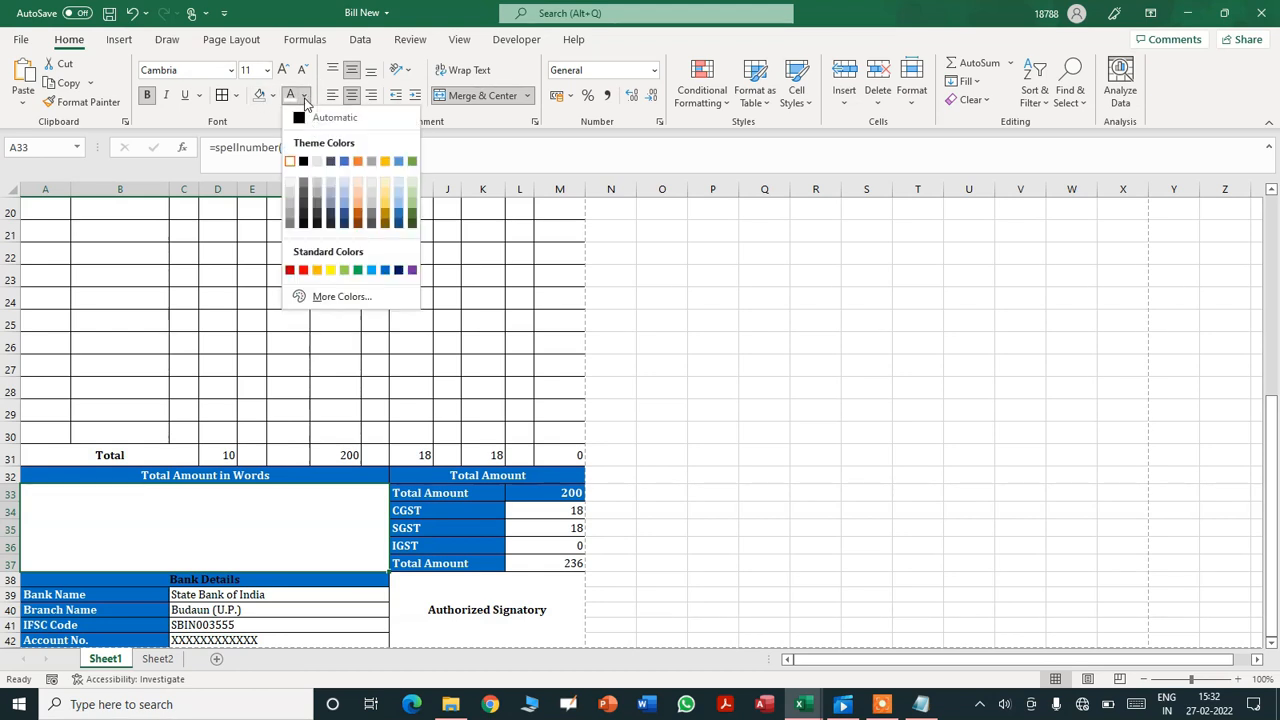
{"action": "left_click", "coordinate": [304, 161]}
{"action": "left_click", "coordinate": [751, 463]}
{"action": "left_click_drag", "start_coordinate": [1270, 474], "coordinate": [1264, 493]}
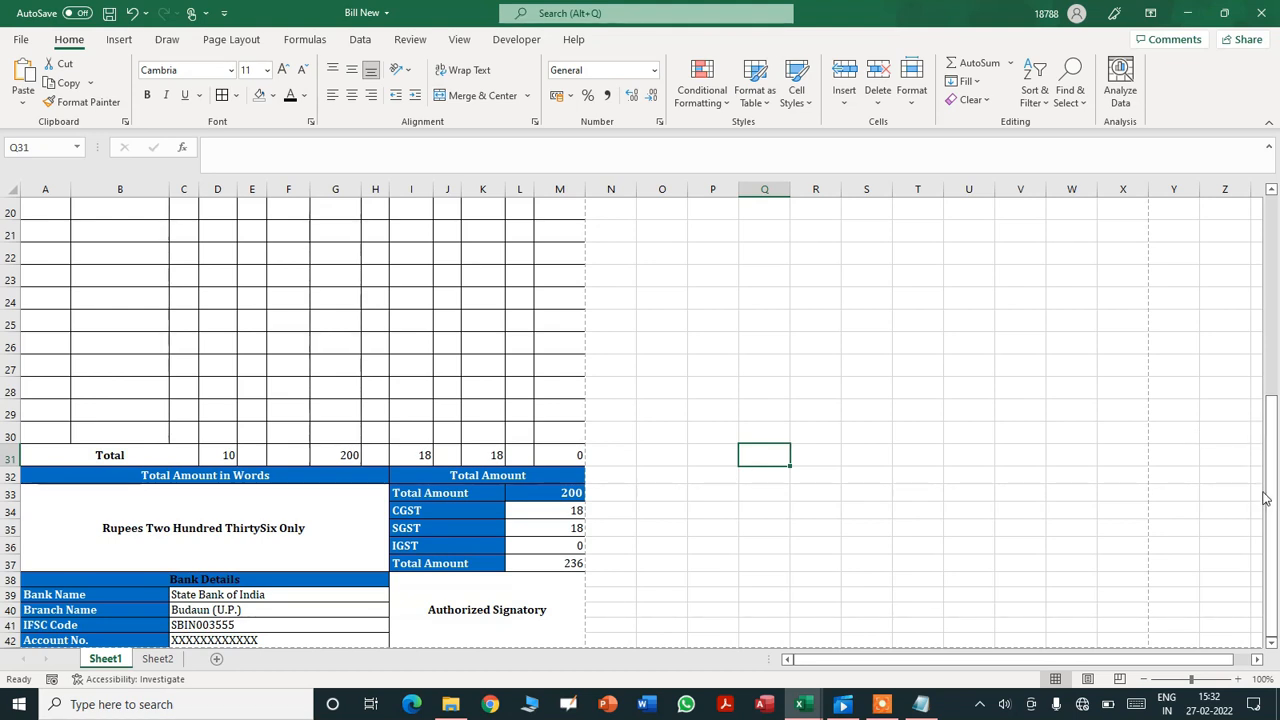
{"action": "left_click_drag", "start_coordinate": [1278, 470], "coordinate": [1274, 314]}
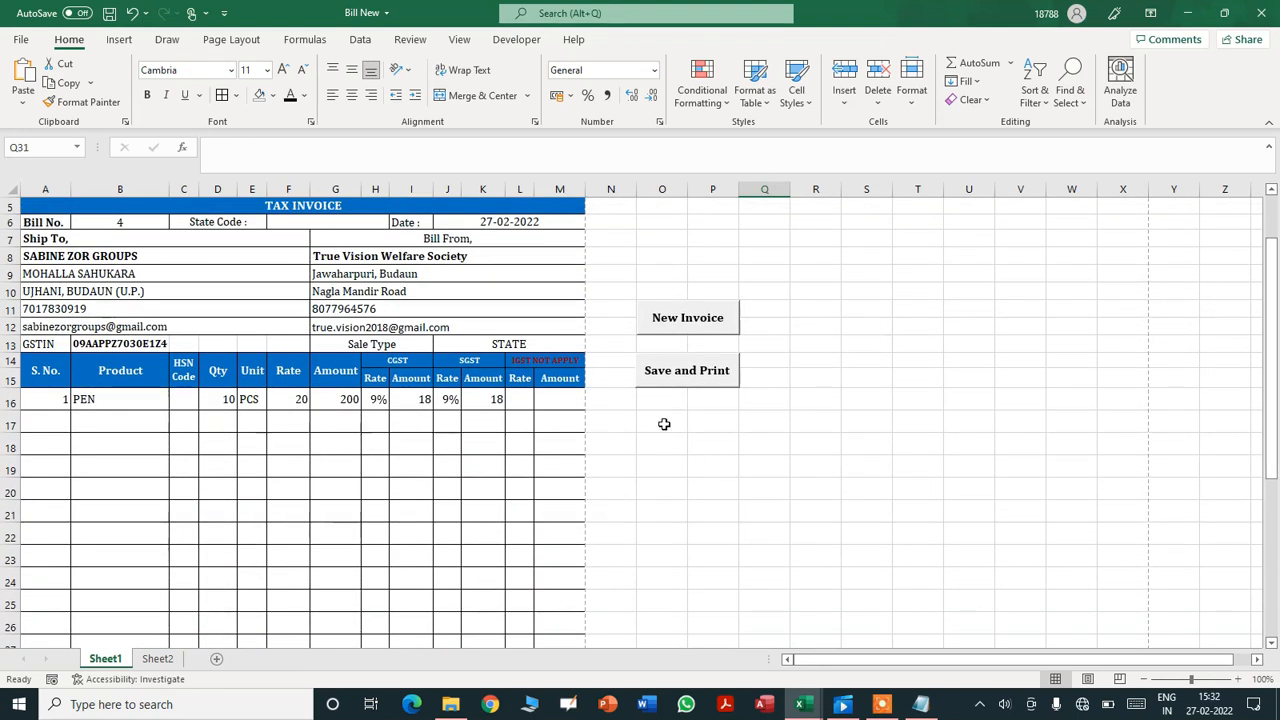
- Run Save and Print for invoice 4, then open 4.pdf from the Invoices folder
{"action": "left_click", "coordinate": [670, 375]}
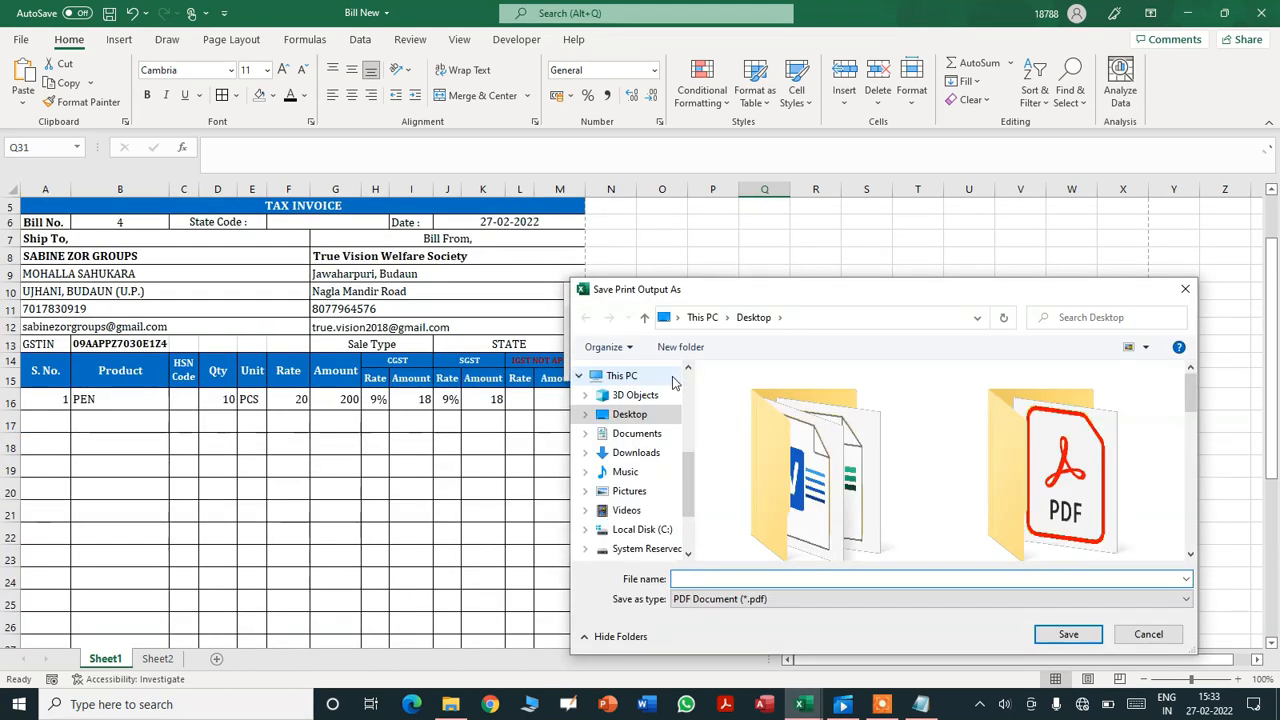
{"action": "left_click", "coordinate": [1183, 291]}
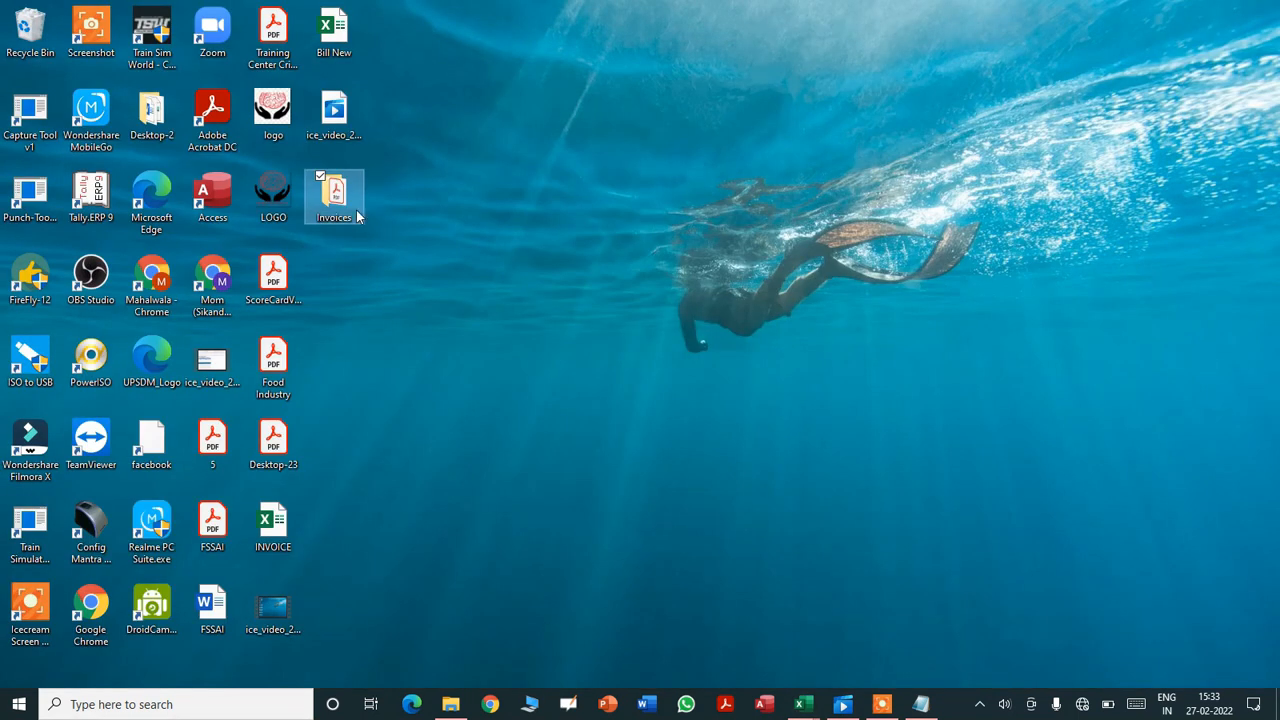
{"action": "left_click", "coordinate": [340, 211]}
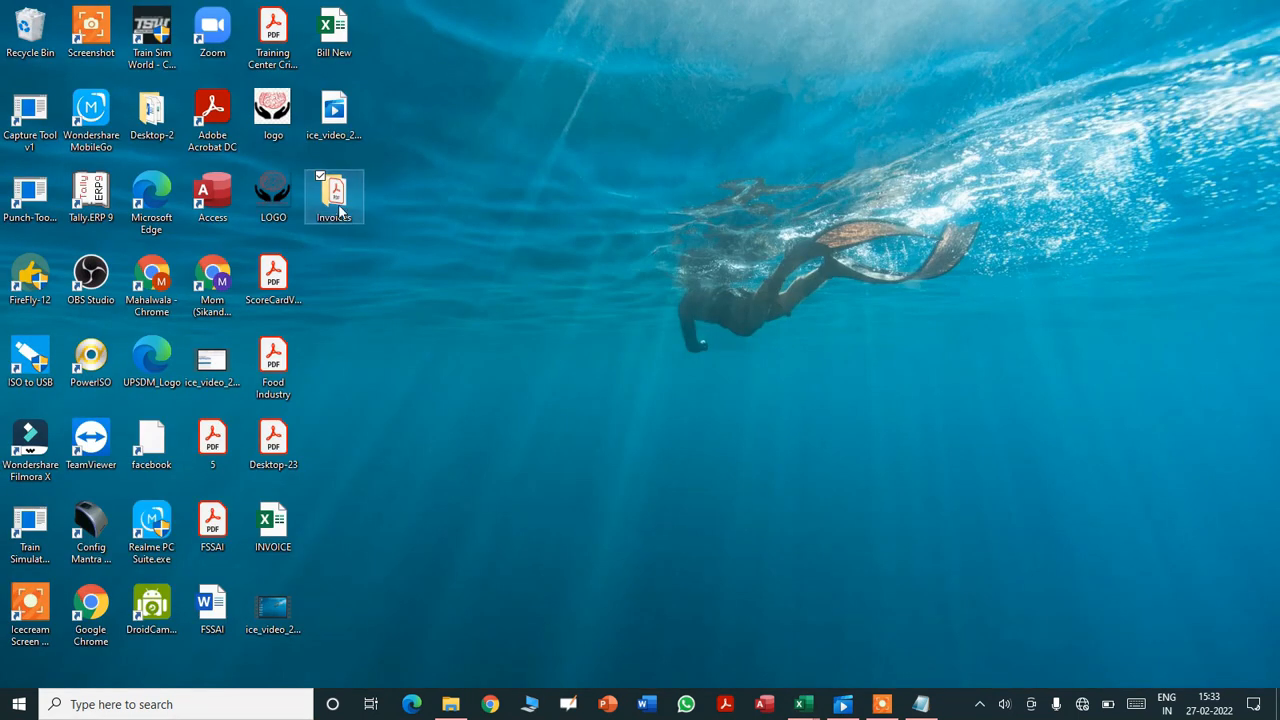
{"action": "double_click", "coordinate": [340, 211]}
{"action": "left_click", "coordinate": [280, 112]}
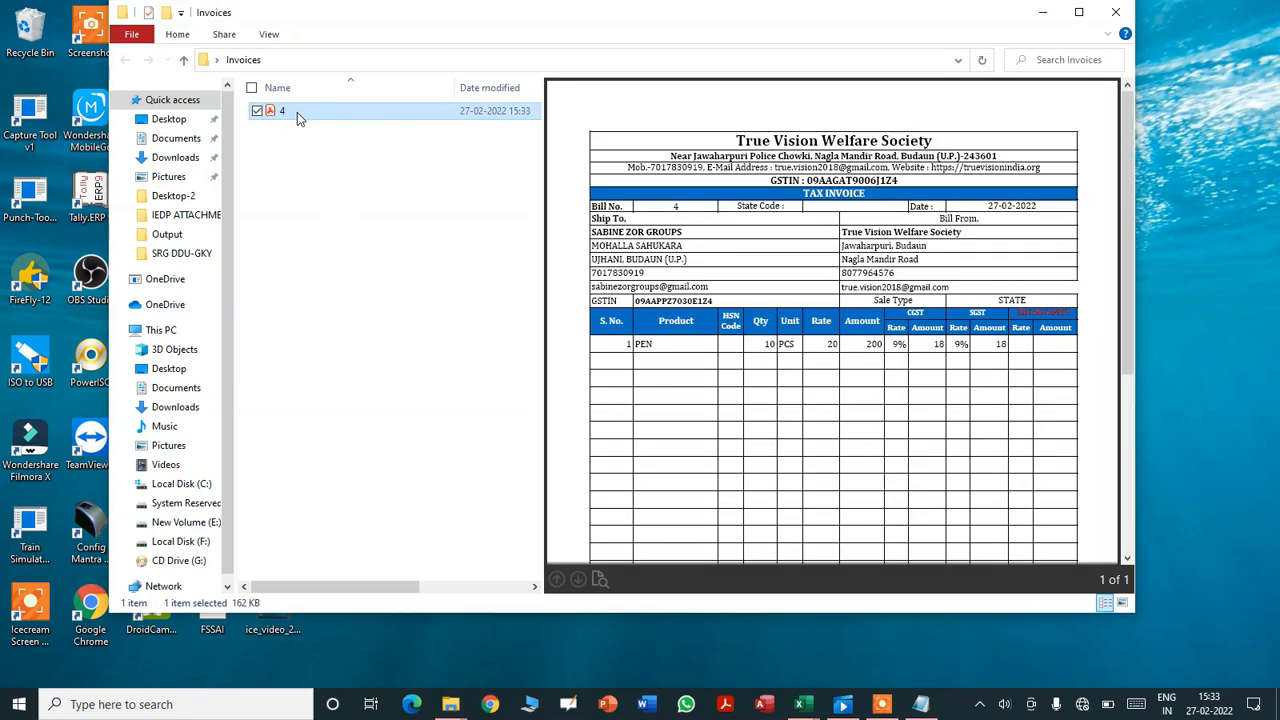
{"action": "double_click", "coordinate": [297, 112]}
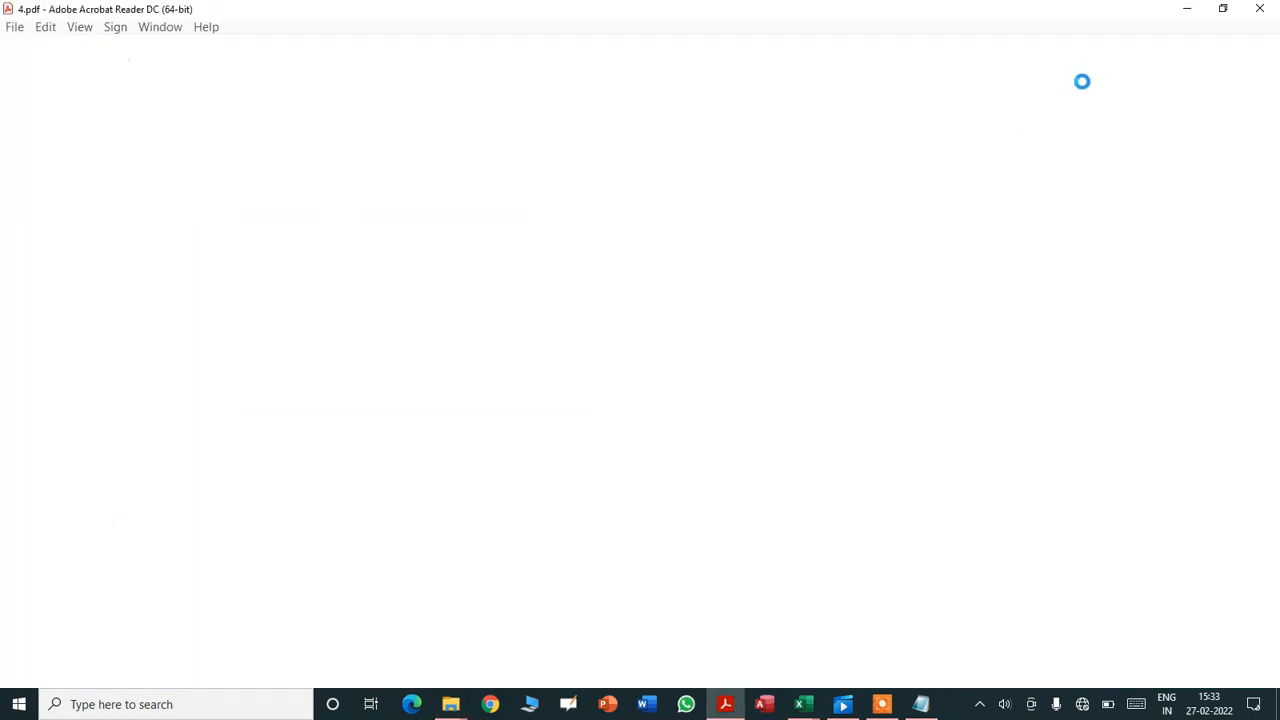
- Scroll 4.pdf down to the 236 total in words, close Acrobat, and return to Excel
{"action": "scroll", "coordinate": [1081, 469], "scroll_direction": "down", "scroll_amount": 5}
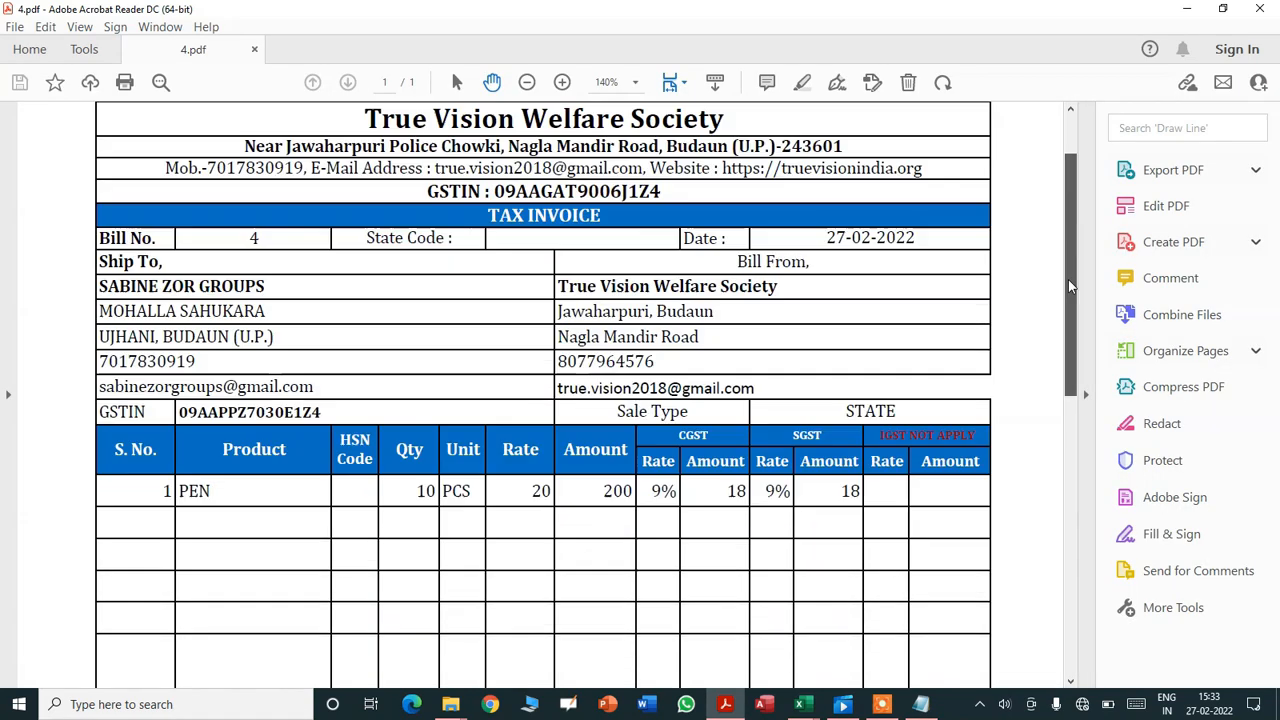
{"action": "scroll", "coordinate": [1081, 469], "scroll_direction": "down", "scroll_amount": 3}
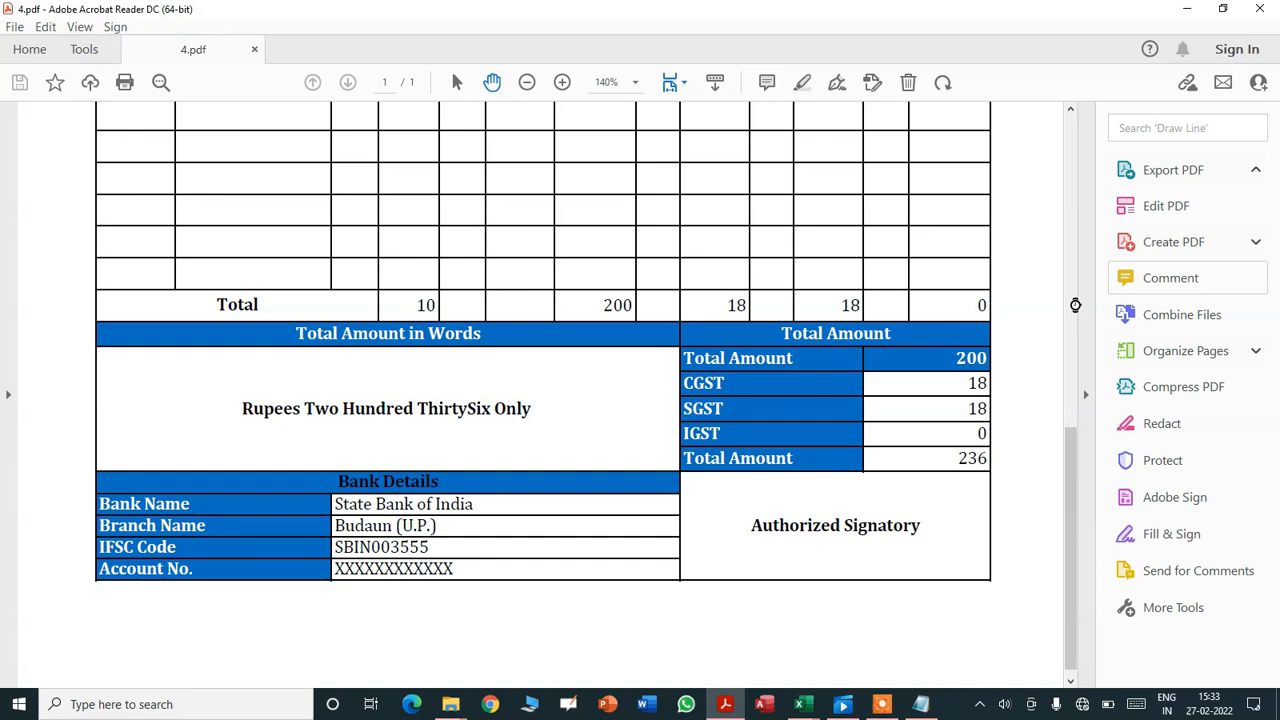
{"action": "left_click", "coordinate": [1262, 10]}
{"action": "left_click", "coordinate": [800, 704]}
- Run New Invoice to clear the sheet for Bill No. 5 and scroll through to confirm
{"action": "left_click", "coordinate": [771, 651]}
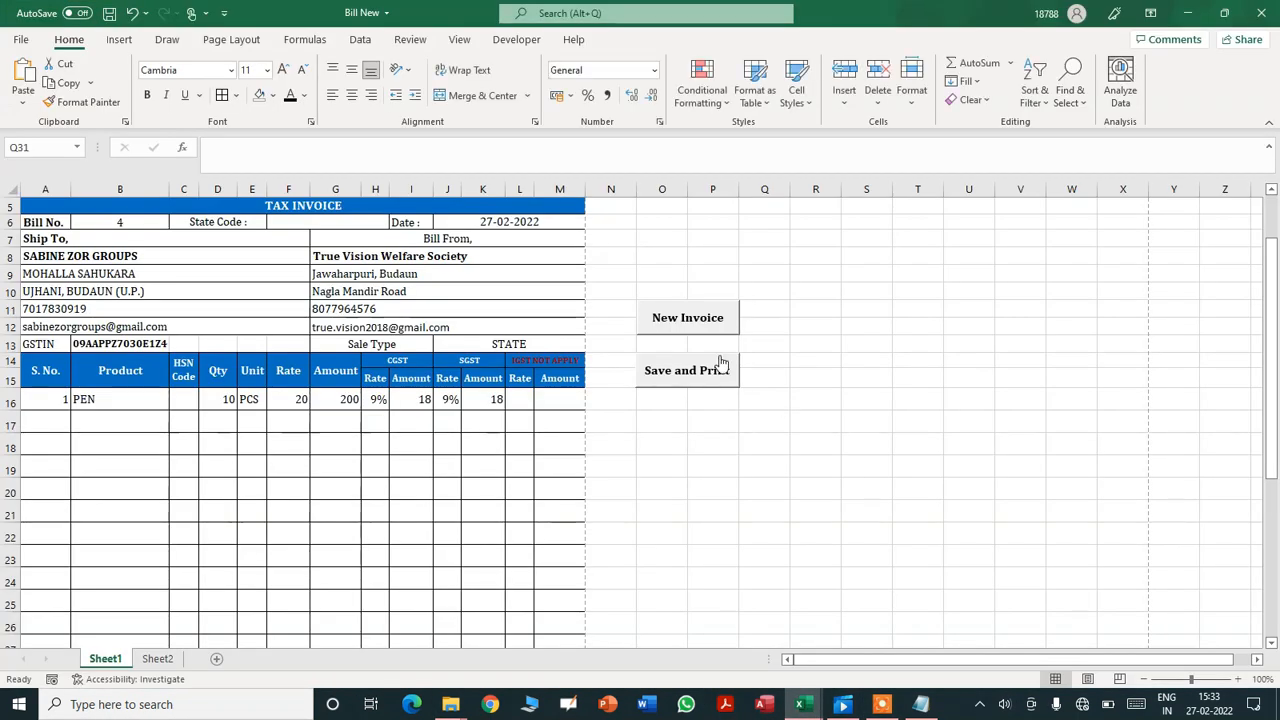
{"action": "left_click", "coordinate": [699, 321]}
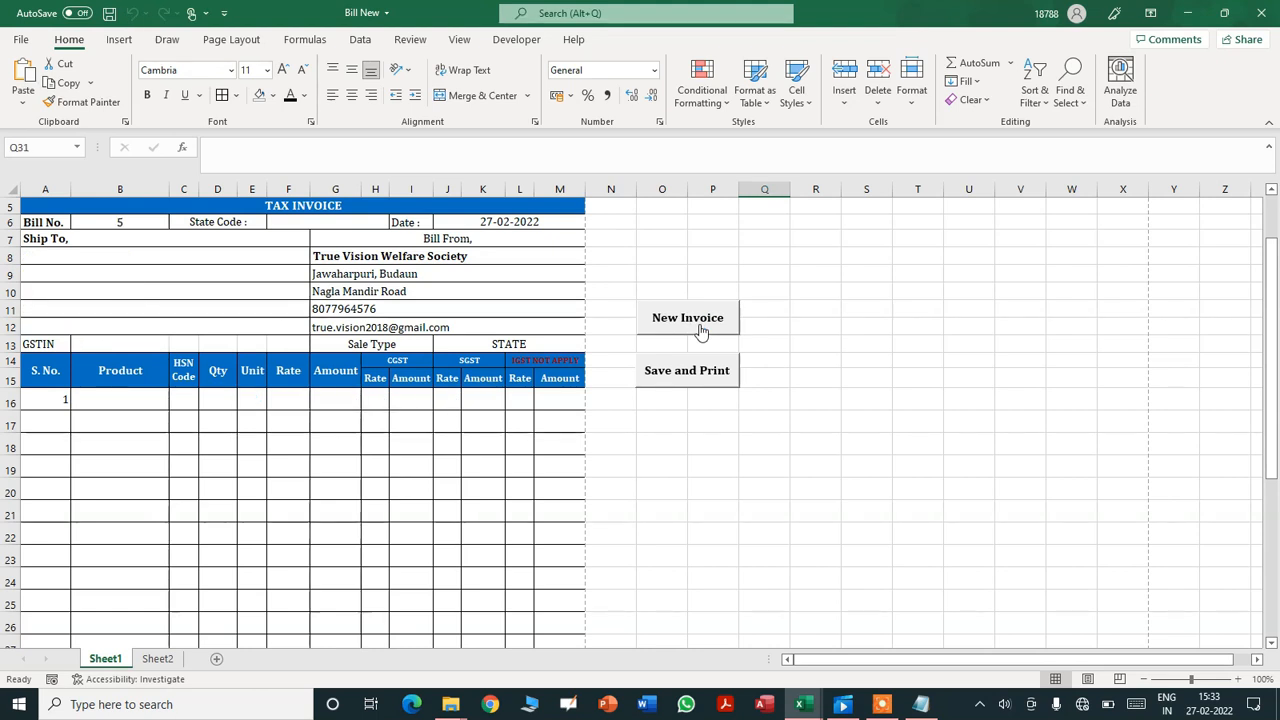
{"action": "left_click_drag", "start_coordinate": [1270, 350], "coordinate": [1277, 583]}
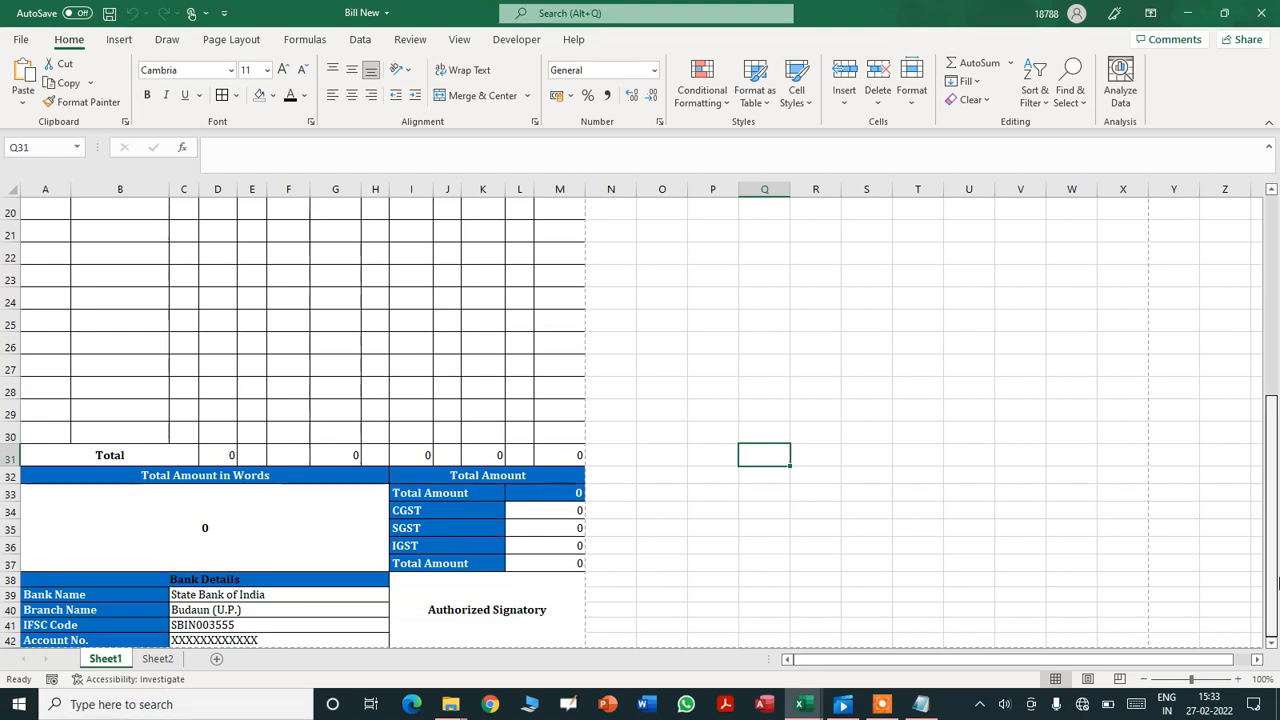
{"action": "left_click_drag", "start_coordinate": [1277, 583], "coordinate": [1277, 335]}
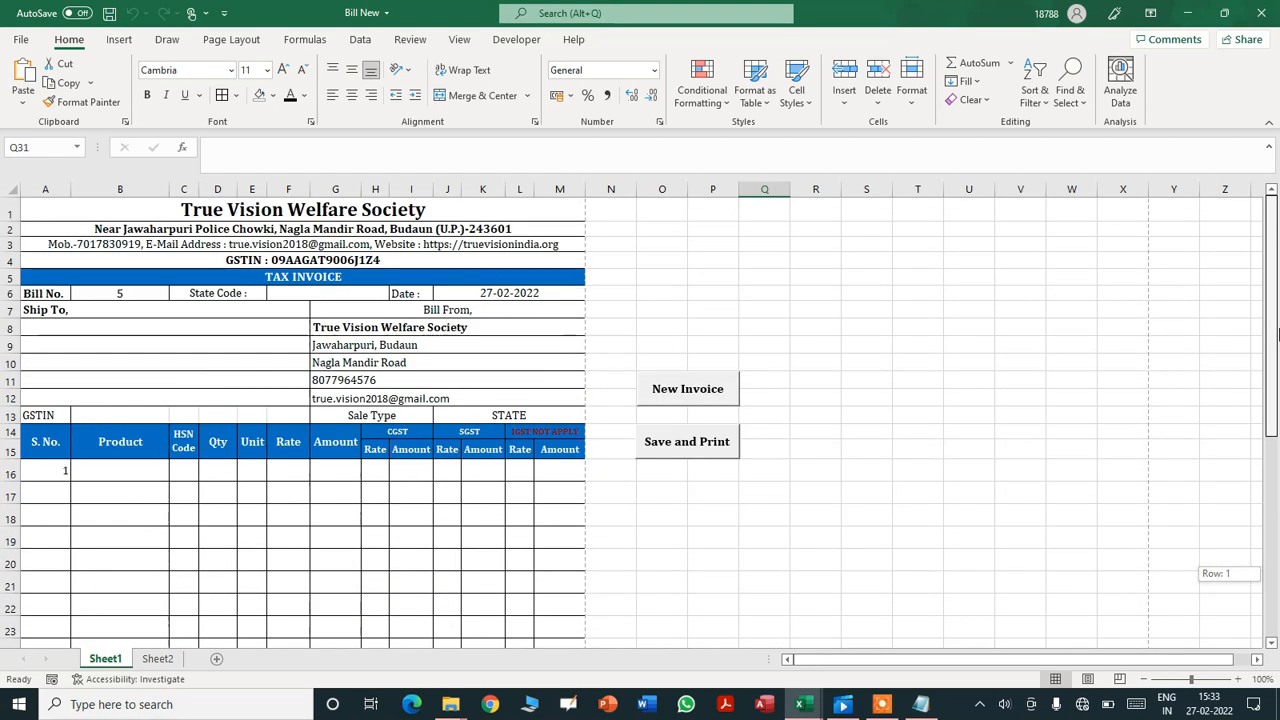
{"action": "left_click_drag", "start_coordinate": [1278, 256], "coordinate": [1278, 256]}
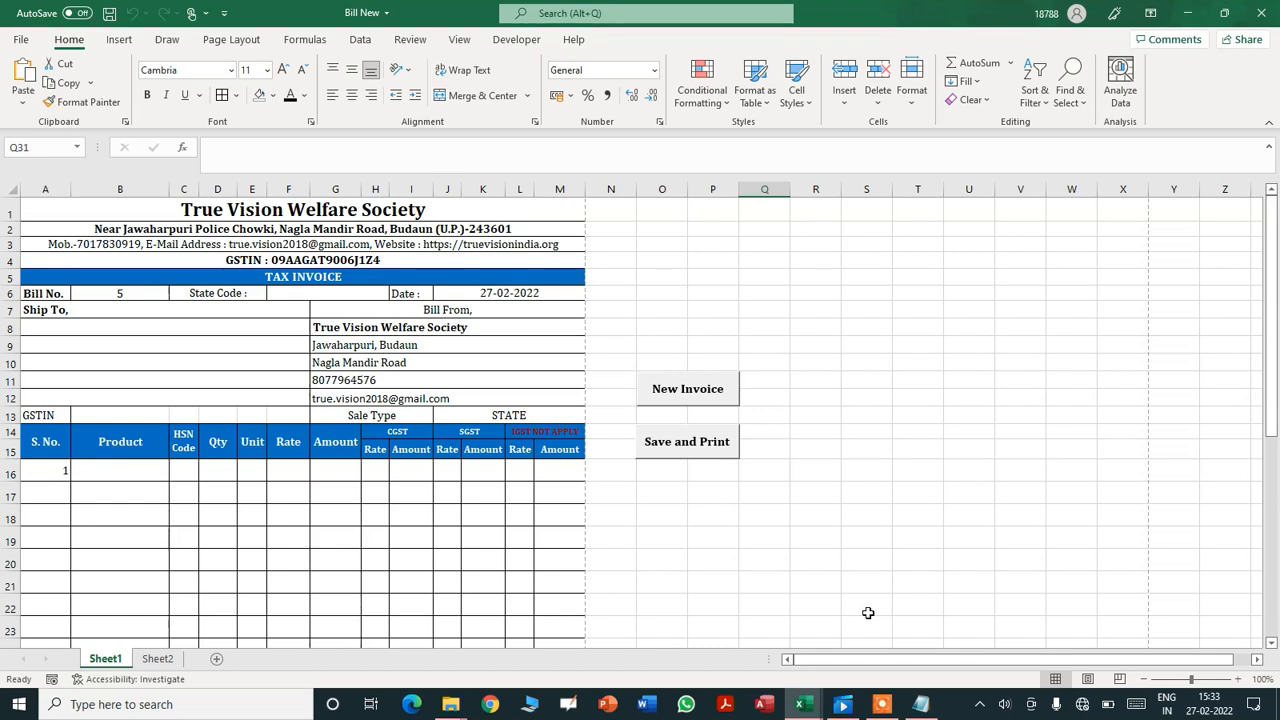
{"action": "left_click", "coordinate": [881, 703]}
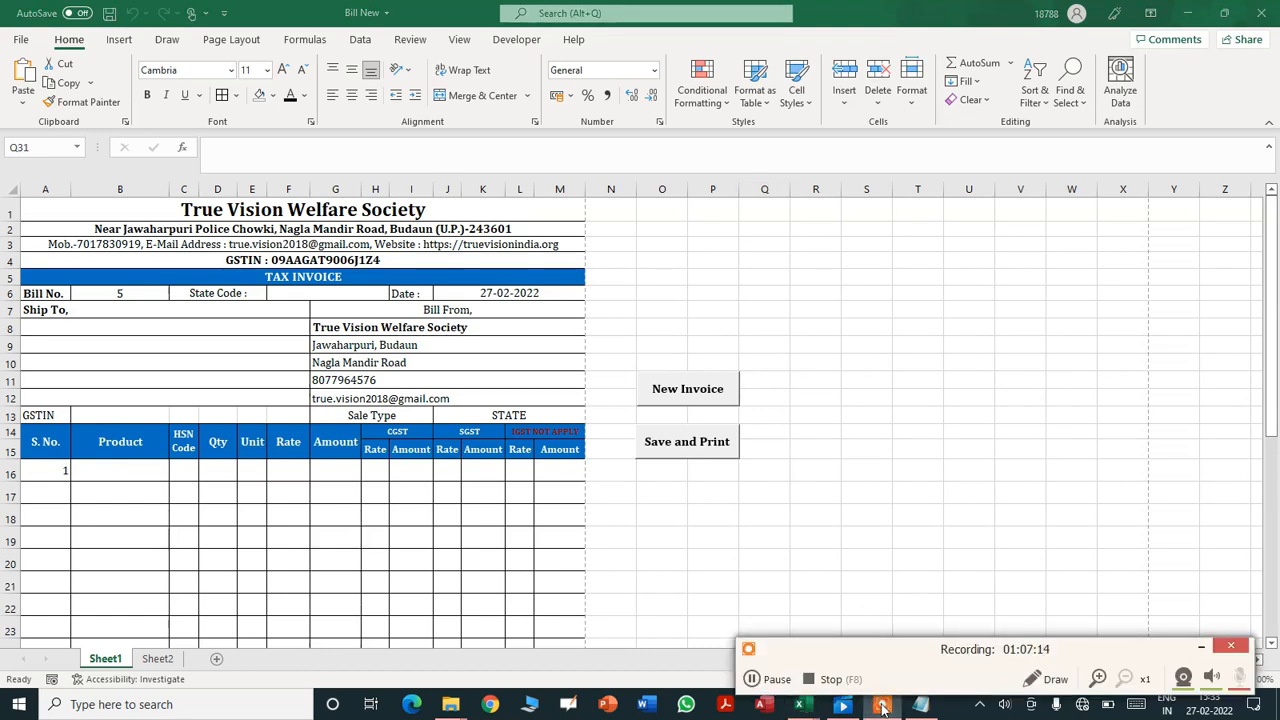